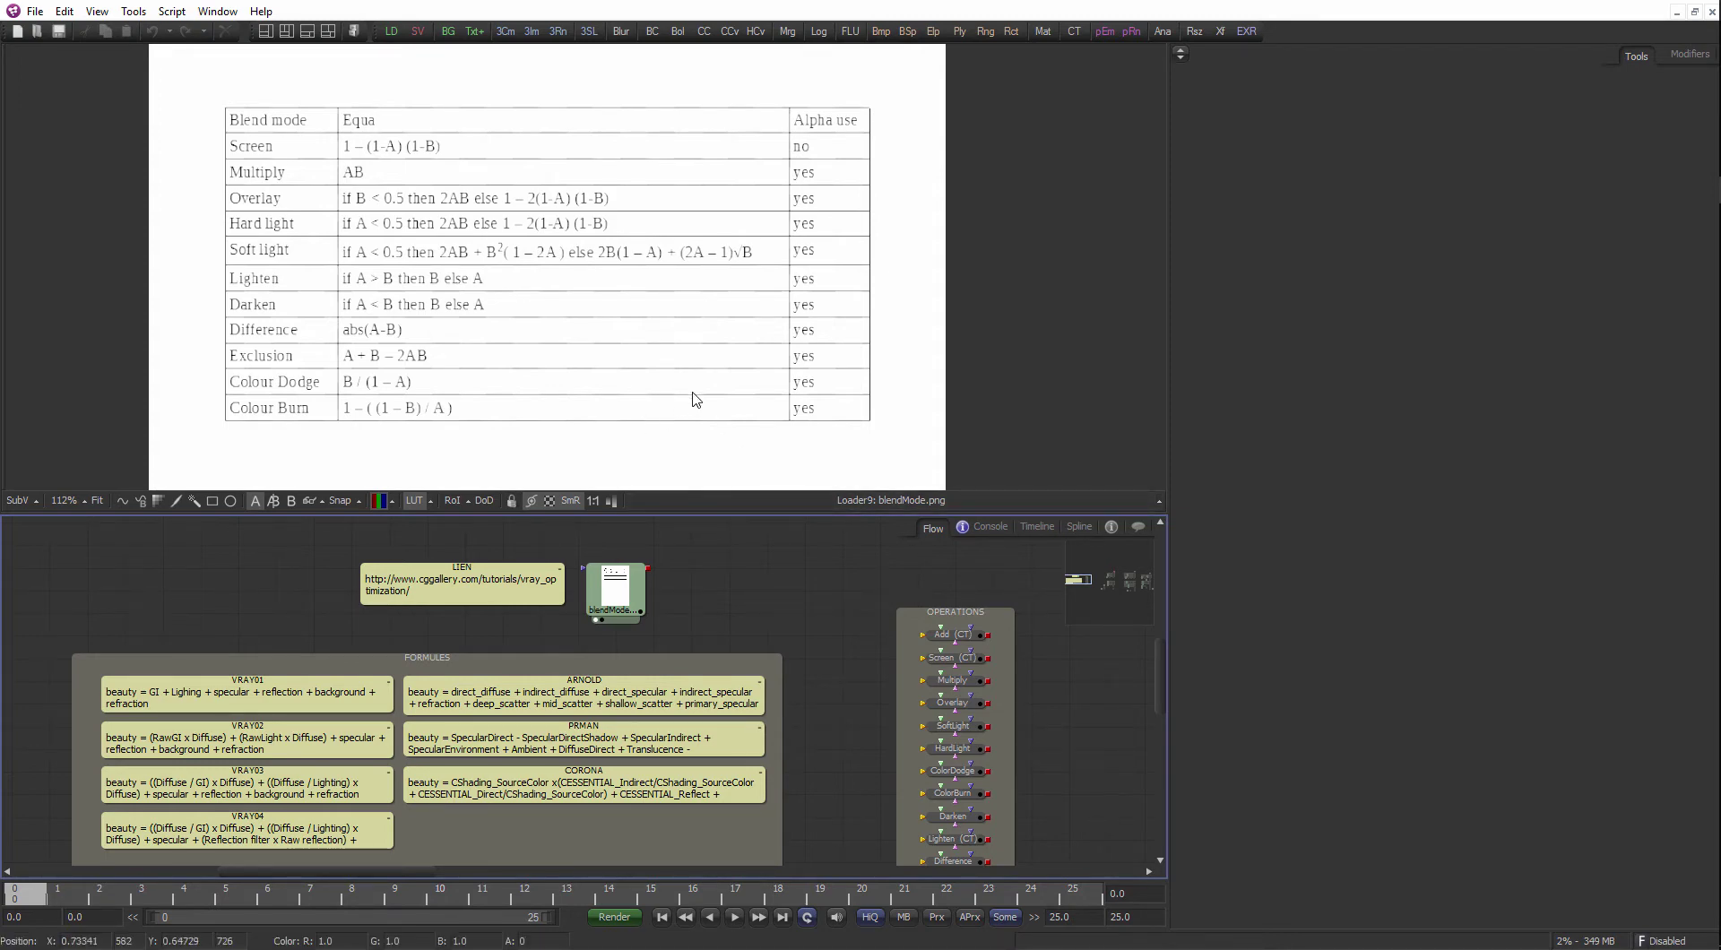
- Resize the viewer and node flow areas so the whole blend mode table shows above the nodes
{"action": "scroll", "coordinate": [681, 383], "scroll_direction": "up", "scroll_amount": 2}
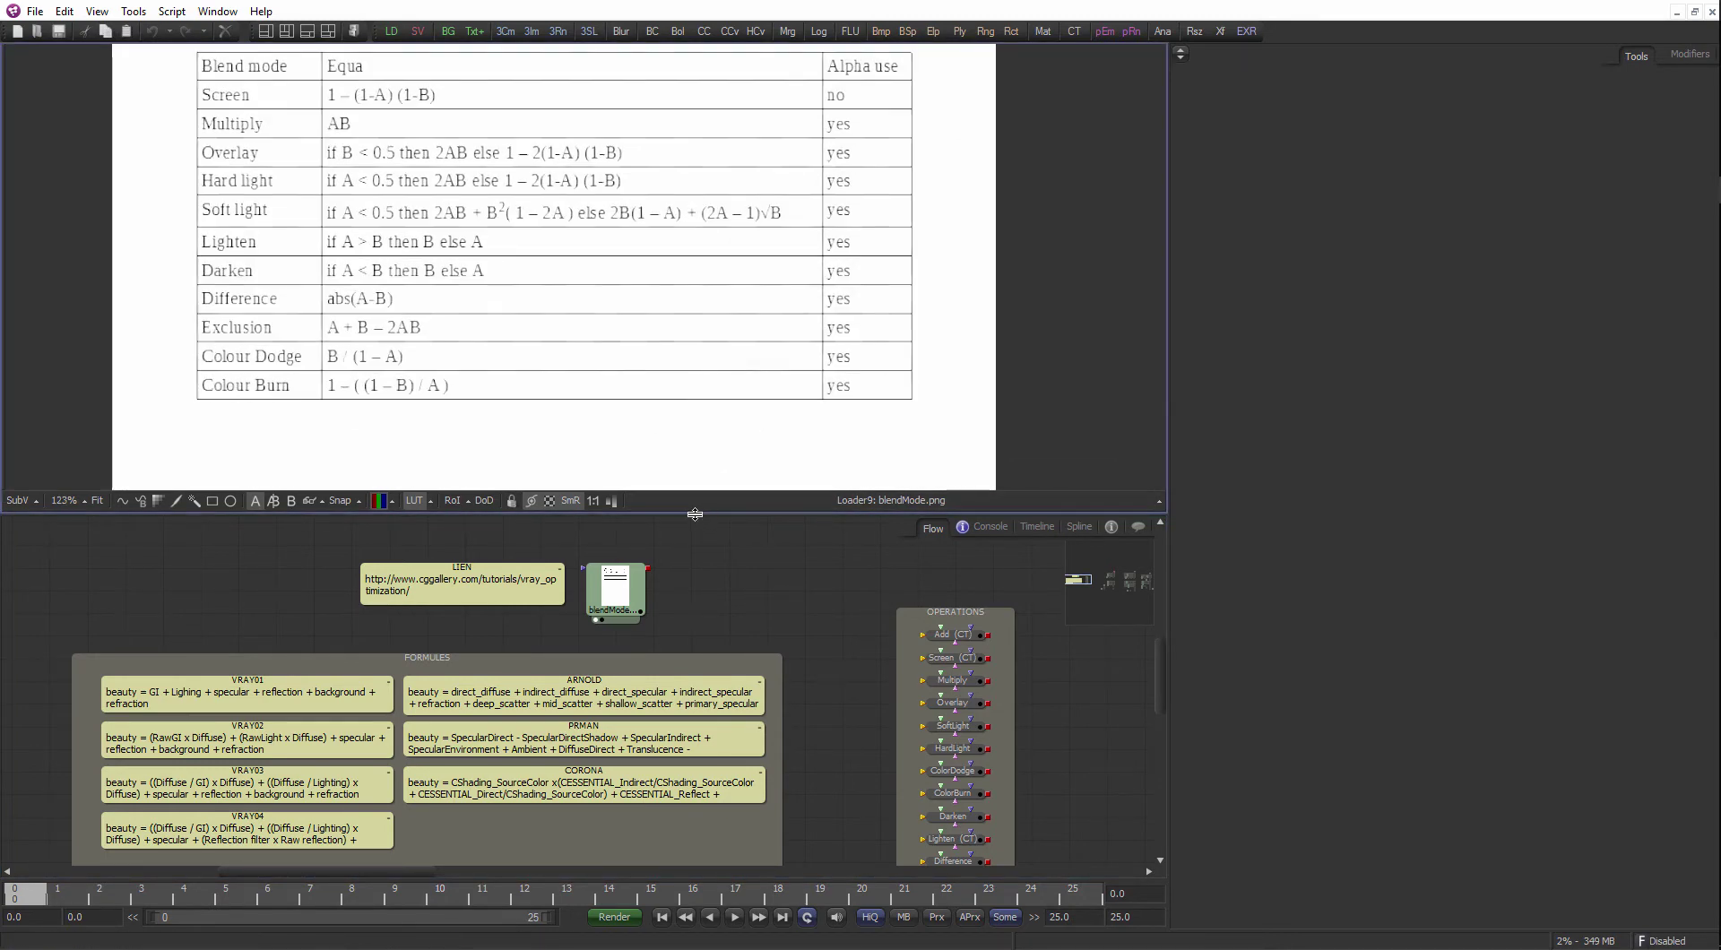
{"action": "left_click_drag", "start_coordinate": [699, 507], "coordinate": [709, 442]}
{"action": "scroll", "coordinate": [682, 502], "scroll_direction": "down", "scroll_amount": 2}
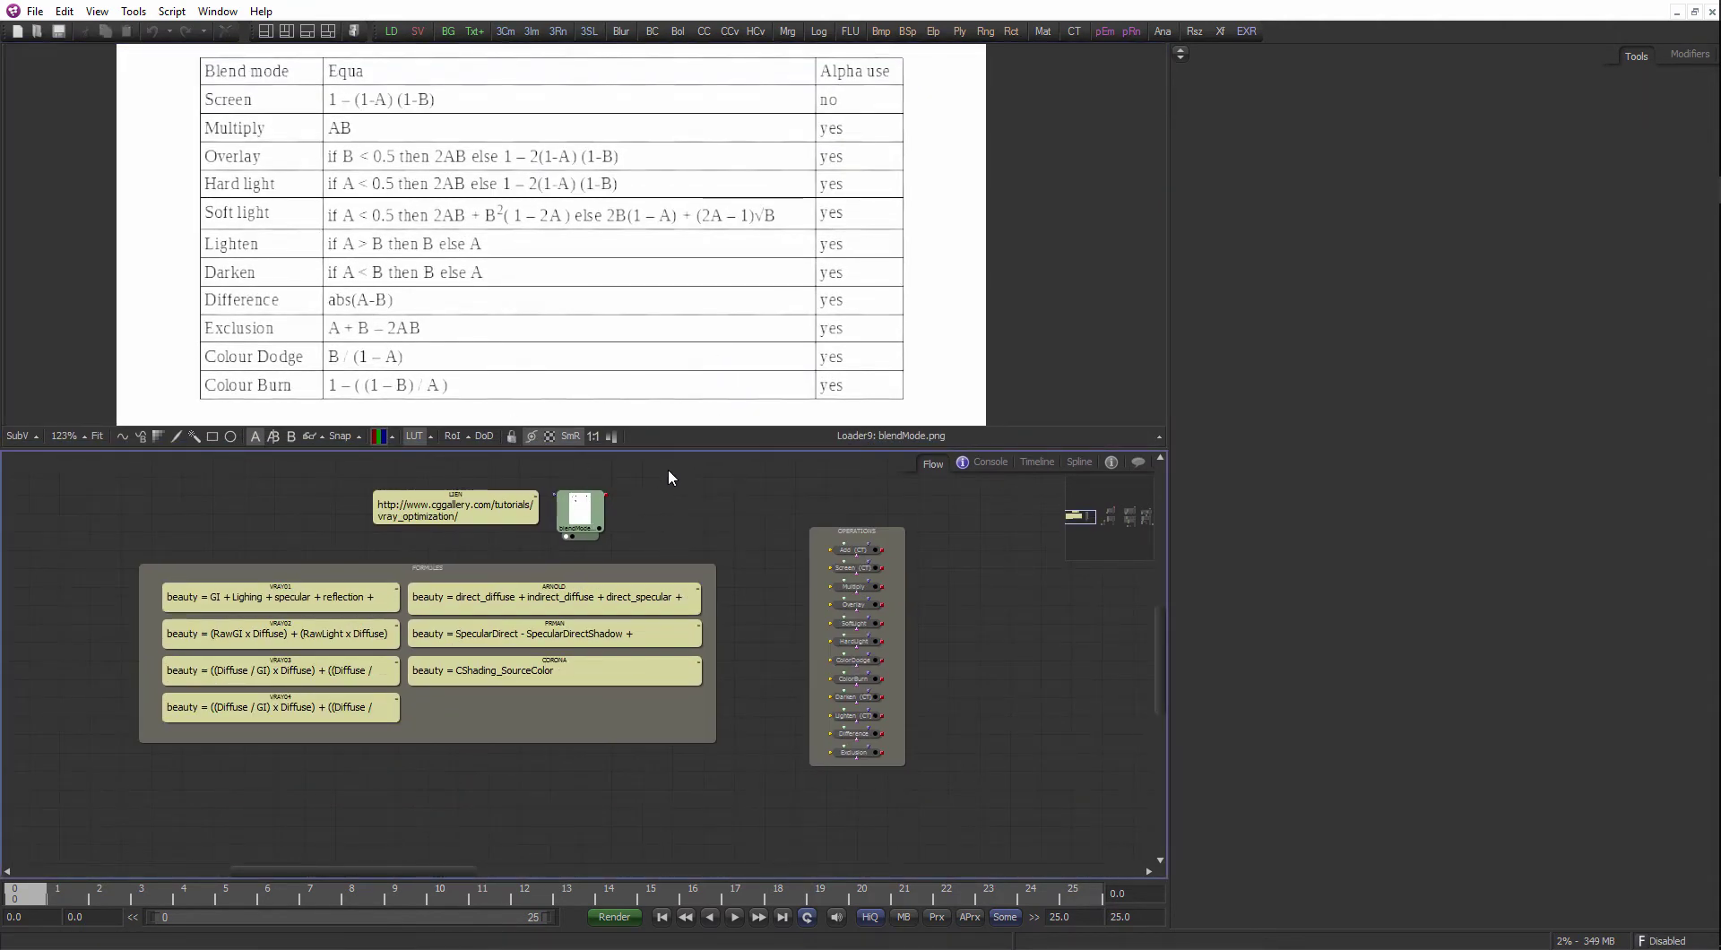
{"action": "left_click_drag", "start_coordinate": [663, 448], "coordinate": [659, 484]}
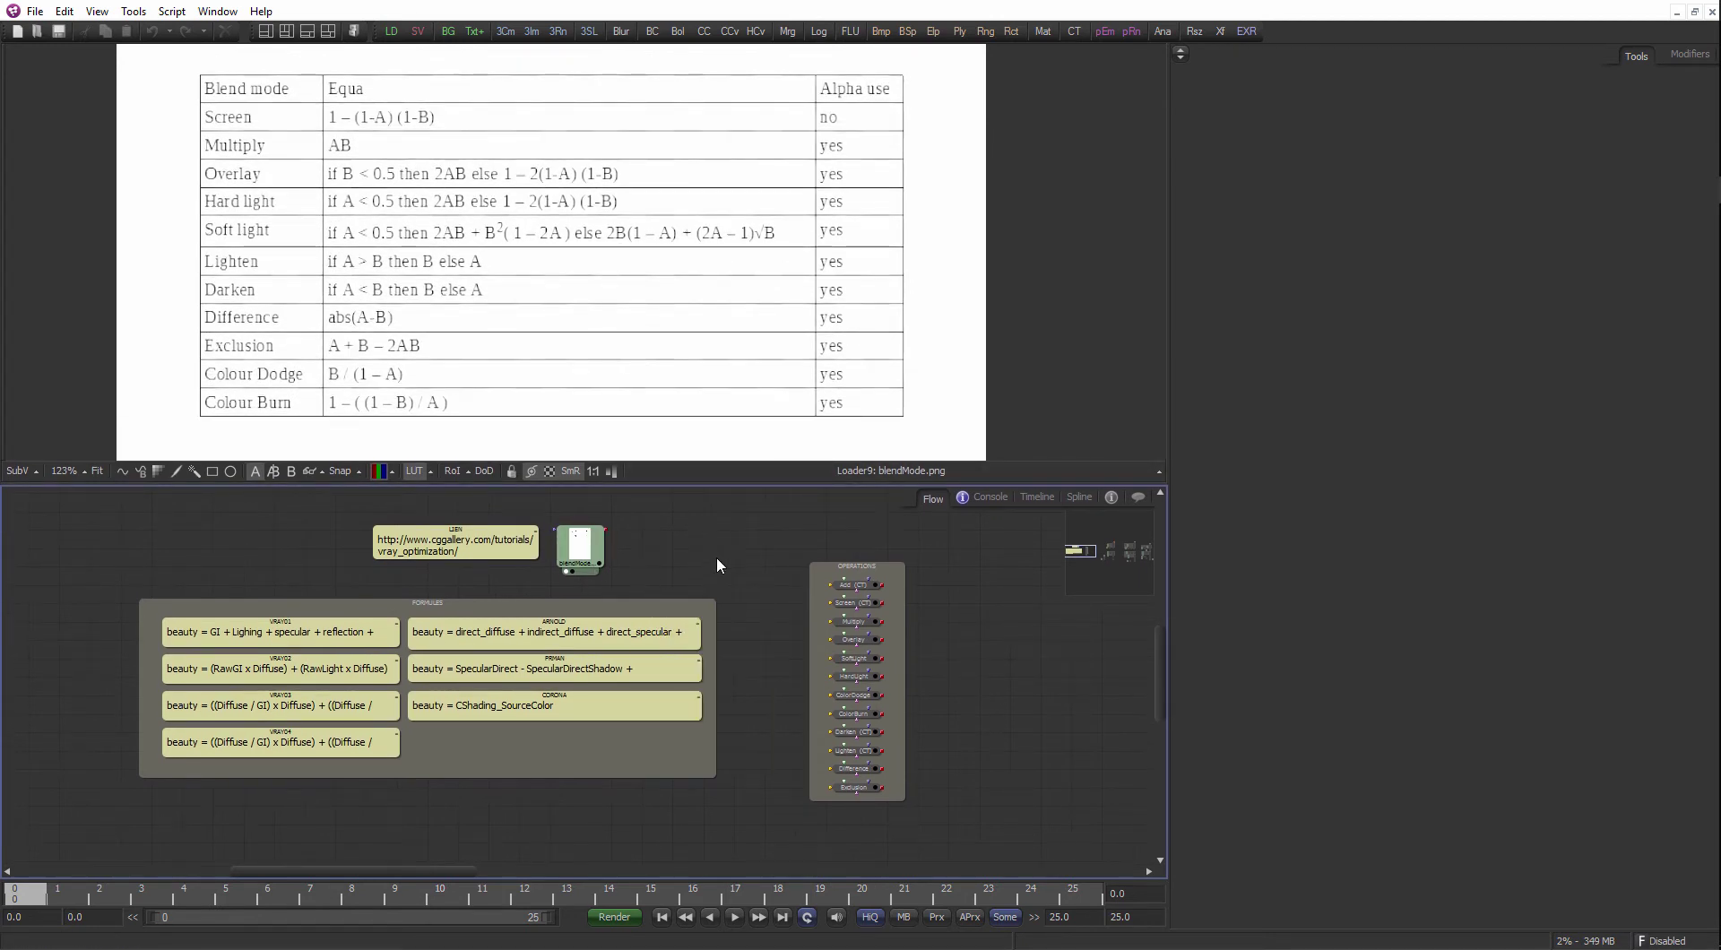
- Select the orange loader at the head of the first node tree to show its file settings
{"action": "scroll", "coordinate": [707, 555], "scroll_direction": "down", "scroll_amount": 3}
{"action": "left_click_drag", "start_coordinate": [706, 556], "coordinate": [316, 544]}
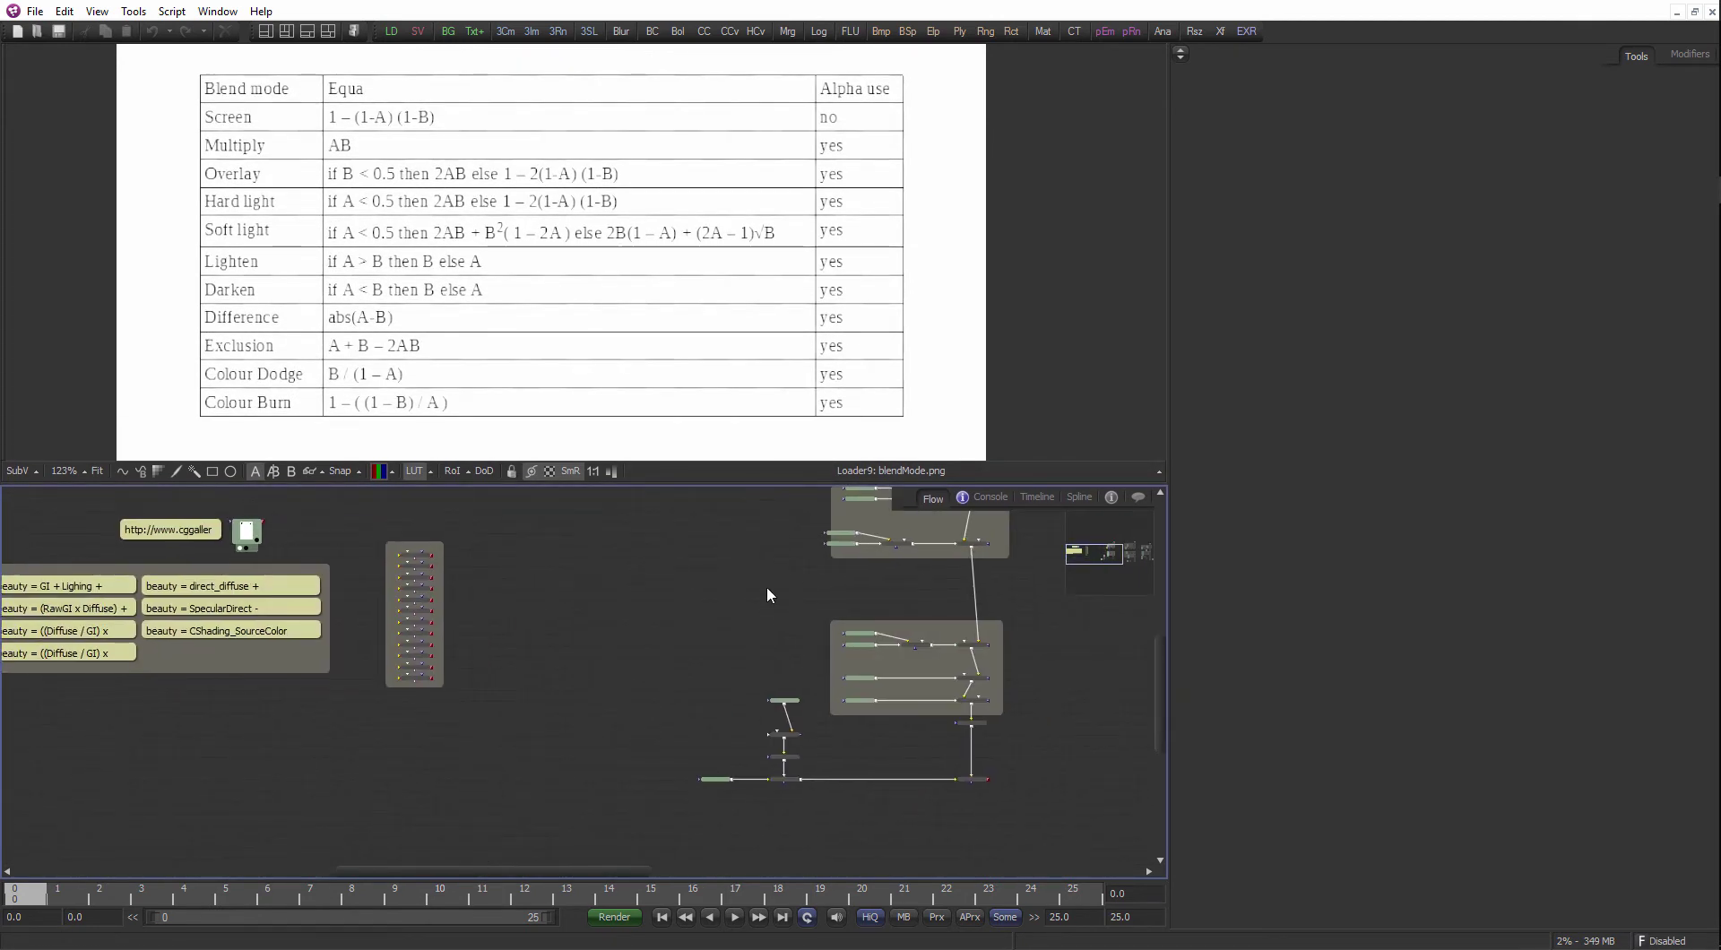
{"action": "left_click_drag", "start_coordinate": [949, 606], "coordinate": [439, 734]}
{"action": "left_click_drag", "start_coordinate": [841, 619], "coordinate": [649, 598]}
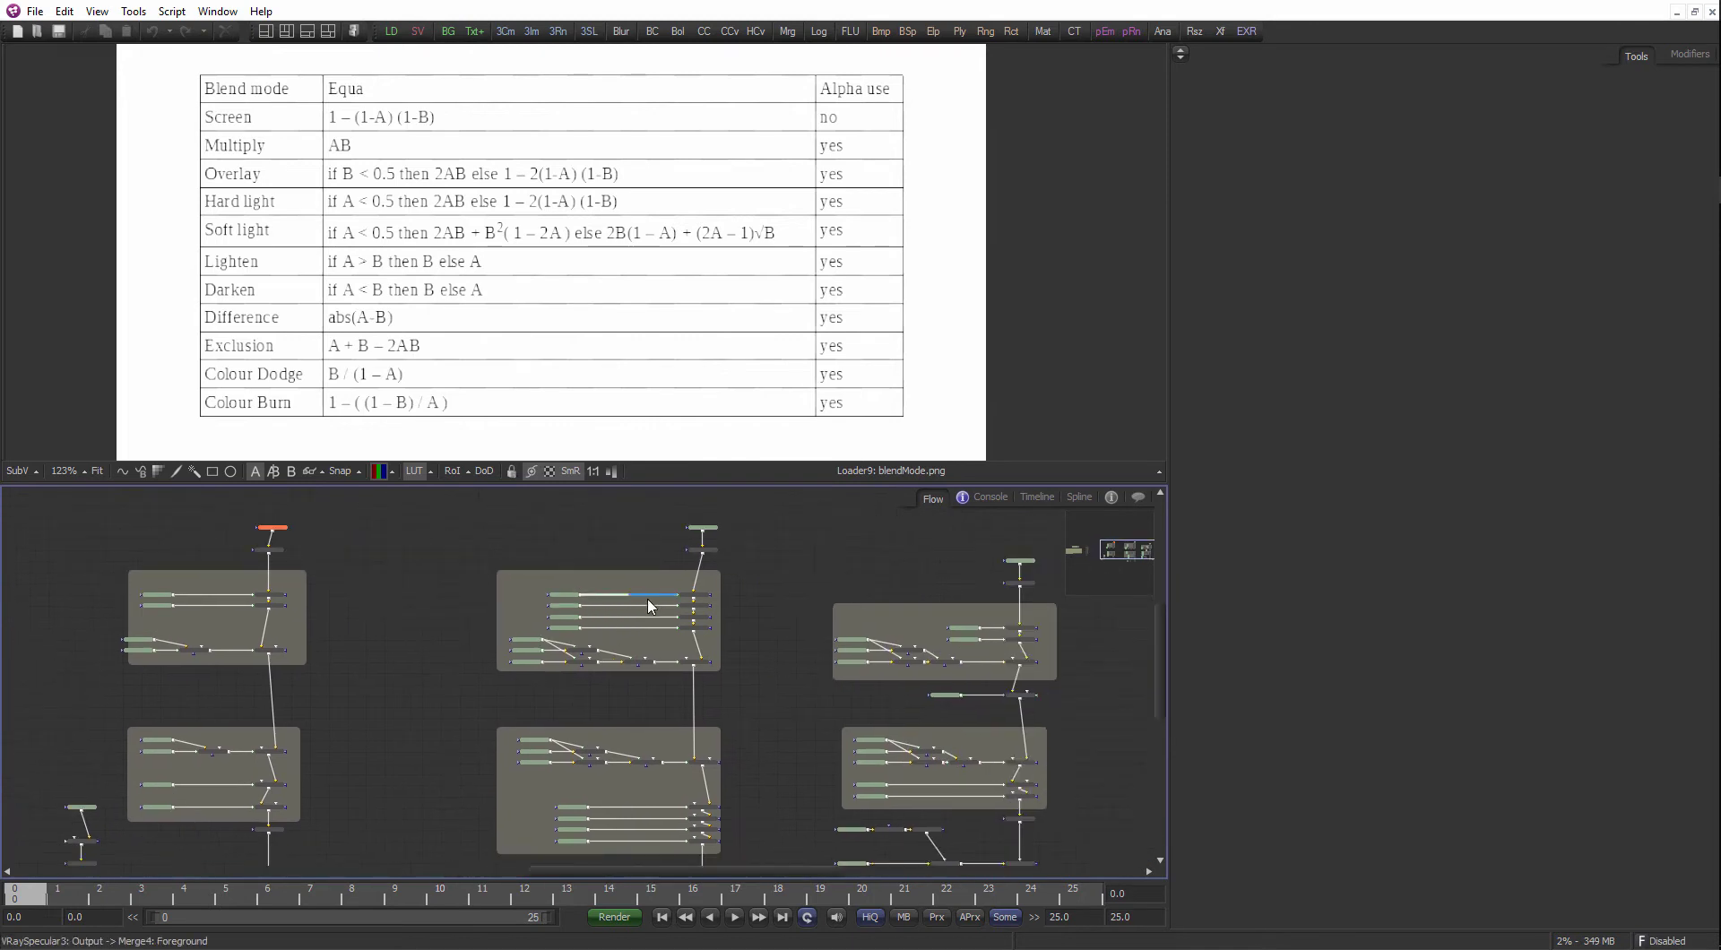
{"action": "left_click_drag", "start_coordinate": [409, 636], "coordinate": [577, 594]}
{"action": "scroll", "coordinate": [544, 618], "scroll_direction": "up", "scroll_amount": 1}
{"action": "scroll", "coordinate": [577, 587], "scroll_direction": "up", "scroll_amount": 3}
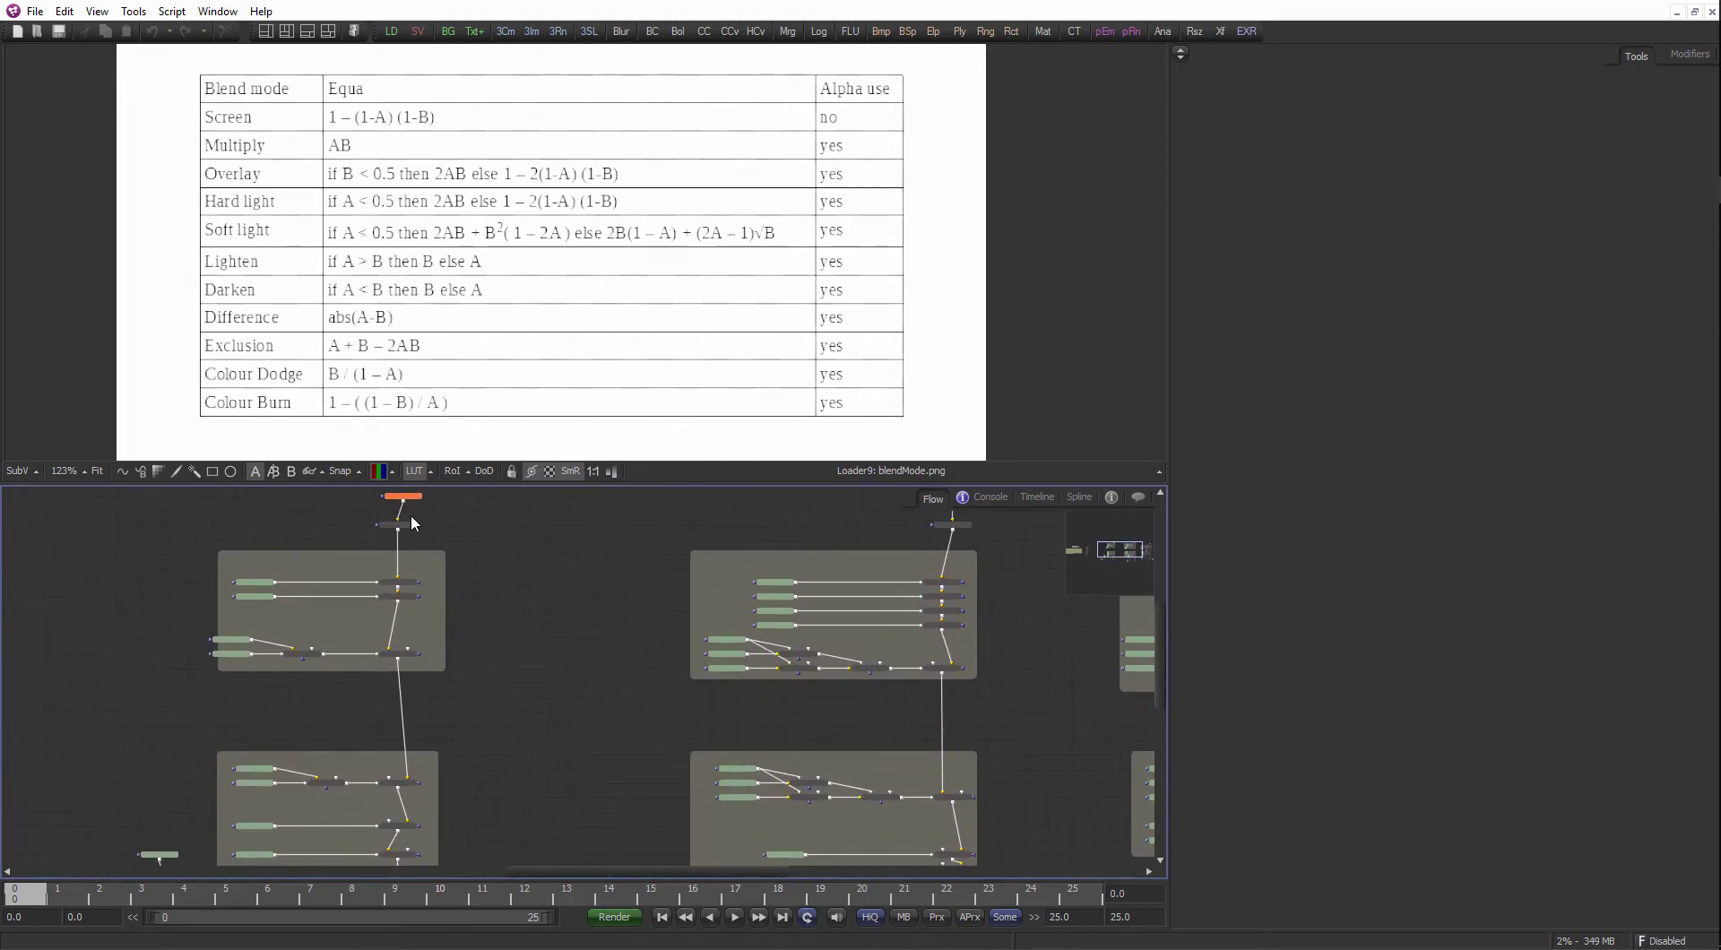
{"action": "left_click_drag", "start_coordinate": [459, 543], "coordinate": [464, 588]}
{"action": "scroll", "coordinate": [465, 588], "scroll_direction": "up", "scroll_amount": 1}
{"action": "left_click", "coordinate": [421, 541]}
{"action": "left_click", "coordinate": [427, 545]}
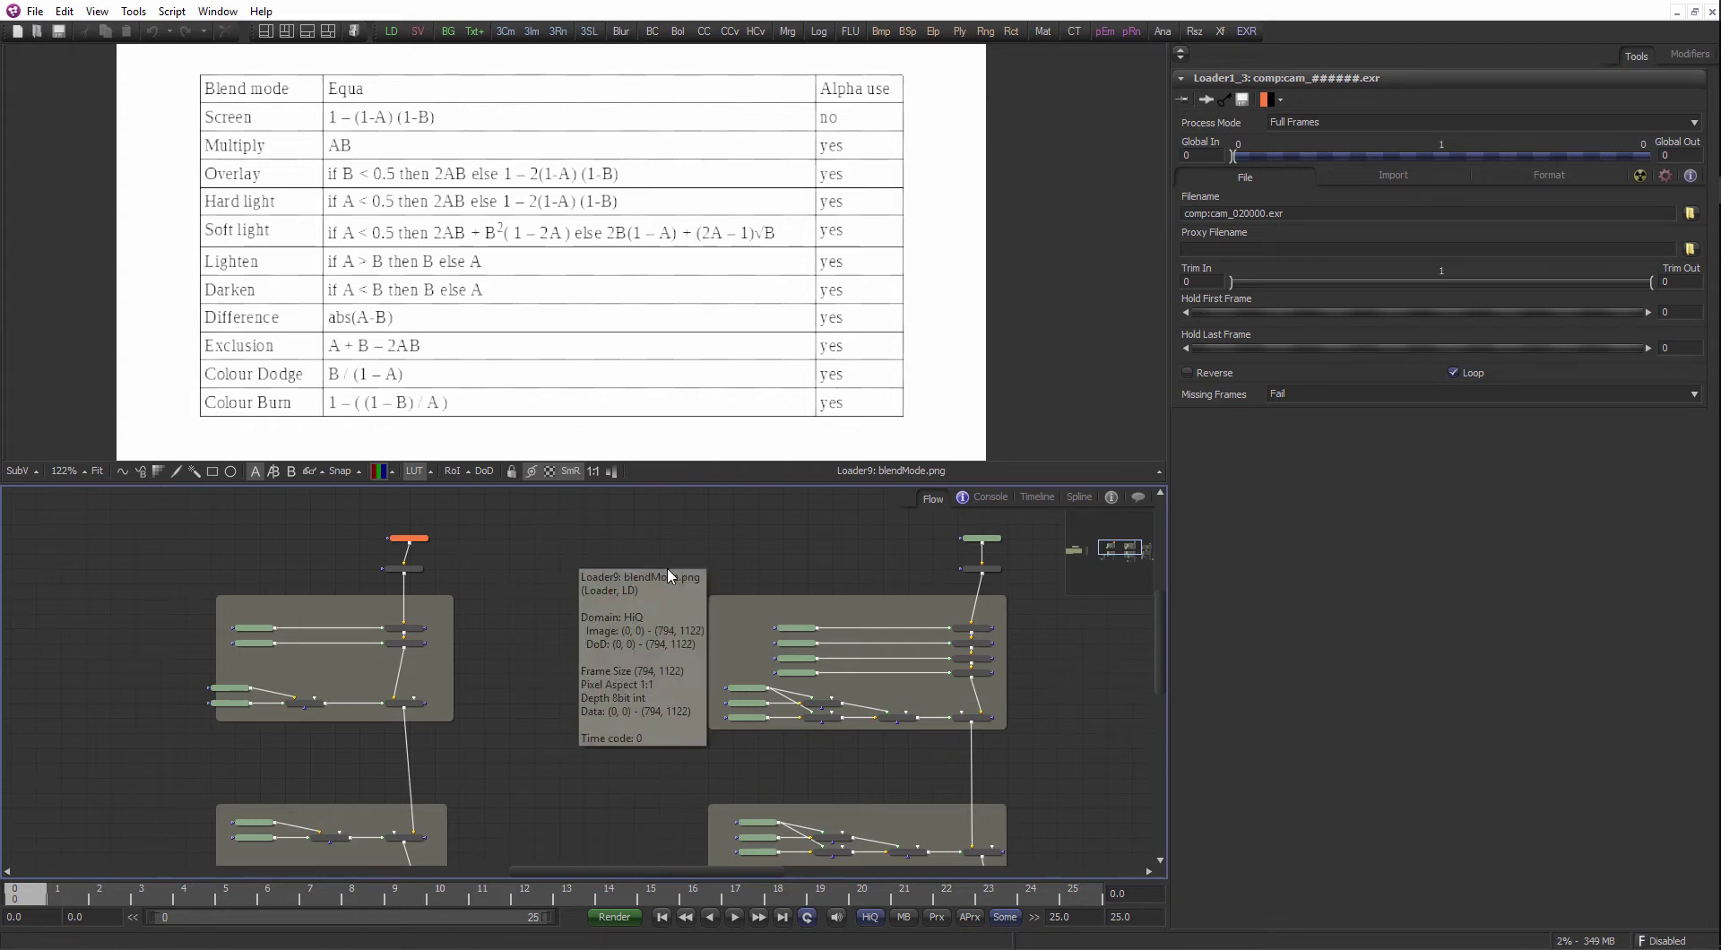
- Examine the VRAY, ARNOLD, PRMAN and CORONA beauty formulas in the FORMULES group
{"action": "left_click_drag", "start_coordinate": [335, 542], "coordinate": [799, 580]}
{"action": "left_click_drag", "start_coordinate": [179, 691], "coordinate": [660, 507]}
{"action": "scroll", "coordinate": [734, 550], "scroll_direction": "up", "scroll_amount": 5}
{"action": "scroll", "coordinate": [638, 531], "scroll_direction": "up", "scroll_amount": 1}
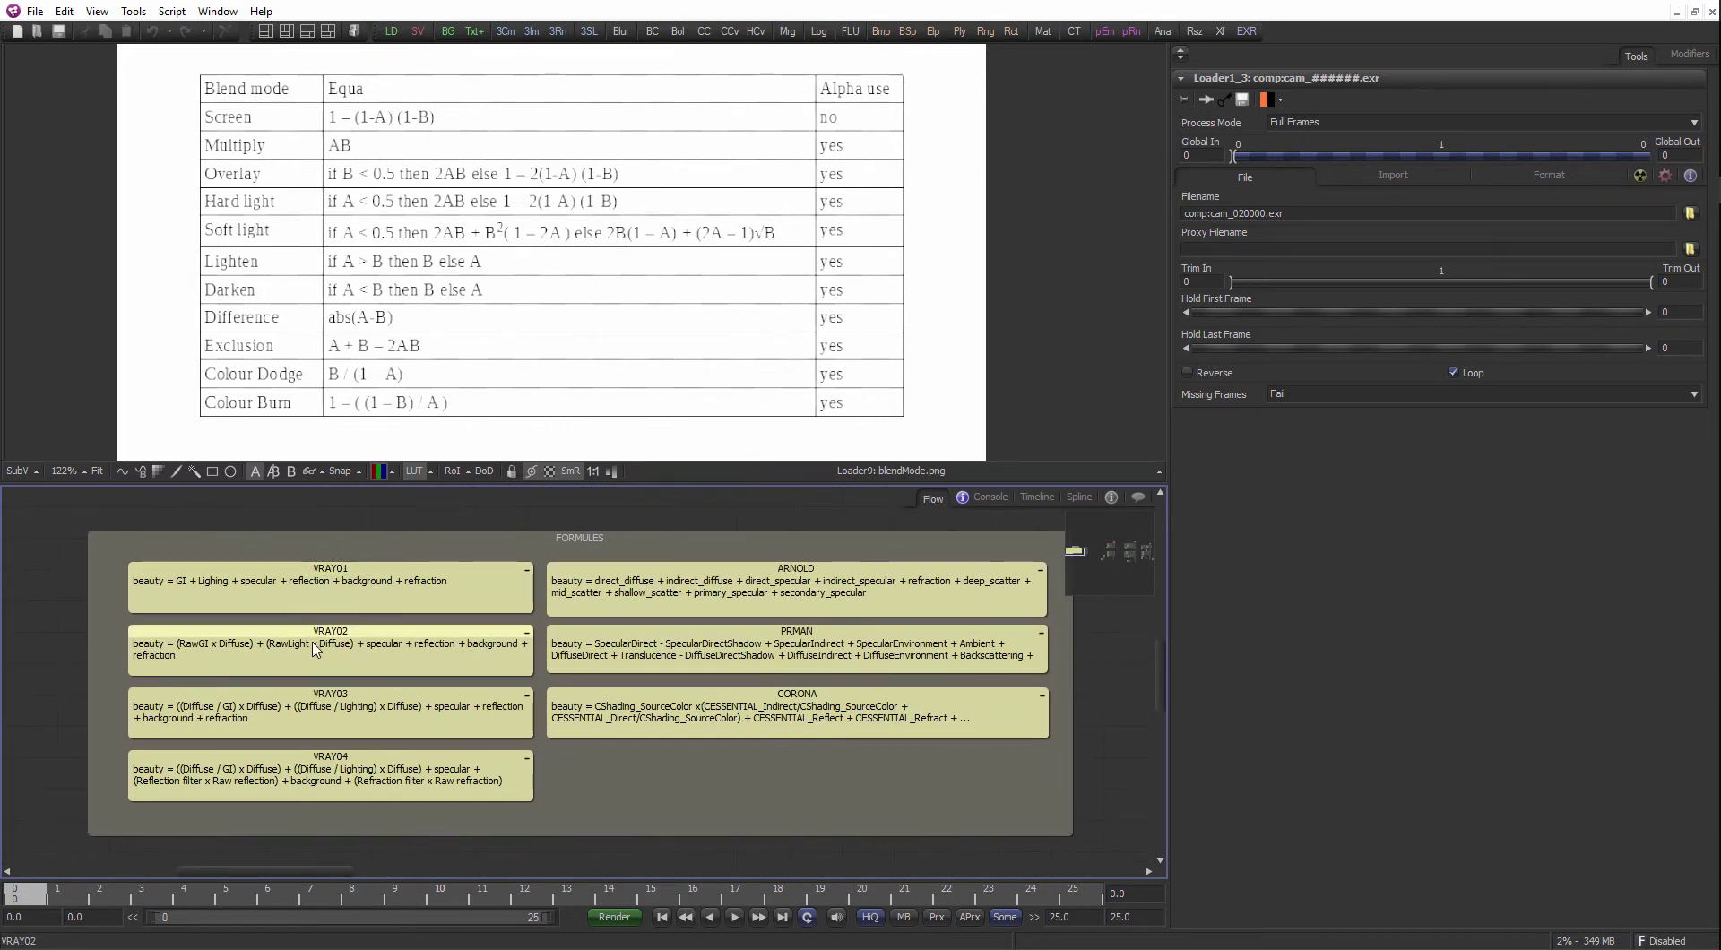
{"action": "left_click_drag", "start_coordinate": [112, 620], "coordinate": [541, 683]}
{"action": "left_click", "coordinate": [599, 789]}
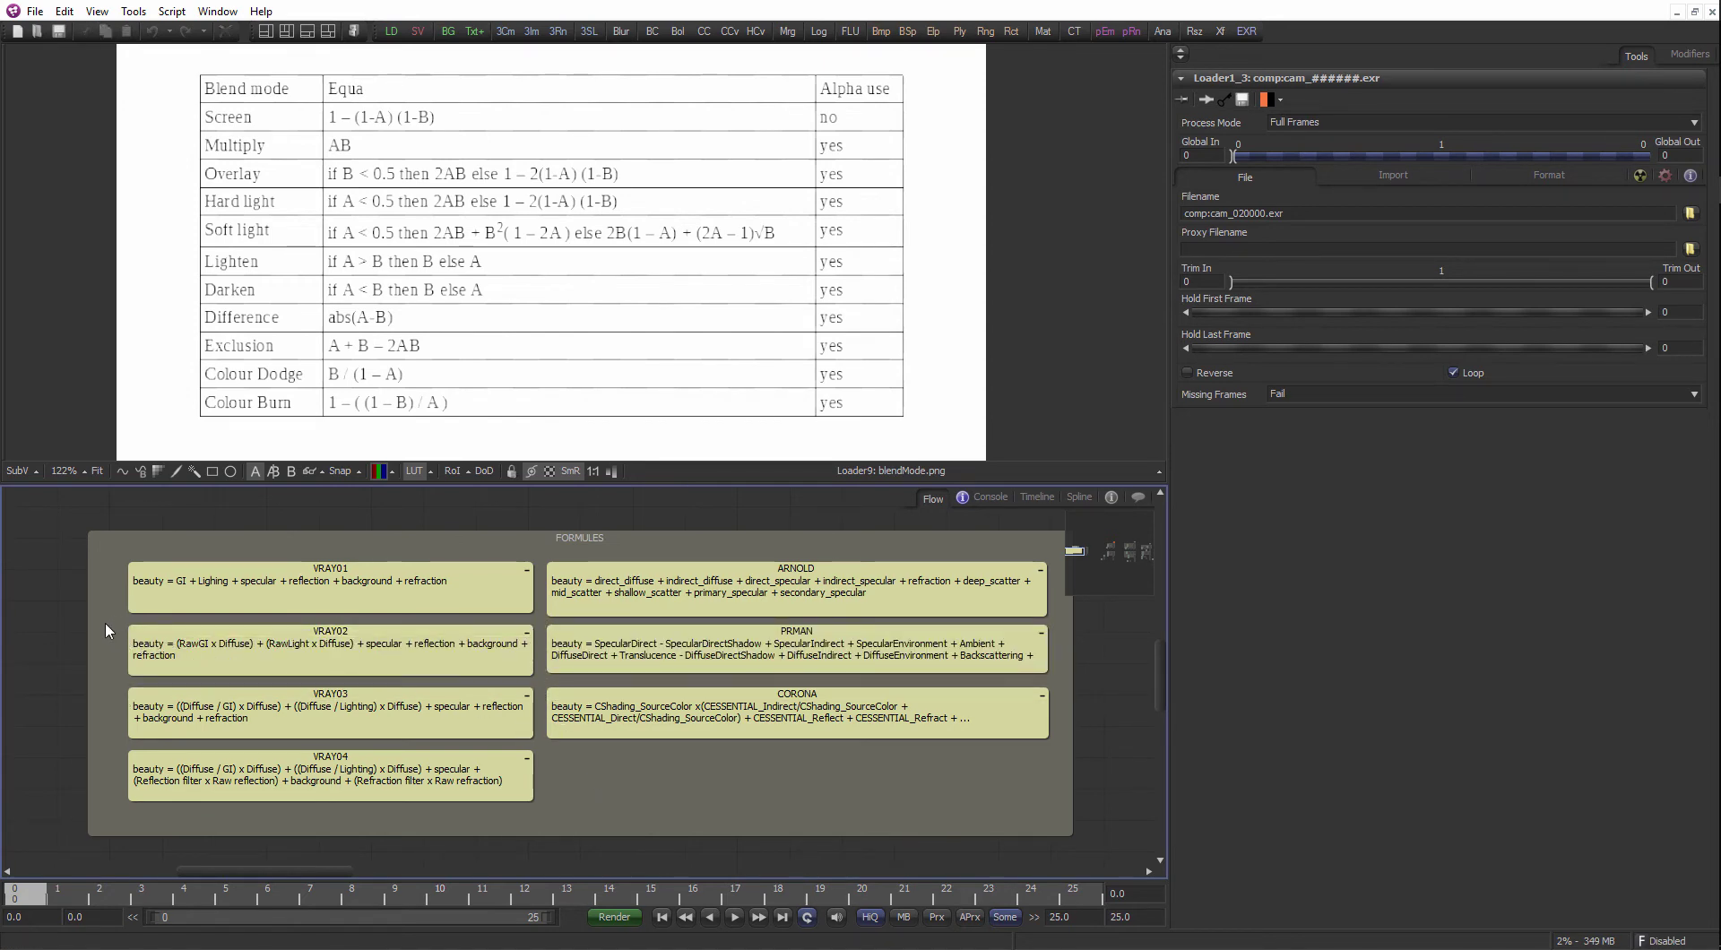
{"action": "left_click_drag", "start_coordinate": [106, 551], "coordinate": [70, 542]}
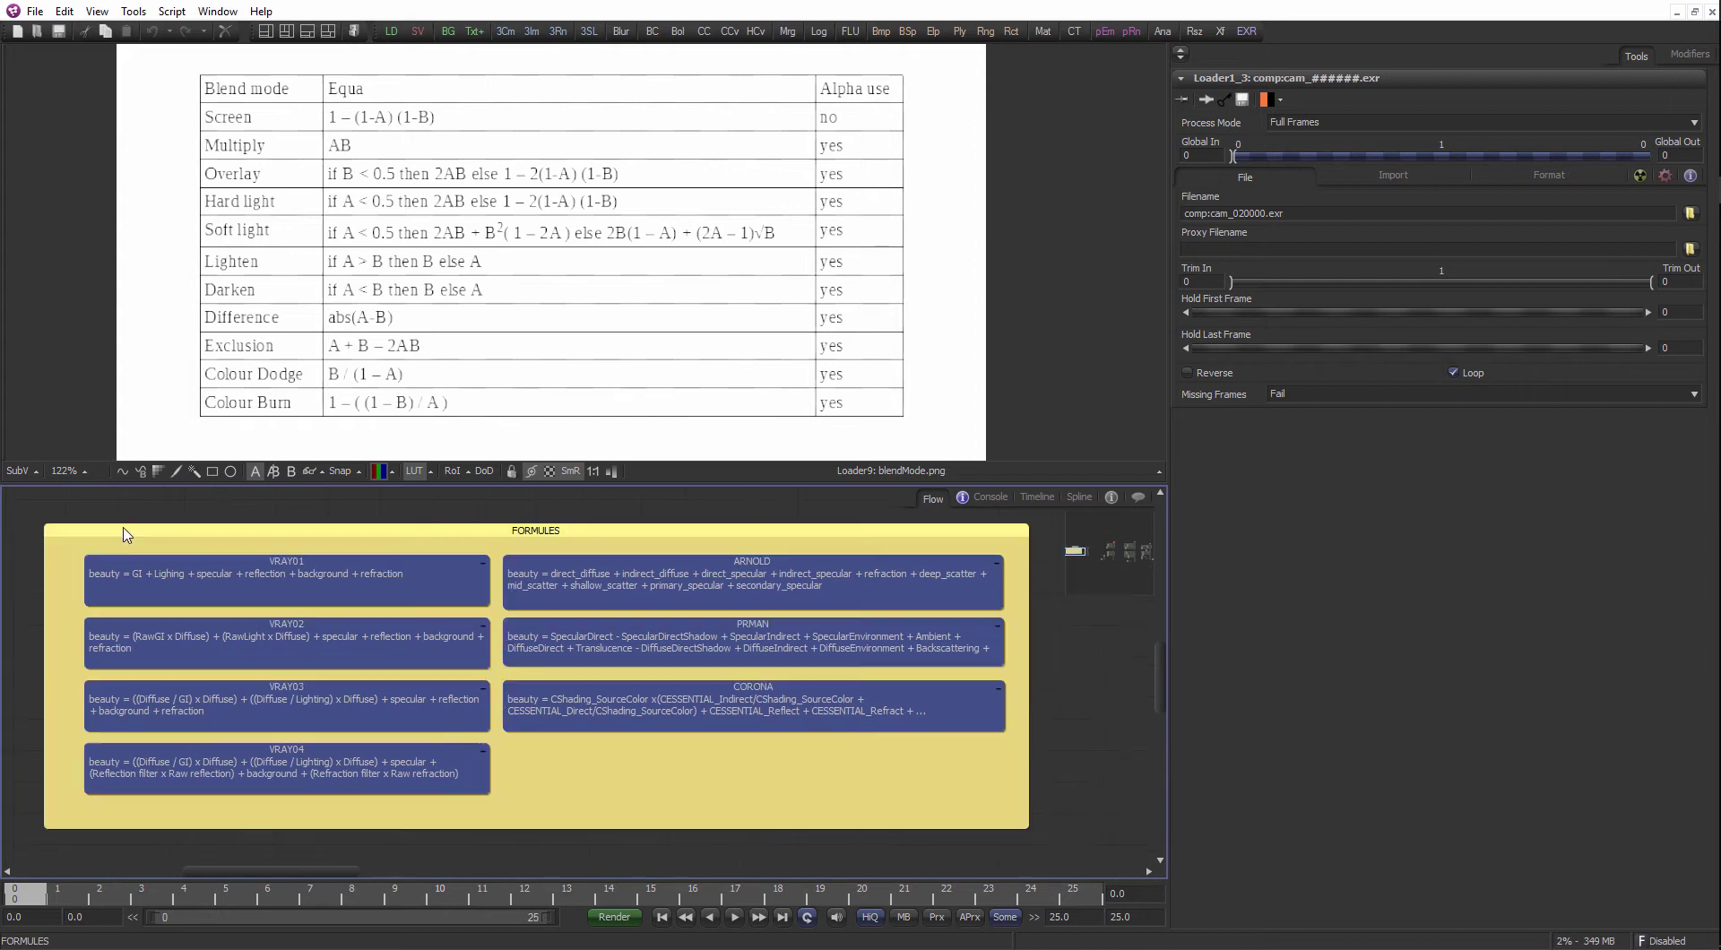
{"action": "left_click", "coordinate": [208, 504]}
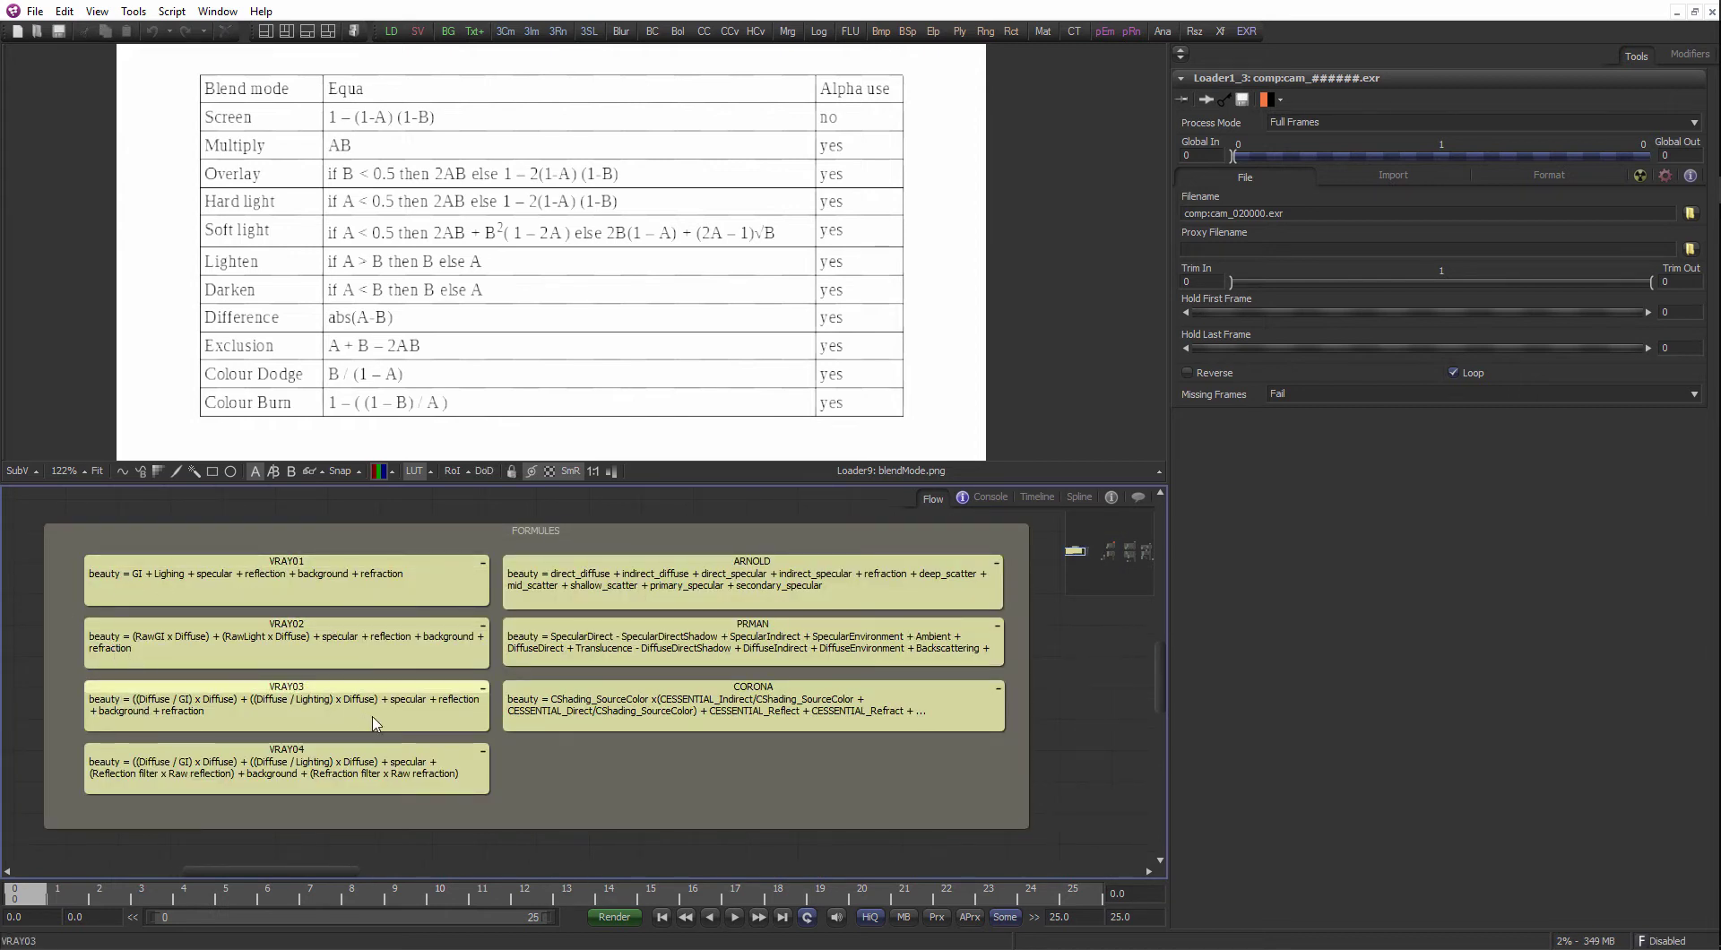
{"action": "left_click", "coordinate": [475, 730]}
{"action": "left_click_drag", "start_coordinate": [474, 727], "coordinate": [82, 674]}
{"action": "left_click", "coordinate": [540, 843]}
{"action": "left_click_drag", "start_coordinate": [621, 714], "coordinate": [504, 720]}
{"action": "mouse_move", "coordinate": [592, 554]}
{"action": "left_mouse_down"}
{"action": "mouse_move", "coordinate": [610, 642]}
{"action": "mouse_move", "coordinate": [580, 577]}
{"action": "left_mouse_up"}
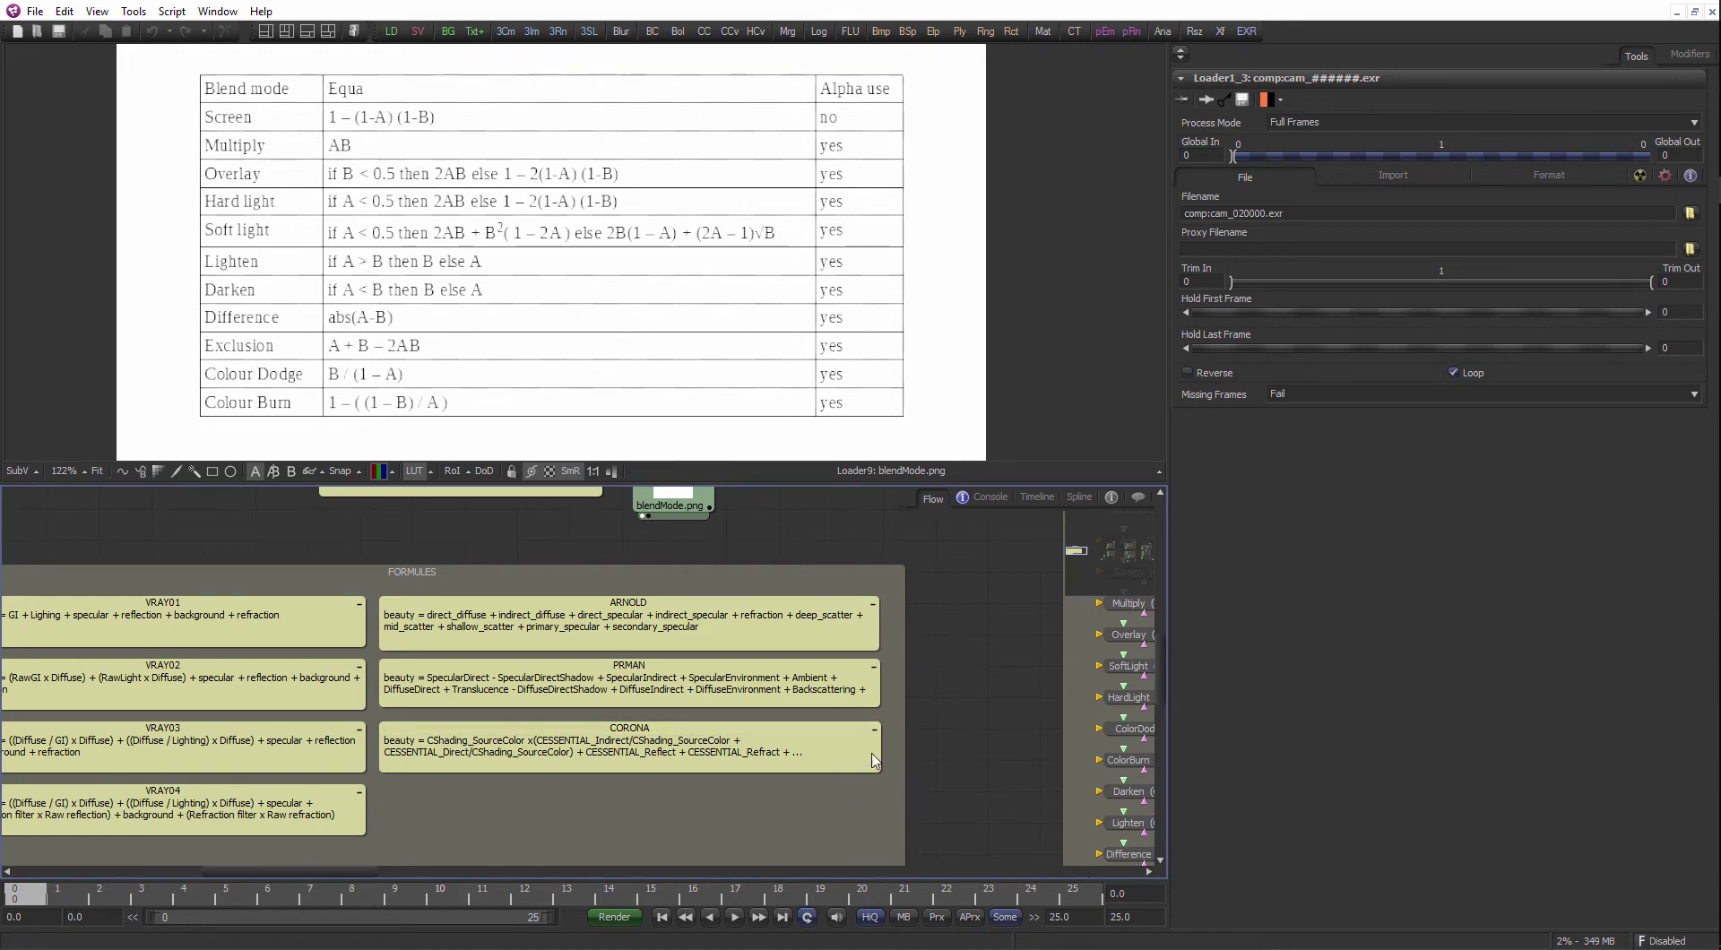
- Examine the blend operation nodes listed in the OPERATIONS group
{"action": "left_click_drag", "start_coordinate": [926, 650], "coordinate": [811, 664]}
{"action": "scroll", "coordinate": [813, 663], "scroll_direction": "down", "scroll_amount": 1}
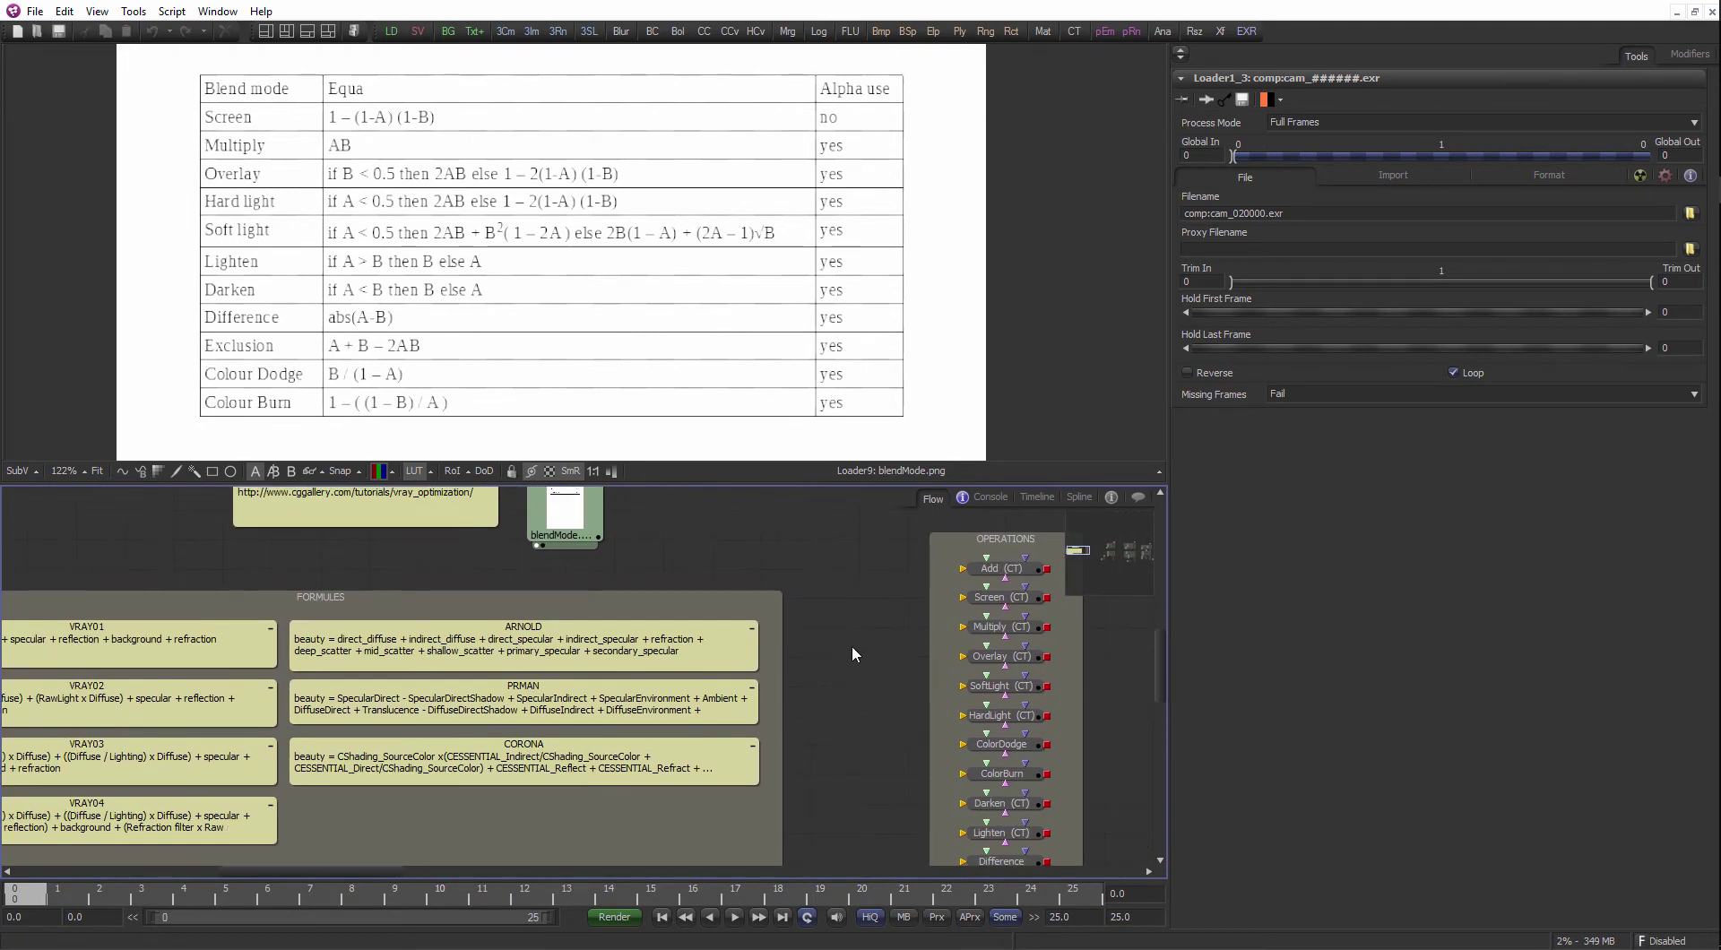
{"action": "left_click_drag", "start_coordinate": [532, 553], "coordinate": [517, 579]}
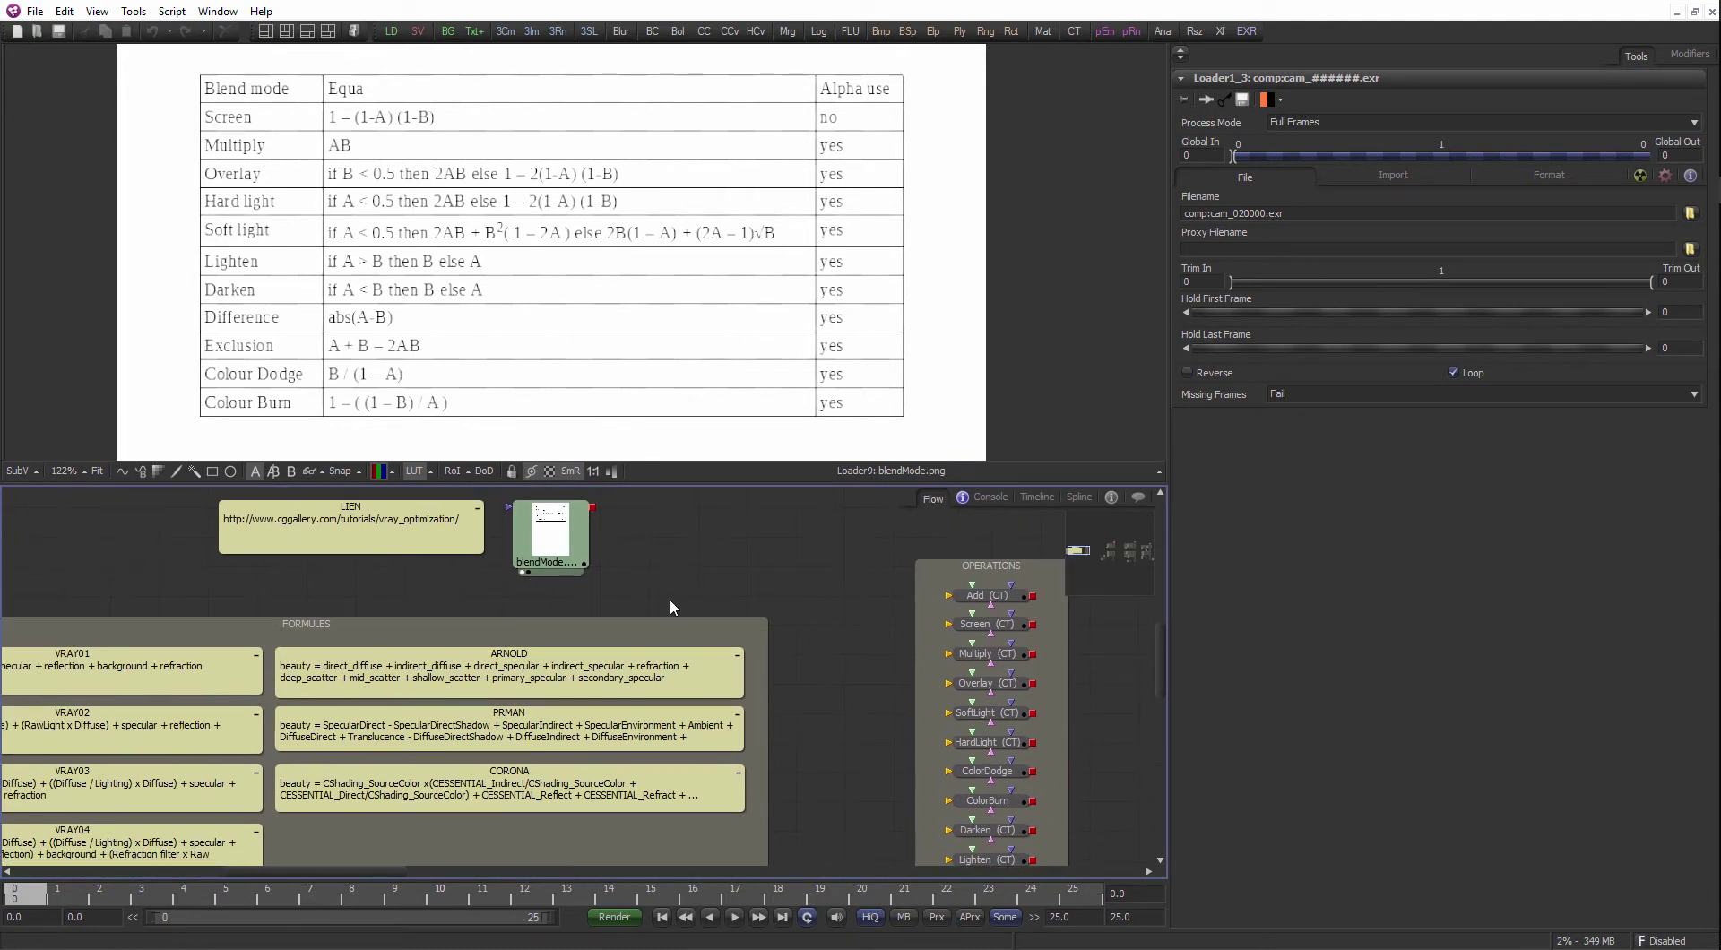
{"action": "left_click_drag", "start_coordinate": [793, 615], "coordinate": [618, 660]}
{"action": "scroll", "coordinate": [632, 613], "scroll_direction": "down", "scroll_amount": 2}
{"action": "scroll", "coordinate": [653, 577], "scroll_direction": "up", "scroll_amount": 3}
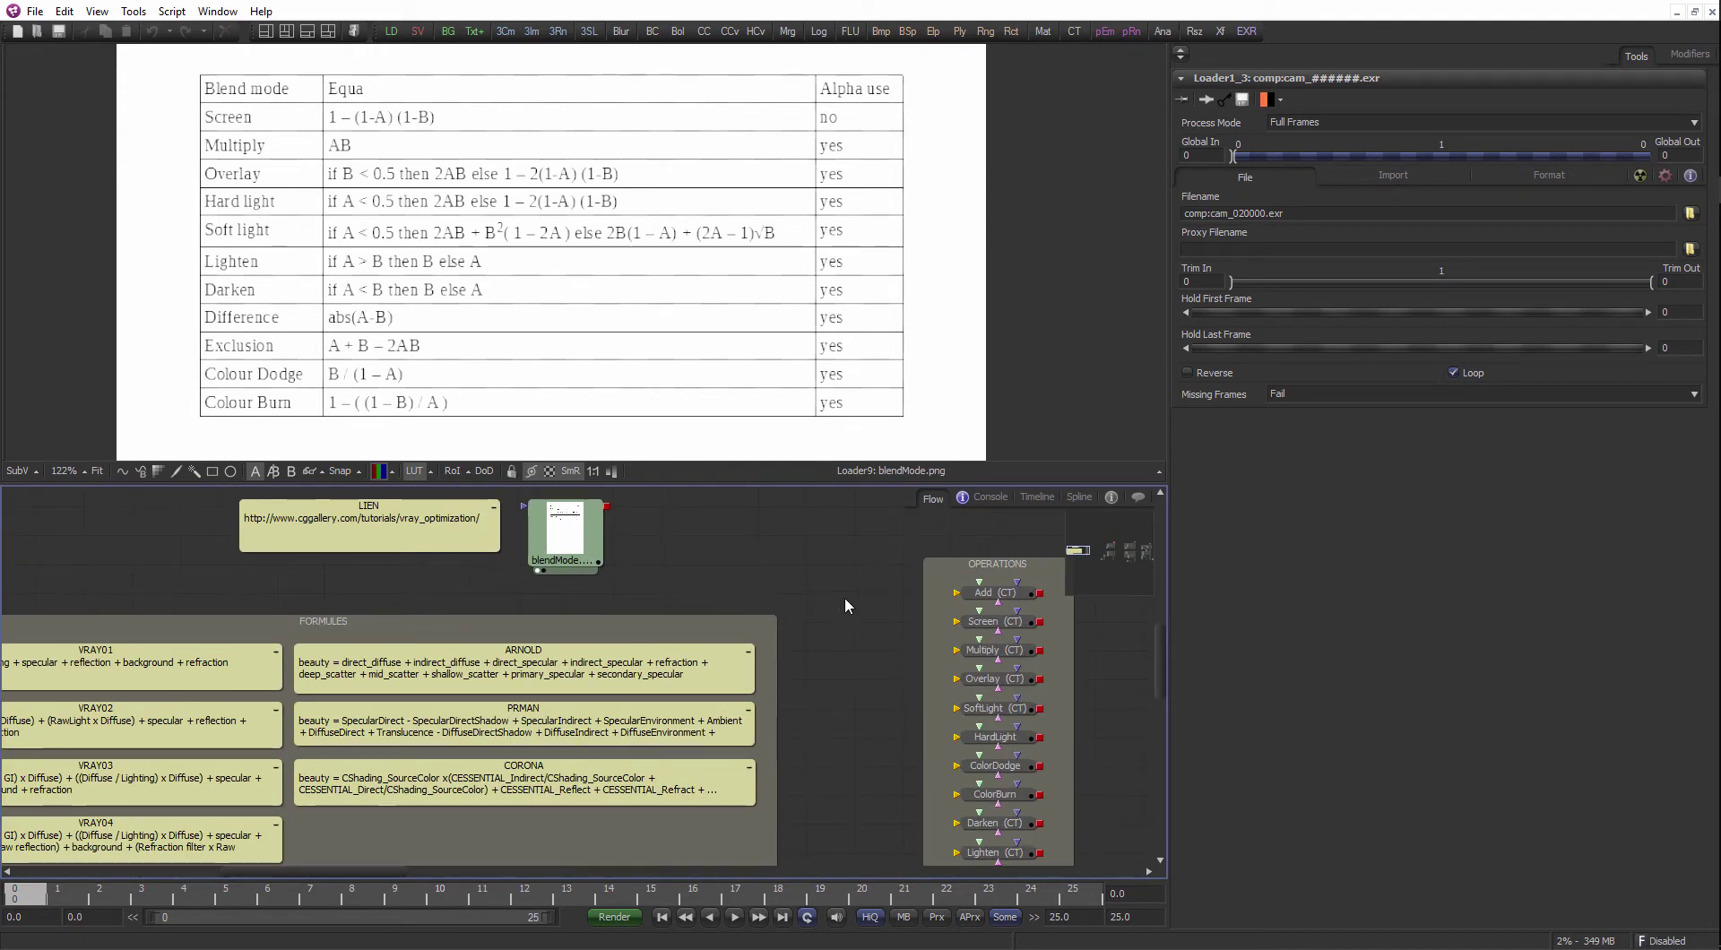
{"action": "left_click_drag", "start_coordinate": [769, 556], "coordinate": [717, 569]}
{"action": "scroll", "coordinate": [718, 574], "scroll_direction": "down", "scroll_amount": 4}
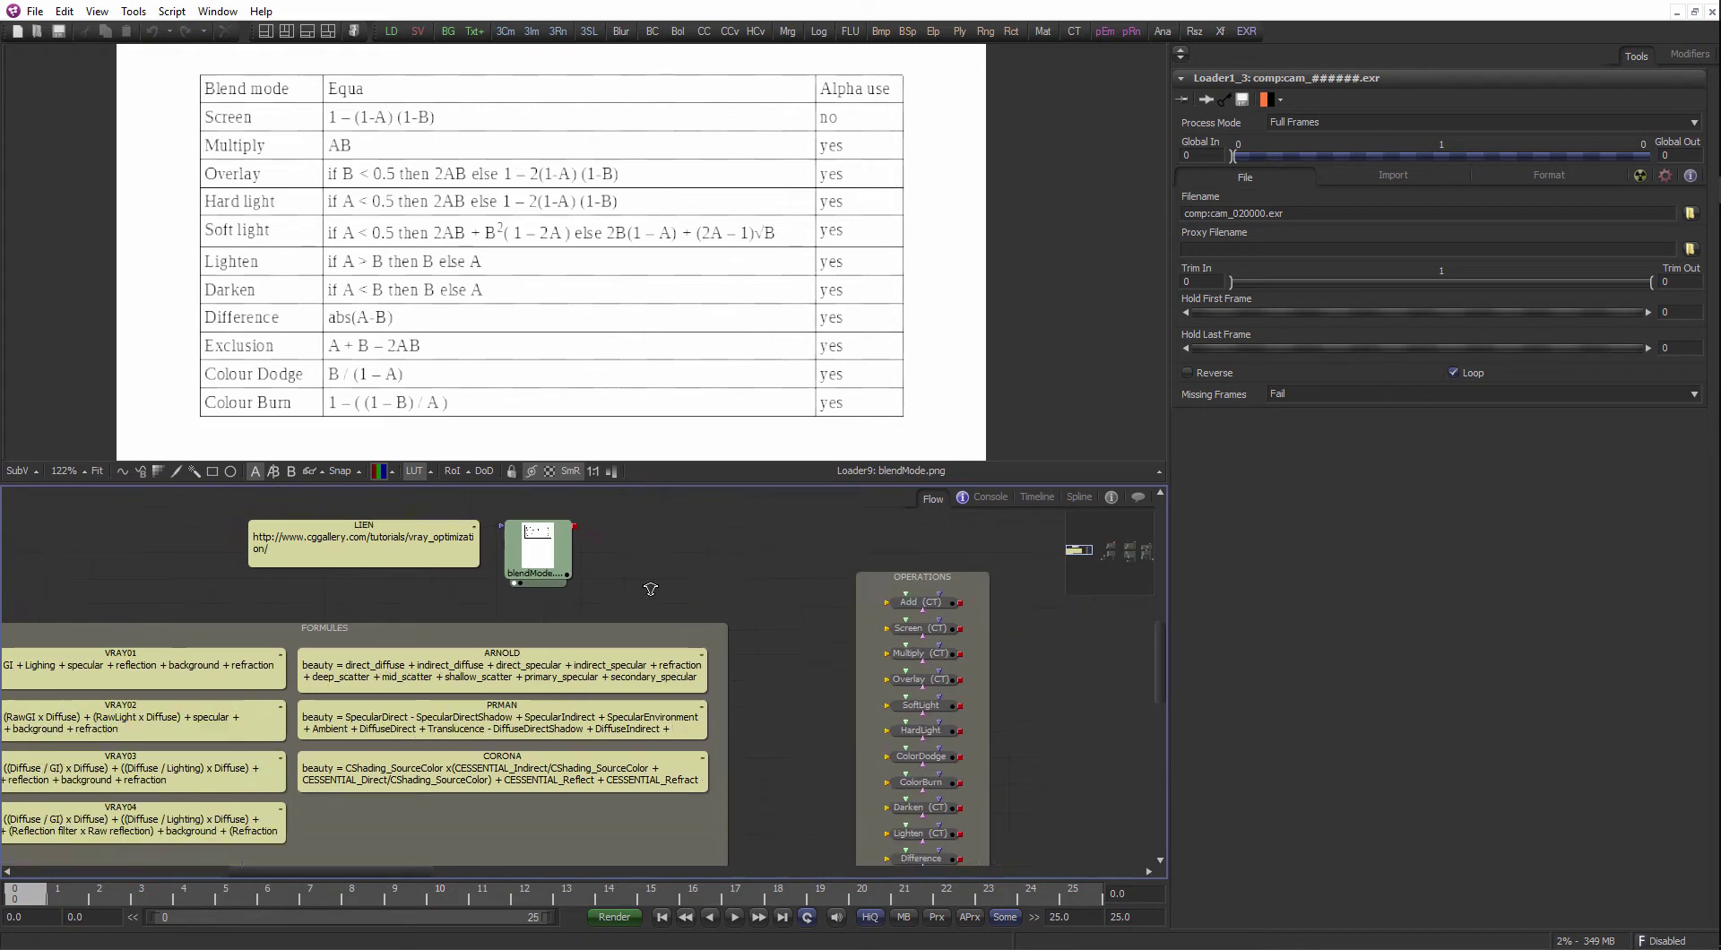
{"action": "left_click_drag", "start_coordinate": [801, 647], "coordinate": [642, 627]}
{"action": "scroll", "coordinate": [688, 626], "scroll_direction": "up", "scroll_amount": 4}
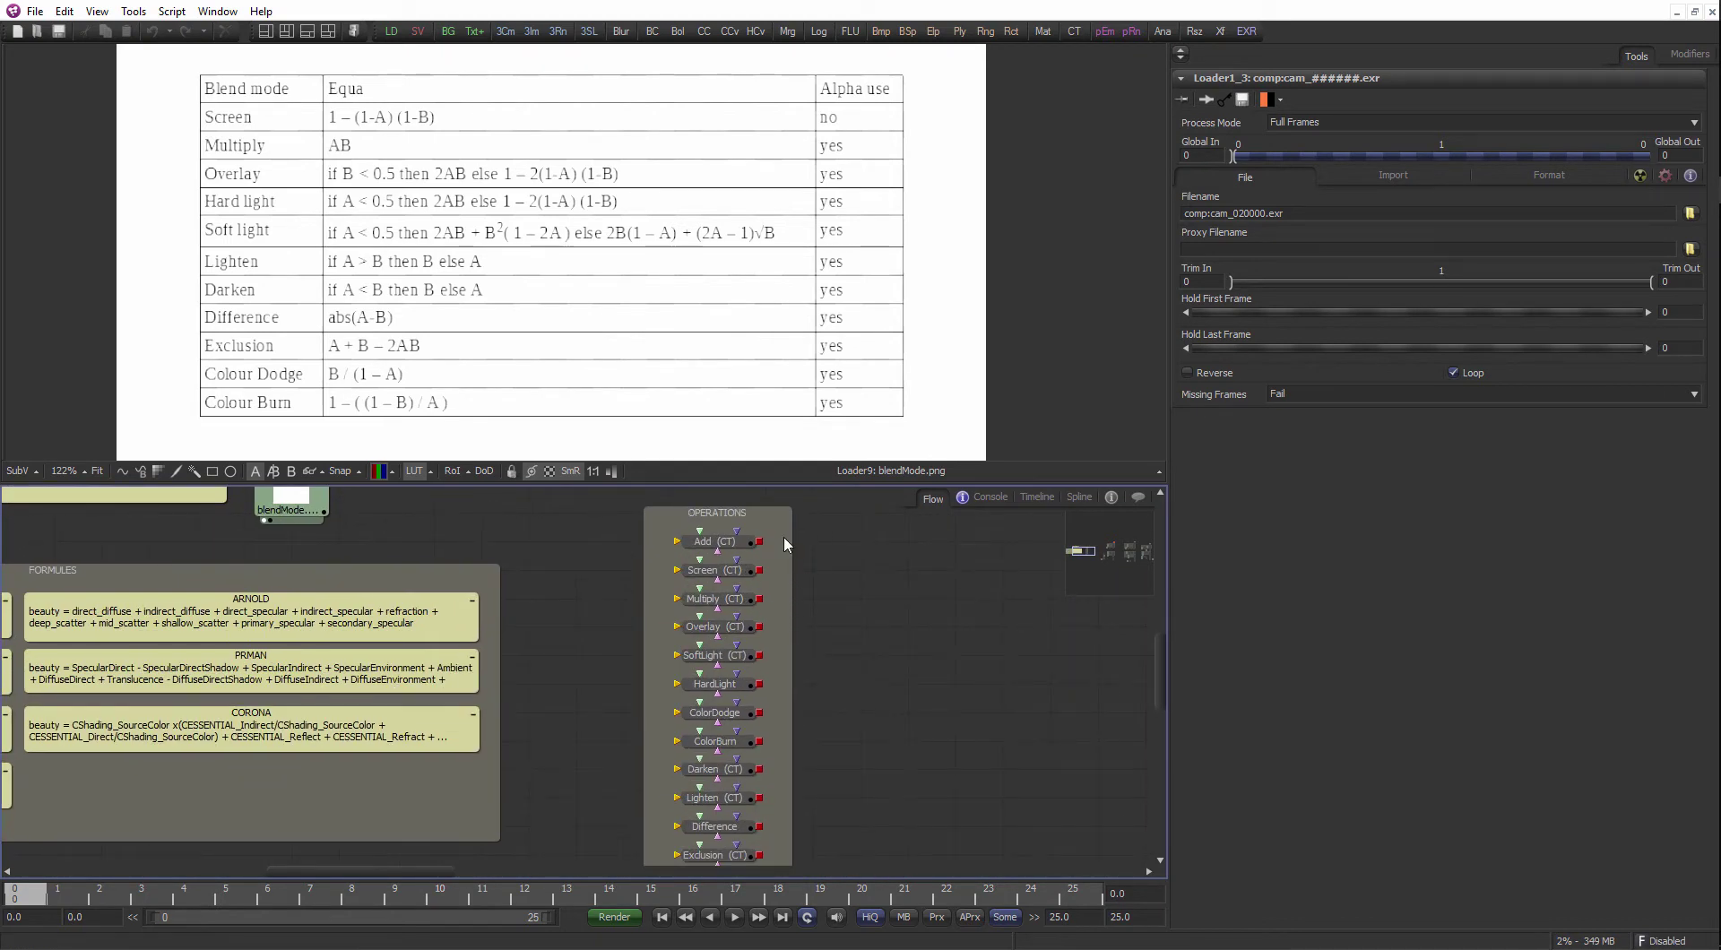
- Move the Add and Difference nodes out of the OPERATIONS group, placing Difference directly below Add in the empty space beside it
{"action": "left_click_drag", "start_coordinate": [878, 525], "coordinate": [712, 533]}
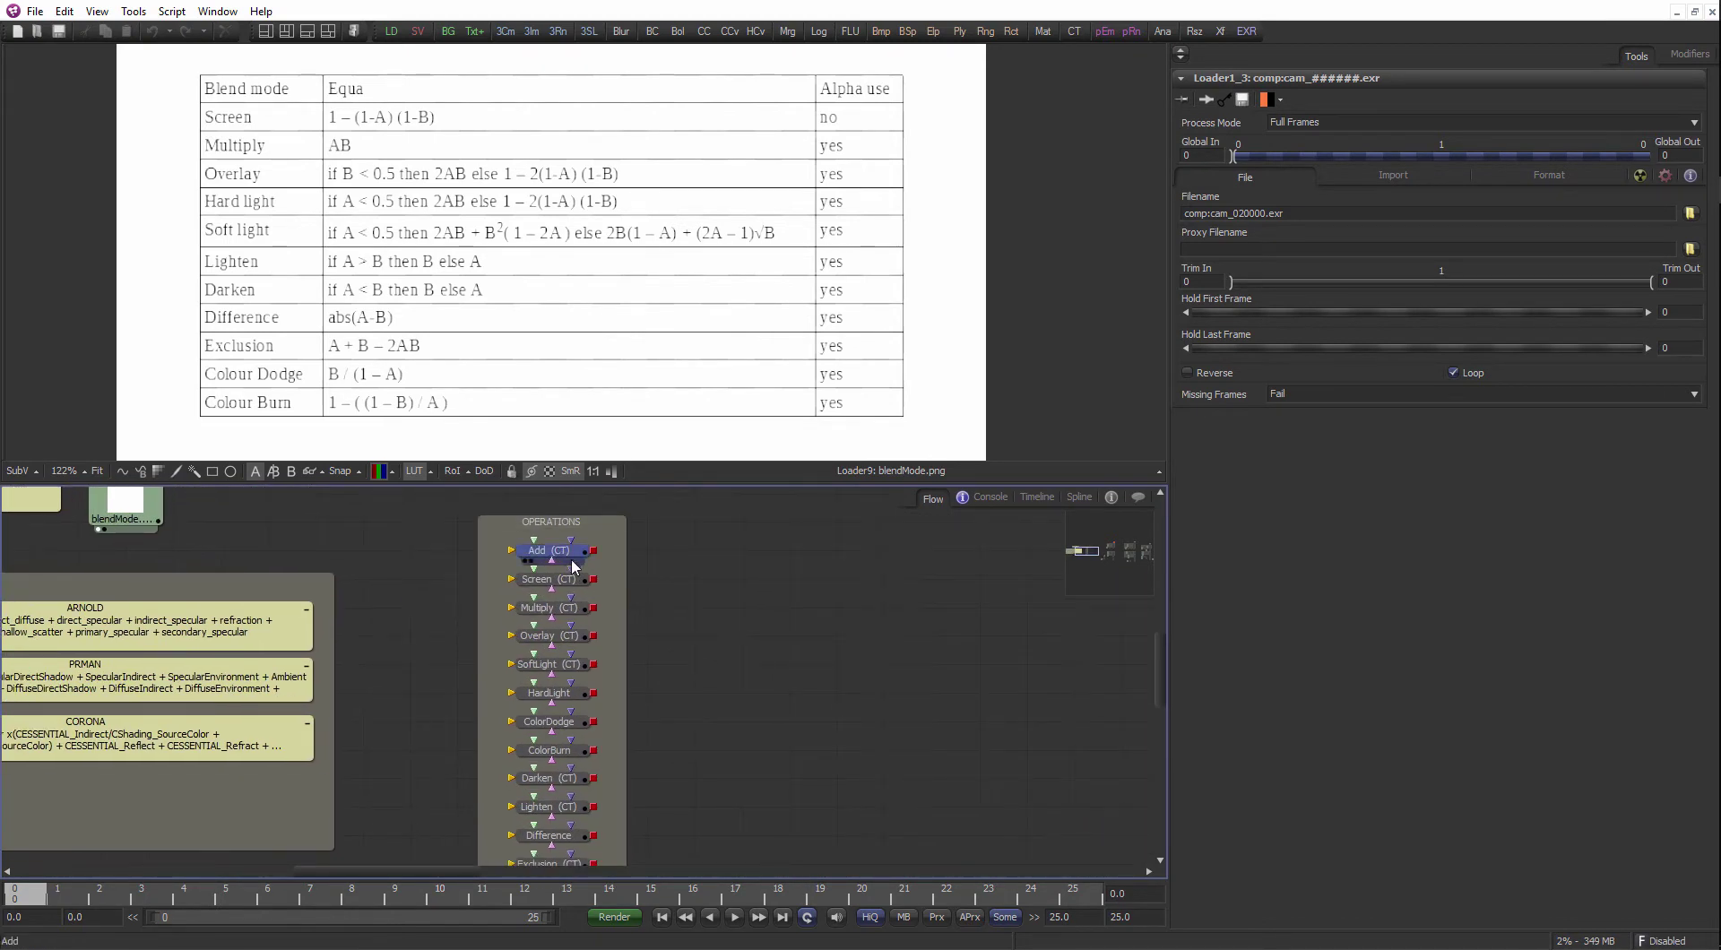
{"action": "left_click", "coordinate": [741, 556]}
{"action": "scroll", "coordinate": [599, 663], "scroll_direction": "down", "scroll_amount": 3}
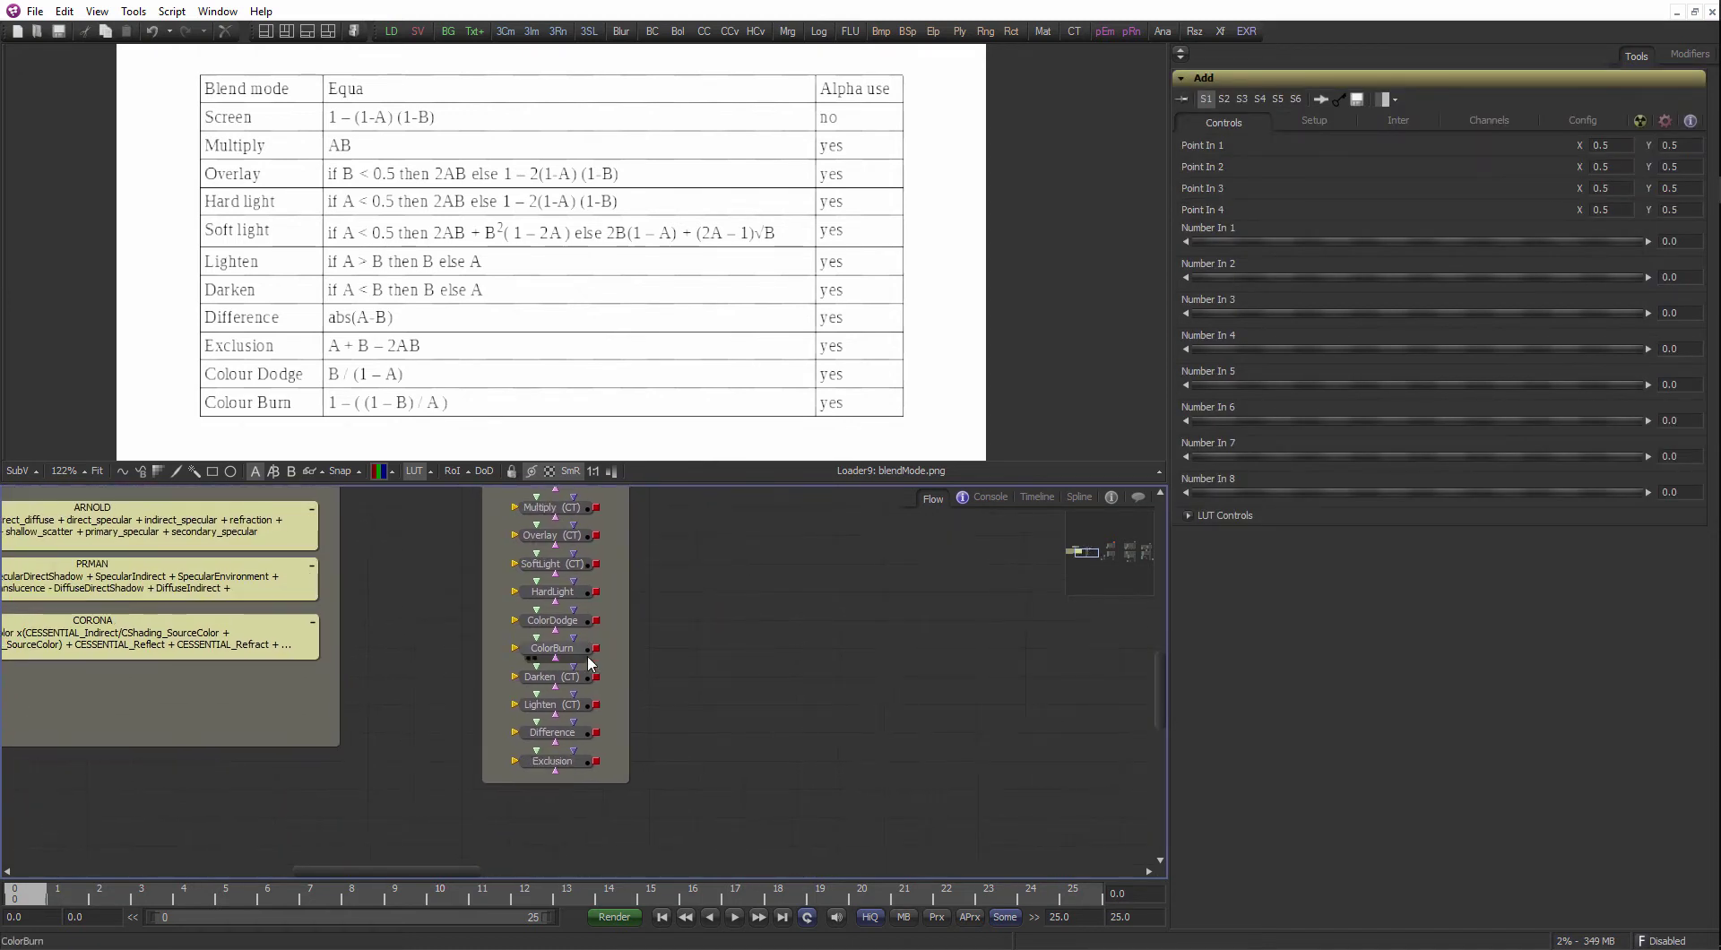
{"action": "left_click_drag", "start_coordinate": [558, 737], "coordinate": [735, 581]}
{"action": "left_click", "coordinate": [772, 601]}
{"action": "left_click", "coordinate": [741, 581]}
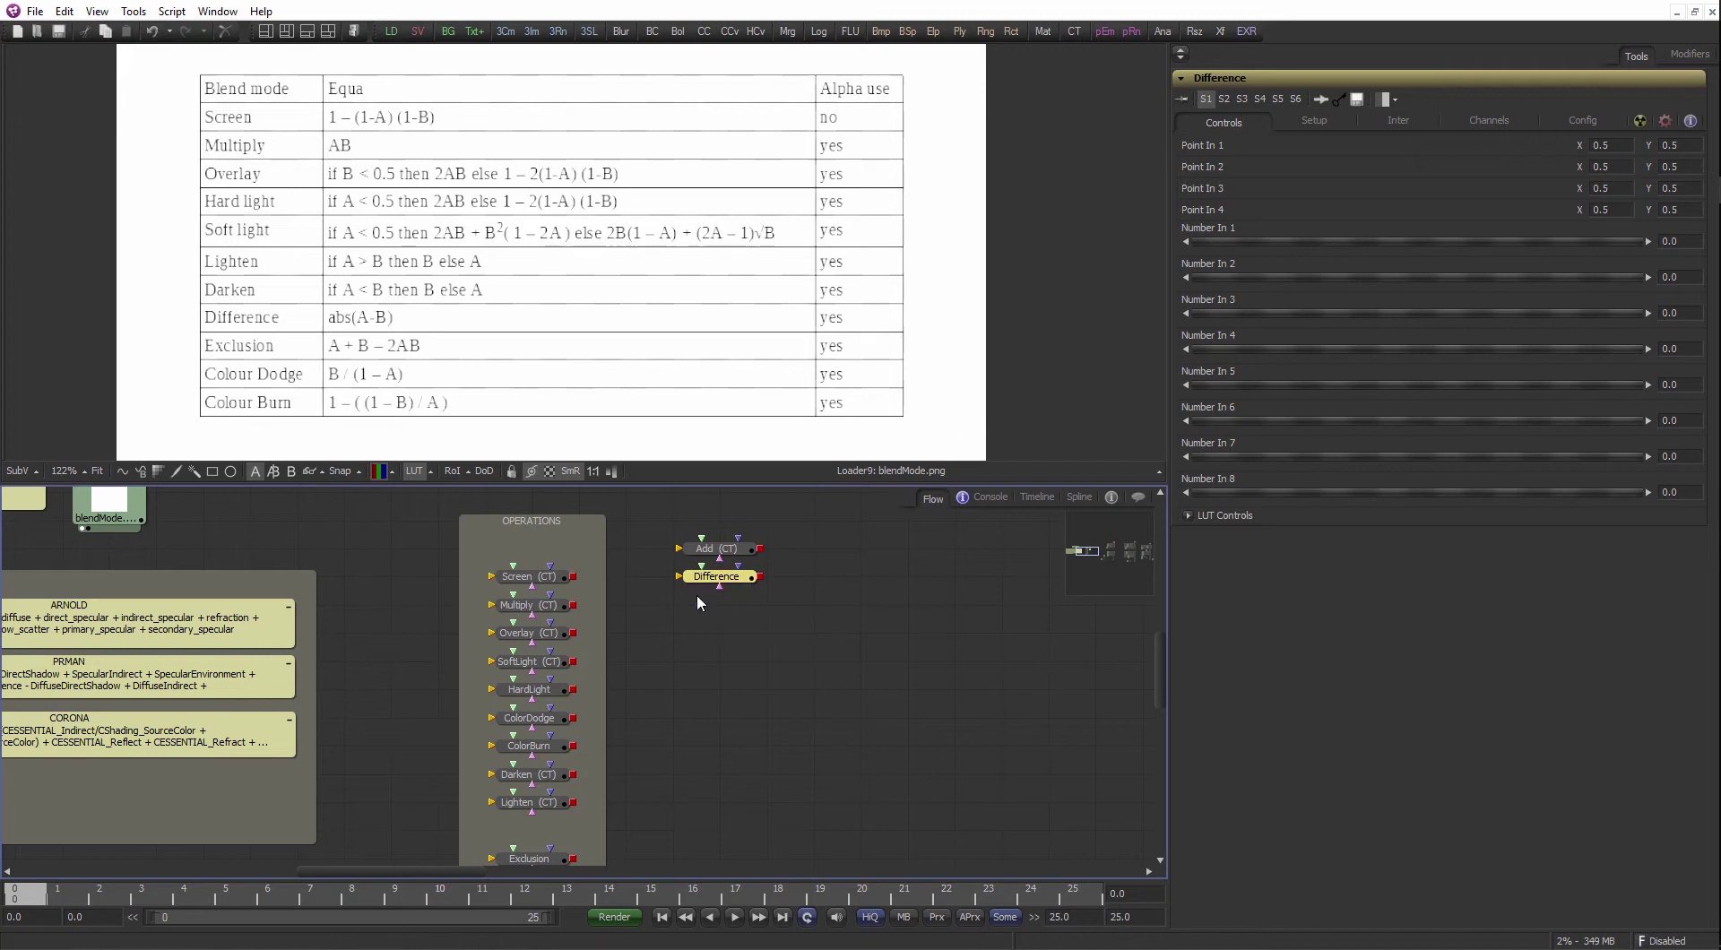
- Place the Multiply node below Difference outside the OPERATIONS group and move Exclusion up directly beneath Lighten
{"action": "left_click", "coordinate": [717, 554]}
{"action": "scroll", "coordinate": [602, 700], "scroll_direction": "down", "scroll_amount": 1}
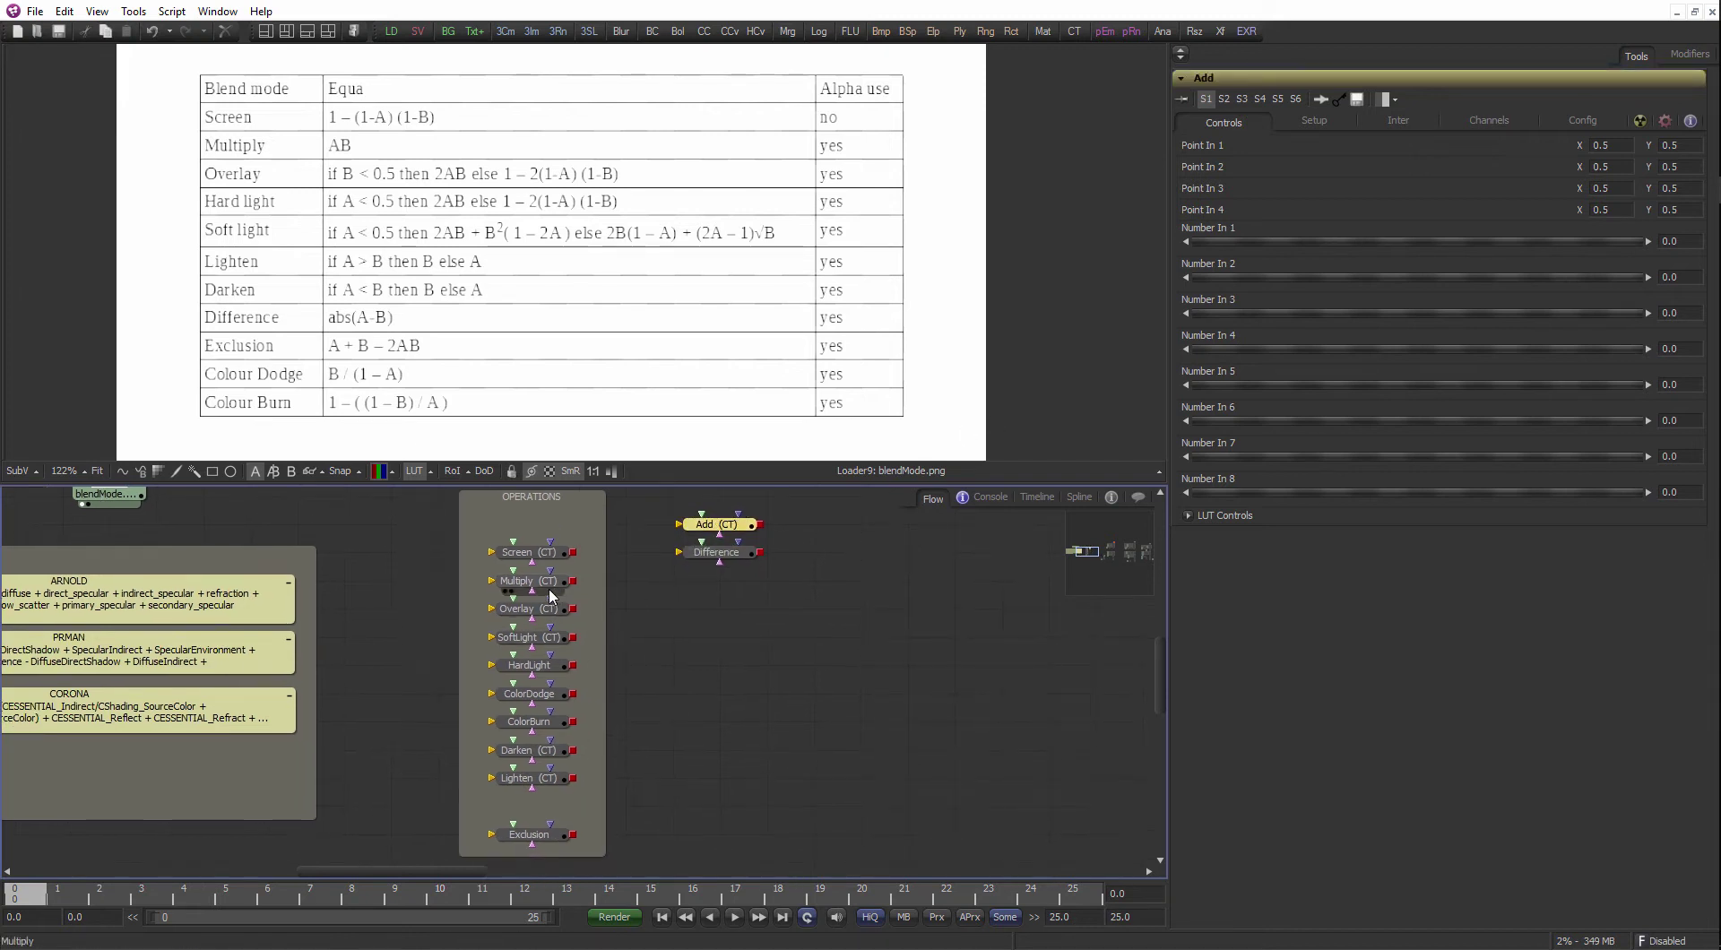
{"action": "left_click_drag", "start_coordinate": [558, 592], "coordinate": [746, 592]}
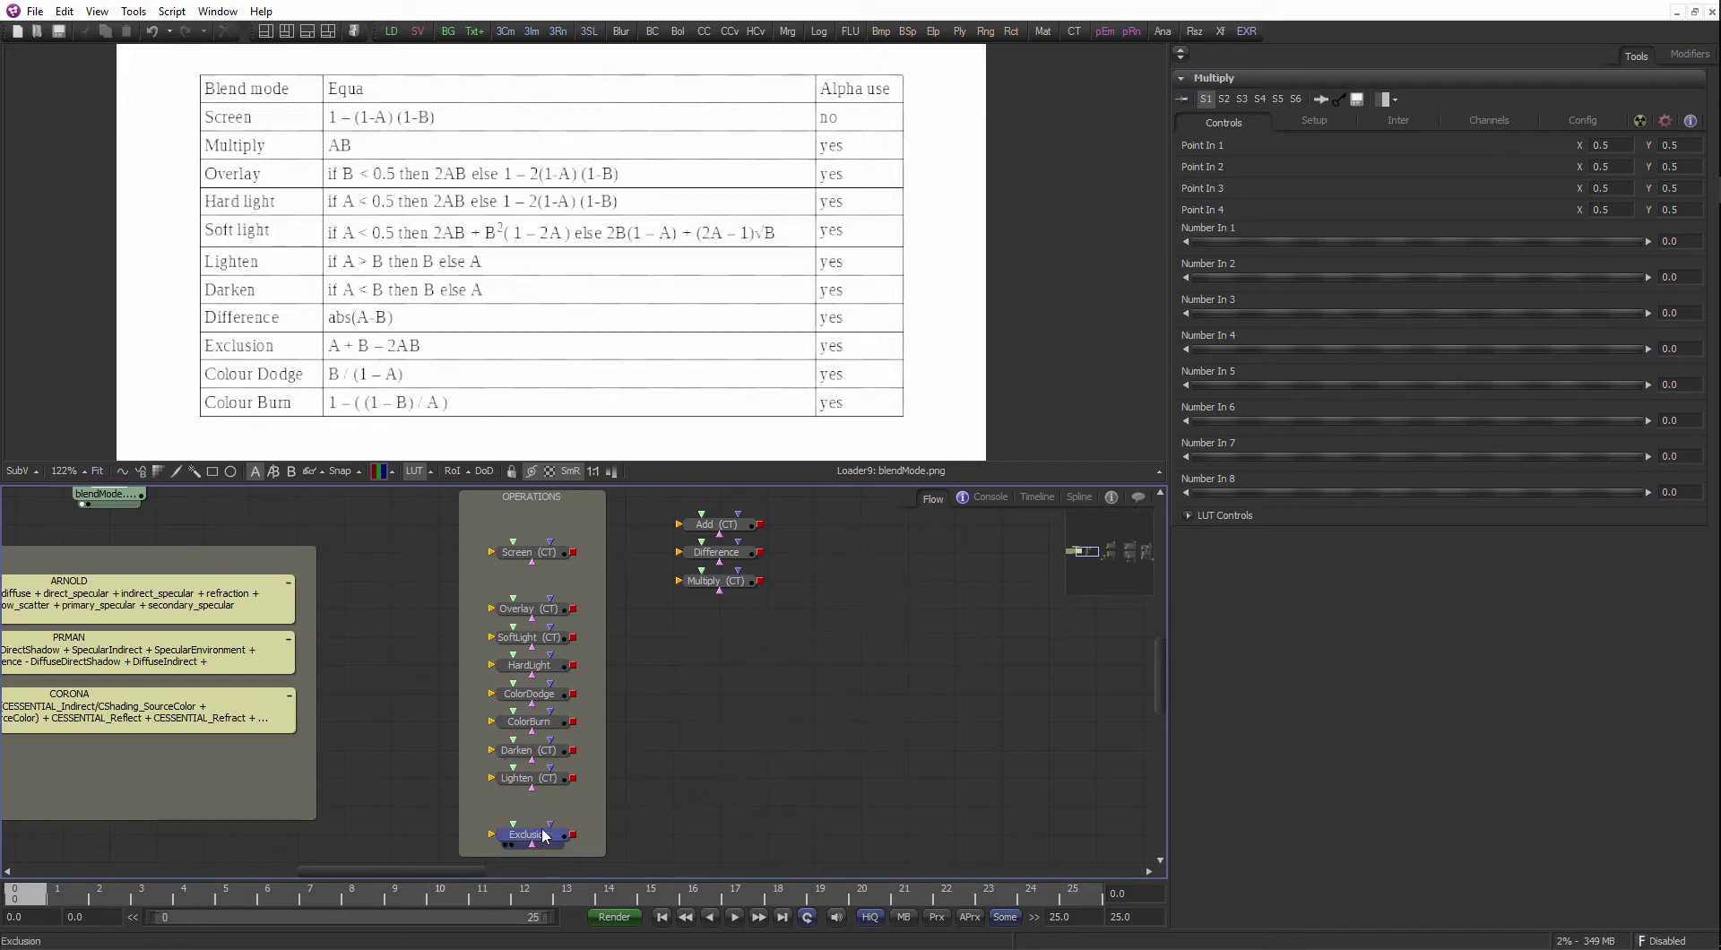
{"action": "left_click_drag", "start_coordinate": [546, 836], "coordinate": [547, 807]}
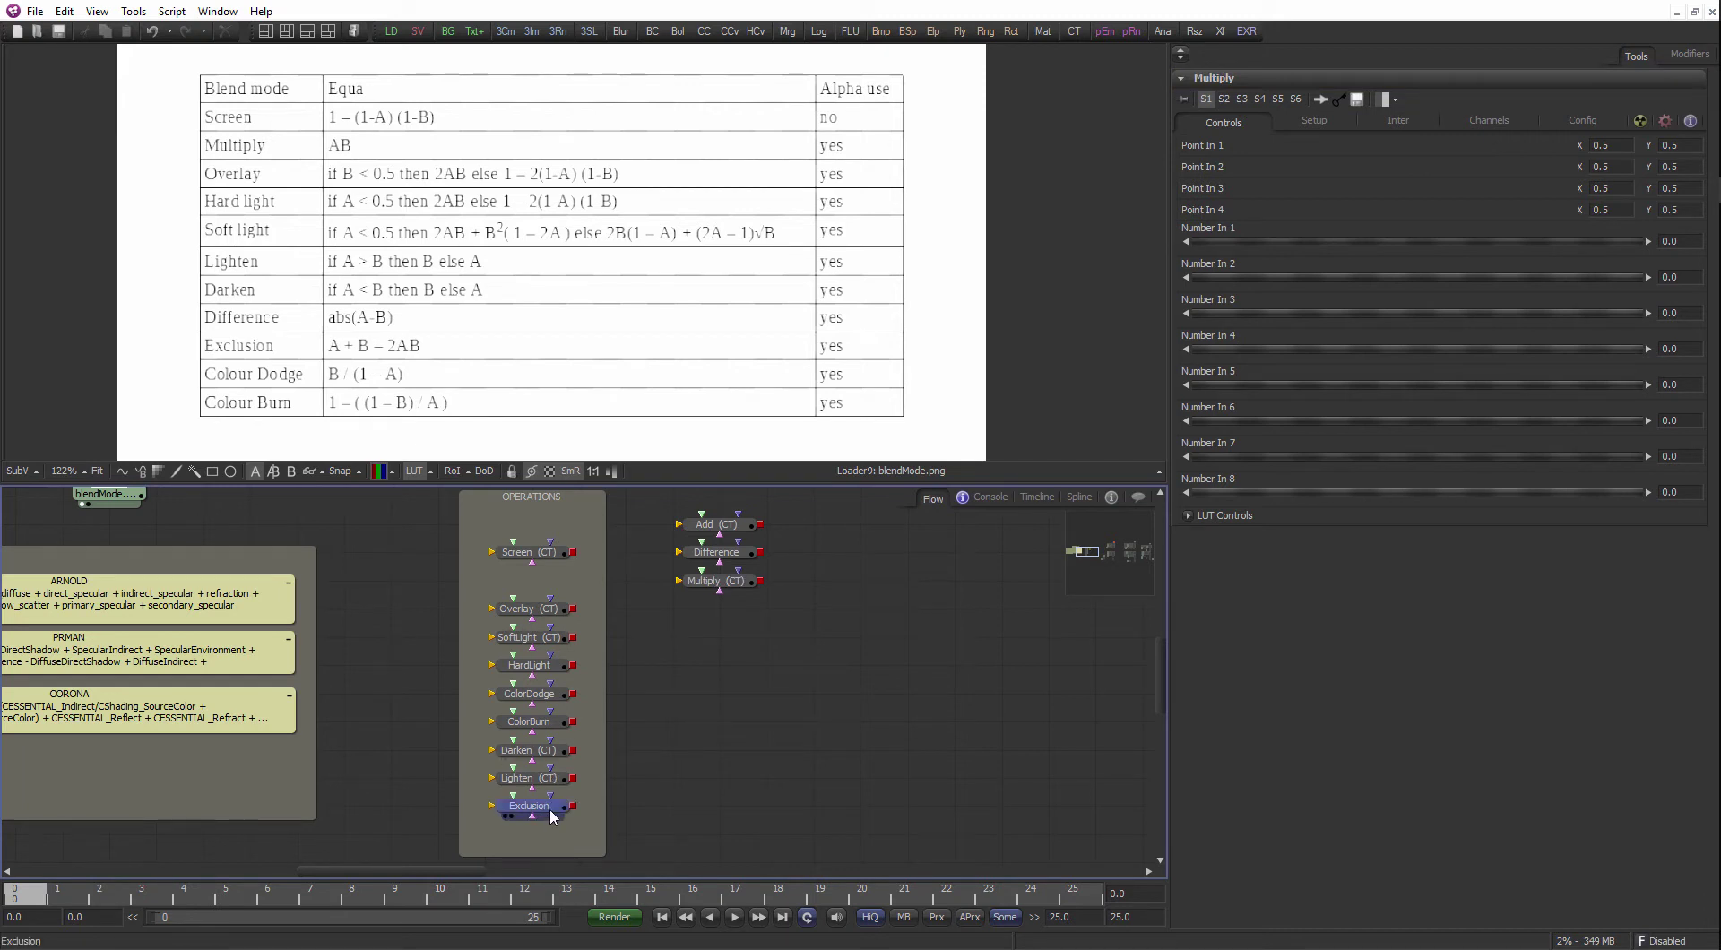
- Raise the Add and Difference nodes as a pair, keeping Multiply a short distance below them
{"action": "left_click", "coordinate": [746, 584]}
{"action": "left_click_drag", "start_coordinate": [776, 532], "coordinate": [696, 576]}
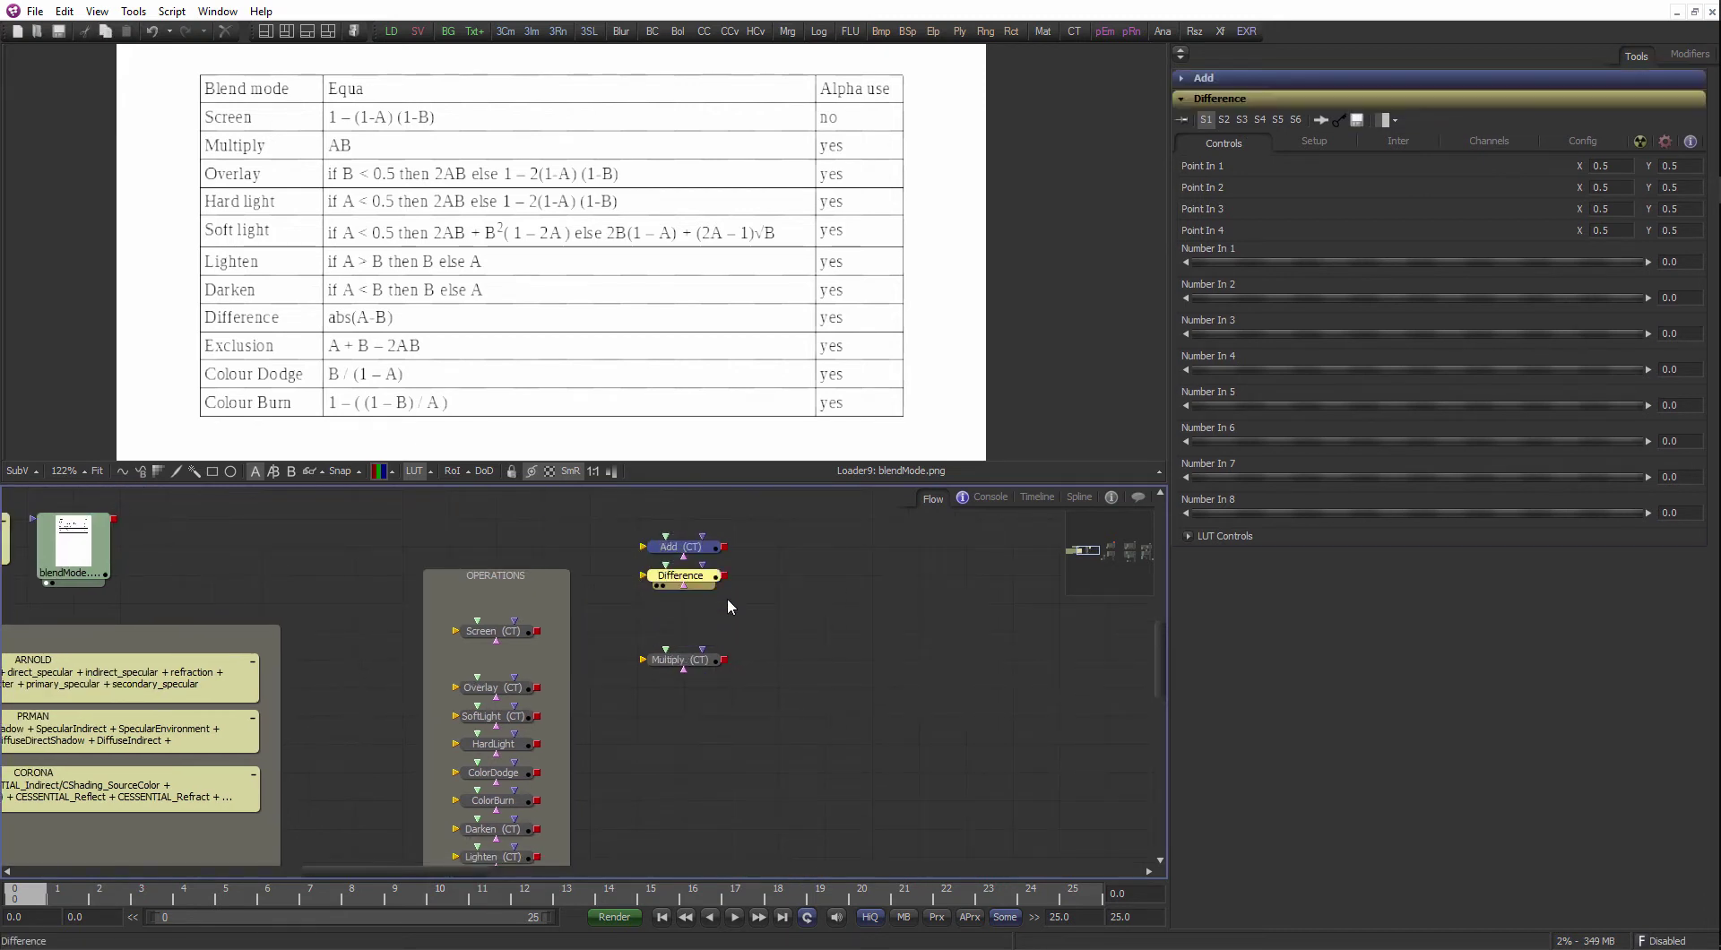
{"action": "left_click", "coordinate": [728, 607]}
{"action": "left_click_drag", "start_coordinate": [707, 656], "coordinate": [708, 629]}
- Compare the VRAY01 to VRAY04 formulas with the separated nodes, then select Add, Difference and Multiply together
{"action": "left_click_drag", "start_coordinate": [419, 642], "coordinate": [1010, 587]}
{"action": "left_click_drag", "start_coordinate": [251, 691], "coordinate": [610, 632]}
{"action": "scroll", "coordinate": [610, 632], "scroll_direction": "up", "scroll_amount": 2}
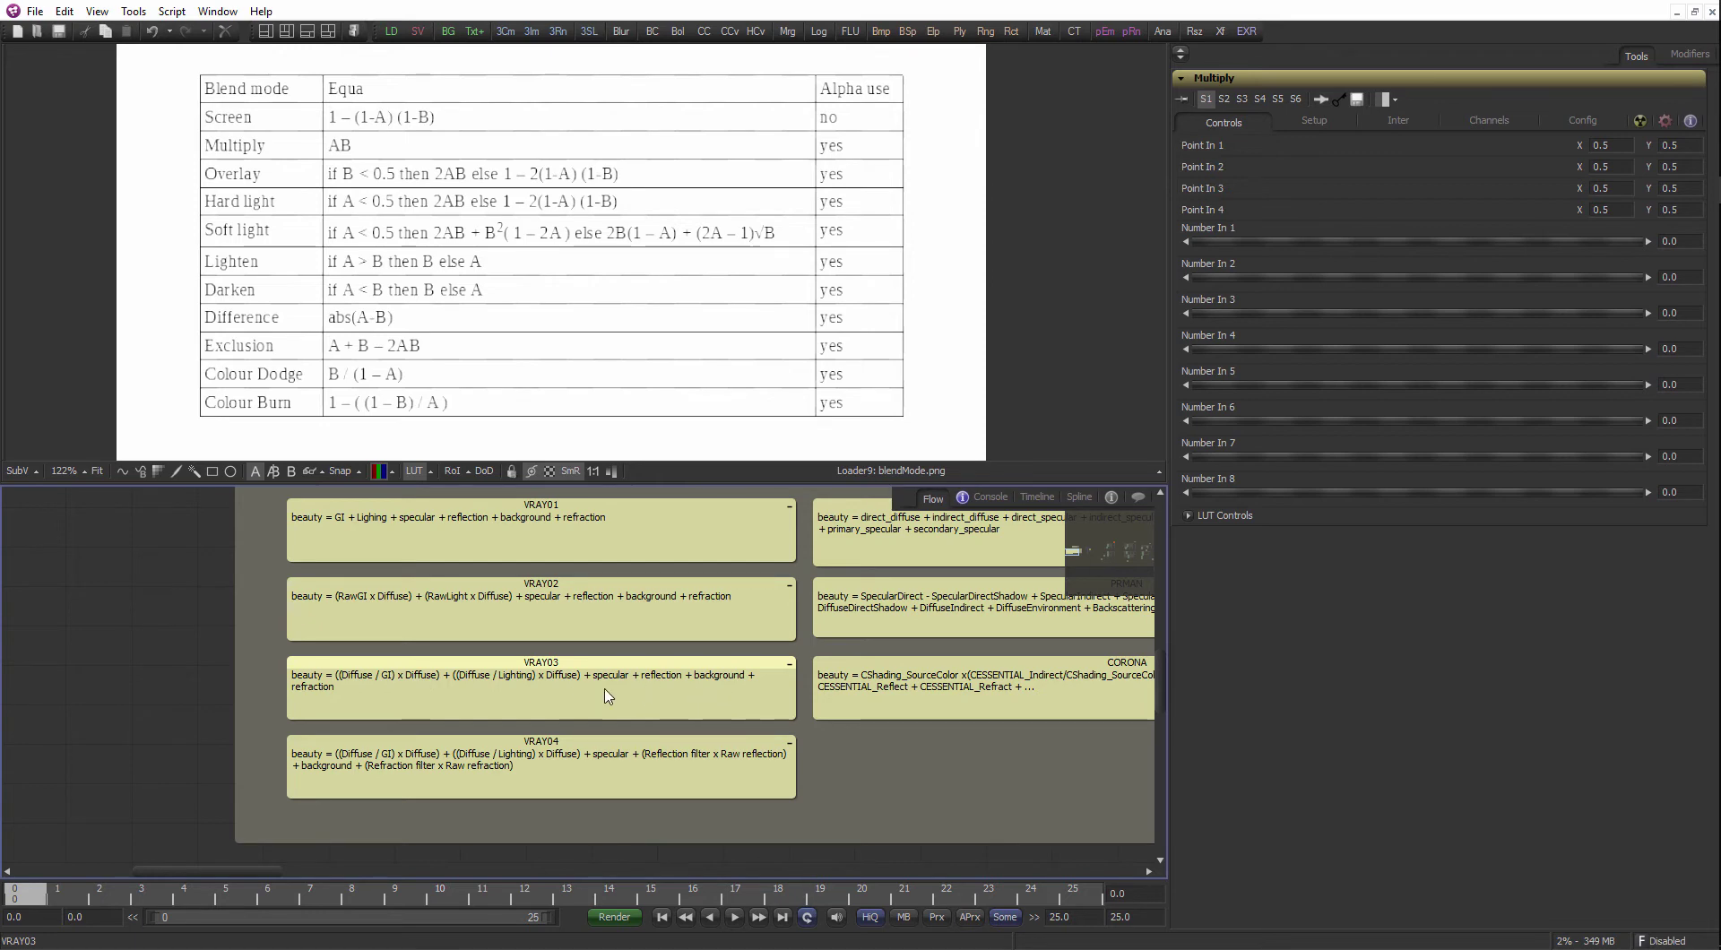
{"action": "scroll", "coordinate": [606, 692], "scroll_direction": "down", "scroll_amount": 2}
{"action": "left_click_drag", "start_coordinate": [643, 654], "coordinate": [70, 732]}
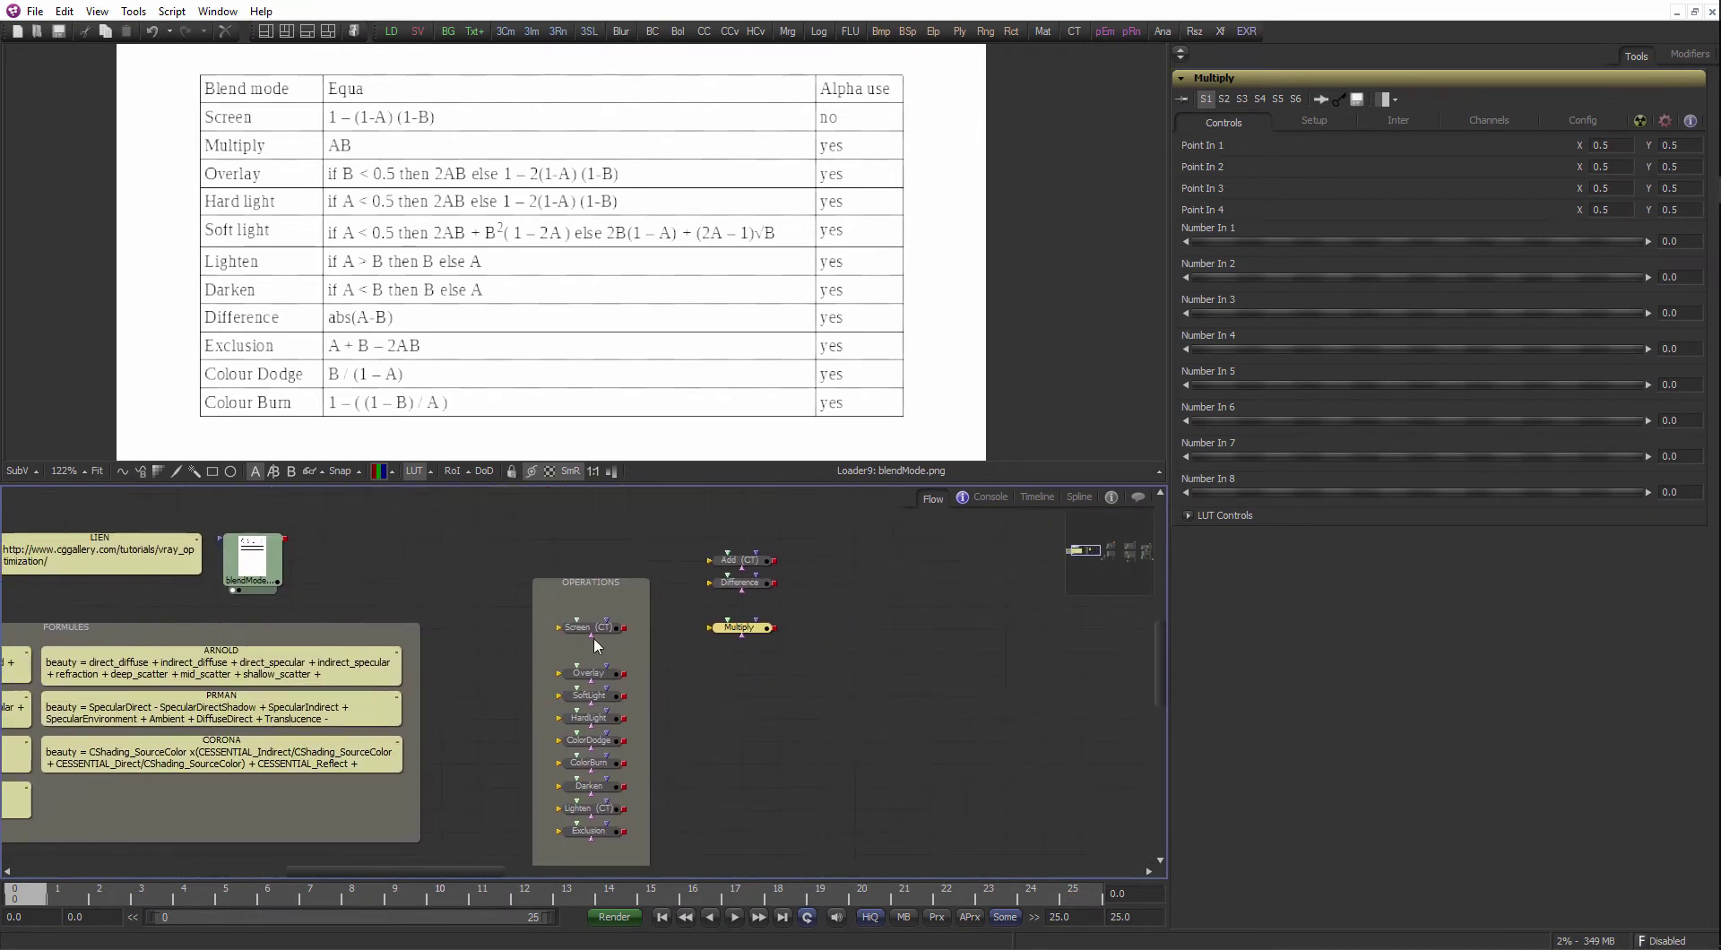
{"action": "left_click_drag", "start_coordinate": [818, 666], "coordinate": [751, 567]}
{"action": "left_click", "coordinate": [817, 621]}
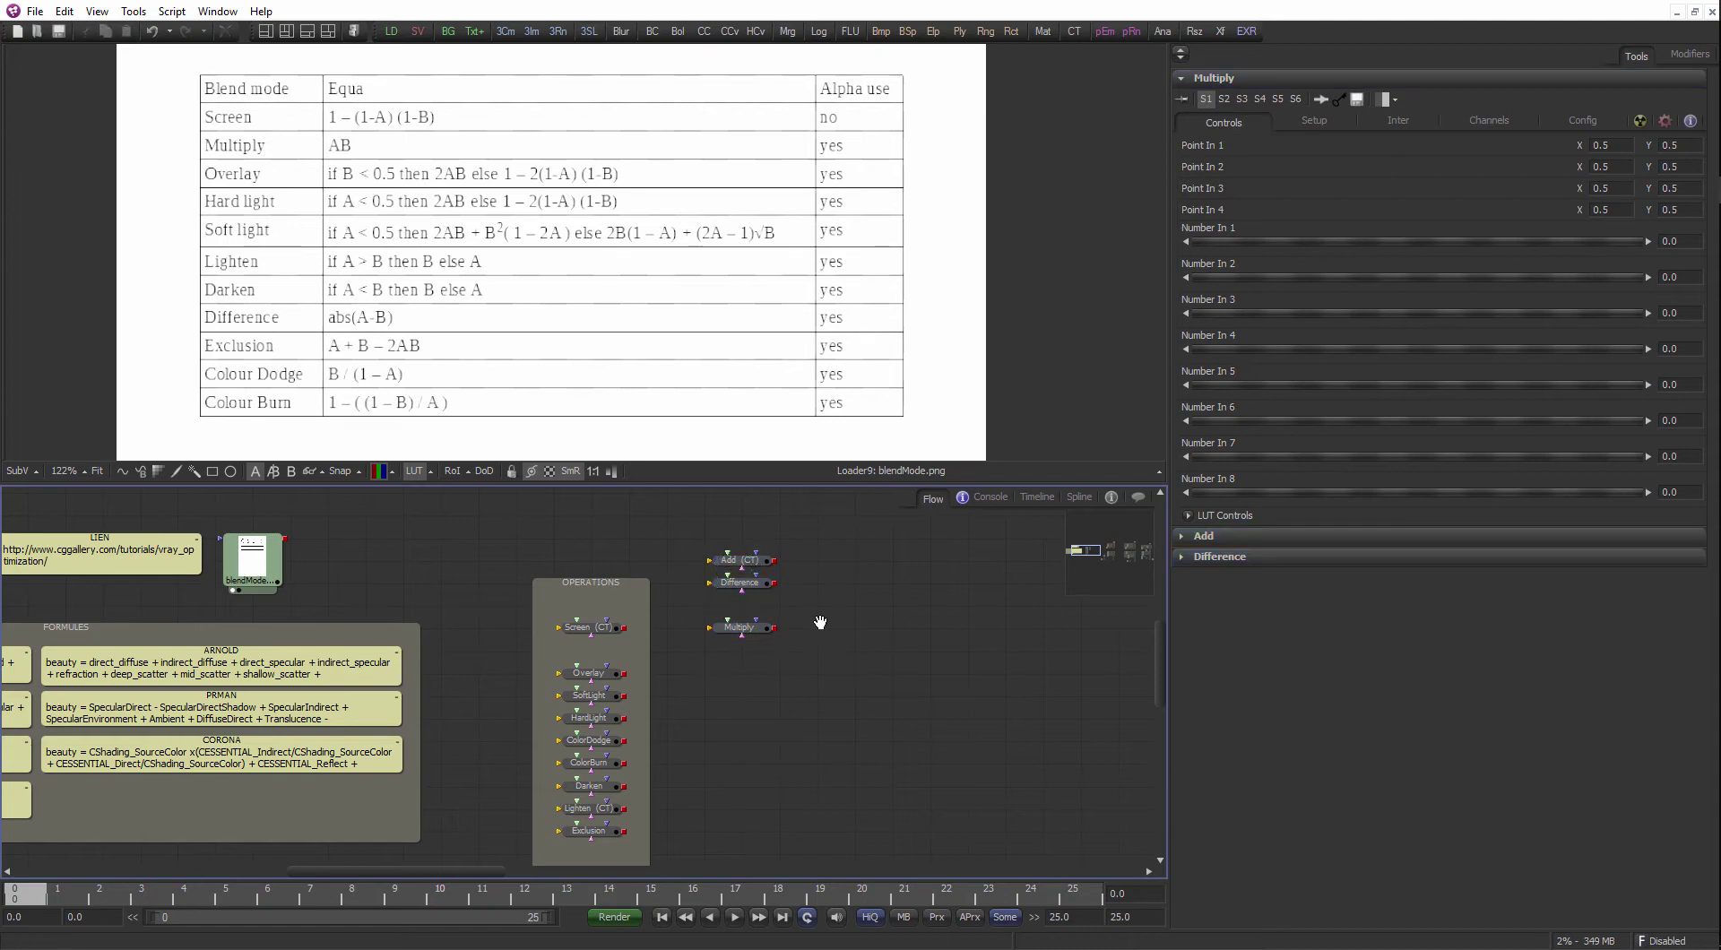
- Make the viewer taller and display the orange loader of the first node tree in it
{"action": "scroll", "coordinate": [818, 622], "scroll_direction": "down", "scroll_amount": 2}
{"action": "left_click_drag", "start_coordinate": [938, 666], "coordinate": [230, 733]}
{"action": "left_click_drag", "start_coordinate": [598, 540], "coordinate": [614, 560]}
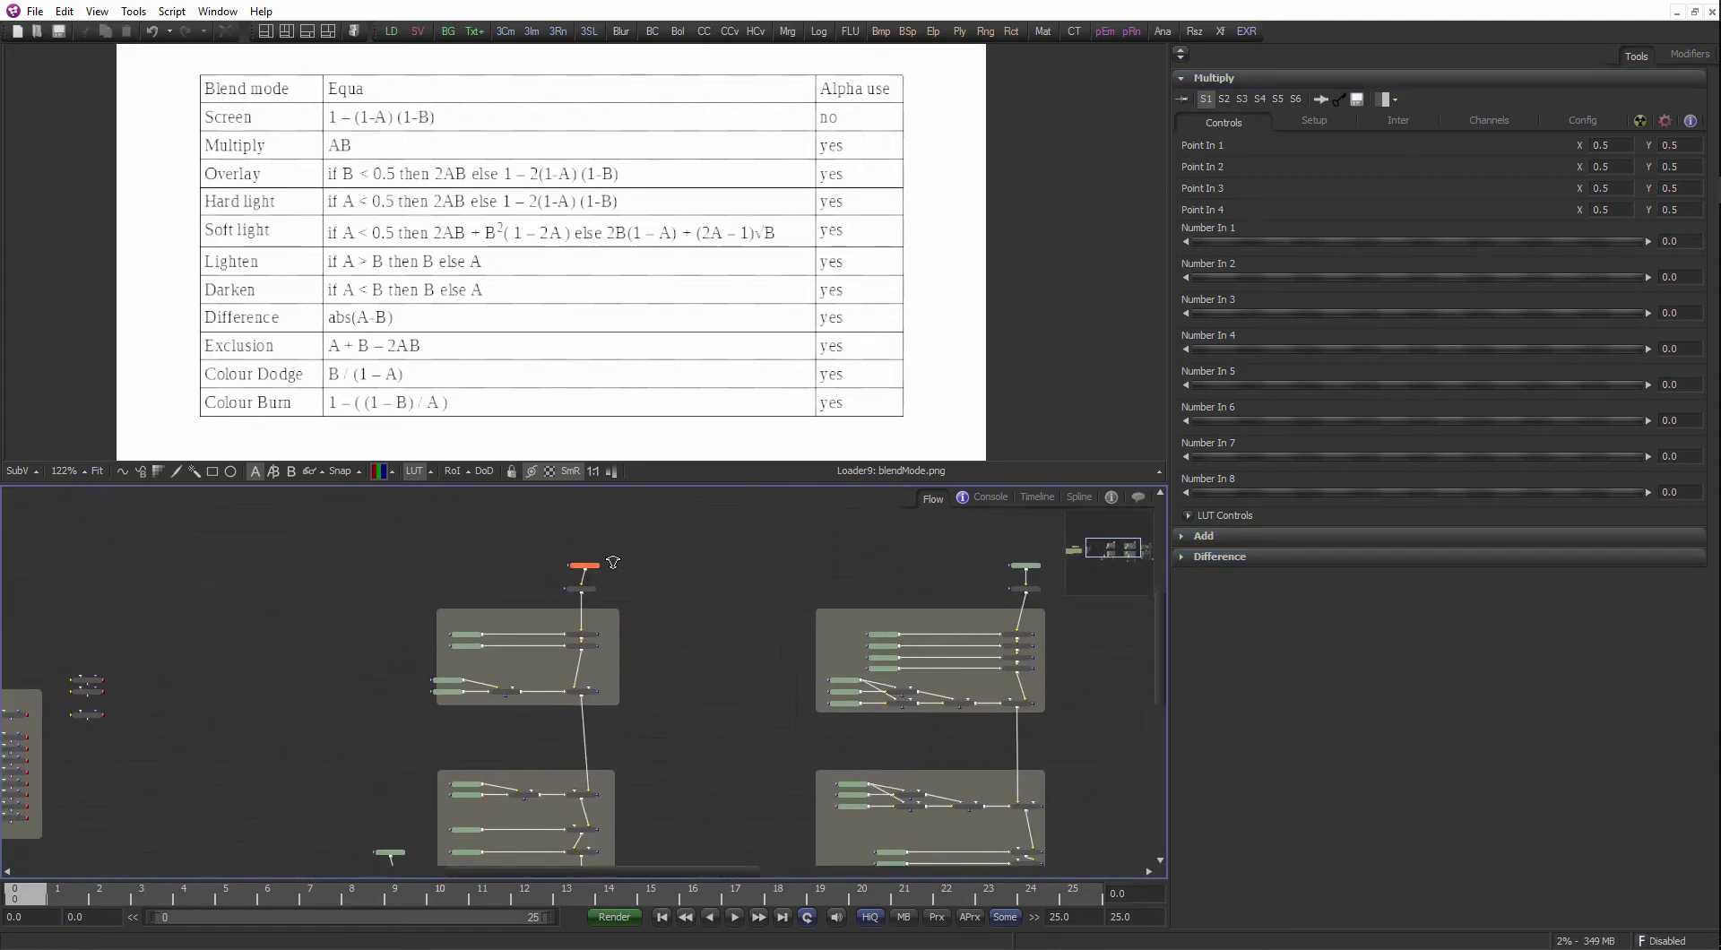
{"action": "scroll", "coordinate": [613, 558], "scroll_direction": "up", "scroll_amount": 1}
{"action": "left_click_drag", "start_coordinate": [637, 486], "coordinate": [635, 546]}
{"action": "left_click_drag", "start_coordinate": [620, 649], "coordinate": [557, 623]}
{"action": "scroll", "coordinate": [656, 648], "scroll_direction": "up", "scroll_amount": 1}
{"action": "scroll", "coordinate": [619, 638], "scroll_direction": "down", "scroll_amount": 2}
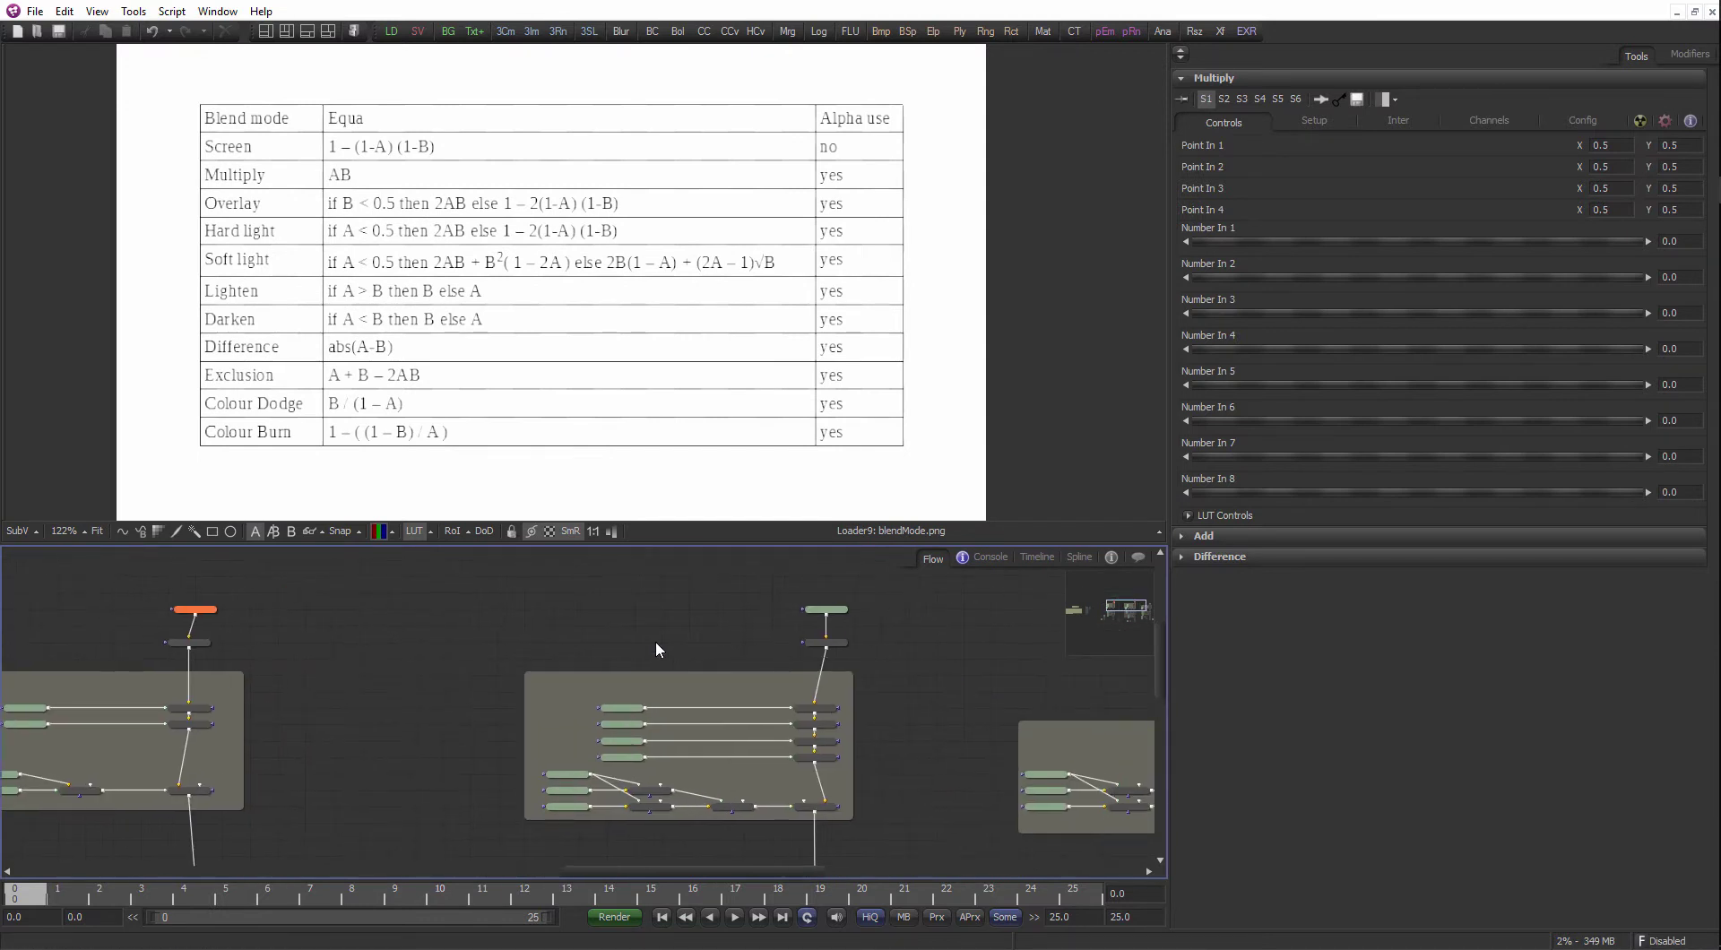
{"action": "scroll", "coordinate": [690, 659], "scroll_direction": "up", "scroll_amount": 3}
{"action": "left_click_drag", "start_coordinate": [584, 634], "coordinate": [526, 287]}
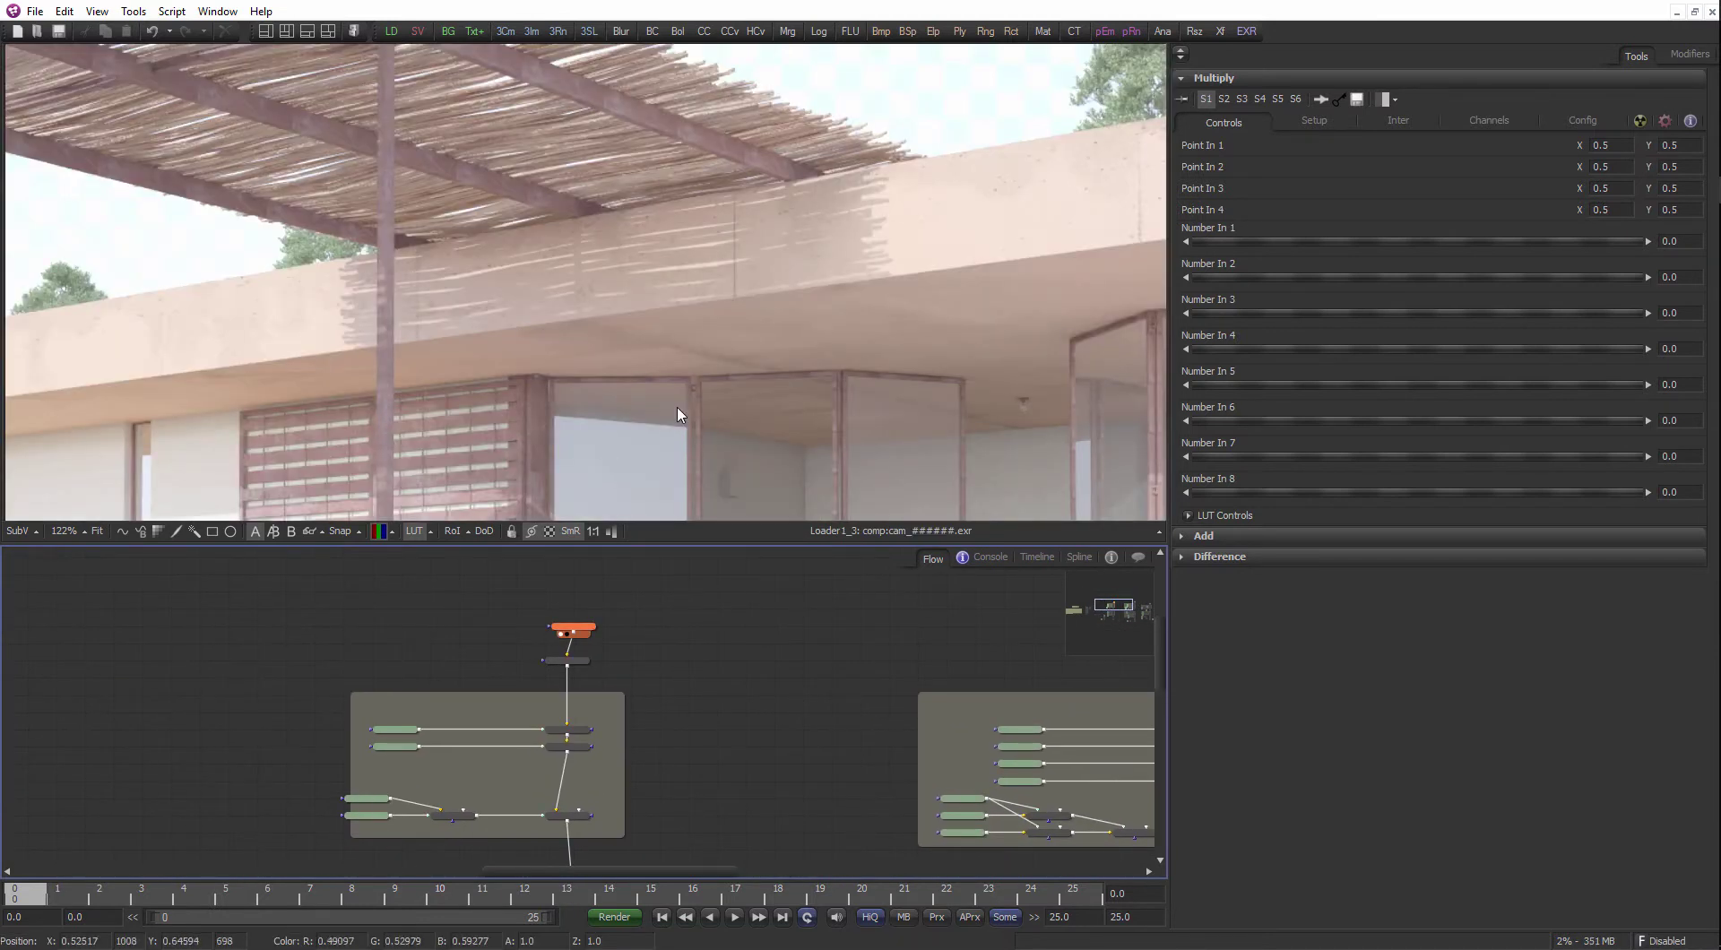
- Fit the house render in an enlarged viewer with the LUT turned off
{"action": "left_click_drag", "start_coordinate": [679, 410], "coordinate": [673, 374]}
{"action": "scroll", "coordinate": [664, 376], "scroll_direction": "down", "scroll_amount": 2}
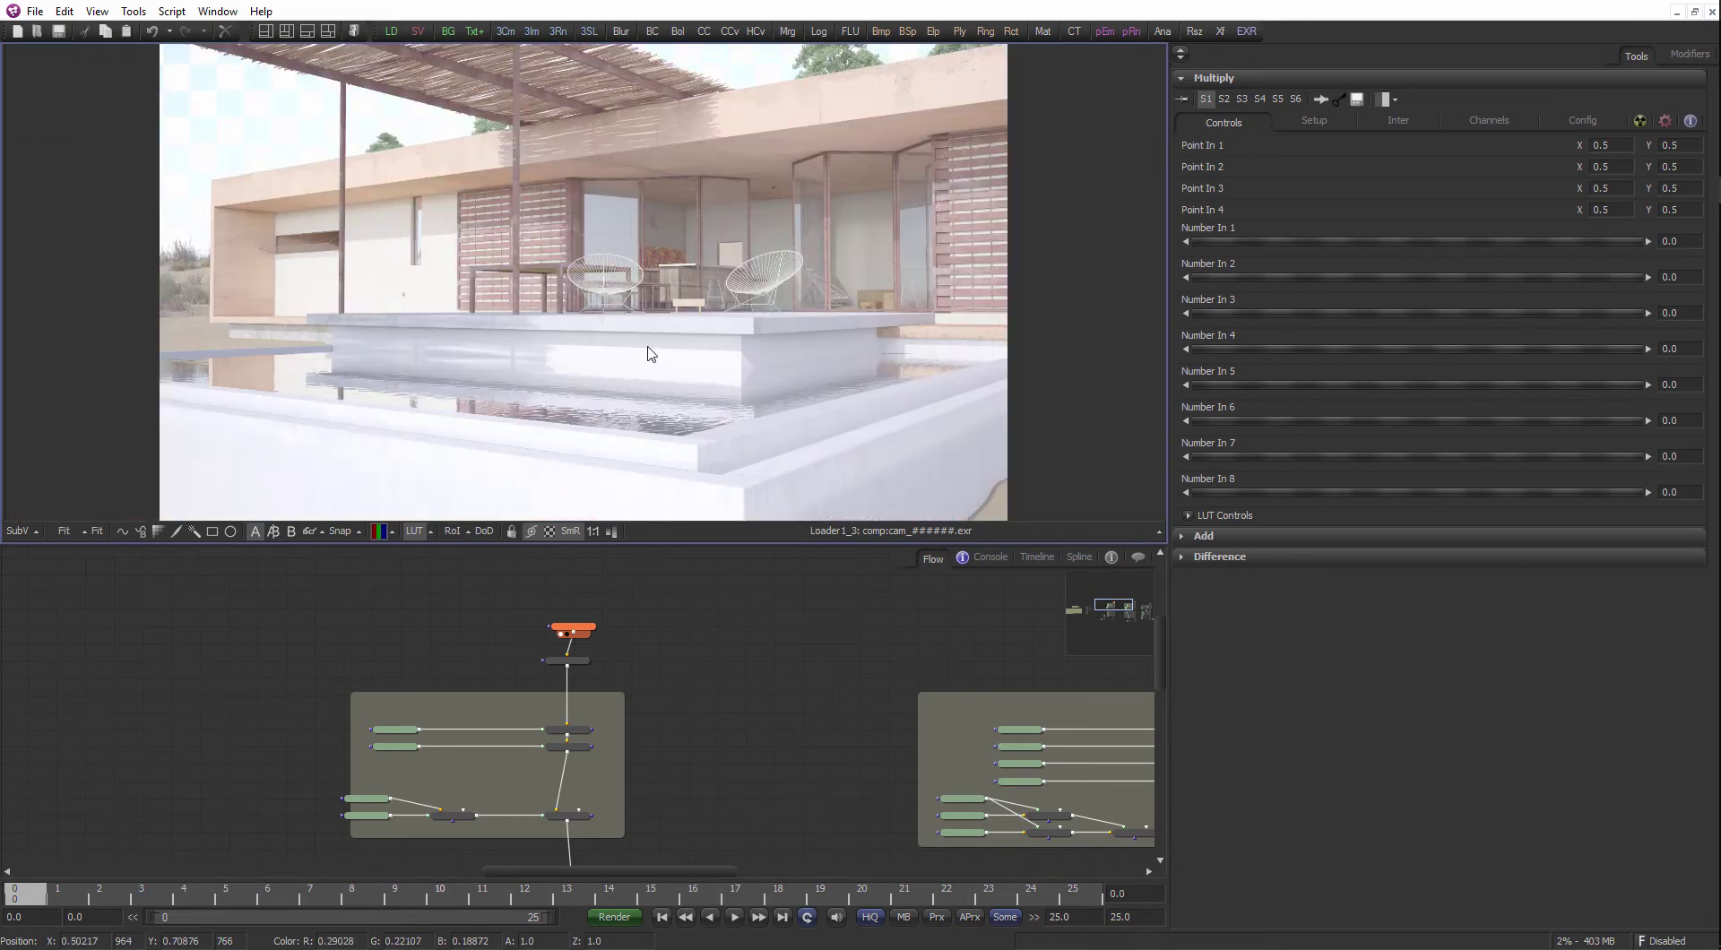
{"action": "key", "text": "ctrl+f"}
{"action": "left_click_drag", "start_coordinate": [443, 546], "coordinate": [459, 630]}
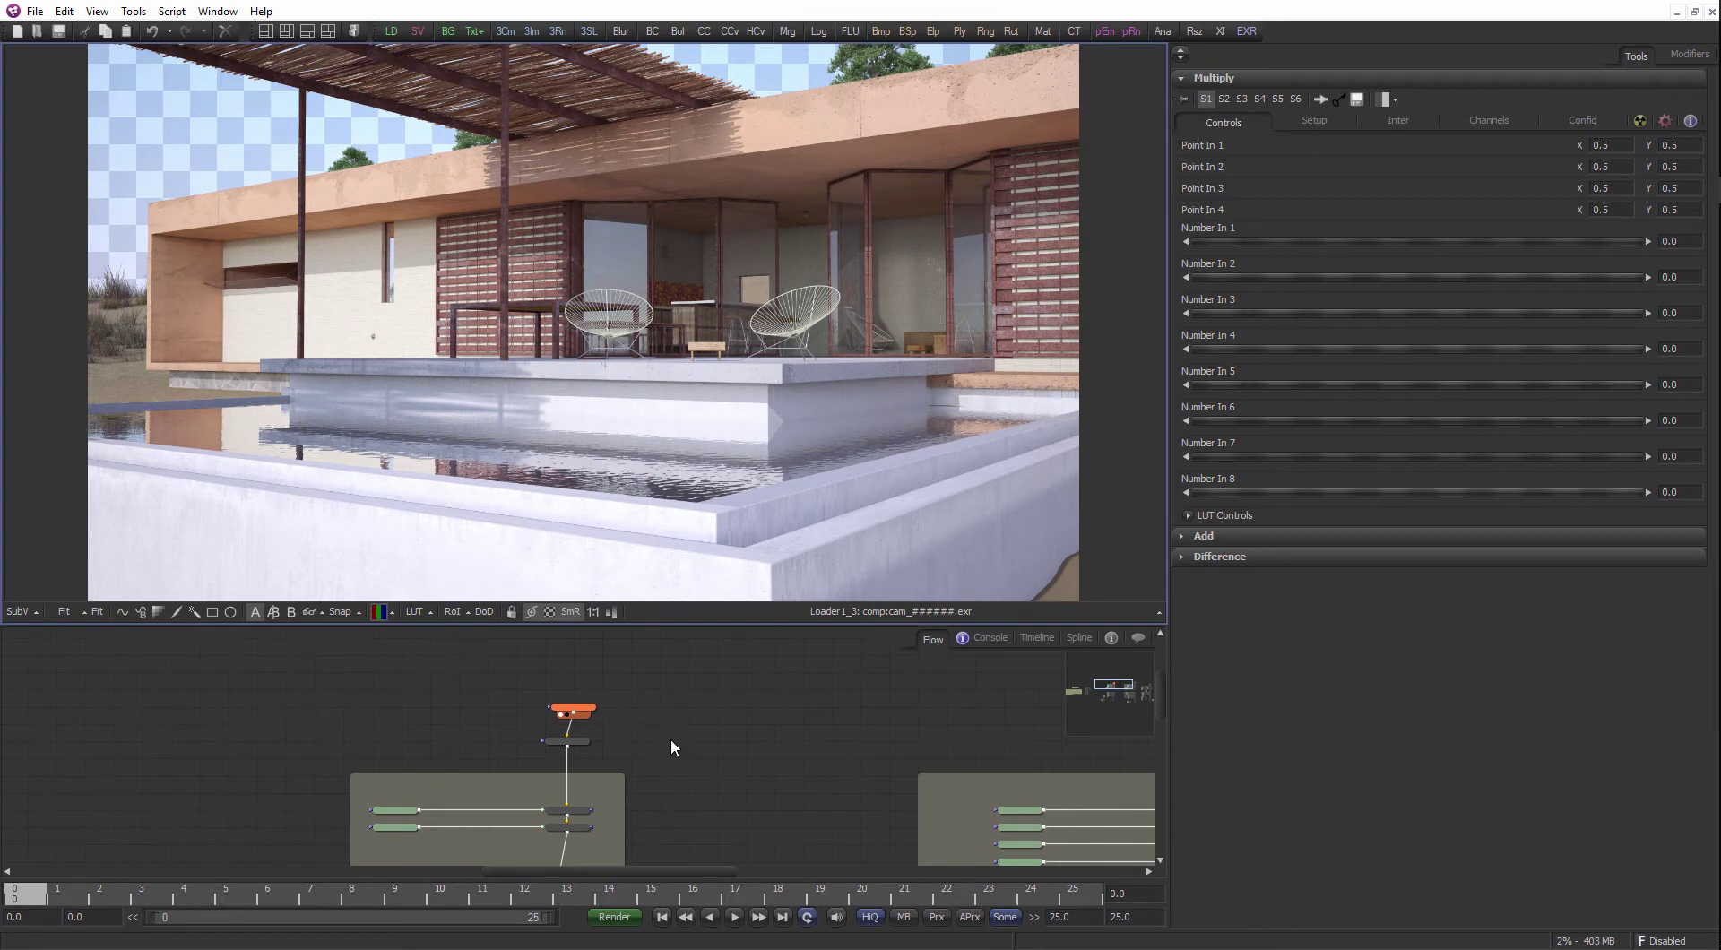
- Give the node flow slightly more height and select the orange loader to inspect its render up close
{"action": "left_click_drag", "start_coordinate": [758, 717], "coordinate": [637, 729]}
{"action": "scroll", "coordinate": [669, 708], "scroll_direction": "down", "scroll_amount": 1}
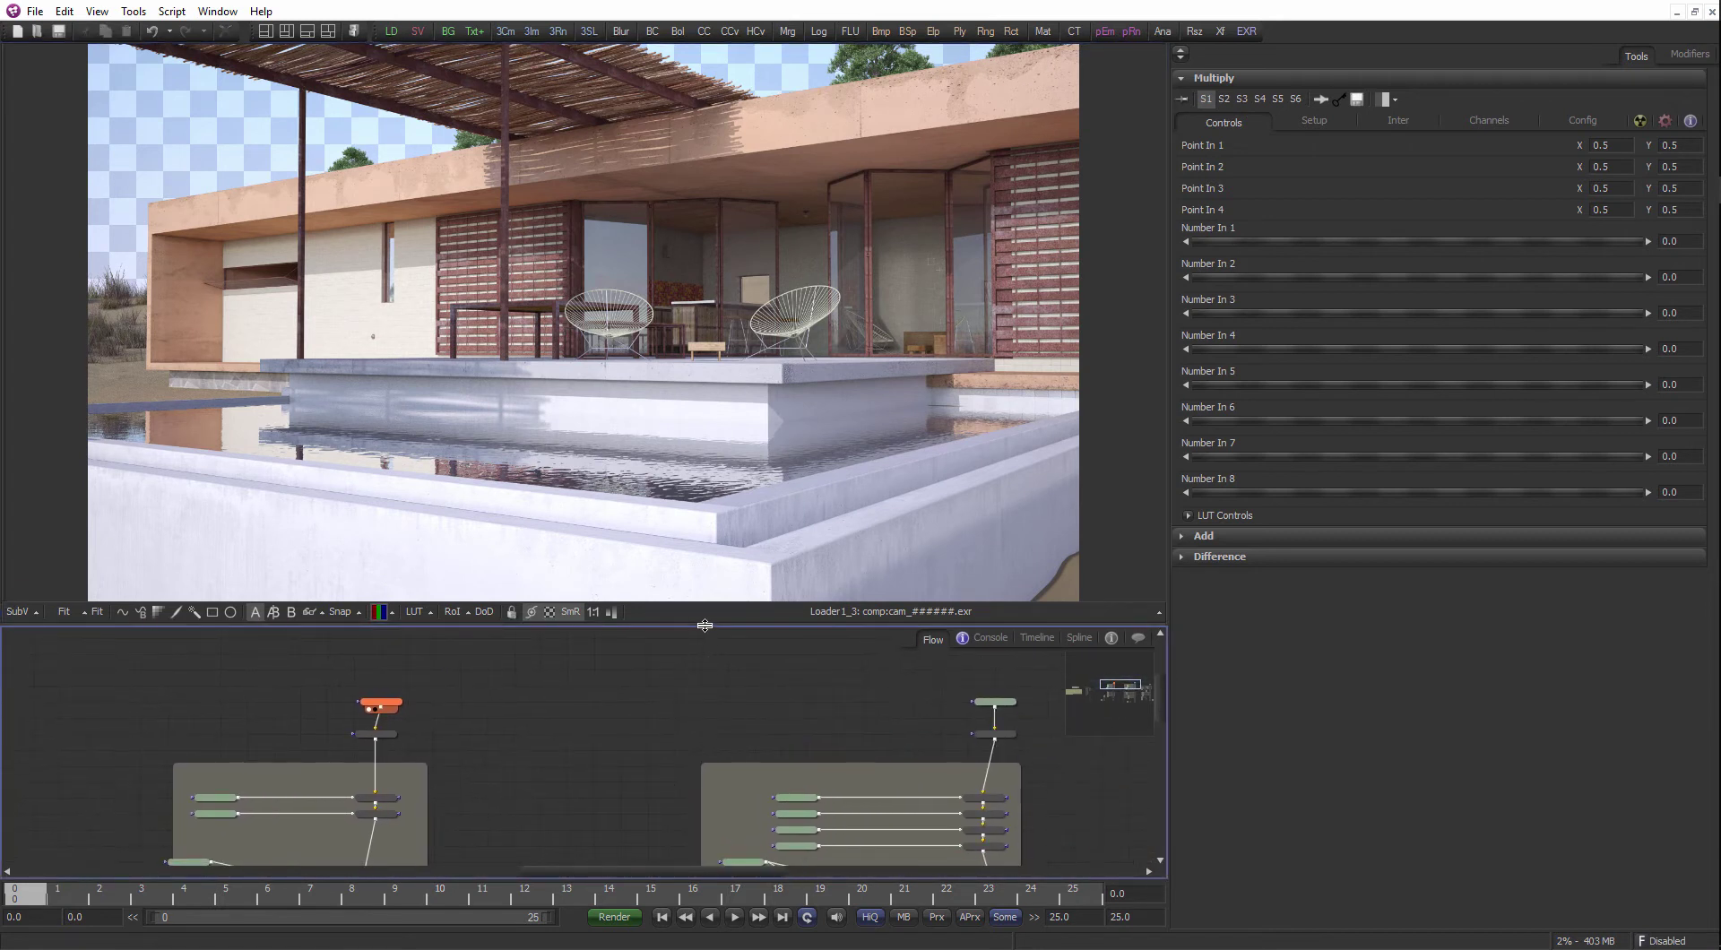
{"action": "left_click_drag", "start_coordinate": [705, 625], "coordinate": [705, 603]}
{"action": "left_click", "coordinate": [393, 685]}
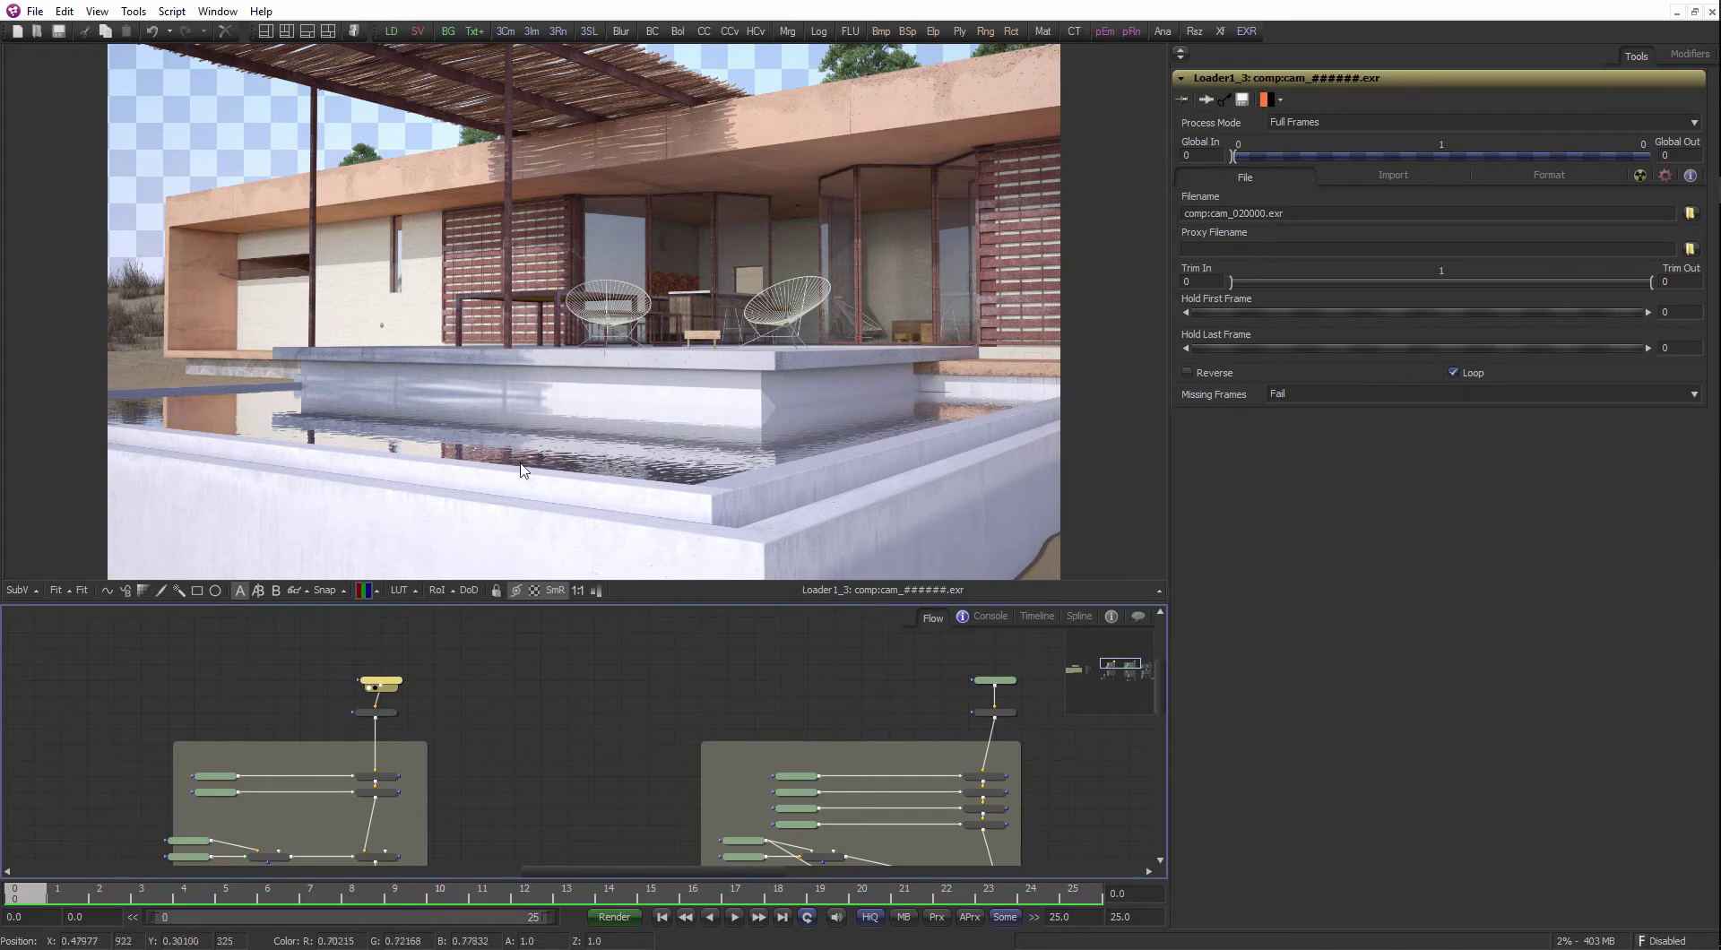
{"action": "scroll", "coordinate": [758, 89], "scroll_direction": "up", "scroll_amount": 3}
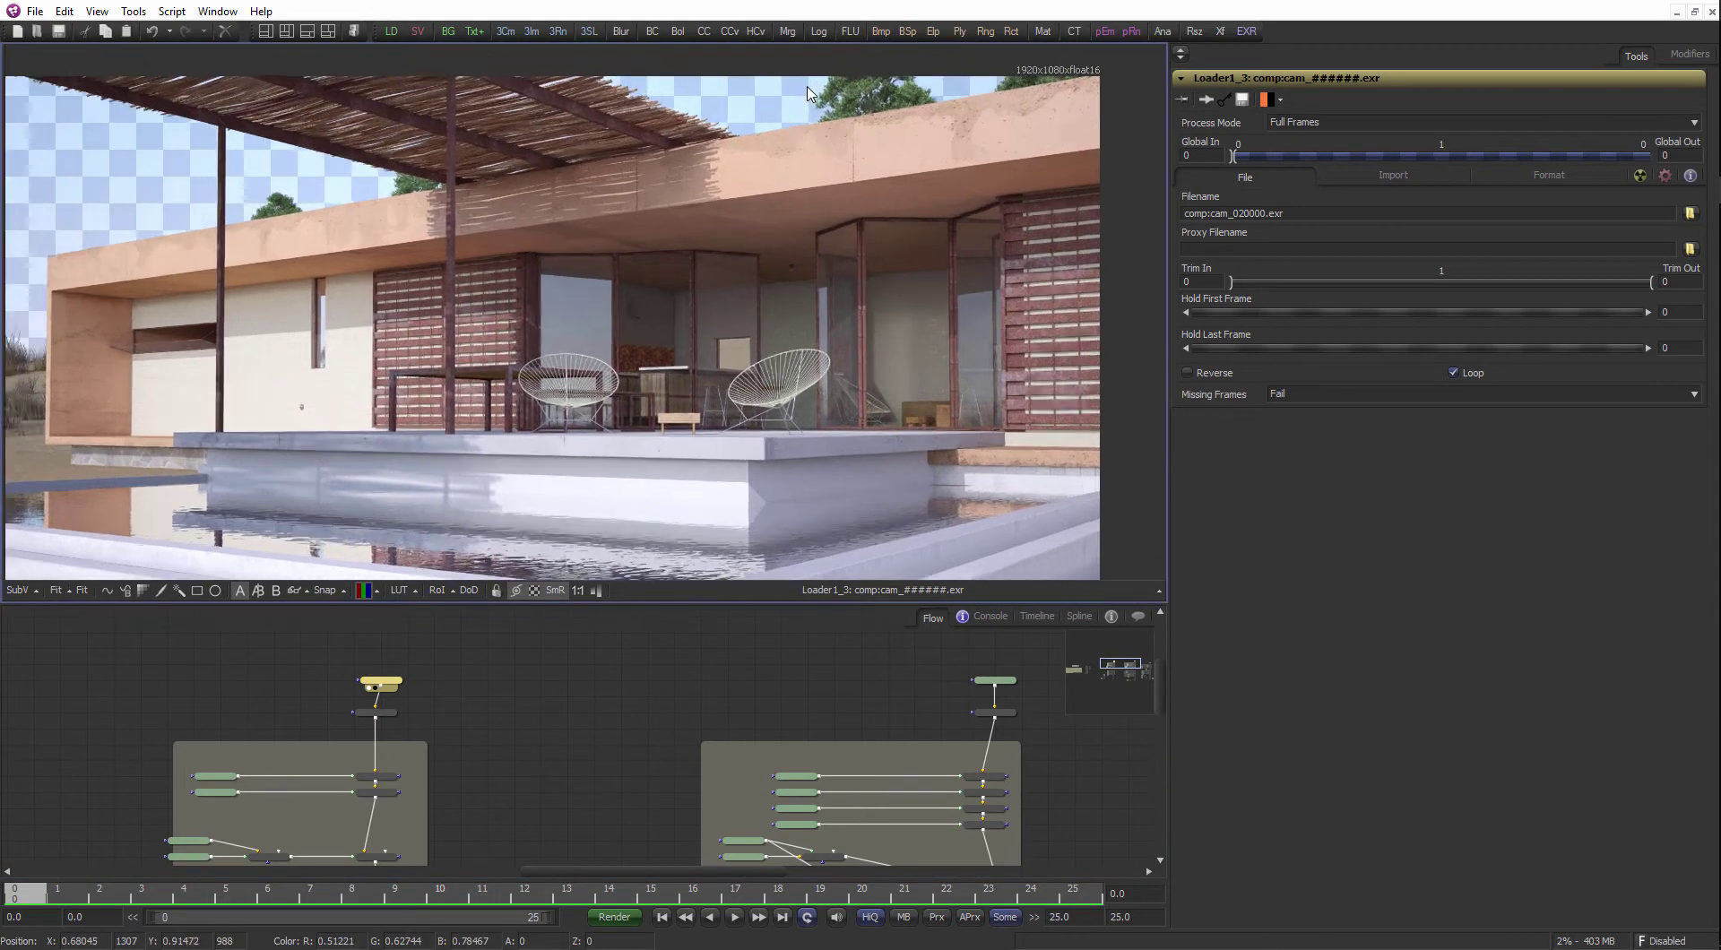
- Display the exr_decompo_ex.exr loader of the second node tree in the viewer with the LUT turned on
{"action": "left_click_drag", "start_coordinate": [262, 264], "coordinate": [527, 204]}
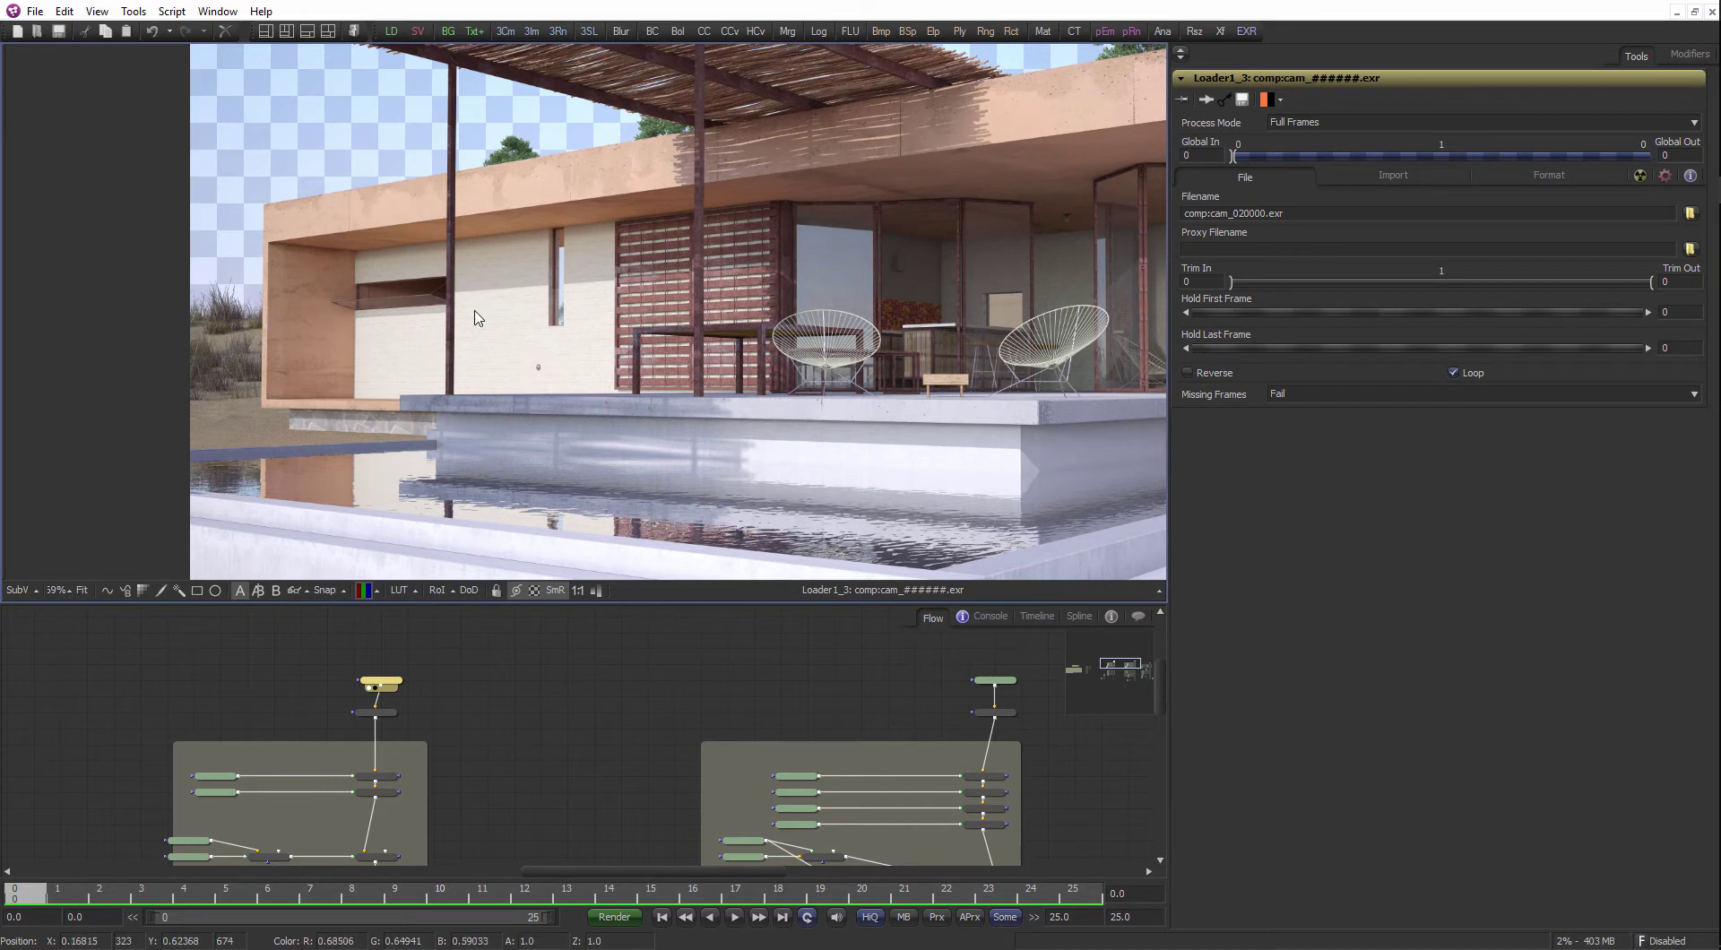
{"action": "scroll", "coordinate": [498, 299], "scroll_direction": "down", "scroll_amount": 1}
{"action": "scroll", "coordinate": [478, 311], "scroll_direction": "down", "scroll_amount": 1}
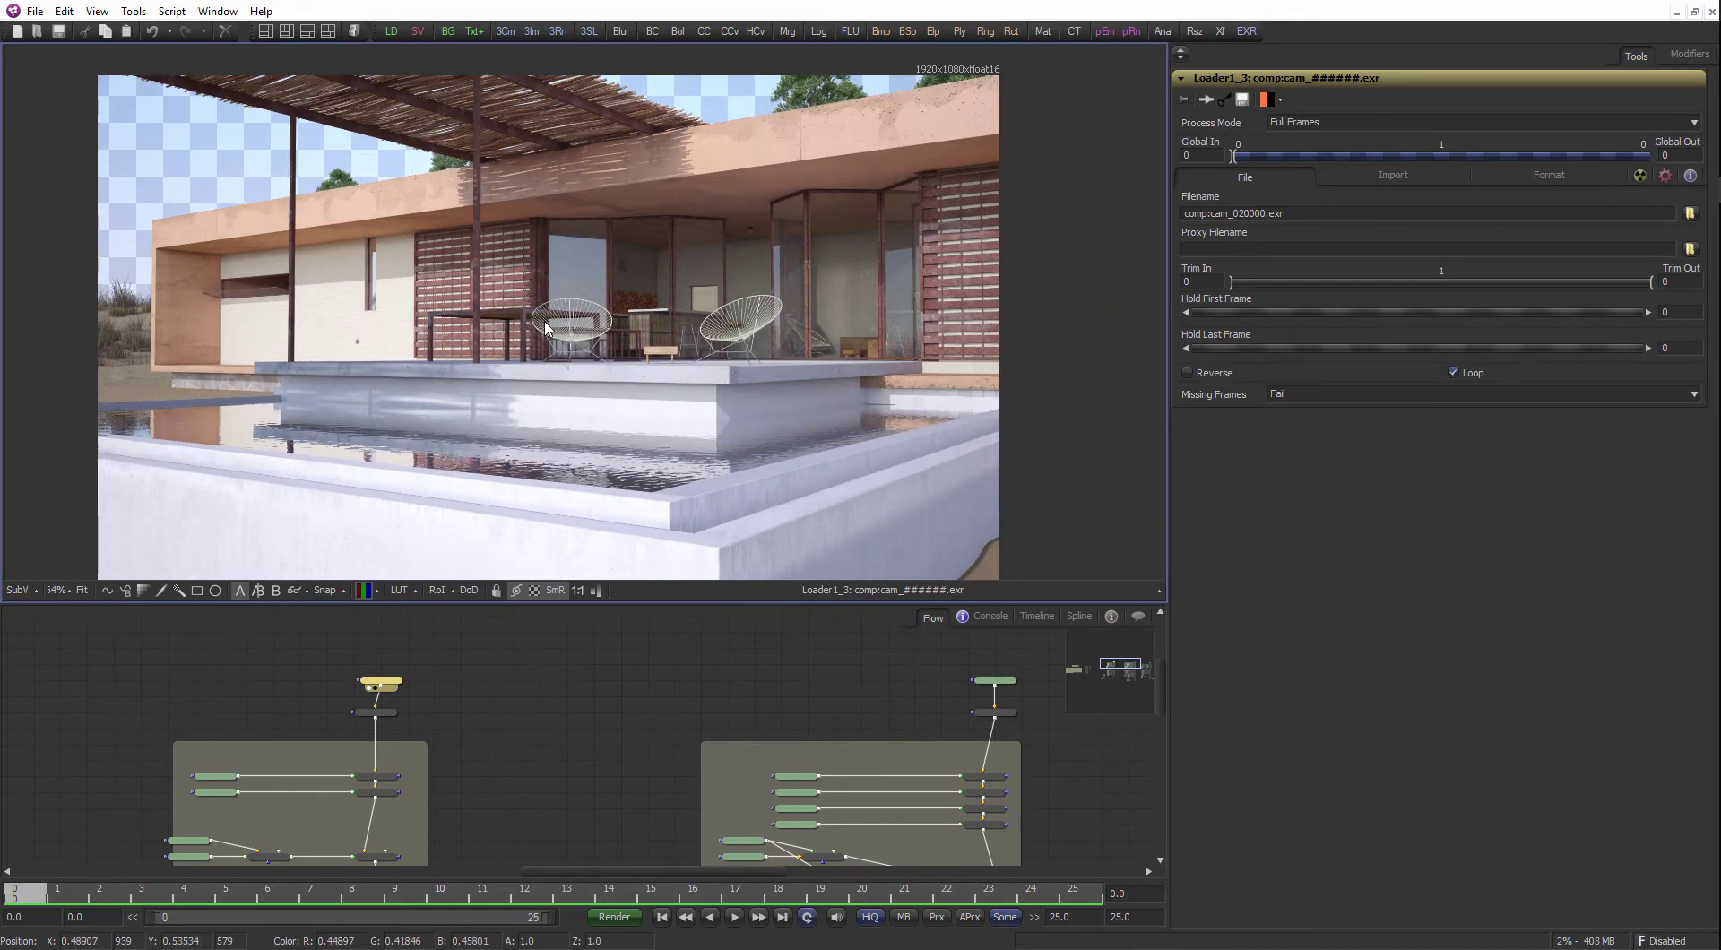
{"action": "scroll", "coordinate": [569, 692], "scroll_direction": "right", "scroll_amount": 5}
{"action": "left_click", "coordinate": [686, 679]}
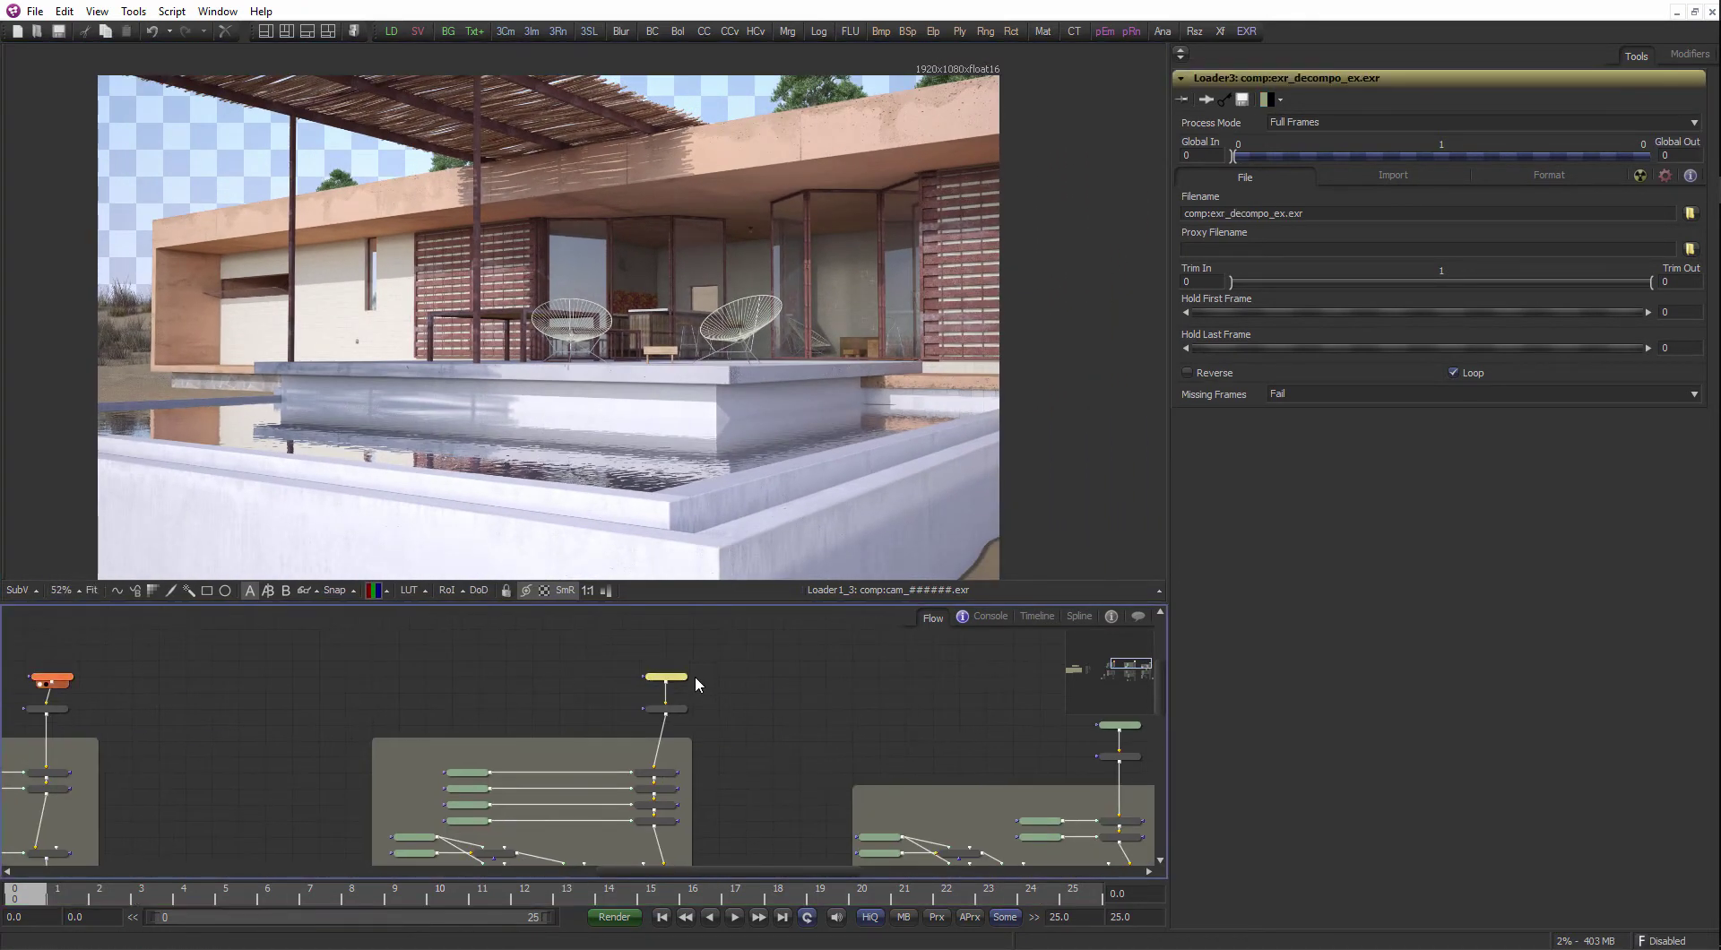
{"action": "key", "text": "1"}
{"action": "scroll", "coordinate": [647, 320], "scroll_direction": "up", "scroll_amount": 4}
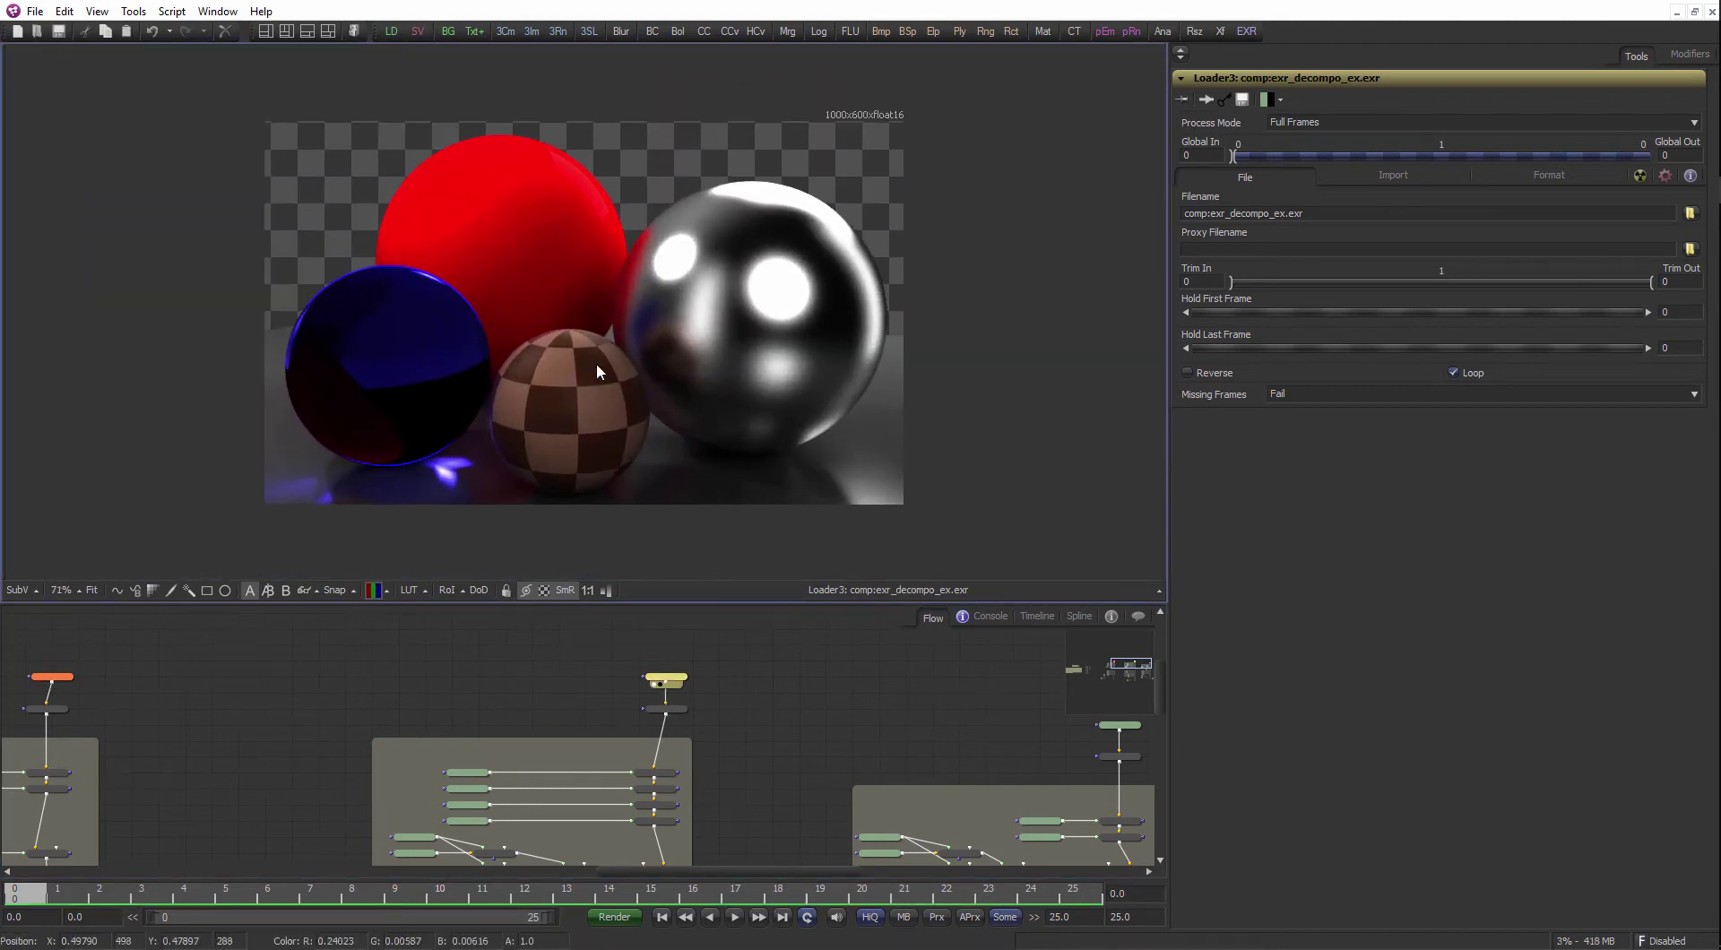
{"action": "left_click", "coordinate": [412, 589]}
{"action": "scroll", "coordinate": [664, 323], "scroll_direction": "up", "scroll_amount": 2}
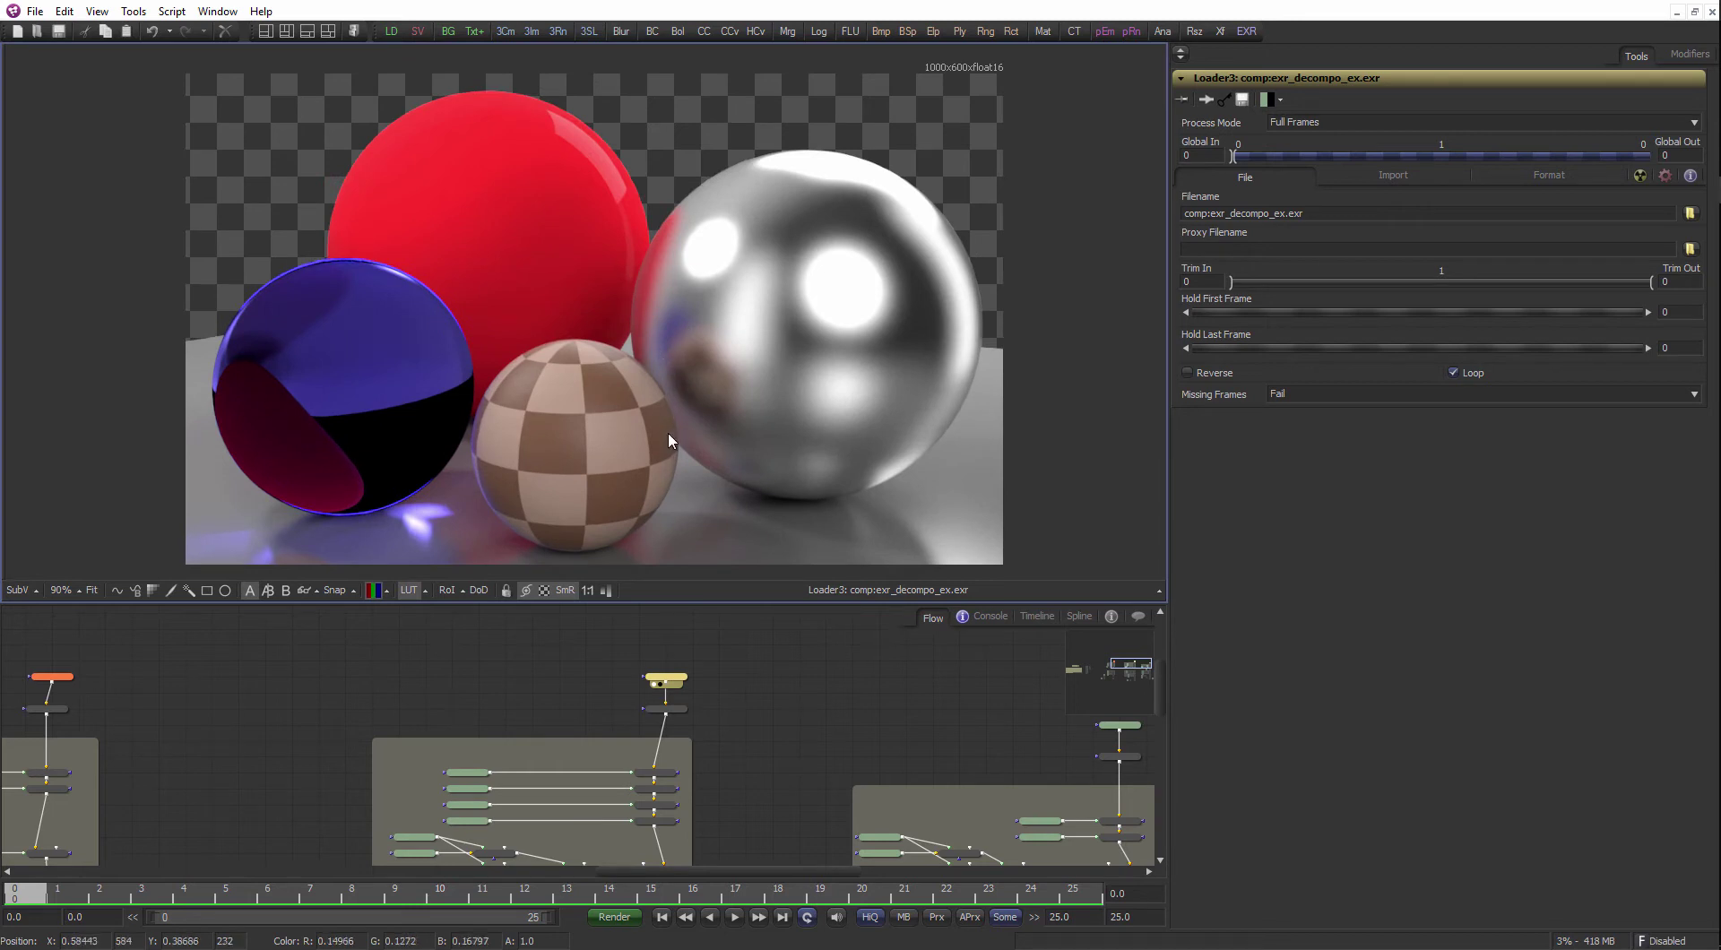
- Display the Test.exr loader of the third node tree in the viewer and frame the whole macaron render
{"action": "left_click_drag", "start_coordinate": [790, 680], "coordinate": [360, 667]}
{"action": "left_click", "coordinate": [693, 713]}
{"action": "key", "text": "1"}
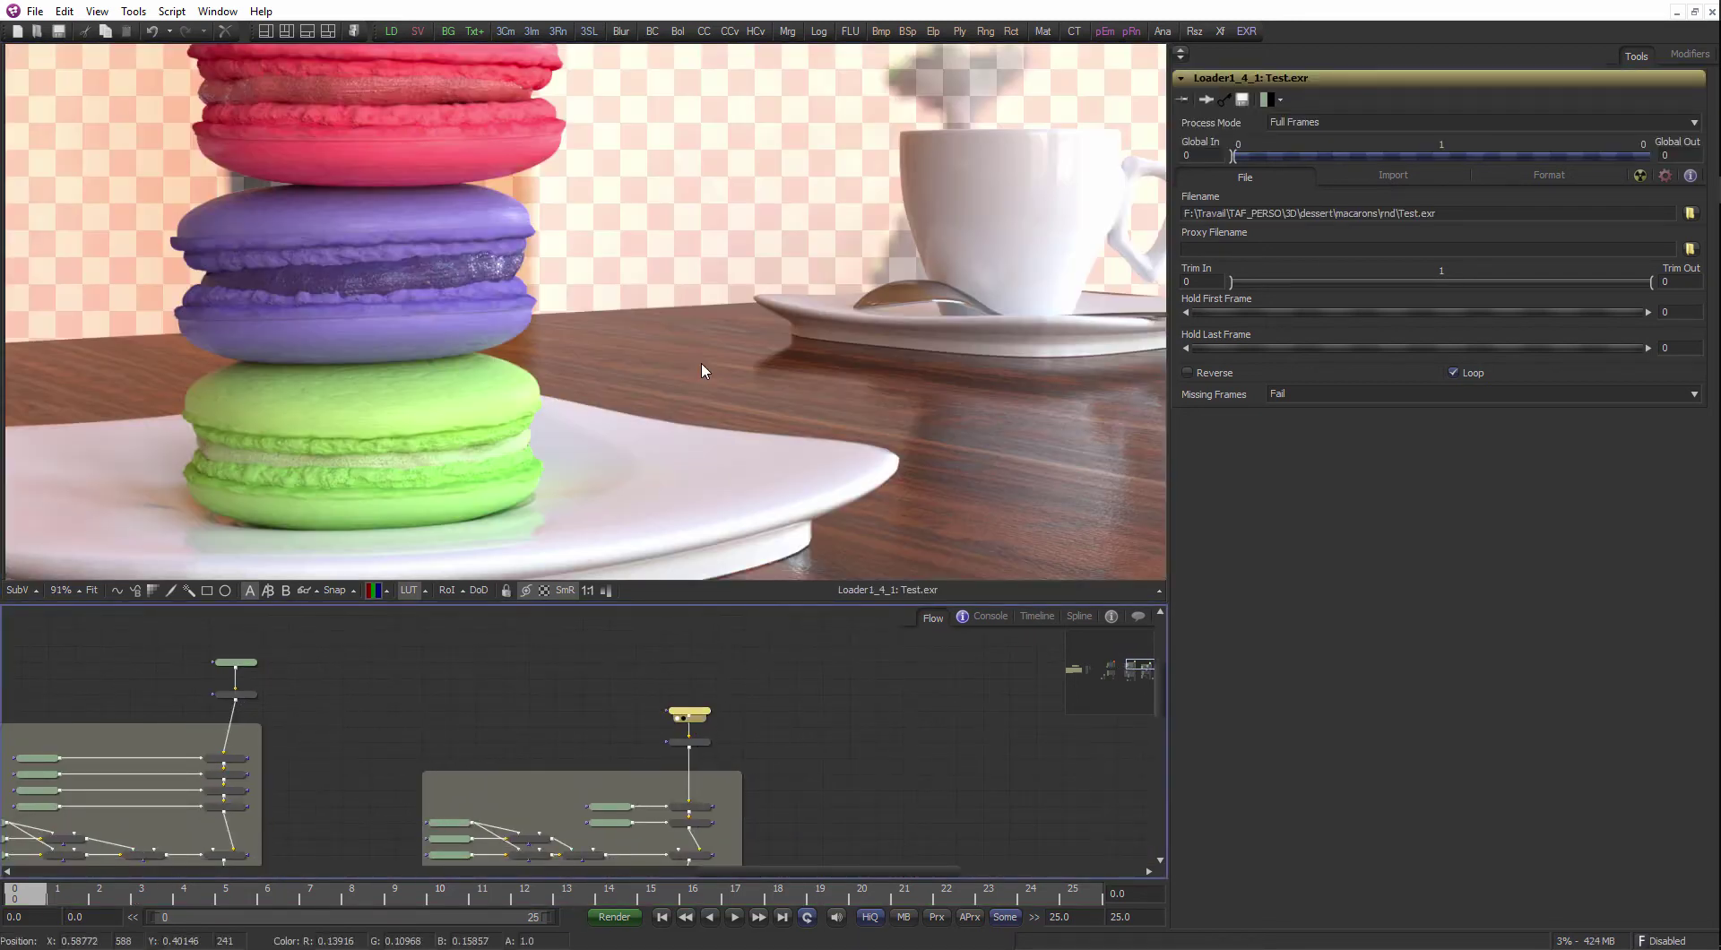
{"action": "scroll", "coordinate": [717, 354], "scroll_direction": "down", "scroll_amount": 5}
{"action": "left_click_drag", "start_coordinate": [676, 388], "coordinate": [588, 378]}
{"action": "scroll", "coordinate": [590, 386], "scroll_direction": "up", "scroll_amount": 1}
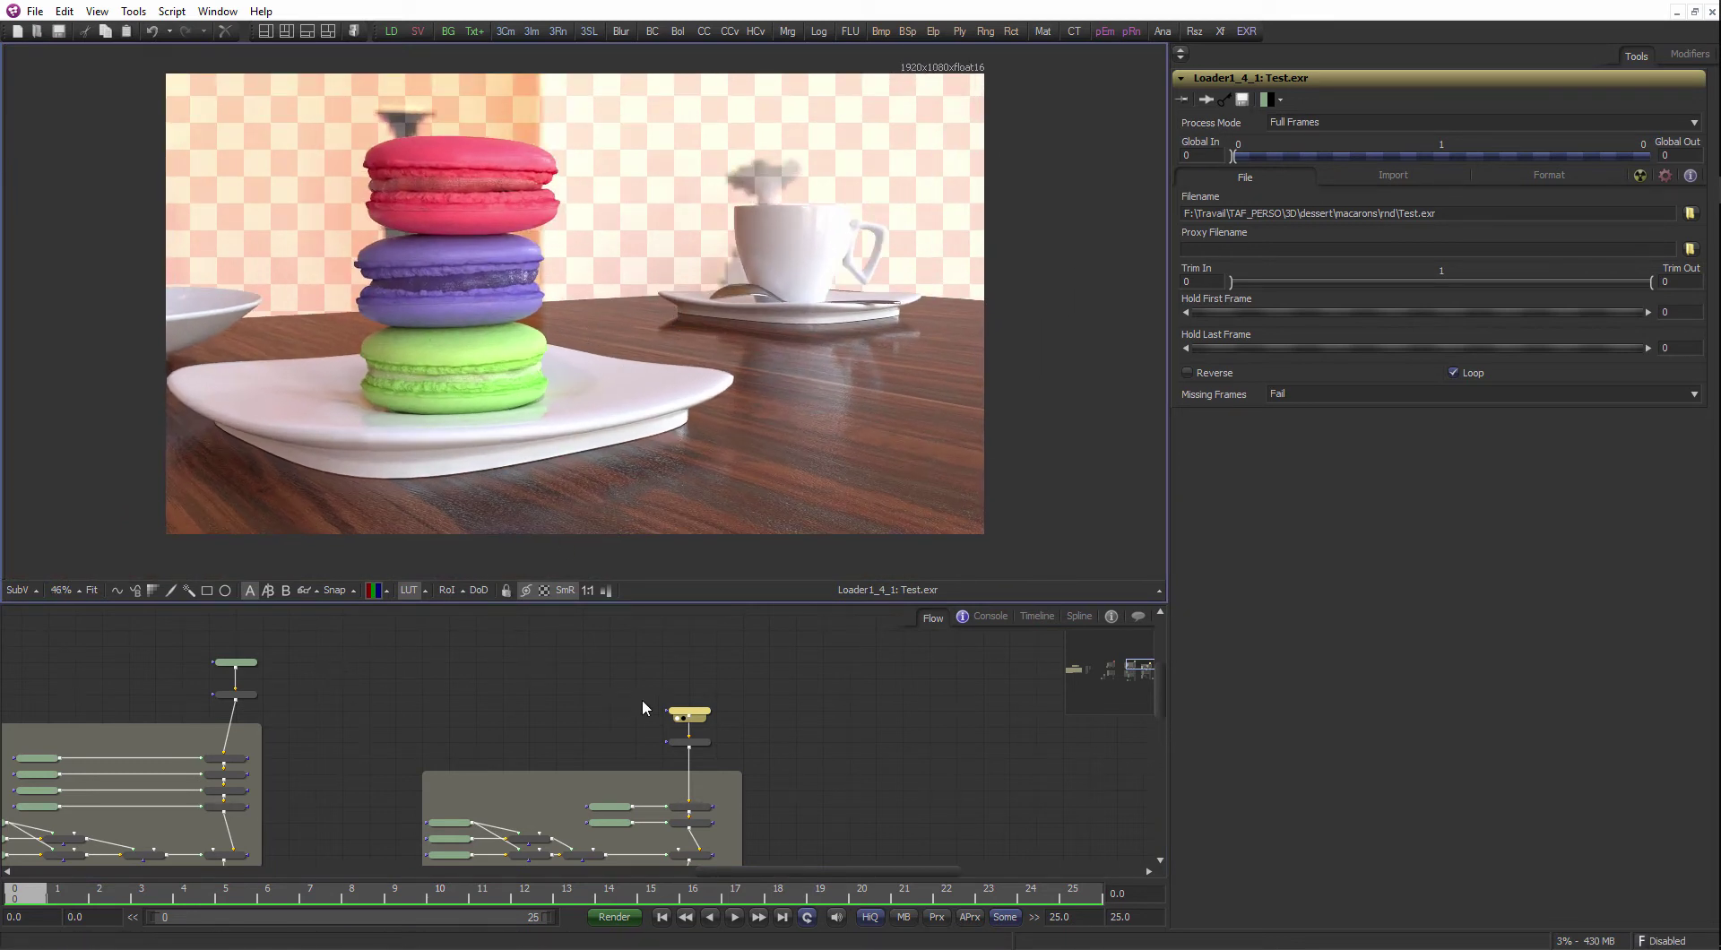
- Look across the node trees, give the node flow slightly more height and deselect the macaron loader
{"action": "left_click", "coordinate": [697, 710]}
{"action": "left_click_drag", "start_coordinate": [393, 640], "coordinate": [776, 649]}
{"action": "left_click_drag", "start_coordinate": [200, 684], "coordinate": [407, 685]}
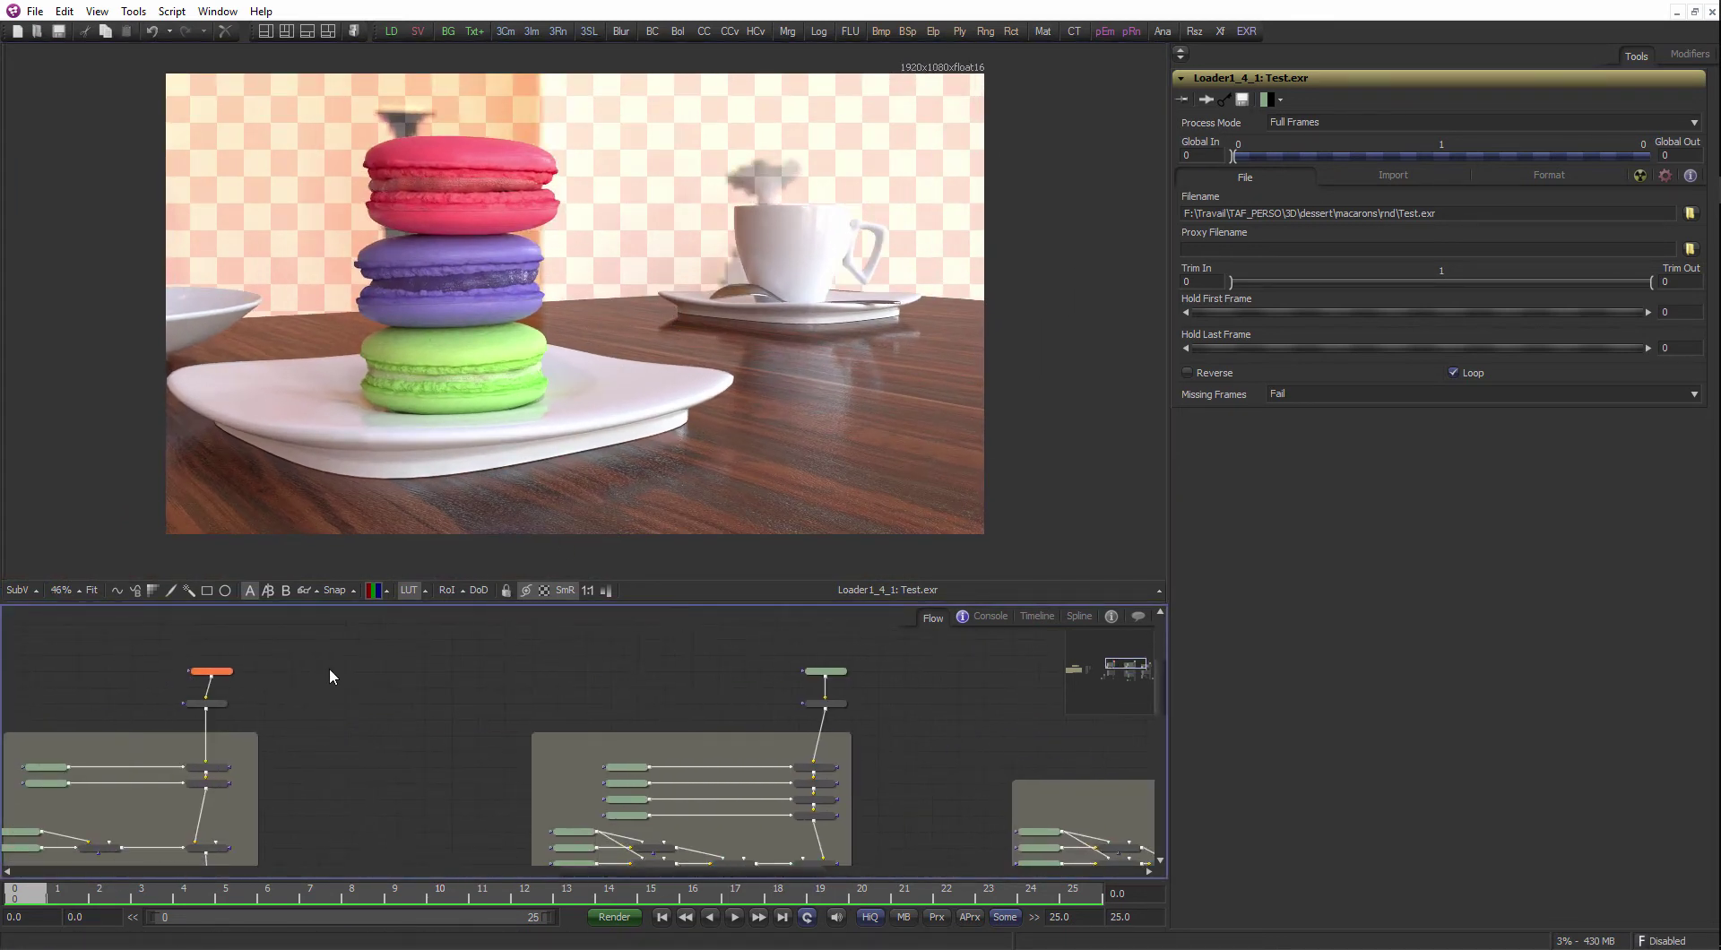
{"action": "left_click_drag", "start_coordinate": [829, 695], "coordinate": [520, 666]}
{"action": "left_click_drag", "start_coordinate": [810, 603], "coordinate": [807, 581]}
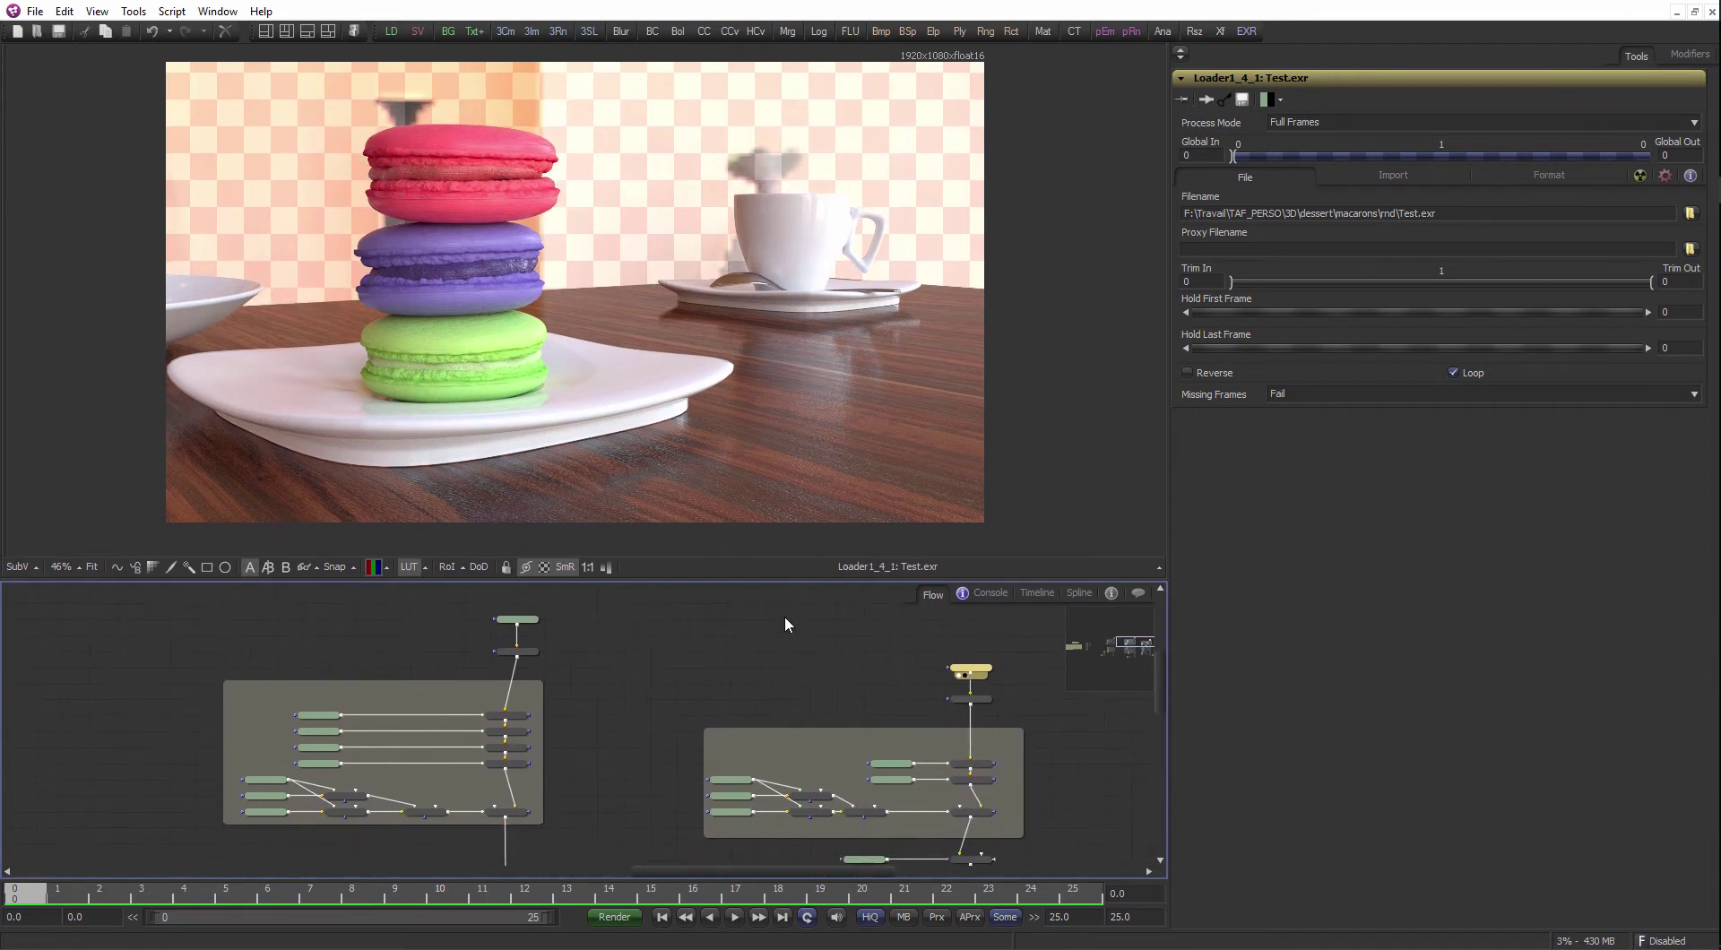
{"action": "left_click", "coordinate": [790, 653]}
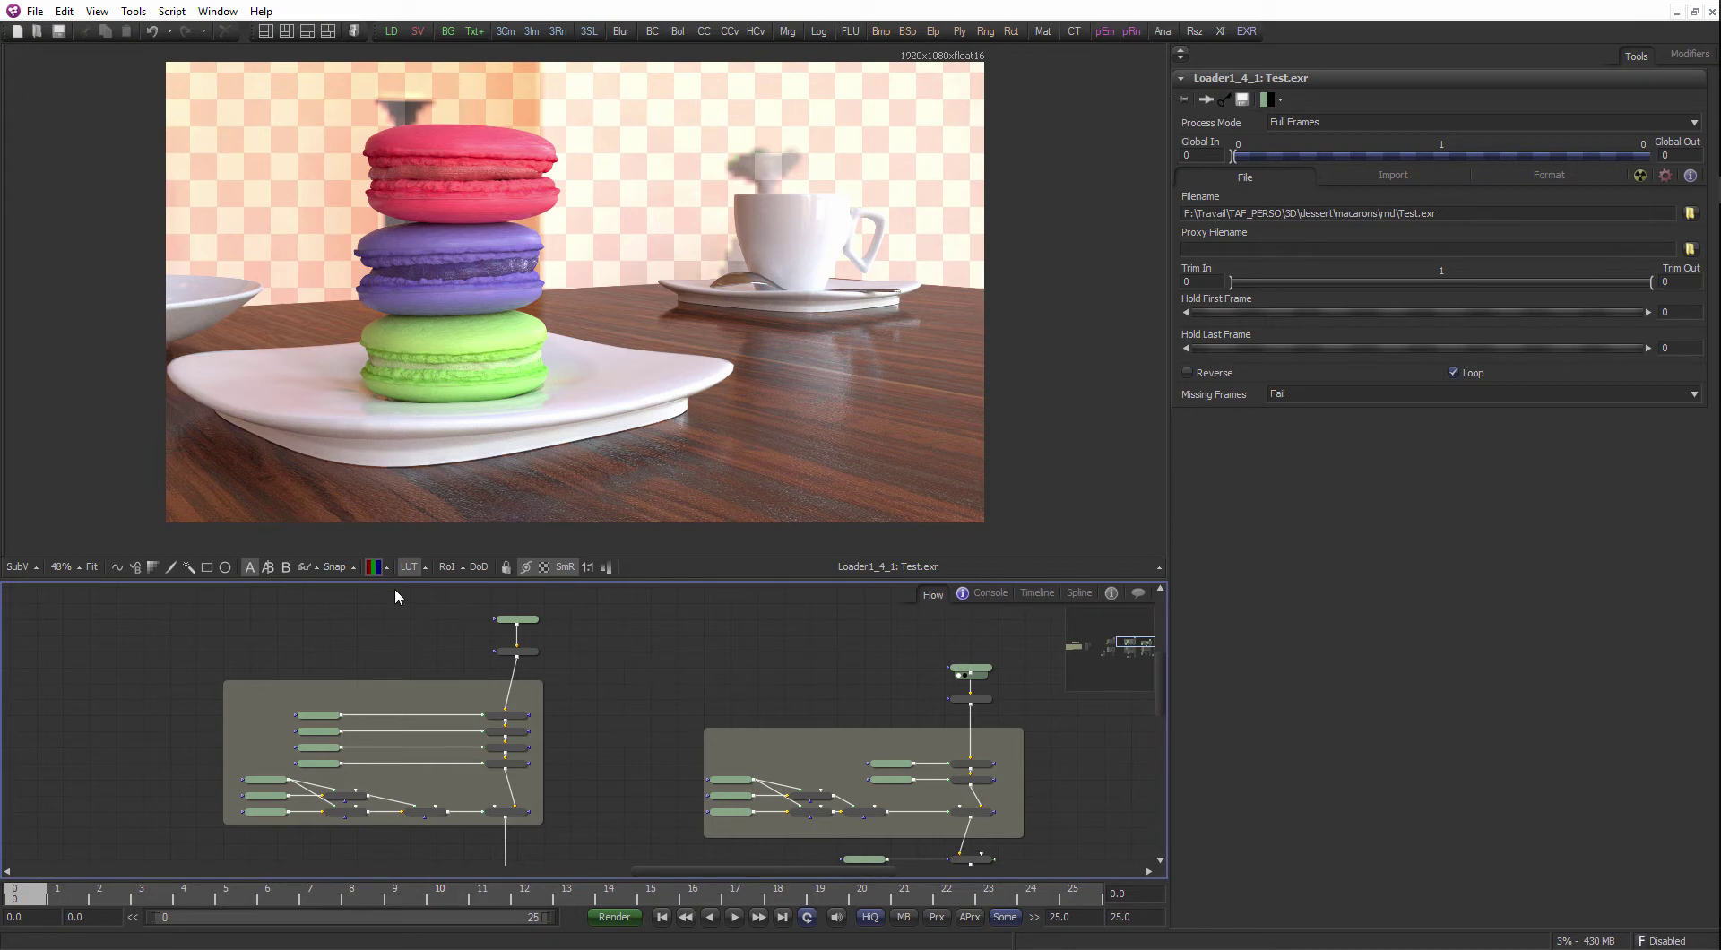
- Display the exr_decompo_ex.exr loader in the viewer again and make the viewer taller around the spheres render
{"action": "left_click", "coordinate": [408, 569]}
{"action": "scroll", "coordinate": [432, 613], "scroll_direction": "down", "scroll_amount": 1}
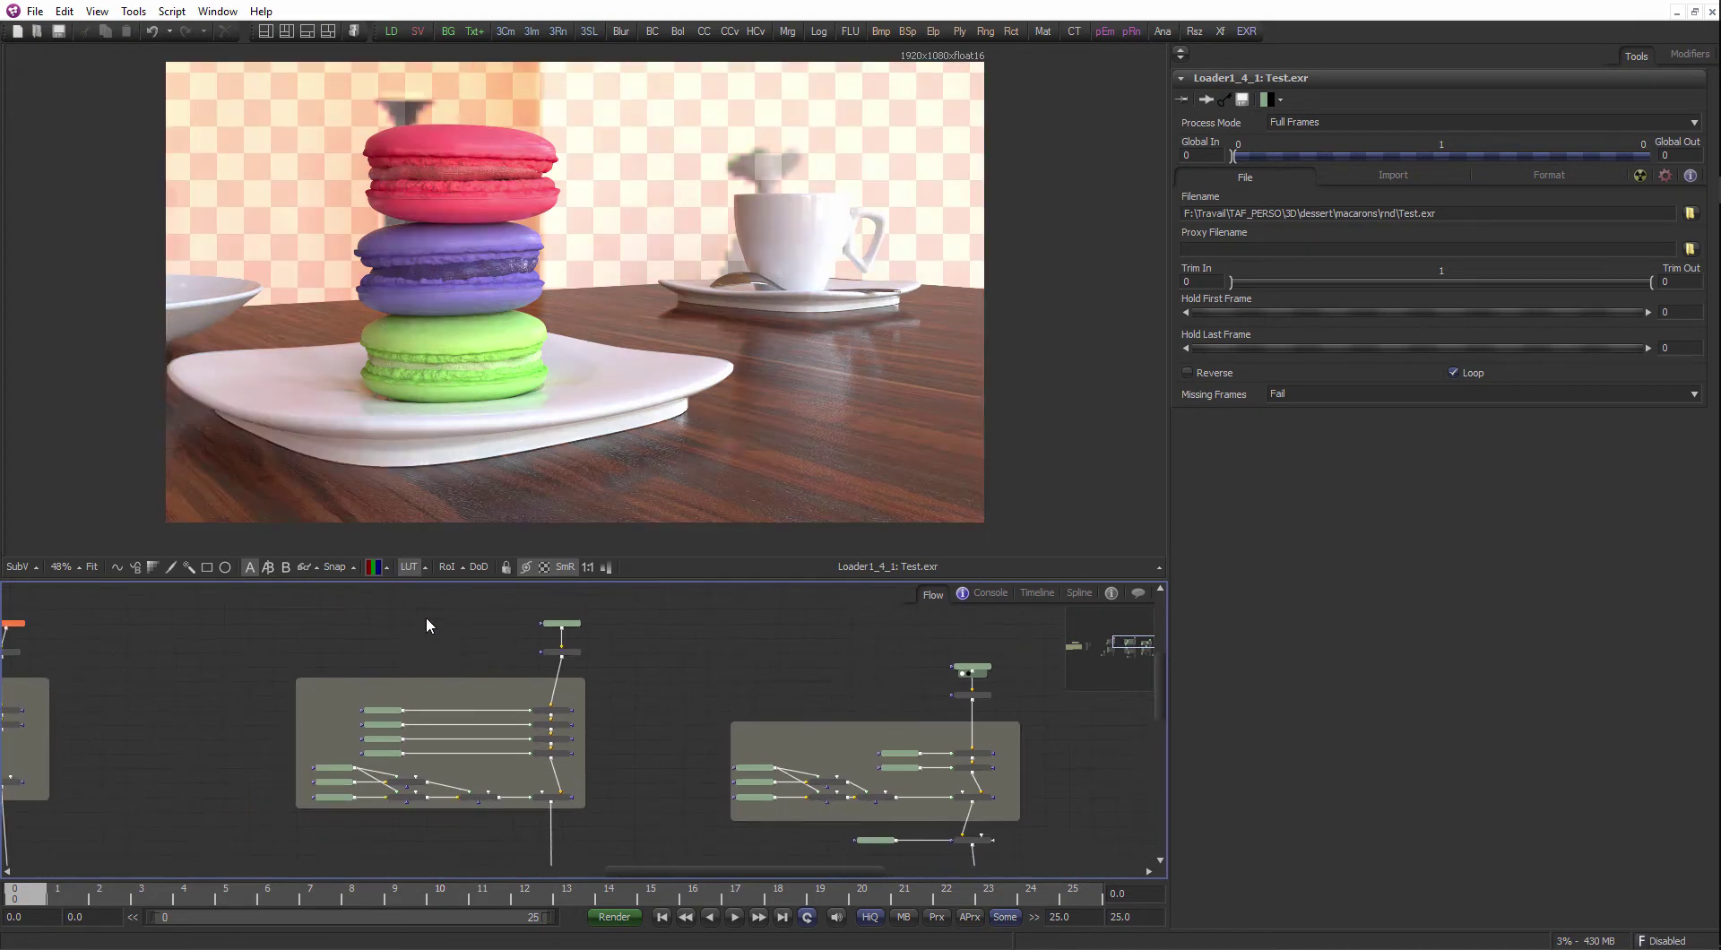
{"action": "left_click_drag", "start_coordinate": [522, 681], "coordinate": [849, 671]}
{"action": "left_click_drag", "start_coordinate": [610, 696], "coordinate": [368, 717]}
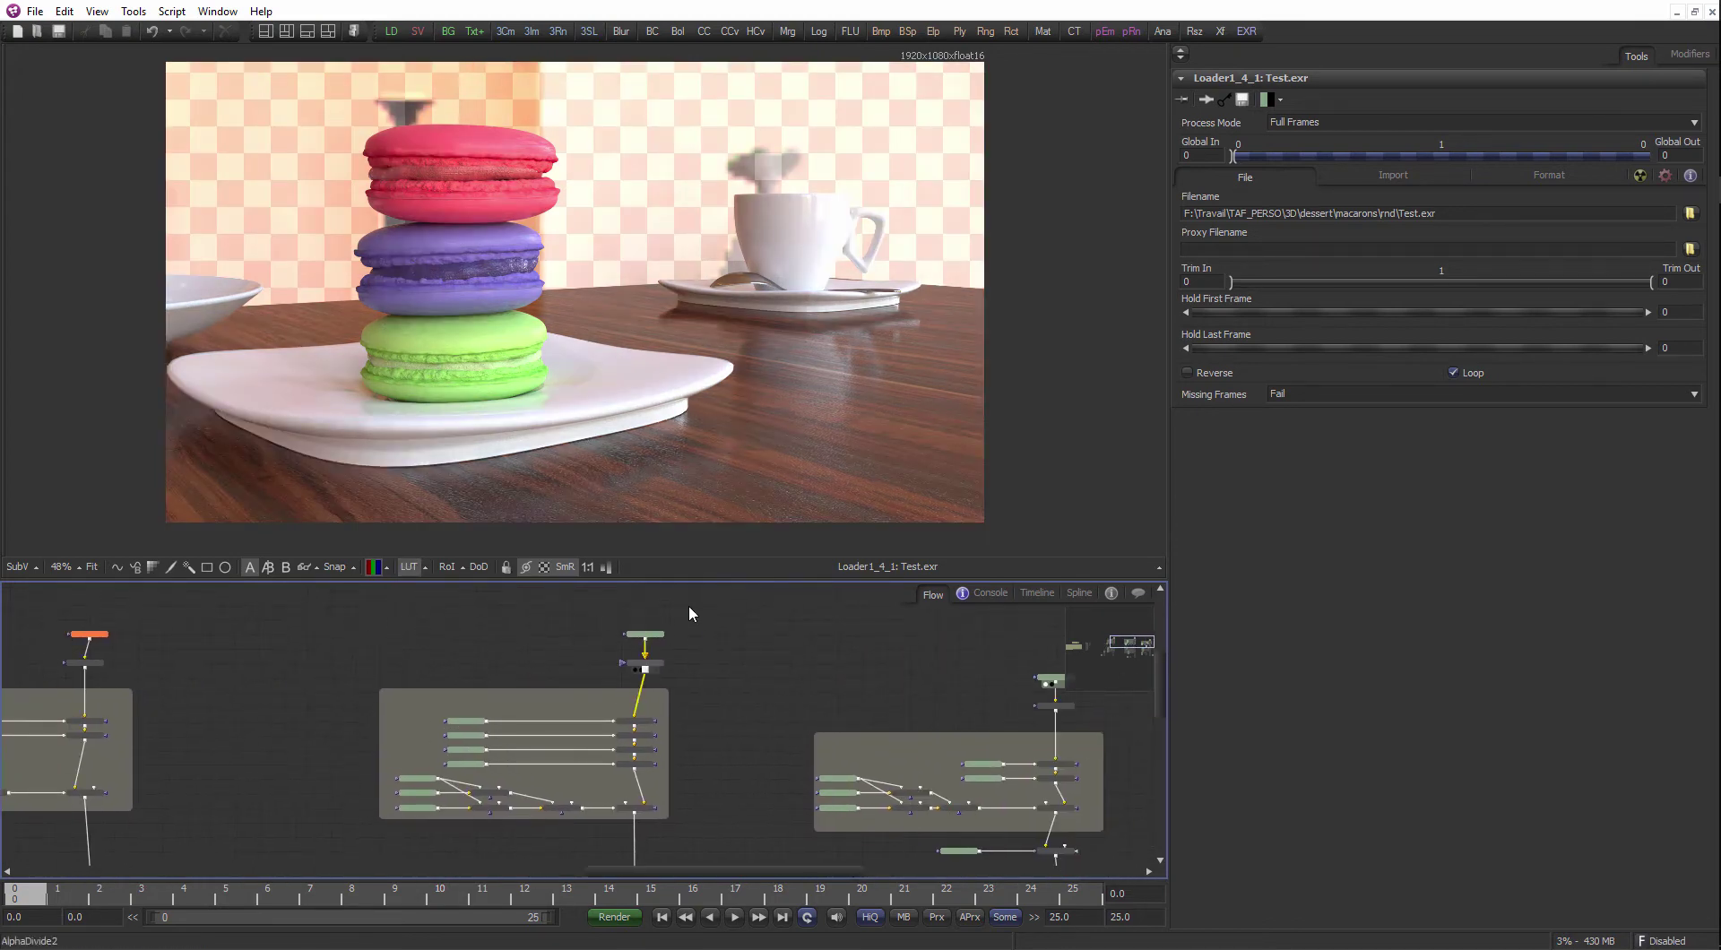
{"action": "left_click_drag", "start_coordinate": [680, 582], "coordinate": [679, 549]}
{"action": "scroll", "coordinate": [696, 606], "scroll_direction": "up", "scroll_amount": 2}
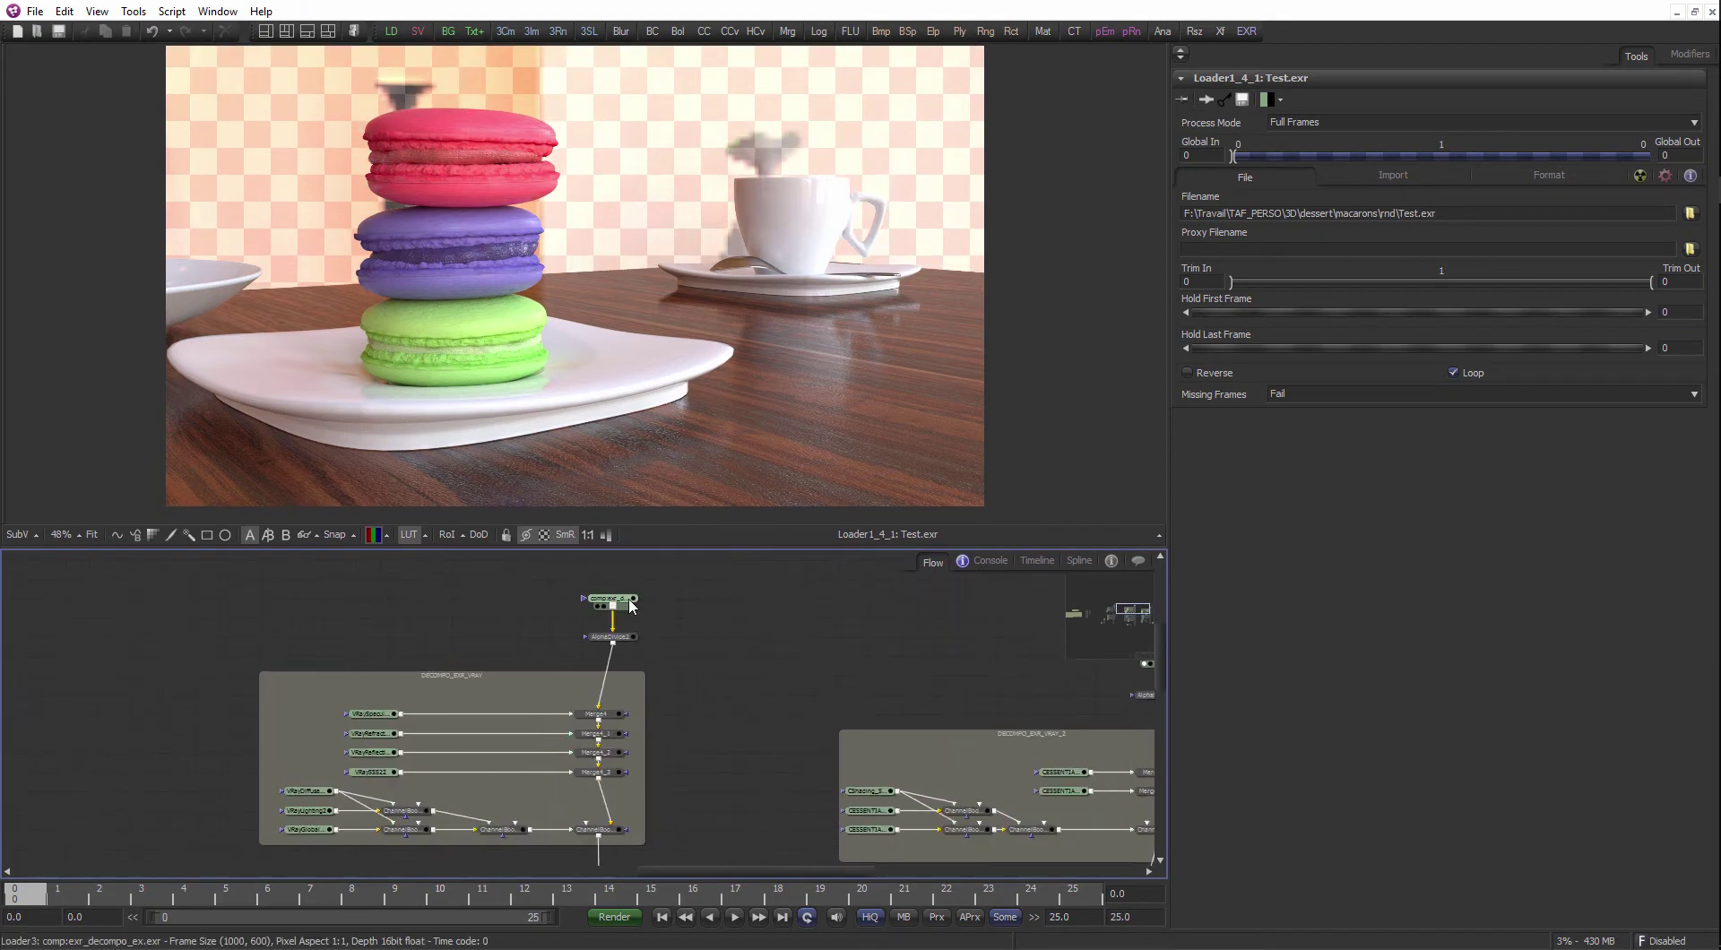
{"action": "left_click", "coordinate": [612, 598]}
{"action": "left_click_drag", "start_coordinate": [632, 611], "coordinate": [663, 321]}
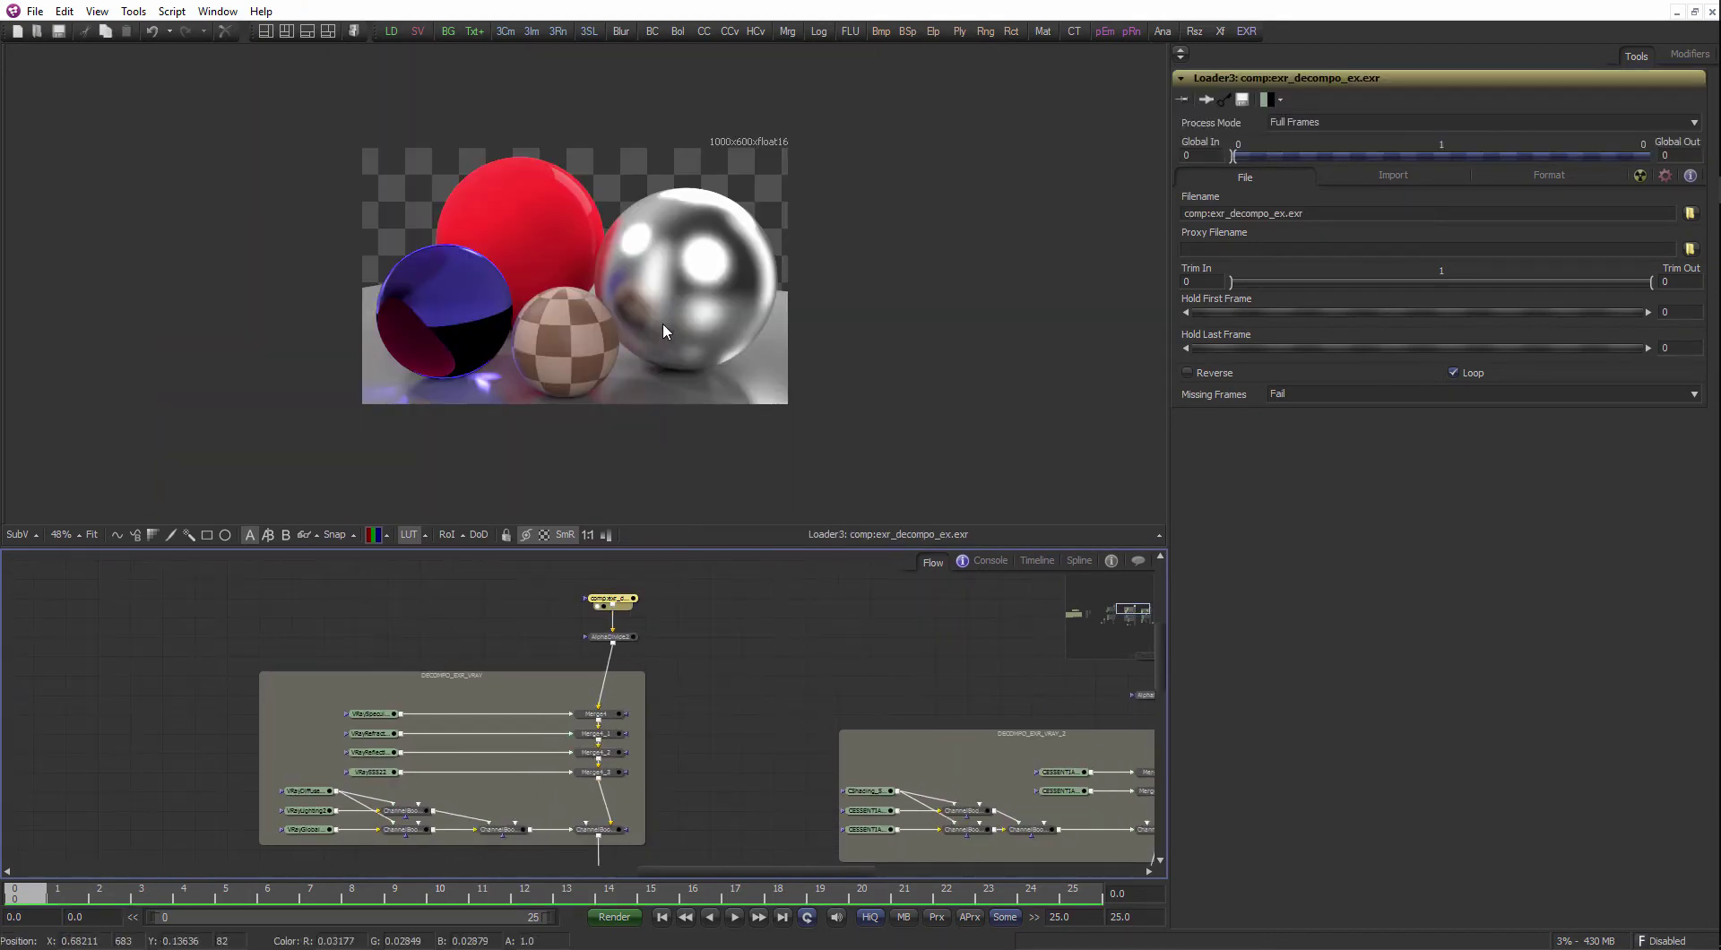
{"action": "scroll", "coordinate": [663, 321], "scroll_direction": "up", "scroll_amount": 4}
{"action": "left_click_drag", "start_coordinate": [671, 551], "coordinate": [674, 592]}
- Switch to File Explorer and open the library folder inside the tuto folder
{"action": "mouse_move", "coordinate": [1718, 240]}
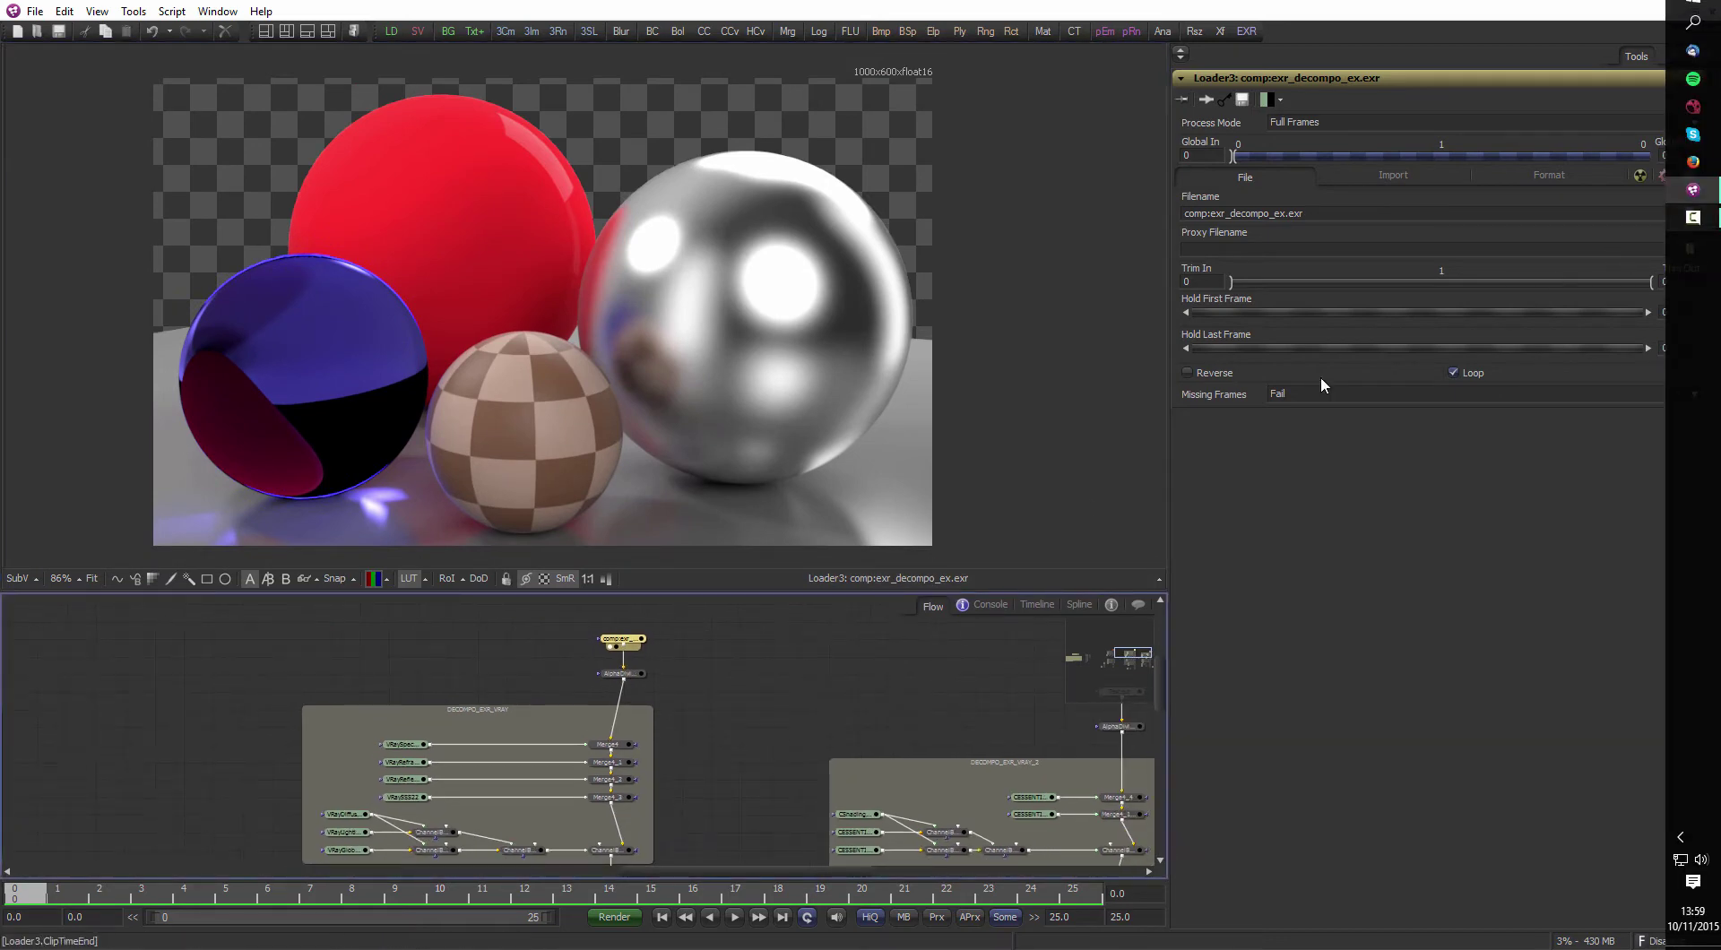
{"action": "left_click", "coordinate": [824, 665]}
{"action": "key", "text": "super+e"}
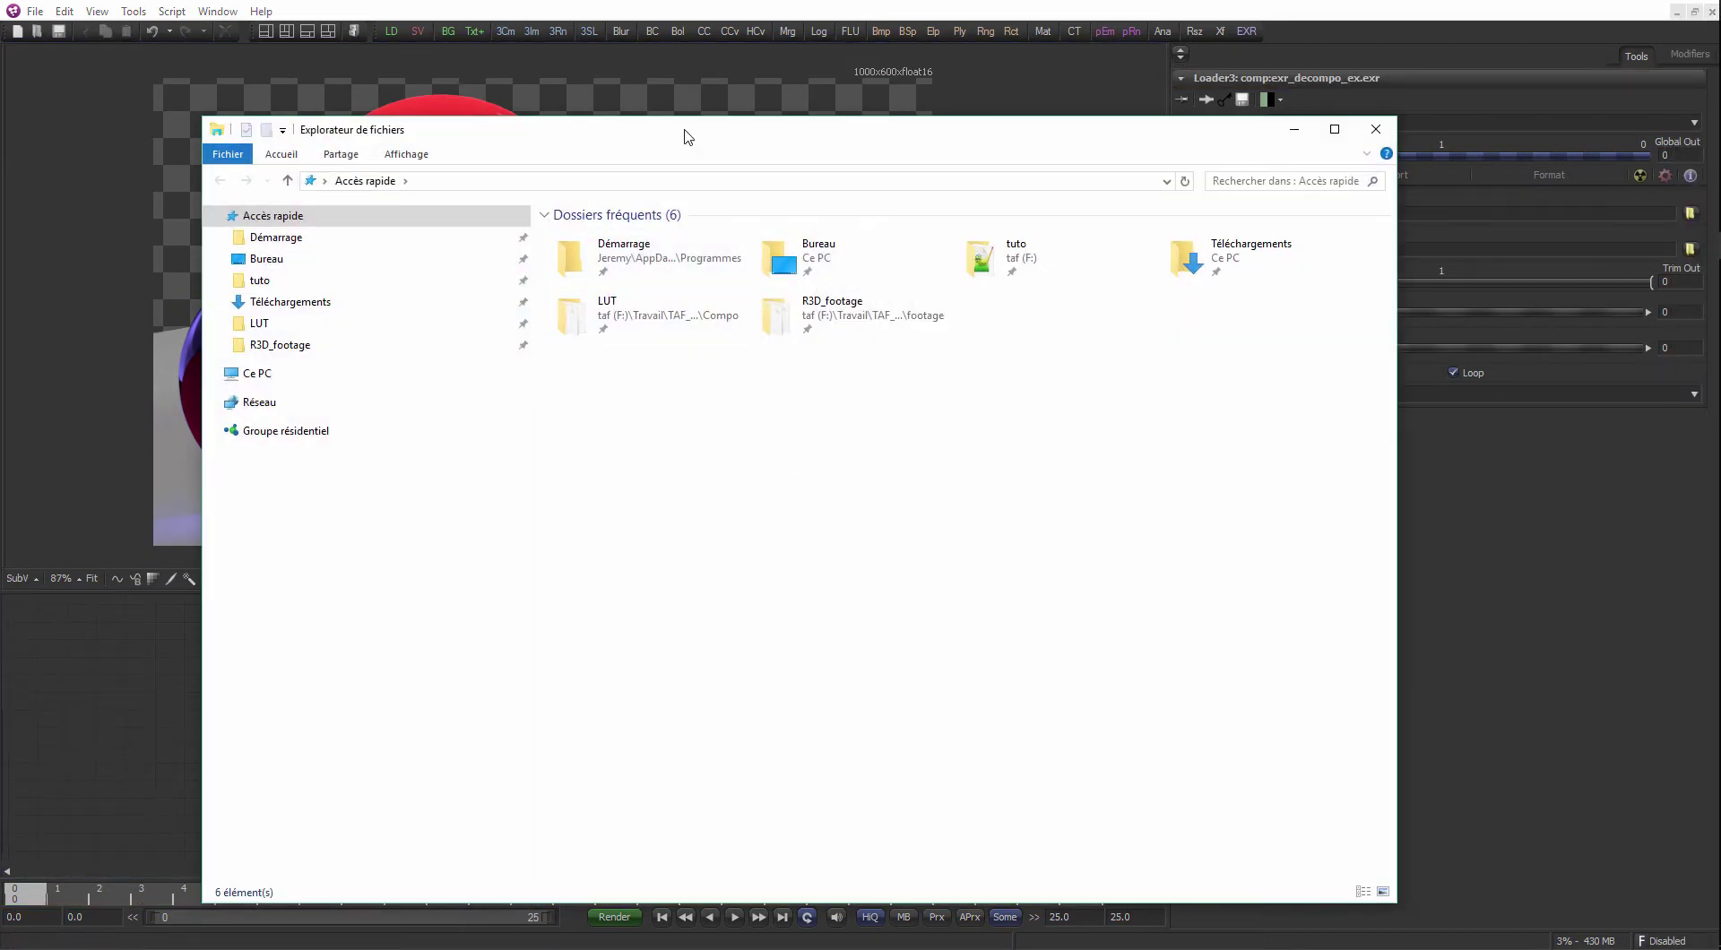
{"action": "left_click_drag", "start_coordinate": [686, 135], "coordinate": [740, 98]}
{"action": "left_click", "coordinate": [1032, 229]}
{"action": "double_click", "coordinate": [1033, 228]}
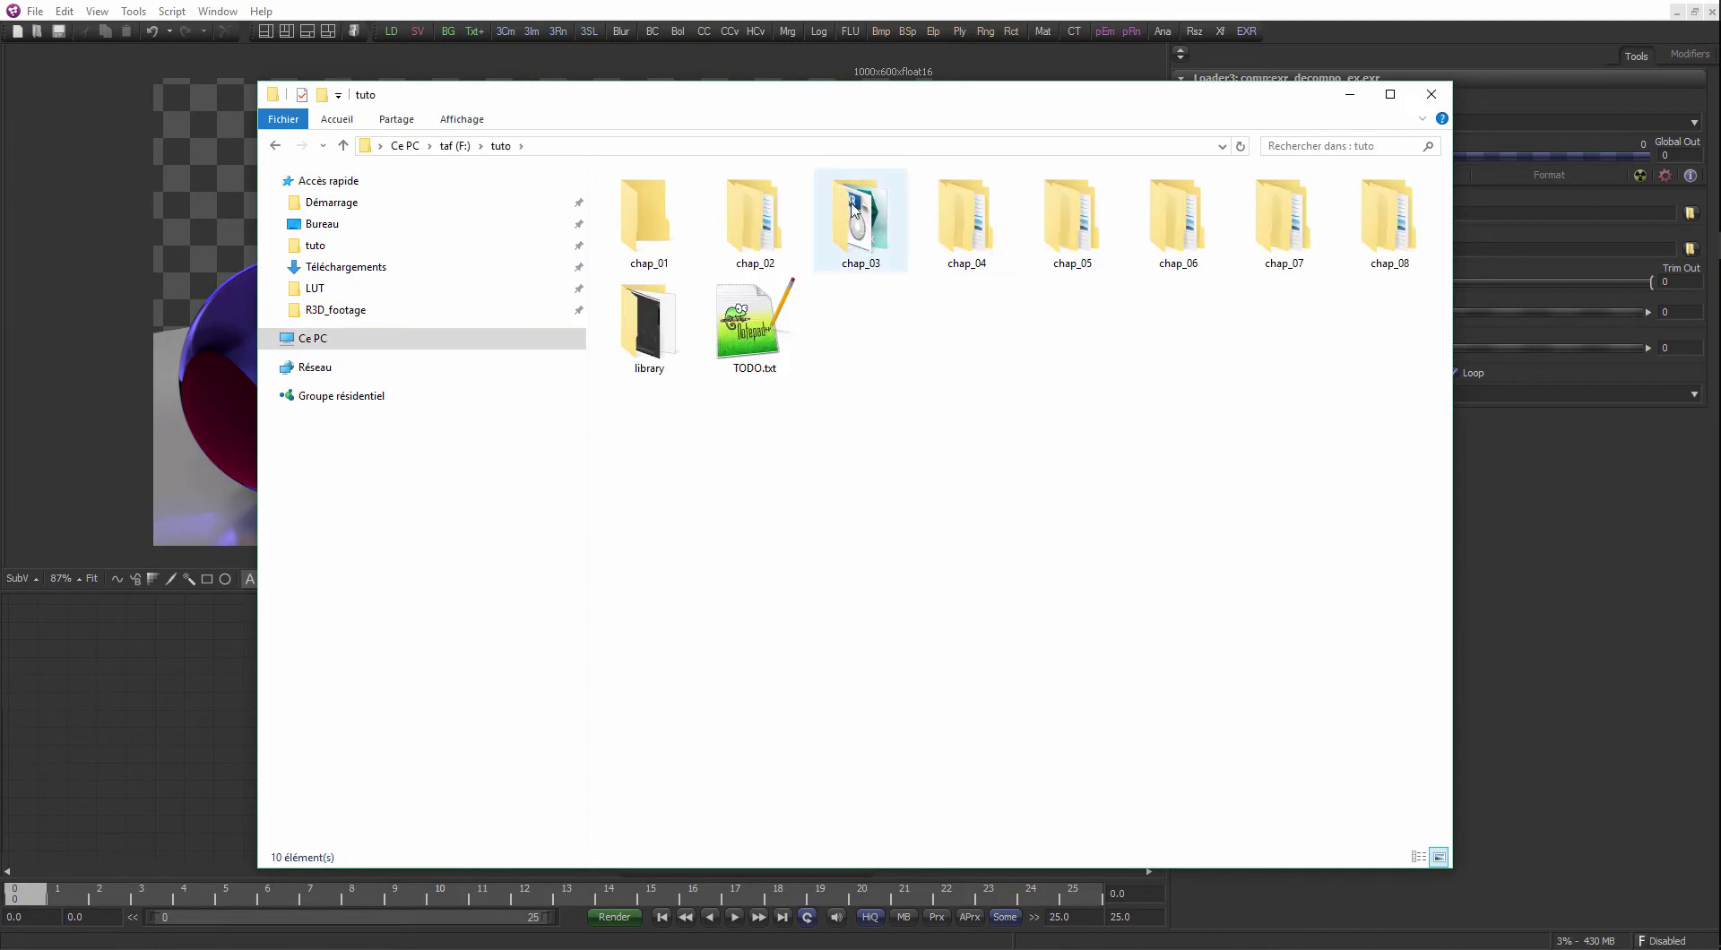
{"action": "double_click", "coordinate": [648, 330]}
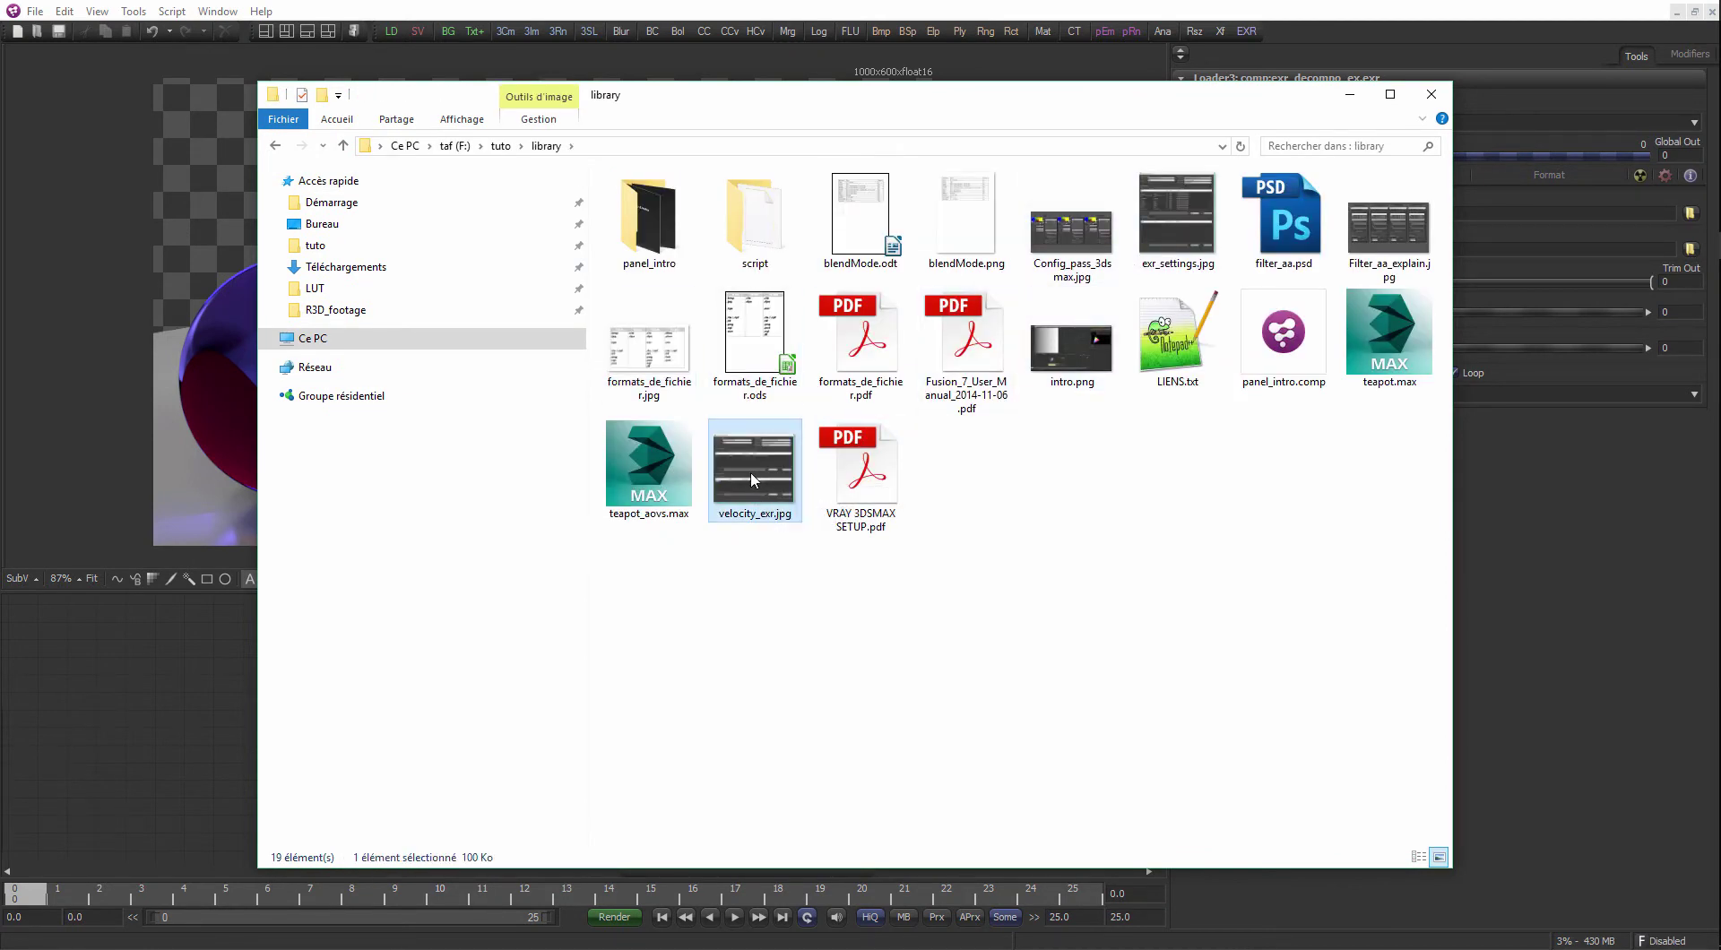
- Load exr_settings.jpg into the node flow and display it in the viewer with the LUT turned off
{"action": "left_click_drag", "start_coordinate": [1134, 228], "coordinate": [191, 693]}
{"action": "left_click", "coordinate": [192, 692]}
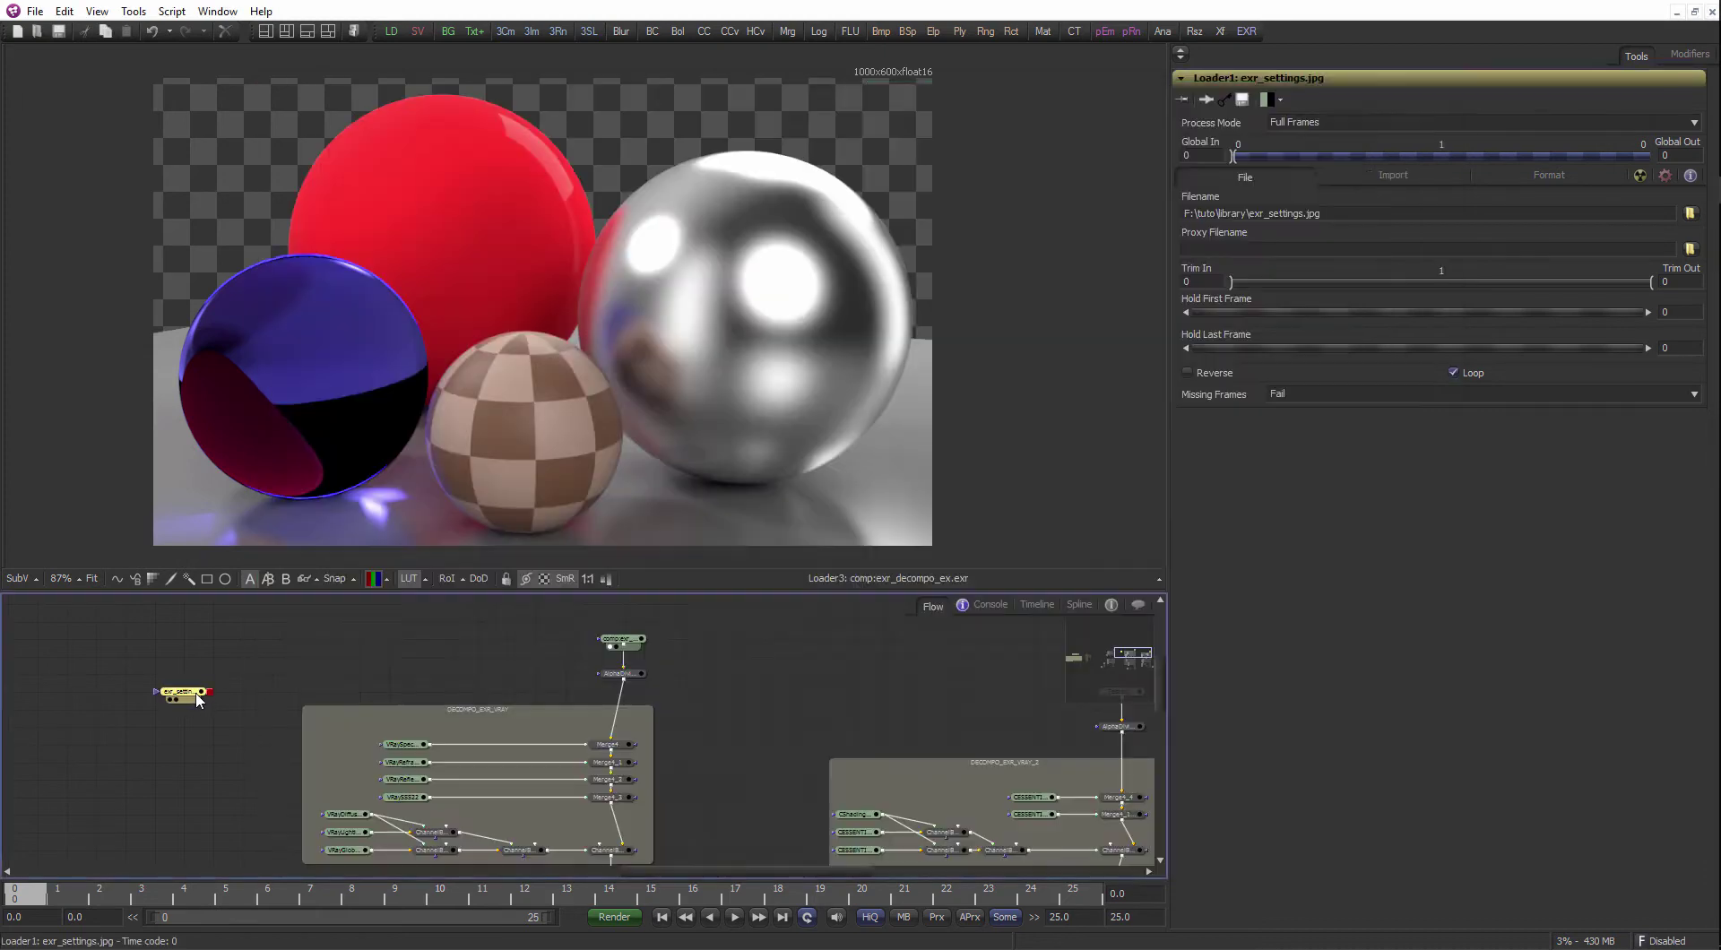
{"action": "key", "text": "1"}
{"action": "scroll", "coordinate": [679, 402], "scroll_direction": "down", "scroll_amount": 2}
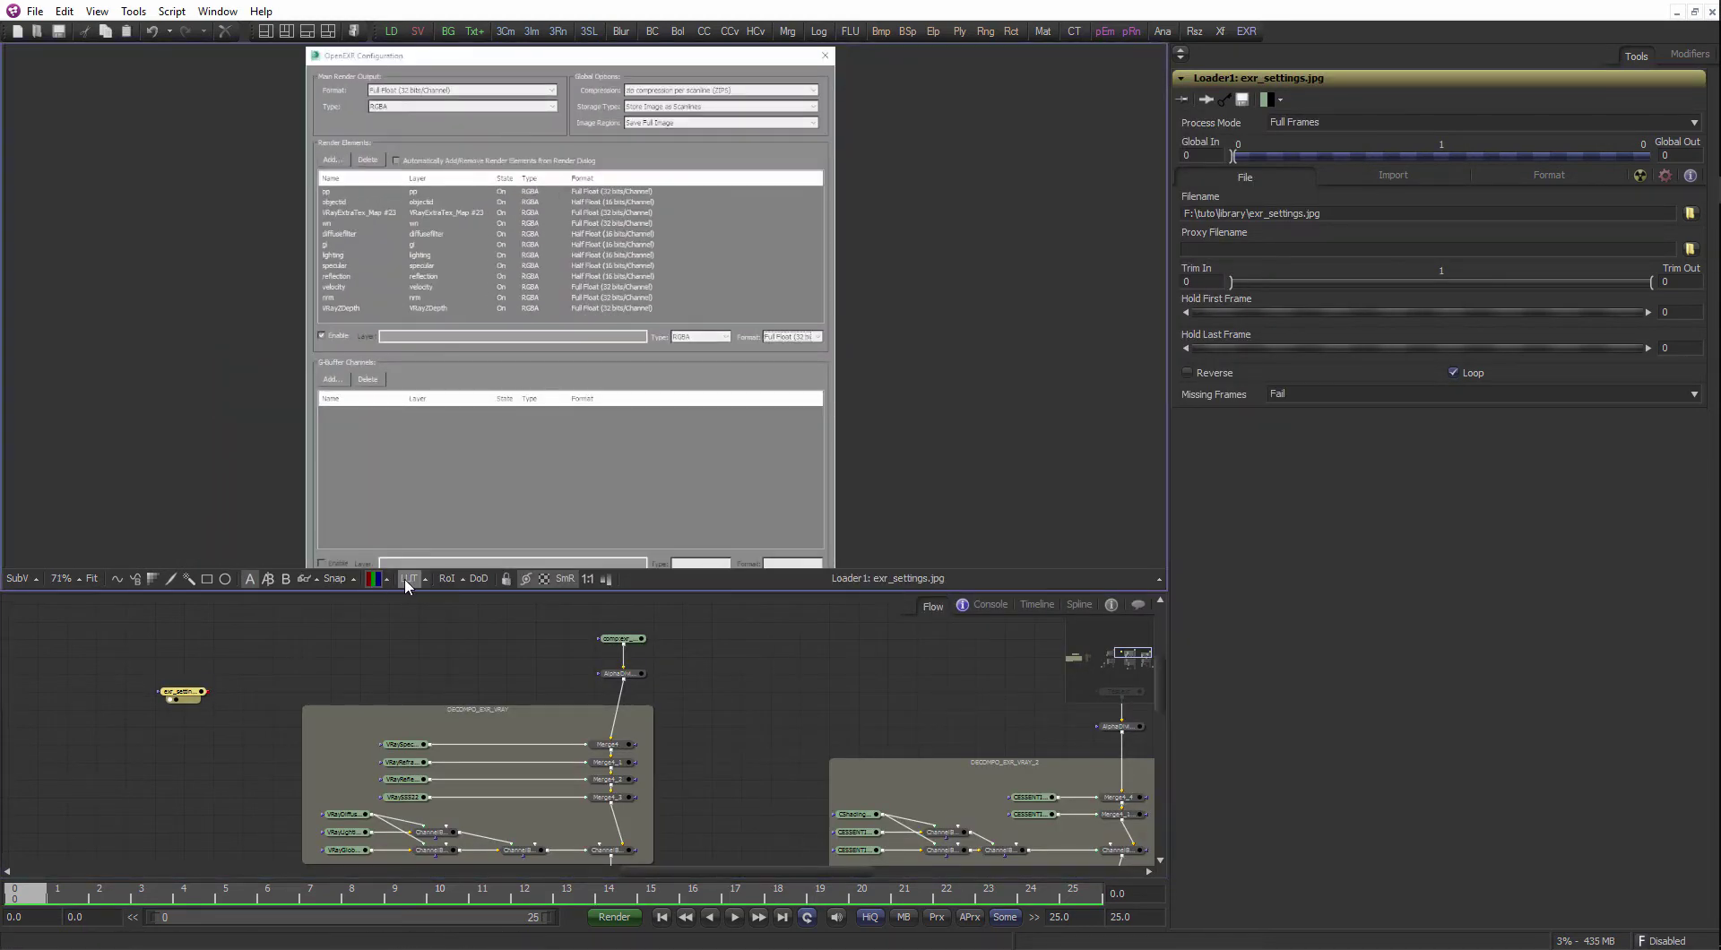
{"action": "scroll", "coordinate": [466, 249], "scroll_direction": "up", "scroll_amount": 2}
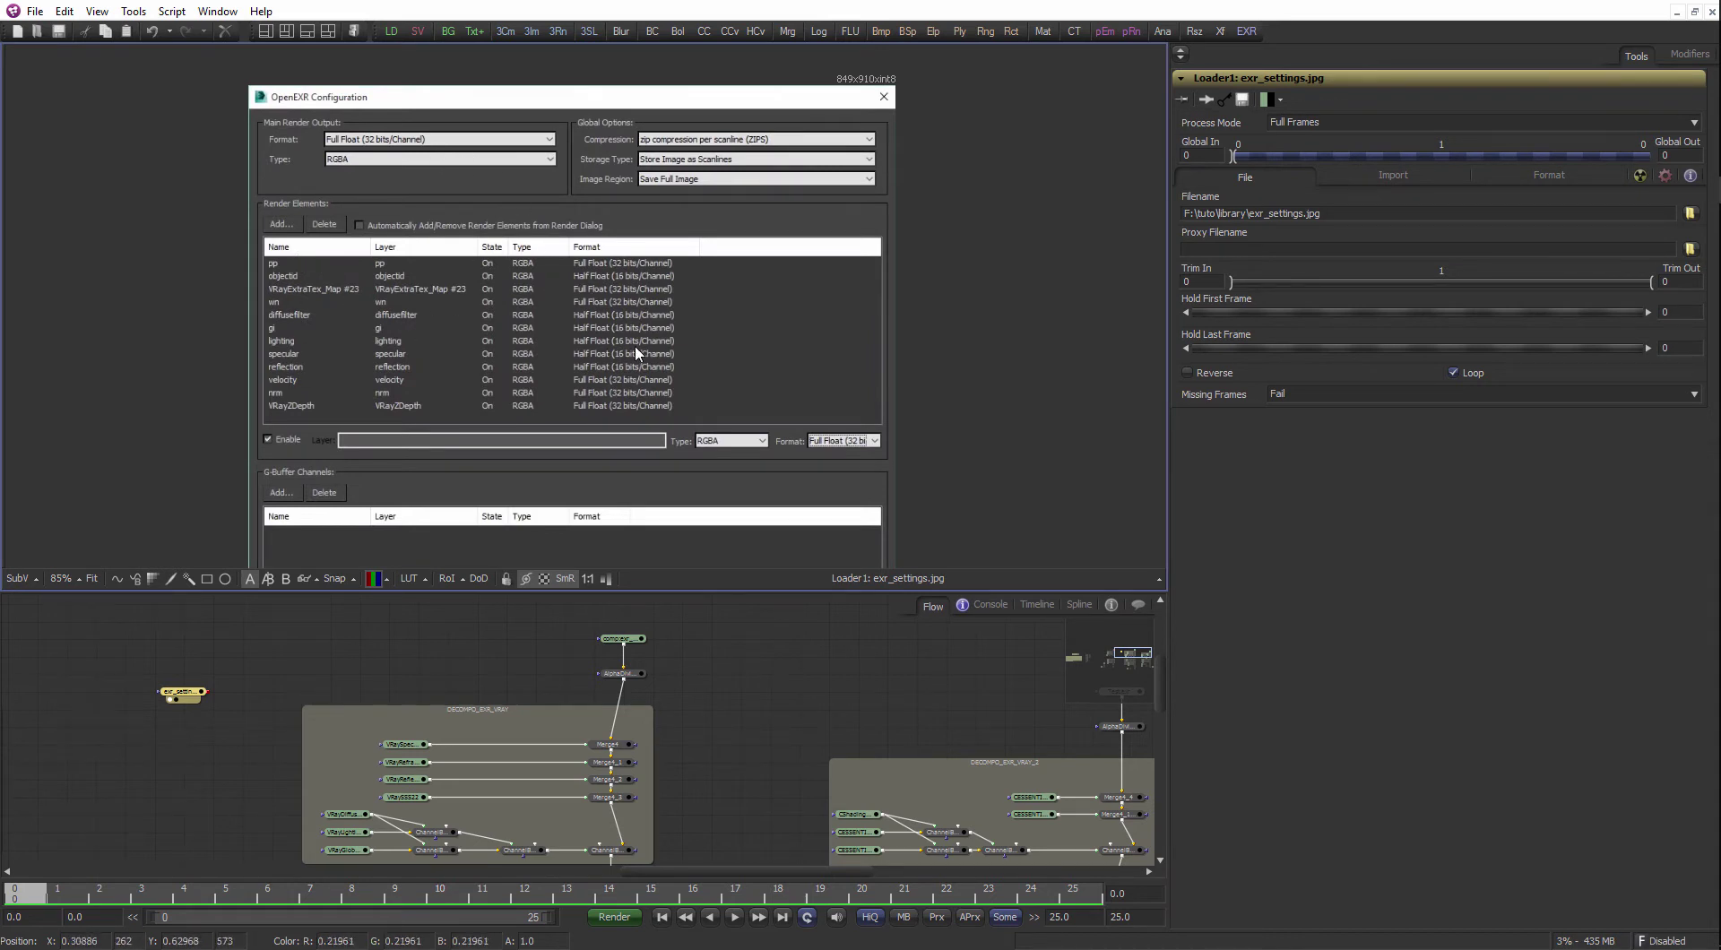
- Examine the OpenEXR Configuration image's render elements, their bit depths and the main render output format
{"action": "left_click_drag", "start_coordinate": [592, 481], "coordinate": [572, 402]}
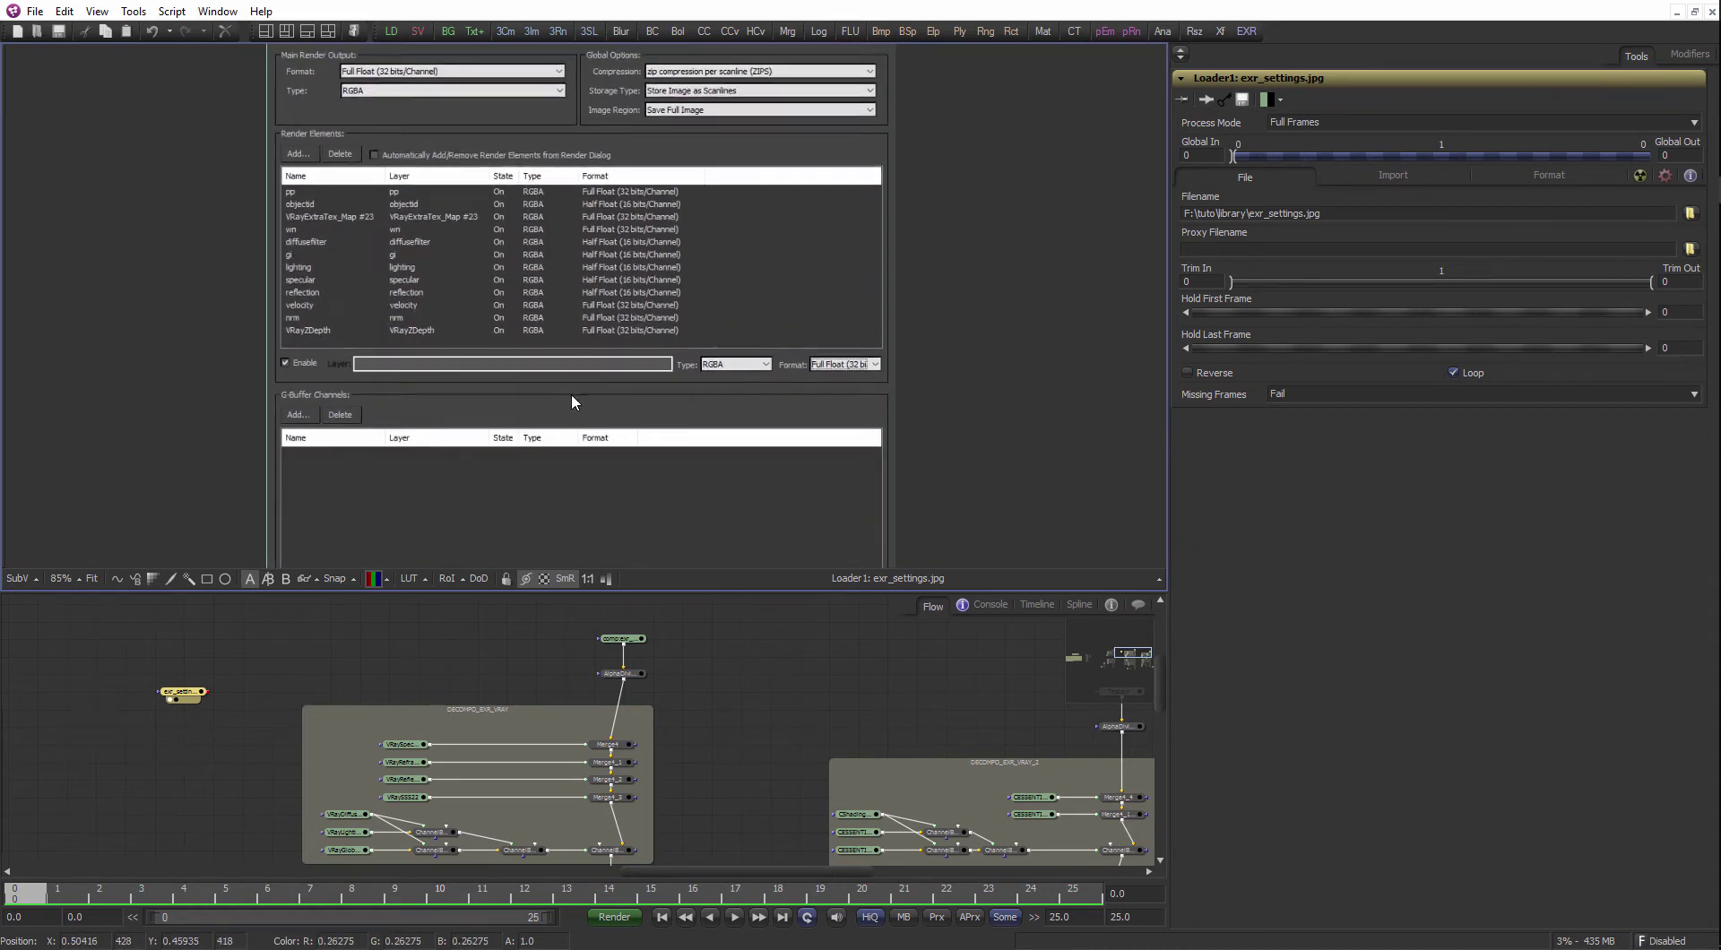
{"action": "left_click_drag", "start_coordinate": [474, 464], "coordinate": [492, 401]}
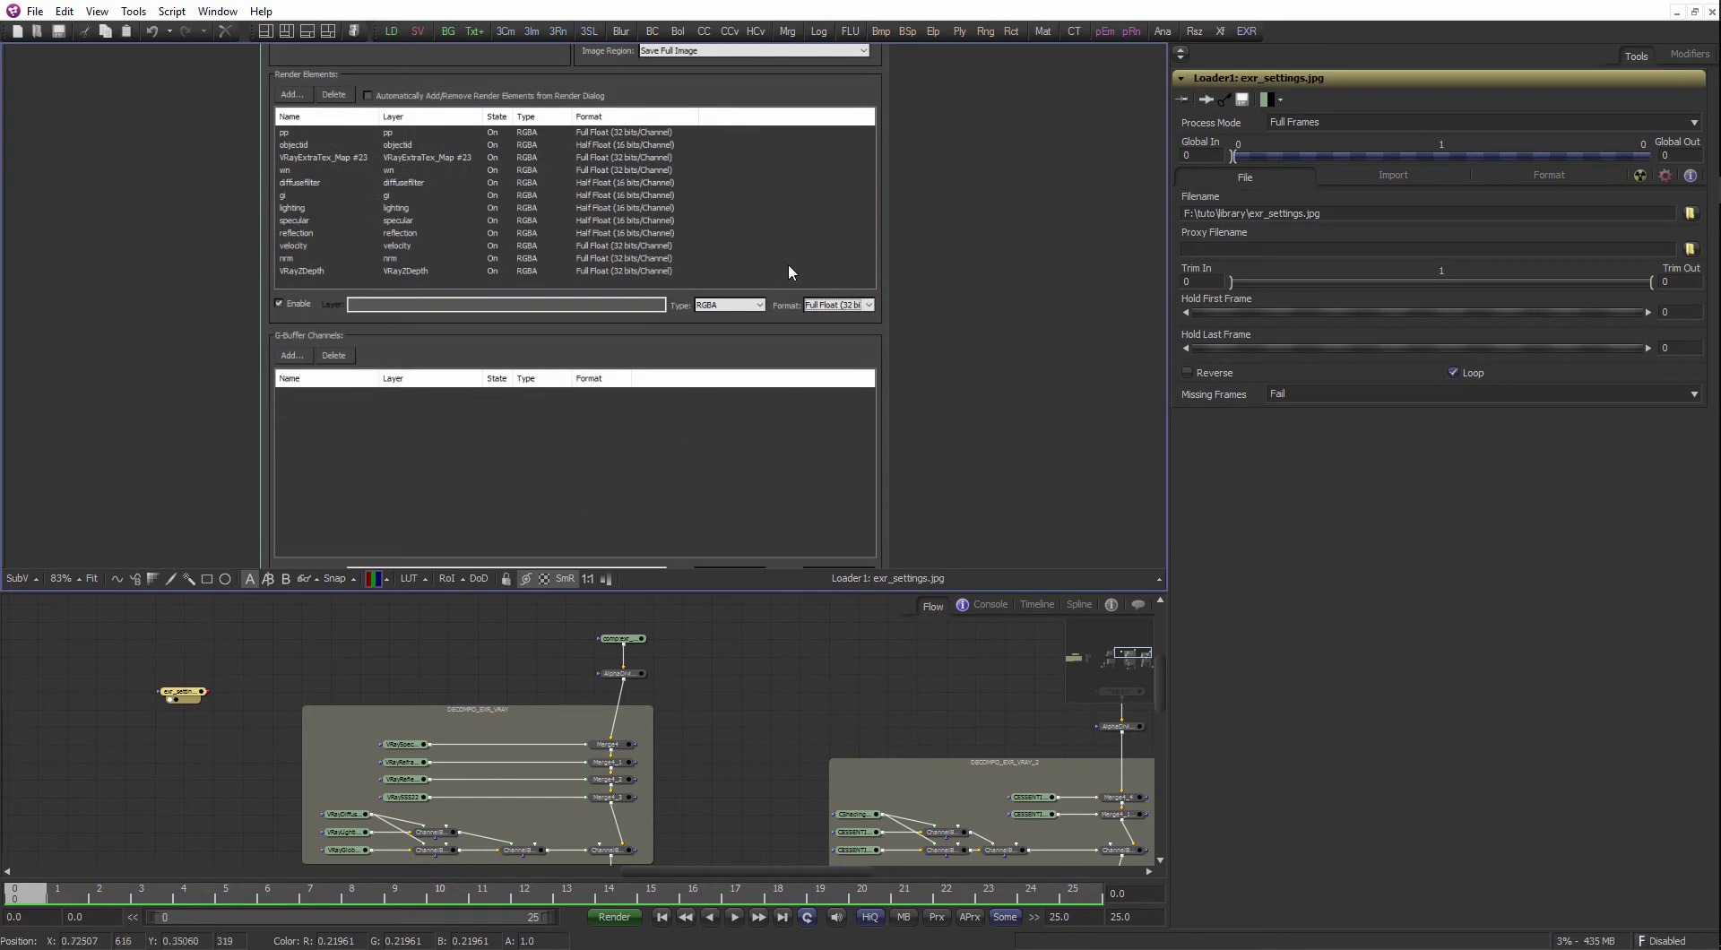
{"action": "left_click_drag", "start_coordinate": [728, 63], "coordinate": [751, 315]}
{"action": "scroll", "coordinate": [746, 283], "scroll_direction": "up", "scroll_amount": 3}
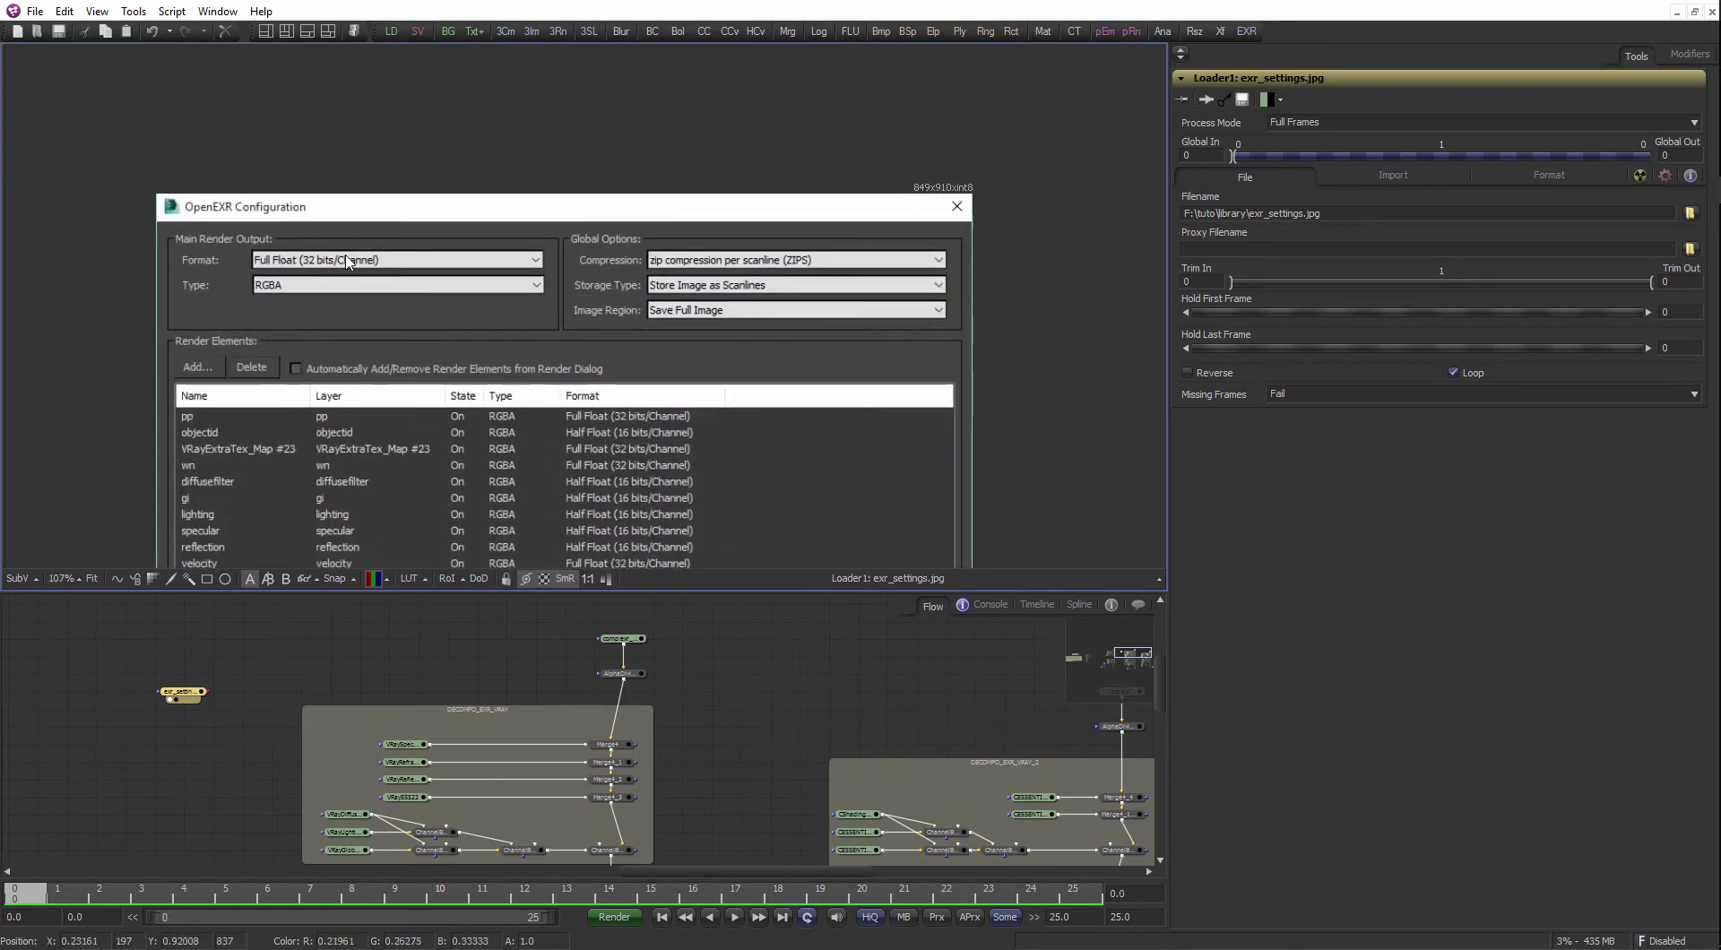
{"action": "scroll", "coordinate": [585, 370], "scroll_direction": "down", "scroll_amount": 3}
{"action": "scroll", "coordinate": [563, 388], "scroll_direction": "down", "scroll_amount": 1}
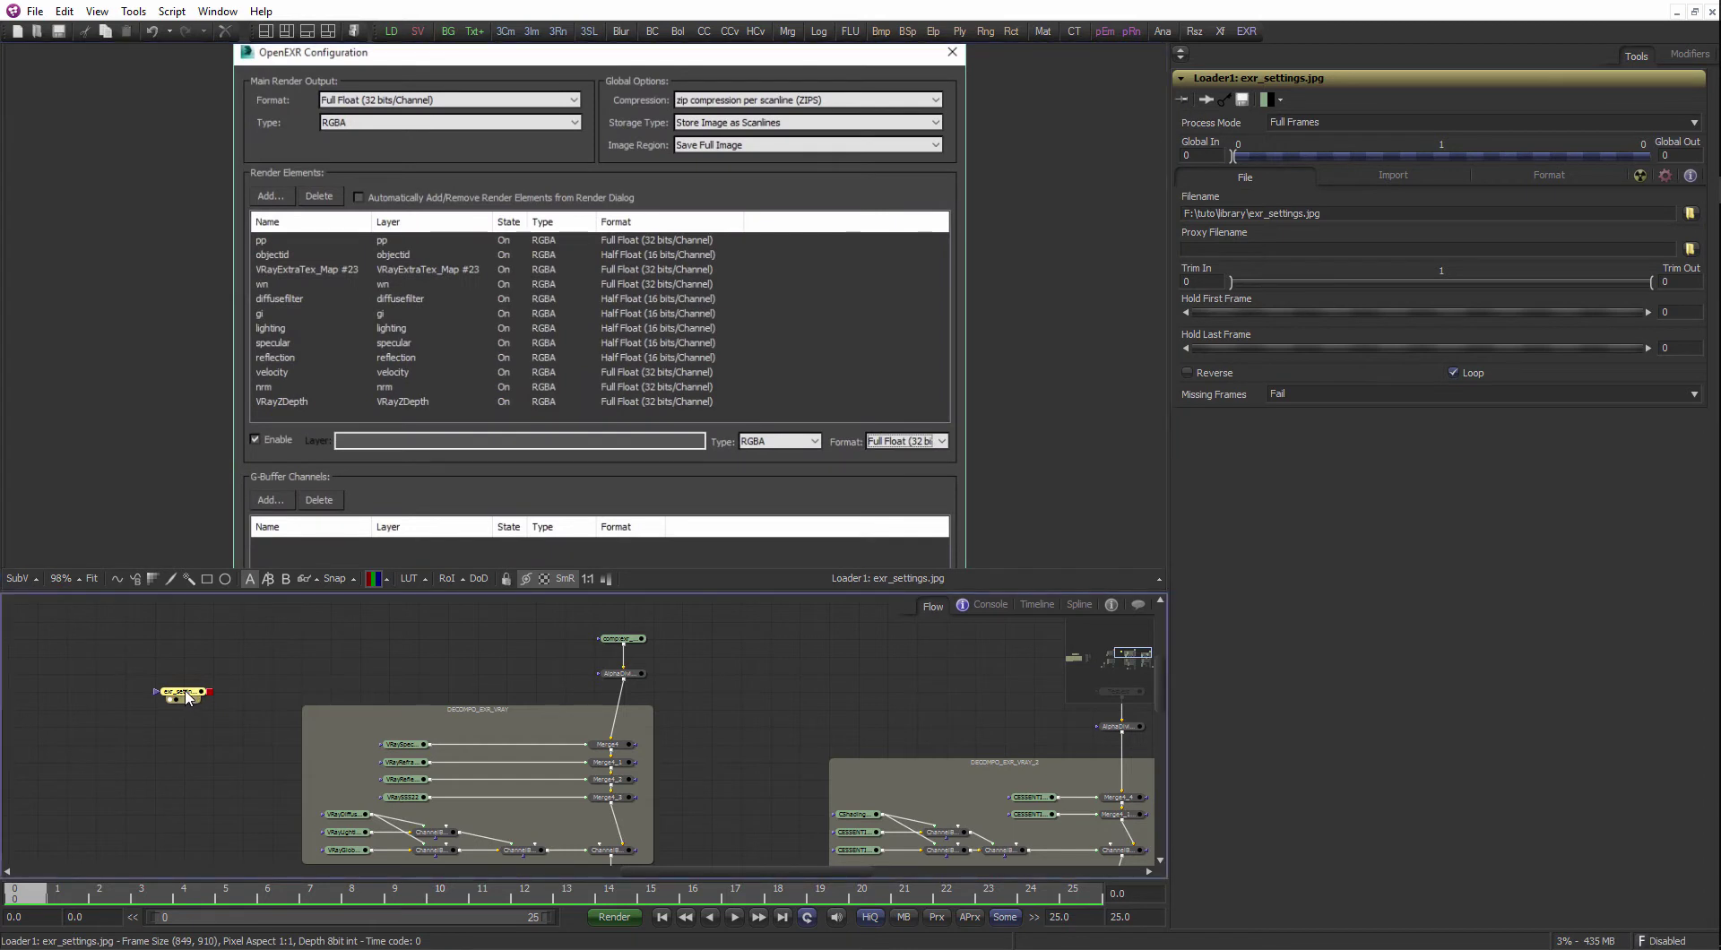
- Delete the exr_settings.jpg loader and display the spheres render again with the LUT turned on
{"action": "key", "text": "Delete"}
{"action": "left_click", "coordinate": [611, 646]}
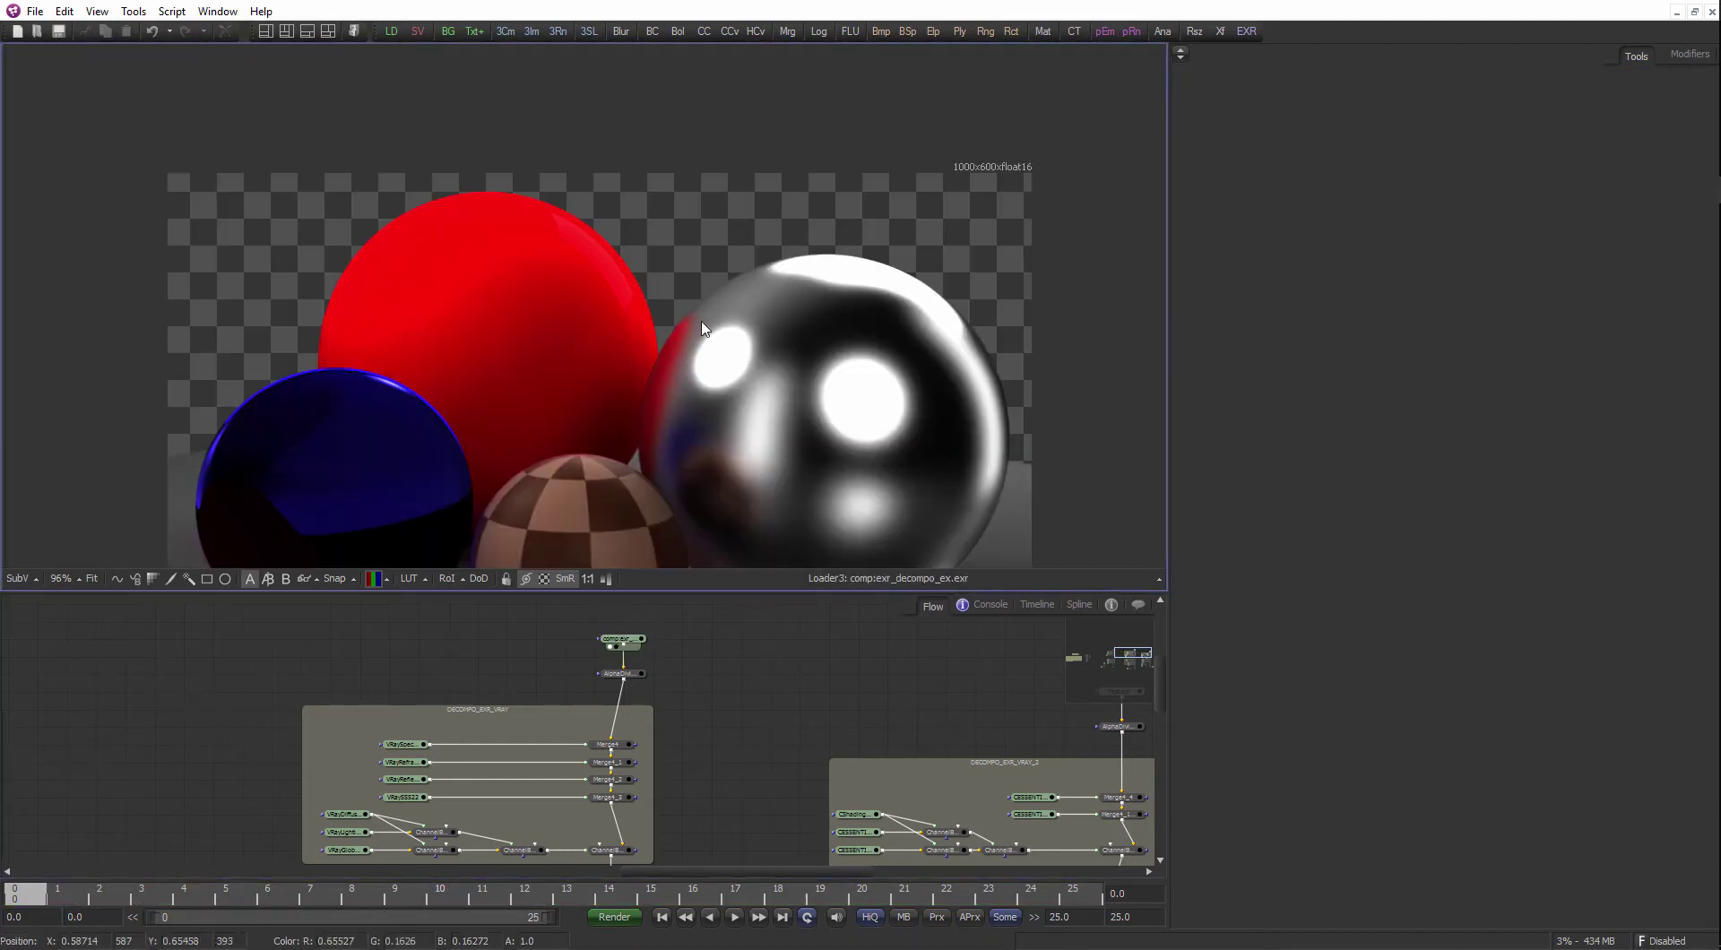
{"action": "left_click_drag", "start_coordinate": [703, 330], "coordinate": [589, 345]}
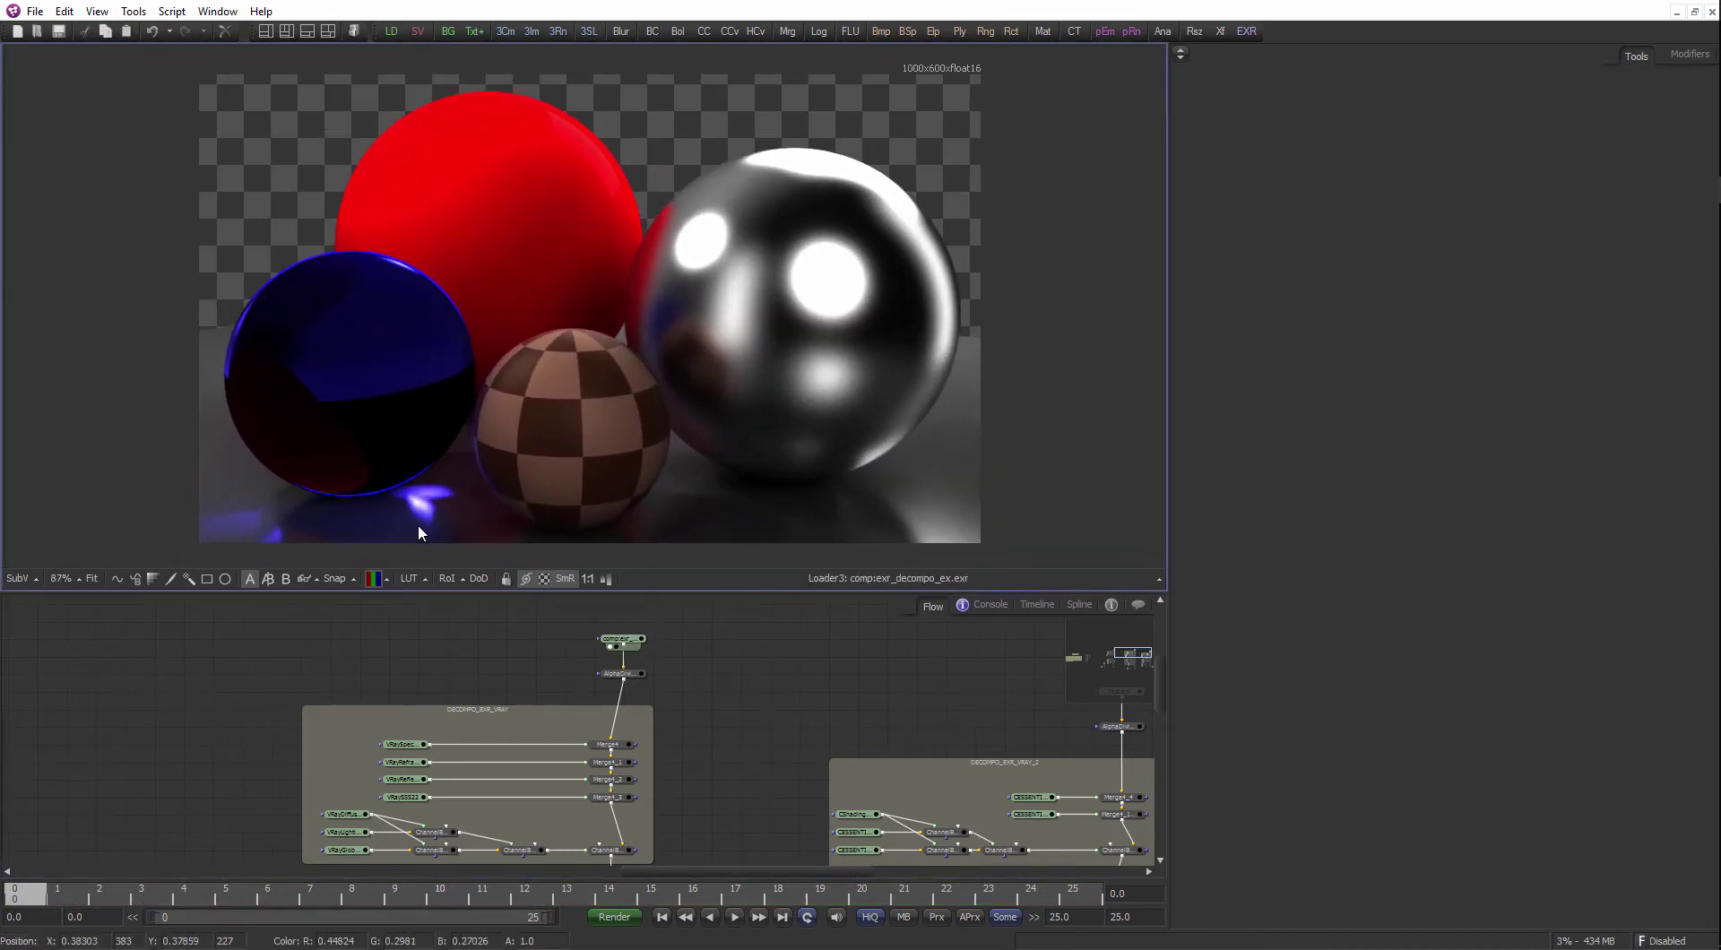
{"action": "left_click", "coordinate": [408, 578]}
{"action": "scroll", "coordinate": [726, 375], "scroll_direction": "up", "scroll_amount": 1}
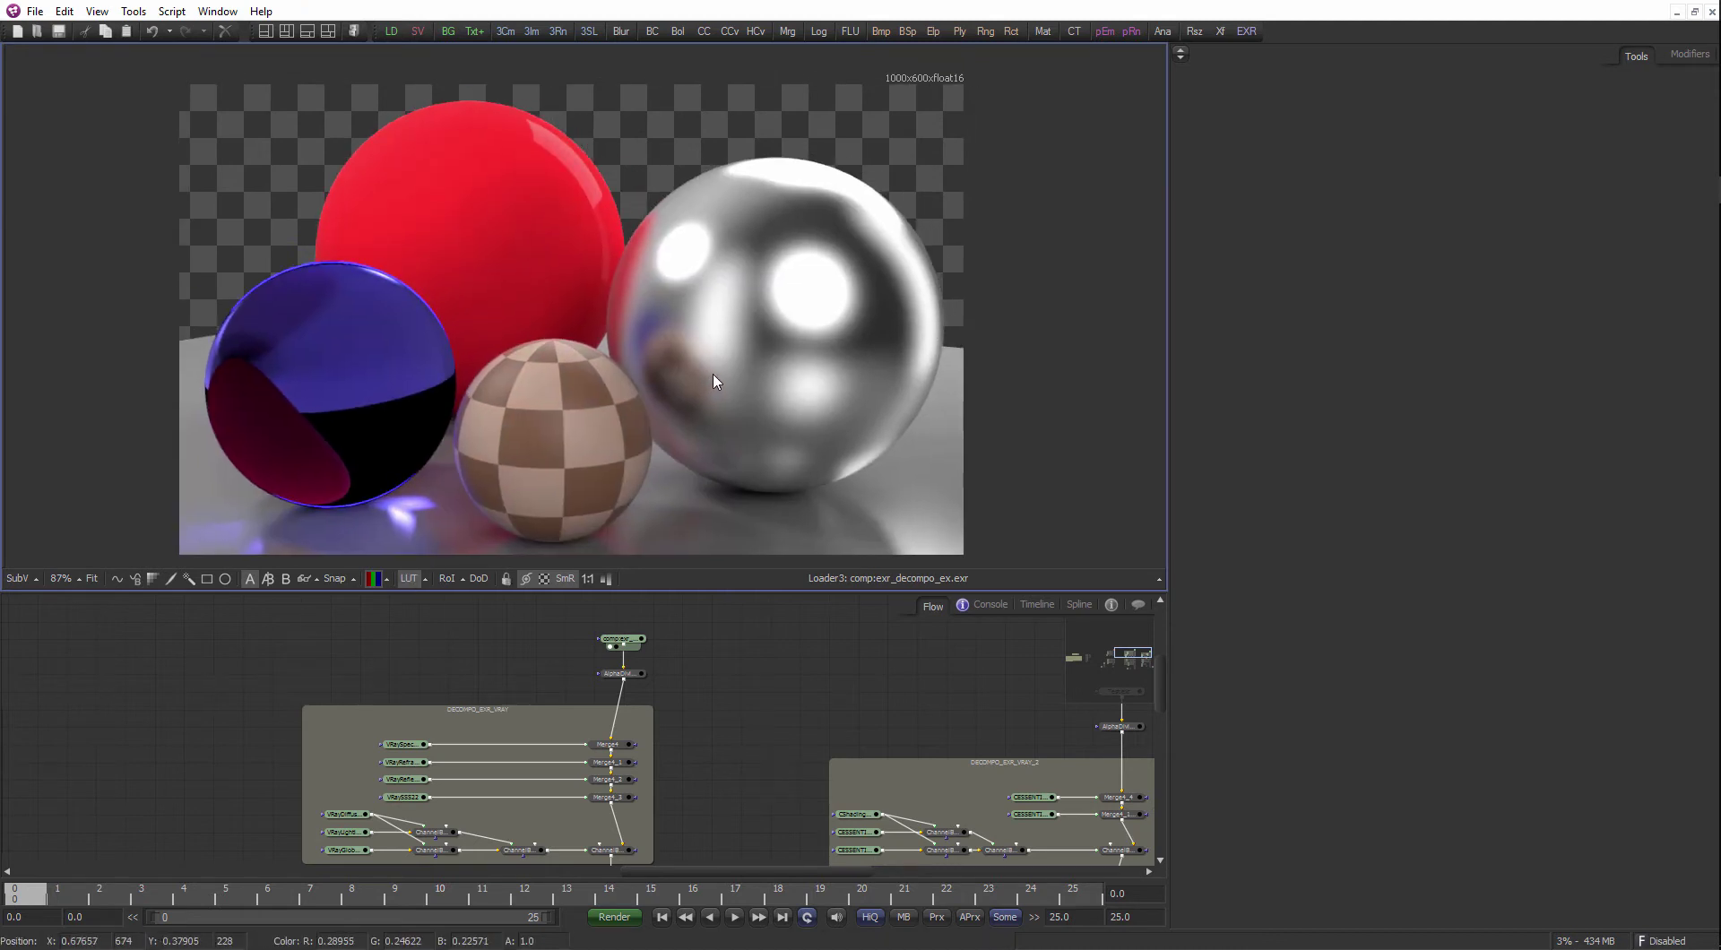
- Fit the spheres render in the viewer and bring its decomposition group into view in the node flow
{"action": "key", "text": "ctrl+f"}
{"action": "left_click", "coordinate": [691, 704]}
{"action": "scroll", "coordinate": [685, 654], "scroll_direction": "down", "scroll_amount": 1}
{"action": "left_click_drag", "start_coordinate": [683, 708], "coordinate": [654, 656]}
{"action": "scroll", "coordinate": [650, 663], "scroll_direction": "up", "scroll_amount": 1}
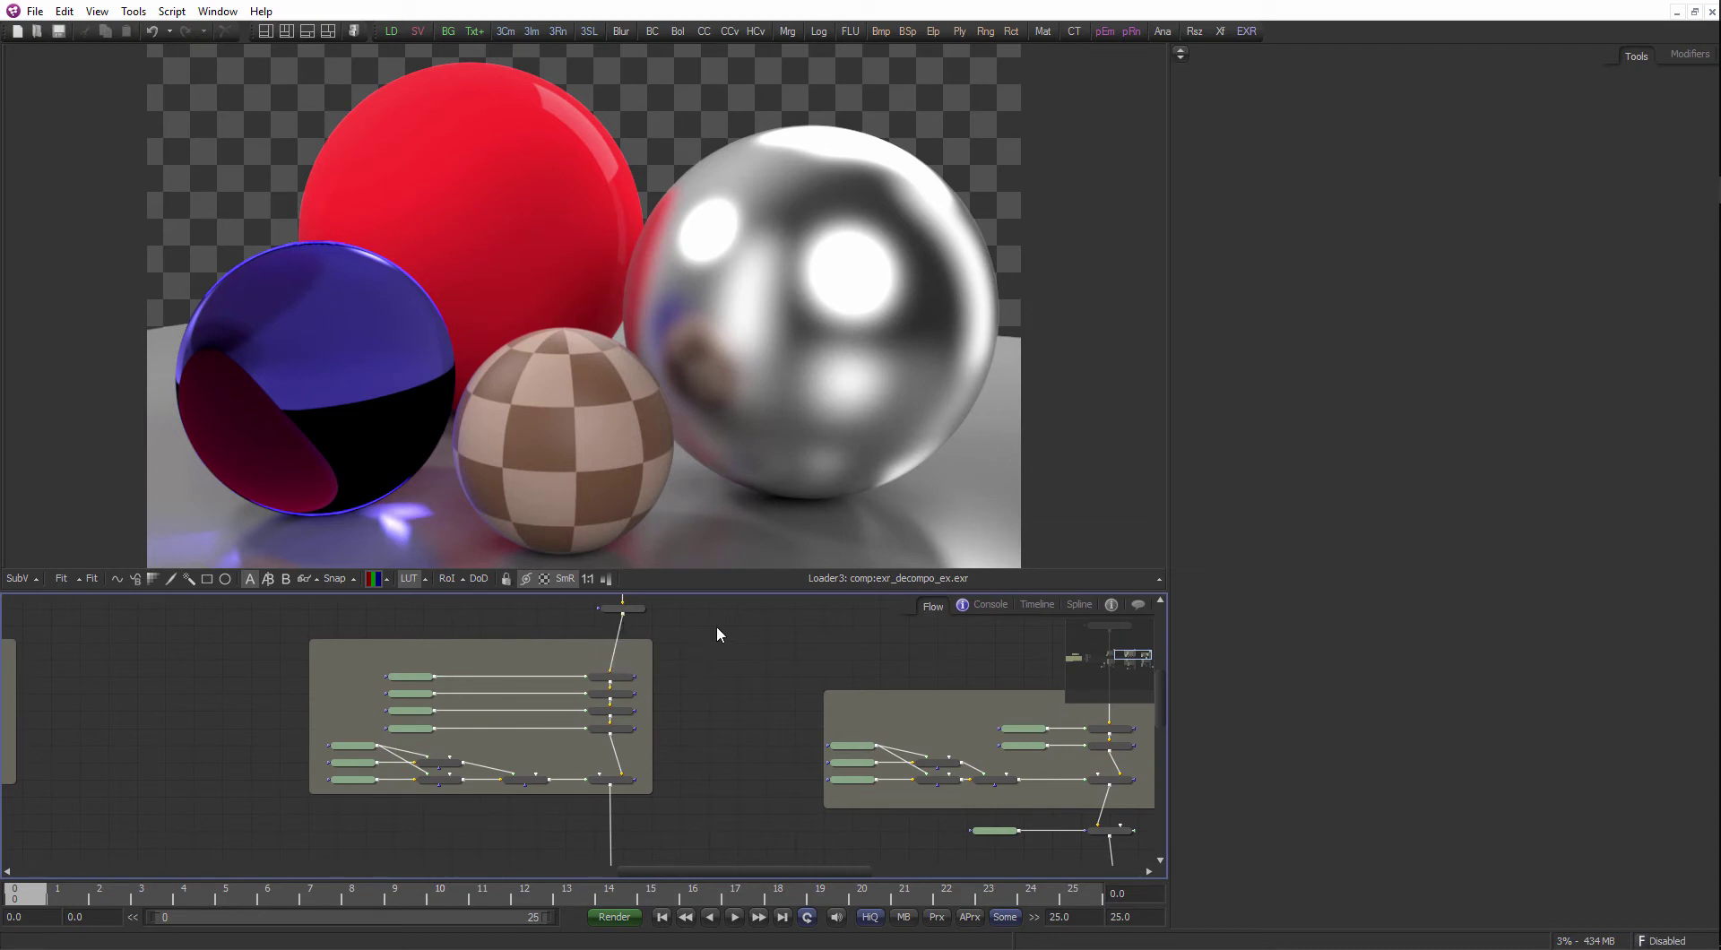
- View the outputs of the chained Merge4 nodes one after another, down to ChannelBooleans6
{"action": "left_click", "coordinate": [598, 684]}
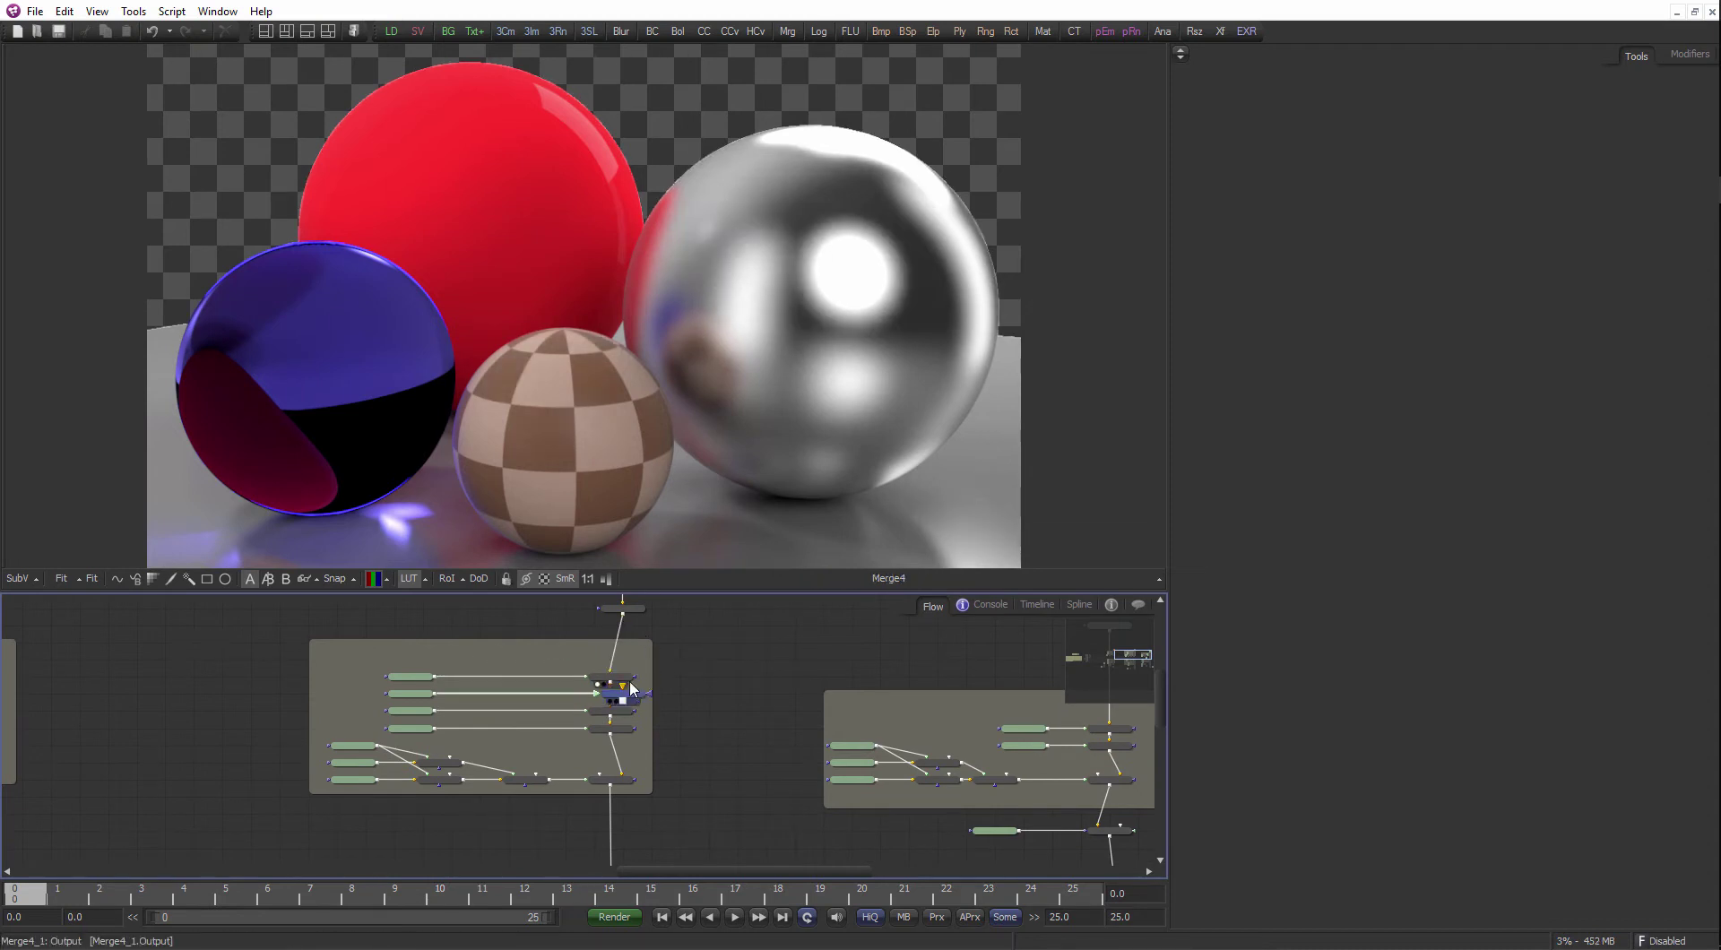
{"action": "left_click", "coordinate": [598, 702]}
{"action": "left_click", "coordinate": [598, 719]}
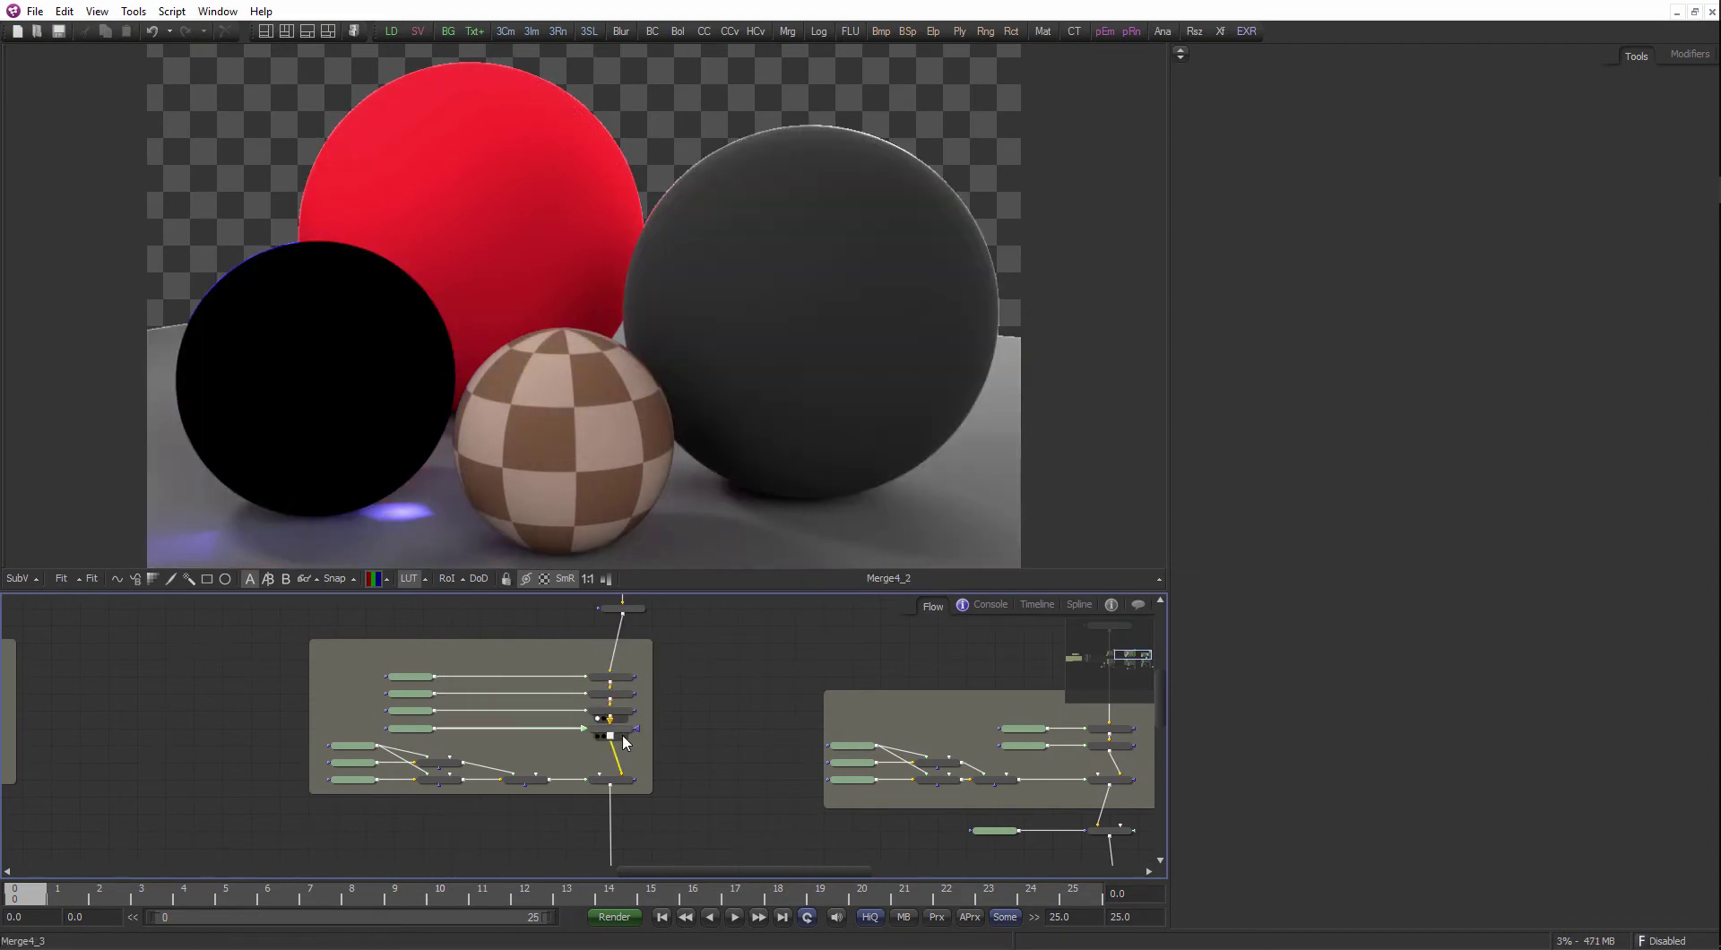
{"action": "left_click", "coordinate": [598, 736]}
{"action": "left_click_drag", "start_coordinate": [635, 677], "coordinate": [623, 604]}
{"action": "left_click_drag", "start_coordinate": [615, 720], "coordinate": [679, 416]}
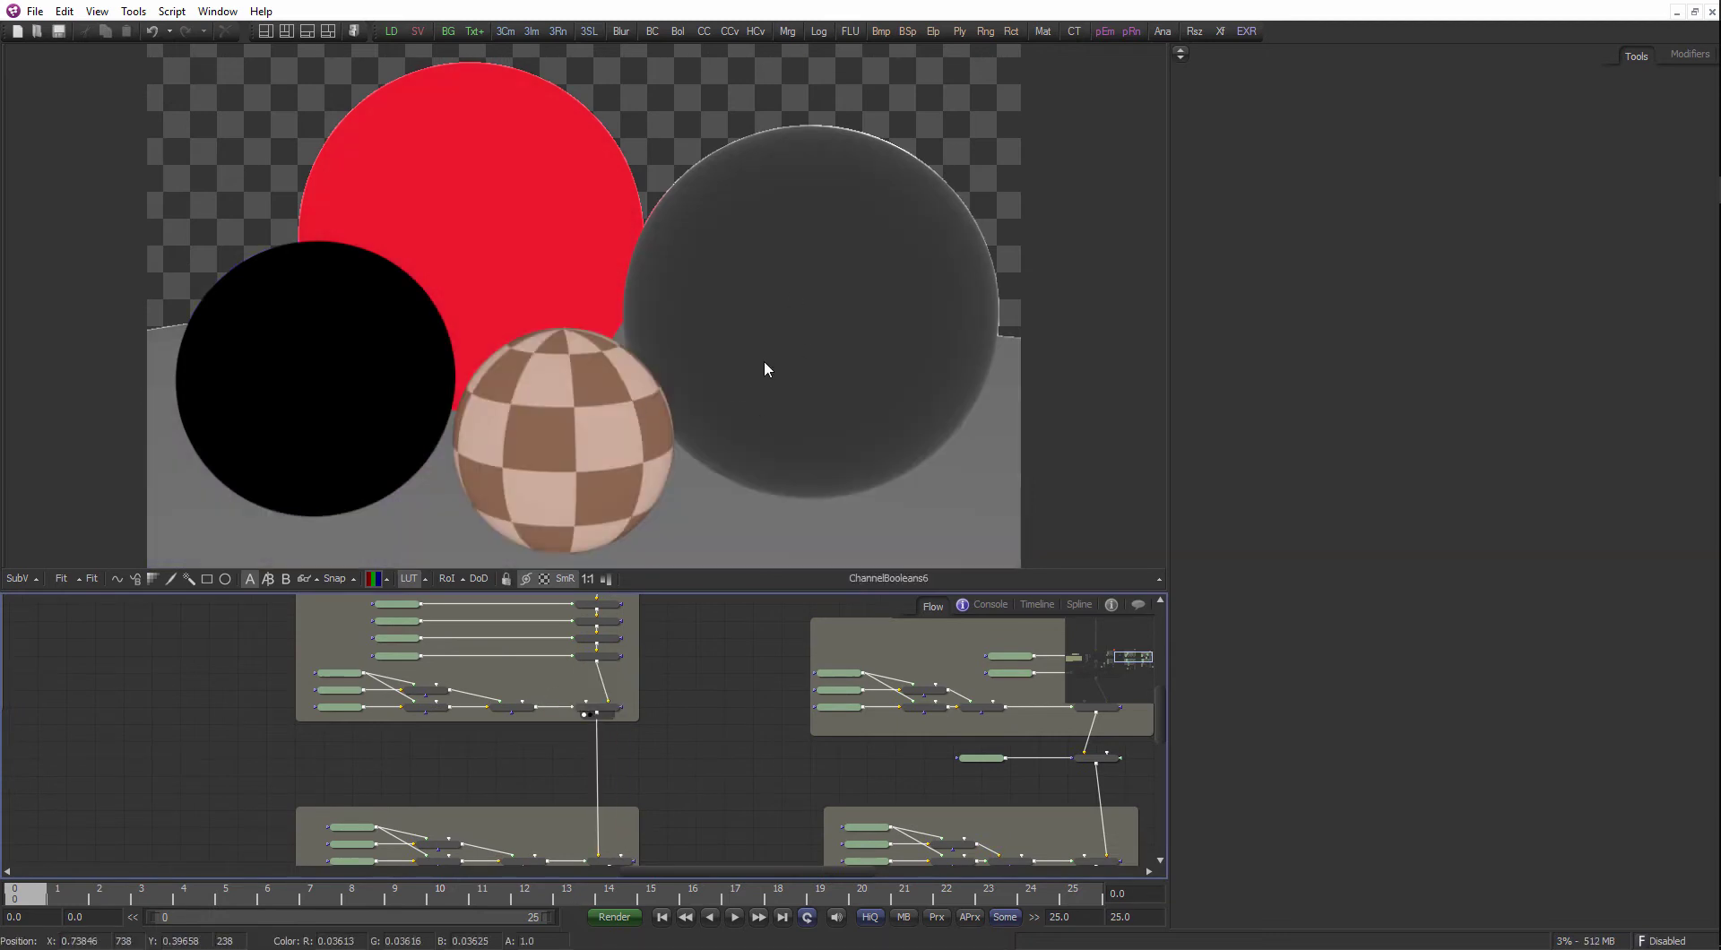
- Display the output of ChannelBooleans6_1 in the lower V-Ray recomposition group
{"action": "left_click", "coordinate": [688, 749]}
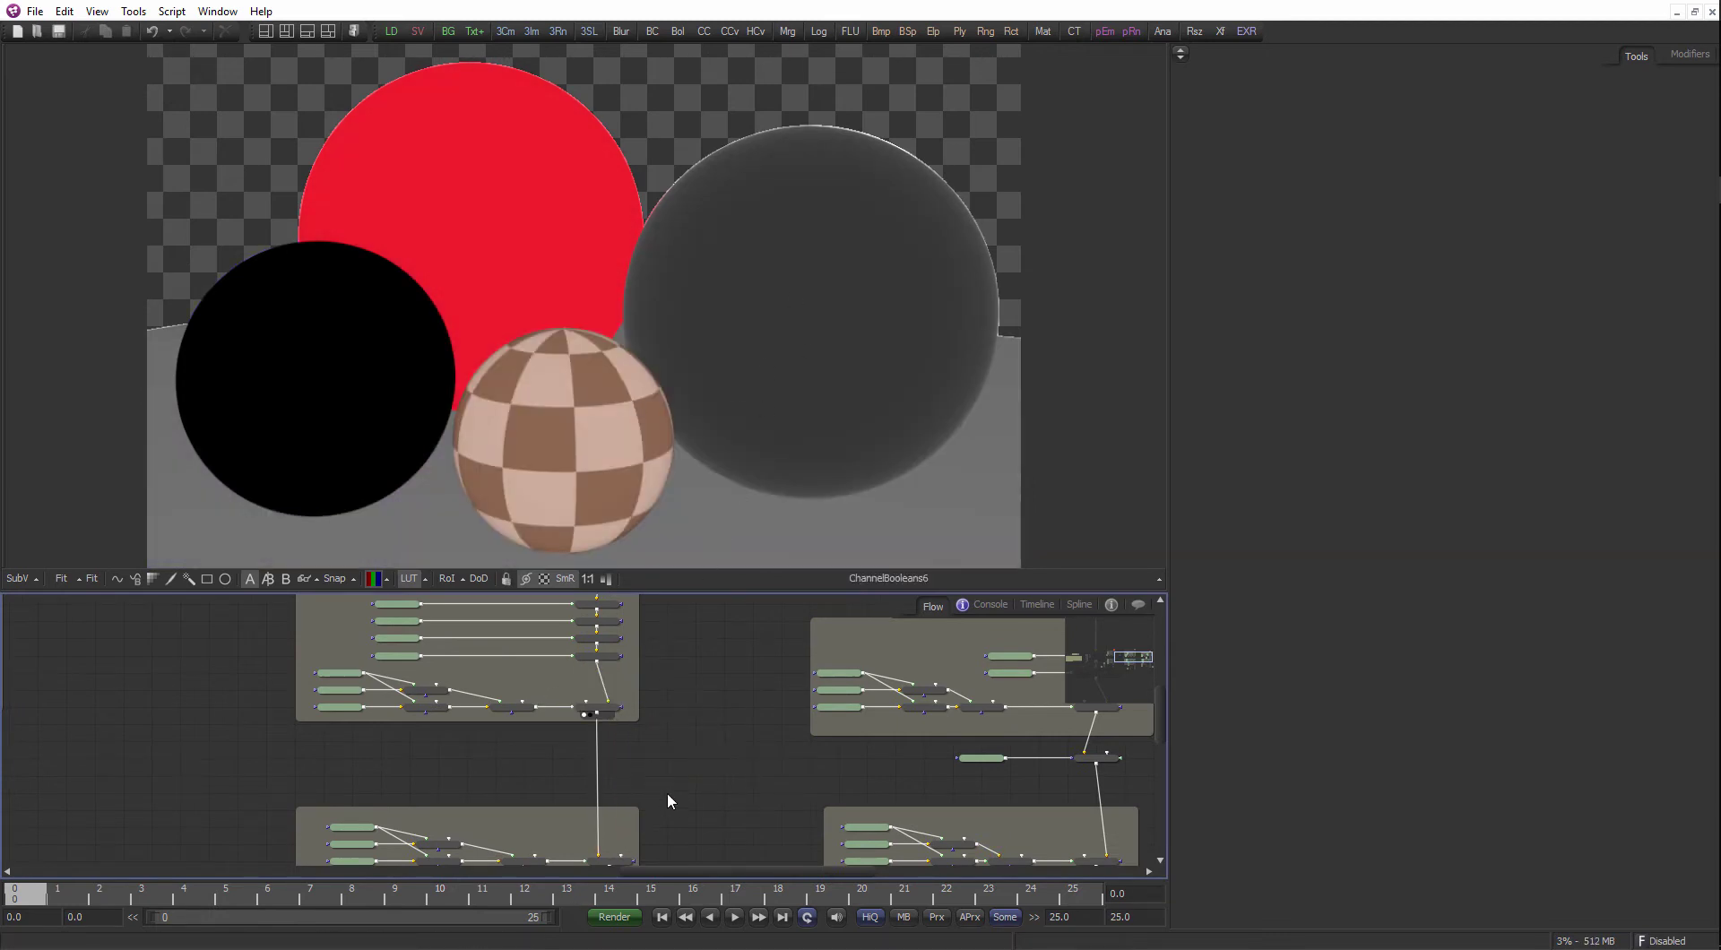
{"action": "scroll", "coordinate": [623, 743], "scroll_direction": "down", "scroll_amount": 5}
{"action": "scroll", "coordinate": [542, 705], "scroll_direction": "up", "scroll_amount": 3}
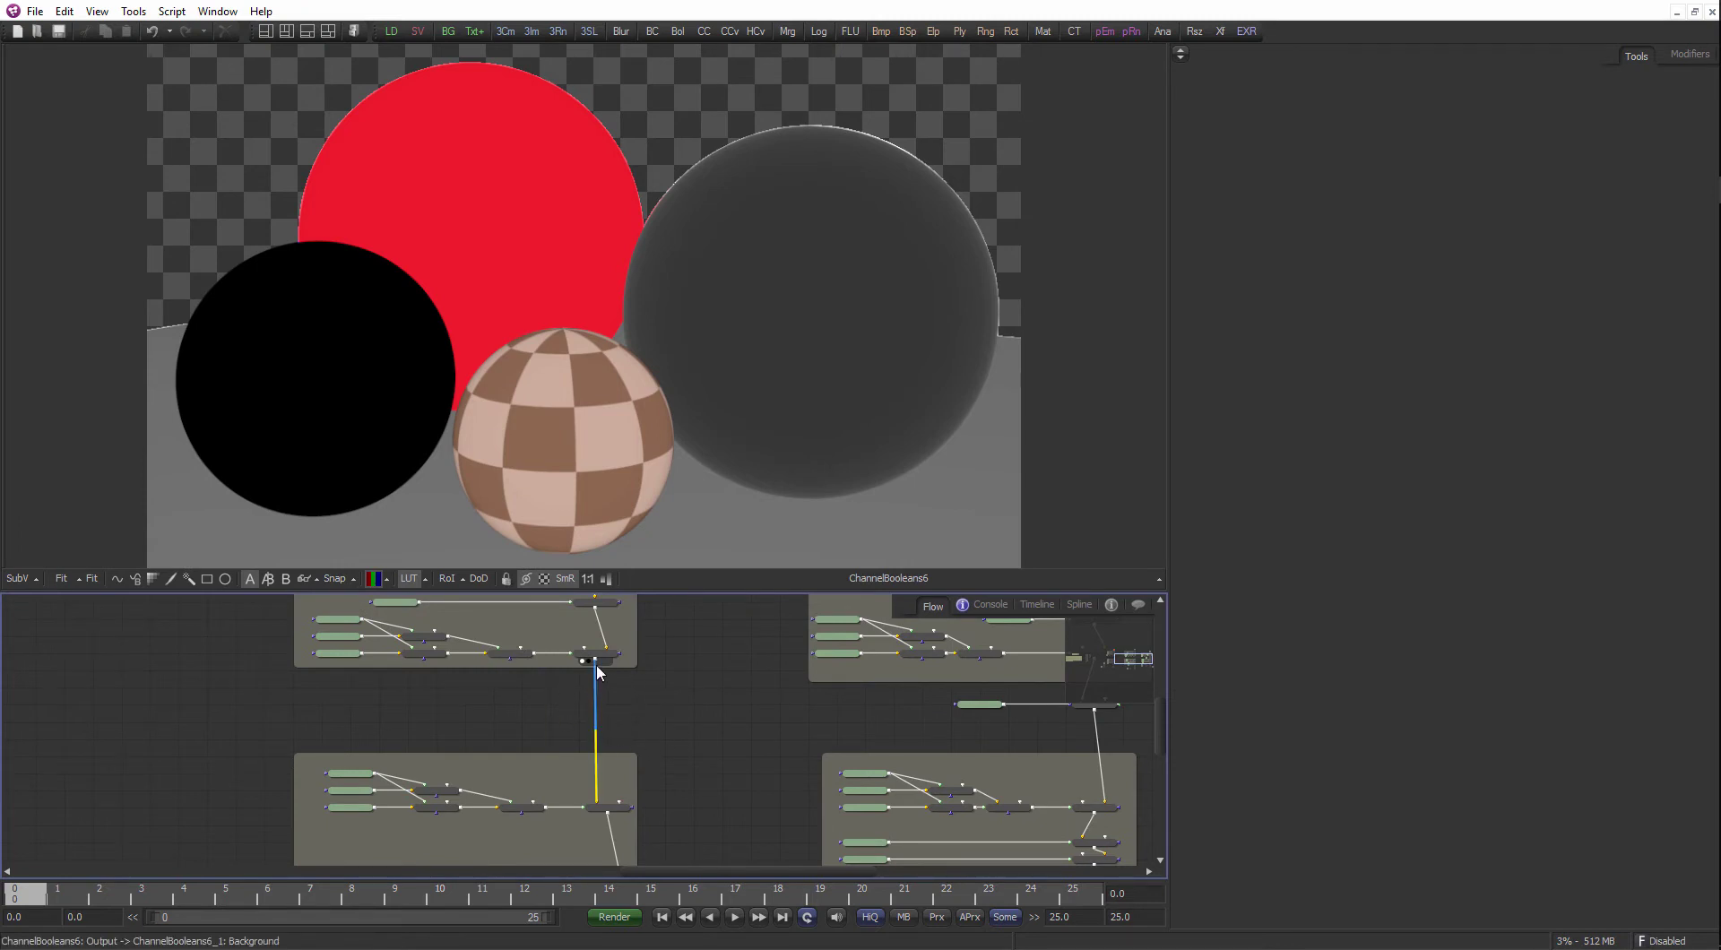
{"action": "scroll", "coordinate": [556, 699], "scroll_direction": "up", "scroll_amount": 2}
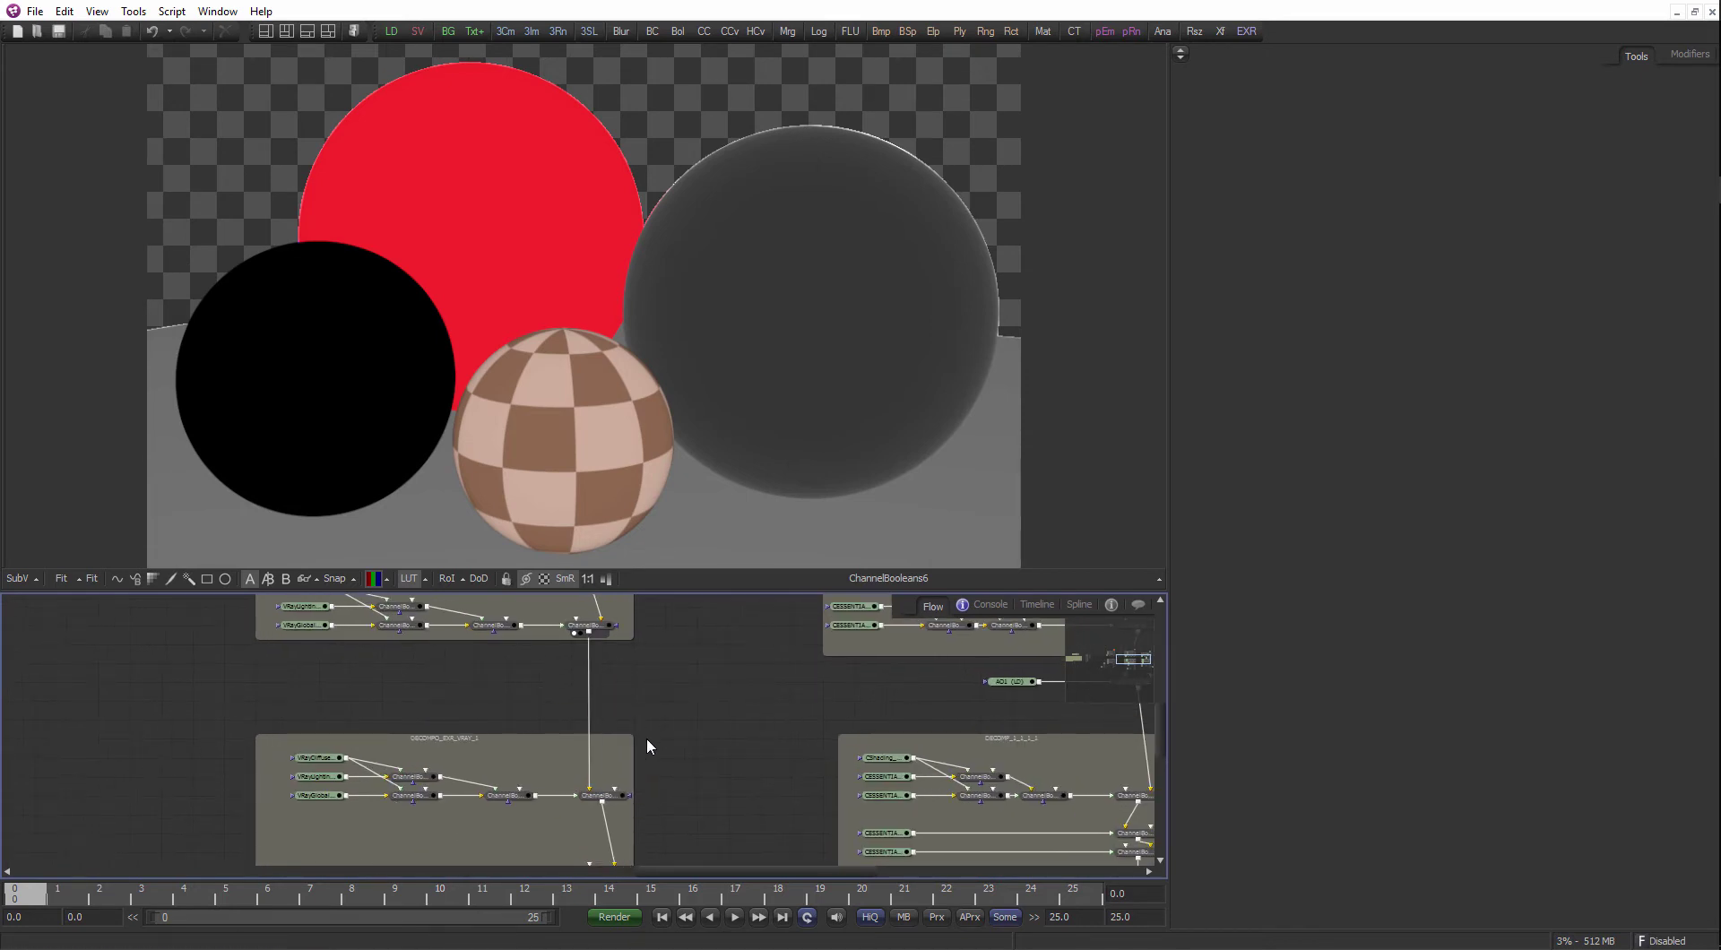
{"action": "left_click_drag", "start_coordinate": [647, 740], "coordinate": [634, 493]}
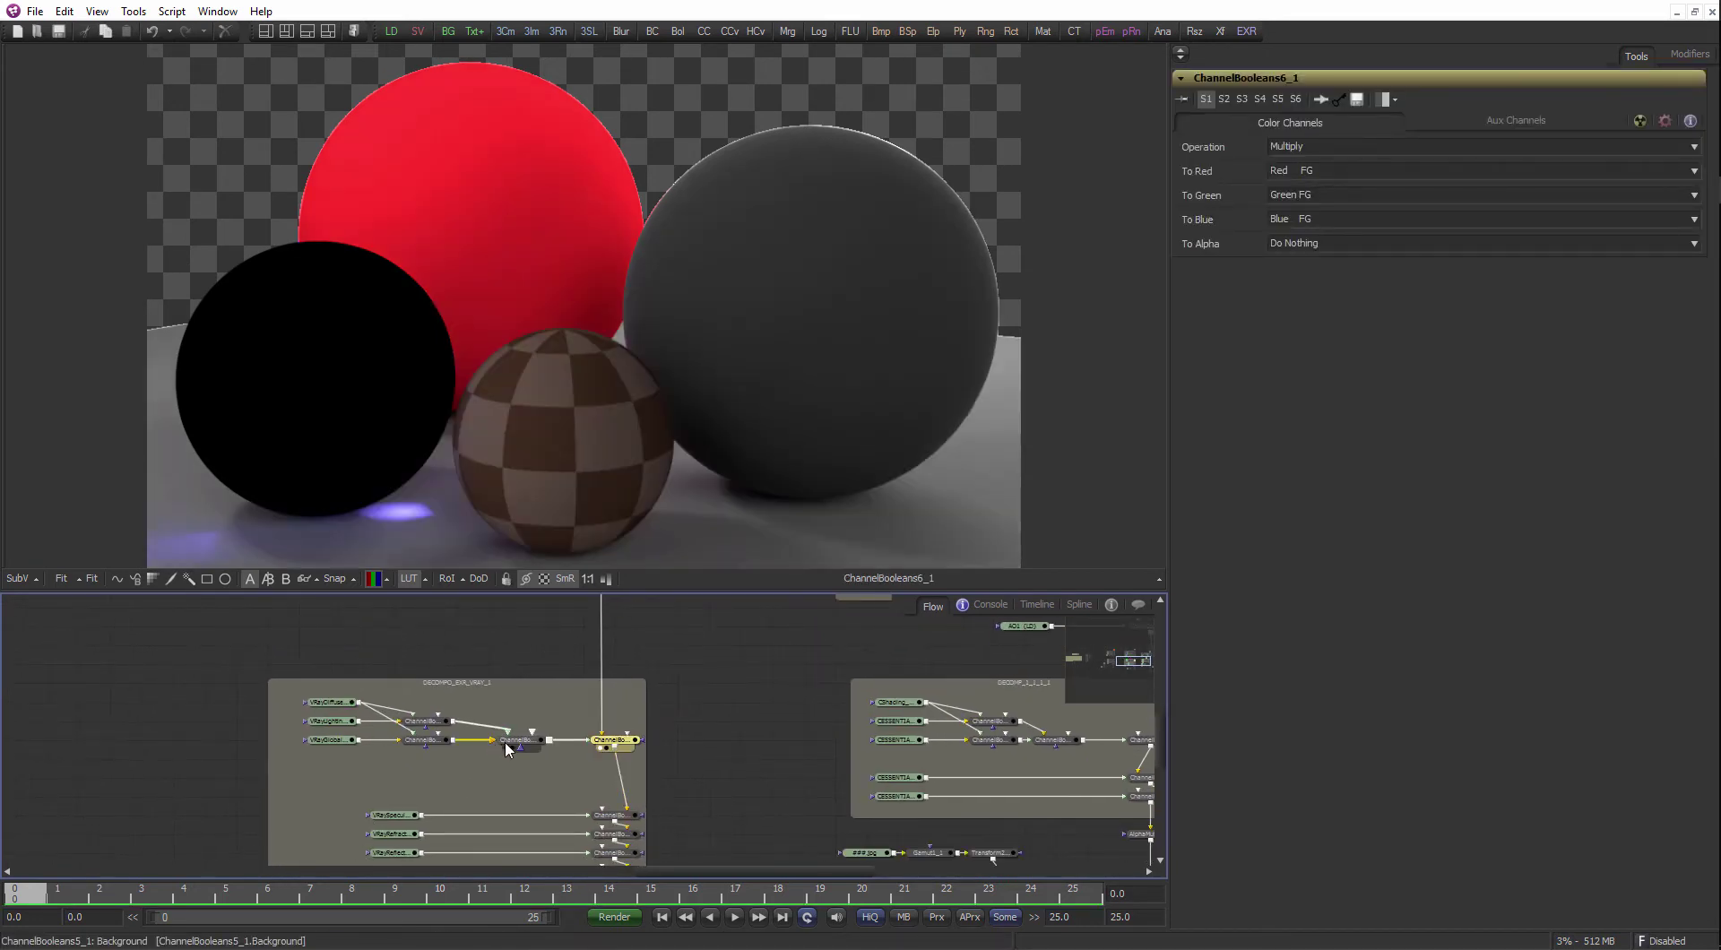
- View the ChannelBooleans5_1 output and inspect the large right sphere's lighting up close
{"action": "left_click", "coordinate": [530, 741]}
{"action": "key", "text": "1"}
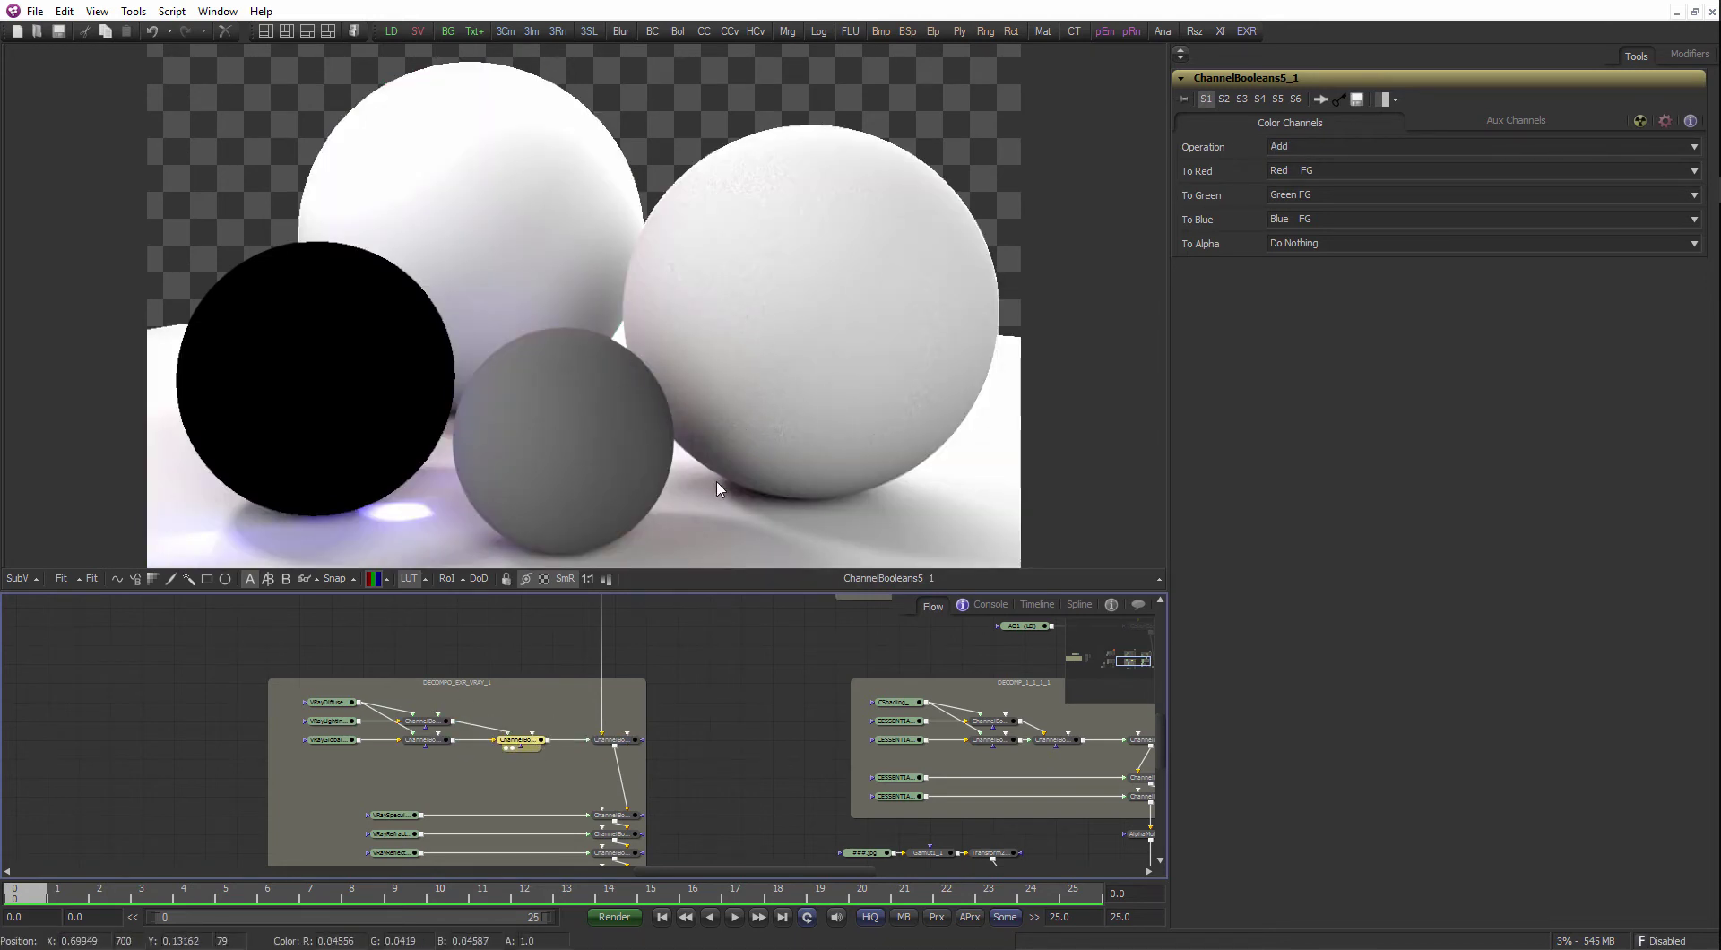
{"action": "scroll", "coordinate": [743, 319], "scroll_direction": "up", "scroll_amount": 4}
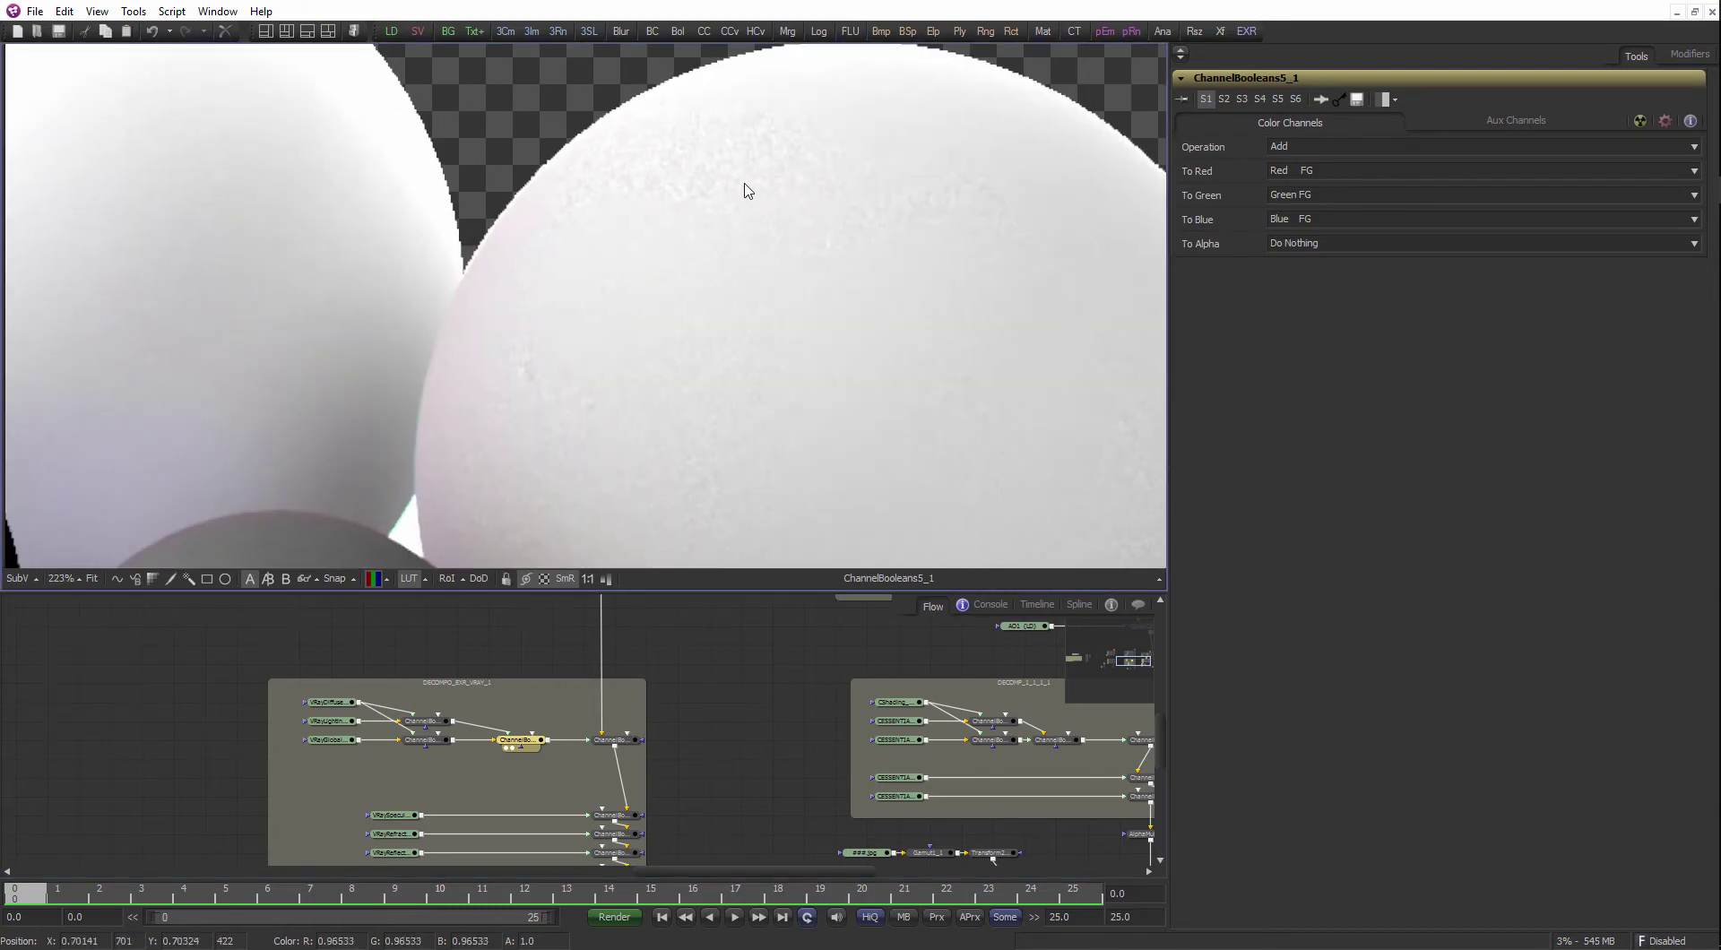
{"action": "scroll", "coordinate": [771, 180], "scroll_direction": "down", "scroll_amount": 4}
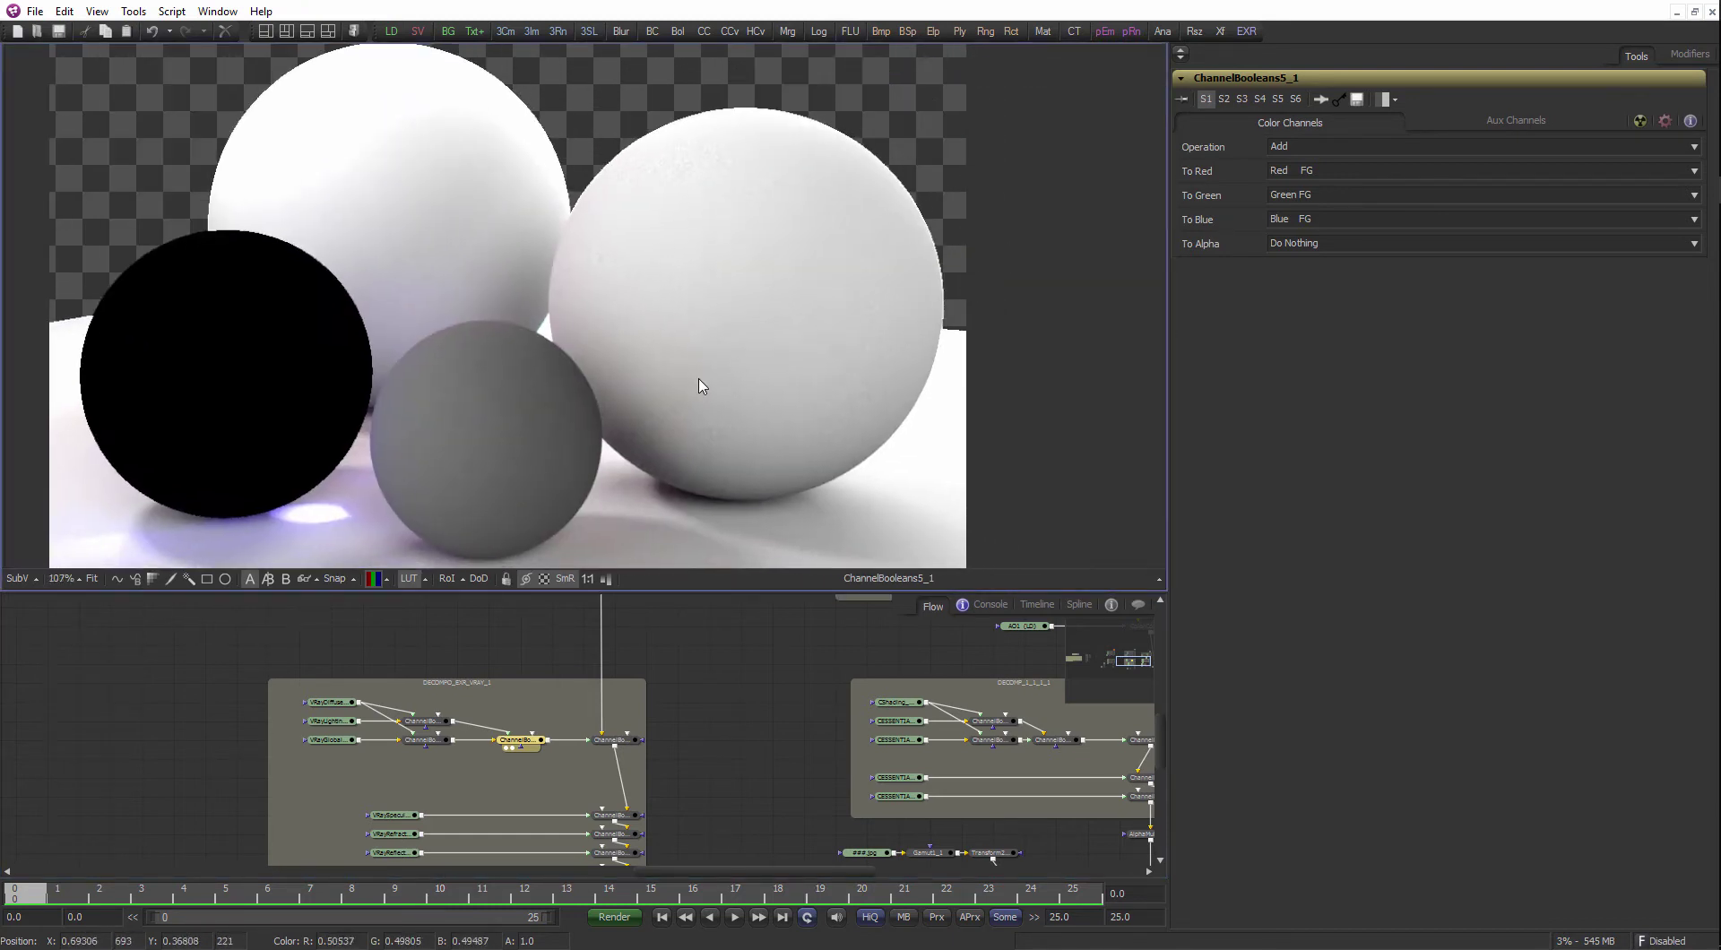
- View the outputs of ChannelBooleans7 and ChannelBooleans7_1 to check the added specular and the next pass
{"action": "scroll", "coordinate": [649, 656], "scroll_direction": "down", "scroll_amount": 3}
{"action": "left_click", "coordinate": [608, 709]}
{"action": "key", "text": "1"}
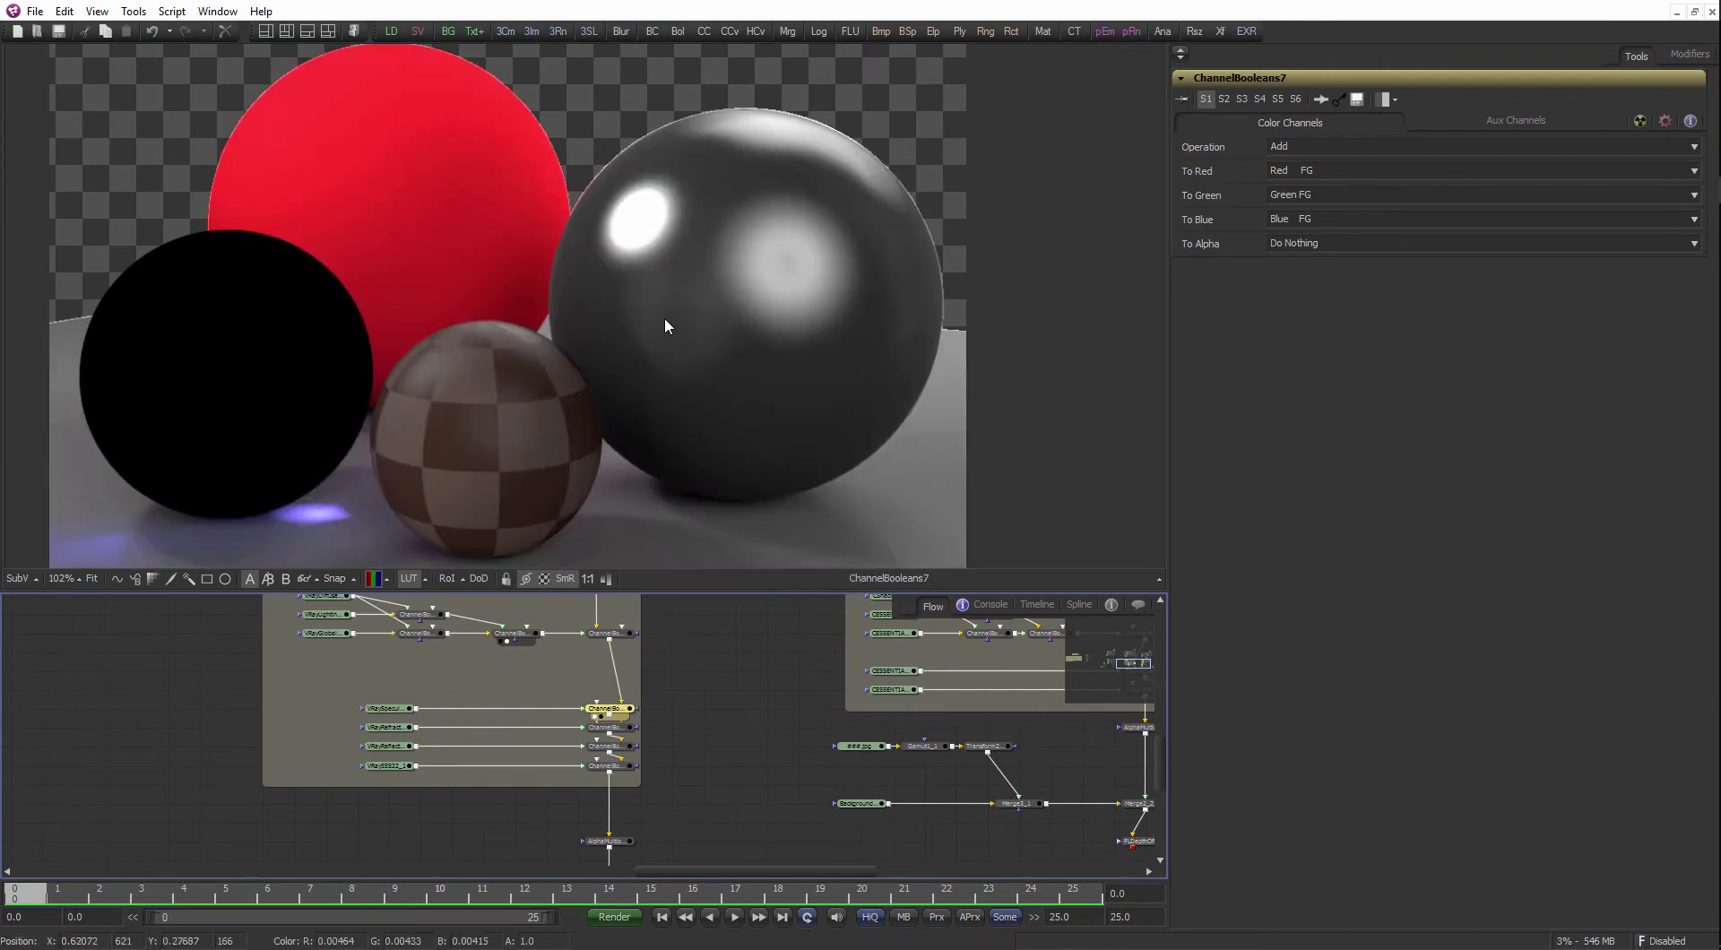
{"action": "left_click_drag", "start_coordinate": [393, 716], "coordinate": [399, 690]}
{"action": "scroll", "coordinate": [446, 689], "scroll_direction": "up", "scroll_amount": 1}
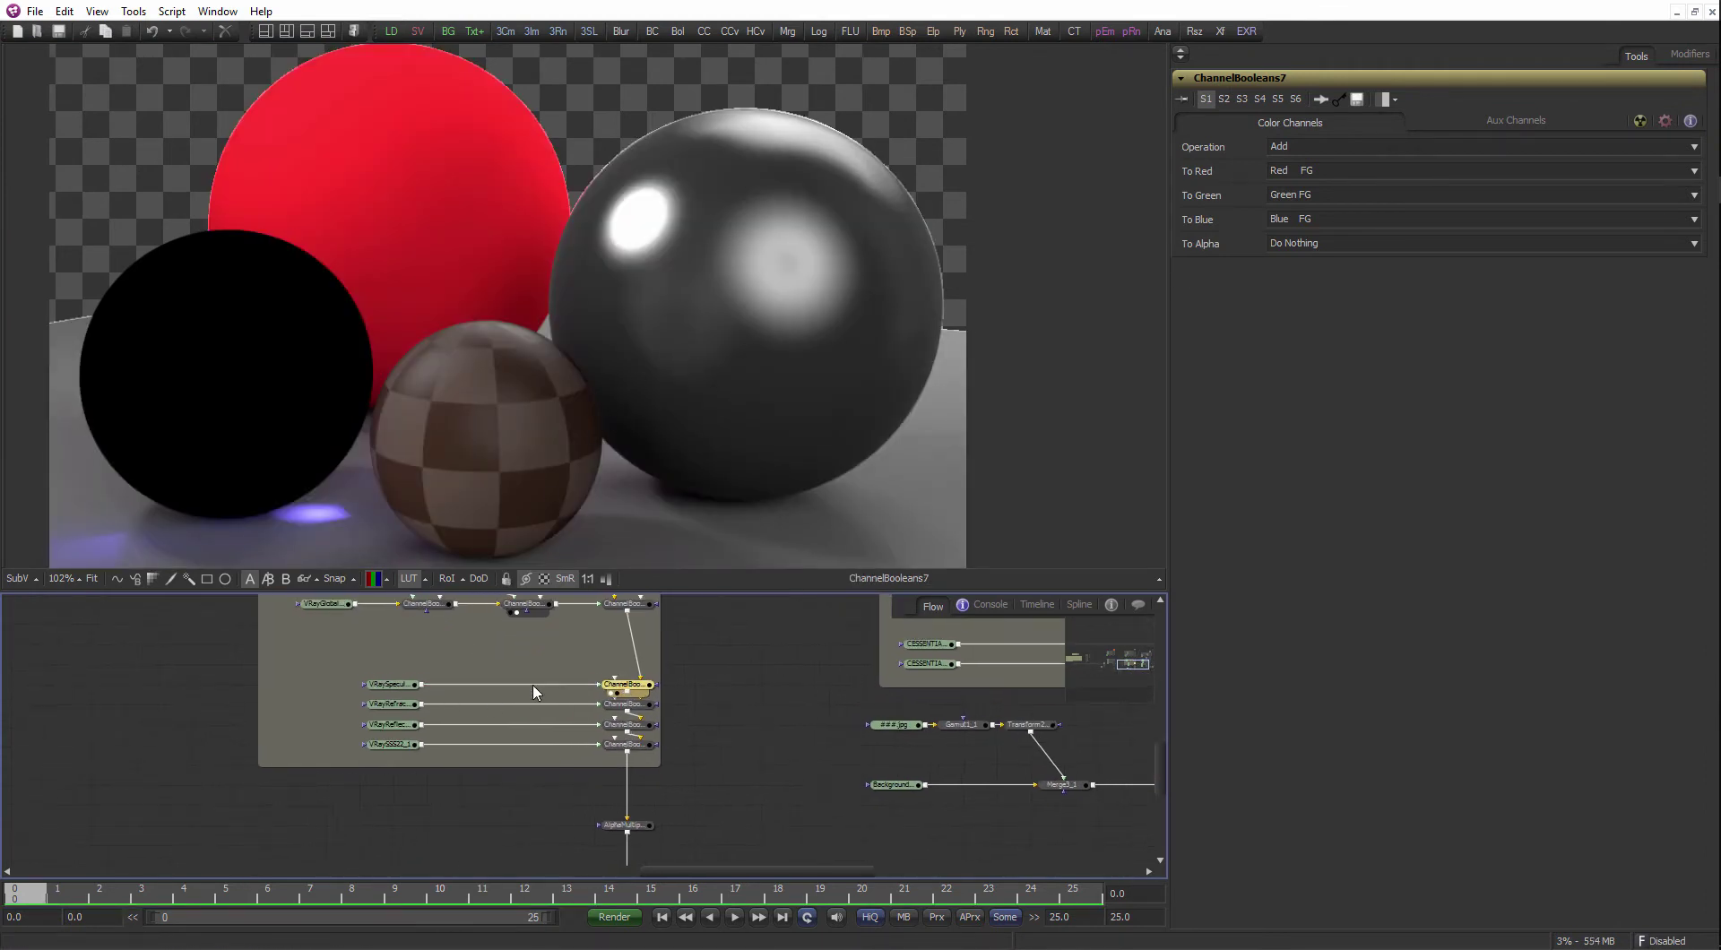
{"action": "left_click_drag", "start_coordinate": [644, 706], "coordinate": [685, 429]}
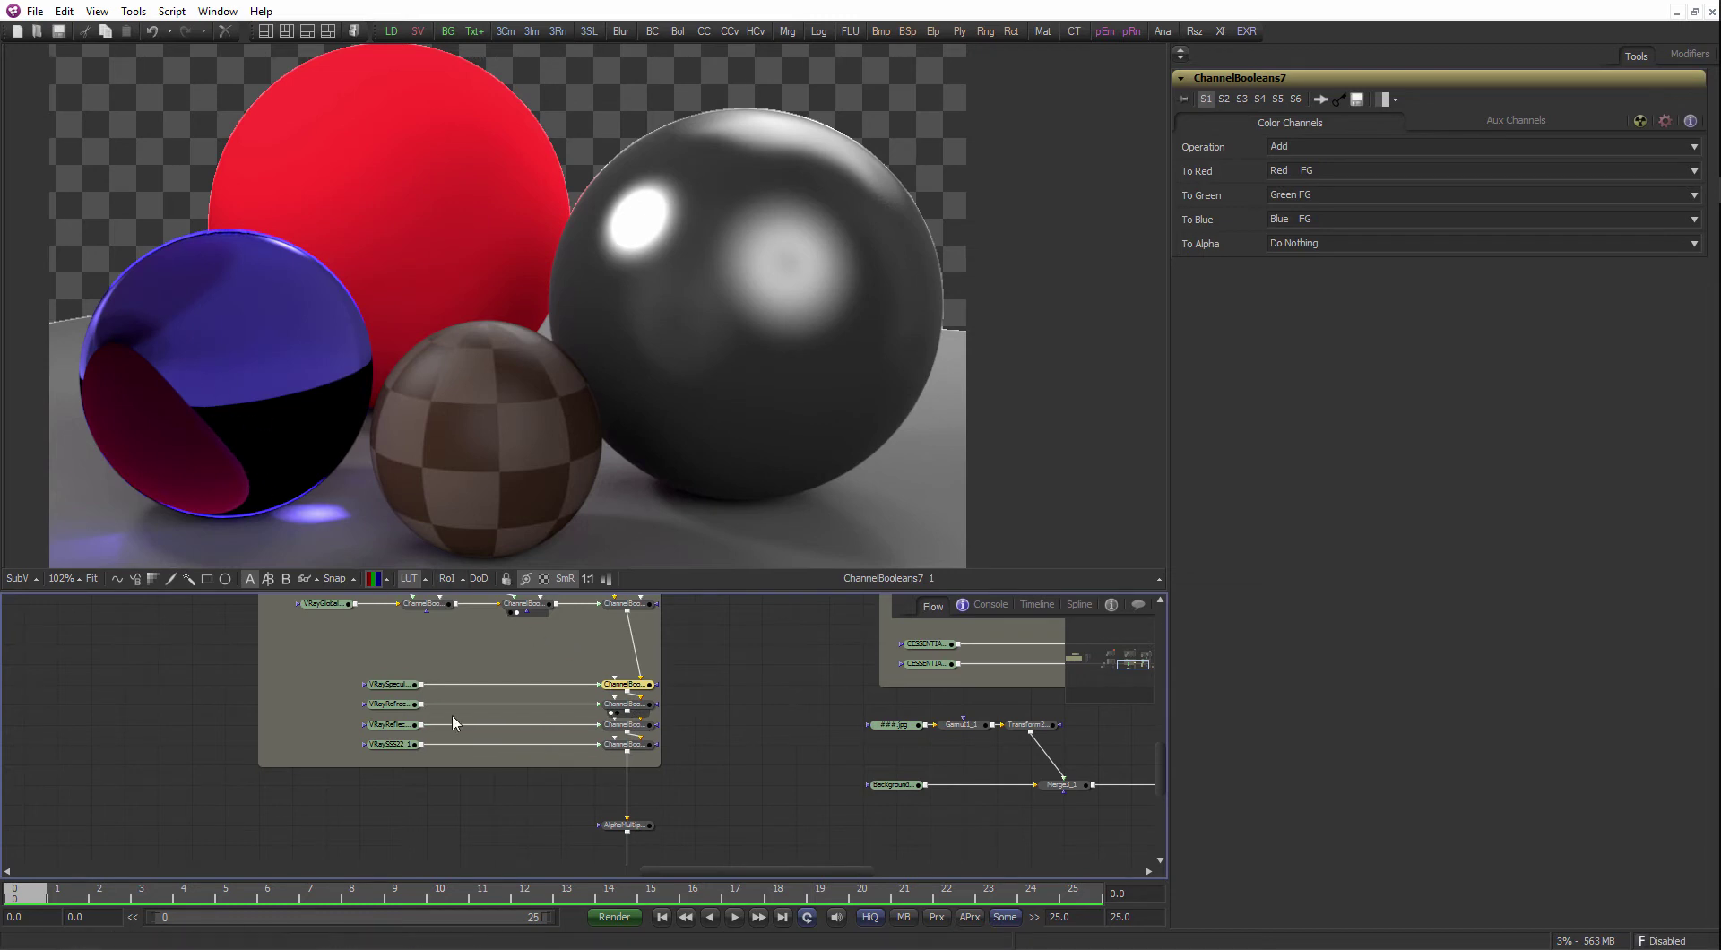
- Examine the beauty recomposition formulas in the FORMULES notes, especially VRAY03 and VRAY04
{"action": "scroll", "coordinate": [258, 648], "scroll_direction": "down", "scroll_amount": 3}
{"action": "left_click_drag", "start_coordinate": [259, 648], "coordinate": [549, 684]}
{"action": "left_click_drag", "start_coordinate": [292, 714], "coordinate": [719, 760]}
{"action": "left_click_drag", "start_coordinate": [526, 783], "coordinate": [875, 807]}
{"action": "left_click_drag", "start_coordinate": [307, 690], "coordinate": [615, 708]}
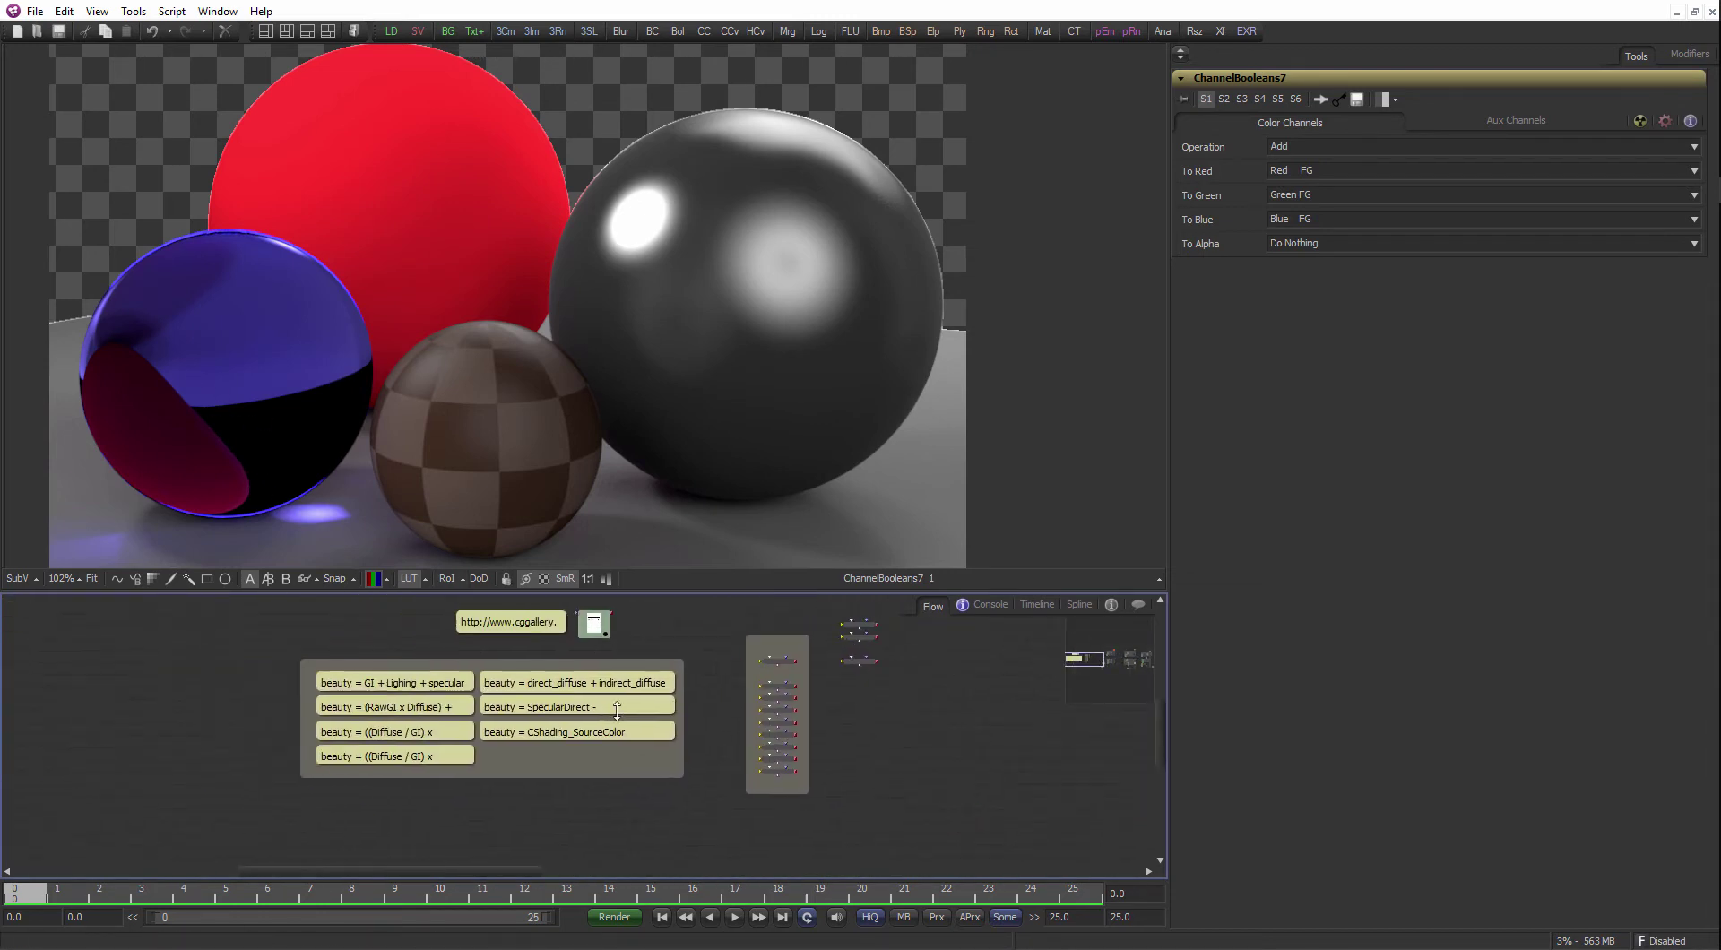
{"action": "scroll", "coordinate": [590, 646], "scroll_direction": "up", "scroll_amount": 4}
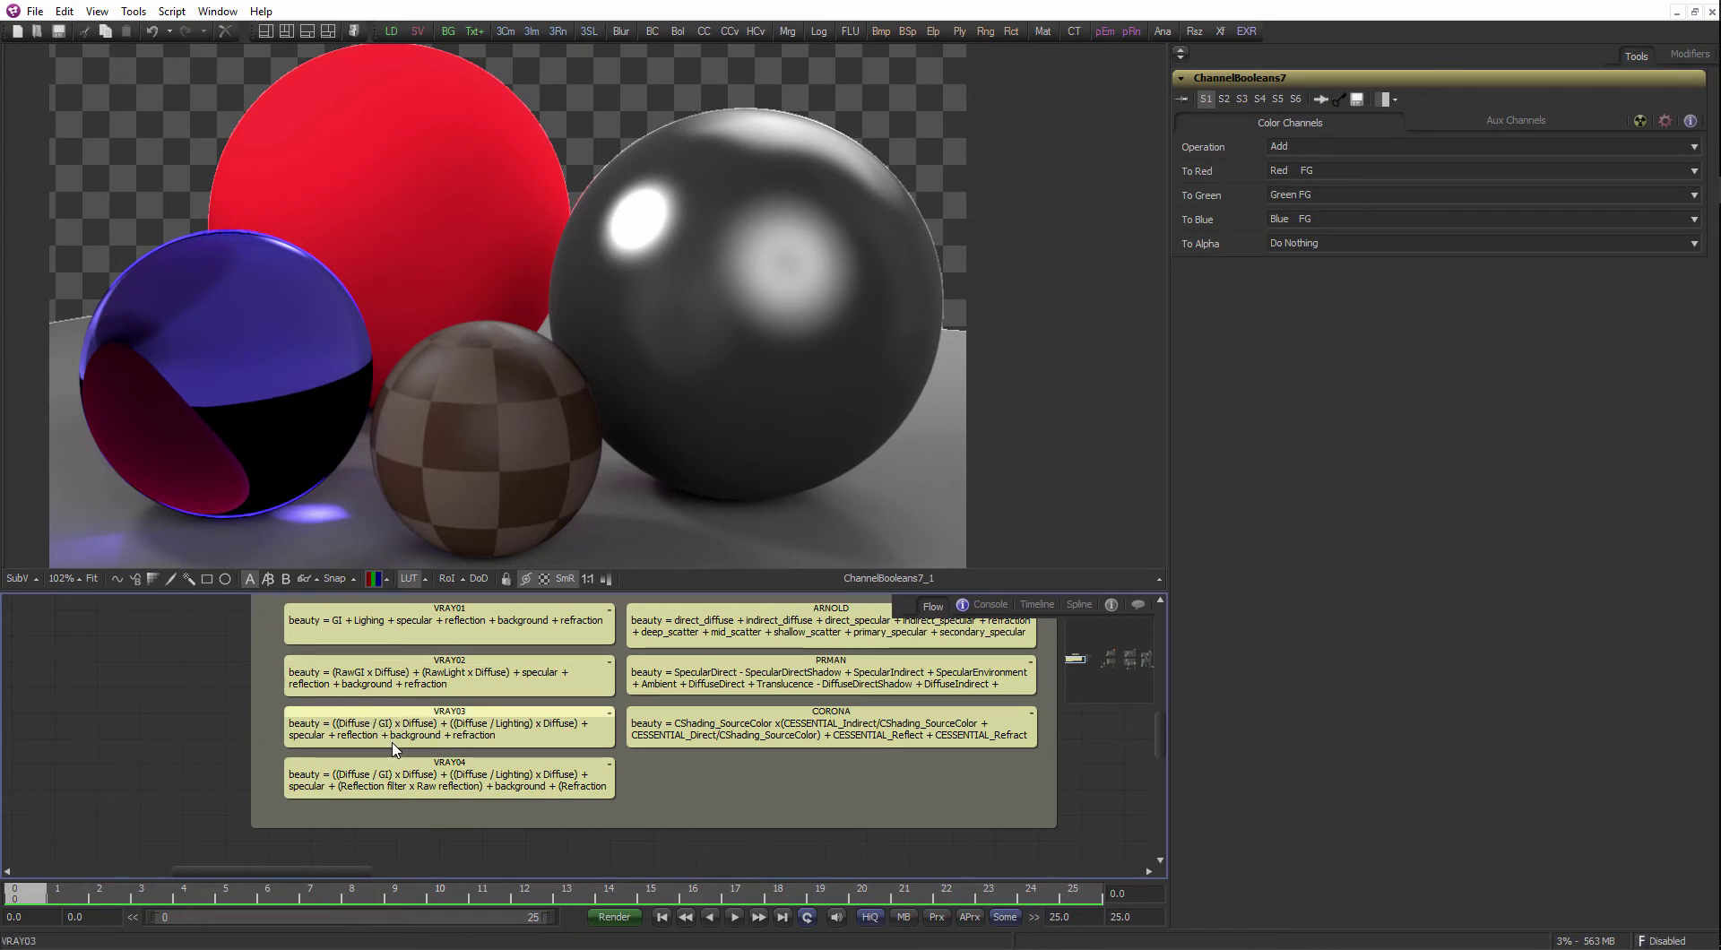
{"action": "scroll", "coordinate": [462, 744], "scroll_direction": "up", "scroll_amount": 1}
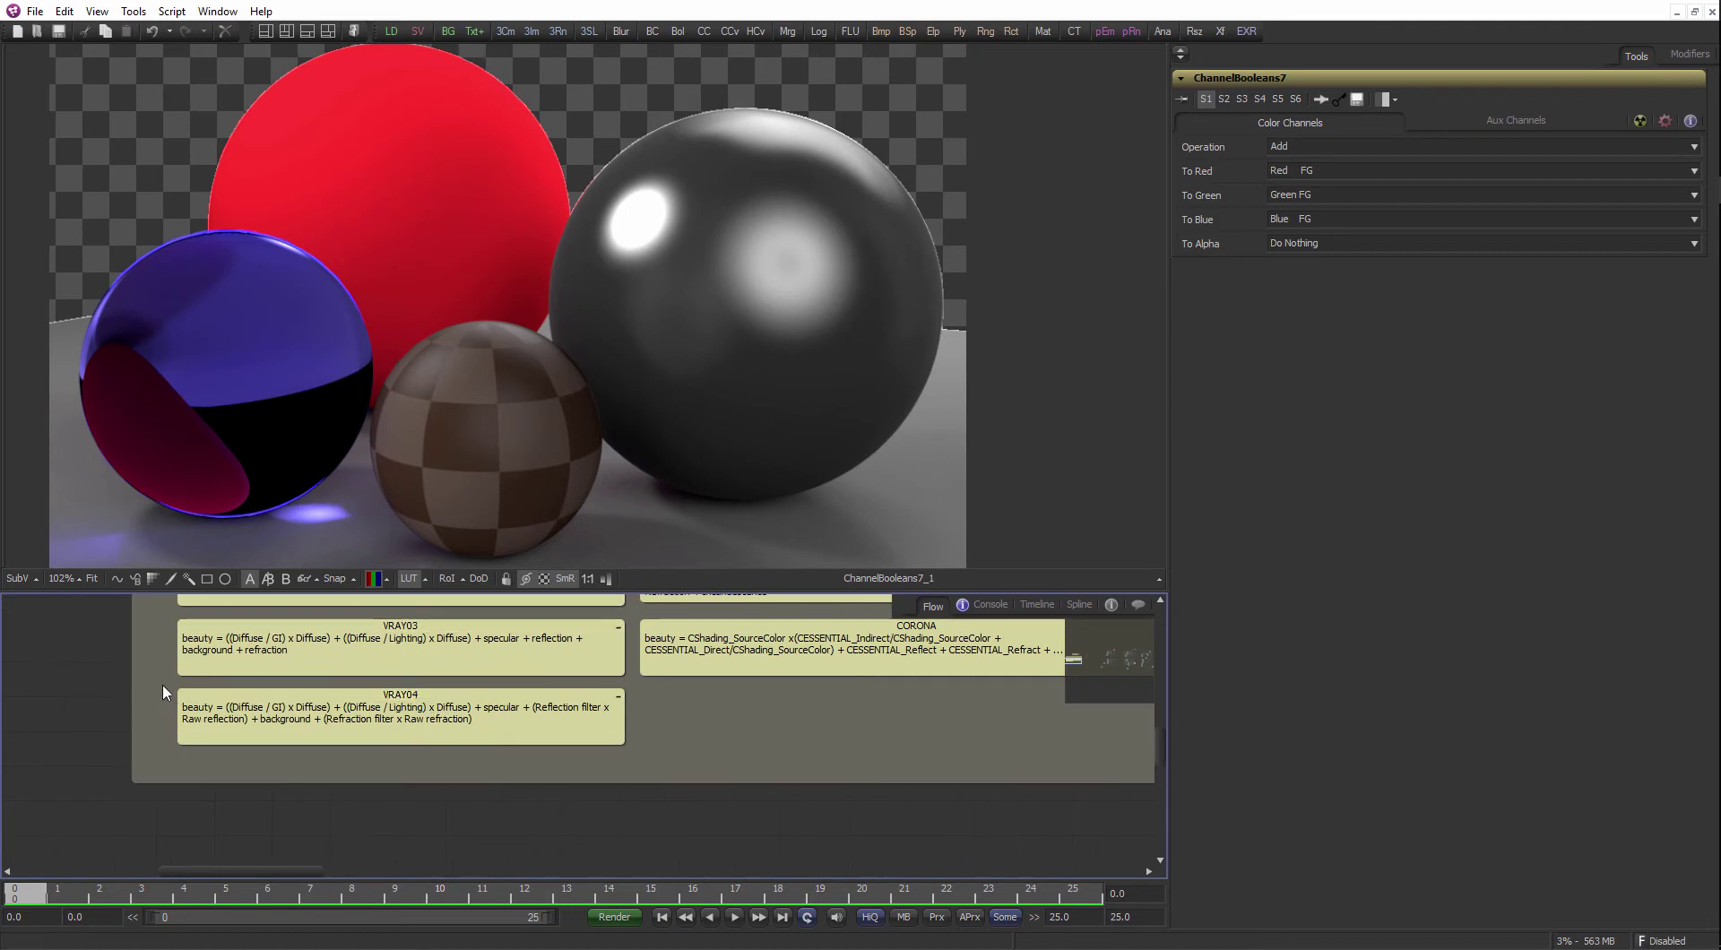
{"action": "left_click_drag", "start_coordinate": [159, 679], "coordinate": [642, 757]}
{"action": "left_click", "coordinate": [642, 757]}
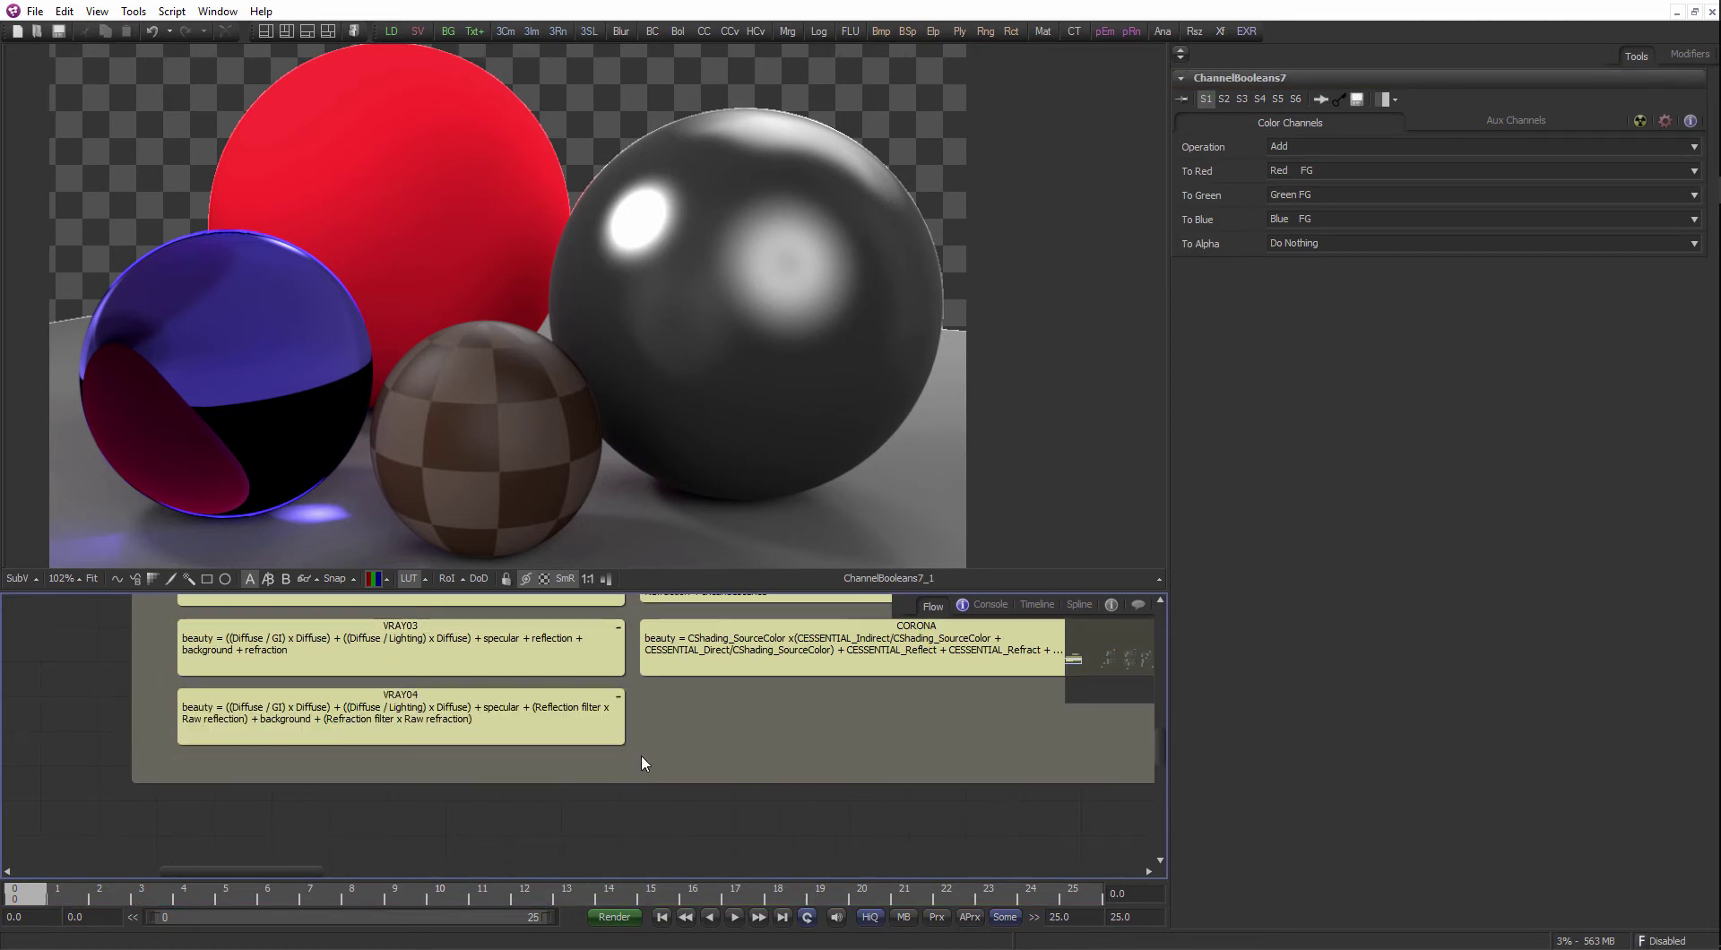
{"action": "mouse_move", "coordinate": [541, 661]}
{"action": "left_mouse_down"}
{"action": "mouse_move", "coordinate": [544, 728]}
{"action": "mouse_move", "coordinate": [526, 680]}
{"action": "left_mouse_up"}
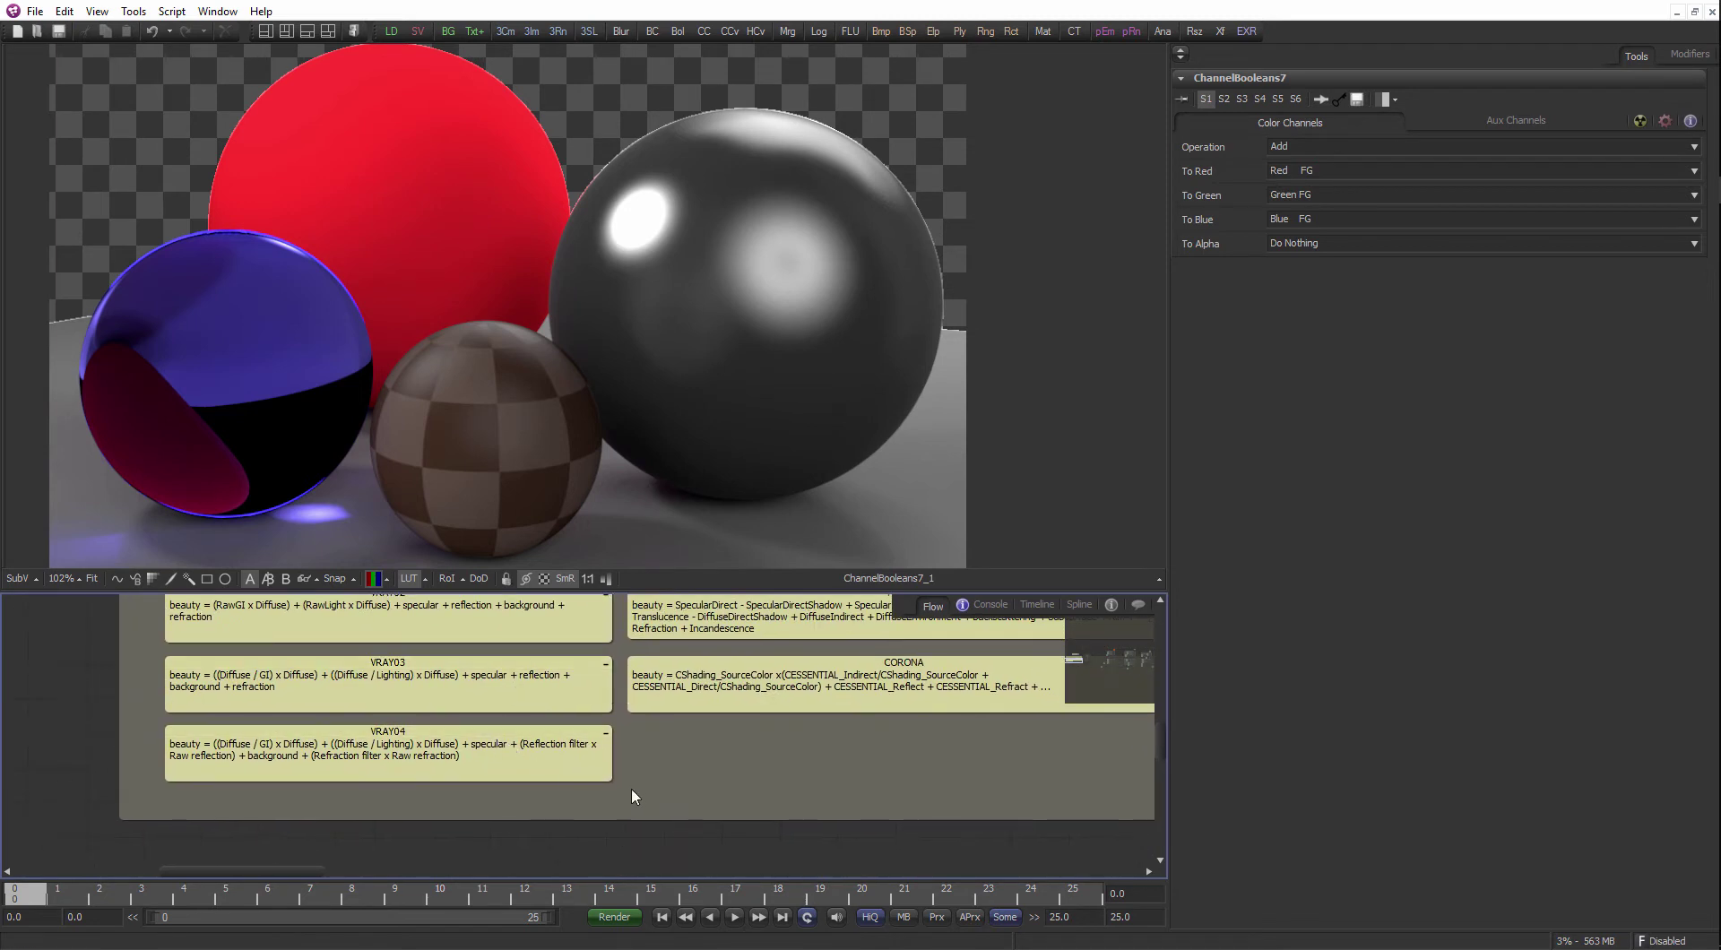
{"action": "left_click_drag", "start_coordinate": [631, 792], "coordinate": [158, 718]}
{"action": "left_click", "coordinate": [363, 837]}
{"action": "scroll", "coordinate": [302, 700], "scroll_direction": "down", "scroll_amount": 3}
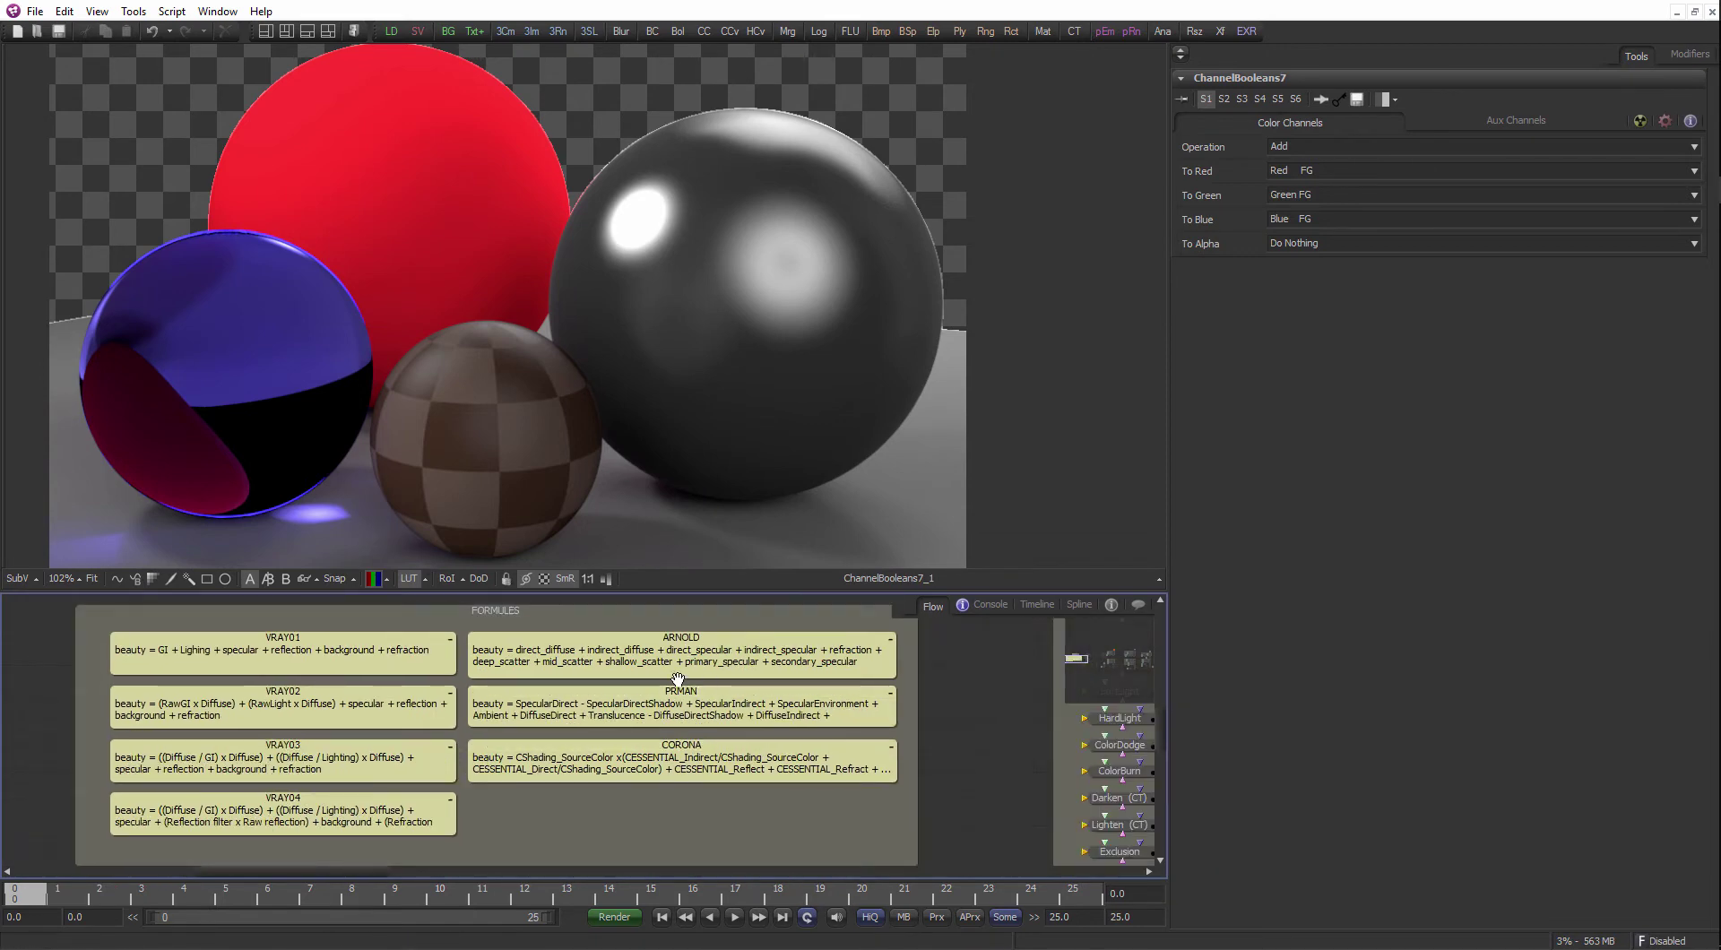
- Return to the V-Ray recomposition chain and view ChannelBooleans7_2 followed by ChannelBooleans7_3
{"action": "left_click_drag", "start_coordinate": [713, 739], "coordinate": [473, 703]}
{"action": "scroll", "coordinate": [472, 705], "scroll_direction": "down", "scroll_amount": 2}
{"action": "left_click_drag", "start_coordinate": [789, 707], "coordinate": [523, 708]}
{"action": "left_click_drag", "start_coordinate": [893, 730], "coordinate": [746, 365]}
{"action": "scroll", "coordinate": [668, 706], "scroll_direction": "up", "scroll_amount": 2}
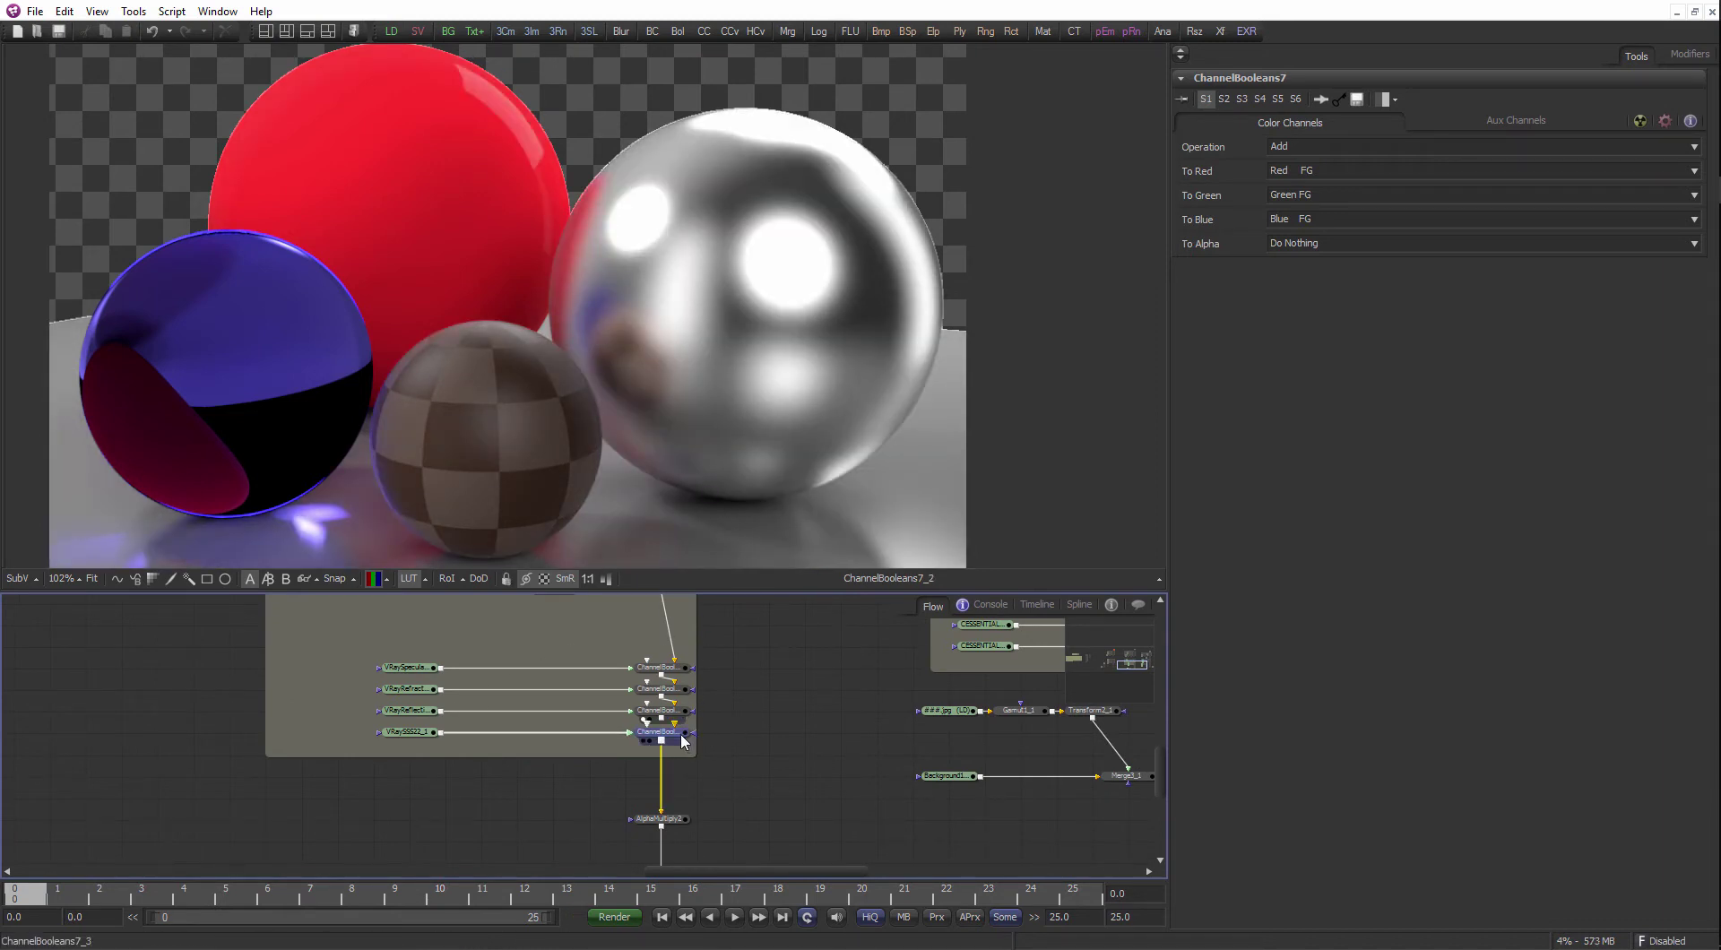
{"action": "key", "text": "1"}
- Display the final Merge2 composite of the spheres over the background in full
{"action": "scroll", "coordinate": [660, 780], "scroll_direction": "down", "scroll_amount": 4}
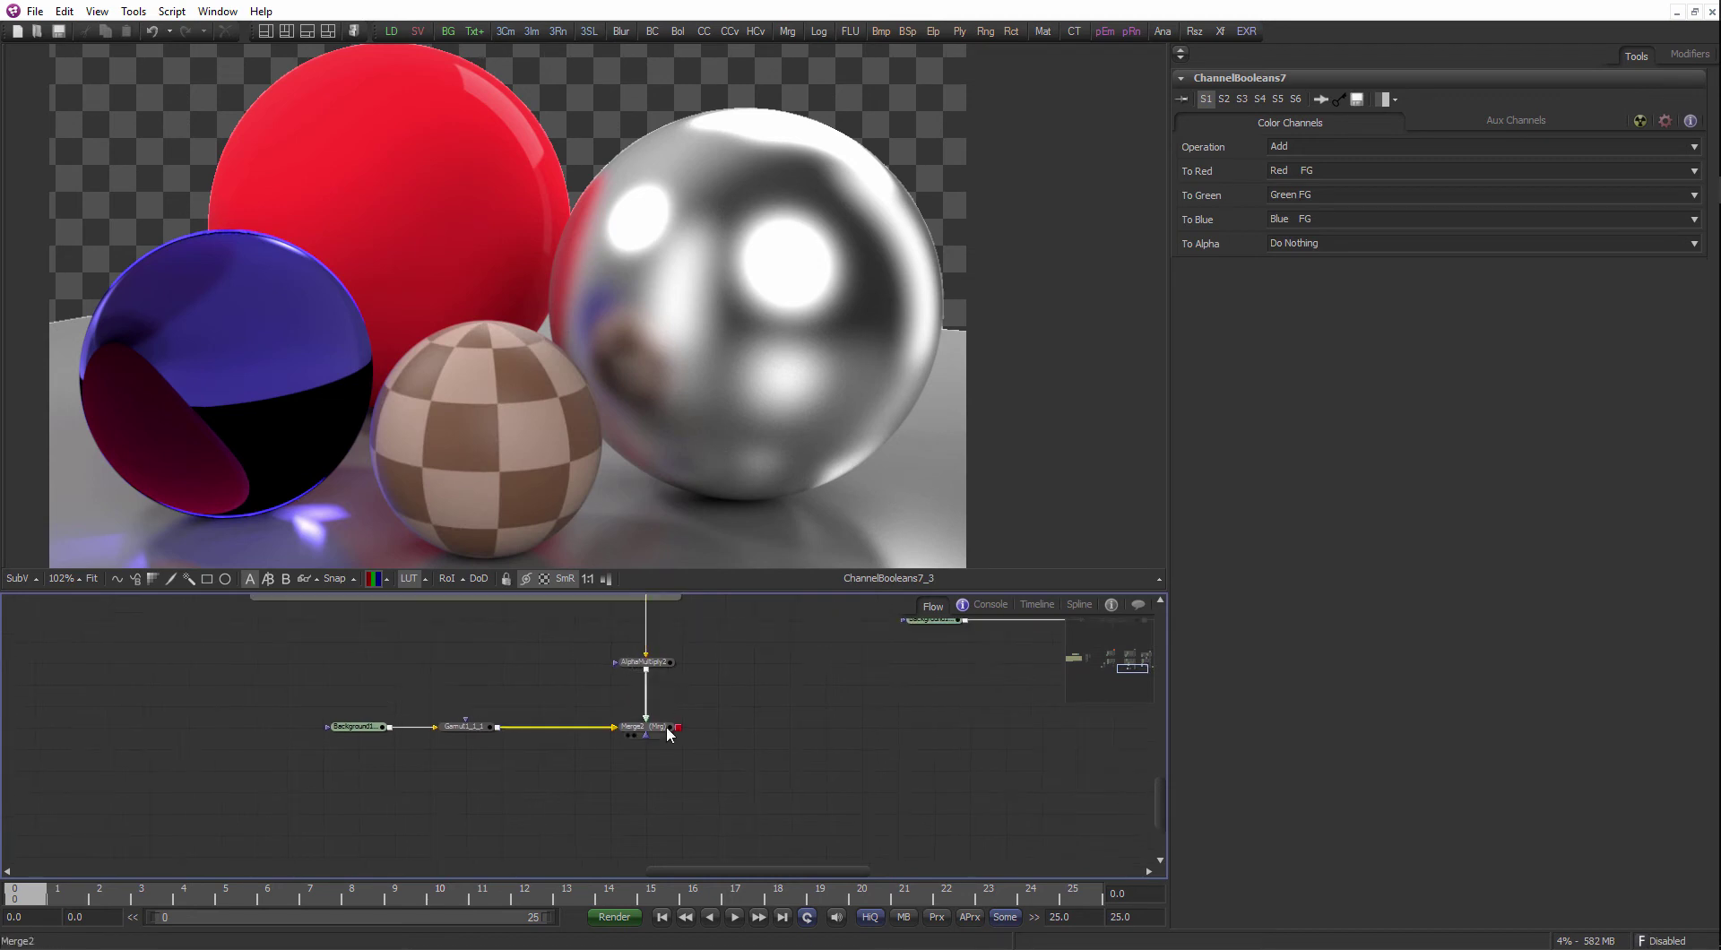
{"action": "left_click_drag", "start_coordinate": [666, 730], "coordinate": [755, 366]}
{"action": "left_click_drag", "start_coordinate": [667, 277], "coordinate": [717, 303]}
{"action": "scroll", "coordinate": [833, 305], "scroll_direction": "down", "scroll_amount": 3}
{"action": "scroll", "coordinate": [718, 301], "scroll_direction": "up", "scroll_amount": 2}
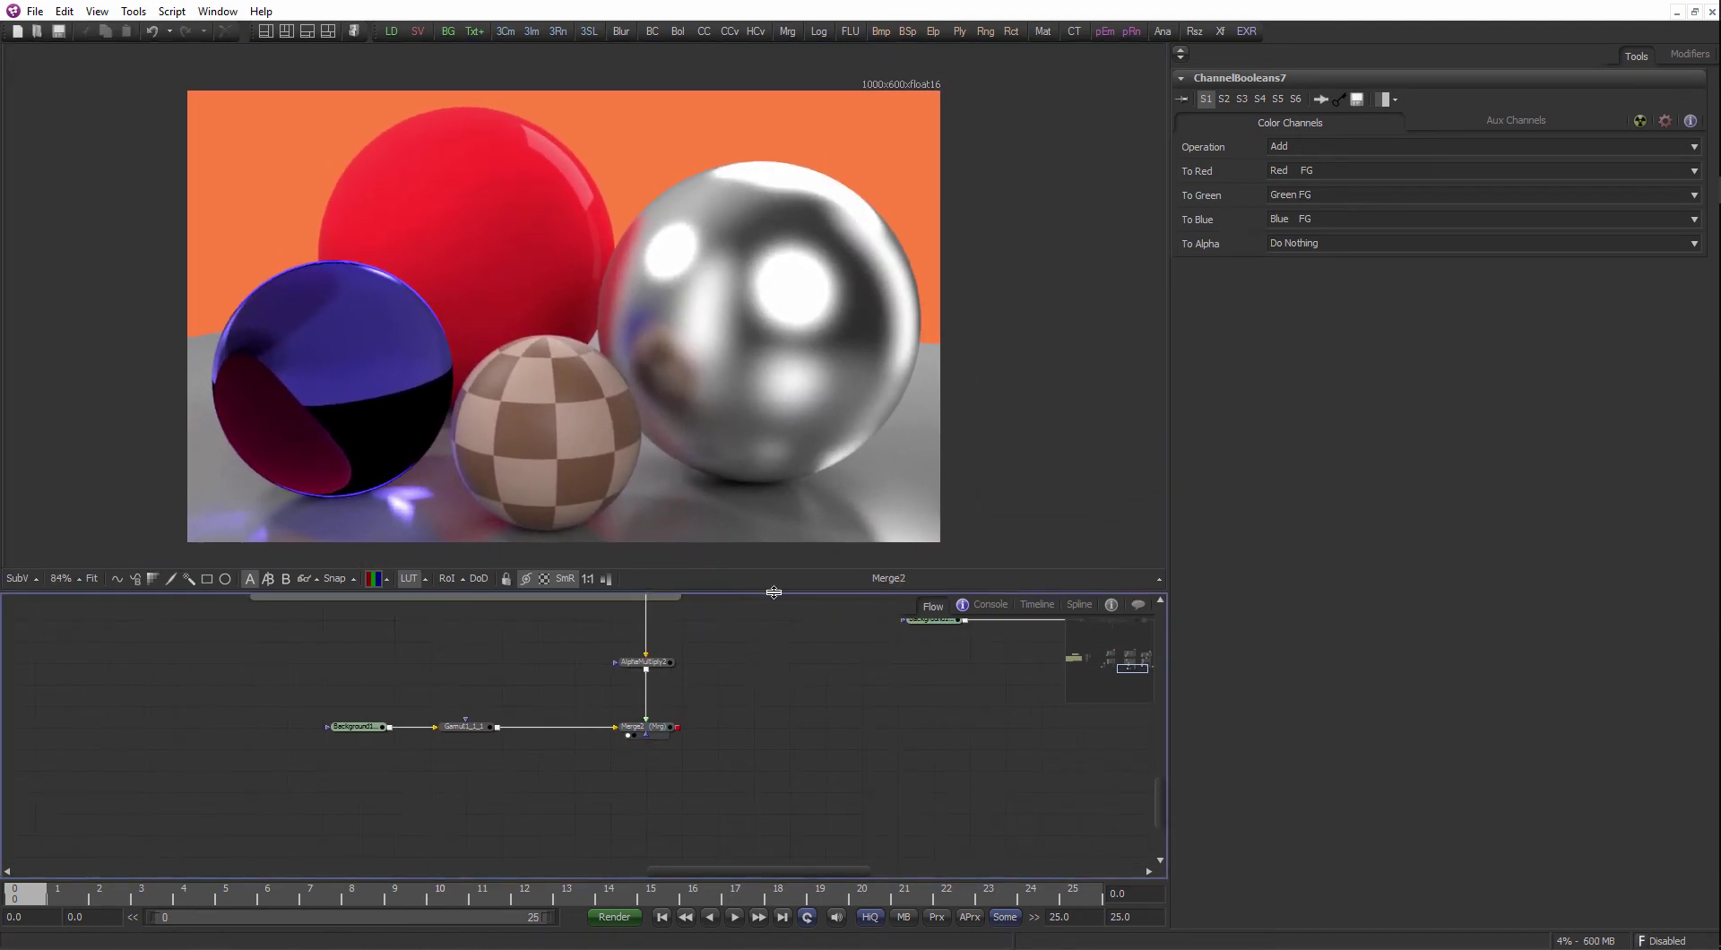
- Enlarge the node flow area and survey the decomposition groups beside the V-Ray one
{"action": "left_click_drag", "start_coordinate": [765, 590], "coordinate": [777, 536]}
{"action": "scroll", "coordinate": [678, 687], "scroll_direction": "down", "scroll_amount": 2}
{"action": "left_click_drag", "start_coordinate": [780, 618], "coordinate": [657, 679]}
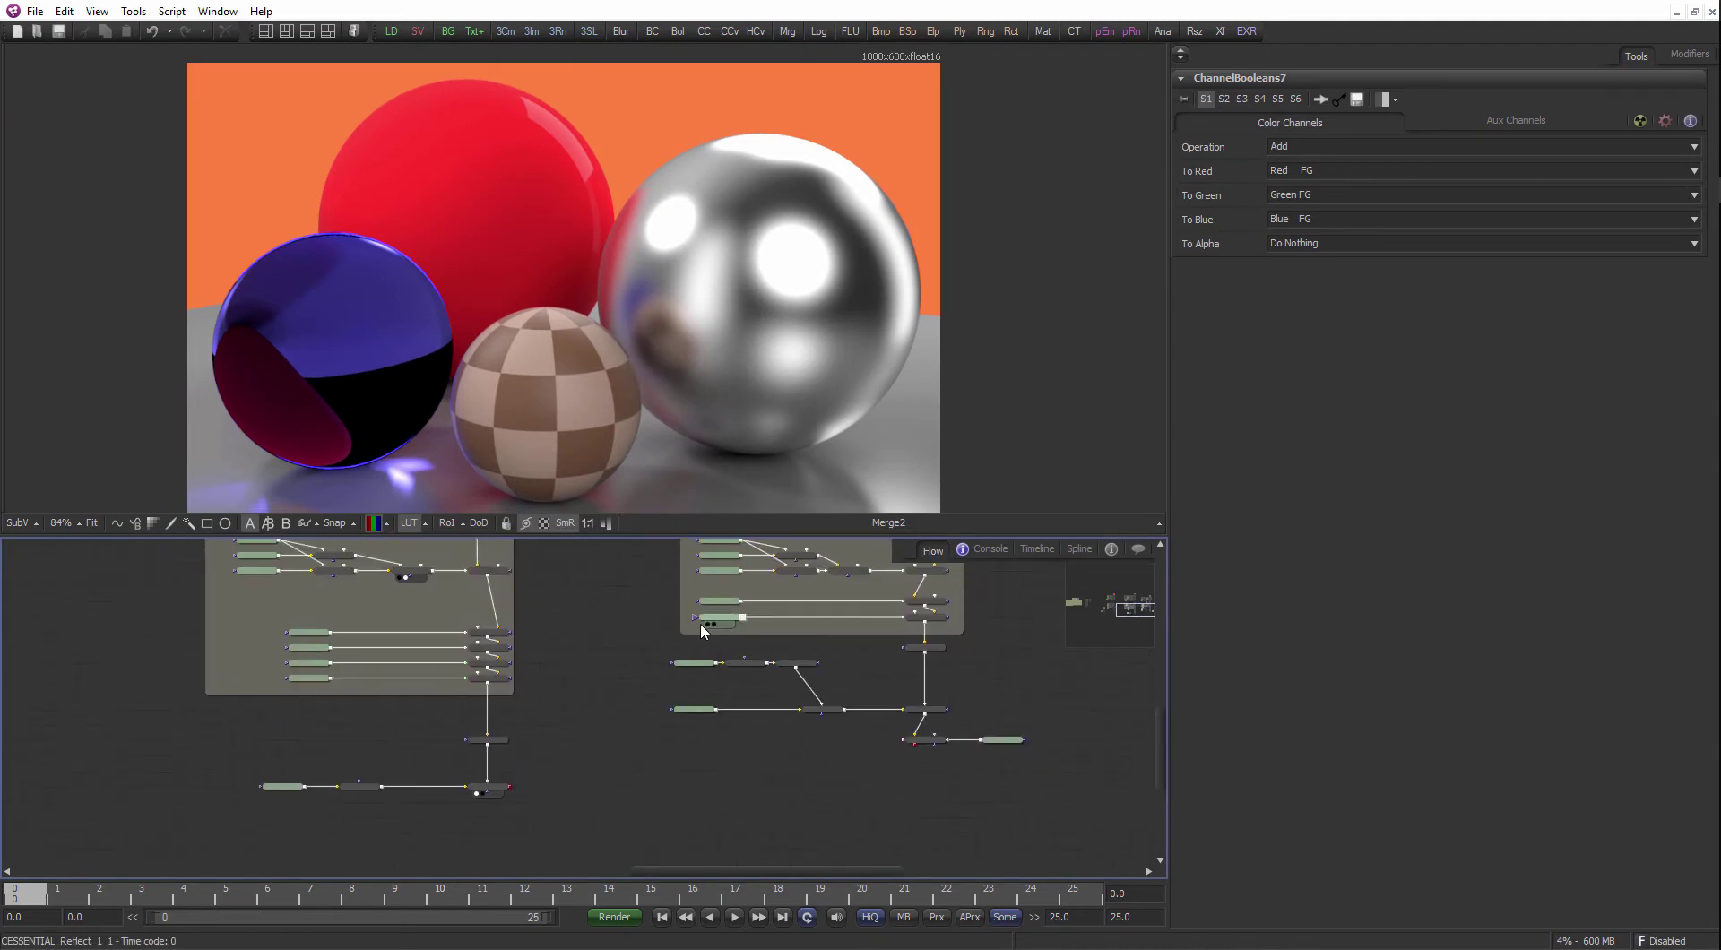
{"action": "left_click_drag", "start_coordinate": [701, 624], "coordinate": [602, 688]}
{"action": "scroll", "coordinate": [655, 662], "scroll_direction": "down", "scroll_amount": 1}
{"action": "left_click_drag", "start_coordinate": [638, 588], "coordinate": [731, 603]}
{"action": "scroll", "coordinate": [731, 602], "scroll_direction": "down", "scroll_amount": 2}
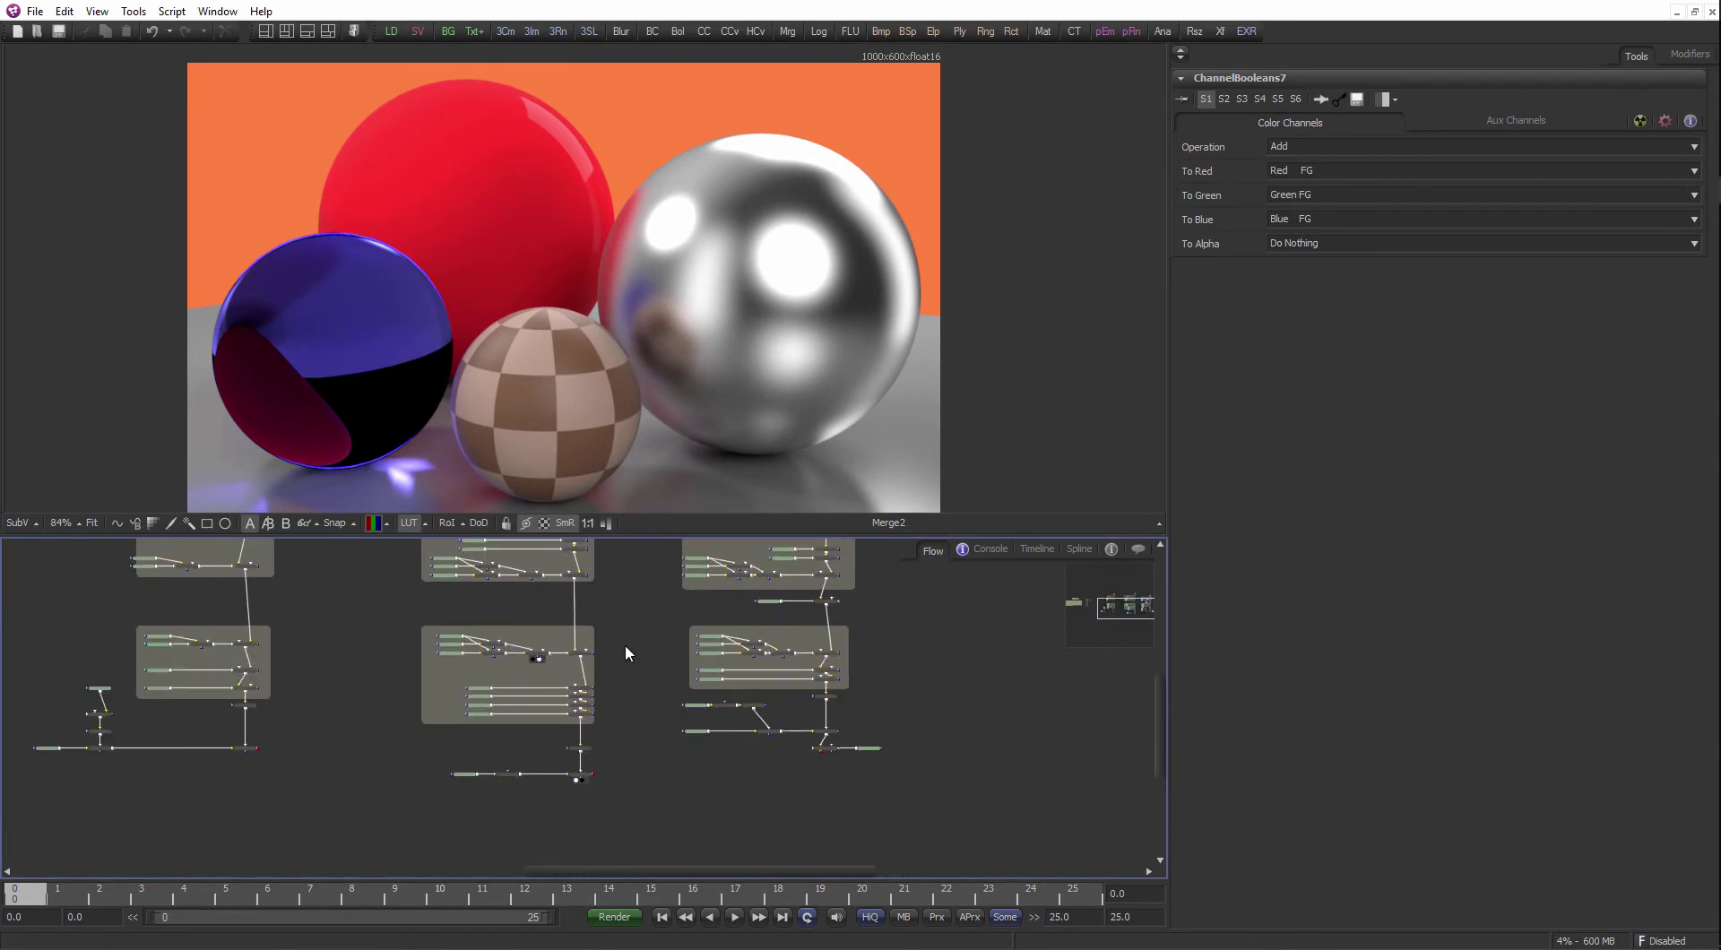
{"action": "left_click_drag", "start_coordinate": [502, 651], "coordinate": [840, 709]}
{"action": "scroll", "coordinate": [748, 705], "scroll_direction": "up", "scroll_amount": 4}
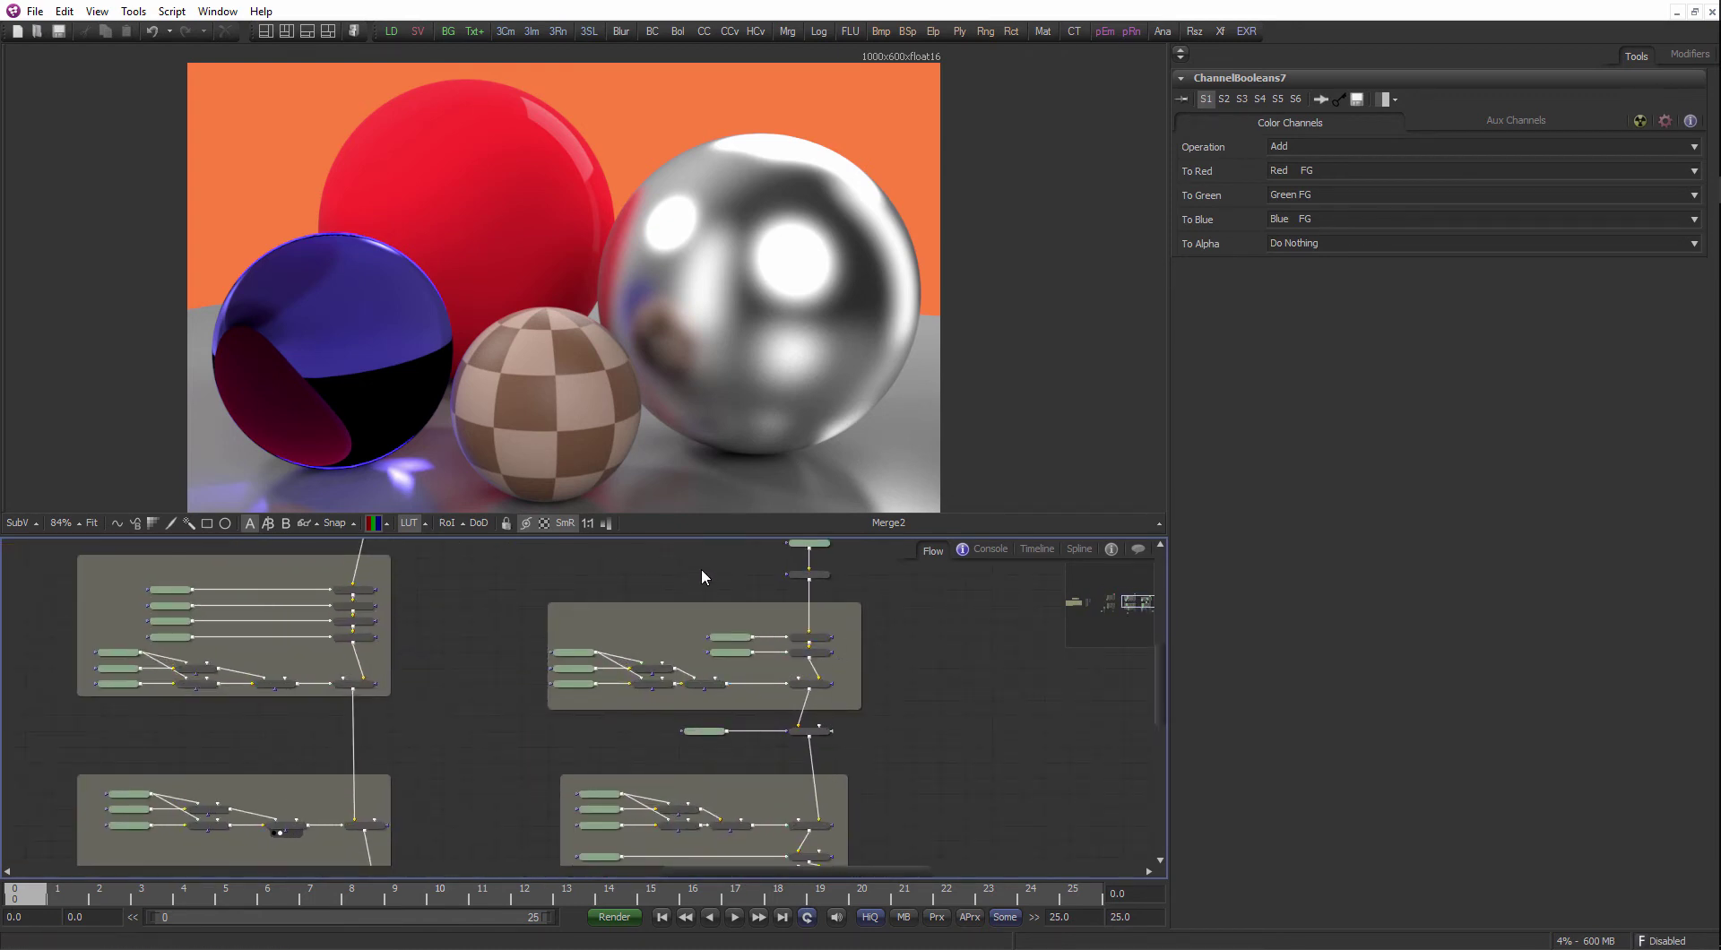
- Give the node flow more height and look over all three decomposition columns together with the formula notes
{"action": "left_click_drag", "start_coordinate": [696, 536], "coordinate": [697, 506]}
{"action": "left_click_drag", "start_coordinate": [557, 590], "coordinate": [687, 606]}
{"action": "scroll", "coordinate": [687, 605], "scroll_direction": "down", "scroll_amount": 2}
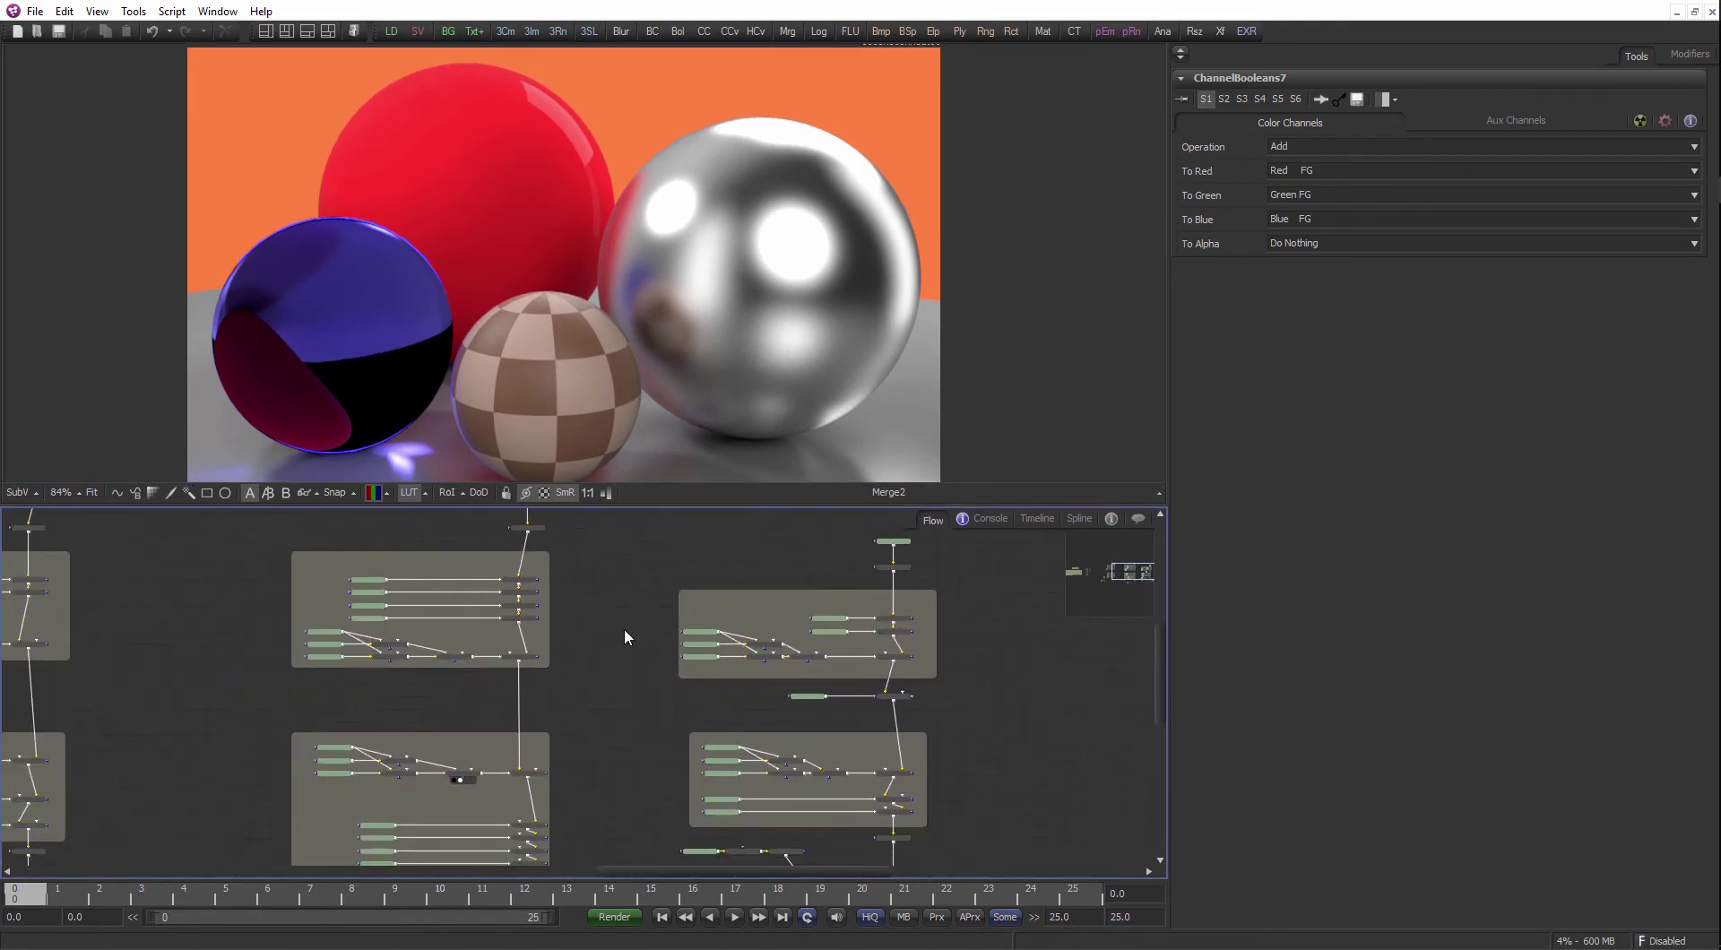
{"action": "left_click_drag", "start_coordinate": [624, 671], "coordinate": [1148, 693]}
{"action": "left_click_drag", "start_coordinate": [725, 634], "coordinate": [776, 598]}
{"action": "scroll", "coordinate": [719, 645], "scroll_direction": "down", "scroll_amount": 2}
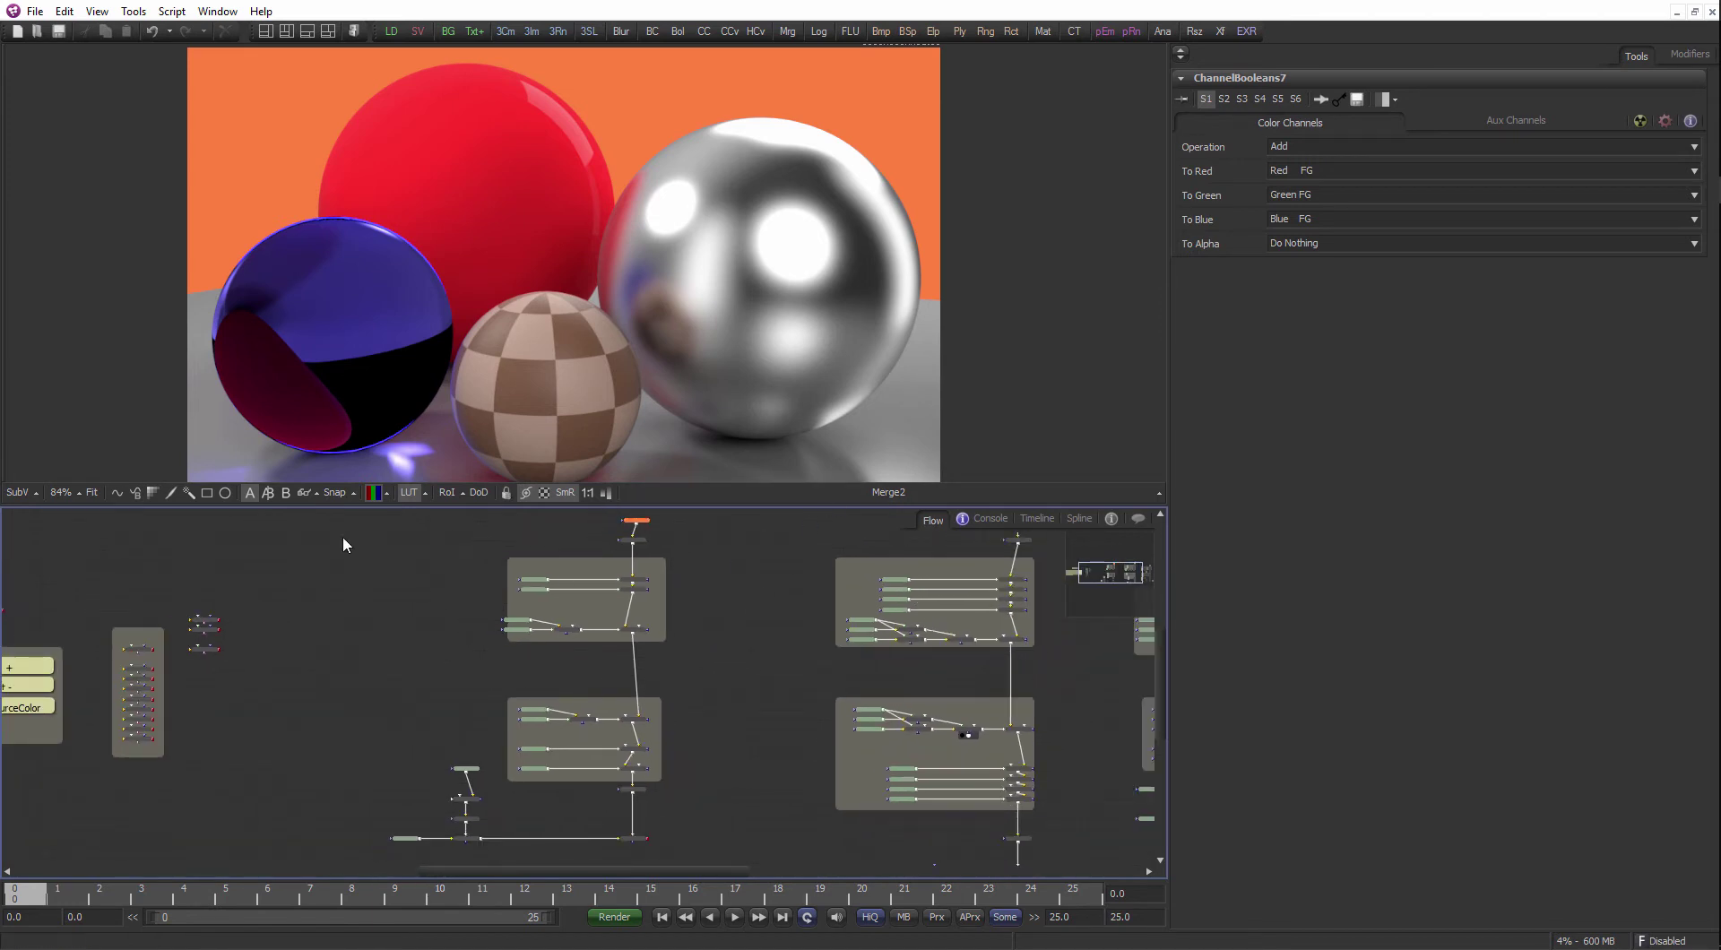
{"action": "scroll", "coordinate": [336, 591], "scroll_direction": "left", "scroll_amount": 1}
{"action": "scroll", "coordinate": [374, 619], "scroll_direction": "down", "scroll_amount": 1}
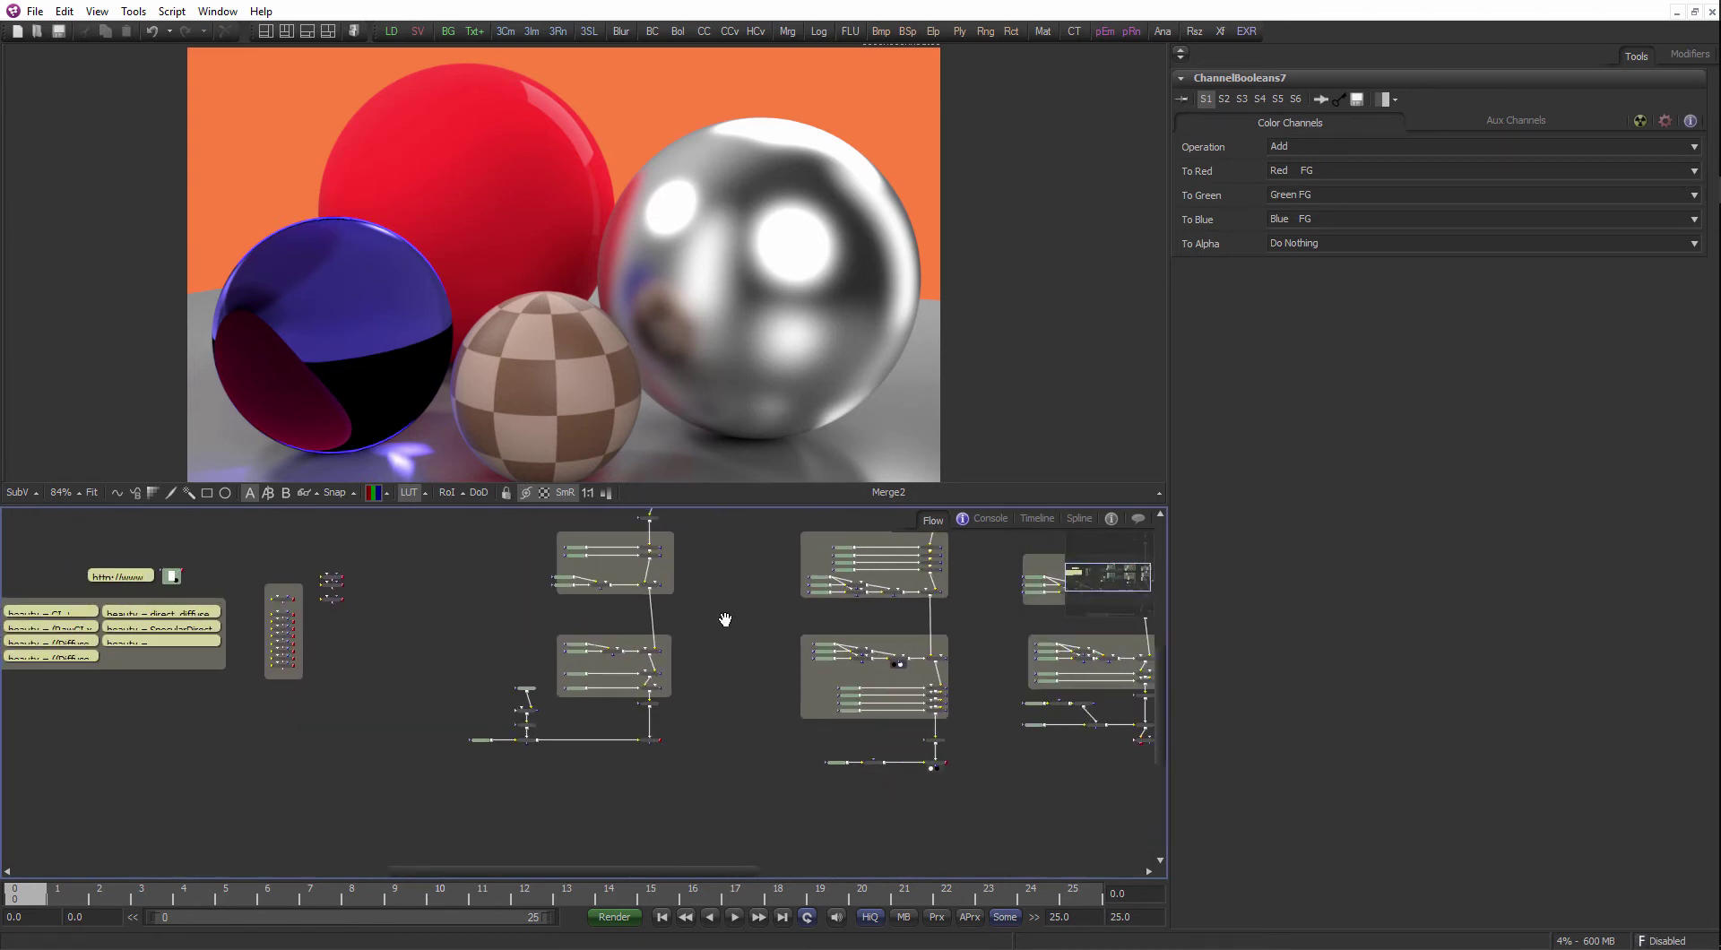
- Select all the decomposition groups and move them below the formula notes in the node flow
{"action": "scroll", "coordinate": [725, 619], "scroll_direction": "down", "scroll_amount": 1}
{"action": "left_click_drag", "start_coordinate": [973, 760], "coordinate": [403, 533]}
{"action": "left_click_drag", "start_coordinate": [689, 576], "coordinate": [638, 658]}
{"action": "scroll", "coordinate": [719, 545], "scroll_direction": "down", "scroll_amount": 1}
{"action": "left_click", "coordinate": [247, 679]}
- Place copies of the exr_decompo_ex.exr and Test.exr source loaders in the empty area beside the blend-mode nodes
{"action": "scroll", "coordinate": [638, 657], "scroll_direction": "up", "scroll_amount": 3}
{"action": "scroll", "coordinate": [583, 609], "scroll_direction": "up", "scroll_amount": 2}
{"action": "left_click_drag", "start_coordinate": [473, 633], "coordinate": [667, 613]}
{"action": "left_click", "coordinate": [432, 606]}
{"action": "scroll", "coordinate": [666, 618], "scroll_direction": "down", "scroll_amount": 2}
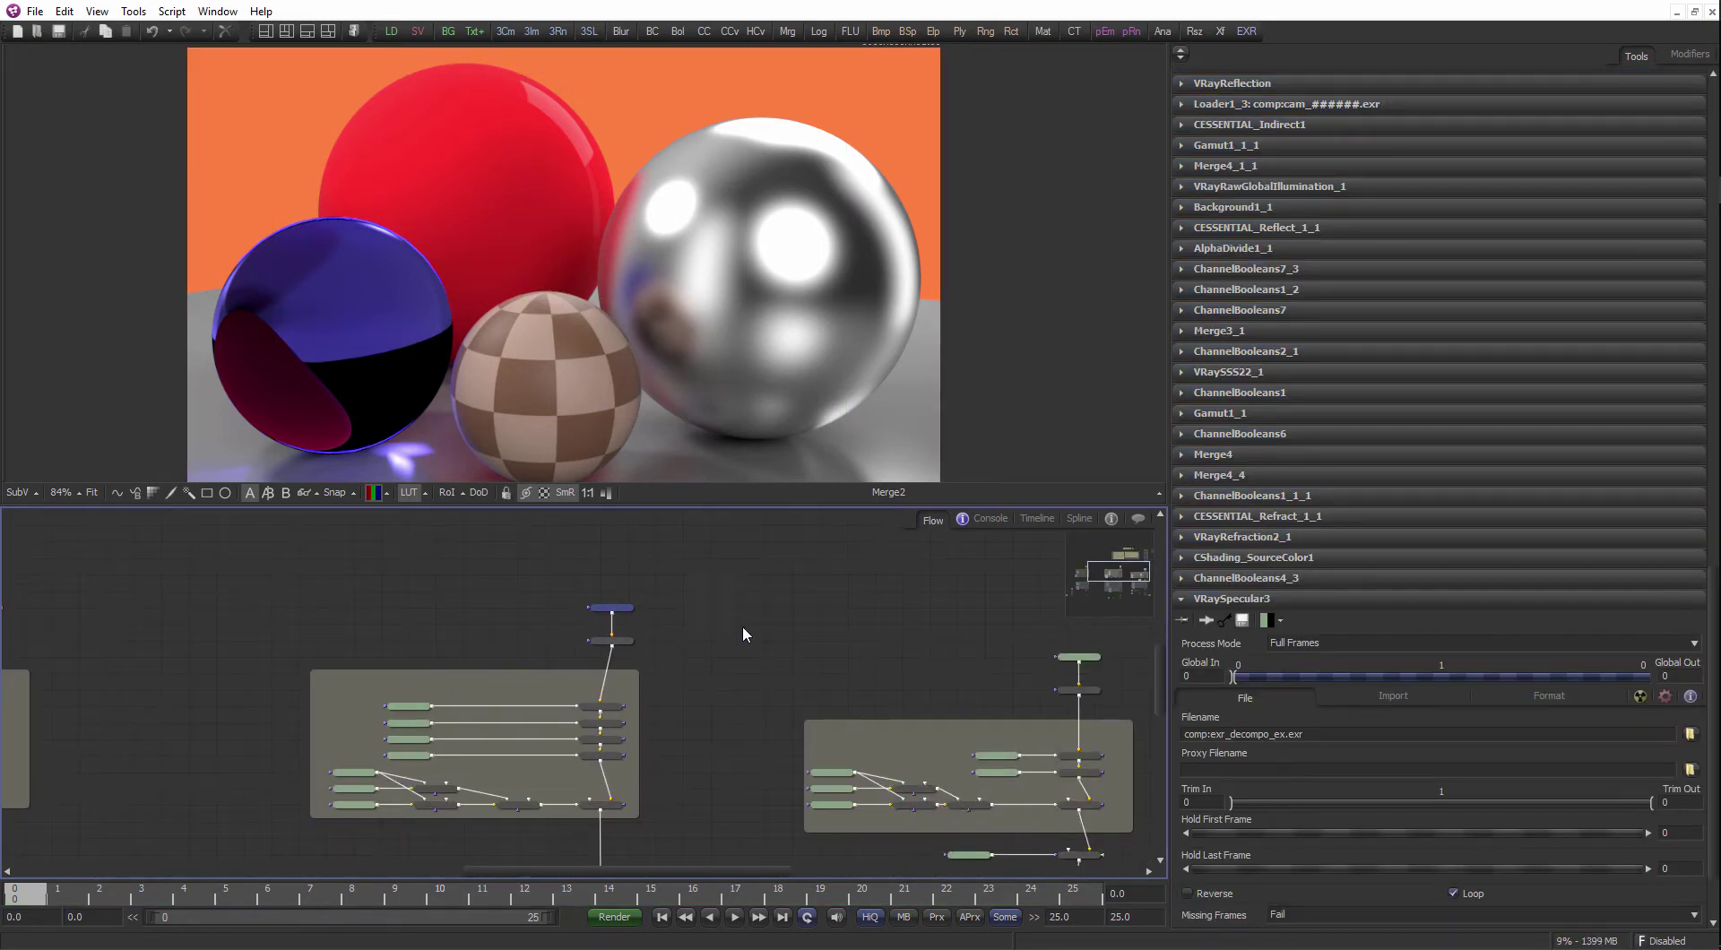
{"action": "scroll", "coordinate": [699, 630], "scroll_direction": "right", "scroll_amount": 5}
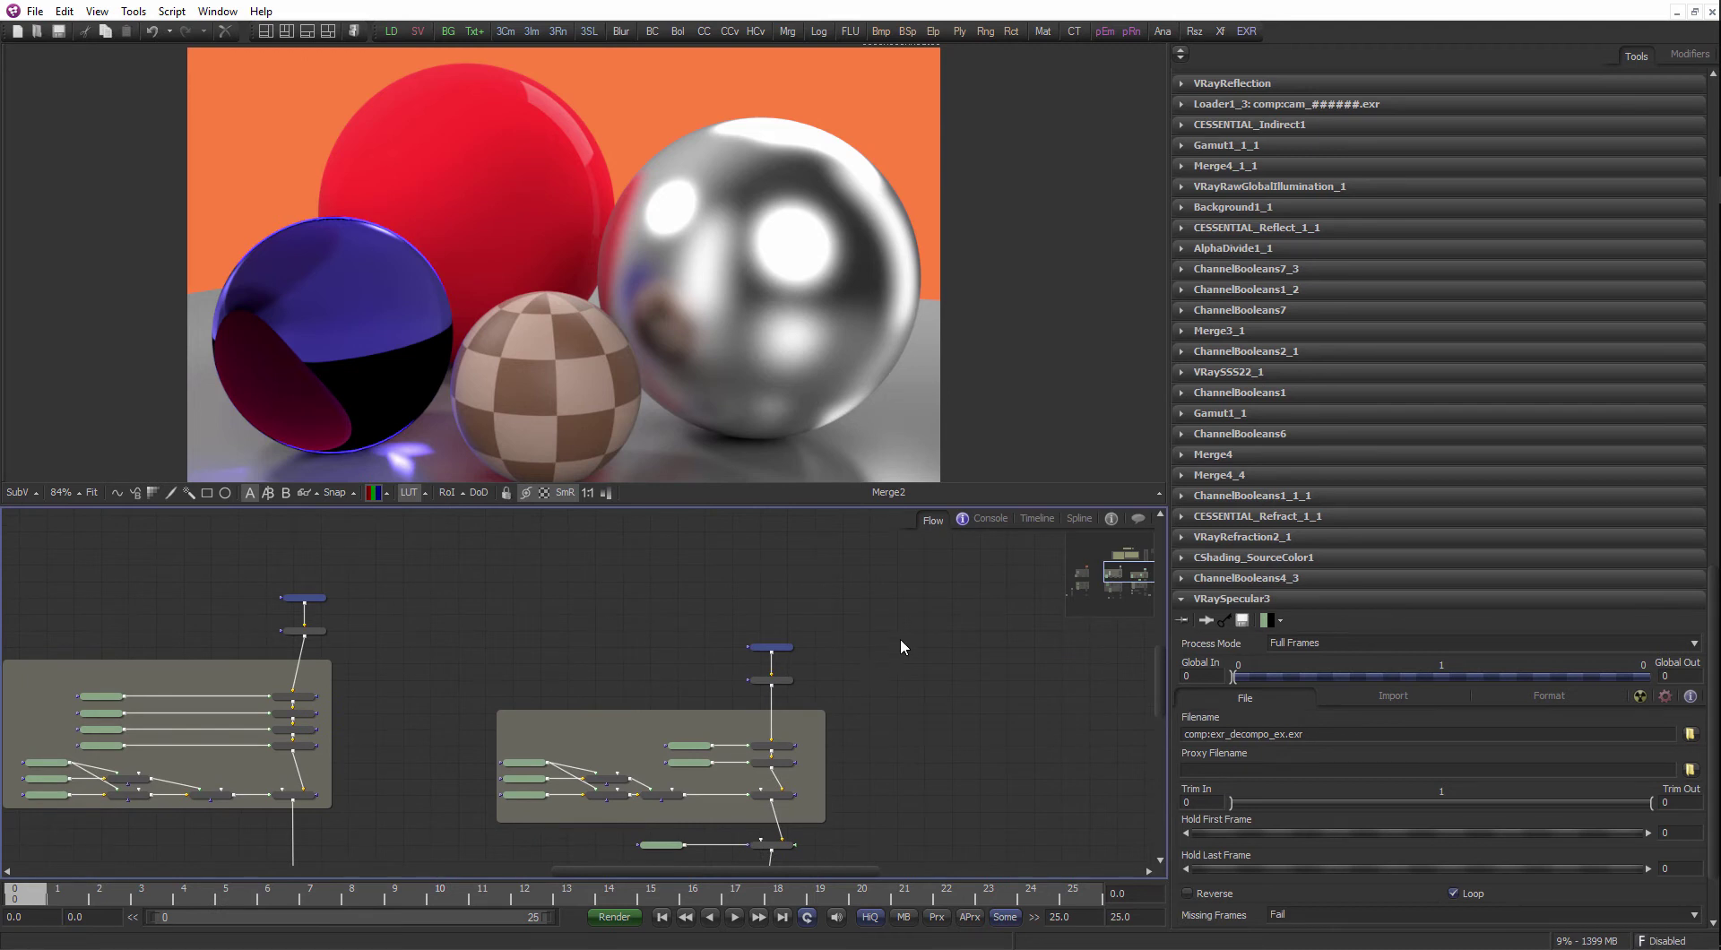
{"action": "scroll", "coordinate": [896, 638], "scroll_direction": "down", "scroll_amount": 3}
{"action": "left_click", "coordinate": [759, 602]}
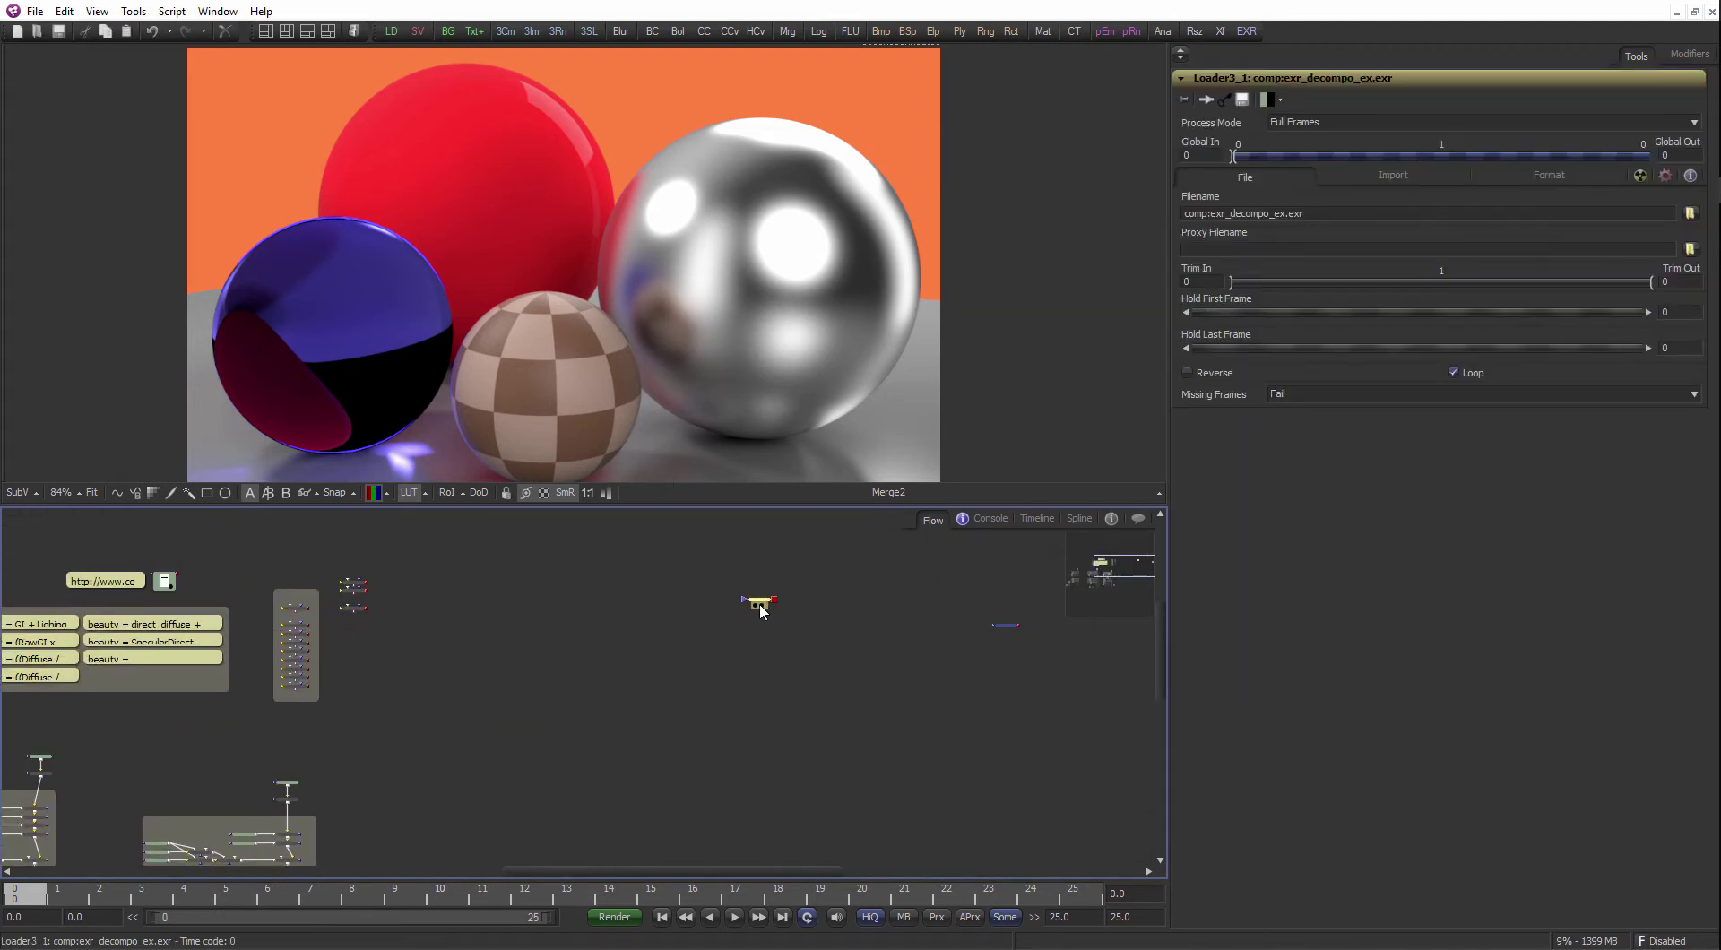
{"action": "left_click", "coordinate": [807, 653]}
- Examine the red, green, blue and alpha channel expressions of the Add custom tool
{"action": "left_click_drag", "start_coordinate": [1003, 627], "coordinate": [425, 574]}
{"action": "scroll", "coordinate": [370, 563], "scroll_direction": "up", "scroll_amount": 3}
{"action": "left_click_drag", "start_coordinate": [608, 638], "coordinate": [426, 581]}
{"action": "scroll", "coordinate": [453, 627], "scroll_direction": "up", "scroll_amount": 3}
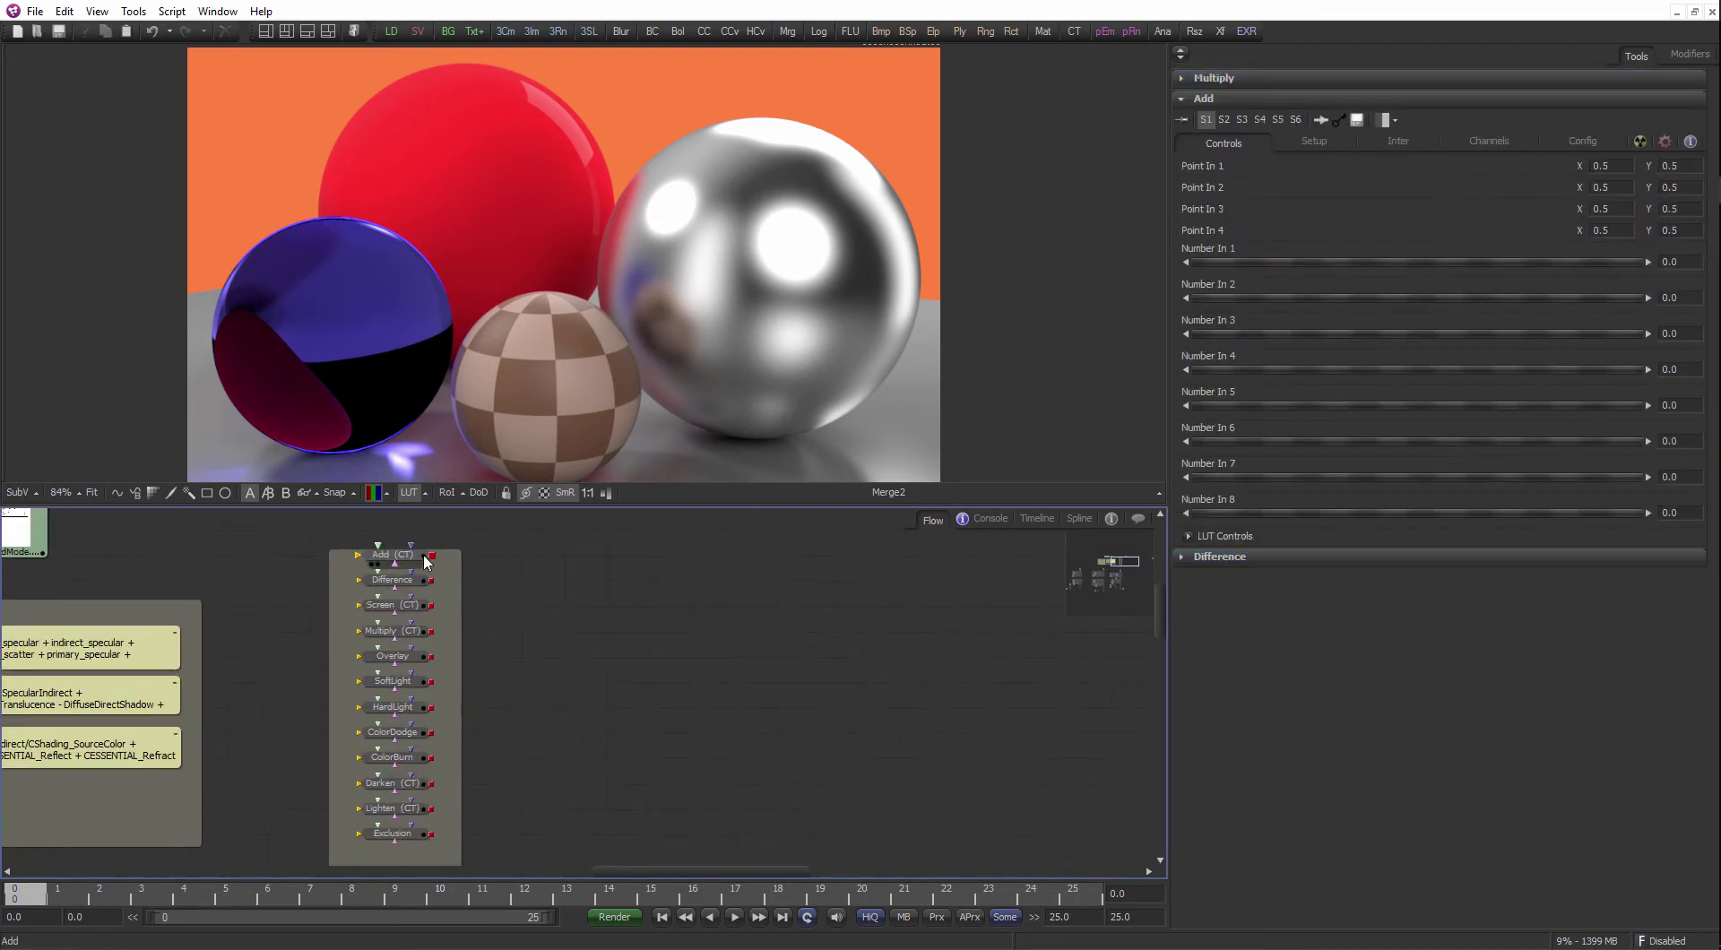
{"action": "left_click", "coordinate": [396, 557]}
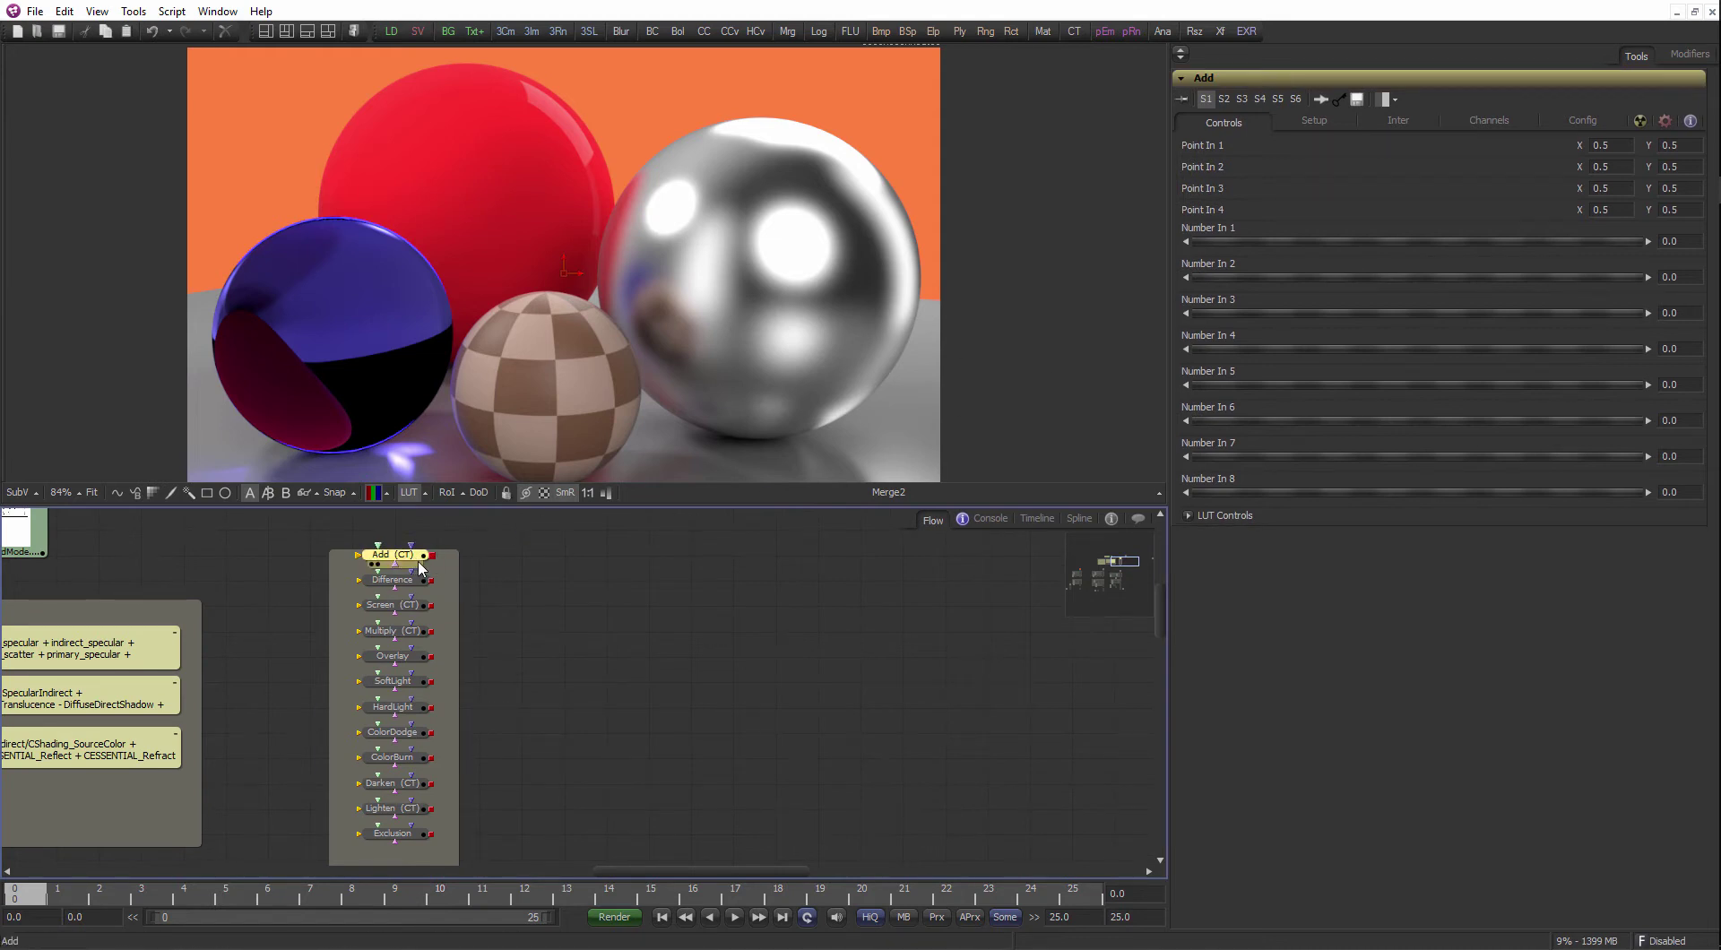
{"action": "left_click", "coordinate": [1483, 122]}
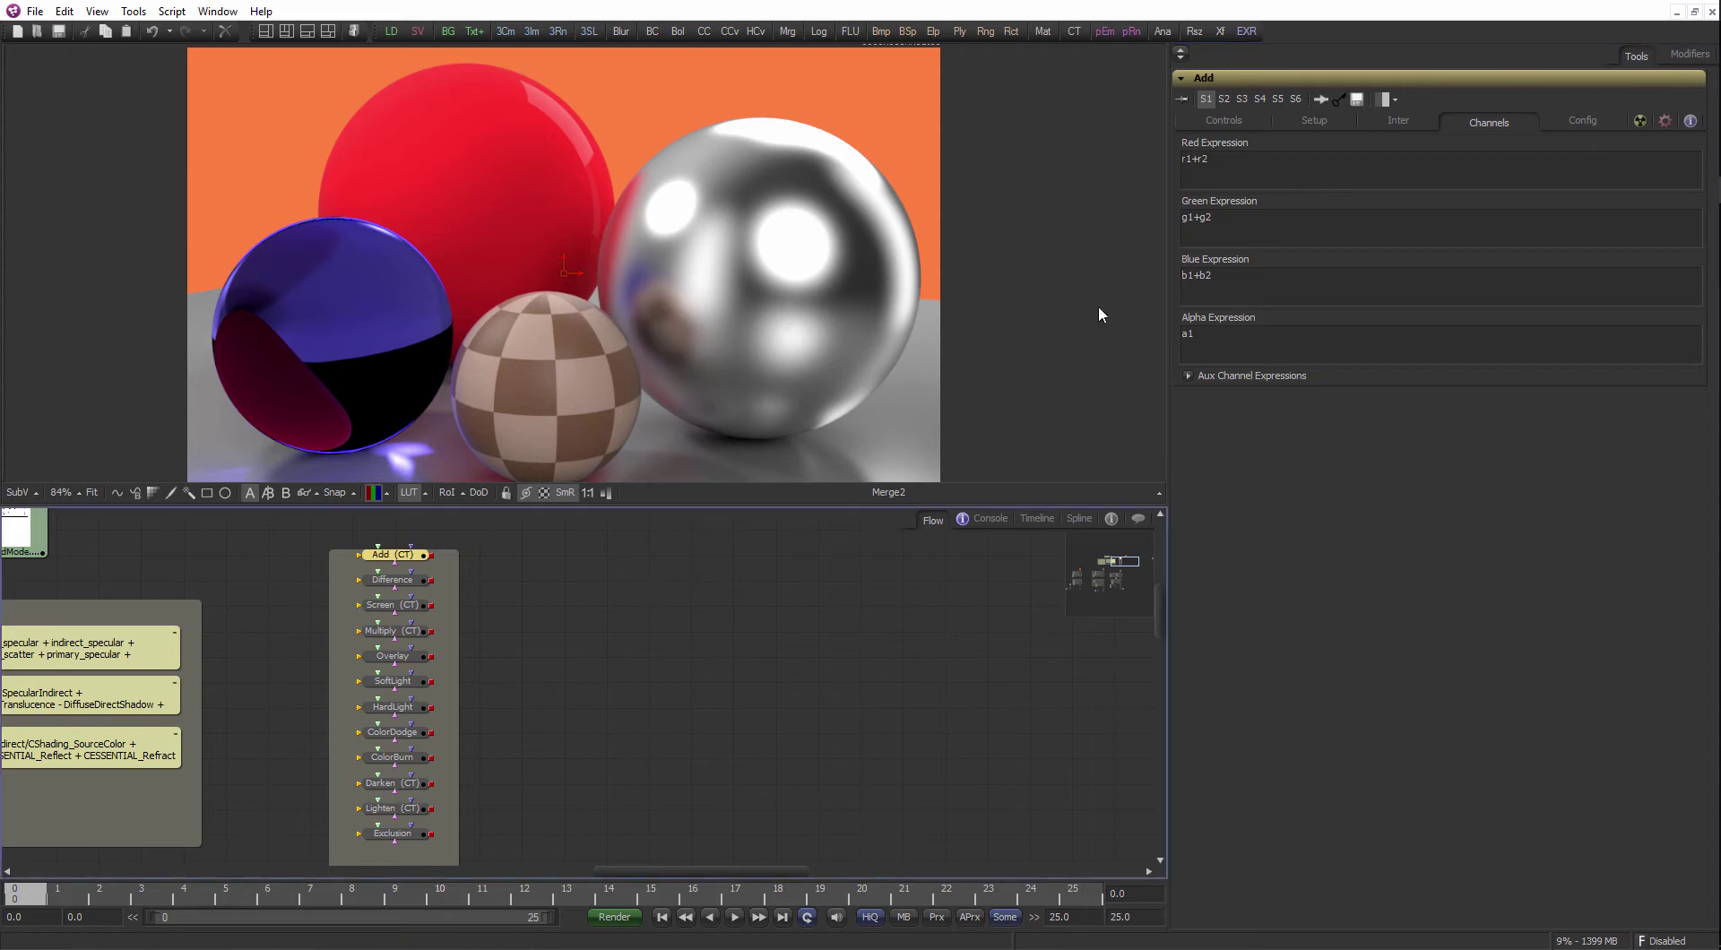
- View the Test.exr macarons render, followed by the exr_decompo_ex.exr spheres render
{"action": "scroll", "coordinate": [714, 657], "scroll_direction": "down", "scroll_amount": 2}
{"action": "left_click_drag", "start_coordinate": [715, 657], "coordinate": [573, 653]}
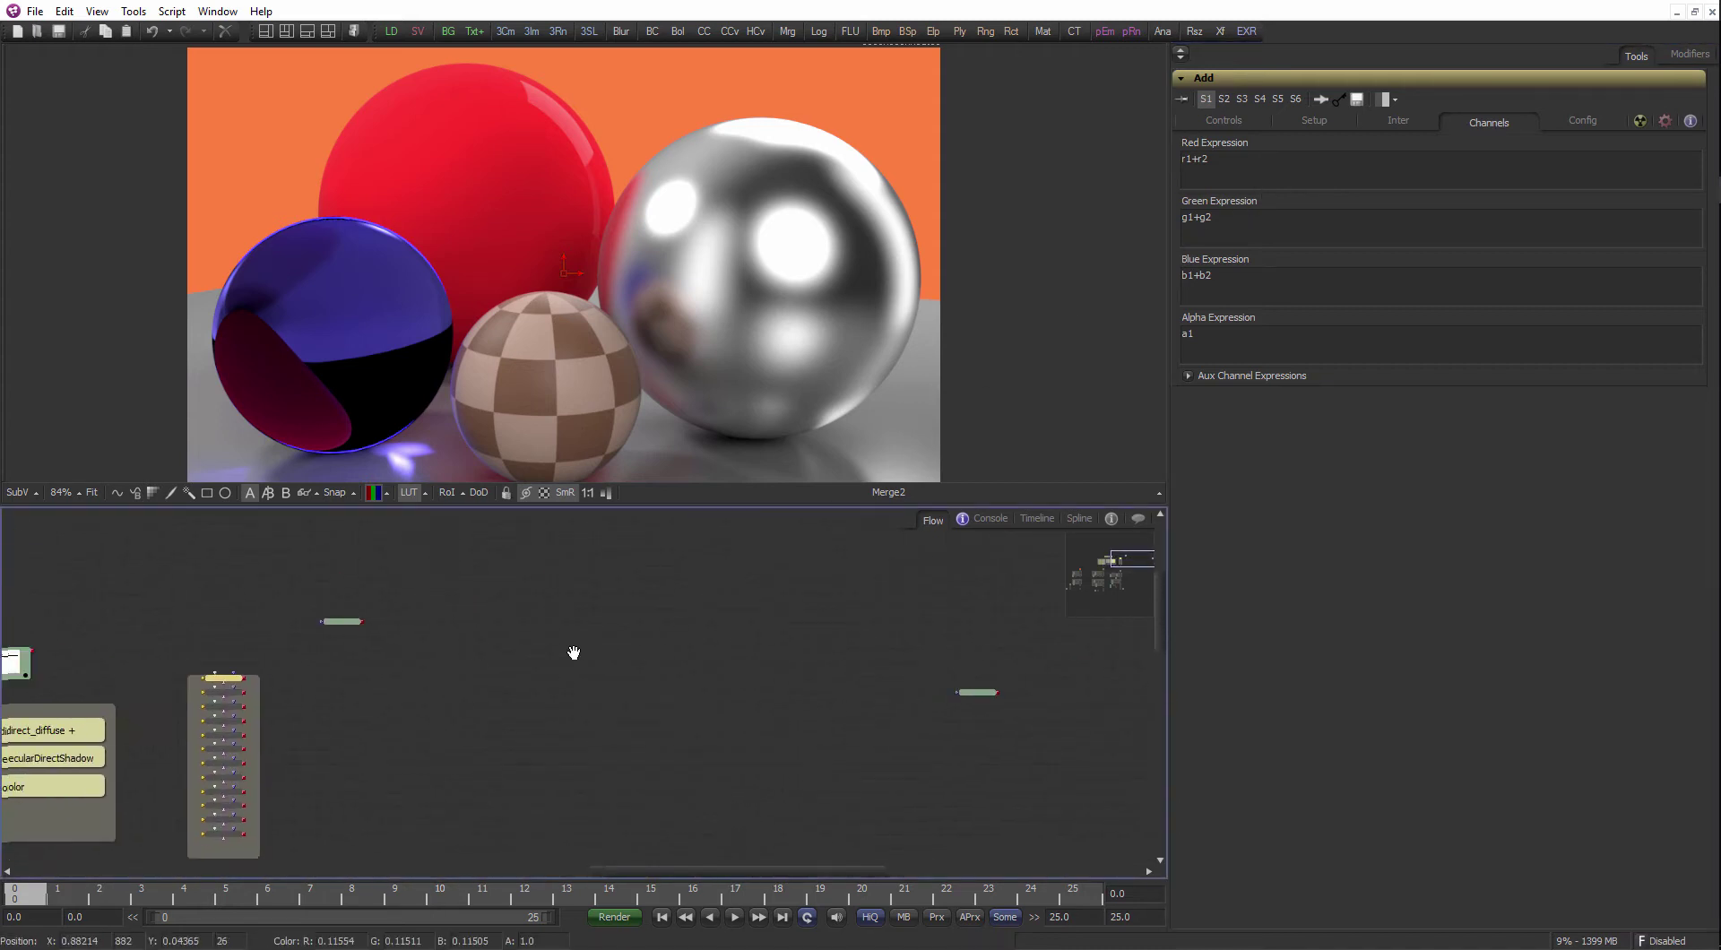
{"action": "scroll", "coordinate": [403, 663], "scroll_direction": "up", "scroll_amount": 1}
{"action": "left_click_drag", "start_coordinate": [343, 610], "coordinate": [719, 260]}
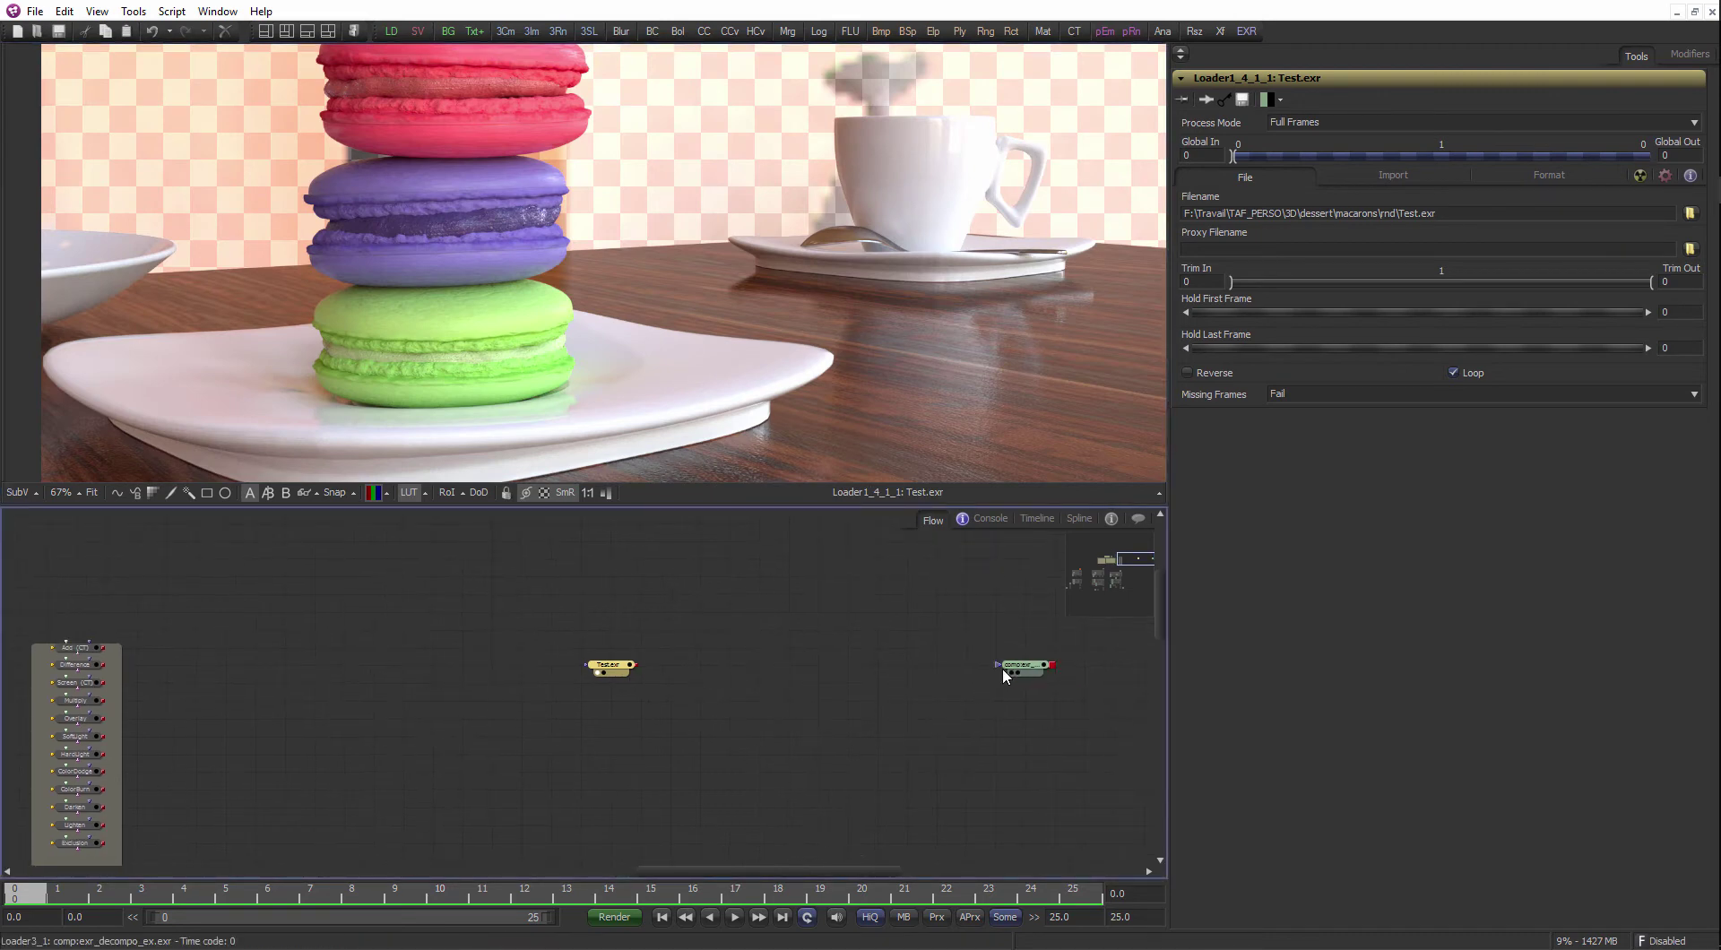
{"action": "left_click_drag", "start_coordinate": [1006, 673], "coordinate": [448, 695]}
{"action": "key", "text": "1"}
- Copy the V-Ray optimization tutorial link from the LIEN note above the formulas
{"action": "left_click_drag", "start_coordinate": [635, 673], "coordinate": [85, 559]}
{"action": "left_click", "coordinate": [520, 683]}
{"action": "left_click_drag", "start_coordinate": [463, 684], "coordinate": [729, 649]}
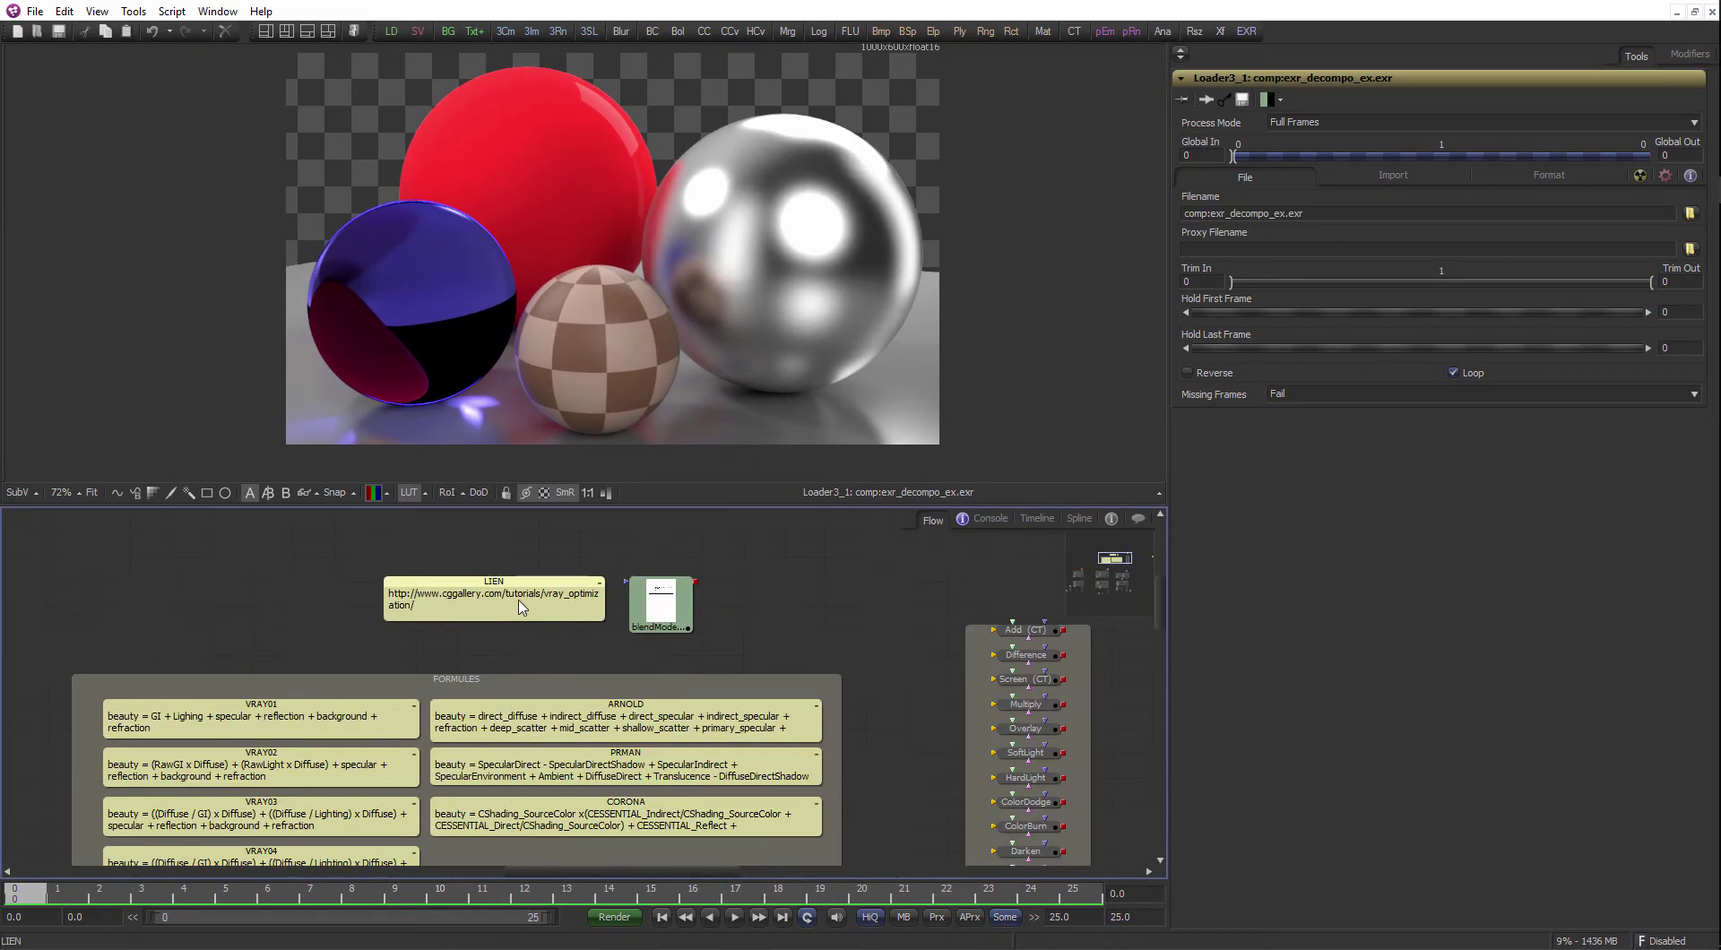
{"action": "left_click", "coordinate": [442, 610]}
{"action": "left_click_drag", "start_coordinate": [384, 605], "coordinate": [387, 593]}
{"action": "key", "text": "ctrl+c"}
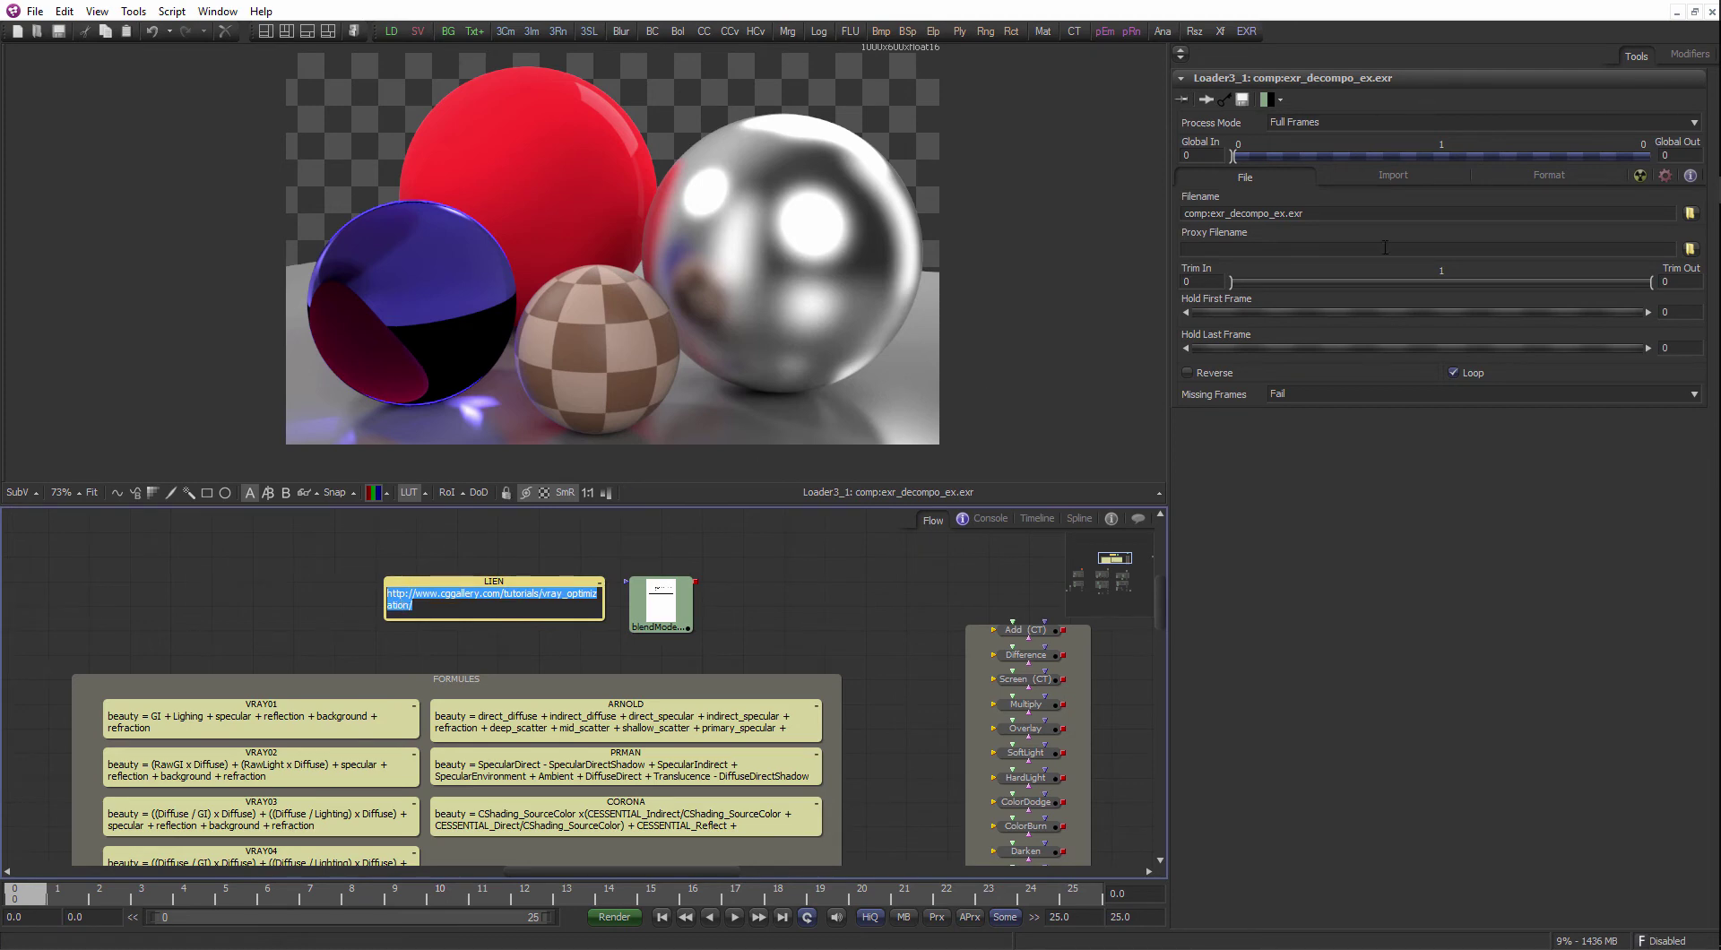
- Open the copied V-Ray optimization tutorial link in the web browser
{"action": "left_click", "coordinate": [1703, 165]}
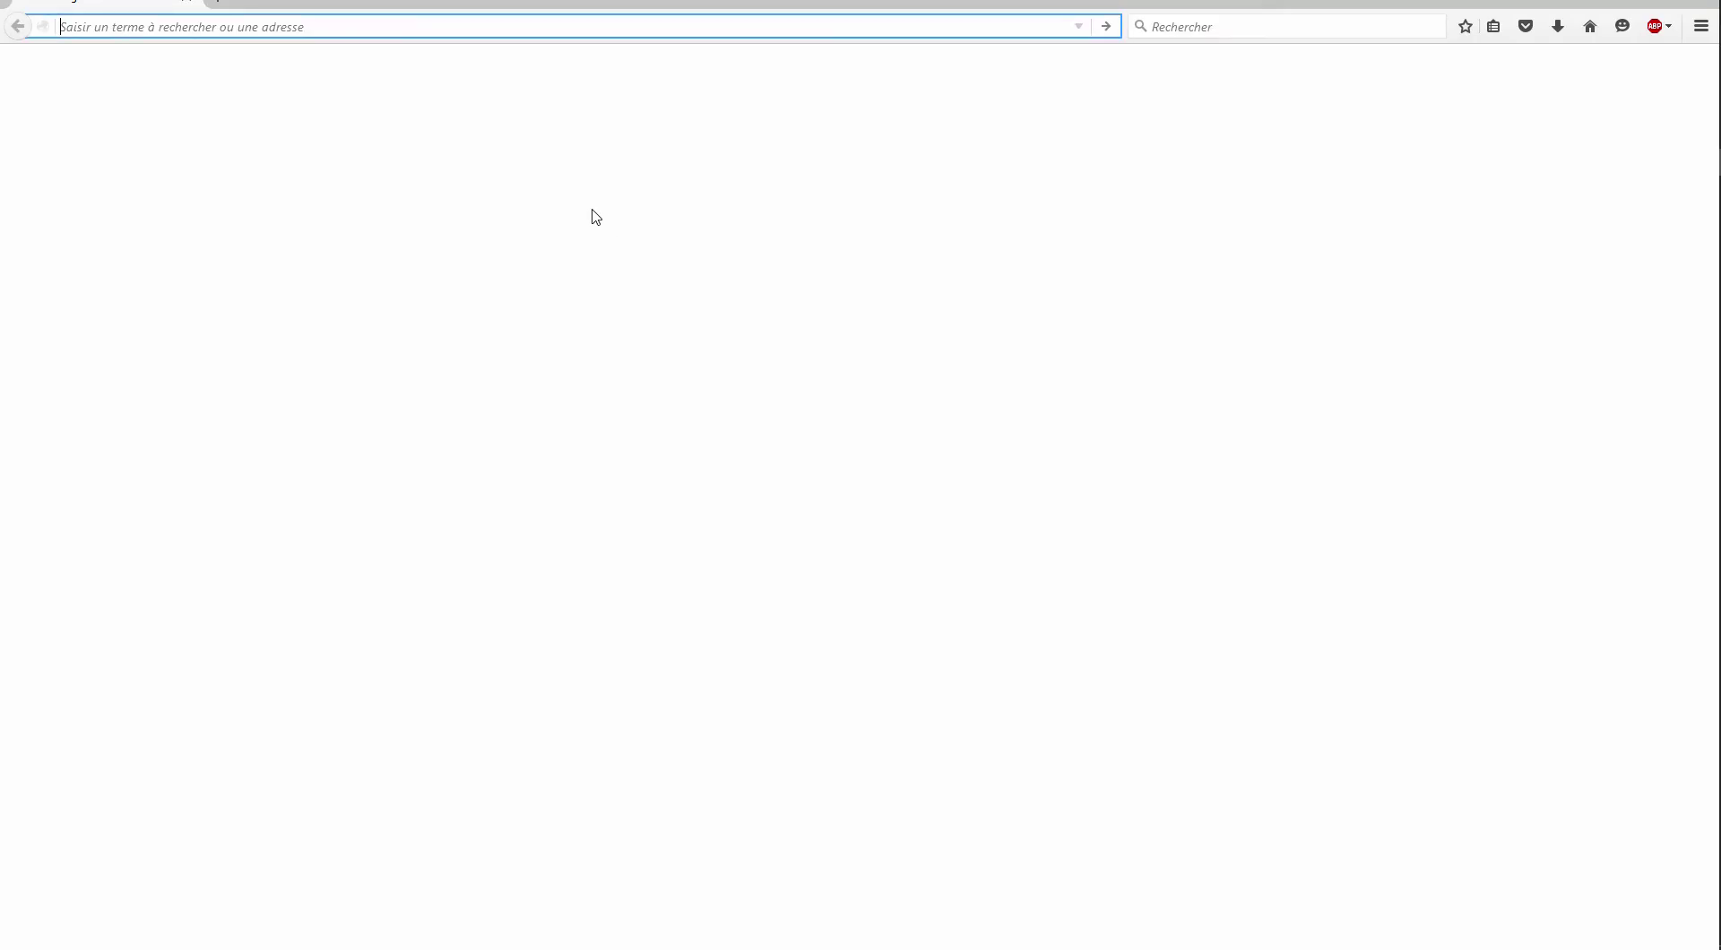
{"action": "key", "text": "ctrl+v"}
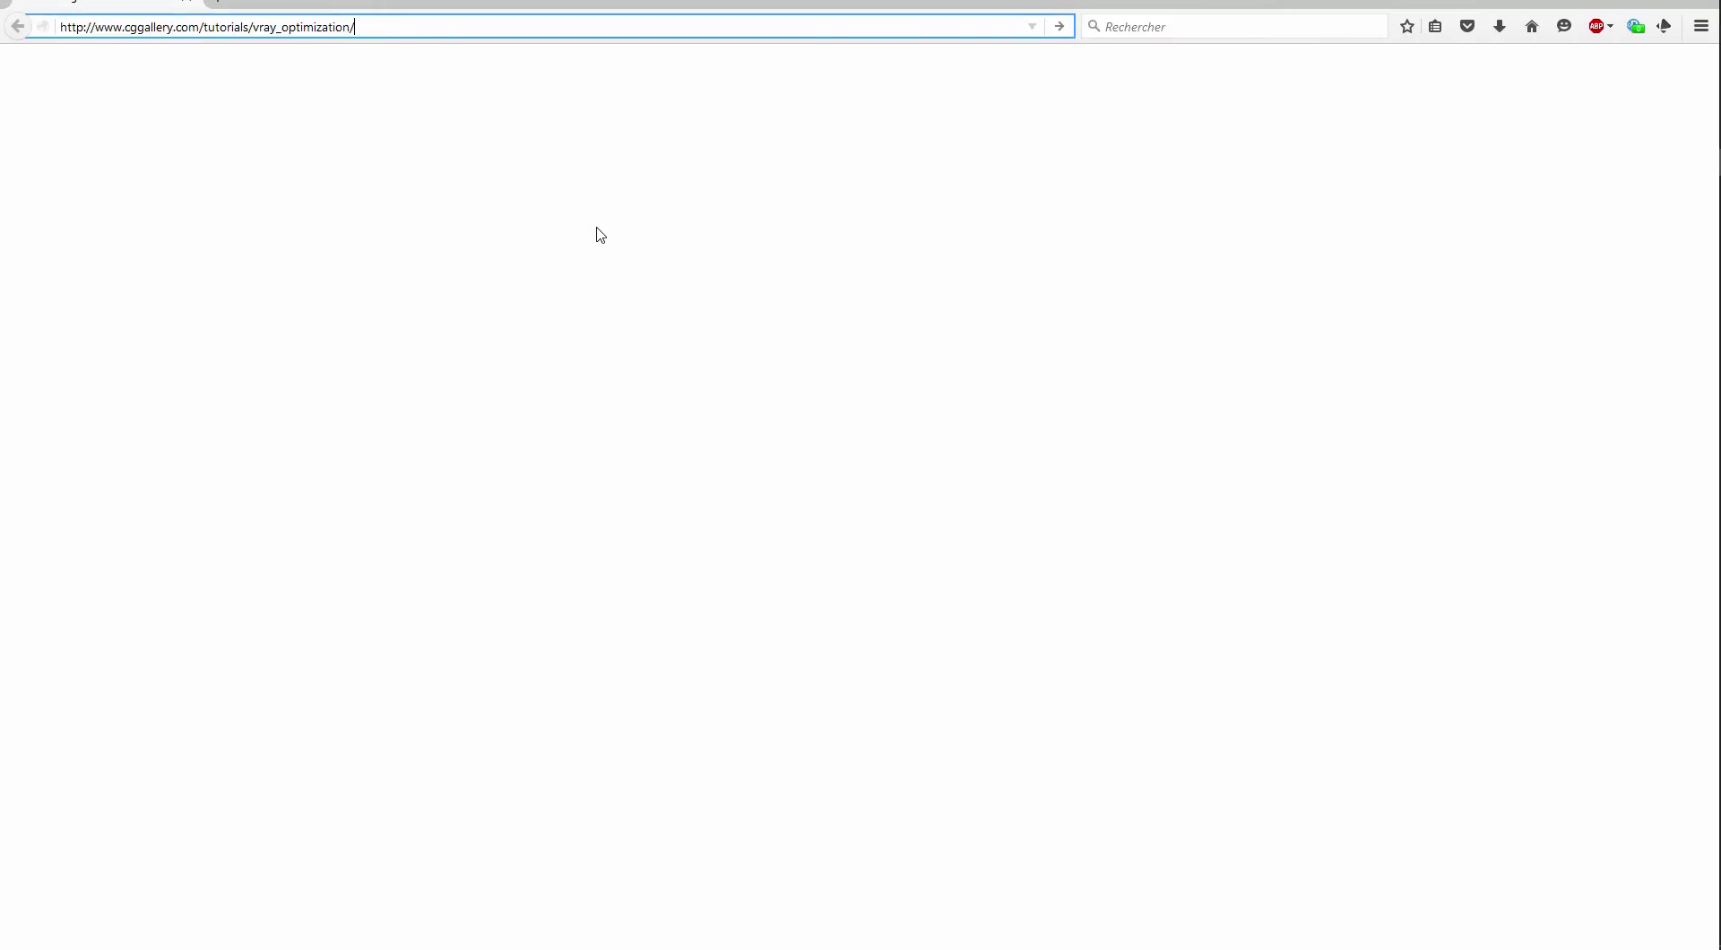
{"action": "key", "text": "Return"}
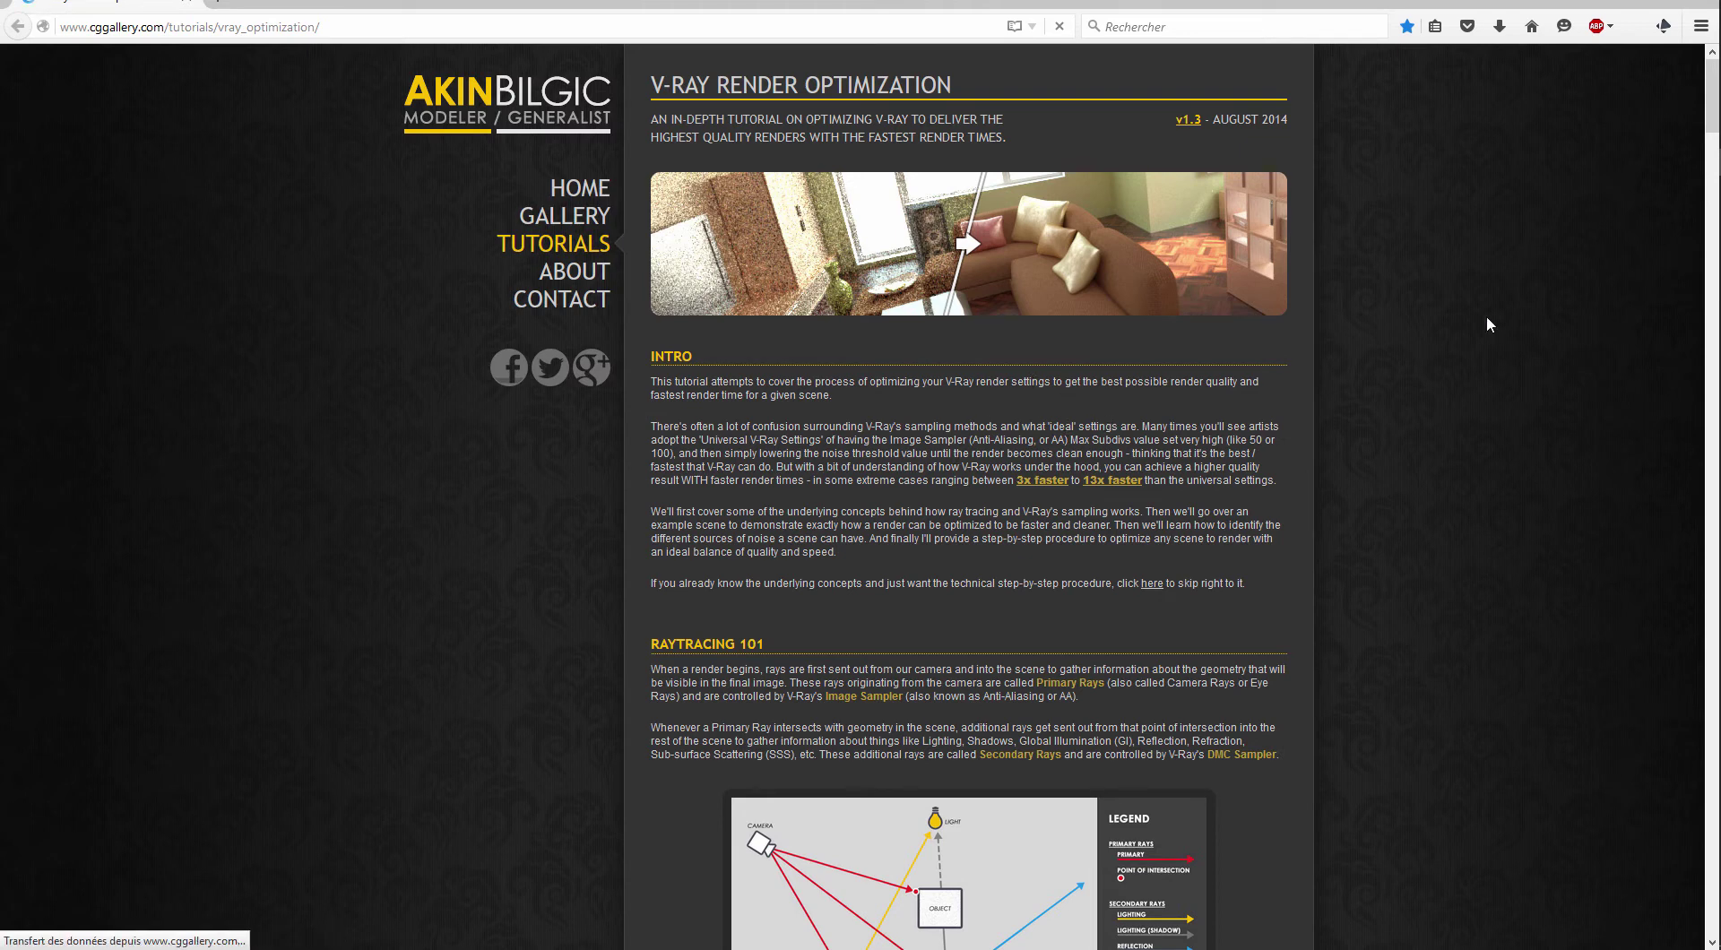
- Examine the Option #1 and Option #2 spheres renders in the V-Ray tutorial and return to Fusion
{"action": "left_click_drag", "start_coordinate": [1709, 117], "coordinate": [1704, 186]}
{"action": "left_click_drag", "start_coordinate": [1705, 205], "coordinate": [1425, 395]}
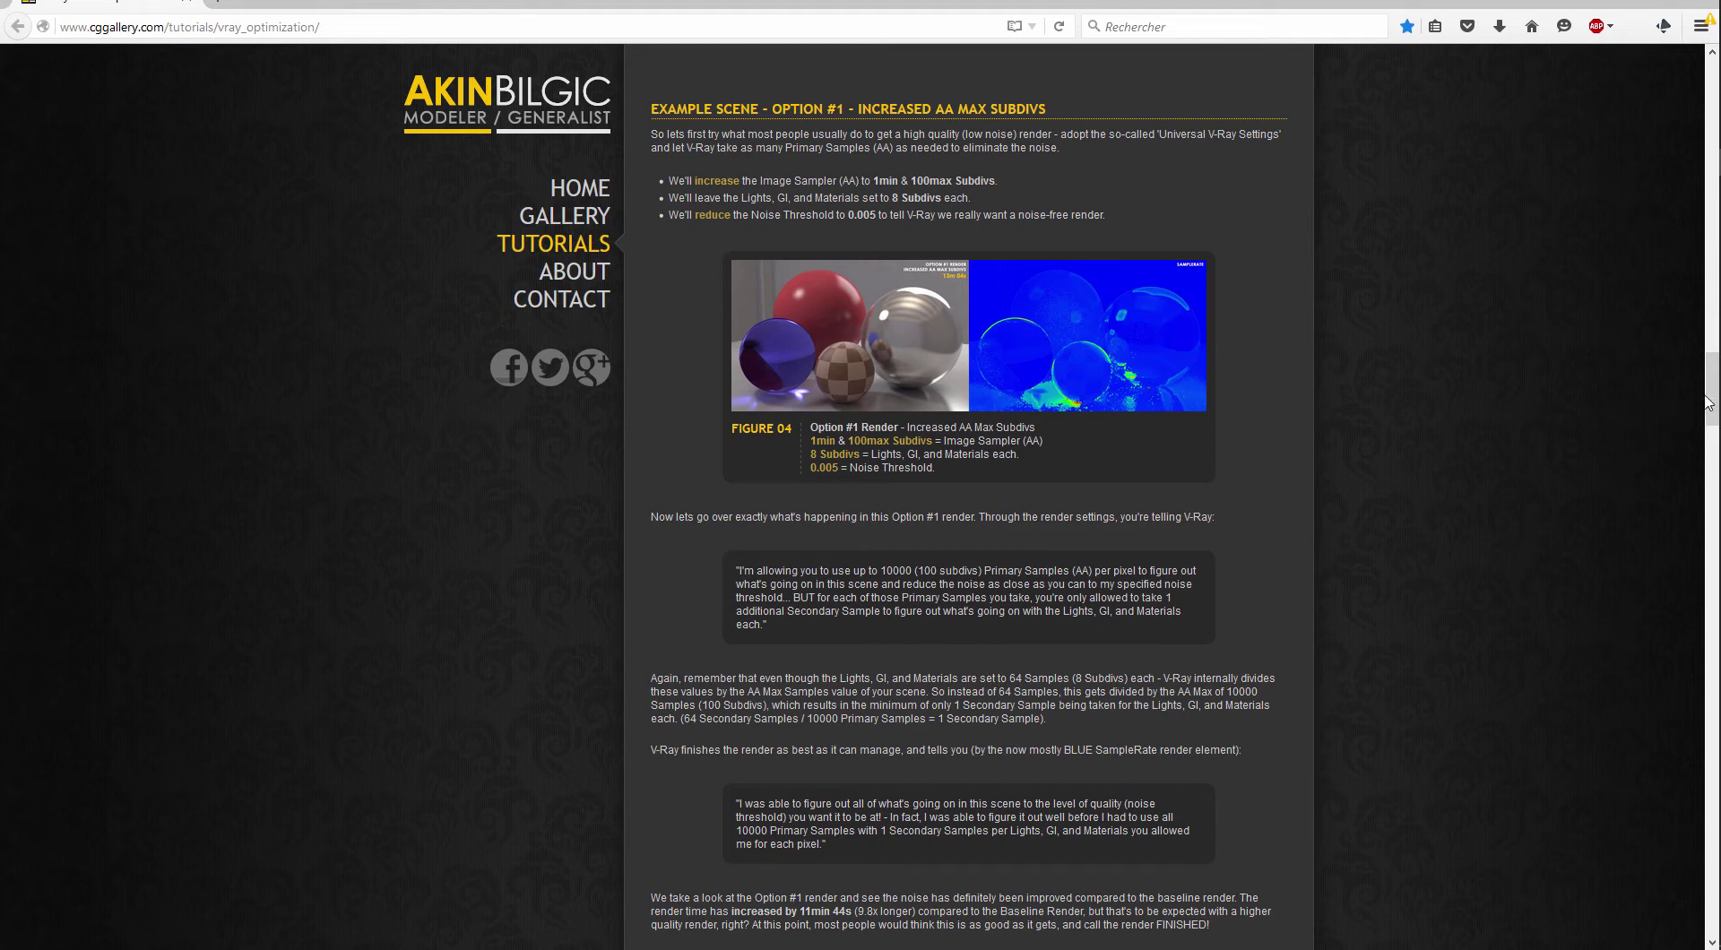
{"action": "left_click_drag", "start_coordinate": [1710, 404], "coordinate": [1716, 462]}
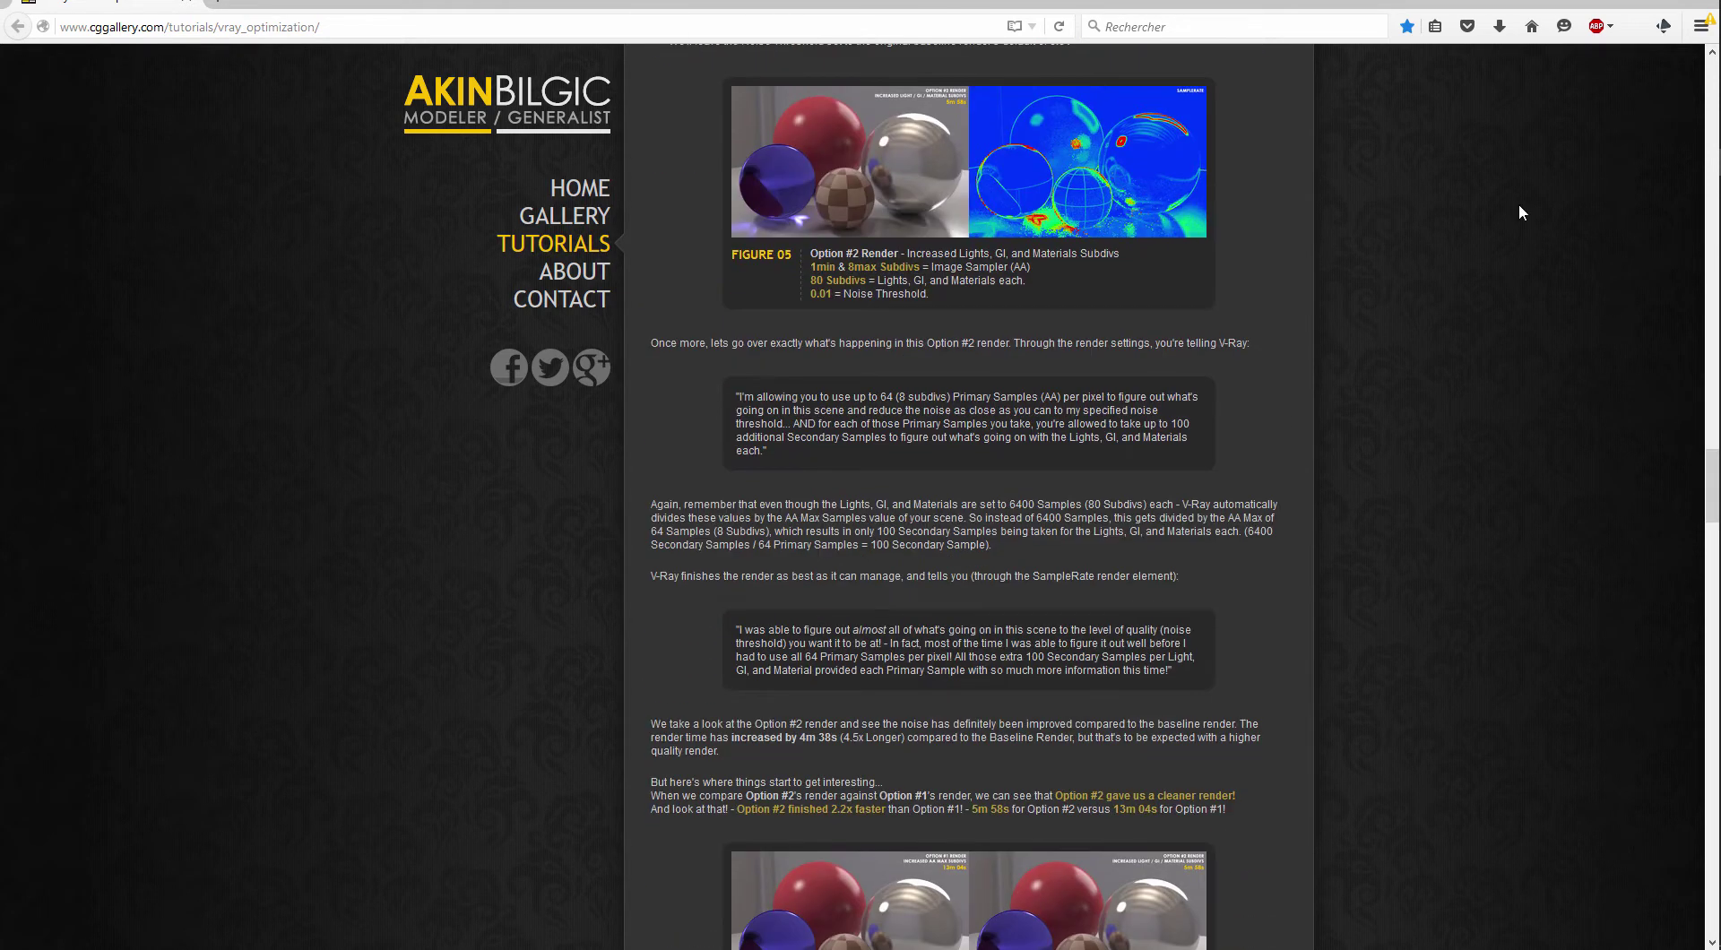
{"action": "left_click", "coordinate": [1694, 3]}
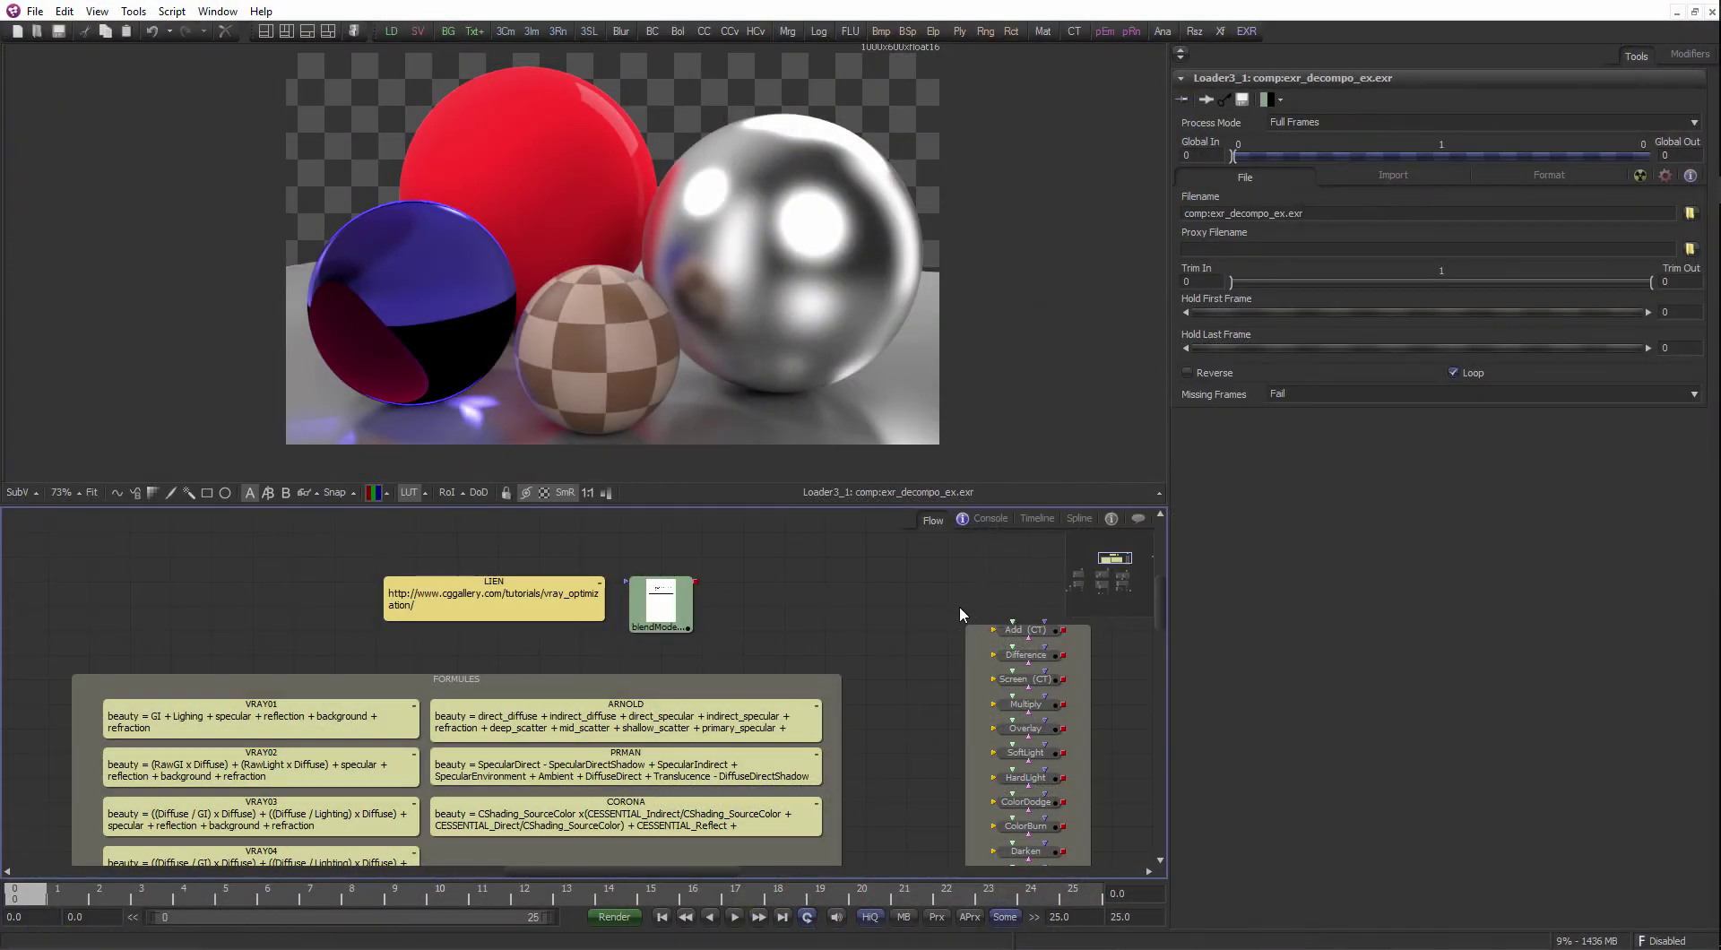
- Paste a copy of the VRAY03 formula note into the empty area beside the exr_decompo_ex.exr loader
{"action": "scroll", "coordinate": [847, 598], "scroll_direction": "down", "scroll_amount": 2}
{"action": "left_click_drag", "start_coordinate": [848, 598], "coordinate": [443, 629]}
{"action": "left_click_drag", "start_coordinate": [812, 643], "coordinate": [463, 654]}
{"action": "scroll", "coordinate": [448, 659], "scroll_direction": "up", "scroll_amount": 2}
{"action": "left_click_drag", "start_coordinate": [704, 633], "coordinate": [507, 614]}
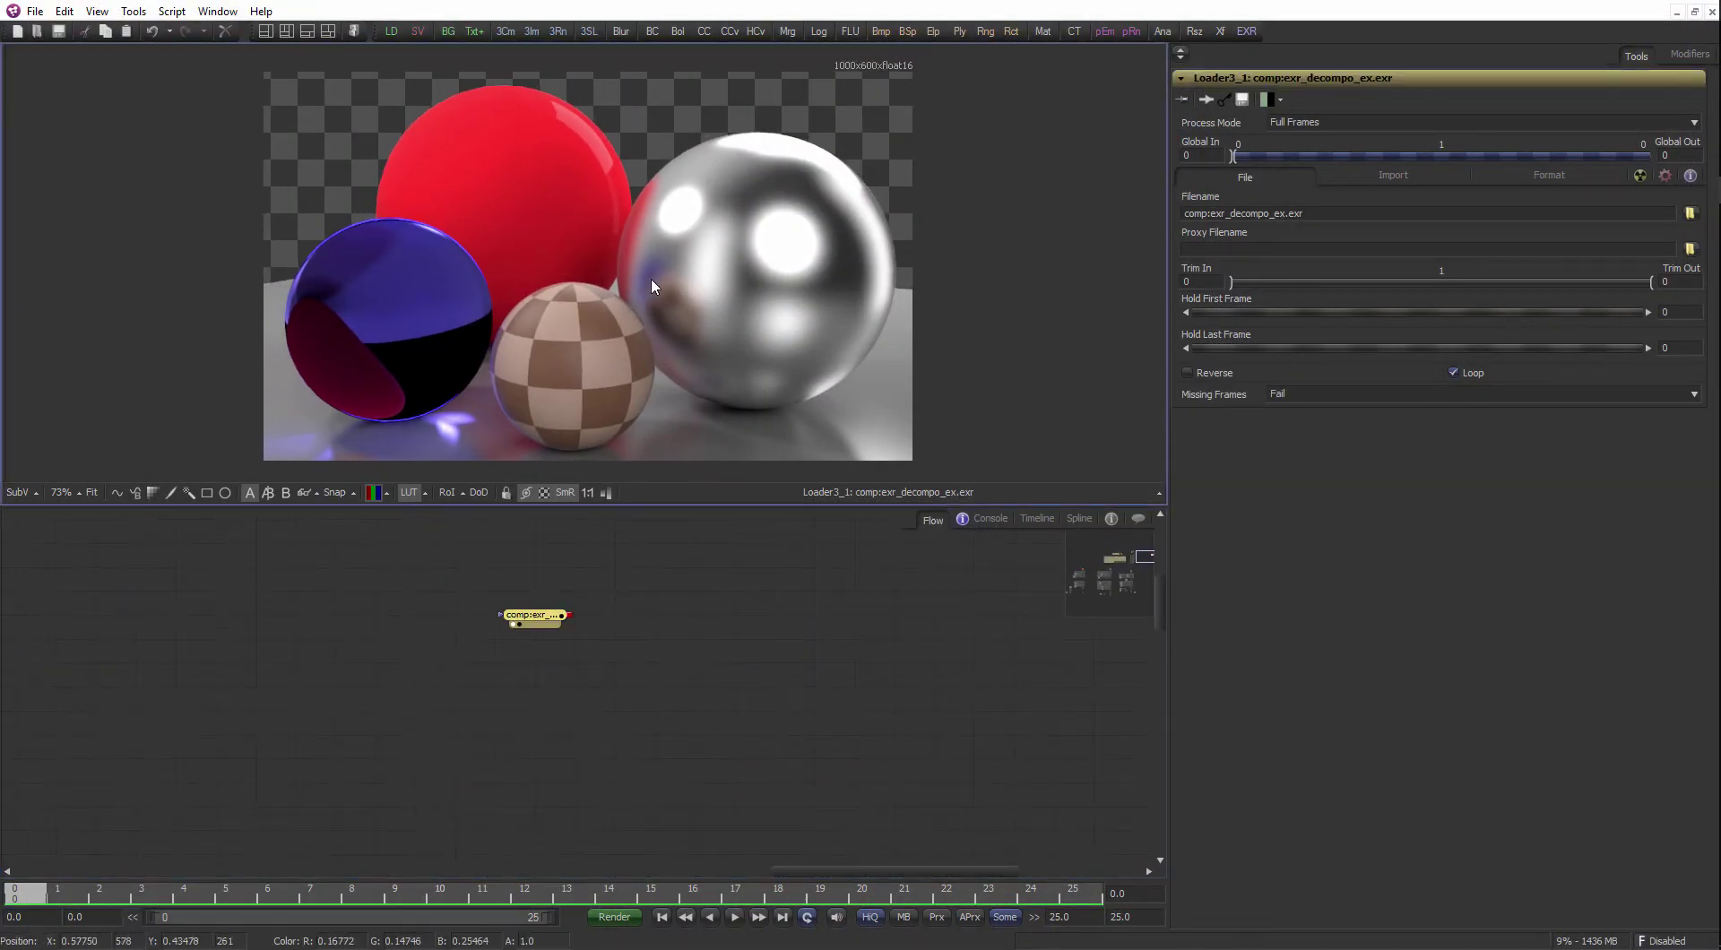
{"action": "left_click_drag", "start_coordinate": [327, 574], "coordinate": [637, 569]}
{"action": "scroll", "coordinate": [654, 574], "scroll_direction": "down", "scroll_amount": 3}
{"action": "left_click_drag", "start_coordinate": [305, 602], "coordinate": [739, 565]}
{"action": "scroll", "coordinate": [581, 630], "scroll_direction": "up", "scroll_amount": 4}
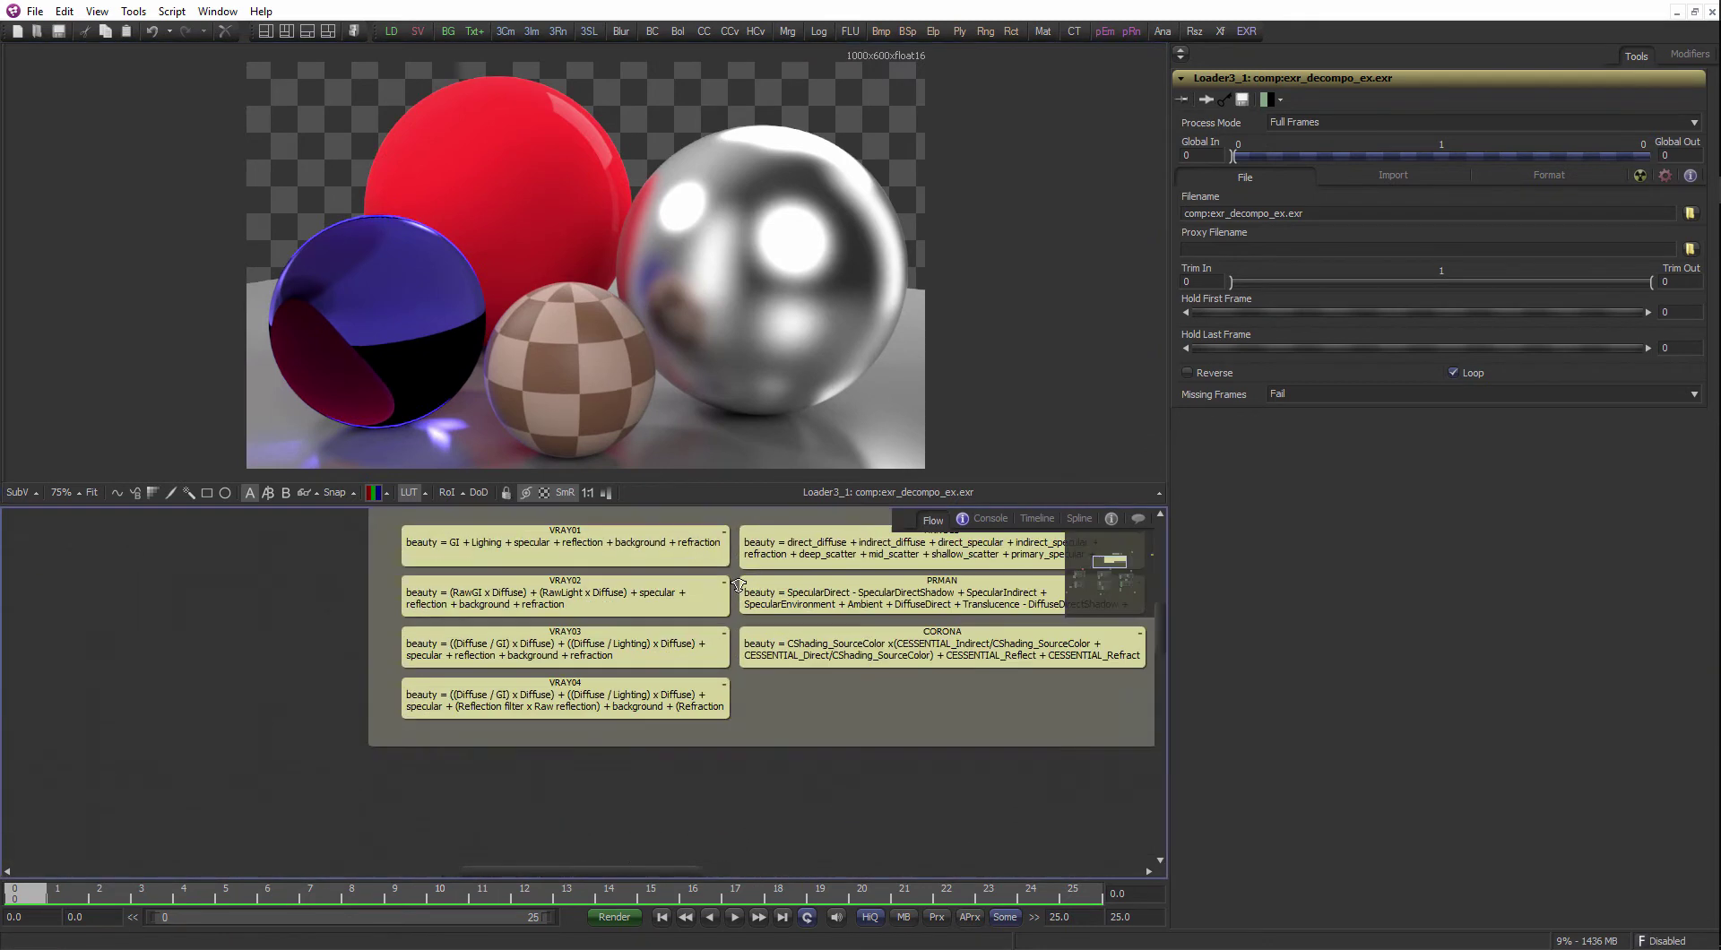
{"action": "left_click", "coordinate": [581, 633]}
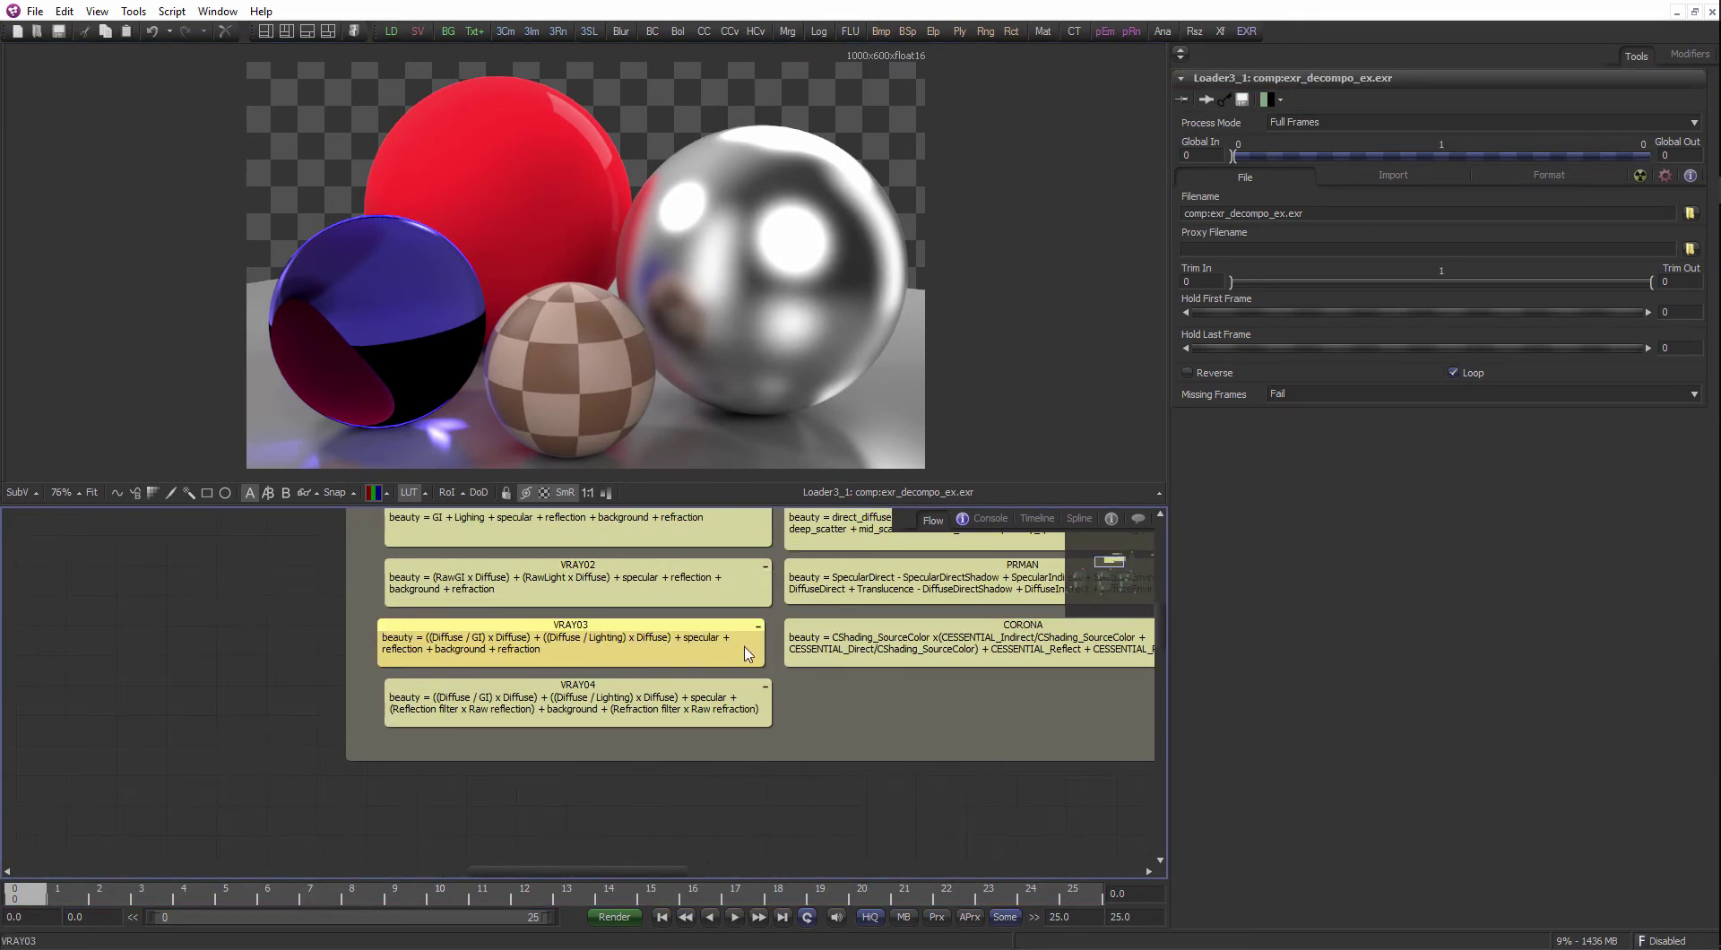
{"action": "scroll", "coordinate": [523, 656], "scroll_direction": "down", "scroll_amount": 3}
{"action": "left_click_drag", "start_coordinate": [745, 649], "coordinate": [284, 713]}
{"action": "left_click_drag", "start_coordinate": [723, 622], "coordinate": [340, 697]}
{"action": "left_click", "coordinate": [817, 570]}
{"action": "key", "text": "ctrl+v"}
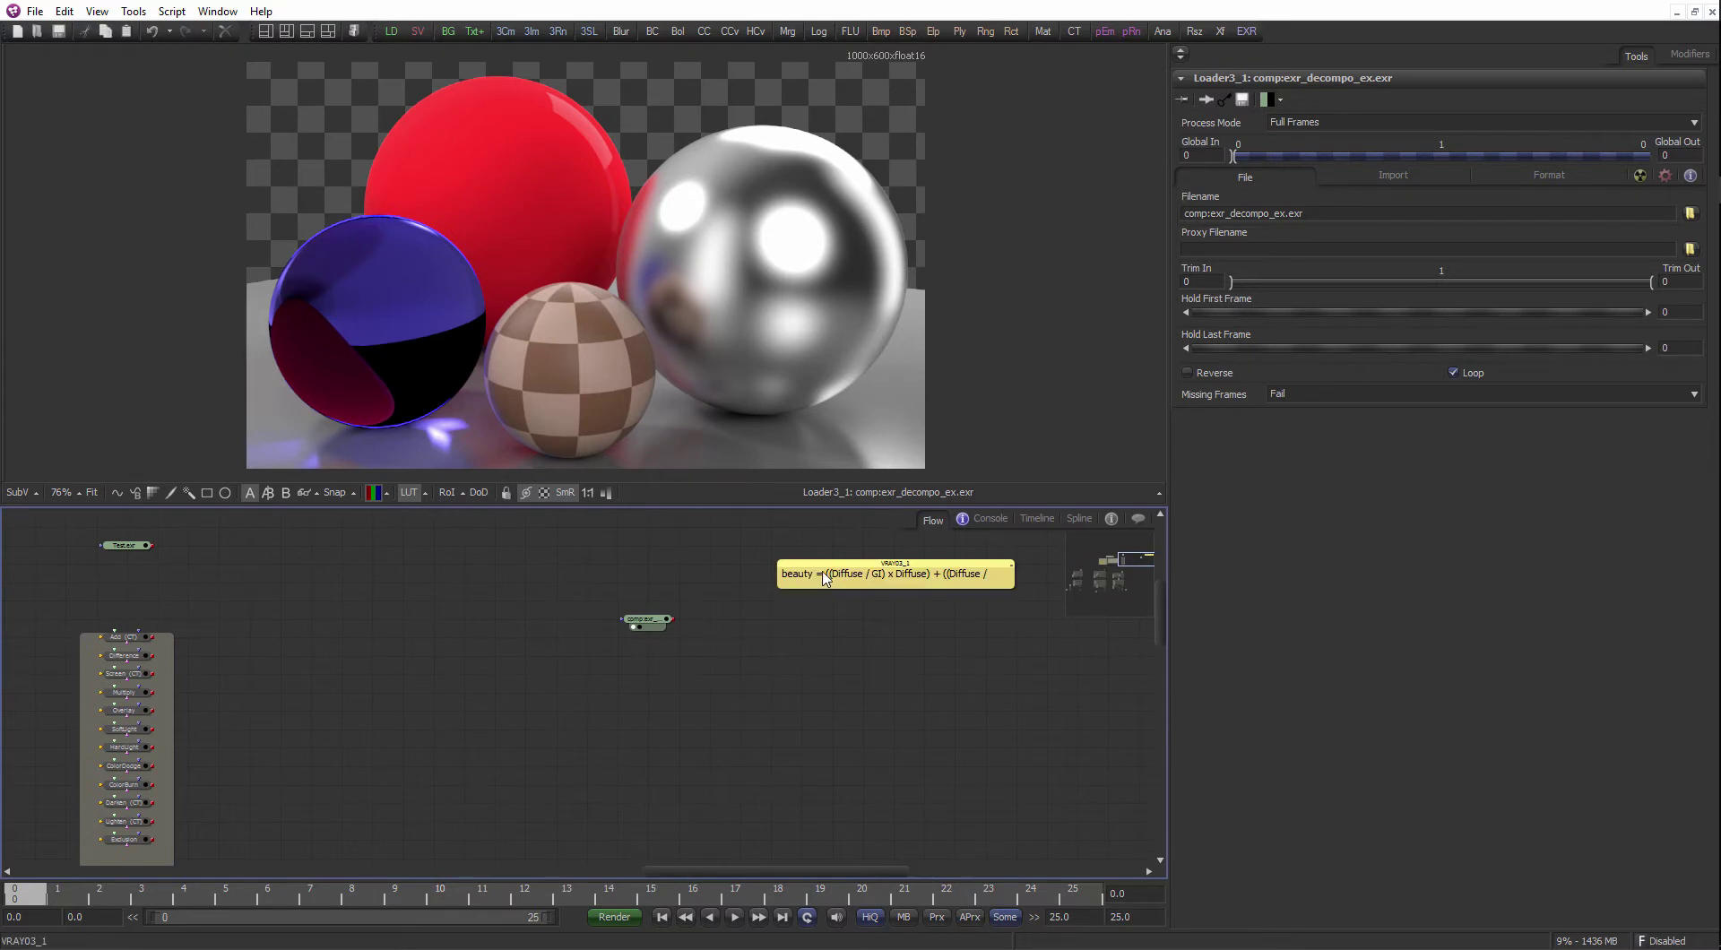
- Position the copied VRAY03 formula note above and to the right of the exr_decompo_ex.exr loader
{"action": "left_click_drag", "start_coordinate": [823, 573], "coordinate": [791, 591]}
{"action": "left_click", "coordinate": [728, 644]}
{"action": "scroll", "coordinate": [728, 642], "scroll_direction": "up", "scroll_amount": 3}
{"action": "left_click_drag", "start_coordinate": [920, 593], "coordinate": [695, 617]}
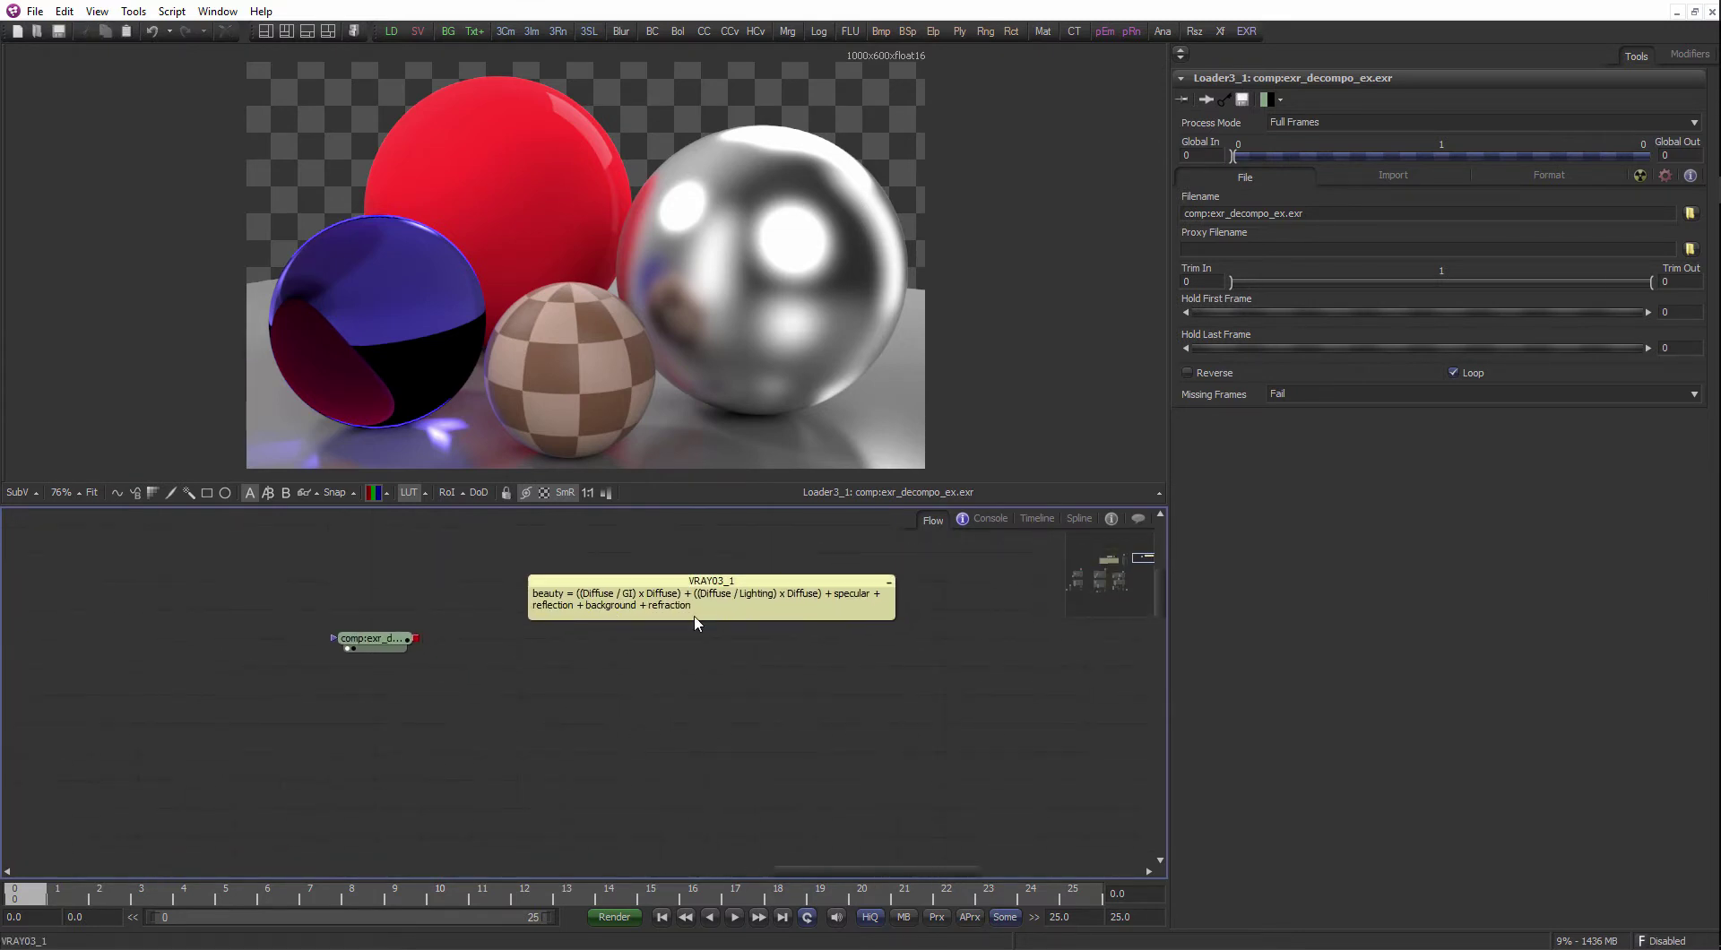
{"action": "scroll", "coordinate": [708, 620], "scroll_direction": "up", "scroll_amount": 2}
{"action": "scroll", "coordinate": [699, 611], "scroll_direction": "left", "scroll_amount": 2}
{"action": "scroll", "coordinate": [711, 619], "scroll_direction": "down", "scroll_amount": 1}
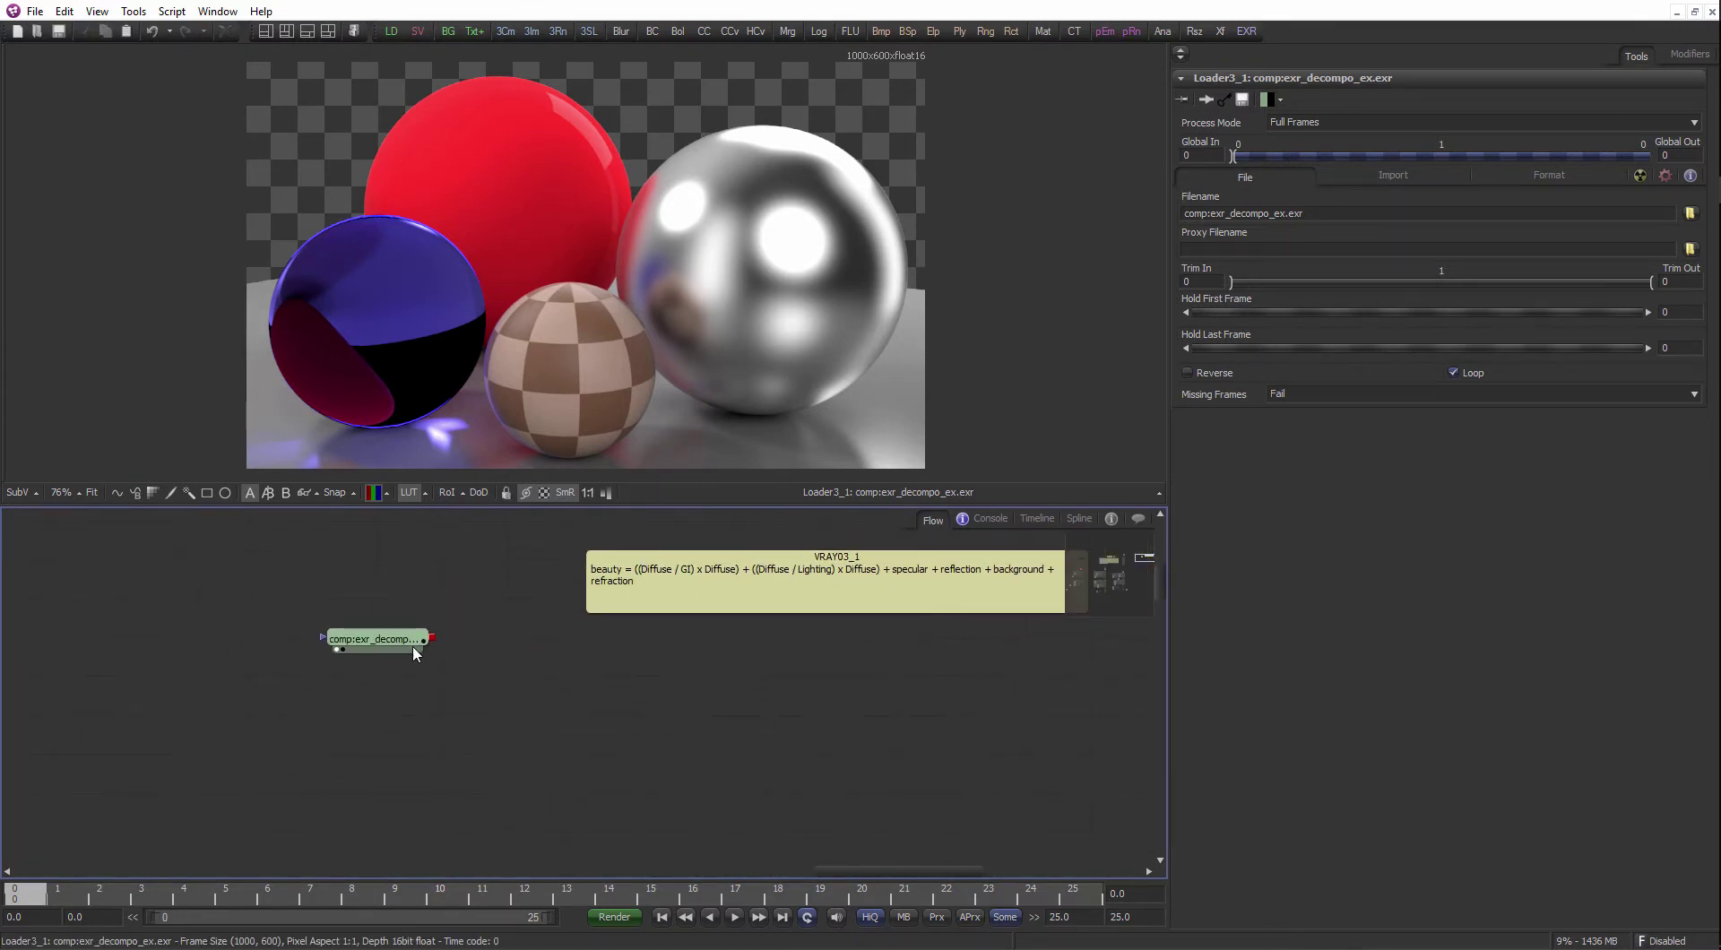
- Examine the VRAY03 and VRAY04 beauty formulas in the FORMULES group, ending at the copied VRAY03 note
{"action": "left_click", "coordinate": [412, 645]}
{"action": "scroll", "coordinate": [485, 647], "scroll_direction": "down", "scroll_amount": 3}
{"action": "mouse_move", "coordinate": [246, 758]}
{"action": "left_mouse_down"}
{"action": "mouse_move", "coordinate": [461, 664]}
{"action": "mouse_move", "coordinate": [559, 647]}
{"action": "left_mouse_up"}
{"action": "left_click_drag", "start_coordinate": [144, 717], "coordinate": [538, 655]}
{"action": "left_click_drag", "start_coordinate": [314, 660], "coordinate": [556, 628]}
{"action": "left_click_drag", "start_coordinate": [291, 626], "coordinate": [616, 596]}
{"action": "scroll", "coordinate": [574, 619], "scroll_direction": "up", "scroll_amount": 2}
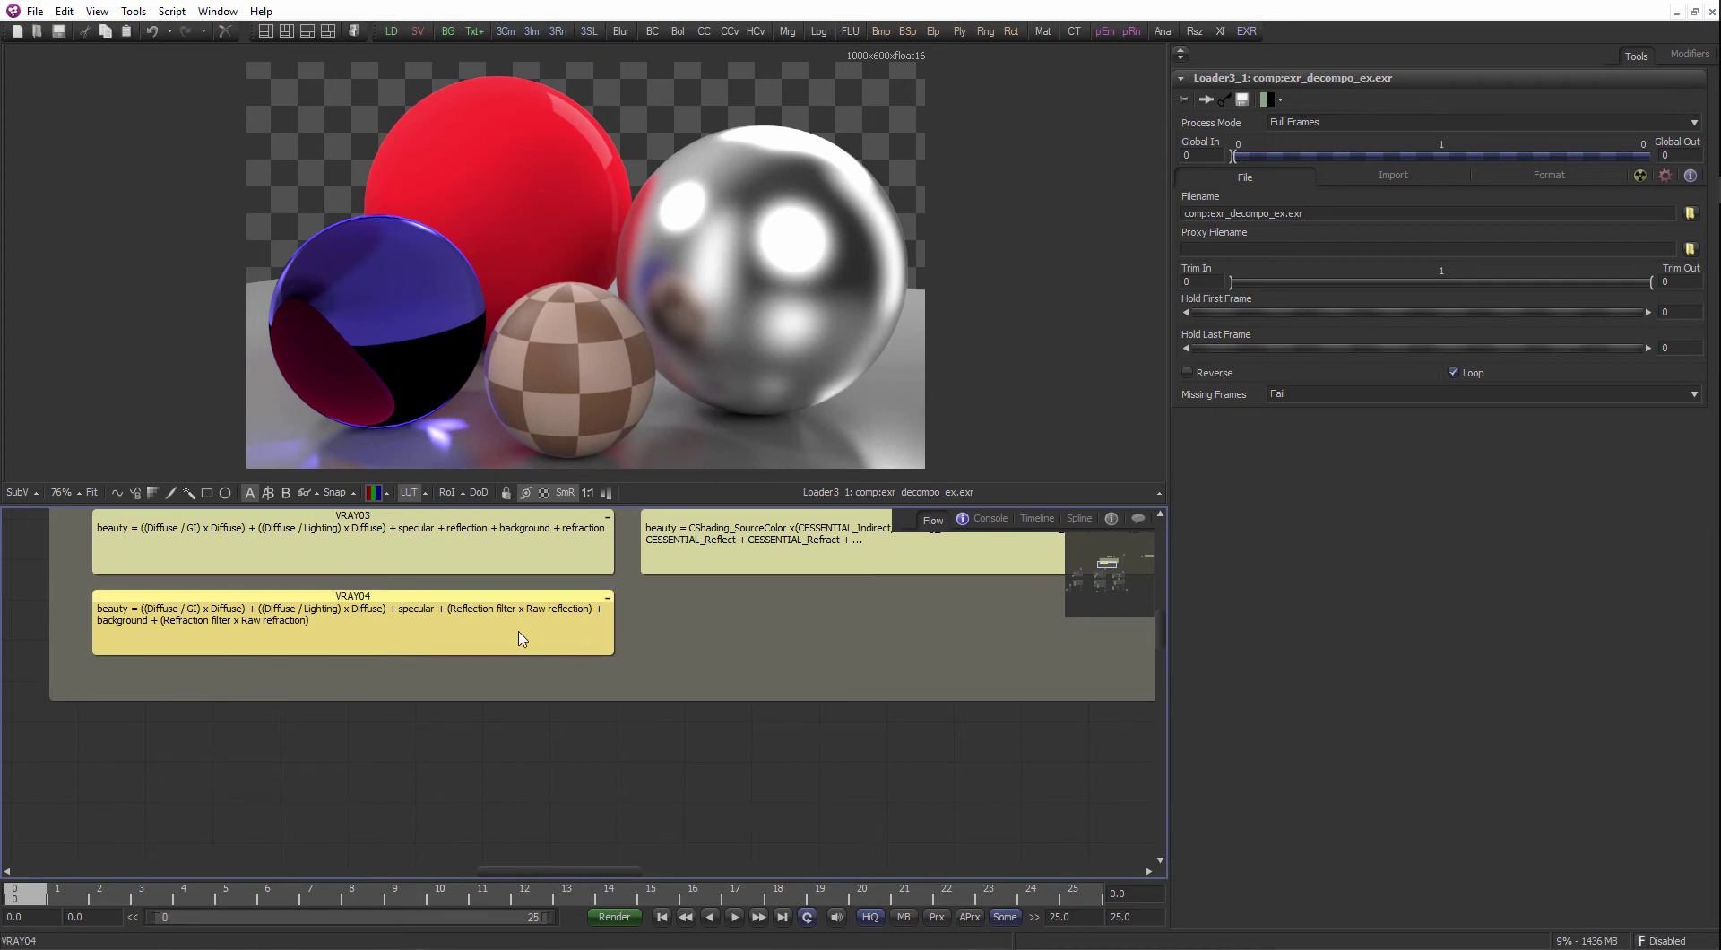
{"action": "left_click_drag", "start_coordinate": [727, 656], "coordinate": [258, 704]}
{"action": "scroll", "coordinate": [659, 653], "scroll_direction": "down", "scroll_amount": 3}
{"action": "left_click_drag", "start_coordinate": [984, 566], "coordinate": [593, 696]}
{"action": "scroll", "coordinate": [800, 570], "scroll_direction": "up", "scroll_amount": 3}
{"action": "left_click_drag", "start_coordinate": [675, 658], "coordinate": [740, 590]}
{"action": "scroll", "coordinate": [747, 619], "scroll_direction": "up", "scroll_amount": 1}
{"action": "left_click", "coordinate": [674, 670]}
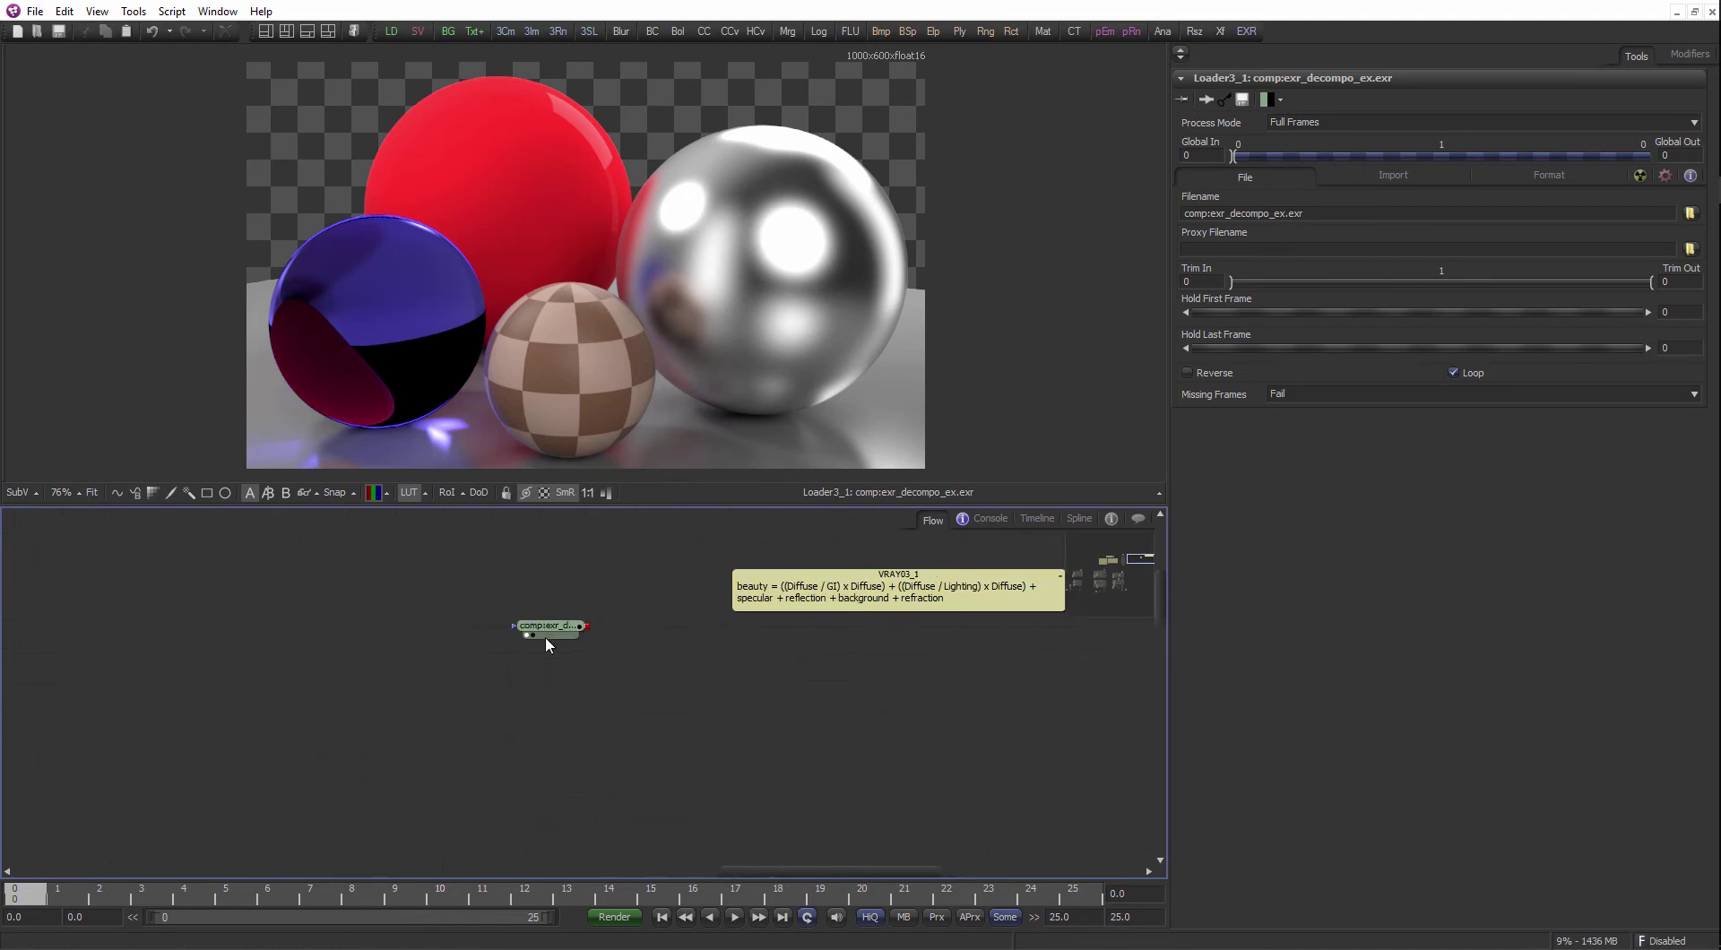
- Inspect the exr_decompo_ex.exr render and its loader's import settings
{"action": "left_click", "coordinate": [561, 636]}
{"action": "scroll", "coordinate": [656, 314], "scroll_direction": "down", "scroll_amount": 2}
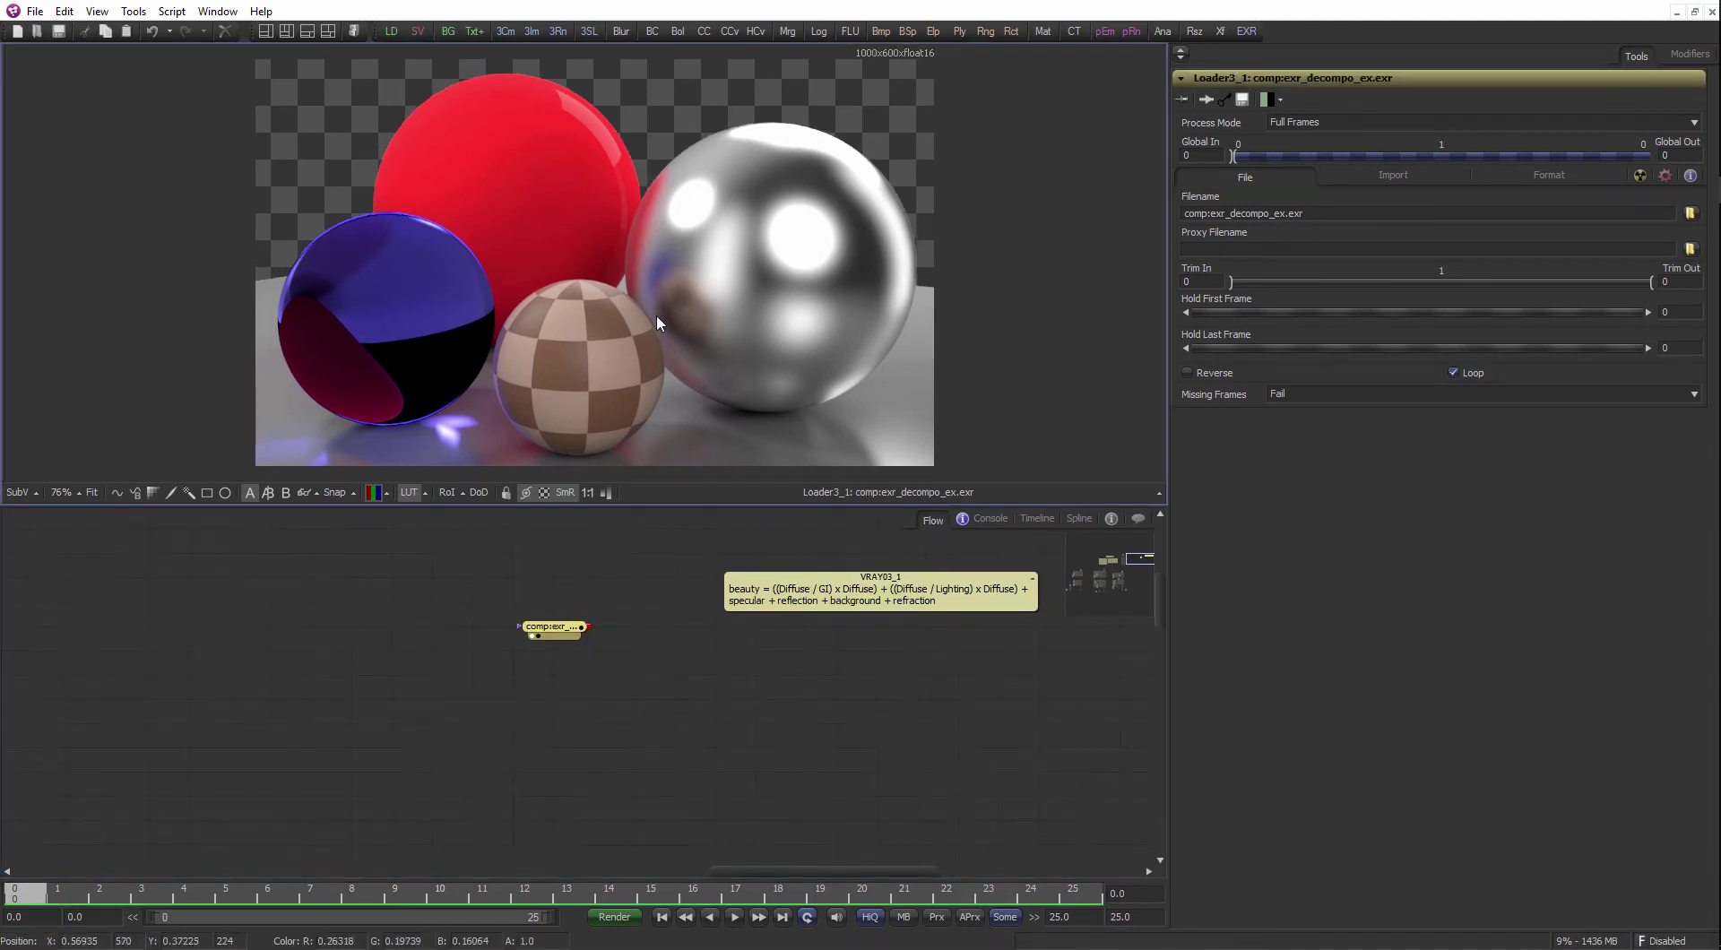
{"action": "scroll", "coordinate": [674, 346], "scroll_direction": "up", "scroll_amount": 2}
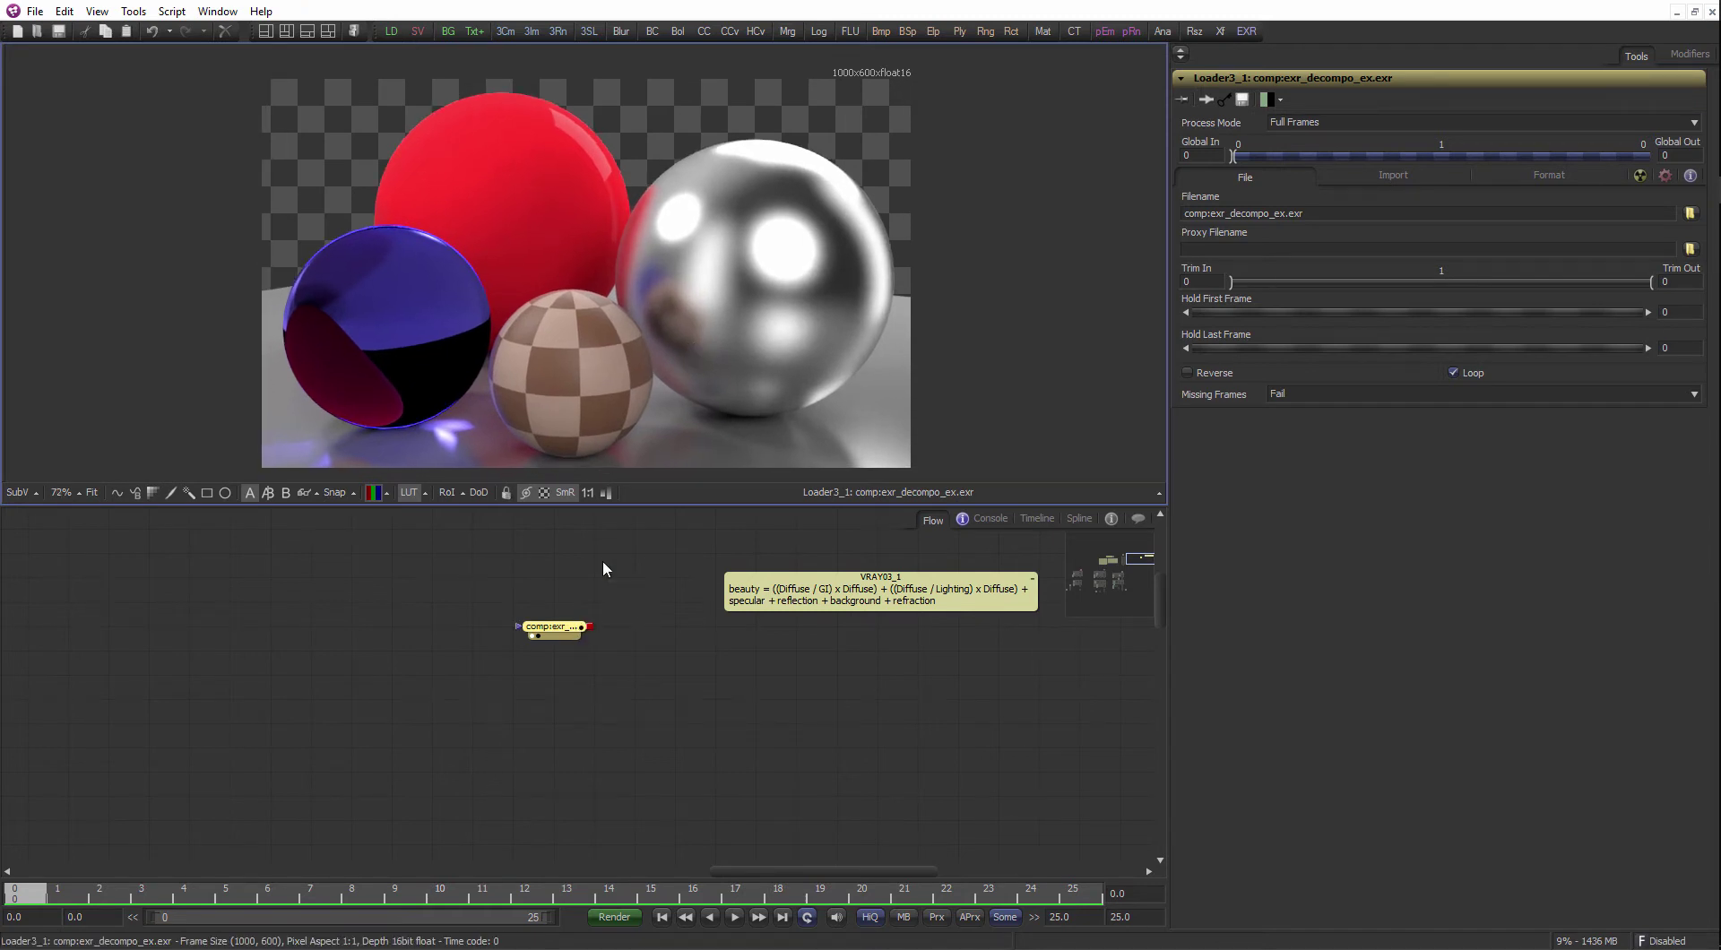
{"action": "left_click", "coordinate": [1394, 174]}
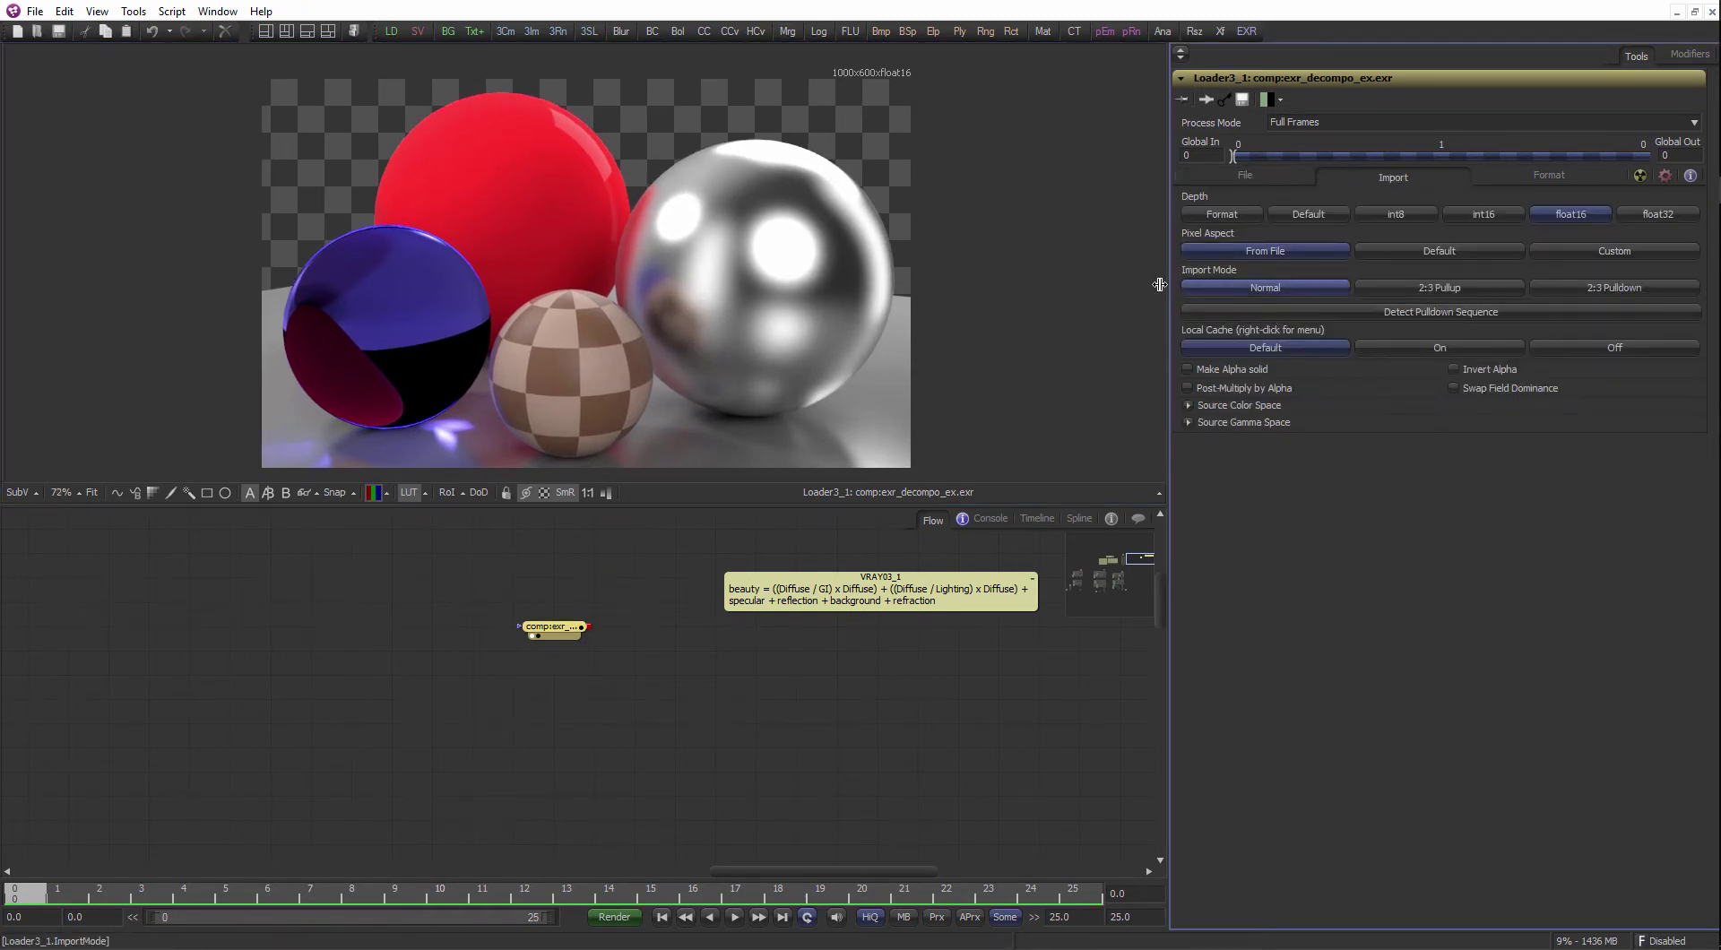
{"action": "scroll", "coordinate": [758, 359], "scroll_direction": "up", "scroll_amount": 1}
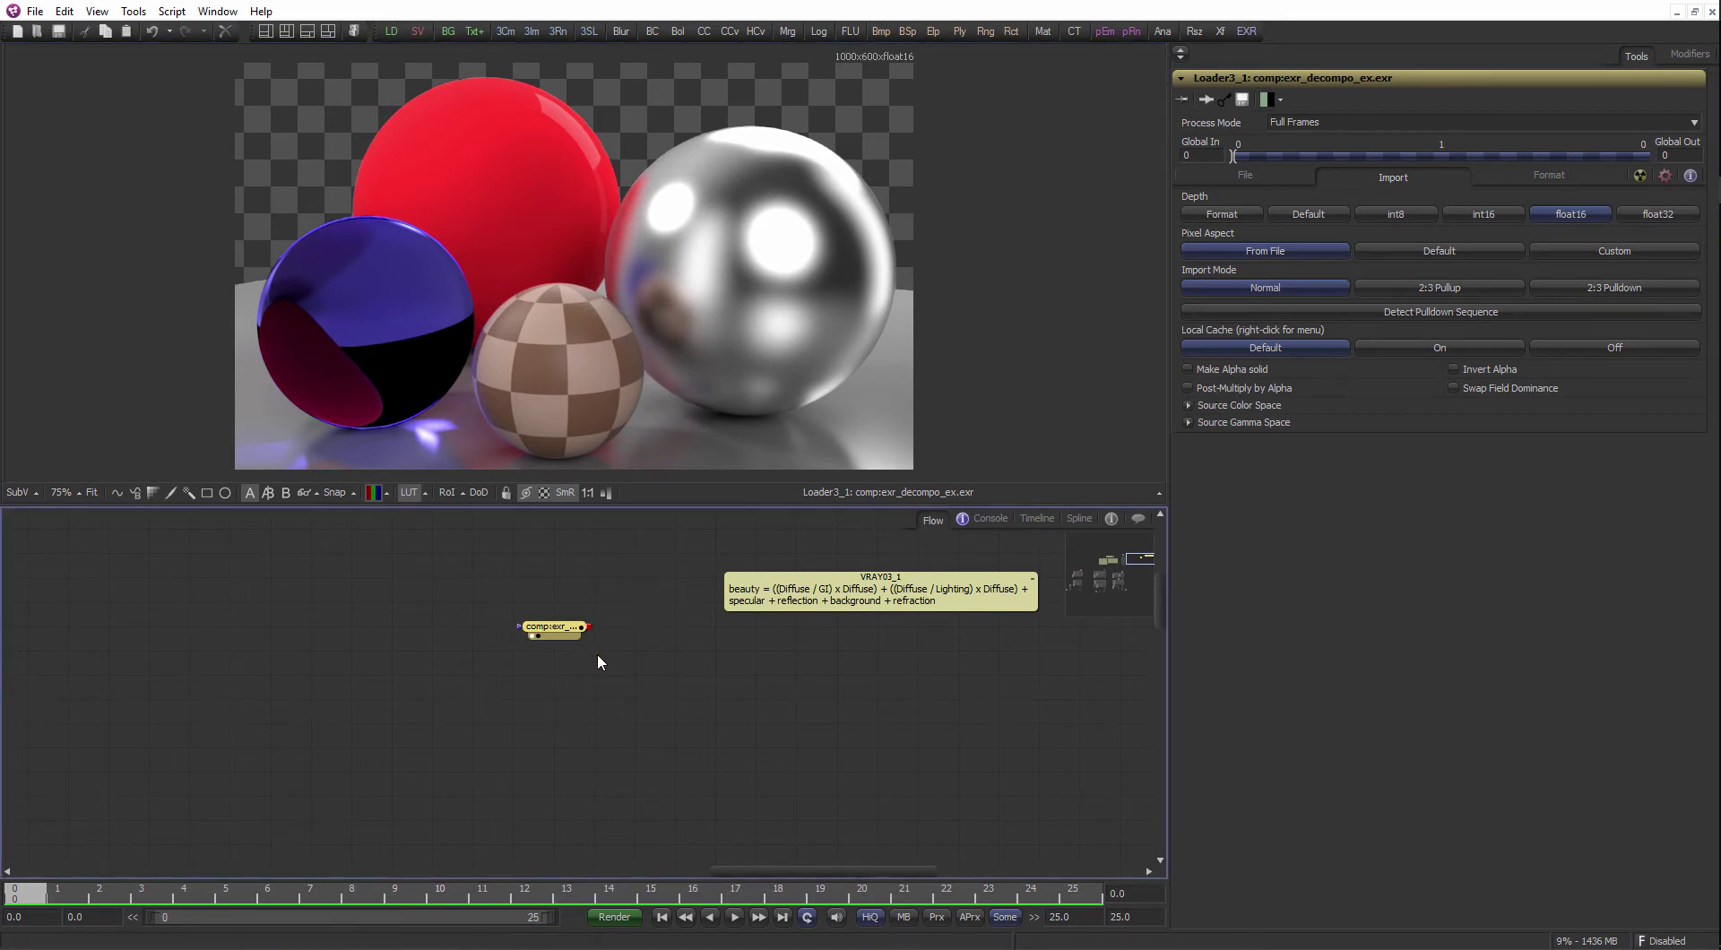
{"action": "left_click", "coordinate": [639, 656]}
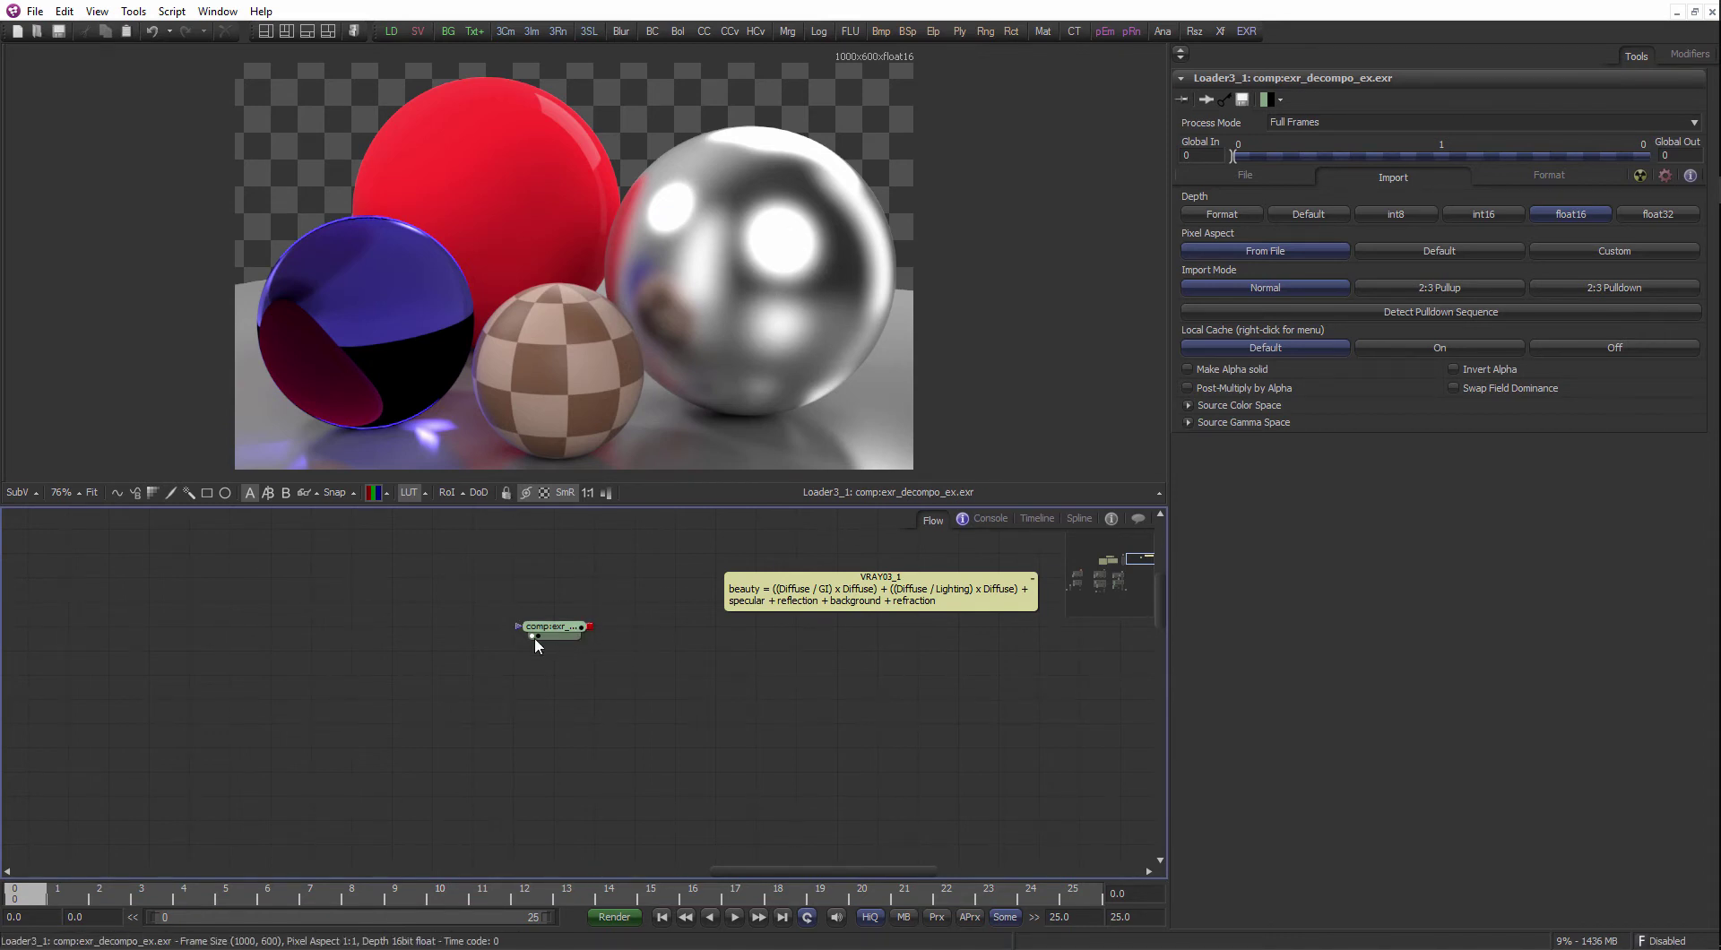
- Move the Test.exr loader from above the blend-mode tools to beside the exr_decompo_ex.exr loader
{"action": "scroll", "coordinate": [534, 636], "scroll_direction": "down", "scroll_amount": 2}
{"action": "left_click_drag", "start_coordinate": [386, 667], "coordinate": [642, 652]}
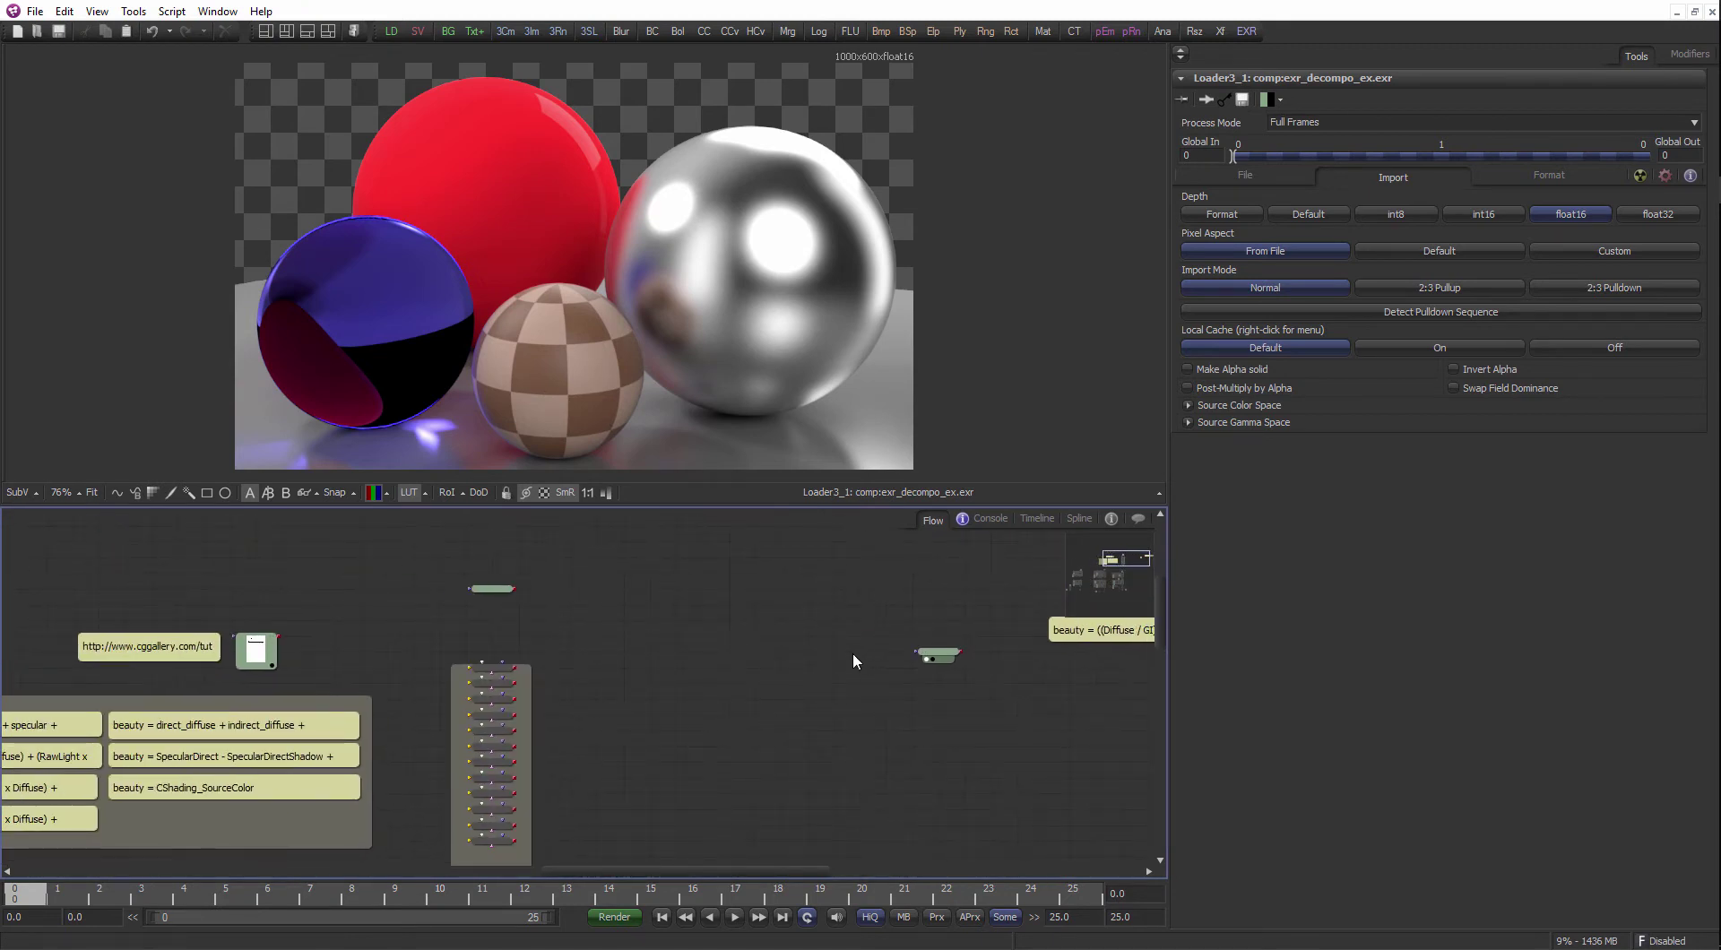
{"action": "scroll", "coordinate": [852, 655], "scroll_direction": "up", "scroll_amount": 1}
{"action": "left_click_drag", "start_coordinate": [852, 654], "coordinate": [741, 650]}
{"action": "left_click_drag", "start_coordinate": [310, 571], "coordinate": [730, 656]}
{"action": "left_click_drag", "start_coordinate": [844, 641], "coordinate": [757, 628]}
{"action": "scroll", "coordinate": [756, 628], "scroll_direction": "up", "scroll_amount": 1}
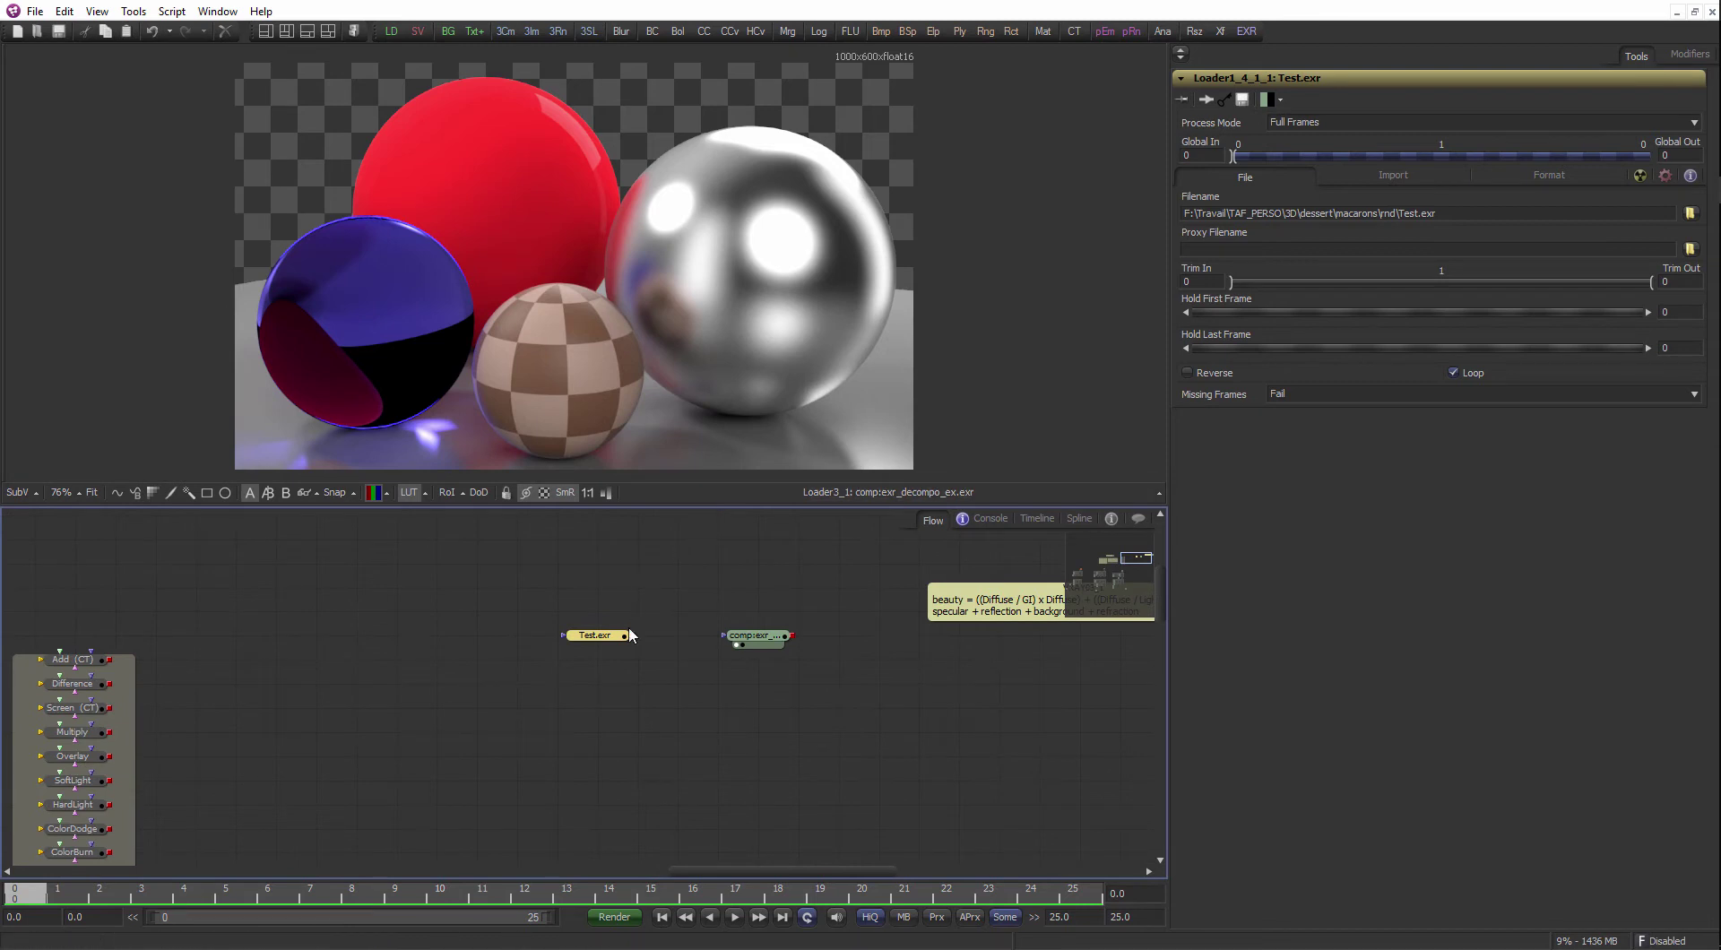
- Display the whole Test.exr macarons render in the viewer, toggling the viewer LUT for comparison
{"action": "left_click_drag", "start_coordinate": [743, 221], "coordinate": [740, 225]}
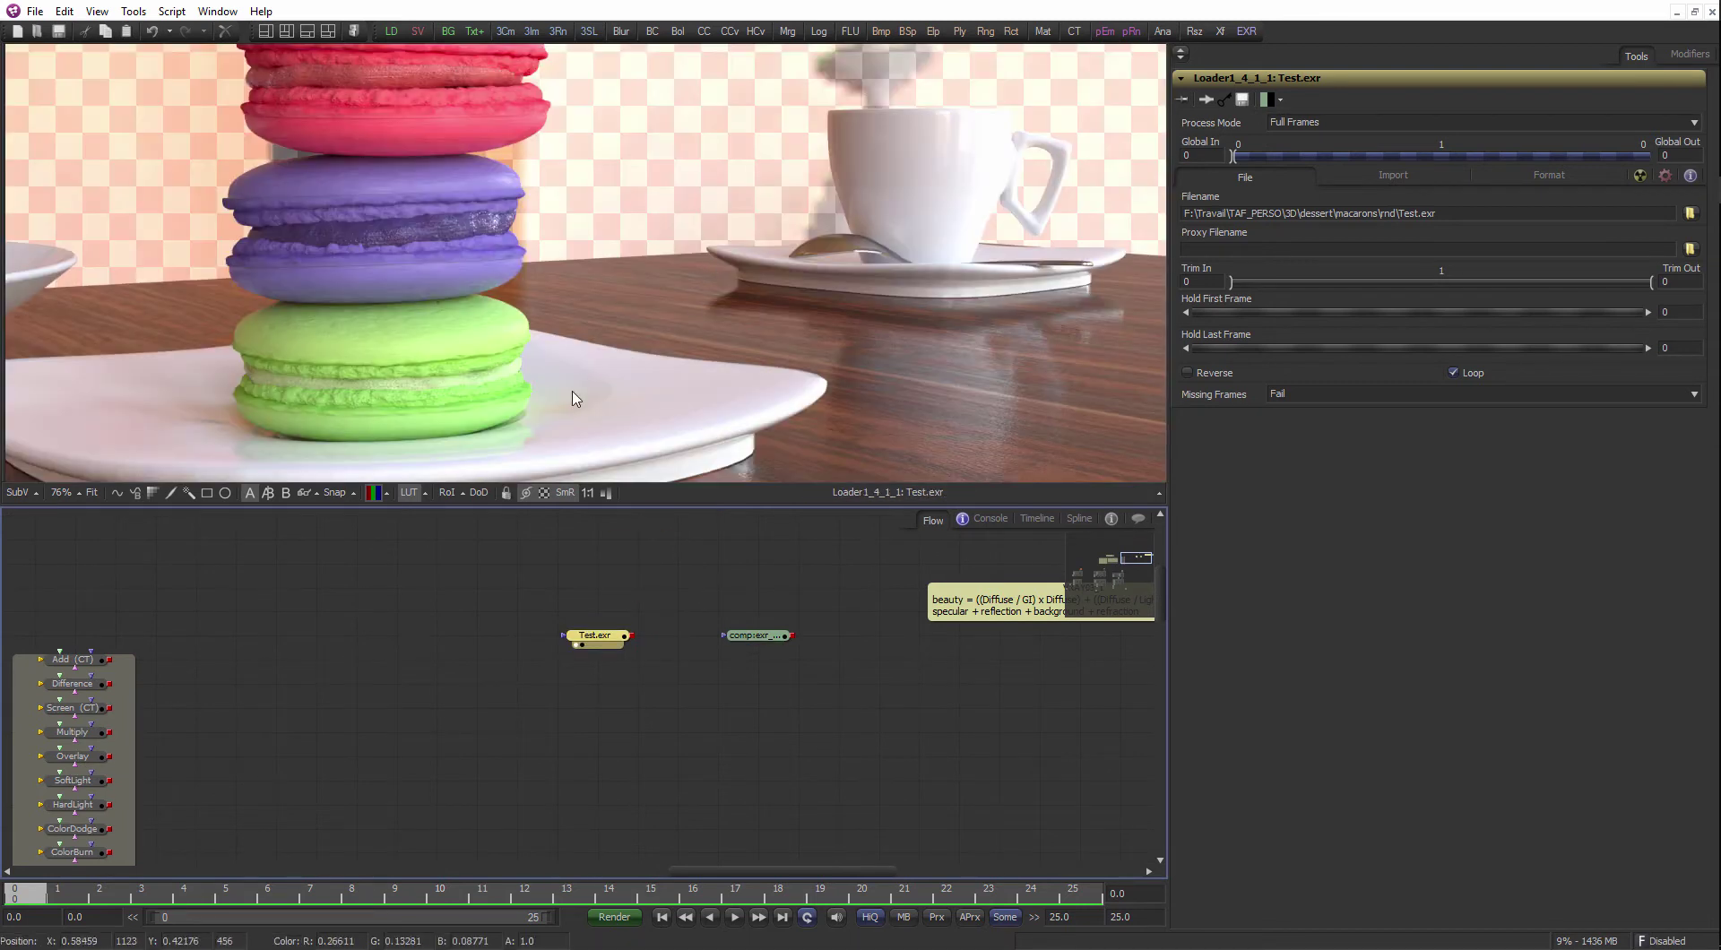
{"action": "left_click", "coordinate": [408, 492]}
{"action": "left_click", "coordinate": [408, 492]}
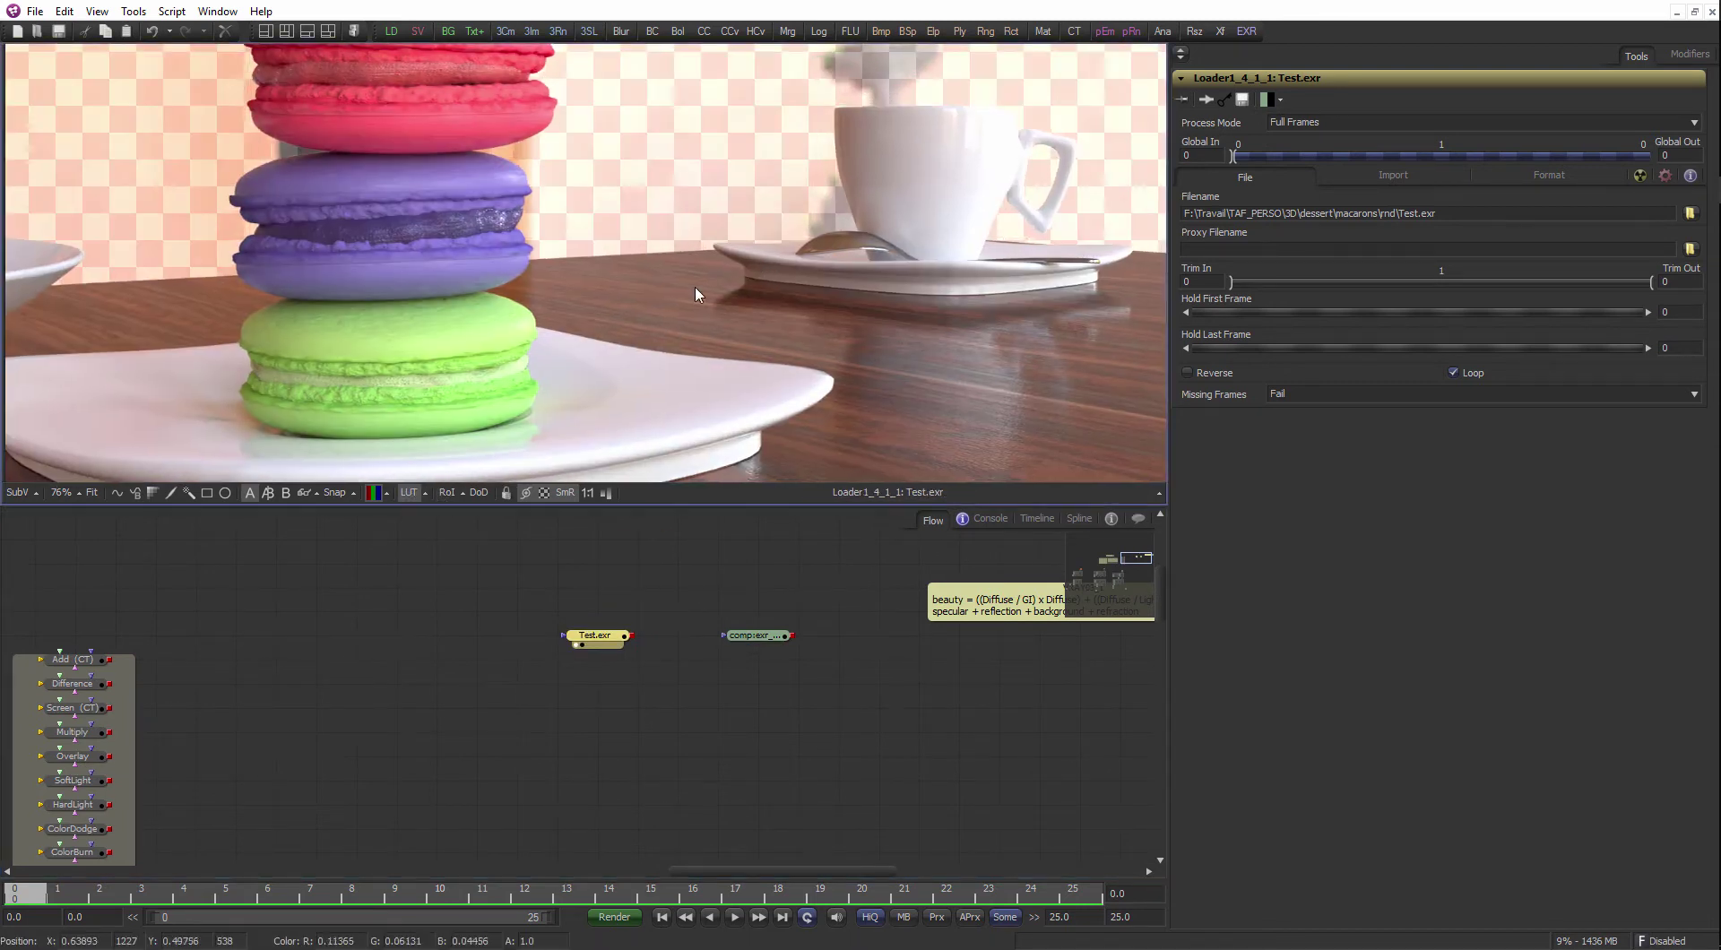
{"action": "scroll", "coordinate": [699, 296], "scroll_direction": "down", "scroll_amount": 3}
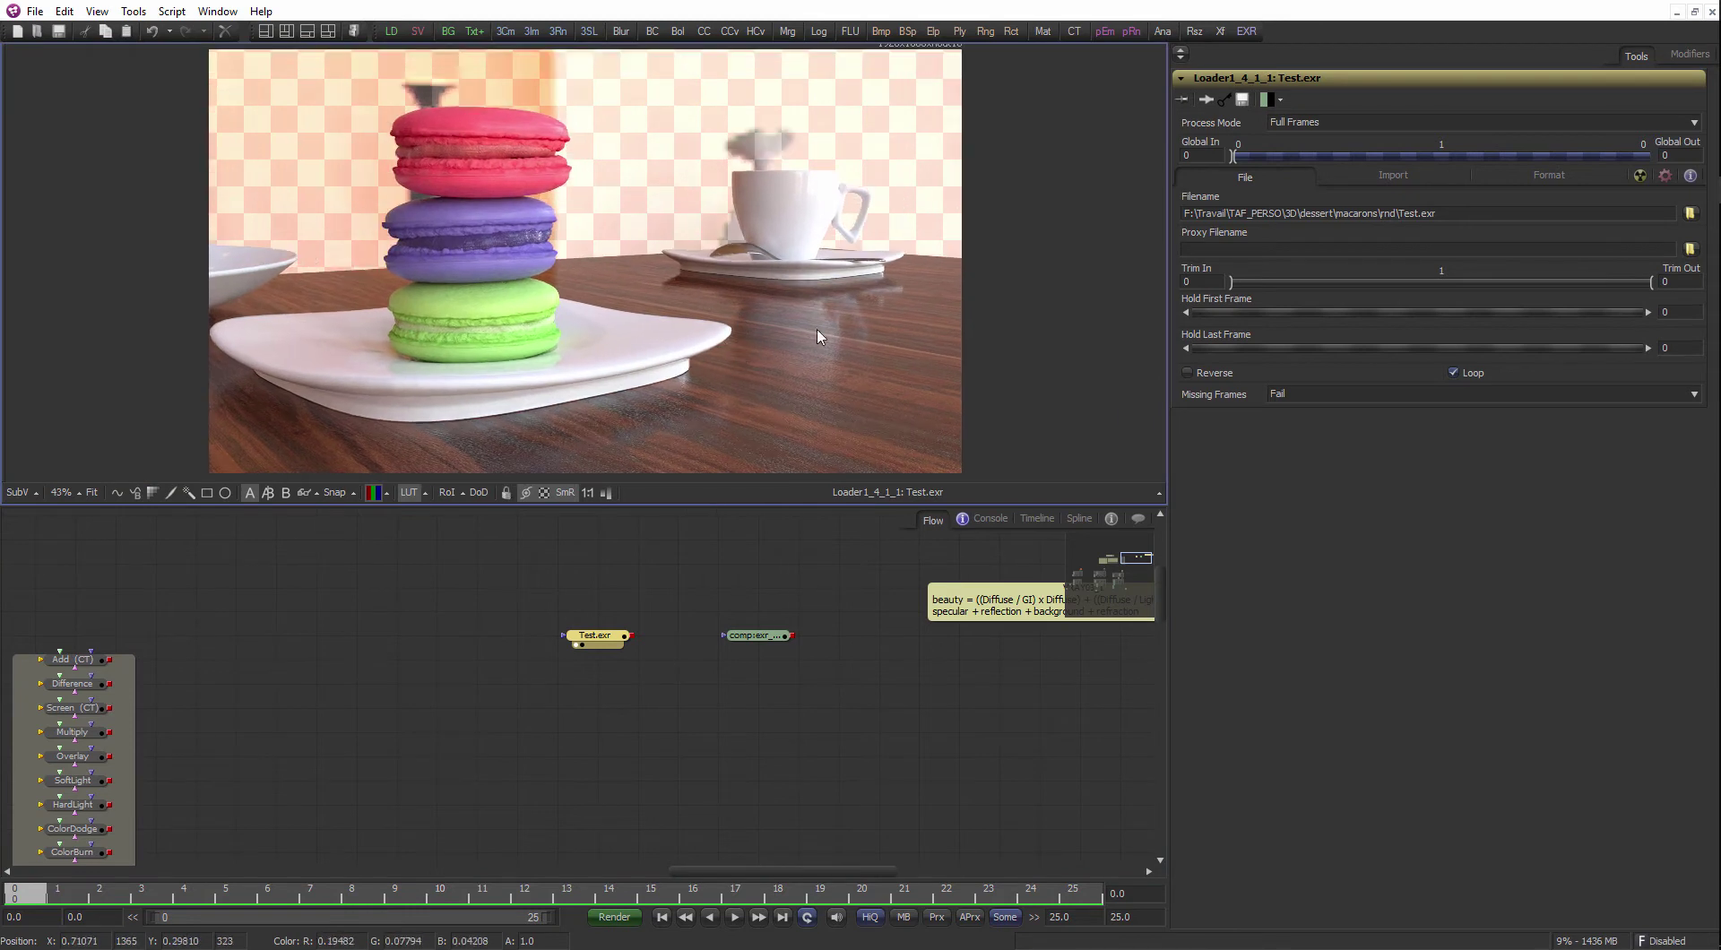
- Try Post-Multiply by Alpha in the Test.exr loader's import settings and switch it back off
{"action": "left_click", "coordinate": [612, 639]}
{"action": "left_click", "coordinate": [1477, 176]}
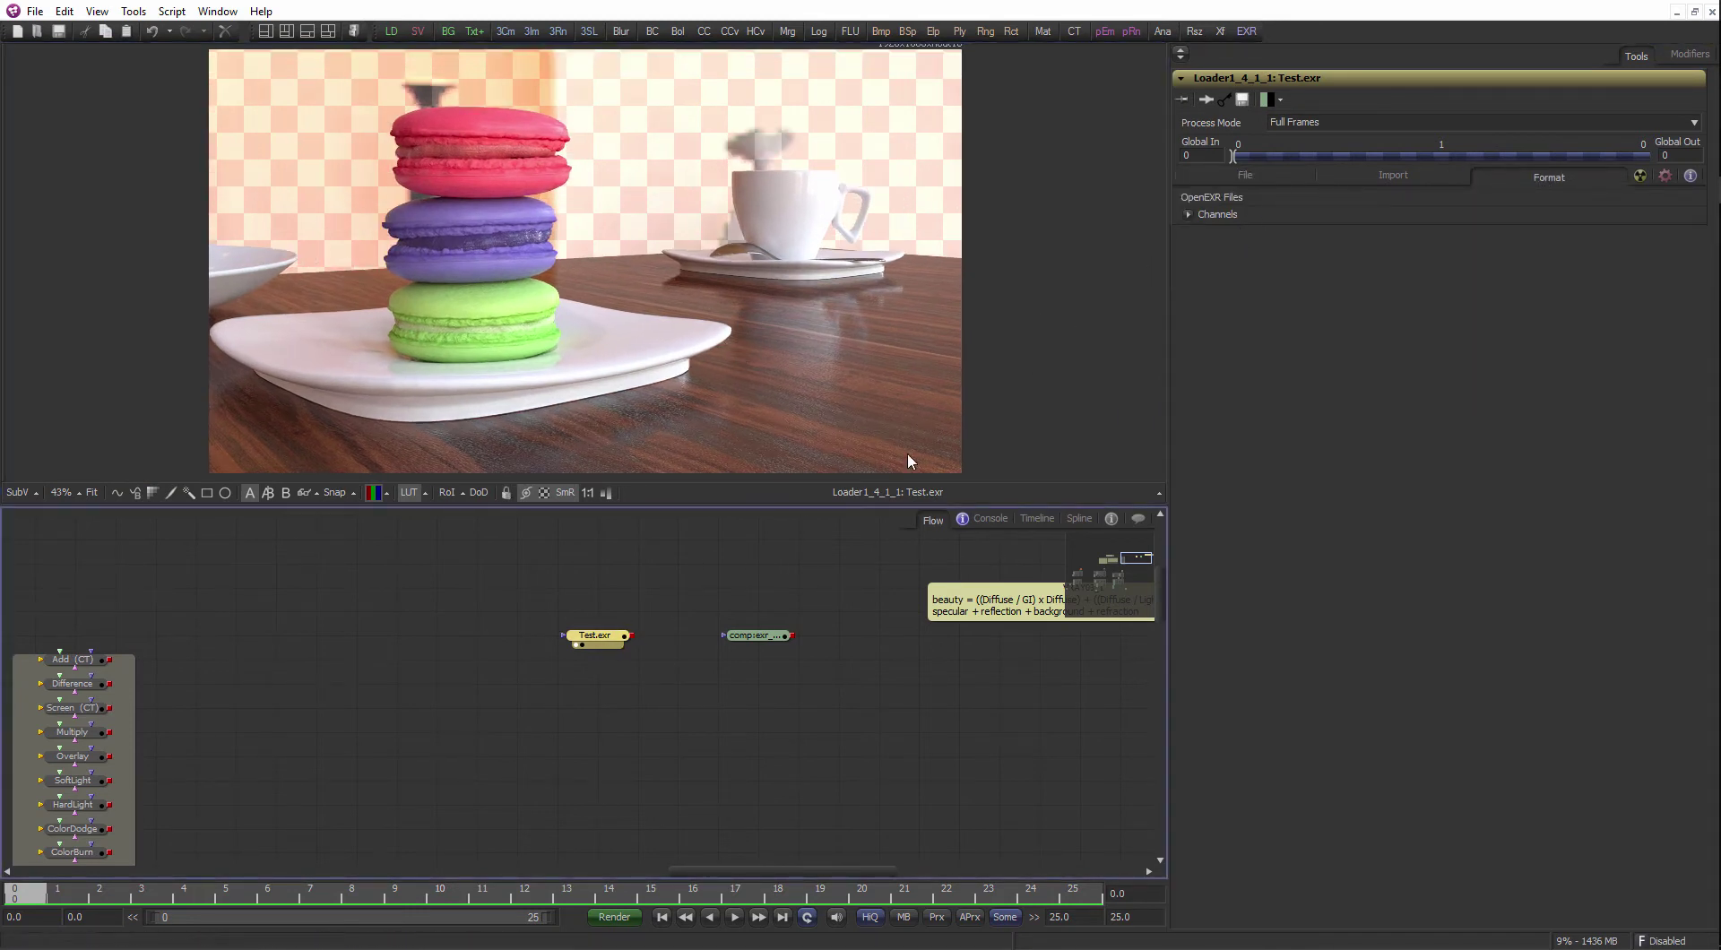
{"action": "left_click", "coordinate": [1280, 170]}
{"action": "left_click", "coordinate": [1369, 174]}
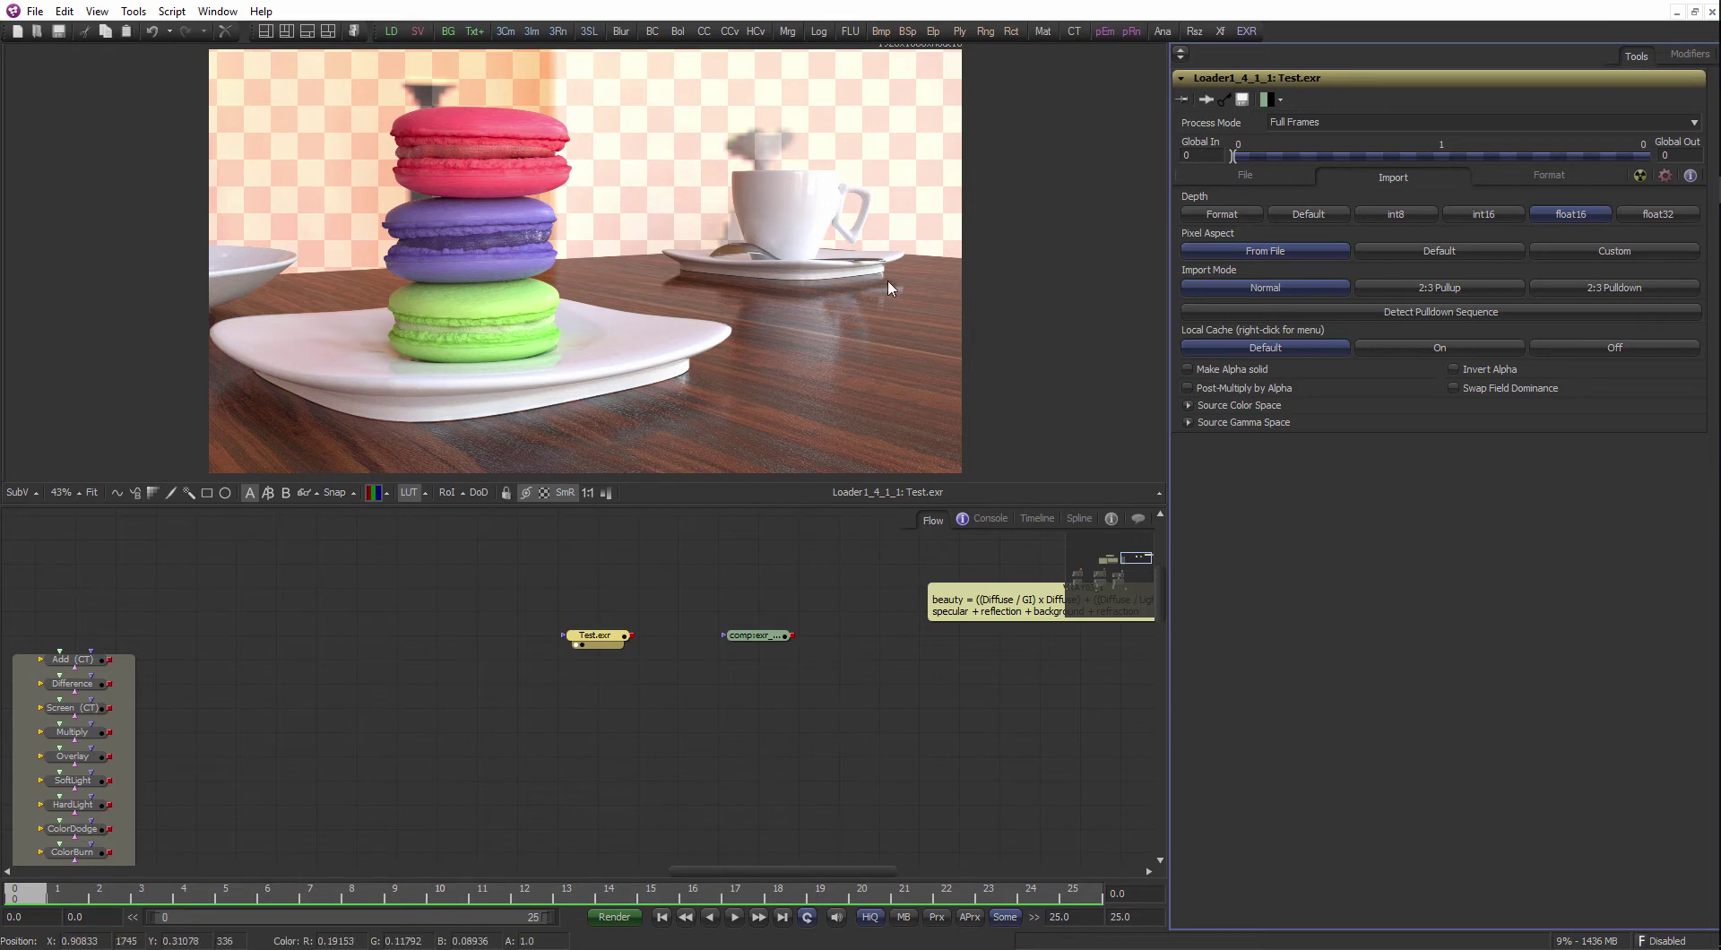
{"action": "left_click", "coordinate": [1187, 387]}
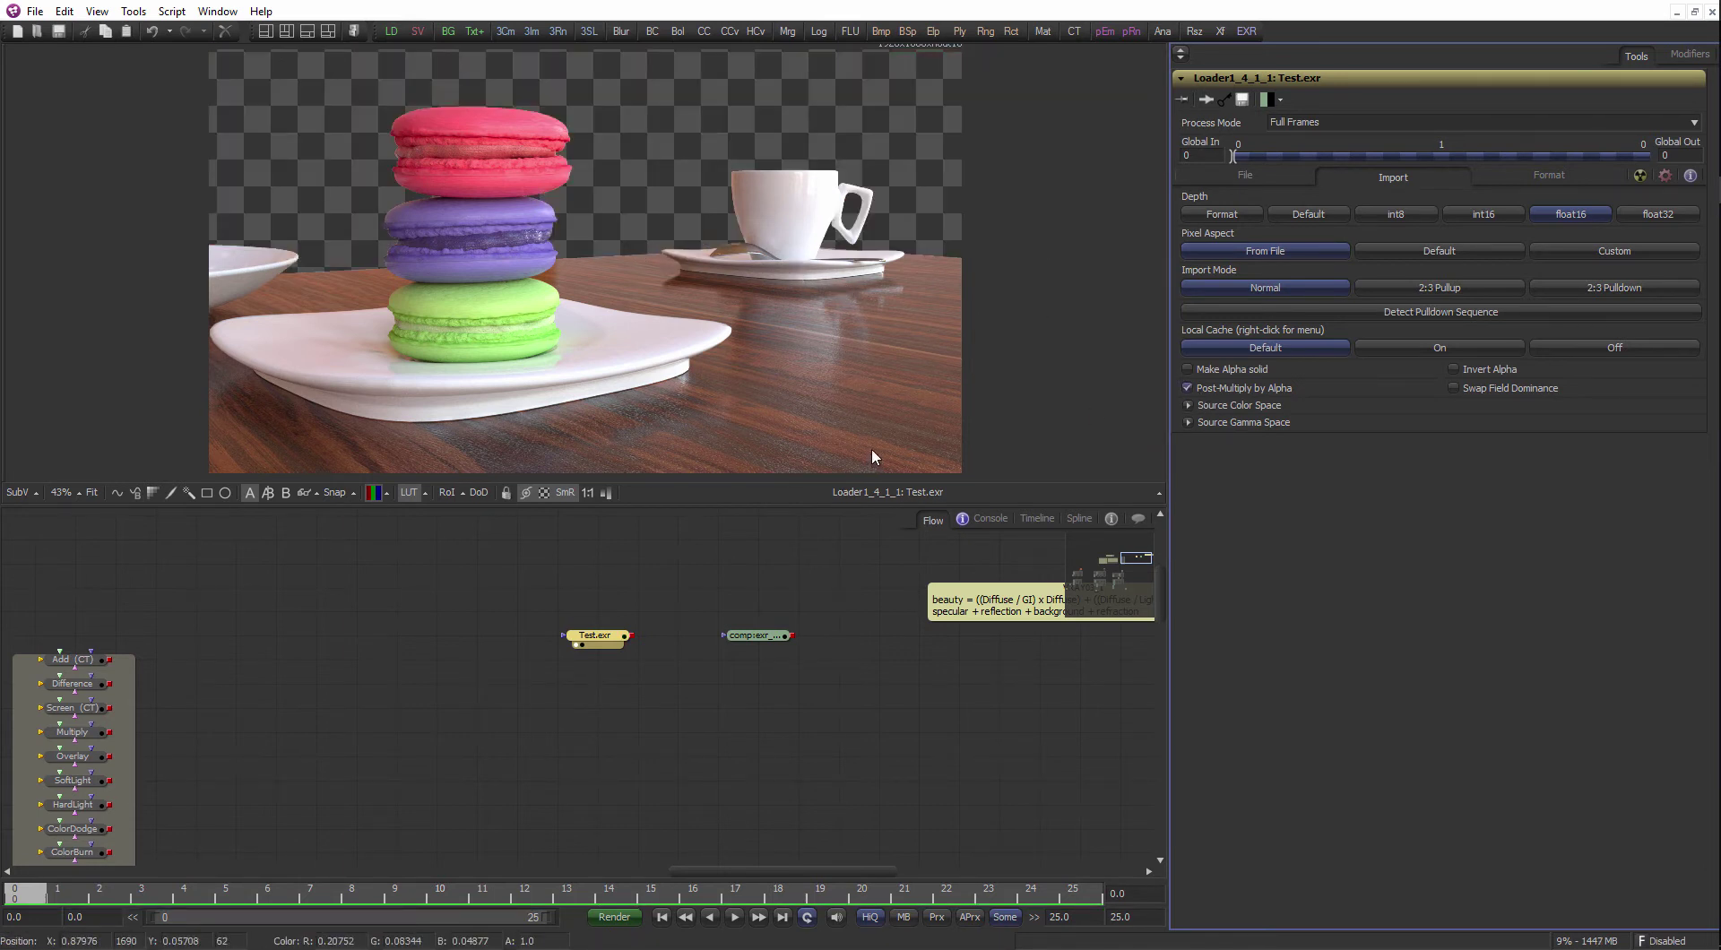
{"action": "left_click", "coordinate": [1188, 387]}
- Return the Test.exr loader to its place above the stack of blend-mode tools
{"action": "left_click_drag", "start_coordinate": [604, 647], "coordinate": [82, 602]}
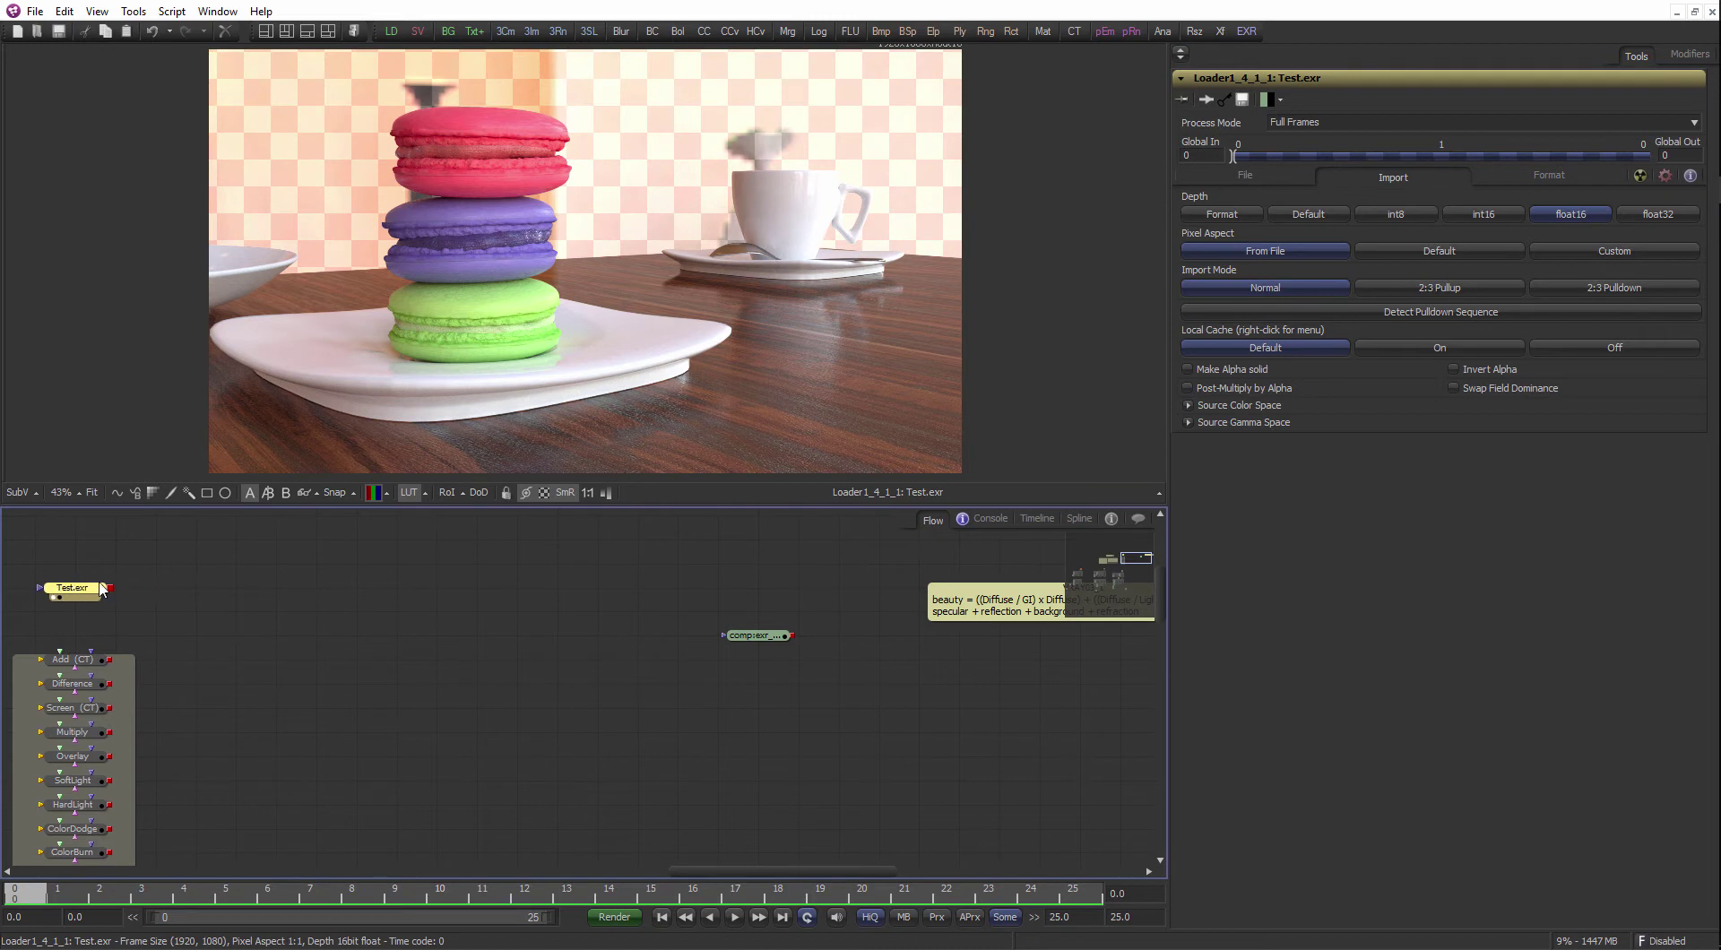
{"action": "left_click", "coordinate": [674, 576]}
{"action": "left_click_drag", "start_coordinate": [805, 578], "coordinate": [716, 574]}
{"action": "scroll", "coordinate": [716, 574], "scroll_direction": "up", "scroll_amount": 1}
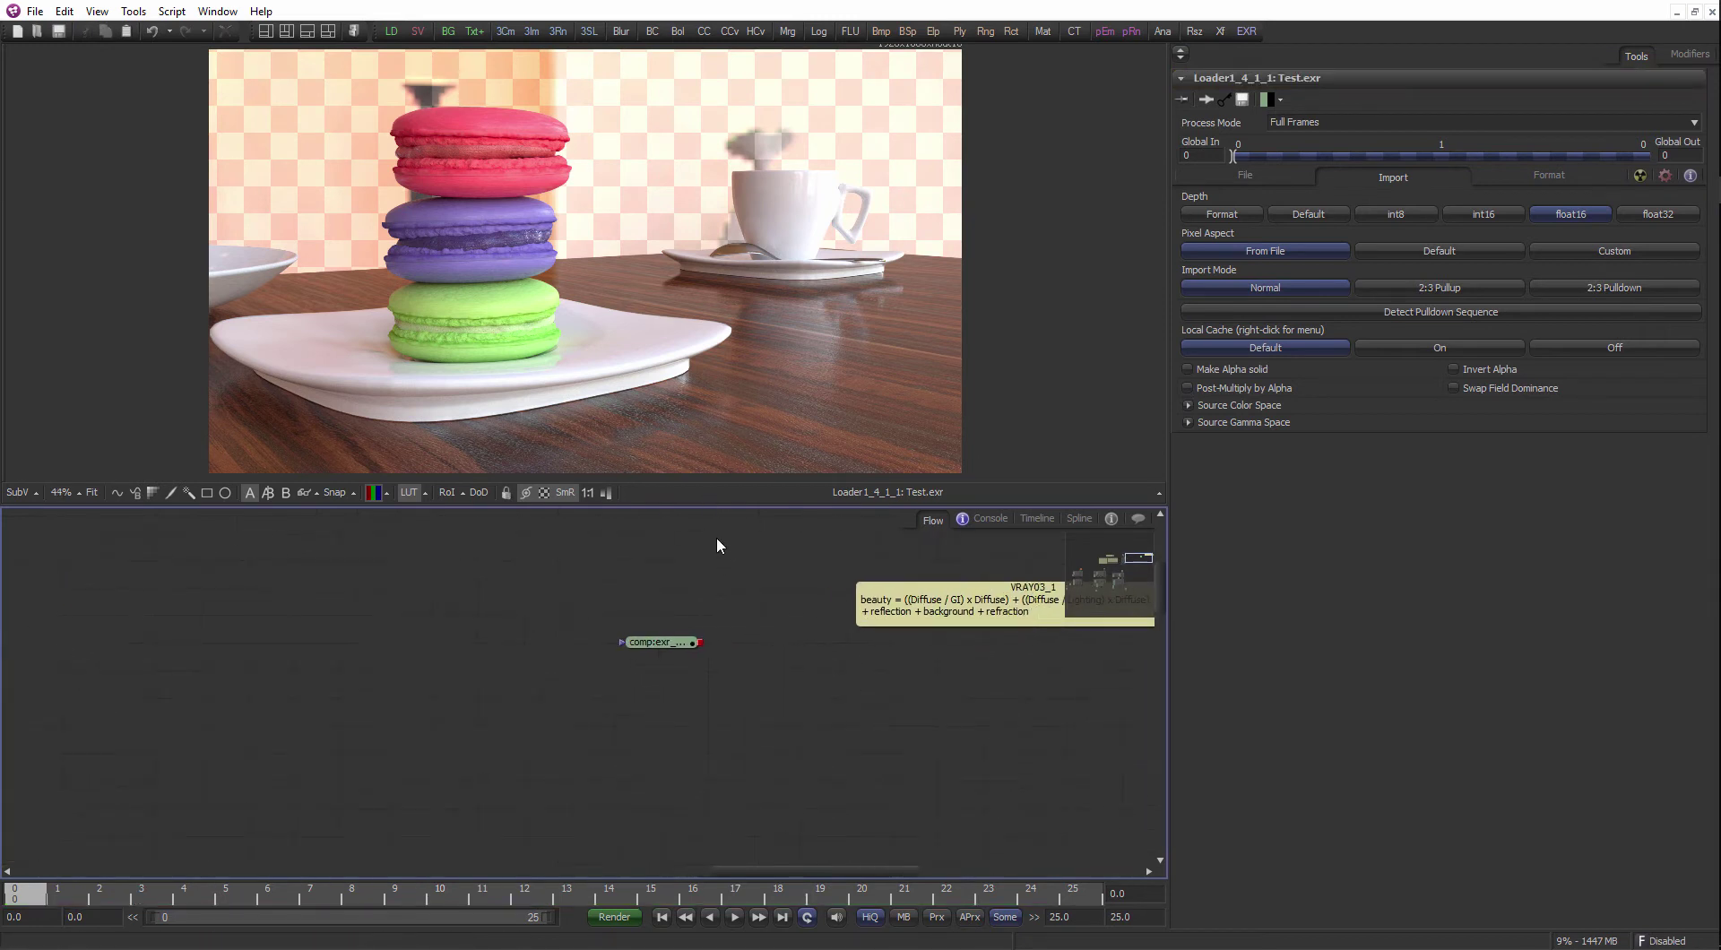
- Show the exr_decompo_ex.exr spheres render in the viewer and make the viewer area taller
{"action": "left_click", "coordinate": [674, 643]}
{"action": "key", "text": "1"}
{"action": "scroll", "coordinate": [627, 283], "scroll_direction": "up", "scroll_amount": 4}
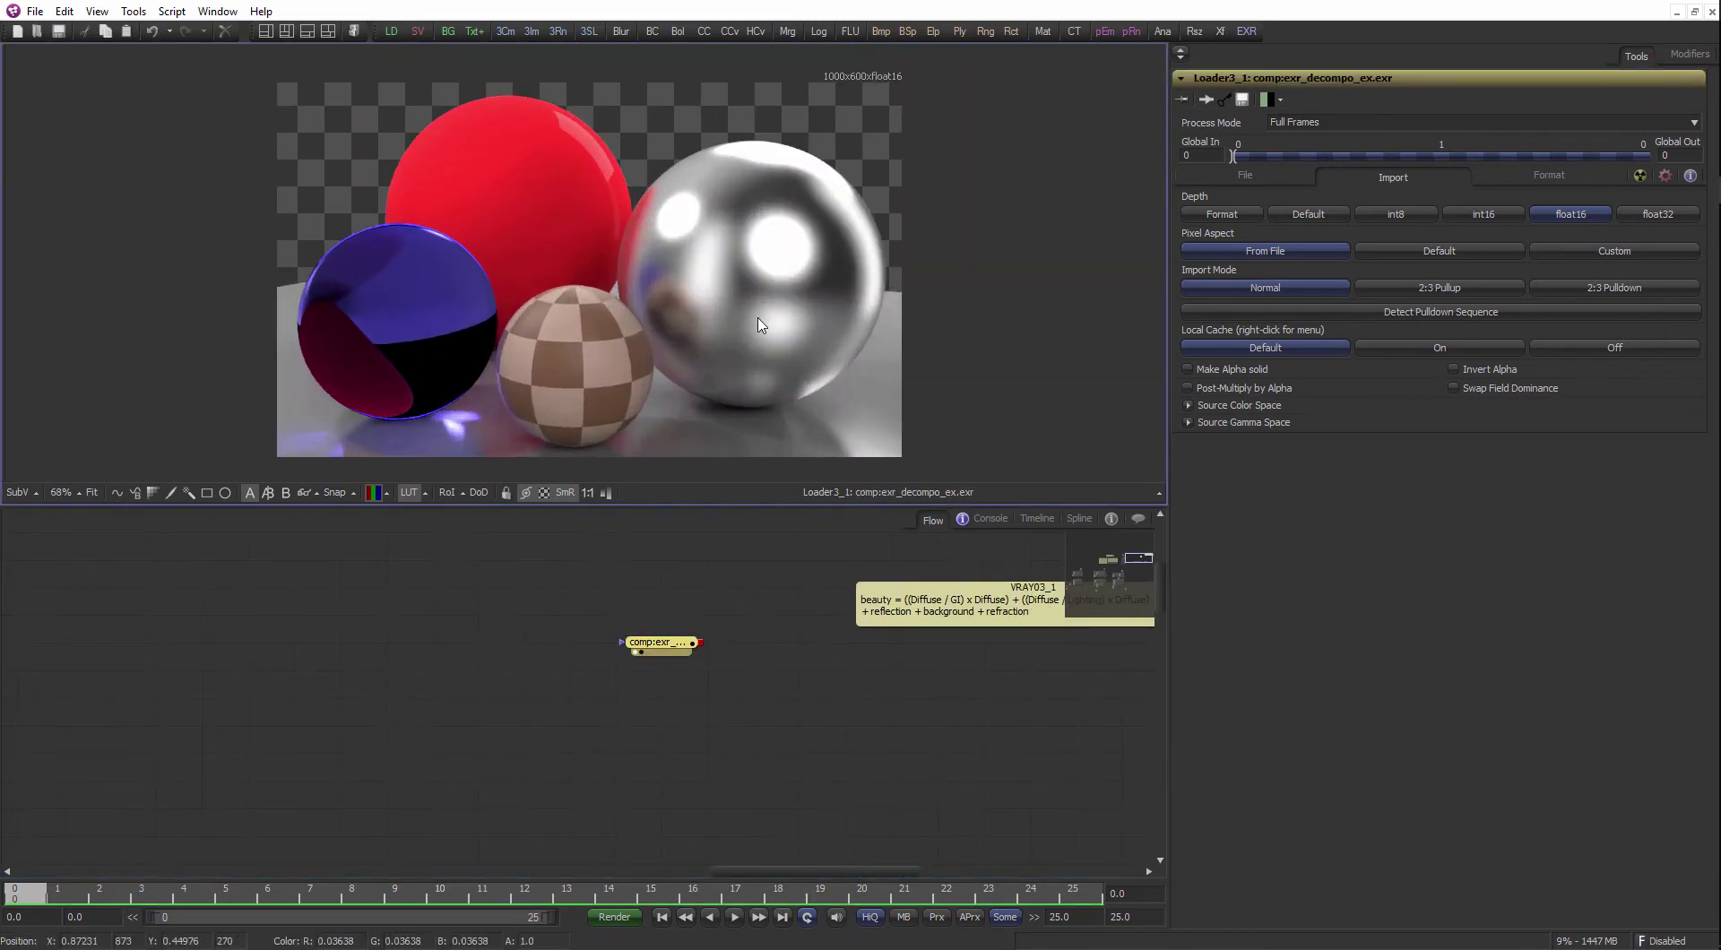
{"action": "left_click_drag", "start_coordinate": [672, 504], "coordinate": [673, 552]}
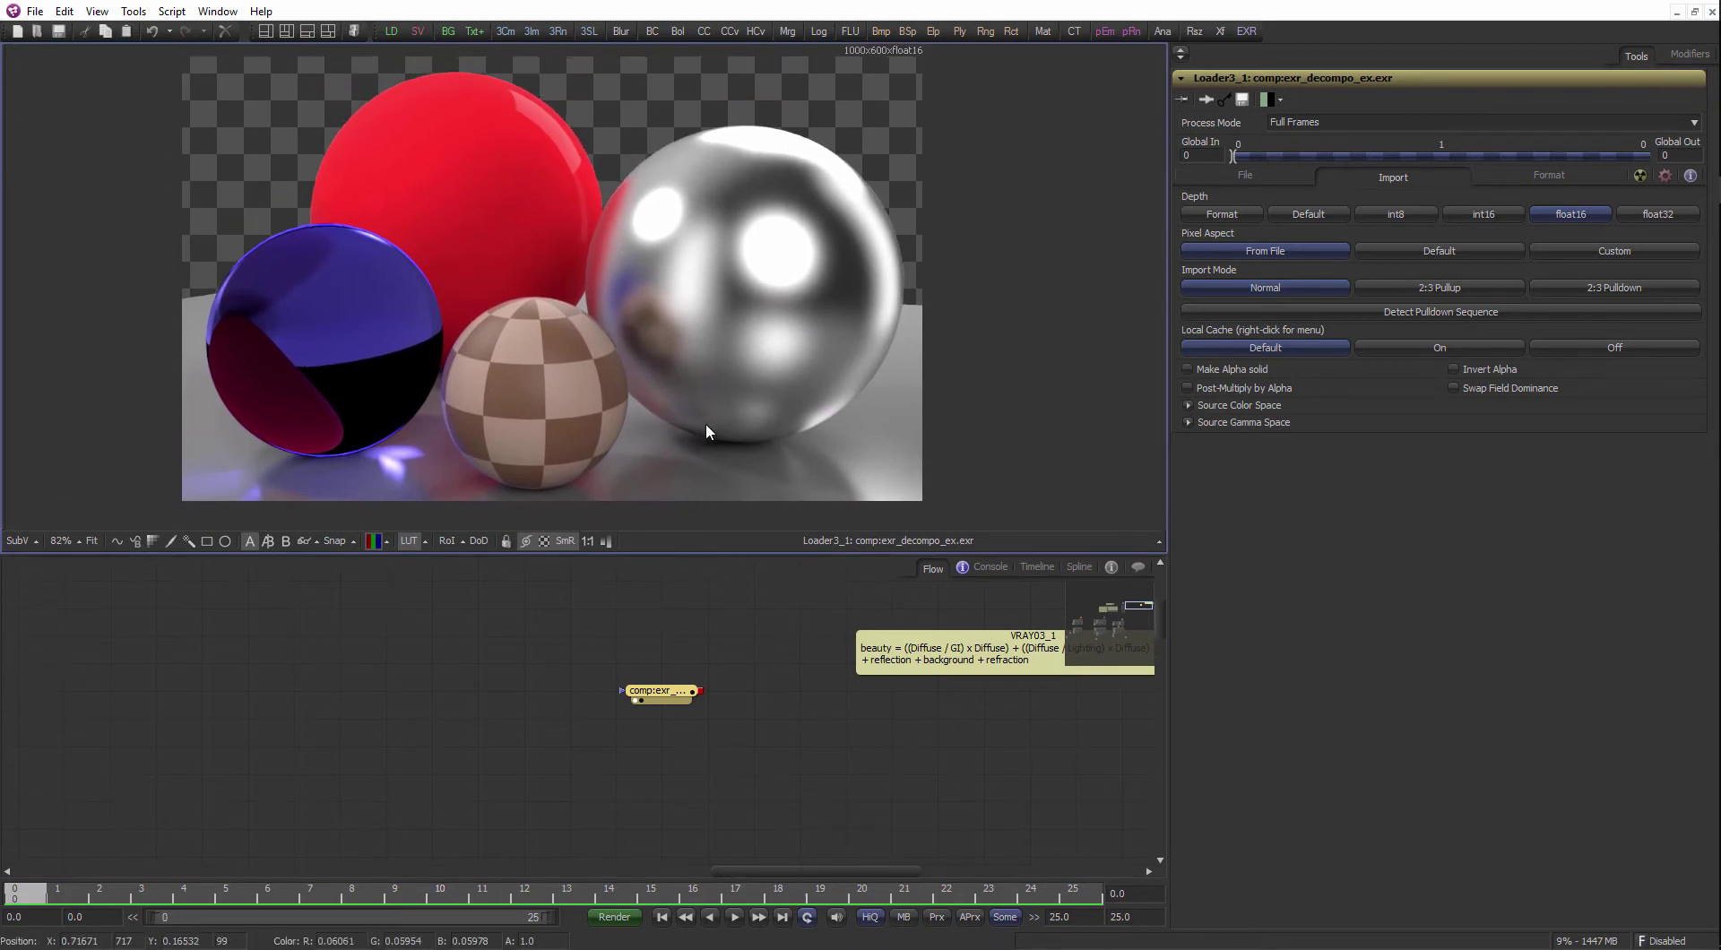
- Add an Alpha Divide tool below the exr_decompo_ex.exr loader and feed the loader's output into it
{"action": "mouse_move", "coordinate": [679, 687]}
{"action": "left_mouse_down"}
{"action": "mouse_move", "coordinate": [585, 660]}
{"action": "mouse_move", "coordinate": [664, 677]}
{"action": "left_mouse_up"}
{"action": "scroll", "coordinate": [665, 677], "scroll_direction": "down", "scroll_amount": 1}
{"action": "key", "text": "ctrl+space"}
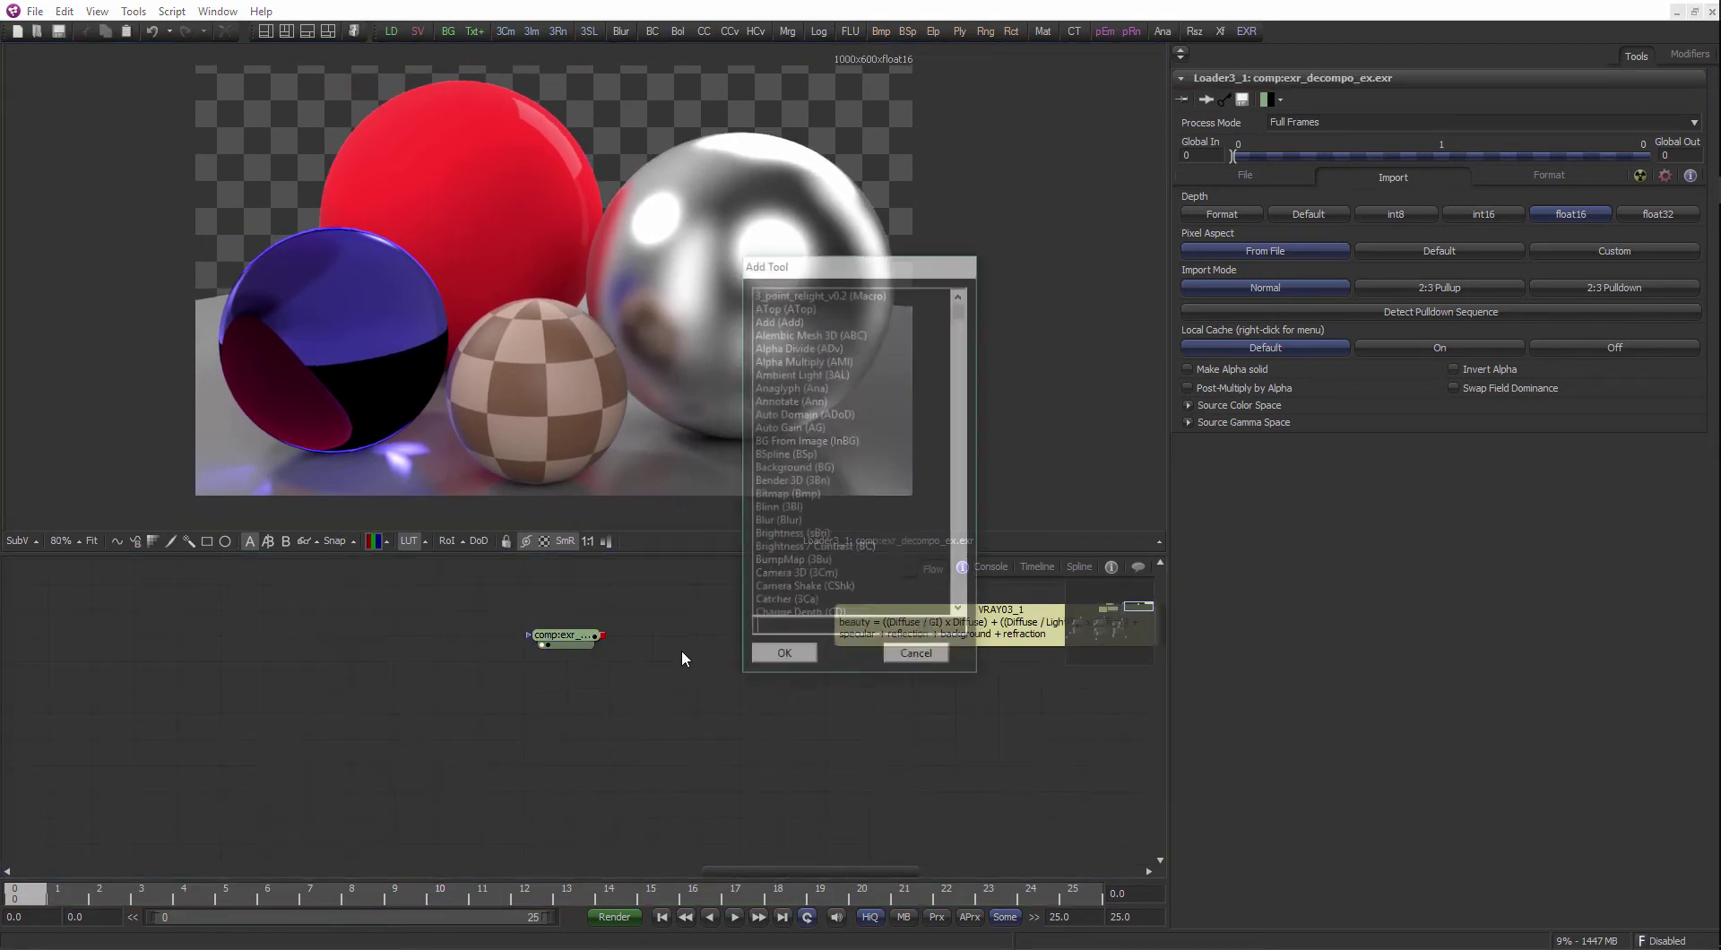
{"action": "type", "text": "alph"}
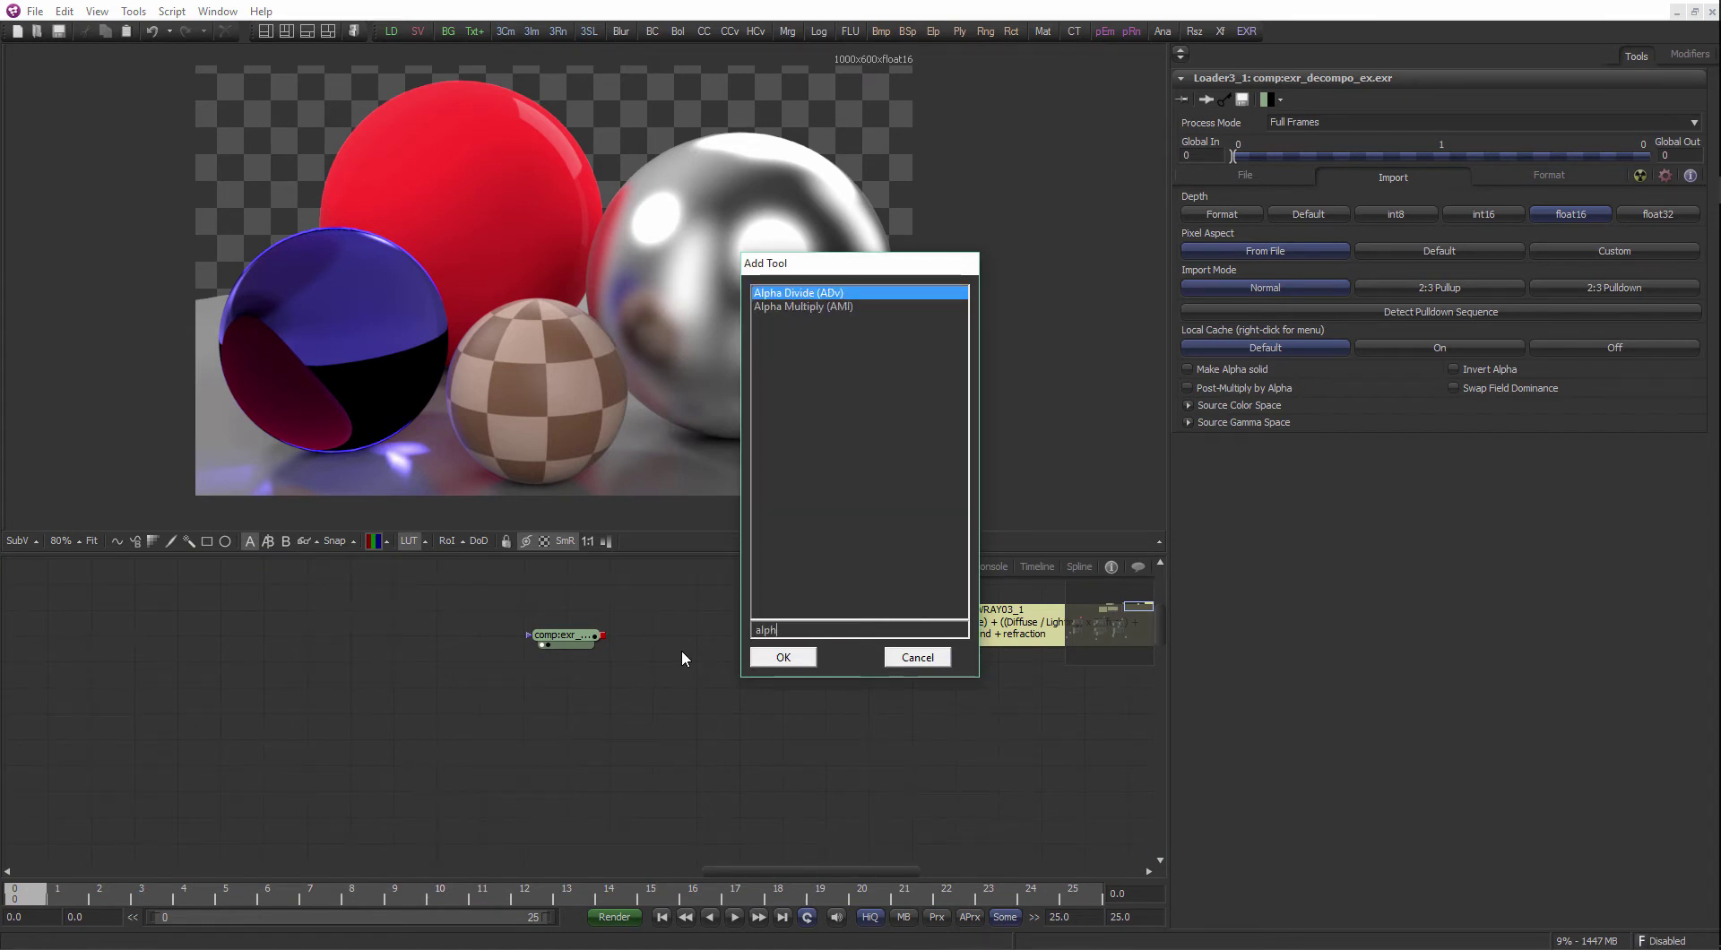
{"action": "key", "text": "Return"}
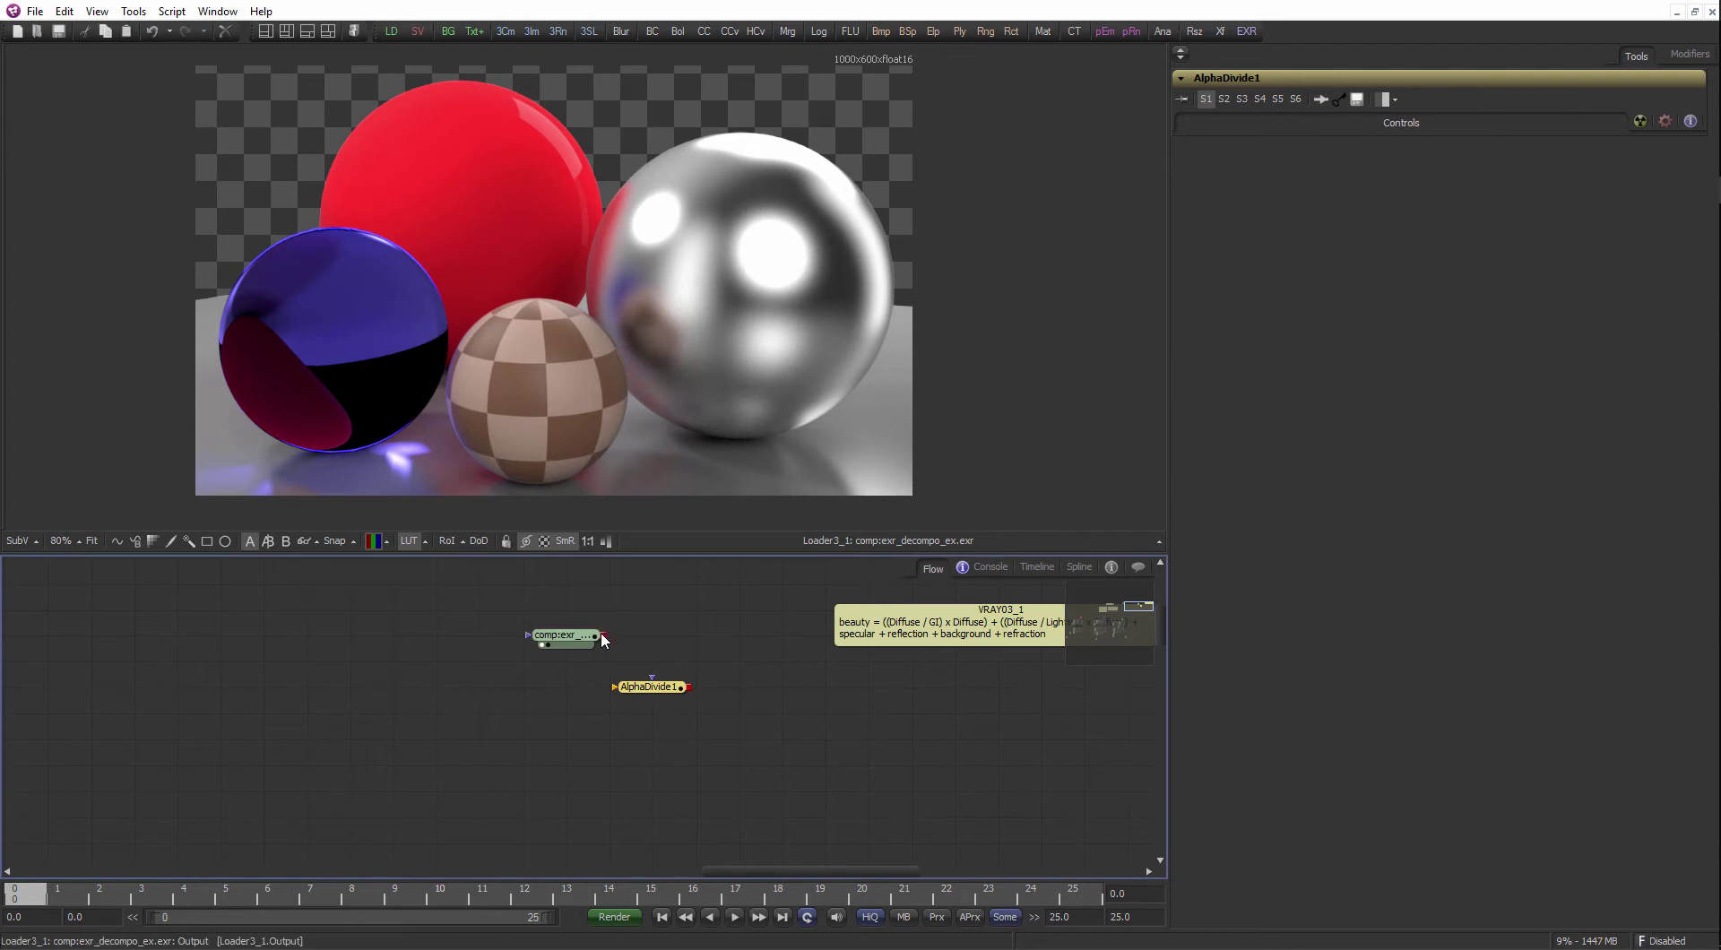
{"action": "left_click_drag", "start_coordinate": [602, 638], "coordinate": [599, 698]}
{"action": "left_click", "coordinate": [640, 673]}
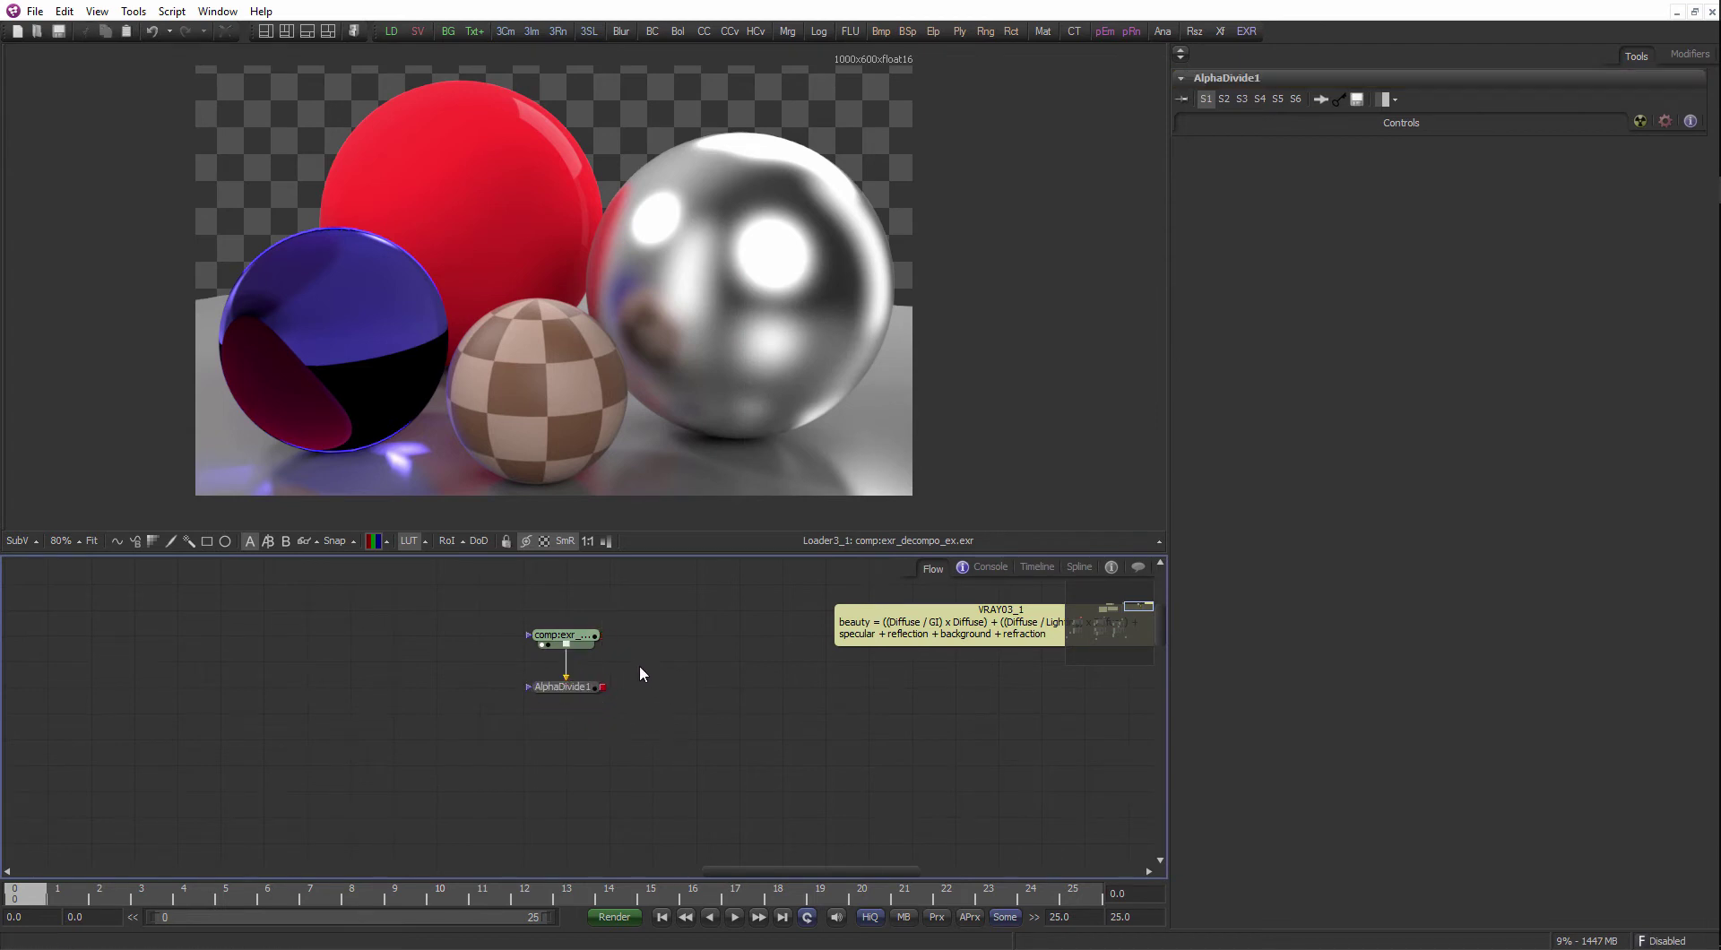
- Check the loaded render's alpha channel, return to color, and examine the sphere edges in the AlphaDivide1 result
{"action": "scroll", "coordinate": [599, 664], "scroll_direction": "up", "scroll_amount": 2}
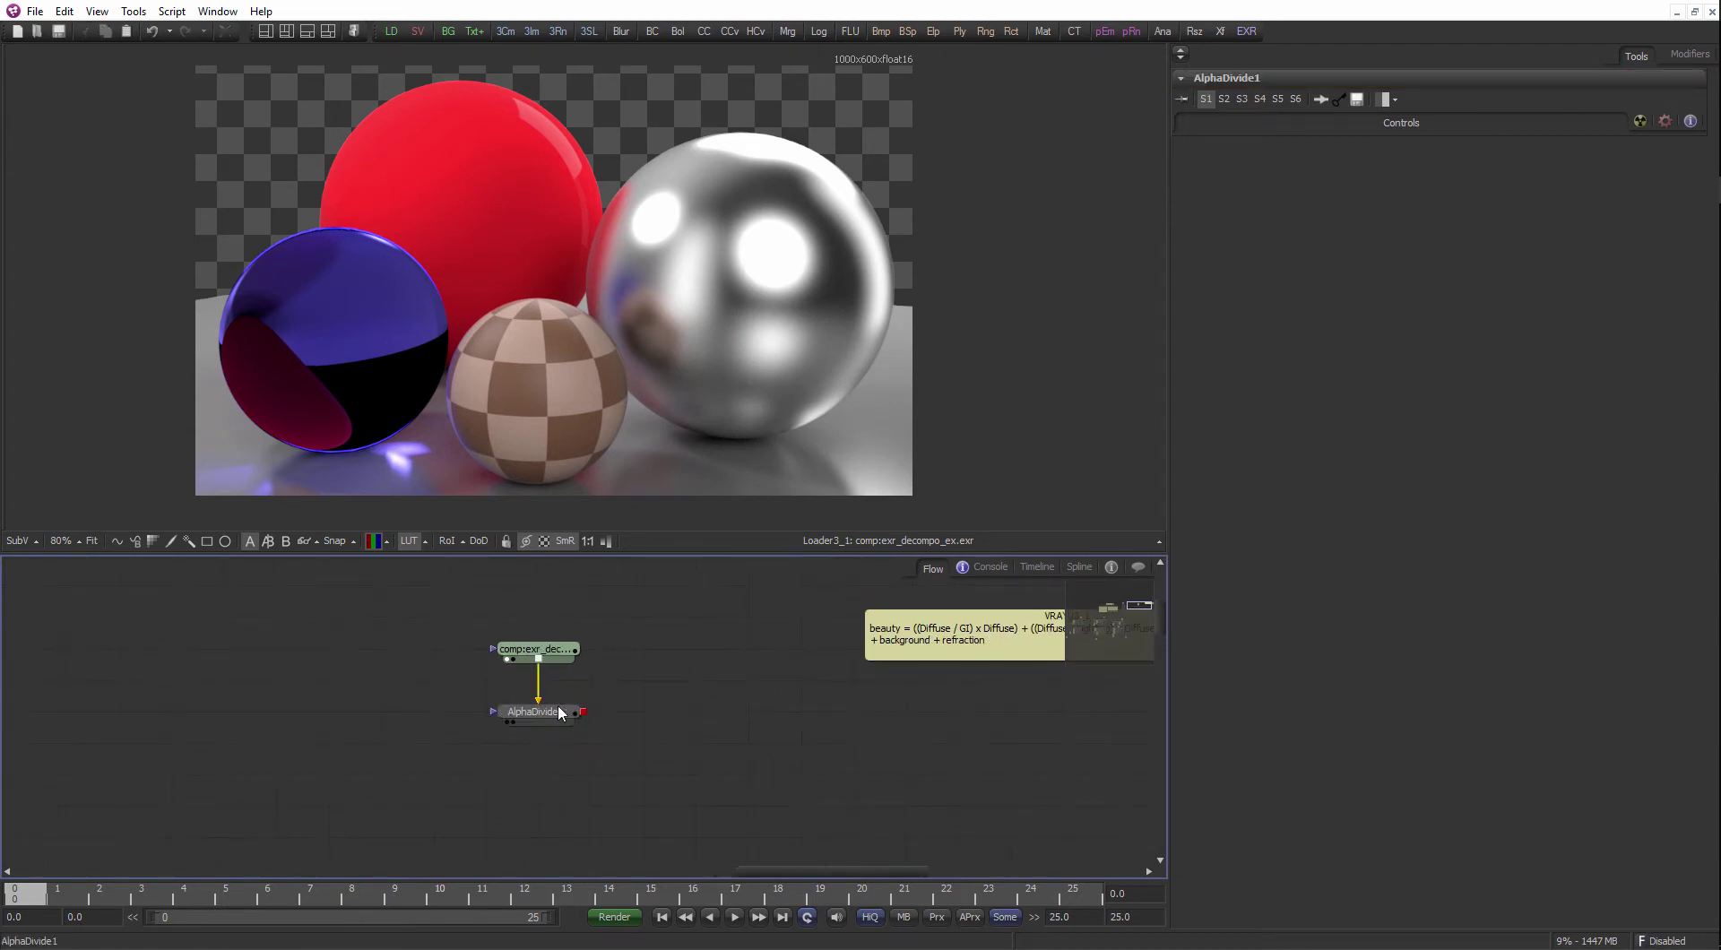
{"action": "left_click", "coordinate": [544, 718]}
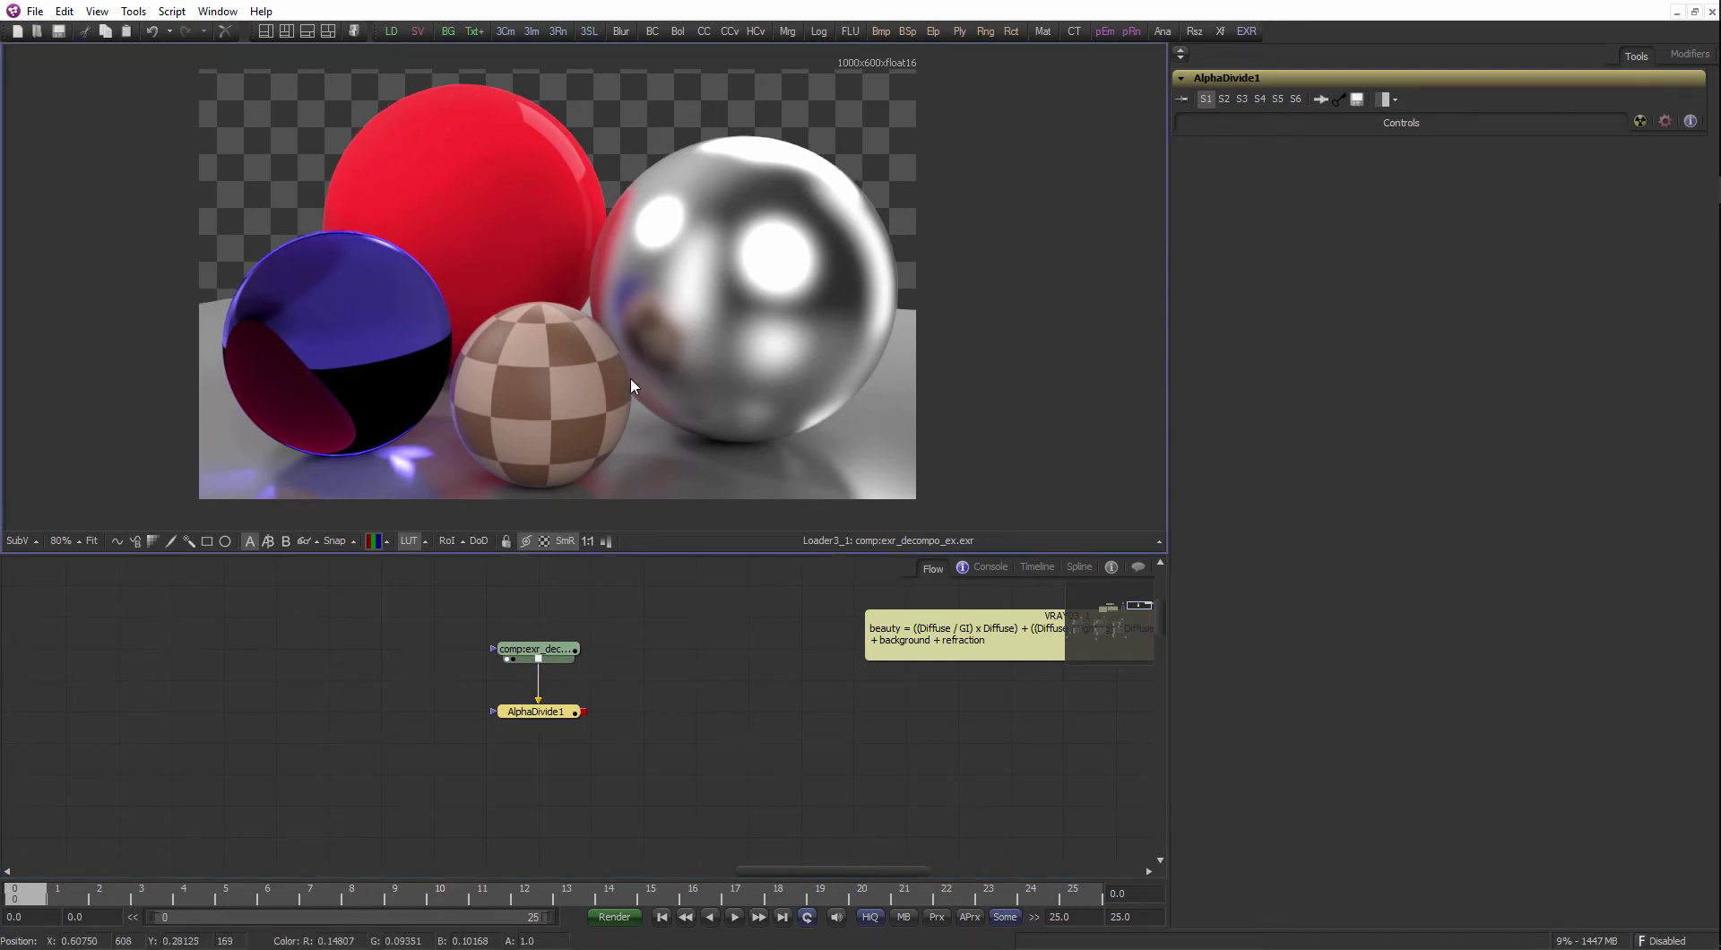
{"action": "key", "text": "a"}
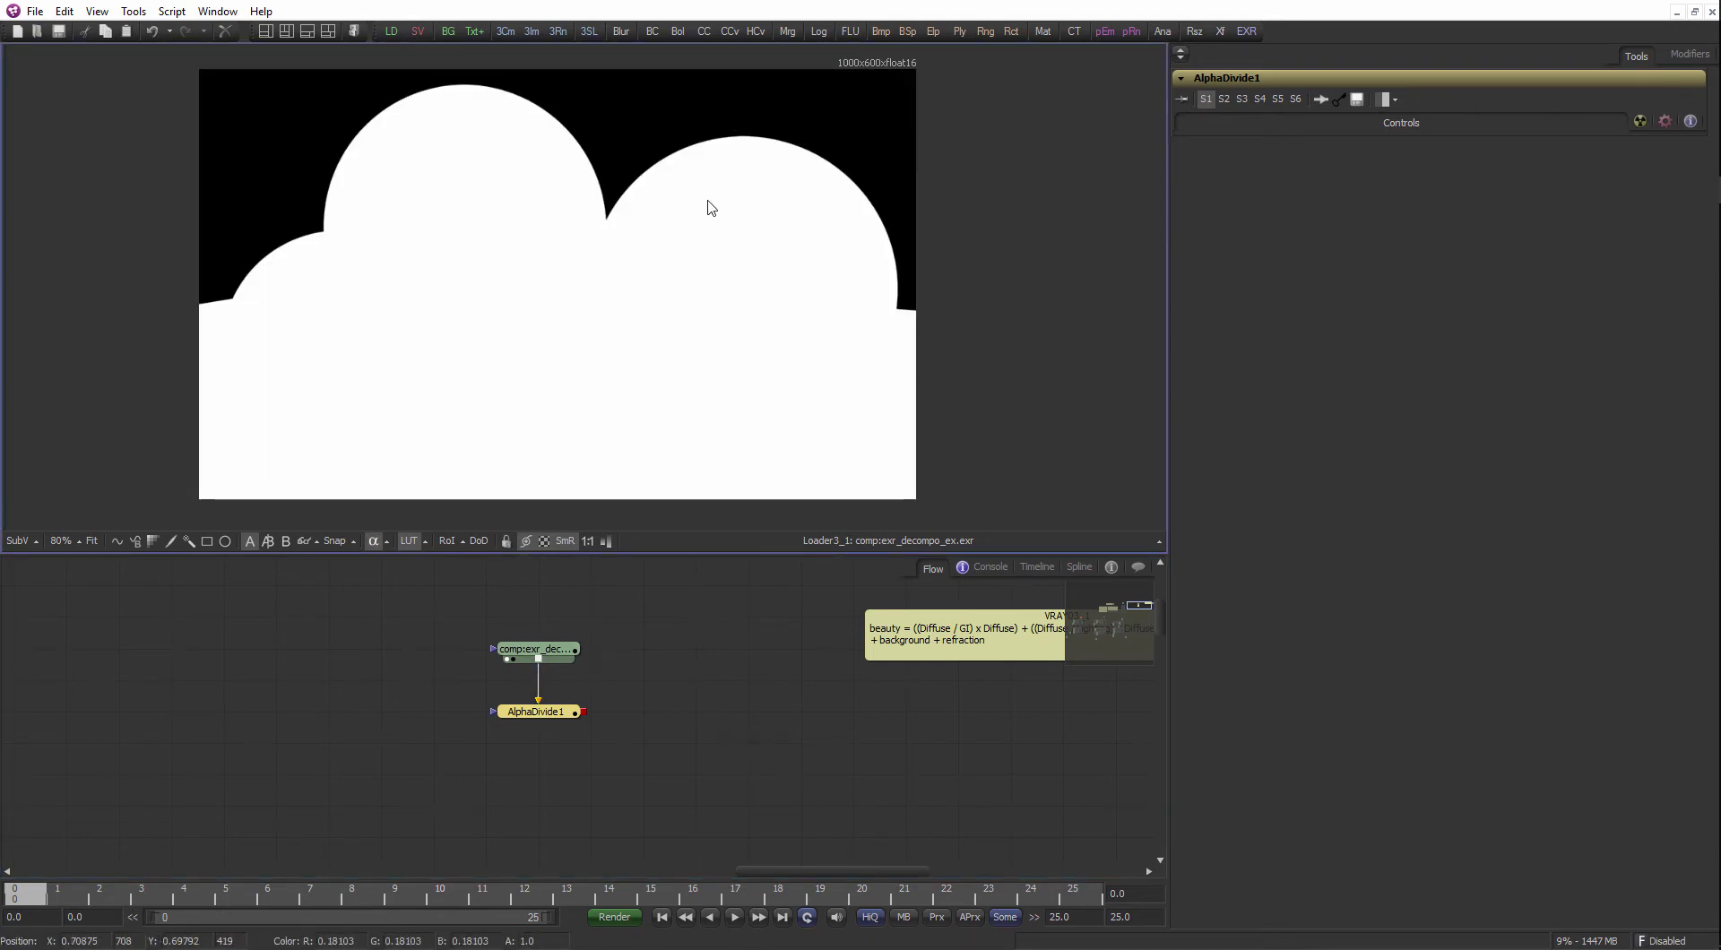
{"action": "key", "text": "c"}
{"action": "key", "text": "1"}
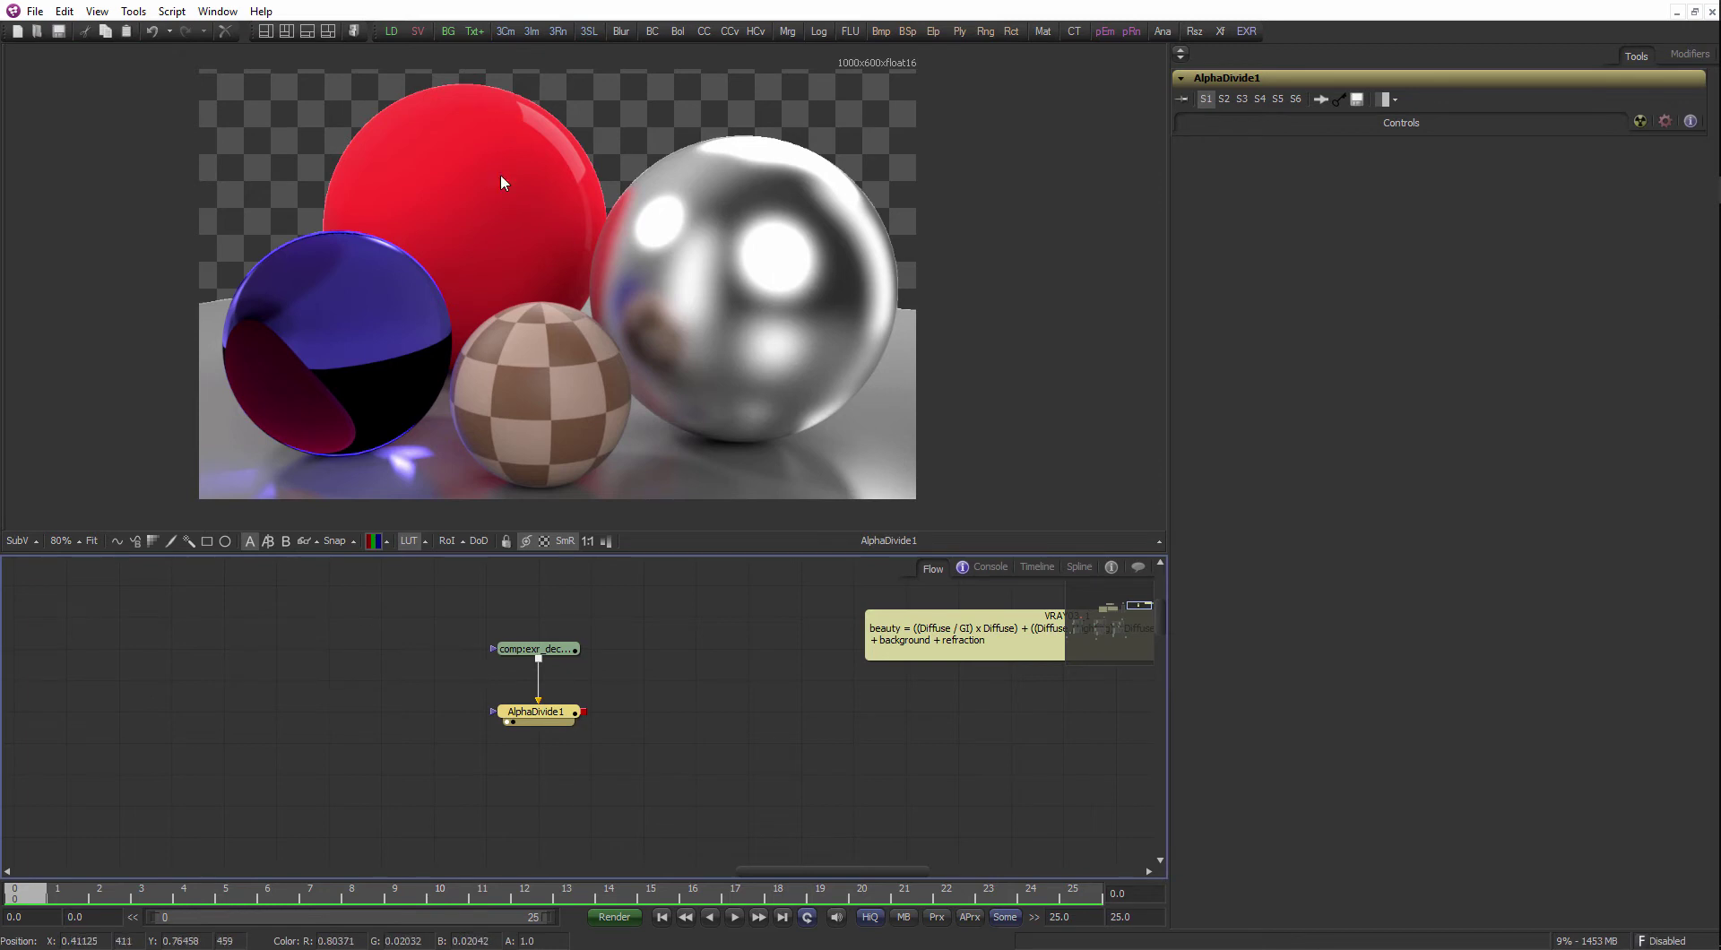
{"action": "scroll", "coordinate": [501, 174], "scroll_direction": "up", "scroll_amount": 10}
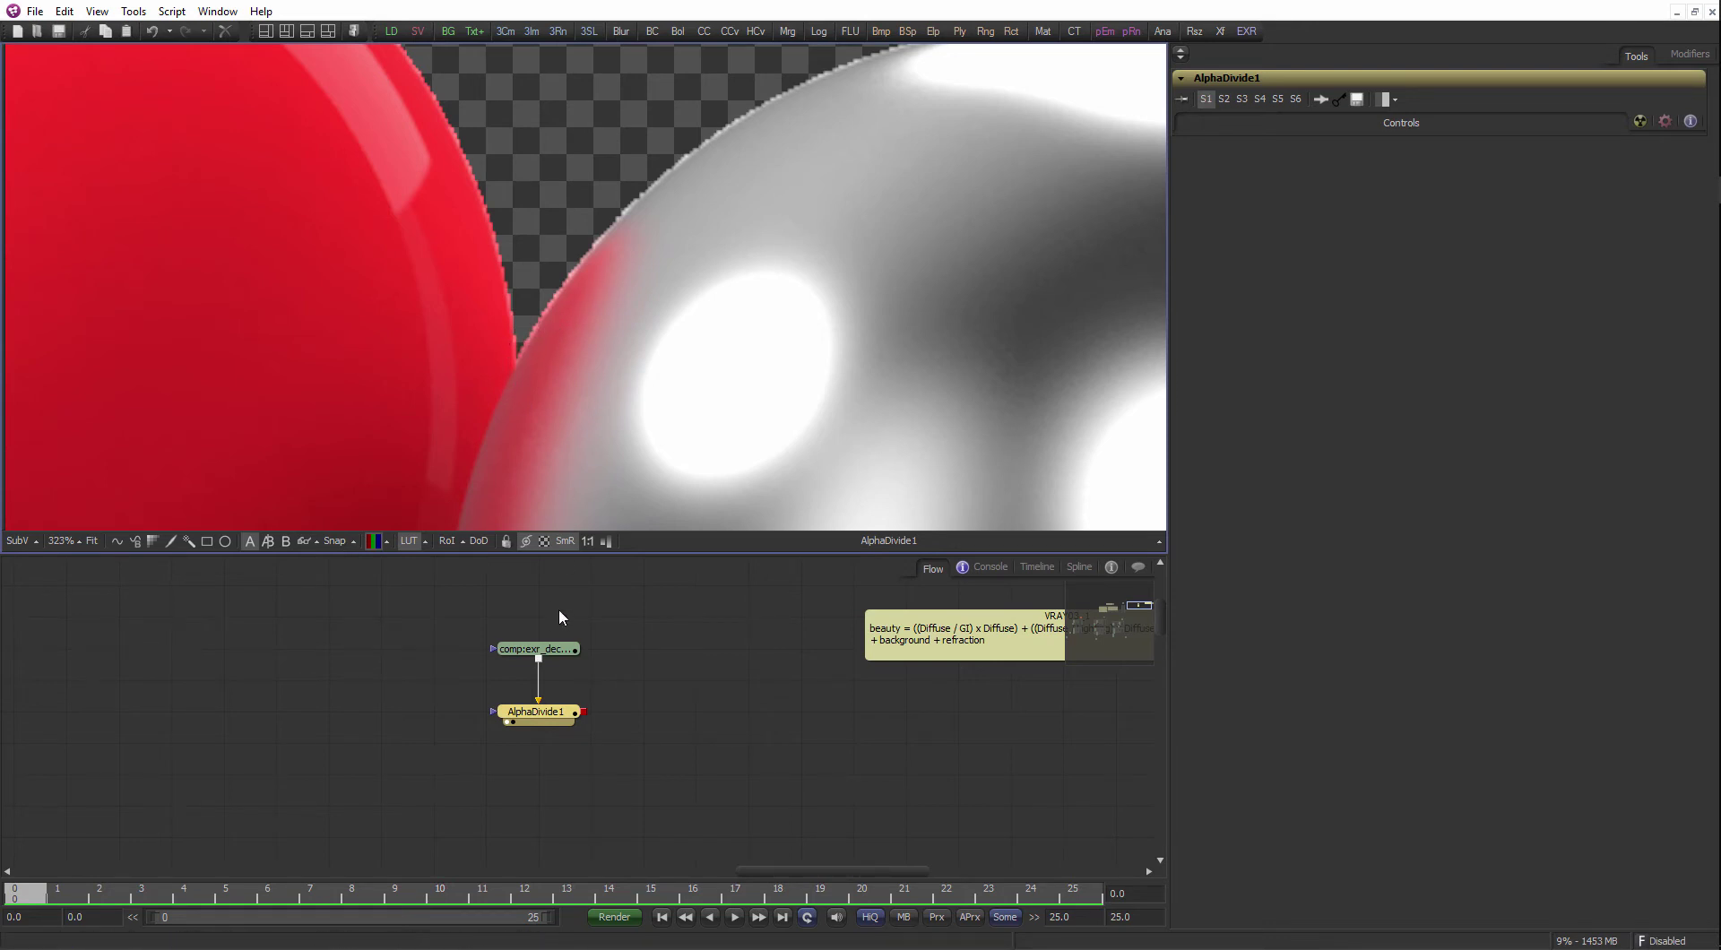
{"action": "scroll", "coordinate": [560, 709], "scroll_direction": "down", "scroll_amount": 2}
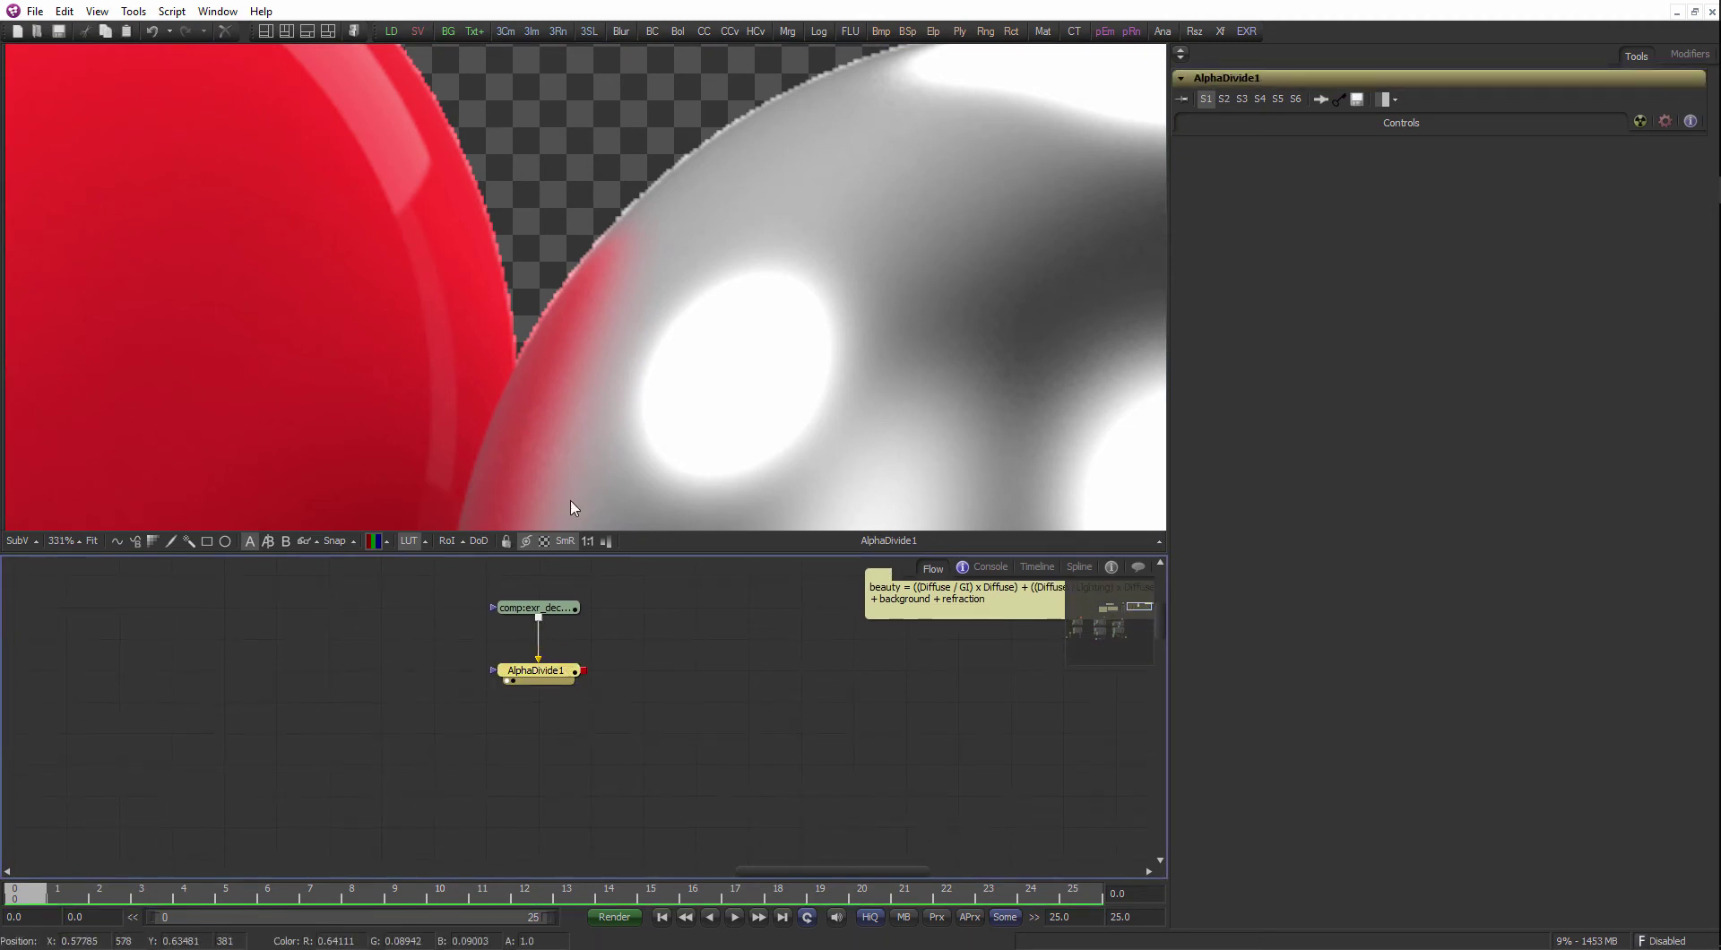
- Add an Alpha Multiply tool after AlphaDivide1 and compare its result with the original exr_decompo_ex.exr loader in the viewer
{"action": "key", "text": "ctrl+space"}
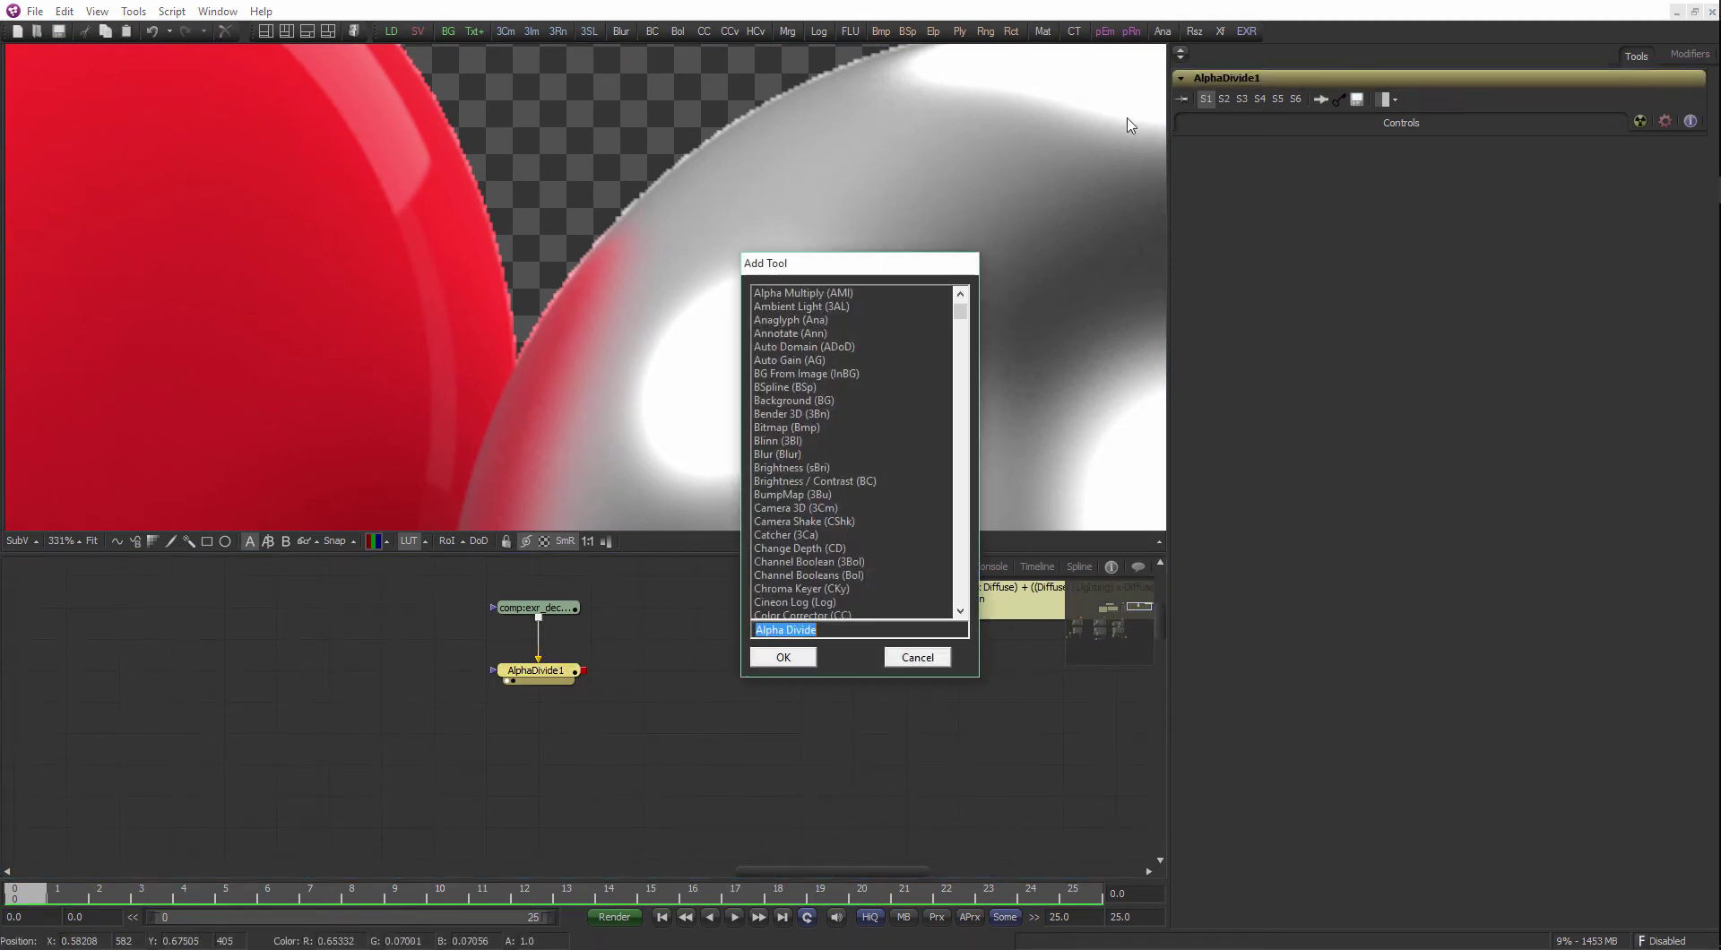
{"action": "type", "text": "alp"}
{"action": "key", "text": "Down"}
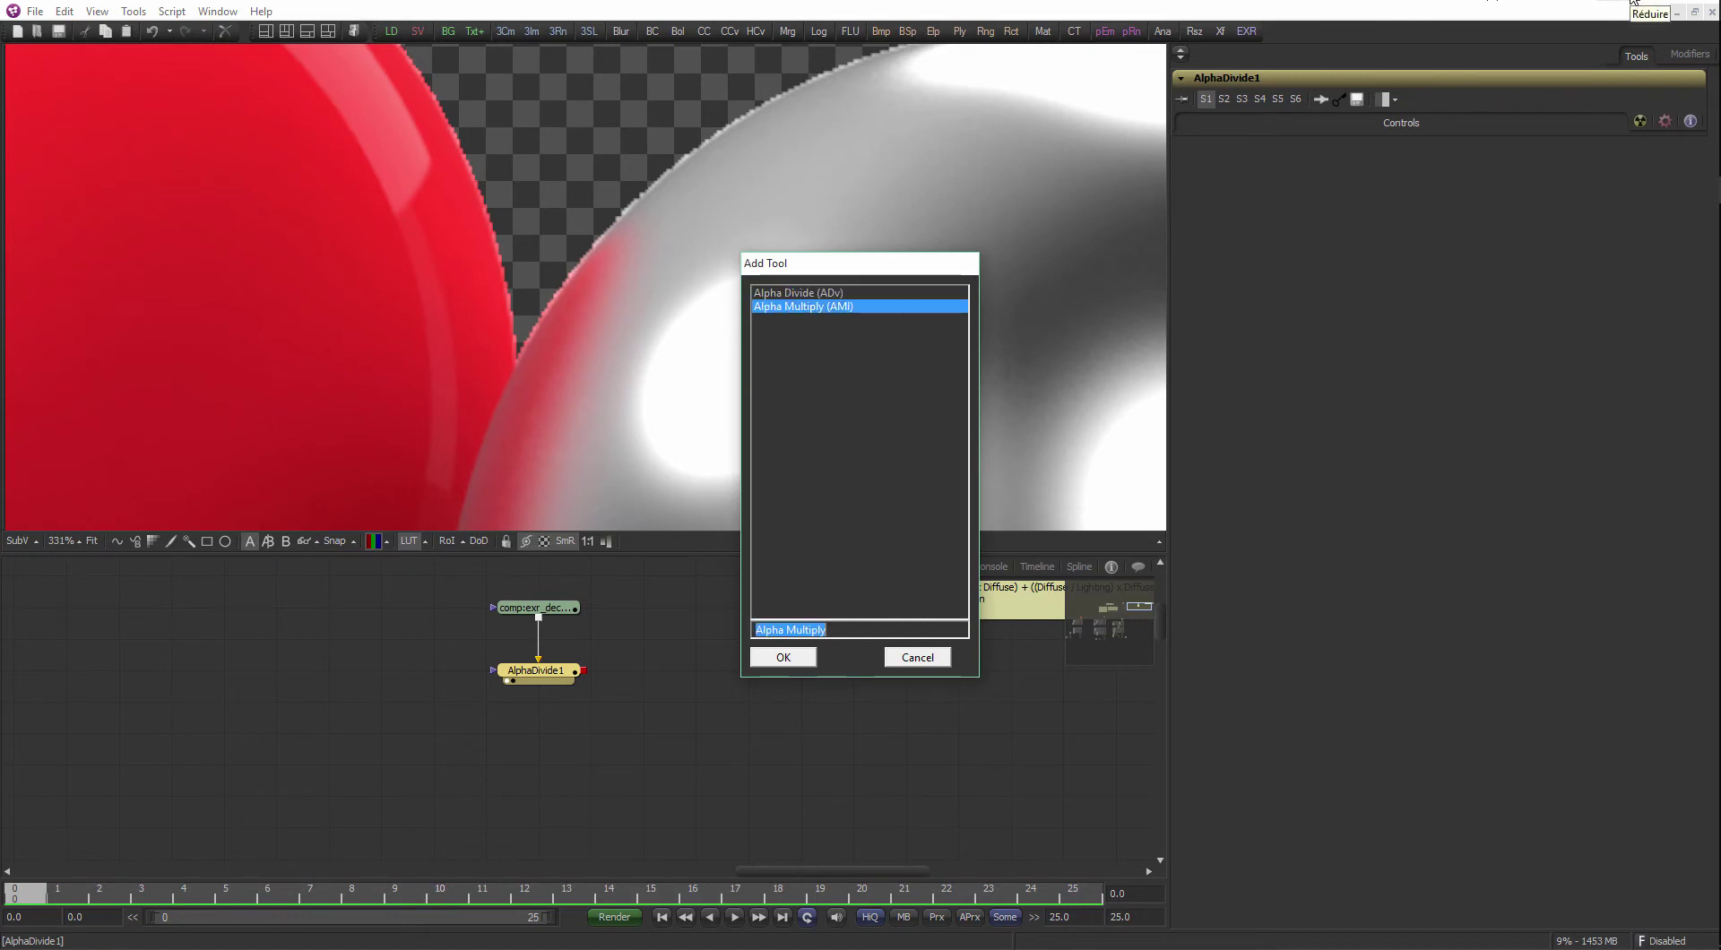
{"action": "key", "text": "Return"}
{"action": "left_click_drag", "start_coordinate": [557, 711], "coordinate": [592, 349]}
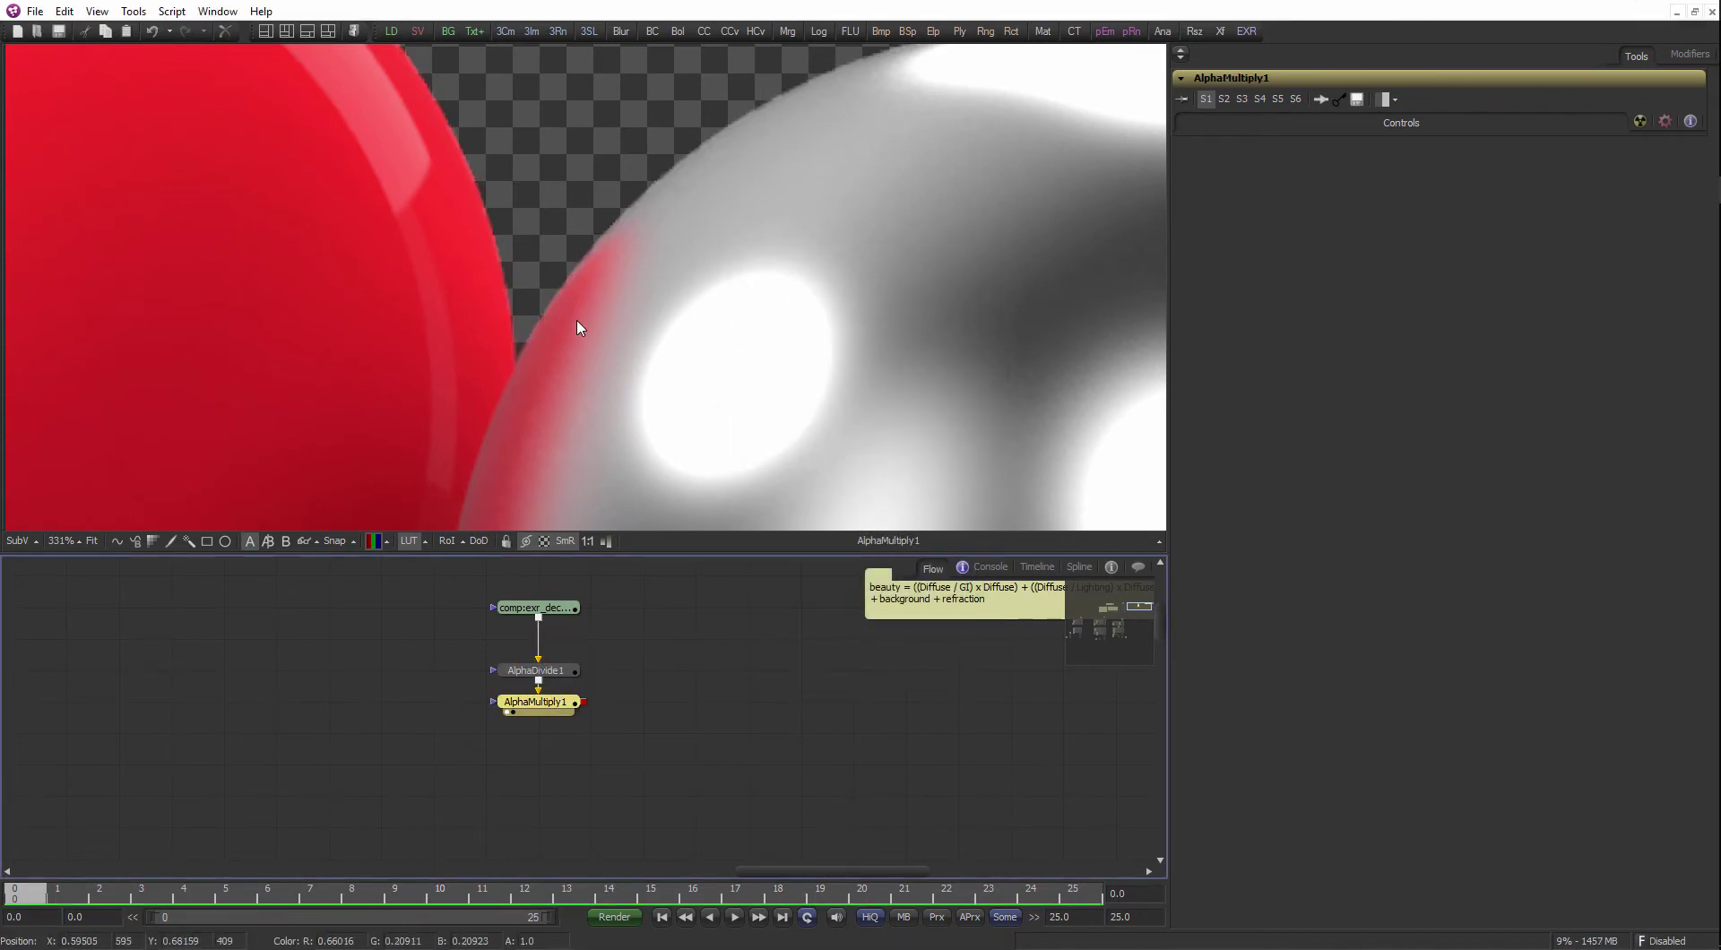
{"action": "left_click_drag", "start_coordinate": [537, 608], "coordinate": [520, 331]}
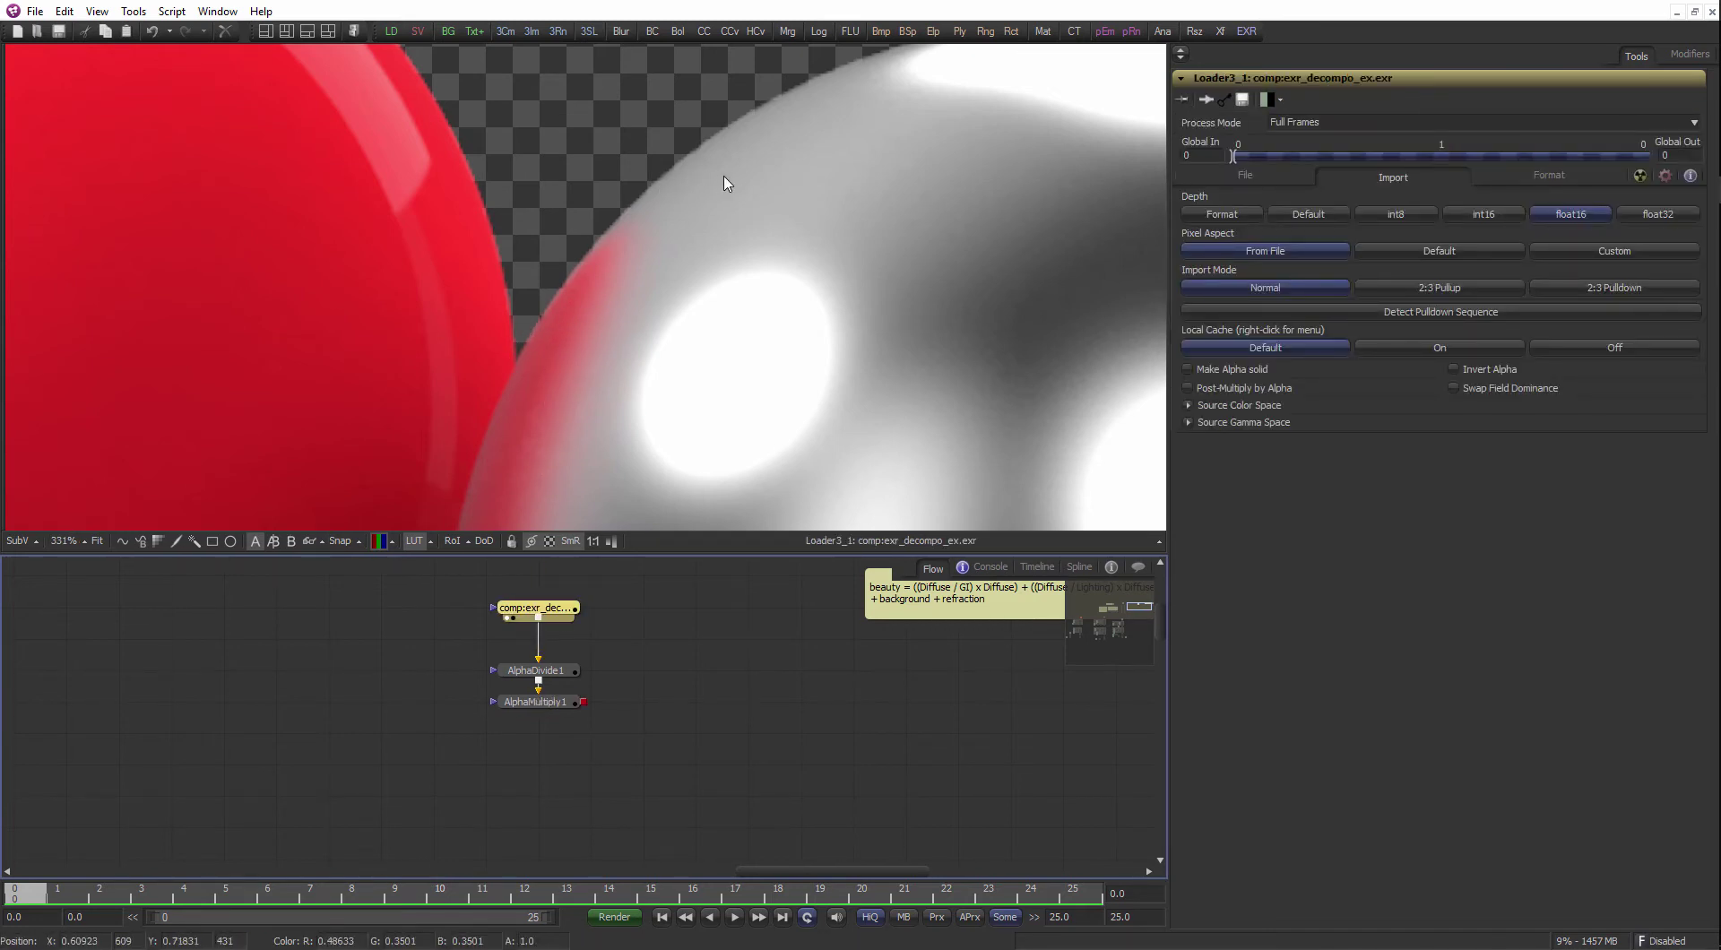
- Detach AlphaMultiply1 from AlphaDivide1 and place it unconnected below the VRAY03_1 formula note, level with AlphaDivide1
{"action": "left_click_drag", "start_coordinate": [588, 700], "coordinate": [590, 712]}
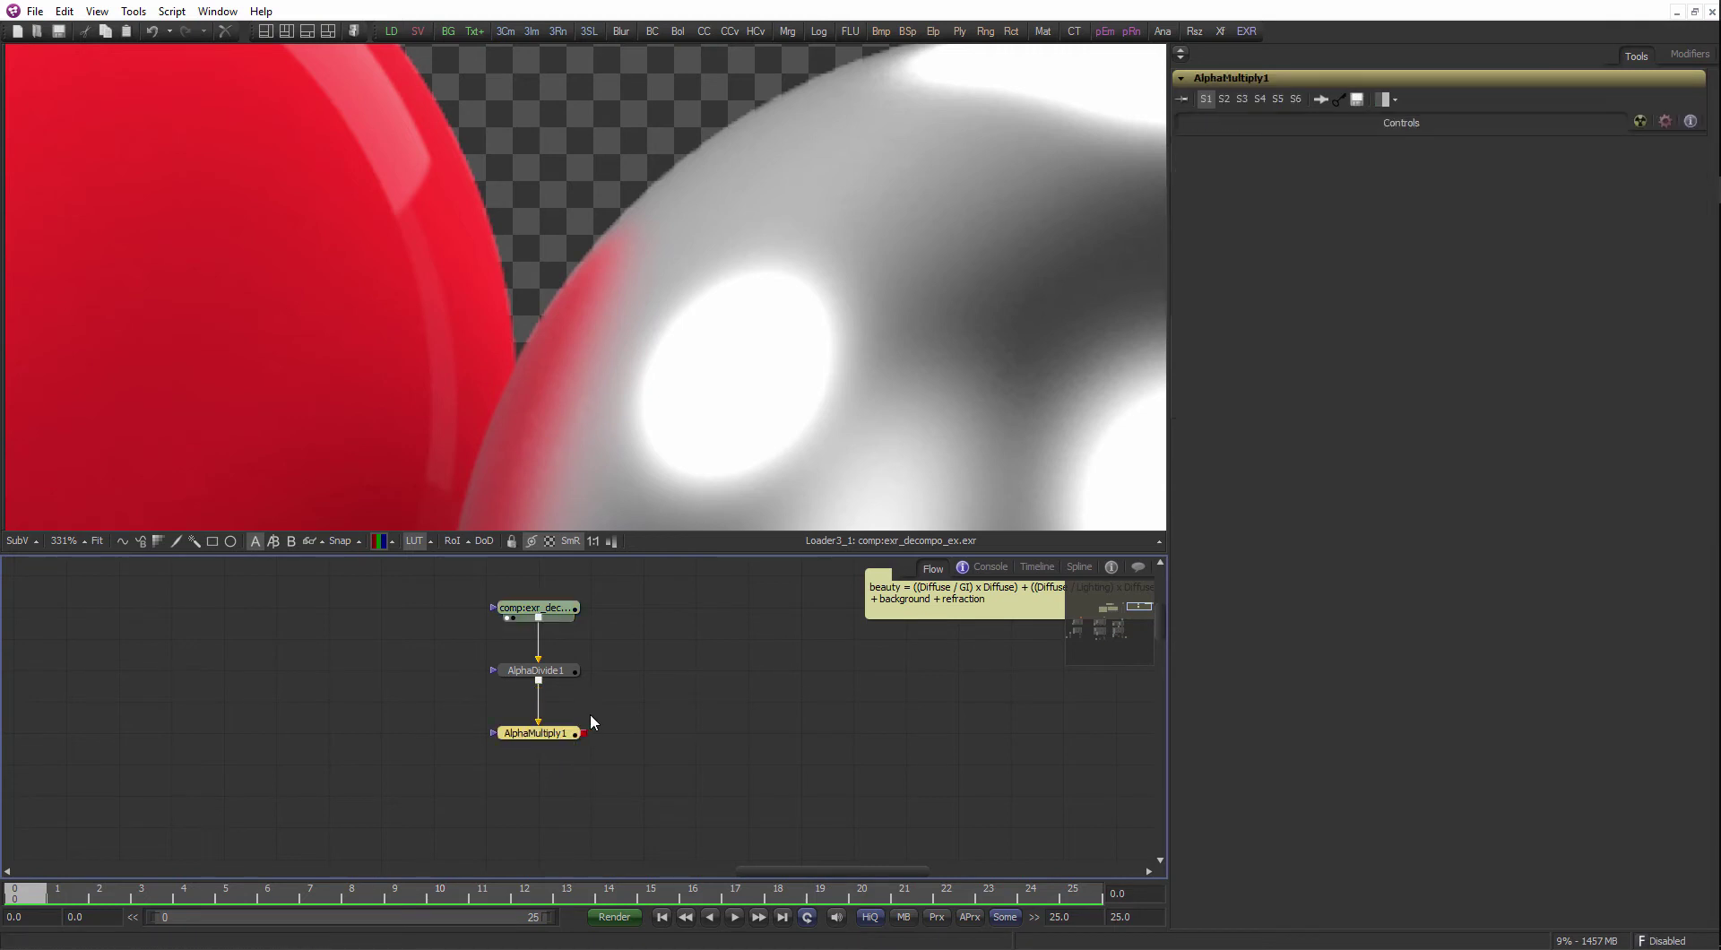
{"action": "key", "text": "Delete"}
{"action": "left_click", "coordinate": [789, 687]}
{"action": "key", "text": "ctrl+v"}
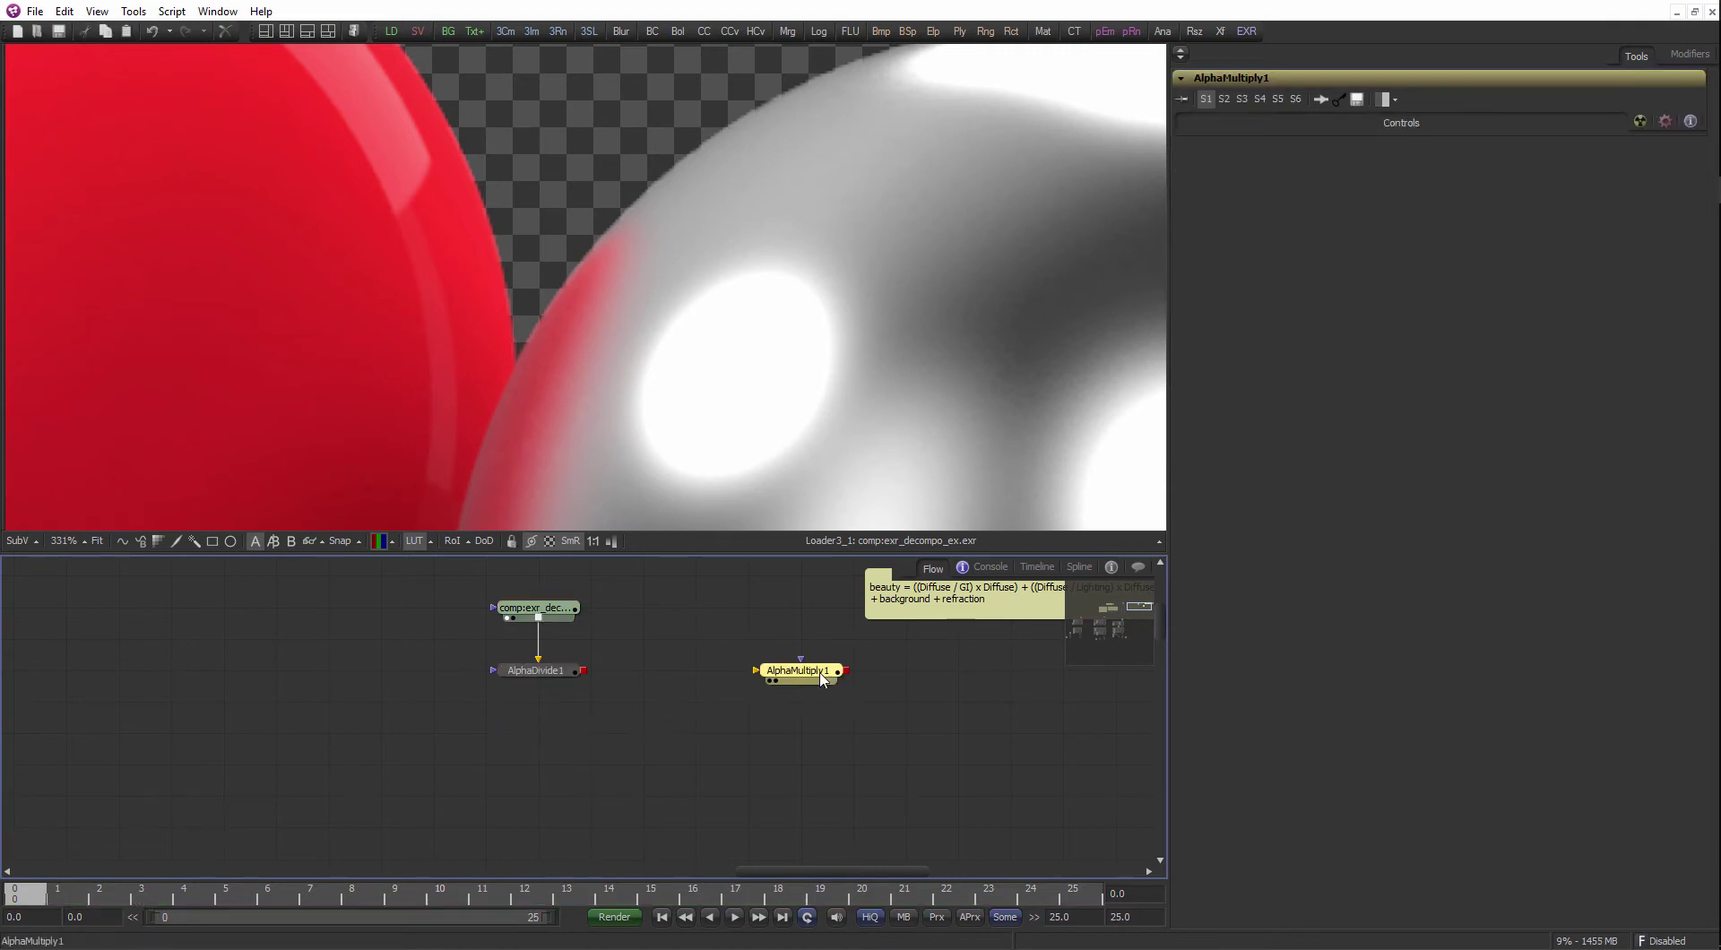
{"action": "left_click_drag", "start_coordinate": [796, 673], "coordinate": [903, 642]}
{"action": "left_click", "coordinate": [736, 640]}
{"action": "left_click_drag", "start_coordinate": [788, 375], "coordinate": [796, 369]}
{"action": "key", "text": "ctrl+f"}
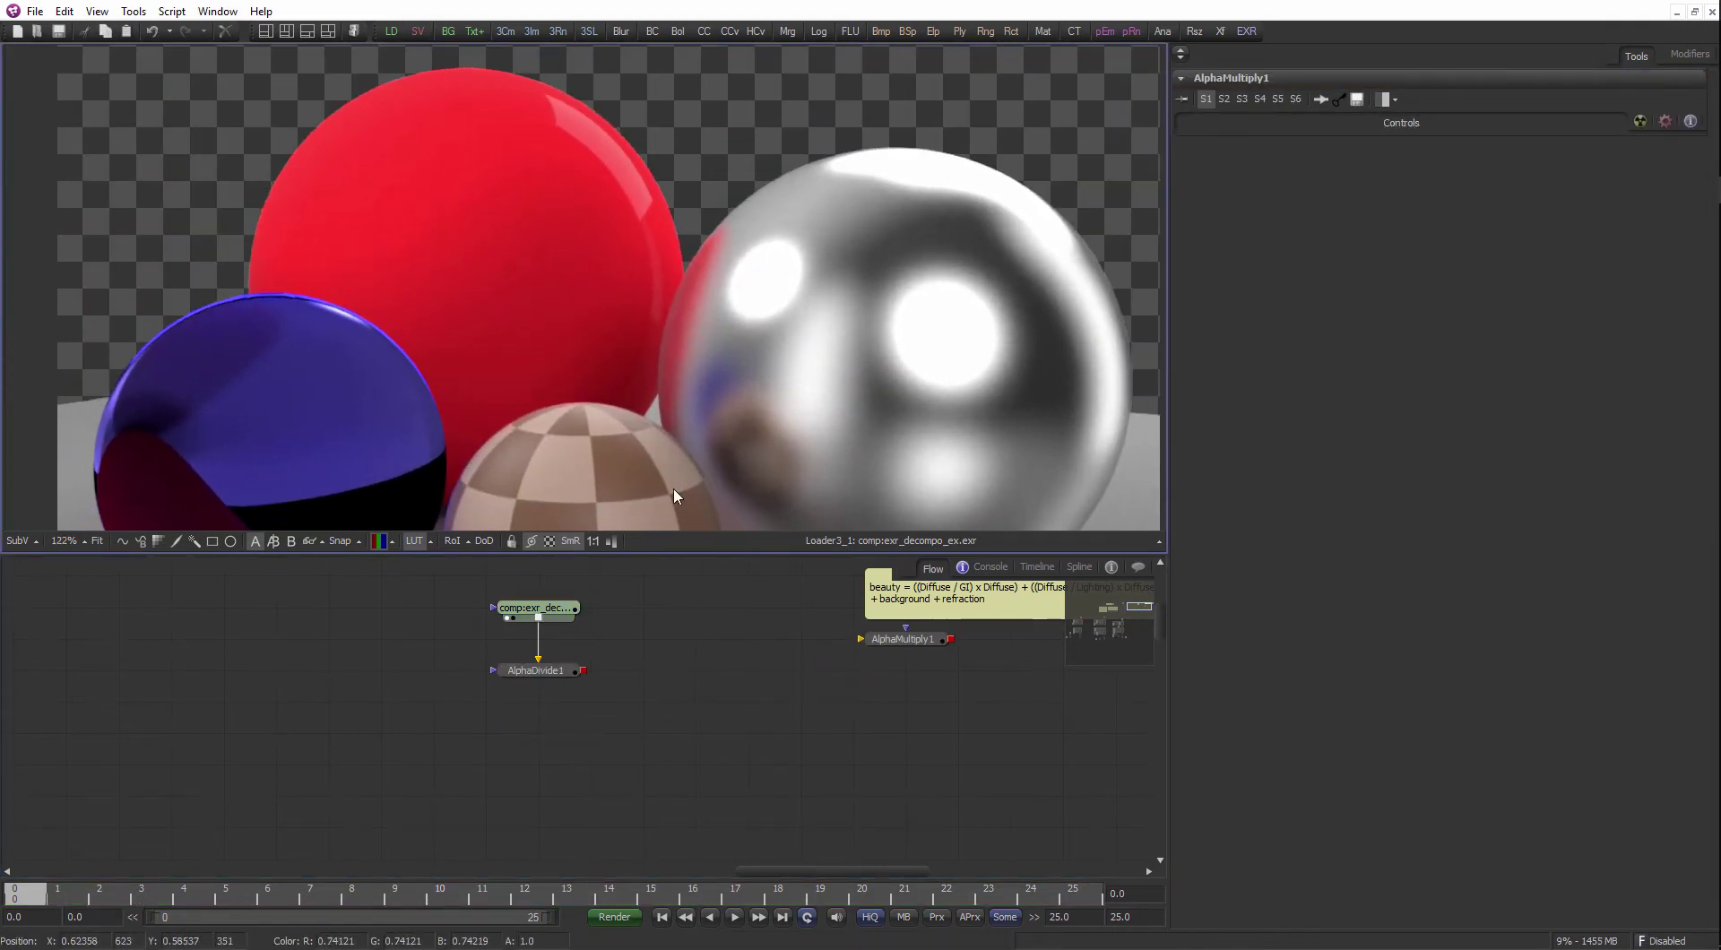
{"action": "left_click", "coordinate": [885, 672]}
- Show the AlphaDivide1 result in the viewer, fitted to a slightly taller viewer area
{"action": "left_click", "coordinate": [547, 670]}
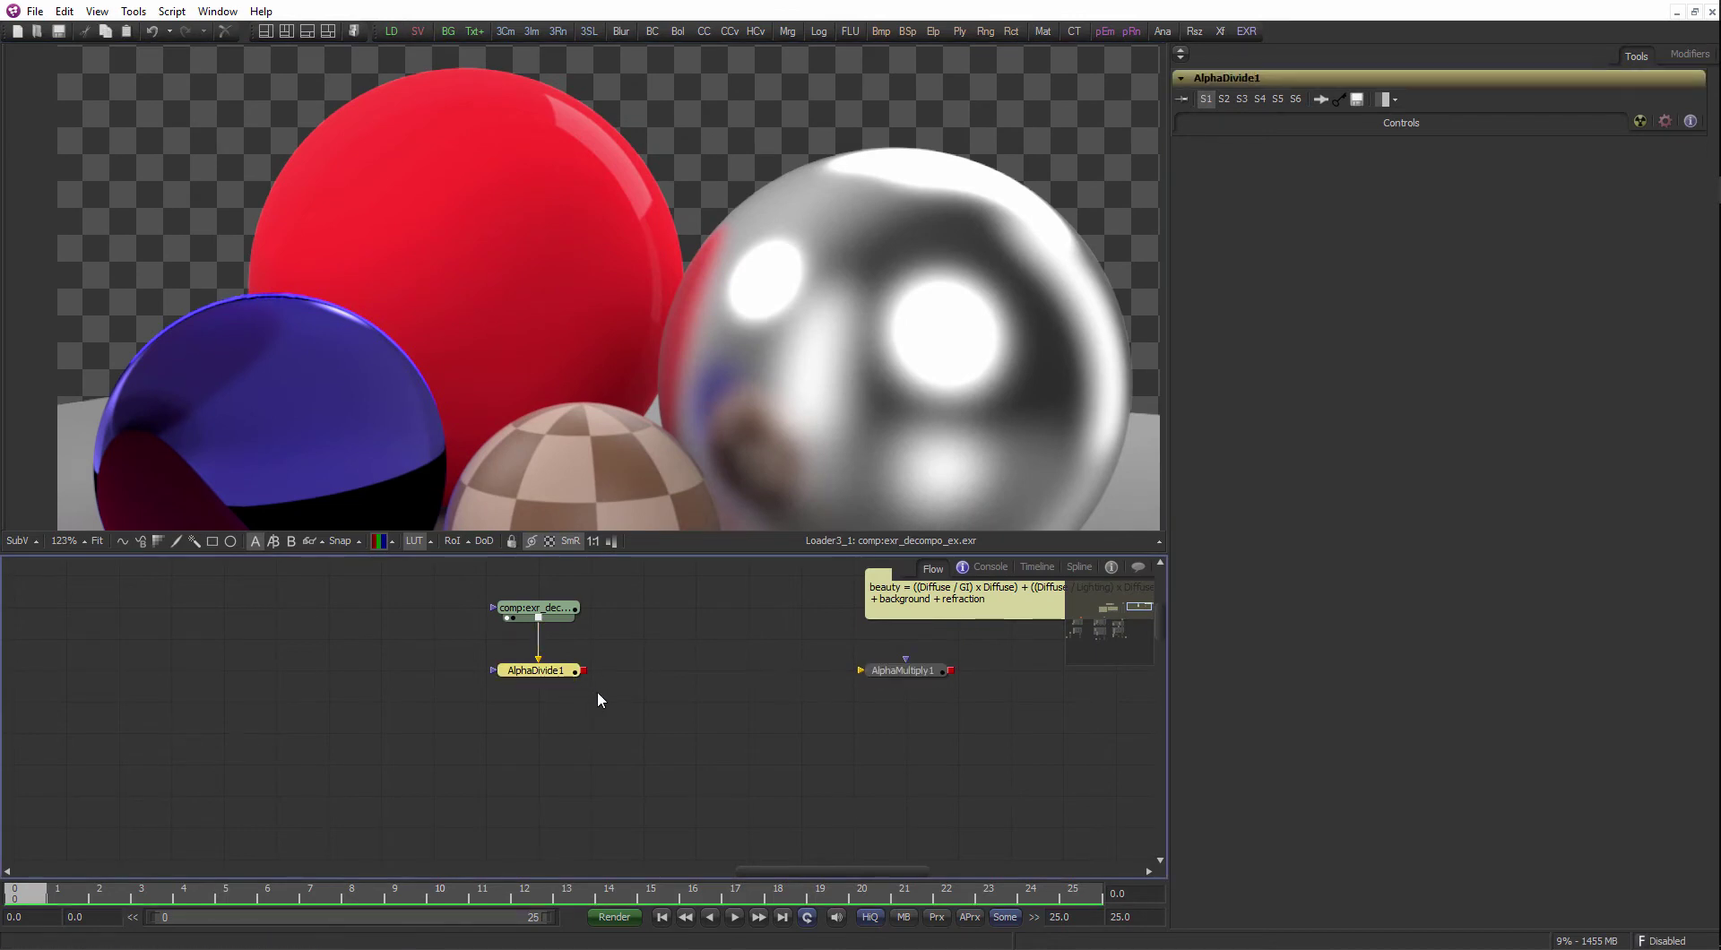
{"action": "left_click", "coordinate": [542, 608]}
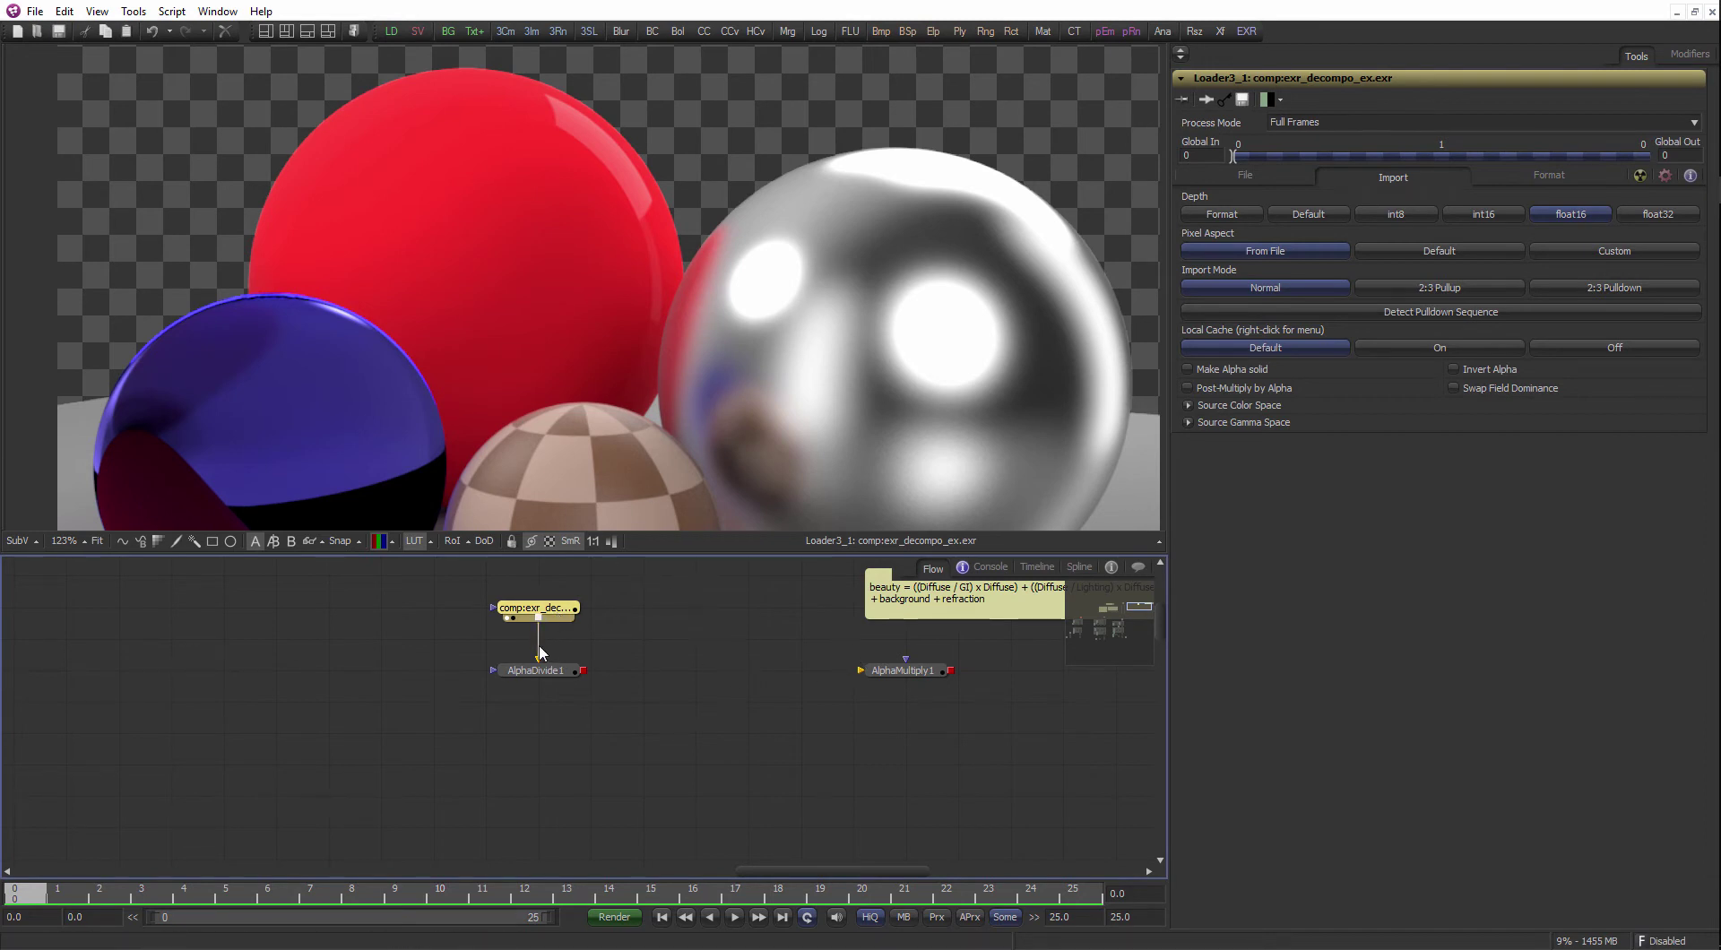
{"action": "left_click", "coordinate": [520, 672]}
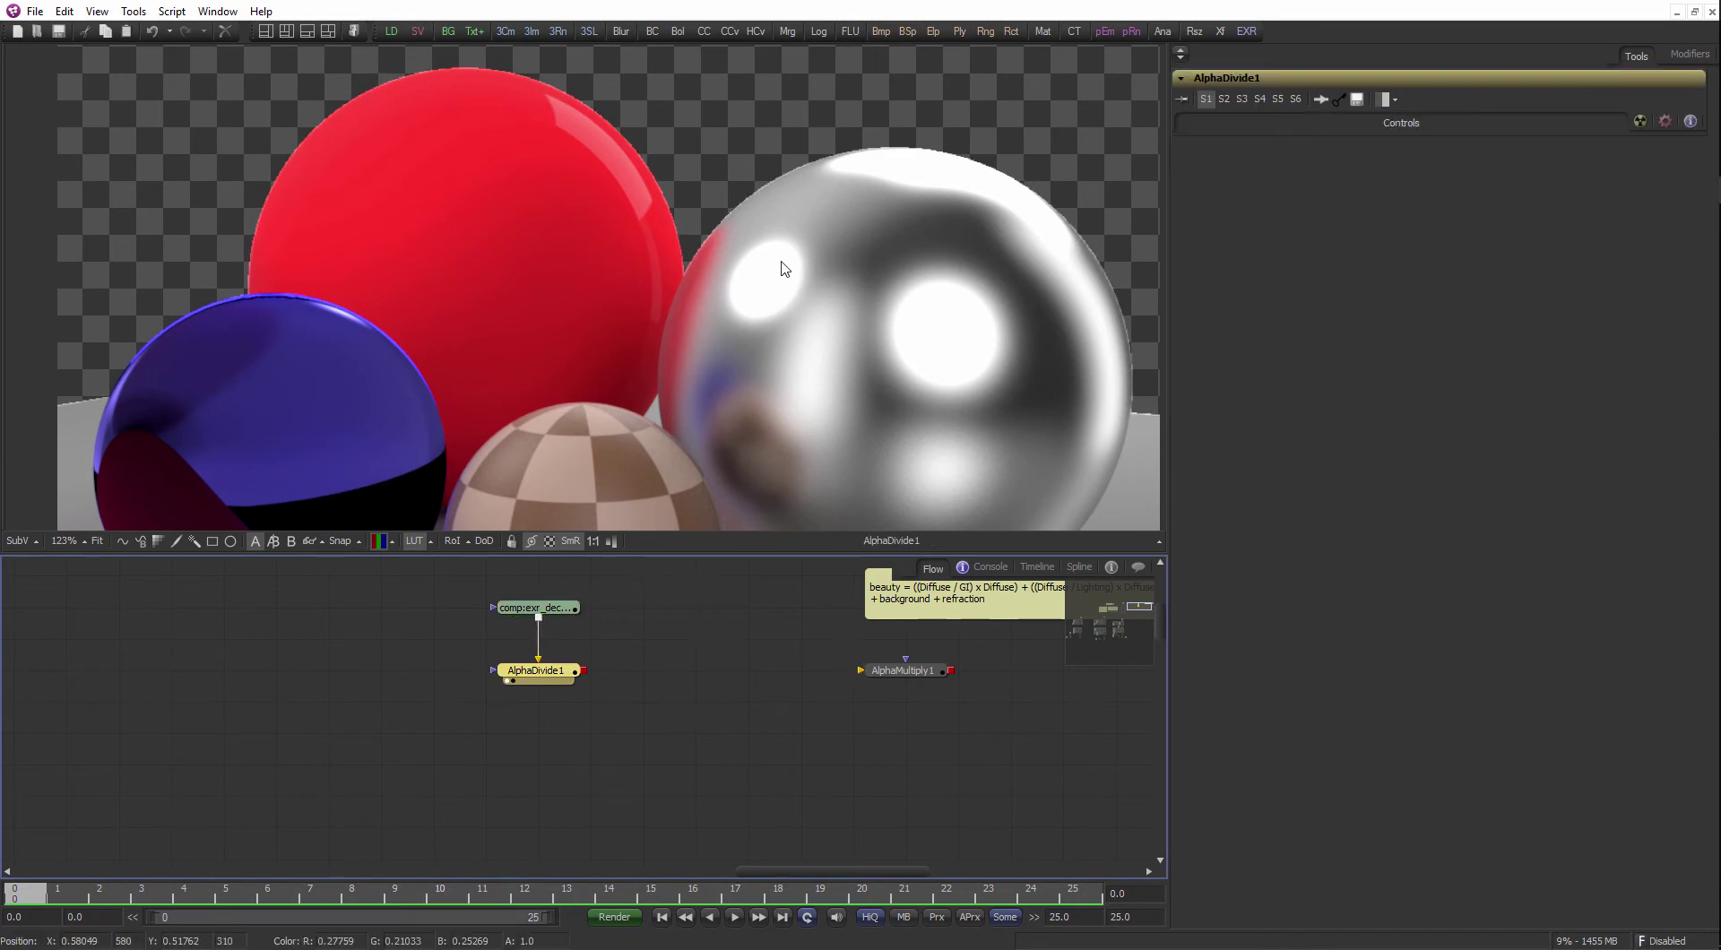
{"action": "key", "text": "ctrl+f"}
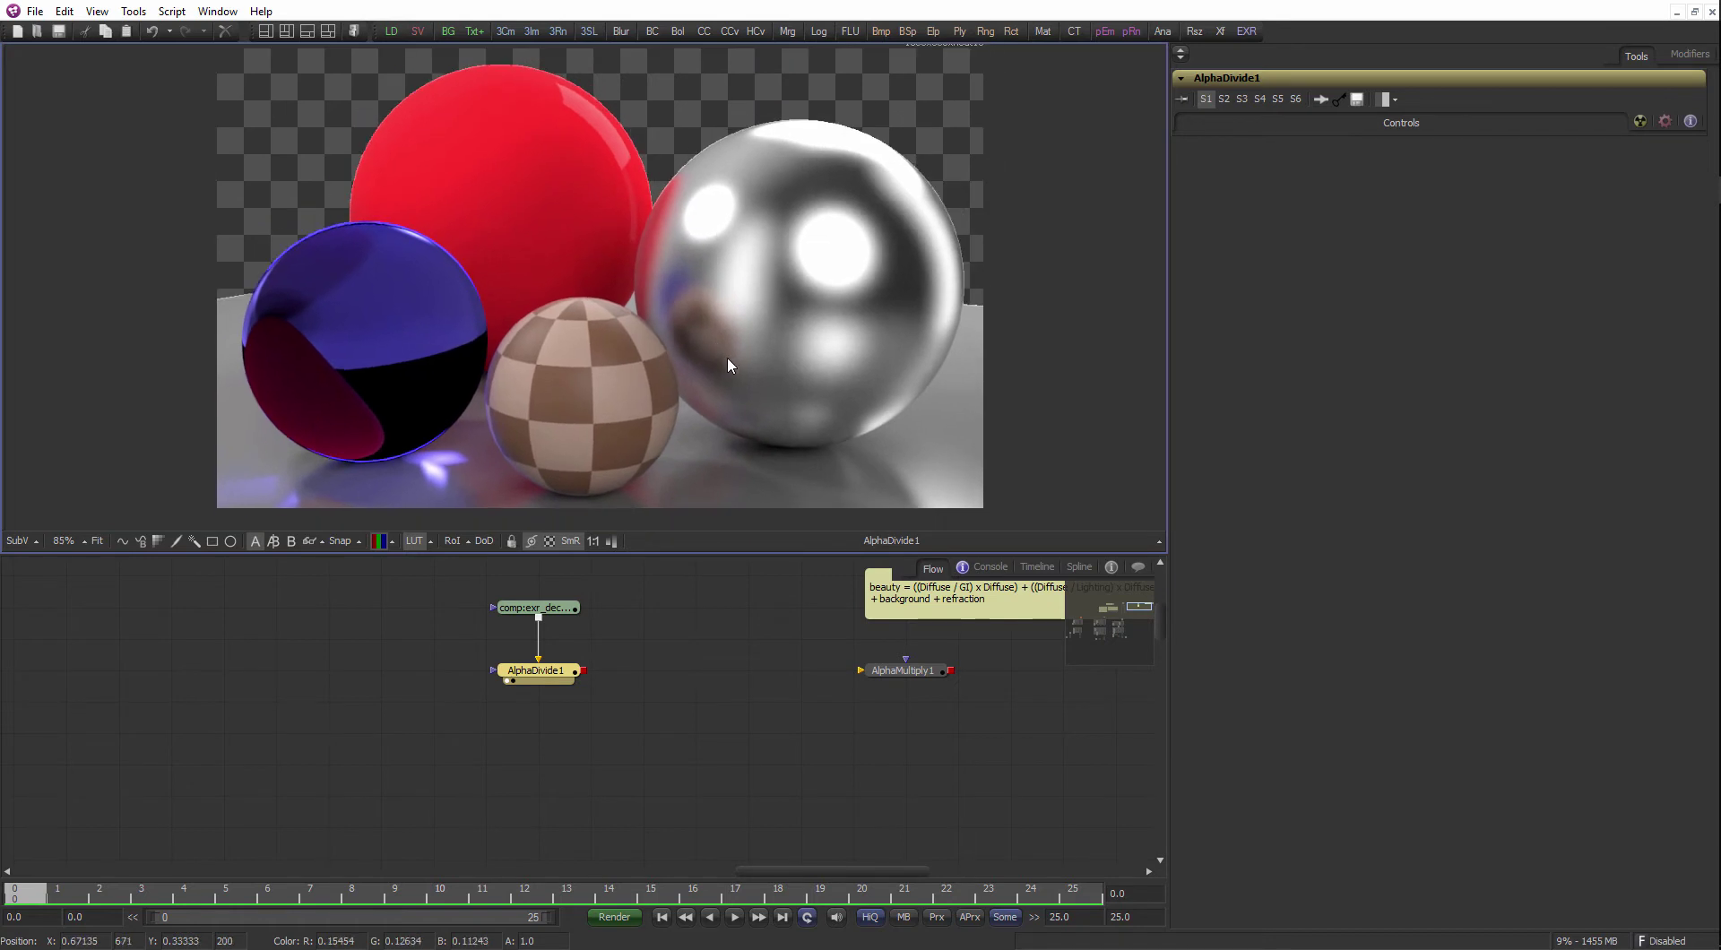
{"action": "key", "text": "ctrl+f"}
{"action": "left_click_drag", "start_coordinate": [649, 558], "coordinate": [647, 574]}
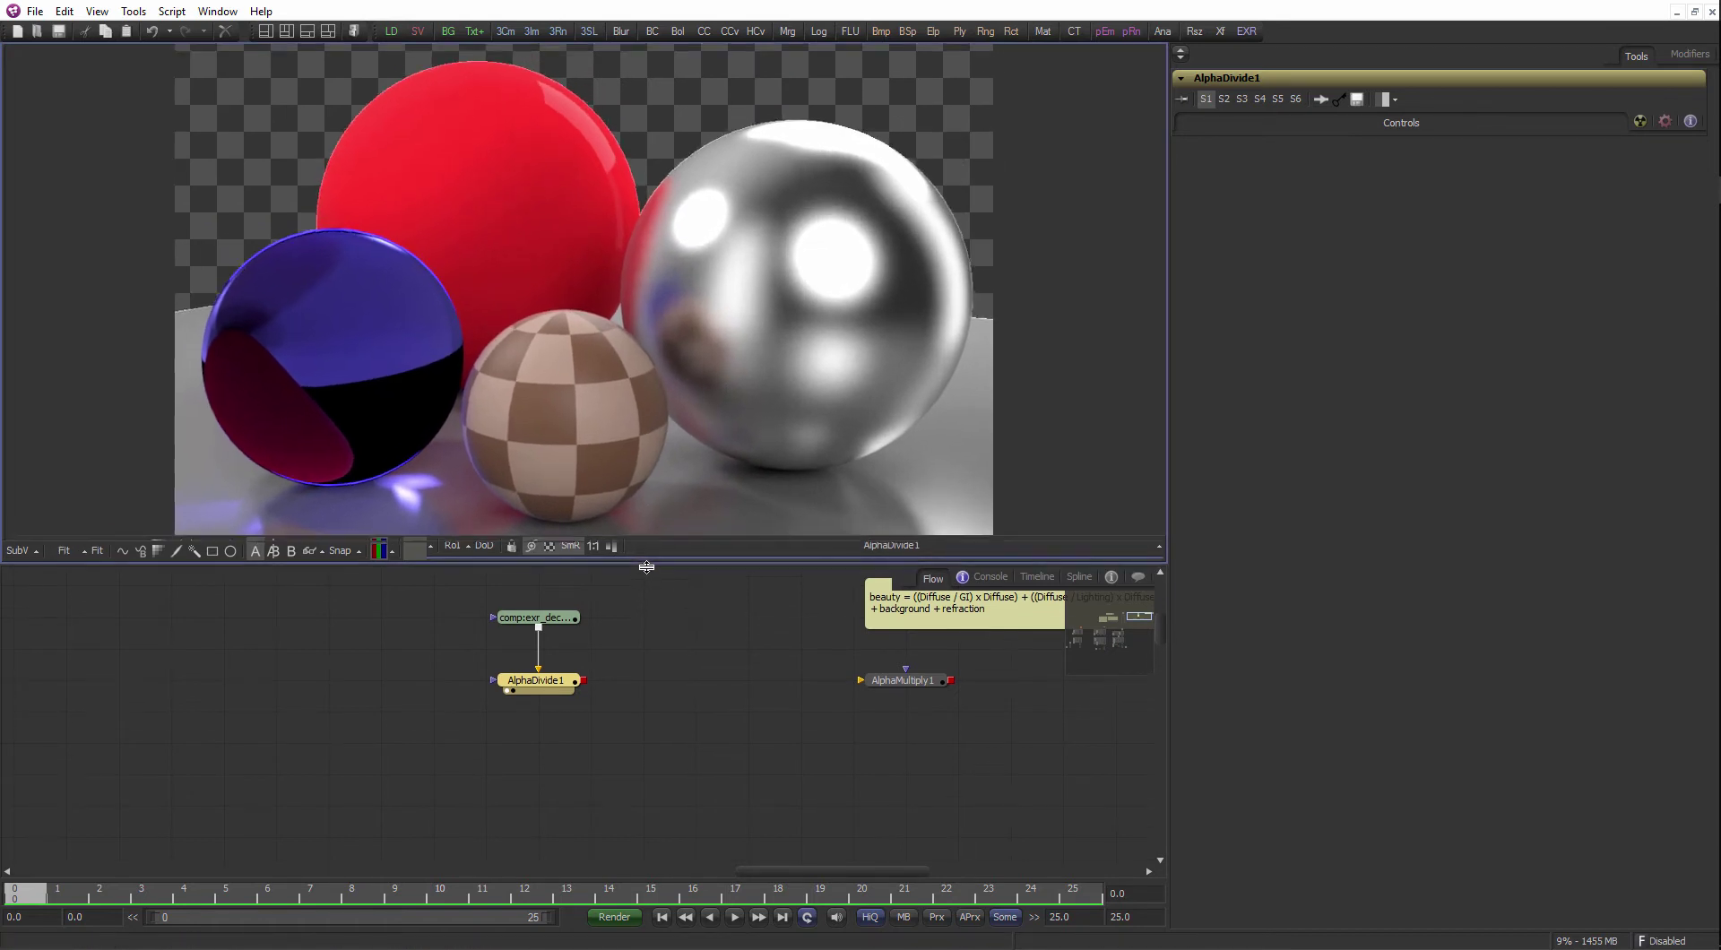
- Duplicate the exr_decompo_ex.exr loader and place the copy to the left of the original
{"action": "left_click", "coordinate": [572, 626]}
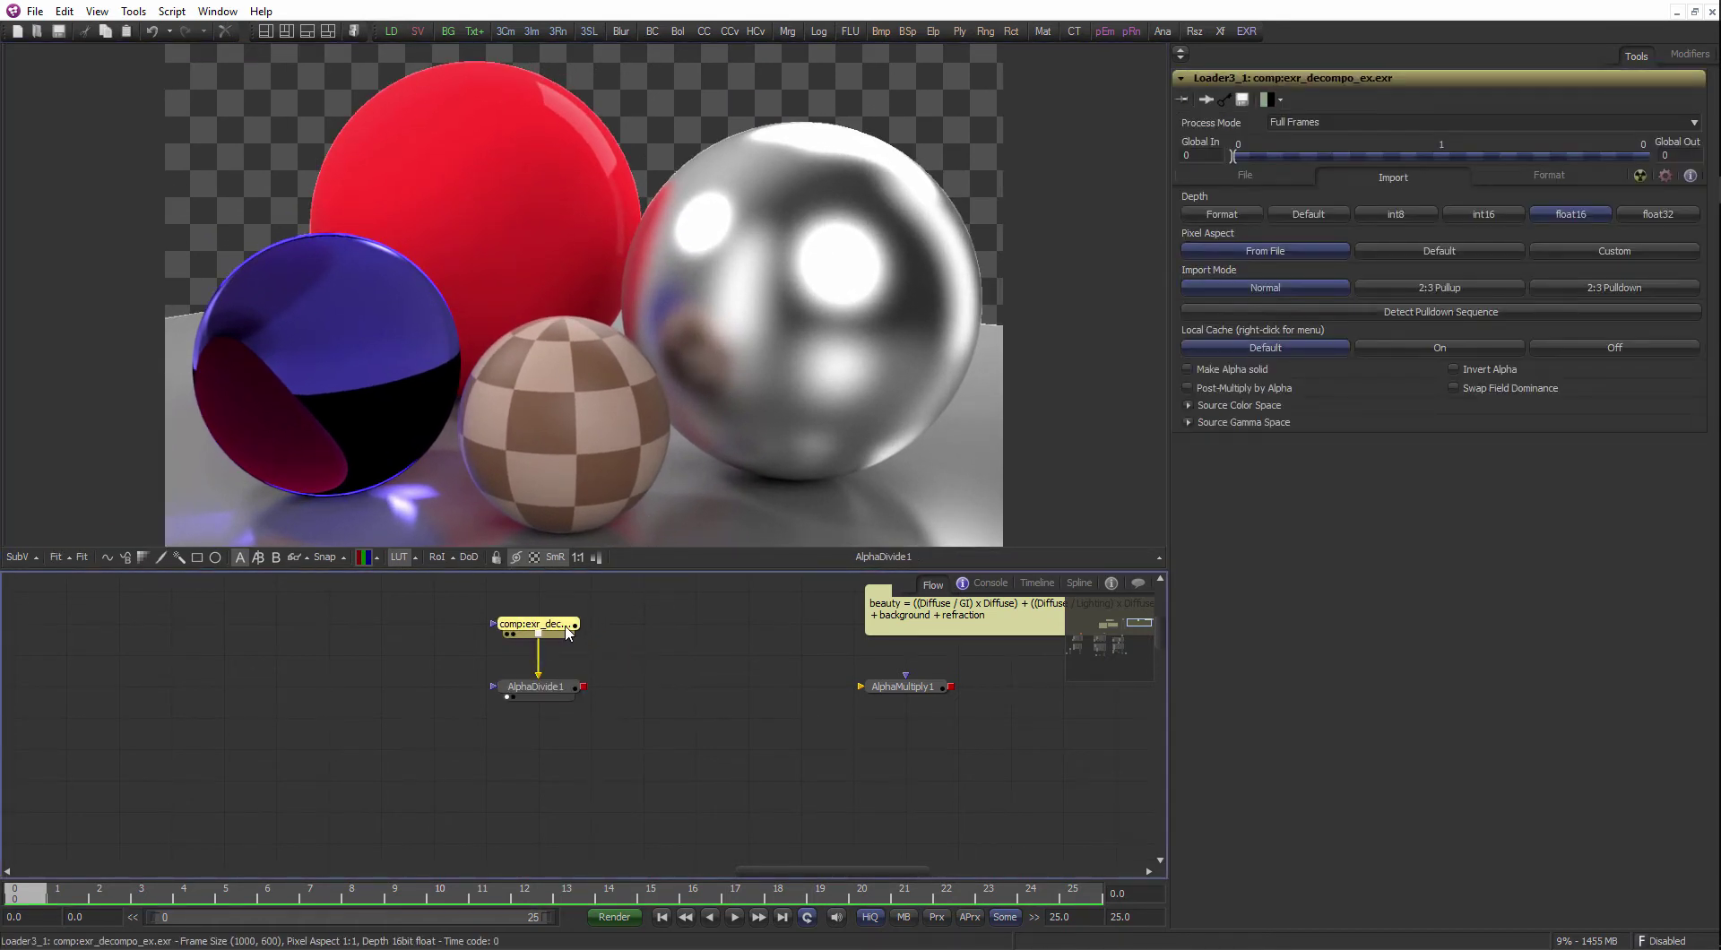
{"action": "key", "text": "ctrl+v"}
{"action": "left_click_drag", "start_coordinate": [373, 668], "coordinate": [266, 668]}
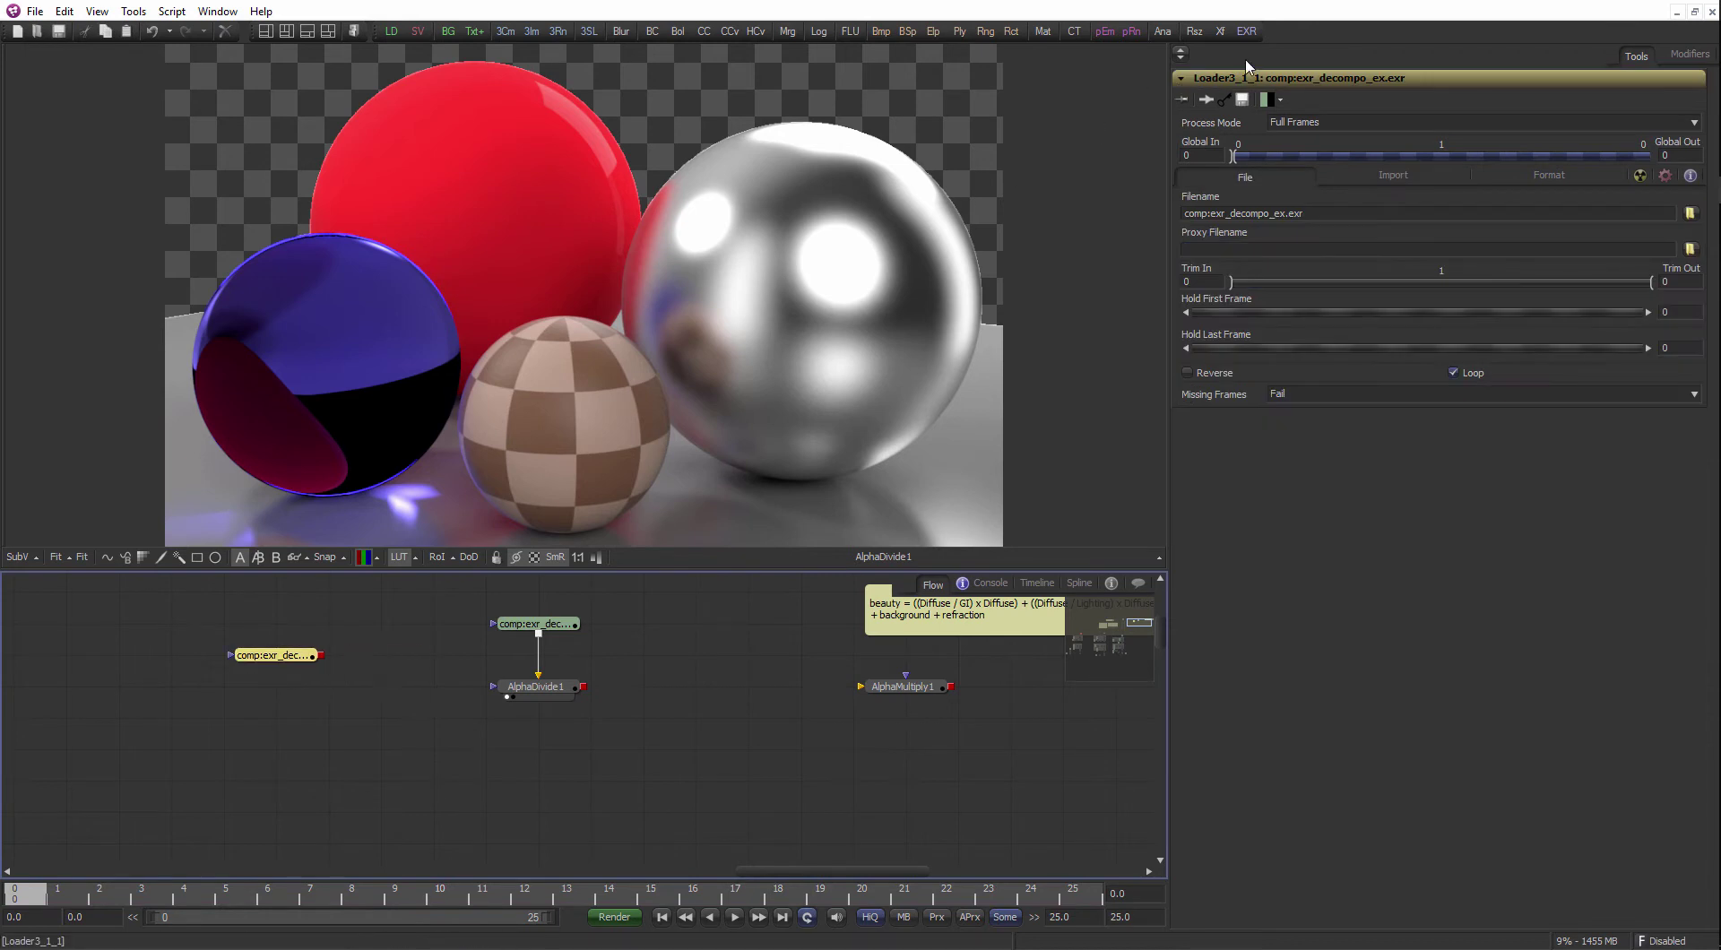
- Split the duplicated loader into separate pass loaders with the hos_SplitEXR script, using Vertical placement and grid placement 0
{"action": "left_click", "coordinate": [1247, 31]}
{"action": "left_click_drag", "start_coordinate": [757, 397], "coordinate": [499, 195]}
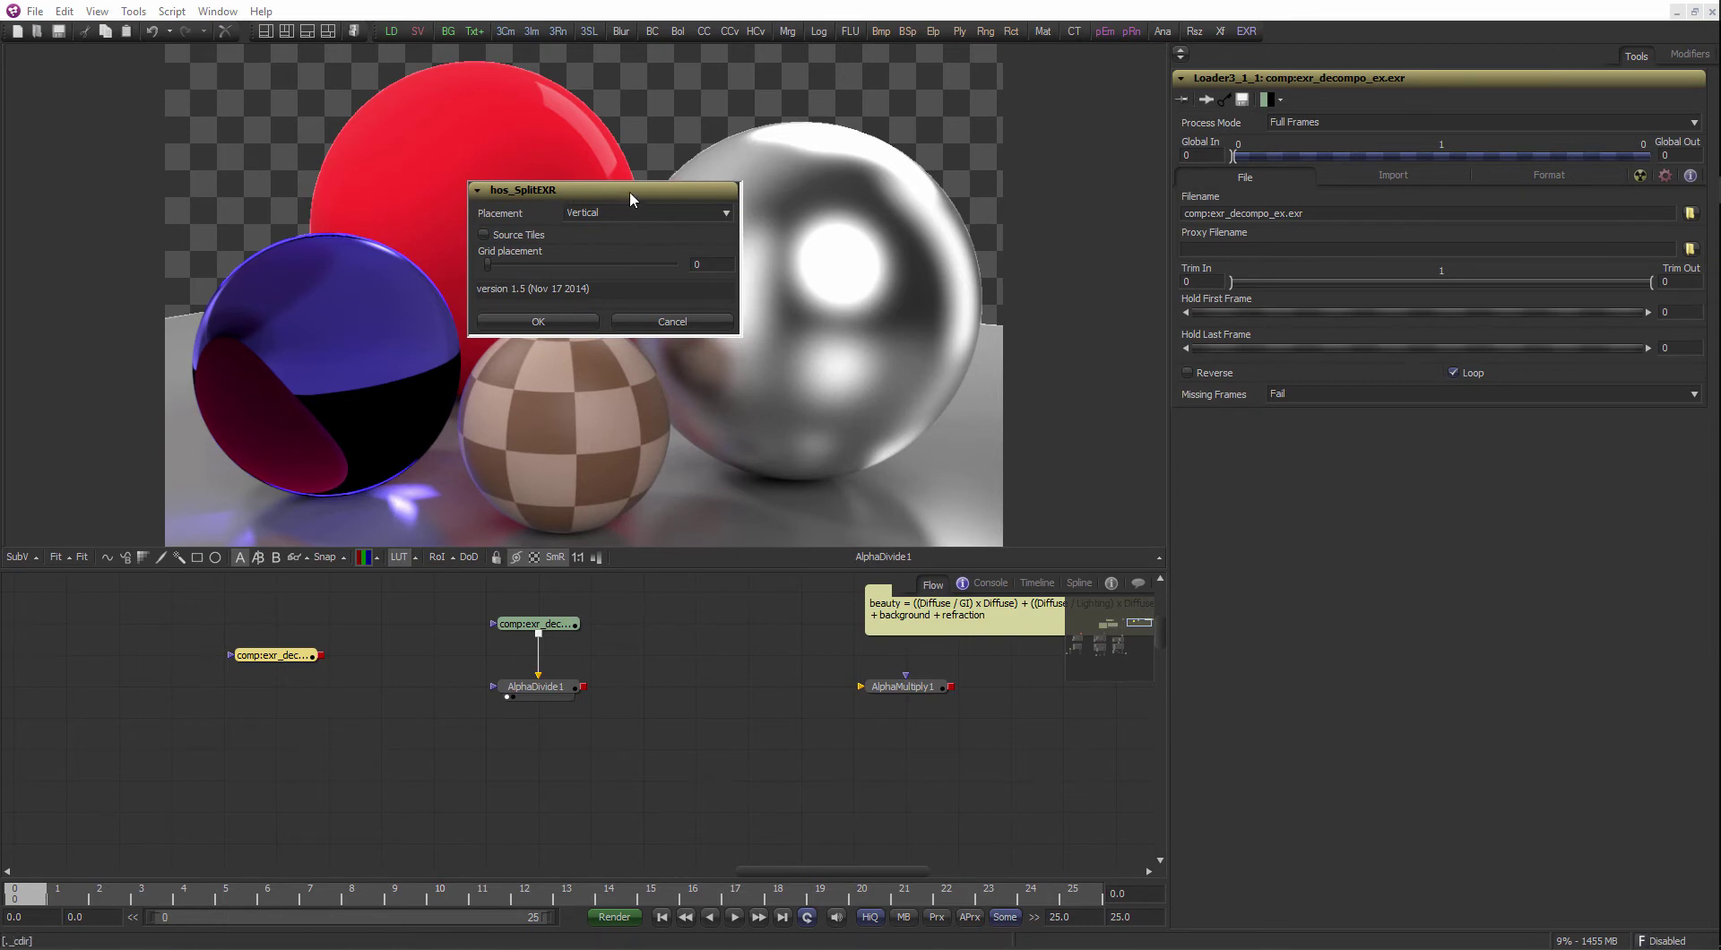
{"action": "mouse_move", "coordinate": [630, 192]}
{"action": "left_mouse_down"}
{"action": "mouse_move", "coordinate": [701, 181]}
{"action": "mouse_move", "coordinate": [602, 190]}
{"action": "left_mouse_up"}
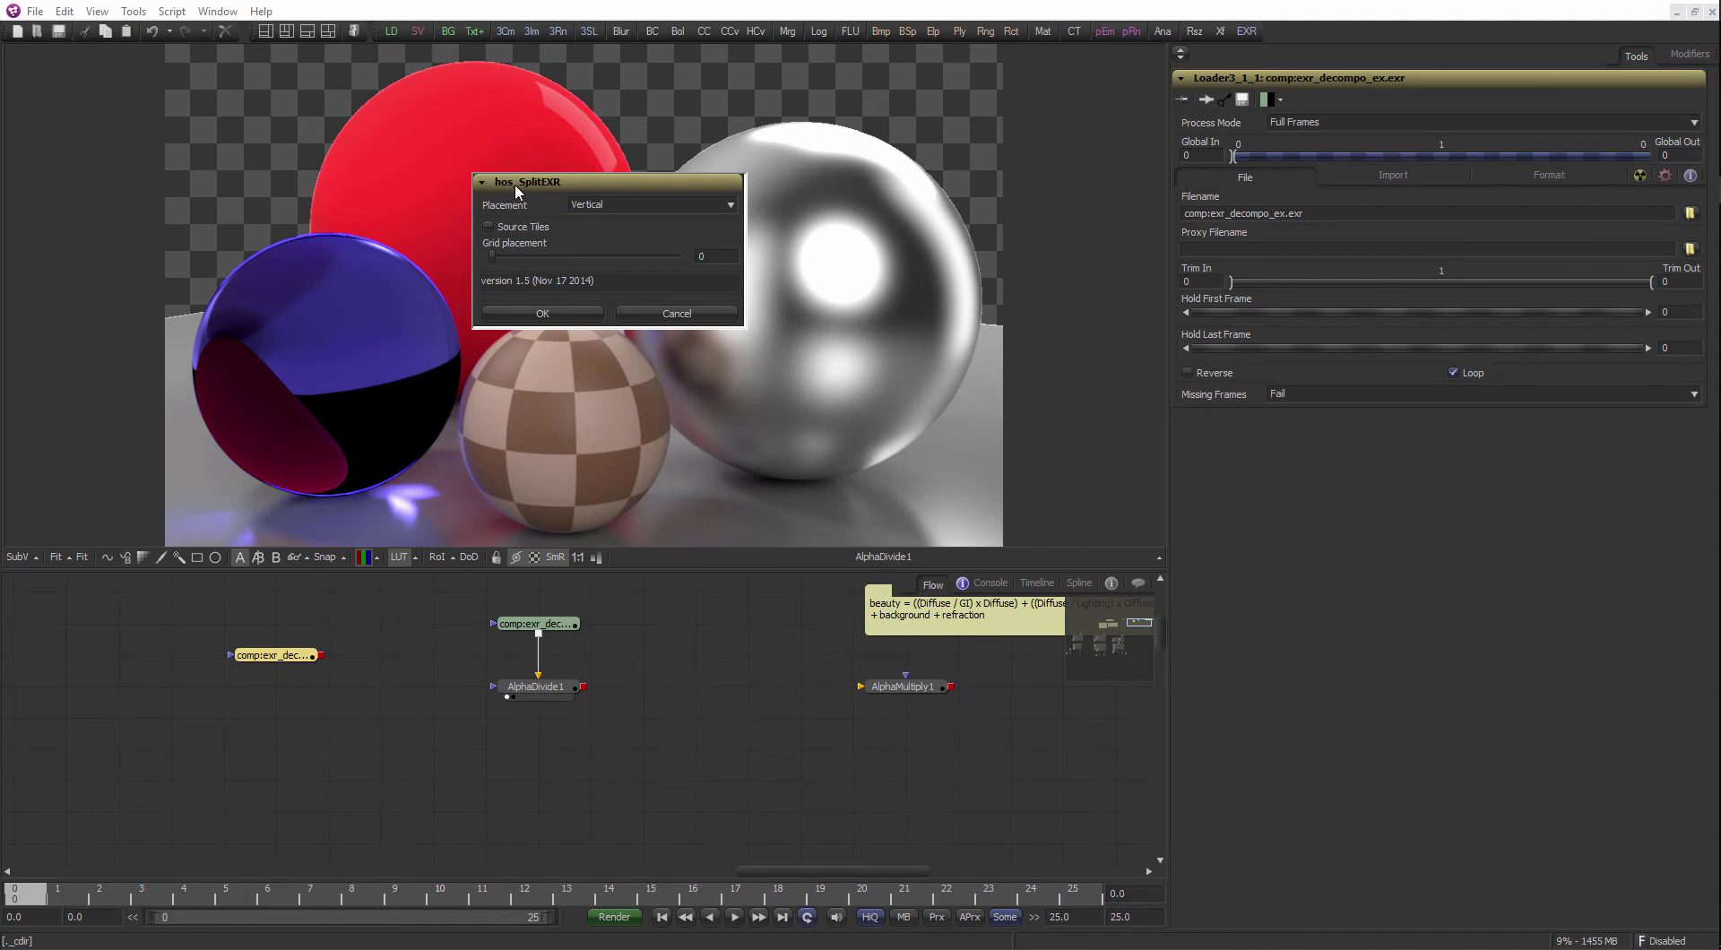
{"action": "left_click", "coordinate": [557, 318]}
{"action": "left_click_drag", "start_coordinate": [372, 690], "coordinate": [382, 666]}
{"action": "scroll", "coordinate": [382, 666], "scroll_direction": "down", "scroll_amount": 1}
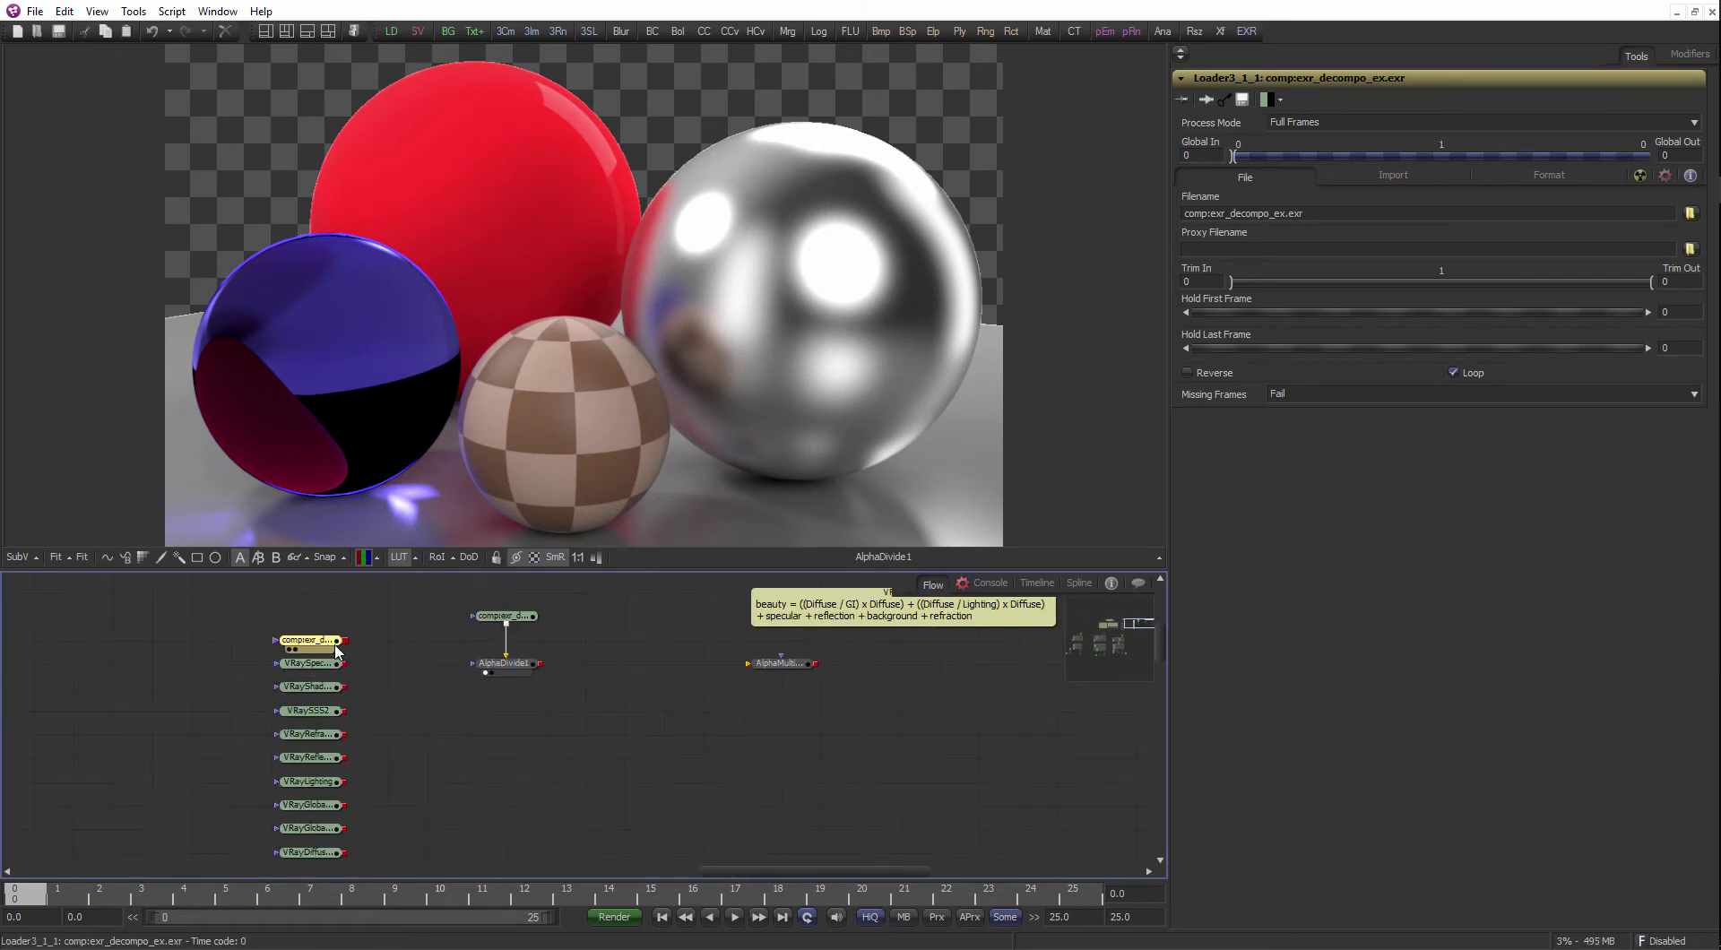
- Delete the duplicated source loader and move the whole column of split pass loaders to free space in the flow
{"action": "key", "text": "Delete"}
{"action": "scroll", "coordinate": [382, 676], "scroll_direction": "down", "scroll_amount": 1}
{"action": "left_click_drag", "start_coordinate": [411, 718], "coordinate": [430, 599]}
{"action": "scroll", "coordinate": [421, 640], "scroll_direction": "up", "scroll_amount": 1}
{"action": "scroll", "coordinate": [423, 699], "scroll_direction": "up", "scroll_amount": 1}
{"action": "scroll", "coordinate": [424, 718], "scroll_direction": "down", "scroll_amount": 1}
{"action": "left_click_drag", "start_coordinate": [456, 814], "coordinate": [309, 538]}
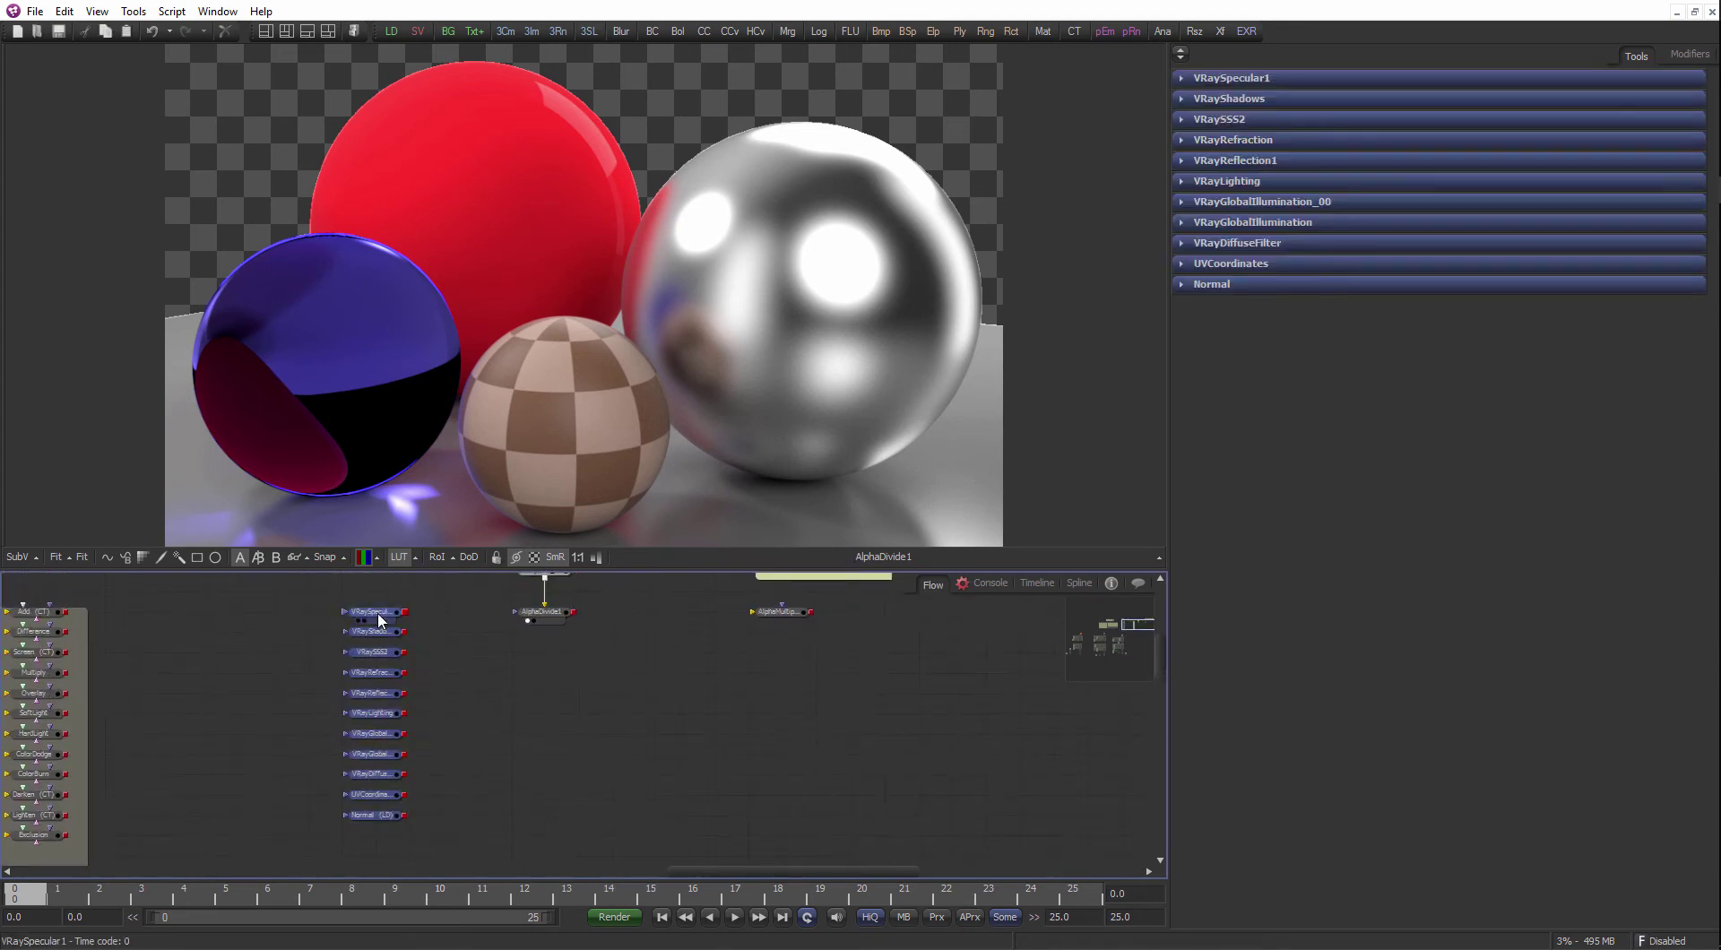
{"action": "left_click_drag", "start_coordinate": [378, 616], "coordinate": [438, 645]}
{"action": "left_click", "coordinate": [389, 678]}
{"action": "scroll", "coordinate": [437, 646], "scroll_direction": "up", "scroll_amount": 1}
{"action": "left_click_drag", "start_coordinate": [574, 619], "coordinate": [359, 809]}
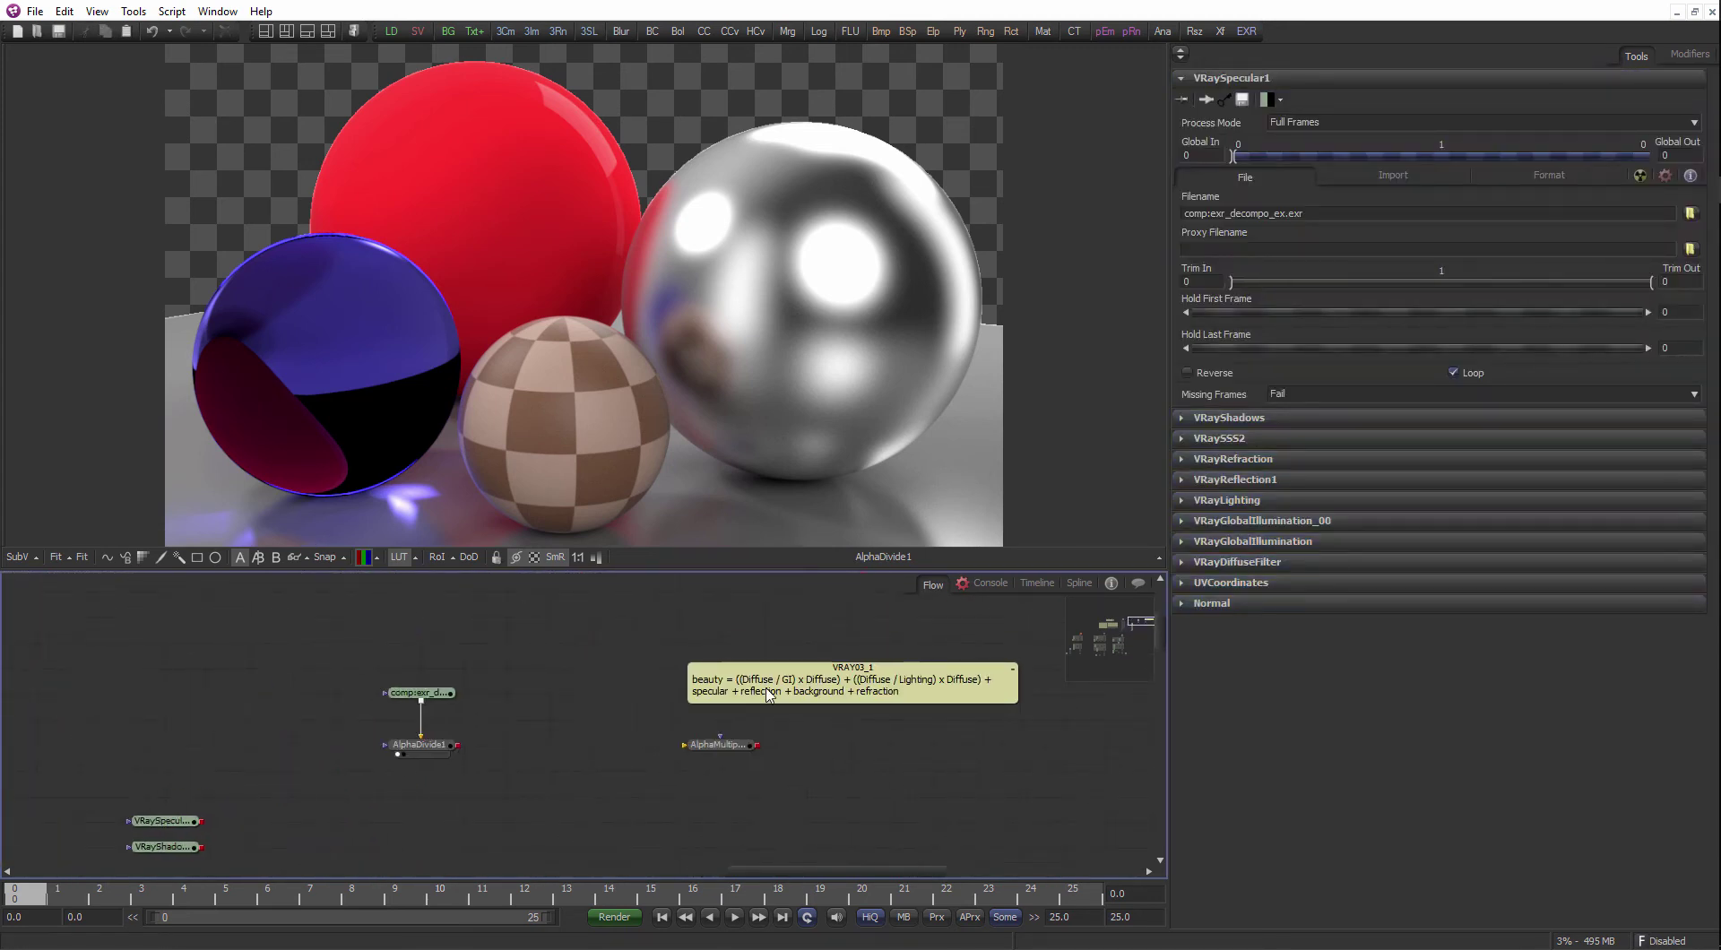
- Following the VRAY03_1 formula, set the VRayShadows loader apart and place VRaySSS2 directly below VRaySpecular1
{"action": "scroll", "coordinate": [769, 694], "scroll_direction": "up", "scroll_amount": 2}
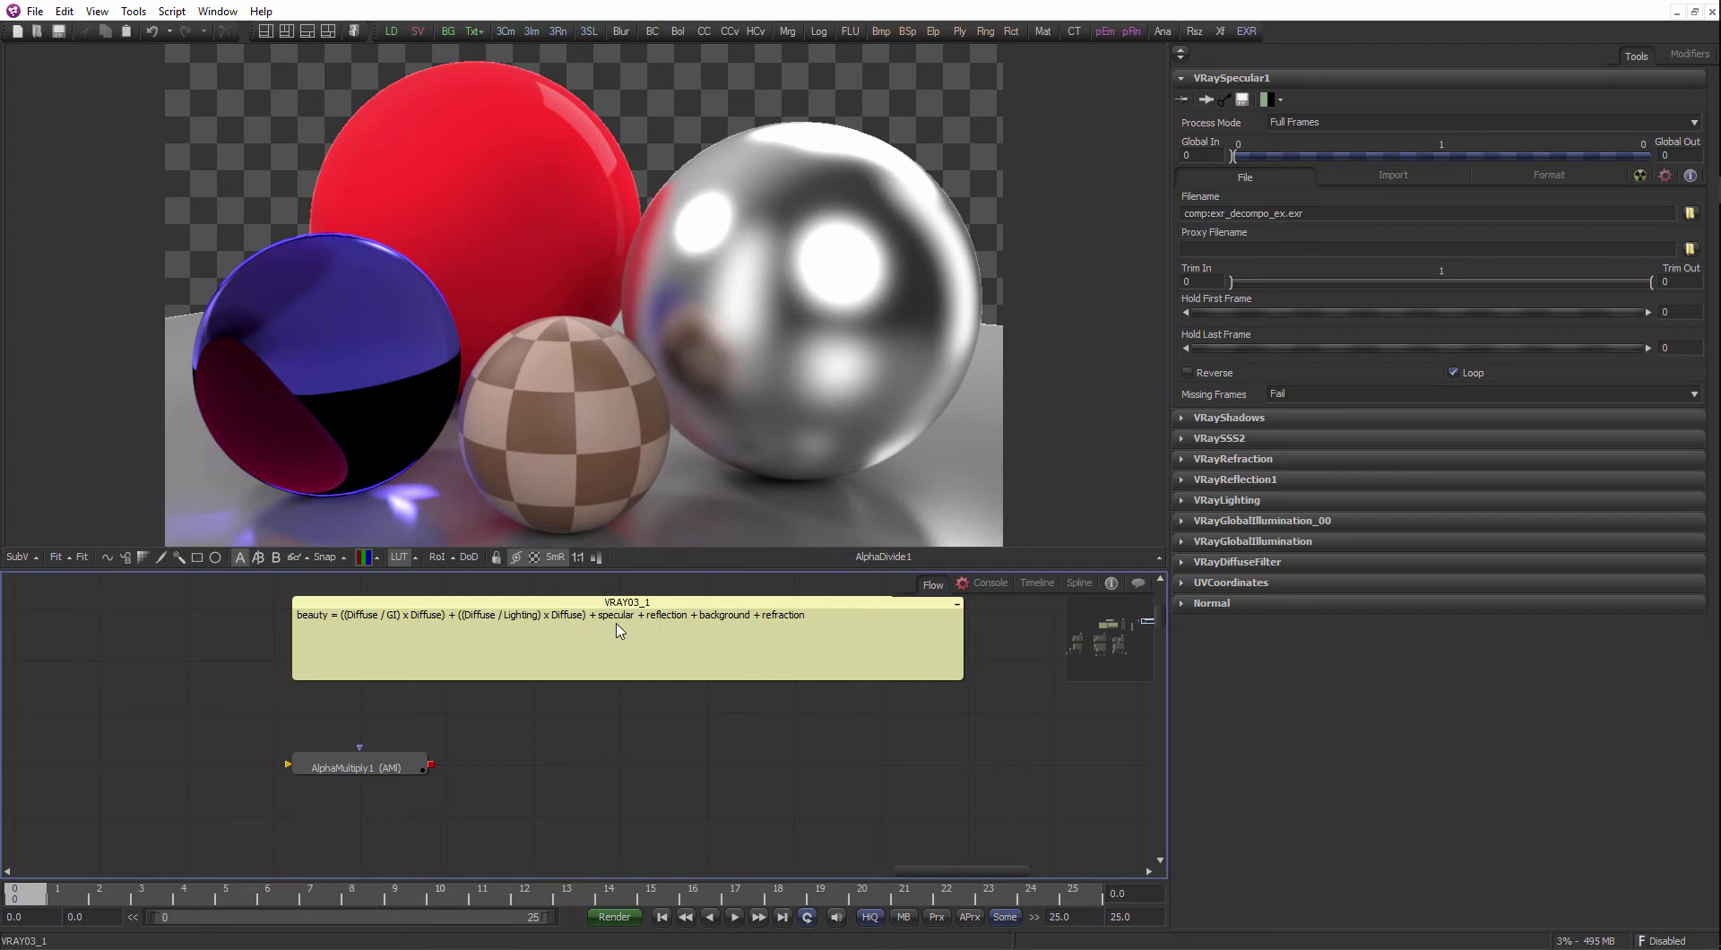
{"action": "left_click_drag", "start_coordinate": [392, 666], "coordinate": [688, 663]}
{"action": "scroll", "coordinate": [687, 664], "scroll_direction": "down", "scroll_amount": 3}
{"action": "left_click_drag", "start_coordinate": [587, 726], "coordinate": [834, 641]}
{"action": "scroll", "coordinate": [468, 676], "scroll_direction": "up", "scroll_amount": 2}
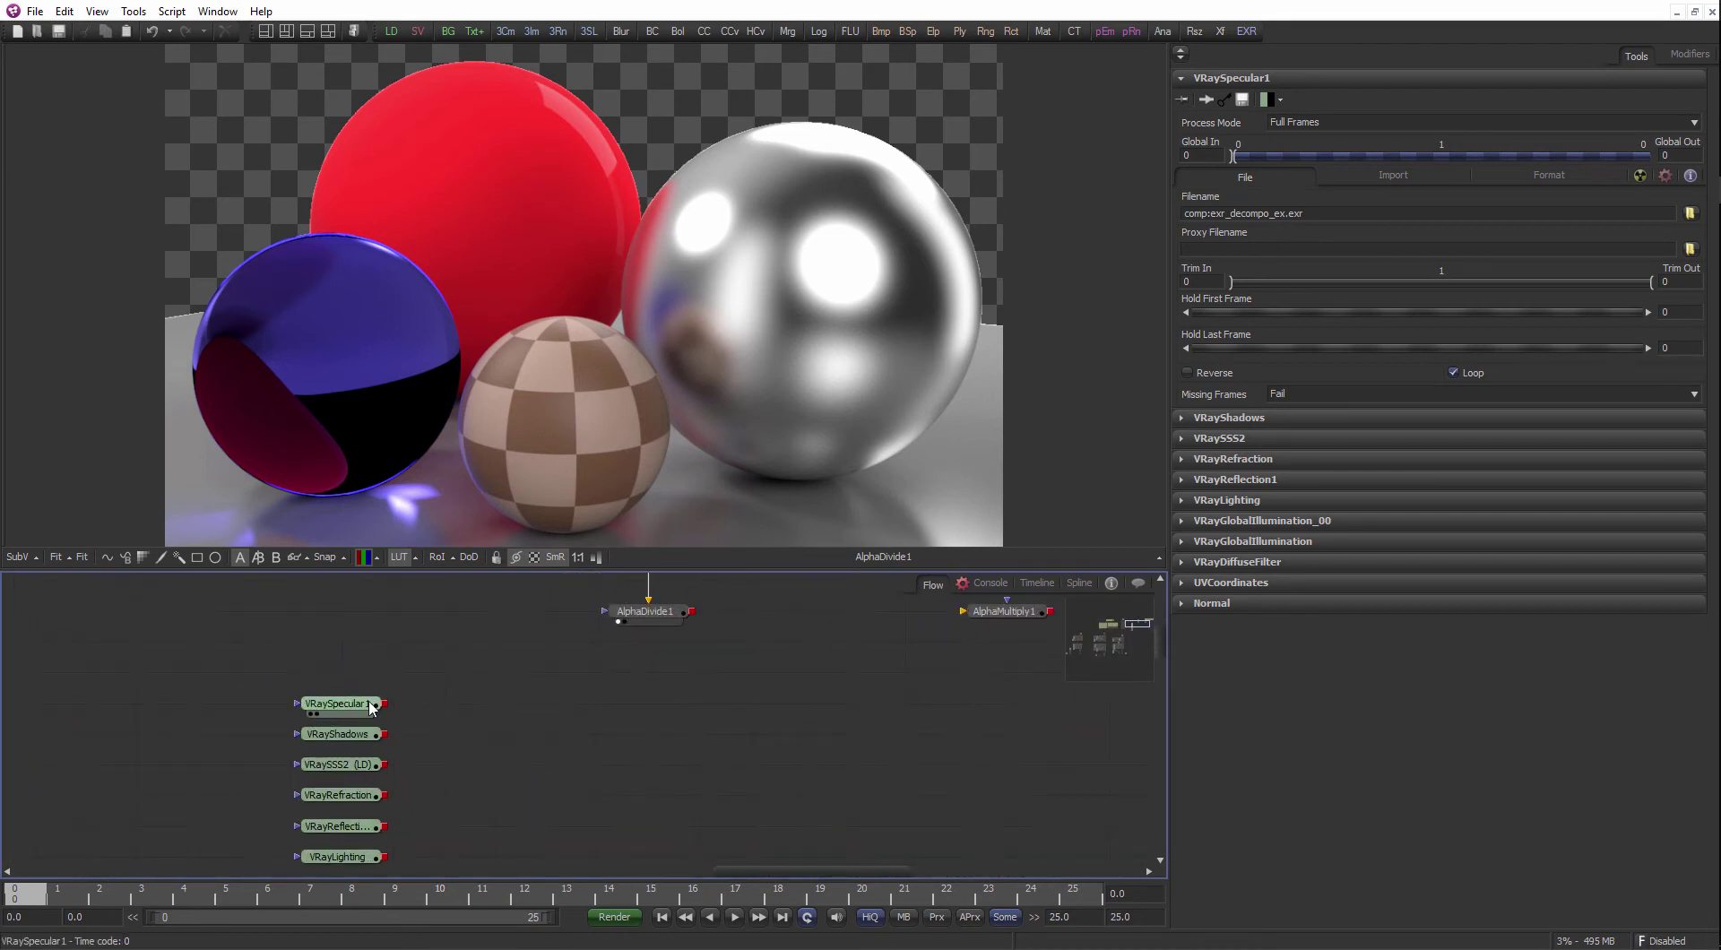
{"action": "left_click_drag", "start_coordinate": [369, 705], "coordinate": [360, 658]}
{"action": "left_click_drag", "start_coordinate": [365, 739], "coordinate": [125, 671]}
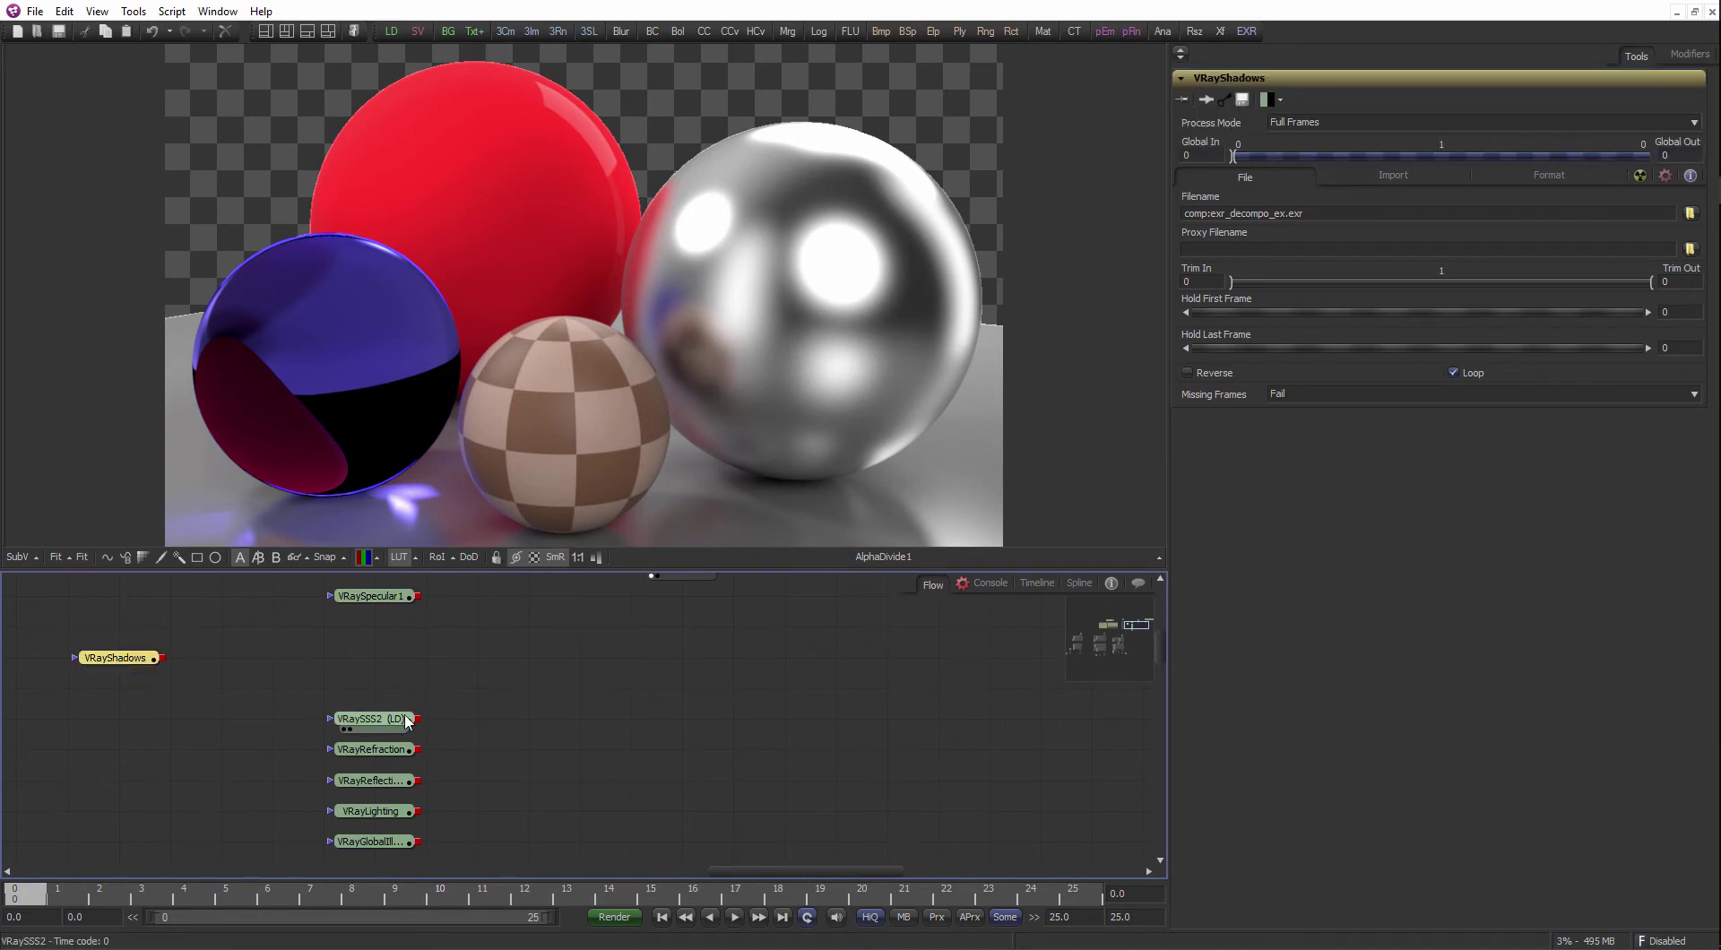
{"action": "left_click_drag", "start_coordinate": [391, 724], "coordinate": [394, 633]}
- Append "+ SSS" to the beauty formula in the VRAY03_1 note
{"action": "left_click_drag", "start_coordinate": [987, 592], "coordinate": [606, 699]}
{"action": "scroll", "coordinate": [606, 700], "scroll_direction": "up", "scroll_amount": 2}
{"action": "double_click", "coordinate": [715, 677]}
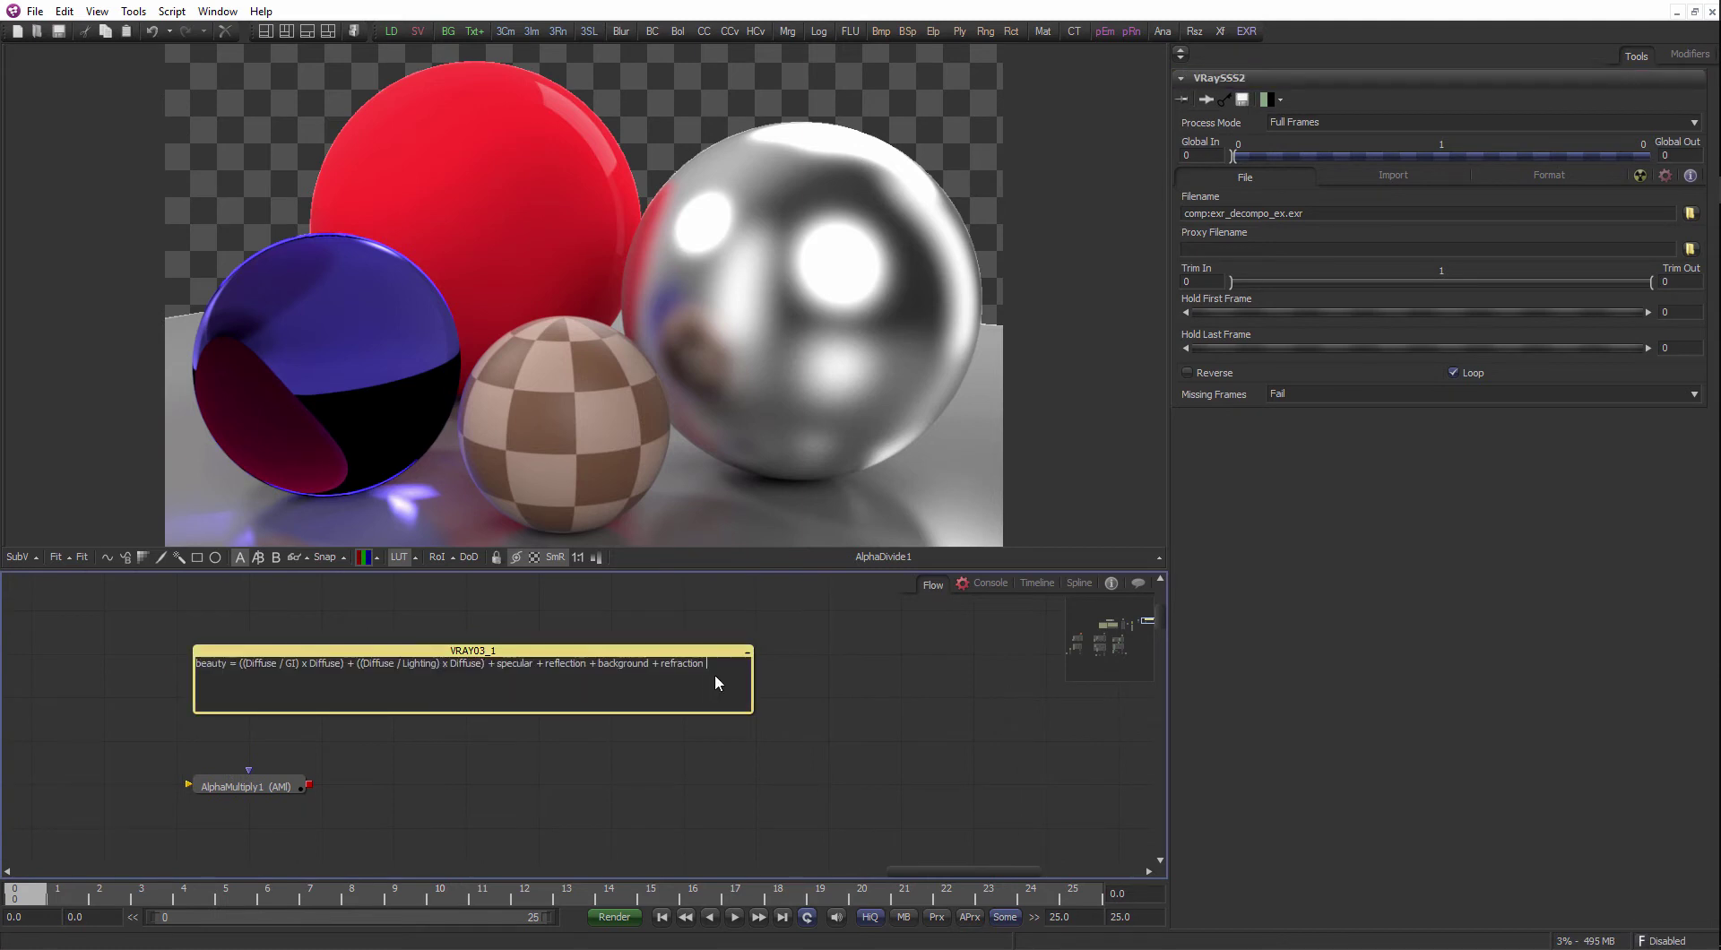
{"action": "left_click", "coordinate": [776, 633]}
- Stack the additive pass loaders in one compact column ordered VRaySpecular1, VRayRefraction, VRayReflection1 and VRaySSS2
{"action": "scroll", "coordinate": [396, 680], "scroll_direction": "down", "scroll_amount": 1}
{"action": "left_click_drag", "start_coordinate": [262, 753], "coordinate": [515, 665]}
{"action": "scroll", "coordinate": [515, 664], "scroll_direction": "down", "scroll_amount": 2}
{"action": "left_click_drag", "start_coordinate": [207, 767], "coordinate": [472, 693]}
{"action": "scroll", "coordinate": [432, 719], "scroll_direction": "up", "scroll_amount": 1}
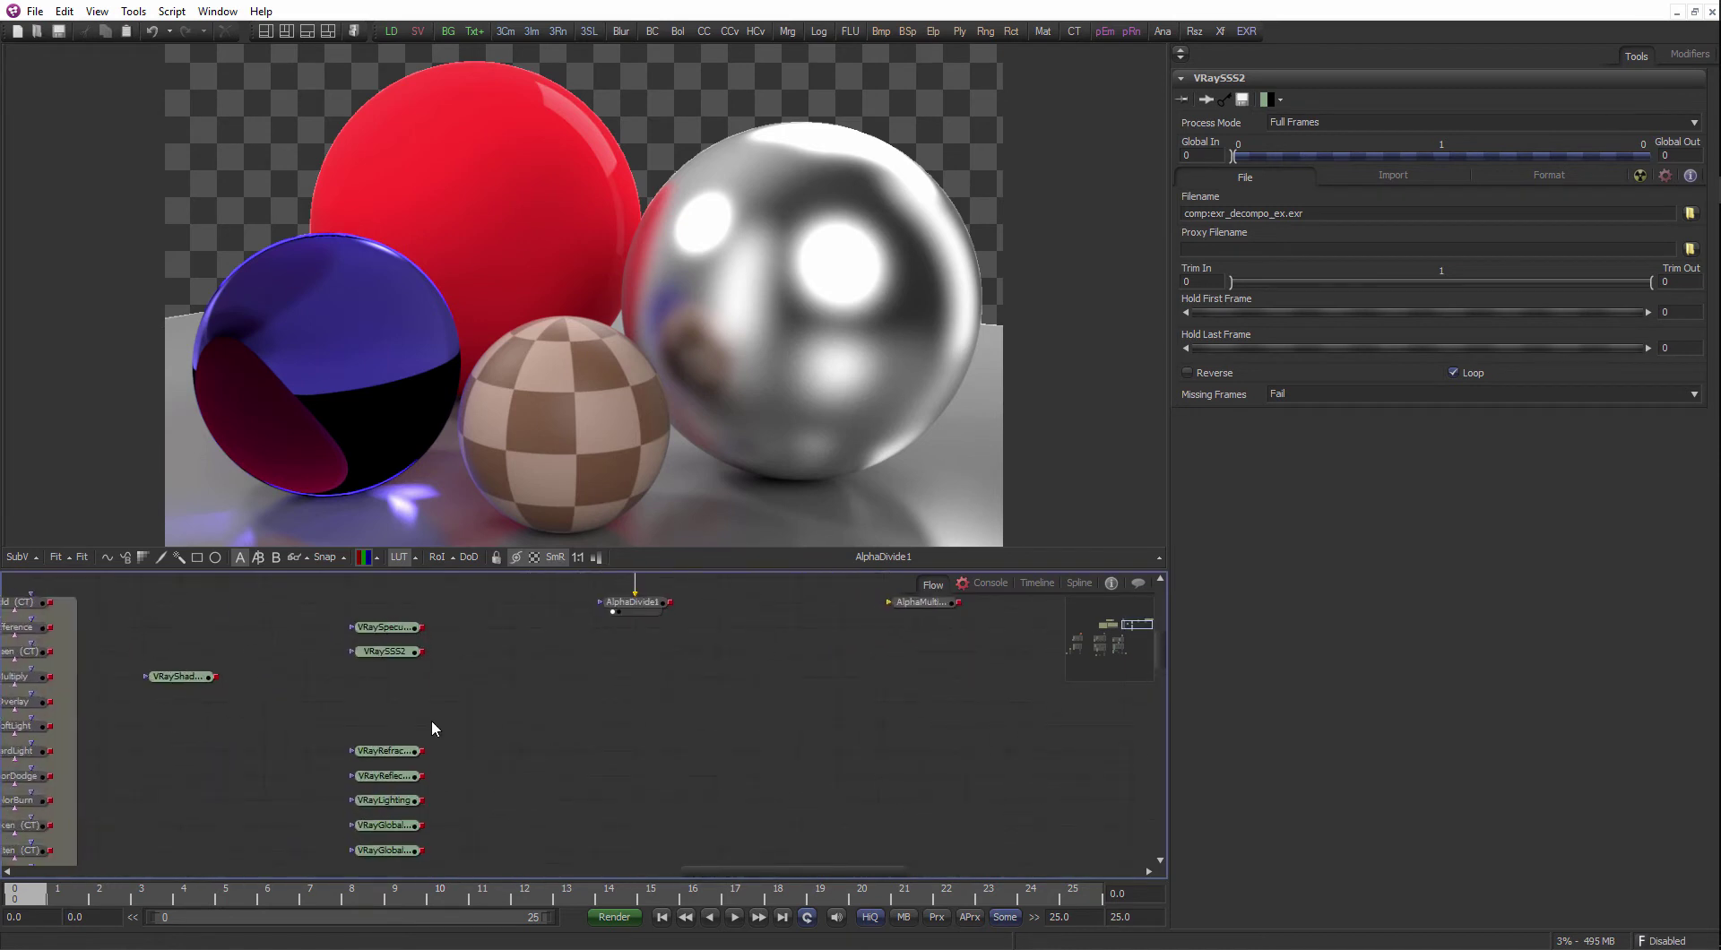
{"action": "left_click", "coordinate": [403, 757]}
{"action": "mouse_move", "coordinate": [403, 759]}
{"action": "left_mouse_down"}
{"action": "mouse_move", "coordinate": [401, 690]}
{"action": "mouse_move", "coordinate": [405, 748]}
{"action": "left_mouse_up"}
{"action": "left_click", "coordinate": [406, 703]}
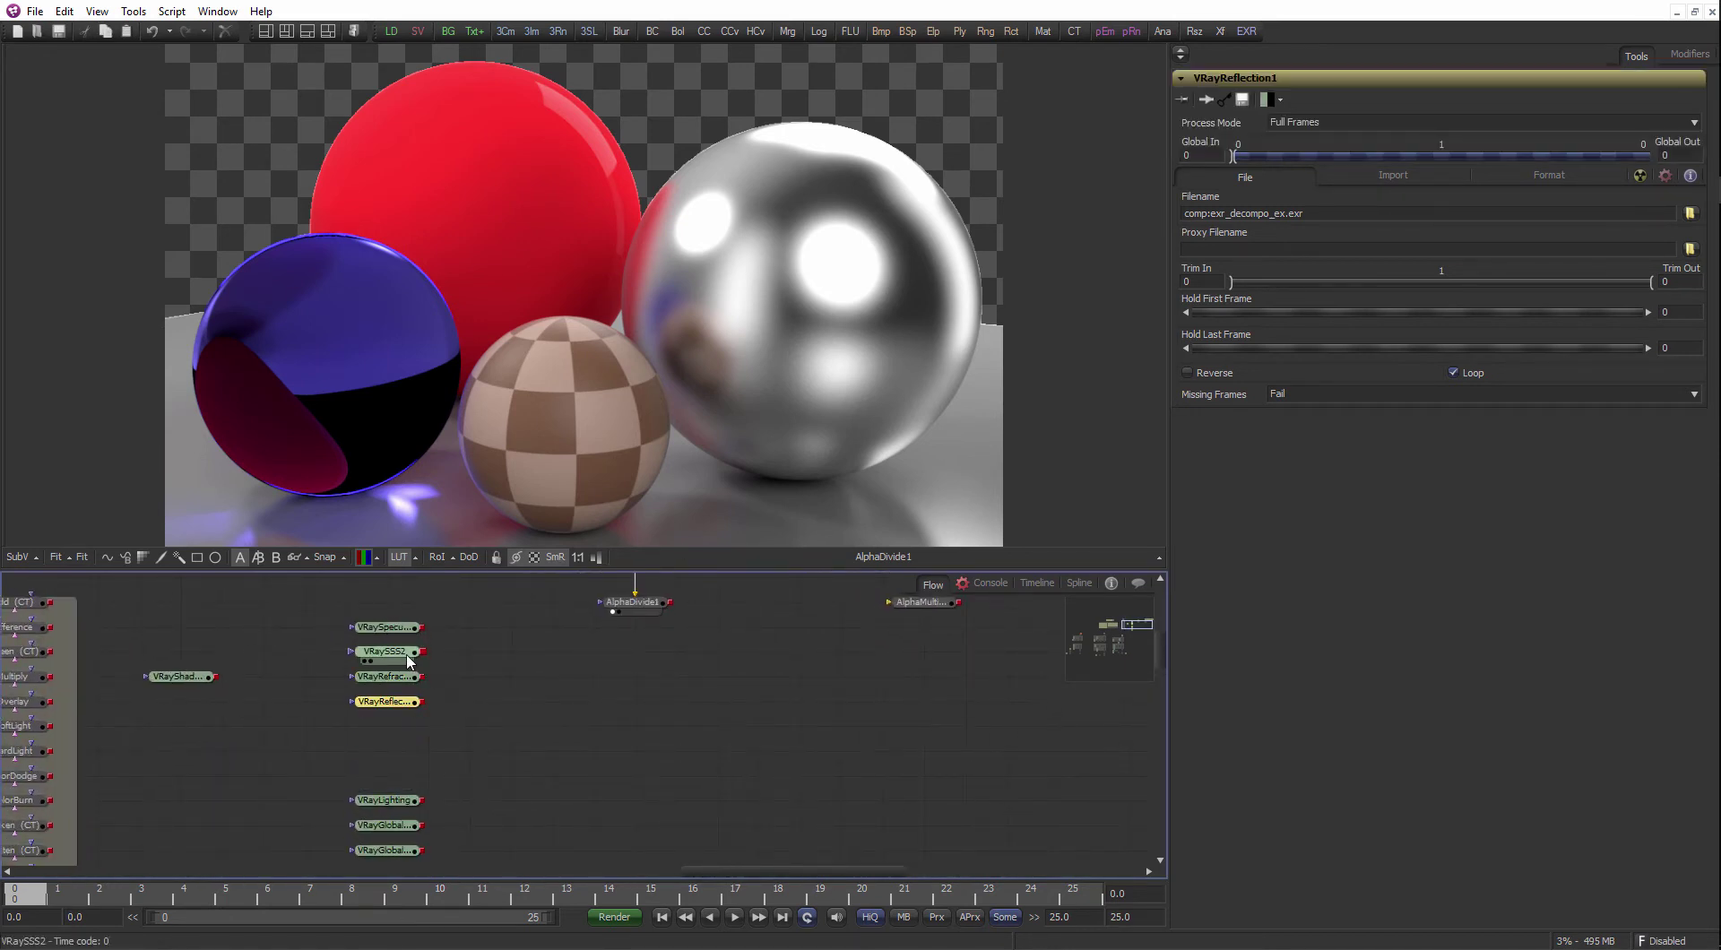
{"action": "left_click_drag", "start_coordinate": [404, 706], "coordinate": [406, 729]}
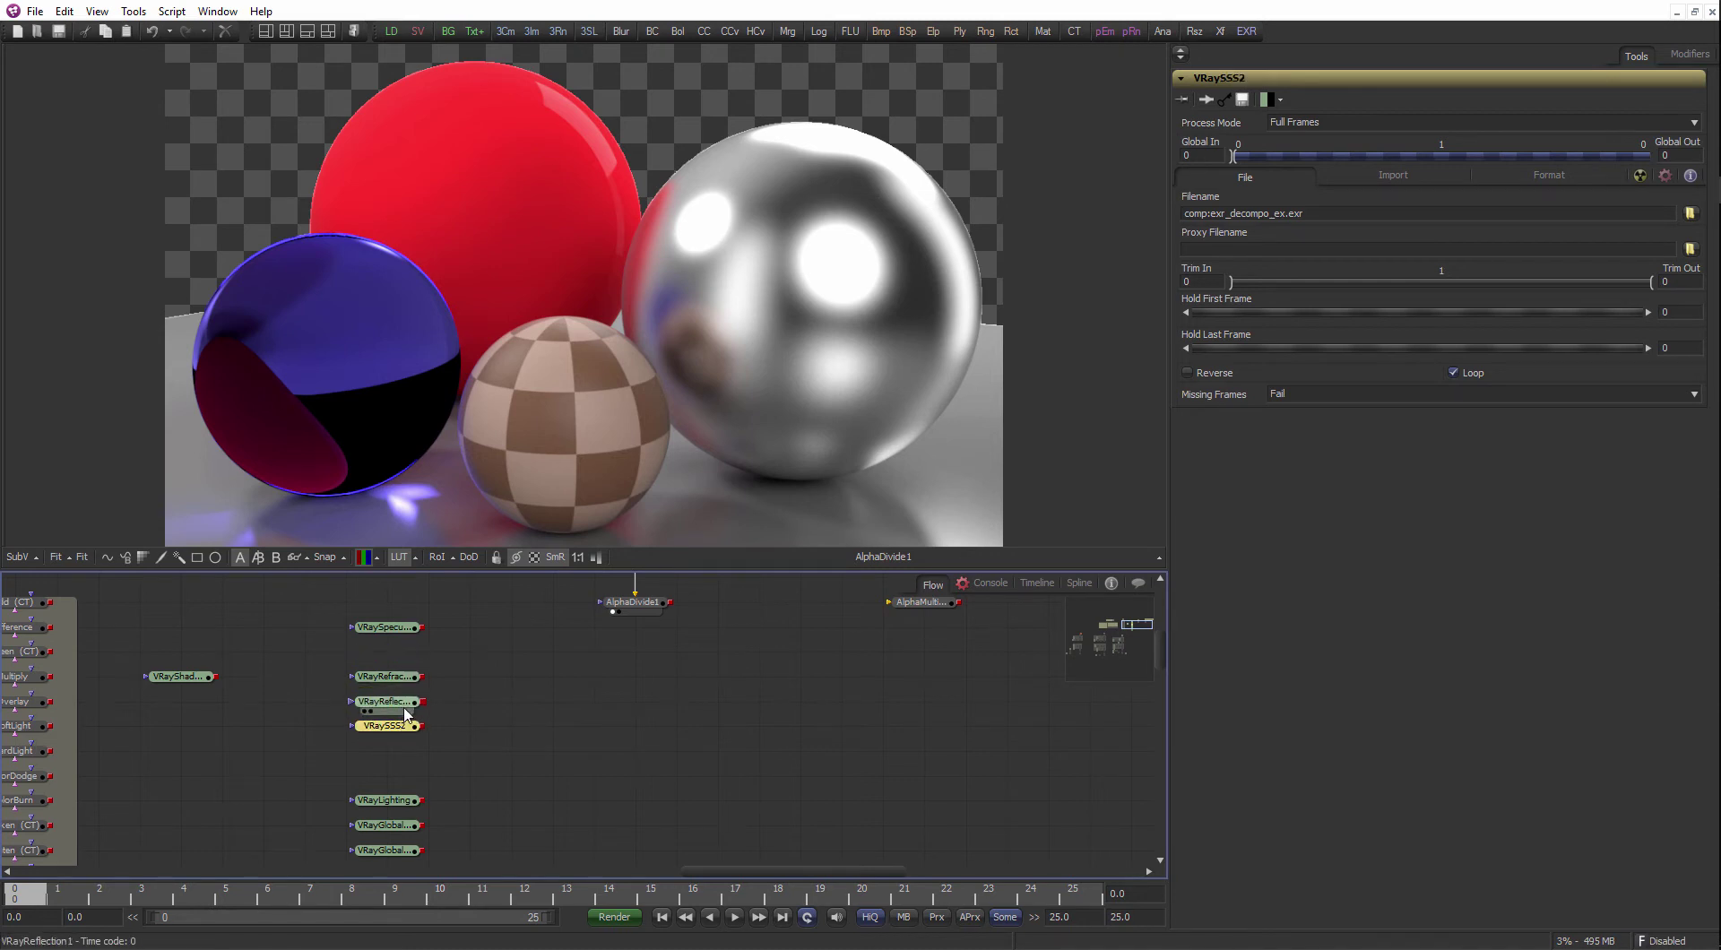
{"action": "left_click_drag", "start_coordinate": [405, 629], "coordinate": [402, 650]}
- Move the remaining loaders, from VRayLighting through Normal, as a group away from the specular, refraction, reflection and SSS stack
{"action": "left_click", "coordinate": [445, 754]}
{"action": "left_click_drag", "start_coordinate": [452, 782], "coordinate": [365, 827]}
{"action": "left_click_drag", "start_coordinate": [434, 724], "coordinate": [318, 703]}
{"action": "scroll", "coordinate": [485, 699], "scroll_direction": "down", "scroll_amount": 1}
{"action": "left_click", "coordinate": [565, 655]}
{"action": "left_click_drag", "start_coordinate": [594, 645], "coordinate": [573, 676]}
{"action": "scroll", "coordinate": [582, 694], "scroll_direction": "up", "scroll_amount": 3}
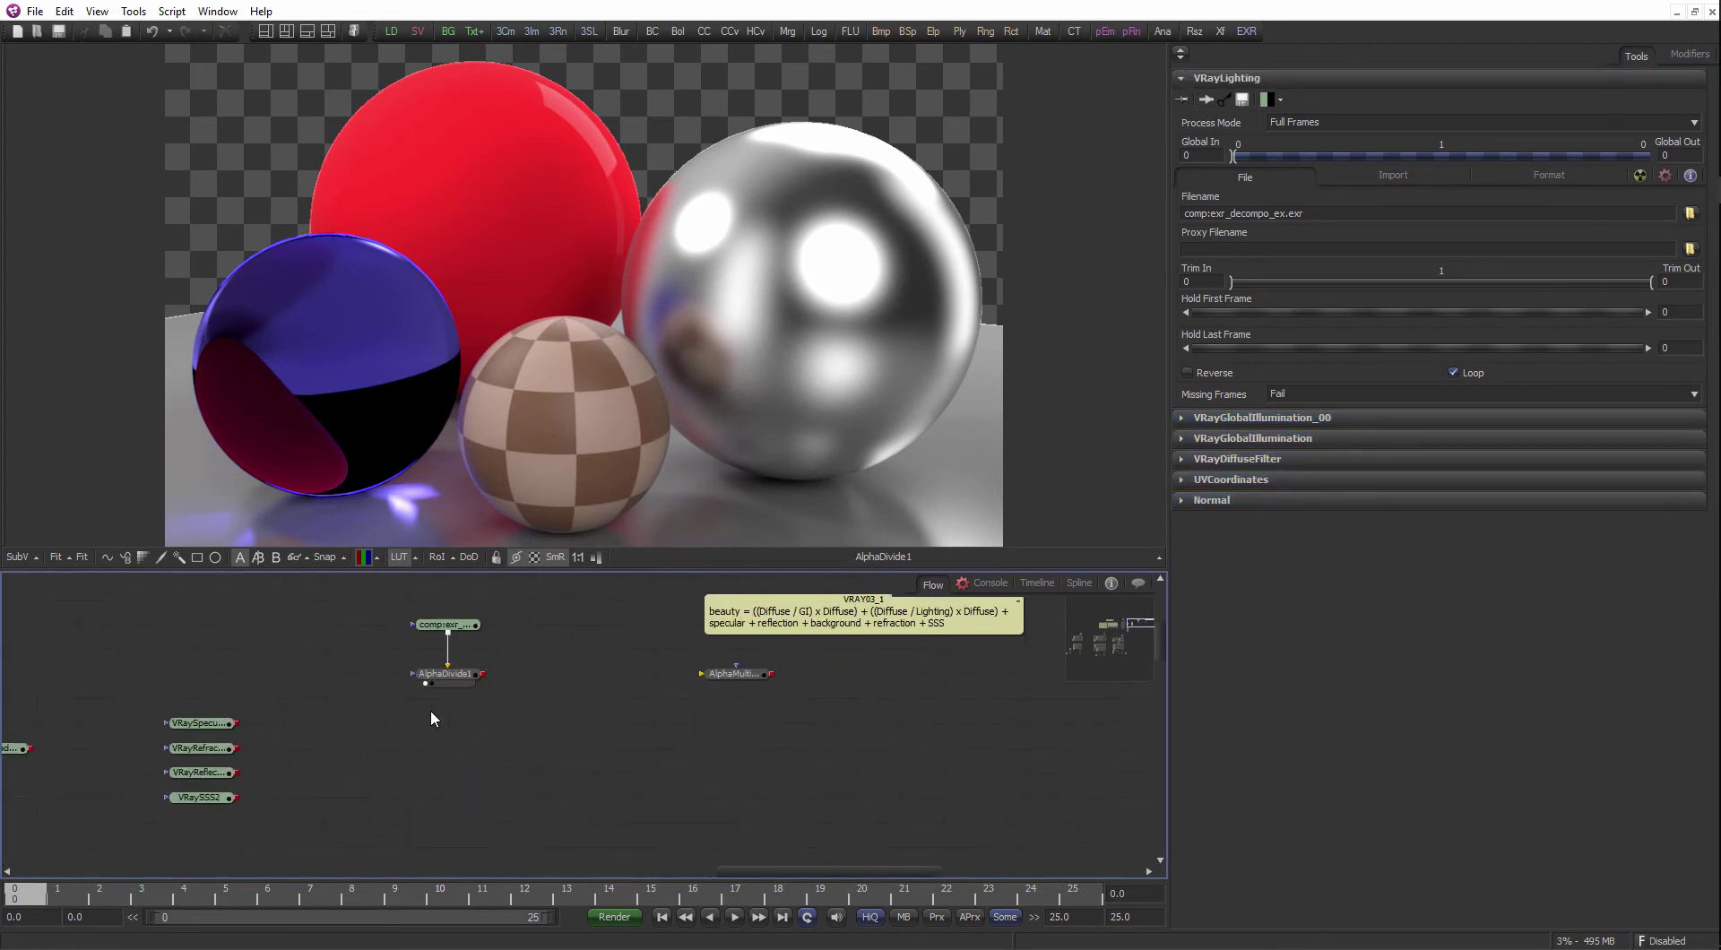
- Shift AlphaMultiply1 slightly farther from AlphaDivide1 to leave more room between the two tools
{"action": "scroll", "coordinate": [534, 736], "scroll_direction": "left", "scroll_amount": 2}
{"action": "left_click", "coordinate": [786, 678]}
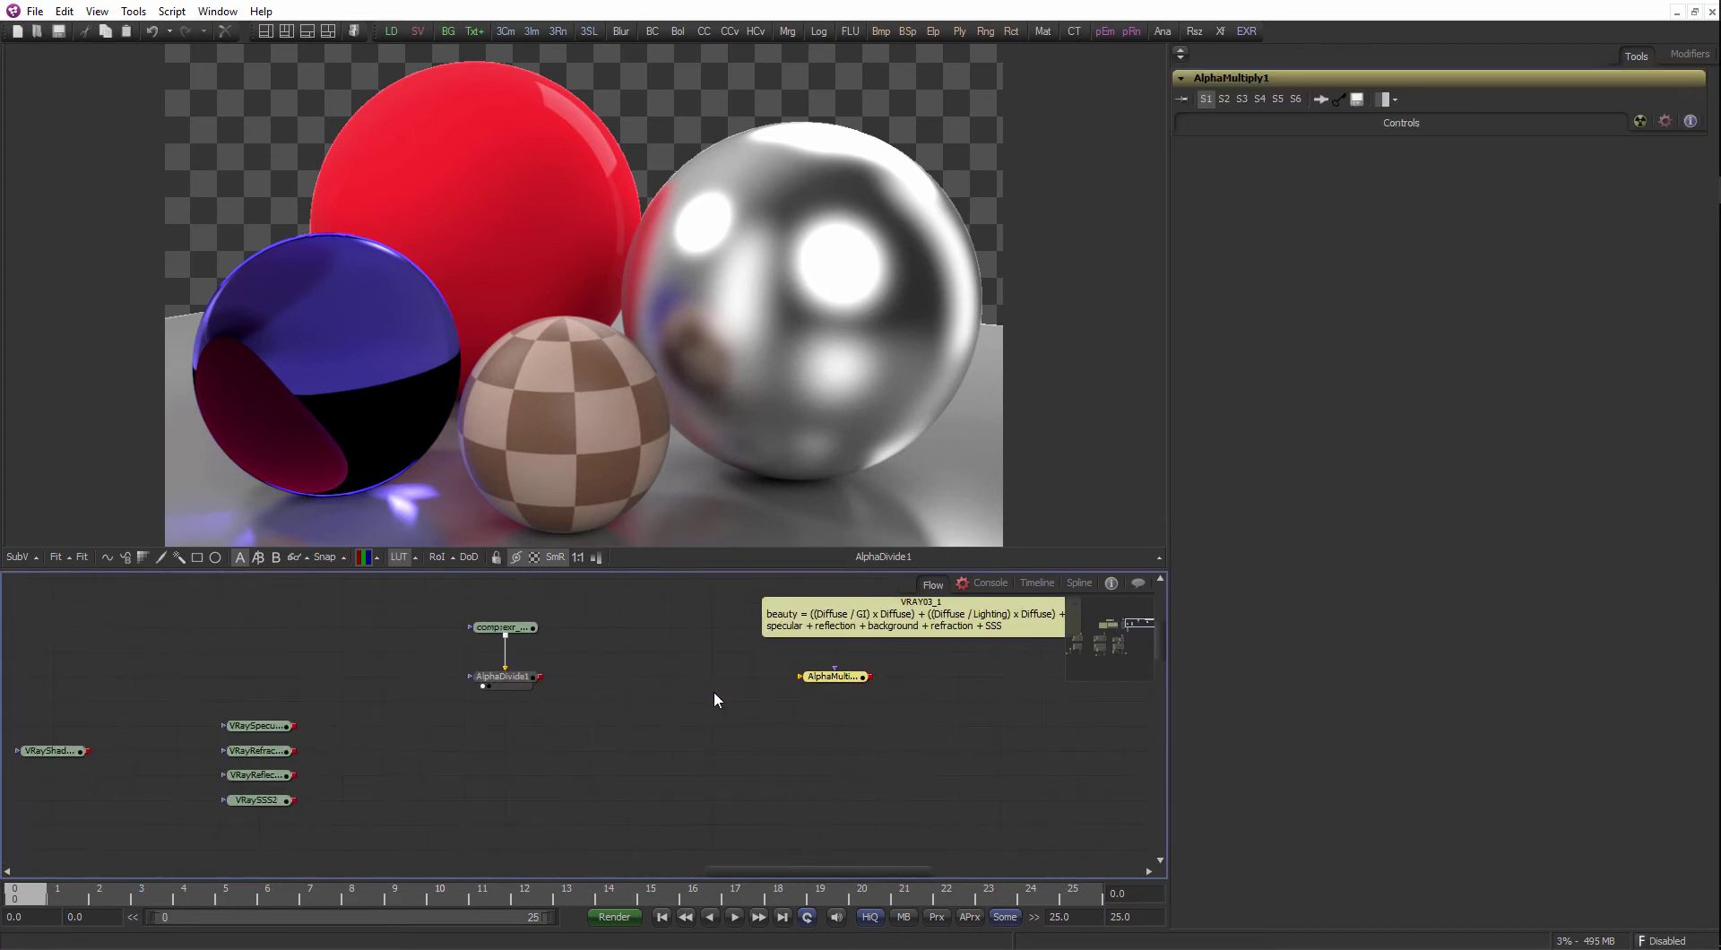
{"action": "scroll", "coordinate": [715, 700], "scroll_direction": "left", "scroll_amount": 3}
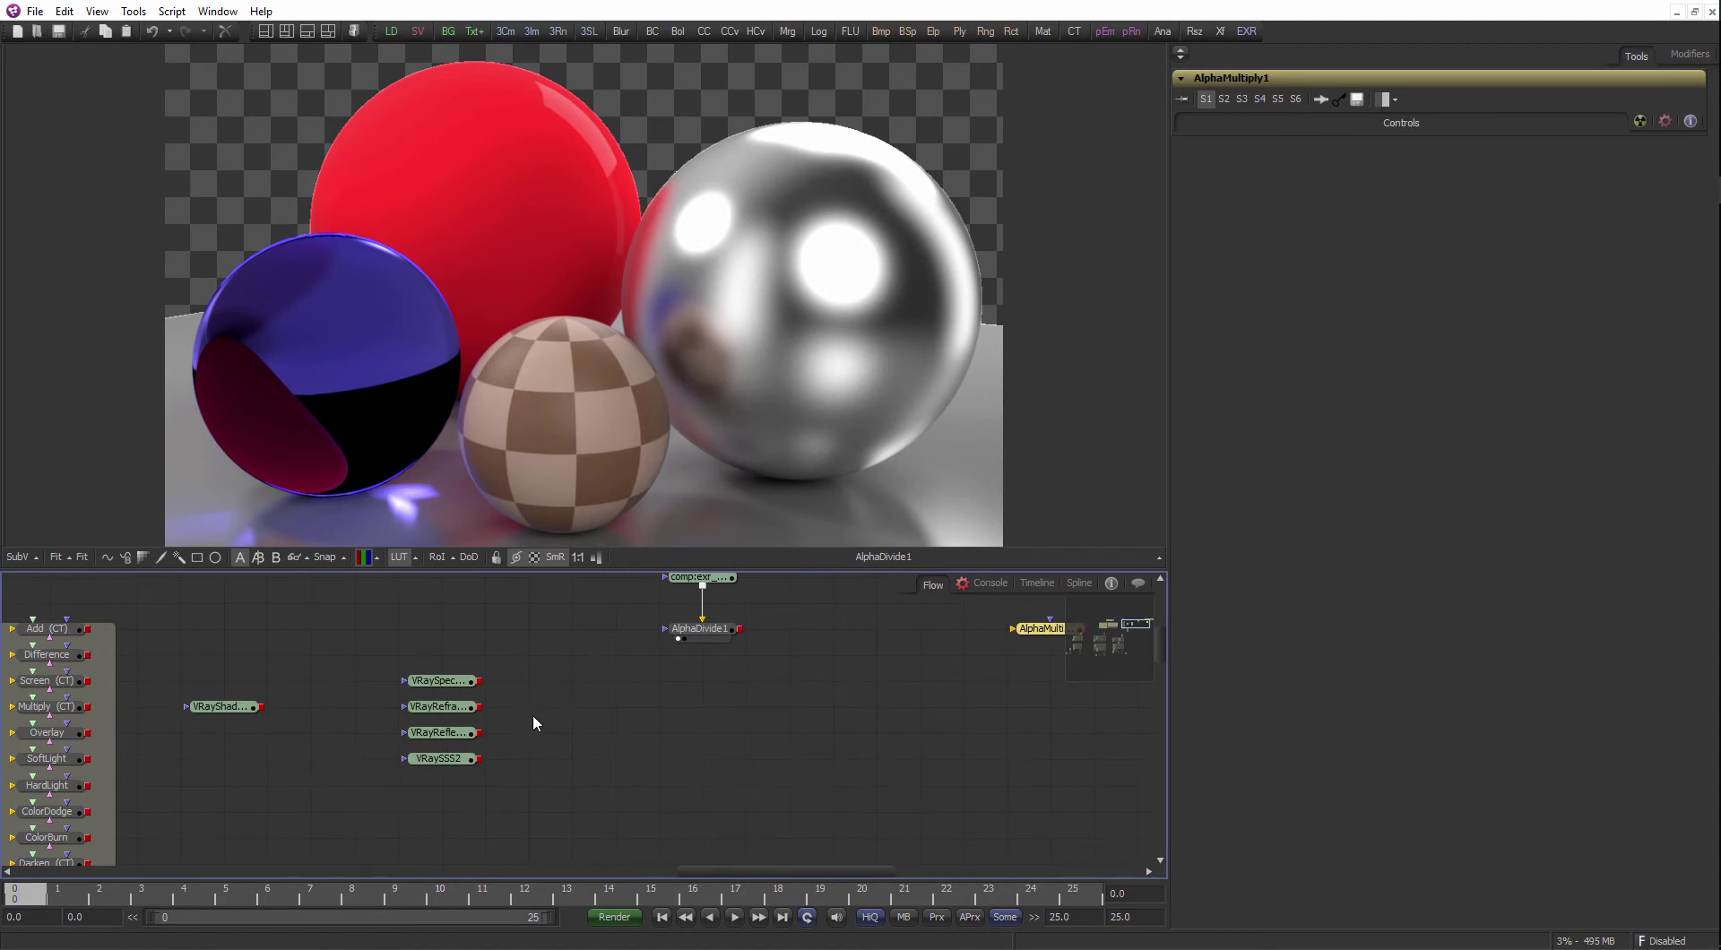
- Add a Merge tool and place it directly below AlphaDivide1
{"action": "left_click", "coordinate": [533, 714]}
{"action": "key", "text": "ctrl+space"}
{"action": "type", "text": "mer"}
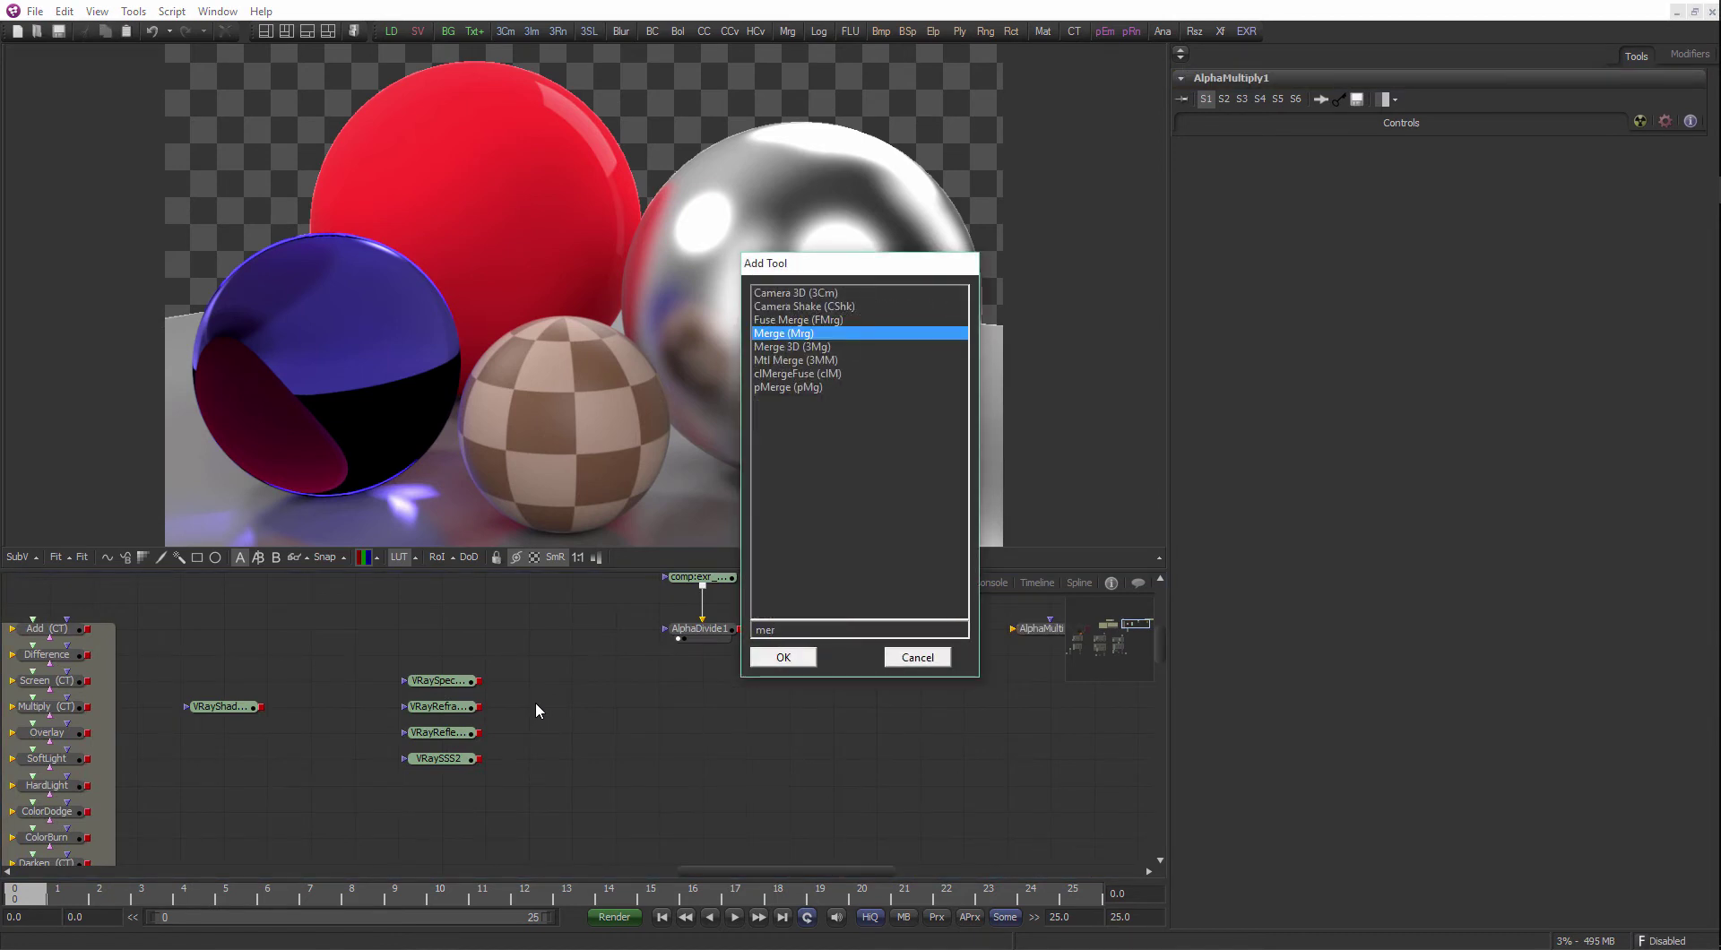
{"action": "key", "text": "Return"}
{"action": "left_click_drag", "start_coordinate": [558, 707], "coordinate": [714, 683]}
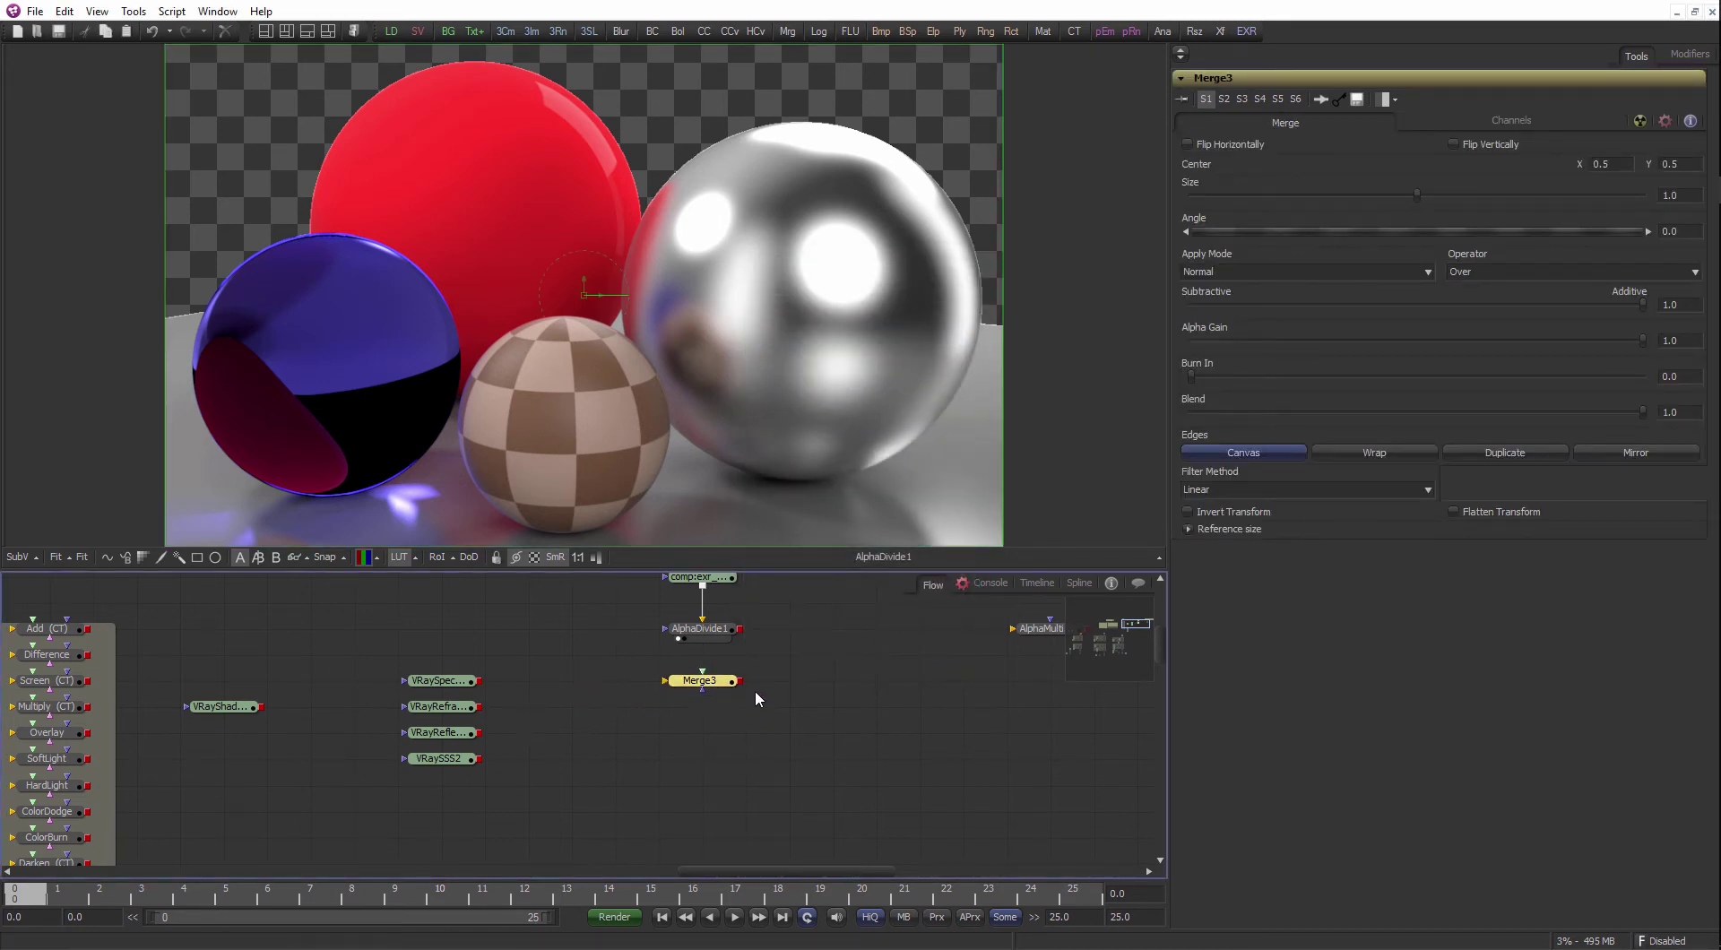
{"action": "left_click", "coordinate": [751, 691]}
{"action": "left_click", "coordinate": [729, 691]}
{"action": "left_click", "coordinate": [1229, 269]}
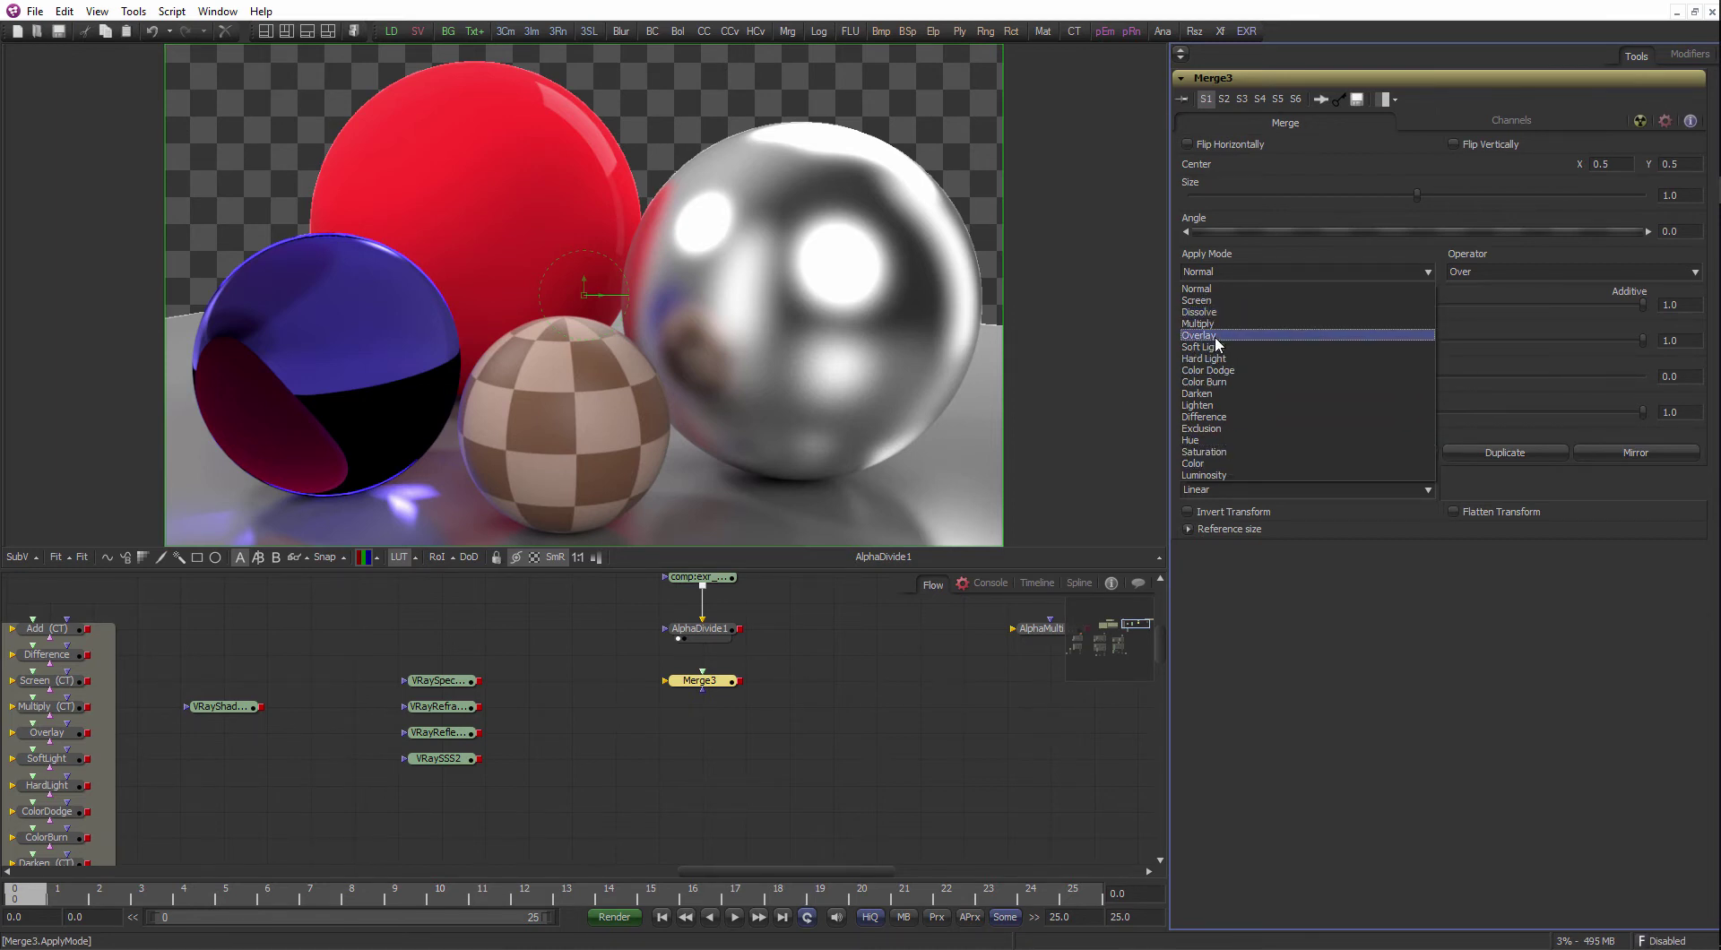
{"action": "left_click", "coordinate": [870, 708]}
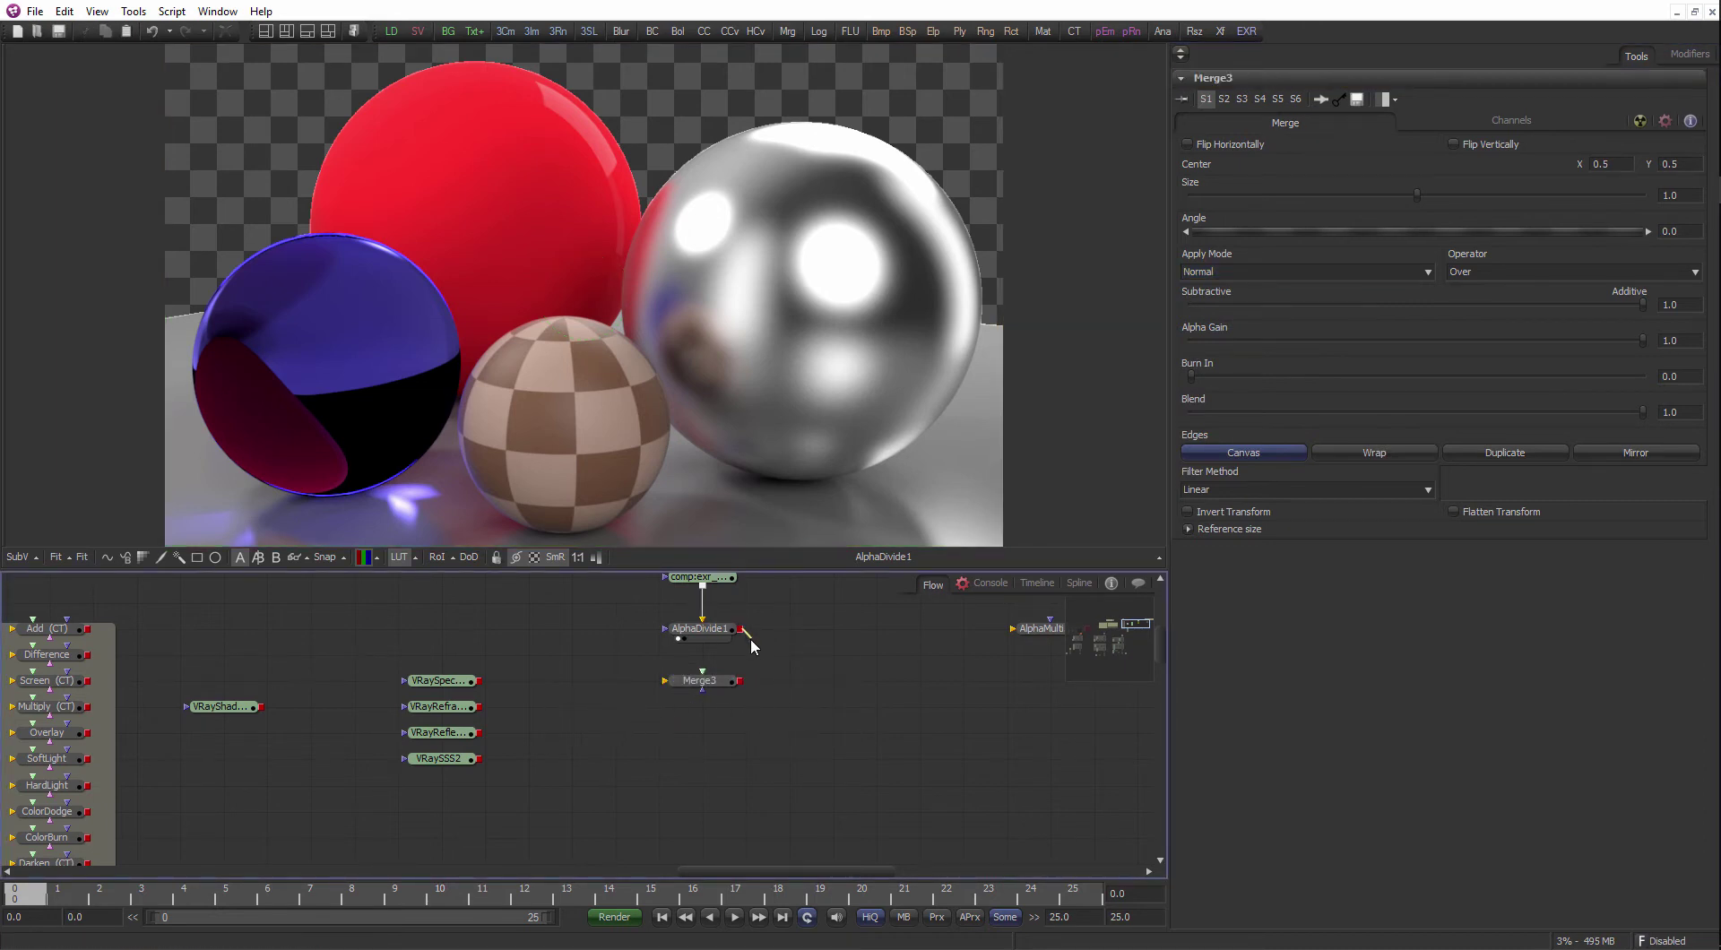
- Connect AlphaDivide1's output to the background input of Merge3
{"action": "left_click_drag", "start_coordinate": [753, 642], "coordinate": [741, 647]}
{"action": "left_click", "coordinate": [444, 706]}
{"action": "left_click", "coordinate": [462, 734]}
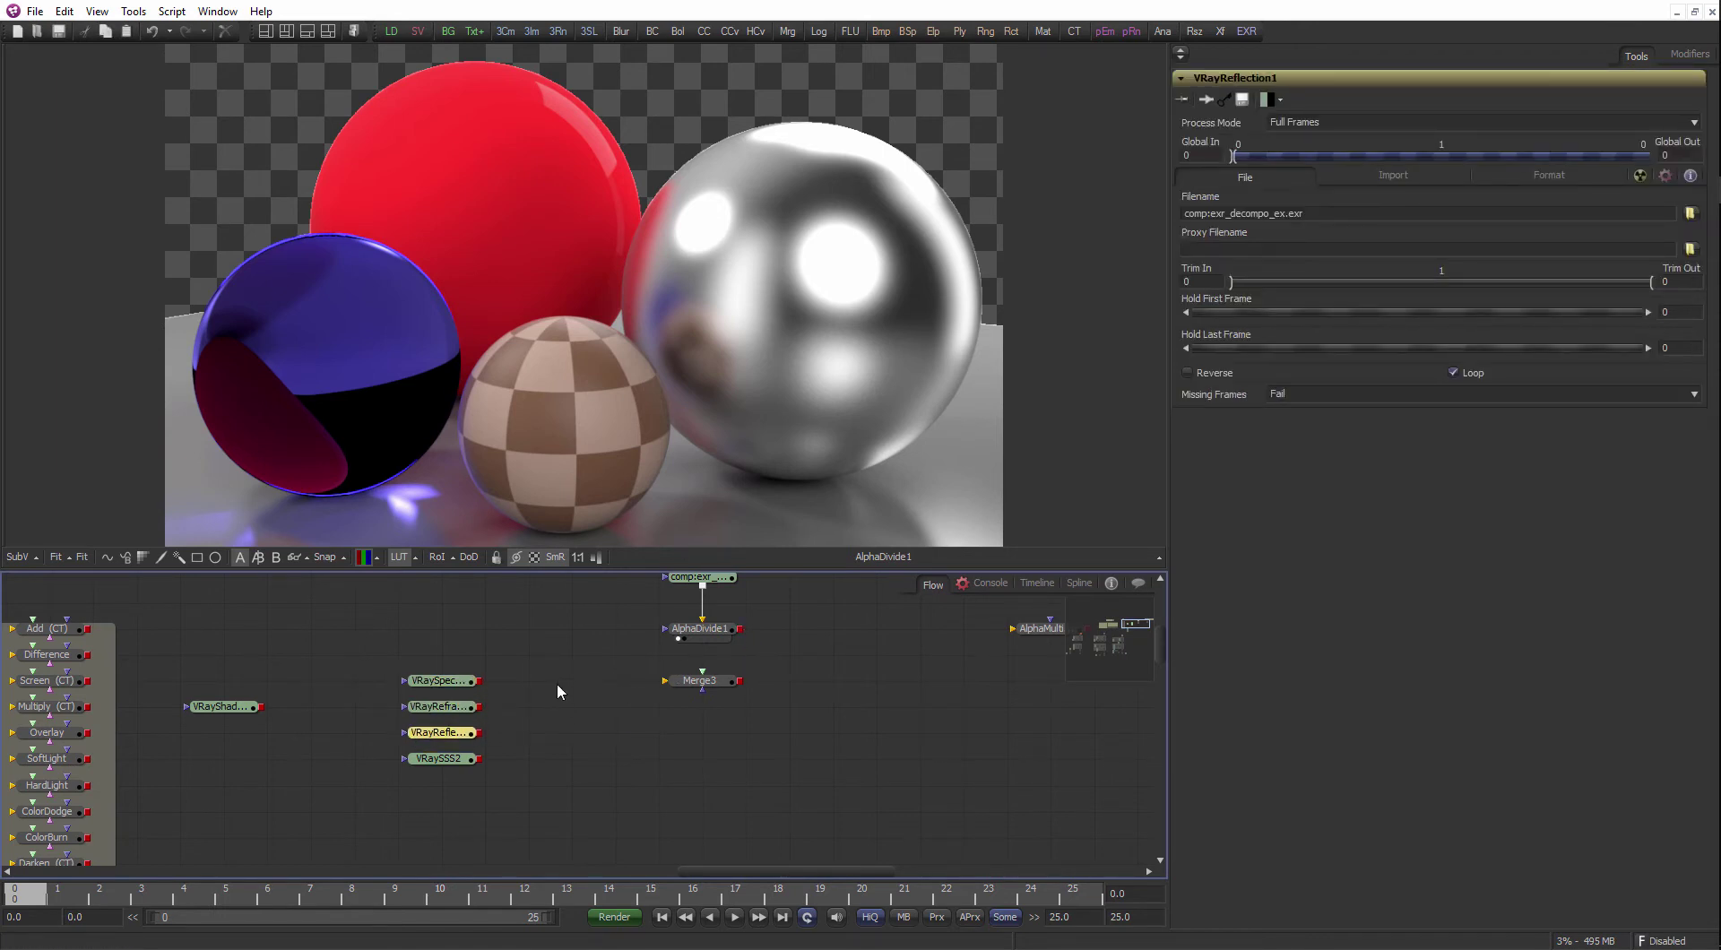
{"action": "left_click", "coordinate": [728, 631]}
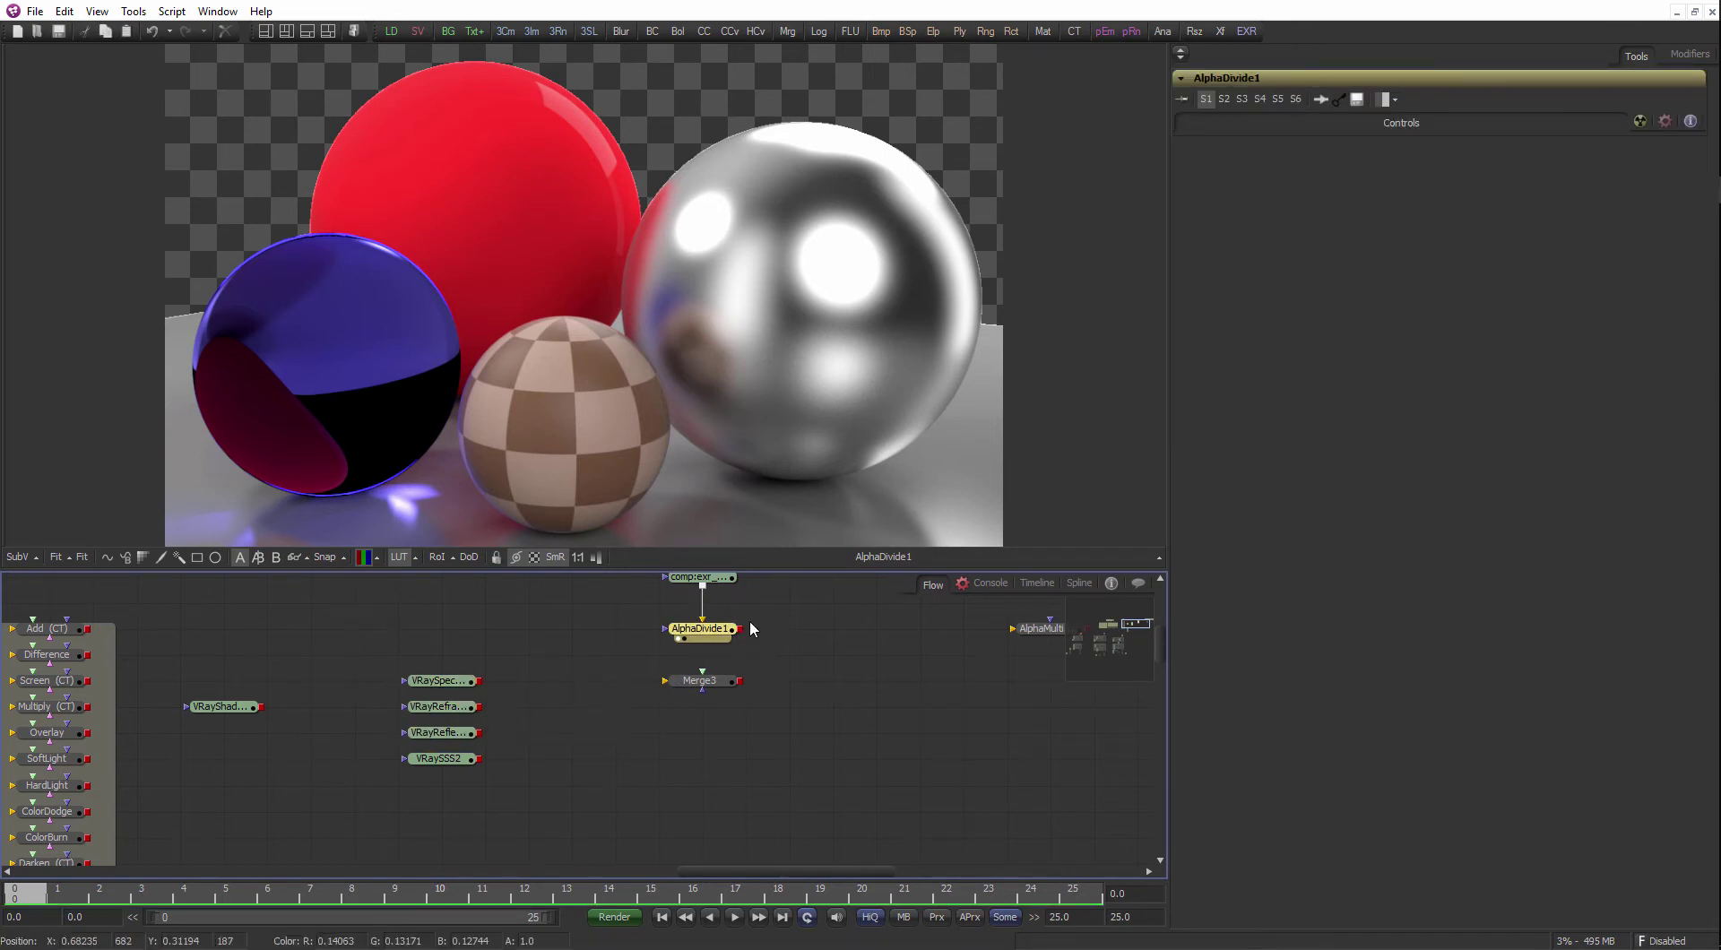
{"action": "left_click_drag", "start_coordinate": [741, 630], "coordinate": [662, 683]}
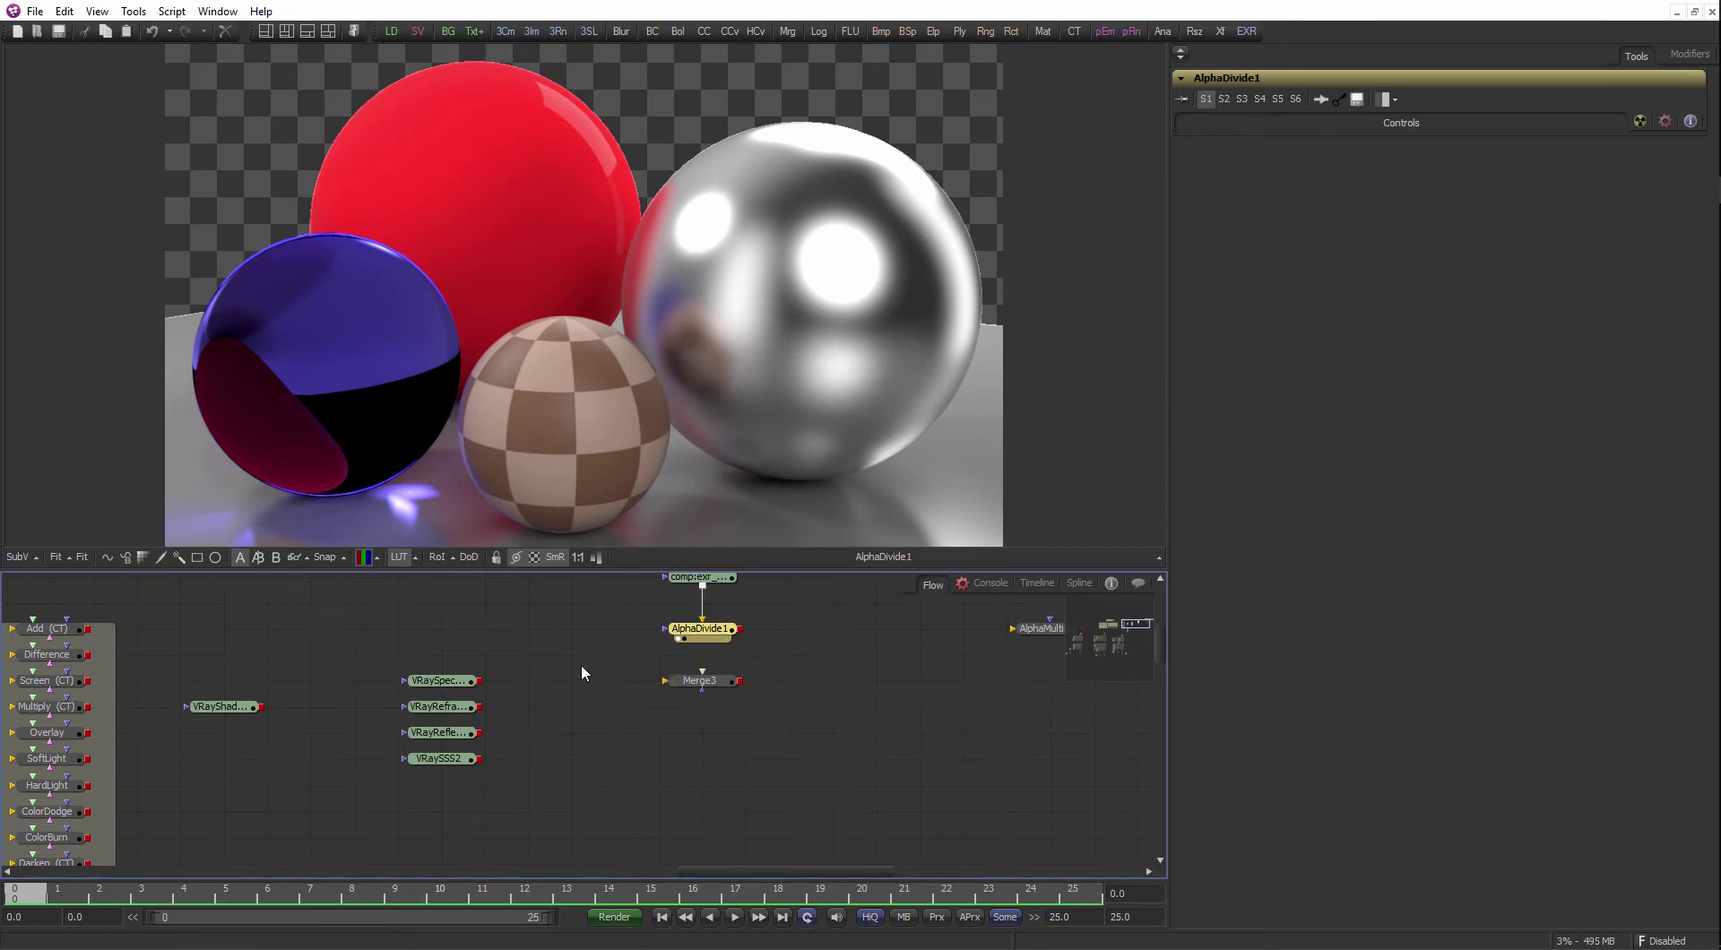
{"action": "left_click_drag", "start_coordinate": [743, 635], "coordinate": [686, 676]}
{"action": "left_click", "coordinate": [607, 689]}
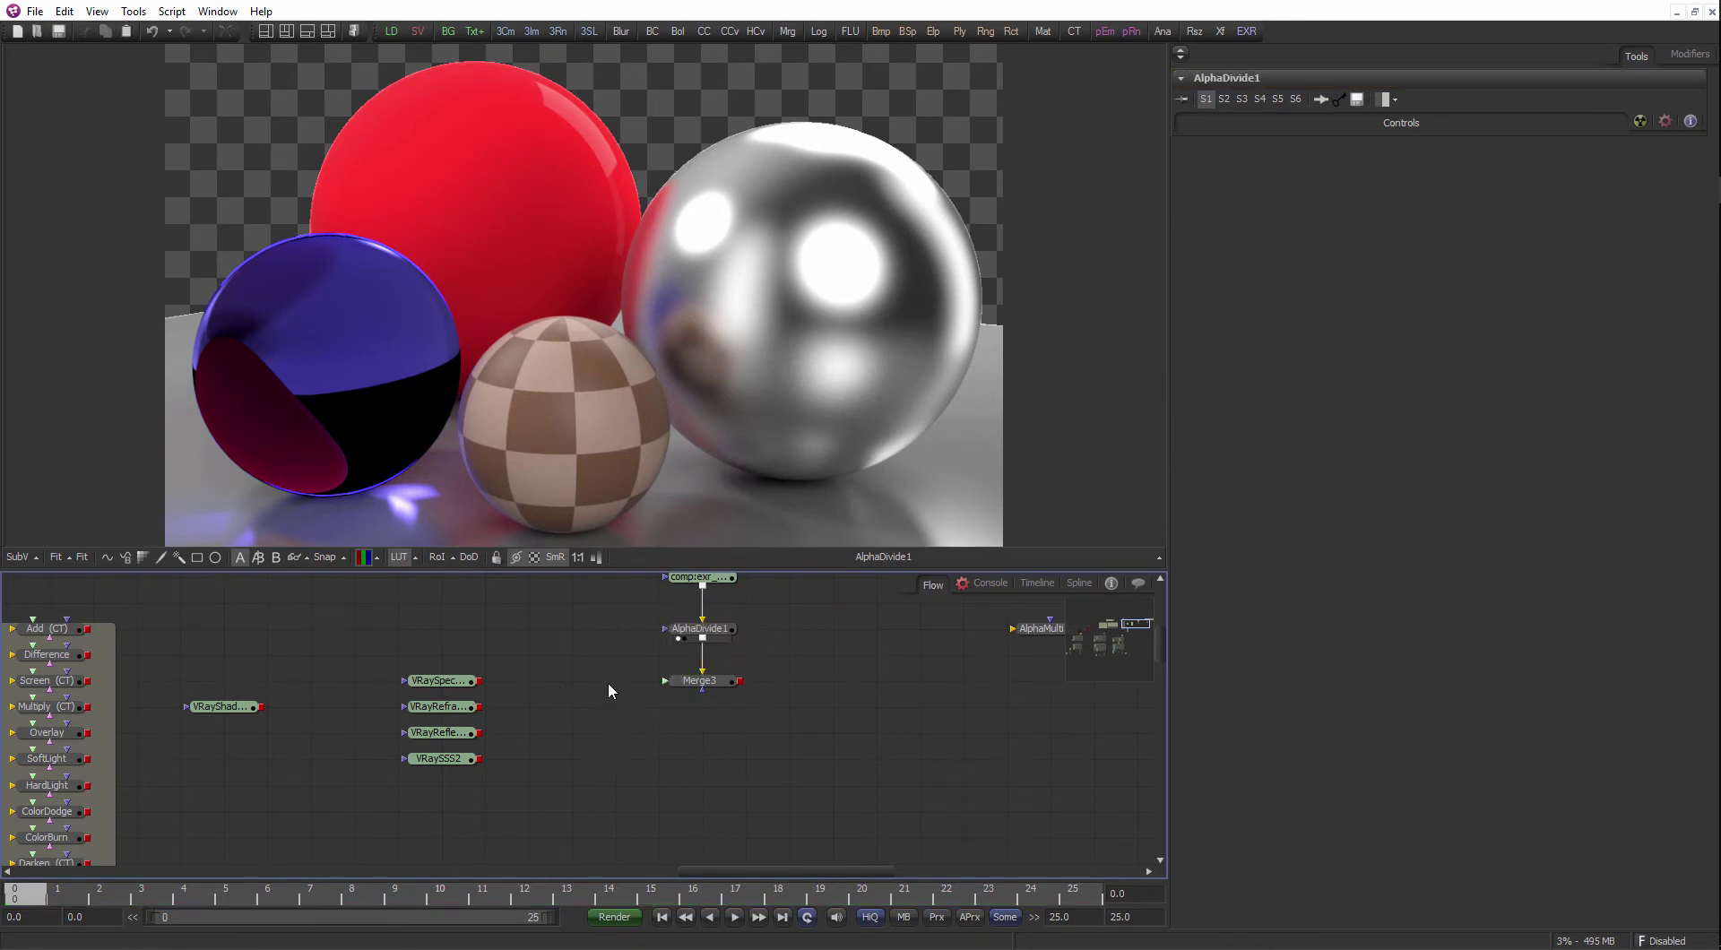
- Connect VRaySpecular1 to the foreground input of Merge3 and view the merge
{"action": "left_click", "coordinate": [474, 689]}
{"action": "left_click_drag", "start_coordinate": [480, 681], "coordinate": [665, 681]}
{"action": "left_click", "coordinate": [708, 683]}
{"action": "key", "text": "1"}
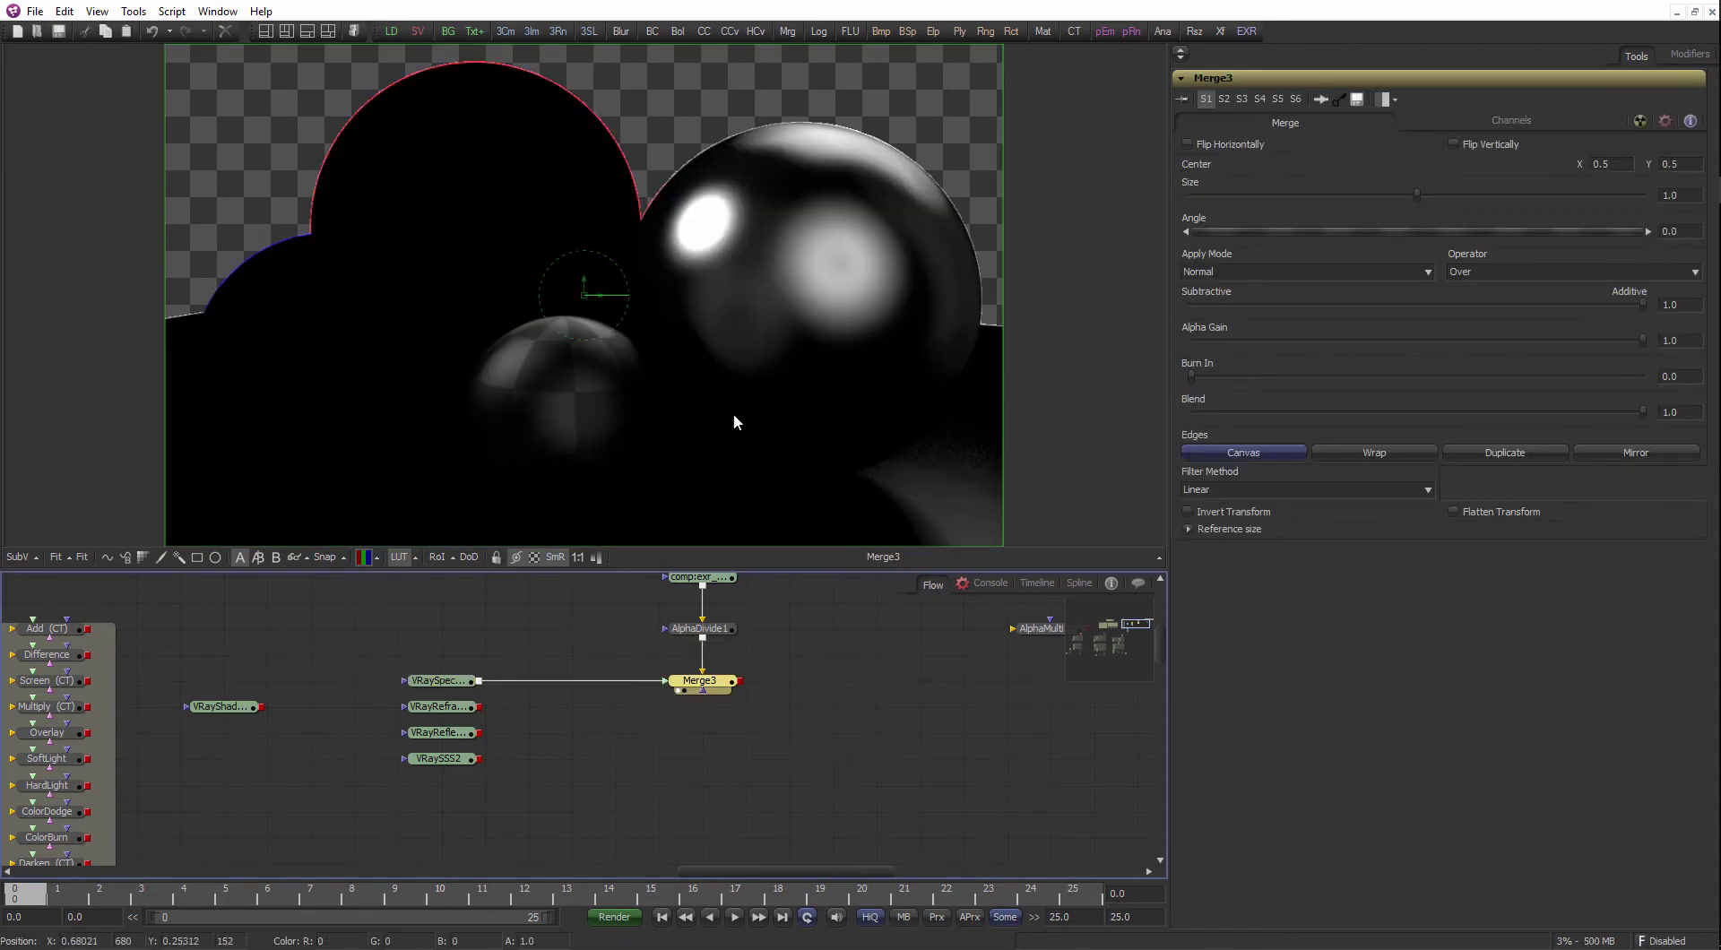
- Set Merge3's apply mode to Difference and compare its output with AlphaDivide1 in the viewer
{"action": "left_click", "coordinate": [1236, 265]}
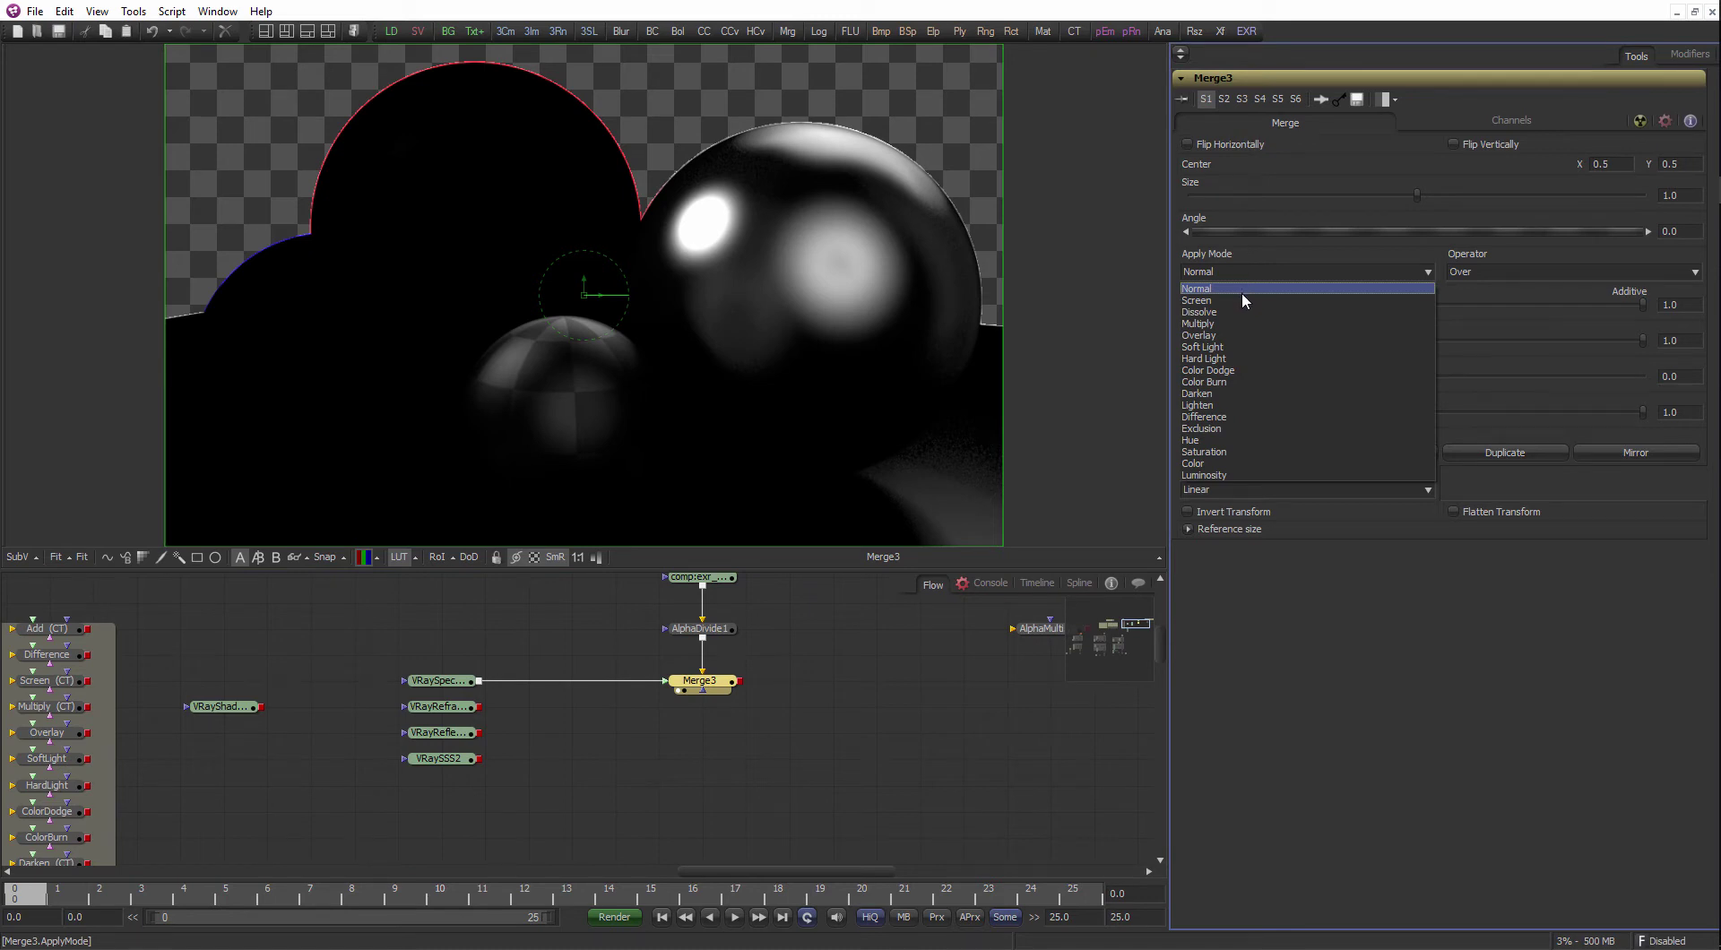
{"action": "left_click", "coordinate": [1235, 418]}
{"action": "left_click_drag", "start_coordinate": [720, 630], "coordinate": [735, 533]}
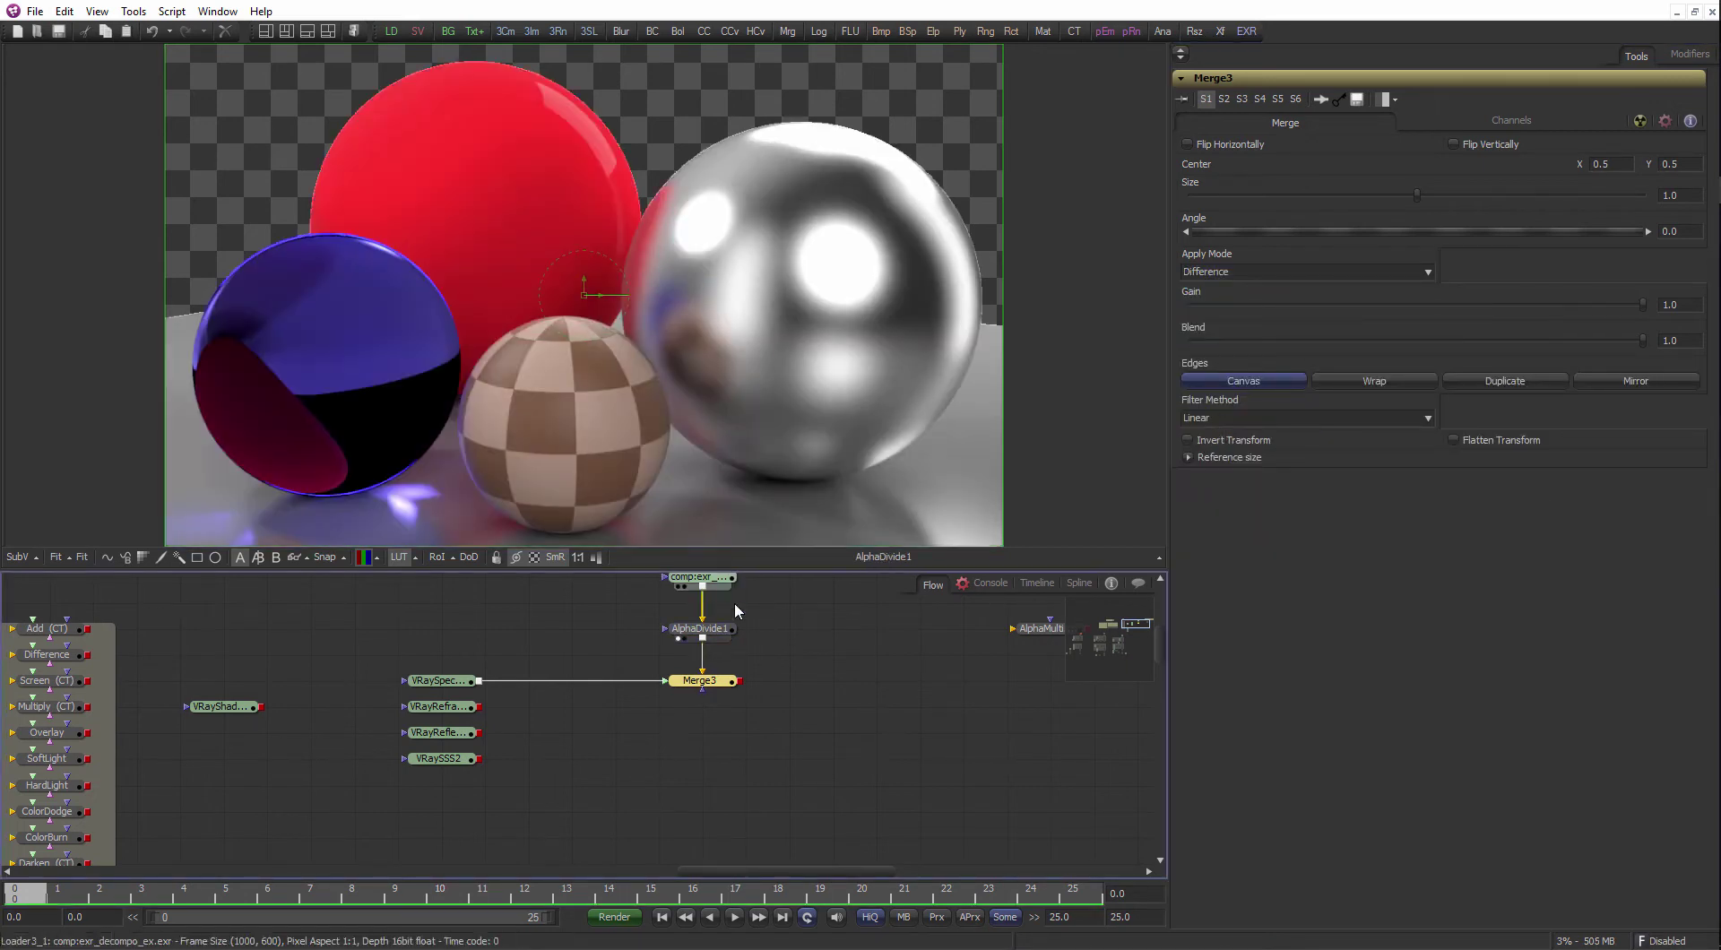
{"action": "left_click_drag", "start_coordinate": [720, 681], "coordinate": [737, 536]}
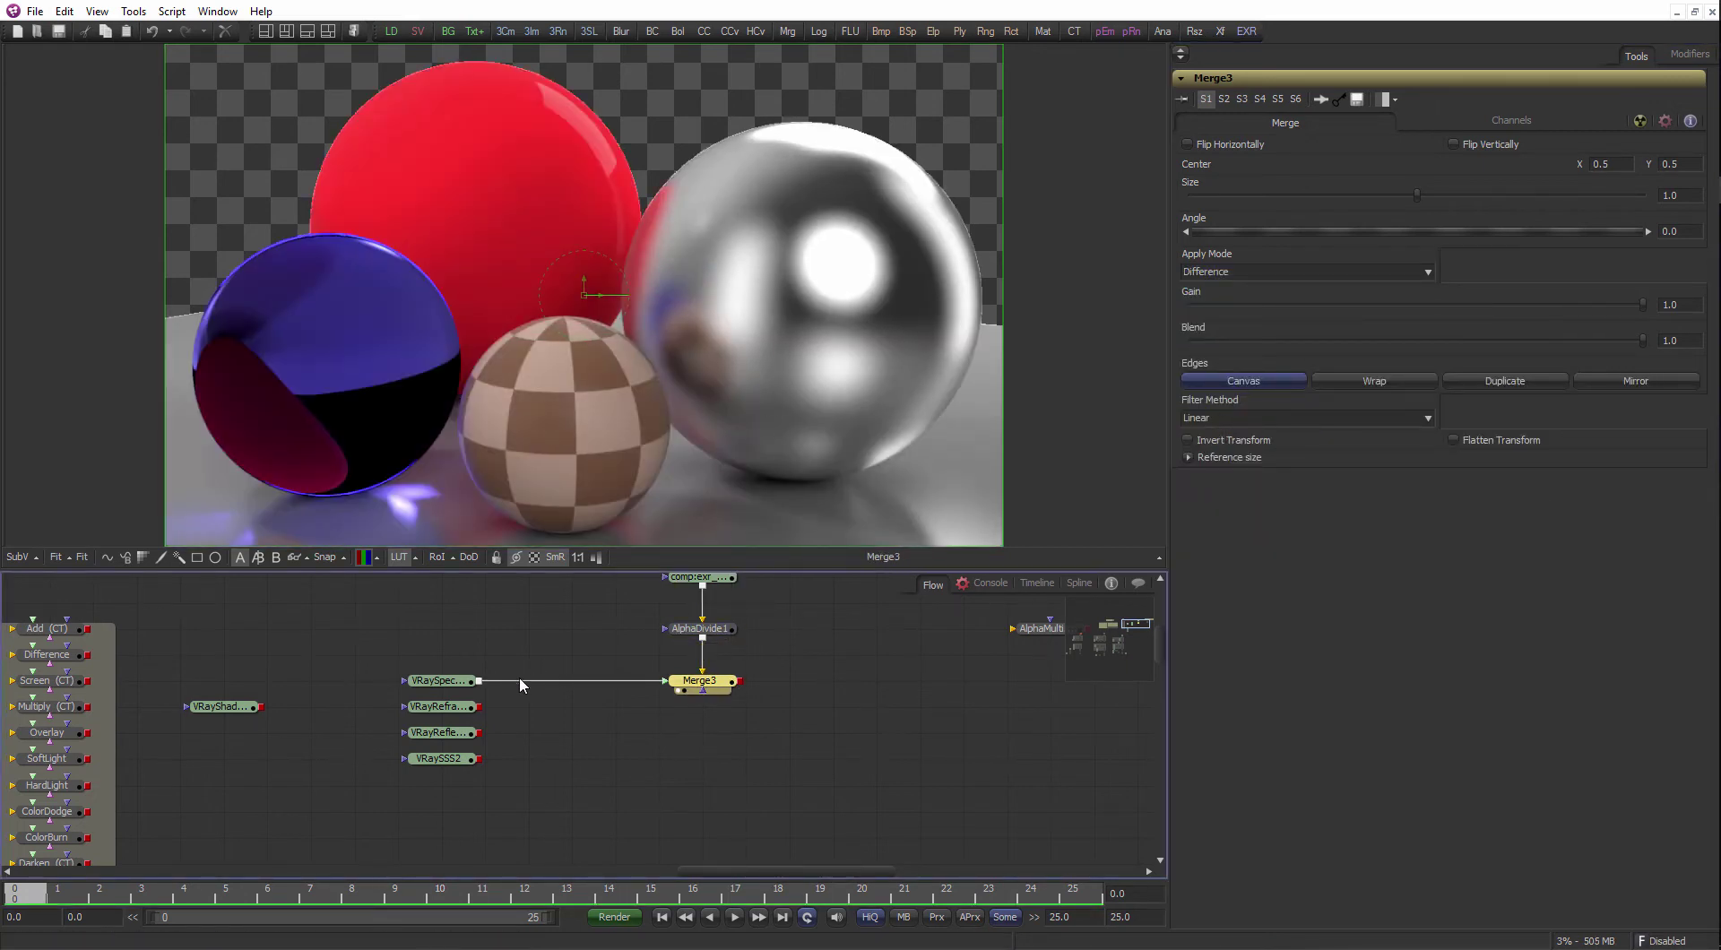
- Insert a copy of AlphaDivide1 between VRaySpecular1 and Merge3
{"action": "left_click", "coordinate": [731, 635]}
{"action": "key", "text": "ctrl+c"}
{"action": "left_click", "coordinate": [439, 680]}
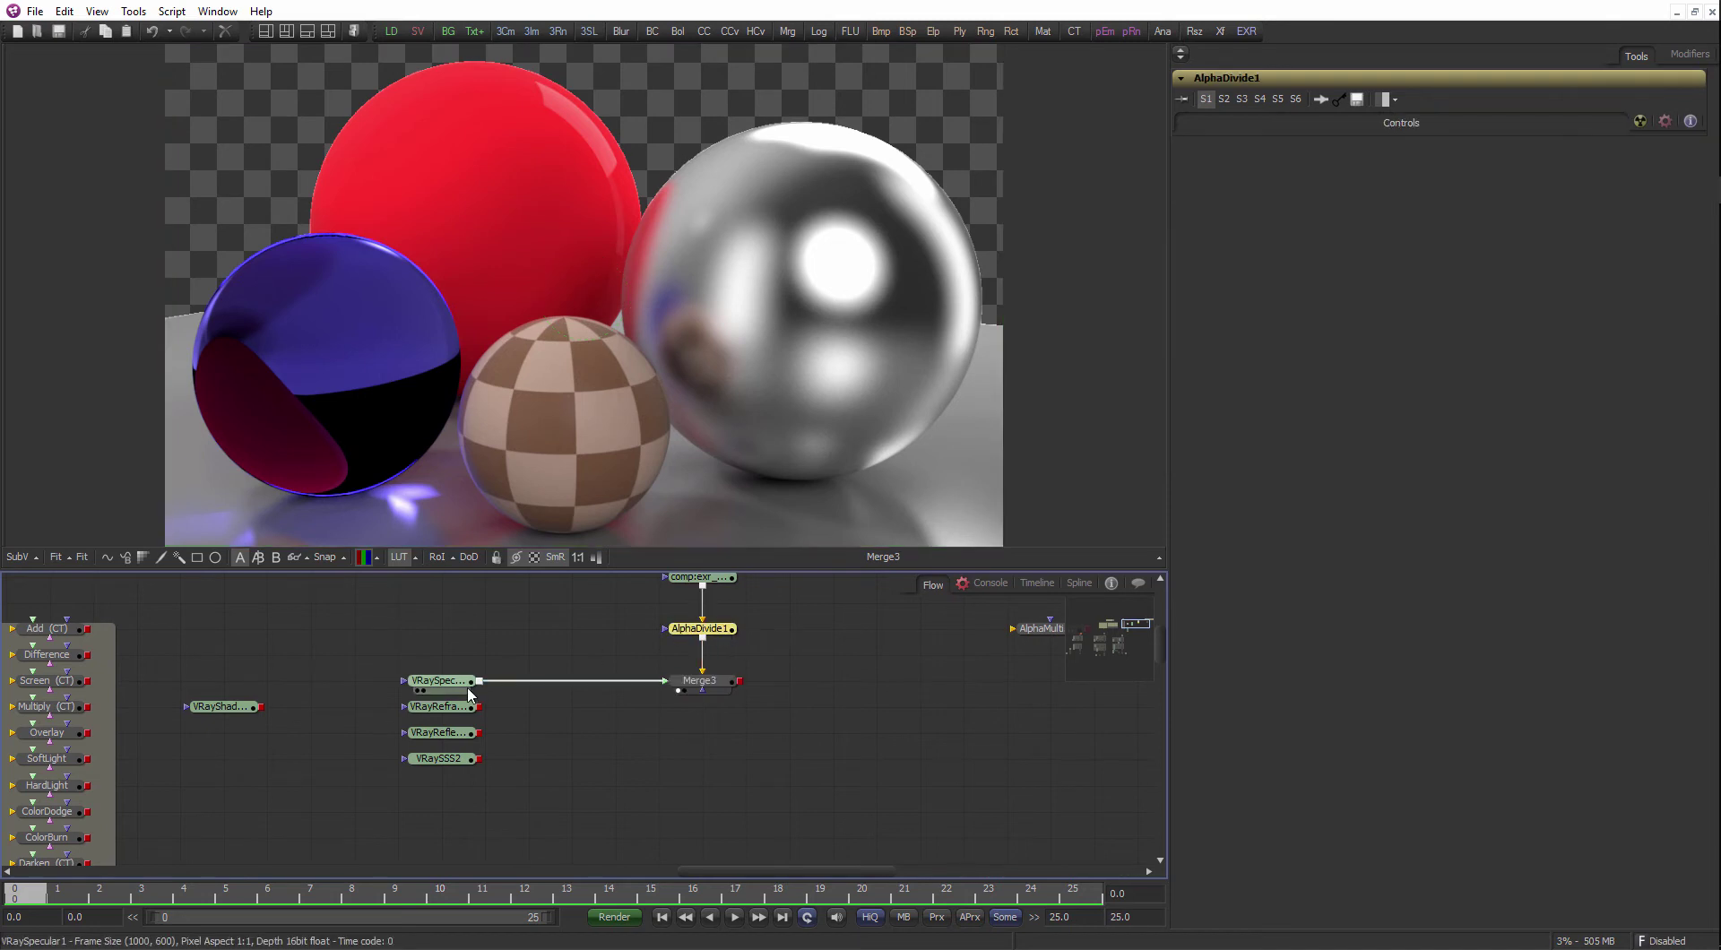
{"action": "key", "text": "ctrl+v"}
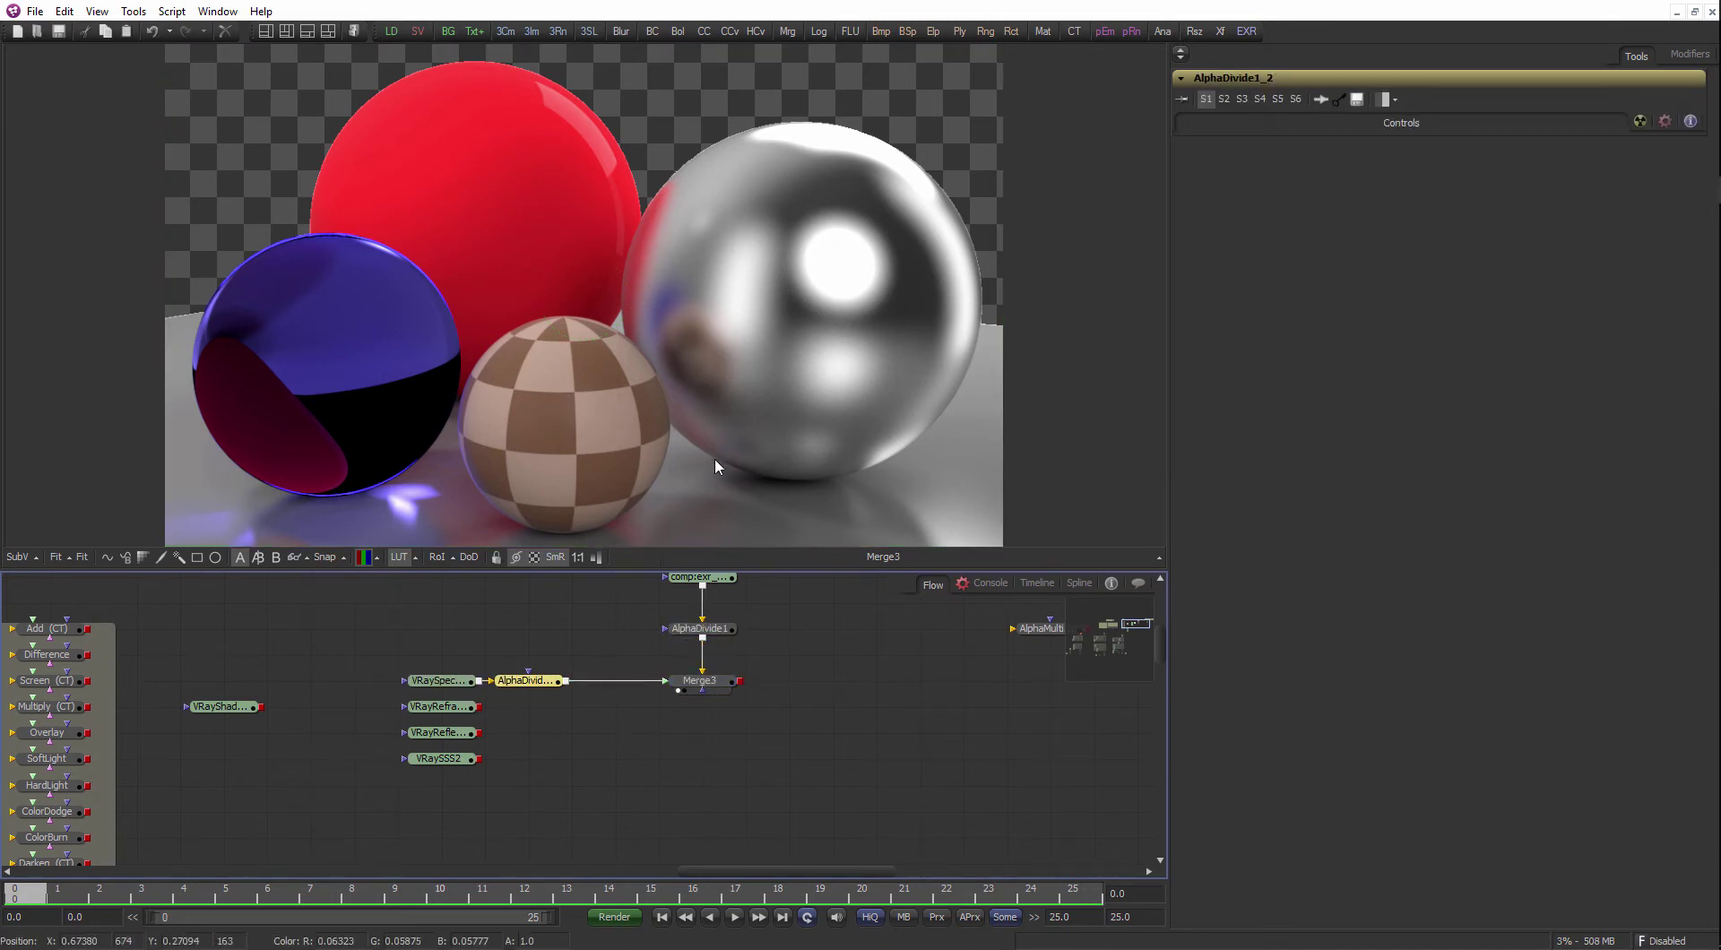
- Attach a copy of the Alpha Divide to each of the VRayRefraction, VRayReflection1 and VRaySSS2 loaders
{"action": "key", "text": "ctrl+v"}
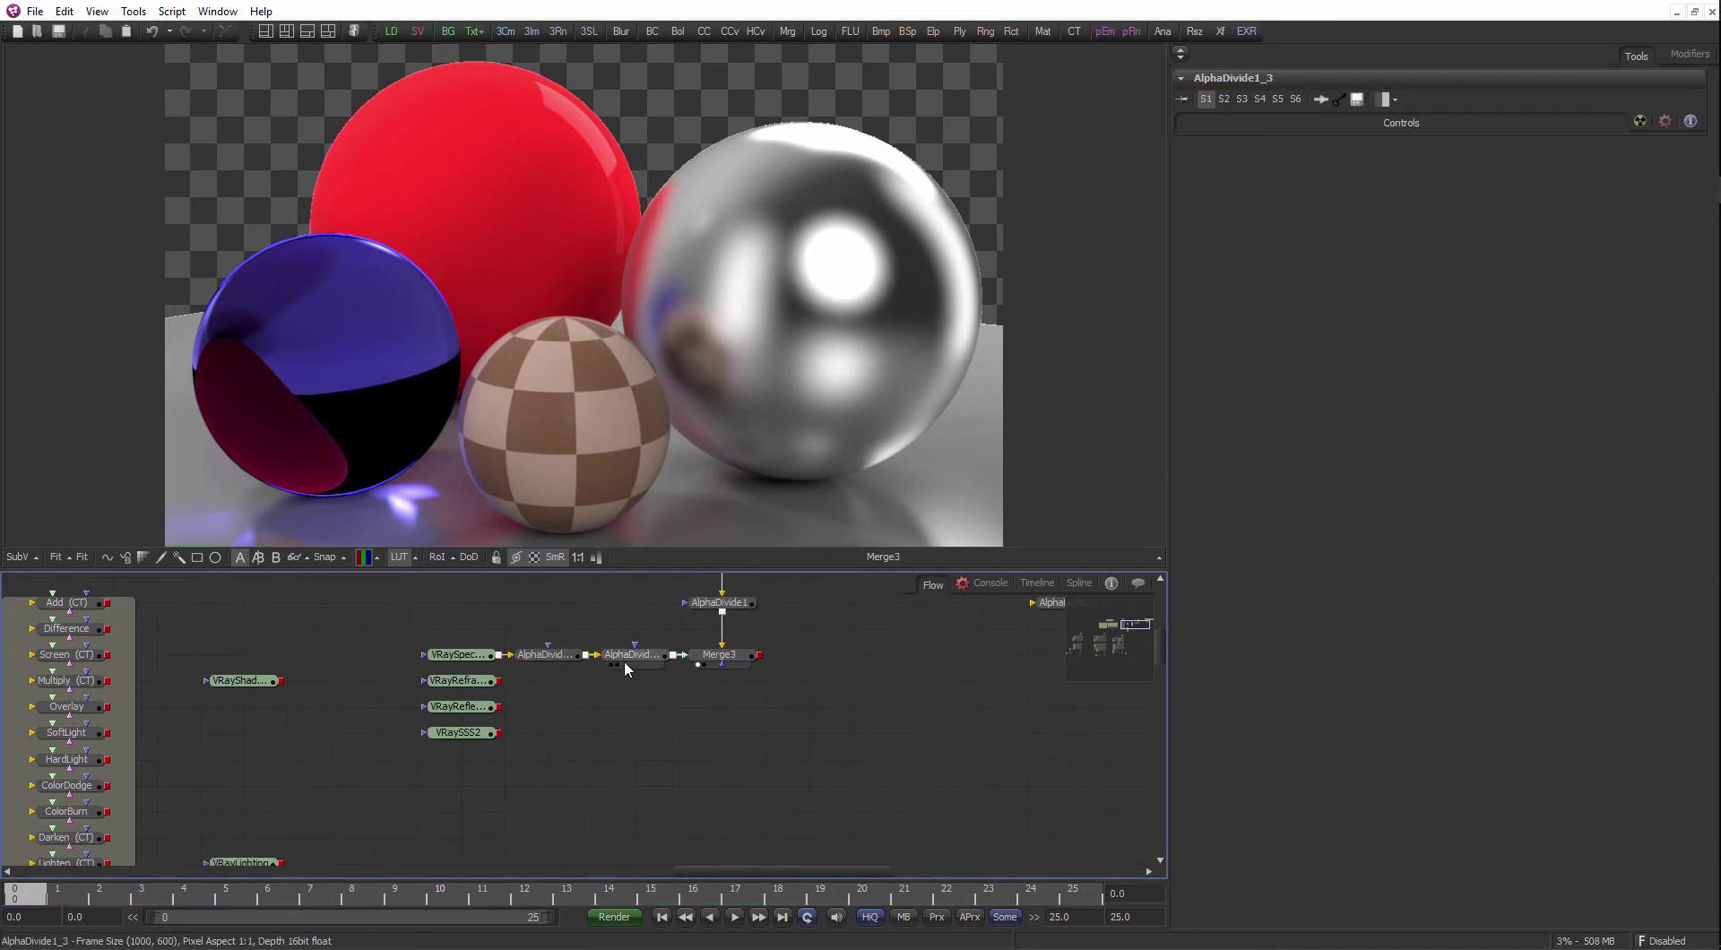
{"action": "left_click_drag", "start_coordinate": [619, 663], "coordinate": [511, 733]}
{"action": "left_click", "coordinate": [528, 708]}
{"action": "key", "text": "ctrl+v"}
{"action": "left_click", "coordinate": [536, 737]}
{"action": "key", "text": "ctrl+v"}
{"action": "left_click", "coordinate": [668, 691]}
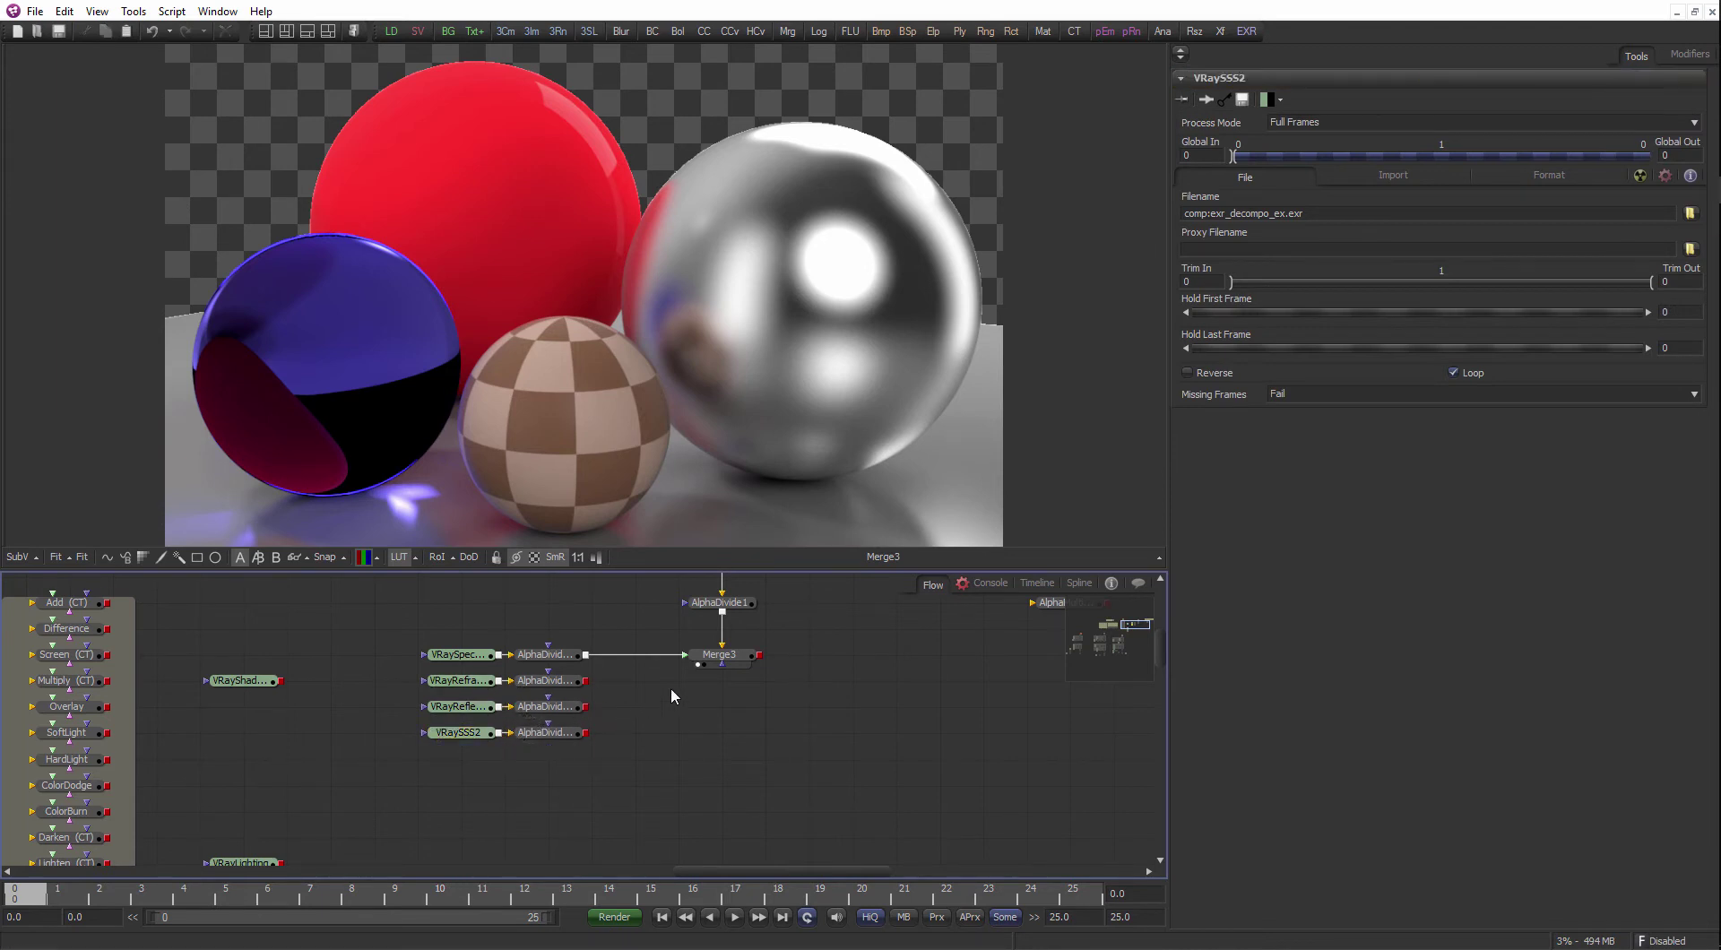
- Duplicate the Difference merge three times and stack the copies in a column beneath Merge3
{"action": "left_click", "coordinate": [722, 655]}
{"action": "left_click", "coordinate": [728, 696]}
{"action": "key", "text": "ctrl+v"}
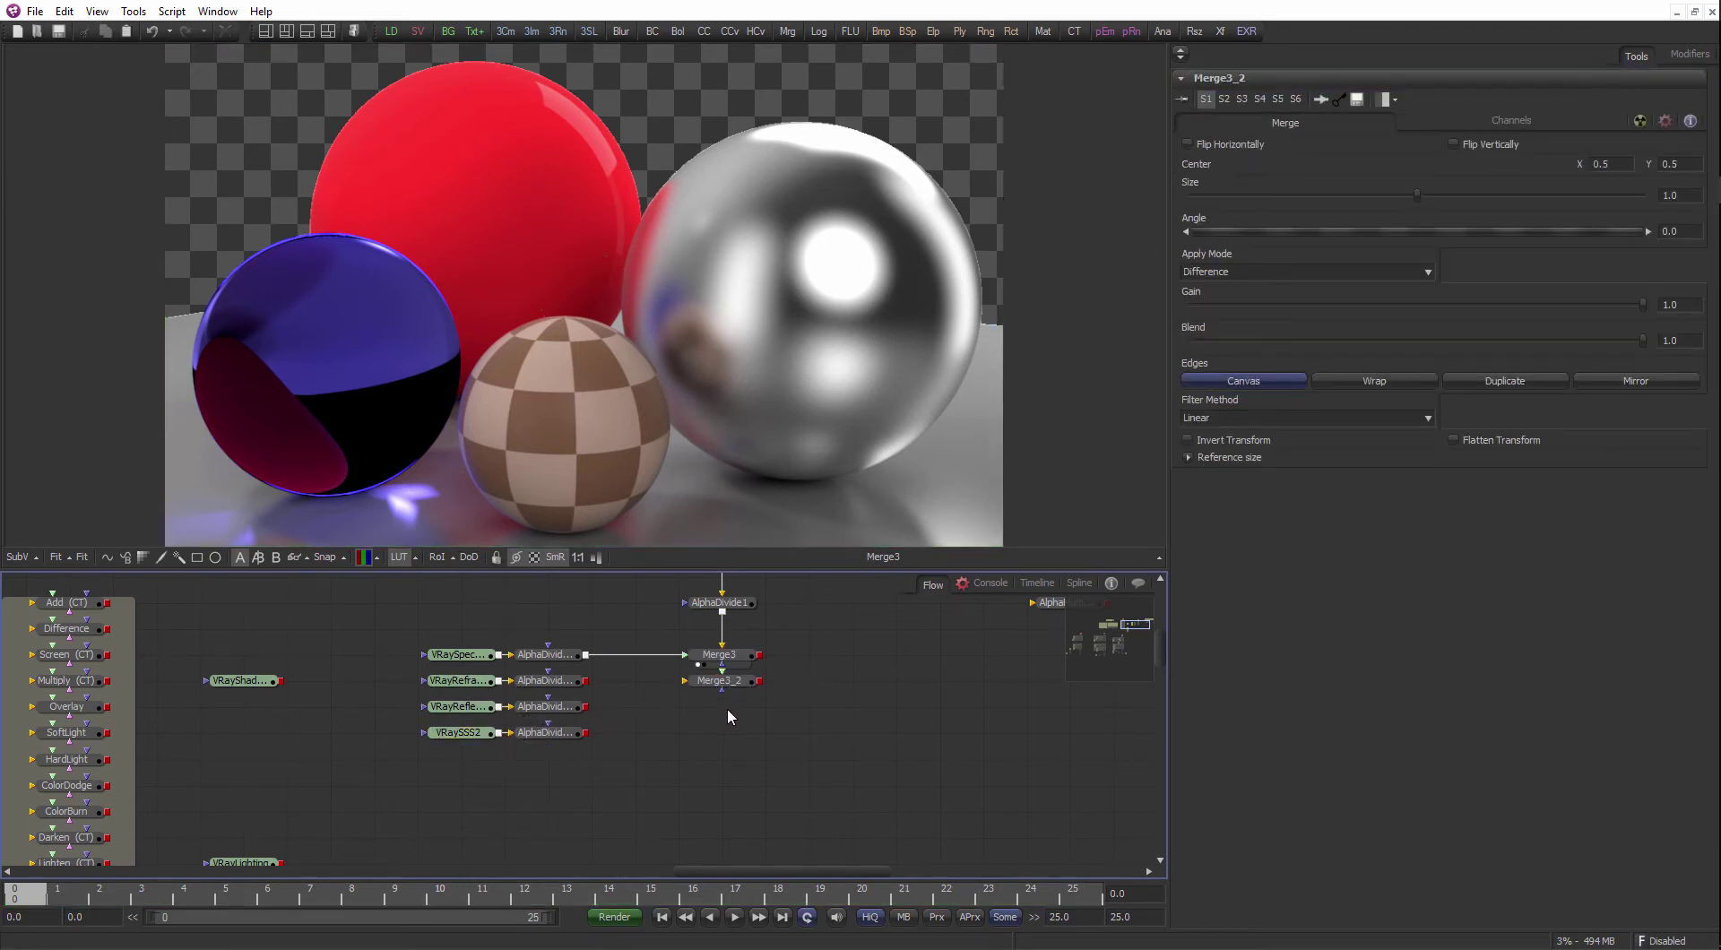
{"action": "key", "text": "ctrl+v"}
{"action": "key", "text": "ctrl+v"}
{"action": "left_click_drag", "start_coordinate": [811, 715], "coordinate": [720, 740]}
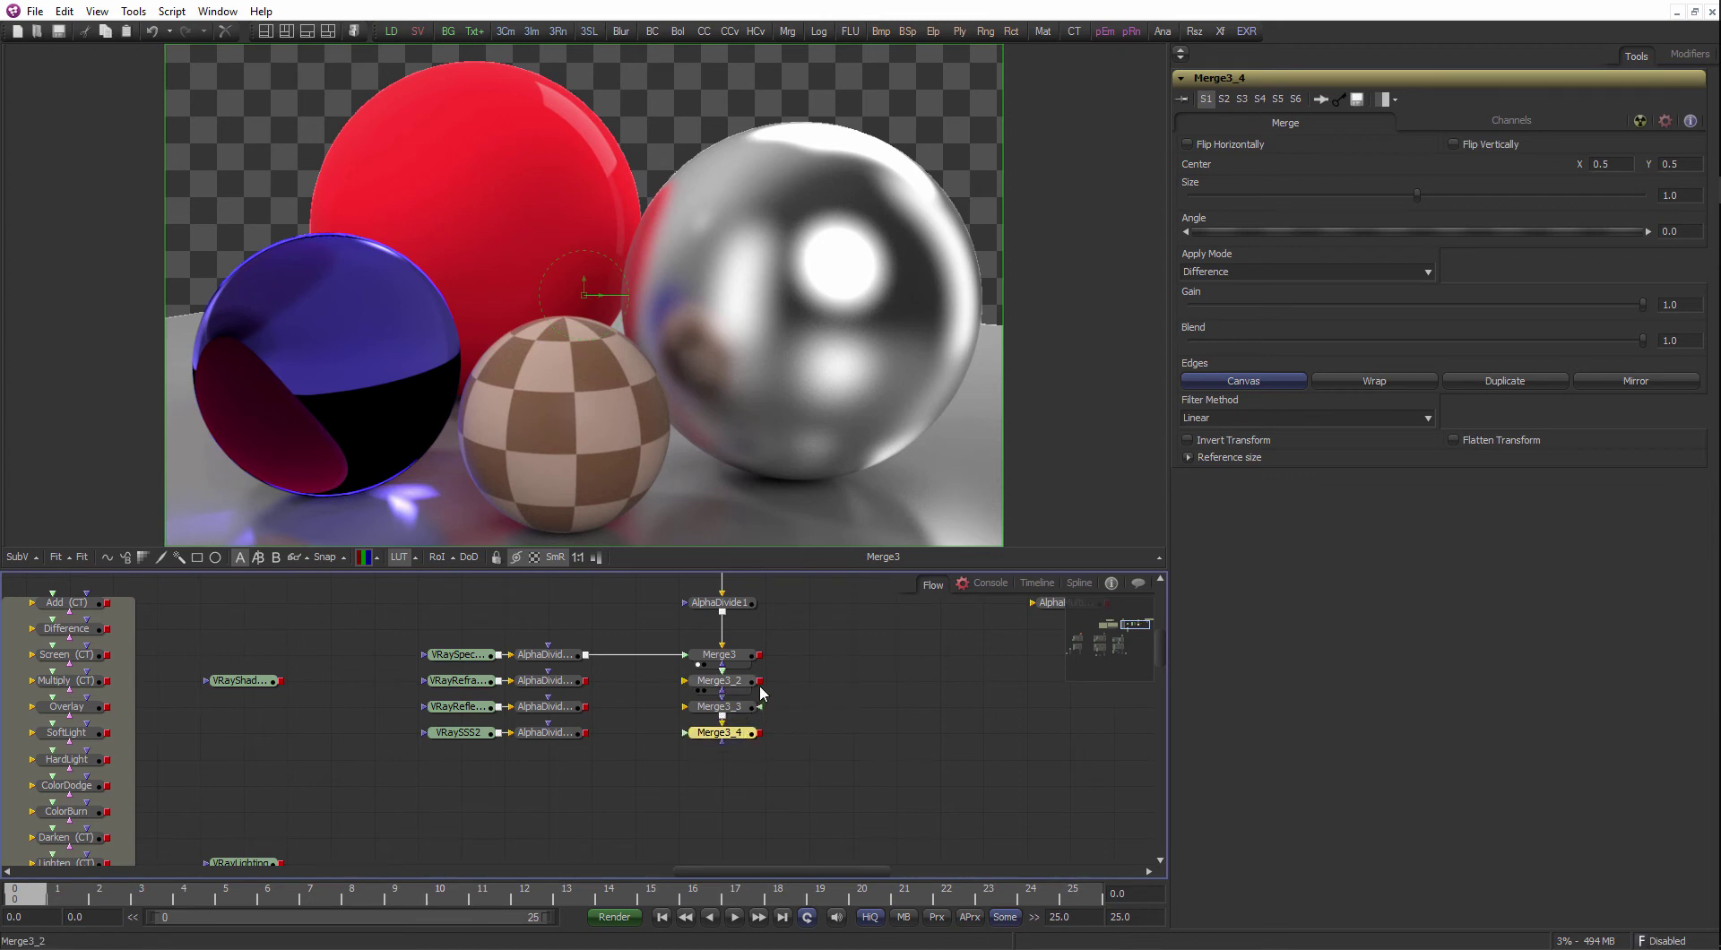
- Chain the four merges and connect the divided refraction, reflection and SSS passes to the foregrounds of the three copies
{"action": "left_click_drag", "start_coordinate": [761, 681], "coordinate": [719, 683]}
{"action": "left_click_drag", "start_coordinate": [587, 681], "coordinate": [684, 681]}
{"action": "left_click_drag", "start_coordinate": [586, 707], "coordinate": [686, 732]}
- View Merge3_2, Merge3_3 and Merge3_4 in turn to check the subtraction of the refraction, reflection and SSS passes
{"action": "left_click", "coordinate": [757, 655]}
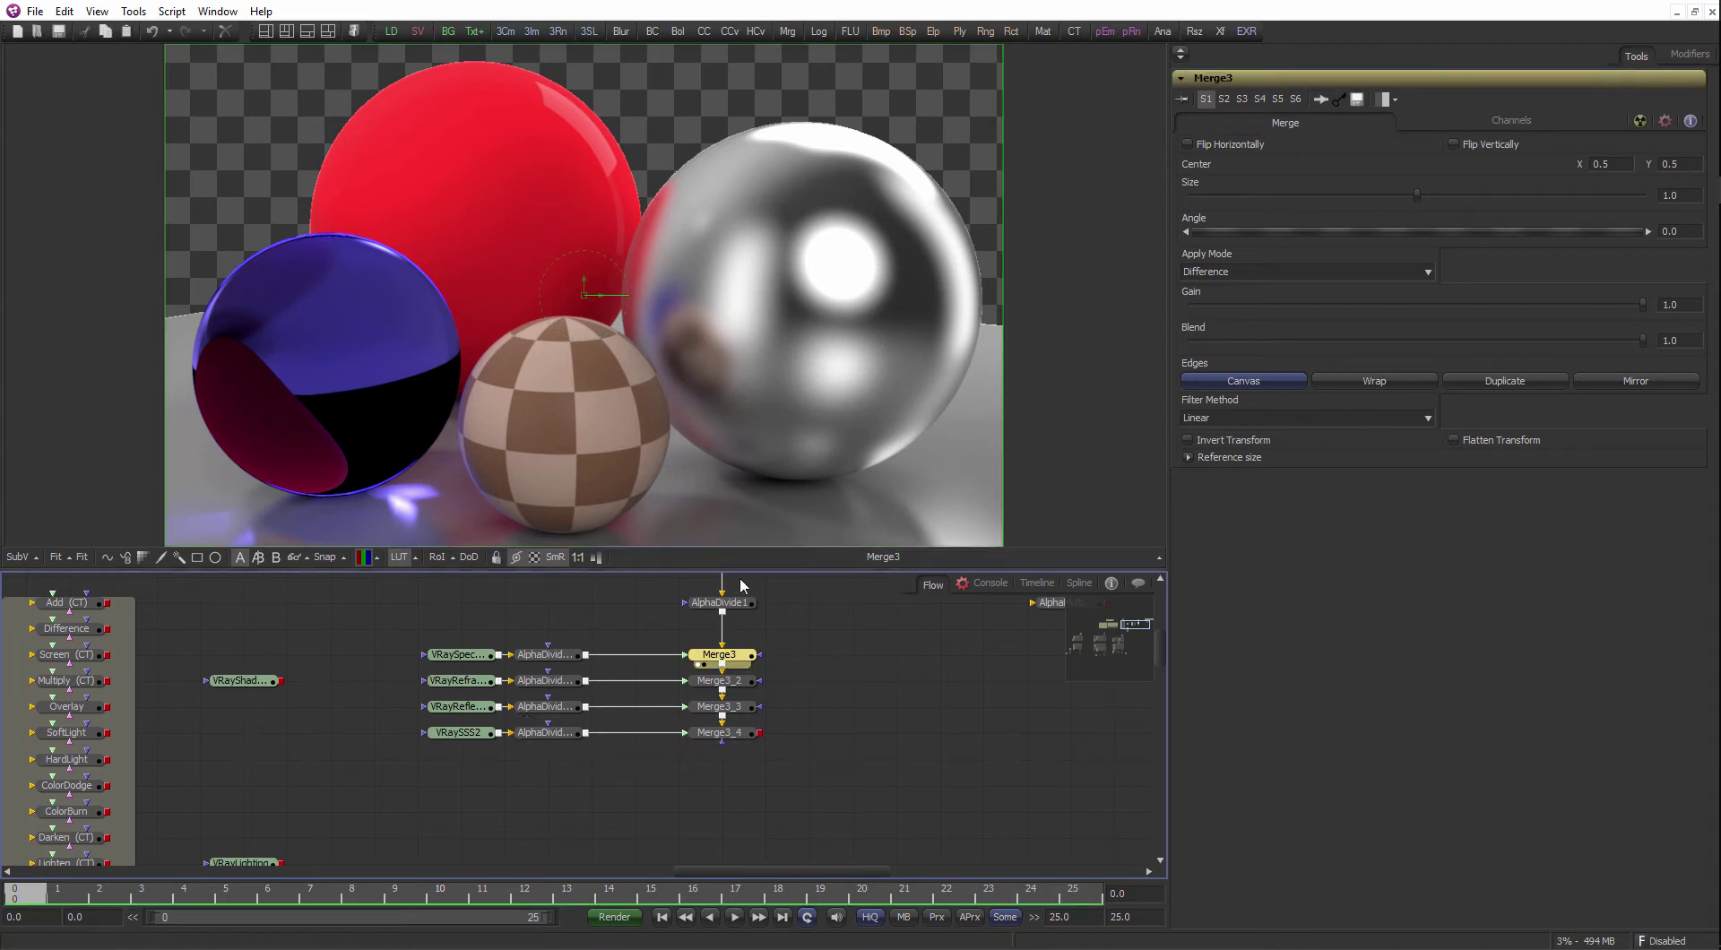
{"action": "left_click", "coordinate": [750, 683]}
{"action": "left_click_drag", "start_coordinate": [748, 682], "coordinate": [791, 348]}
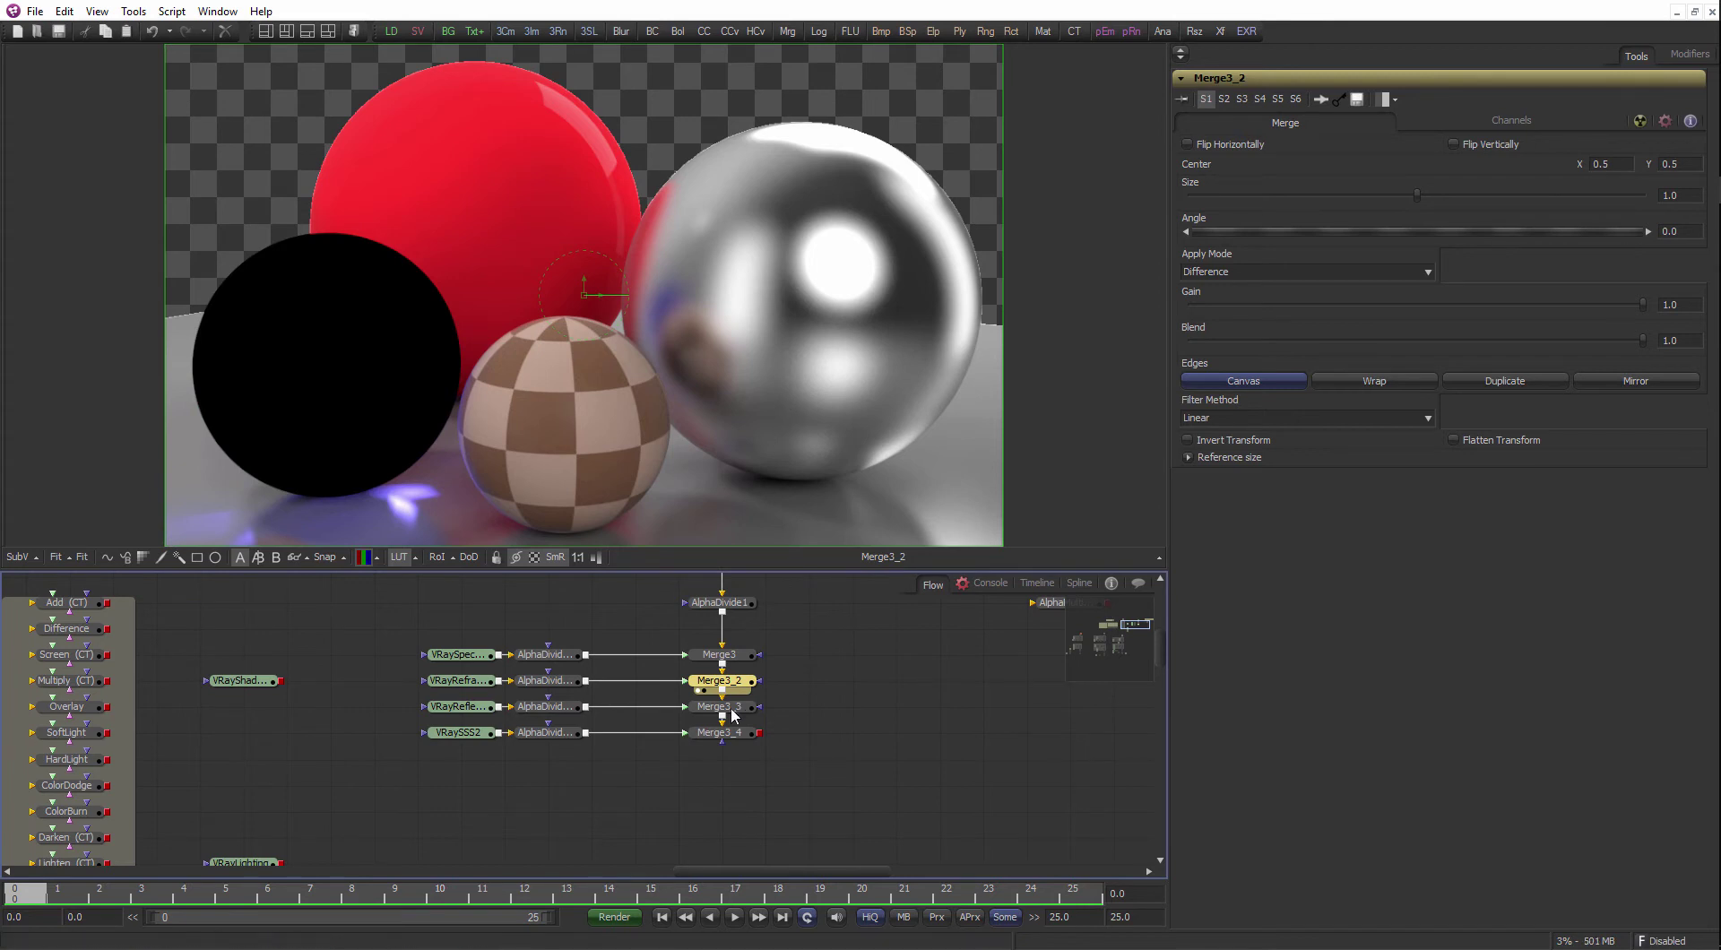
{"action": "left_click_drag", "start_coordinate": [737, 706], "coordinate": [821, 326]}
{"action": "key", "text": "1"}
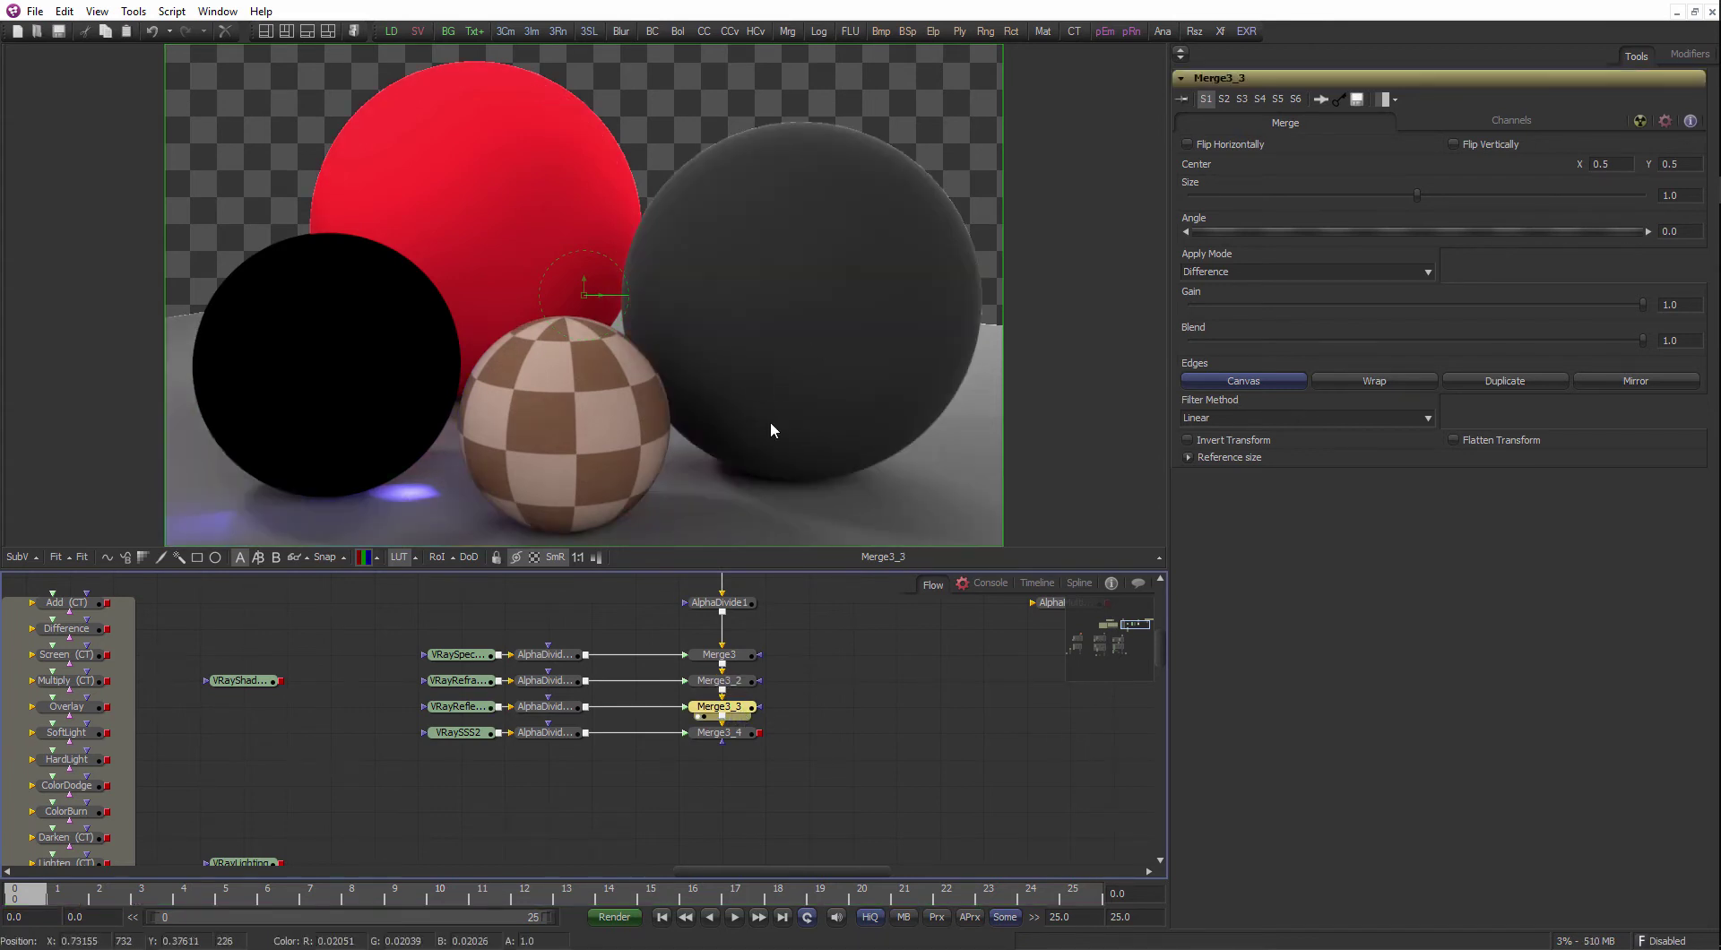
{"action": "left_click", "coordinate": [750, 744]}
{"action": "key", "text": "1"}
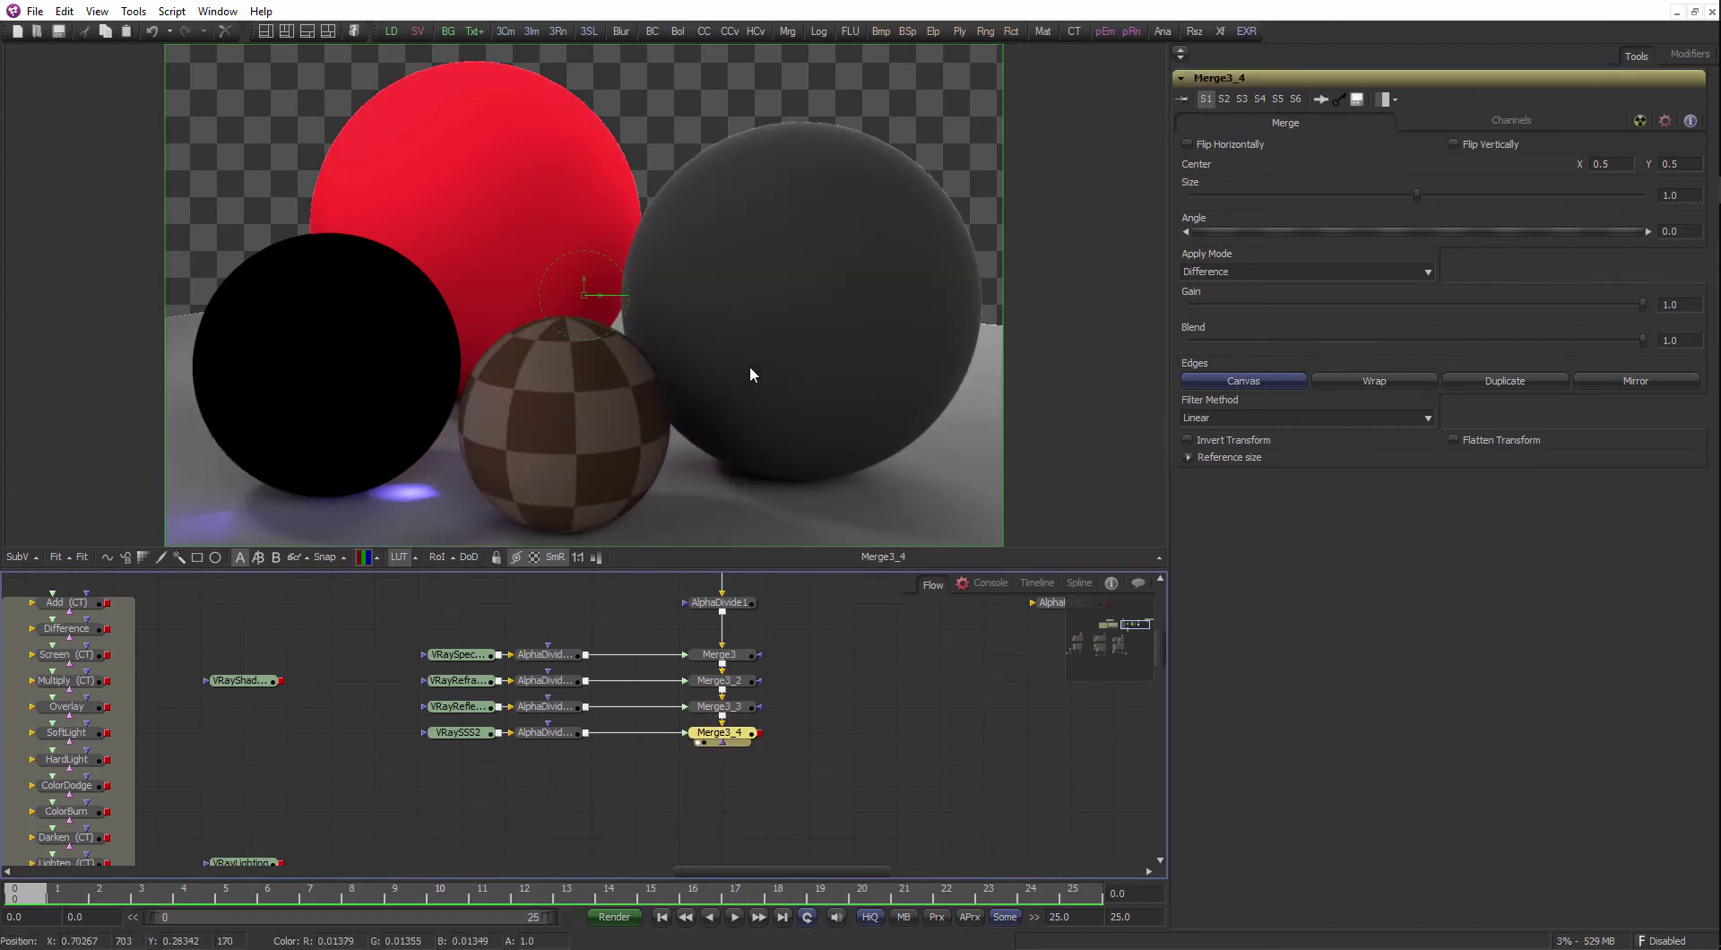
- Move the beauty loader with its pass loaders, divides and merges as one group, leaving the formula note and AlphaMultiply1 in place
{"action": "scroll", "coordinate": [777, 444], "scroll_direction": "down", "scroll_amount": 1}
{"action": "scroll", "coordinate": [772, 454], "scroll_direction": "up", "scroll_amount": 1}
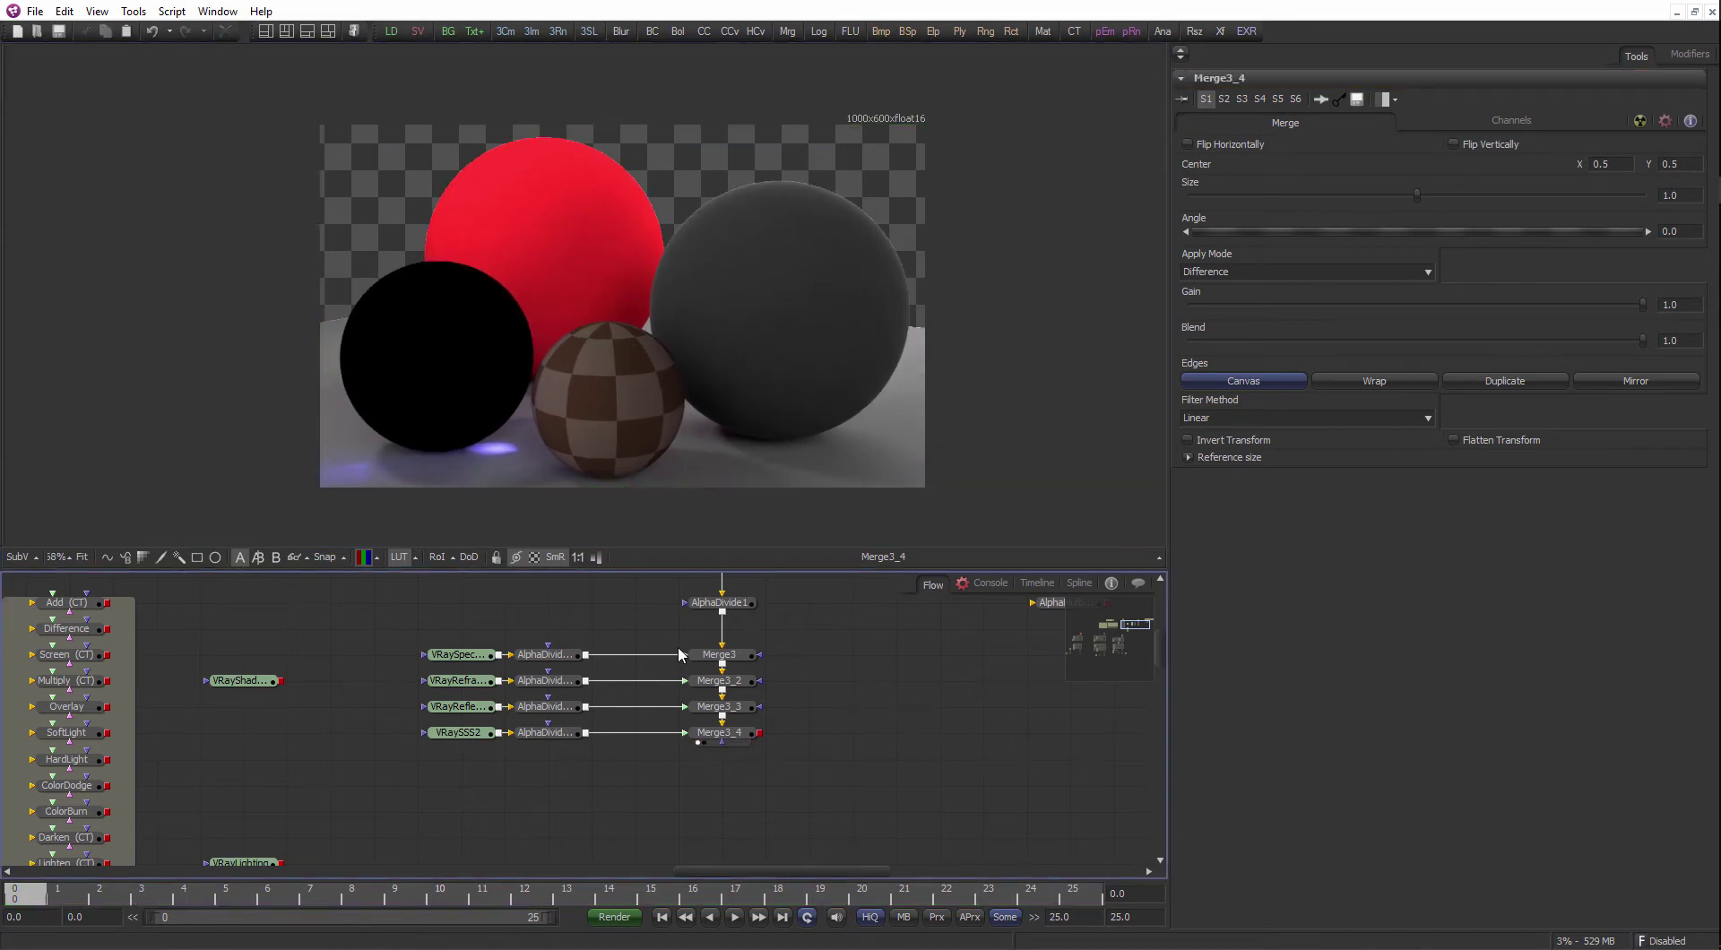
{"action": "scroll", "coordinate": [521, 691], "scroll_direction": "down", "scroll_amount": 2}
{"action": "scroll", "coordinate": [522, 691], "scroll_direction": "down", "scroll_amount": 2}
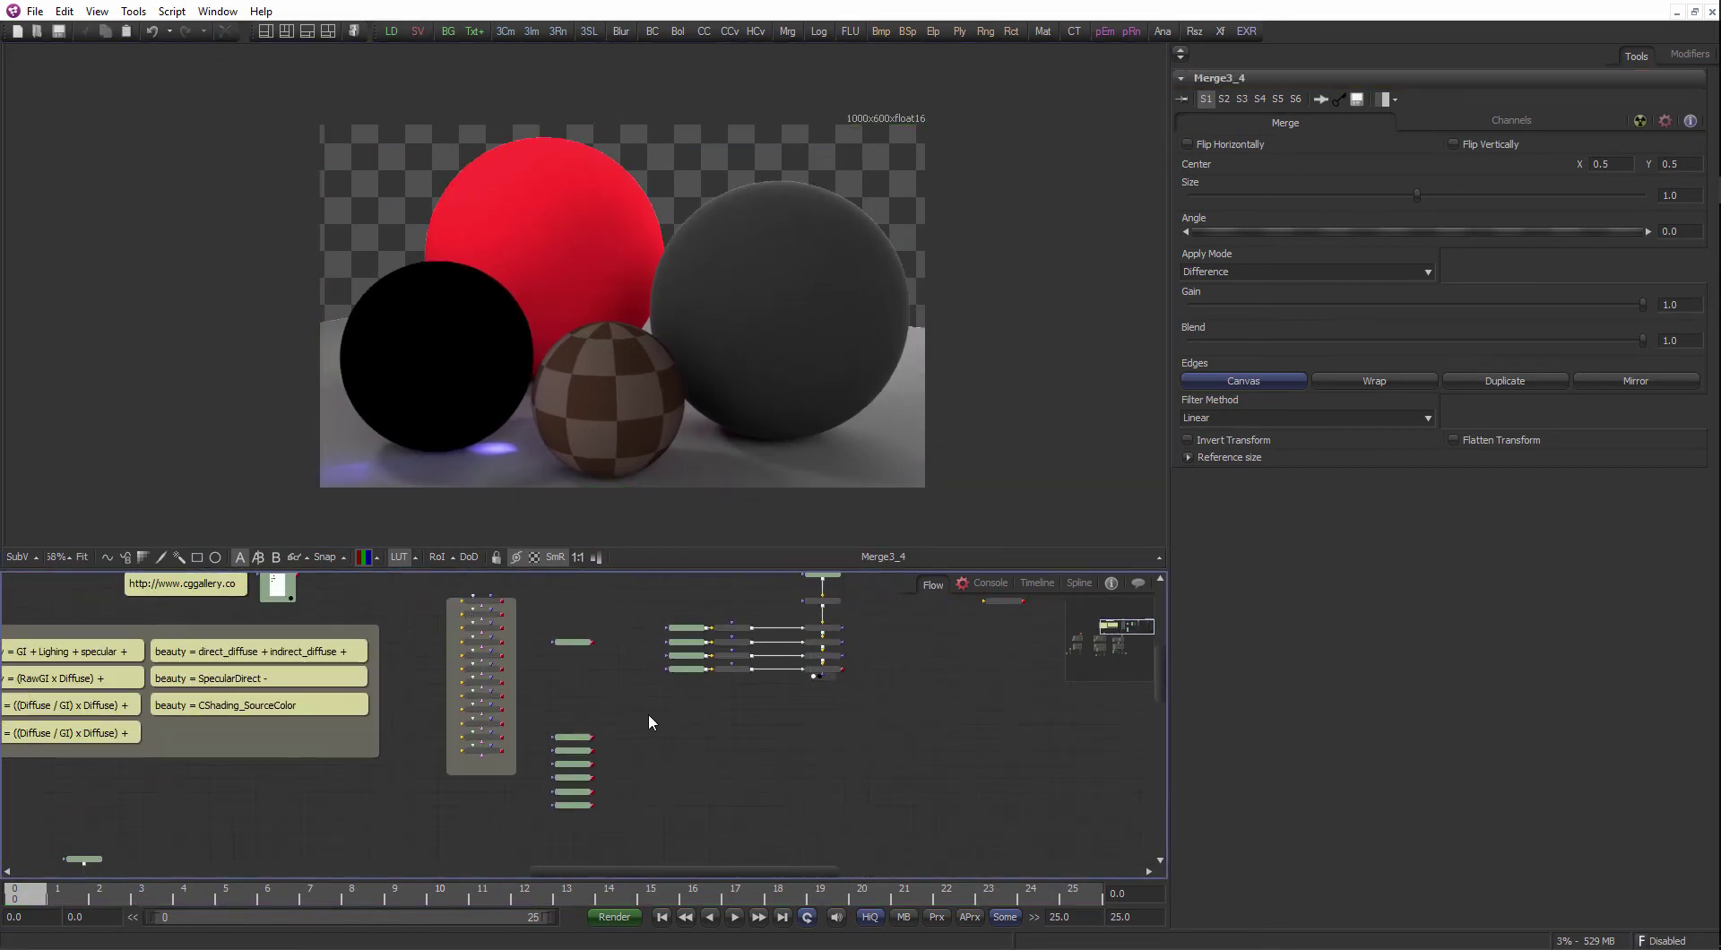
{"action": "left_click_drag", "start_coordinate": [798, 687], "coordinate": [653, 768]}
{"action": "scroll", "coordinate": [652, 767], "scroll_direction": "up", "scroll_amount": 1}
{"action": "left_click_drag", "start_coordinate": [780, 796], "coordinate": [510, 635]}
{"action": "left_click_drag", "start_coordinate": [703, 644], "coordinate": [745, 717]}
{"action": "left_click", "coordinate": [826, 682]}
{"action": "scroll", "coordinate": [826, 693], "scroll_direction": "up", "scroll_amount": 3}
{"action": "scroll", "coordinate": [741, 706], "scroll_direction": "up", "scroll_amount": 2}
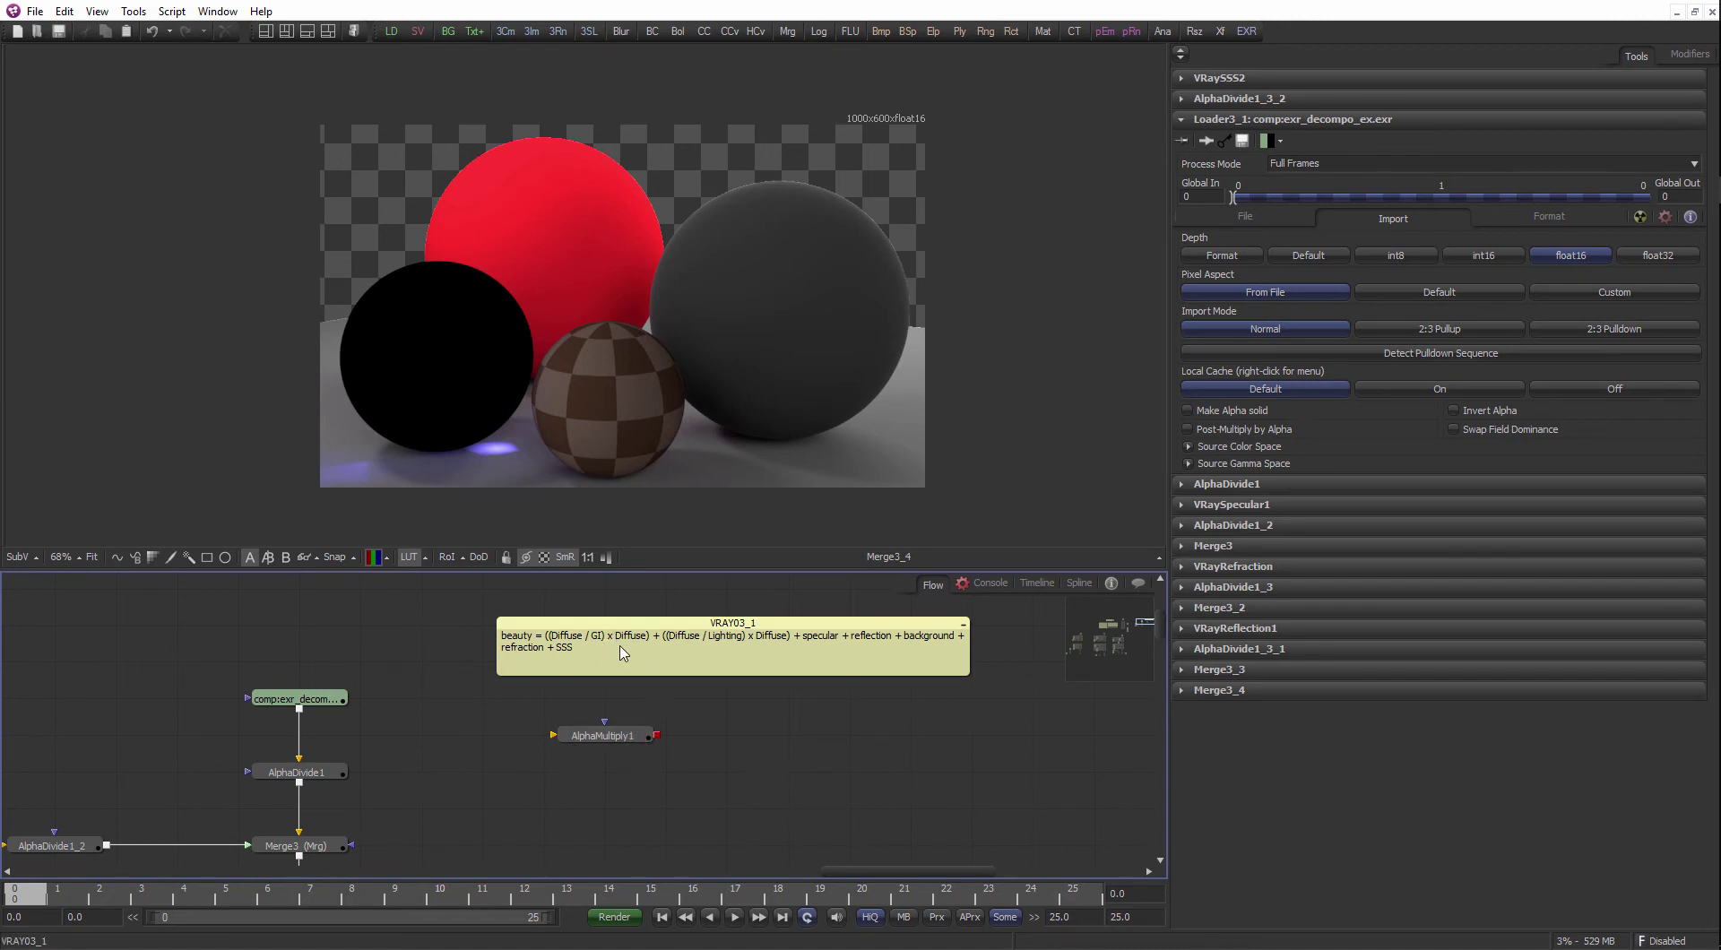
- Move AlphaMultiply1 close beneath the VRAY03_1 note, level with the beauty loader
{"action": "scroll", "coordinate": [652, 699], "scroll_direction": "down", "scroll_amount": 1}
{"action": "left_click_drag", "start_coordinate": [627, 719], "coordinate": [681, 696]}
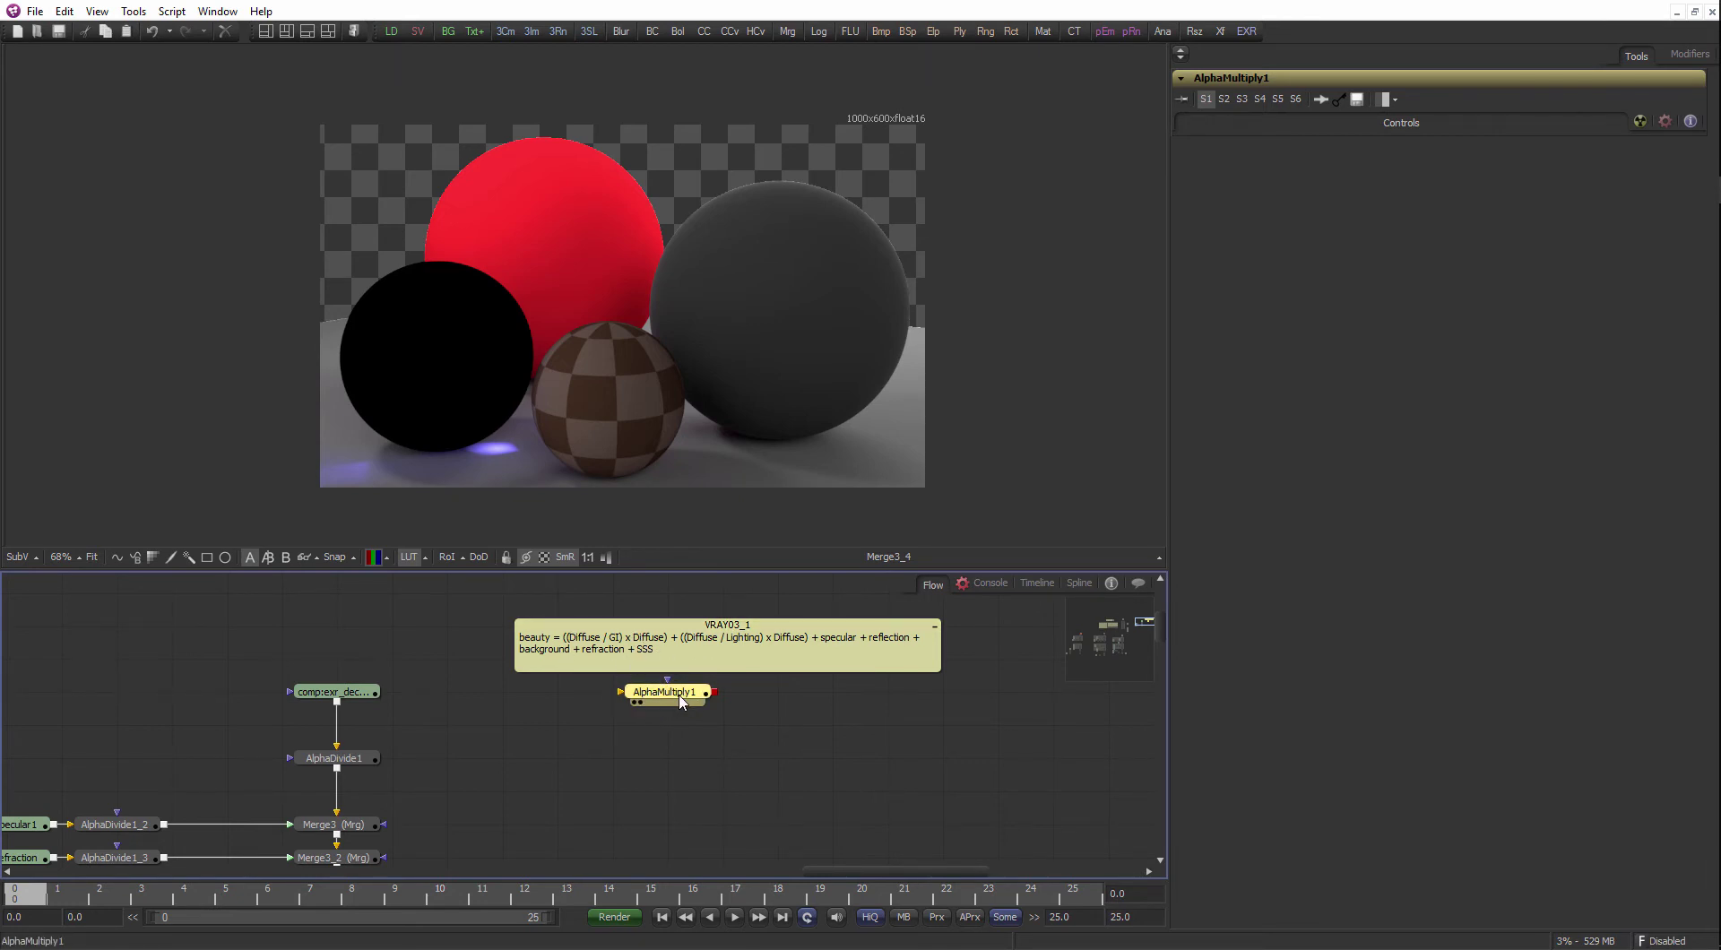
{"action": "scroll", "coordinate": [599, 729], "scroll_direction": "down", "scroll_amount": 3}
{"action": "left_click_drag", "start_coordinate": [619, 696], "coordinate": [703, 673]}
{"action": "scroll", "coordinate": [703, 672], "scroll_direction": "up", "scroll_amount": 2}
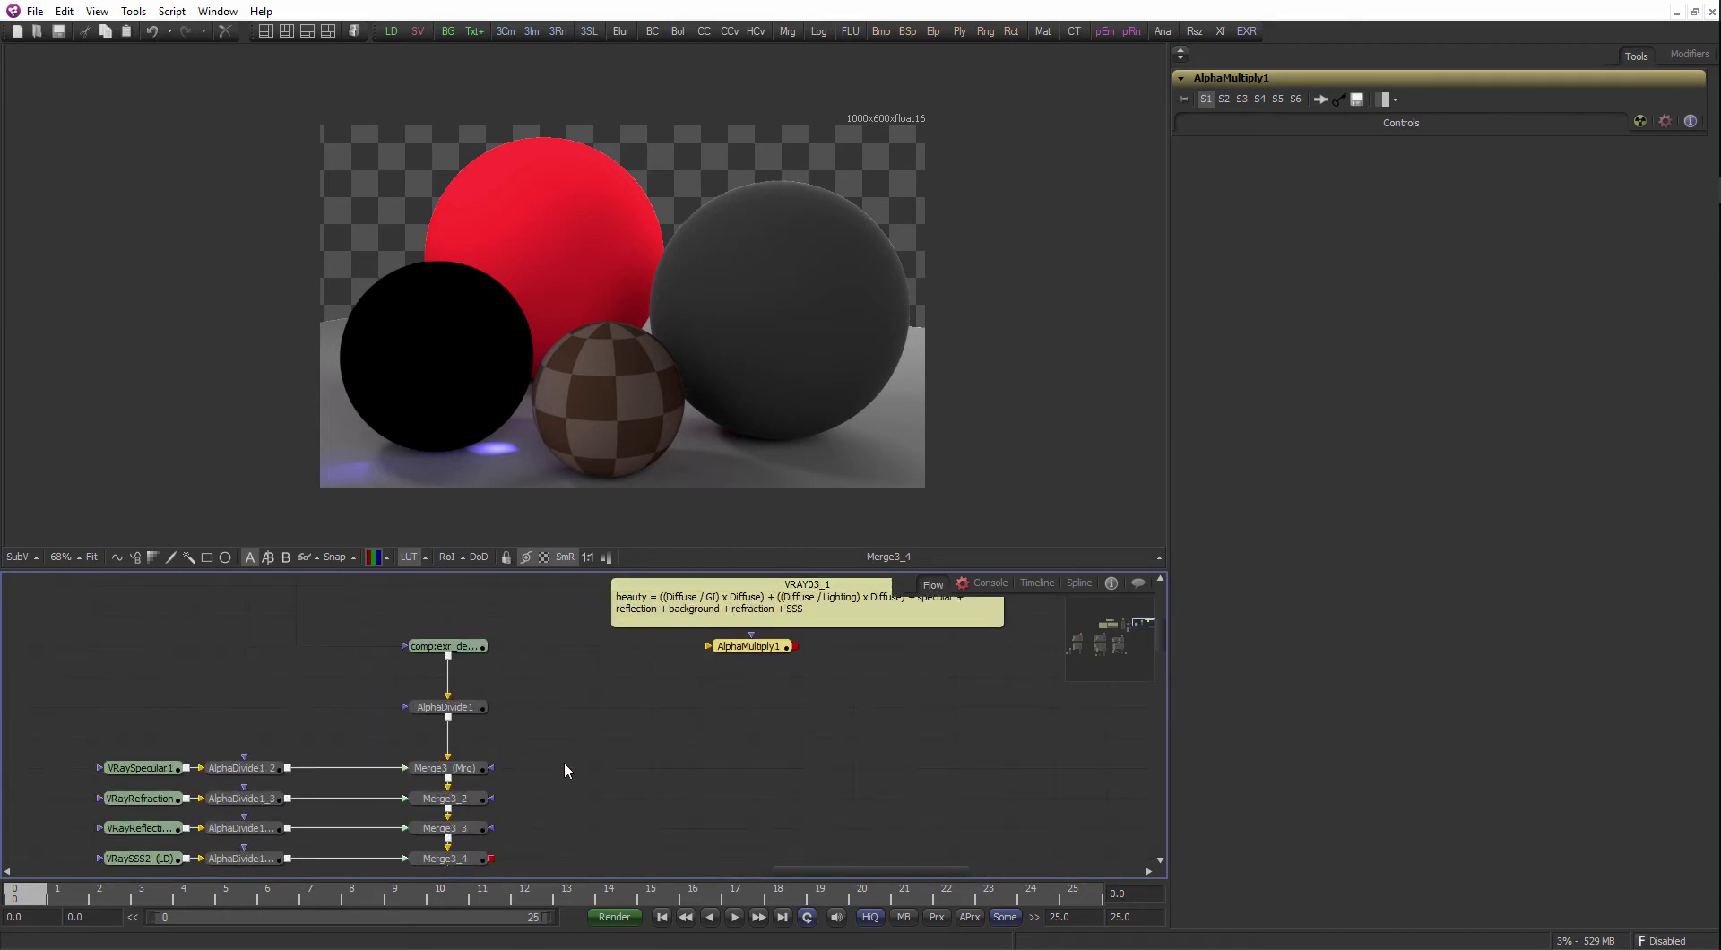
- Gather VRayDiffuseFilter, VRayGlobalIllumination_00 and VRayLighting in their own column, in that order
{"action": "left_click_drag", "start_coordinate": [473, 844], "coordinate": [596, 726]}
{"action": "scroll", "coordinate": [596, 726], "scroll_direction": "down", "scroll_amount": 3}
{"action": "left_click_drag", "start_coordinate": [519, 766], "coordinate": [610, 670]}
{"action": "left_click_drag", "start_coordinate": [295, 693], "coordinate": [342, 690]}
{"action": "scroll", "coordinate": [394, 648], "scroll_direction": "up", "scroll_amount": 1}
{"action": "scroll", "coordinate": [294, 677], "scroll_direction": "up", "scroll_amount": 1}
{"action": "left_click", "coordinate": [368, 733]}
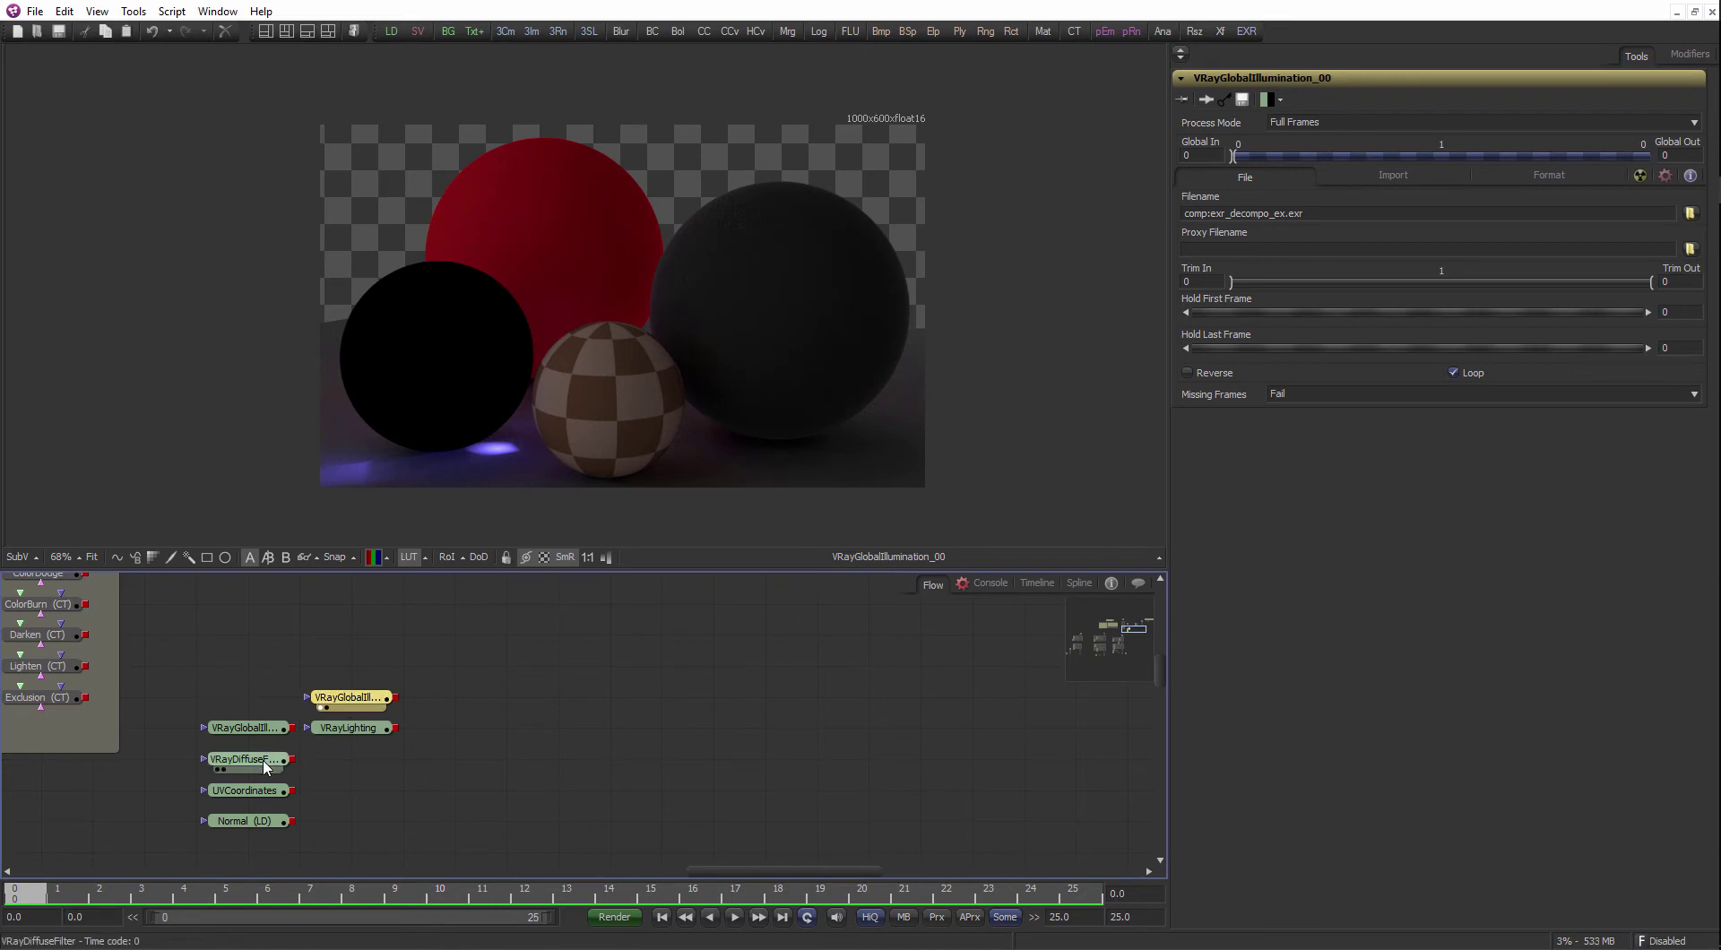
{"action": "left_click_drag", "start_coordinate": [260, 761], "coordinate": [358, 665]}
- Separate the VRayGlobalIllumination, UVCoordinates and Normal loaders from the others and delete them
{"action": "left_click_drag", "start_coordinate": [302, 715], "coordinate": [261, 776]}
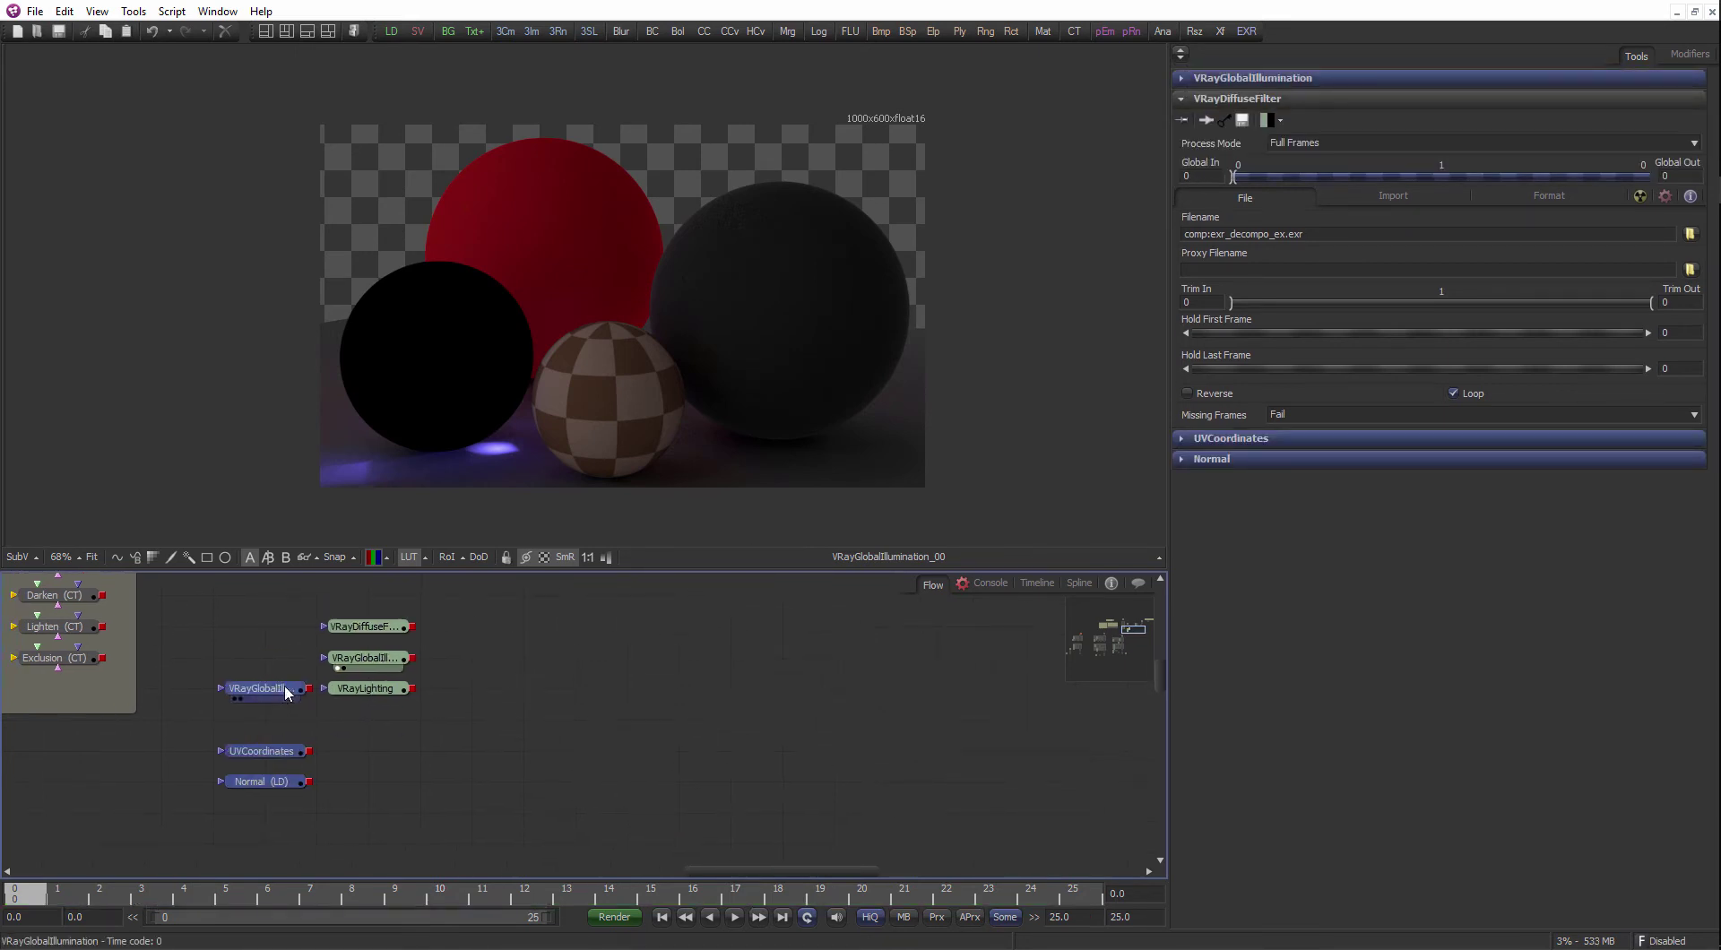
{"action": "mouse_move", "coordinate": [283, 685]}
{"action": "left_mouse_down"}
{"action": "mouse_move", "coordinate": [232, 749]}
{"action": "mouse_move", "coordinate": [285, 706]}
{"action": "left_mouse_up"}
{"action": "left_click", "coordinate": [290, 758]}
{"action": "left_click", "coordinate": [255, 711]}
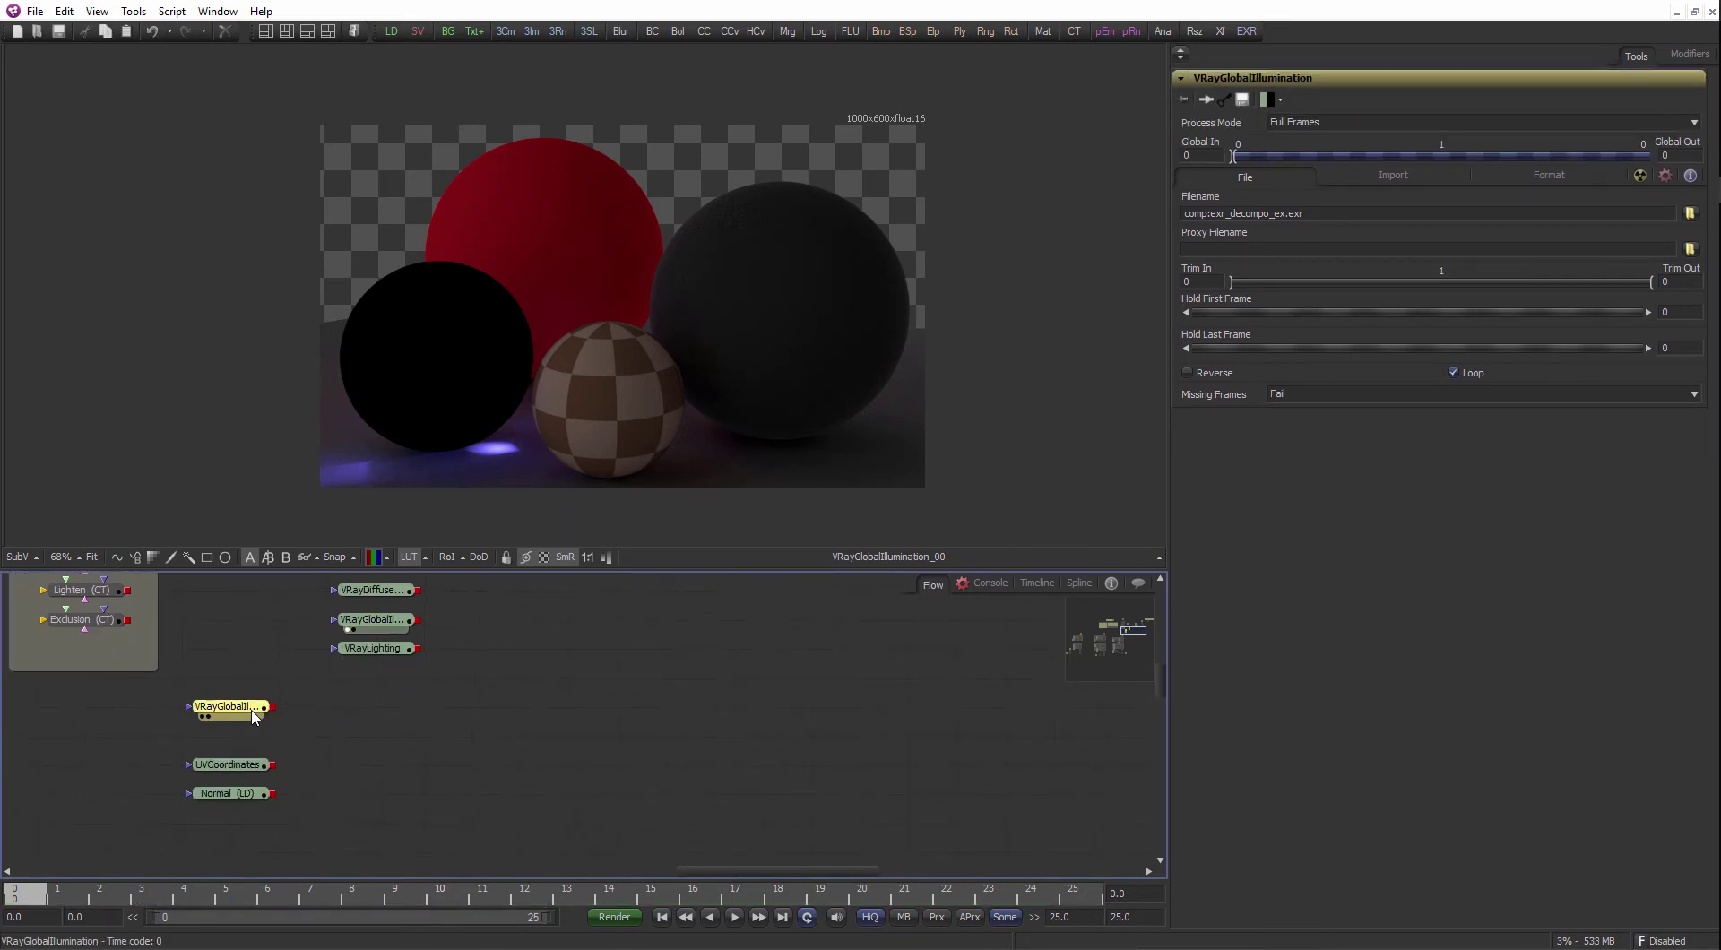
{"action": "left_click_drag", "start_coordinate": [468, 347], "coordinate": [466, 350]}
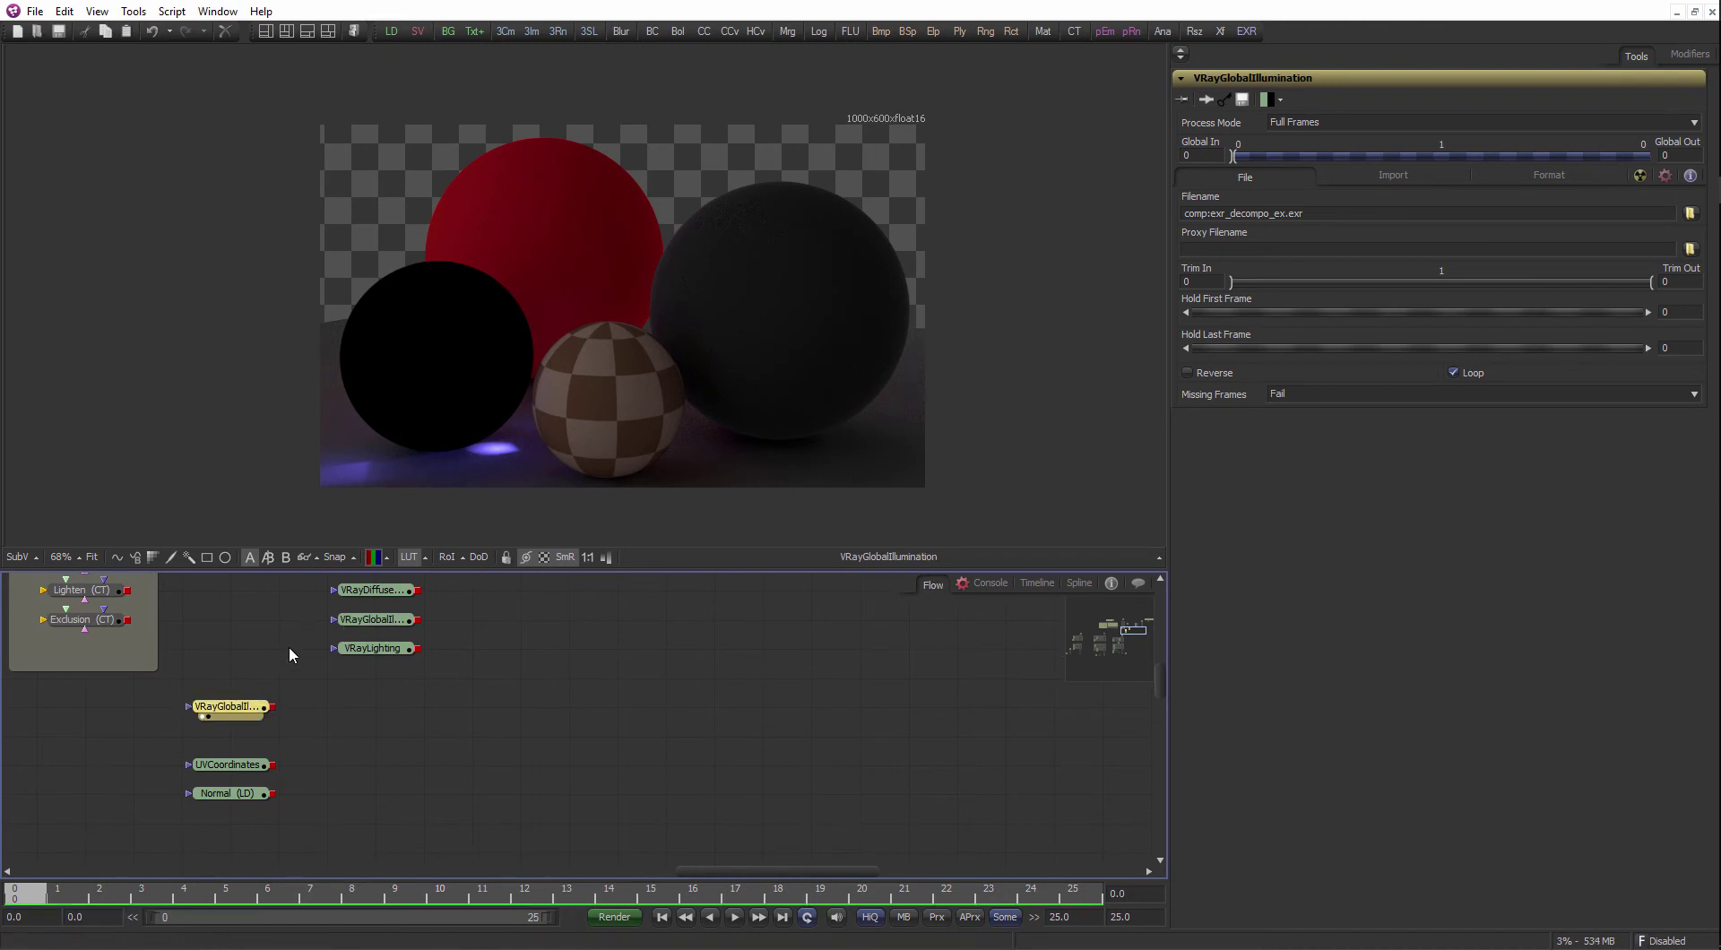
{"action": "left_click_drag", "start_coordinate": [289, 647], "coordinate": [189, 825]}
{"action": "left_click_drag", "start_coordinate": [283, 730], "coordinate": [200, 697]}
{"action": "scroll", "coordinate": [309, 693], "scroll_direction": "down", "scroll_amount": 1}
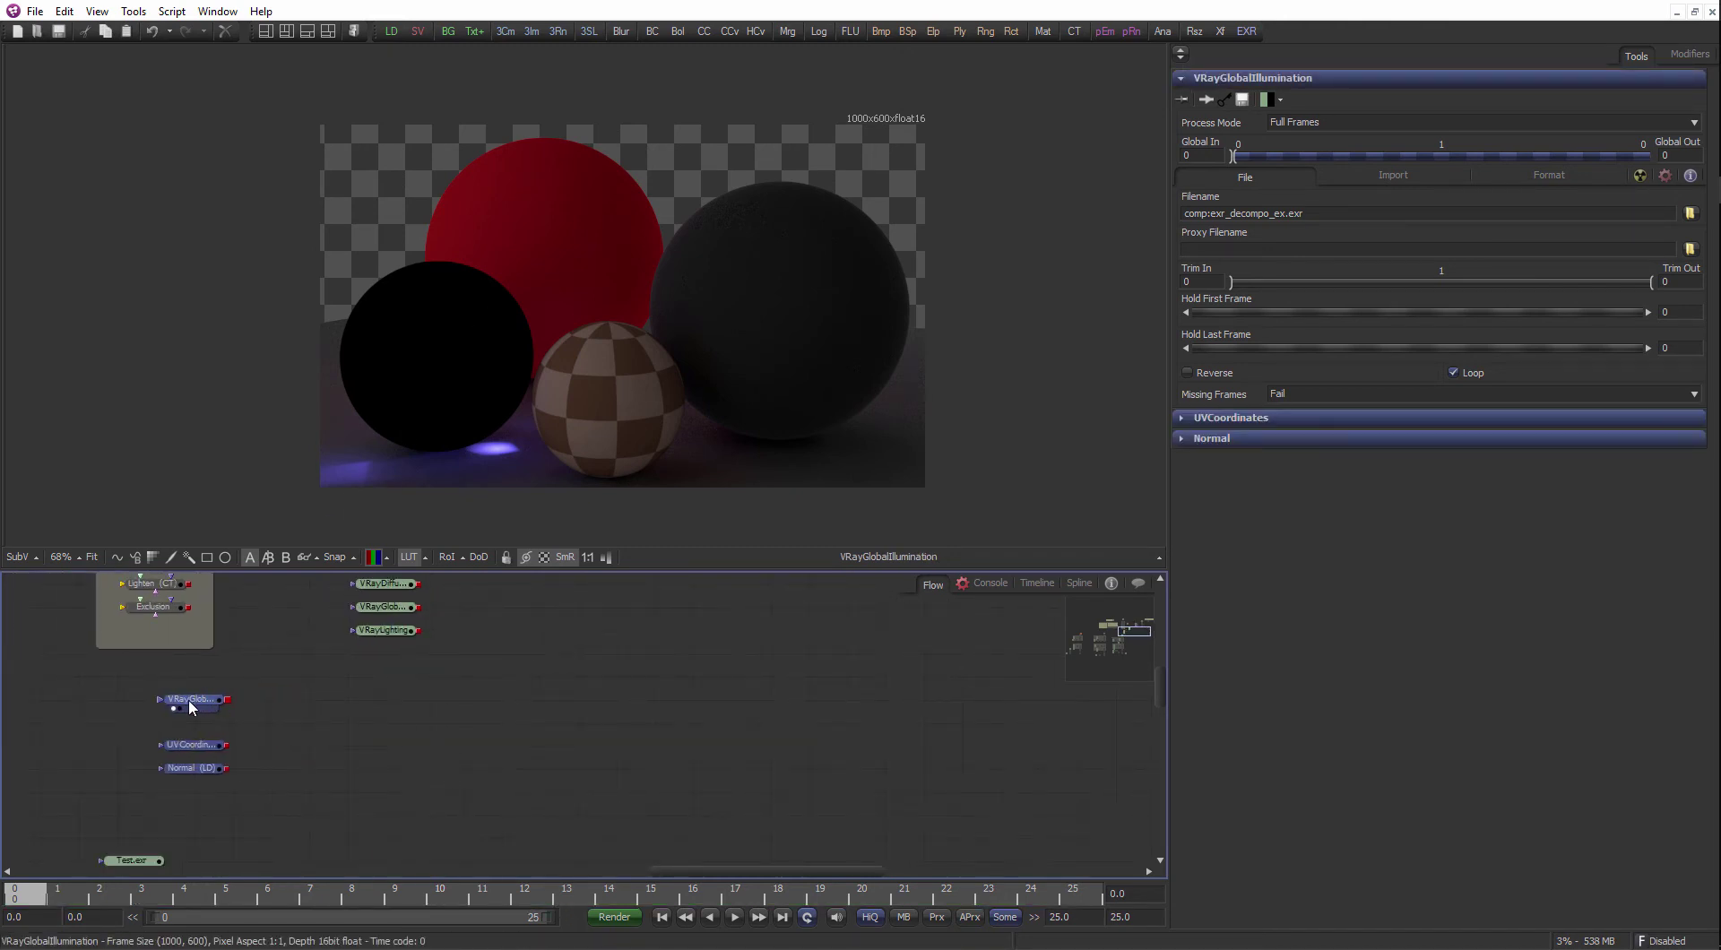
{"action": "key", "text": "Delete"}
- View the VRayShadows loader's pass in the viewer
{"action": "left_click_drag", "start_coordinate": [495, 664], "coordinate": [422, 681]}
{"action": "left_click_drag", "start_coordinate": [237, 626], "coordinate": [235, 688]}
{"action": "left_click_drag", "start_coordinate": [178, 613], "coordinate": [207, 635]}
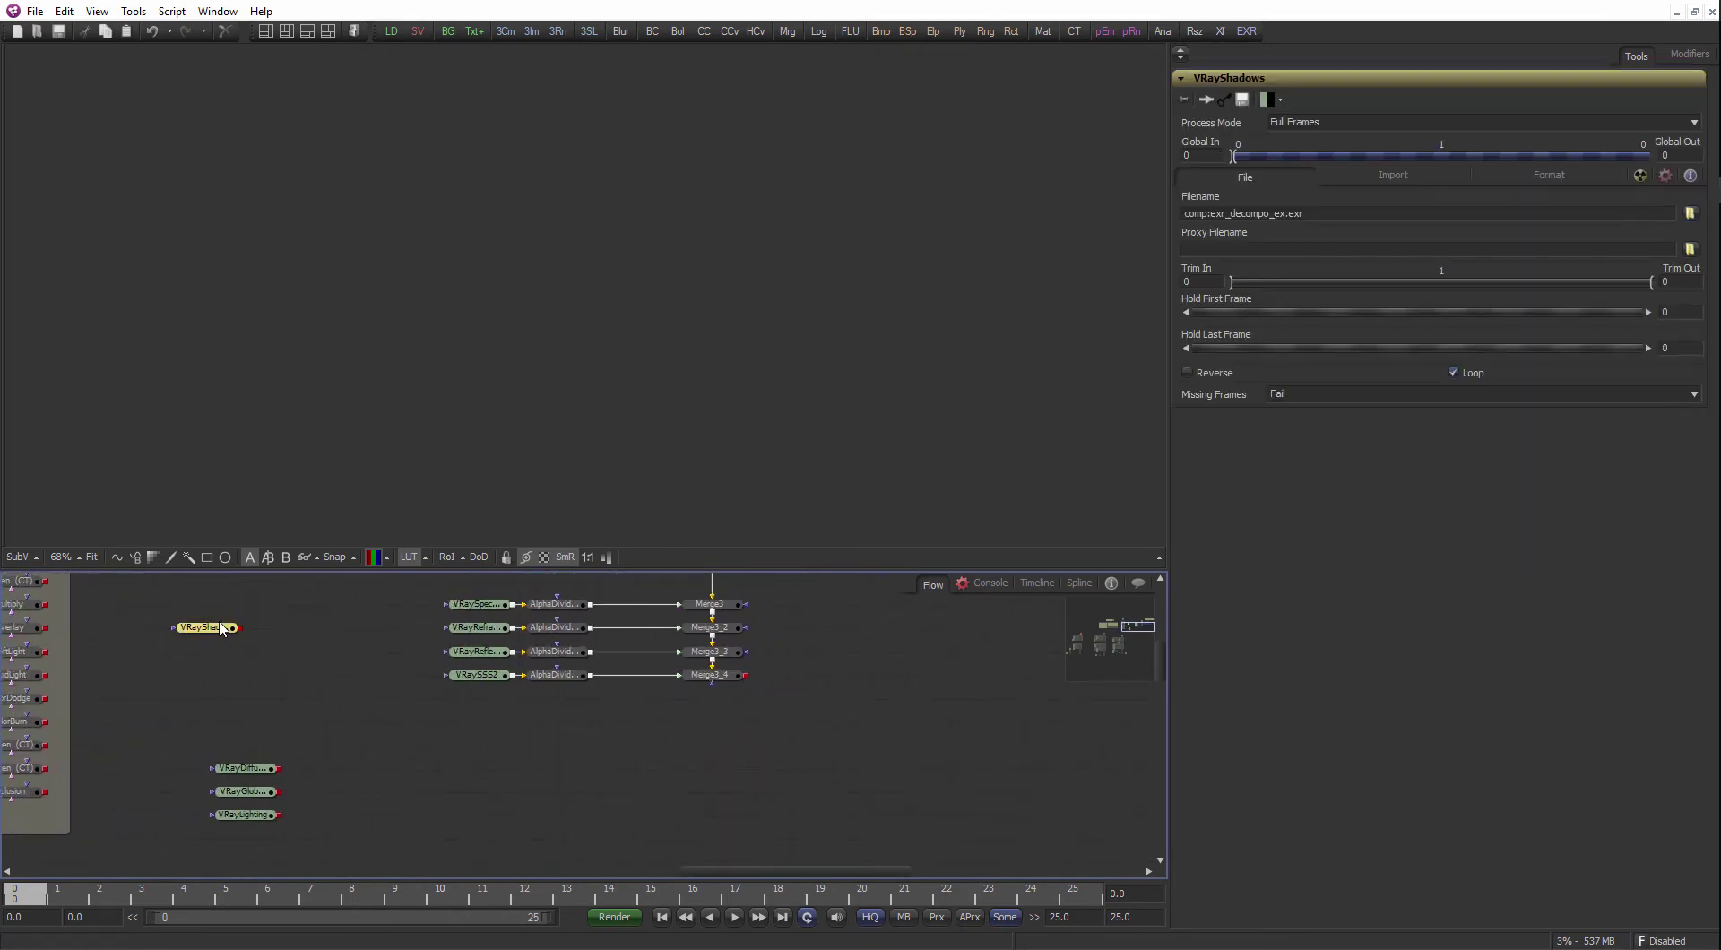
{"action": "key", "text": "1"}
- Move the VRayDiffuseFilter, VRayGlobalIllumination_00 and VRayLighting loaders as a group closer to the merge tree
{"action": "scroll", "coordinate": [358, 708], "scroll_direction": "down", "scroll_amount": 1}
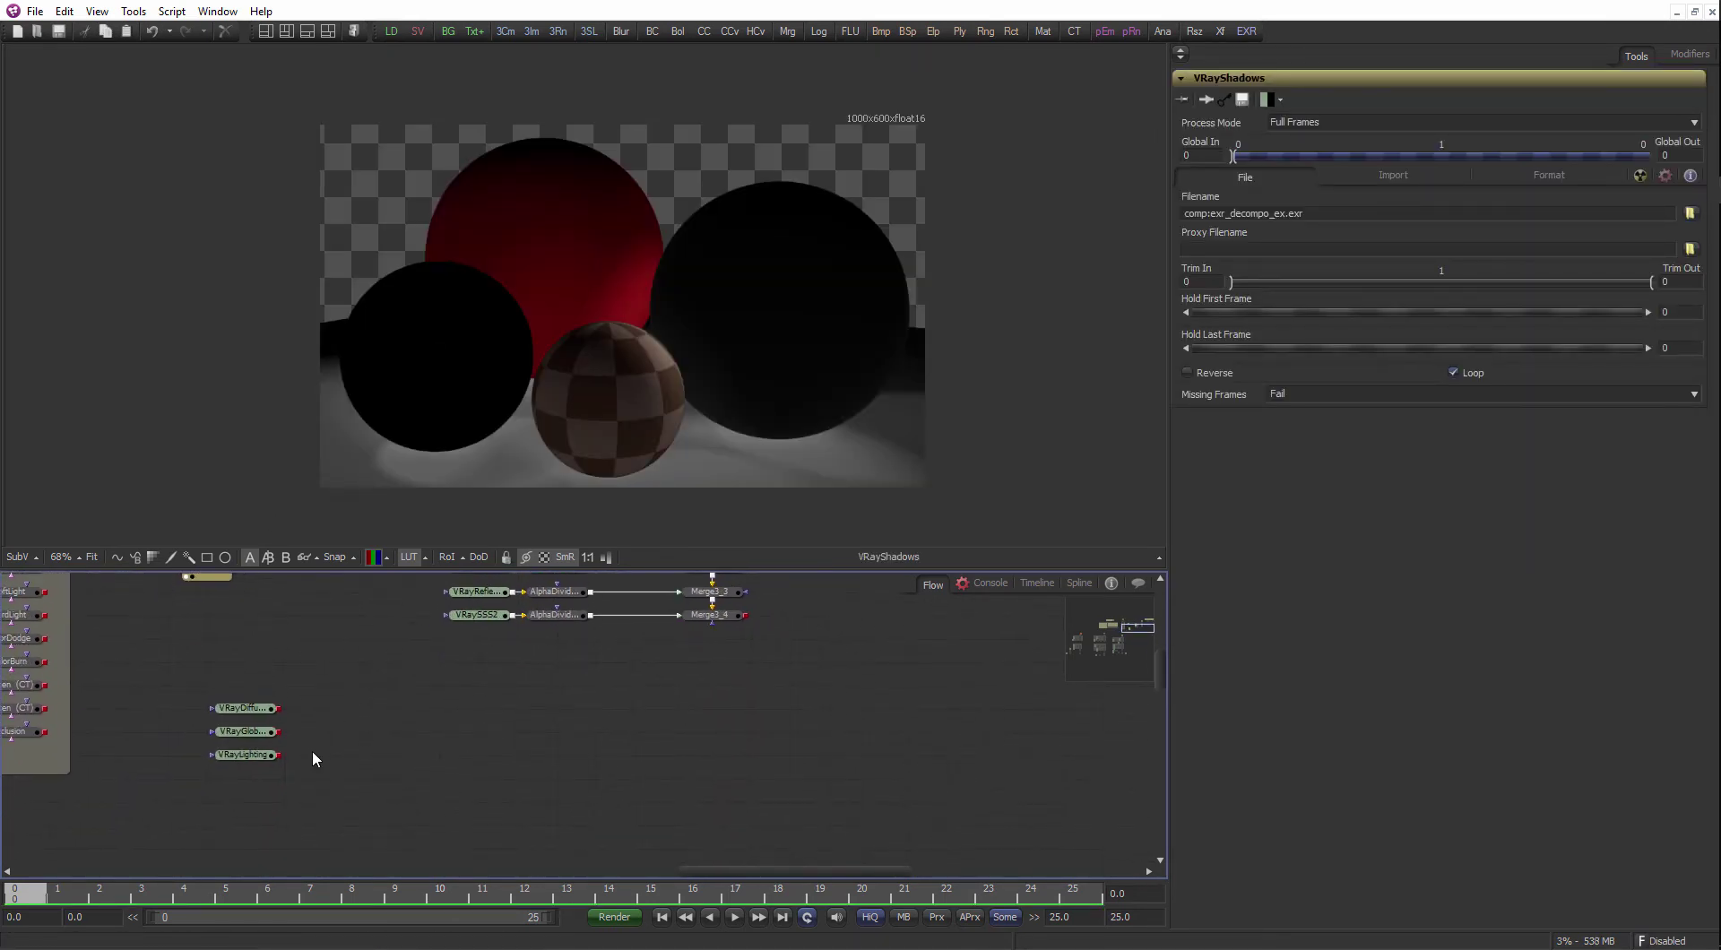
{"action": "left_click_drag", "start_coordinate": [314, 769], "coordinate": [385, 708]}
{"action": "left_click", "coordinate": [498, 731]}
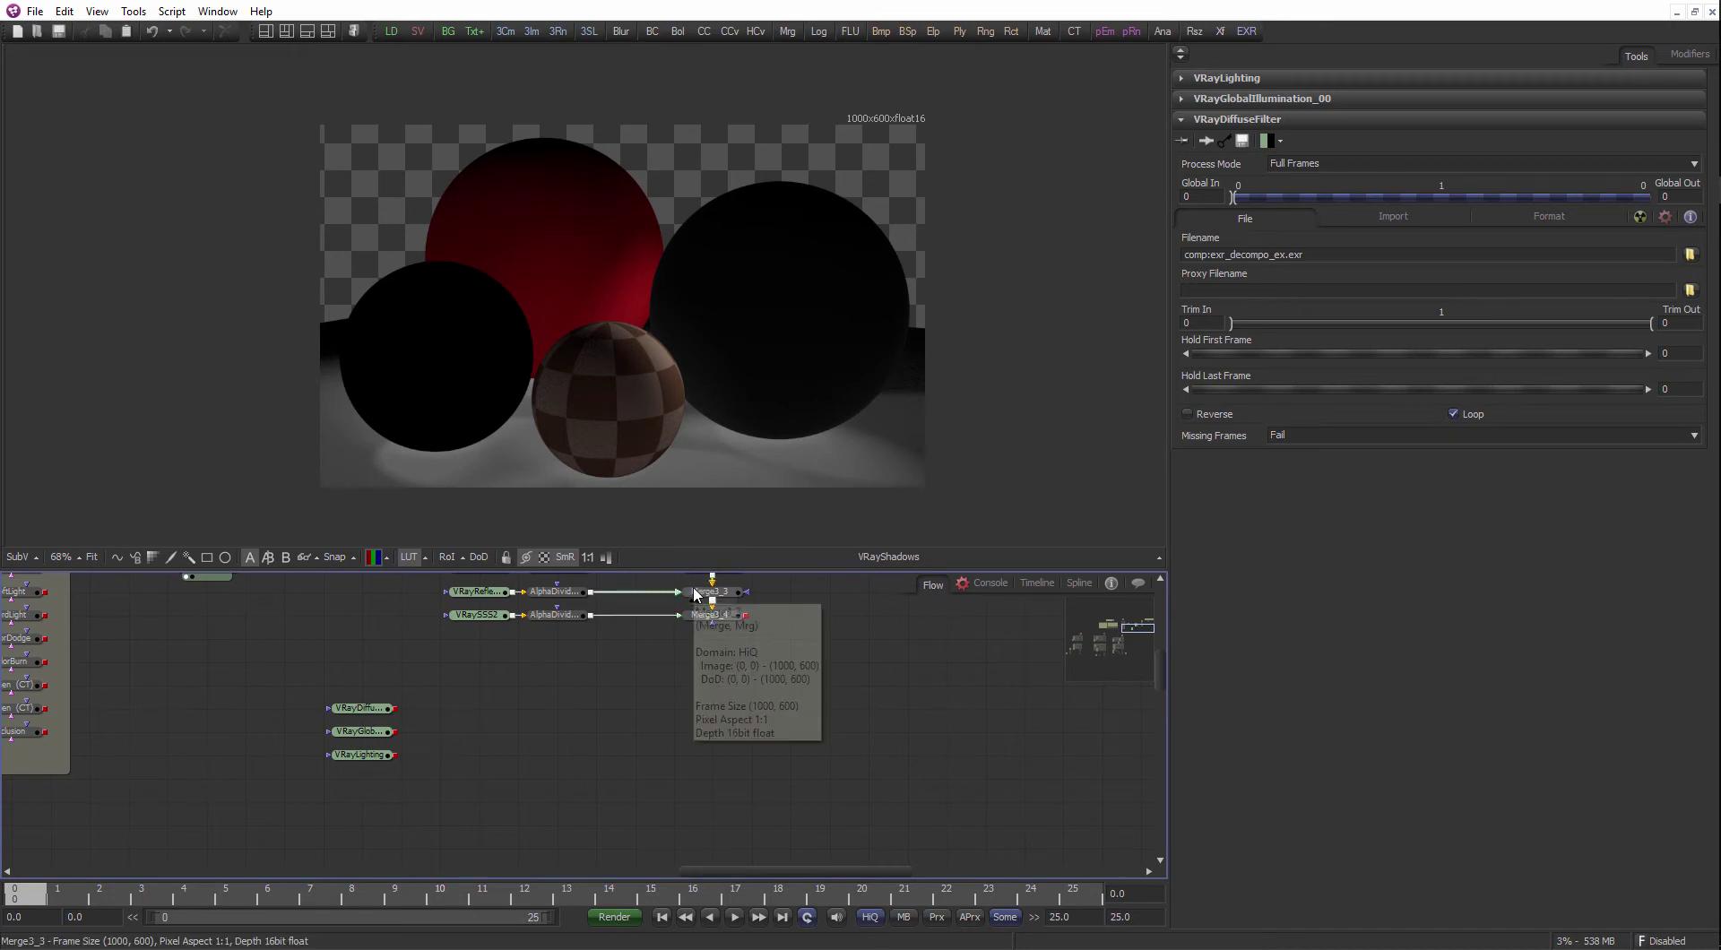
- Add a Channel Booleans node beside the VRayLighting loader and set its operation to Divide
{"action": "key", "text": "ctrl+space"}
{"action": "type", "text": "chann"}
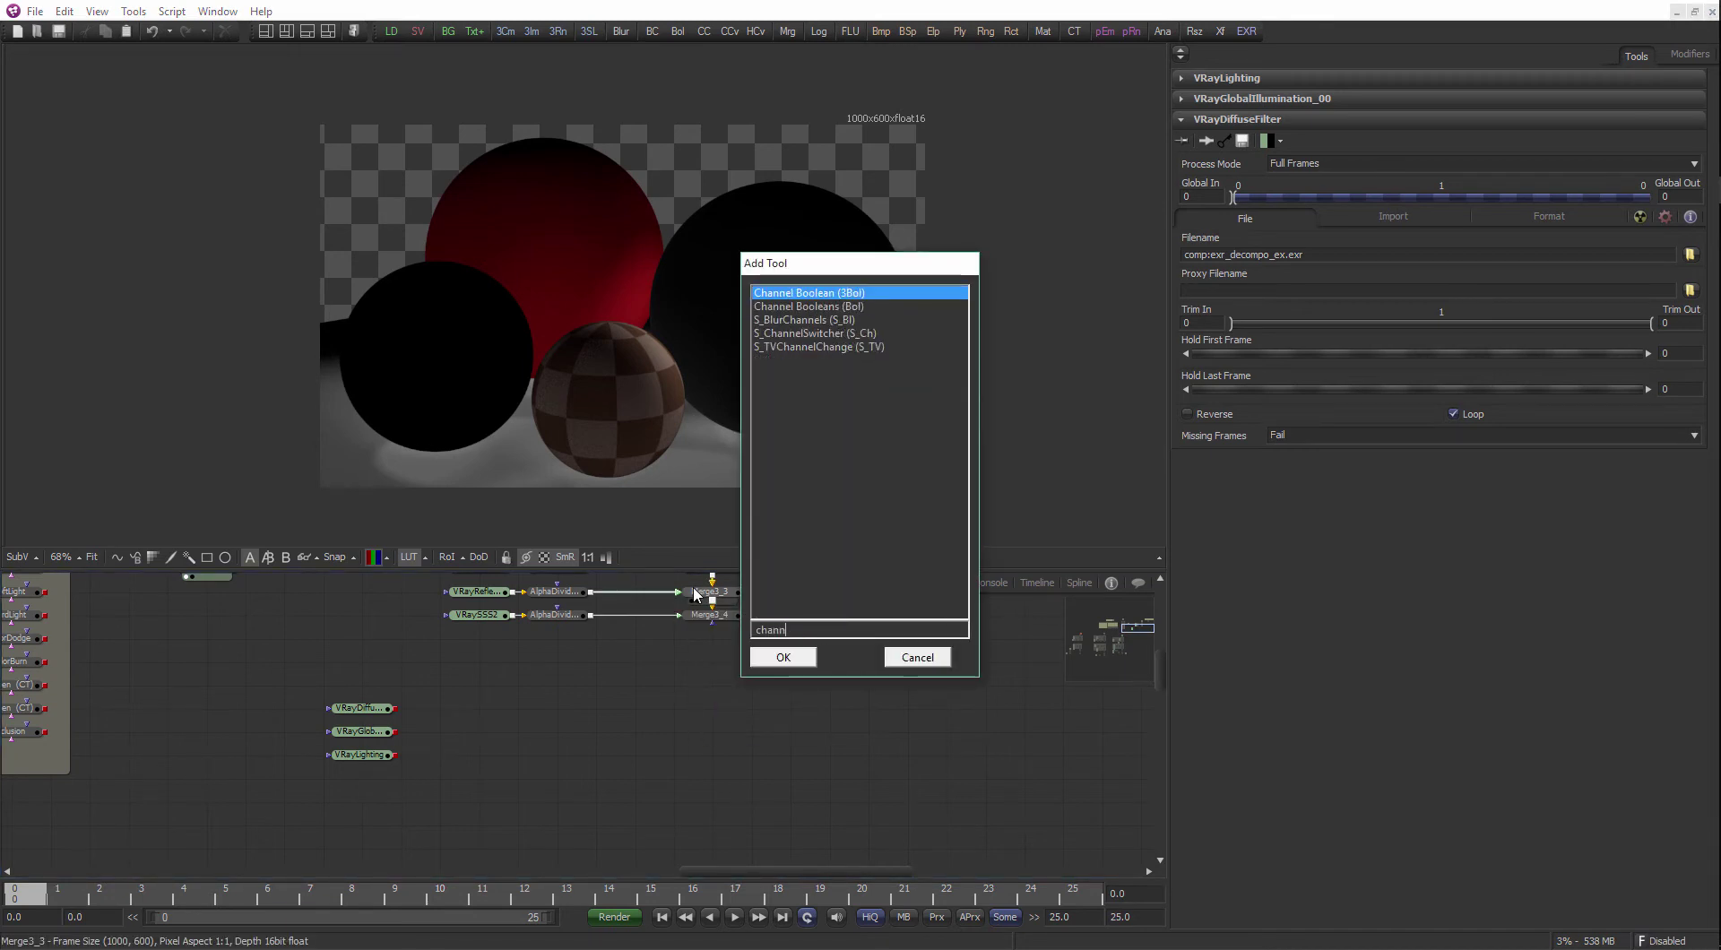
{"action": "key", "text": "Down"}
{"action": "key", "text": "Return"}
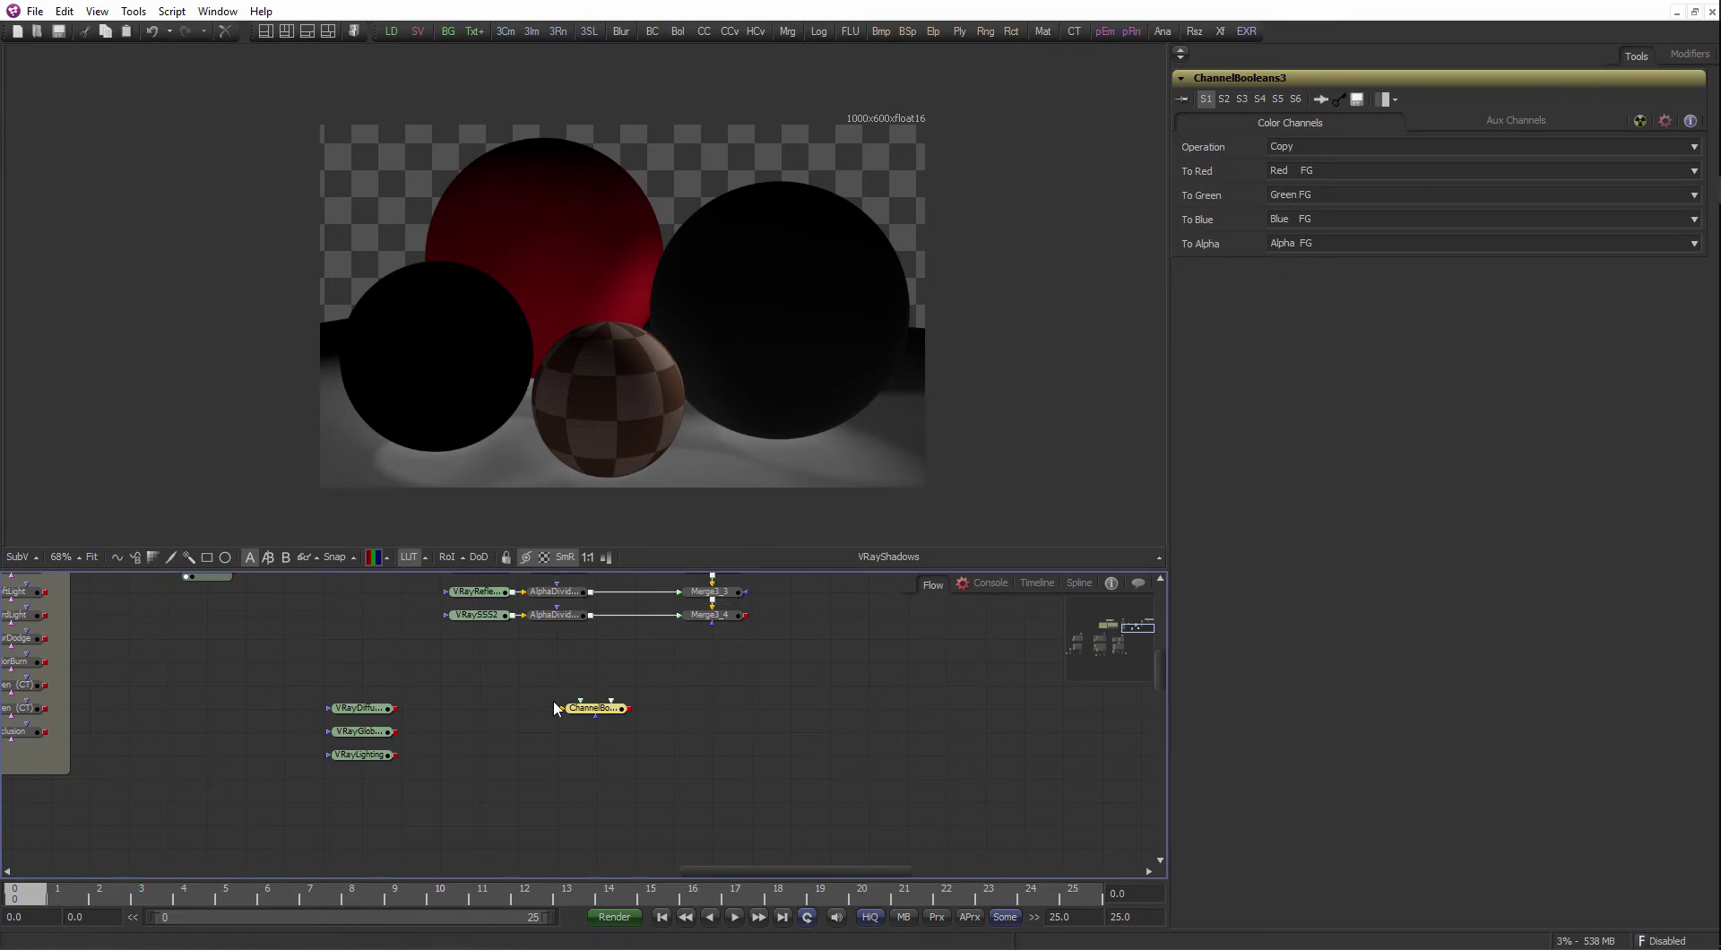
{"action": "left_click_drag", "start_coordinate": [607, 687], "coordinate": [489, 724]}
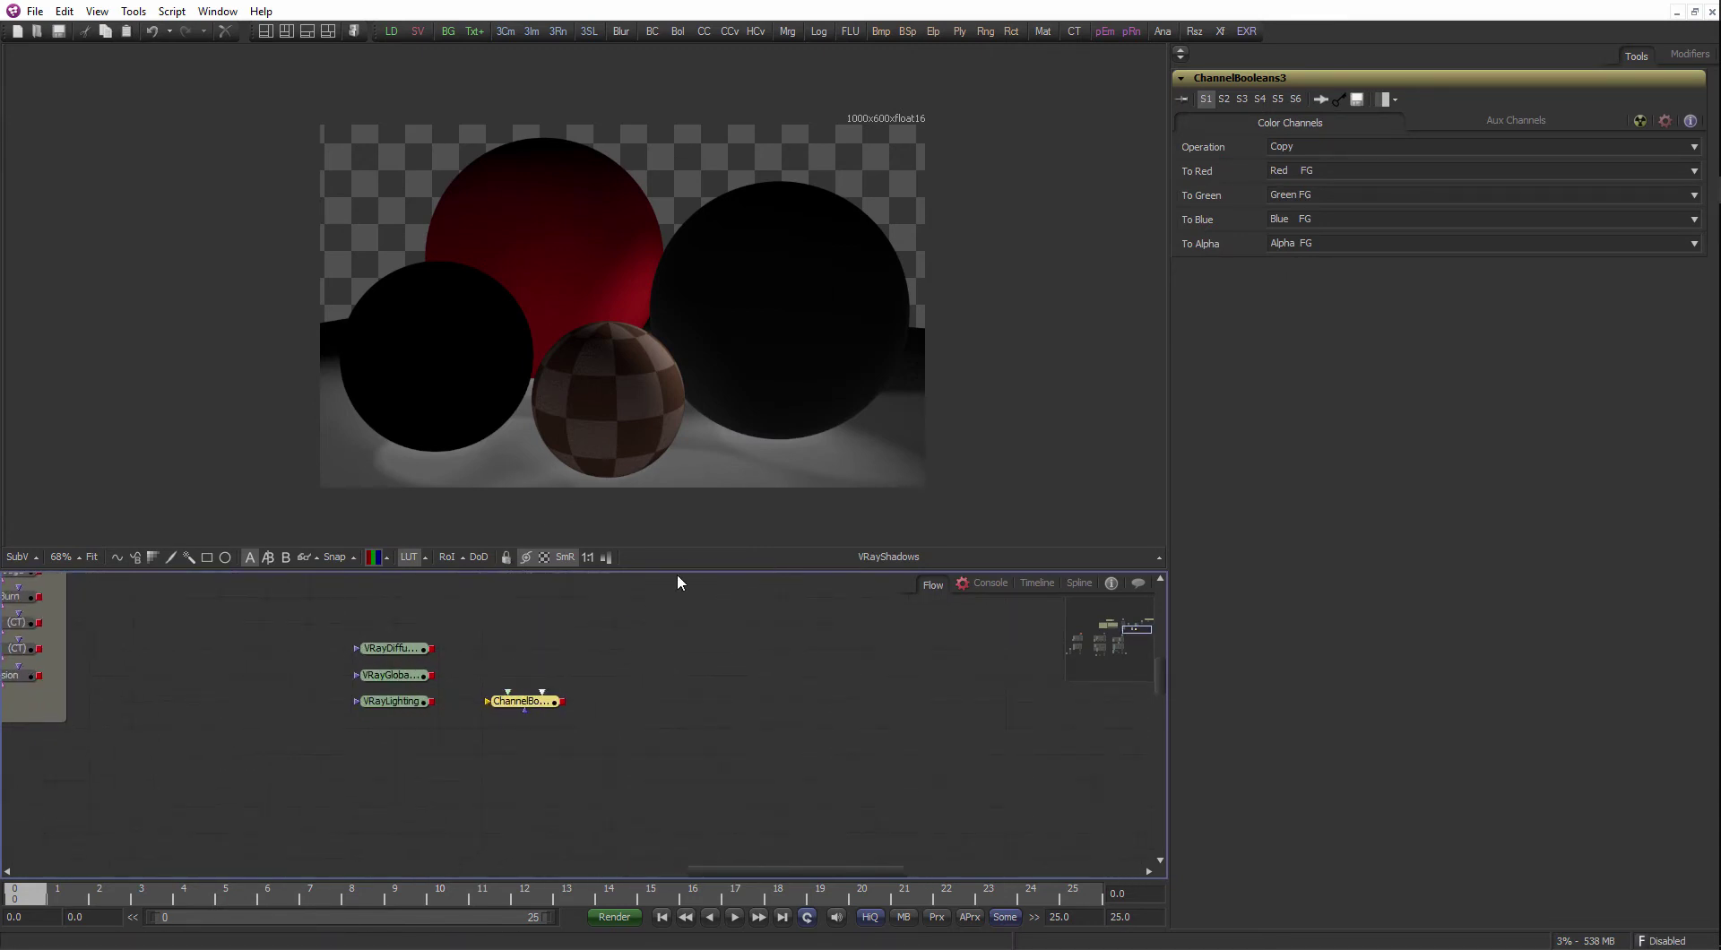
{"action": "left_click", "coordinate": [1331, 146]}
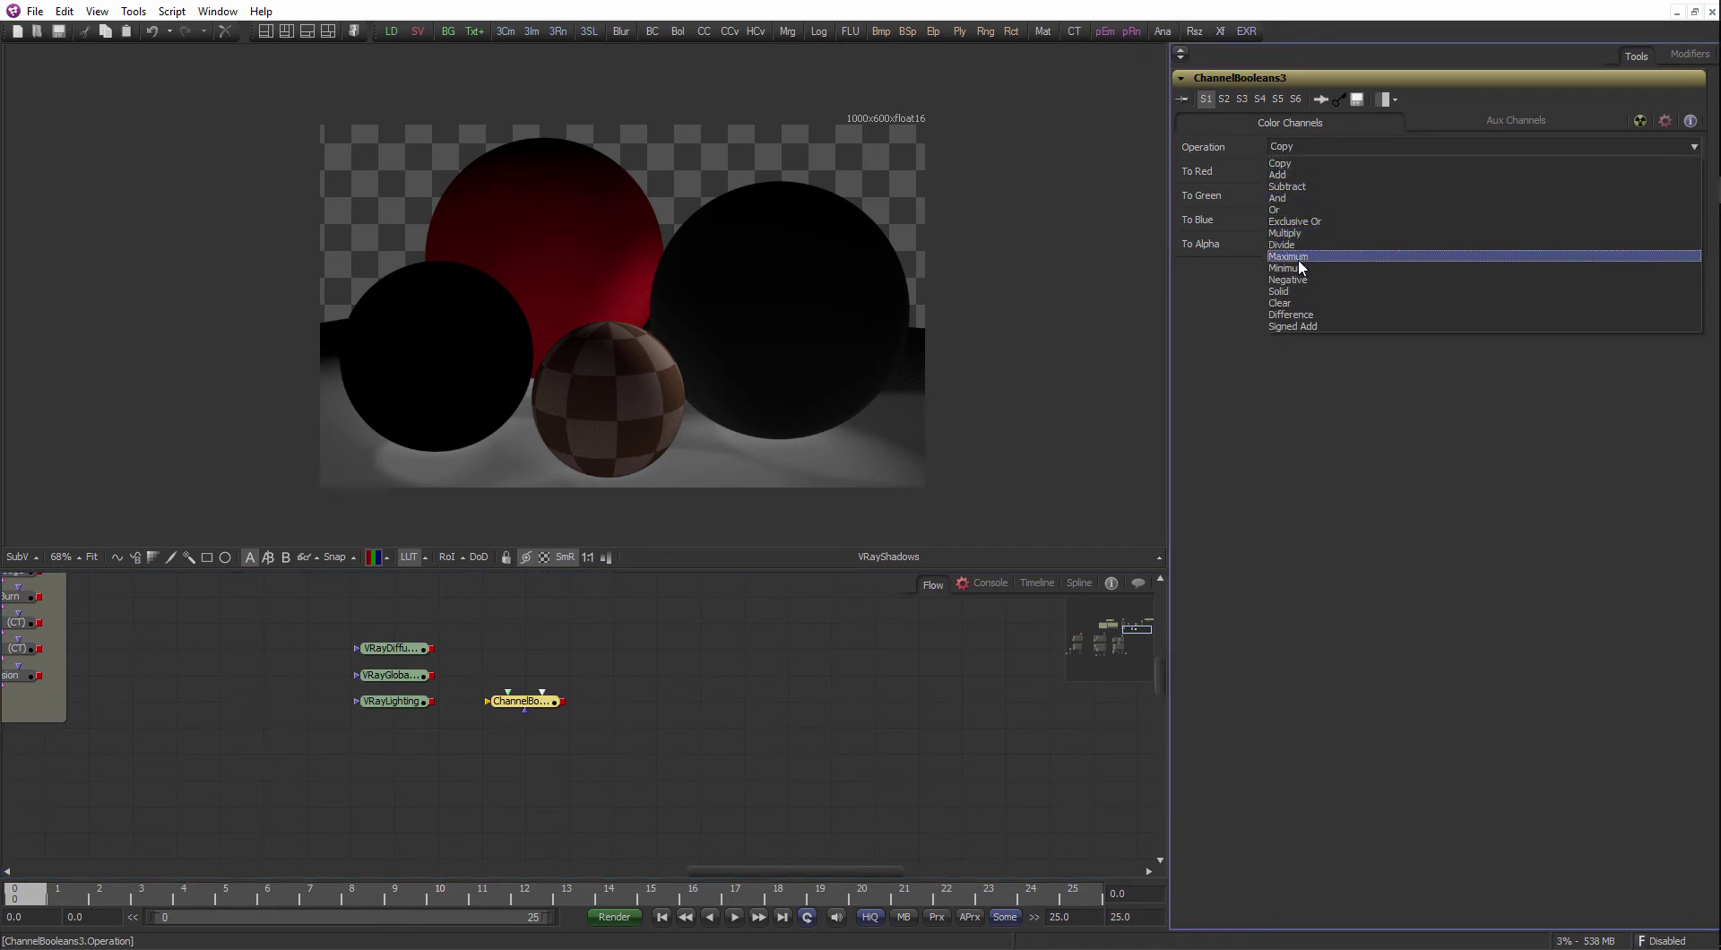
{"action": "left_click", "coordinate": [1298, 244]}
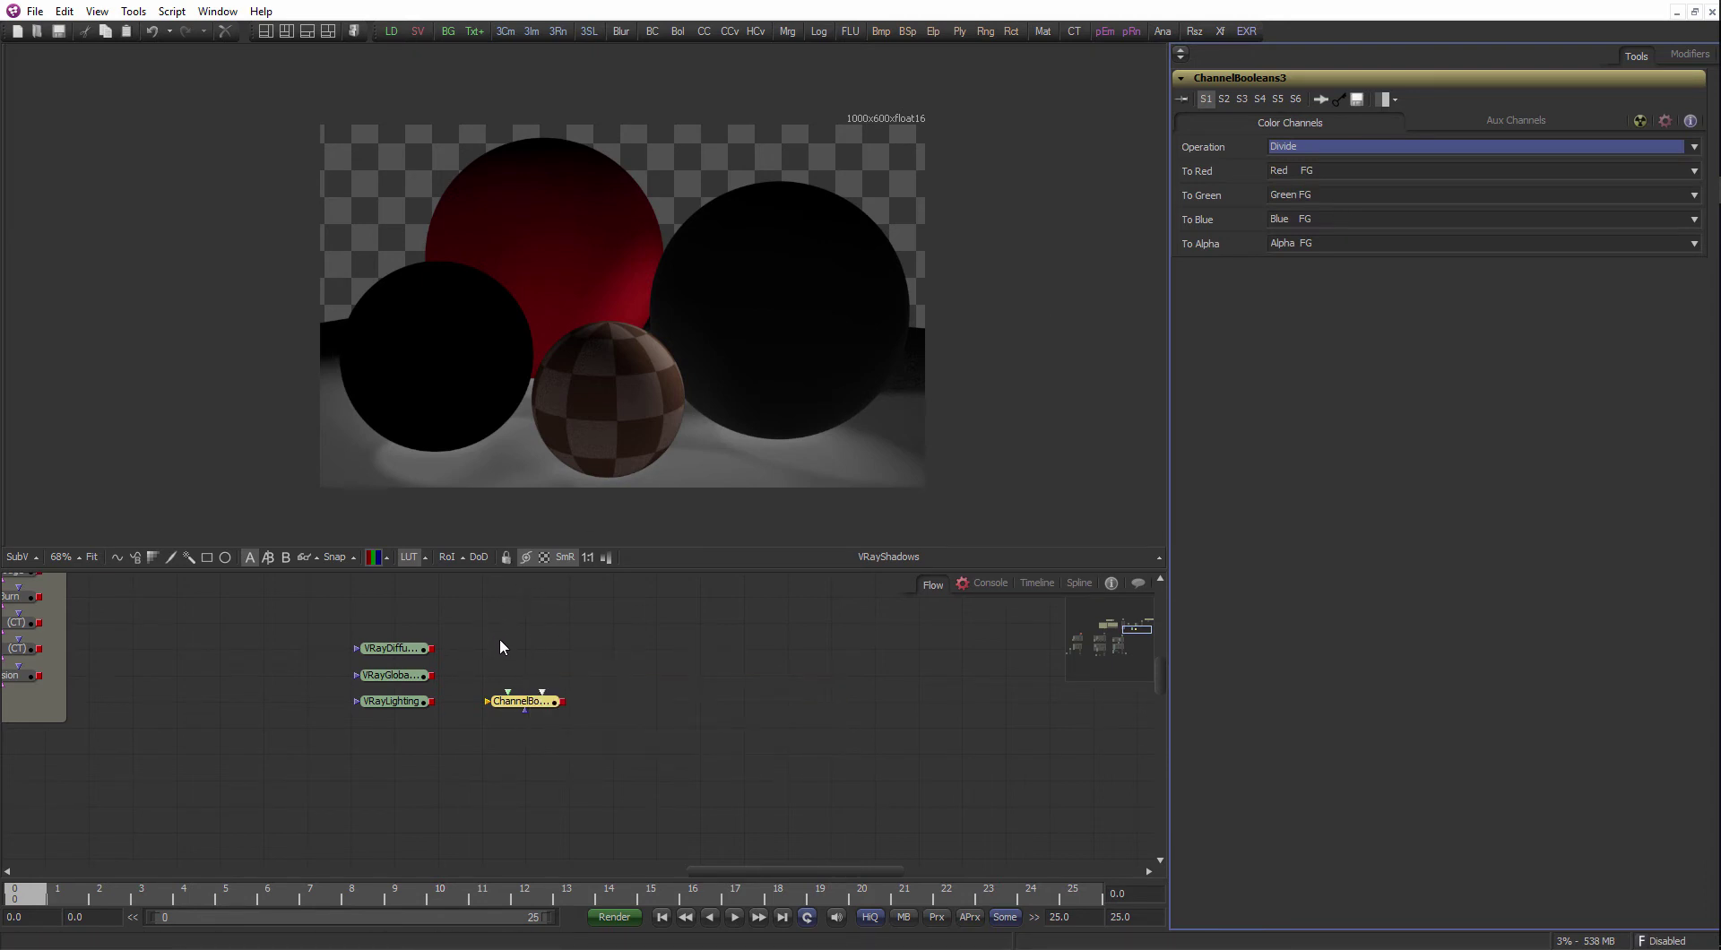
- Connect VRayGlobalIllumination_00 to the Divide node's background and VRayDiffuseFilter to its foreground, aligning the node with the GI loader
{"action": "scroll", "coordinate": [443, 652], "scroll_direction": "up", "scroll_amount": 1}
{"action": "scroll", "coordinate": [761, 657], "scroll_direction": "down", "scroll_amount": 5}
{"action": "left_click_drag", "start_coordinate": [761, 657], "coordinate": [610, 742]}
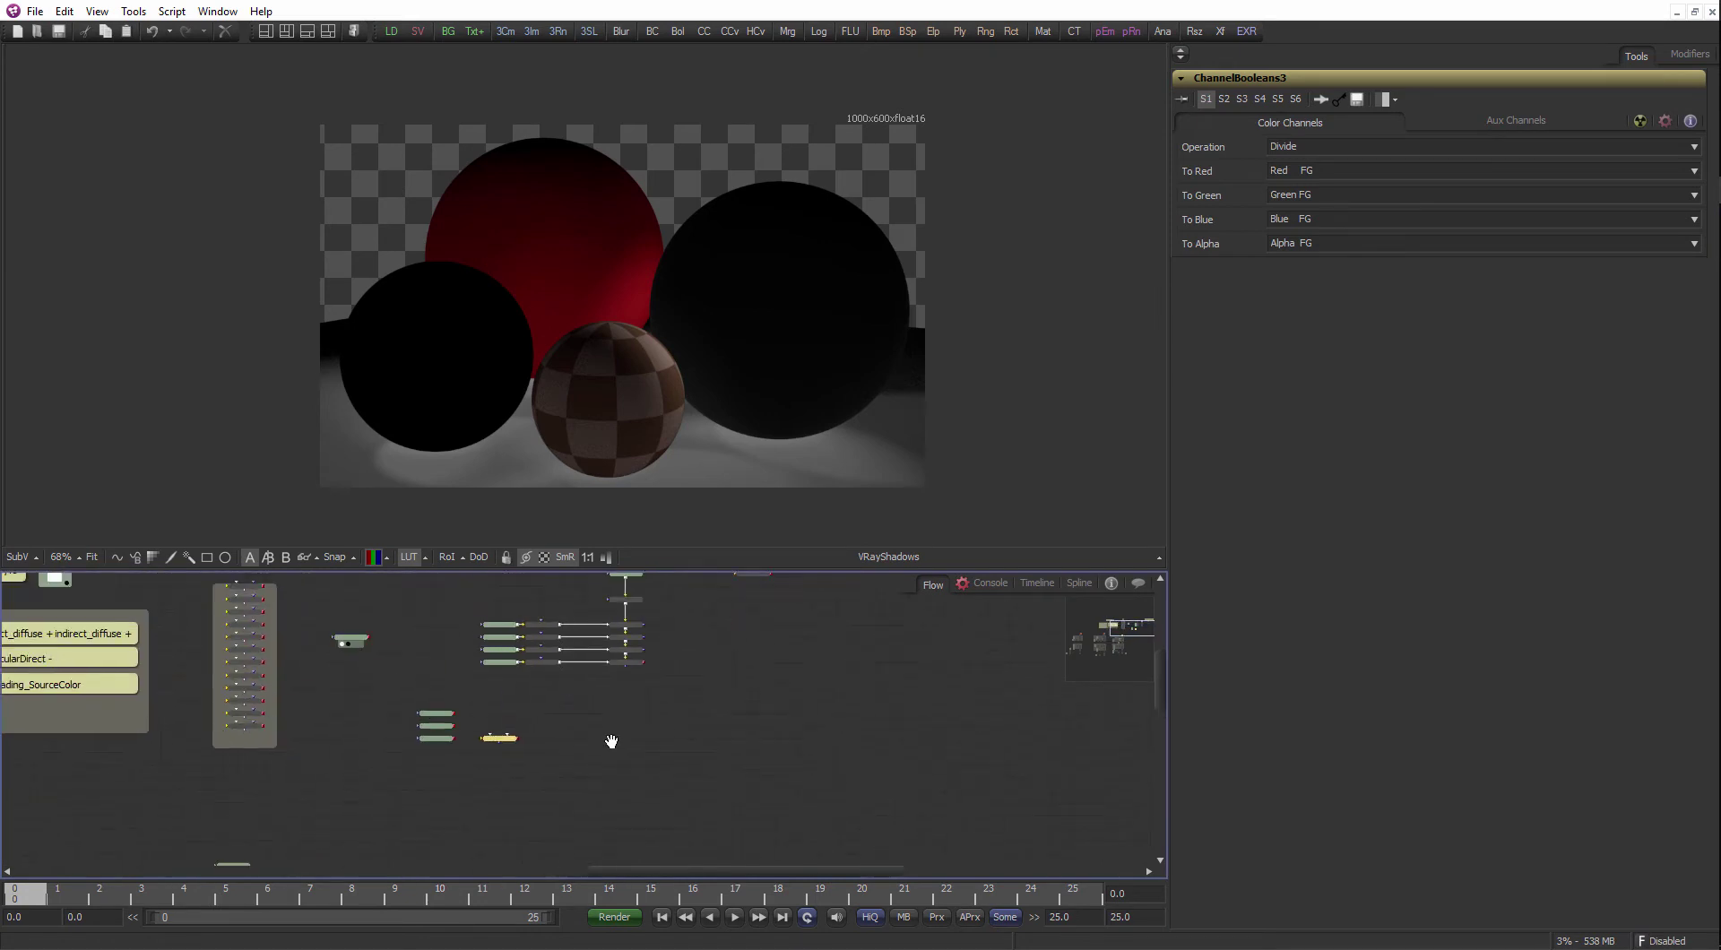
{"action": "scroll", "coordinate": [884, 665], "scroll_direction": "up", "scroll_amount": 4}
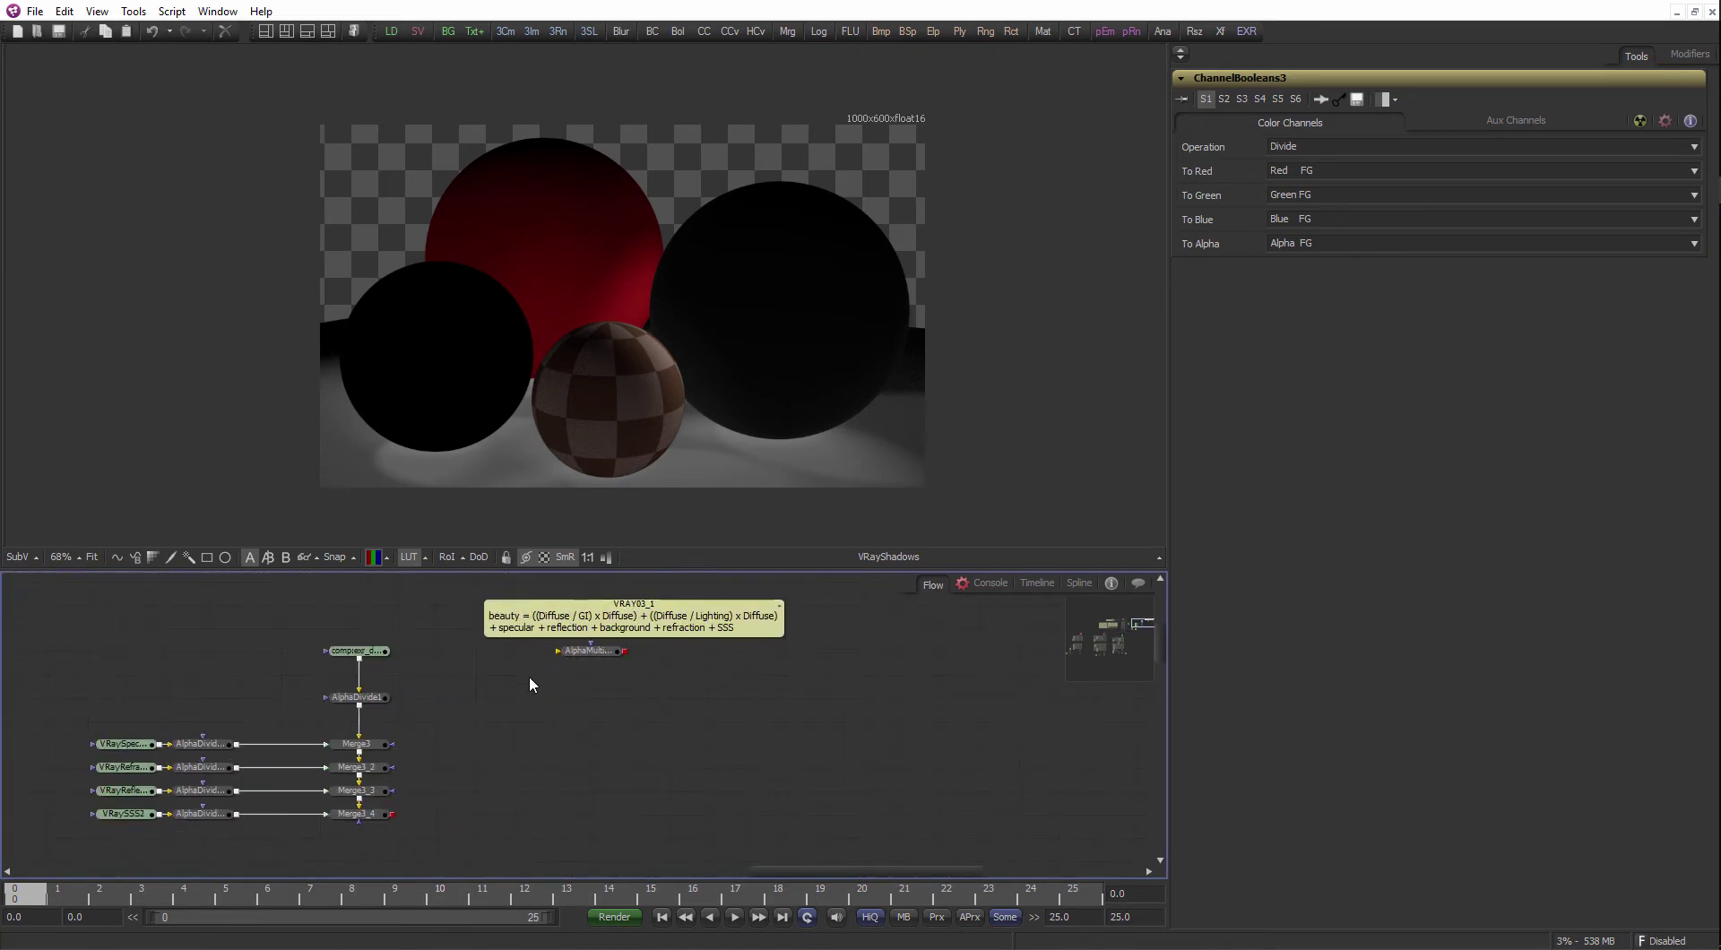
{"action": "scroll", "coordinate": [451, 743], "scroll_direction": "down", "scroll_amount": 4}
{"action": "left_click_drag", "start_coordinate": [305, 807], "coordinate": [595, 633]}
{"action": "scroll", "coordinate": [603, 635], "scroll_direction": "up", "scroll_amount": 5}
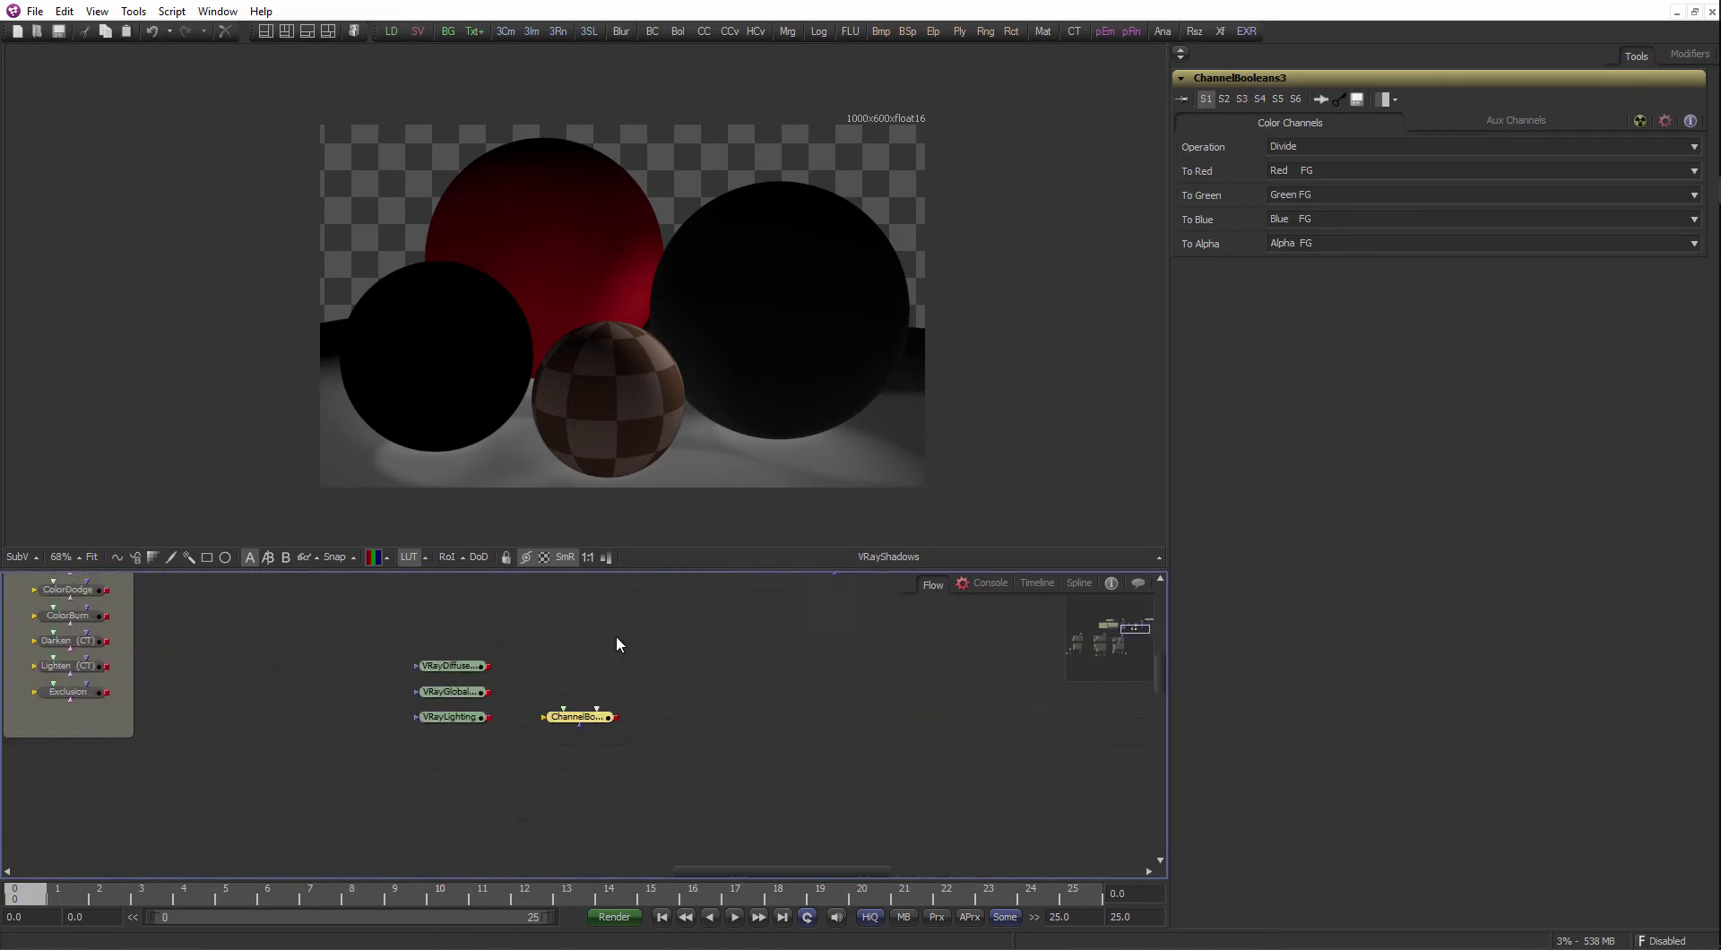
{"action": "left_click_drag", "start_coordinate": [486, 665], "coordinate": [547, 723]}
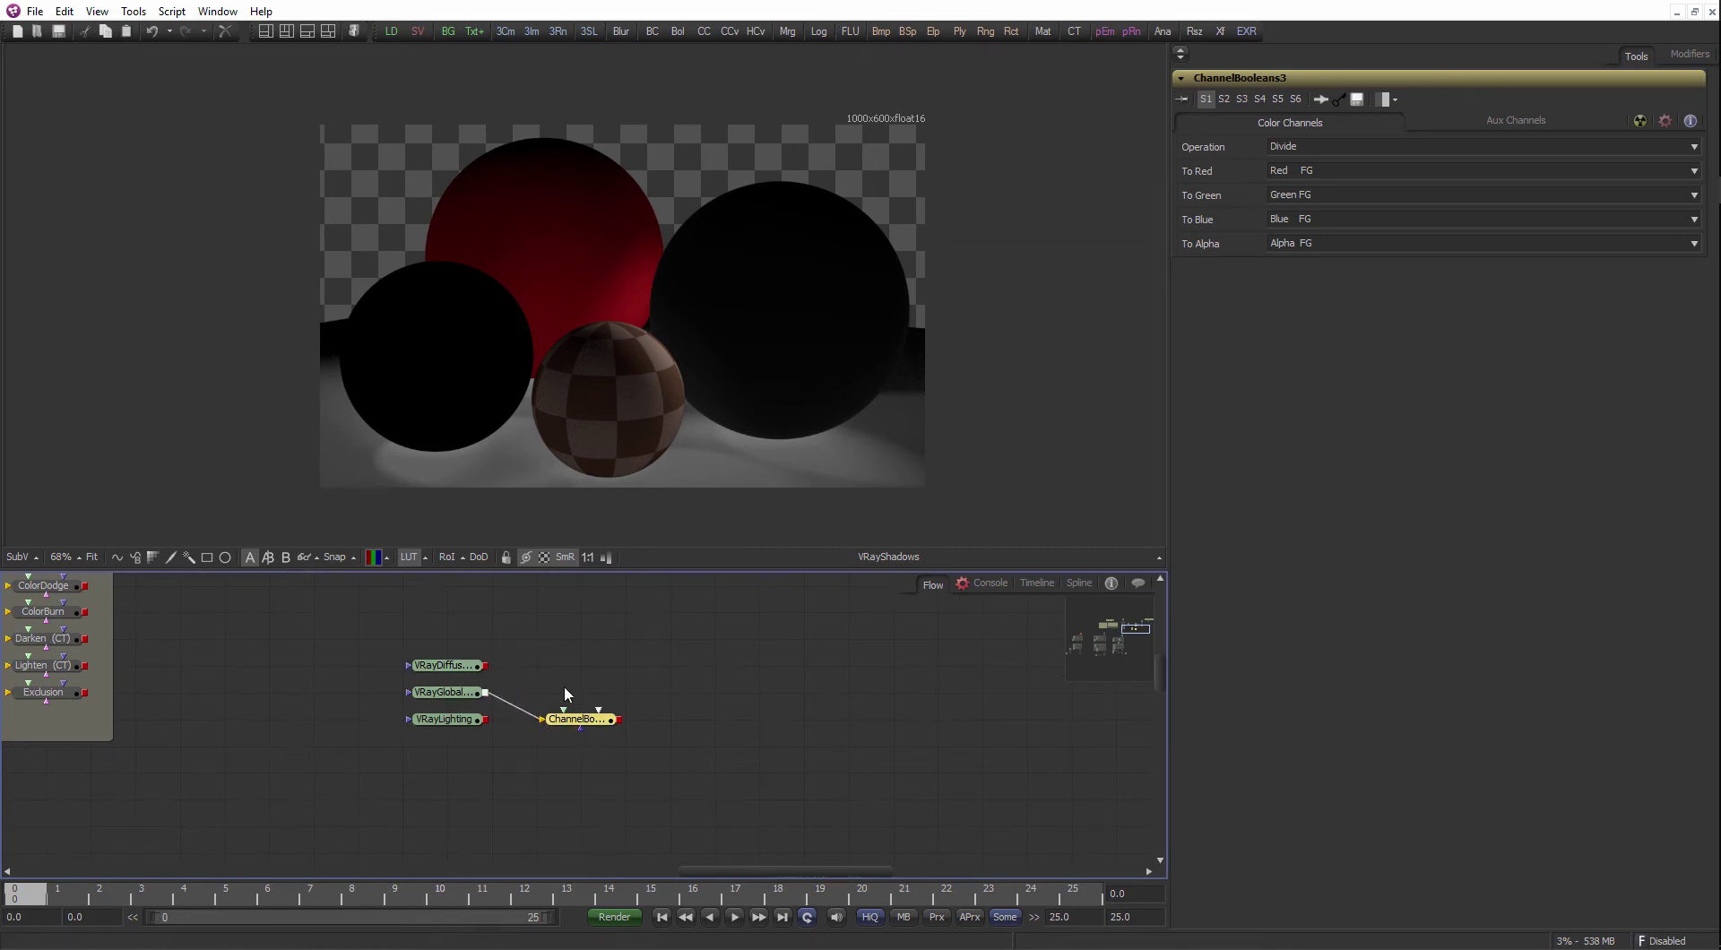
{"action": "left_click_drag", "start_coordinate": [488, 666], "coordinate": [563, 708]}
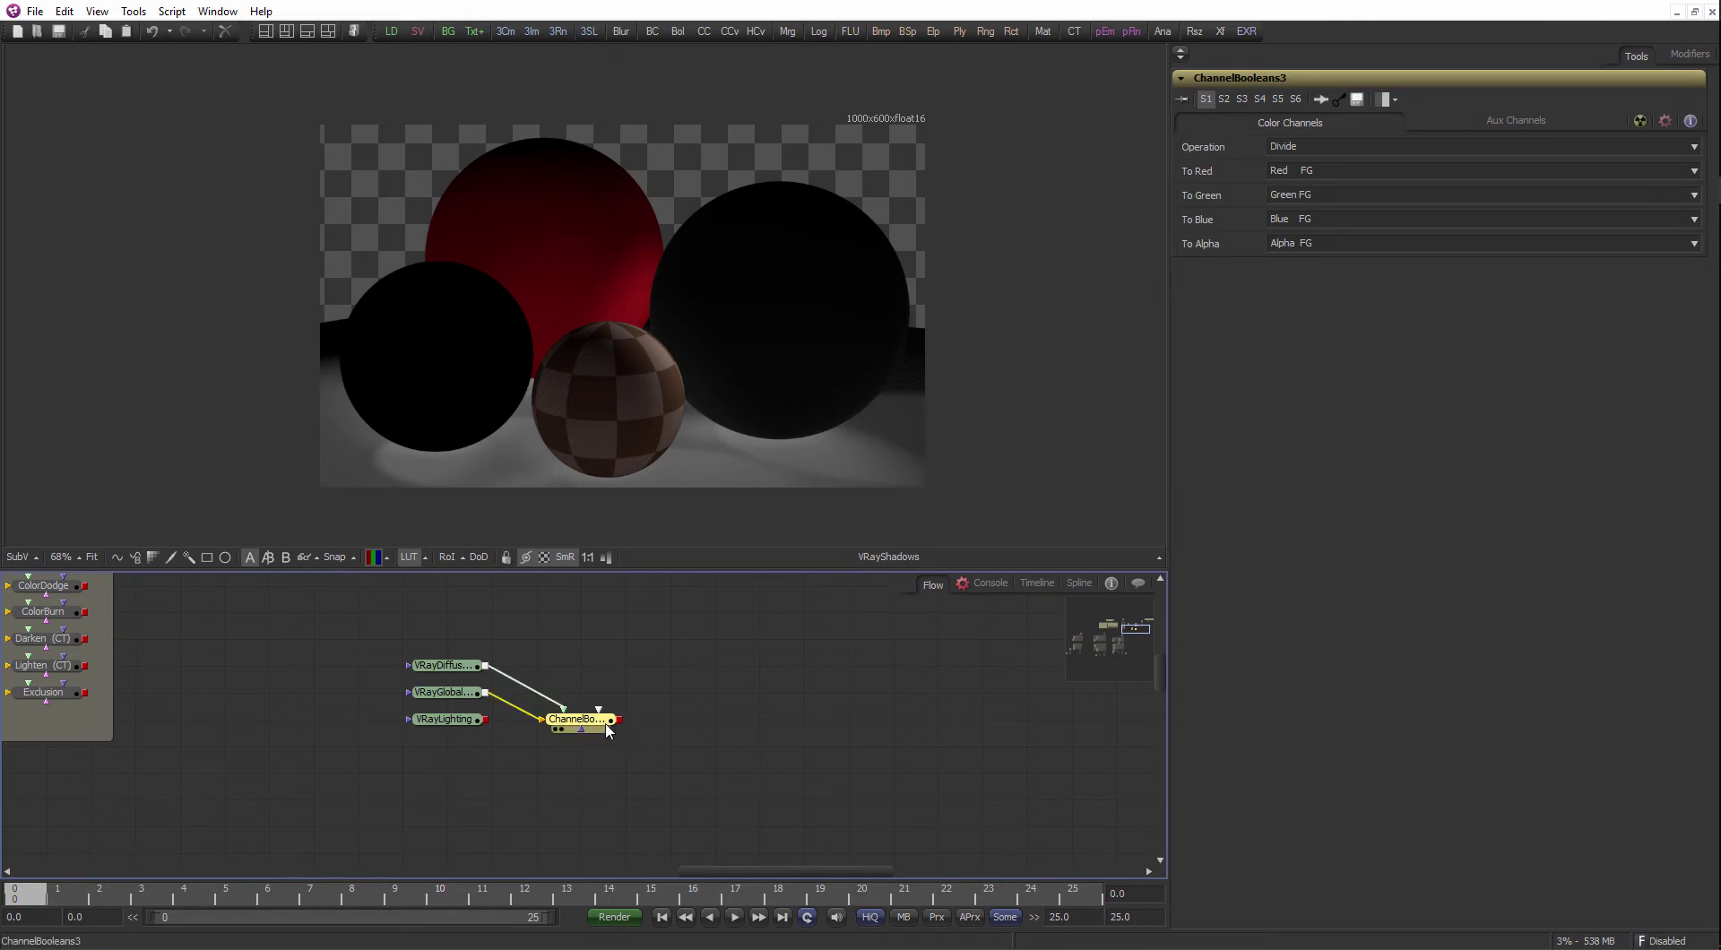
{"action": "left_click_drag", "start_coordinate": [593, 730], "coordinate": [593, 702]}
- Duplicate the Divide node below and connect VRayLighting as its background and VRayDiffuseFilter as its foreground
{"action": "key", "text": "ctrl+c"}
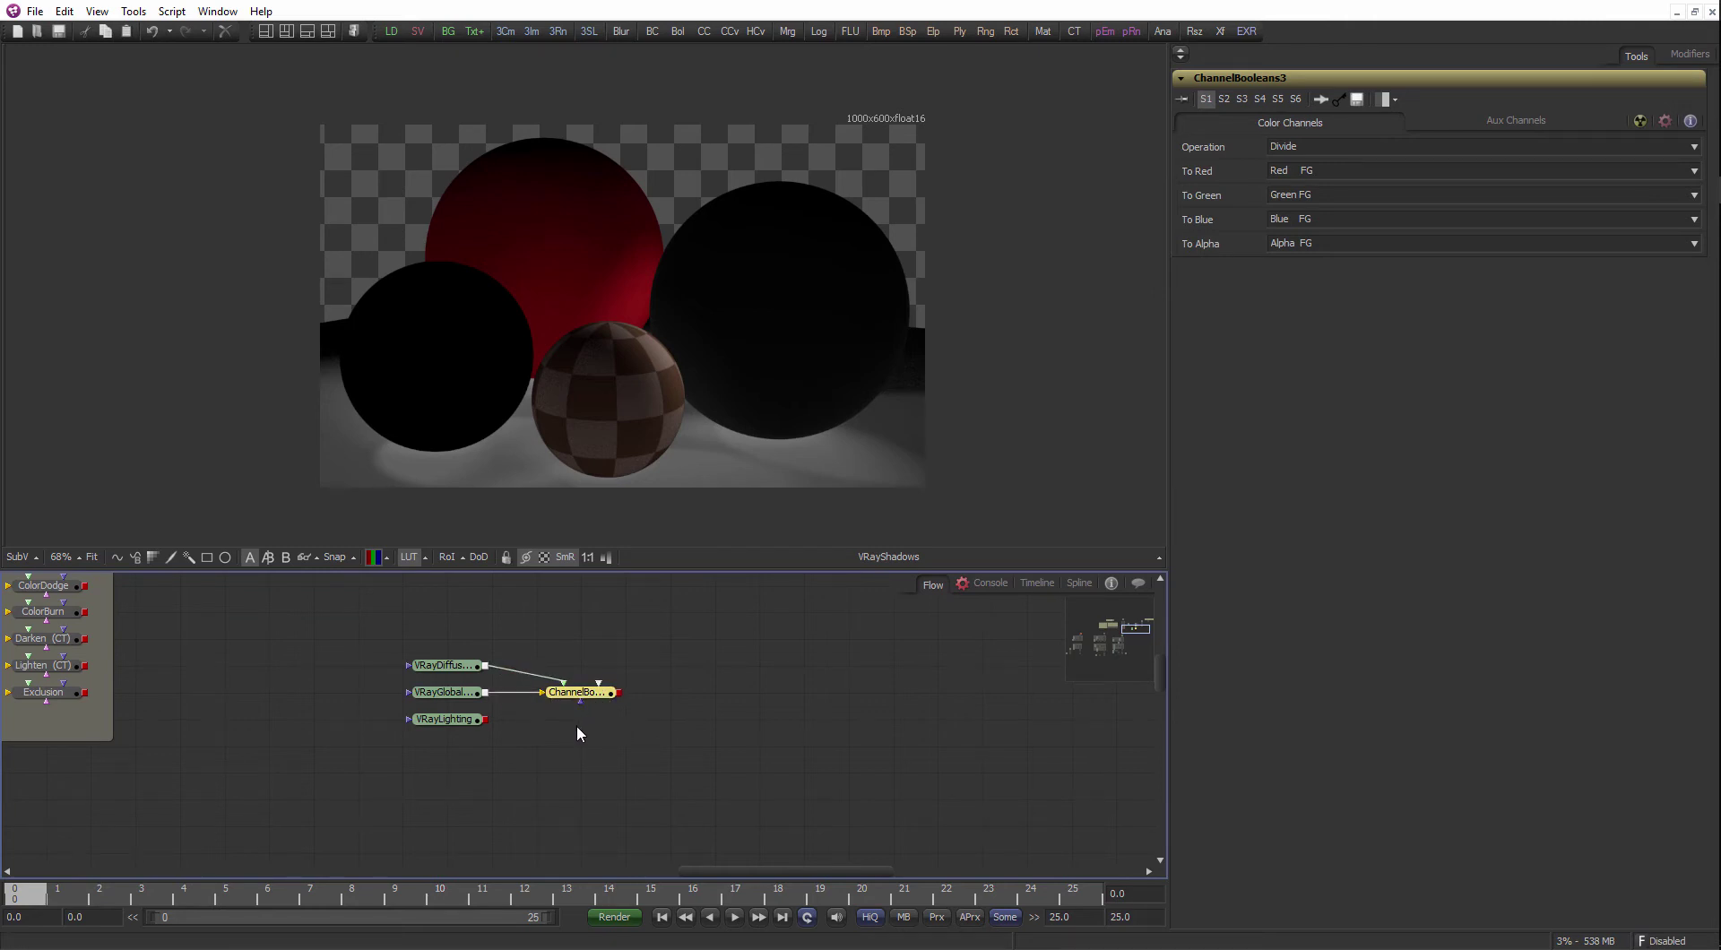
{"action": "left_click", "coordinate": [578, 725]}
{"action": "key", "text": "ctrl+v"}
{"action": "left_click", "coordinate": [482, 718]}
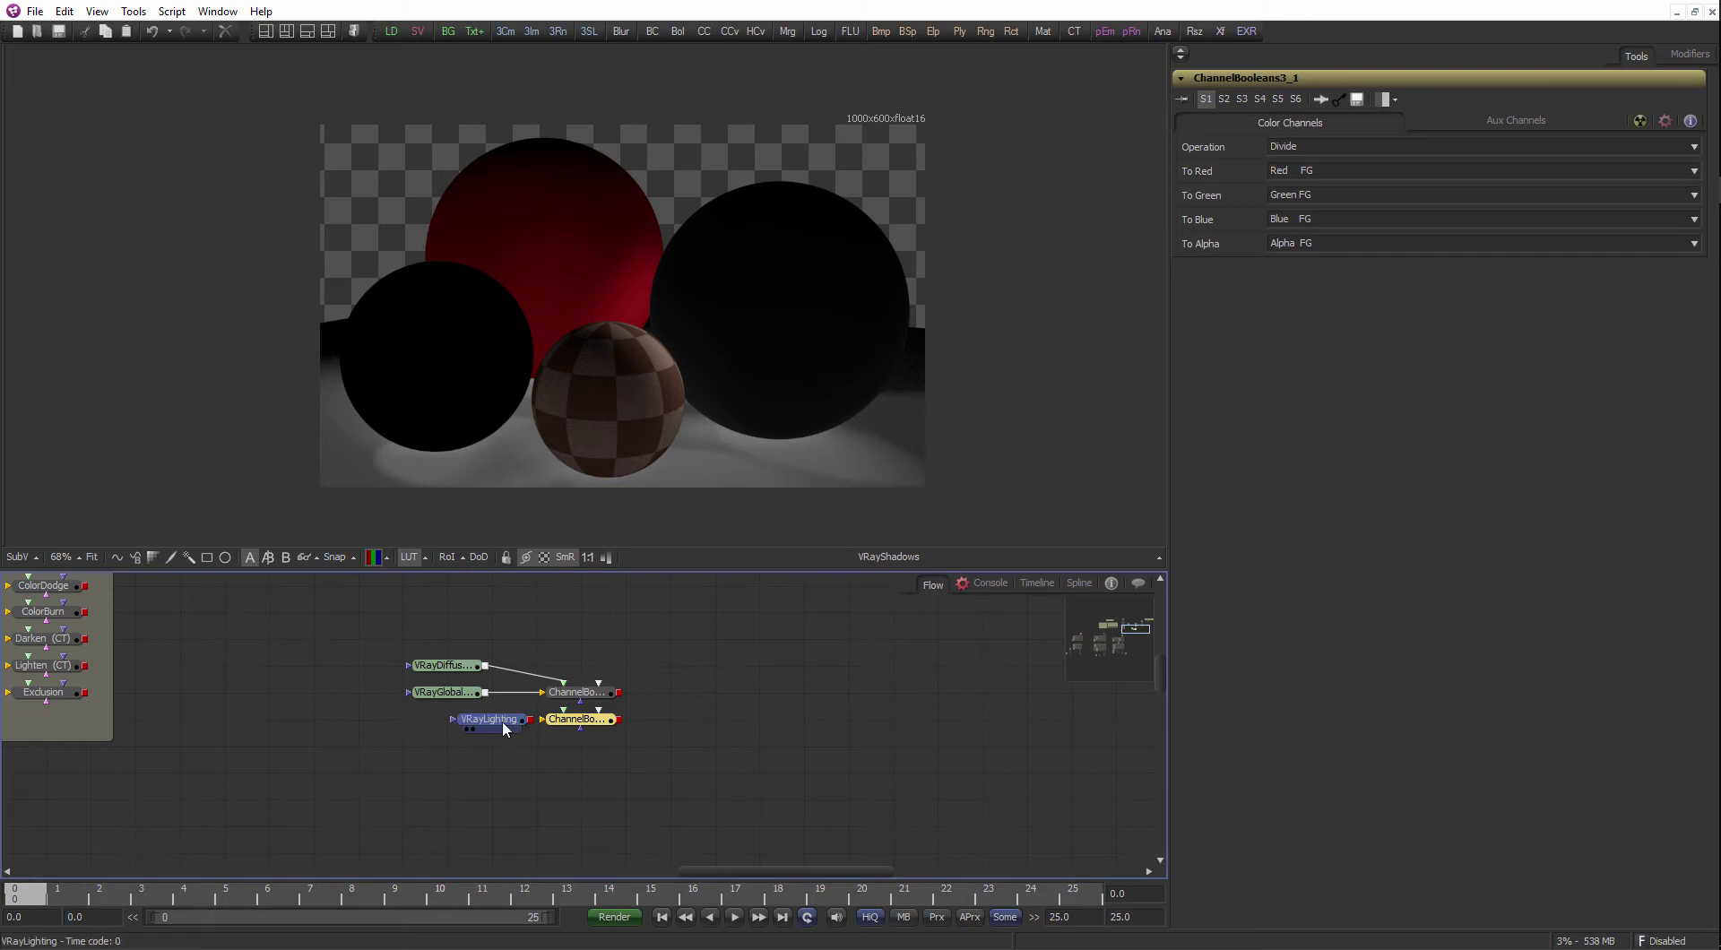
{"action": "left_click_drag", "start_coordinate": [486, 721], "coordinate": [542, 719]}
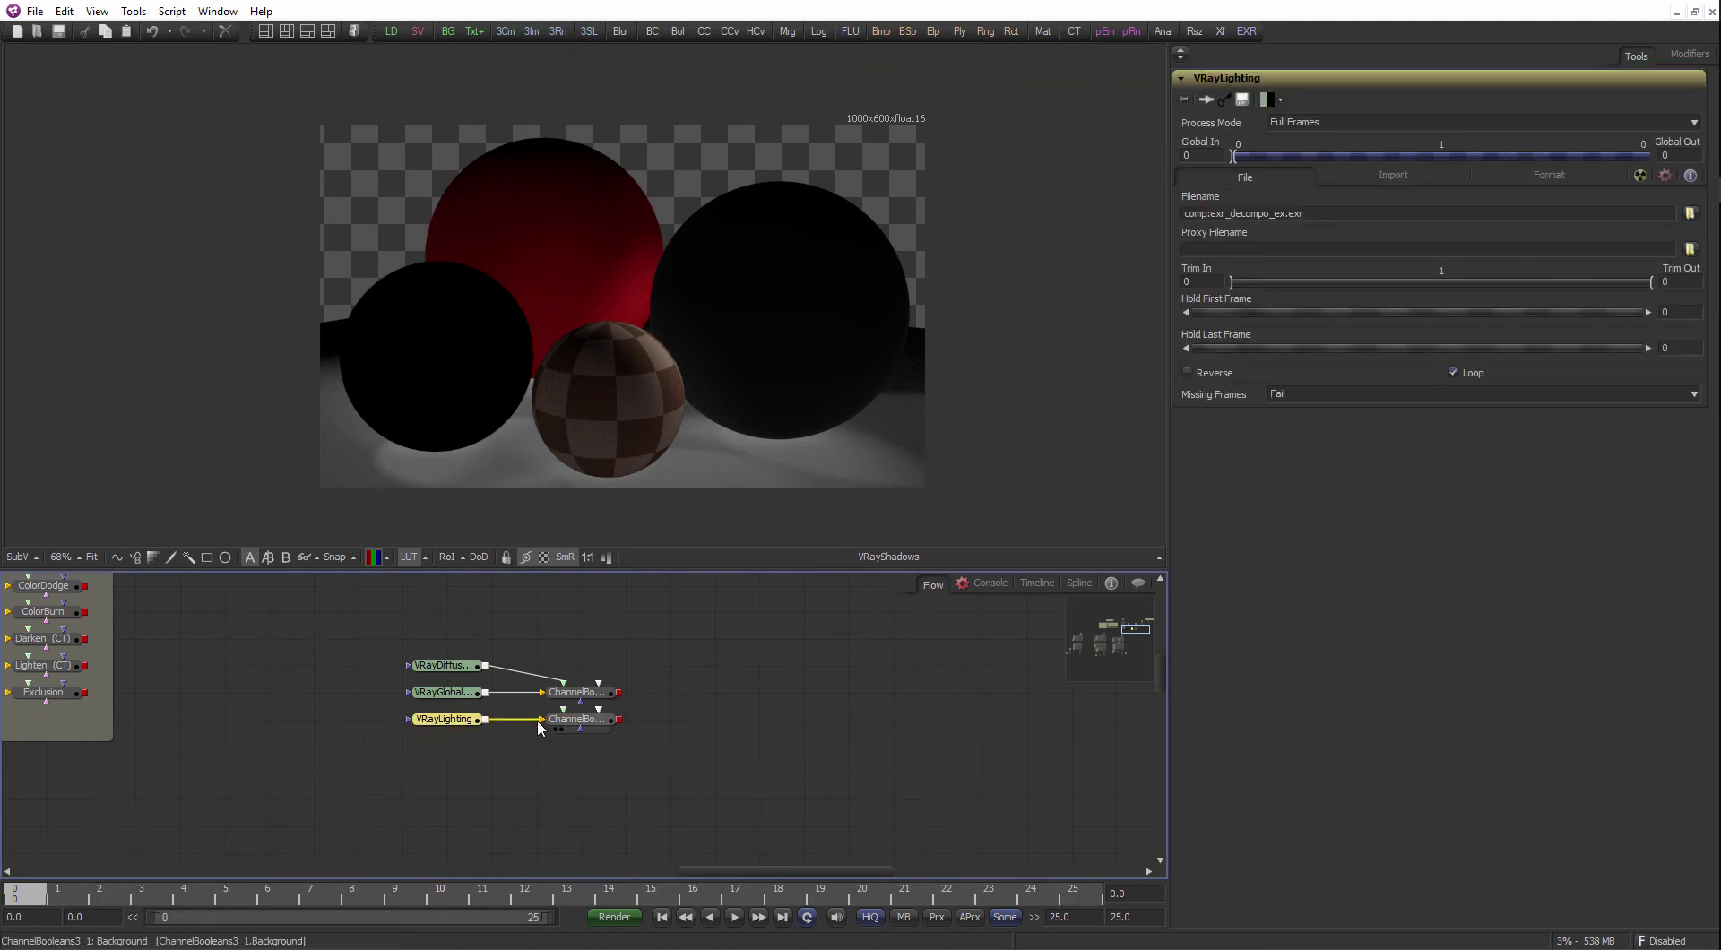
{"action": "left_click_drag", "start_coordinate": [485, 665], "coordinate": [563, 710]}
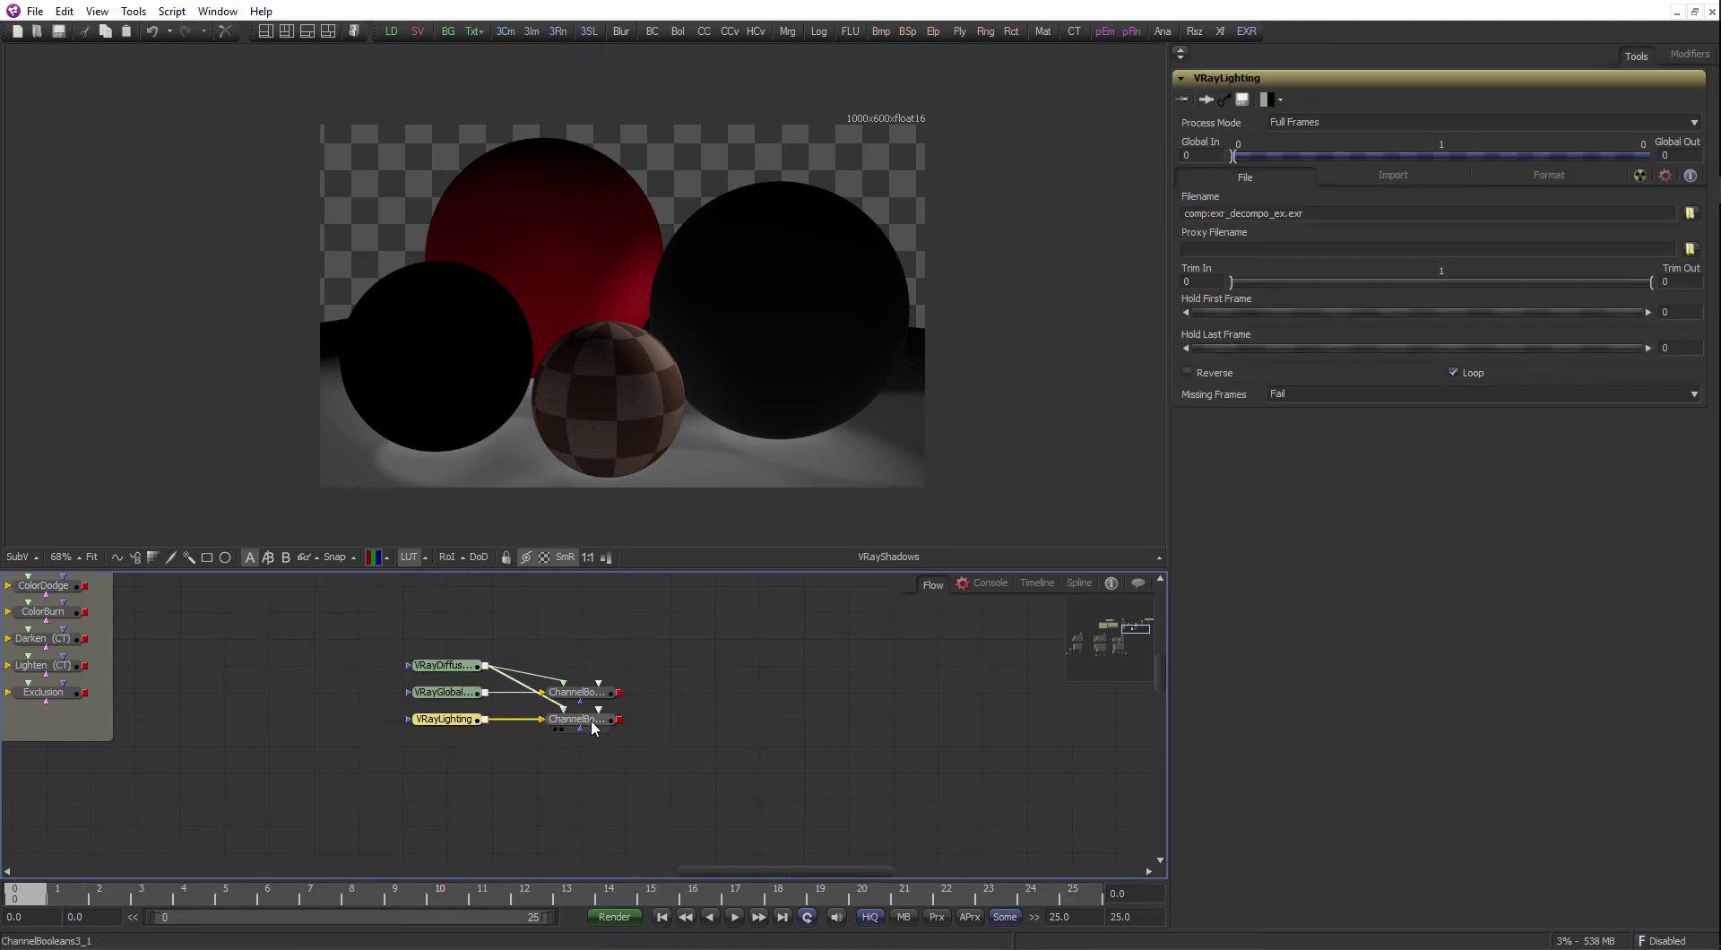
- View the lighting Divide result and compare it with the original VRayLighting pass
{"action": "left_click", "coordinate": [578, 719]}
{"action": "key", "text": "1"}
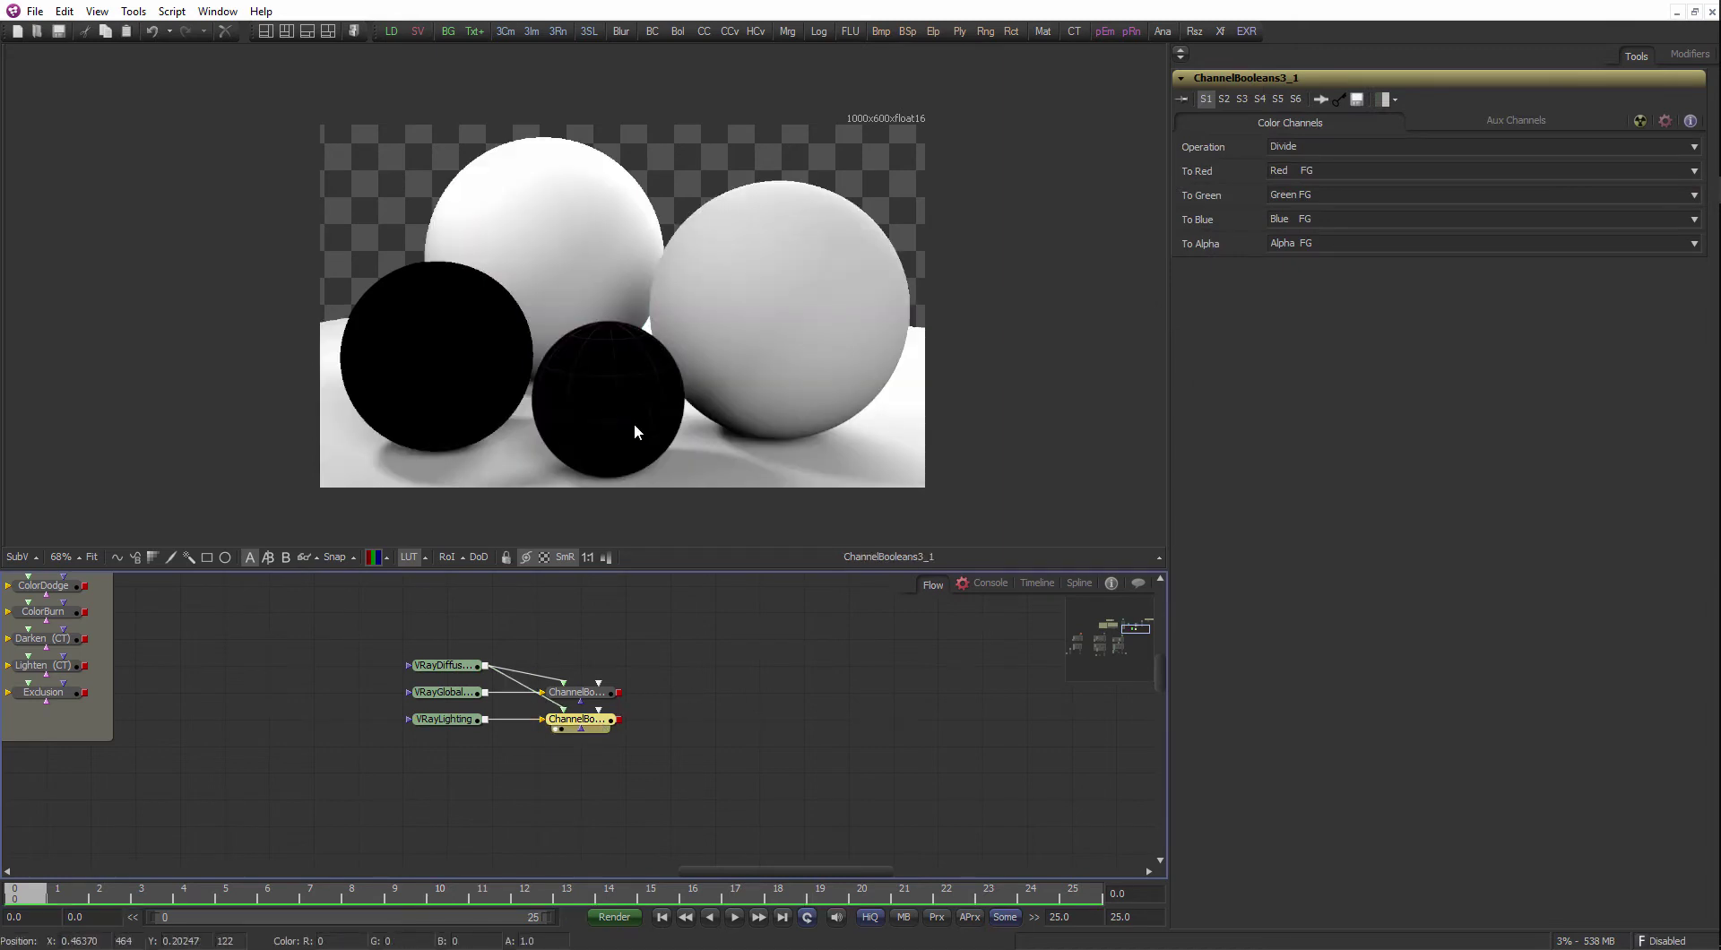
{"action": "scroll", "coordinate": [654, 395], "scroll_direction": "up", "scroll_amount": 2}
{"action": "left_click", "coordinate": [422, 730]}
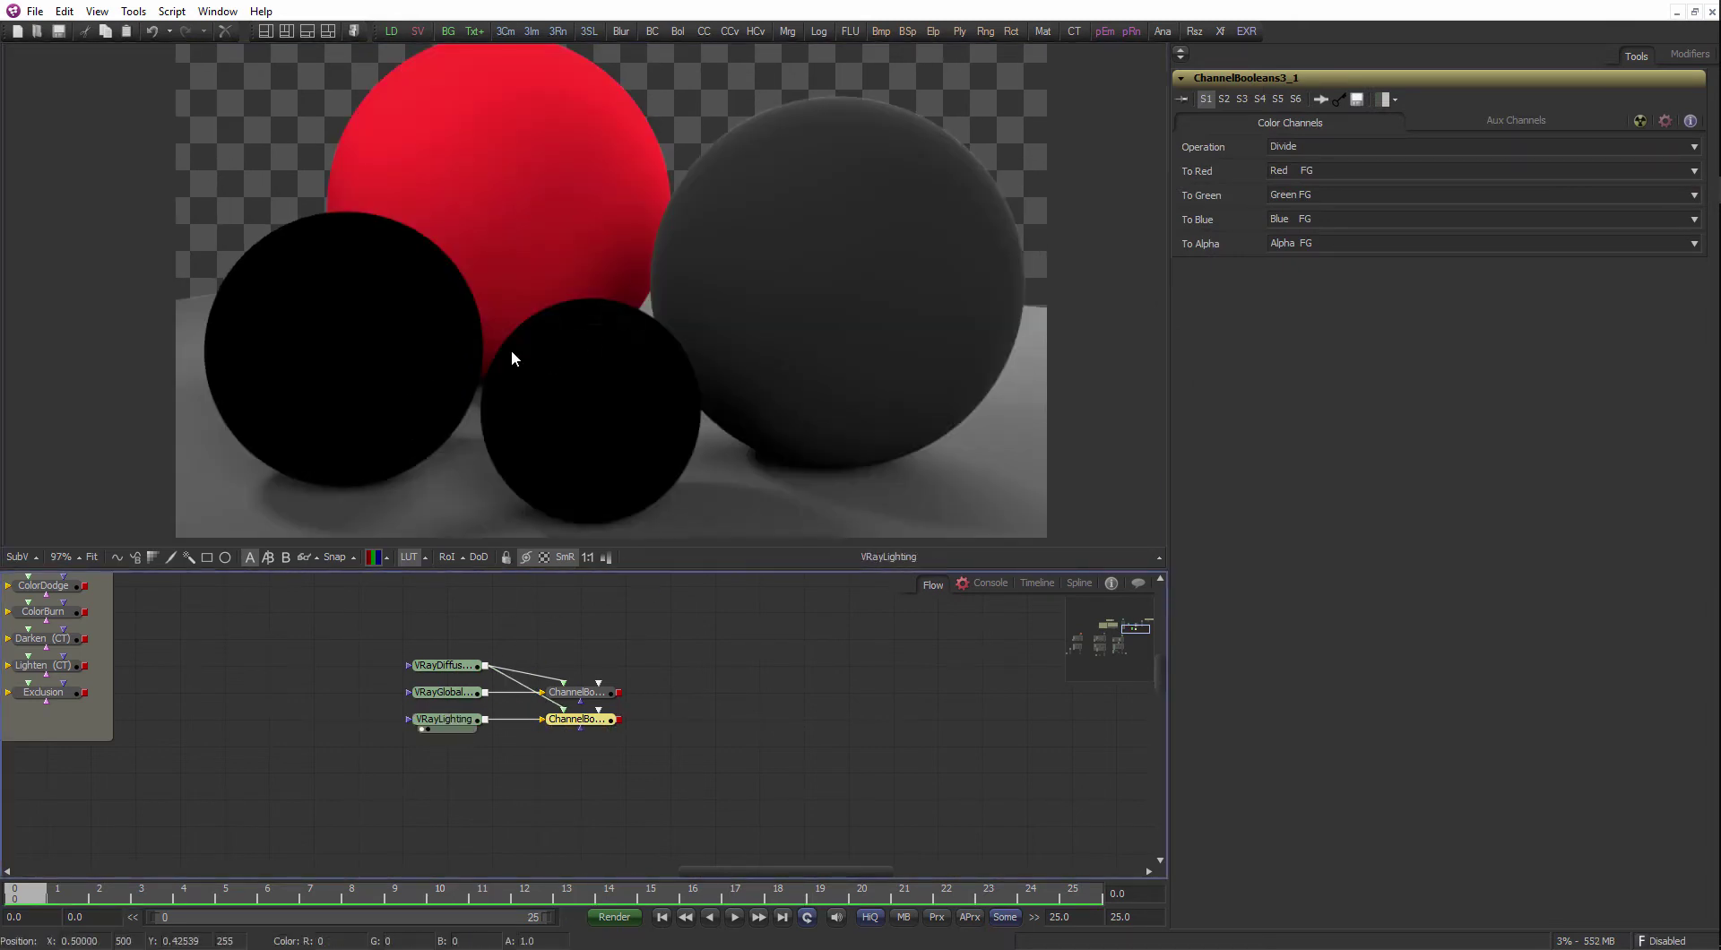
{"action": "left_click", "coordinate": [448, 719]}
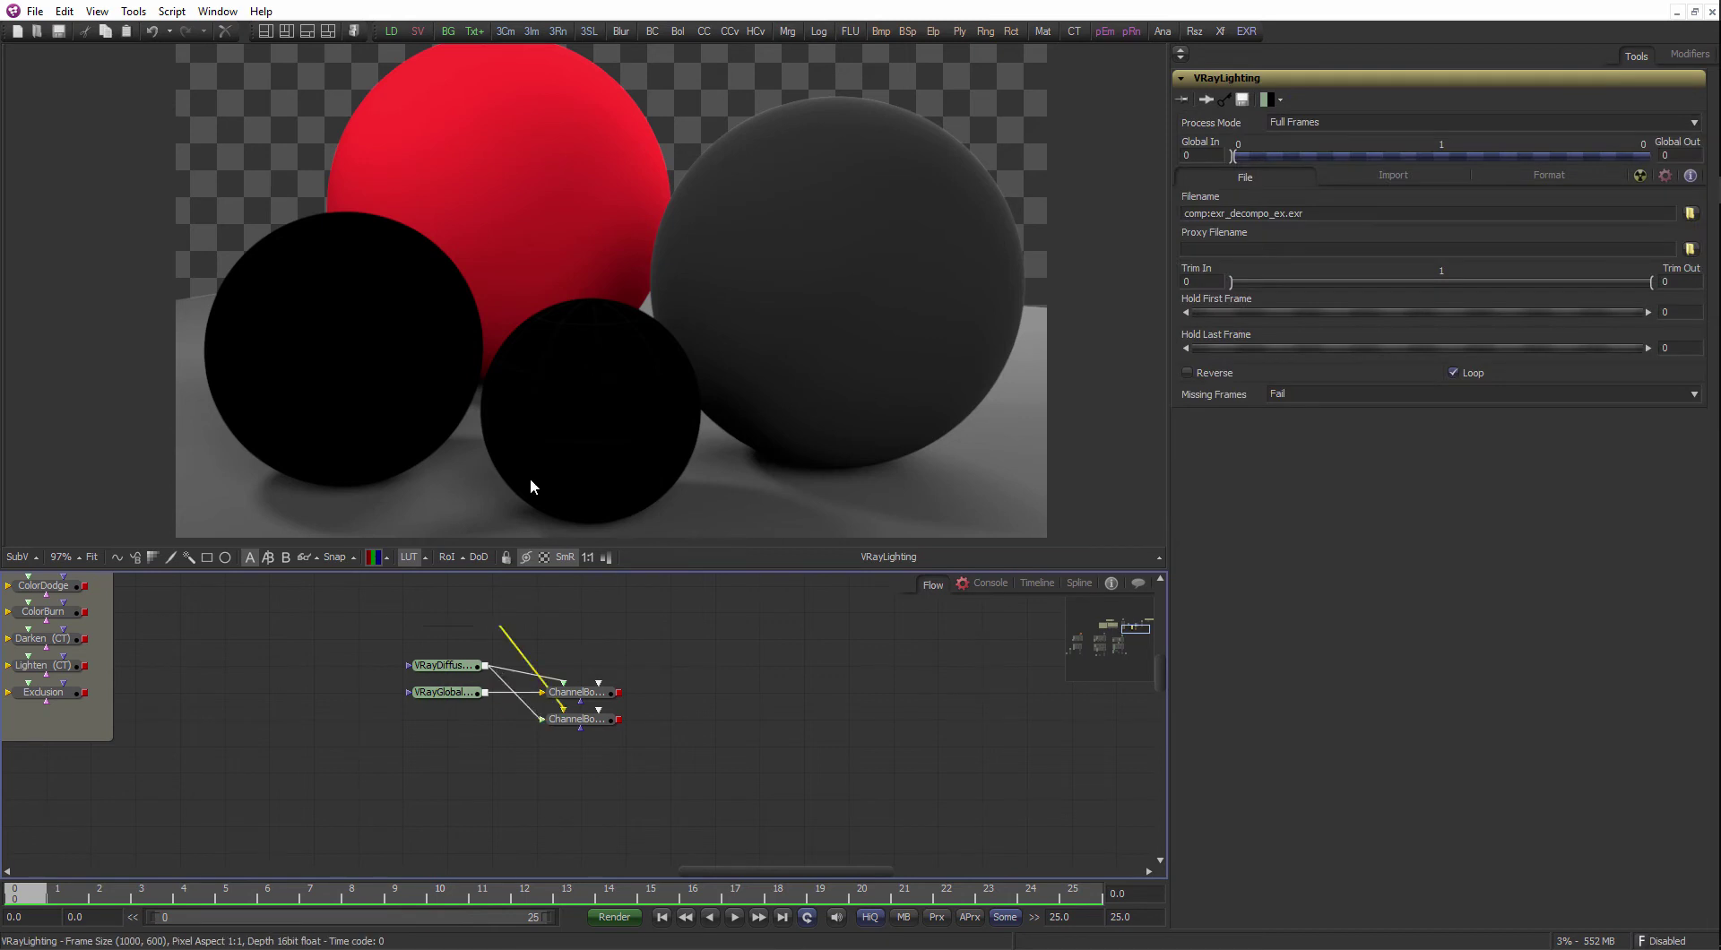
{"action": "left_click_drag", "start_coordinate": [596, 729], "coordinate": [642, 313]}
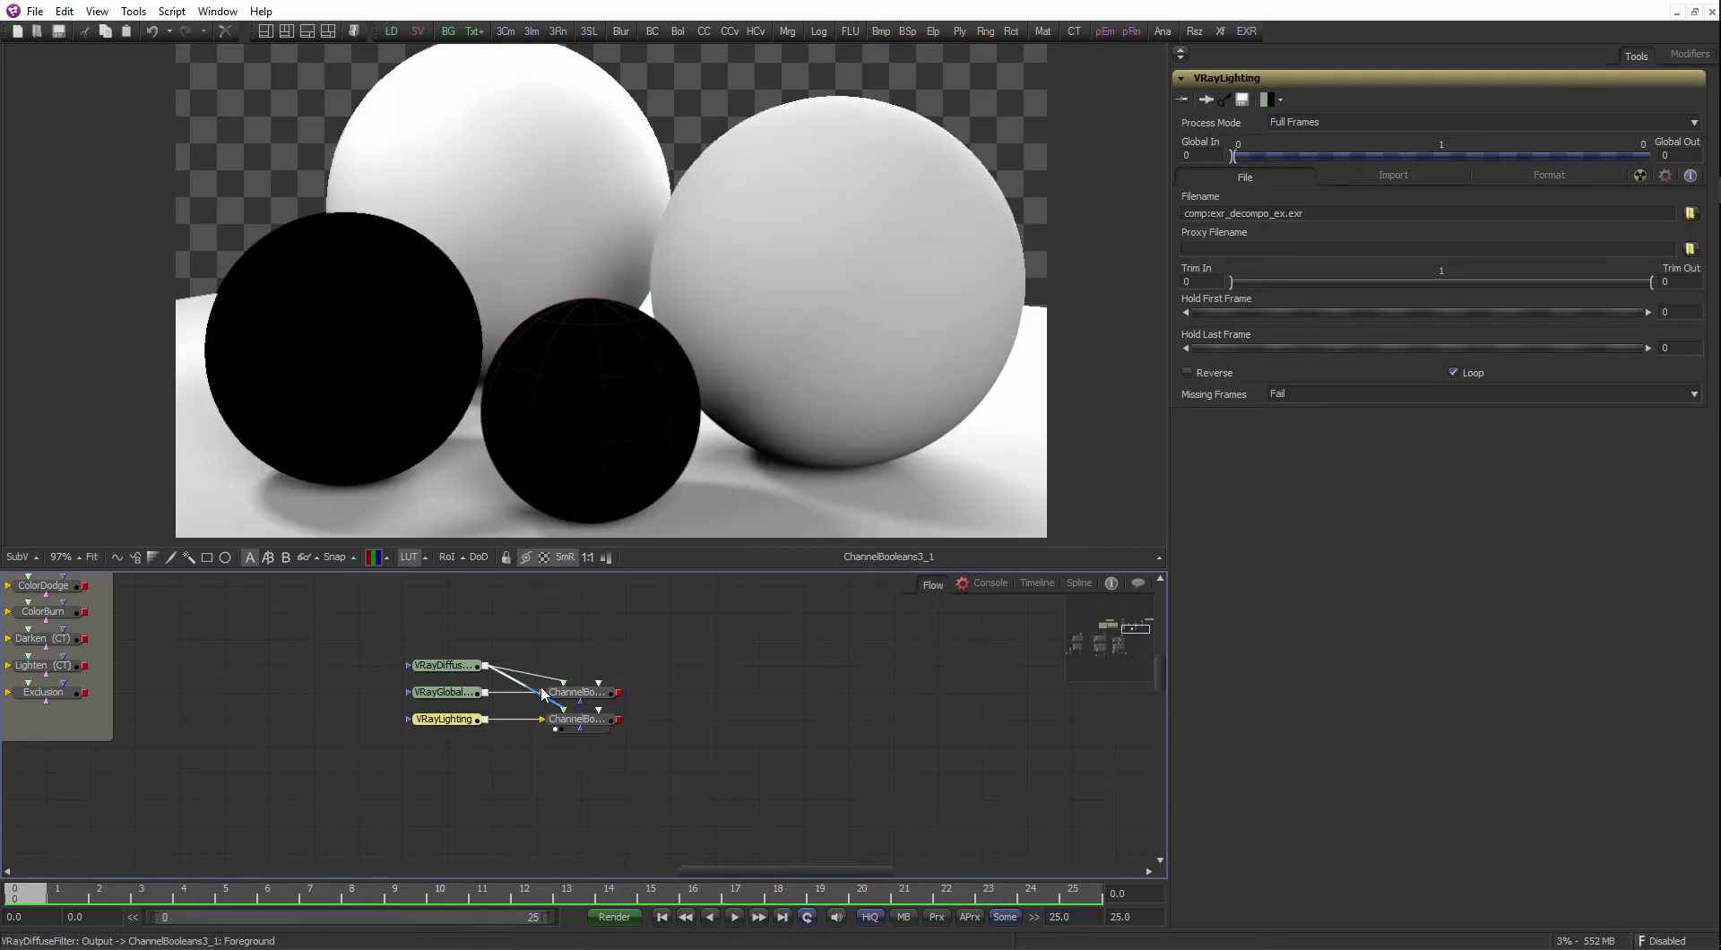
- View the VRayGlobalIllumination_00 pass and compare it with its Divide result up close
{"action": "left_click", "coordinate": [471, 697]}
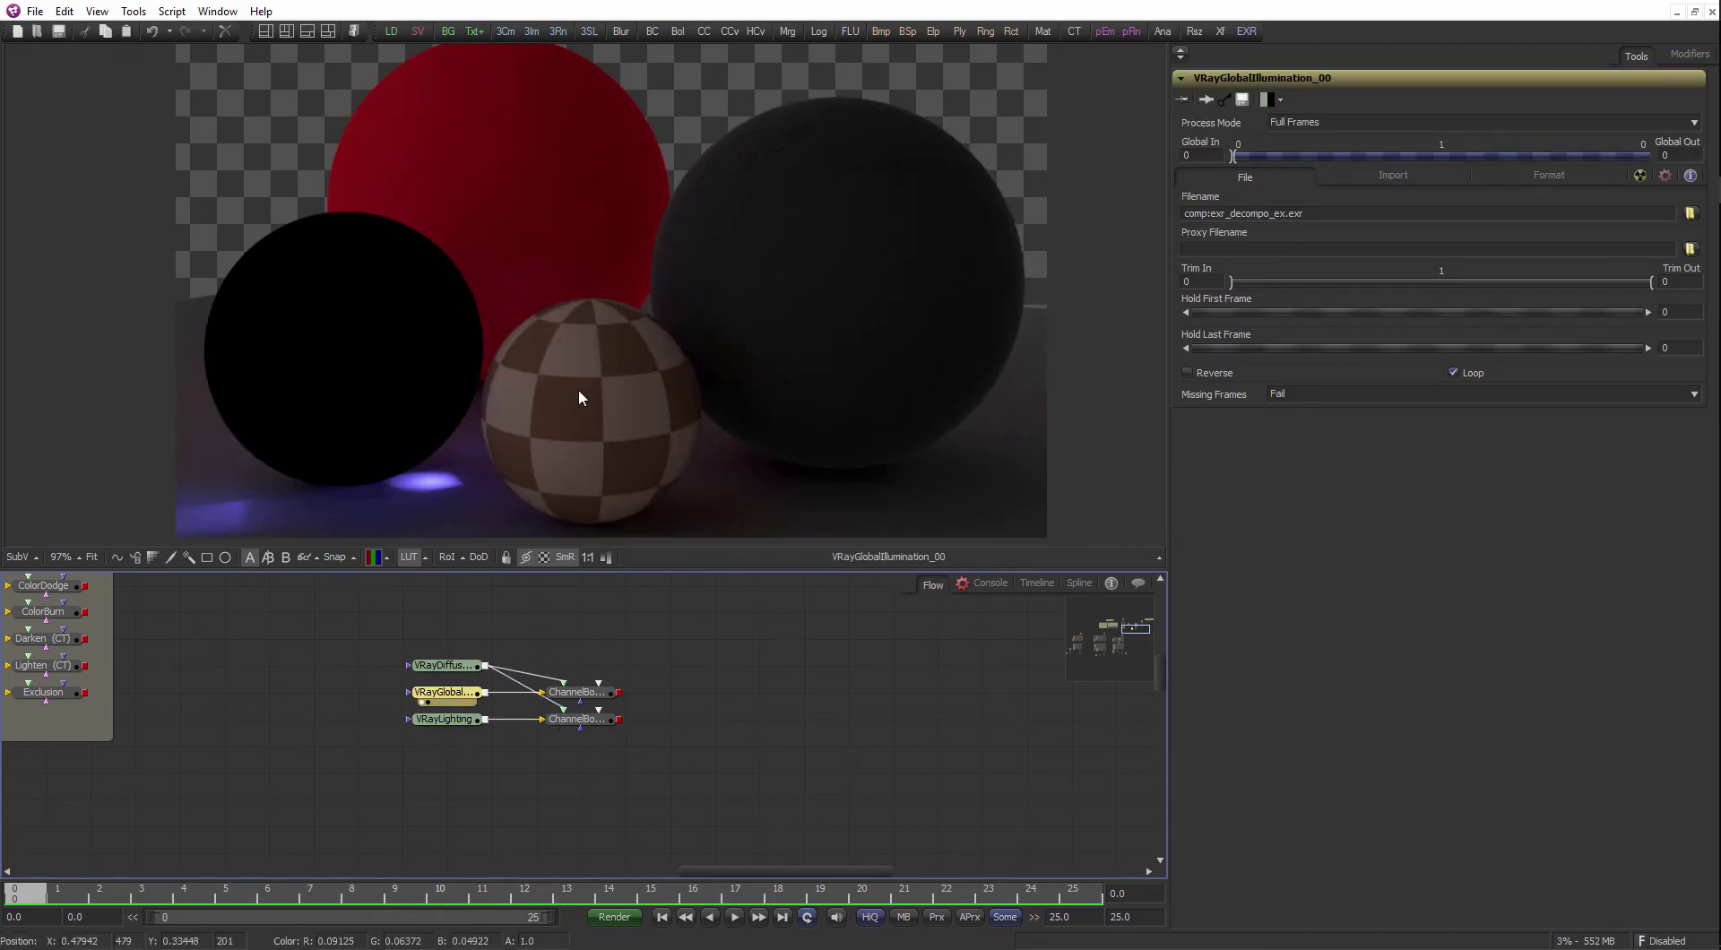
{"action": "left_click_drag", "start_coordinate": [470, 696], "coordinate": [659, 385]}
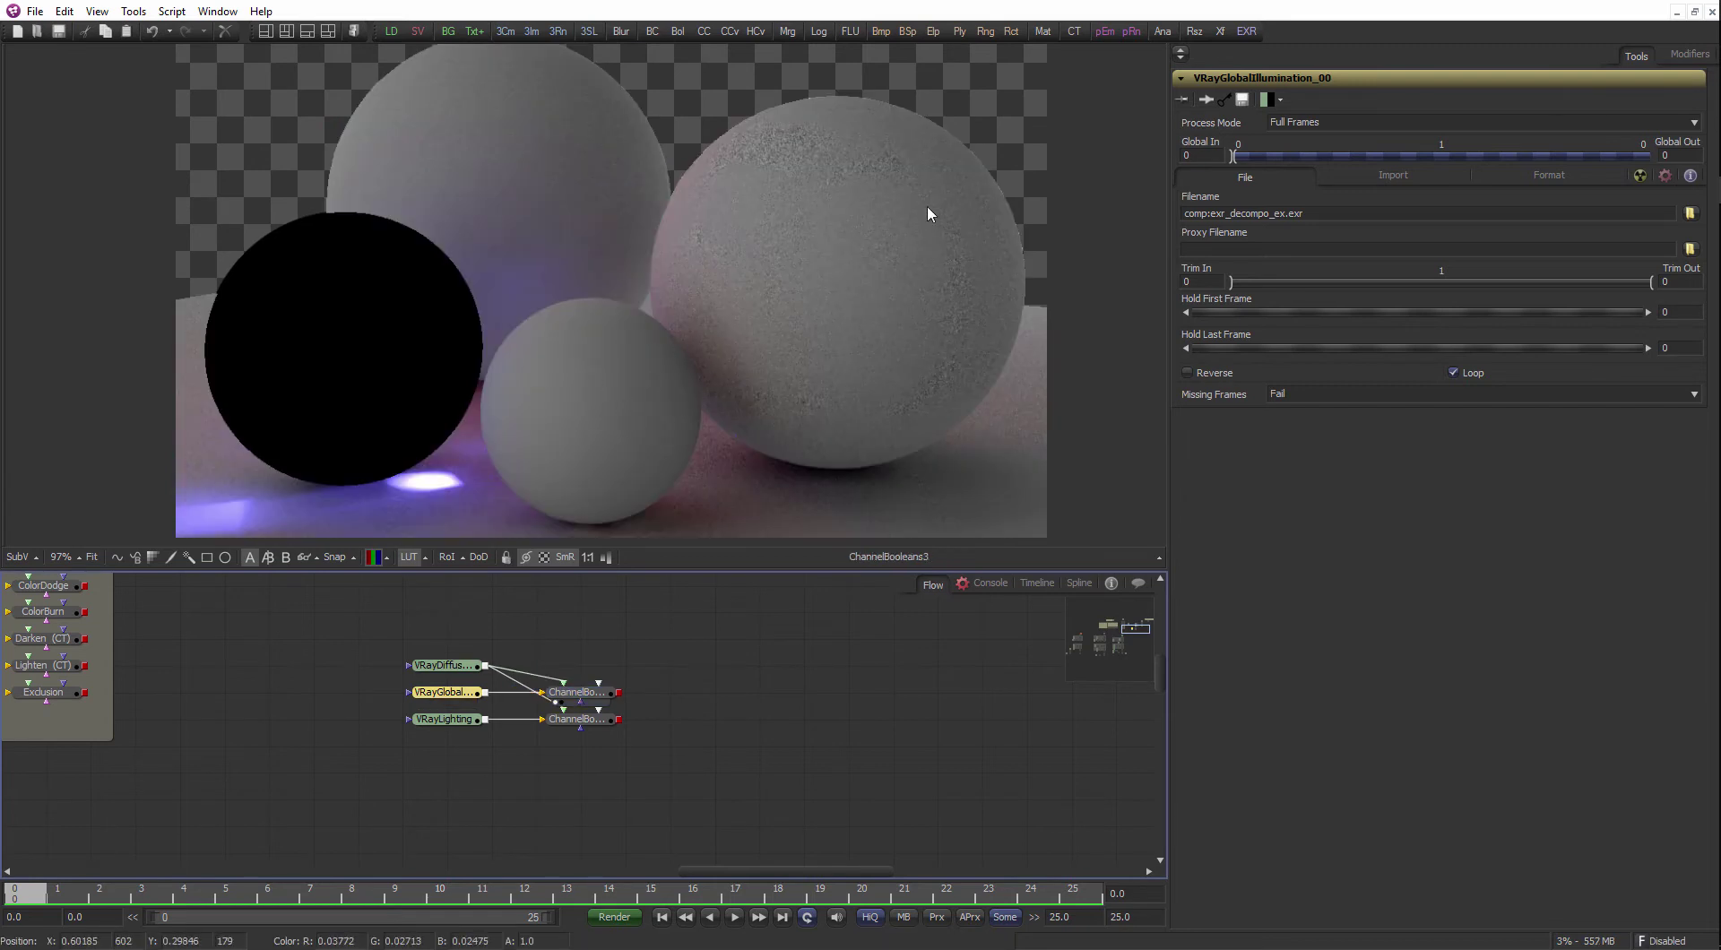
{"action": "scroll", "coordinate": [933, 199], "scroll_direction": "up", "scroll_amount": 3}
{"action": "scroll", "coordinate": [712, 294], "scroll_direction": "down", "scroll_amount": 2}
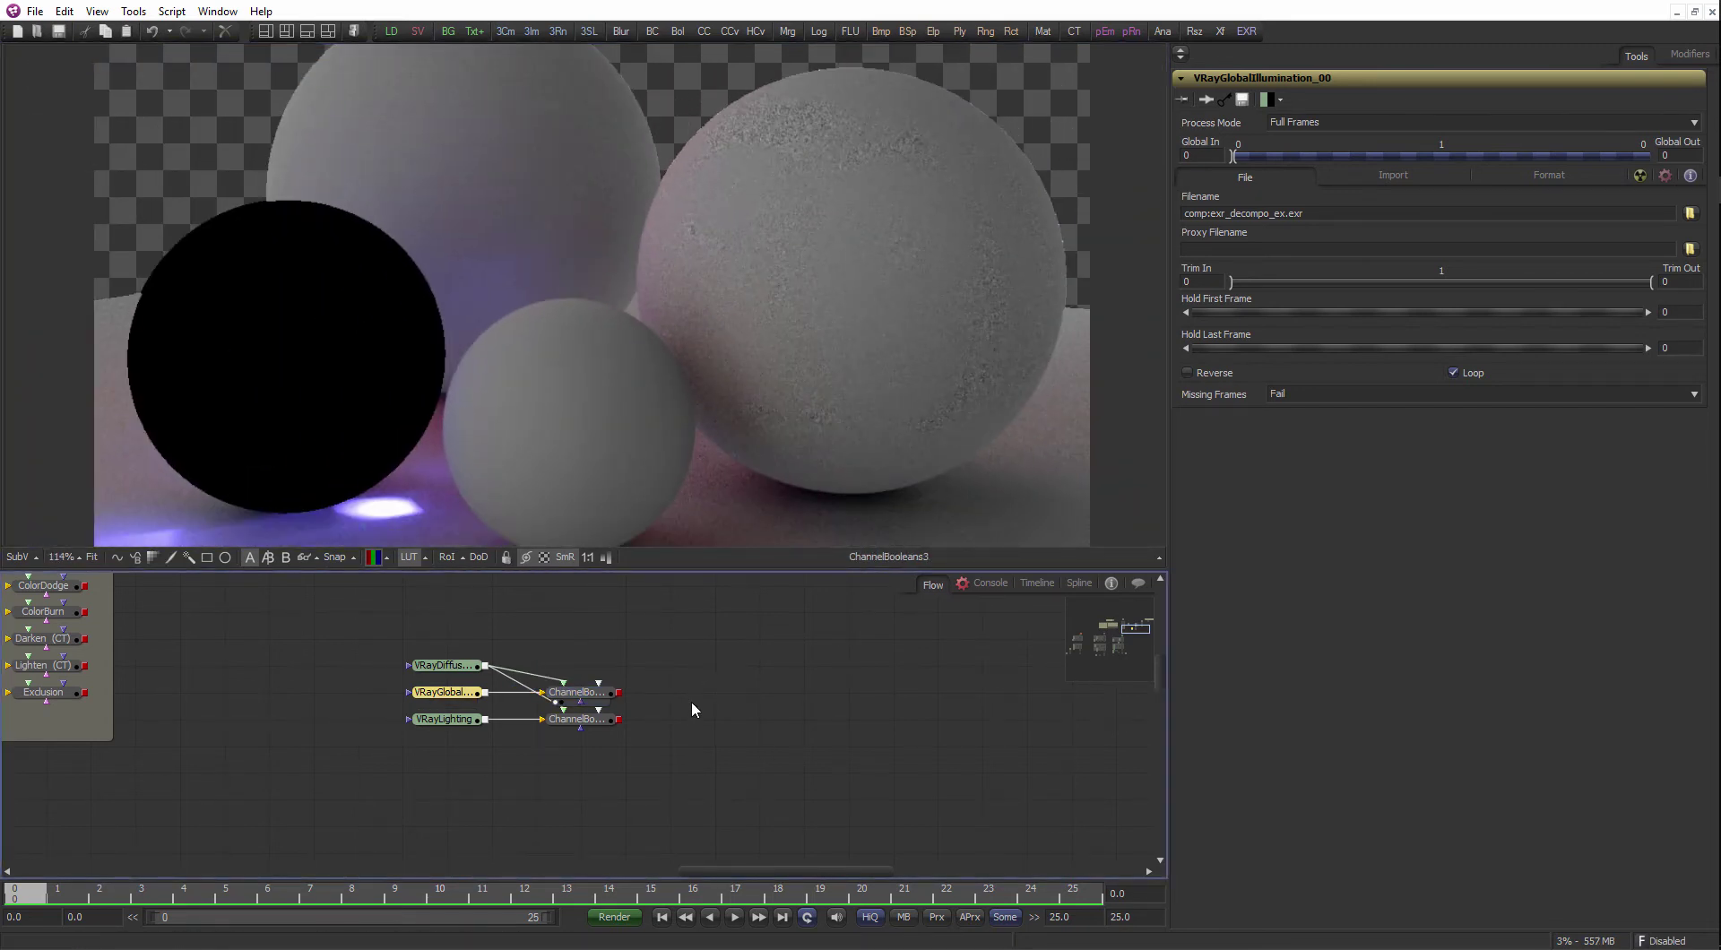
{"action": "scroll", "coordinate": [691, 701], "scroll_direction": "down", "scroll_amount": 3}
{"action": "scroll", "coordinate": [675, 657], "scroll_direction": "up", "scroll_amount": 5}
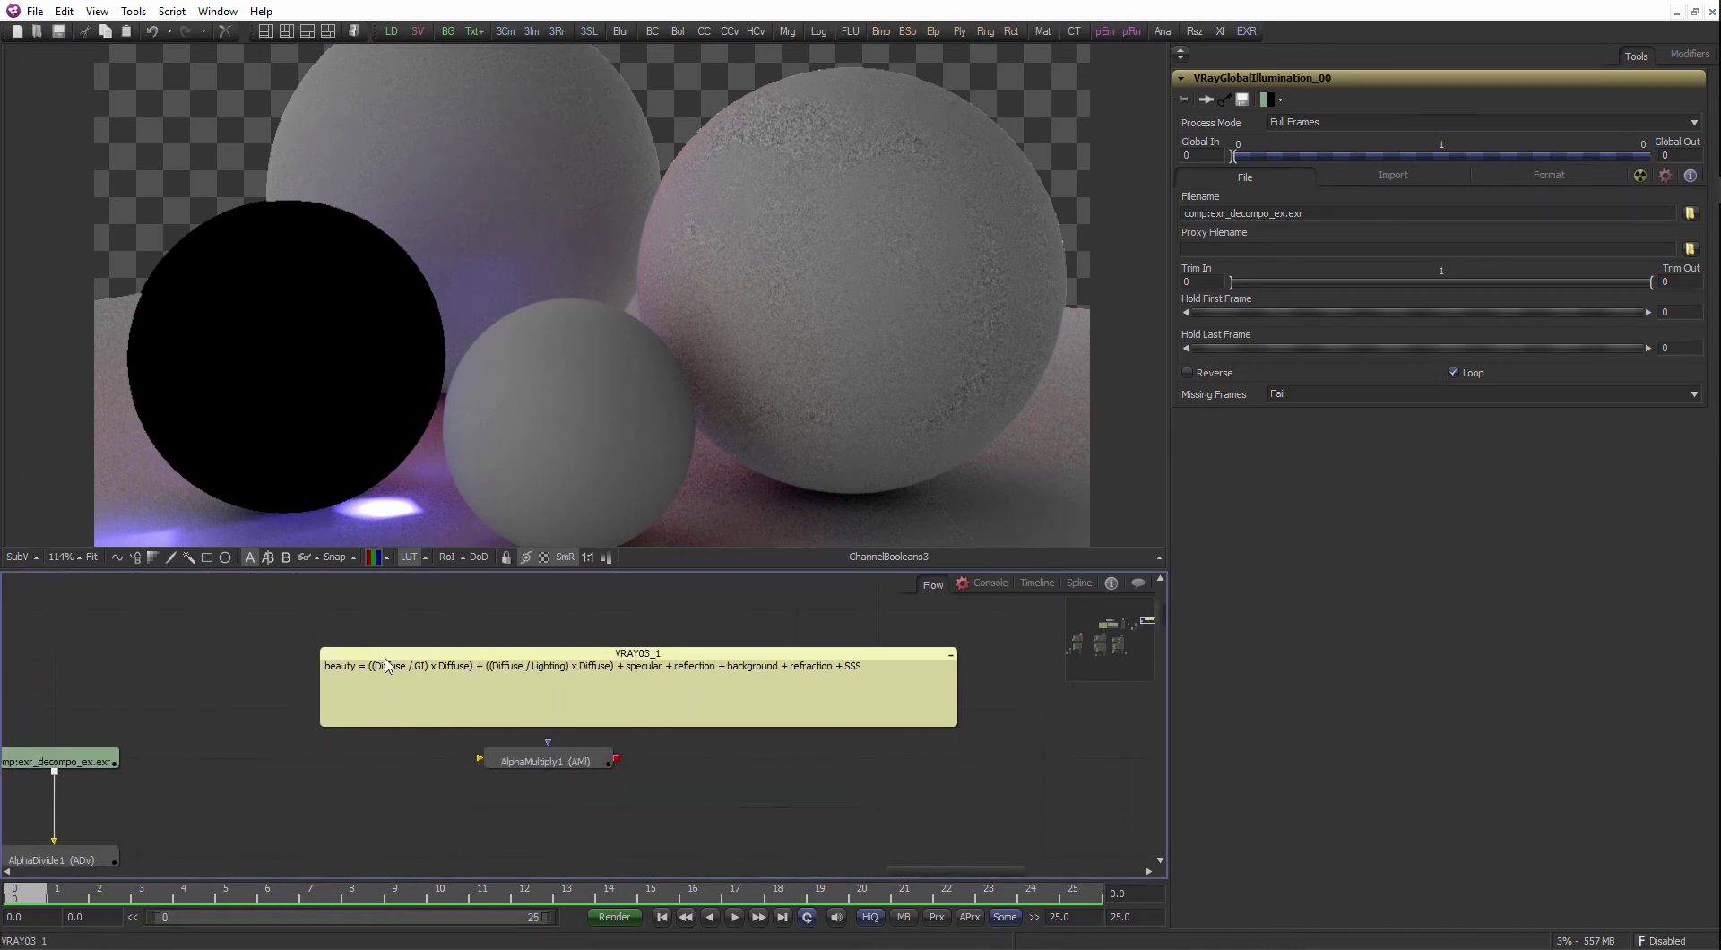
{"action": "scroll", "coordinate": [468, 757], "scroll_direction": "down", "scroll_amount": 3}
{"action": "left_click_drag", "start_coordinate": [469, 758], "coordinate": [553, 704]}
{"action": "scroll", "coordinate": [574, 699], "scroll_direction": "up", "scroll_amount": 2}
{"action": "left_click", "coordinate": [627, 693]}
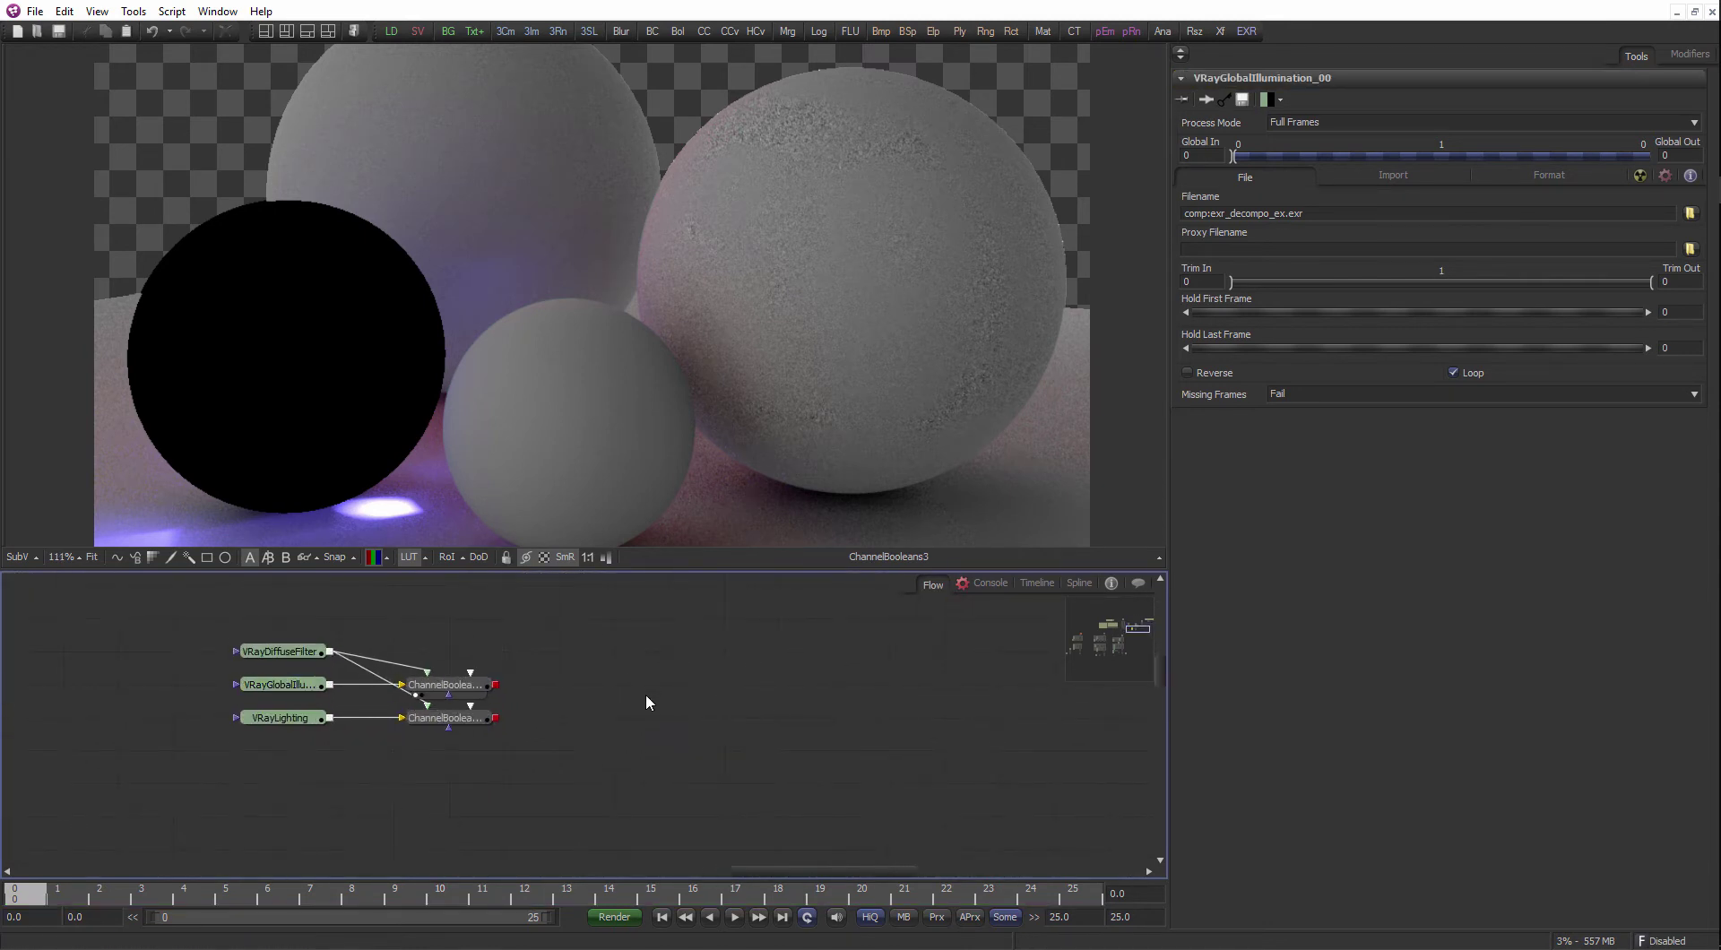
{"action": "key", "text": "ctrl+space"}
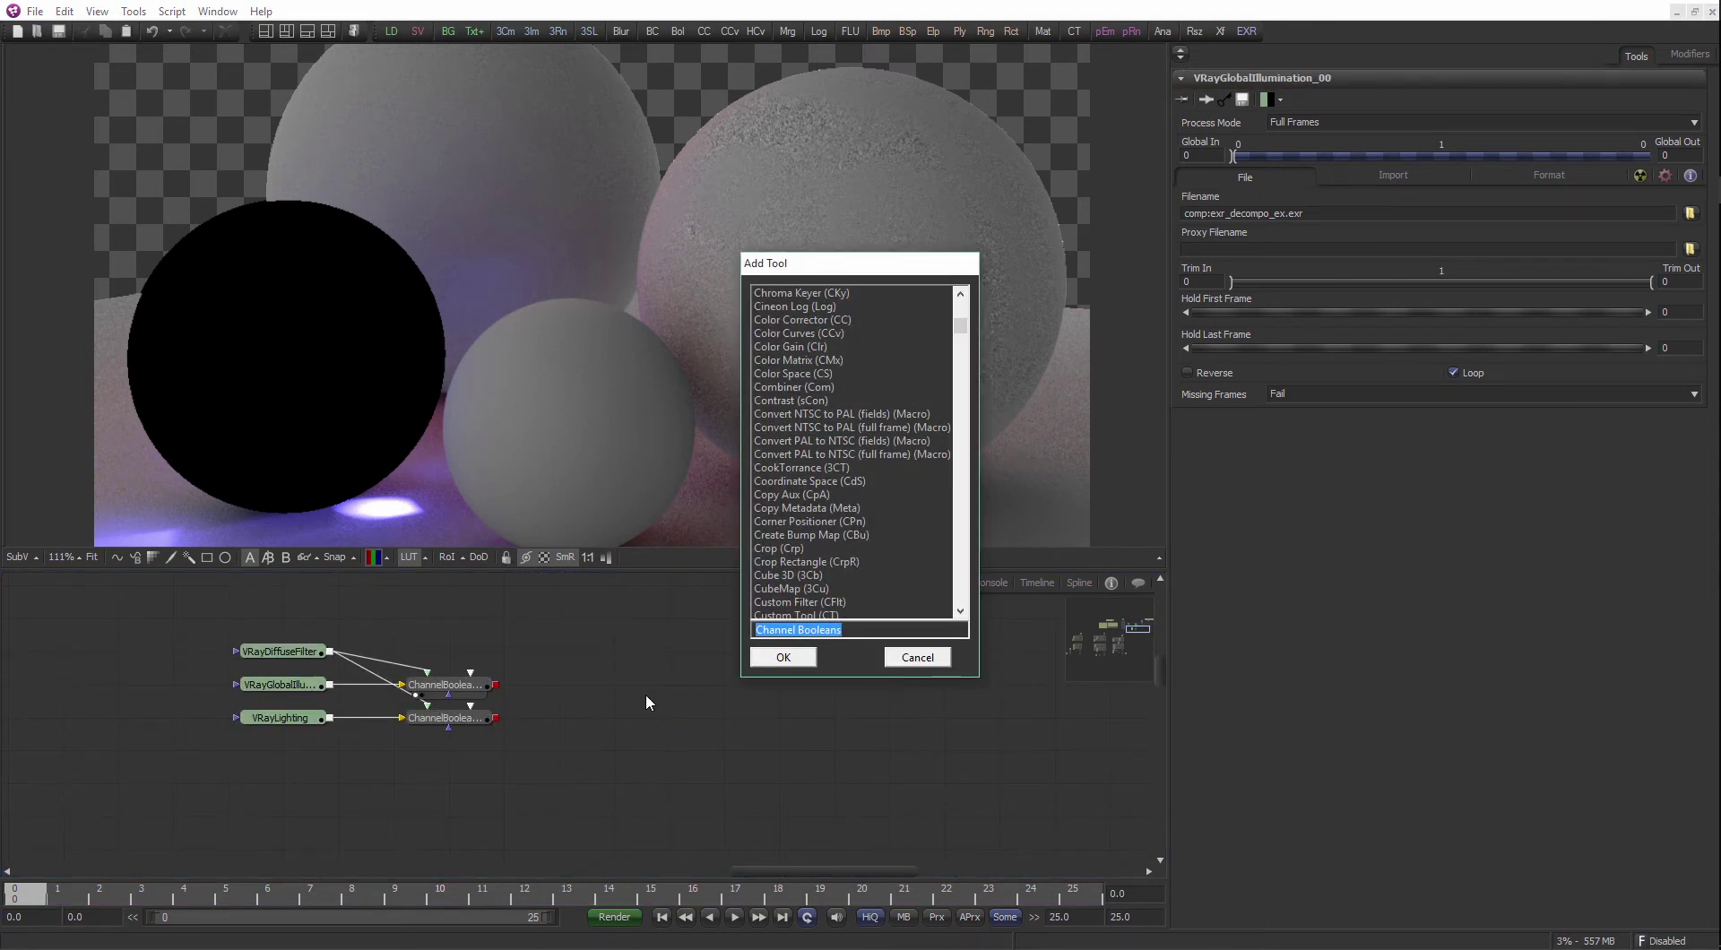
{"action": "type", "text": "mer"}
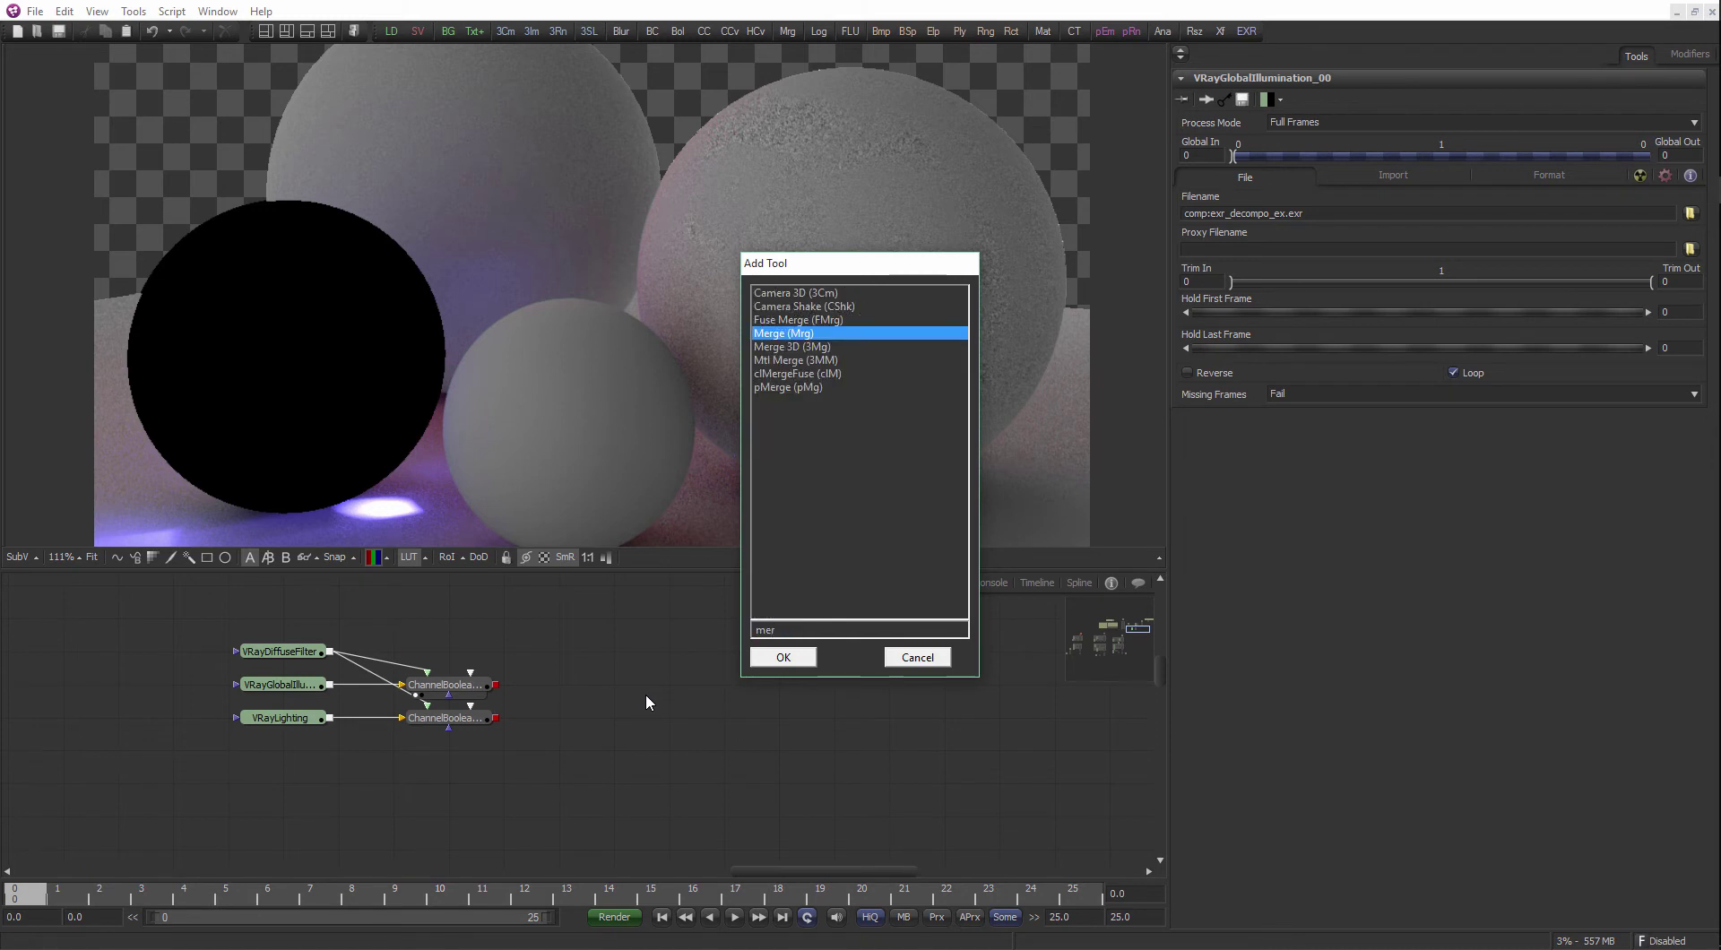
{"action": "key", "text": "Return"}
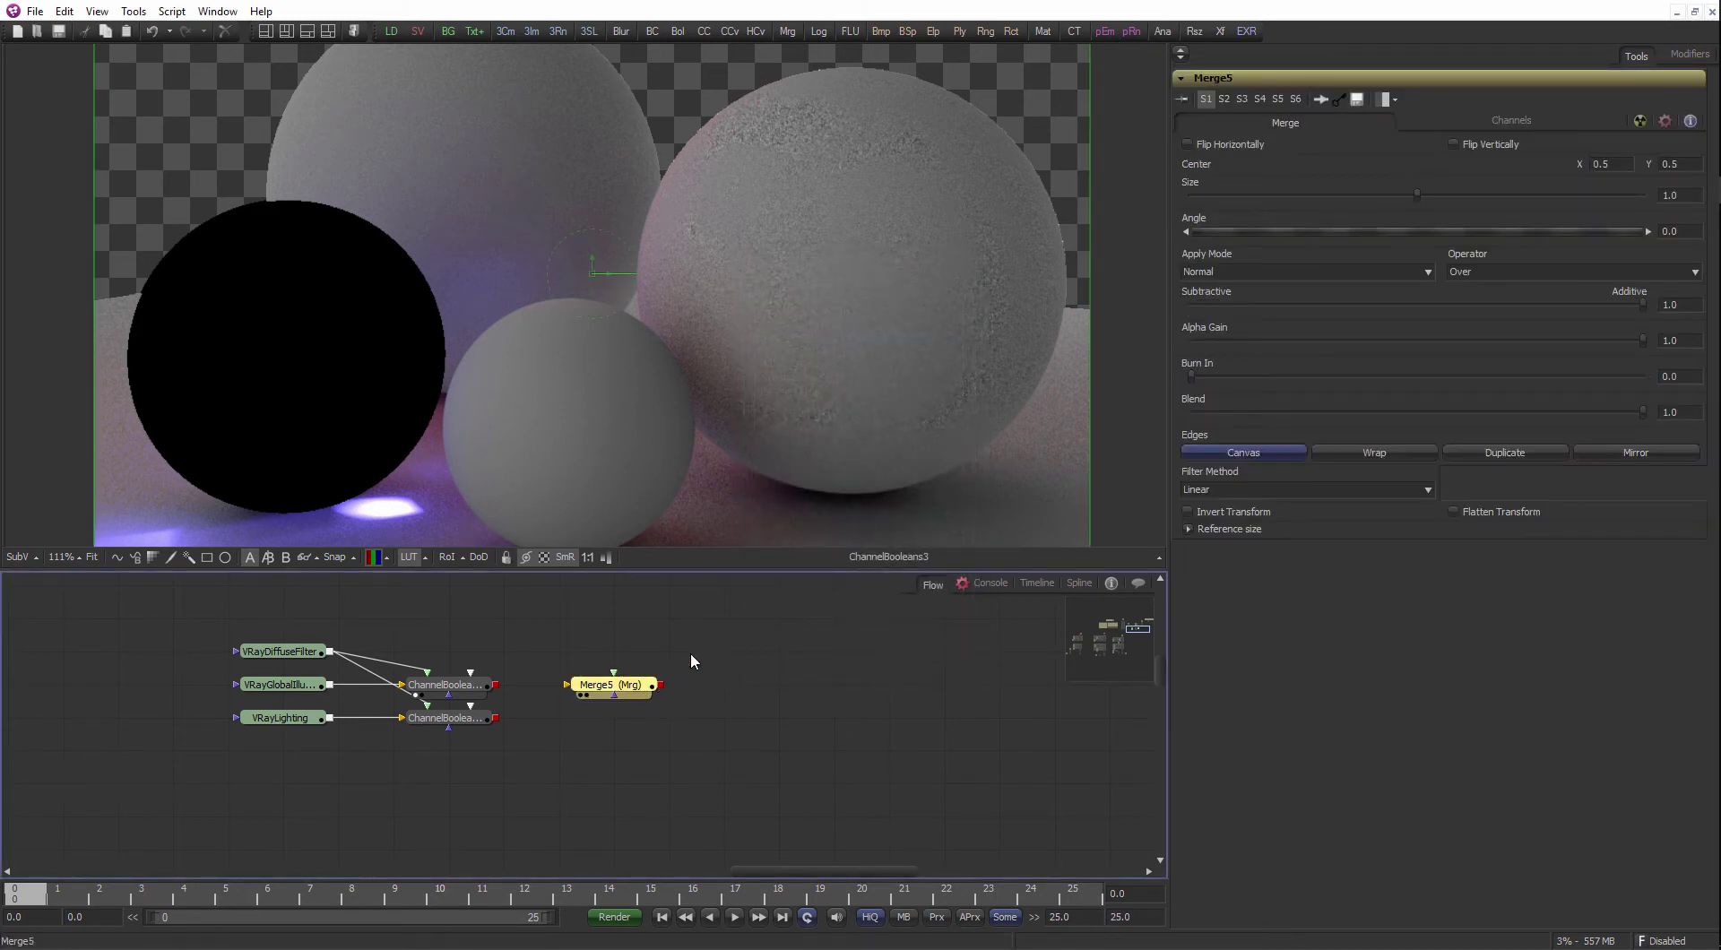
{"action": "left_click", "coordinate": [1251, 269]}
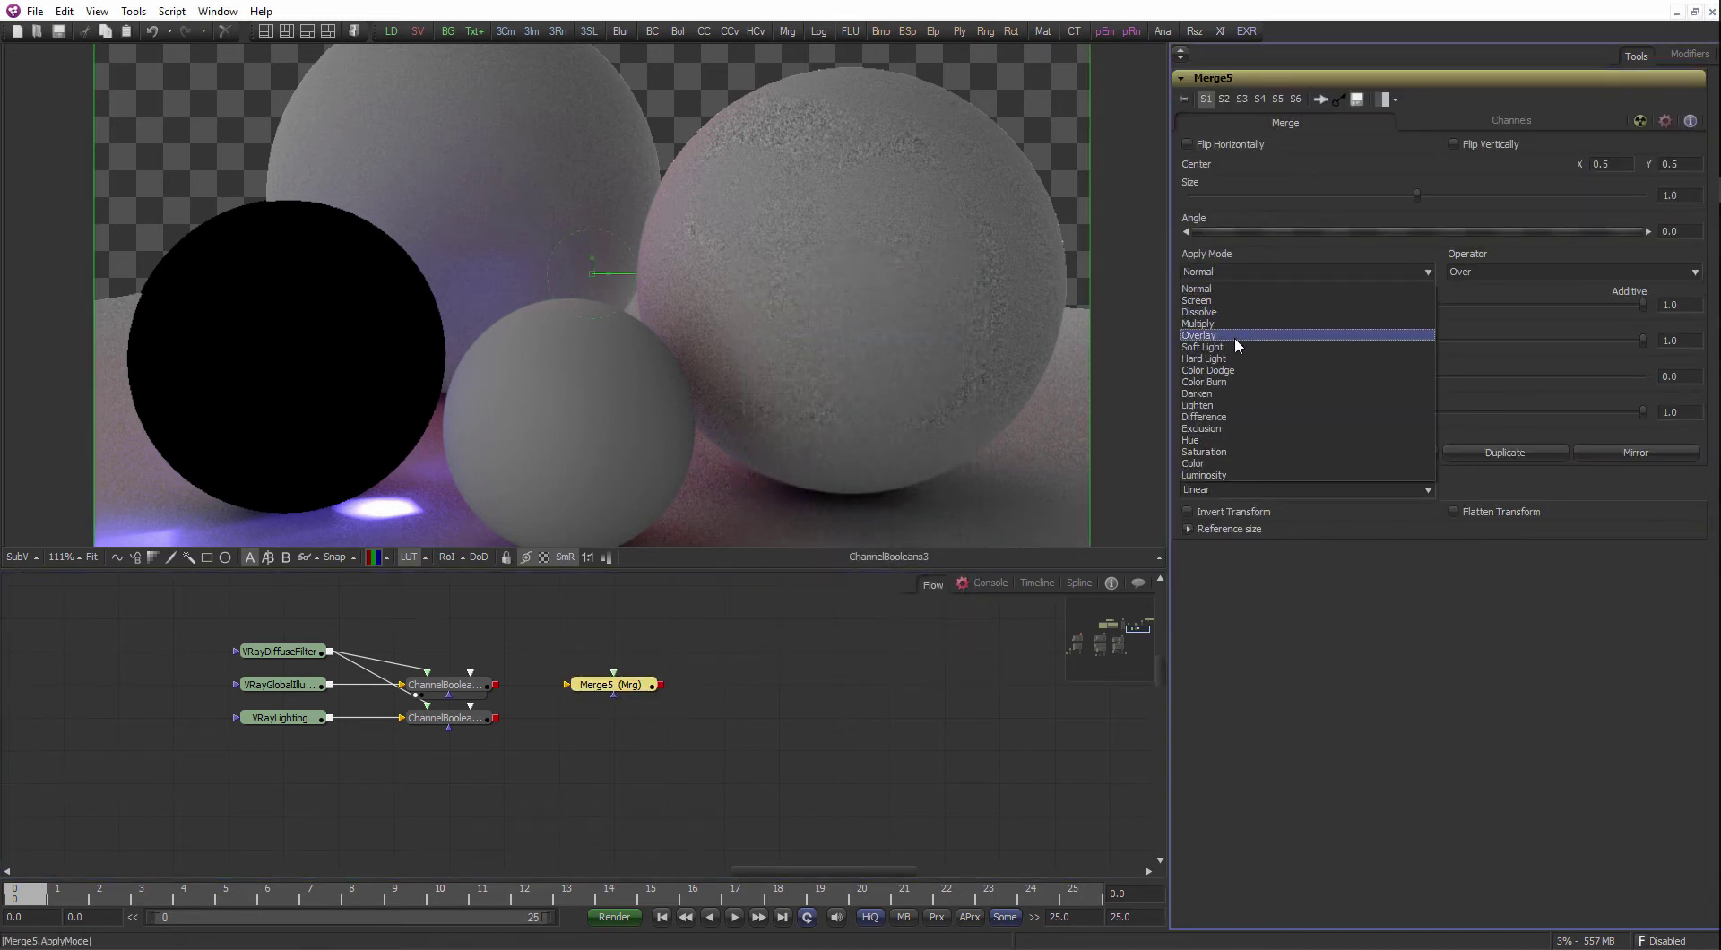
{"action": "left_click", "coordinate": [678, 688]}
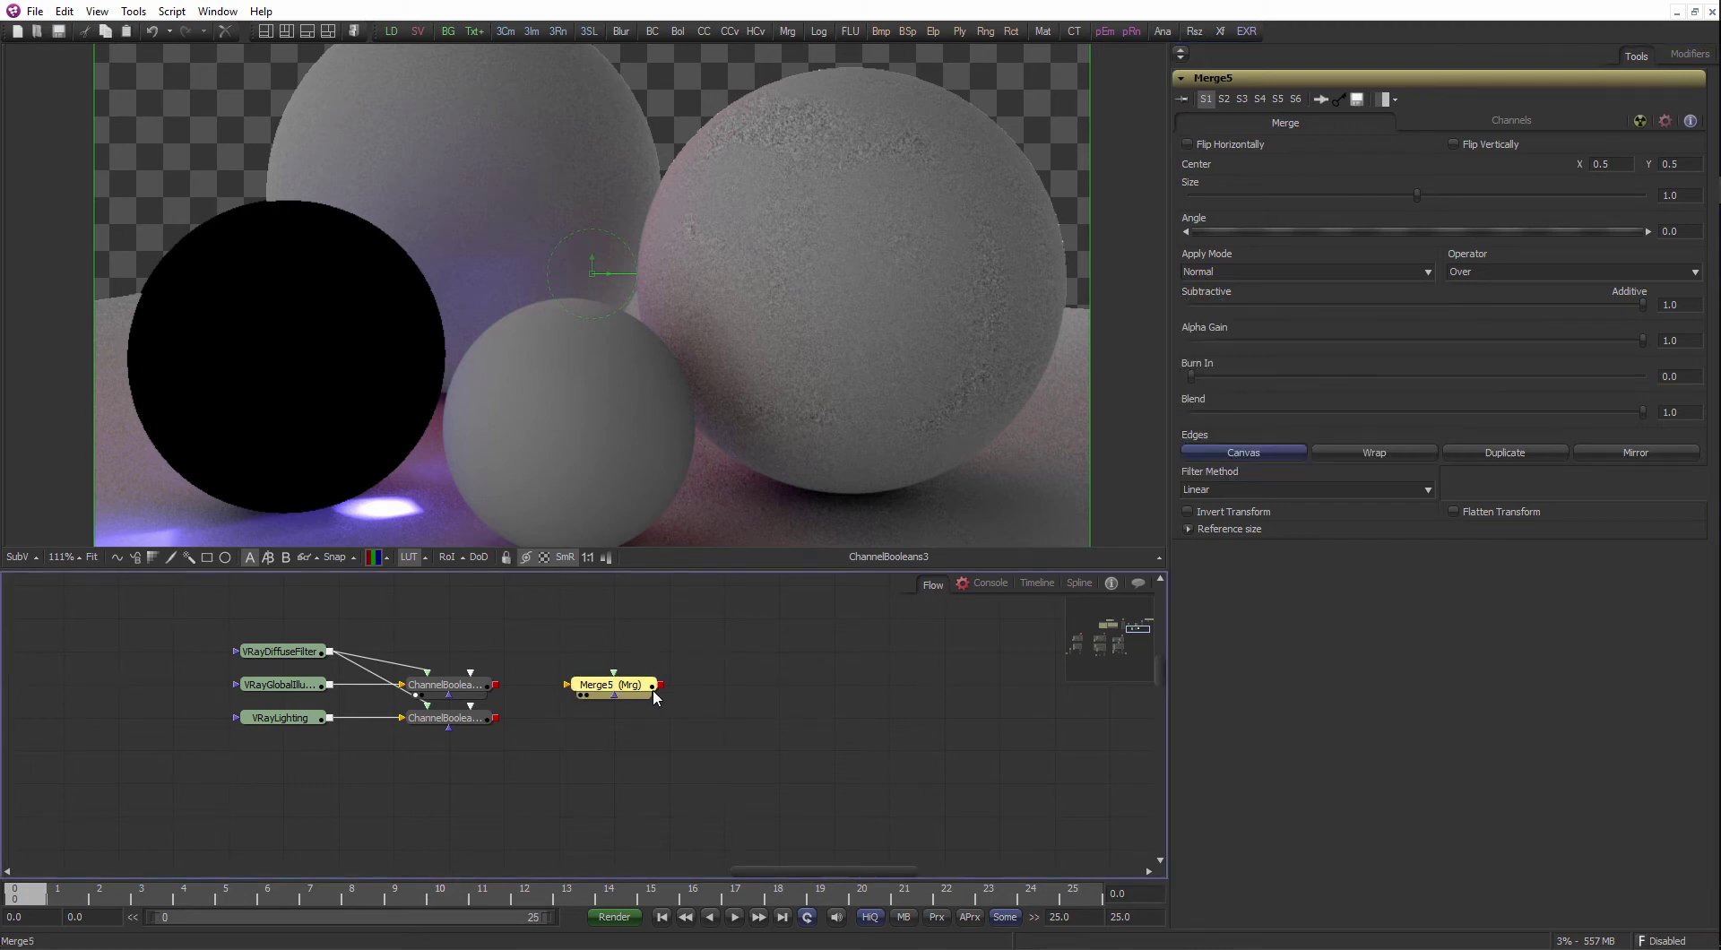
{"action": "key", "text": "Delete"}
- Add a Channel Booleans node set to Add, with the lighting division as background and the GI division as foreground
{"action": "key", "text": "ctrl+space"}
{"action": "type", "text": "chann"}
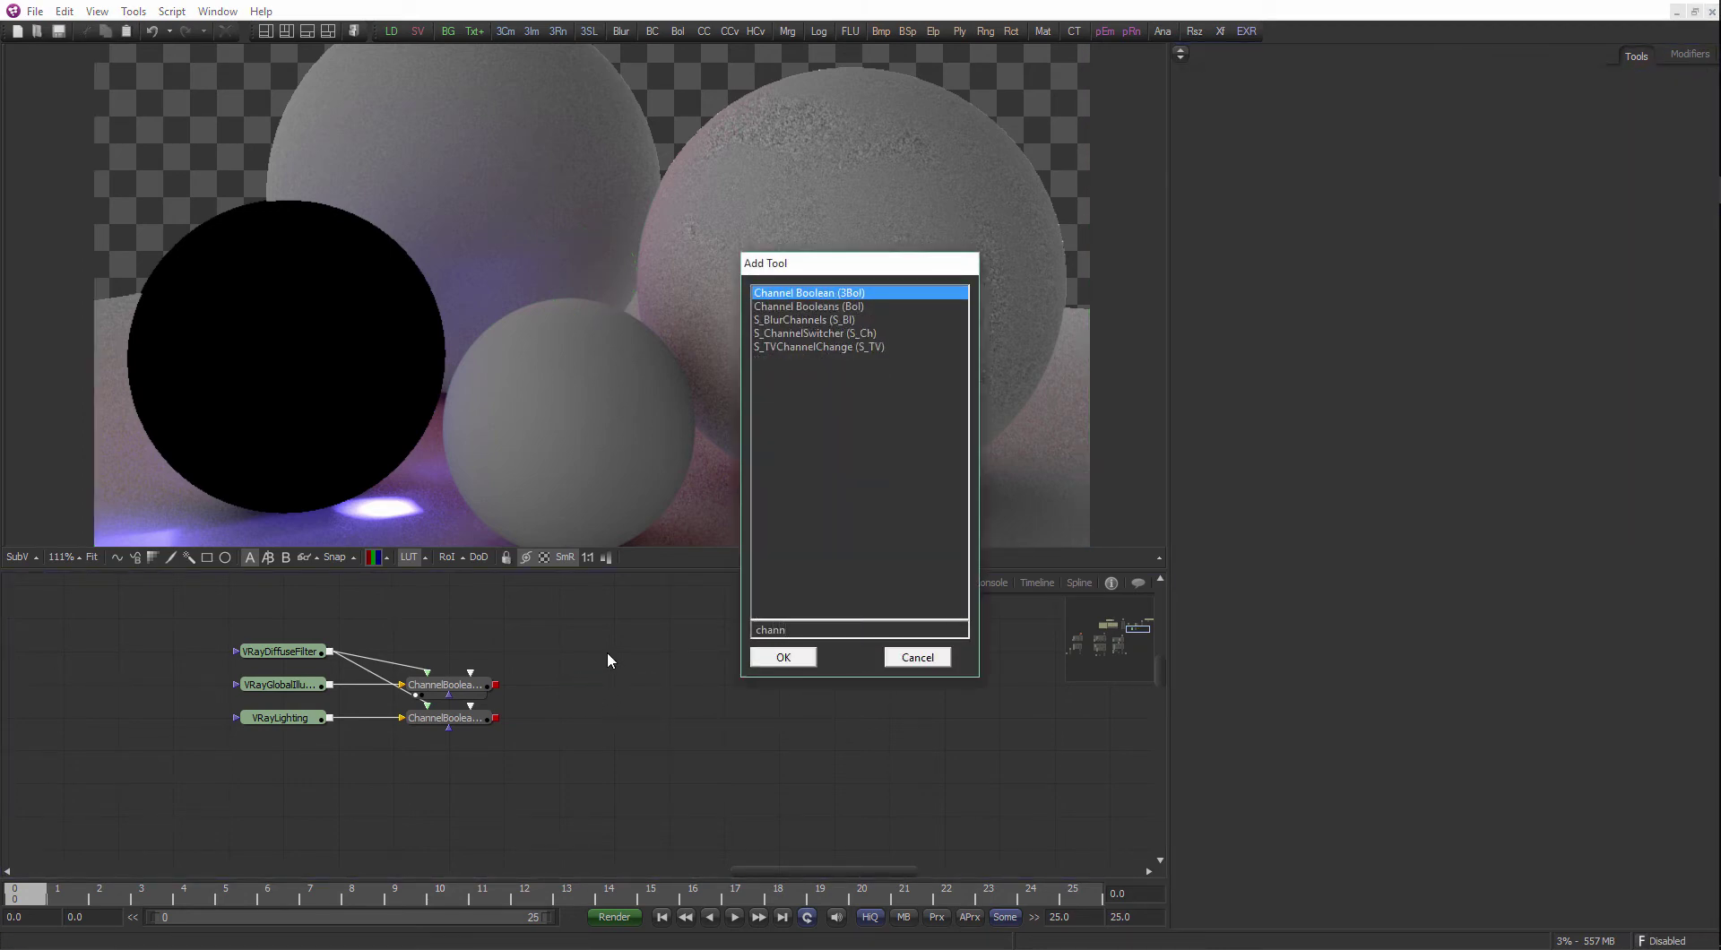
{"action": "key", "text": "Down"}
{"action": "key", "text": "Return"}
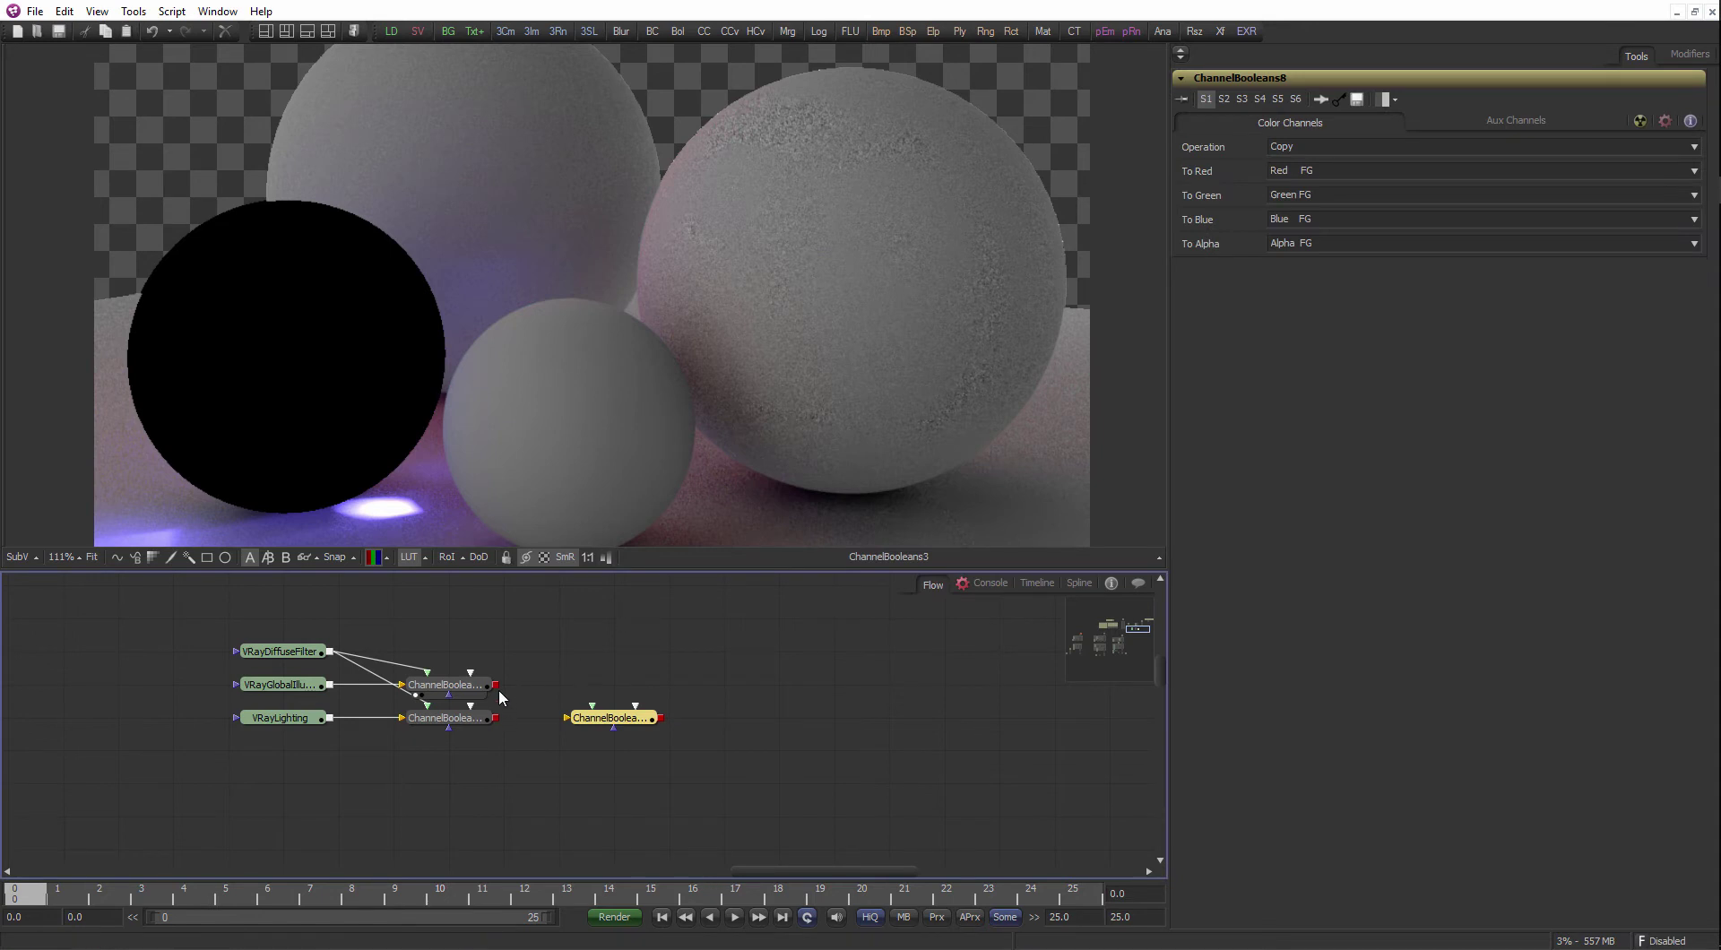
{"action": "left_click_drag", "start_coordinate": [498, 718], "coordinate": [591, 705]}
{"action": "left_click", "coordinate": [1300, 147]}
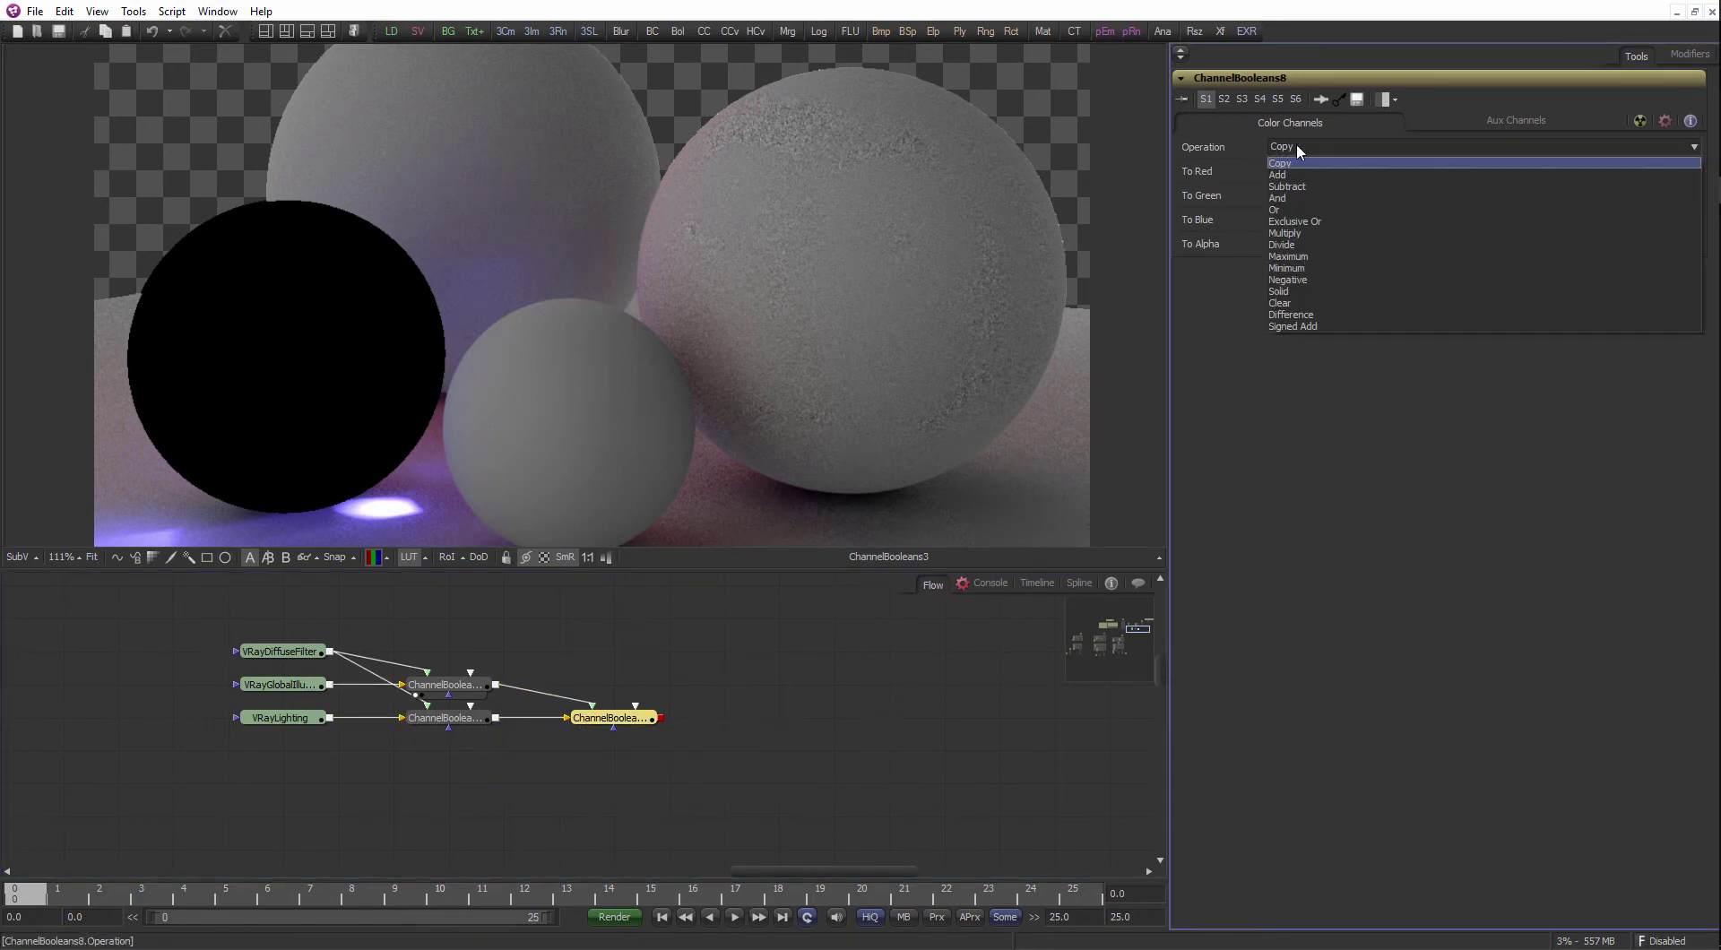
{"action": "left_click", "coordinate": [1298, 174]}
- View the summed GI and lighting result of the Add node in the viewer
{"action": "left_click_drag", "start_coordinate": [726, 698], "coordinate": [718, 704]}
{"action": "scroll", "coordinate": [721, 702], "scroll_direction": "down", "scroll_amount": 3}
{"action": "left_click", "coordinate": [800, 637]}
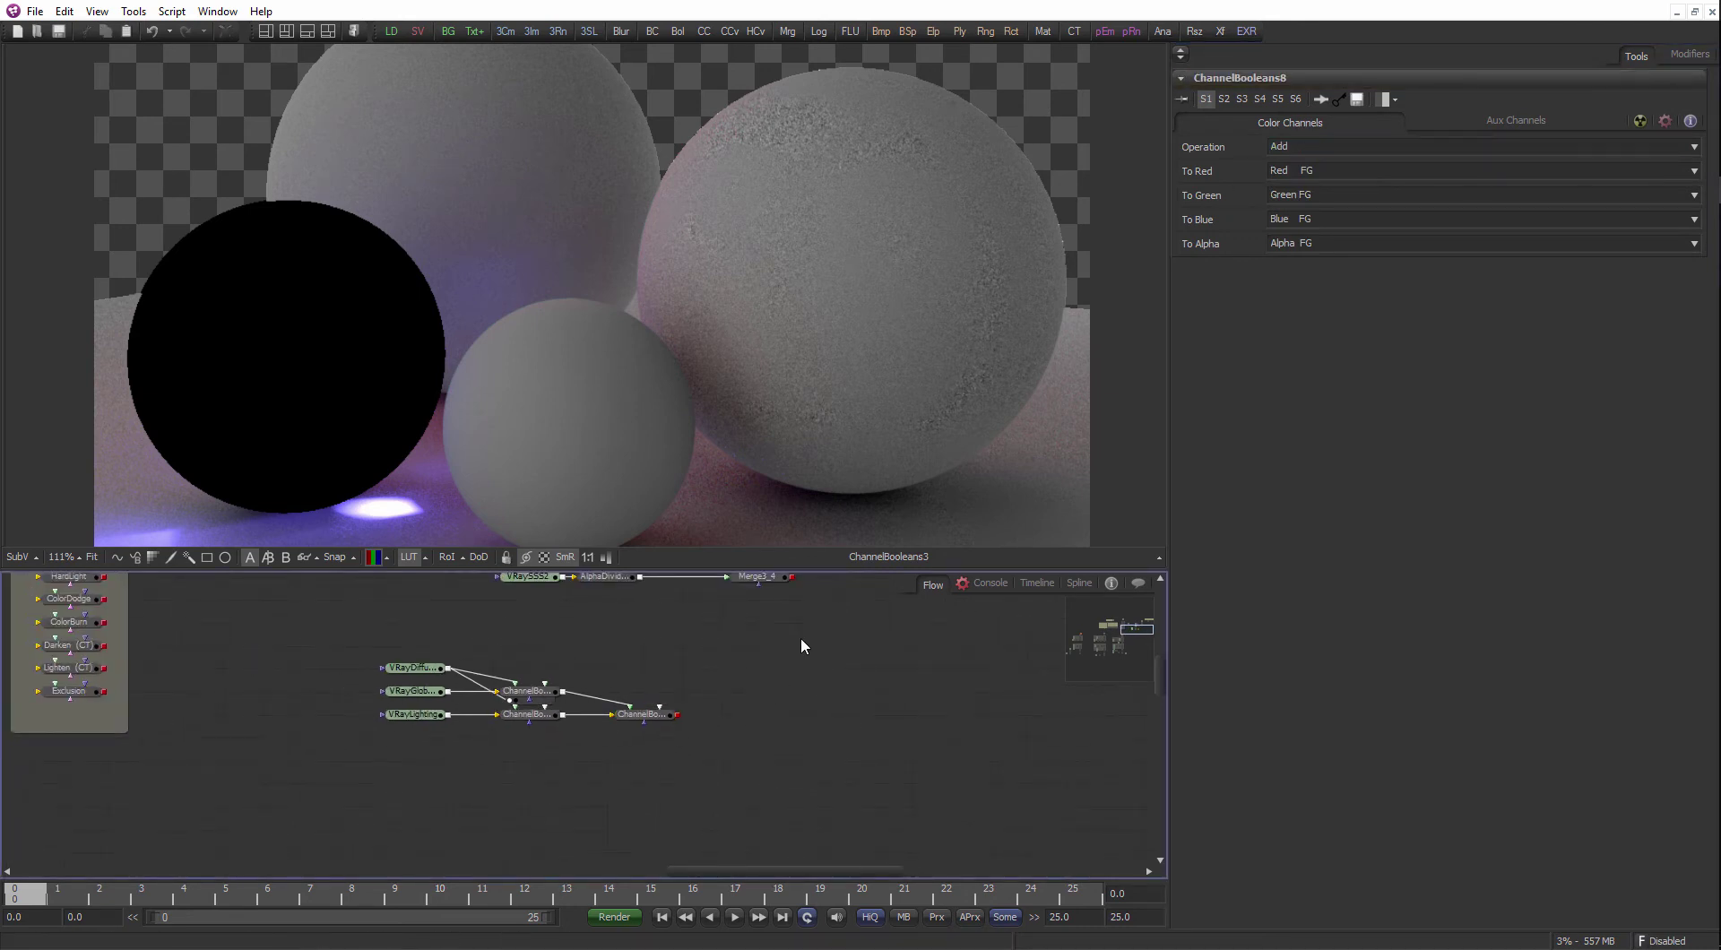
{"action": "left_click_drag", "start_coordinate": [800, 637], "coordinate": [776, 702]}
{"action": "left_click_drag", "start_coordinate": [771, 645], "coordinate": [690, 394]}
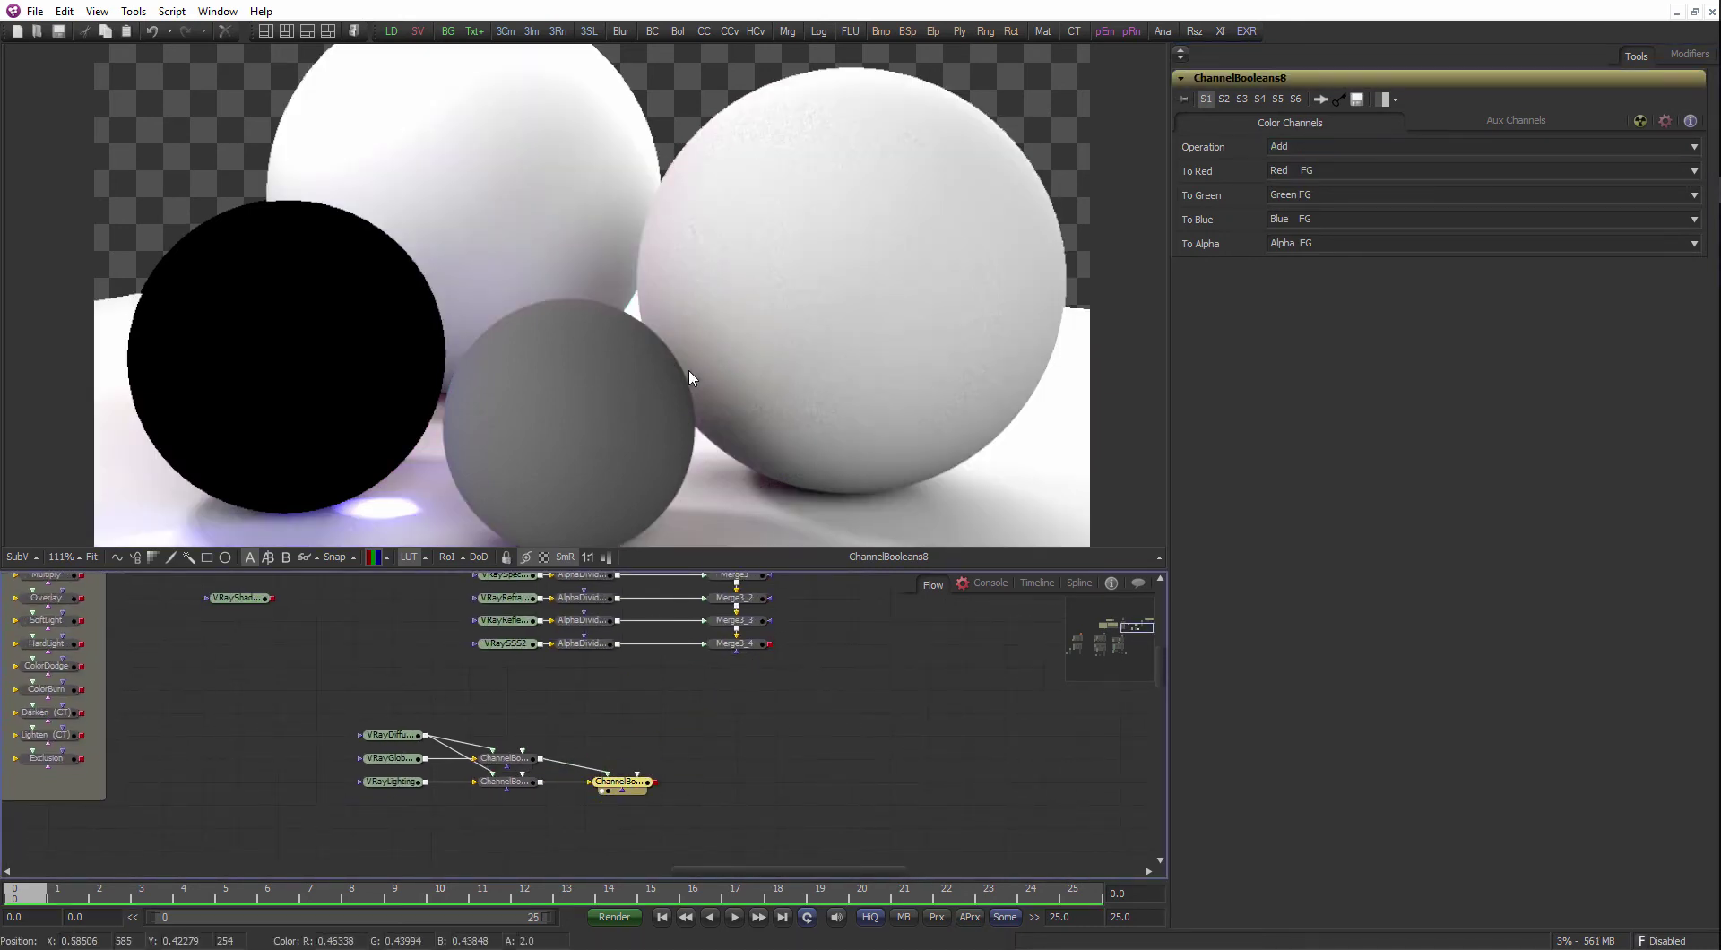
{"action": "left_click", "coordinate": [726, 768]}
- Duplicate the GI Divide Channel Booleans node and place the copy after the Add node
{"action": "scroll", "coordinate": [704, 777], "scroll_direction": "up", "scroll_amount": 1}
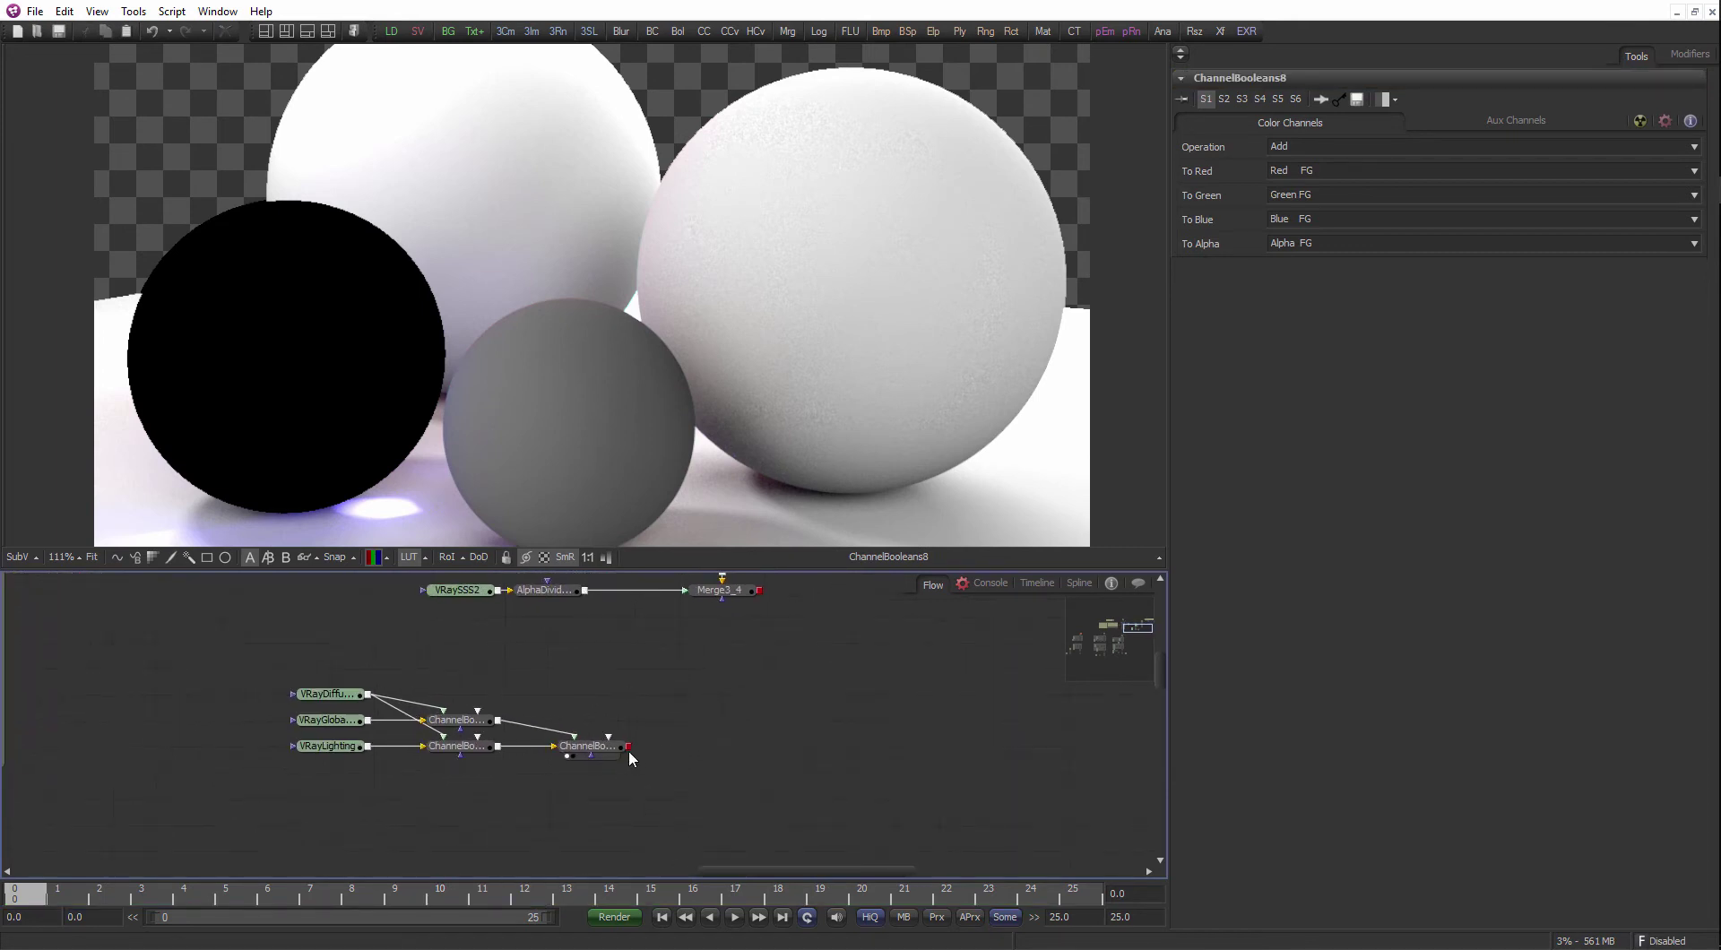
{"action": "left_click", "coordinate": [623, 749]}
{"action": "left_click", "coordinate": [472, 726]}
{"action": "key", "text": "ctrl+c"}
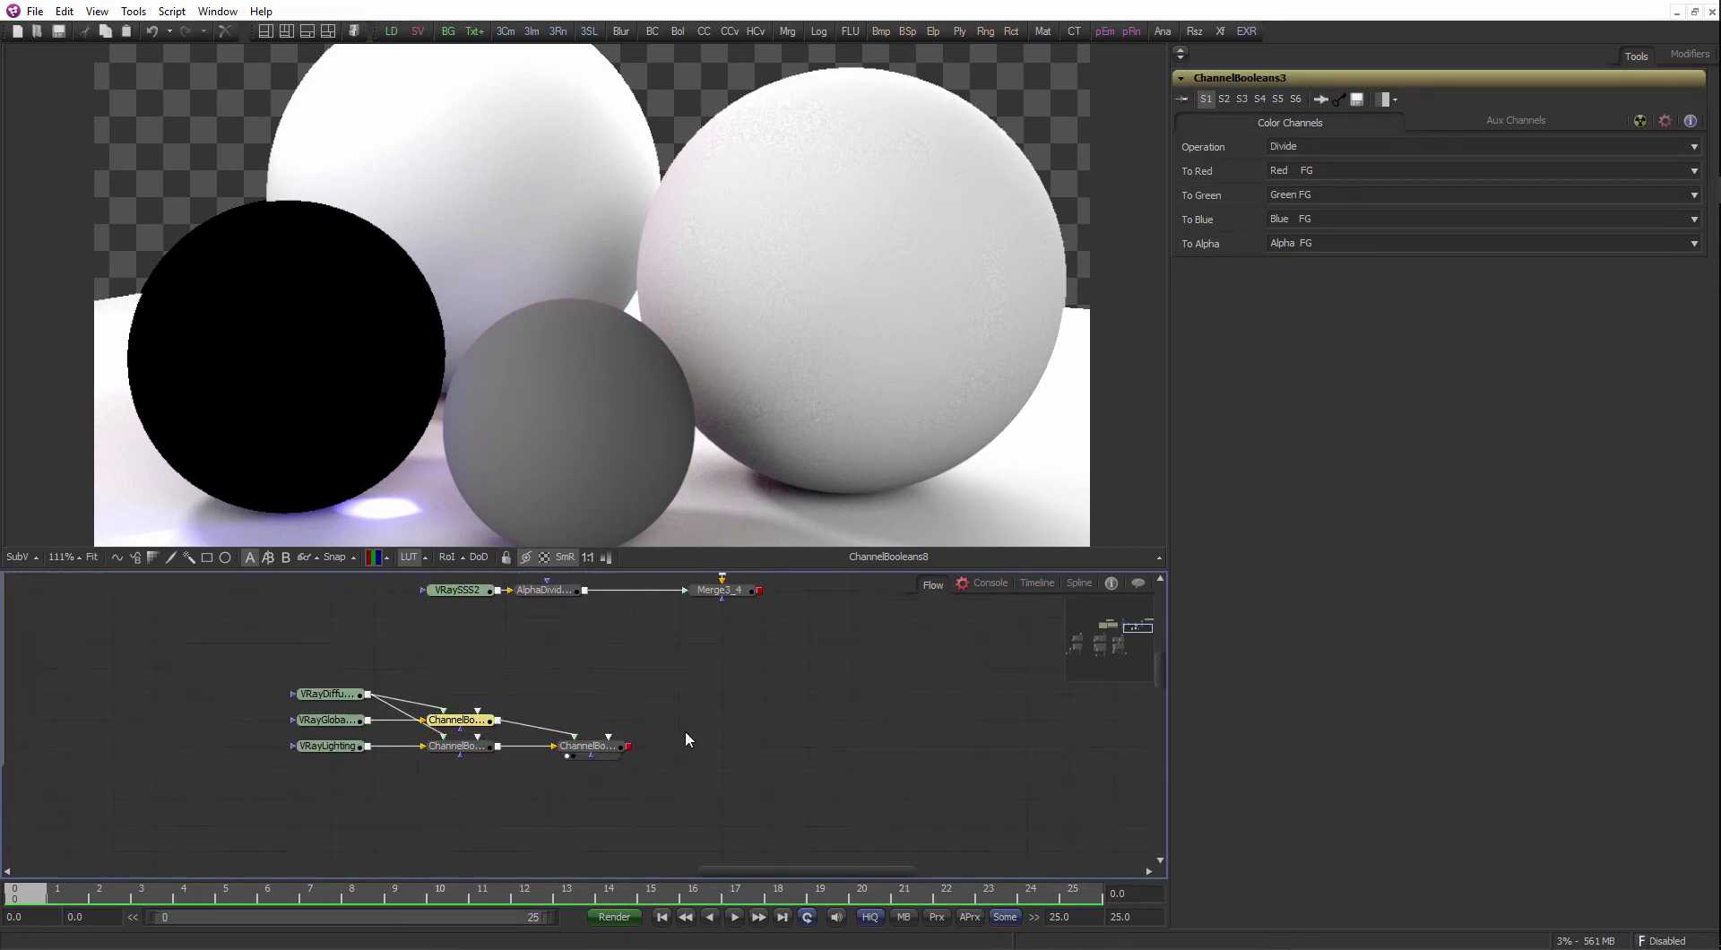
{"action": "key", "text": "ctrl+v"}
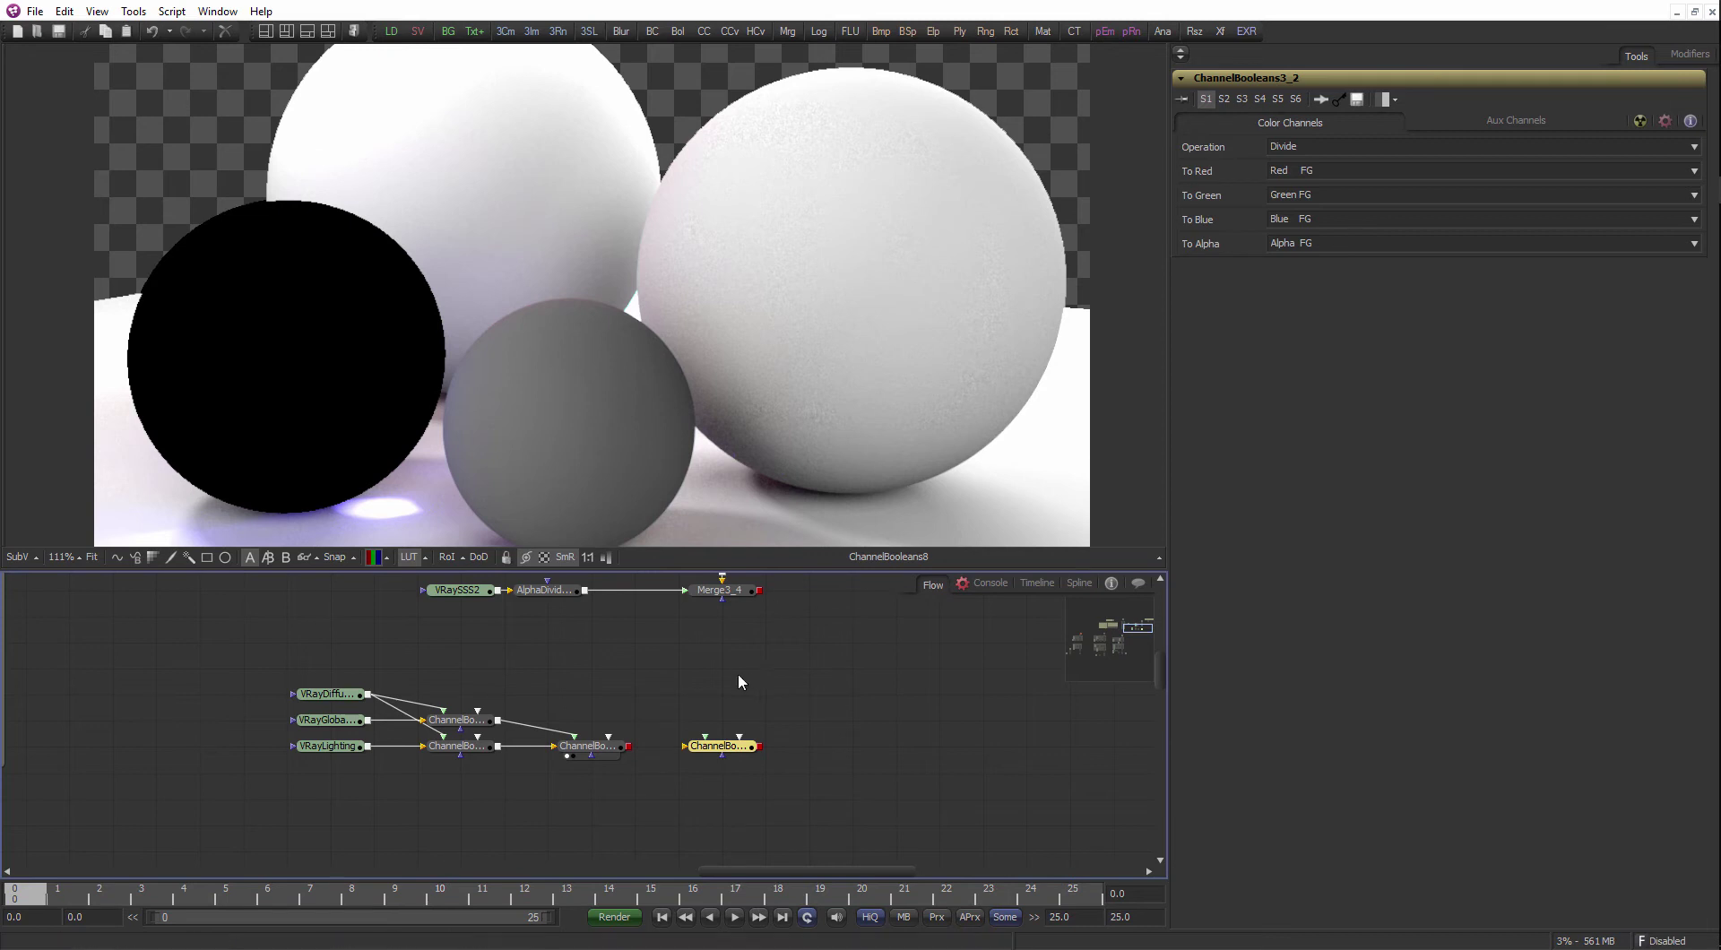
- Check the VRAY03_1 formula note and connect Merge3_4's output to the duplicated Channel Booleans node as background
{"action": "scroll", "coordinate": [809, 660], "scroll_direction": "down", "scroll_amount": 2}
{"action": "left_click_drag", "start_coordinate": [809, 659], "coordinate": [669, 761]}
{"action": "scroll", "coordinate": [897, 635], "scroll_direction": "up", "scroll_amount": 3}
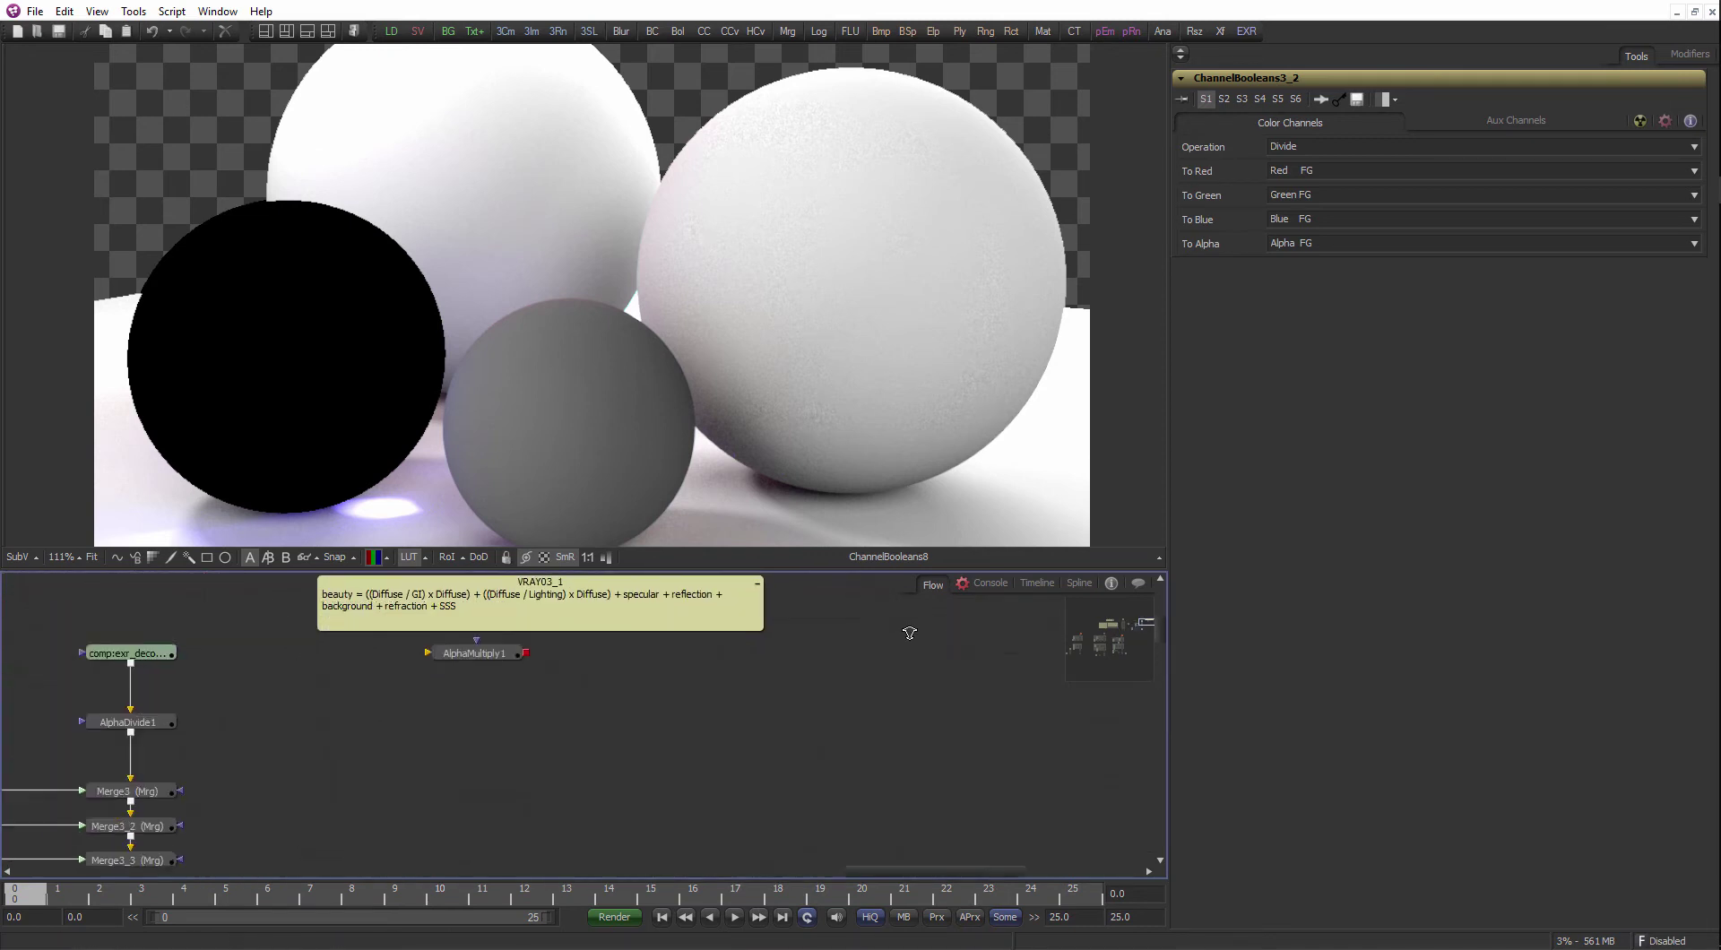
{"action": "left_click_drag", "start_coordinate": [560, 617], "coordinate": [703, 684]}
{"action": "scroll", "coordinate": [703, 684], "scroll_direction": "up", "scroll_amount": 1}
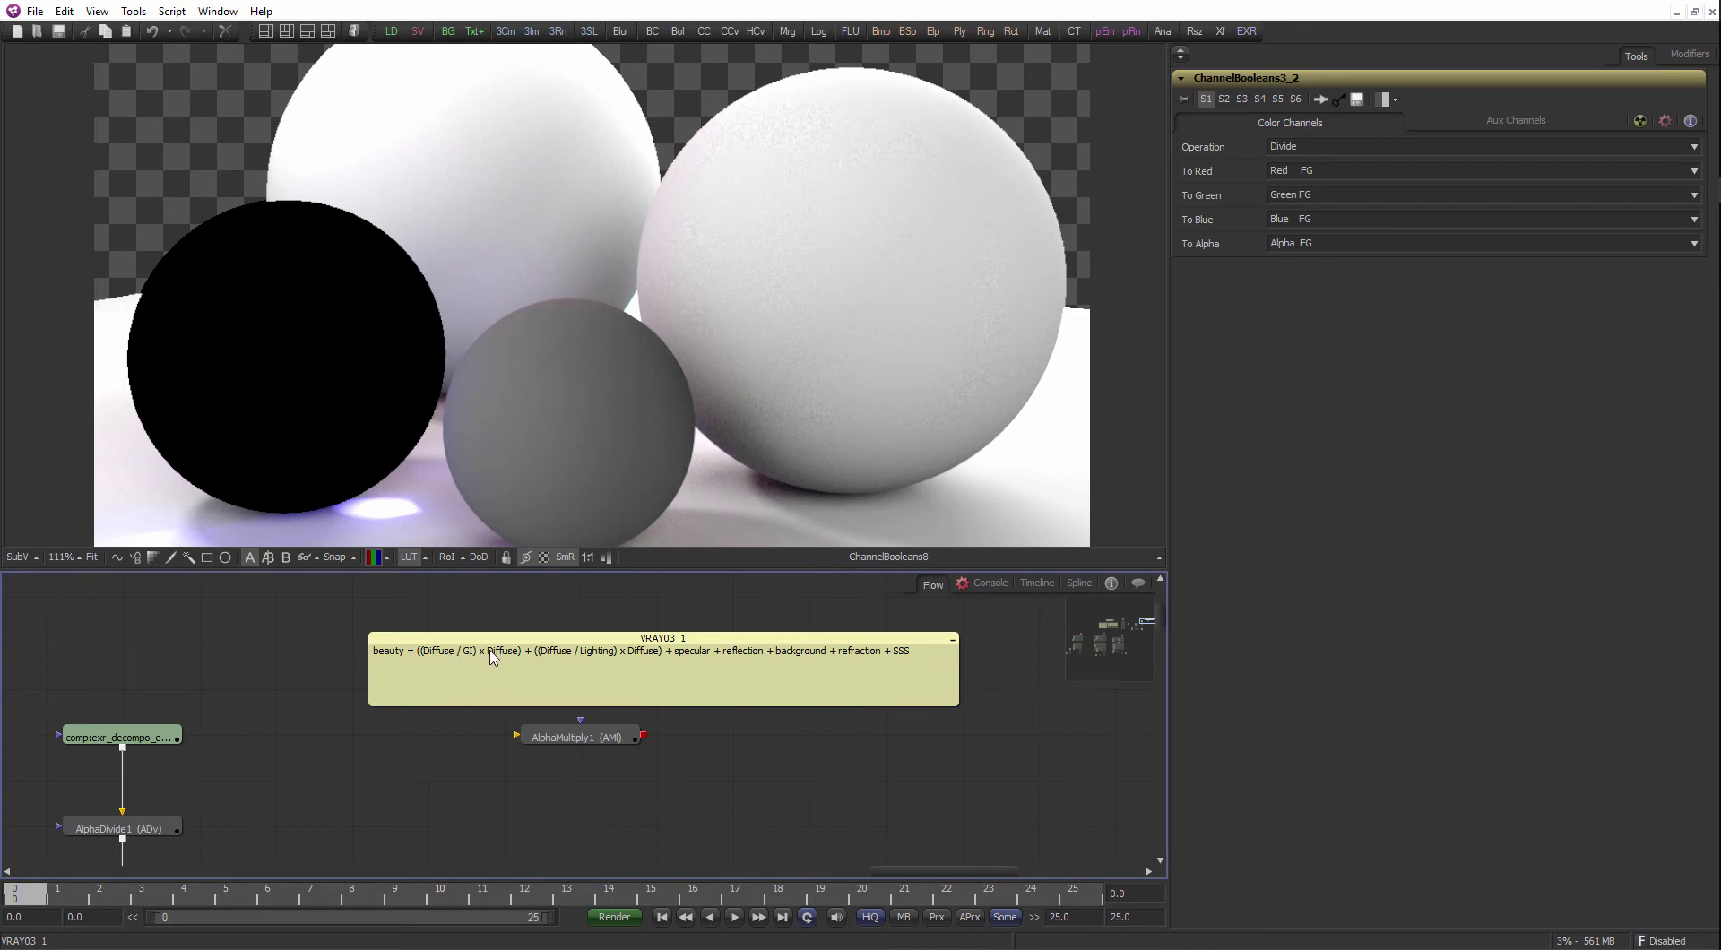
{"action": "scroll", "coordinate": [549, 691], "scroll_direction": "down", "scroll_amount": 4}
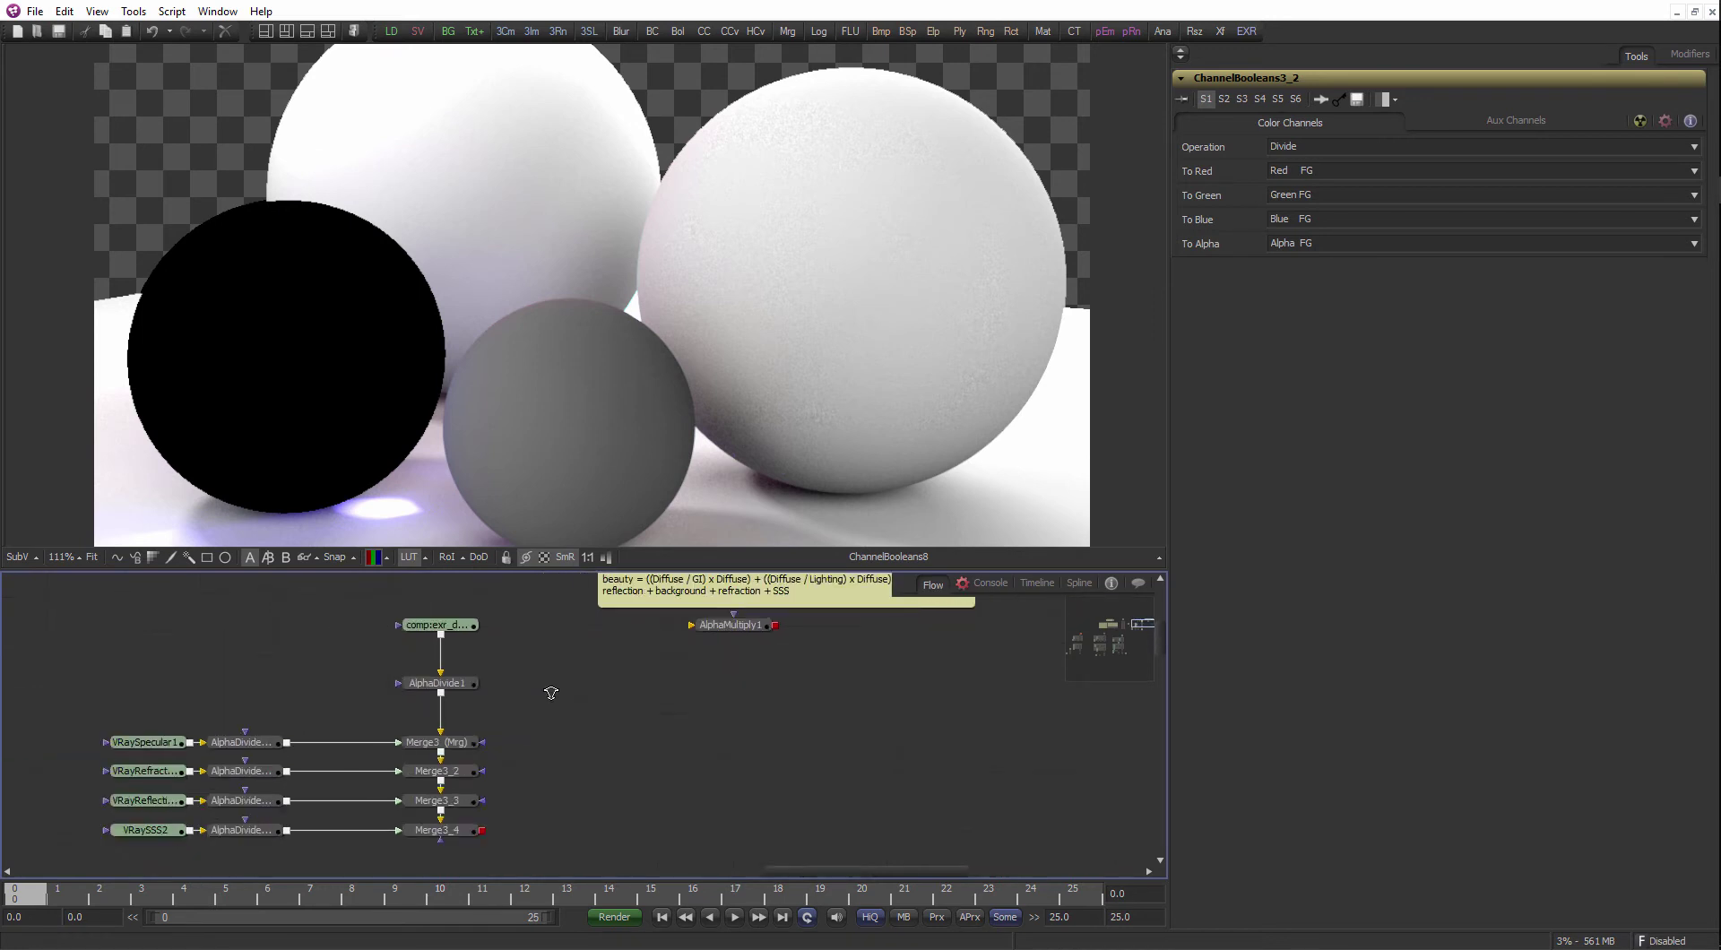
{"action": "scroll", "coordinate": [625, 705], "scroll_direction": "up", "scroll_amount": 1}
{"action": "left_click", "coordinate": [492, 781]}
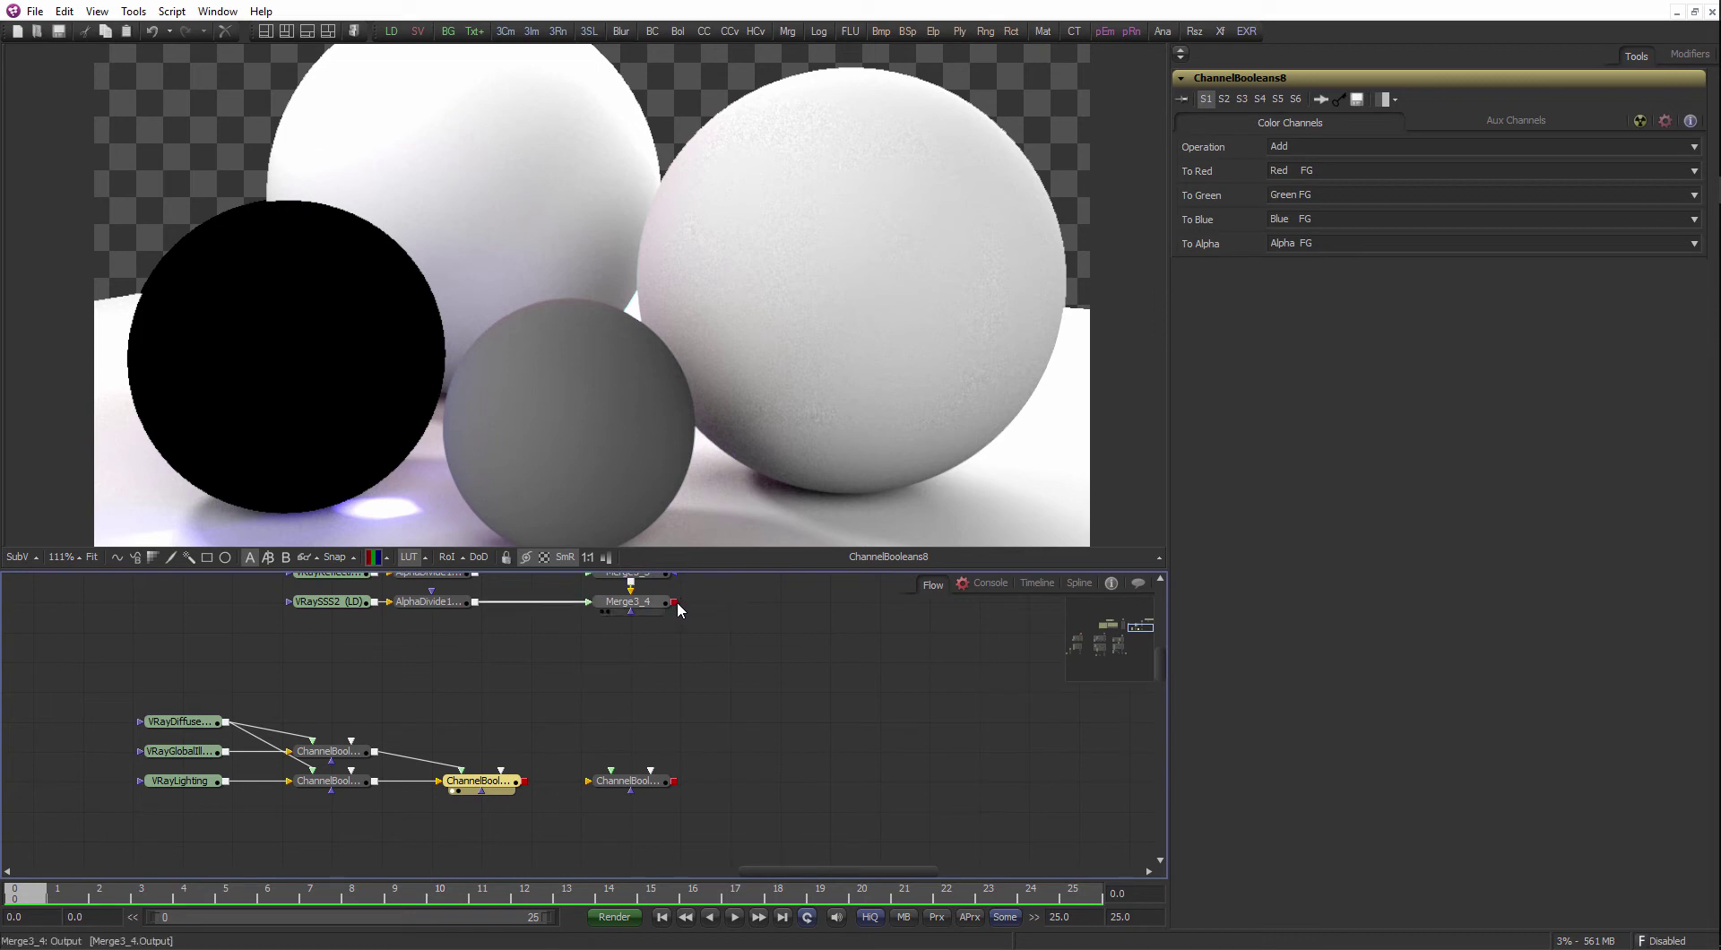
{"action": "left_click_drag", "start_coordinate": [674, 604], "coordinate": [634, 787]}
{"action": "left_click", "coordinate": [634, 788]}
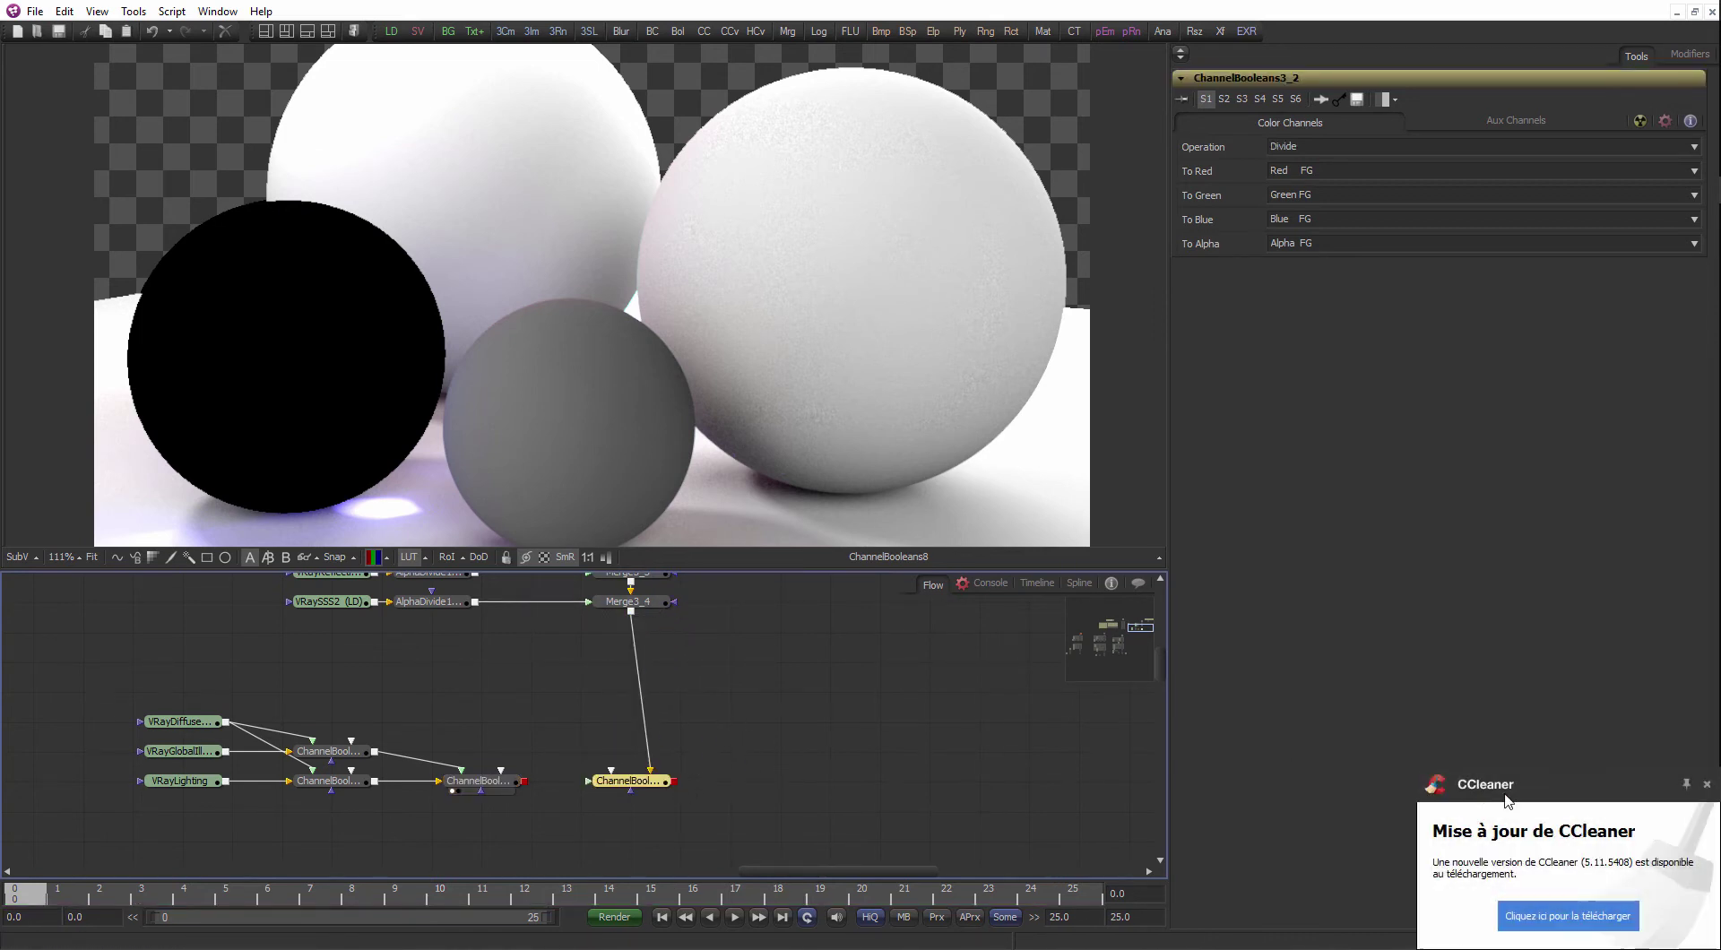
- Dismiss the CCleaner update notification and connect the Add node's output to the duplicated Channel Booleans node as foreground
{"action": "left_click", "coordinate": [1706, 785]}
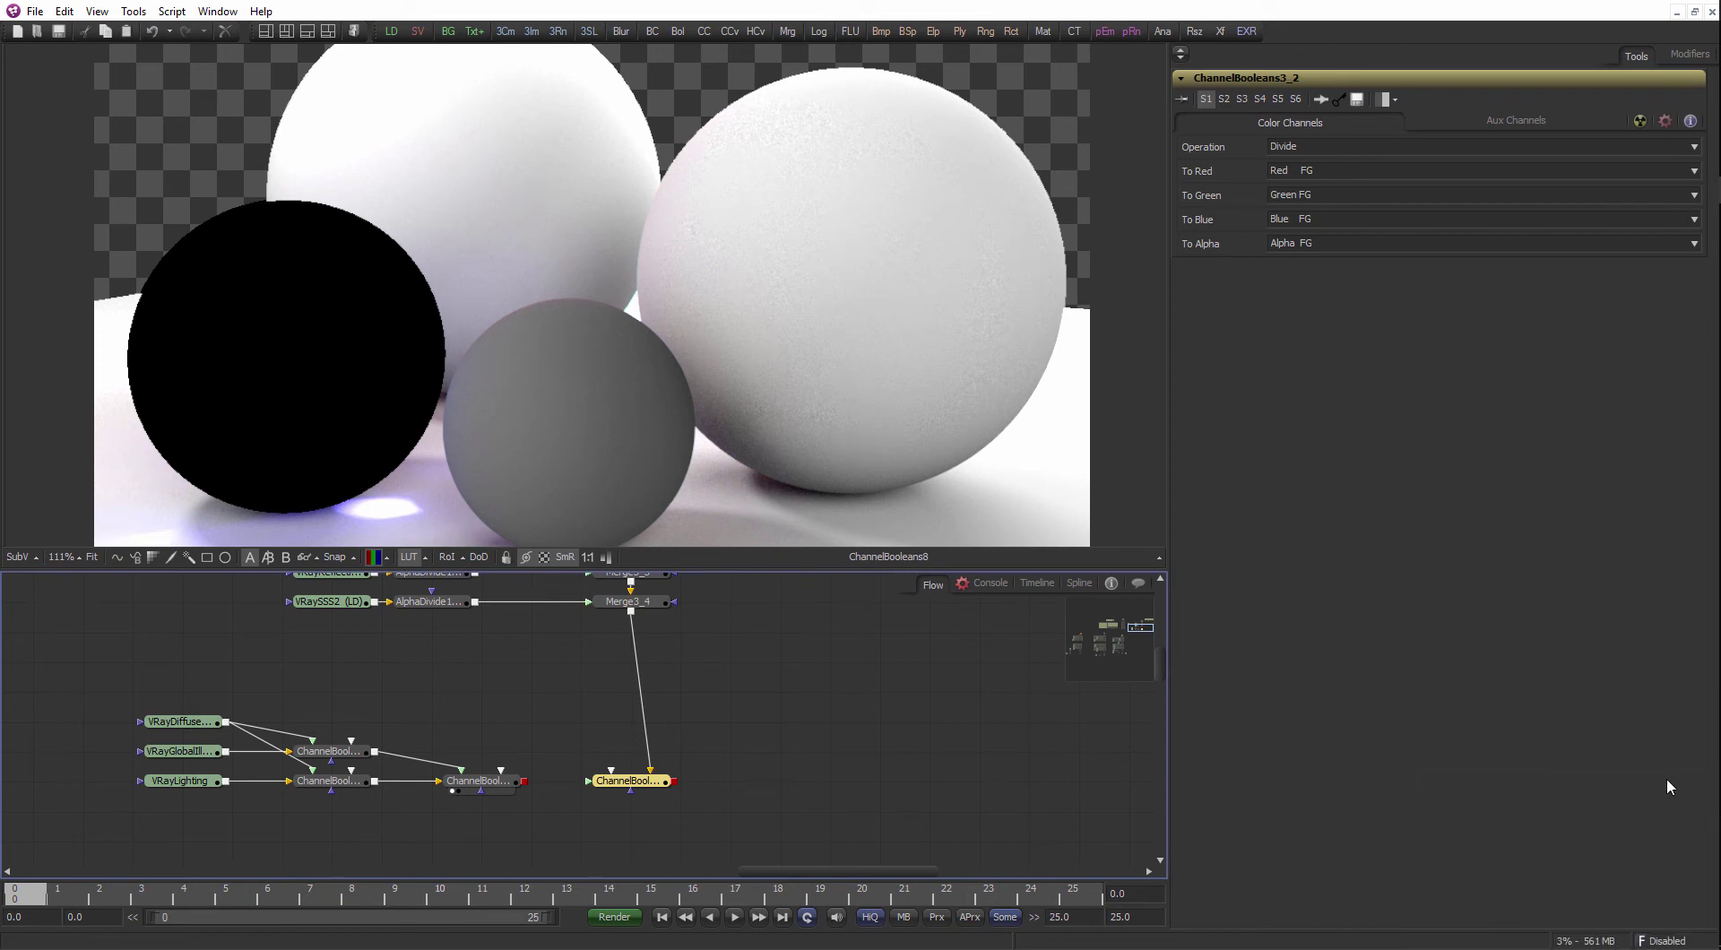
{"action": "left_click", "coordinate": [778, 645]}
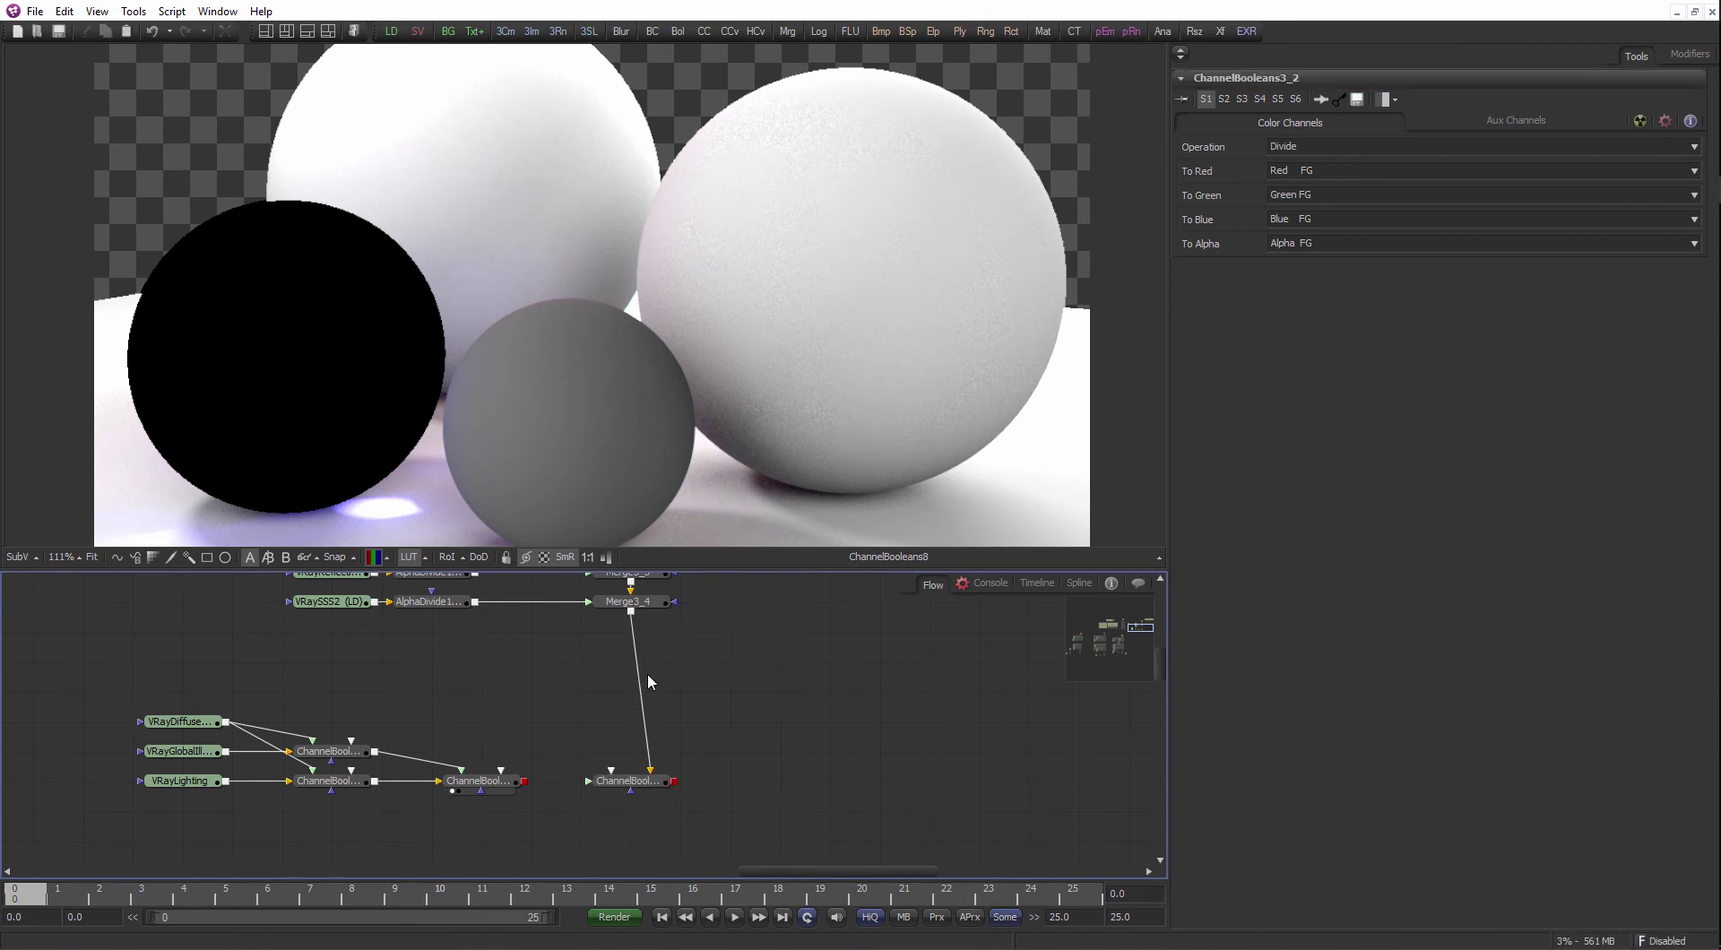
{"action": "left_click", "coordinate": [654, 604]}
{"action": "left_click", "coordinate": [653, 792]}
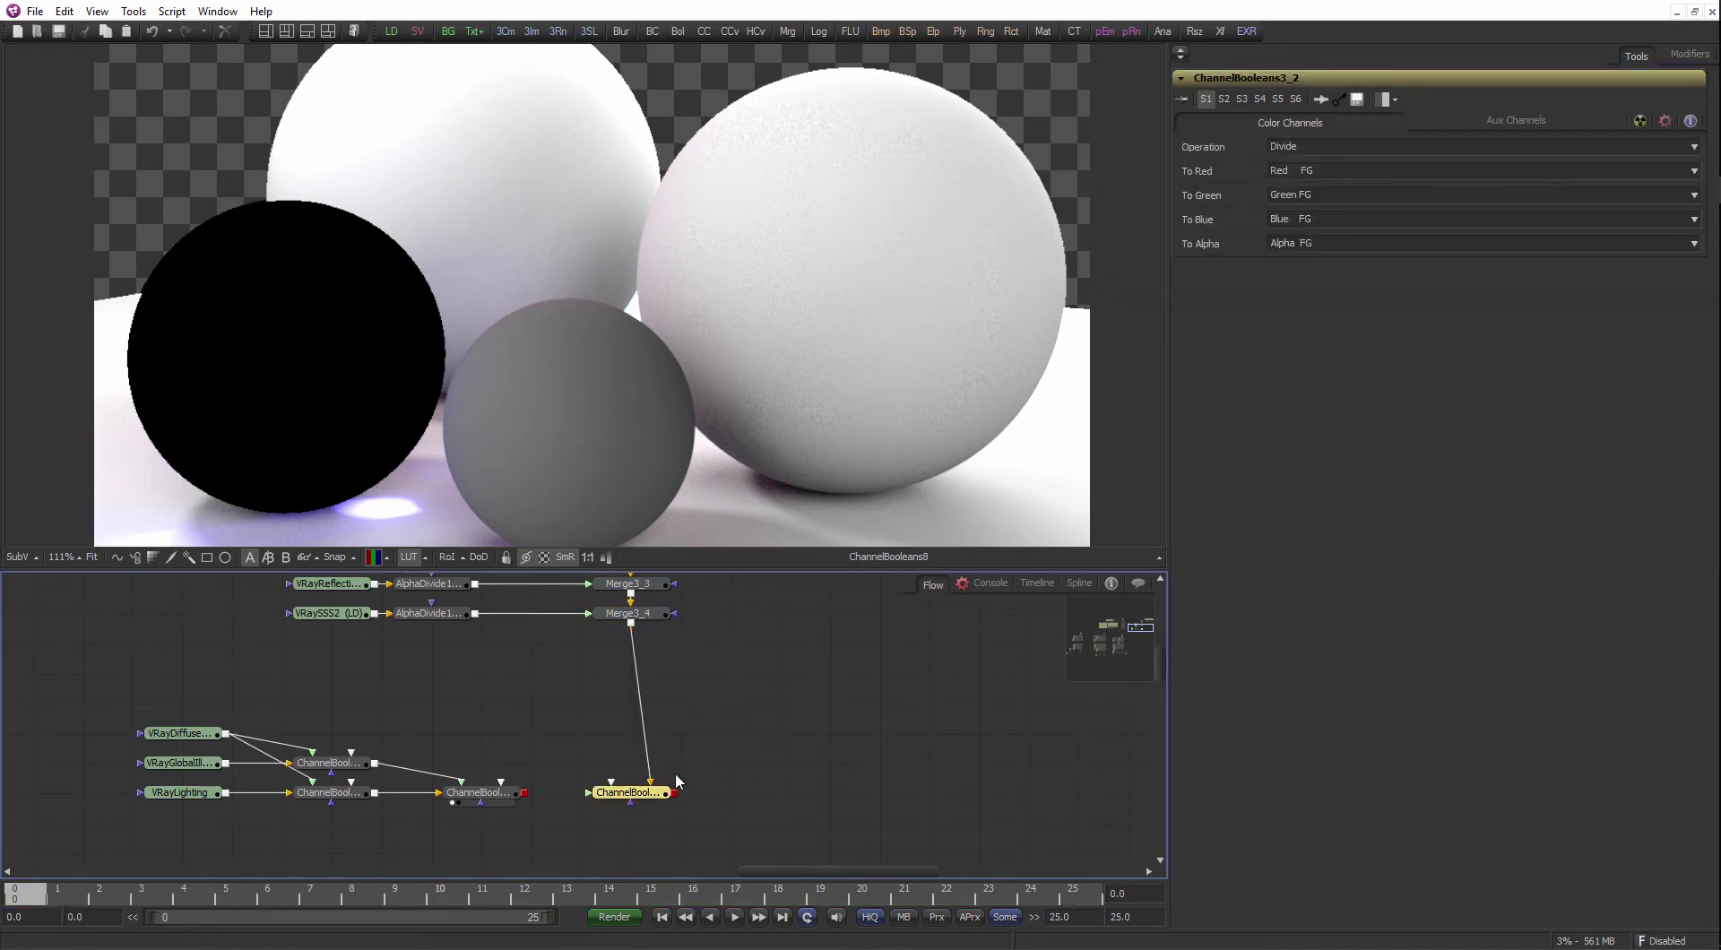
{"action": "left_click_drag", "start_coordinate": [524, 792], "coordinate": [551, 731]}
{"action": "left_click_drag", "start_coordinate": [579, 794], "coordinate": [628, 793]}
{"action": "left_click_drag", "start_coordinate": [696, 659], "coordinate": [680, 649]}
{"action": "scroll", "coordinate": [679, 648], "scroll_direction": "down", "scroll_amount": 3}
{"action": "scroll", "coordinate": [643, 672], "scroll_direction": "up", "scroll_amount": 2}
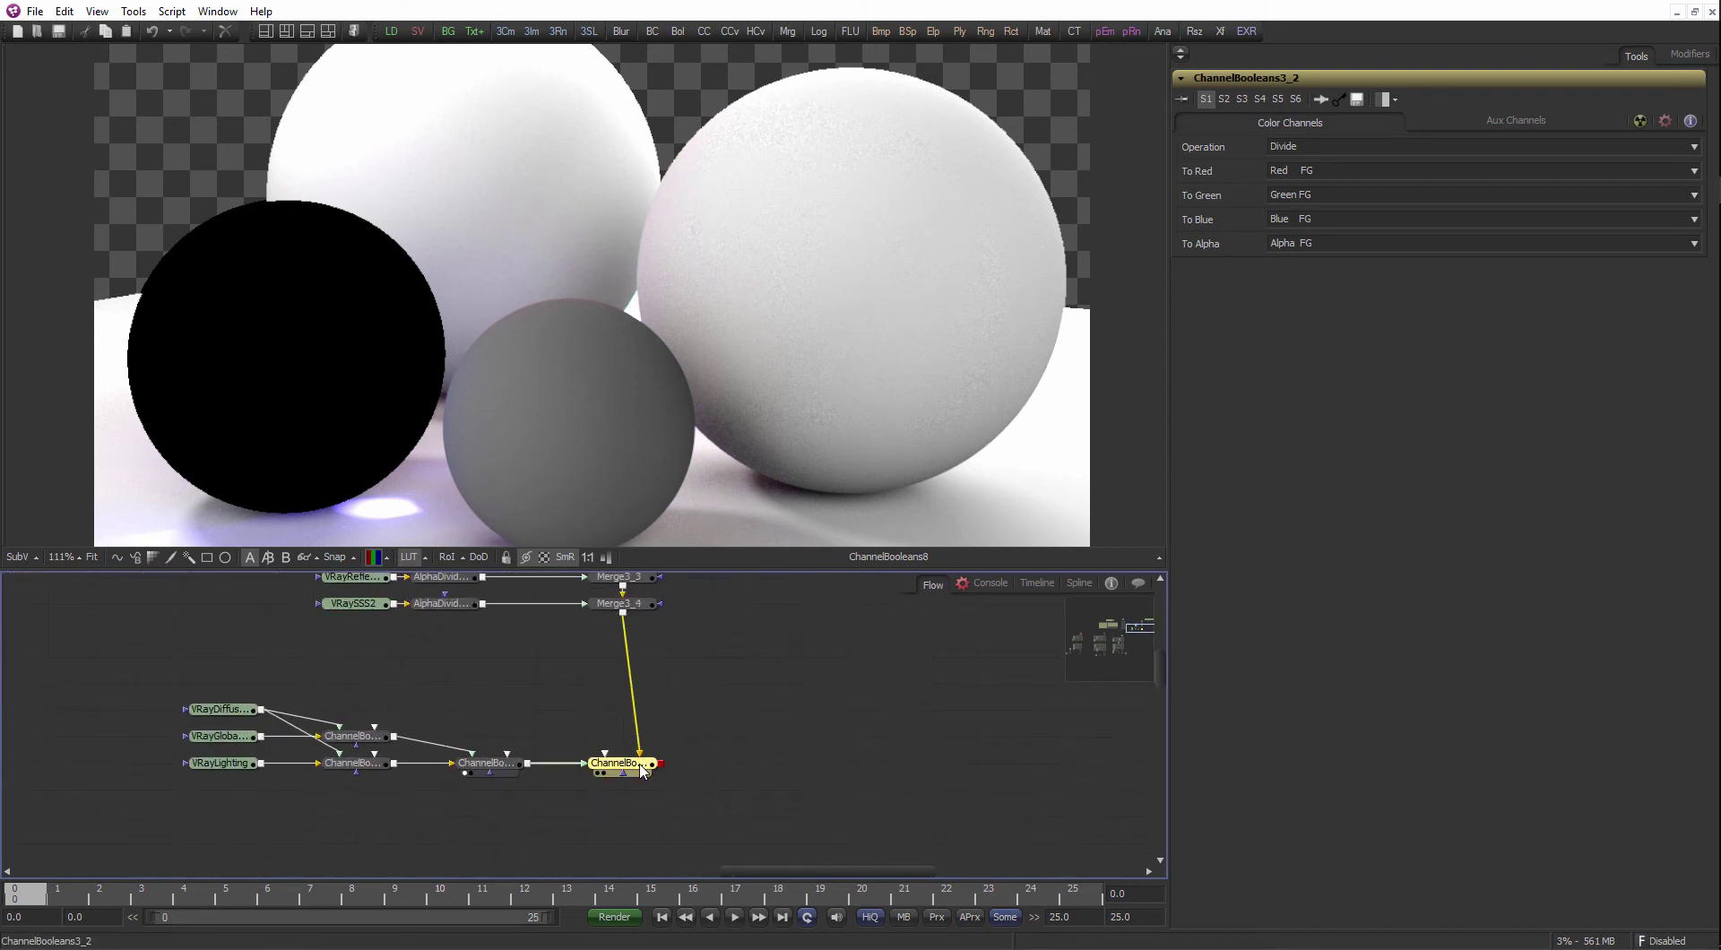
- View the duplicated Channel Booleans node's result in the viewer and inspect the whole frame
{"action": "left_click_drag", "start_coordinate": [639, 765], "coordinate": [774, 325]}
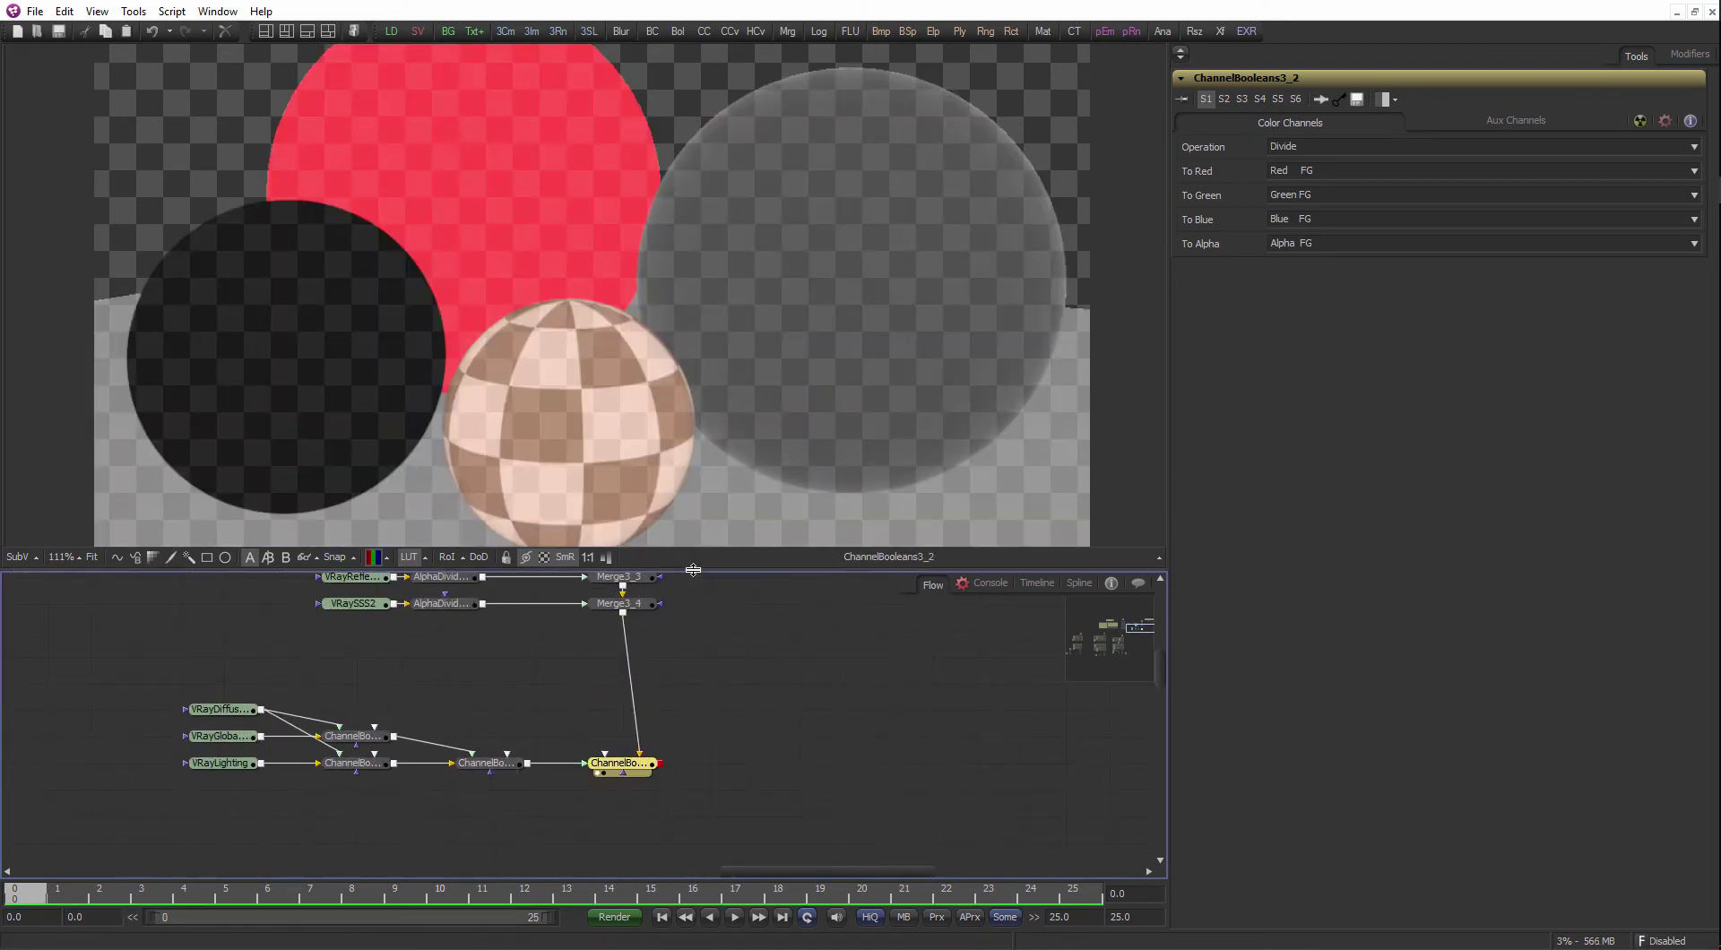
{"action": "left_click_drag", "start_coordinate": [688, 565], "coordinate": [707, 625]}
{"action": "scroll", "coordinate": [713, 475], "scroll_direction": "down", "scroll_amount": 3}
{"action": "left_click_drag", "start_coordinate": [797, 460], "coordinate": [771, 472]}
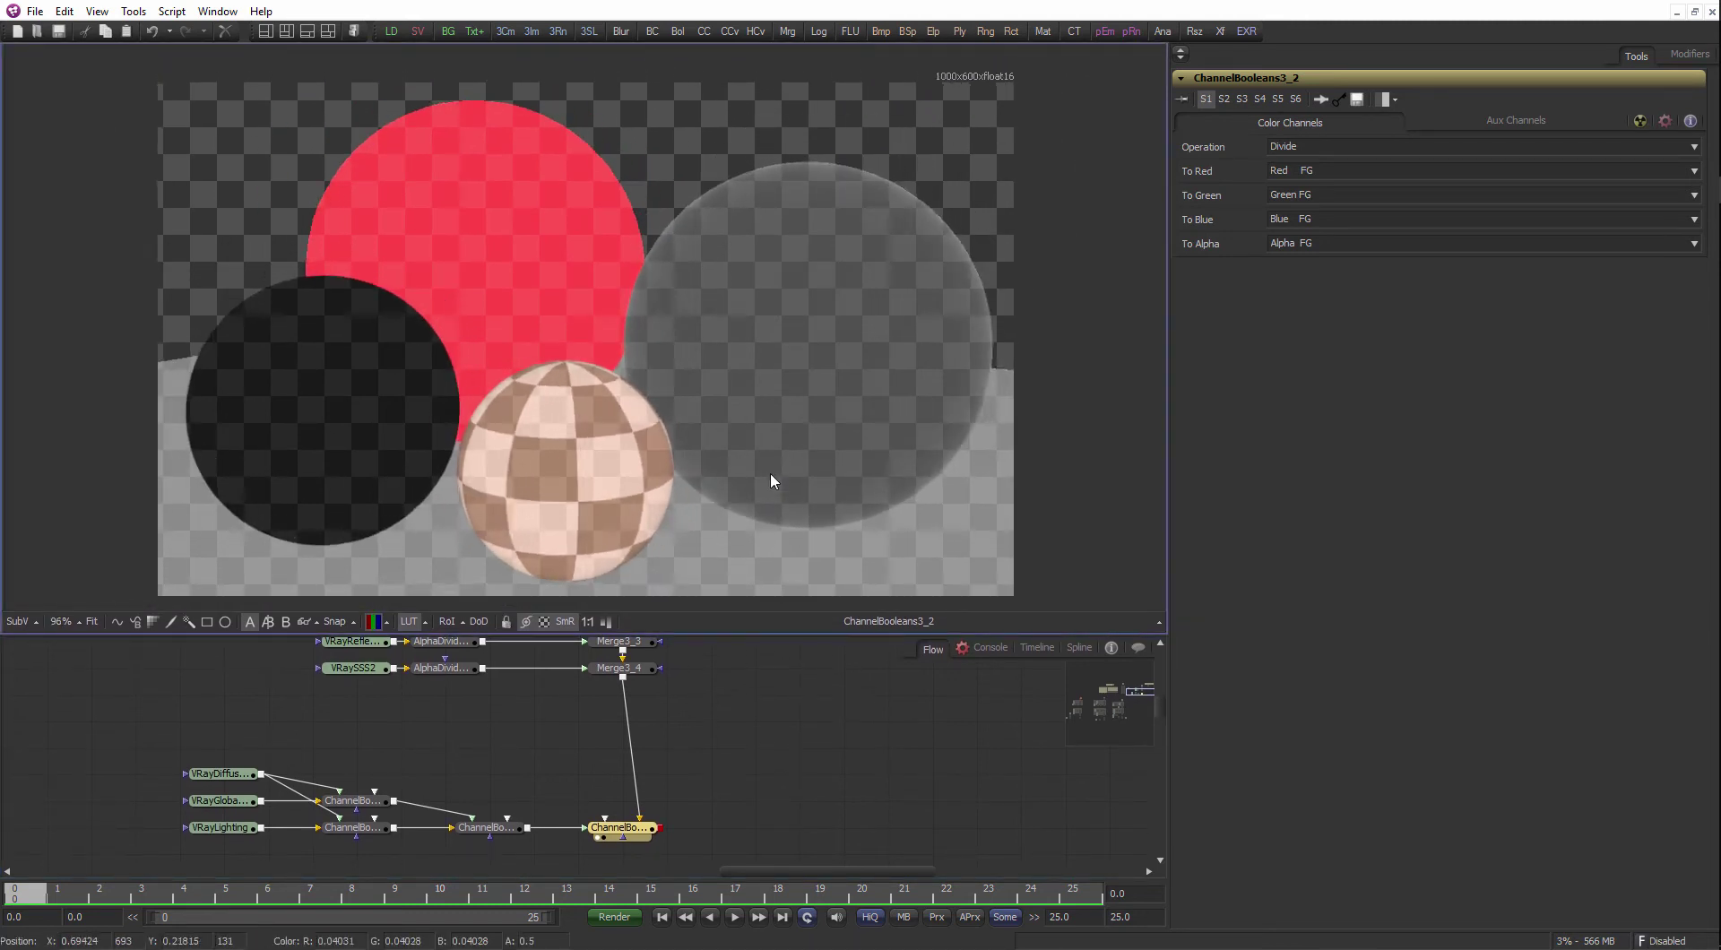
{"action": "scroll", "coordinate": [771, 471], "scroll_direction": "up", "scroll_amount": 1}
{"action": "left_click_drag", "start_coordinate": [701, 633], "coordinate": [701, 561]}
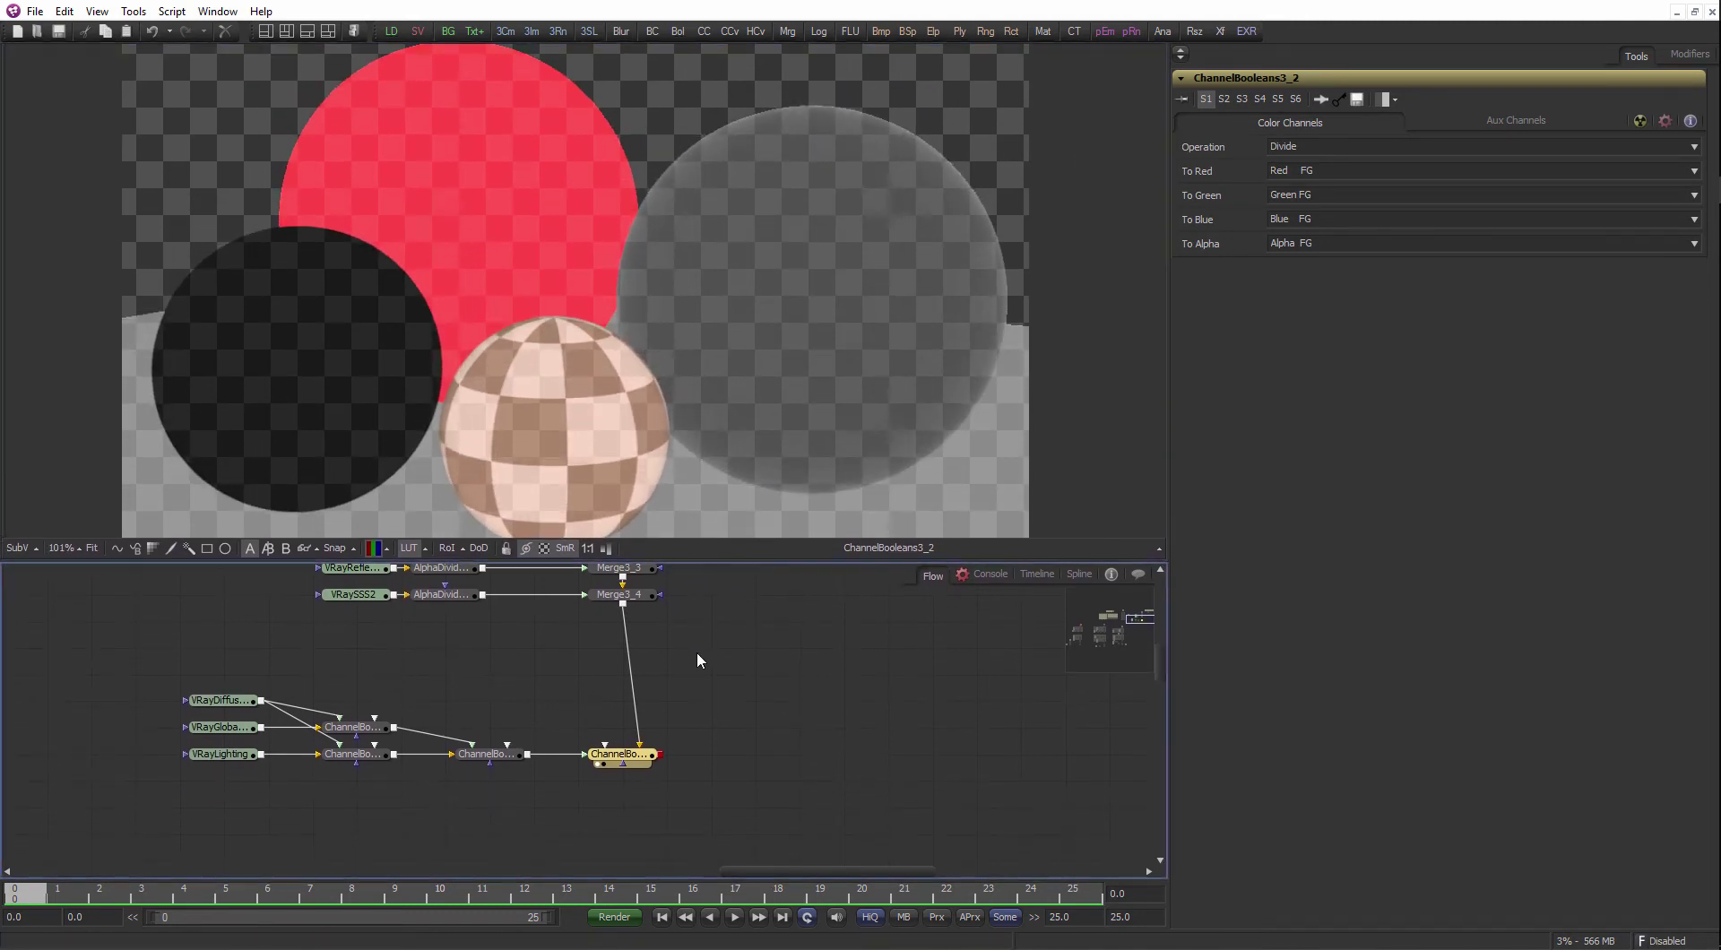
- Insert copies of the SSS branch's Alpha Divide after the VRayDiffuse, VRayGlobalIllumination and VRayLighting passes
{"action": "scroll", "coordinate": [569, 667], "scroll_direction": "up", "scroll_amount": 6}
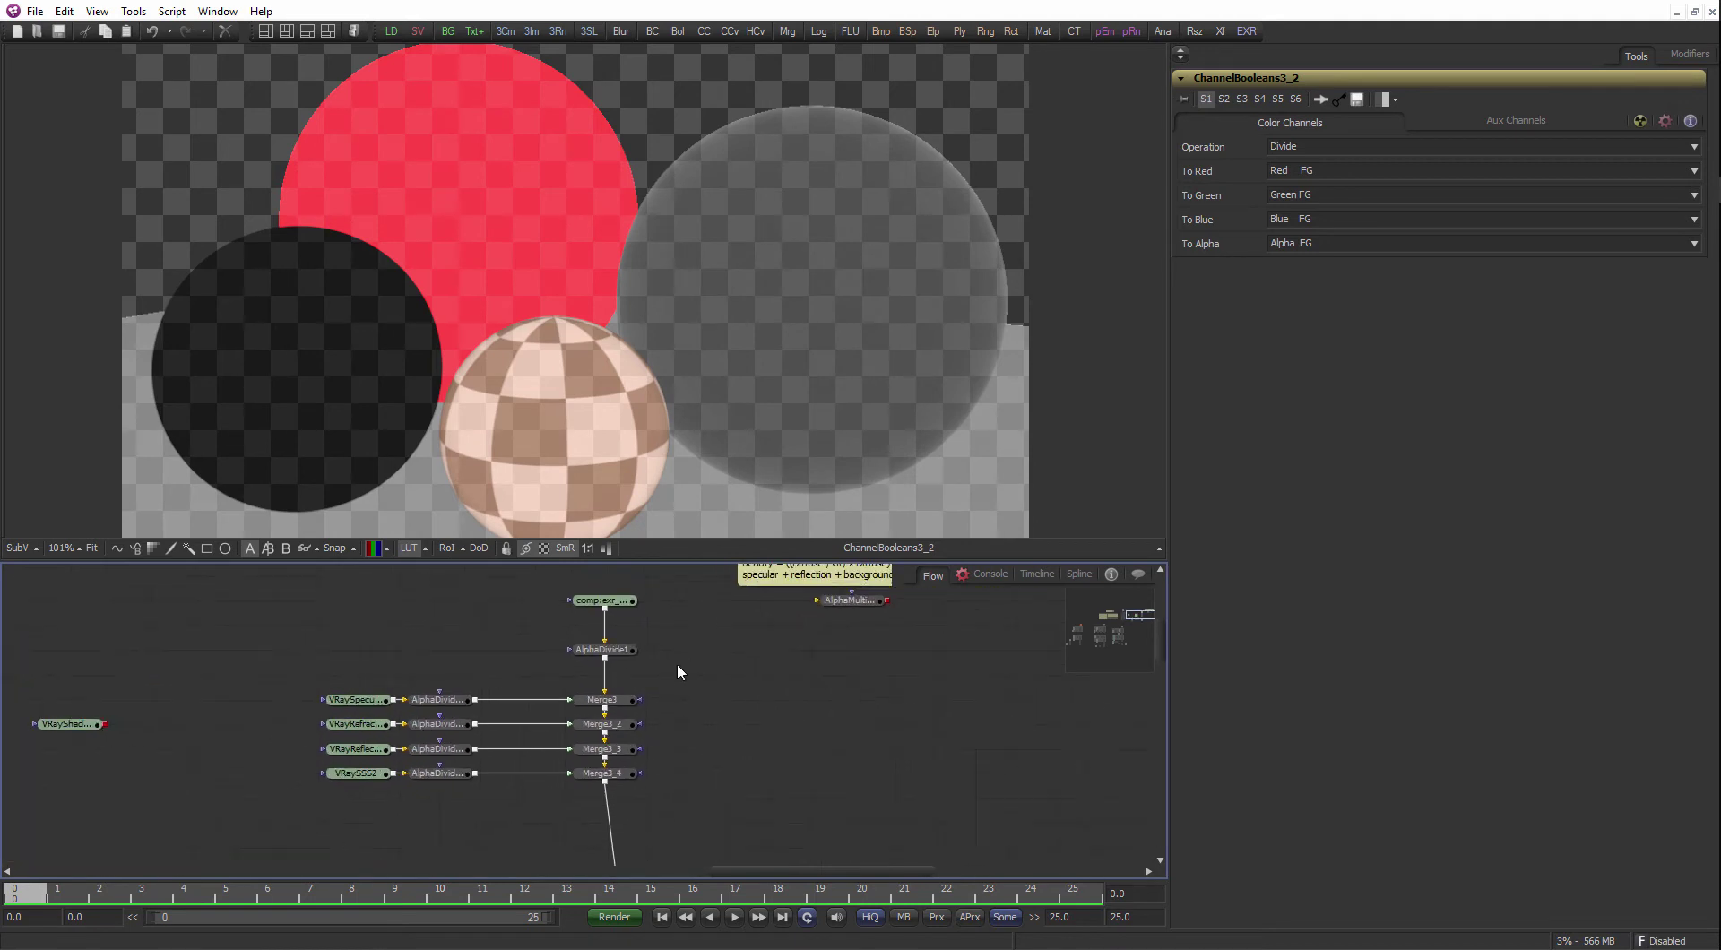
{"action": "left_click_drag", "start_coordinate": [476, 807], "coordinate": [604, 696]}
{"action": "left_click", "coordinate": [583, 662]}
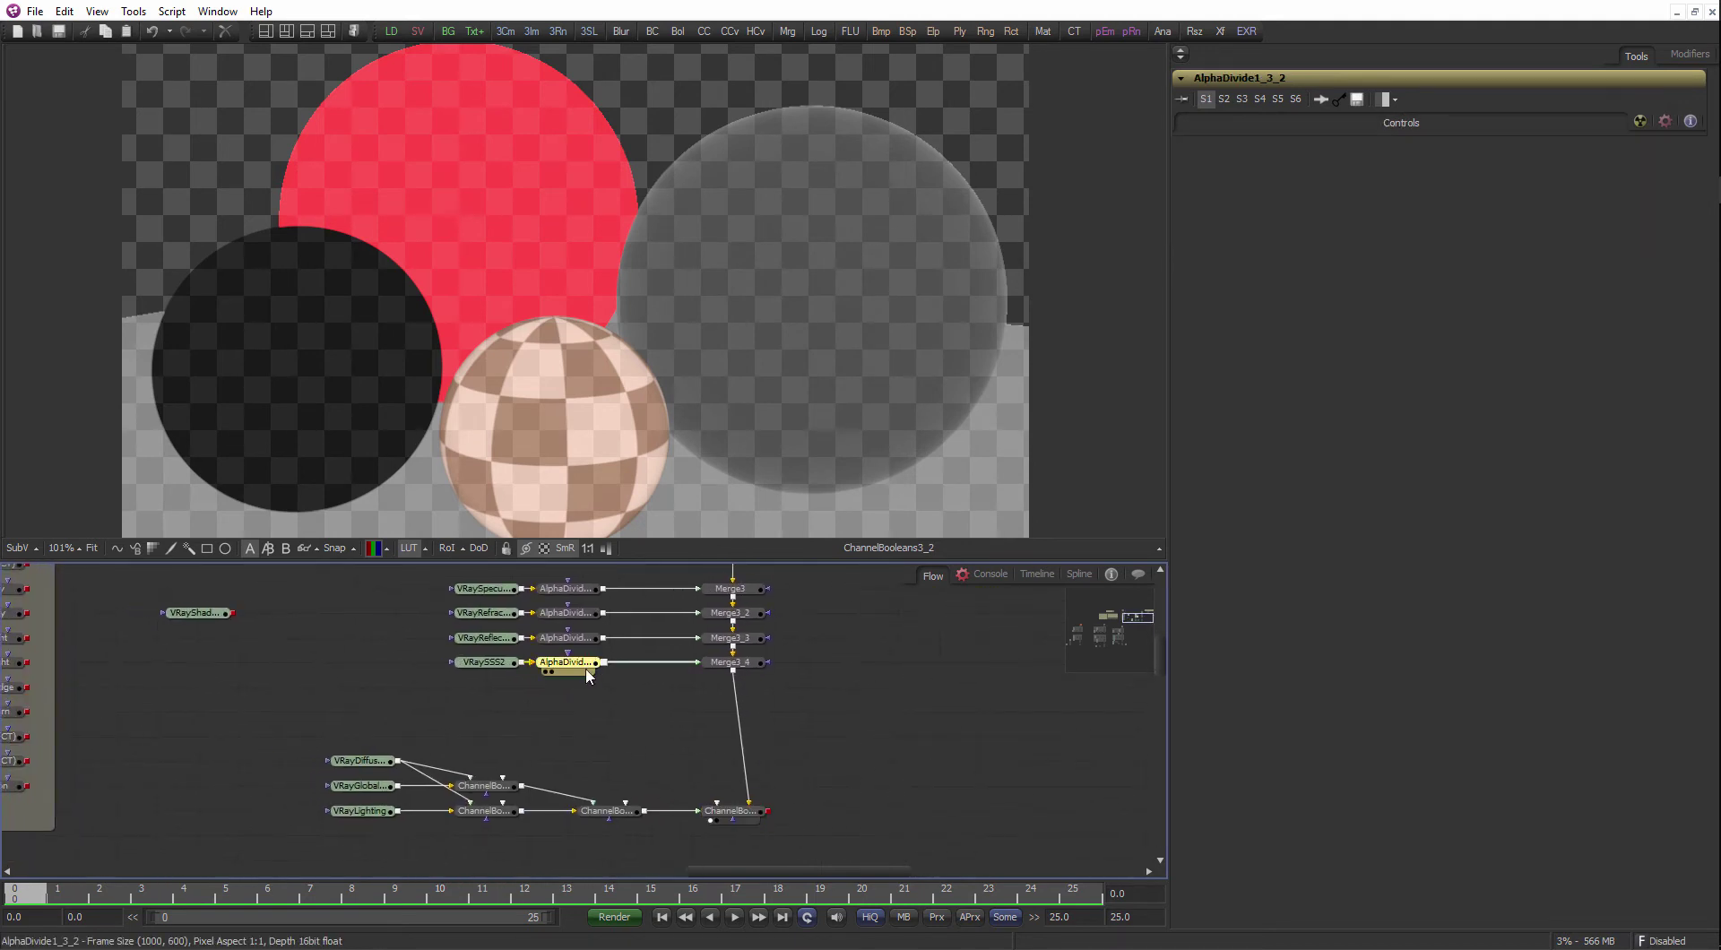
{"action": "left_click_drag", "start_coordinate": [489, 732], "coordinate": [442, 749]}
{"action": "key", "text": "ctrl+v"}
{"action": "key", "text": "ctrl+v"}
{"action": "left_click", "coordinate": [491, 771]}
{"action": "key", "text": "ctrl+v"}
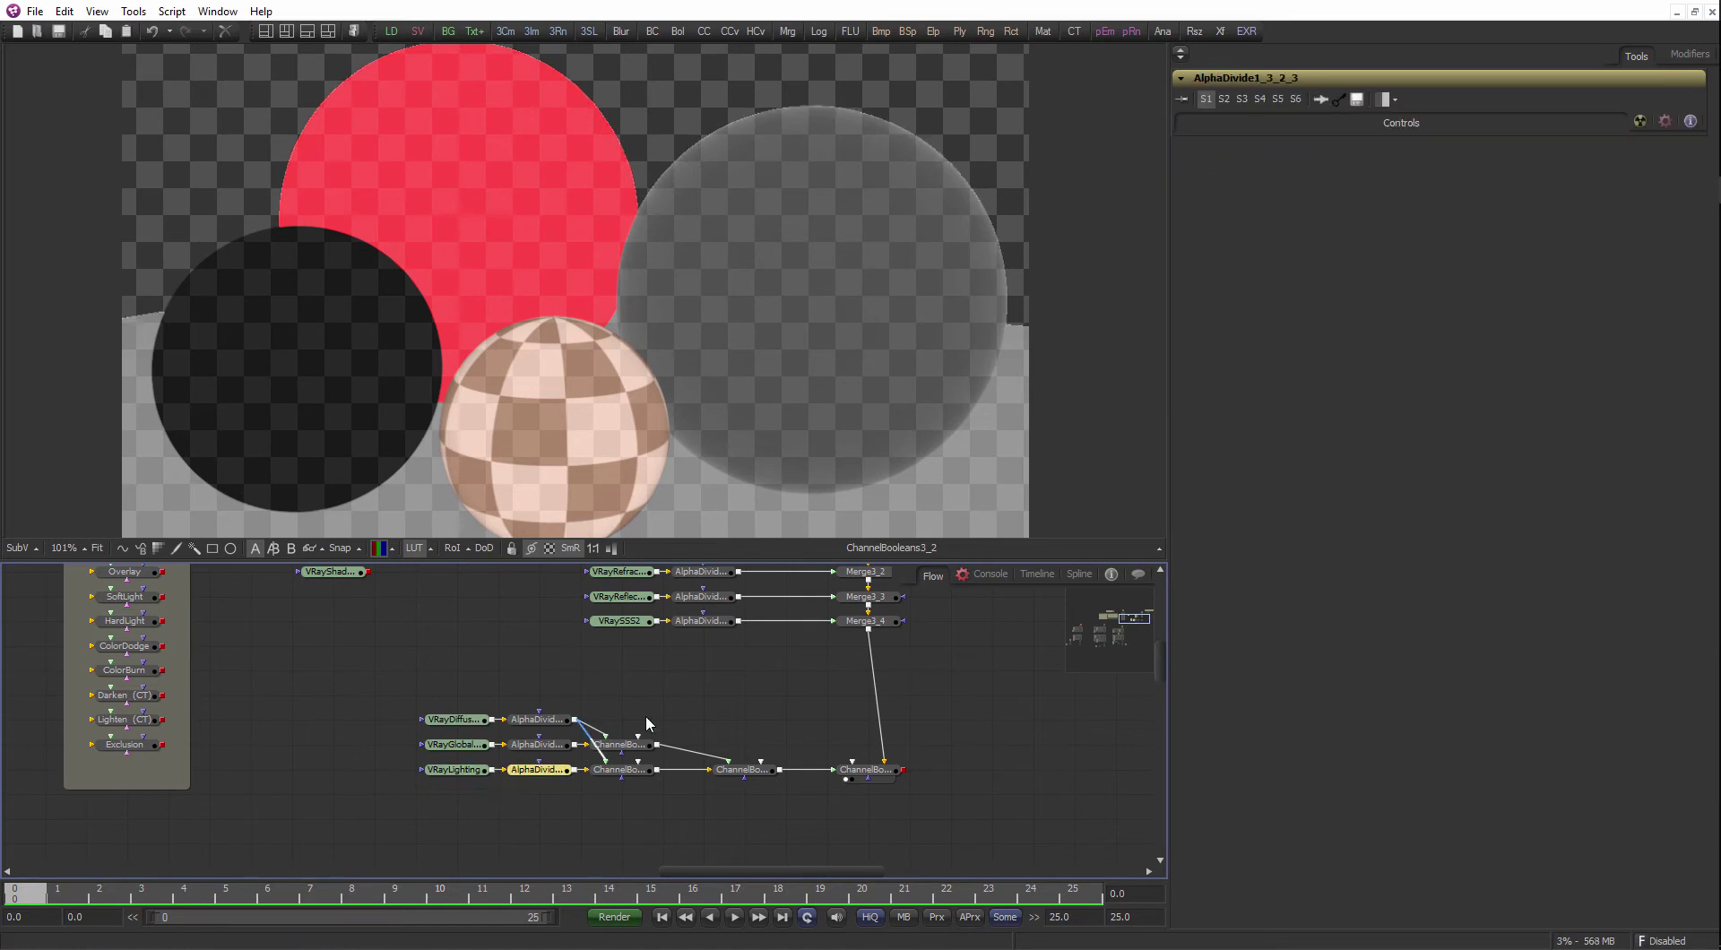
- Align the specular, refraction, reflection and SSS passes and their Alpha Divides with the lower pass columns
{"action": "left_click", "coordinate": [751, 672]}
{"action": "left_click_drag", "start_coordinate": [748, 674], "coordinate": [453, 616]}
{"action": "left_click_drag", "start_coordinate": [576, 627], "coordinate": [495, 627]}
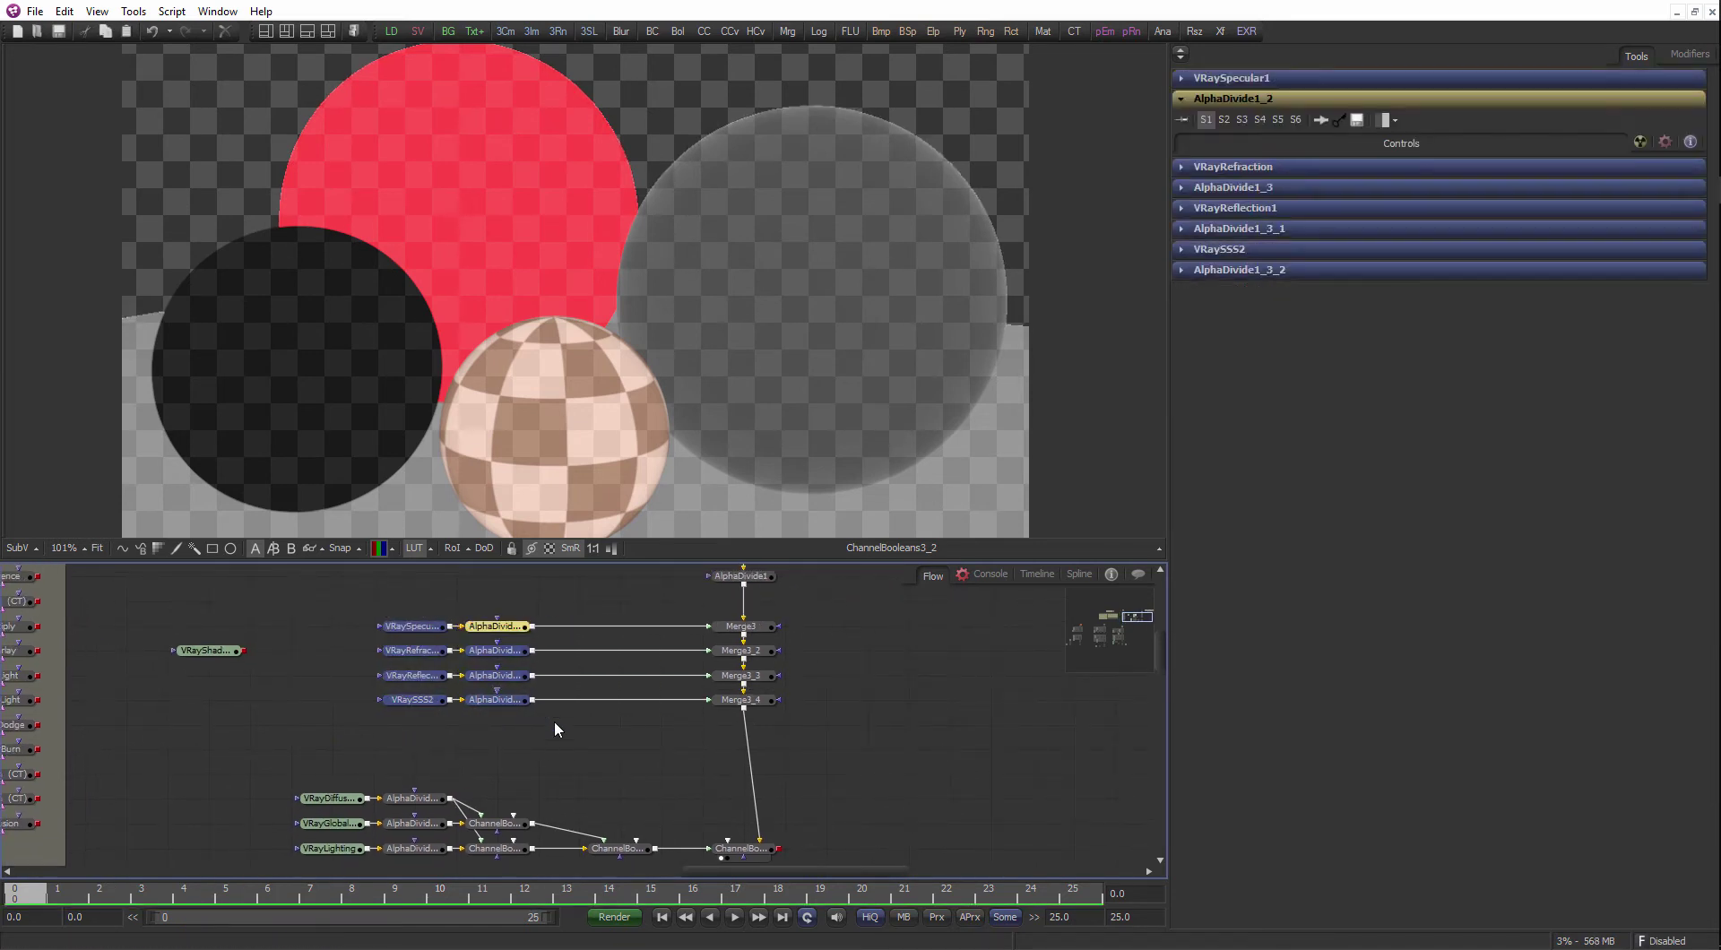
{"action": "left_click_drag", "start_coordinate": [596, 721], "coordinate": [351, 626]}
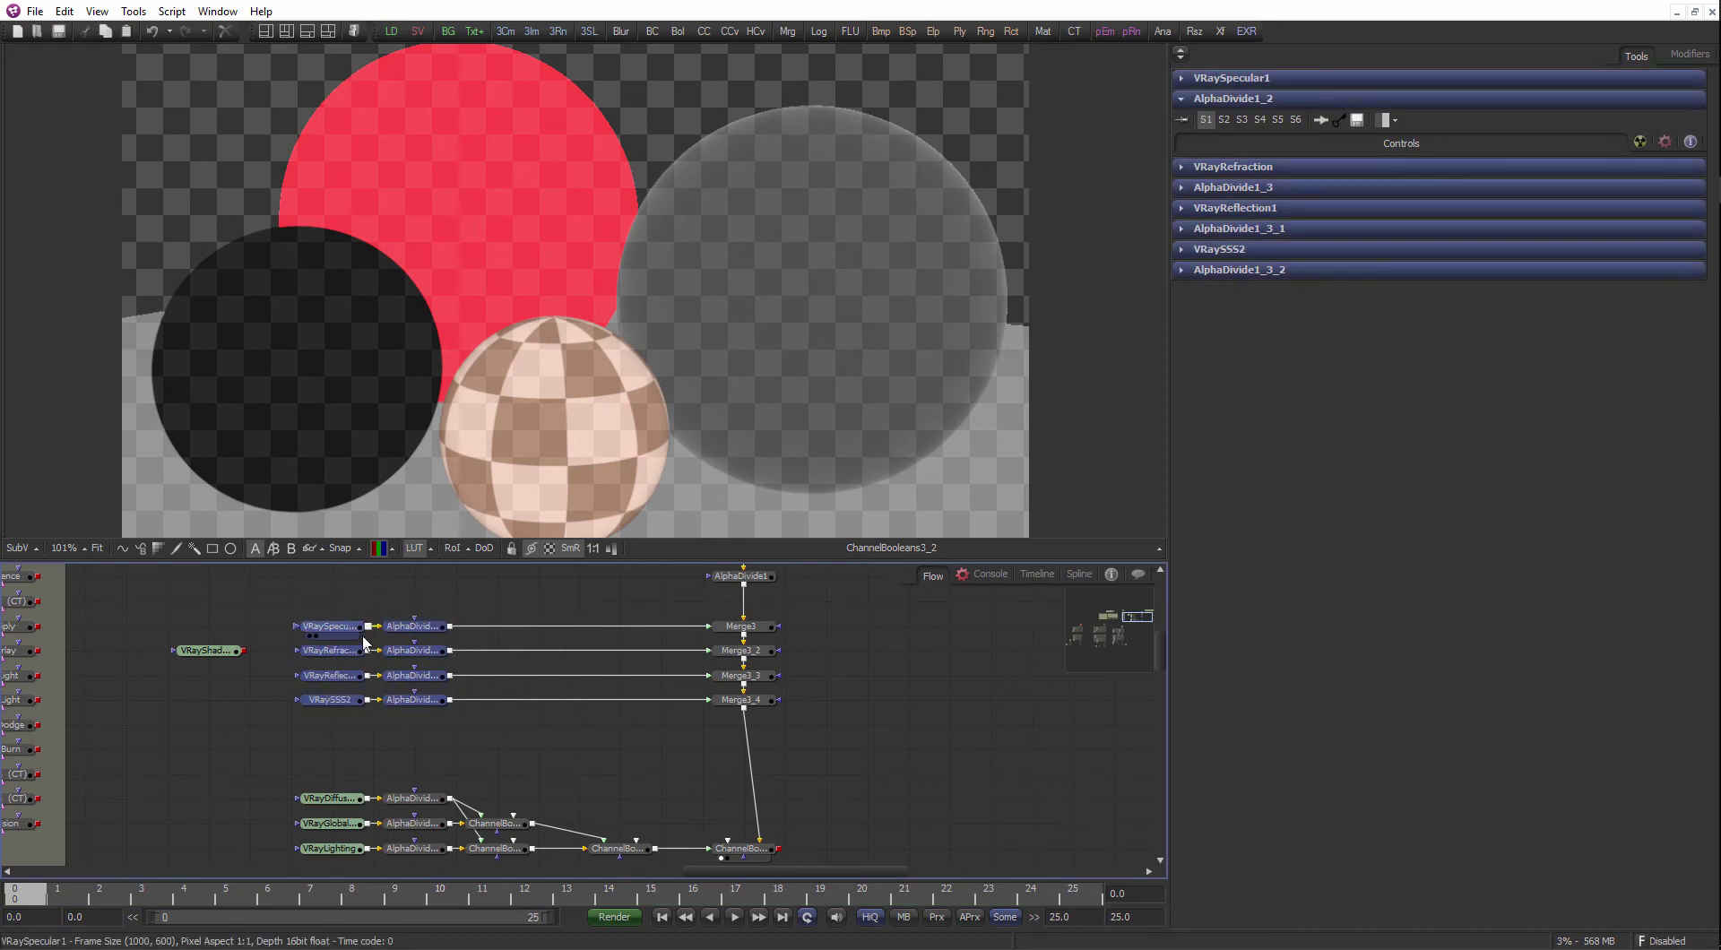
- Shift the GI Divide, lighting Divide and Add nodes one grid position away from the Alpha Divides
{"action": "left_click", "coordinate": [535, 767]}
{"action": "left_click_drag", "start_coordinate": [536, 768], "coordinate": [503, 706]}
{"action": "left_click_drag", "start_coordinate": [536, 789], "coordinate": [632, 792]}
{"action": "left_click", "coordinate": [755, 793]}
{"action": "left_click_drag", "start_coordinate": [812, 736], "coordinate": [801, 730]}
{"action": "scroll", "coordinate": [785, 760], "scroll_direction": "down", "scroll_amount": 1}
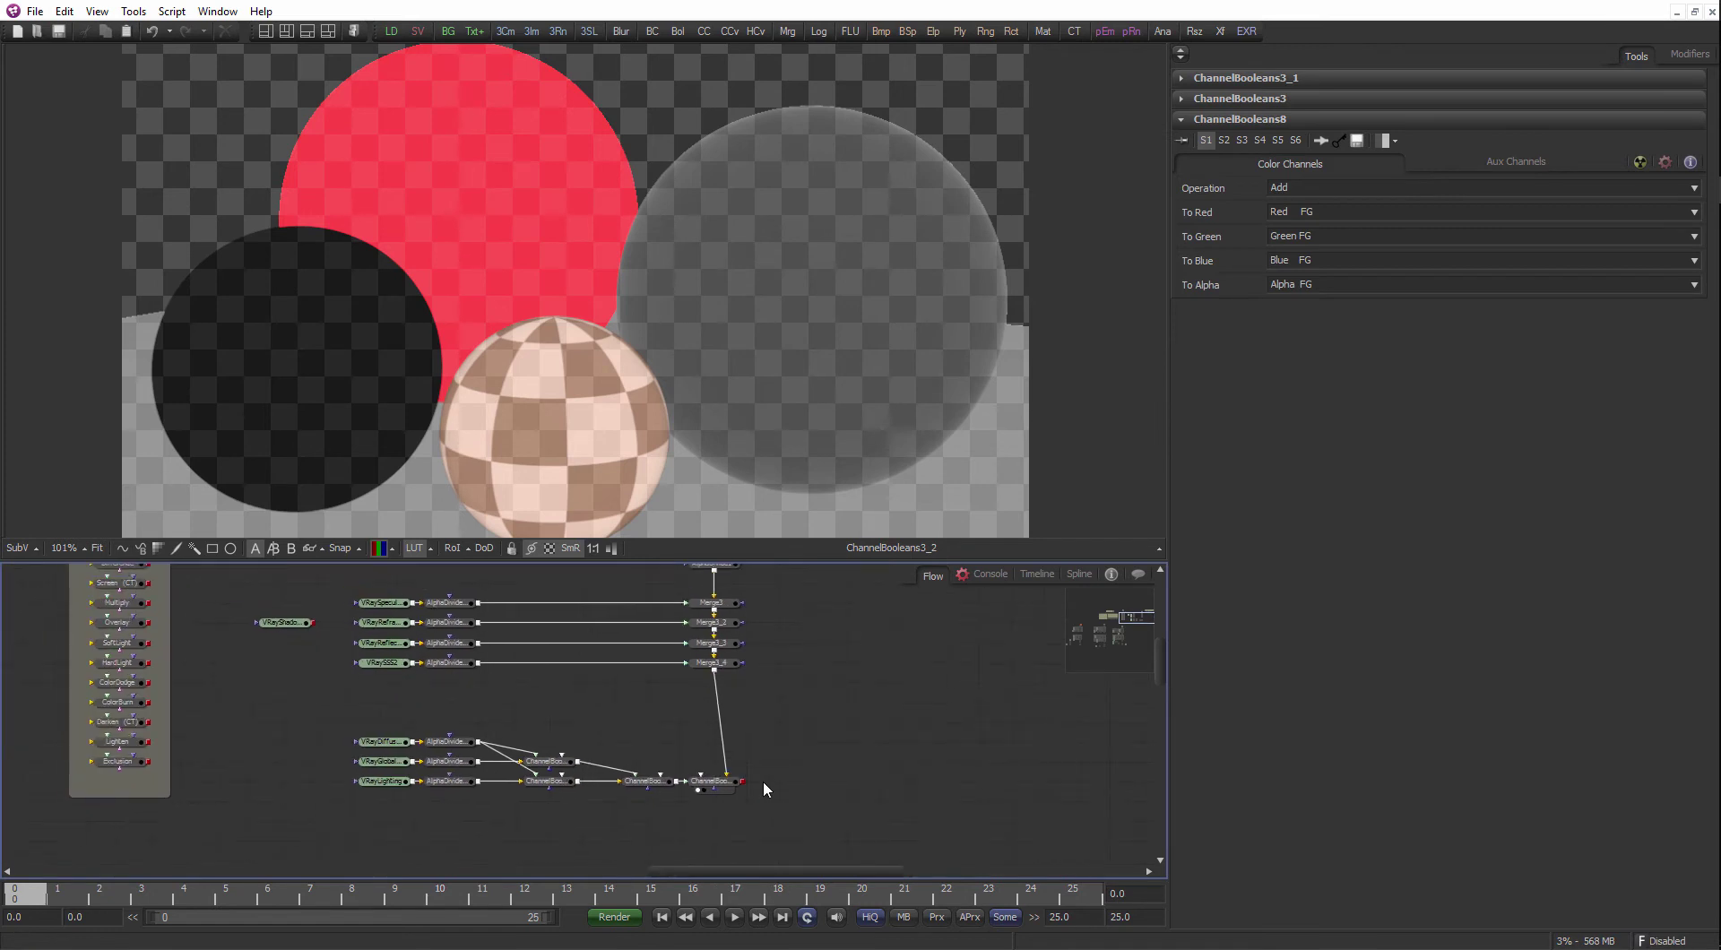
- Tidy the flow by moving the Merge column and the final Channel Booleans node farther from the Add node
{"action": "left_click_drag", "start_coordinate": [778, 803], "coordinate": [714, 541]}
{"action": "left_click_drag", "start_coordinate": [741, 626], "coordinate": [719, 660]}
{"action": "left_click_drag", "start_coordinate": [705, 731], "coordinate": [771, 727]}
{"action": "left_click", "coordinate": [789, 713]}
{"action": "left_click_drag", "start_coordinate": [830, 667], "coordinate": [710, 720]}
{"action": "scroll", "coordinate": [717, 718], "scroll_direction": "down", "scroll_amount": 1}
{"action": "left_click_drag", "start_coordinate": [969, 670], "coordinate": [831, 611]}
{"action": "left_click", "coordinate": [768, 708]}
{"action": "scroll", "coordinate": [734, 674], "scroll_direction": "up", "scroll_amount": 1}
{"action": "left_click_drag", "start_coordinate": [727, 717], "coordinate": [641, 724]}
{"action": "scroll", "coordinate": [654, 686], "scroll_direction": "up", "scroll_amount": 1}
{"action": "scroll", "coordinate": [661, 651], "scroll_direction": "down", "scroll_amount": 1}
{"action": "left_click_drag", "start_coordinate": [689, 821], "coordinate": [633, 824]}
{"action": "left_click", "coordinate": [682, 665]}
{"action": "left_click", "coordinate": [572, 703]}
{"action": "left_click_drag", "start_coordinate": [368, 764], "coordinate": [427, 702]}
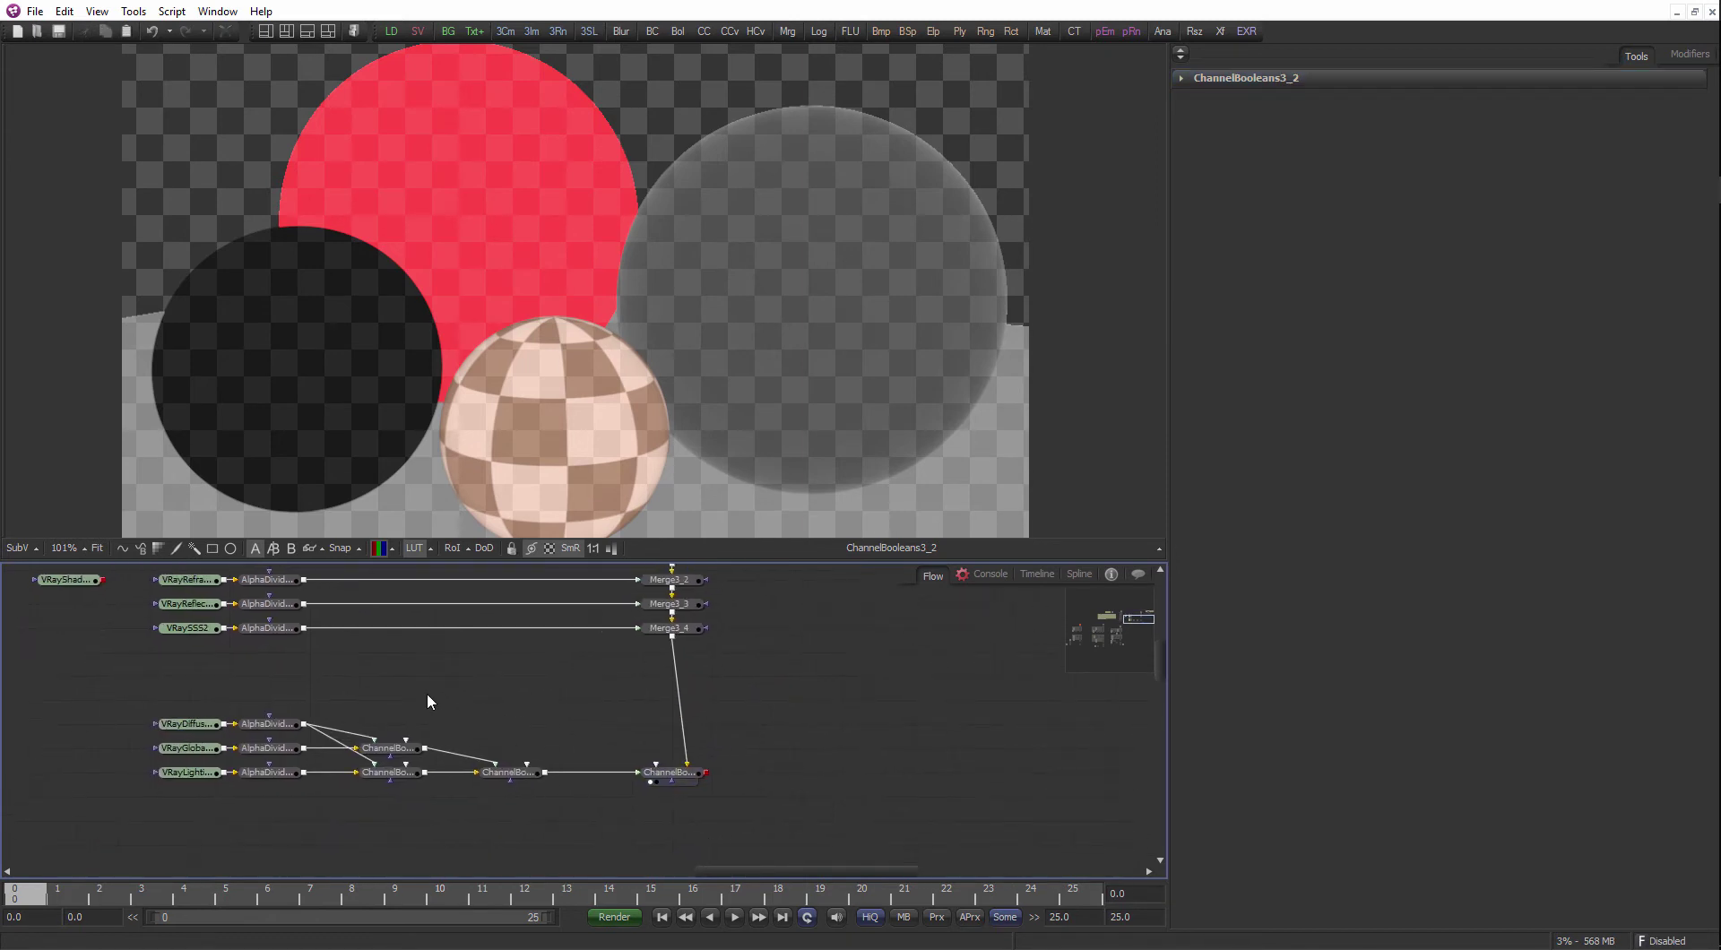
{"action": "left_click_drag", "start_coordinate": [385, 810], "coordinate": [385, 811]}
{"action": "left_click_drag", "start_coordinate": [732, 626], "coordinate": [732, 714]}
- Disable alpha processing on the Merge3, Merge3_2, Merge3_3 and Merge3_4 nodes
{"action": "scroll", "coordinate": [713, 715], "scroll_direction": "up", "scroll_amount": 1}
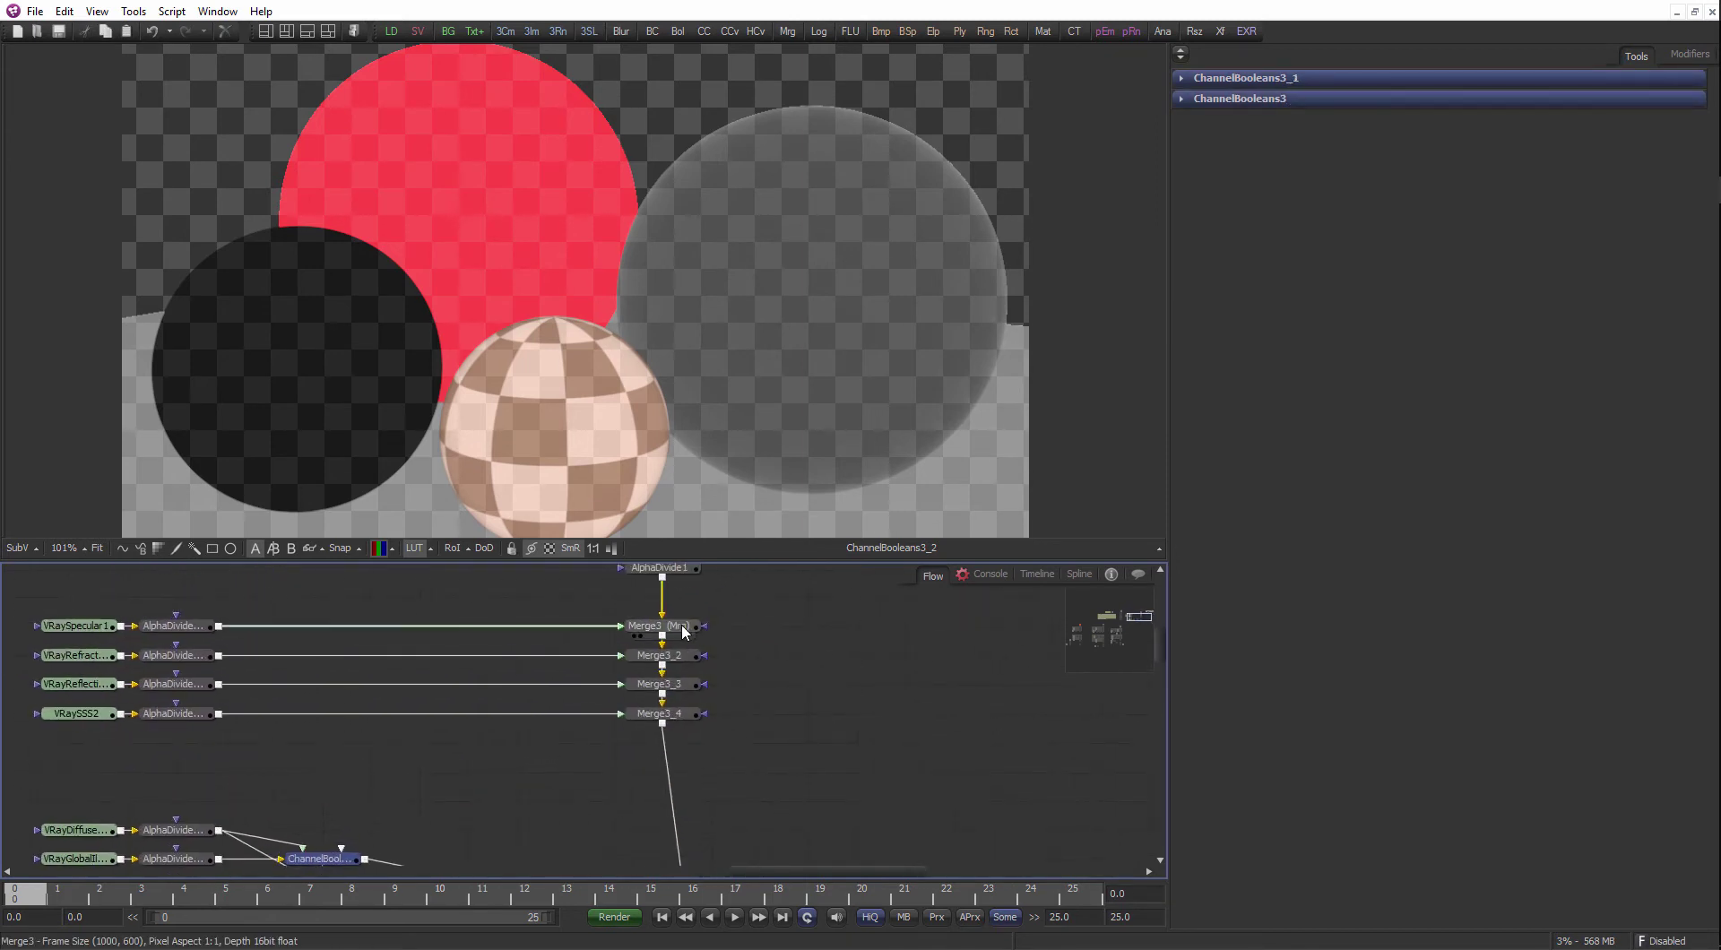
{"action": "left_click", "coordinate": [682, 628]}
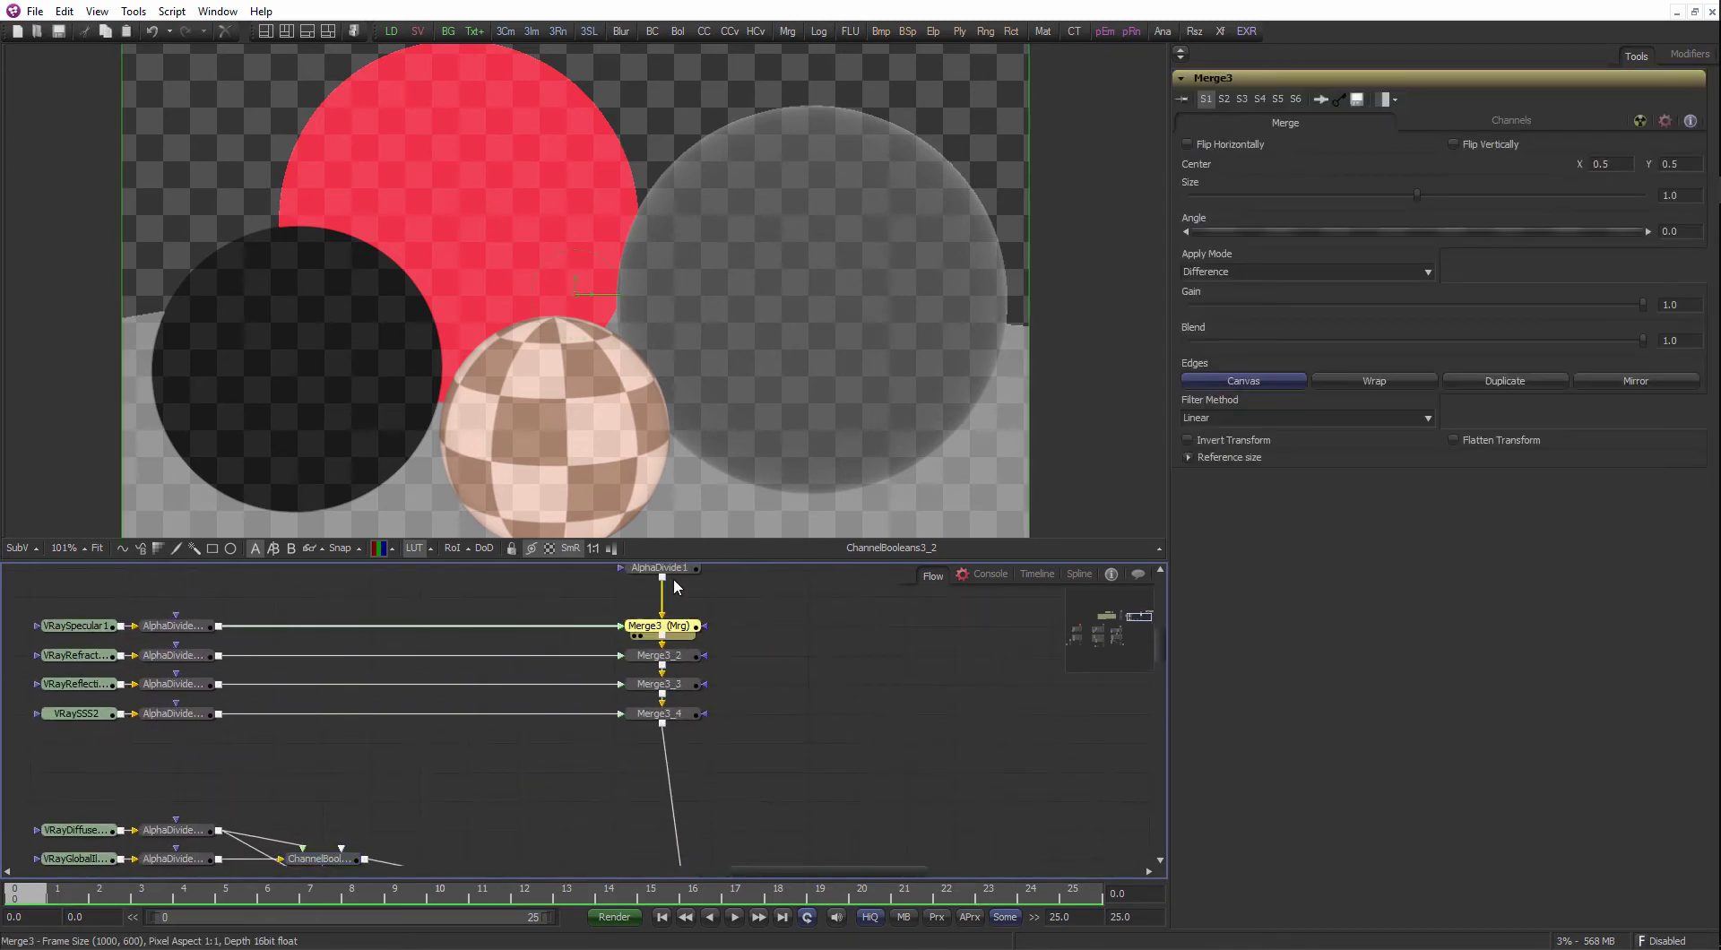
{"action": "left_click", "coordinate": [1641, 121]}
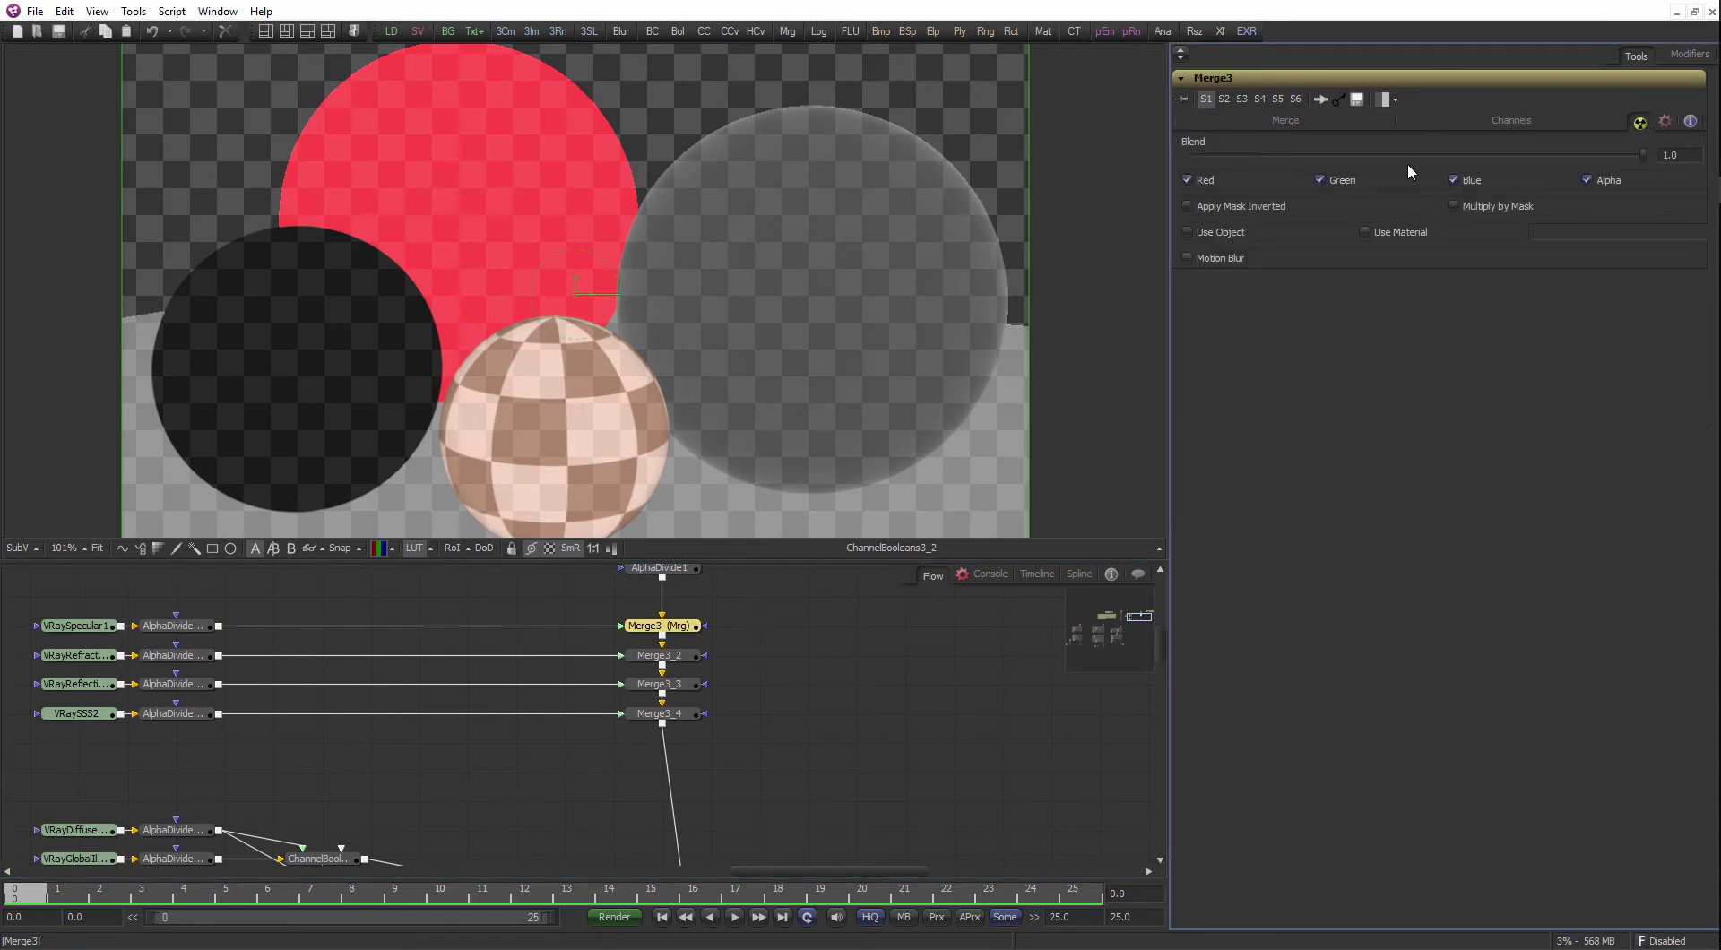
{"action": "left_click", "coordinate": [1591, 178]}
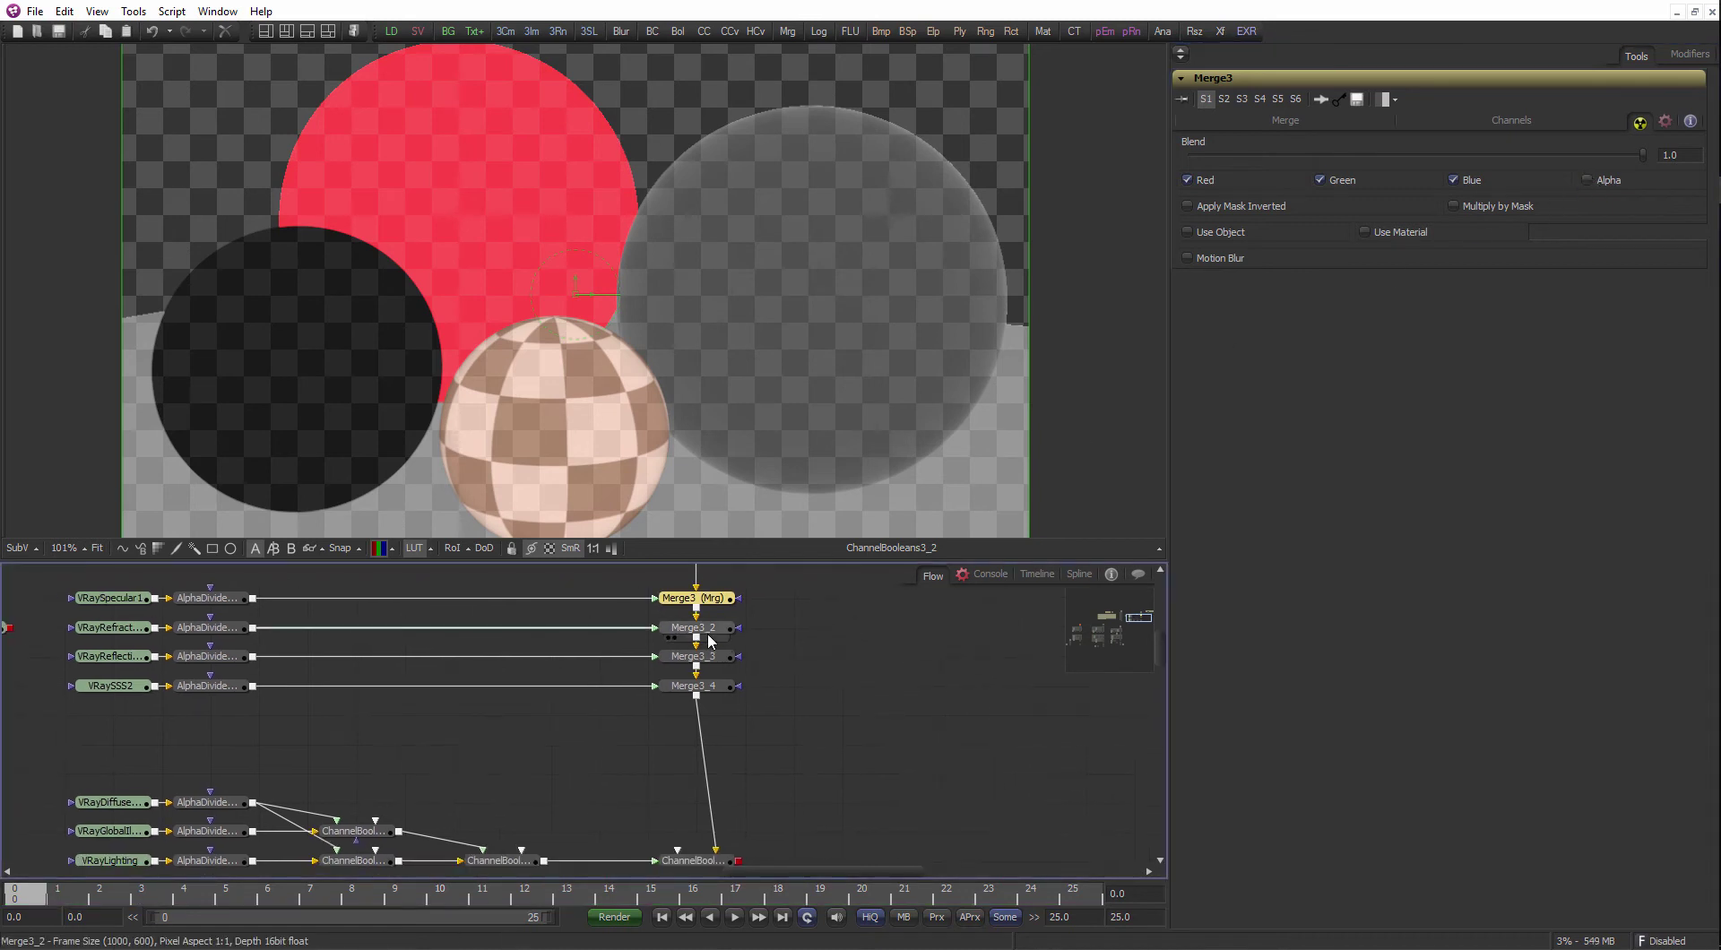
{"action": "left_click", "coordinate": [708, 633]}
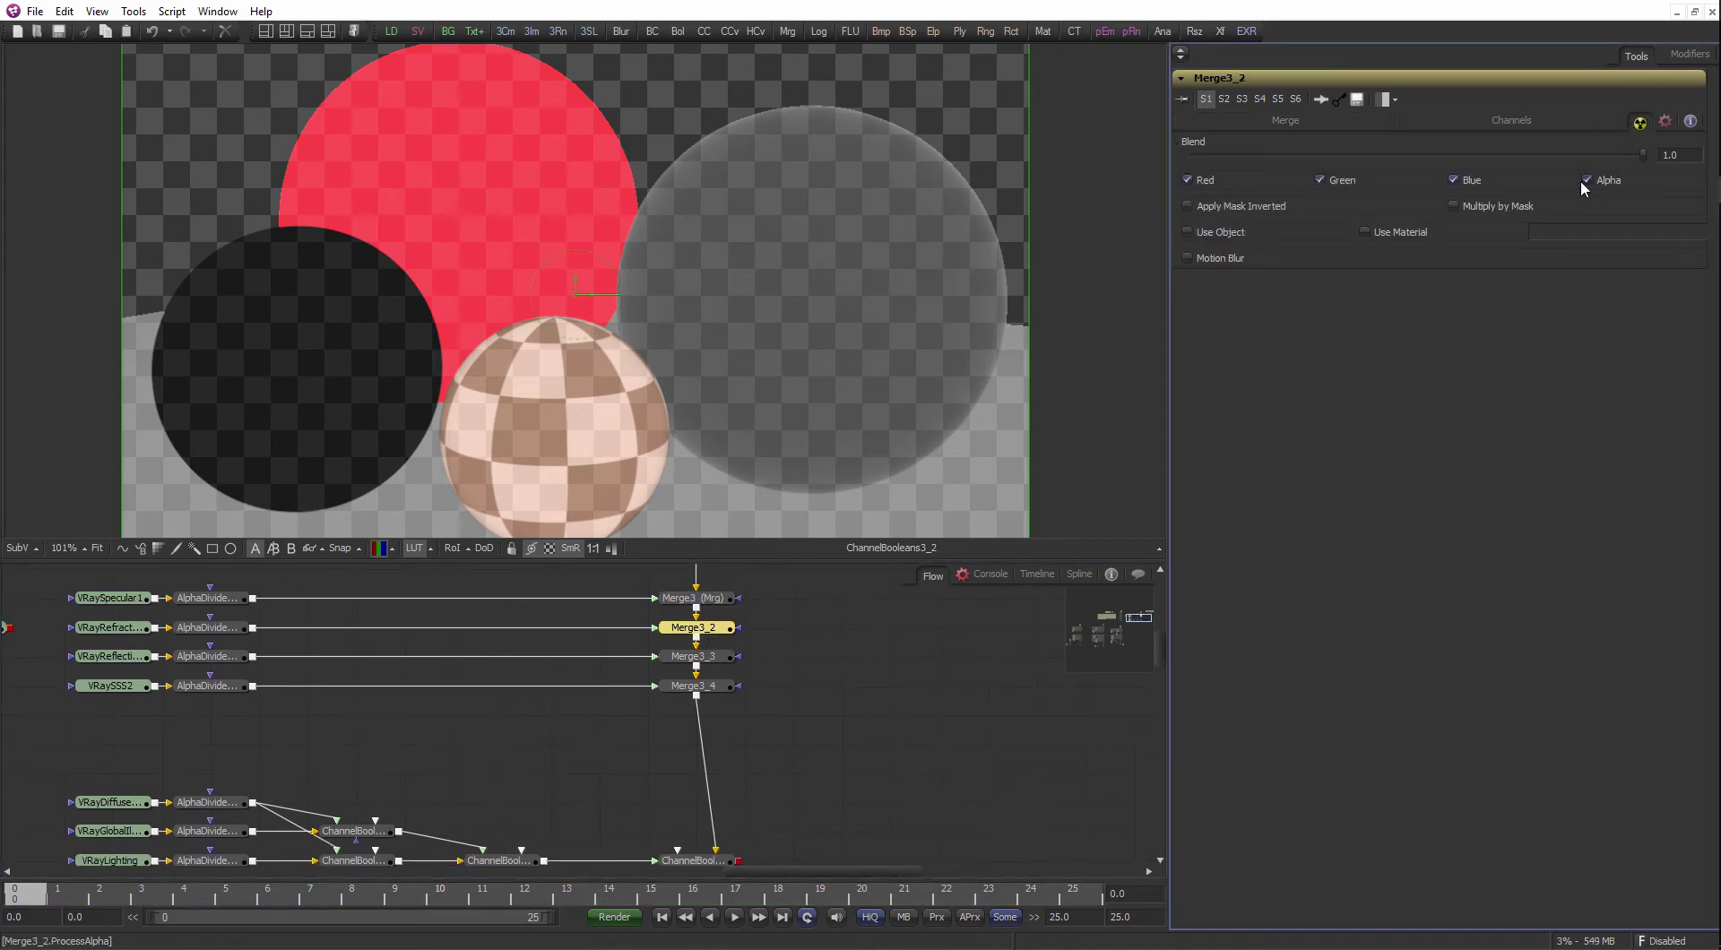
{"action": "left_click", "coordinate": [690, 656]}
{"action": "left_click", "coordinate": [1640, 124]}
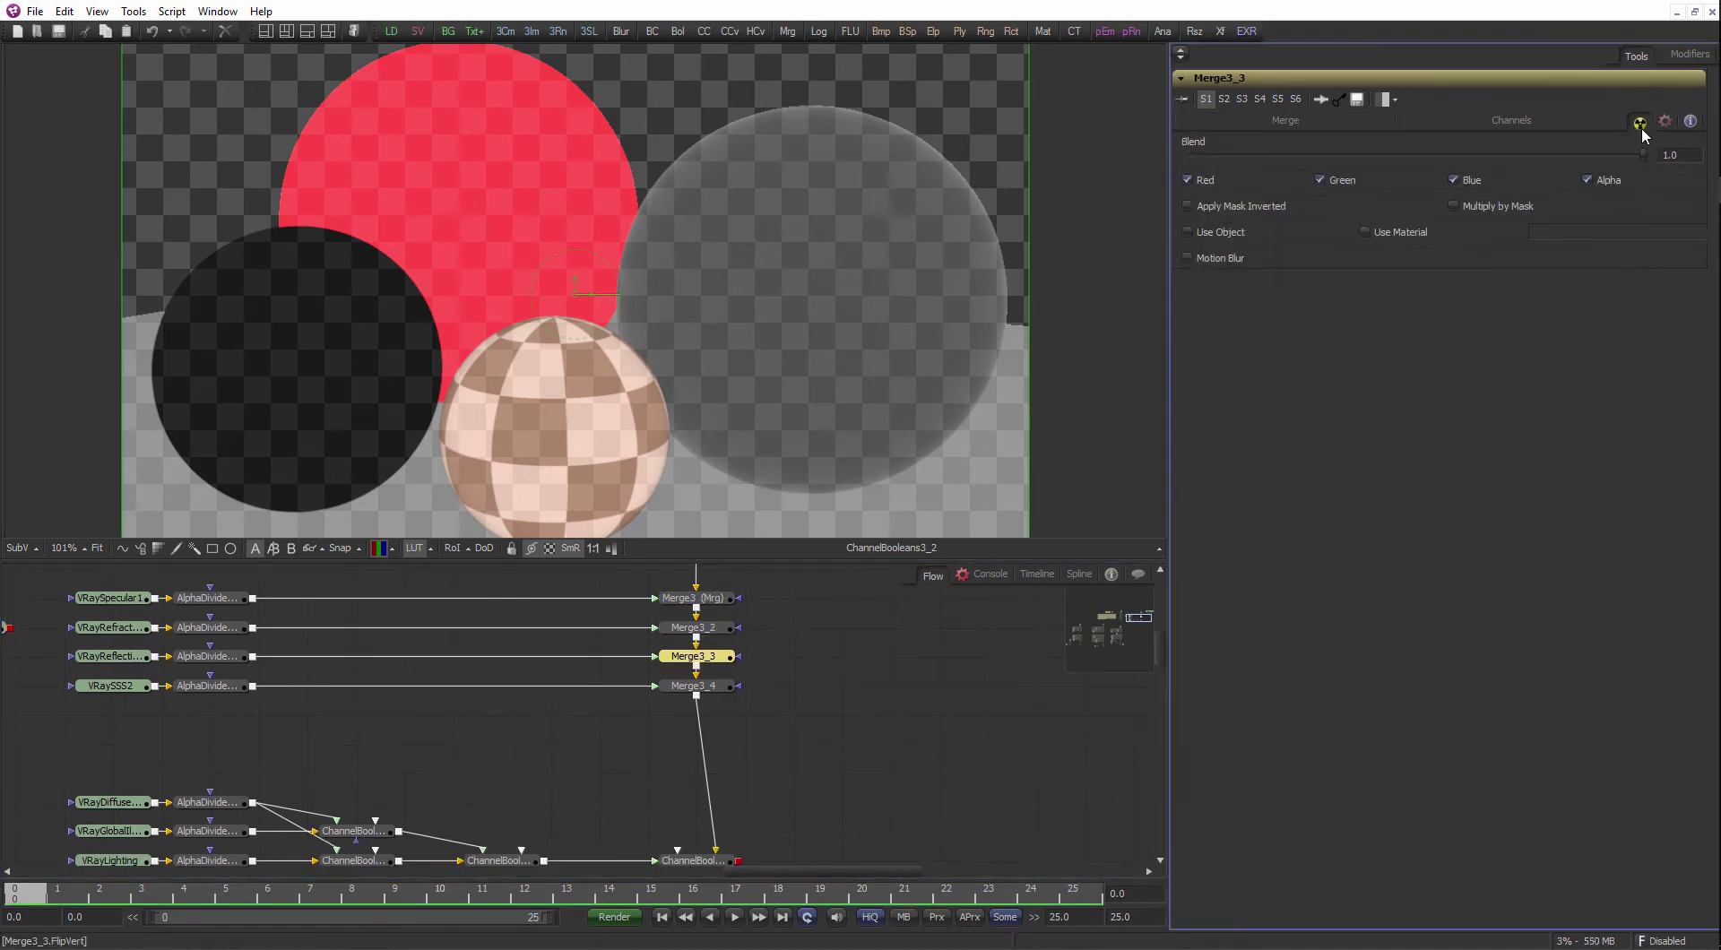
{"action": "left_click", "coordinate": [717, 687]}
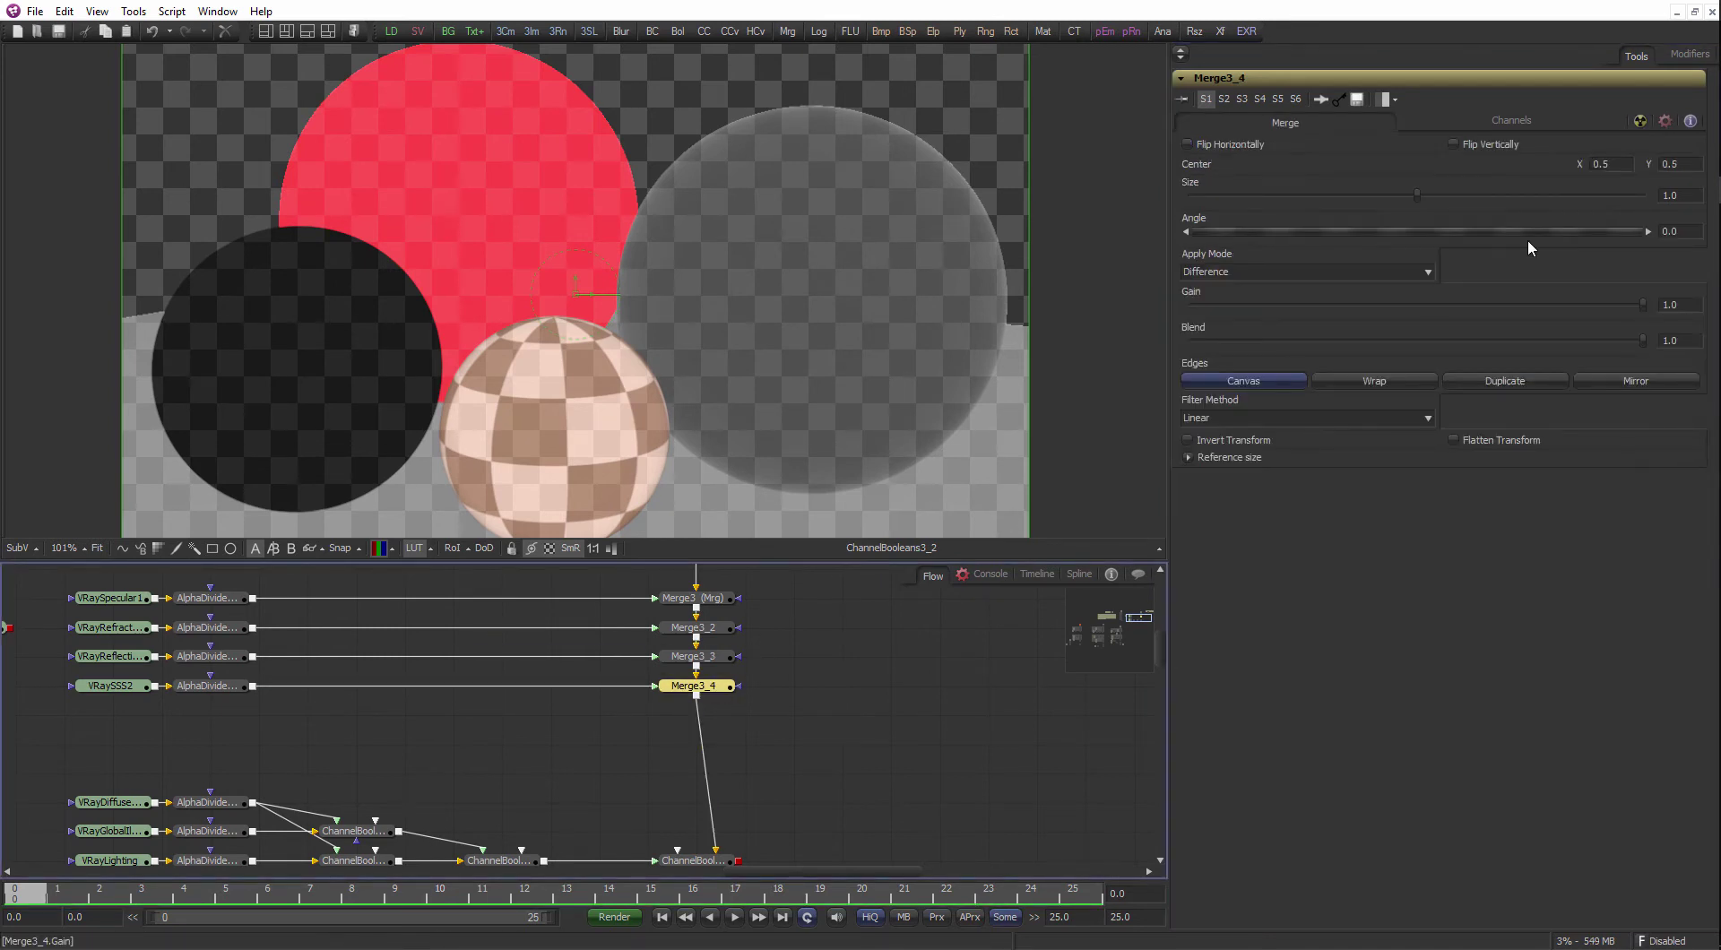
{"action": "left_click", "coordinate": [1633, 123]}
- Set To Alpha to Do Nothing on both the GI Divide and lighting Divide nodes
{"action": "scroll", "coordinate": [806, 642], "scroll_direction": "down", "scroll_amount": 3}
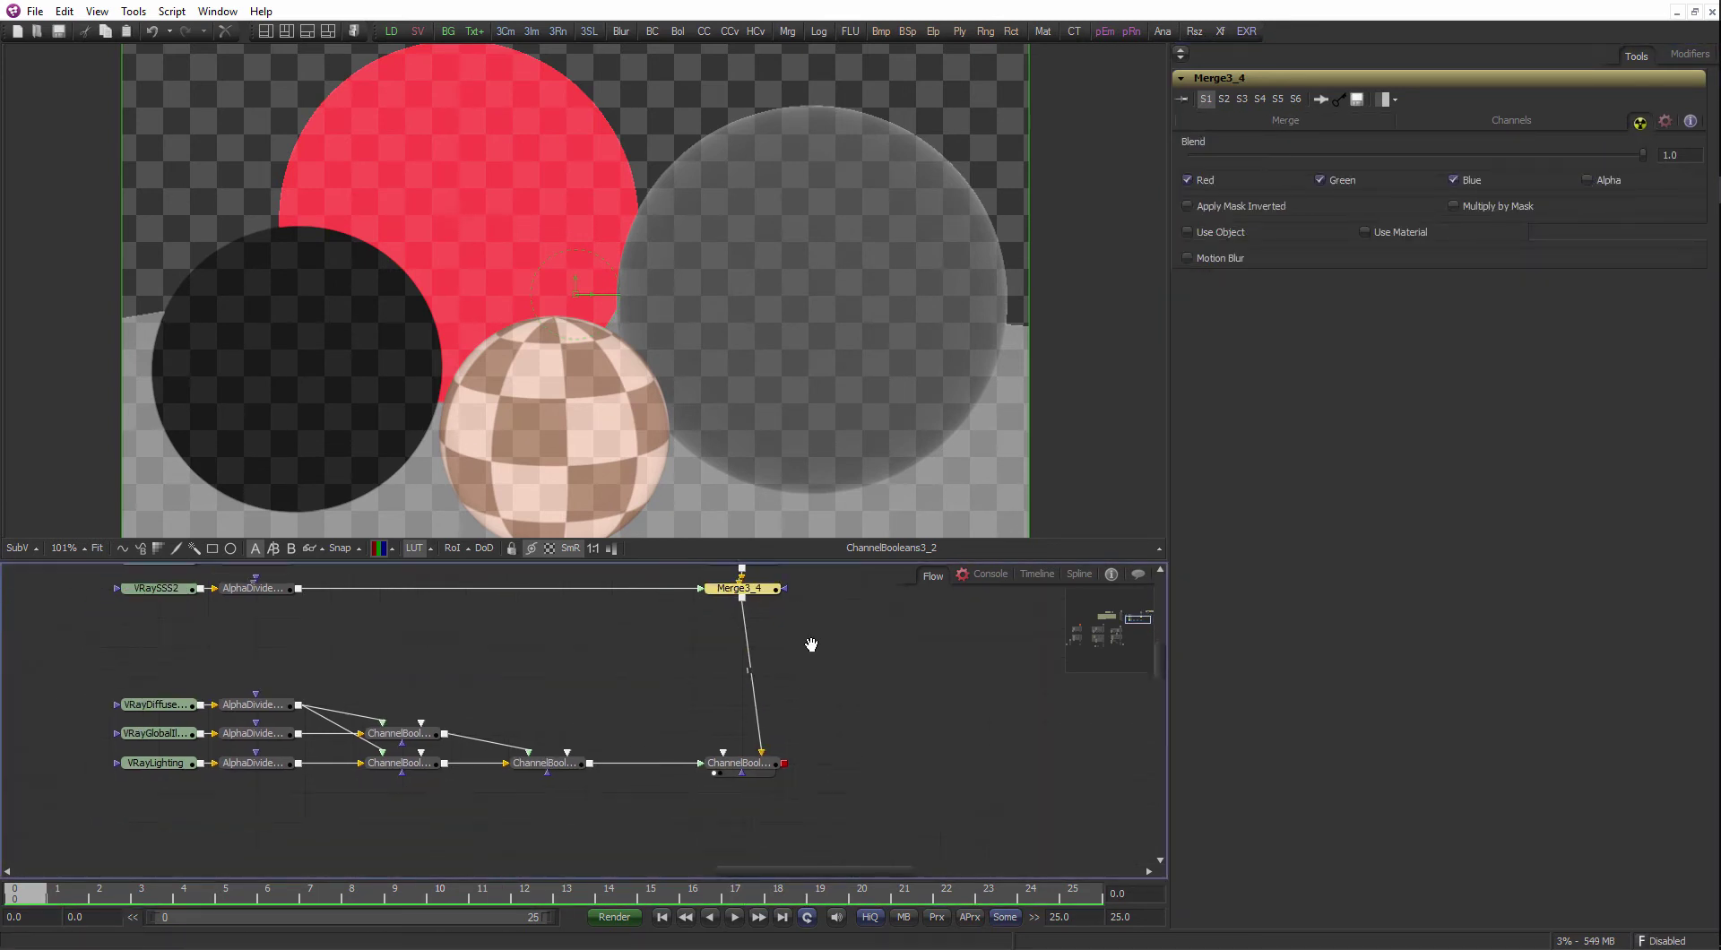
{"action": "left_click", "coordinate": [410, 692]}
{"action": "left_click", "coordinate": [1311, 243]}
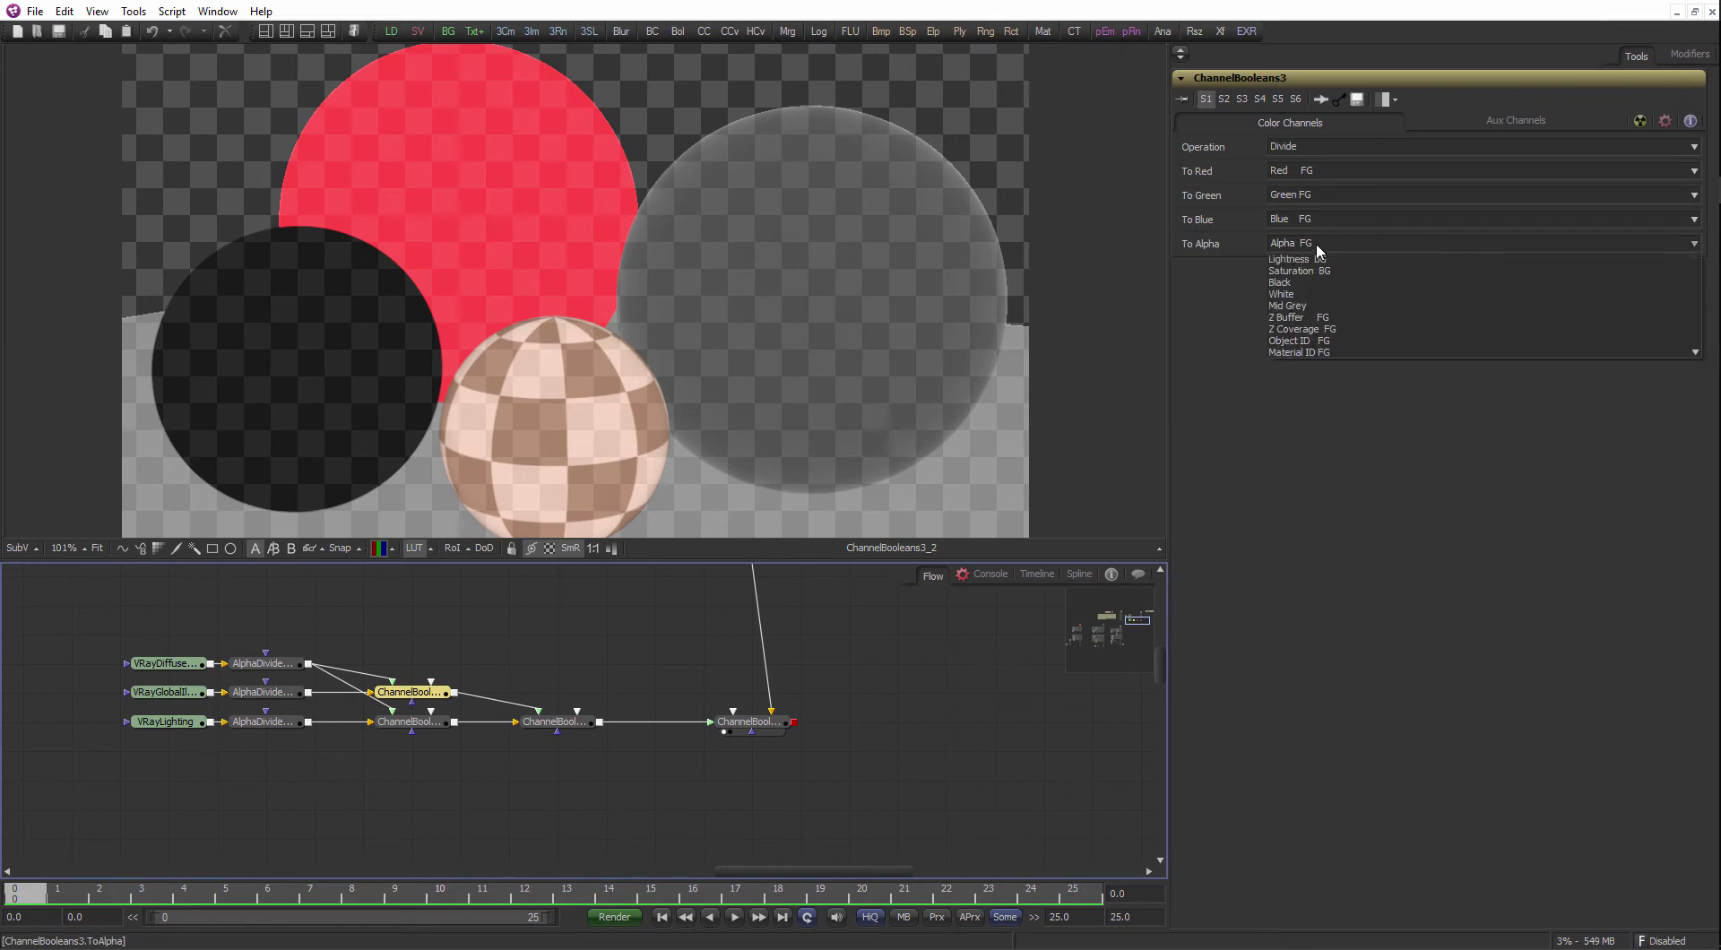
{"action": "left_click", "coordinate": [1291, 260]}
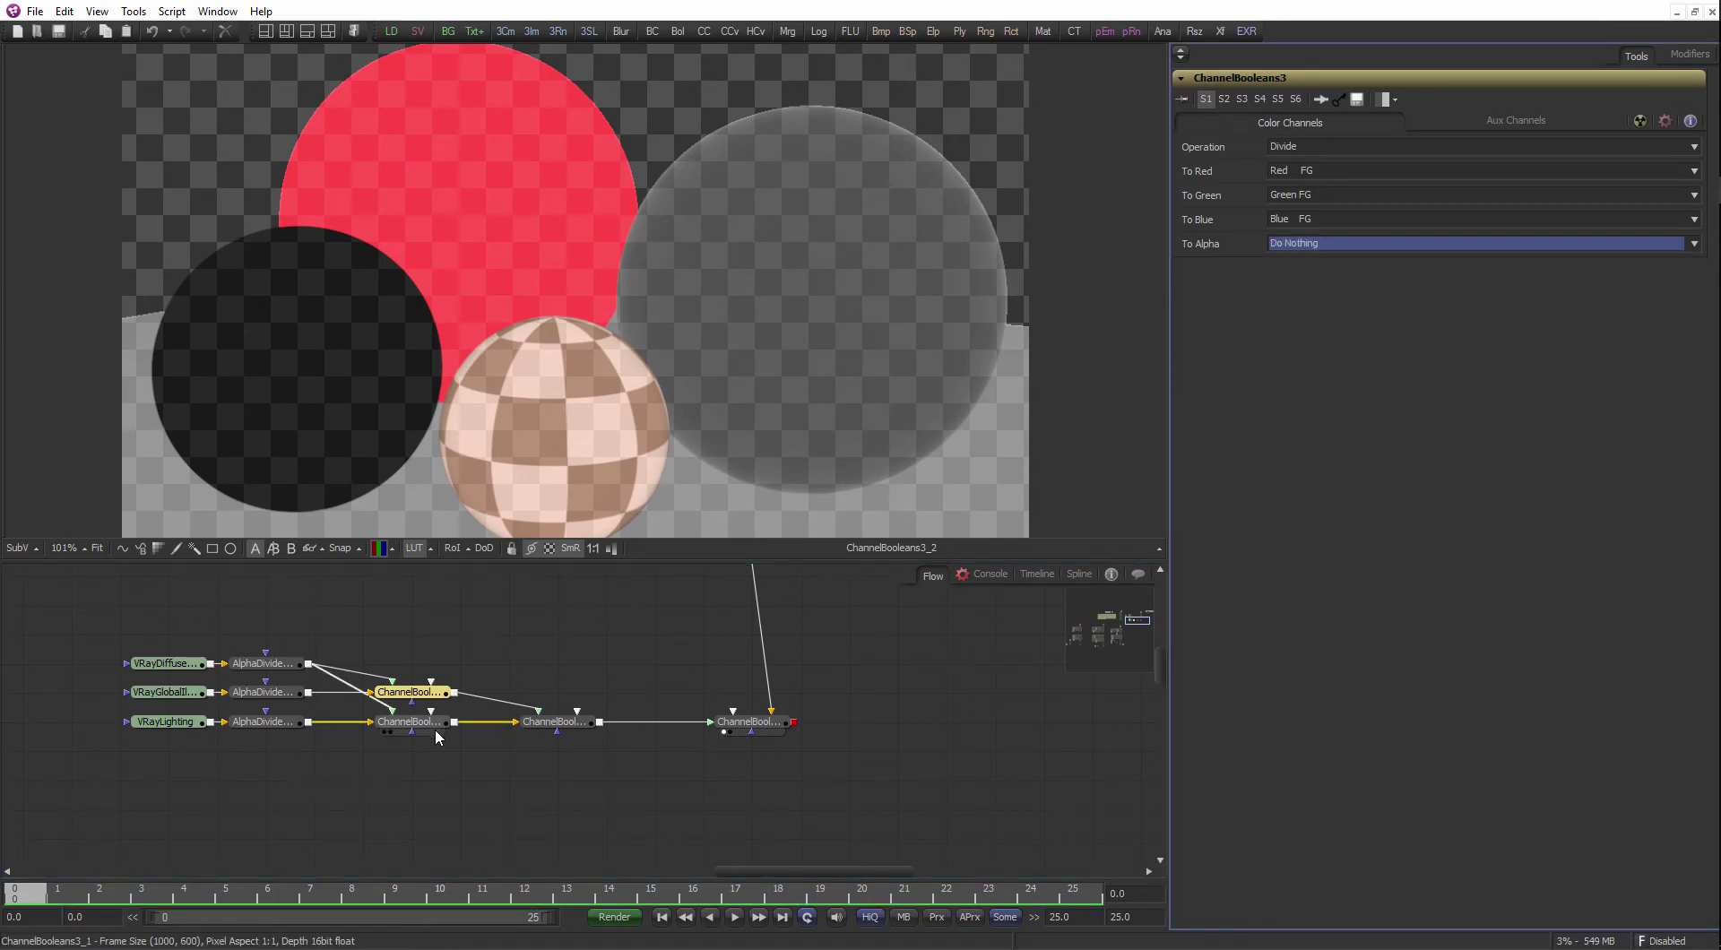
{"action": "left_click", "coordinate": [410, 722]}
{"action": "left_click", "coordinate": [1302, 244]}
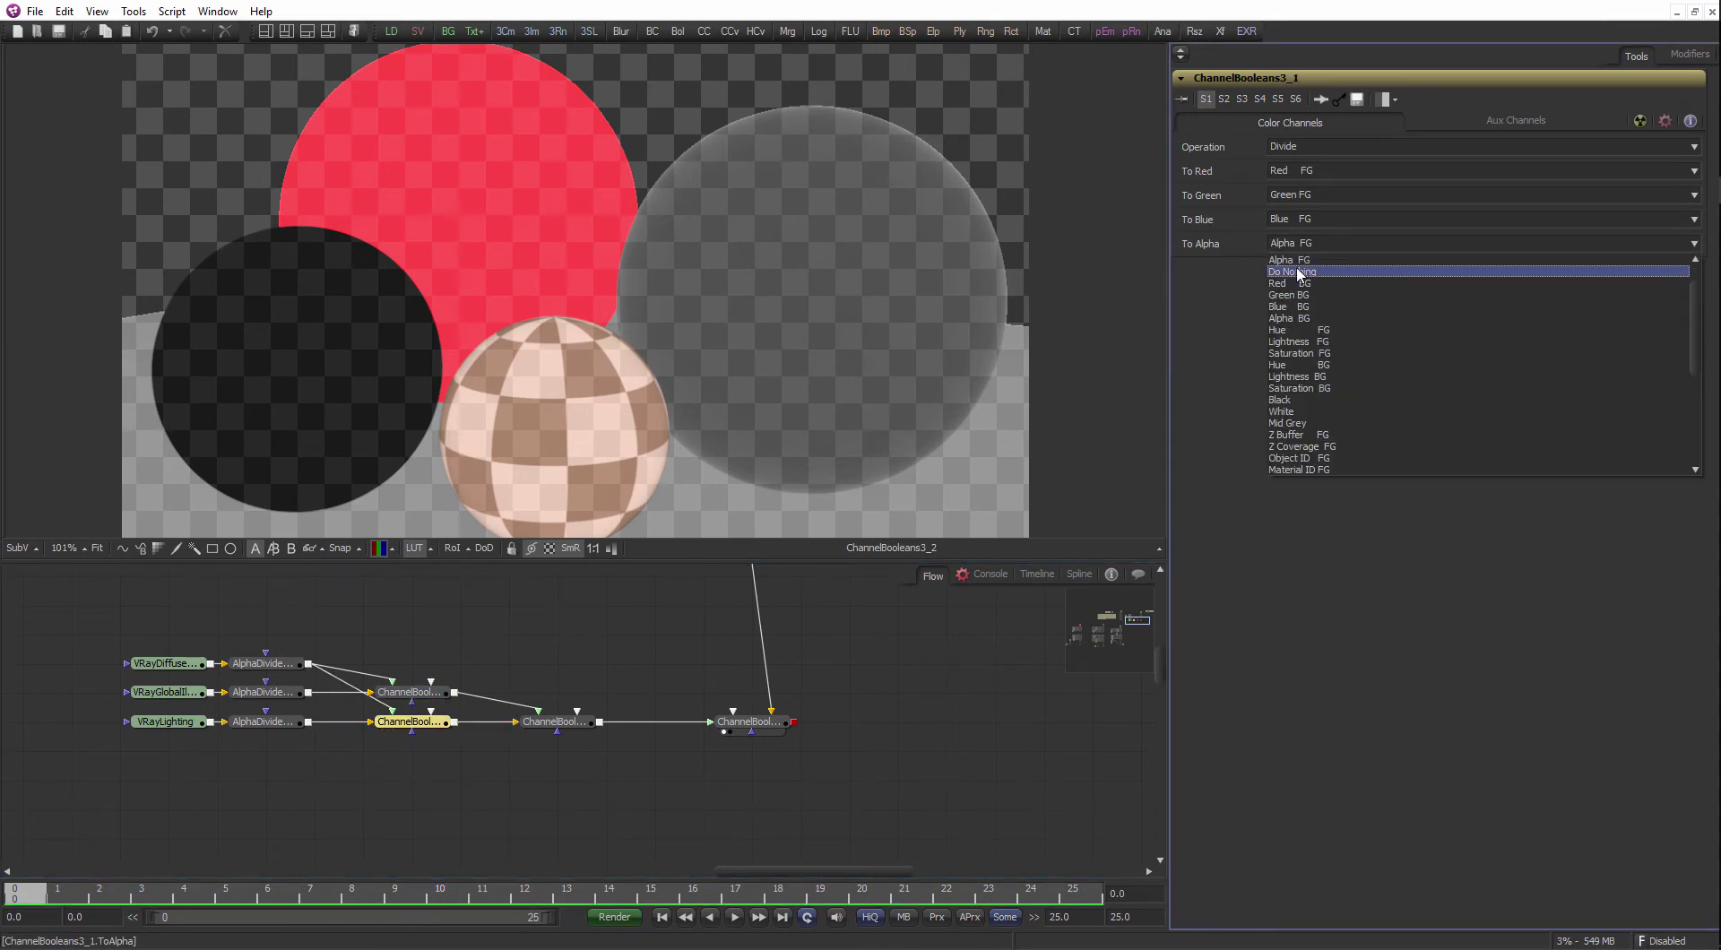
{"action": "left_click", "coordinate": [1299, 273]}
- Set To Alpha to Do Nothing on both the Add node and the final Channel Booleans Divide node
{"action": "left_click", "coordinate": [580, 724]}
{"action": "left_click", "coordinate": [1325, 242]}
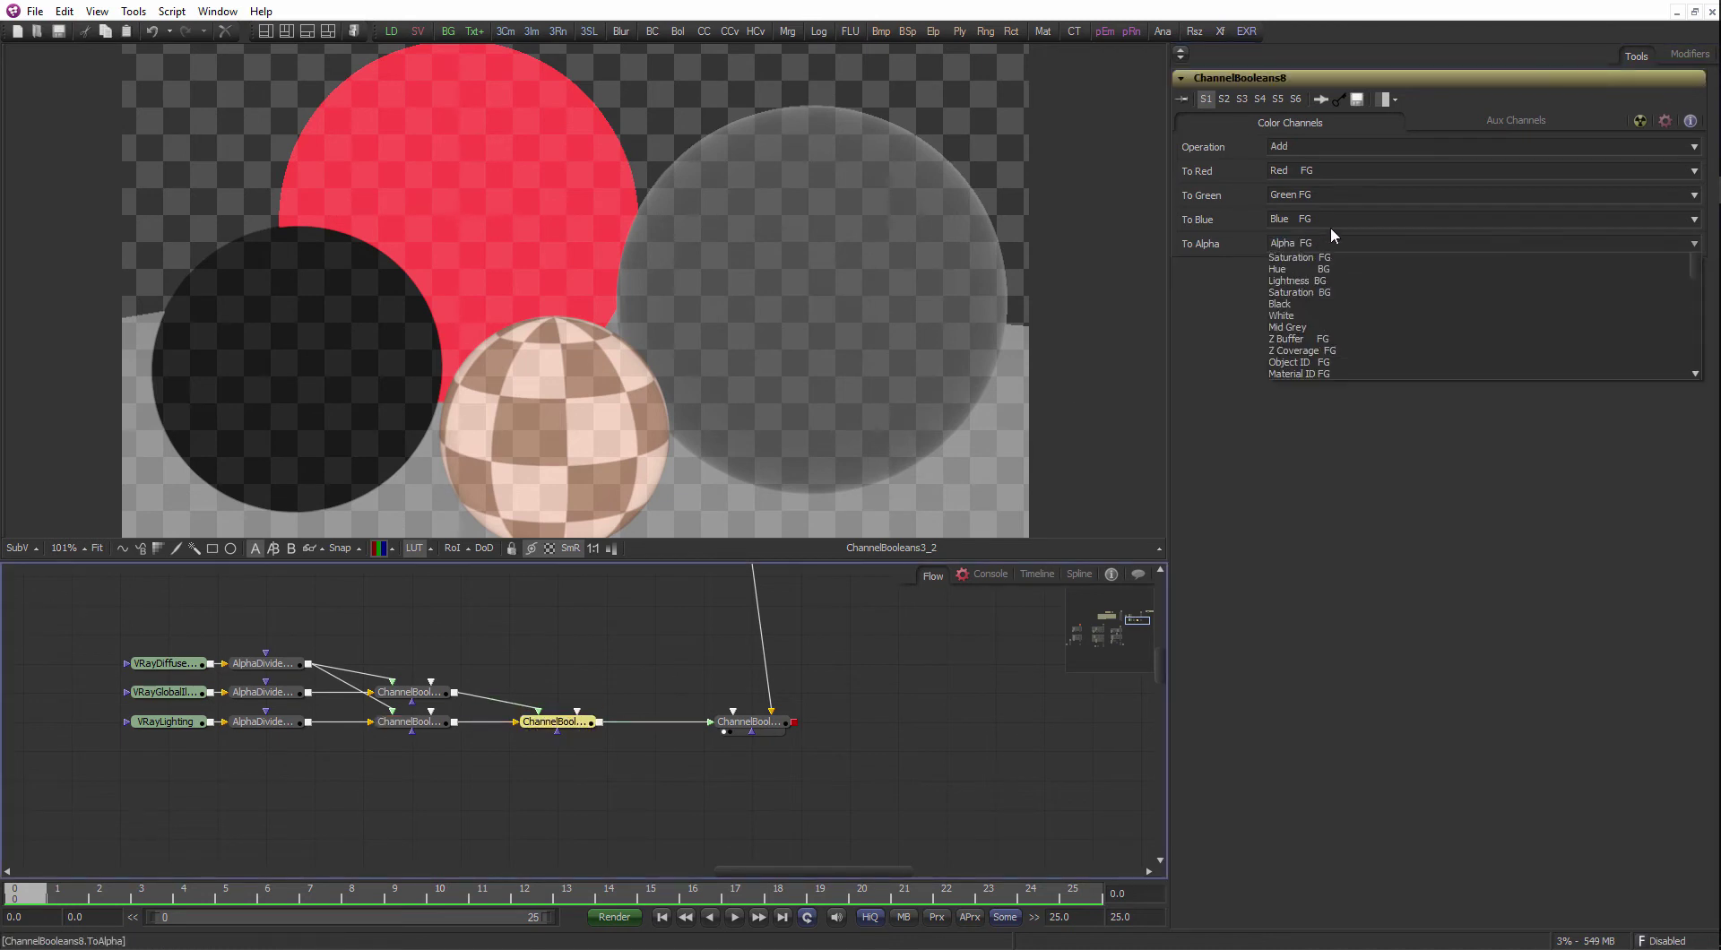
{"action": "left_click", "coordinate": [1316, 266]}
{"action": "left_click", "coordinate": [751, 722]}
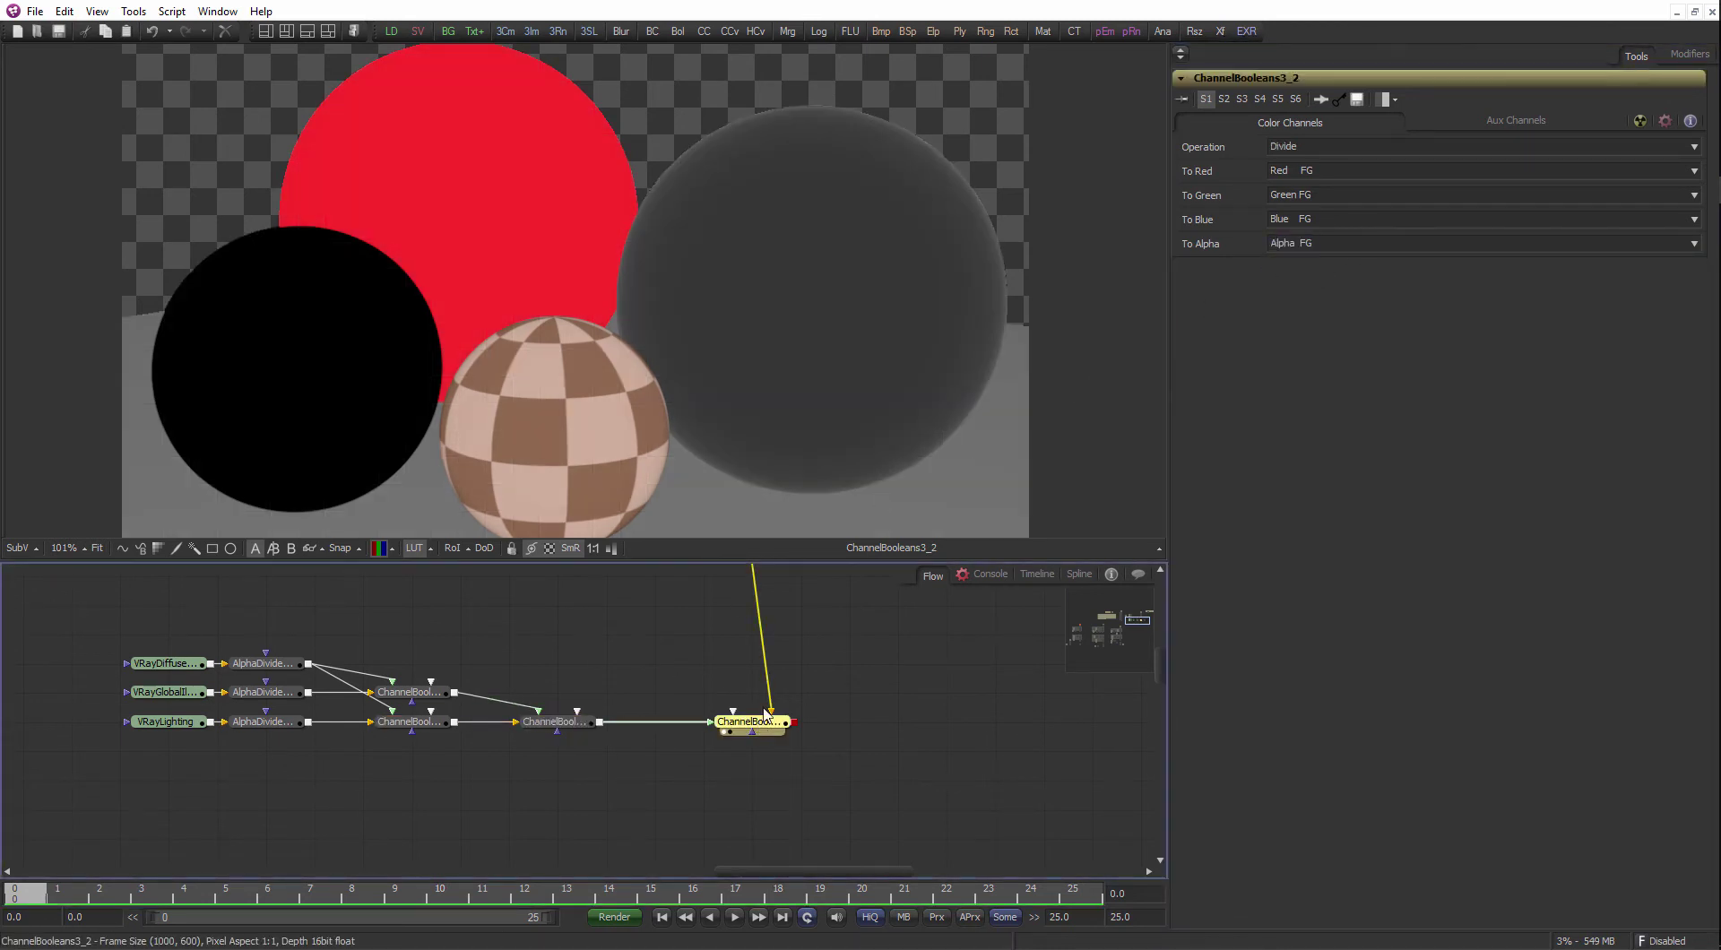
{"action": "left_click", "coordinate": [1301, 244]}
{"action": "left_click", "coordinate": [1309, 270]}
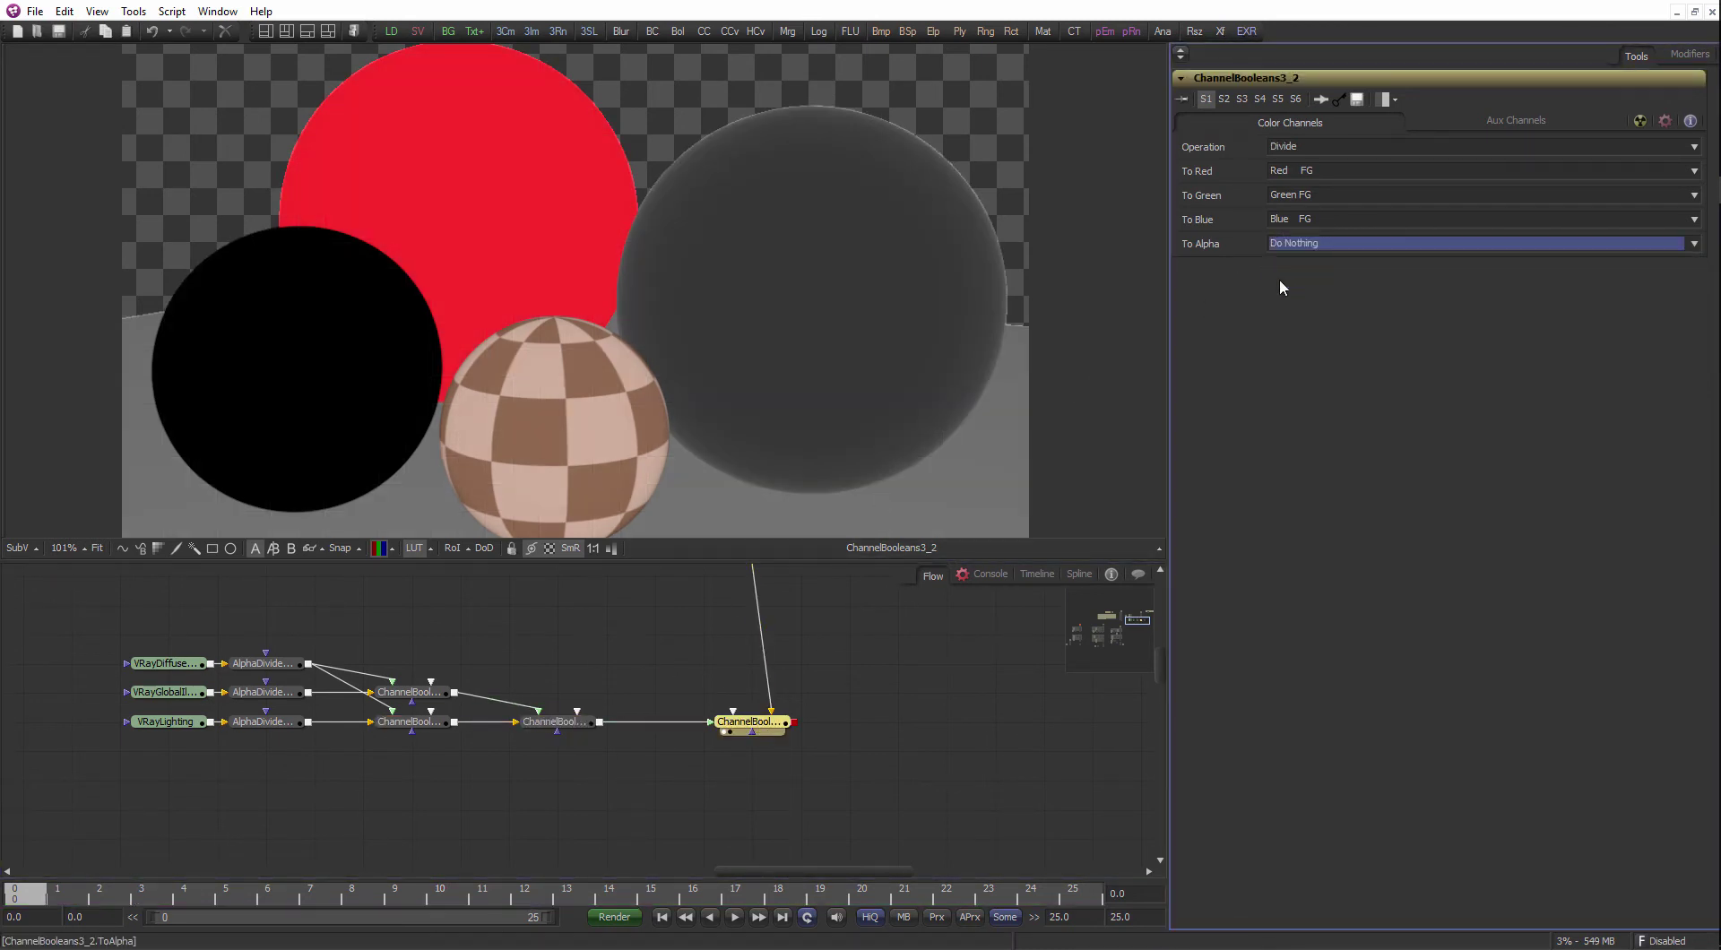
- Duplicate the VRayDiffuseFilter loader and place the copy beside the final Channel Booleans node
{"action": "left_click", "coordinate": [936, 670]}
{"action": "left_click_drag", "start_coordinate": [829, 654], "coordinate": [718, 706]}
{"action": "scroll", "coordinate": [733, 693], "scroll_direction": "down", "scroll_amount": 1}
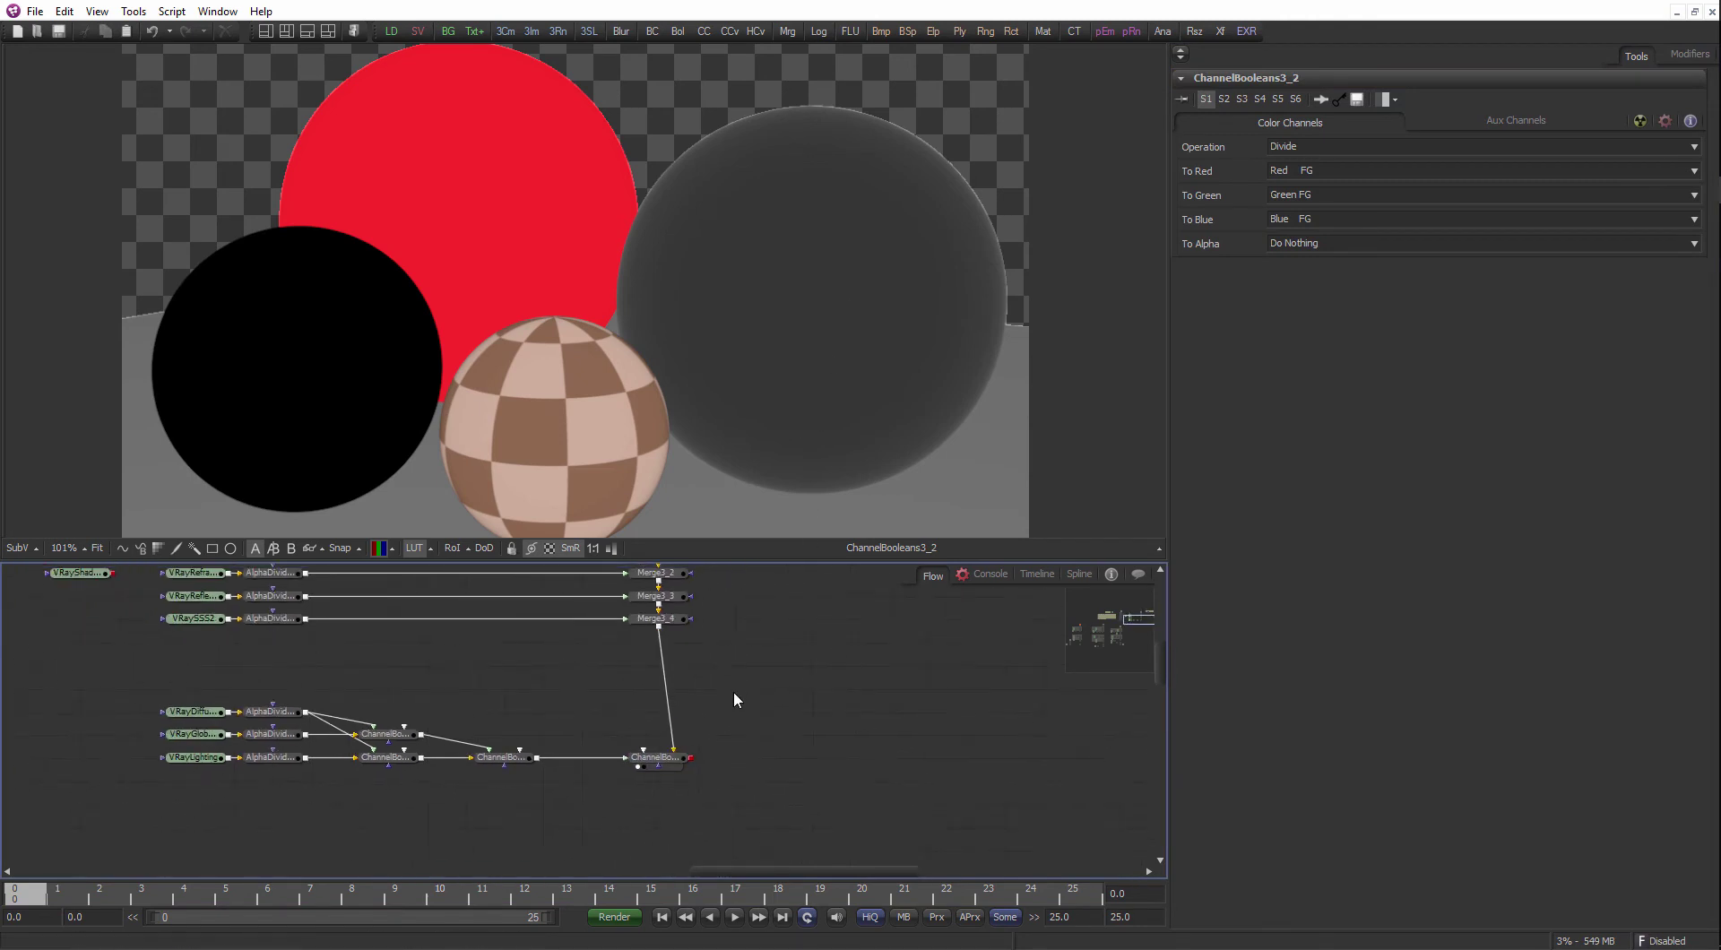
{"action": "left_click", "coordinate": [234, 755]}
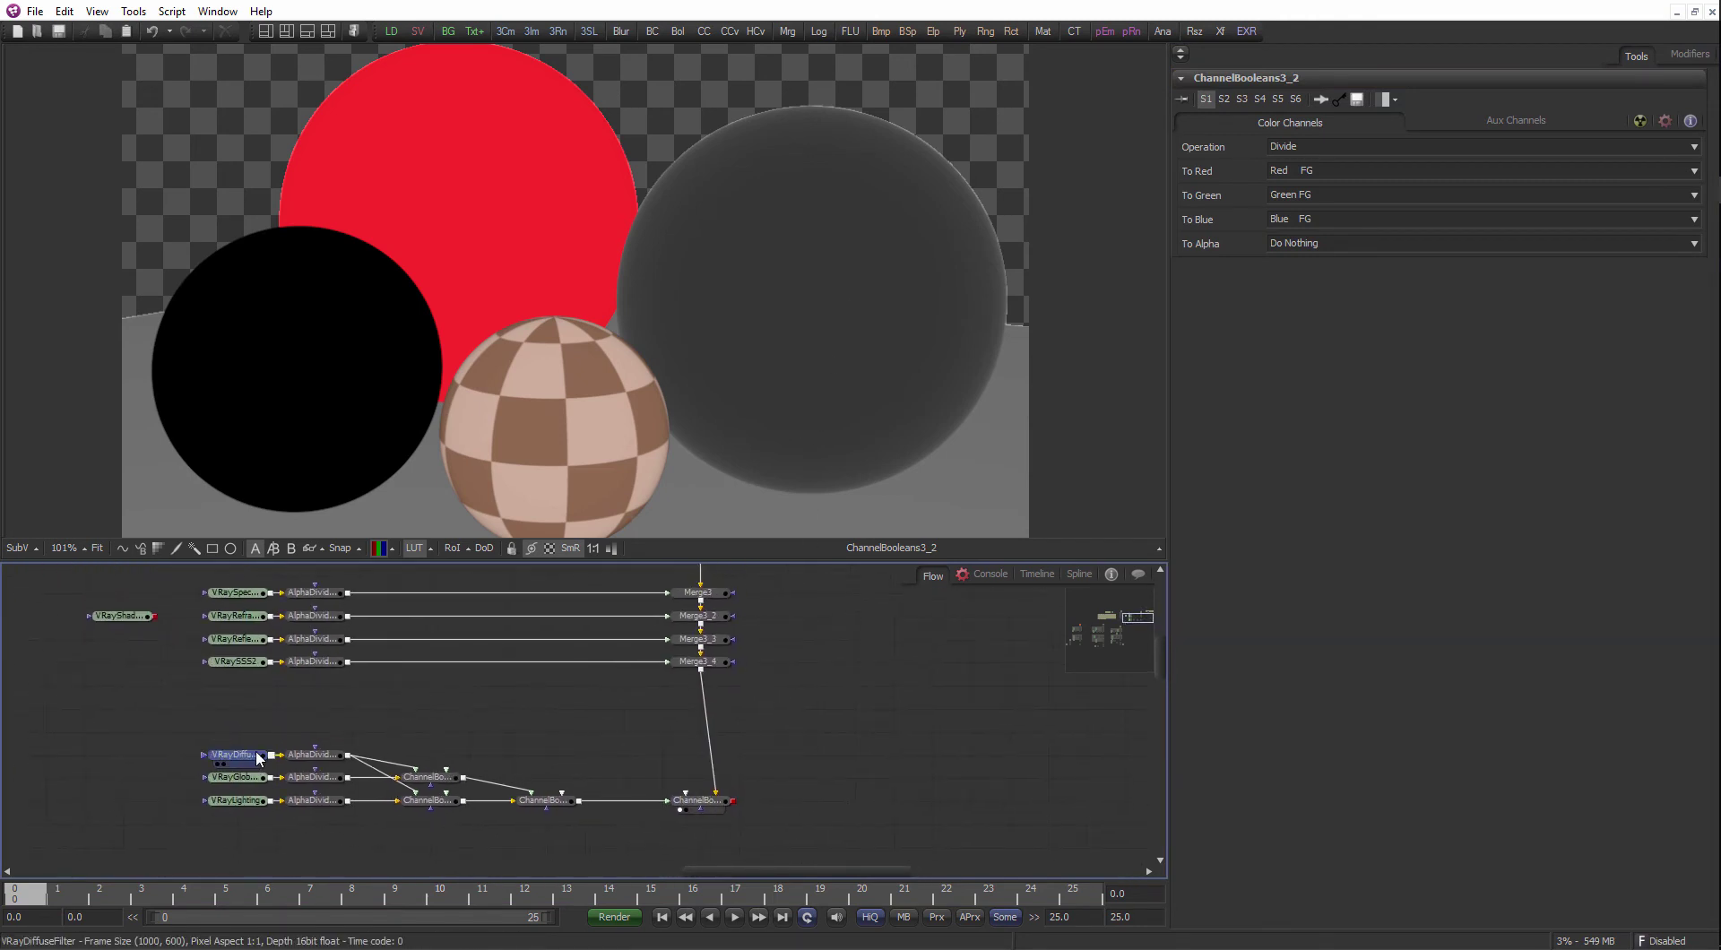
{"action": "key", "text": "ctrl+c"}
{"action": "key", "text": "ctrl+v"}
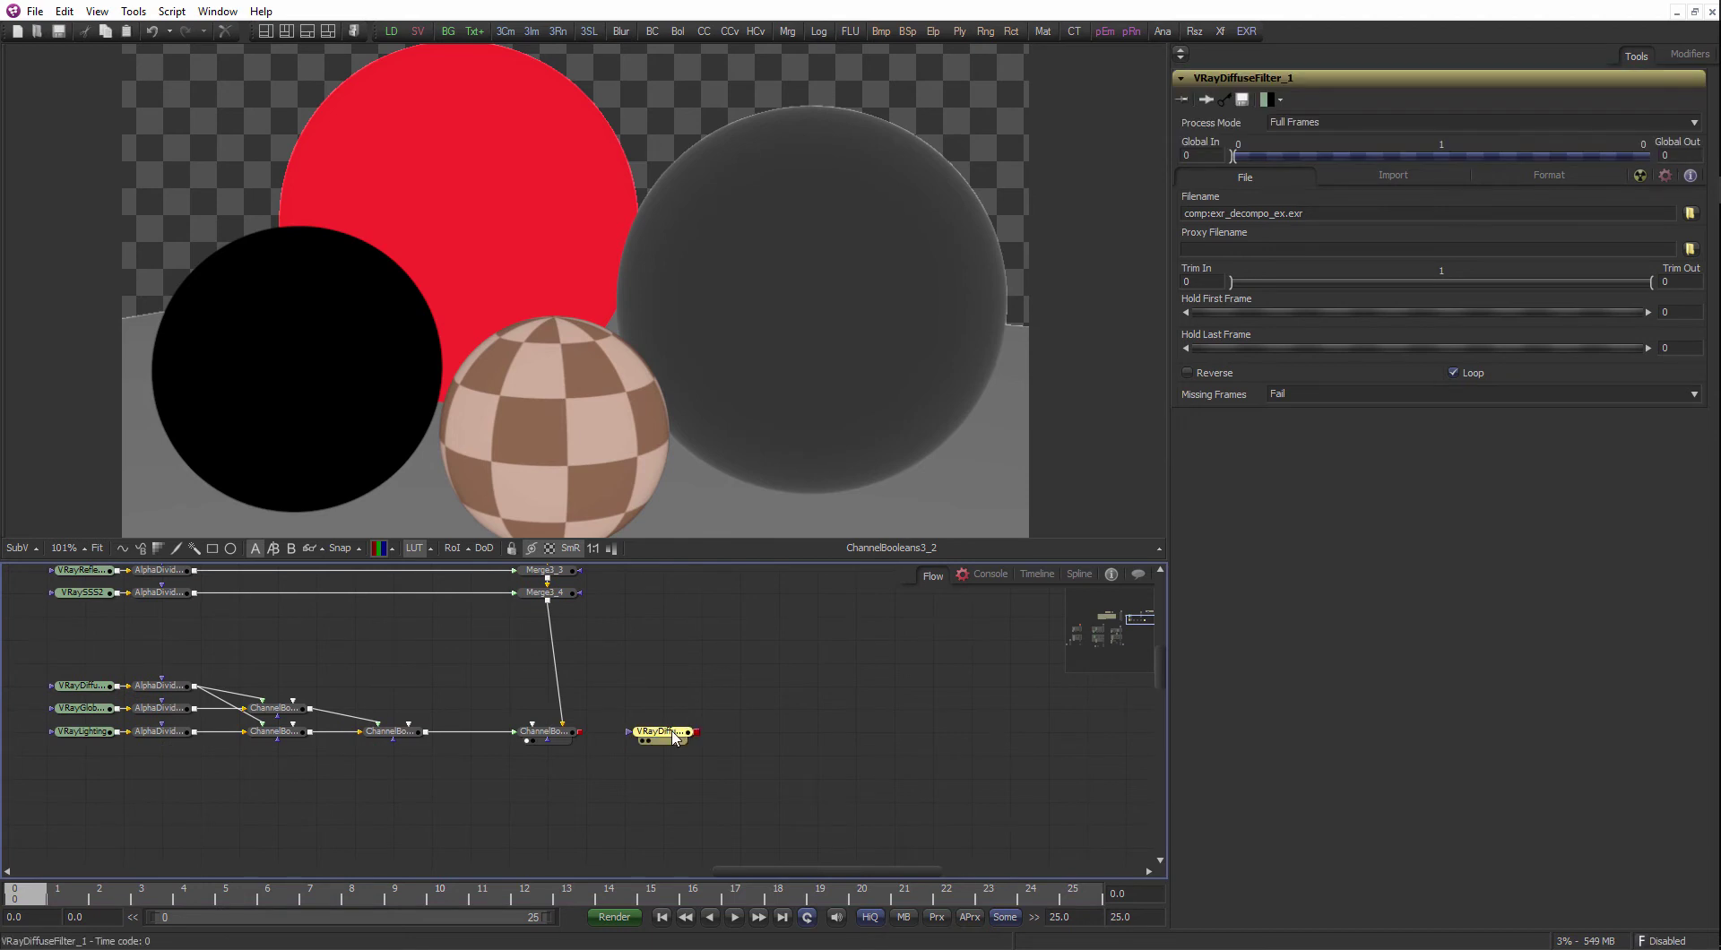
- Compare the duplicated diffuse filter pass with the final Channel Booleans output in the viewer, looking closely at the sphere edges
{"action": "left_click_drag", "start_coordinate": [614, 224], "coordinate": [616, 260]}
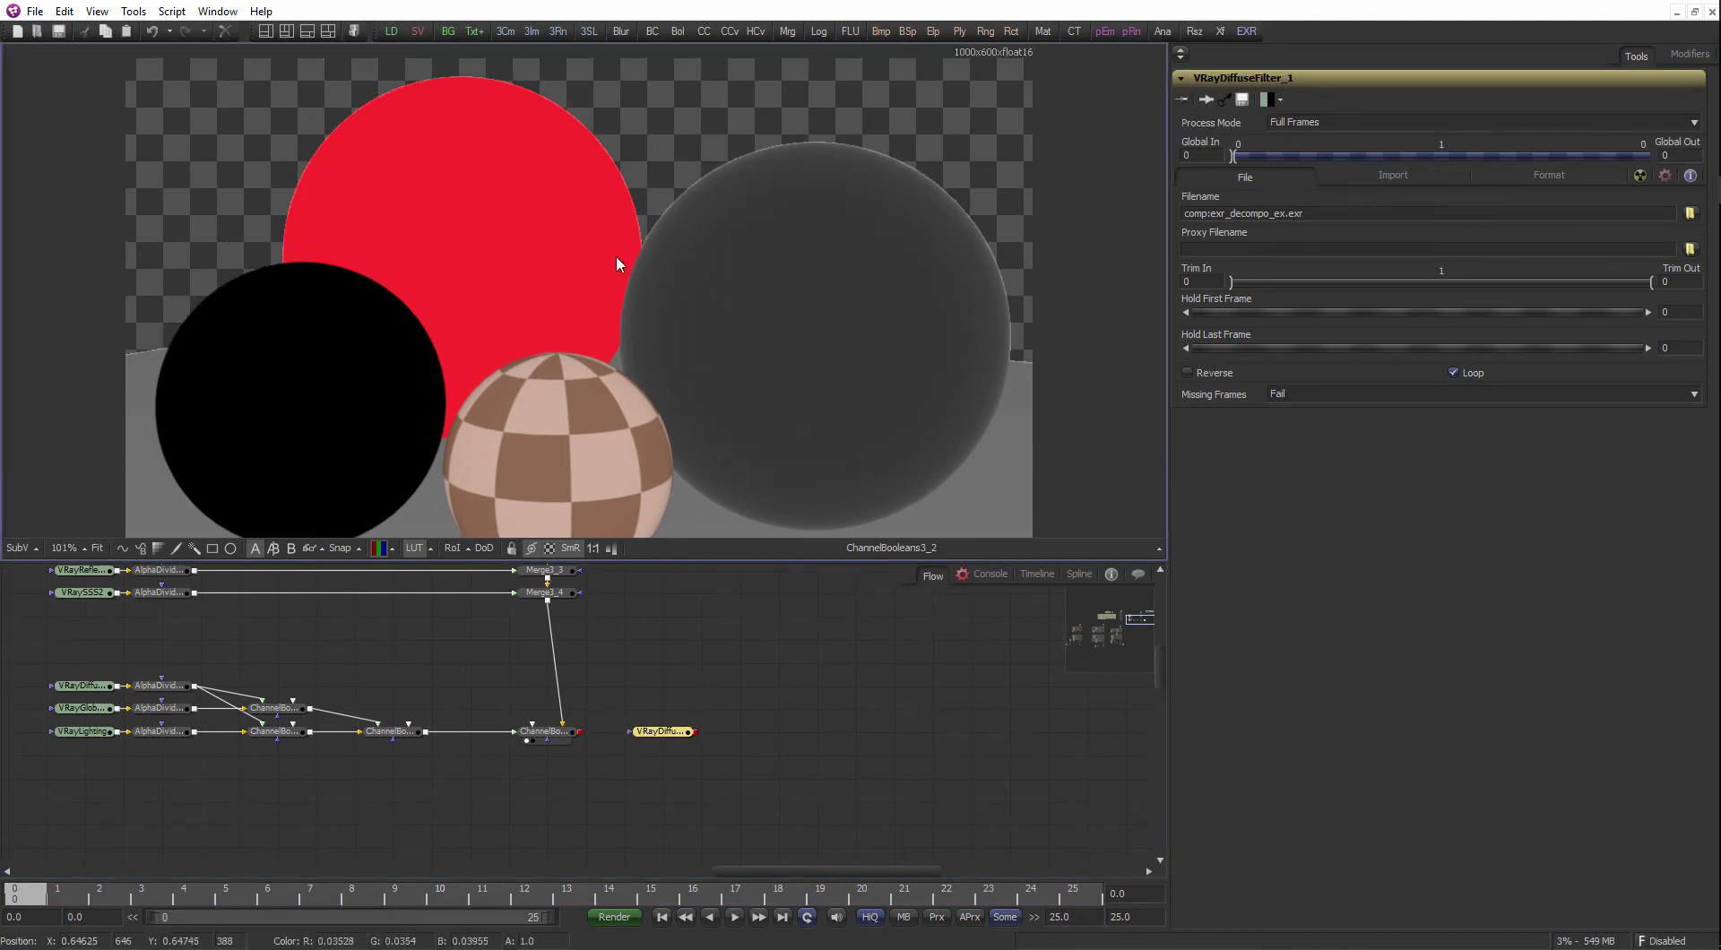
{"action": "left_click", "coordinate": [561, 733]}
{"action": "left_click_drag", "start_coordinate": [684, 737], "coordinate": [803, 262]}
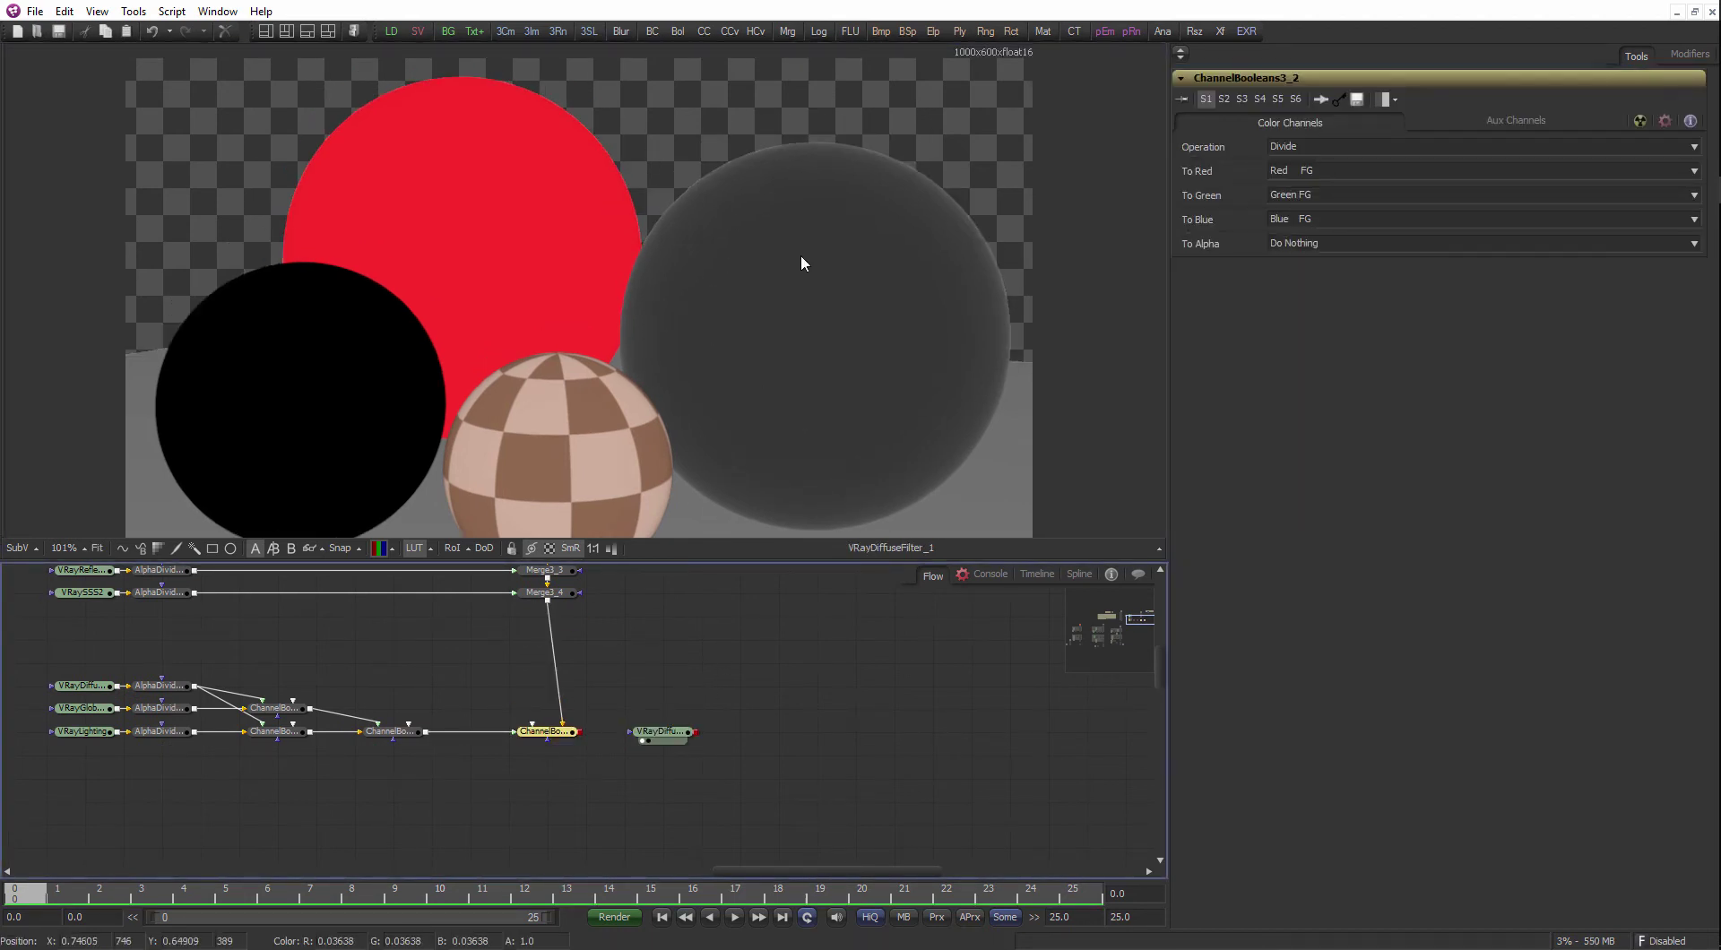
{"action": "left_click", "coordinate": [663, 732]}
{"action": "left_click_drag", "start_coordinate": [545, 731], "coordinate": [720, 280]}
{"action": "scroll", "coordinate": [783, 278], "scroll_direction": "up", "scroll_amount": 3}
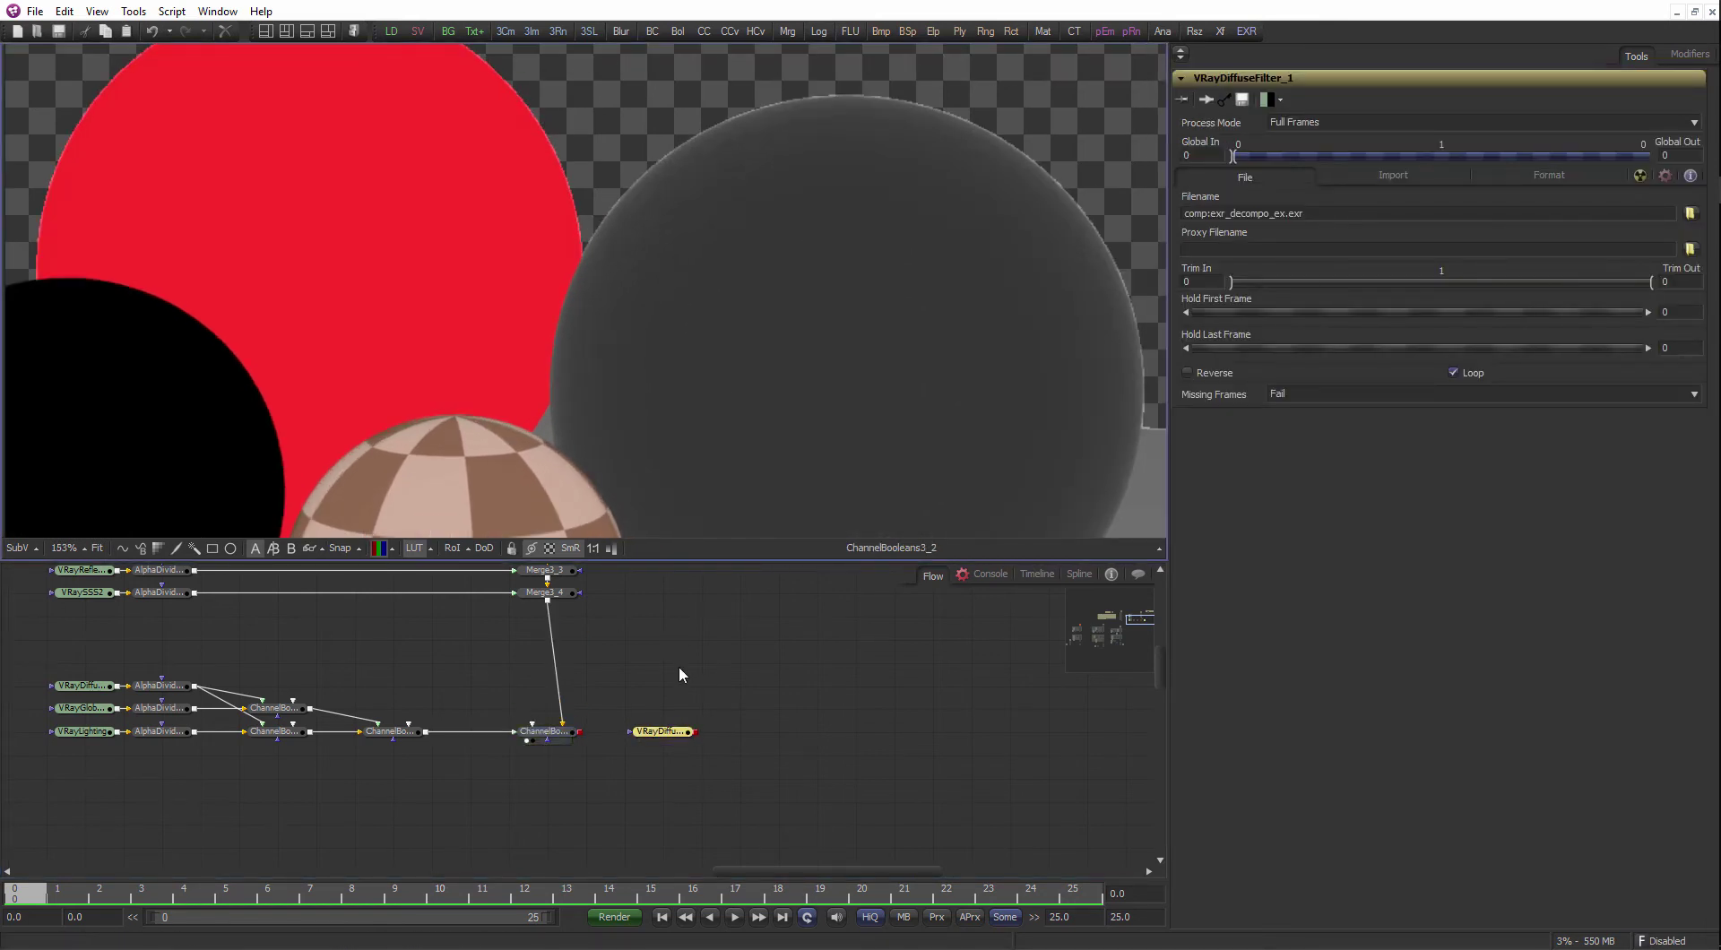
- Inspect the AlphaDivide1 node below the beauty loader and view the duplicated diffuse filter pass with all spheres in frame
{"action": "left_click_drag", "start_coordinate": [637, 575], "coordinate": [662, 753]}
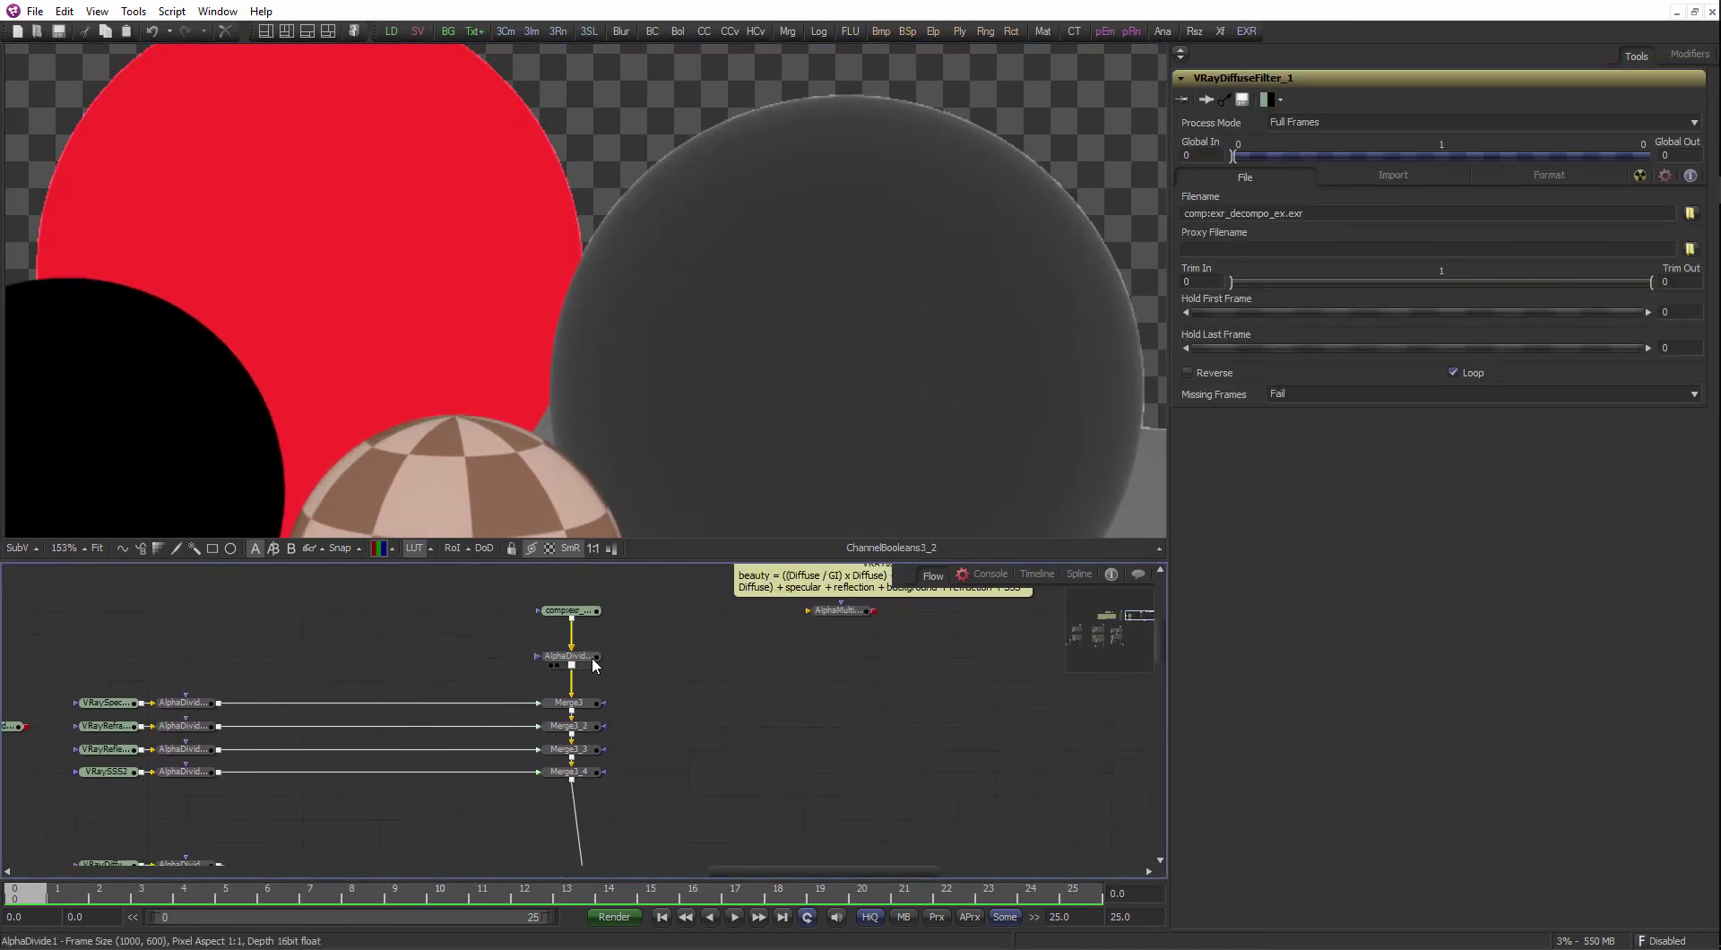
{"action": "left_click", "coordinate": [588, 664]}
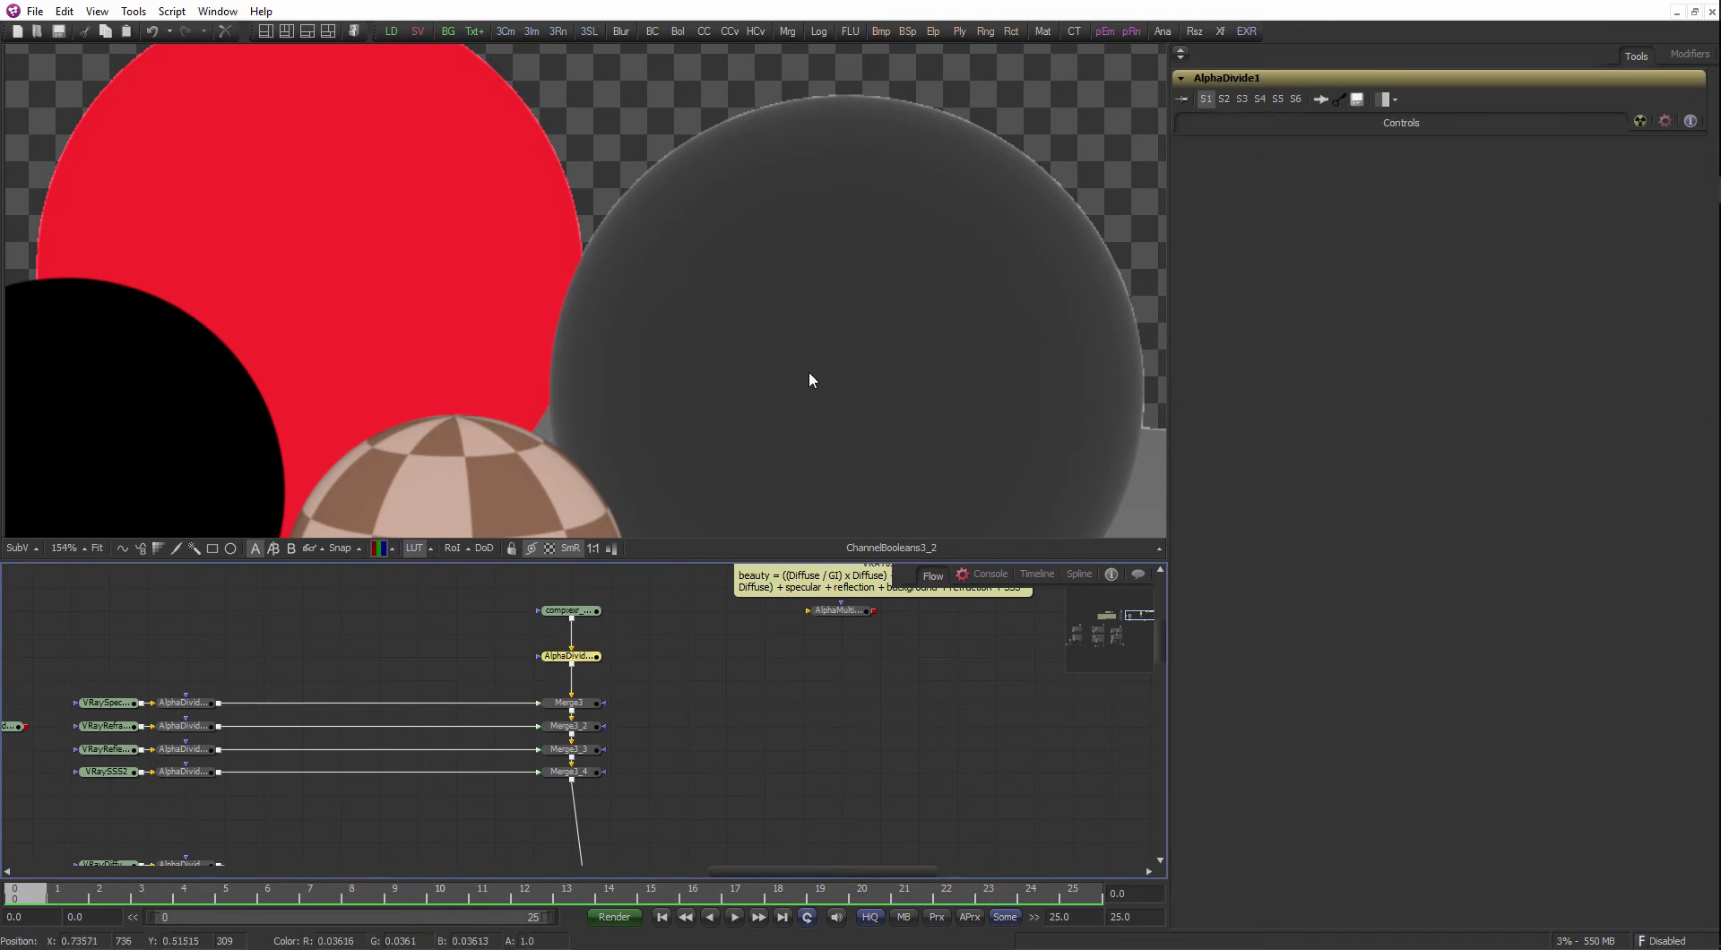
{"action": "left_click_drag", "start_coordinate": [671, 841], "coordinate": [625, 688]}
{"action": "left_click", "coordinate": [645, 761]}
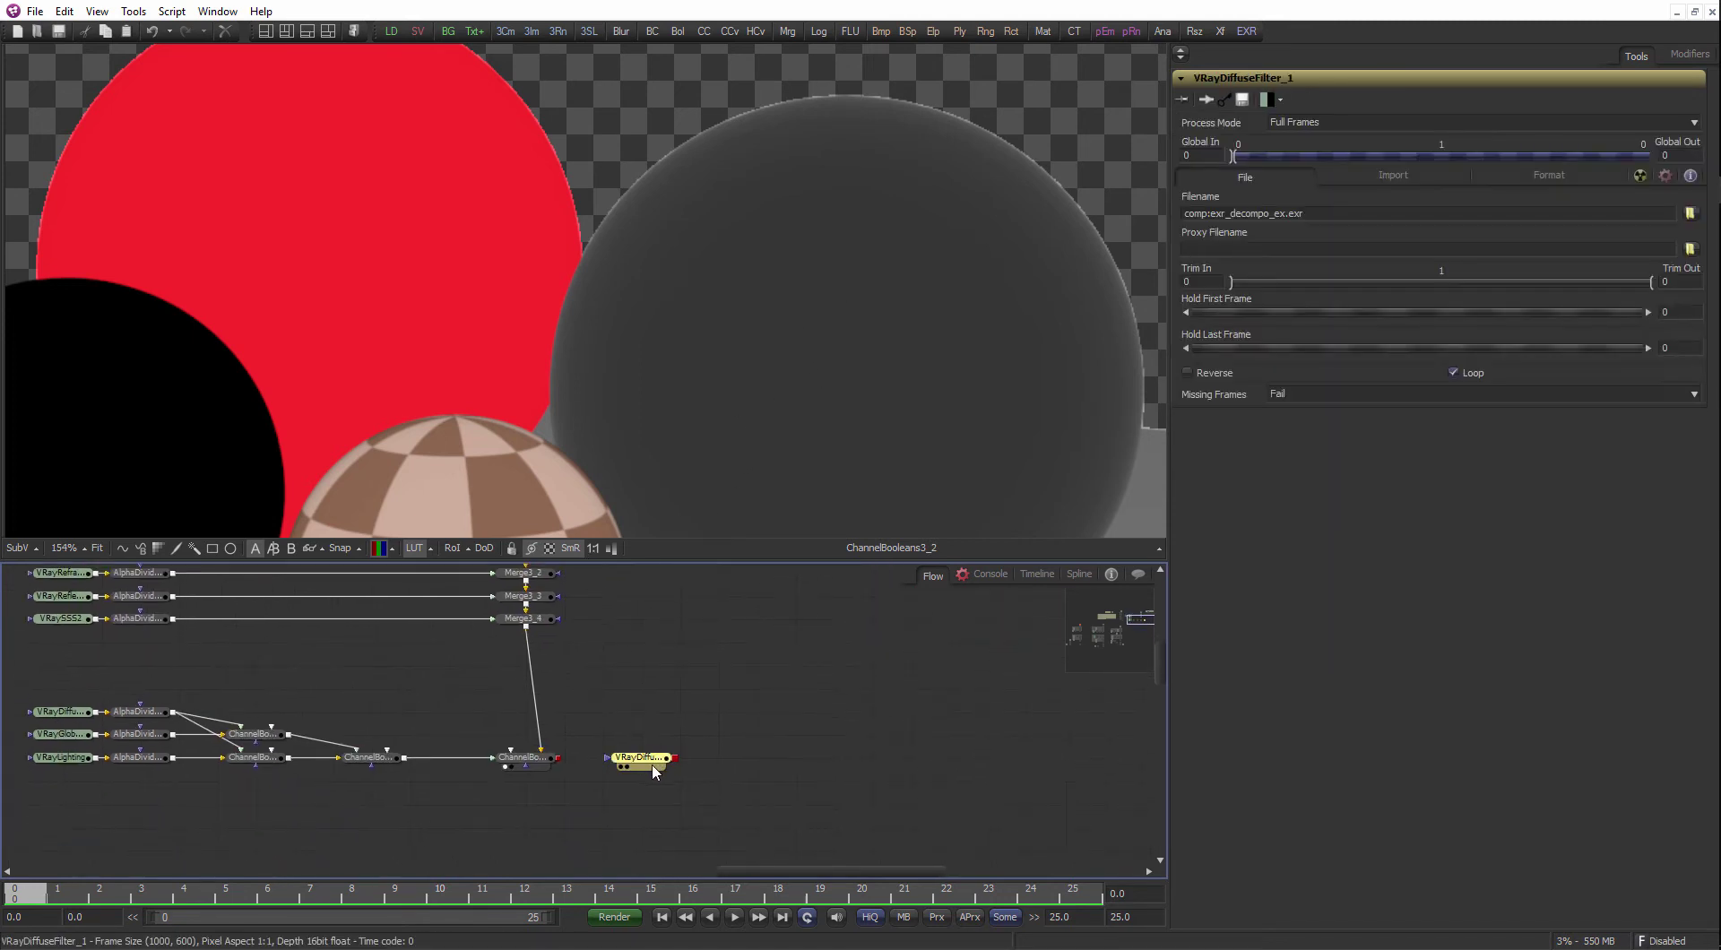
{"action": "key", "text": "1"}
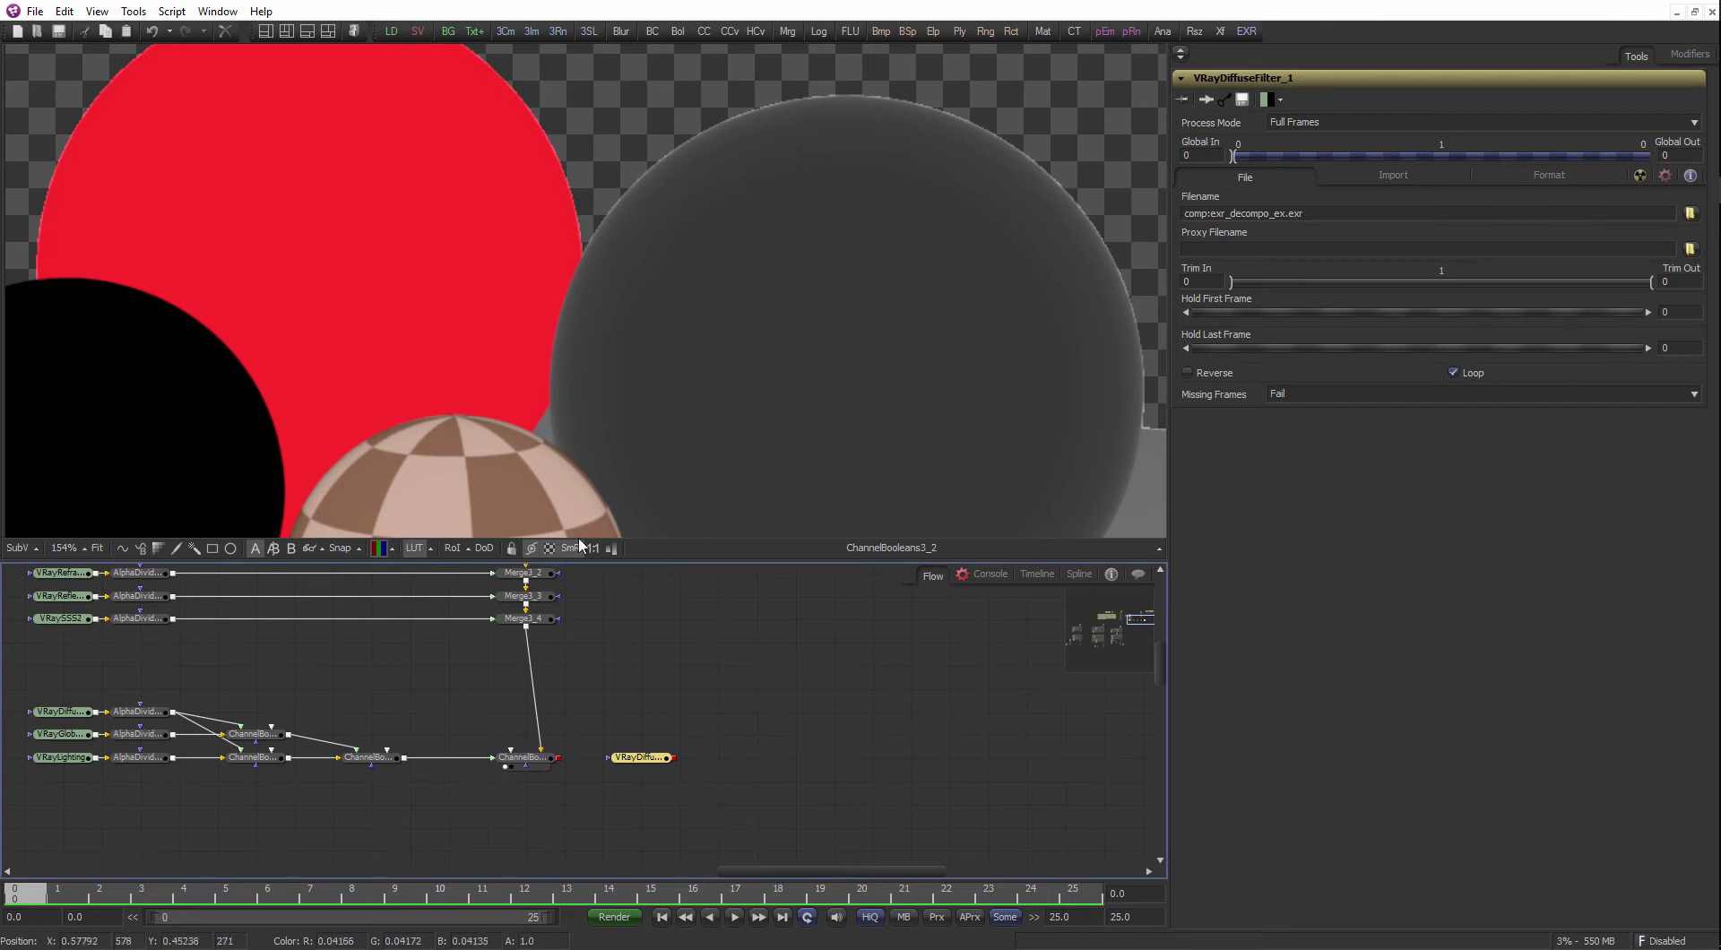
{"action": "scroll", "coordinate": [702, 352], "scroll_direction": "down", "scroll_amount": 4}
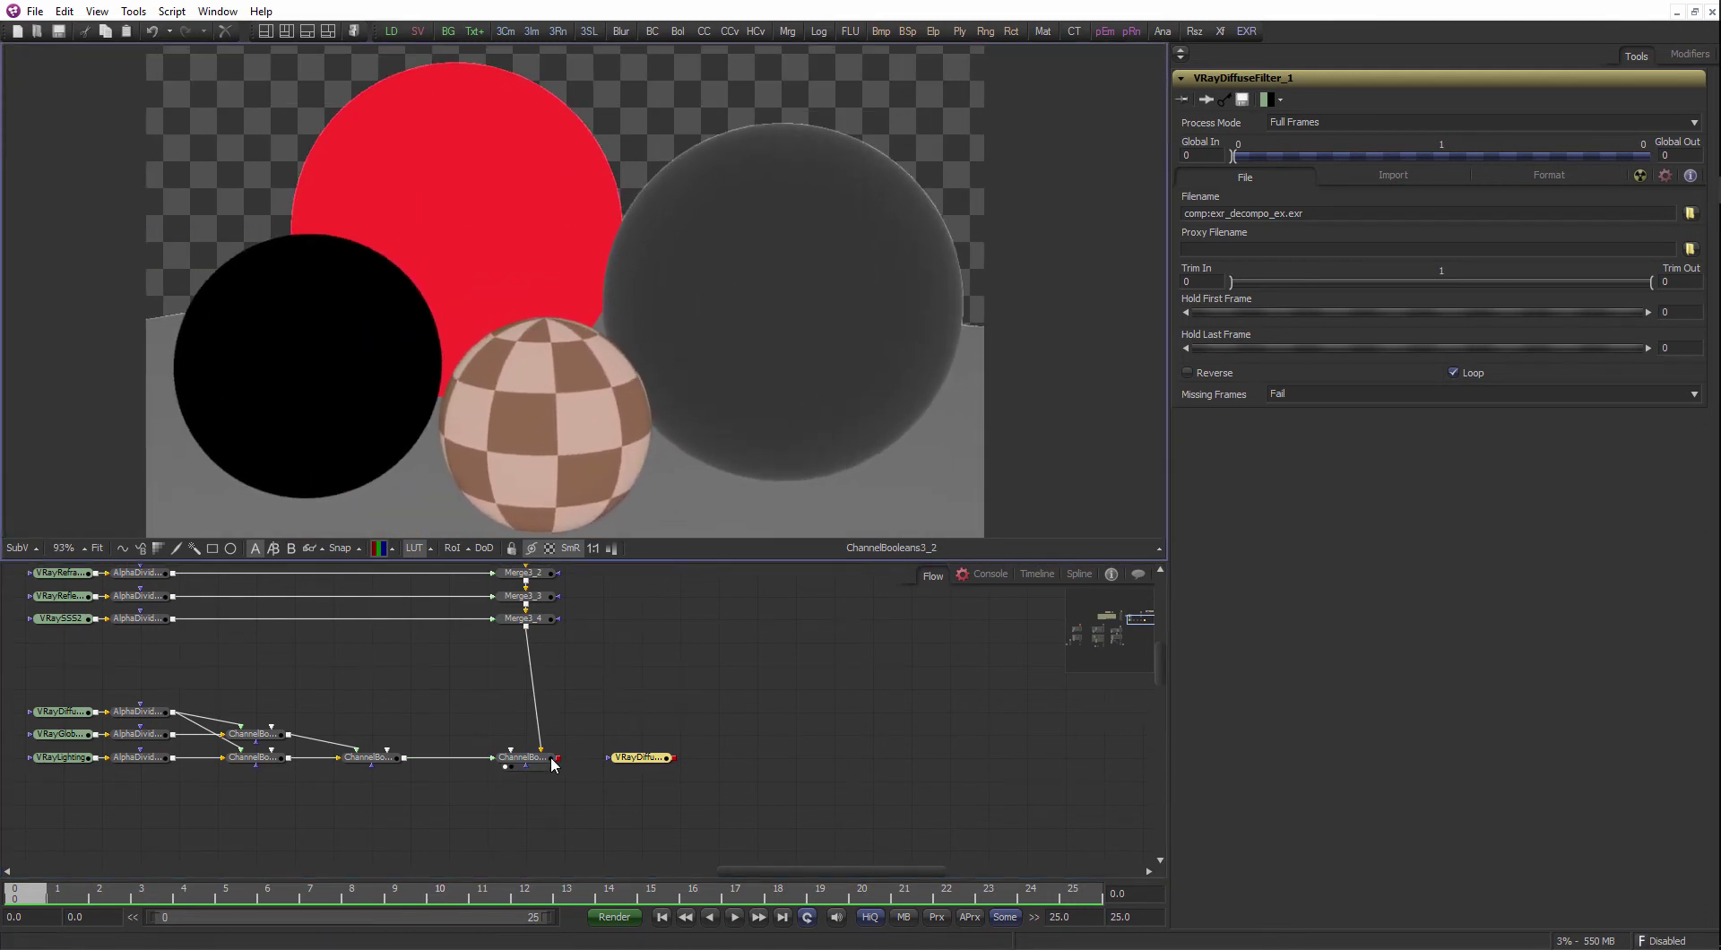
{"action": "left_click_drag", "start_coordinate": [759, 308], "coordinate": [755, 312]}
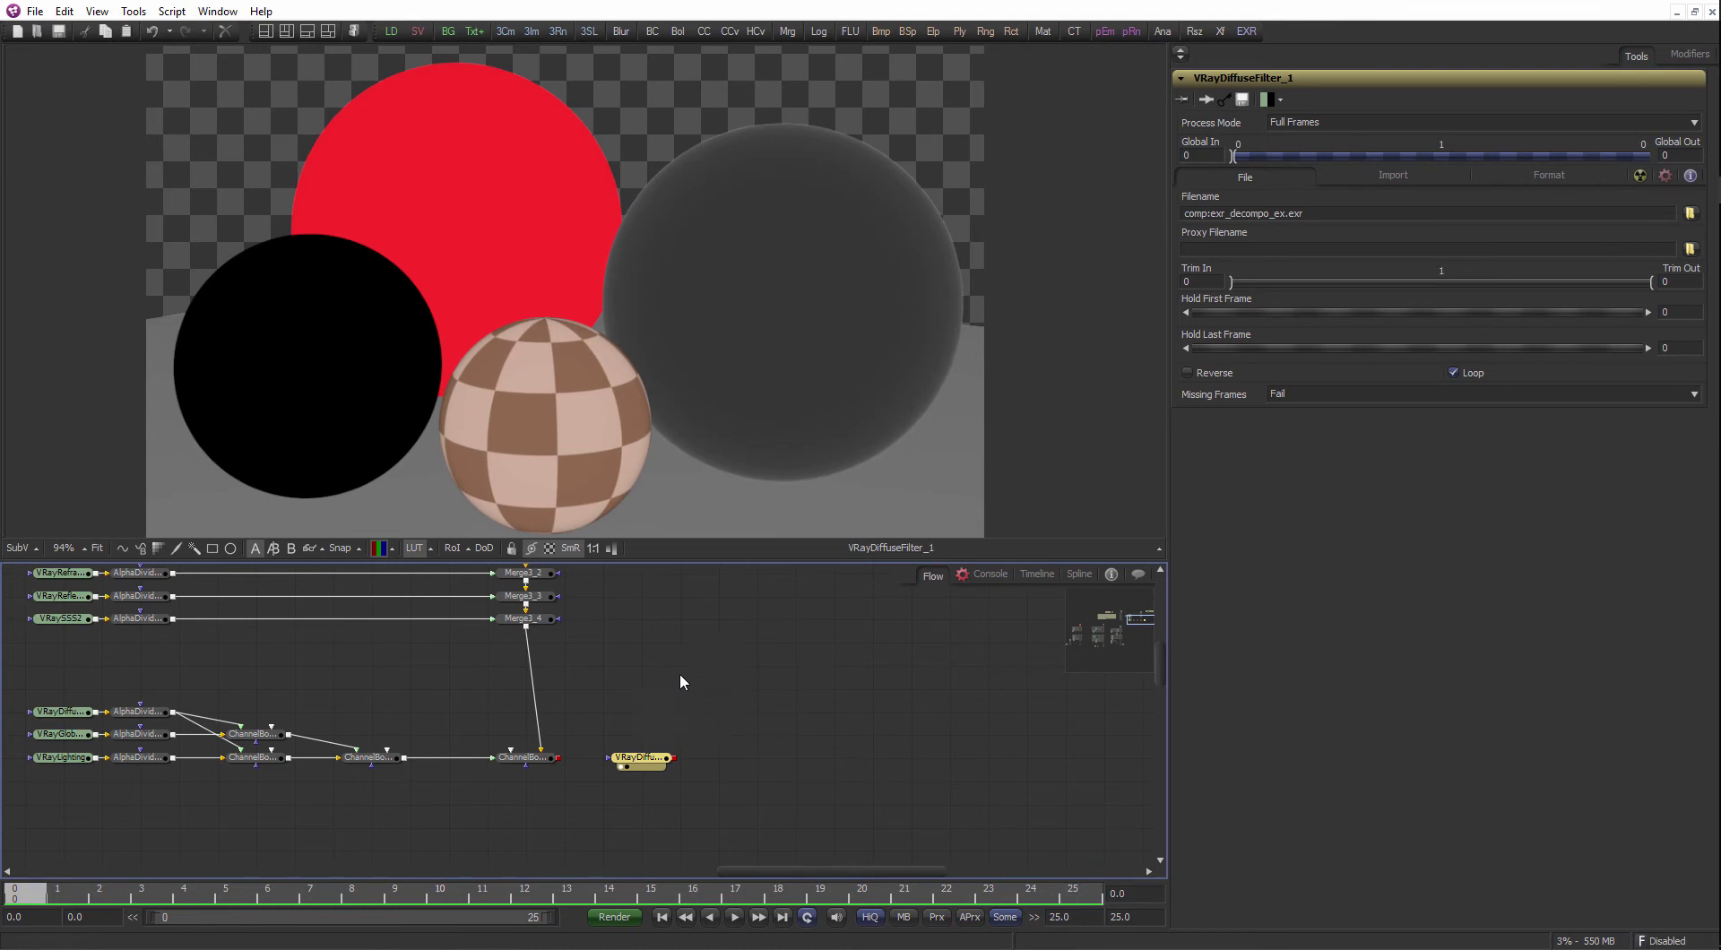
- Move the duplicated diffuse filter loader farther away from the final Channel Booleans node
{"action": "scroll", "coordinate": [657, 667], "scroll_direction": "down", "scroll_amount": 1}
{"action": "left_click_drag", "start_coordinate": [657, 701], "coordinate": [831, 679]}
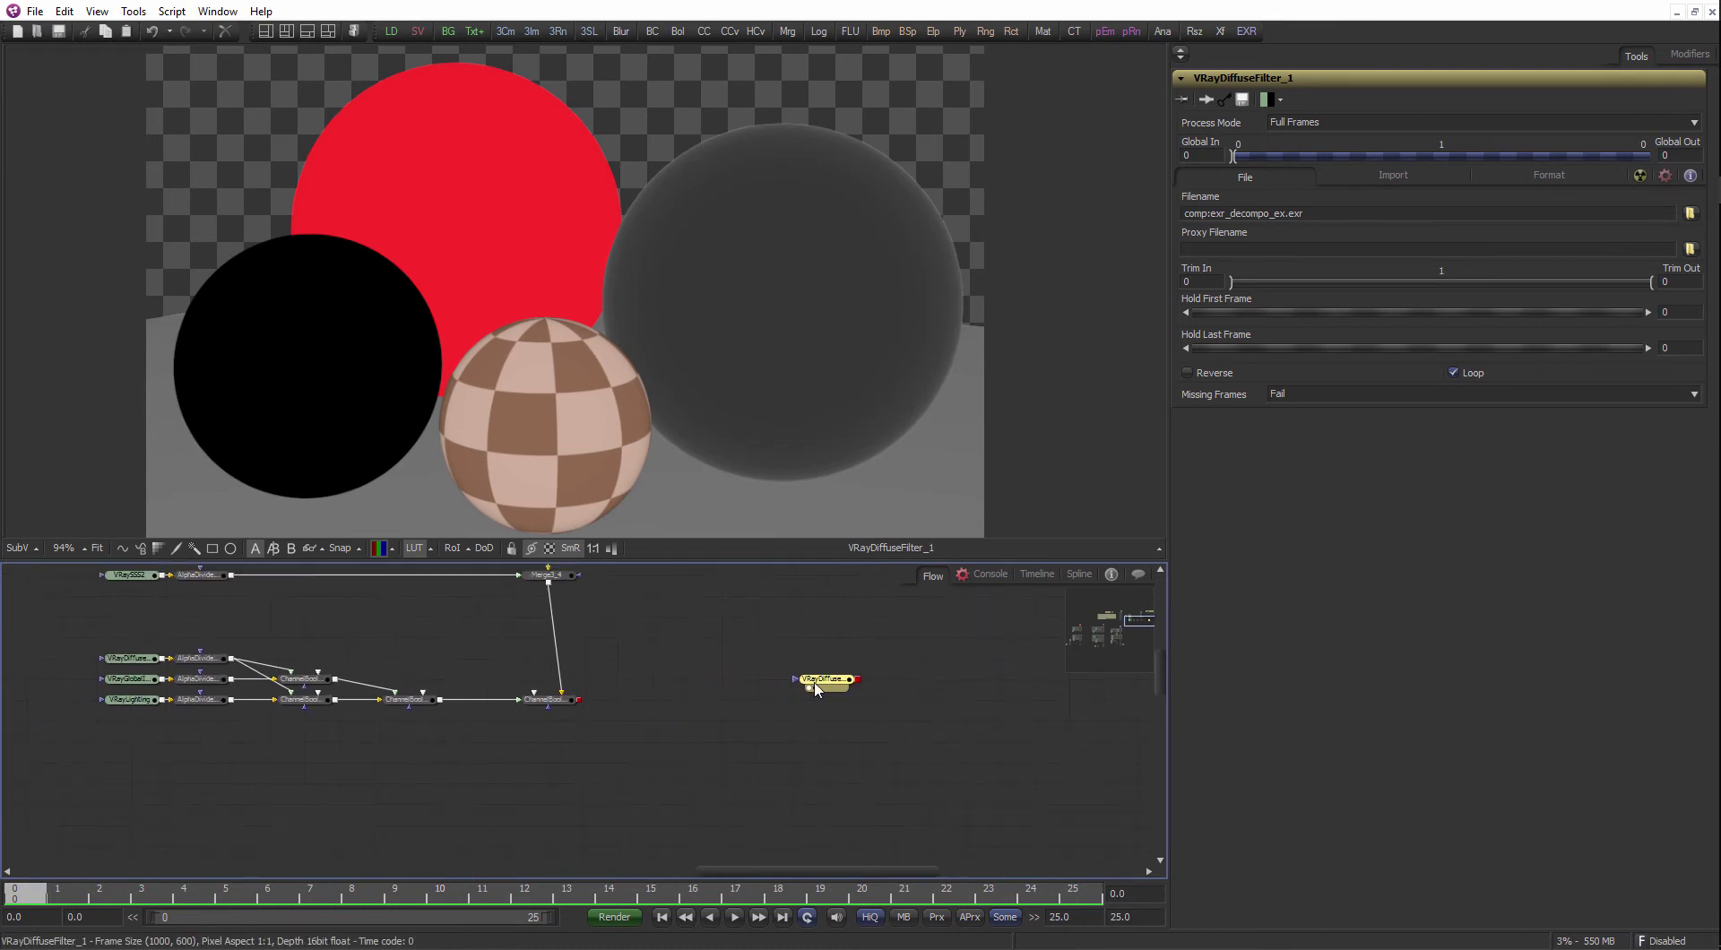
{"action": "left_click", "coordinate": [687, 665]}
- Compare the original beauty EXR loader with the final Channel Booleans output in the viewer
{"action": "left_click_drag", "start_coordinate": [575, 683], "coordinate": [665, 735]}
{"action": "scroll", "coordinate": [654, 682], "scroll_direction": "down", "scroll_amount": 1}
{"action": "scroll", "coordinate": [666, 737], "scroll_direction": "down", "scroll_amount": 1}
{"action": "scroll", "coordinate": [391, 653], "scroll_direction": "up", "scroll_amount": 3}
{"action": "mouse_move", "coordinate": [332, 661]}
{"action": "left_mouse_down"}
{"action": "mouse_move", "coordinate": [395, 654]}
{"action": "mouse_move", "coordinate": [323, 638]}
{"action": "left_mouse_up"}
{"action": "left_click_drag", "start_coordinate": [795, 623], "coordinate": [639, 704]}
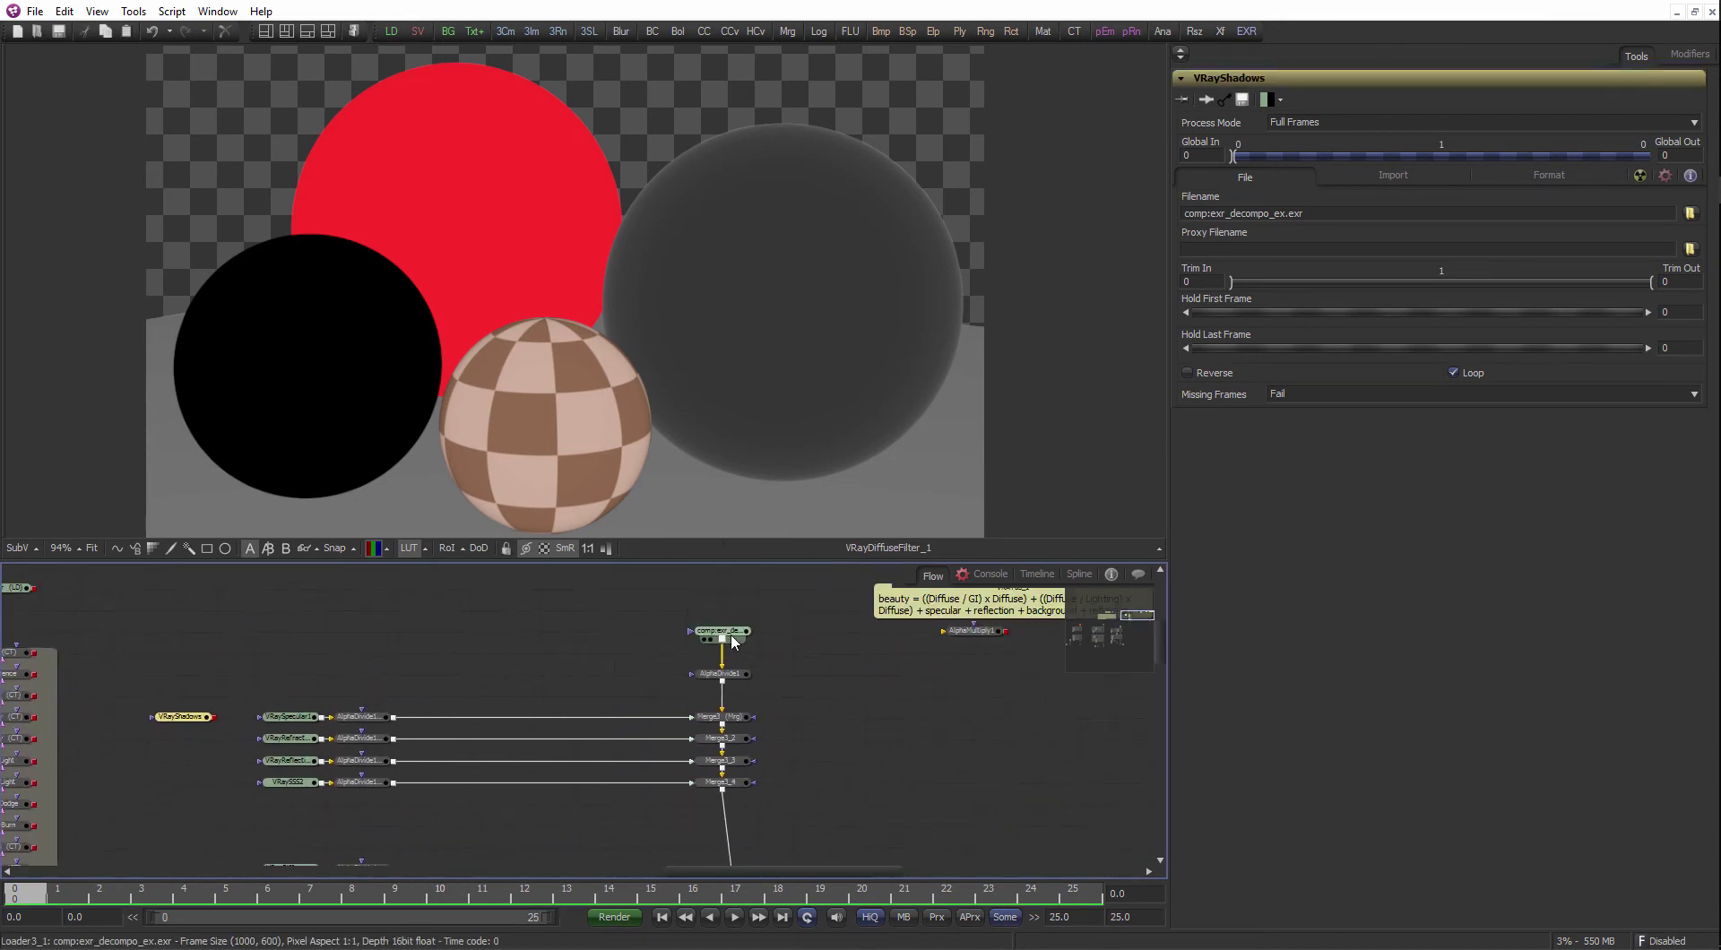
{"action": "left_click_drag", "start_coordinate": [729, 633], "coordinate": [708, 330]}
{"action": "left_click_drag", "start_coordinate": [758, 682], "coordinate": [713, 482]}
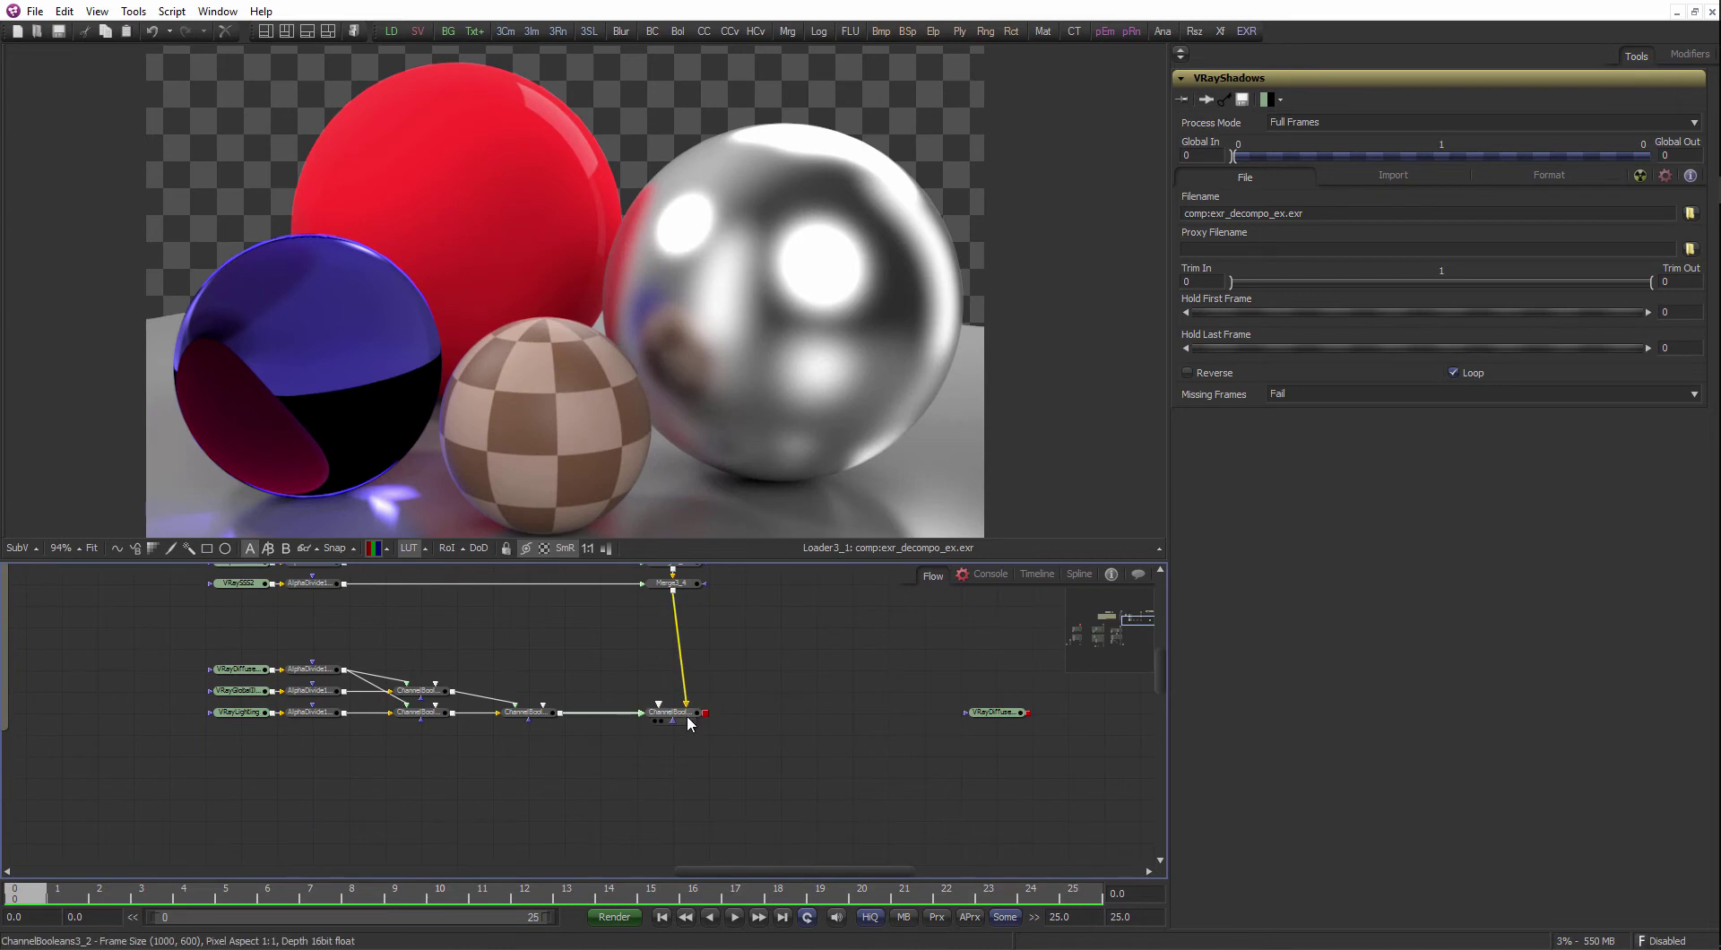
{"action": "left_click_drag", "start_coordinate": [690, 725], "coordinate": [675, 421]}
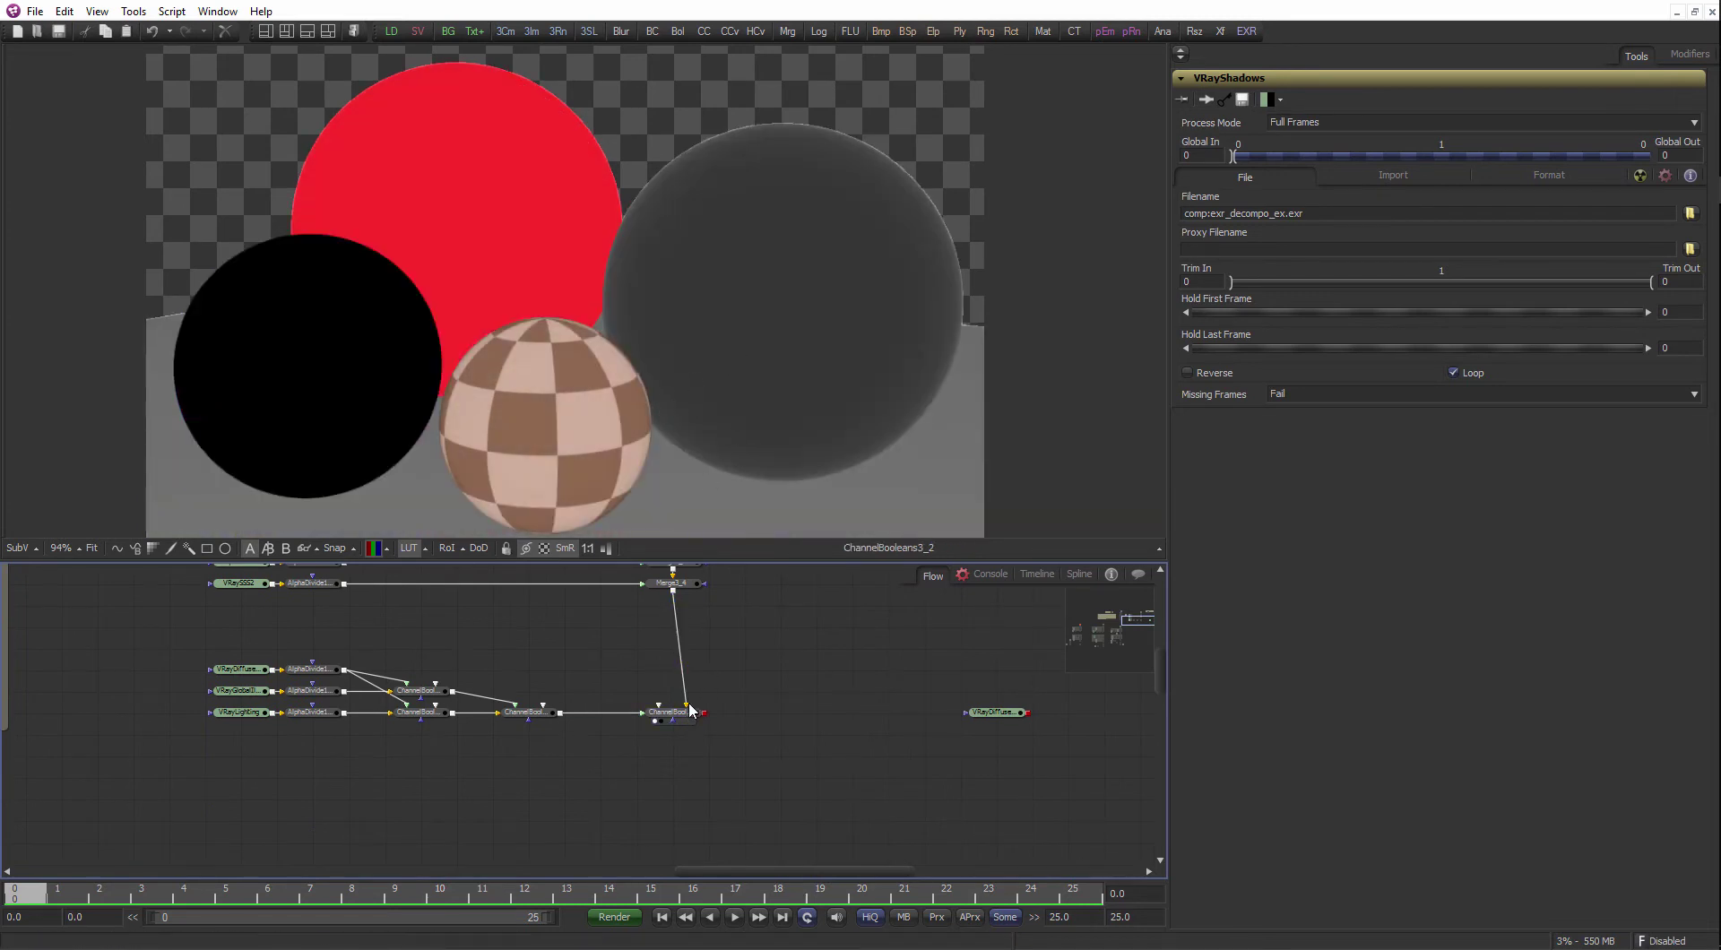
- Examine the diffuse, GI and lighting loaders, the specular, refraction, reflection and SSS rows, and the Divide and Add nodes
{"action": "left_click", "coordinate": [723, 711]}
{"action": "left_click_drag", "start_coordinate": [377, 666], "coordinate": [570, 651]}
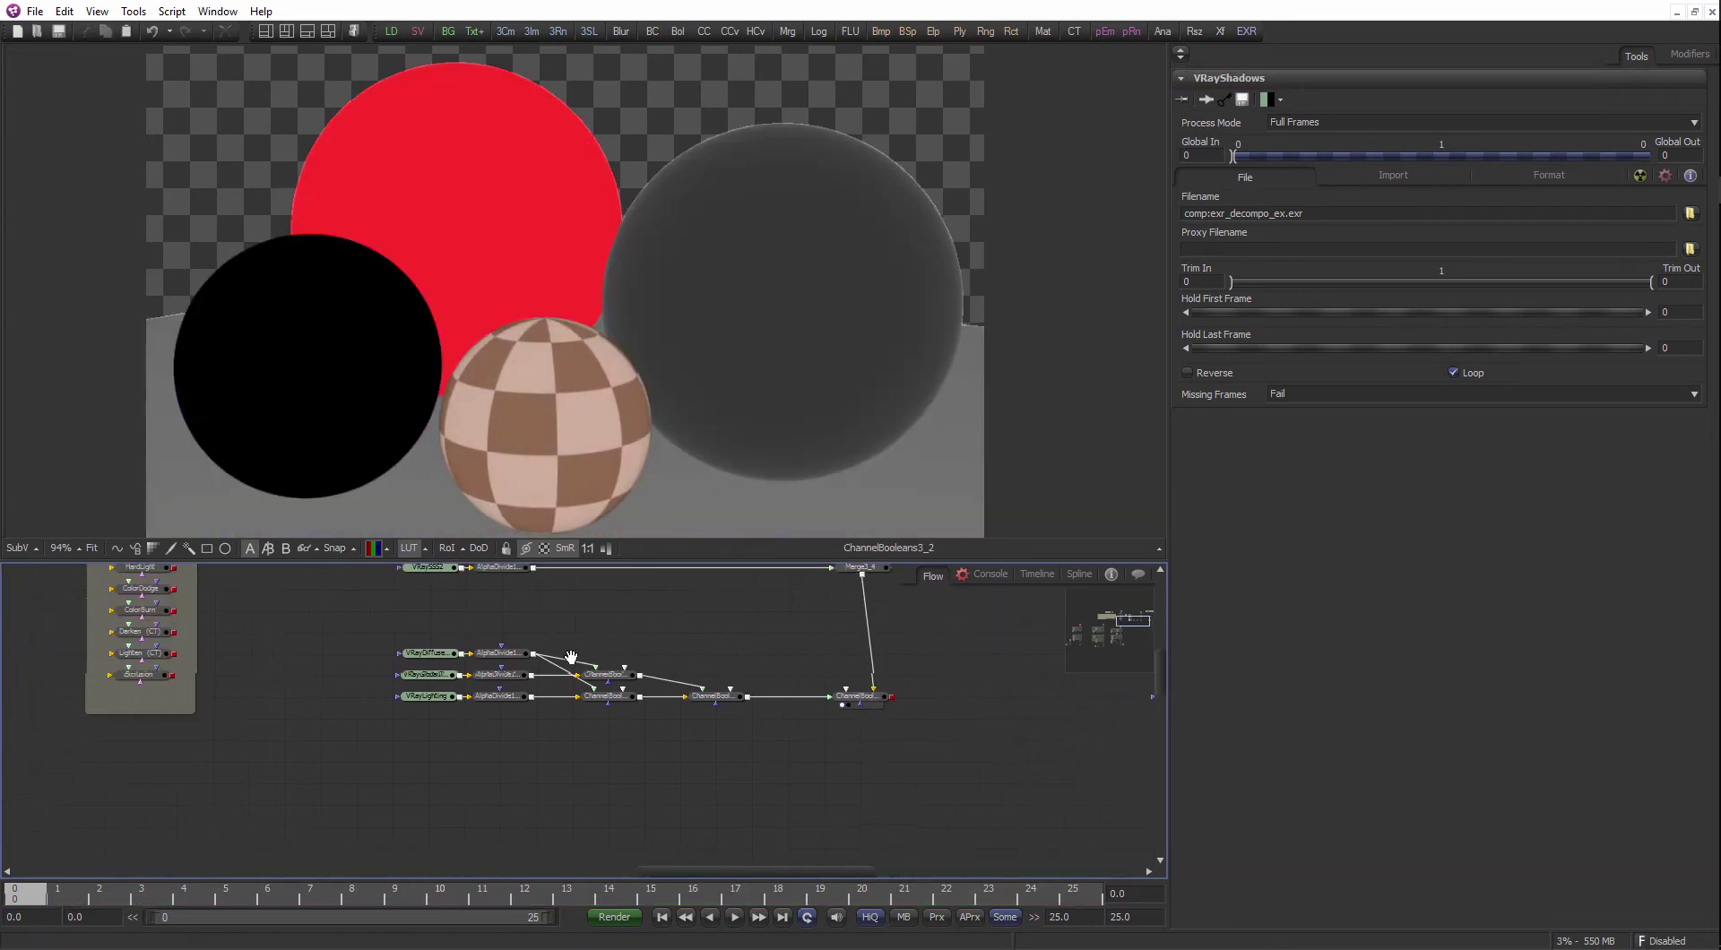
{"action": "scroll", "coordinate": [582, 645], "scroll_direction": "up", "scroll_amount": 1}
{"action": "left_click_drag", "start_coordinate": [450, 724], "coordinate": [376, 654]}
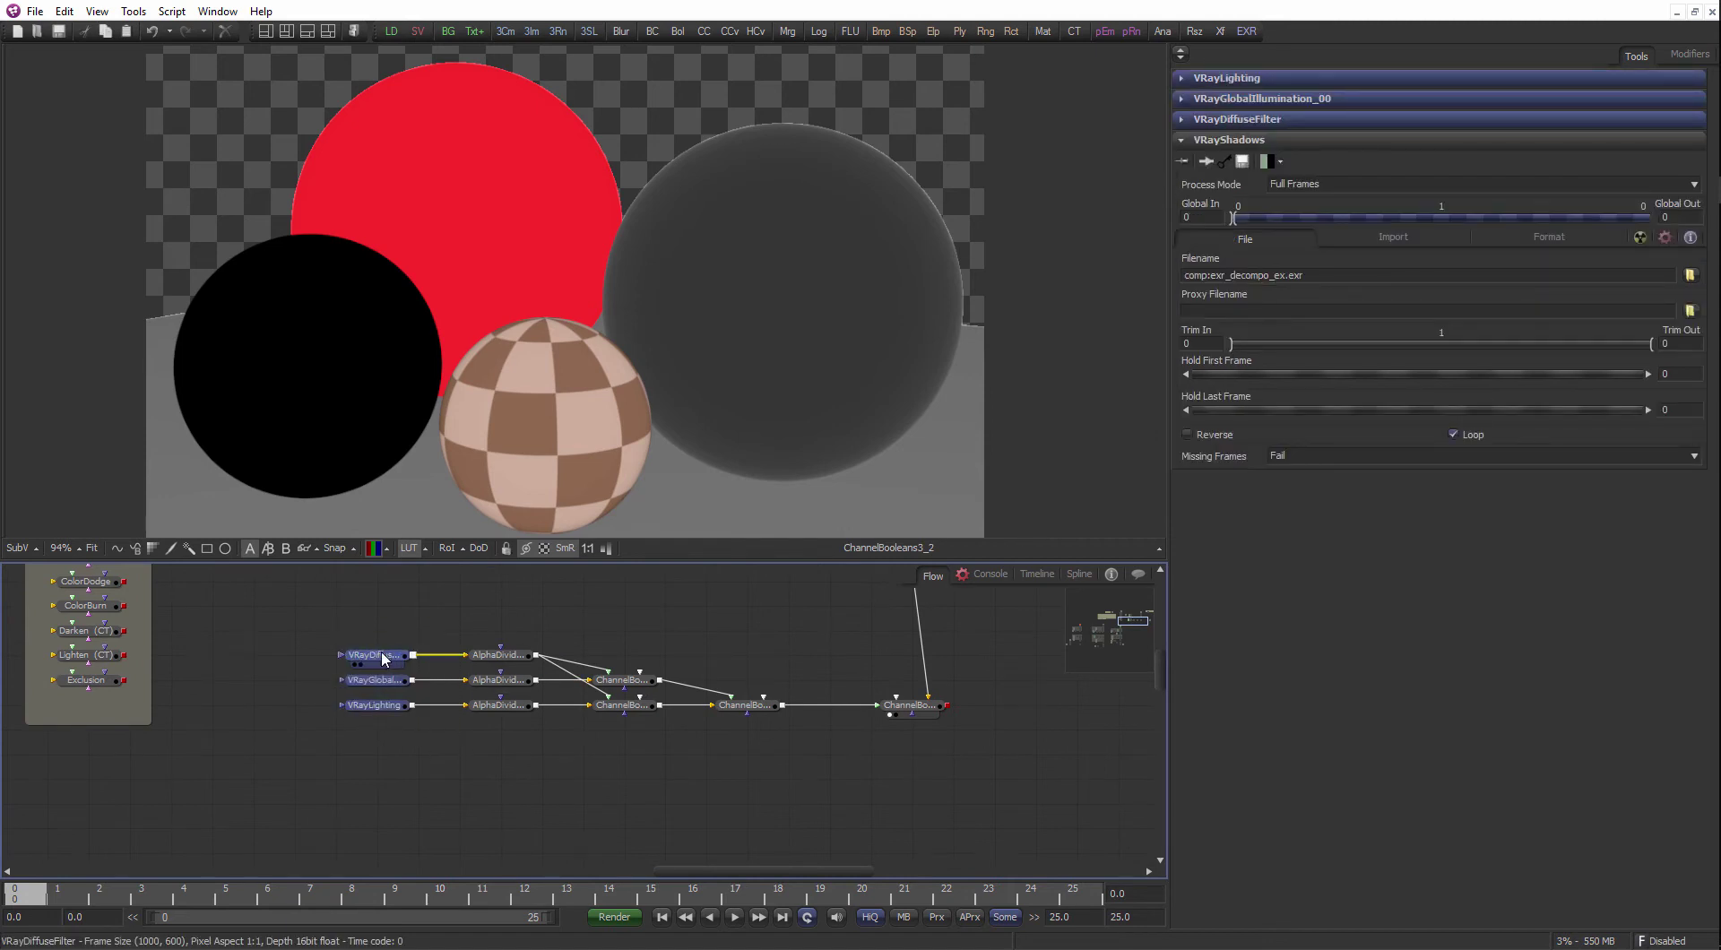
{"action": "left_click", "coordinate": [623, 679]}
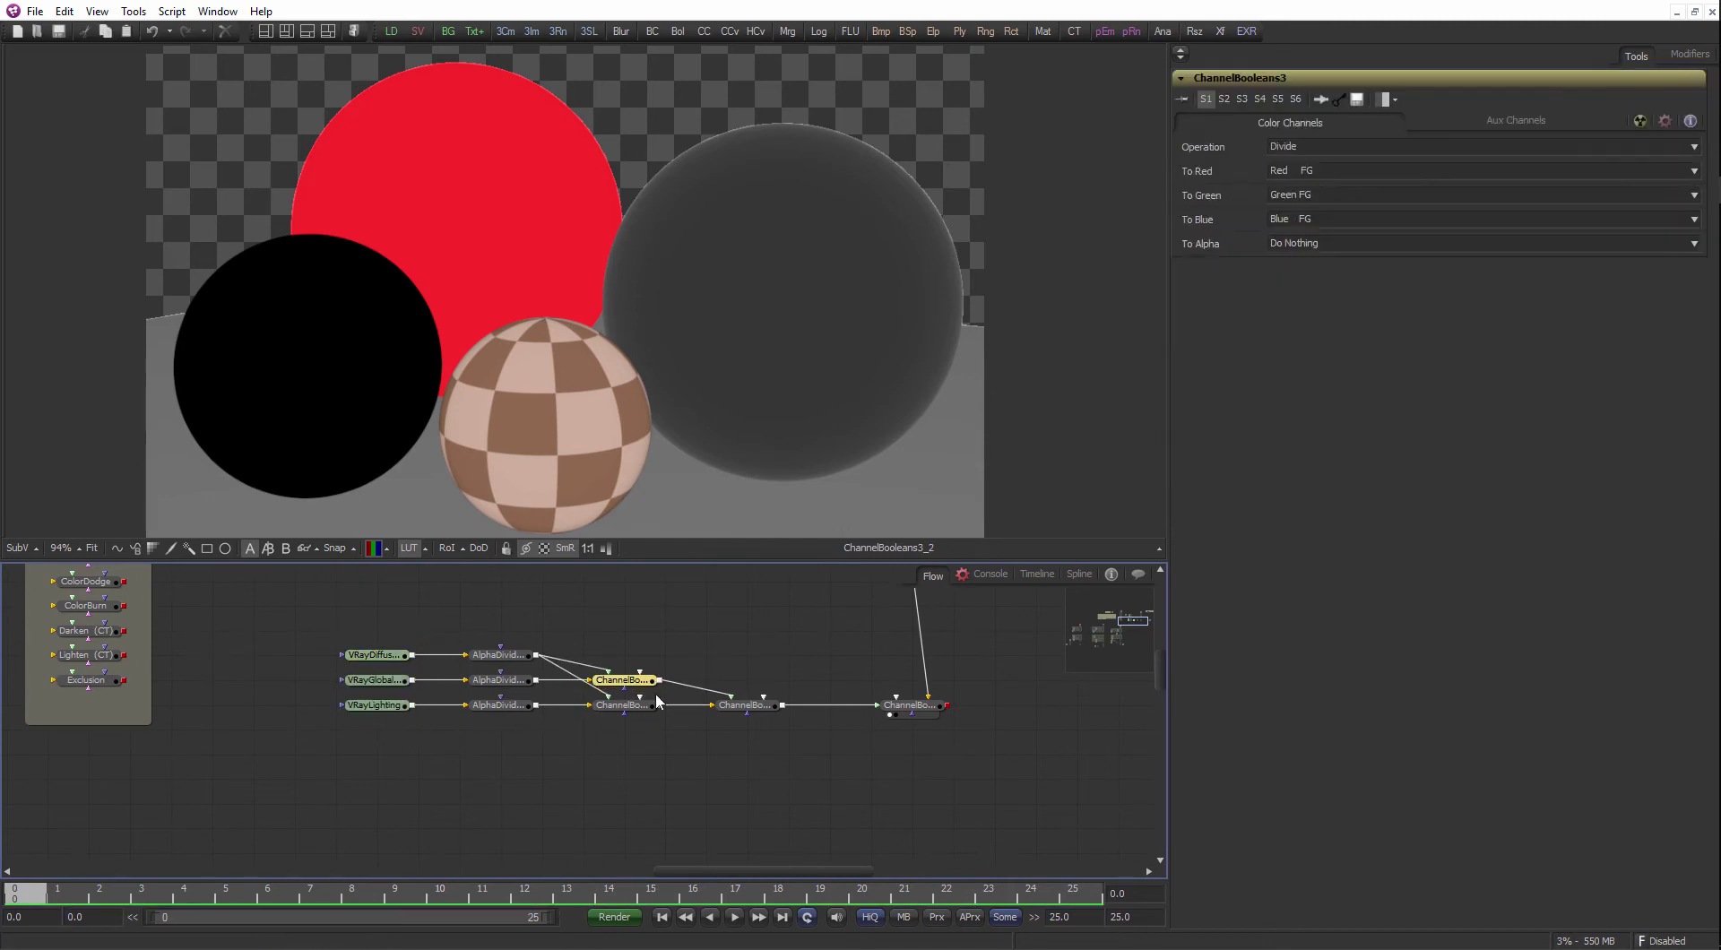
{"action": "left_click", "coordinate": [696, 661]}
{"action": "scroll", "coordinate": [689, 717], "scroll_direction": "down", "scroll_amount": 1}
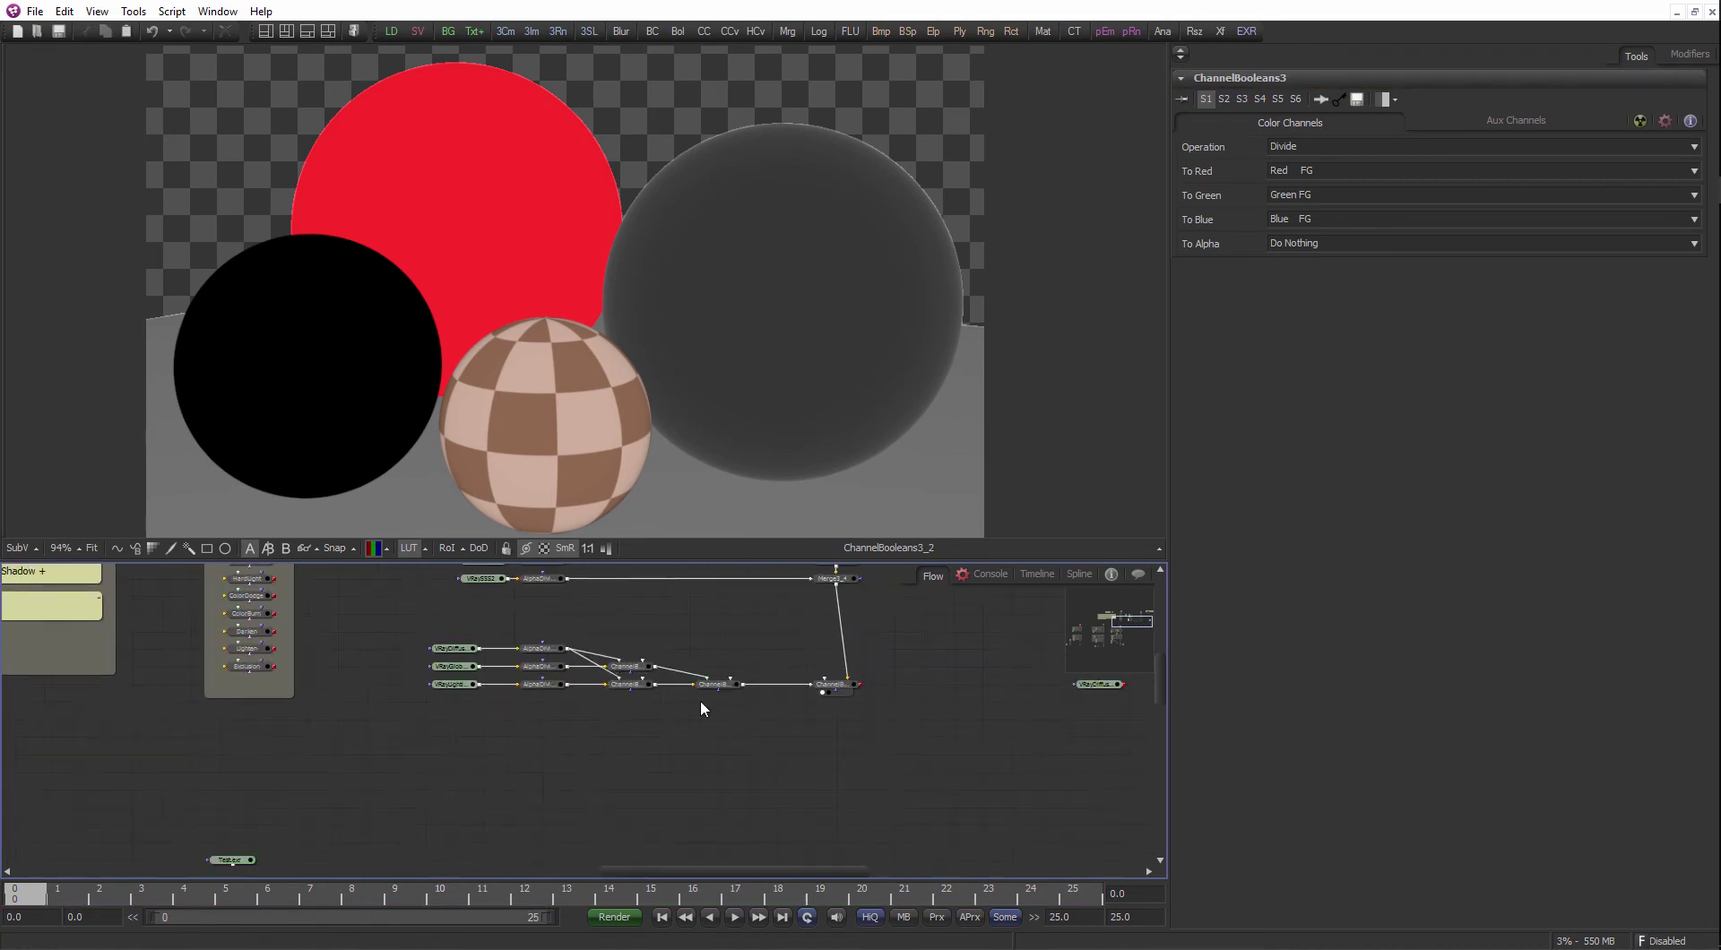
{"action": "scroll", "coordinate": [531, 622], "scroll_direction": "up", "scroll_amount": 2}
{"action": "left_click_drag", "start_coordinate": [627, 665], "coordinate": [507, 578]}
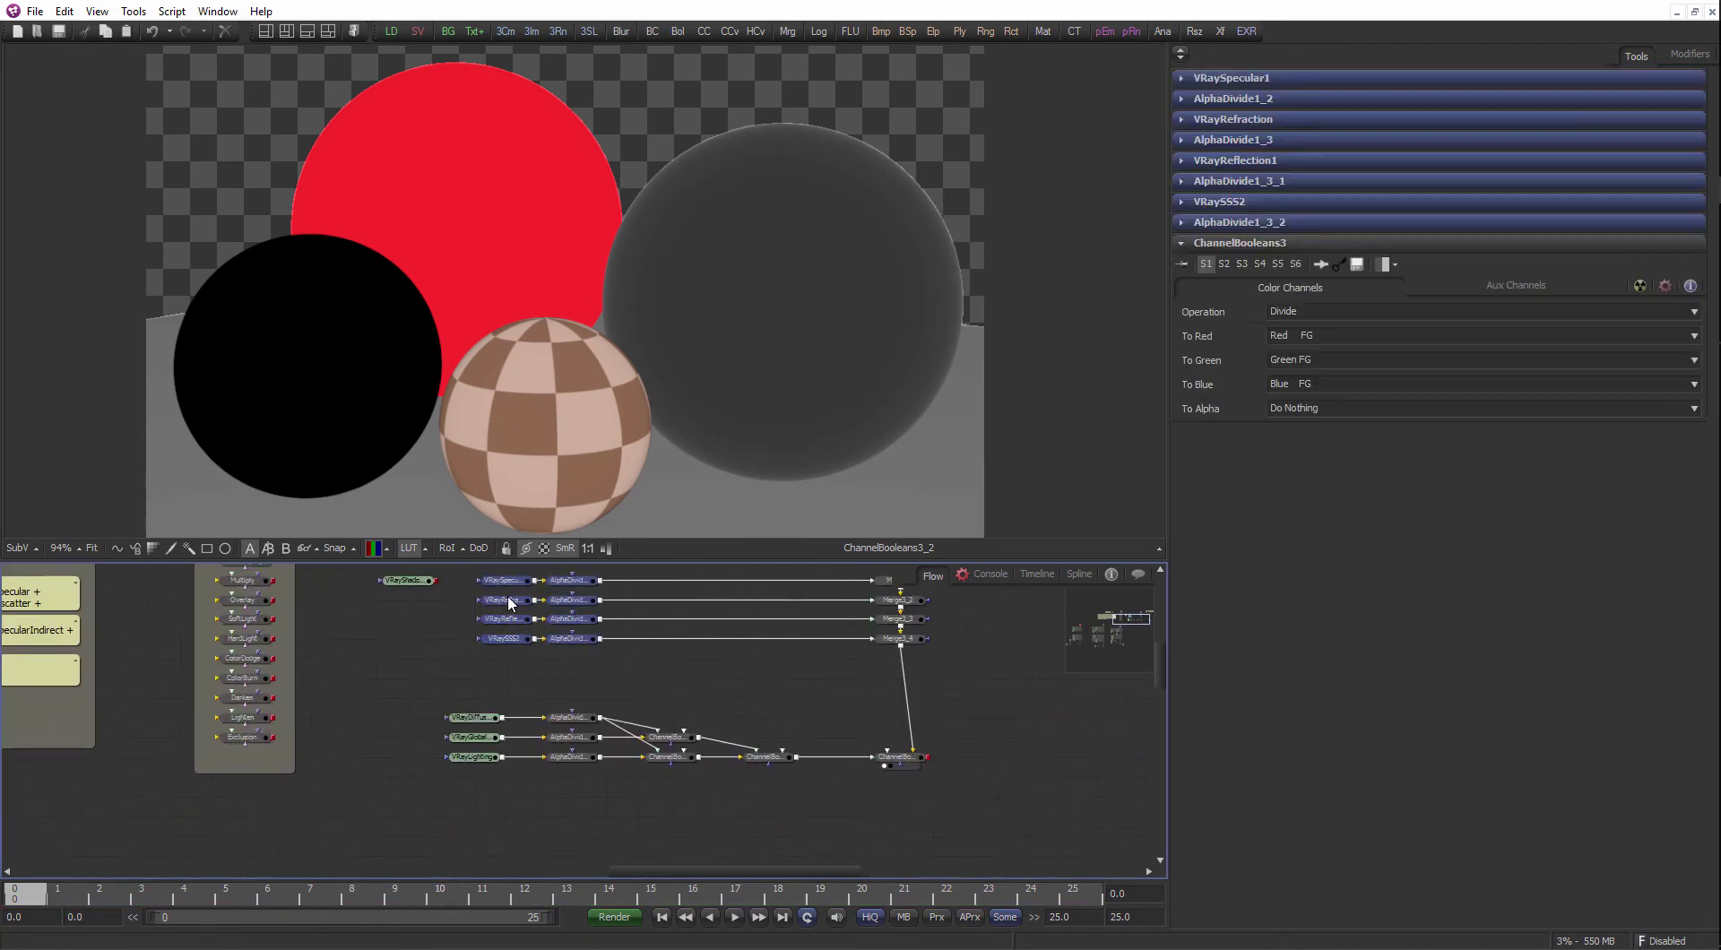
{"action": "mouse_move", "coordinate": [577, 643]}
{"action": "left_mouse_down"}
{"action": "mouse_move", "coordinate": [549, 645]}
{"action": "mouse_move", "coordinate": [535, 576]}
{"action": "mouse_move", "coordinate": [584, 642]}
{"action": "left_mouse_up"}
{"action": "left_click", "coordinate": [620, 666]}
{"action": "left_click", "coordinate": [607, 665]}
{"action": "left_click_drag", "start_coordinate": [687, 700], "coordinate": [641, 694]}
{"action": "left_click_drag", "start_coordinate": [598, 690], "coordinate": [765, 762]}
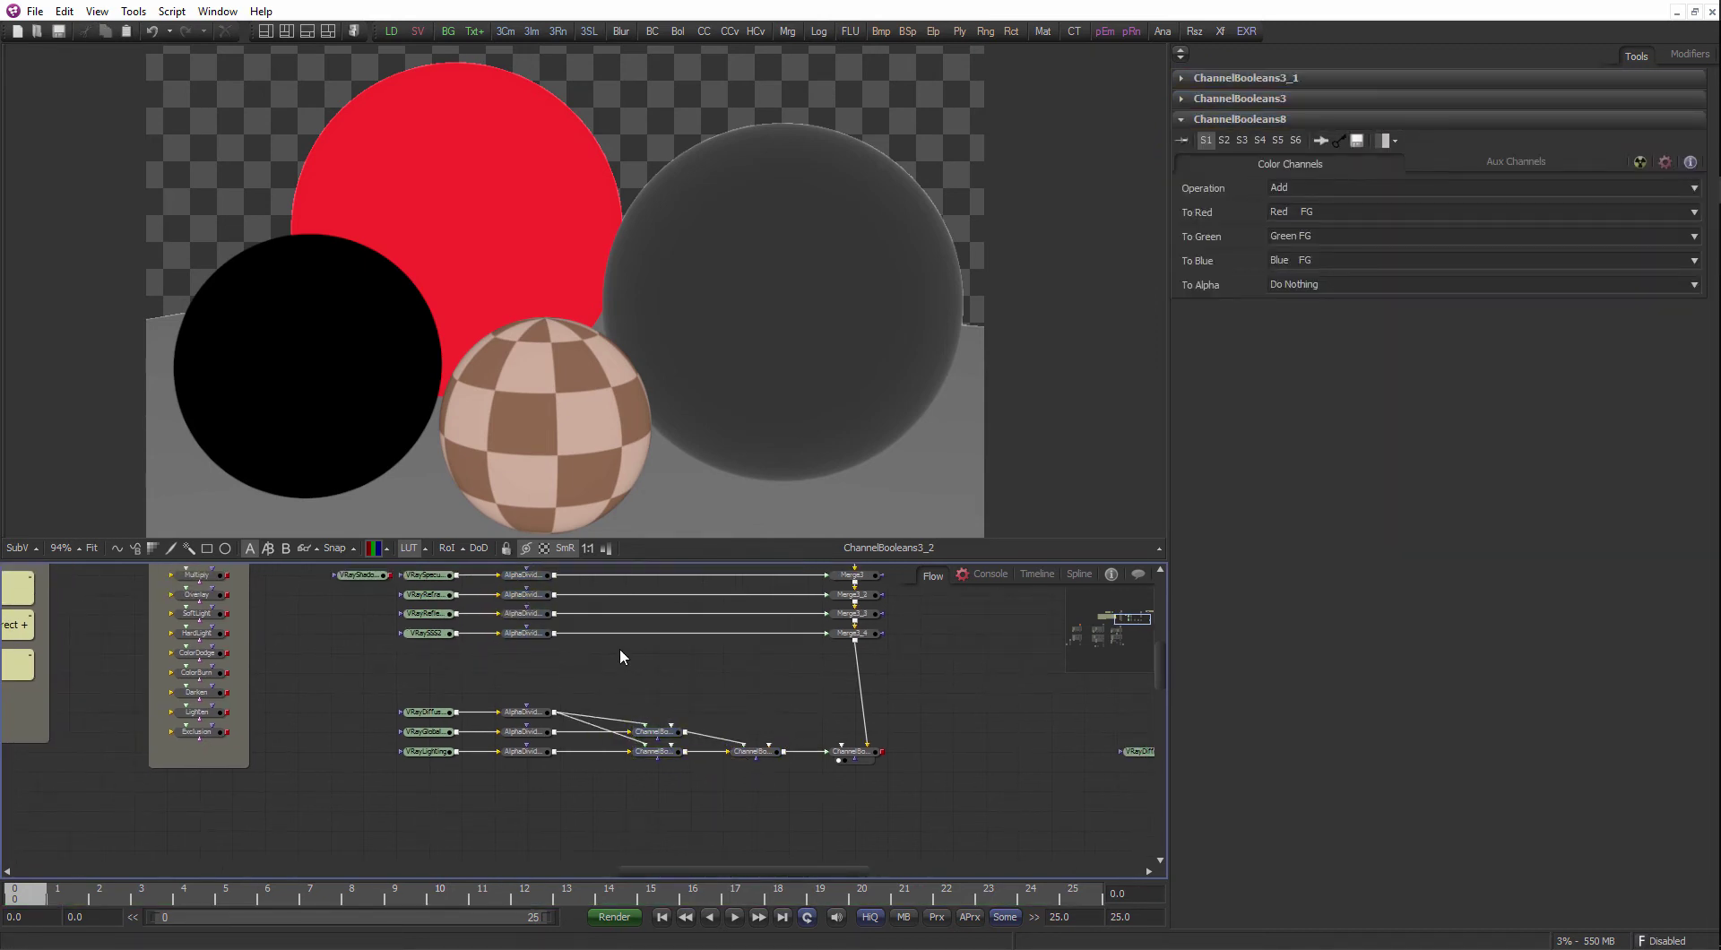
- Check the VRayShadows loader and AlphaDivide1 node, and nudge the duplicated diffuse filter loader slightly up in the flow
{"action": "left_click_drag", "start_coordinate": [620, 651], "coordinate": [669, 685]}
{"action": "scroll", "coordinate": [669, 686], "scroll_direction": "down", "scroll_amount": 1}
{"action": "left_click", "coordinate": [437, 591]}
{"action": "left_click", "coordinate": [954, 653]}
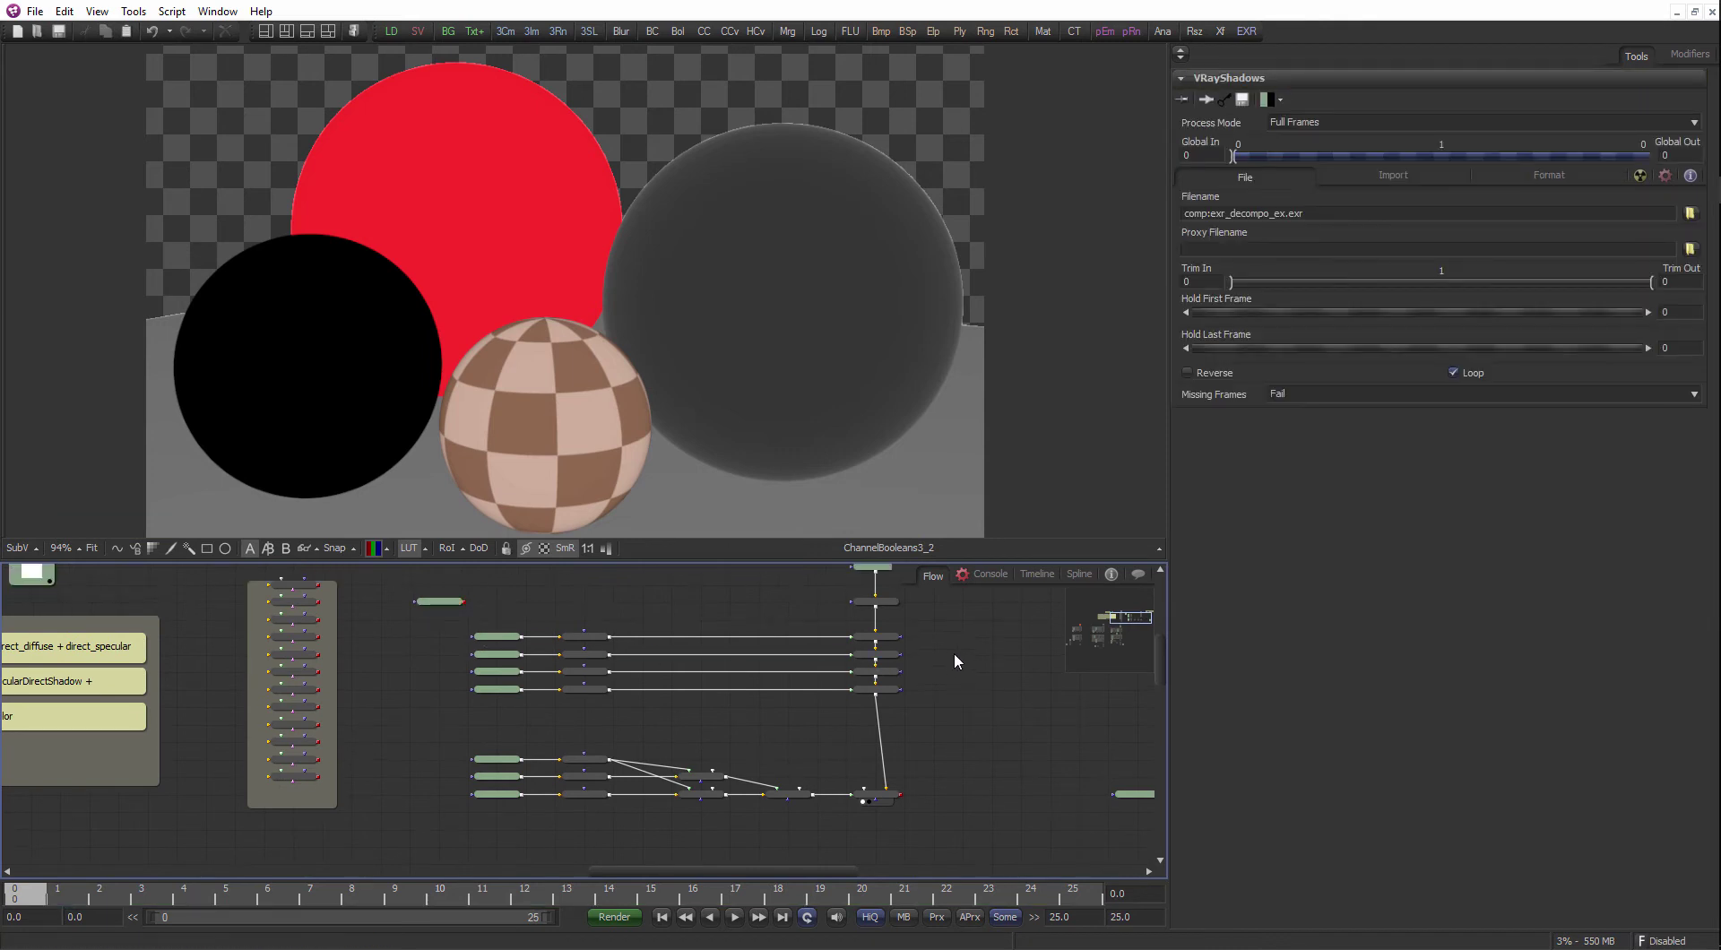
{"action": "left_click_drag", "start_coordinate": [954, 653], "coordinate": [826, 687]}
{"action": "left_click", "coordinate": [764, 606]}
{"action": "left_click", "coordinate": [762, 652]}
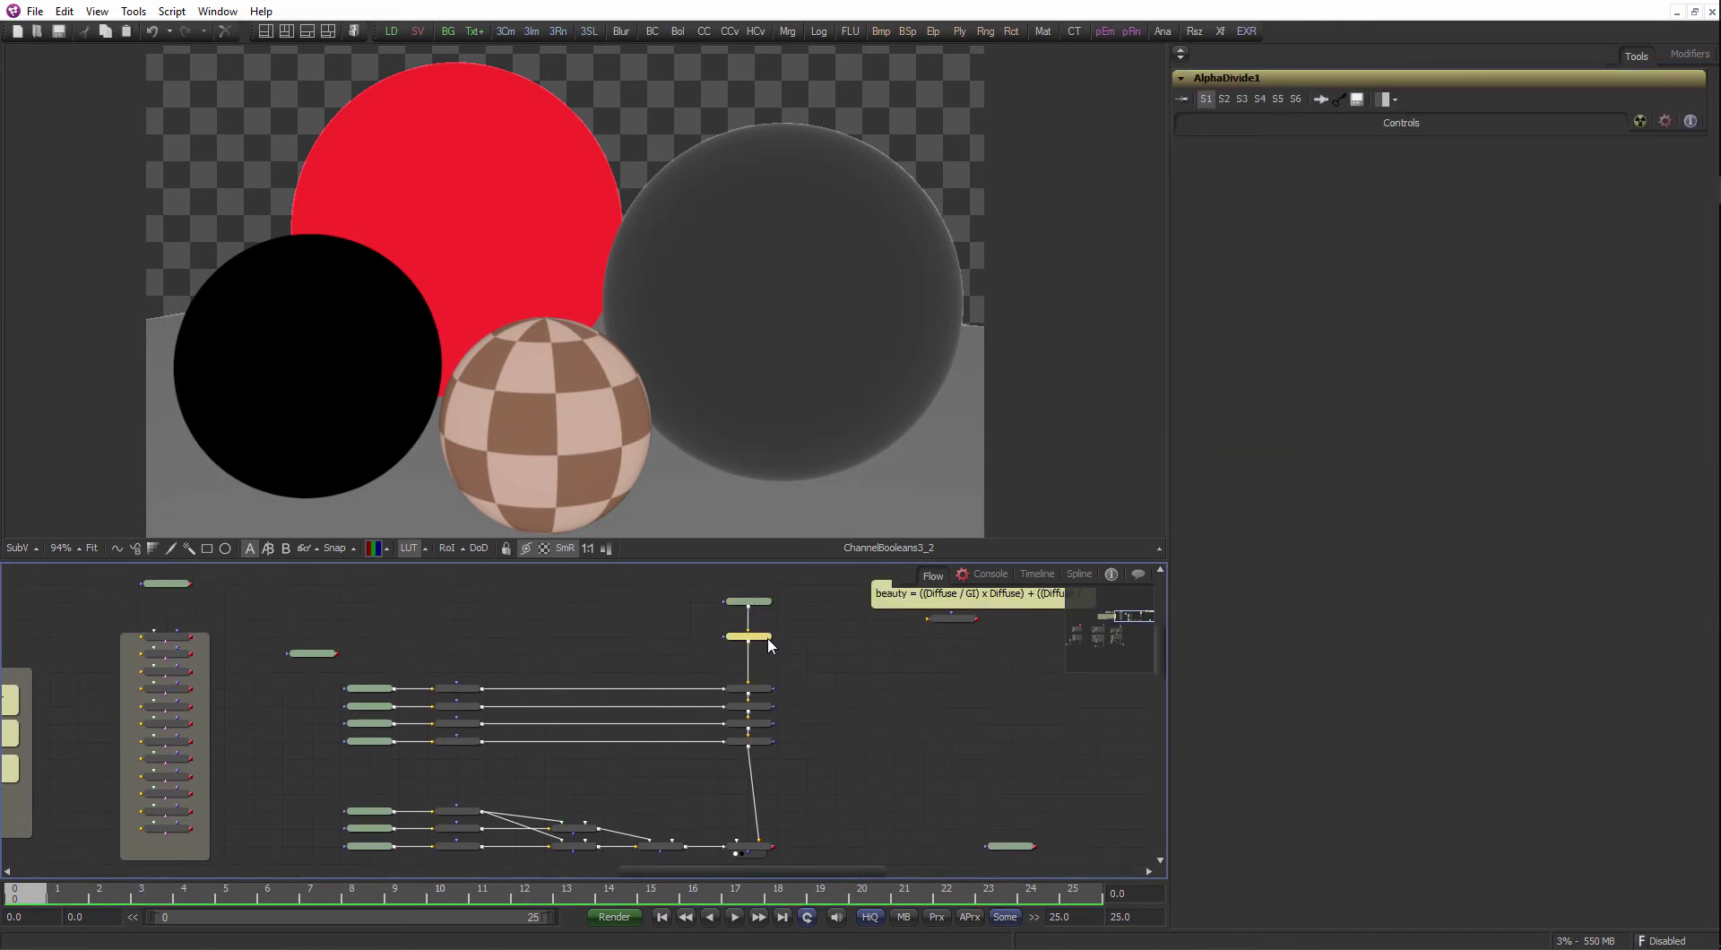
{"action": "left_click", "coordinate": [934, 772]}
{"action": "left_click_drag", "start_coordinate": [934, 772], "coordinate": [885, 679]}
{"action": "left_click_drag", "start_coordinate": [973, 752], "coordinate": [977, 734]}
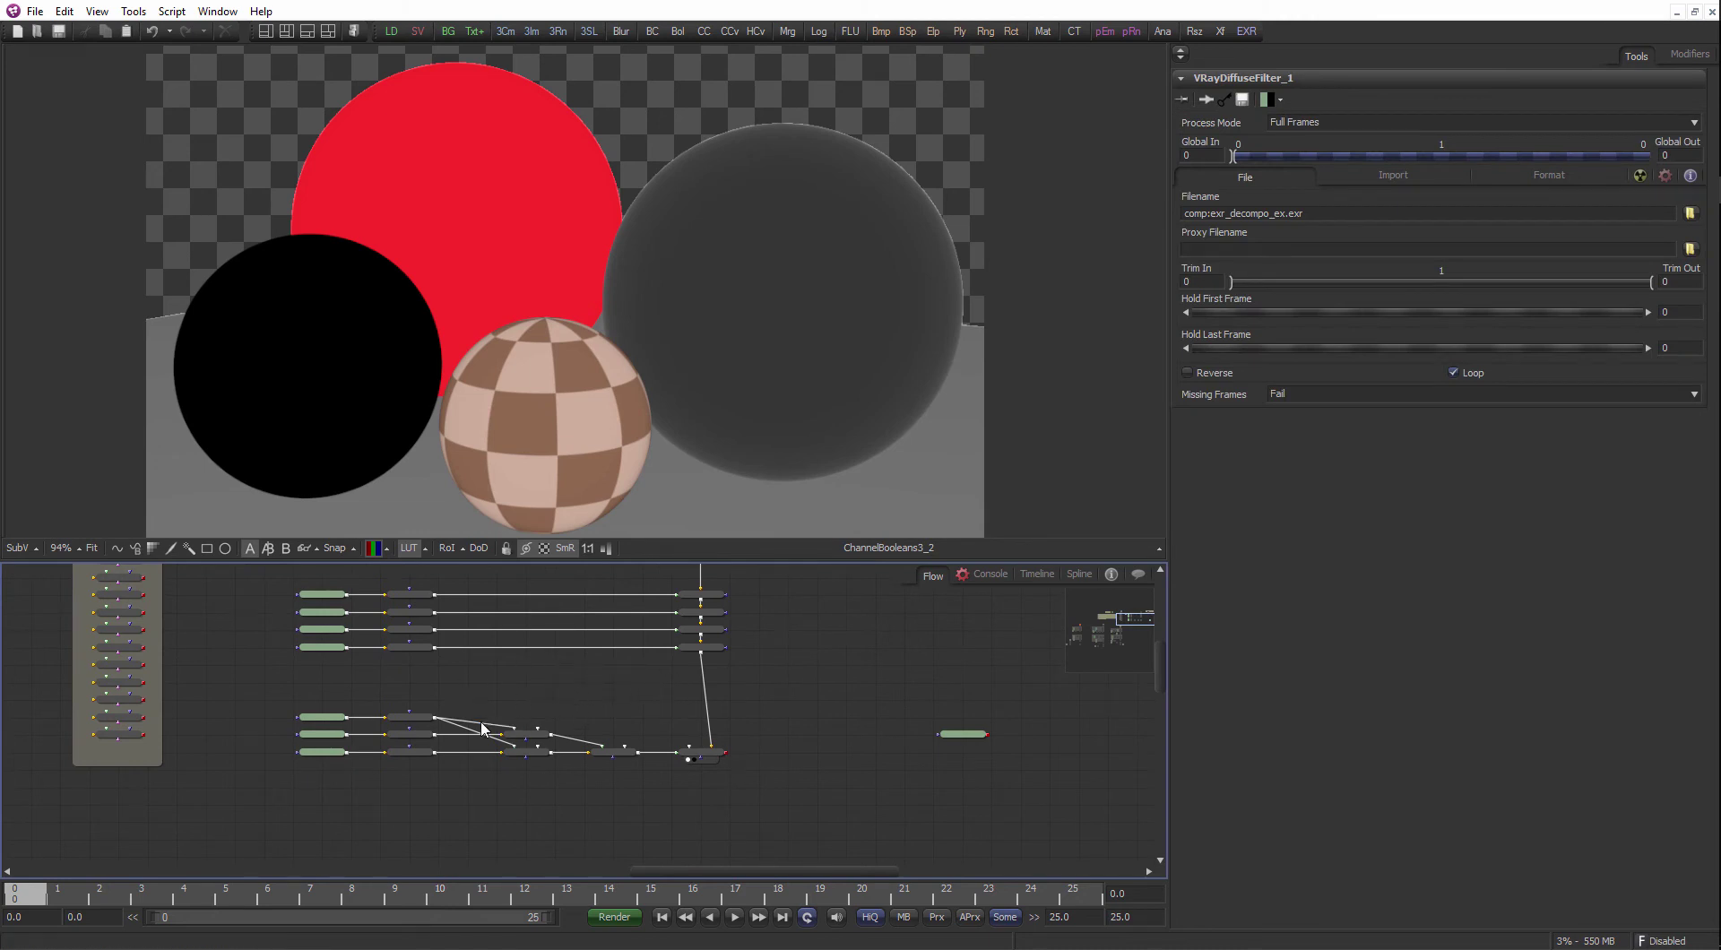
- Duplicate the whole diffuse, GI and lighting branch, including its Alpha Divides and Channel Booleans nodes, into the empty area below the original
{"action": "scroll", "coordinate": [807, 715], "scroll_direction": "down", "scroll_amount": 1}
{"action": "left_click_drag", "start_coordinate": [707, 748], "coordinate": [245, 585]}
{"action": "scroll", "coordinate": [807, 715], "scroll_direction": "up", "scroll_amount": 2}
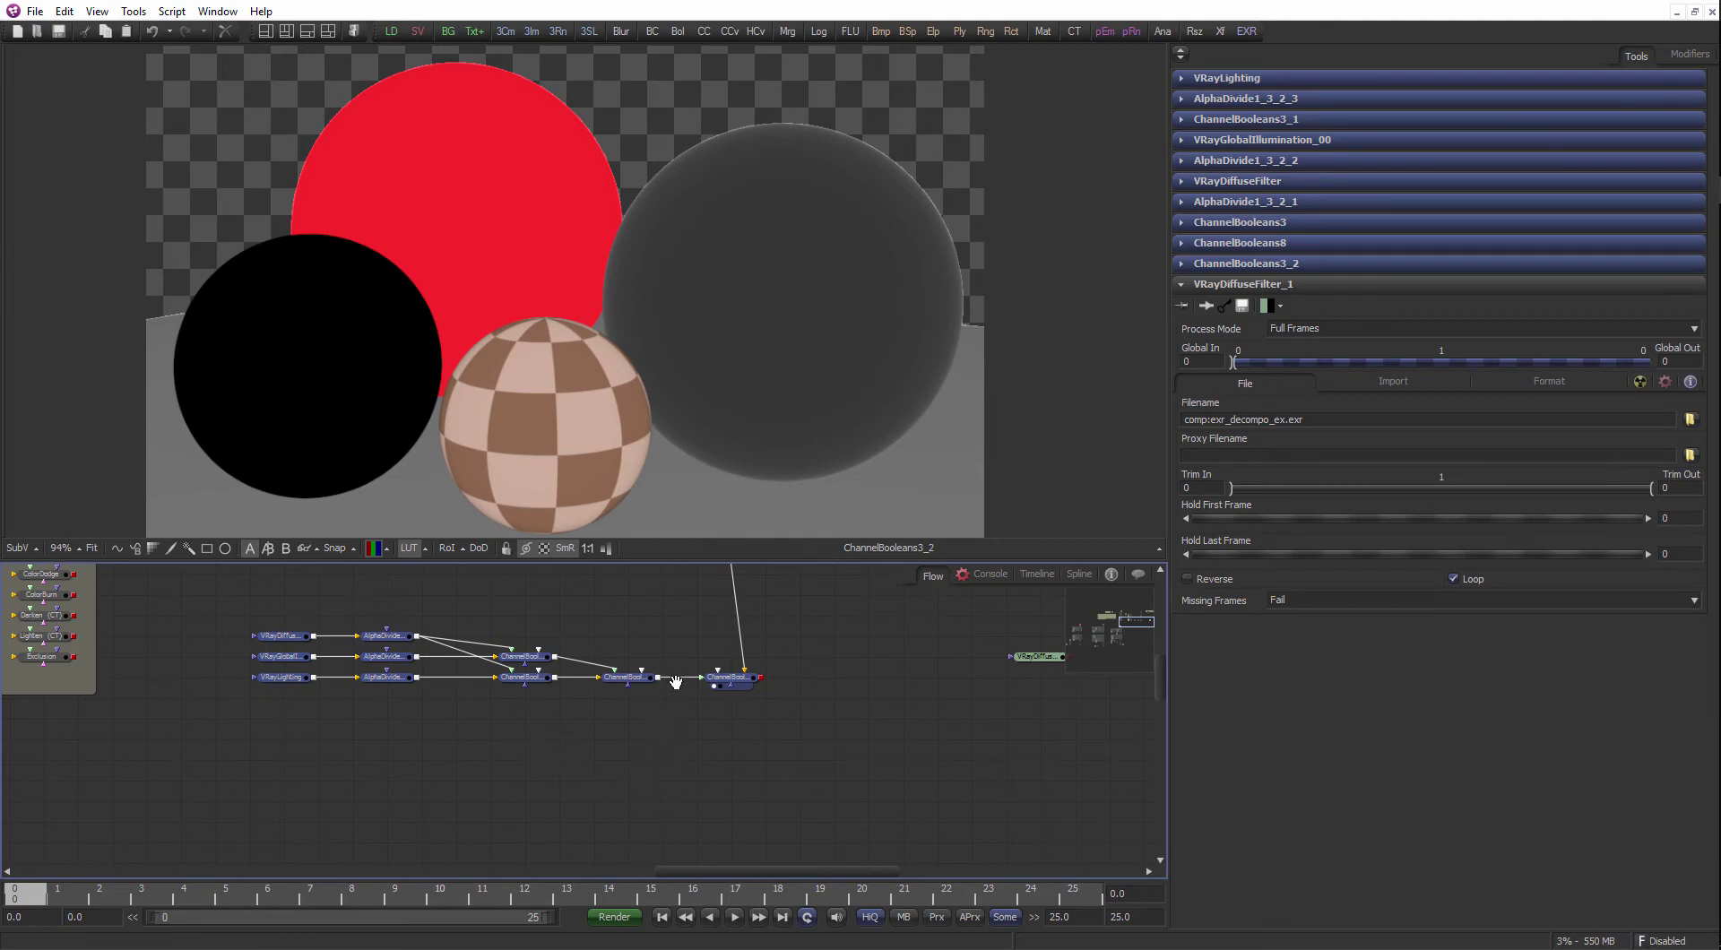
{"action": "left_click_drag", "start_coordinate": [676, 683], "coordinate": [659, 564]}
{"action": "left_click", "coordinate": [492, 737]}
{"action": "key", "text": "ctrl+v"}
{"action": "left_click_drag", "start_coordinate": [492, 745], "coordinate": [765, 764]}
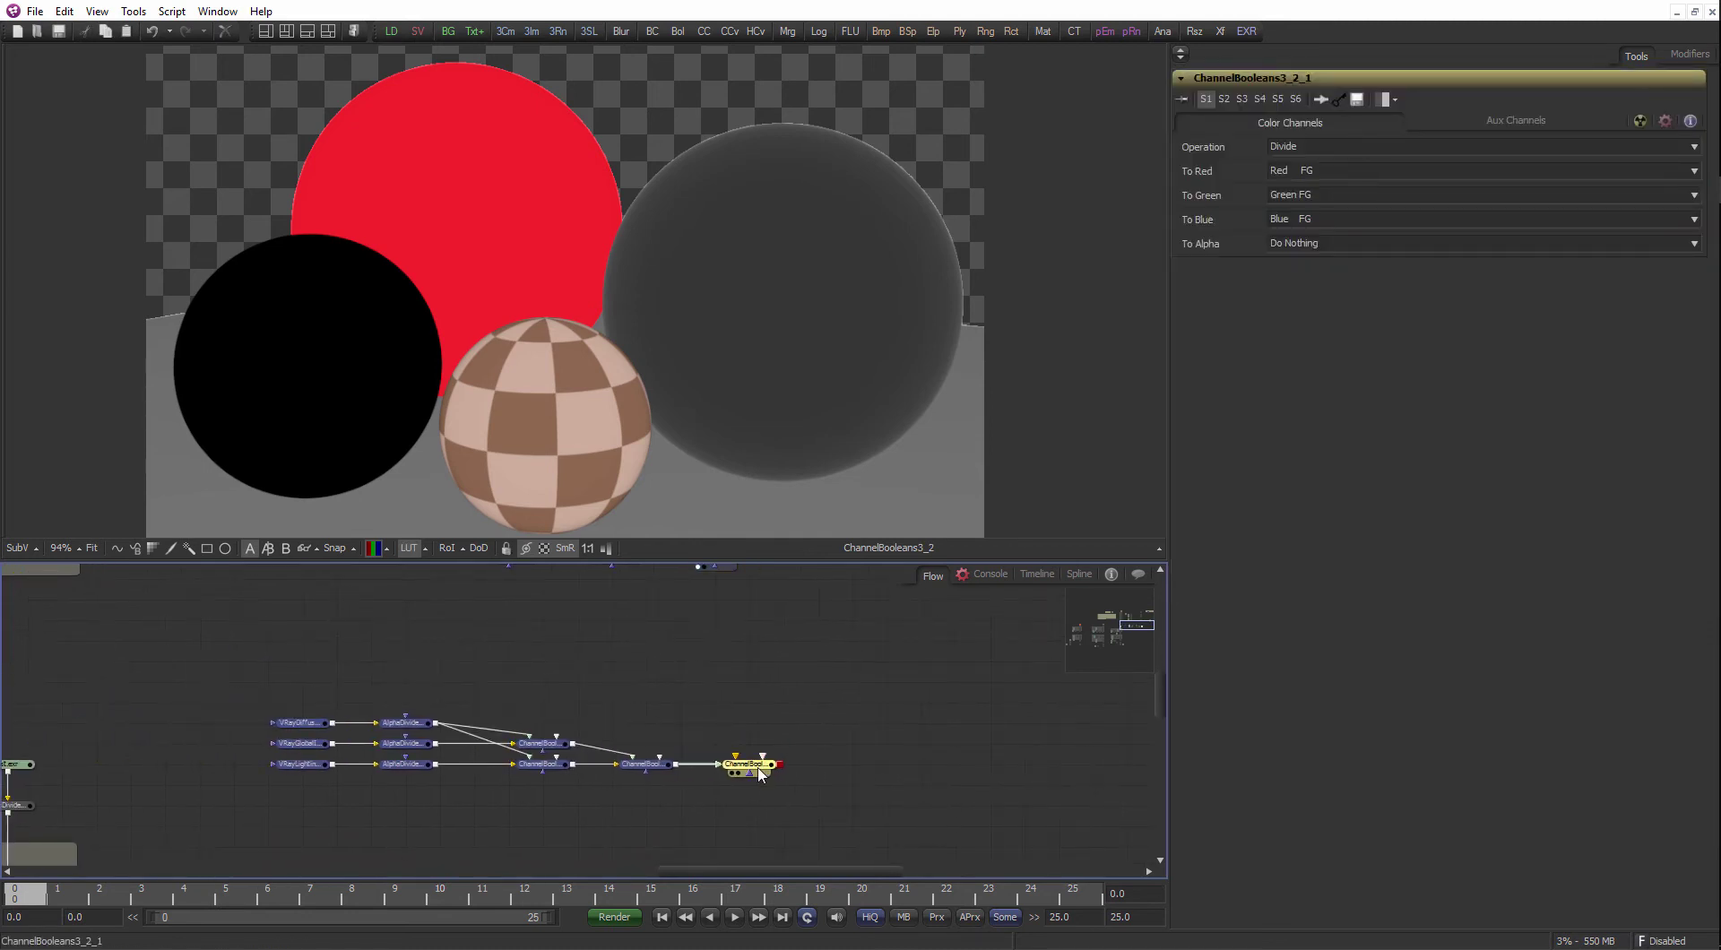
{"action": "left_click", "coordinate": [729, 621]}
{"action": "scroll", "coordinate": [762, 605], "scroll_direction": "down", "scroll_amount": 1}
{"action": "left_click_drag", "start_coordinate": [766, 592], "coordinate": [821, 752]}
{"action": "scroll", "coordinate": [791, 701], "scroll_direction": "down", "scroll_amount": 2}
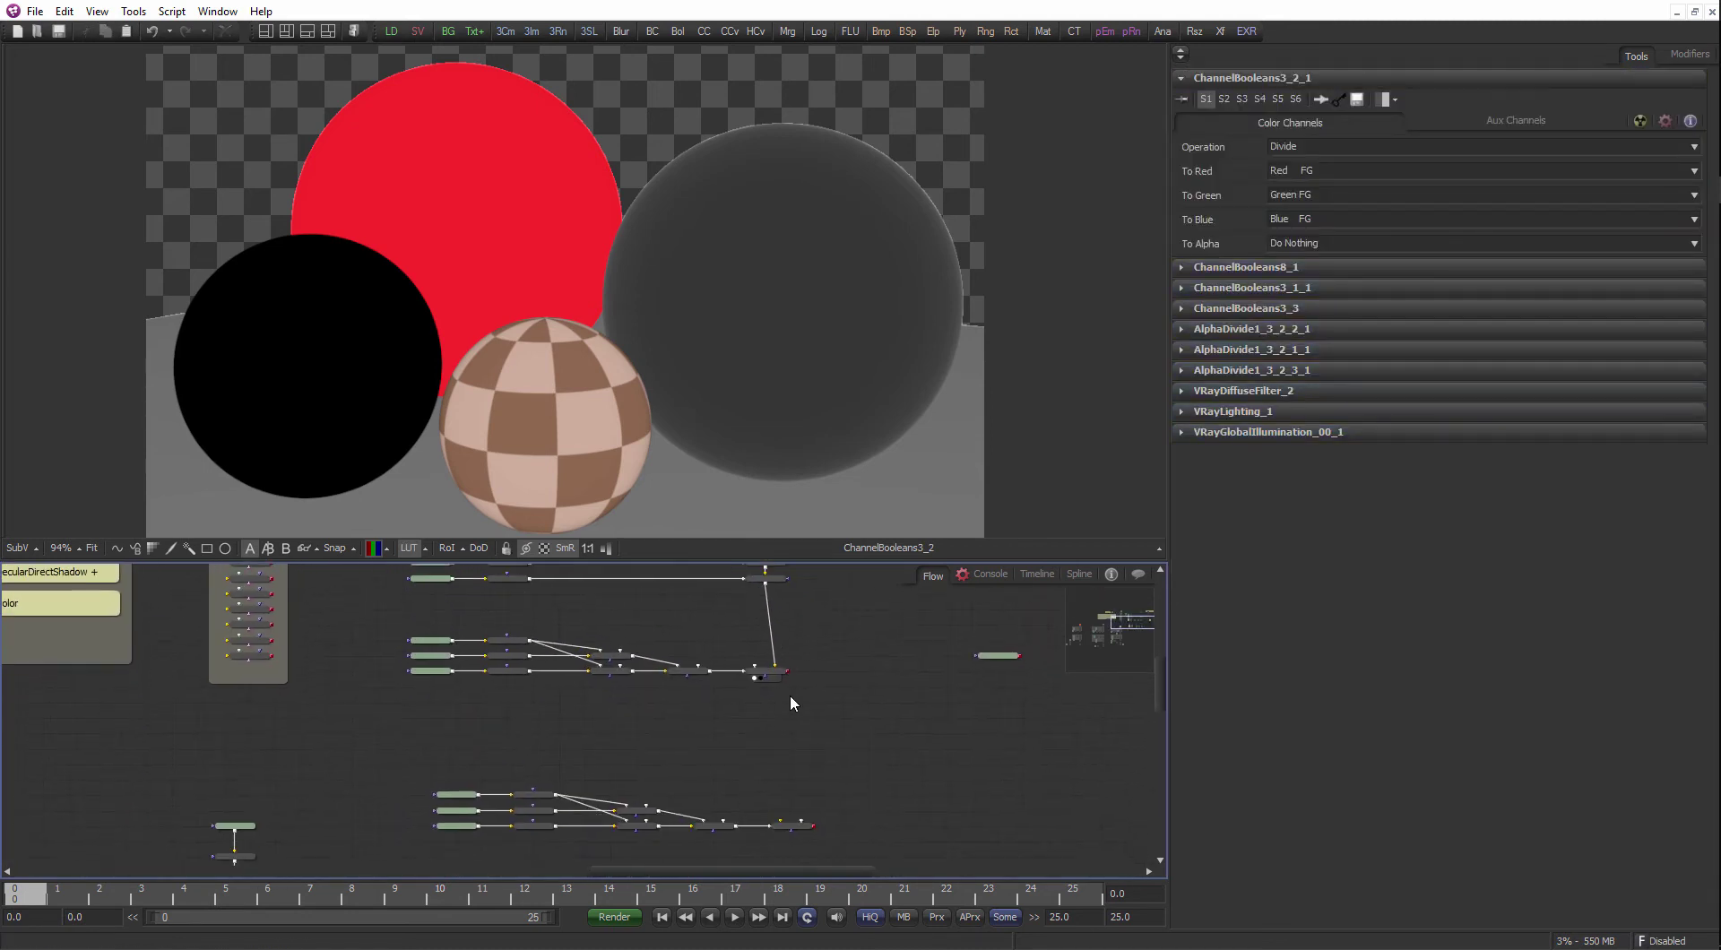
- Add an Underlay between the original and duplicated branches and try to rename it with a name beginning DECOMPO_EXR_V
{"action": "key", "text": "ctrl+space"}
{"action": "type", "text": "und"}
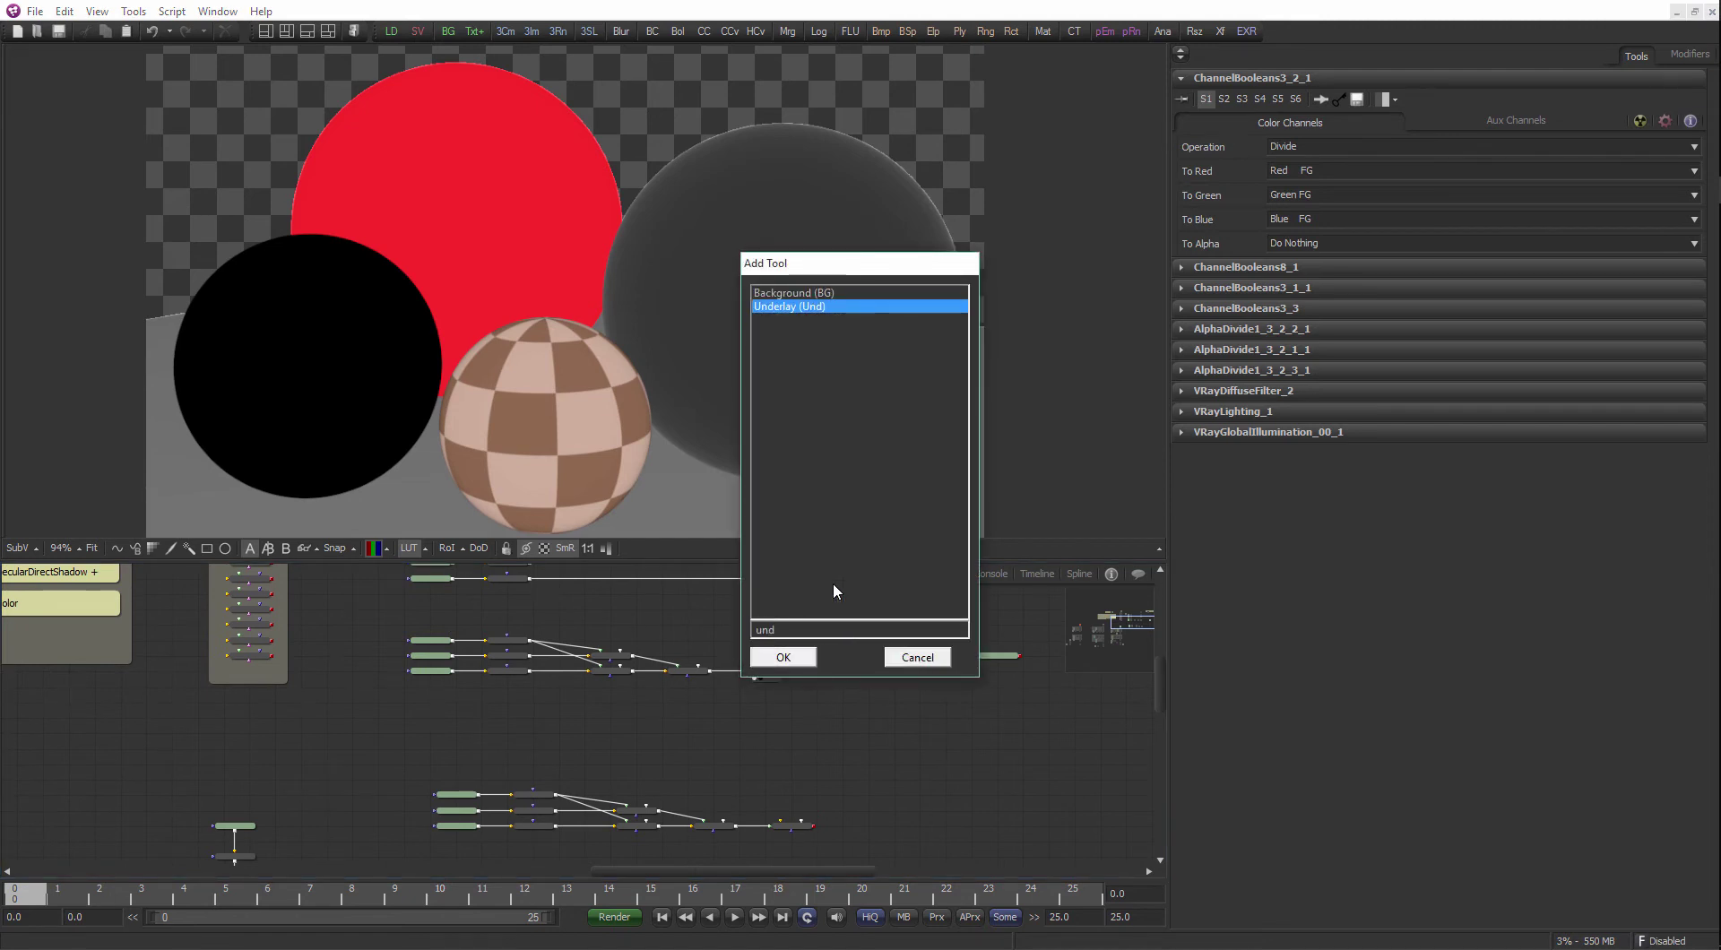
{"action": "key", "text": "Return"}
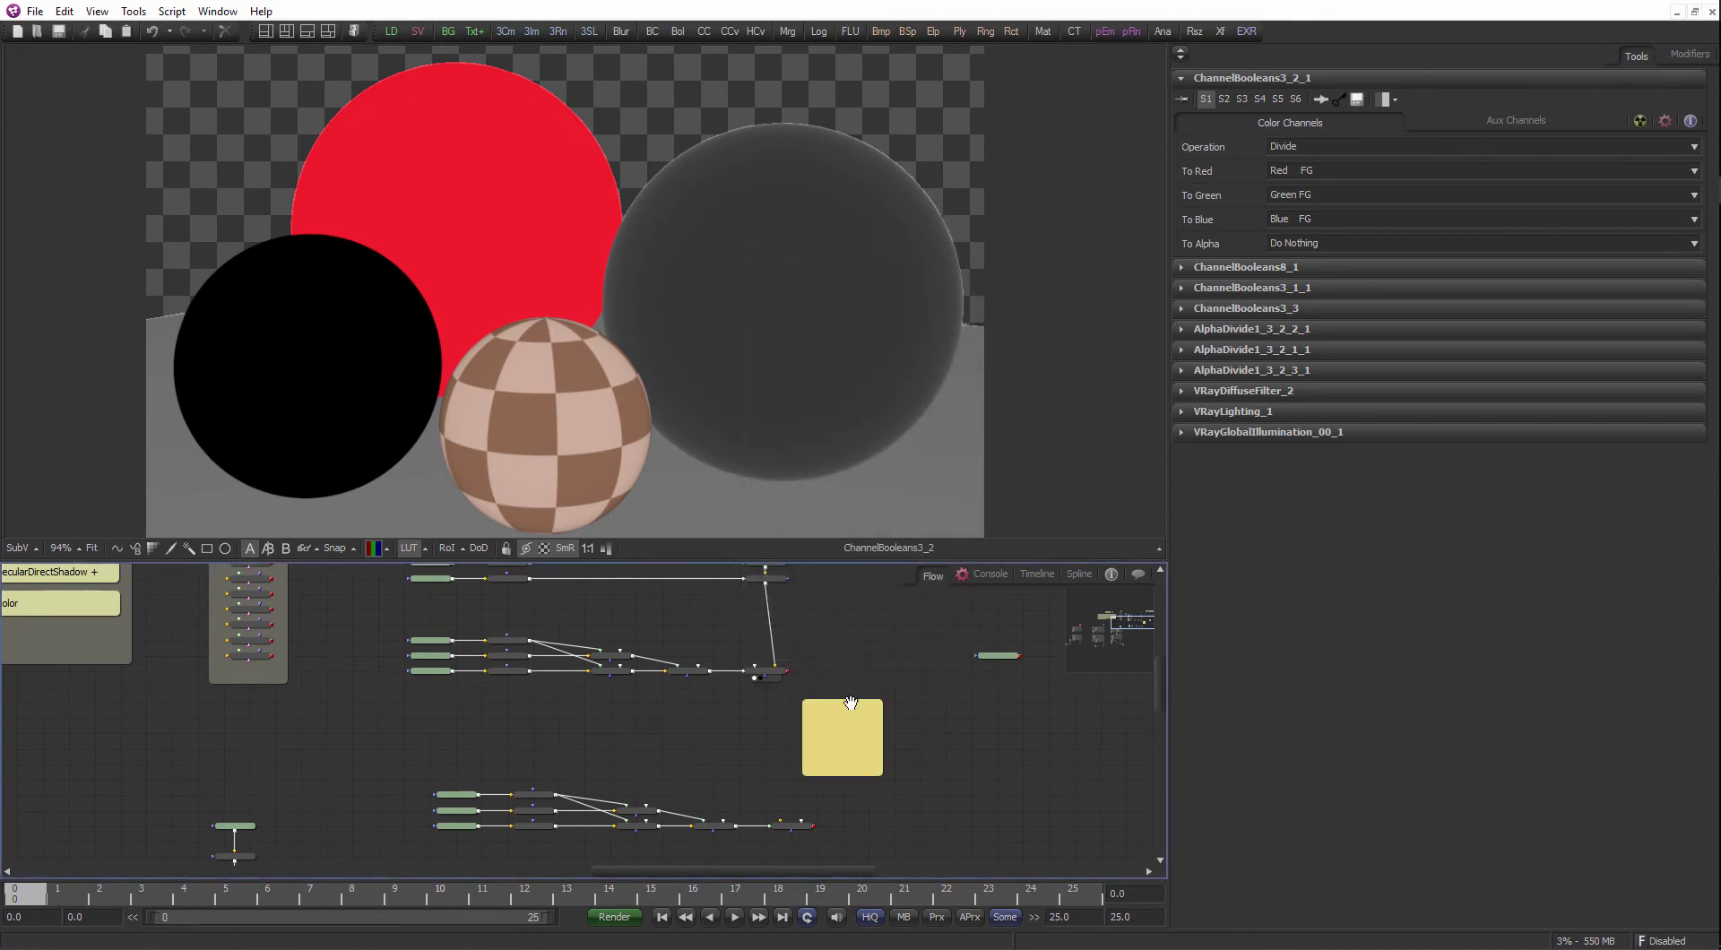
{"action": "scroll", "coordinate": [850, 701], "scroll_direction": "up", "scroll_amount": 2}
{"action": "key", "text": "F2"}
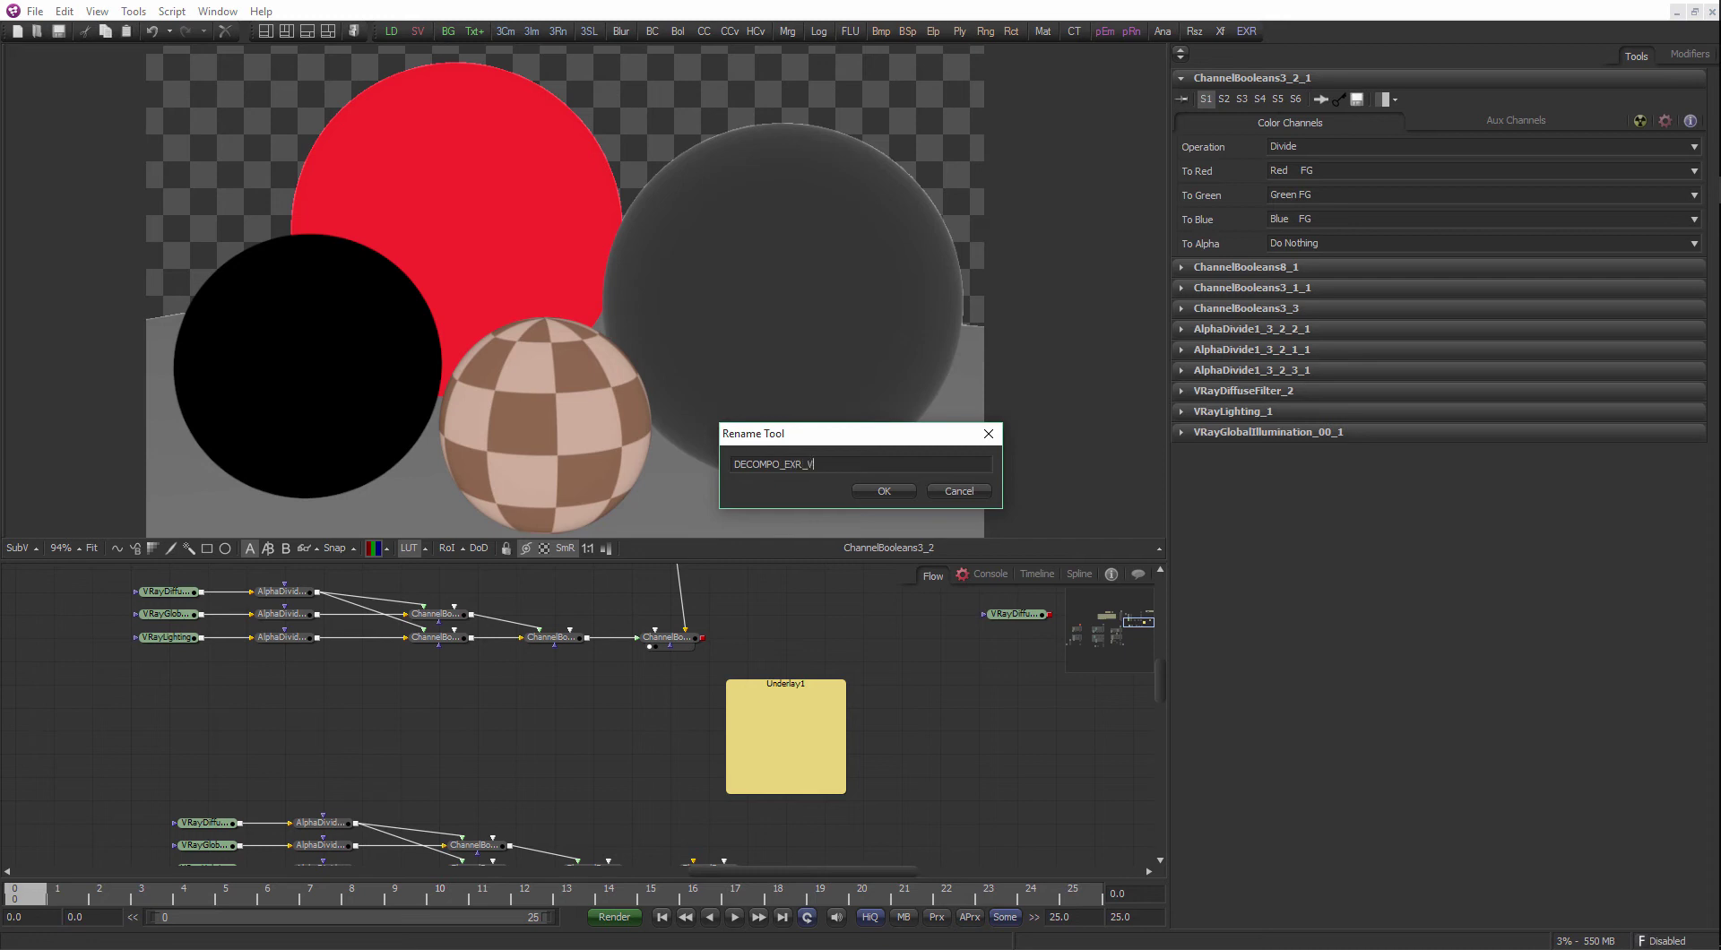
{"action": "key", "text": "Return"}
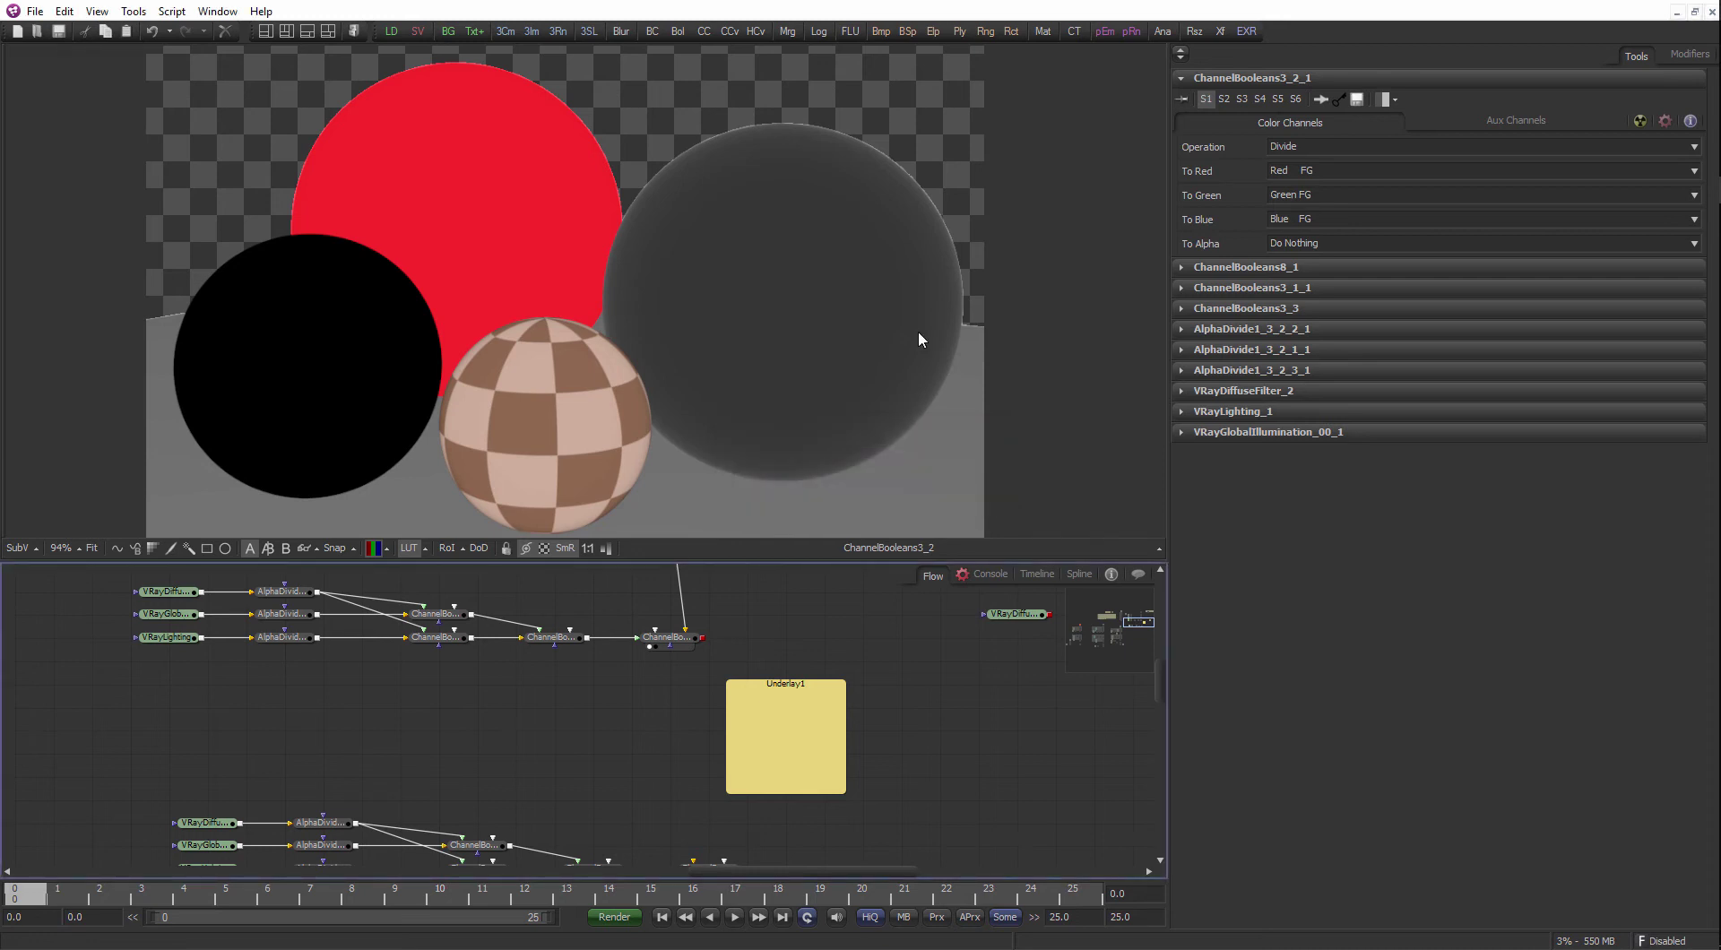
{"action": "left_click", "coordinate": [821, 685]}
{"action": "key", "text": "F2"}
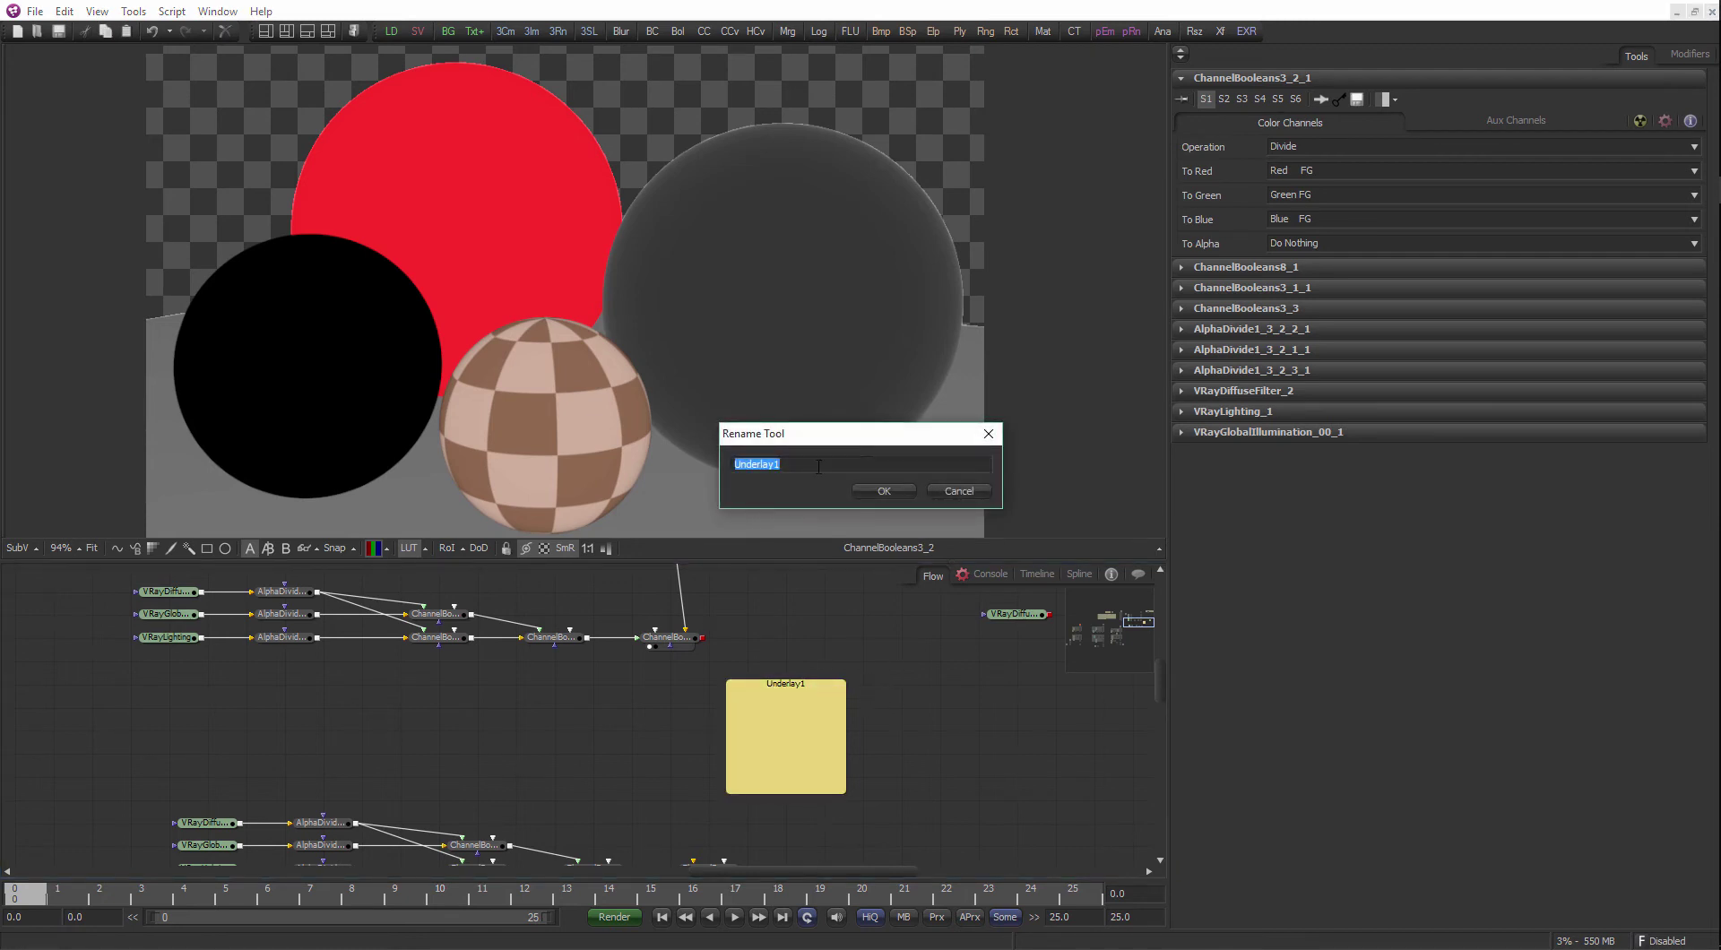
{"action": "type", "text": "DE"}
{"action": "left_click", "coordinate": [959, 491]}
- Delete the three columns of existing example node trees, with their underlays, from the area below the formula notes
{"action": "left_click_drag", "start_coordinate": [375, 757], "coordinate": [595, 687]}
{"action": "scroll", "coordinate": [596, 687], "scroll_direction": "down", "scroll_amount": 6}
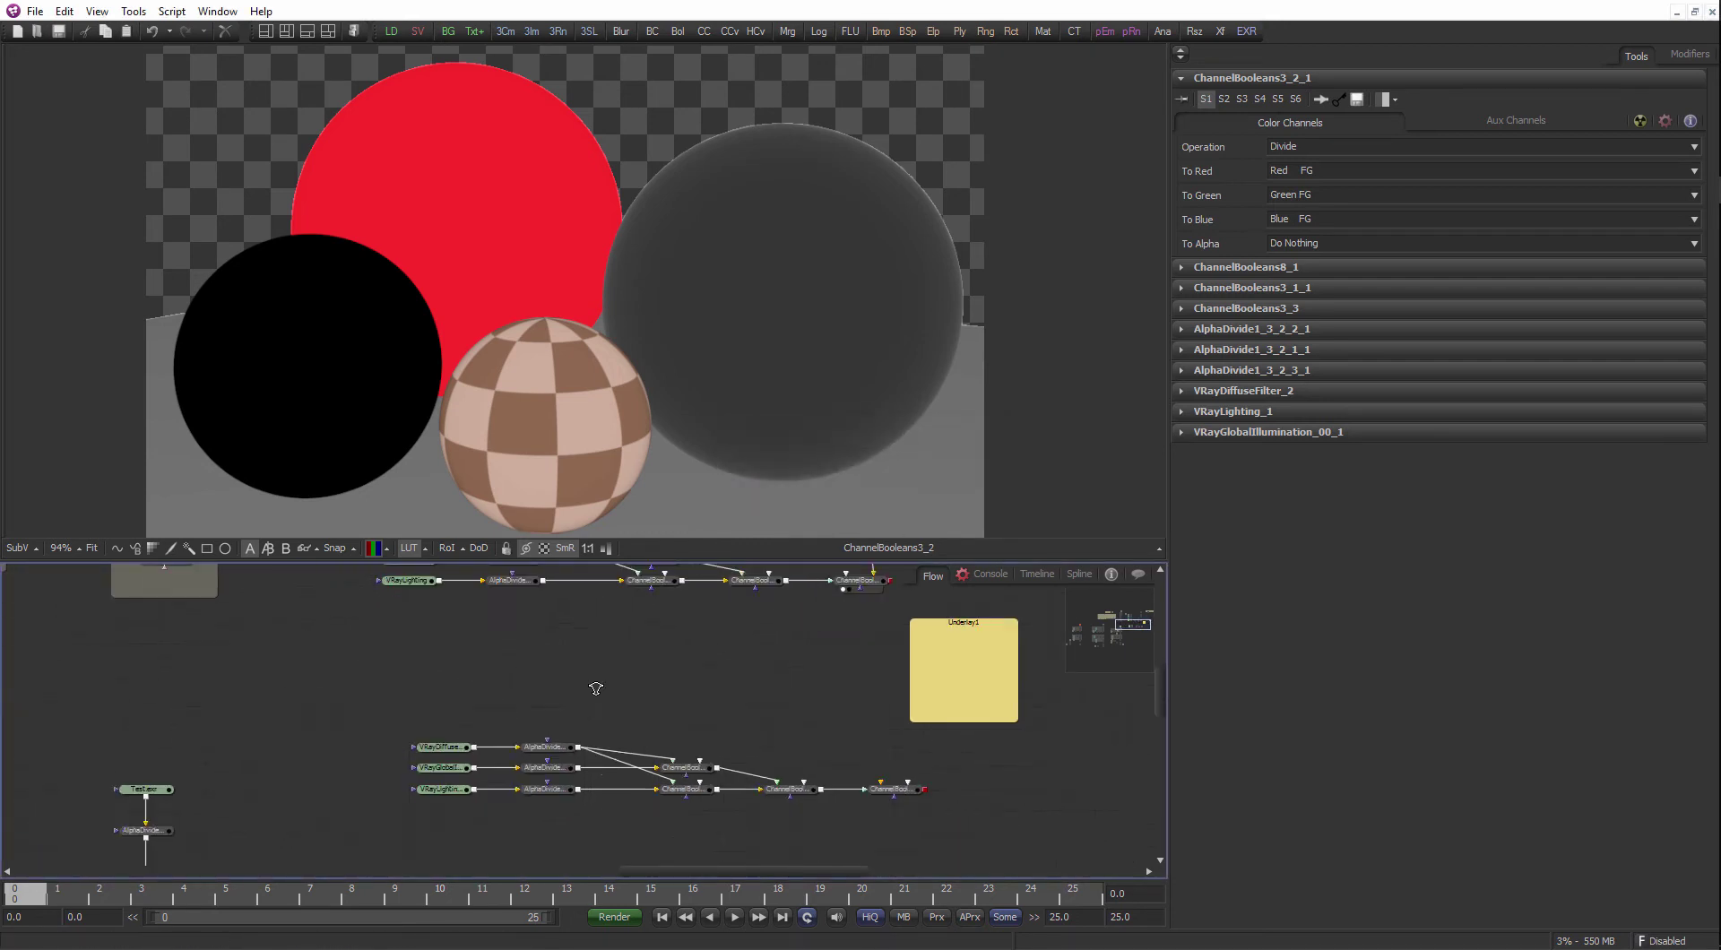
{"action": "left_click_drag", "start_coordinate": [414, 778], "coordinate": [685, 662]}
{"action": "left_click_drag", "start_coordinate": [431, 687], "coordinate": [563, 645]}
{"action": "scroll", "coordinate": [564, 644], "scroll_direction": "down", "scroll_amount": 1}
{"action": "scroll", "coordinate": [369, 646], "scroll_direction": "up", "scroll_amount": 2}
{"action": "left_click_drag", "start_coordinate": [224, 657], "coordinate": [300, 675]}
{"action": "scroll", "coordinate": [299, 674], "scroll_direction": "down", "scroll_amount": 2}
{"action": "scroll", "coordinate": [806, 690], "scroll_direction": "up", "scroll_amount": 5}
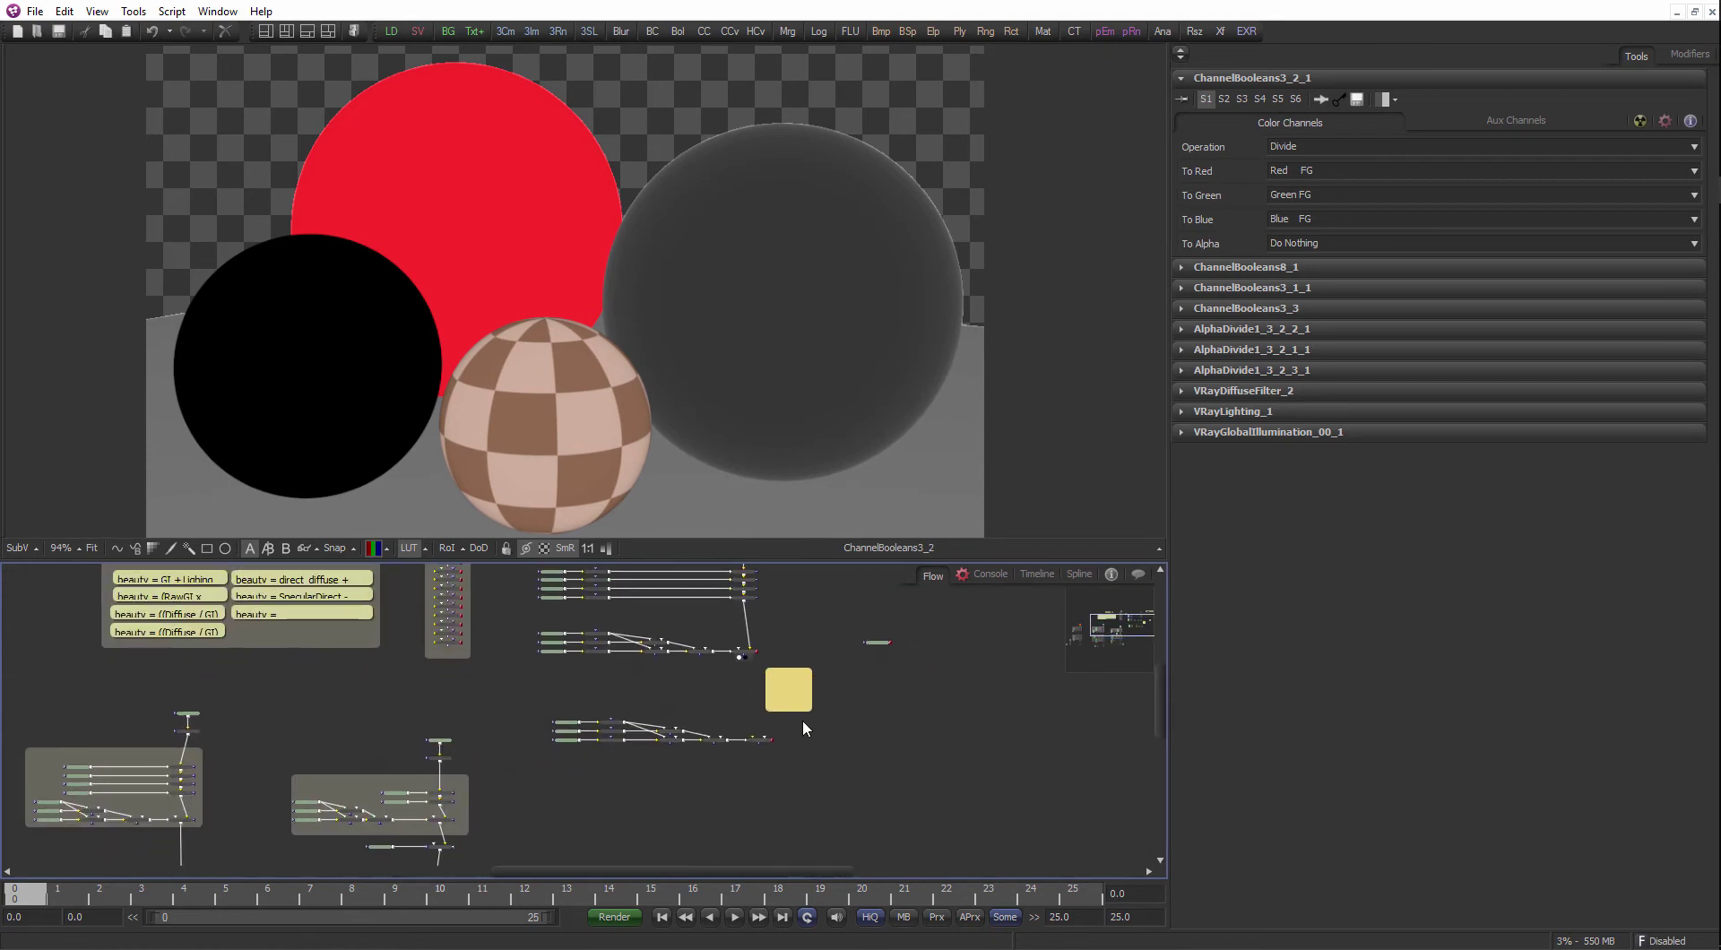
{"action": "scroll", "coordinate": [789, 698], "scroll_direction": "up", "scroll_amount": 2}
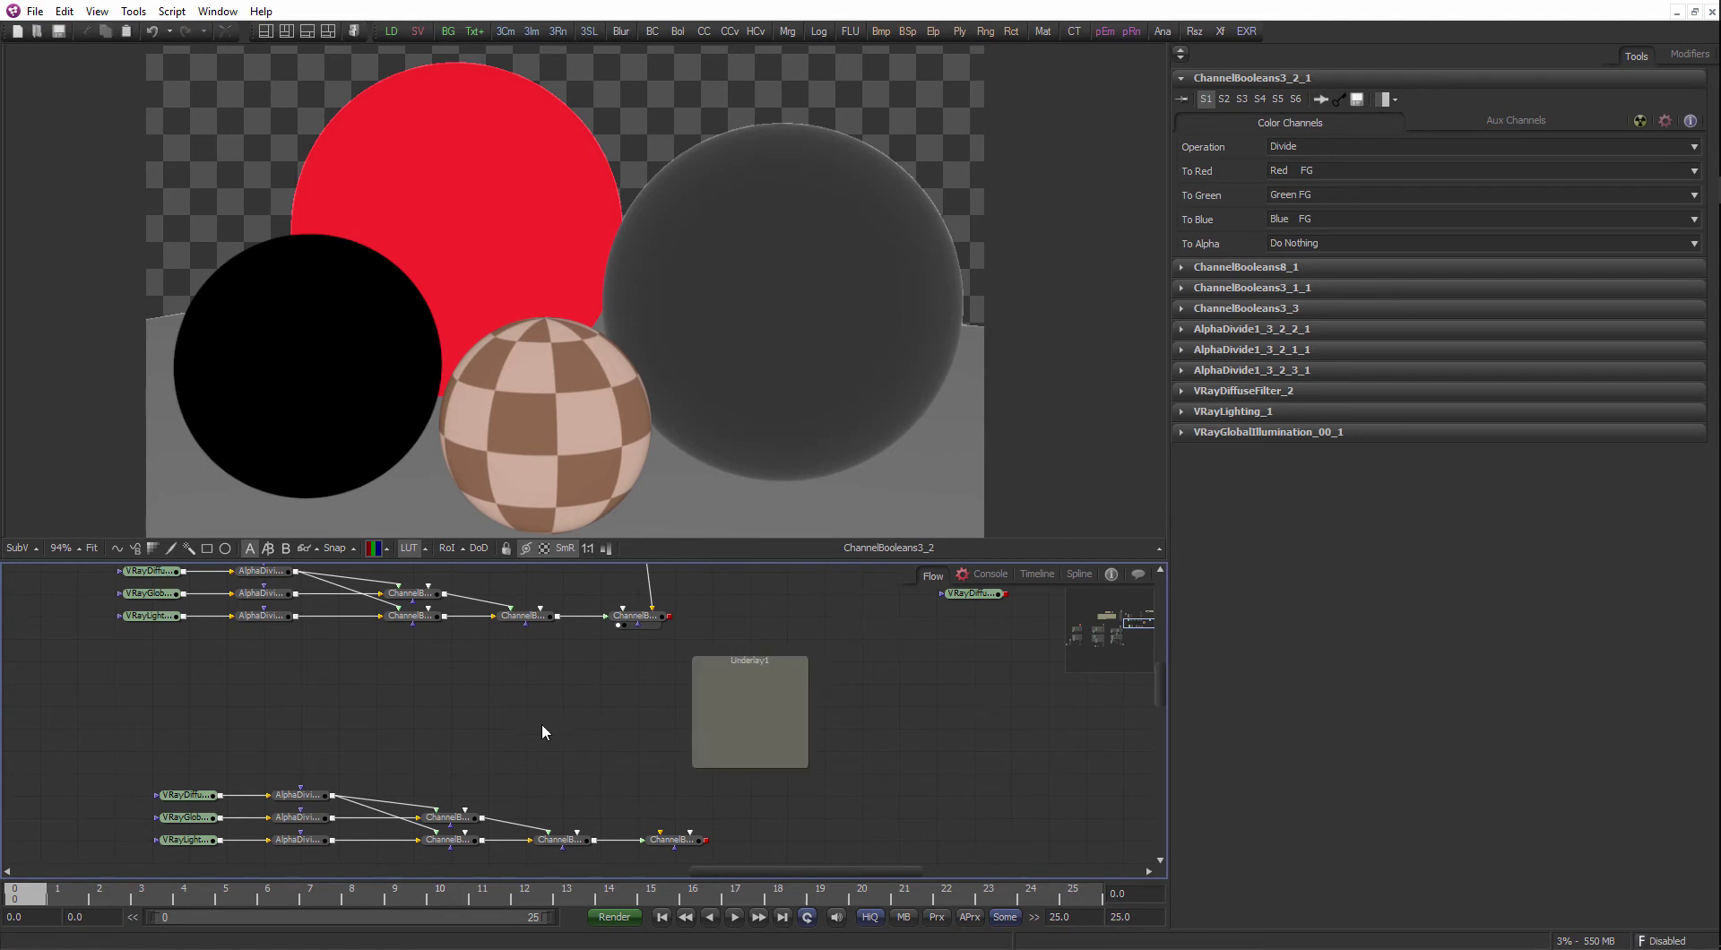
{"action": "scroll", "coordinate": [542, 724], "scroll_direction": "down", "scroll_amount": 3}
{"action": "left_click_drag", "start_coordinate": [492, 734], "coordinate": [680, 652]}
{"action": "scroll", "coordinate": [680, 652], "scroll_direction": "down", "scroll_amount": 4}
{"action": "left_click_drag", "start_coordinate": [720, 818], "coordinate": [95, 579]}
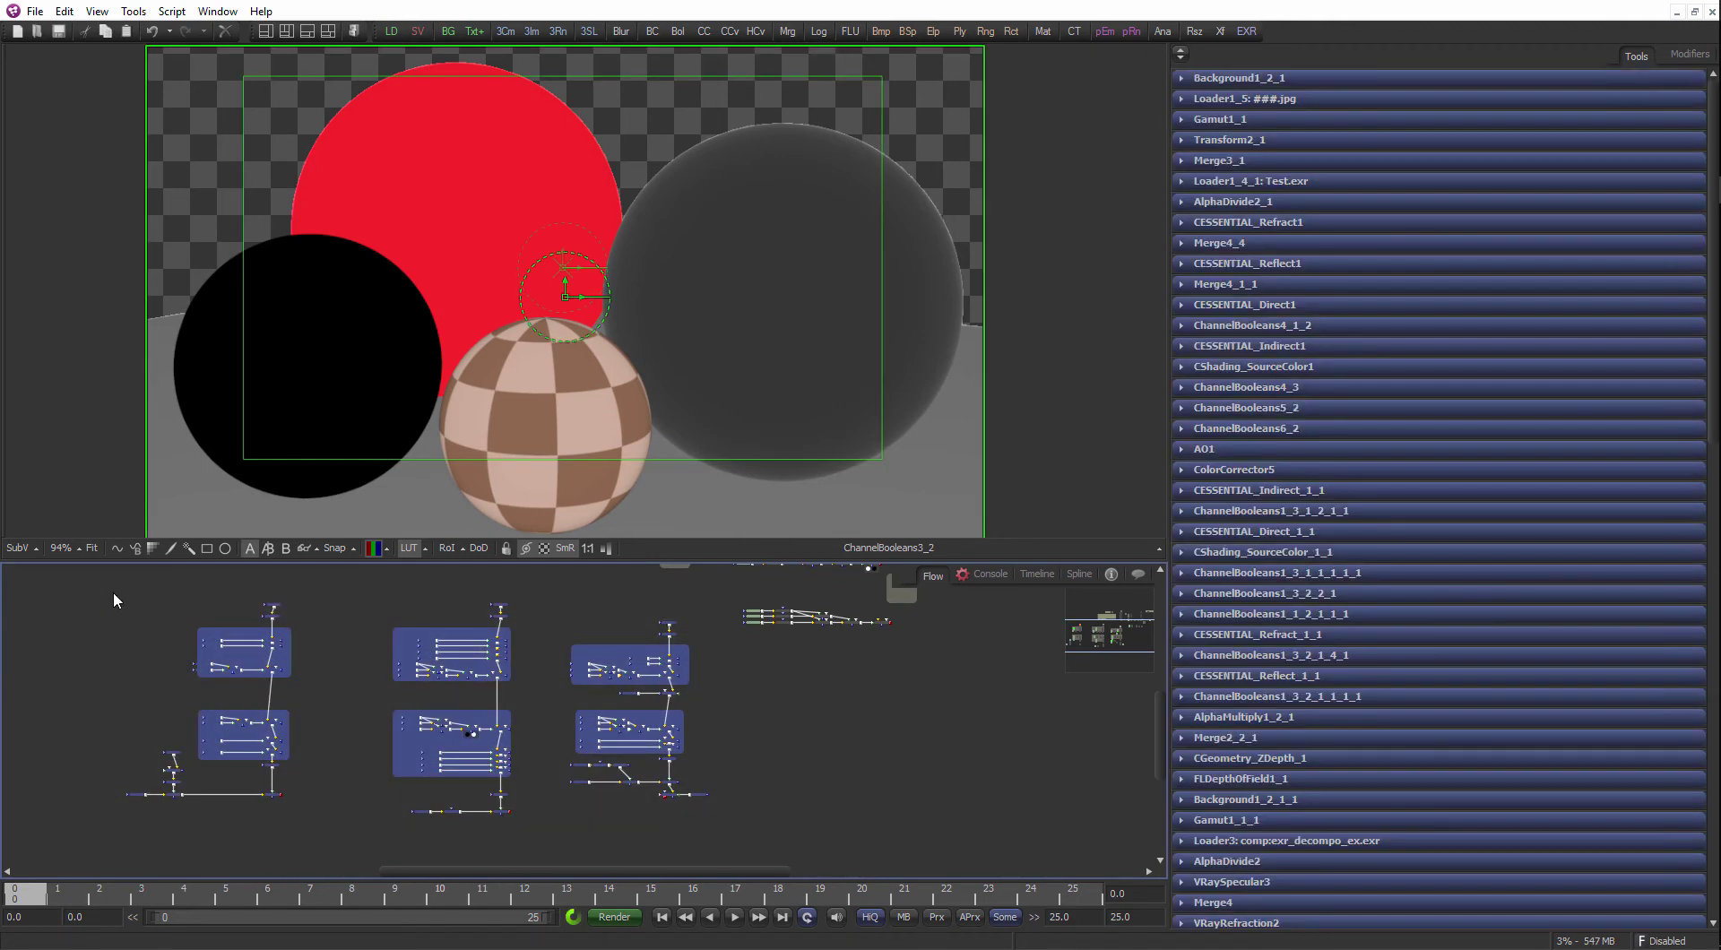
{"action": "left_click", "coordinate": [134, 615]}
{"action": "scroll", "coordinate": [722, 642], "scroll_direction": "up", "scroll_amount": 5}
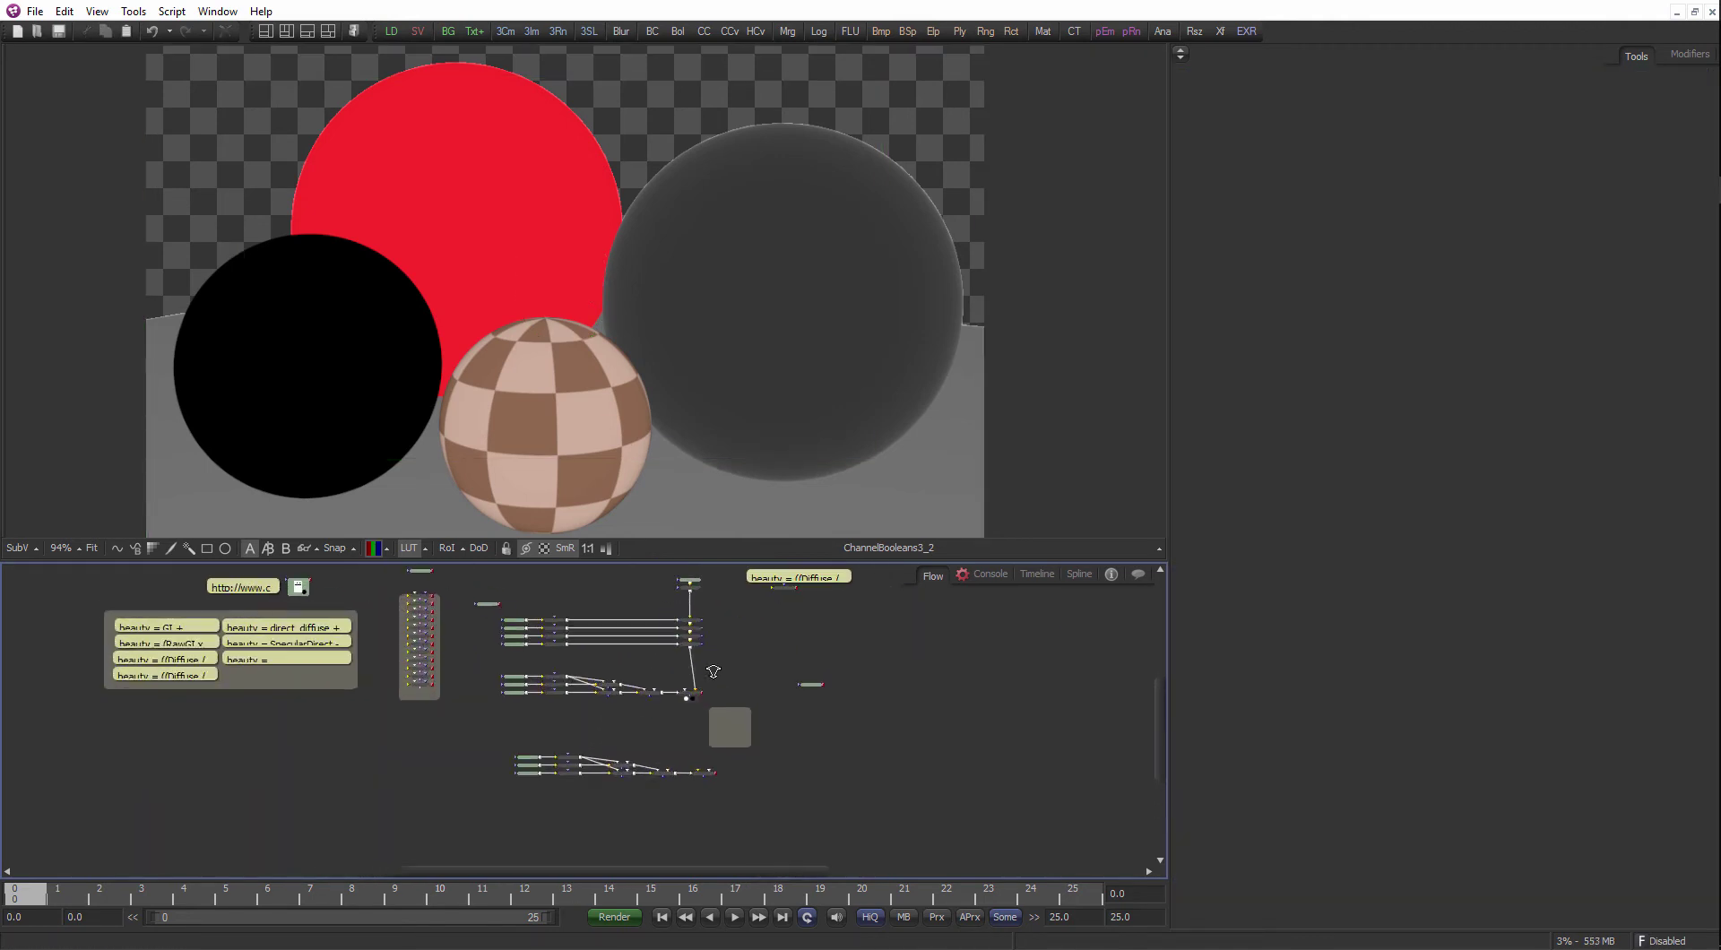
- Save the composition as a new version named demonter_monter.V002.comp in the monter_demonter folder
{"action": "left_click_drag", "start_coordinate": [306, 705], "coordinate": [519, 762]}
{"action": "scroll", "coordinate": [519, 762], "scroll_direction": "down", "scroll_amount": 2}
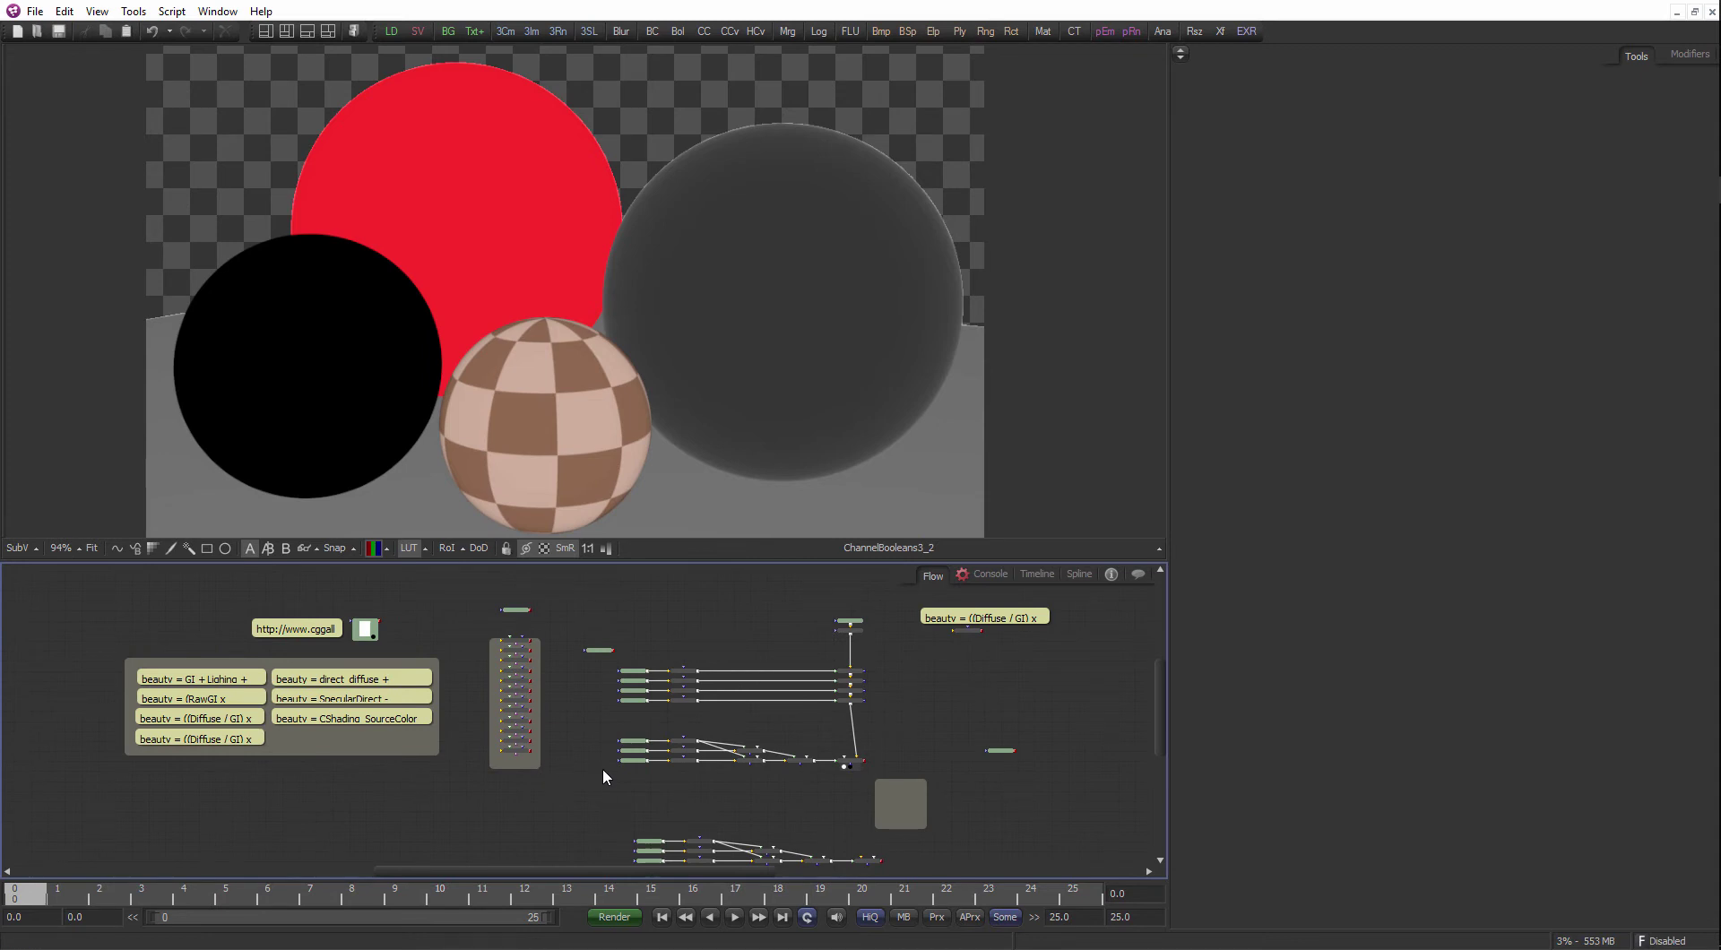
{"action": "scroll", "coordinate": [602, 768], "scroll_direction": "up", "scroll_amount": 2}
{"action": "left_click", "coordinate": [36, 12]}
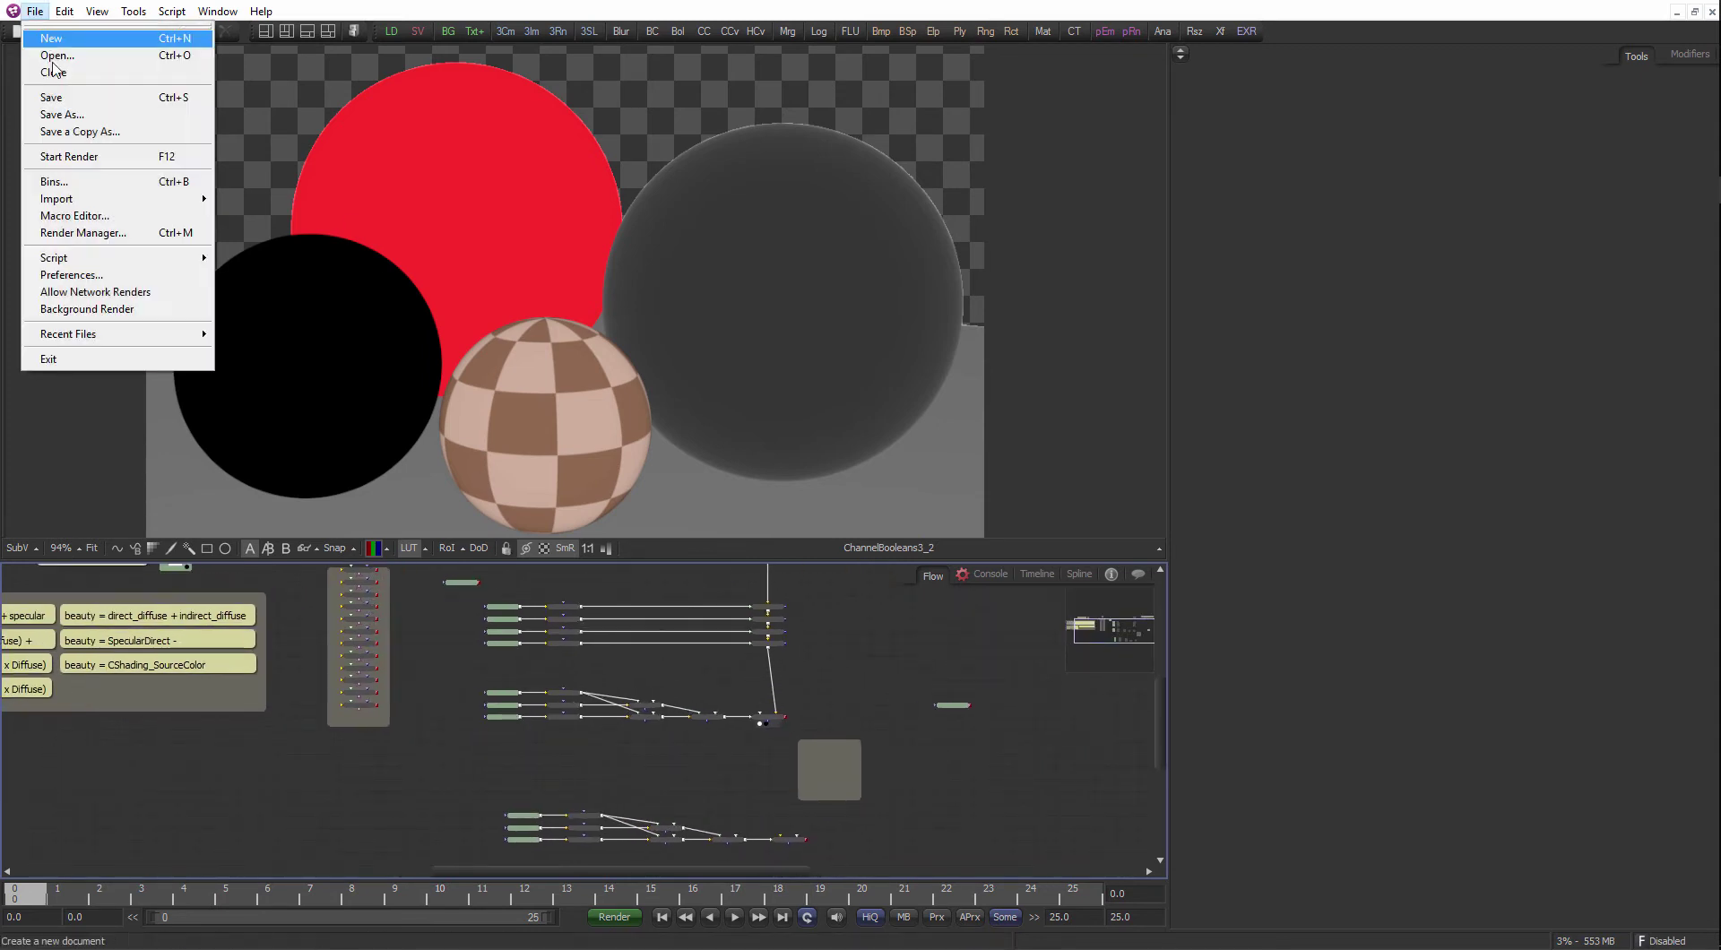
{"action": "left_click", "coordinate": [63, 114]}
{"action": "left_click", "coordinate": [927, 728]}
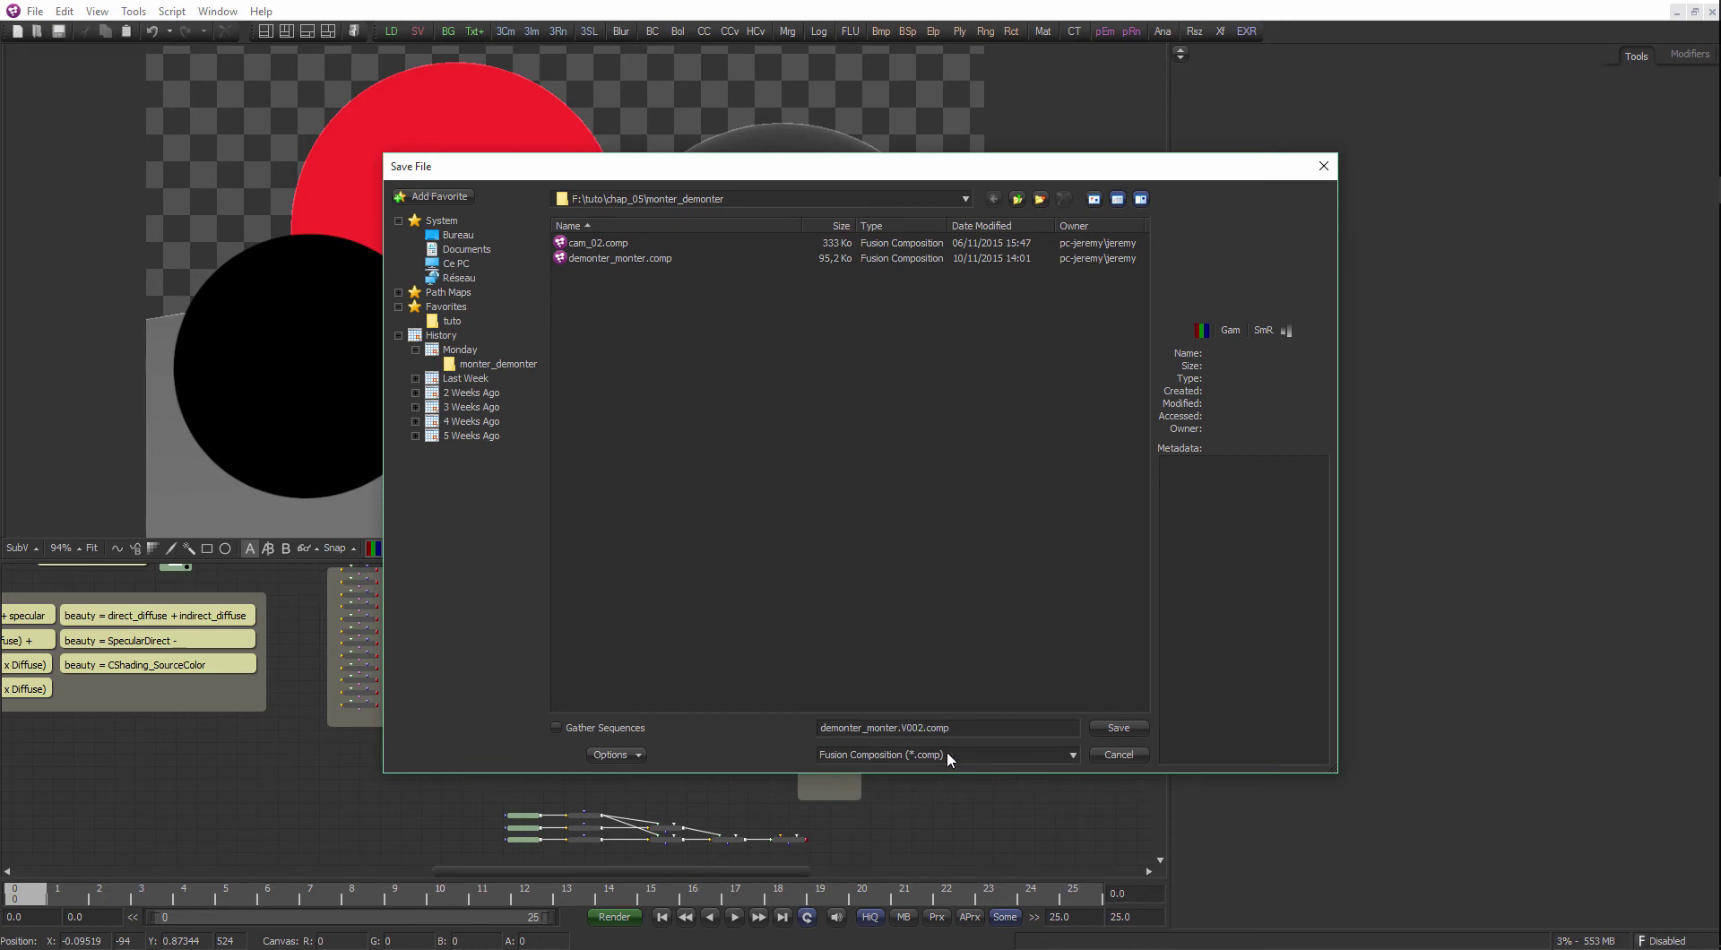
{"action": "key", "text": "Return"}
- Rename Underlay1 as DECOMPOSITION_EXR_VRAY
{"action": "left_click_drag", "start_coordinate": [849, 737], "coordinate": [793, 725]}
{"action": "scroll", "coordinate": [793, 724], "scroll_direction": "up", "scroll_amount": 2}
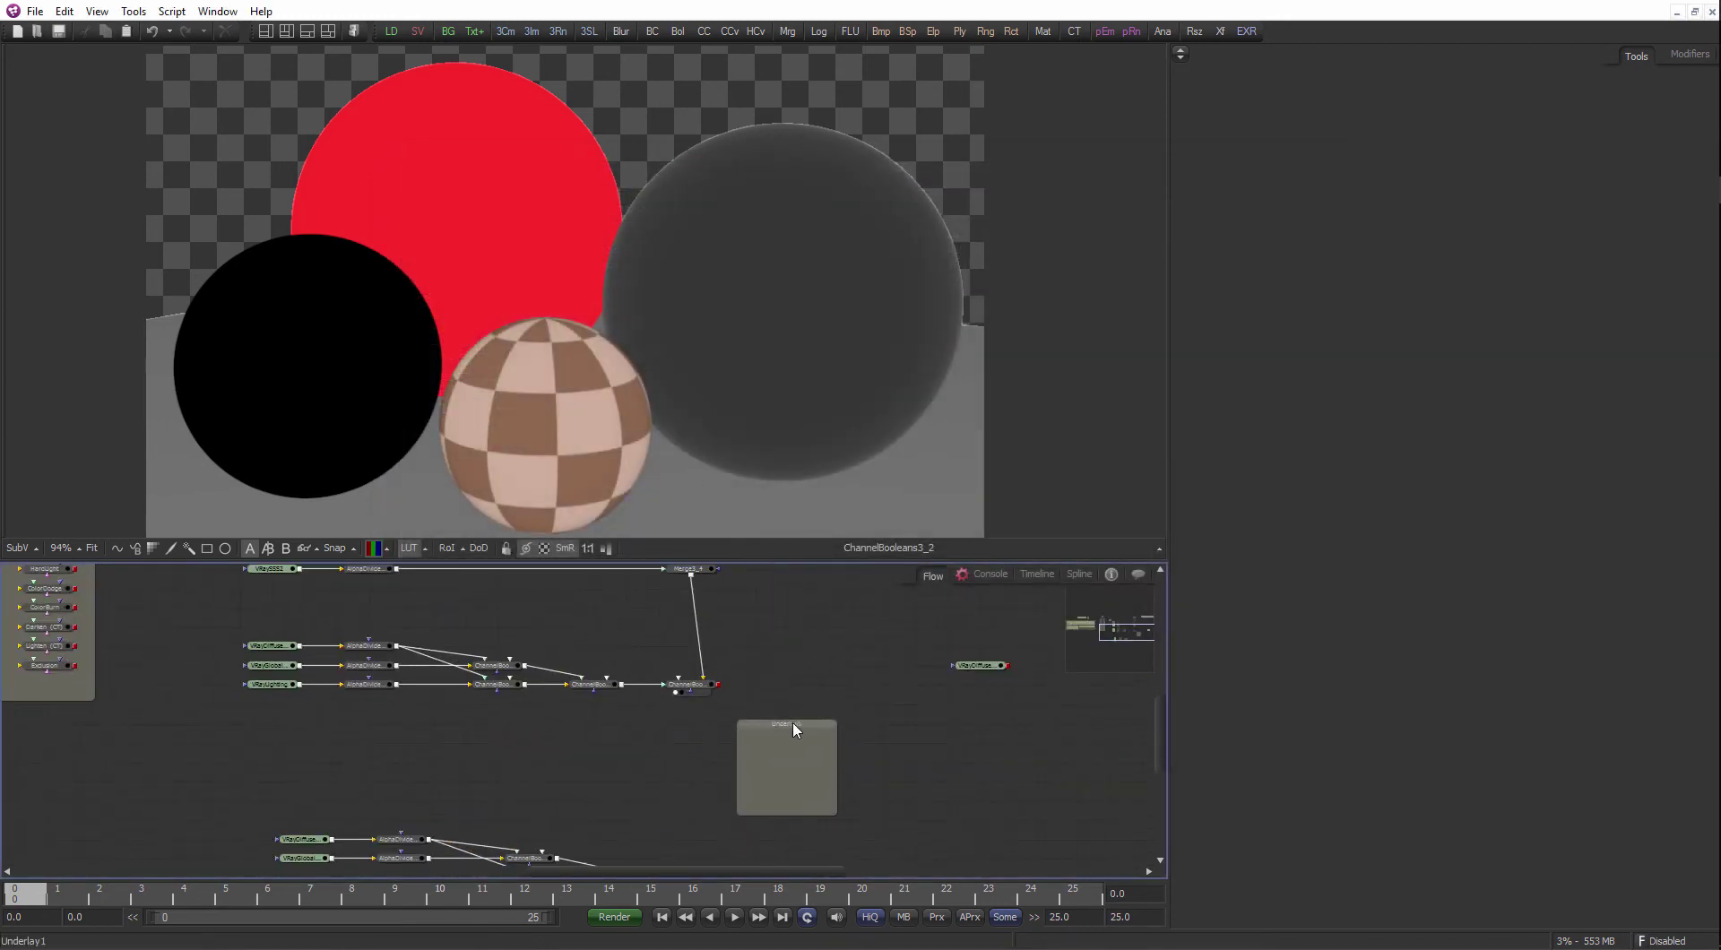
{"action": "left_click", "coordinate": [794, 728]}
{"action": "key", "text": "F2"}
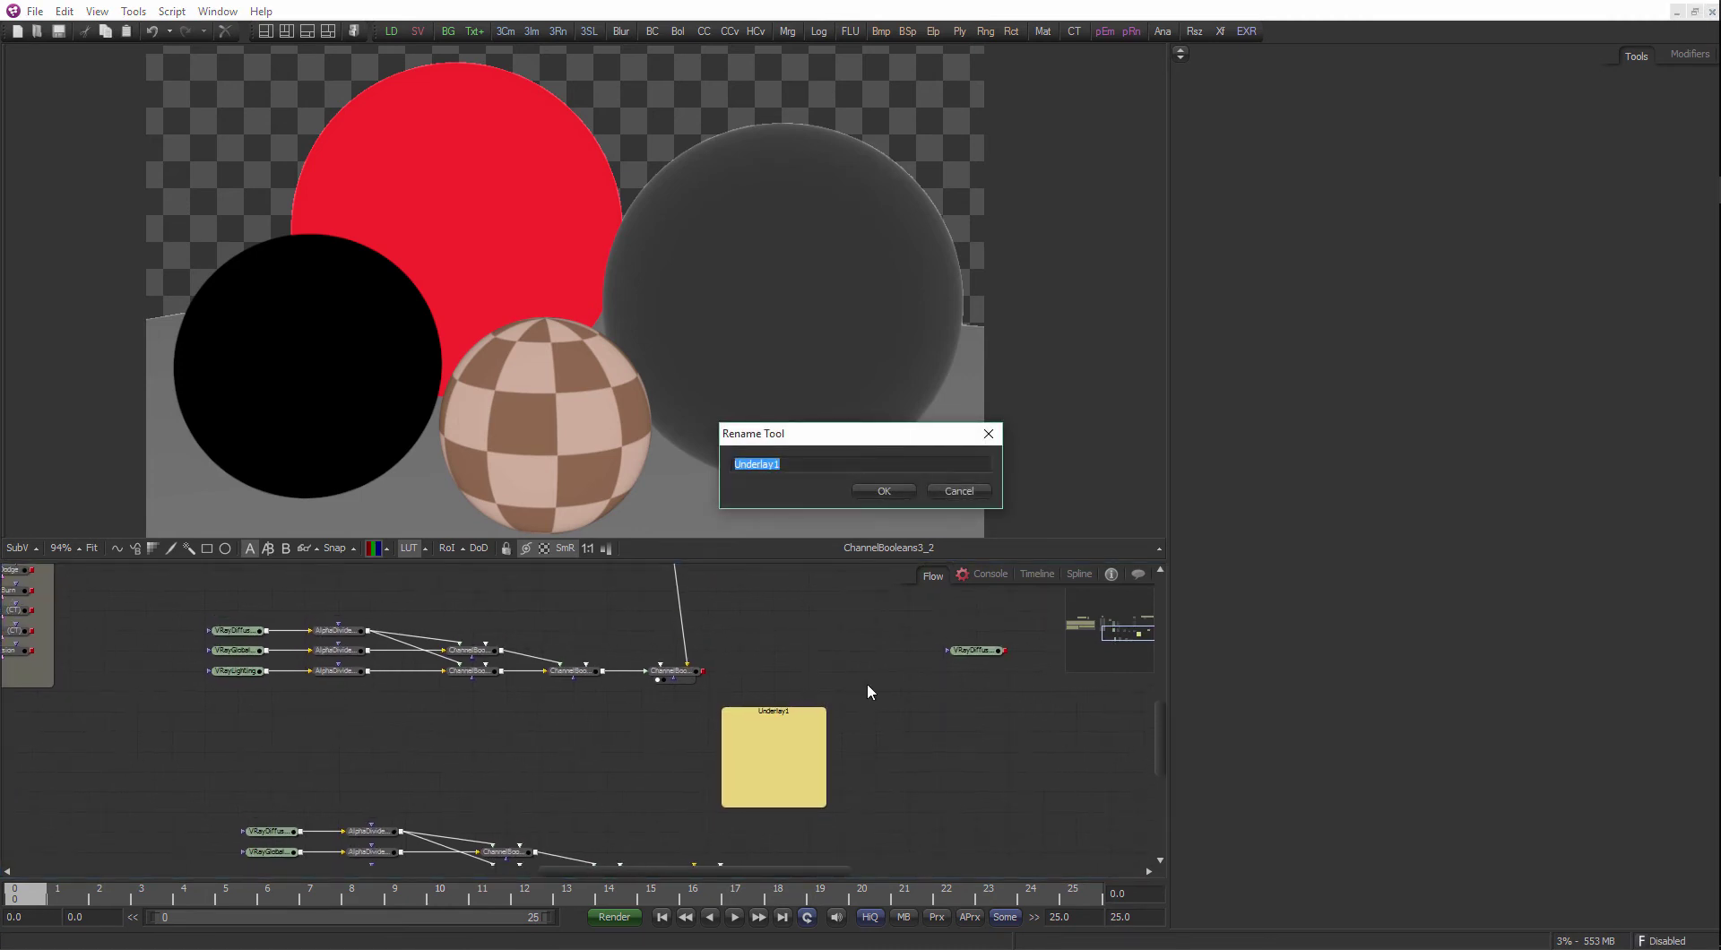
{"action": "type", "text": "DECOMPOSITION_EXR_VRAY"}
{"action": "key", "text": "Return"}
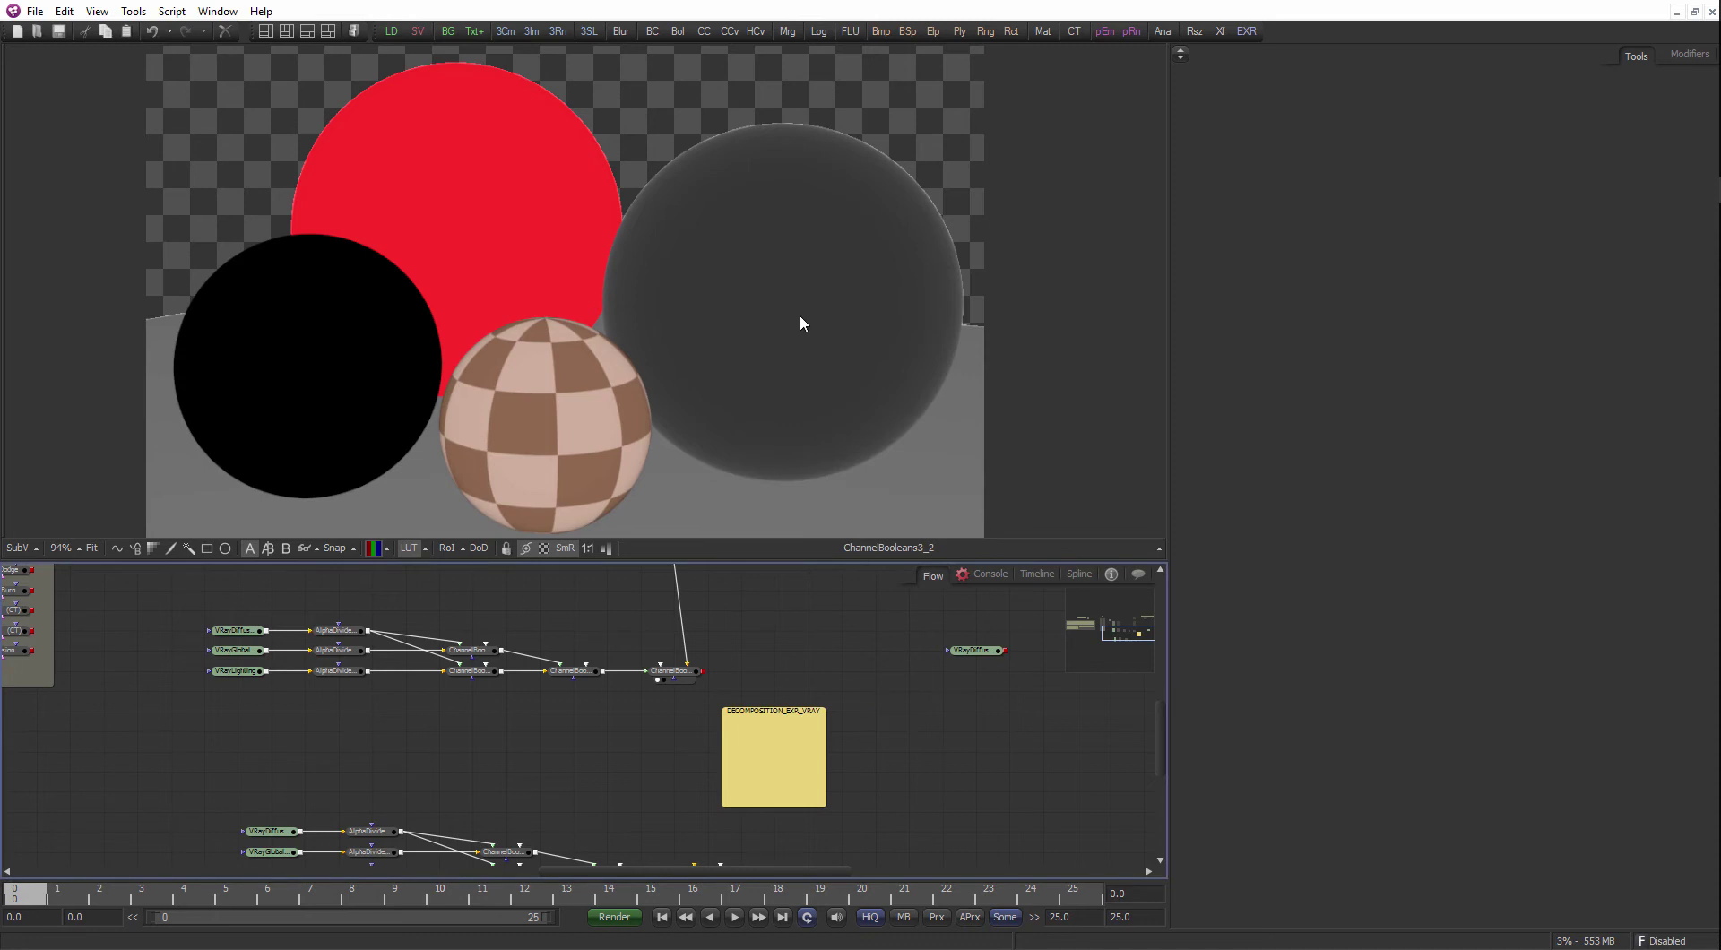
- Move the DECOMPOSITION_EXR_VRAY underlay behind the original V-Ray rows and enlarge it to enclose everything from specular to lighting
{"action": "left_click", "coordinate": [788, 700]}
{"action": "scroll", "coordinate": [789, 702], "scroll_direction": "down", "scroll_amount": 2}
{"action": "left_click_drag", "start_coordinate": [789, 702], "coordinate": [429, 595]}
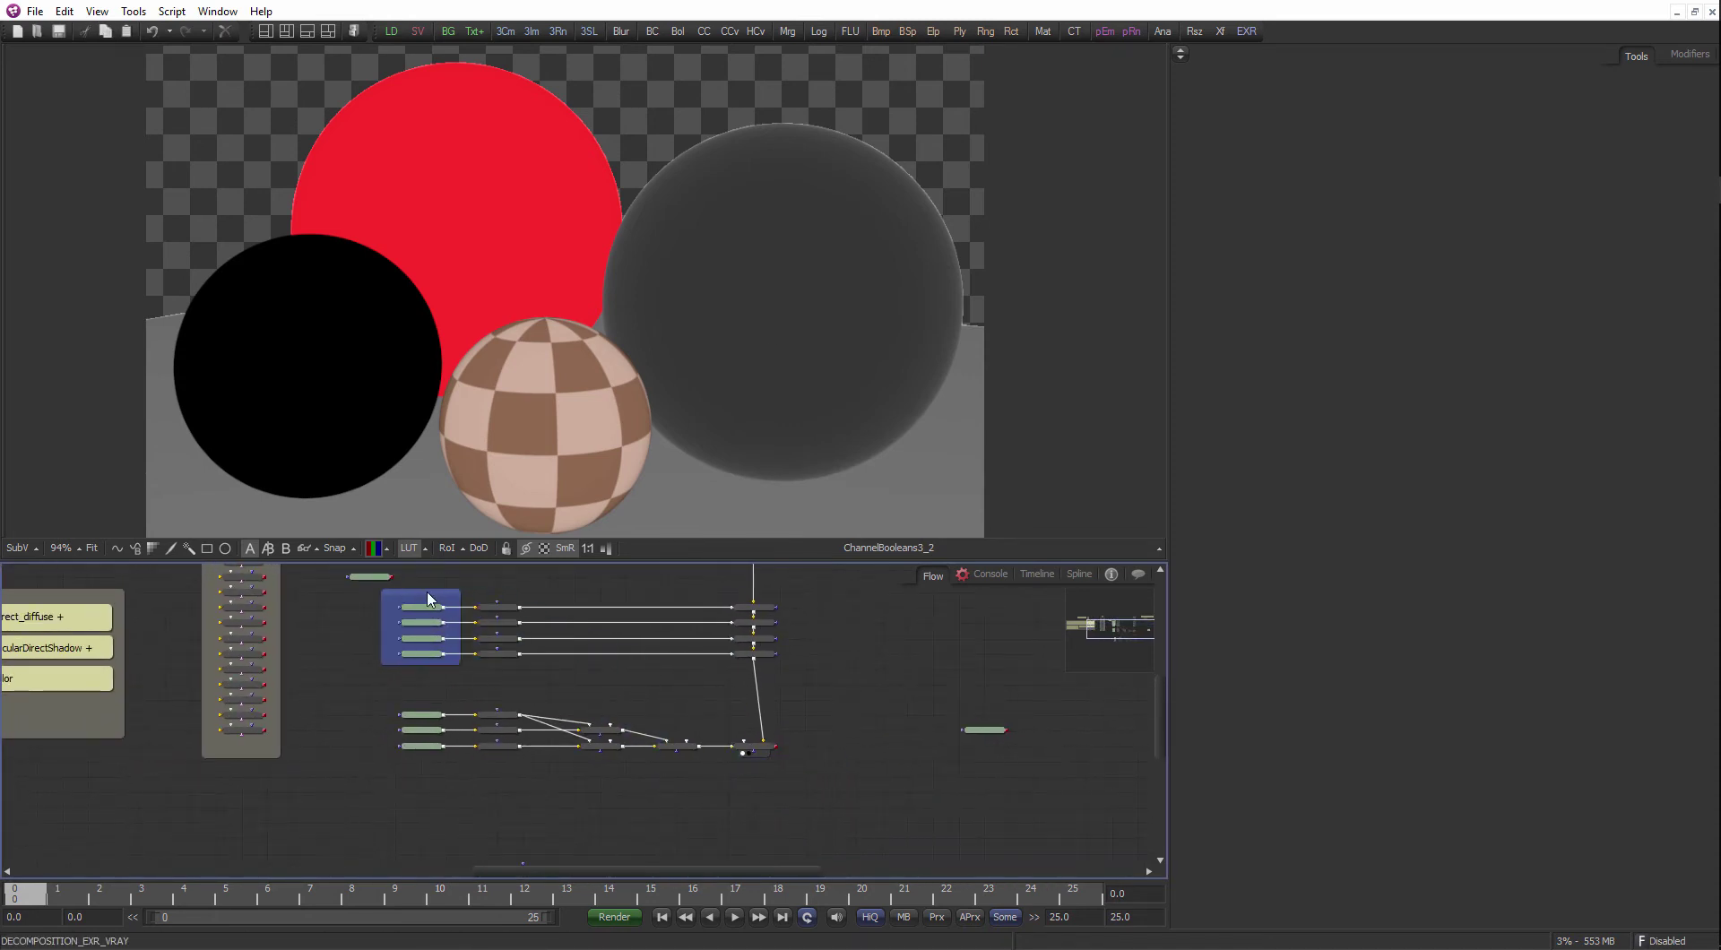
{"action": "left_click_drag", "start_coordinate": [459, 676], "coordinate": [796, 773]}
{"action": "left_click", "coordinate": [836, 761]}
{"action": "scroll", "coordinate": [836, 760], "scroll_direction": "up", "scroll_amount": 4}
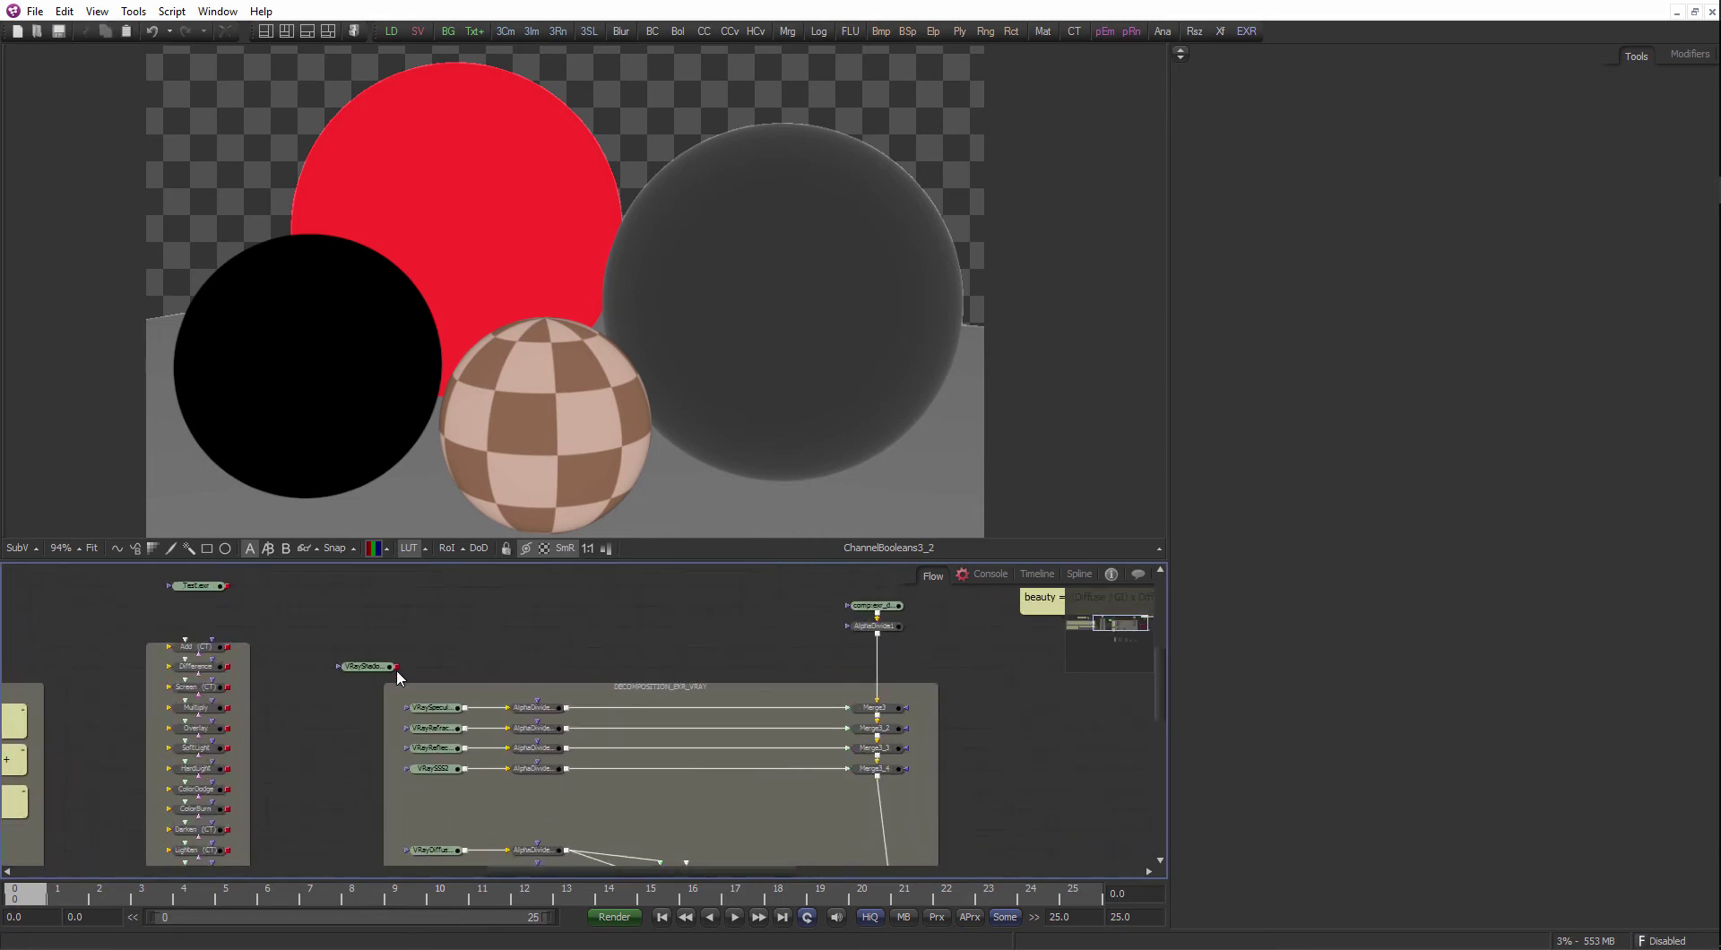
- Move the VRayShadows loader up clear of the underlay, and copy the DECOMPOSITION_EXR_VRAY underlay with its nodes
{"action": "left_click_drag", "start_coordinate": [385, 667], "coordinate": [421, 627]}
{"action": "scroll", "coordinate": [626, 642], "scroll_direction": "down", "scroll_amount": 3}
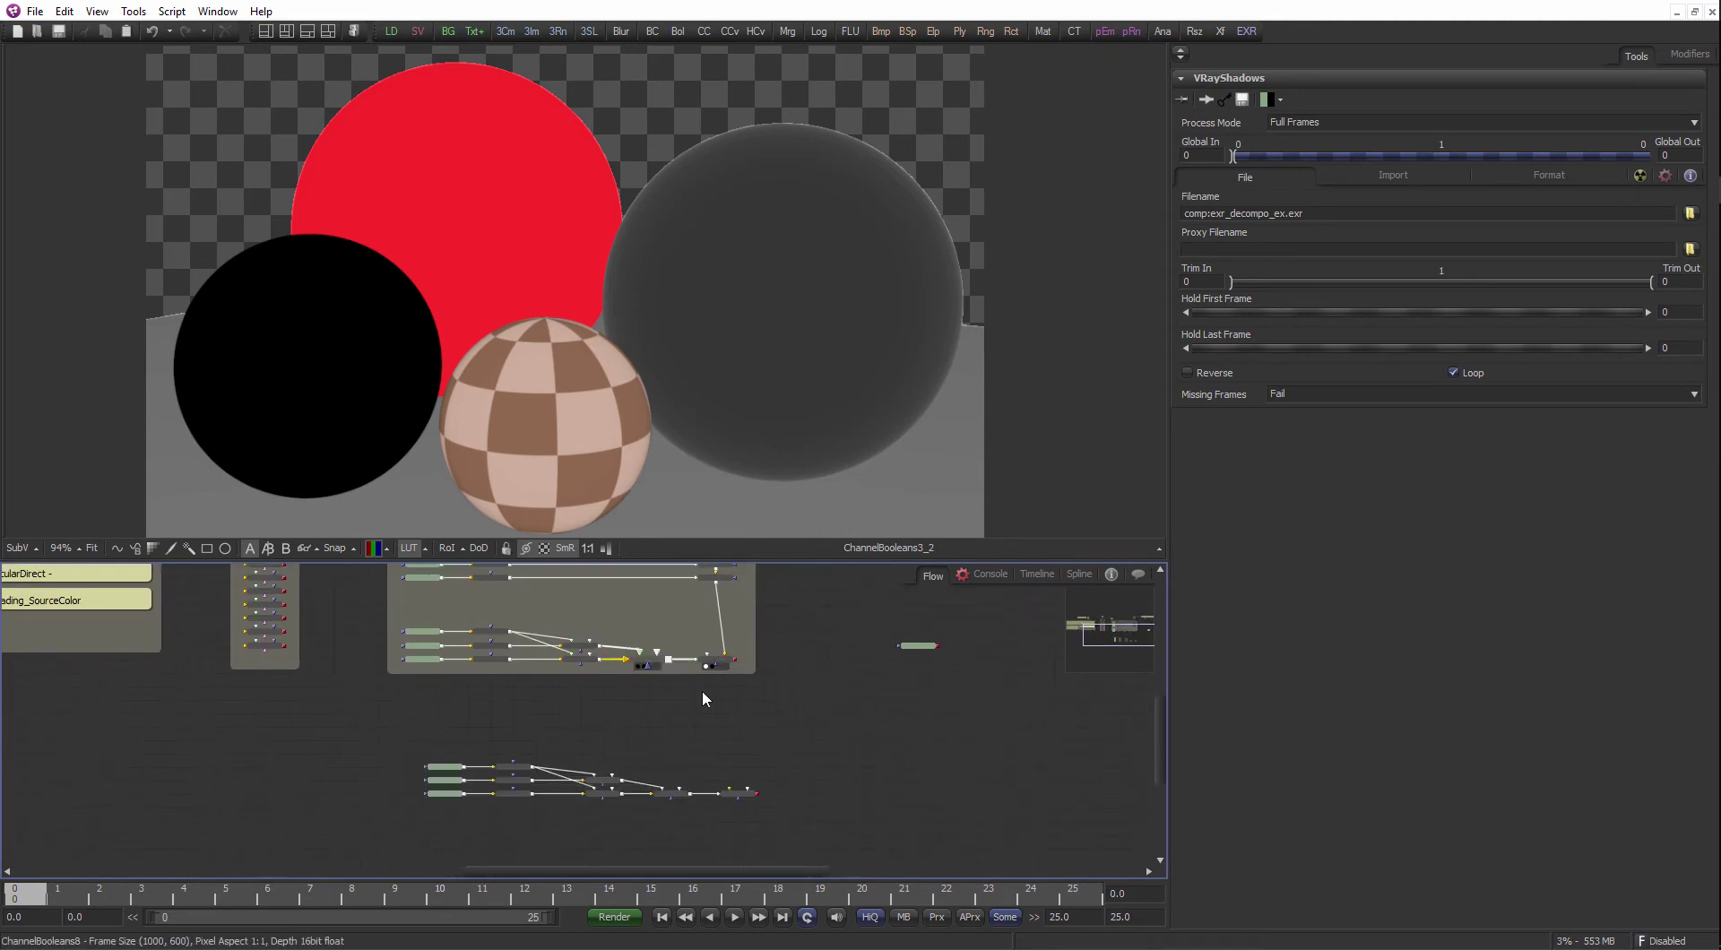
{"action": "scroll", "coordinate": [703, 708], "scroll_direction": "up", "scroll_amount": 3}
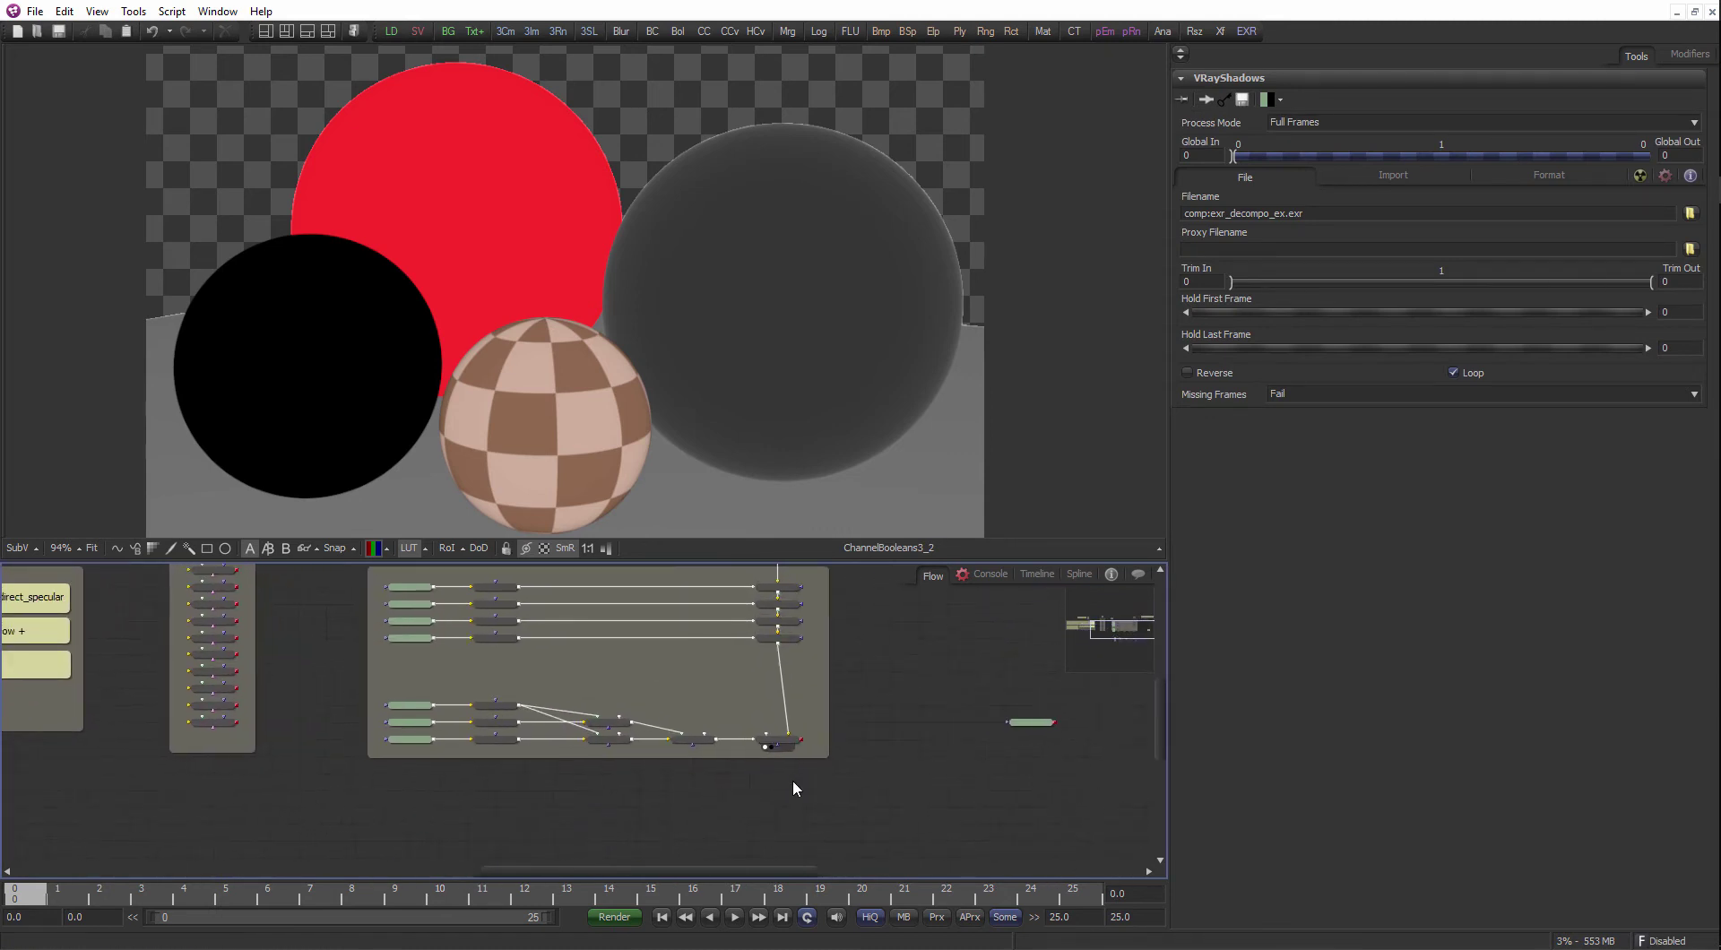
{"action": "scroll", "coordinate": [710, 711], "scroll_direction": "up", "scroll_amount": 3}
{"action": "left_click", "coordinate": [659, 630]}
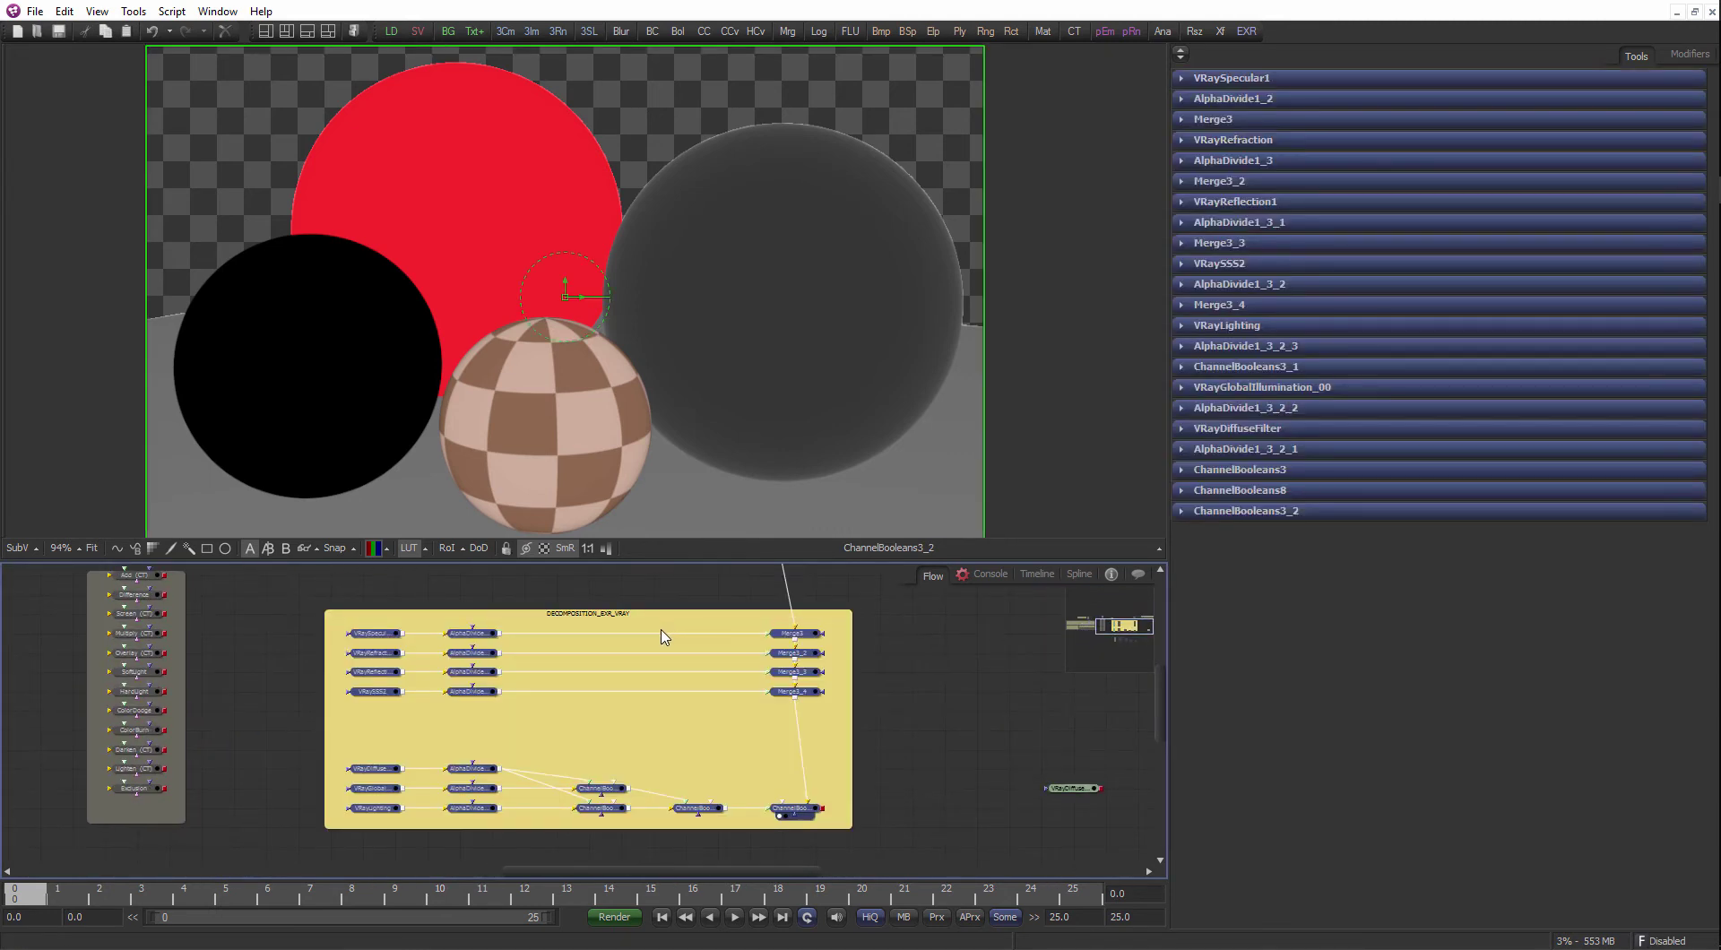
{"action": "scroll", "coordinate": [663, 650], "scroll_direction": "down", "scroll_amount": 2}
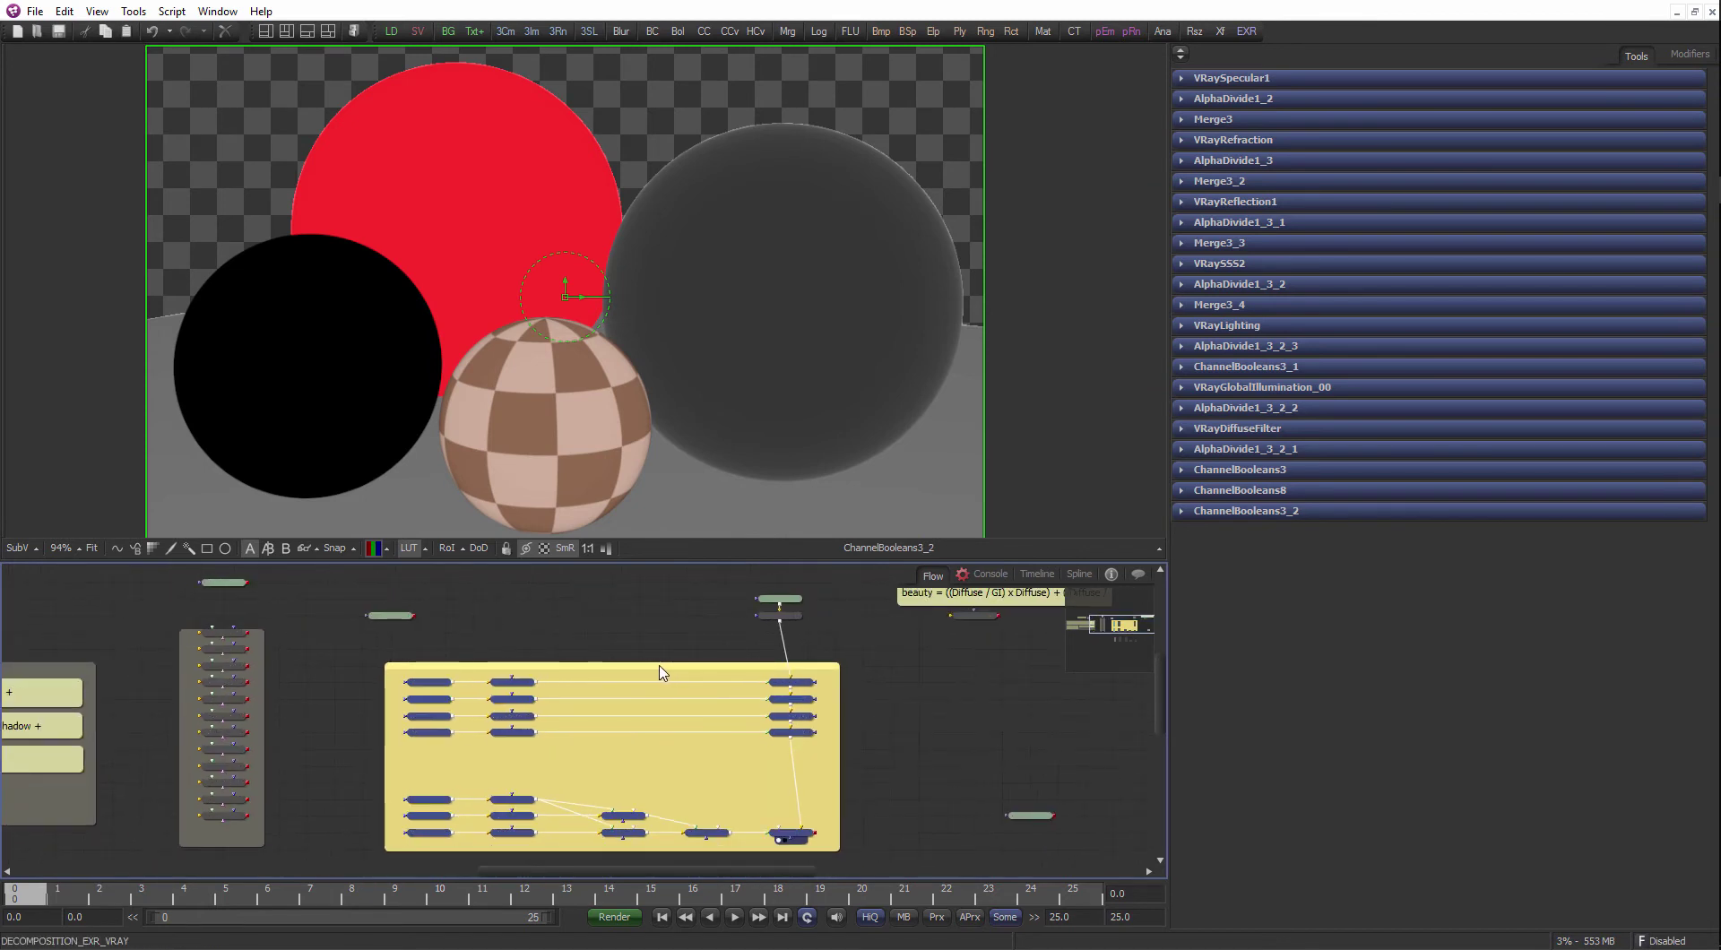
- Try to shift the EXR source loader and its AlphaDivide1 node slightly sideways above the underlay
{"action": "left_click_drag", "start_coordinate": [650, 668], "coordinate": [655, 668]}
{"action": "mouse_move", "coordinate": [833, 639]}
{"action": "left_mouse_down"}
{"action": "mouse_move", "coordinate": [766, 580]}
{"action": "mouse_move", "coordinate": [819, 625]}
{"action": "left_mouse_up"}
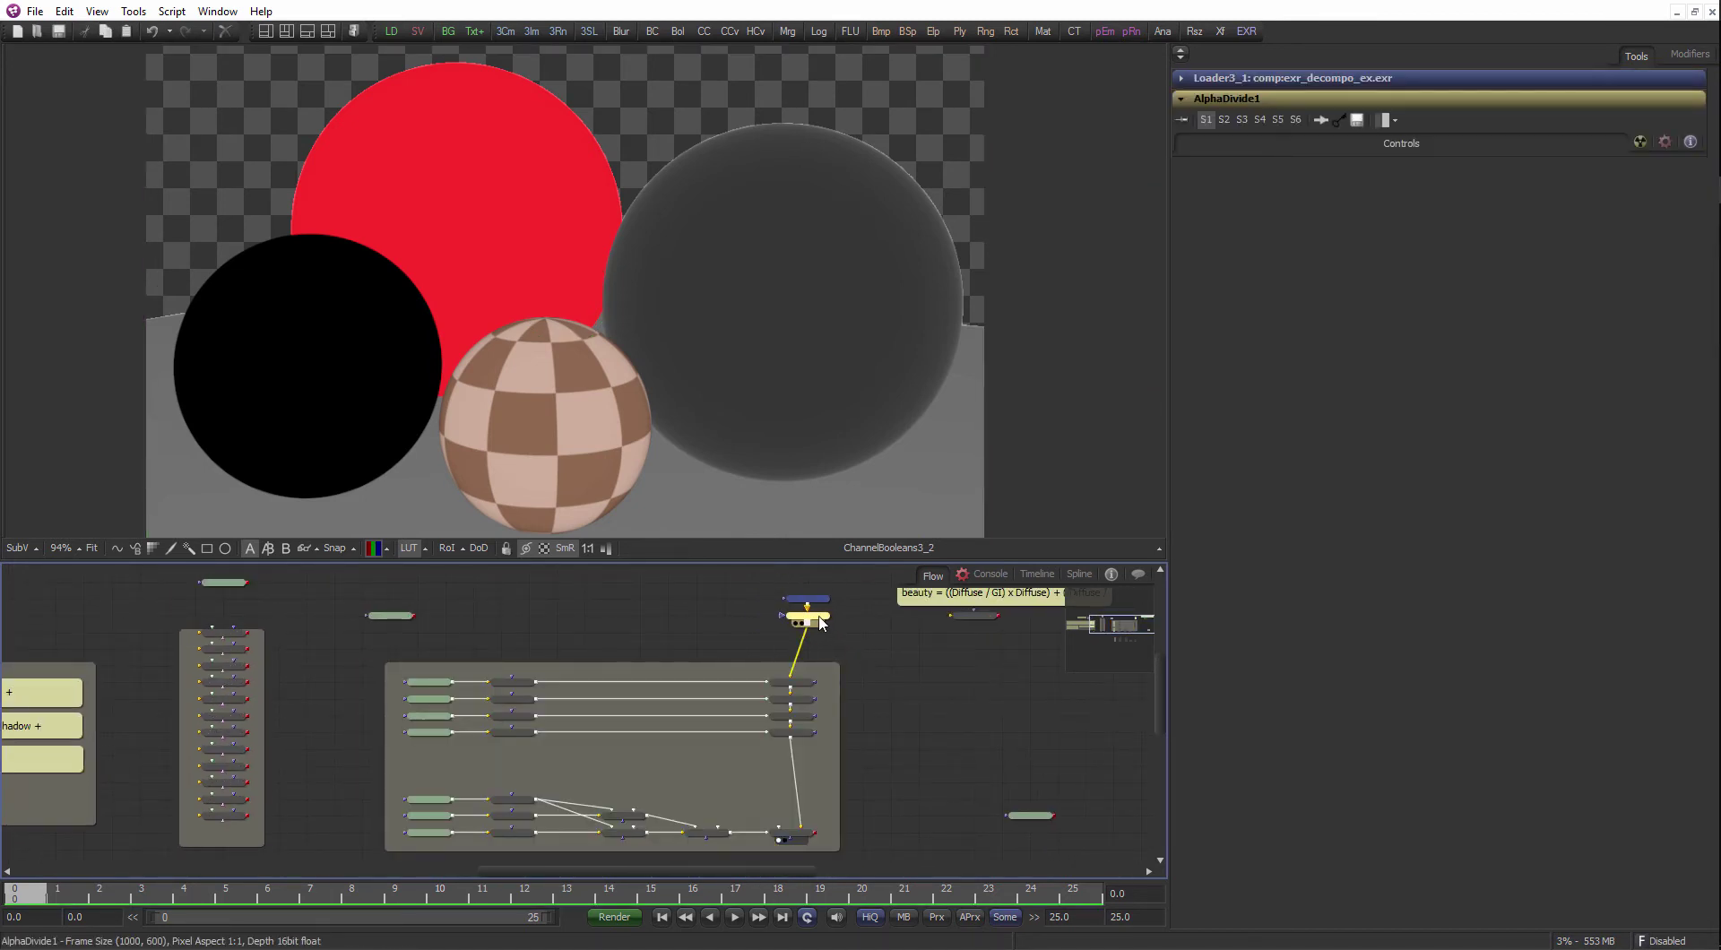
{"action": "key", "text": "ctrl+z"}
{"action": "left_click", "coordinate": [874, 691]}
- Delete the duplicated diffuse, GI and lighting branch below the DECOMPOSITION_EXR_VRAY underlay
{"action": "scroll", "coordinate": [814, 829], "scroll_direction": "down", "scroll_amount": 2}
{"action": "left_click_drag", "start_coordinate": [814, 830], "coordinate": [804, 632]}
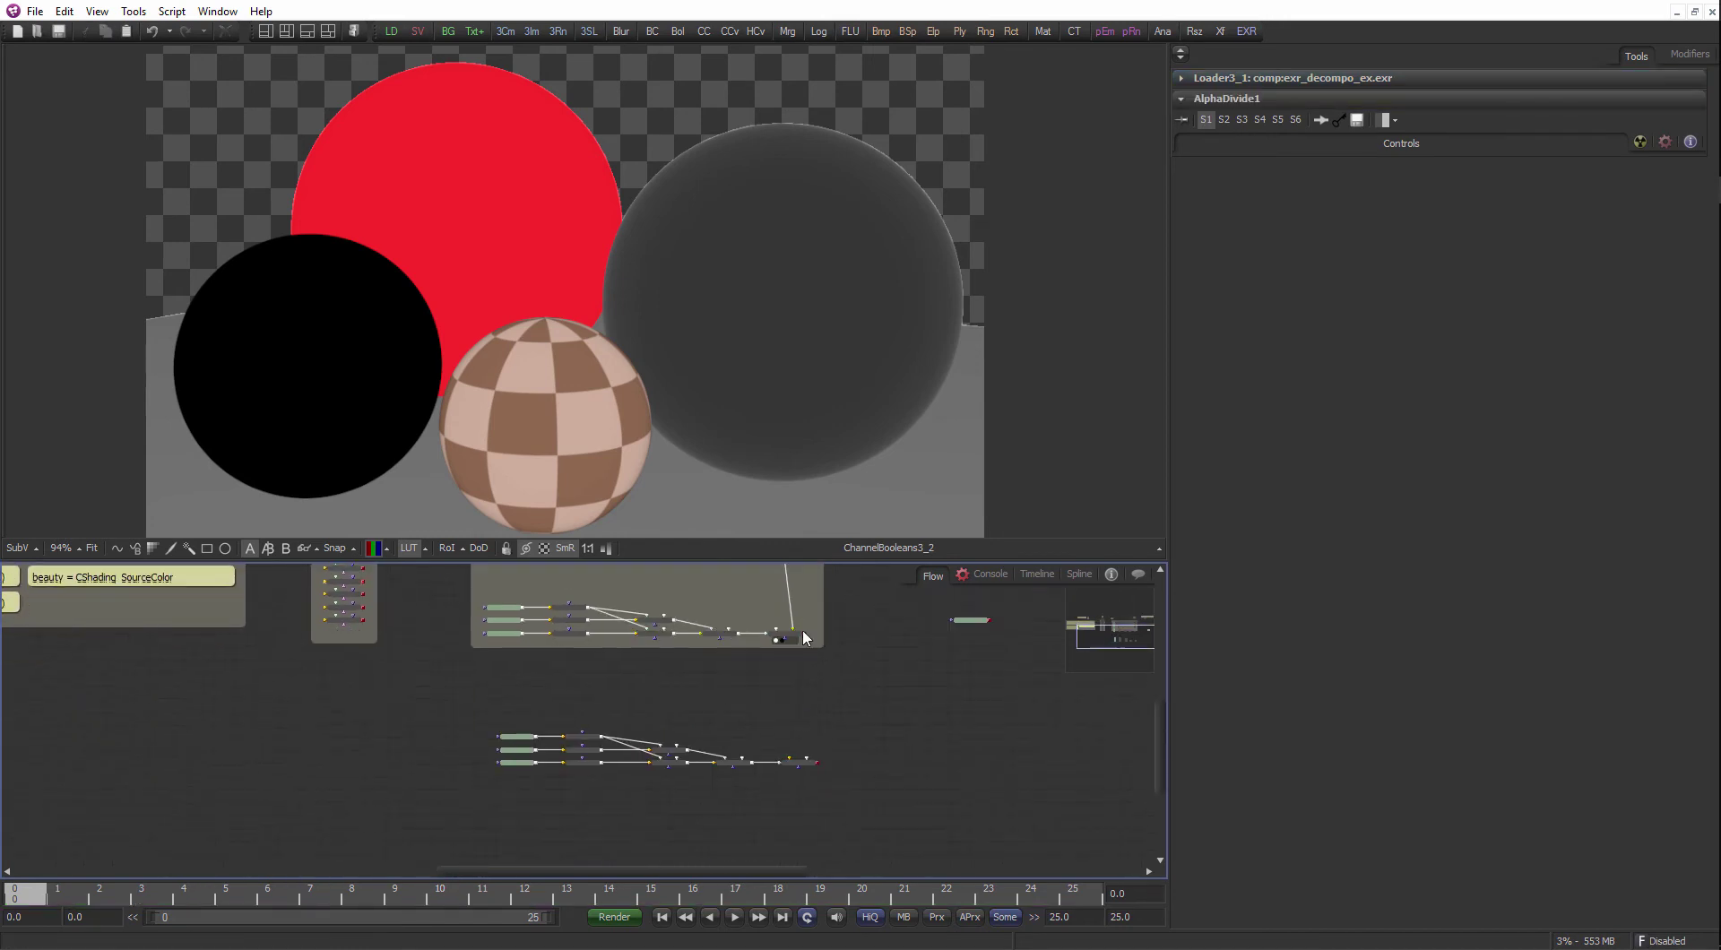
{"action": "left_click_drag", "start_coordinate": [869, 793], "coordinate": [474, 661]}
{"action": "key", "text": "Delete"}
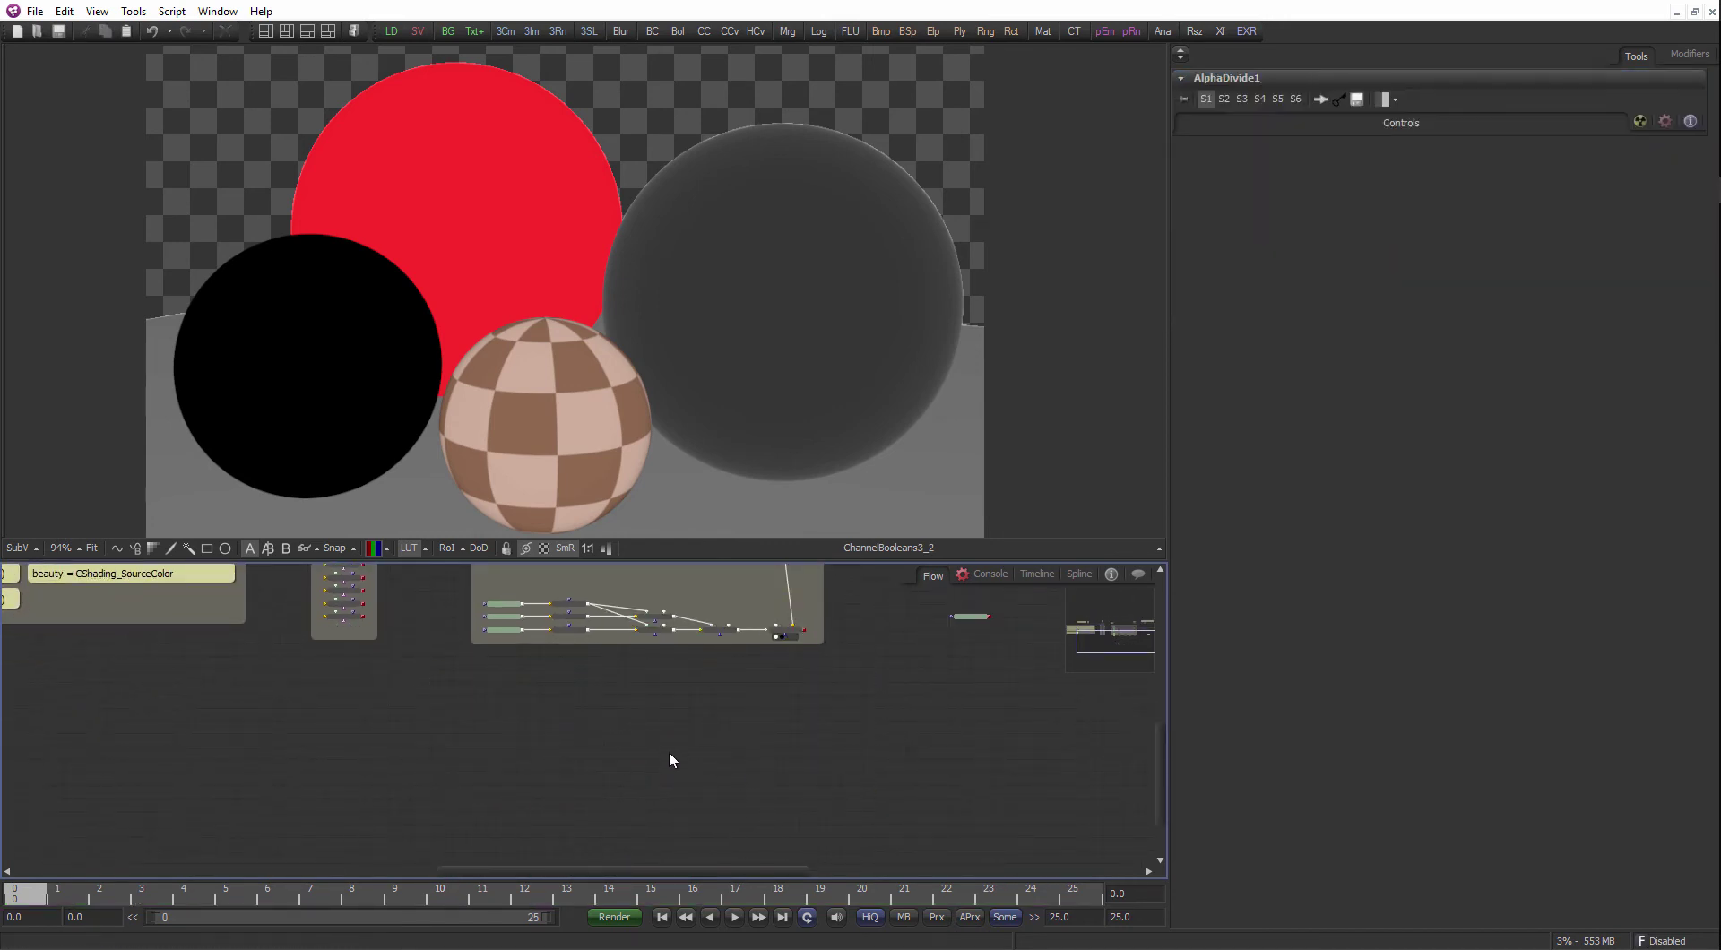
- Paste a copy of the whole DECOMPOSITION_EXR_VRAY group into the empty area below the original
{"action": "key", "text": "ctrl+v"}
{"action": "mouse_move", "coordinate": [652, 687]}
{"action": "left_mouse_down"}
{"action": "mouse_move", "coordinate": [646, 653]}
{"action": "mouse_move", "coordinate": [650, 698]}
{"action": "left_mouse_up"}
{"action": "left_click", "coordinate": [759, 633]}
{"action": "scroll", "coordinate": [758, 627], "scroll_direction": "up", "scroll_amount": 2}
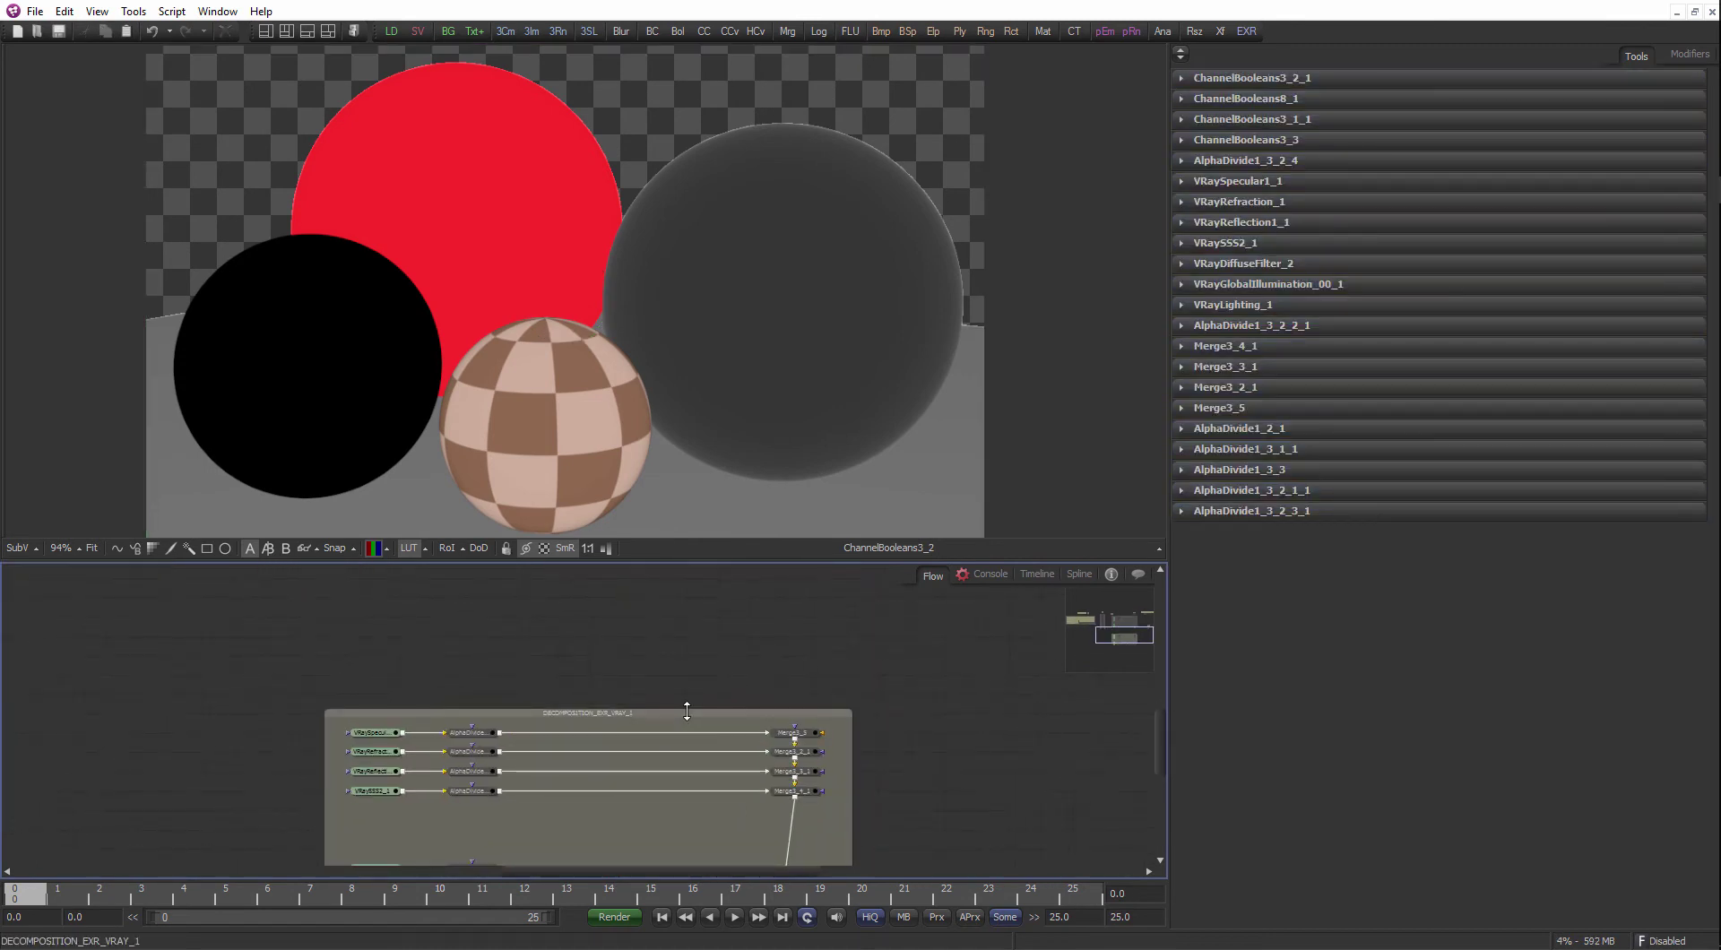
- Rename the pasted underlay as RECOMPOSITION_EXR_VRAY, leaving the names of its nodes as they are
{"action": "left_click", "coordinate": [634, 717]}
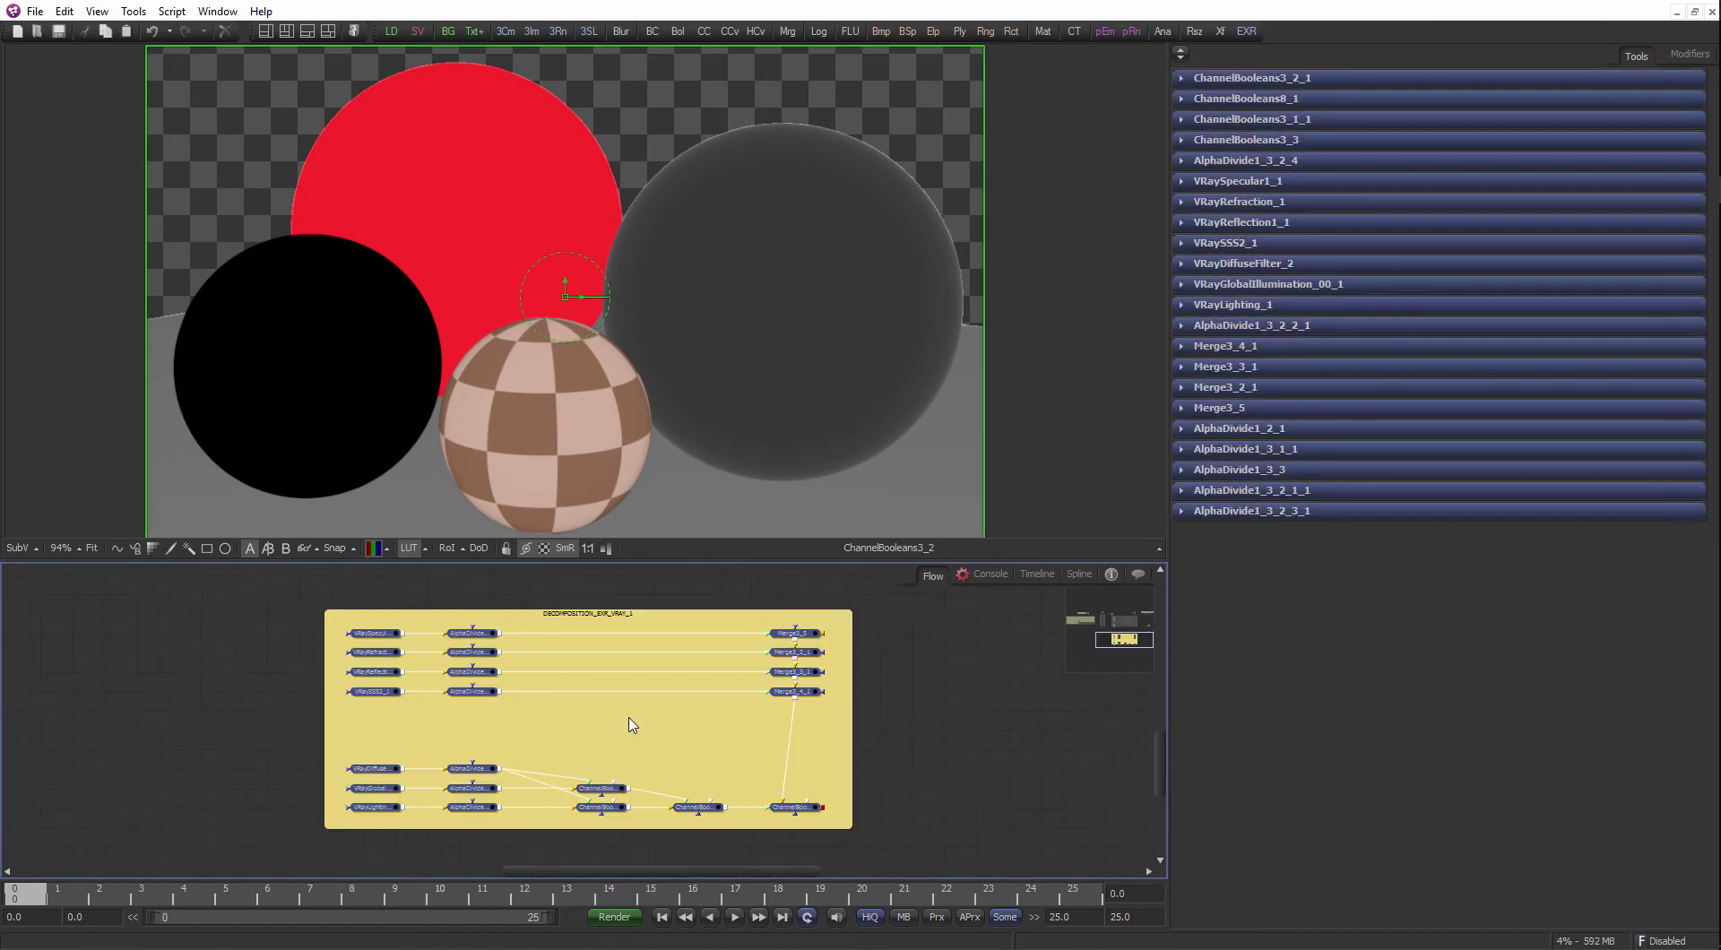
{"action": "key", "text": "F2"}
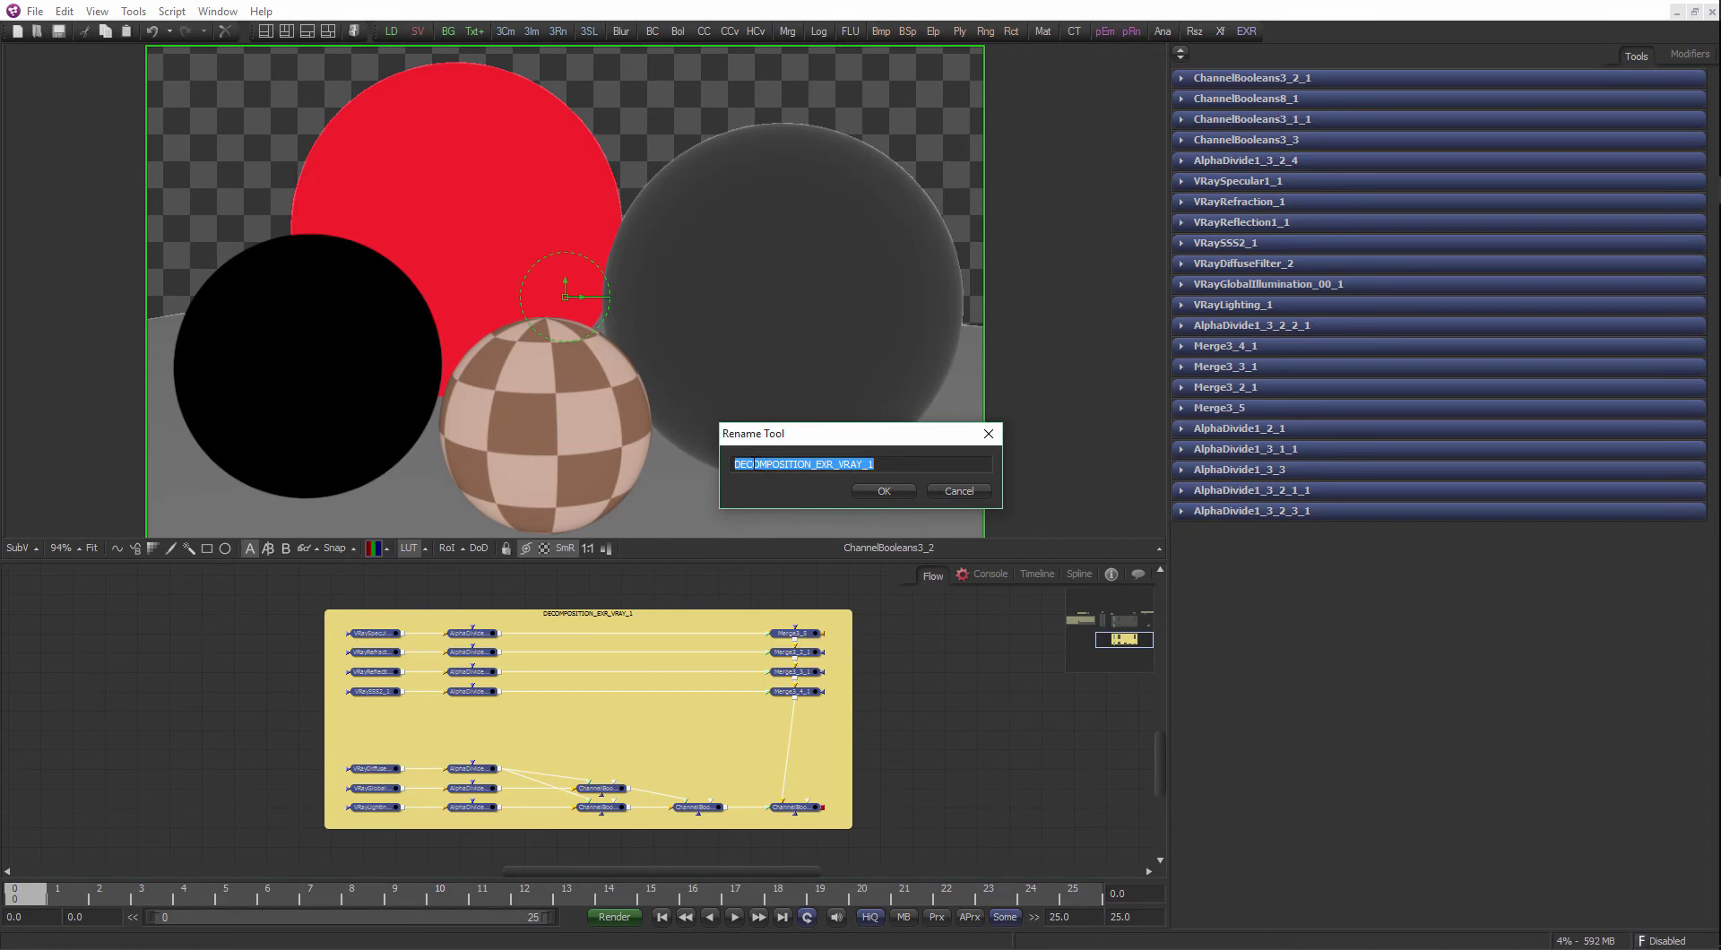
{"action": "left_click", "coordinate": [748, 464]}
{"action": "type", "text": "RE"}
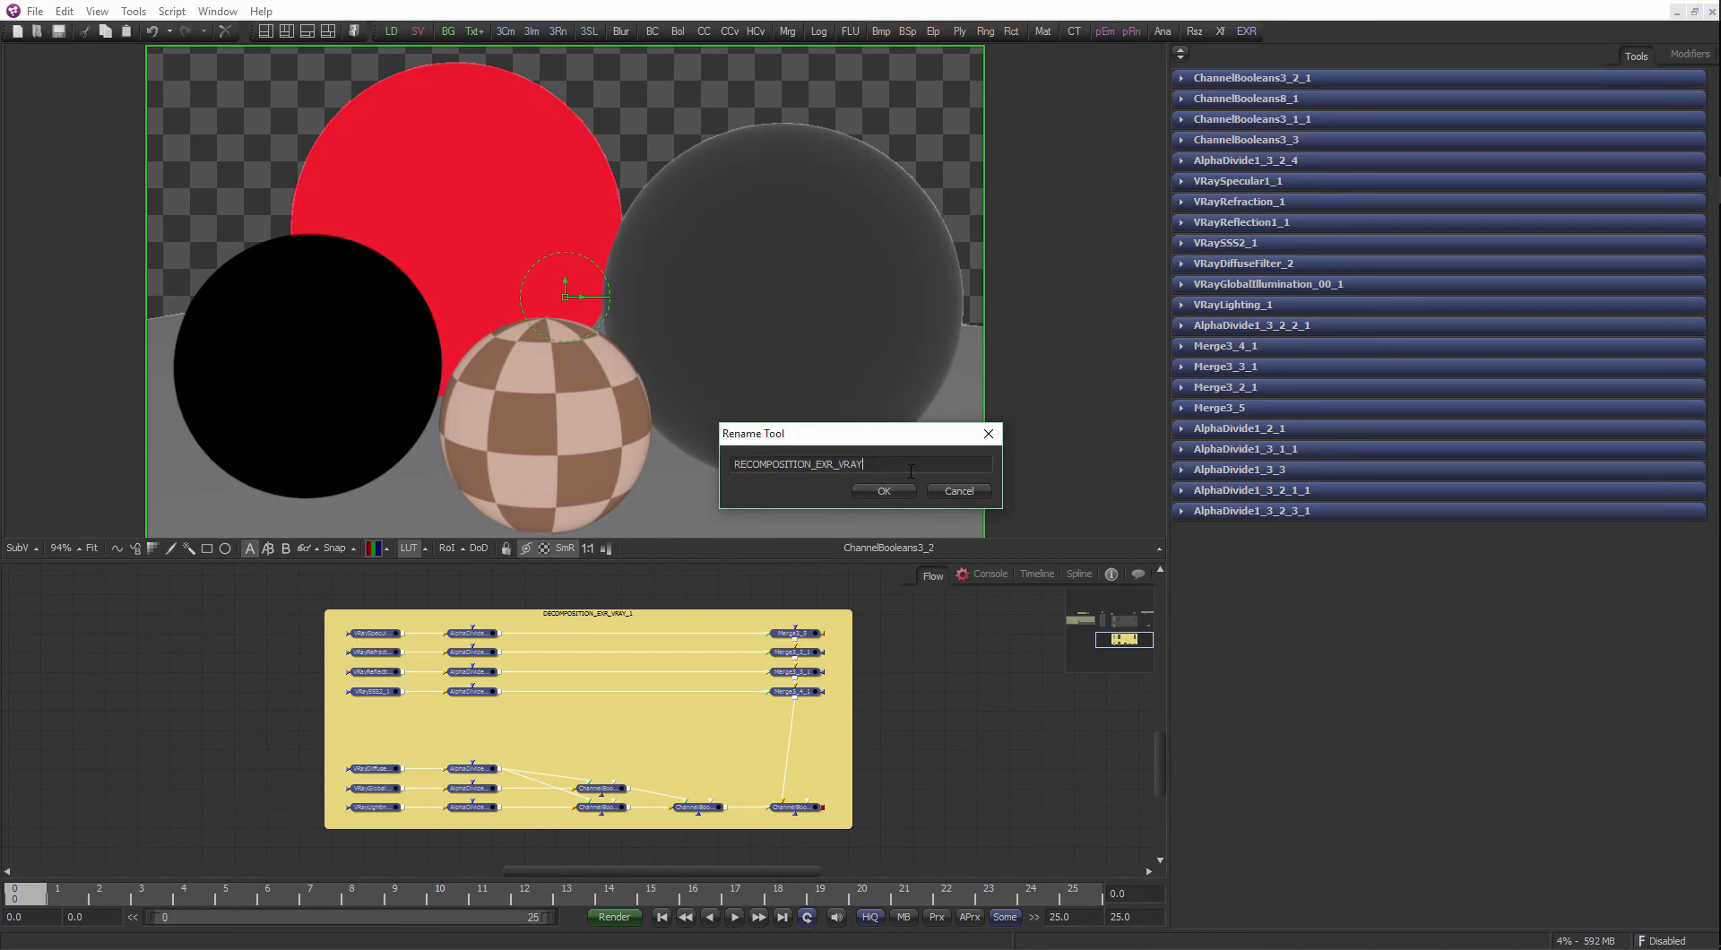
{"action": "left_click", "coordinate": [894, 492]}
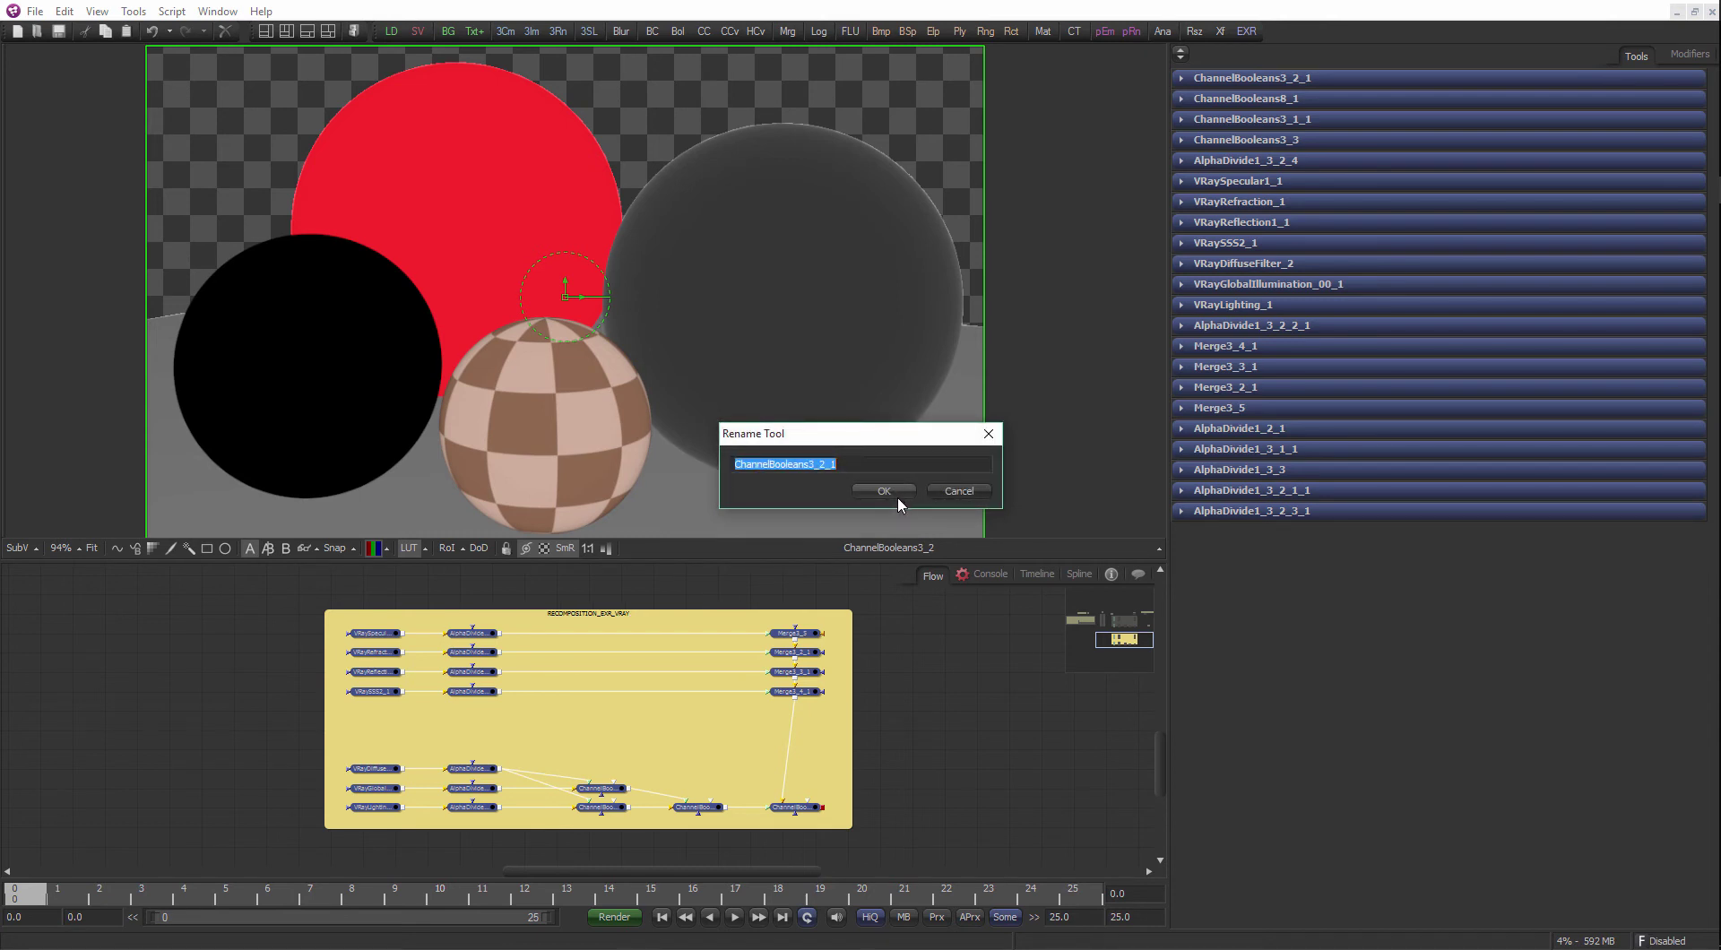
{"action": "left_click", "coordinate": [897, 498]}
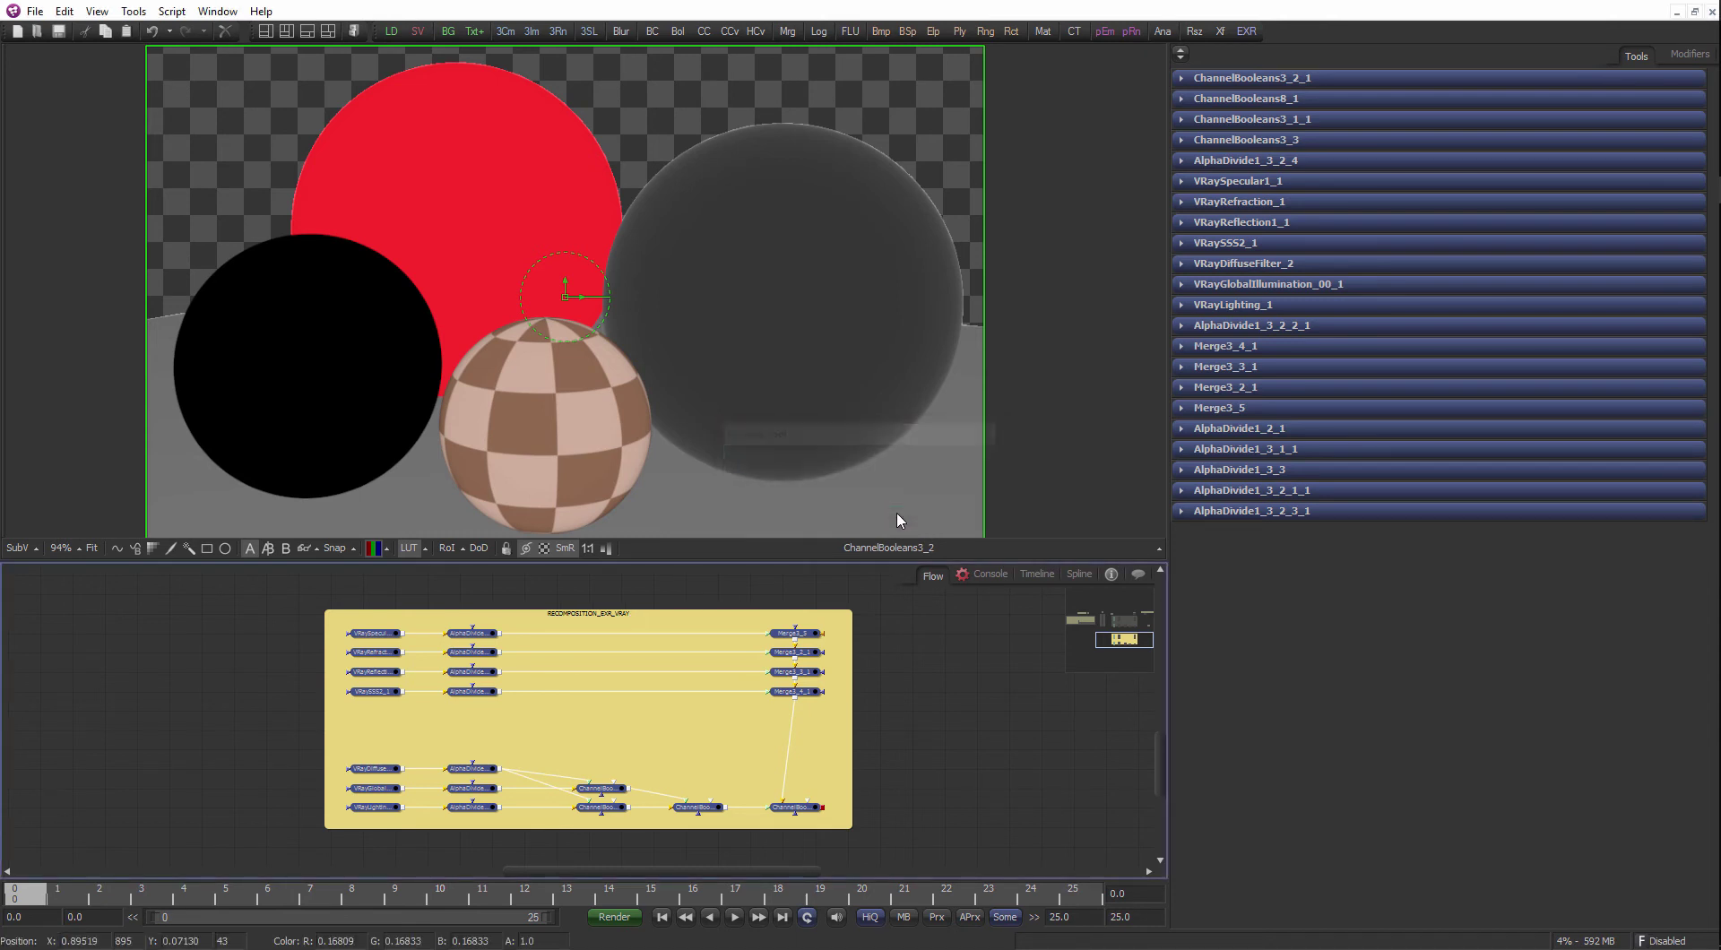
- Move the specular, refraction, reflection and SSS rows with their Merges out of the RECOMPOSITION_EXR_VRAY underlay to the space below it
{"action": "left_click", "coordinate": [921, 674]}
{"action": "left_click_drag", "start_coordinate": [679, 635], "coordinate": [678, 699]}
{"action": "scroll", "coordinate": [680, 695], "scroll_direction": "down", "scroll_amount": 1}
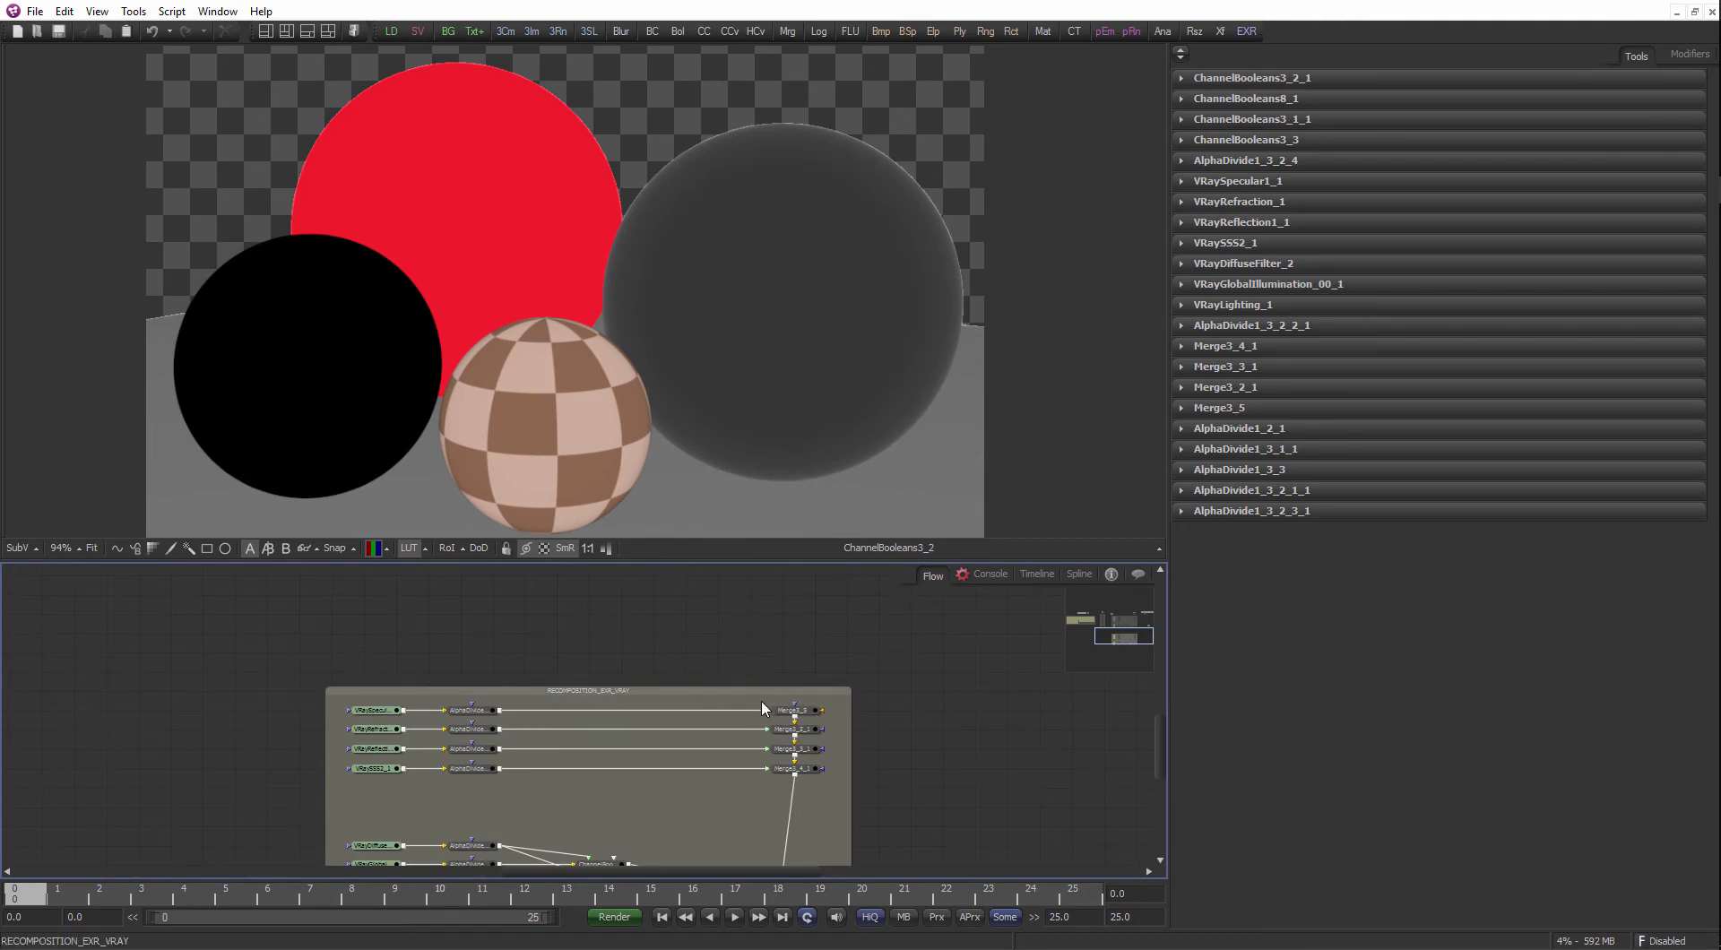
{"action": "scroll", "coordinate": [757, 694], "scroll_direction": "down", "scroll_amount": 1}
{"action": "left_click_drag", "start_coordinate": [770, 756], "coordinate": [352, 629]}
{"action": "left_click_drag", "start_coordinate": [758, 600], "coordinate": [776, 807]}
- Move the diffuse, GI and lighting branch to the top of the RECOMPOSITION_EXR_VRAY underlay and place the four Merge rows beneath it
{"action": "left_click_drag", "start_coordinate": [849, 748], "coordinate": [337, 665]}
{"action": "left_click_drag", "start_coordinate": [574, 720], "coordinate": [680, 715]}
{"action": "scroll", "coordinate": [680, 714], "scroll_direction": "down", "scroll_amount": 1}
{"action": "left_click_drag", "start_coordinate": [820, 723], "coordinate": [761, 599]}
{"action": "left_click", "coordinate": [815, 626]}
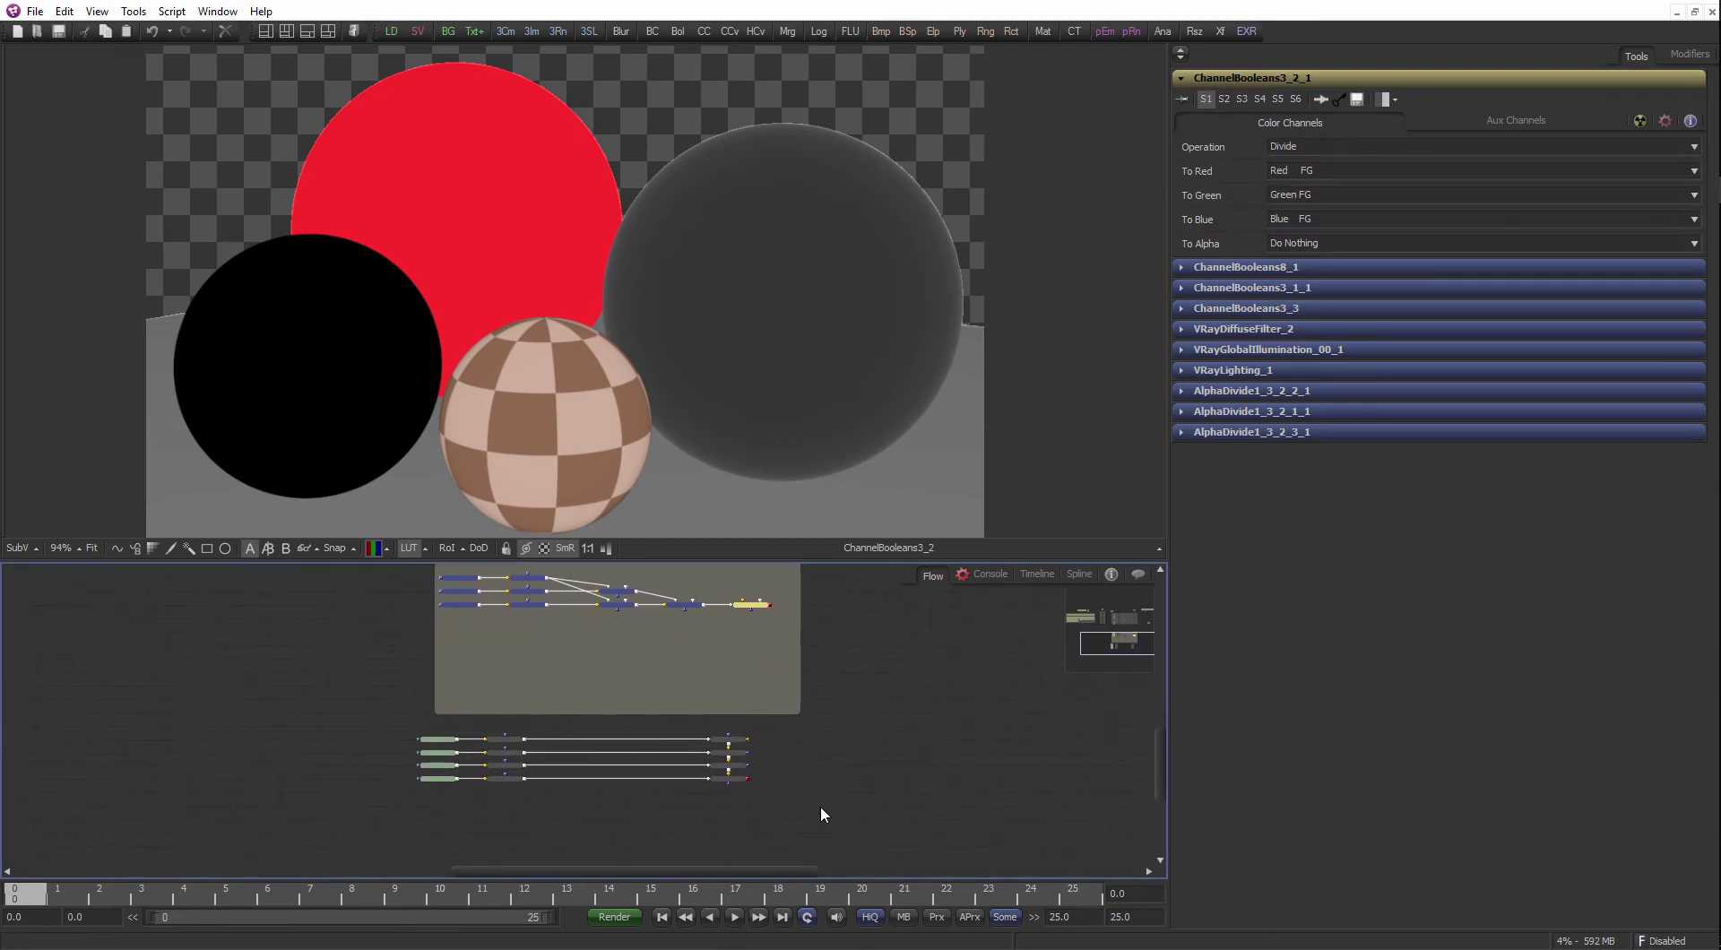
{"action": "left_click_drag", "start_coordinate": [821, 805], "coordinate": [435, 728]}
{"action": "left_click_drag", "start_coordinate": [741, 749], "coordinate": [767, 674]}
- Connect the decomposition's final ChannelBooleans3_2 output to ChannelBooleans3_2_1, and feed that node into the recomposition's Merge chain
{"action": "scroll", "coordinate": [776, 624], "scroll_direction": "up", "scroll_amount": 2}
{"action": "left_click_drag", "start_coordinate": [783, 608], "coordinate": [748, 748]}
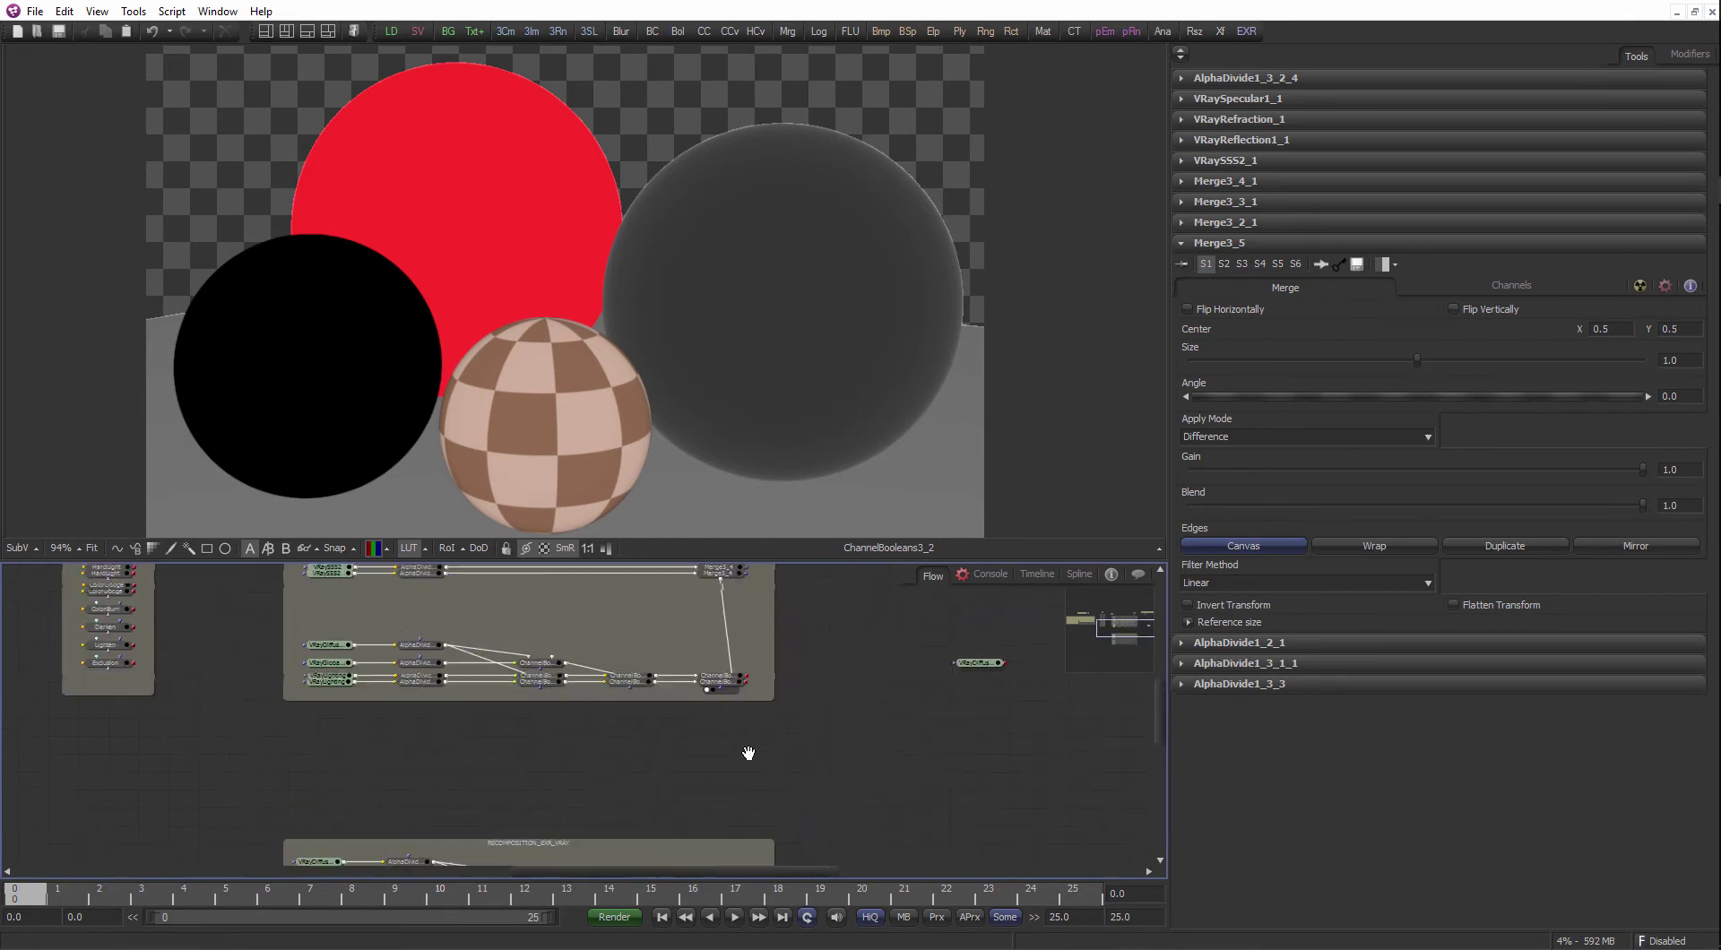
{"action": "scroll", "coordinate": [749, 741], "scroll_direction": "up", "scroll_amount": 2}
{"action": "scroll", "coordinate": [768, 677], "scroll_direction": "down", "scroll_amount": 2}
{"action": "left_click_drag", "start_coordinate": [758, 598], "coordinate": [731, 823]}
{"action": "scroll", "coordinate": [780, 708], "scroll_direction": "down", "scroll_amount": 3}
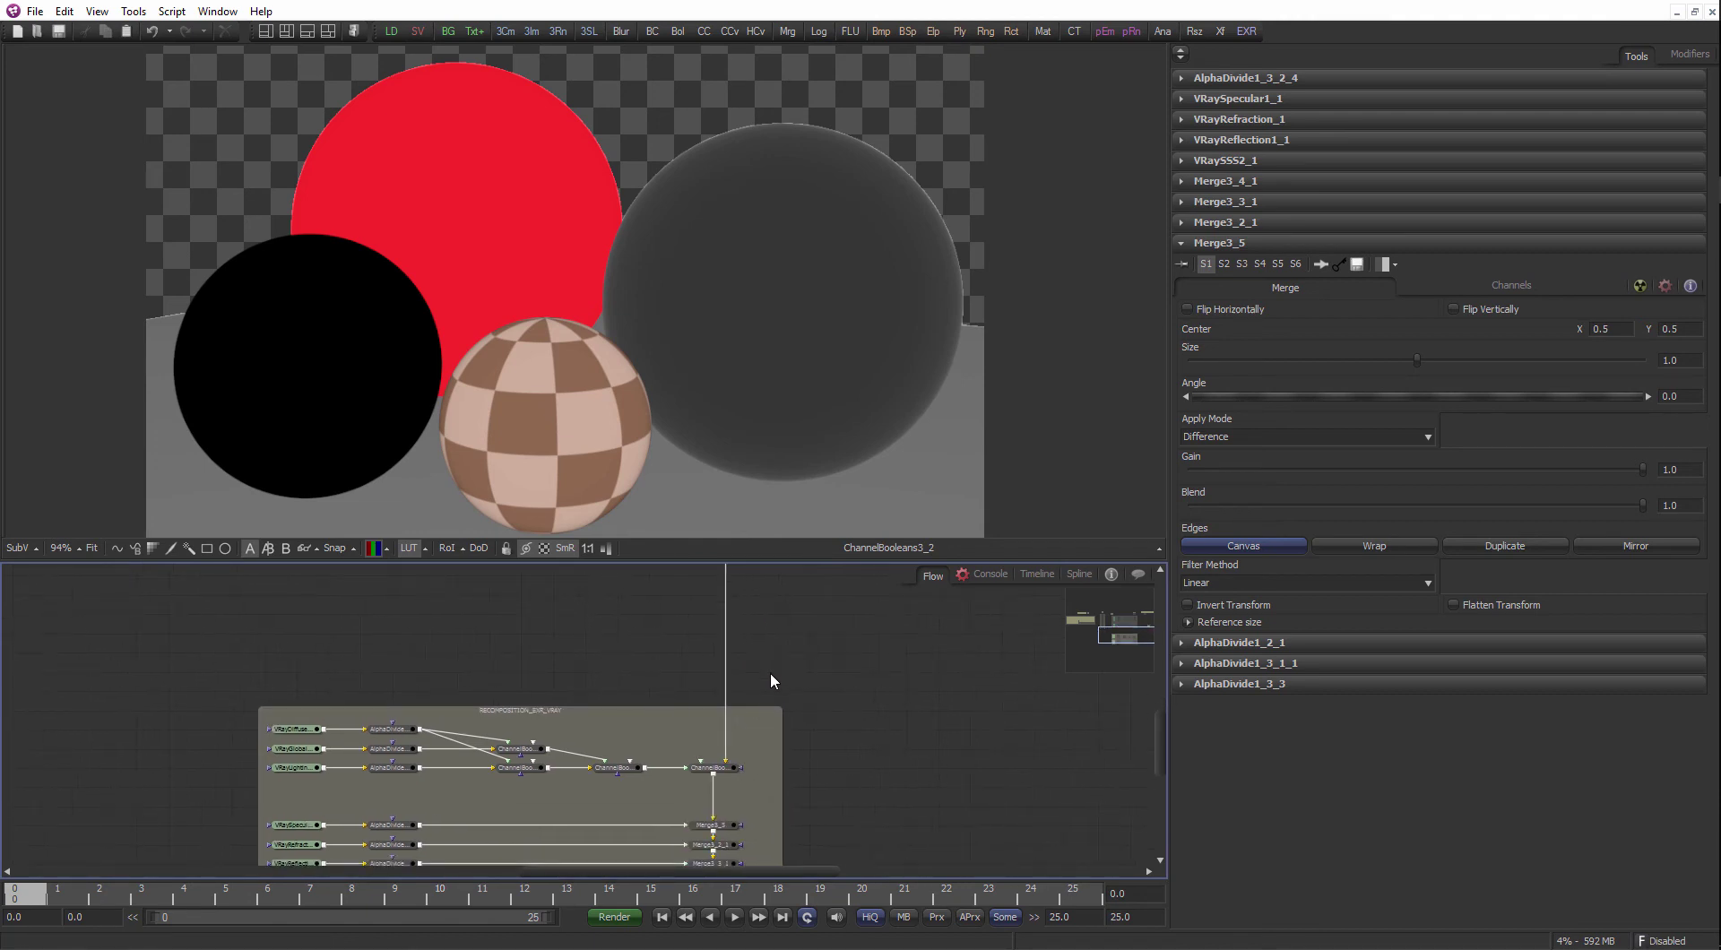
- Examine the settings of ChannelBooleans3_2_1 and the other Channel Booleans nodes in the recomposition group
{"action": "scroll", "coordinate": [758, 677], "scroll_direction": "up", "scroll_amount": 2}
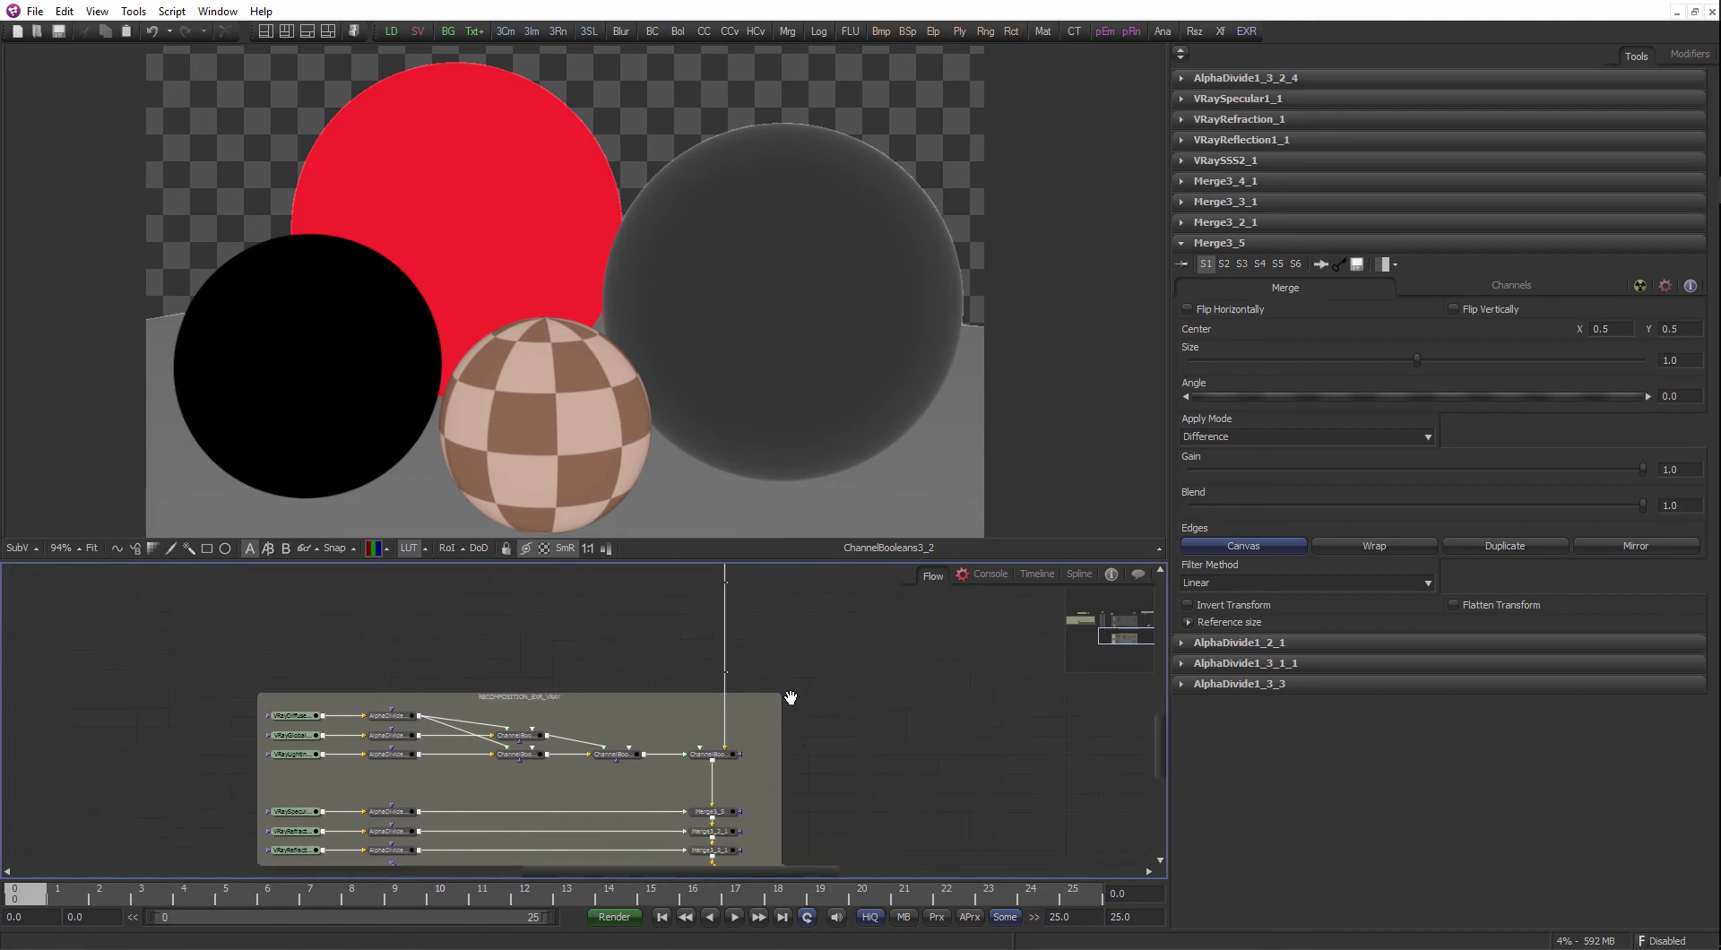
{"action": "left_click", "coordinate": [709, 748]}
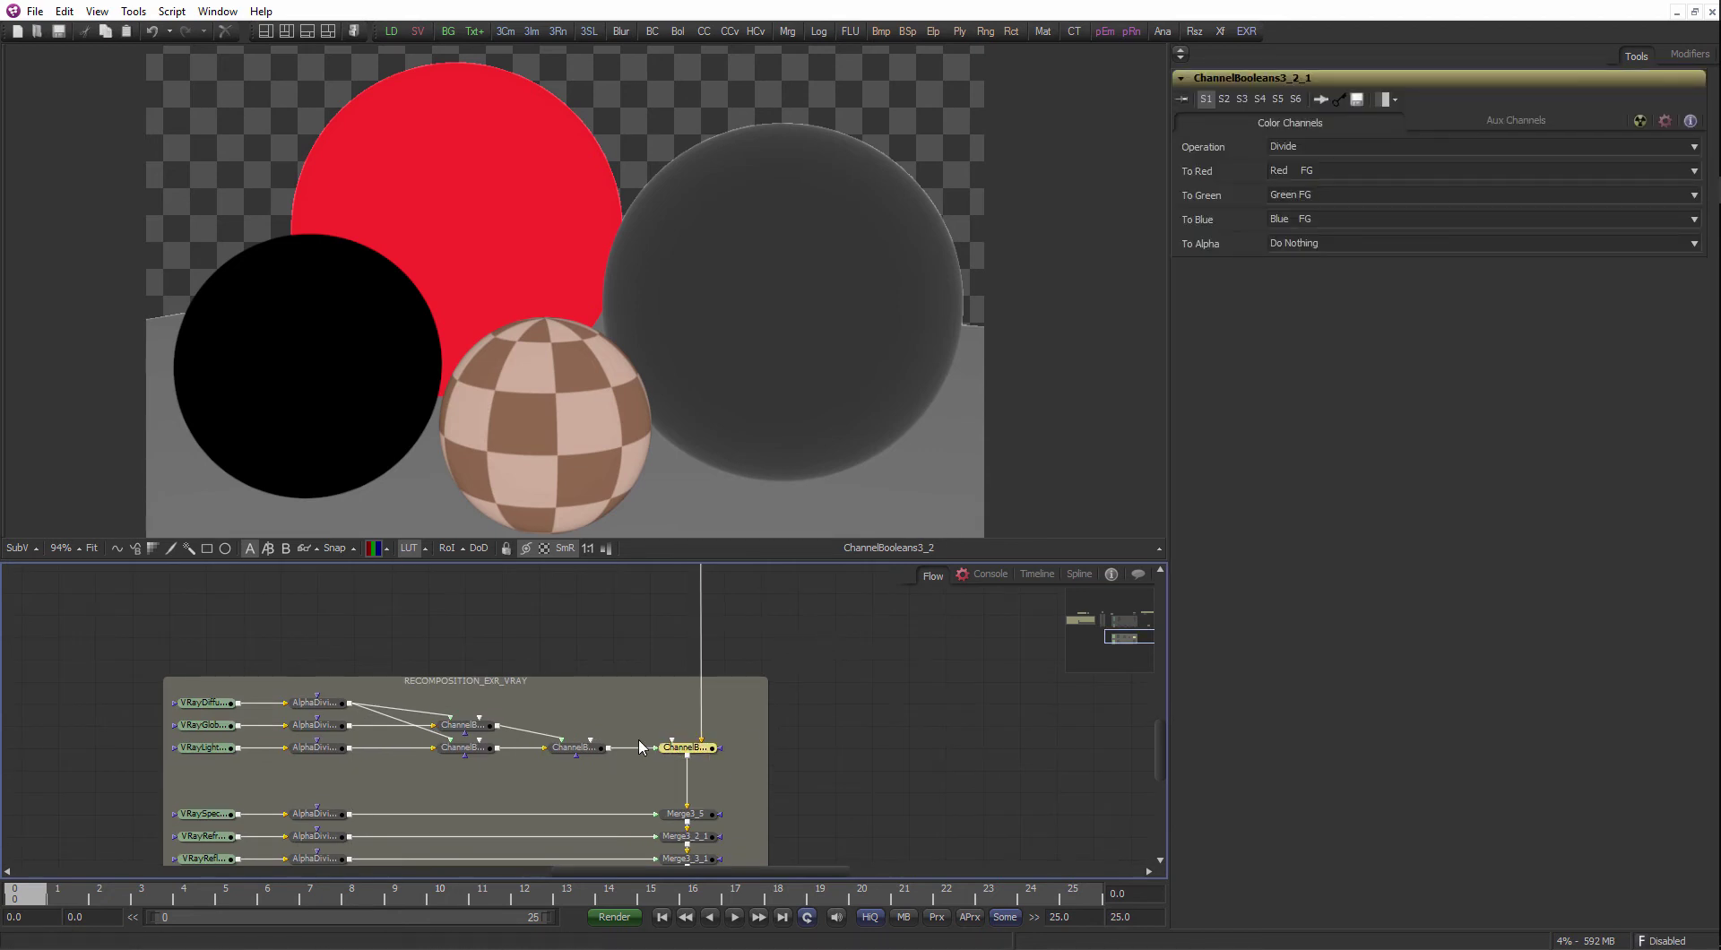
{"action": "left_click_drag", "start_coordinate": [622, 767], "coordinate": [410, 702]}
{"action": "scroll", "coordinate": [714, 649], "scroll_direction": "down", "scroll_amount": 5}
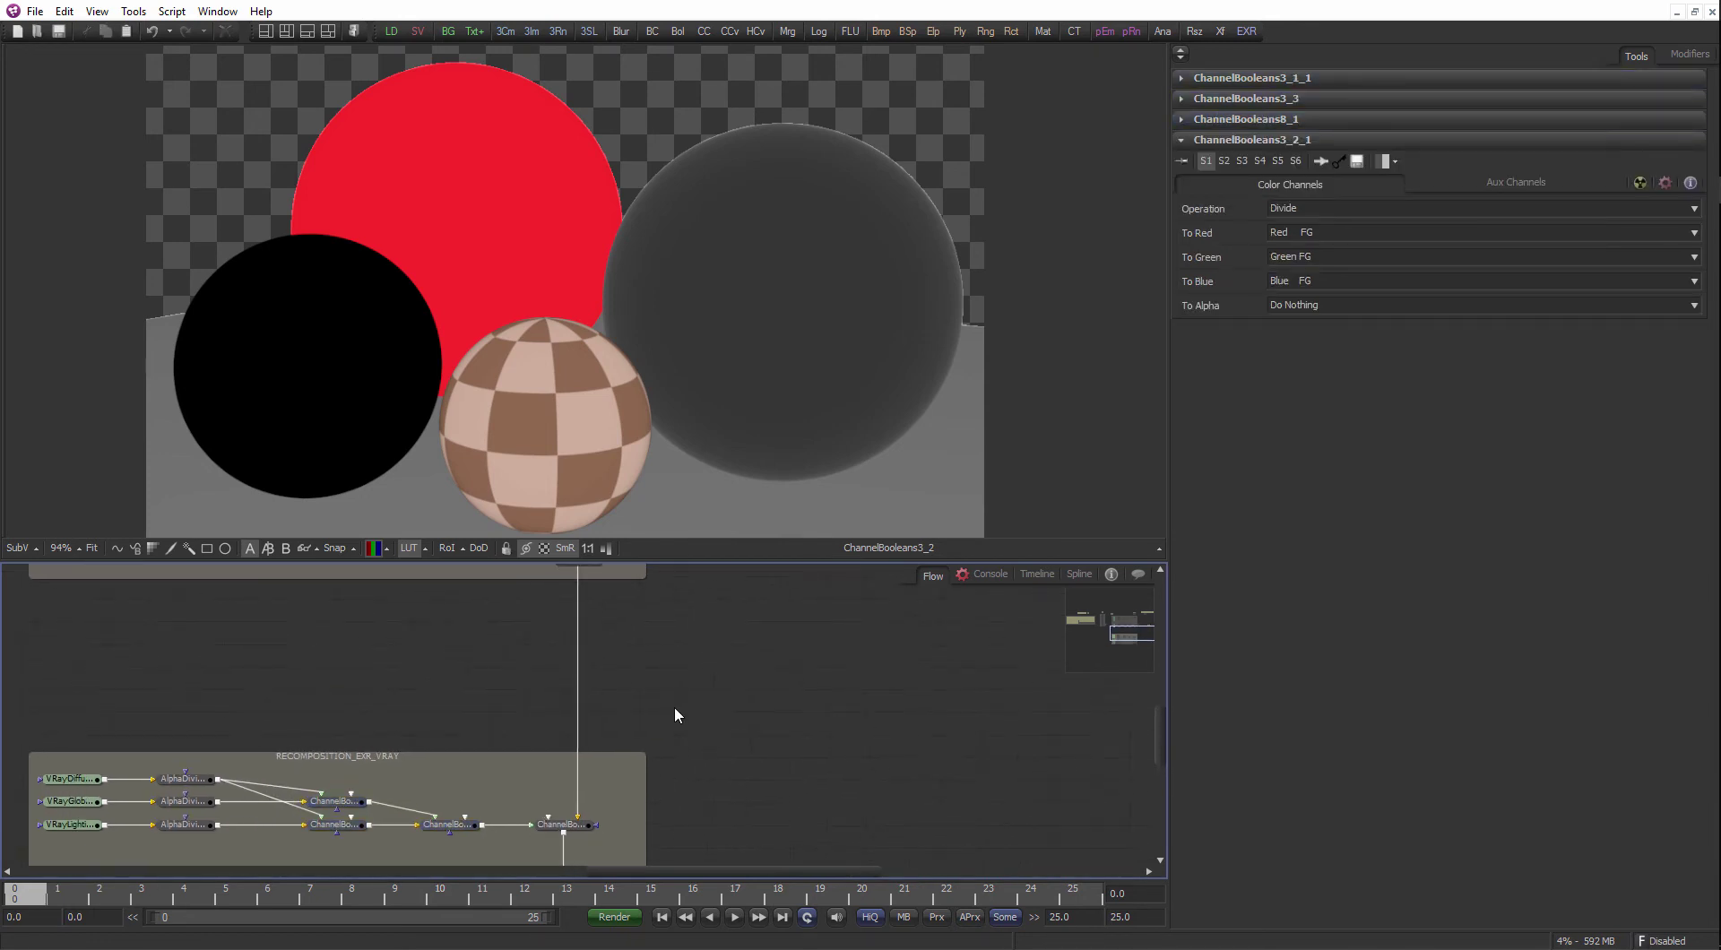
{"action": "left_click_drag", "start_coordinate": [595, 685], "coordinate": [686, 603]}
{"action": "scroll", "coordinate": [687, 602], "scroll_direction": "up", "scroll_amount": 2}
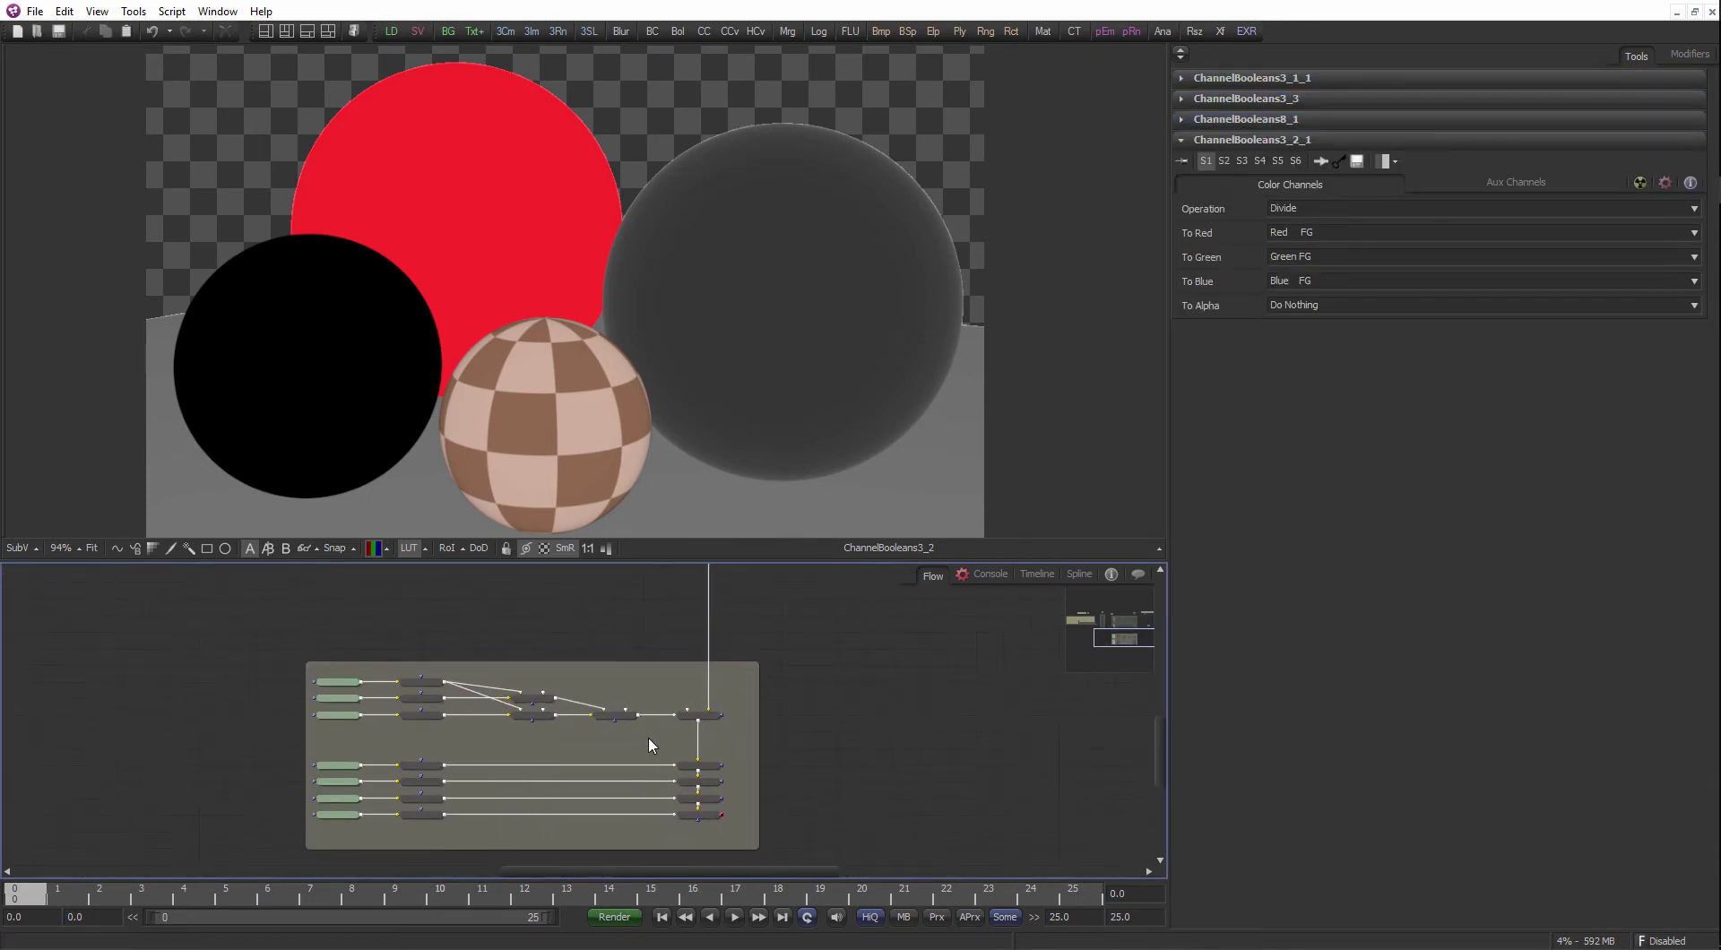
- Set the operation of ChannelBooleans3_2_1 in the recomposition group to Multiply
{"action": "left_click_drag", "start_coordinate": [649, 738], "coordinate": [546, 663]}
{"action": "left_click", "coordinate": [550, 637]}
{"action": "left_click_drag", "start_coordinate": [734, 646], "coordinate": [664, 646]}
{"action": "scroll", "coordinate": [662, 647], "scroll_direction": "up", "scroll_amount": 1}
{"action": "left_click", "coordinate": [641, 724]}
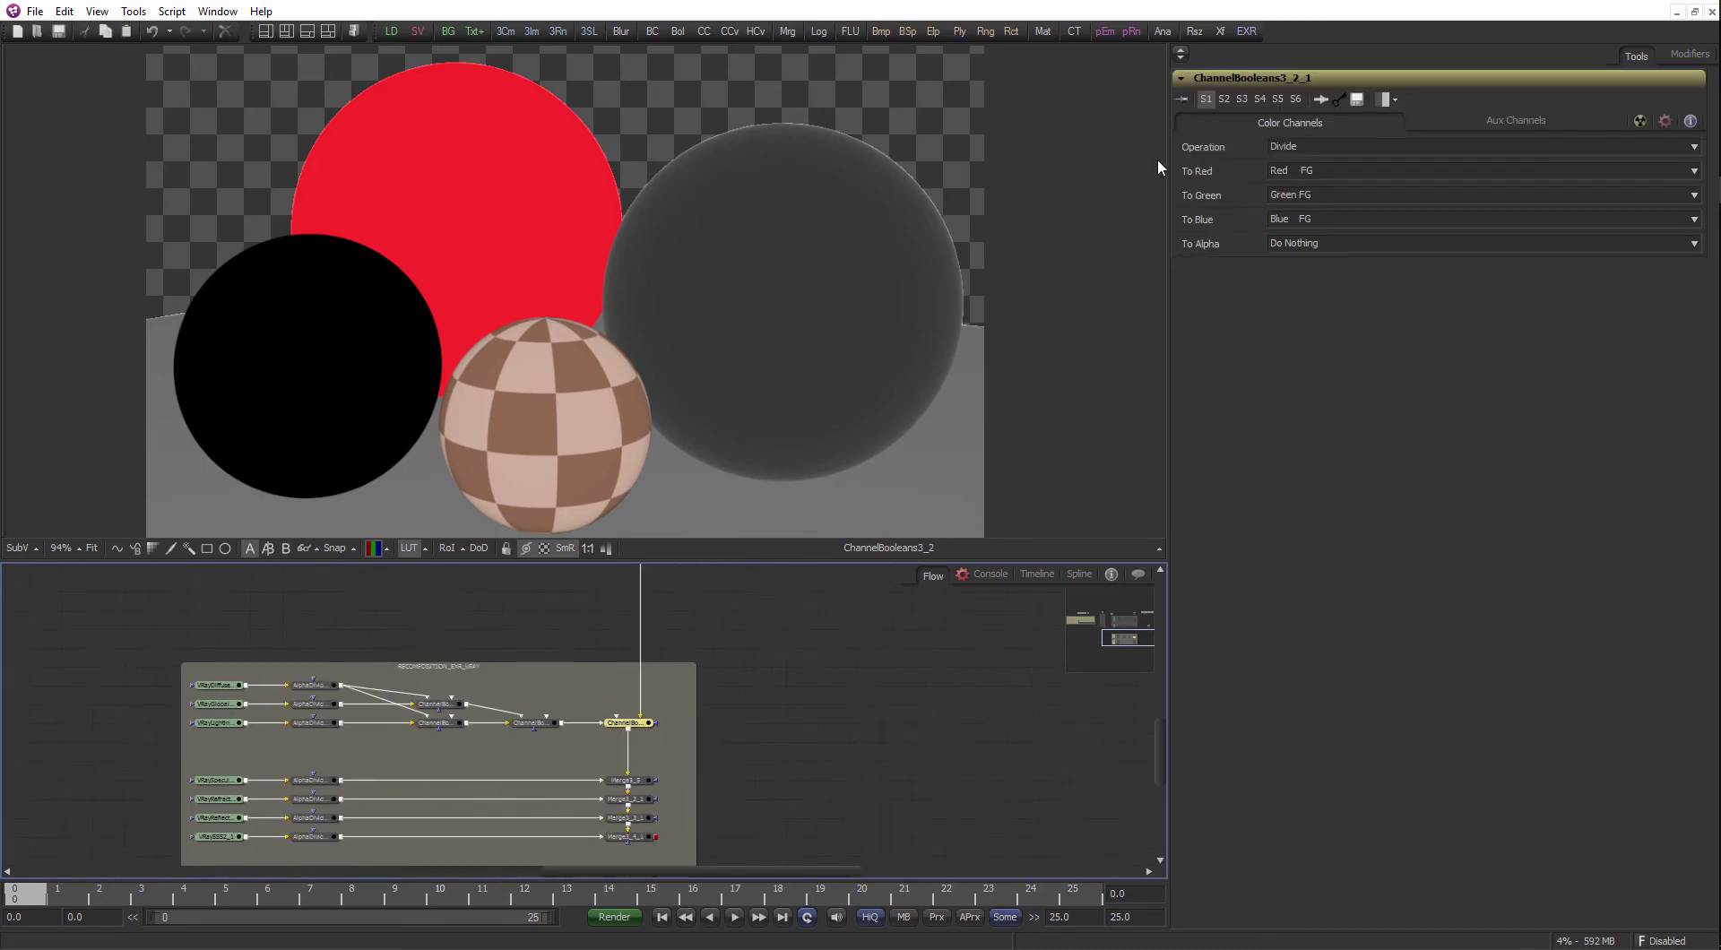
{"action": "left_click", "coordinate": [1298, 148]}
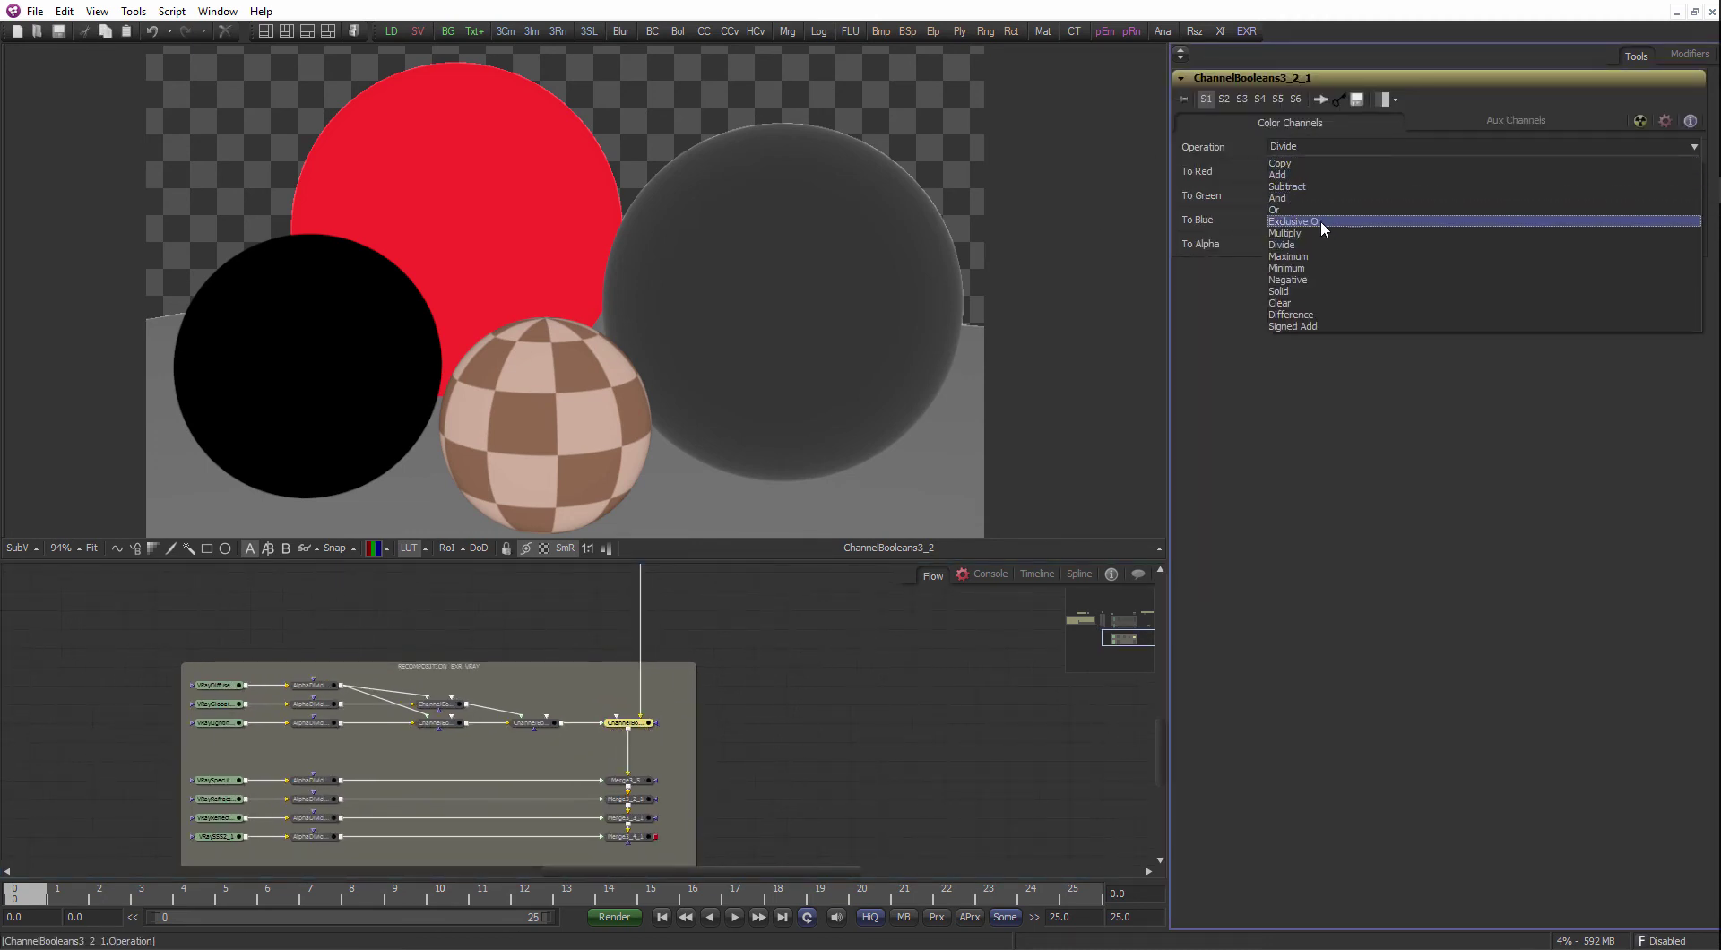
{"action": "left_click", "coordinate": [1320, 233]}
- Compare the decomposition's Merge3_4 and ChannelBooleans3_2 outputs in the viewer, and align ChannelBooleans3_2 so its incoming Merge connection runs straight
{"action": "scroll", "coordinate": [719, 633], "scroll_direction": "up", "scroll_amount": 2}
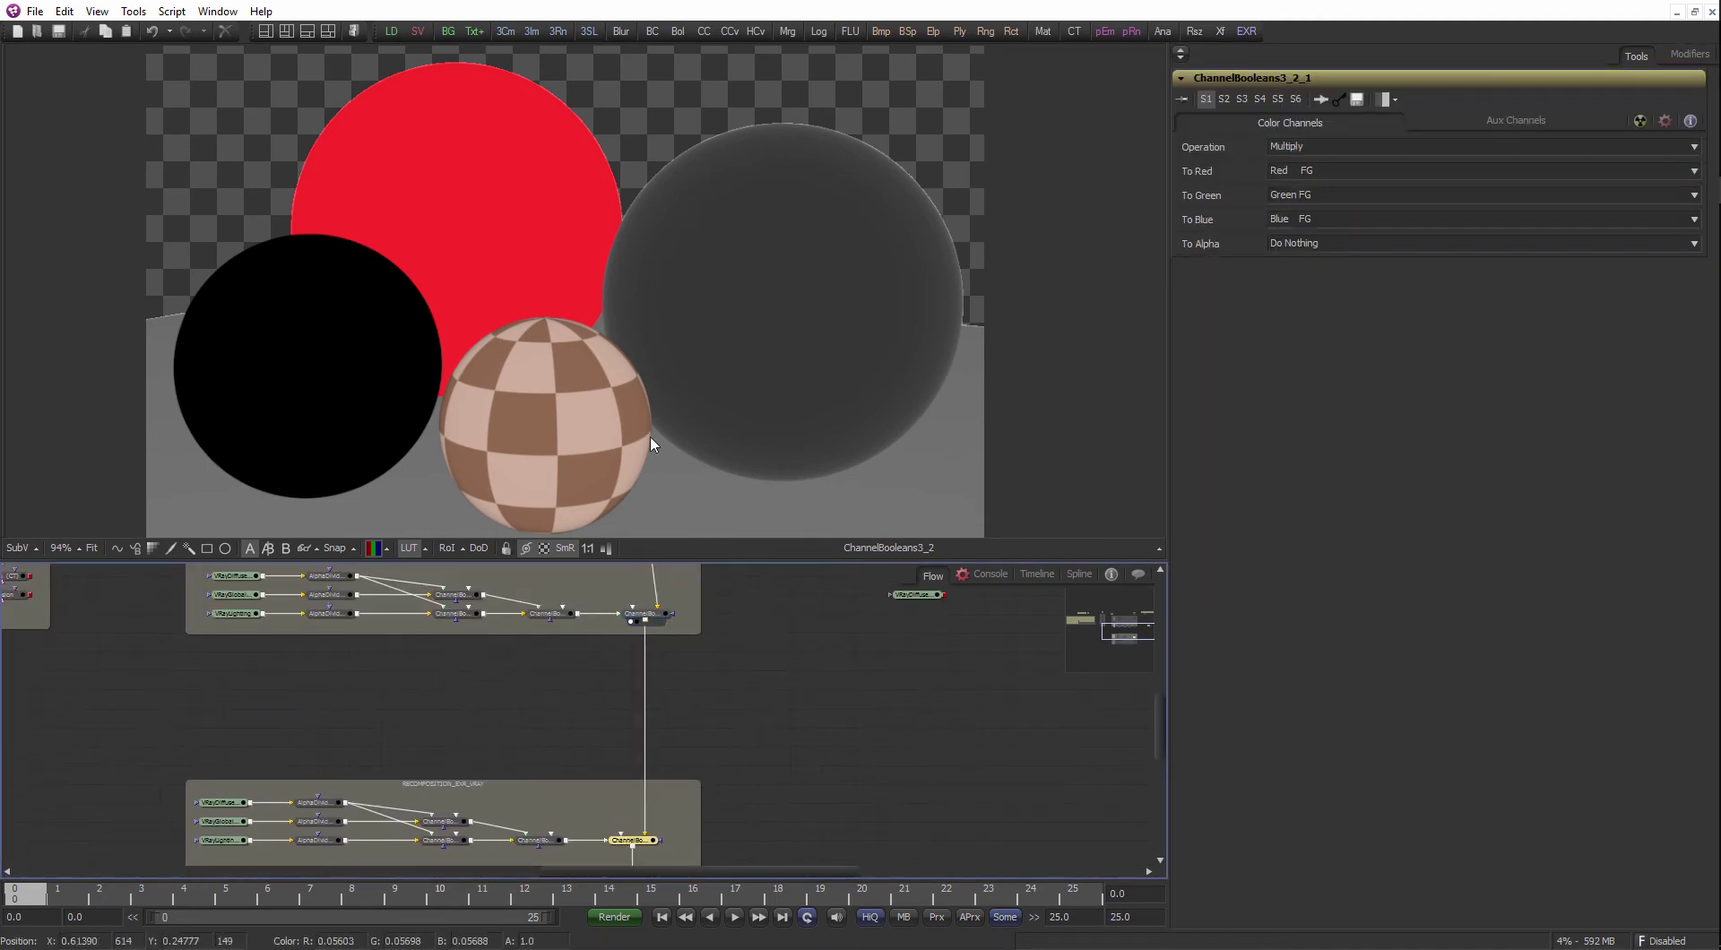
{"action": "scroll", "coordinate": [677, 626], "scroll_direction": "up", "scroll_amount": 2}
{"action": "left_click", "coordinate": [662, 614]}
{"action": "scroll", "coordinate": [686, 723], "scroll_direction": "up", "scroll_amount": 2}
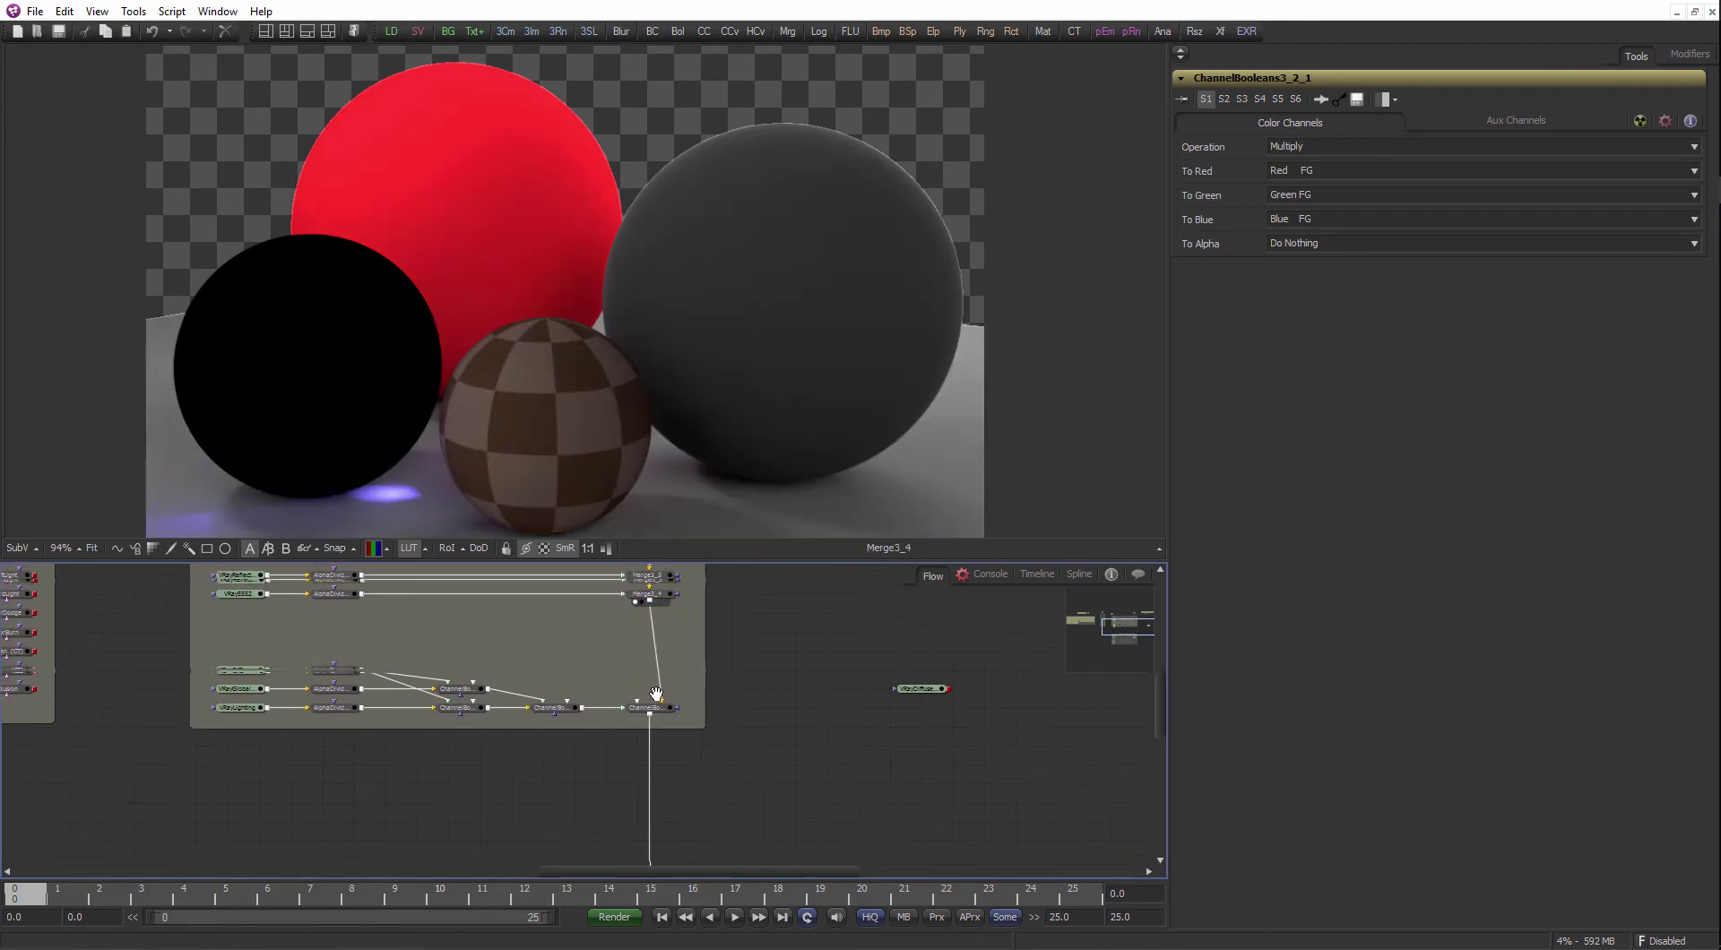
{"action": "left_click_drag", "start_coordinate": [715, 570], "coordinate": [712, 502]}
{"action": "scroll", "coordinate": [691, 699], "scroll_direction": "down", "scroll_amount": 2}
{"action": "left_click", "coordinate": [671, 707]}
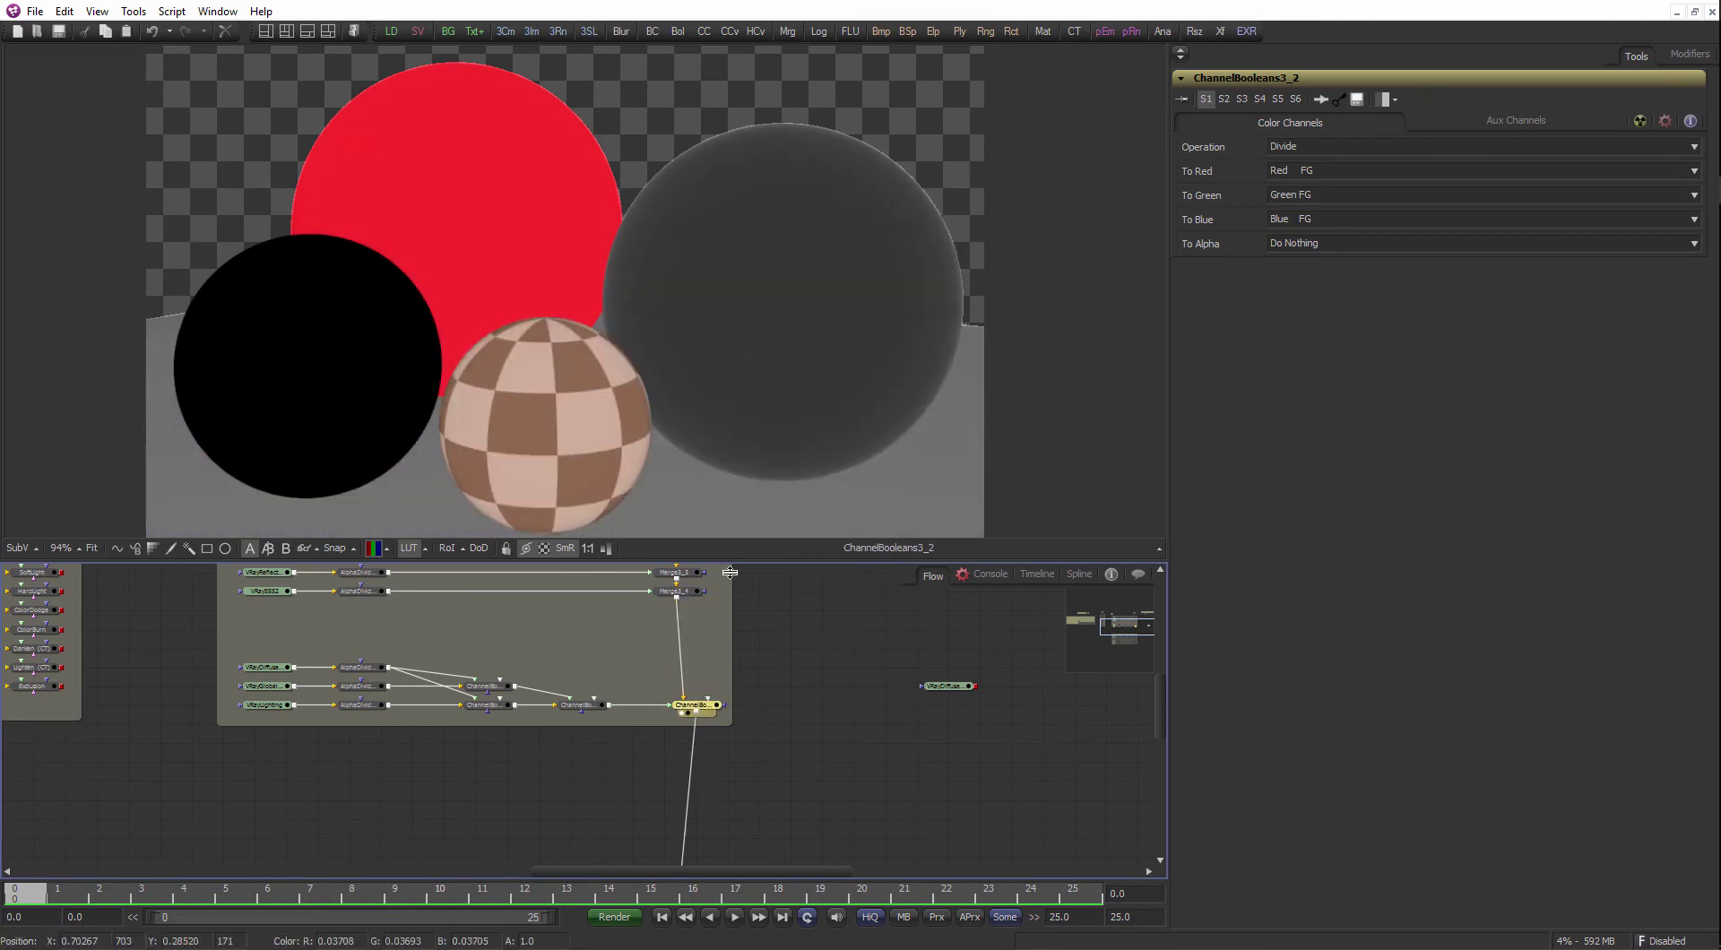
{"action": "left_click_drag", "start_coordinate": [719, 809], "coordinate": [693, 720]}
{"action": "left_click_drag", "start_coordinate": [717, 615], "coordinate": [687, 617]}
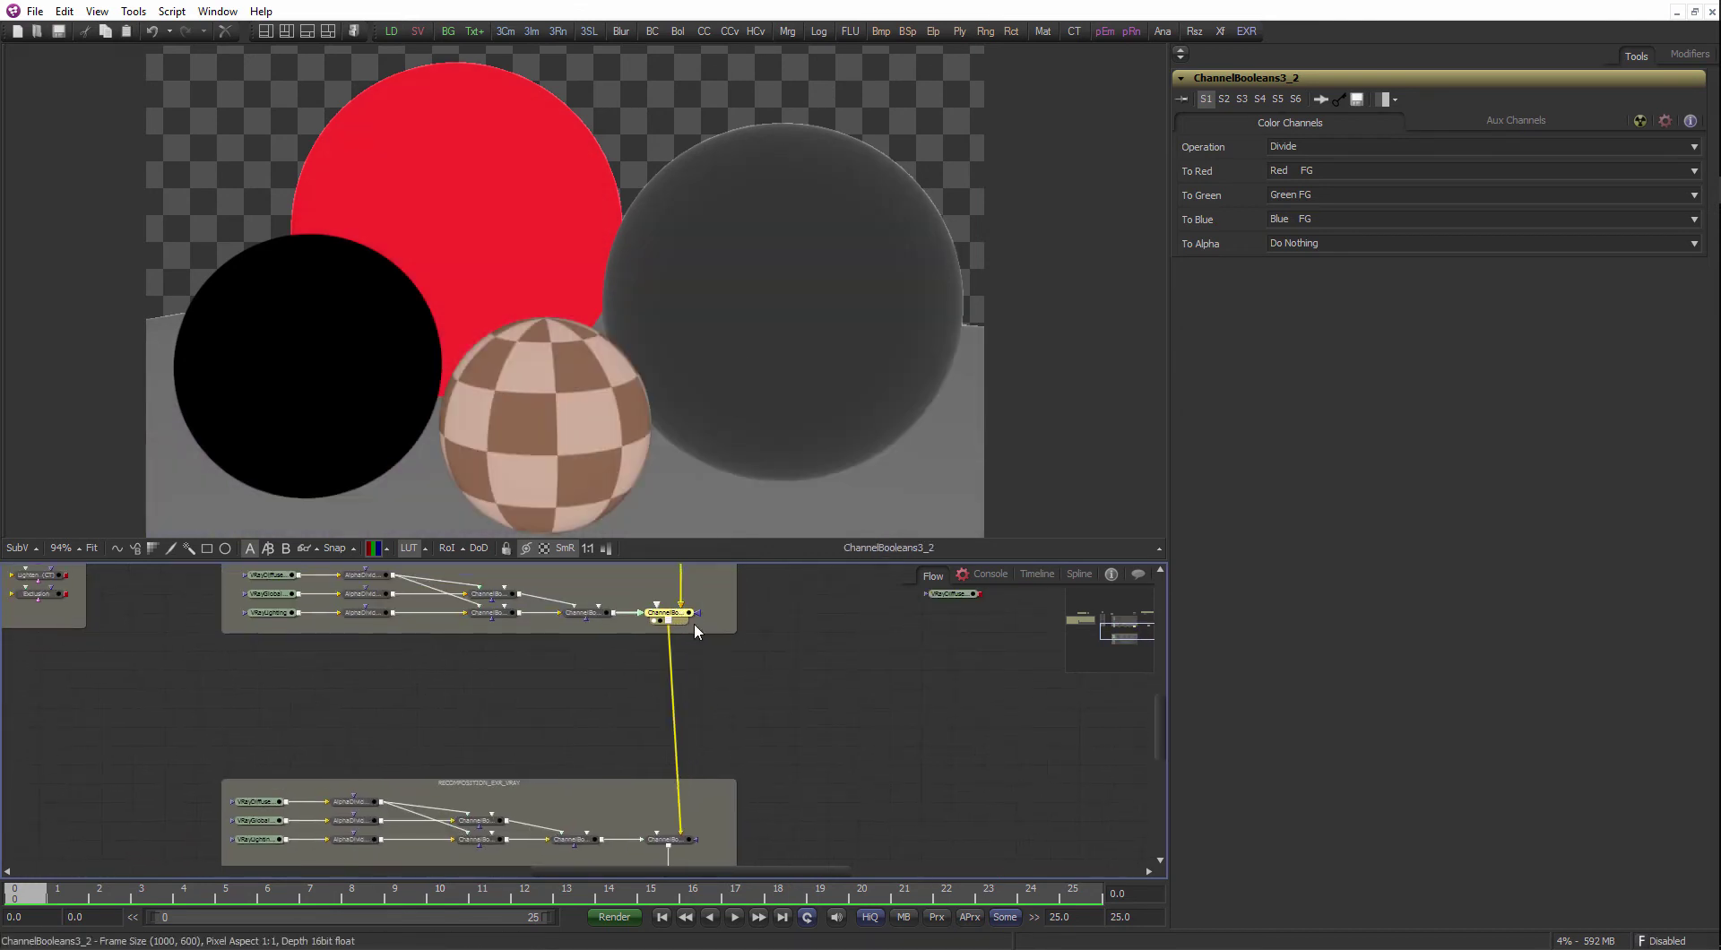
- Compare the multiplied output of ChannelBooleans3_2_1 with the decomposition's Merge3_4 in the viewer
{"action": "scroll", "coordinate": [679, 846], "scroll_direction": "down", "scroll_amount": 2}
{"action": "left_click_drag", "start_coordinate": [672, 760], "coordinate": [636, 372]}
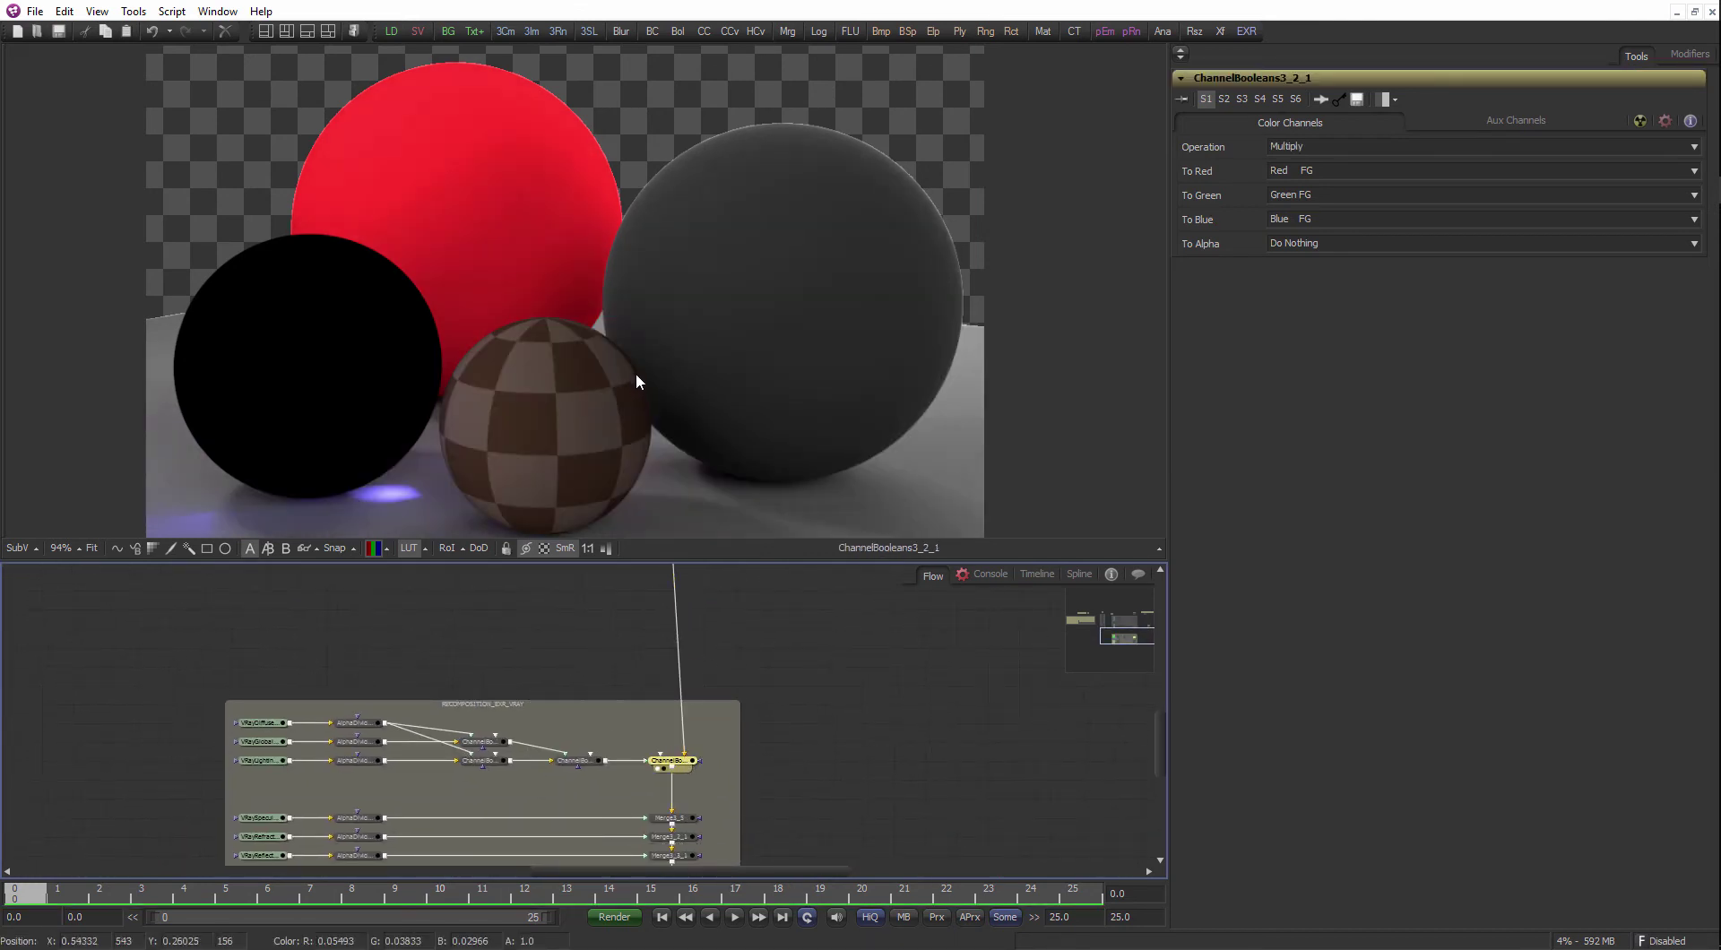
{"action": "left_click_drag", "start_coordinate": [728, 599], "coordinate": [703, 700]}
{"action": "left_click", "coordinate": [647, 605]}
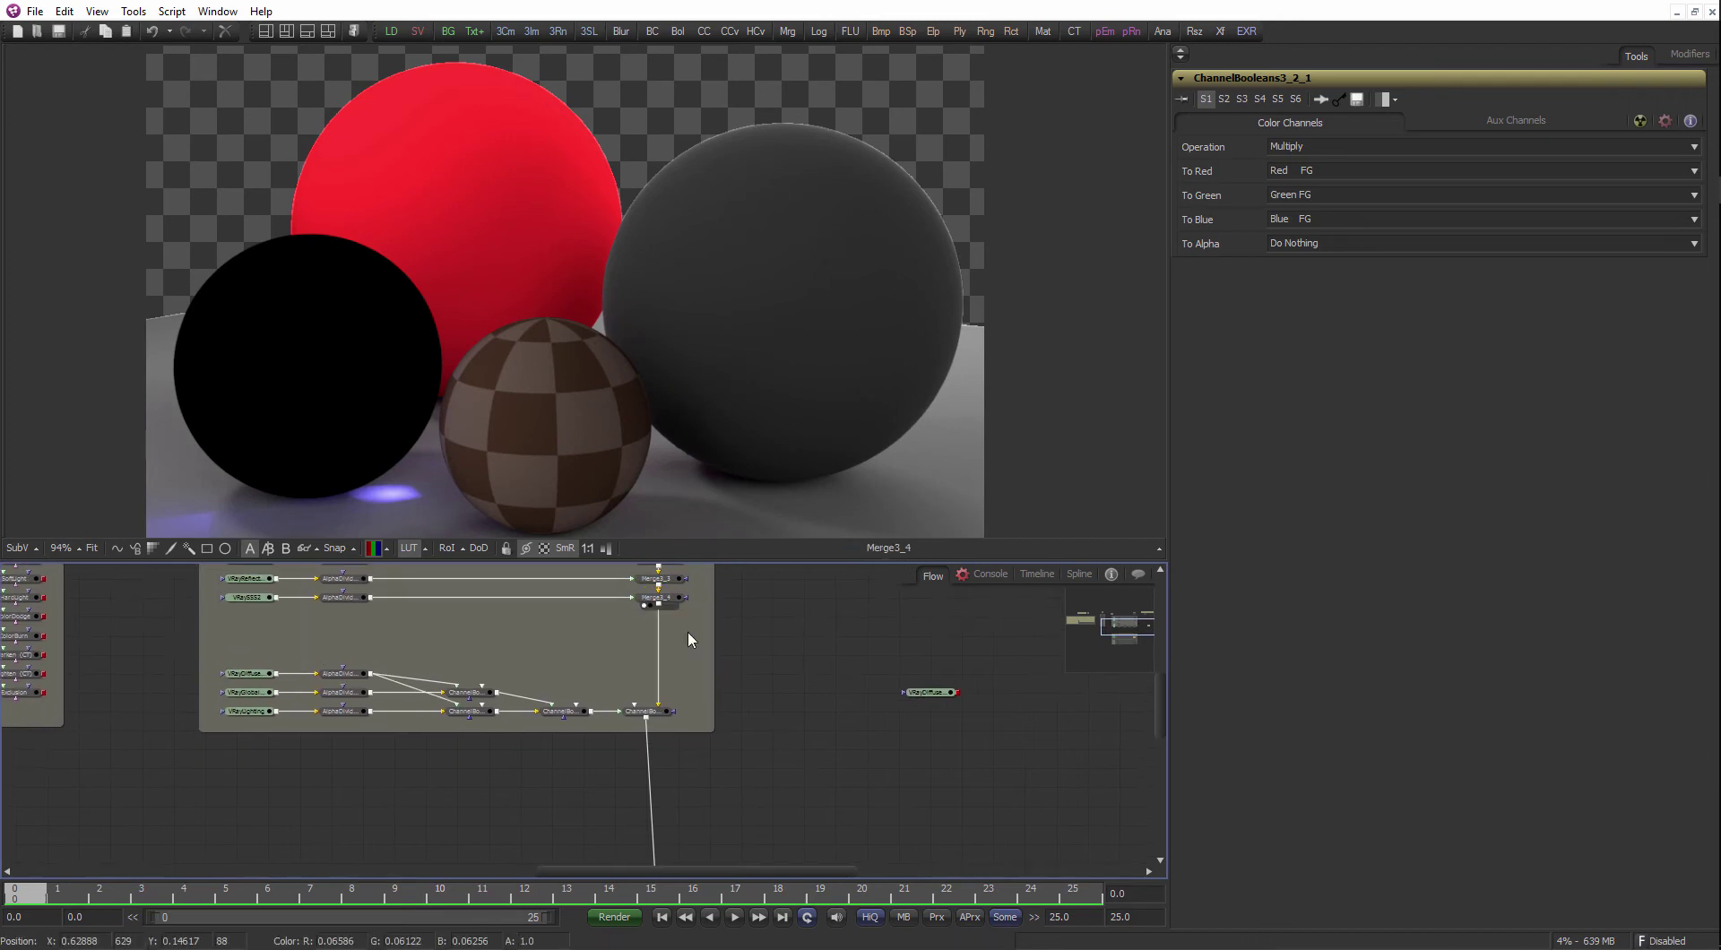
{"action": "left_click_drag", "start_coordinate": [687, 834], "coordinate": [697, 688]}
{"action": "scroll", "coordinate": [686, 691], "scroll_direction": "down", "scroll_amount": 3}
{"action": "scroll", "coordinate": [708, 663], "scroll_direction": "up", "scroll_amount": 2}
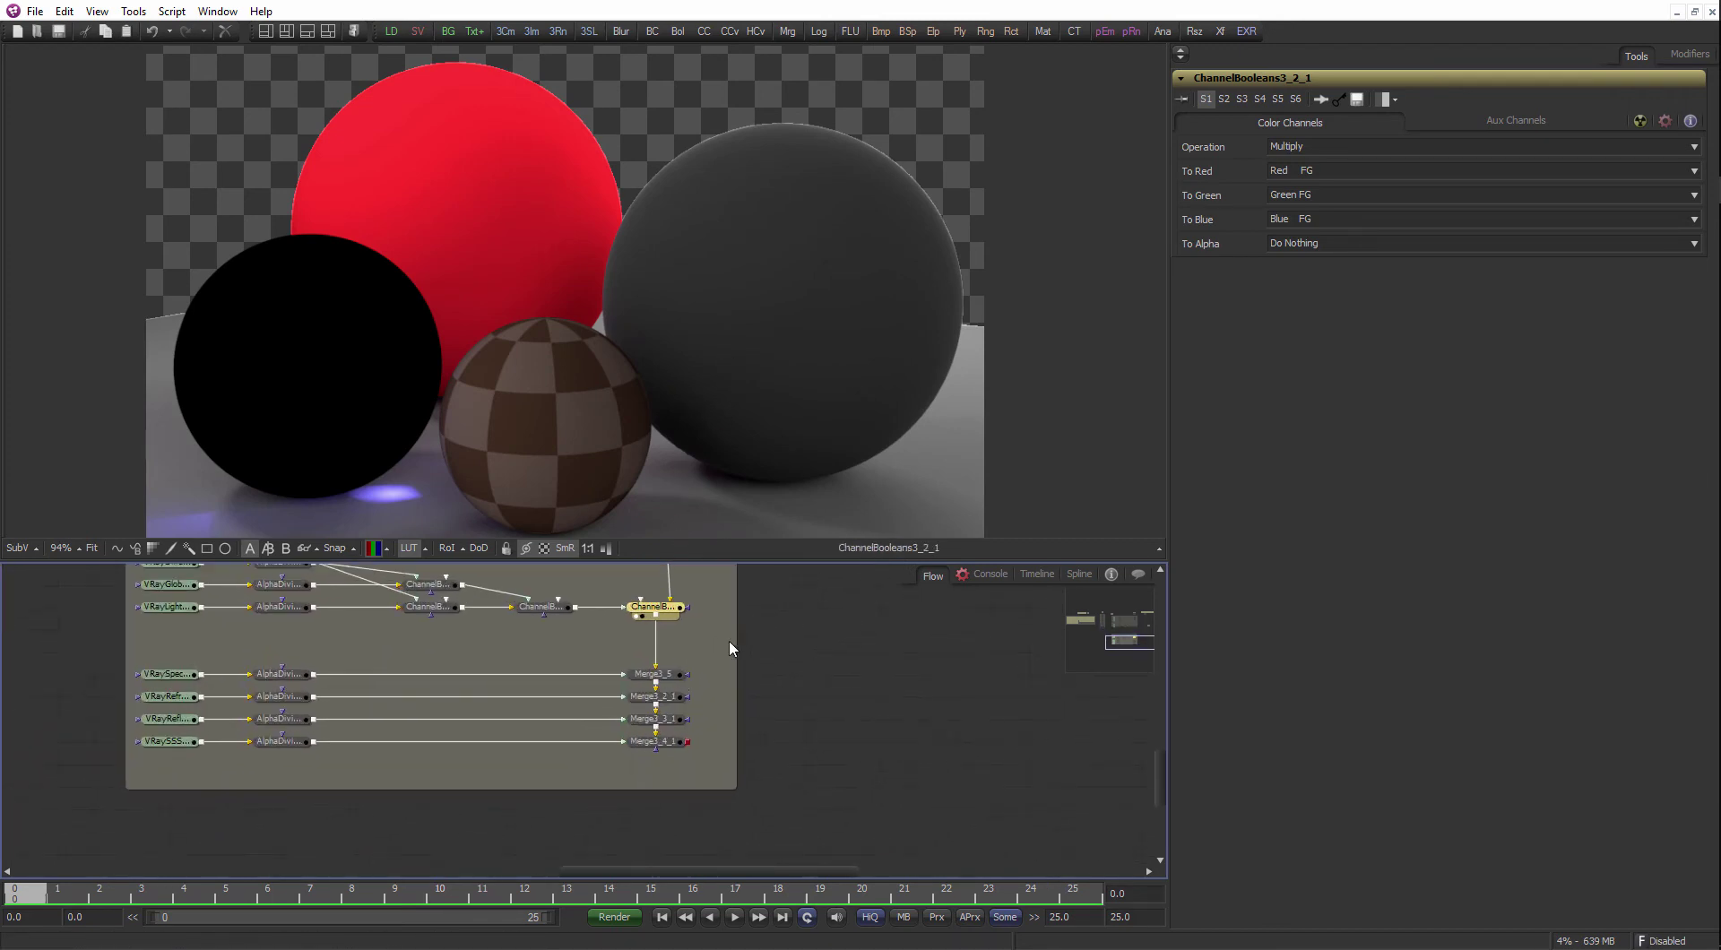
- Check the apply mode of the recomposition's Merges against the ChannelBooleans8_1 operation, and delete the four Merge nodes
{"action": "left_click", "coordinate": [686, 677]}
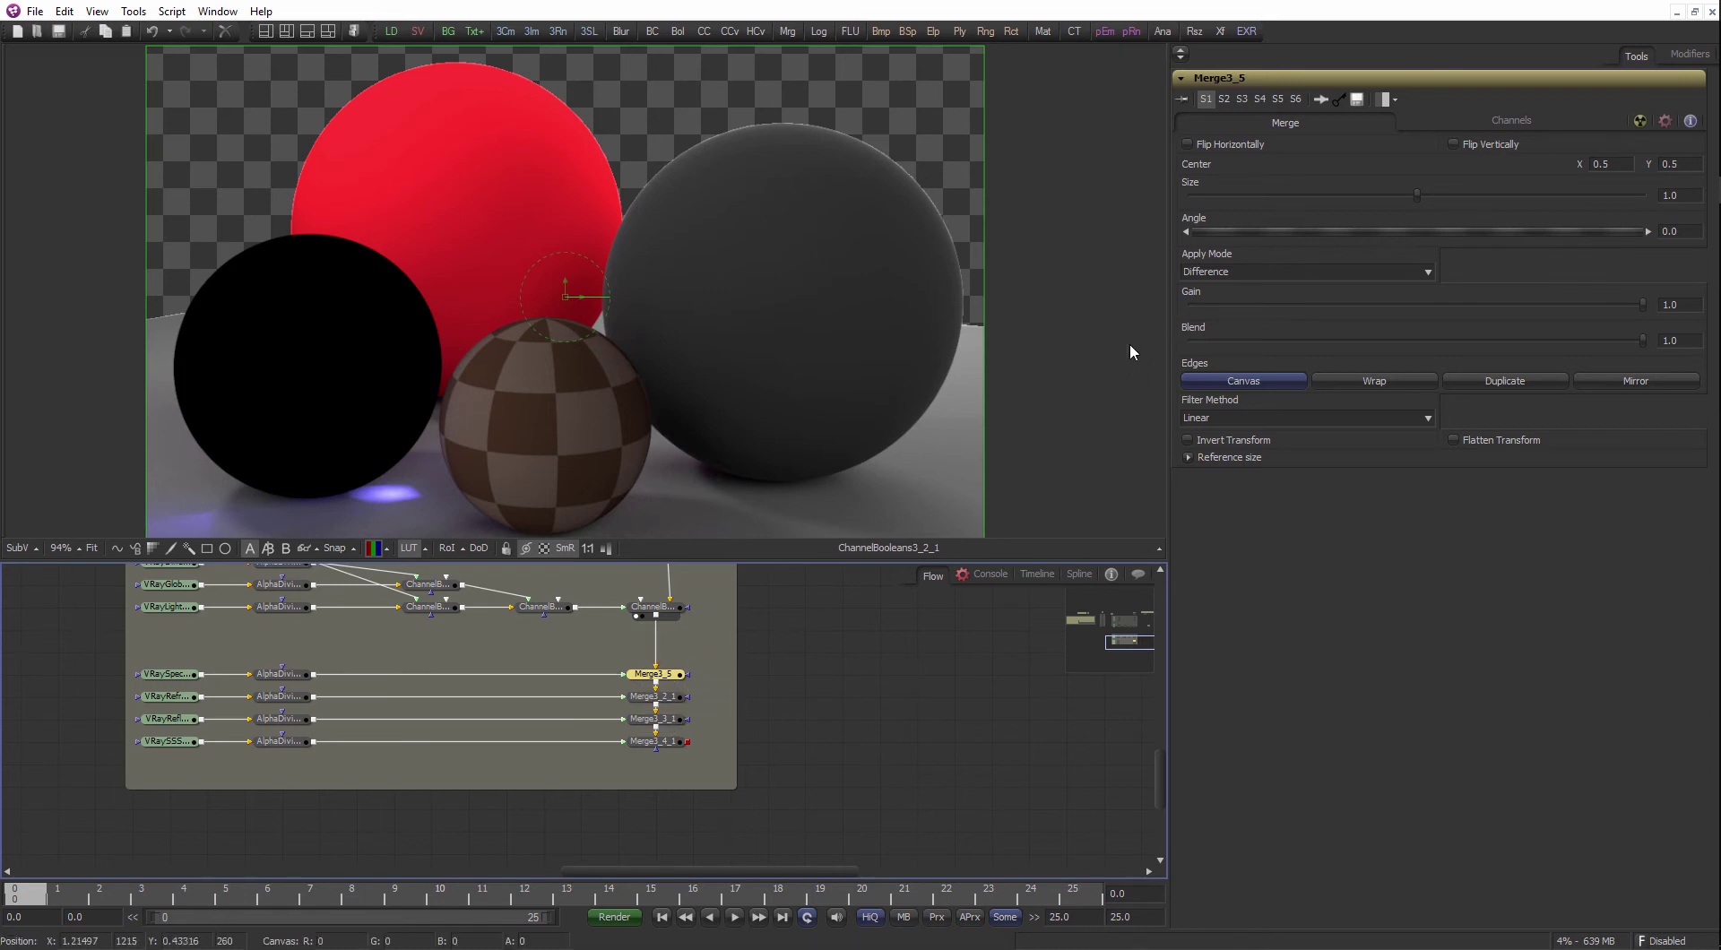
{"action": "left_click_drag", "start_coordinate": [696, 649], "coordinate": [647, 756]}
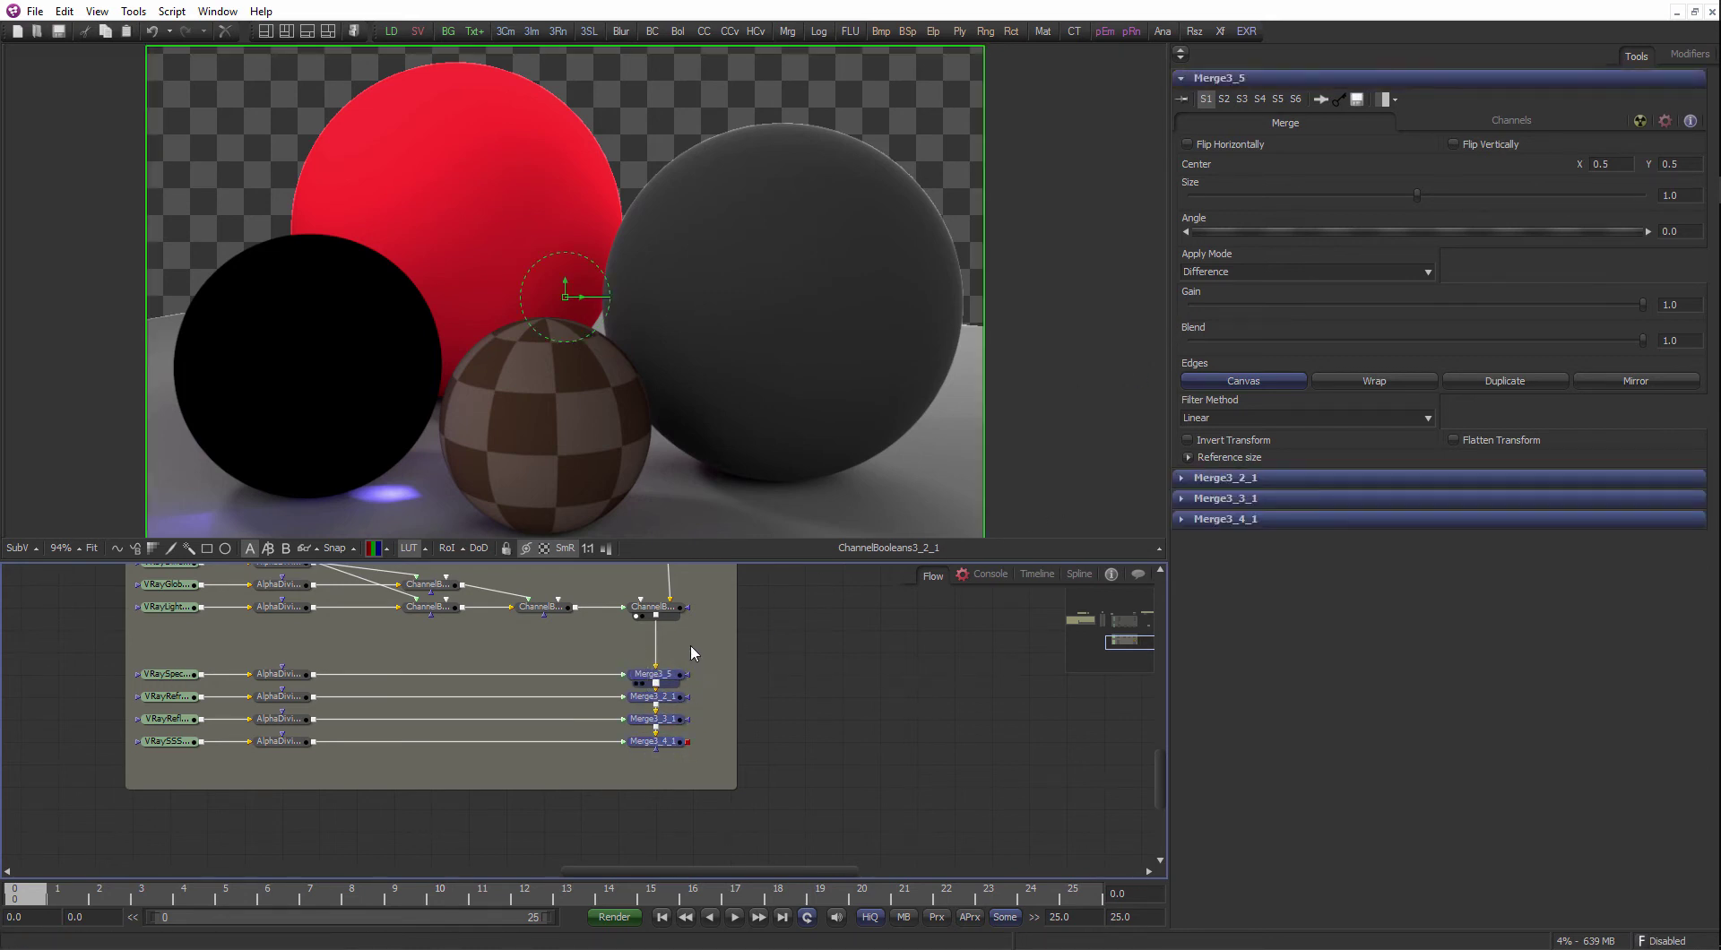
{"action": "left_click", "coordinate": [545, 607]}
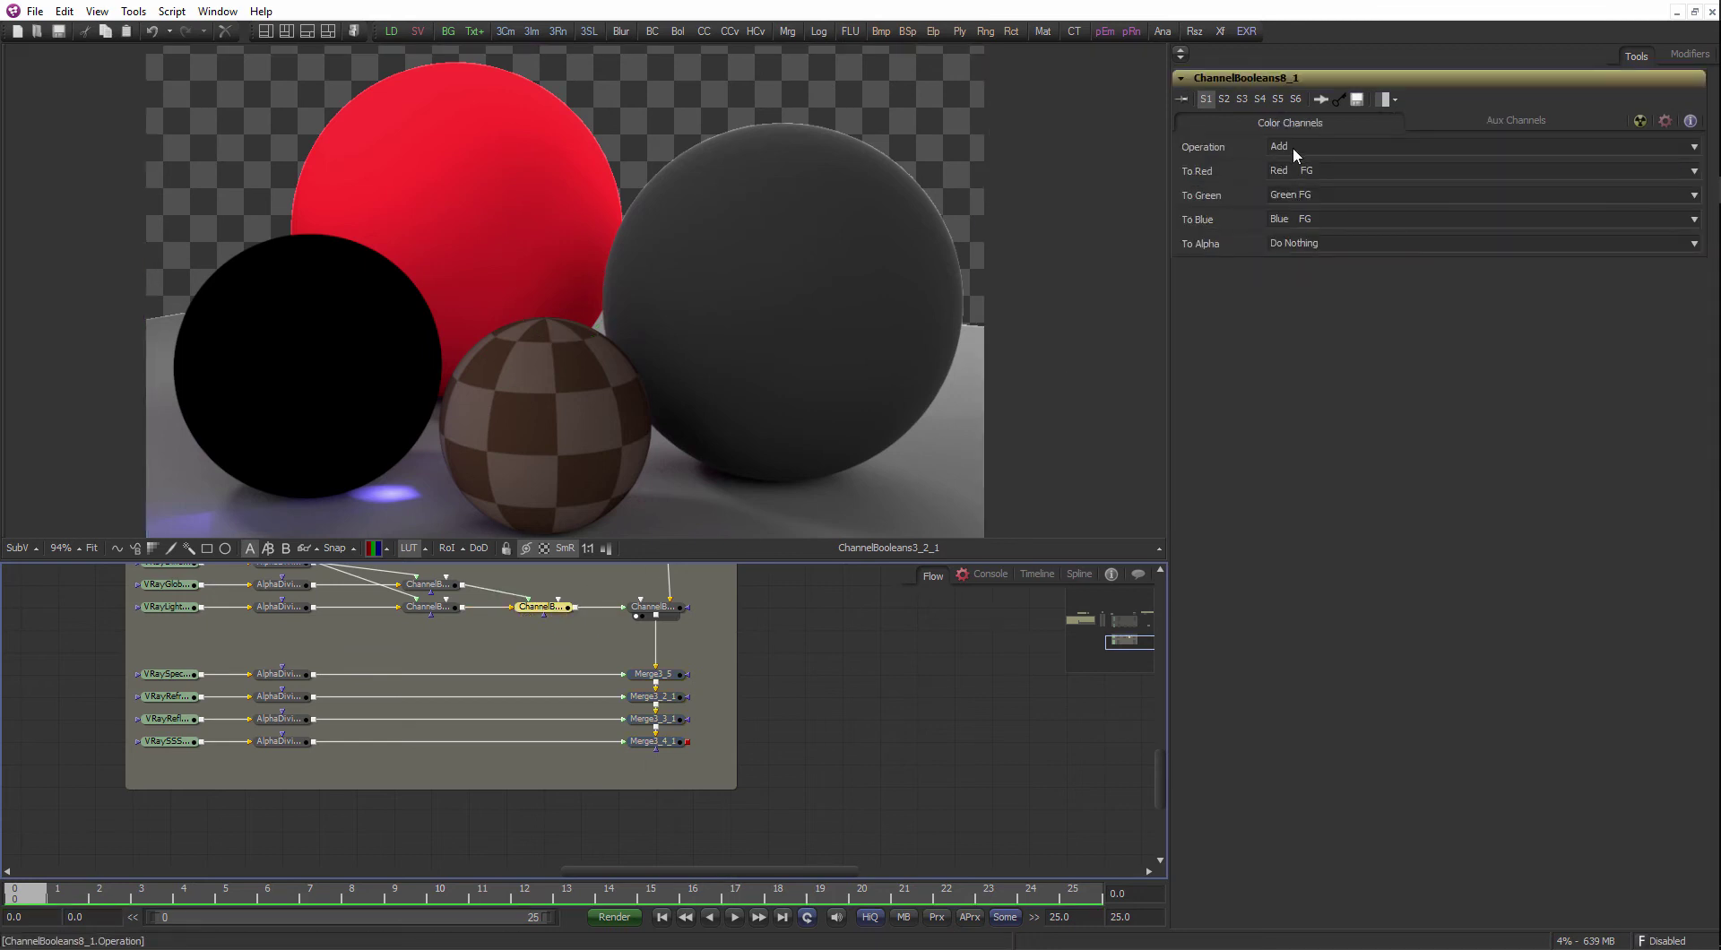
{"action": "left_click_drag", "start_coordinate": [729, 673], "coordinate": [653, 766]}
{"action": "key", "text": "Delete"}
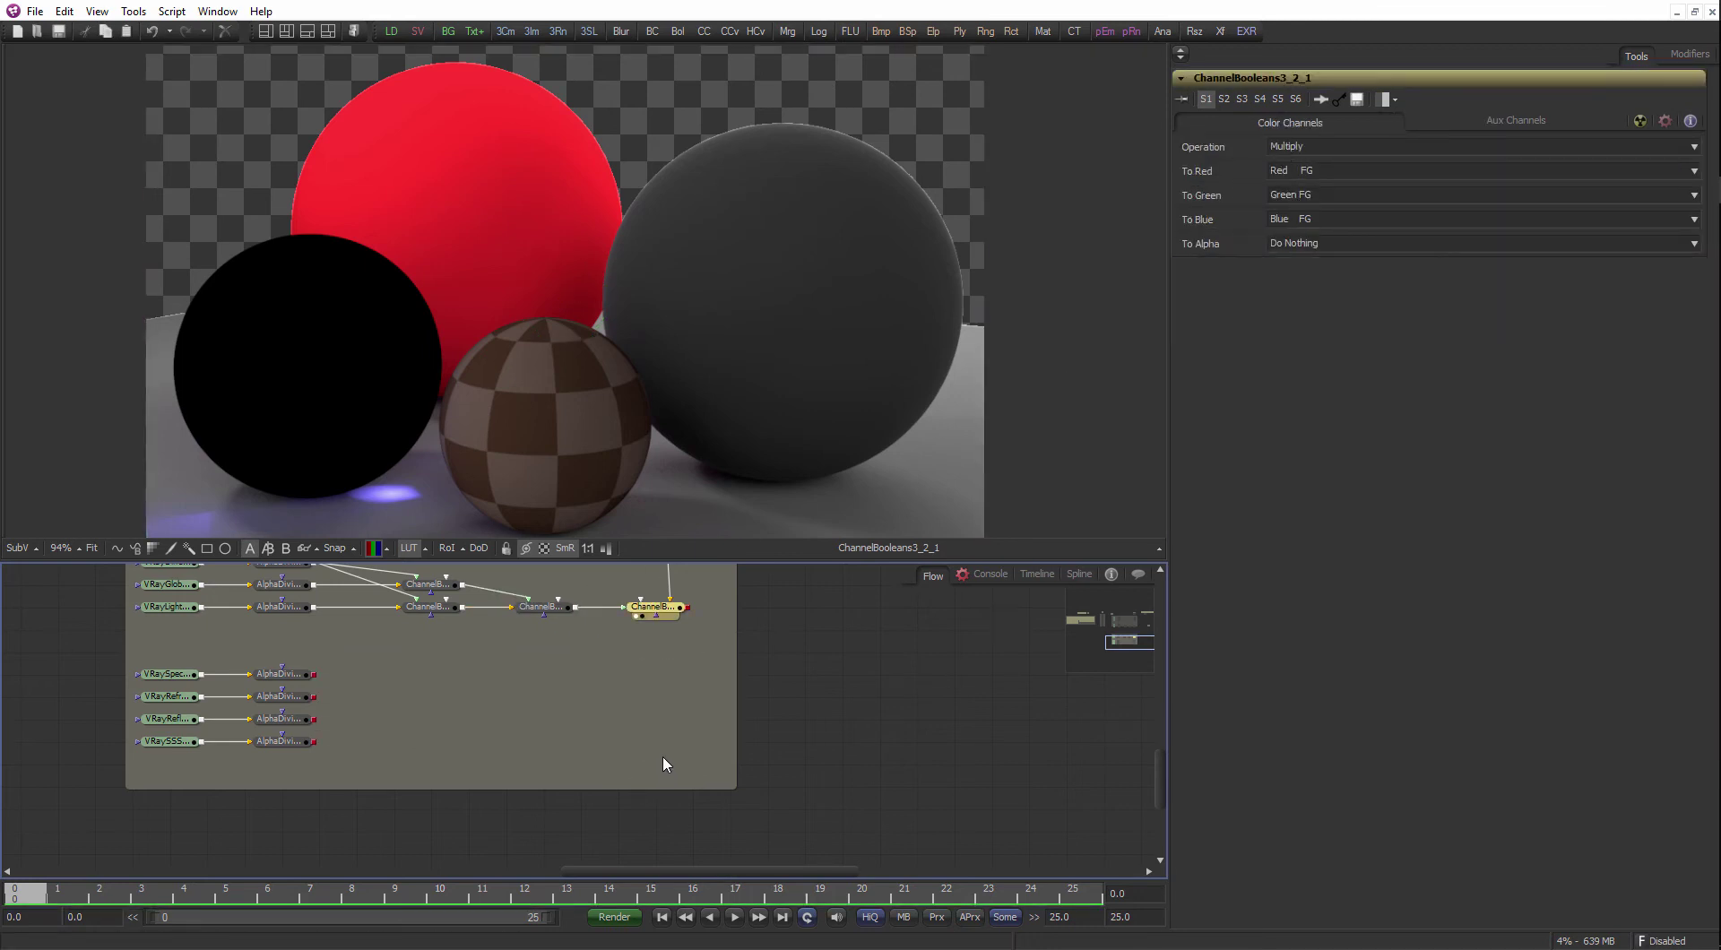
- Place a copy of the Add node ChannelBooleans8_1 at the end of the specular row and feed ChannelBooleans3_2_1 into it
{"action": "left_click", "coordinate": [556, 607]}
{"action": "left_click", "coordinate": [634, 672]}
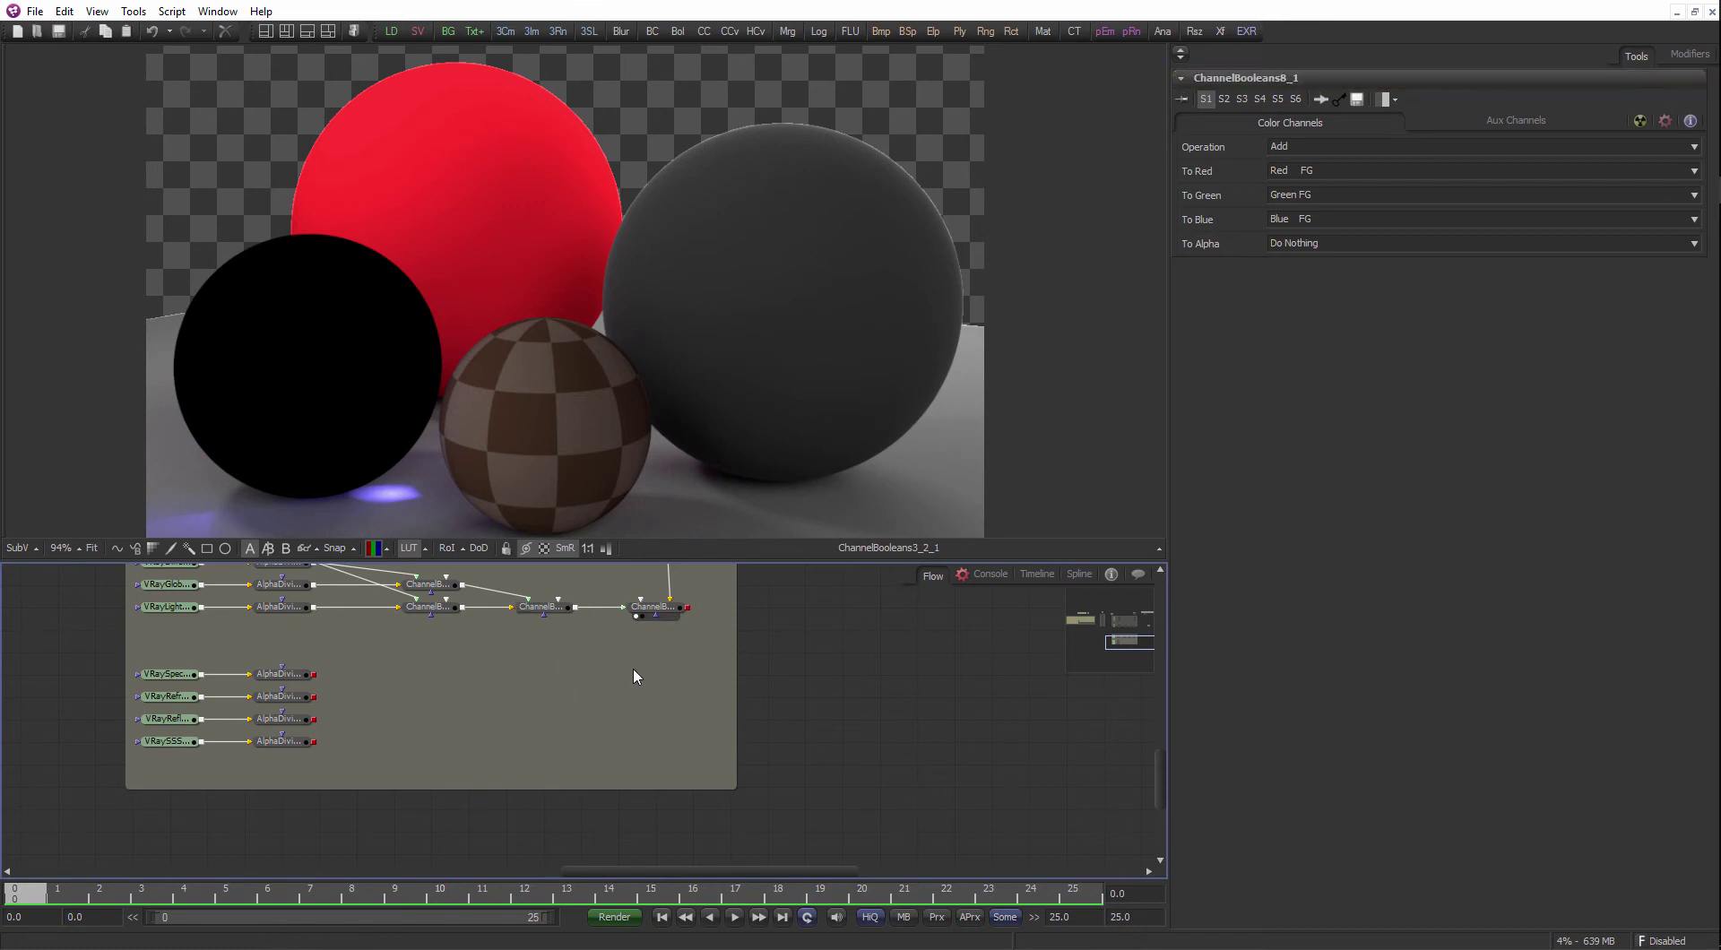
{"action": "key", "text": "ctrl+v"}
{"action": "left_click_drag", "start_coordinate": [630, 674], "coordinate": [652, 674]}
{"action": "left_click", "coordinate": [688, 649]}
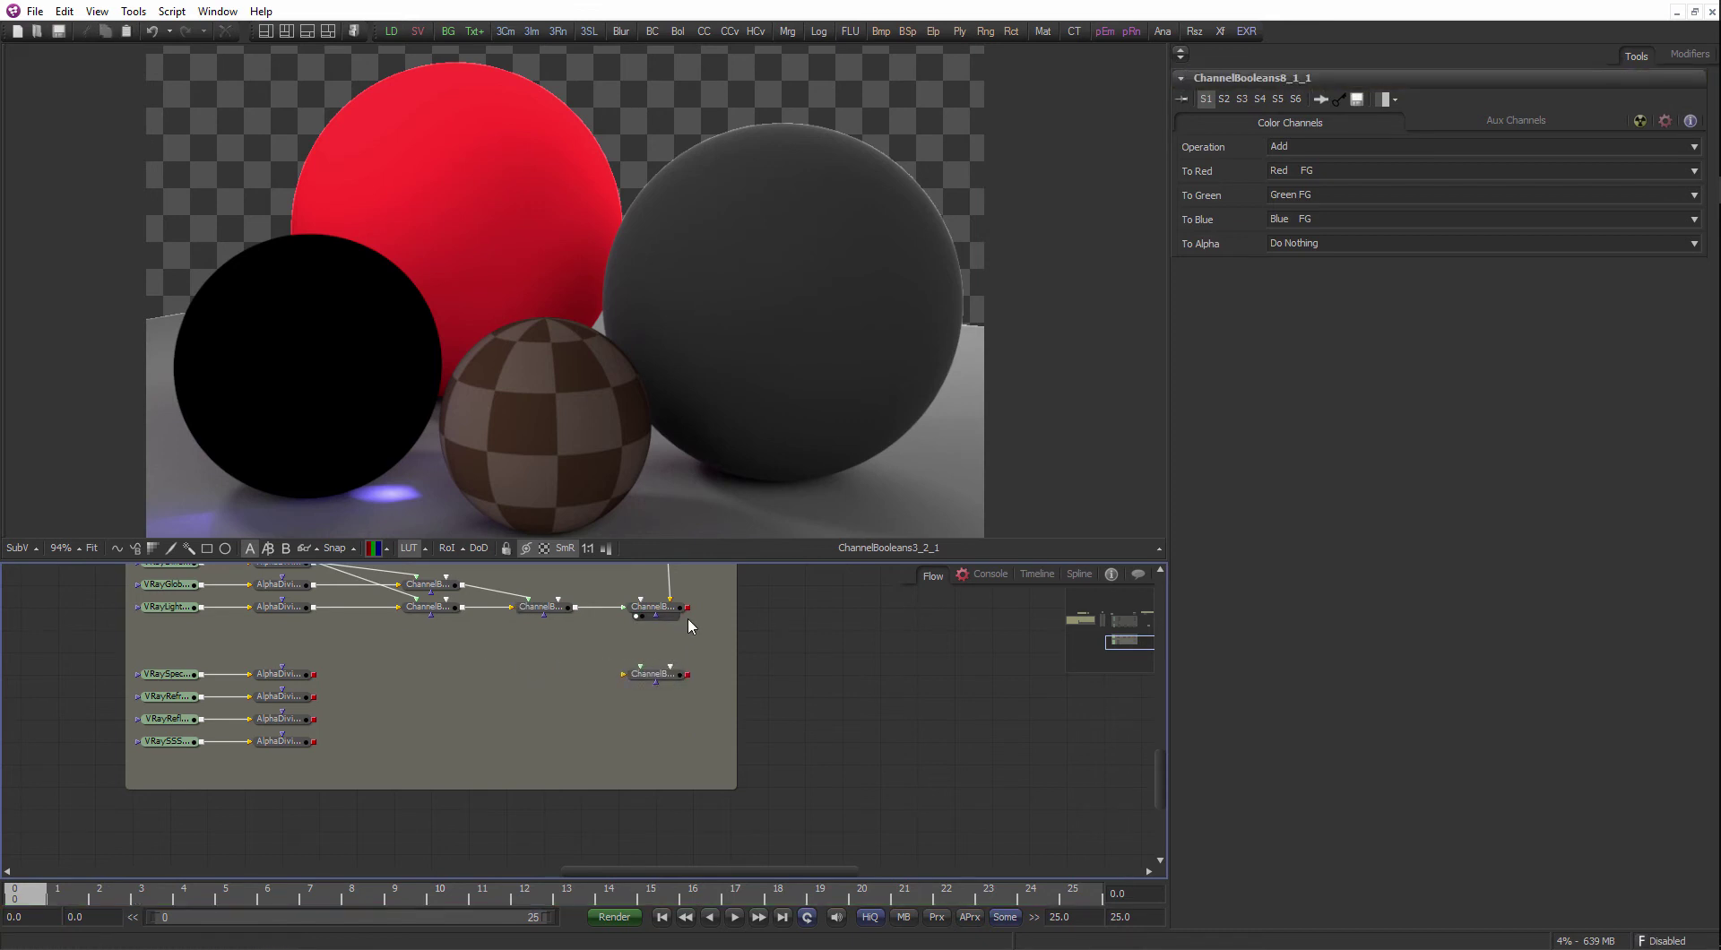
{"action": "left_click_drag", "start_coordinate": [688, 610], "coordinate": [653, 678]}
- Chain three more copies of the Add Channel Booleans node below the first, one for each remaining pass row
{"action": "left_click", "coordinate": [674, 672]}
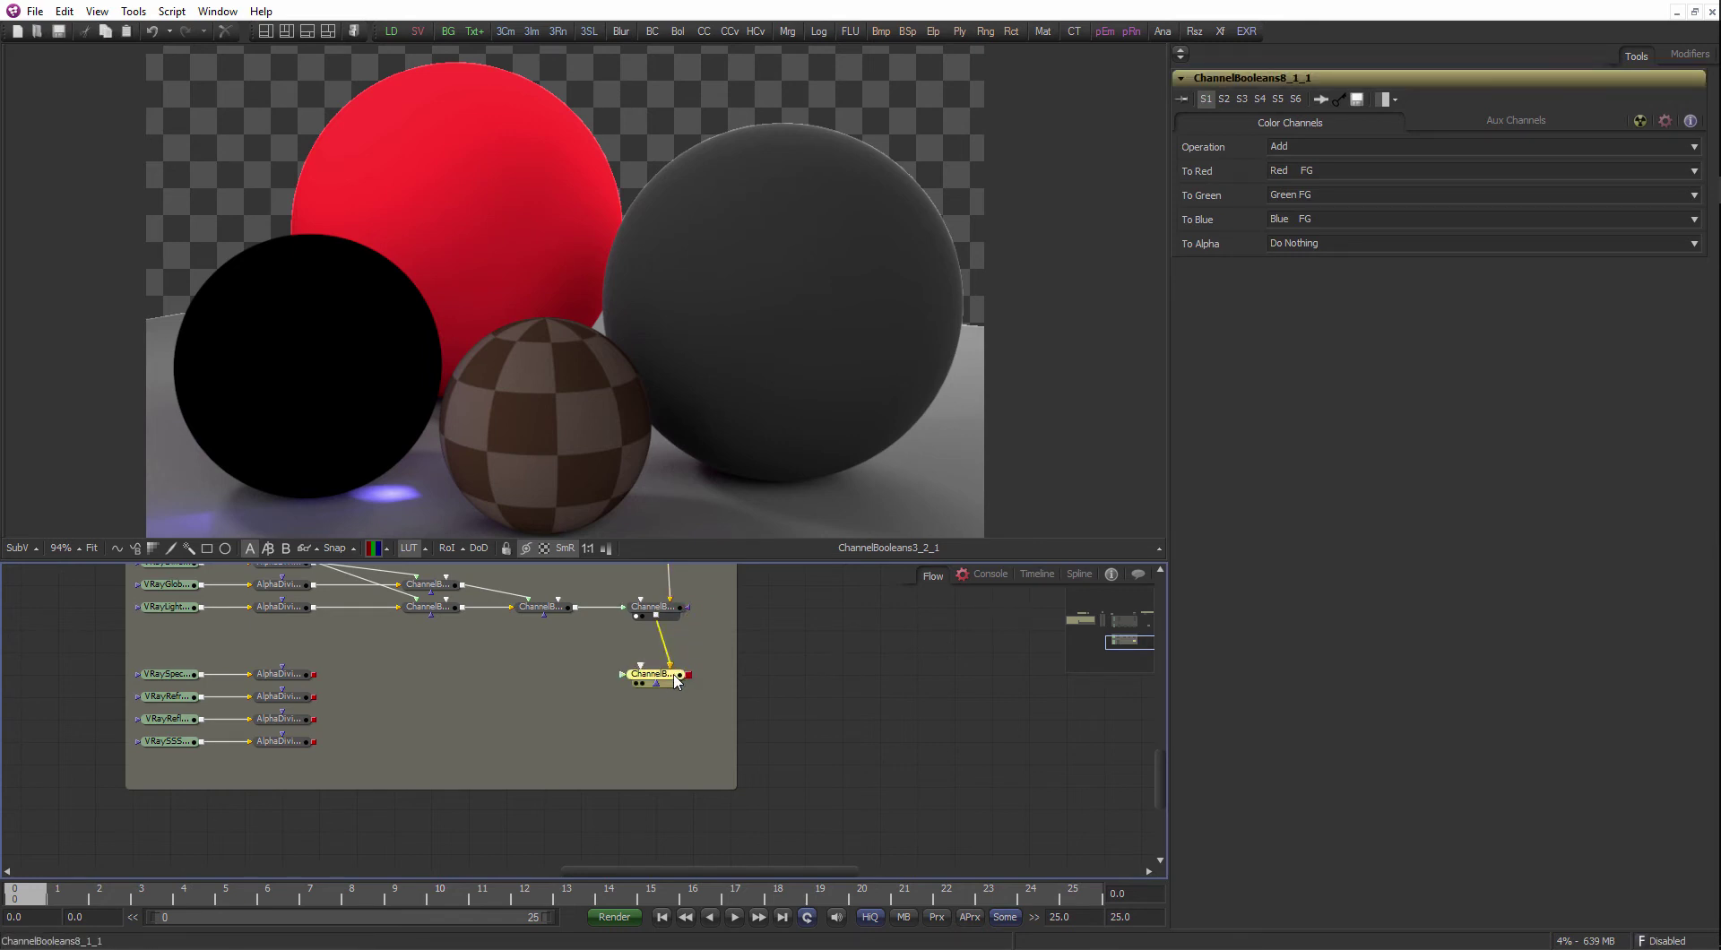
{"action": "key", "text": "ctrl+v"}
{"action": "key", "text": "ctrl+v"}
{"action": "key", "text": "ctrl+v"}
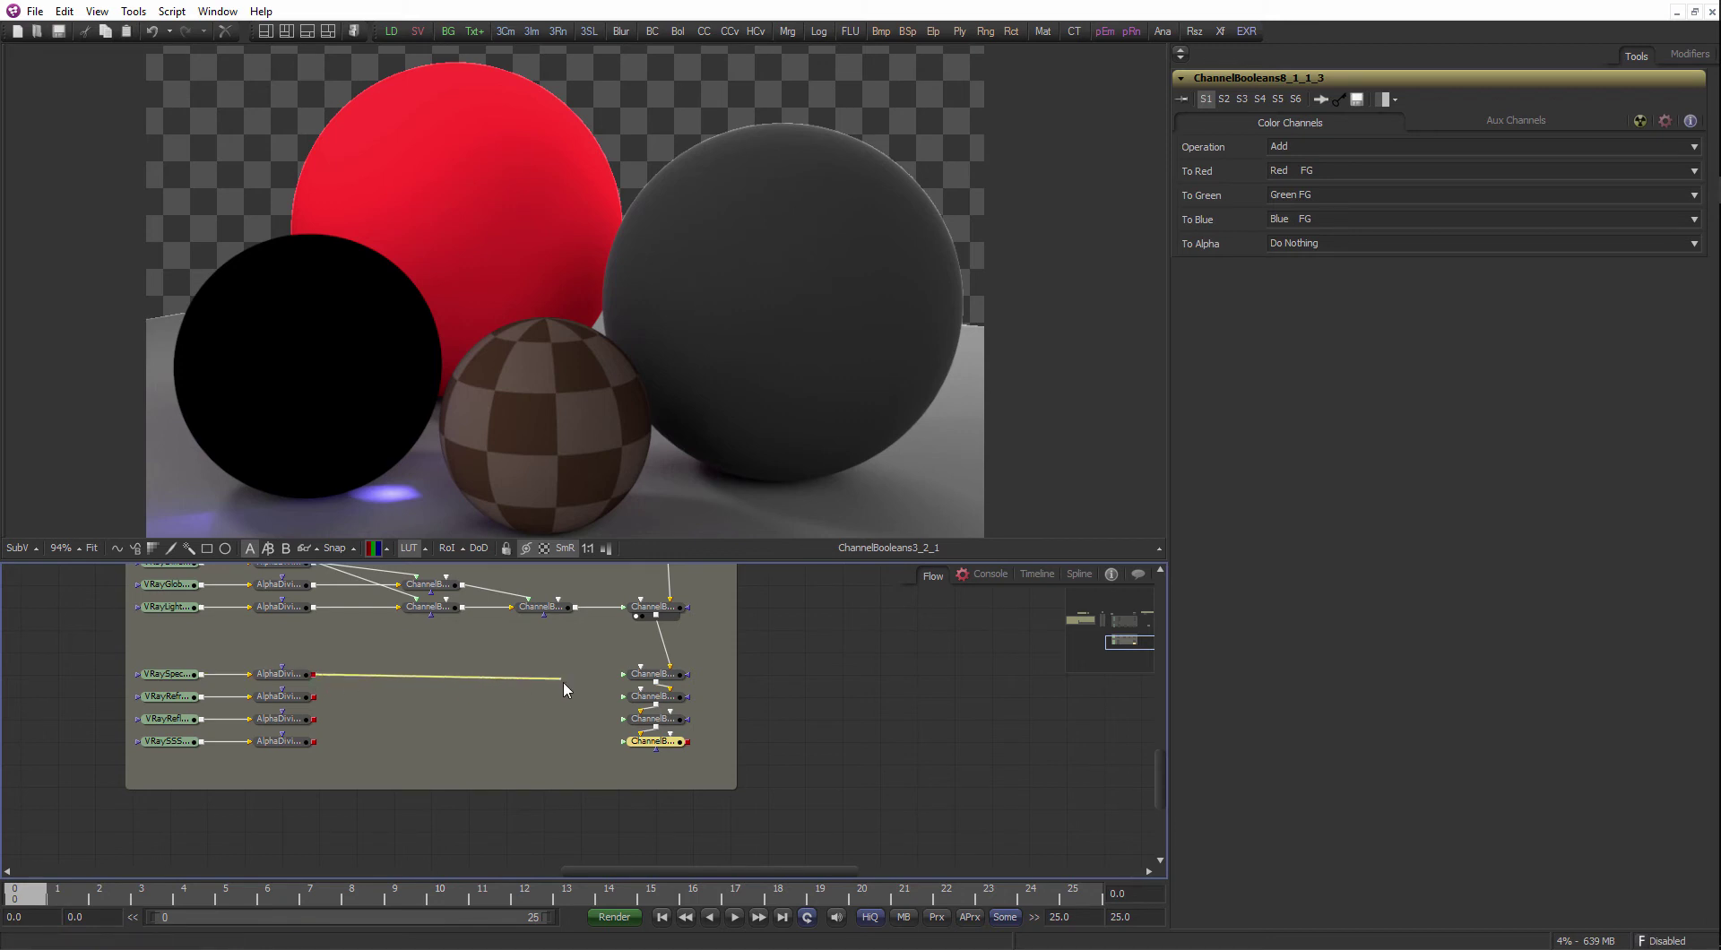
- Connect the specular, refraction, reflection and SSS AlphaDivide outputs to their Add Channel Booleans nodes, and display the last node in the viewer
{"action": "left_click_drag", "start_coordinate": [563, 680], "coordinate": [625, 677]}
{"action": "left_click_drag", "start_coordinate": [314, 697], "coordinate": [640, 702]}
{"action": "left_click_drag", "start_coordinate": [313, 719], "coordinate": [625, 719]}
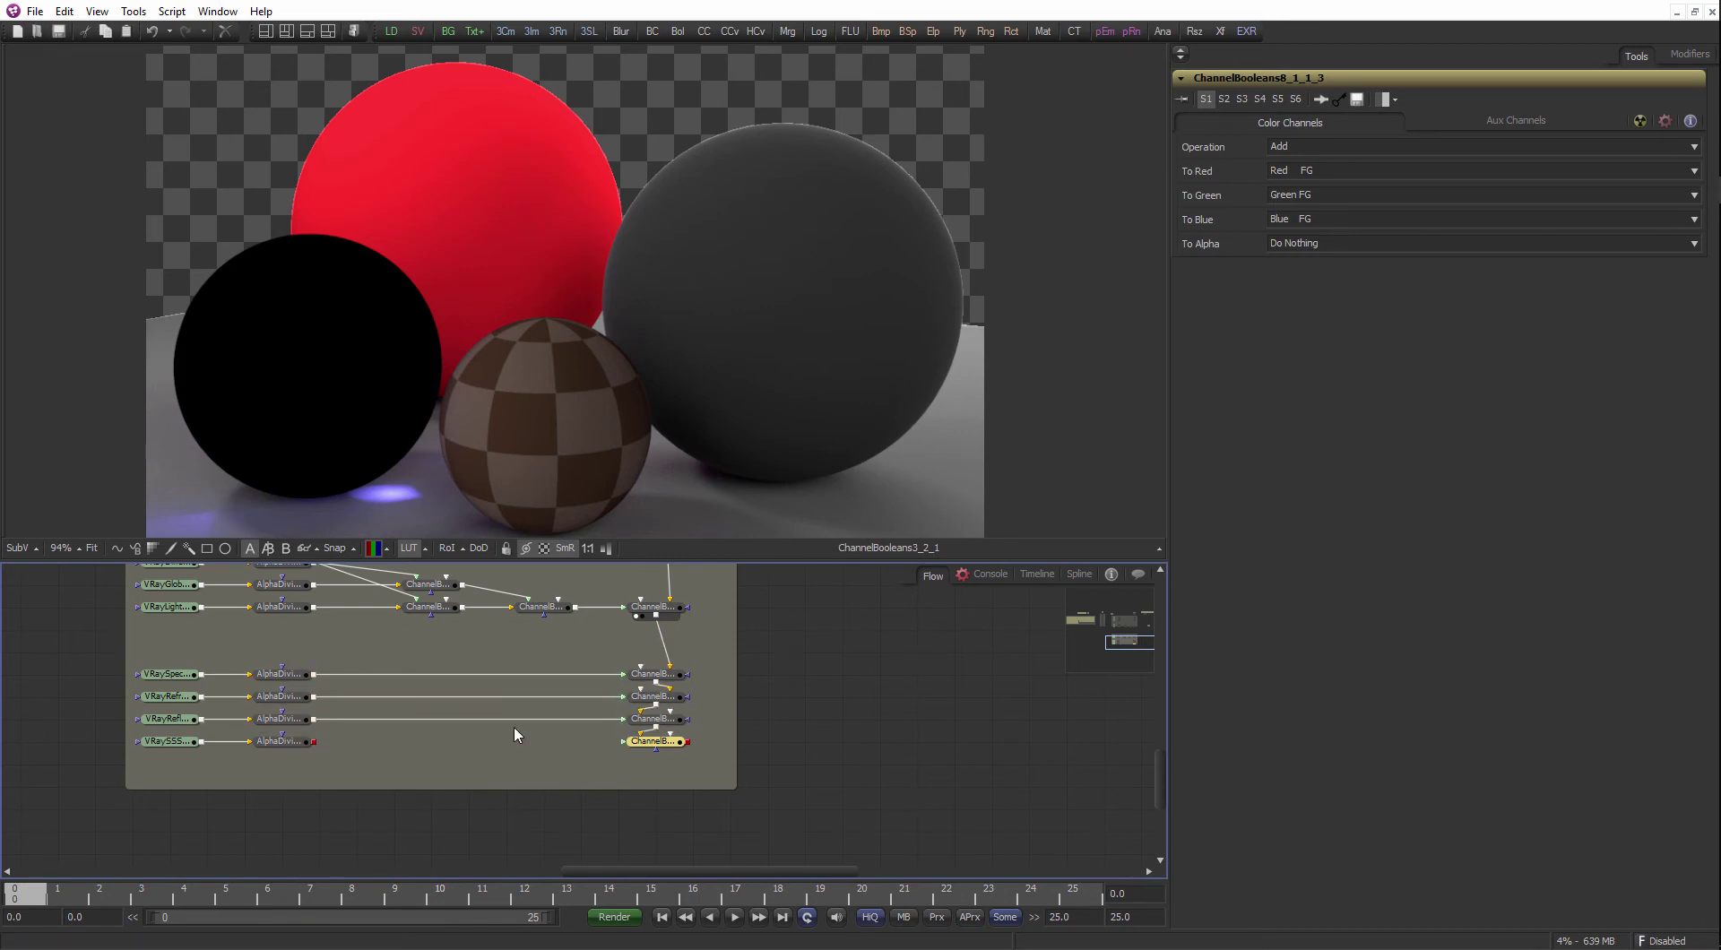
{"action": "left_click_drag", "start_coordinate": [314, 741], "coordinate": [746, 290]}
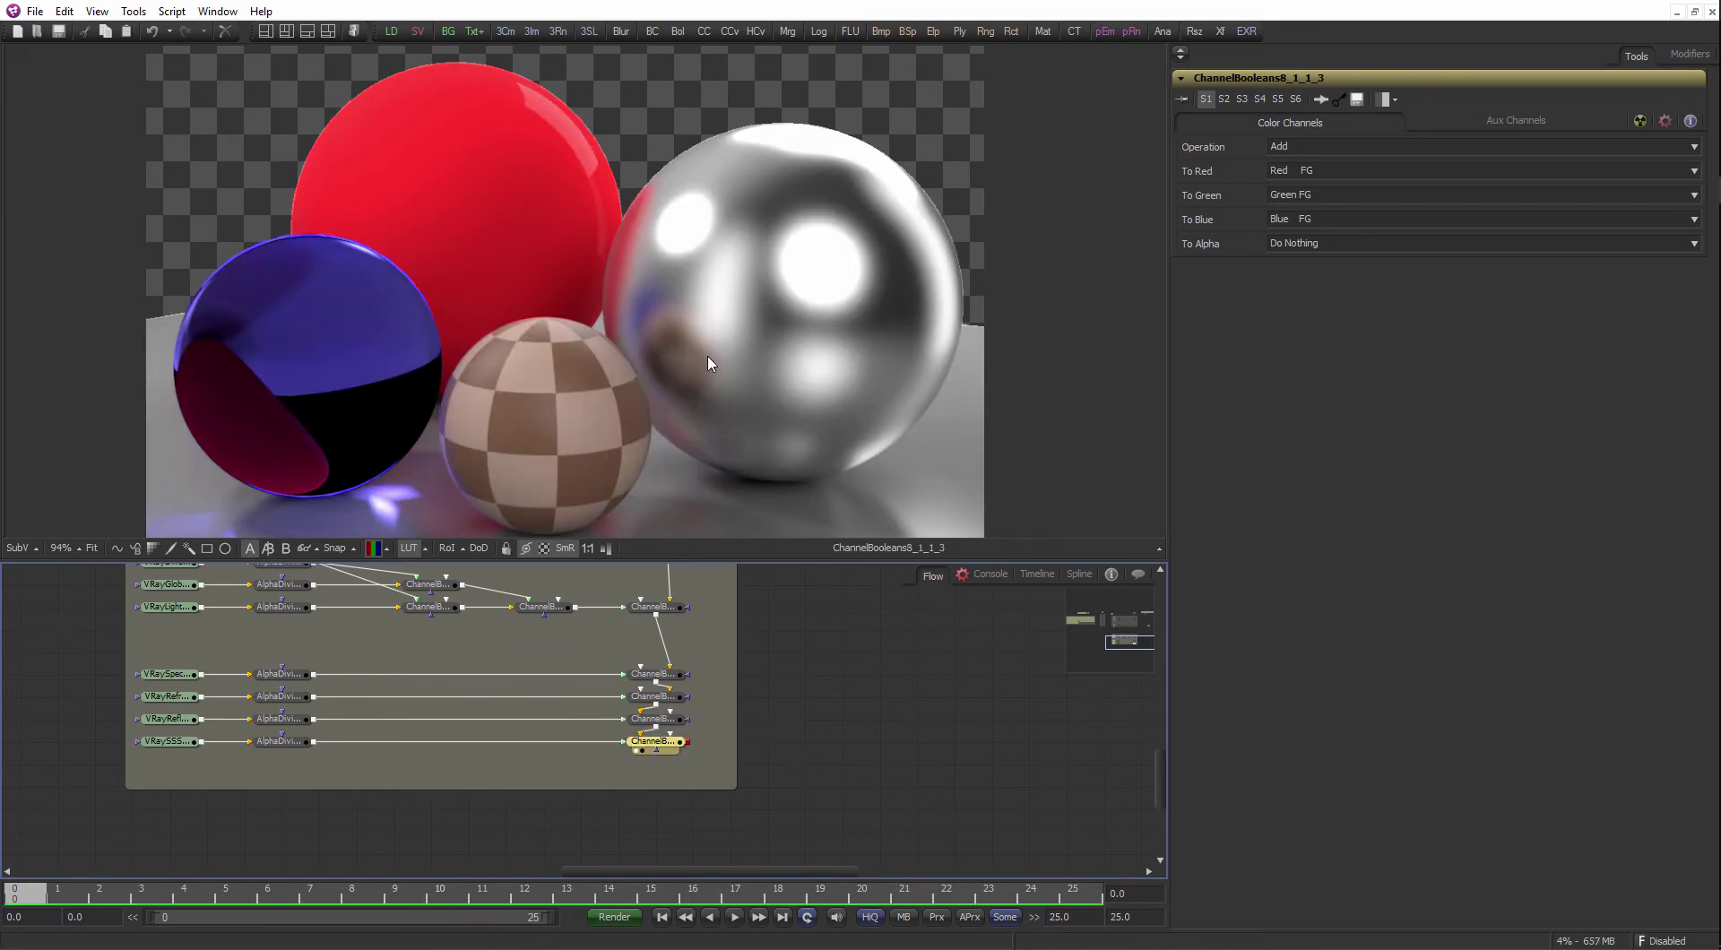
- Look up the Background tool with "bg" for the empty space below the RECOMPOSITION_EXR_VRAY underlay
{"action": "scroll", "coordinate": [639, 714], "scroll_direction": "down", "scroll_amount": 2}
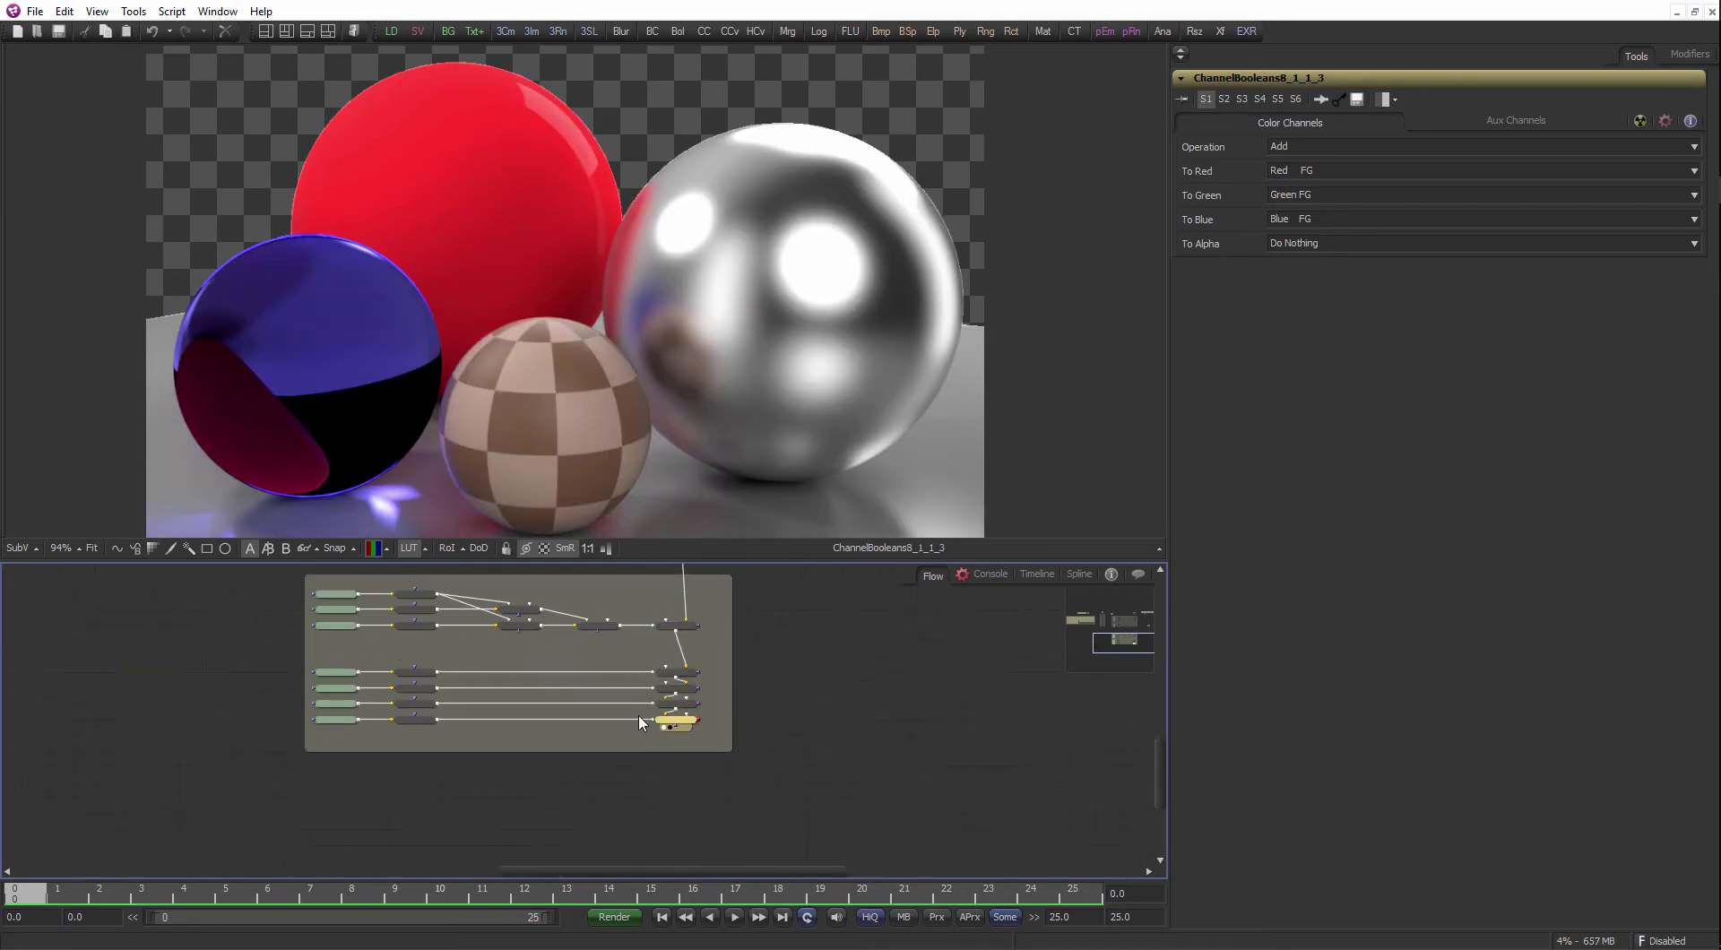
{"action": "scroll", "coordinate": [638, 713], "scroll_direction": "down", "scroll_amount": 2}
{"action": "scroll", "coordinate": [690, 713], "scroll_direction": "down", "scroll_amount": 2}
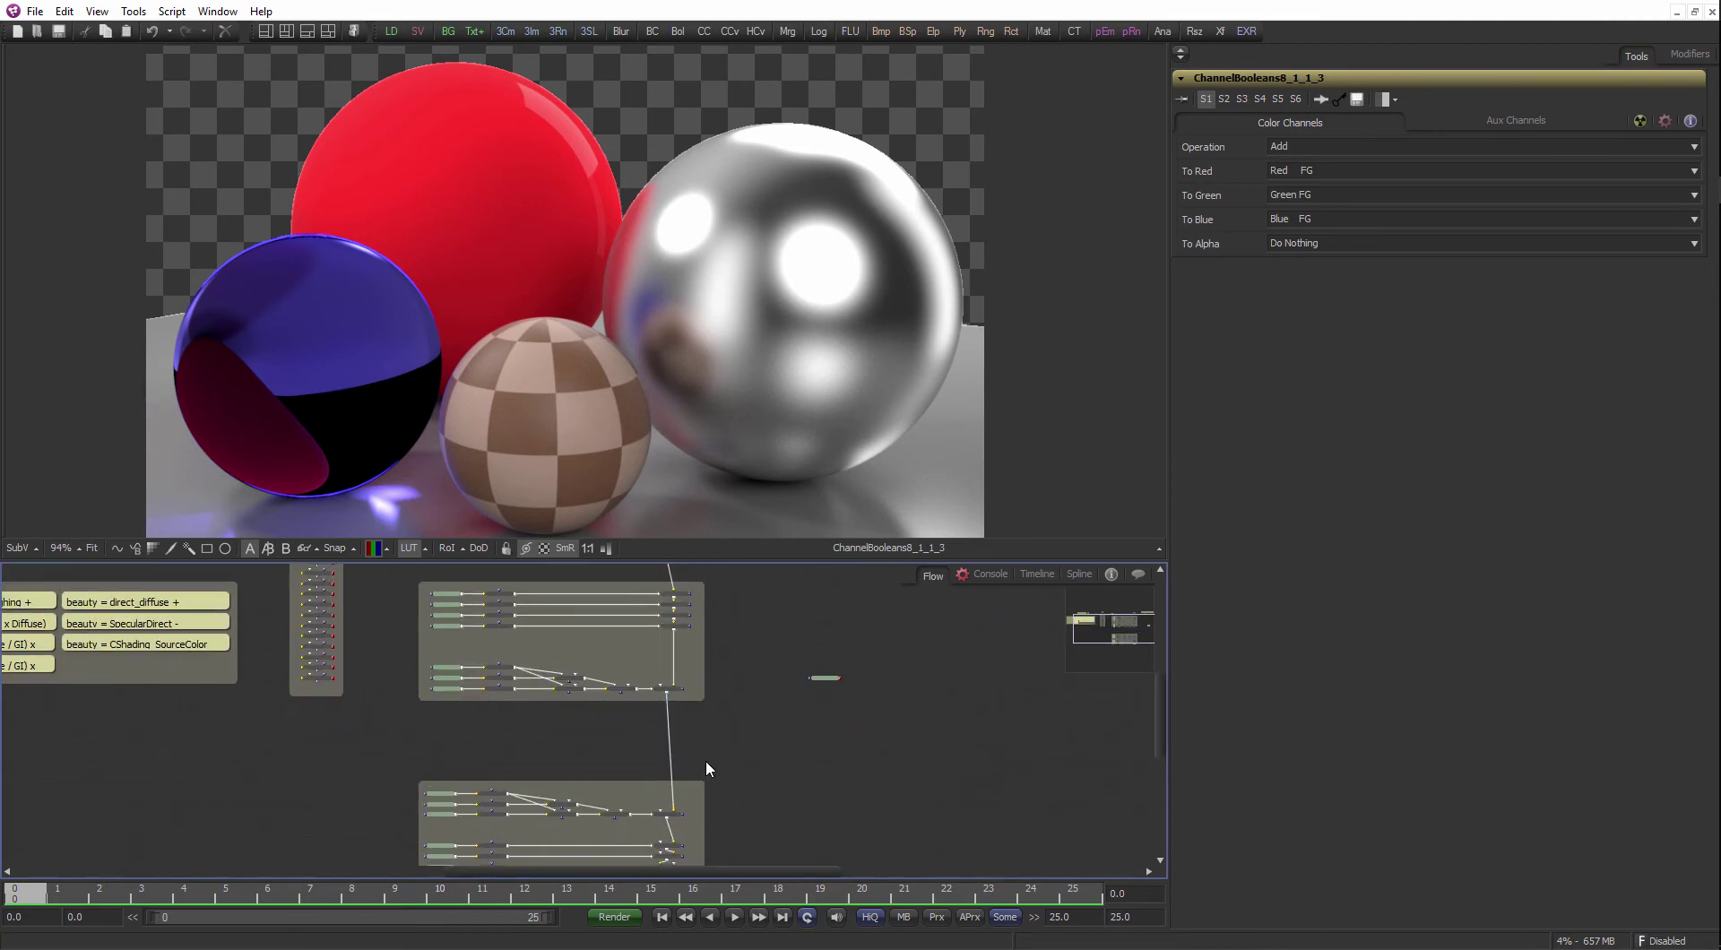
{"action": "scroll", "coordinate": [753, 717], "scroll_direction": "up", "scroll_amount": 2}
{"action": "left_click_drag", "start_coordinate": [767, 804], "coordinate": [810, 714]}
{"action": "left_click", "coordinate": [809, 715]}
{"action": "left_click_drag", "start_coordinate": [684, 756], "coordinate": [668, 645]}
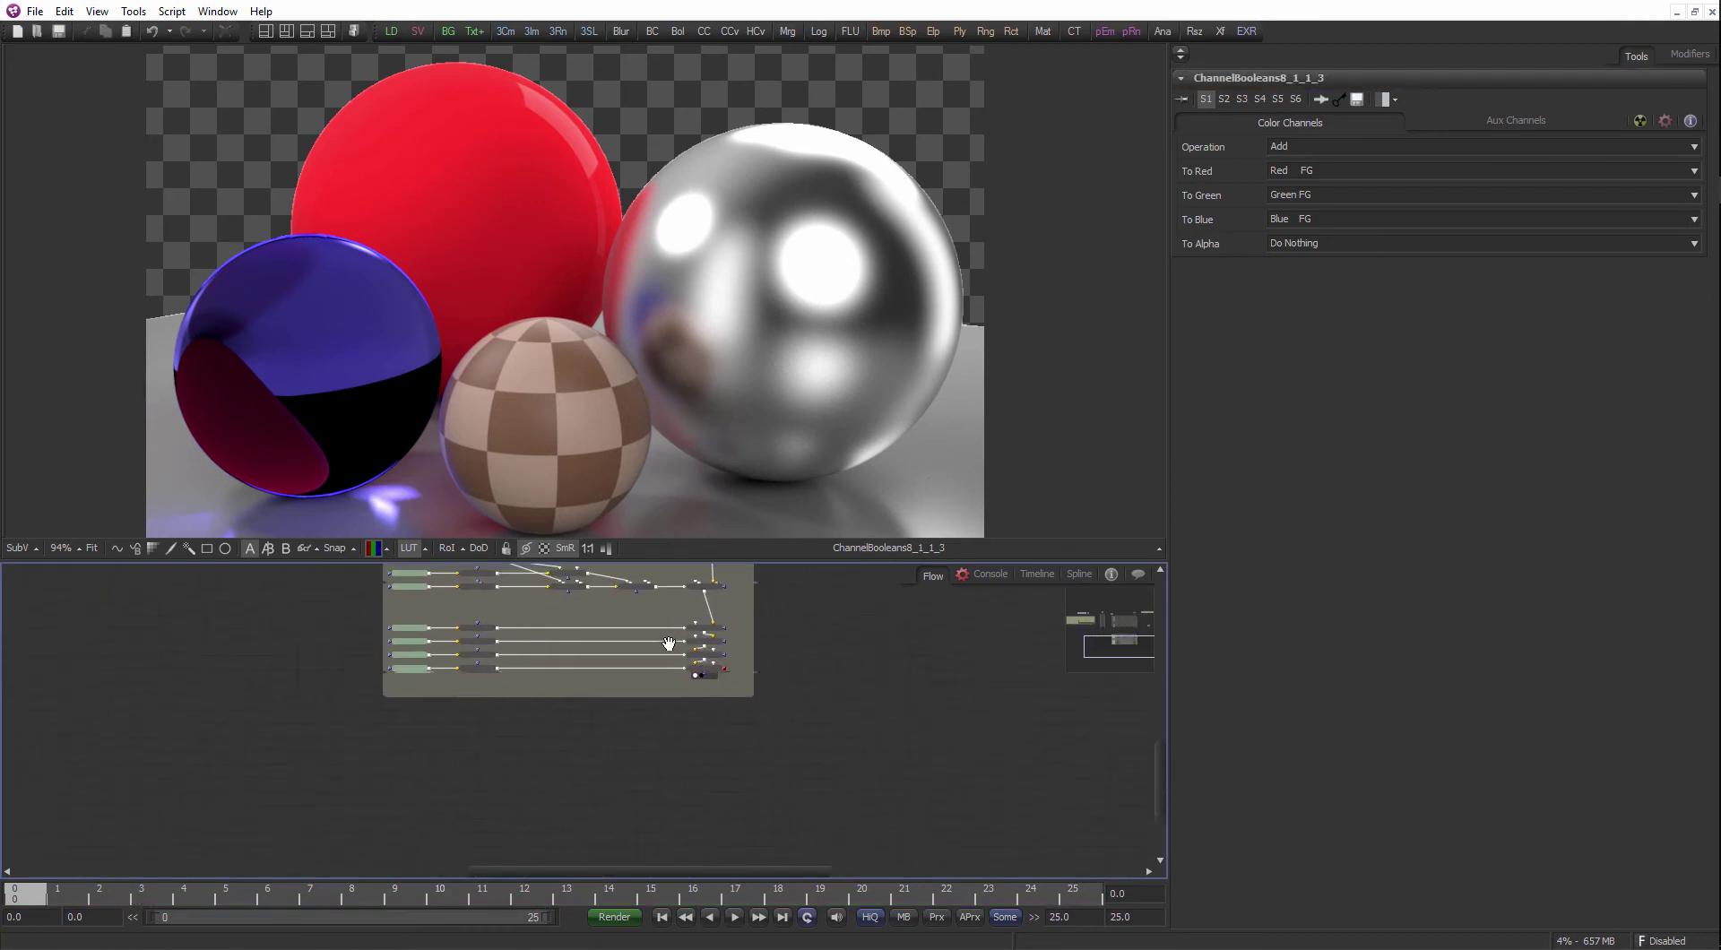
{"action": "scroll", "coordinate": [663, 654], "scroll_direction": "up", "scroll_amount": 2}
{"action": "key", "text": "ctrl+space"}
{"action": "type", "text": "back"}
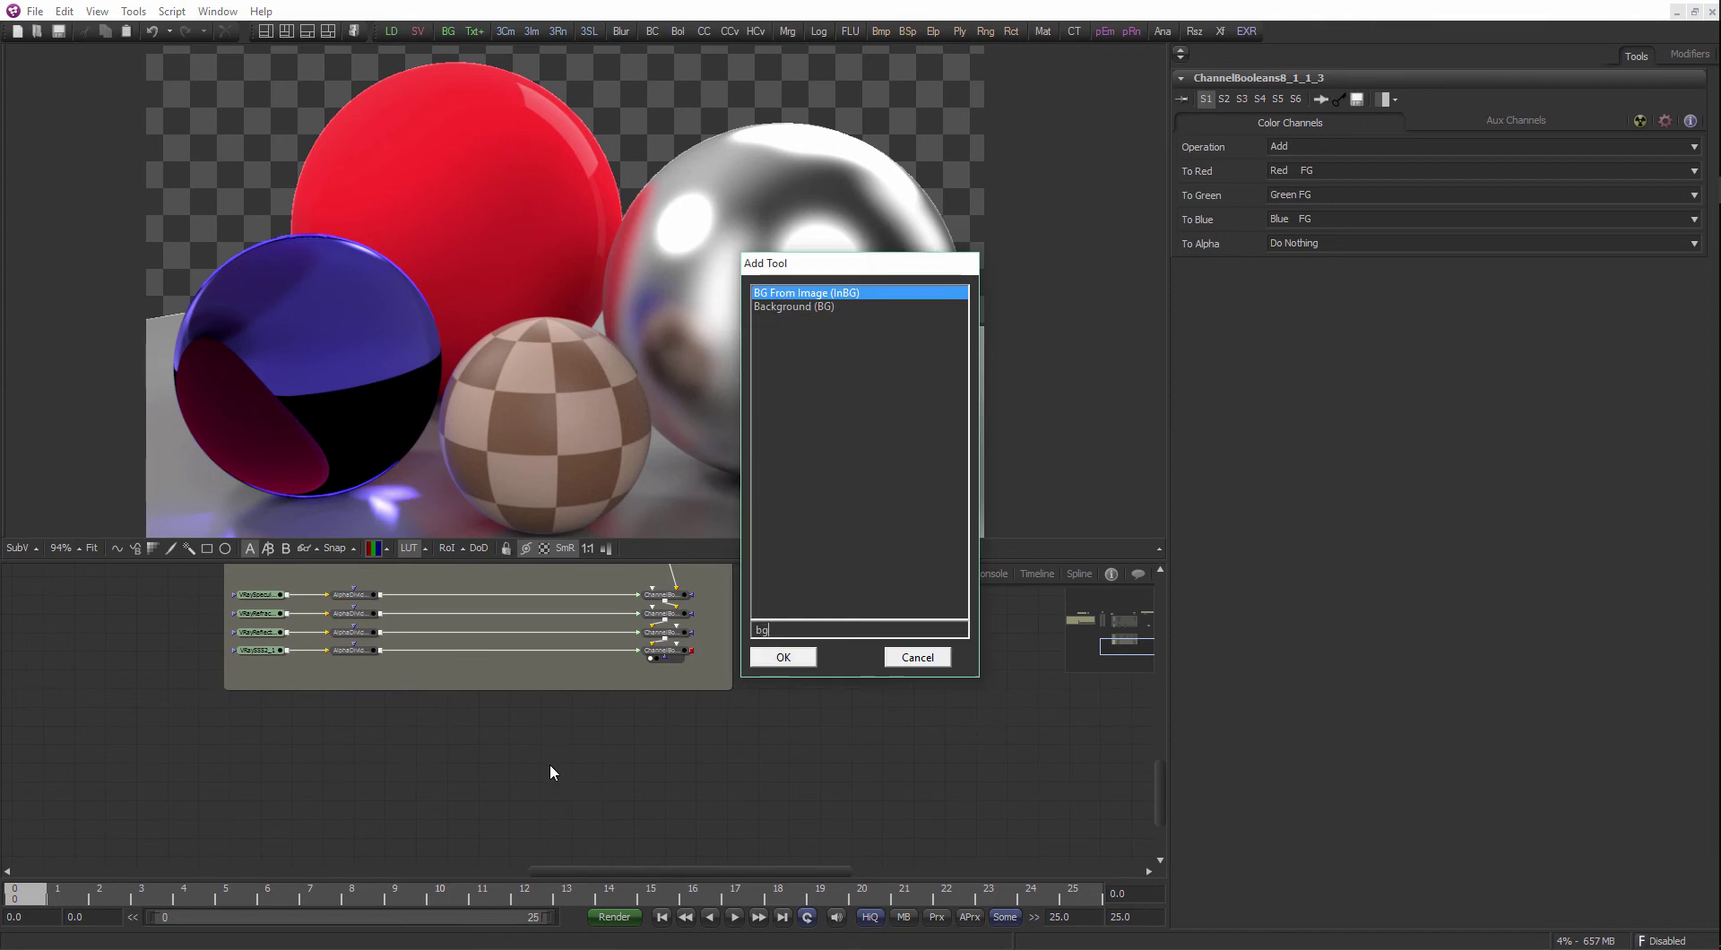
- Add a Background node below the recomposition group and colour it orange with RGB 255, 128, 64
{"action": "key", "text": "Return"}
{"action": "left_click_drag", "start_coordinate": [531, 763], "coordinate": [345, 744]}
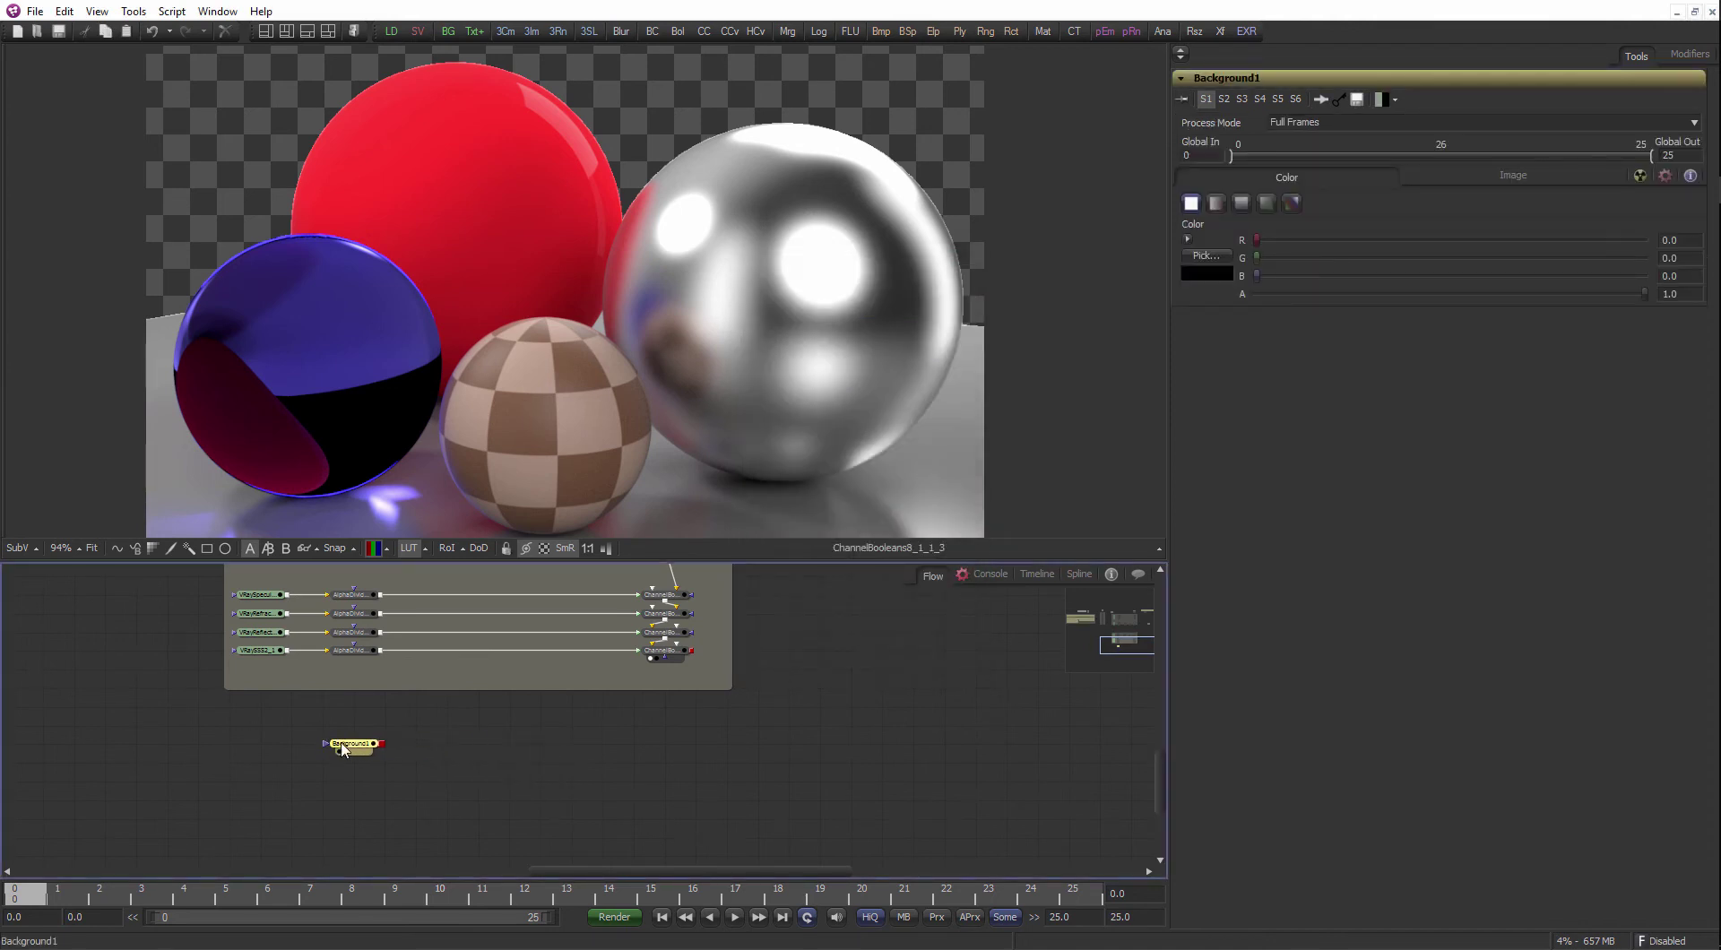
{"action": "left_click", "coordinate": [1210, 257]}
{"action": "left_click", "coordinate": [701, 412]}
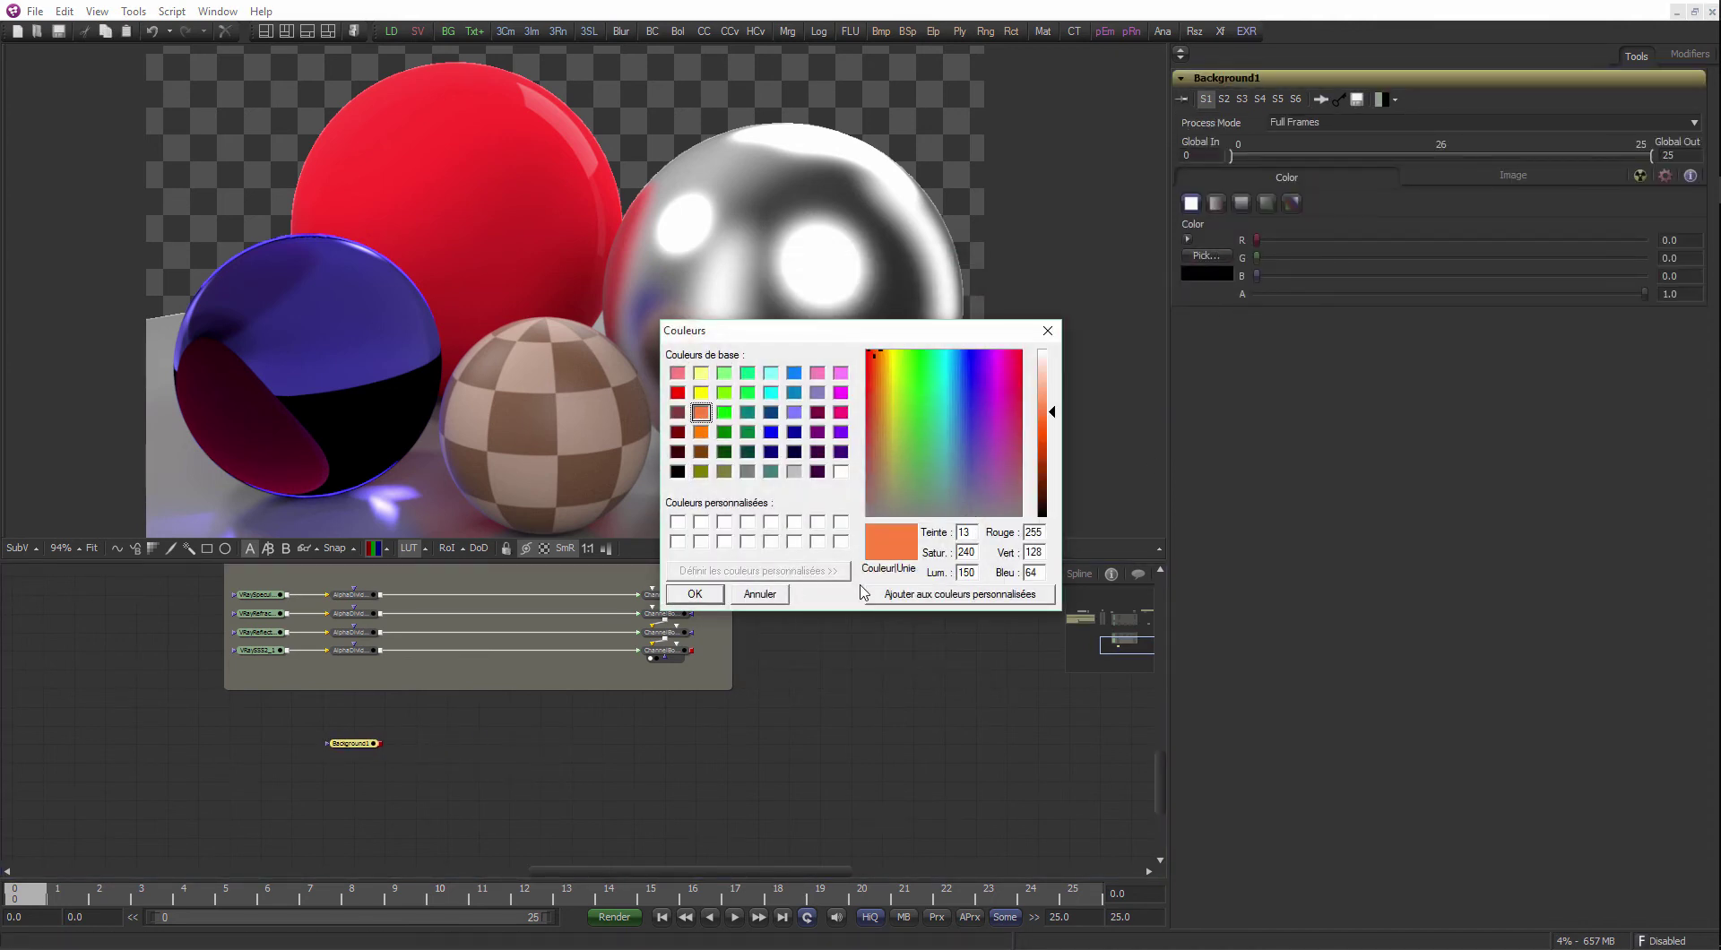
{"action": "left_click", "coordinate": [695, 593]}
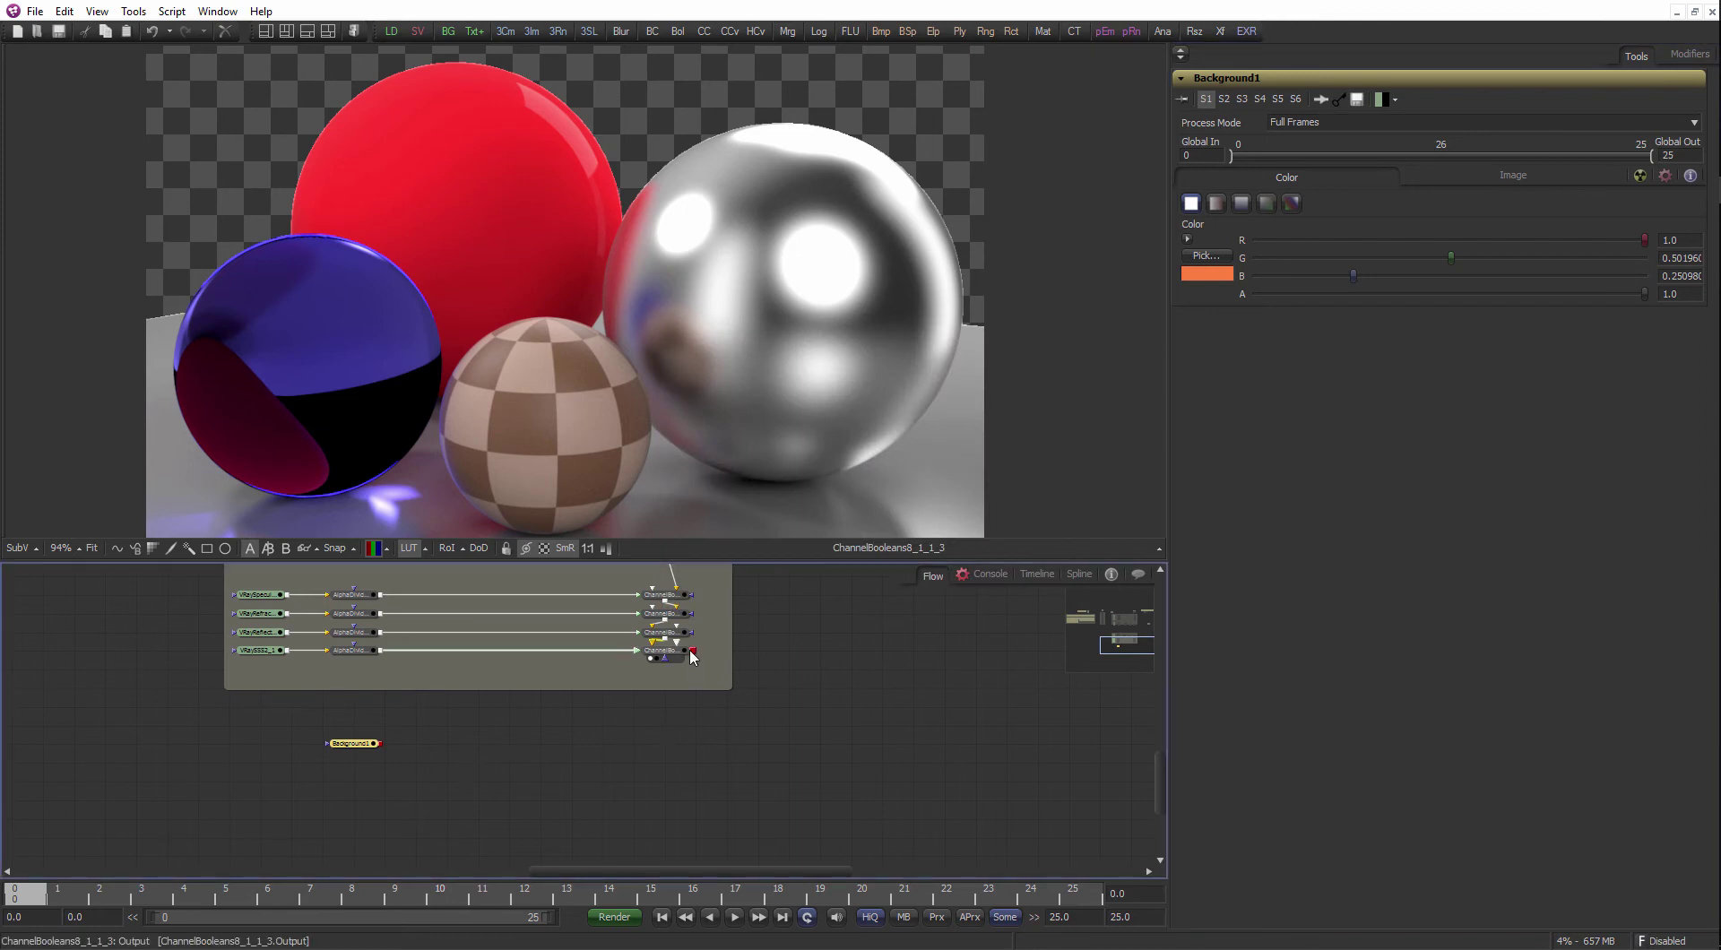
- Merge the recomposition group's last ChannelBooleans output over the orange Background through a new Merge node
{"action": "left_click_drag", "start_coordinate": [690, 650], "coordinate": [382, 745]}
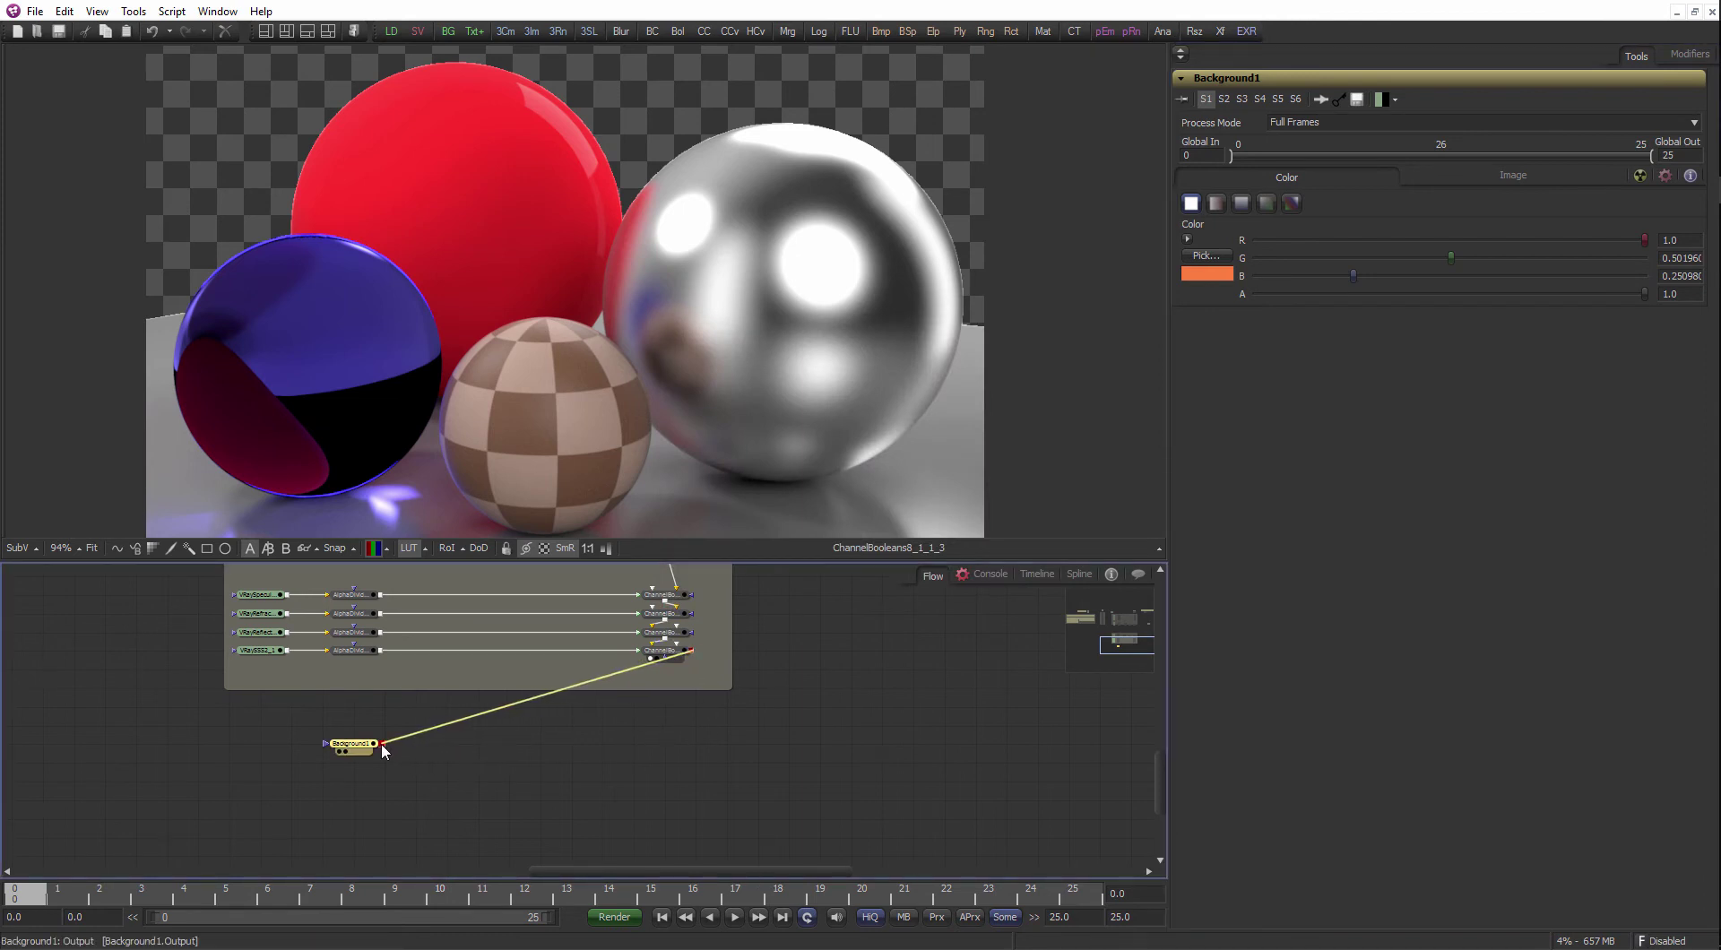
{"action": "left_click", "coordinate": [420, 764]}
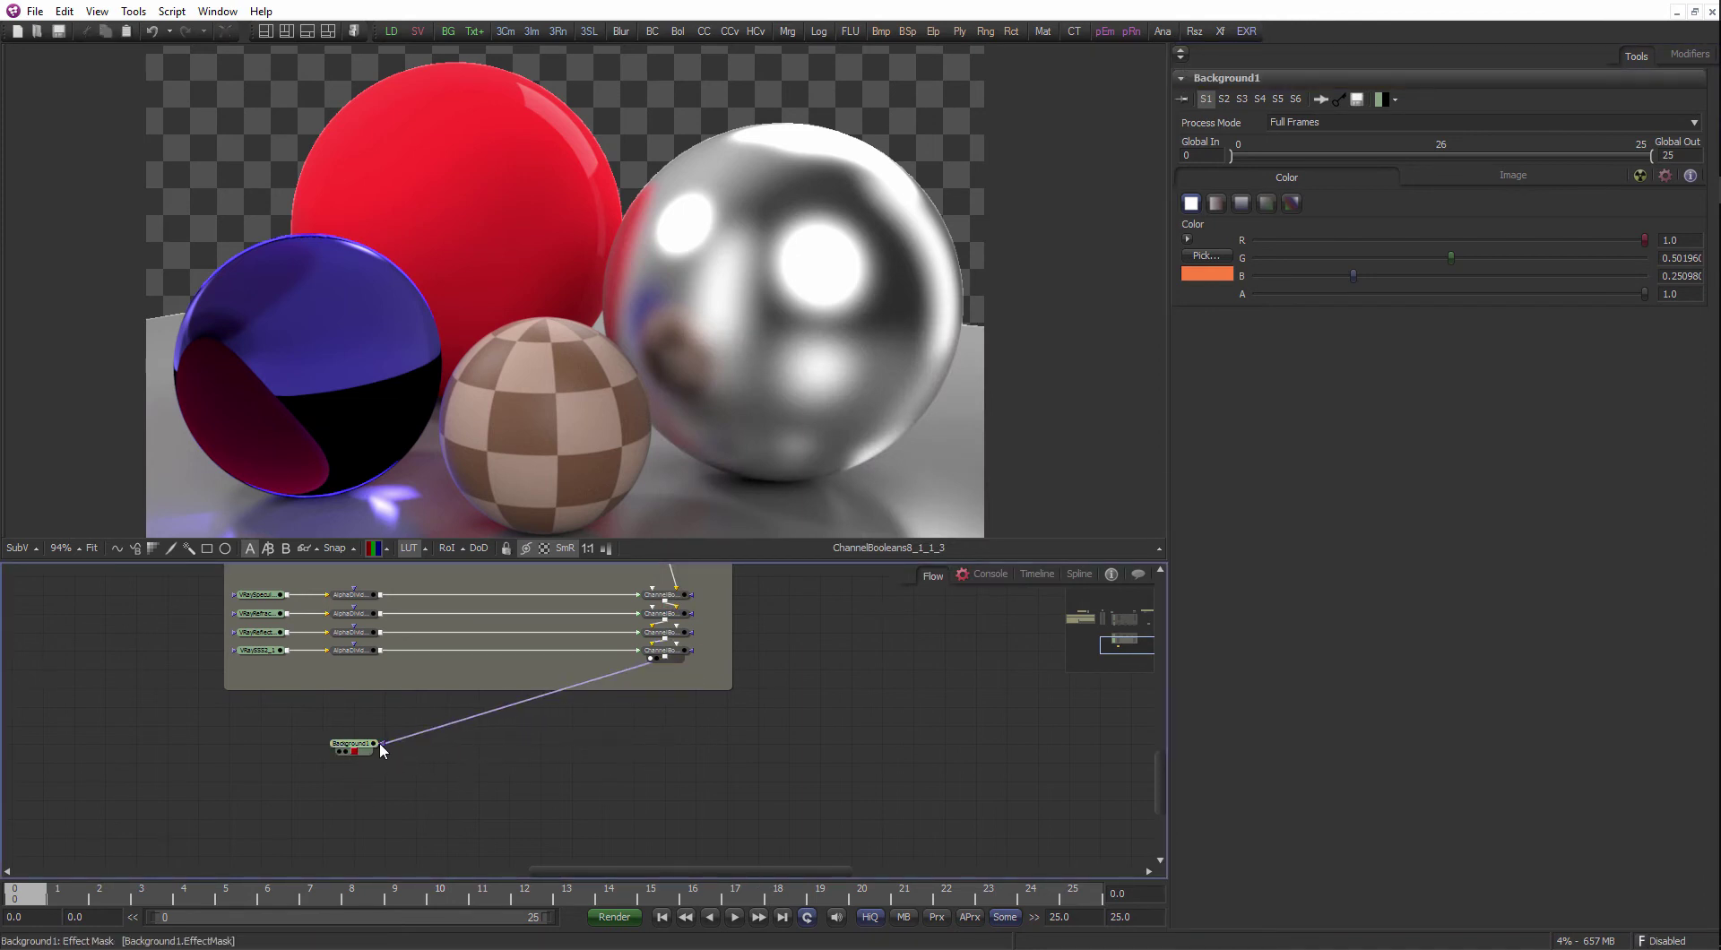
{"action": "left_click", "coordinate": [380, 744]}
{"action": "left_click_drag", "start_coordinate": [691, 651], "coordinate": [384, 747]}
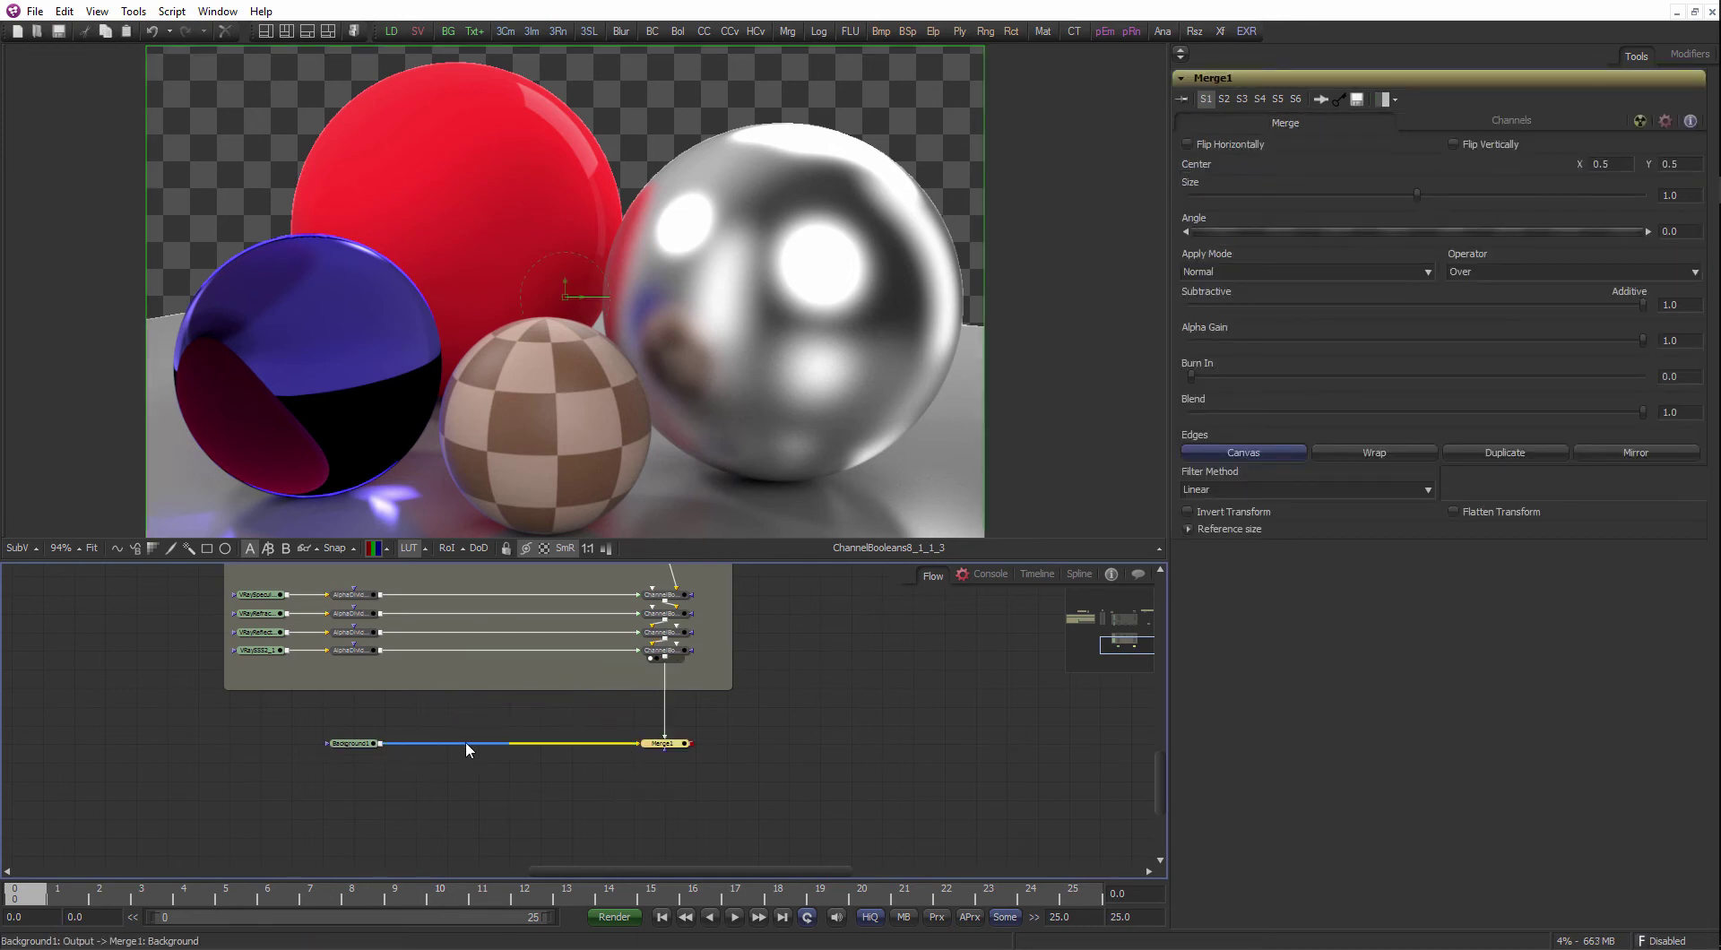
- Toggle the viewer LUT off and back on, and display the Merge node's output in the viewer
{"action": "left_click", "coordinate": [756, 713]}
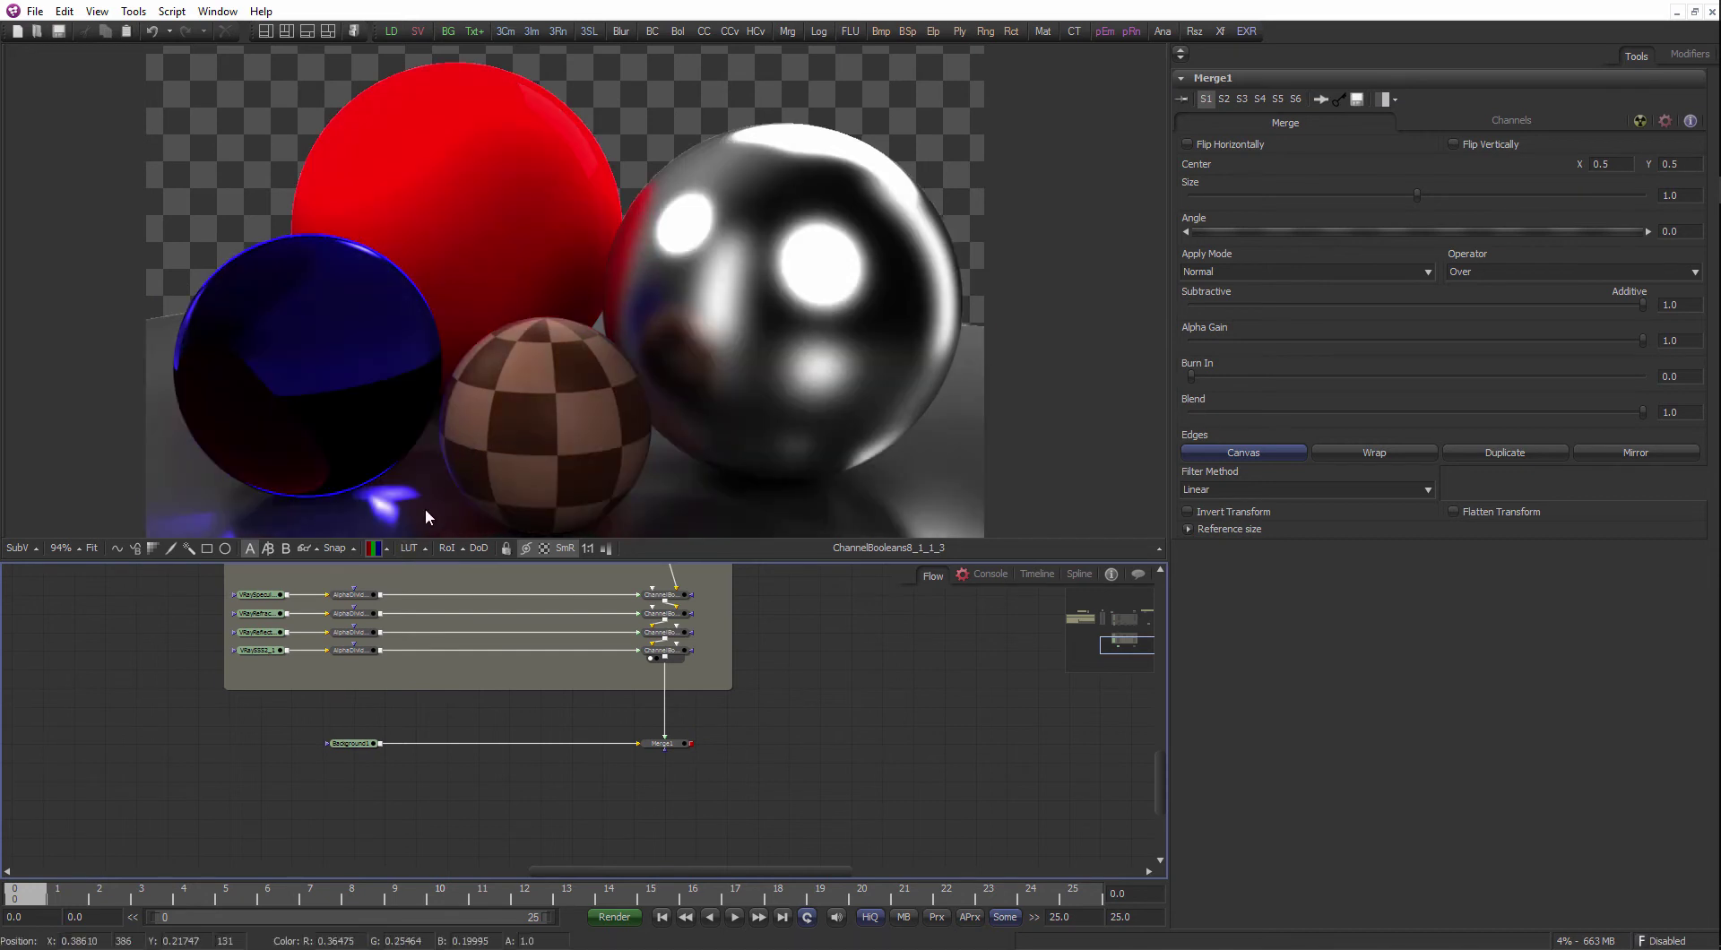
{"action": "left_click", "coordinate": [409, 548]}
{"action": "left_click_drag", "start_coordinate": [684, 746], "coordinate": [788, 286]}
{"action": "scroll", "coordinate": [722, 348], "scroll_direction": "down", "scroll_amount": 3}
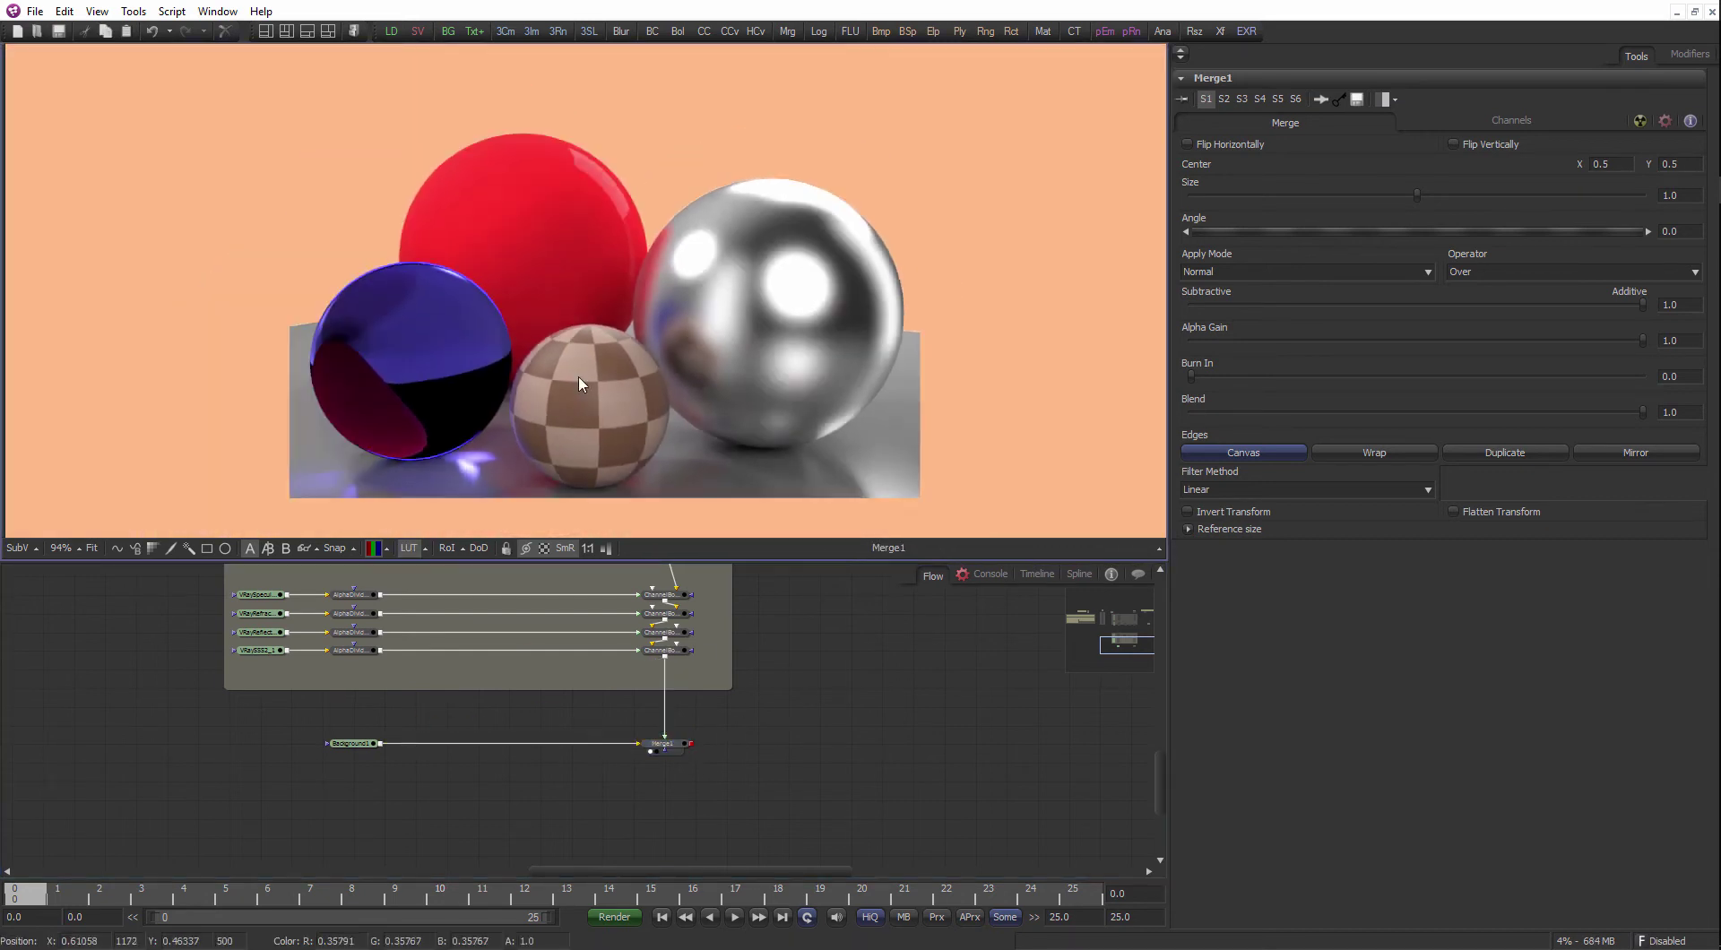
- Insert a Gamut node after the Background and set its source space to sRGB
{"action": "left_click", "coordinate": [357, 743]}
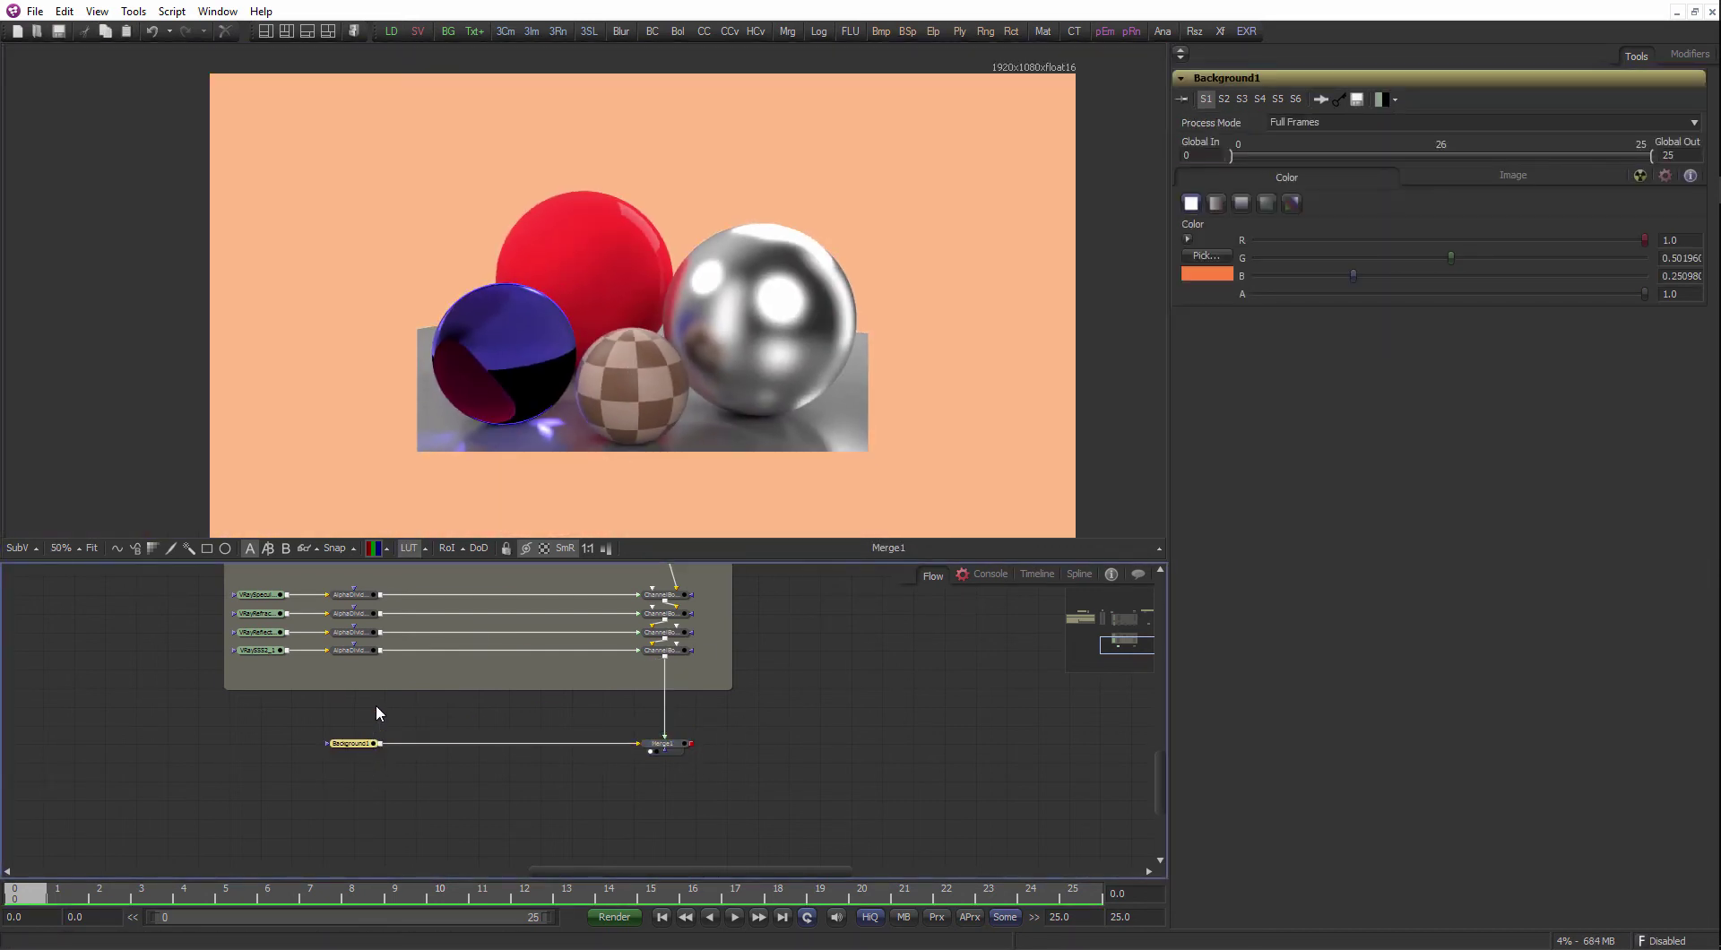
{"action": "key", "text": "ctrl+space"}
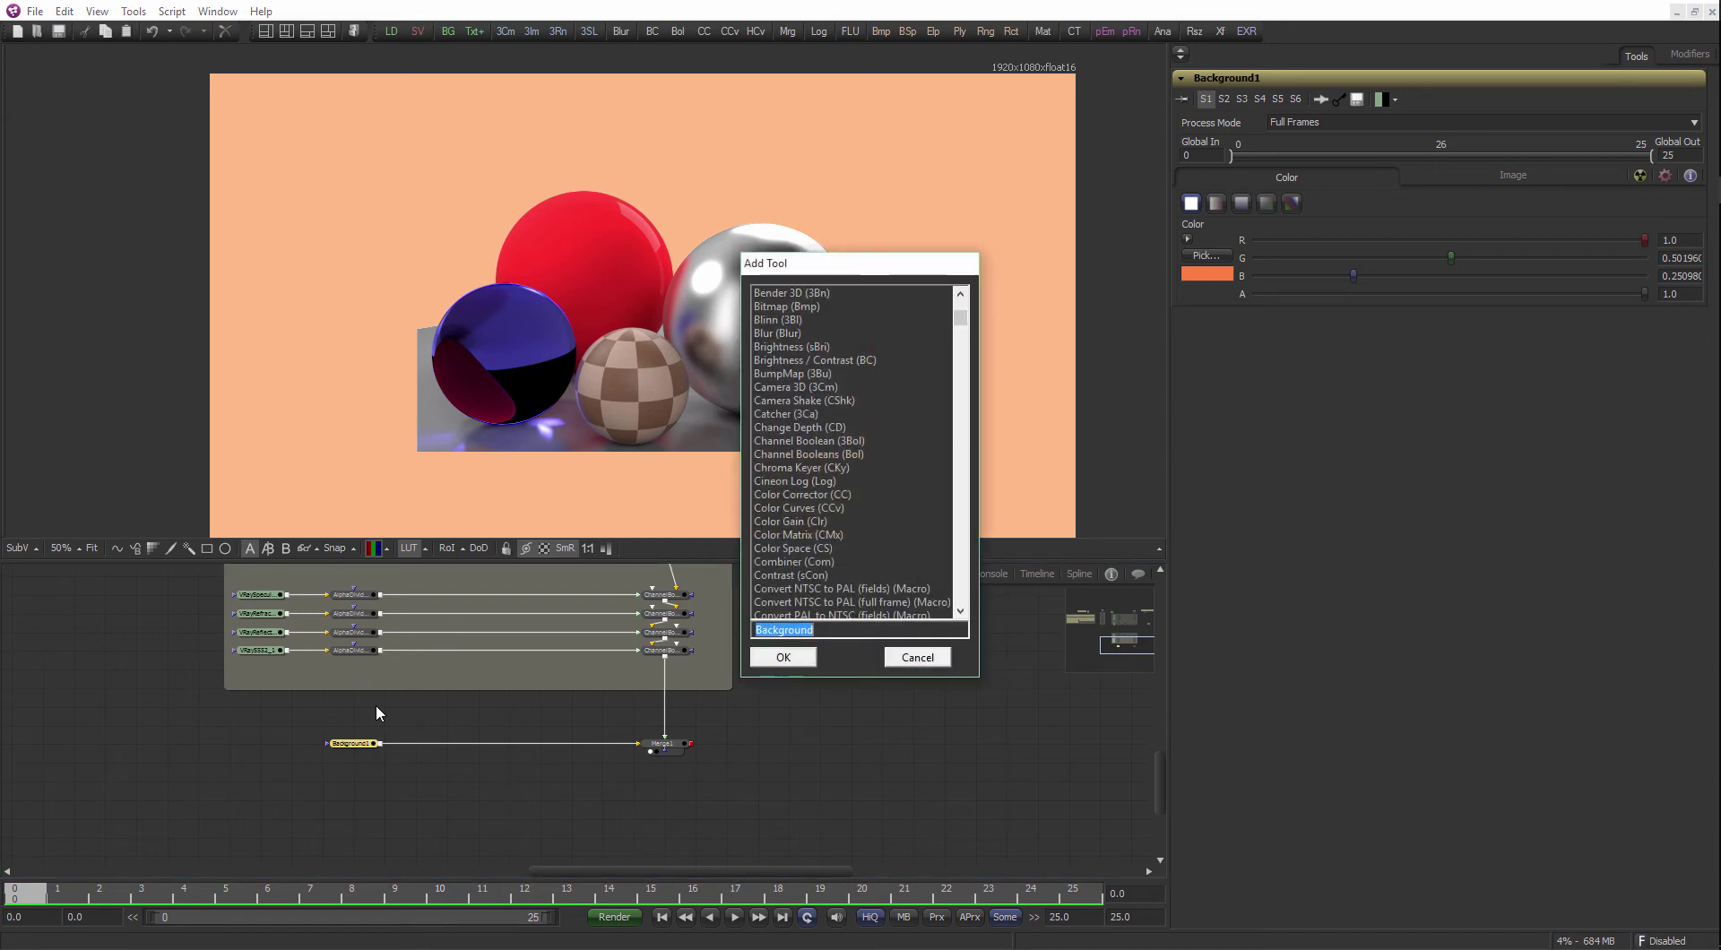
{"action": "type", "text": "gamut"}
{"action": "key", "text": "Return"}
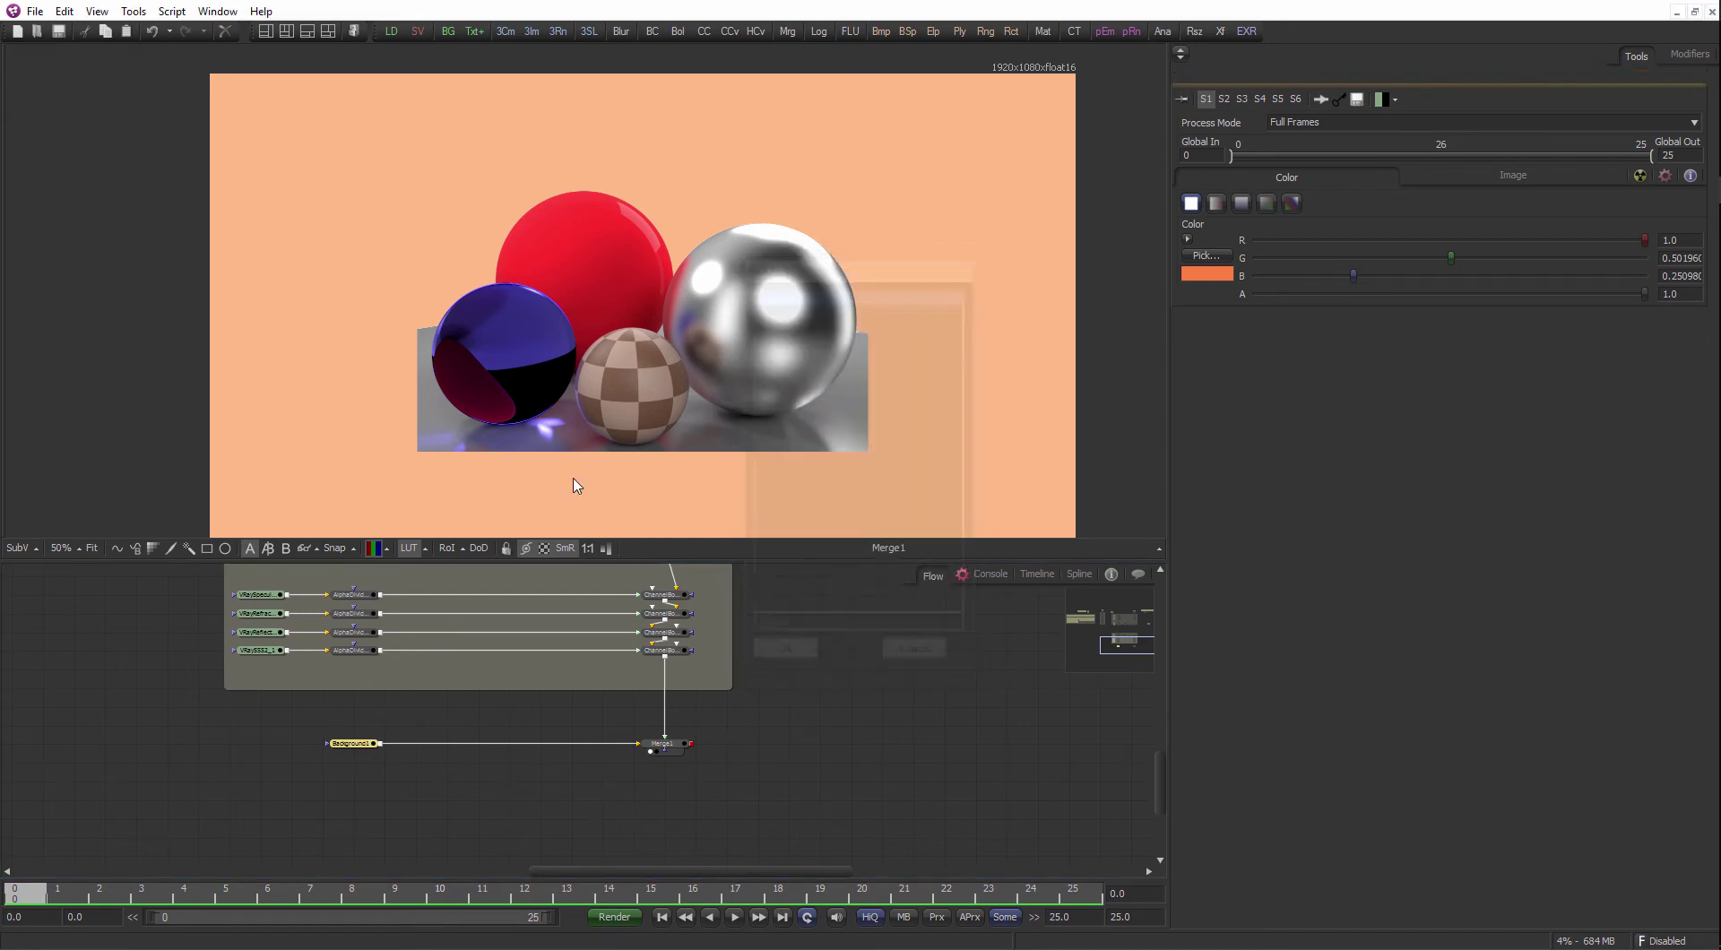
{"action": "left_click", "coordinate": [1202, 429]}
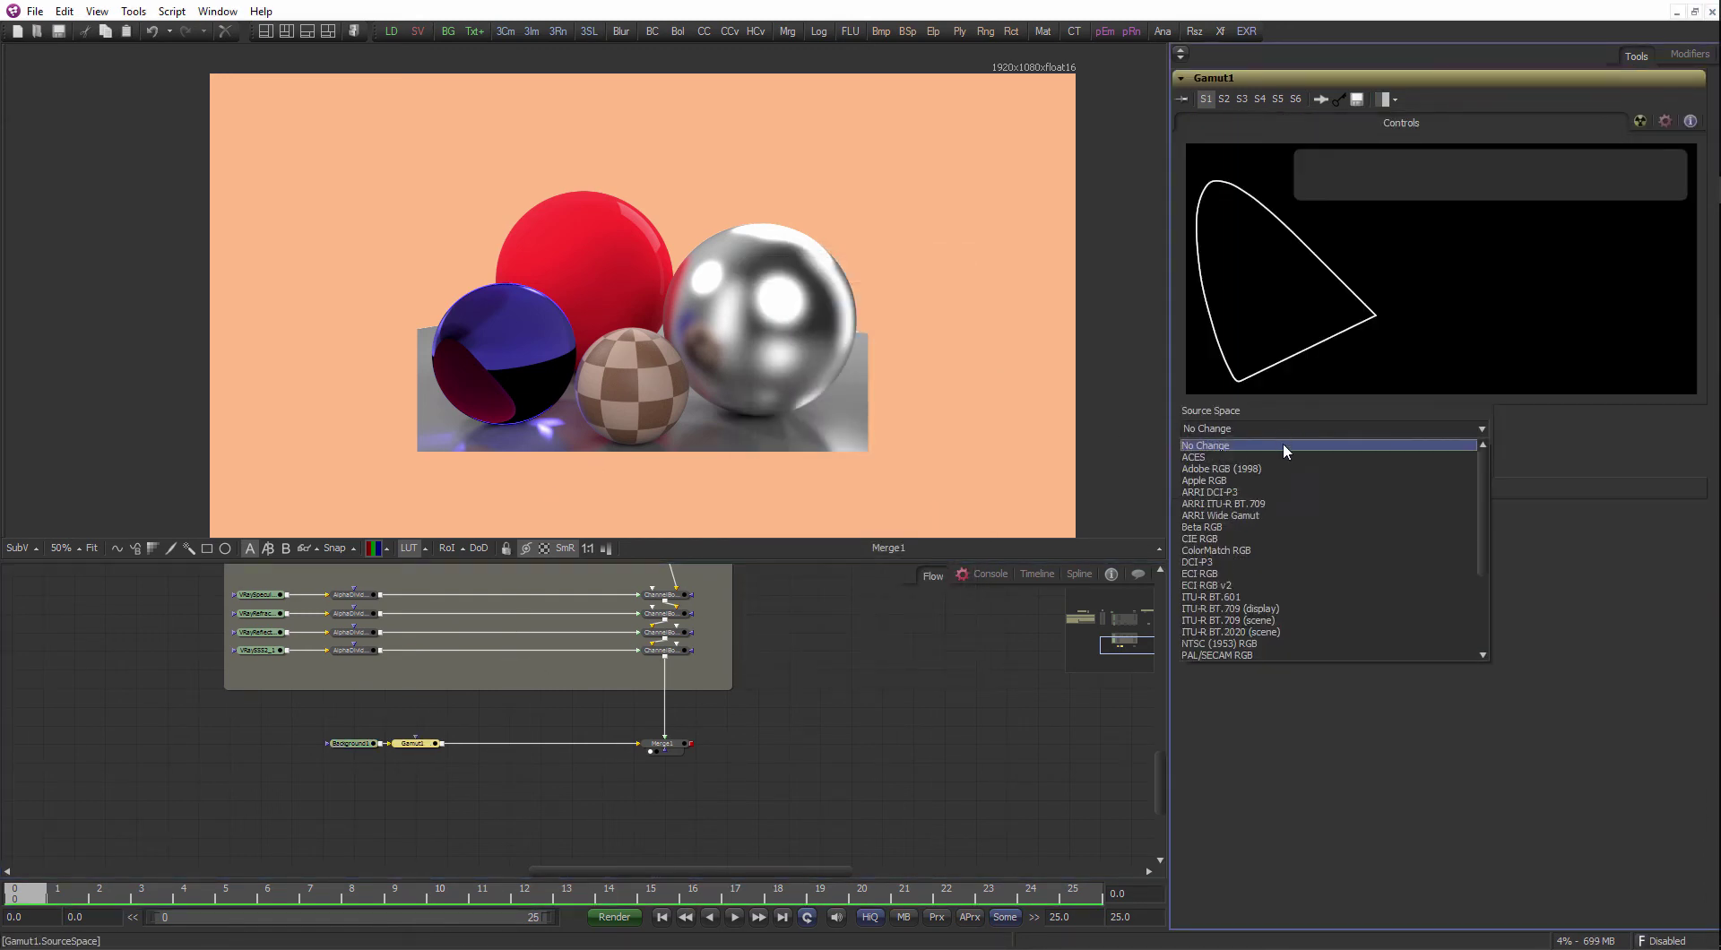
{"action": "scroll", "coordinate": [1475, 524], "scroll_direction": "down", "scroll_amount": 4}
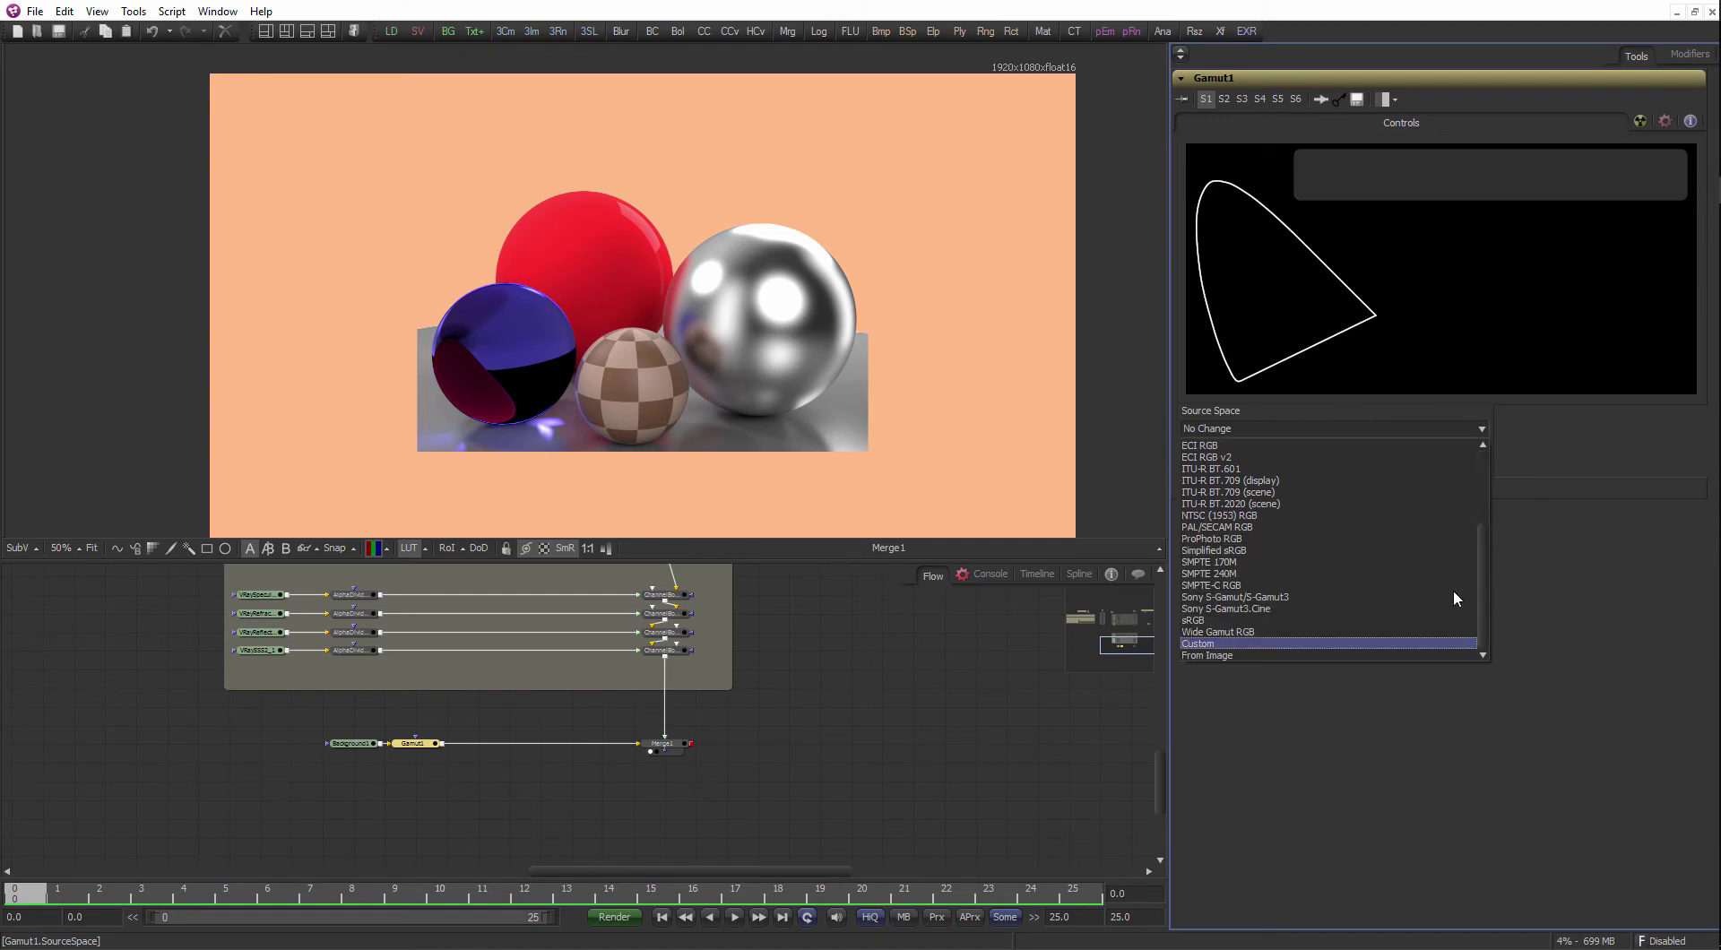
{"action": "left_click", "coordinate": [1221, 622]}
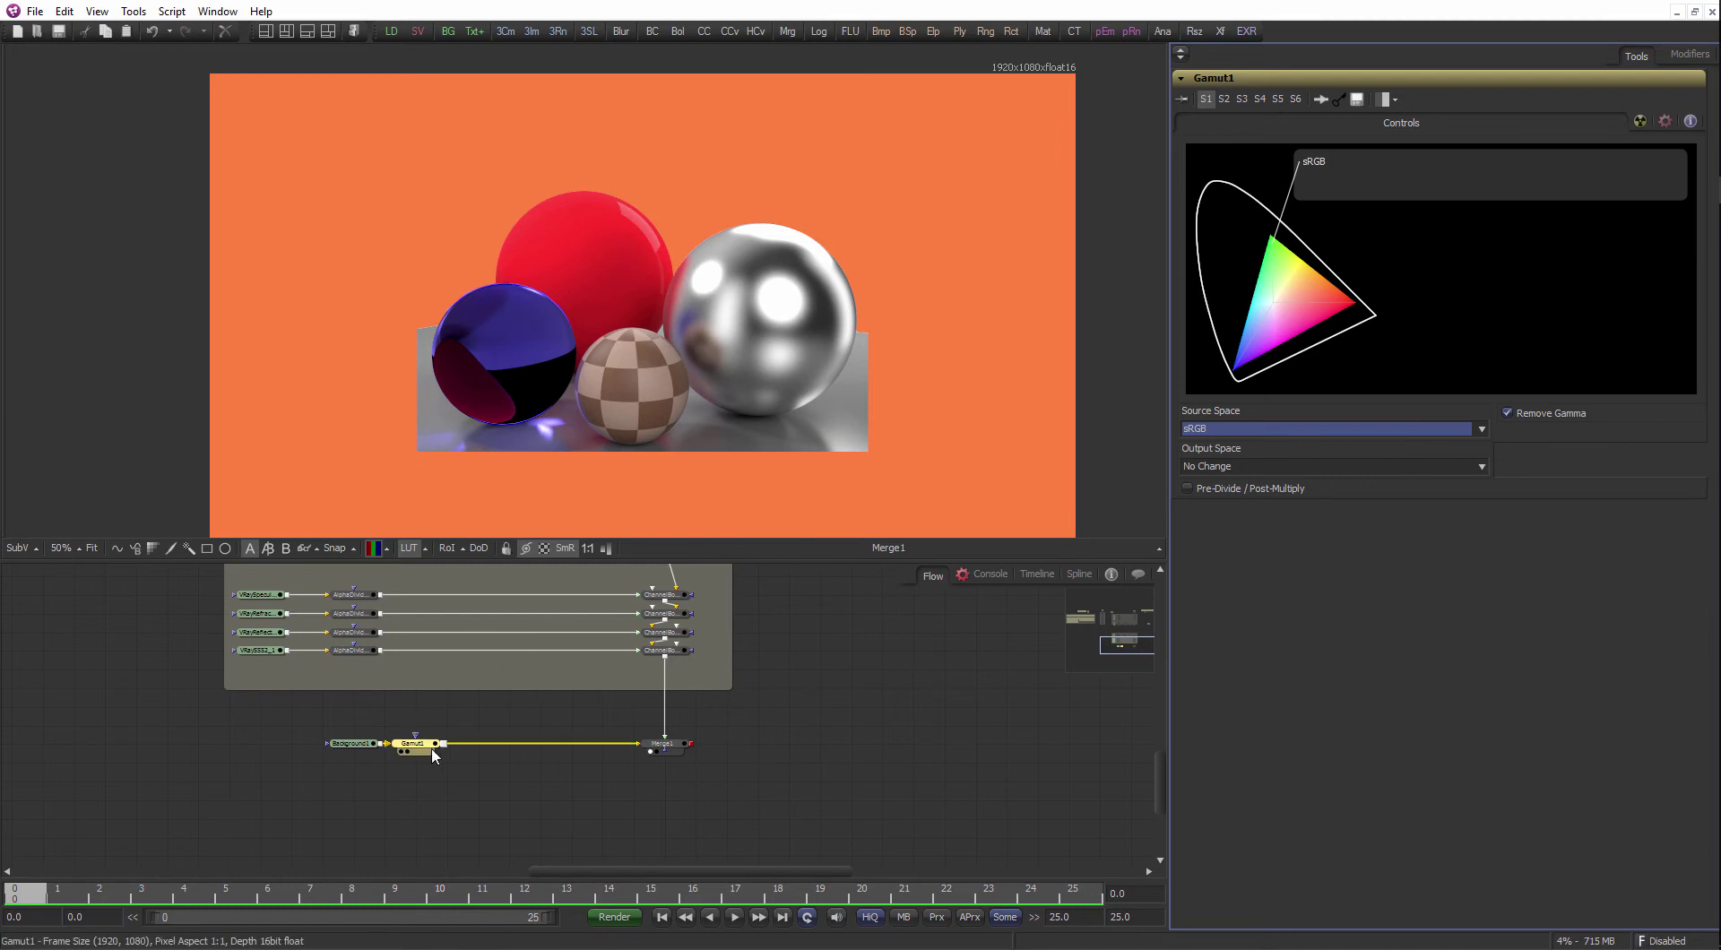
- Set the Background image size to 1000 by 600 and look closely at the spheres' edges
{"action": "left_click", "coordinate": [367, 744]}
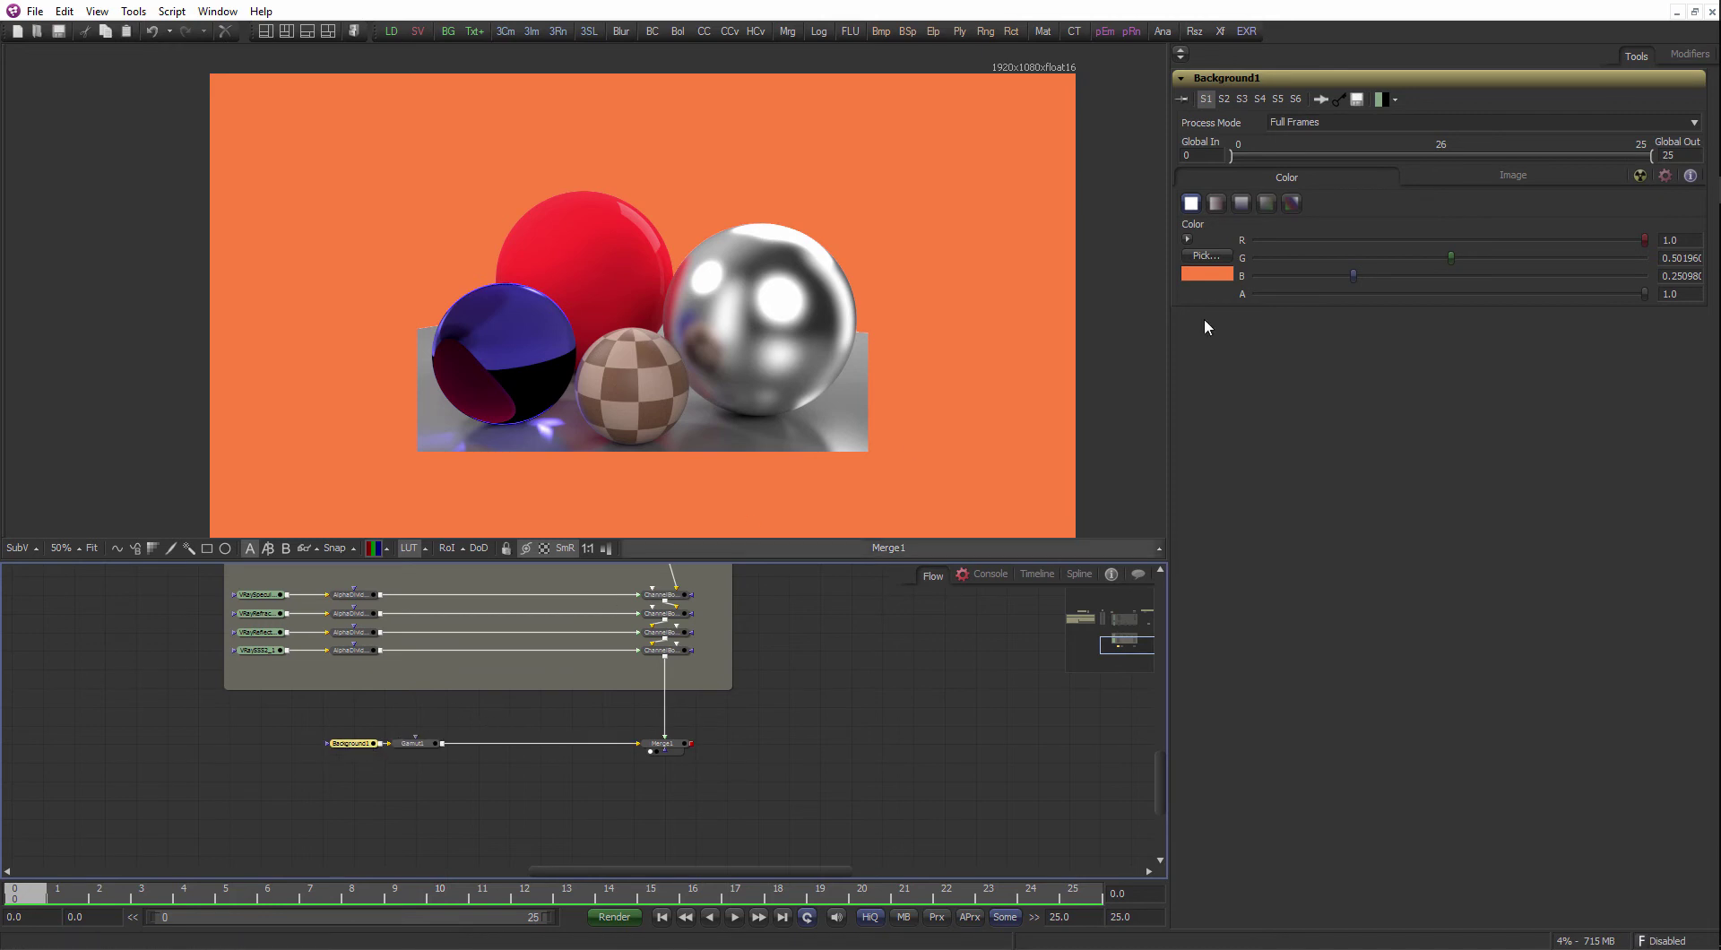
{"action": "left_click", "coordinate": [1475, 176]}
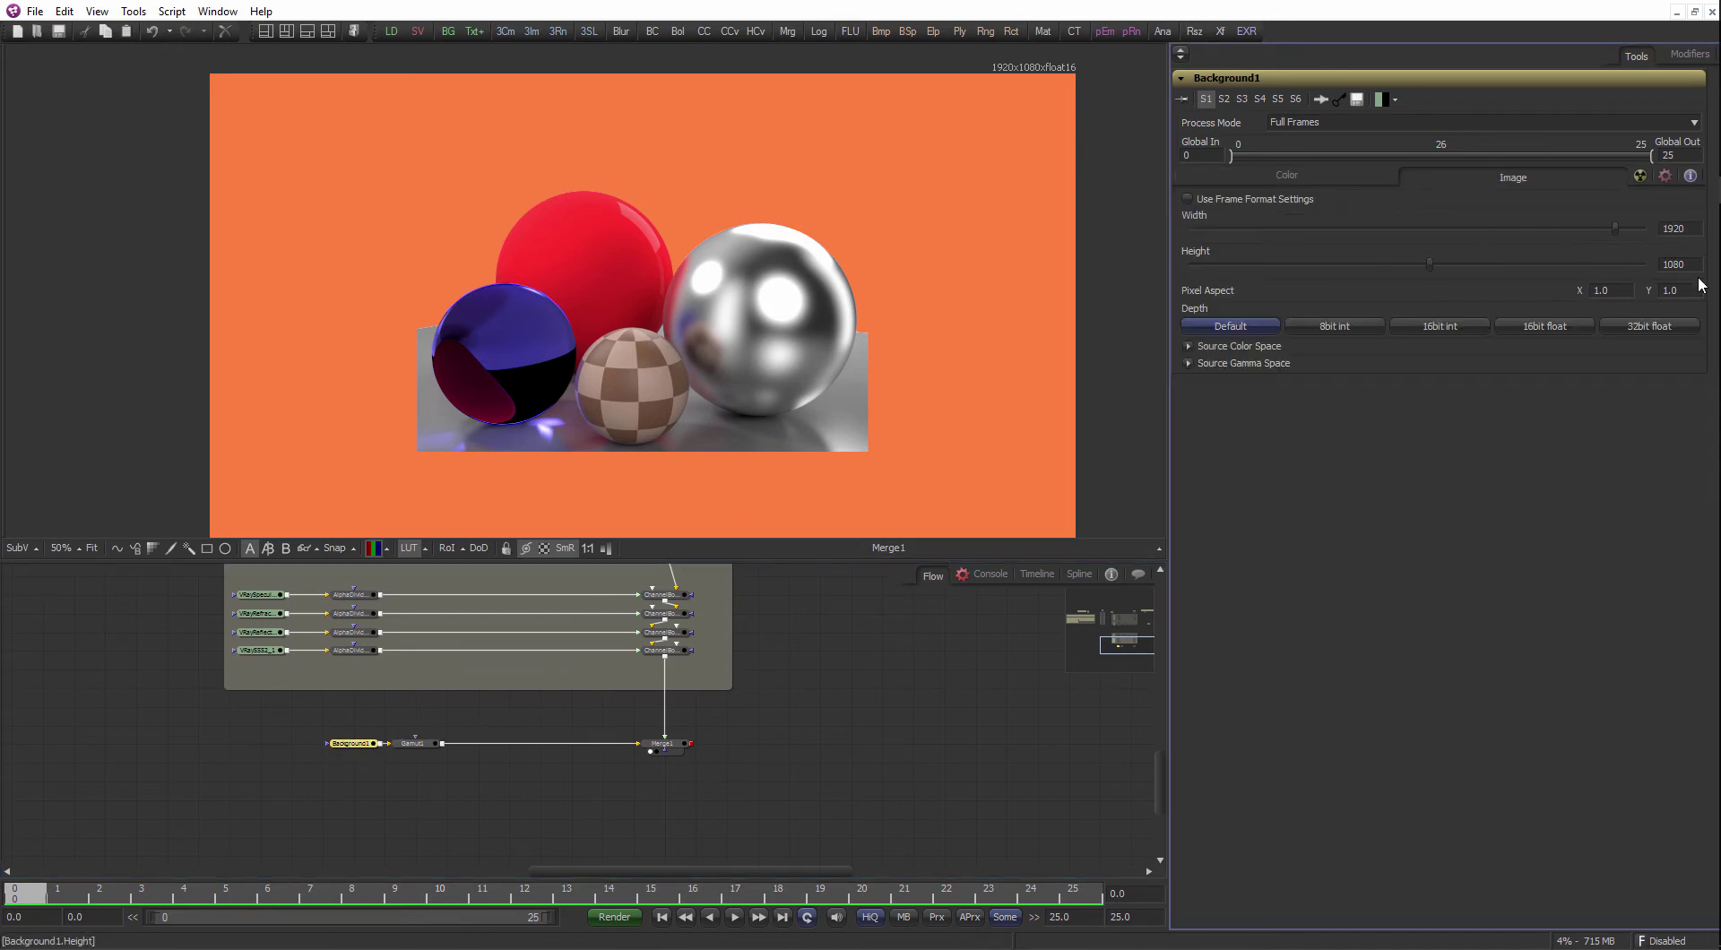
{"action": "type", "text": "1000"}
{"action": "key", "text": "Tab"}
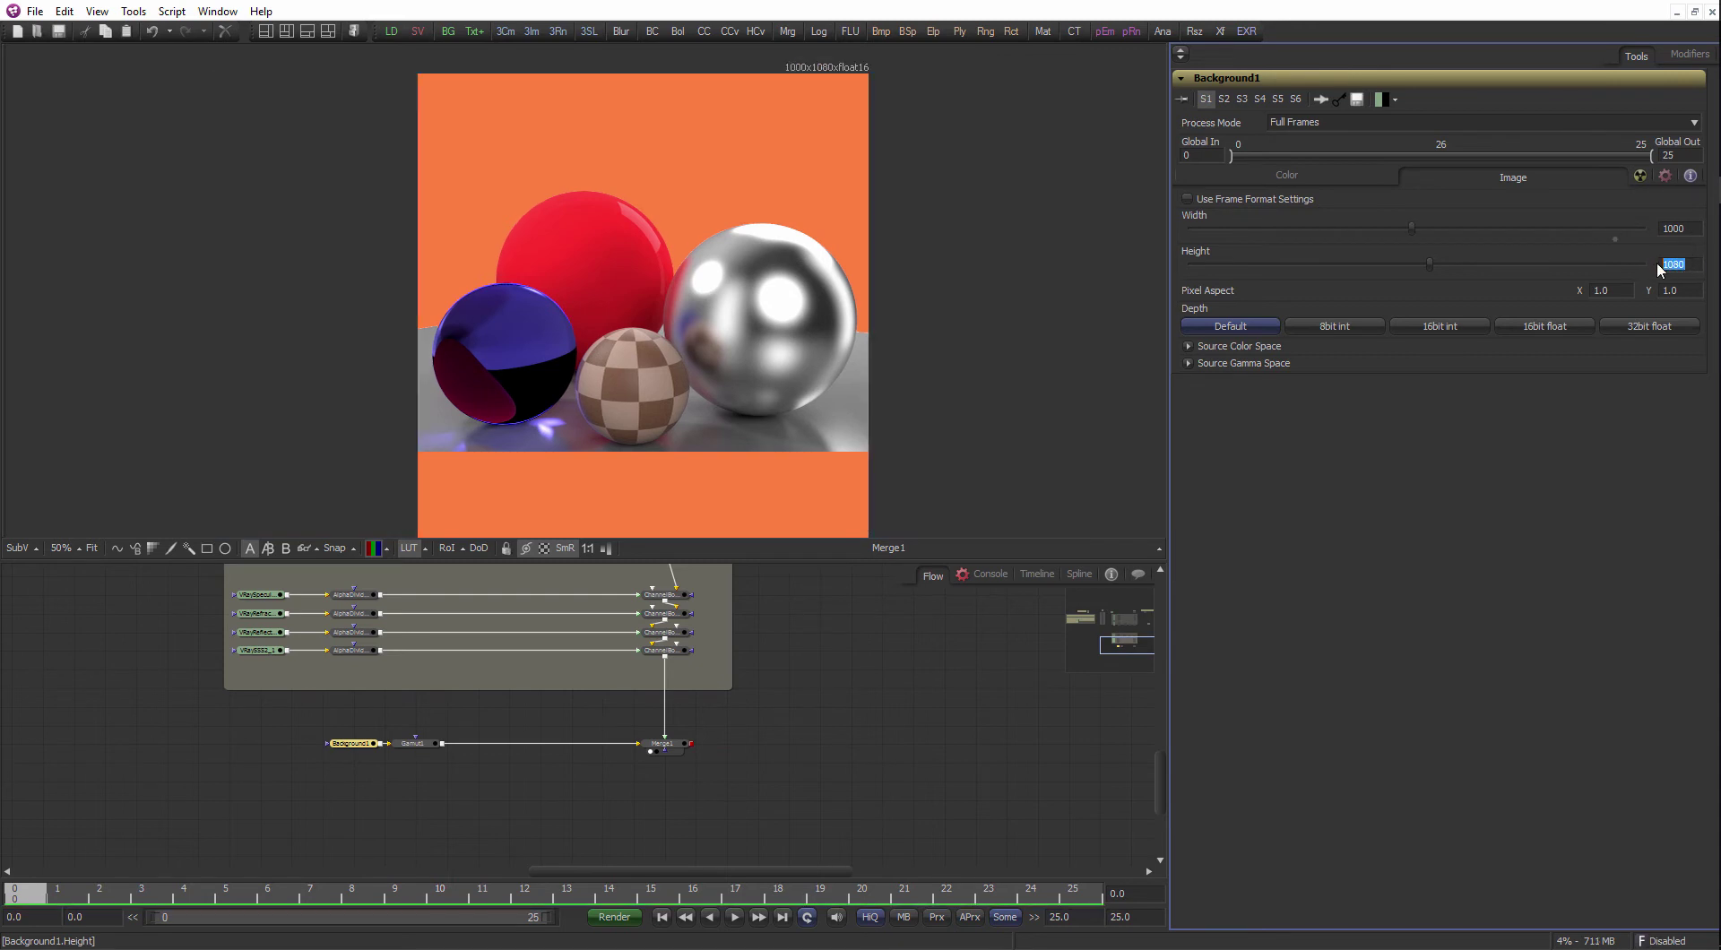
{"action": "type", "text": "600"}
{"action": "key", "text": "Return"}
{"action": "scroll", "coordinate": [753, 391], "scroll_direction": "up", "scroll_amount": 4}
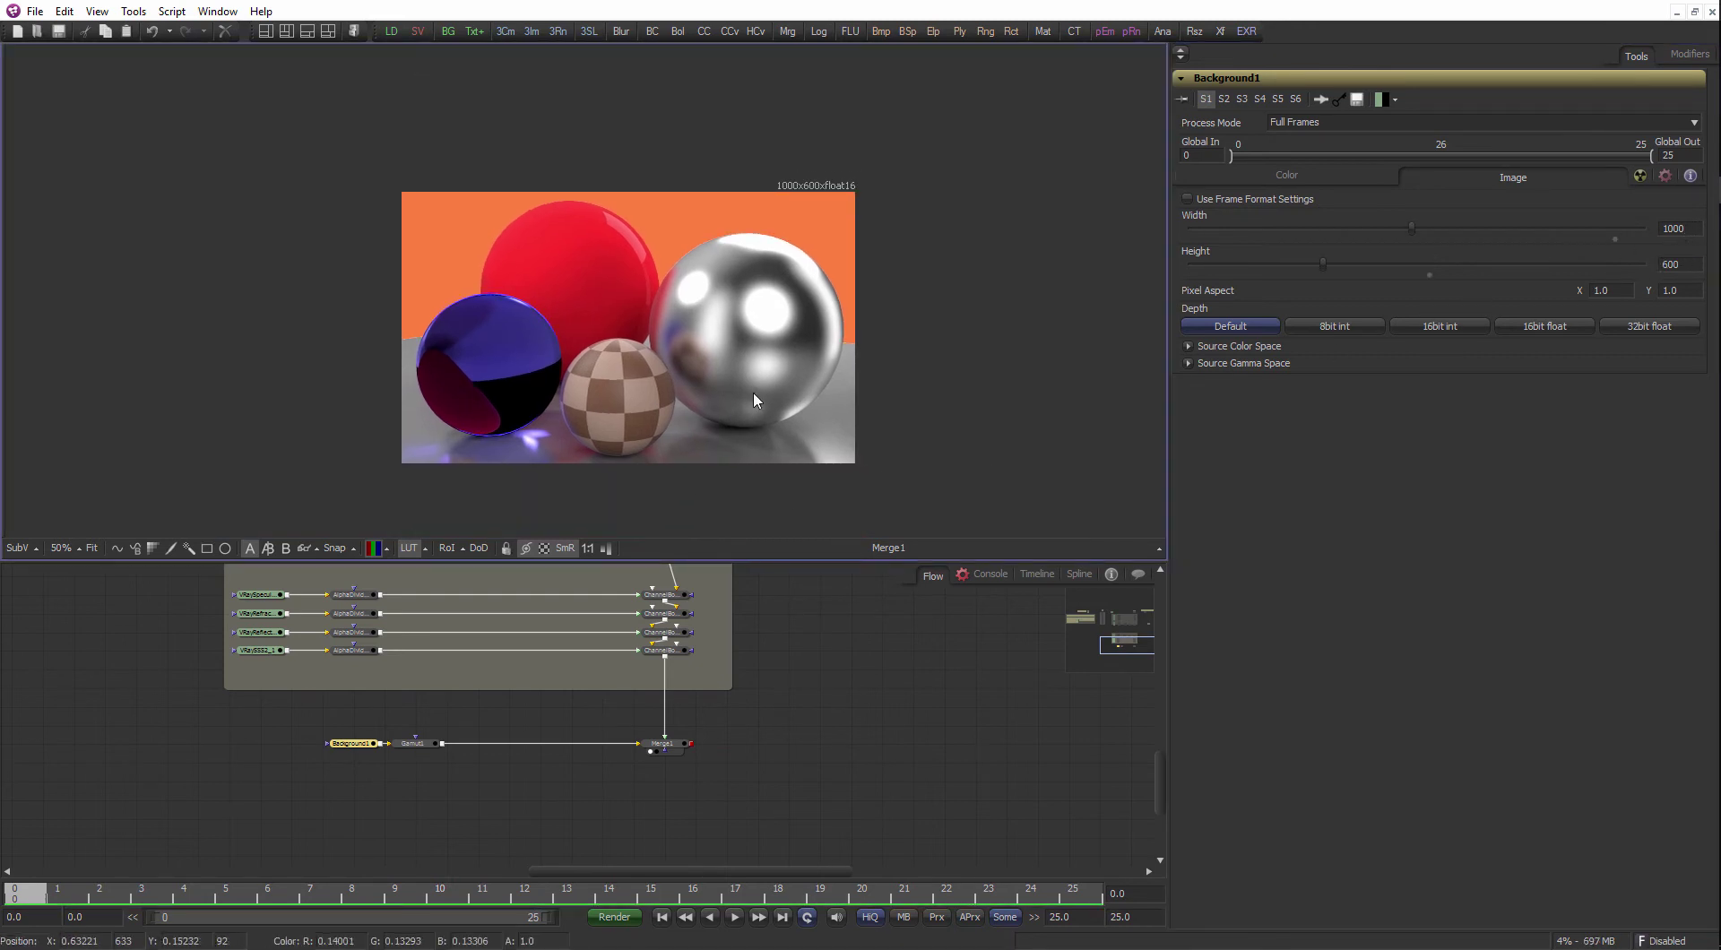
{"action": "scroll", "coordinate": [753, 359], "scroll_direction": "up", "scroll_amount": 4}
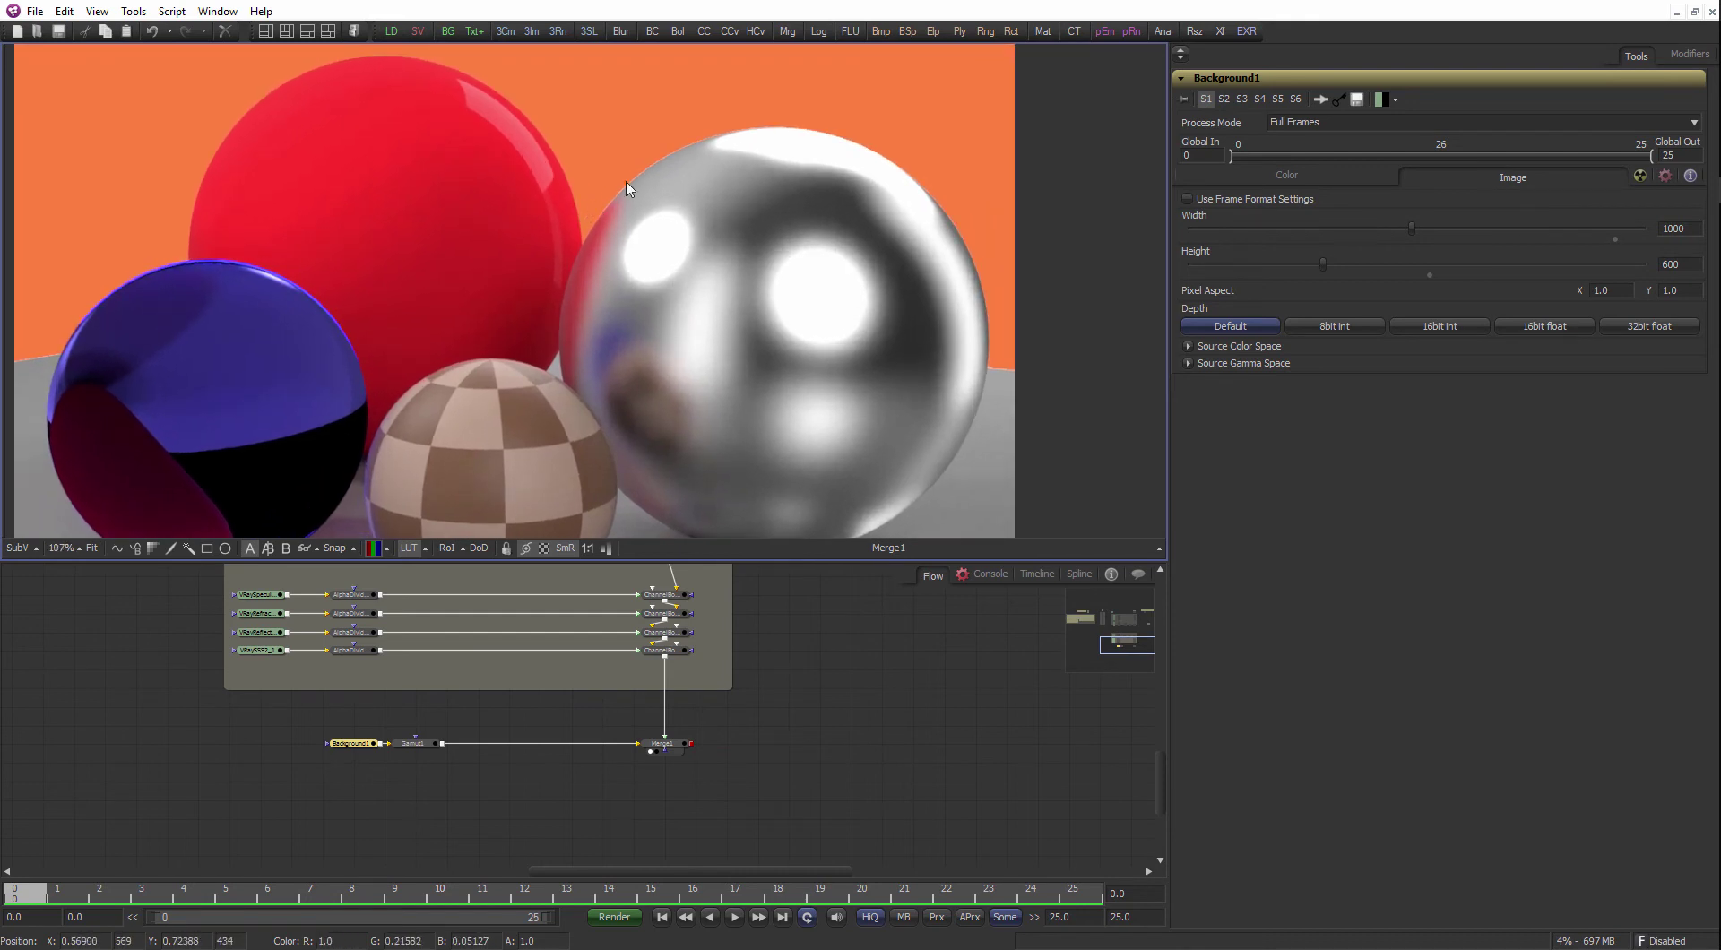
{"action": "scroll", "coordinate": [627, 188], "scroll_direction": "up", "scroll_amount": 7}
- Copy the existing AlphaMultiply node and insert the copy between the last ChannelBooleans and the Merge node
{"action": "left_click_drag", "start_coordinate": [780, 659], "coordinate": [728, 679]}
{"action": "scroll", "coordinate": [728, 679], "scroll_direction": "down", "scroll_amount": 3}
{"action": "left_click_drag", "start_coordinate": [753, 592], "coordinate": [698, 837]}
{"action": "scroll", "coordinate": [698, 838], "scroll_direction": "up", "scroll_amount": 2}
{"action": "left_click", "coordinate": [776, 711]}
{"action": "scroll", "coordinate": [776, 713], "scroll_direction": "up", "scroll_amount": 2}
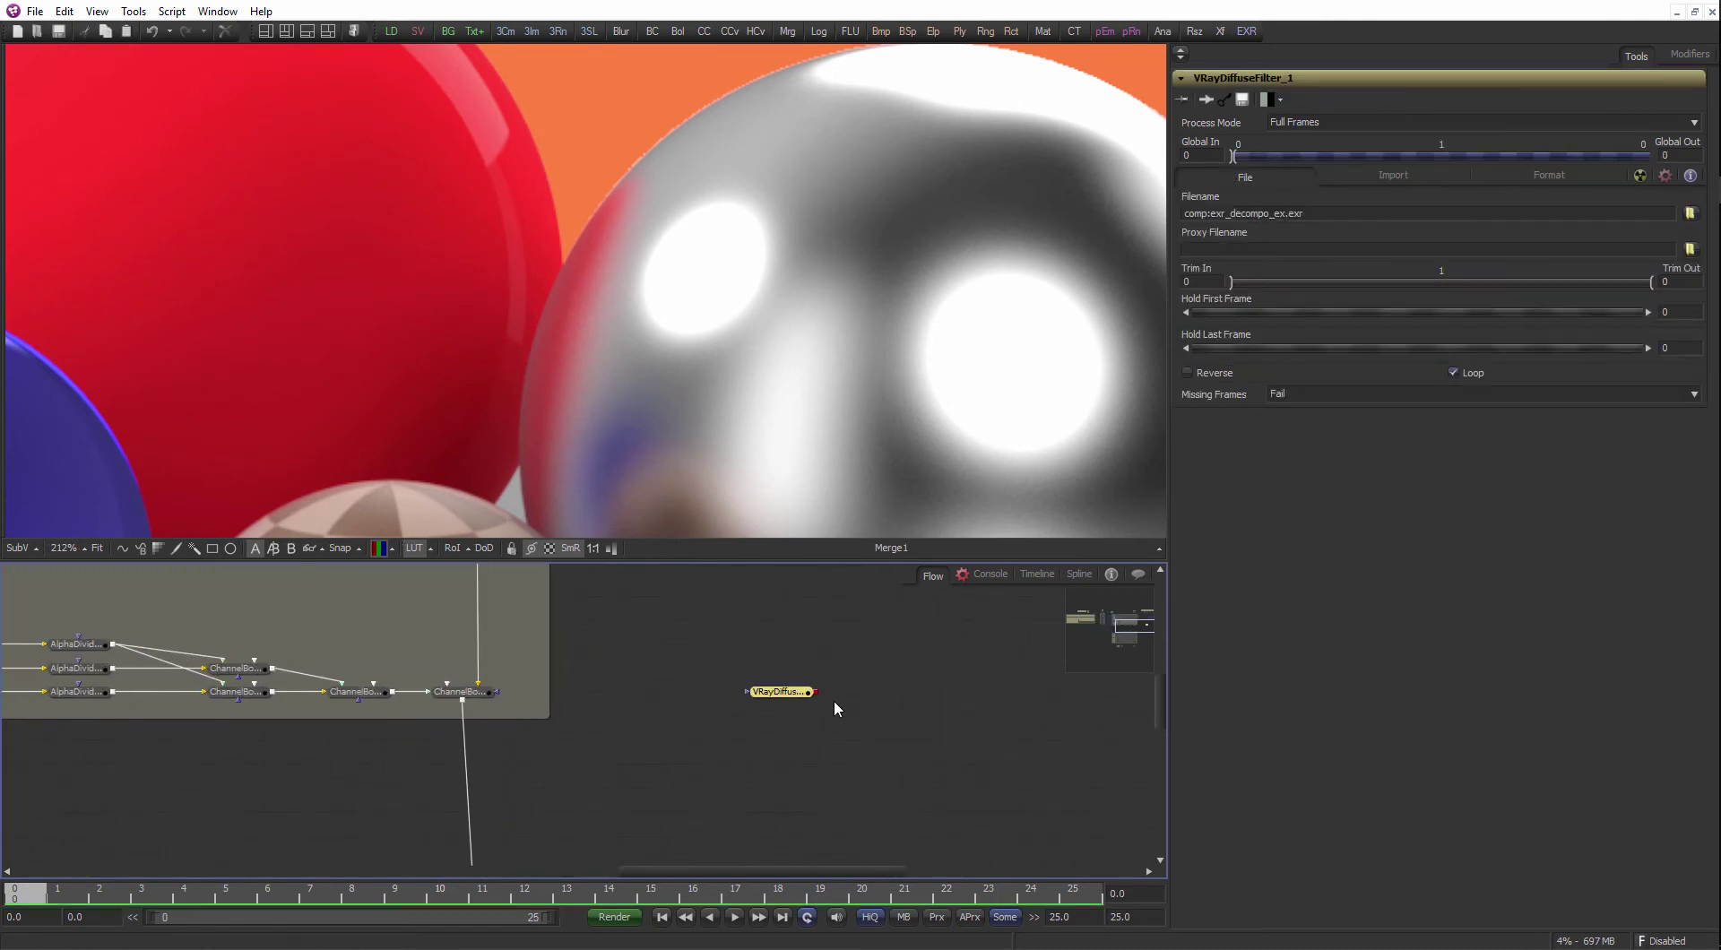
{"action": "left_click_drag", "start_coordinate": [778, 695], "coordinate": [741, 695]}
{"action": "mouse_move", "coordinate": [742, 603]}
{"action": "left_mouse_down"}
{"action": "mouse_move", "coordinate": [754, 806]}
{"action": "mouse_move", "coordinate": [749, 621]}
{"action": "left_mouse_up"}
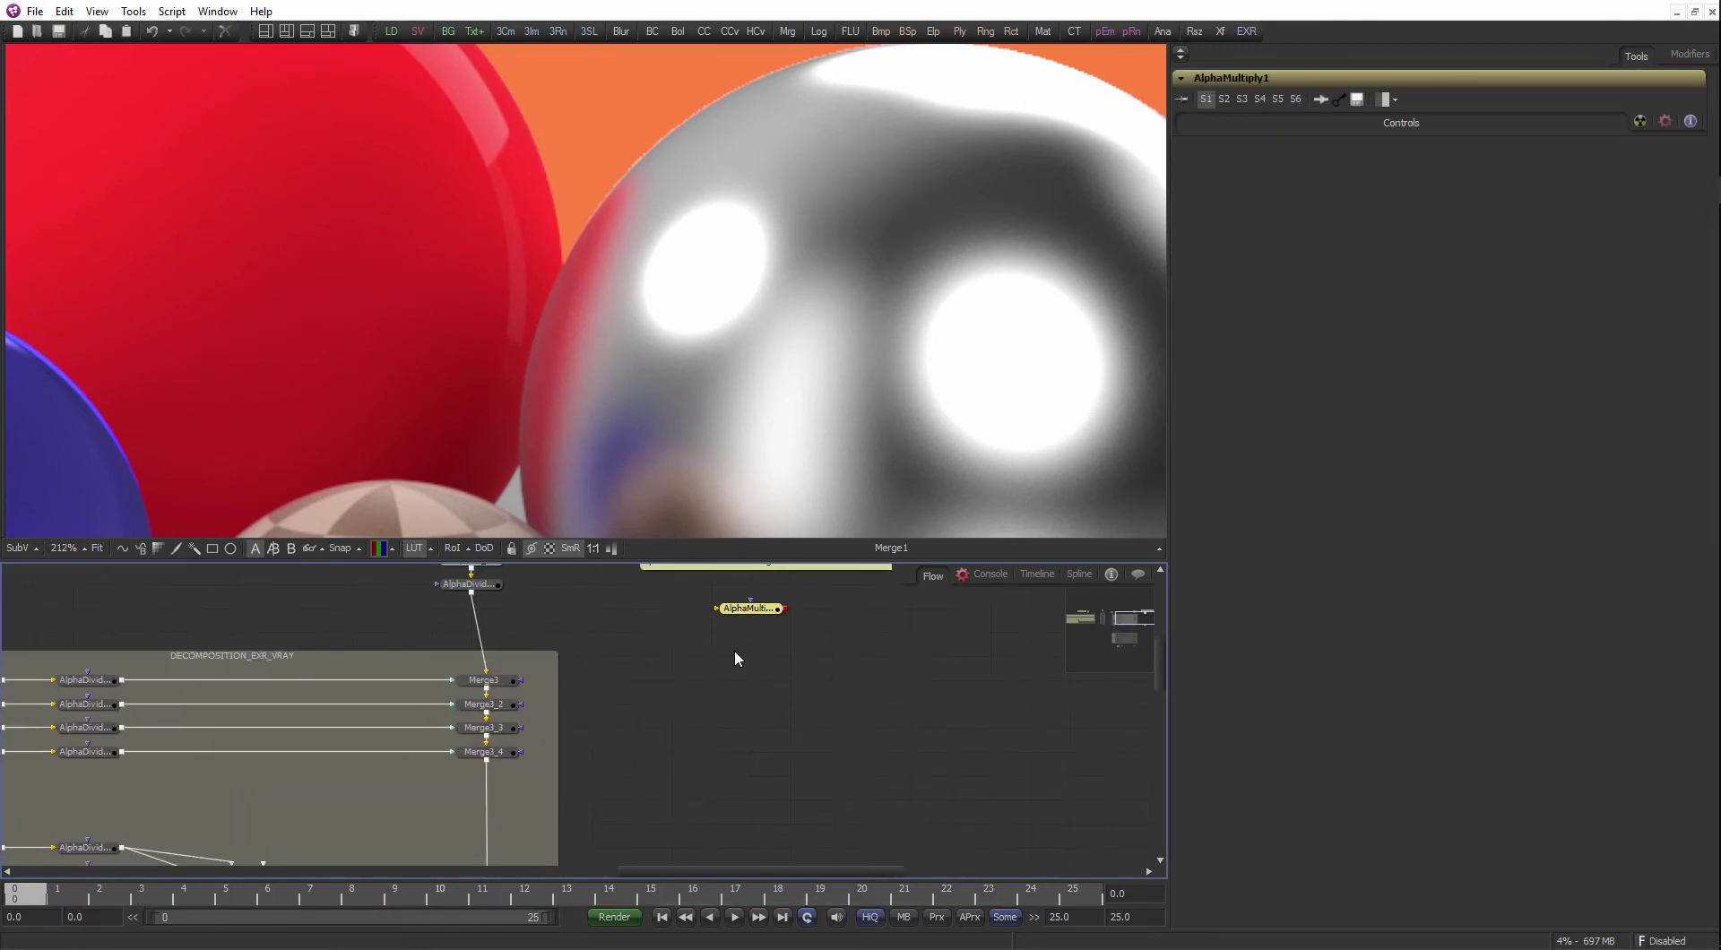
{"action": "scroll", "coordinate": [678, 722], "scroll_direction": "down", "scroll_amount": 2}
{"action": "left_click_drag", "start_coordinate": [601, 806], "coordinate": [698, 766]}
{"action": "left_click_drag", "start_coordinate": [732, 823], "coordinate": [749, 676]}
{"action": "scroll", "coordinate": [750, 676], "scroll_direction": "up", "scroll_amount": 2}
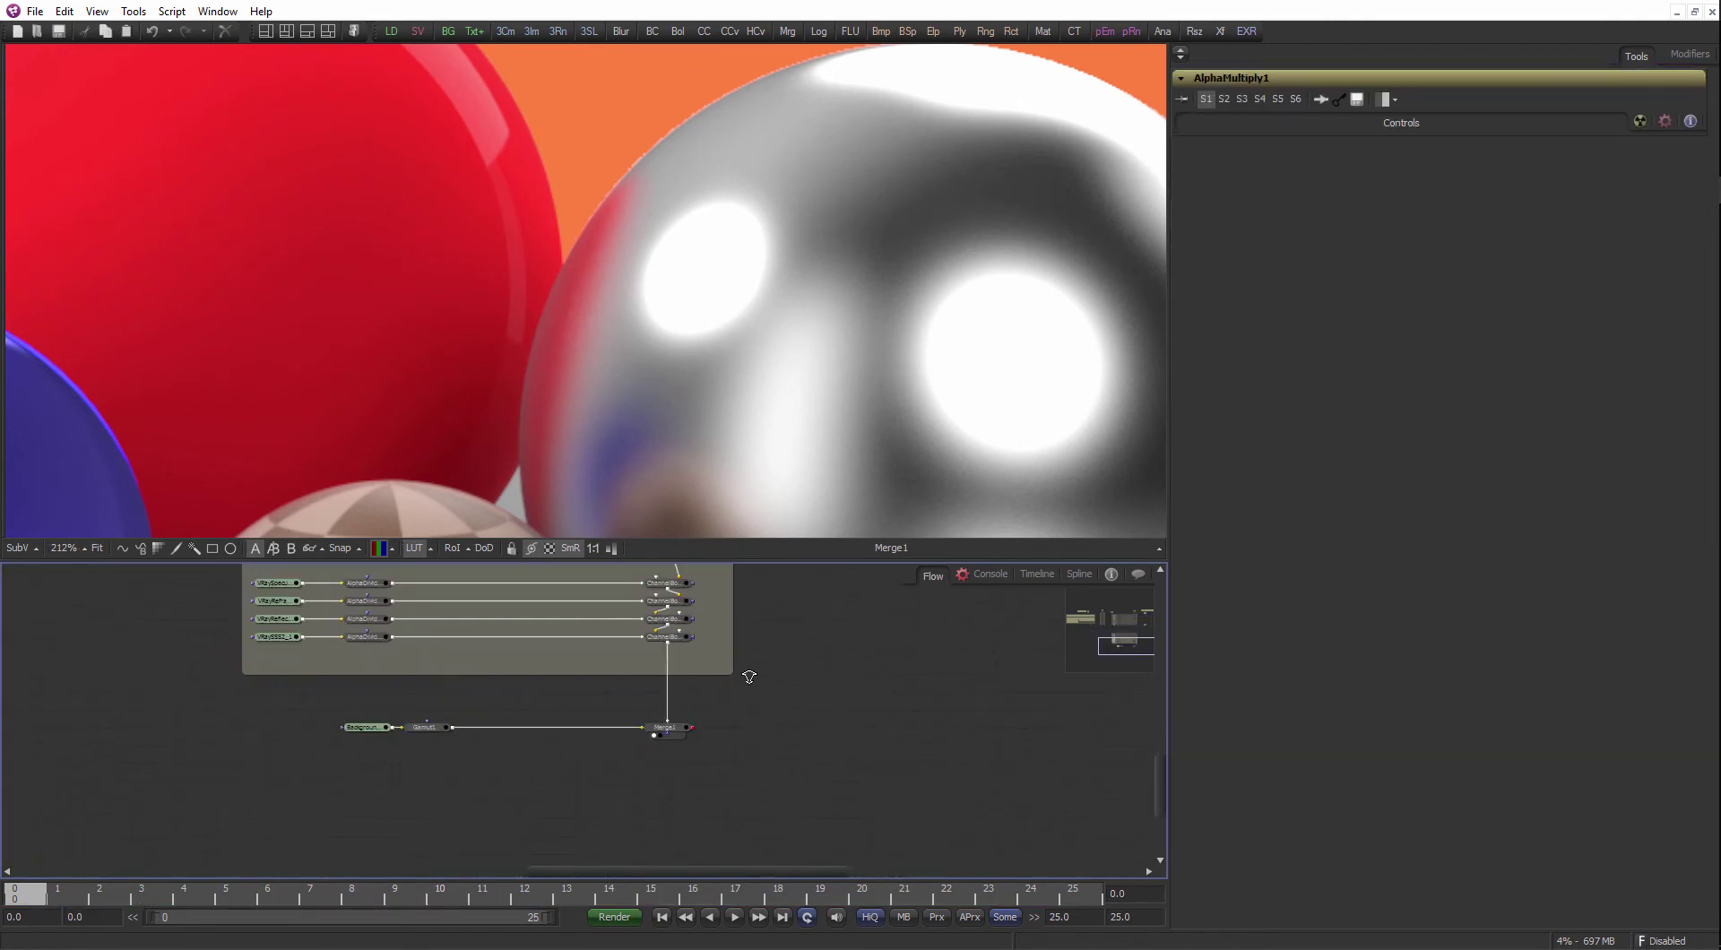
{"action": "left_click", "coordinate": [664, 691]}
{"action": "key", "text": "ctrl+v"}
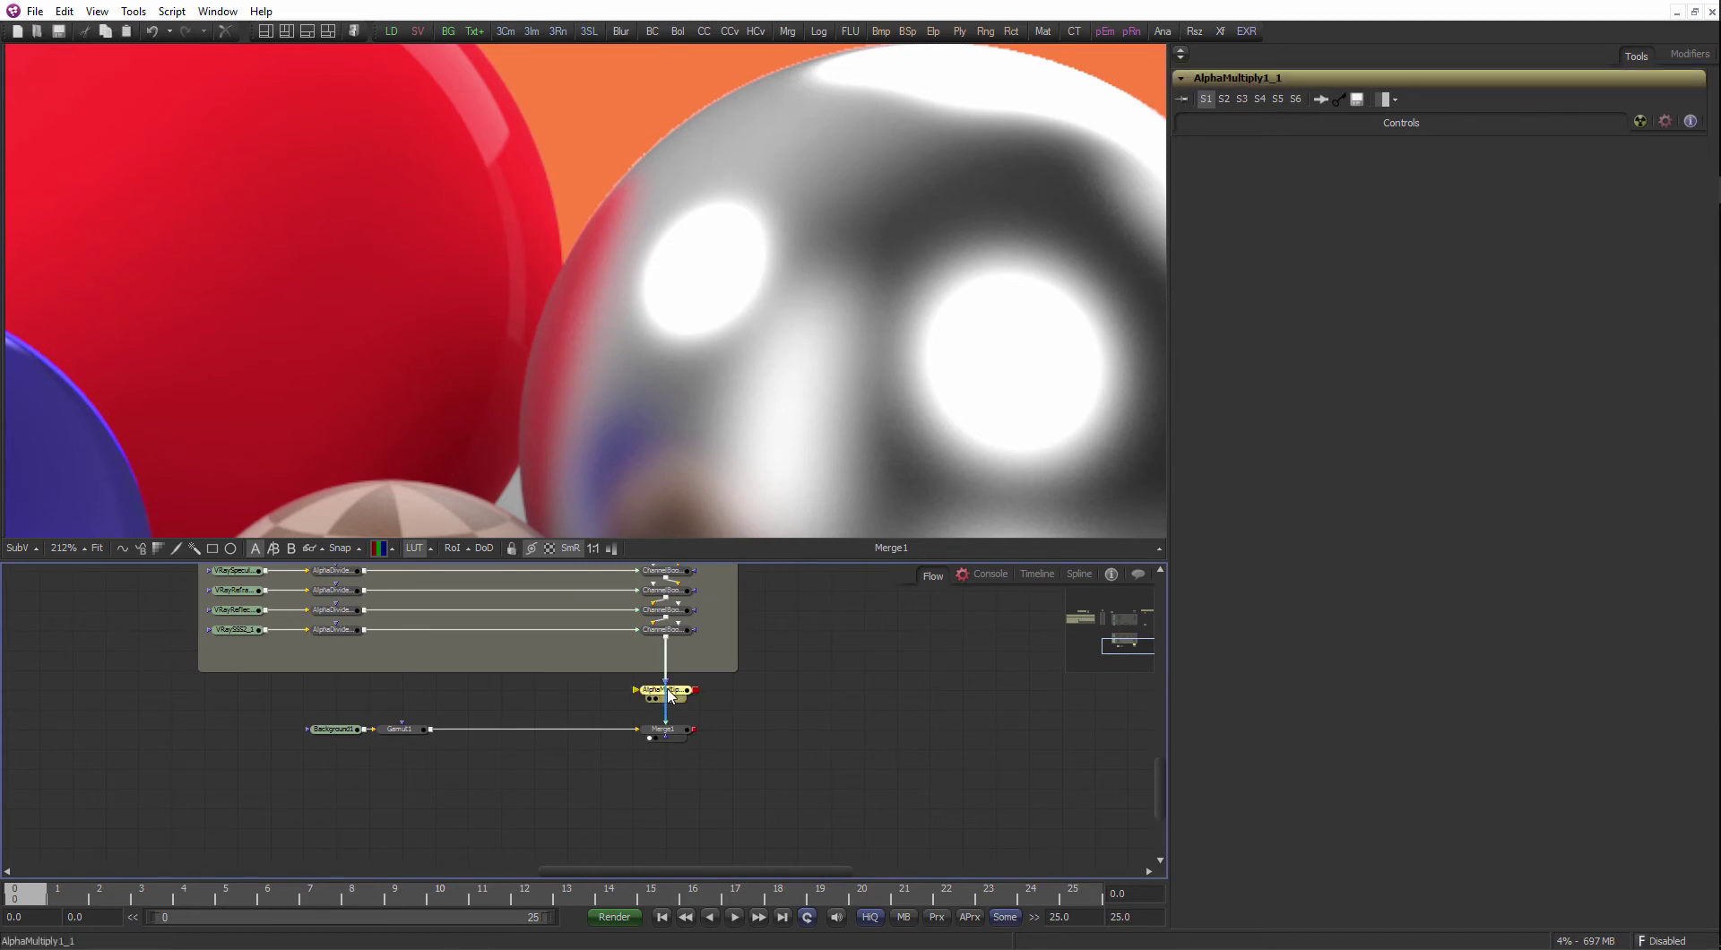
{"action": "left_click", "coordinate": [719, 697]}
- Compare the spheres' edges with the inserted AlphaMultiply node bypassed and enabled
{"action": "scroll", "coordinate": [595, 362], "scroll_direction": "down", "scroll_amount": 4}
{"action": "scroll", "coordinate": [419, 393], "scroll_direction": "up", "scroll_amount": 7}
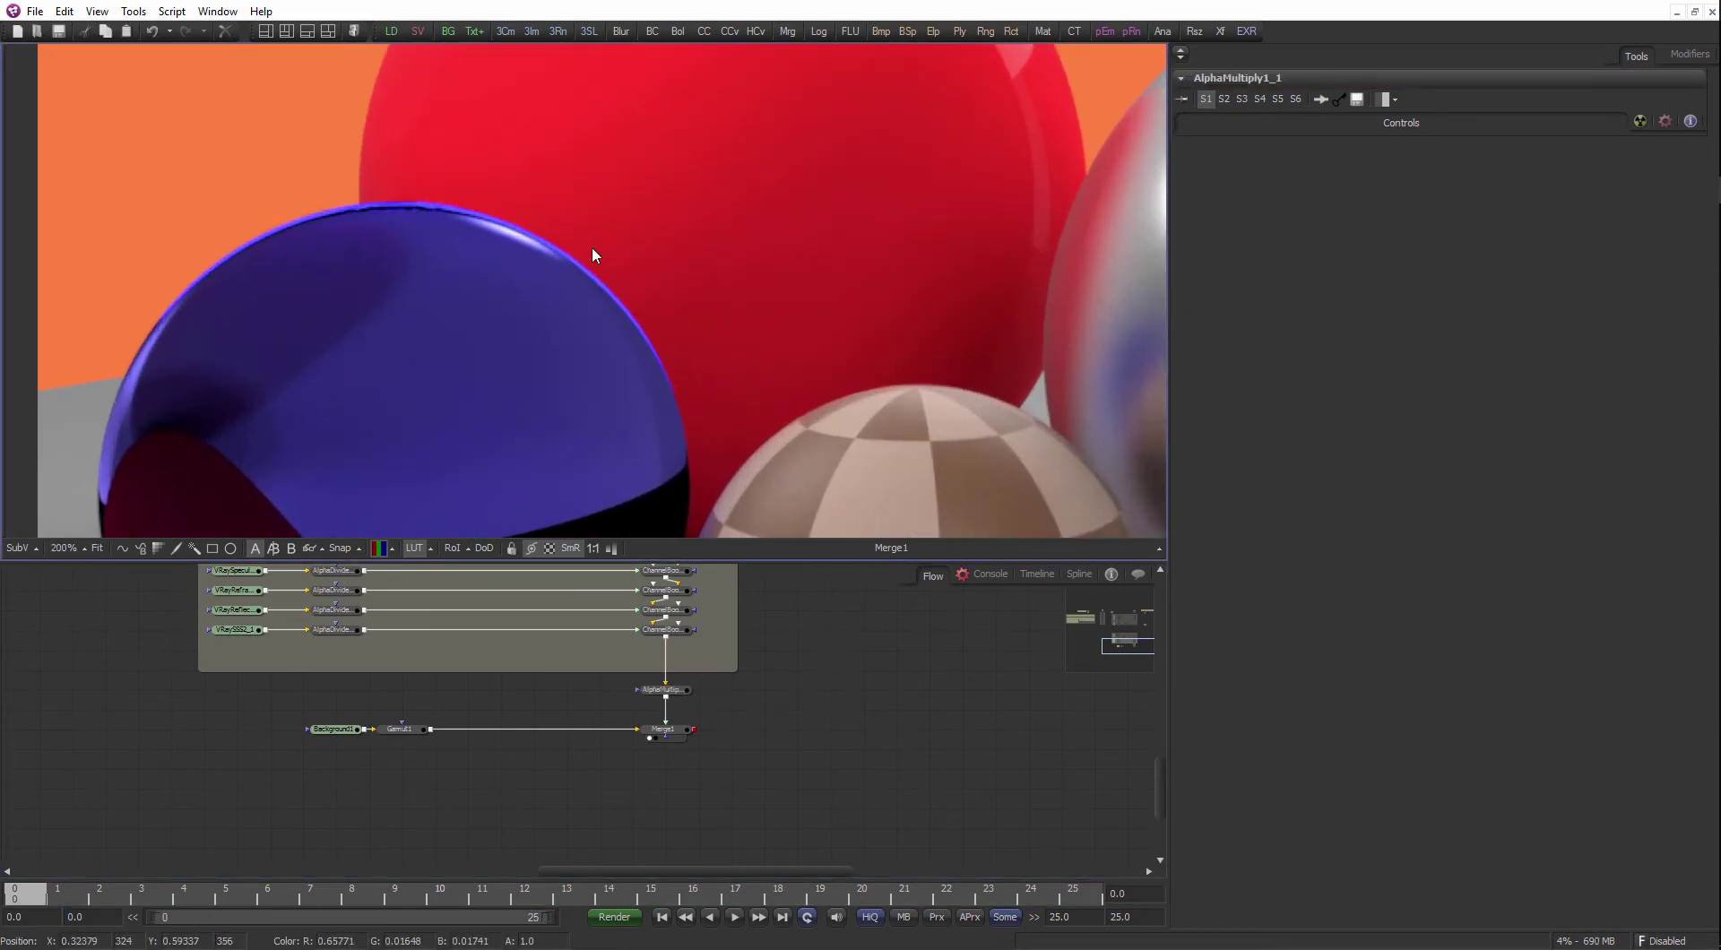
{"action": "scroll", "coordinate": [399, 394], "scroll_direction": "down", "scroll_amount": 1}
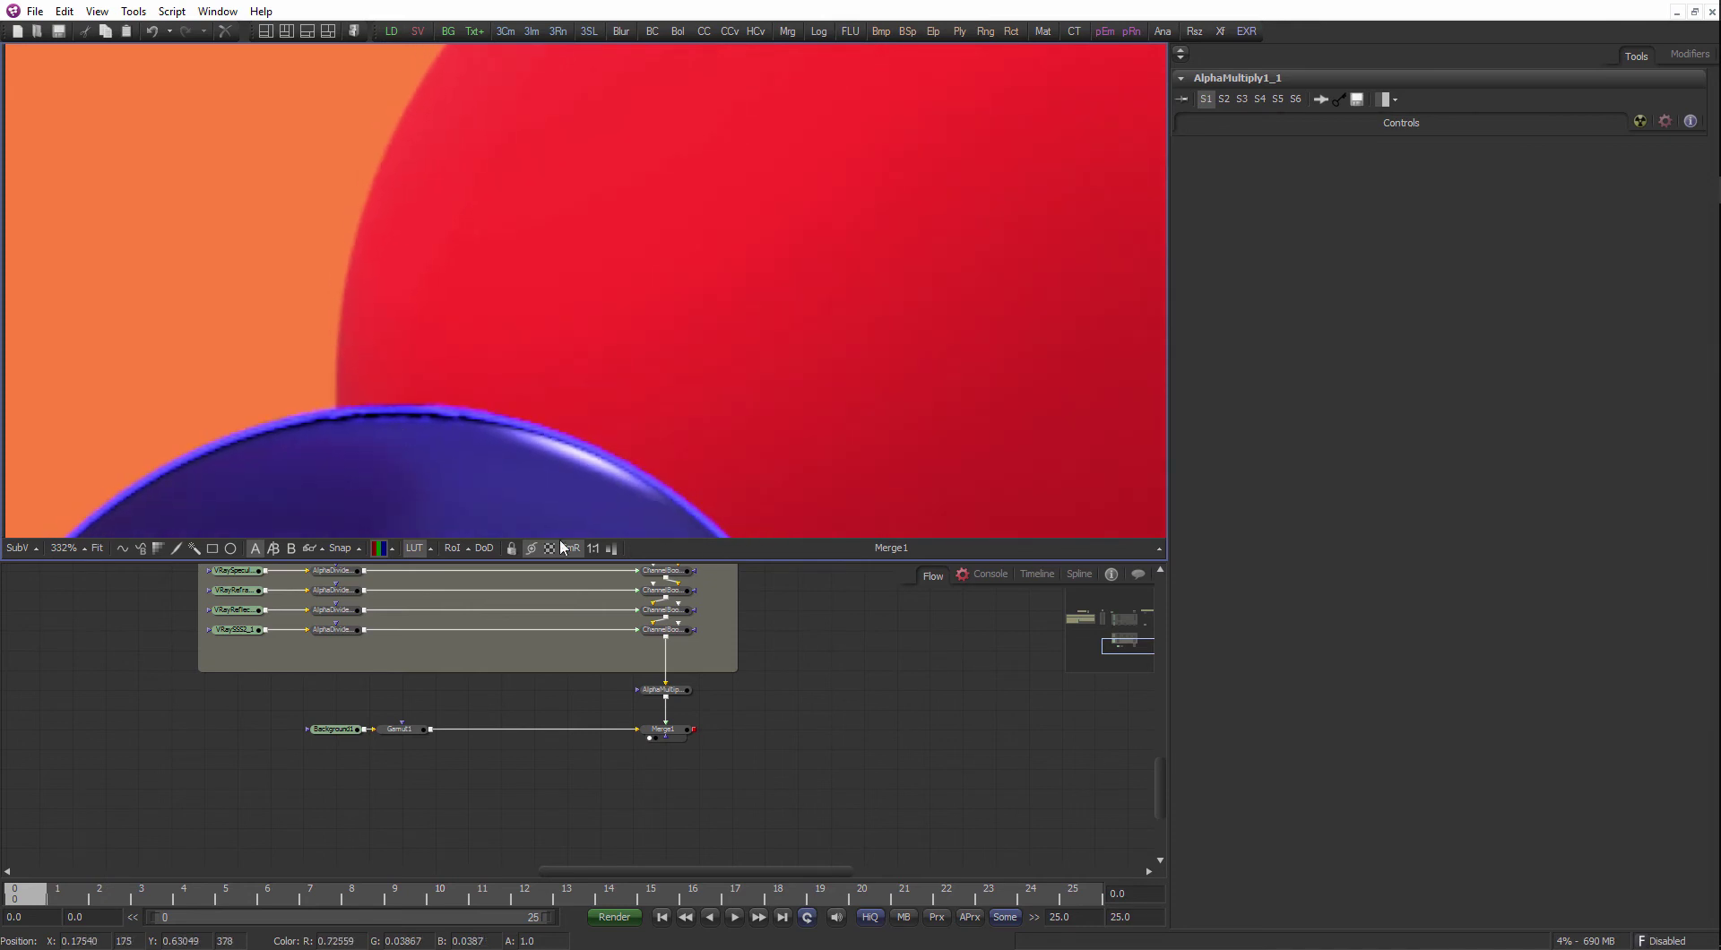
{"action": "left_click", "coordinate": [682, 696]}
{"action": "key", "text": "ctrl+p"}
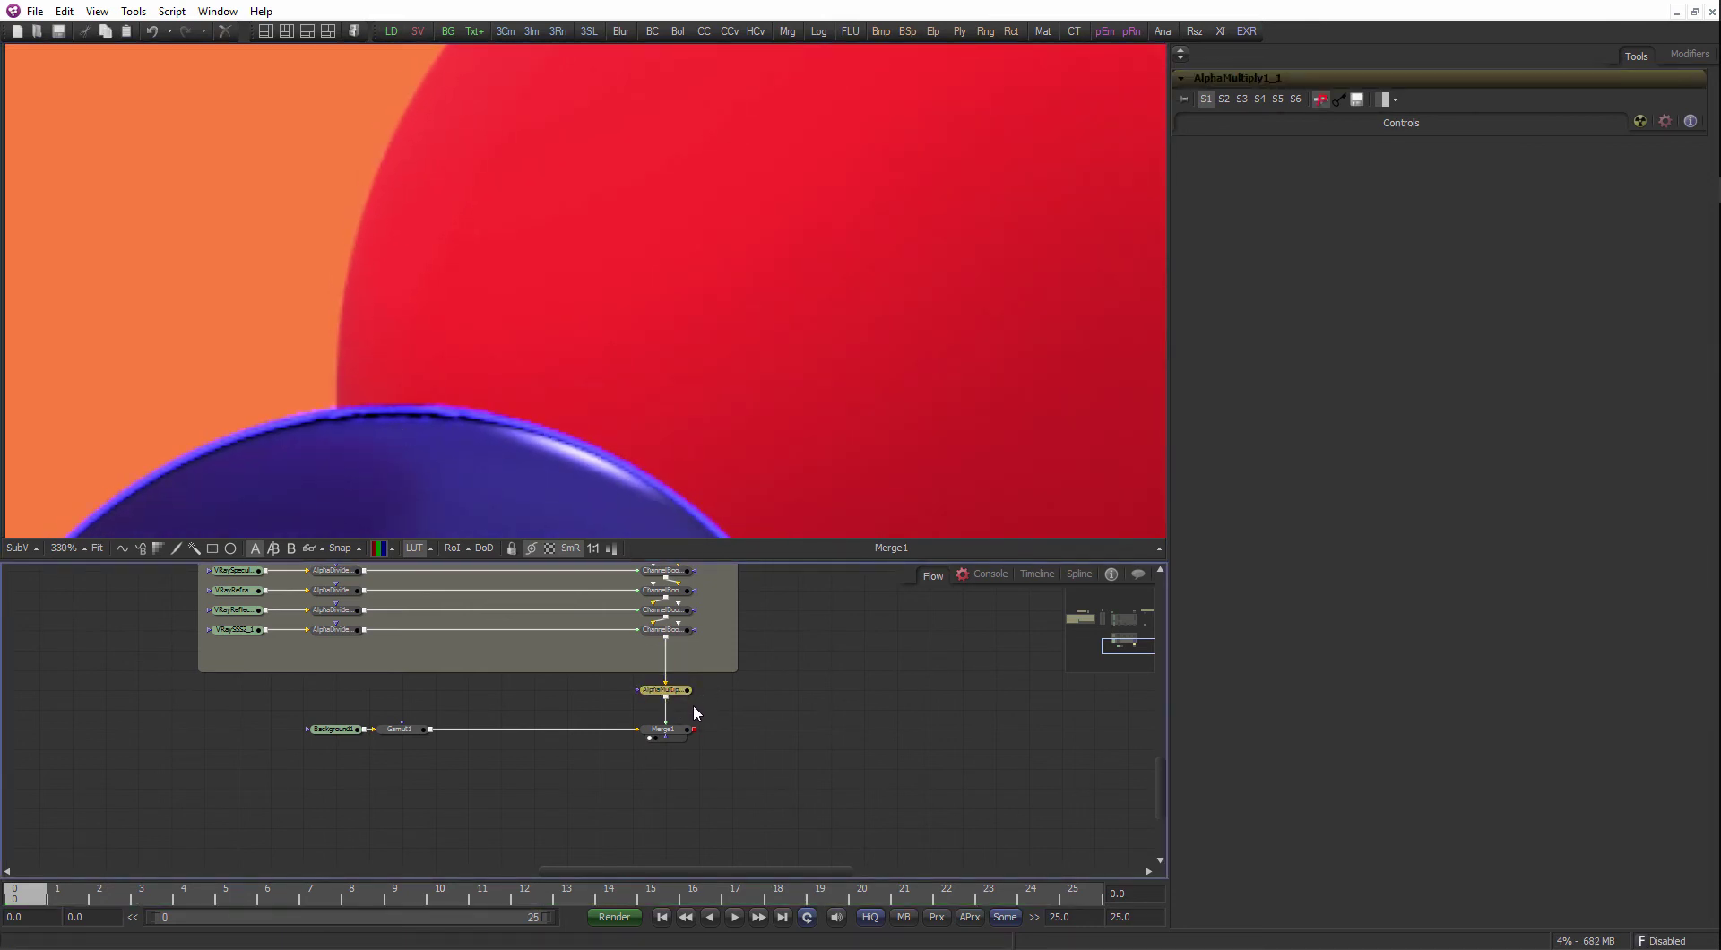
{"action": "key", "text": "ctrl+p"}
{"action": "key", "text": "ctrl+p"}
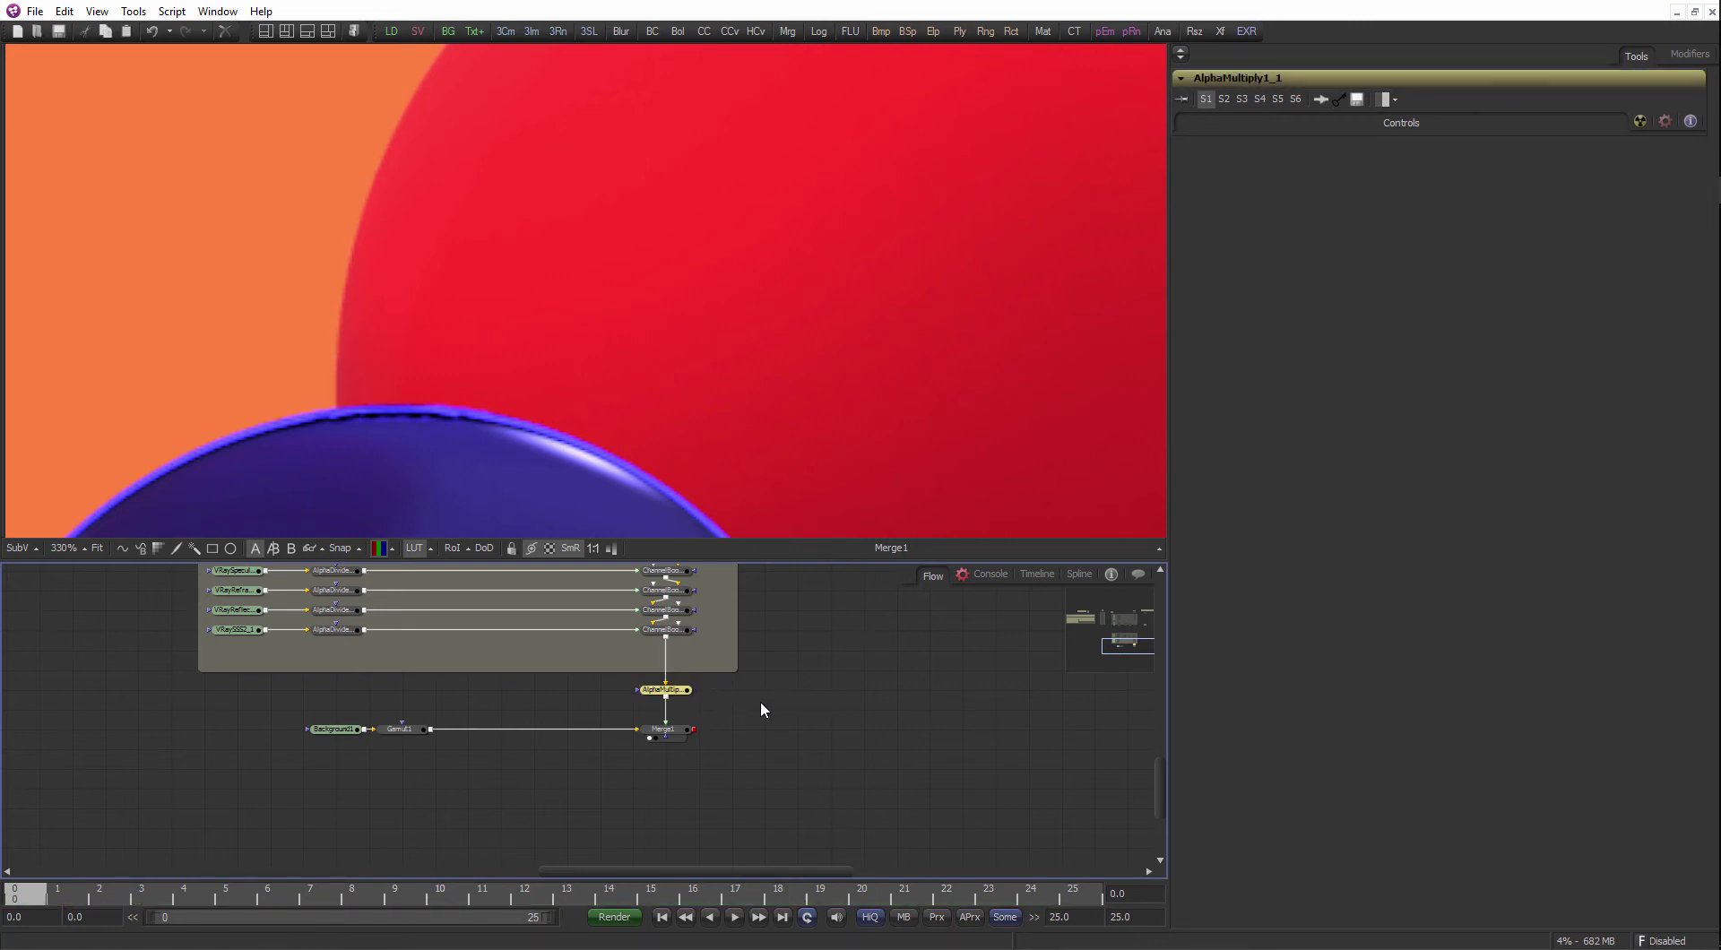
{"action": "scroll", "coordinate": [606, 300], "scroll_direction": "down", "scroll_amount": 3}
{"action": "scroll", "coordinate": [723, 341], "scroll_direction": "down", "scroll_amount": 3}
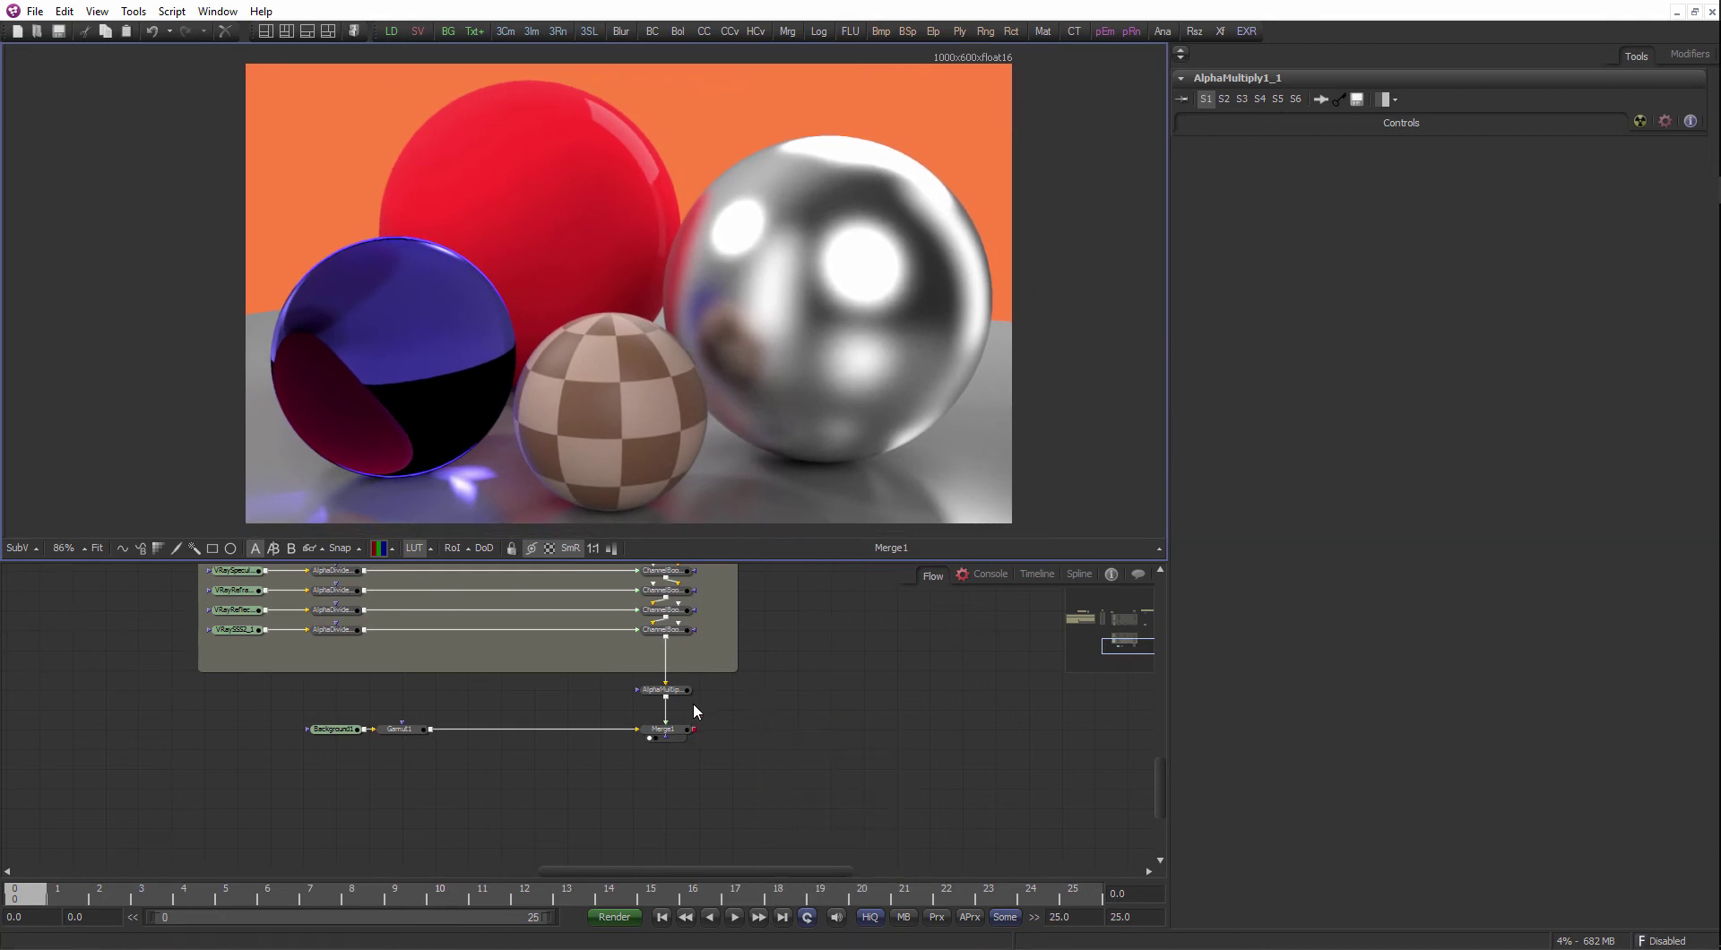
{"action": "left_click_drag", "start_coordinate": [834, 393], "coordinate": [803, 400]}
- Enlarge the node flow area by reducing the viewer's height, and bring the recomposition group into view
{"action": "left_click_drag", "start_coordinate": [710, 704], "coordinate": [730, 793]}
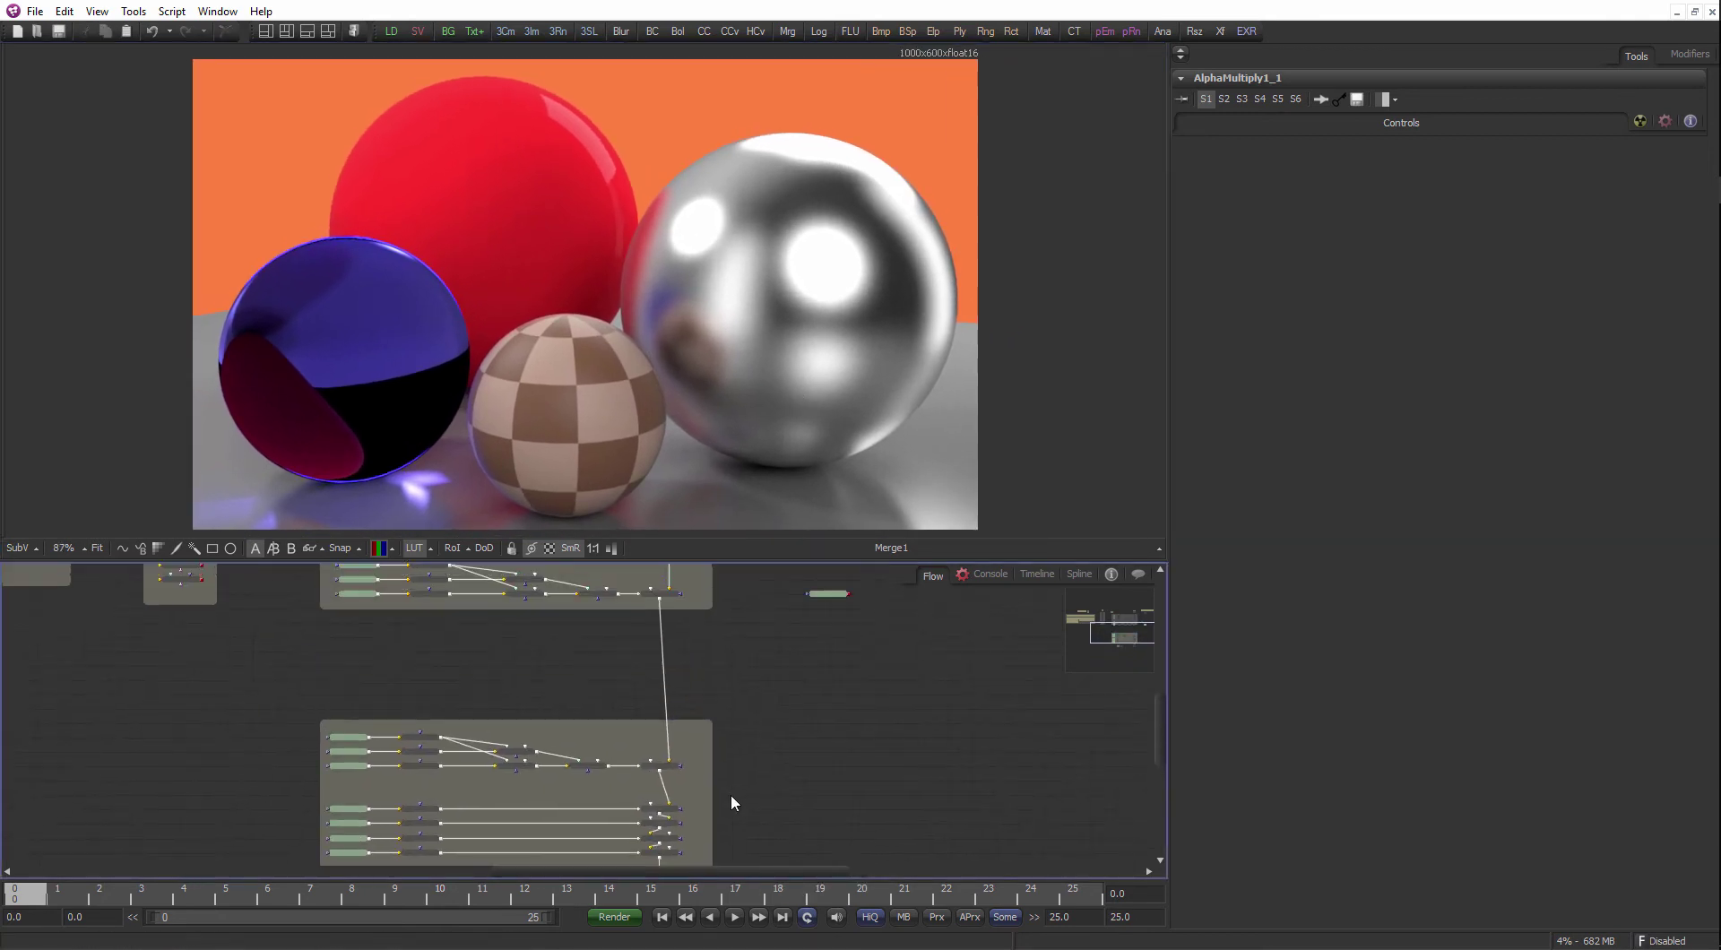
{"action": "left_click_drag", "start_coordinate": [612, 685], "coordinate": [733, 649]}
{"action": "left_click_drag", "start_coordinate": [695, 588], "coordinate": [689, 466]}
{"action": "scroll", "coordinate": [701, 615], "scroll_direction": "up", "scroll_amount": 1}
{"action": "scroll", "coordinate": [722, 565], "scroll_direction": "up", "scroll_amount": 2}
{"action": "left_click", "coordinate": [724, 566]}
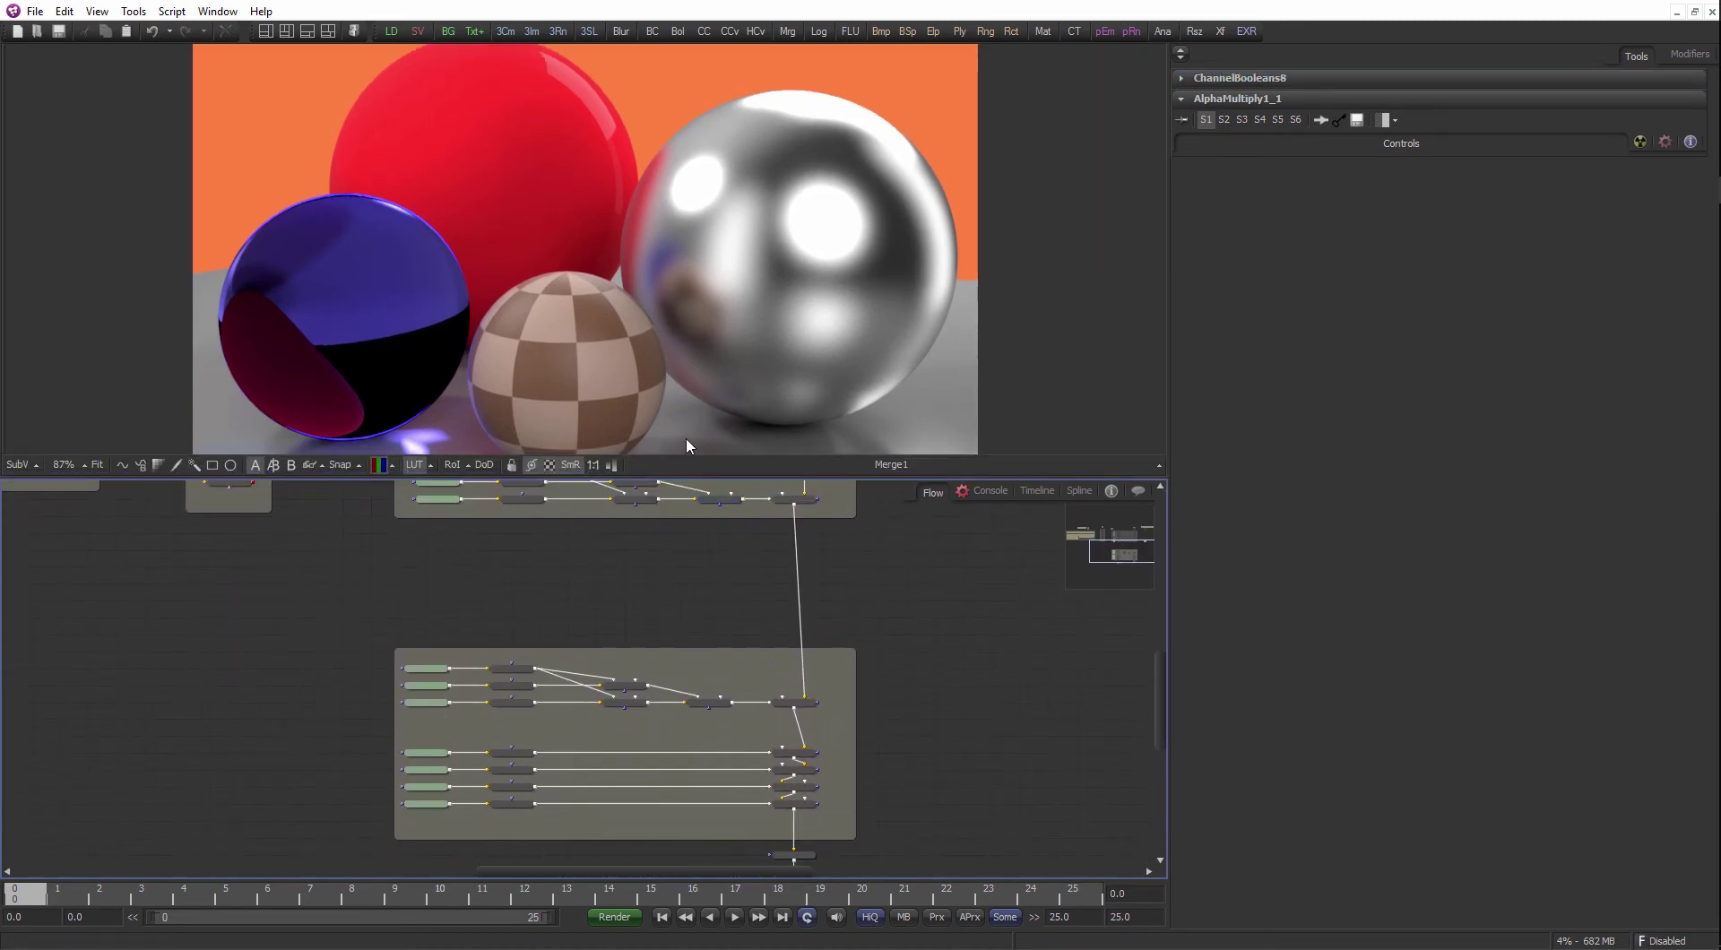
- Examine the composited spheres over the orange background and the layout of the node groups
{"action": "scroll", "coordinate": [686, 437], "scroll_direction": "up", "scroll_amount": 3}
{"action": "left_click_drag", "start_coordinate": [726, 260], "coordinate": [736, 436]}
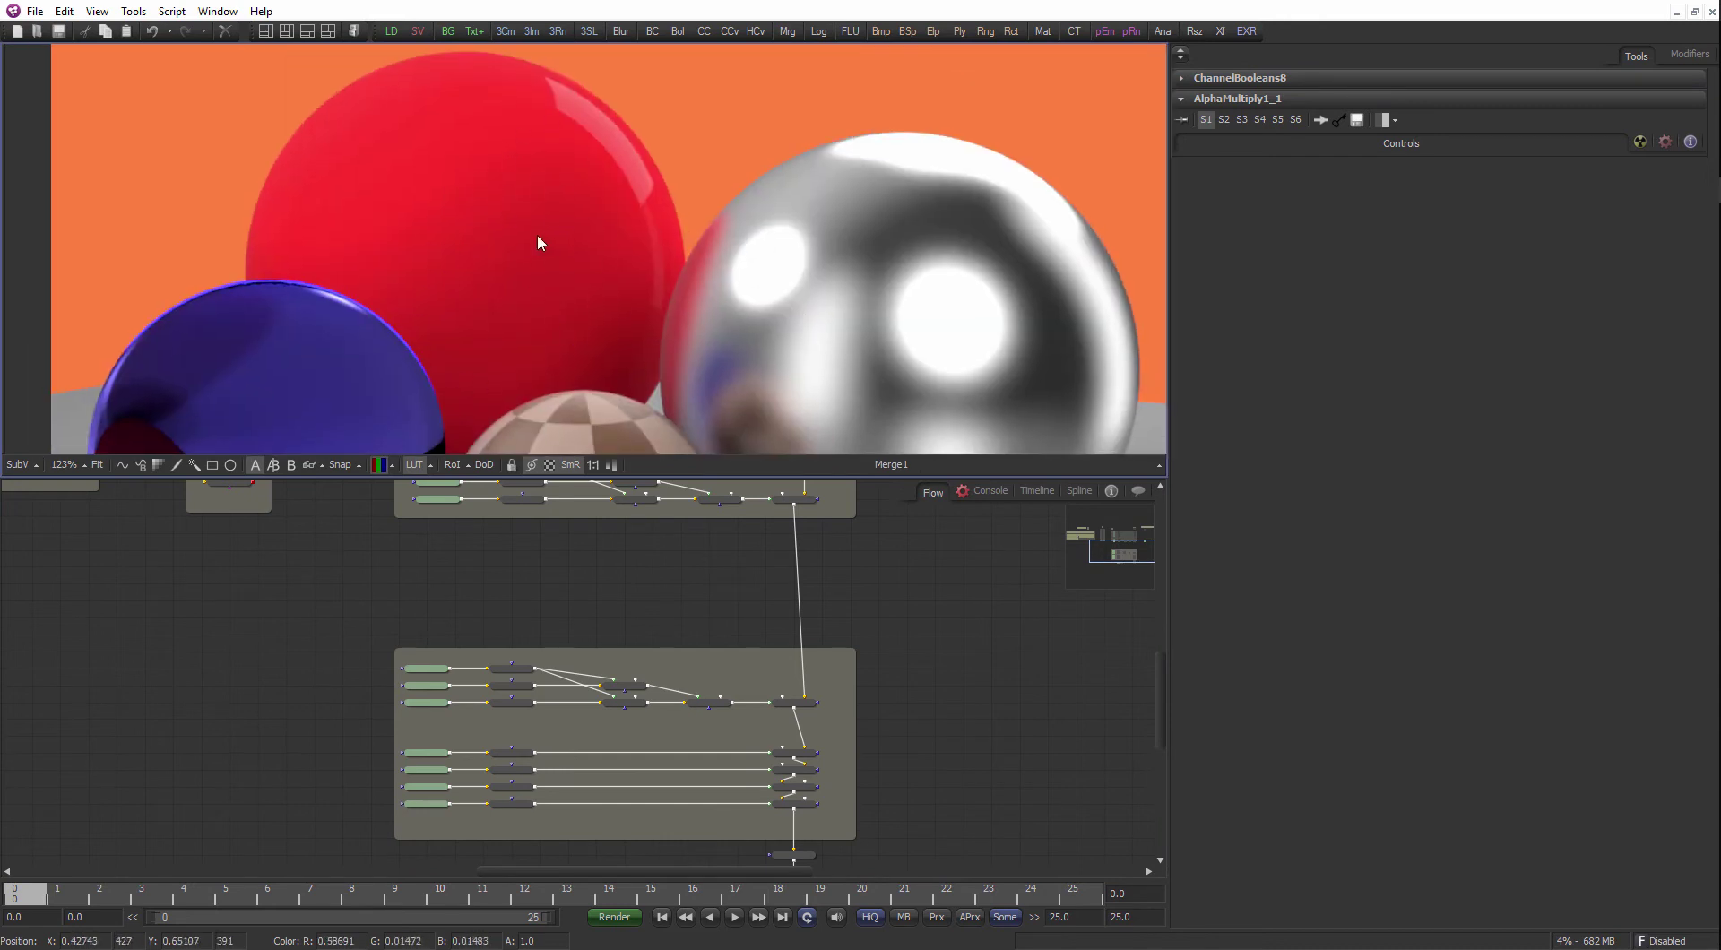
{"action": "left_click", "coordinate": [617, 591]}
{"action": "left_click_drag", "start_coordinate": [636, 598], "coordinate": [736, 665]}
{"action": "scroll", "coordinate": [659, 673], "scroll_direction": "down", "scroll_amount": 1}
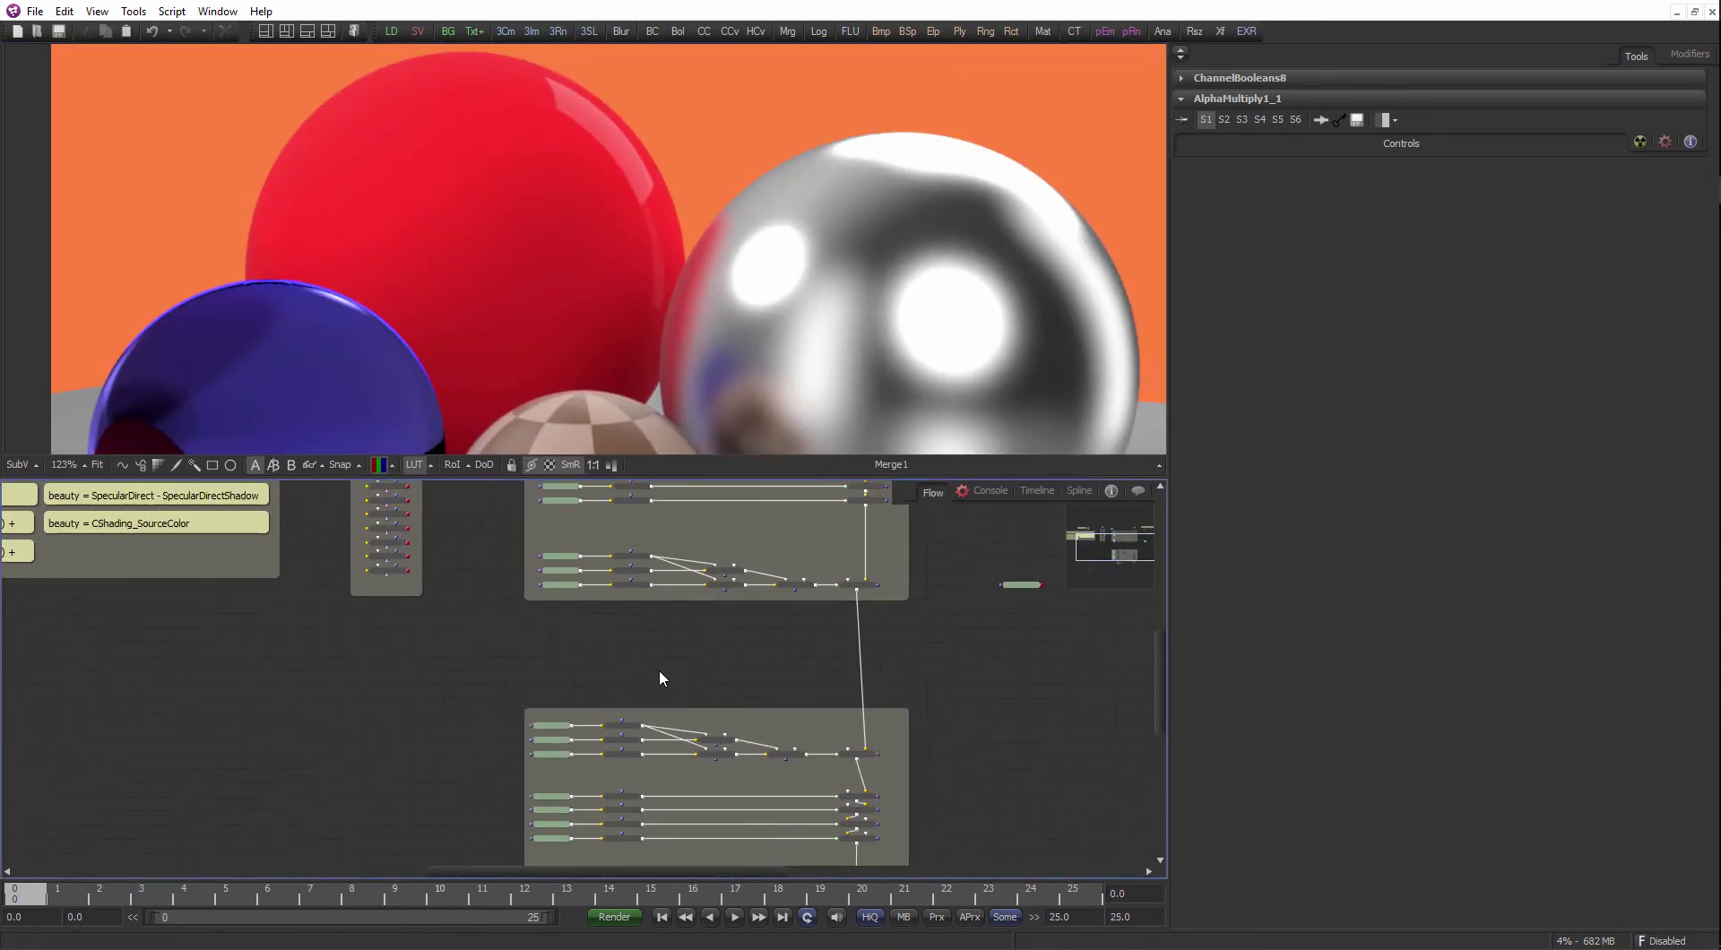
{"action": "left_click_drag", "start_coordinate": [795, 365], "coordinate": [850, 303]}
{"action": "scroll", "coordinate": [843, 309], "scroll_direction": "down", "scroll_amount": 2}
{"action": "left_click_drag", "start_coordinate": [879, 420], "coordinate": [788, 369]}
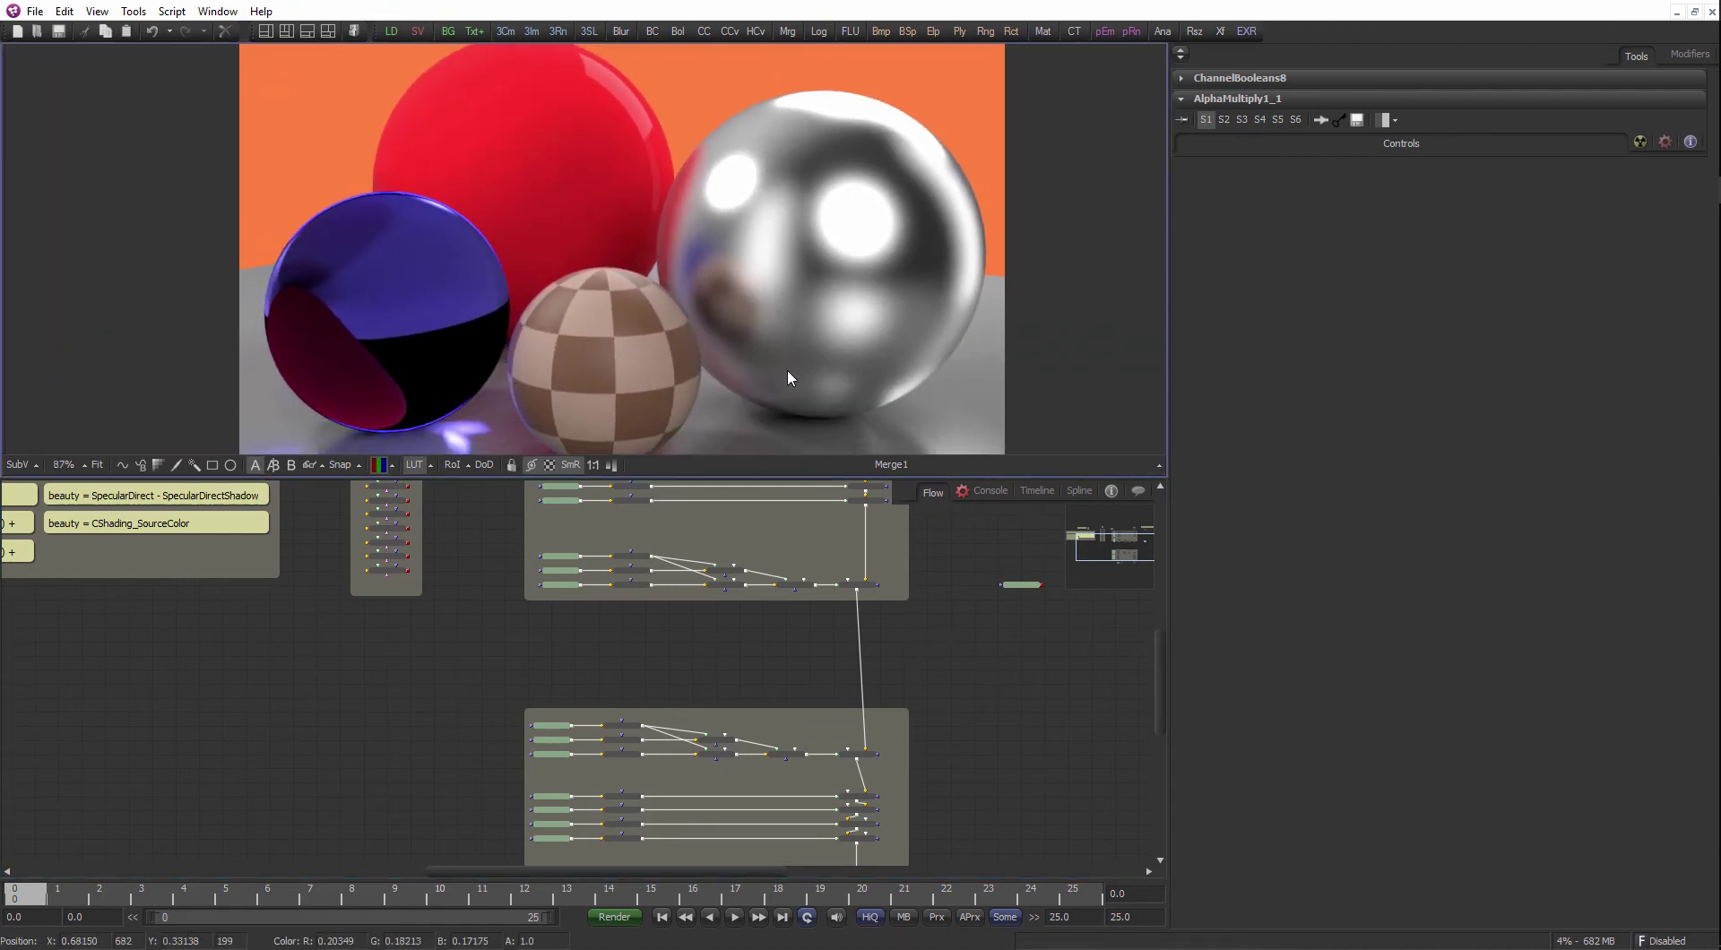
- Select all nodes in the RECOMPOSITION_EXR_VRAY group, and clear the selection again
{"action": "left_click_drag", "start_coordinate": [712, 652], "coordinate": [651, 627]}
{"action": "scroll", "coordinate": [651, 627], "scroll_direction": "up", "scroll_amount": 3}
{"action": "left_click_drag", "start_coordinate": [164, 582], "coordinate": [974, 849]}
{"action": "left_click", "coordinate": [918, 799]}
- Select the lighting pass's AlphaDivide node and view the output of the ChannelBooleans node it feeds
{"action": "left_click_drag", "start_coordinate": [426, 625], "coordinate": [641, 672]}
{"action": "scroll", "coordinate": [527, 724], "scroll_direction": "up", "scroll_amount": 1}
{"action": "left_click", "coordinate": [491, 722]}
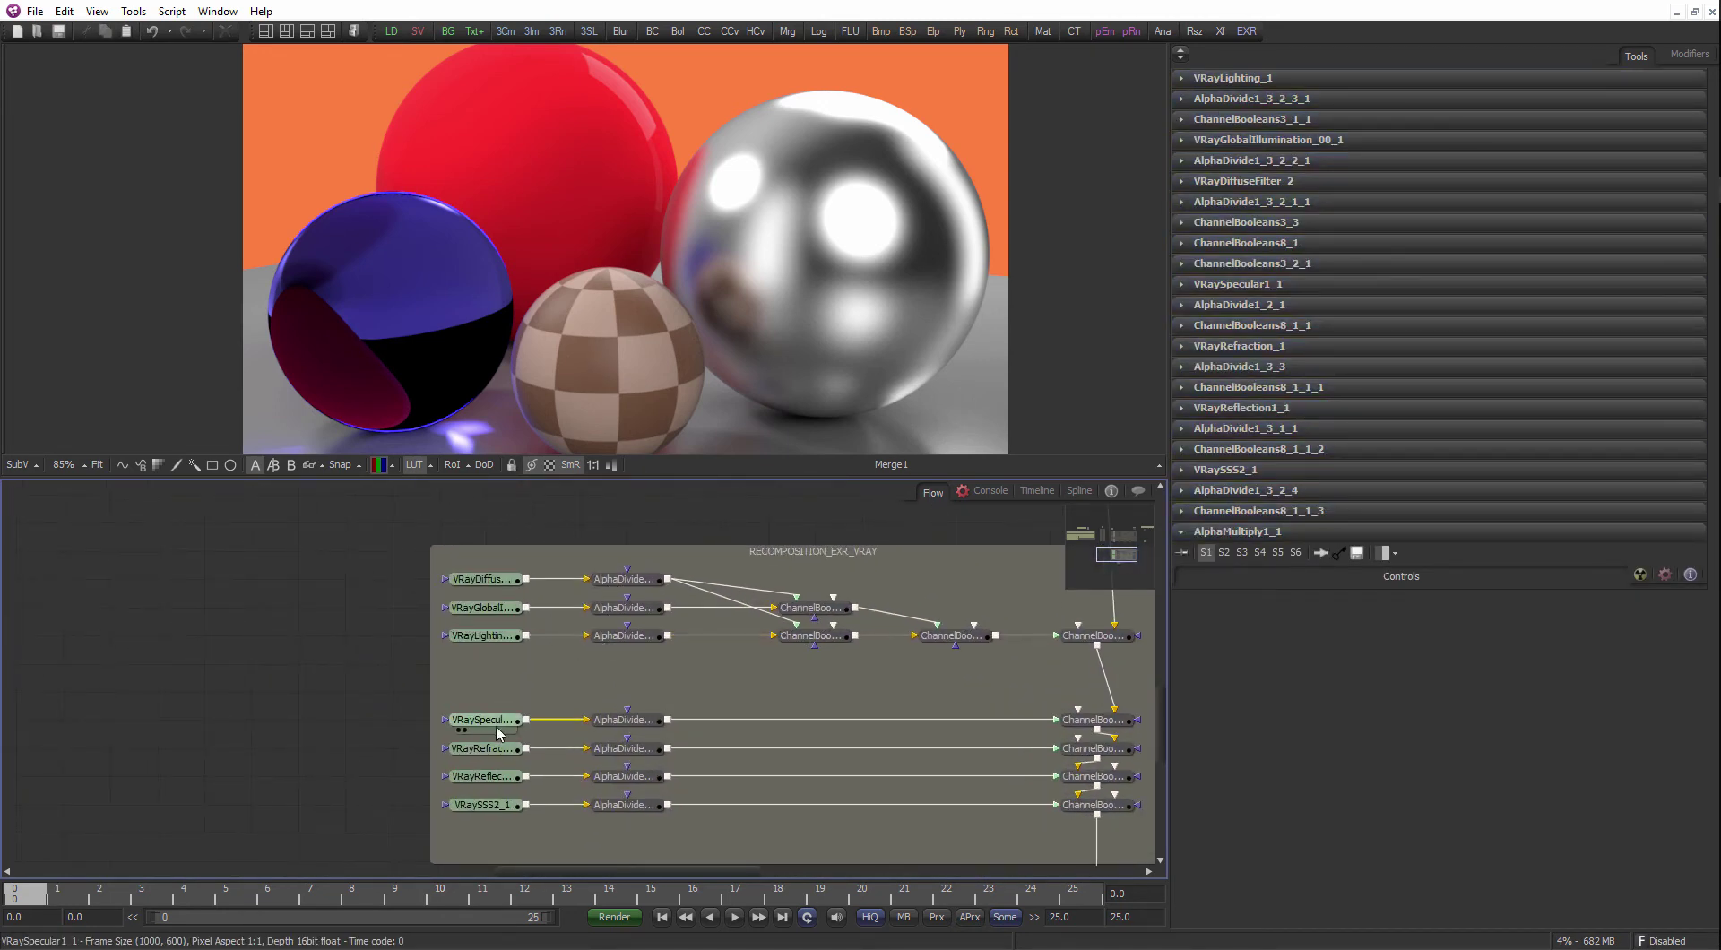
{"action": "left_click", "coordinate": [639, 637]}
{"action": "left_click_drag", "start_coordinate": [792, 454], "coordinate": [799, 447]}
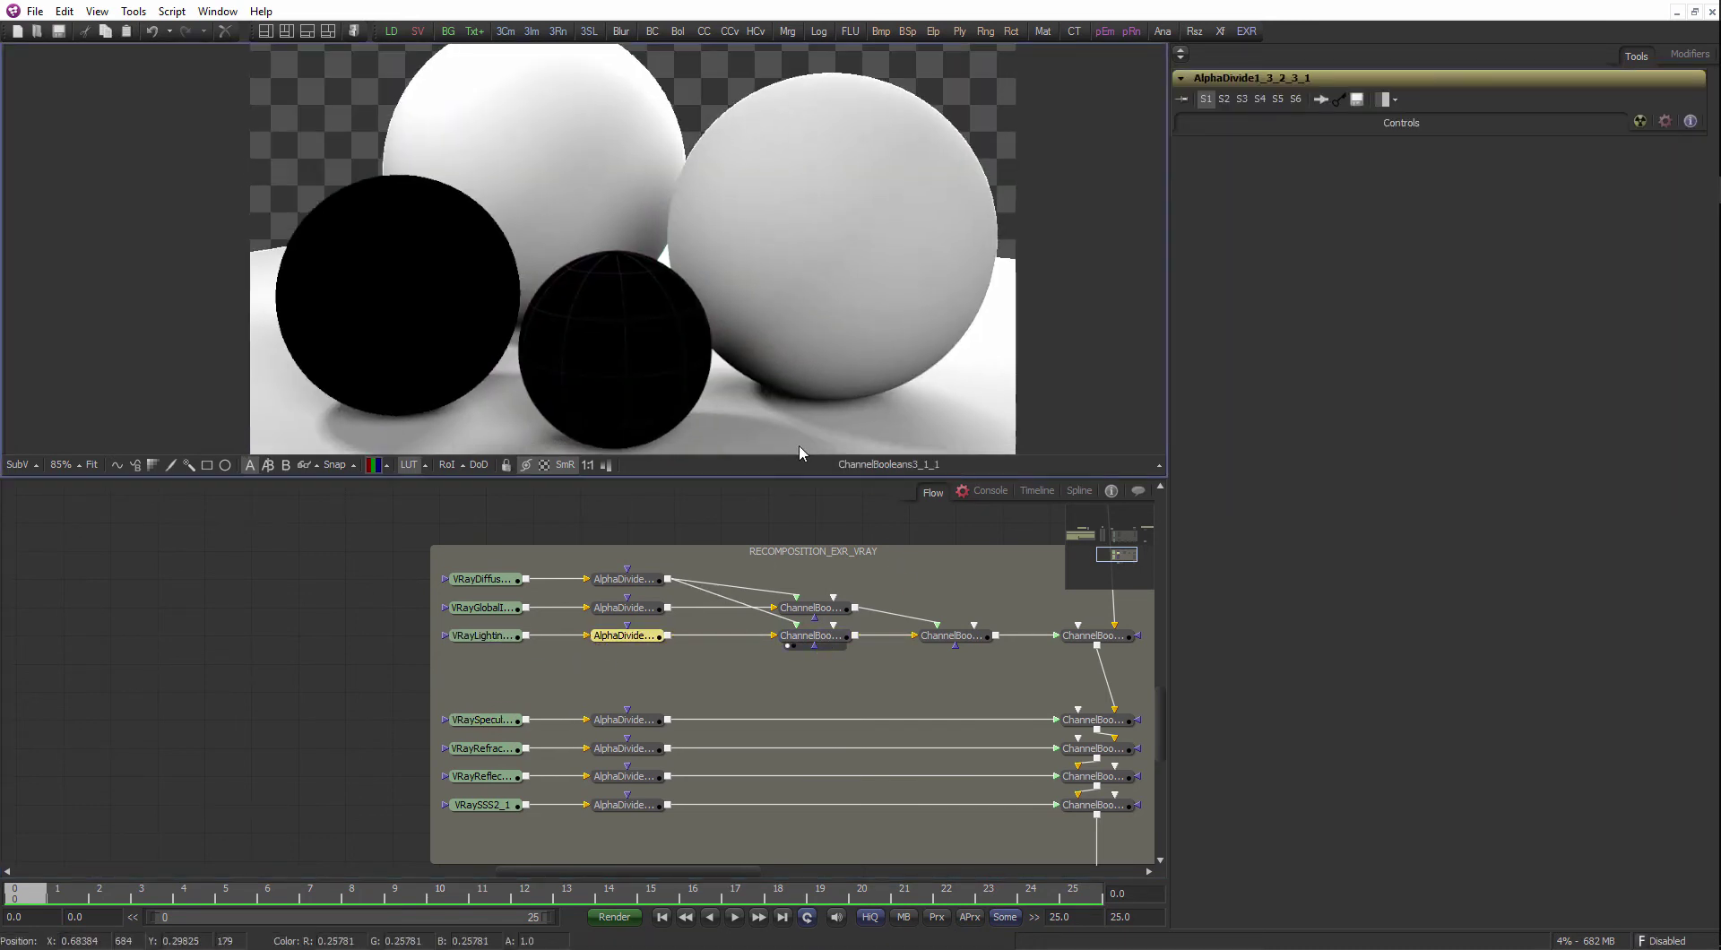
- Examine in the viewer the outputs of the ChannelBooleans nodes in the lighting and global illumination branches
{"action": "left_click_drag", "start_coordinate": [949, 636], "coordinate": [875, 314]}
{"action": "left_click_drag", "start_coordinate": [868, 588], "coordinate": [841, 604]}
{"action": "left_click_drag", "start_coordinate": [970, 675], "coordinate": [423, 580]}
{"action": "left_click", "coordinate": [870, 685]}
{"action": "left_click_drag", "start_coordinate": [807, 655], "coordinate": [800, 404]}
{"action": "left_click_drag", "start_coordinate": [798, 626], "coordinate": [802, 328]}
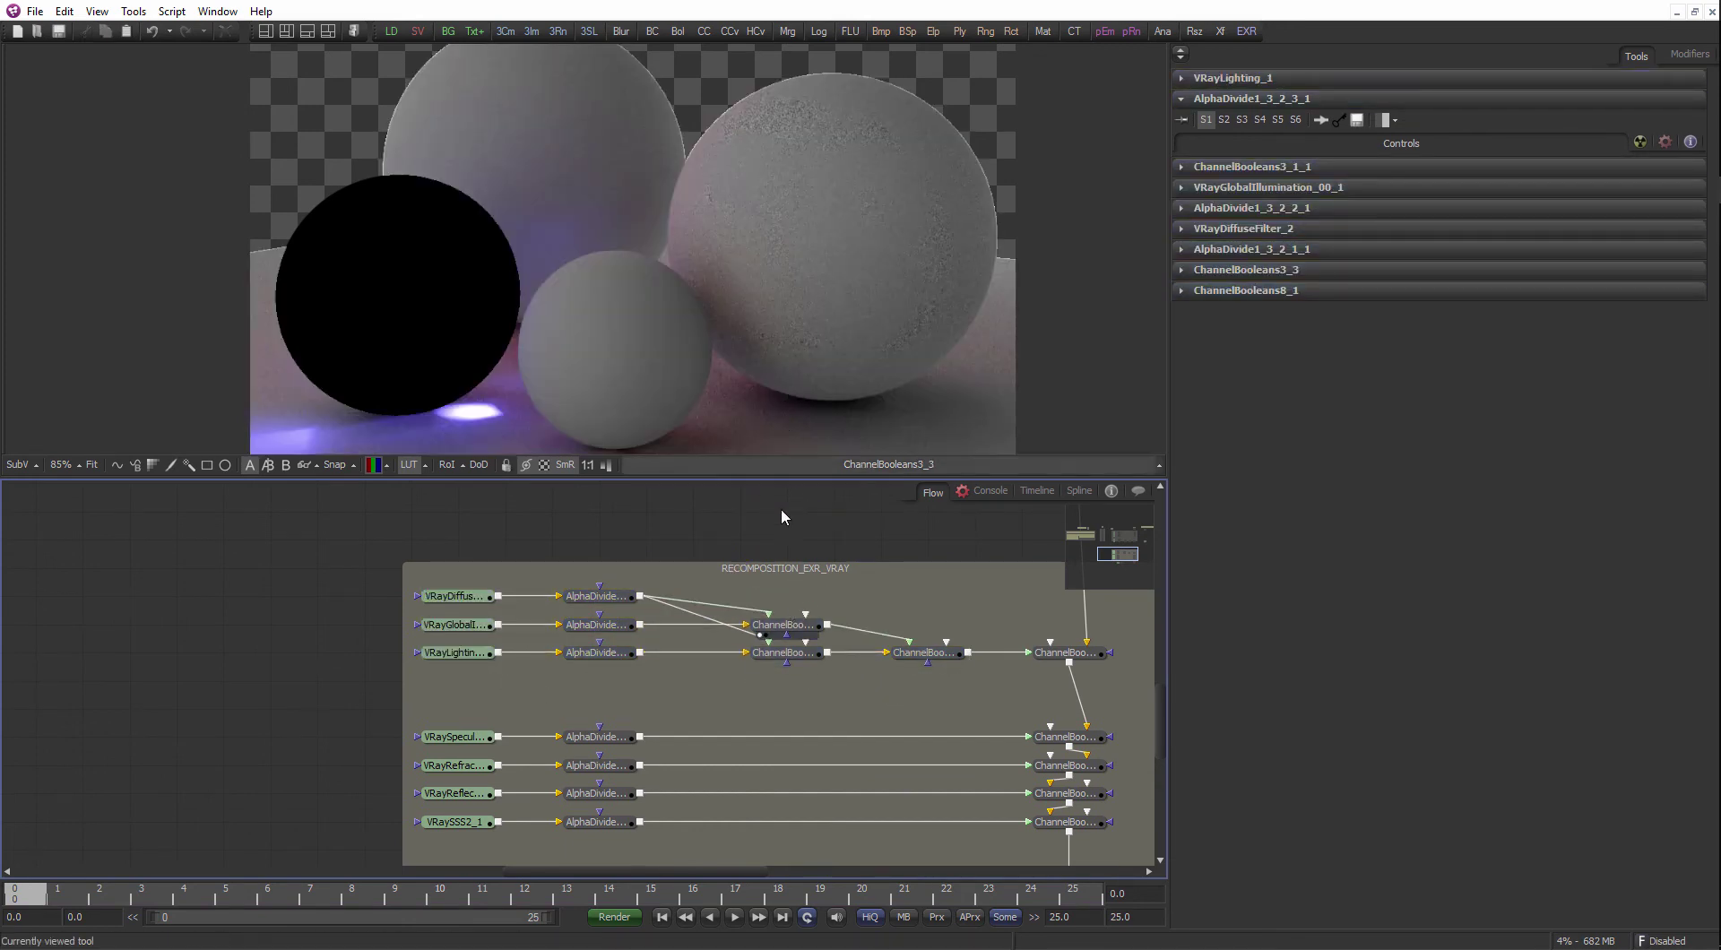
- Insert a Color Corrector directly after the lighting branch's dividing ChannelBooleans3_1_1 node
{"action": "left_click", "coordinate": [817, 656]}
{"action": "key", "text": "1"}
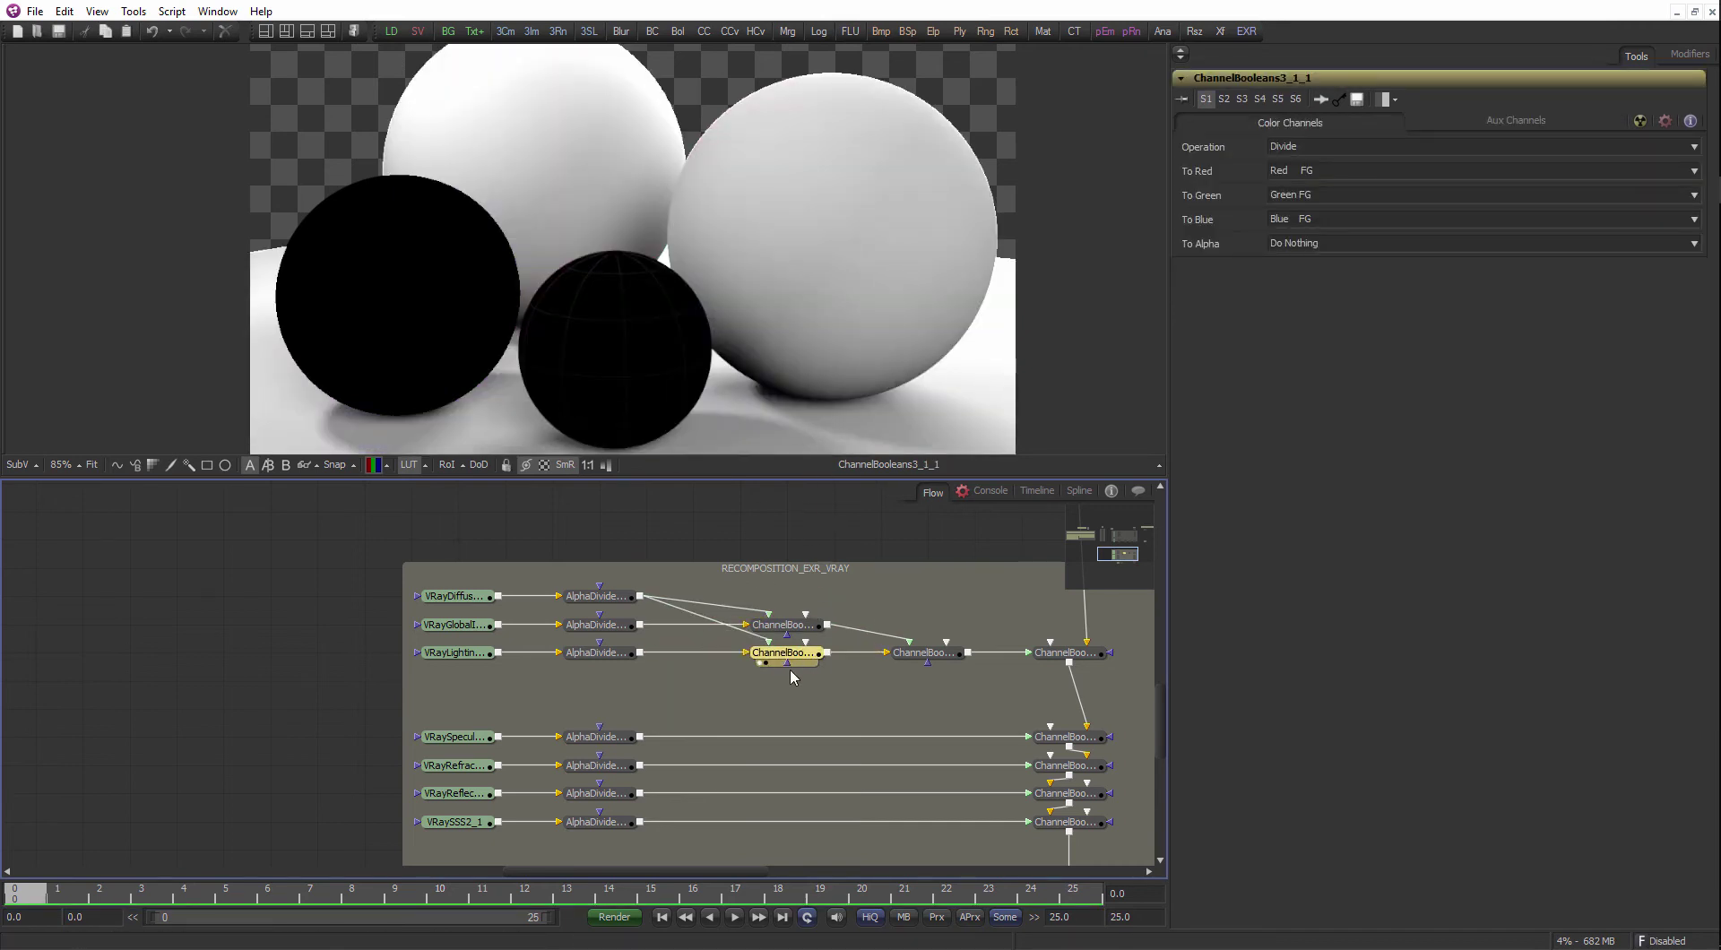
{"action": "left_click_drag", "start_coordinate": [790, 670], "coordinate": [747, 658]}
{"action": "left_click", "coordinate": [776, 708]}
{"action": "scroll", "coordinate": [814, 672], "scroll_direction": "up", "scroll_amount": 2}
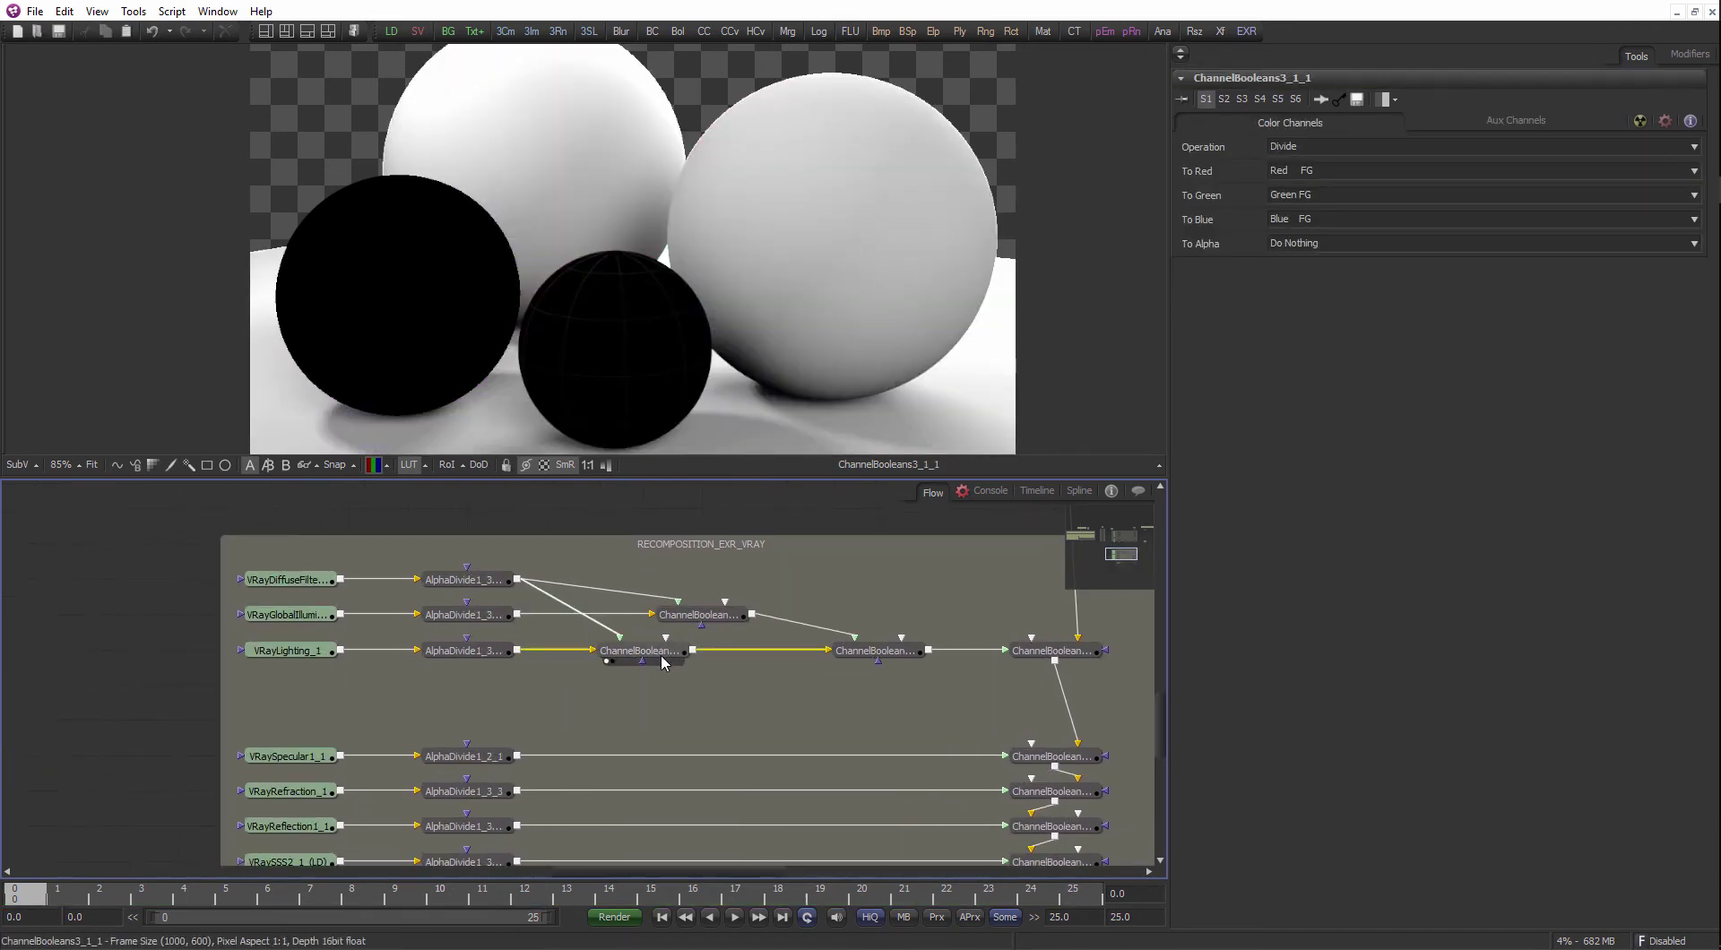
{"action": "left_click", "coordinate": [674, 659]}
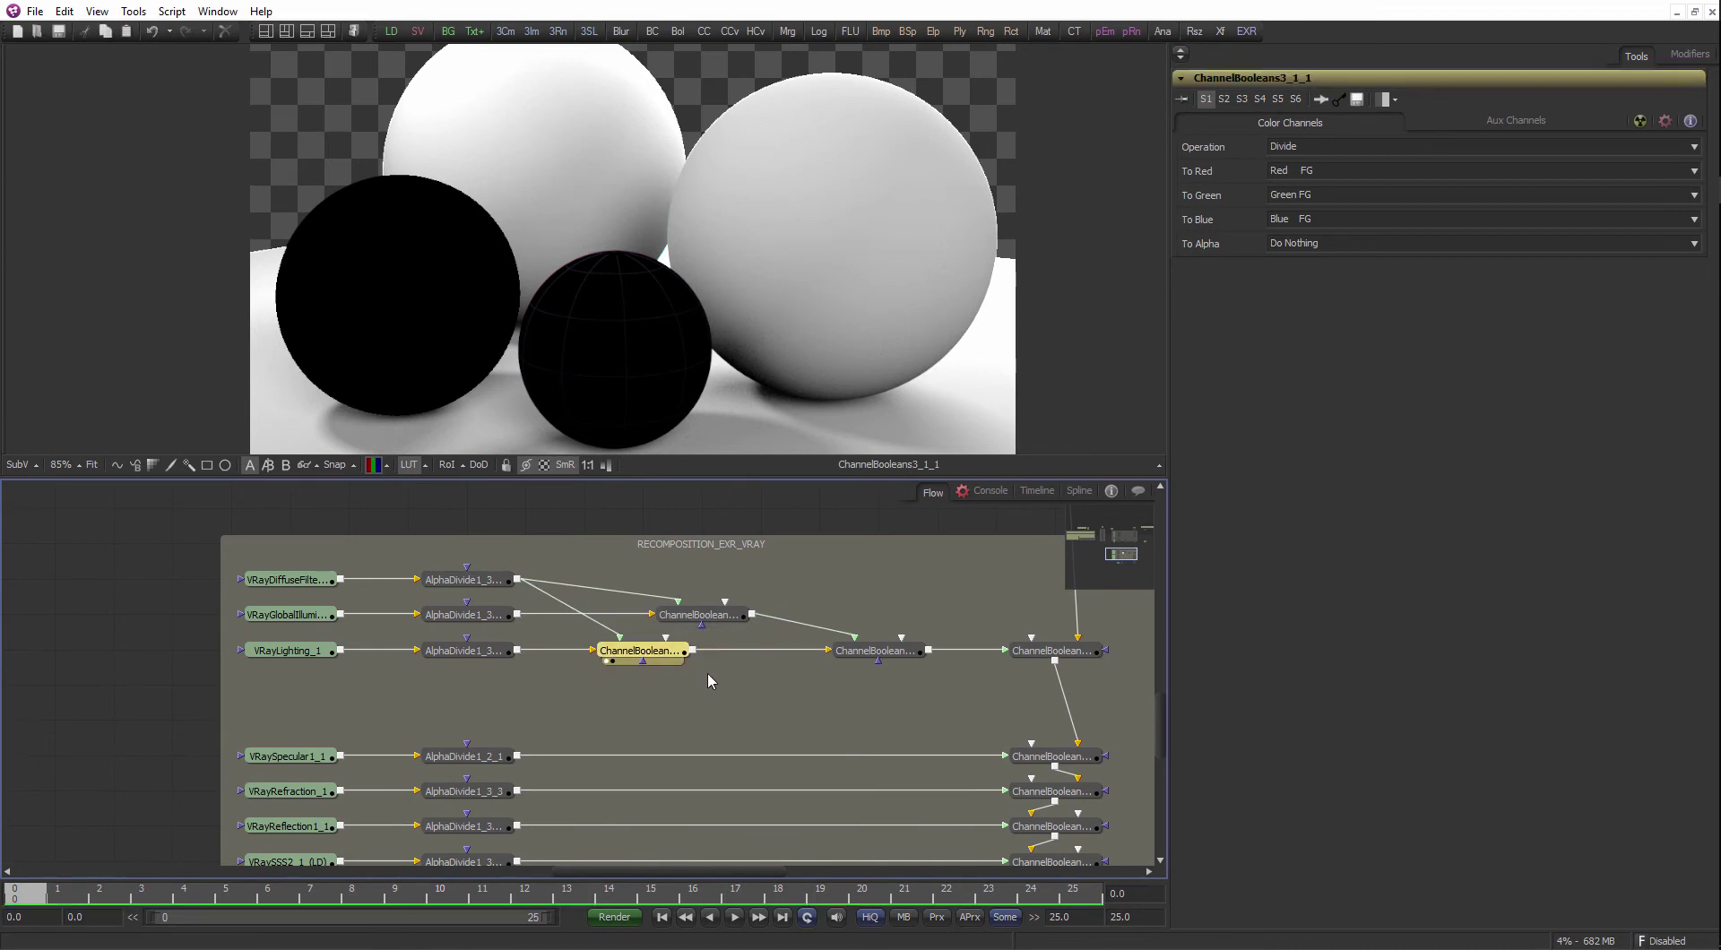
{"action": "key", "text": "ctrl+space"}
{"action": "type", "text": "cc"}
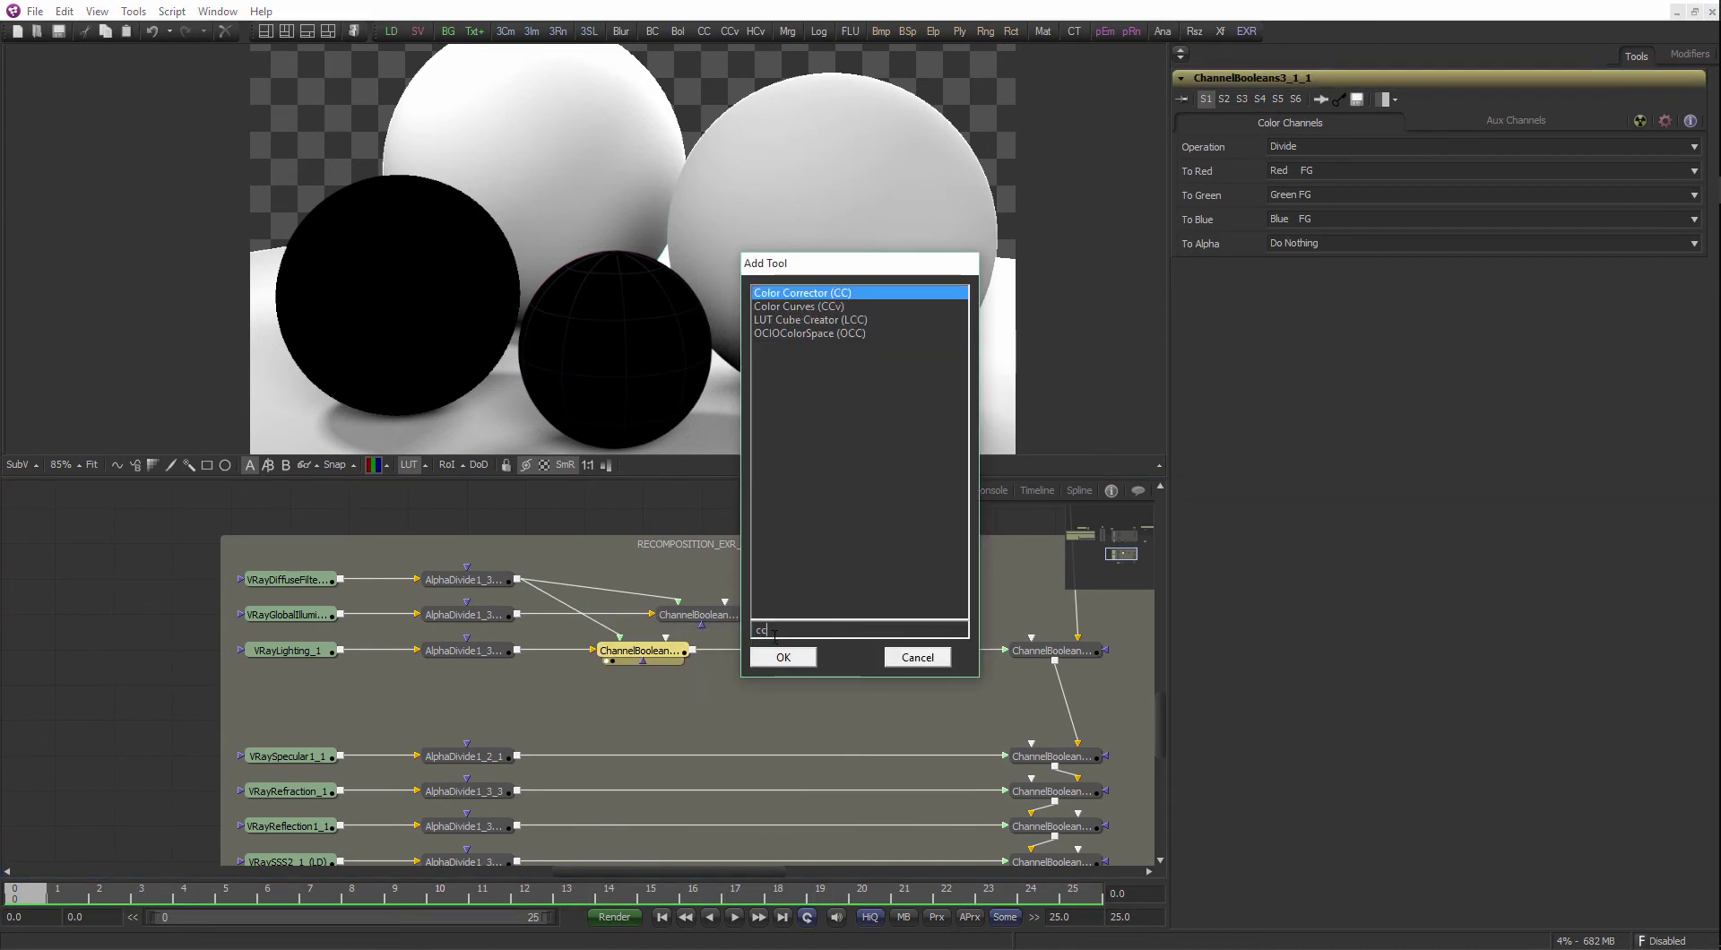
{"action": "left_click", "coordinate": [762, 659]}
- View the lighting Color Corrector and give it a warm orange tint of about 0.087 with strength about 0.35
{"action": "left_click_drag", "start_coordinate": [793, 657], "coordinate": [867, 316]}
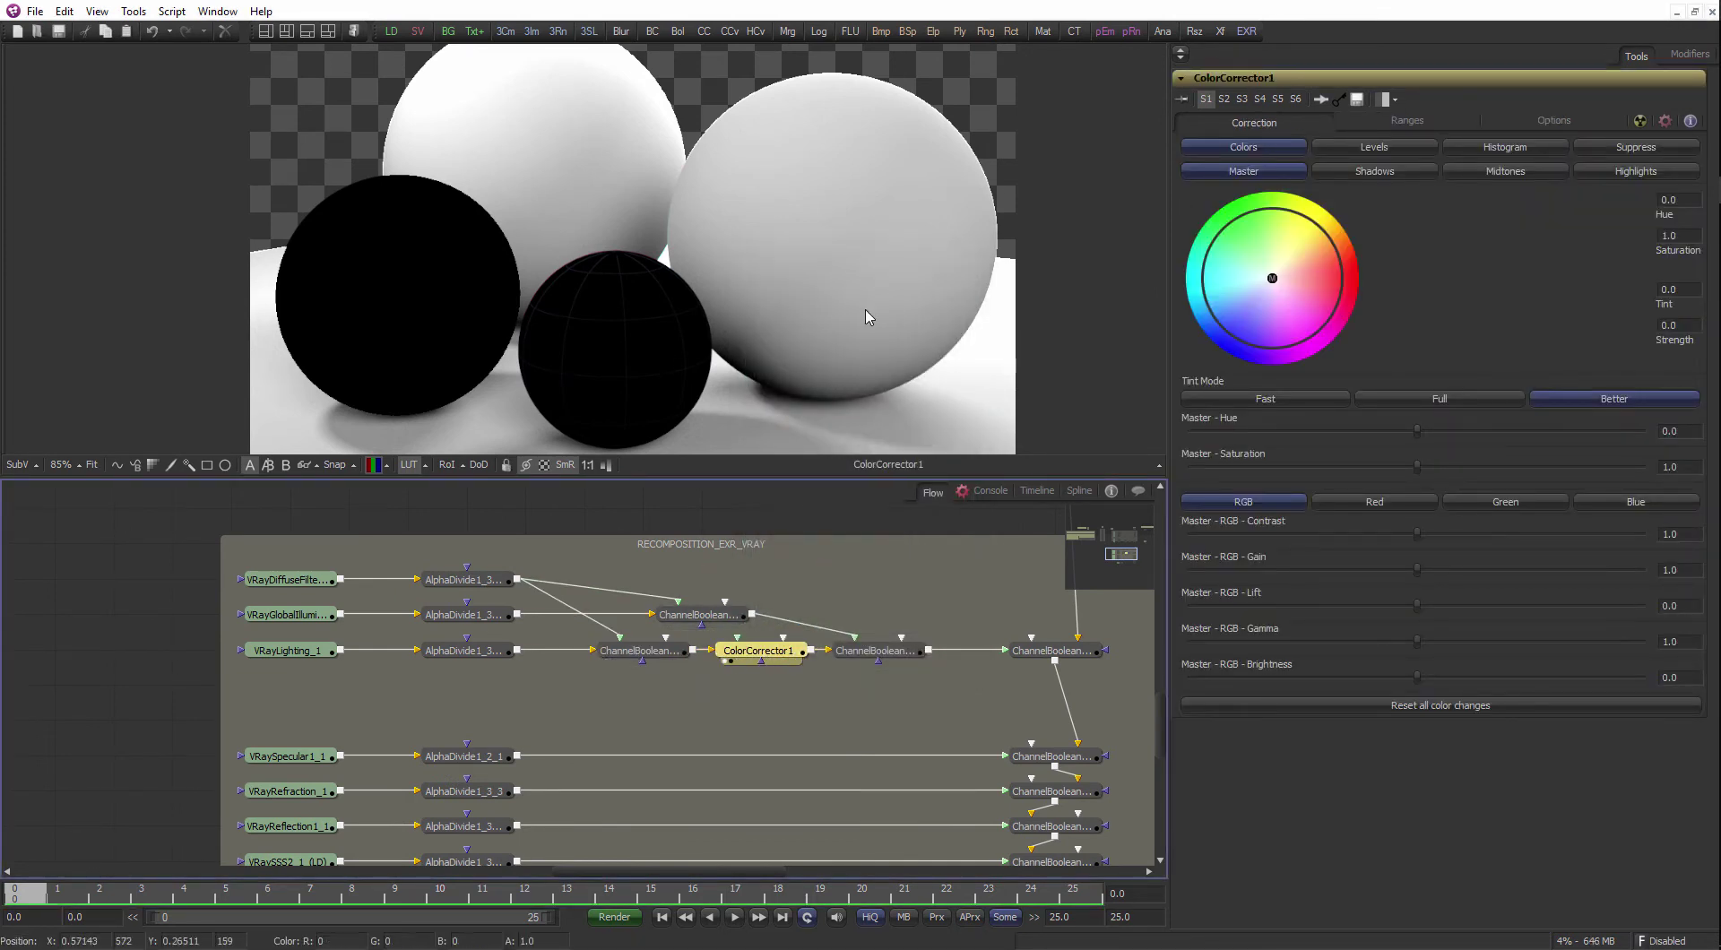
{"action": "left_click_drag", "start_coordinate": [1273, 280], "coordinate": [1309, 256]}
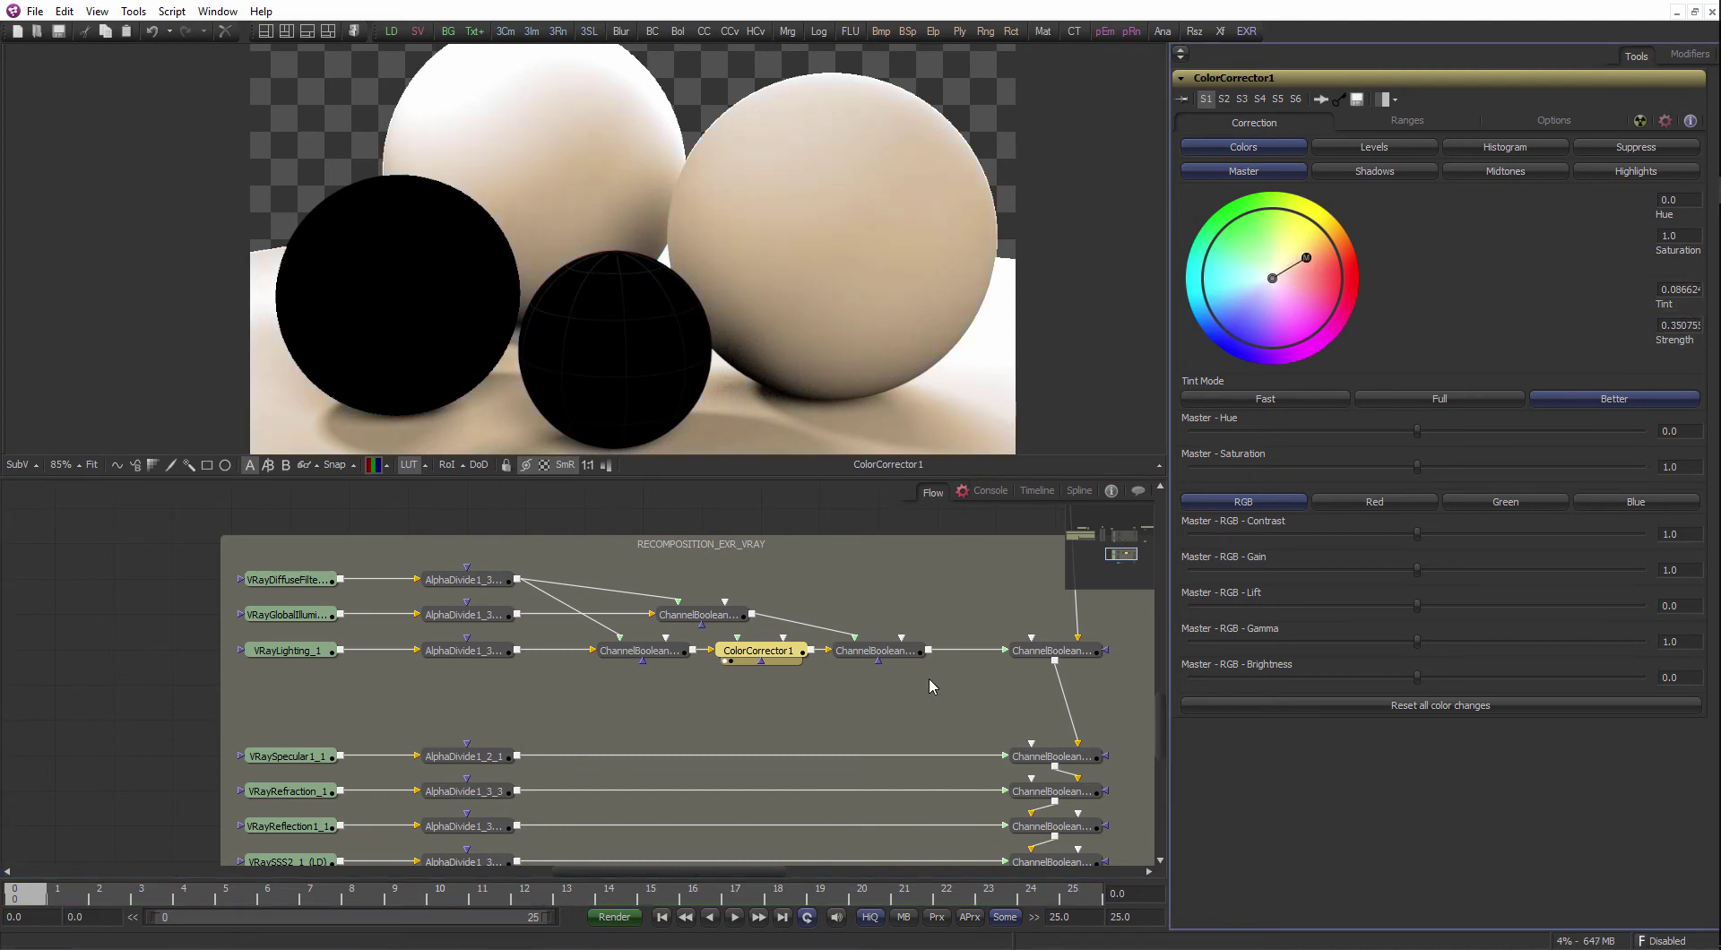
- View the ChannelBooleans3_2 and ChannelBooleans3_2_1 outputs along the main chain, and the final Merge1 composite
{"action": "scroll", "coordinate": [929, 676], "scroll_direction": "down", "scroll_amount": 2}
{"action": "left_click_drag", "start_coordinate": [888, 675], "coordinate": [768, 663]}
{"action": "scroll", "coordinate": [794, 537], "scroll_direction": "up", "scroll_amount": 4}
{"action": "left_click_drag", "start_coordinate": [792, 563], "coordinate": [803, 394]}
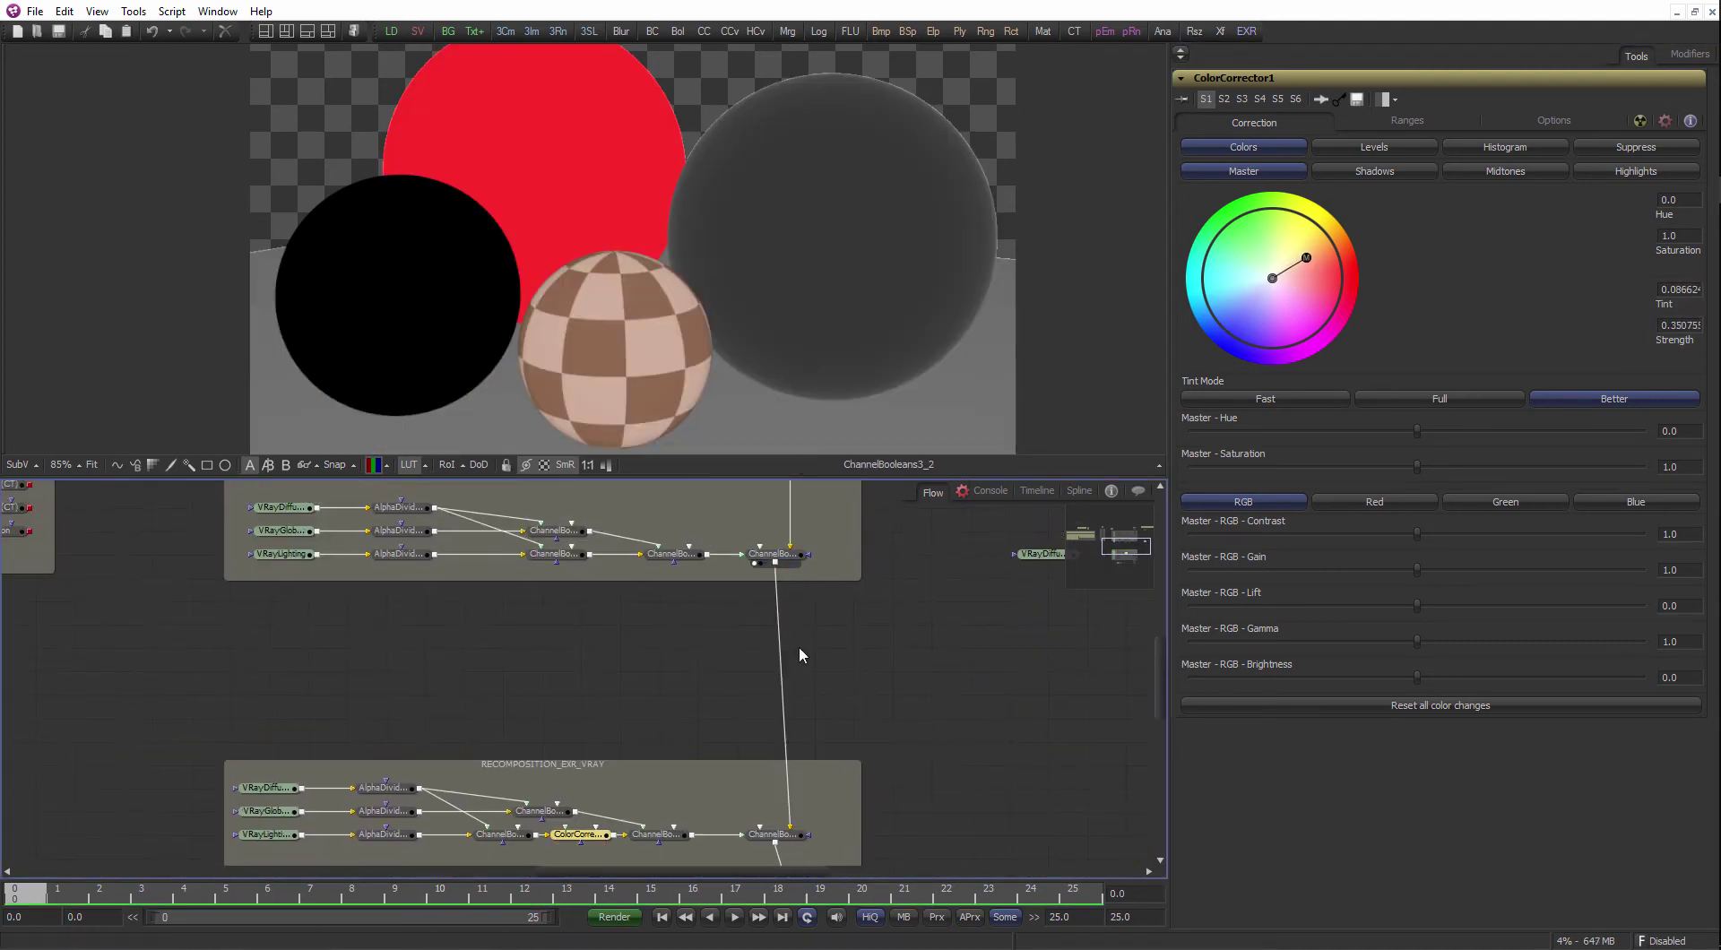
{"action": "left_click_drag", "start_coordinate": [796, 842], "coordinate": [816, 384]}
{"action": "scroll", "coordinate": [796, 727], "scroll_direction": "down", "scroll_amount": 5}
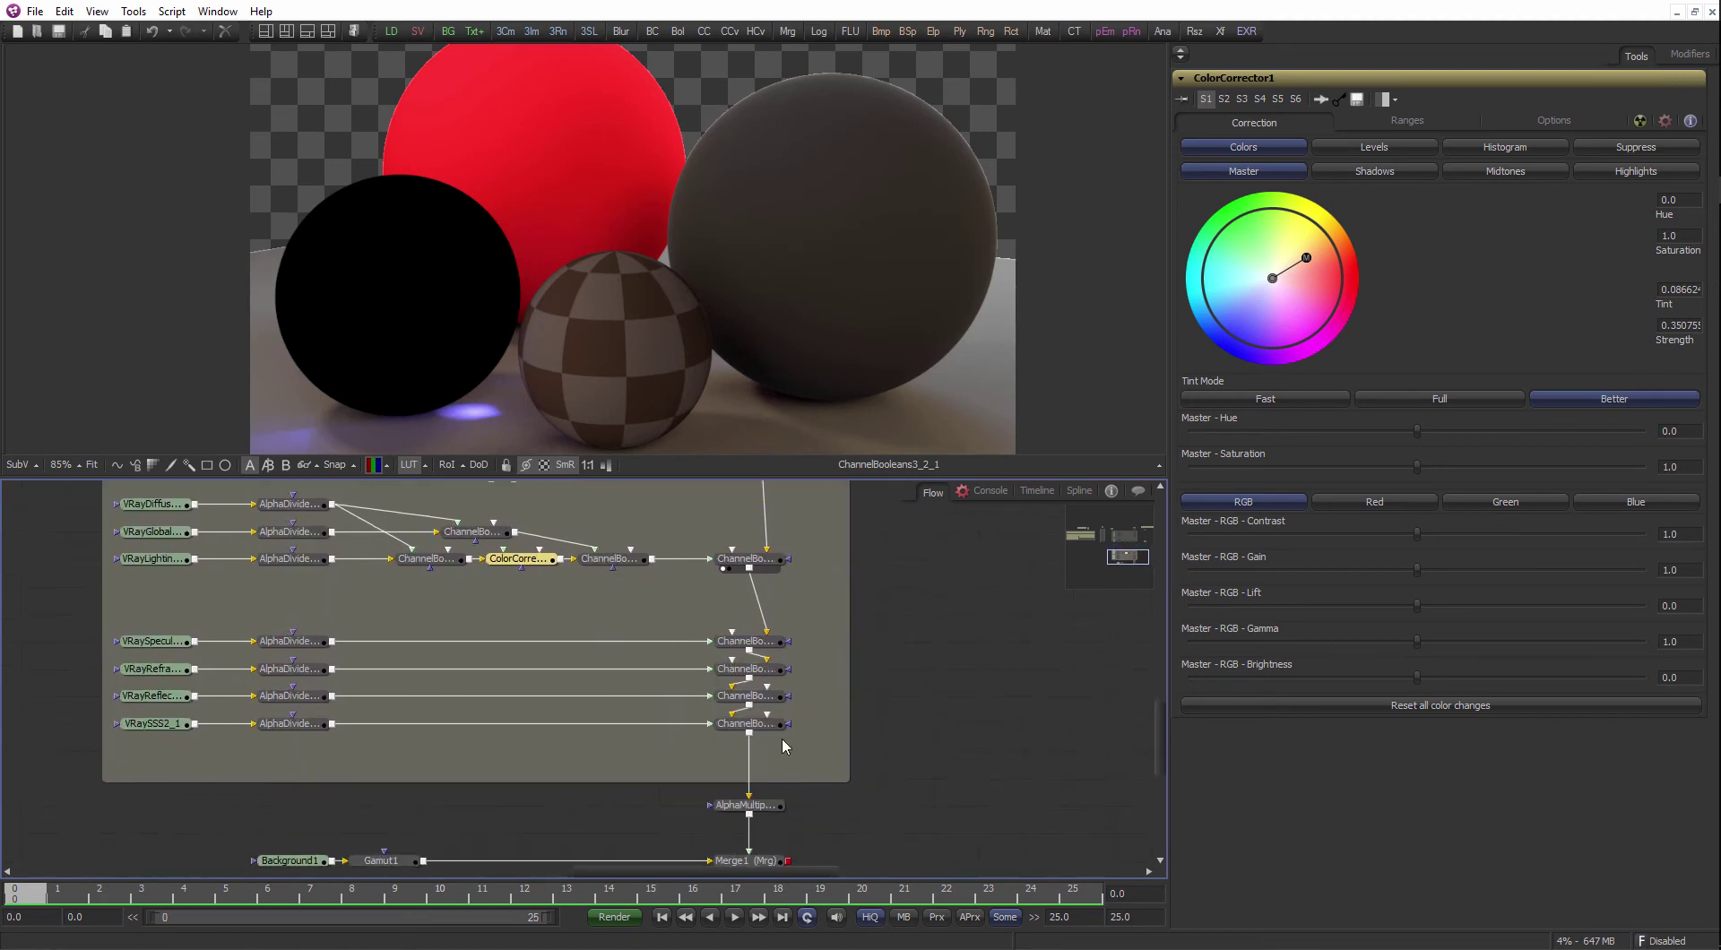
{"action": "key", "text": "1"}
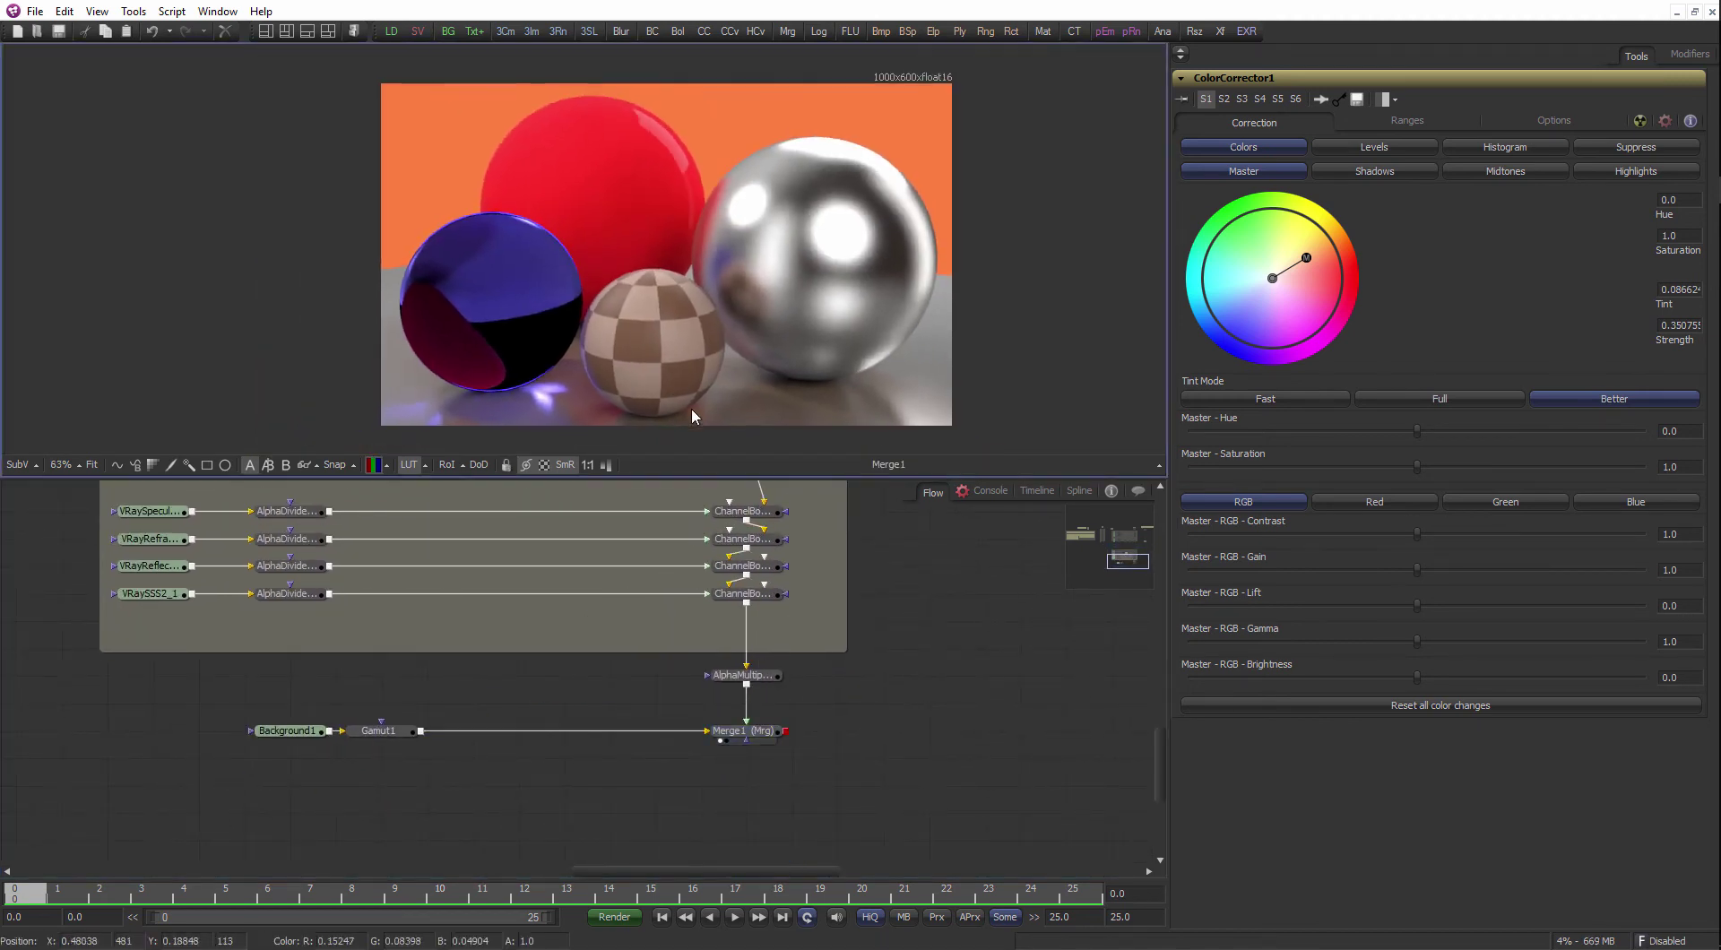
- Compare the original EXR loader's image with the Merge1 composite in the viewer
{"action": "scroll", "coordinate": [731, 556], "scroll_direction": "up", "scroll_amount": 10}
{"action": "left_click_drag", "start_coordinate": [755, 555], "coordinate": [801, 329]}
{"action": "scroll", "coordinate": [792, 618], "scroll_direction": "down", "scroll_amount": 5}
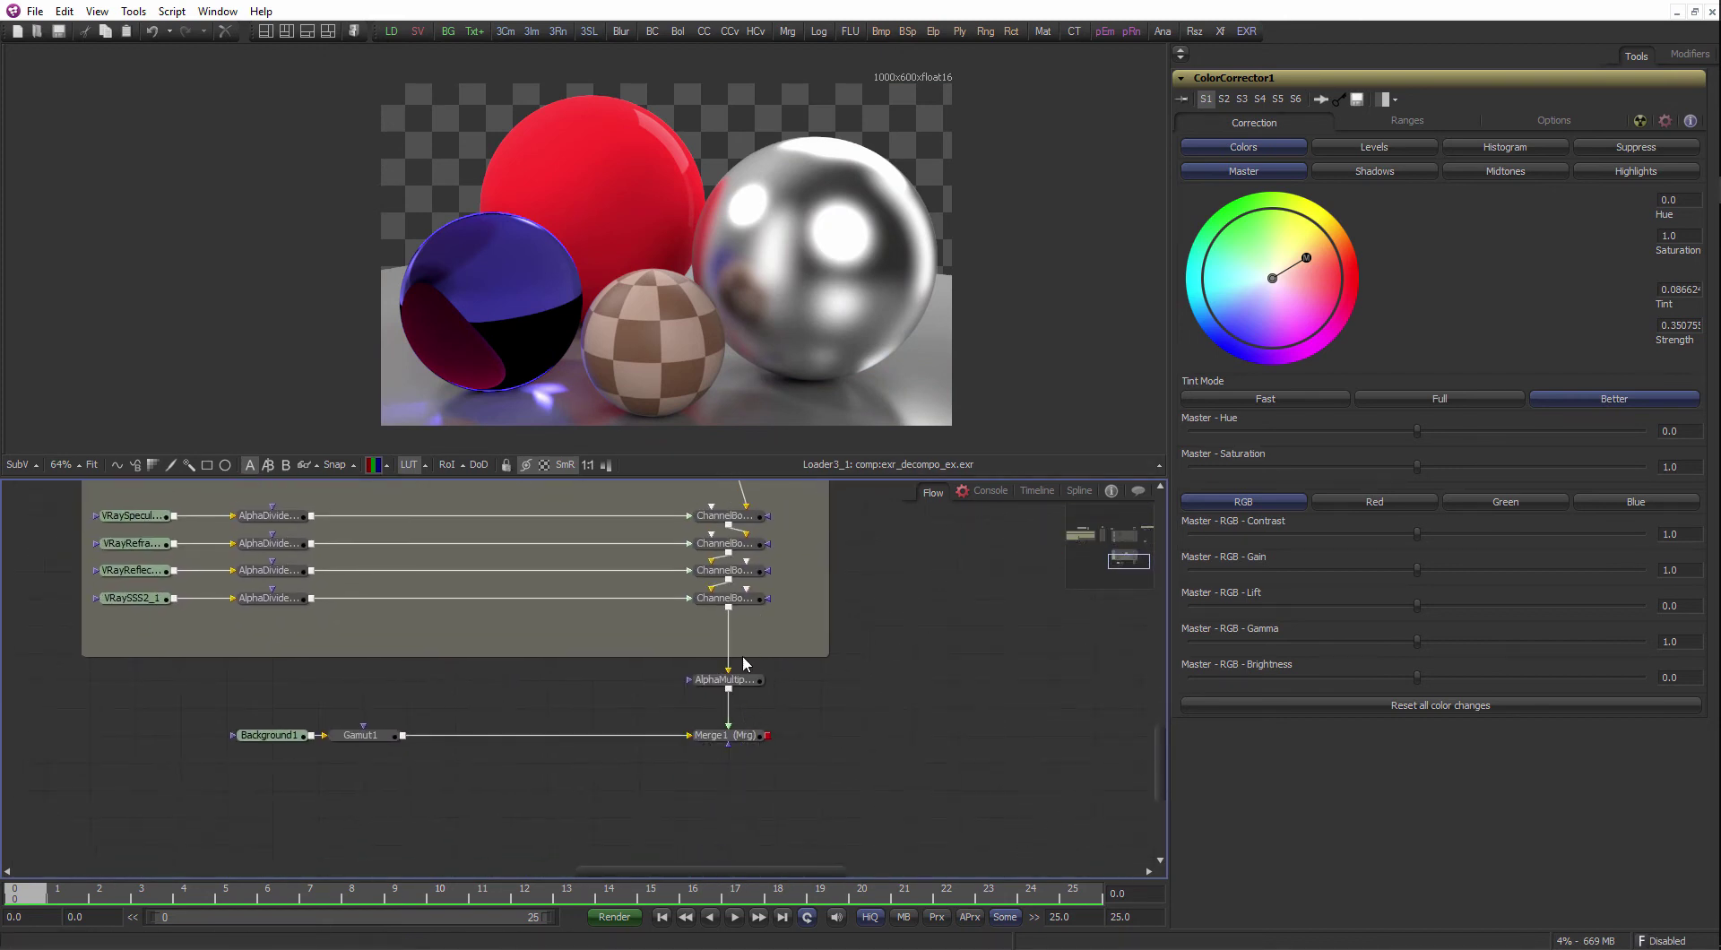
{"action": "left_click_drag", "start_coordinate": [742, 746], "coordinate": [815, 313]}
- Insert a Color Corrector between the VRayRefraction_1 loader and its AlphaDivide node, and set its master hue to about -0.226
{"action": "left_click_drag", "start_coordinate": [574, 502], "coordinate": [771, 708]}
{"action": "scroll", "coordinate": [744, 655], "scroll_direction": "up", "scroll_amount": 1}
{"action": "left_click_drag", "start_coordinate": [619, 705], "coordinate": [634, 631]}
{"action": "scroll", "coordinate": [633, 630], "scroll_direction": "up", "scroll_amount": 1}
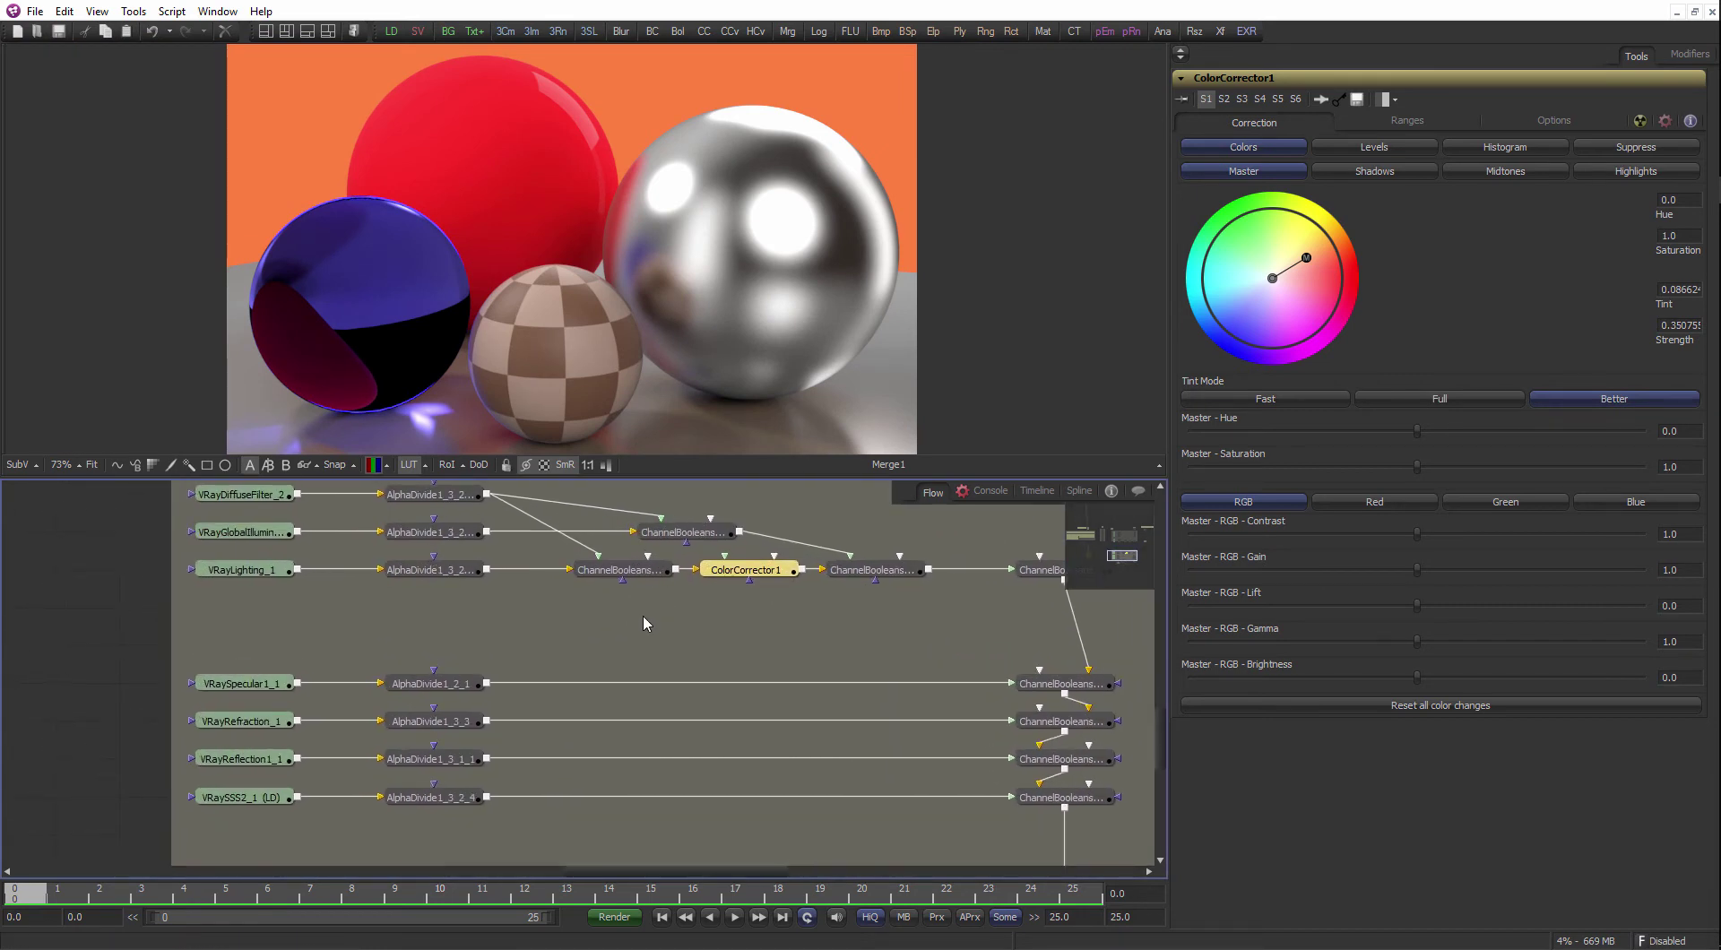
{"action": "left_click_drag", "start_coordinate": [314, 709], "coordinate": [179, 662]}
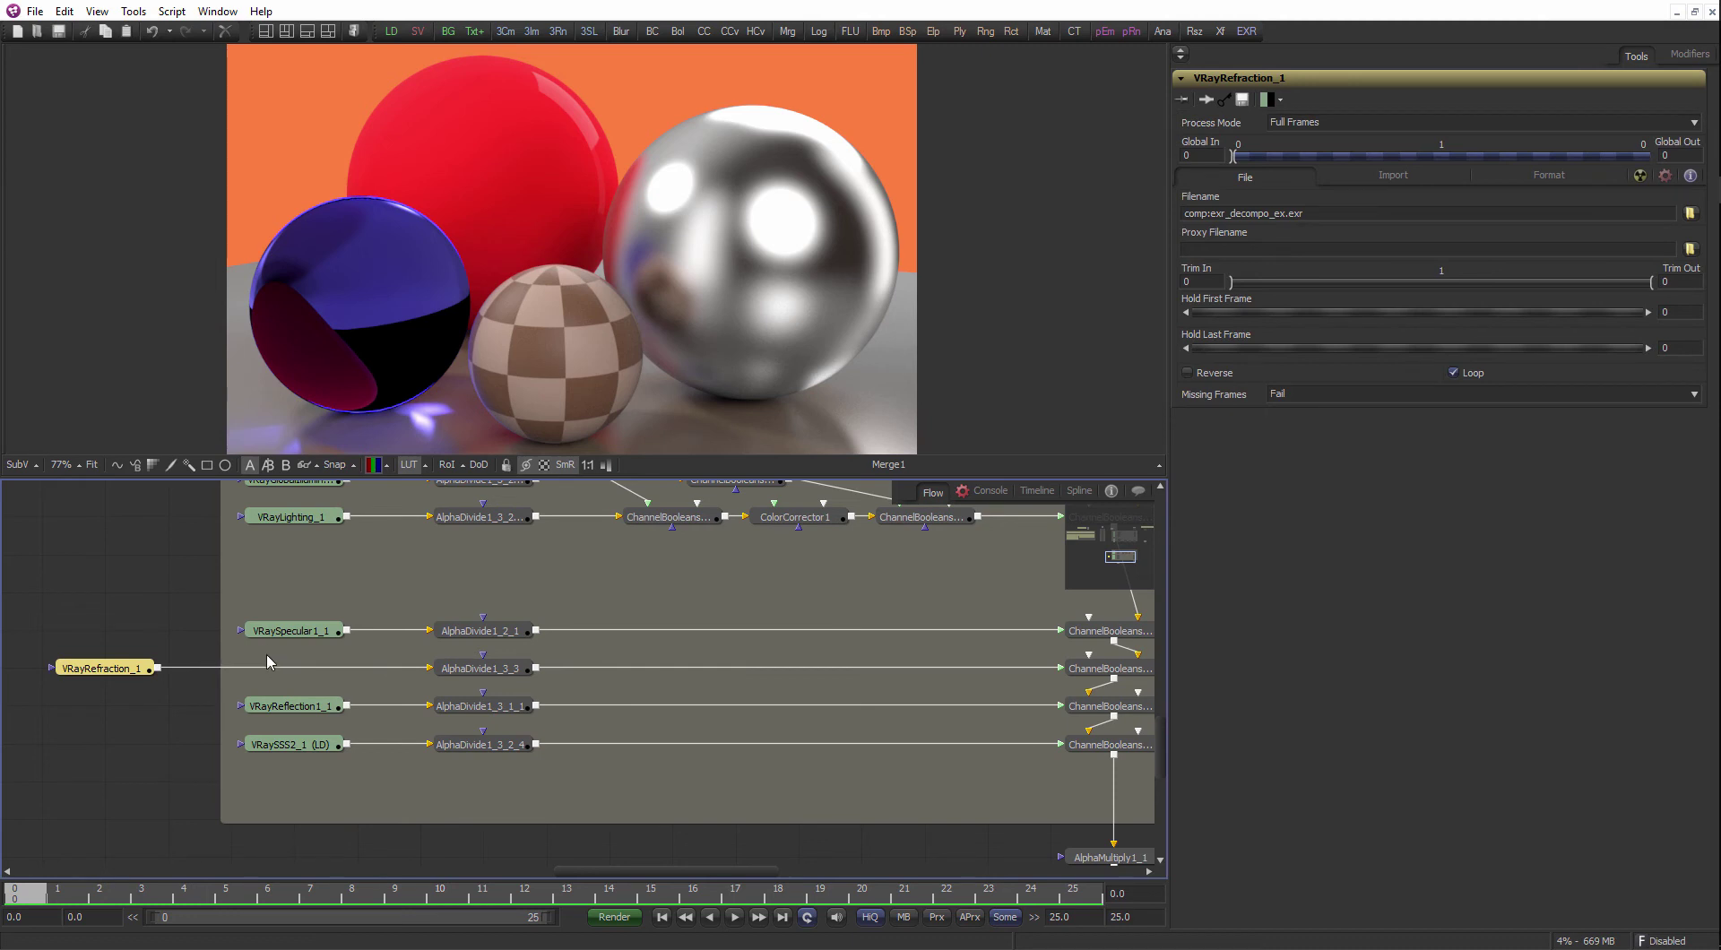
{"action": "key", "text": "ctrl+space"}
{"action": "type", "text": "cc"}
{"action": "key", "text": "Return"}
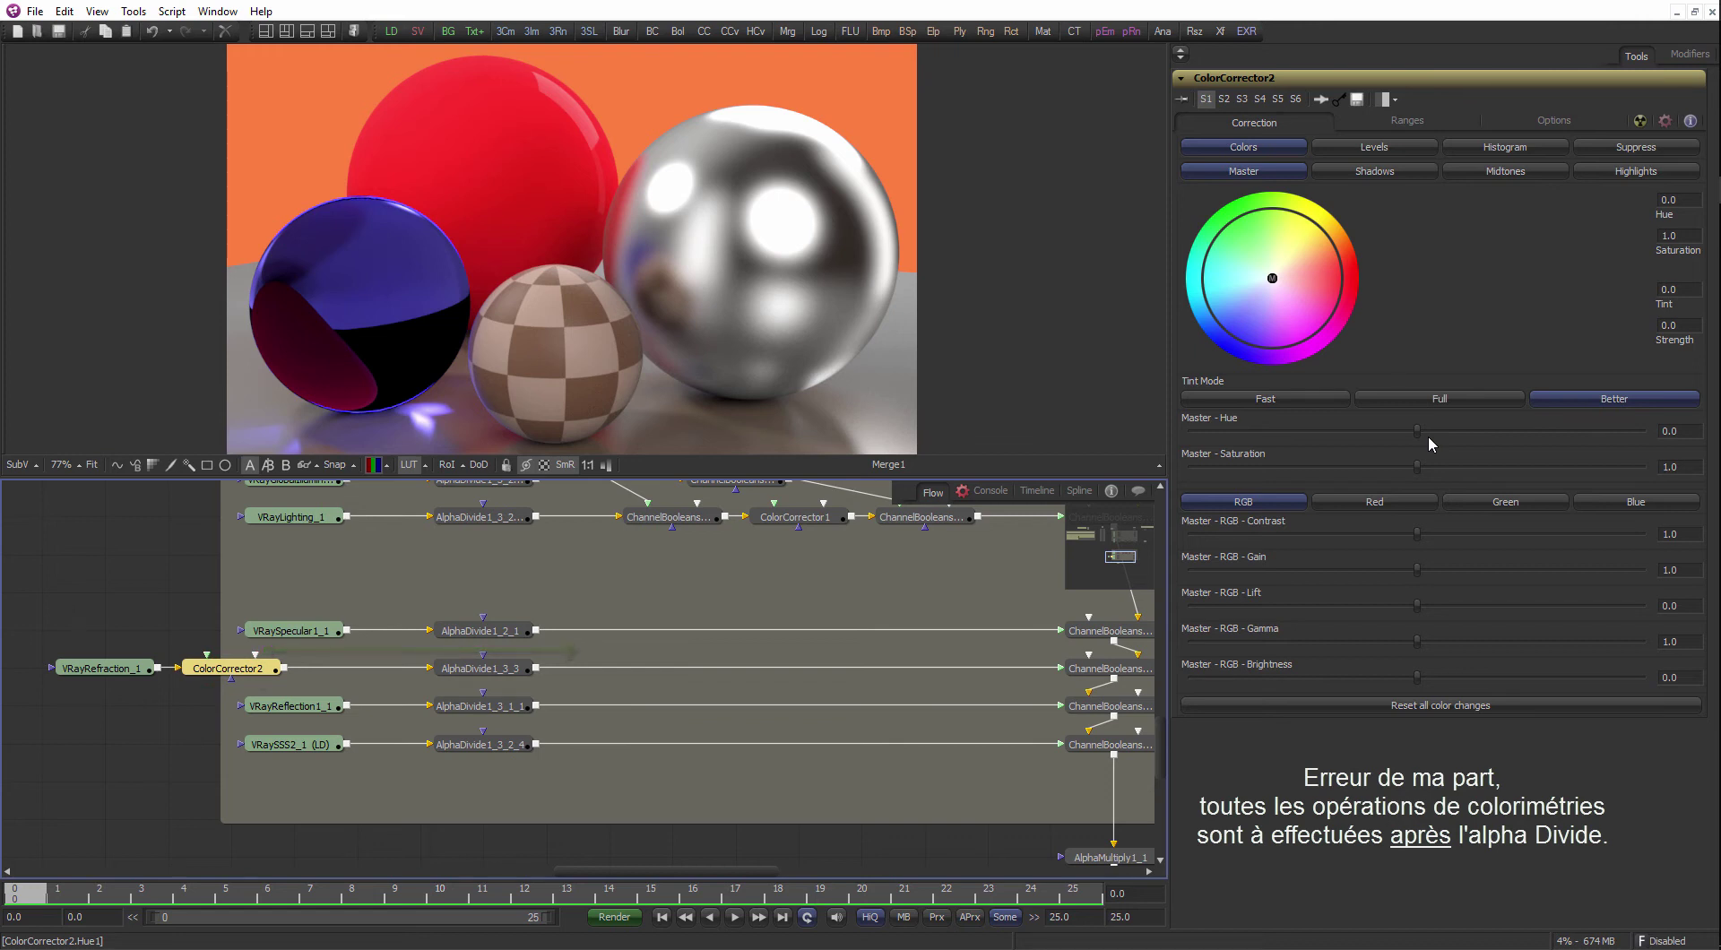
{"action": "left_click_drag", "start_coordinate": [1417, 433], "coordinate": [1367, 445]}
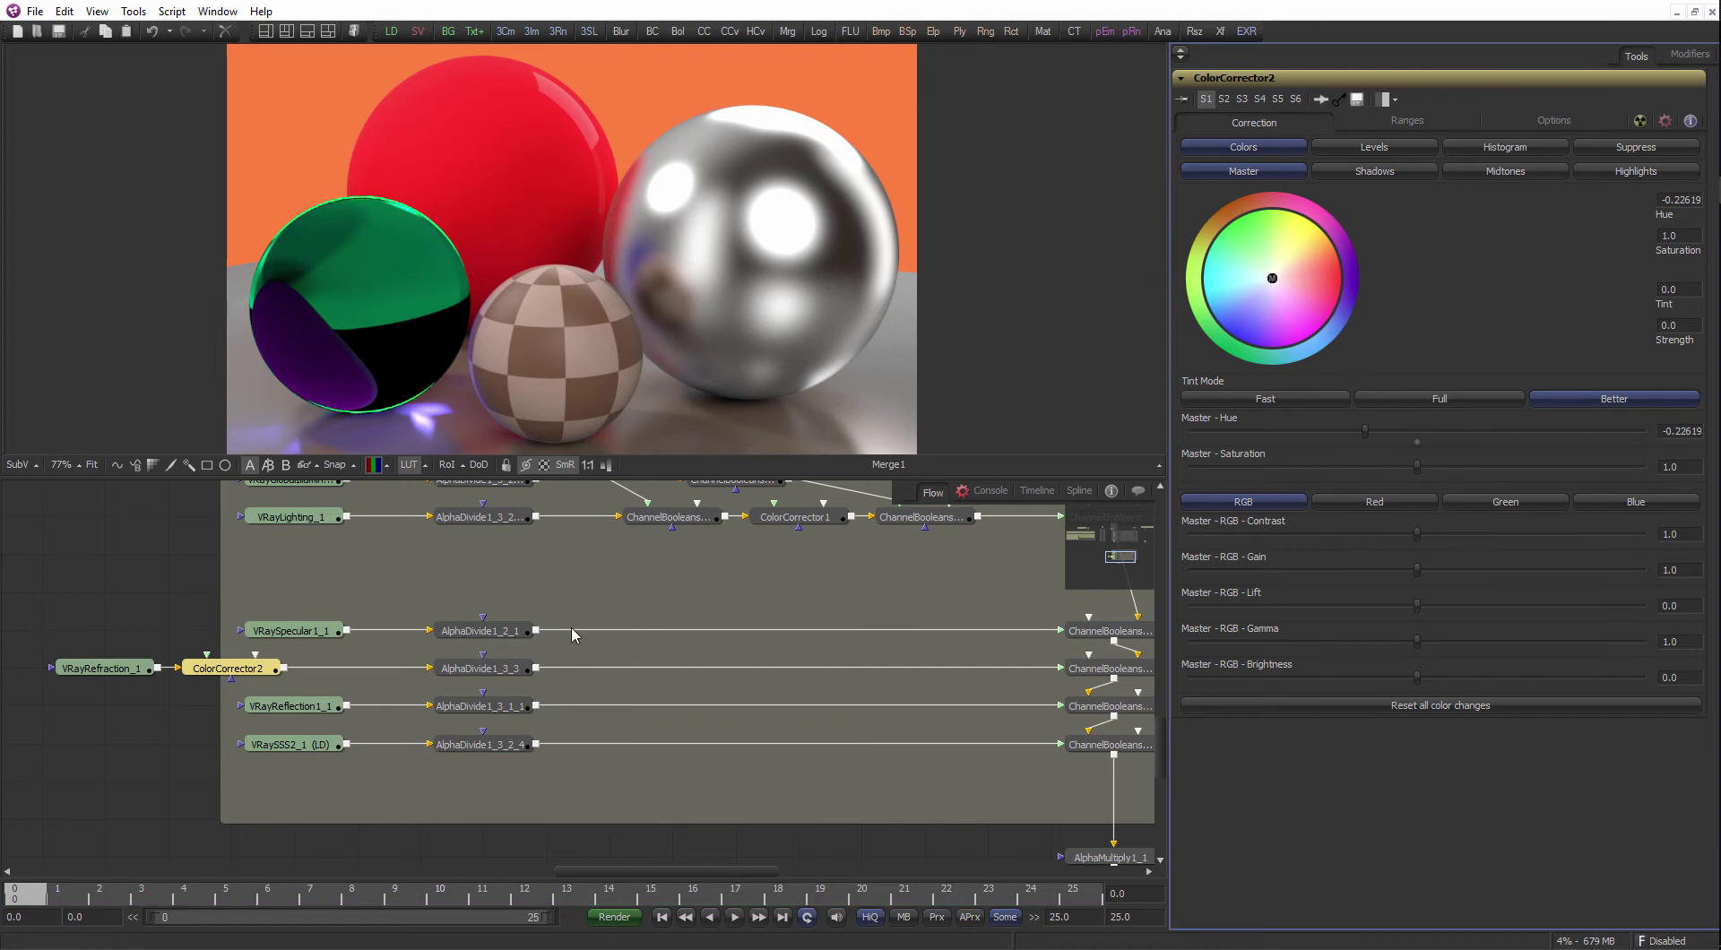
- Try pasting an ordinary copy of the refraction Color Corrector above the RECOMPOSITION_EXR_VRAY group, and delete the copy
{"action": "left_click", "coordinate": [258, 674]}
{"action": "left_click_drag", "start_coordinate": [403, 609], "coordinate": [367, 838]}
{"action": "scroll", "coordinate": [367, 838], "scroll_direction": "down", "scroll_amount": 1}
{"action": "left_click_drag", "start_coordinate": [731, 670], "coordinate": [535, 789]}
{"action": "left_click", "coordinate": [747, 662]}
{"action": "key", "text": "ctrl+v"}
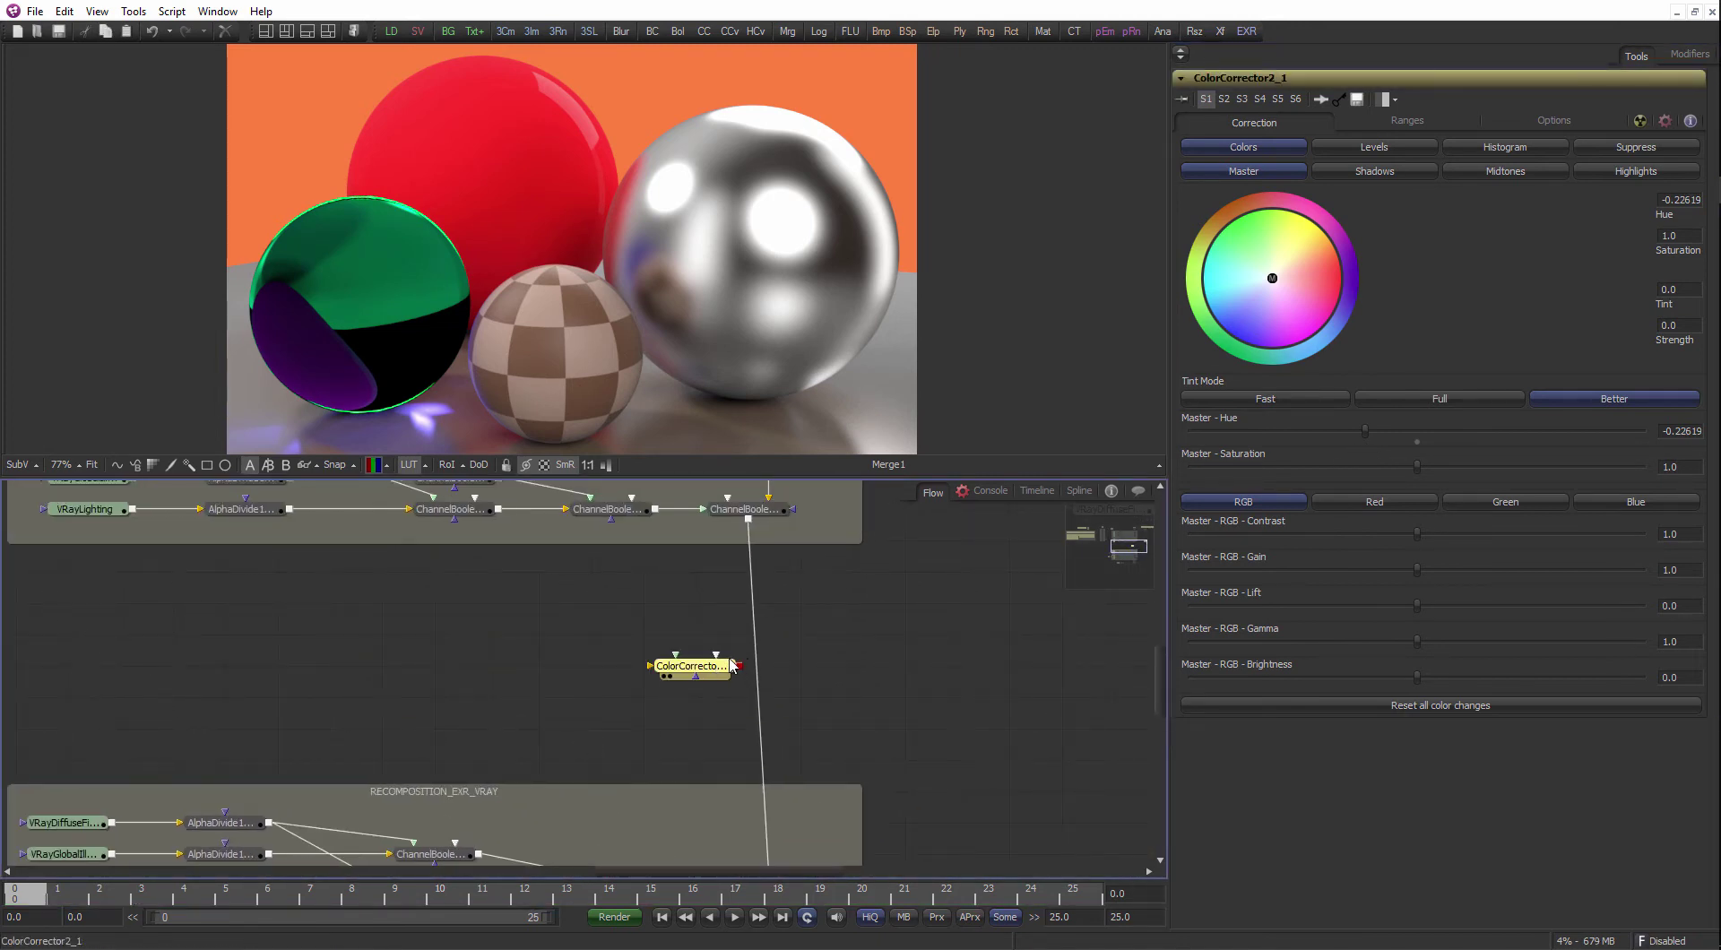
{"action": "key", "text": "Delete"}
- Delete the refraction pass's Color Corrector and undo the deletion
{"action": "left_click_drag", "start_coordinate": [495, 697], "coordinate": [649, 496]}
{"action": "scroll", "coordinate": [468, 675], "scroll_direction": "down", "scroll_amount": 1}
{"action": "scroll", "coordinate": [422, 677], "scroll_direction": "up", "scroll_amount": 1}
{"action": "left_click", "coordinate": [415, 687]}
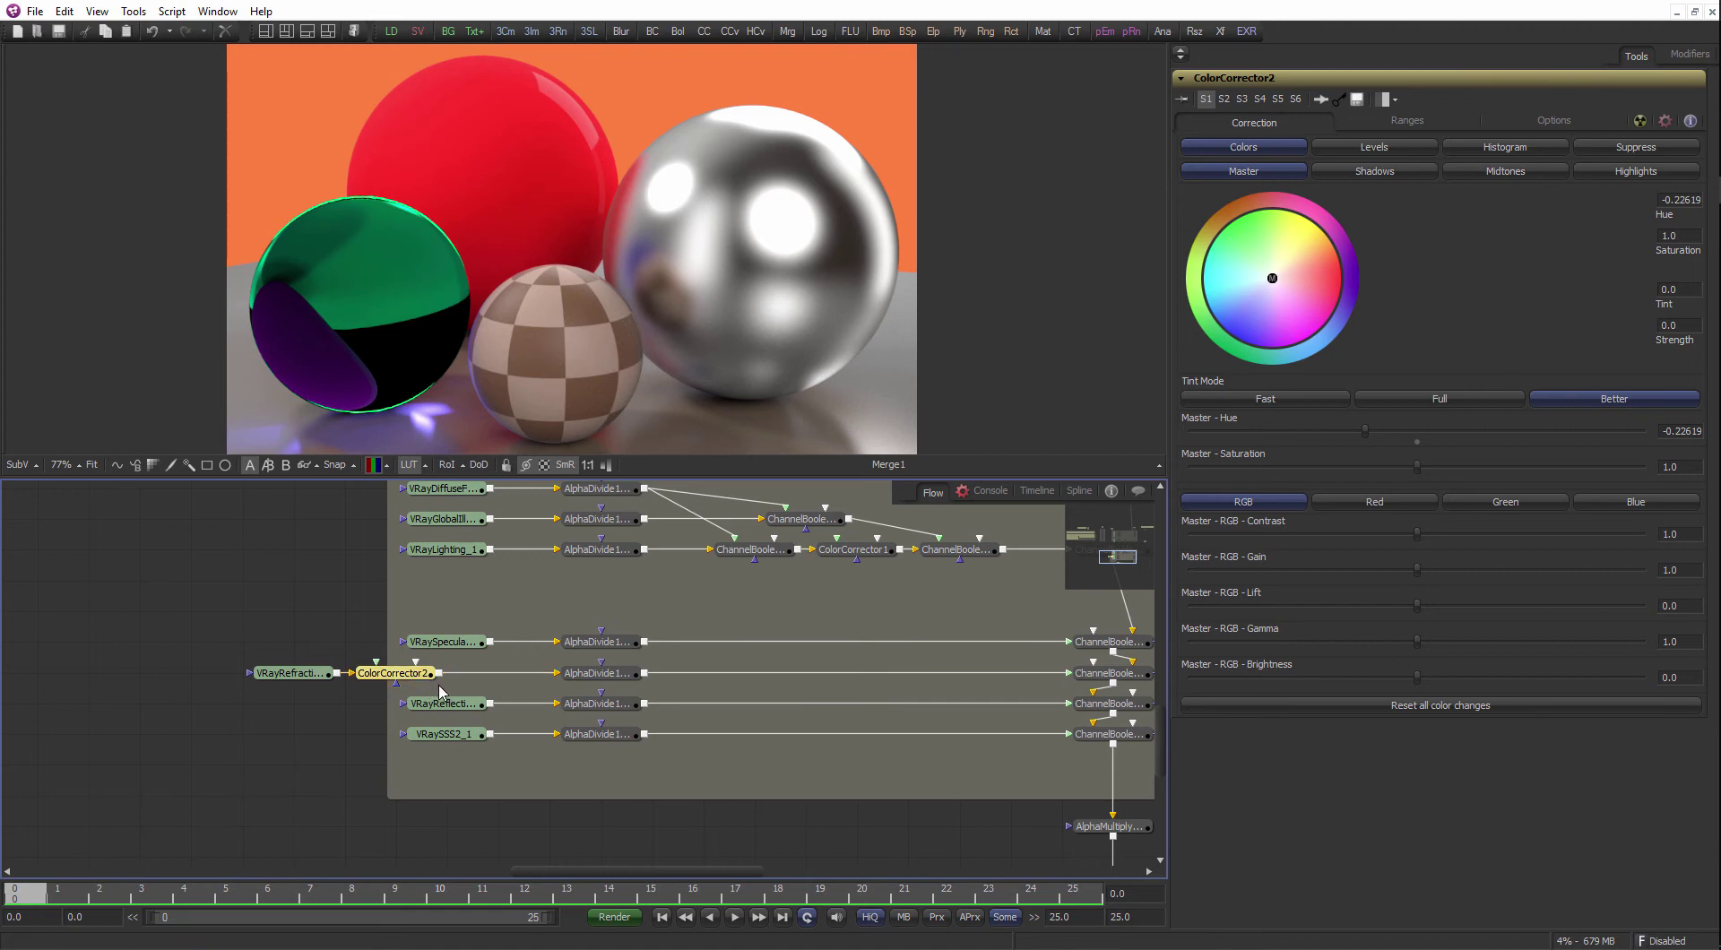
{"action": "key", "text": "Delete"}
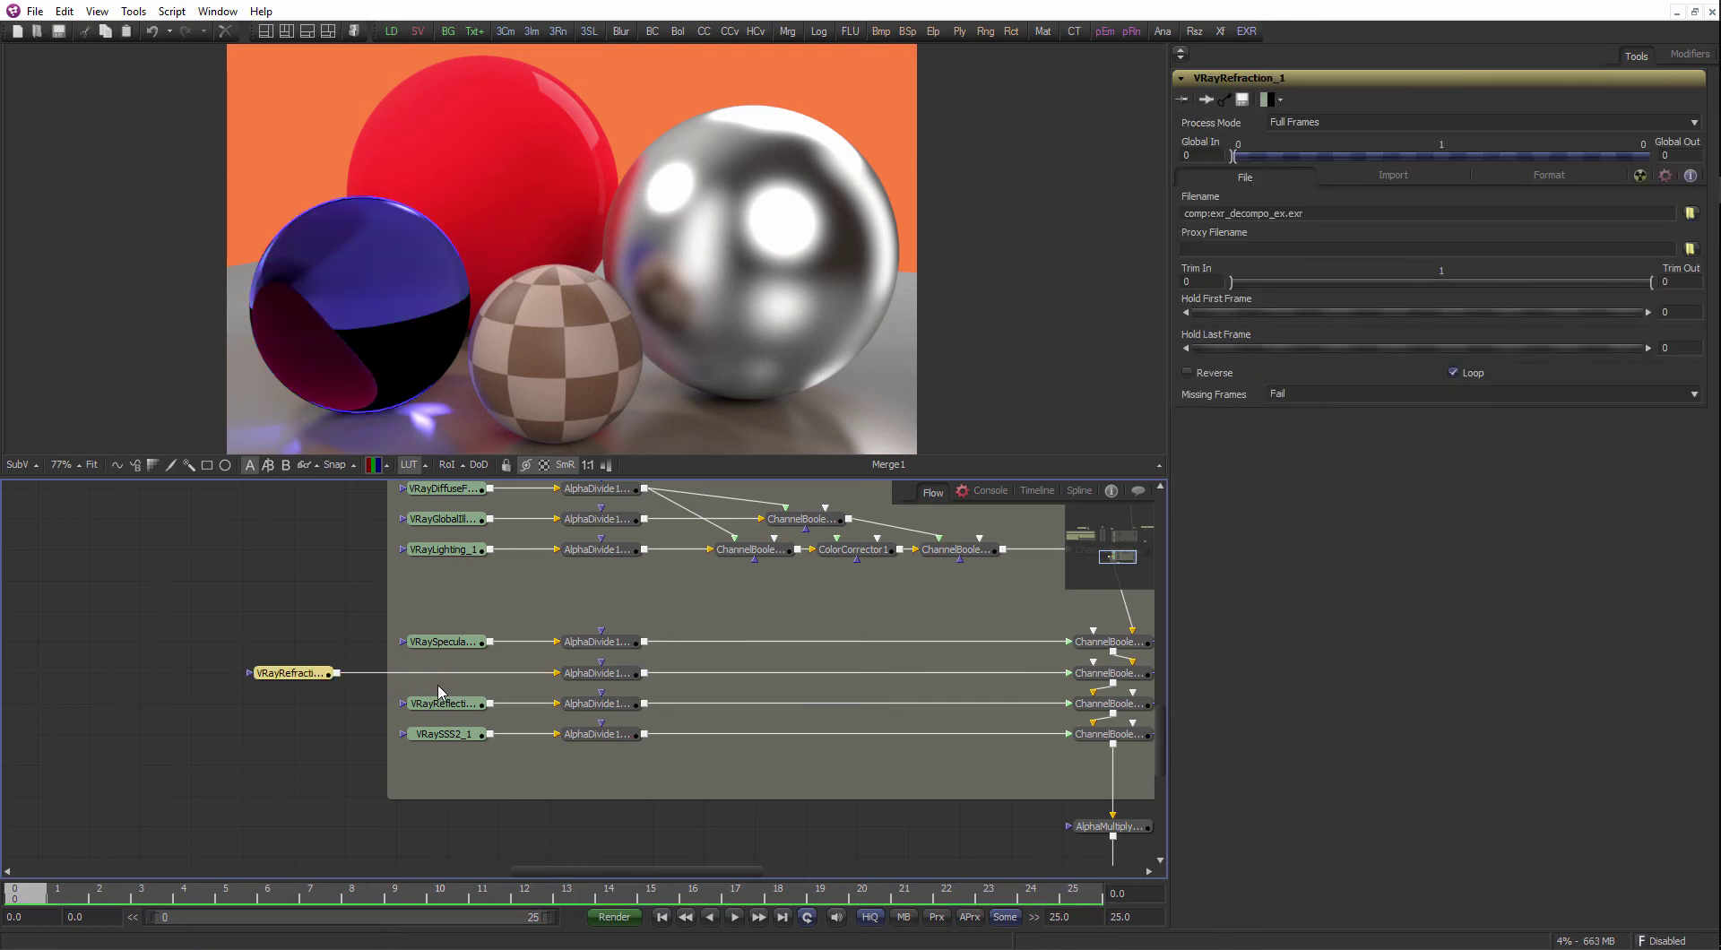
{"action": "key", "text": "ctrl+z"}
- Line up the refraction Color Corrector with the neighbouring pass loaders and copy it
{"action": "left_click_drag", "start_coordinate": [407, 677], "coordinate": [428, 682]}
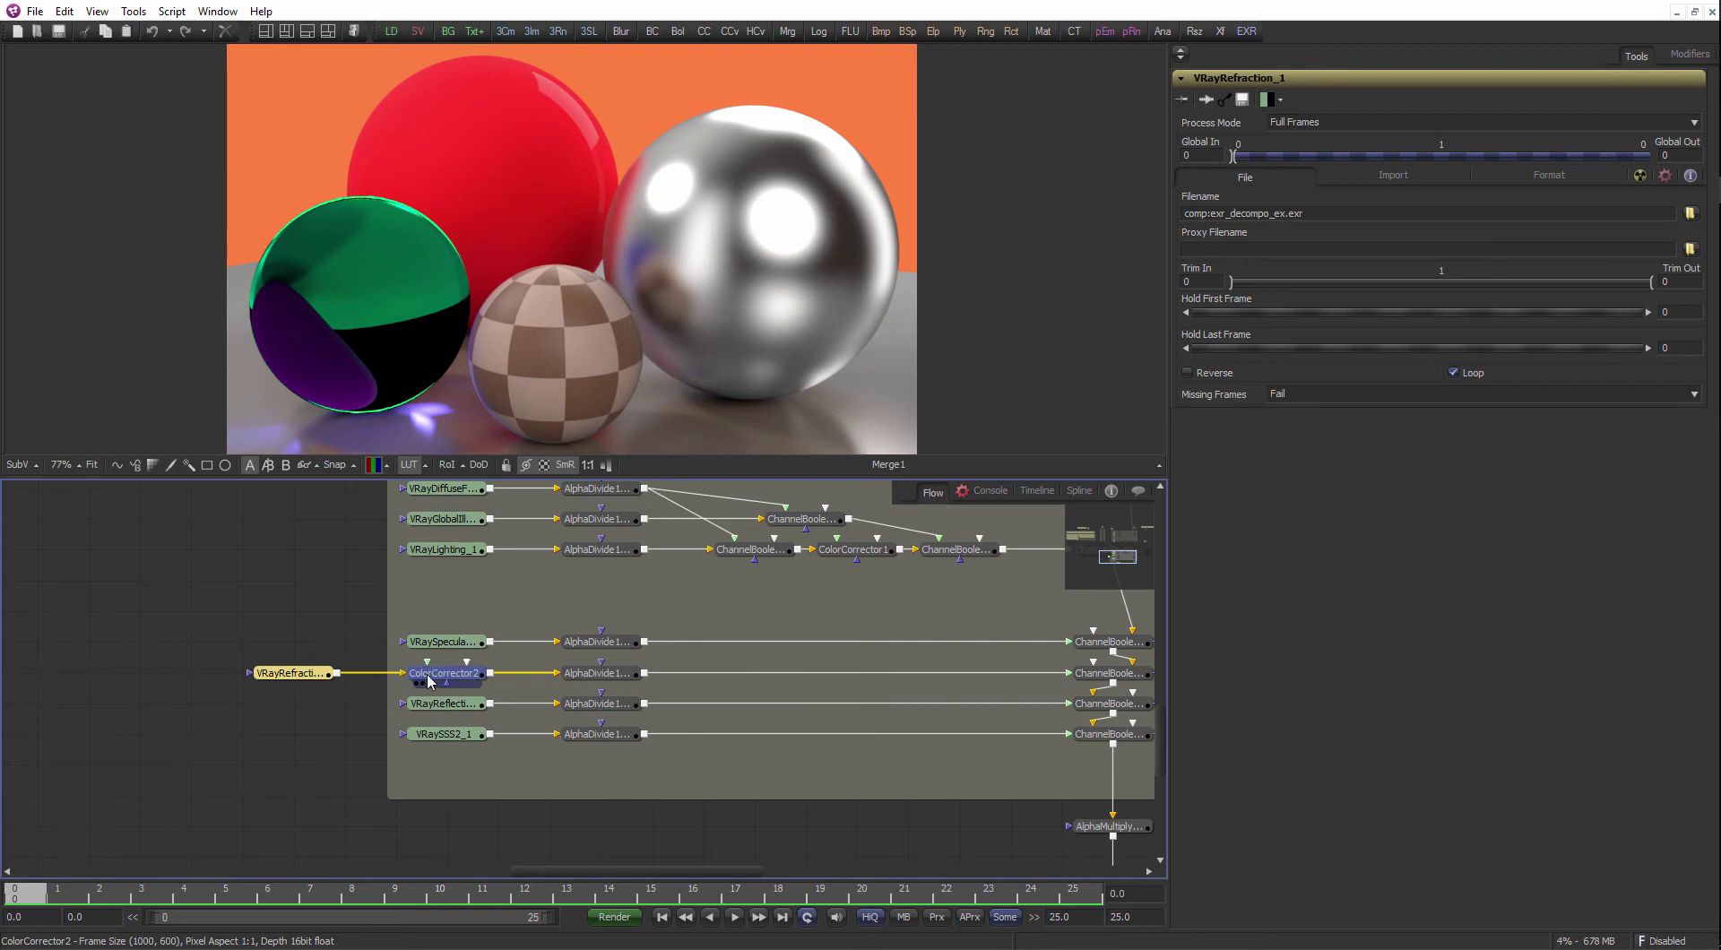
{"action": "left_click", "coordinate": [439, 682]}
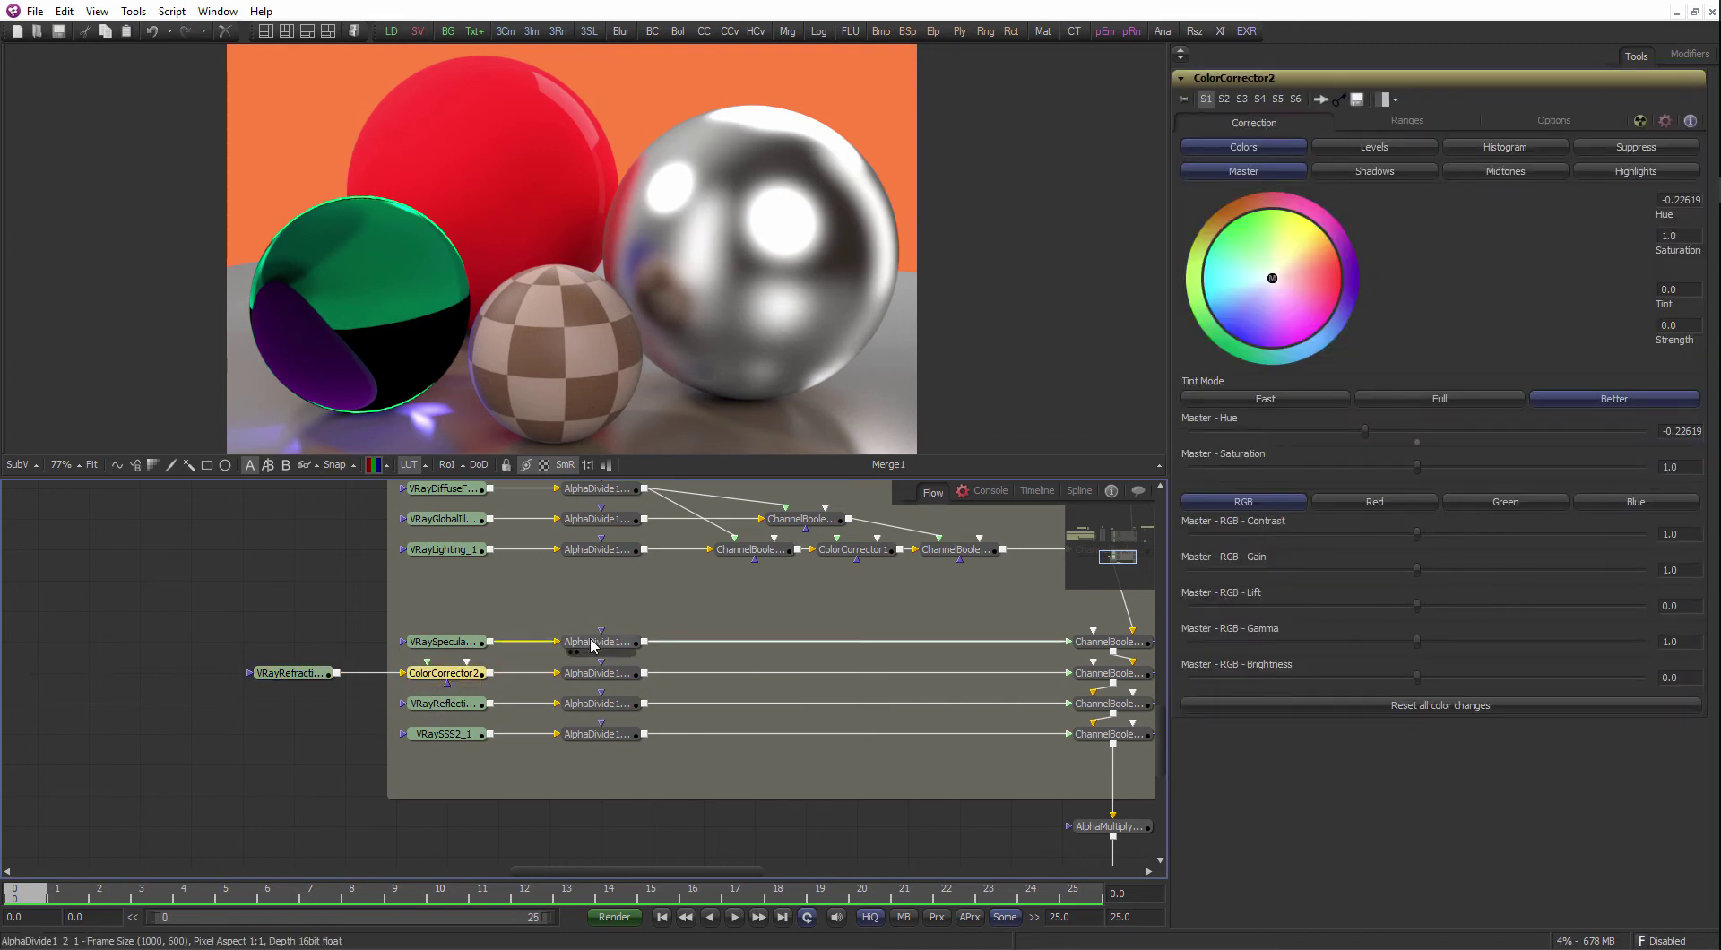
{"action": "right_click", "coordinate": [468, 678]}
{"action": "mouse_move", "coordinate": [562, 355]}
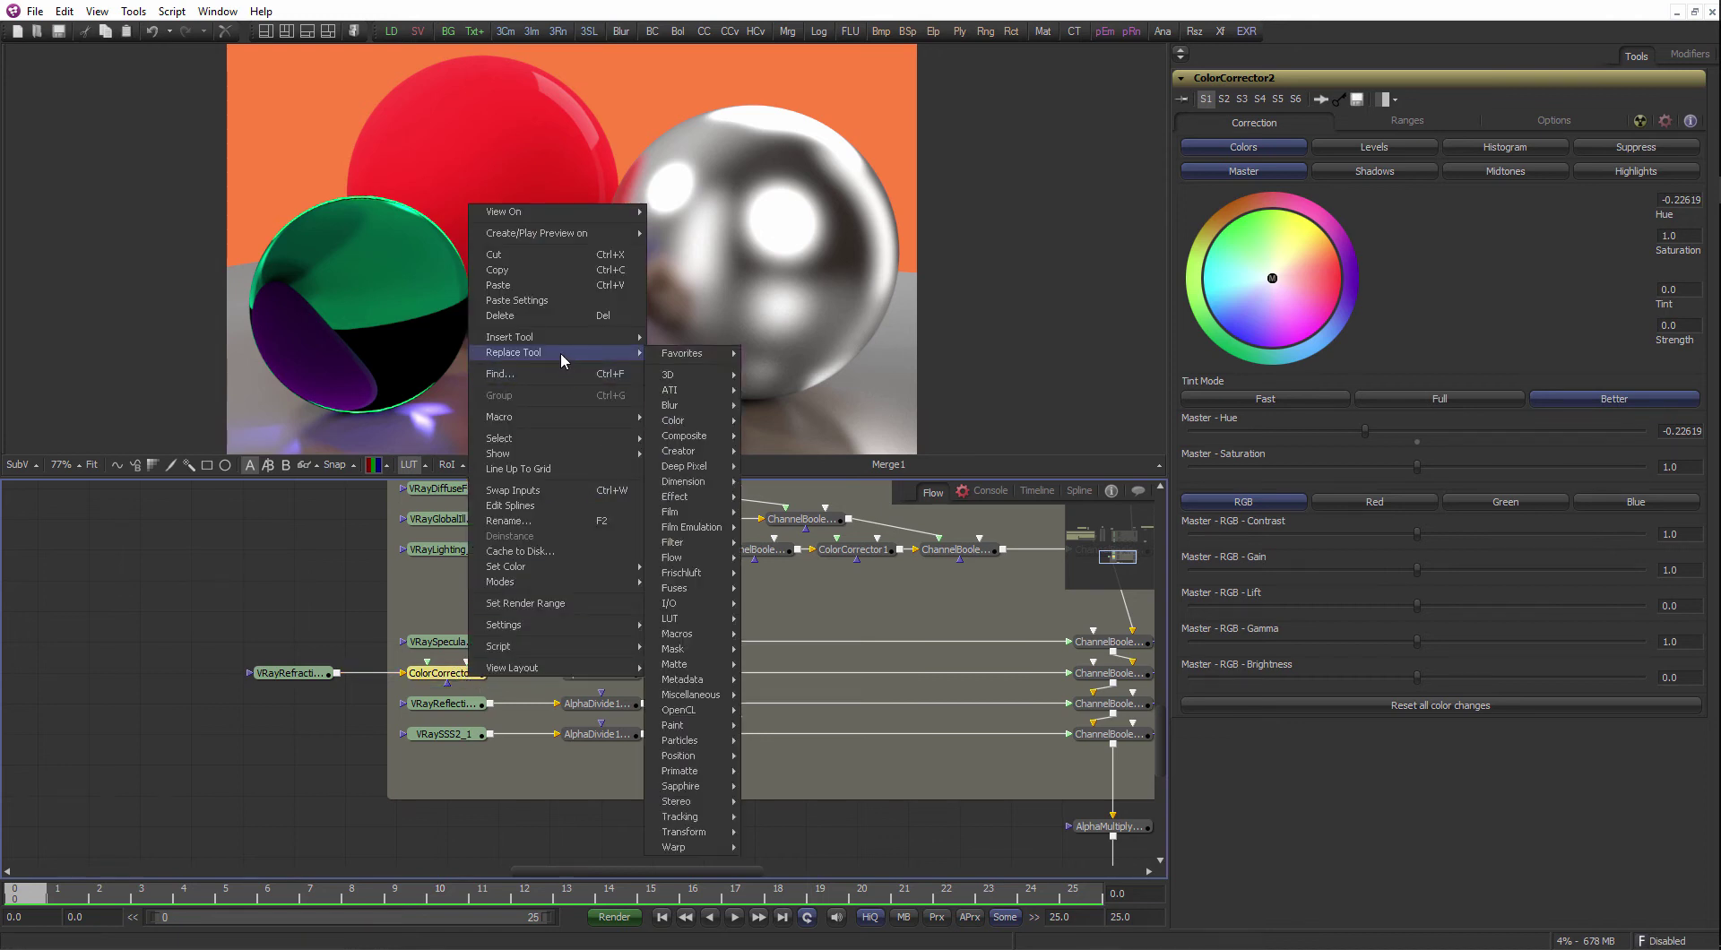
{"action": "left_click", "coordinate": [541, 271]}
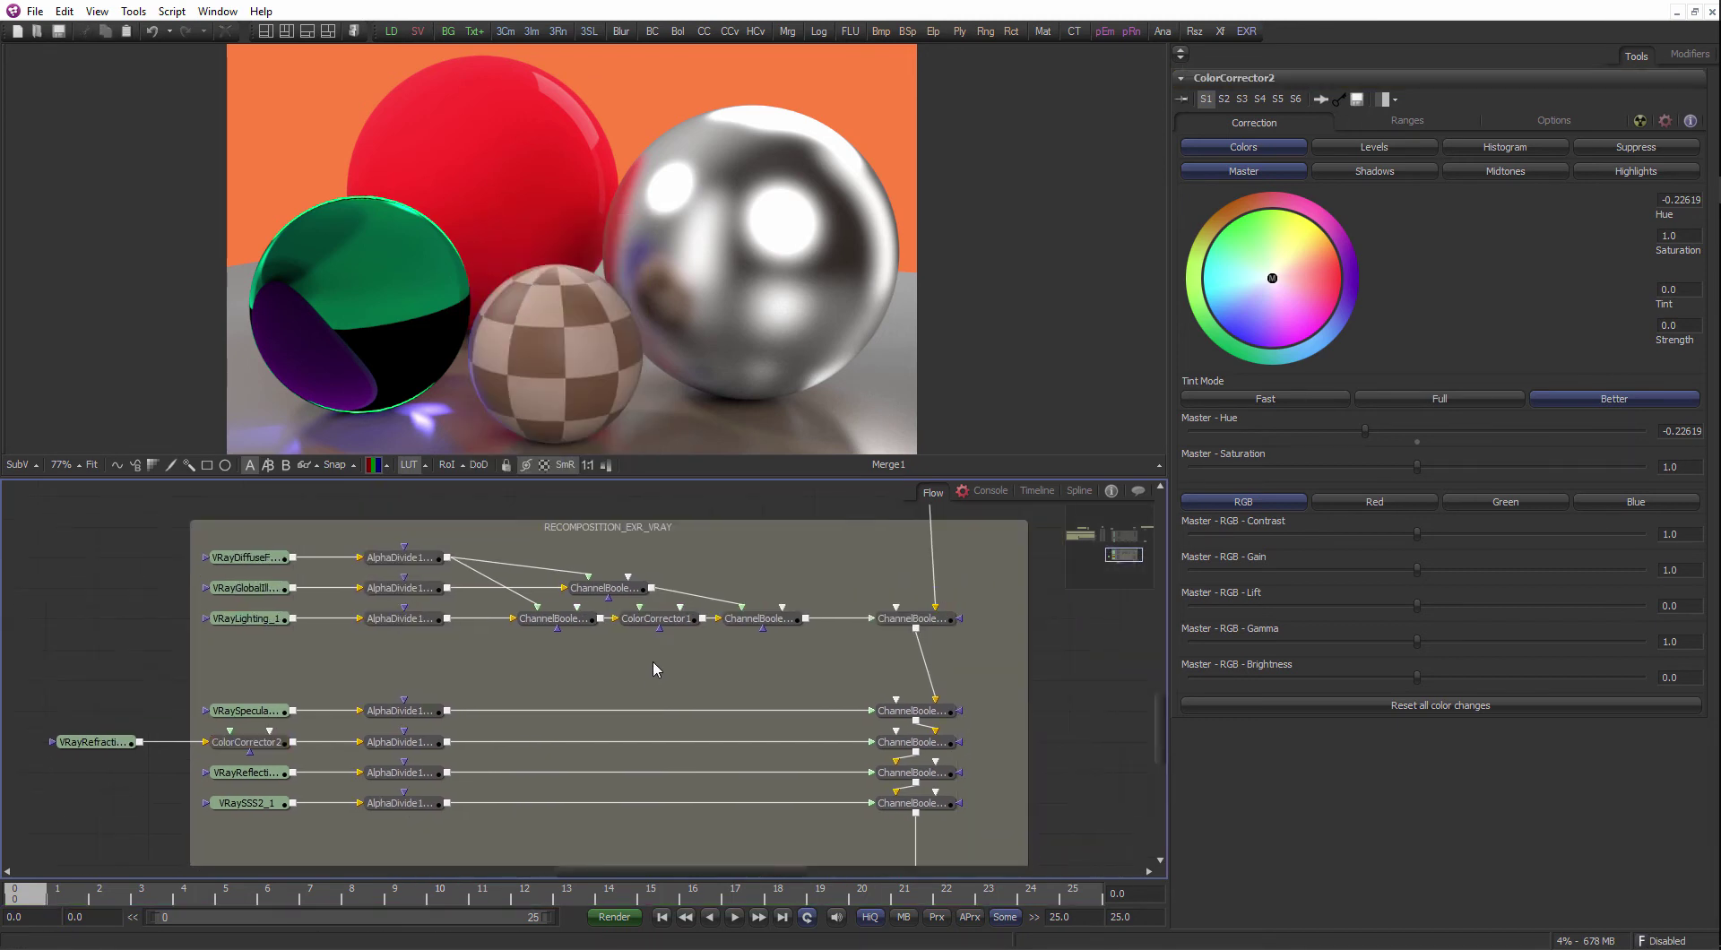
- Paste the copied Color Corrector as an instance and place it above the recomposition group, over the main vertical connection
{"action": "right_click", "coordinate": [655, 665]}
{"action": "mouse_move", "coordinate": [755, 392]}
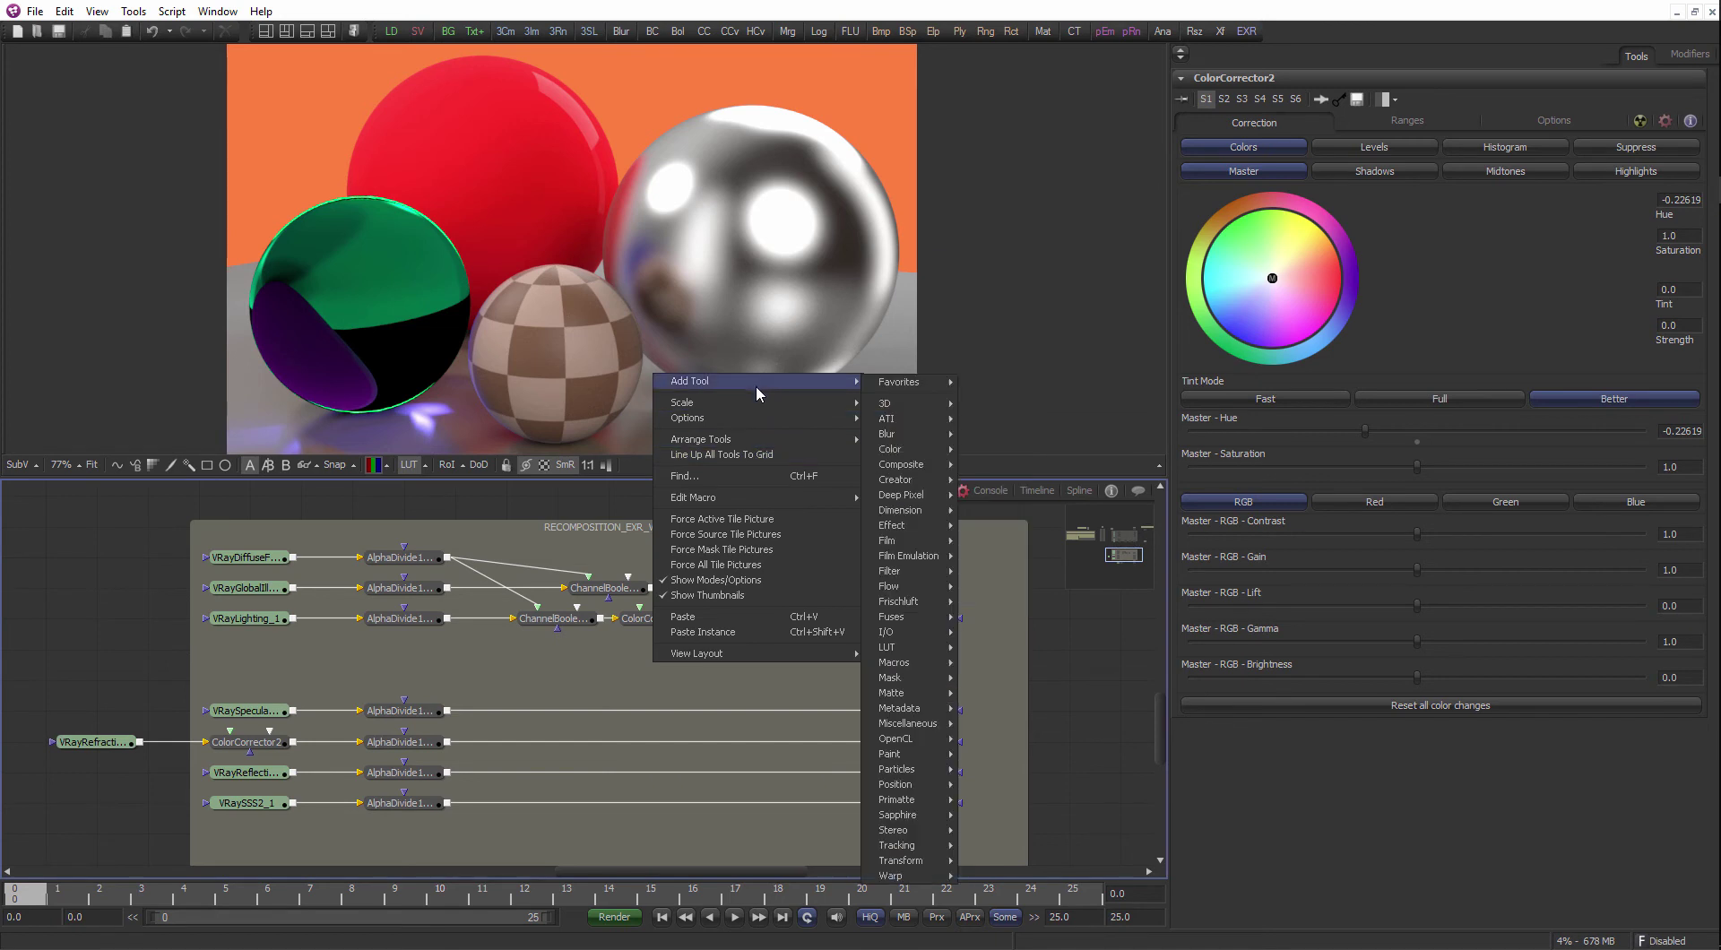
{"action": "left_click", "coordinate": [773, 632]}
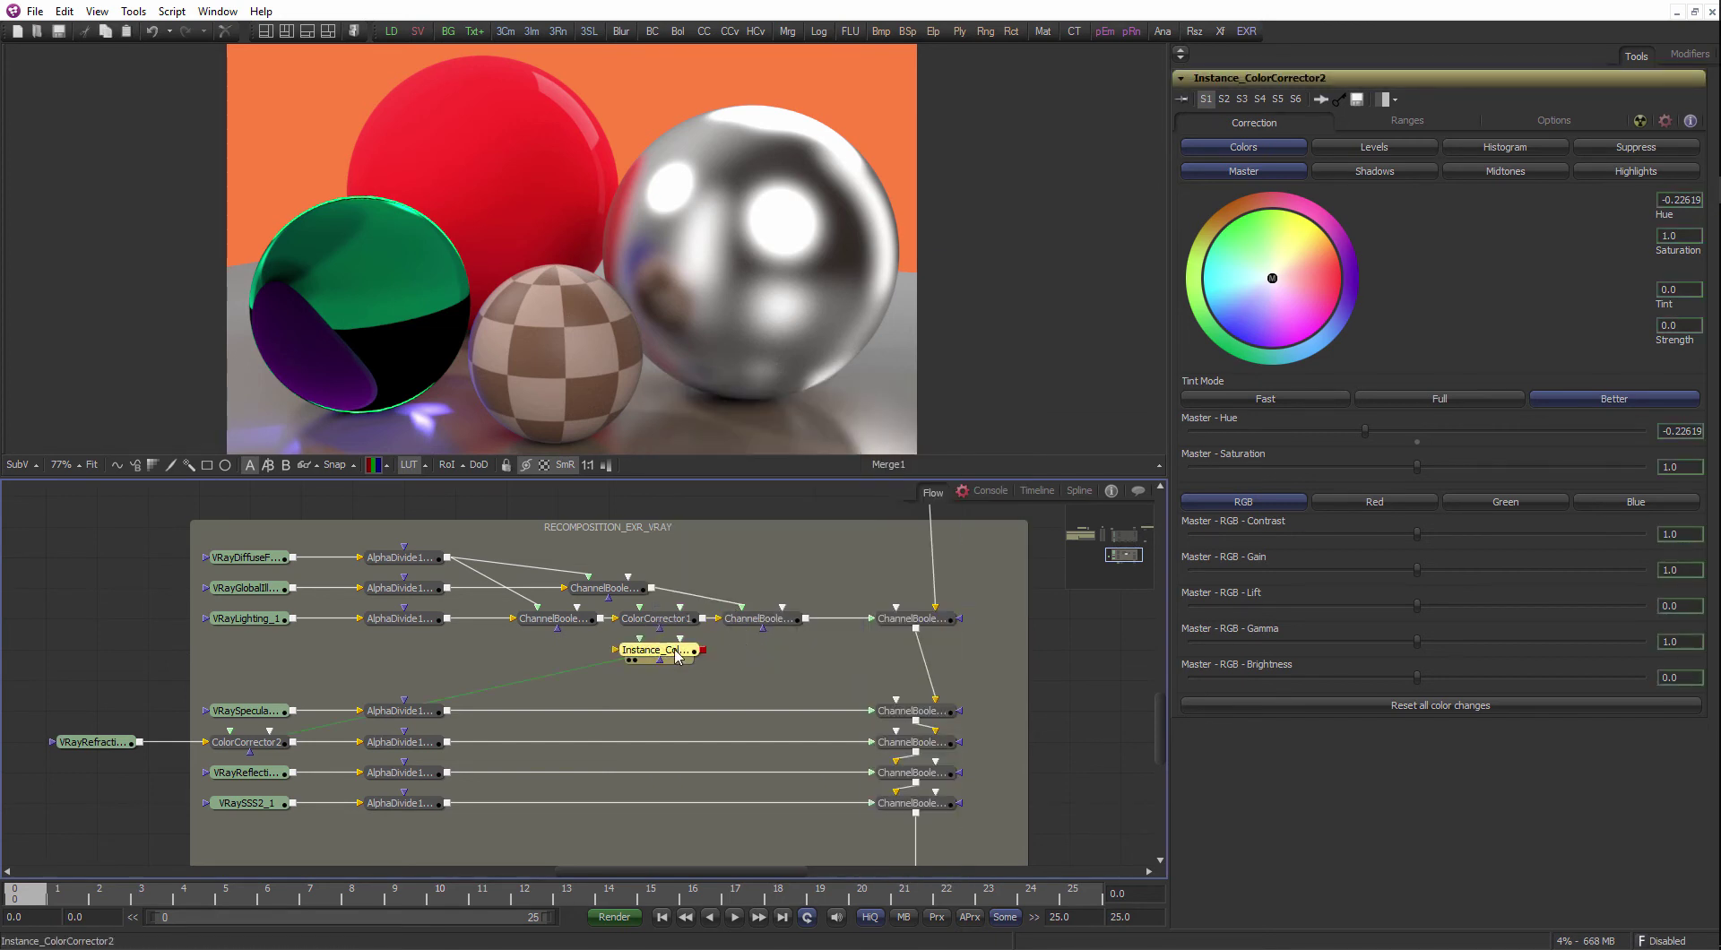
{"action": "left_click_drag", "start_coordinate": [677, 655], "coordinate": [911, 548]}
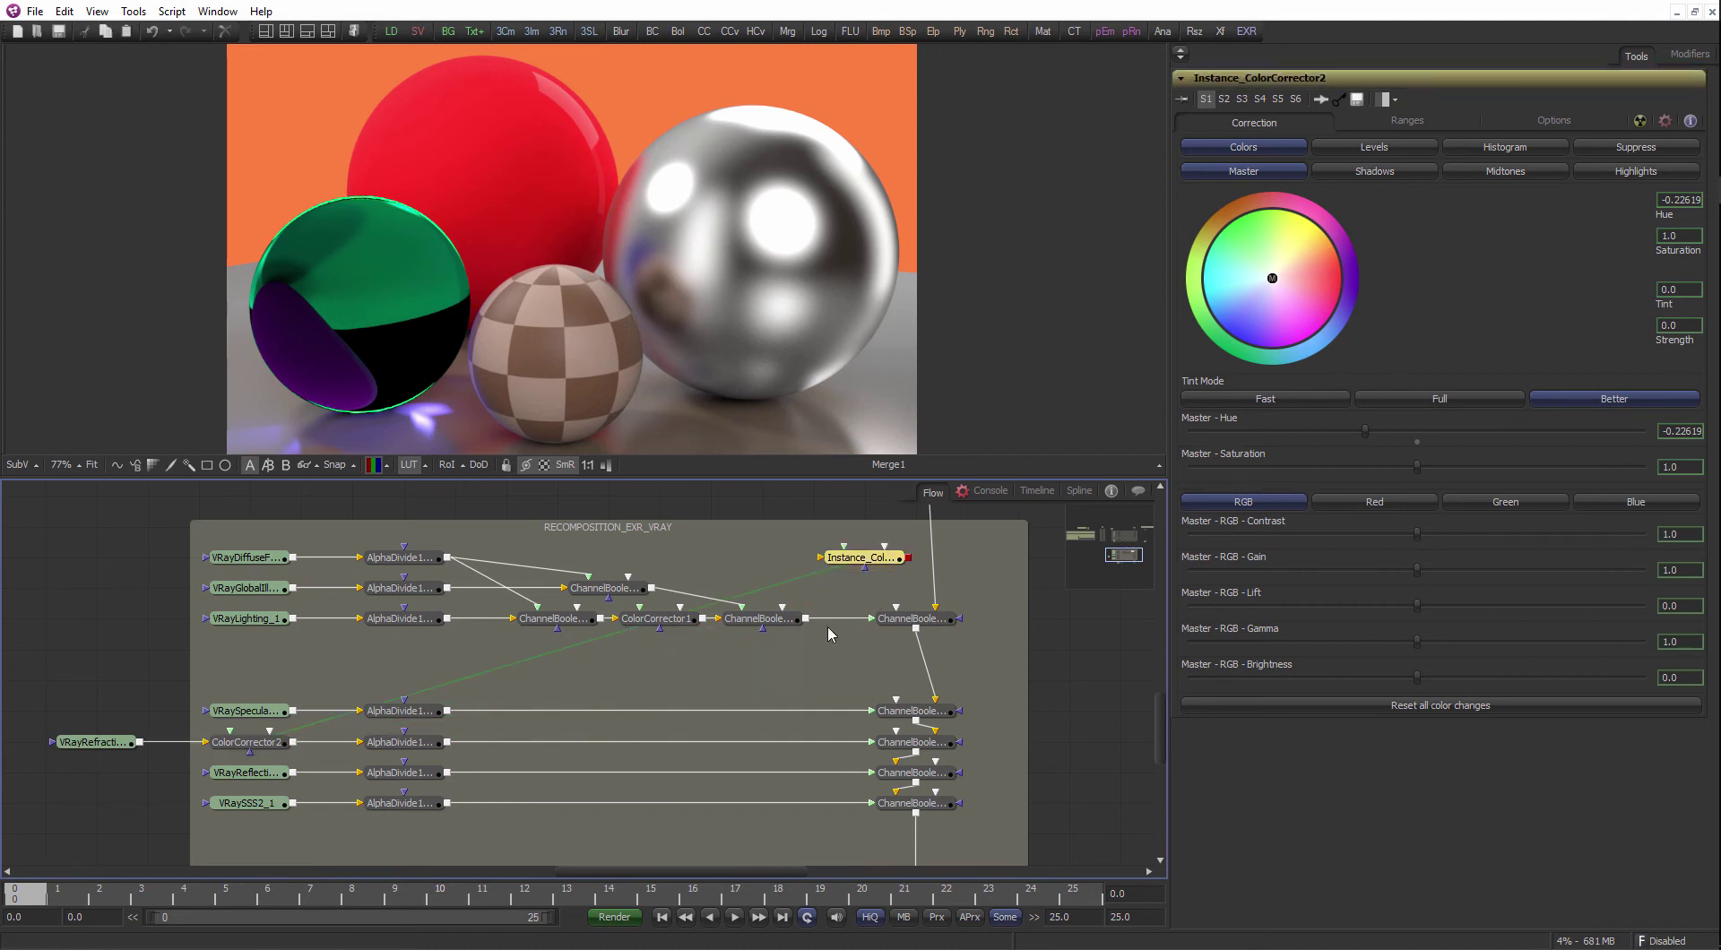
{"action": "left_click_drag", "start_coordinate": [829, 634], "coordinate": [791, 657]}
{"action": "scroll", "coordinate": [746, 686], "scroll_direction": "down", "scroll_amount": 2}
{"action": "mouse_move", "coordinate": [829, 582]}
{"action": "left_mouse_down"}
{"action": "mouse_move", "coordinate": [746, 685]}
{"action": "mouse_move", "coordinate": [746, 554]}
{"action": "mouse_move", "coordinate": [754, 603]}
{"action": "mouse_move", "coordinate": [816, 558]}
{"action": "mouse_move", "coordinate": [808, 579]}
{"action": "left_mouse_up"}
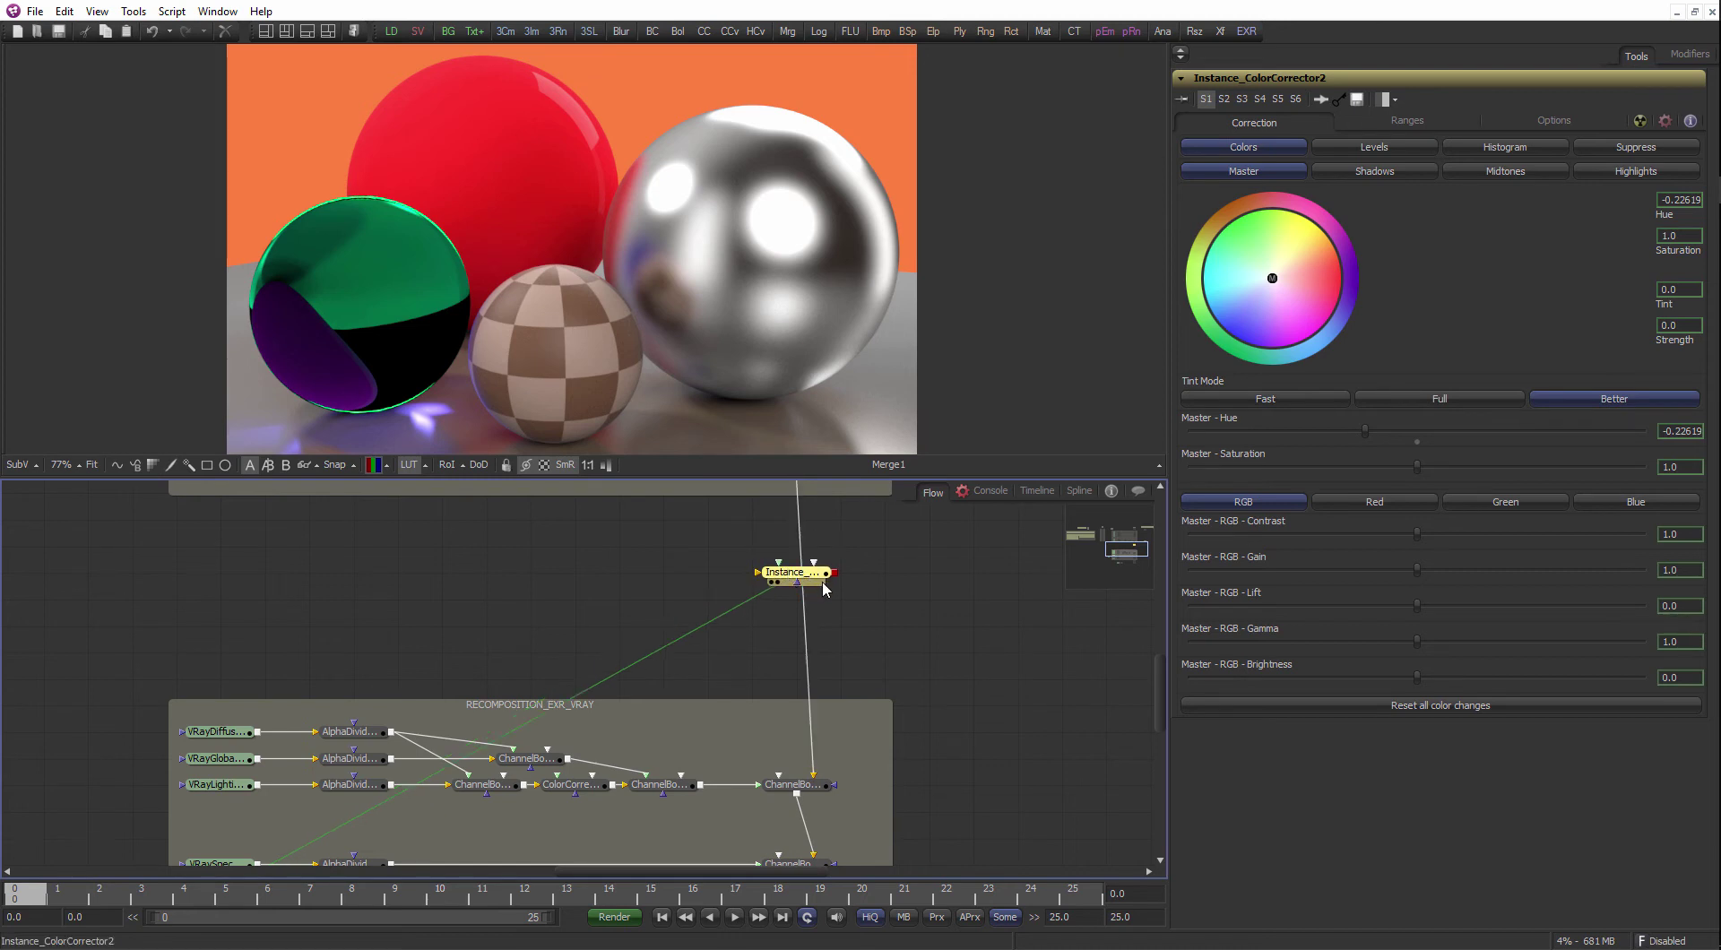
- Wire the instanced Color Corrector into the connection between the upper group and the recomposition group, and inspect the composite
{"action": "left_click", "coordinate": [826, 584]}
{"action": "left_click", "coordinate": [813, 576]}
{"action": "left_click_drag", "start_coordinate": [811, 761], "coordinate": [827, 687]}
{"action": "left_click_drag", "start_coordinate": [811, 782], "coordinate": [812, 784]}
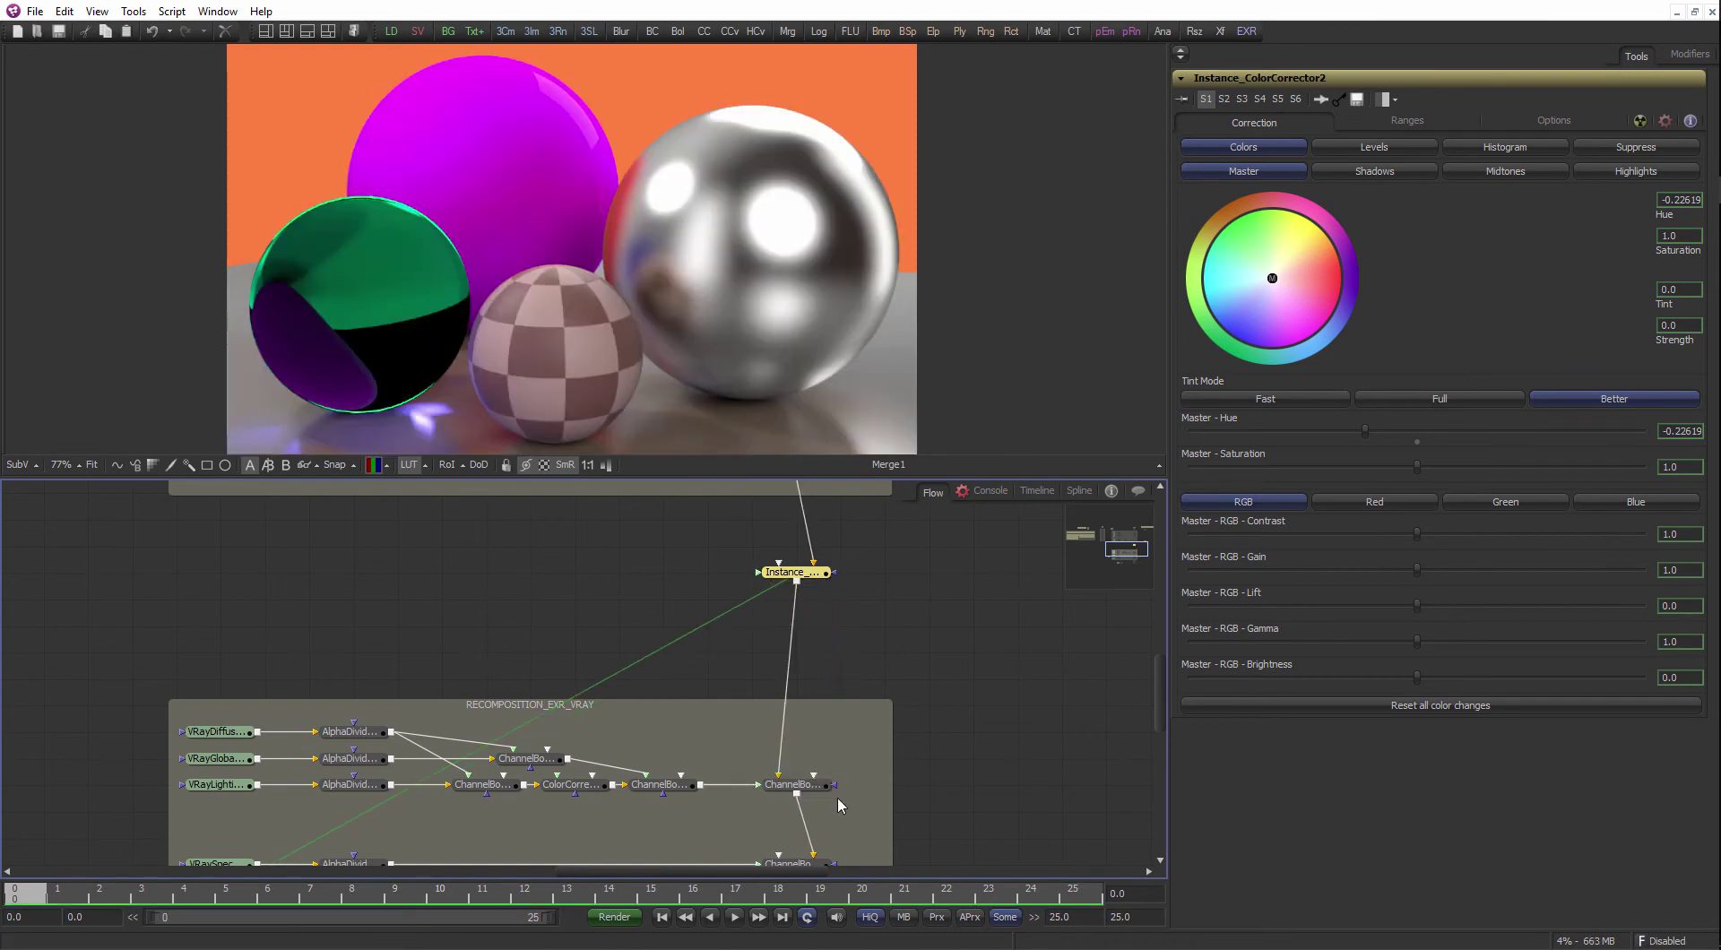
{"action": "left_click_drag", "start_coordinate": [706, 333], "coordinate": [719, 325]}
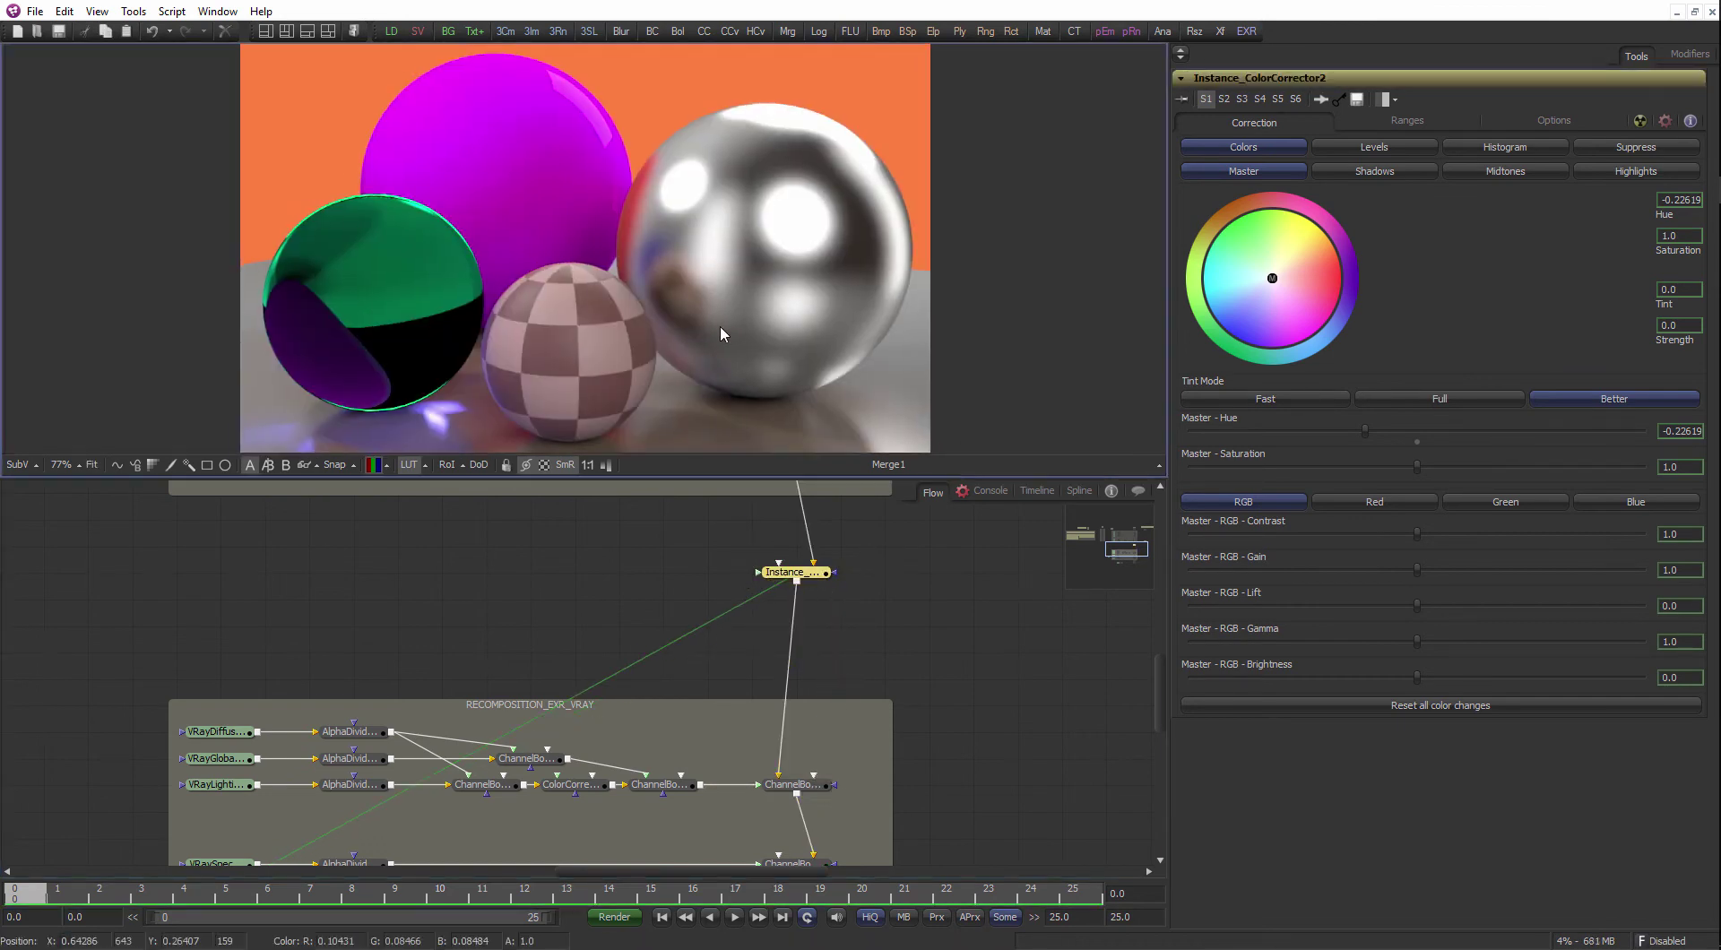
{"action": "scroll", "coordinate": [719, 324], "scroll_direction": "down", "scroll_amount": 1}
- Try pasting a second instance of the refraction Color Corrector above the recomposition group, and delete that instance
{"action": "left_click_drag", "start_coordinate": [620, 637], "coordinate": [682, 554]}
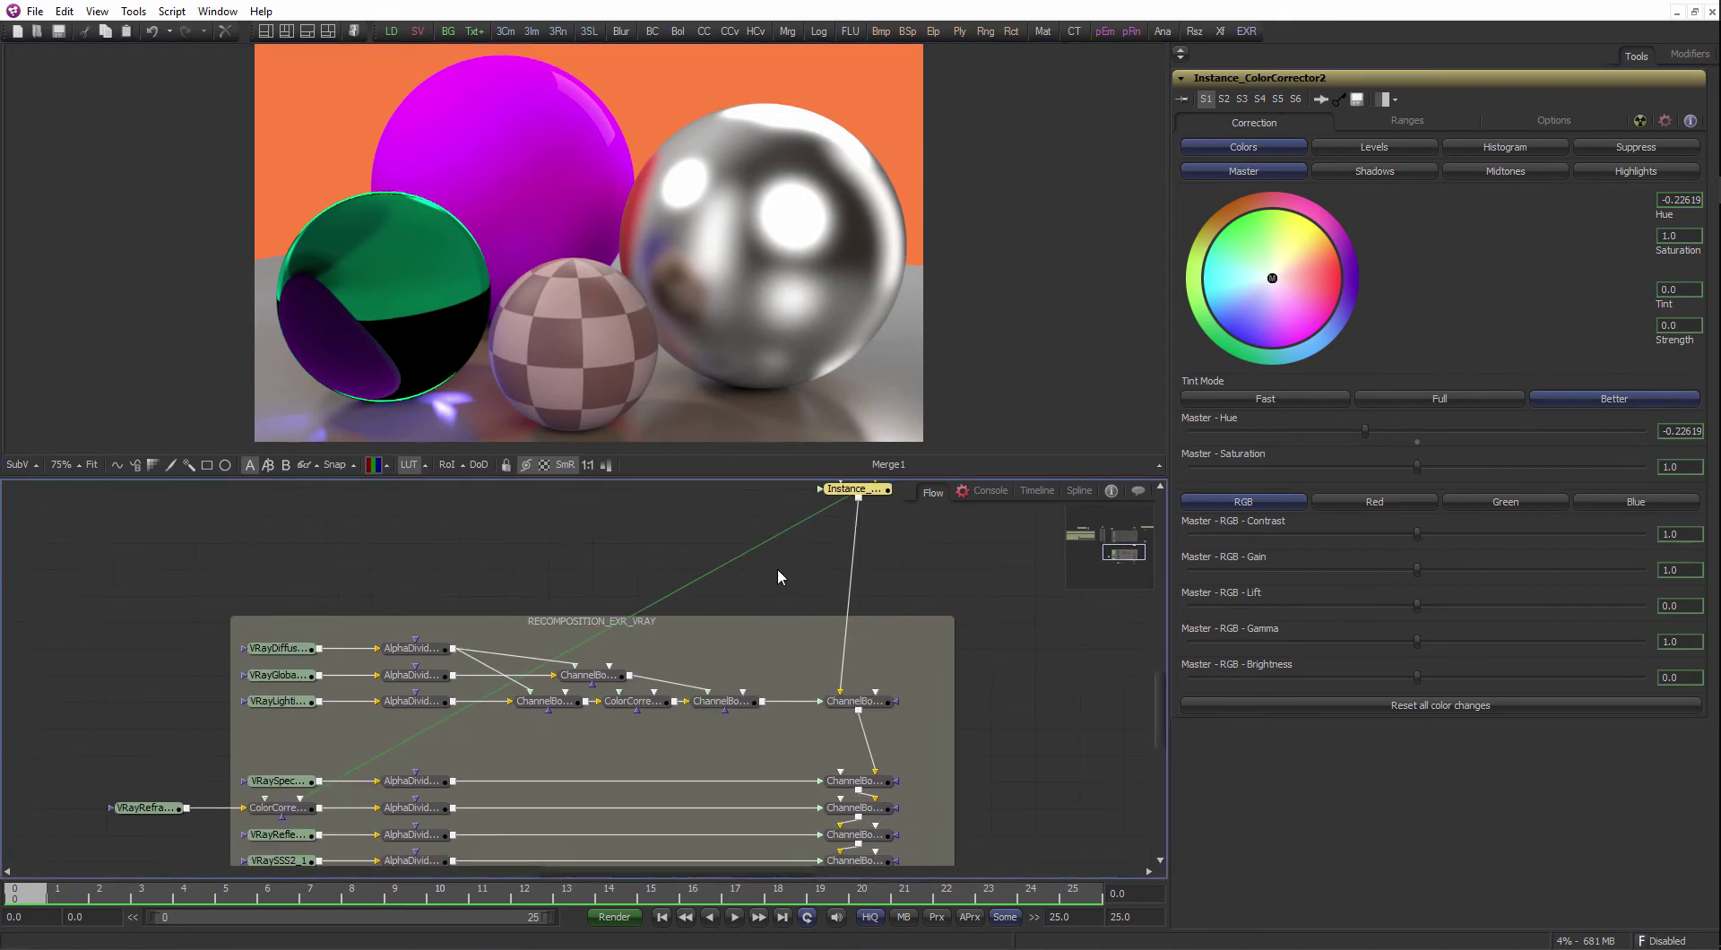
{"action": "scroll", "coordinate": [676, 594], "scroll_direction": "down", "scroll_amount": 2}
{"action": "scroll", "coordinate": [676, 593], "scroll_direction": "left", "scroll_amount": 1}
{"action": "left_click", "coordinate": [302, 763]}
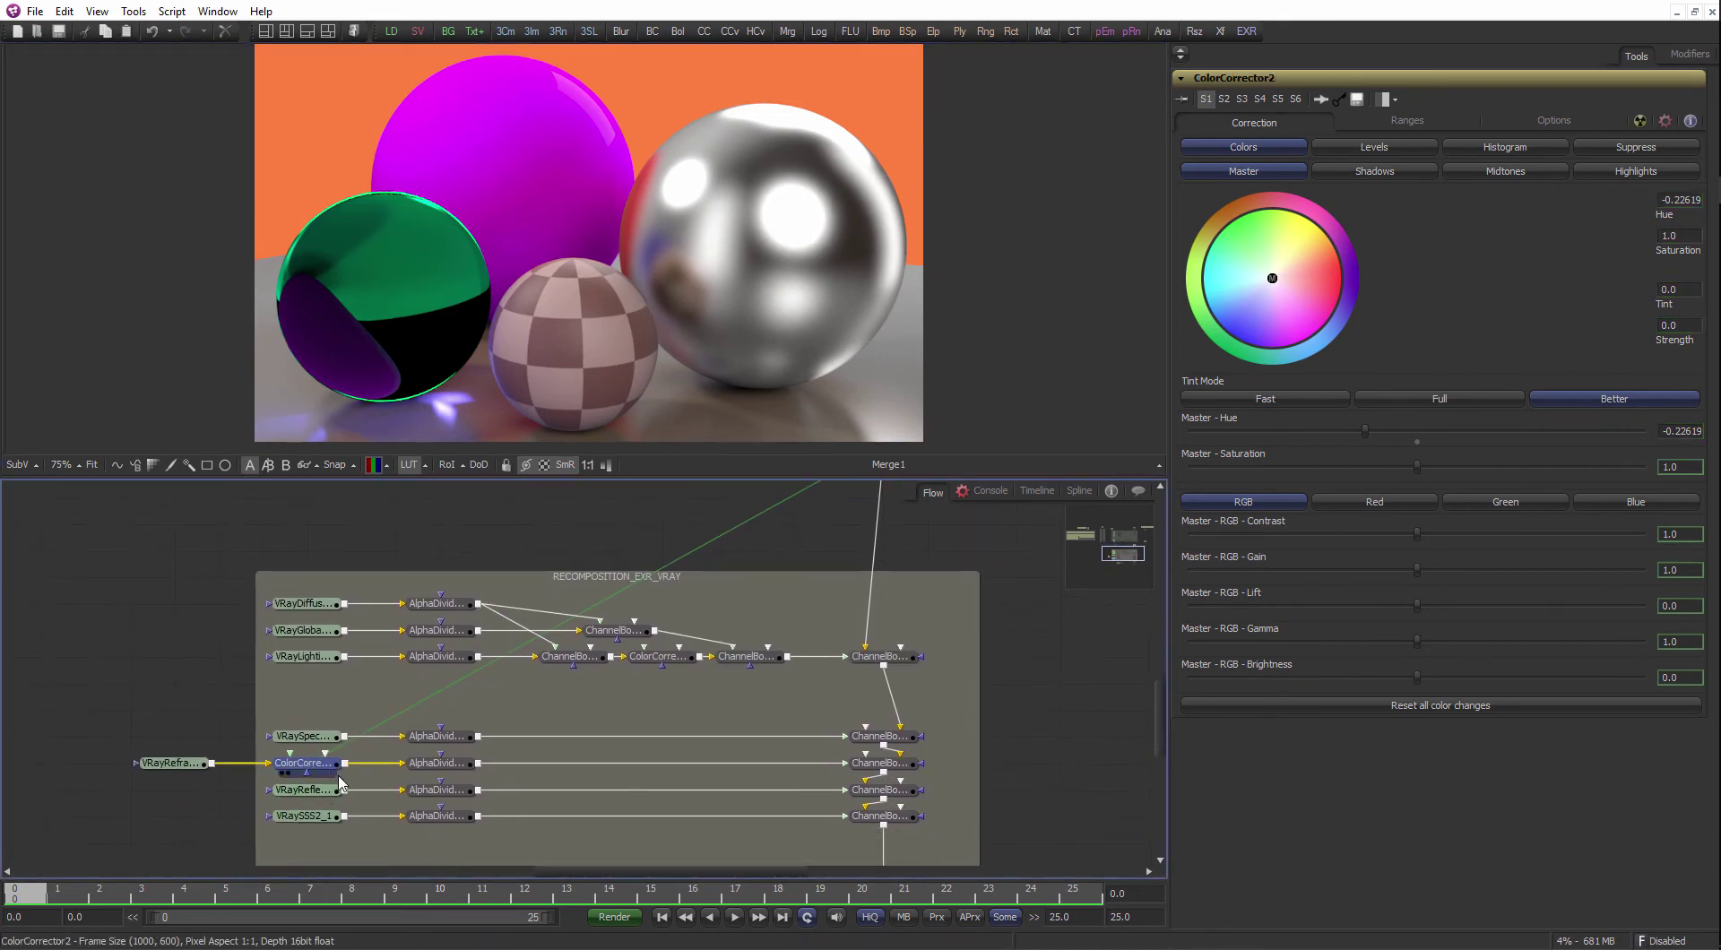
{"action": "scroll", "coordinate": [599, 619], "scroll_direction": "up", "scroll_amount": 1}
{"action": "scroll", "coordinate": [599, 619], "scroll_direction": "right", "scroll_amount": 1}
{"action": "left_click", "coordinate": [553, 548]}
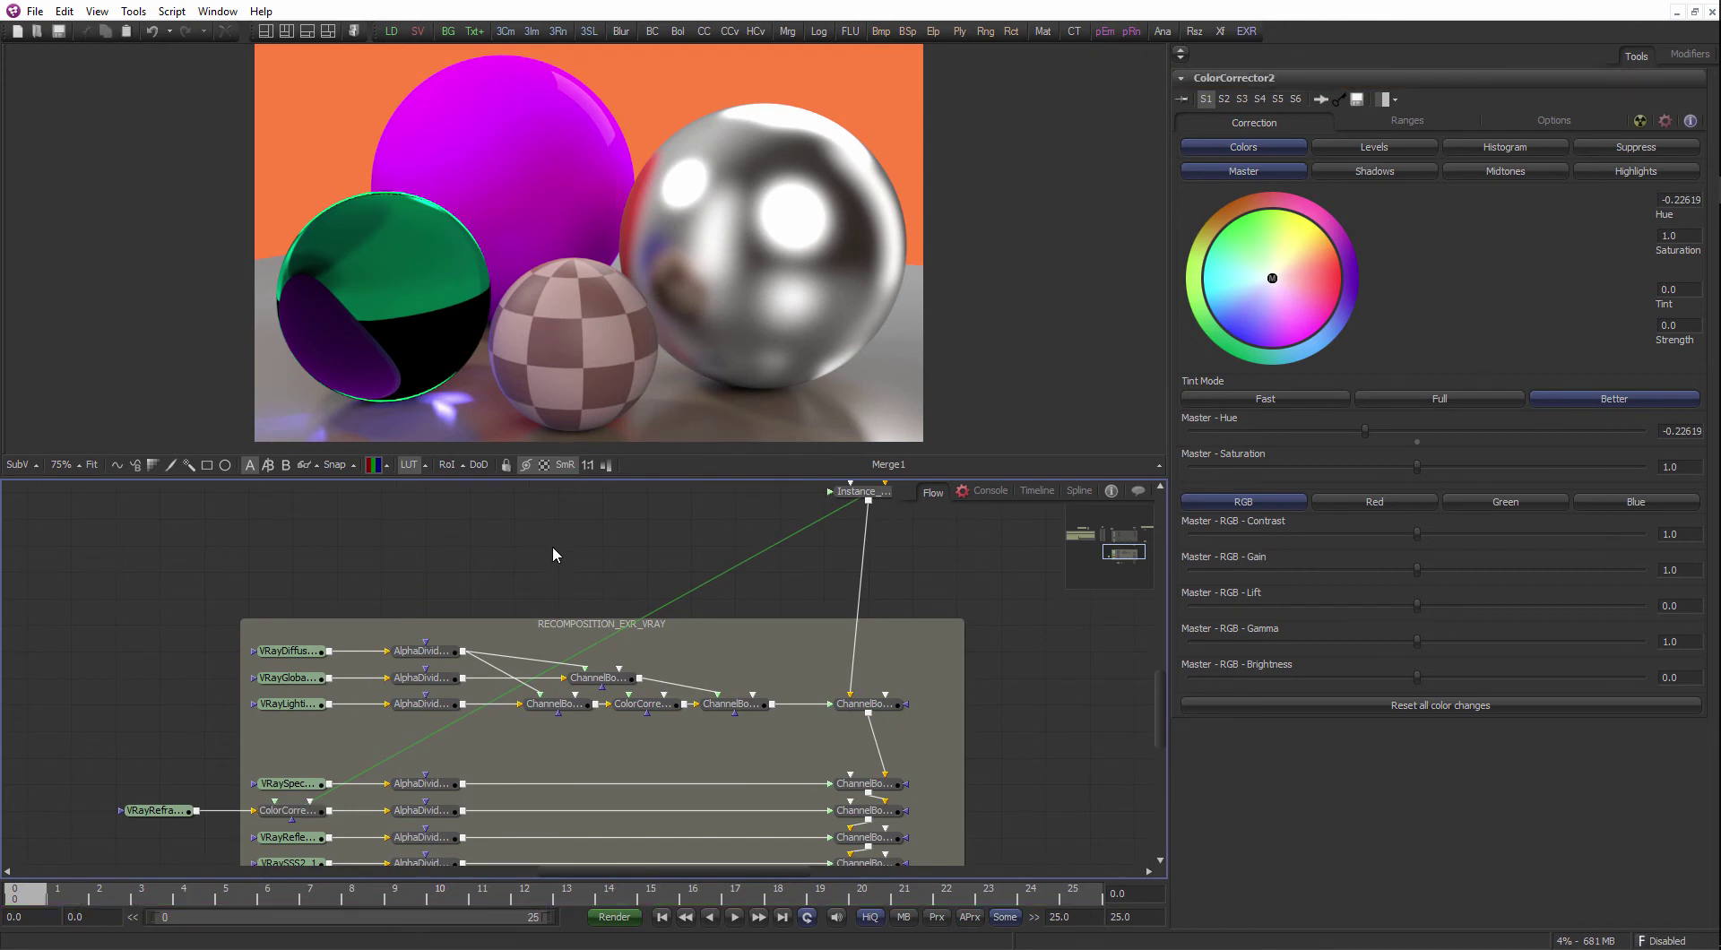
{"action": "key", "text": "ctrl+shift+v"}
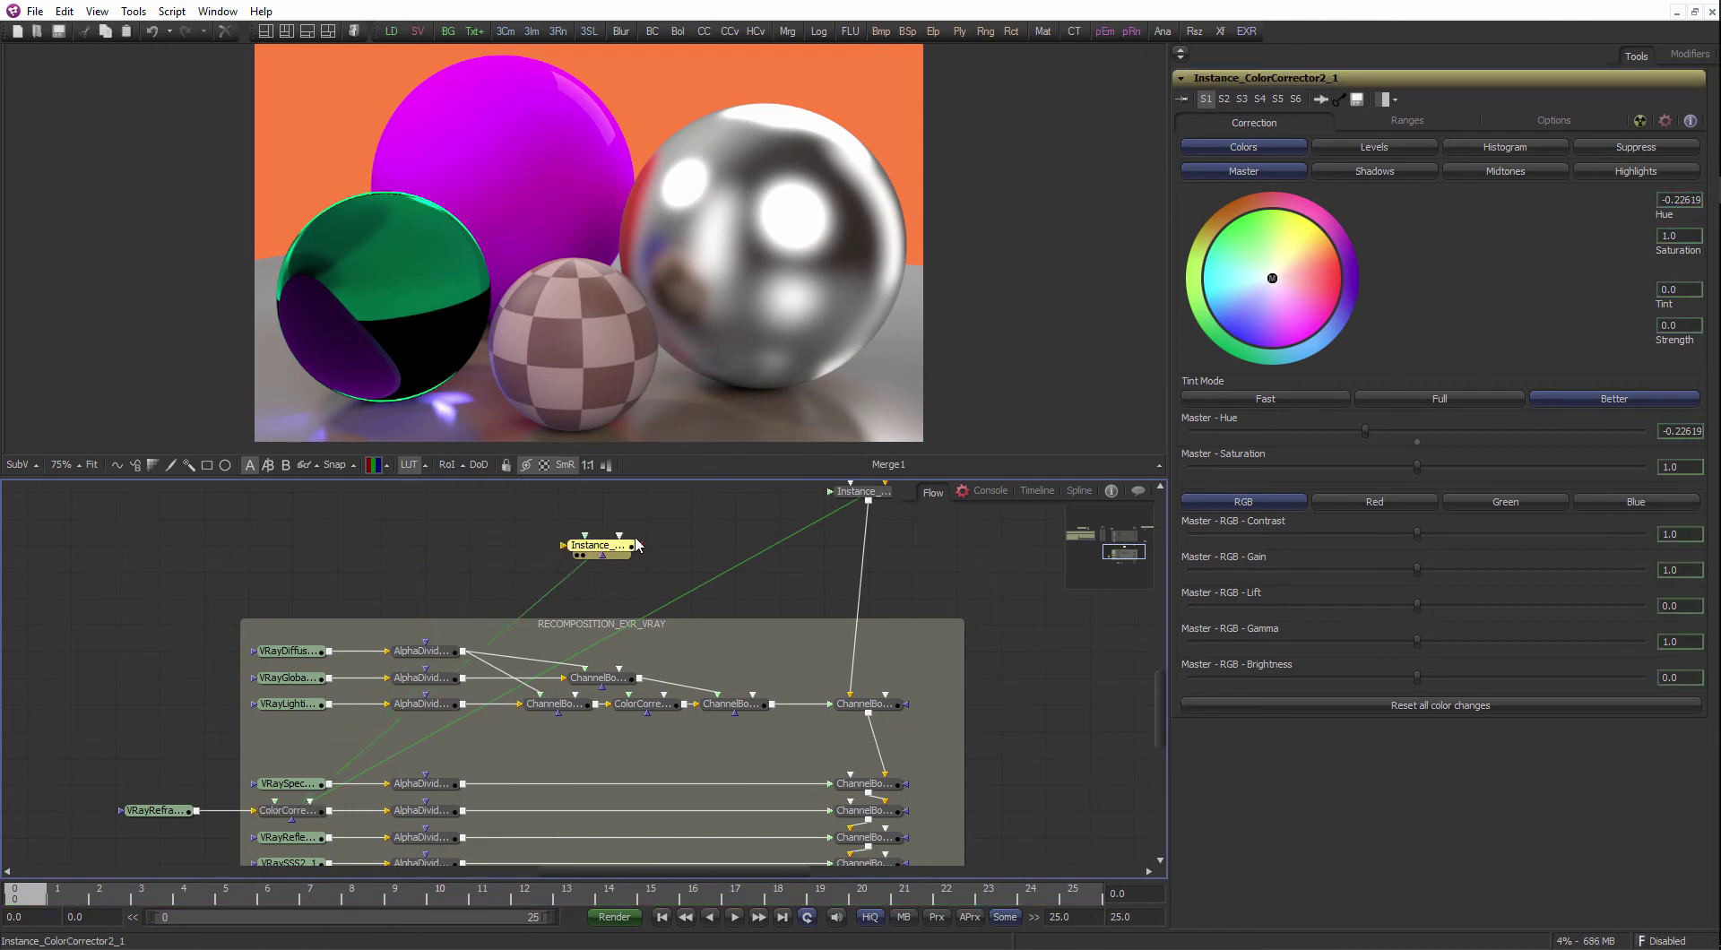
{"action": "left_click_drag", "start_coordinate": [445, 553], "coordinate": [531, 557]}
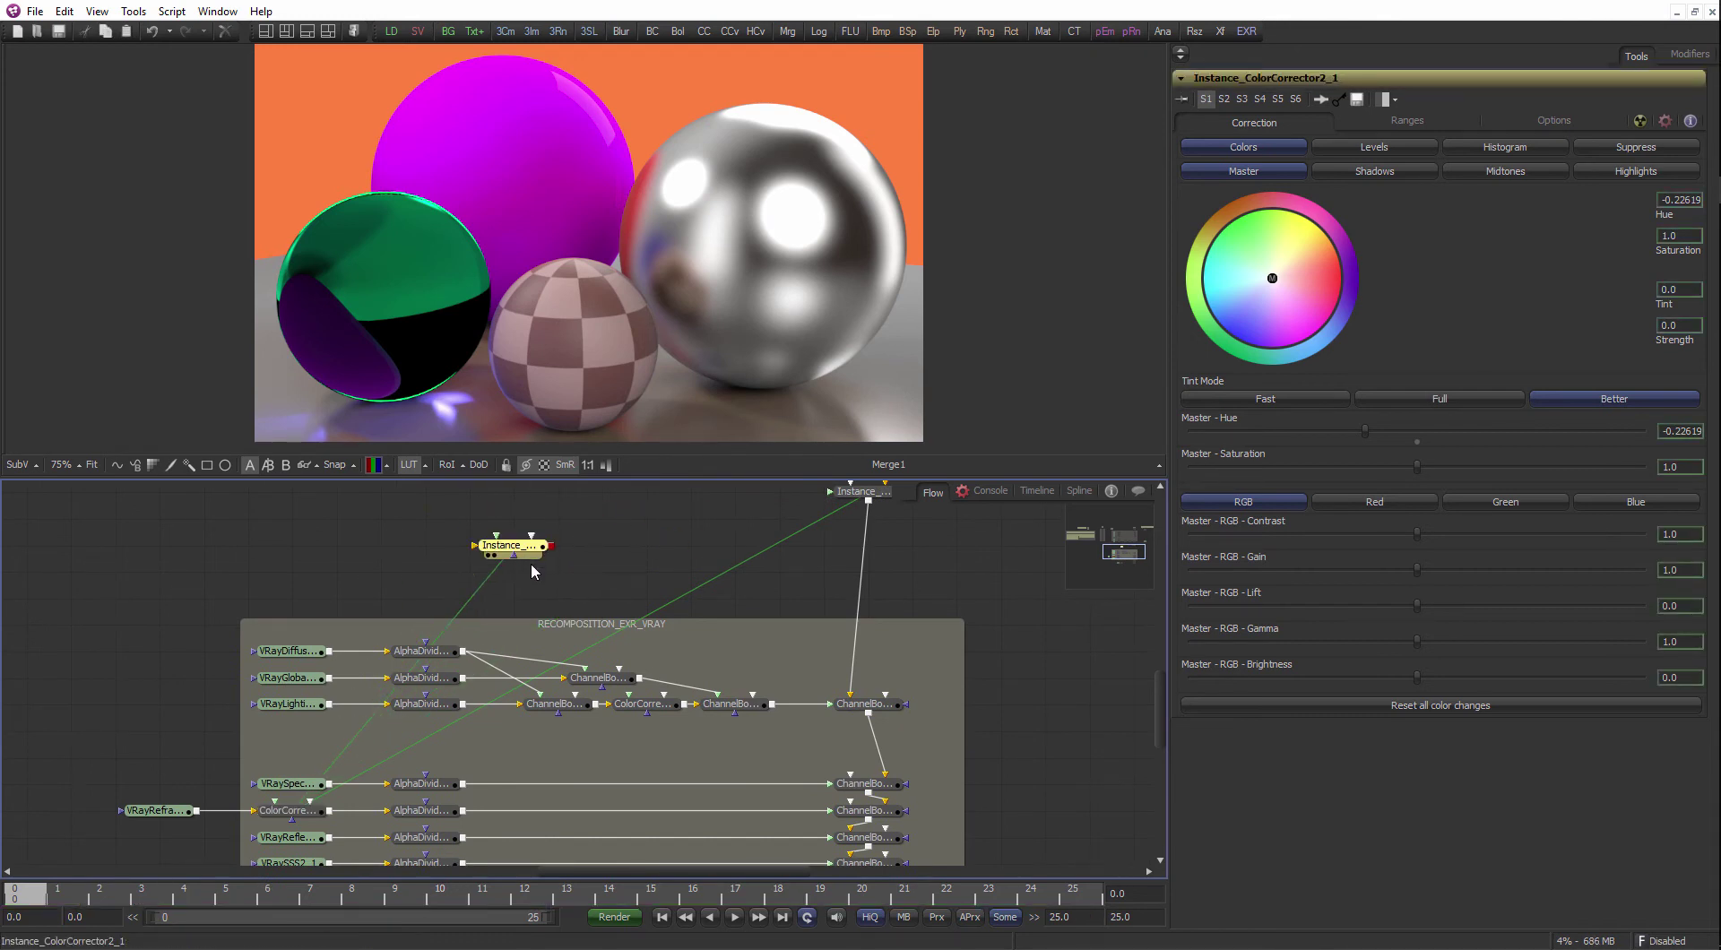
{"action": "key", "text": "Delete"}
- Select the final Merge below the recomposition group and inspect its composite, framing the whole image in the viewer
{"action": "left_click_drag", "start_coordinate": [818, 548], "coordinate": [673, 642]}
{"action": "scroll", "coordinate": [818, 610], "scroll_direction": "down", "scroll_amount": 3}
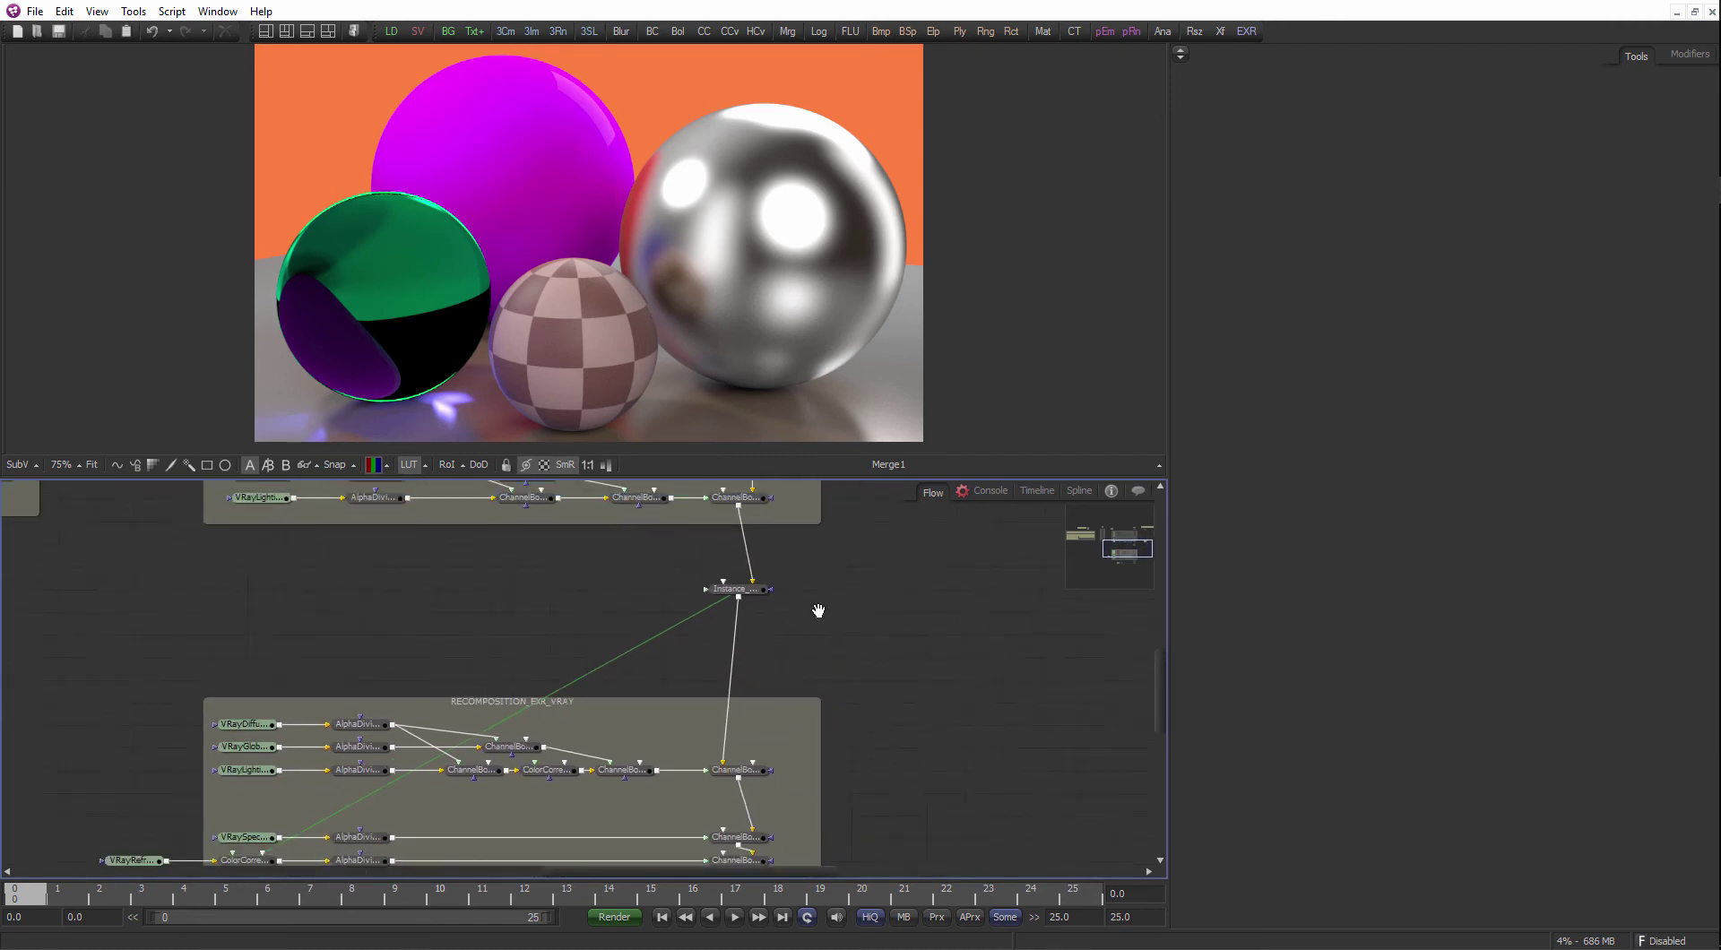
{"action": "mouse_move", "coordinate": [769, 588]}
{"action": "left_mouse_down"}
{"action": "mouse_move", "coordinate": [754, 692]}
{"action": "mouse_move", "coordinate": [766, 588]}
{"action": "left_mouse_up"}
{"action": "scroll", "coordinate": [778, 584], "scroll_direction": "up", "scroll_amount": 1}
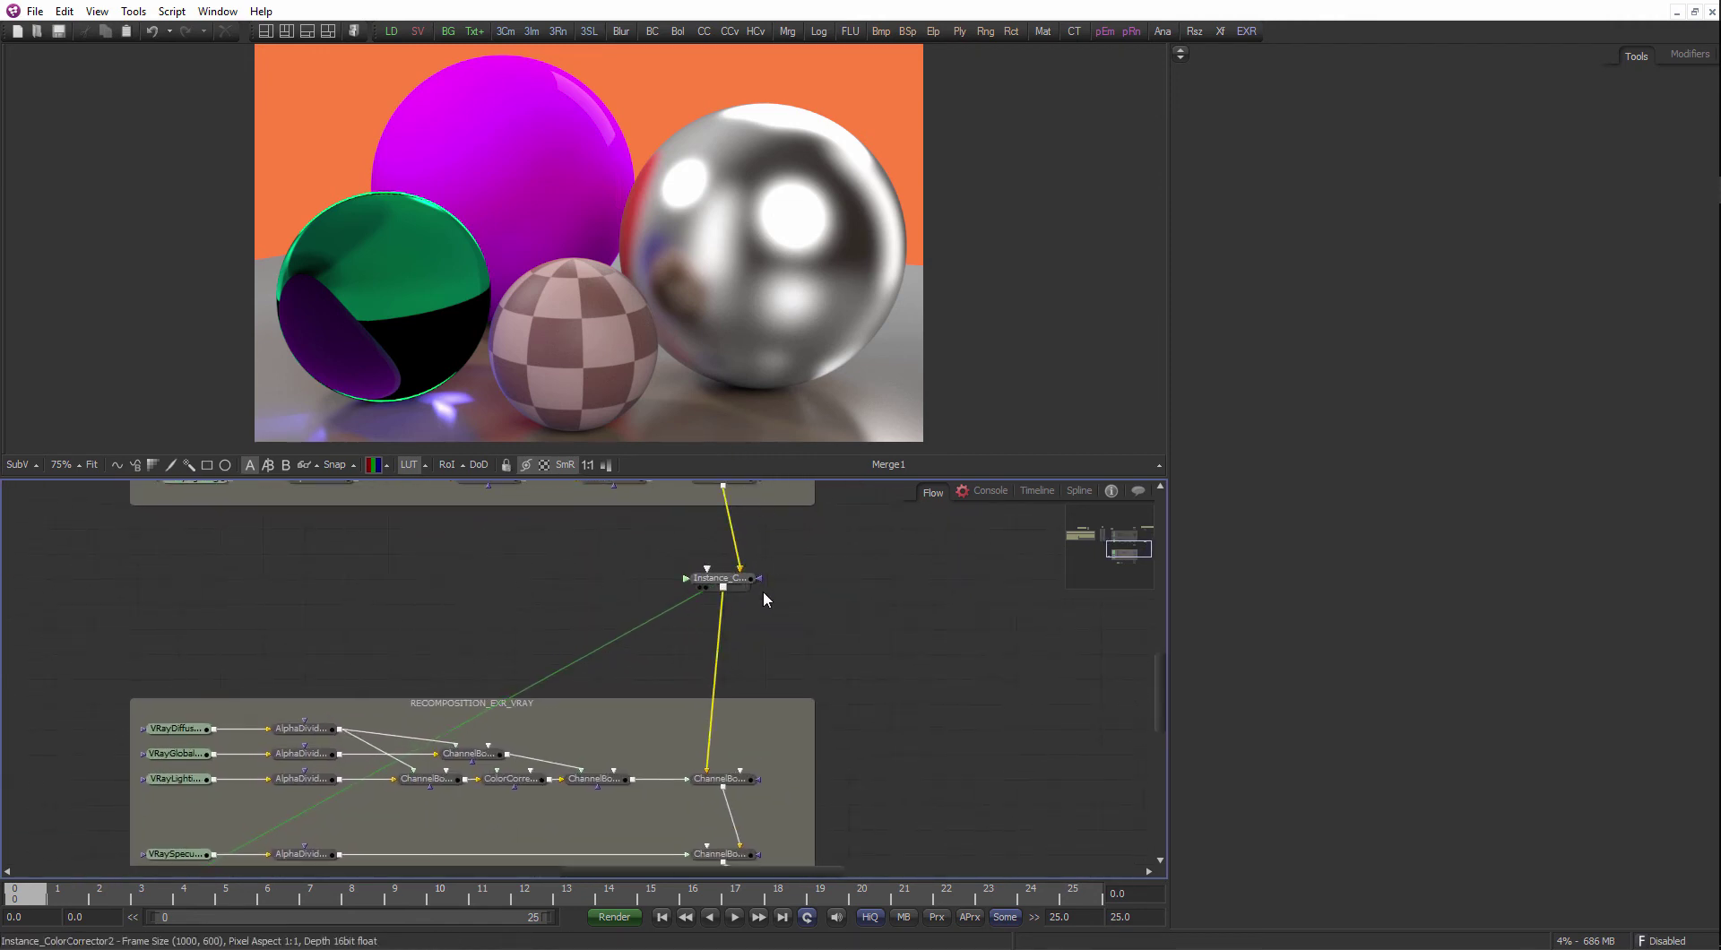
{"action": "scroll", "coordinate": [771, 618], "scroll_direction": "down", "scroll_amount": 5}
{"action": "left_click", "coordinate": [718, 675]}
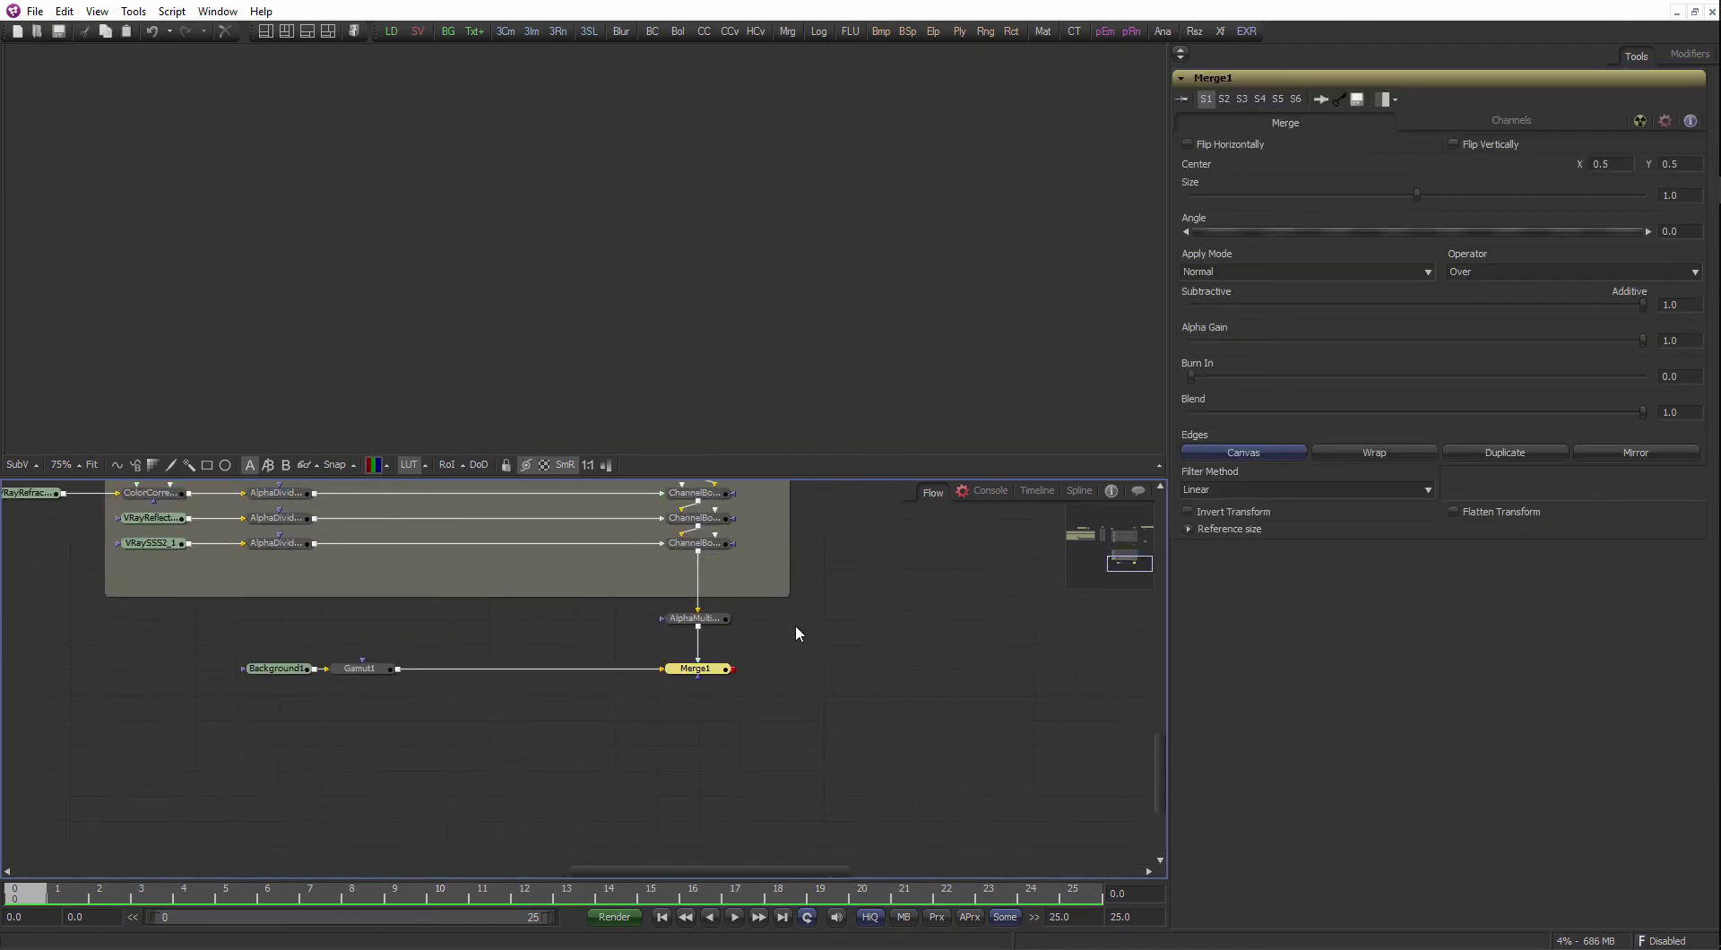
{"action": "scroll", "coordinate": [730, 357], "scroll_direction": "down", "scroll_amount": 2}
{"action": "left_click_drag", "start_coordinate": [754, 373], "coordinate": [744, 388]}
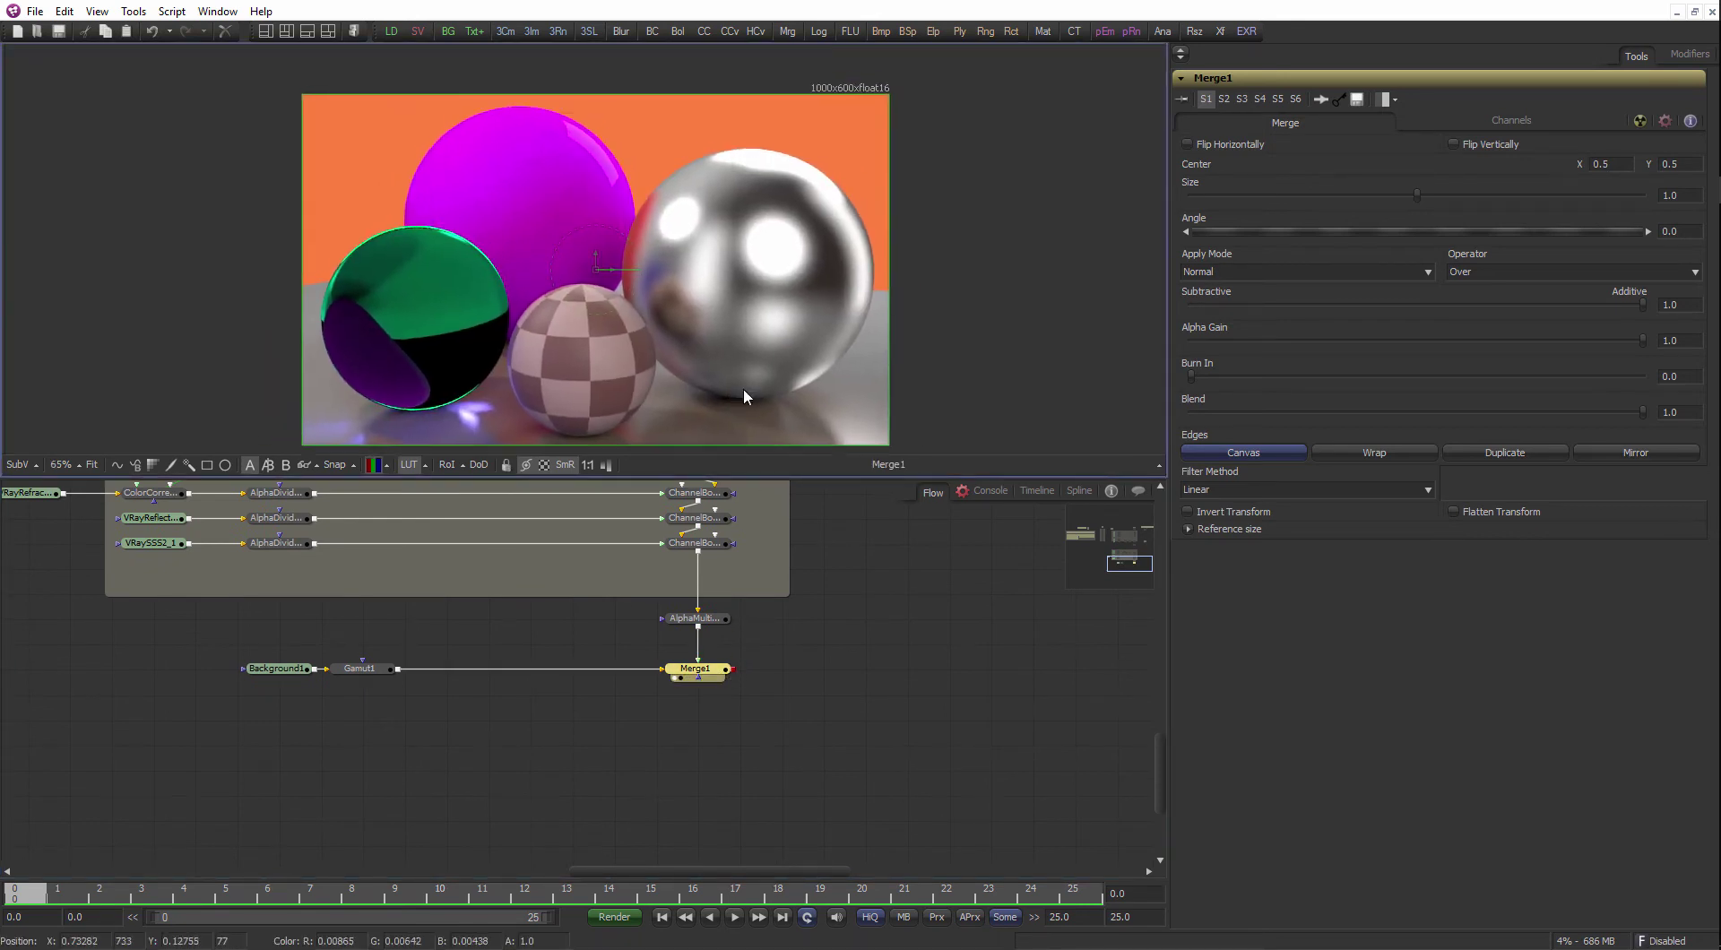
{"action": "scroll", "coordinate": [744, 387], "scroll_direction": "up", "scroll_amount": 1}
{"action": "left_click", "coordinate": [899, 623]}
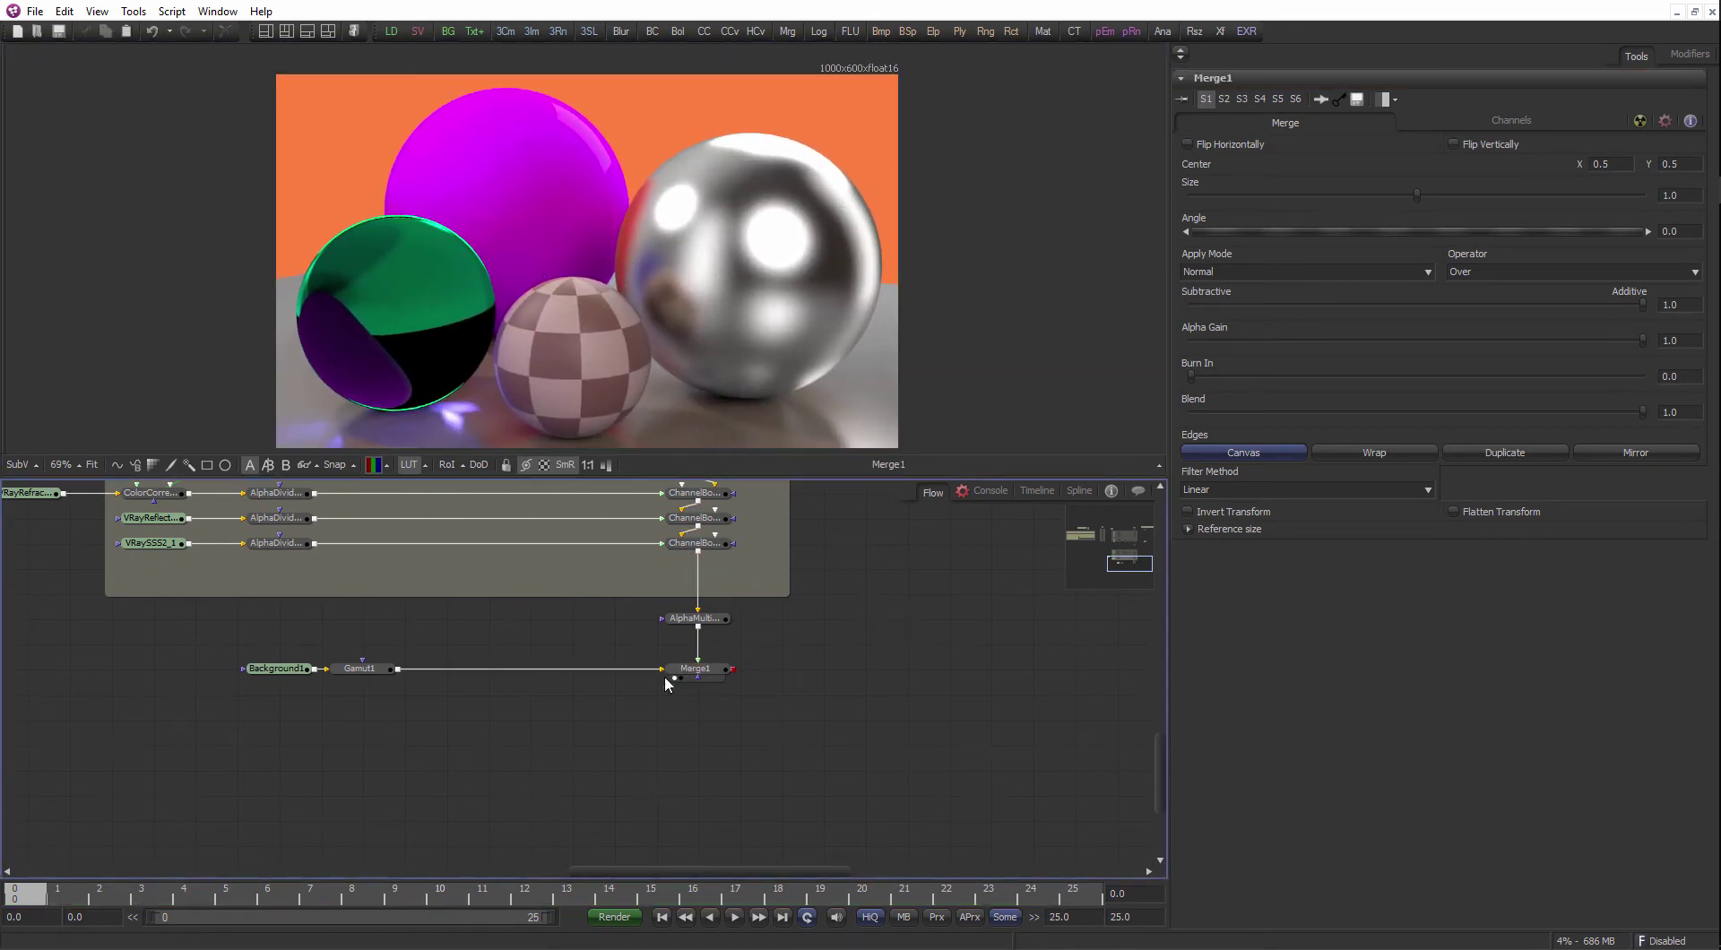
- Delete the instanced Color Corrector from the connection between the decomposition and recomposition groups
{"action": "left_click_drag", "start_coordinate": [742, 693], "coordinate": [728, 859]}
{"action": "left_click_drag", "start_coordinate": [682, 562], "coordinate": [690, 683]}
{"action": "scroll", "coordinate": [717, 554], "scroll_direction": "down", "scroll_amount": 1}
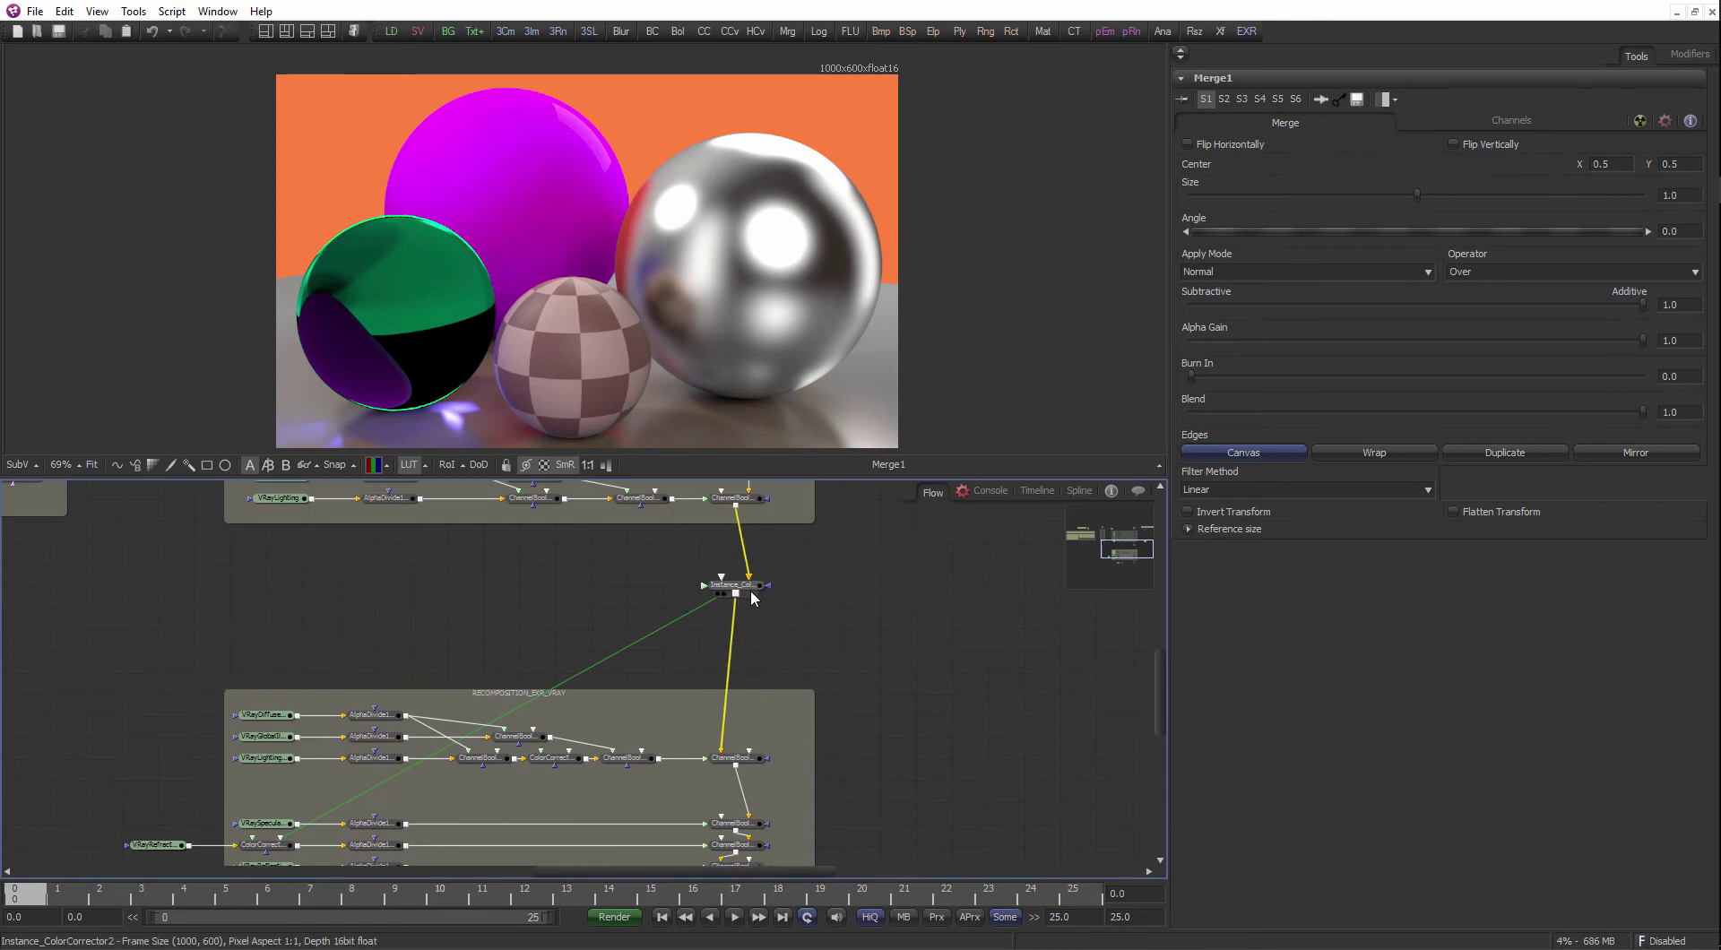
{"action": "left_click", "coordinate": [750, 588]}
{"action": "key", "text": "Delete"}
- Delete the refraction Color Corrector and move the VRayRefraction loader back in line with the other recomposition loaders
{"action": "left_click_drag", "start_coordinate": [741, 595], "coordinate": [741, 610]}
{"action": "left_click_drag", "start_coordinate": [354, 775], "coordinate": [388, 611]}
{"action": "left_click", "coordinate": [320, 705]}
{"action": "key", "text": "Delete"}
{"action": "left_click_drag", "start_coordinate": [213, 699], "coordinate": [323, 700]}
{"action": "left_click", "coordinate": [212, 721]}
- Delete the stray nodes below the VRAY03 formula note beside the decomposition group
{"action": "scroll", "coordinate": [426, 675], "scroll_direction": "down", "scroll_amount": 1}
{"action": "left_click_drag", "start_coordinate": [425, 675], "coordinate": [419, 682]}
{"action": "scroll", "coordinate": [448, 628], "scroll_direction": "down", "scroll_amount": 2}
{"action": "left_click_drag", "start_coordinate": [593, 578], "coordinate": [600, 710]}
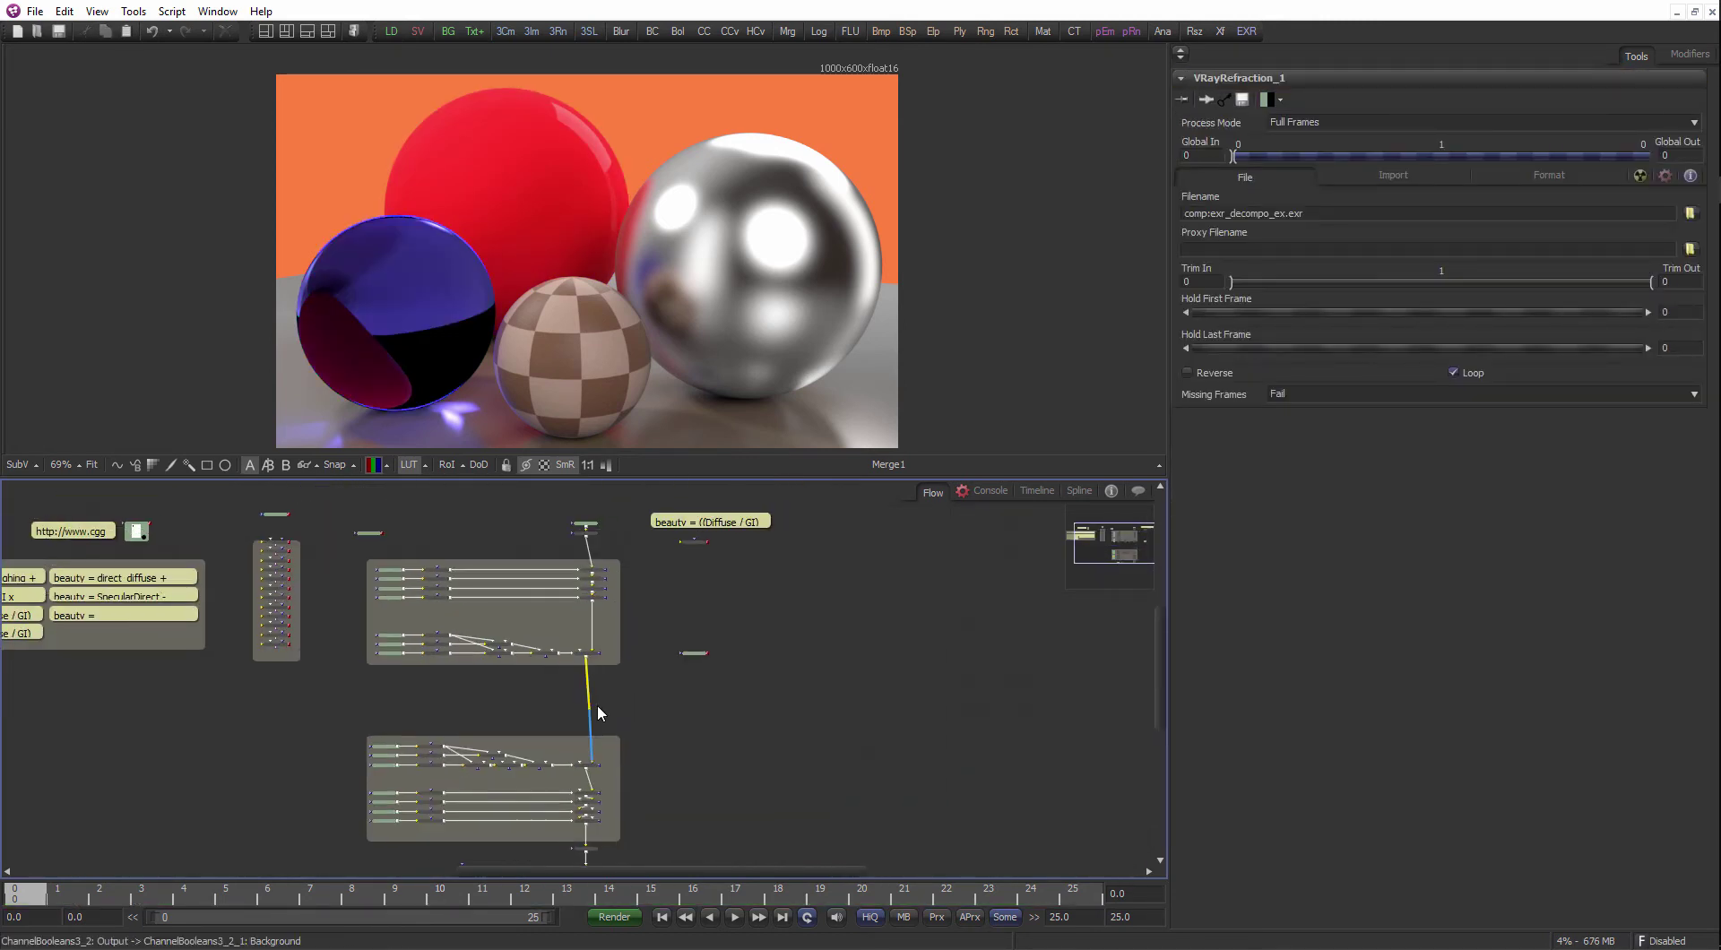
{"action": "scroll", "coordinate": [812, 578], "scroll_direction": "up", "scroll_amount": 1}
{"action": "left_click", "coordinate": [650, 542]}
{"action": "left_click_drag", "start_coordinate": [676, 578], "coordinate": [687, 499]}
{"action": "scroll", "coordinate": [663, 663], "scroll_direction": "up", "scroll_amount": 2}
{"action": "key", "text": "Delete"}
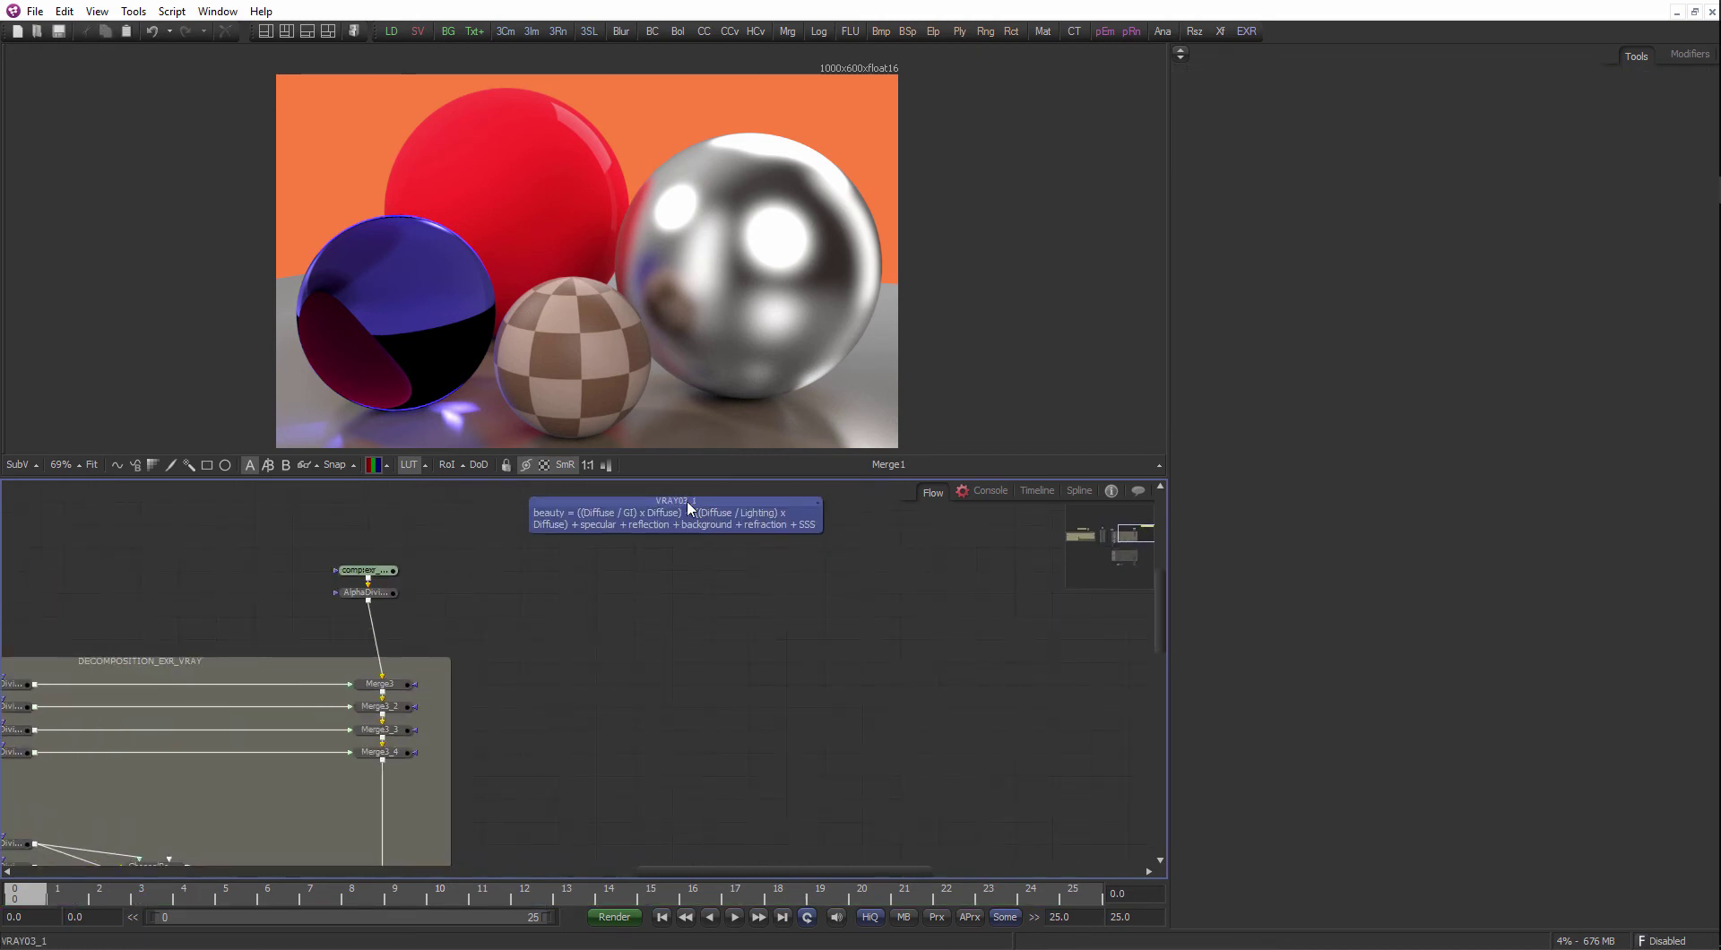
- Display the VRayShadows loader above the decomposition group in the viewer and delete it
{"action": "left_click", "coordinate": [335, 599]}
{"action": "left_click_drag", "start_coordinate": [335, 599], "coordinate": [710, 623]}
{"action": "left_click_drag", "start_coordinate": [233, 636], "coordinate": [387, 622]}
{"action": "left_click", "coordinate": [375, 636]}
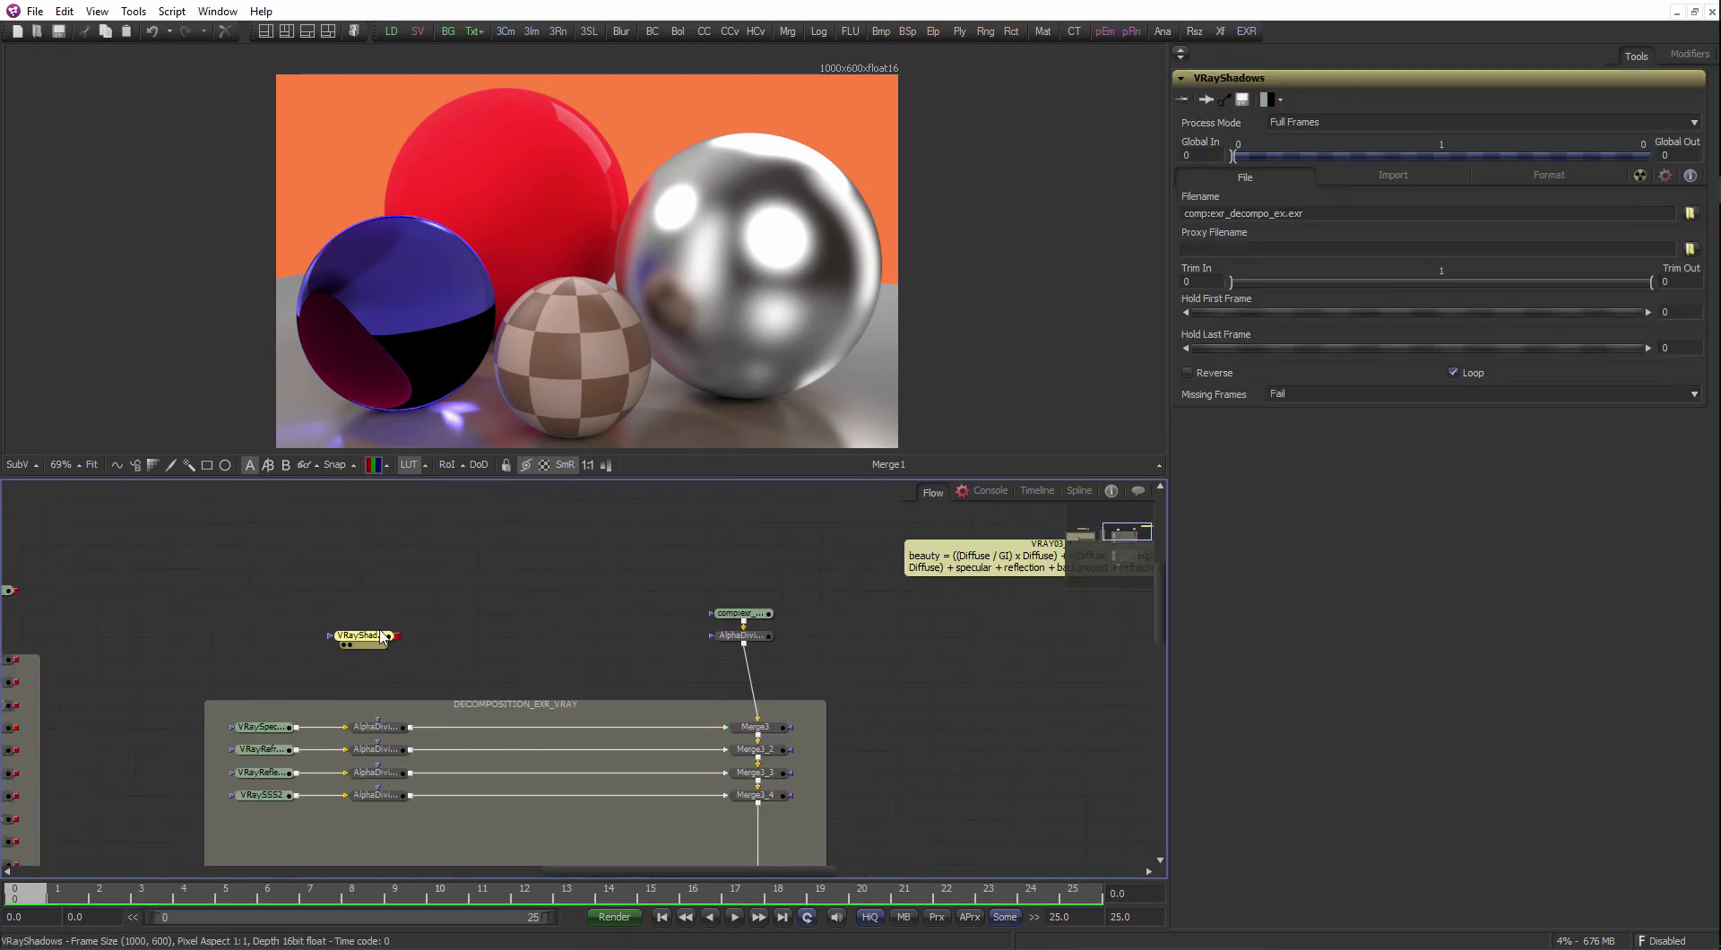
{"action": "key", "text": "1"}
{"action": "key", "text": "Delete"}
- Move the Test.exr loader above the decomposition group and display its full image in the viewer
{"action": "left_click_drag", "start_coordinate": [165, 600], "coordinate": [438, 578]}
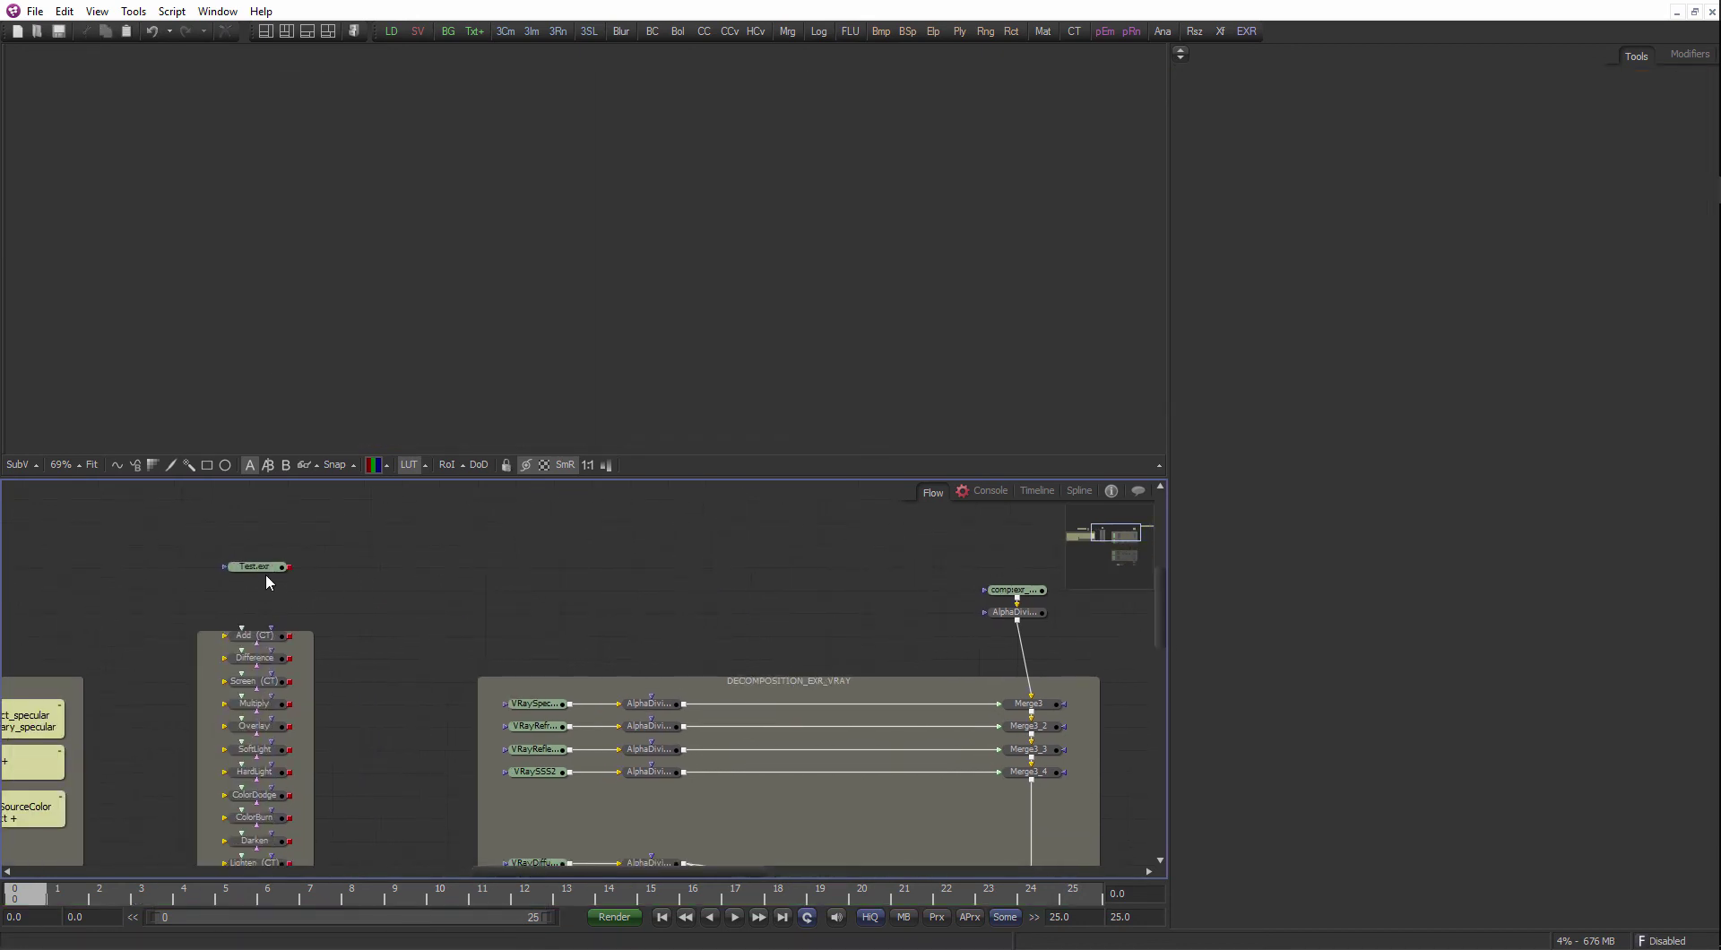
{"action": "left_click_drag", "start_coordinate": [265, 573], "coordinate": [738, 375]}
{"action": "scroll", "coordinate": [742, 382], "scroll_direction": "down", "scroll_amount": 5}
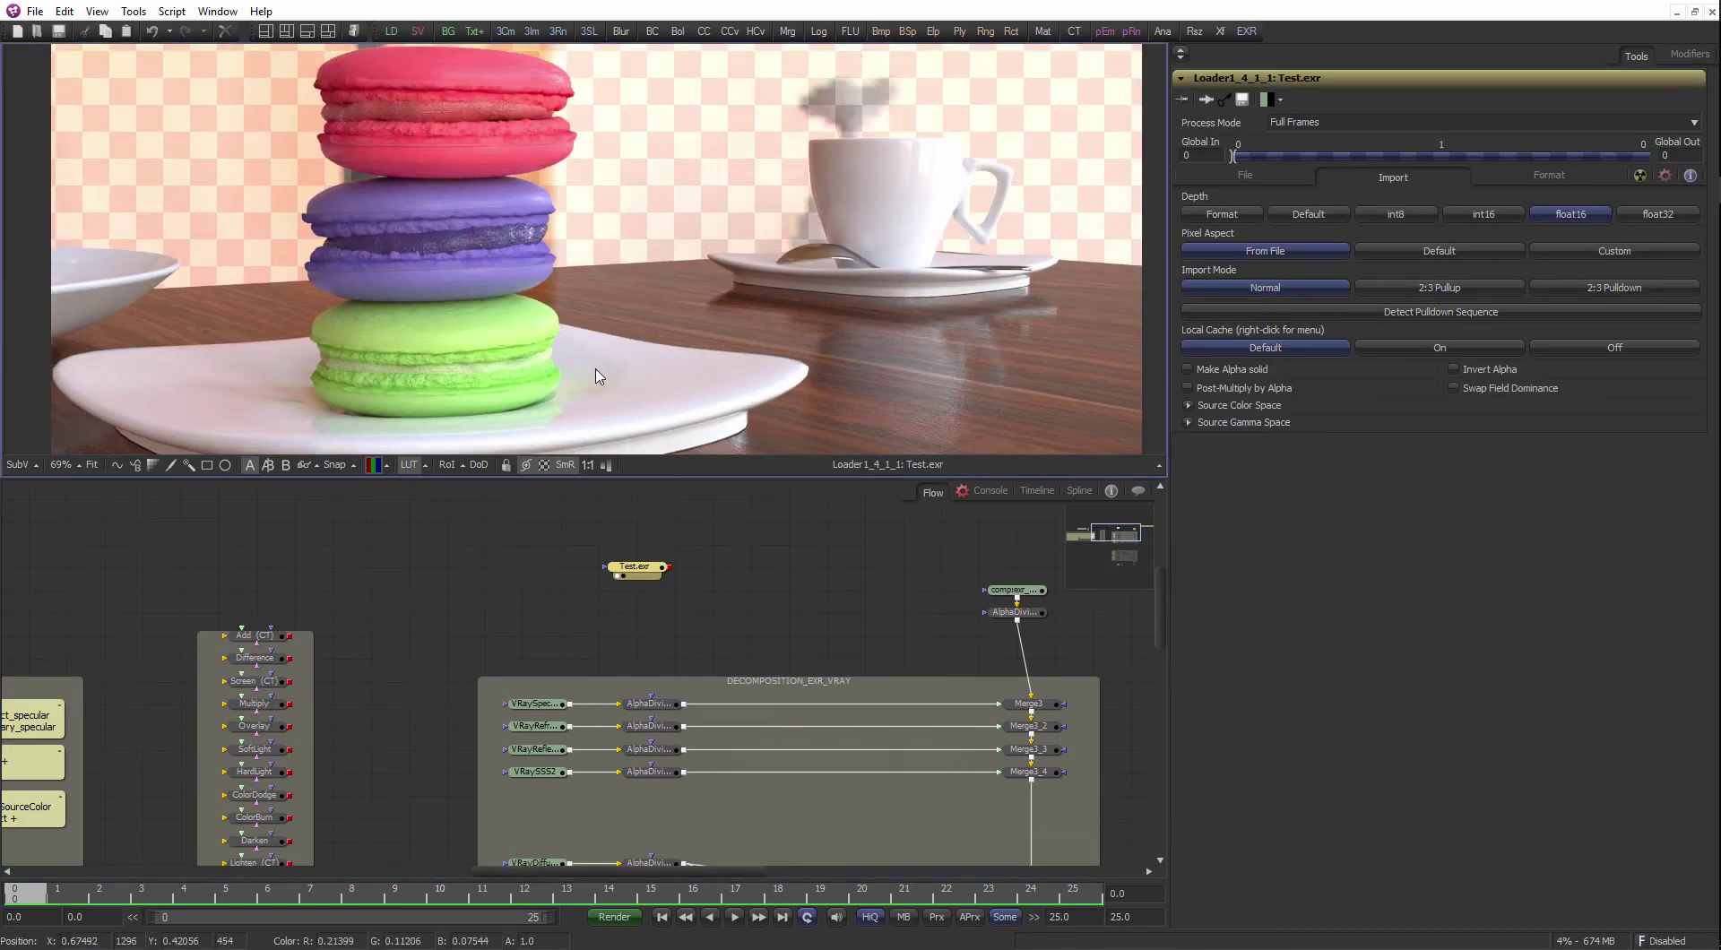
{"action": "scroll", "coordinate": [728, 346], "scroll_direction": "up", "scroll_amount": 1}
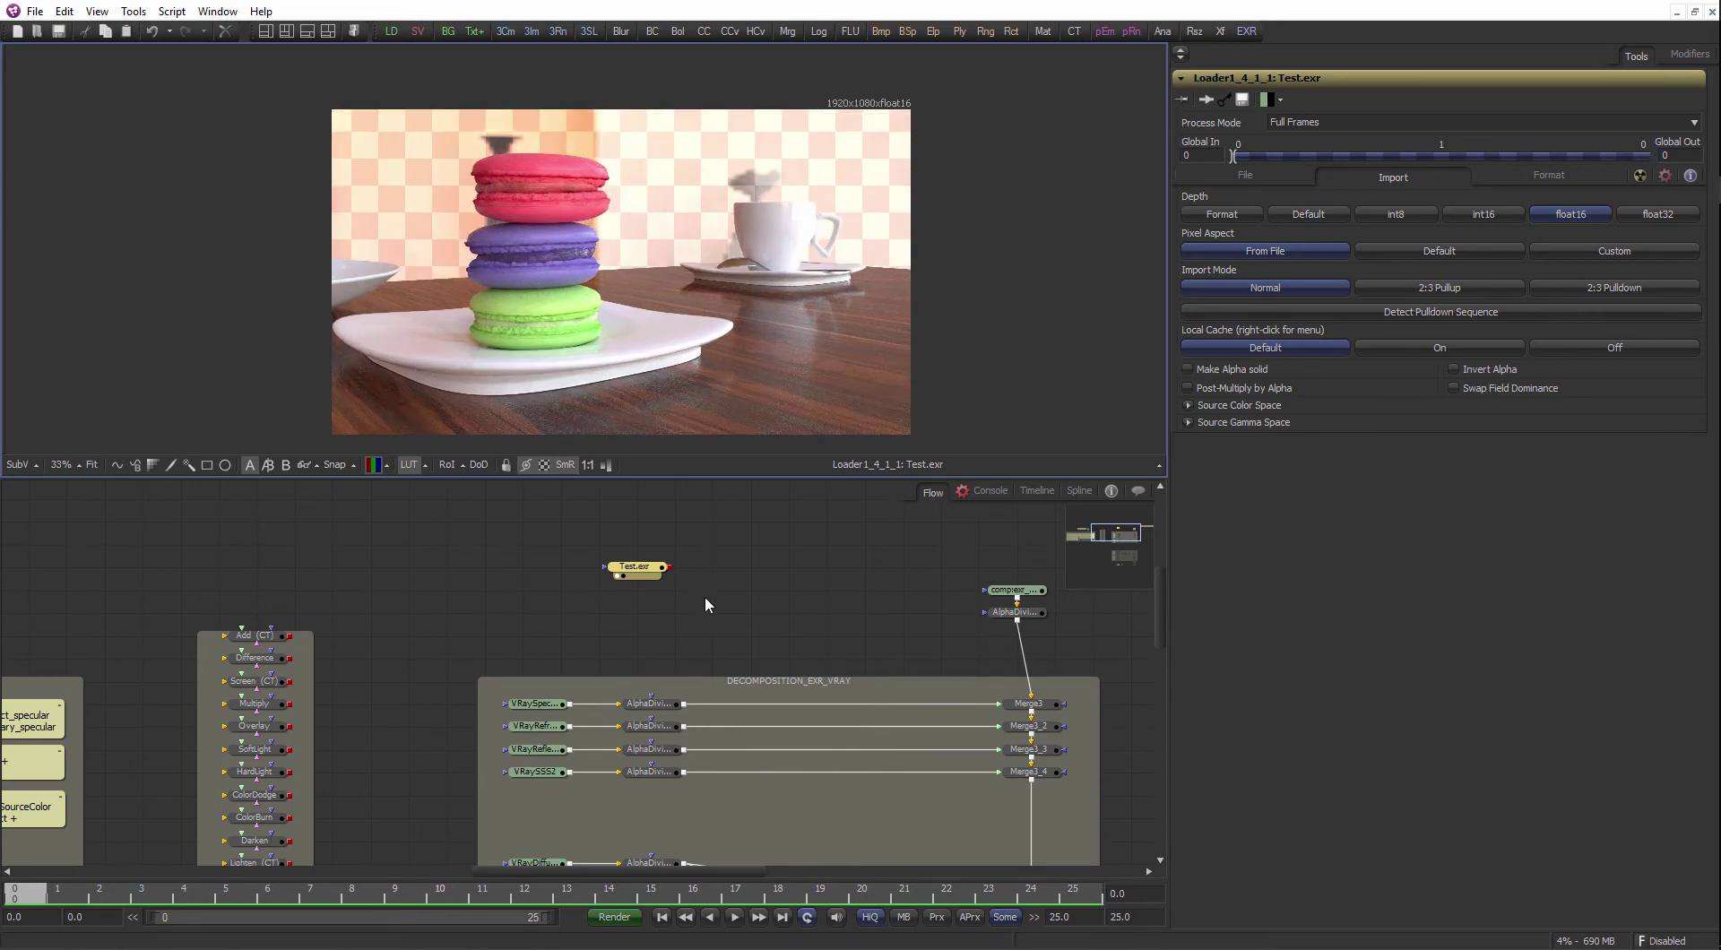
- Copy the CORONA beauty formula note and paste it below the VRAY03 note beside the decomposition group
{"action": "scroll", "coordinate": [705, 595], "scroll_direction": "down", "scroll_amount": 2}
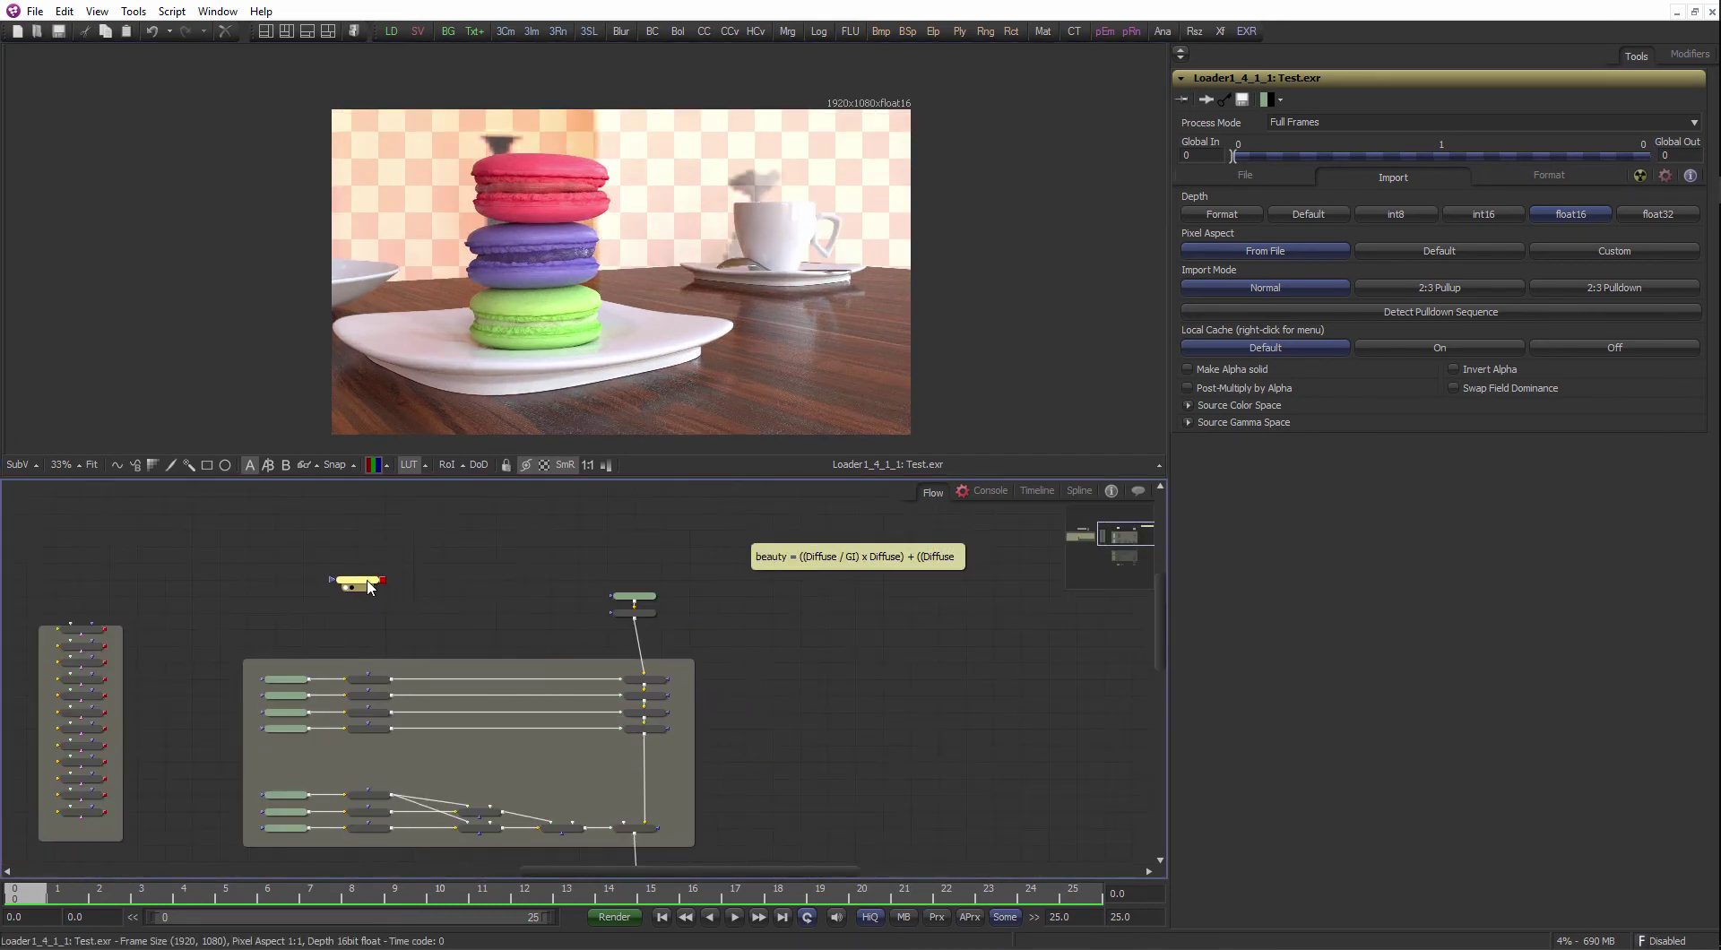
{"action": "left_click_drag", "start_coordinate": [951, 578], "coordinate": [616, 517]}
{"action": "scroll", "coordinate": [694, 577], "scroll_direction": "up", "scroll_amount": 3}
{"action": "left_click_drag", "start_coordinate": [446, 565], "coordinate": [772, 529]}
{"action": "scroll", "coordinate": [773, 530], "scroll_direction": "down", "scroll_amount": 5}
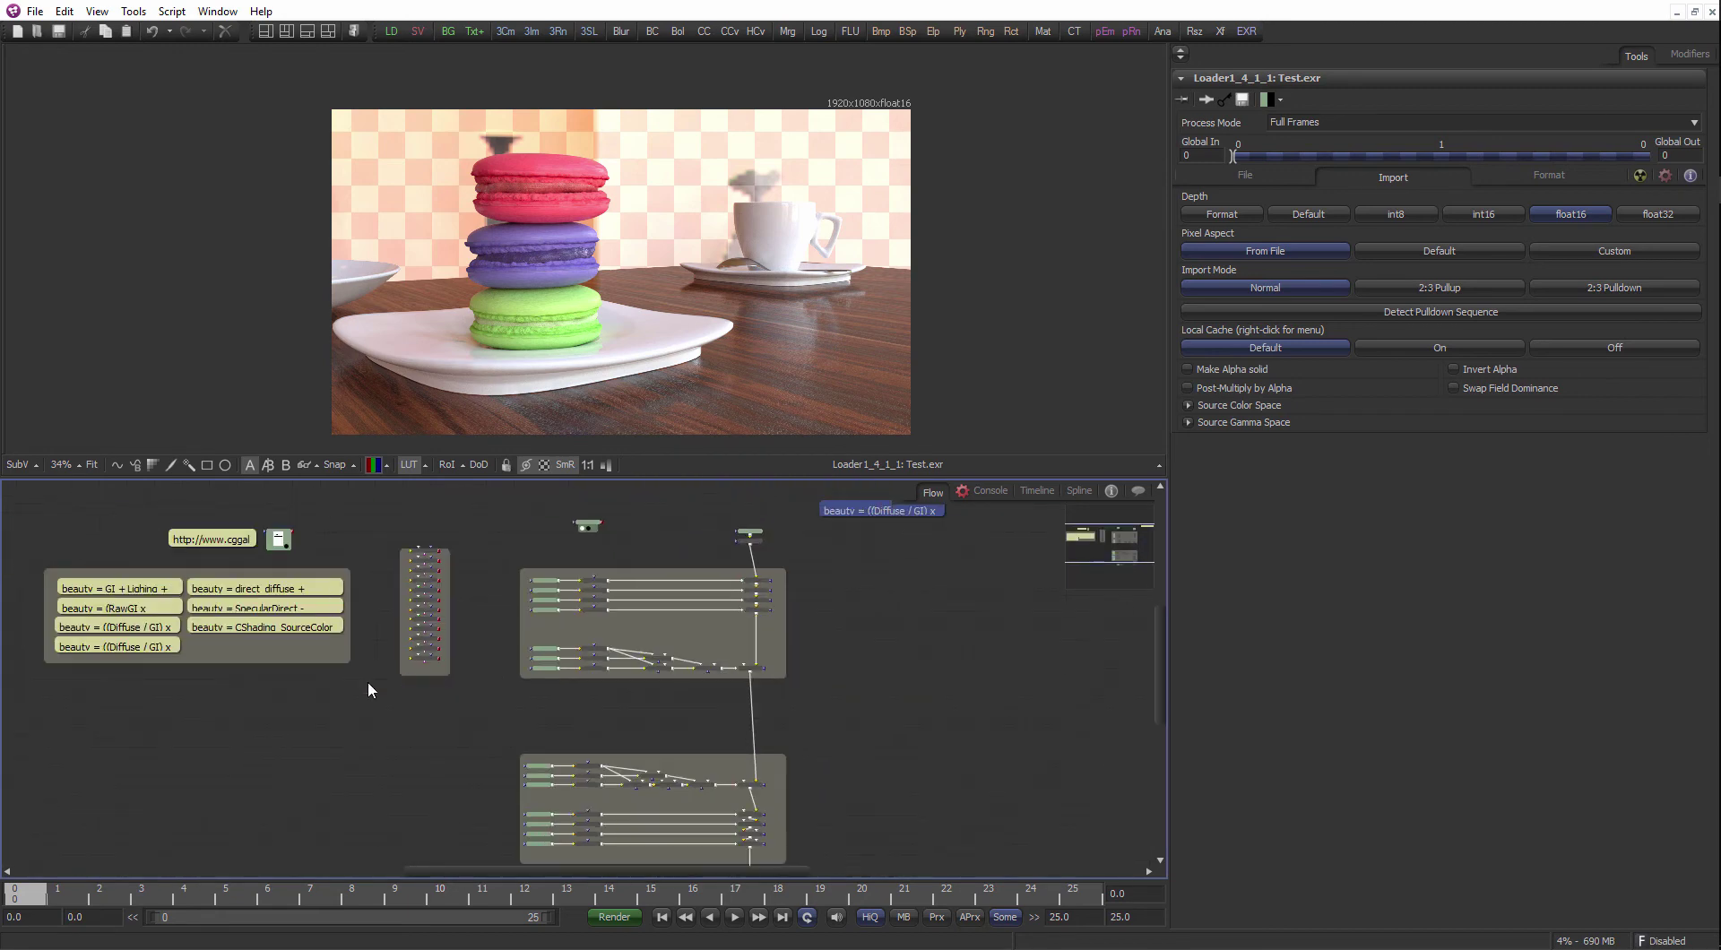
{"action": "left_click_drag", "start_coordinate": [373, 687], "coordinate": [633, 684]}
{"action": "scroll", "coordinate": [457, 627], "scroll_direction": "up", "scroll_amount": 4}
{"action": "left_click", "coordinate": [638, 594]}
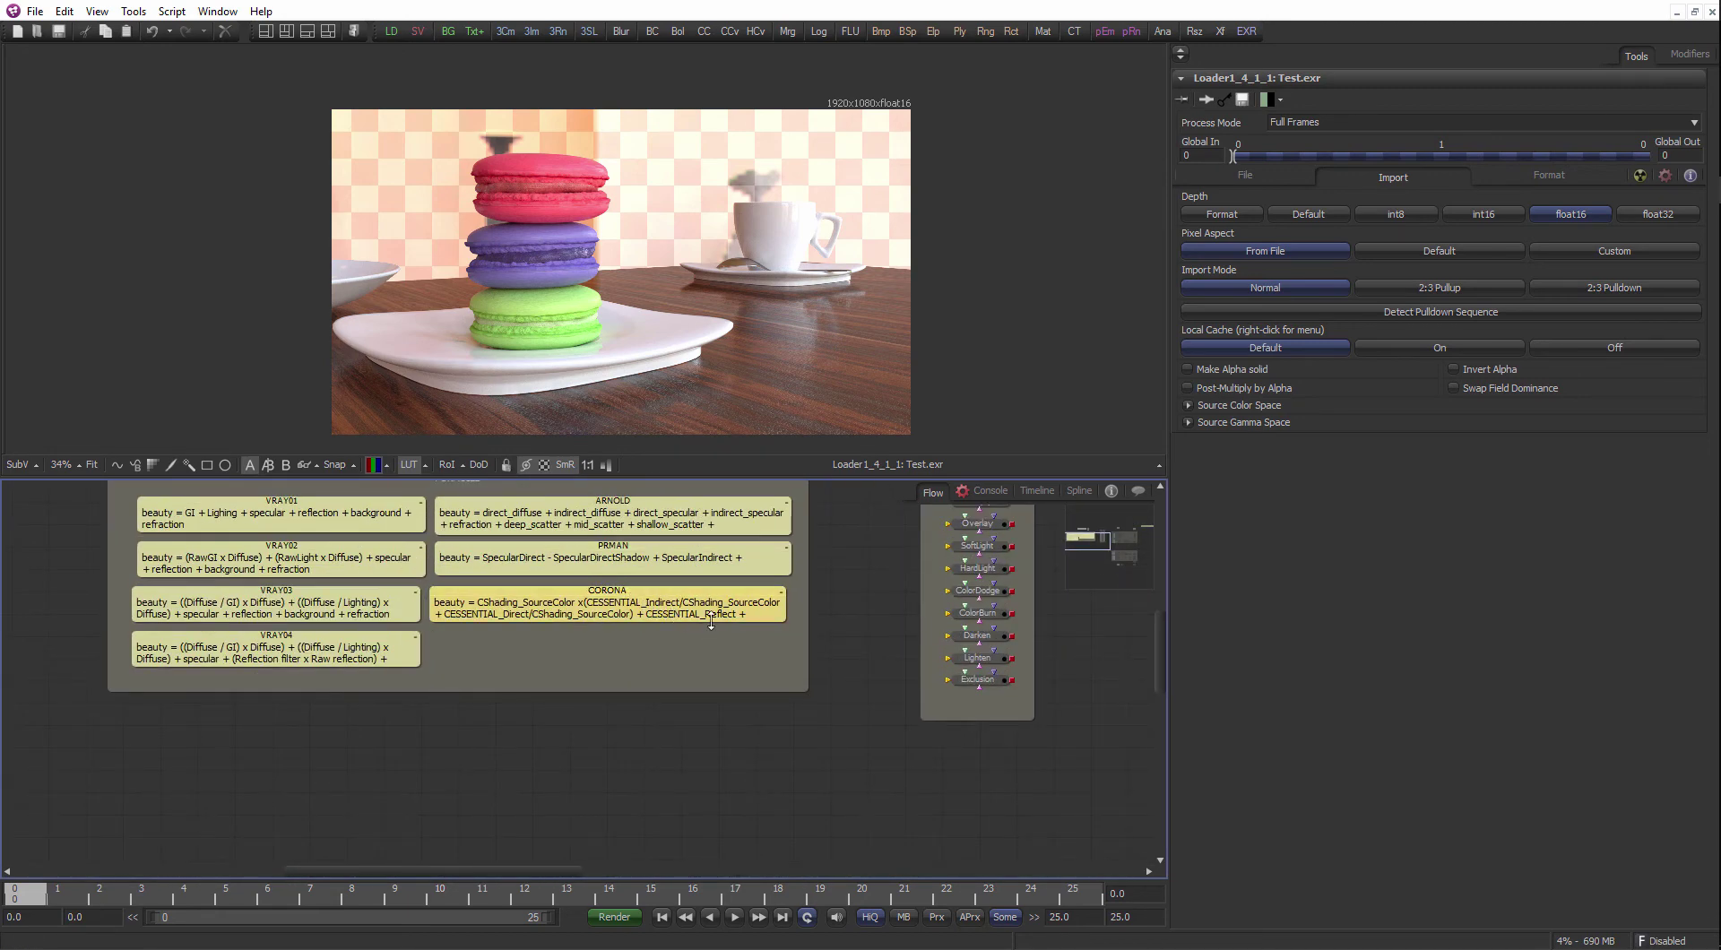
{"action": "left_click_drag", "start_coordinate": [1058, 619], "coordinate": [741, 657]}
{"action": "scroll", "coordinate": [741, 657], "scroll_direction": "down", "scroll_amount": 3}
{"action": "left_click_drag", "start_coordinate": [1120, 556], "coordinate": [570, 606]}
{"action": "scroll", "coordinate": [781, 636], "scroll_direction": "up", "scroll_amount": 4}
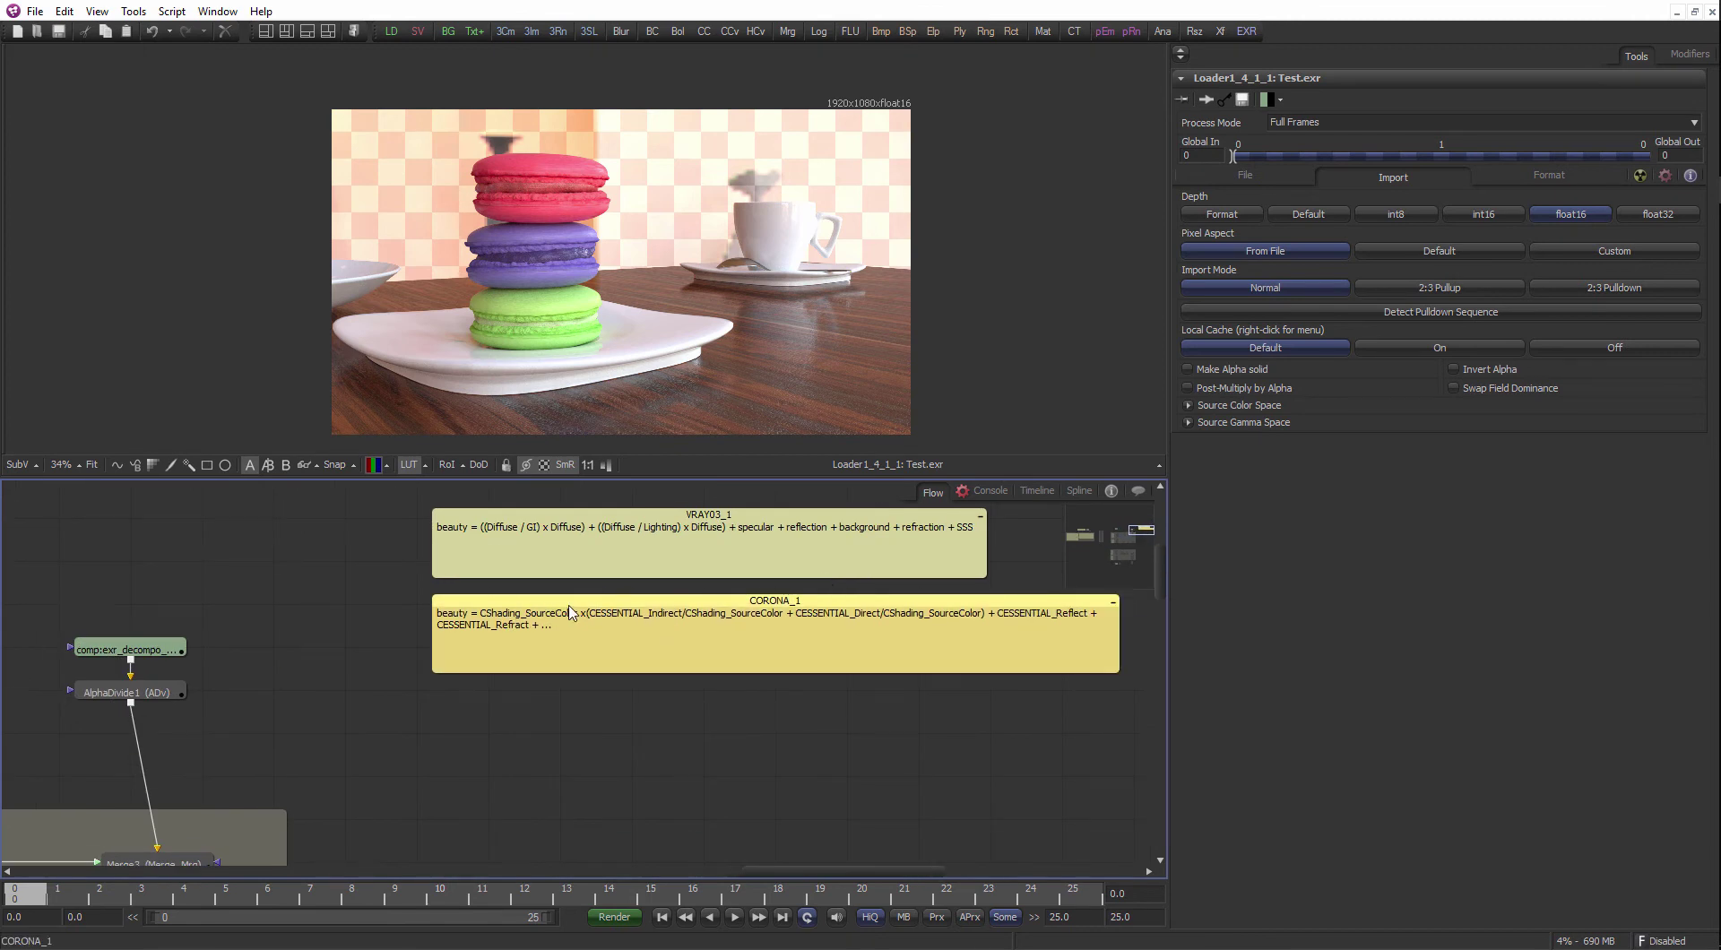
- Resize the pasted CORONA note to roughly the width and height of the VRAY03 note above it
{"action": "left_click", "coordinate": [653, 705]}
{"action": "left_click_drag", "start_coordinate": [652, 677], "coordinate": [553, 692]}
{"action": "scroll", "coordinate": [553, 692], "scroll_direction": "up", "scroll_amount": 1}
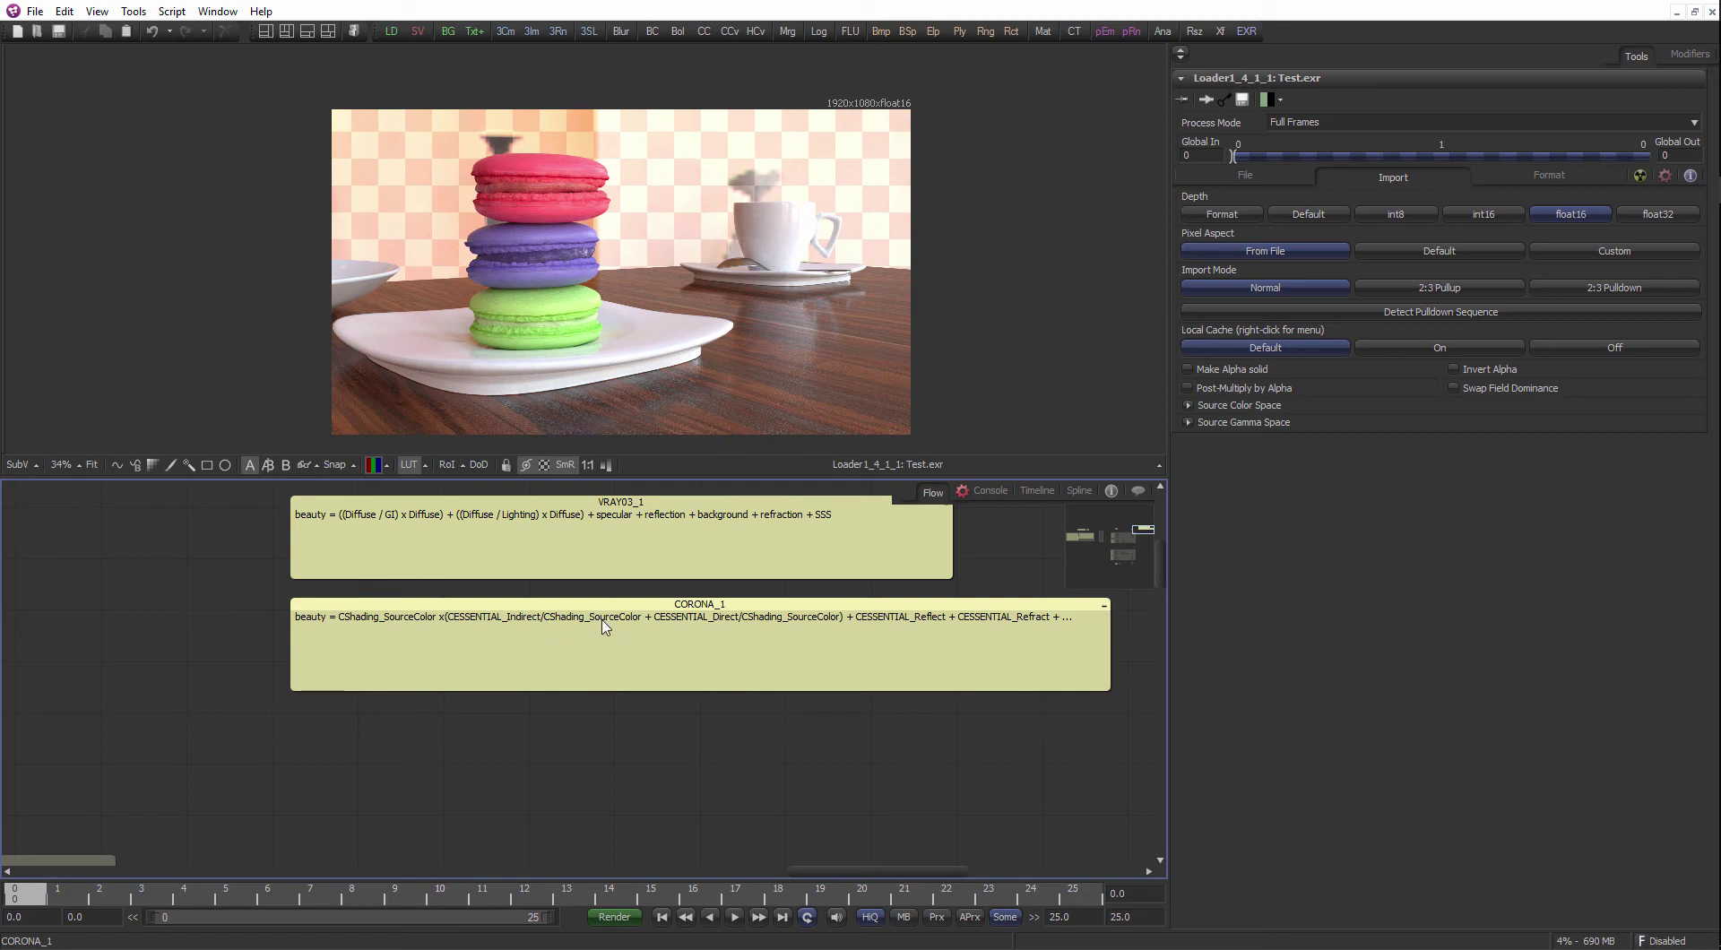
{"action": "left_click_drag", "start_coordinate": [970, 677], "coordinate": [774, 668]}
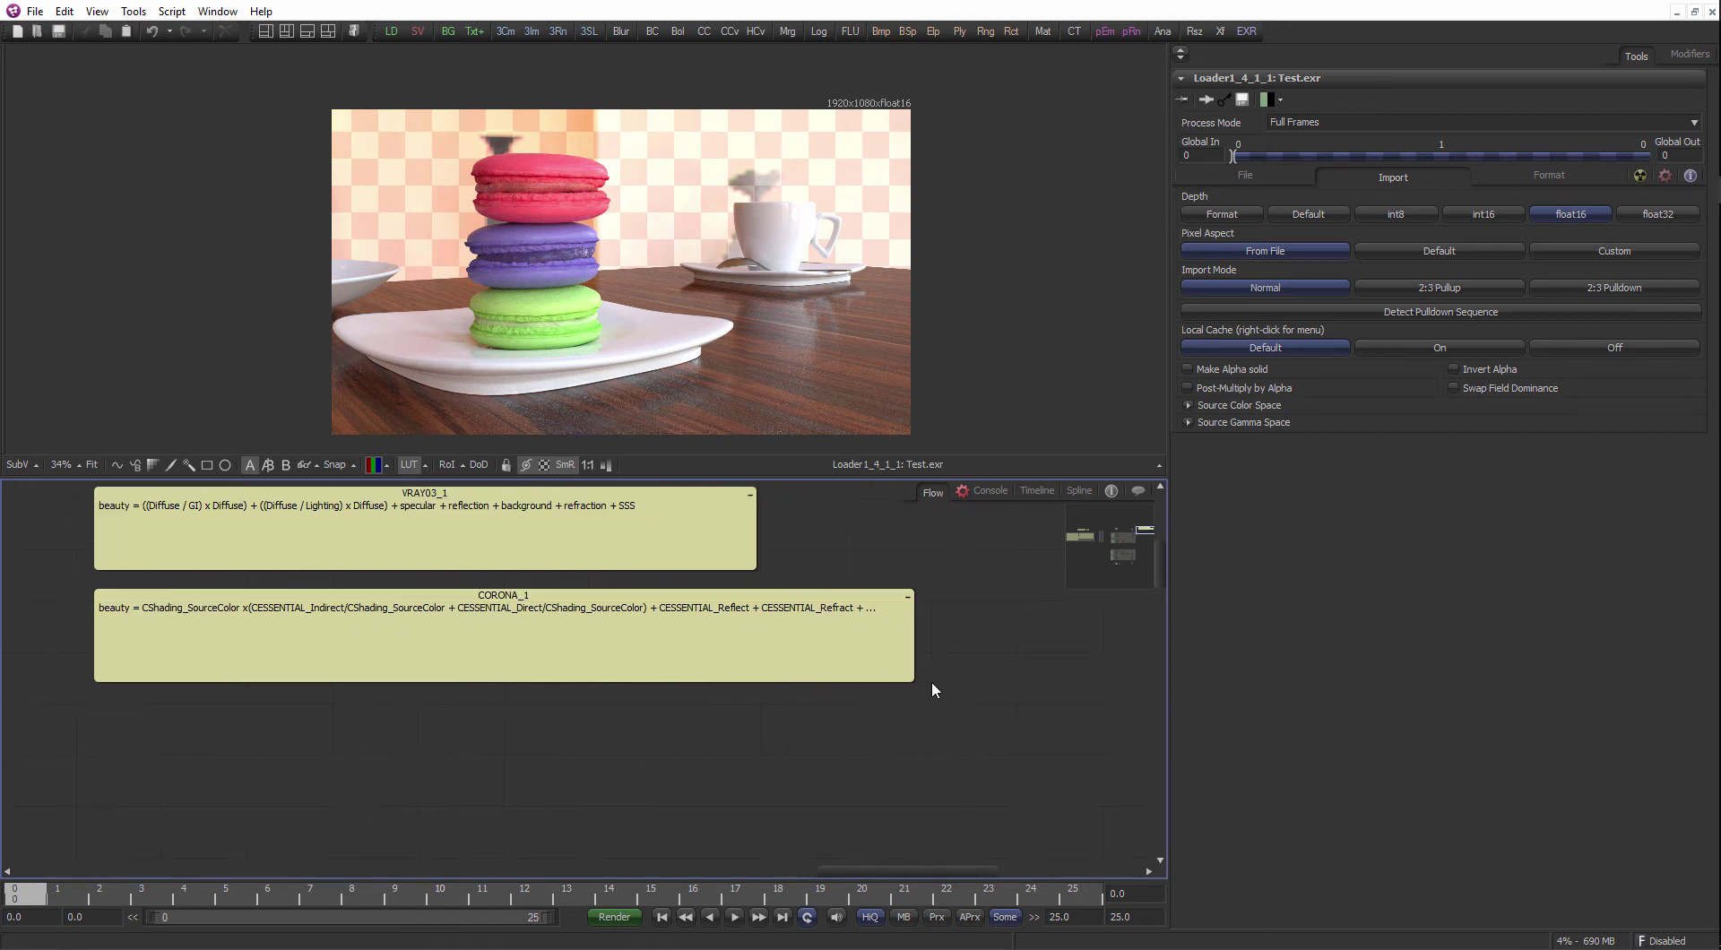
{"action": "left_click_drag", "start_coordinate": [916, 668], "coordinate": [762, 645]}
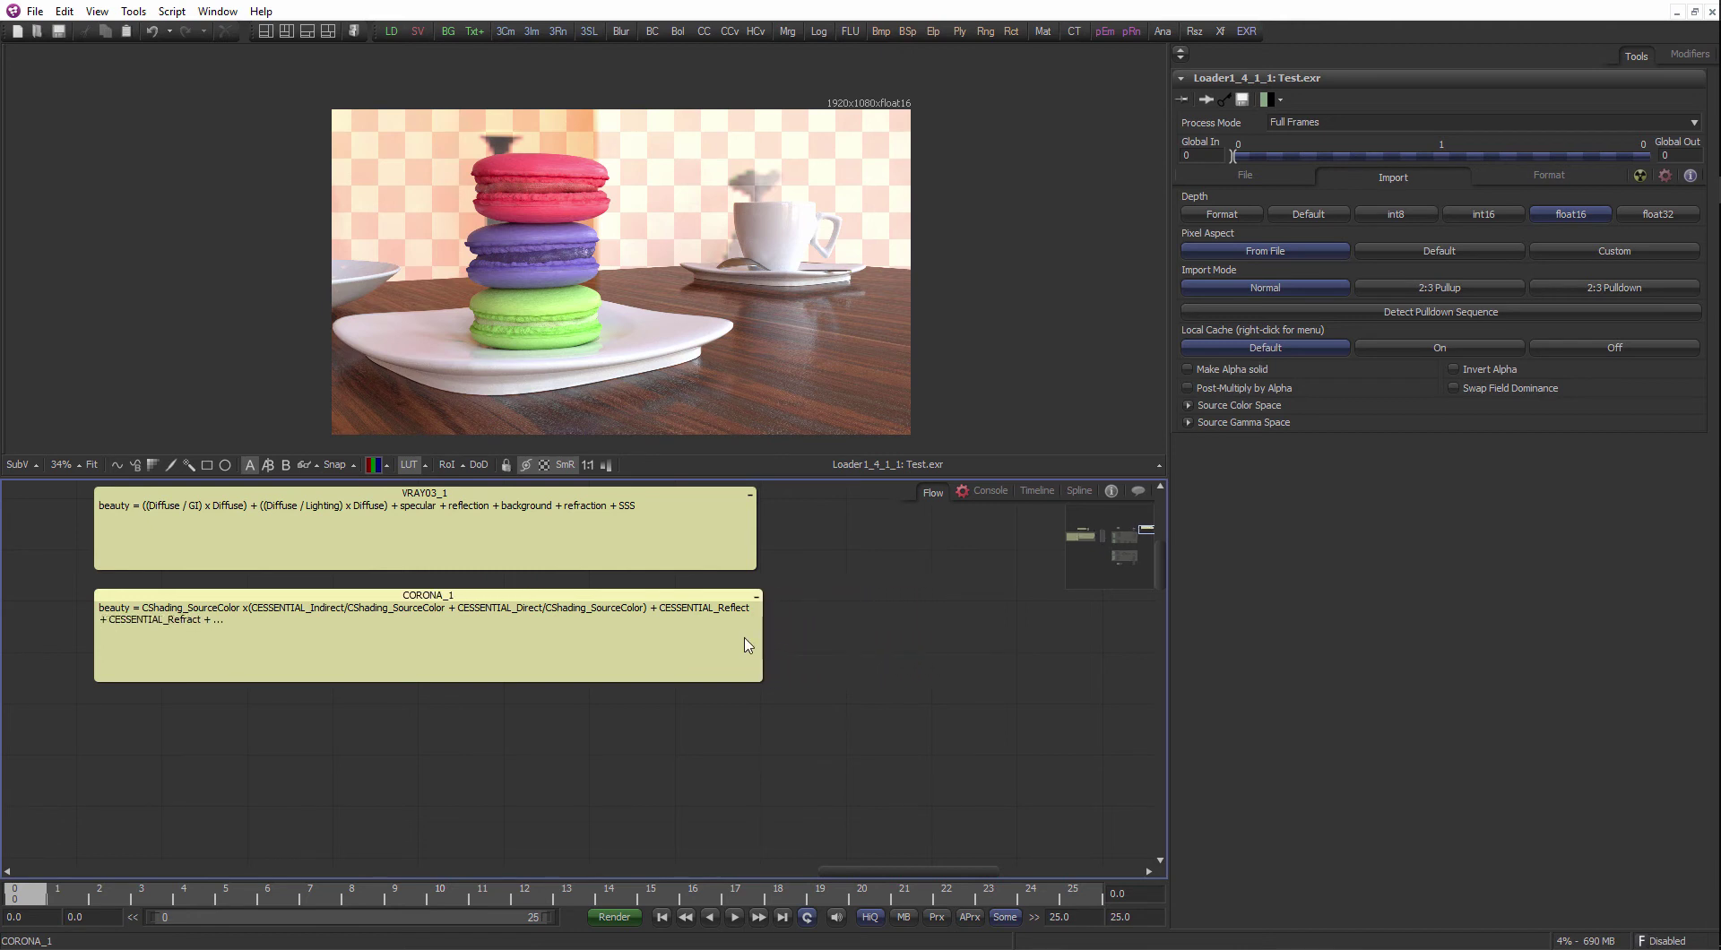
{"action": "left_click_drag", "start_coordinate": [636, 681], "coordinate": [638, 671]}
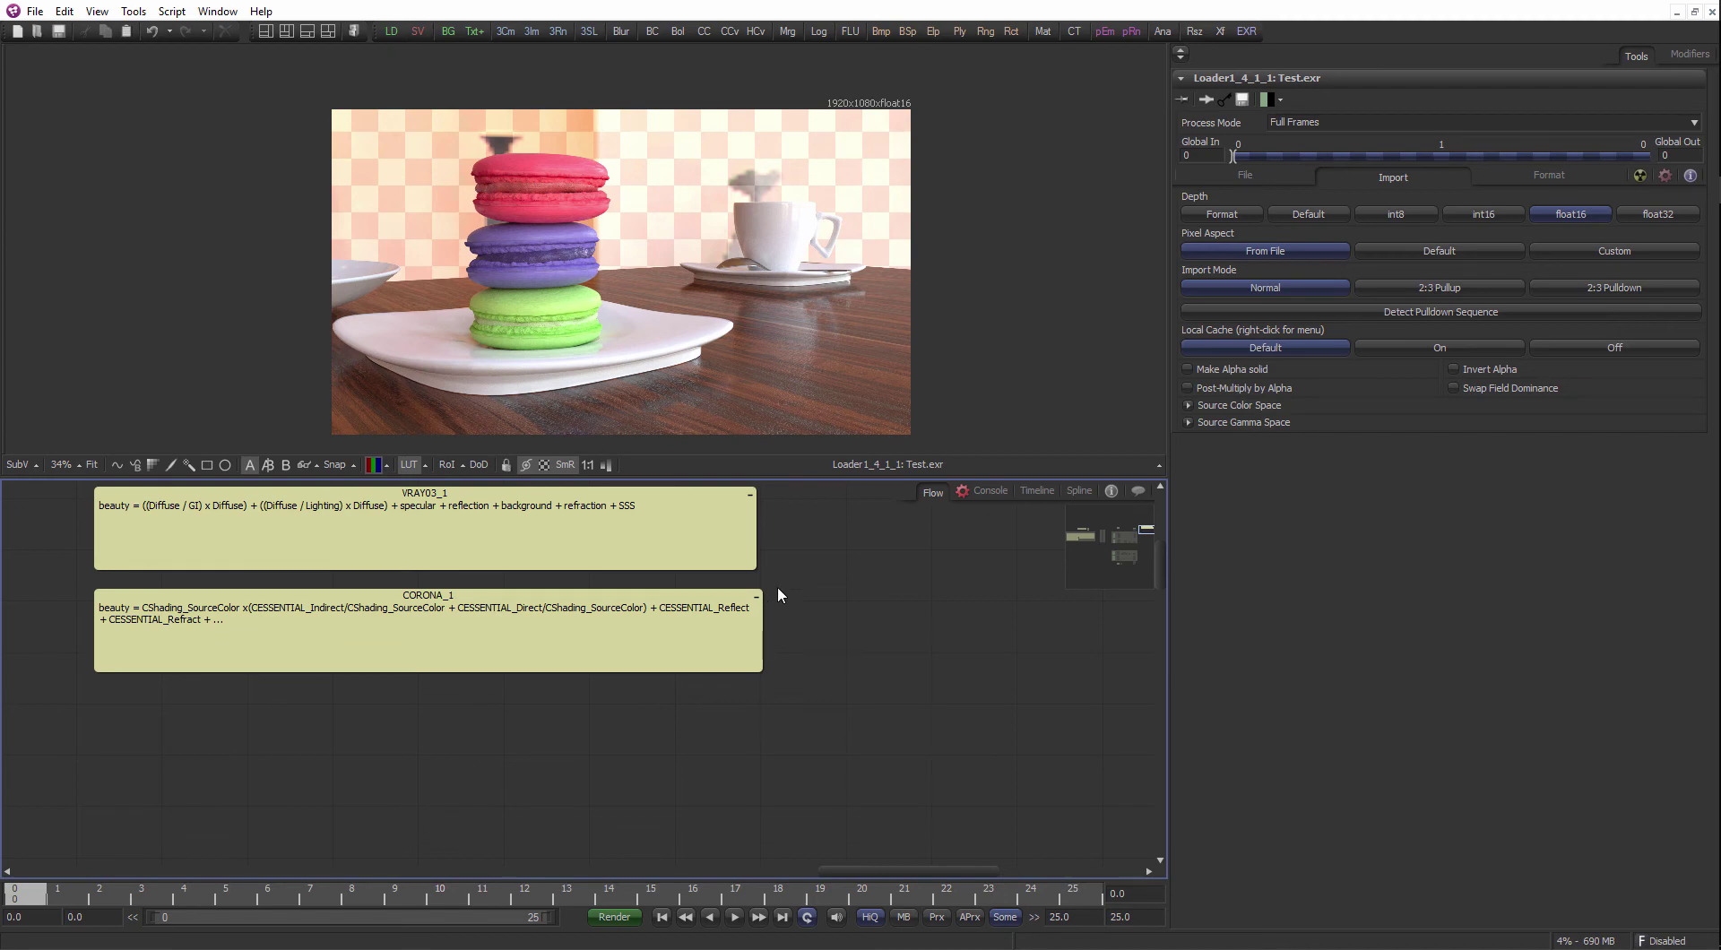
- Duplicate the decomposition and recomposition groups with their surrounding nodes and align the copy beside the originals
{"action": "left_click_drag", "start_coordinate": [745, 599], "coordinate": [788, 625]}
{"action": "scroll", "coordinate": [788, 624], "scroll_direction": "down", "scroll_amount": 1}
{"action": "left_click_drag", "start_coordinate": [637, 657], "coordinate": [790, 585]}
{"action": "scroll", "coordinate": [790, 585], "scroll_direction": "down", "scroll_amount": 4}
{"action": "left_click_drag", "start_coordinate": [469, 641], "coordinate": [594, 555]}
{"action": "scroll", "coordinate": [593, 555], "scroll_direction": "down", "scroll_amount": 3}
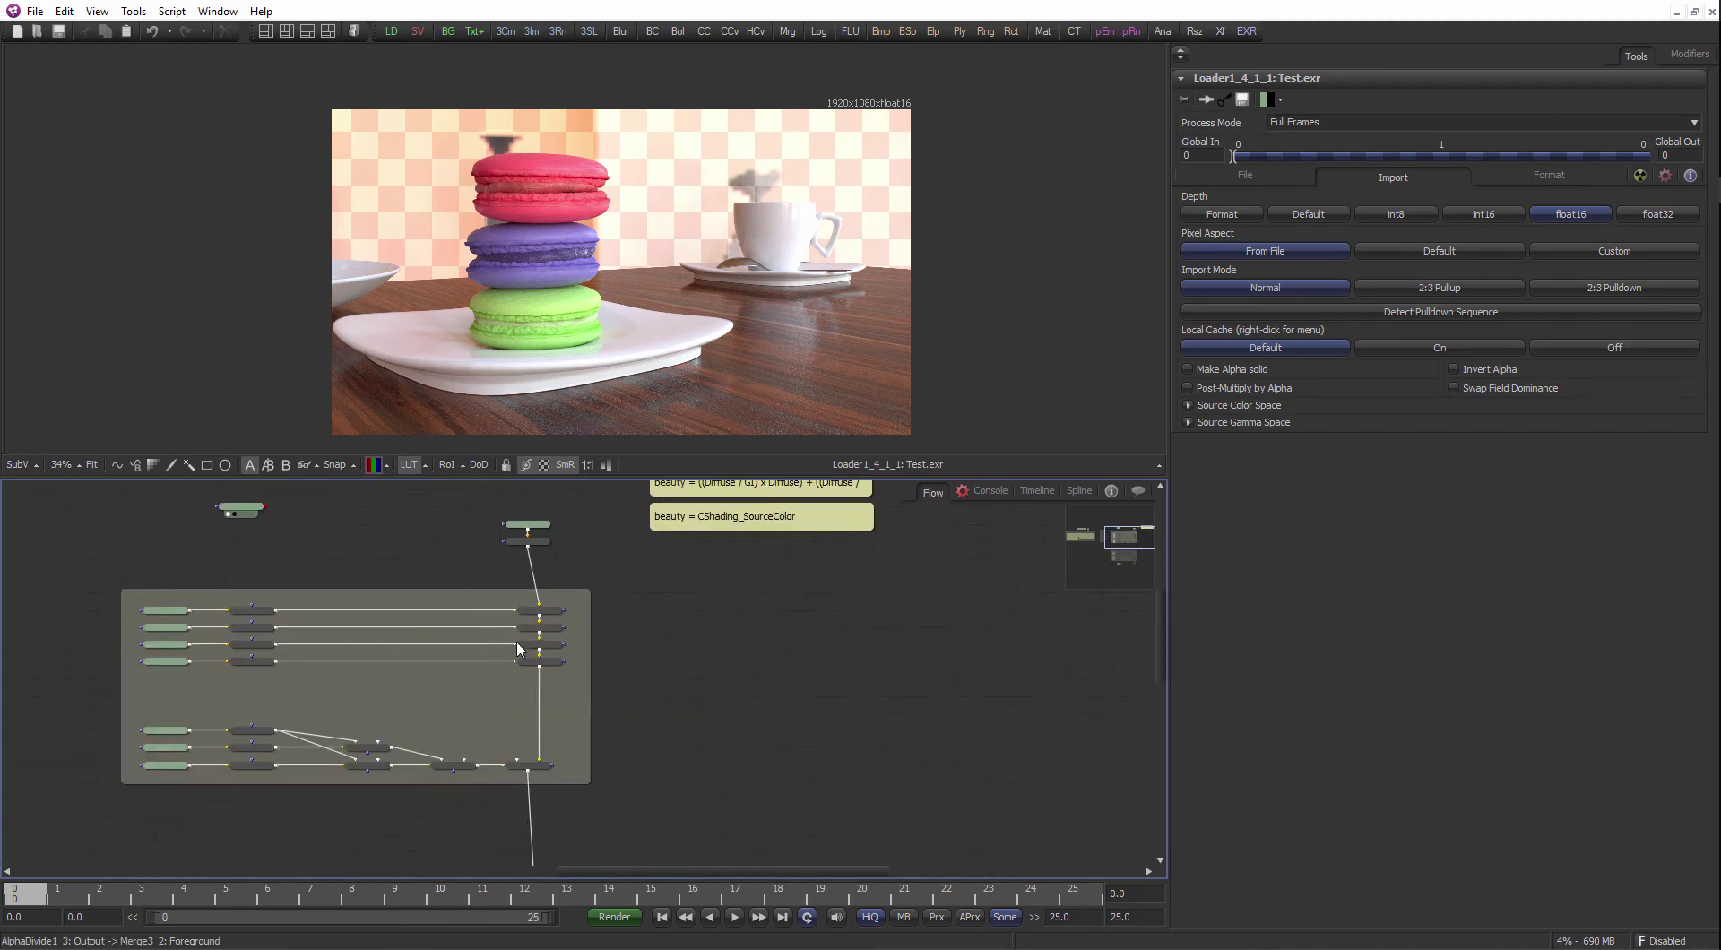
{"action": "scroll", "coordinate": [550, 652], "scroll_direction": "down", "scroll_amount": 2}
{"action": "left_click_drag", "start_coordinate": [436, 836], "coordinate": [595, 658]}
{"action": "scroll", "coordinate": [594, 658], "scroll_direction": "down", "scroll_amount": 1}
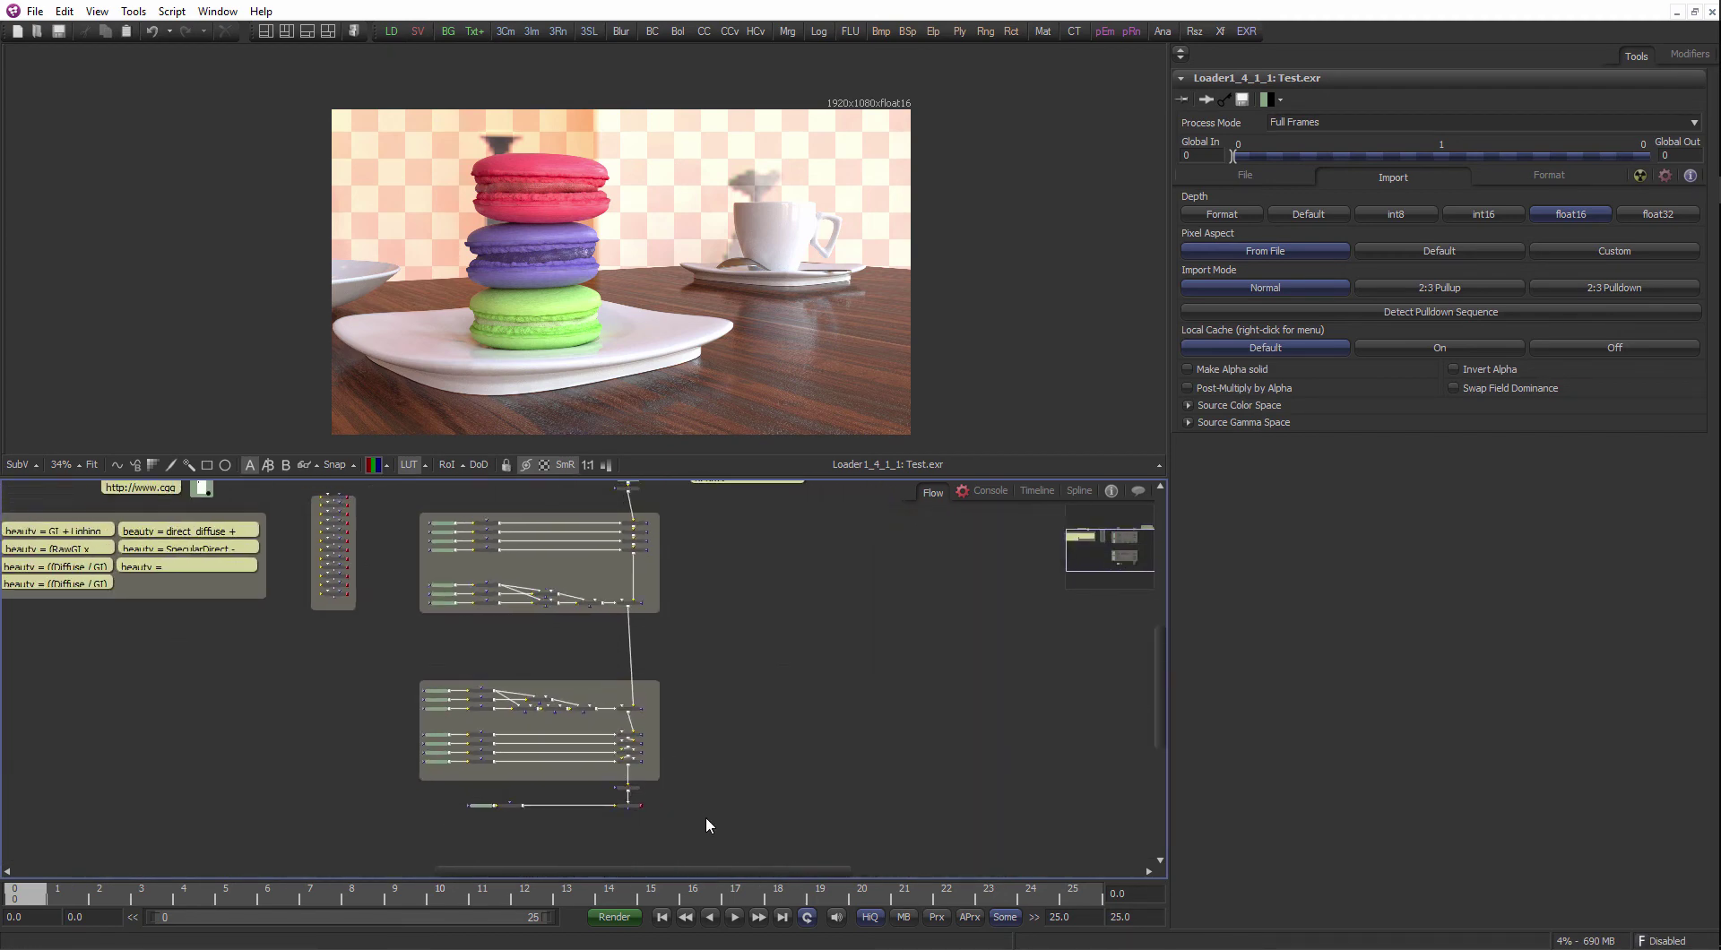
{"action": "left_click_drag", "start_coordinate": [713, 826], "coordinate": [360, 500]}
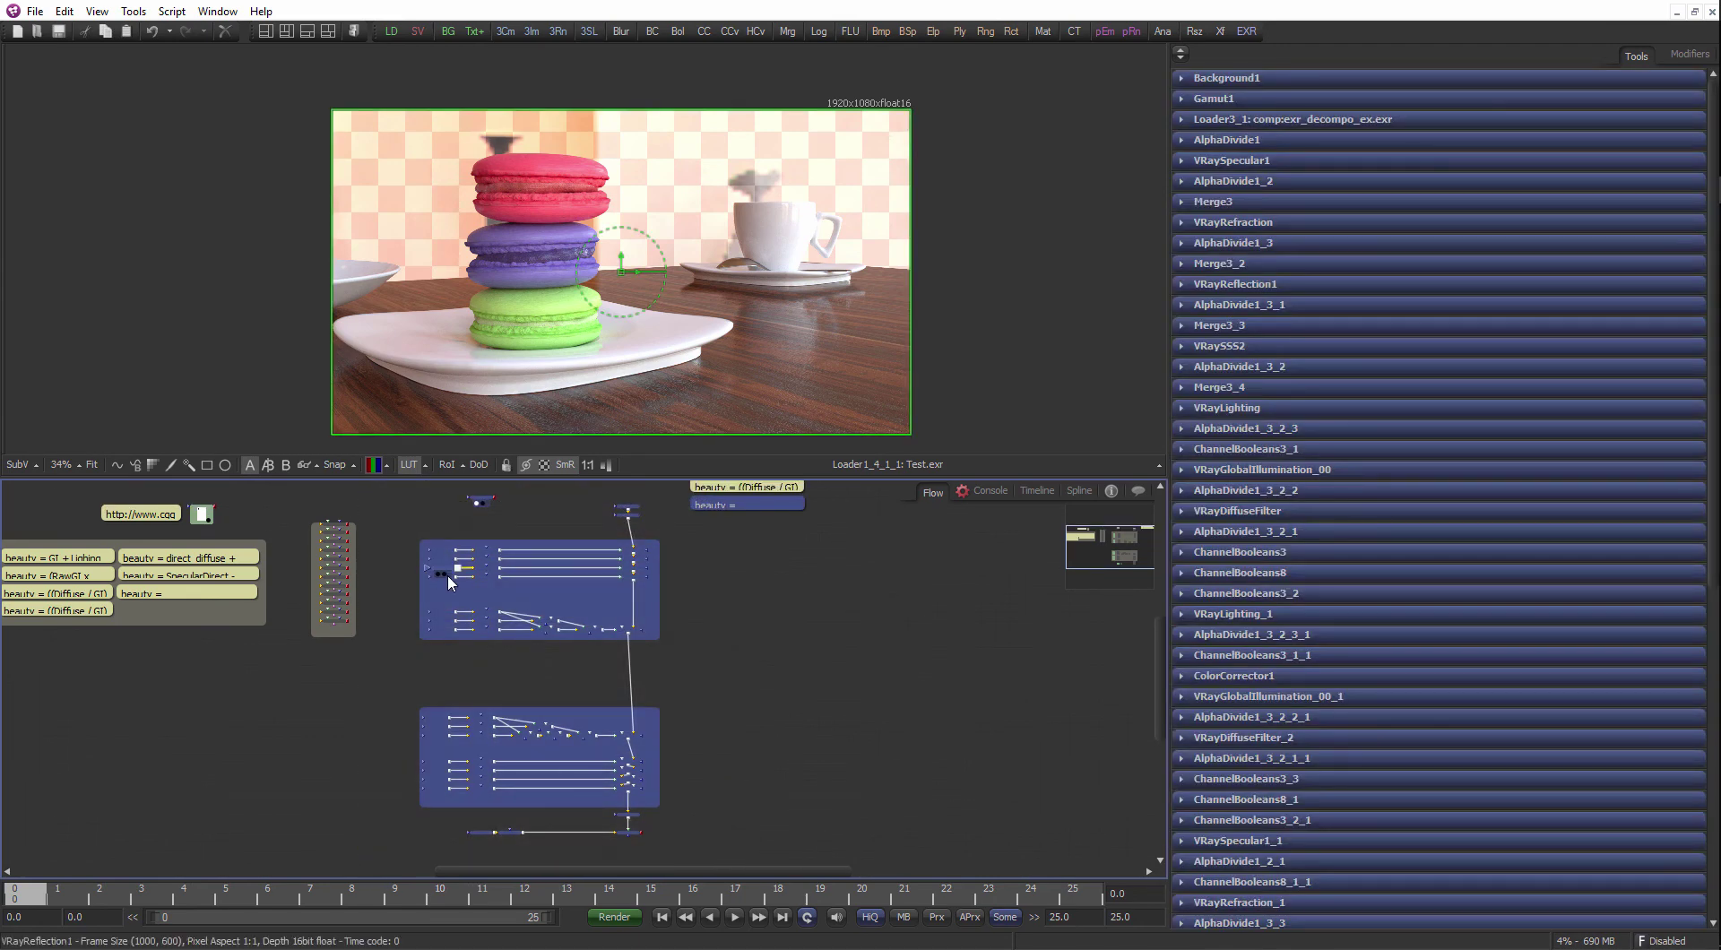
{"action": "left_click_drag", "start_coordinate": [788, 563], "coordinate": [475, 570]}
{"action": "left_click", "coordinate": [649, 618]}
{"action": "key", "text": "ctrl+v"}
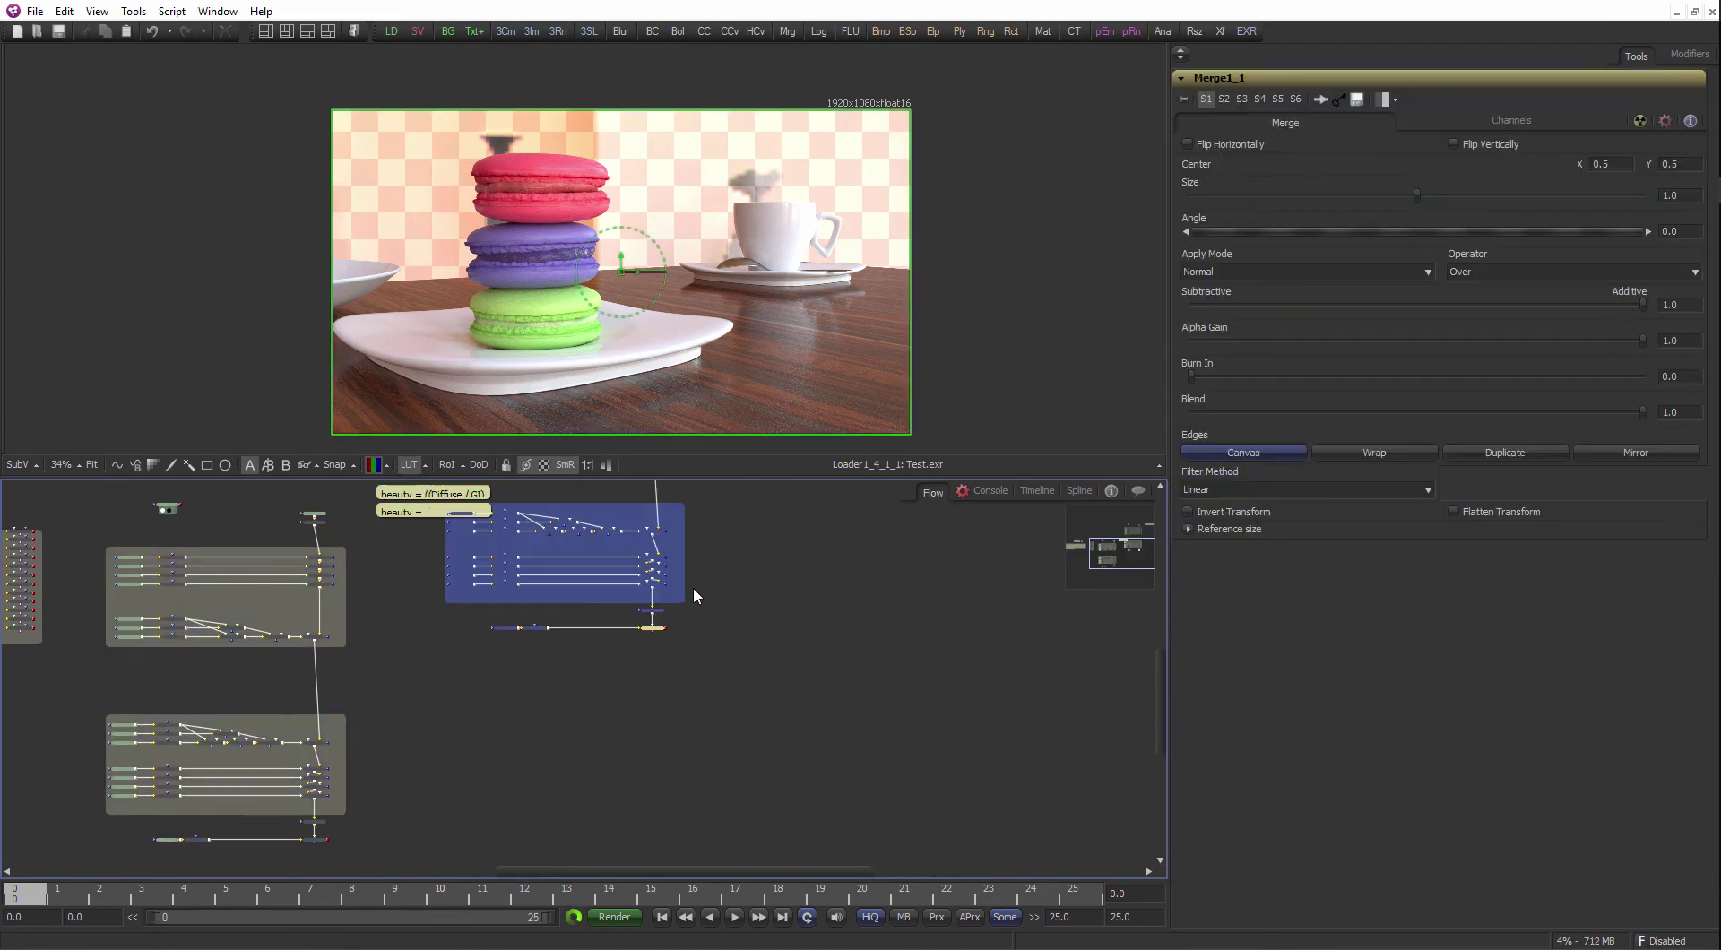
{"action": "left_click_drag", "start_coordinate": [662, 541], "coordinate": [726, 754]}
{"action": "left_click", "coordinate": [872, 548]}
- Delete the duplicated CORONA note beside the pasted decomposition group
{"action": "scroll", "coordinate": [871, 546], "scroll_direction": "up", "scroll_amount": 3}
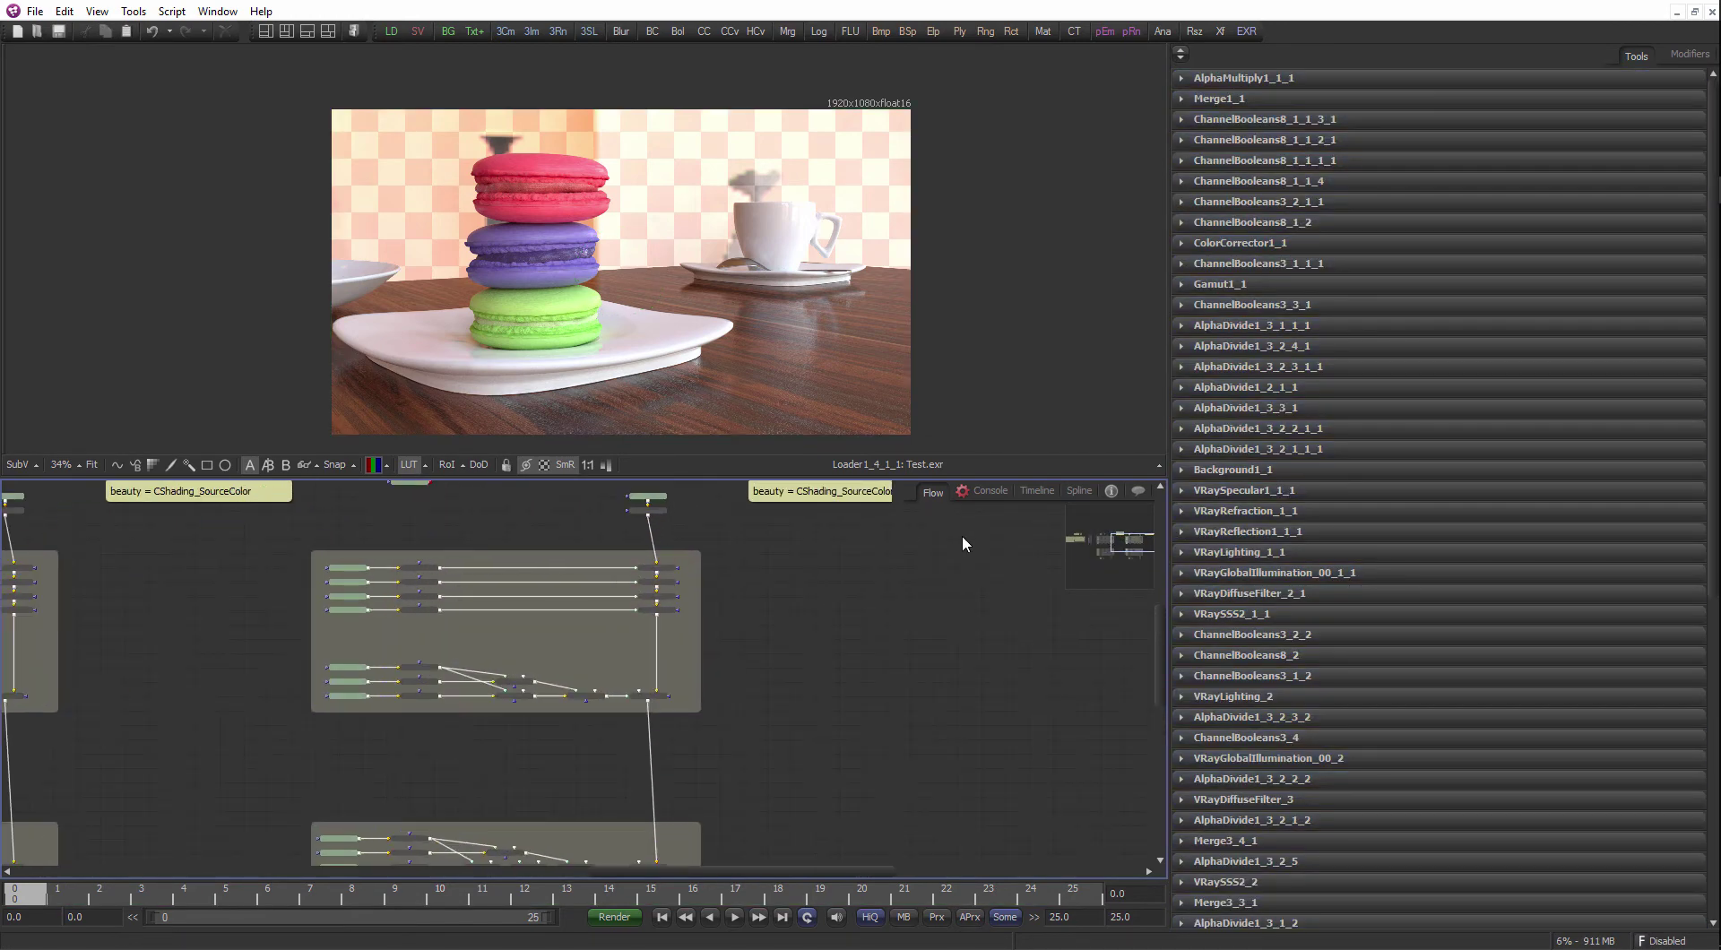
{"action": "left_click_drag", "start_coordinate": [909, 559], "coordinate": [858, 632]}
{"action": "left_click_drag", "start_coordinate": [943, 591], "coordinate": [697, 529]}
{"action": "scroll", "coordinate": [535, 574], "scroll_direction": "up", "scroll_amount": 2}
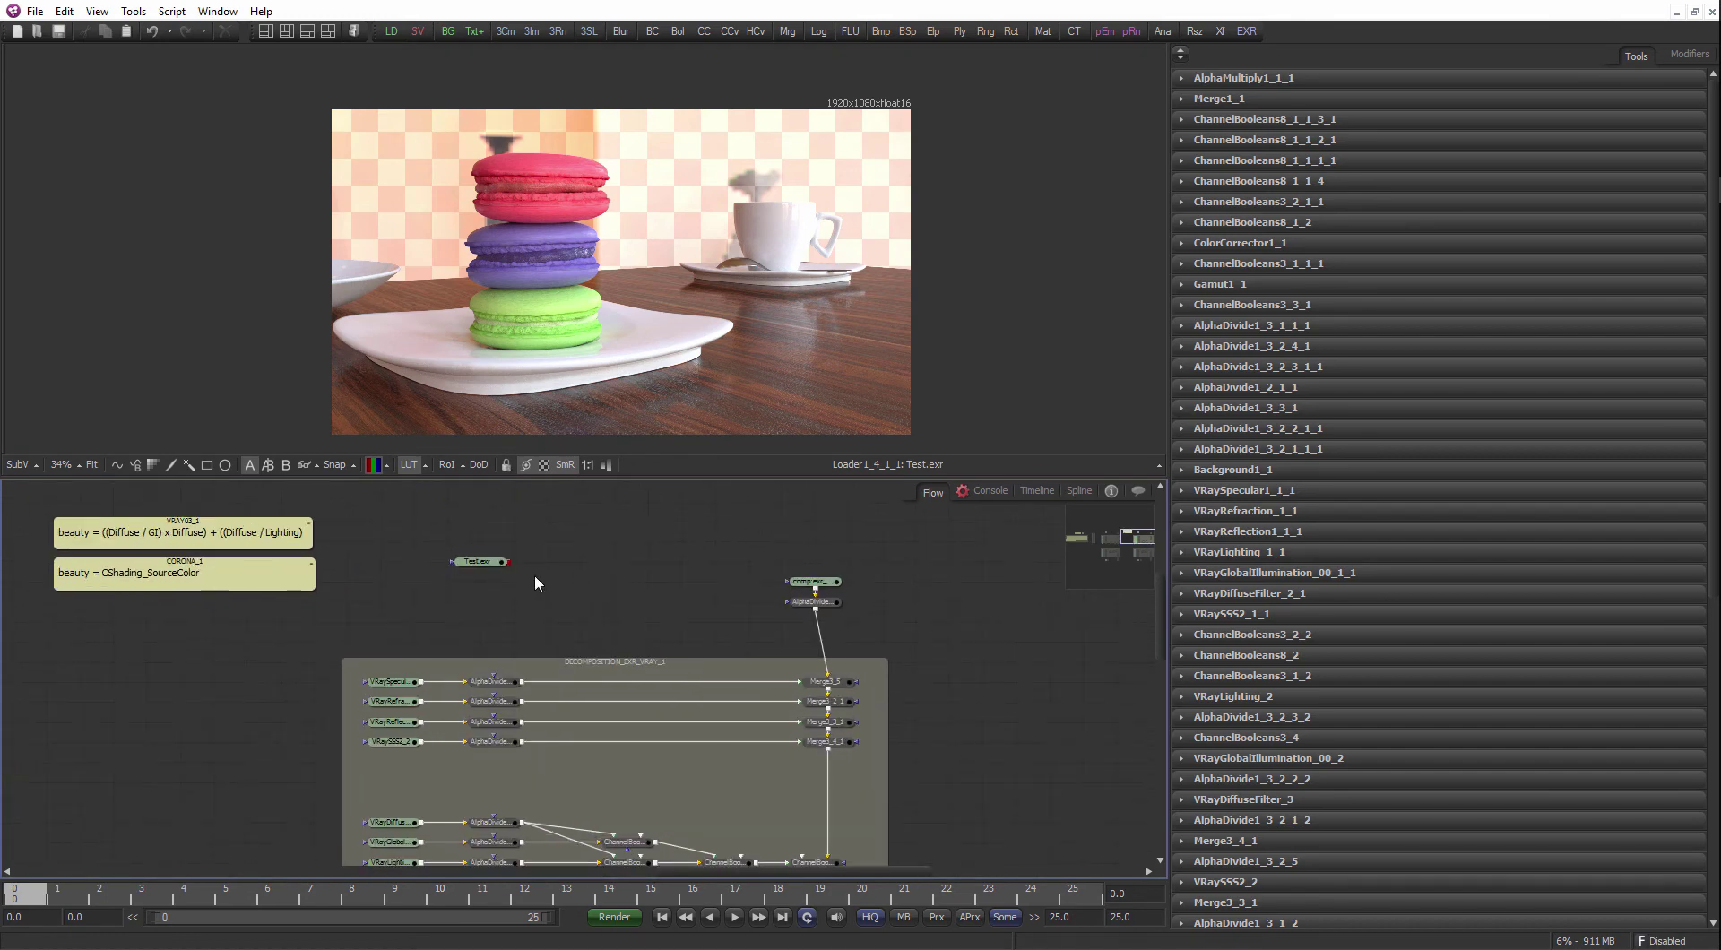
- Display the copied Test.exr loader in the viewer and move it into the free space between the two decomposition groups
{"action": "left_click_drag", "start_coordinate": [489, 563], "coordinate": [583, 384]}
{"action": "left_click_drag", "start_coordinate": [147, 578], "coordinate": [538, 552]}
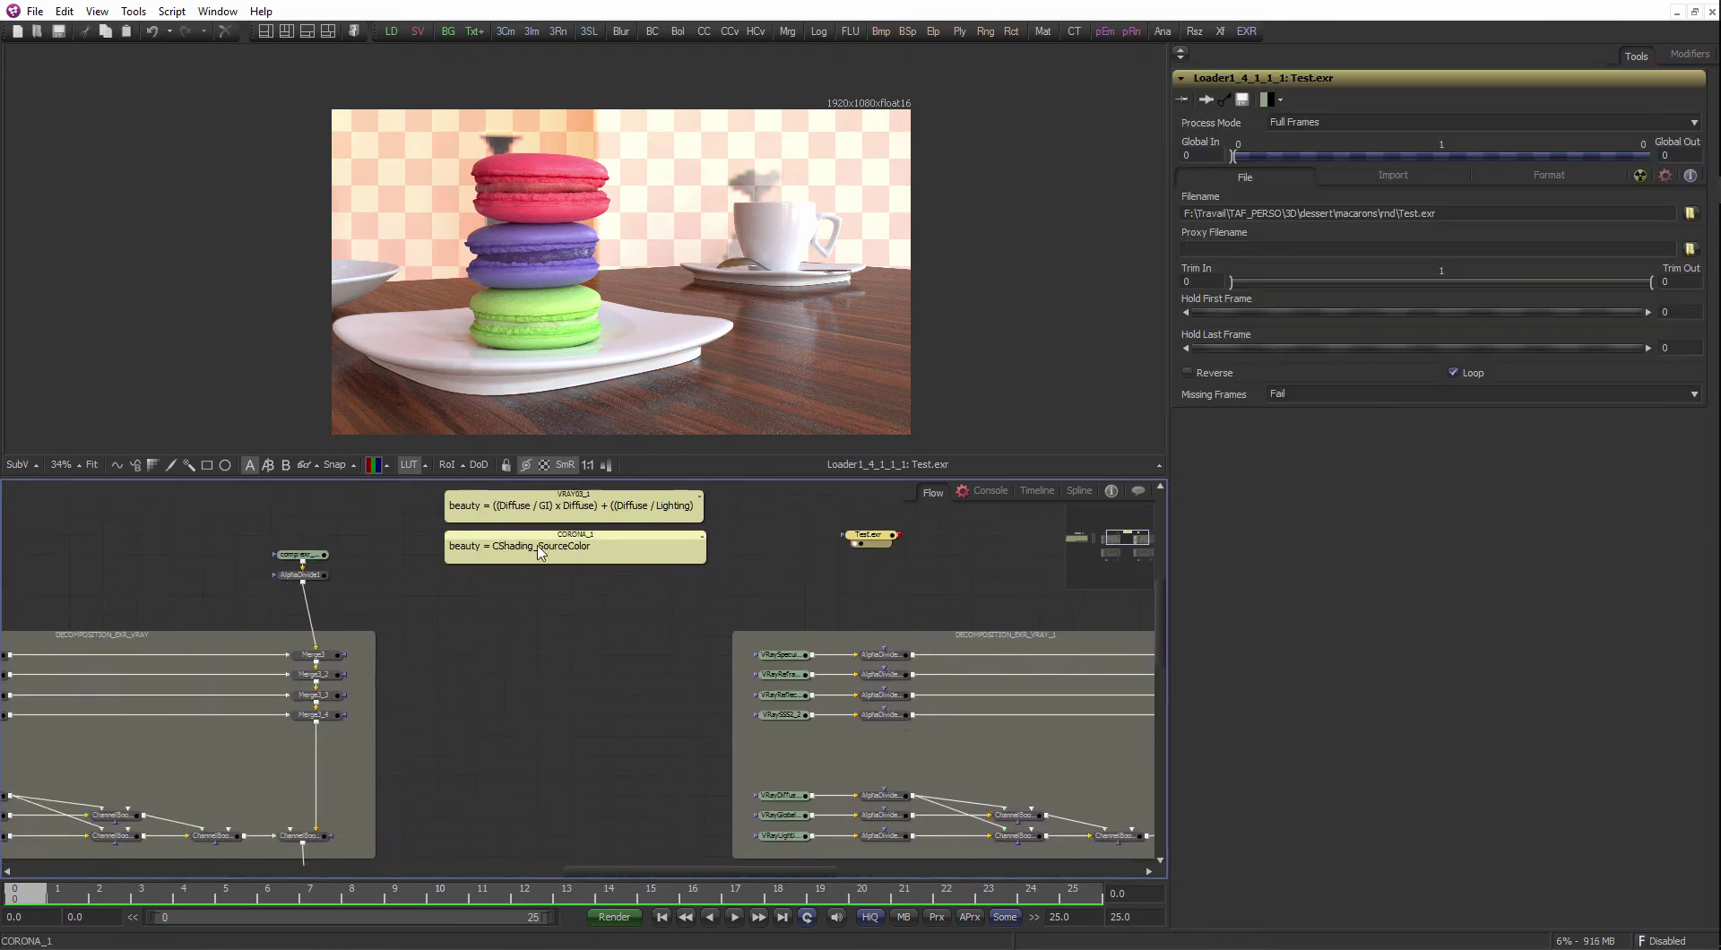
{"action": "left_click_drag", "start_coordinate": [379, 609], "coordinate": [657, 589]}
{"action": "scroll", "coordinate": [650, 587], "scroll_direction": "down", "scroll_amount": 1}
{"action": "left_click", "coordinate": [315, 518]}
{"action": "left_click_drag", "start_coordinate": [783, 572], "coordinate": [309, 639]}
{"action": "scroll", "coordinate": [658, 566], "scroll_direction": "up", "scroll_amount": 1}
{"action": "scroll", "coordinate": [658, 572], "scroll_direction": "down", "scroll_amount": 2}
{"action": "left_click", "coordinate": [574, 562]}
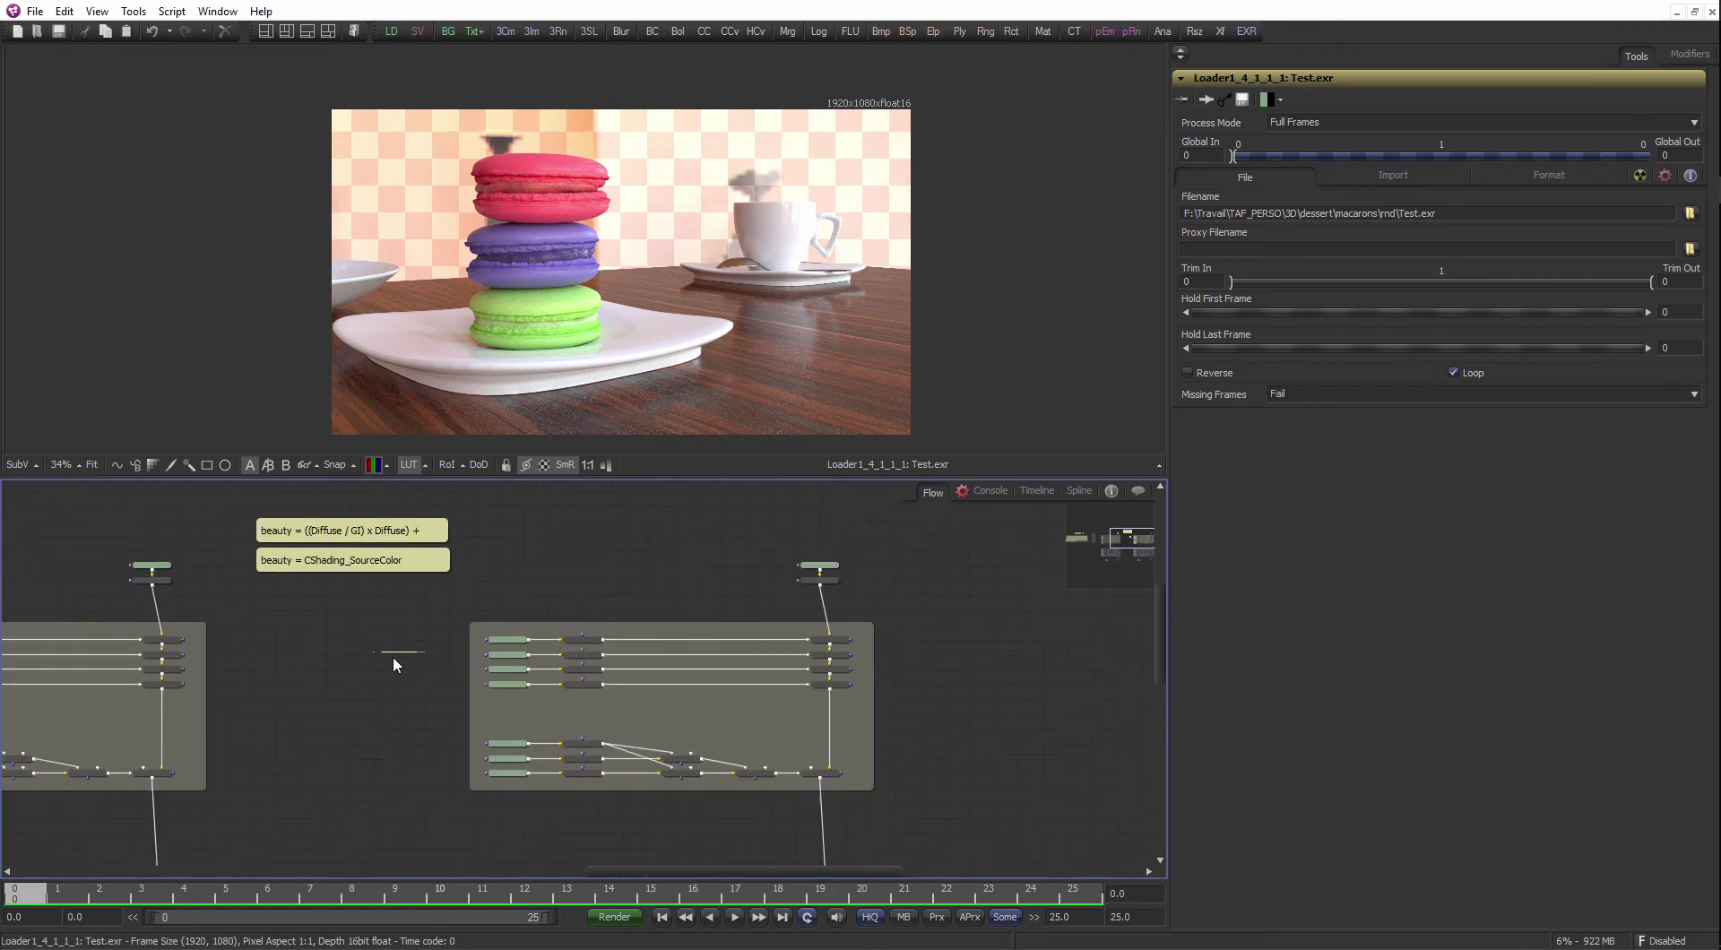
{"action": "left_click_drag", "start_coordinate": [402, 679], "coordinate": [496, 629]}
{"action": "scroll", "coordinate": [497, 626], "scroll_direction": "up", "scroll_amount": 1}
- Split the Test.exr loader into separate pass loaders with bos_SplitEXR, using Vertical placement
{"action": "left_click_drag", "start_coordinate": [733, 337], "coordinate": [686, 293]}
{"action": "scroll", "coordinate": [687, 294], "scroll_direction": "up", "scroll_amount": 1}
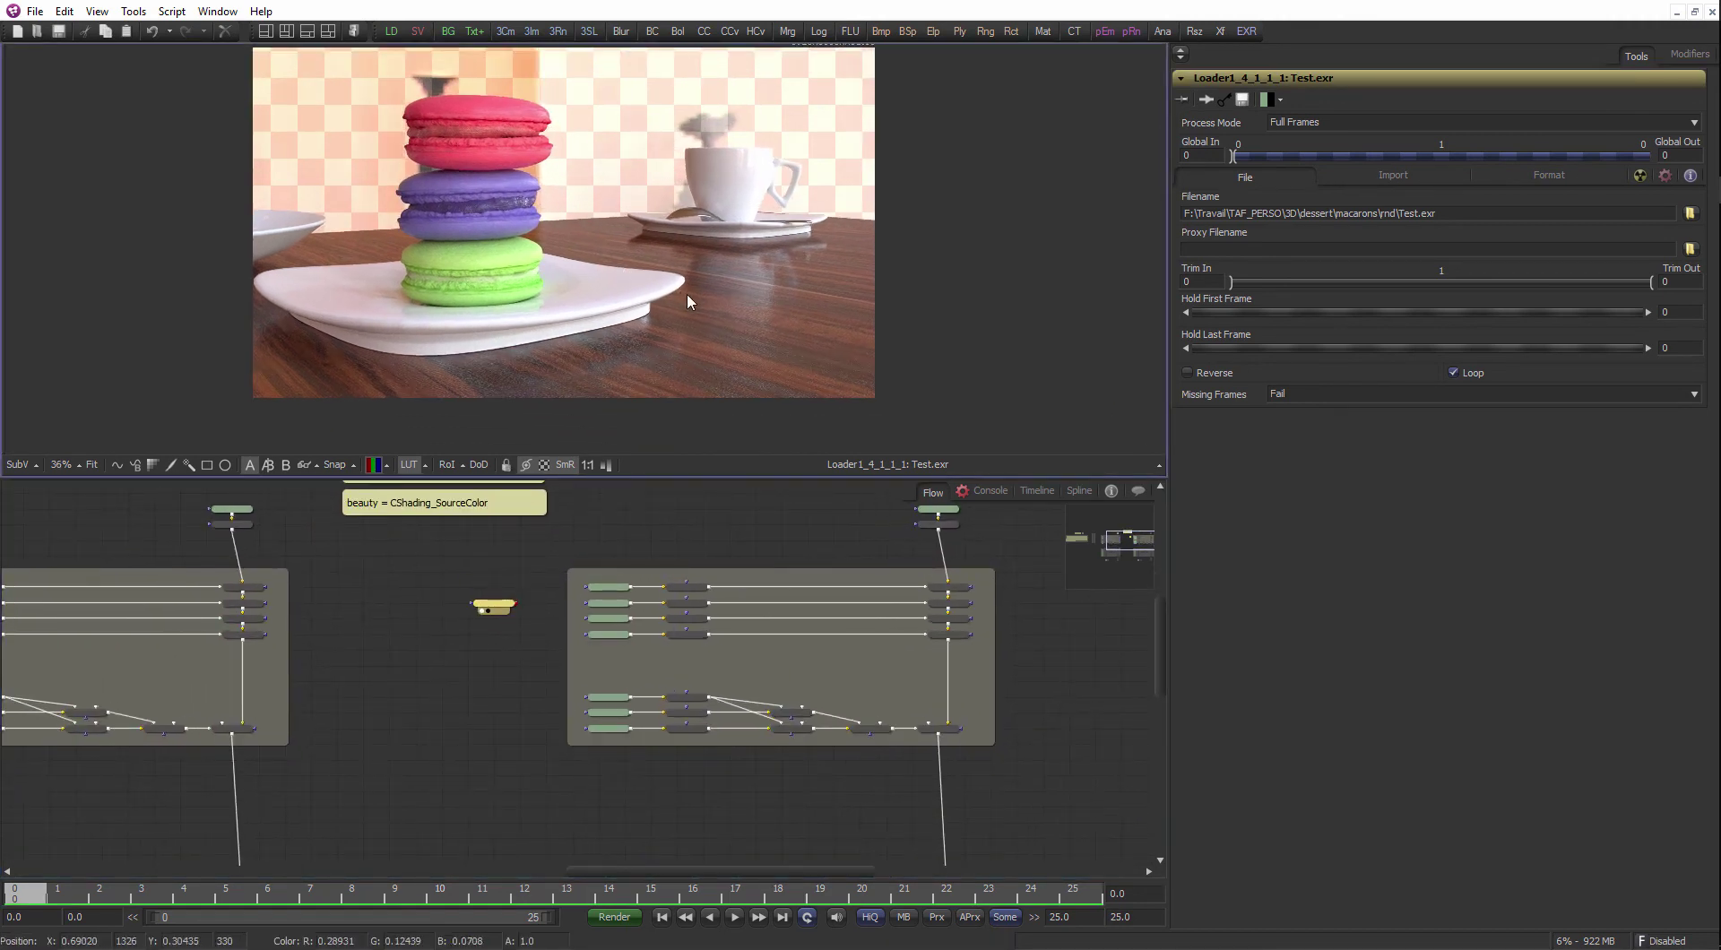
{"action": "scroll", "coordinate": [690, 304], "scroll_direction": "up", "scroll_amount": 1}
{"action": "left_click", "coordinate": [1244, 33]}
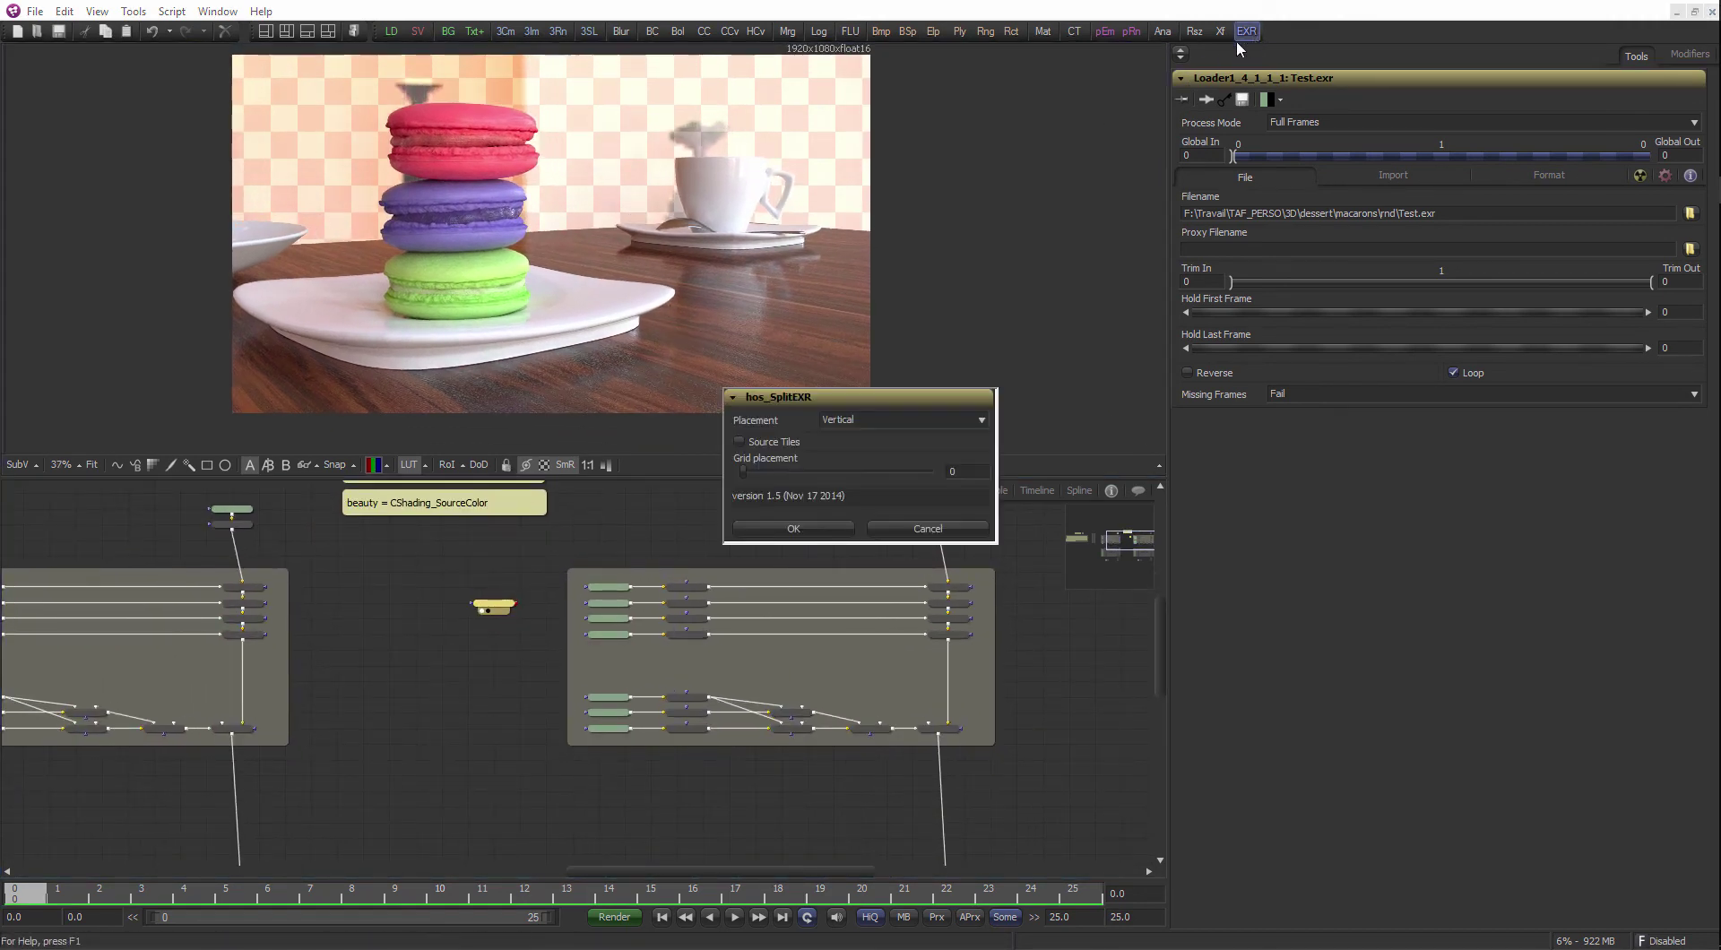
{"action": "left_click", "coordinate": [803, 528]}
- Move the Test.exr loader out of the column of pass loaders to above the duplicated decomposition group
{"action": "scroll", "coordinate": [521, 588], "scroll_direction": "up", "scroll_amount": 3}
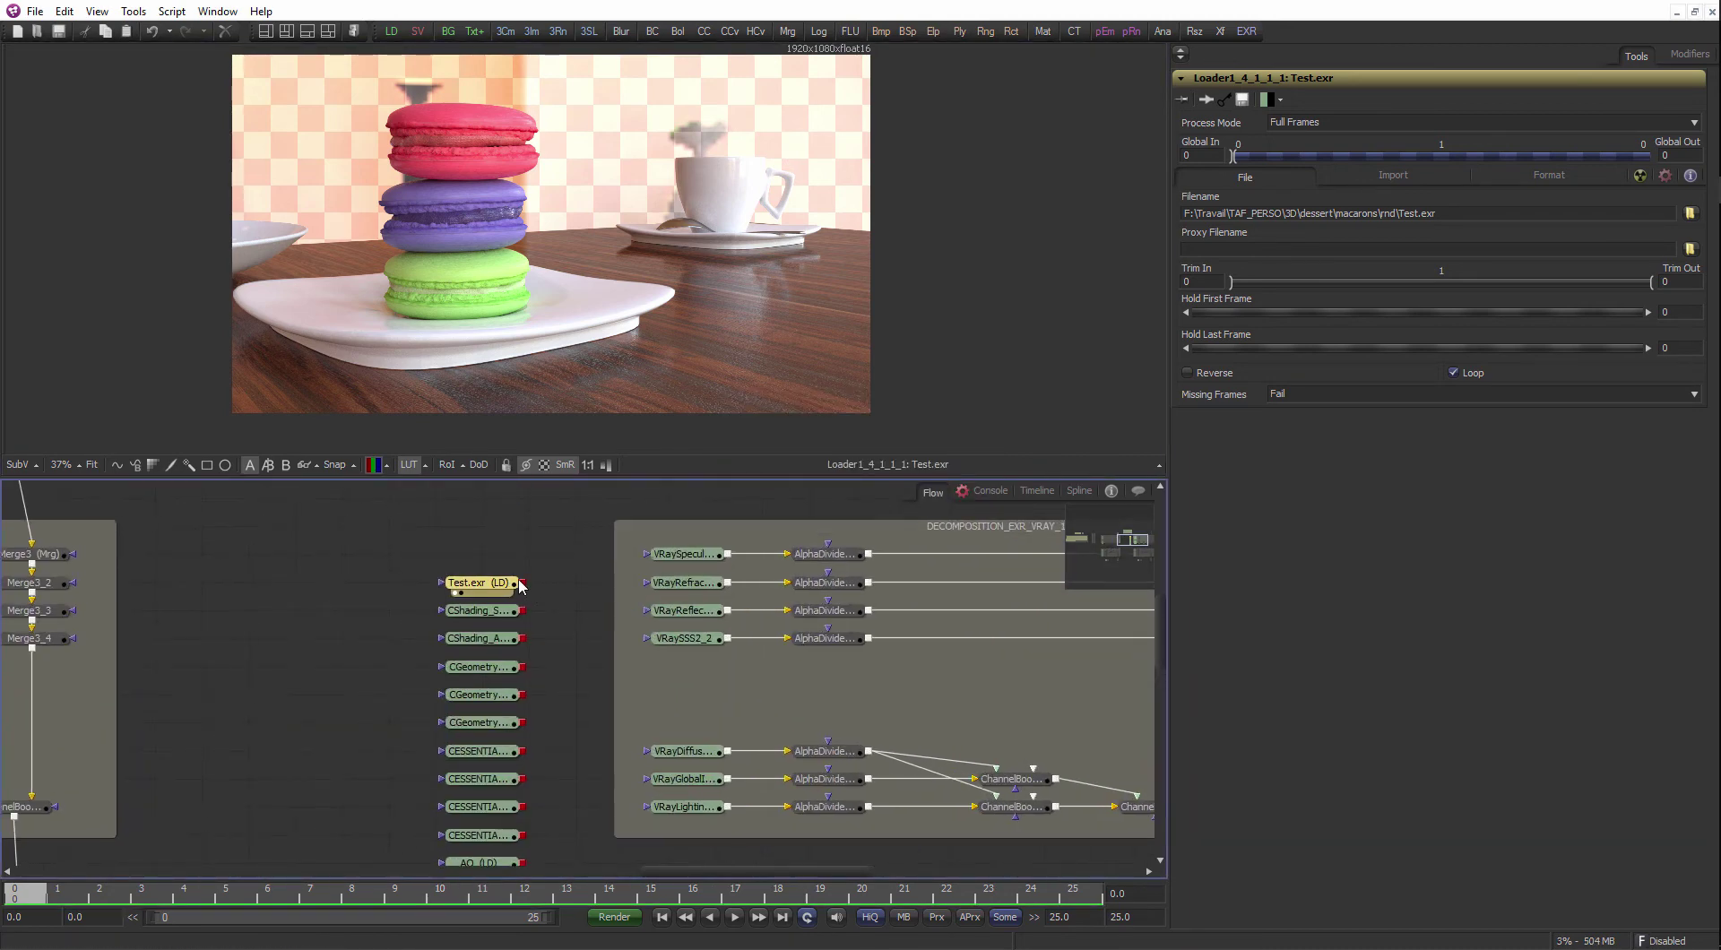
{"action": "scroll", "coordinate": [363, 686], "scroll_direction": "down", "scroll_amount": 2}
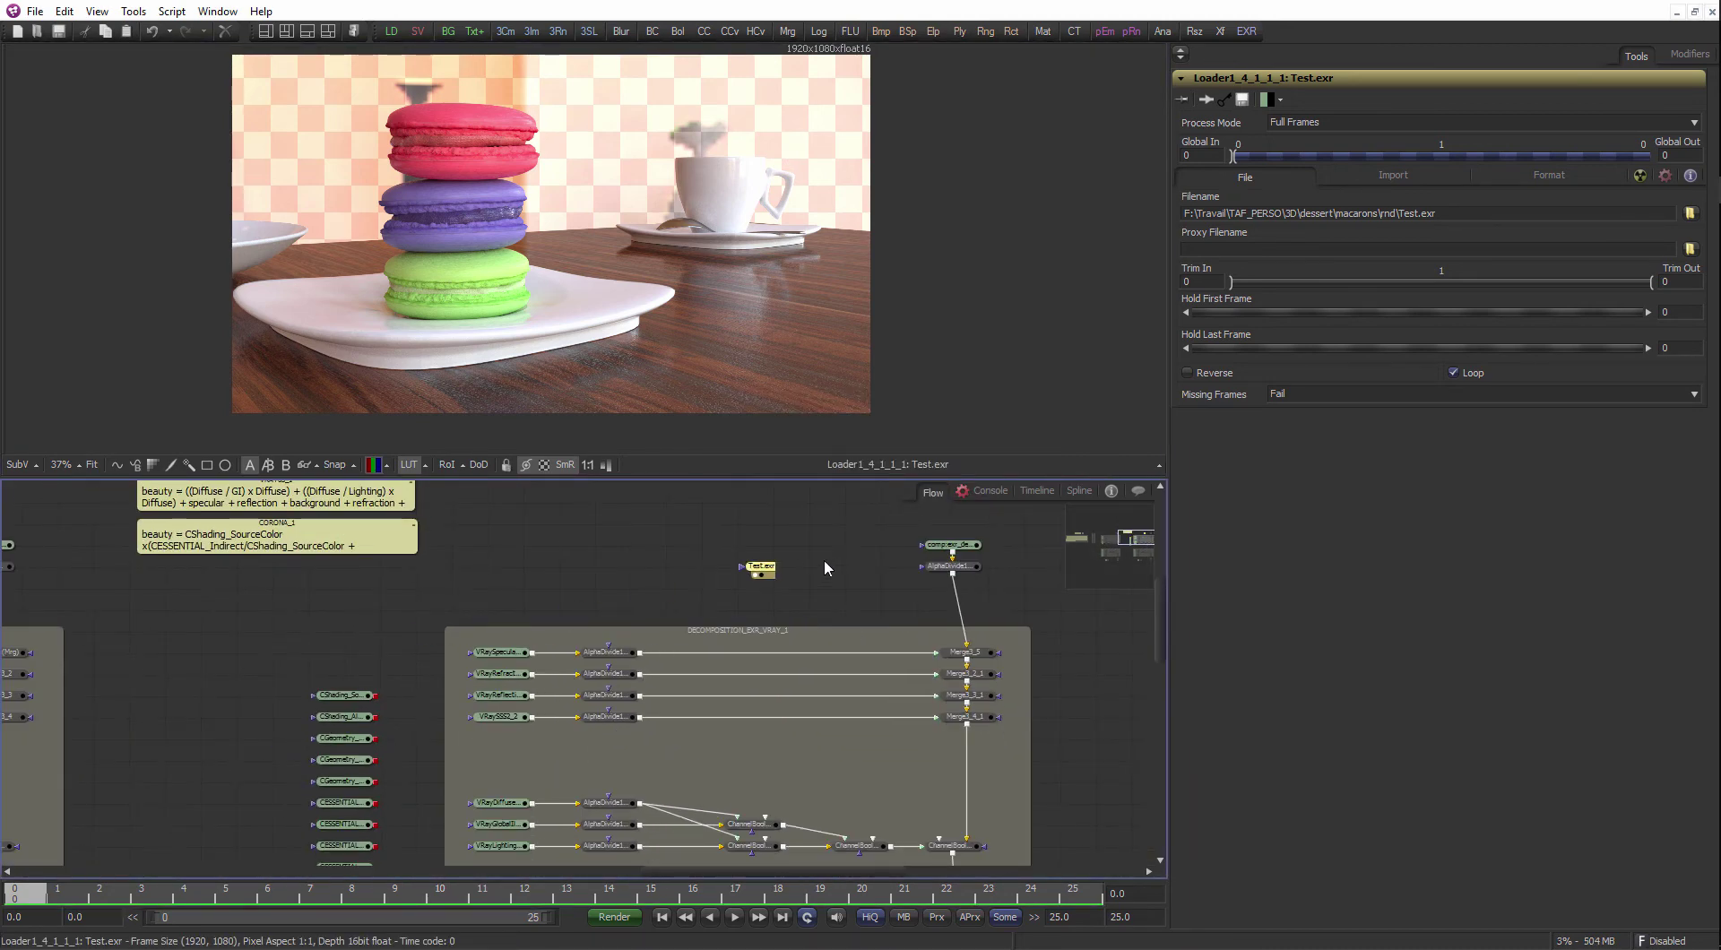
{"action": "scroll", "coordinate": [469, 652], "scroll_direction": "up", "scroll_amount": 5}
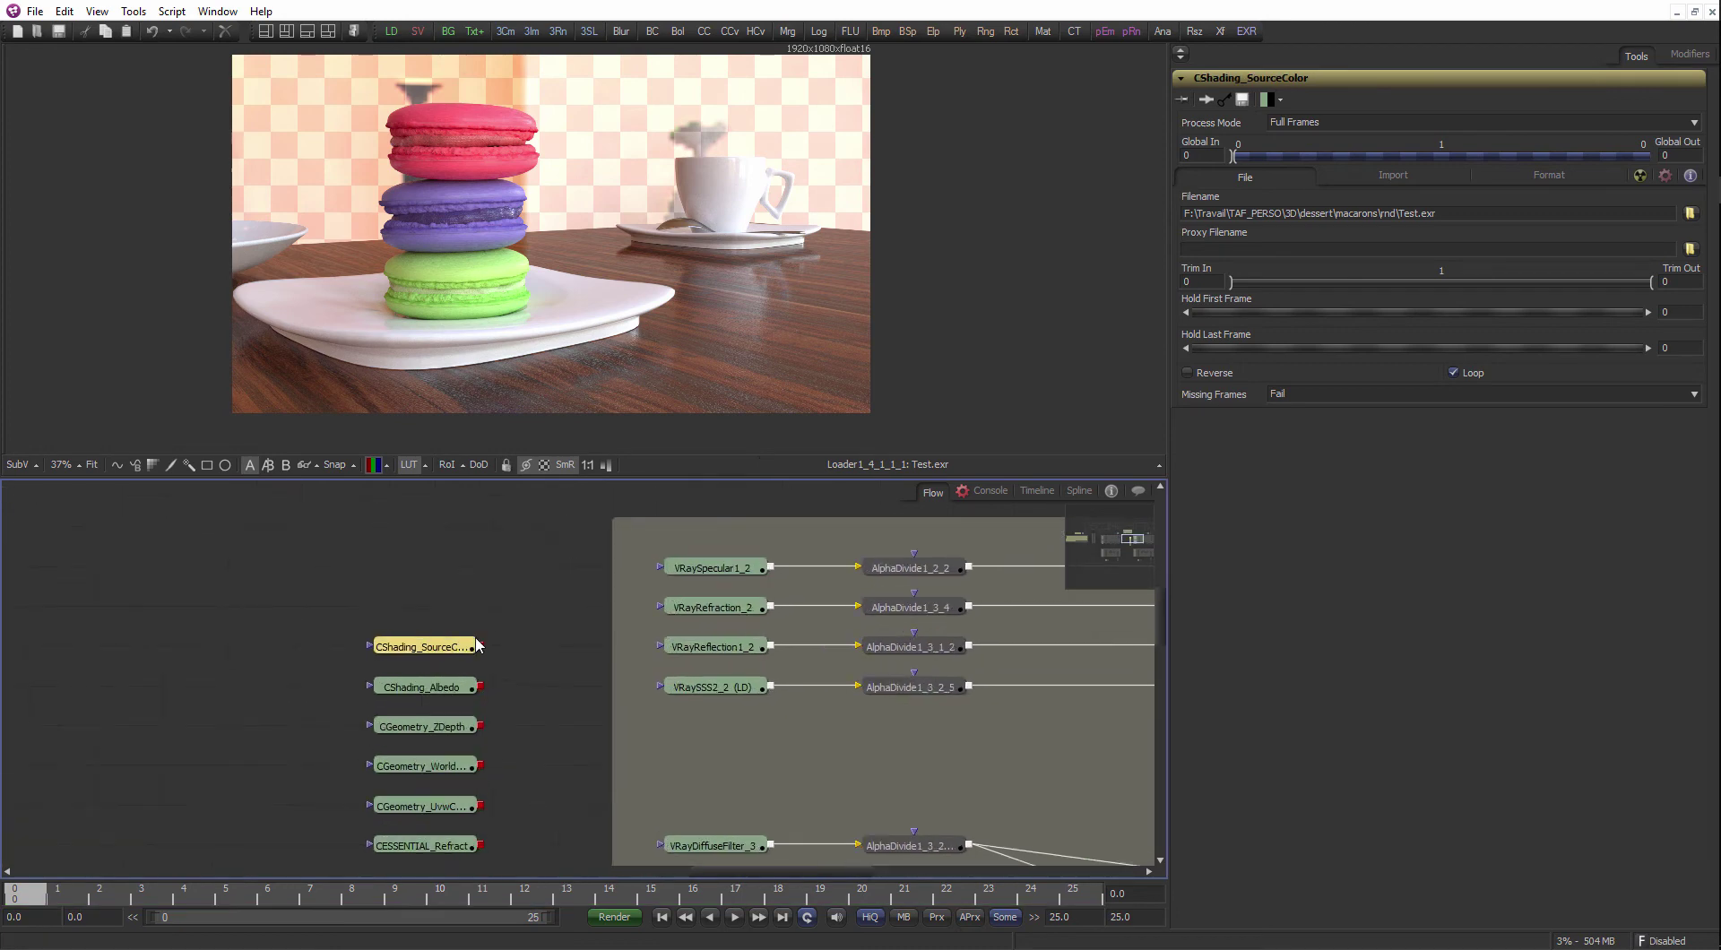
- Display the CShading_SourceColor pass and place its loader beside the VRayDiffuseFilter loader of the duplicated group
{"action": "left_click", "coordinate": [421, 648]}
{"action": "key", "text": "1"}
{"action": "left_click_drag", "start_coordinate": [522, 616], "coordinate": [466, 773]}
- Display the CShading_Albedo and CGeometry_ZDepth passes and set their loaders aside, away from the column of pass loaders
{"action": "left_click", "coordinate": [328, 607]}
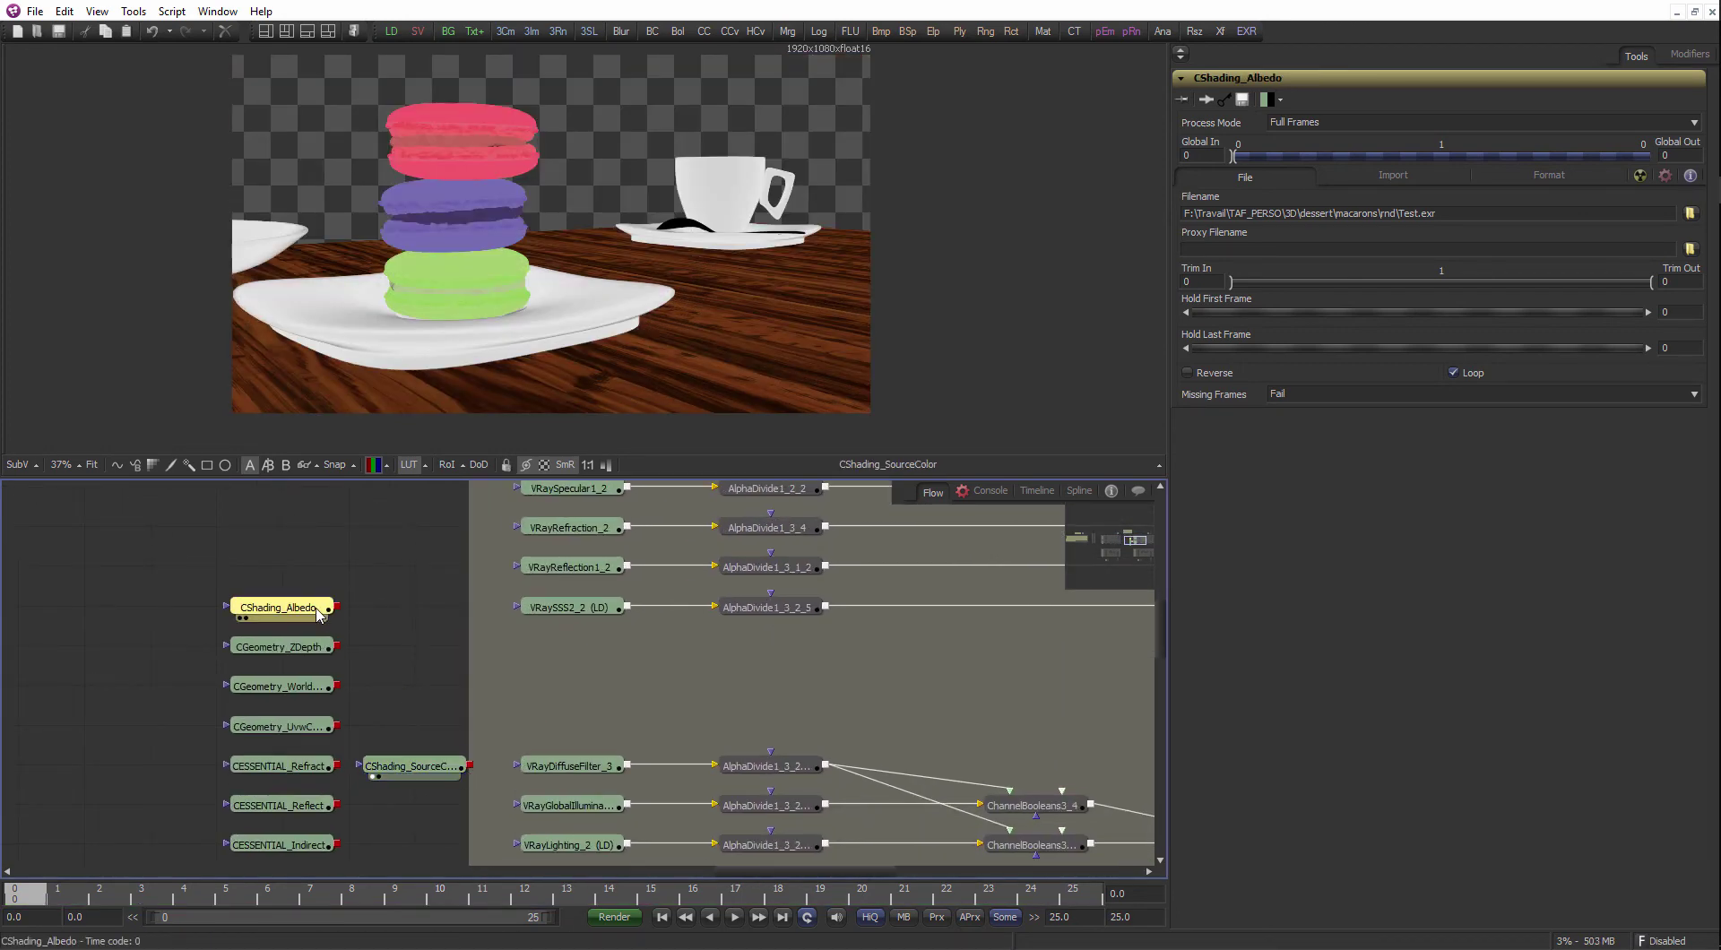
{"action": "key", "text": "1"}
{"action": "scroll", "coordinate": [384, 578], "scroll_direction": "down", "scroll_amount": 2}
{"action": "left_click_drag", "start_coordinate": [383, 579], "coordinate": [244, 582]}
{"action": "left_click", "coordinate": [378, 612]}
{"action": "key", "text": "1"}
- Display the CGeometry_WorldPosition pass and set it and the CGeometry_UvwCoords loader aside below CShading_Albedo
{"action": "left_click", "coordinate": [369, 637]}
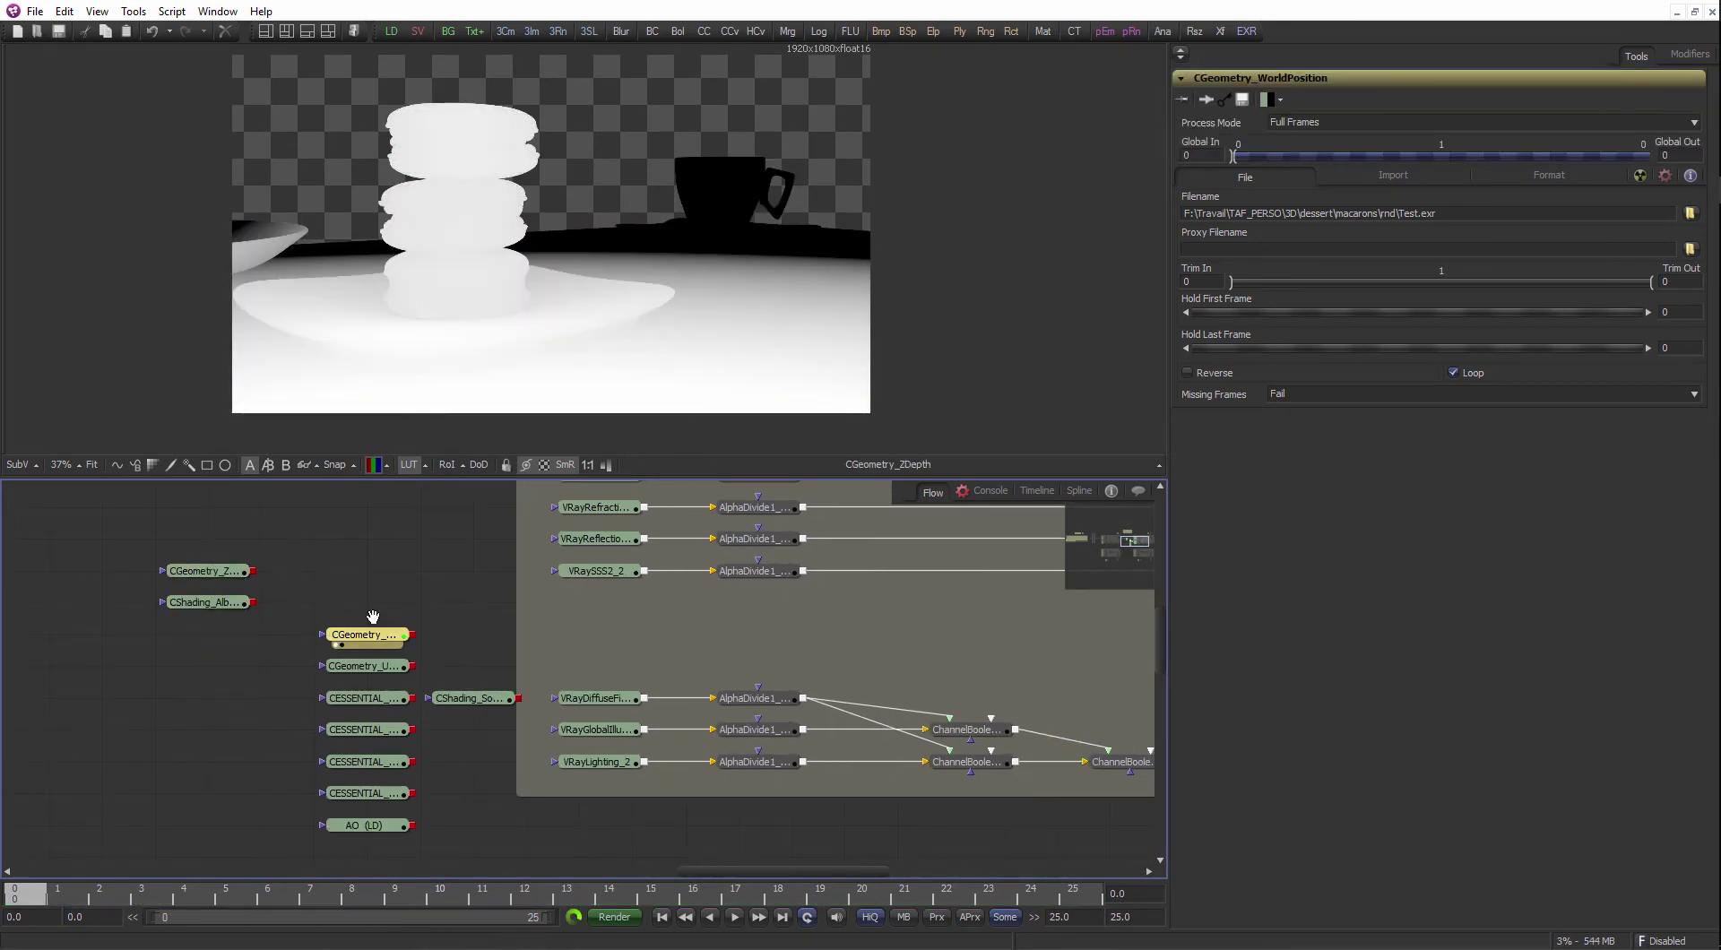
{"action": "key", "text": "1"}
{"action": "scroll", "coordinate": [376, 620], "scroll_direction": "up", "scroll_amount": 2}
{"action": "left_click_drag", "start_coordinate": [412, 639], "coordinate": [181, 638]}
{"action": "left_click", "coordinate": [422, 687]}
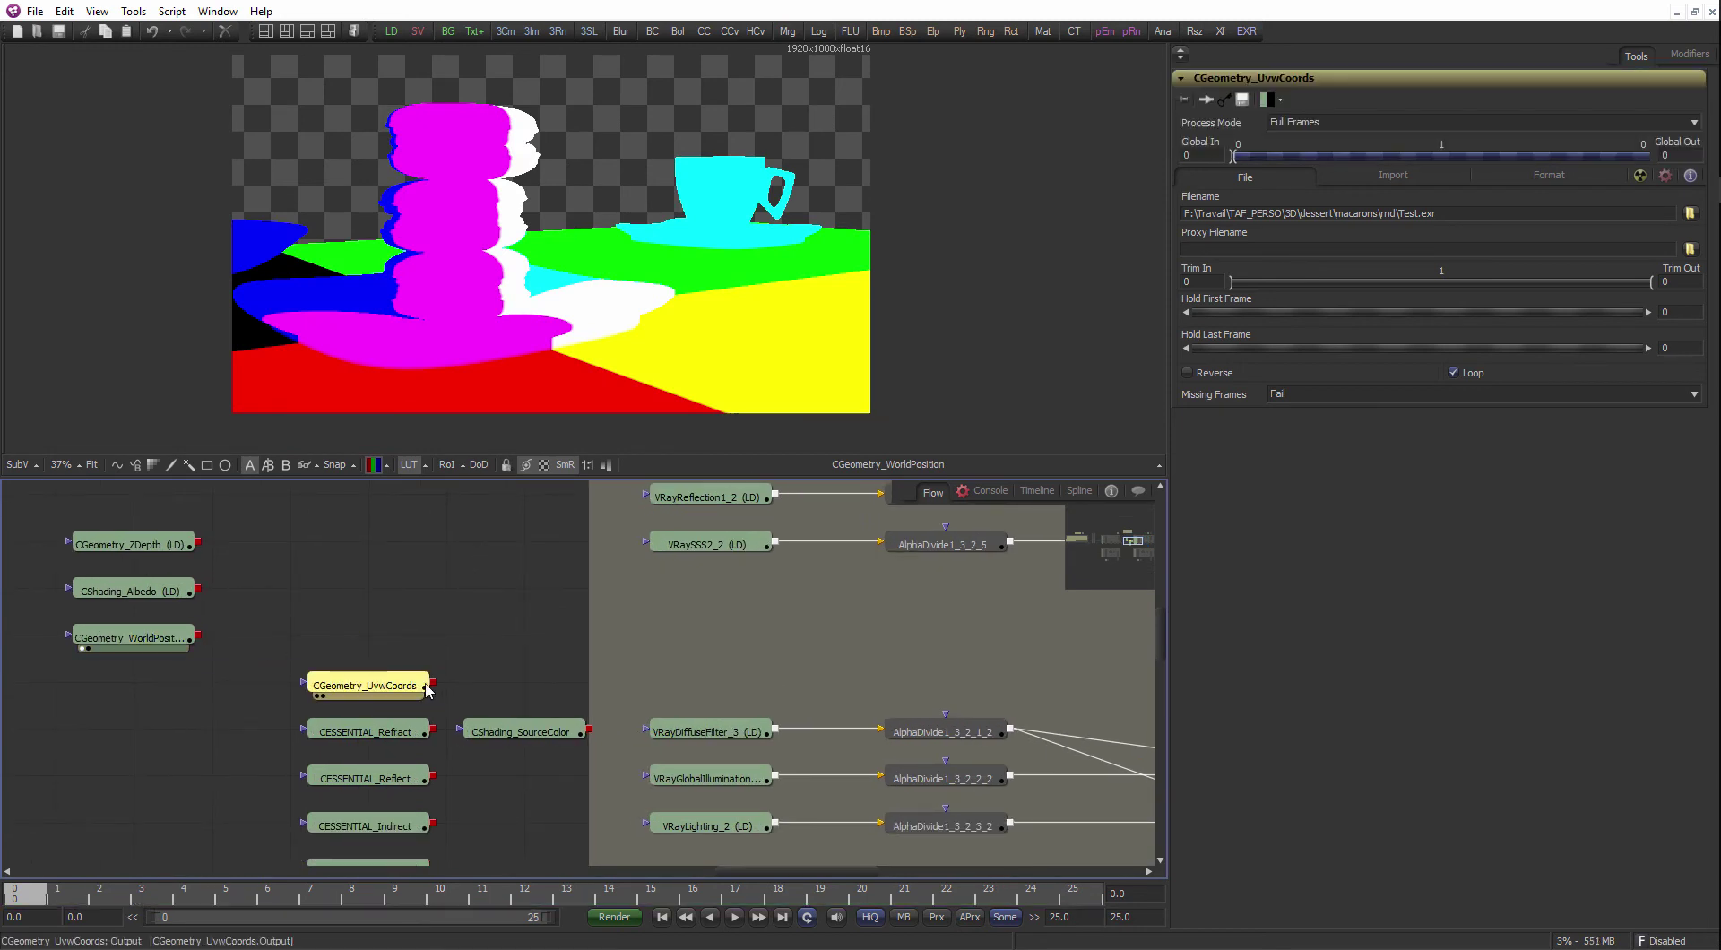
{"action": "left_click_drag", "start_coordinate": [426, 688], "coordinate": [194, 689]}
- Display the CESSENTIAL_Refract and CESSENTIAL_Reflect passes and place their loaders beside the VRayRefraction and VRayReflection loaders
{"action": "left_click", "coordinate": [395, 729]}
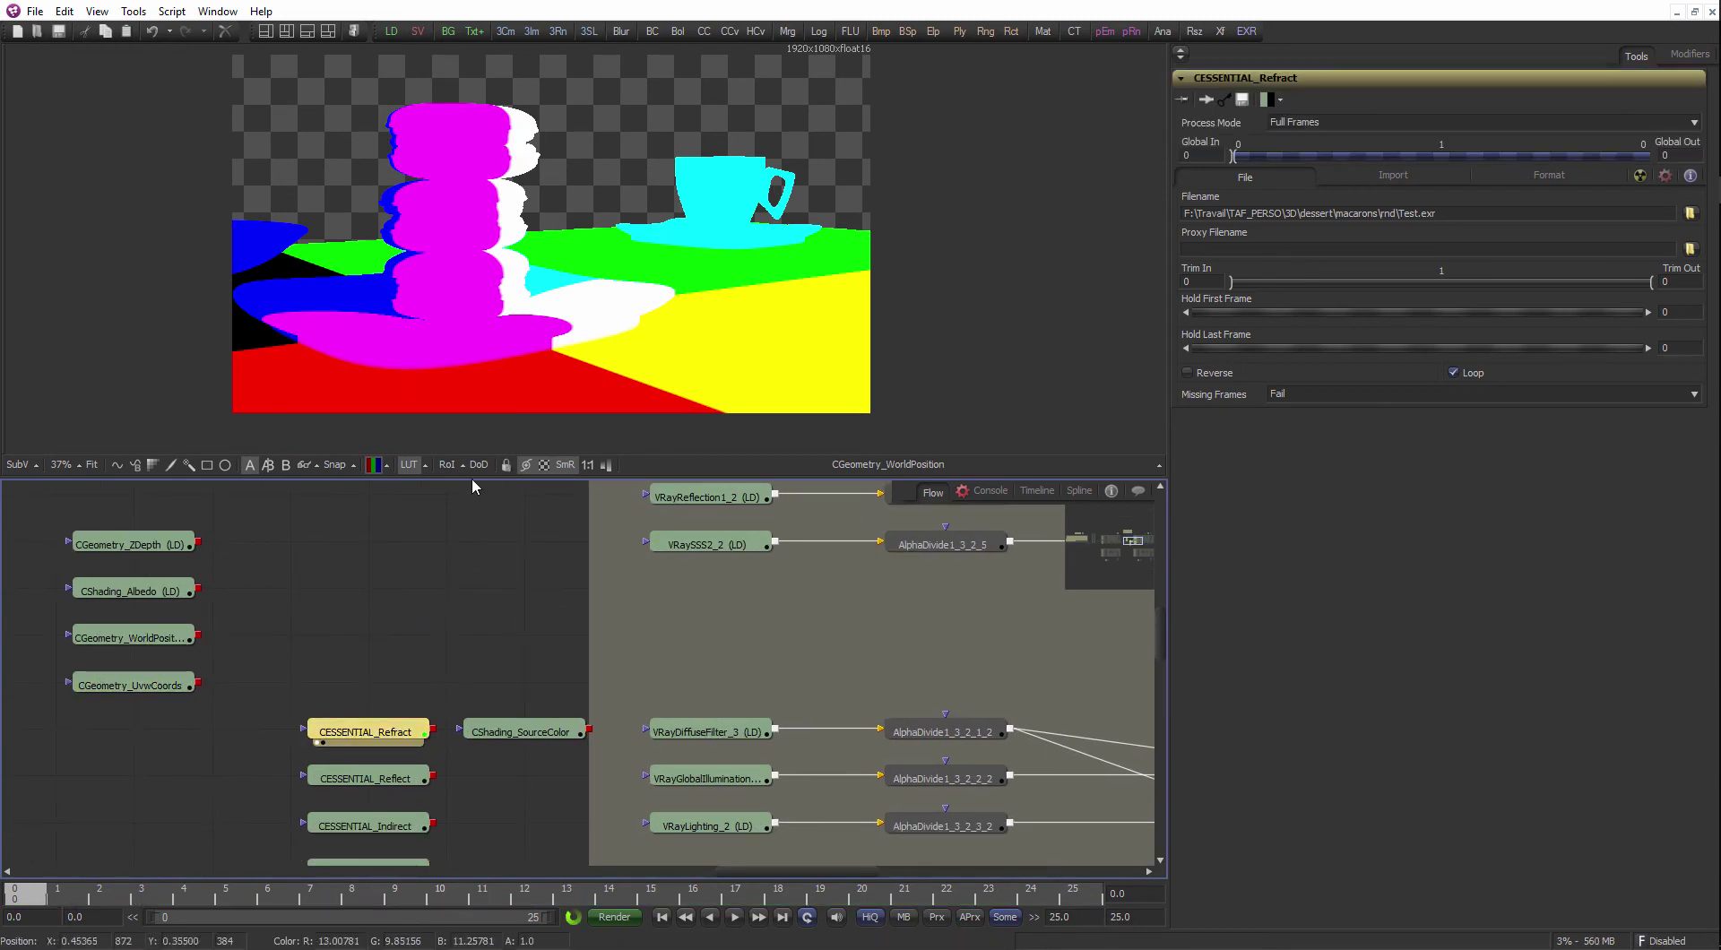
{"action": "left_click_drag", "start_coordinate": [492, 642], "coordinate": [393, 700]}
{"action": "scroll", "coordinate": [366, 726], "scroll_direction": "down", "scroll_amount": 1}
{"action": "left_click_drag", "start_coordinate": [283, 779], "coordinate": [427, 636]}
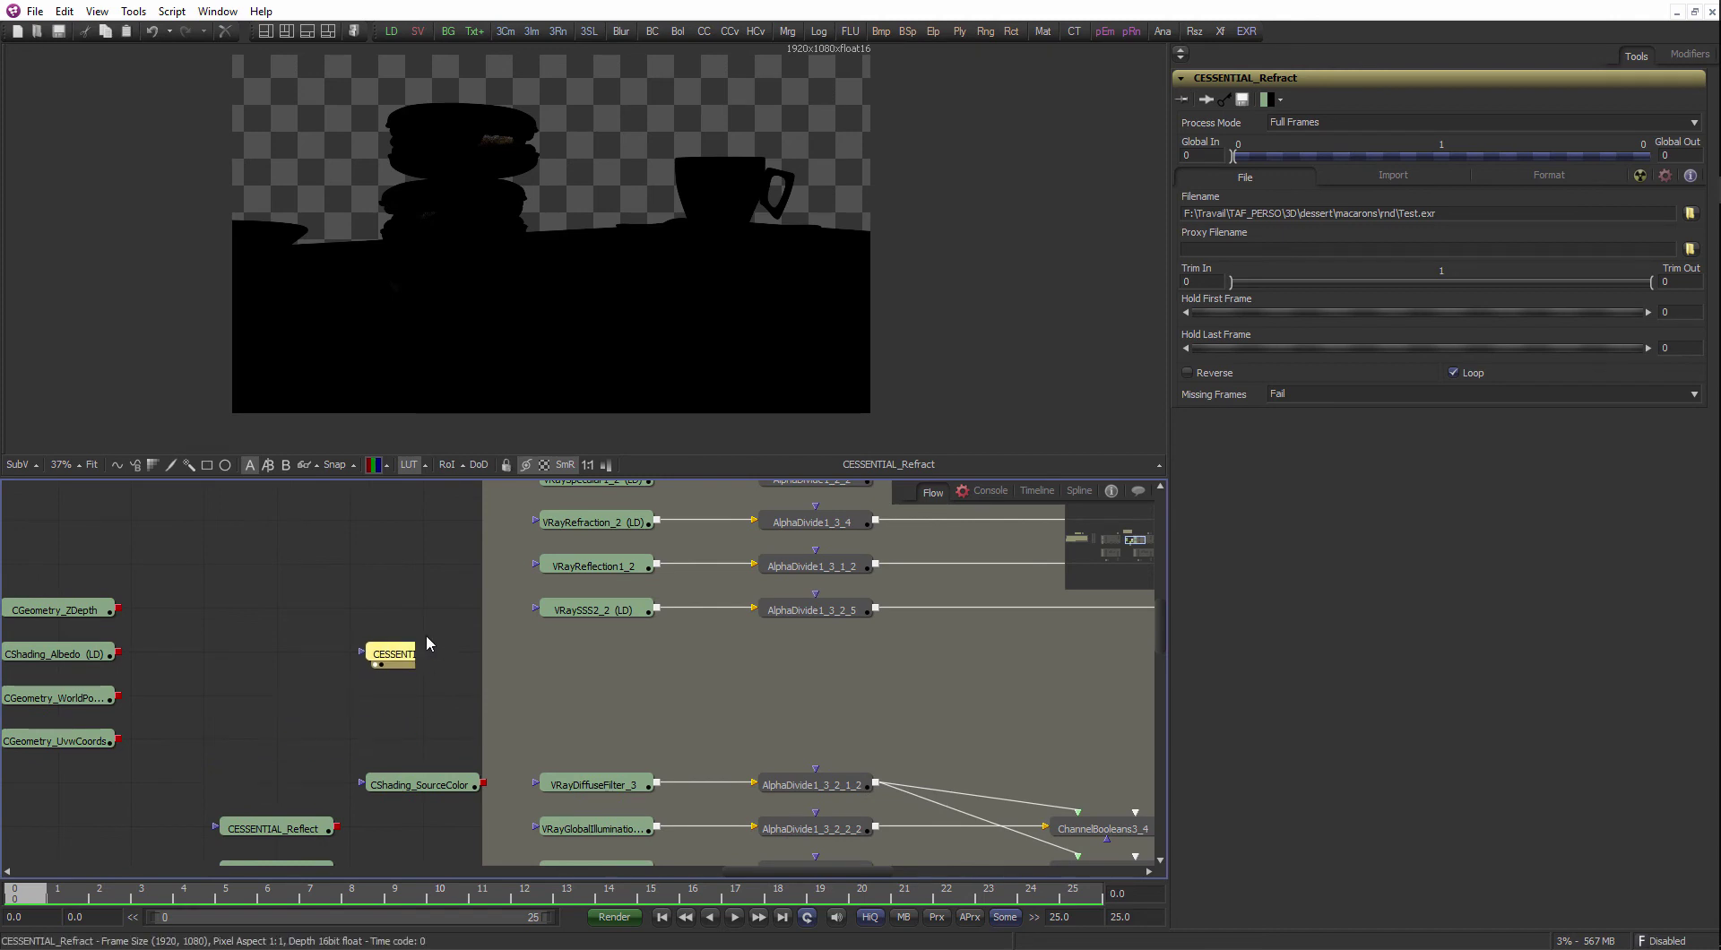
{"action": "scroll", "coordinate": [385, 628], "scroll_direction": "down", "scroll_amount": 2}
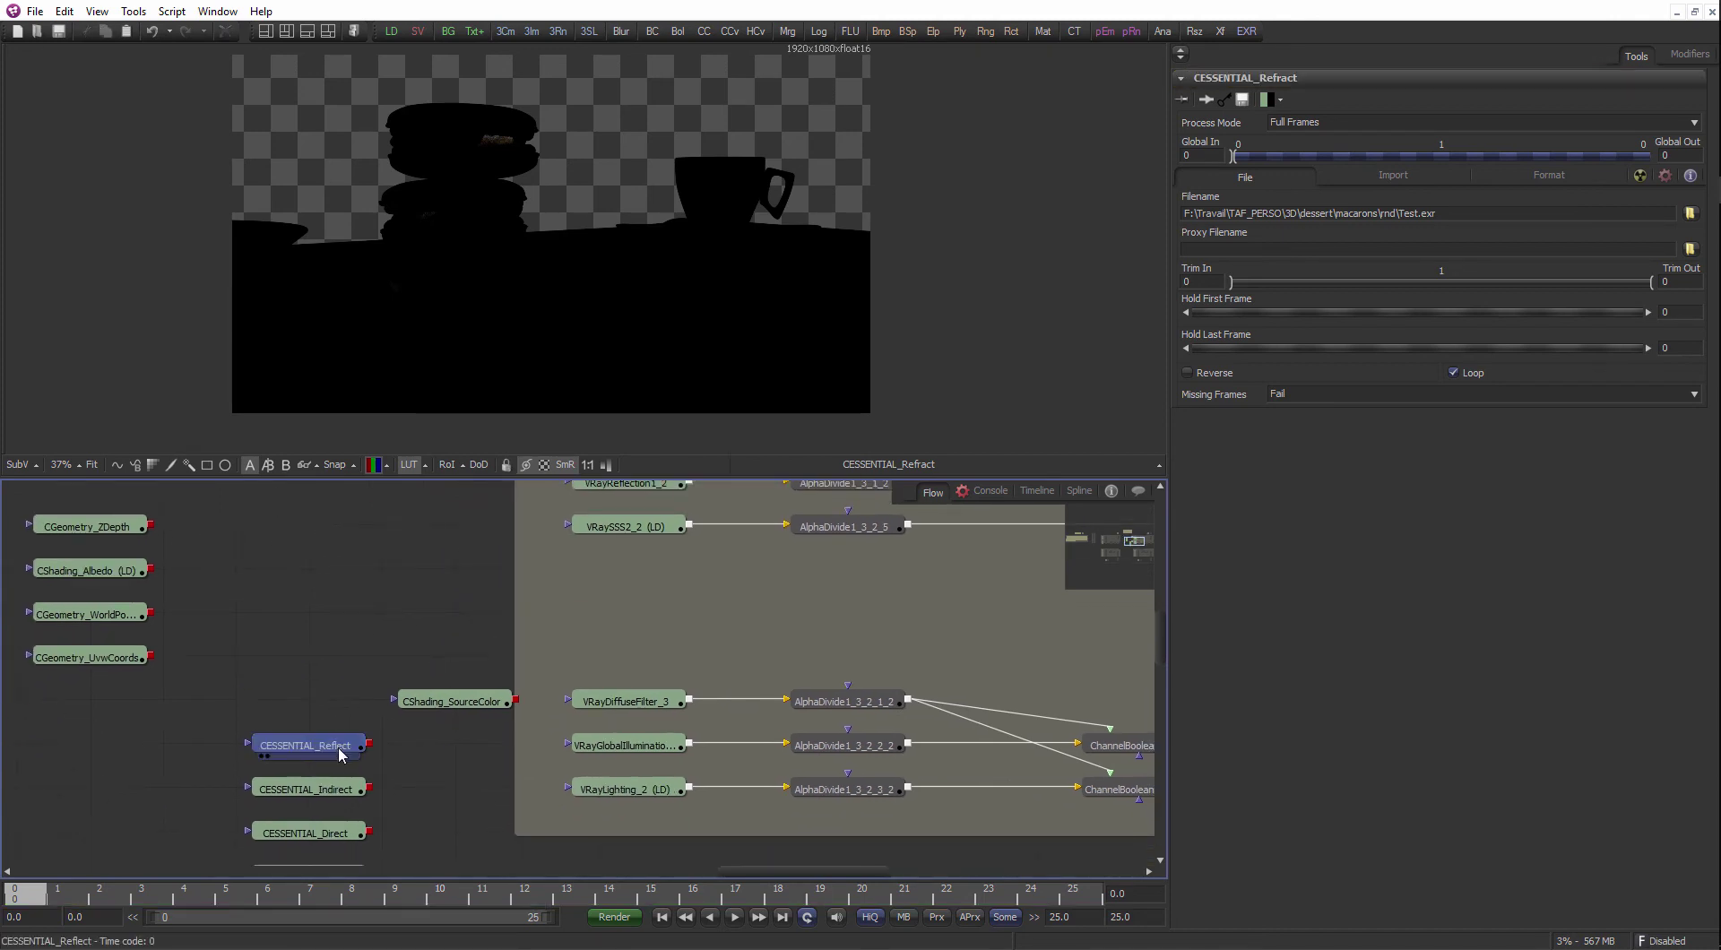
{"action": "left_click", "coordinate": [273, 745]}
{"action": "key", "text": "1"}
{"action": "left_click_drag", "start_coordinate": [325, 760], "coordinate": [433, 564]}
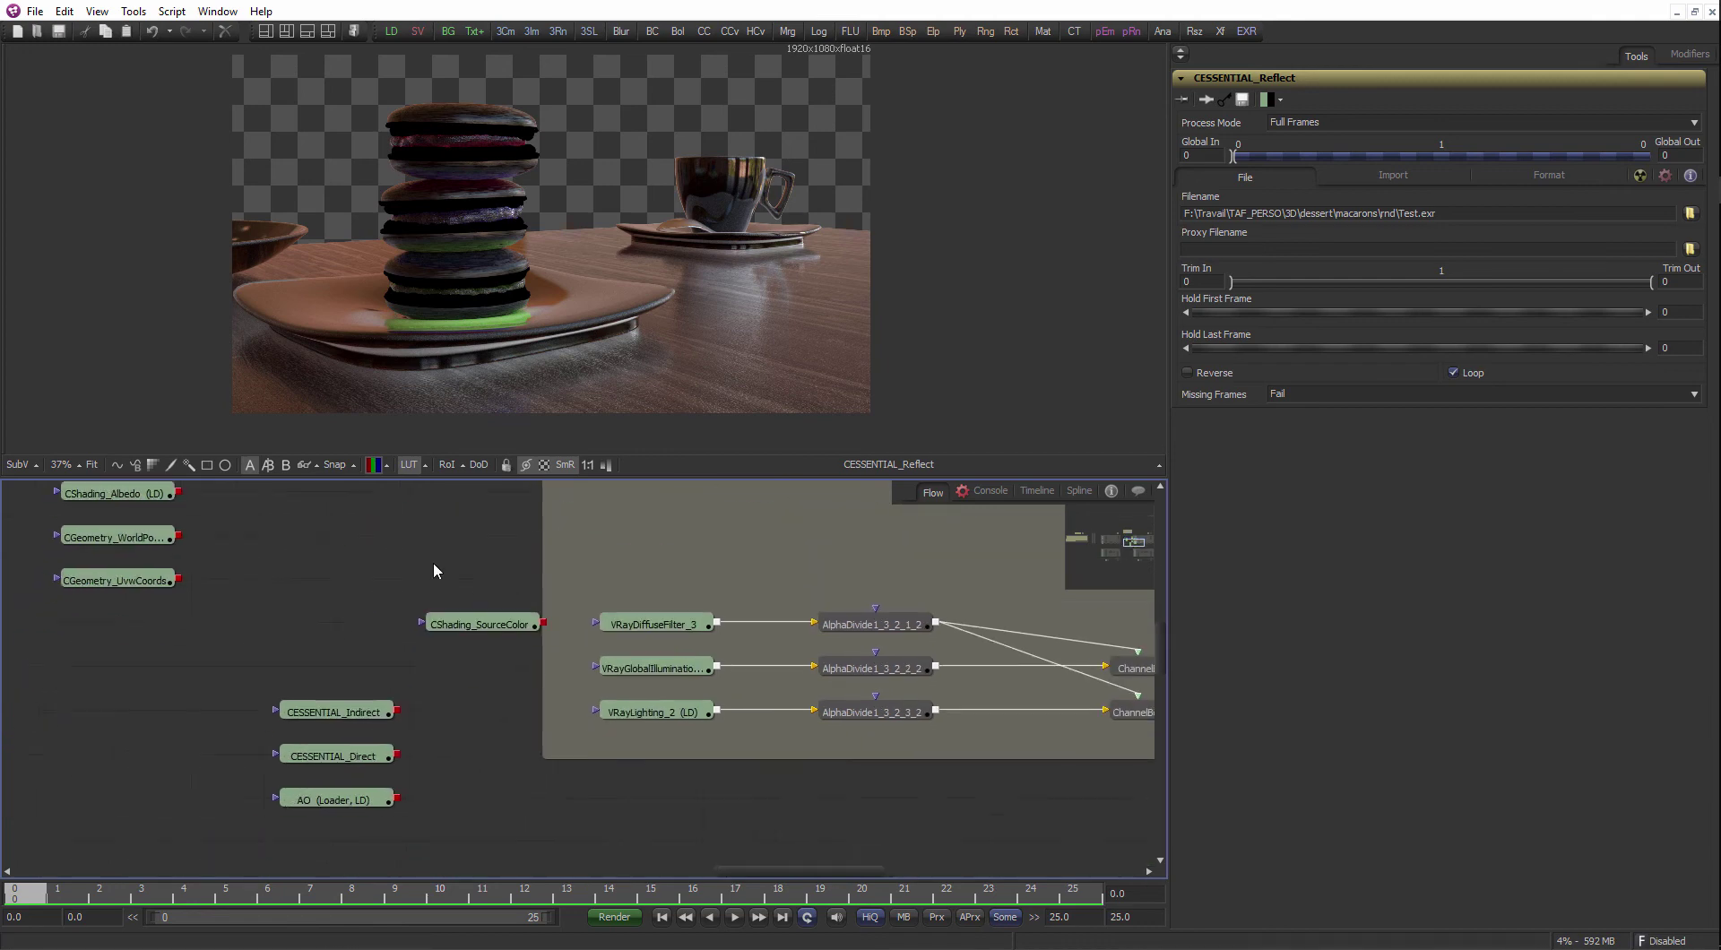
- Display the CESSENTIAL_Indirect and CESSENTIAL_Direct passes and place their loaders beside the VRayGlobalIllumination and VRayLighting loaders
{"action": "left_click", "coordinate": [352, 717]}
{"action": "key", "text": "1"}
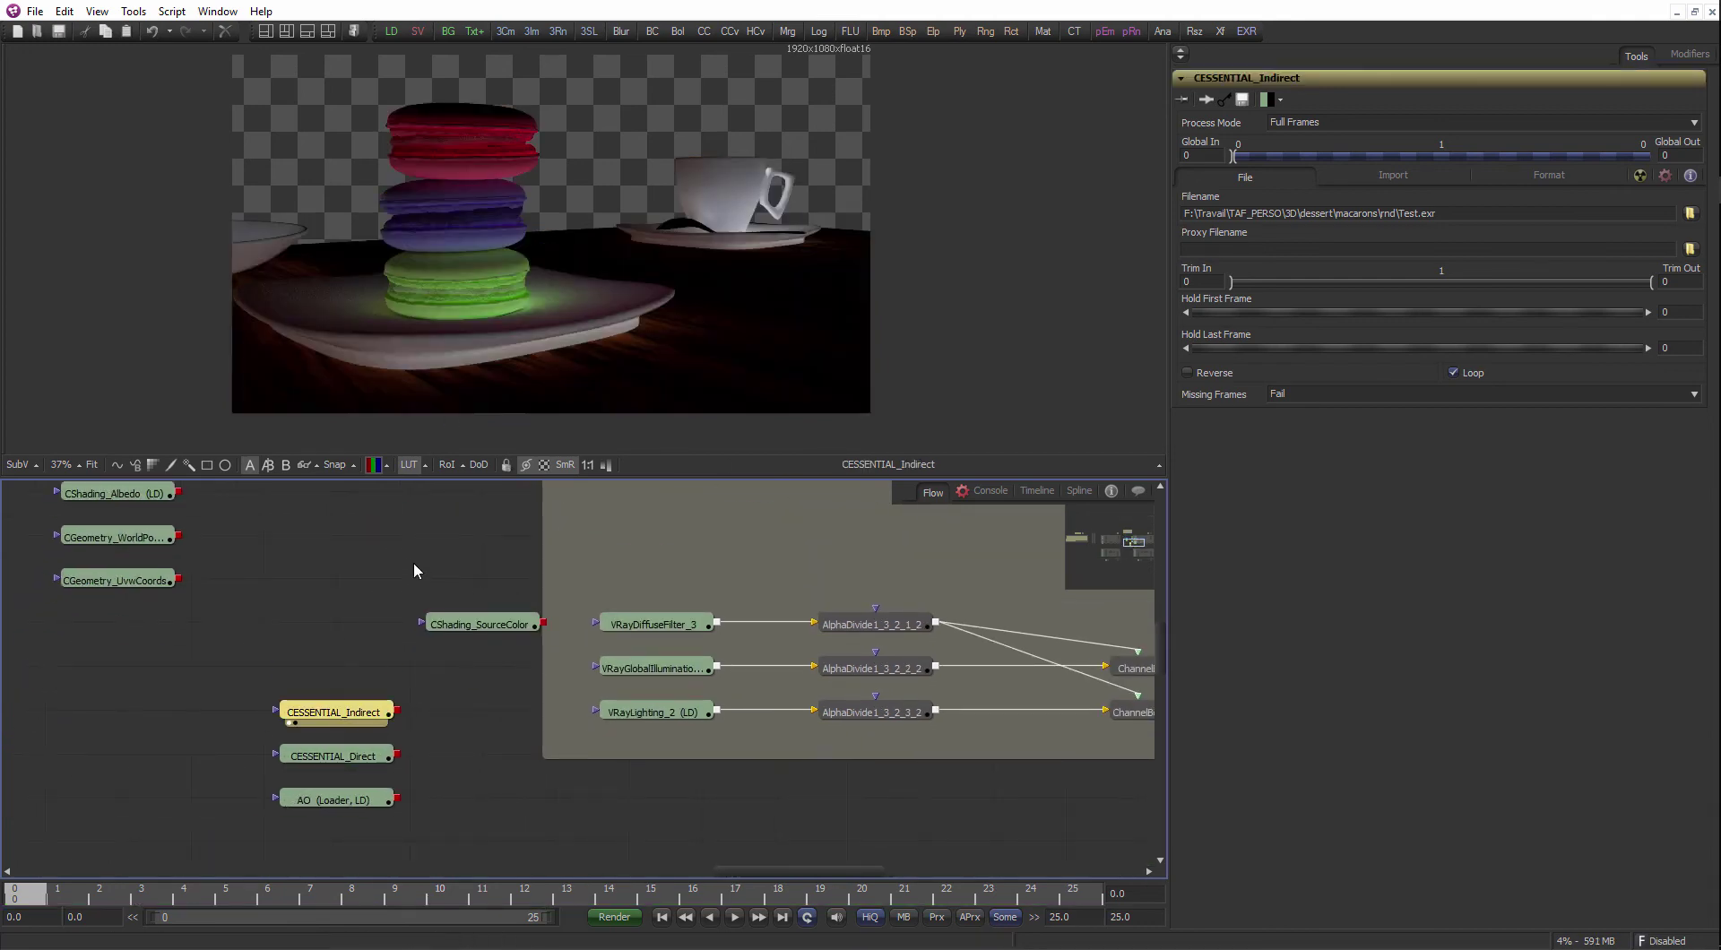
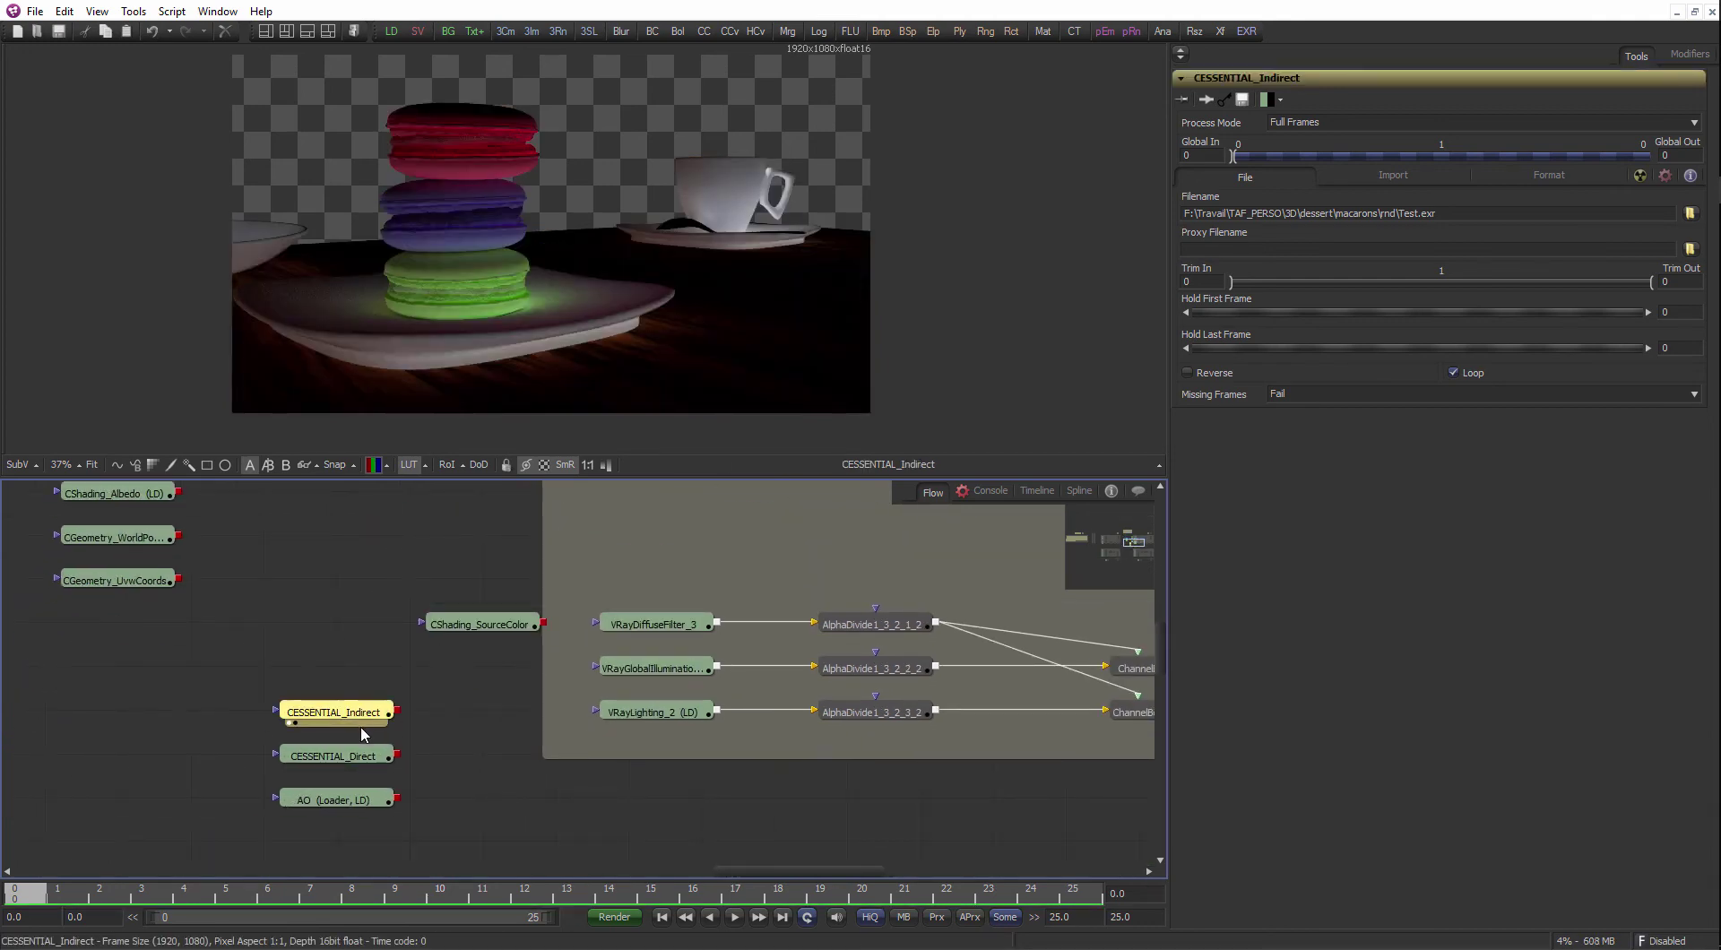
{"action": "left_click_drag", "start_coordinate": [360, 714], "coordinate": [503, 670]}
{"action": "left_click", "coordinate": [372, 762]}
{"action": "key", "text": "1"}
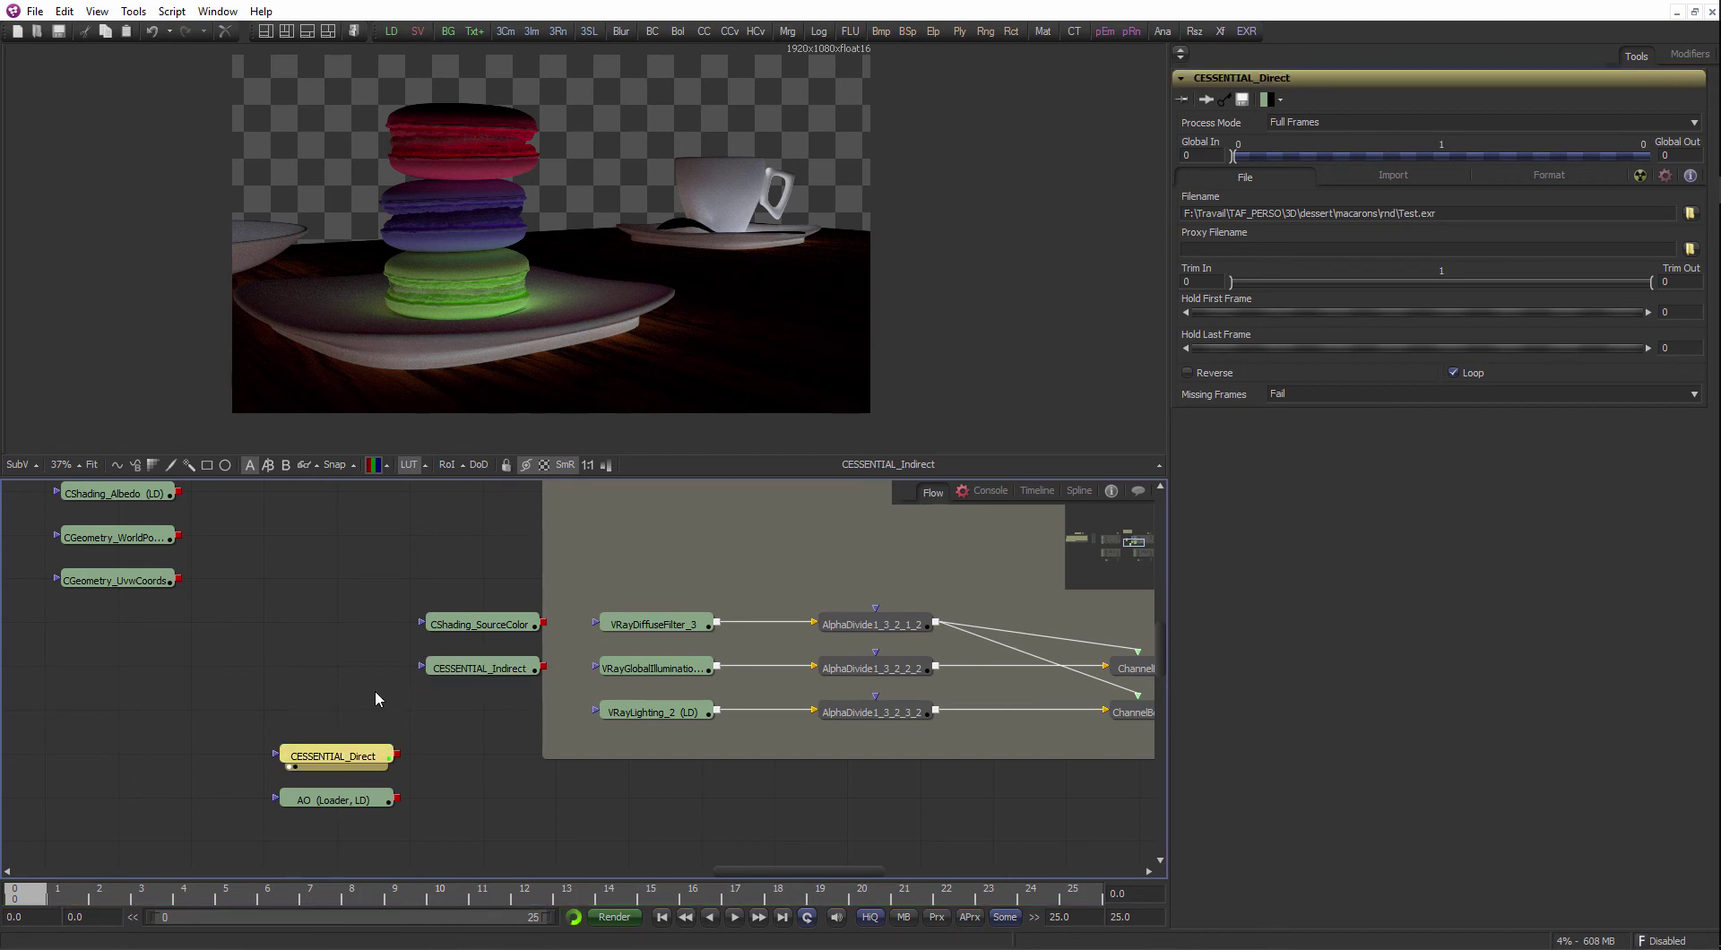
{"action": "left_click_drag", "start_coordinate": [372, 760], "coordinate": [423, 736]}
- Set the AO loader aside below the column of unused geometry and albedo passes
{"action": "left_click", "coordinate": [304, 798]}
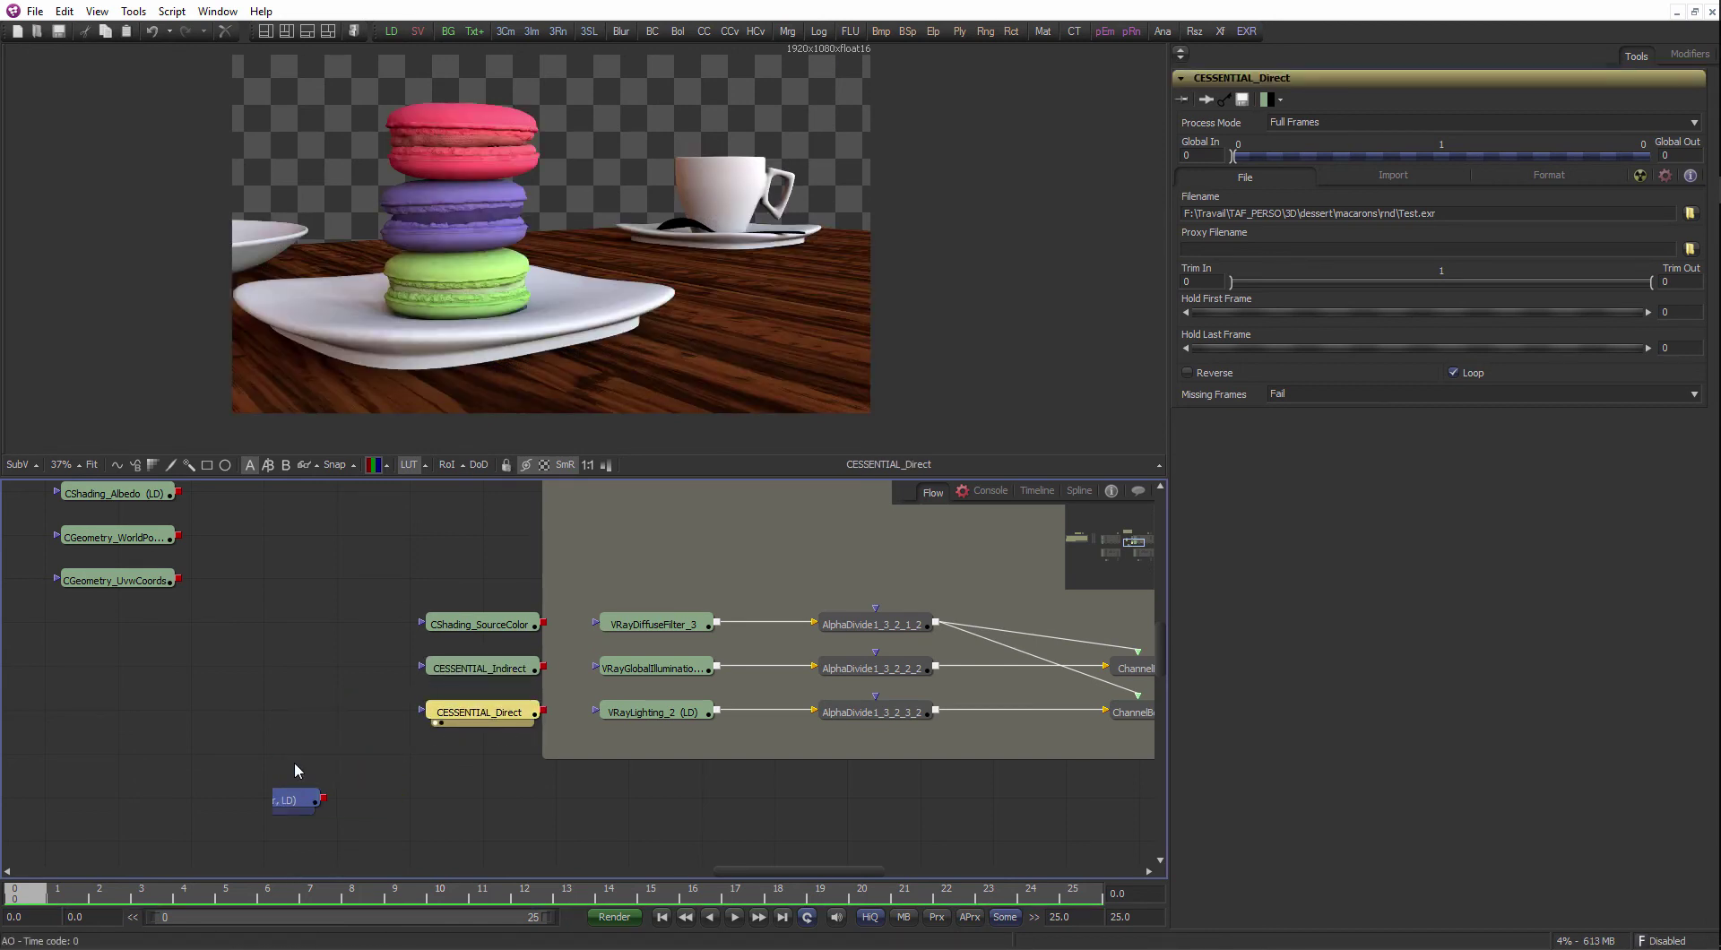
{"action": "left_click", "coordinate": [131, 634]}
{"action": "scroll", "coordinate": [133, 762], "scroll_direction": "down", "scroll_amount": 3}
{"action": "left_click_drag", "start_coordinate": [131, 633], "coordinate": [144, 736]}
{"action": "left_click", "coordinate": [271, 653]}
{"action": "scroll", "coordinate": [271, 652], "scroll_direction": "down", "scroll_amount": 2}
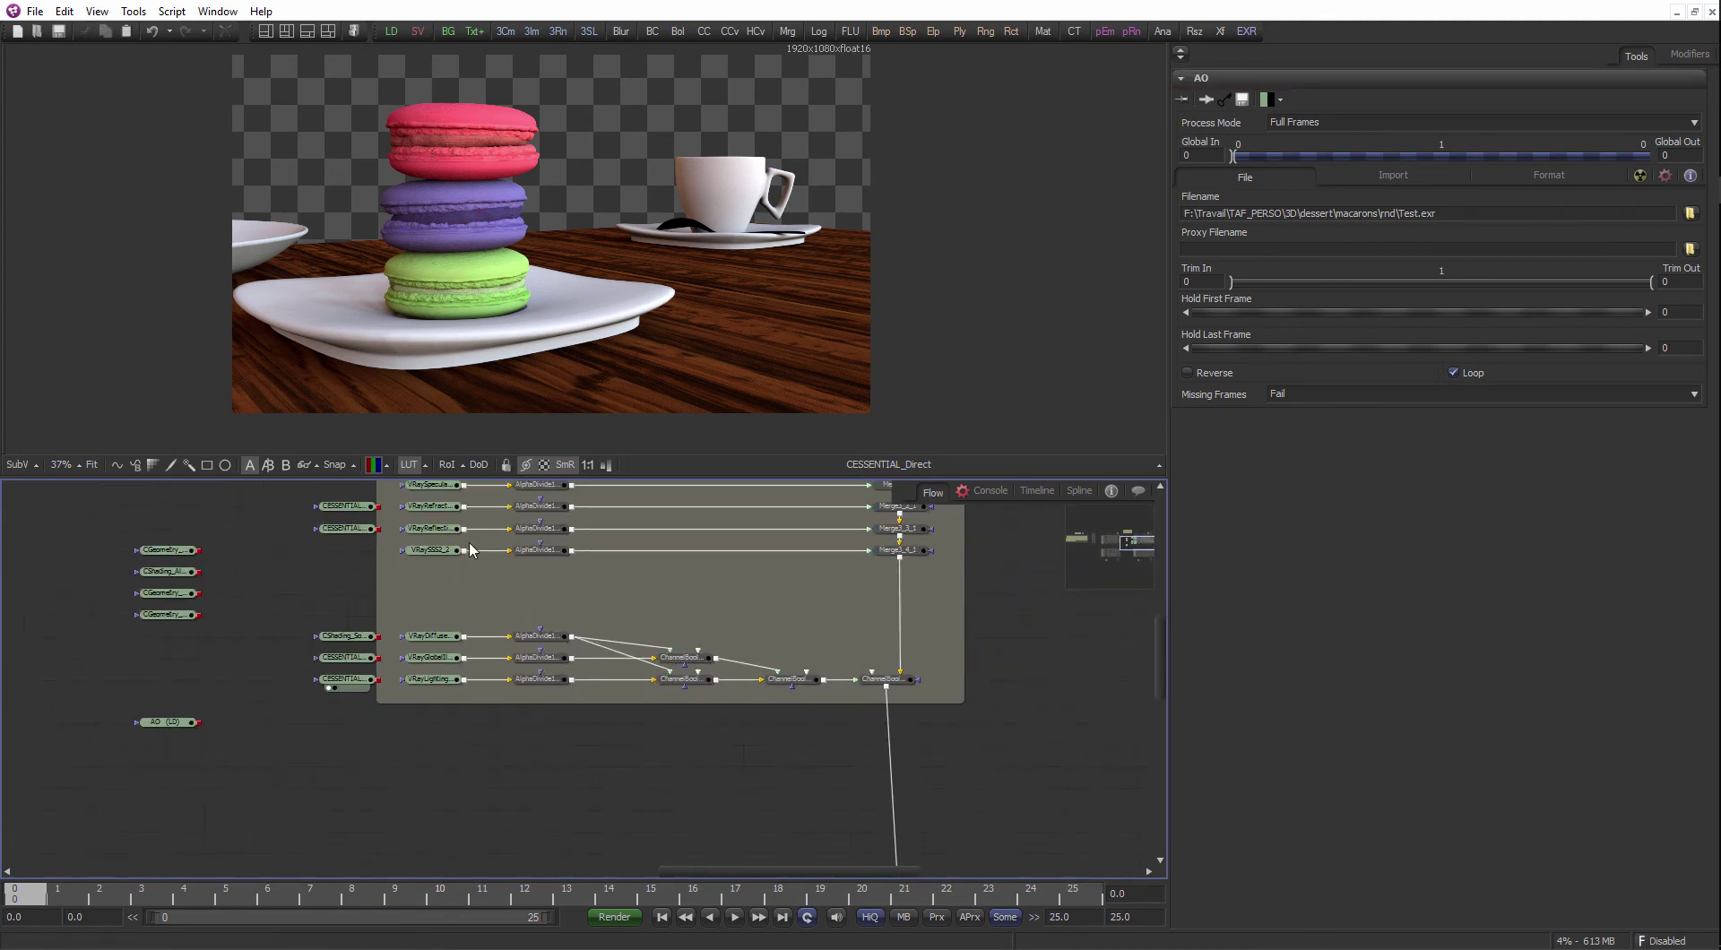
{"action": "scroll", "coordinate": [469, 550], "scroll_direction": "up", "scroll_amount": 2}
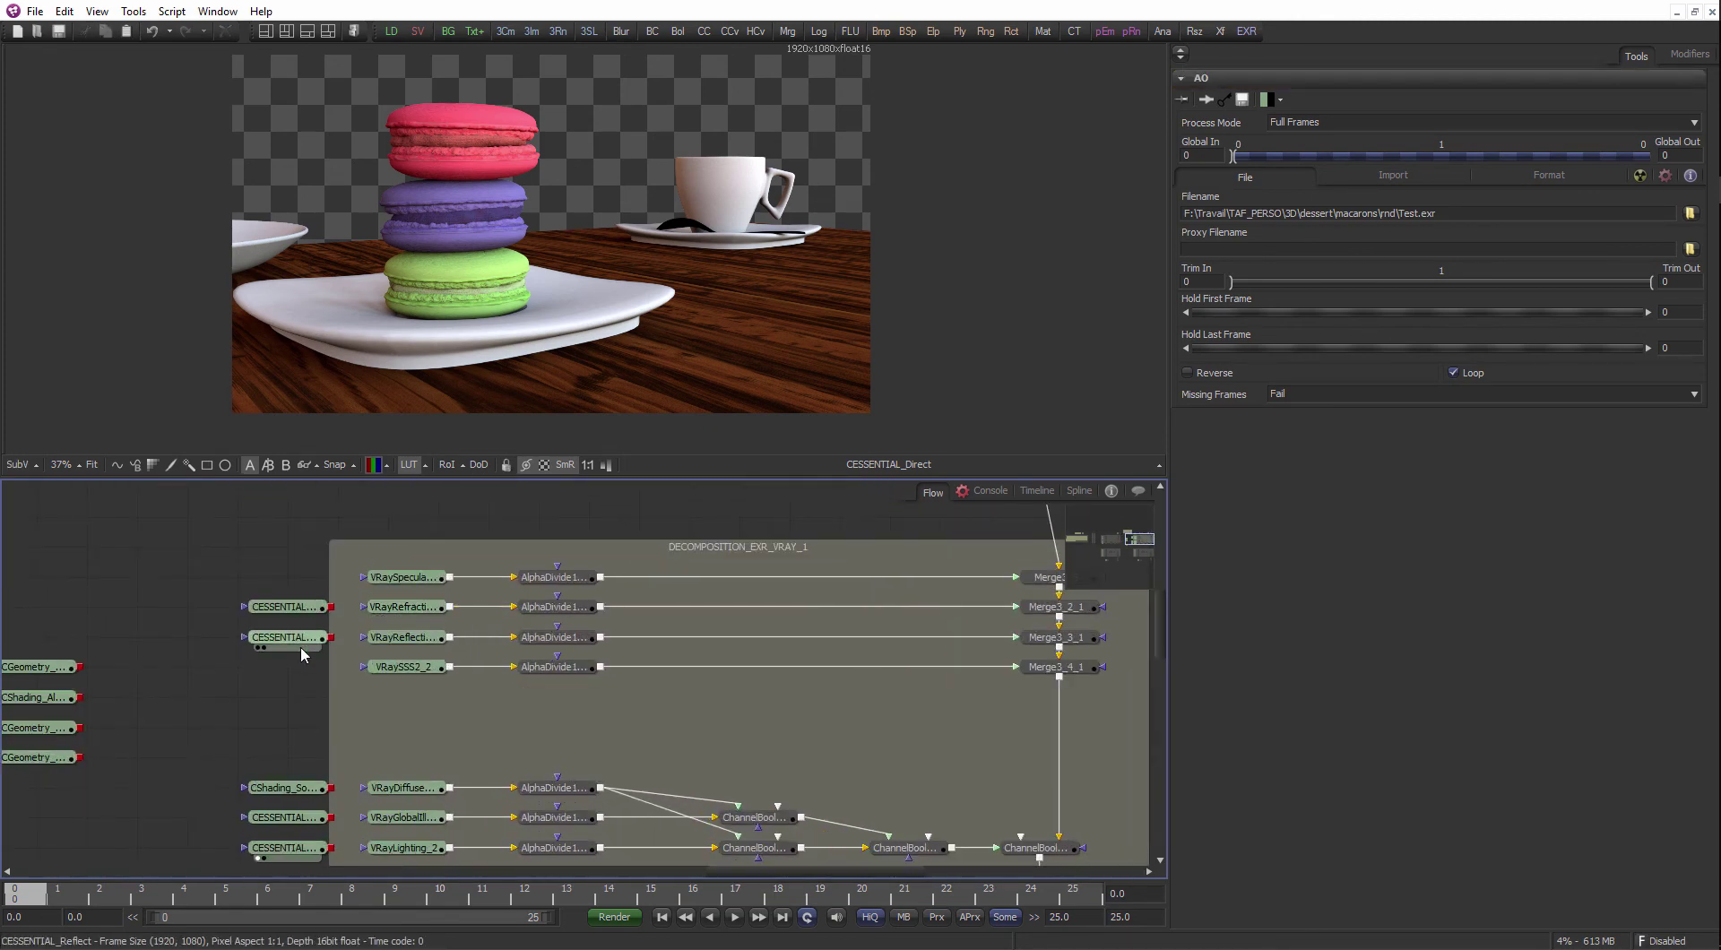
- Move the CESSENTIAL_Refract and CESSENTIAL_Reflect loaders up one row and delete the duplicated group's VRayReflection and VRaySSS2 rows with their merges
{"action": "left_click_drag", "start_coordinate": [253, 601], "coordinate": [255, 602]}
{"action": "left_click_drag", "start_coordinate": [291, 606], "coordinate": [292, 577]}
{"action": "left_click_drag", "start_coordinate": [763, 614], "coordinate": [614, 622]}
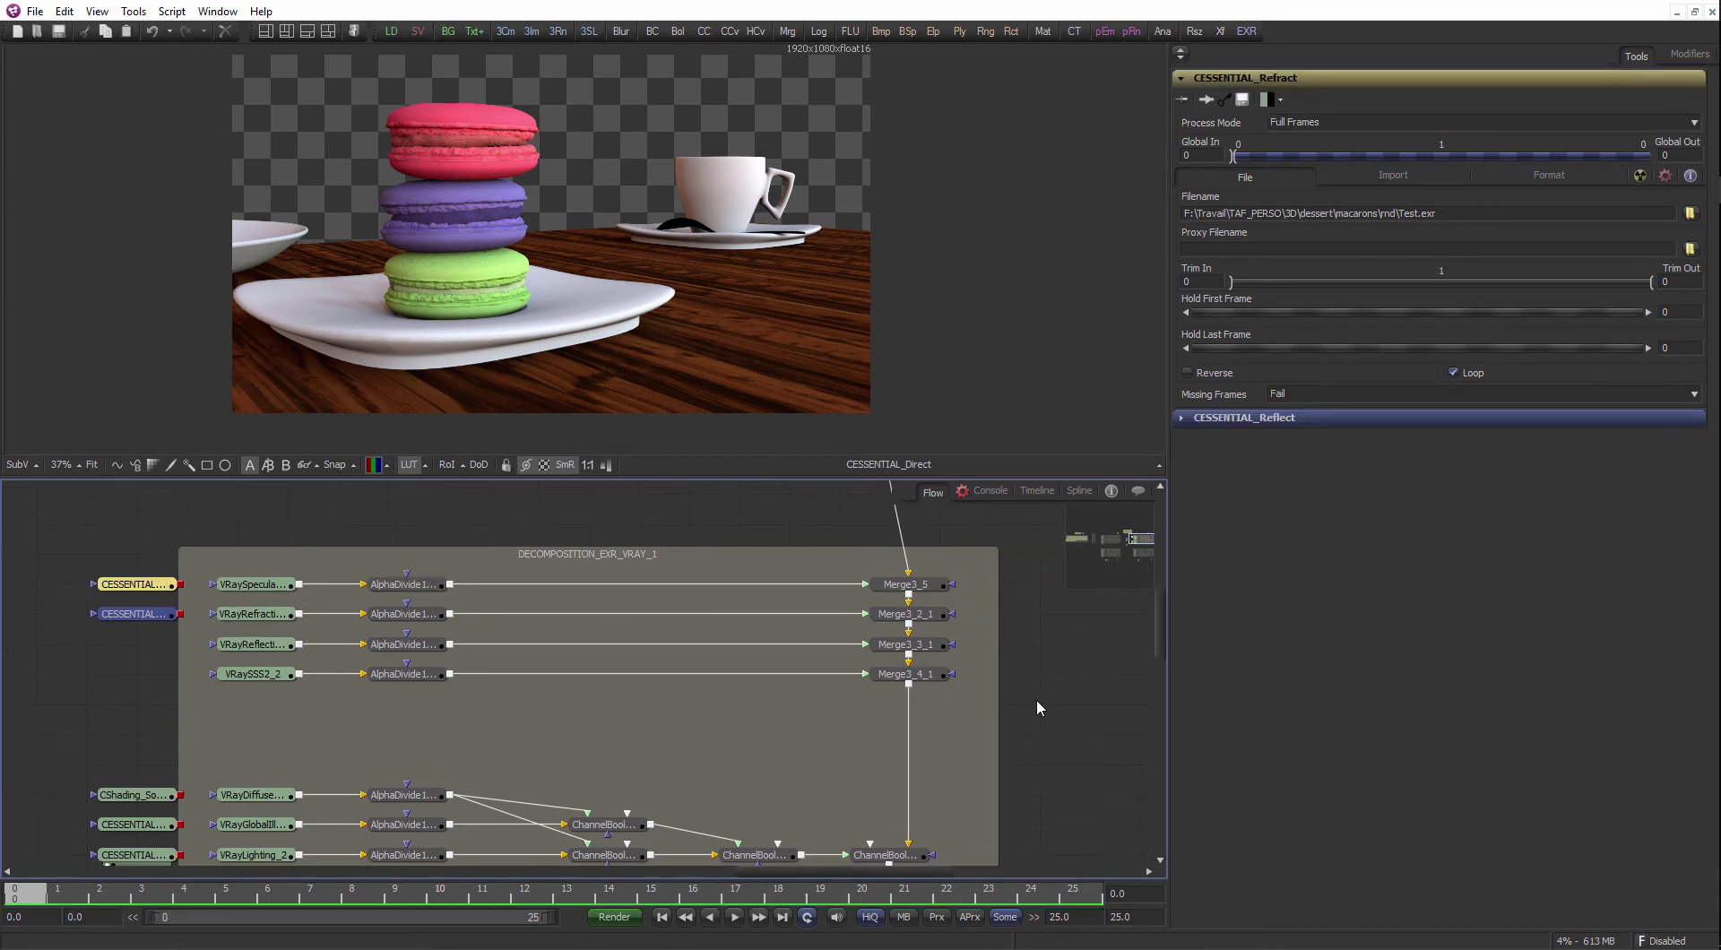
{"action": "left_click_drag", "start_coordinate": [1043, 696], "coordinate": [344, 656]}
{"action": "key", "text": "Delete"}
- Replace the VRaySpecular and VRayRefraction loaders with CESSENTIAL_Refract and CESSENTIAL_Reflect, each feeding the AlphaDivide node of its row
{"action": "scroll", "coordinate": [345, 656], "scroll_direction": "up", "scroll_amount": 1}
{"action": "left_click", "coordinate": [333, 665]}
{"action": "left_click_drag", "start_coordinate": [204, 603], "coordinate": [407, 603]}
{"action": "left_click_drag", "start_coordinate": [204, 636], "coordinate": [296, 603]}
{"action": "key", "text": "Delete"}
{"action": "left_click_drag", "start_coordinate": [271, 678], "coordinate": [174, 604]}
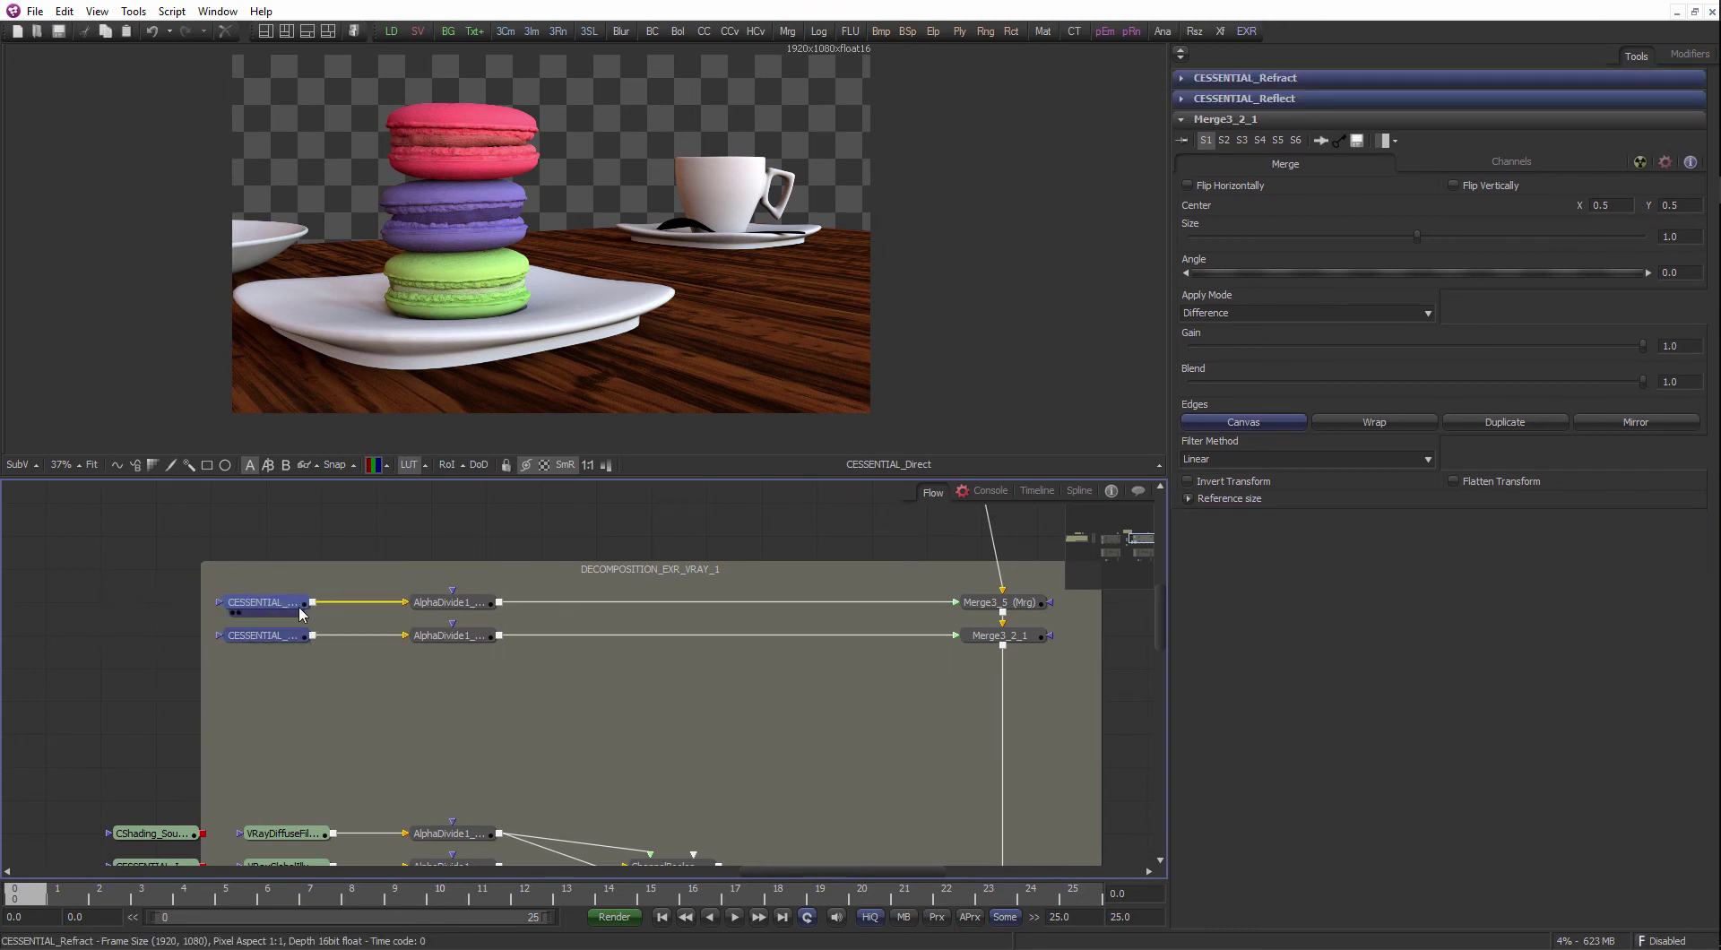
{"action": "left_click", "coordinate": [298, 608]}
- Feed Test.exr into AlphaDivide1_4 in place of the old loader and display it in an enlarged viewer
{"action": "left_click_drag", "start_coordinate": [654, 554], "coordinate": [417, 723]}
{"action": "mouse_move", "coordinate": [768, 609]}
{"action": "left_mouse_down"}
{"action": "mouse_move", "coordinate": [768, 577]}
{"action": "mouse_move", "coordinate": [746, 637]}
{"action": "mouse_move", "coordinate": [771, 617]}
{"action": "left_mouse_up"}
{"action": "key", "text": "Delete"}
{"action": "key", "text": "1"}
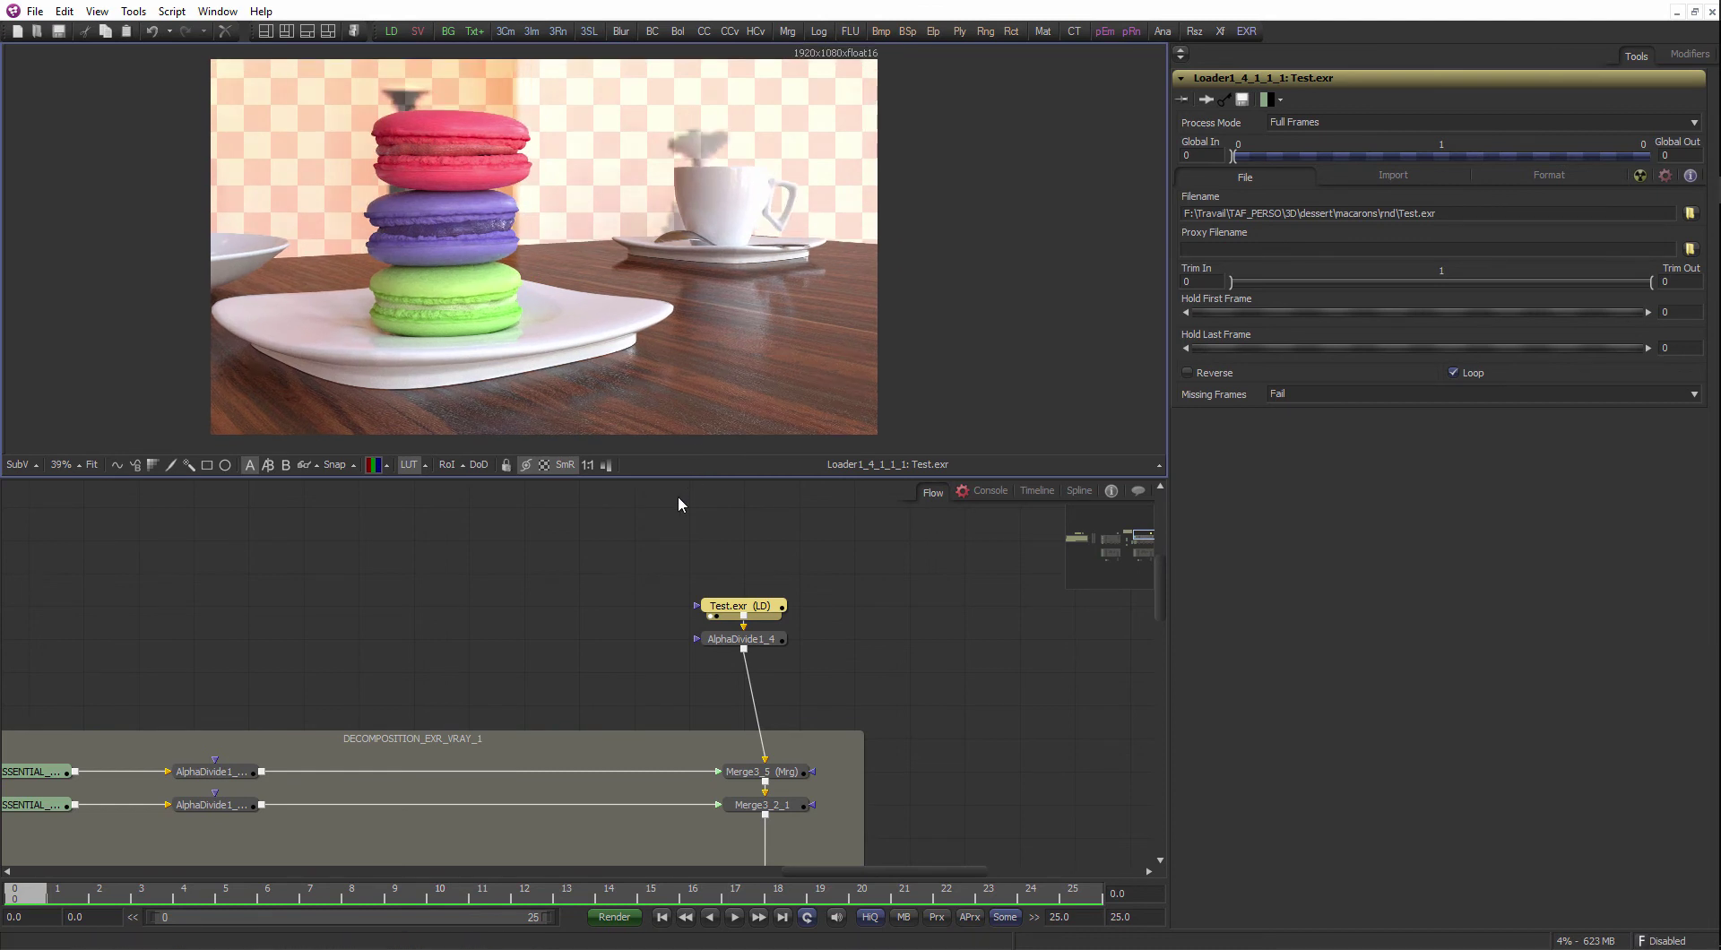
{"action": "left_click_drag", "start_coordinate": [687, 478], "coordinate": [699, 583]}
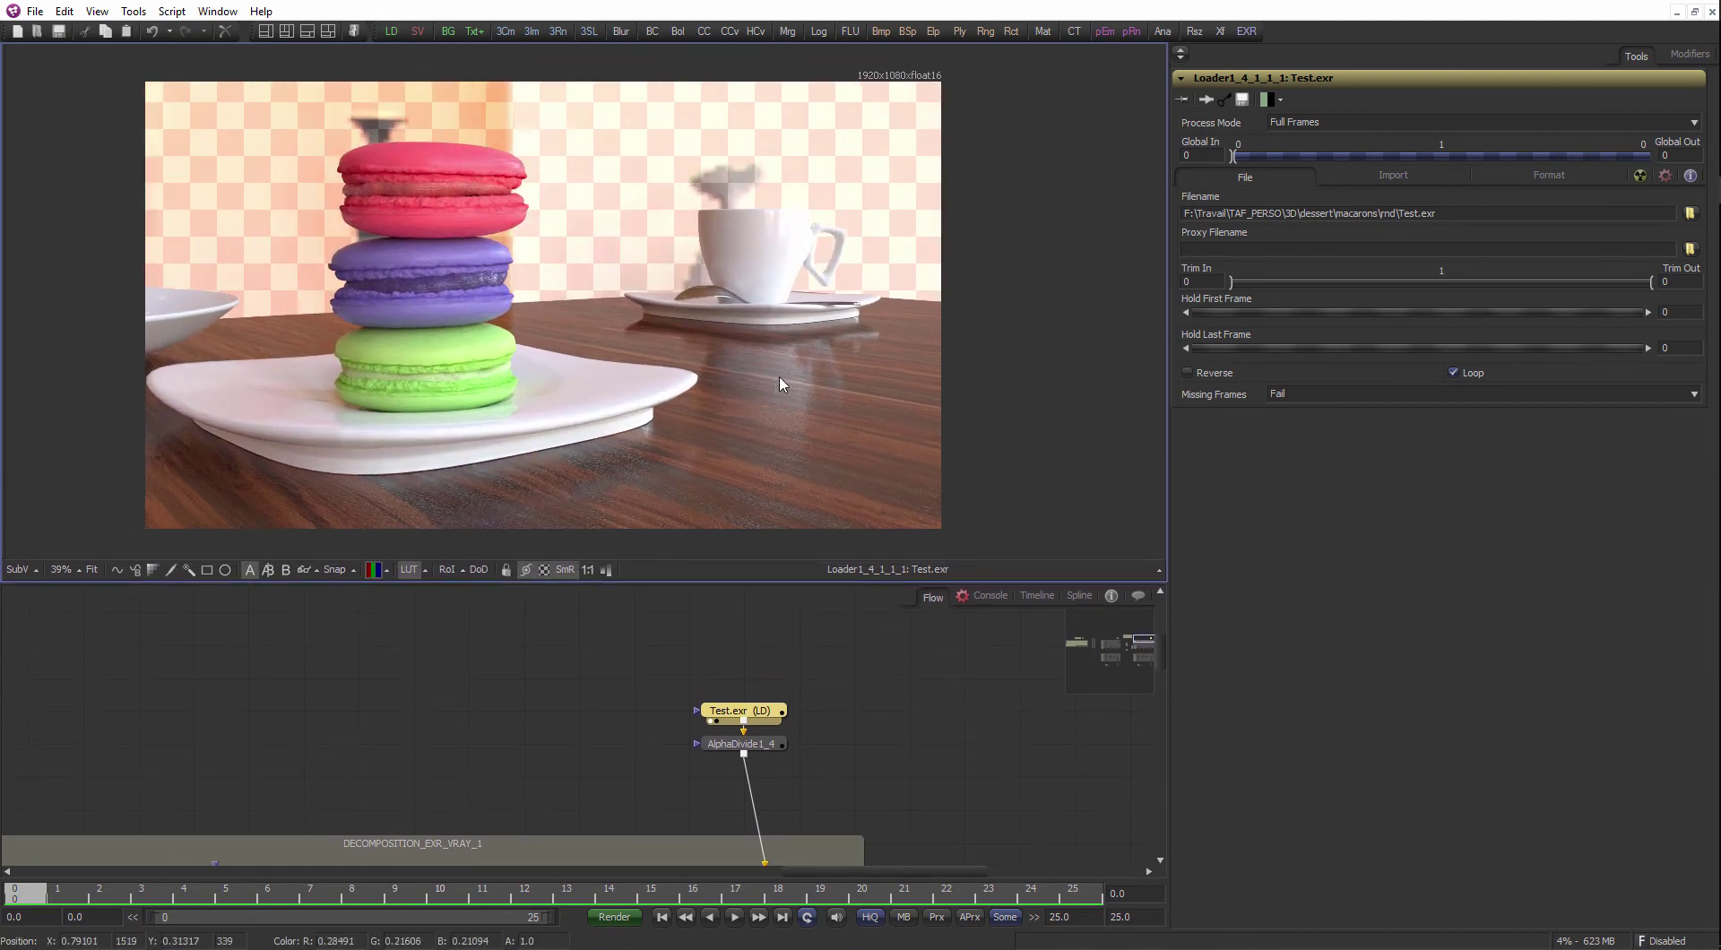
{"action": "left_click_drag", "start_coordinate": [755, 717], "coordinate": [770, 673]}
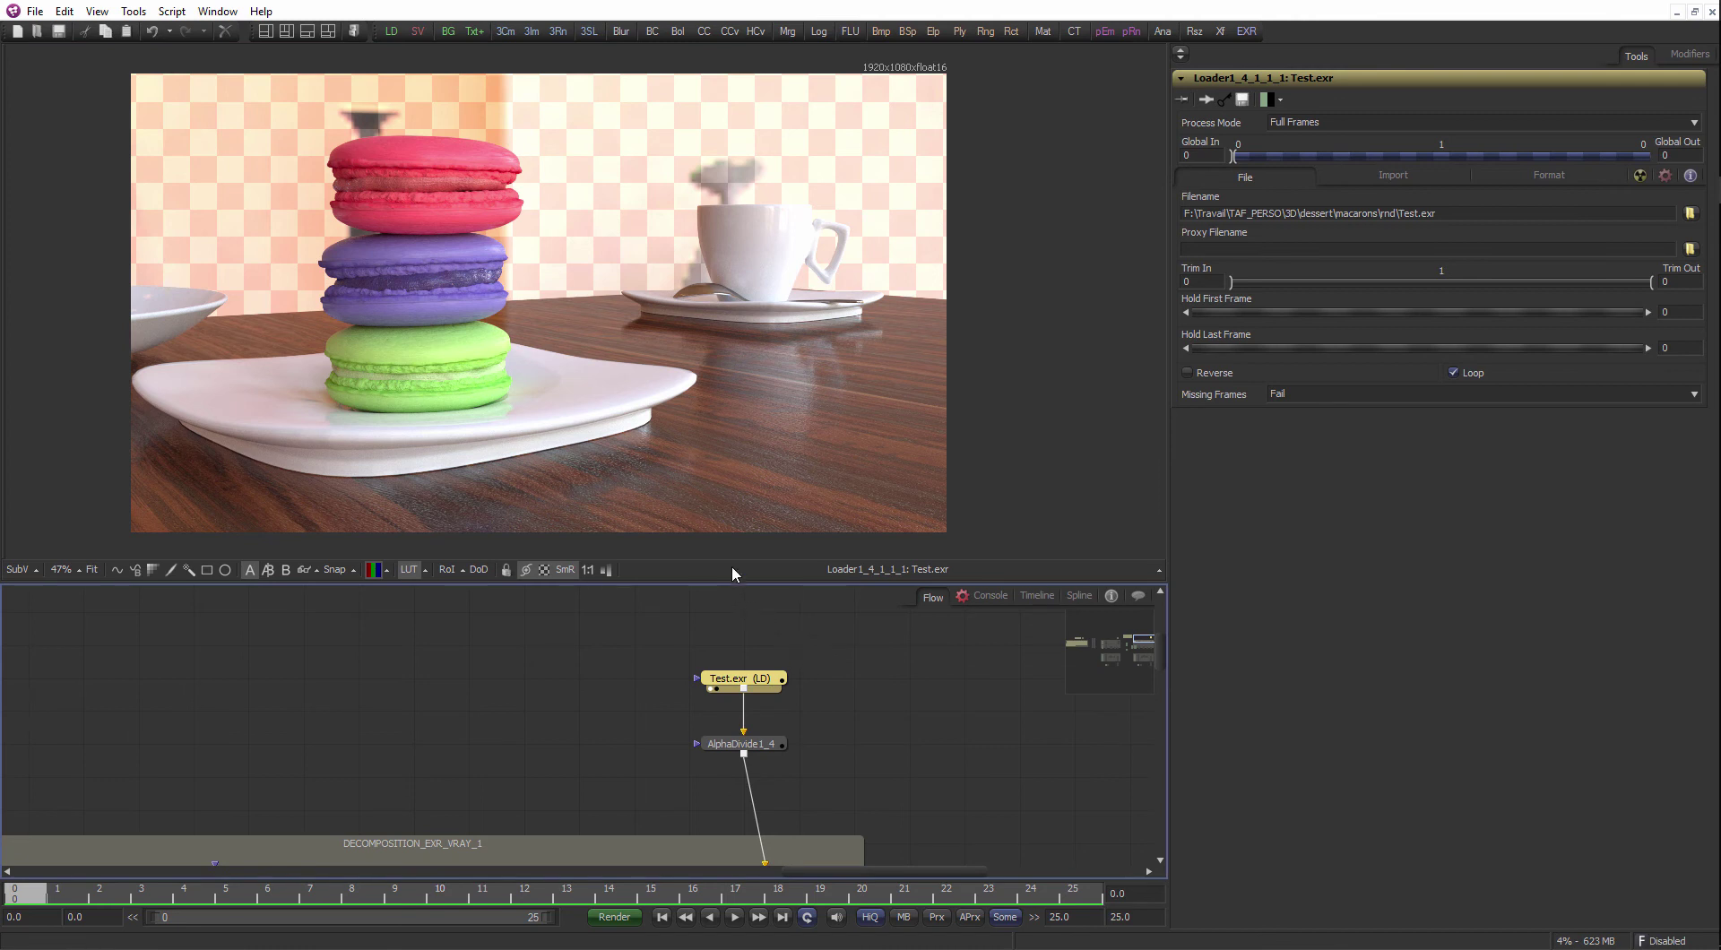
{"action": "left_click_drag", "start_coordinate": [668, 406], "coordinate": [707, 406]}
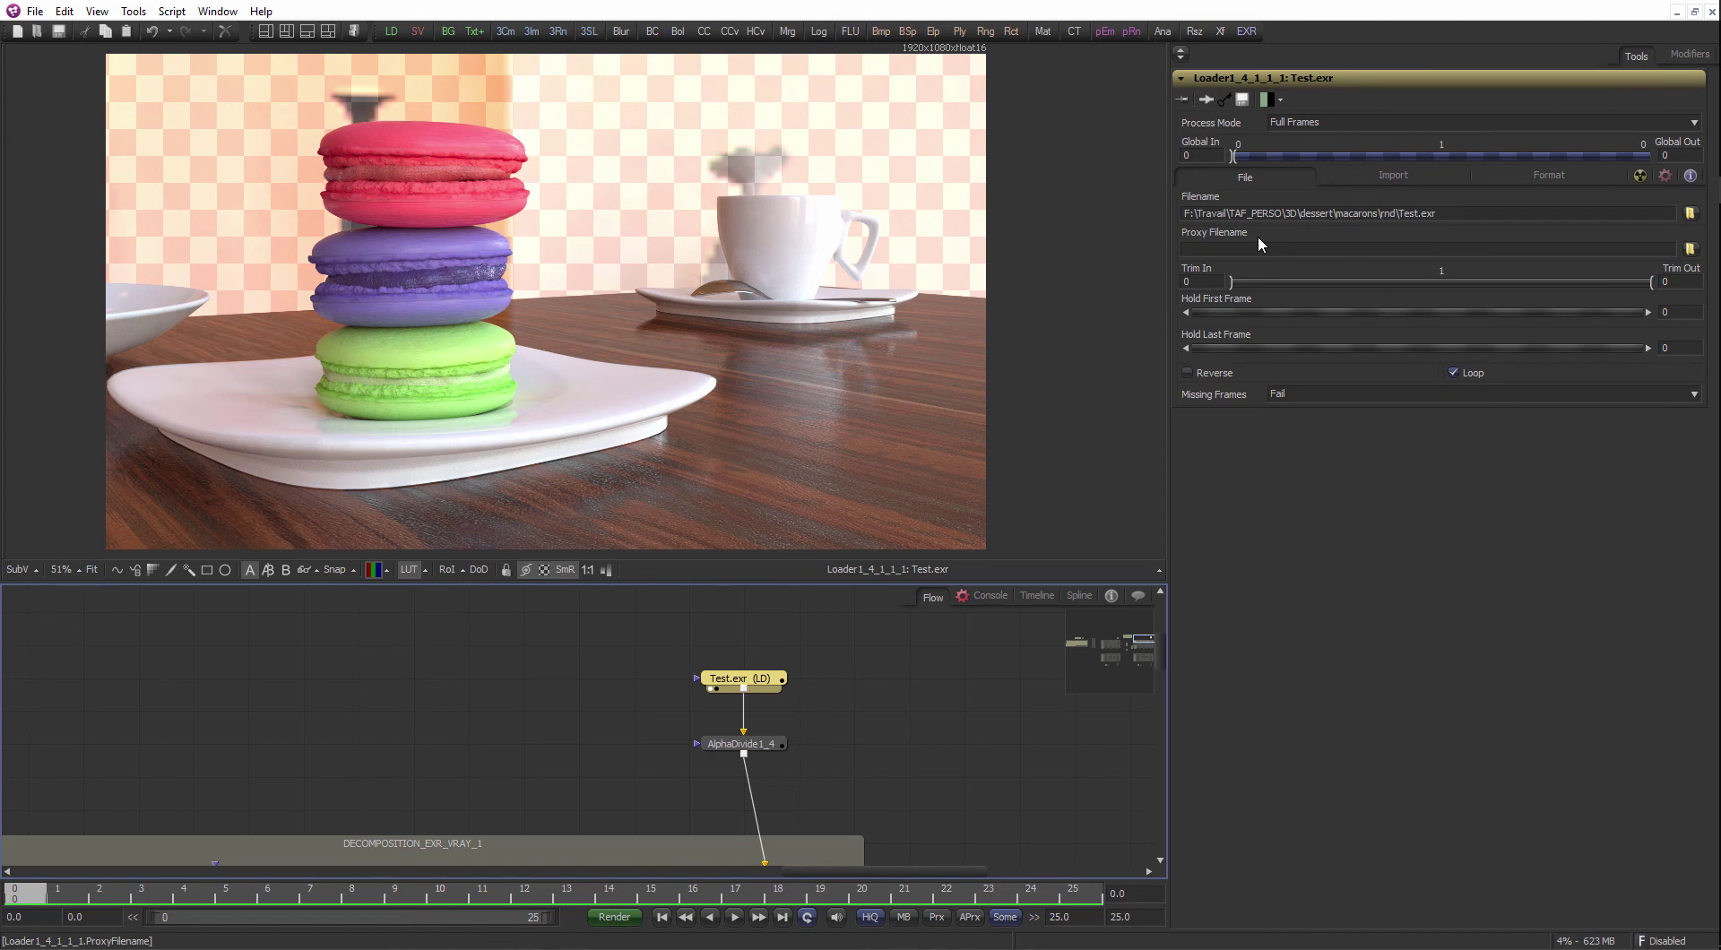
- Display the AlphaDivide1_4 result and examine the object edges up close
{"action": "left_click", "coordinate": [773, 744]}
{"action": "key", "text": "1"}
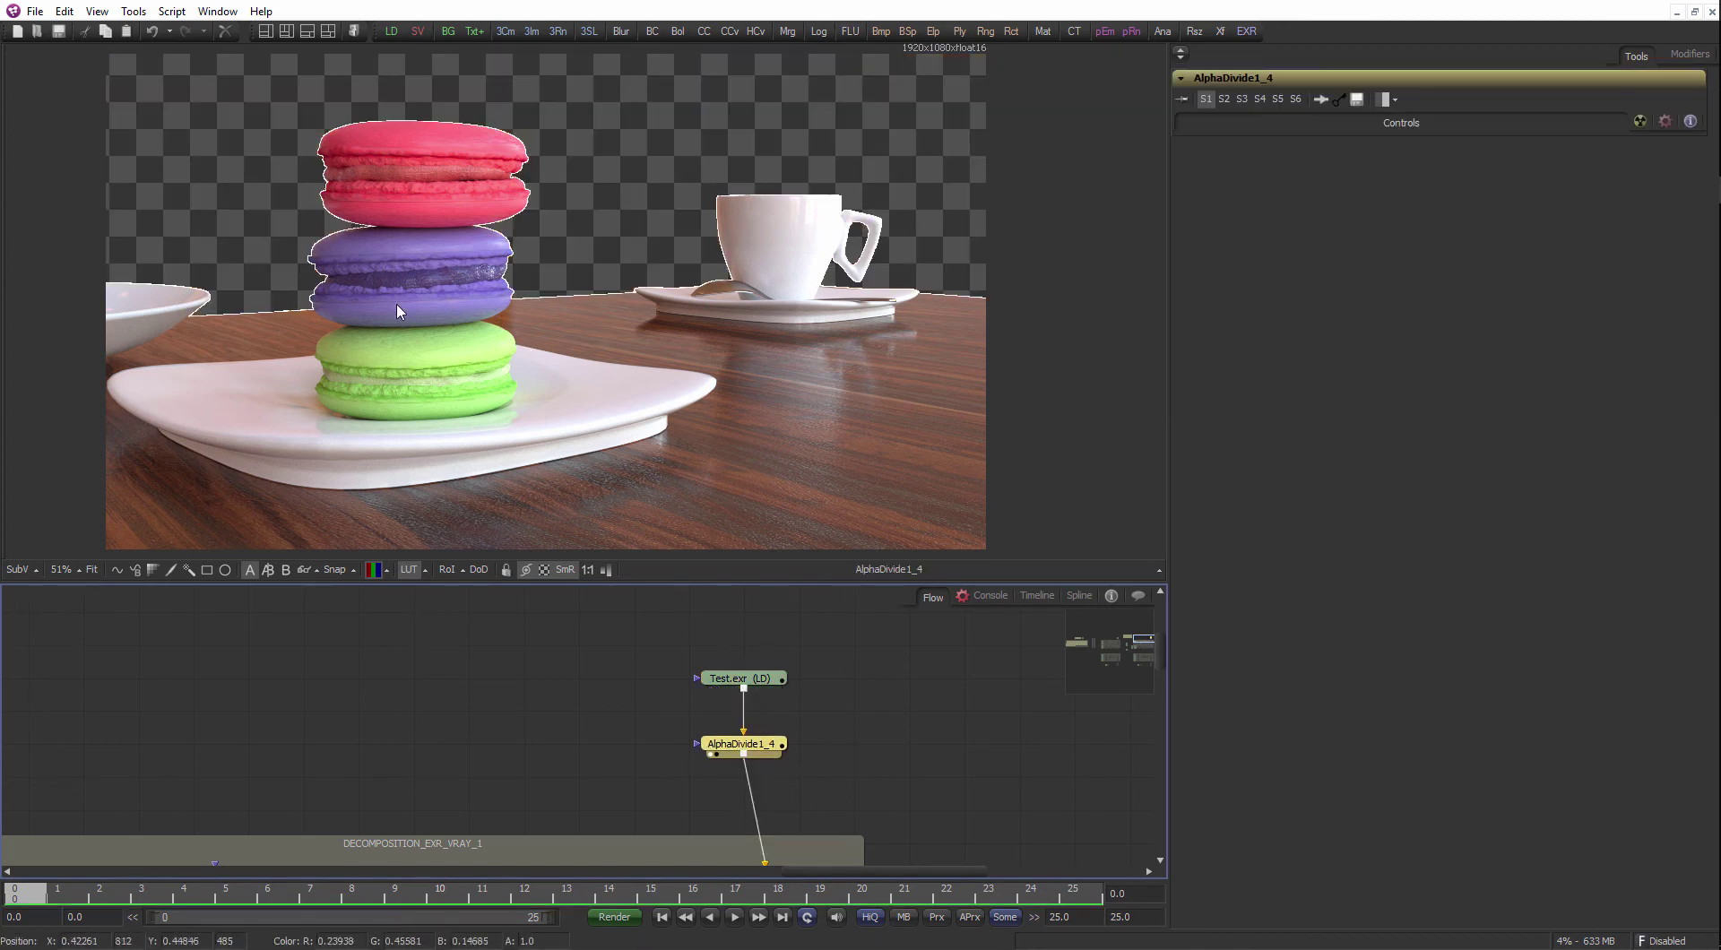
{"action": "scroll", "coordinate": [397, 305], "scroll_direction": "up", "scroll_amount": 3}
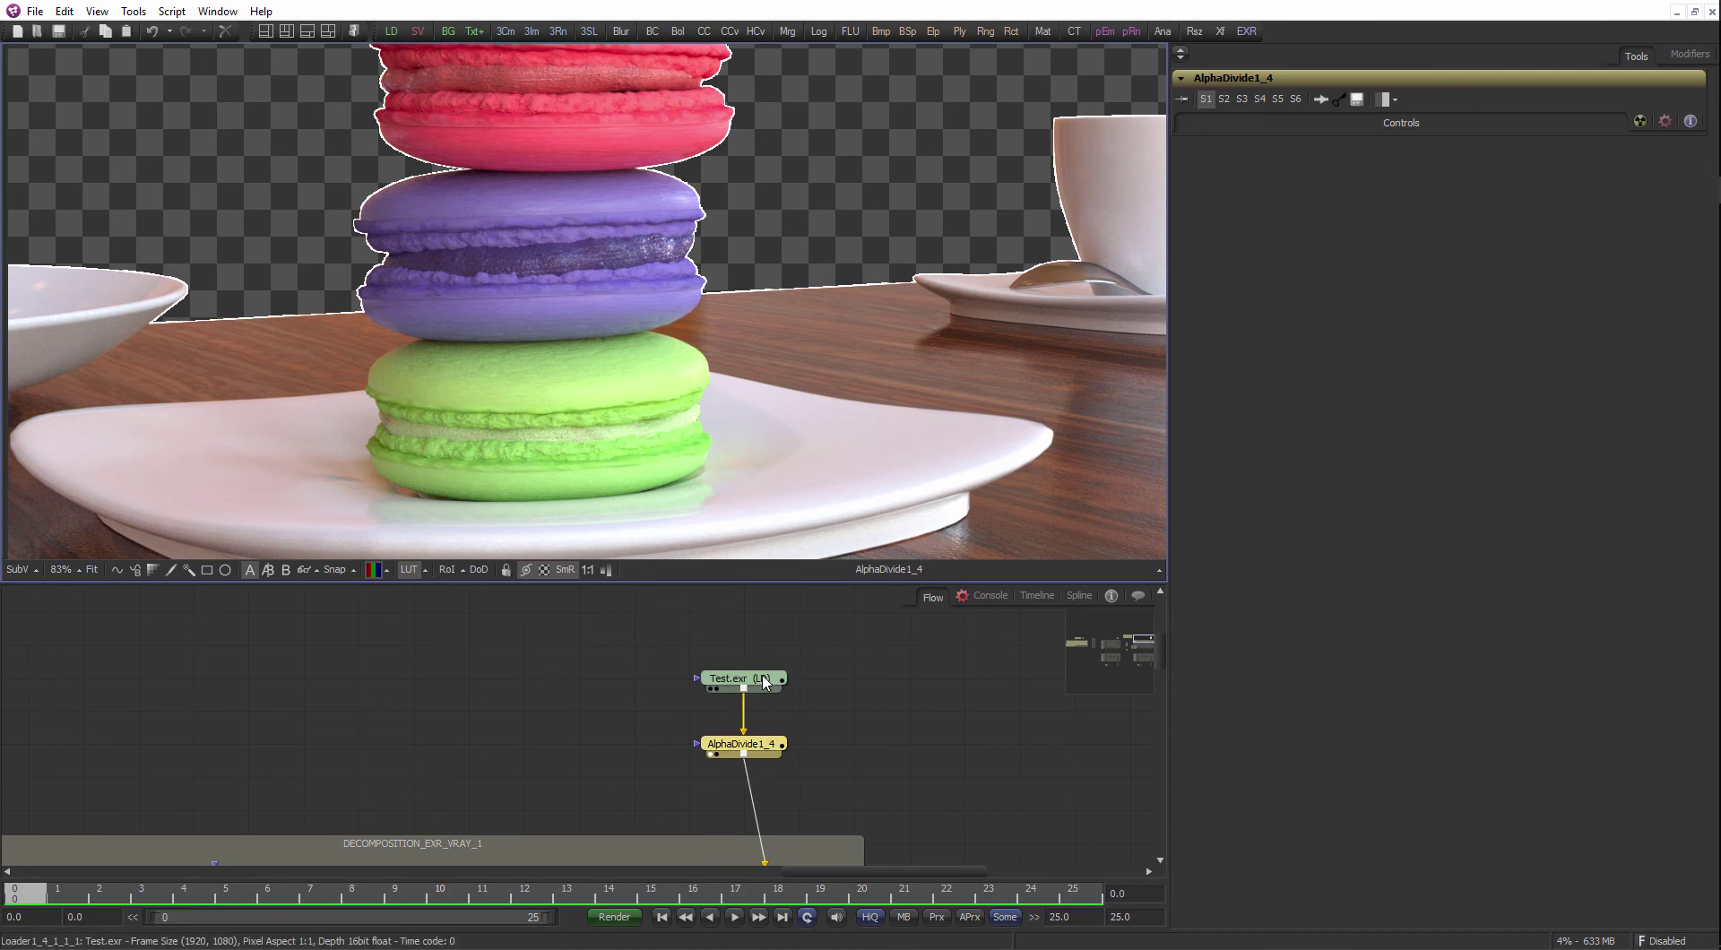
{"action": "left_click_drag", "start_coordinate": [772, 745], "coordinate": [755, 714]}
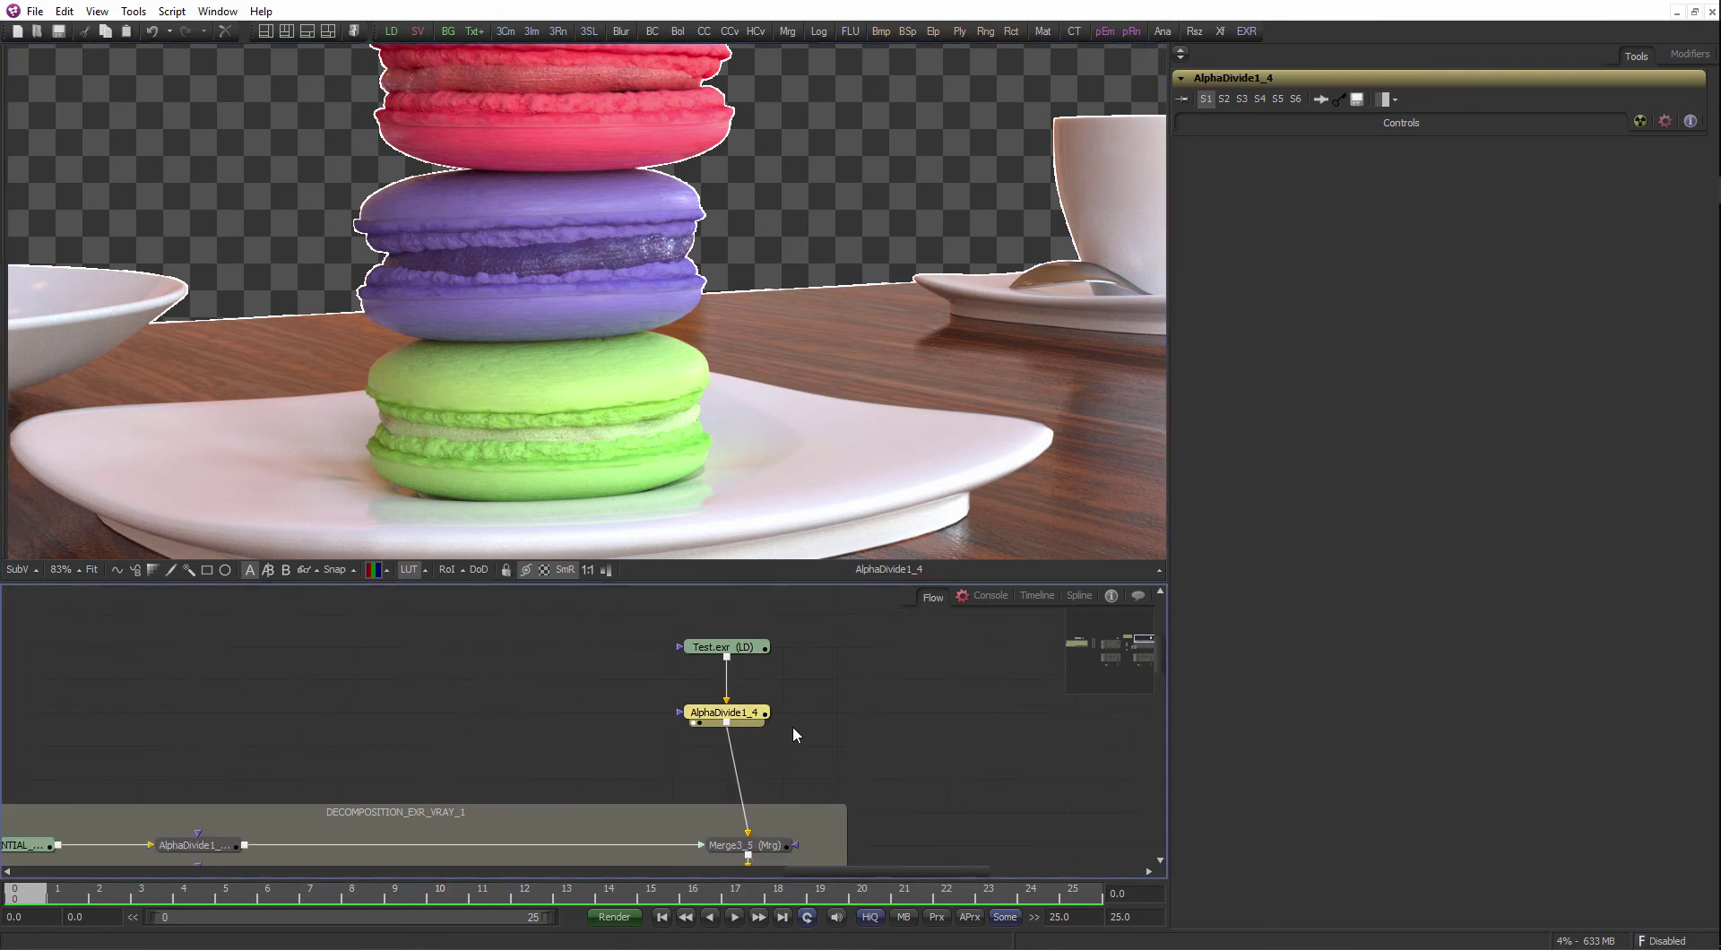
- Display the Test.exr loader and enable Post-Multiply by Alpha in its import settings
{"action": "left_click", "coordinate": [746, 653]}
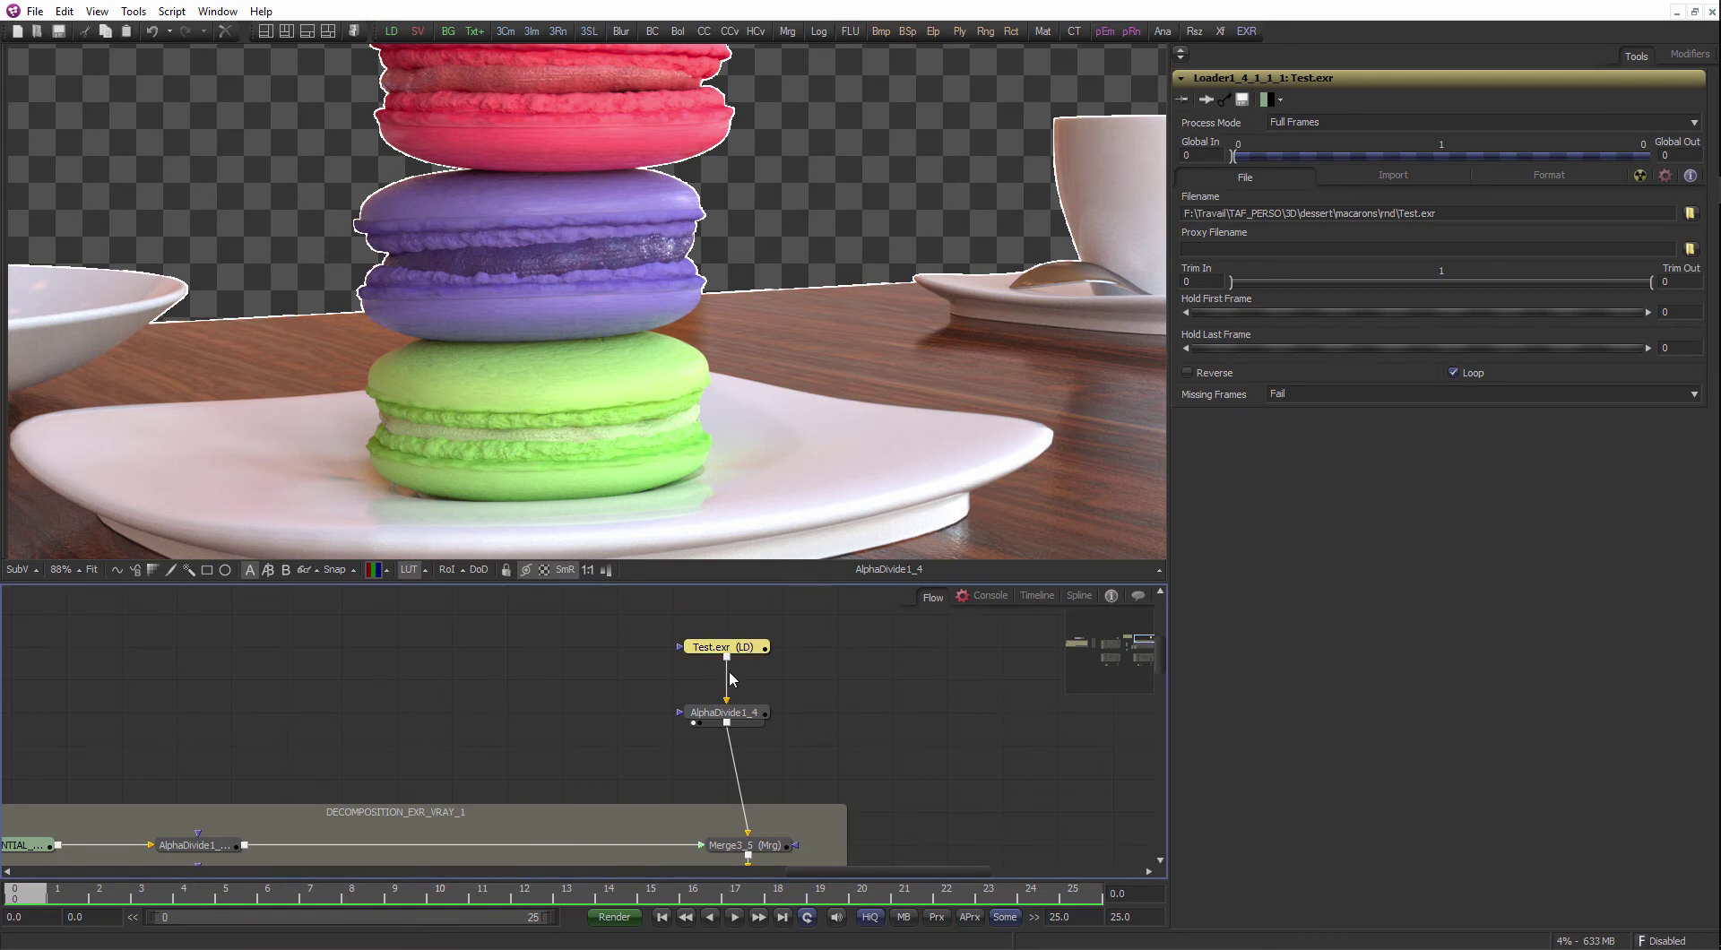
{"action": "key", "text": "1"}
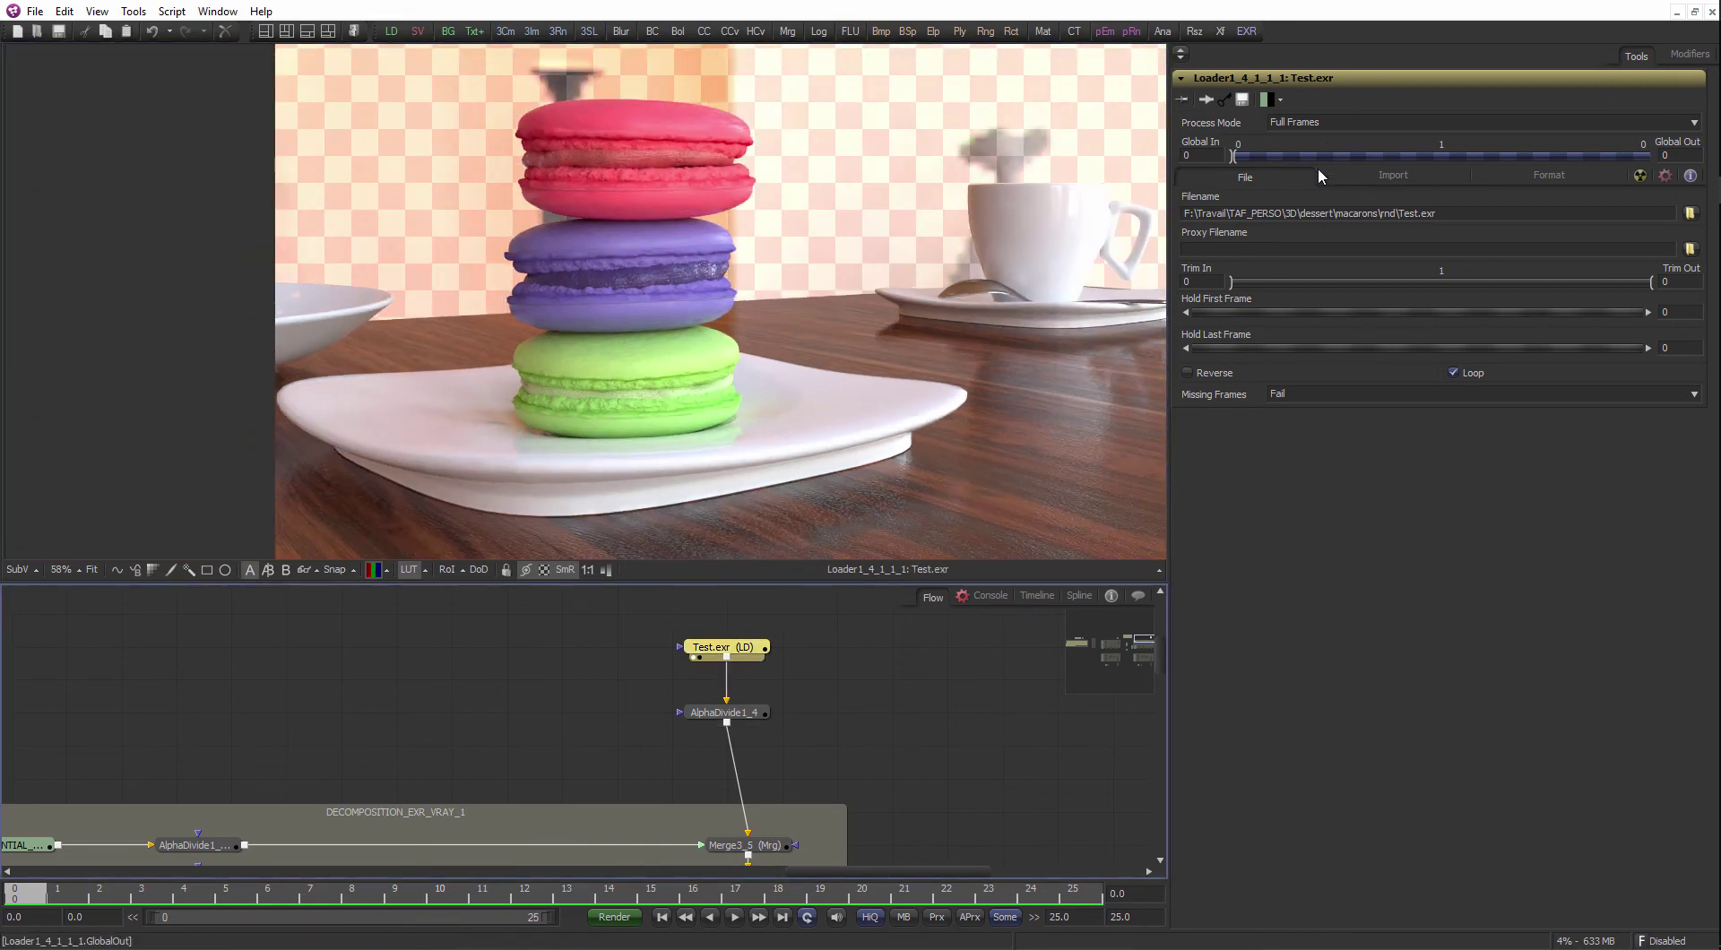
{"action": "left_click", "coordinate": [1524, 177]}
{"action": "left_click", "coordinate": [1388, 176]}
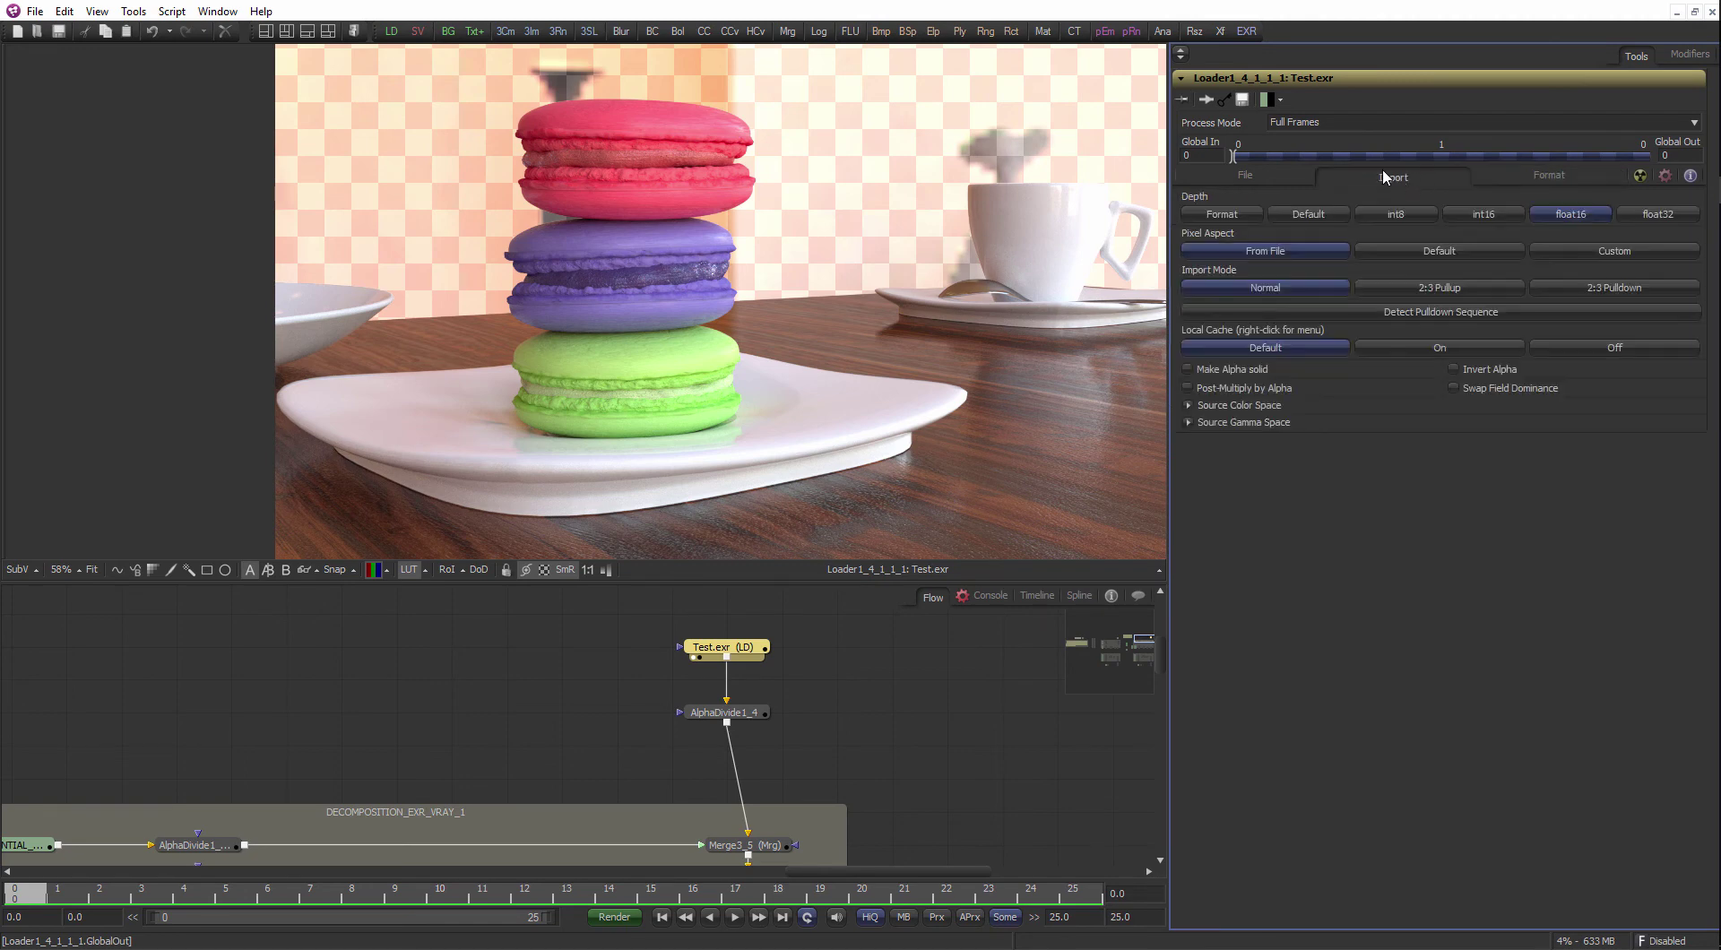
{"action": "left_click", "coordinate": [1188, 387]}
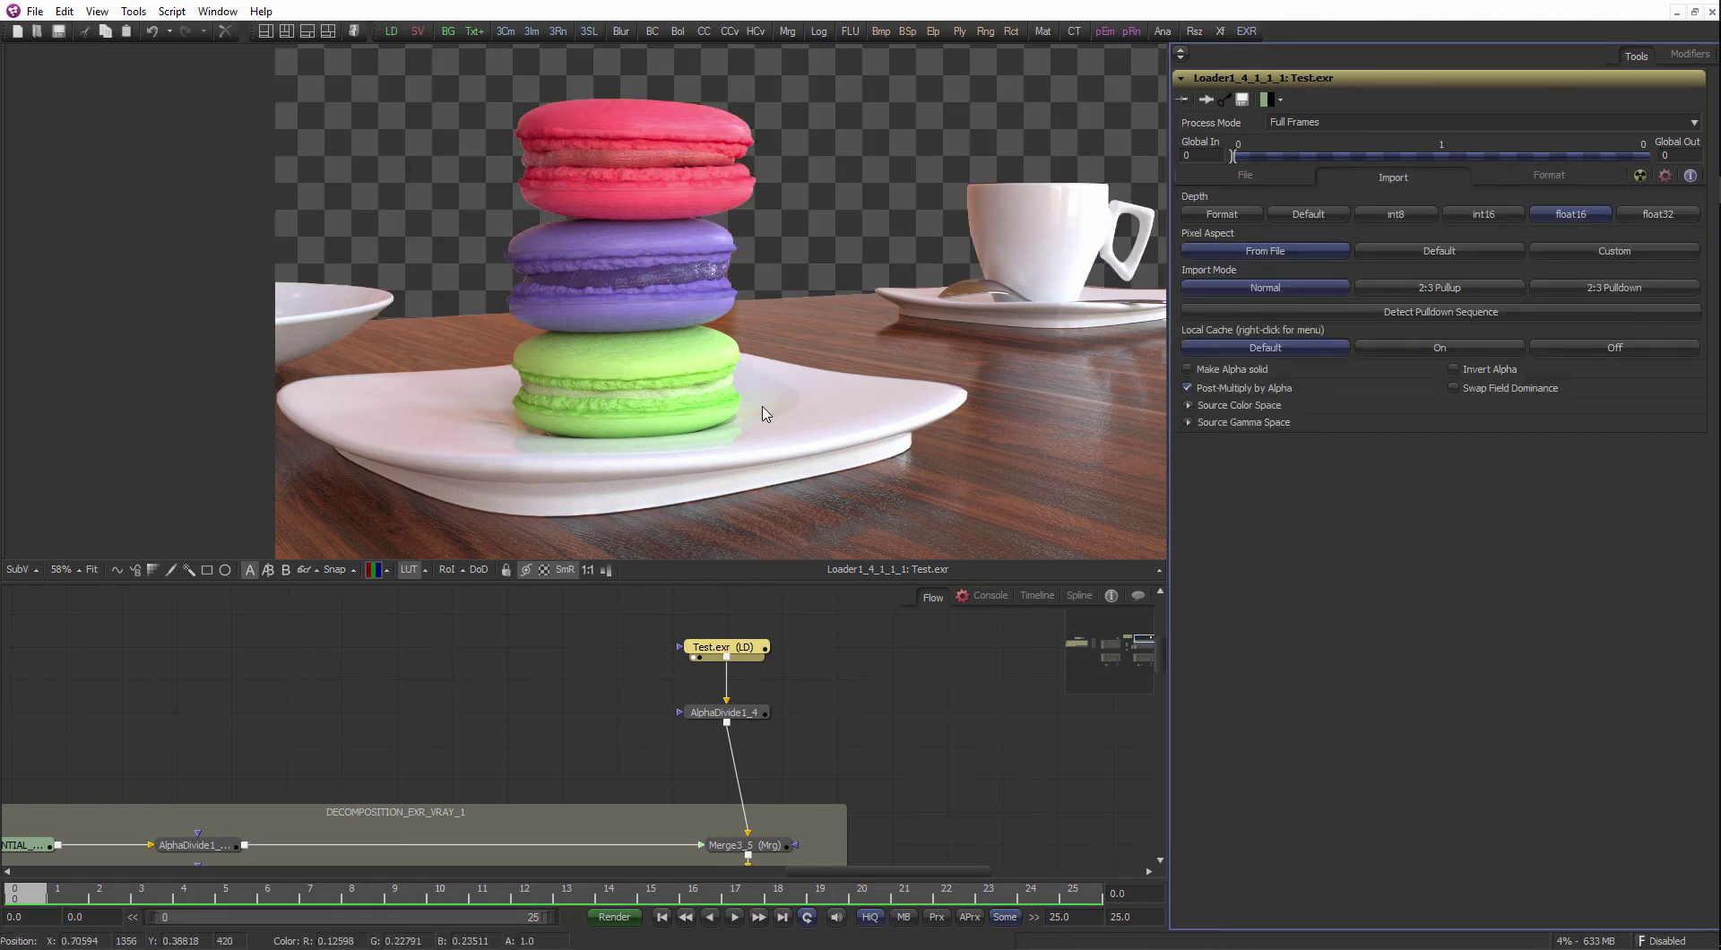
{"action": "scroll", "coordinate": [833, 431], "scroll_direction": "down", "scroll_amount": 3}
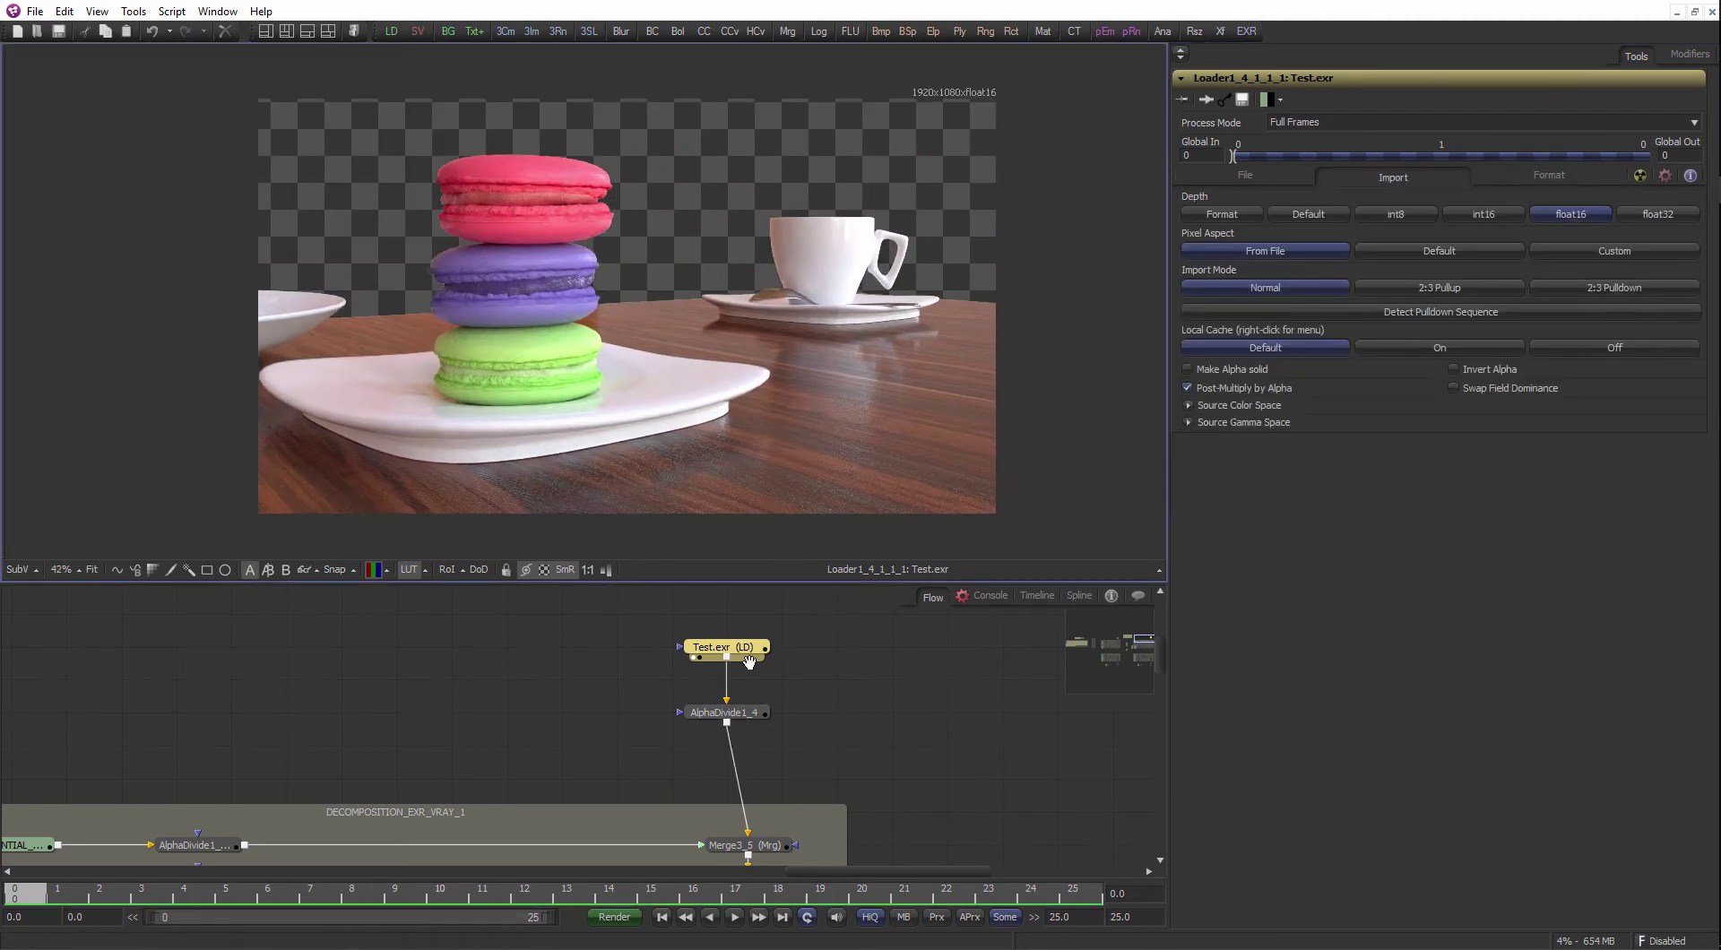
- Display the AlphaDivide1_4 result again to check the edges, and give the node flow more room below the viewer
{"action": "scroll", "coordinate": [722, 678], "scroll_direction": "down", "scroll_amount": 1}
{"action": "left_click", "coordinate": [722, 677]}
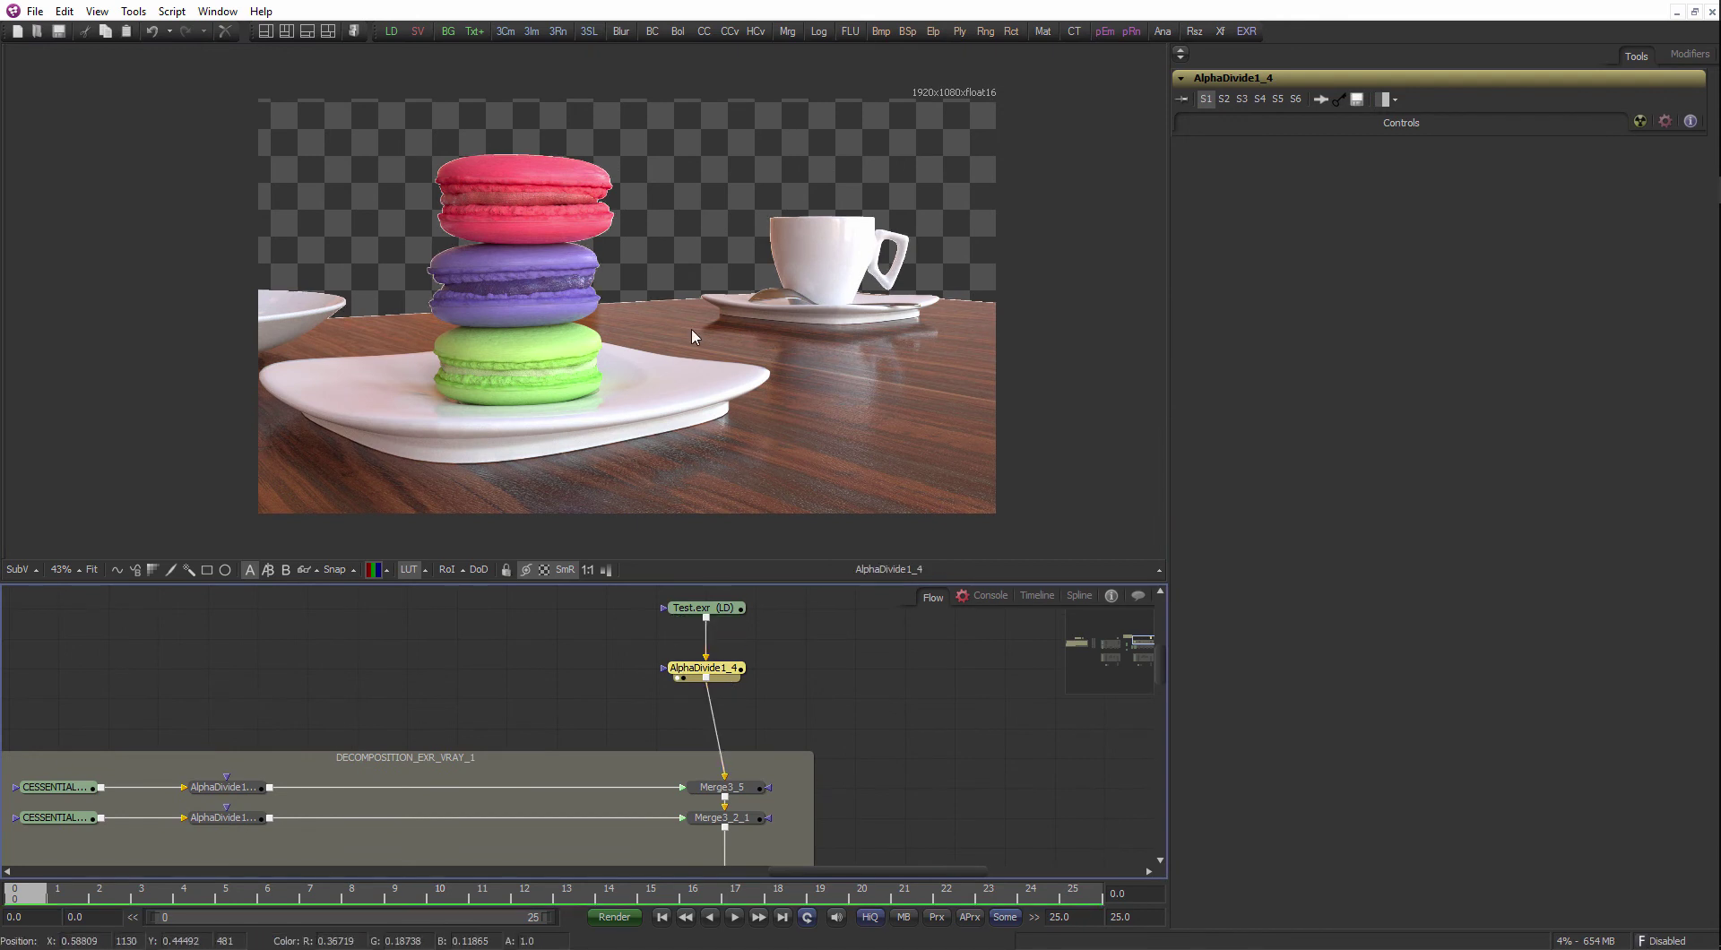
{"action": "left_click_drag", "start_coordinate": [789, 589], "coordinate": [789, 598]}
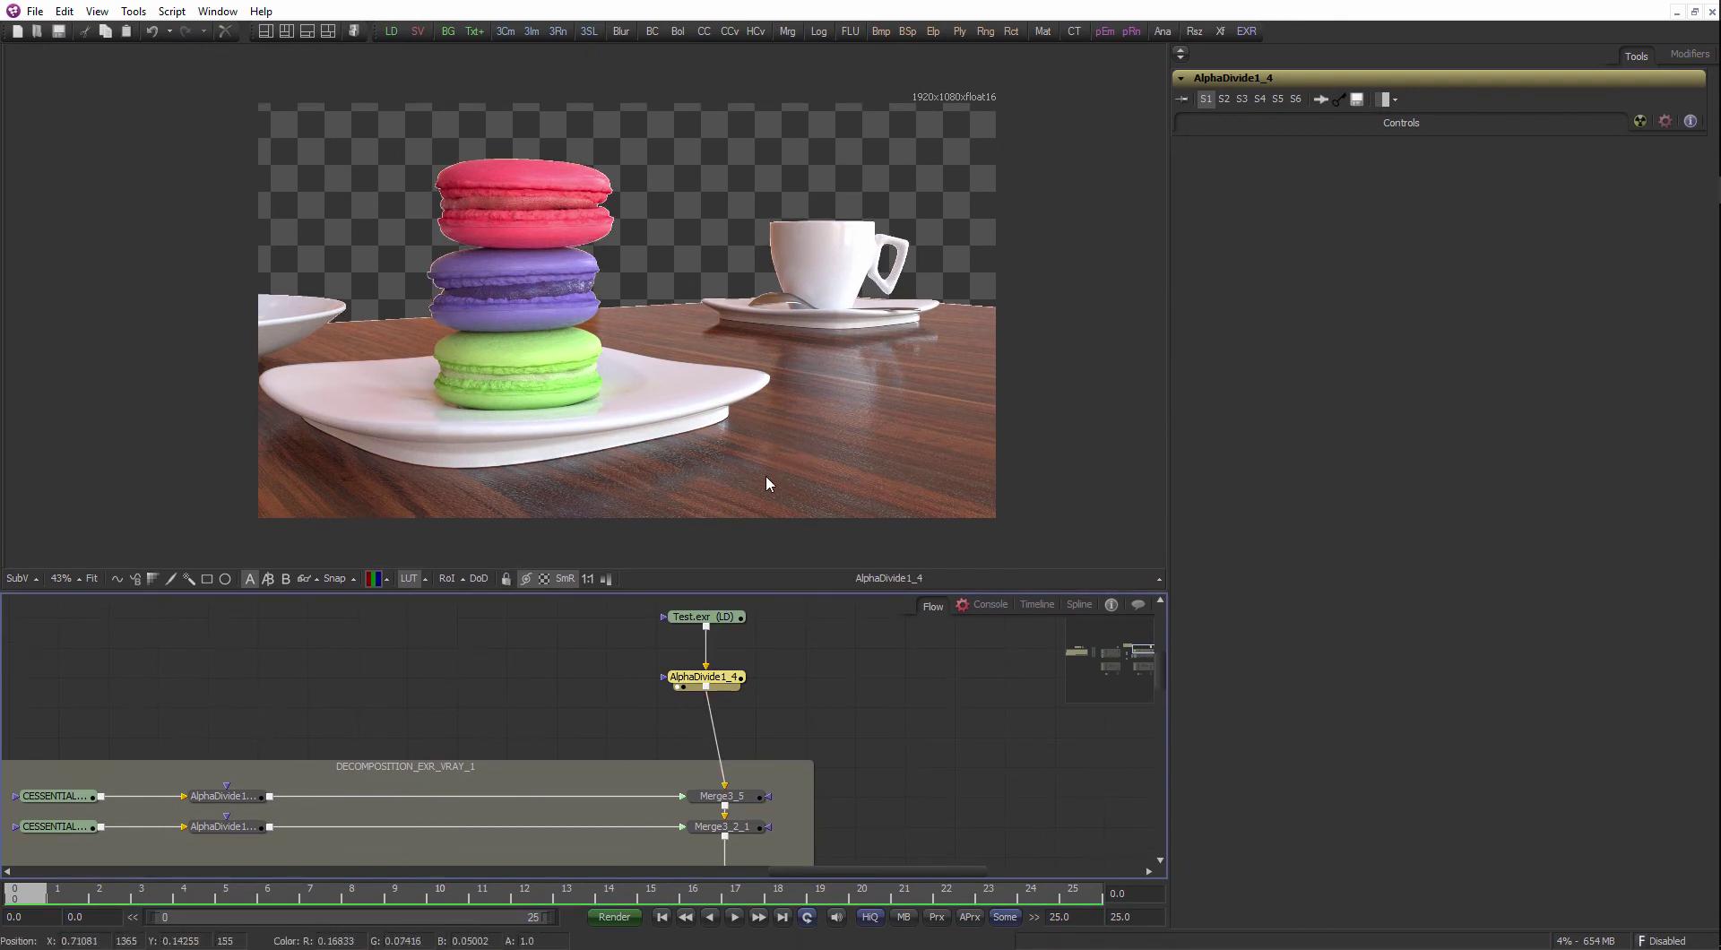
{"action": "left_click_drag", "start_coordinate": [779, 590], "coordinate": [772, 532]}
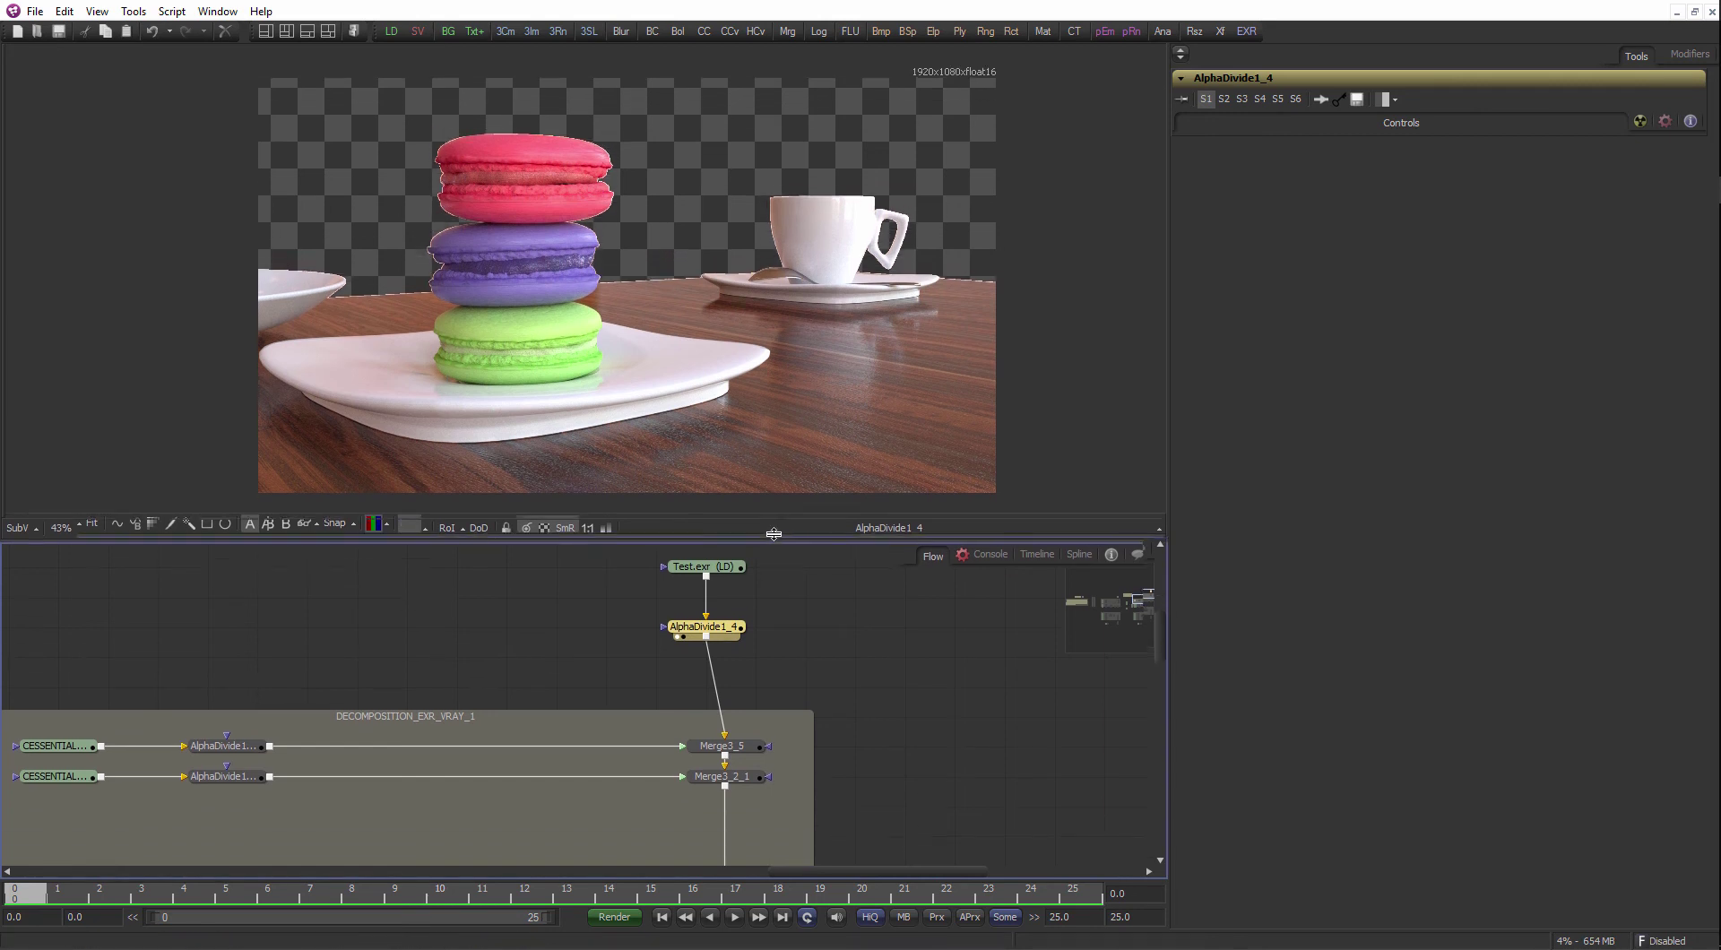
- Display the Merge3_5 result of the CESSENTIAL_Refract row in the viewer
{"action": "left_click_drag", "start_coordinate": [765, 669], "coordinate": [799, 623]}
{"action": "scroll", "coordinate": [811, 622], "scroll_direction": "down", "scroll_amount": 2}
{"action": "left_click_drag", "start_coordinate": [743, 700], "coordinate": [804, 342]}
{"action": "scroll", "coordinate": [655, 705], "scroll_direction": "up", "scroll_amount": 2}
{"action": "left_click", "coordinate": [785, 614]}
{"action": "scroll", "coordinate": [628, 728], "scroll_direction": "up", "scroll_amount": 2}
{"action": "left_click_drag", "start_coordinate": [625, 631], "coordinate": [782, 631]}
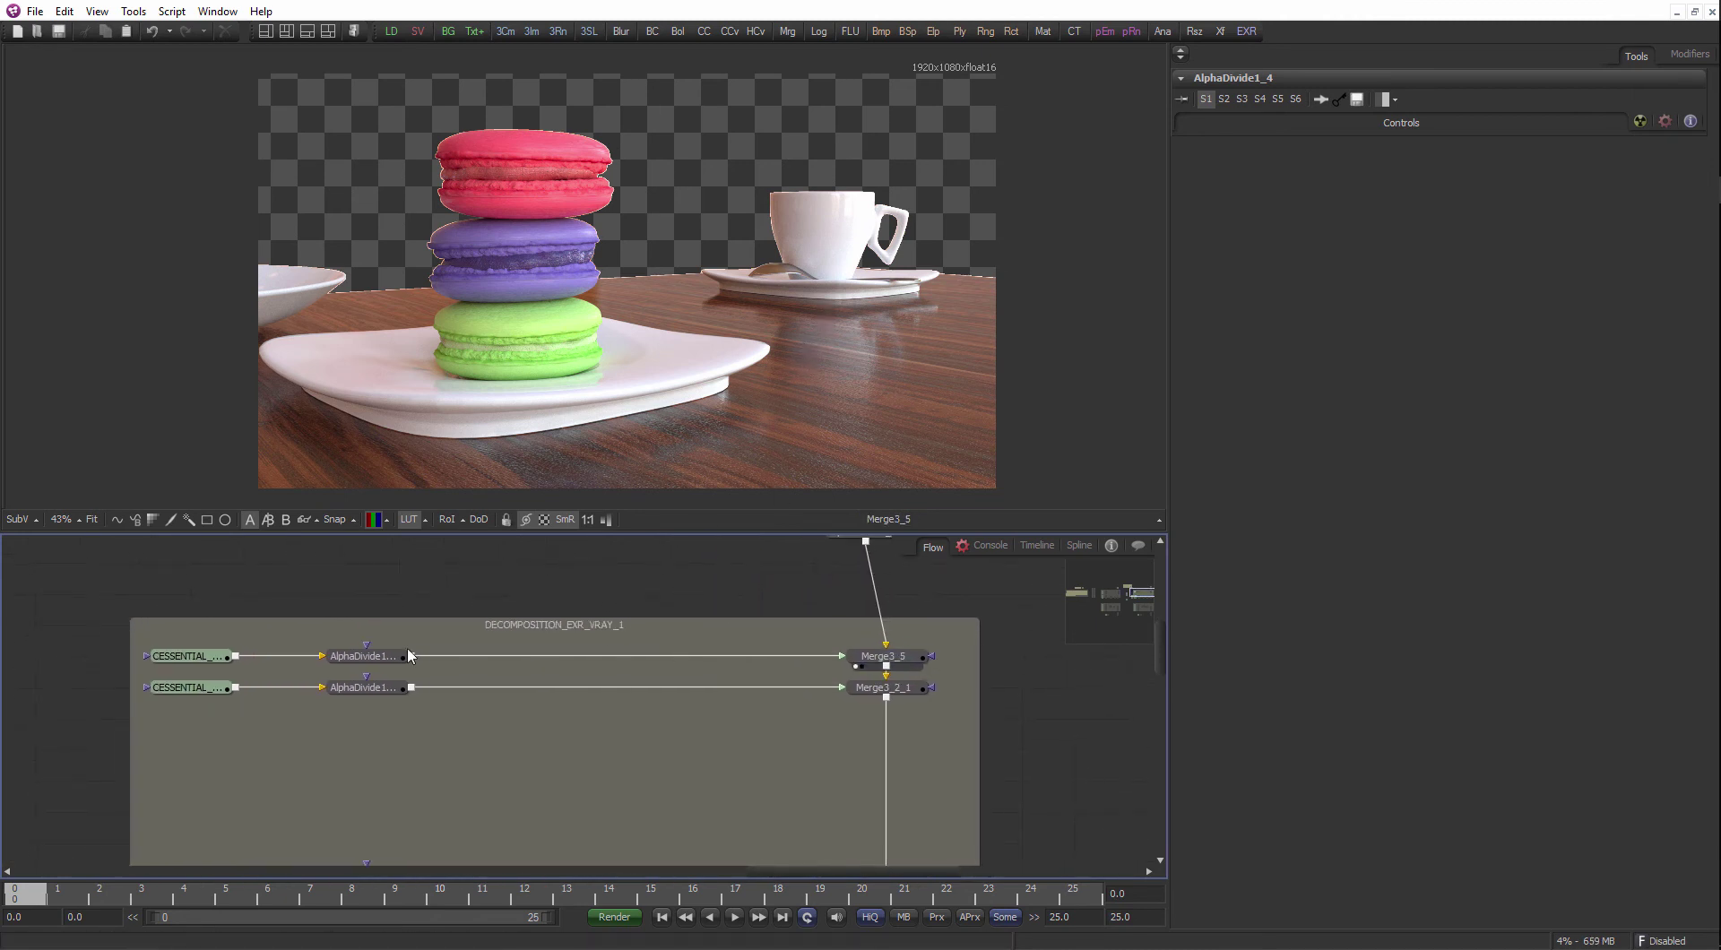
- Shift Merge3_2_1 slightly away from below Merge3_5 and display its result in the viewer
{"action": "left_click_drag", "start_coordinate": [890, 683], "coordinate": [815, 677]}
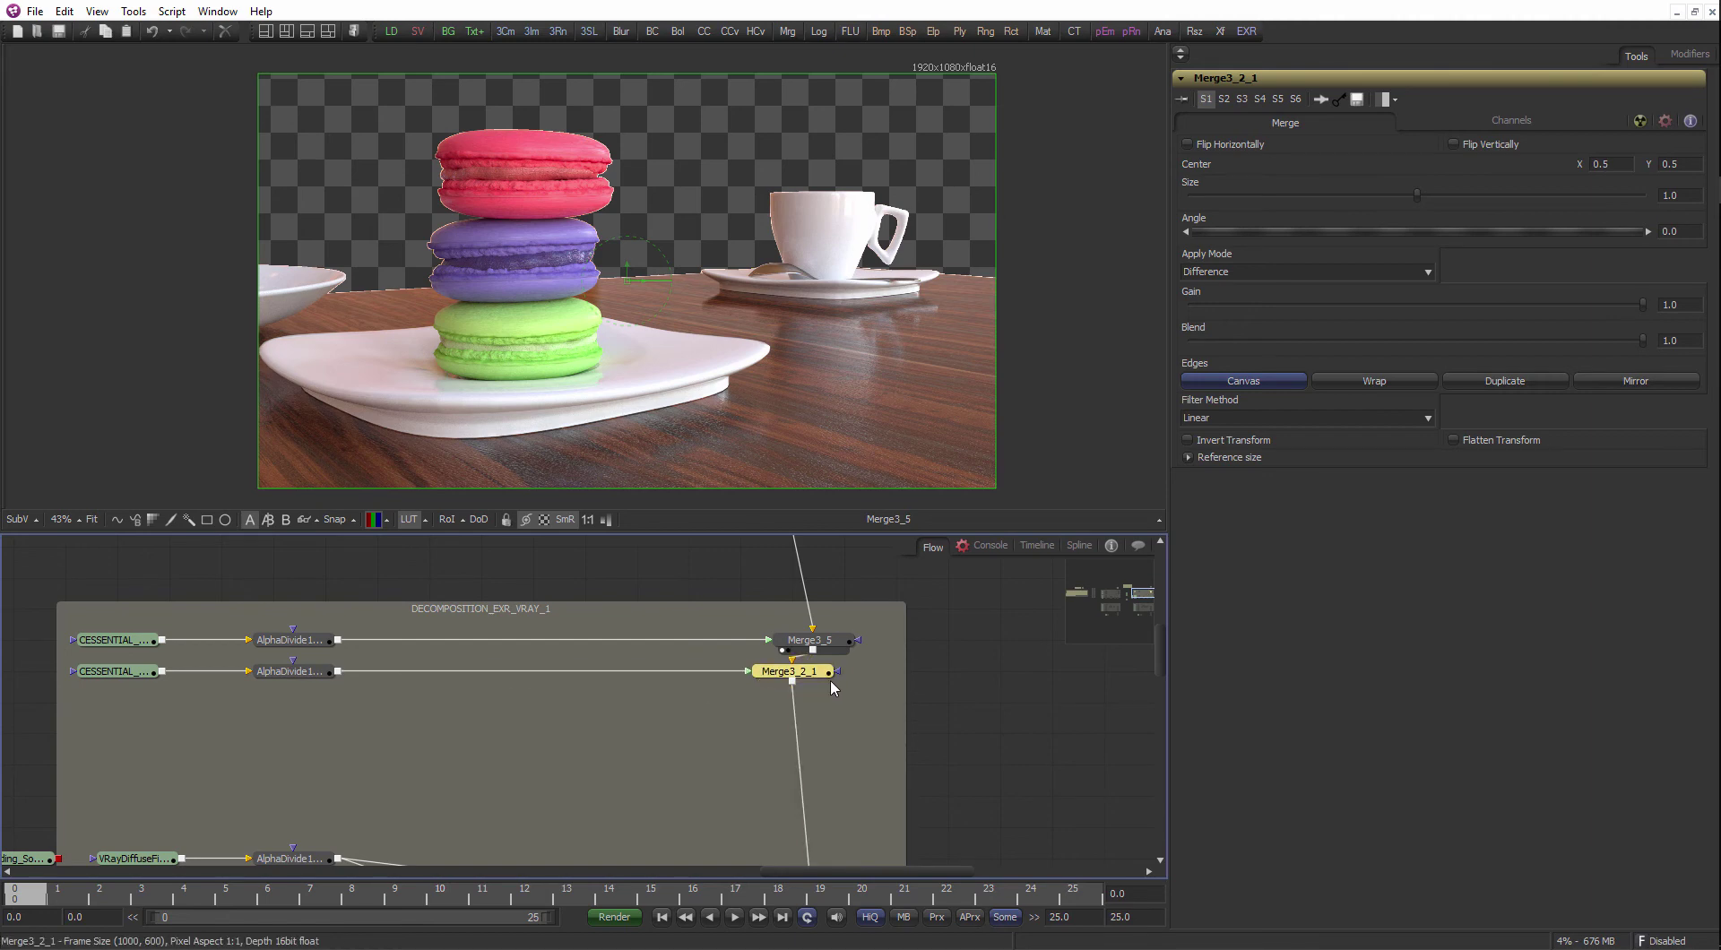
{"action": "left_click_drag", "start_coordinate": [817, 679], "coordinate": [858, 248]}
{"action": "mouse_move", "coordinate": [730, 752]}
{"action": "left_mouse_down"}
{"action": "mouse_move", "coordinate": [762, 637]}
{"action": "mouse_move", "coordinate": [752, 747]}
{"action": "left_mouse_up"}
{"action": "left_click", "coordinate": [728, 687]}
{"action": "left_click_drag", "start_coordinate": [509, 689], "coordinate": [731, 710]}
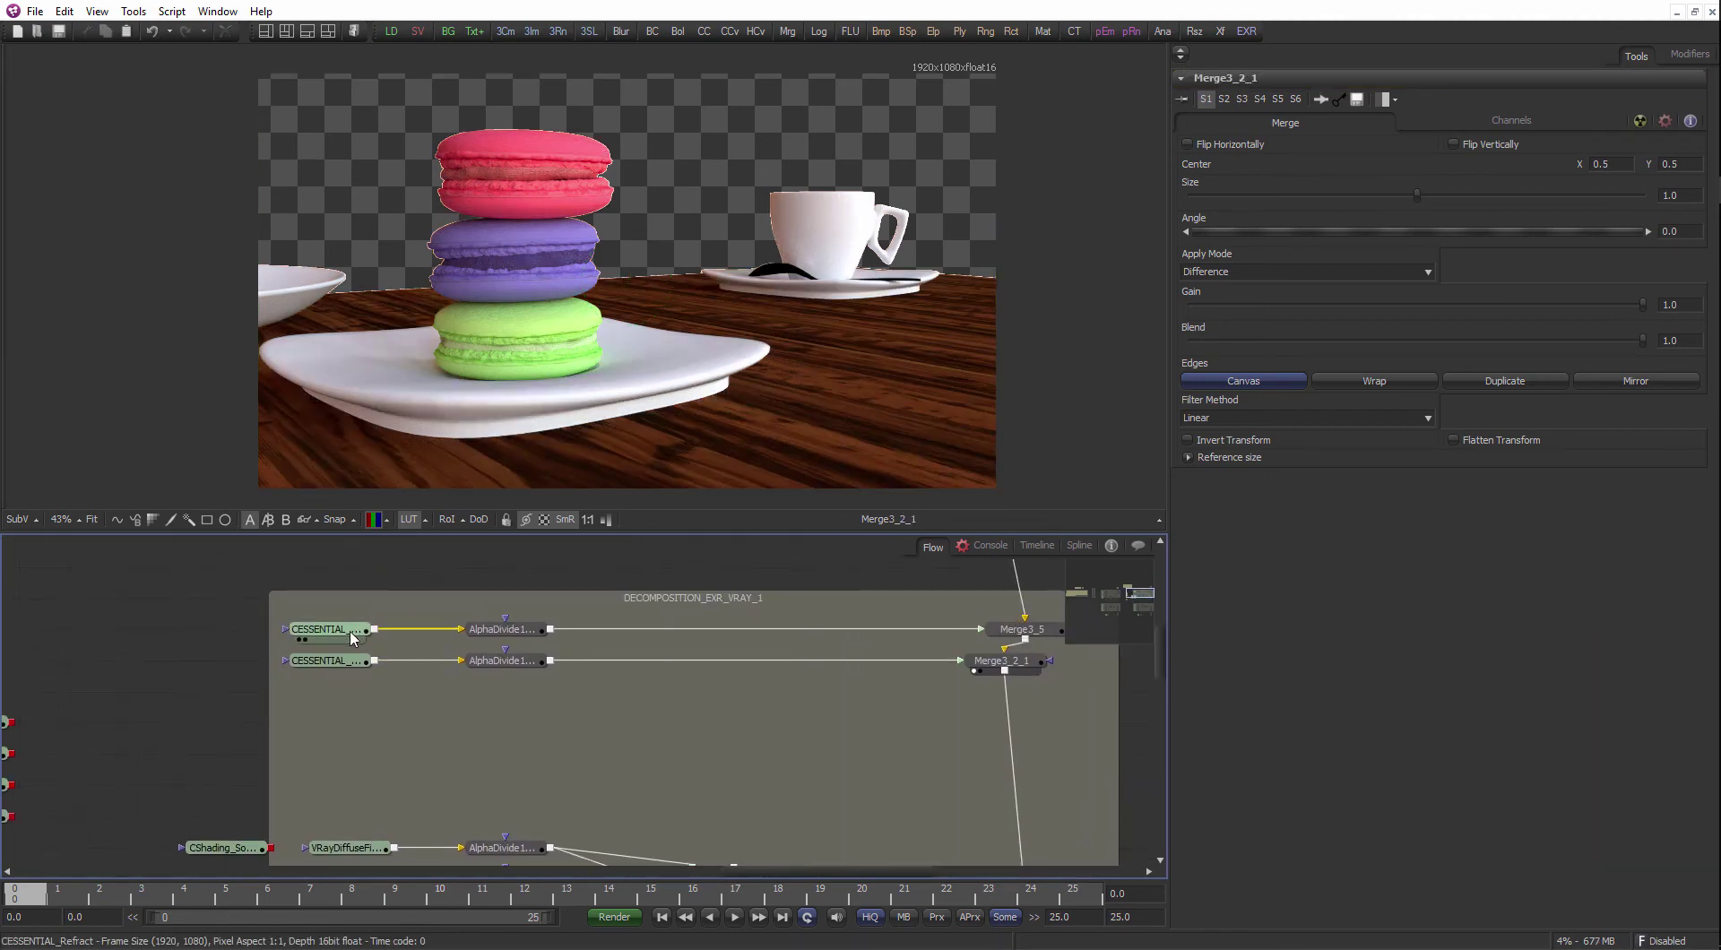
- Compare the Merge3_5 and Merge3_2_1 results in the viewer and return to the diffuse and lighting rows
{"action": "left_click", "coordinate": [300, 639]}
{"action": "left_click_drag", "start_coordinate": [826, 607], "coordinate": [622, 604]}
{"action": "left_click", "coordinate": [792, 638]}
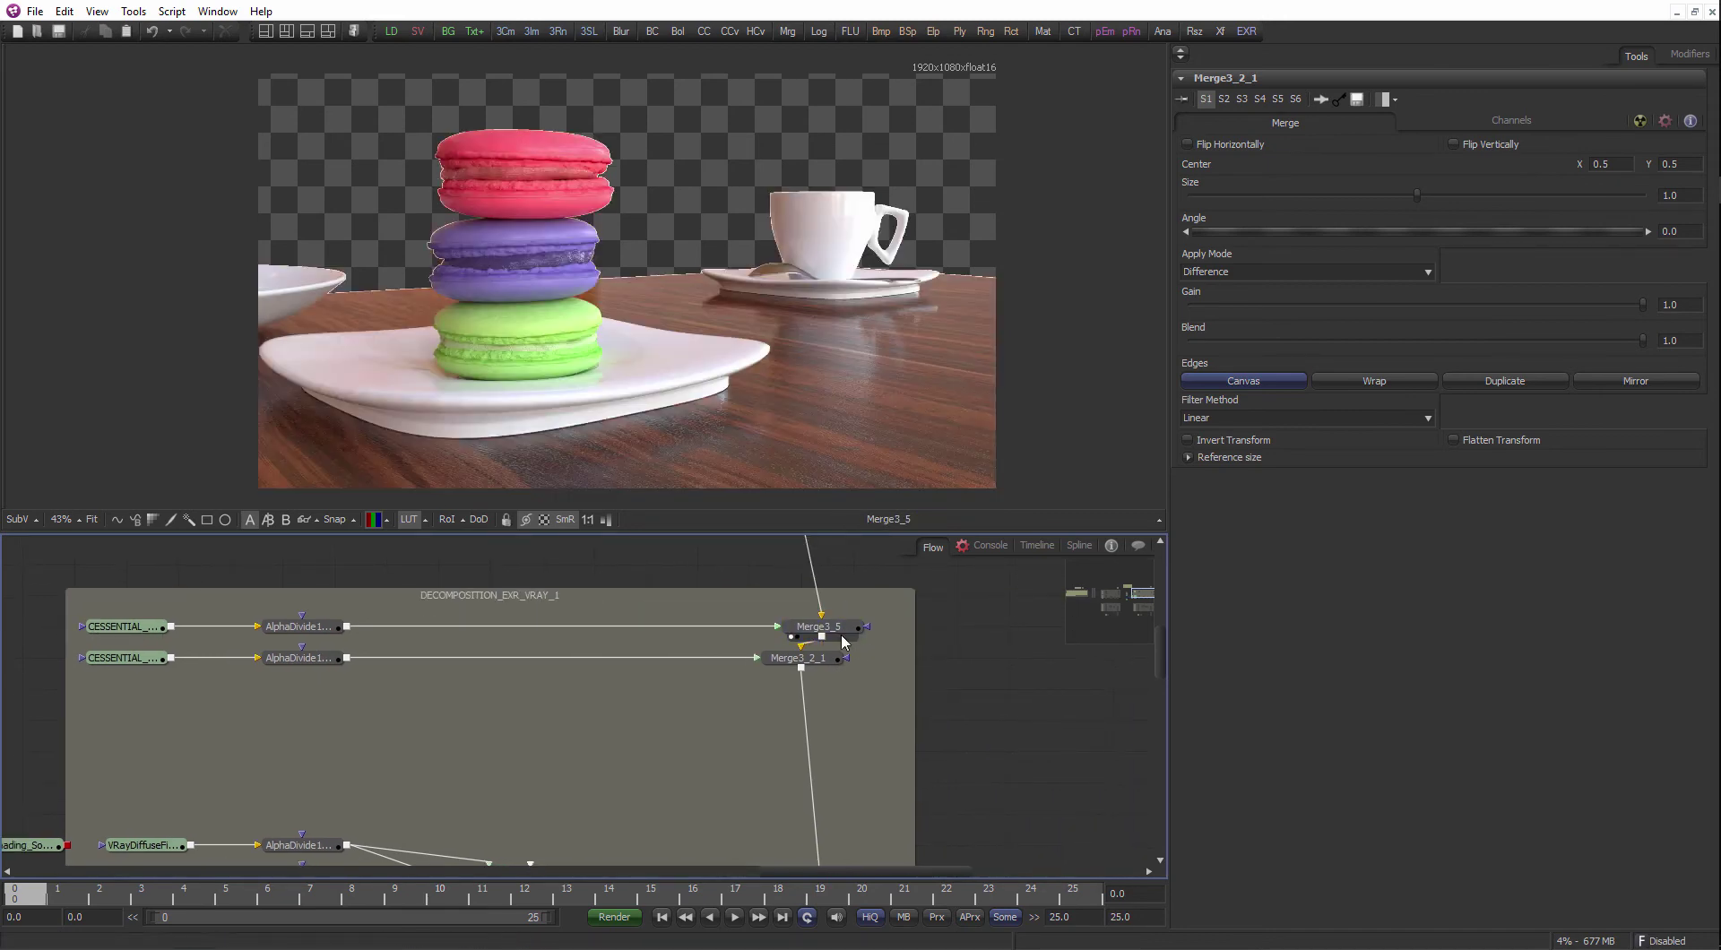
{"action": "left_click_drag", "start_coordinate": [818, 660], "coordinate": [872, 352]}
{"action": "left_click", "coordinate": [475, 742]}
{"action": "left_click_drag", "start_coordinate": [458, 754], "coordinate": [608, 597]}
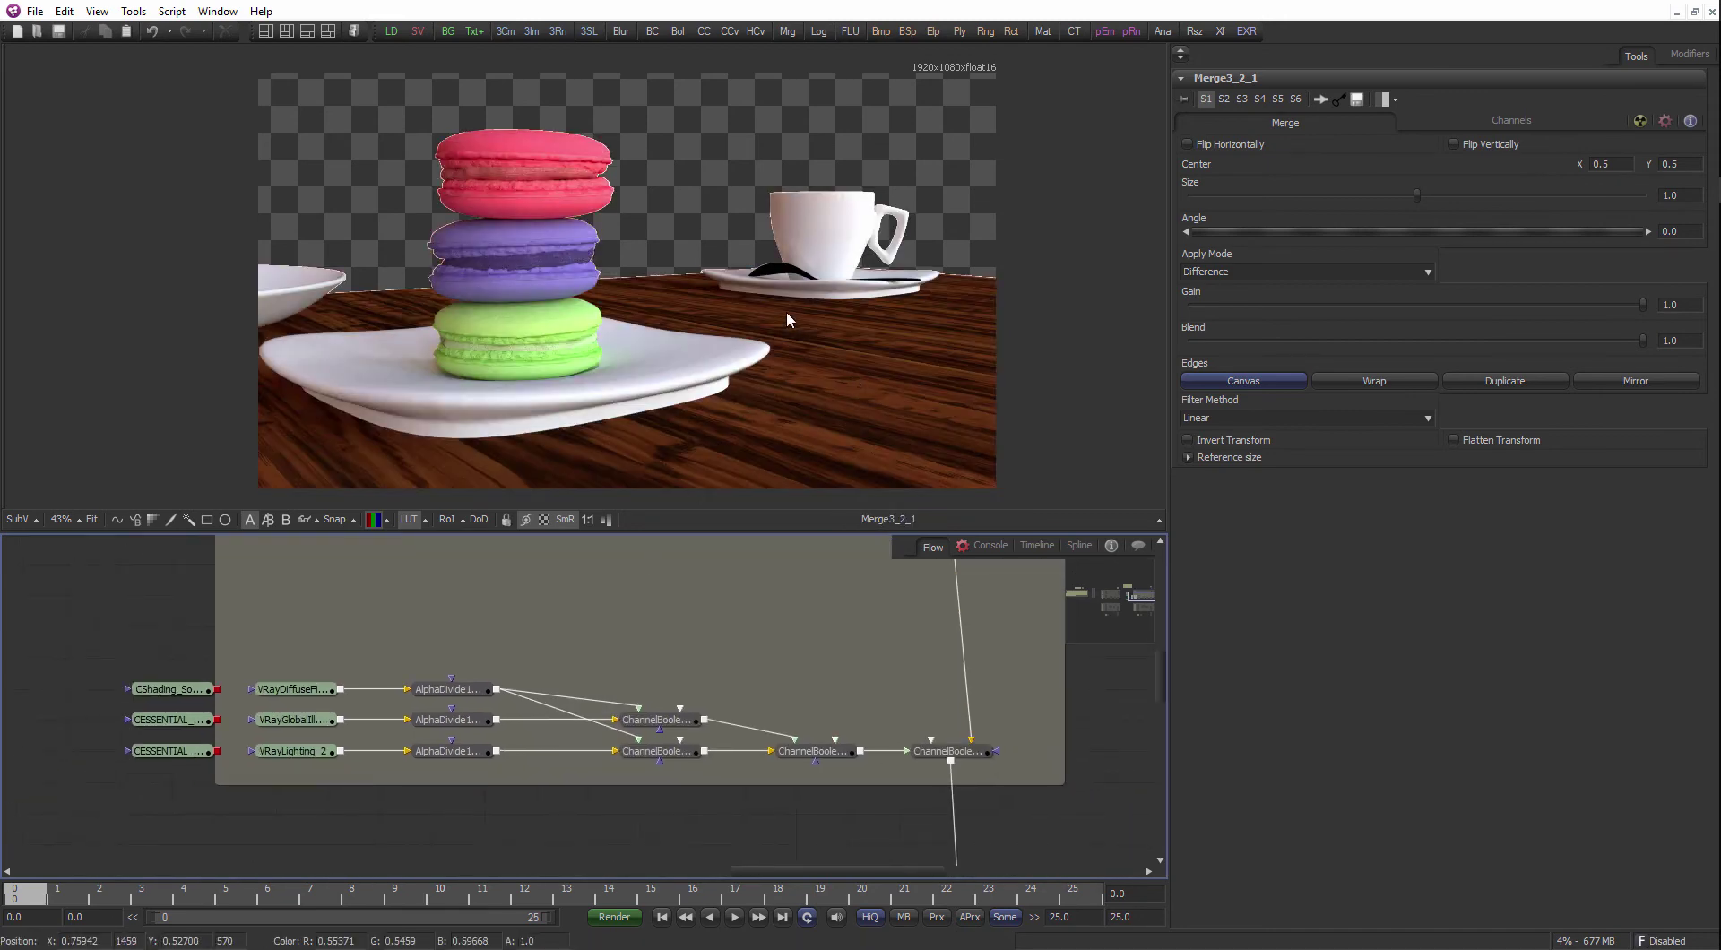
- Examine the unused Corona pass loaders beside the decomposition group and the diffuse and lighting rows with their ChannelBooleans nodes
{"action": "scroll", "coordinate": [787, 312], "scroll_direction": "up", "scroll_amount": 5}
{"action": "left_click_drag", "start_coordinate": [419, 625], "coordinate": [629, 593]}
{"action": "scroll", "coordinate": [619, 596], "scroll_direction": "down", "scroll_amount": 1}
{"action": "left_click_drag", "start_coordinate": [256, 651], "coordinate": [400, 759]}
{"action": "scroll", "coordinate": [400, 757], "scroll_direction": "up", "scroll_amount": 1}
{"action": "scroll", "coordinate": [425, 658], "scroll_direction": "up", "scroll_amount": 2}
{"action": "scroll", "coordinate": [372, 746], "scroll_direction": "down", "scroll_amount": 2}
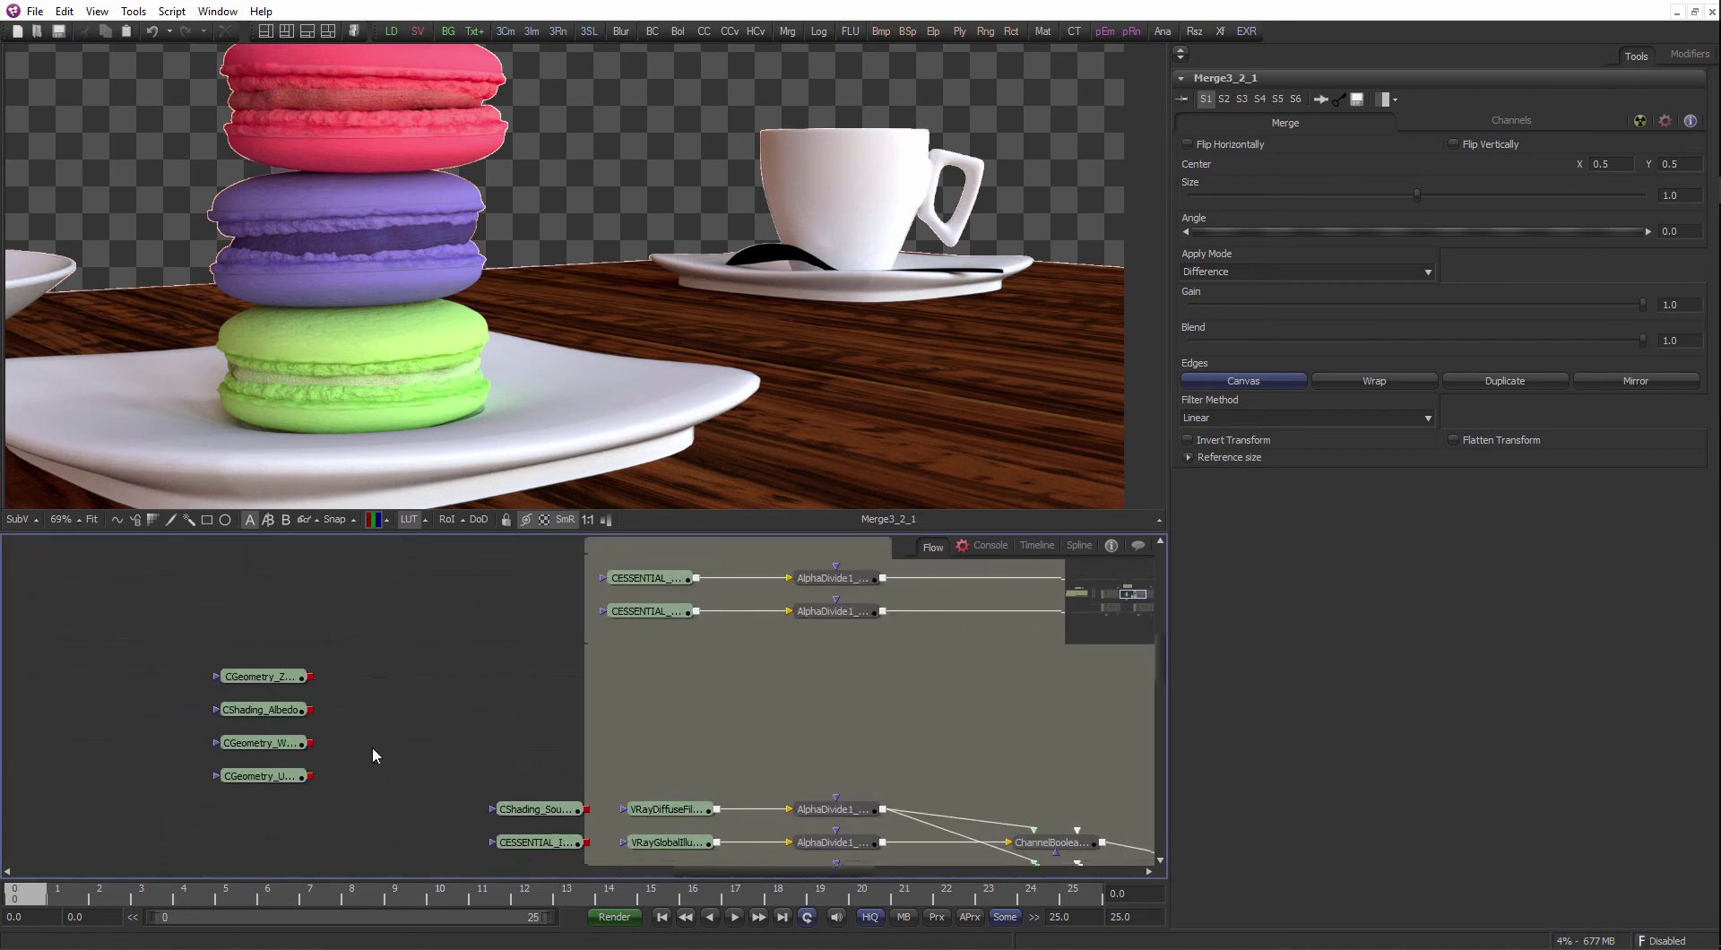
{"action": "left_click_drag", "start_coordinate": [618, 658], "coordinate": [466, 625]}
{"action": "scroll", "coordinate": [666, 436], "scroll_direction": "down", "scroll_amount": 2}
{"action": "scroll", "coordinate": [532, 644], "scroll_direction": "down", "scroll_amount": 1}
{"action": "left_click_drag", "start_coordinate": [310, 737], "coordinate": [446, 694]}
{"action": "scroll", "coordinate": [446, 694], "scroll_direction": "down", "scroll_amount": 2}
{"action": "left_click_drag", "start_coordinate": [354, 643], "coordinate": [657, 711]}
{"action": "left_click_drag", "start_coordinate": [1022, 694], "coordinate": [615, 669]}
{"action": "scroll", "coordinate": [637, 649], "scroll_direction": "up", "scroll_amount": 1}
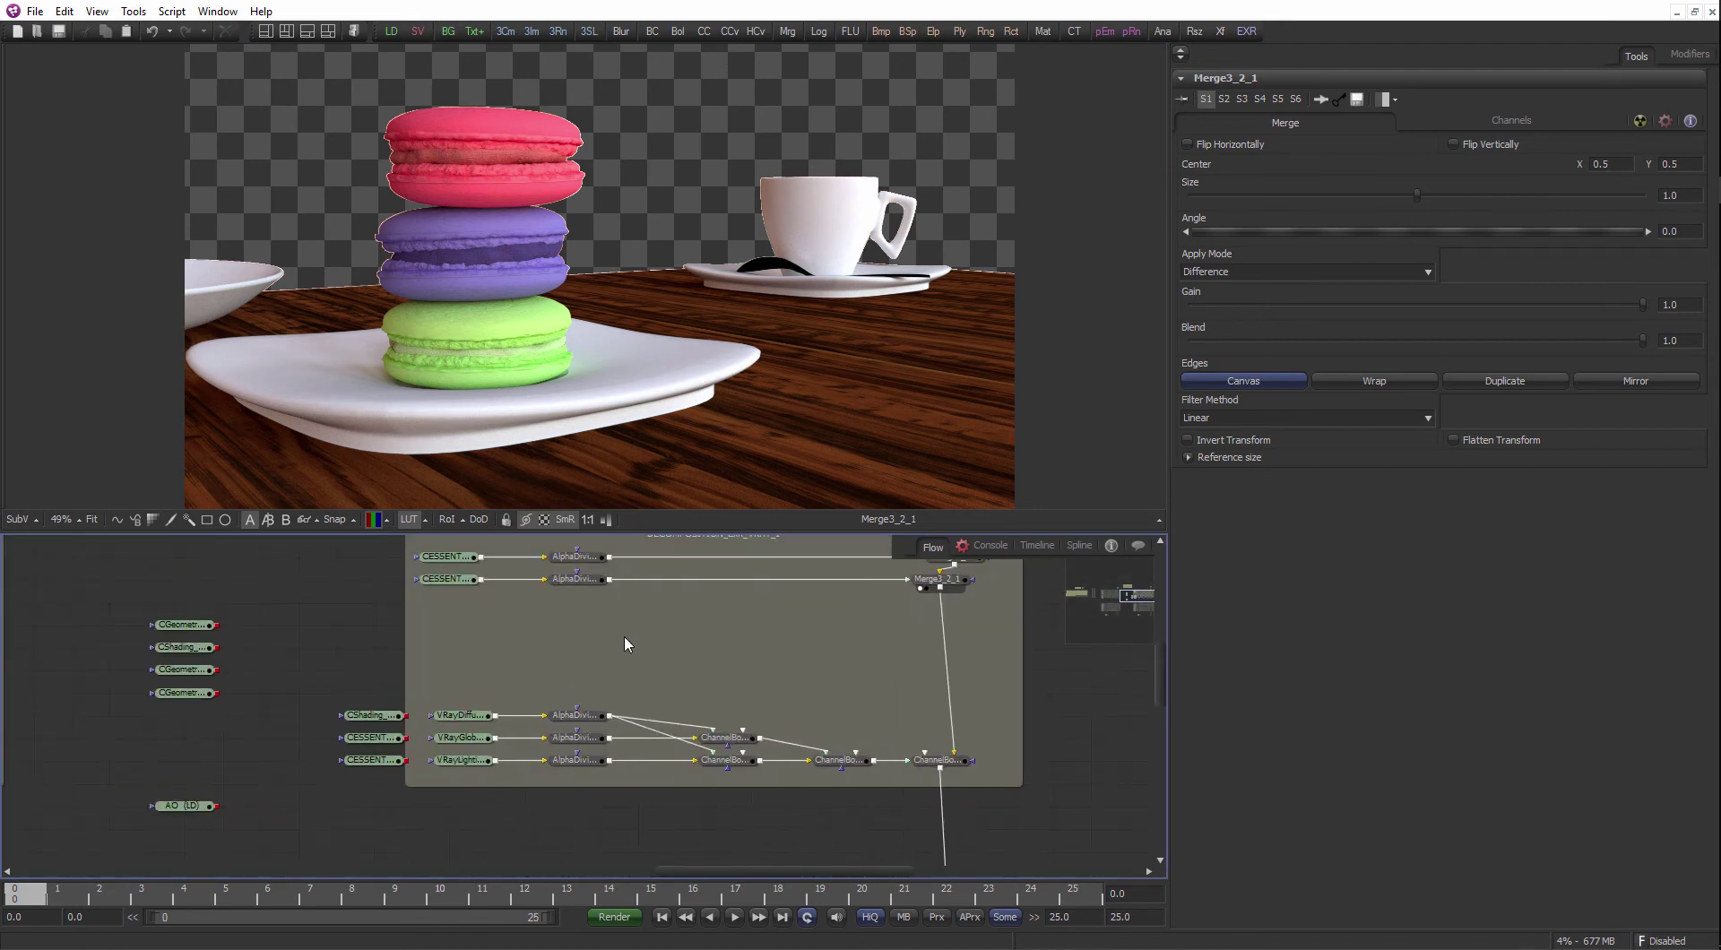
{"action": "scroll", "coordinate": [540, 640], "scroll_direction": "up", "scroll_amount": 2}
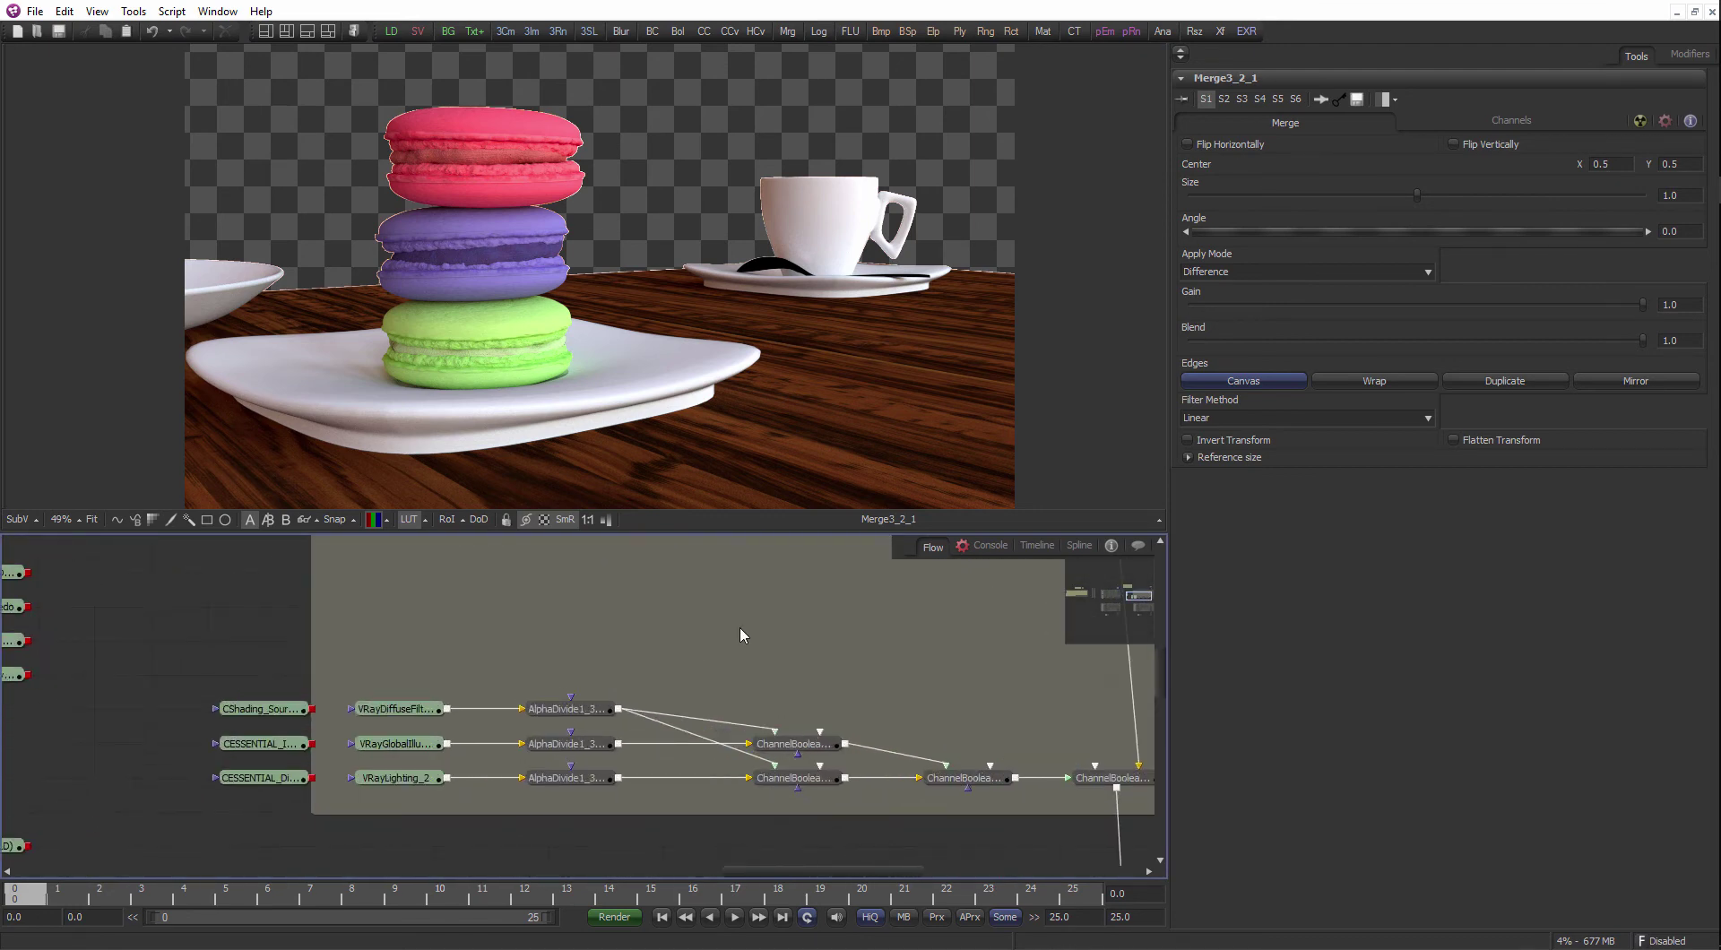
{"action": "scroll", "coordinate": [862, 352], "scroll_direction": "down", "scroll_amount": 1}
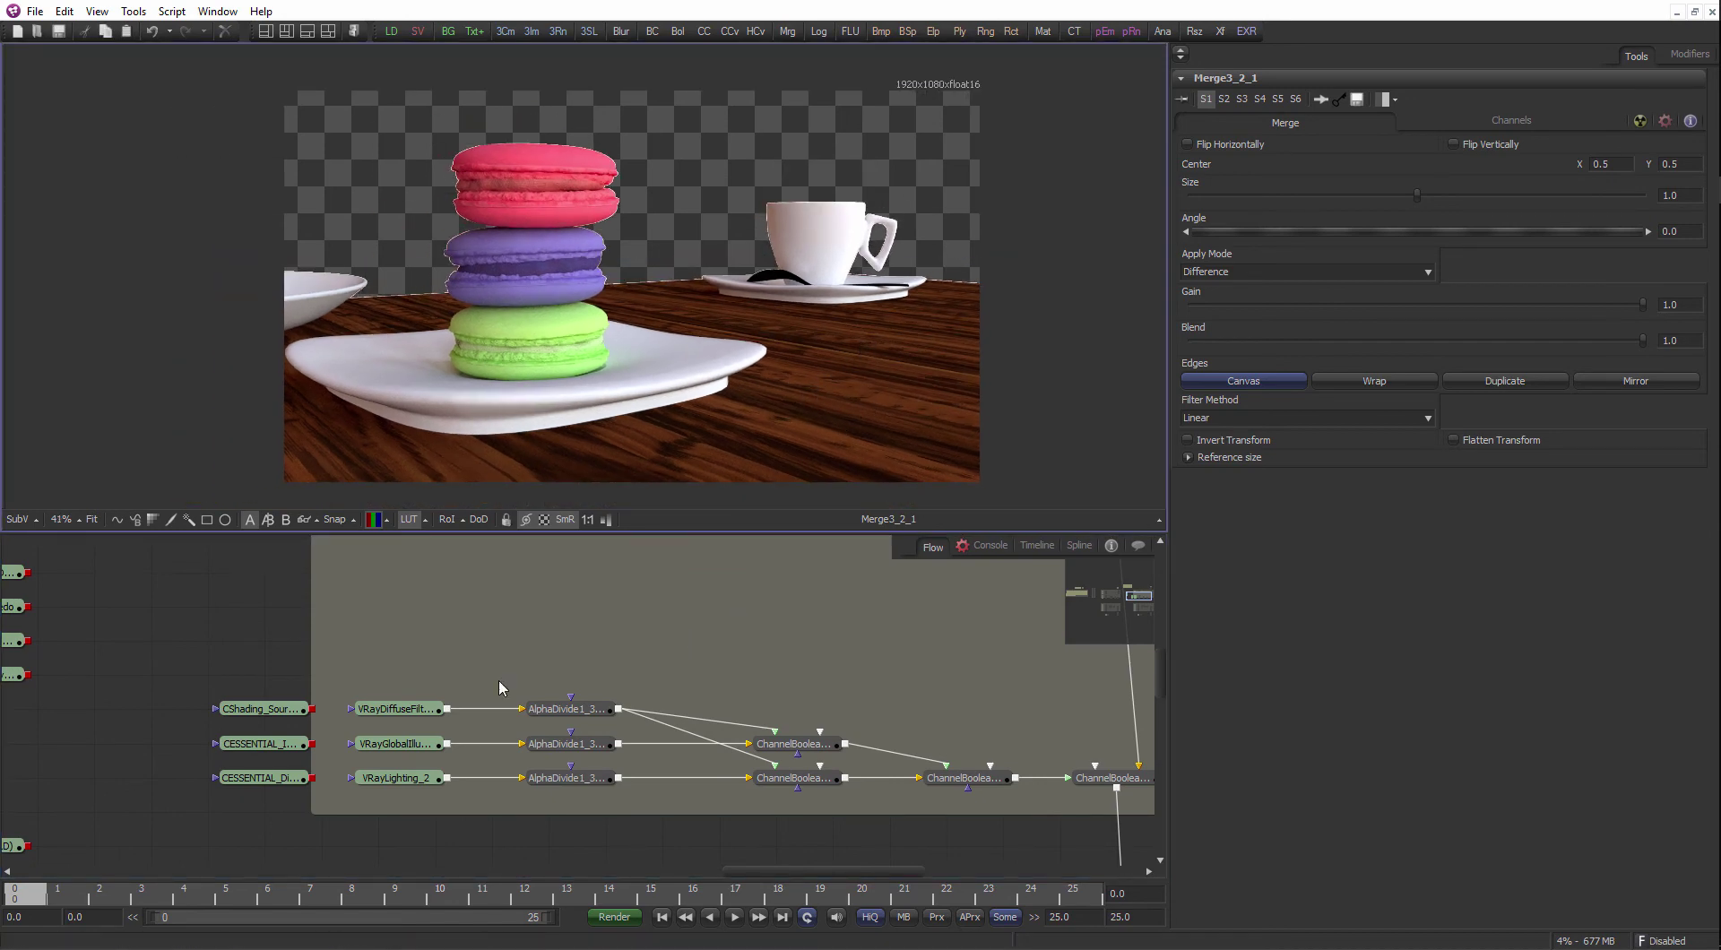
- Feed CShading_SourceColor into AlphaDivide1_3_2_1_2 in place of VRayDiffuseFilter_3 and delete the V-Ray diffuse loader
{"action": "scroll", "coordinate": [378, 665], "scroll_direction": "up", "scroll_amount": 1}
{"action": "left_click", "coordinate": [269, 709]}
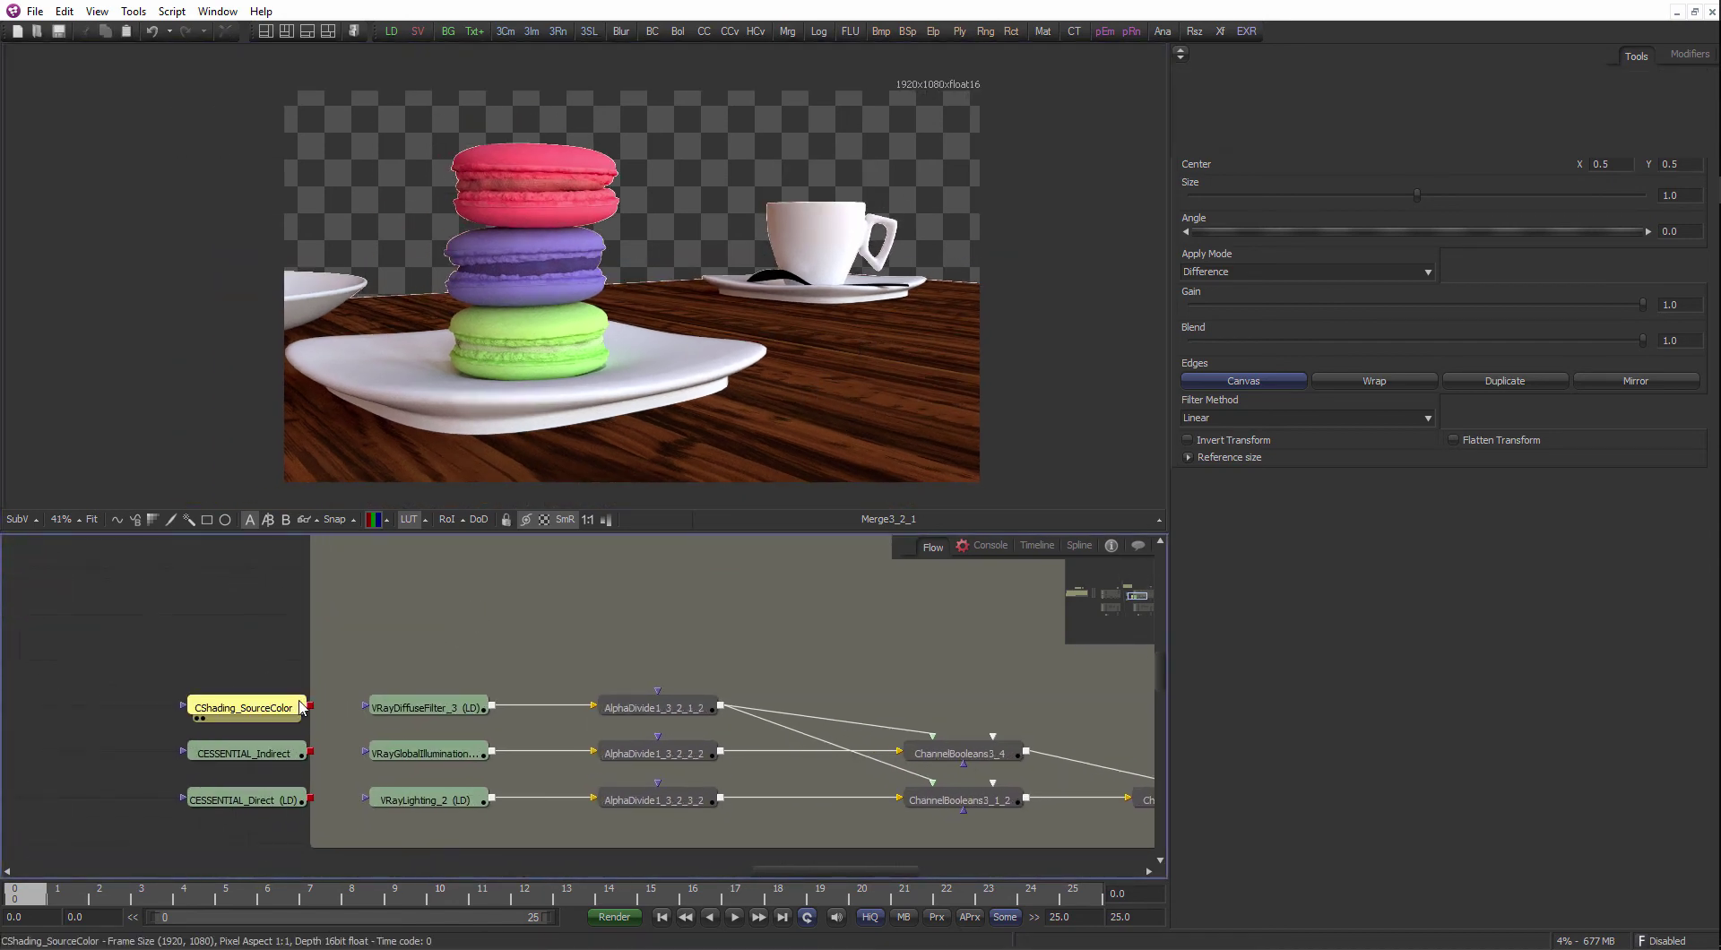
{"action": "left_click_drag", "start_coordinate": [430, 675], "coordinate": [448, 710]}
{"action": "left_click", "coordinate": [435, 668]}
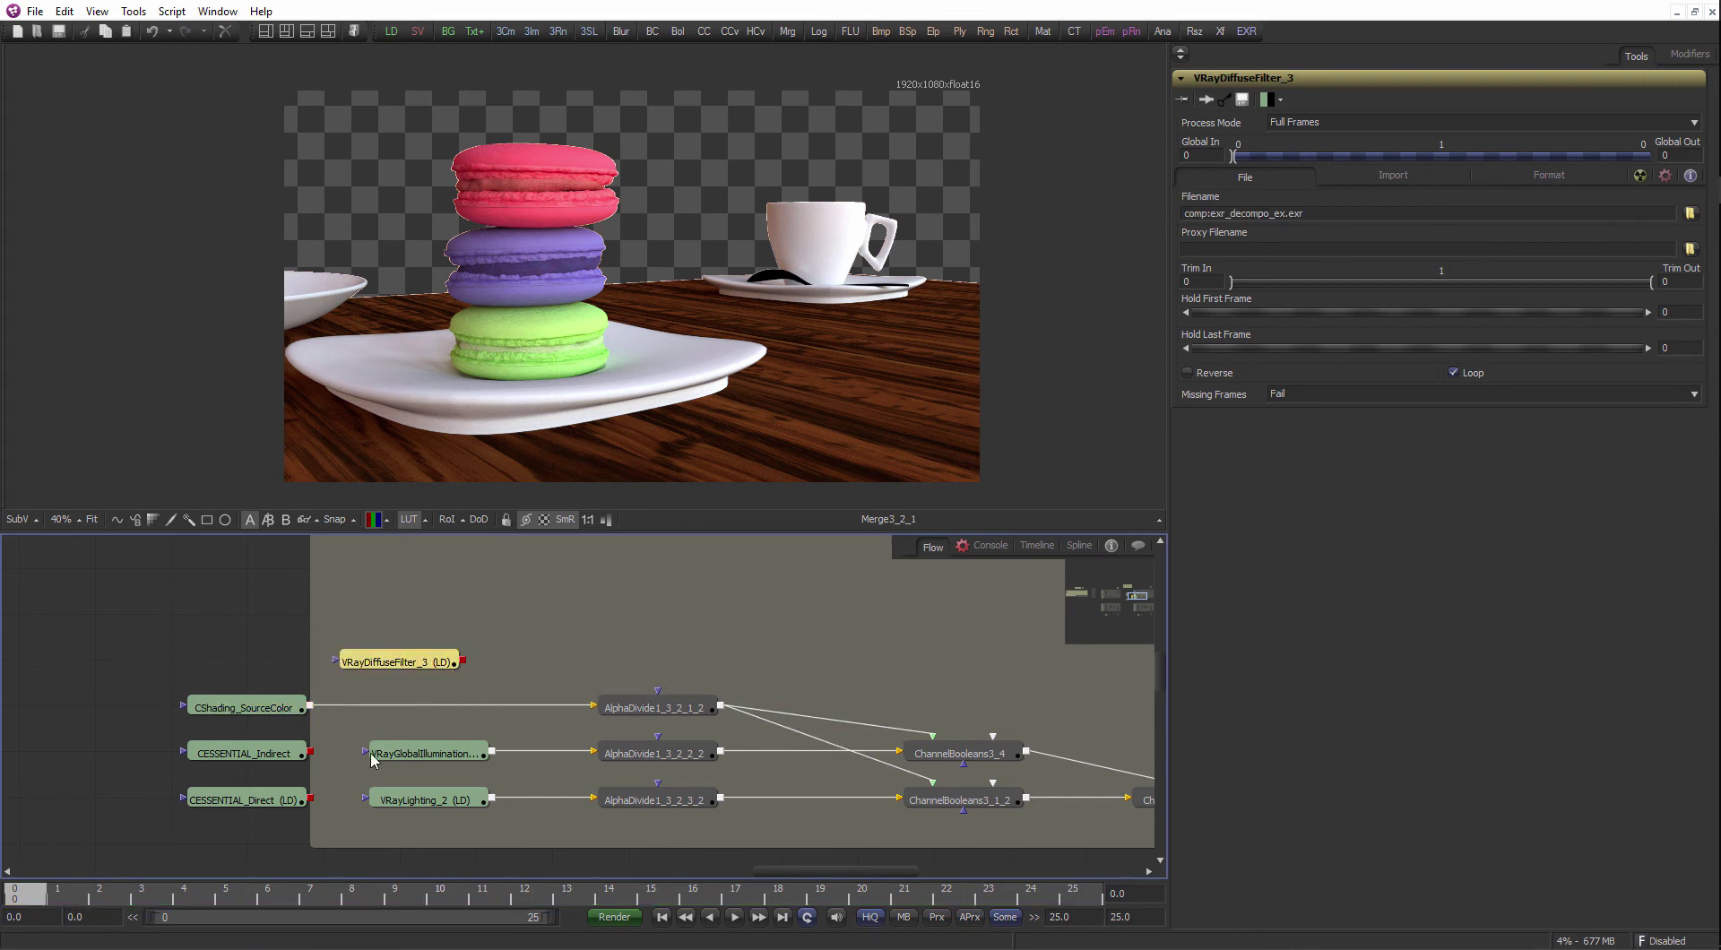
{"action": "key", "text": "Delete"}
- Feed CESSENTIAL_Indirect and CESSENTIAL_Direct into their rows' AlphaDivide nodes, deleting the V-Ray global illumination and lighting loaders
{"action": "left_click_drag", "start_coordinate": [309, 751], "coordinate": [597, 761]}
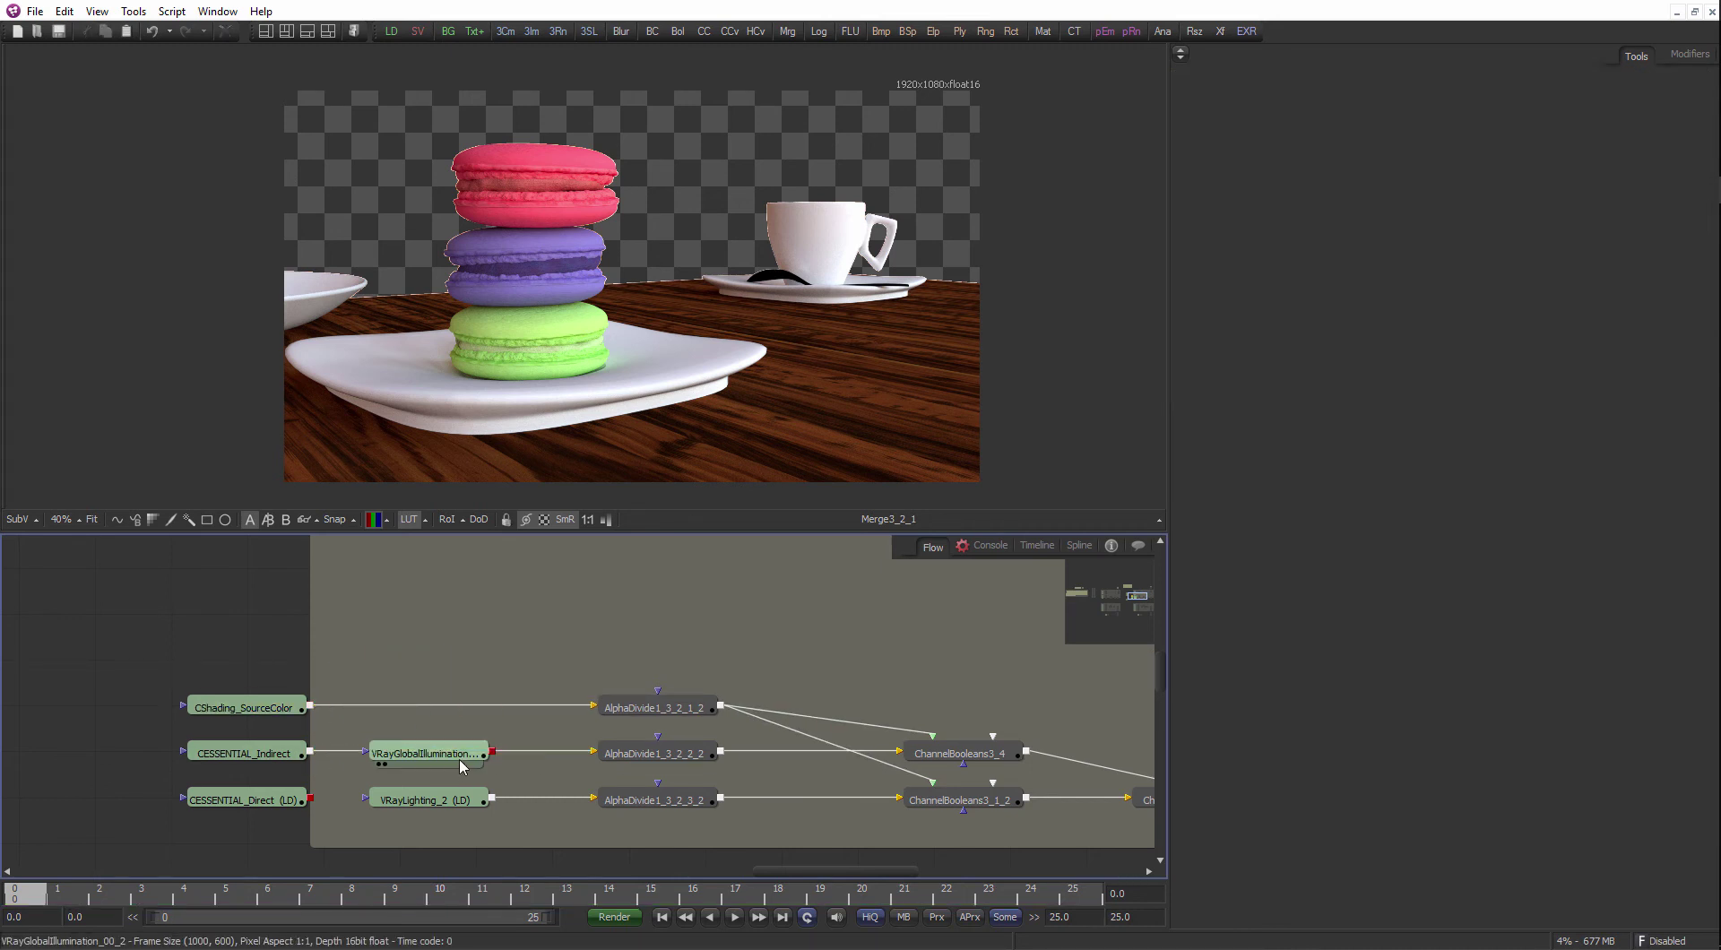
{"action": "left_click", "coordinate": [429, 753]}
{"action": "key", "text": "Delete"}
{"action": "left_click_drag", "start_coordinate": [309, 798], "coordinate": [595, 803]}
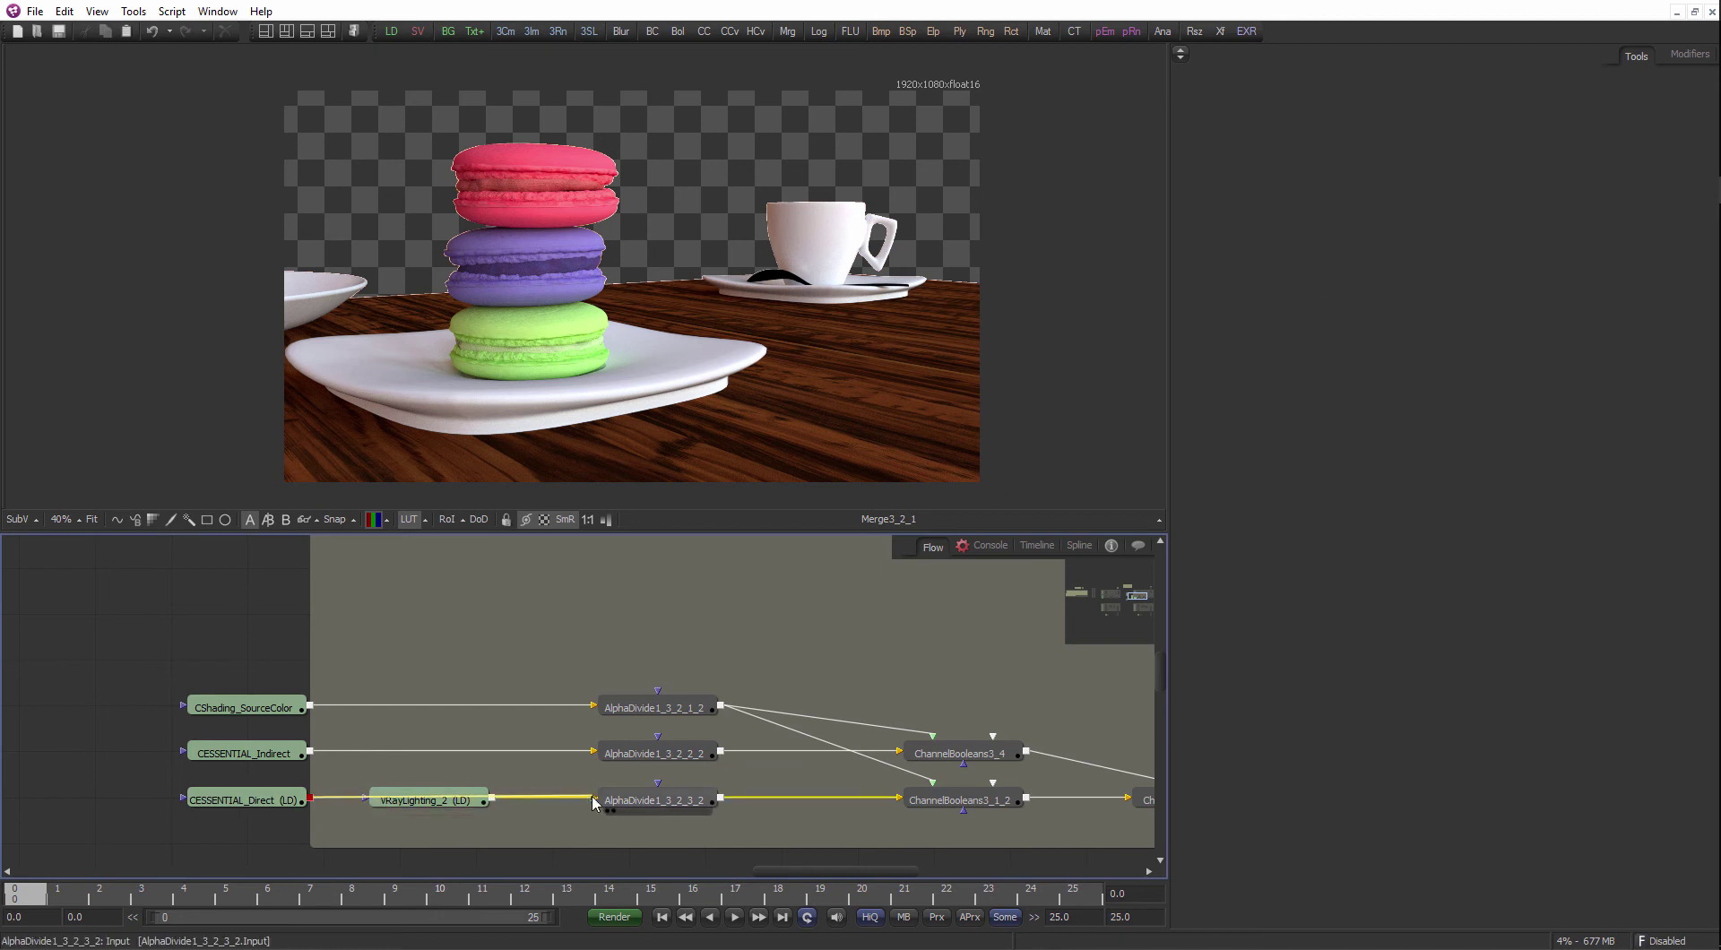
{"action": "left_click", "coordinate": [455, 807]}
{"action": "key", "text": "Delete"}
- Move the CShading_SourceColor, CESSENTIAL_Indirect and CESSENTIAL_Direct loaders into the decomposition group, close to their AlphaDivide nodes
{"action": "left_click_drag", "start_coordinate": [394, 839], "coordinate": [162, 659]}
{"action": "left_click_drag", "start_coordinate": [301, 707], "coordinate": [531, 707]}
{"action": "left_click", "coordinate": [504, 653]}
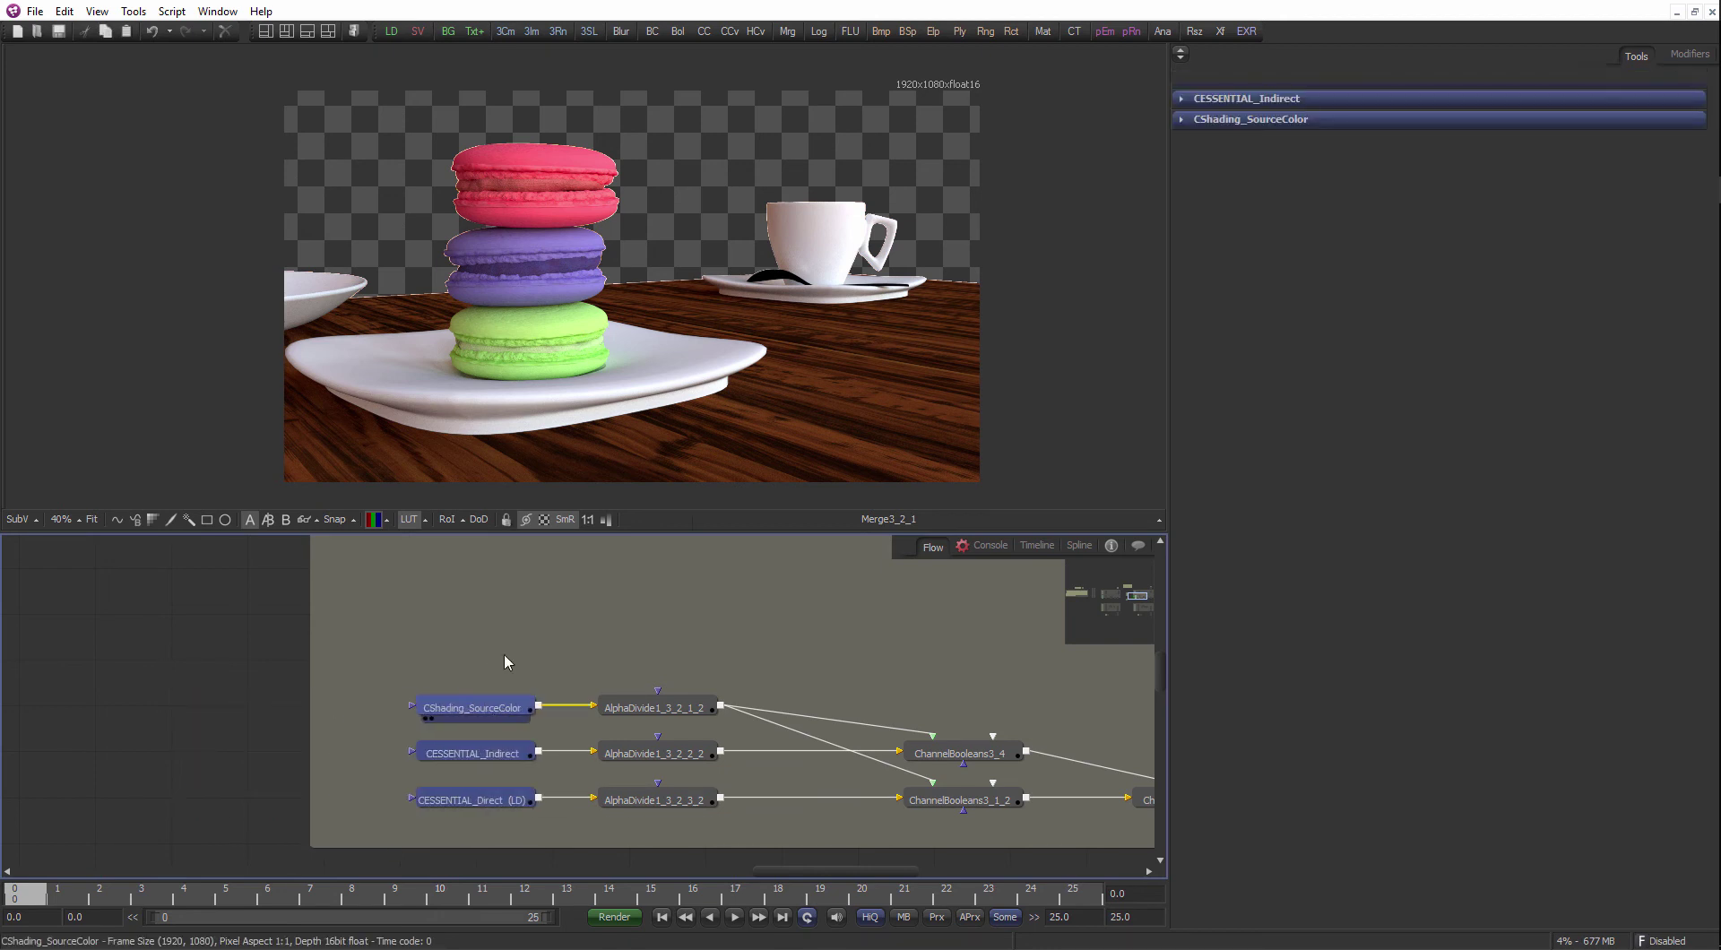
- Display the ChannelBooleans3_2_2 result in the viewer and paste a copy of the CShading_SourceColor loader outside the decomposition group
{"action": "scroll", "coordinate": [466, 695], "scroll_direction": "down", "scroll_amount": 6}
{"action": "scroll", "coordinate": [731, 687], "scroll_direction": "up", "scroll_amount": 3}
{"action": "left_click_drag", "start_coordinate": [632, 752], "coordinate": [723, 332]}
{"action": "left_click_drag", "start_coordinate": [393, 662], "coordinate": [559, 684]}
{"action": "scroll", "coordinate": [558, 684], "scroll_direction": "down", "scroll_amount": 1}
{"action": "left_click", "coordinate": [296, 713]}
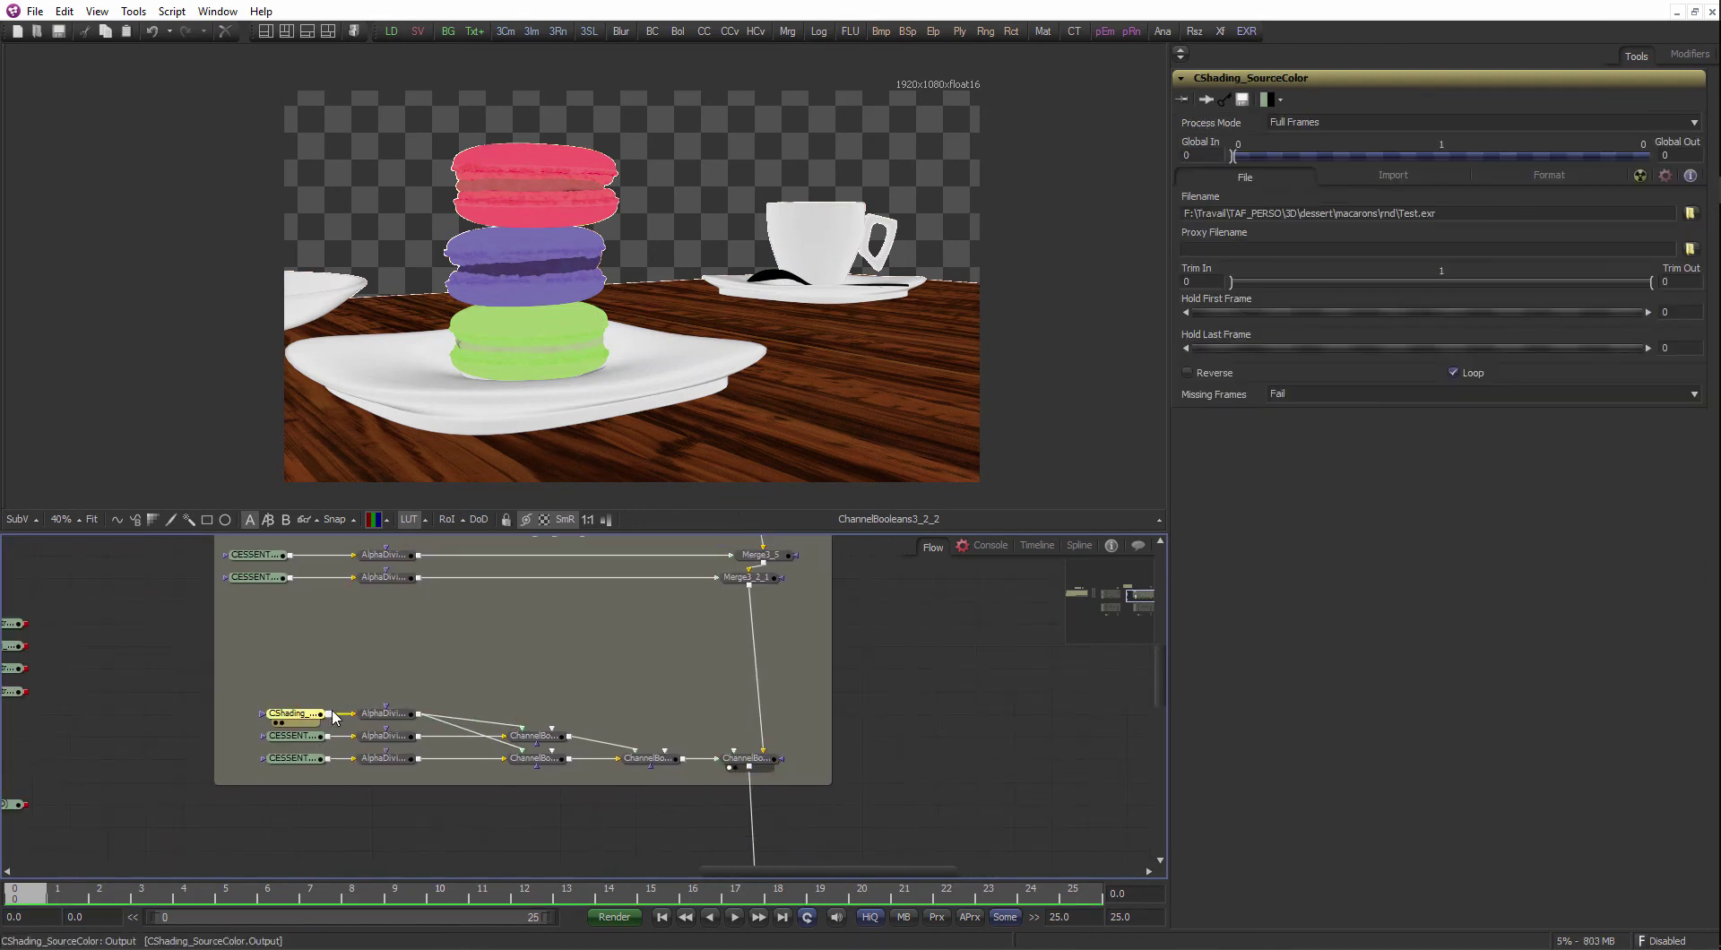
{"action": "key", "text": "ctrl+v"}
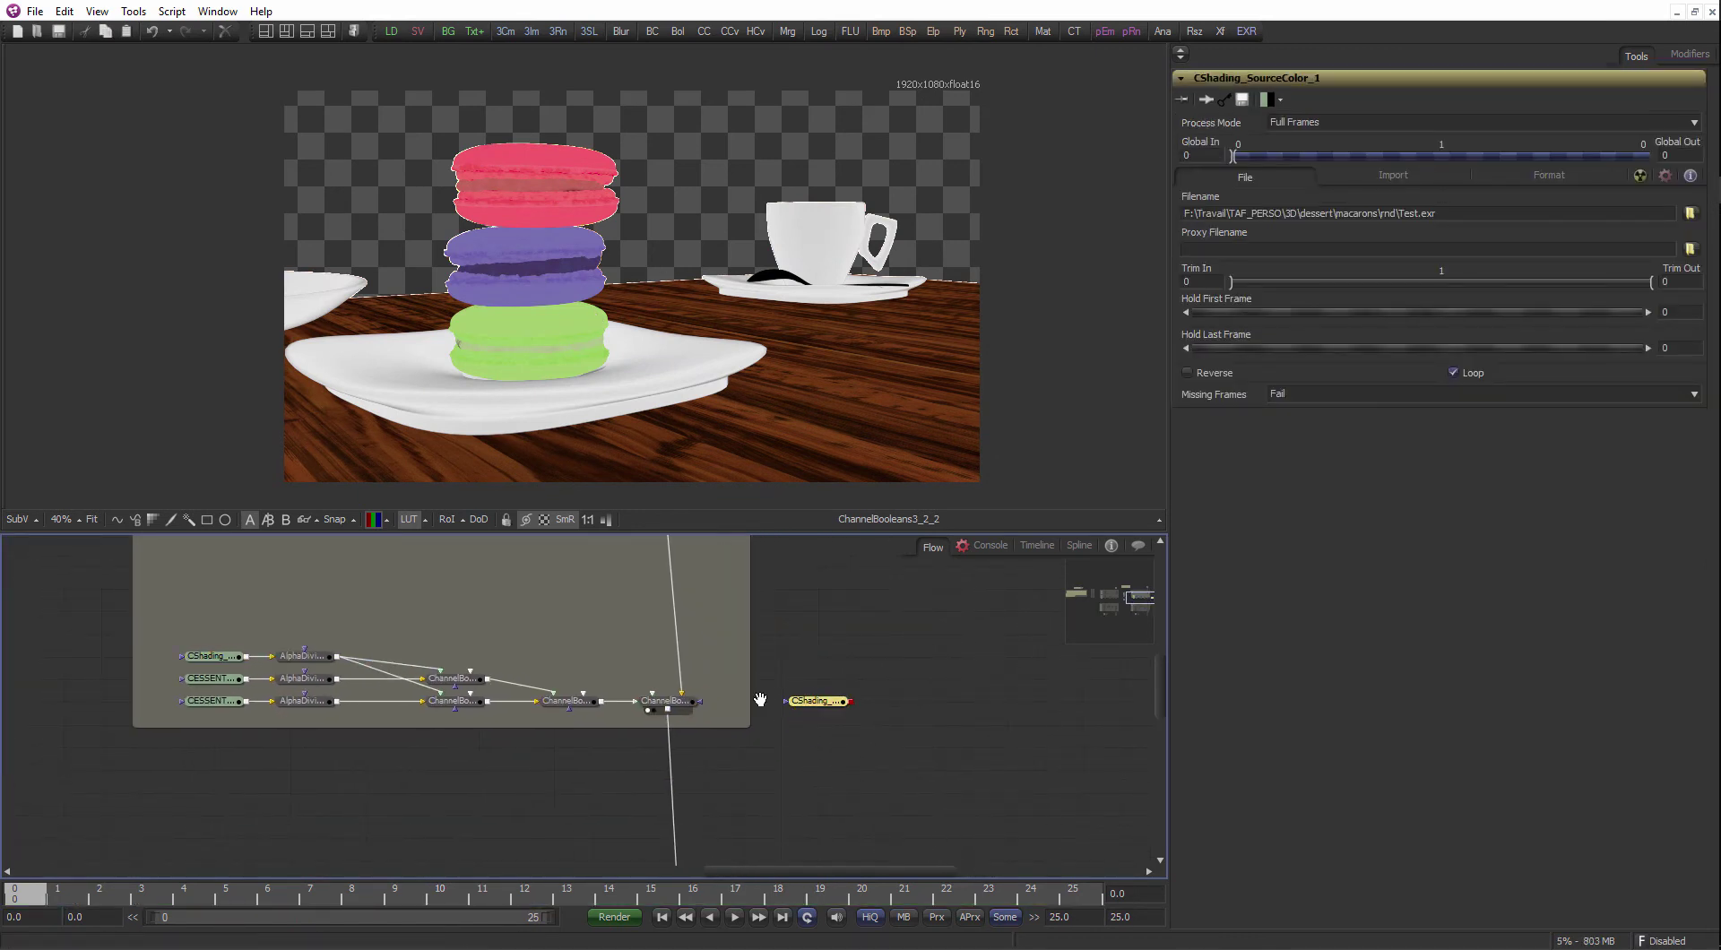
- Display the copied CShading_SourceColor_1 loader in the viewer to compare it with the ChannelBooleans3_2_2 result
{"action": "scroll", "coordinate": [807, 708], "scroll_direction": "up", "scroll_amount": 2}
{"action": "left_click", "coordinate": [572, 726]}
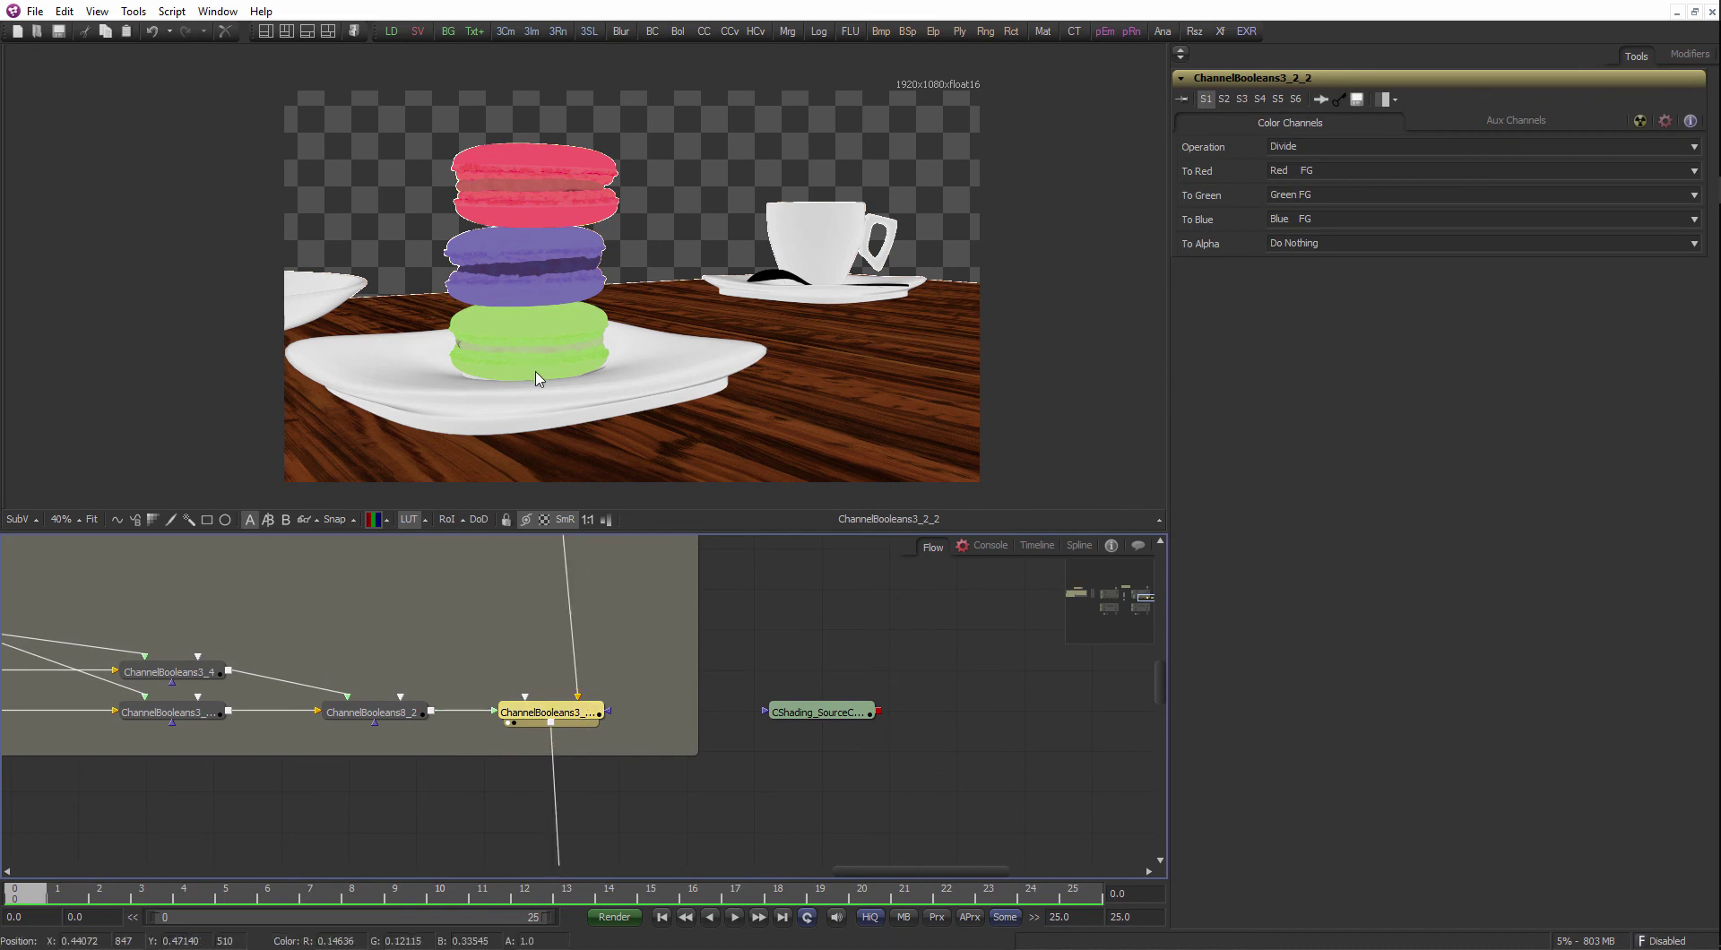
{"action": "scroll", "coordinate": [529, 368], "scroll_direction": "up", "scroll_amount": 2}
{"action": "left_click", "coordinate": [833, 722]}
{"action": "left_click_drag", "start_coordinate": [833, 722], "coordinate": [684, 335]}
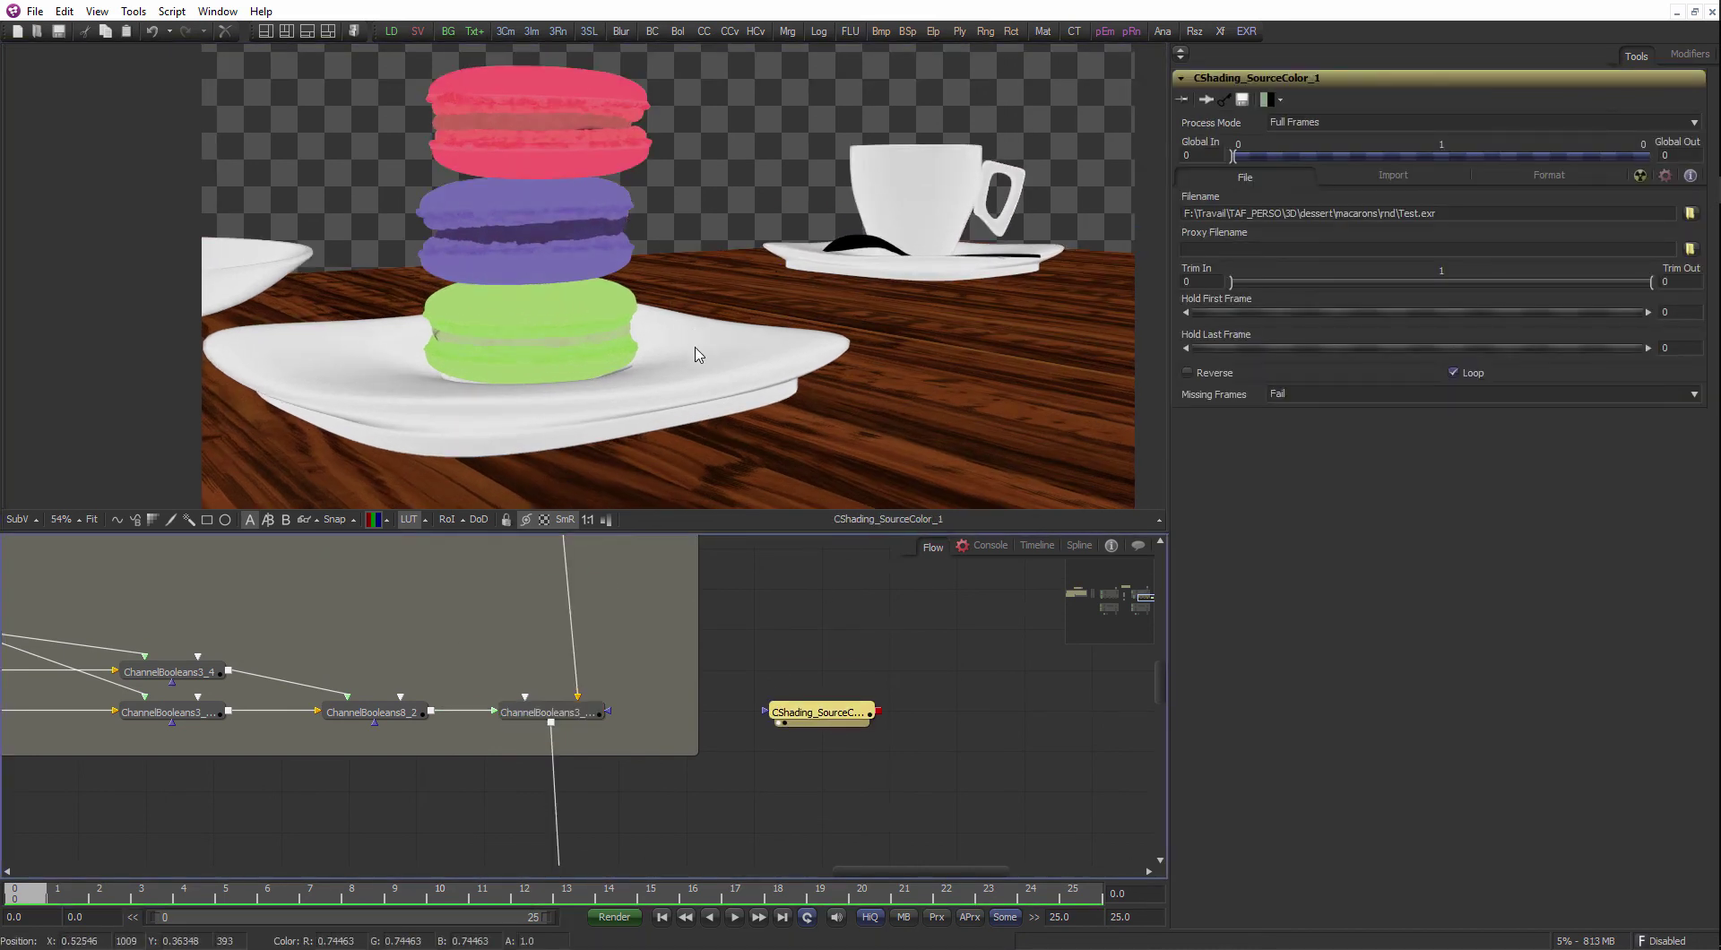
{"action": "left_click_drag", "start_coordinate": [704, 551], "coordinate": [753, 905]}
{"action": "left_click_drag", "start_coordinate": [680, 618], "coordinate": [670, 385]}
{"action": "left_click_drag", "start_coordinate": [692, 852], "coordinate": [665, 644]}
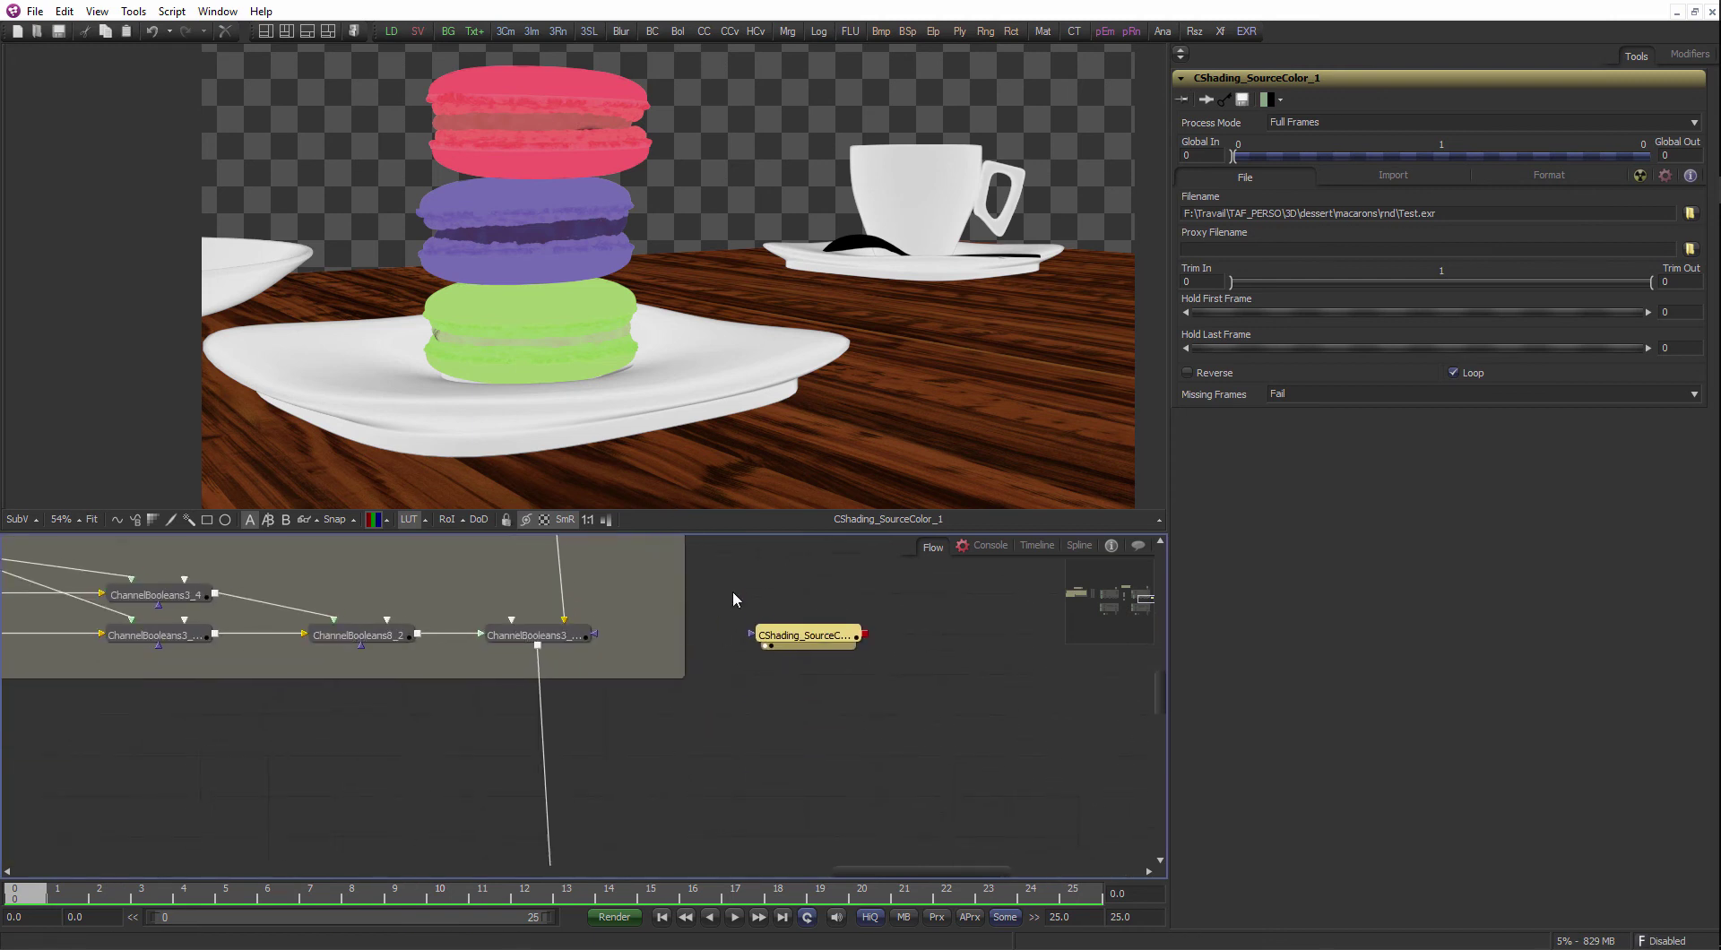
- Check the Divide settings of ChannelBooleans3_2_2 and inspect the source color pass up close around the cup
{"action": "scroll", "coordinate": [606, 409], "scroll_direction": "up", "scroll_amount": 1}
{"action": "left_click", "coordinate": [577, 635]}
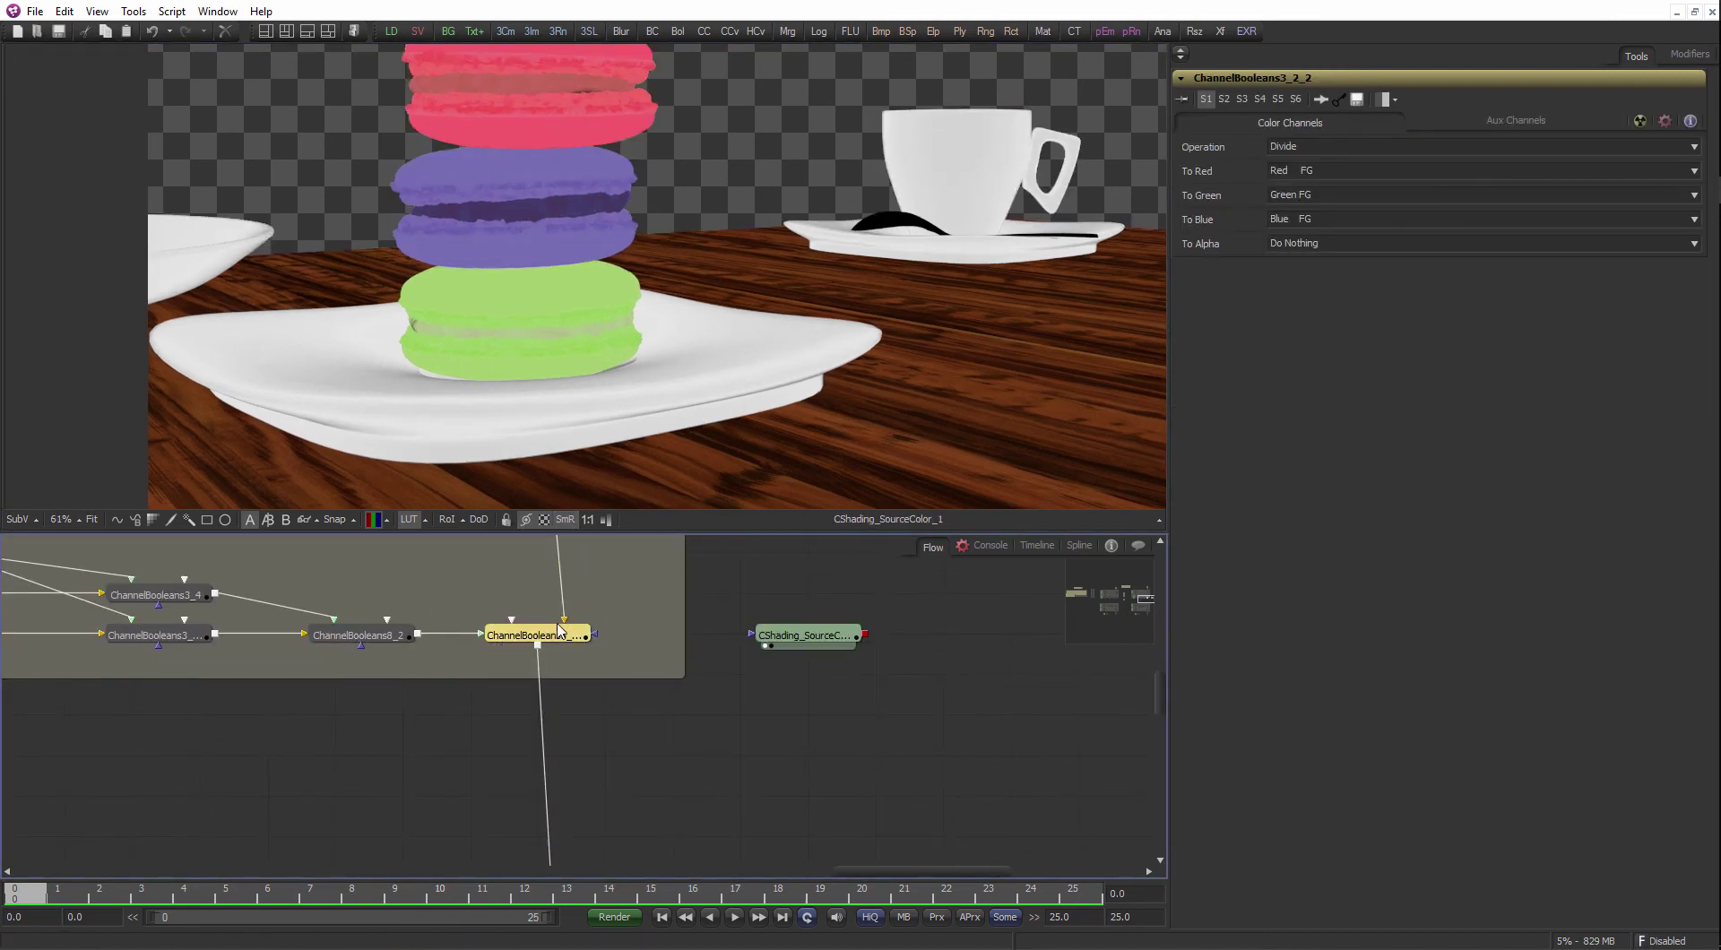
{"action": "scroll", "coordinate": [767, 583], "scroll_direction": "down", "scroll_amount": 2}
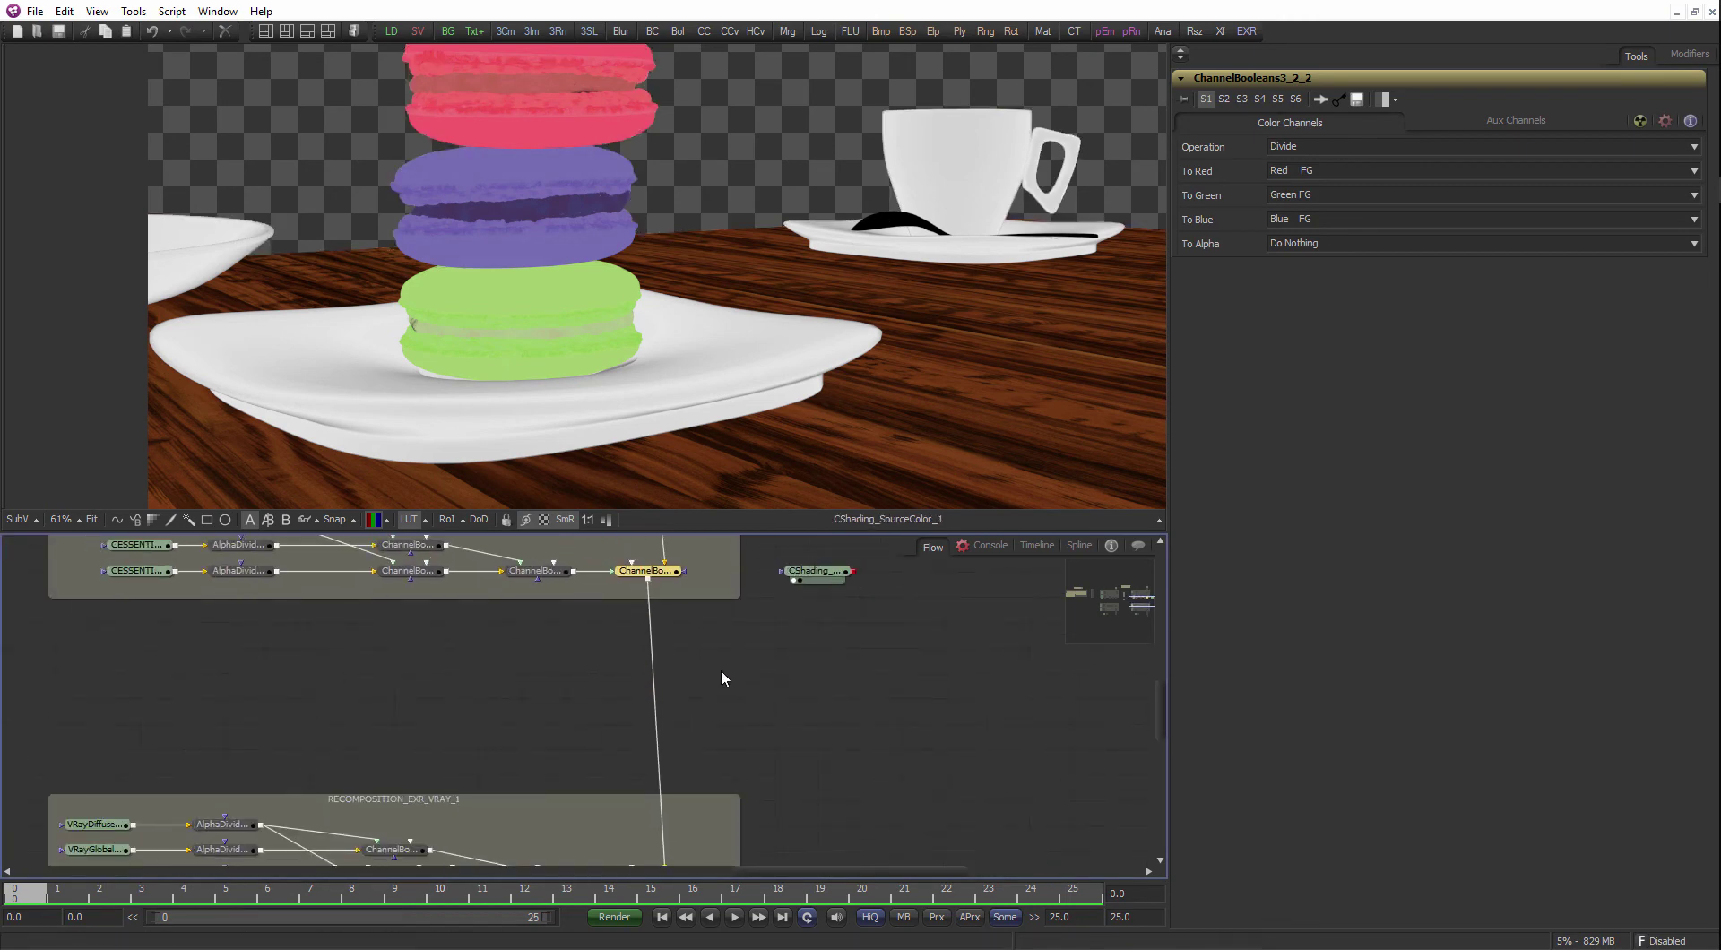
{"action": "scroll", "coordinate": [954, 283], "scroll_direction": "up", "scroll_amount": 7}
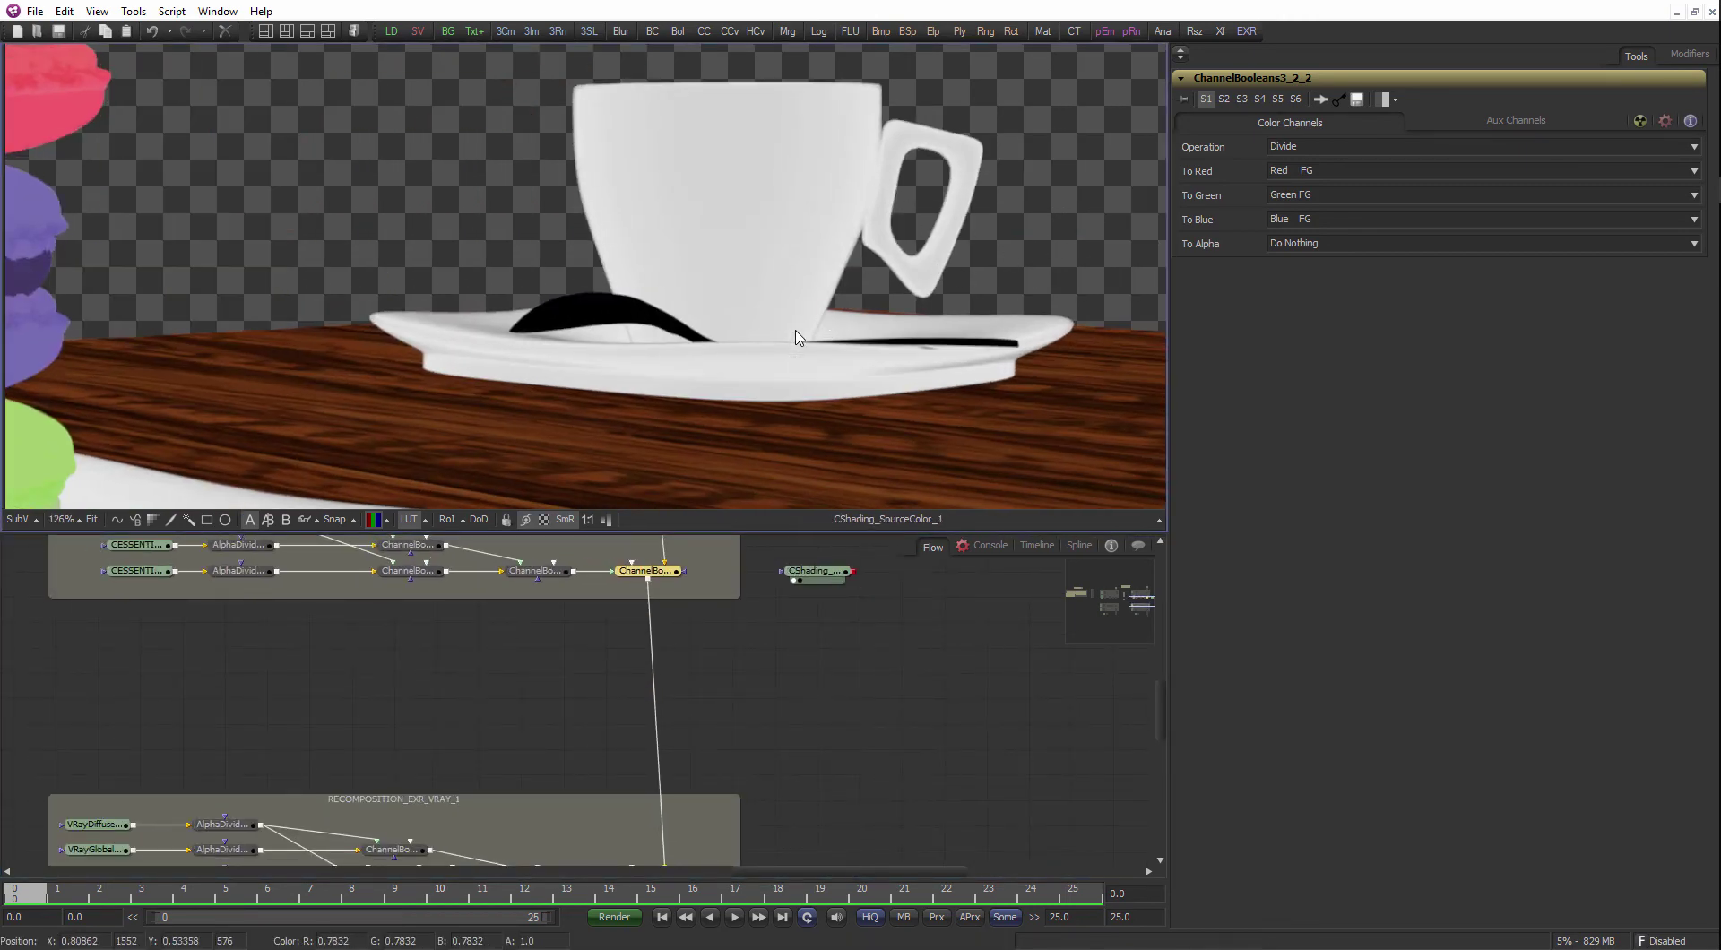
{"action": "scroll", "coordinate": [798, 337], "scroll_direction": "up", "scroll_amount": 3}
{"action": "scroll", "coordinate": [740, 393], "scroll_direction": "down", "scroll_amount": 8}
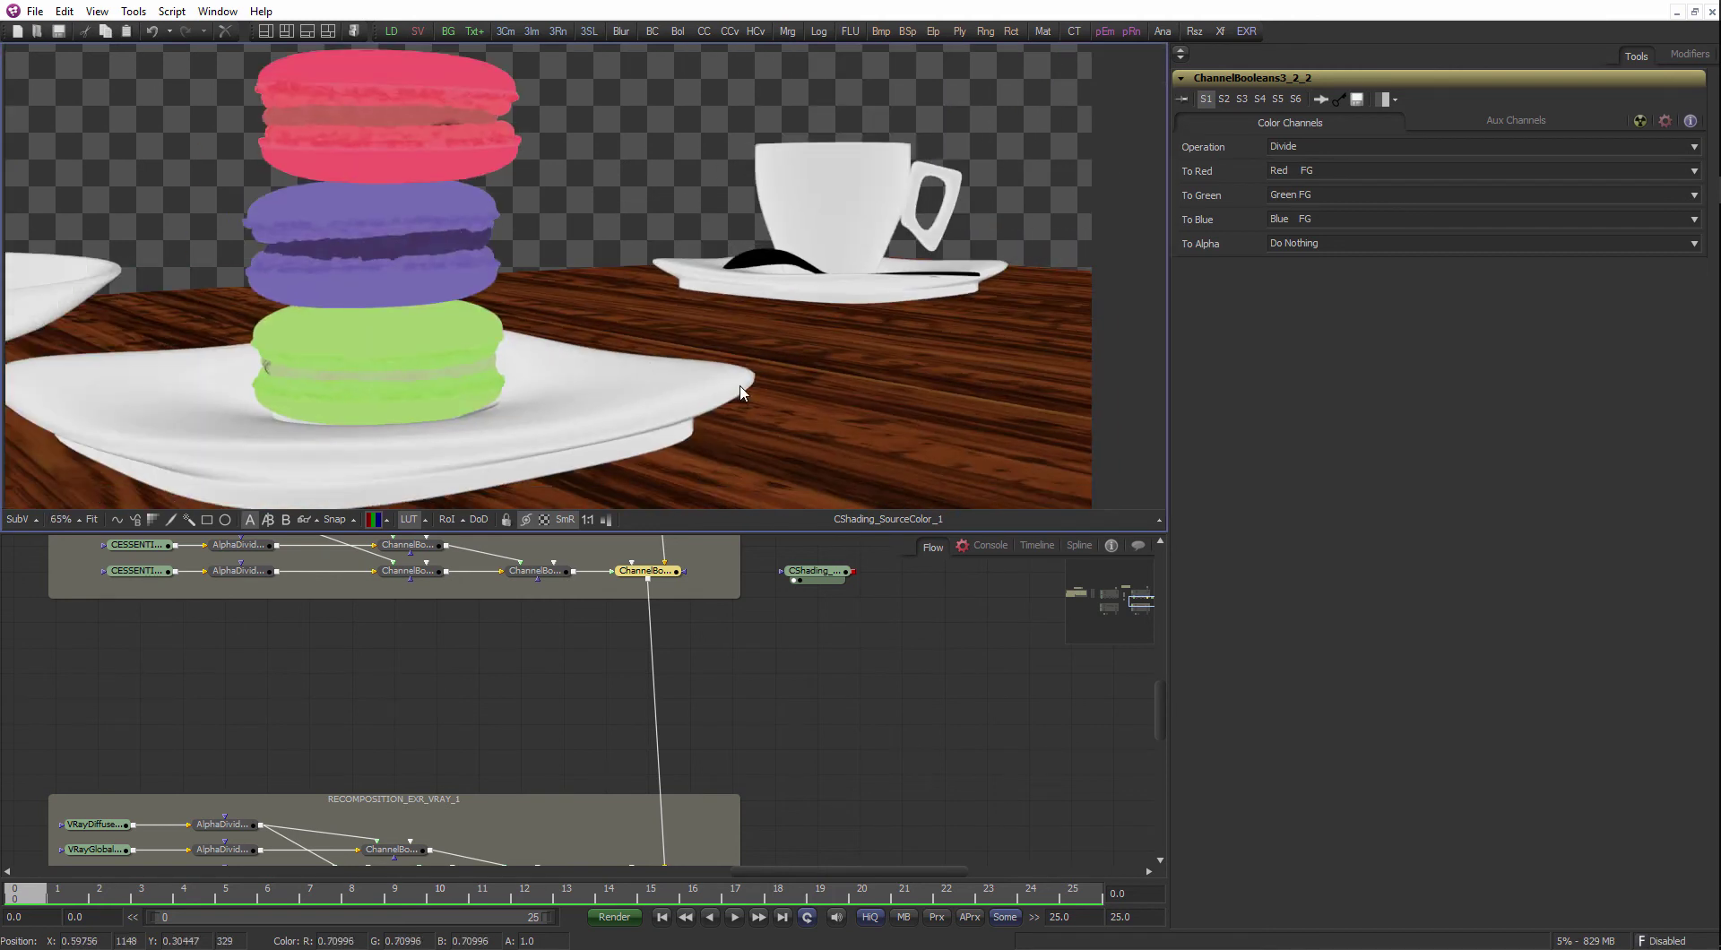
{"action": "scroll", "coordinate": [511, 454], "scroll_direction": "down", "scroll_amount": 3}
- Delete the two lowest pass rows in the duplicated RECOMPOSITION_EXR_VRAY_1 group, leaving the specular and refraction rows
{"action": "left_click_drag", "start_coordinate": [650, 706], "coordinate": [684, 597]}
{"action": "scroll", "coordinate": [684, 597], "scroll_direction": "down", "scroll_amount": 2}
{"action": "scroll", "coordinate": [631, 690], "scroll_direction": "up", "scroll_amount": 1}
{"action": "left_click_drag", "start_coordinate": [420, 682], "coordinate": [674, 698]}
{"action": "scroll", "coordinate": [674, 698], "scroll_direction": "down", "scroll_amount": 2}
{"action": "mouse_move", "coordinate": [604, 640]}
{"action": "left_mouse_down"}
{"action": "mouse_move", "coordinate": [573, 779]}
{"action": "mouse_move", "coordinate": [581, 624]}
{"action": "left_mouse_up"}
{"action": "left_click_drag", "start_coordinate": [674, 743], "coordinate": [626, 652]}
{"action": "scroll", "coordinate": [768, 735], "scroll_direction": "up", "scroll_amount": 3}
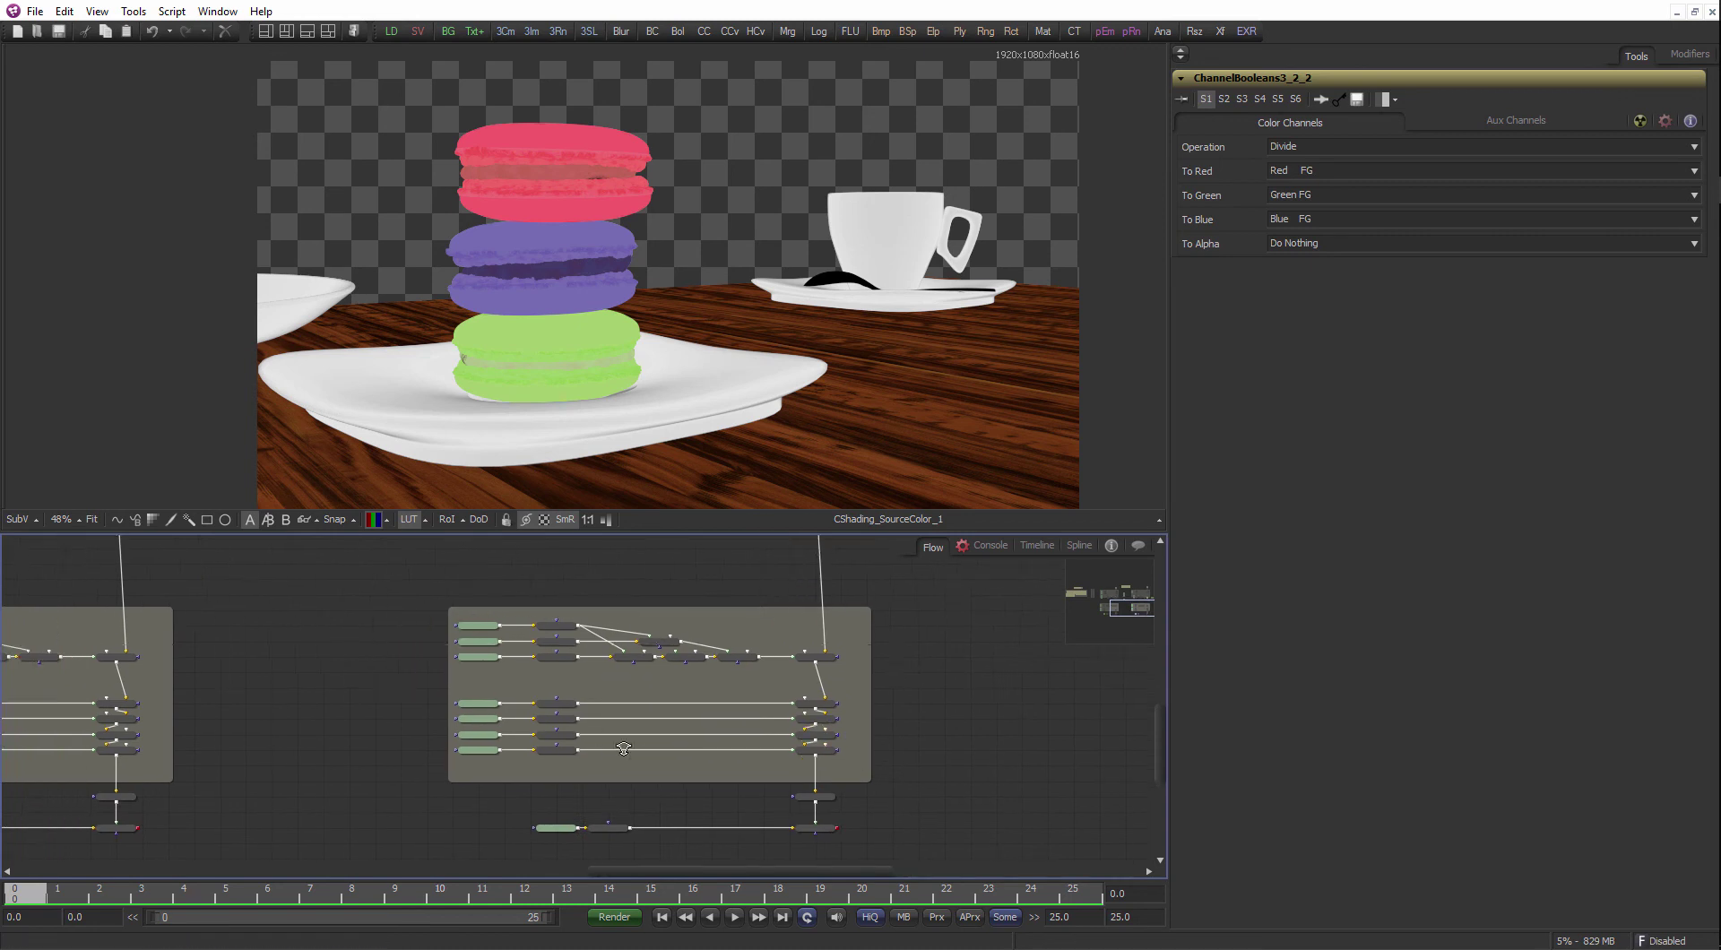
{"action": "left_click_drag", "start_coordinate": [651, 772], "coordinate": [574, 749]}
{"action": "left_click_drag", "start_coordinate": [995, 775], "coordinate": [382, 731]}
{"action": "key", "text": "Delete"}
{"action": "scroll", "coordinate": [744, 699], "scroll_direction": "down", "scroll_amount": 2}
{"action": "left_click_drag", "start_coordinate": [727, 671], "coordinate": [719, 665]}
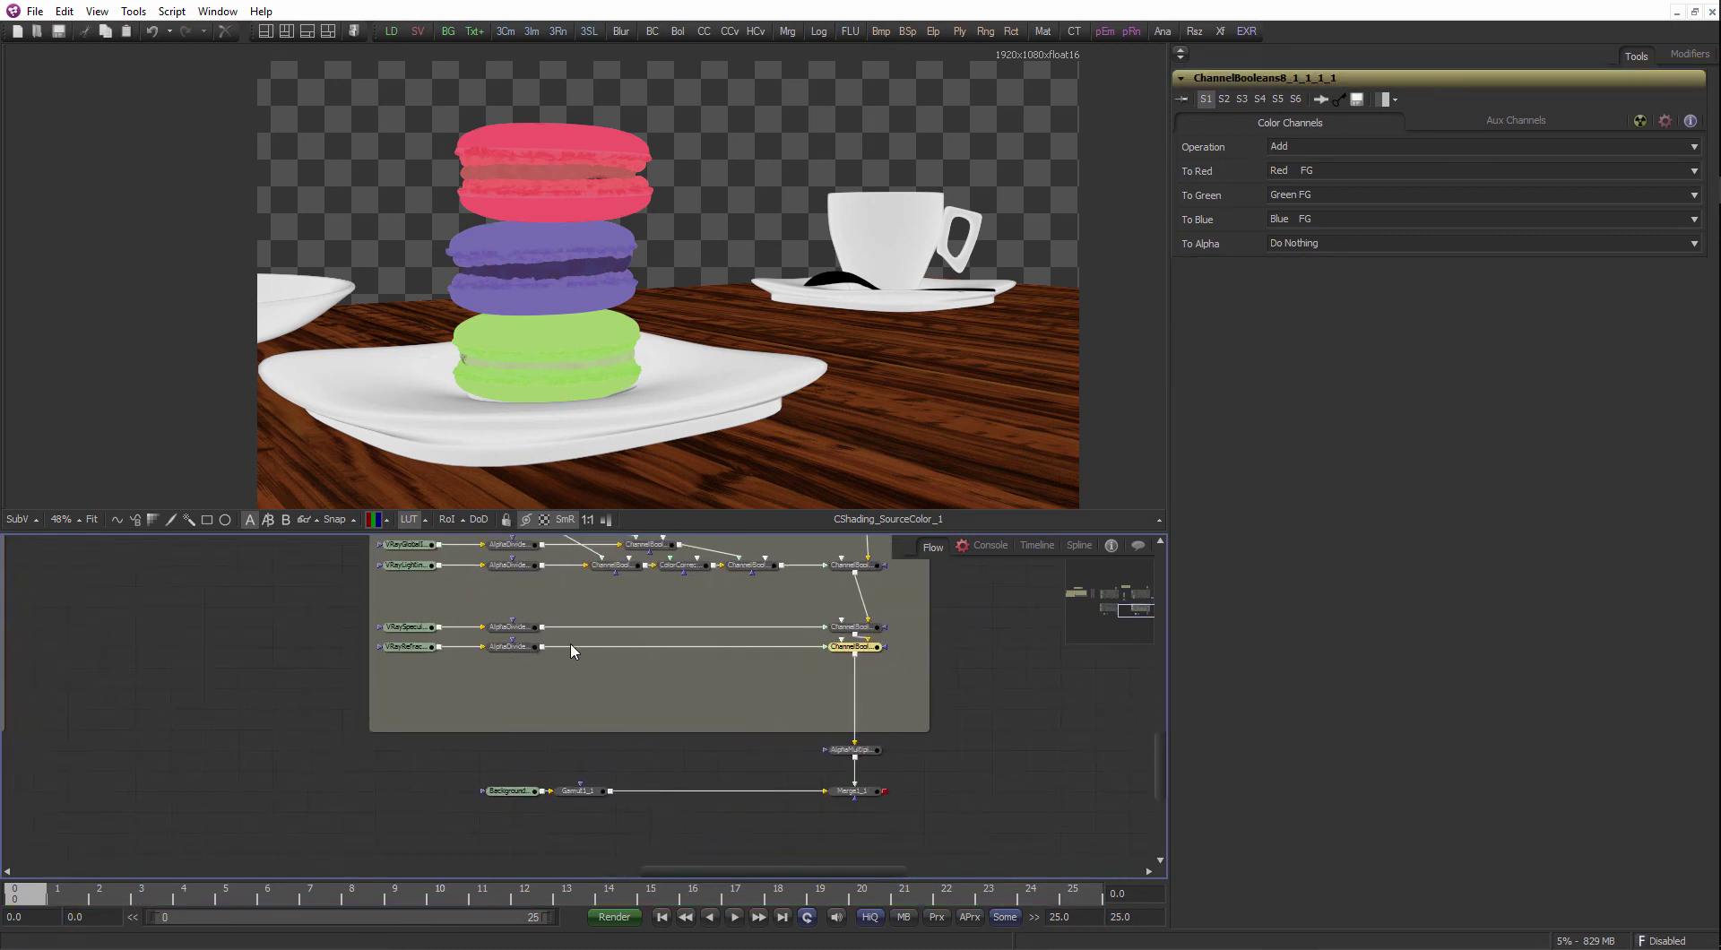
- Replace the V-Ray specular and refraction loaders in the recomposition group with connected copies of CESSENTIAL_Reflect and CESSENTIAL_Refract
{"action": "mouse_move", "coordinate": [476, 675]}
{"action": "left_mouse_down"}
{"action": "mouse_move", "coordinate": [559, 748]}
{"action": "mouse_move", "coordinate": [471, 660]}
{"action": "left_mouse_up"}
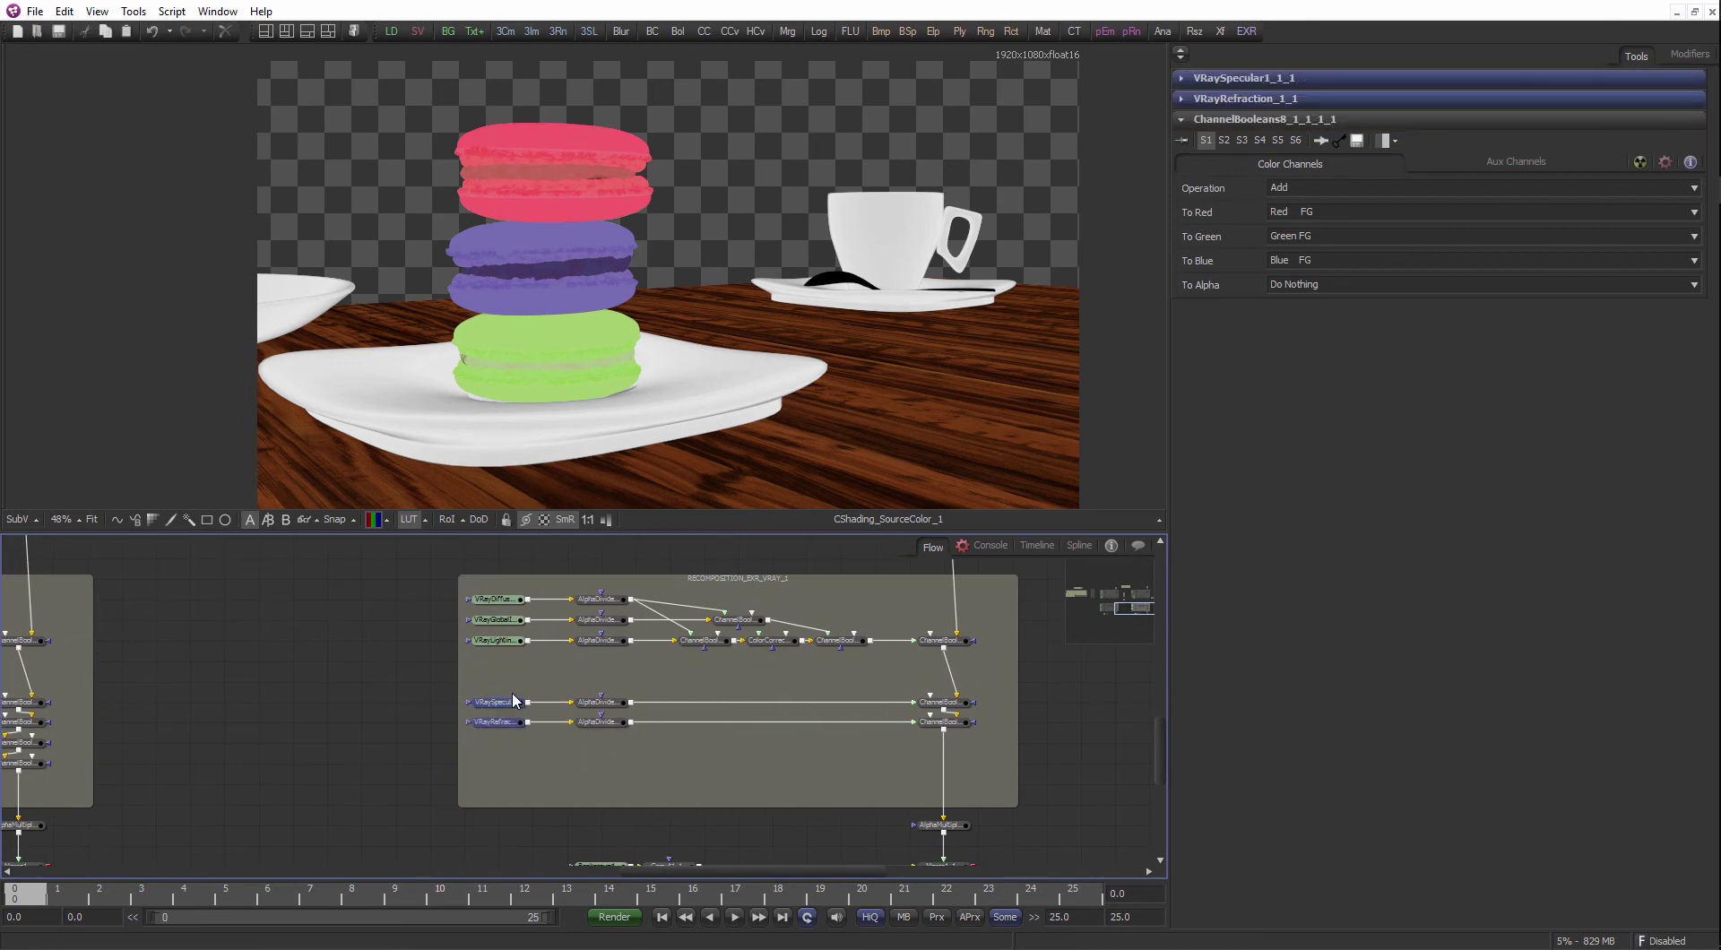
{"action": "key", "text": "Delete"}
{"action": "left_click_drag", "start_coordinate": [650, 556], "coordinate": [601, 866]}
{"action": "left_click_drag", "start_coordinate": [488, 621], "coordinate": [458, 575]}
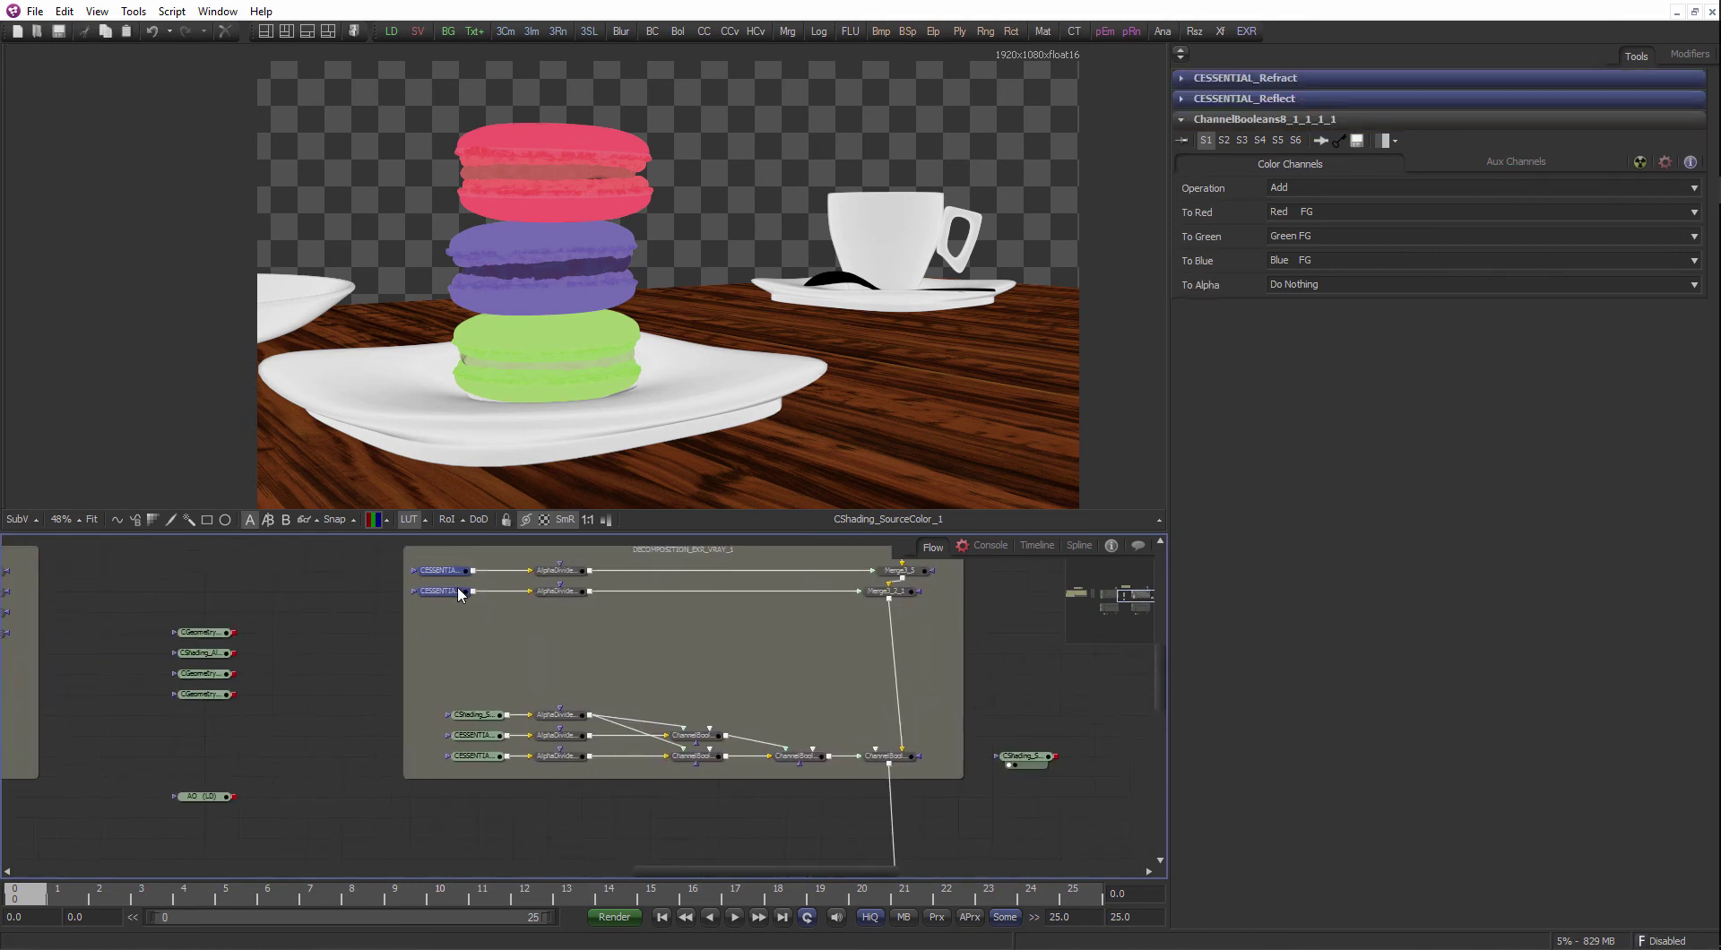
{"action": "left_click_drag", "start_coordinate": [578, 622], "coordinate": [570, 308]}
{"action": "left_click_drag", "start_coordinate": [547, 631], "coordinate": [566, 631]}
{"action": "left_click", "coordinate": [443, 766]}
{"action": "key", "text": "ctrl+v"}
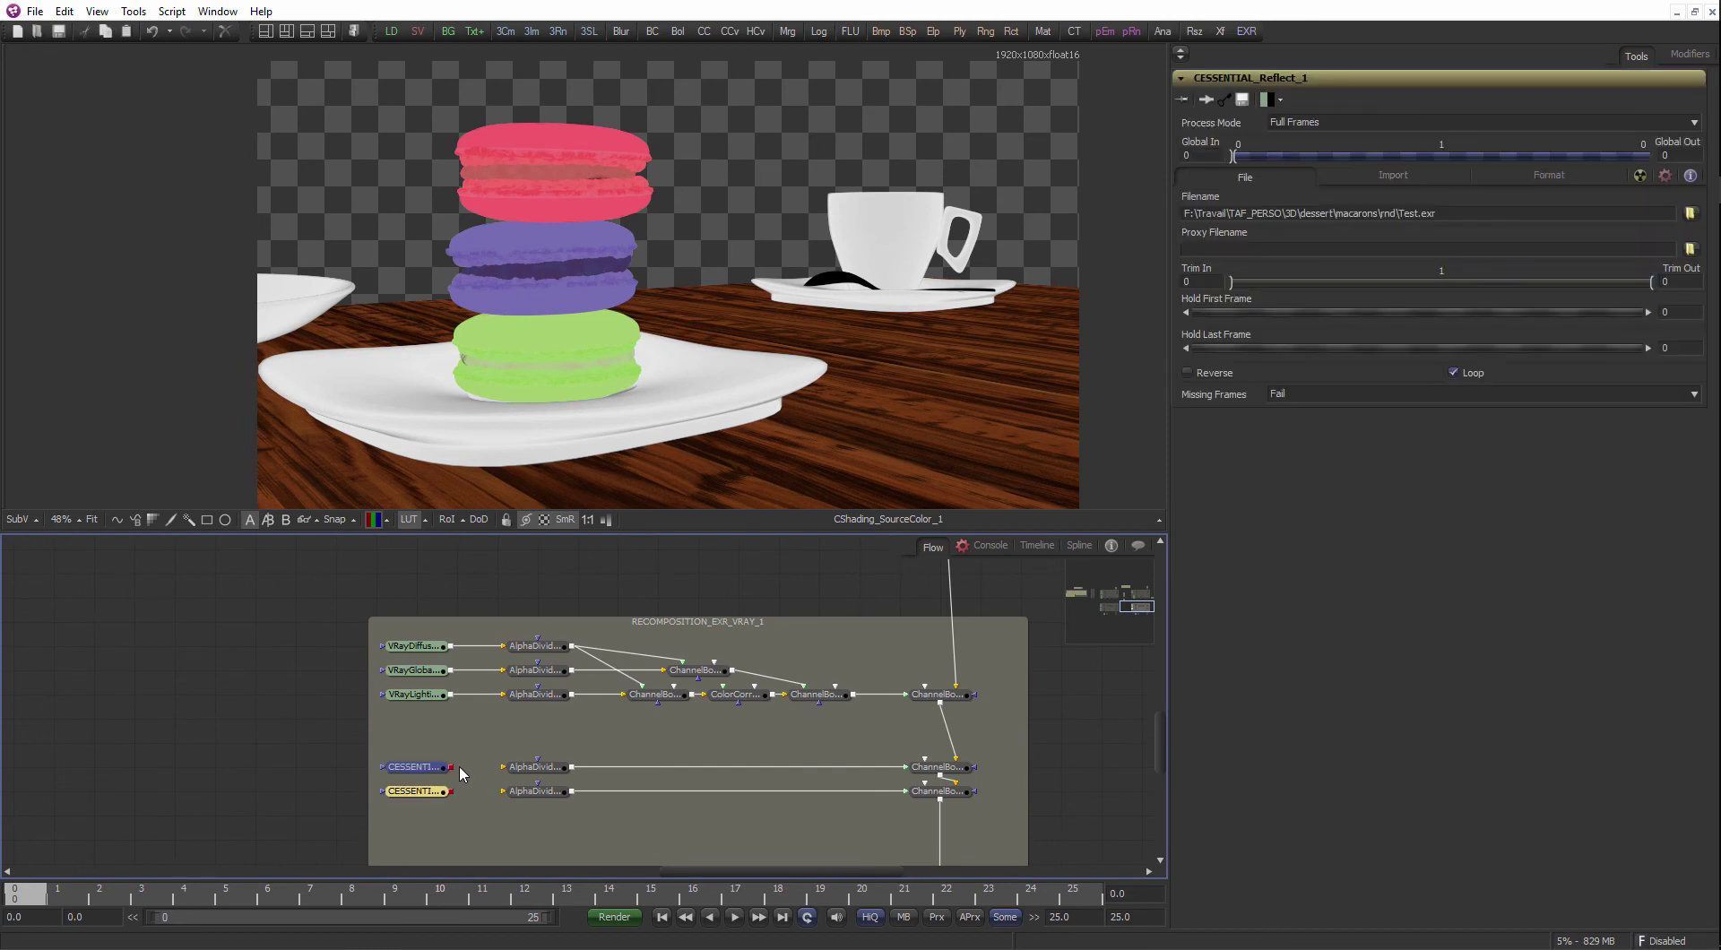
{"action": "left_click_drag", "start_coordinate": [493, 769], "coordinate": [500, 789]}
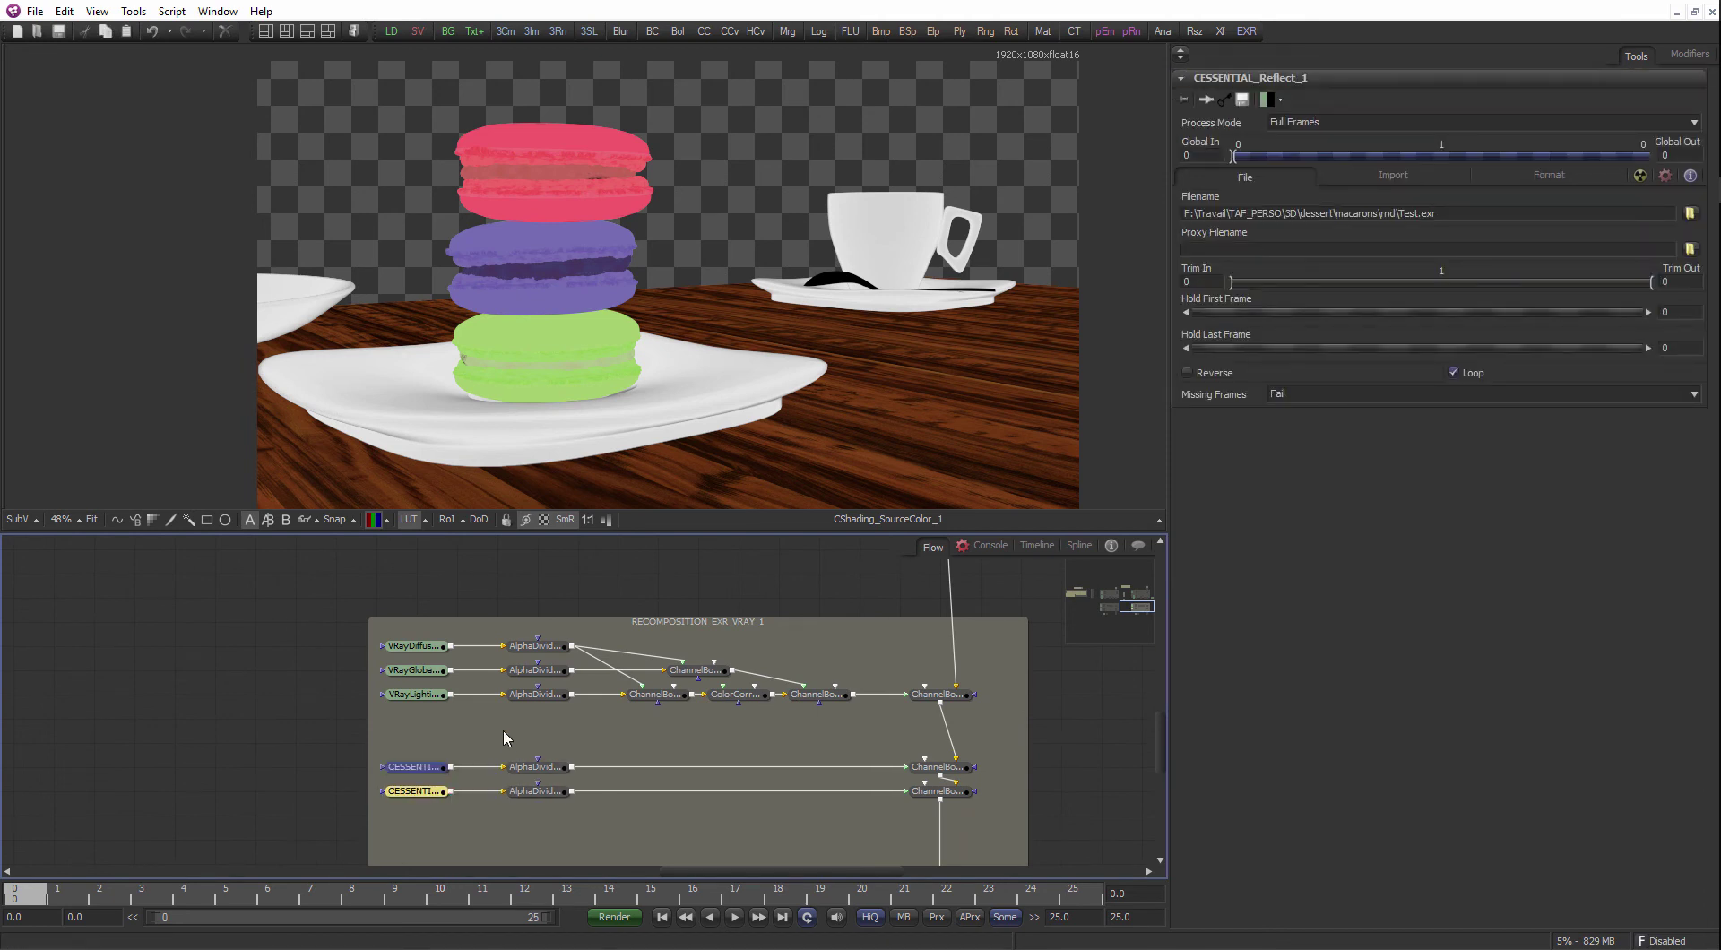
- Copy the CShading_SourceColor, CESSENTIAL_Indirect and CESSENTIAL_Direct loaders beside the recomposition group and align them with its first three rows
{"action": "left_click_drag", "start_coordinate": [506, 547], "coordinate": [543, 831]}
{"action": "left_click_drag", "start_coordinate": [558, 755], "coordinate": [470, 608]}
{"action": "key", "text": "ctrl+c"}
{"action": "left_click_drag", "start_coordinate": [523, 714], "coordinate": [535, 464]}
{"action": "left_click", "coordinate": [373, 730]}
{"action": "key", "text": "ctrl+v"}
{"action": "scroll", "coordinate": [466, 682], "scroll_direction": "up", "scroll_amount": 2}
{"action": "left_click_drag", "start_coordinate": [511, 782], "coordinate": [412, 632]}
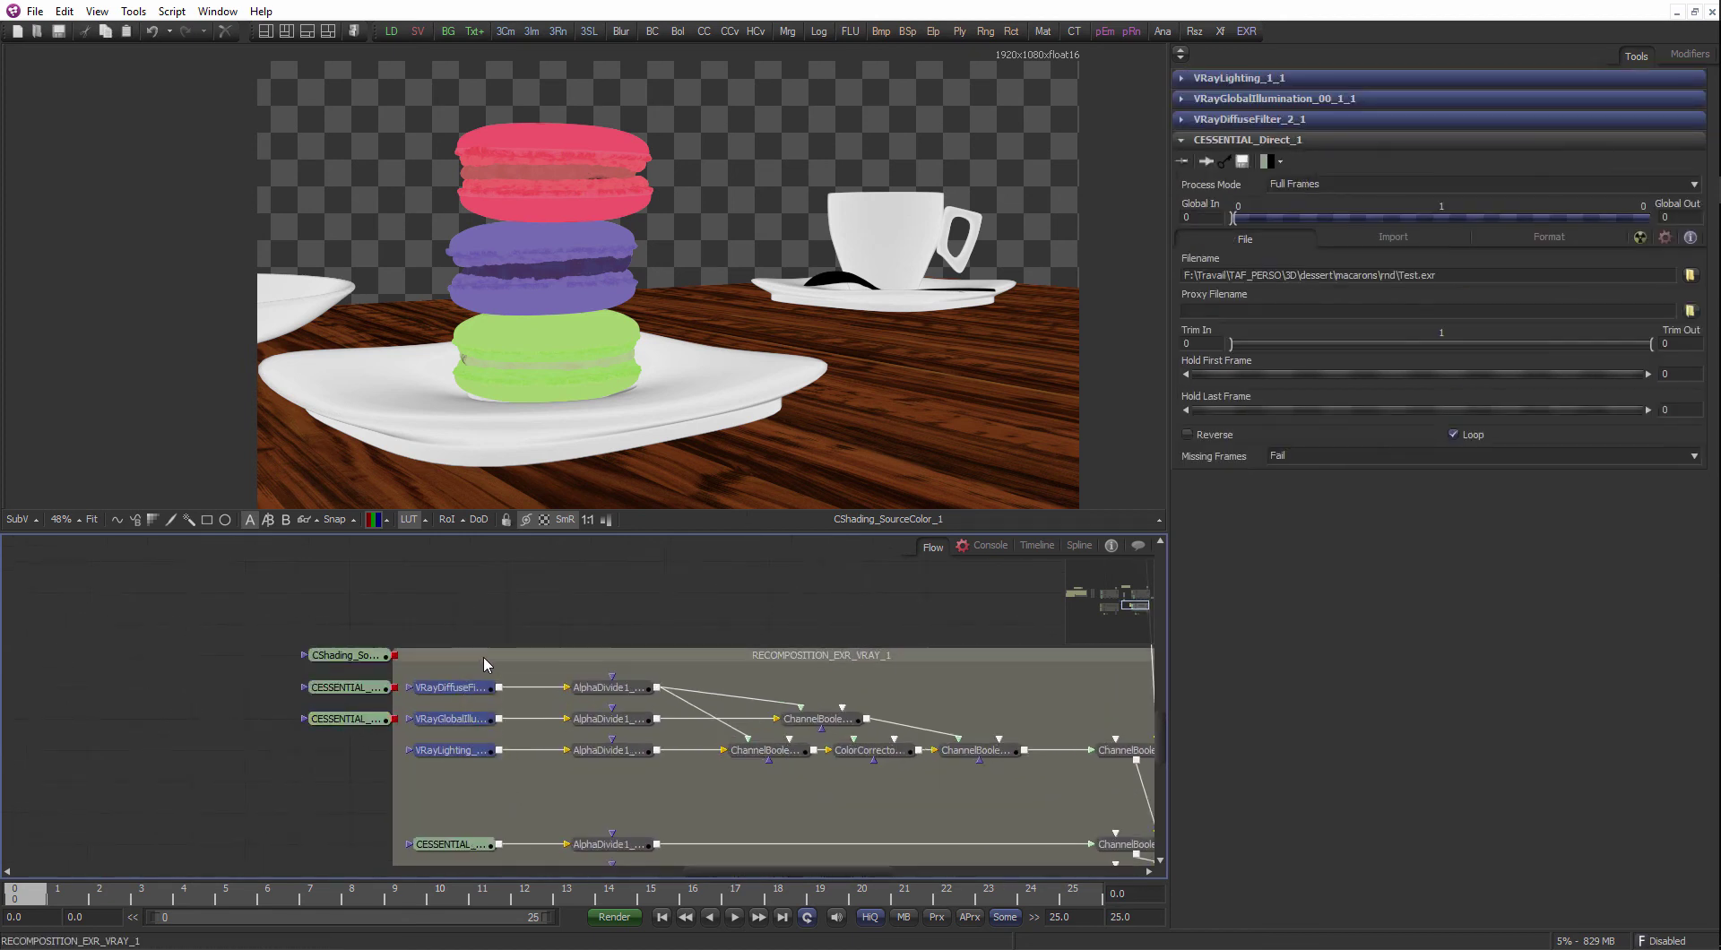
{"action": "scroll", "coordinate": [519, 777], "scroll_direction": "up", "scroll_amount": 1}
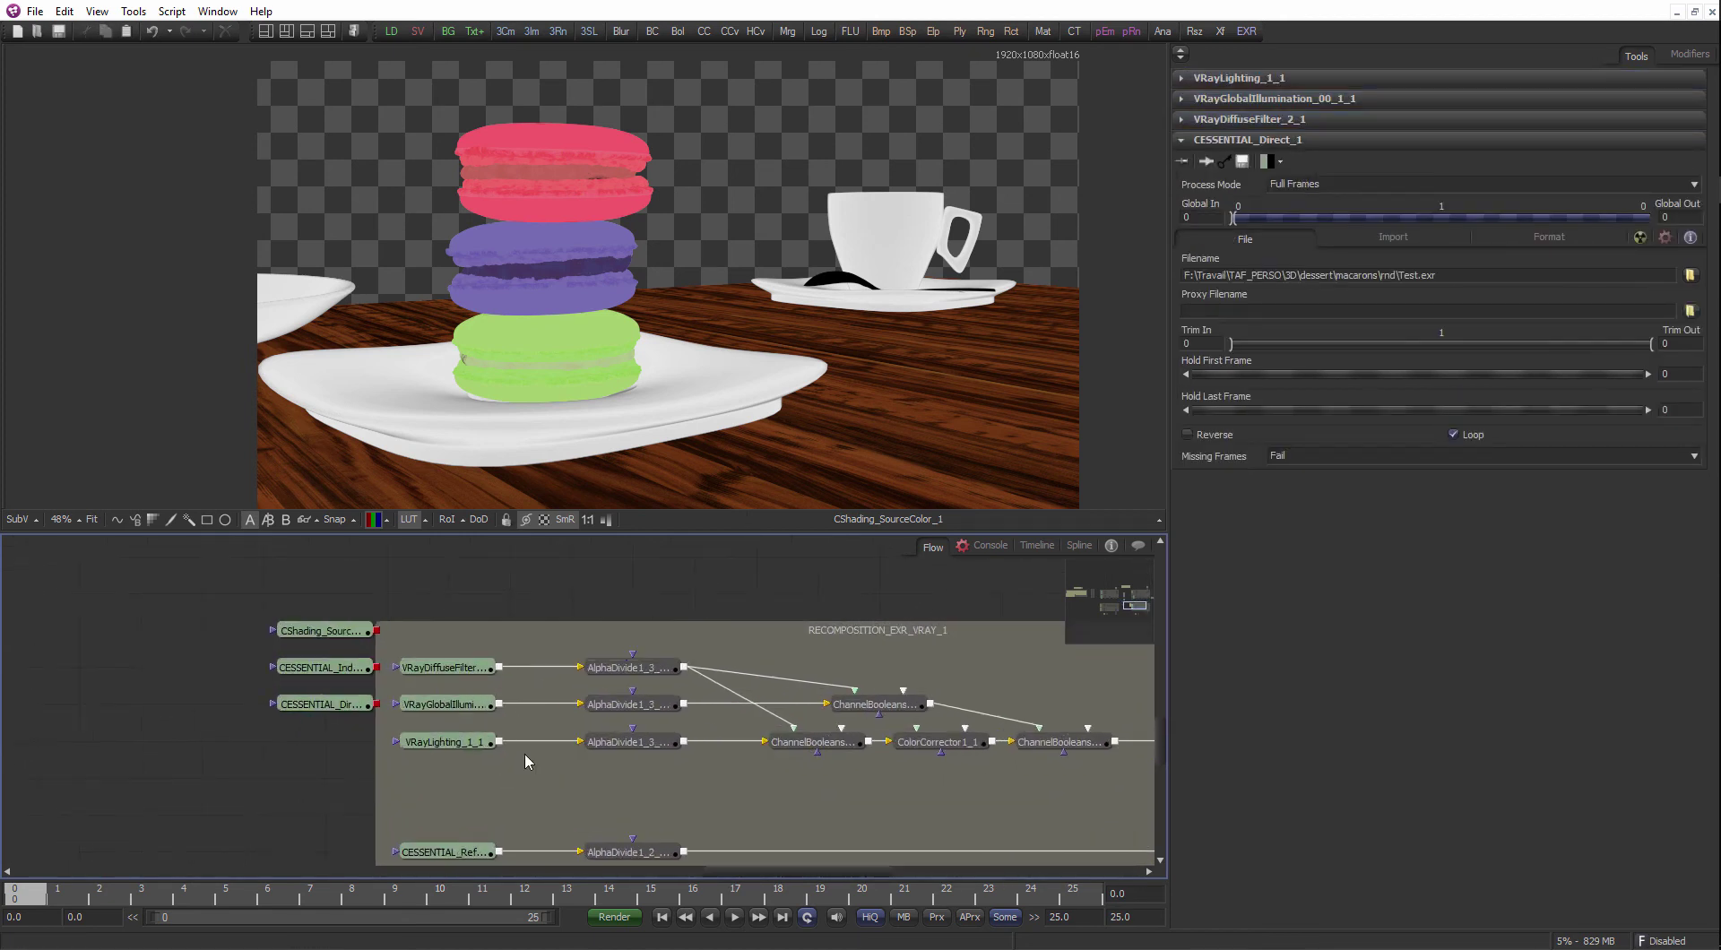
{"action": "left_click_drag", "start_coordinate": [343, 749], "coordinate": [334, 668]}
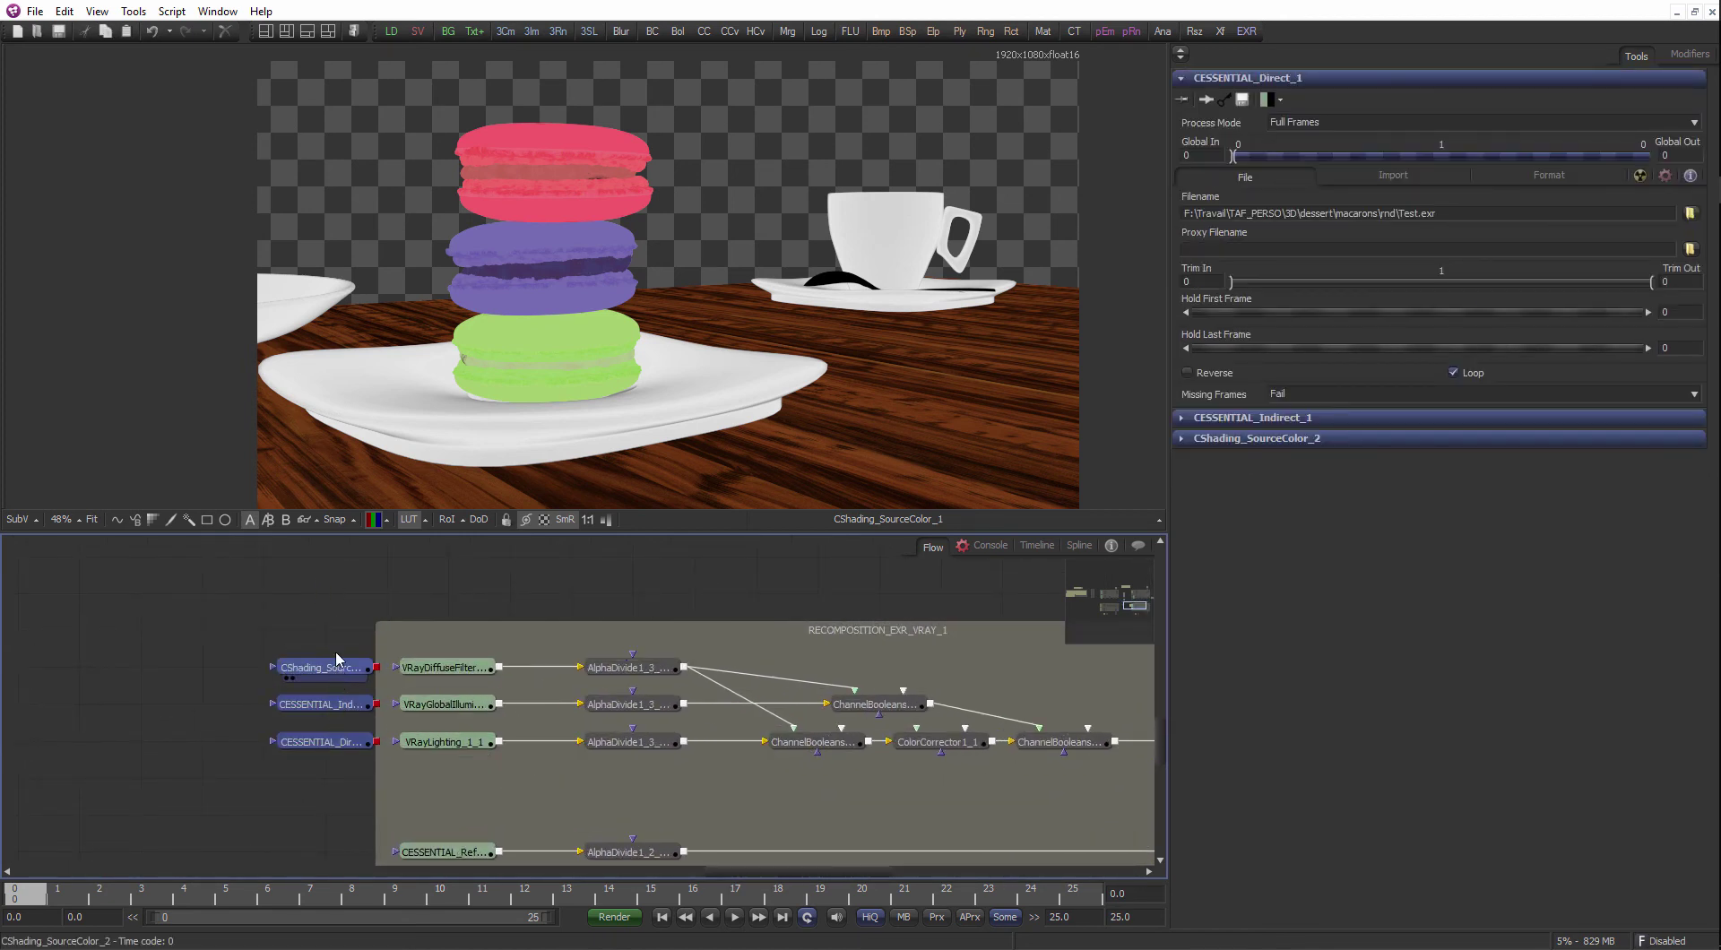
{"action": "left_click", "coordinate": [336, 644]}
- Replace the V-Ray diffuse, global illumination and lighting loaders with the copied Corona loaders, connecting each to its row's AlphaDivide node
{"action": "left_click_drag", "start_coordinate": [448, 665], "coordinate": [484, 672]}
{"action": "scroll", "coordinate": [485, 672], "scroll_direction": "up", "scroll_amount": 1}
{"action": "key", "text": "Delete"}
{"action": "left_click_drag", "start_coordinate": [551, 811], "coordinate": [629, 671]}
{"action": "left_click_drag", "start_coordinate": [398, 724], "coordinate": [649, 721]}
{"action": "left_click_drag", "start_coordinate": [395, 768], "coordinate": [489, 677]}
{"action": "left_click", "coordinate": [493, 678]}
- Display the ChannelBooleans3_2_1_1 result and the reflection and refraction ChannelBooleans results below it in the viewer
{"action": "scroll", "coordinate": [480, 674], "scroll_direction": "down", "scroll_amount": 1}
{"action": "scroll", "coordinate": [480, 674], "scroll_direction": "down", "scroll_amount": 3}
{"action": "left_click_drag", "start_coordinate": [789, 740], "coordinate": [549, 749]}
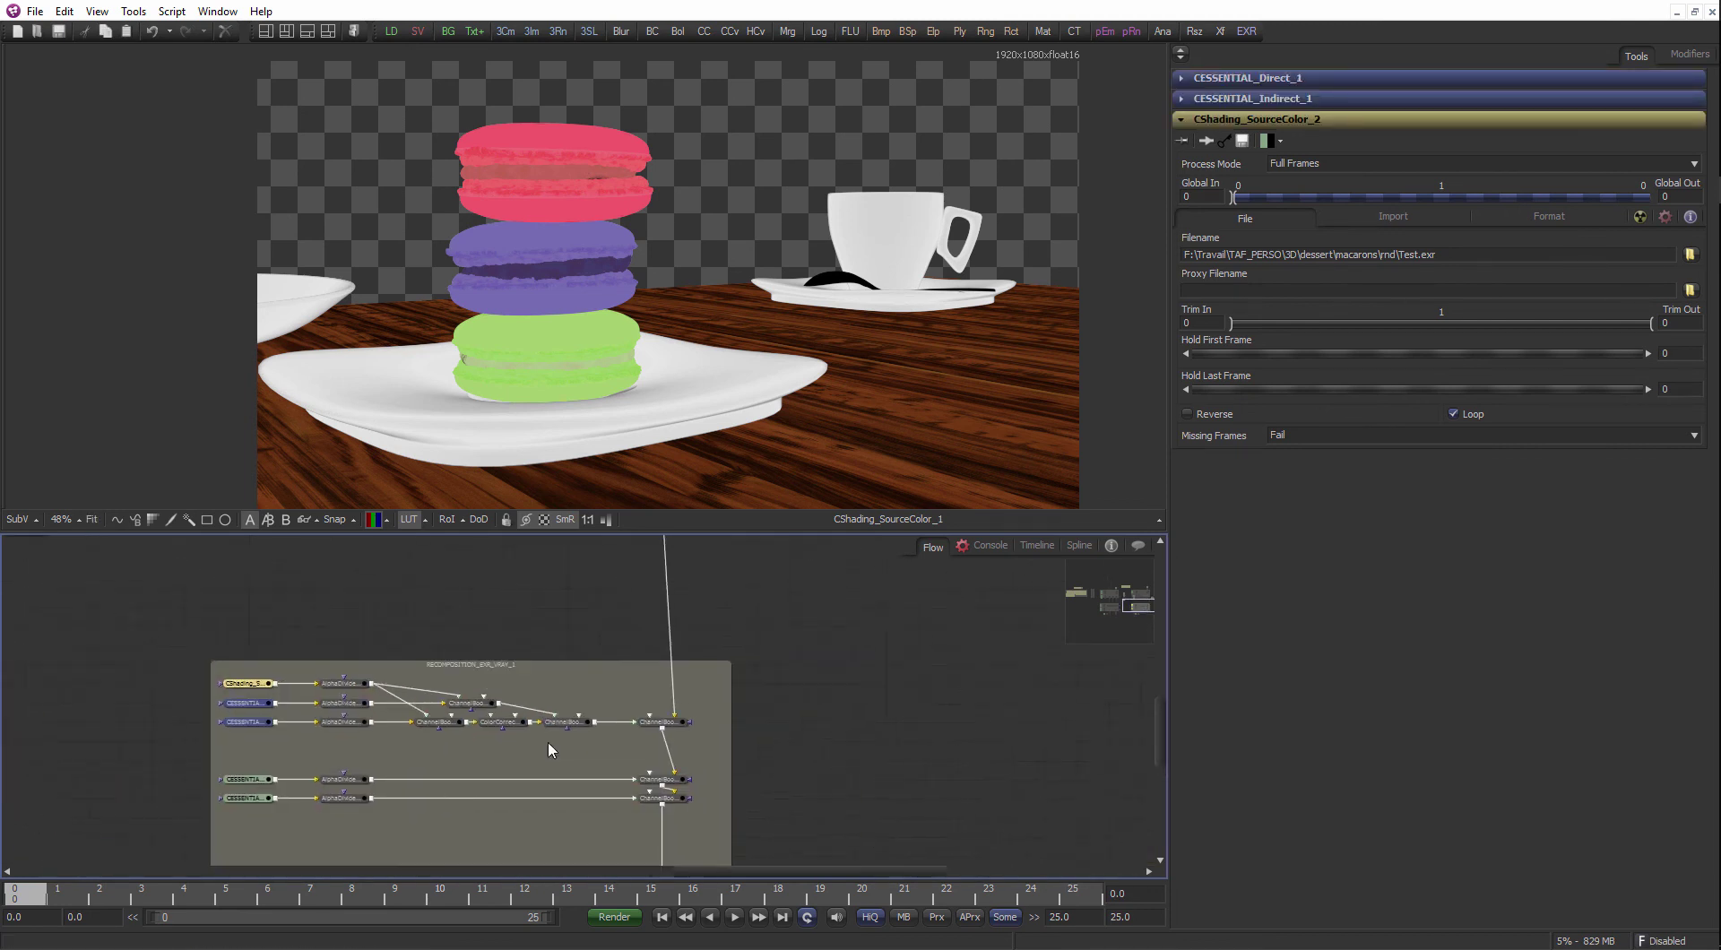
{"action": "left_click", "coordinate": [646, 735]}
{"action": "key", "text": "1"}
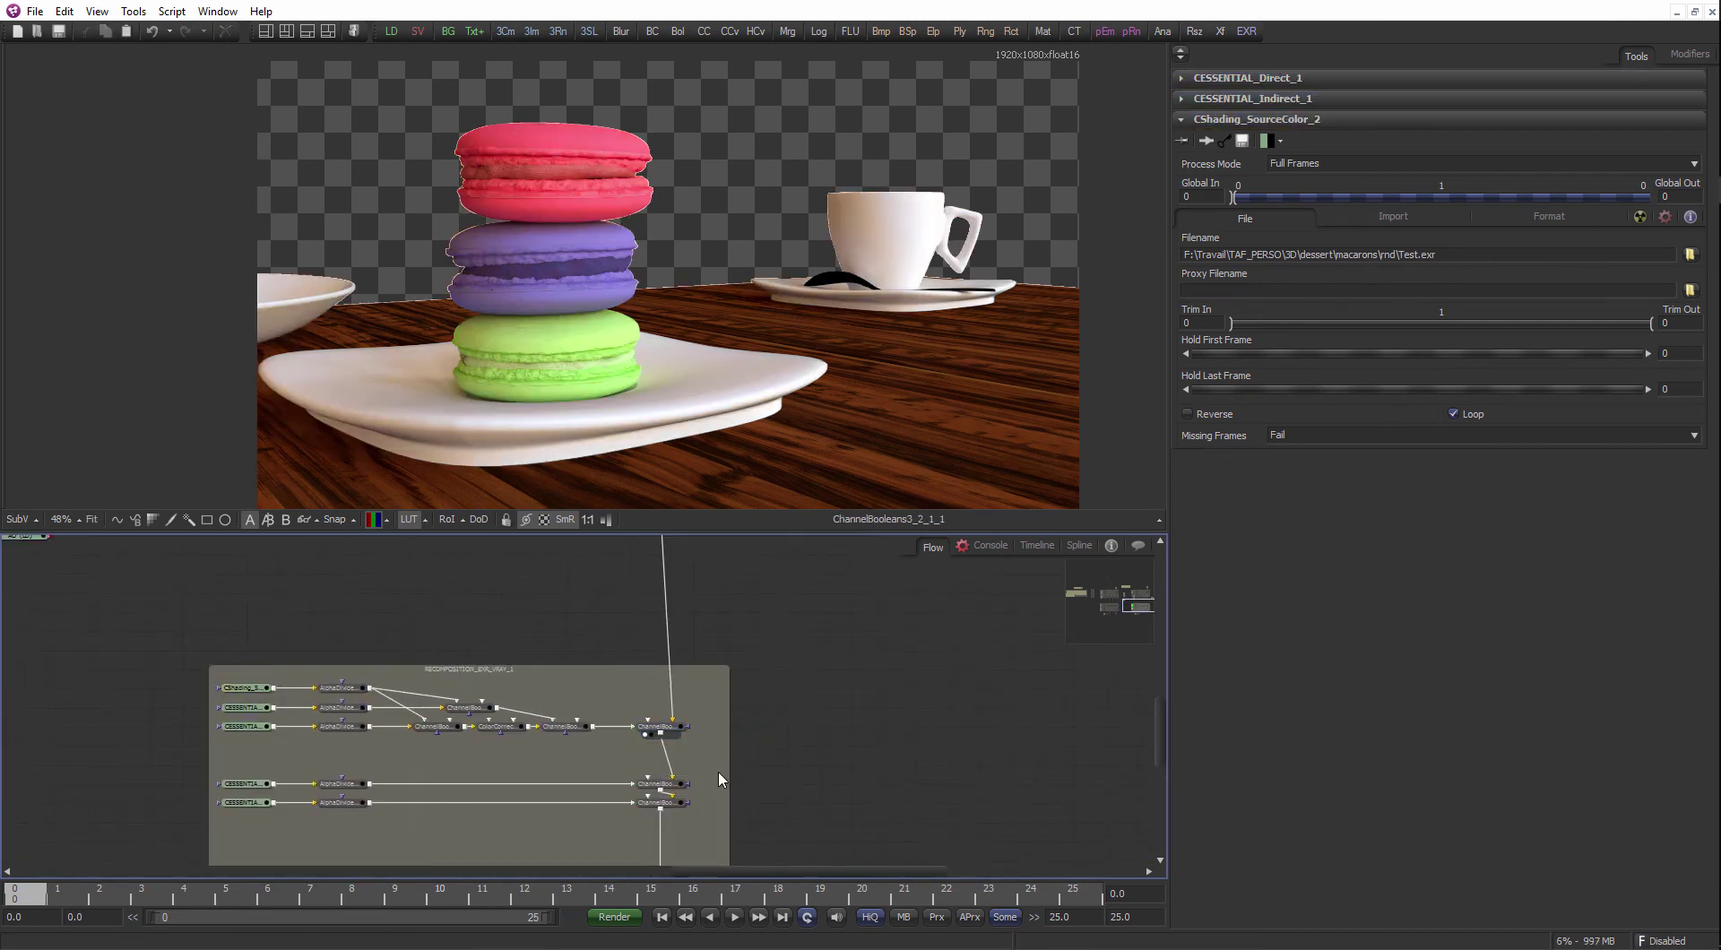
{"action": "scroll", "coordinate": [680, 744], "scroll_direction": "down", "scroll_amount": 2}
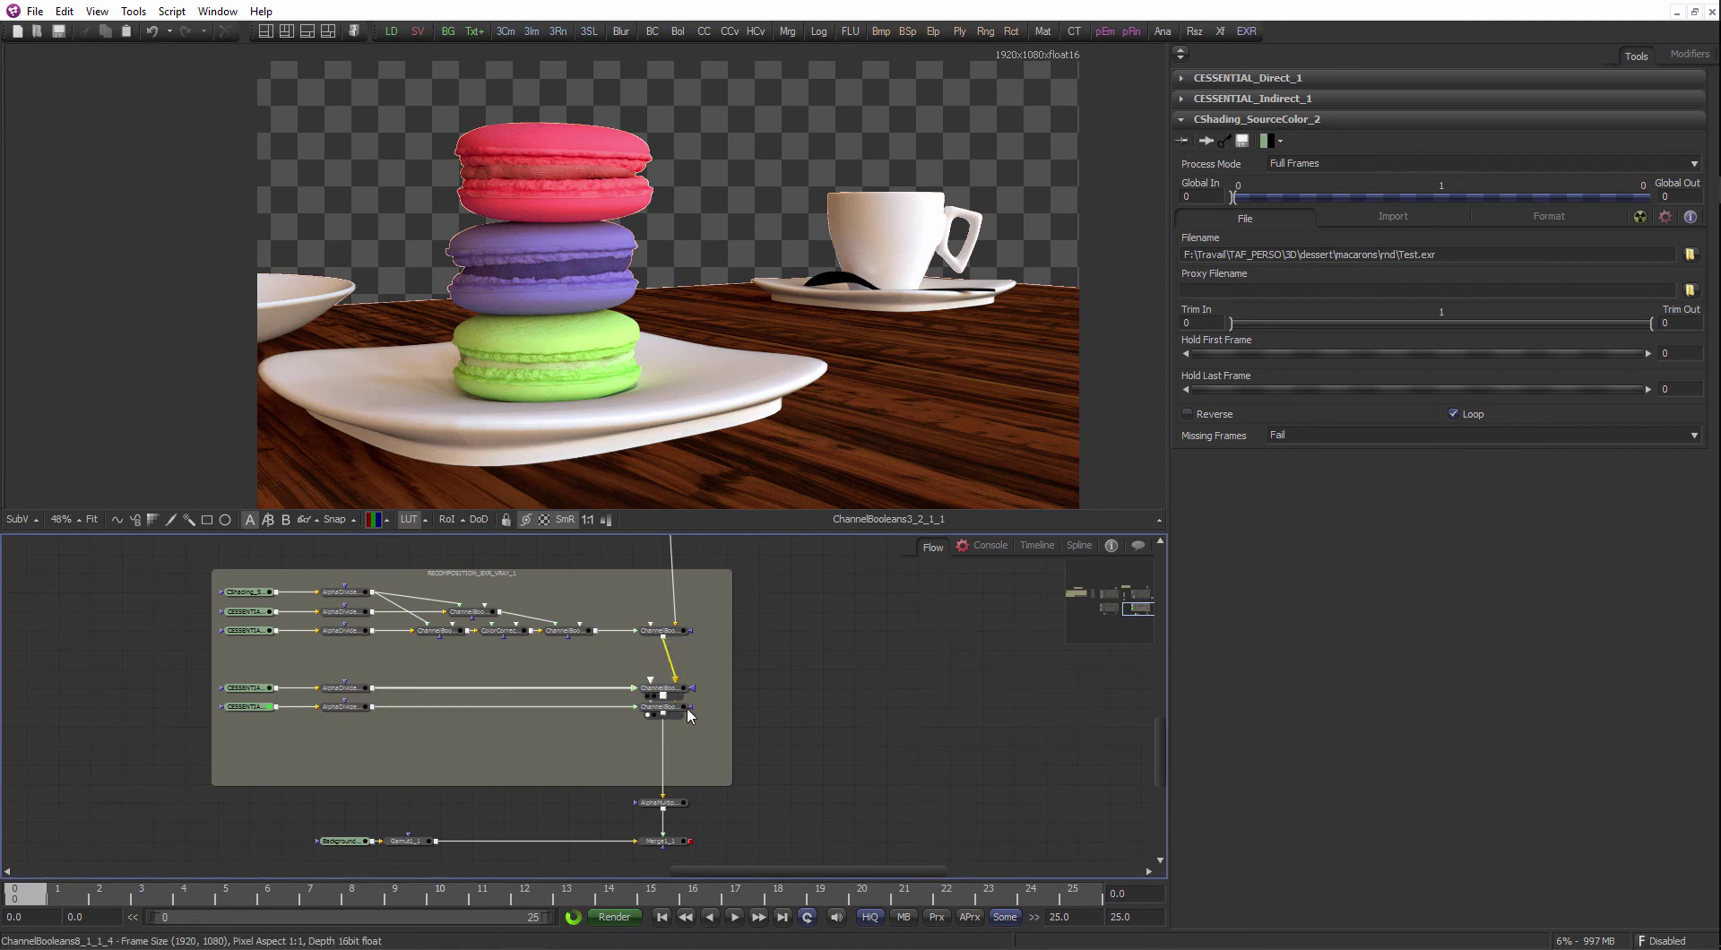
{"action": "key", "text": "1"}
- Display the AlphaMultiply1_1_1 result and the final Merge1_1 composite over the background in the viewer
{"action": "scroll", "coordinate": [674, 700], "scroll_direction": "down", "scroll_amount": 3}
{"action": "key", "text": "1"}
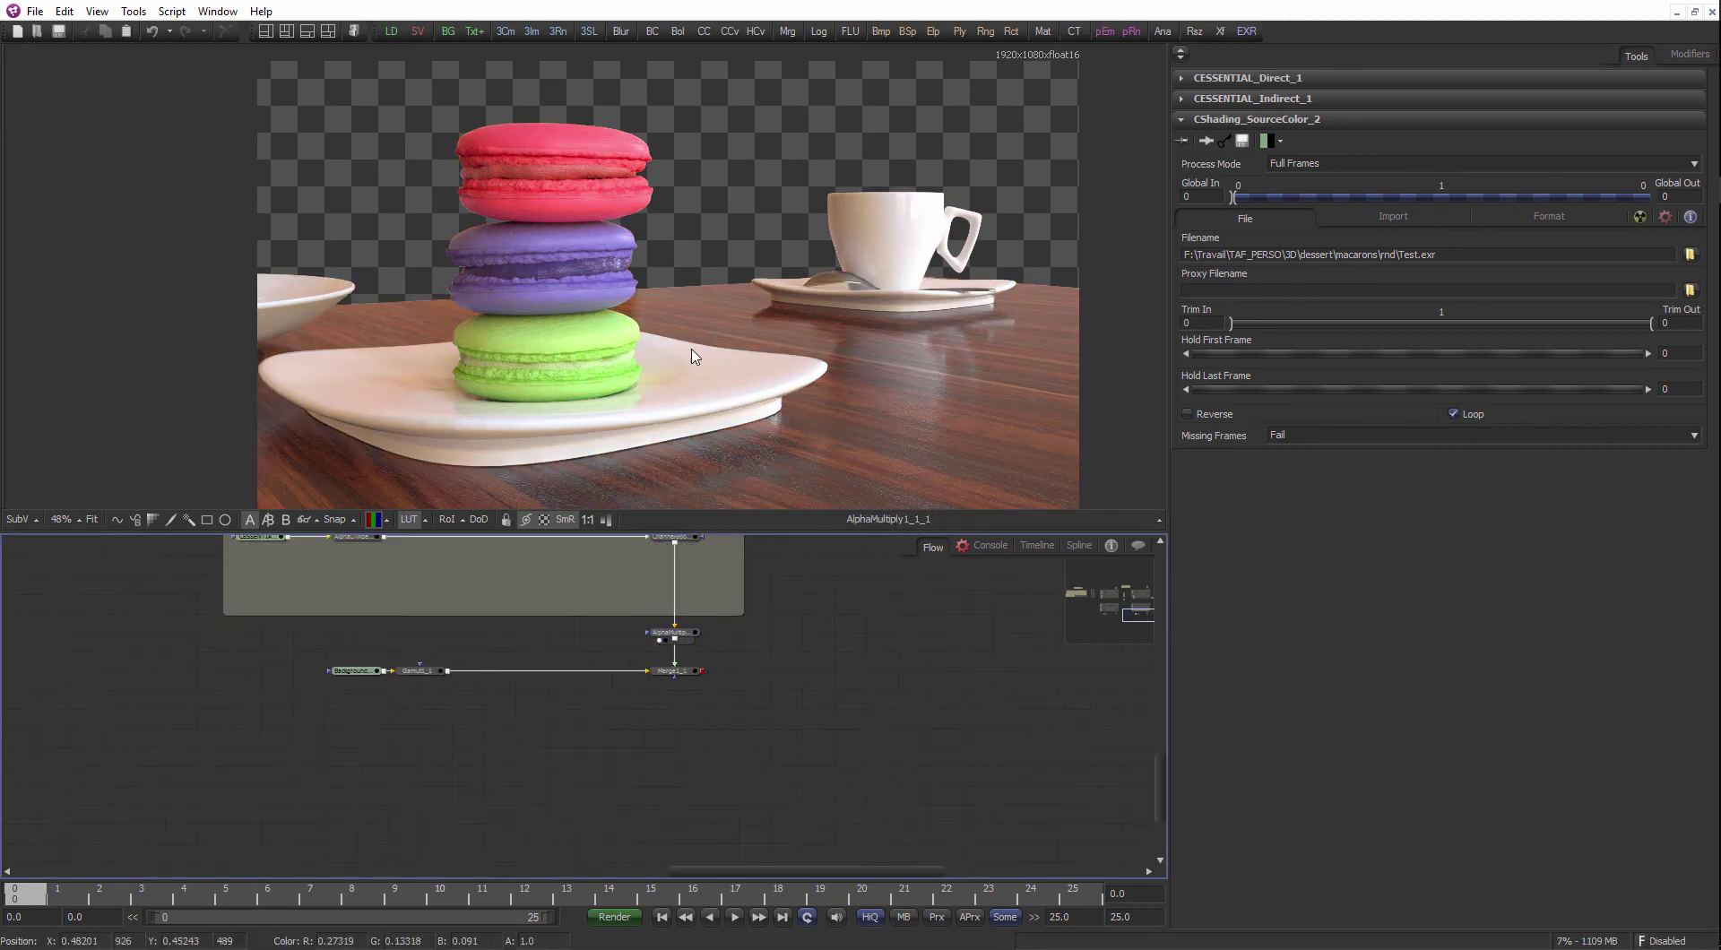
{"action": "key", "text": "1"}
{"action": "left_click_drag", "start_coordinate": [727, 310], "coordinate": [672, 350]}
{"action": "scroll", "coordinate": [672, 350], "scroll_direction": "up", "scroll_amount": 2}
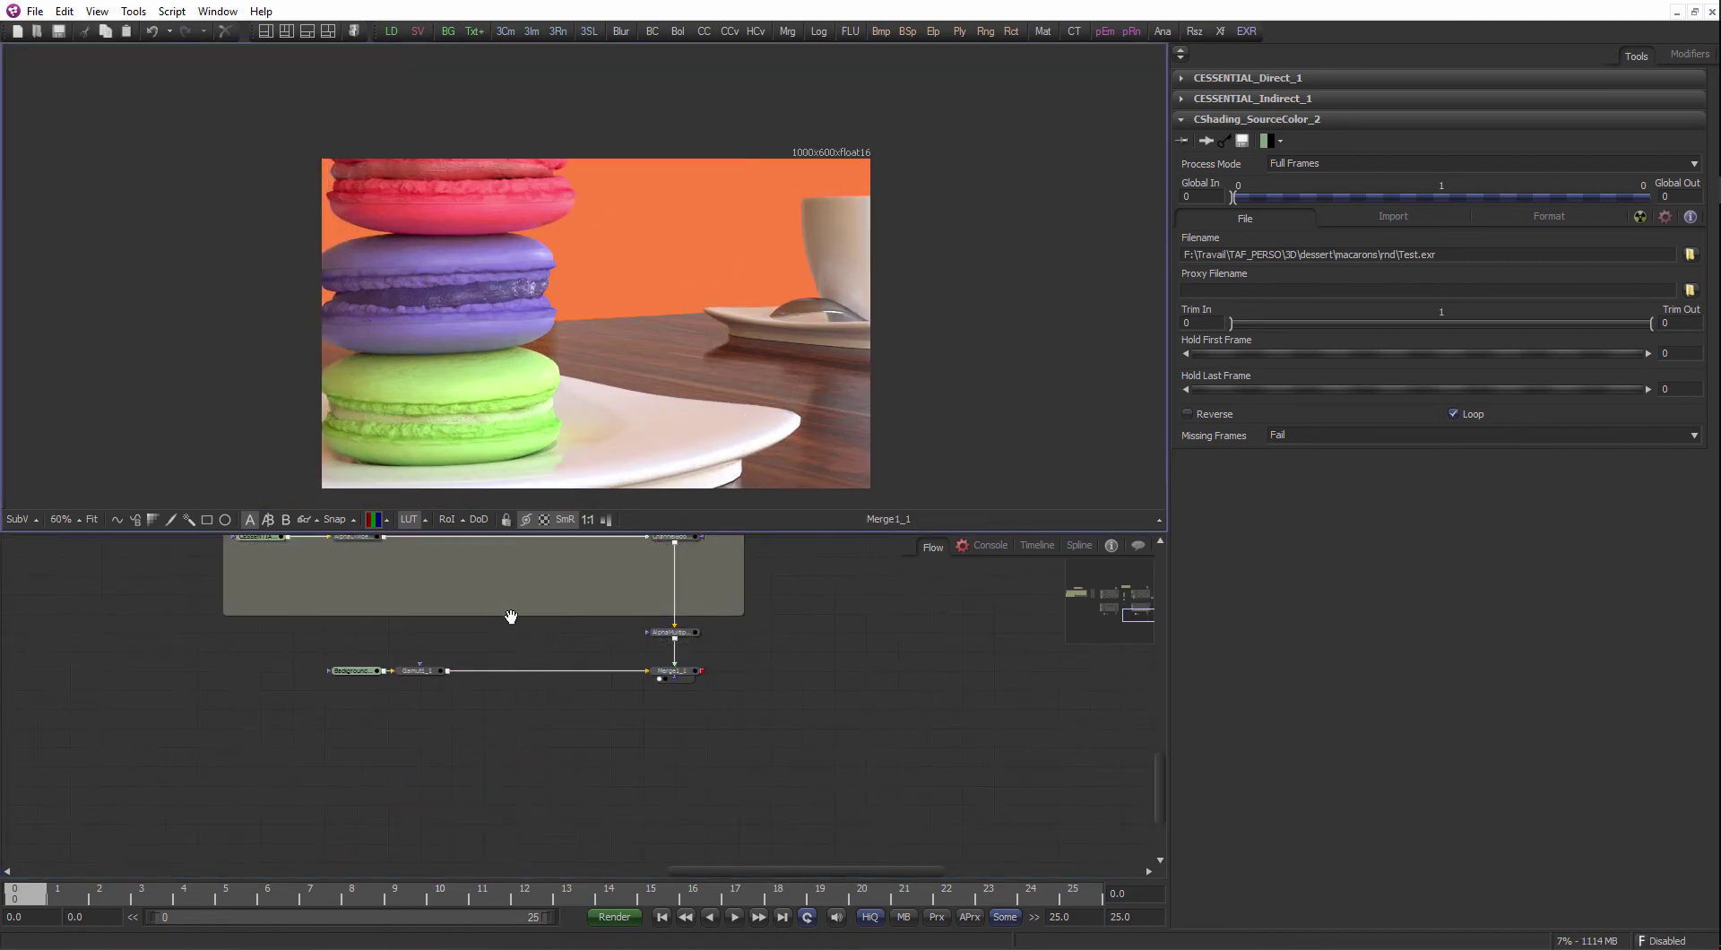
{"action": "left_click_drag", "start_coordinate": [501, 611], "coordinate": [558, 671]}
- Switch to File Explorer and open the monter_demonter folder inside tuto\chap_05
{"action": "mouse_move", "coordinate": [1715, 331]}
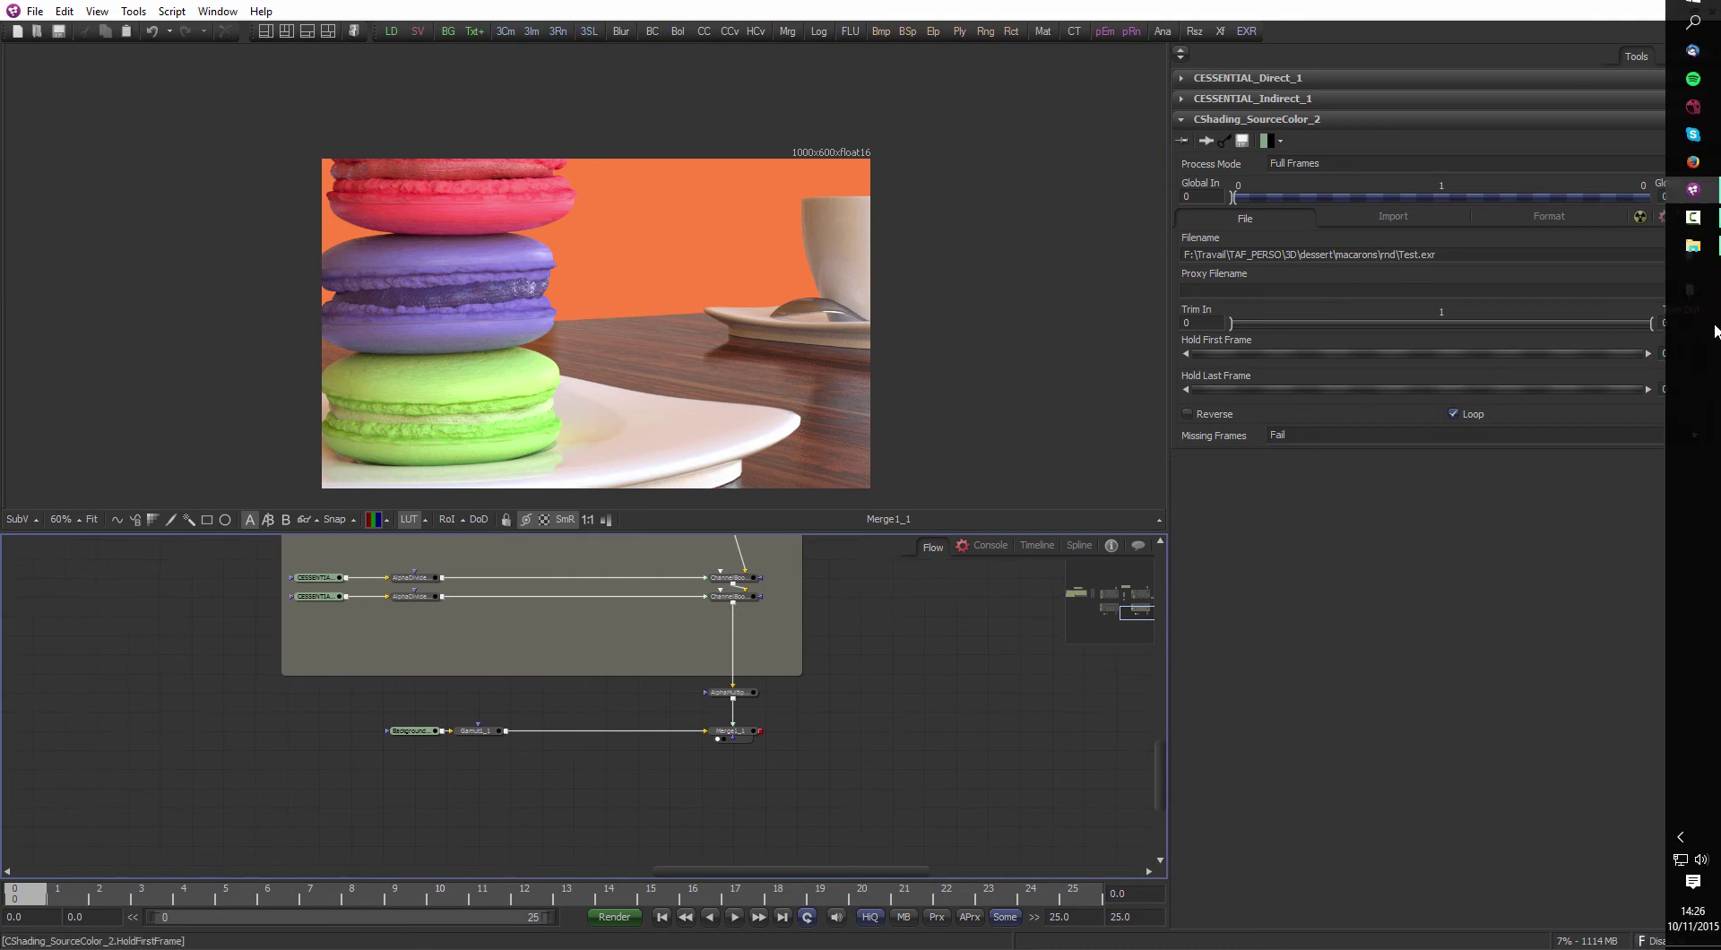
{"action": "left_click", "coordinate": [1697, 254]}
{"action": "left_click", "coordinate": [275, 146]}
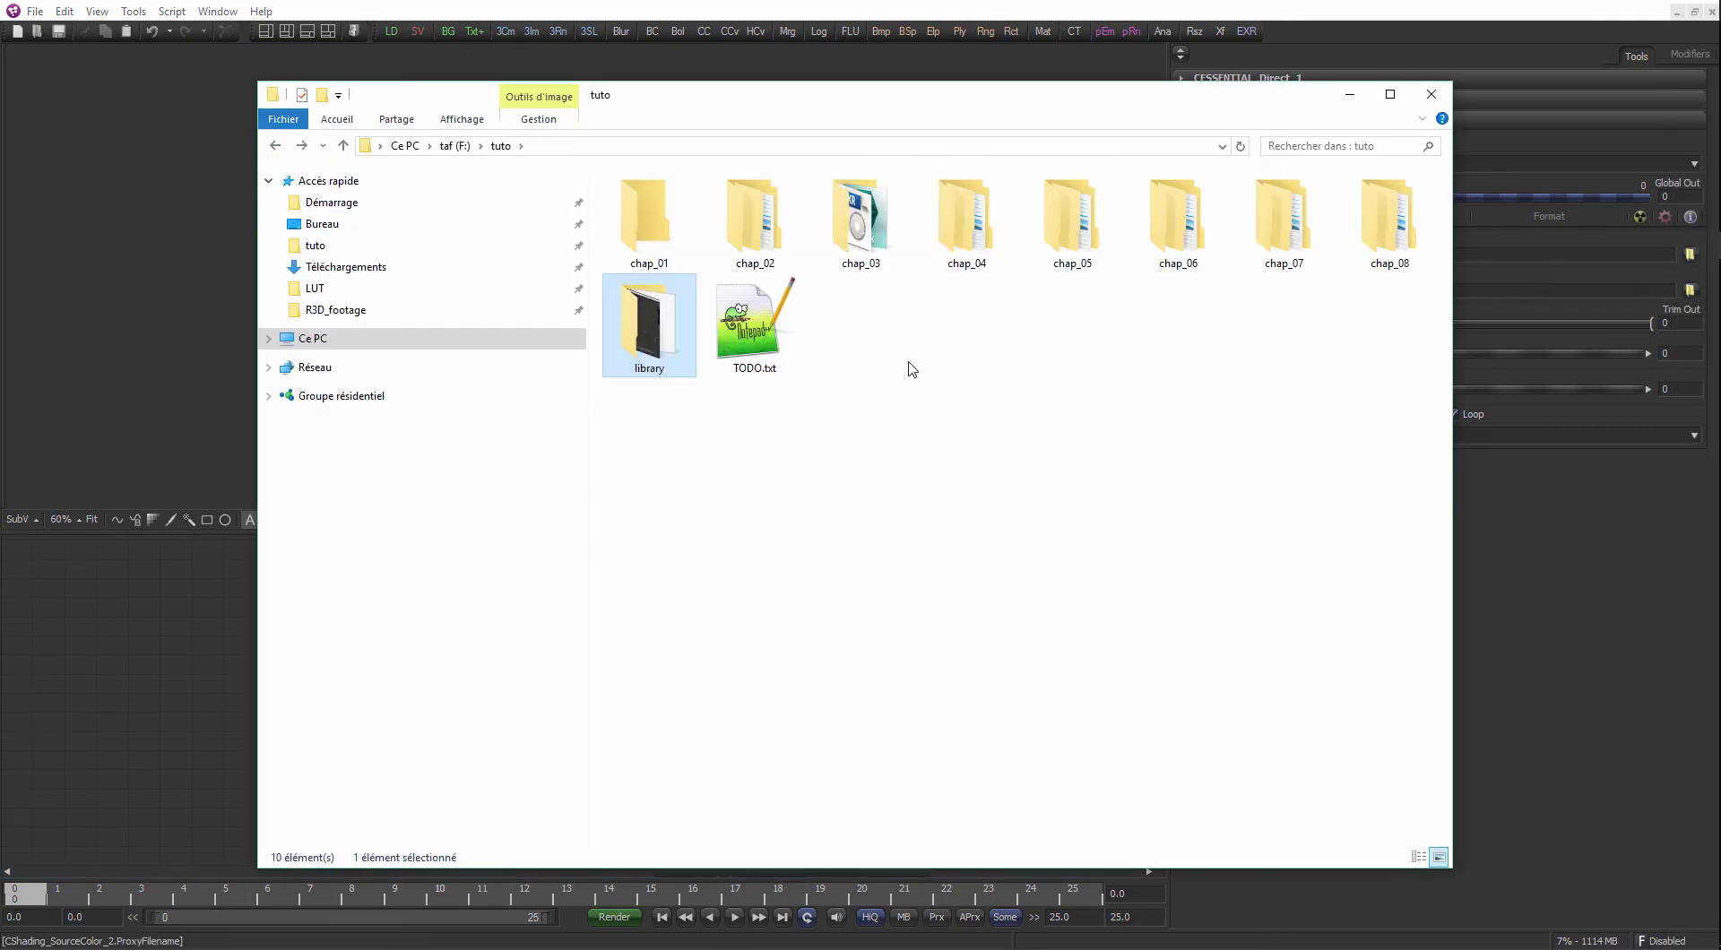
{"action": "double_click", "coordinate": [1072, 220]}
{"action": "double_click", "coordinate": [653, 237]}
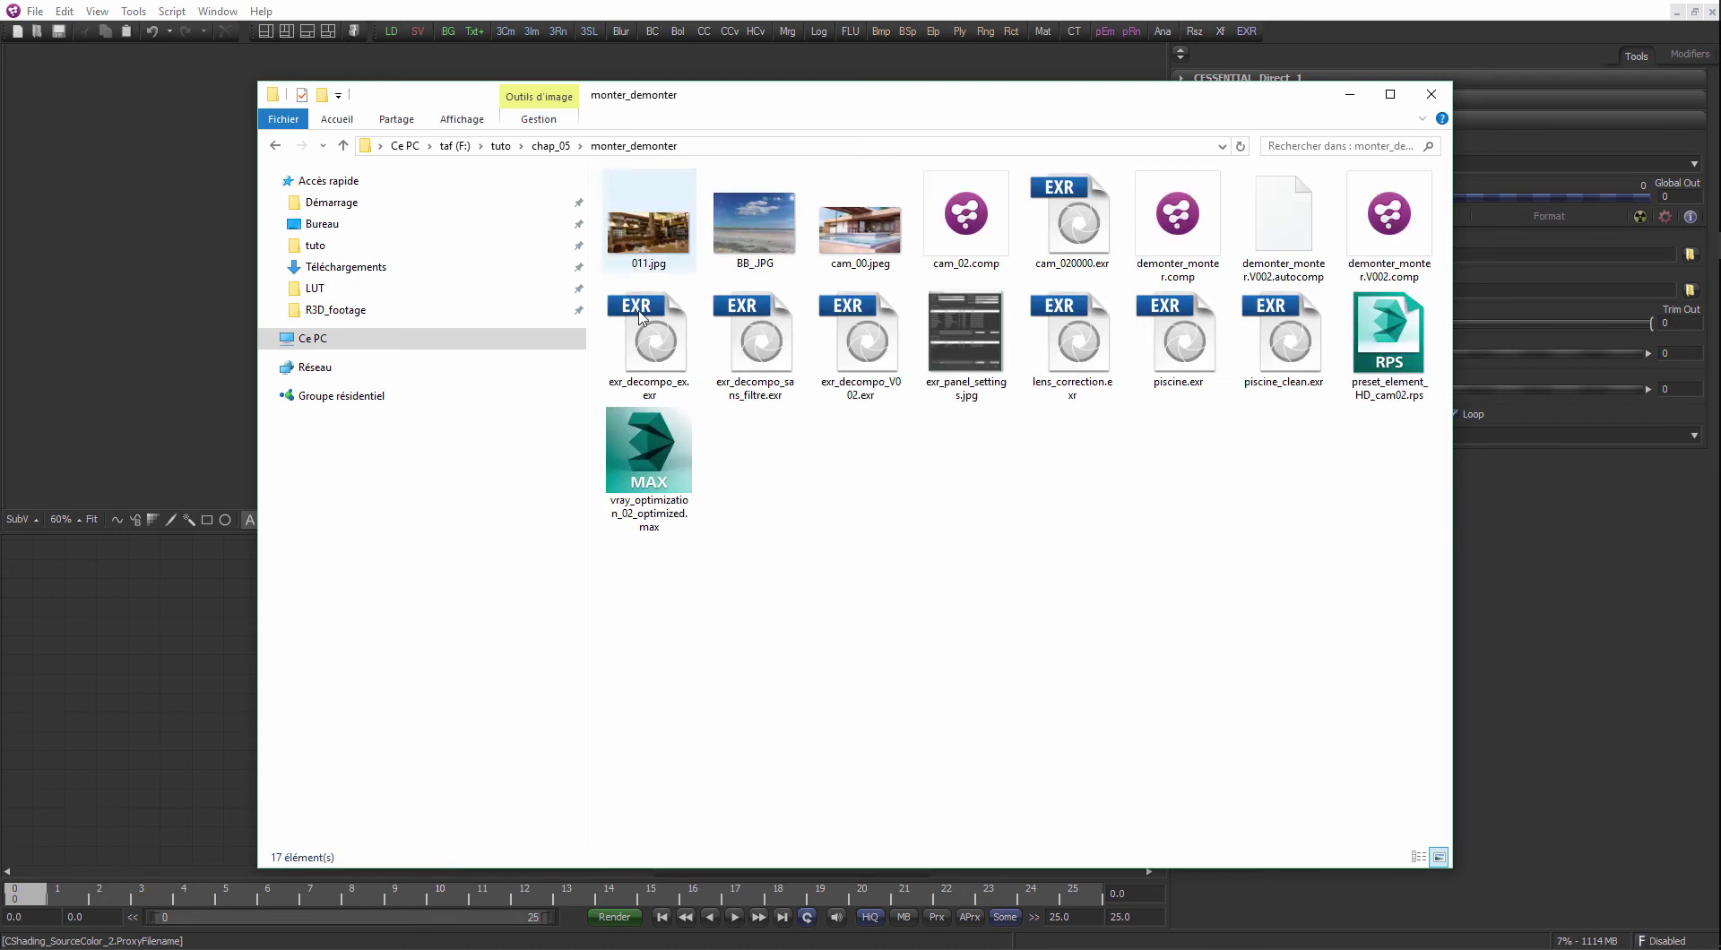
- Load 011.jpg from the monter_demonter folder into the flow, place it above Background1_1 and display it in the viewer
{"action": "left_click_drag", "start_coordinate": [649, 224], "coordinate": [159, 655]}
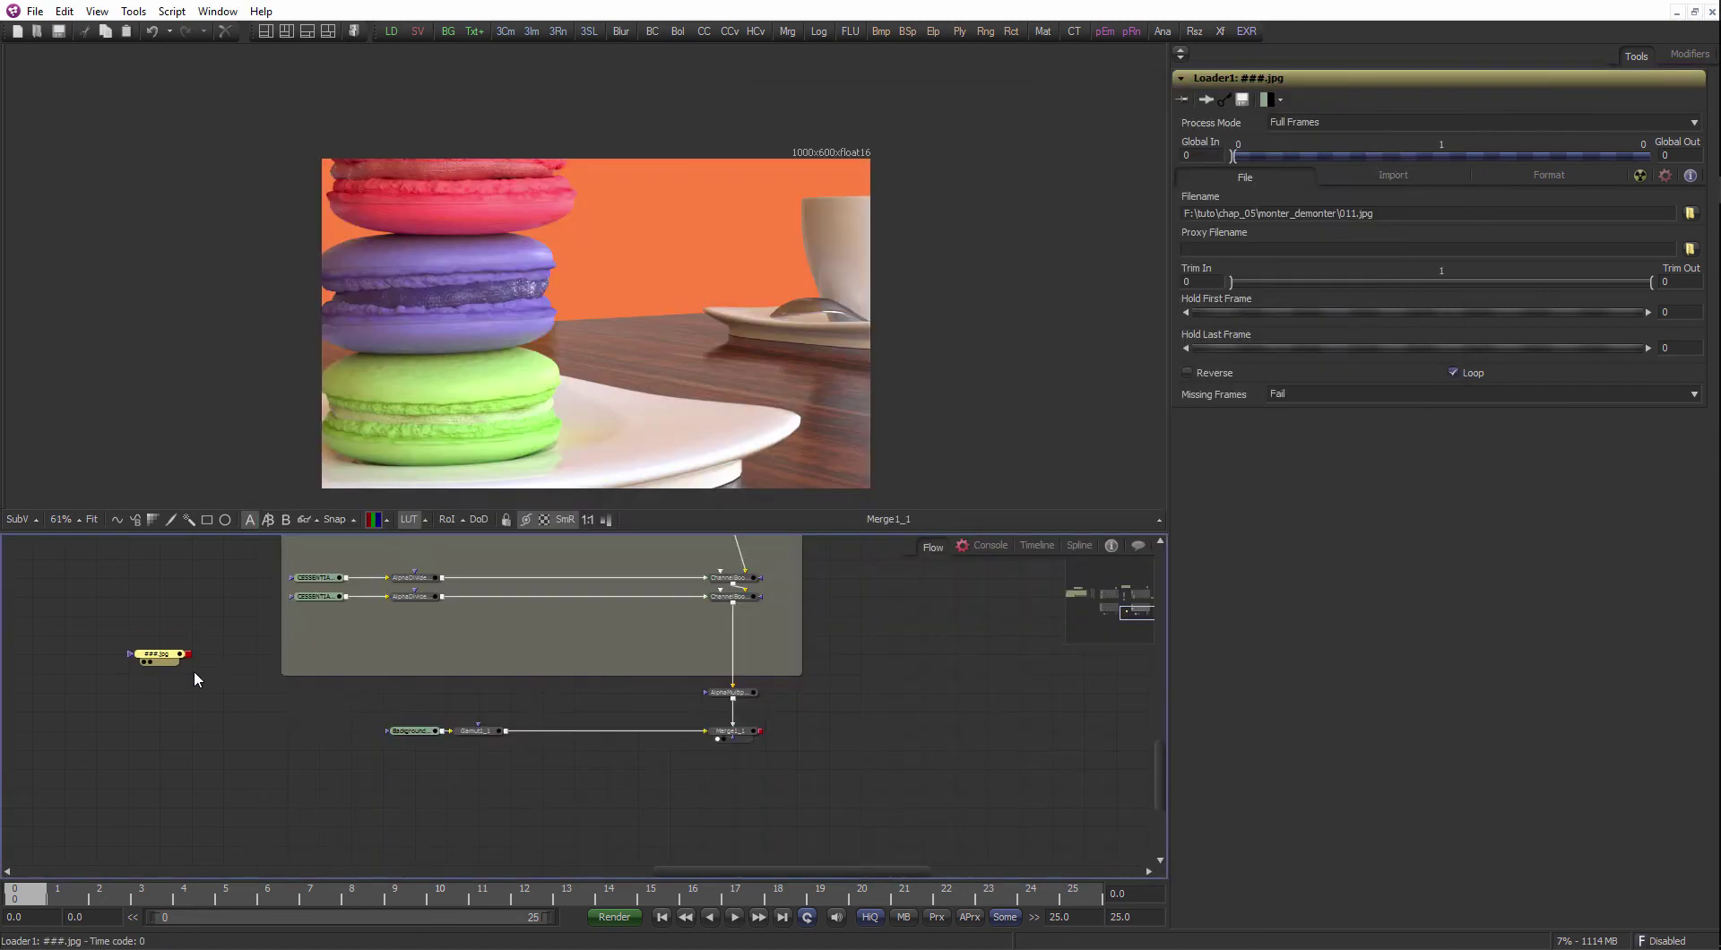
{"action": "left_click_drag", "start_coordinate": [383, 715], "coordinate": [439, 716]}
{"action": "left_click_drag", "start_coordinate": [493, 723], "coordinate": [614, 276]}
{"action": "scroll", "coordinate": [482, 712], "scroll_direction": "up", "scroll_amount": 2}
{"action": "left_click", "coordinate": [519, 694]}
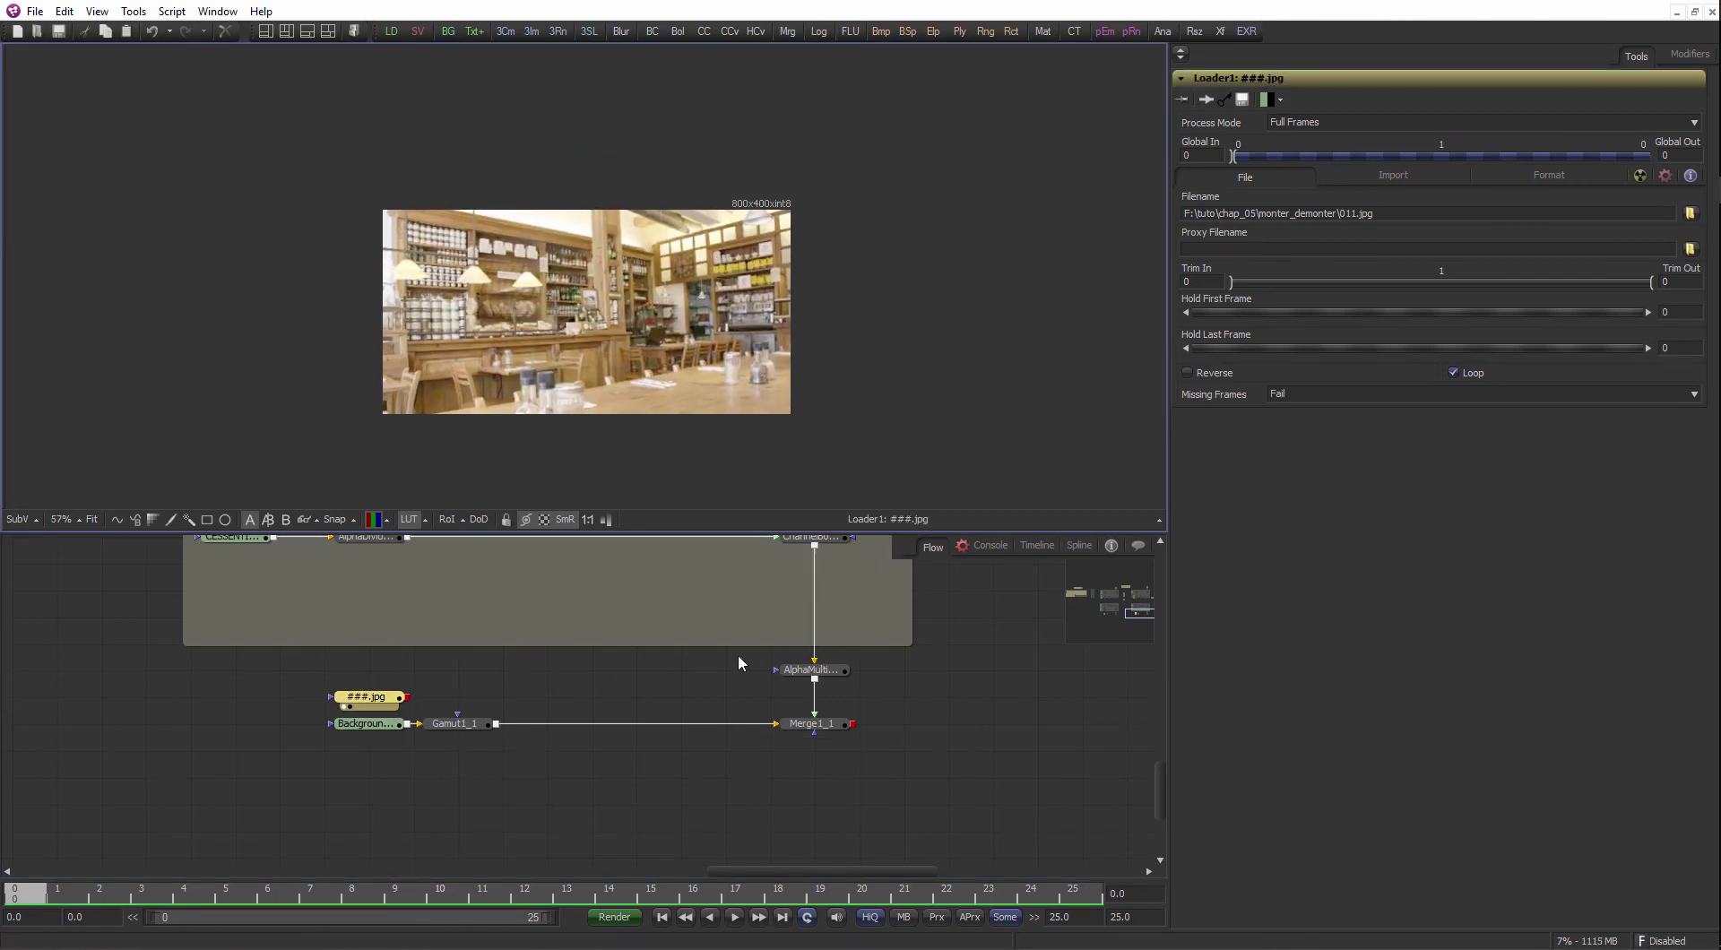
- Display Background1_1 with its image settings and move the node farther away from Gamut1_1
{"action": "left_click", "coordinate": [366, 722]}
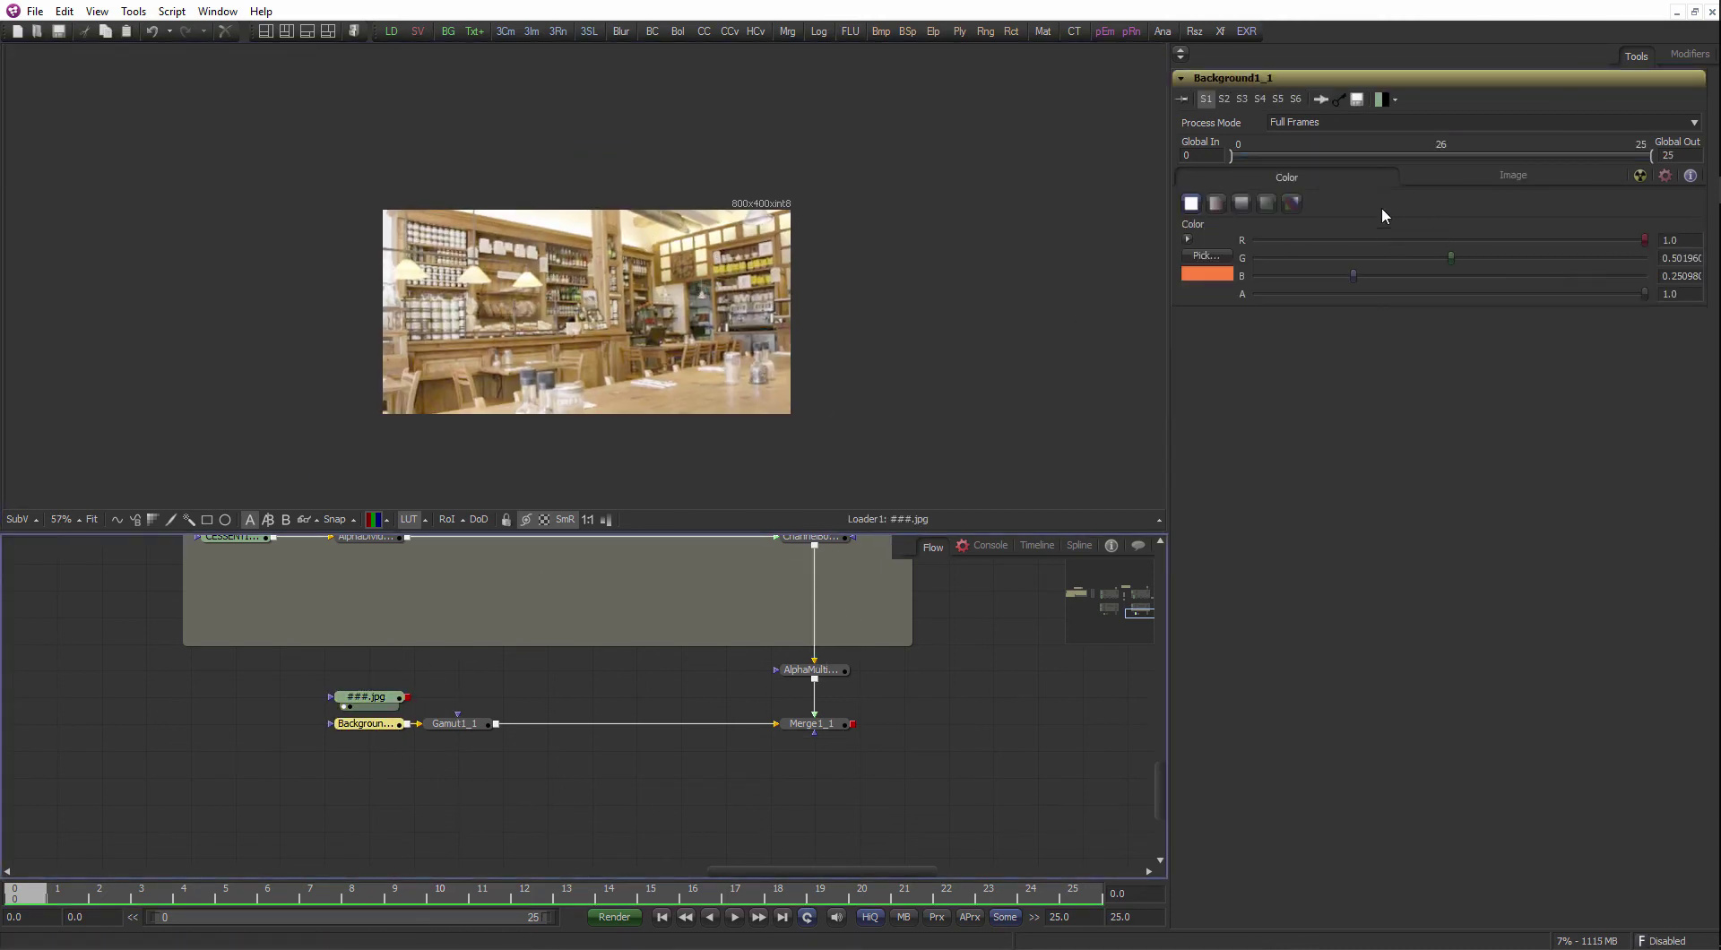
{"action": "left_click", "coordinate": [1513, 176]}
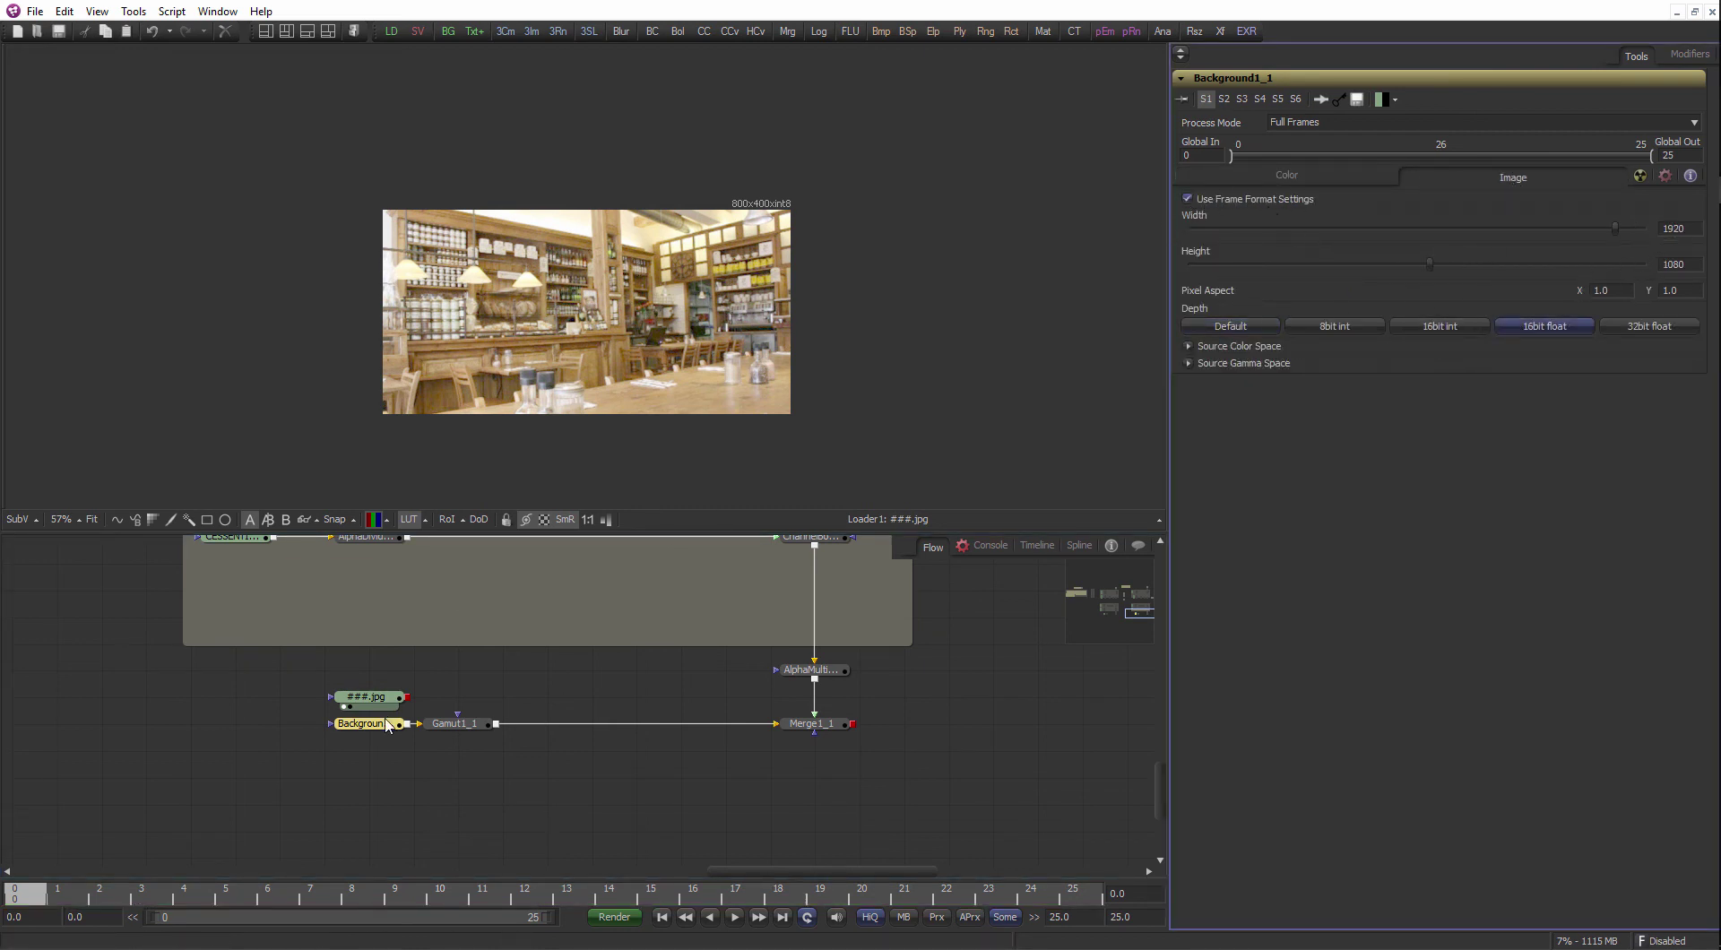
{"action": "left_click_drag", "start_coordinate": [387, 726], "coordinate": [500, 373]}
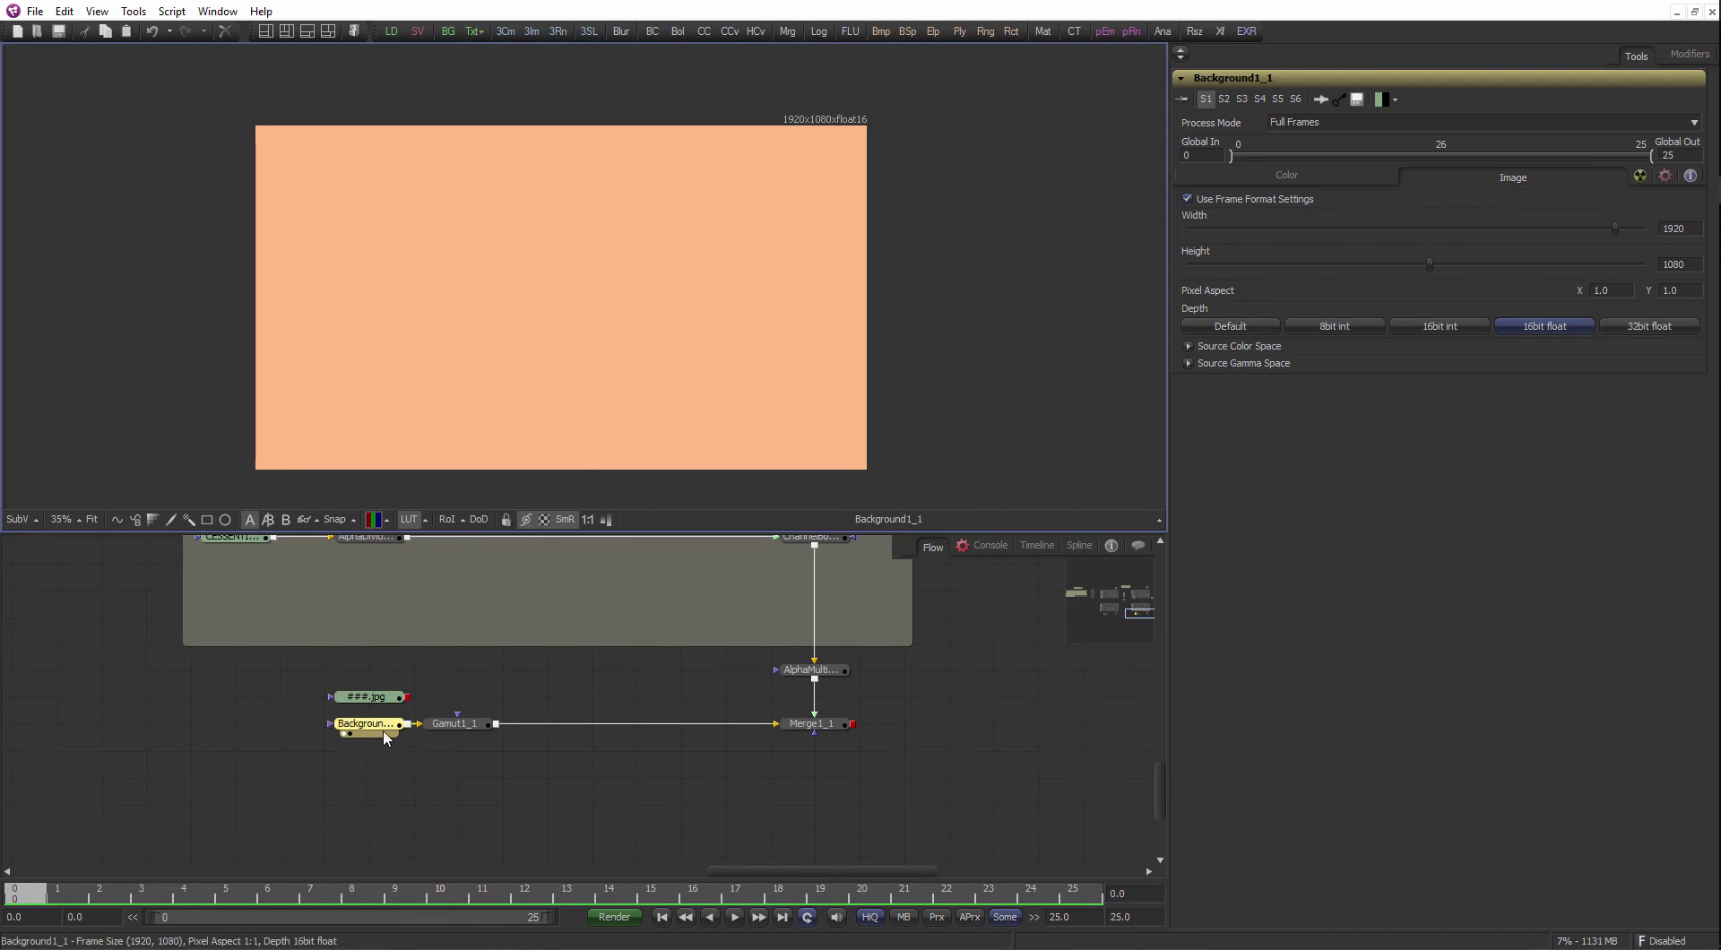
{"action": "left_click_drag", "start_coordinate": [387, 738], "coordinate": [297, 738]}
- Move Gamut1_1 from the Background1_1 branch to the output of the 011.jpg loader and display its result fitted in the viewer
{"action": "left_click", "coordinate": [457, 732]}
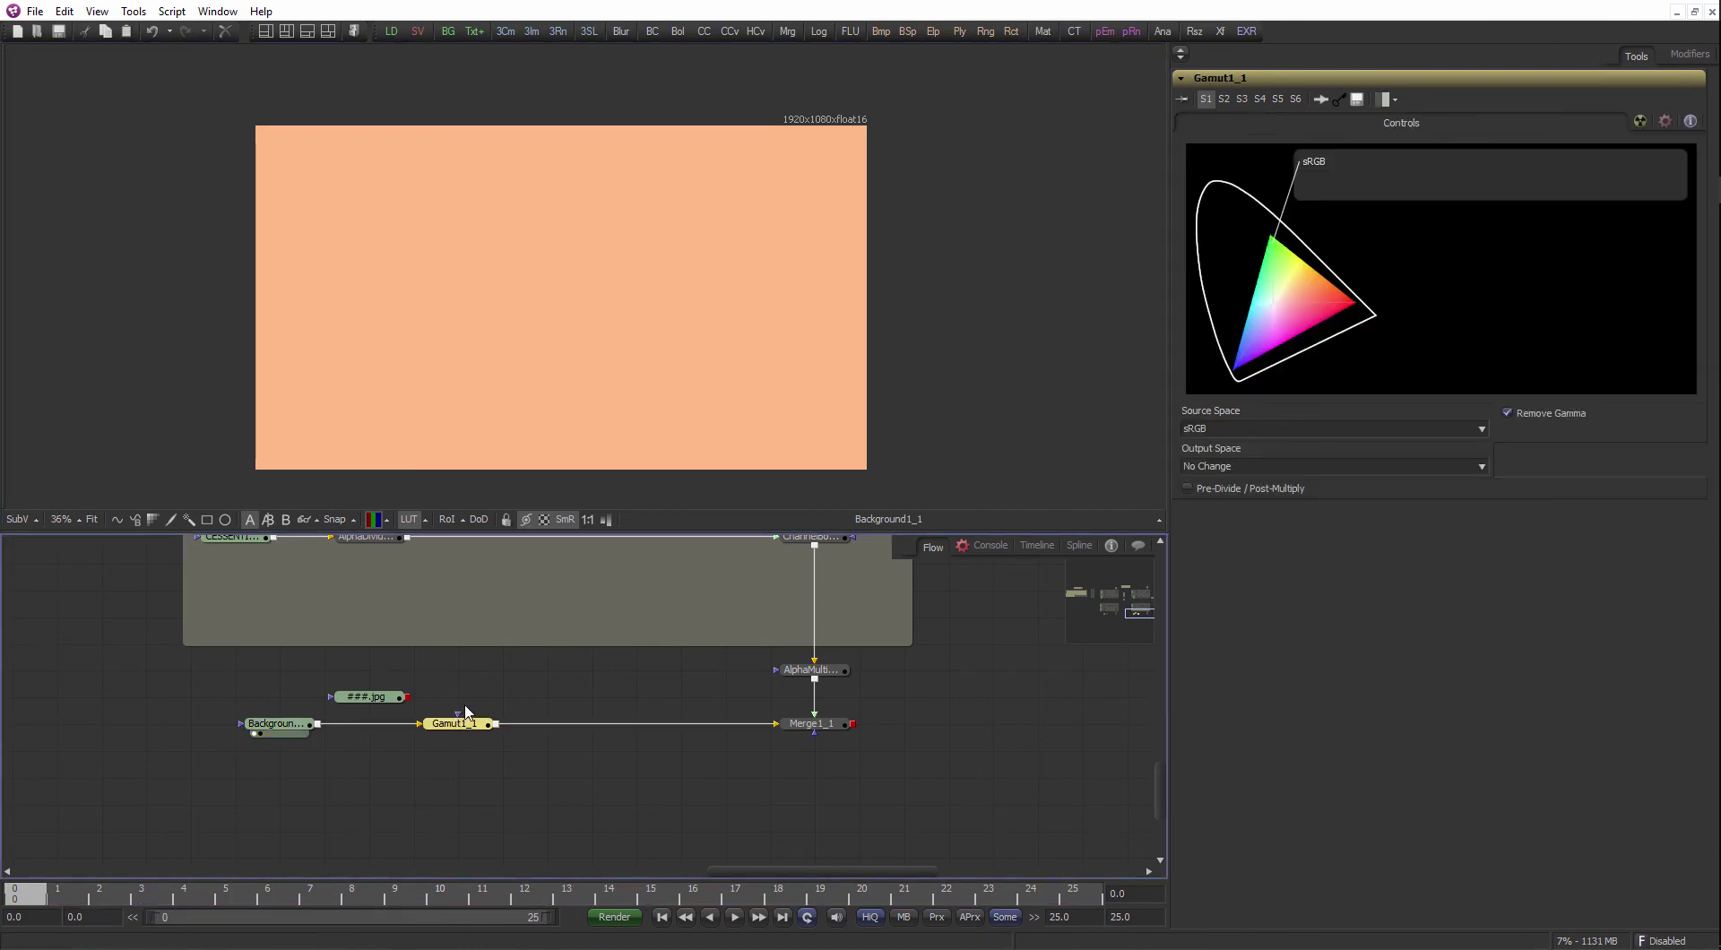
{"action": "key", "text": "ctrl+x"}
{"action": "left_click", "coordinate": [489, 677]}
{"action": "key", "text": "ctrl+v"}
{"action": "left_click_drag", "start_coordinate": [391, 699], "coordinate": [662, 271]}
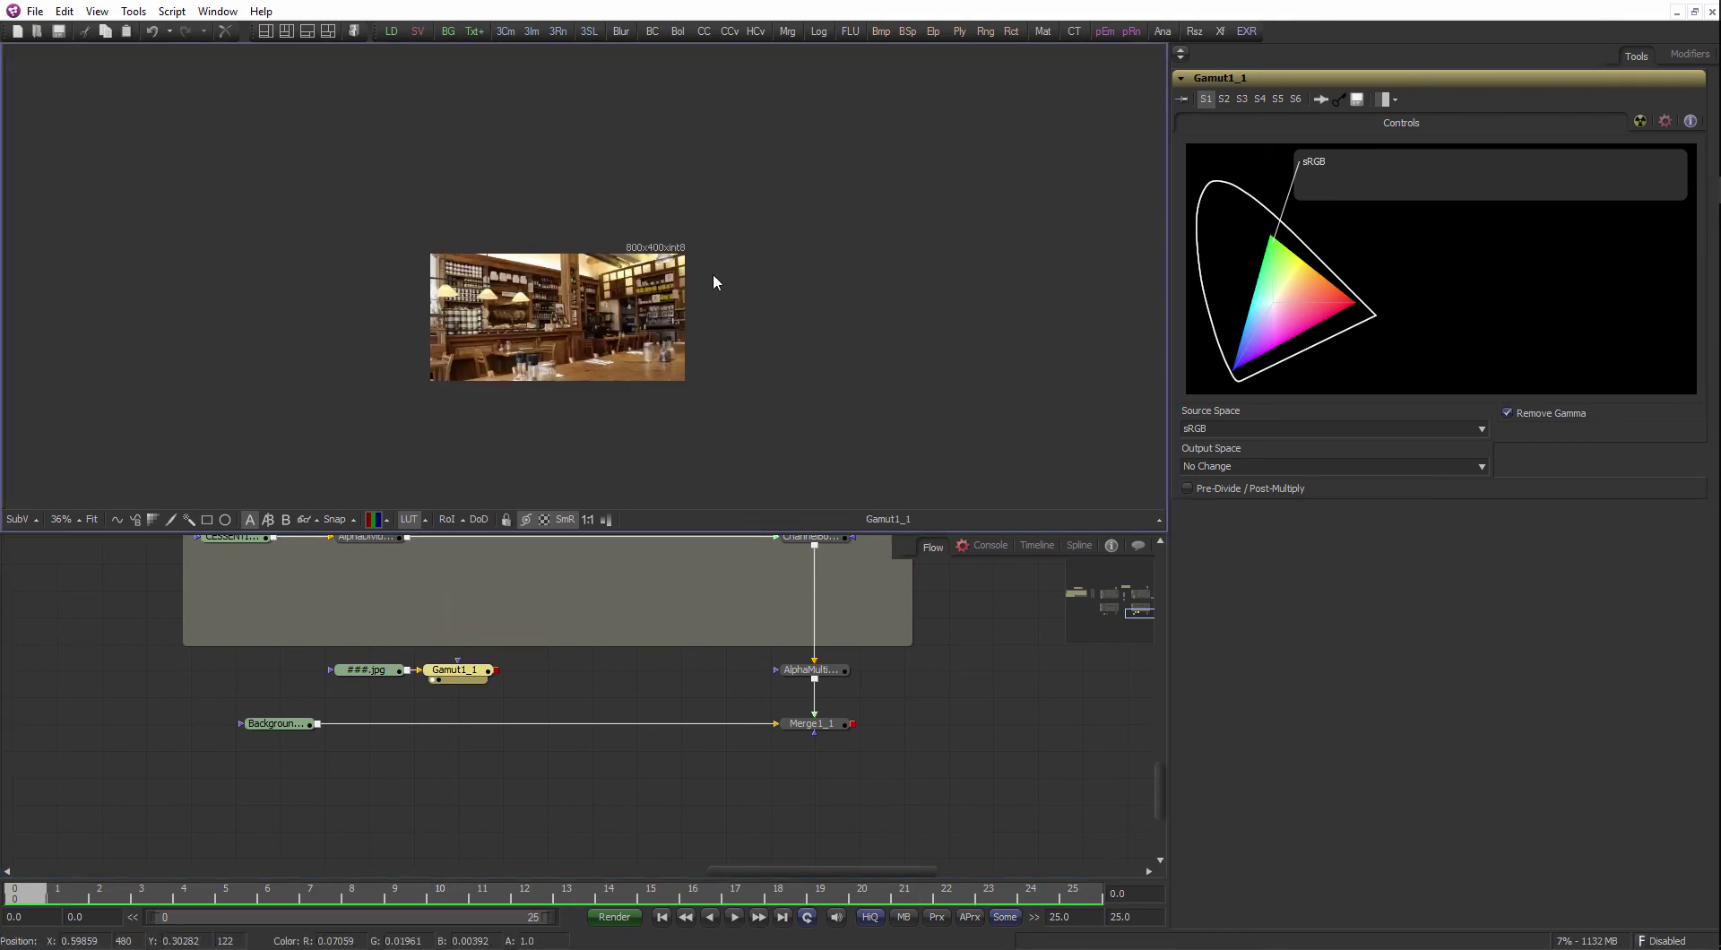
{"action": "scroll", "coordinate": [627, 345], "scroll_direction": "up", "scroll_amount": 3}
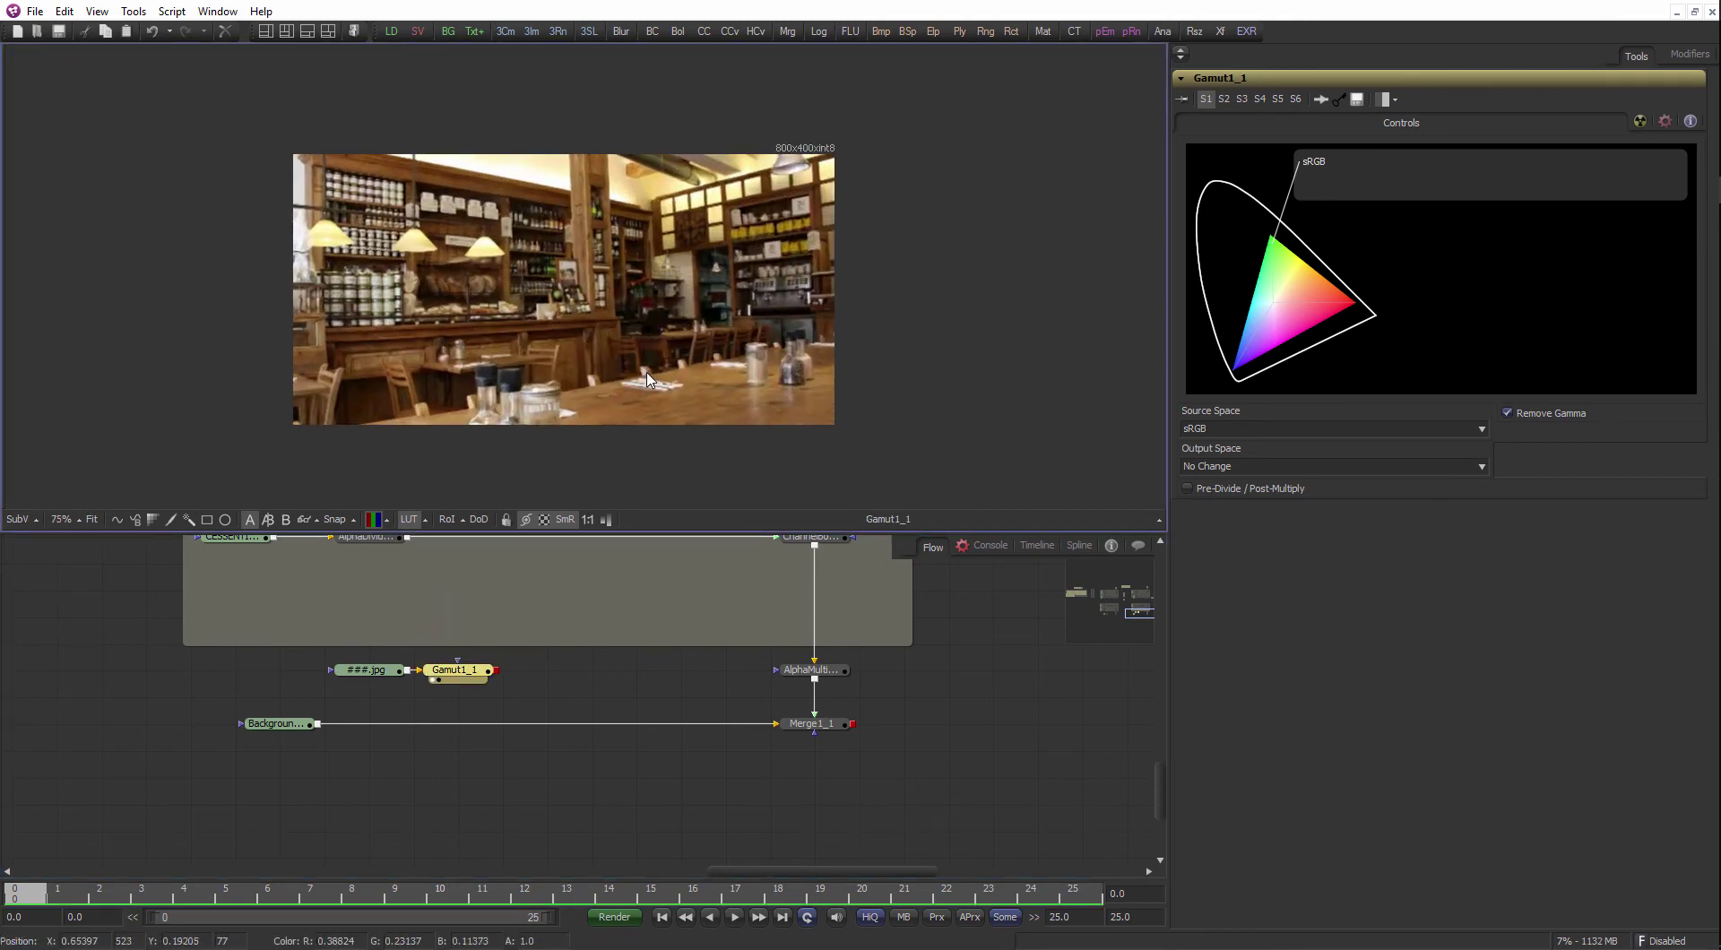
{"action": "key", "text": "ctrl+f"}
{"action": "left_click_drag", "start_coordinate": [358, 674], "coordinate": [314, 674]}
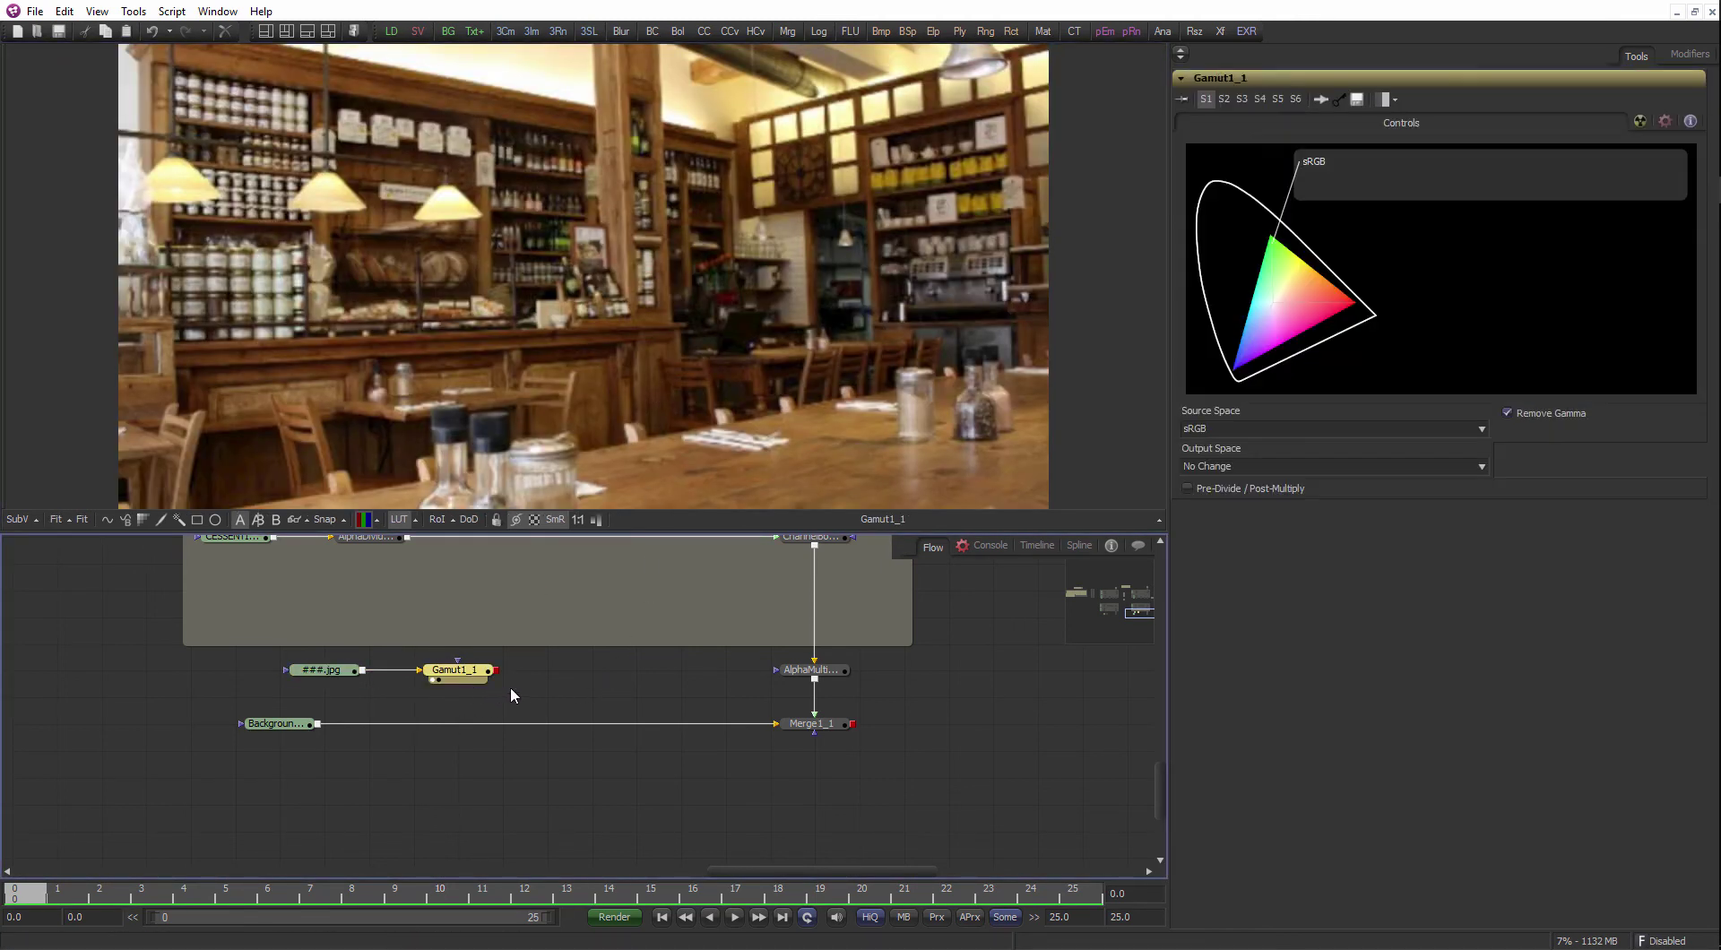
- Add a Merge node that places the Gamut1_1 image over Background1_1 ahead of Merge1_1, and display its result
{"action": "left_click", "coordinate": [509, 686]}
{"action": "key", "text": "ctrl+space"}
{"action": "type", "text": "merge"}
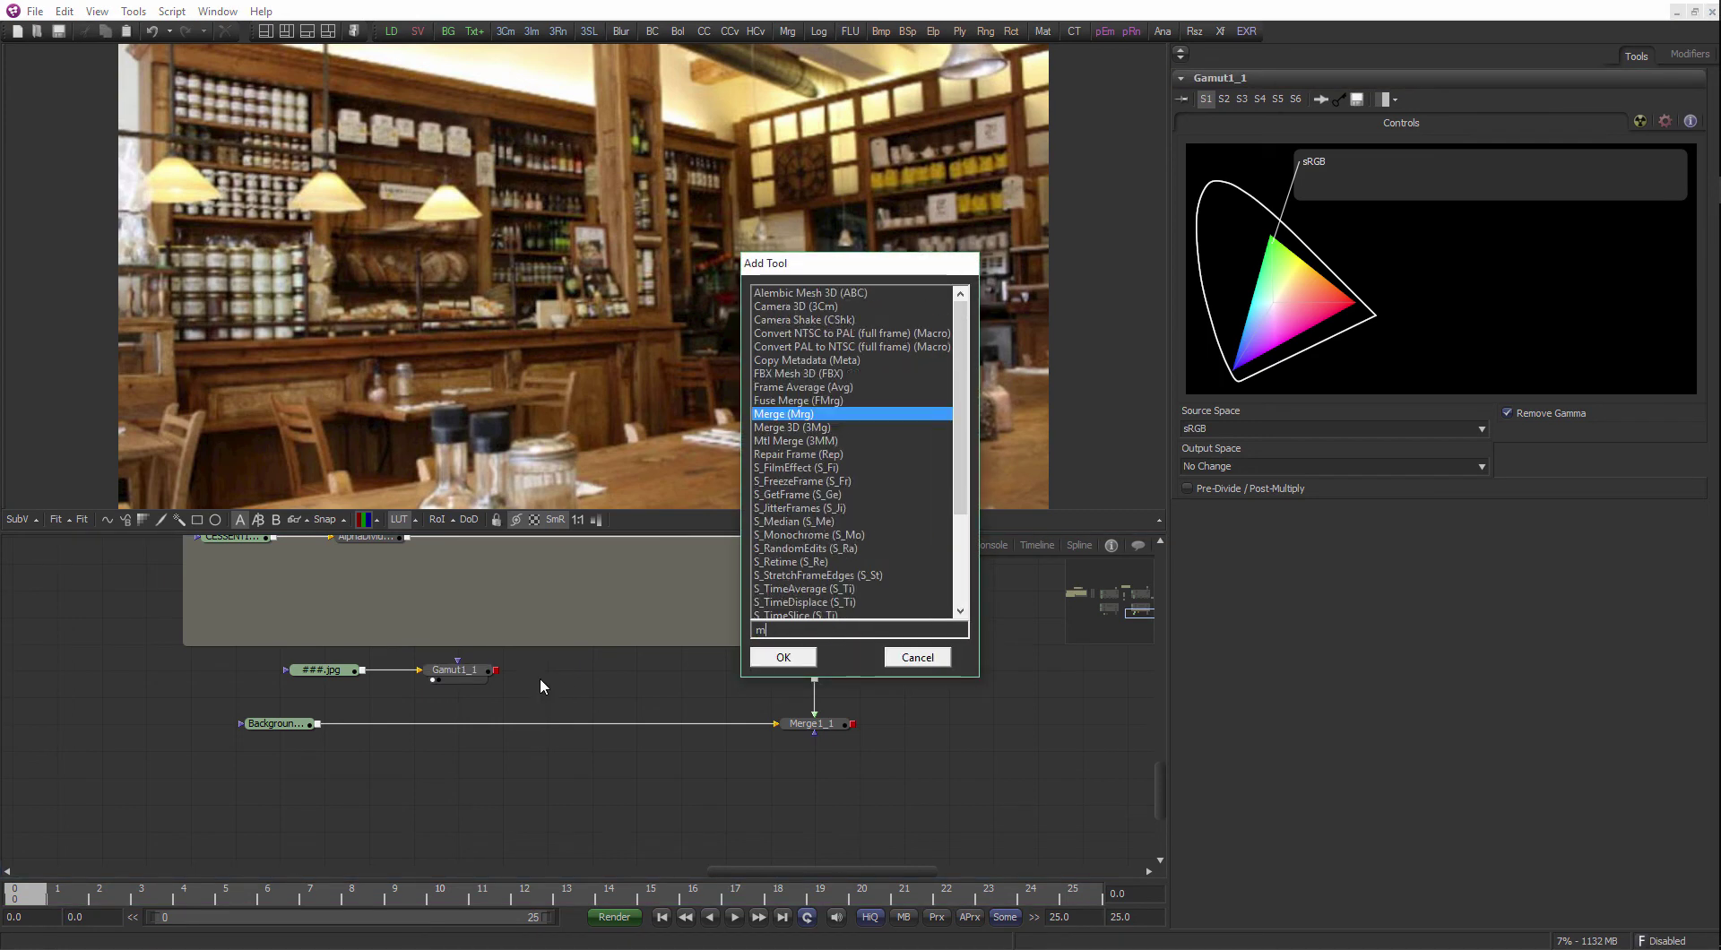
{"action": "key", "text": "Return"}
{"action": "left_click_drag", "start_coordinate": [527, 706], "coordinate": [468, 717]}
{"action": "key", "text": "1"}
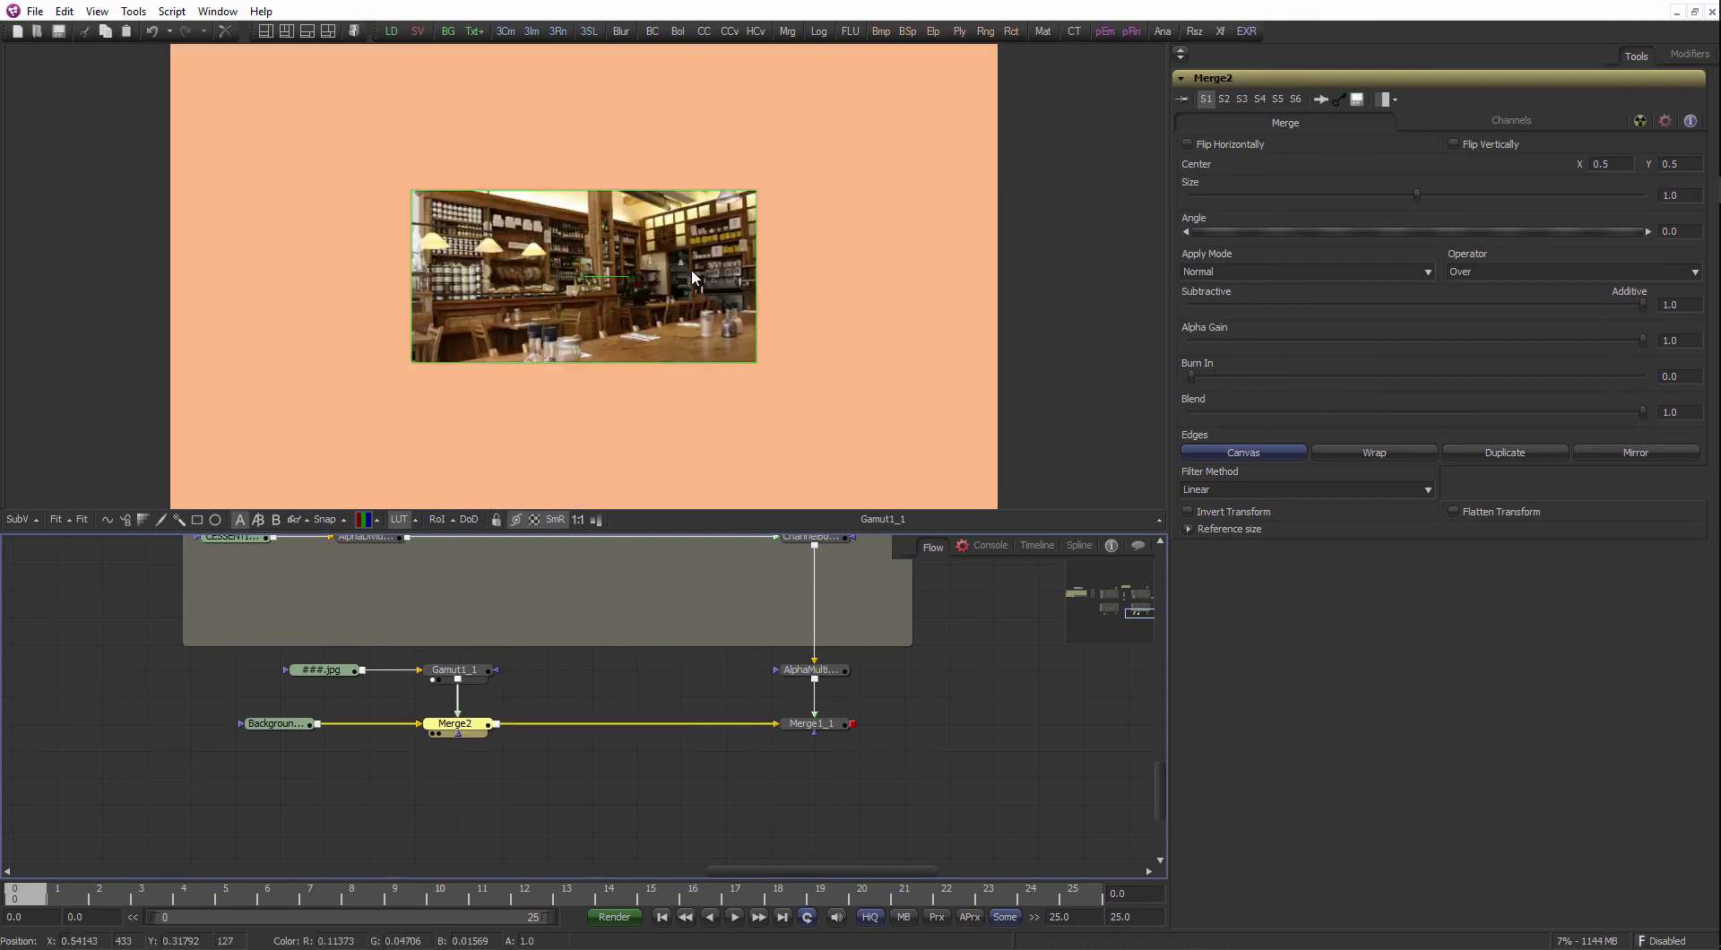
- Insert a Transform node after Gamut1_1 and scale the café image to a size of about 2.7 to cover the frame
{"action": "scroll", "coordinate": [685, 309], "scroll_direction": "down", "scroll_amount": 3}
{"action": "left_click", "coordinate": [462, 670]}
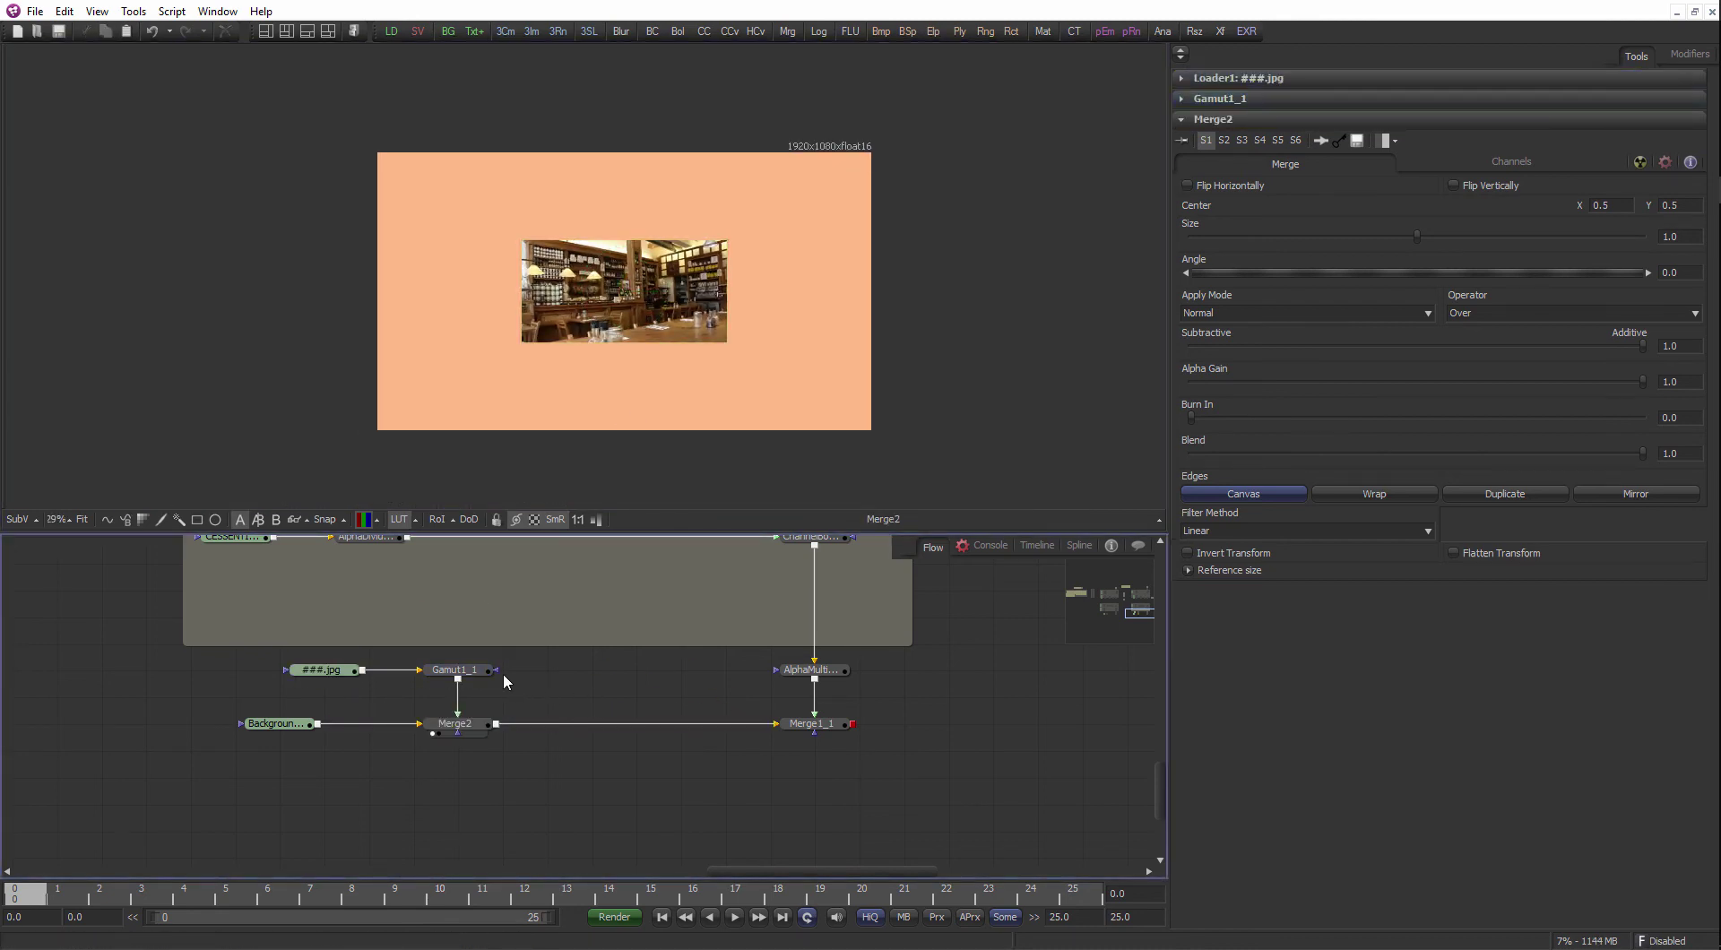
{"action": "key", "text": "ctrl+space"}
{"action": "type", "text": "transform"}
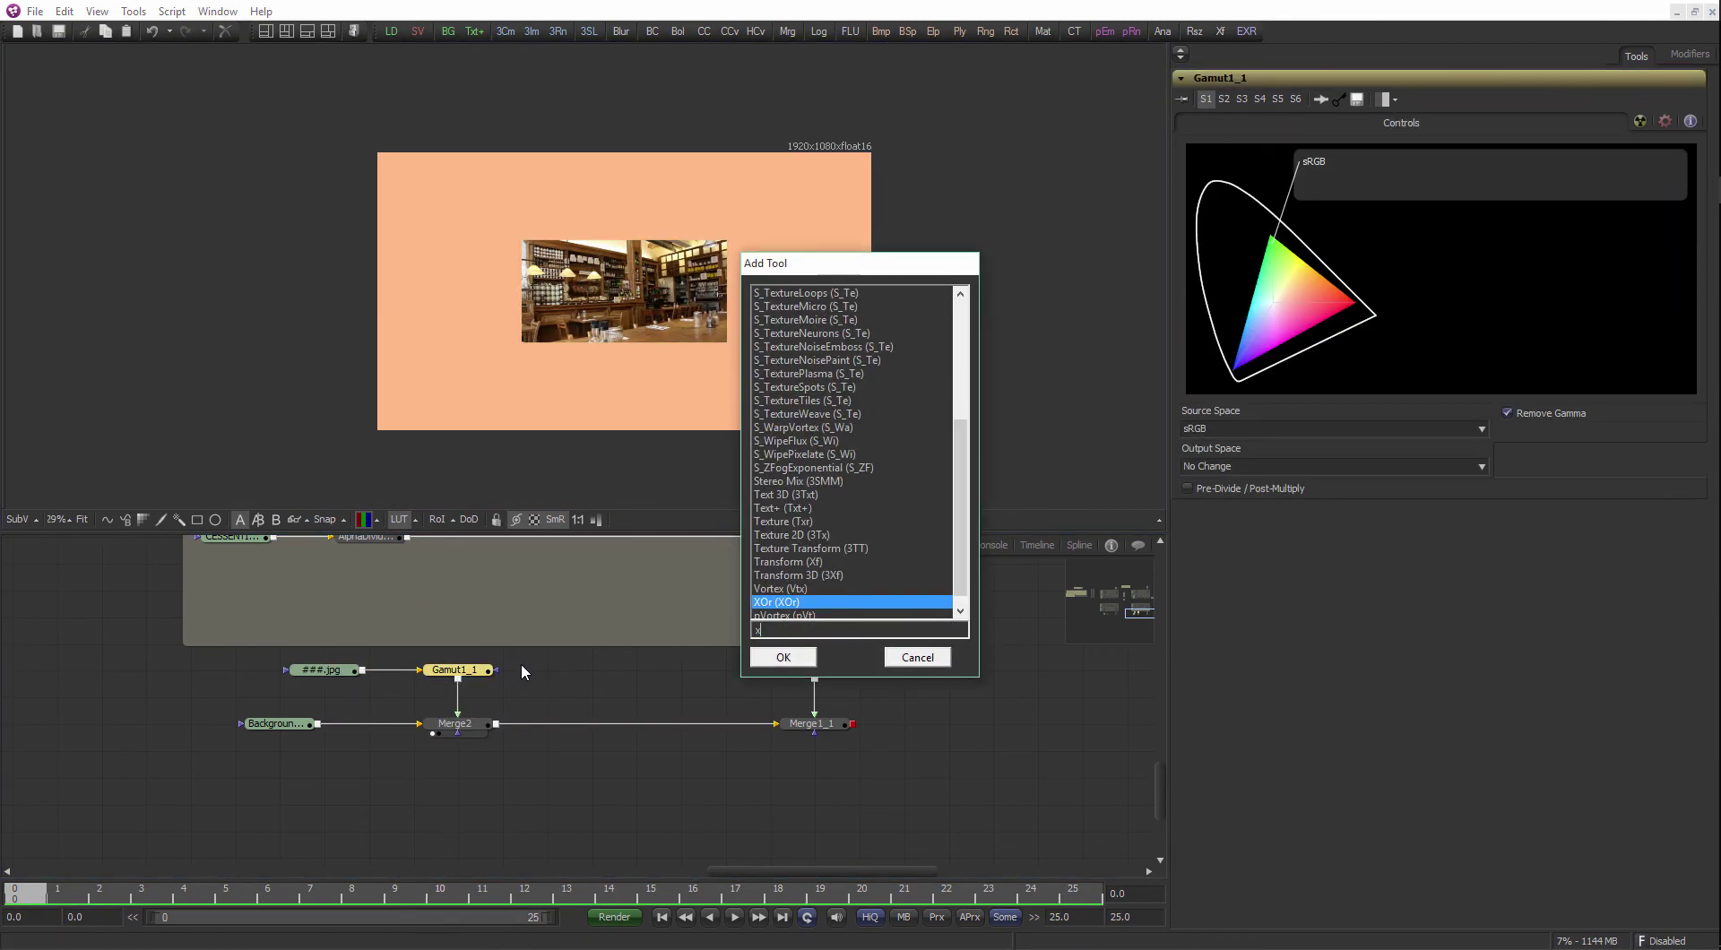
{"action": "key", "text": "Return"}
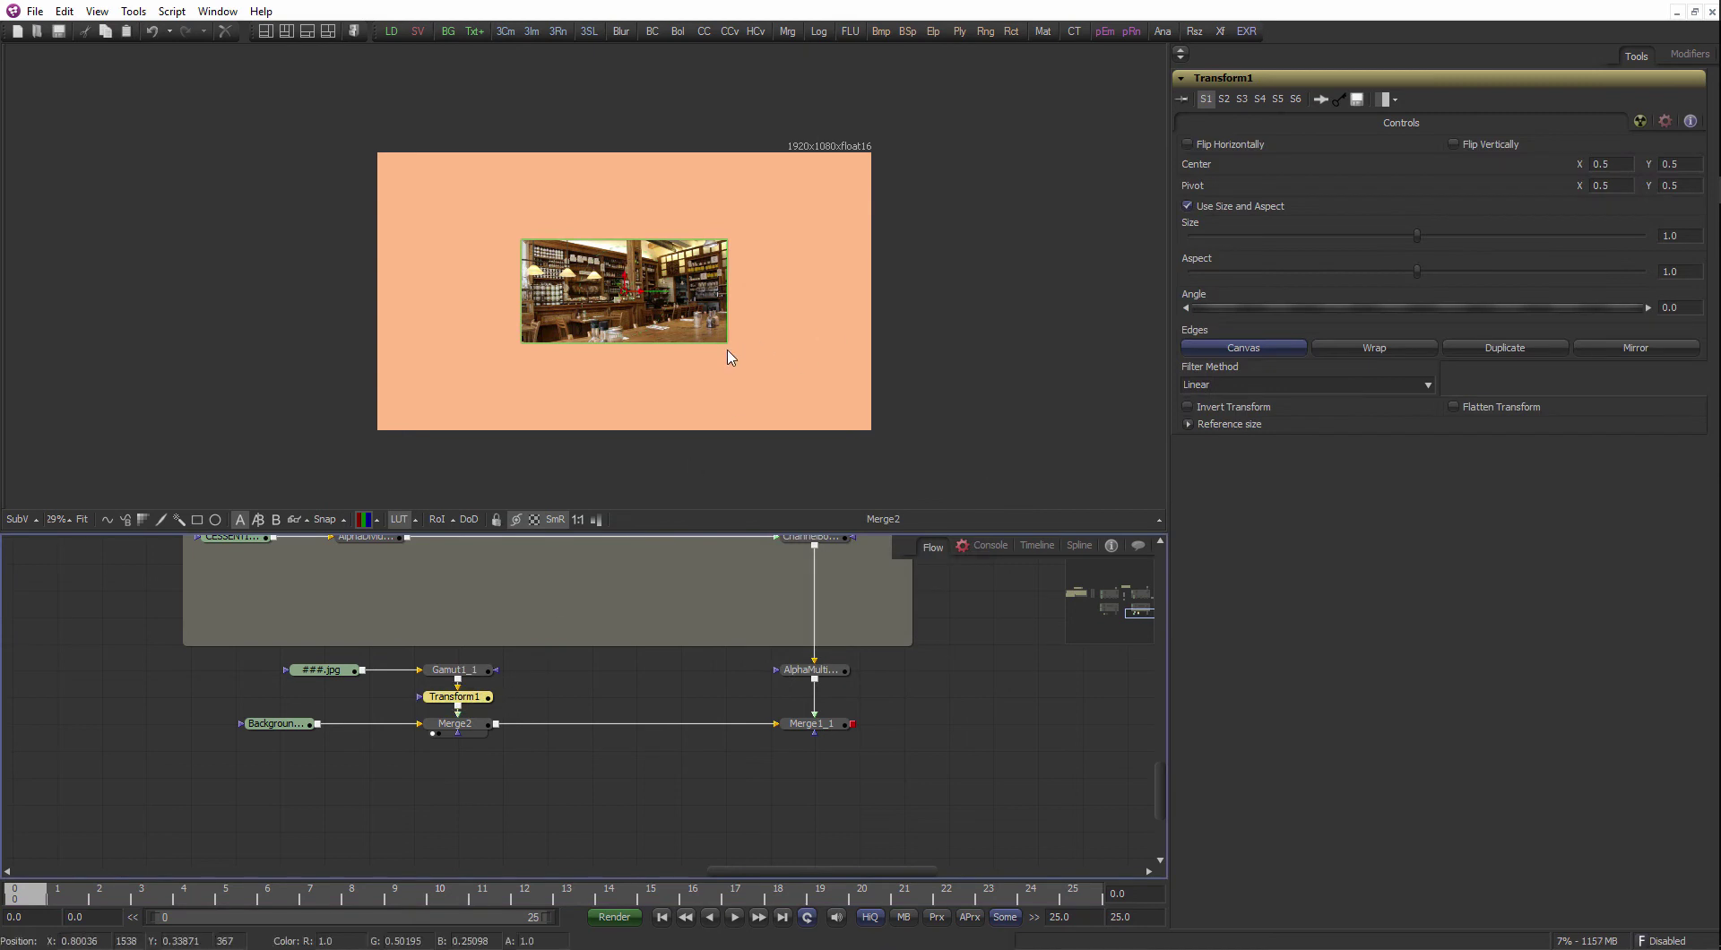
{"action": "left_click_drag", "start_coordinate": [730, 357], "coordinate": [836, 436]}
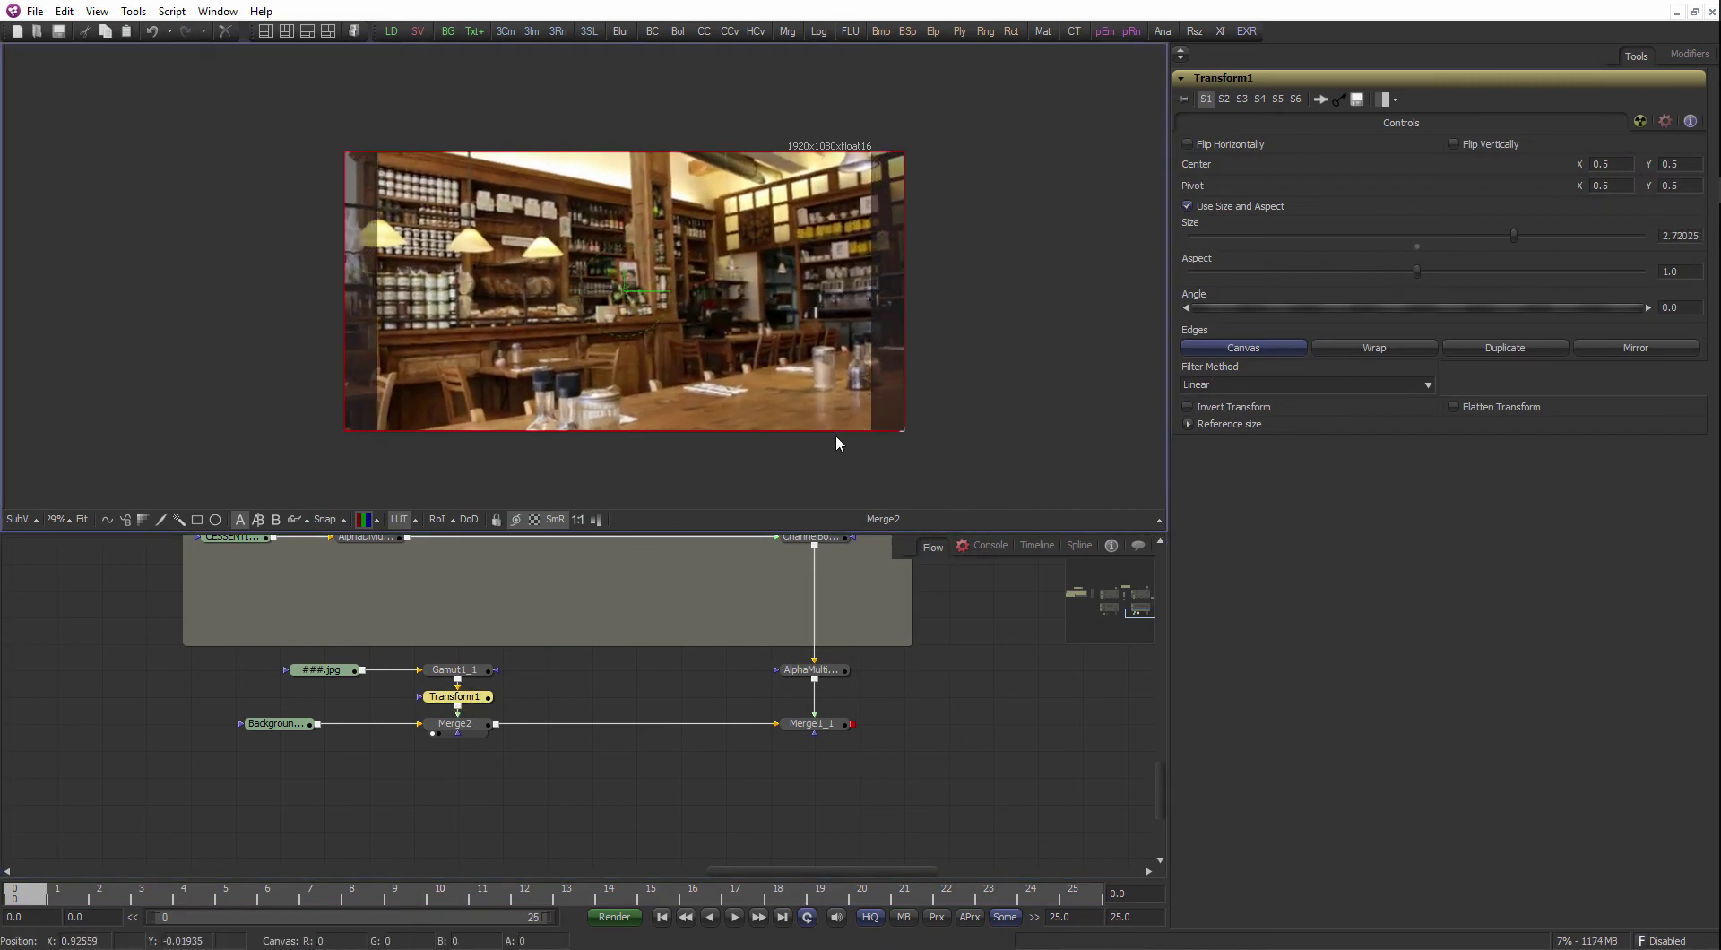
- Display the final Merge1_1 composite of the macaron render over the café image in the viewer
{"action": "left_click", "coordinate": [672, 667]}
{"action": "scroll", "coordinate": [866, 677], "scroll_direction": "up", "scroll_amount": 1}
{"action": "left_click_drag", "start_coordinate": [865, 677], "coordinate": [767, 564]}
{"action": "left_click", "coordinate": [751, 737]}
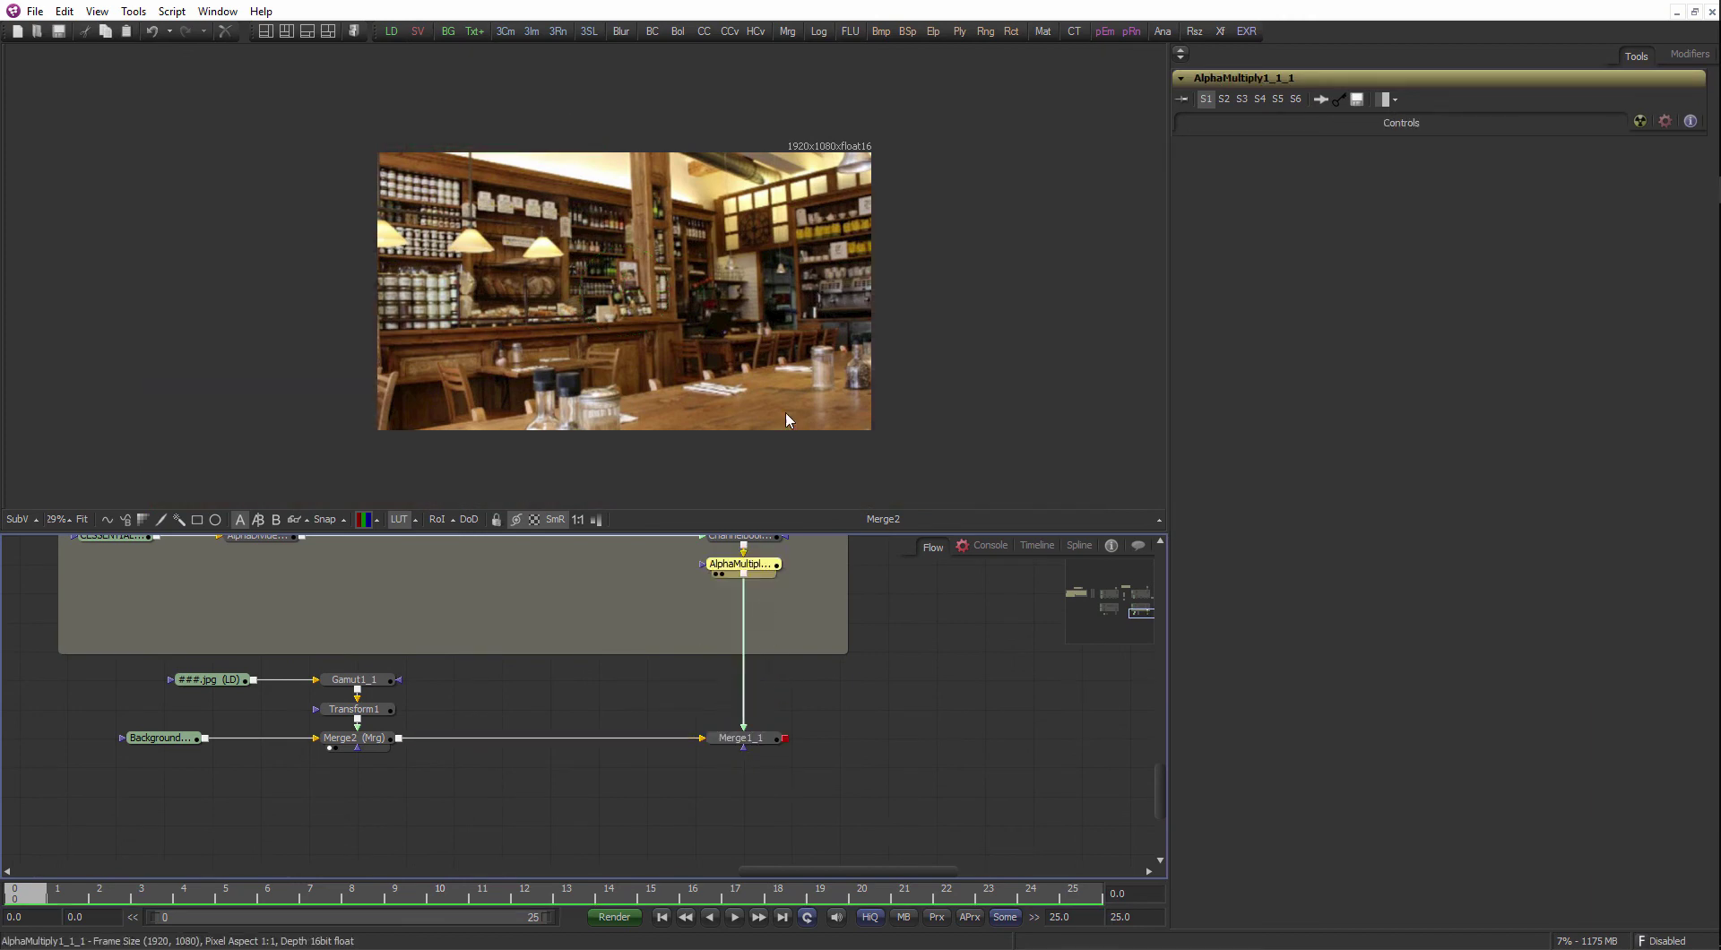
{"action": "left_click_drag", "start_coordinate": [787, 420], "coordinate": [785, 414]}
{"action": "left_click_drag", "start_coordinate": [768, 737], "coordinate": [676, 329]}
{"action": "scroll", "coordinate": [678, 352], "scroll_direction": "up", "scroll_amount": 3}
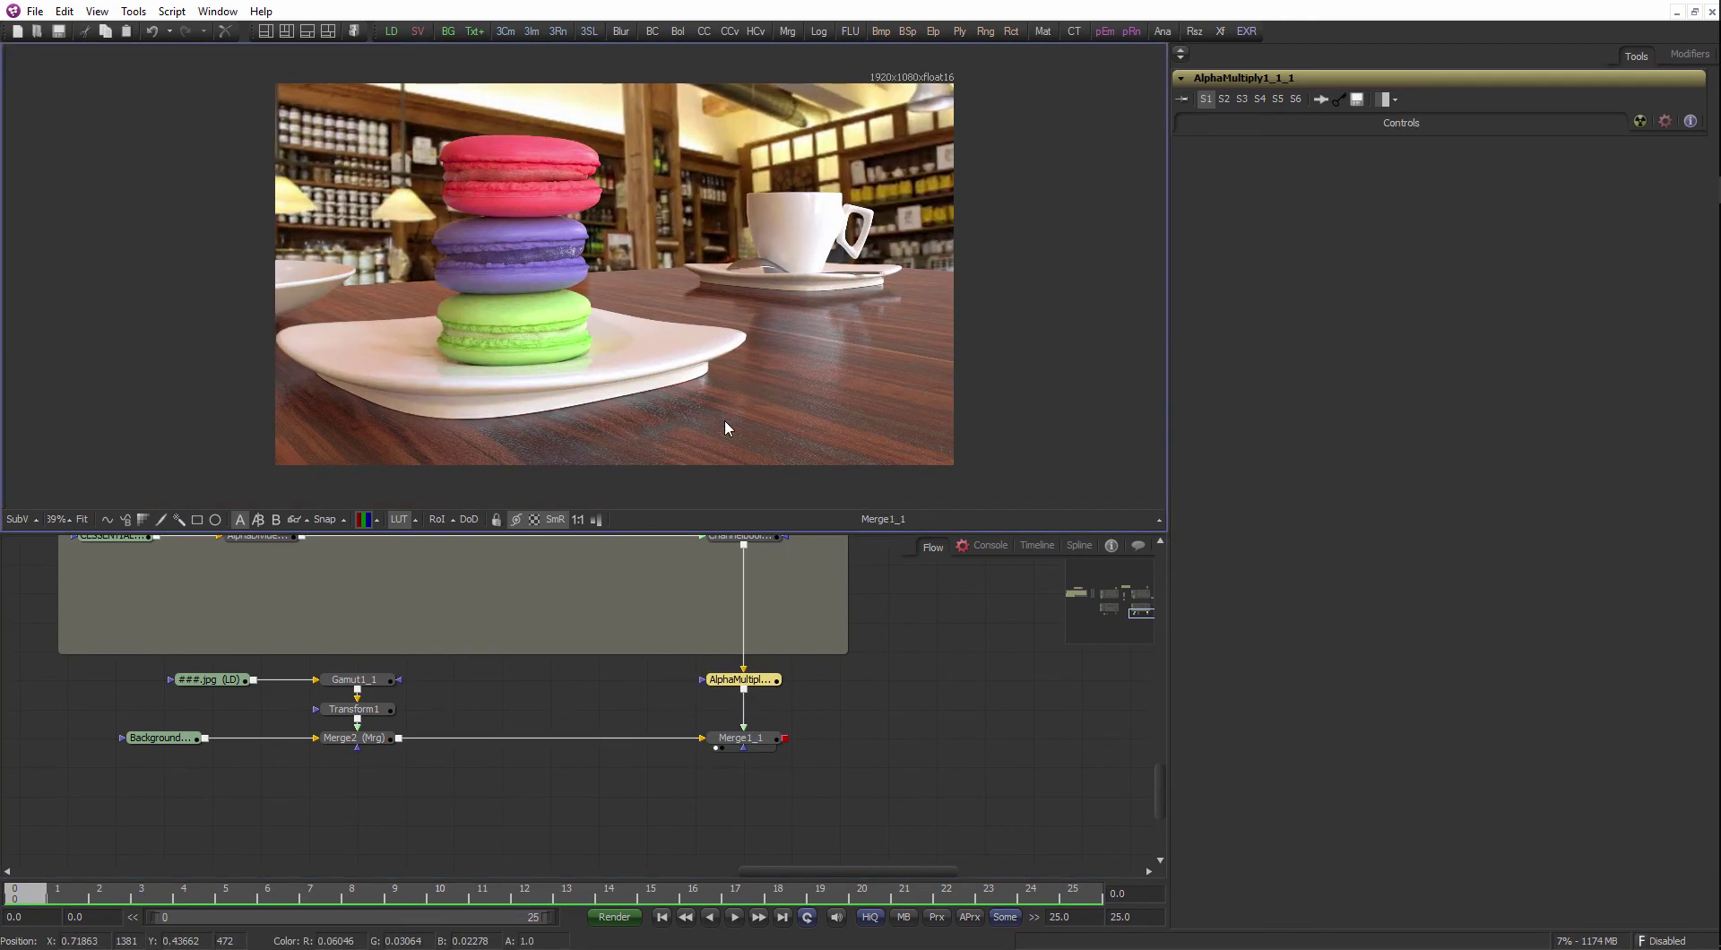
- Shift the café image upward with Transform1 to a center of about X 0.517, Y 1.104
{"action": "scroll", "coordinate": [542, 700], "scroll_direction": "down", "scroll_amount": 1}
{"action": "left_click", "coordinate": [464, 717]}
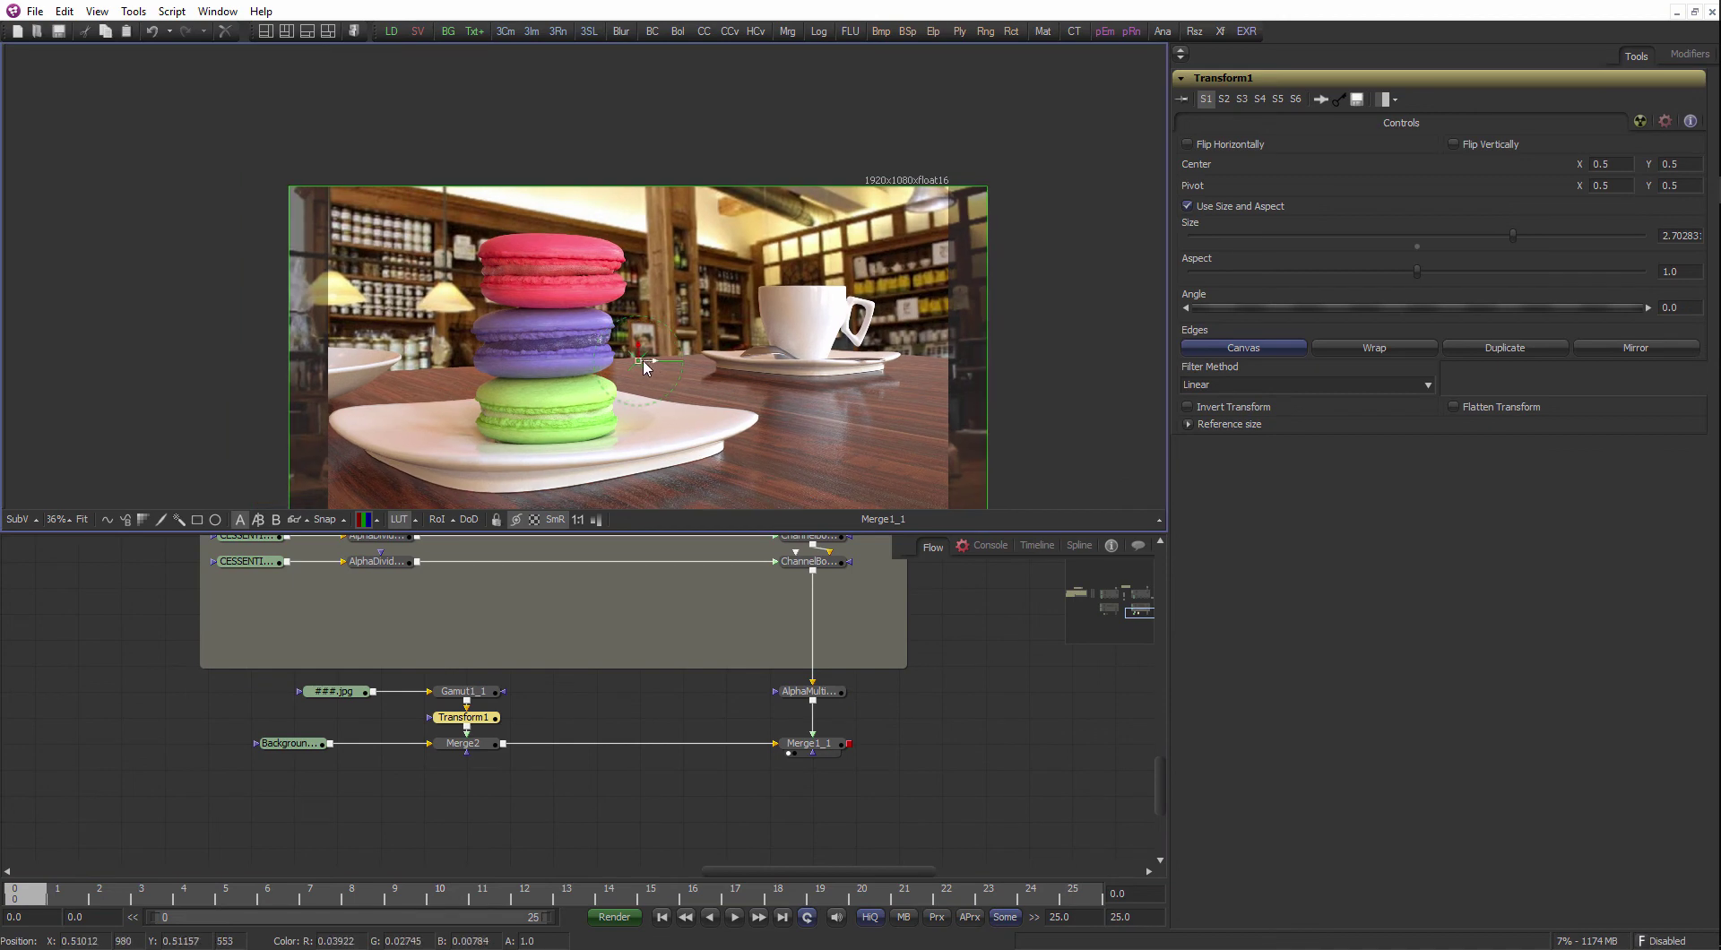
{"action": "left_click_drag", "start_coordinate": [643, 360], "coordinate": [646, 283]}
{"action": "left_click", "coordinate": [739, 705]}
{"action": "scroll", "coordinate": [708, 359], "scroll_direction": "up", "scroll_amount": 2}
{"action": "left_click_drag", "start_coordinate": [760, 412], "coordinate": [721, 328]}
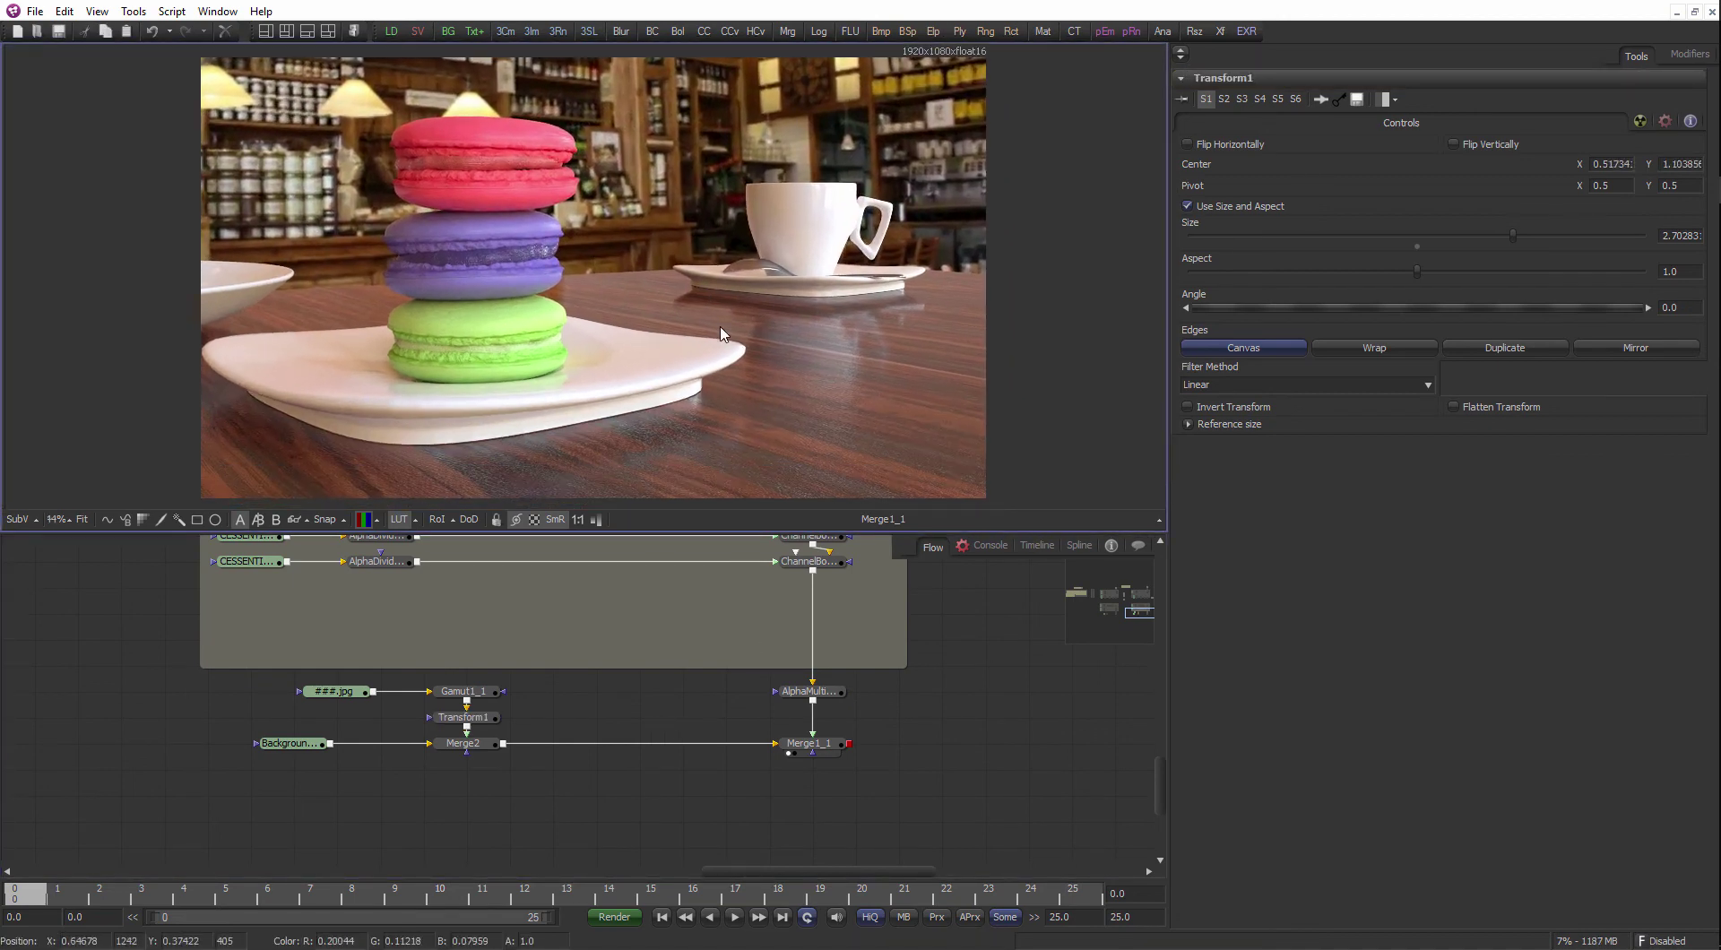
{"action": "scroll", "coordinate": [724, 334], "scroll_direction": "up", "scroll_amount": 1}
- Enlarge the viewer and examine the composite together with the node groups that produce it
{"action": "left_click_drag", "start_coordinate": [695, 533], "coordinate": [700, 646]}
{"action": "scroll", "coordinate": [749, 503], "scroll_direction": "up", "scroll_amount": 3}
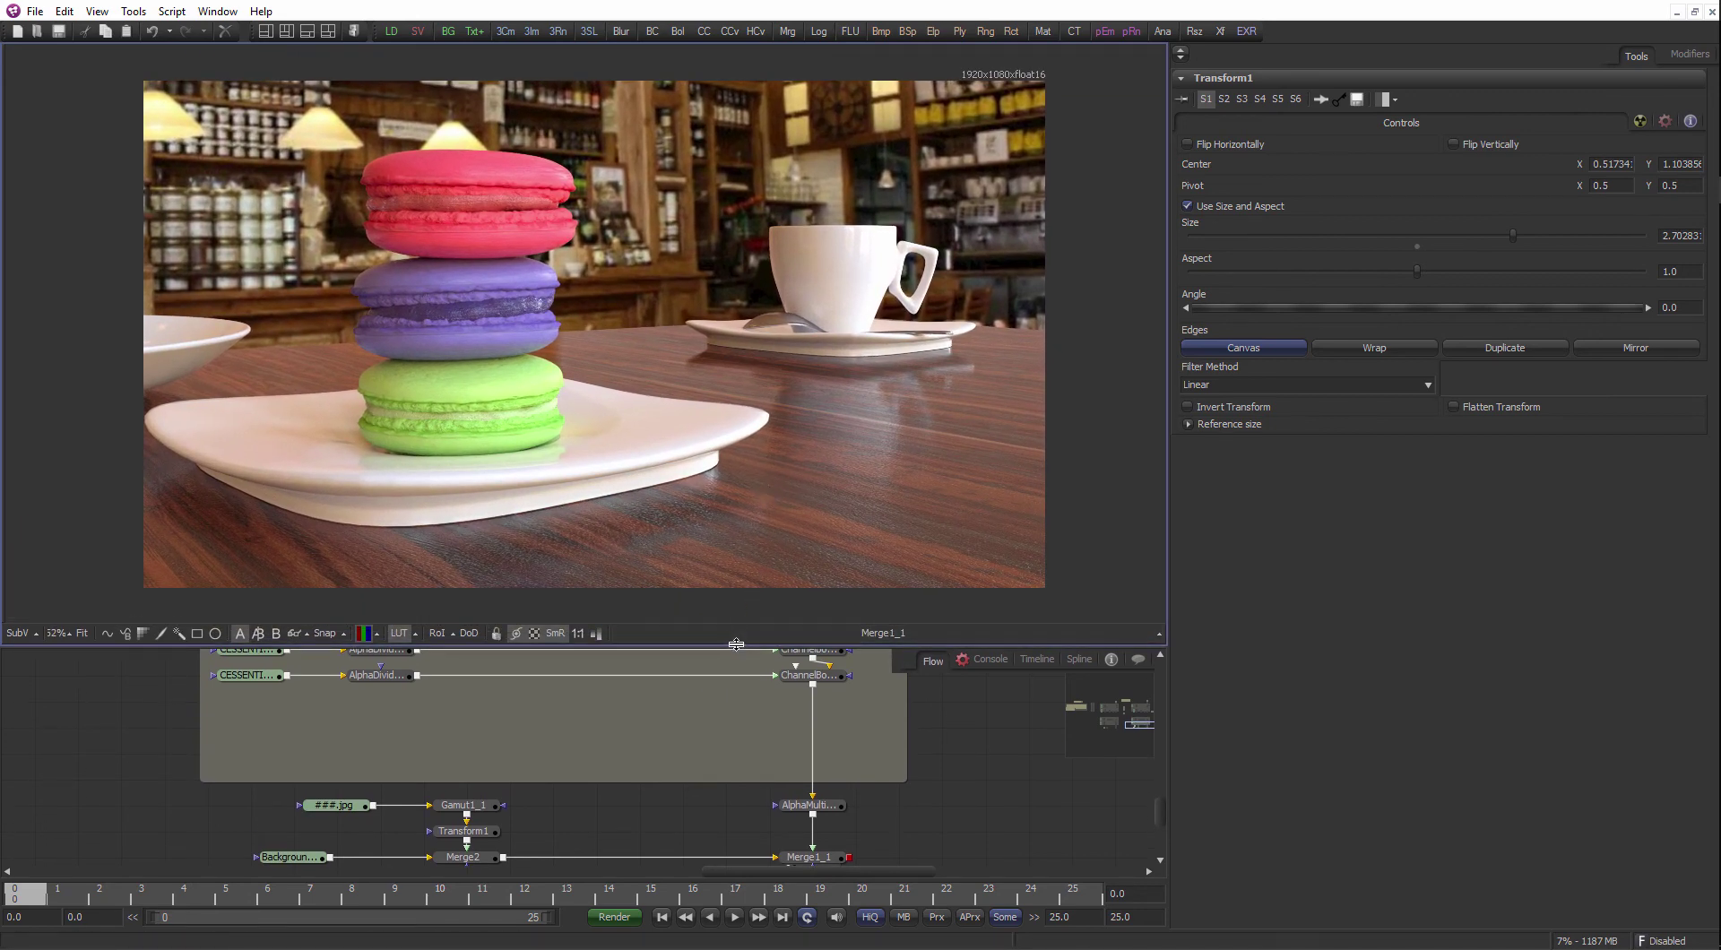
{"action": "left_click_drag", "start_coordinate": [737, 645], "coordinate": [735, 630]}
{"action": "scroll", "coordinate": [735, 461], "scroll_direction": "down", "scroll_amount": 1}
{"action": "scroll", "coordinate": [737, 468], "scroll_direction": "down", "scroll_amount": 2}
{"action": "scroll", "coordinate": [636, 818], "scroll_direction": "down", "scroll_amount": 4}
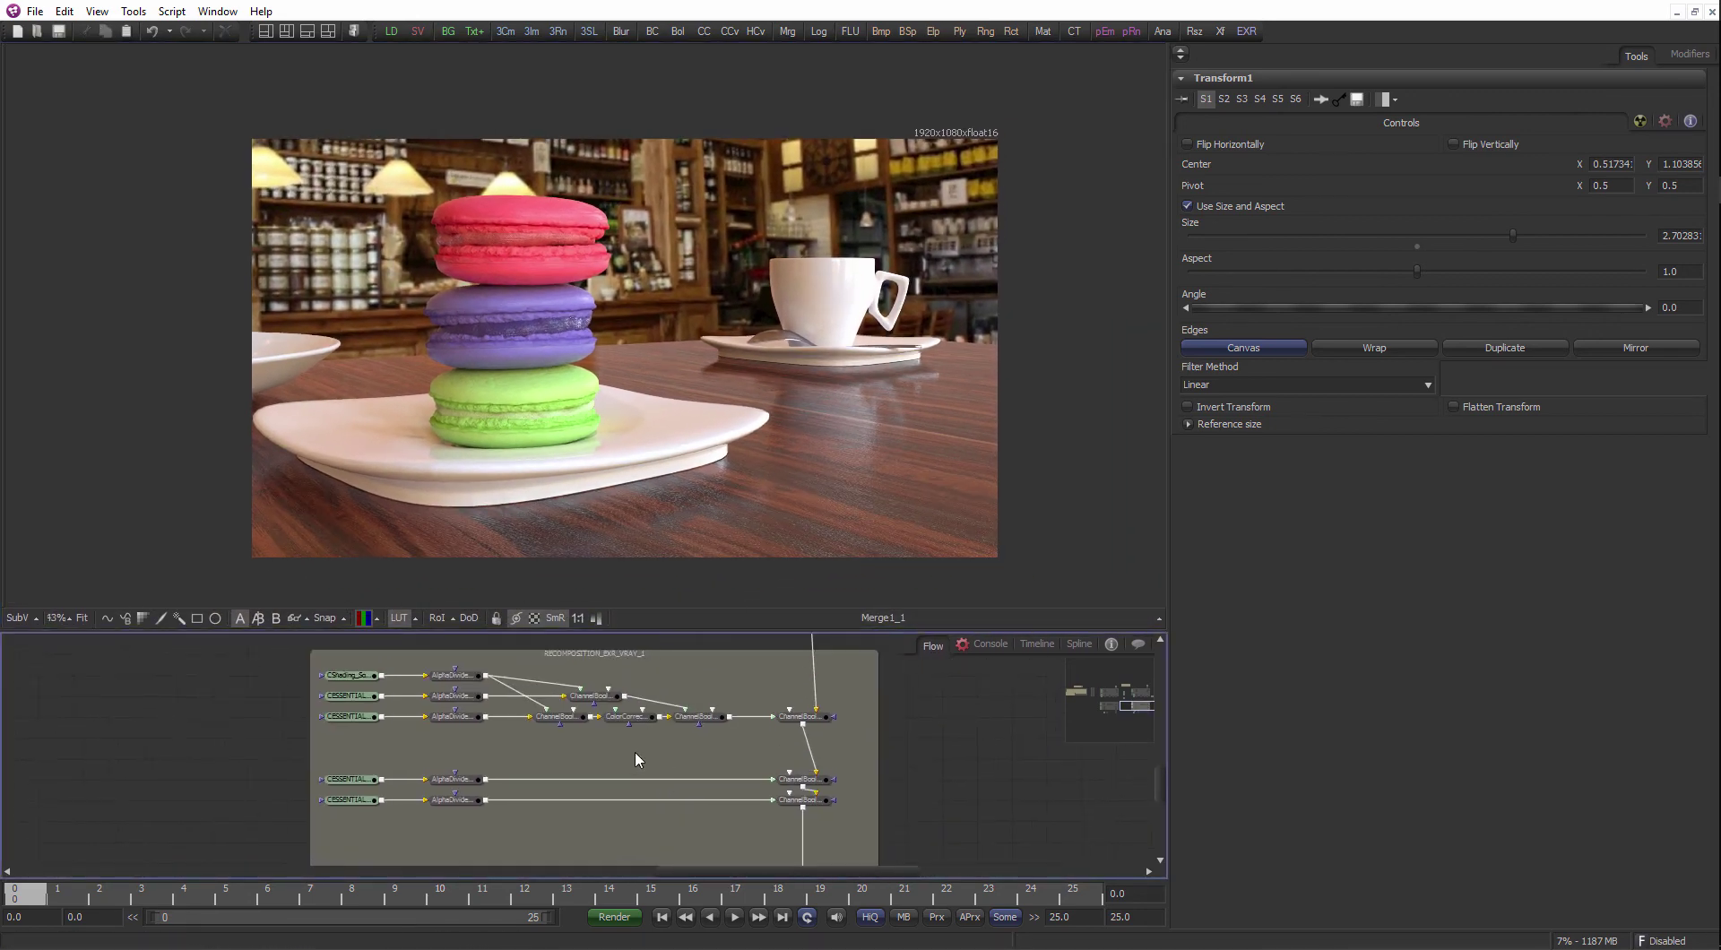
{"action": "scroll", "coordinate": [818, 434], "scroll_direction": "up", "scroll_amount": 2}
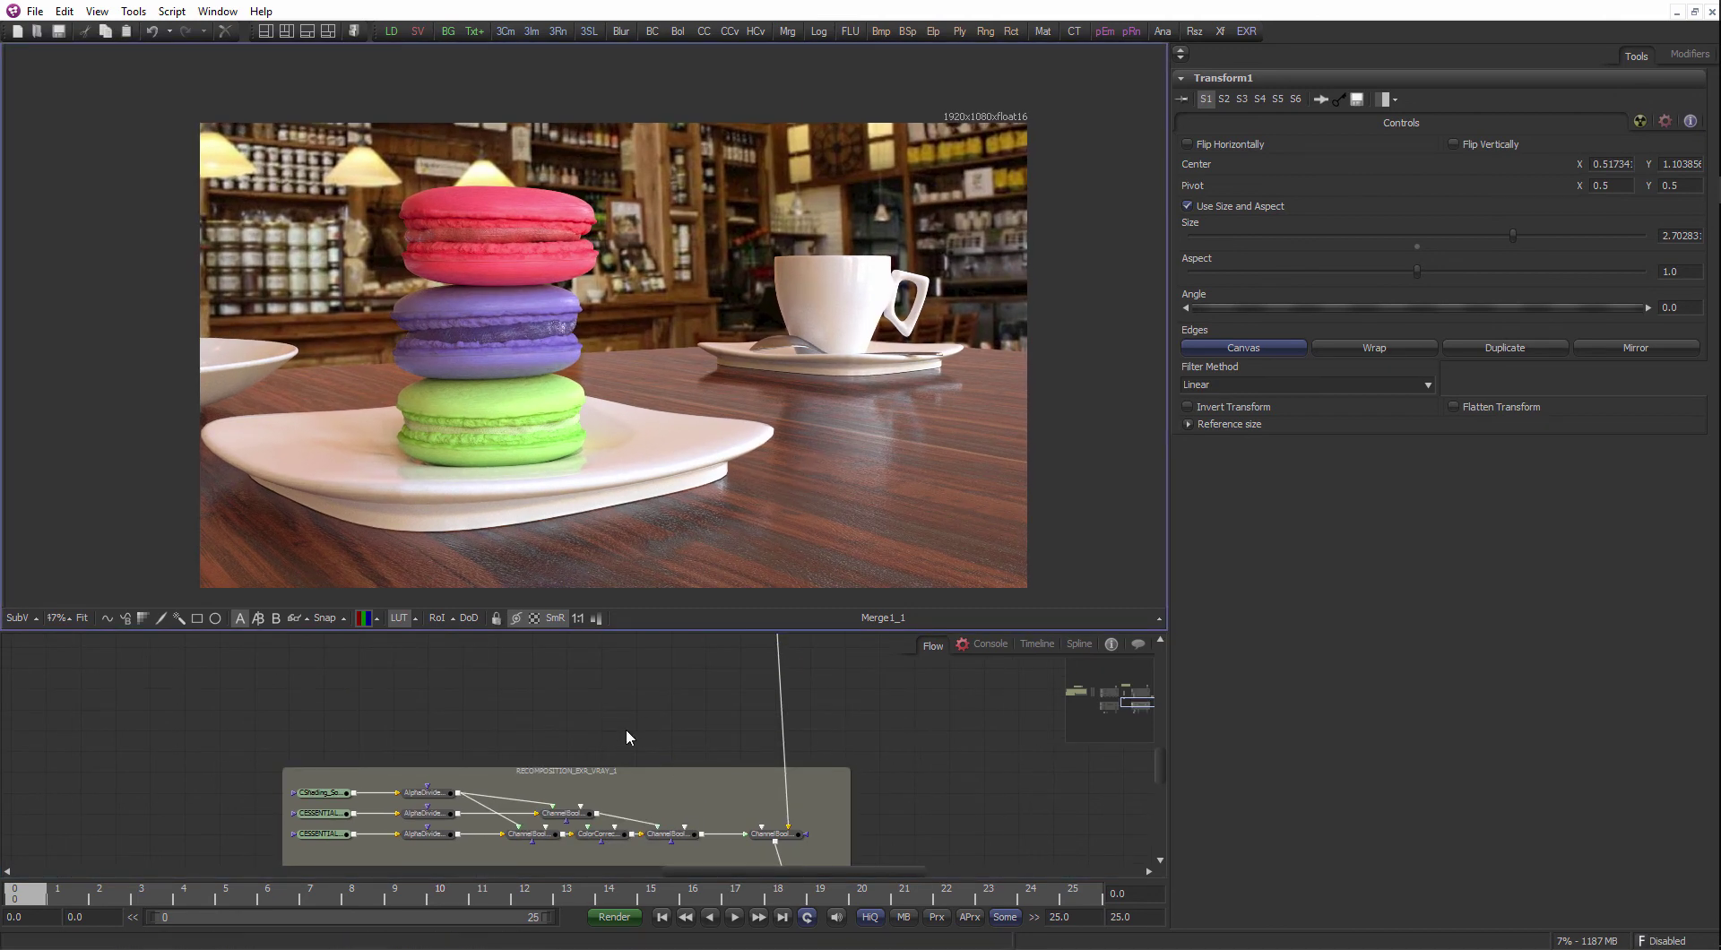
{"action": "scroll", "coordinate": [592, 763], "scroll_direction": "down", "scroll_amount": 2}
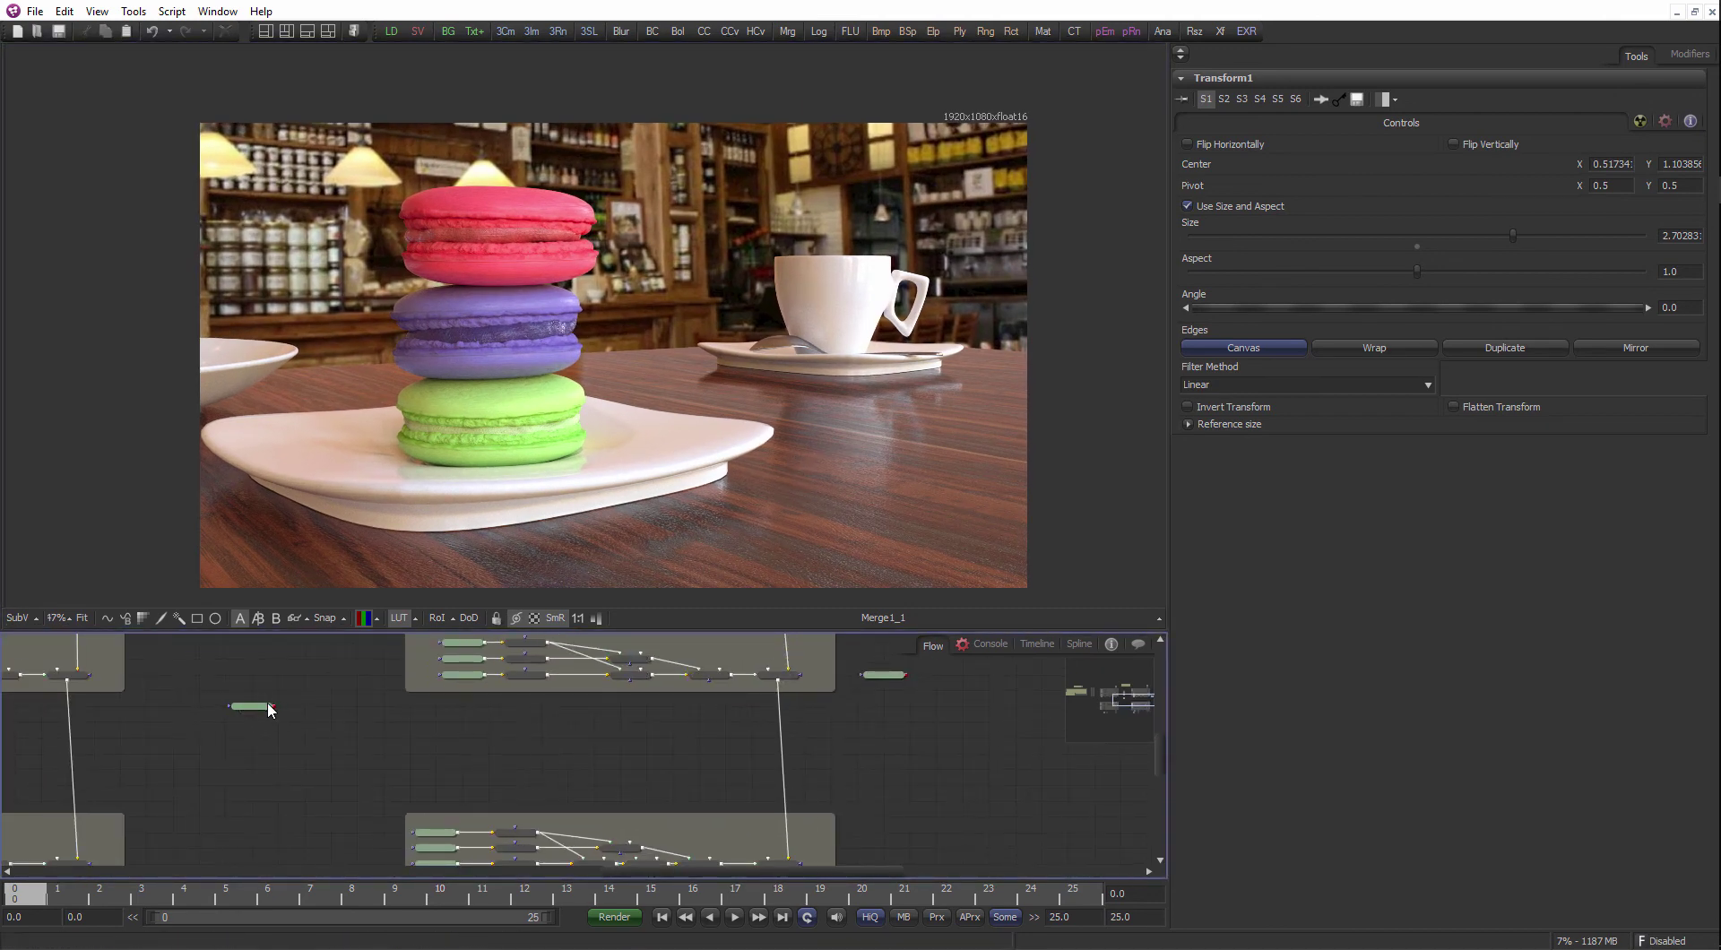
- Add an unconnected Merge node level with the AO loader, in the gap above the RECOMPOSITION_EXR_VRAY_1 group
{"action": "left_click", "coordinate": [595, 739]}
{"action": "scroll", "coordinate": [586, 664], "scroll_direction": "up", "scroll_amount": 3}
{"action": "left_click", "coordinate": [502, 680]}
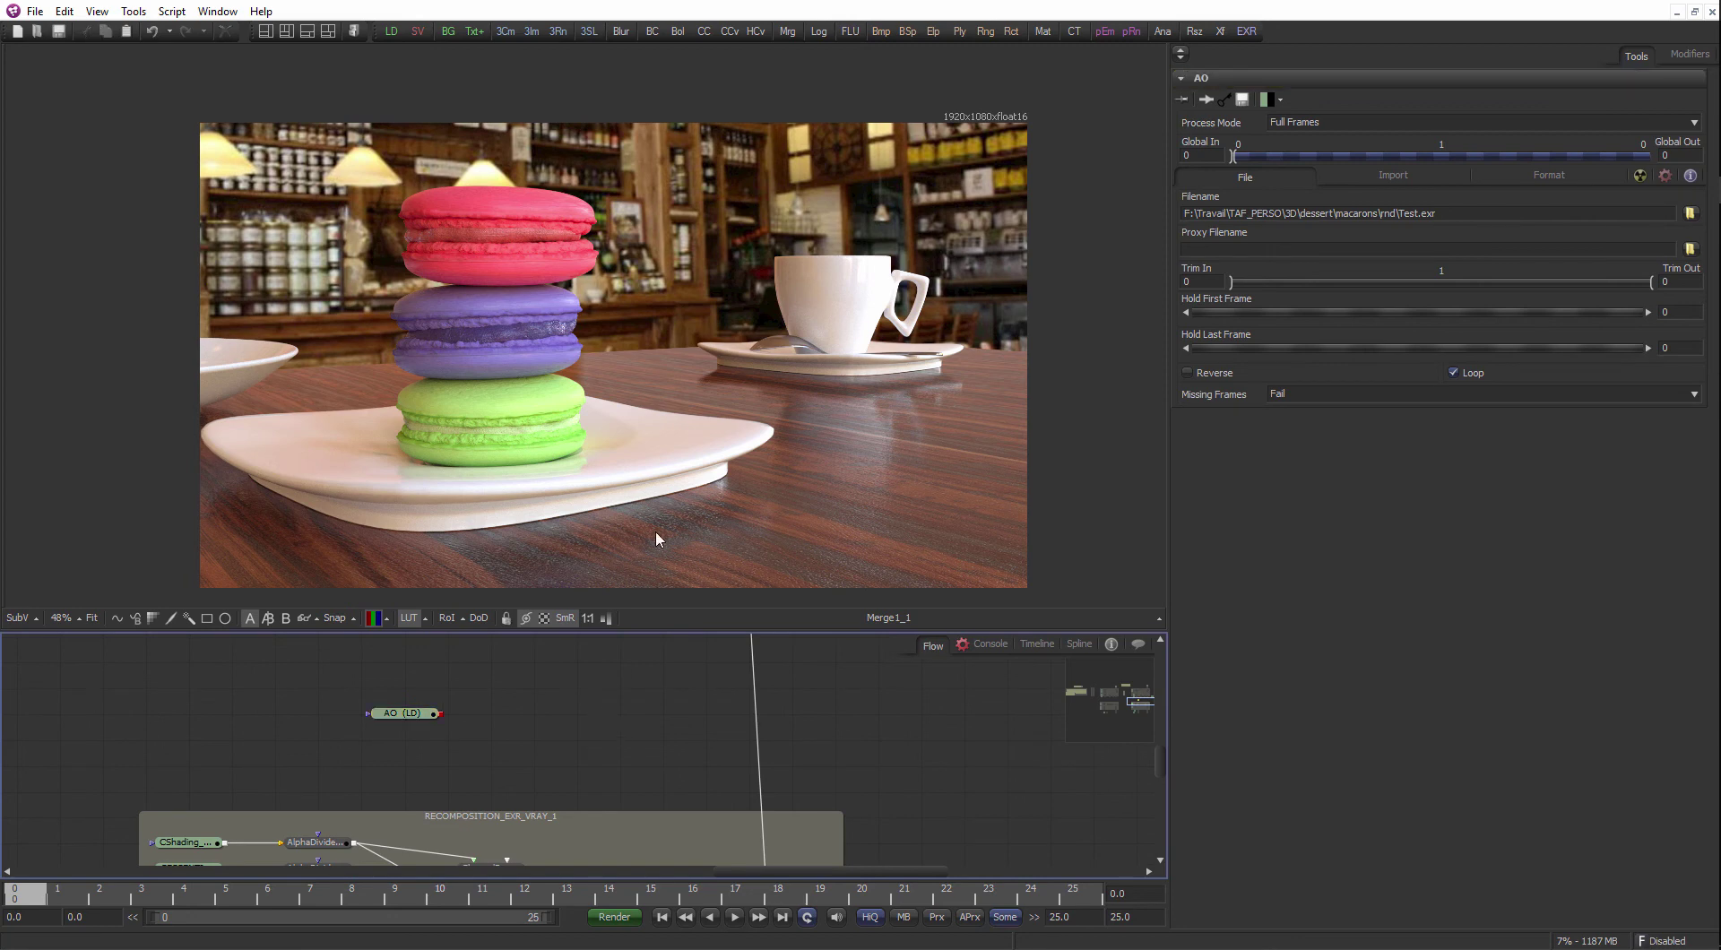
{"action": "left_click_drag", "start_coordinate": [654, 537], "coordinate": [619, 499]}
{"action": "left_click_drag", "start_coordinate": [614, 690], "coordinate": [561, 703]}
{"action": "left_click_drag", "start_coordinate": [595, 632], "coordinate": [594, 583]}
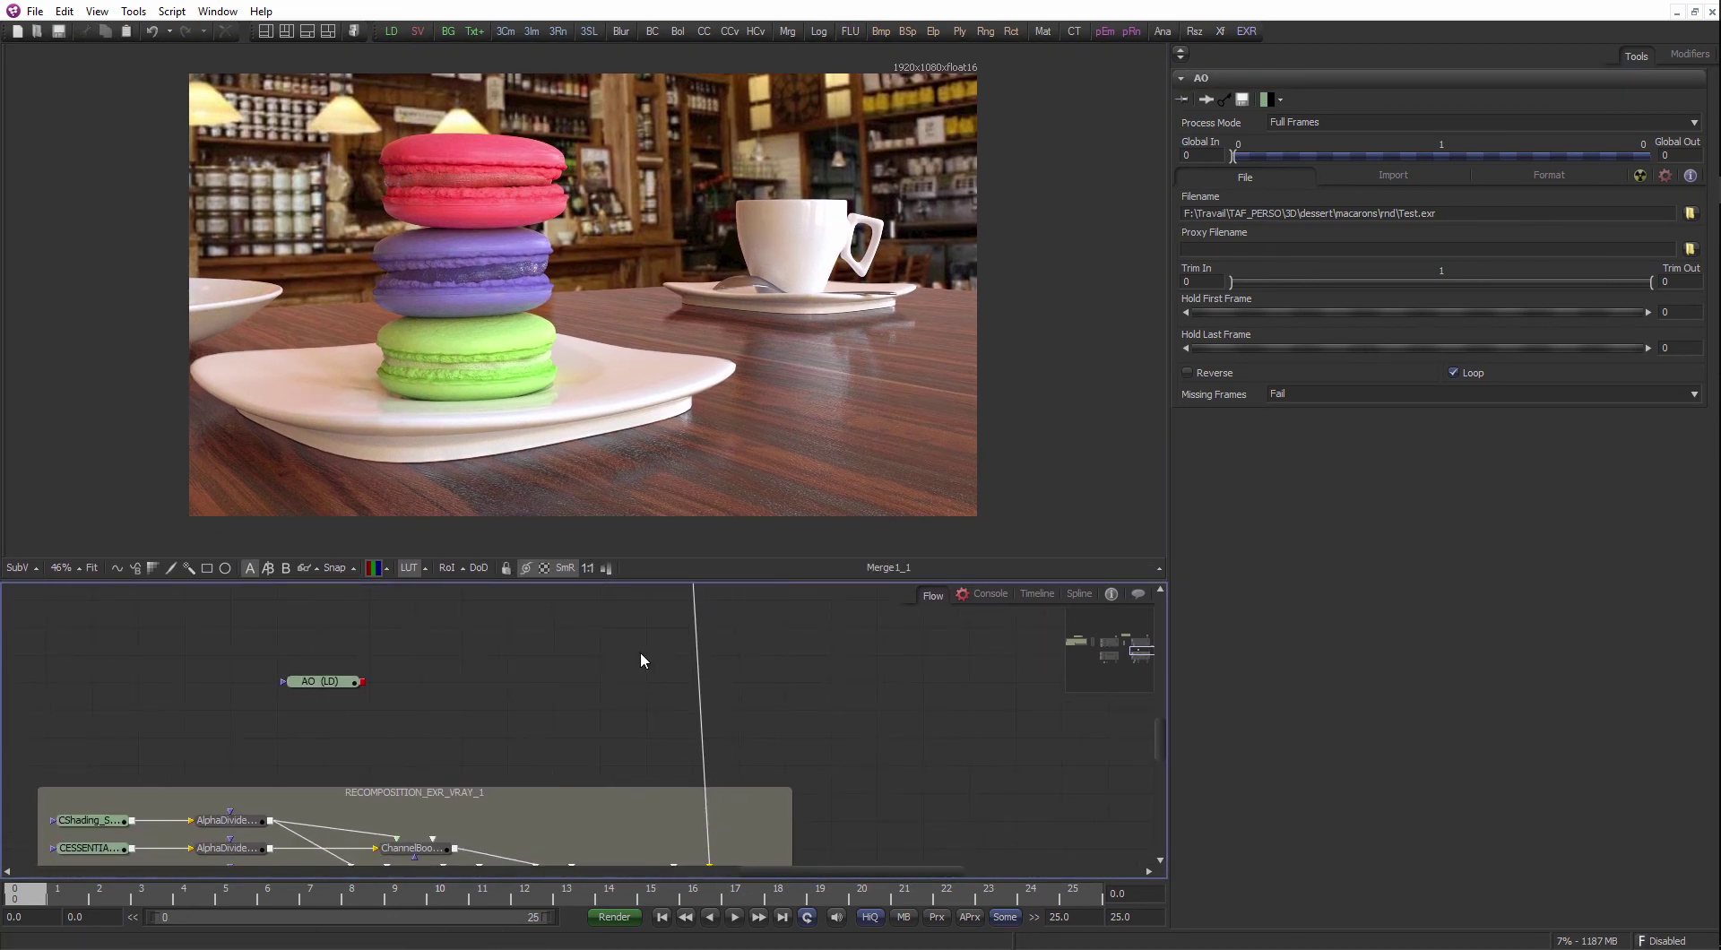
{"action": "key", "text": "shift+space"}
{"action": "type", "text": "mer"}
{"action": "key", "text": "Return"}
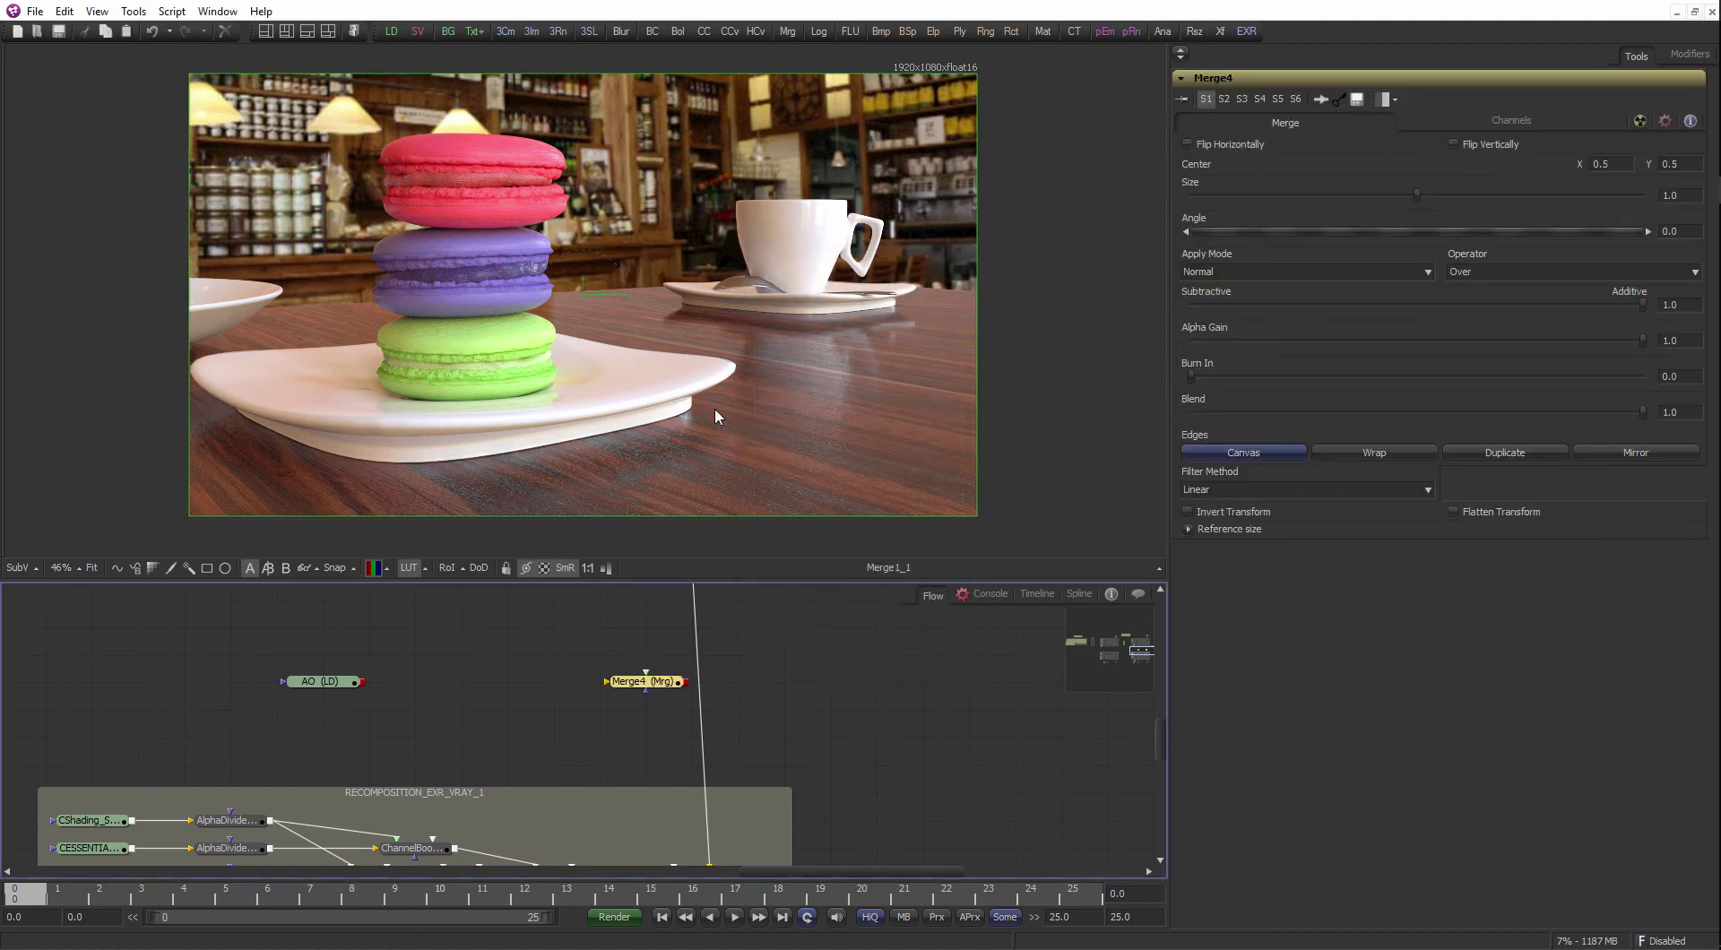
{"action": "scroll", "coordinate": [666, 671], "scroll_direction": "down", "scroll_amount": 1}
{"action": "mouse_move", "coordinate": [666, 671]}
{"action": "left_mouse_down"}
{"action": "mouse_move", "coordinate": [603, 787]}
{"action": "mouse_move", "coordinate": [637, 656]}
{"action": "left_mouse_up"}
{"action": "left_click", "coordinate": [636, 688]}
- Display the standalone CShading_SourceColor_1 loader beside the decomposition group in the viewer
{"action": "left_click_drag", "start_coordinate": [512, 636], "coordinate": [532, 701]}
{"action": "scroll", "coordinate": [574, 689], "scroll_direction": "up", "scroll_amount": 2}
{"action": "left_click", "coordinate": [687, 659]}
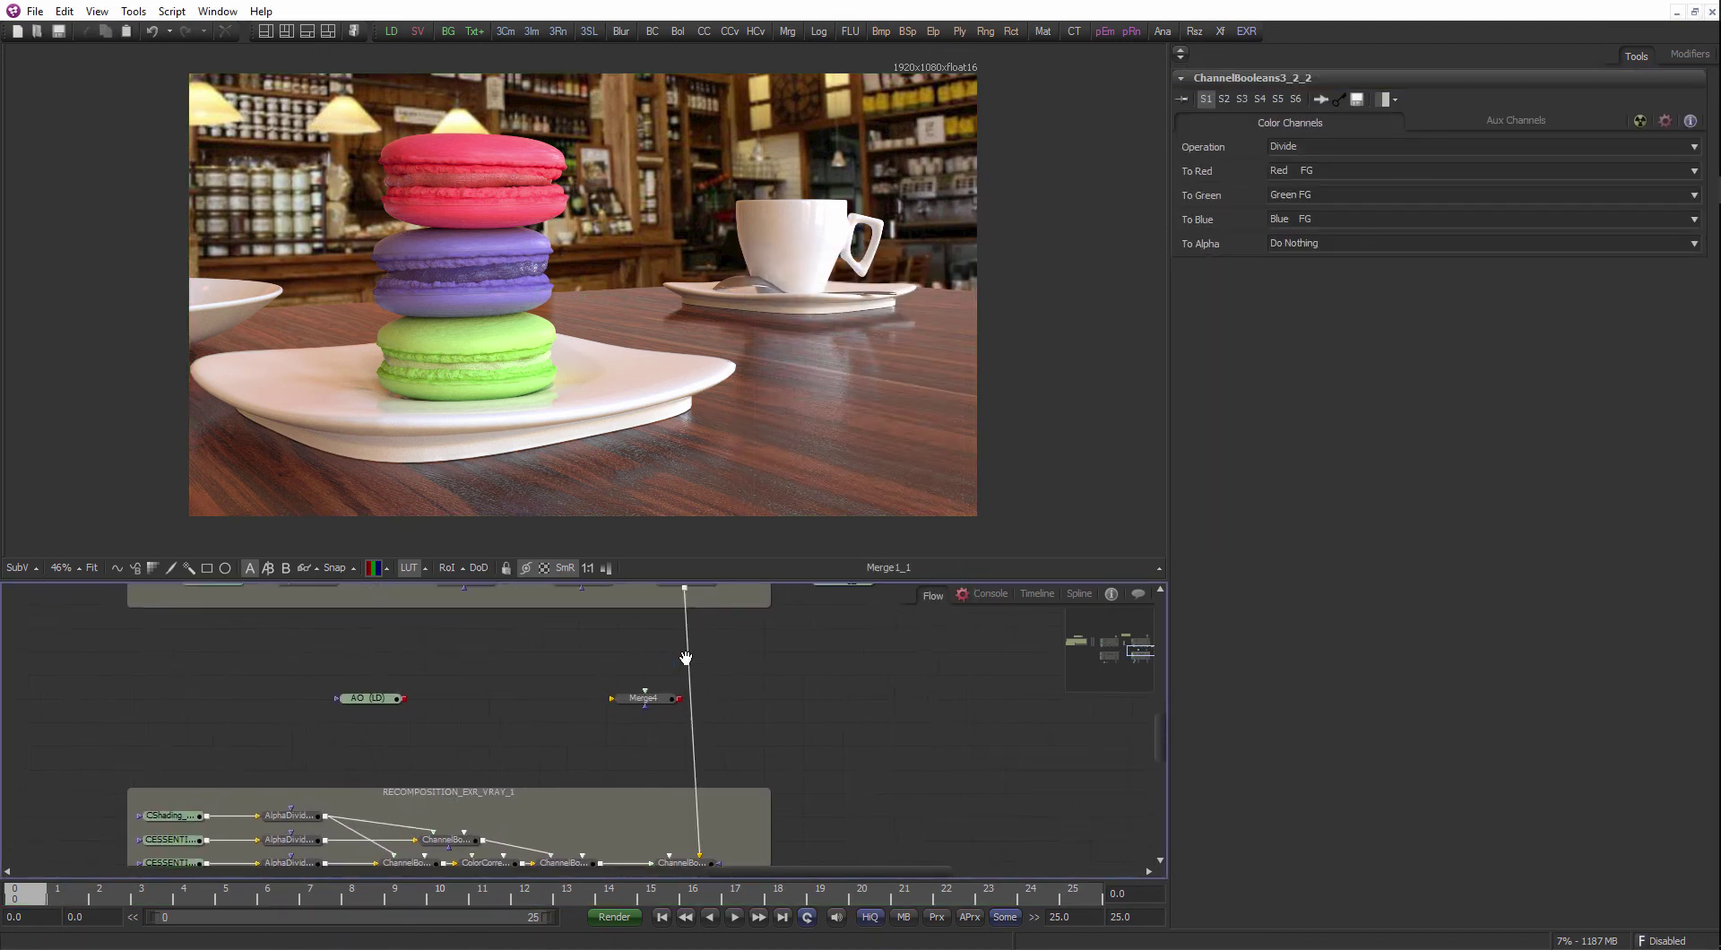
{"action": "left_click_drag", "start_coordinate": [688, 659], "coordinate": [544, 758]}
{"action": "left_click", "coordinate": [705, 689]}
{"action": "key", "text": "1"}
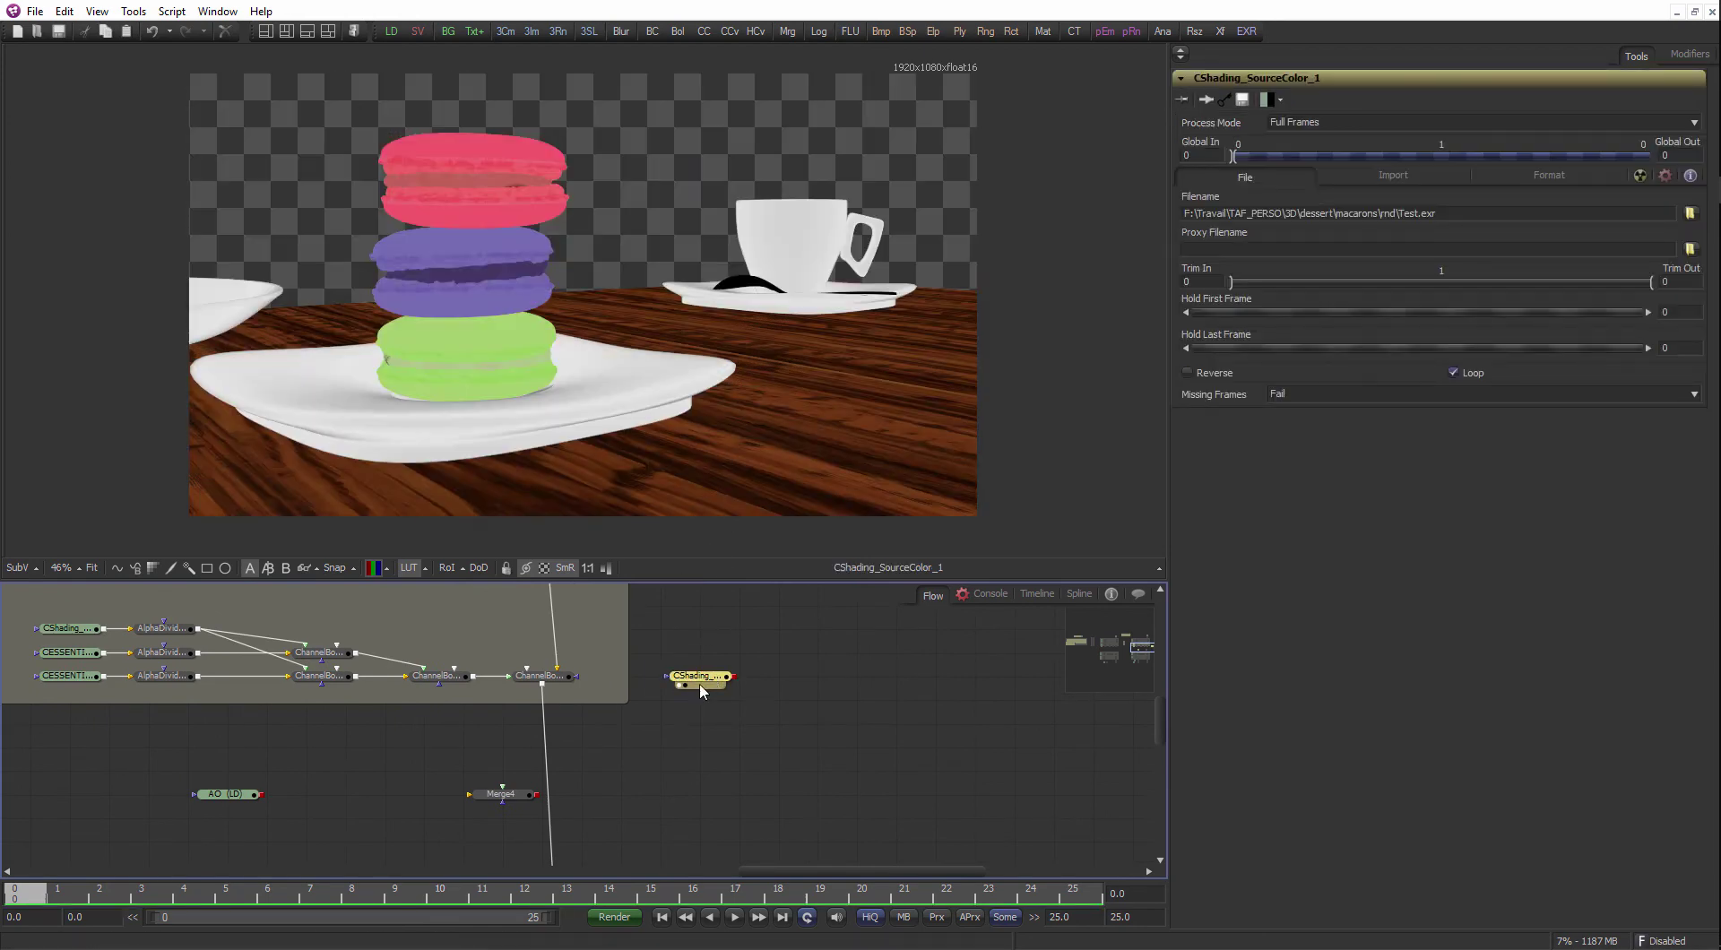
- Place CShading_SourceColor_1 above Merge4 and connect it to the background input of ChannelBooleans3_2_1_1, replacing the decomposition output
{"action": "scroll", "coordinate": [625, 799], "scroll_direction": "down", "scroll_amount": 2}
{"action": "left_click_drag", "start_coordinate": [616, 644], "coordinate": [629, 783]}
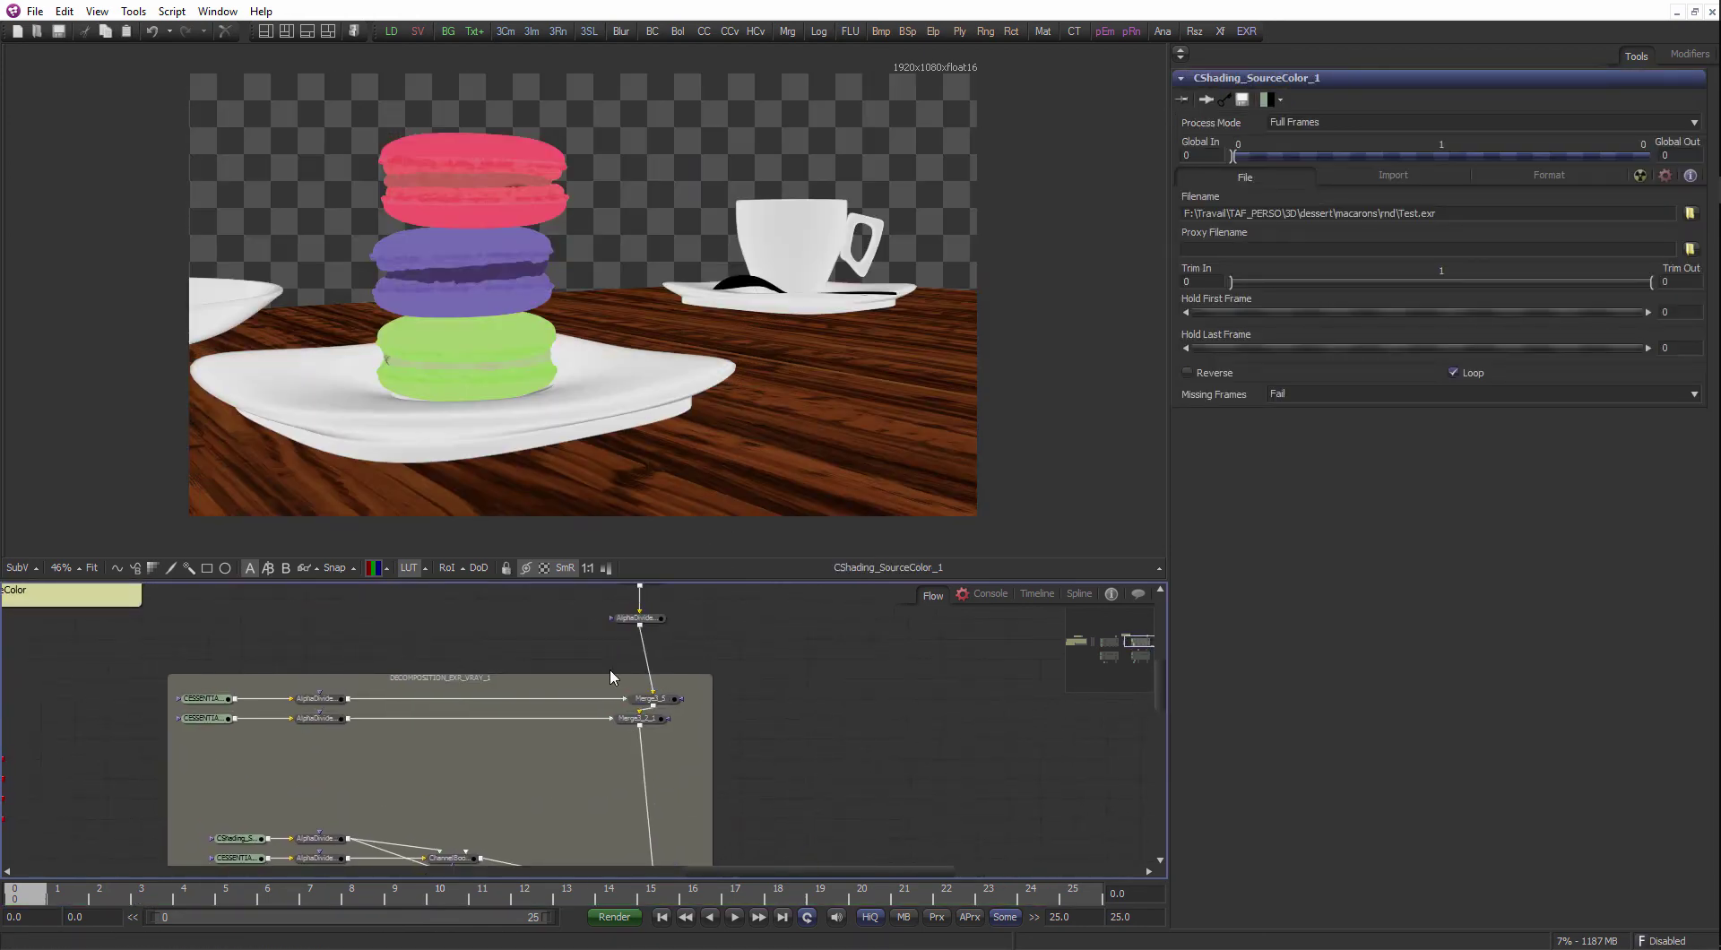
{"action": "left_click_drag", "start_coordinate": [651, 841], "coordinate": [614, 605]}
{"action": "scroll", "coordinate": [726, 668], "scroll_direction": "up", "scroll_amount": 2}
{"action": "left_click_drag", "start_coordinate": [661, 714], "coordinate": [577, 674]}
{"action": "scroll", "coordinate": [605, 655], "scroll_direction": "down", "scroll_amount": 1}
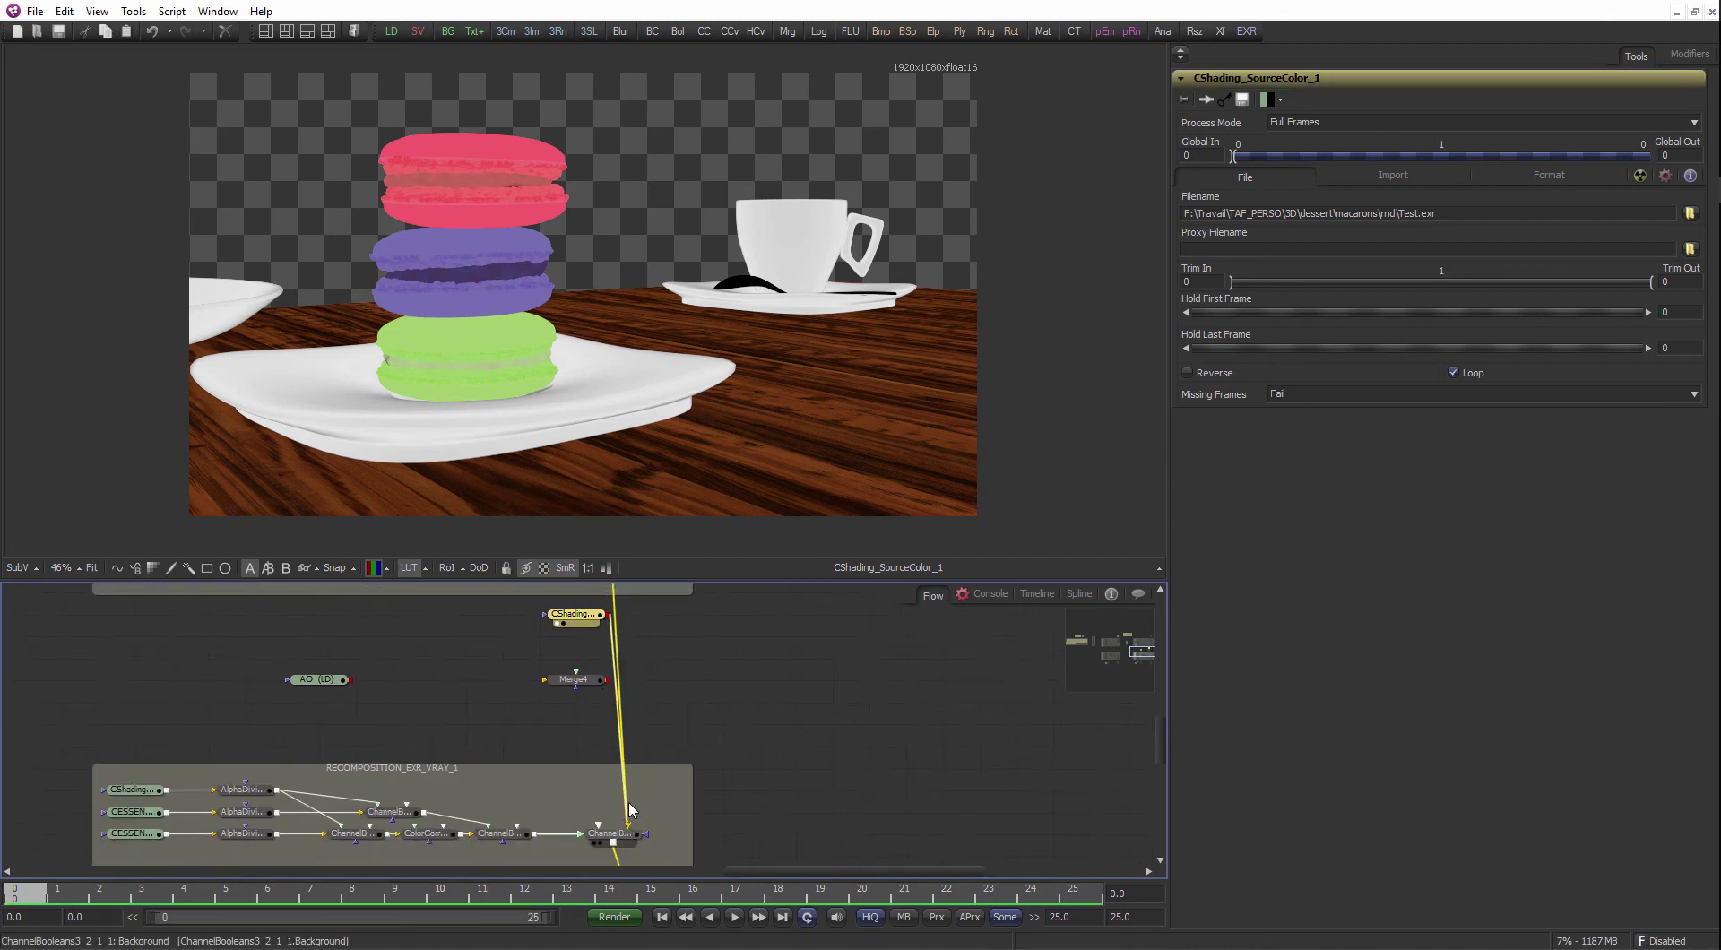
{"action": "left_click", "coordinate": [628, 806]}
{"action": "left_click_drag", "start_coordinate": [662, 635], "coordinate": [668, 841]}
{"action": "scroll", "coordinate": [709, 758], "scroll_direction": "down", "scroll_amount": 1}
{"action": "scroll", "coordinate": [661, 819], "scroll_direction": "down", "scroll_amount": 1}
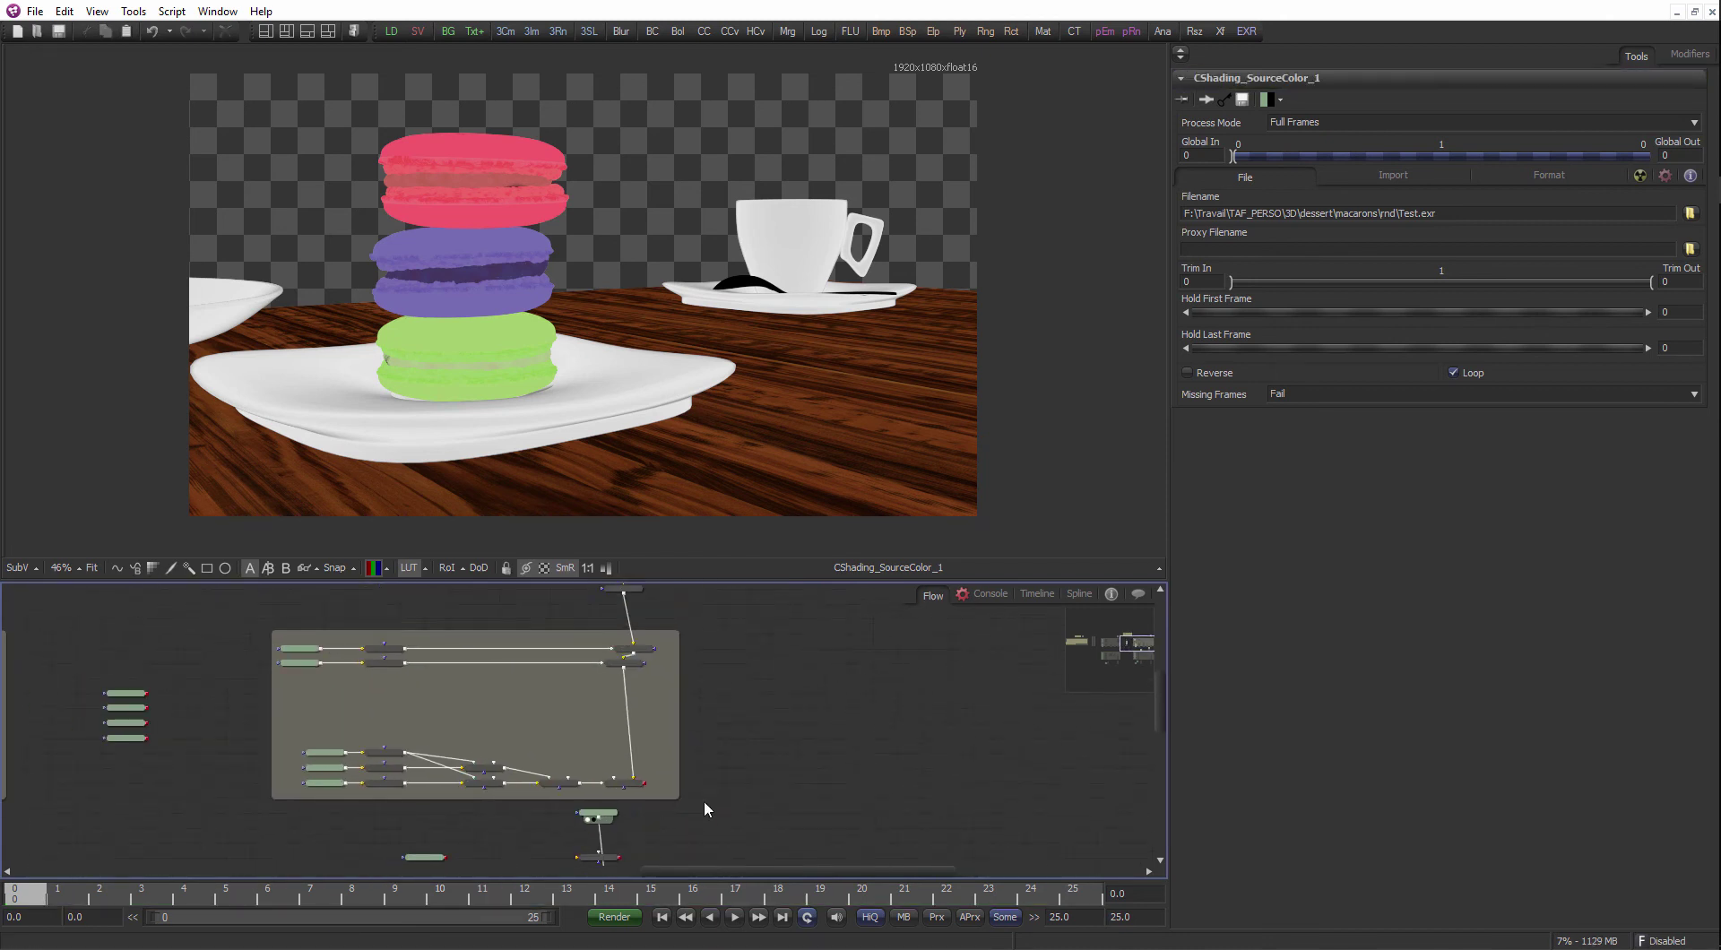
- Insert a copy of AlphaDivide1_4 directly after CShading_SourceColor_1 and display its result in the viewer
{"action": "left_click_drag", "start_coordinate": [637, 678], "coordinate": [639, 718]}
{"action": "scroll", "coordinate": [638, 719], "scroll_direction": "up", "scroll_amount": 2}
{"action": "scroll", "coordinate": [631, 677], "scroll_direction": "up", "scroll_amount": 1}
{"action": "left_click_drag", "start_coordinate": [696, 624], "coordinate": [676, 591]}
{"action": "left_click", "coordinate": [619, 660]}
{"action": "left_click_drag", "start_coordinate": [640, 847], "coordinate": [651, 667]}
{"action": "left_click", "coordinate": [615, 695]}
{"action": "key", "text": "ctrl+v"}
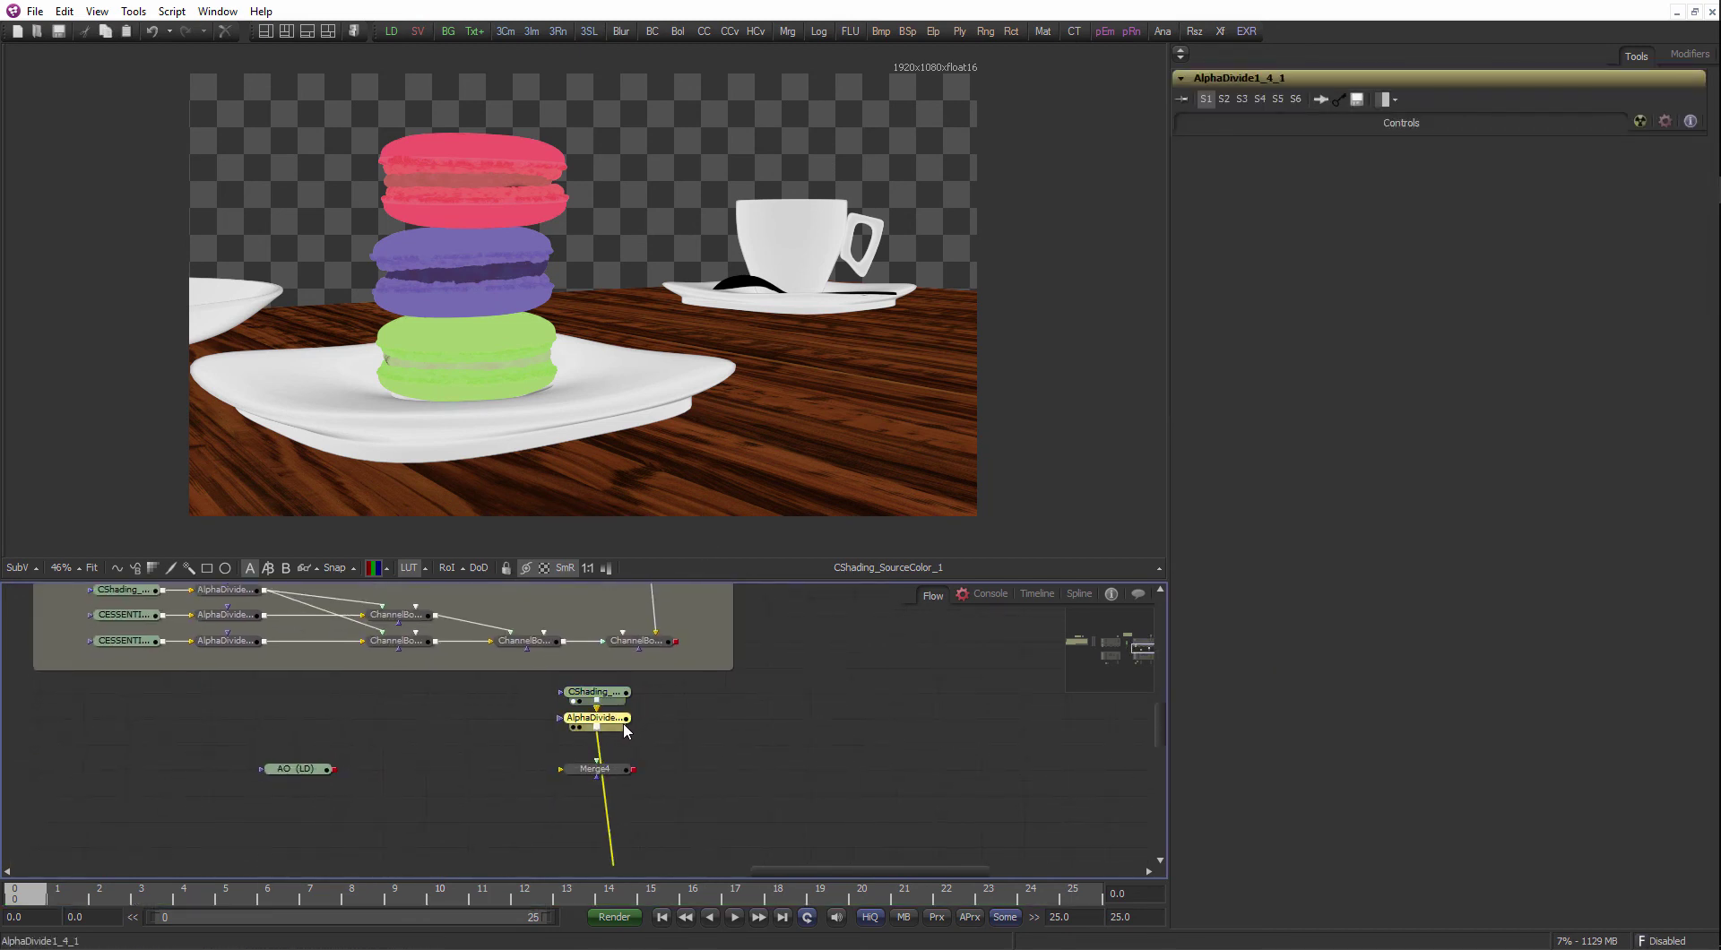
{"action": "left_click_drag", "start_coordinate": [626, 728], "coordinate": [661, 480]}
- Select all decomposition nodes together with their Test.exr loader and move them out of the decomposition group to empty space beside it
{"action": "scroll", "coordinate": [735, 744], "scroll_direction": "down", "scroll_amount": 3}
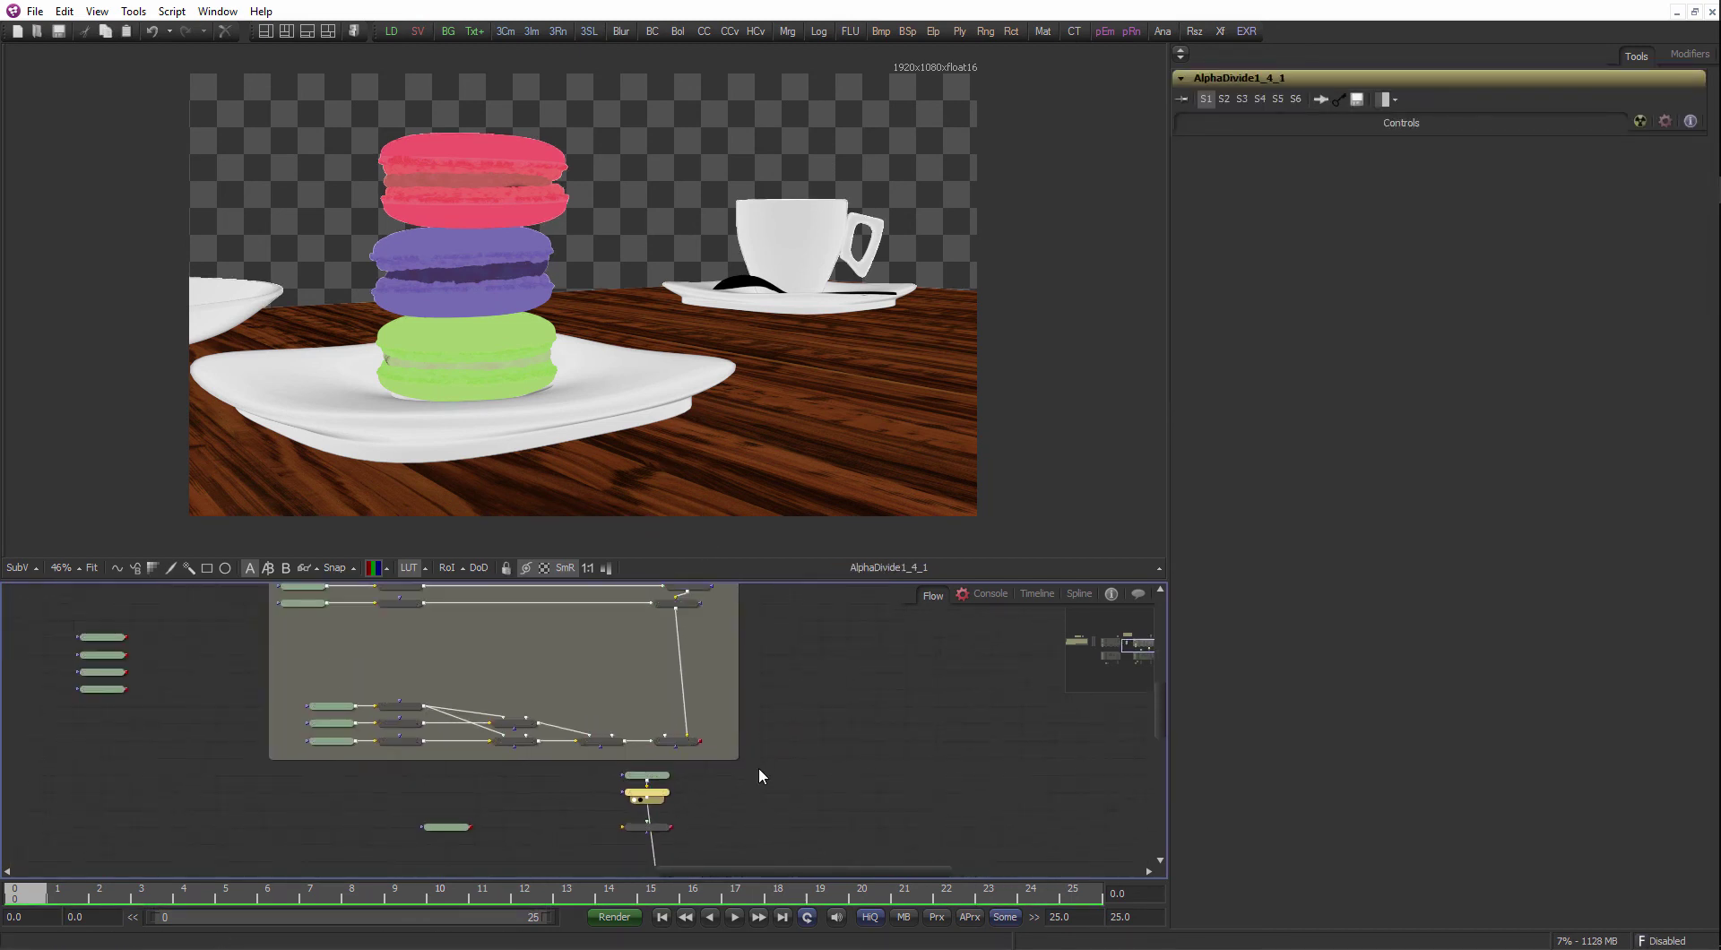
{"action": "mouse_move", "coordinate": [765, 769]}
{"action": "left_mouse_down"}
{"action": "mouse_move", "coordinate": [242, 509]}
{"action": "mouse_move", "coordinate": [332, 650]}
{"action": "mouse_move", "coordinate": [316, 710]}
{"action": "left_mouse_up"}
{"action": "left_click_drag", "start_coordinate": [502, 708], "coordinate": [516, 565]}
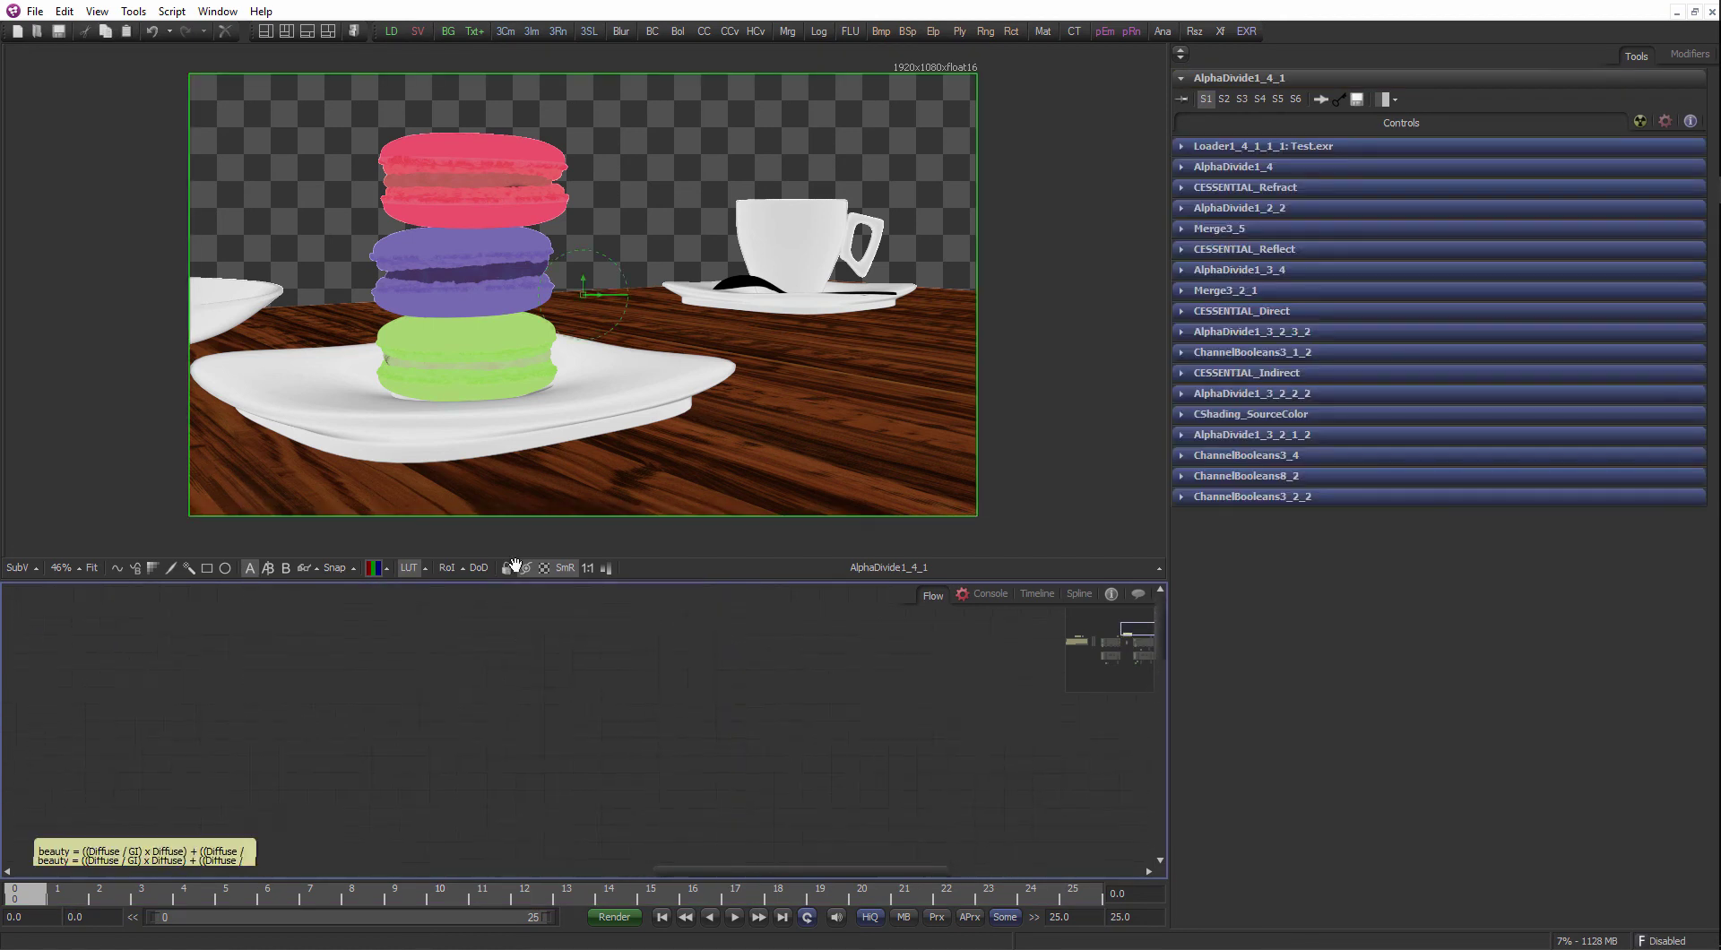
{"action": "left_click_drag", "start_coordinate": [689, 852], "coordinate": [678, 502]}
{"action": "scroll", "coordinate": [660, 719], "scroll_direction": "down", "scroll_amount": 3}
{"action": "left_click_drag", "start_coordinate": [681, 754], "coordinate": [995, 632]}
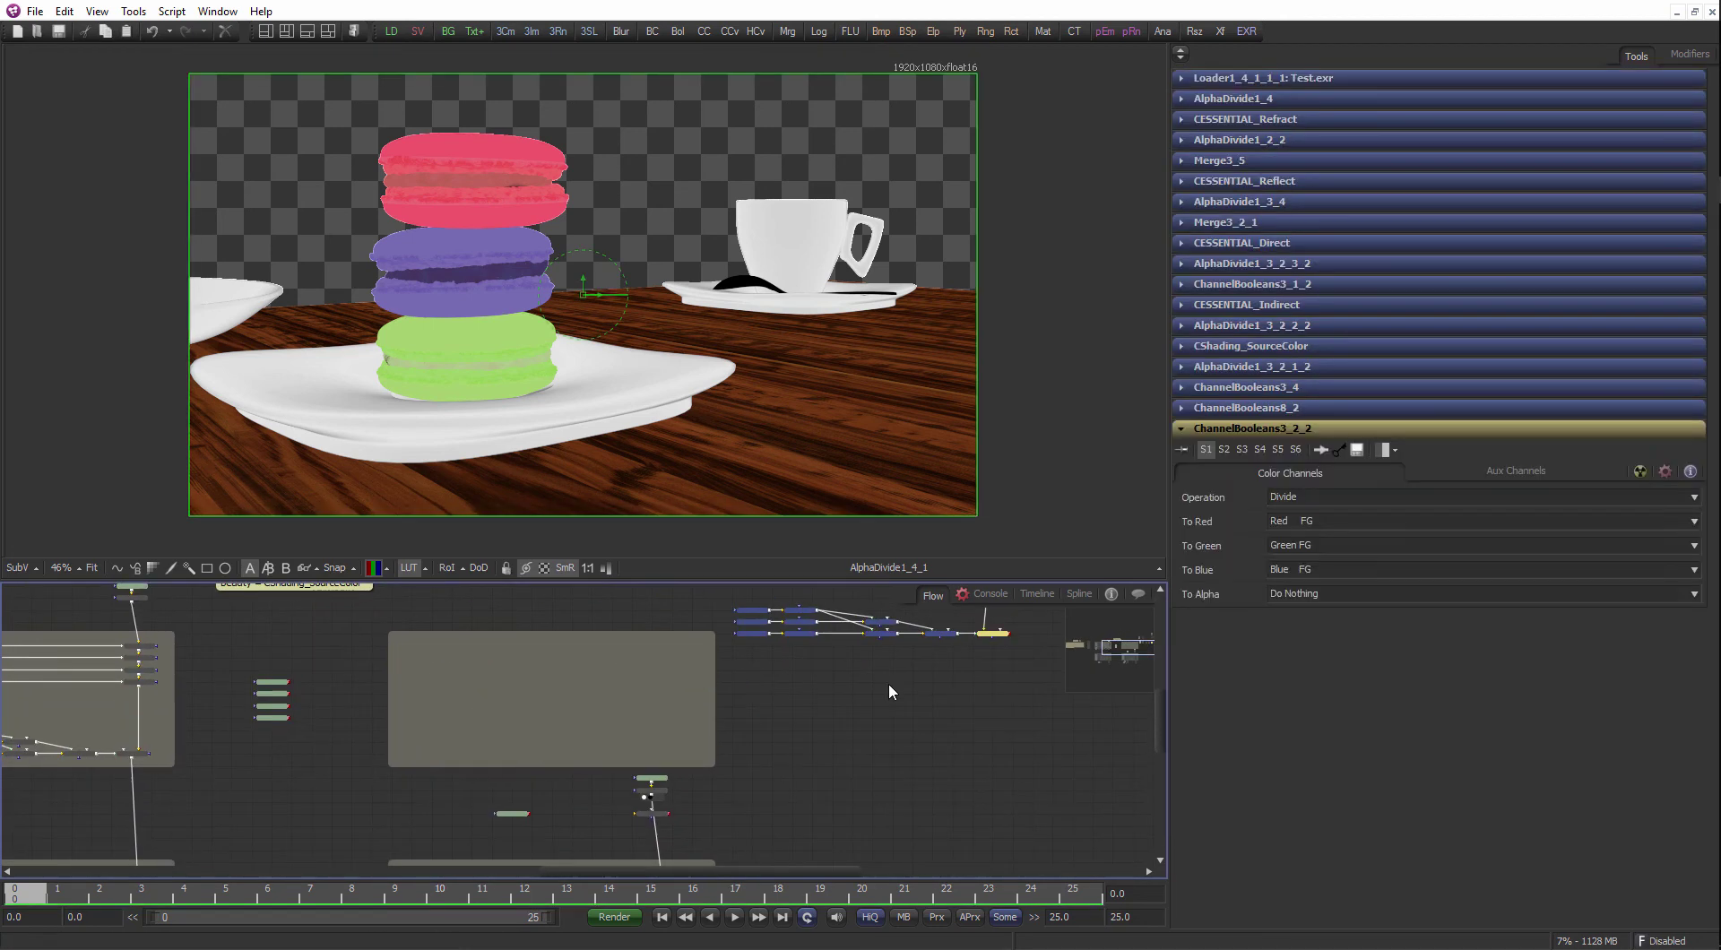
- Undo the last node move and shift the whole DECOMPOSITION_EXR_VRAY_1 group with its contents out of the main column
{"action": "key", "text": "ctrl+z"}
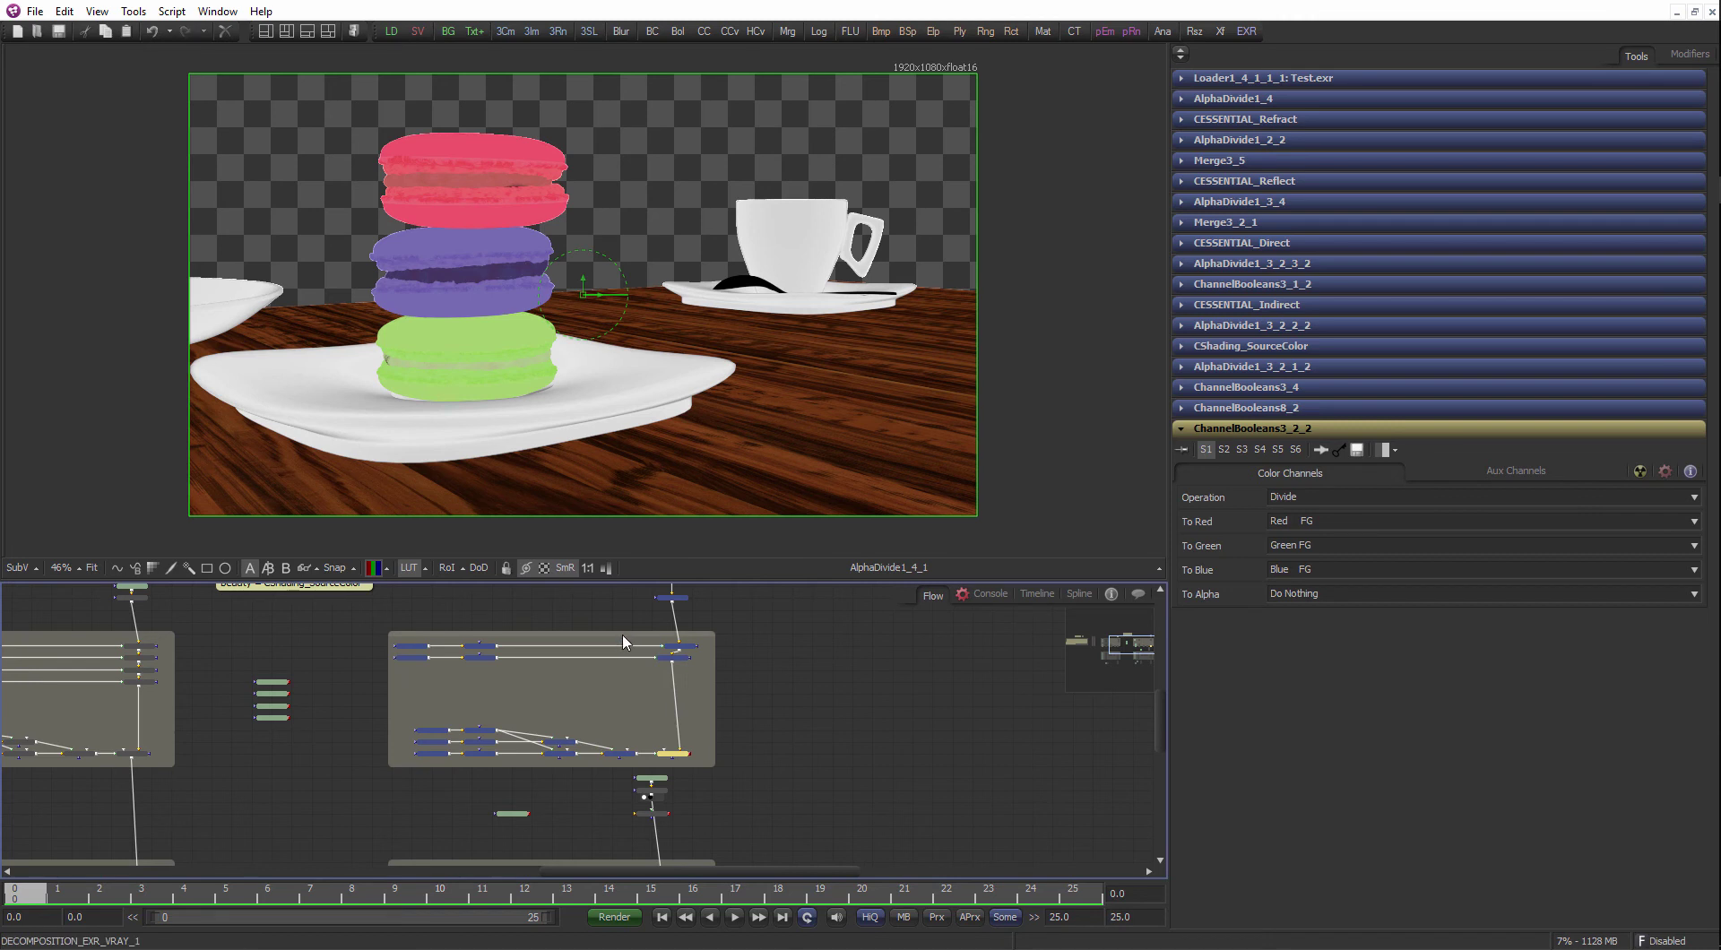
{"action": "left_click", "coordinate": [633, 637]}
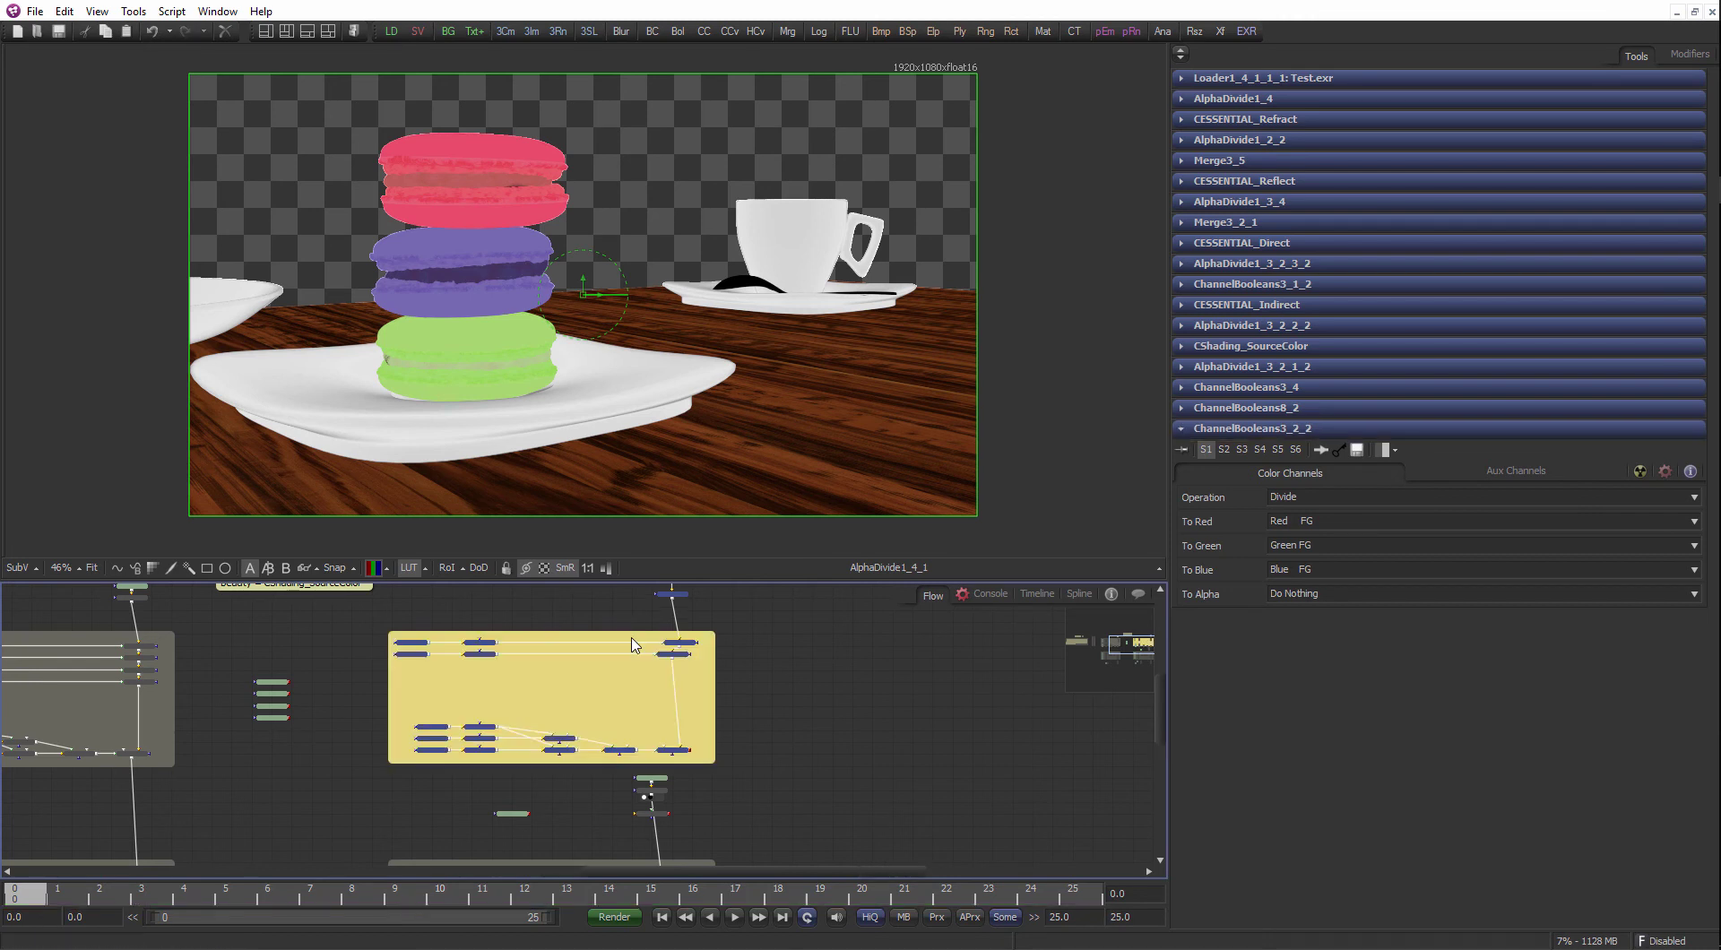
{"action": "mouse_move", "coordinate": [633, 639]}
{"action": "left_mouse_down"}
{"action": "mouse_move", "coordinate": [580, 711]}
{"action": "mouse_move", "coordinate": [904, 620]}
{"action": "left_mouse_up"}
- Move CShading_SourceColor_1, AlphaDivide1_4_1 and Merge4 to just above the RECOMPOSITION_EXR_VRAY_1 group, placing Merge4 beside the other two near AO
{"action": "scroll", "coordinate": [578, 712], "scroll_direction": "down", "scroll_amount": 1}
{"action": "left_click", "coordinate": [635, 760]}
{"action": "left_click_drag", "start_coordinate": [686, 764], "coordinate": [711, 580]}
{"action": "scroll", "coordinate": [670, 605], "scroll_direction": "up", "scroll_amount": 2}
{"action": "left_click_drag", "start_coordinate": [683, 718], "coordinate": [570, 604]}
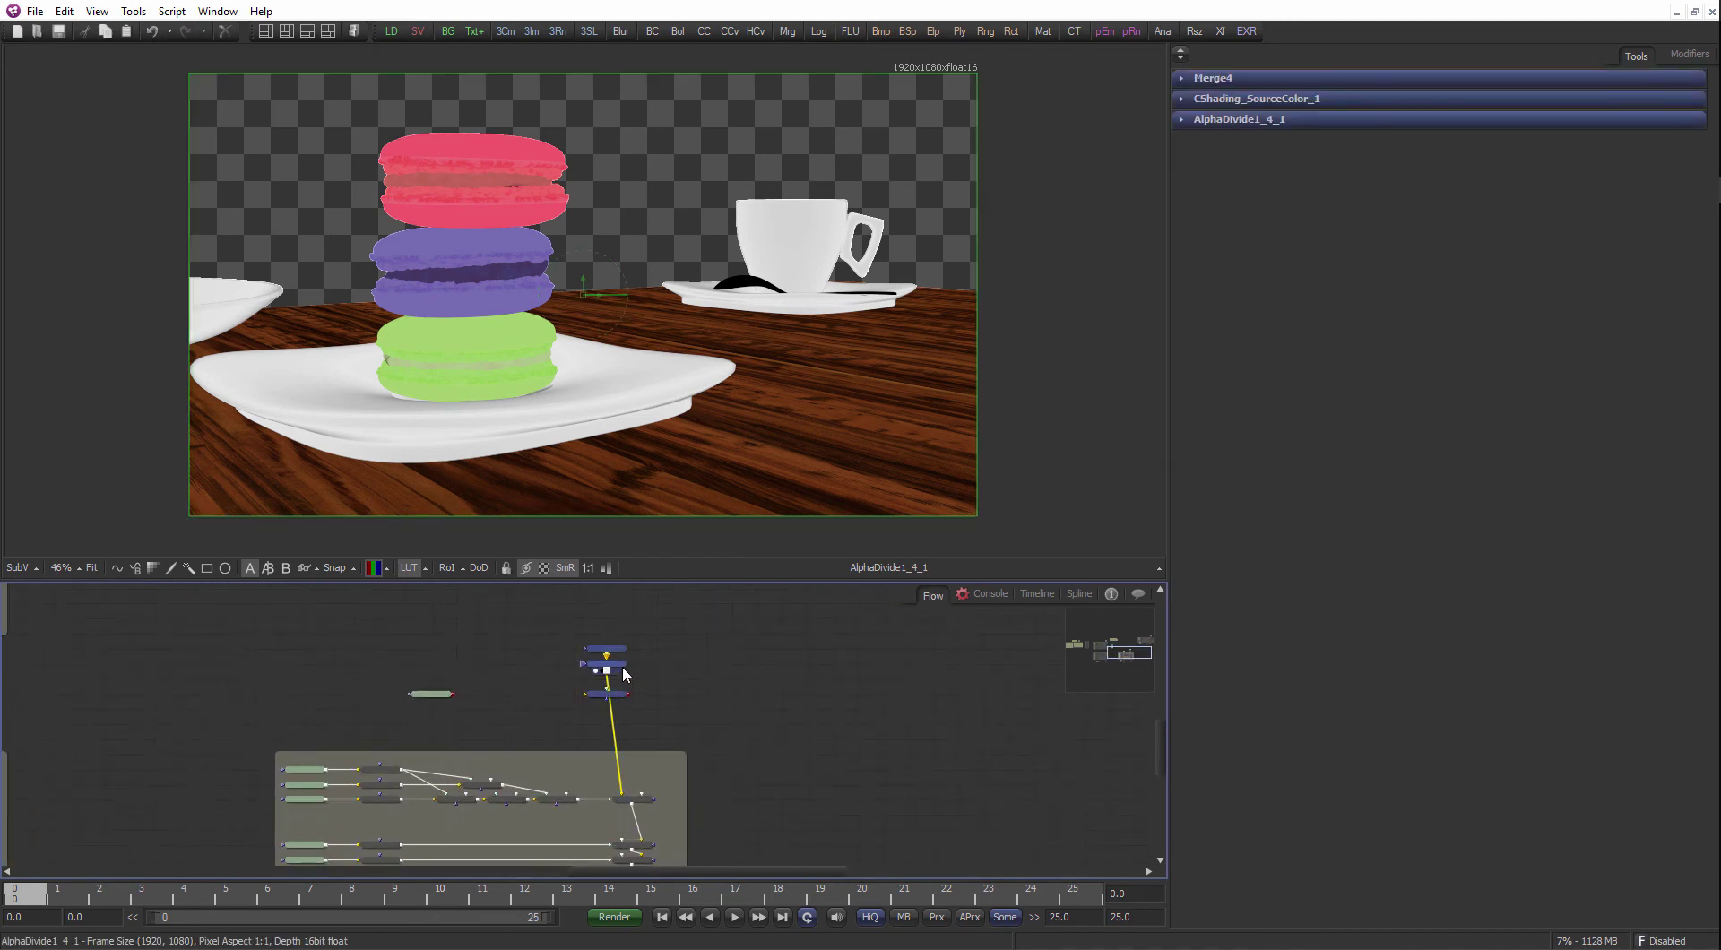
{"action": "left_click", "coordinate": [793, 638]}
{"action": "scroll", "coordinate": [797, 636], "scroll_direction": "up", "scroll_amount": 3}
{"action": "left_click_drag", "start_coordinate": [677, 653], "coordinate": [597, 653]}
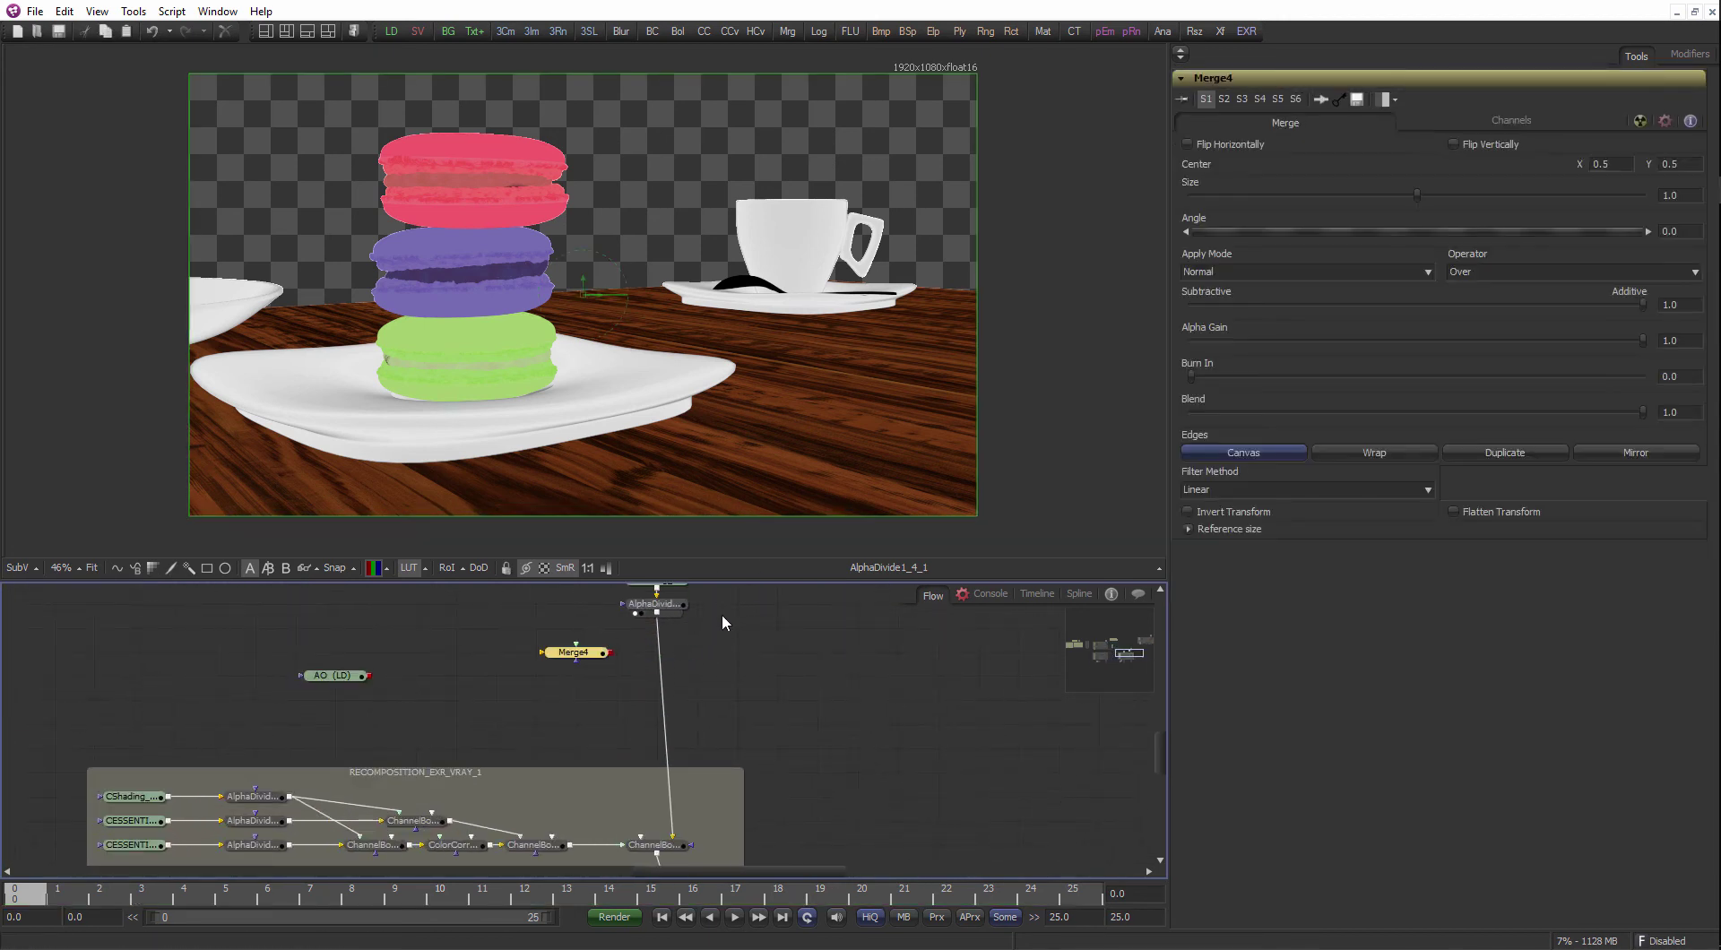
- Display the final Merge1_1 composite at the end of the node tree in the viewer
{"action": "left_click_drag", "start_coordinate": [692, 592], "coordinate": [623, 465]}
{"action": "left_click_drag", "start_coordinate": [656, 692], "coordinate": [641, 502]}
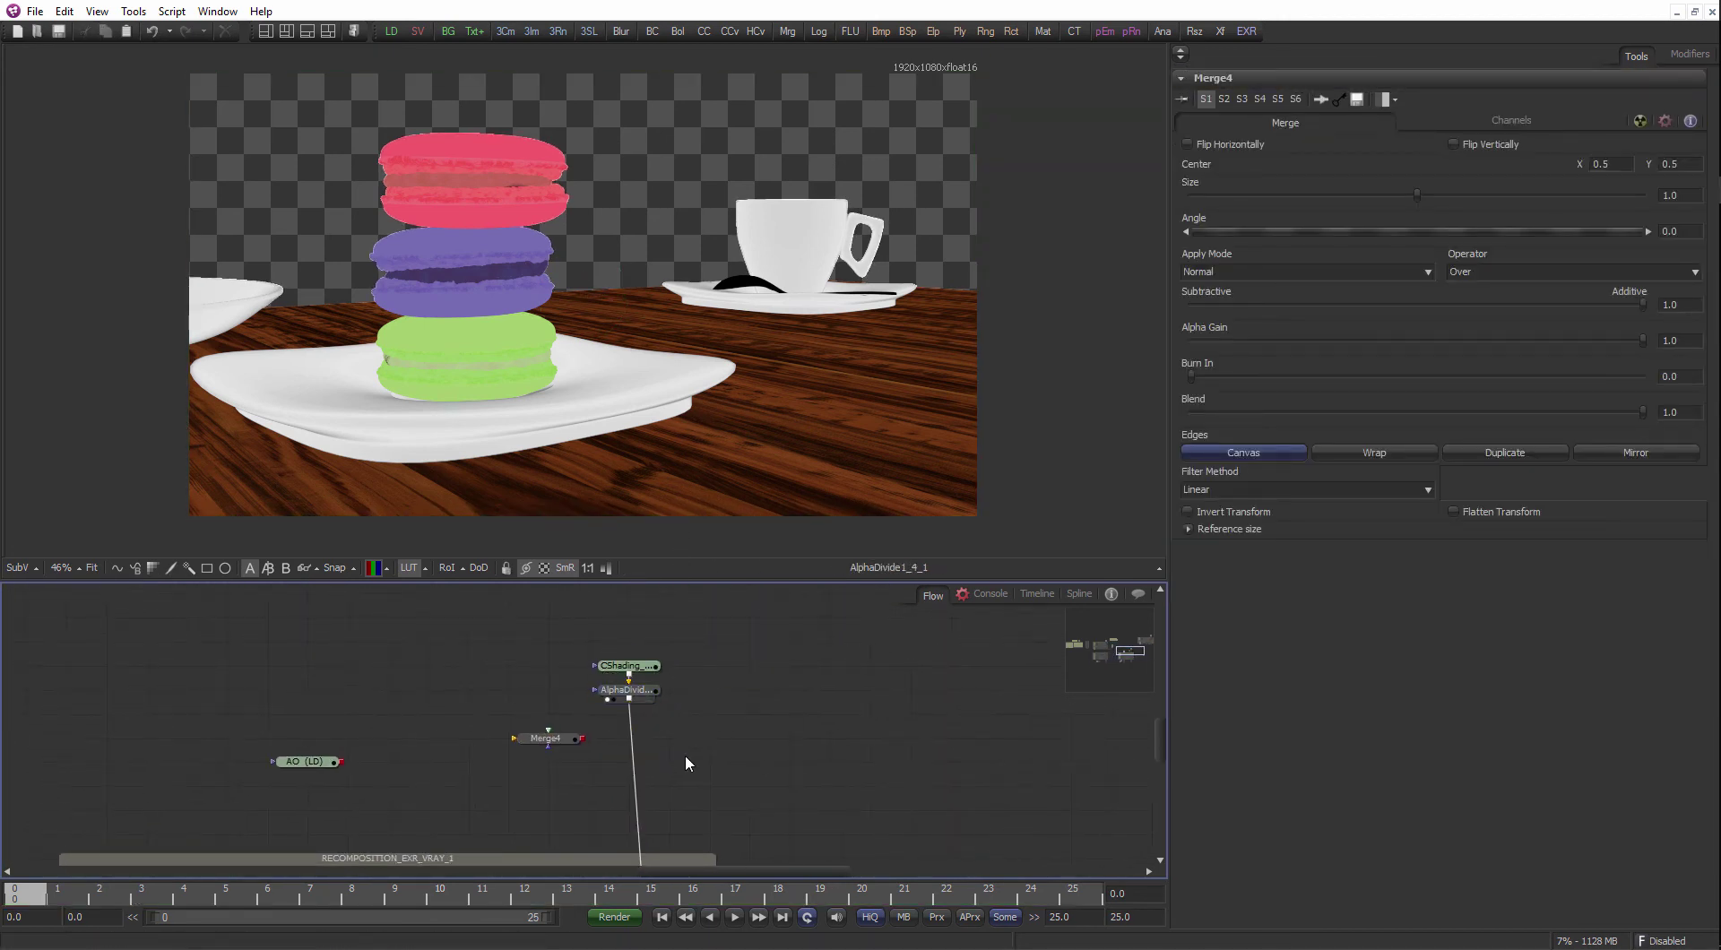
{"action": "scroll", "coordinate": [685, 758], "scroll_direction": "down", "scroll_amount": 2}
{"action": "left_click_drag", "start_coordinate": [662, 820], "coordinate": [651, 427]}
{"action": "left_click_drag", "start_coordinate": [641, 659], "coordinate": [590, 418]}
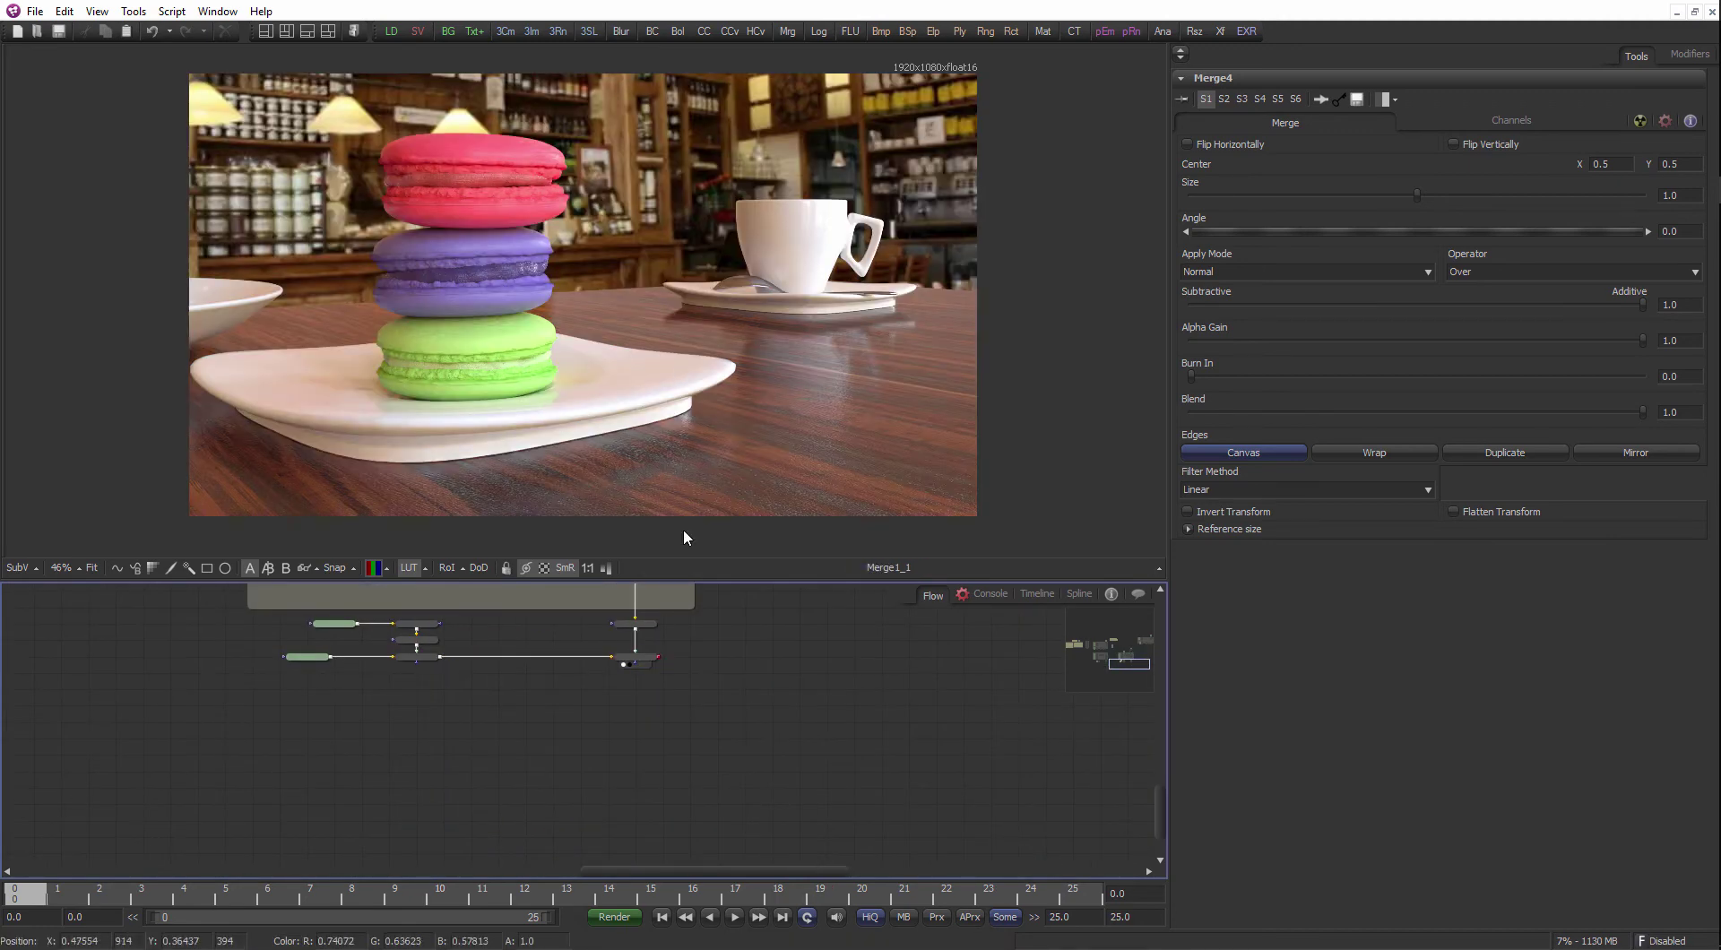
- Display the AlphaDivide1_4_1 result above the recomposition group in the viewer
{"action": "left_click_drag", "start_coordinate": [645, 611], "coordinate": [647, 851]}
{"action": "scroll", "coordinate": [657, 757], "scroll_direction": "up", "scroll_amount": 3}
{"action": "left_click_drag", "start_coordinate": [708, 657], "coordinate": [695, 820]}
{"action": "scroll", "coordinate": [709, 672], "scroll_direction": "down", "scroll_amount": 2}
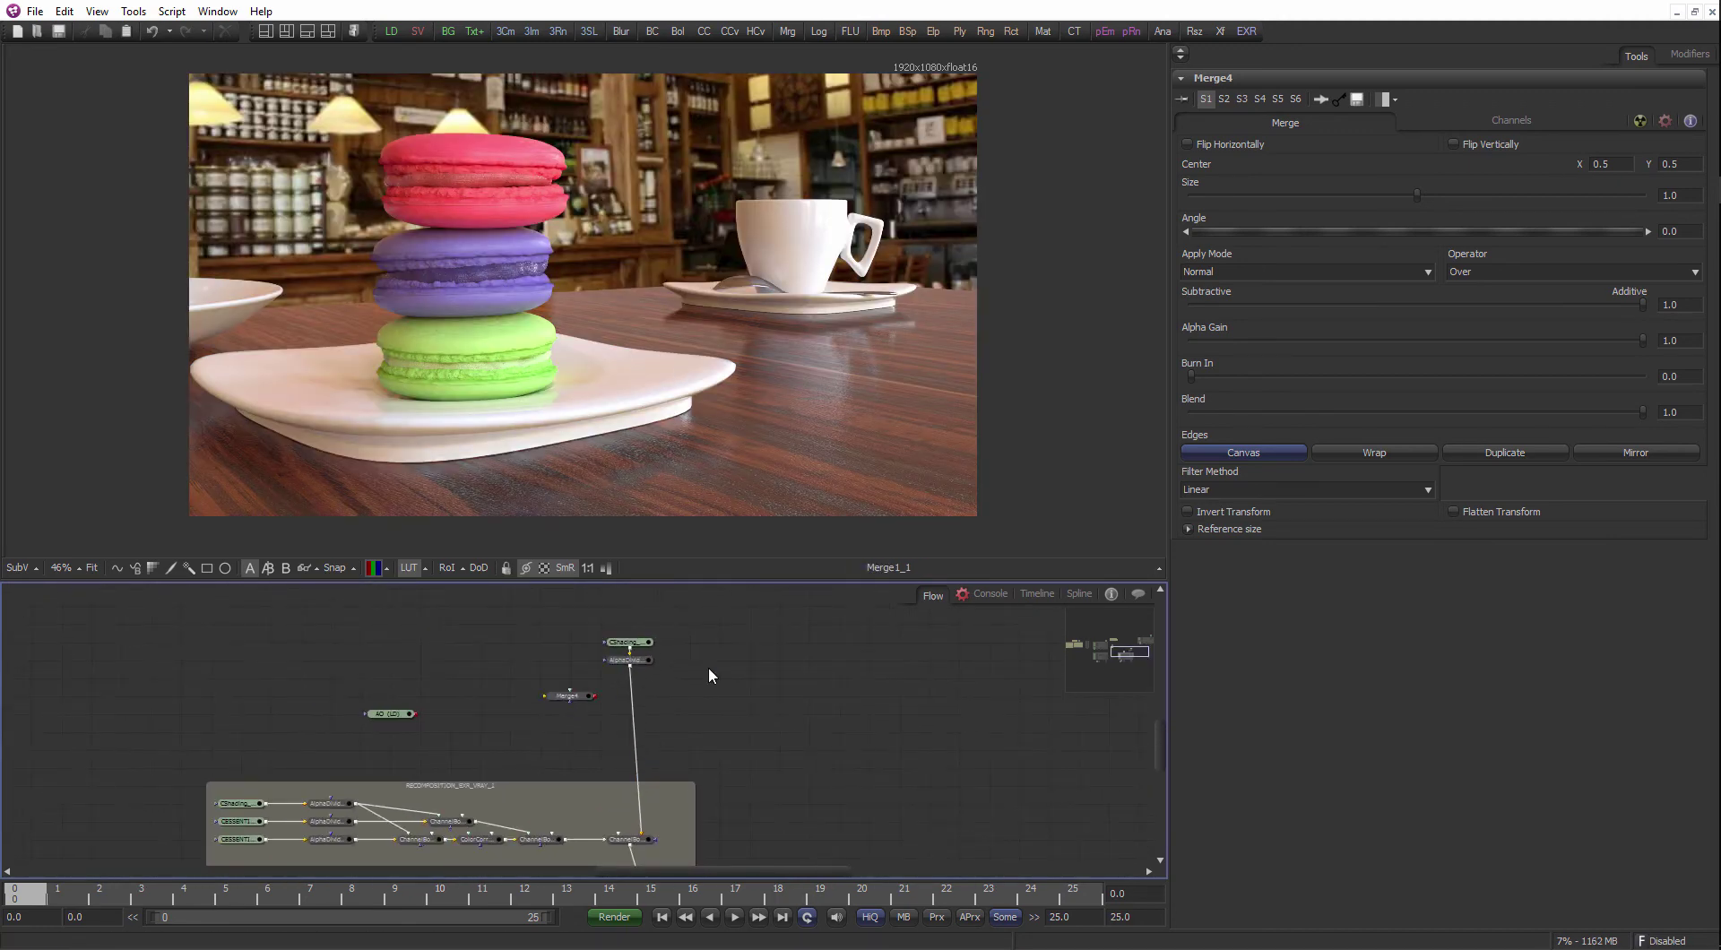
{"action": "scroll", "coordinate": [663, 681], "scroll_direction": "up", "scroll_amount": 2}
{"action": "left_click", "coordinate": [573, 703]}
{"action": "scroll", "coordinate": [572, 708], "scroll_direction": "up", "scroll_amount": 2}
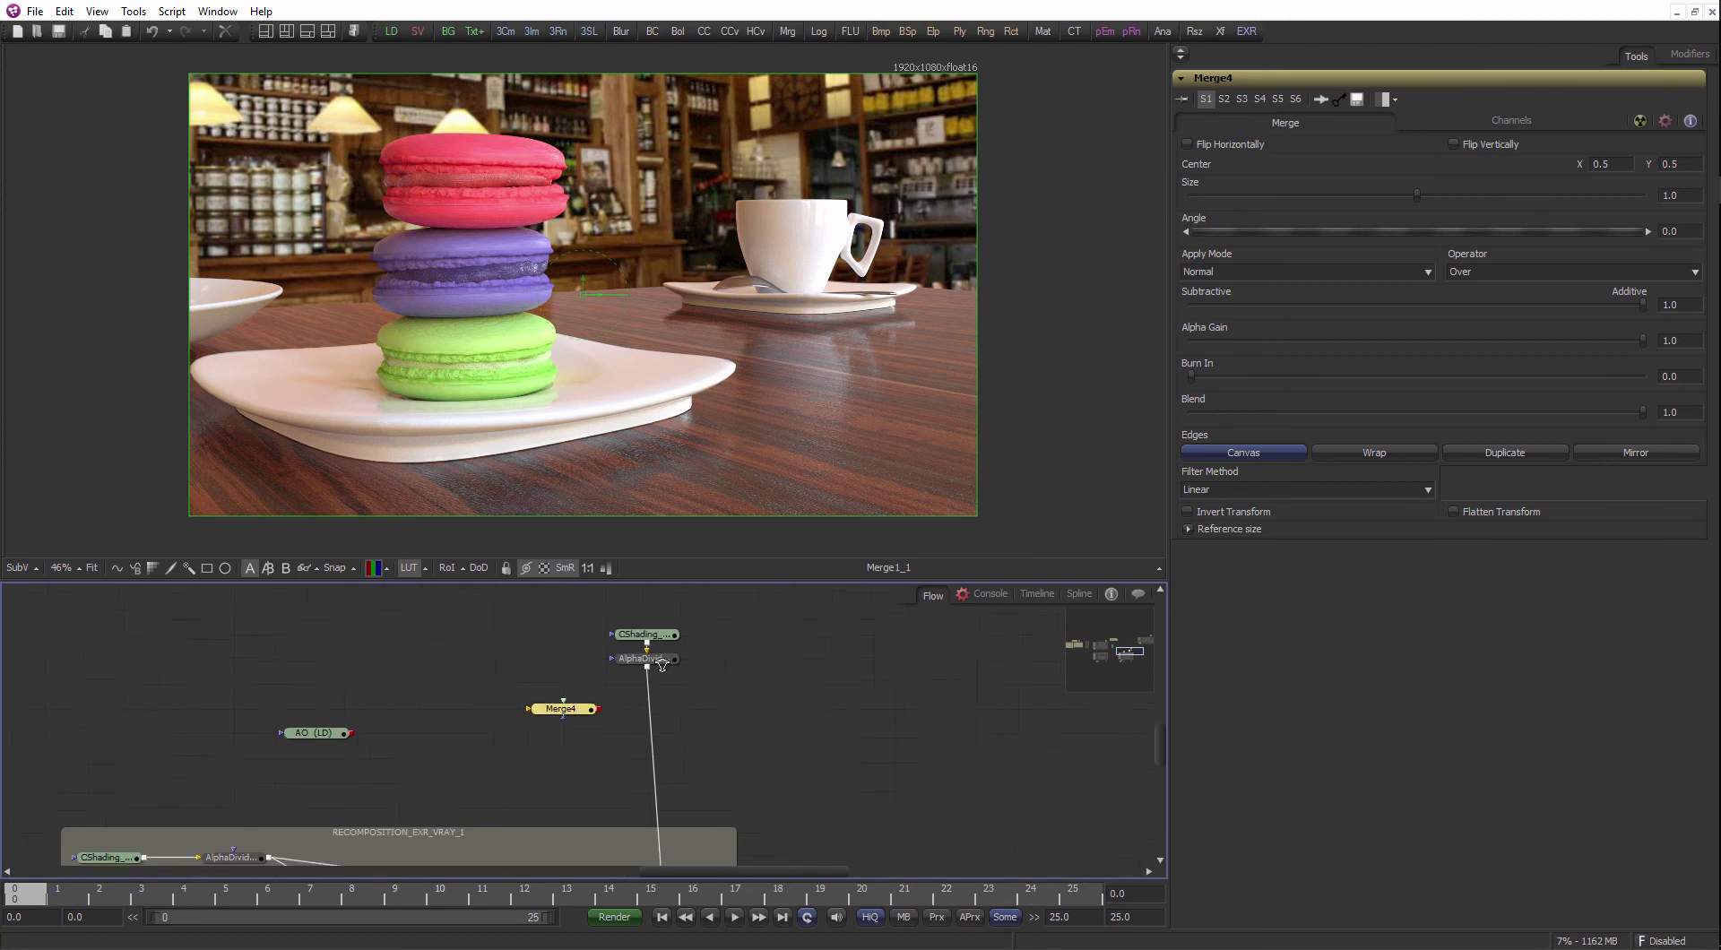
{"action": "left_click_drag", "start_coordinate": [599, 735], "coordinate": [553, 706]}
{"action": "key", "text": "1"}
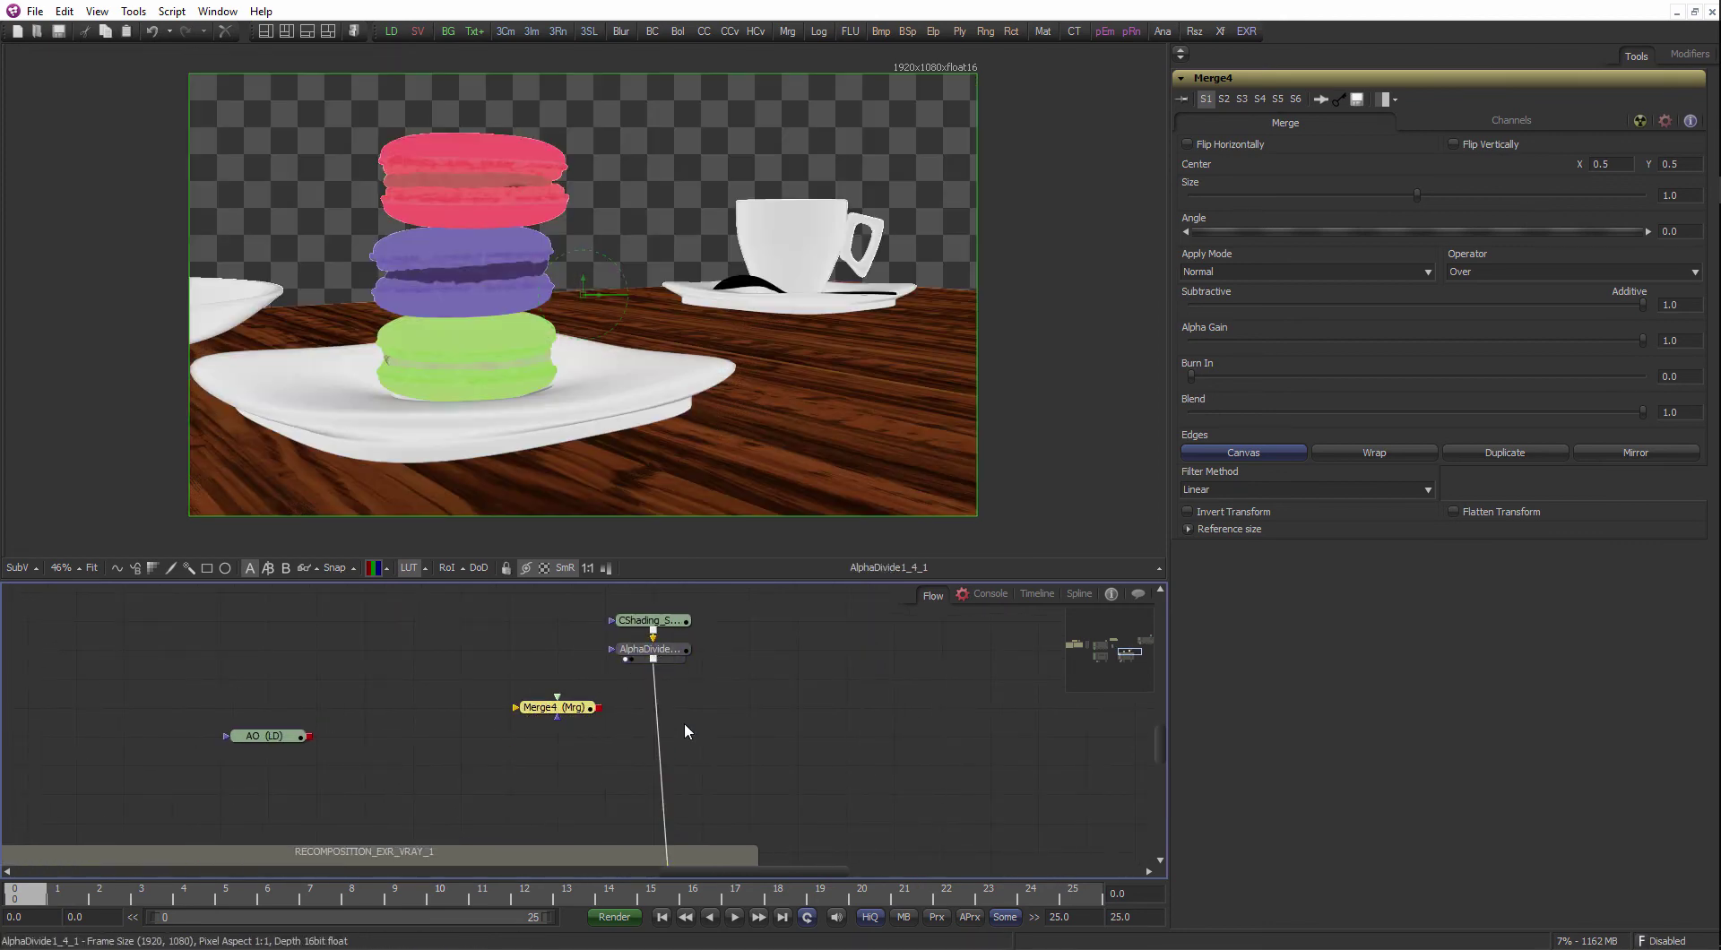
- Insert Merge4 into the connection between AlphaDivide1_4_1 and the recomposition group
{"action": "left_click", "coordinate": [685, 722]}
{"action": "left_click_drag", "start_coordinate": [699, 691], "coordinate": [692, 639]}
{"action": "scroll", "coordinate": [692, 638], "scroll_direction": "up", "scroll_amount": 2}
{"action": "left_click_drag", "start_coordinate": [532, 668], "coordinate": [653, 703]}
{"action": "left_click", "coordinate": [647, 702]}
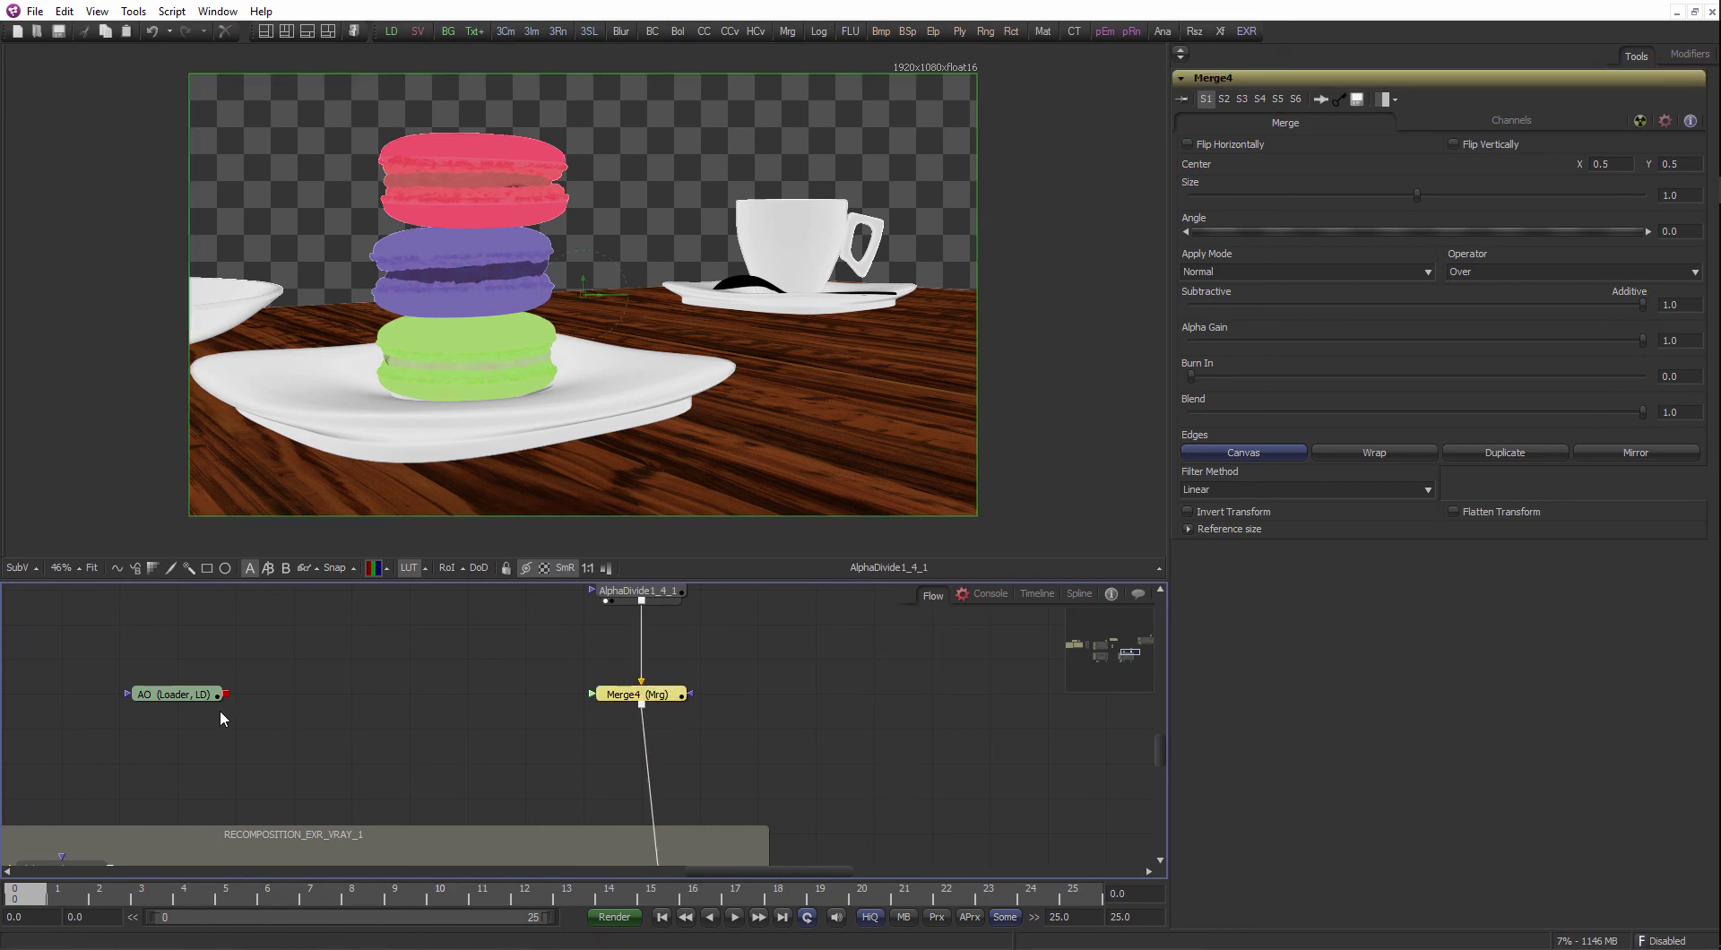
- Connect the AO loader to Merge4's foreground input, display Merge4 and set its apply mode to Multiply
{"action": "left_click", "coordinate": [306, 707]}
{"action": "left_click_drag", "start_coordinate": [343, 694], "coordinate": [615, 701]}
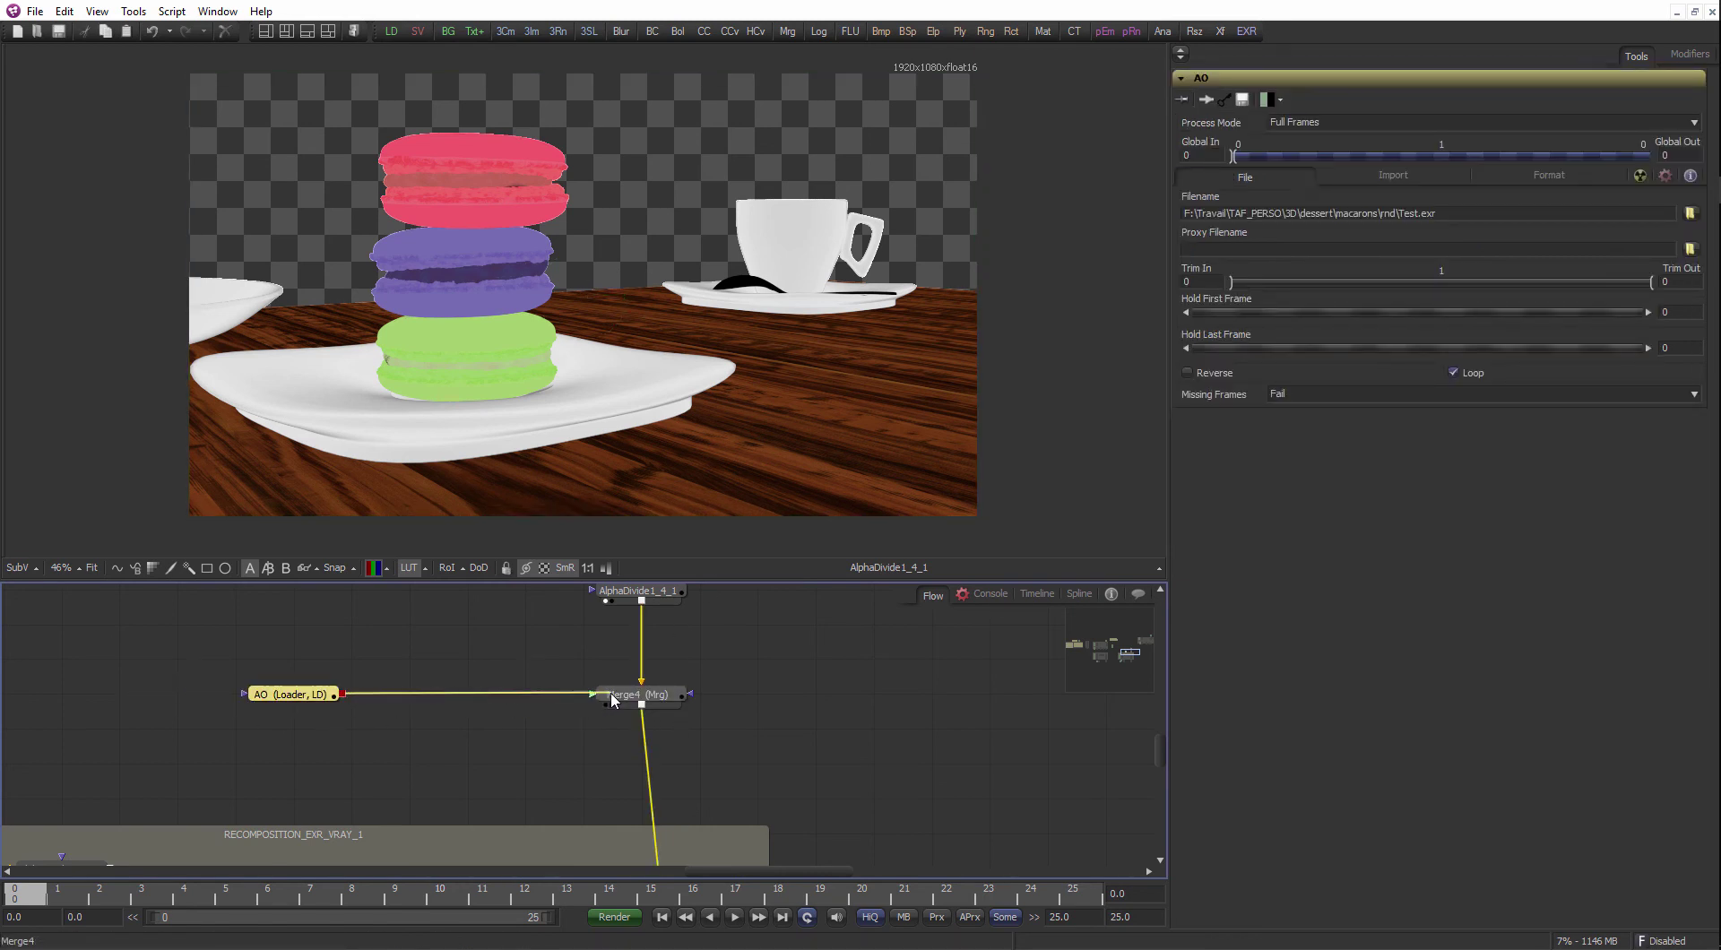
{"action": "left_click", "coordinate": [680, 696]}
{"action": "key", "text": "1"}
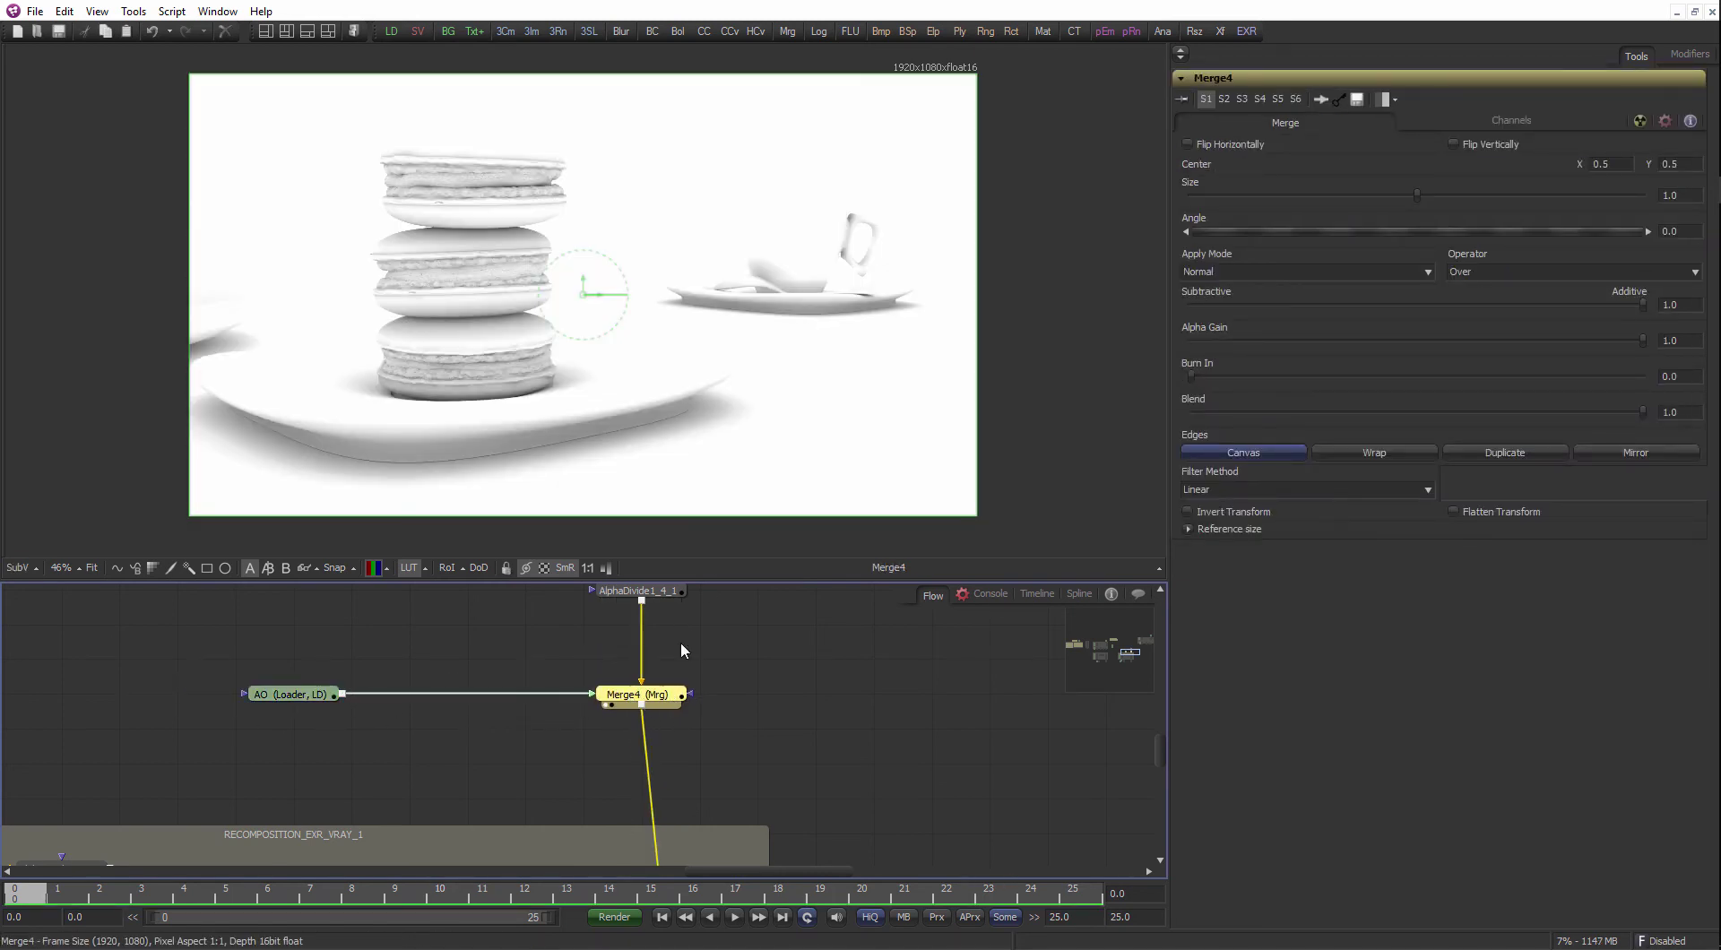
{"action": "left_click", "coordinate": [1228, 270]}
{"action": "left_click", "coordinate": [1226, 330]}
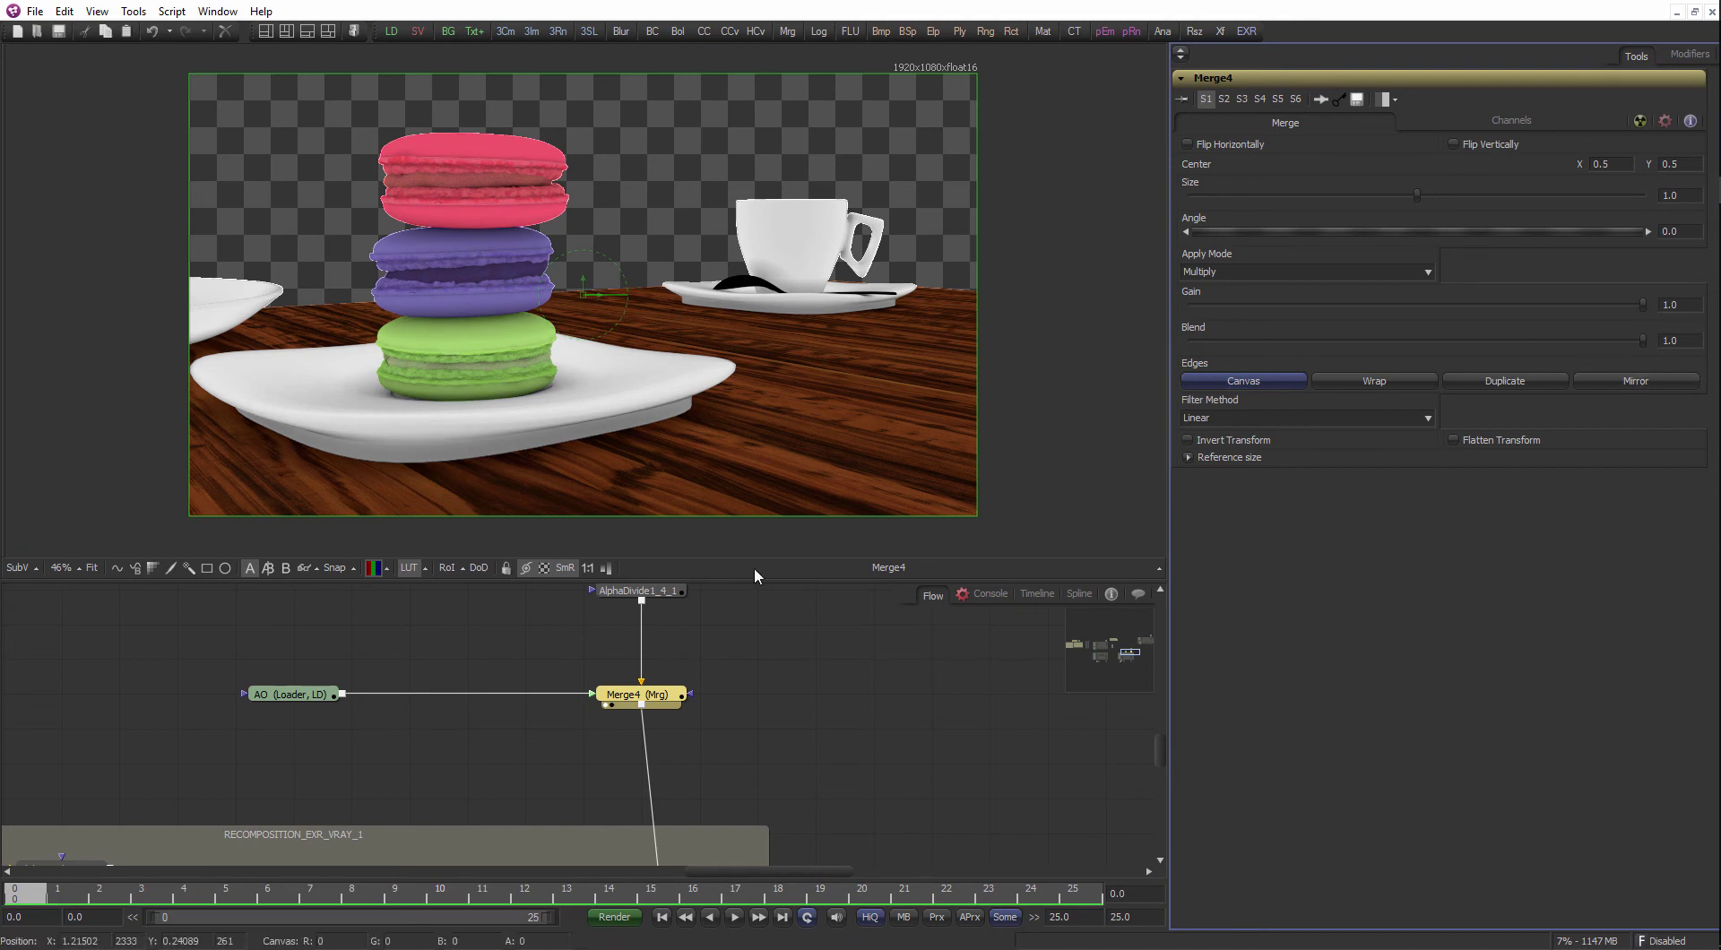
- Move the AO loader farther from Merge4 and insert a Color Corrector directly after Merge4
{"action": "left_click_drag", "start_coordinate": [287, 695], "coordinate": [170, 694]}
{"action": "left_click", "coordinate": [664, 707]}
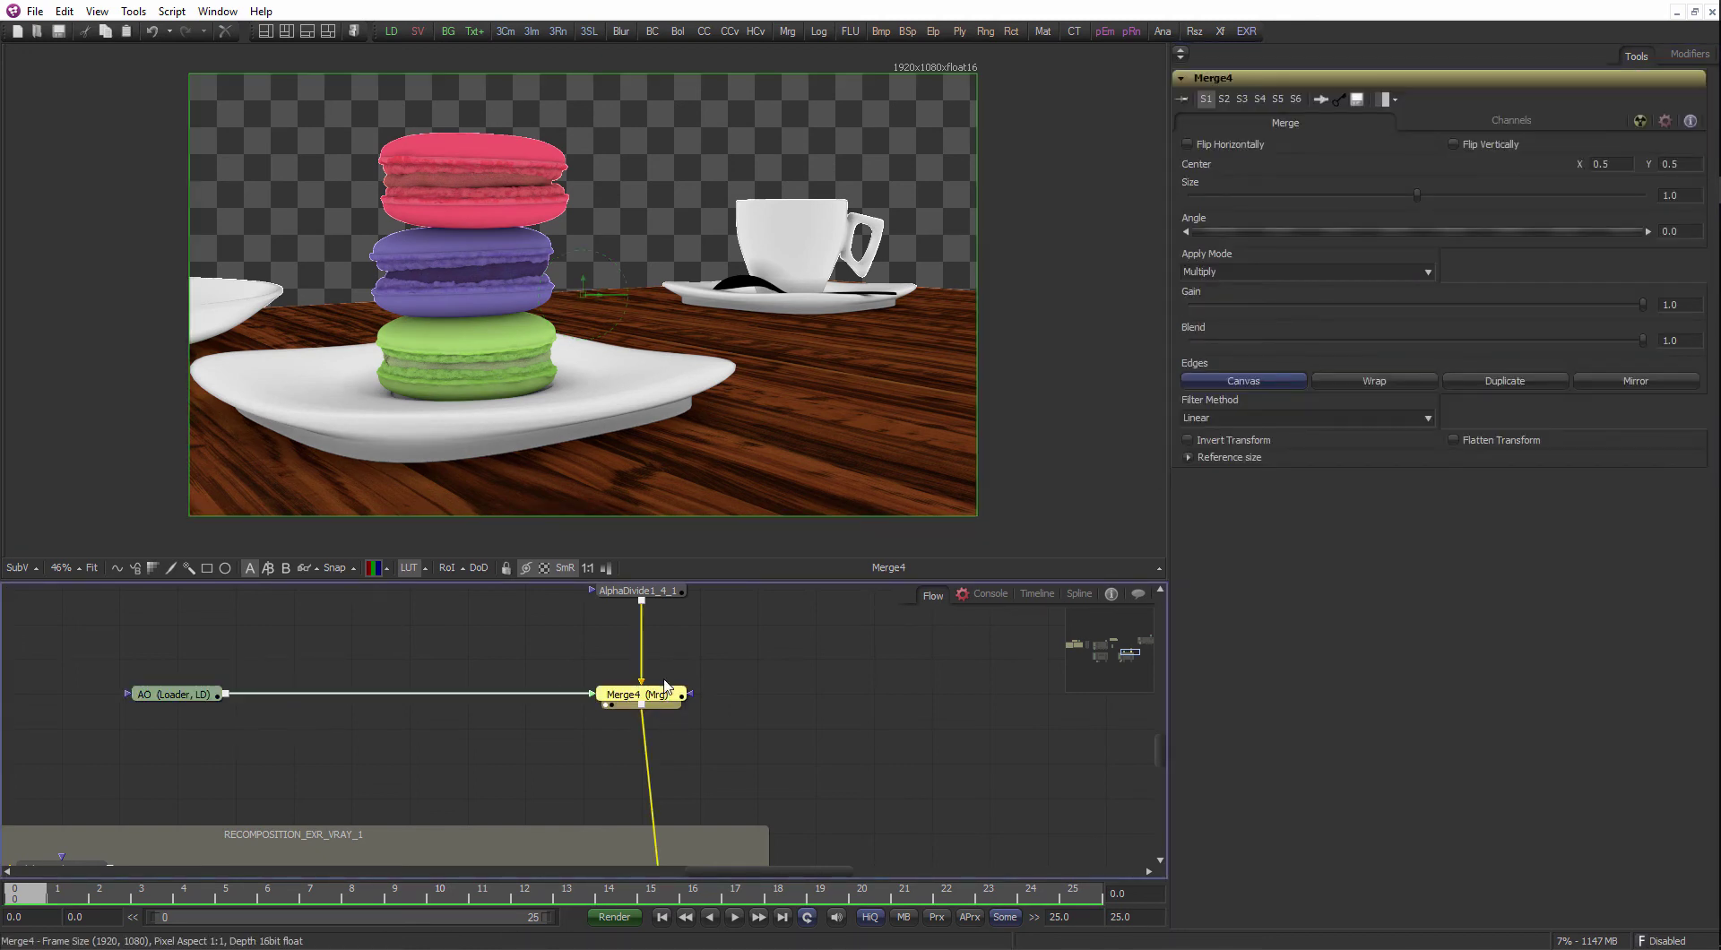
{"action": "left_click_drag", "start_coordinate": [666, 685], "coordinate": [663, 675]}
{"action": "key", "text": "ctrl+space"}
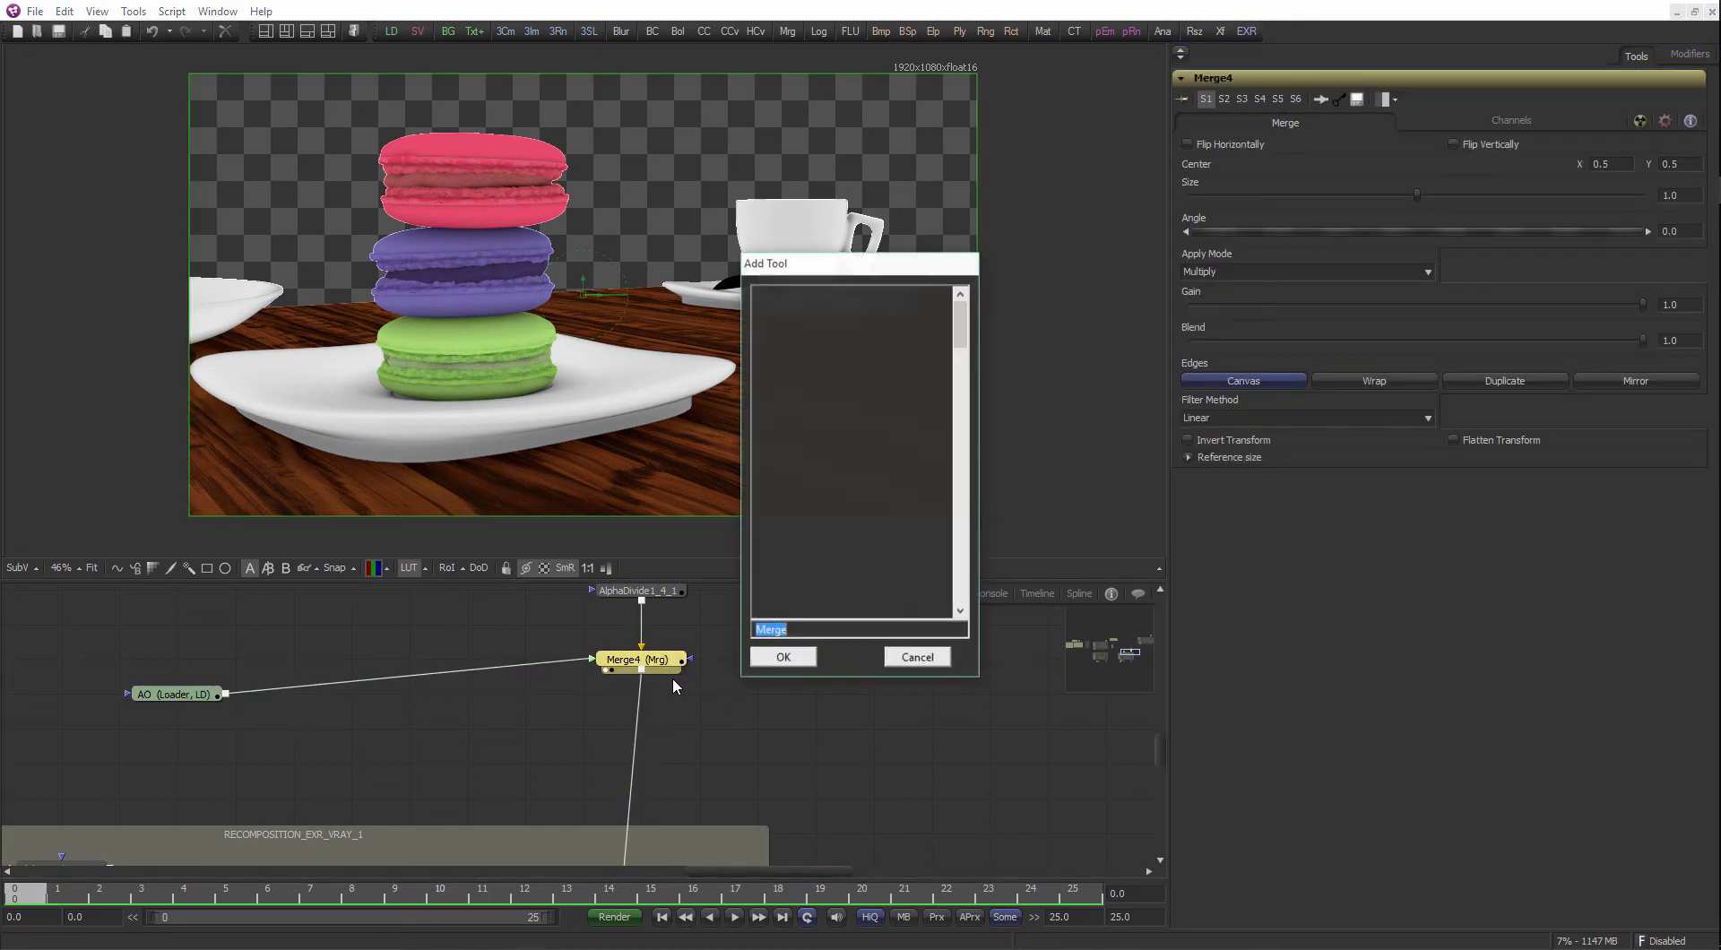
{"action": "type", "text": "cc"}
{"action": "key", "text": "Return"}
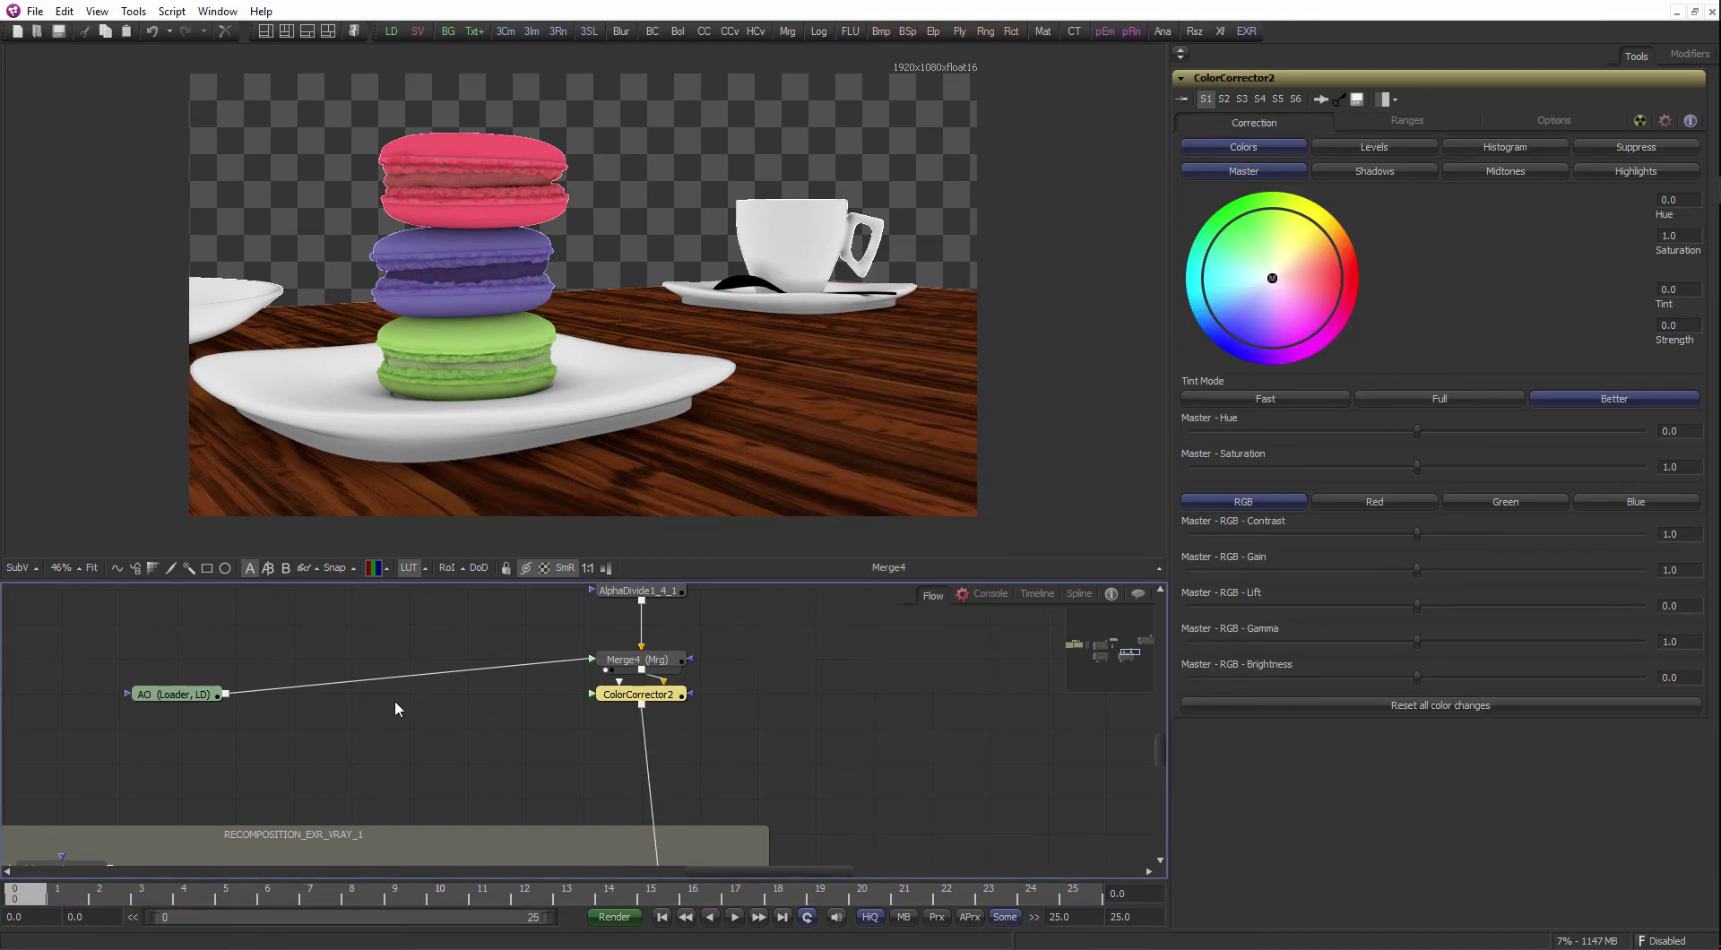
- Display the AO pass and try connecting its output directly to ColorCorrector2
{"action": "left_click", "coordinate": [214, 697]}
{"action": "key", "text": "1"}
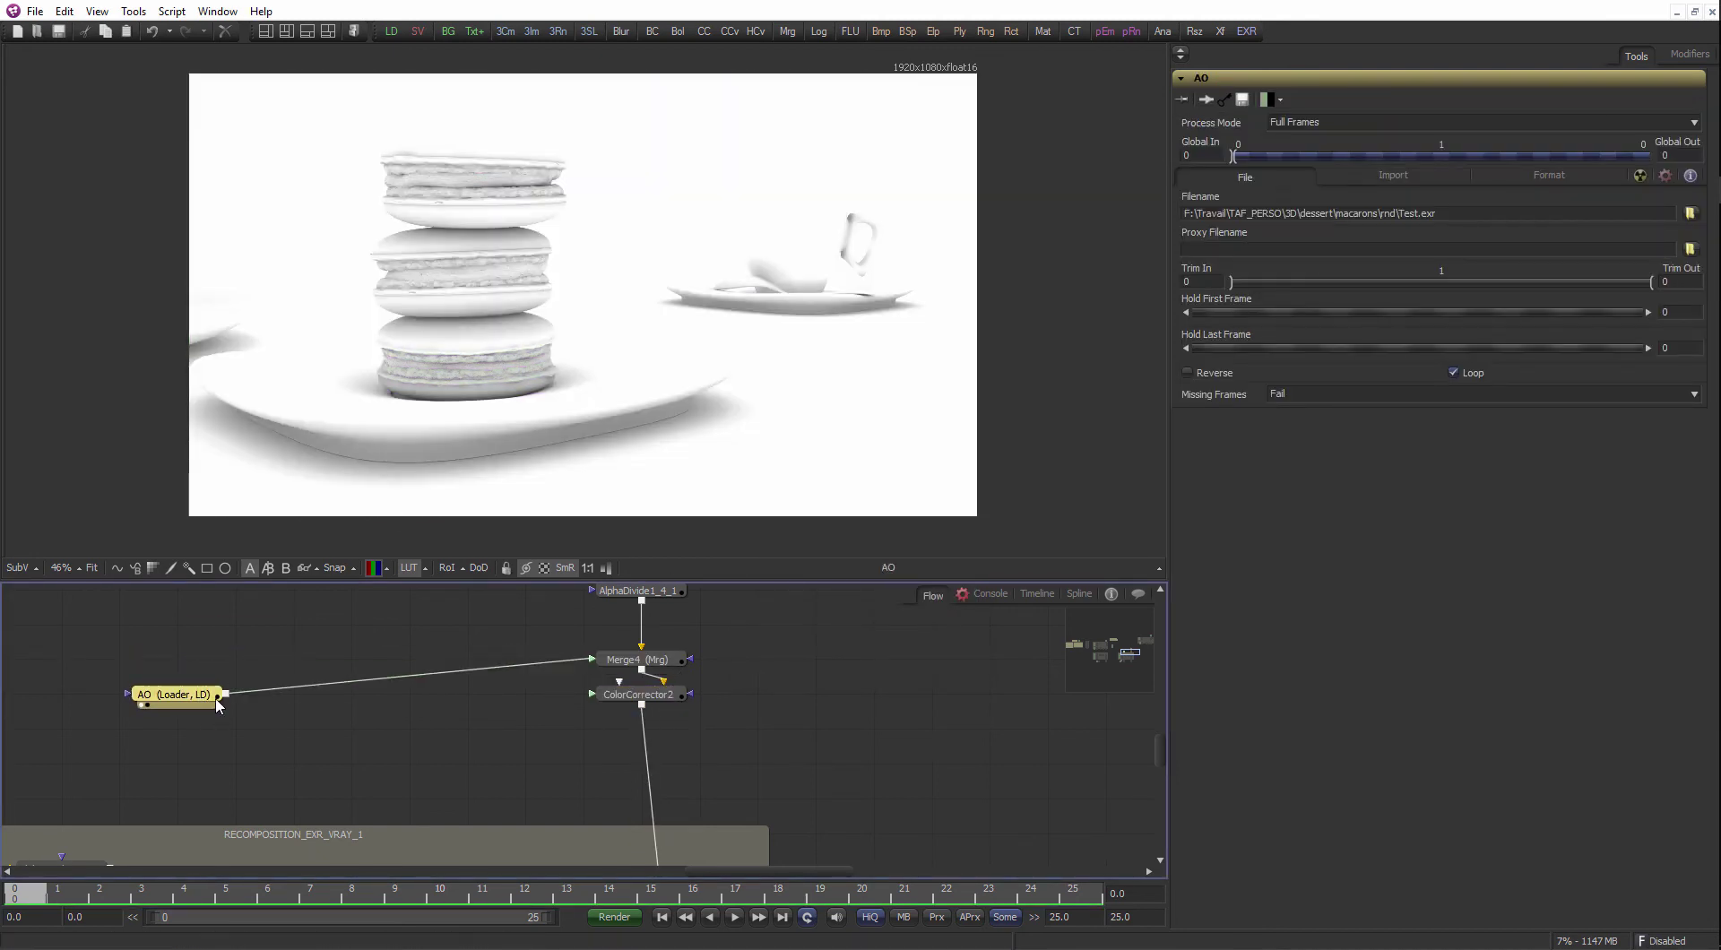
{"action": "left_click_drag", "start_coordinate": [220, 701], "coordinate": [609, 704]}
{"action": "left_click", "coordinate": [645, 697]}
- Disable Merge4 and display the ColorCorrector2 result in the viewer
{"action": "left_click", "coordinate": [656, 661]}
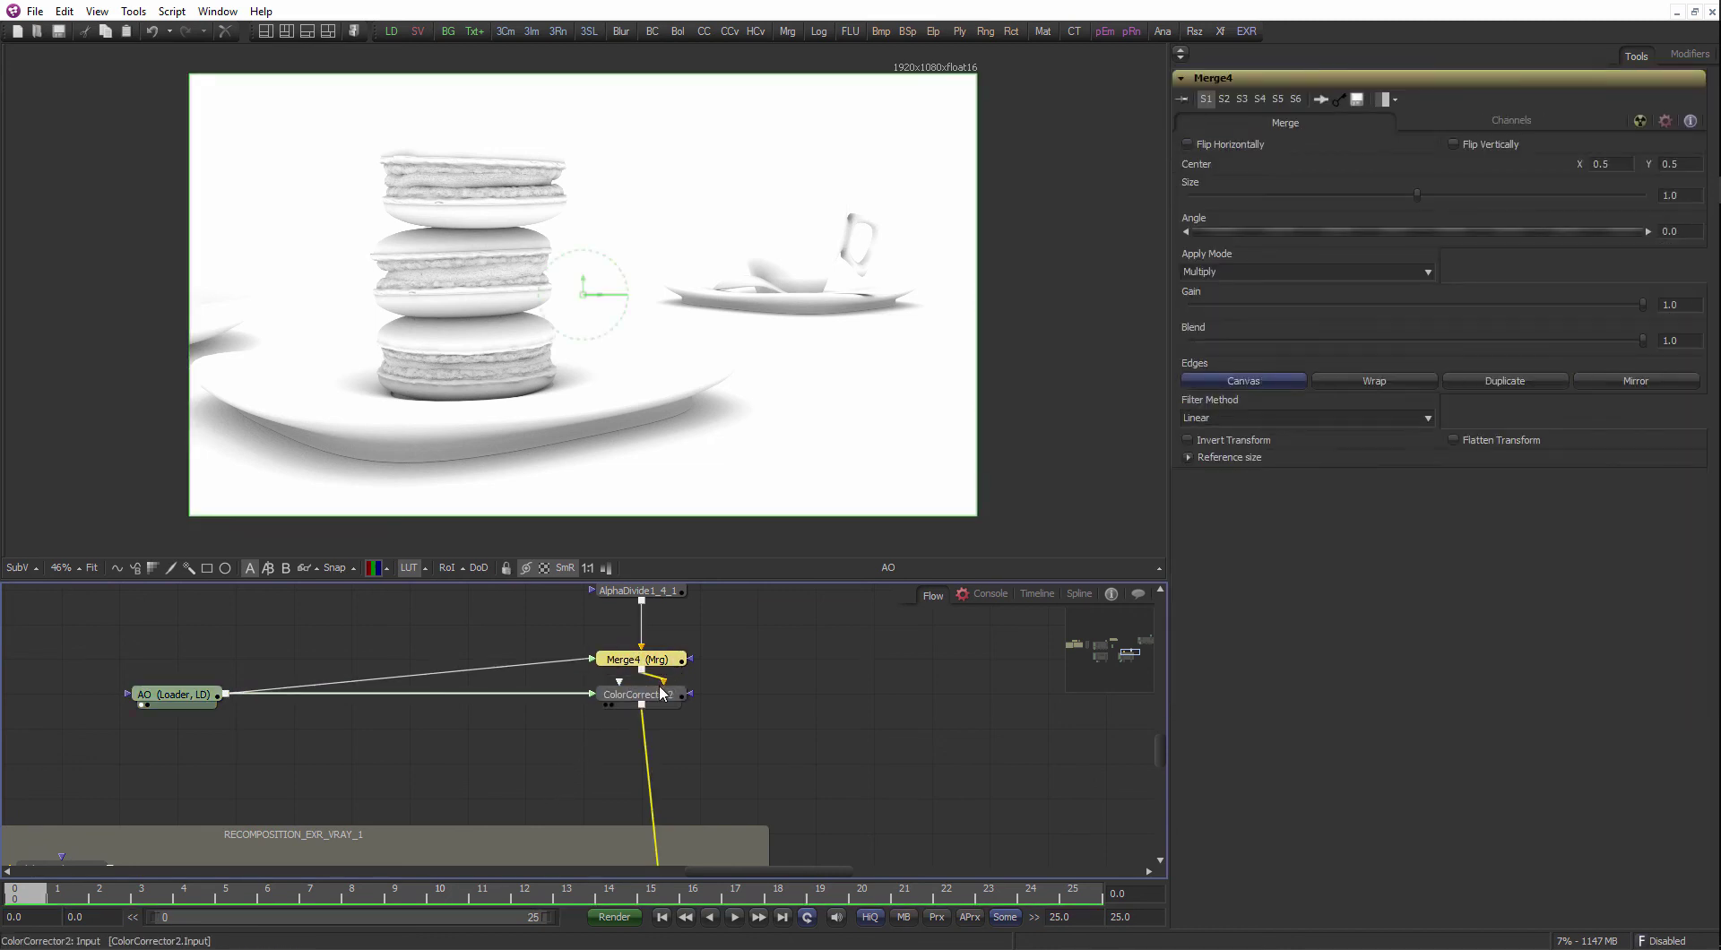
{"action": "left_click", "coordinate": [732, 682]}
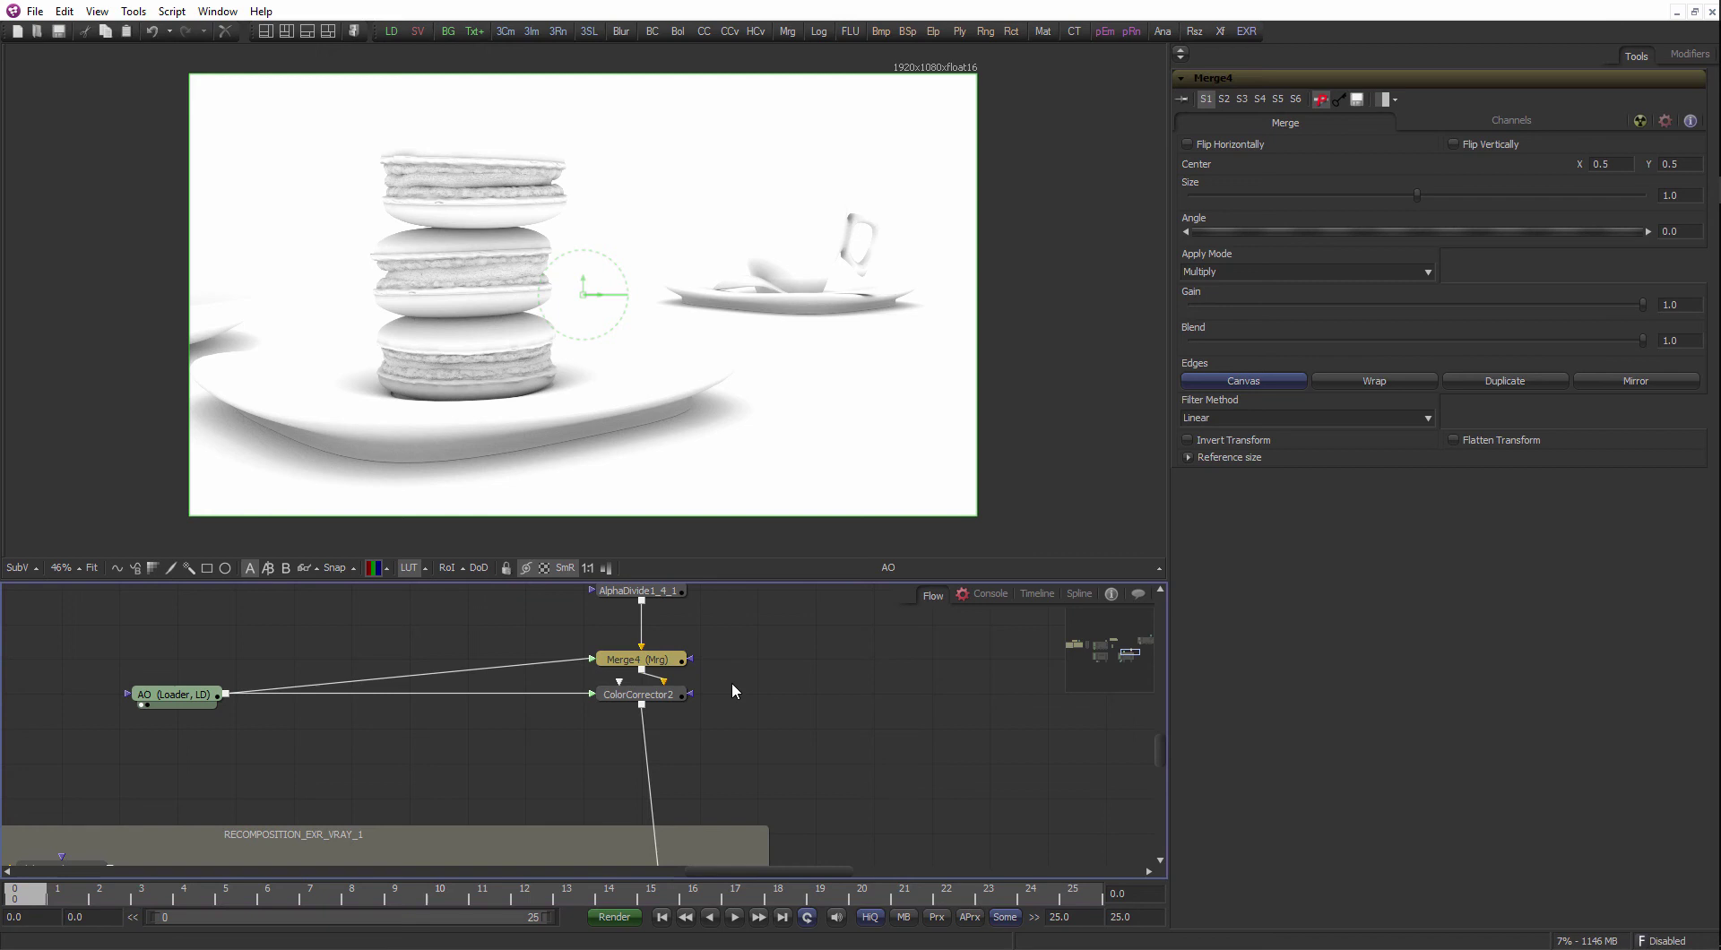
{"action": "left_click", "coordinate": [672, 698]}
{"action": "key", "text": "1"}
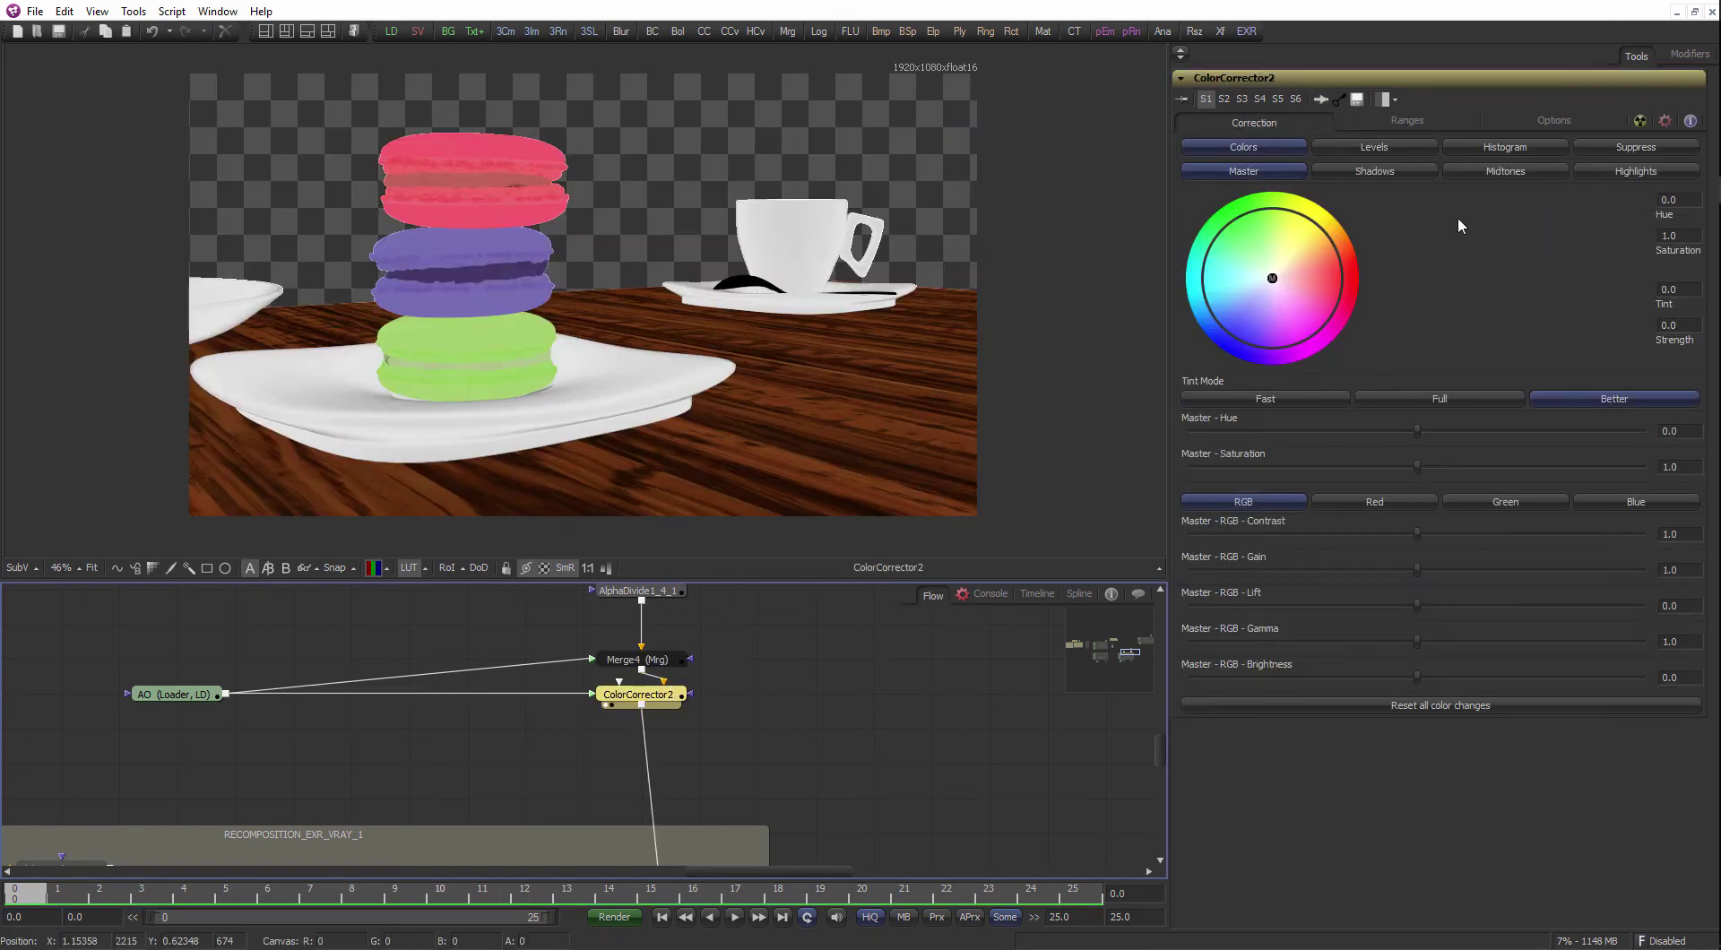
- Connect AO to ColorCorrector2's effect mask input and set the mask channel to Luminance
{"action": "left_click", "coordinate": [1638, 122]}
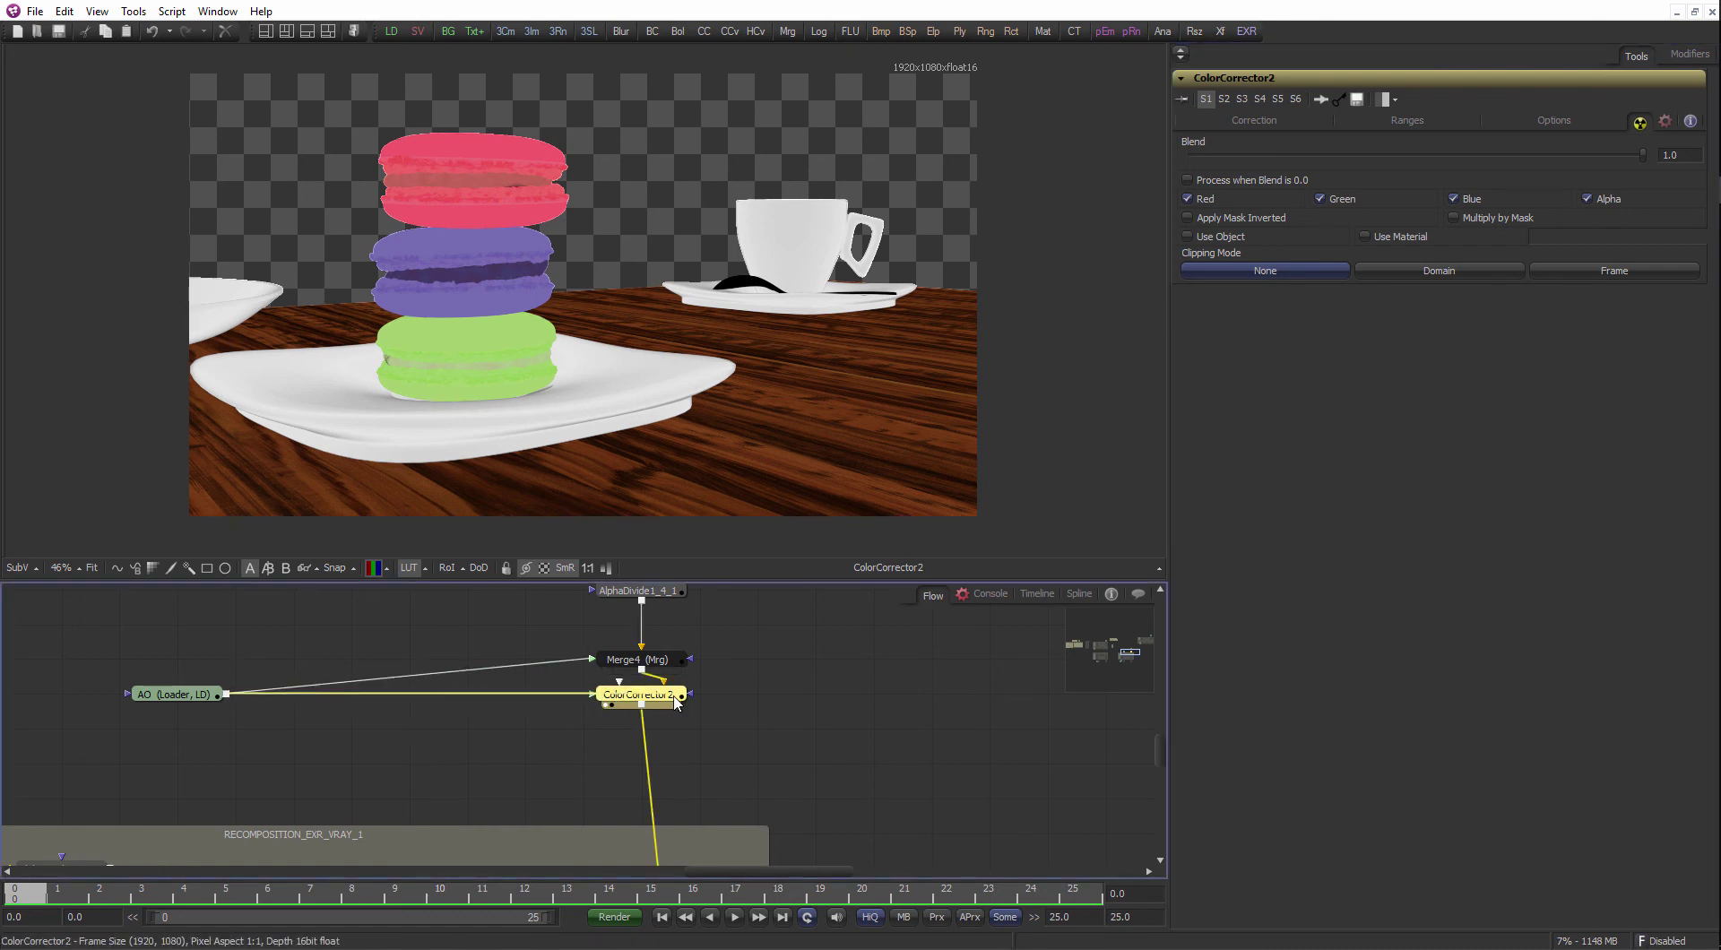
{"action": "left_click_drag", "start_coordinate": [221, 695], "coordinate": [674, 708]}
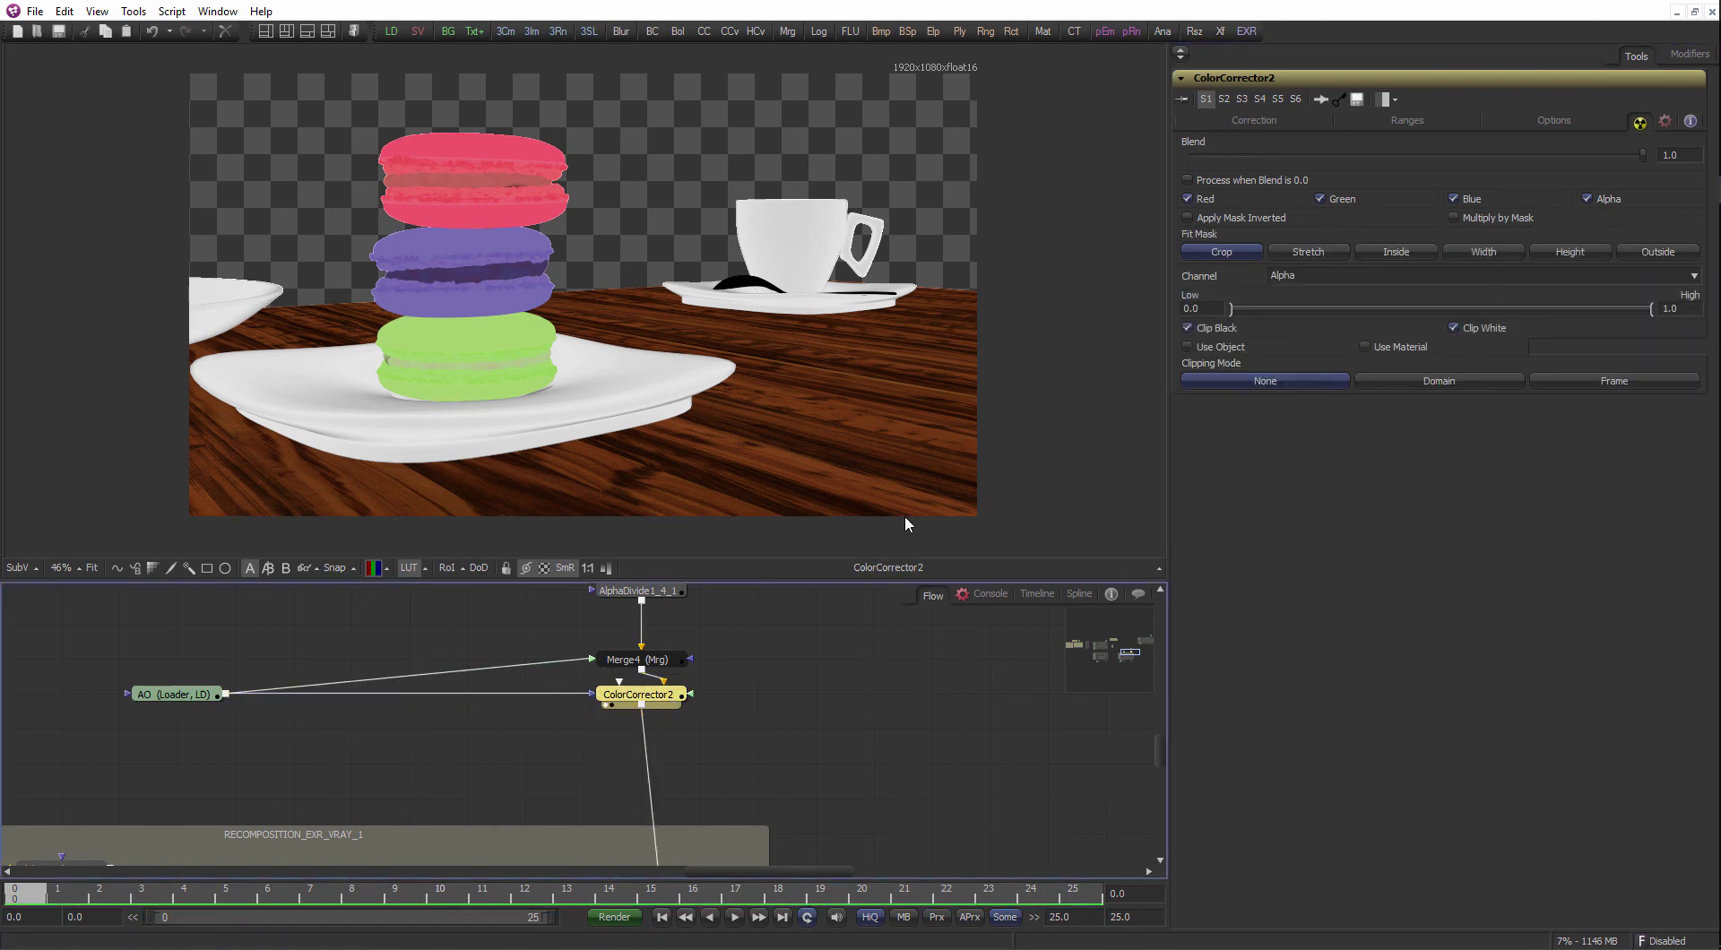
{"action": "left_click", "coordinate": [1334, 277]}
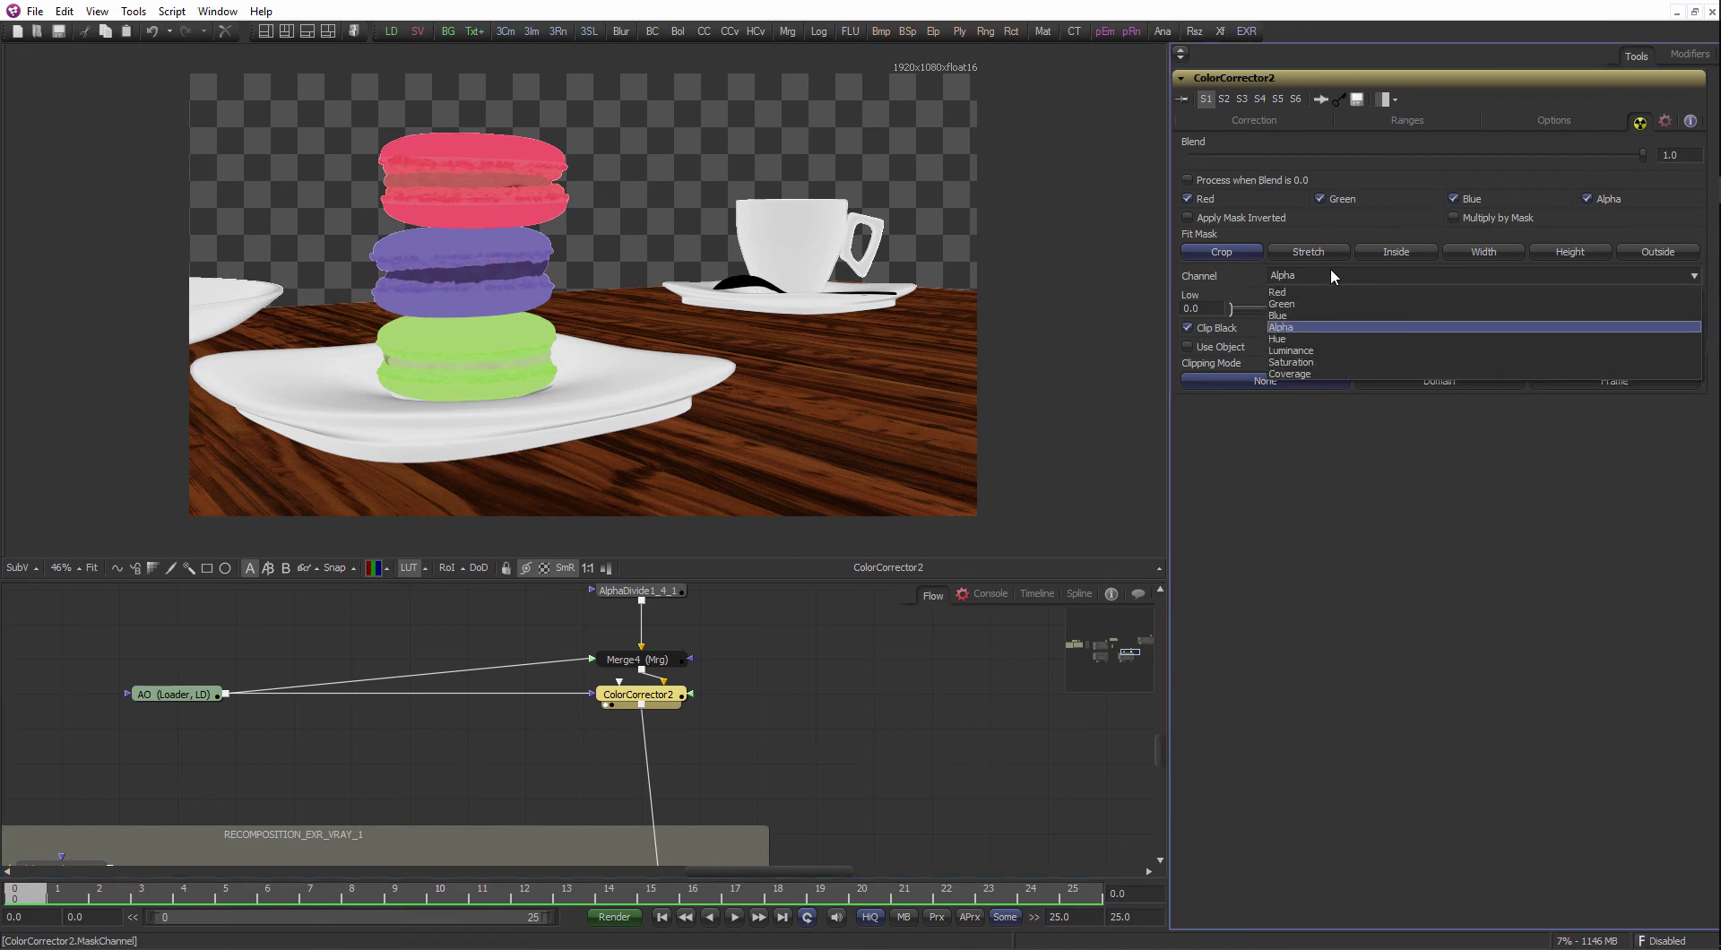
{"action": "left_click", "coordinate": [1282, 347]}
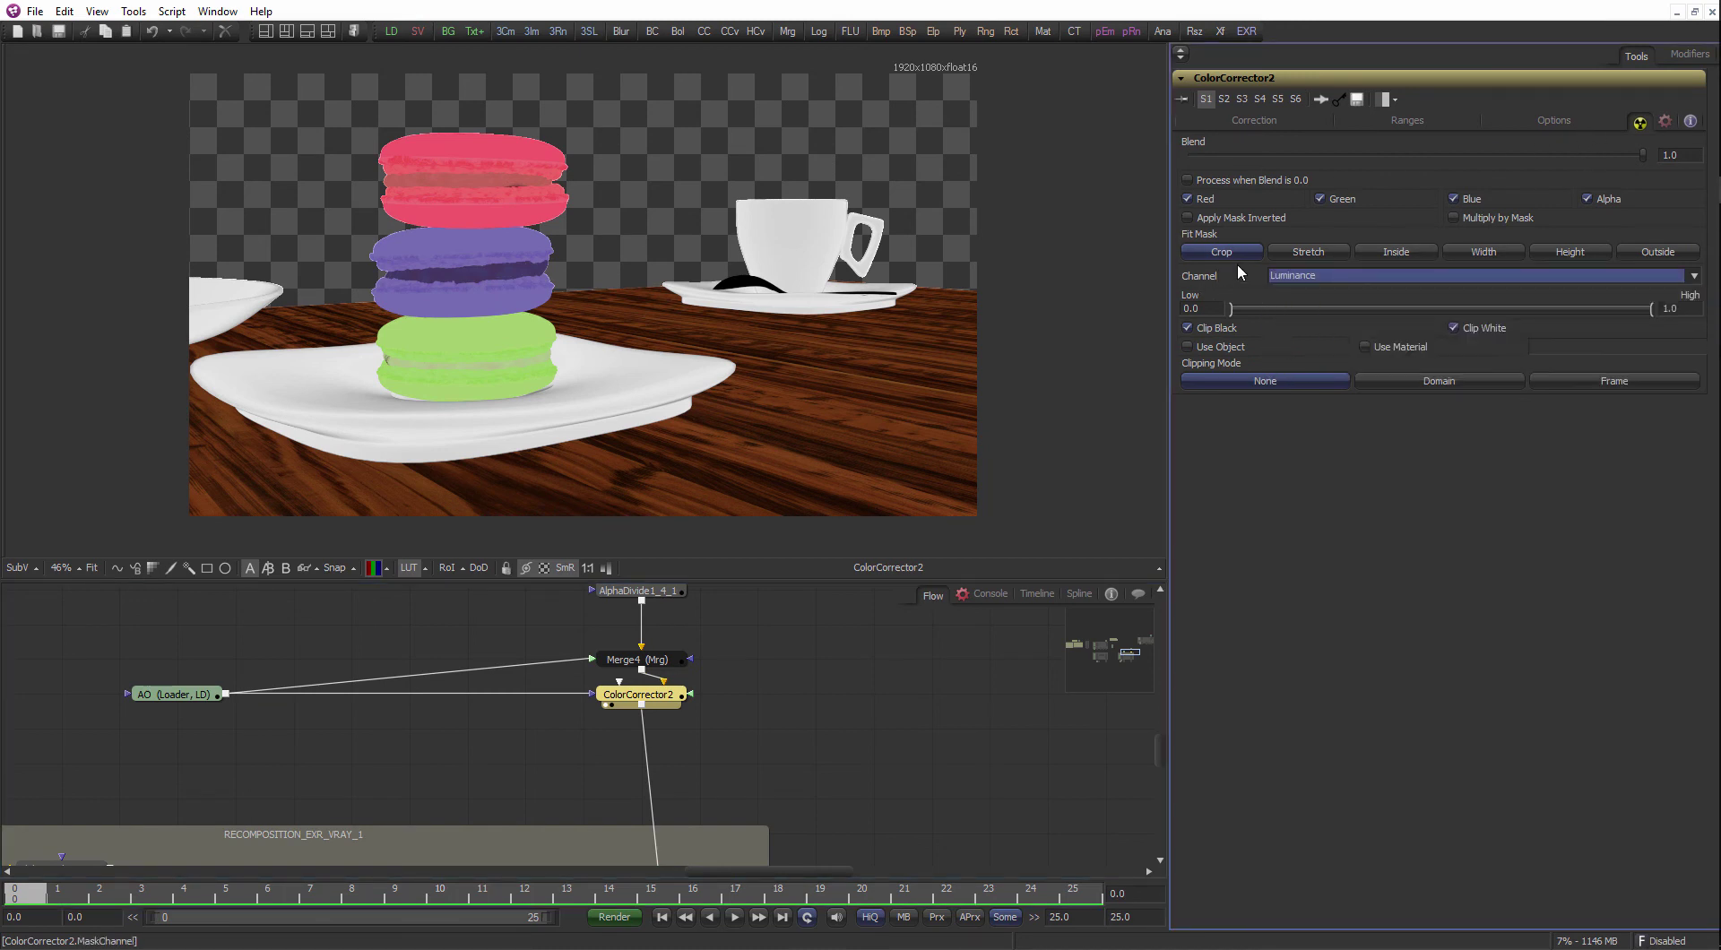
- Inspect the AO pass up close, then apply ColorCorrector2's mask inverted and display its result
{"action": "left_click_drag", "start_coordinate": [195, 695], "coordinate": [645, 265]}
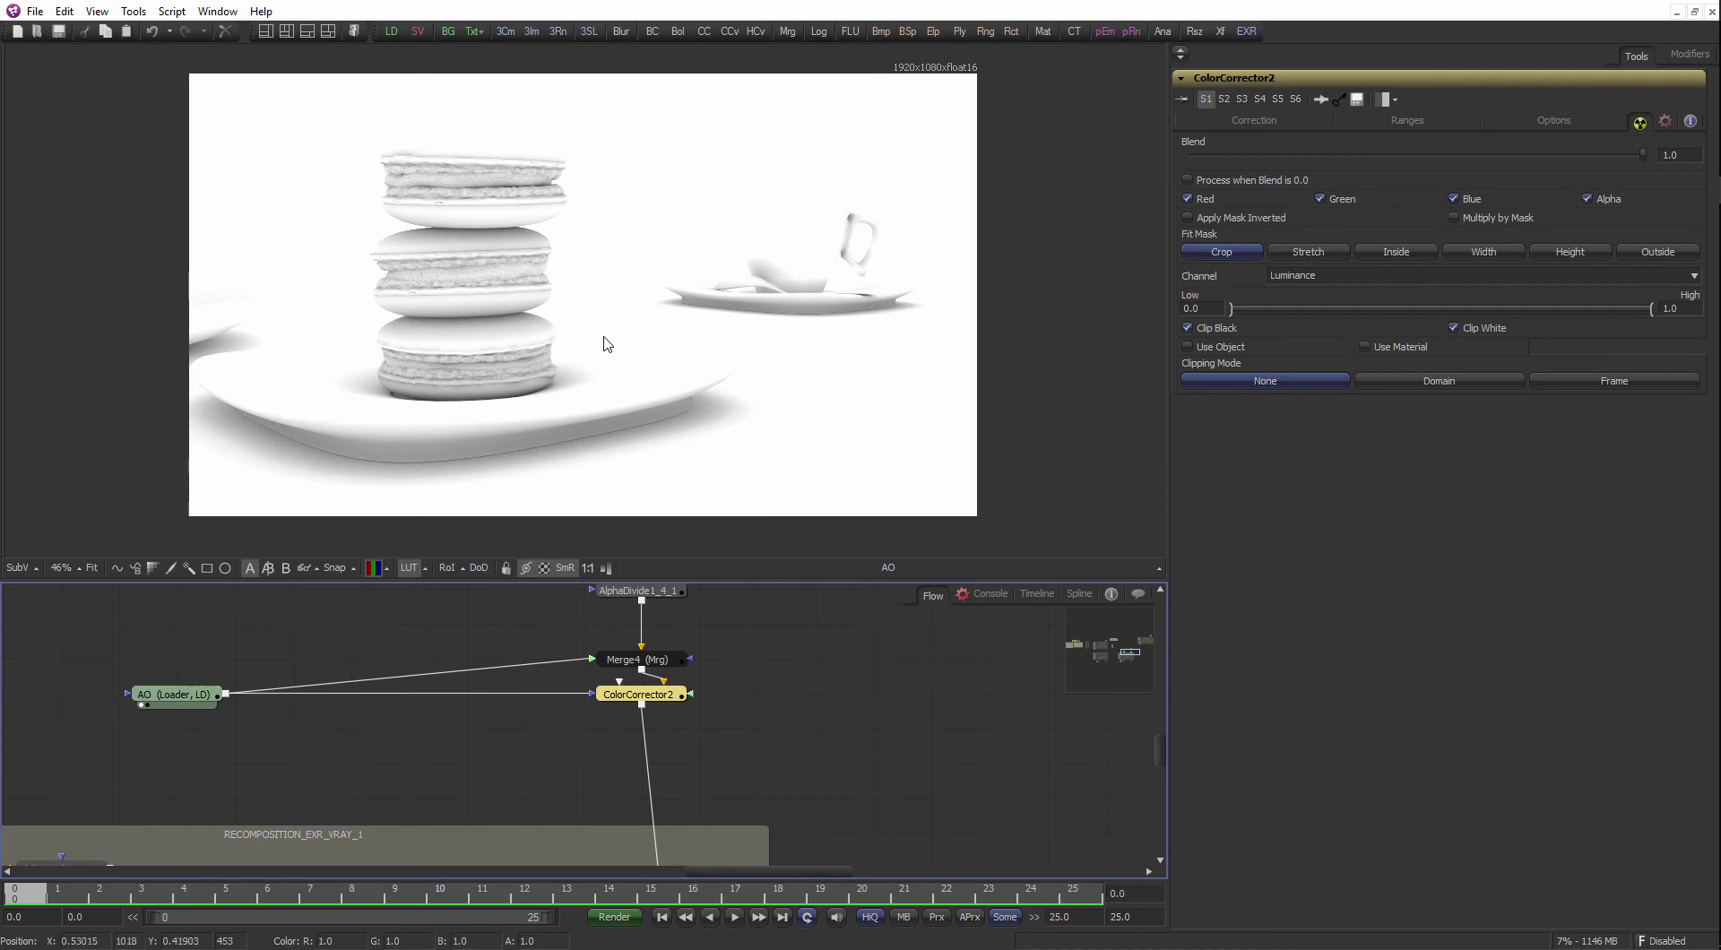
{"action": "scroll", "coordinate": [419, 425], "scroll_direction": "up", "scroll_amount": 6}
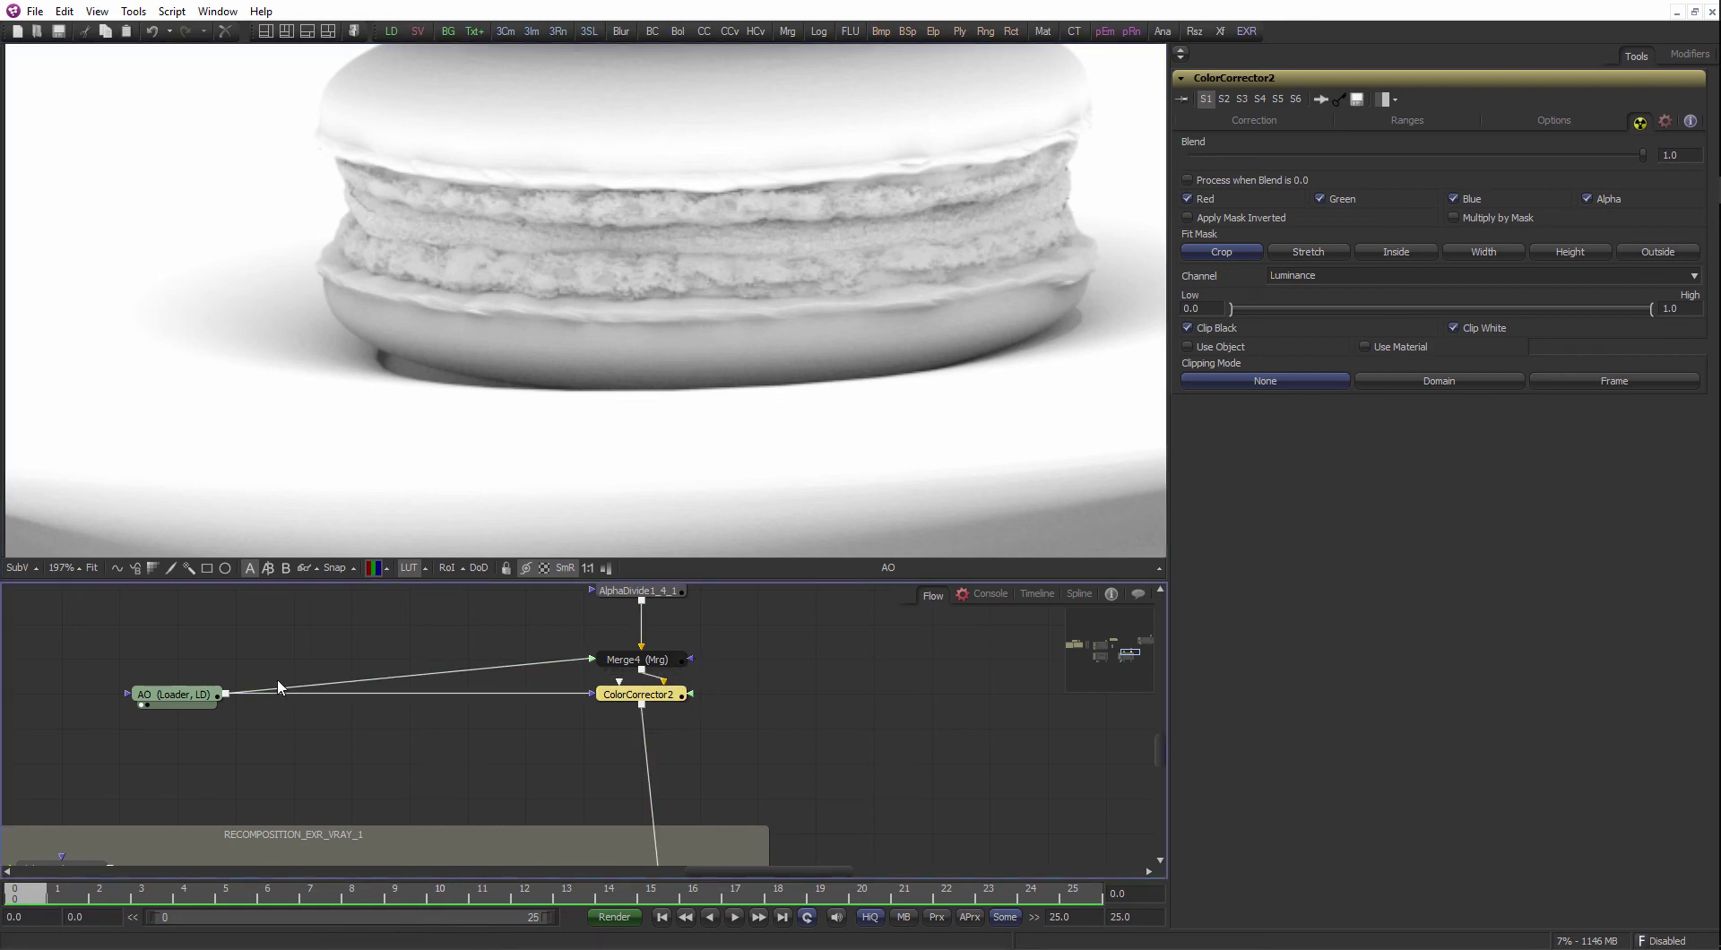
{"action": "left_click", "coordinate": [1223, 217]}
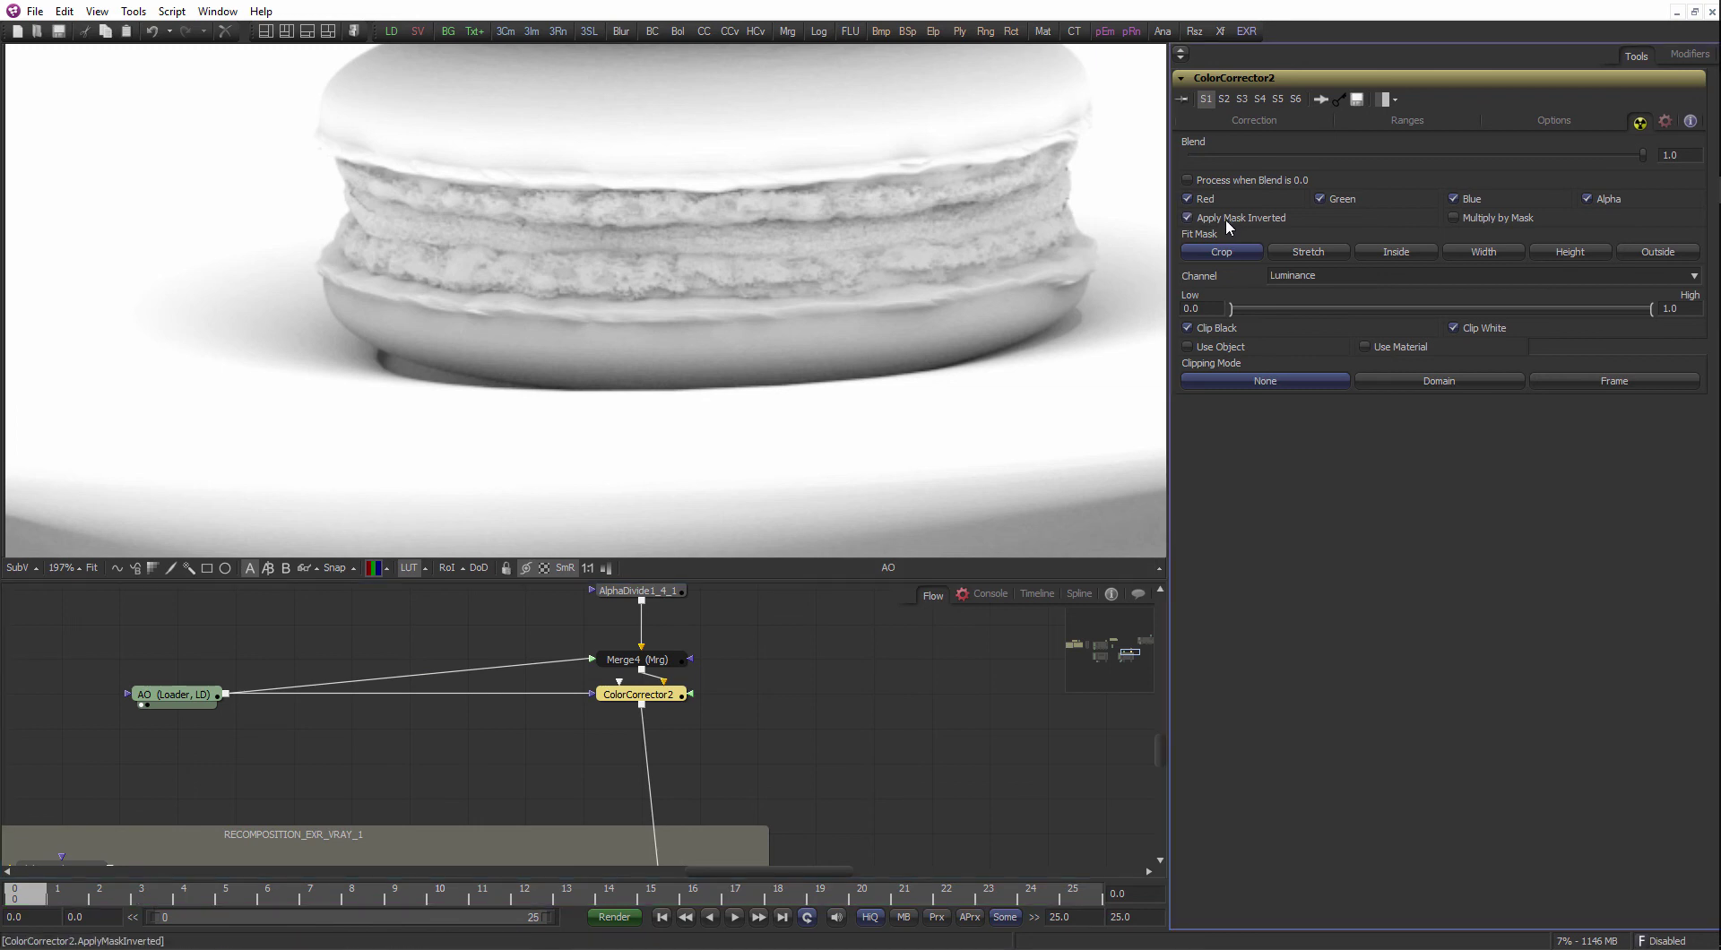
{"action": "key", "text": "1"}
{"action": "scroll", "coordinate": [748, 313], "scroll_direction": "down", "scroll_amount": 6}
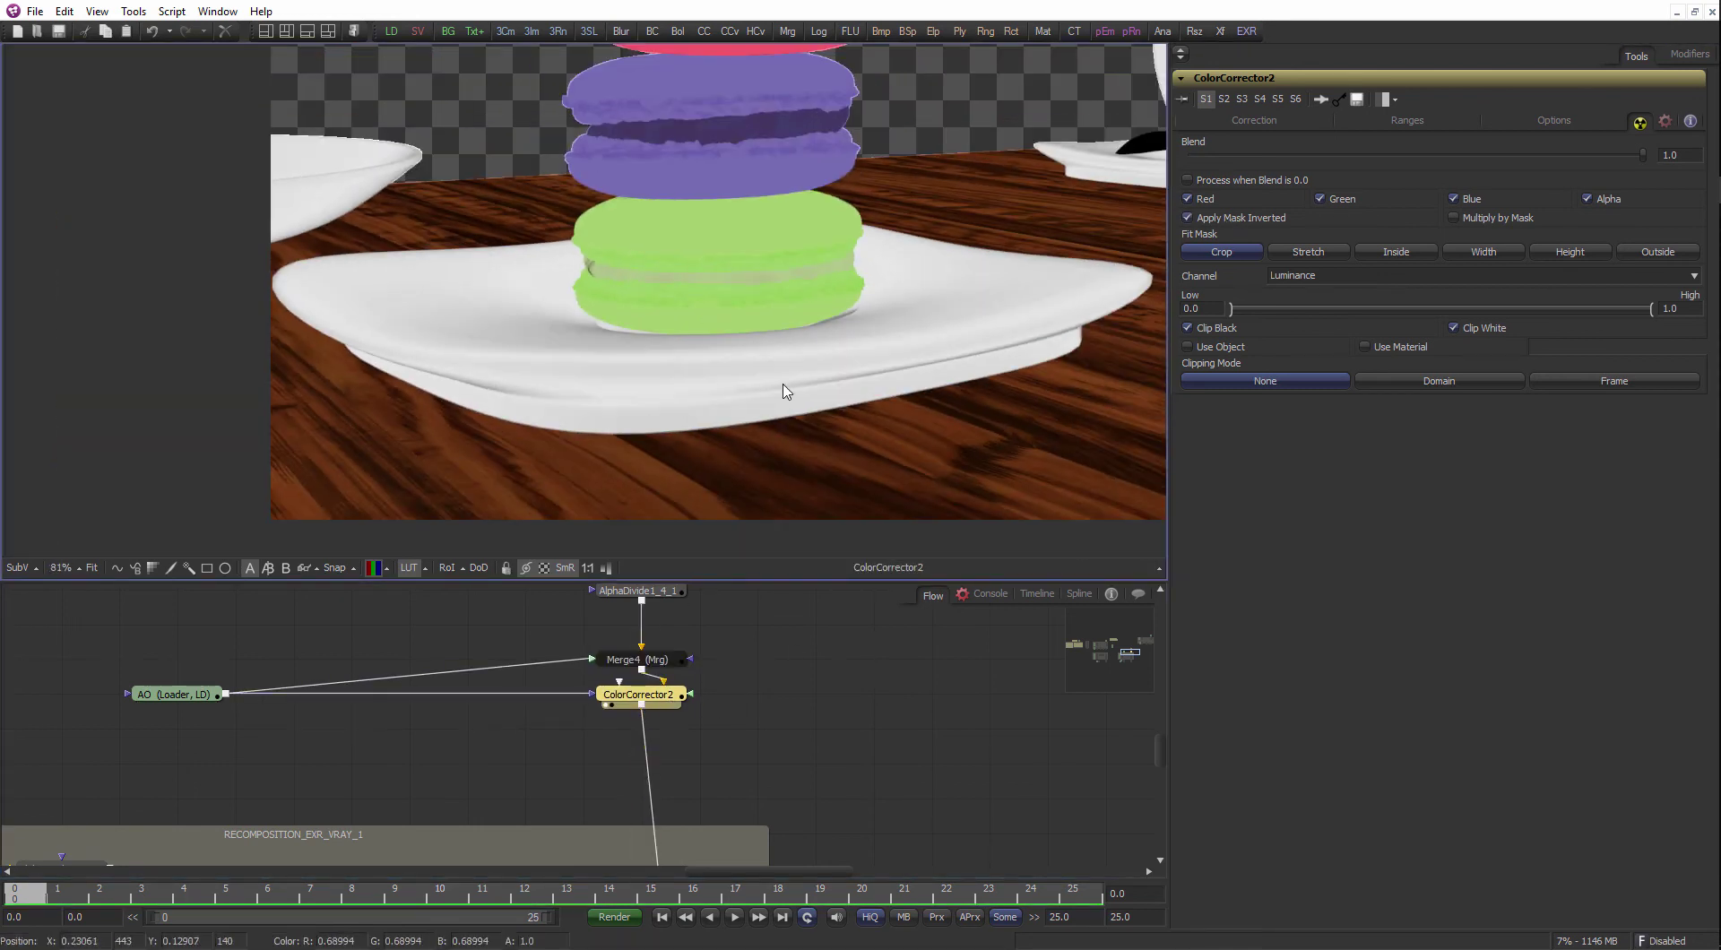
{"action": "left_click_drag", "start_coordinate": [784, 386], "coordinate": [594, 468]}
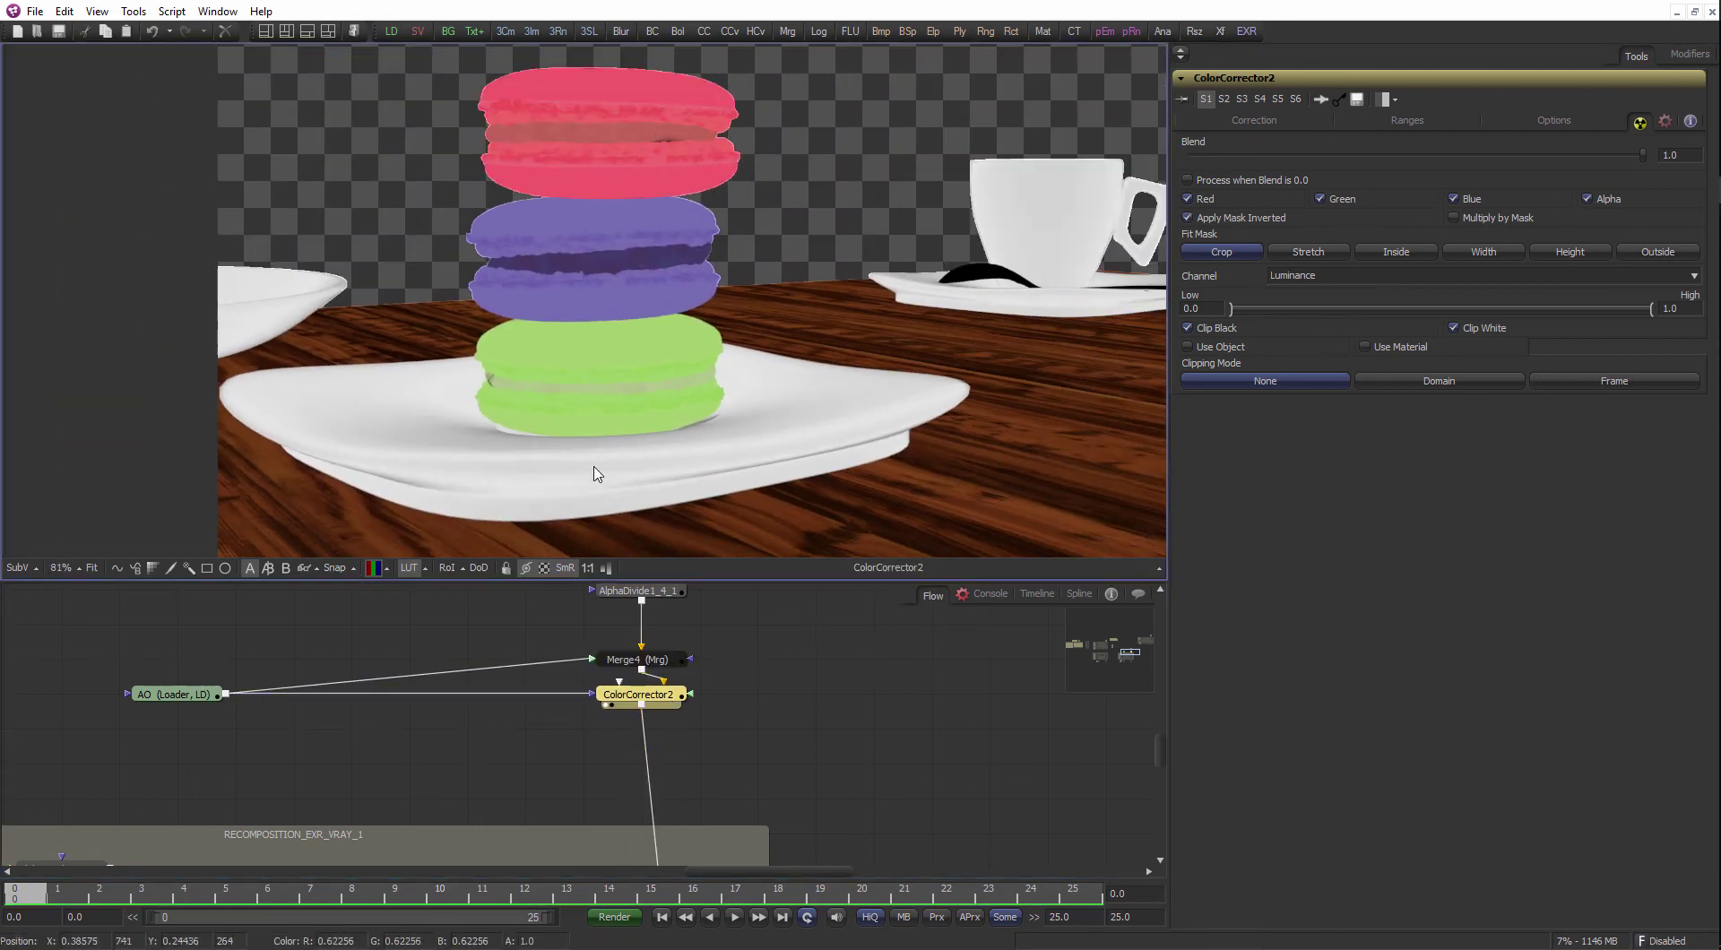
- Lower ColorCorrector2's master RGB gain to about 0.44 and tint it toward blue with a strength of about 0.35
{"action": "left_click", "coordinate": [1289, 120]}
{"action": "mouse_move", "coordinate": [1417, 575]}
{"action": "left_mouse_down"}
{"action": "mouse_move", "coordinate": [1260, 596]}
{"action": "mouse_move", "coordinate": [1292, 582]}
{"action": "left_mouse_up"}
{"action": "left_click_drag", "start_coordinate": [1272, 278], "coordinate": [1240, 302]}
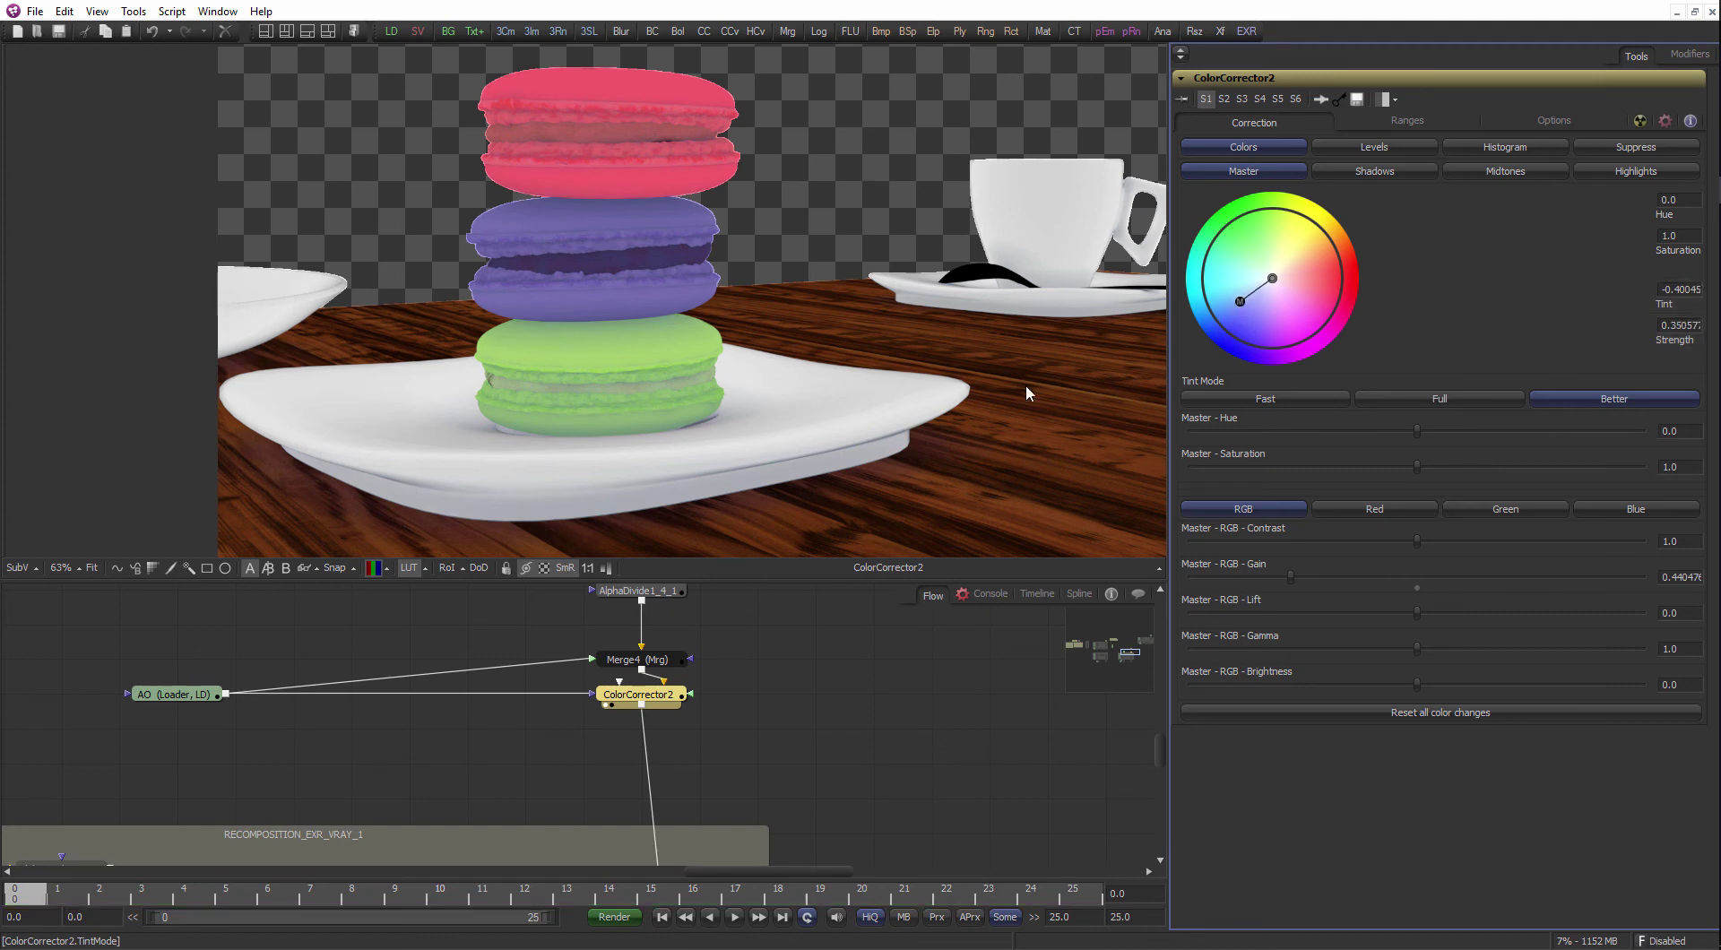
- Insert a Brightness / Contrast tool directly after the AO loader and display its result in the viewer
{"action": "left_click", "coordinate": [213, 692]}
{"action": "key", "text": "1"}
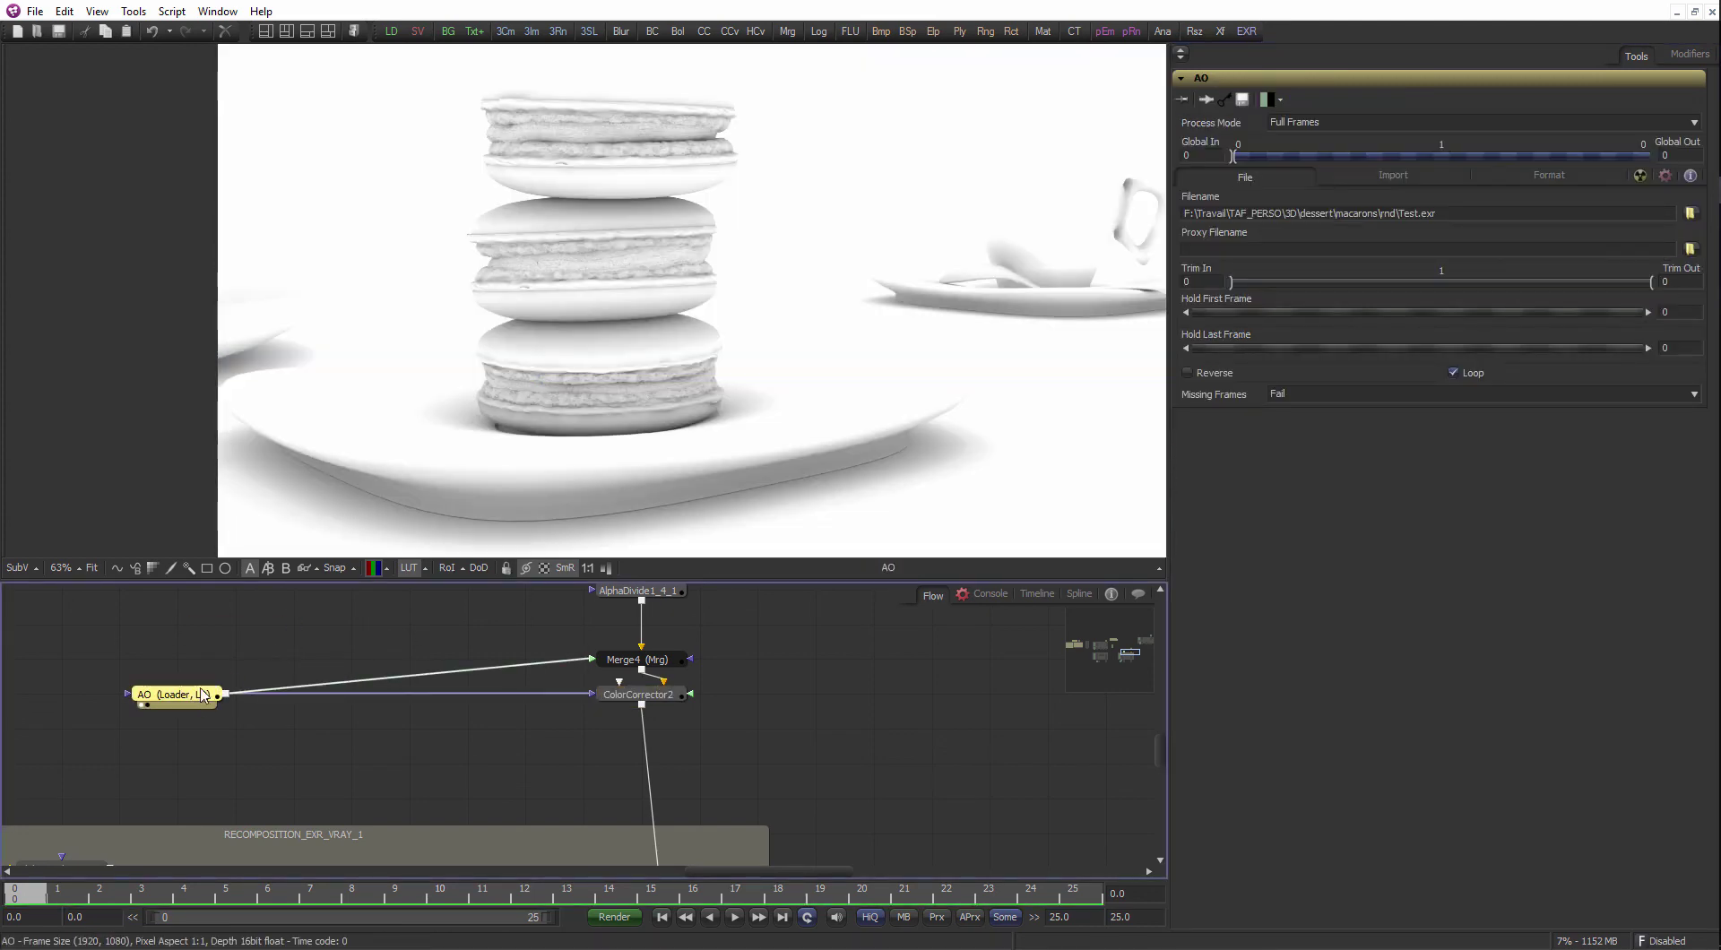
{"action": "key", "text": "ctrl+space"}
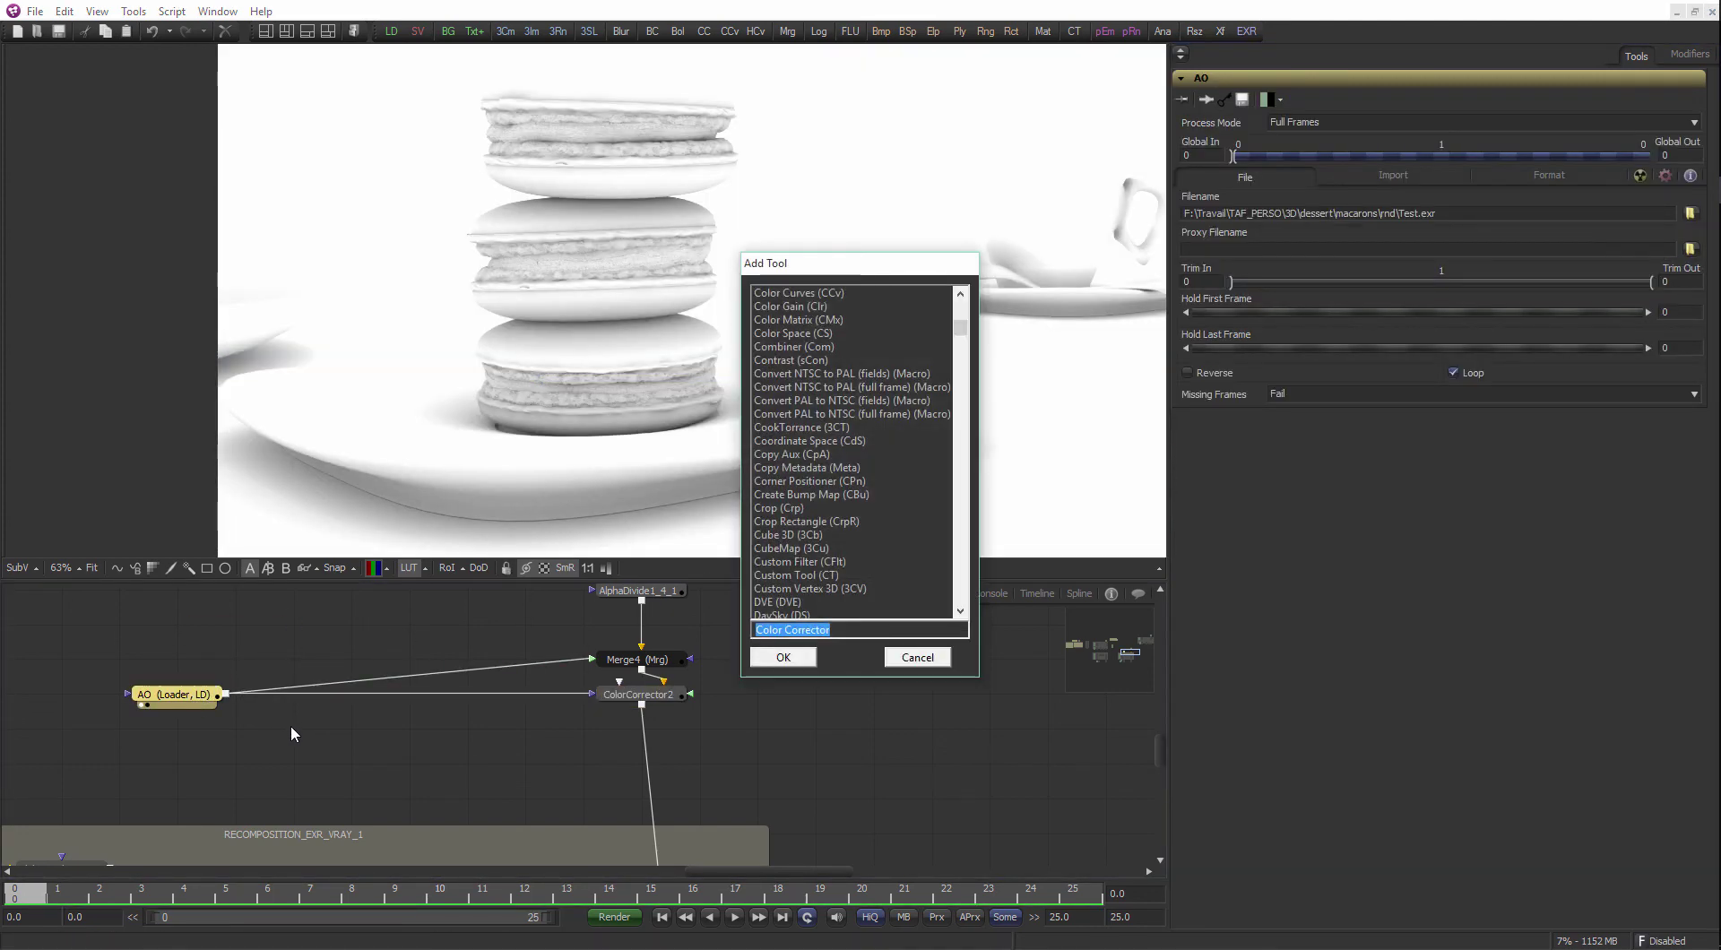
{"action": "type", "text": "gq"}
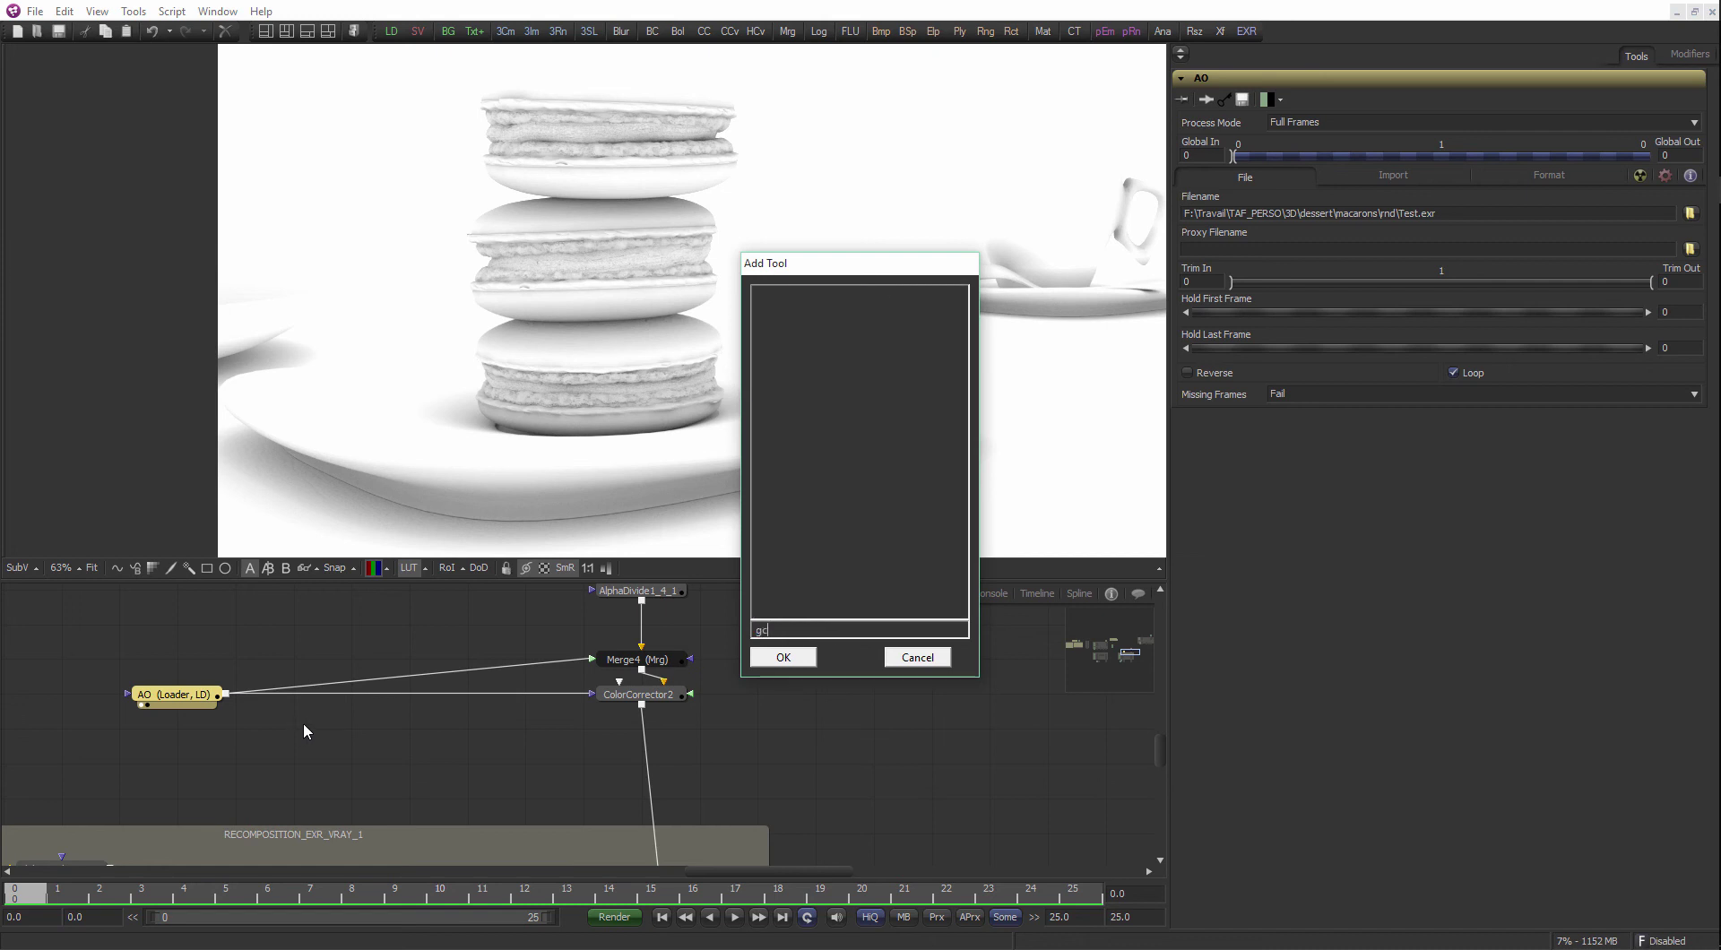
{"action": "key", "text": "BackSpace"}
{"action": "key", "text": "BackSpace"}
{"action": "type", "text": "bri"}
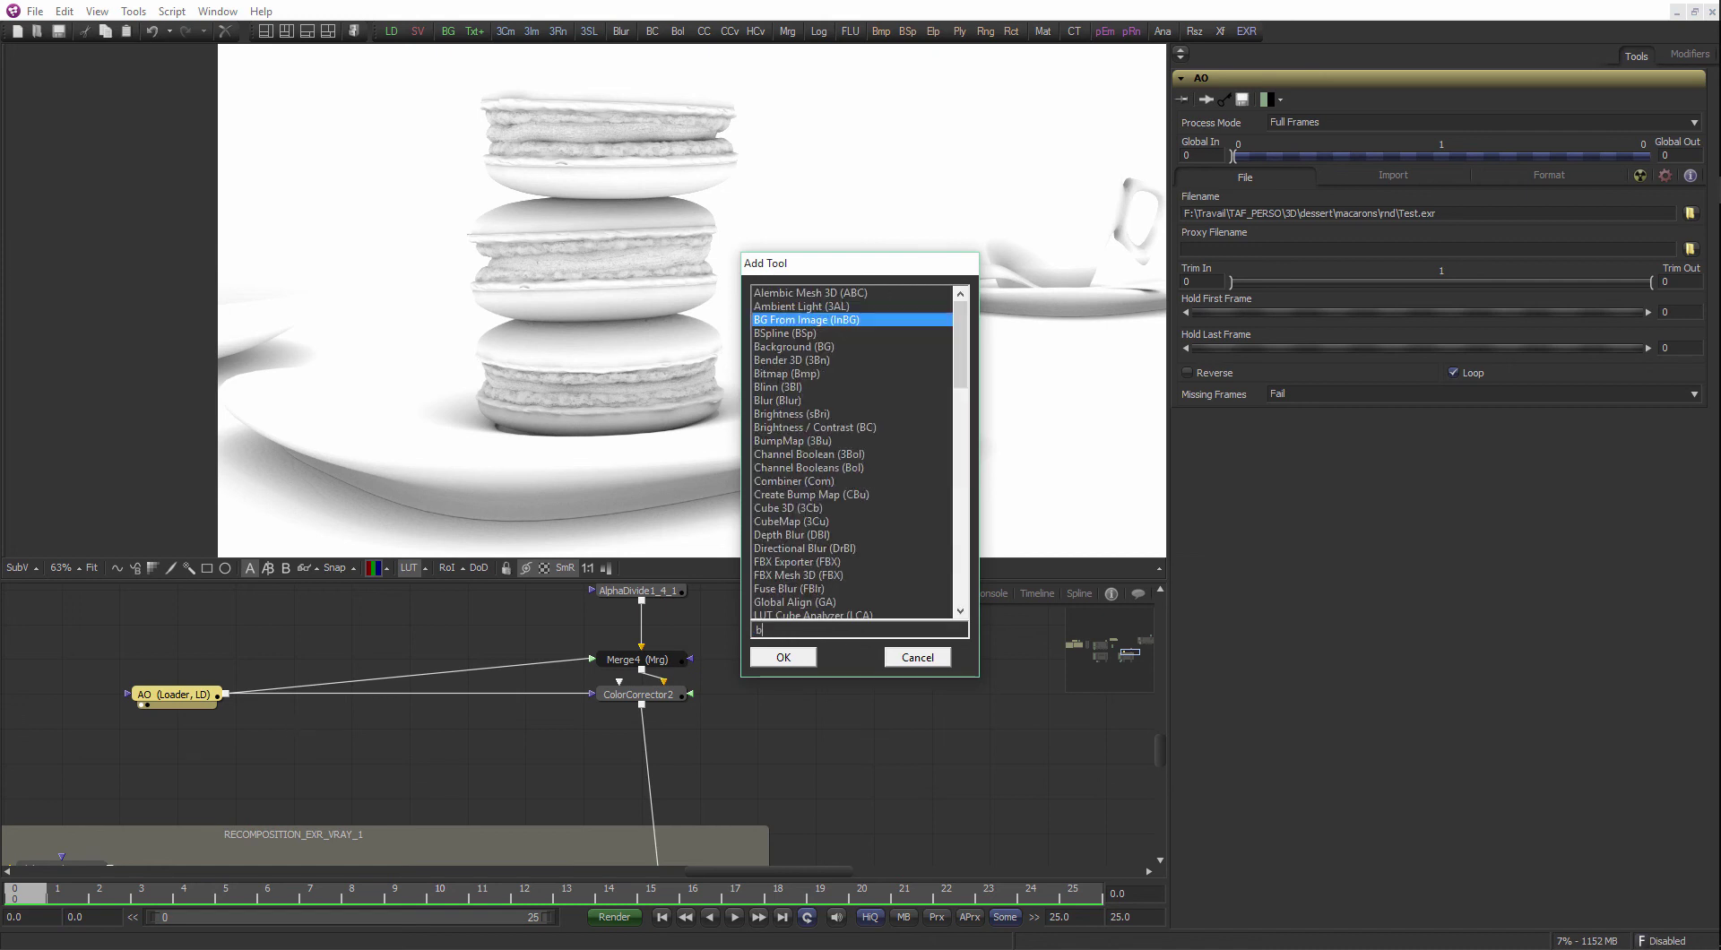
{"action": "key", "text": "Return"}
{"action": "key", "text": "1"}
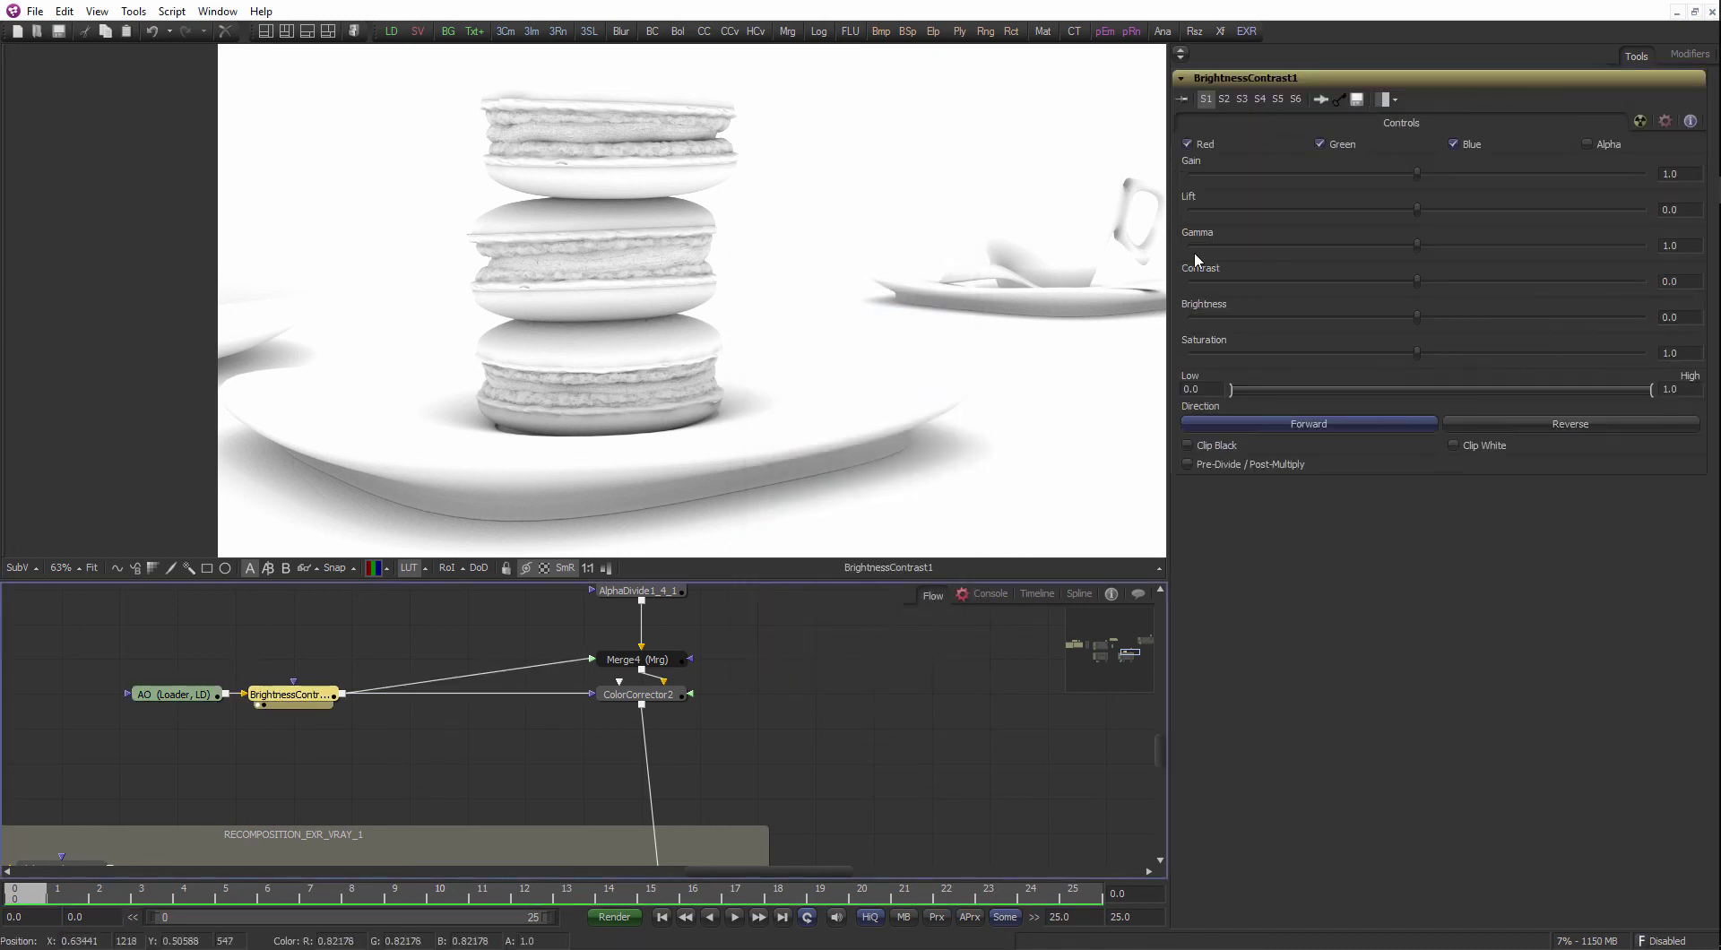
- Narrow BrightnessContrast1's input range to a low of about 0.42 and a high of about 0.74, and display ColorCorrector2's result
{"action": "left_click_drag", "start_coordinate": [1652, 389], "coordinate": [1490, 394]}
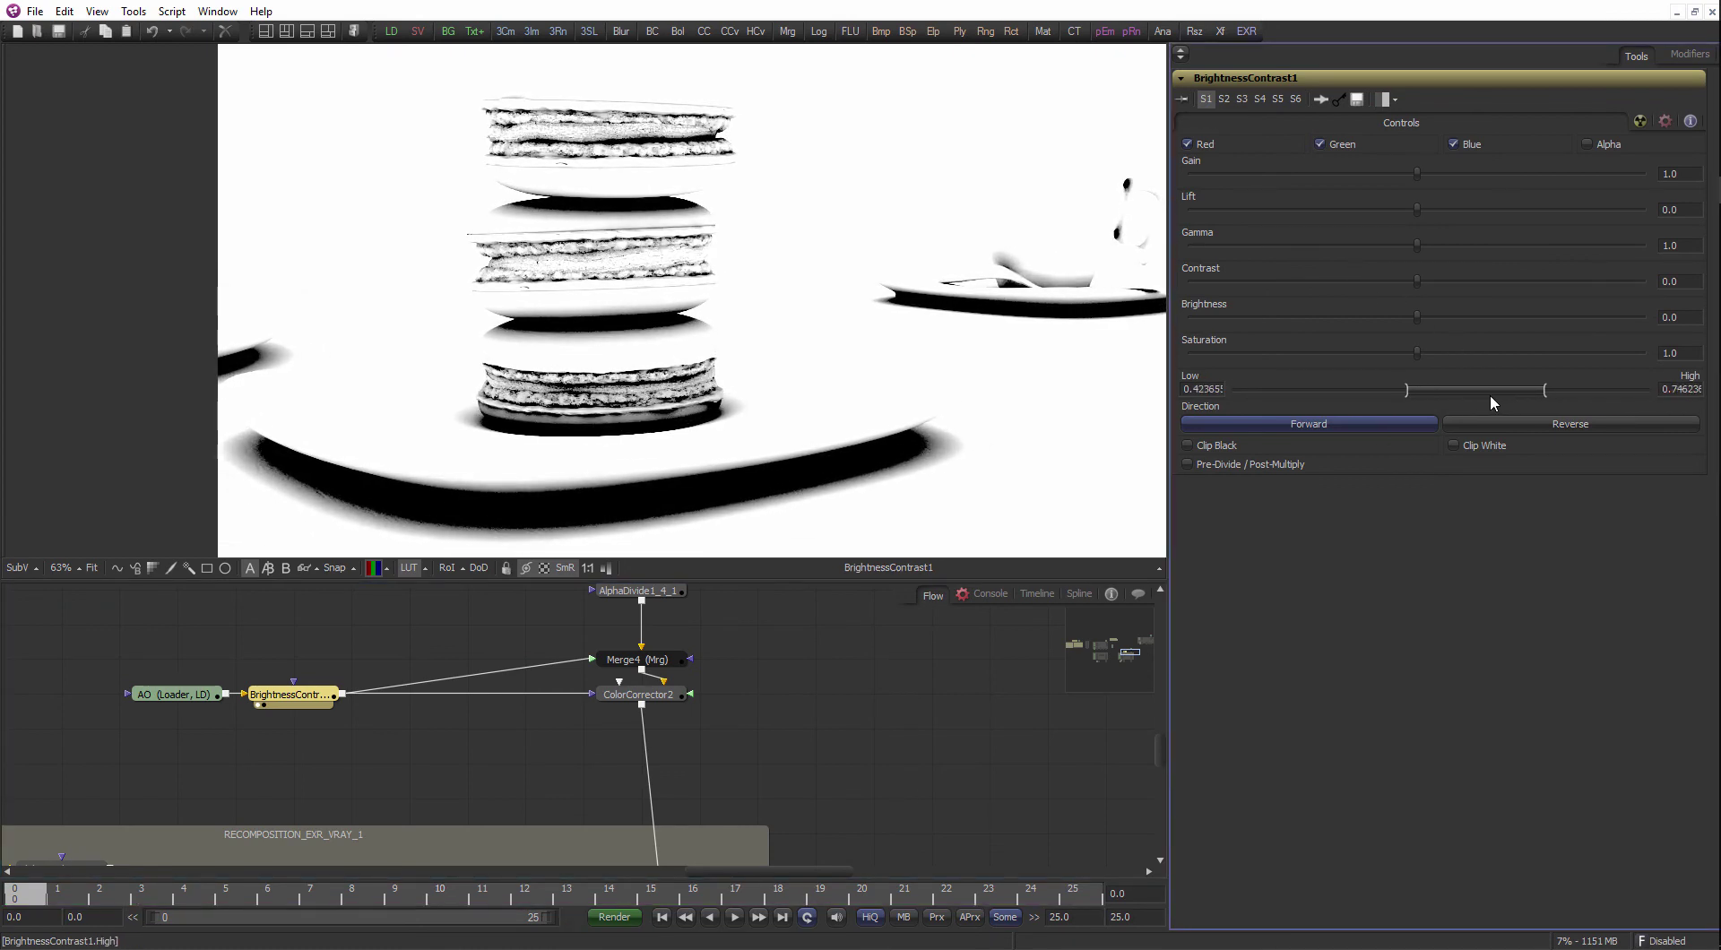
{"action": "key", "text": "1"}
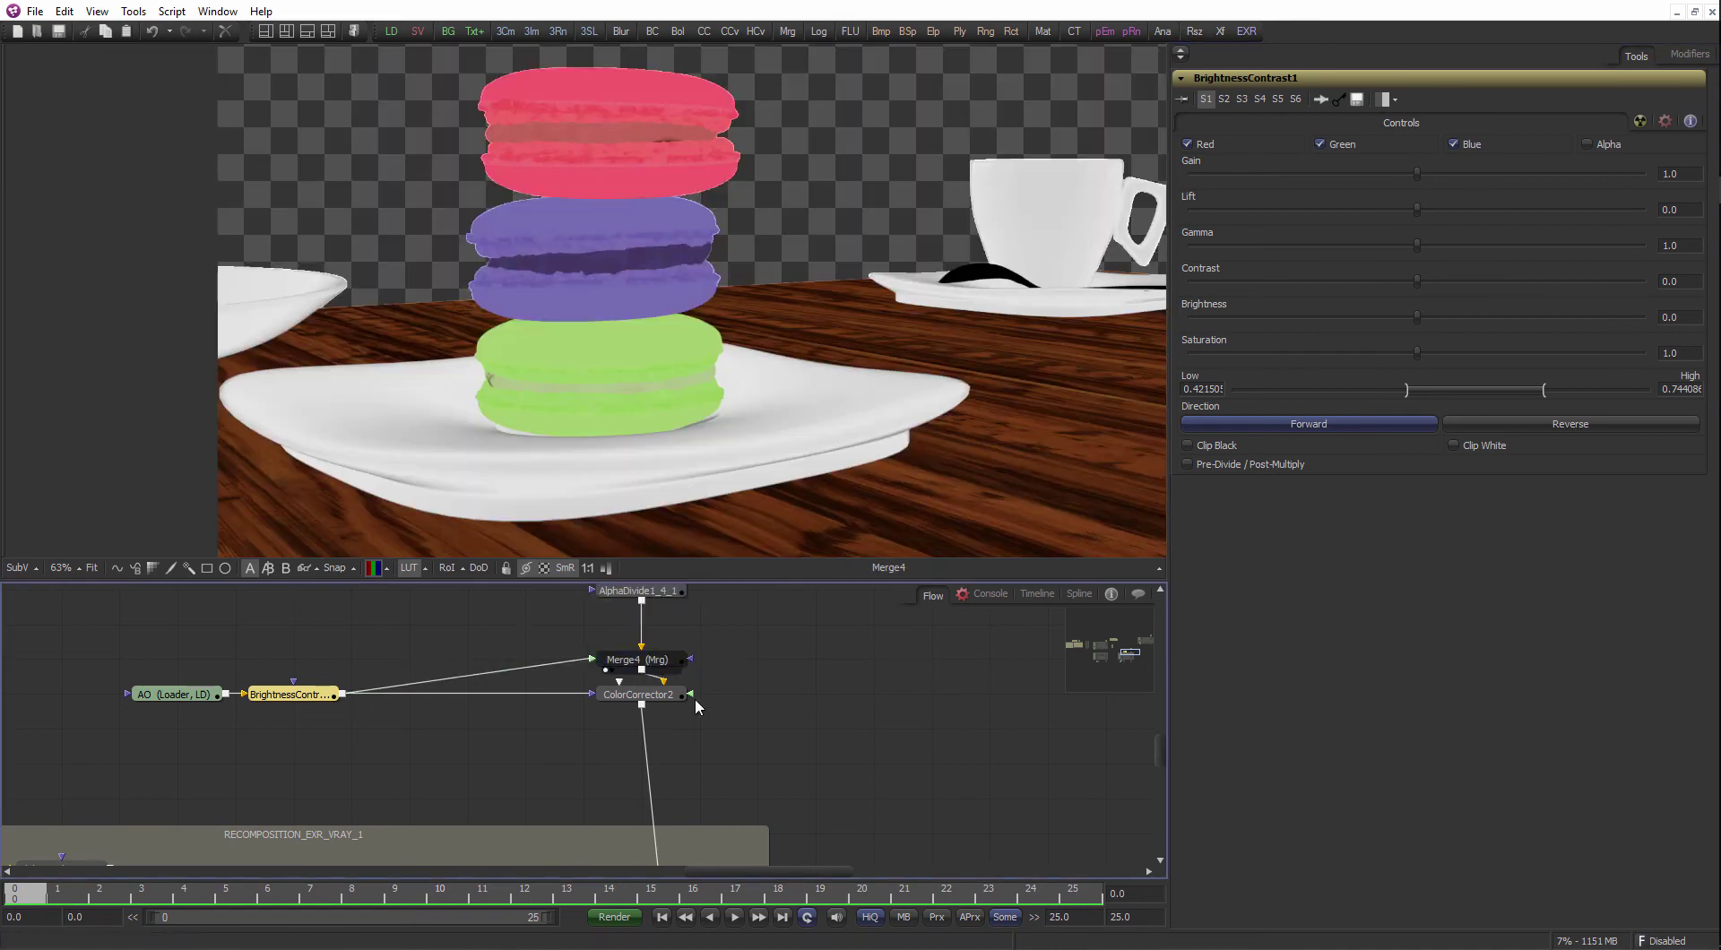
{"action": "left_click", "coordinate": [619, 686]}
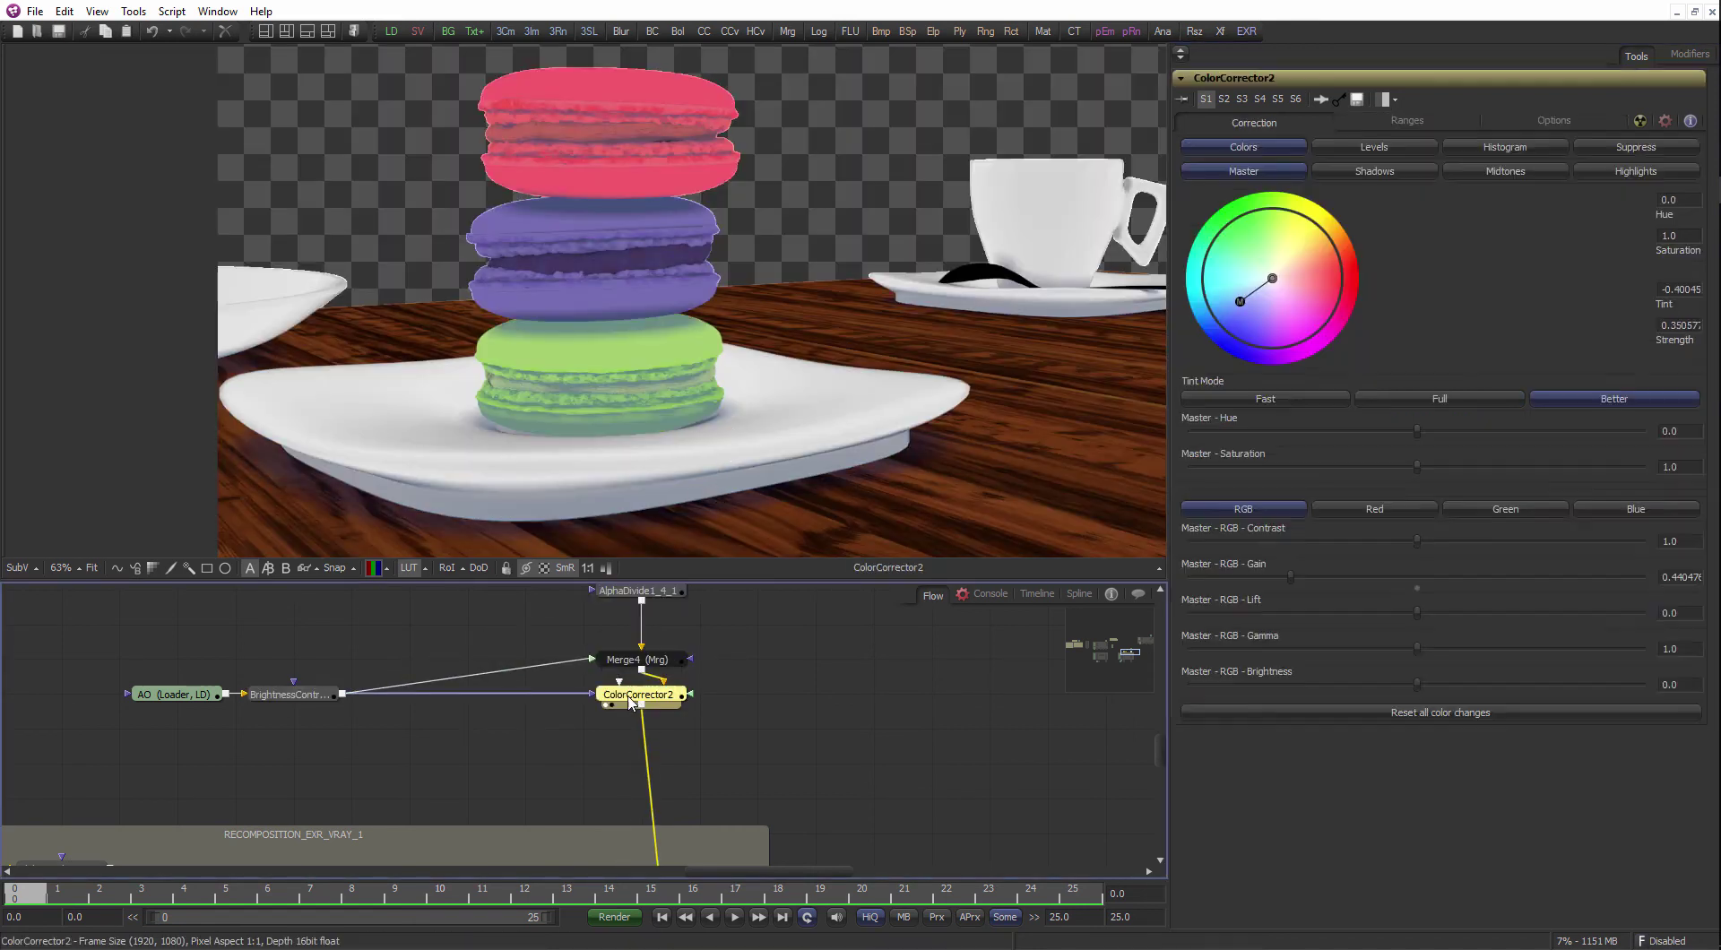
- Lower ColorCorrector2's overall blend to about 0.57
{"action": "left_click", "coordinate": [1419, 135]}
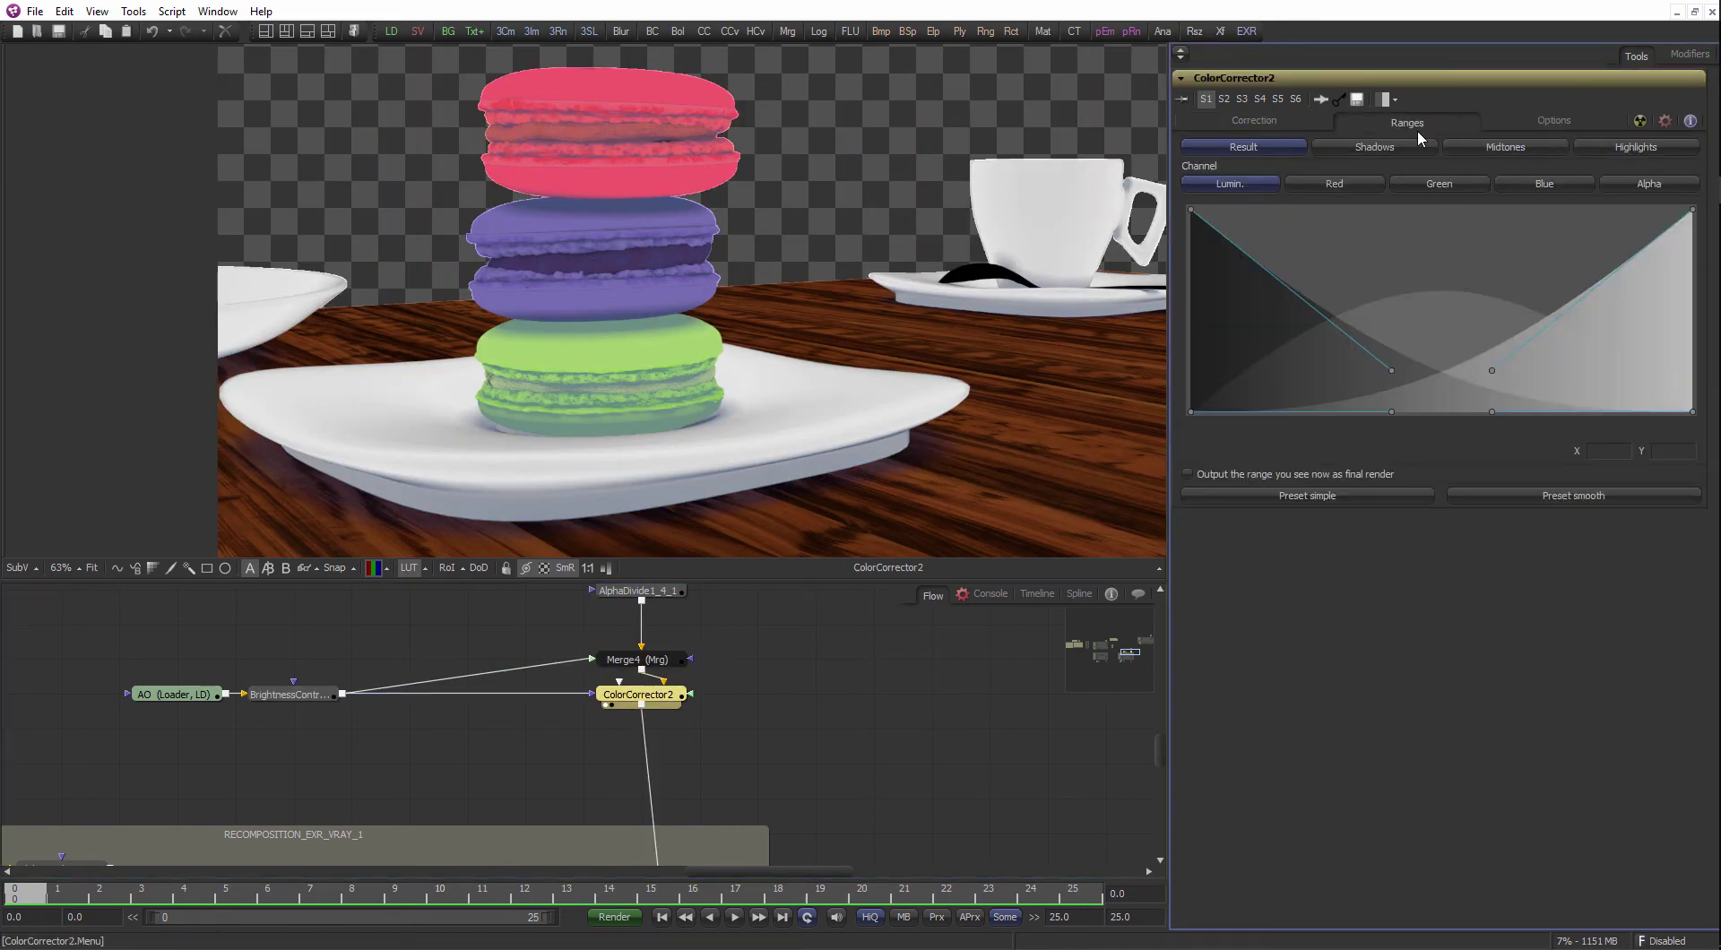
{"action": "left_click", "coordinate": [1639, 121]}
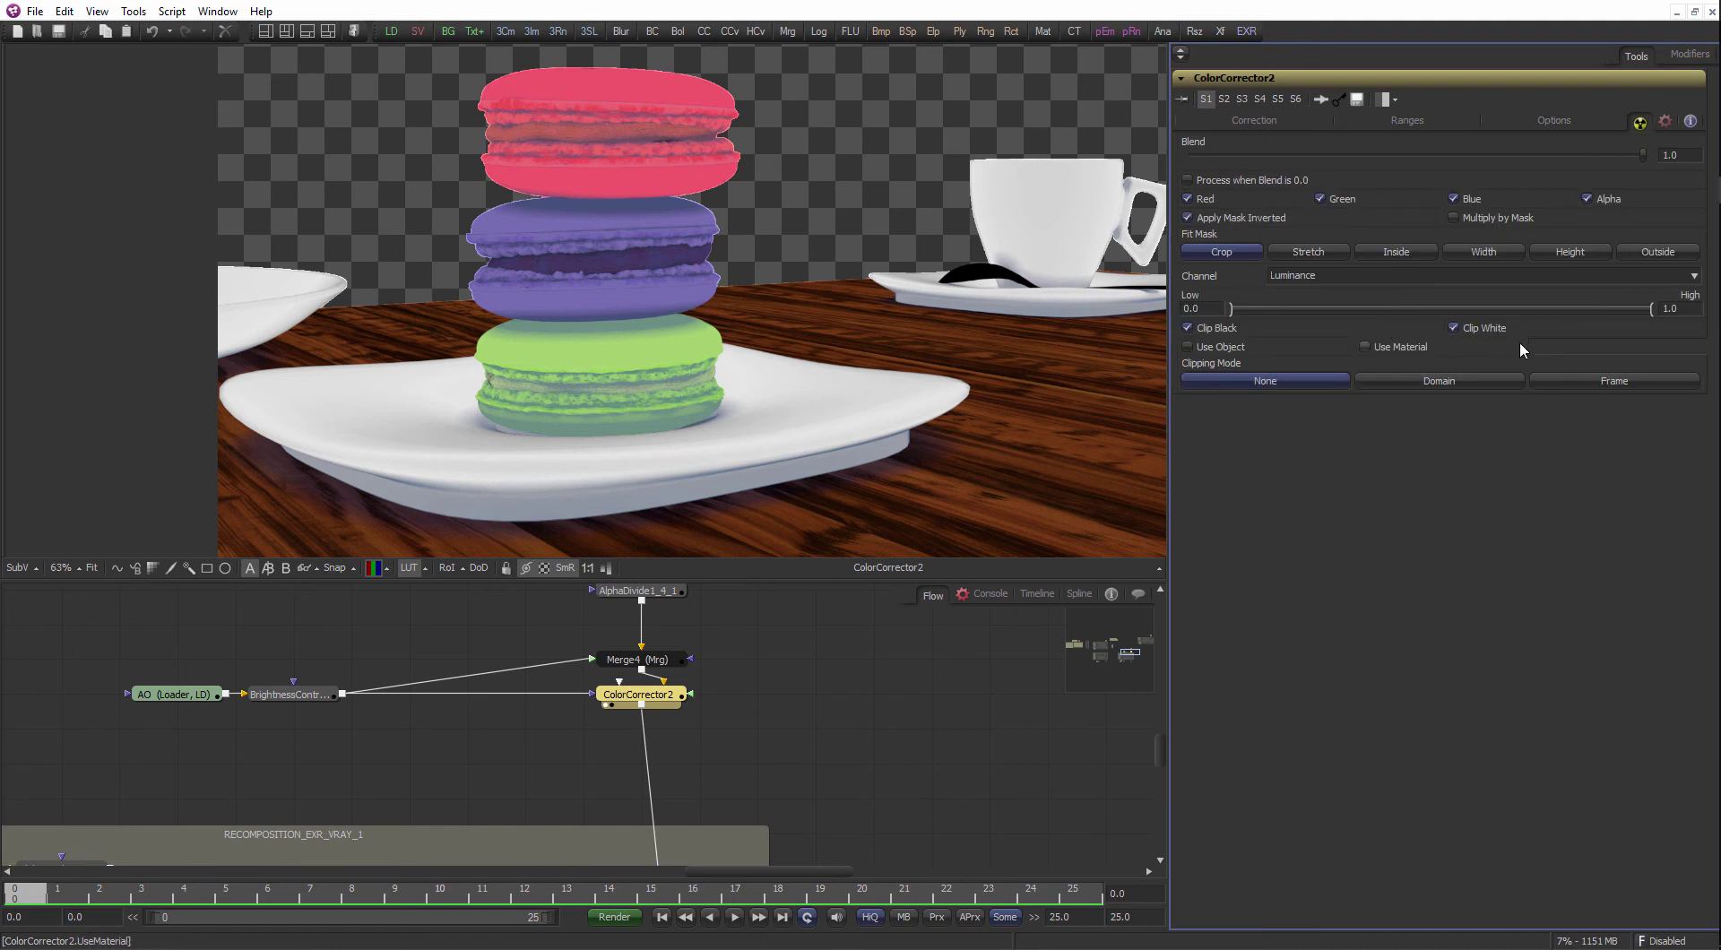
{"action": "left_click_drag", "start_coordinate": [1643, 154], "coordinate": [1449, 161]}
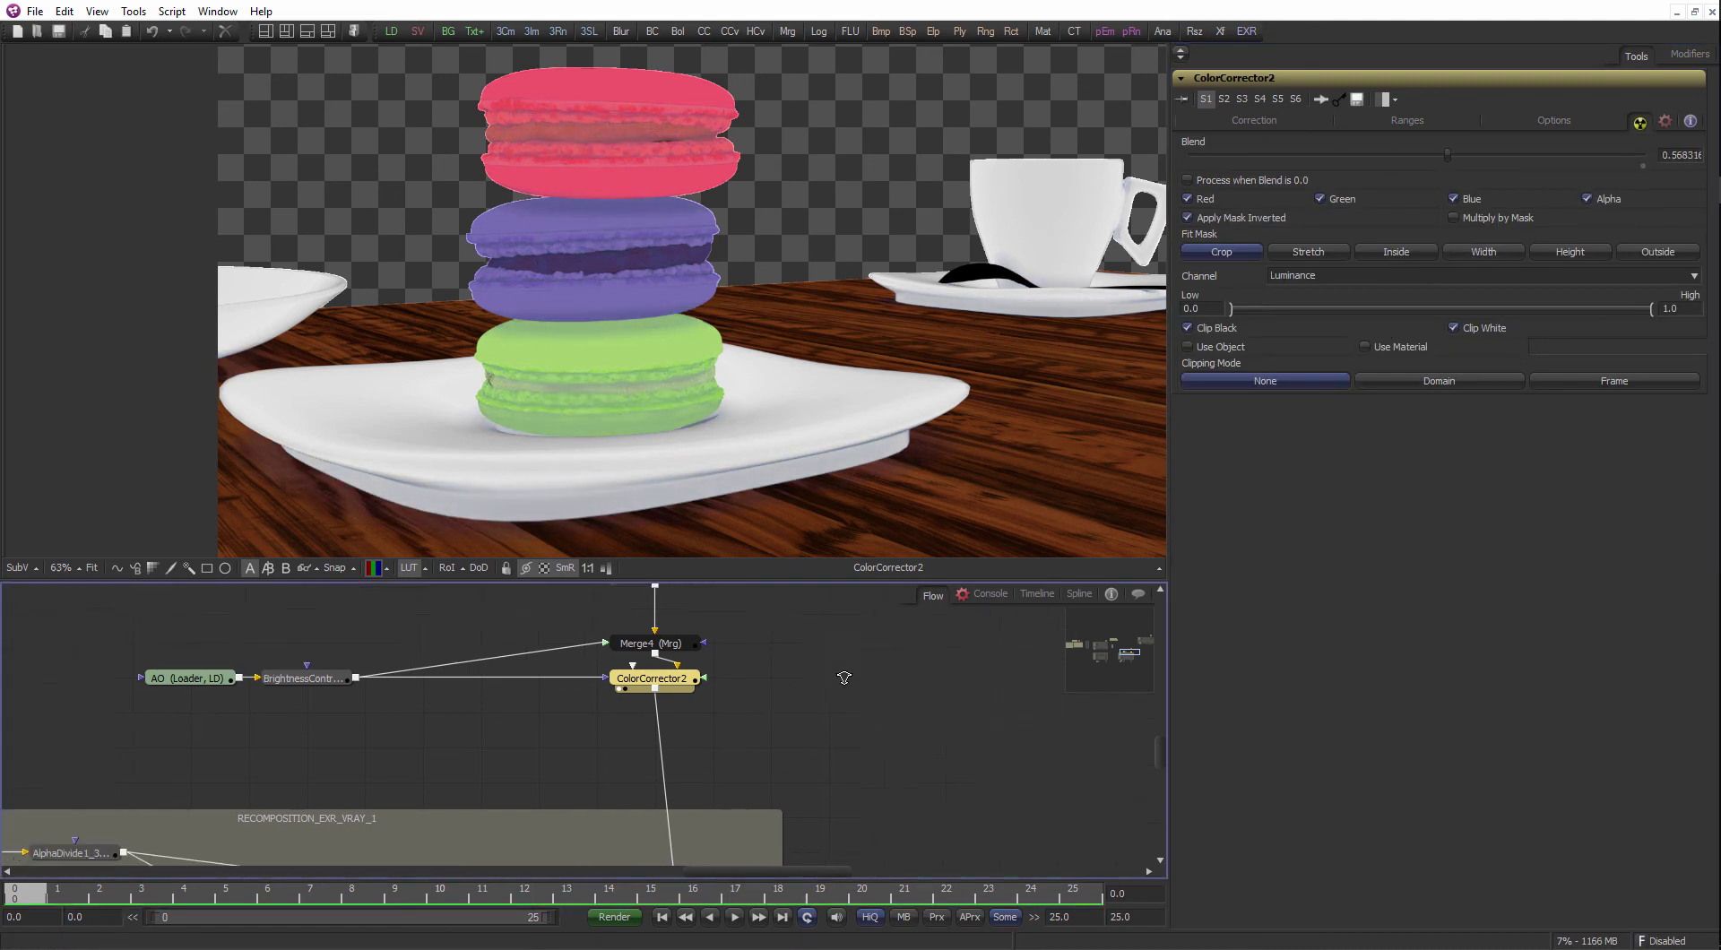
- Re-enable Merge4 and connect its foreground input directly to the AO loader, bypassing BrightnessContrast1
{"action": "scroll", "coordinate": [789, 687], "scroll_direction": "down", "scroll_amount": 5}
{"action": "scroll", "coordinate": [778, 717], "scroll_direction": "up", "scroll_amount": 5}
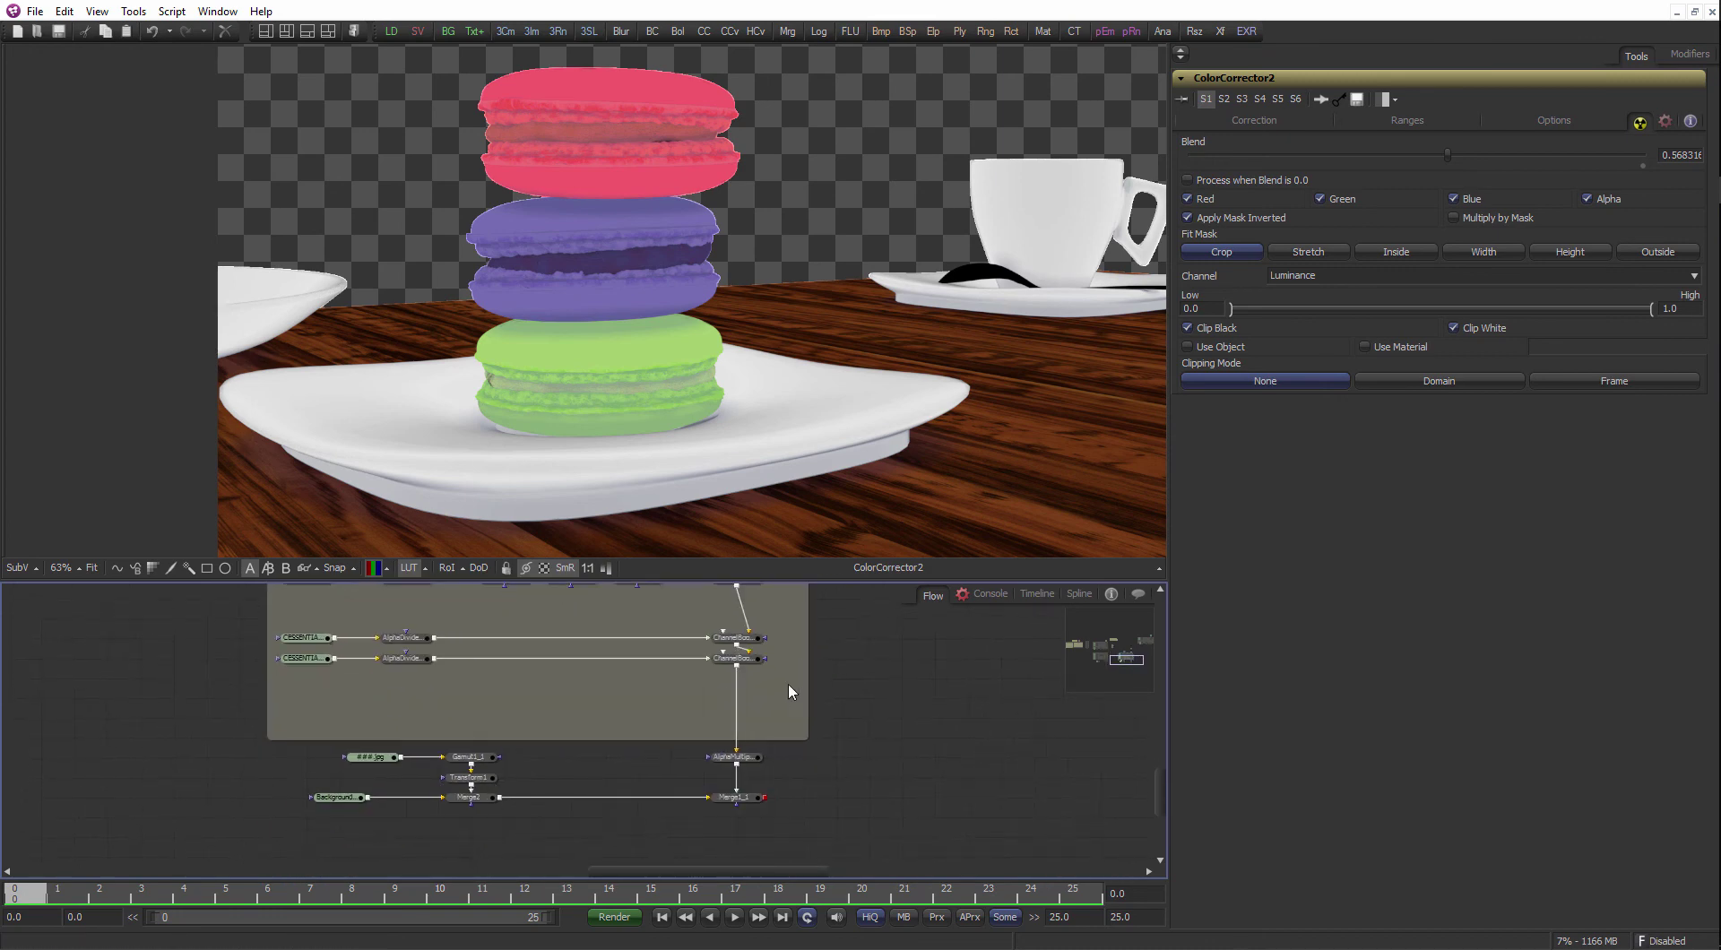
{"action": "left_click", "coordinate": [740, 665]}
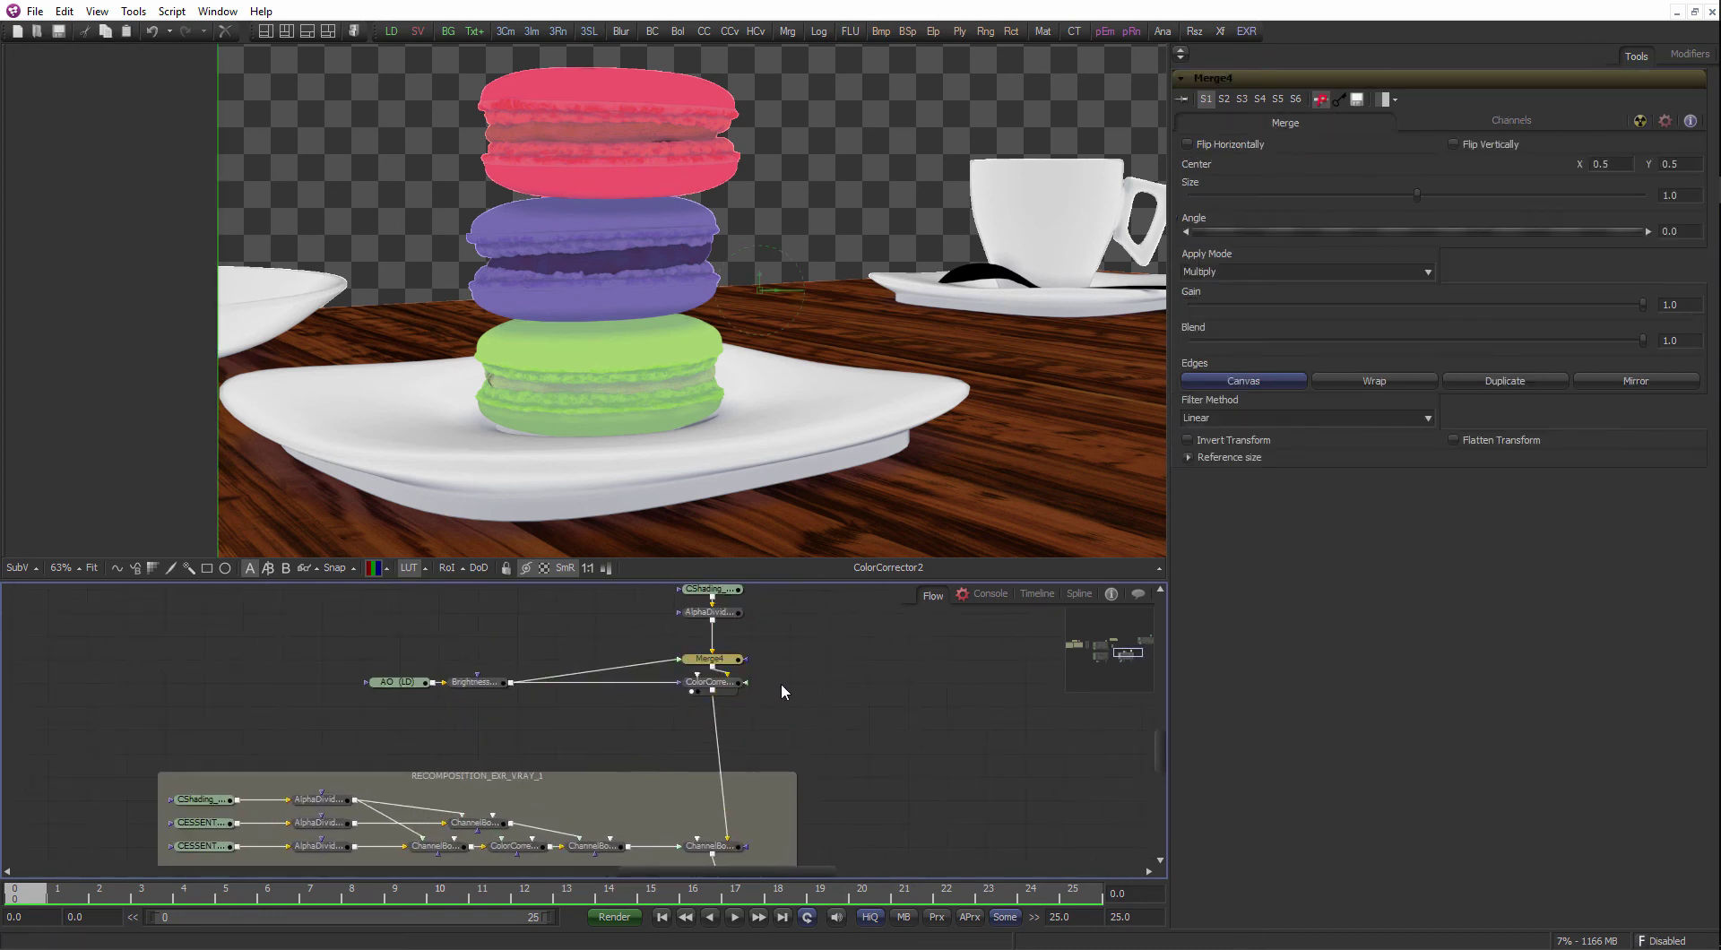
{"action": "scroll", "coordinate": [776, 644], "scroll_direction": "up", "scroll_amount": 2}
{"action": "left_click", "coordinate": [697, 657]}
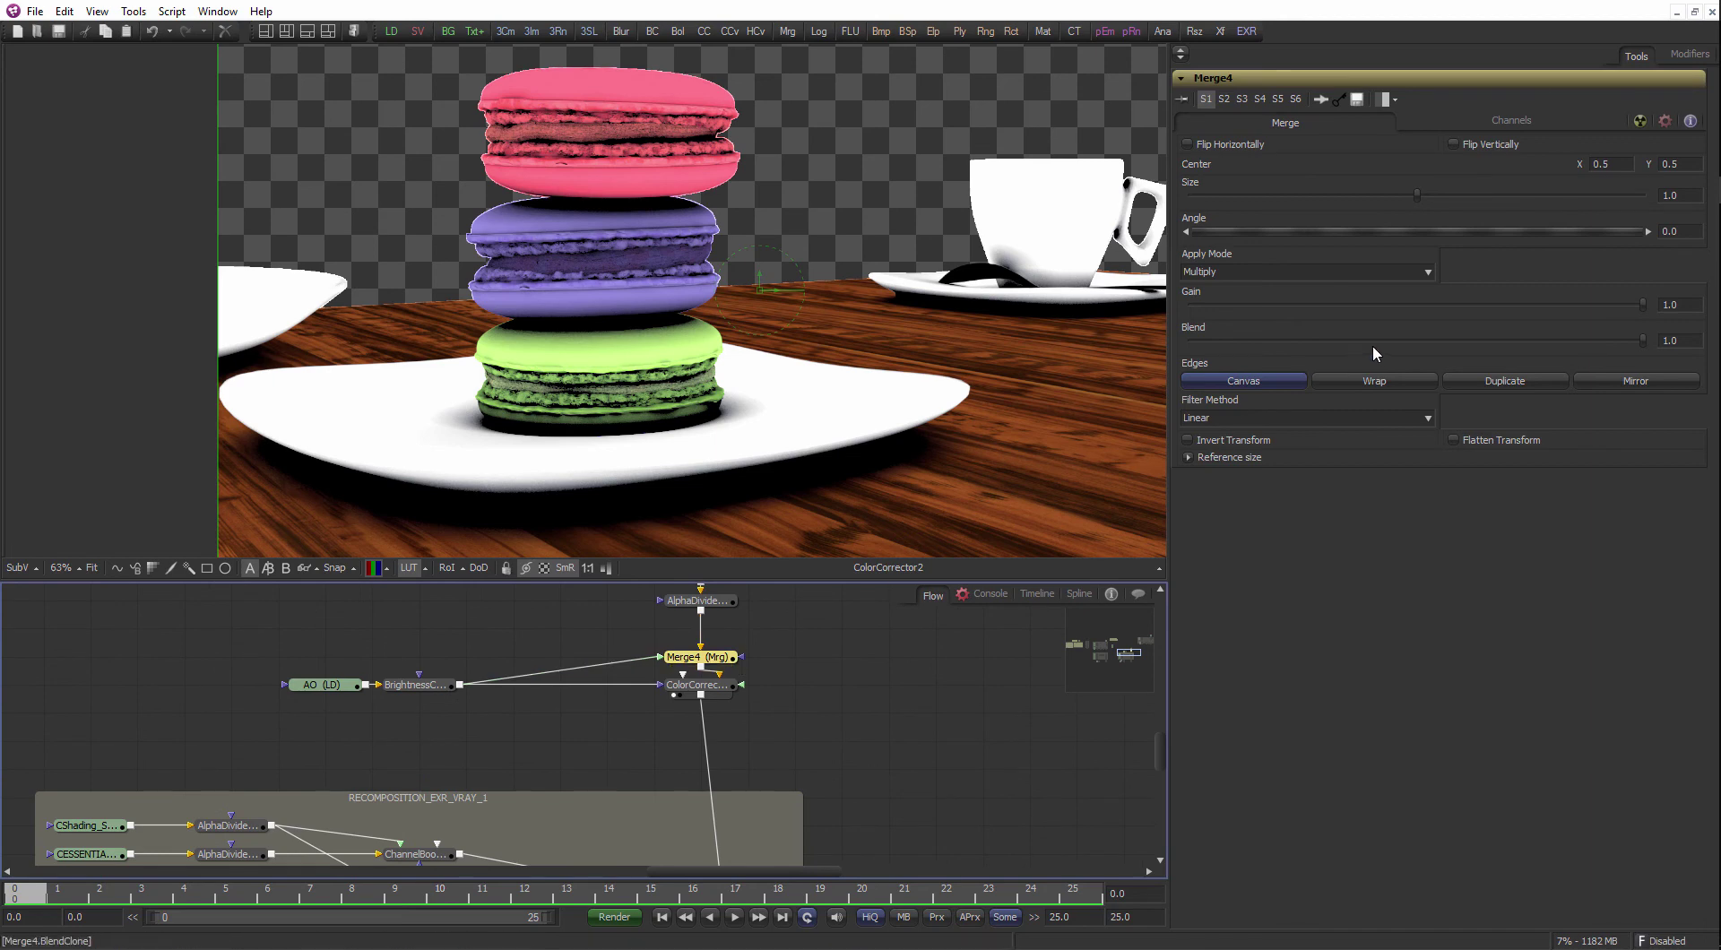
{"action": "left_click", "coordinate": [644, 659]}
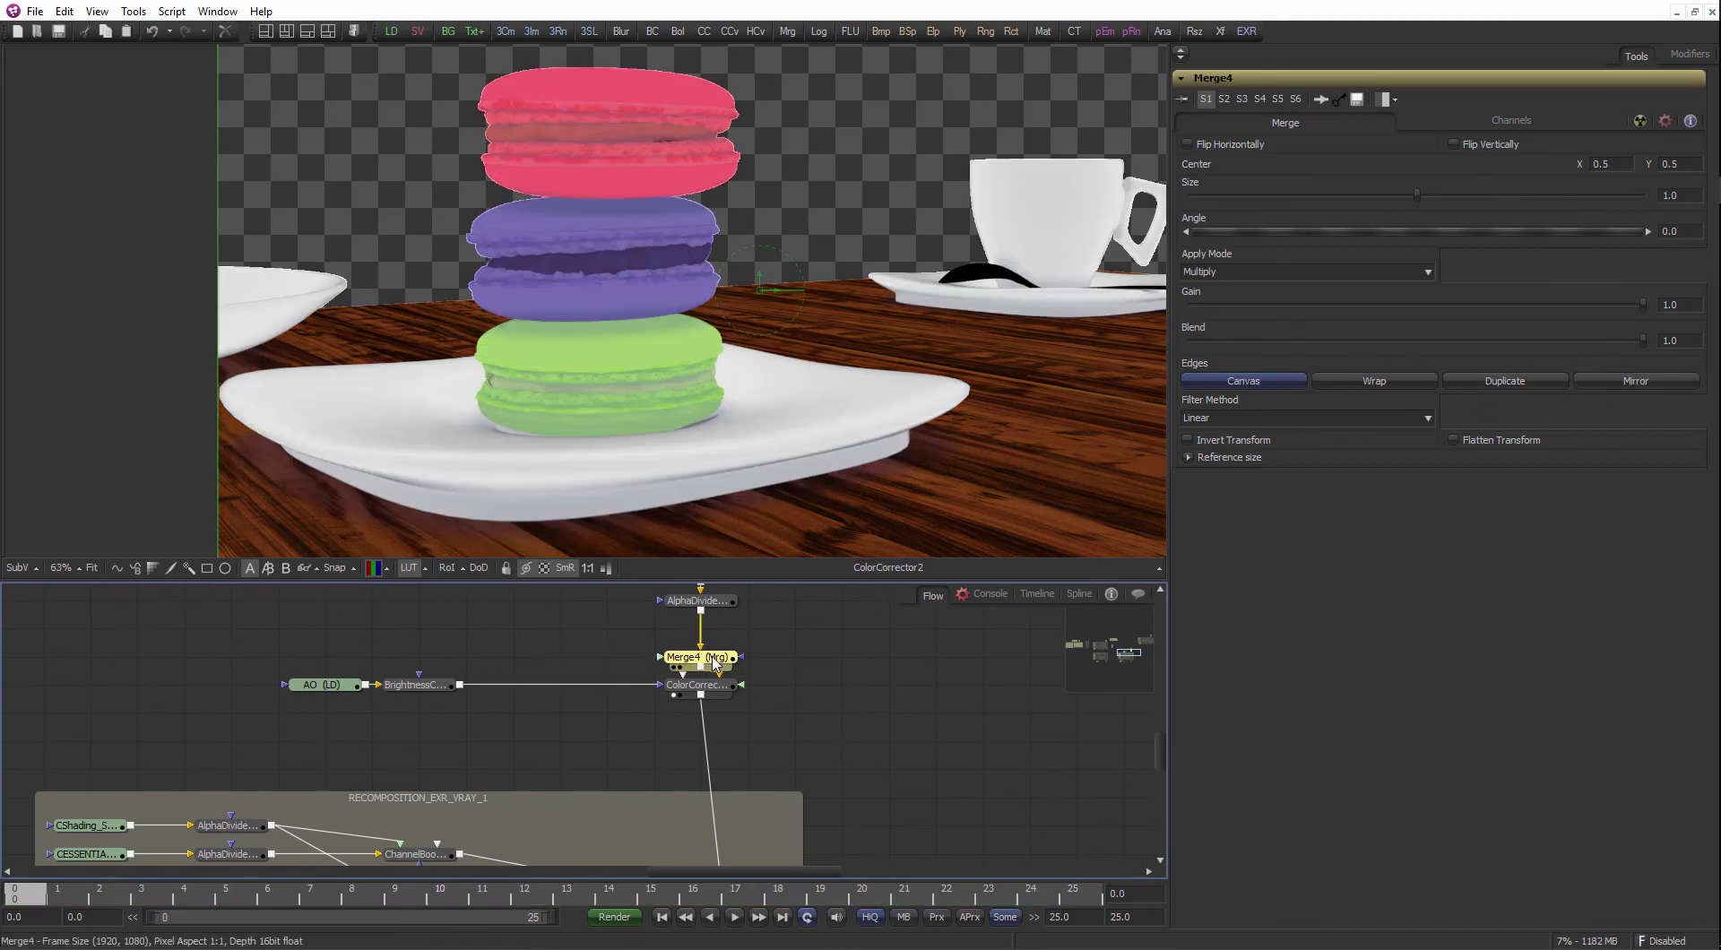
{"action": "left_click_drag", "start_coordinate": [659, 663], "coordinate": [280, 685]}
{"action": "left_click", "coordinate": [697, 657]}
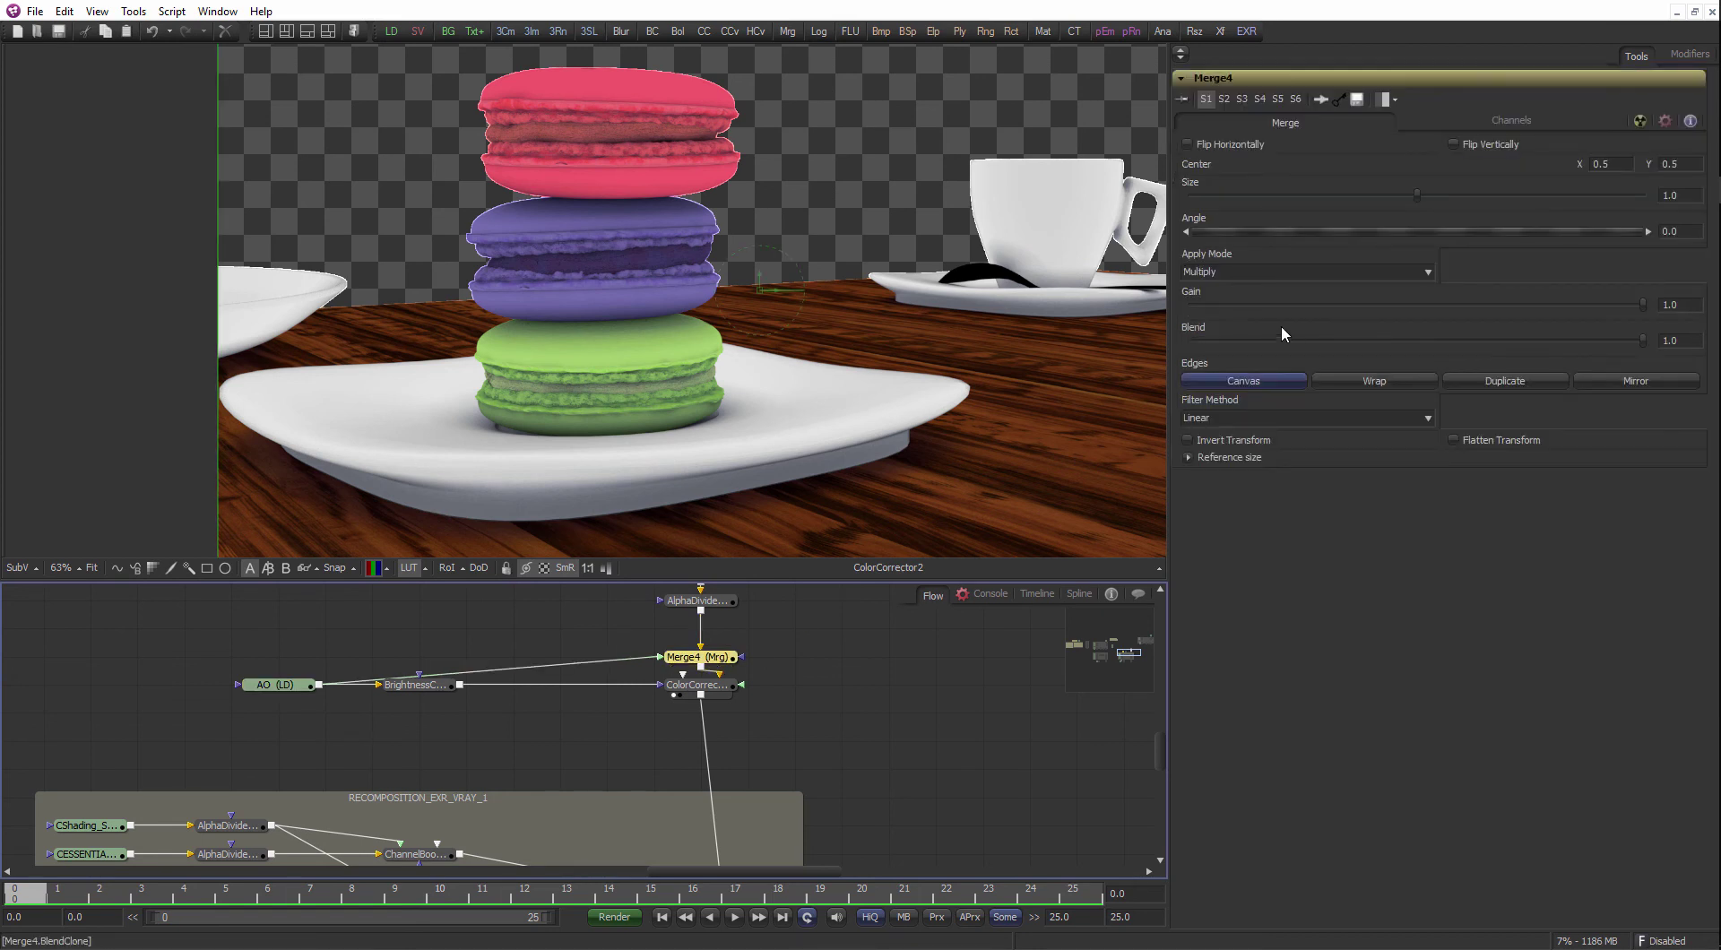
- Set Merge4's blend to 0.2
{"action": "left_click", "coordinate": [1677, 341]}
{"action": "type", "text": "0.2"}
{"action": "key", "text": "Tab"}
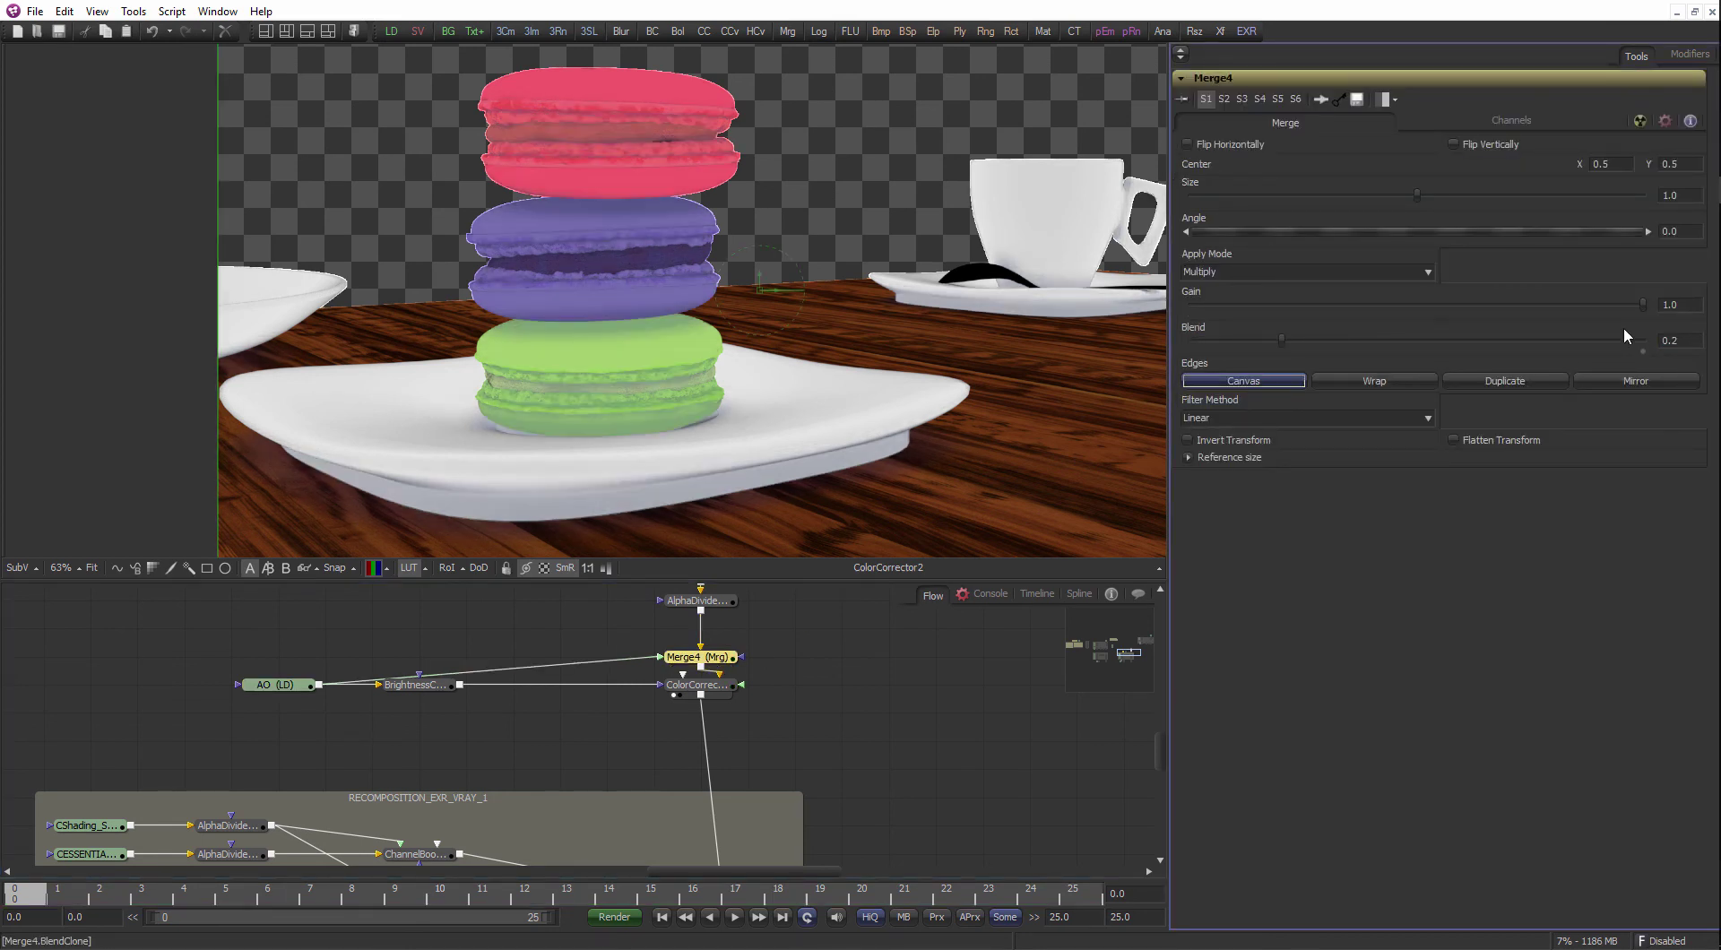
- Compare ColorCorrector2's result up close with Merge4 bypassed and enabled
{"action": "left_click", "coordinate": [686, 660]}
{"action": "key", "text": "ctrl+p"}
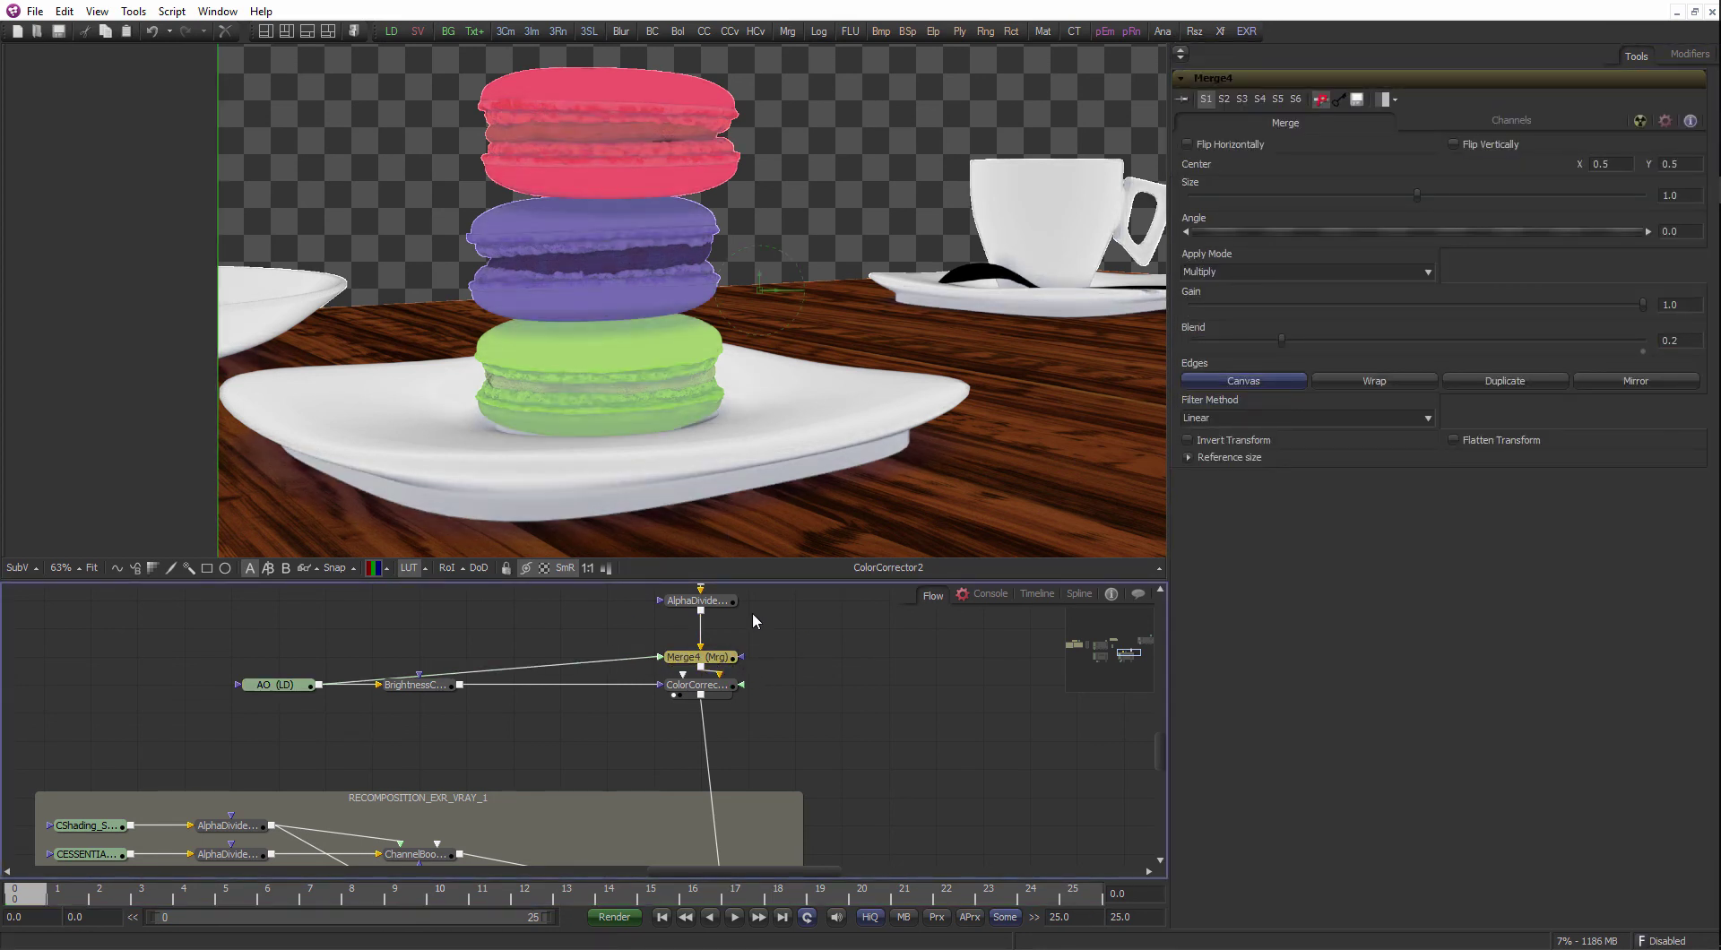
{"action": "scroll", "coordinate": [722, 372], "scroll_direction": "up", "scroll_amount": 2}
{"action": "key", "text": "ctrl+p"}
{"action": "key", "text": "ctrl+p"}
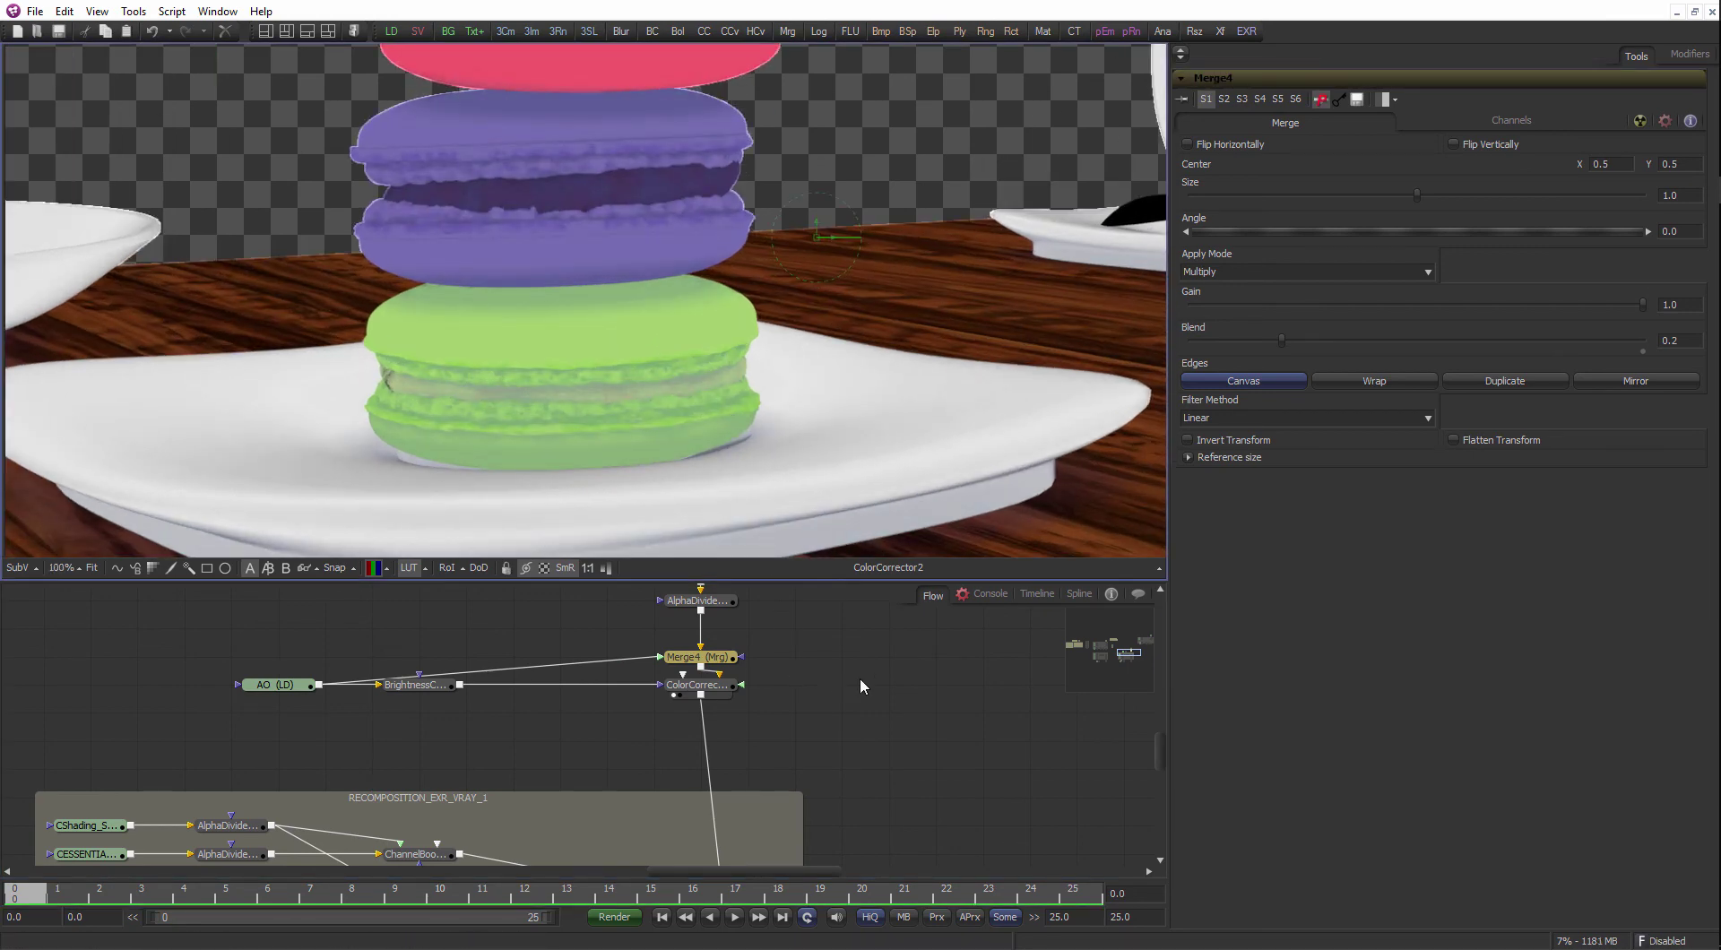
{"action": "left_click", "coordinate": [856, 678]}
{"action": "left_click_drag", "start_coordinate": [768, 654], "coordinate": [752, 640]}
{"action": "left_click", "coordinate": [704, 644]}
{"action": "key", "text": "ctrl+p"}
{"action": "left_click", "coordinate": [827, 670]}
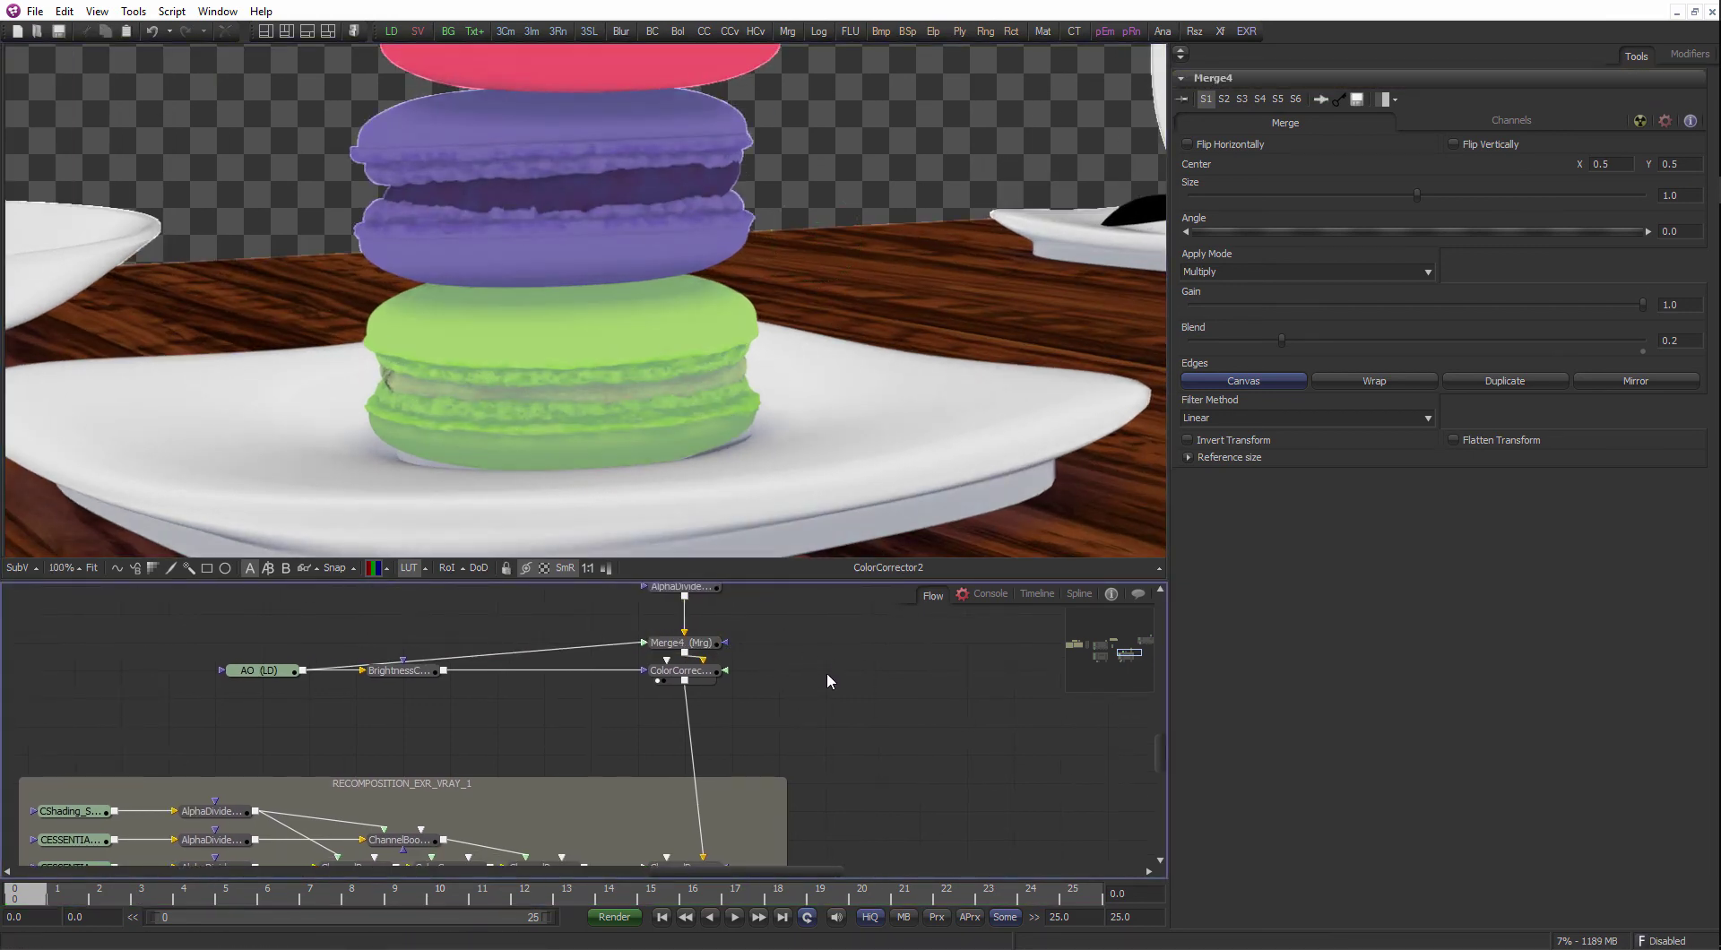
- Display the Merge1_1 composite and compare it with Merge4 and ColorCorrector2 bypassed and enabled, examining the shadows under the macarons
{"action": "scroll", "coordinate": [753, 699], "scroll_direction": "down", "scroll_amount": 3}
{"action": "left_click_drag", "start_coordinate": [713, 749], "coordinate": [588, 357]}
{"action": "scroll", "coordinate": [717, 728], "scroll_direction": "up", "scroll_amount": 2}
{"action": "scroll", "coordinate": [717, 354], "scroll_direction": "down", "scroll_amount": 3}
{"action": "left_click_drag", "start_coordinate": [782, 599], "coordinate": [762, 755]}
{"action": "scroll", "coordinate": [739, 679], "scroll_direction": "up", "scroll_amount": 2}
{"action": "left_click_drag", "start_coordinate": [737, 676], "coordinate": [686, 639]}
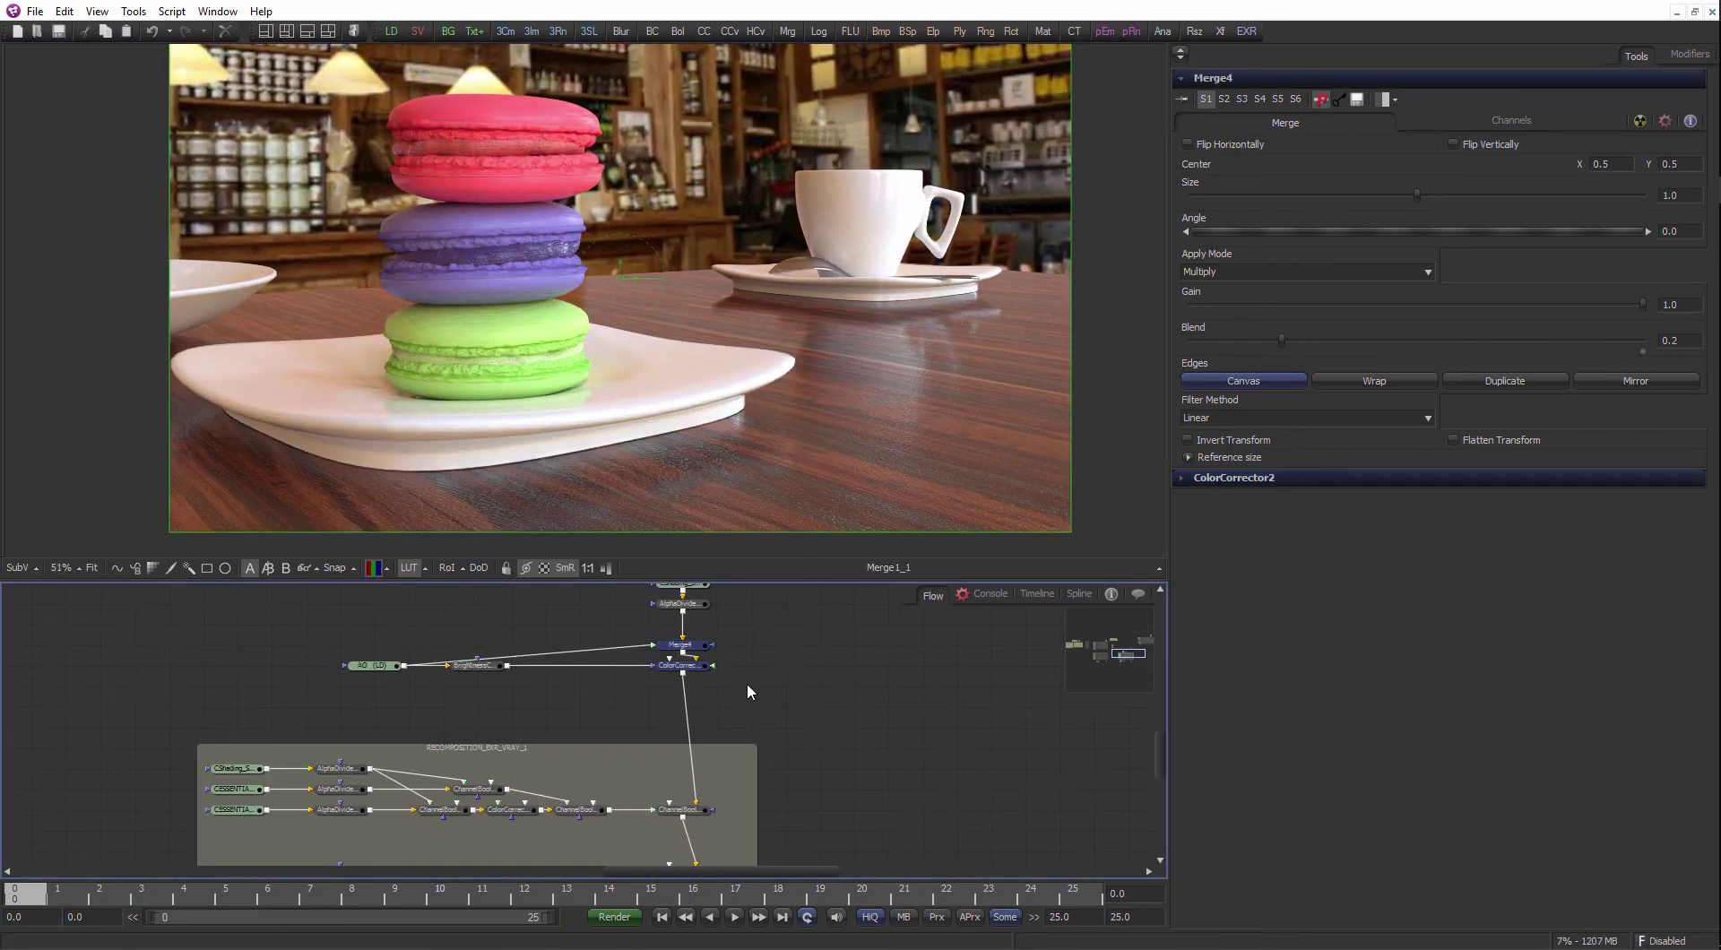
{"action": "scroll", "coordinate": [690, 369], "scroll_direction": "up", "scroll_amount": 2}
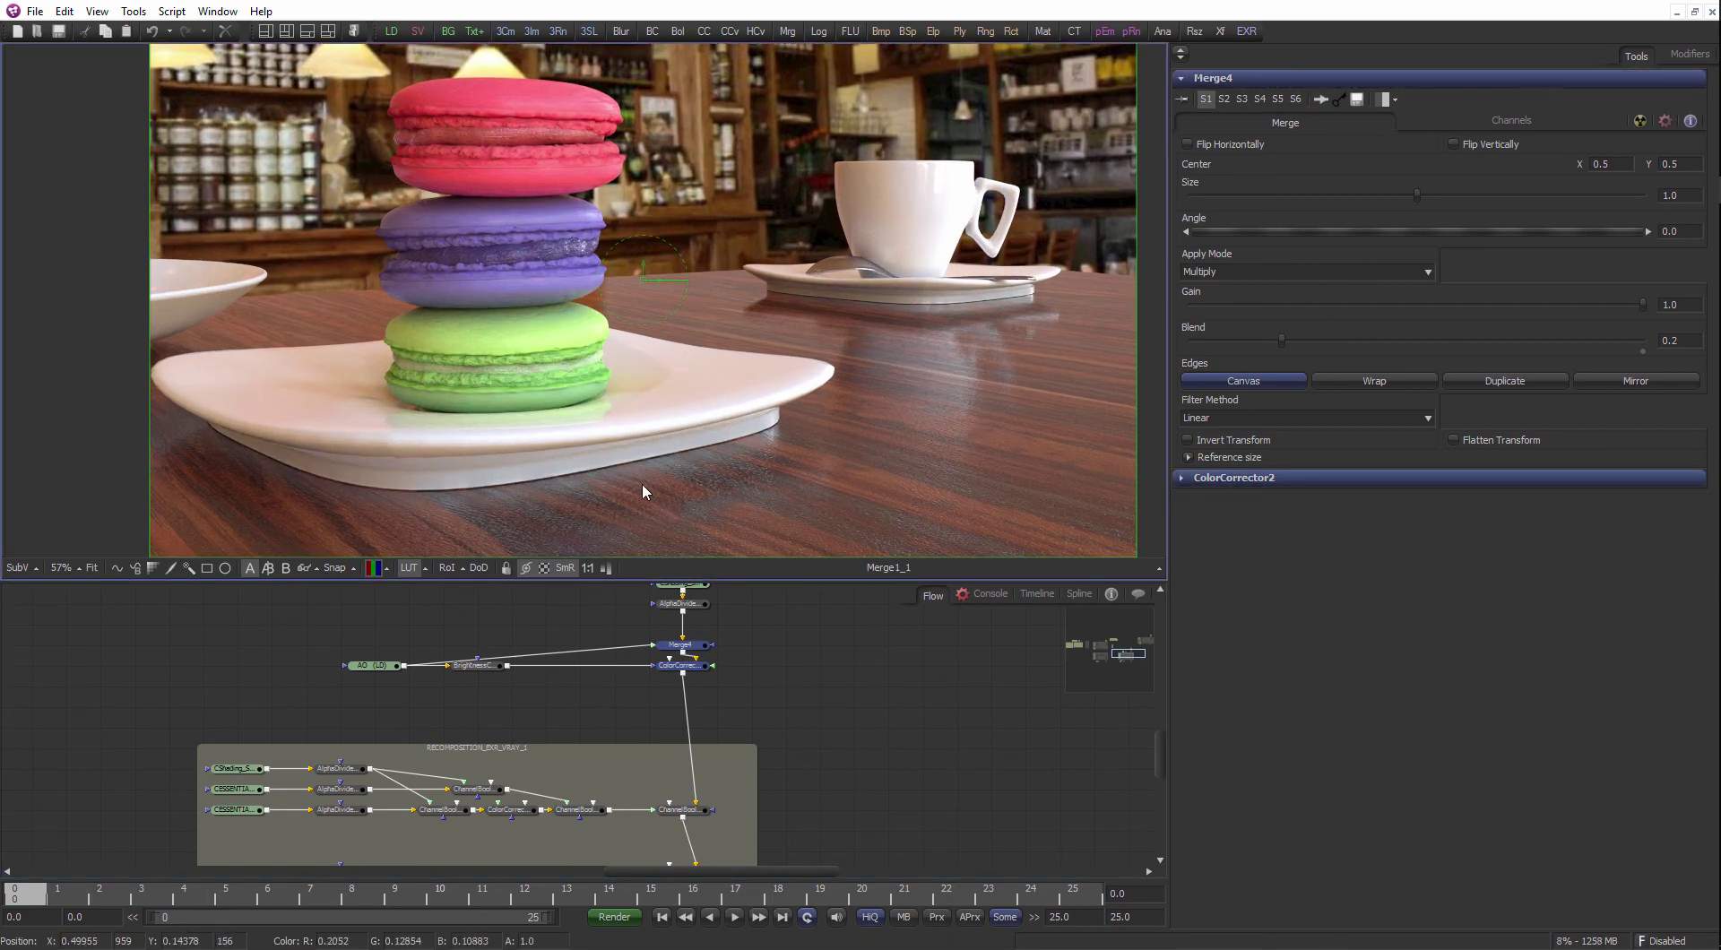
{"action": "scroll", "coordinate": [693, 442], "scroll_direction": "up", "scroll_amount": 3}
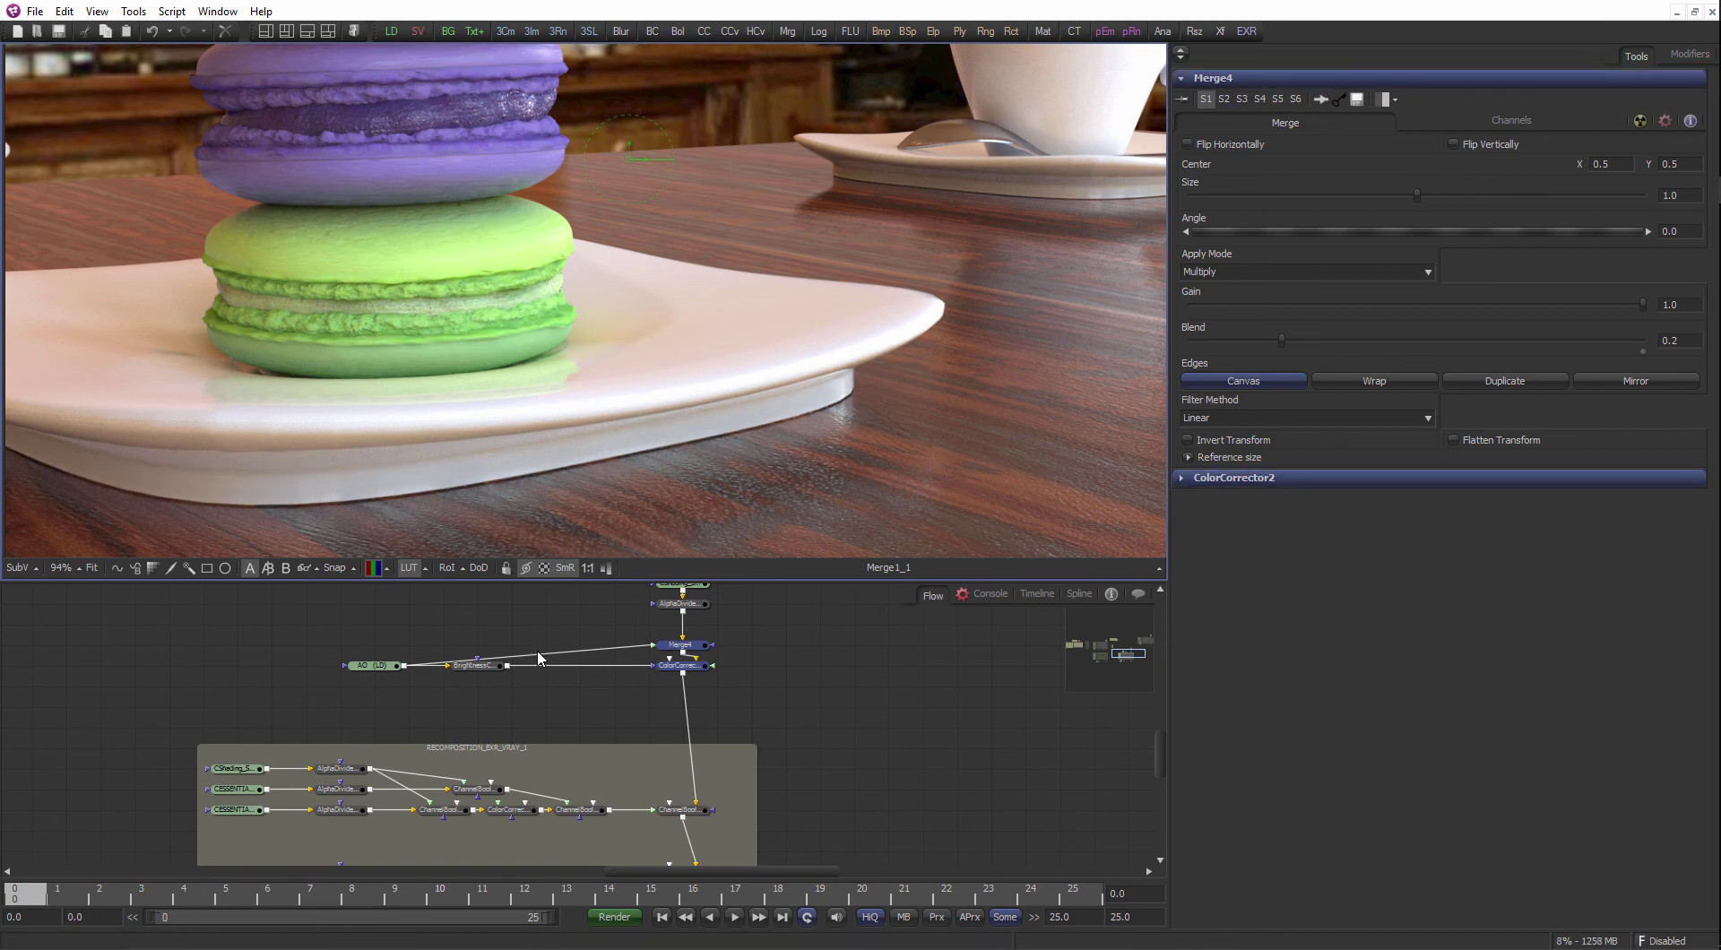
{"action": "scroll", "coordinate": [538, 659], "scroll_direction": "up", "scroll_amount": 2}
- Shift ColorCorrector2's master tint toward red with a strength of about 0.087
{"action": "left_click", "coordinate": [489, 660]}
{"action": "left_click", "coordinate": [762, 660]}
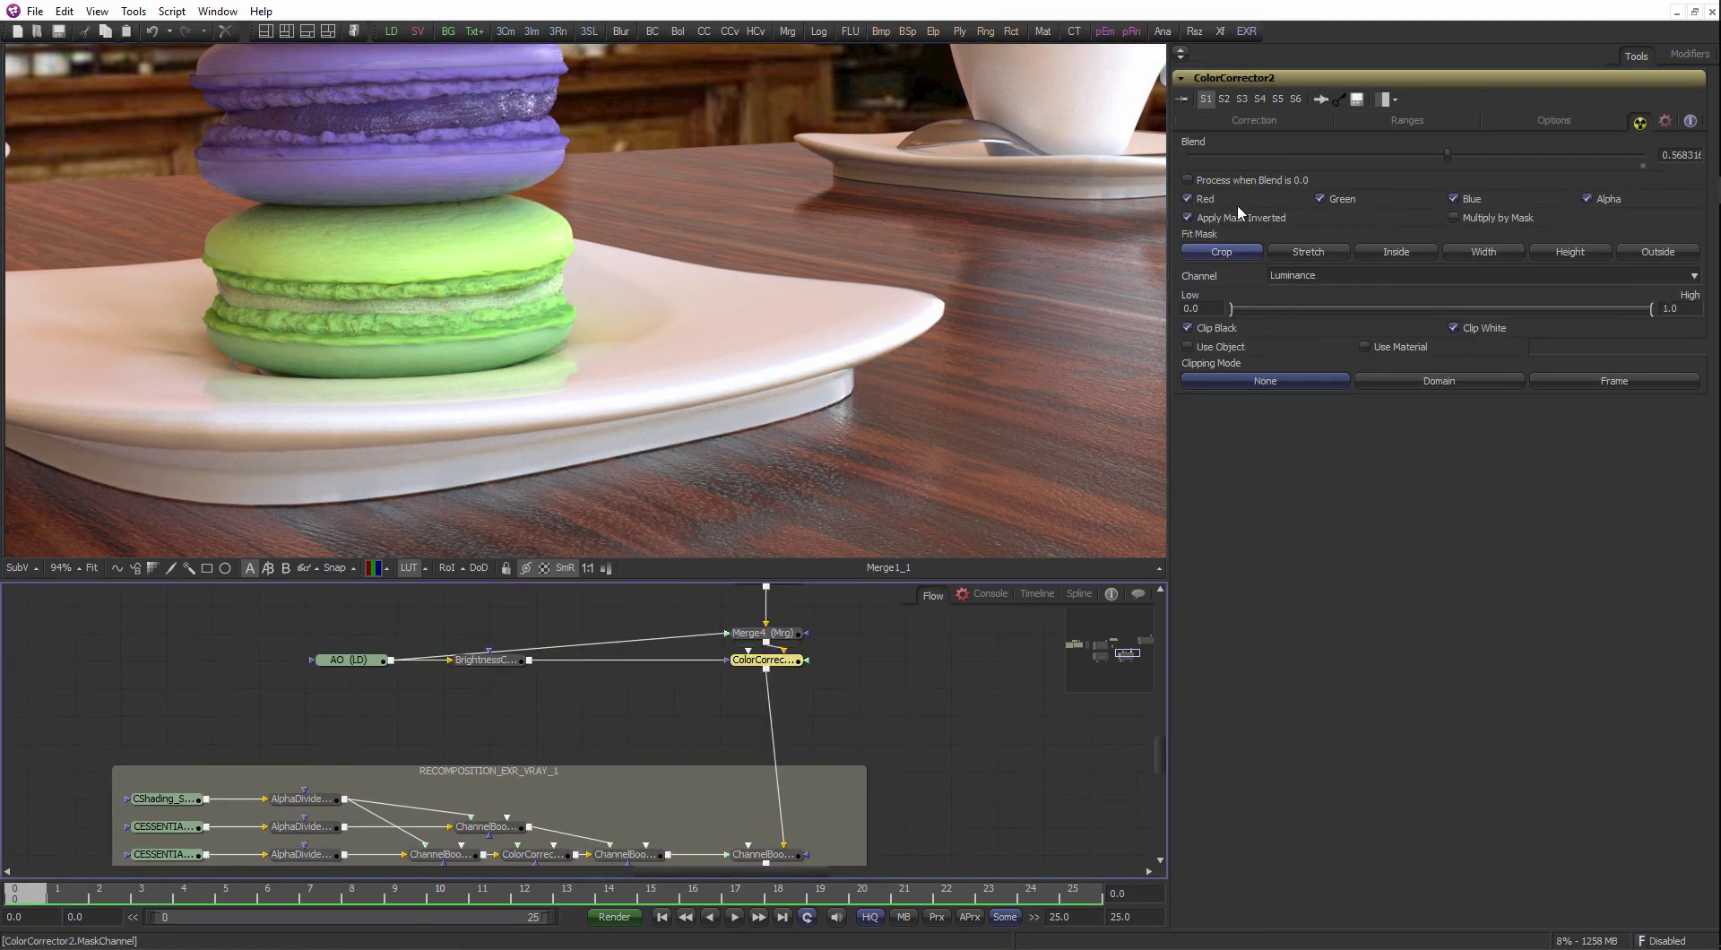
{"action": "left_click", "coordinate": [1255, 121]}
{"action": "mouse_move", "coordinate": [1273, 278]}
{"action": "left_mouse_down"}
{"action": "mouse_move", "coordinate": [1299, 269]}
{"action": "mouse_move", "coordinate": [1285, 282]}
{"action": "left_mouse_up"}
{"action": "scroll", "coordinate": [633, 403], "scroll_direction": "down", "scroll_amount": 4}
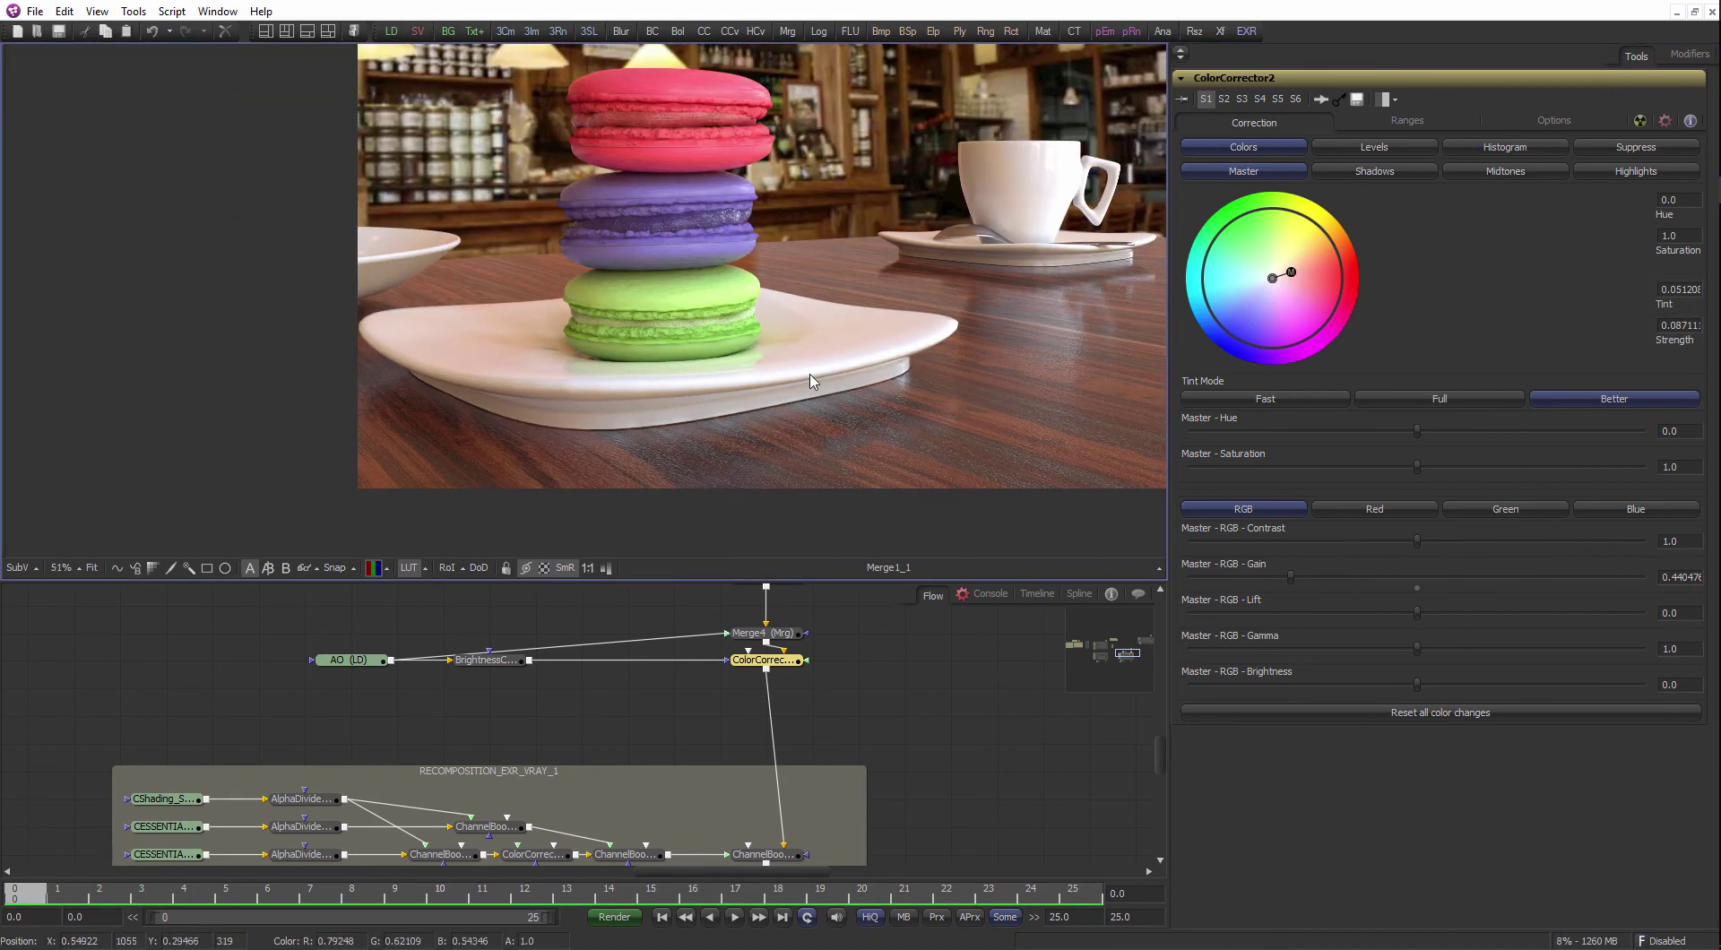
- Review the whole composite over the café background together with its node flow
{"action": "scroll", "coordinate": [811, 381], "scroll_direction": "up", "scroll_amount": 1}
{"action": "left_click_drag", "start_coordinate": [820, 581], "coordinate": [823, 473]}
{"action": "left_click_drag", "start_coordinate": [807, 640], "coordinate": [776, 548]}
{"action": "scroll", "coordinate": [772, 574], "scroll_direction": "down", "scroll_amount": 4}
{"action": "scroll", "coordinate": [820, 669], "scroll_direction": "up", "scroll_amount": 2}
{"action": "scroll", "coordinate": [732, 345], "scroll_direction": "down", "scroll_amount": 2}
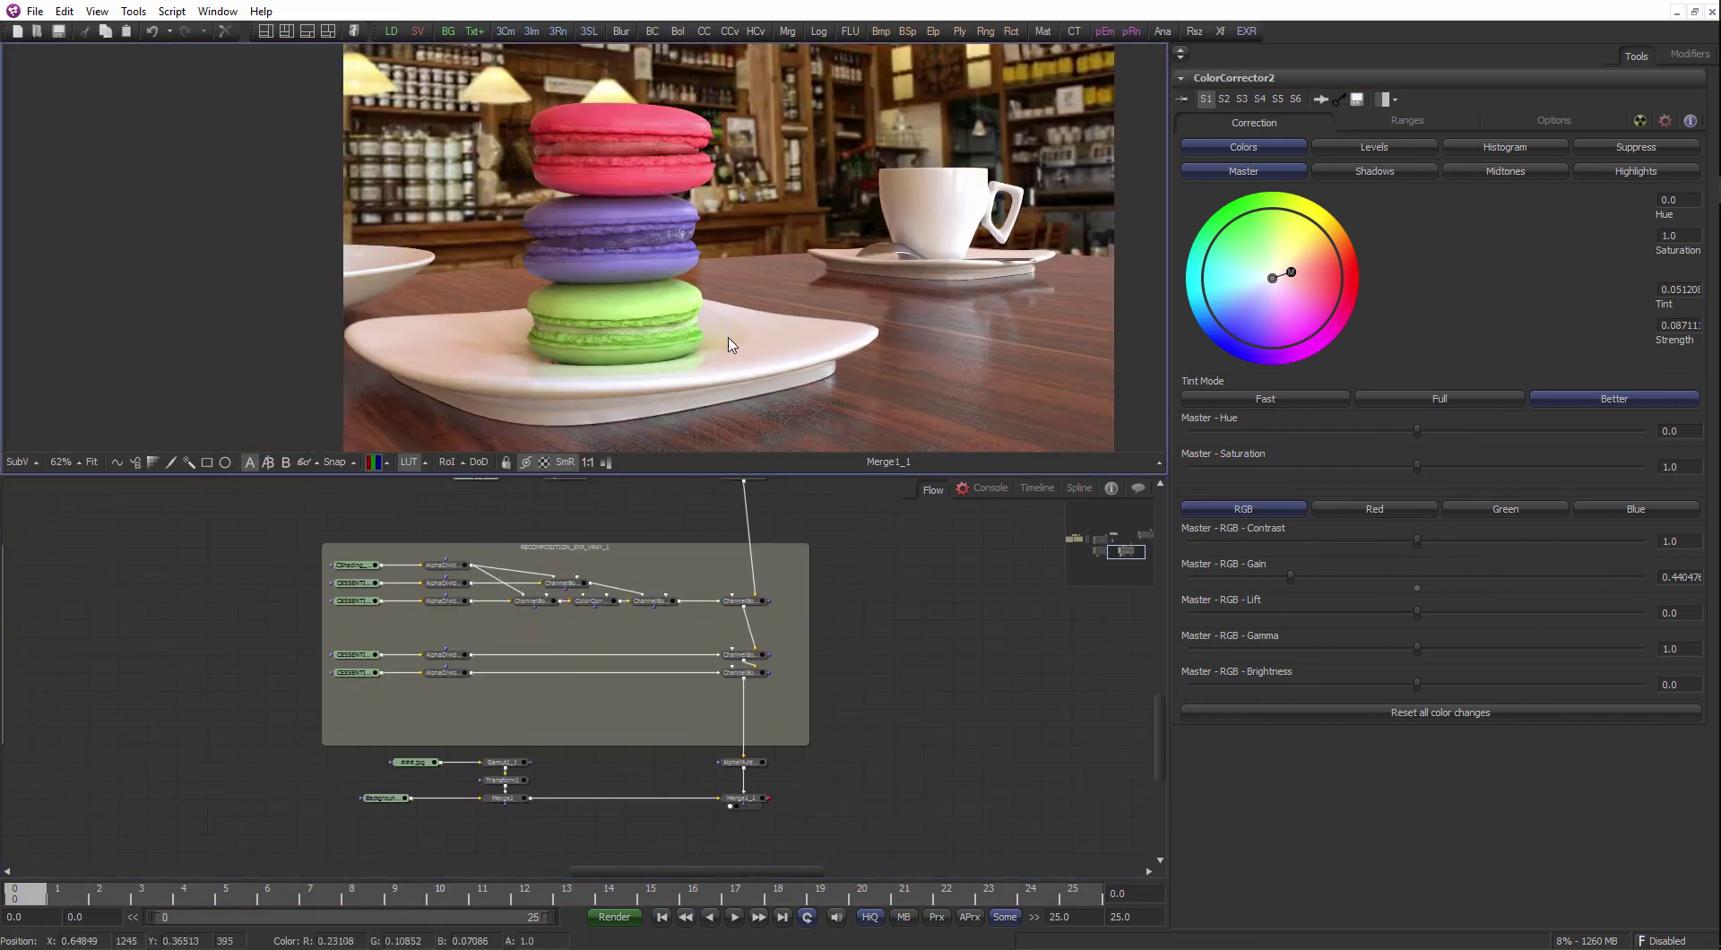
{"action": "scroll", "coordinate": [732, 346], "scroll_direction": "down", "scroll_amount": 1}
{"action": "left_click_drag", "start_coordinate": [901, 421], "coordinate": [834, 396]}
{"action": "left_click_drag", "start_coordinate": [826, 474], "coordinate": [827, 520]}
{"action": "scroll", "coordinate": [840, 445], "scroll_direction": "down", "scroll_amount": 1}
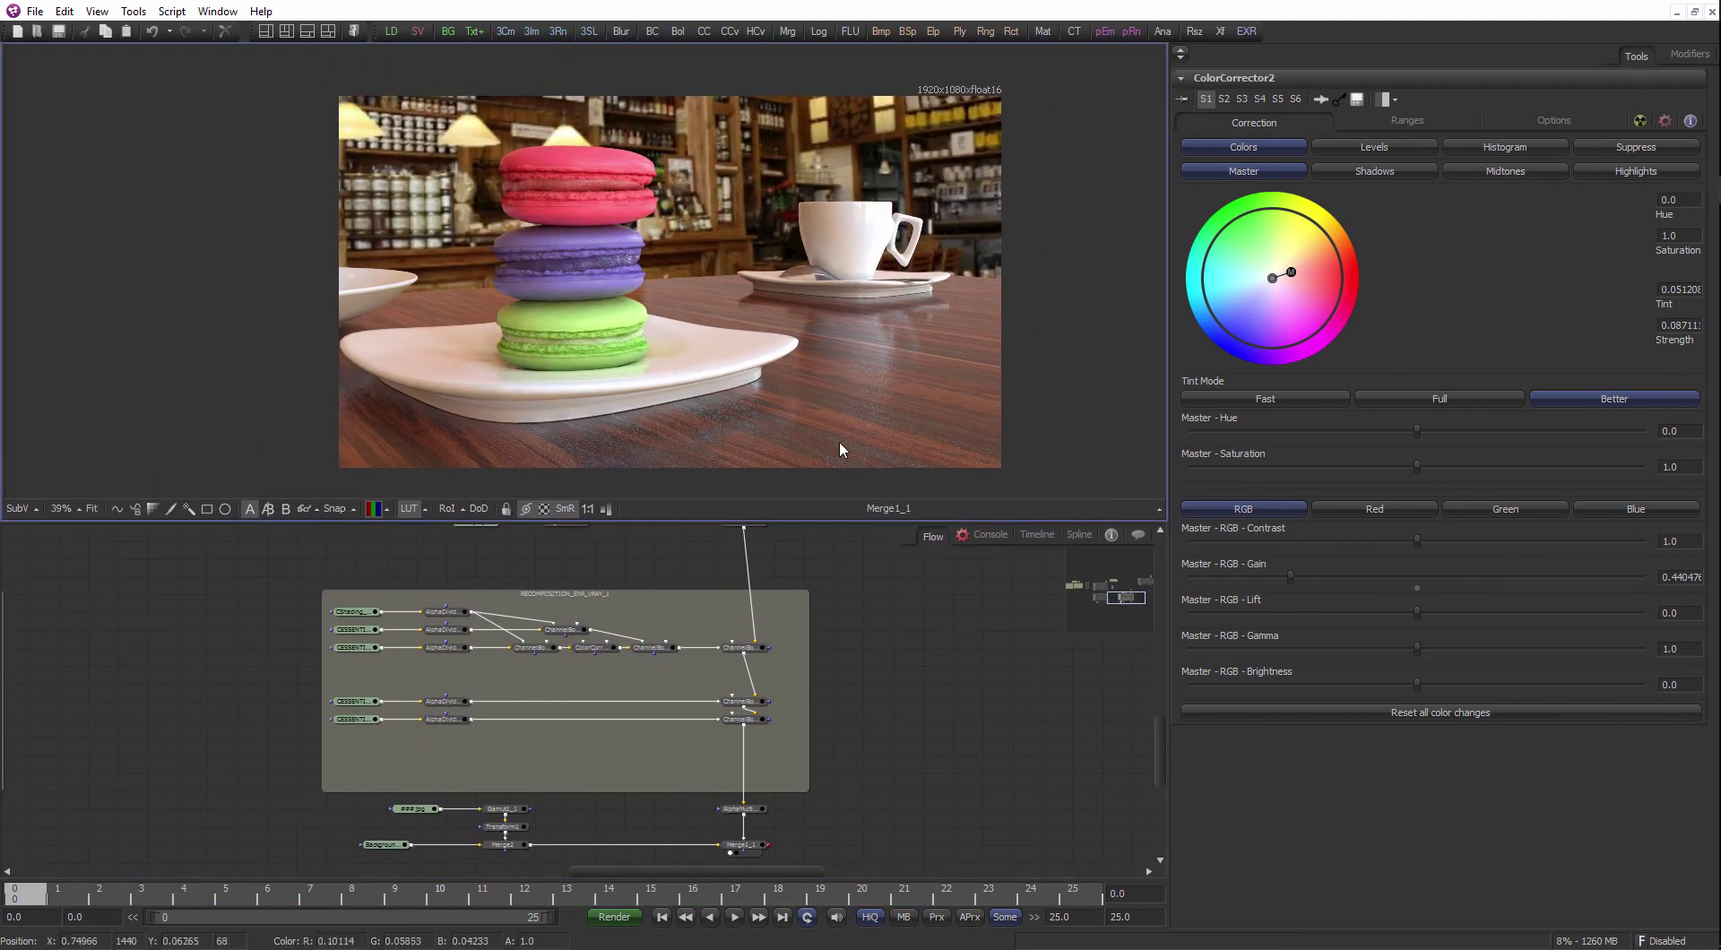
{"action": "scroll", "coordinate": [798, 672], "scroll_direction": "up", "scroll_amount": 3}
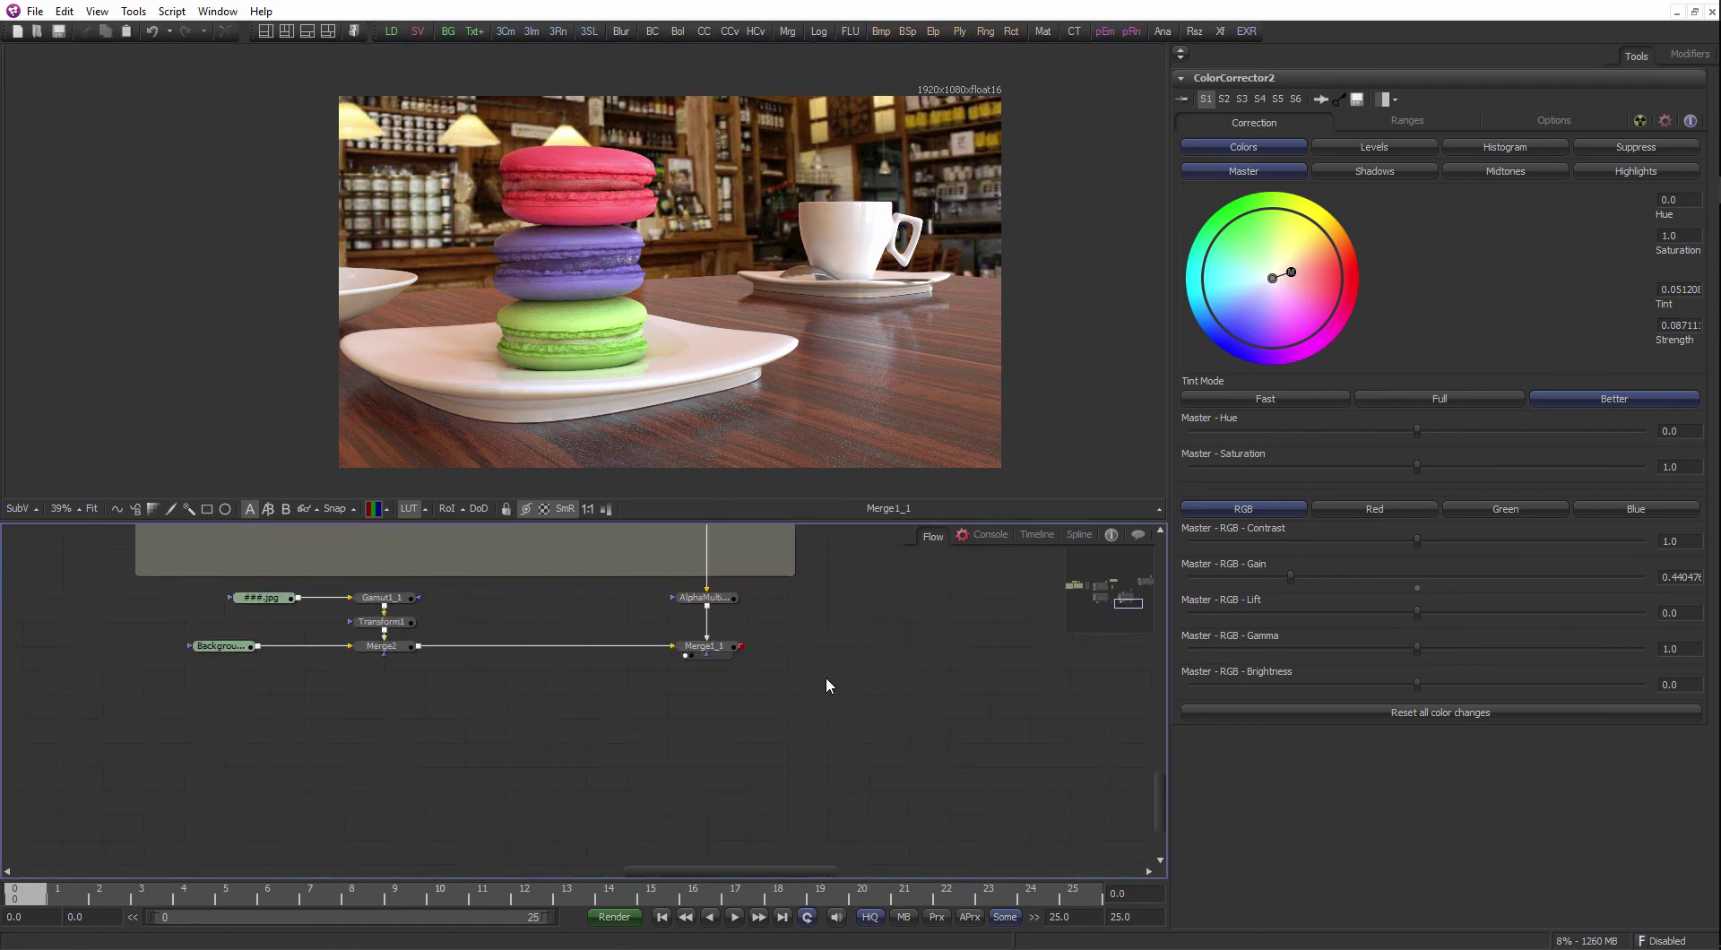
- Cut the CGeometry_ZDepth loader from the group of unused pass loaders
{"action": "scroll", "coordinate": [647, 670], "scroll_direction": "down", "scroll_amount": 4}
{"action": "left_click_drag", "start_coordinate": [517, 557], "coordinate": [611, 723]}
{"action": "left_click_drag", "start_coordinate": [629, 584], "coordinate": [641, 658]}
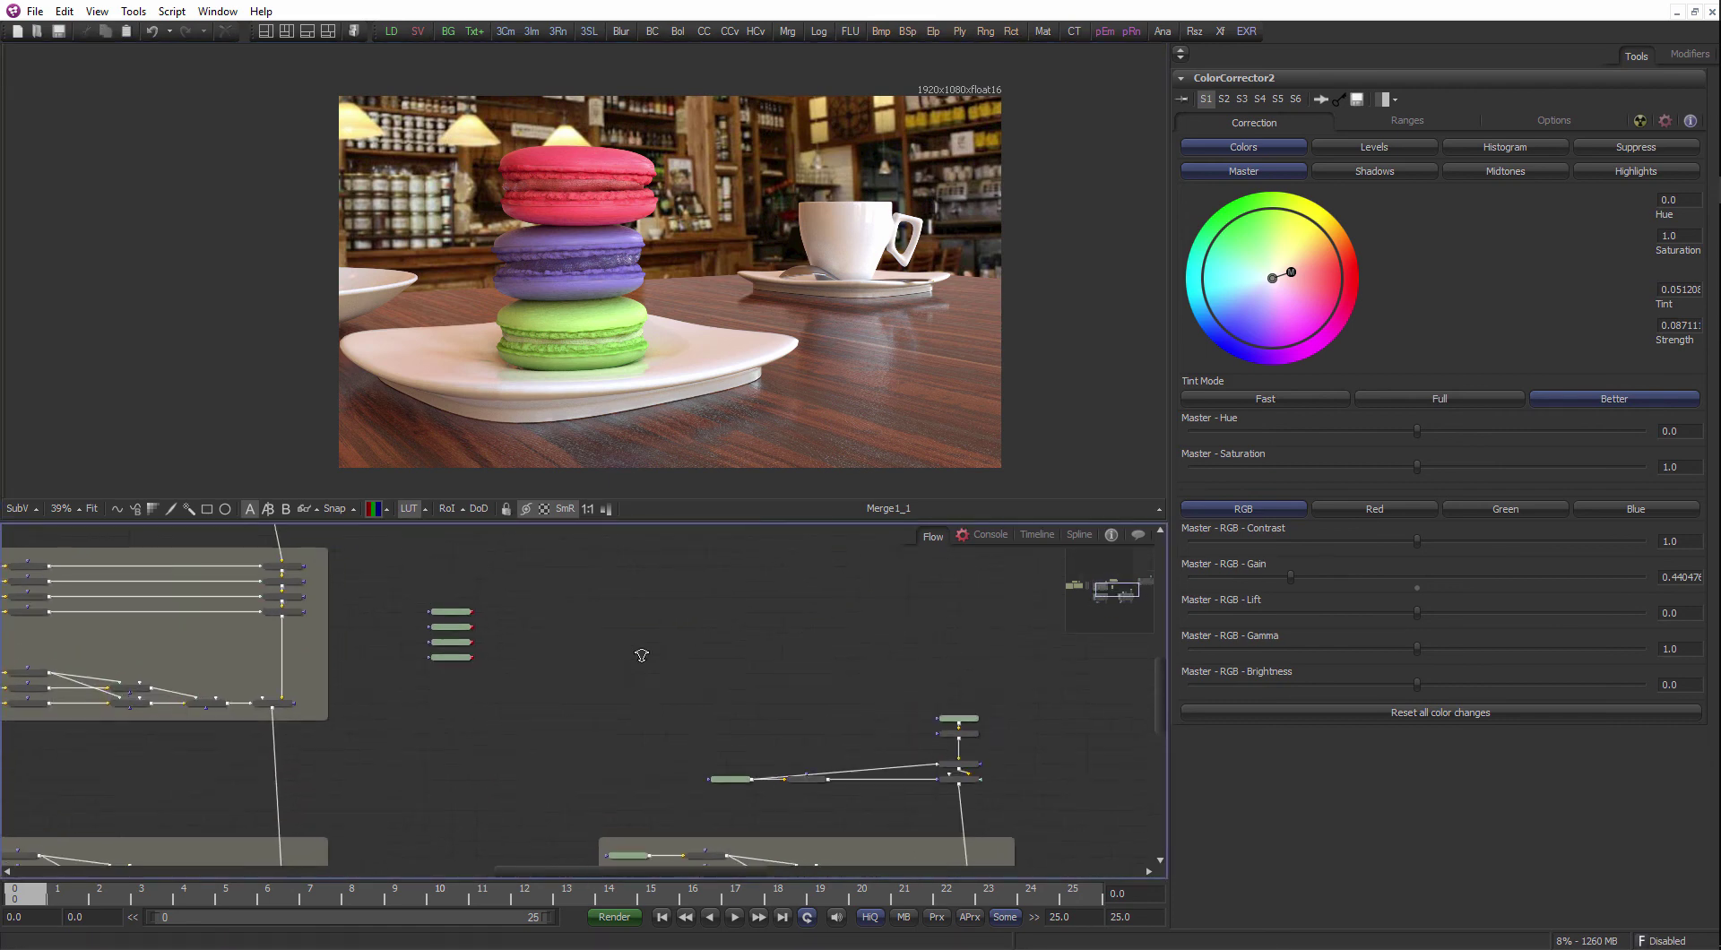
{"action": "scroll", "coordinate": [475, 599], "scroll_direction": "up", "scroll_amount": 4}
{"action": "left_click_drag", "start_coordinate": [440, 546], "coordinate": [467, 570]}
{"action": "key", "text": "Delete"}
- Paste the CGeometry_ZDepth loader into the composite's flow and place it below Merge2
{"action": "scroll", "coordinate": [653, 655], "scroll_direction": "down", "scroll_amount": 4}
{"action": "left_click_drag", "start_coordinate": [596, 708], "coordinate": [448, 529]}
{"action": "scroll", "coordinate": [676, 692], "scroll_direction": "up", "scroll_amount": 2}
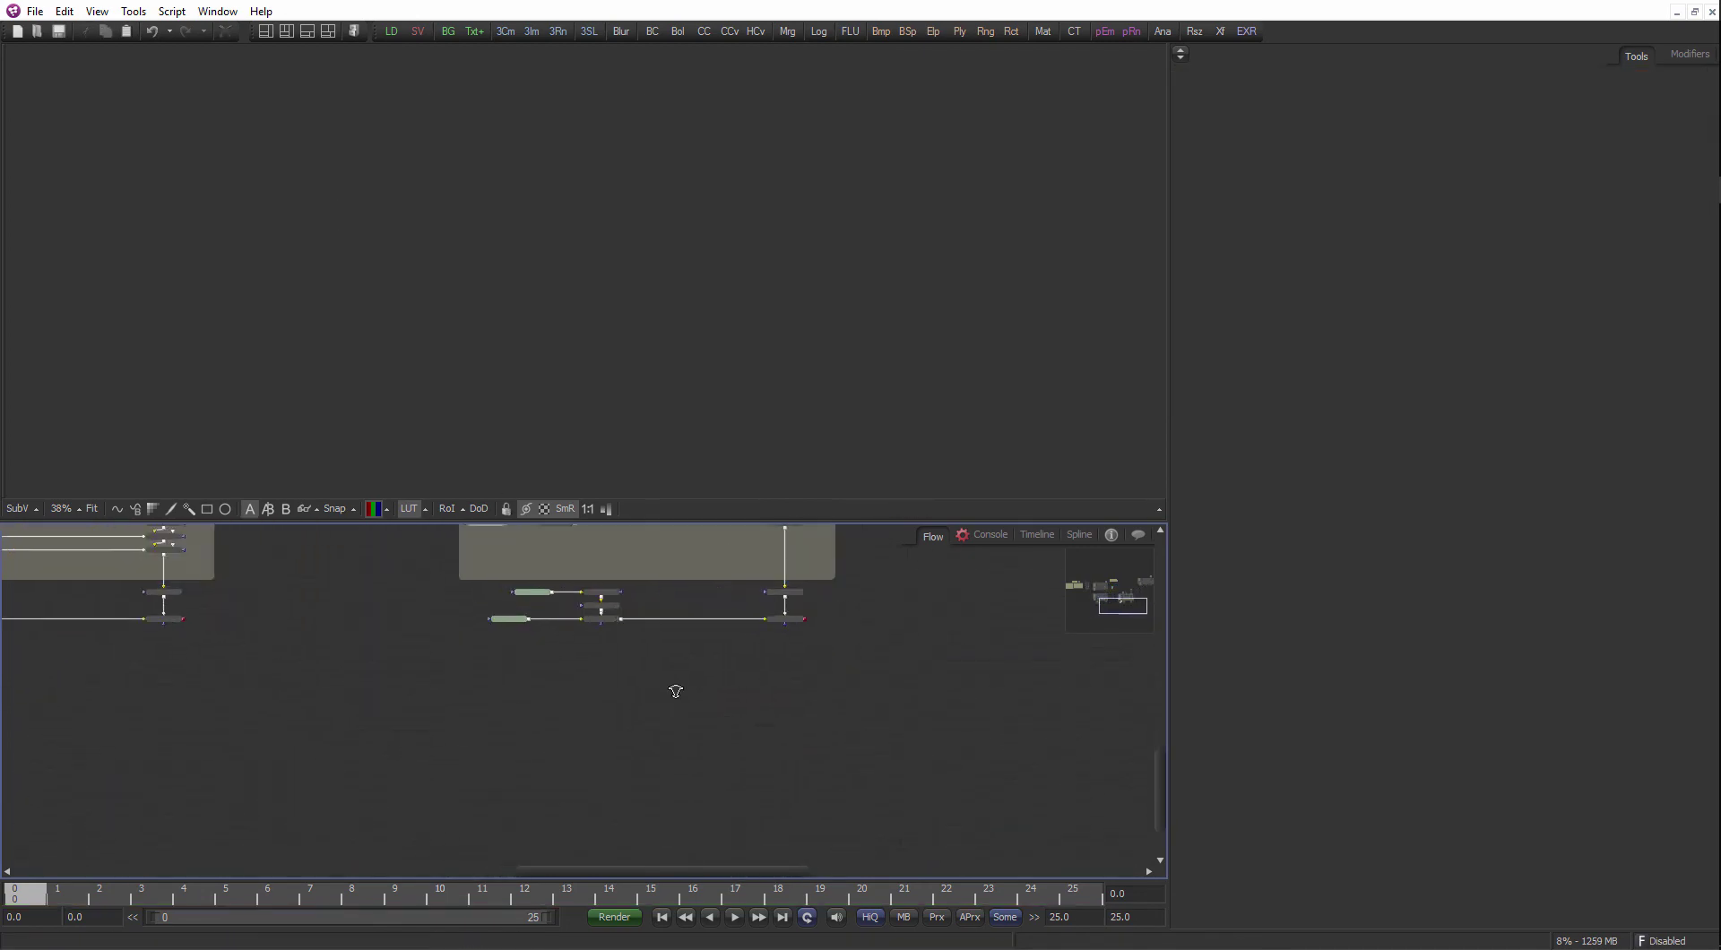
{"action": "key", "text": "ctrl+v"}
{"action": "left_click_drag", "start_coordinate": [538, 683], "coordinate": [550, 778]}
{"action": "left_click", "coordinate": [661, 680]}
{"action": "scroll", "coordinate": [551, 779], "scroll_direction": "up", "scroll_amount": 2}
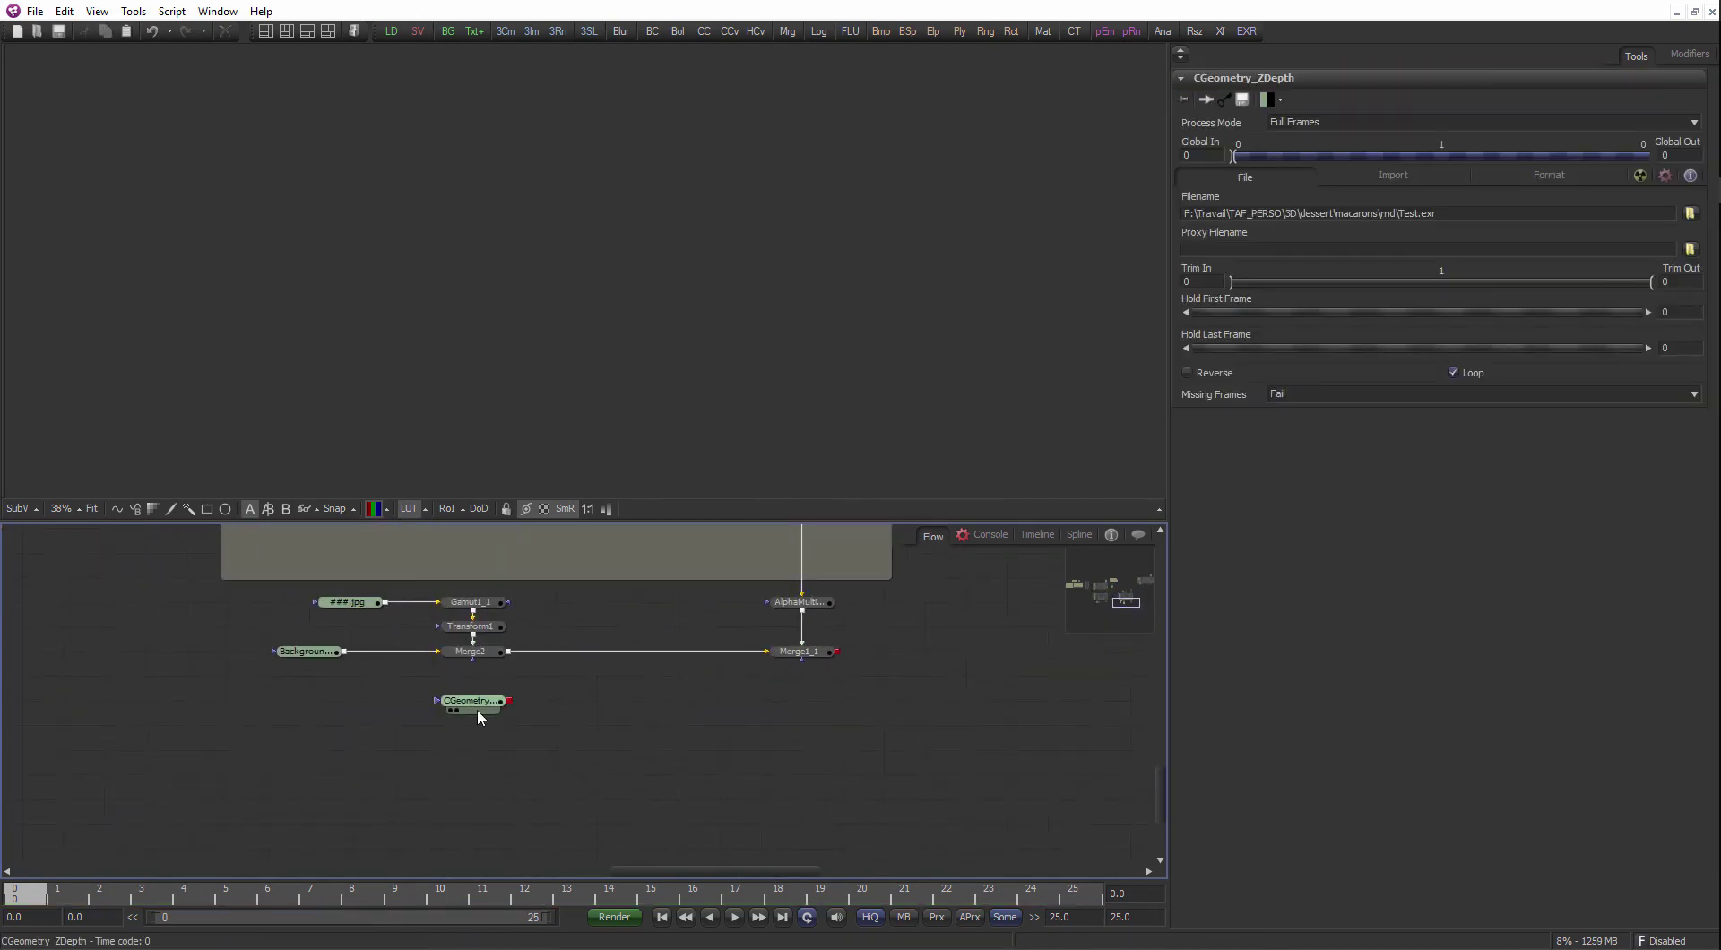
{"action": "left_click_drag", "start_coordinate": [477, 704], "coordinate": [477, 753]}
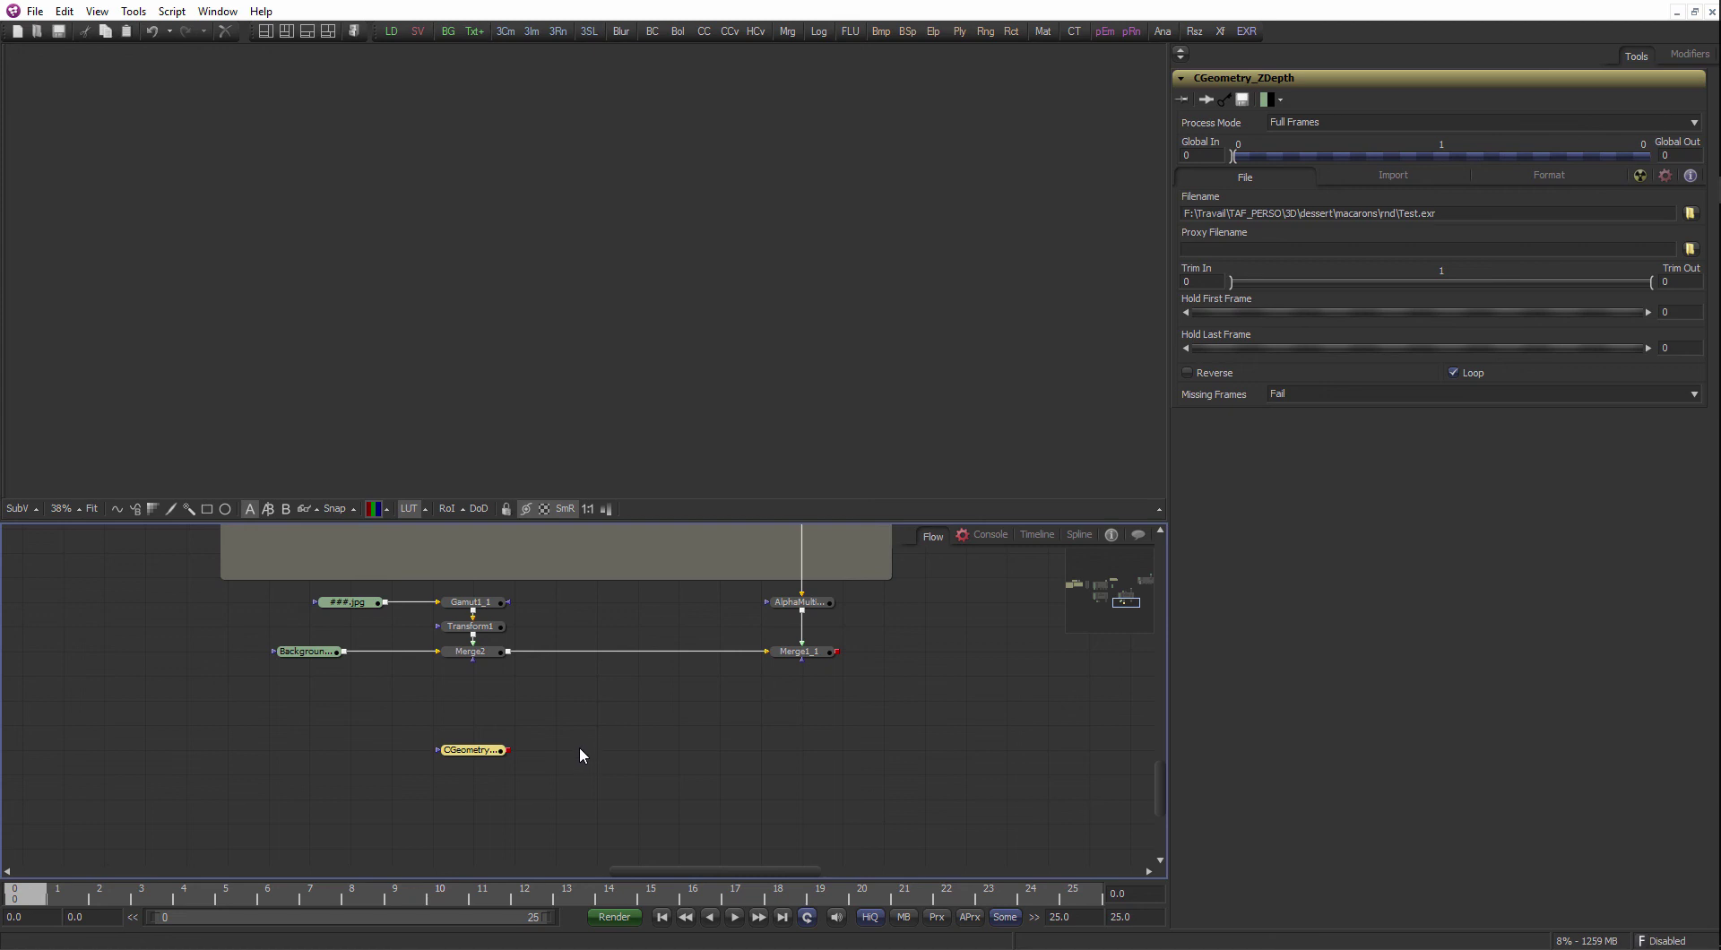
{"action": "left_click", "coordinate": [584, 745]}
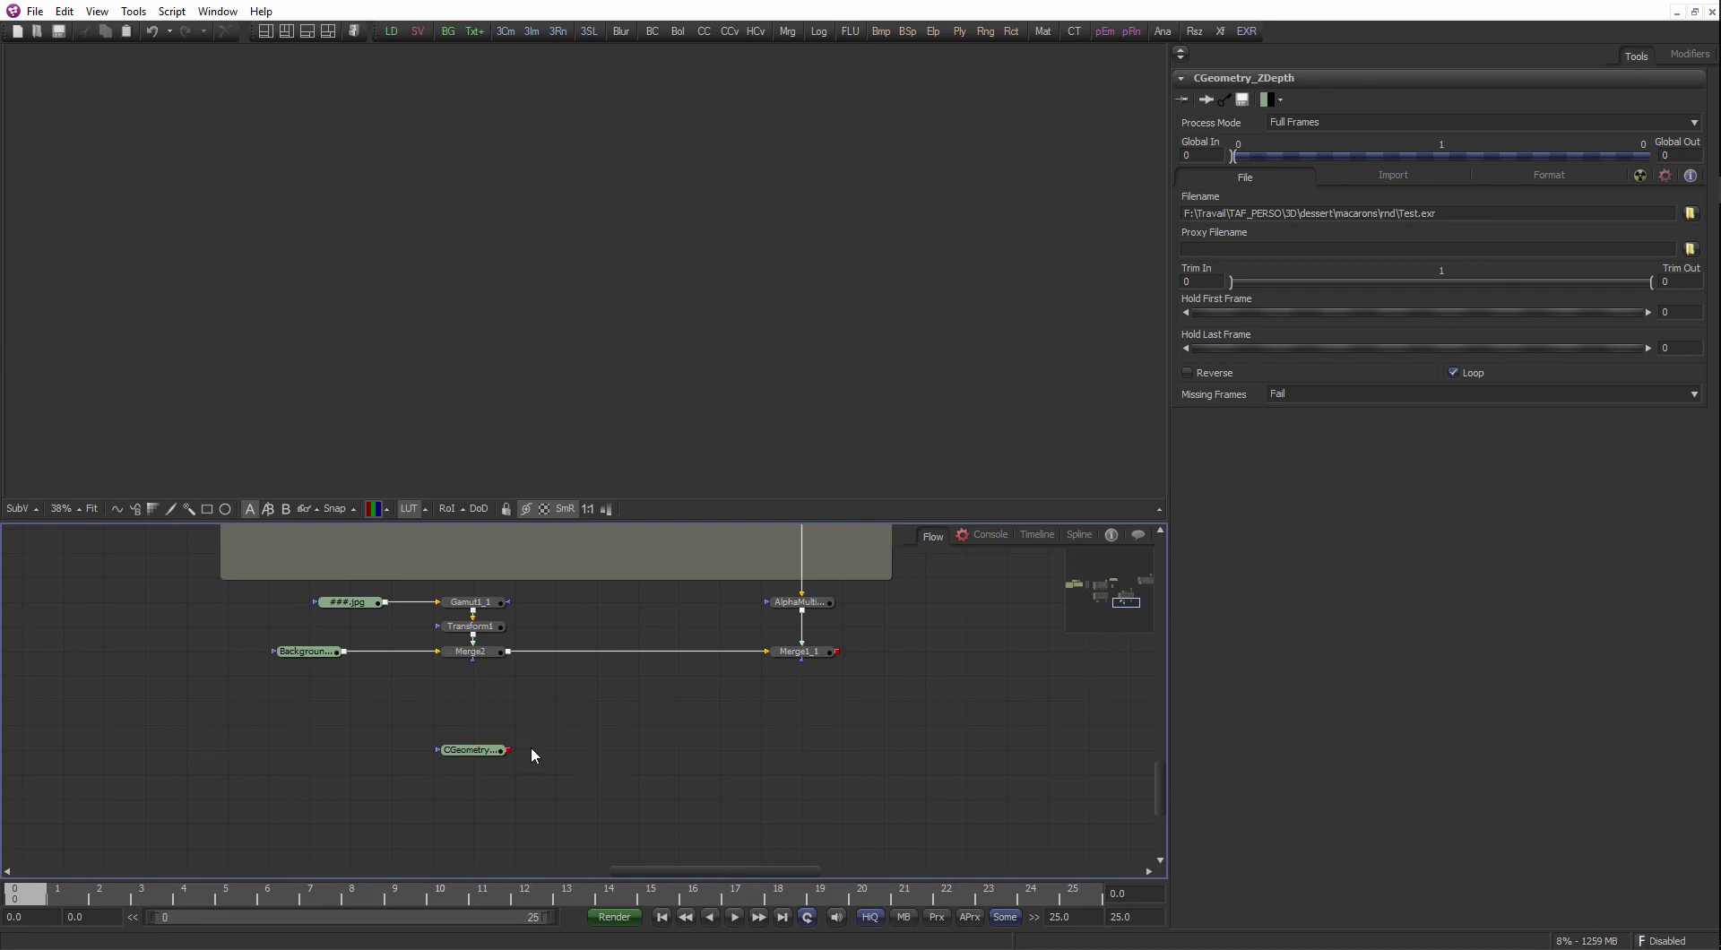
- Display the CGeometry_ZDepth pass and examine its depth gradient and the macaron edges up close
{"action": "left_click_drag", "start_coordinate": [484, 753], "coordinate": [583, 265]}
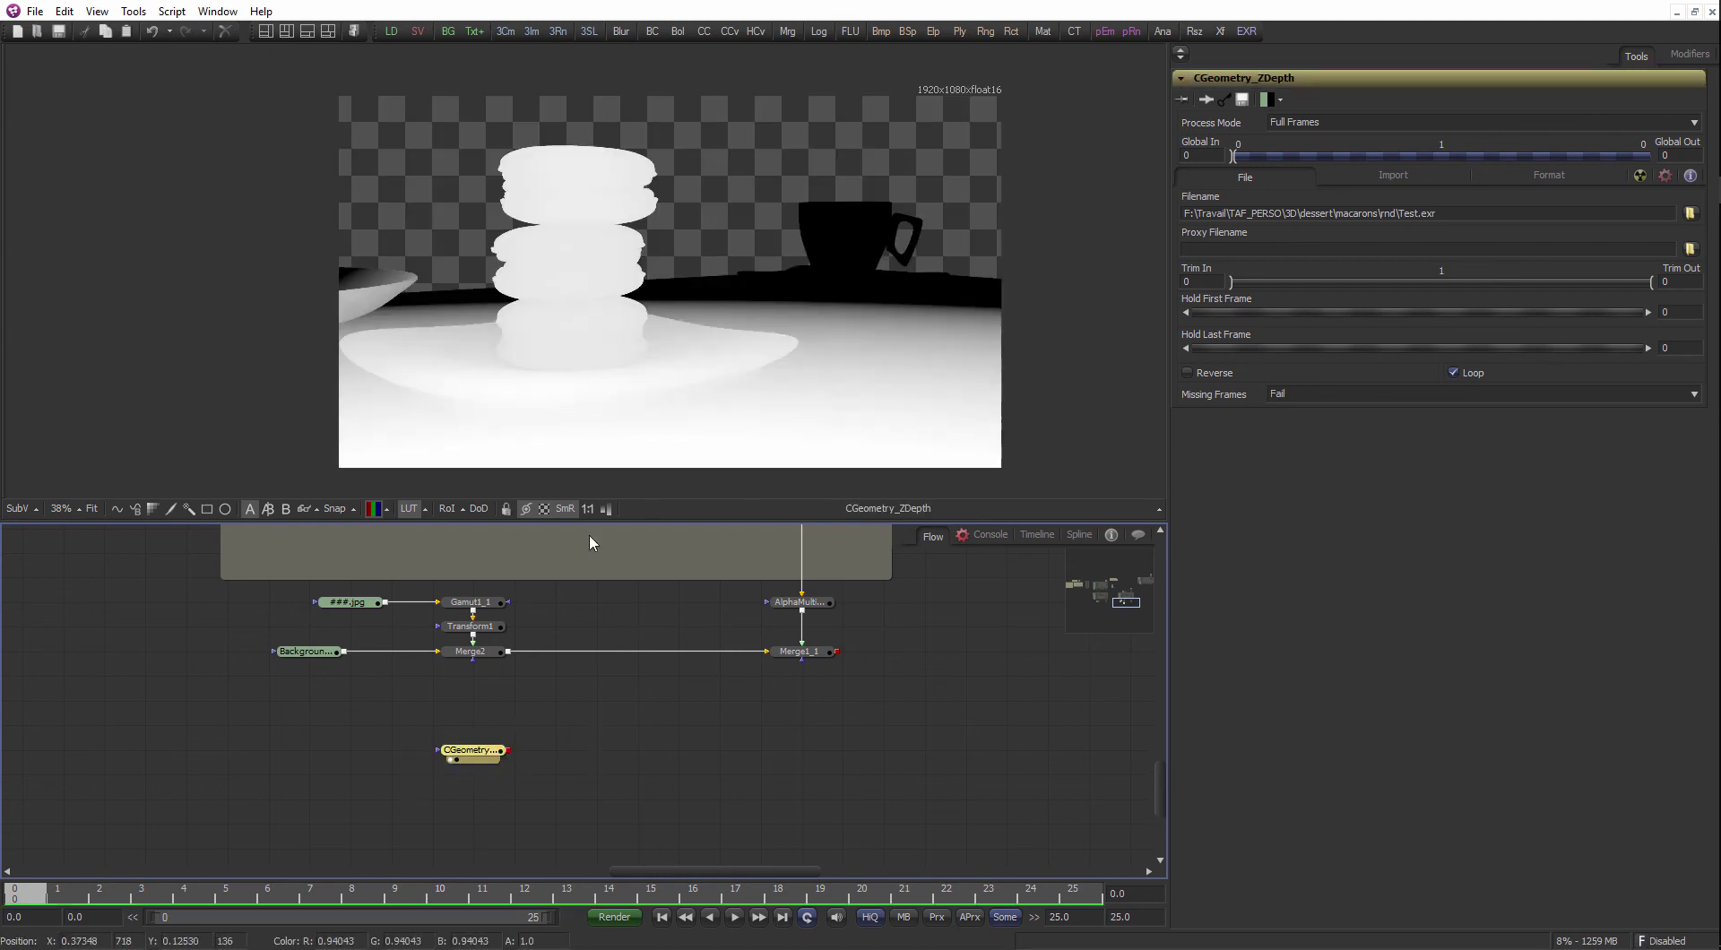
{"action": "left_click_drag", "start_coordinate": [780, 681], "coordinate": [704, 697]}
{"action": "scroll", "coordinate": [717, 701], "scroll_direction": "up", "scroll_amount": 1}
{"action": "left_click", "coordinate": [724, 705]}
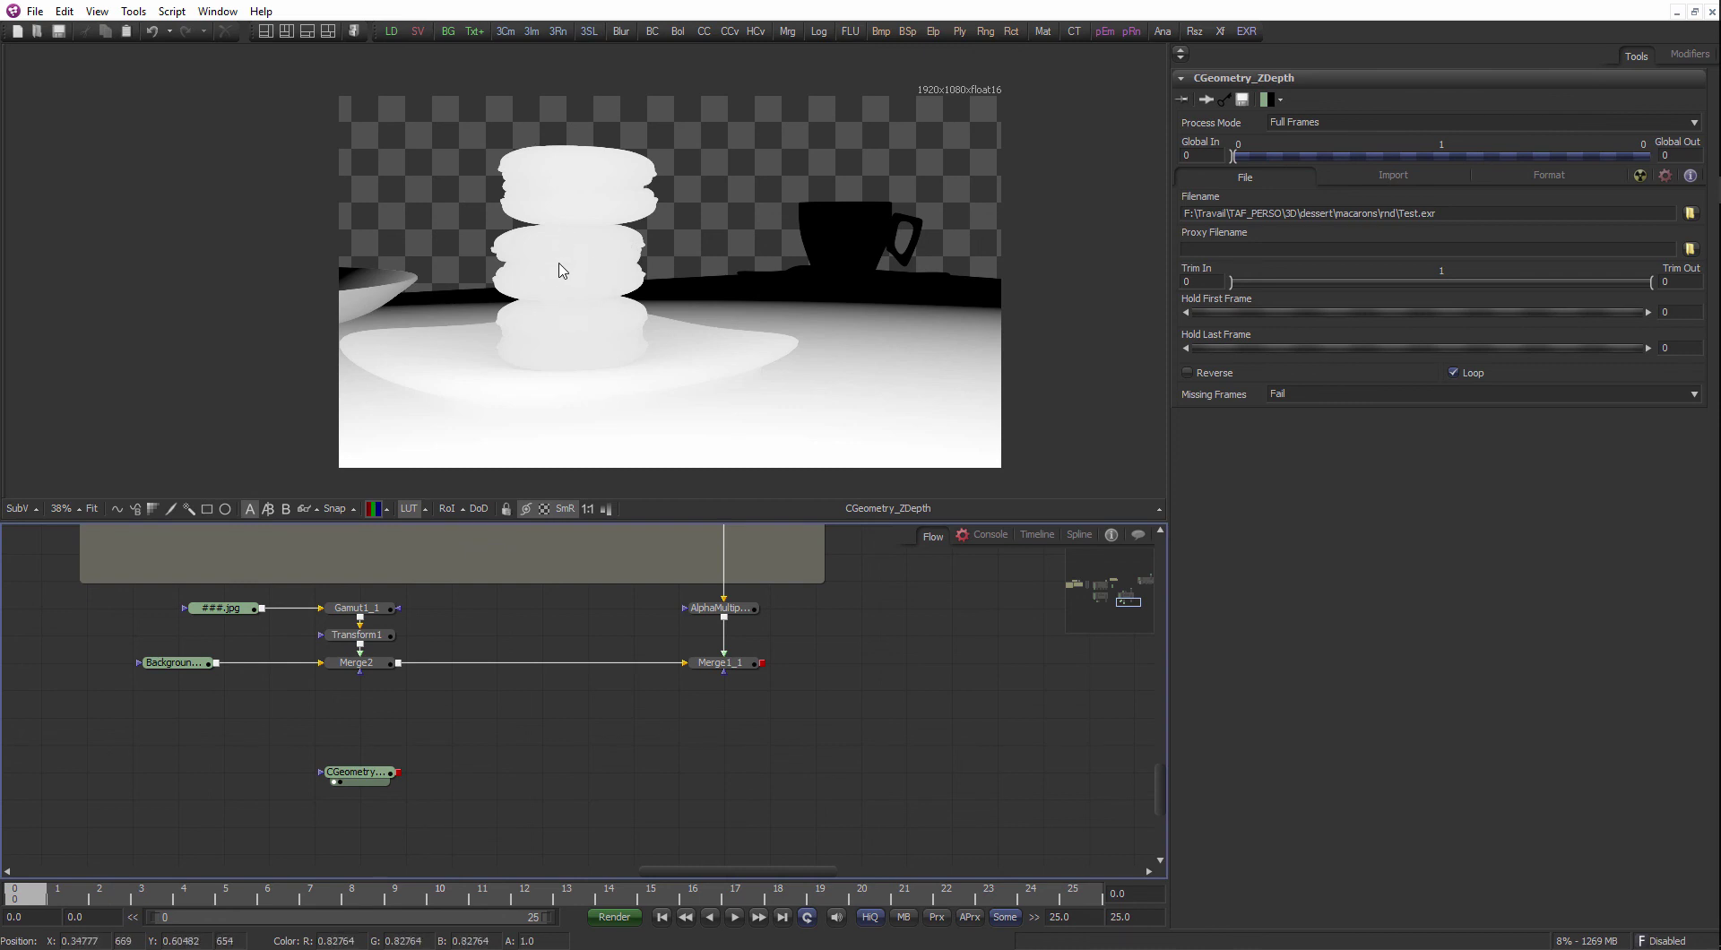
{"action": "scroll", "coordinate": [562, 270], "scroll_direction": "up", "scroll_amount": 5}
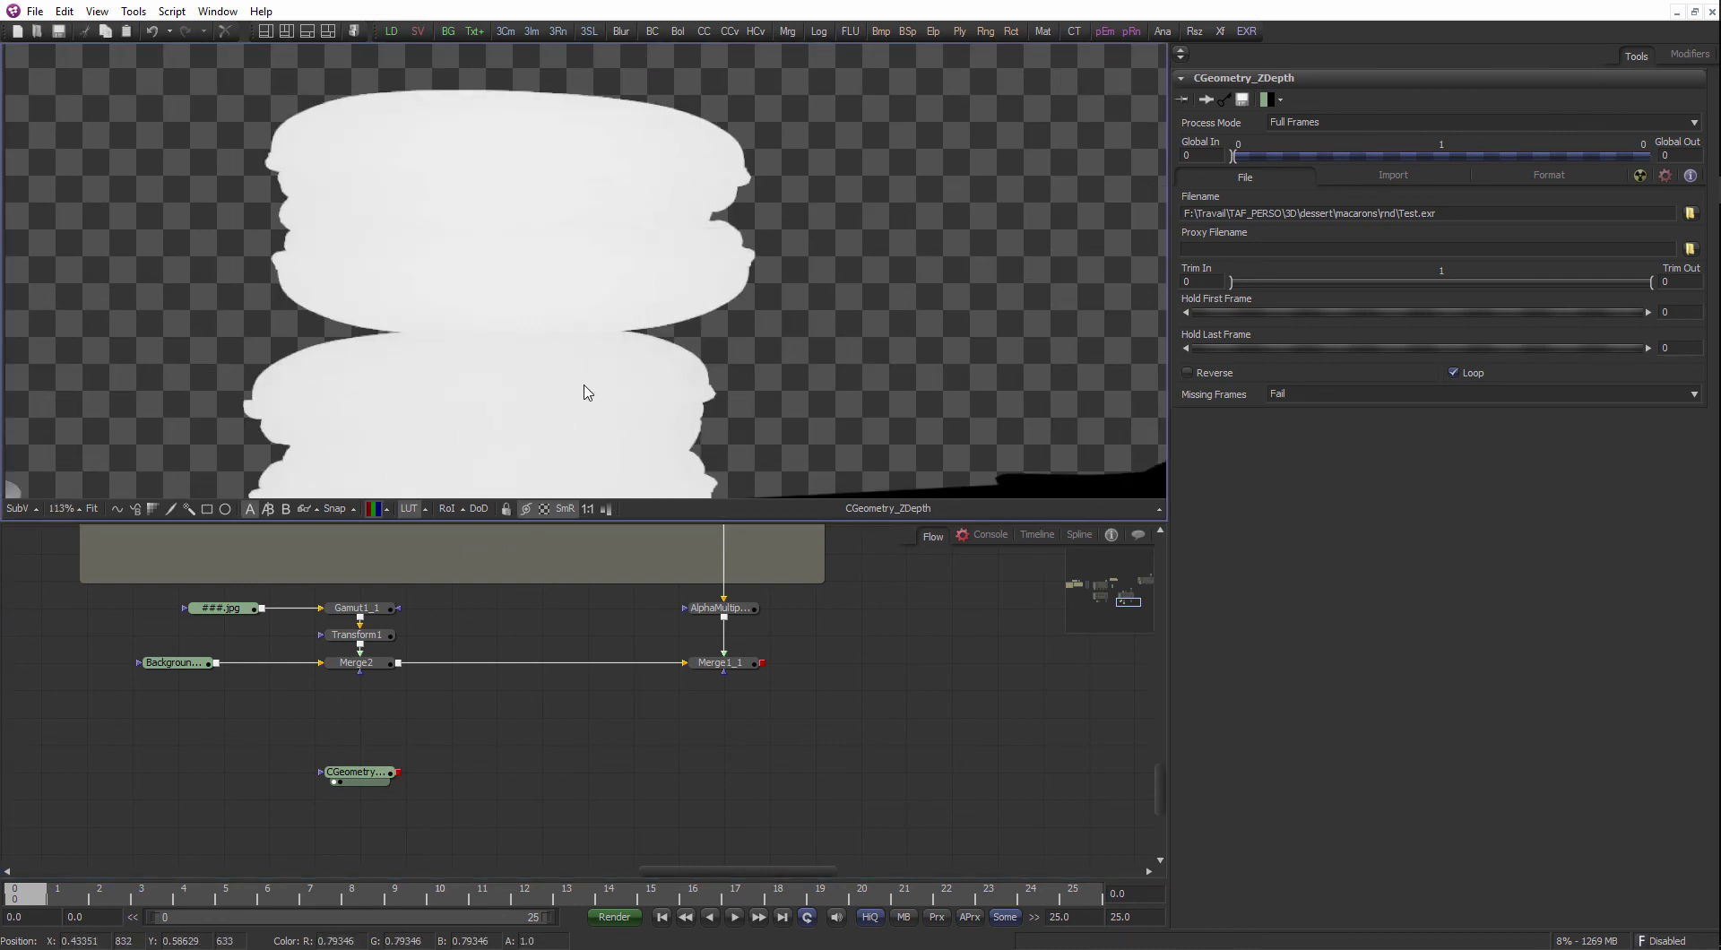
{"action": "scroll", "coordinate": [547, 179], "scroll_direction": "up", "scroll_amount": 3}
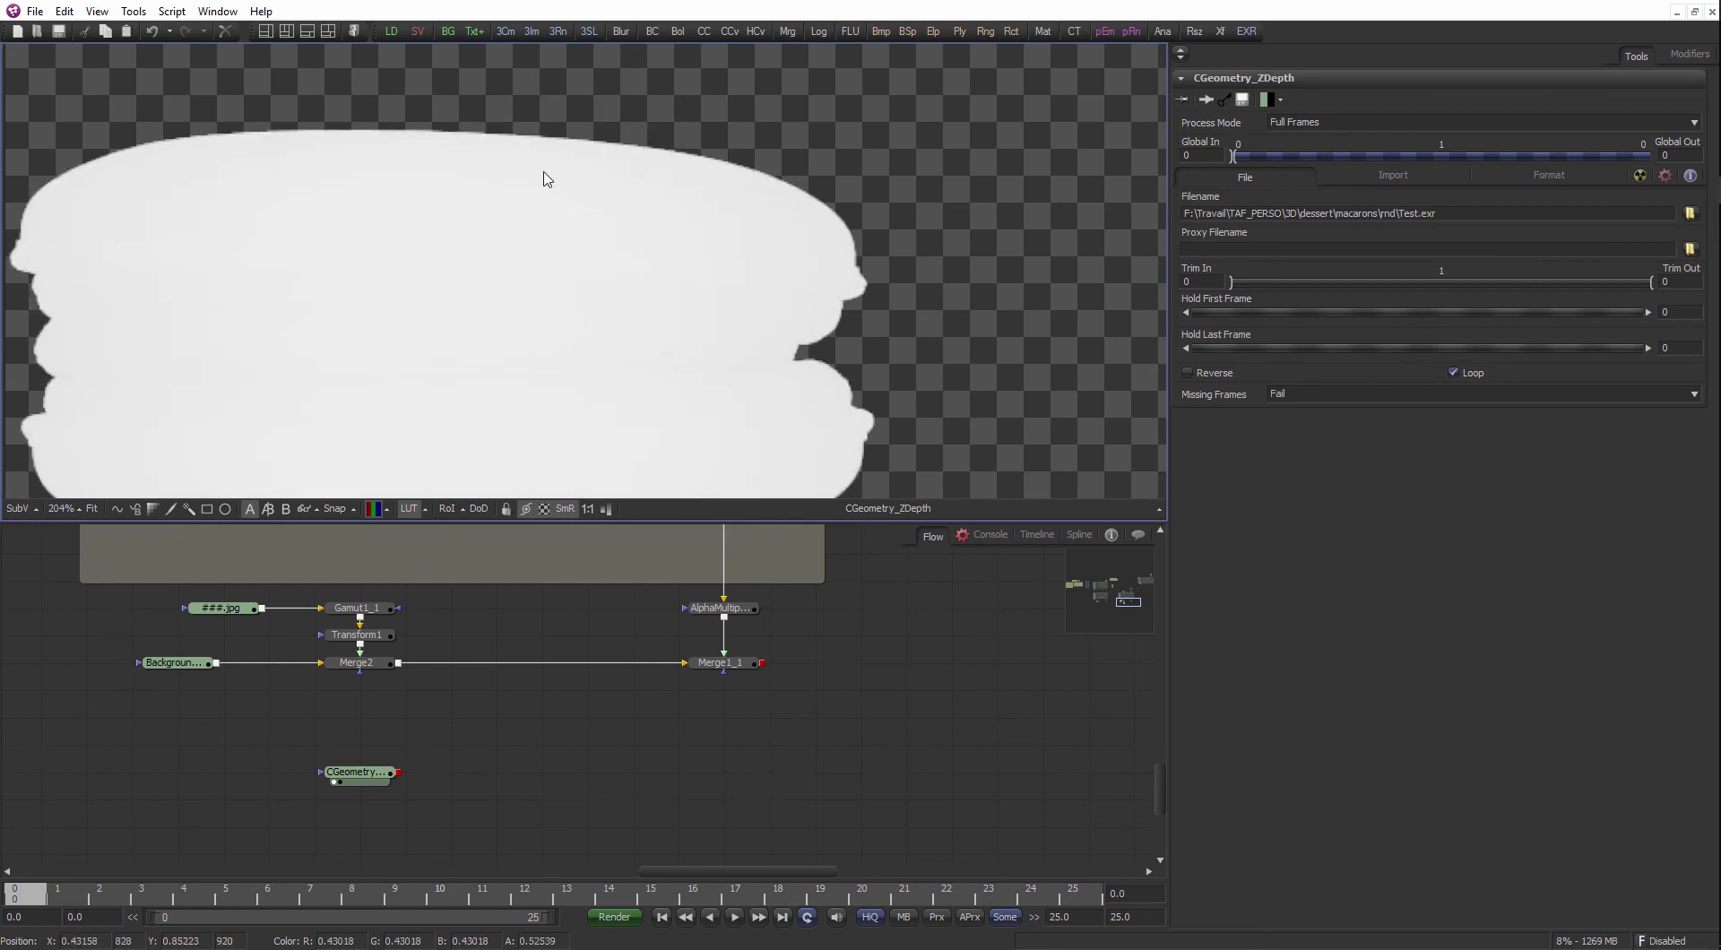
{"action": "scroll", "coordinate": [730, 223], "scroll_direction": "down", "scroll_amount": 5}
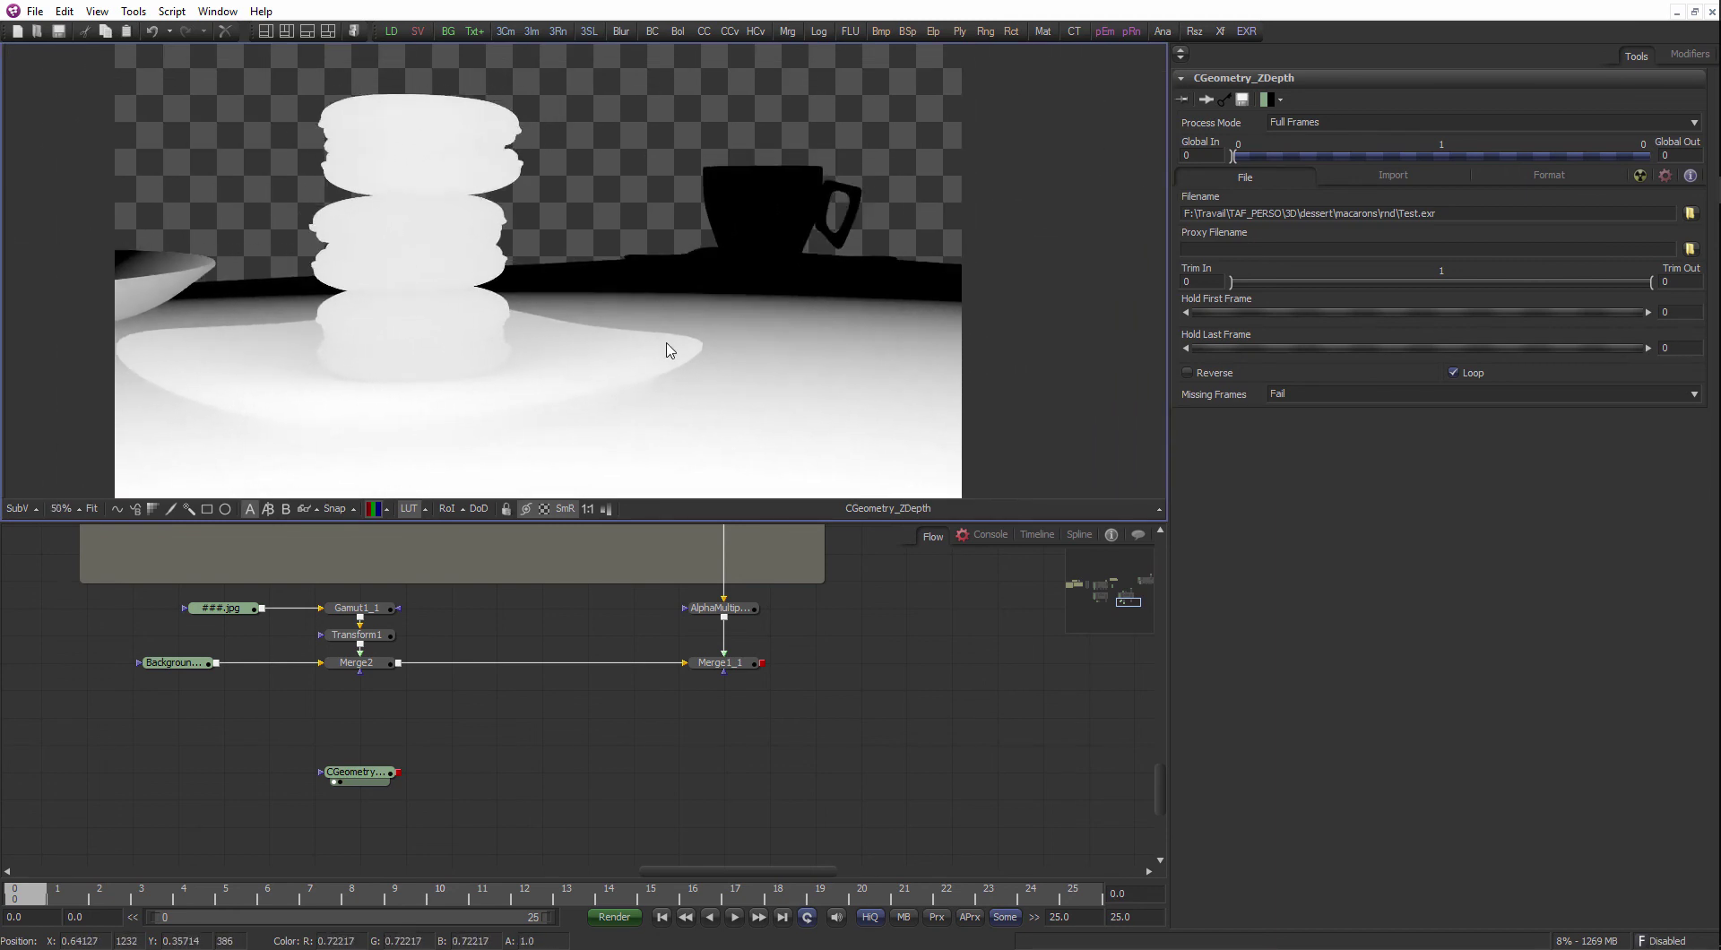
{"action": "scroll", "coordinate": [666, 350], "scroll_direction": "down", "scroll_amount": 1}
{"action": "left_click_drag", "start_coordinate": [587, 744], "coordinate": [548, 718]}
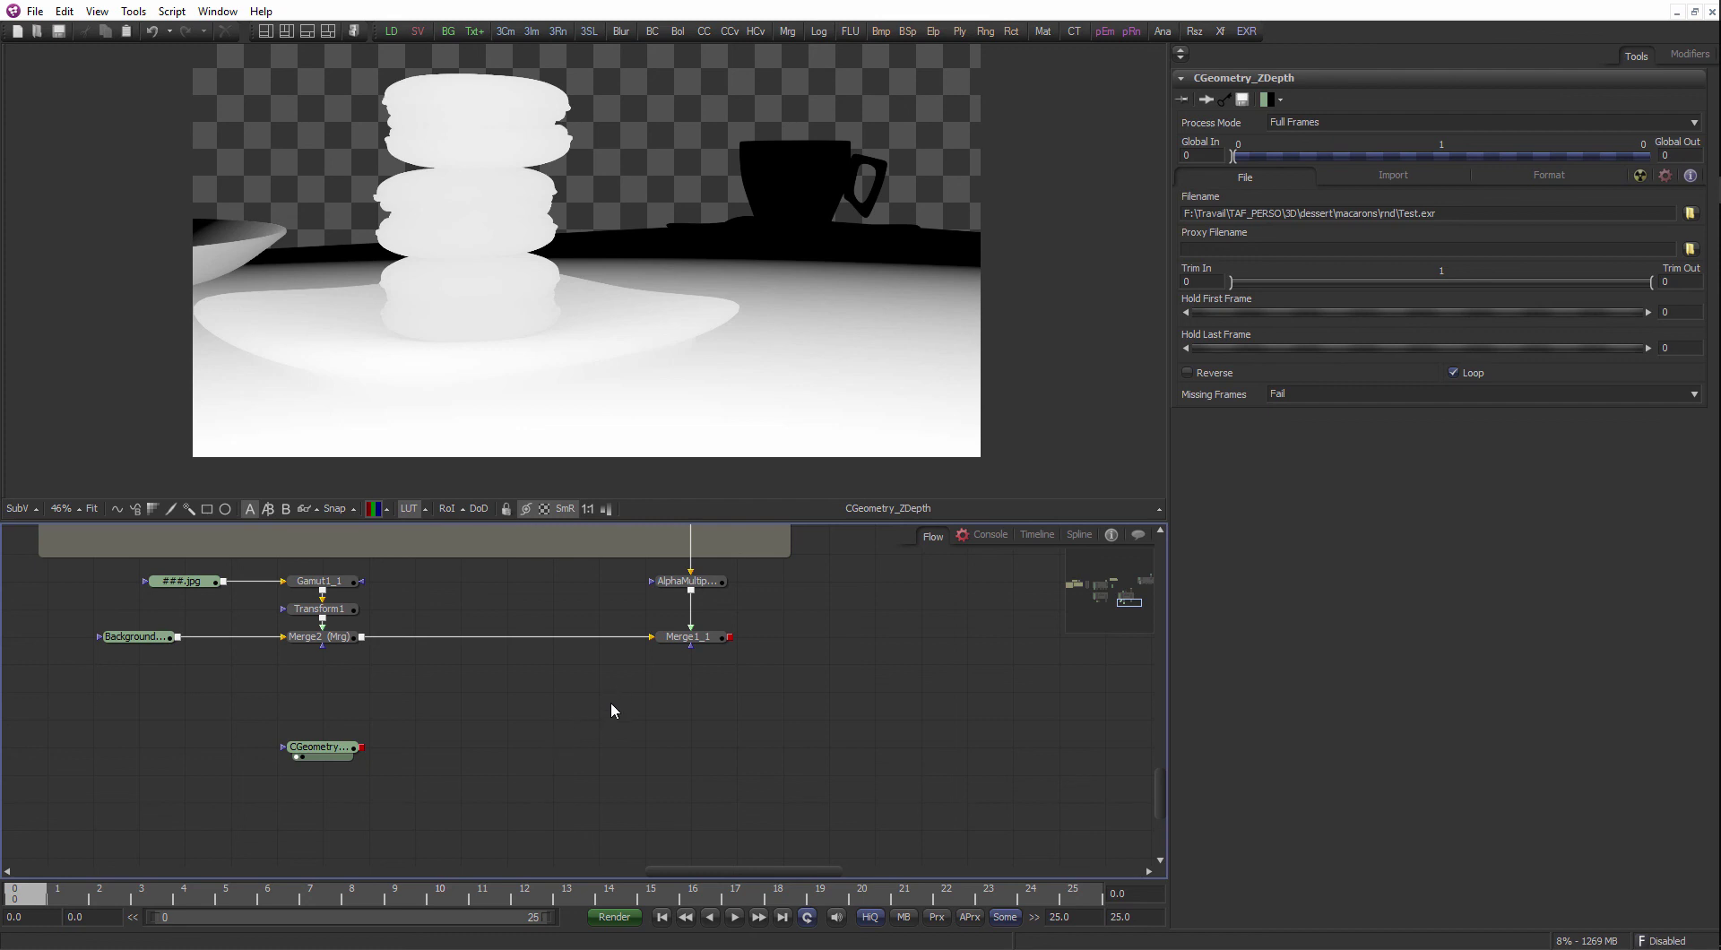
{"action": "right_click", "coordinate": [547, 735]}
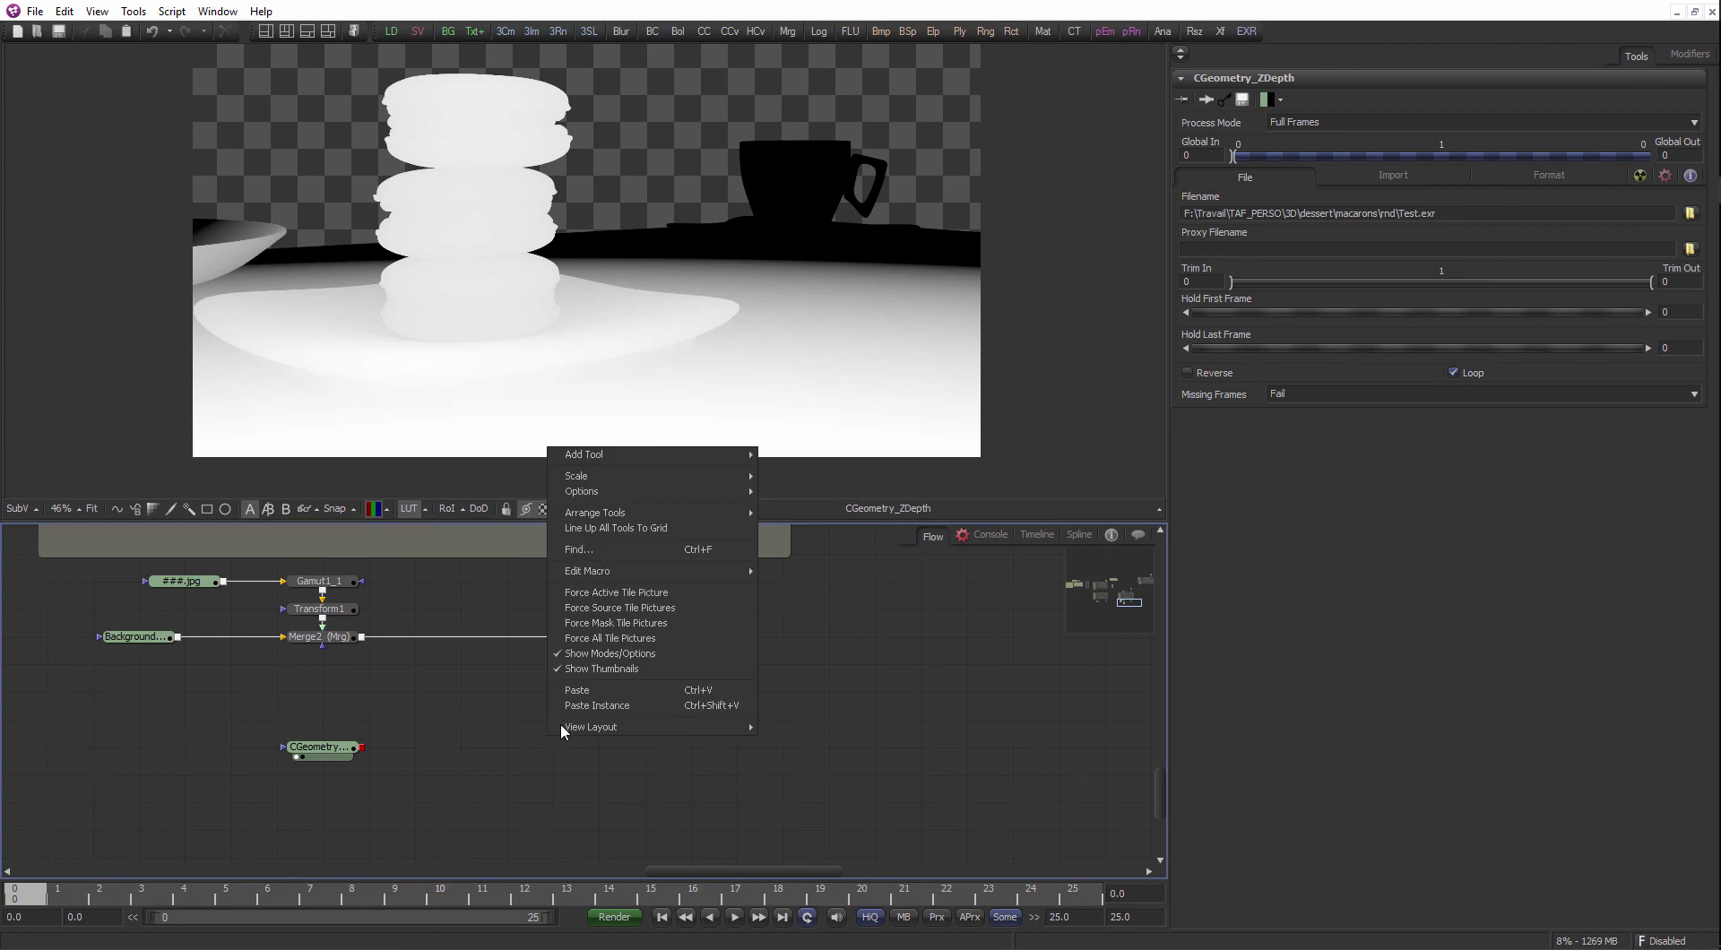
{"action": "mouse_move", "coordinate": [642, 457]}
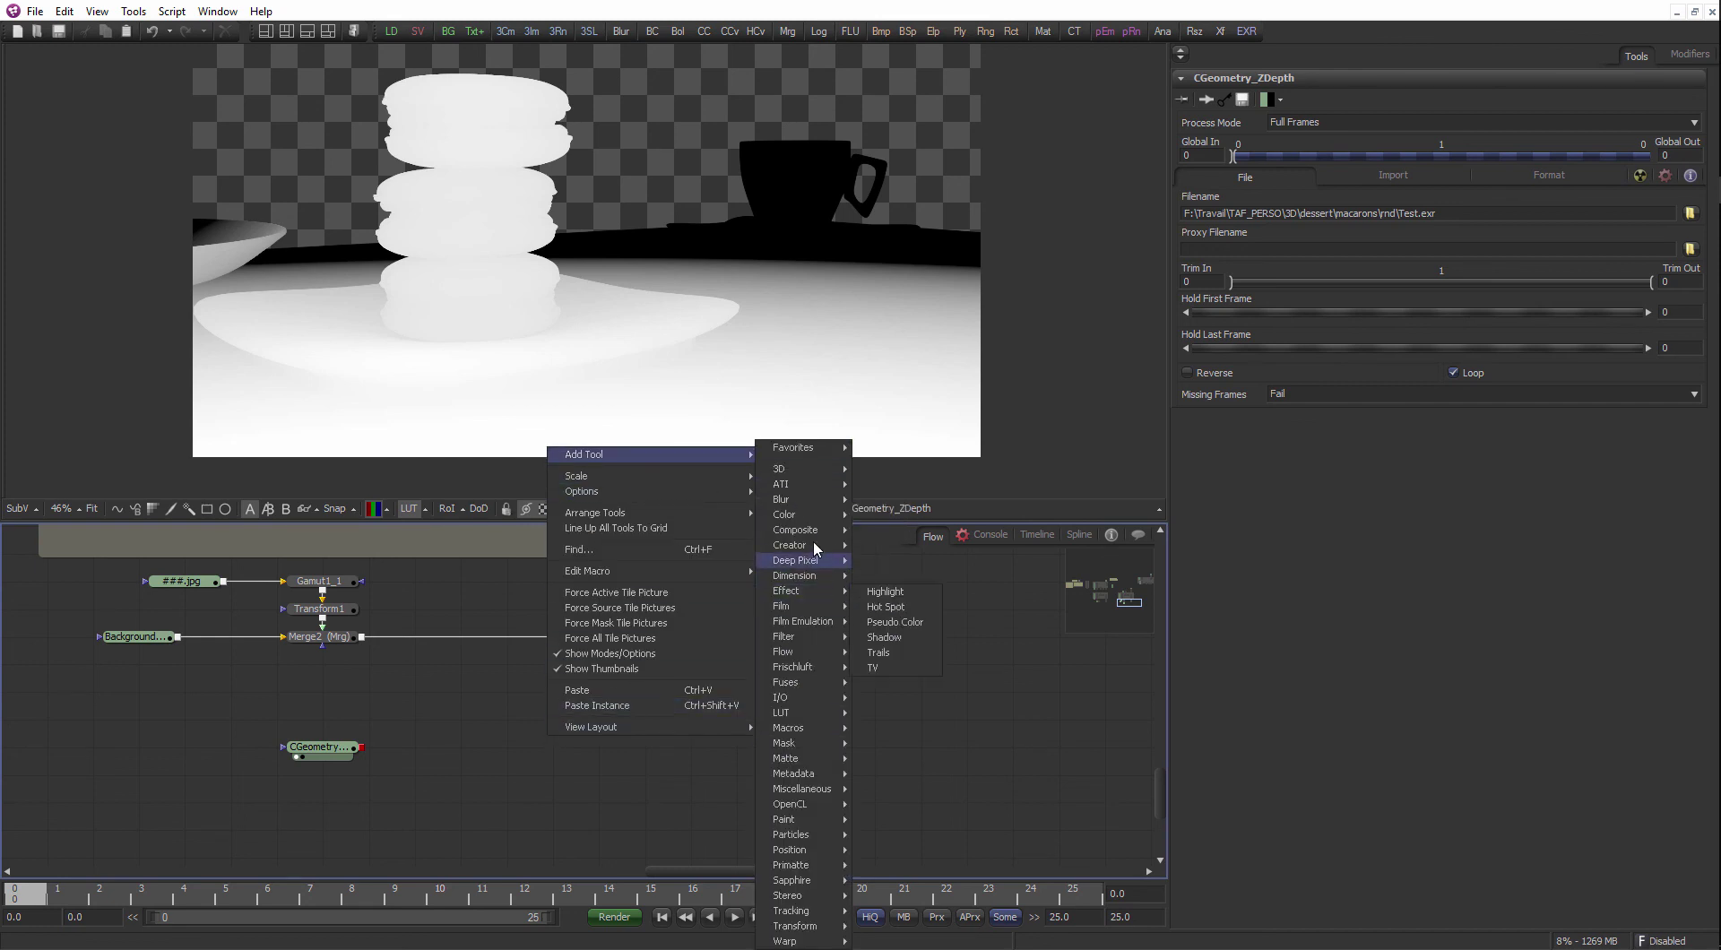
{"action": "mouse_move", "coordinate": [817, 579]}
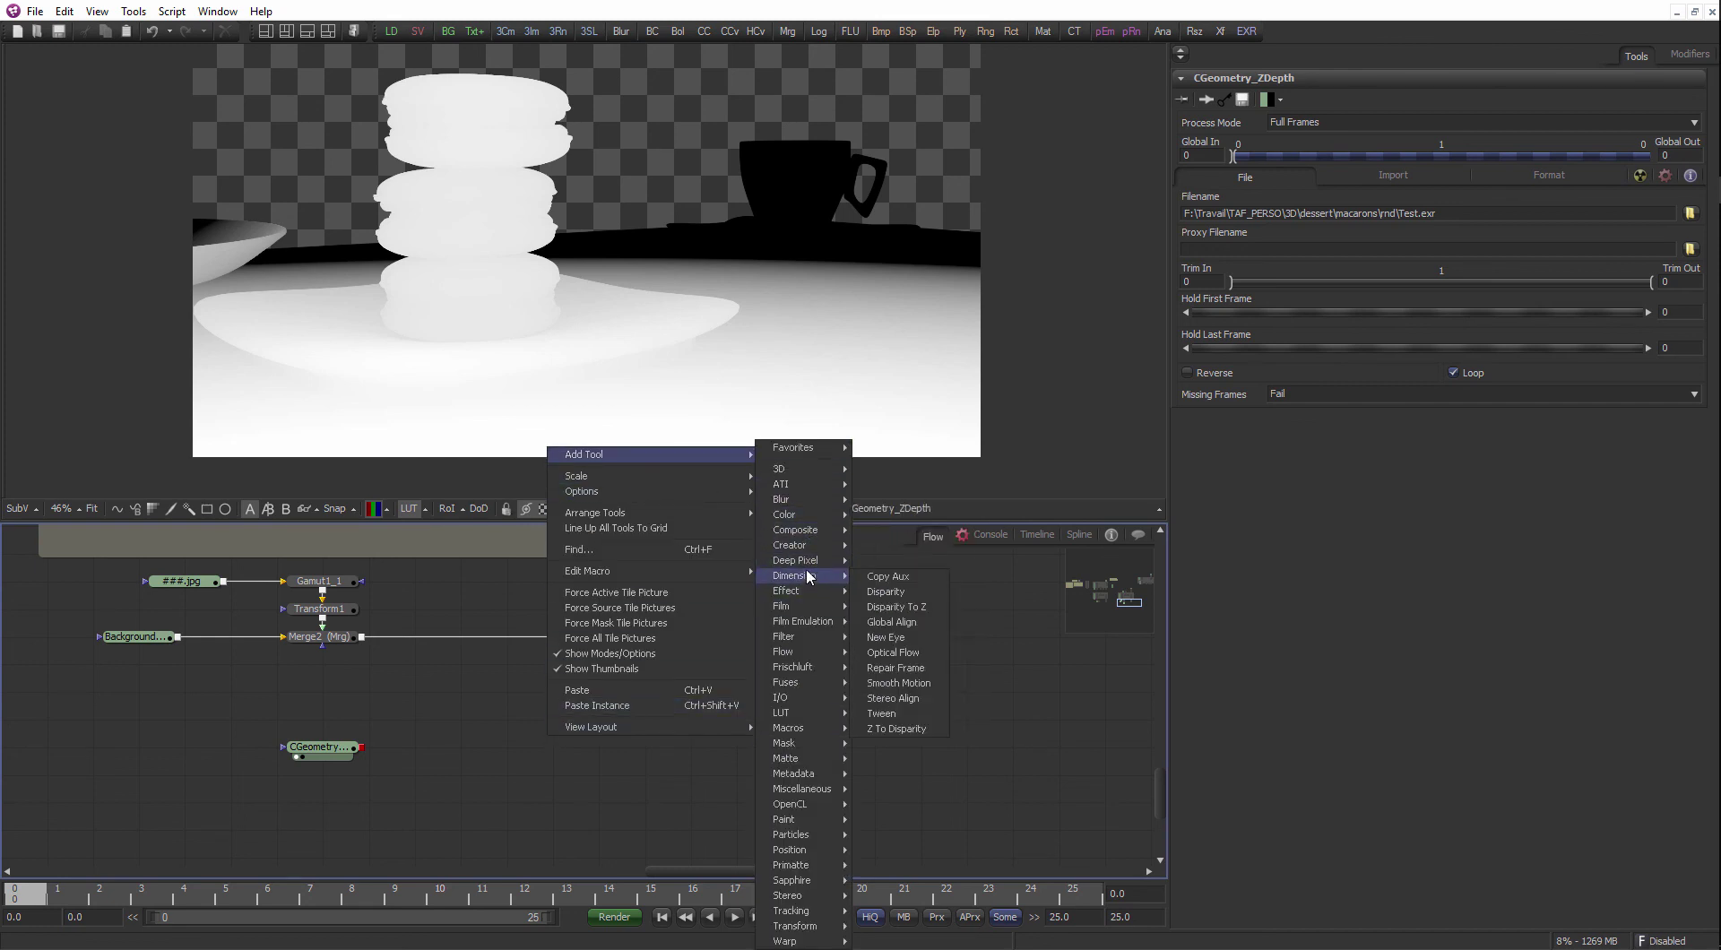
{"action": "mouse_move", "coordinate": [804, 744]}
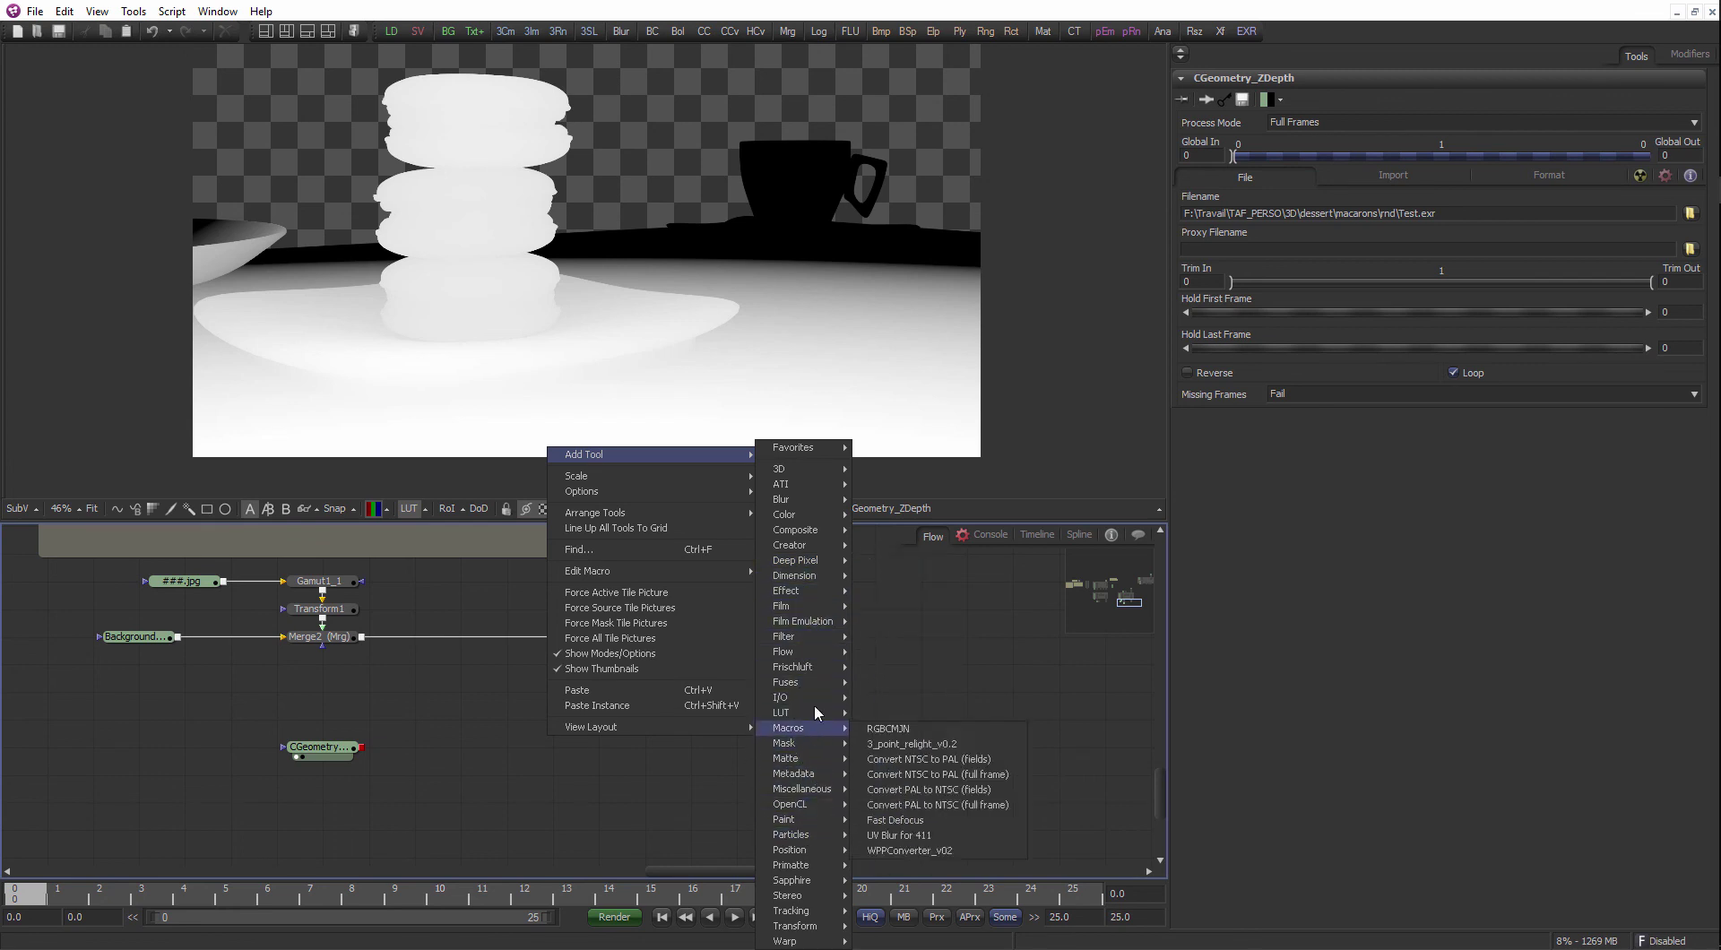
{"action": "mouse_move", "coordinate": [800, 639]}
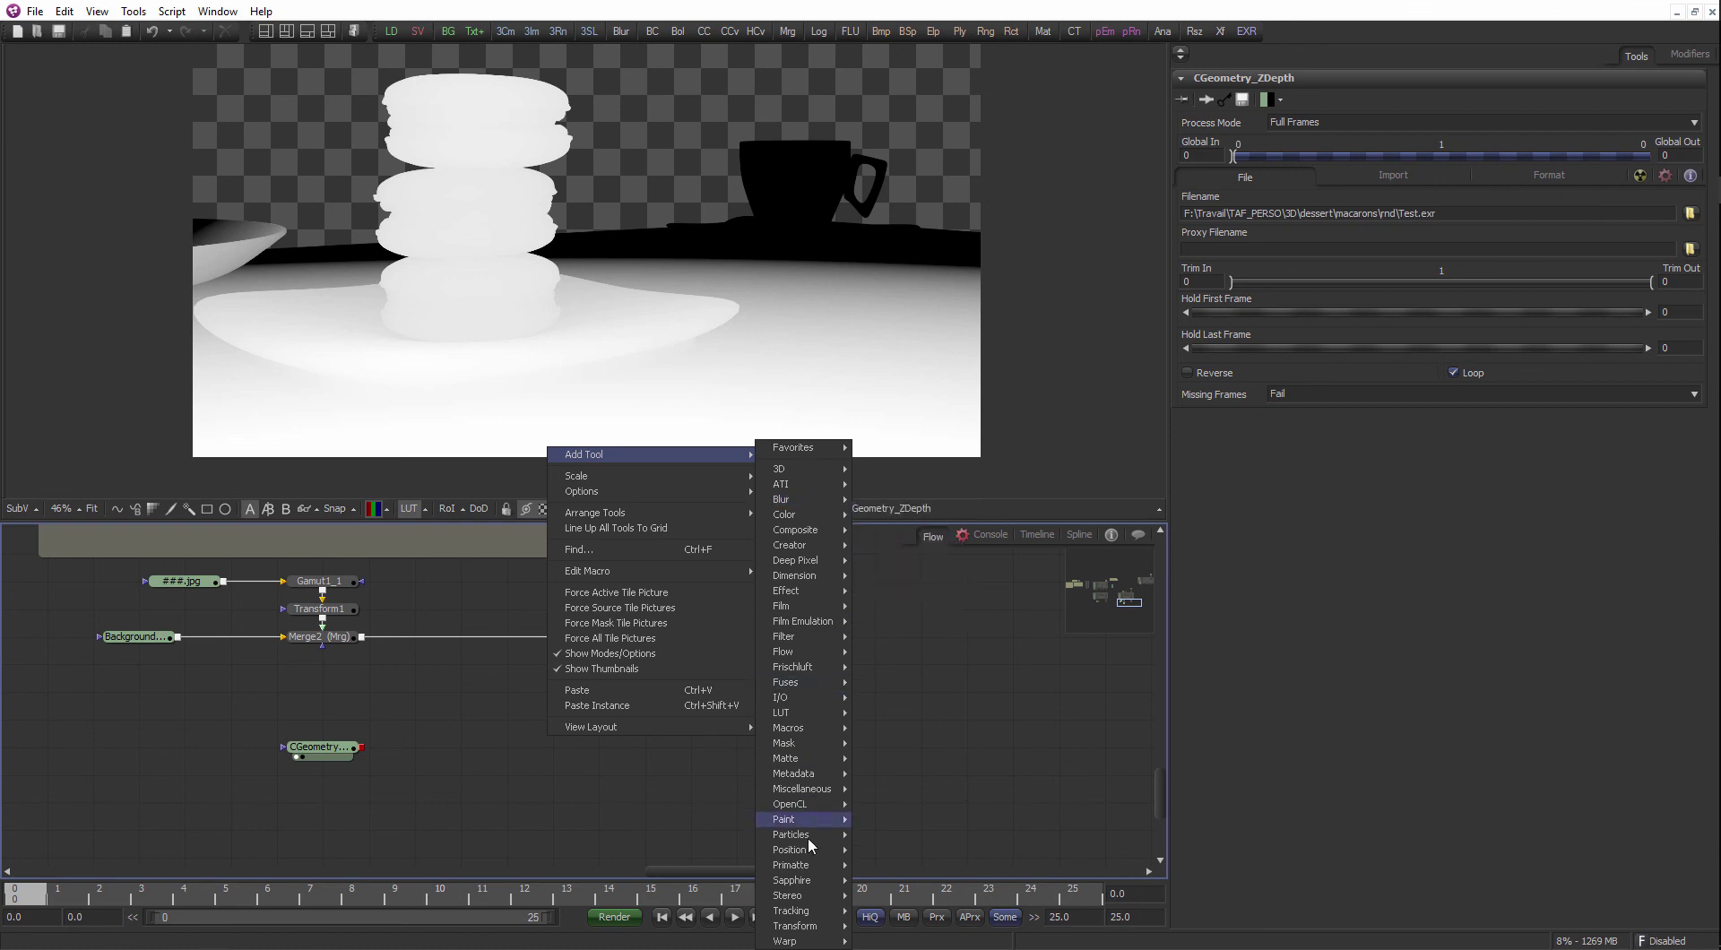
{"action": "mouse_move", "coordinate": [821, 859]}
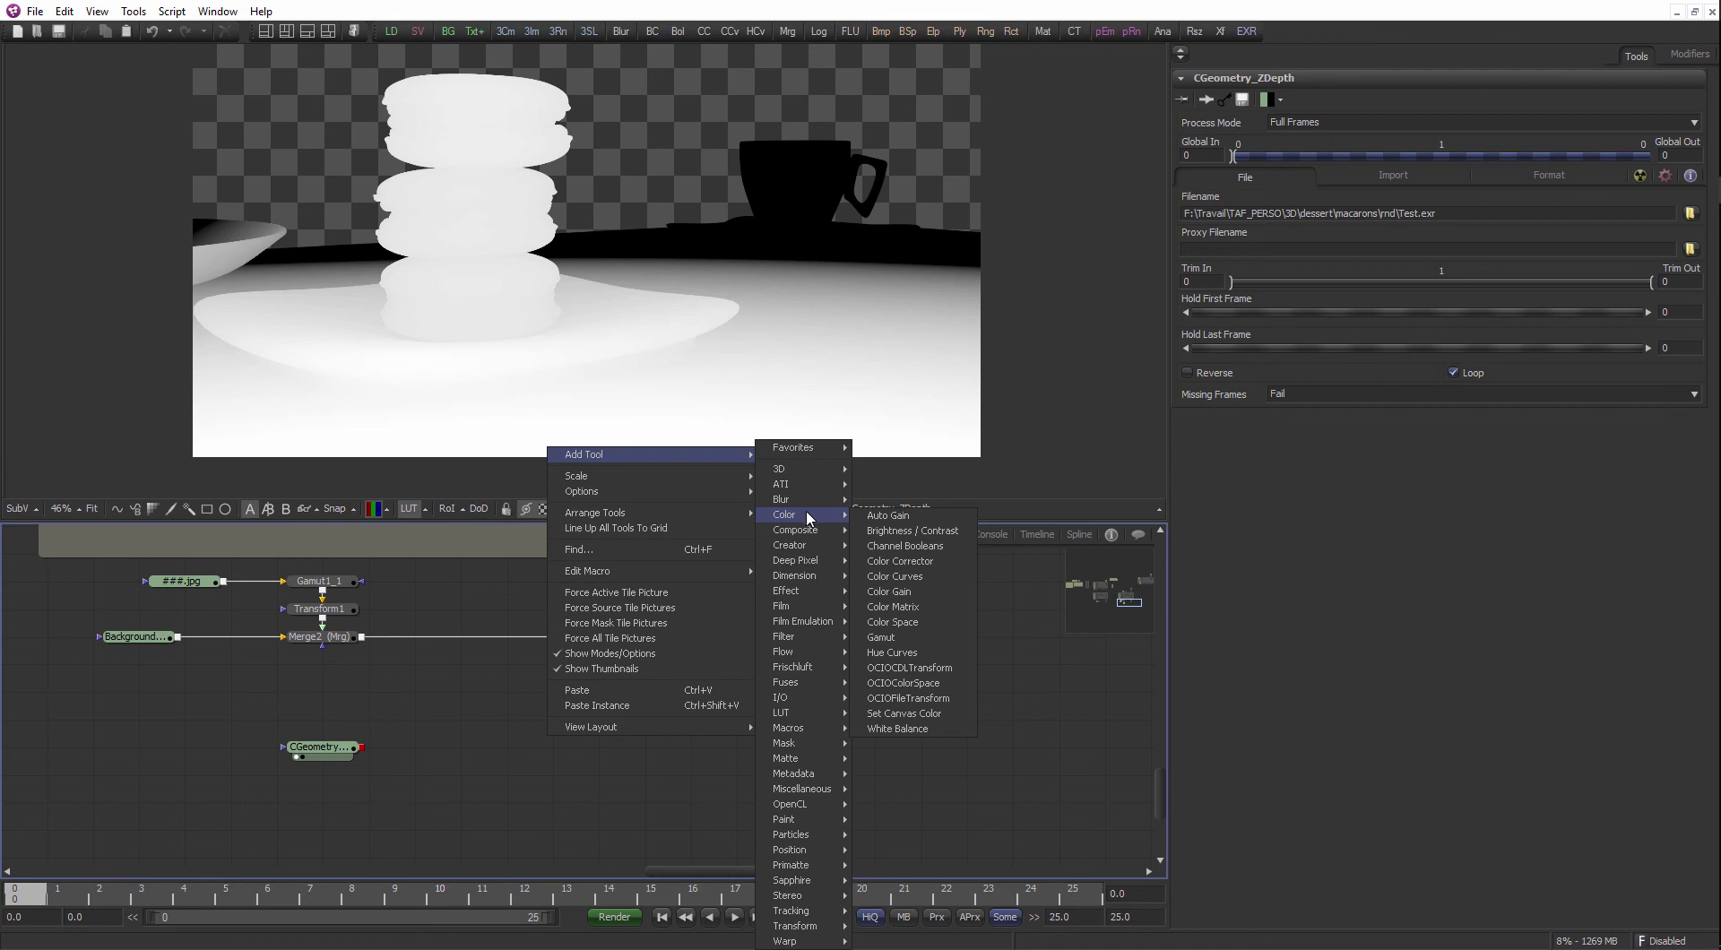
{"action": "left_click", "coordinate": [612, 817]}
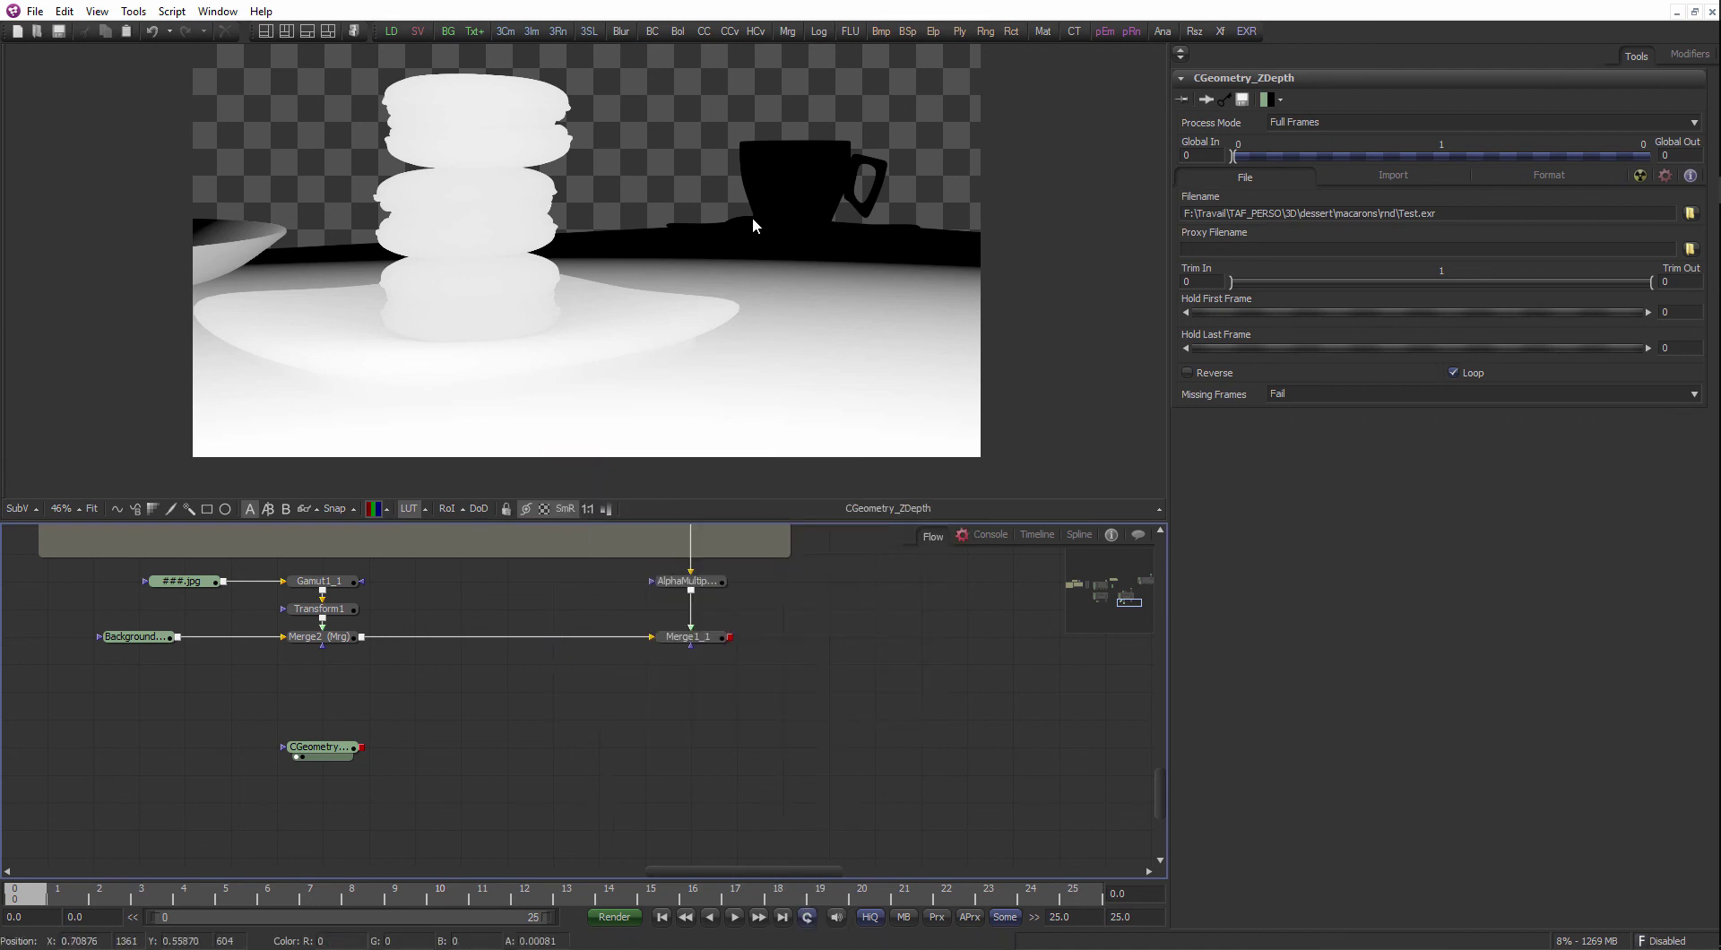
- Inspect the CGeometry_ZDepth pass around the cup and at the contact edges between the stacked macarons
{"action": "scroll", "coordinate": [753, 224], "scroll_direction": "up", "scroll_amount": 2}
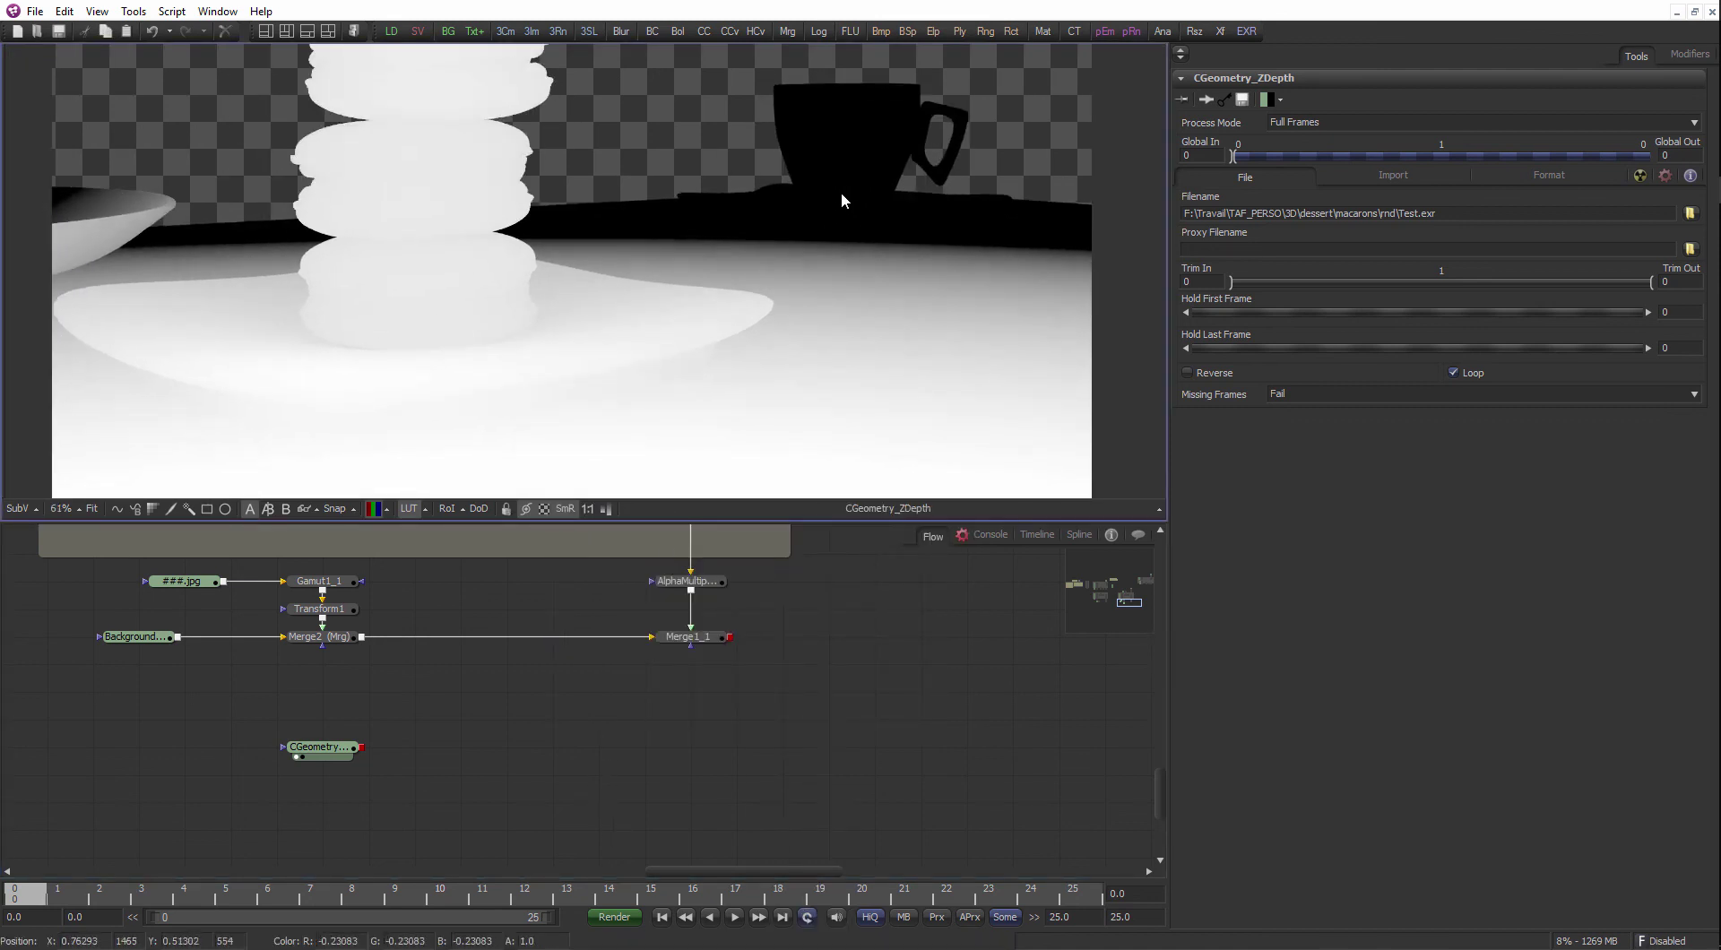
{"action": "scroll", "coordinate": [828, 195], "scroll_direction": "down", "scroll_amount": 2}
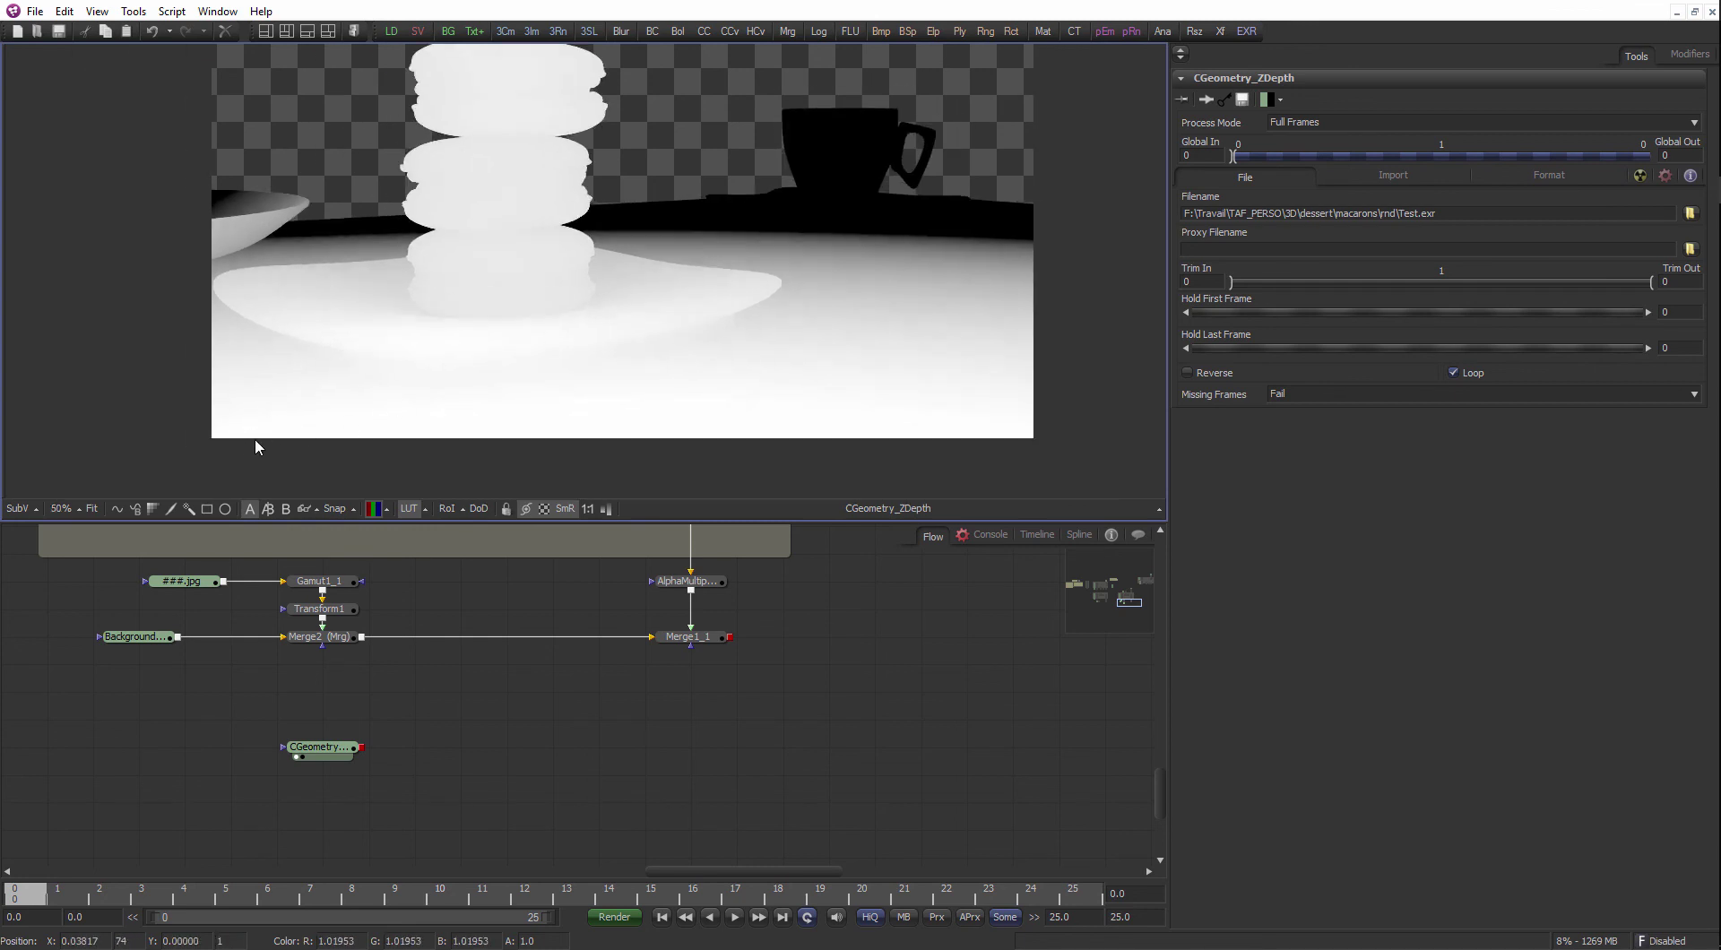
{"action": "key", "text": "ctrl+f"}
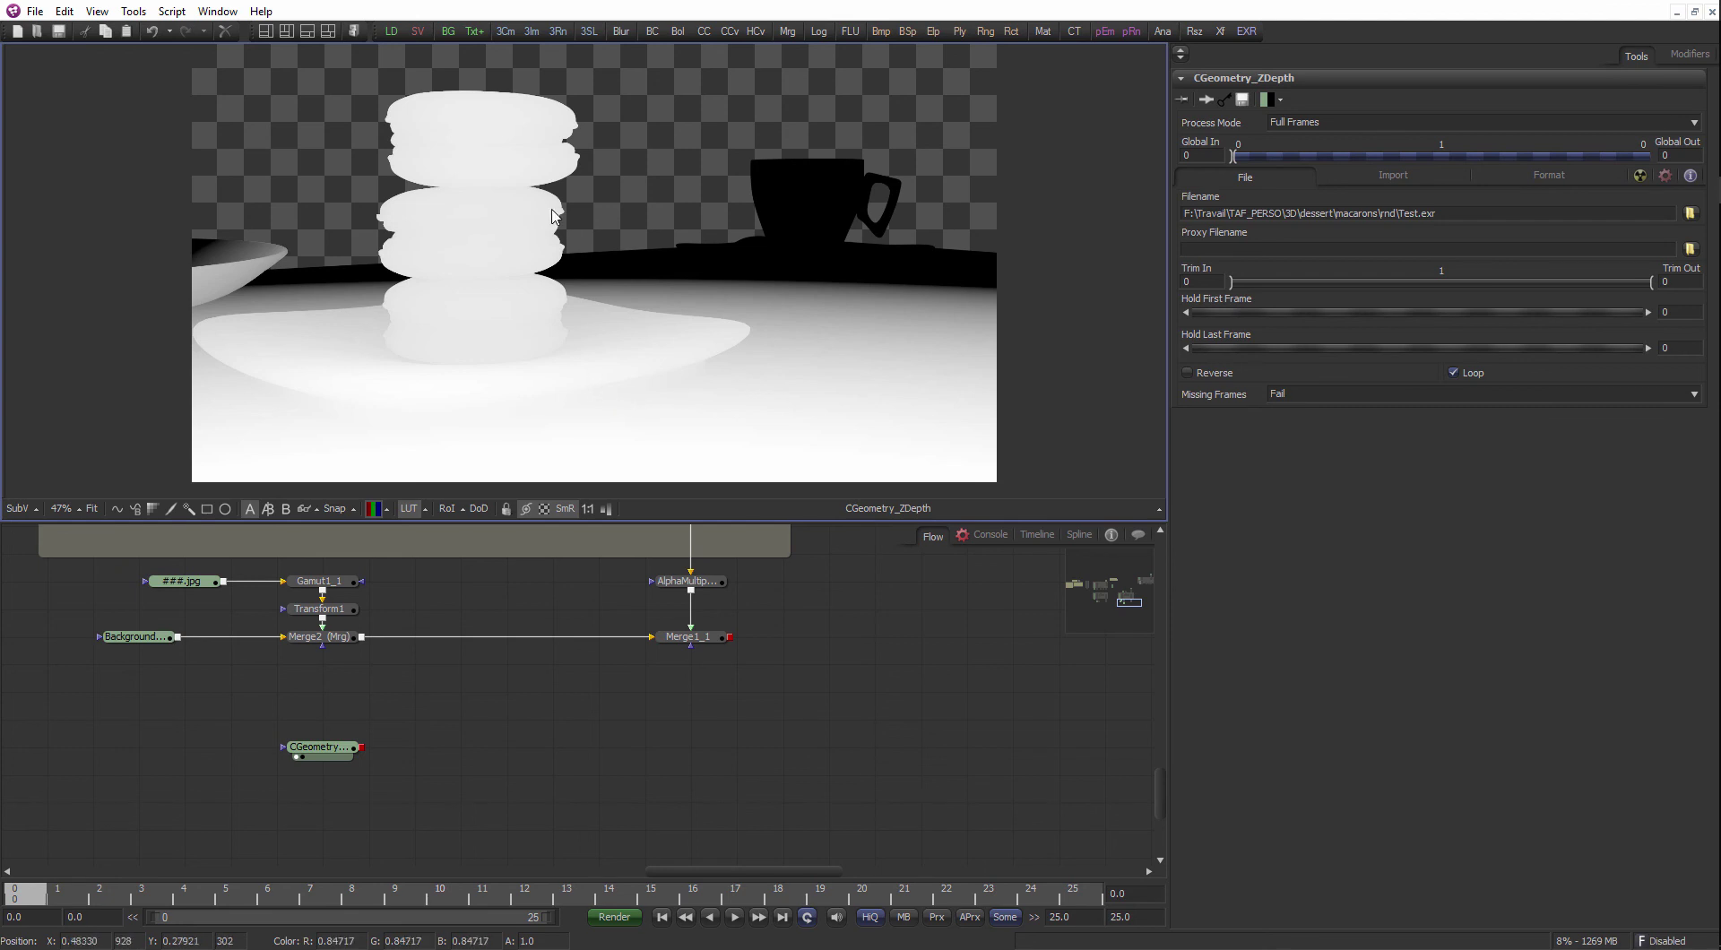
{"action": "scroll", "coordinate": [554, 216], "scroll_direction": "up", "scroll_amount": 10}
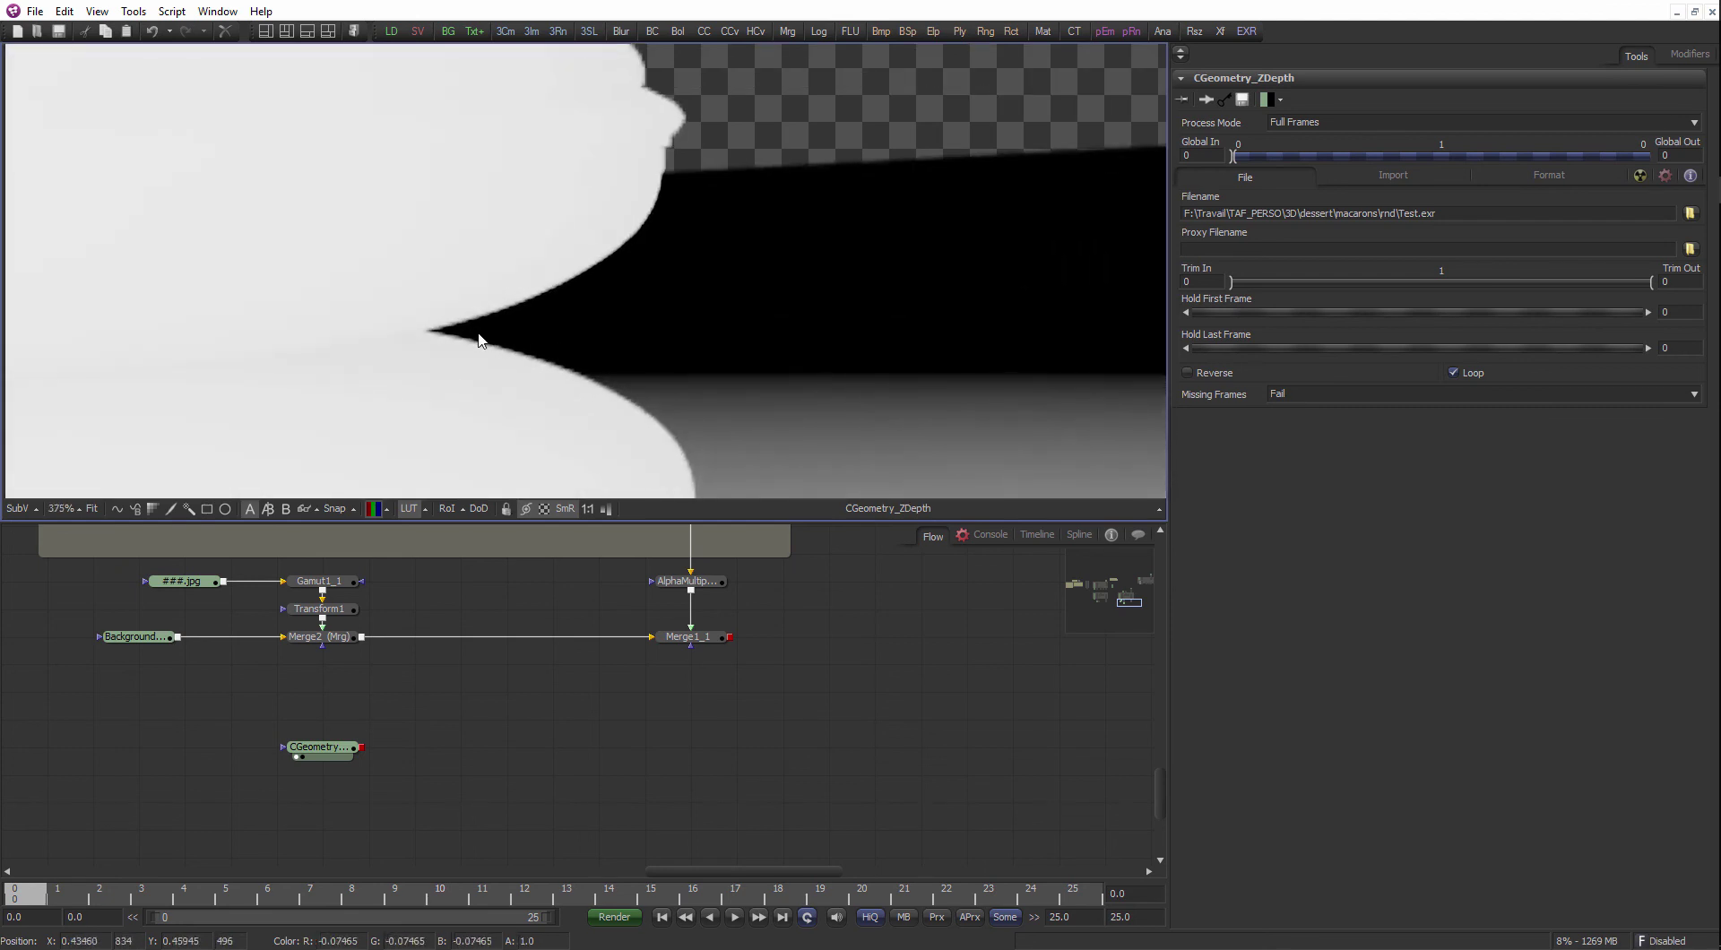
{"action": "scroll", "coordinate": [759, 428], "scroll_direction": "down", "scroll_amount": 6}
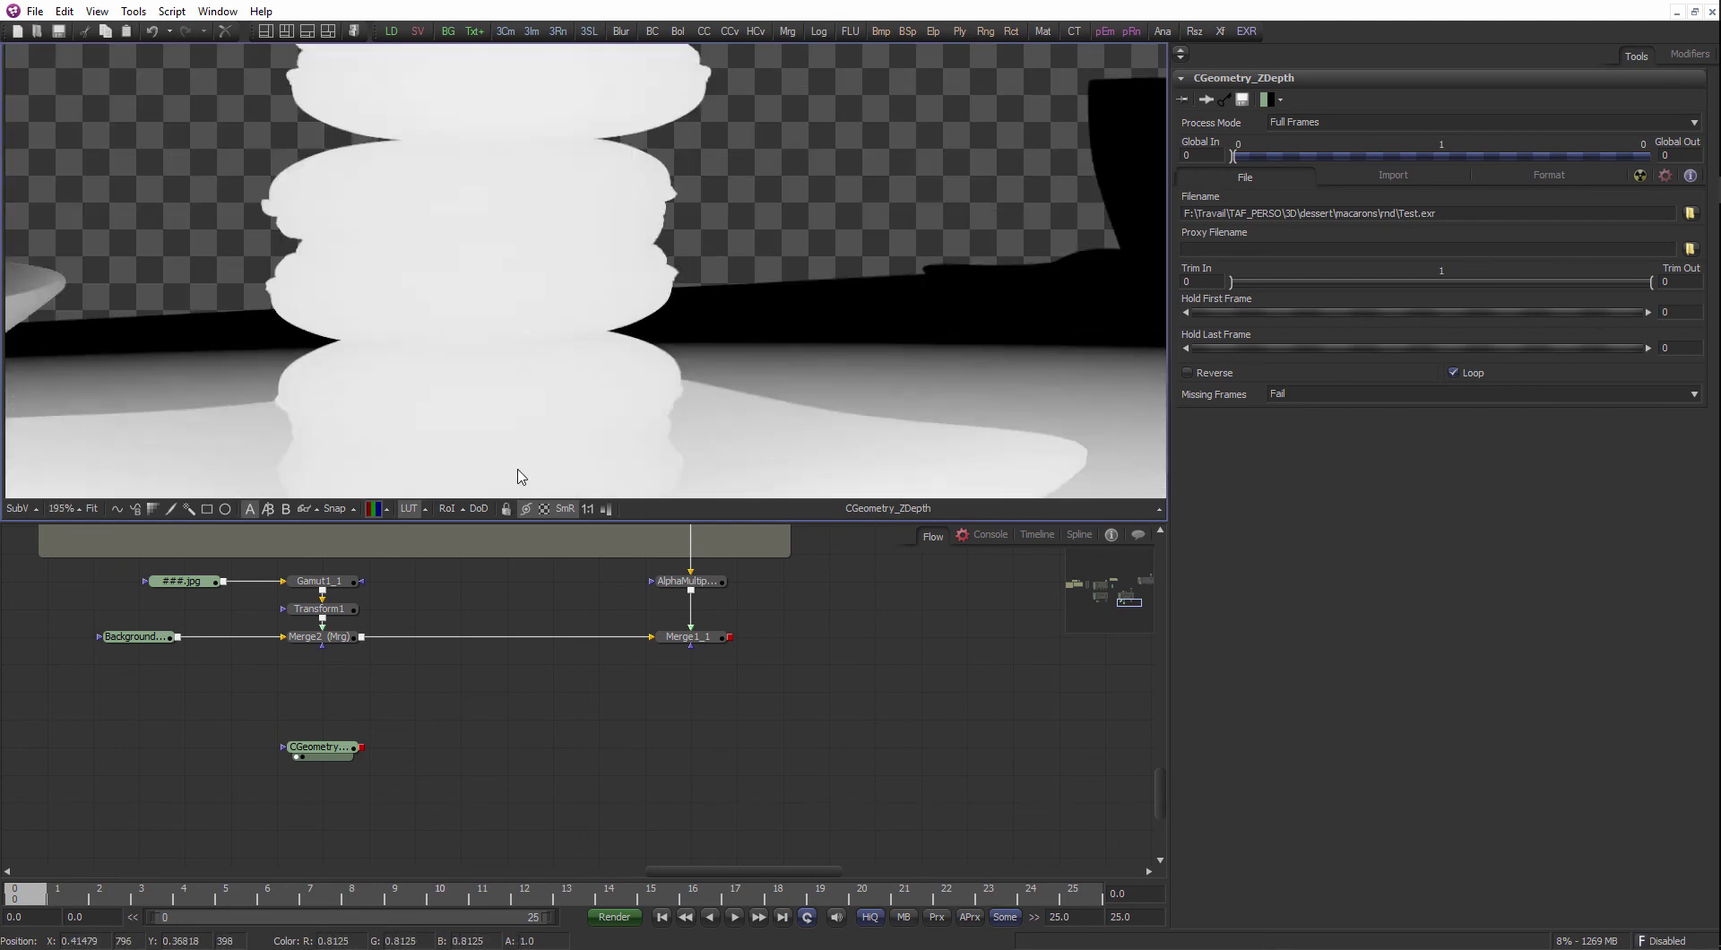
- Add a Frischluft FL Depth Of Field node to the flow and place it below Merge1_1
{"action": "left_click", "coordinate": [338, 758]}
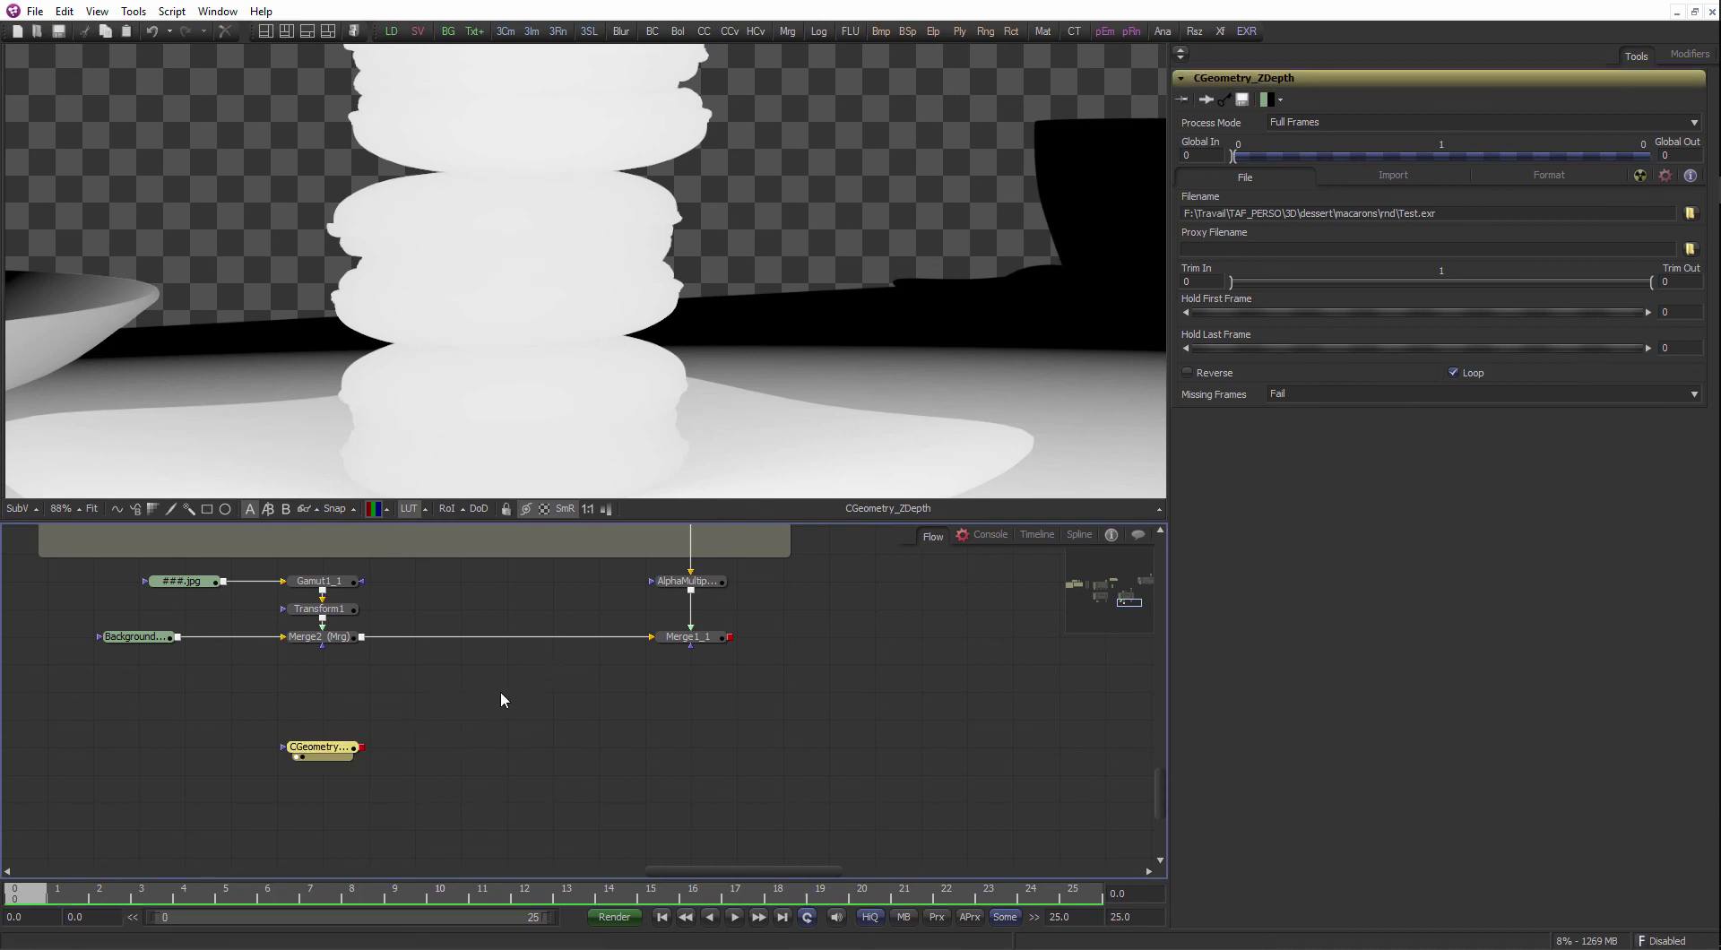
{"action": "left_click", "coordinate": [482, 721]}
{"action": "right_click", "coordinate": [476, 718]}
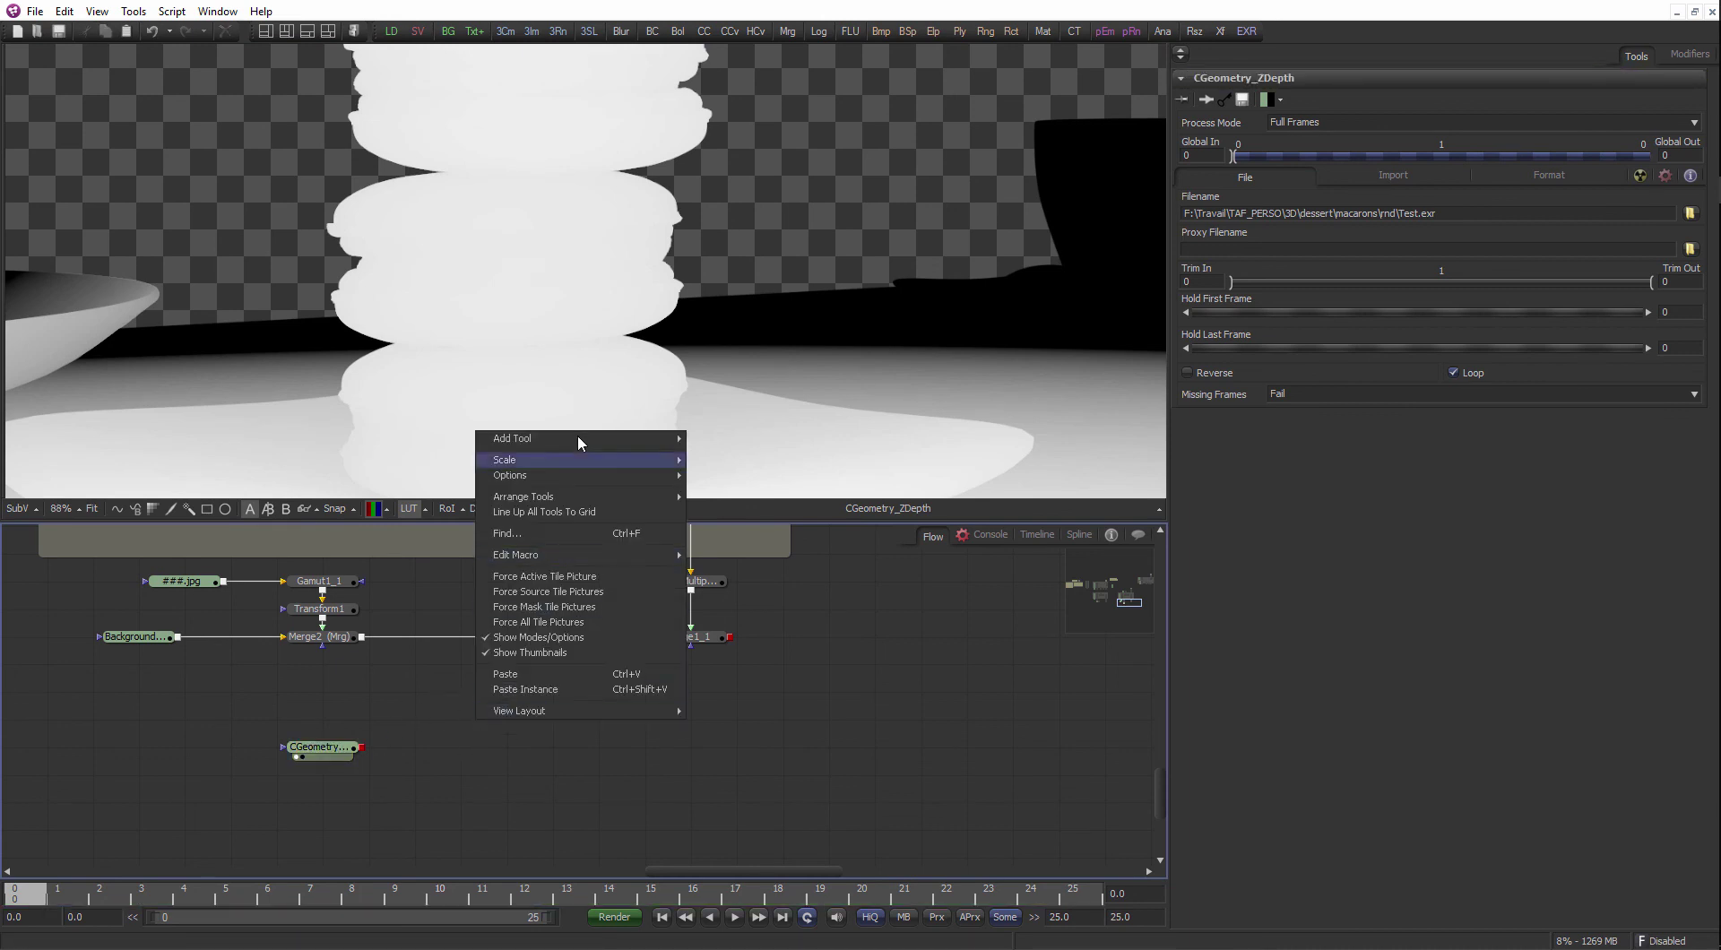
{"action": "mouse_move", "coordinate": [579, 441]}
{"action": "mouse_move", "coordinate": [736, 657]}
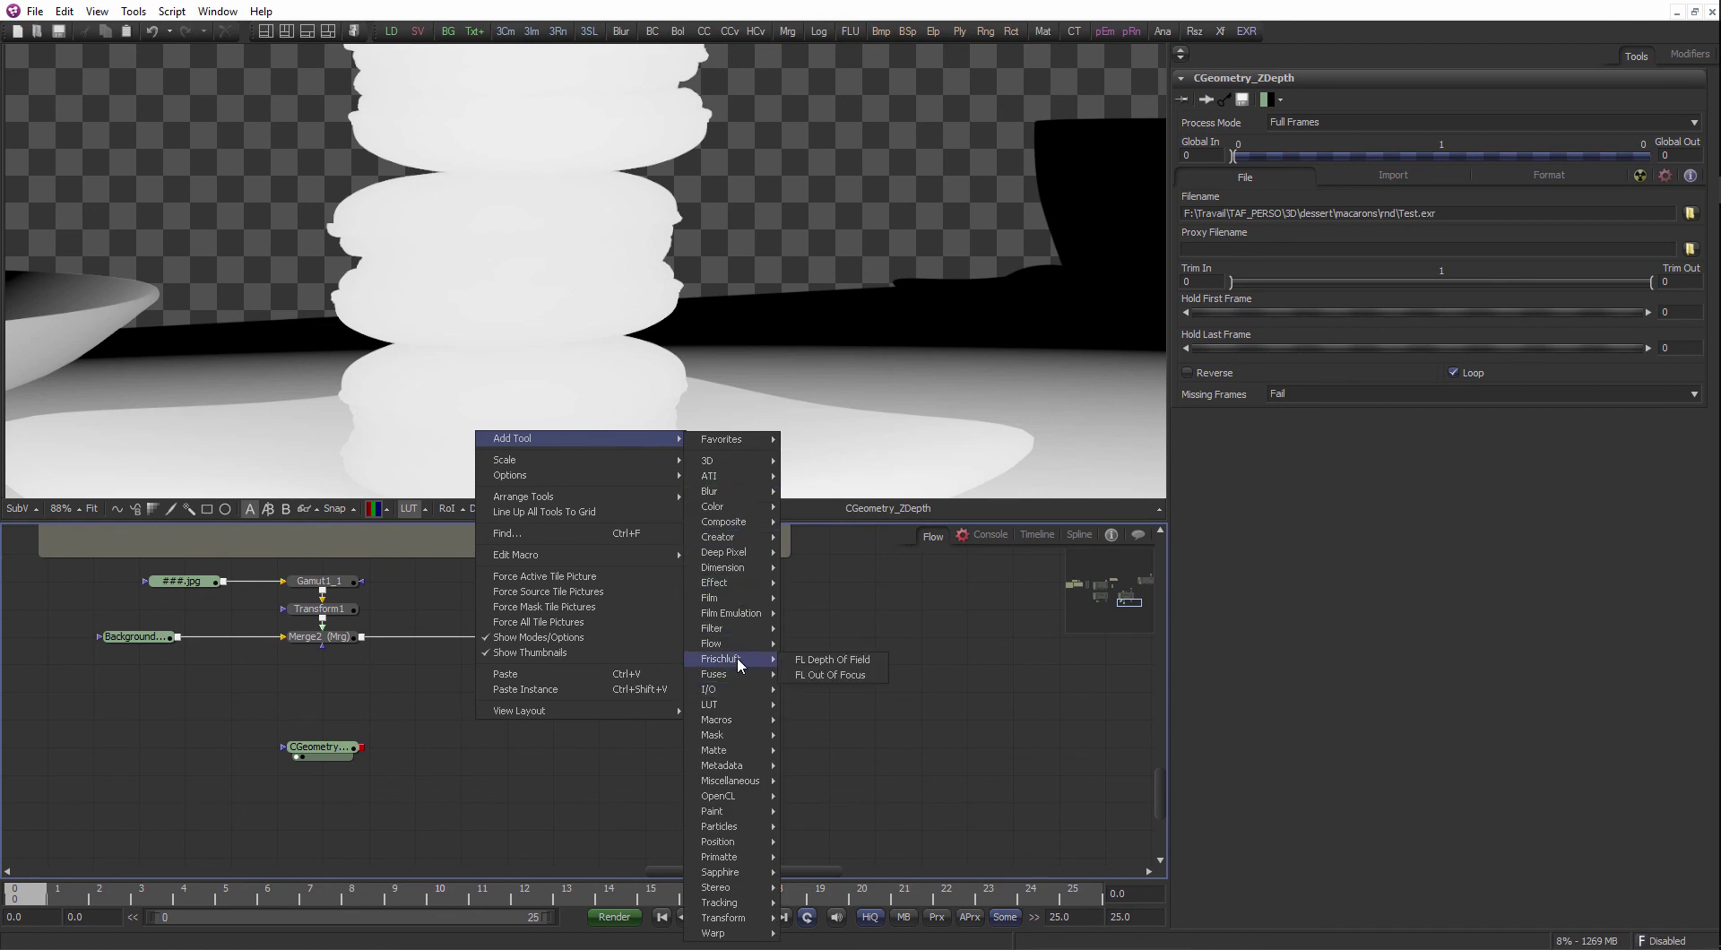
{"action": "left_click", "coordinate": [828, 660]}
{"action": "left_click_drag", "start_coordinate": [514, 723], "coordinate": [750, 736]}
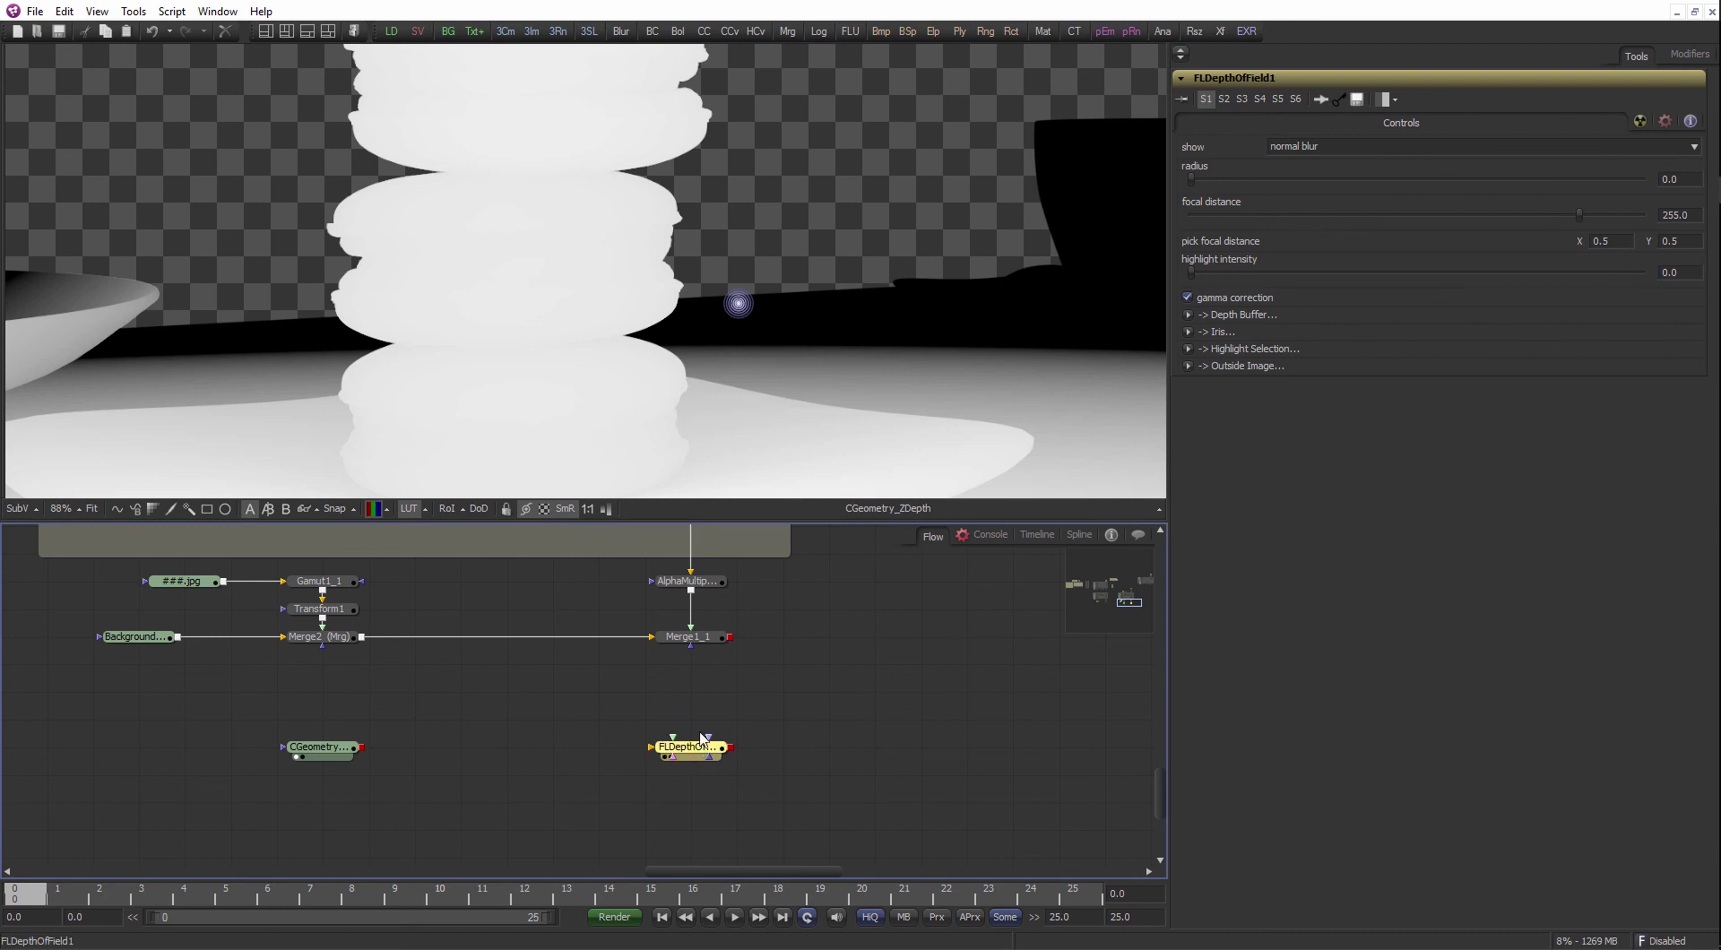
- Display the Merge1_1 composite and compare it with the CGeometry_ZDepth pass, especially where the pass is transparent
{"action": "left_click", "coordinate": [710, 640]}
{"action": "key", "text": "1"}
{"action": "left_click_drag", "start_coordinate": [814, 301], "coordinate": [409, 432]}
{"action": "left_click_drag", "start_coordinate": [657, 388], "coordinate": [730, 435]}
{"action": "scroll", "coordinate": [808, 387], "scroll_direction": "up", "scroll_amount": 1}
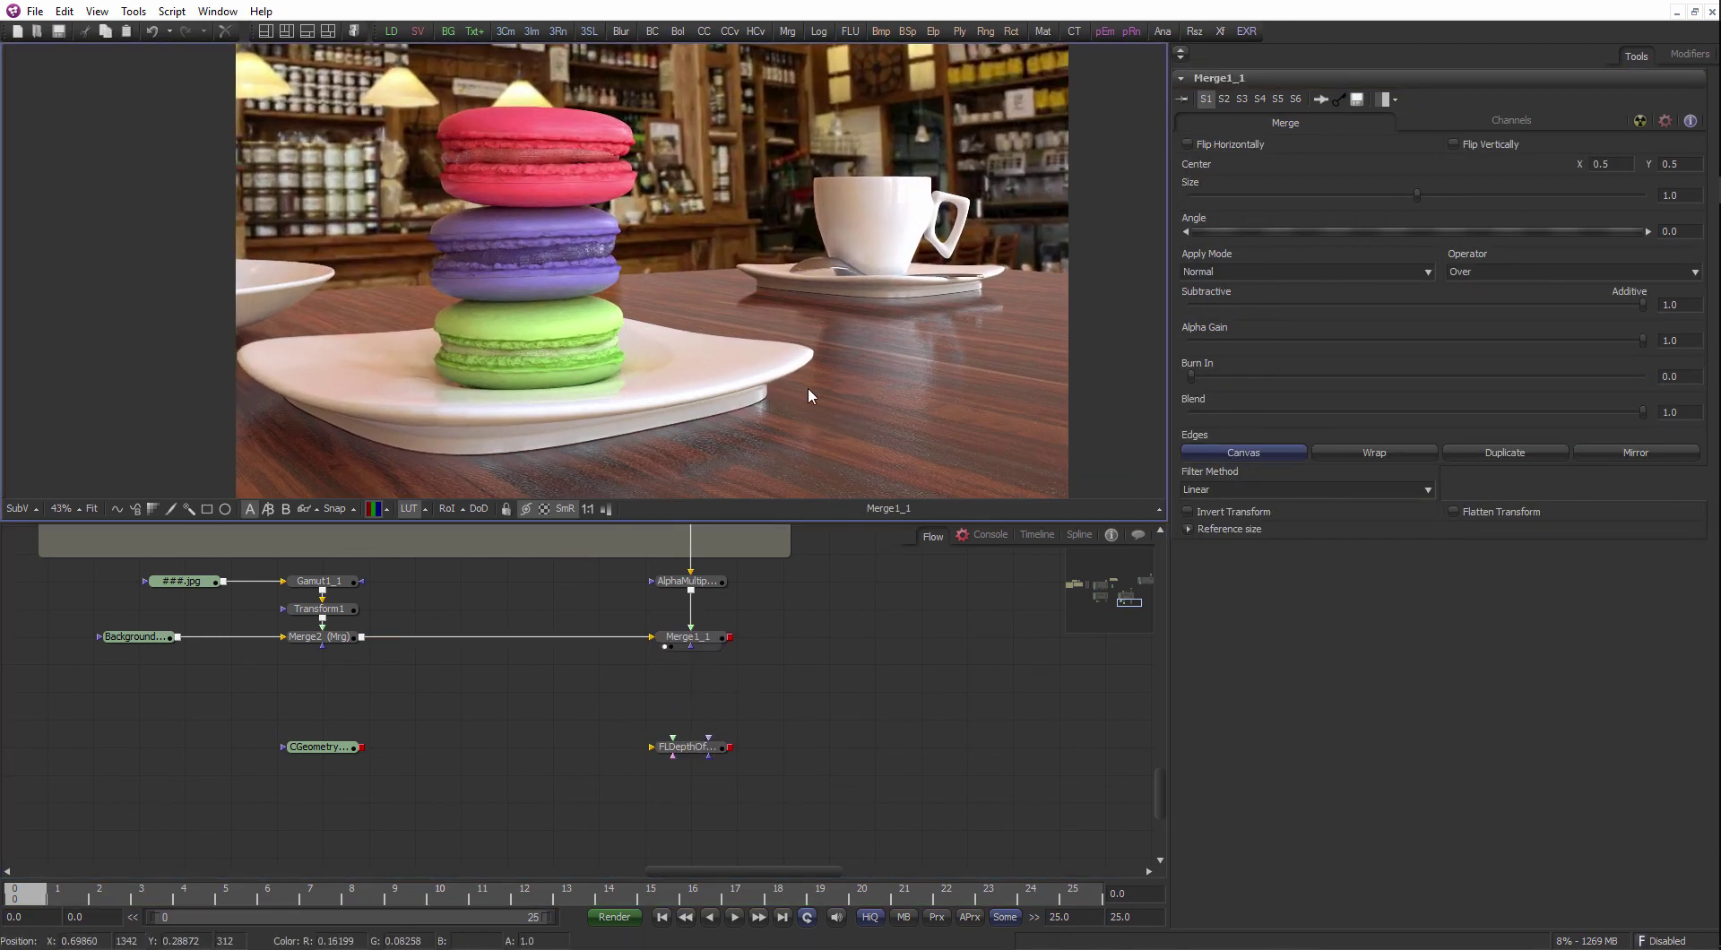
{"action": "left_click", "coordinate": [343, 749]}
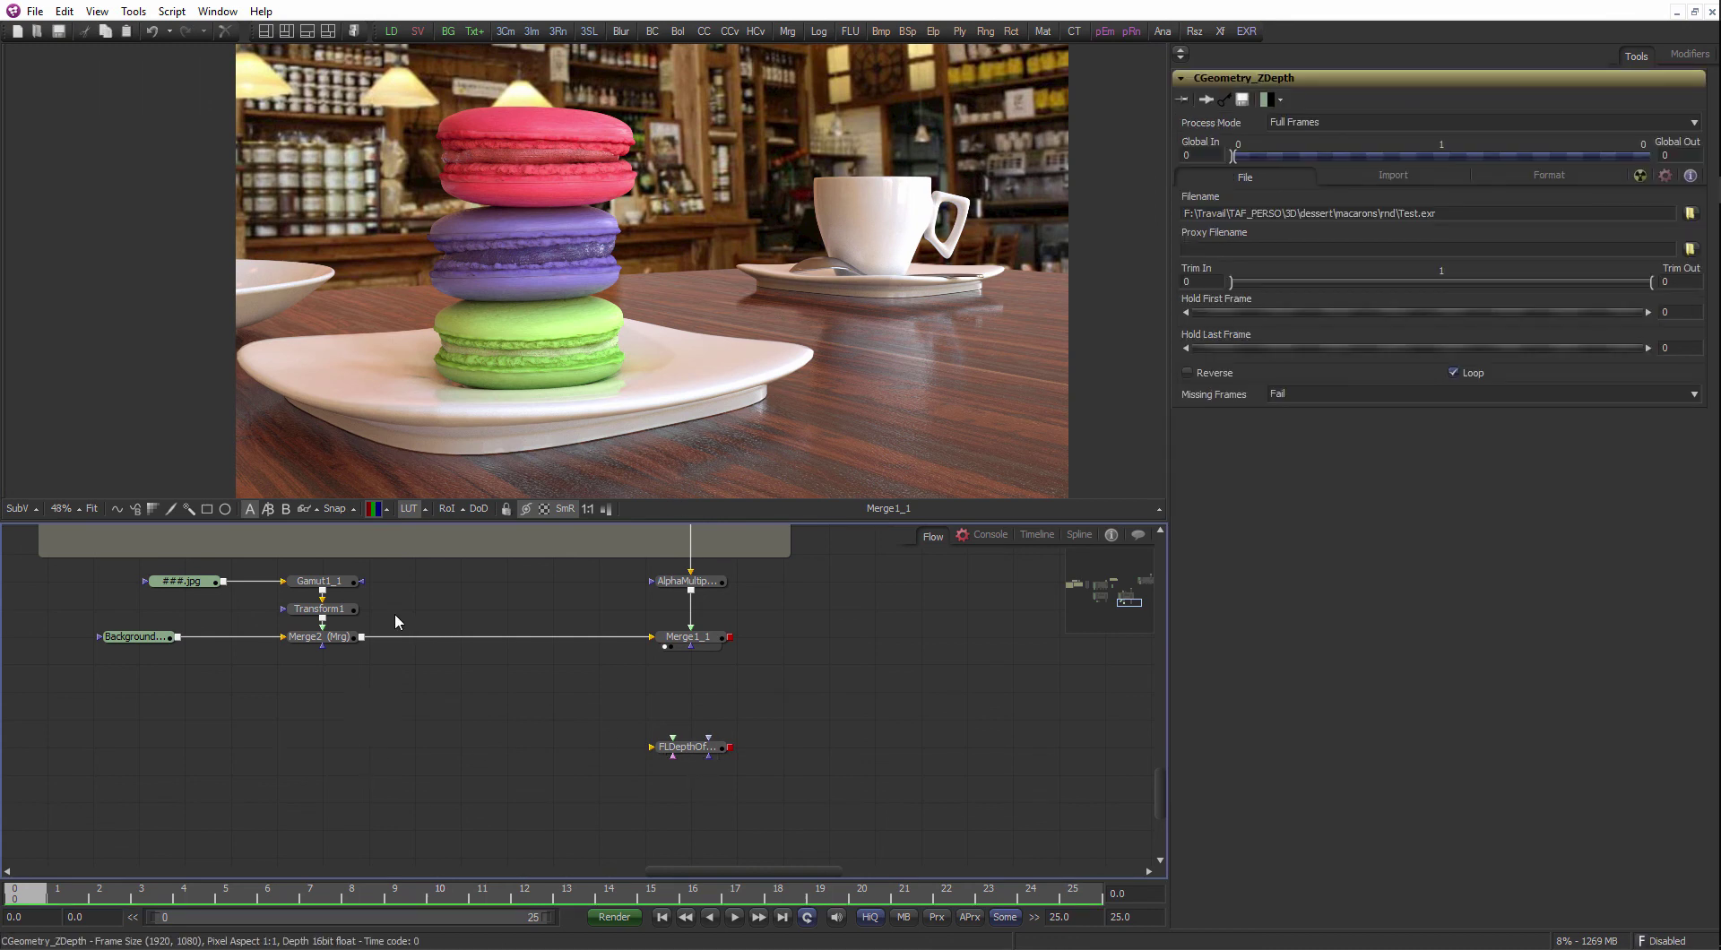
{"action": "key", "text": "1"}
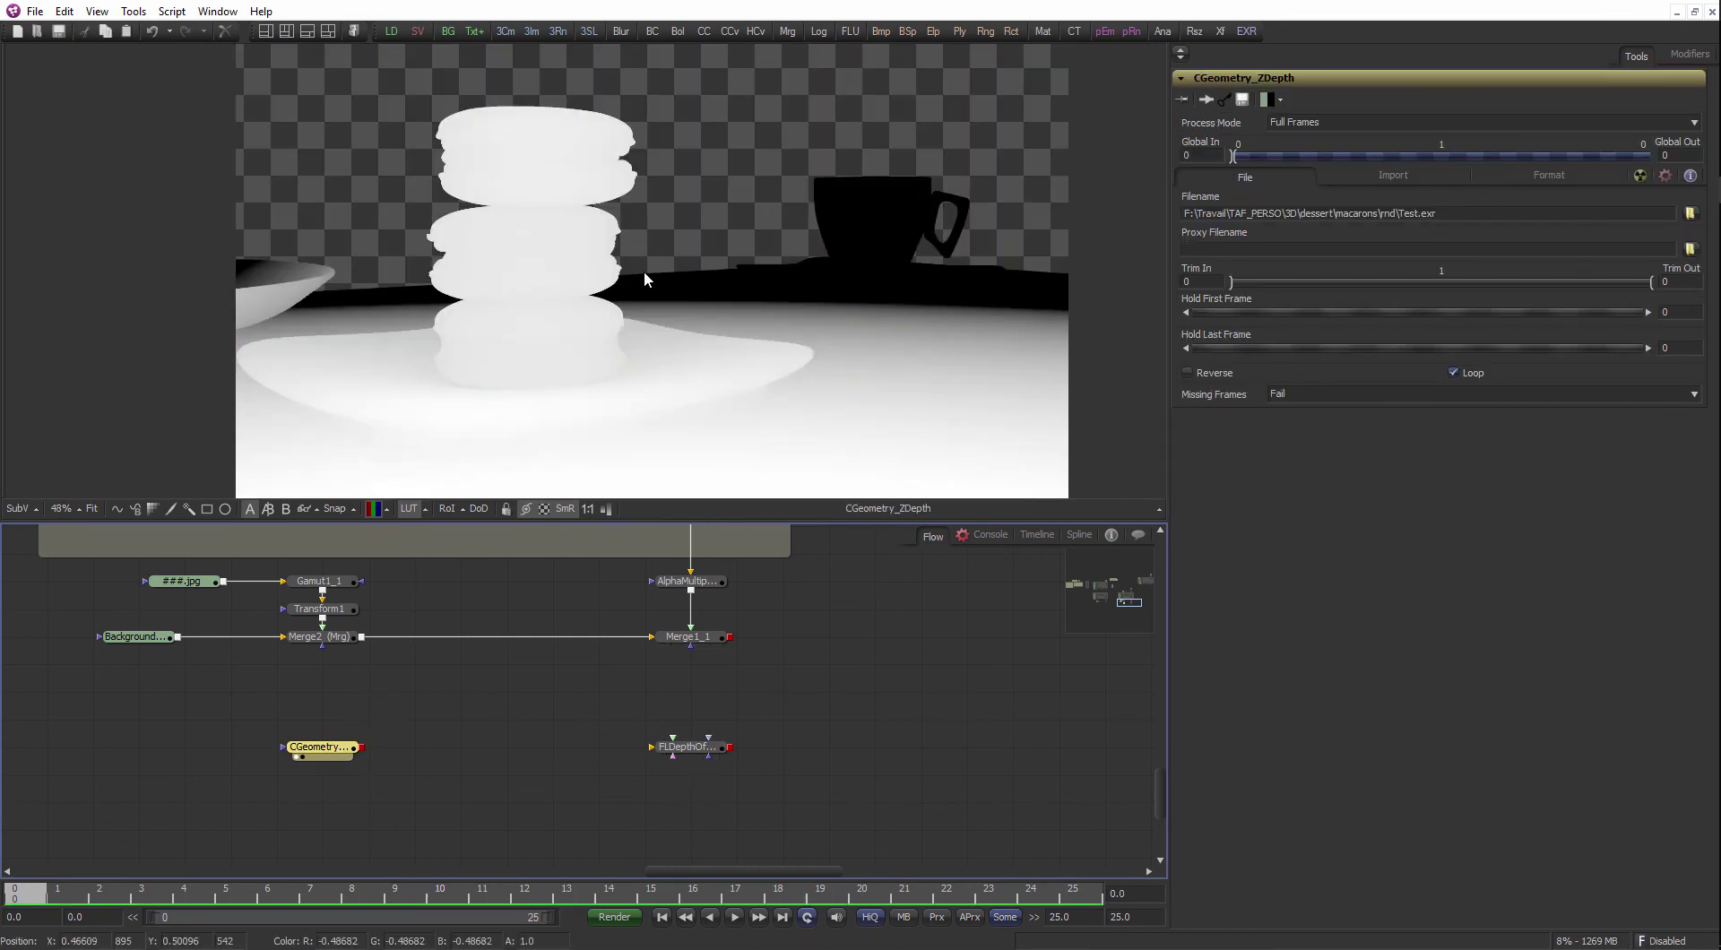
{"action": "scroll", "coordinate": [642, 277], "scroll_direction": "down", "scroll_amount": 1}
- Duplicate the Background1_1 node below the CGeometry_ZDepth loader and set the copy's colour to black
{"action": "left_click_drag", "start_coordinate": [311, 753], "coordinate": [327, 712]}
{"action": "left_click", "coordinate": [166, 583]}
{"action": "key", "text": "ctrl+c"}
{"action": "key", "text": "ctrl+v"}
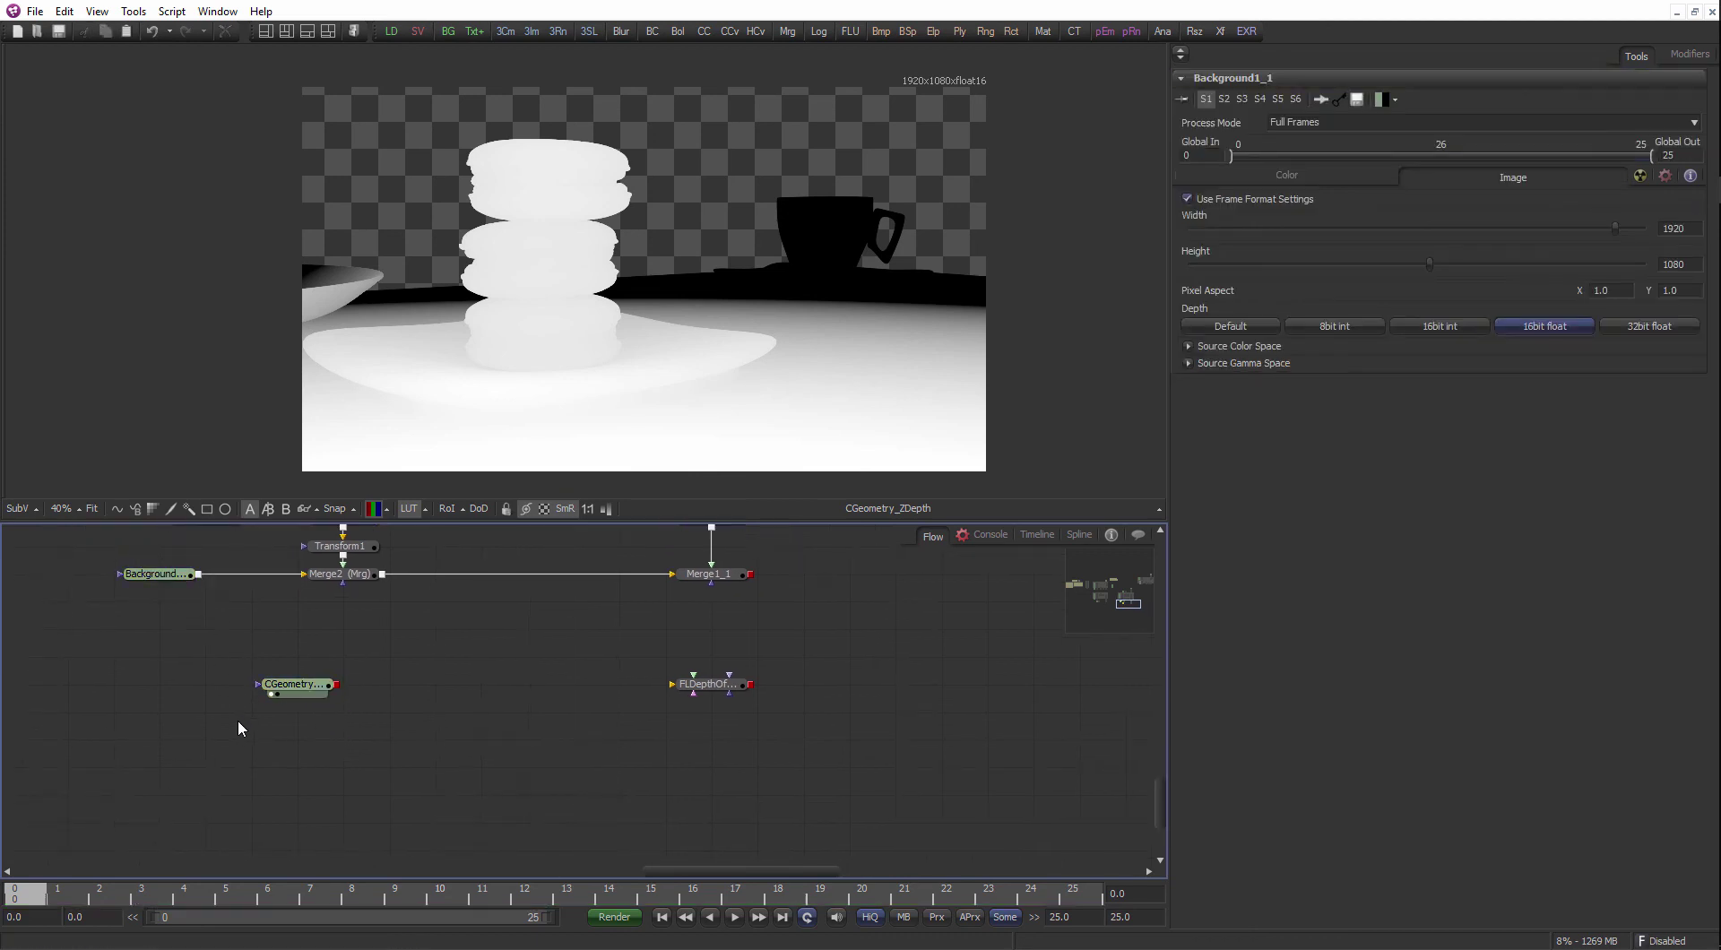
{"action": "left_click", "coordinate": [1206, 257]}
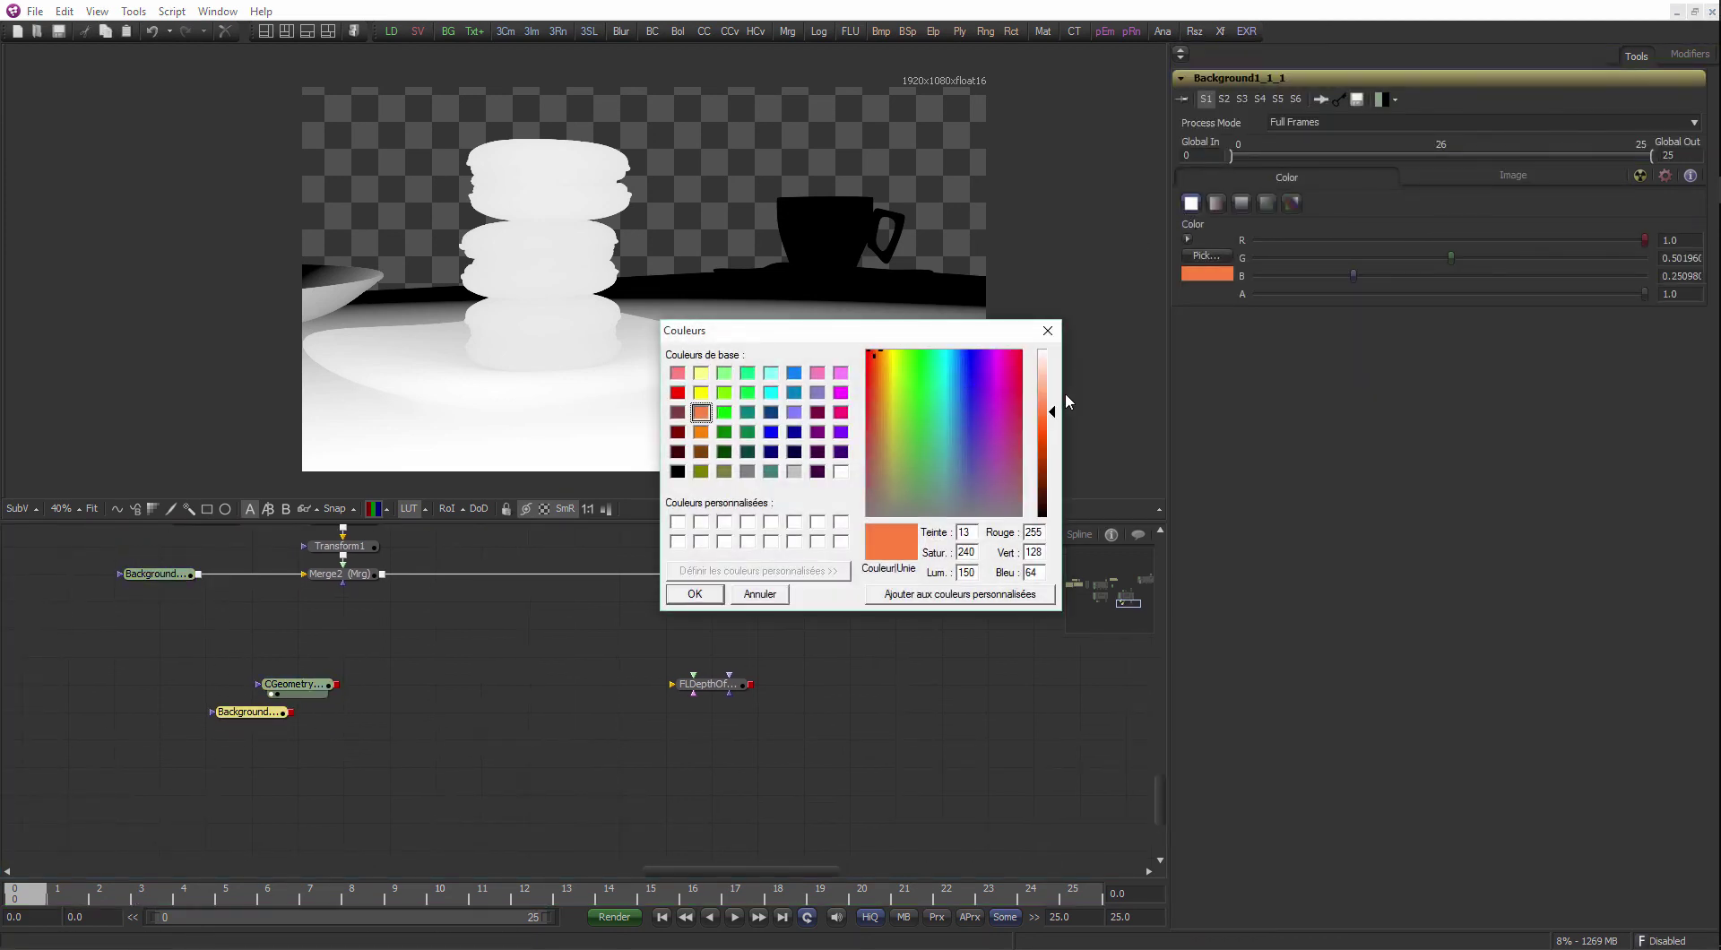
{"action": "left_click_drag", "start_coordinate": [1053, 413], "coordinate": [1054, 524]}
{"action": "left_click", "coordinate": [708, 596]}
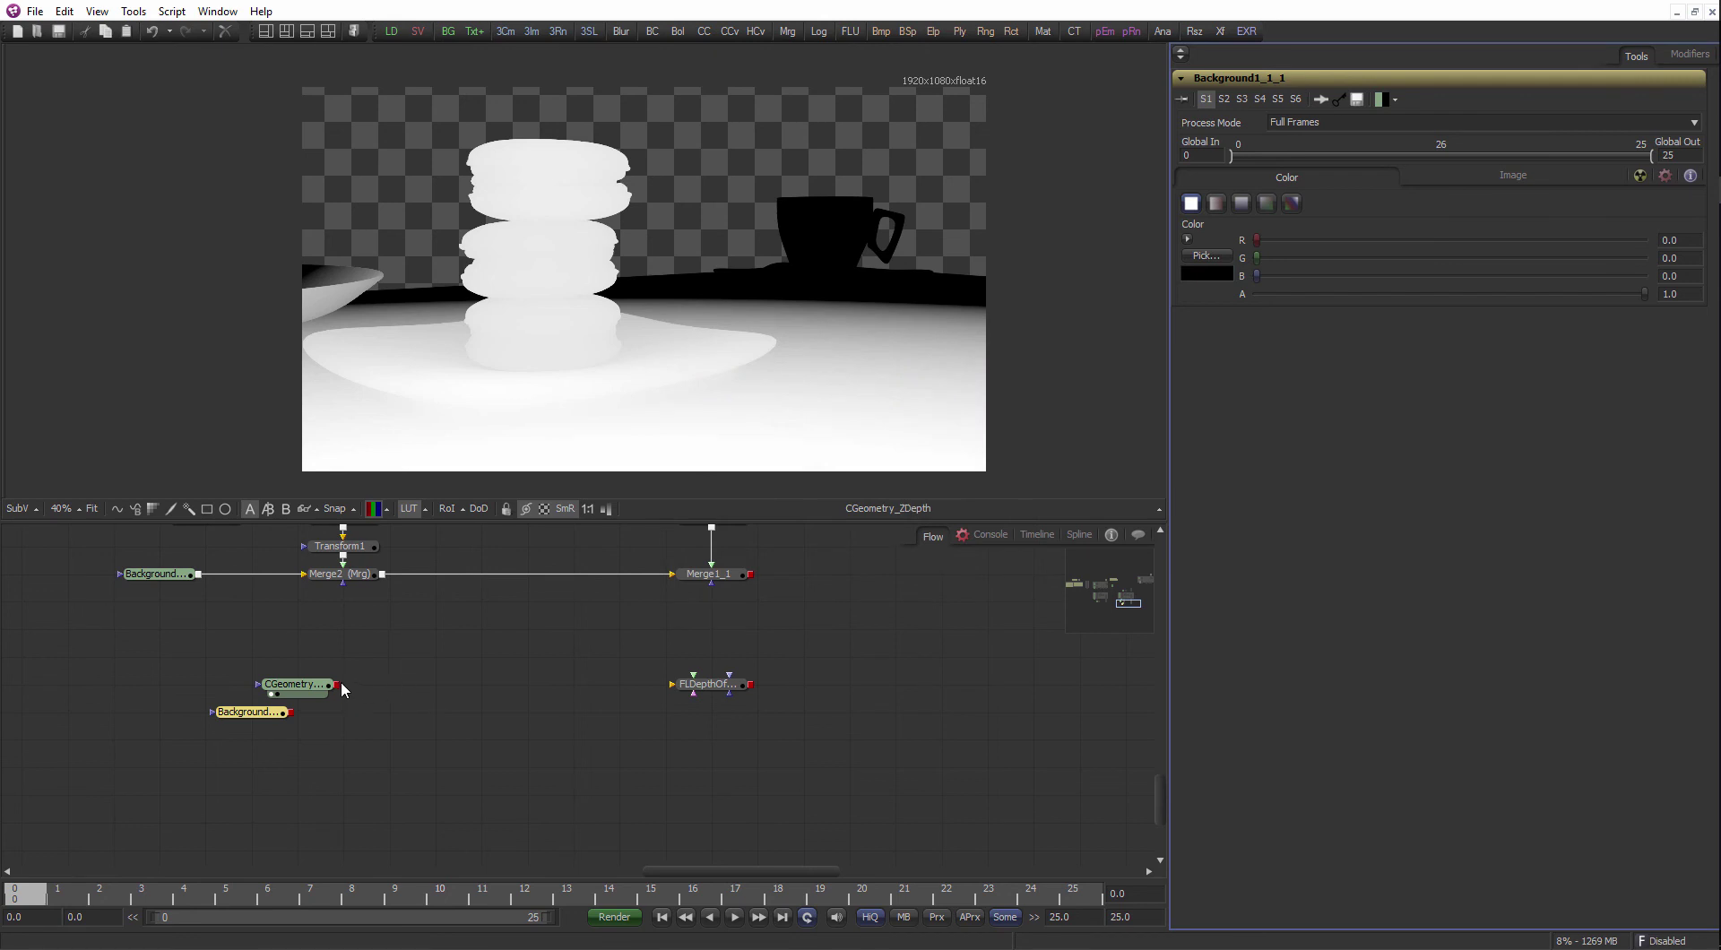
- Merge the CGeometry_ZDepth pass over the black background and display the merged depth image
{"action": "left_click_drag", "start_coordinate": [341, 688], "coordinate": [289, 711]}
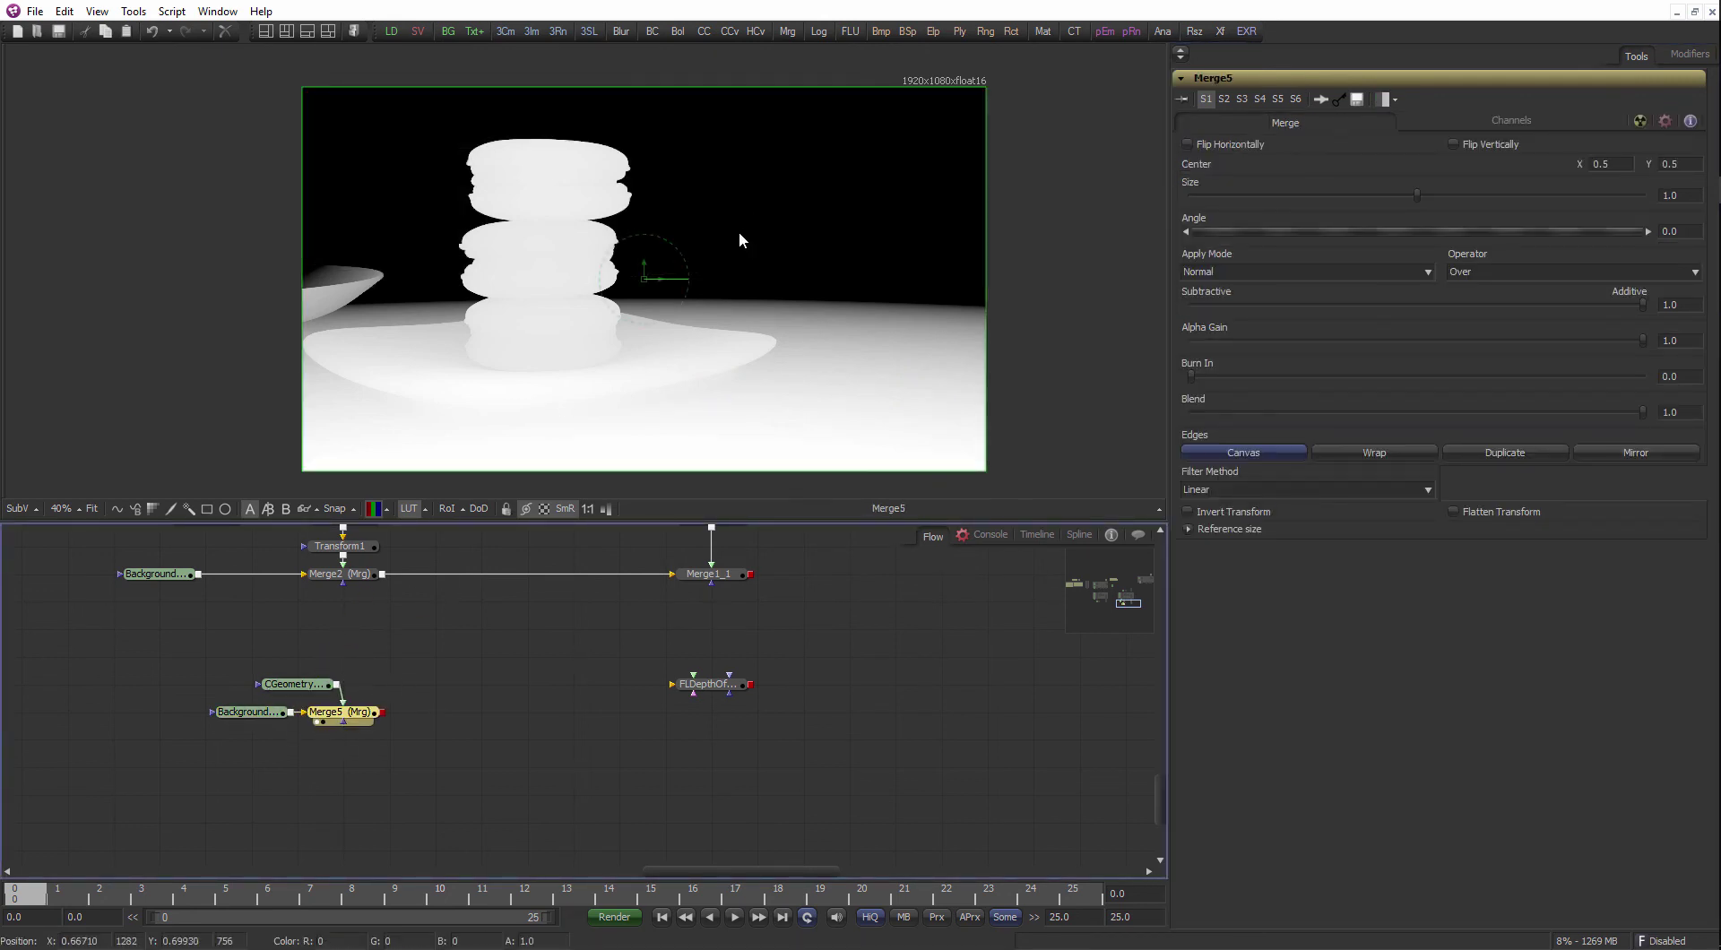
{"action": "left_click", "coordinate": [529, 671]}
{"action": "scroll", "coordinate": [699, 350], "scroll_direction": "up", "scroll_amount": 1}
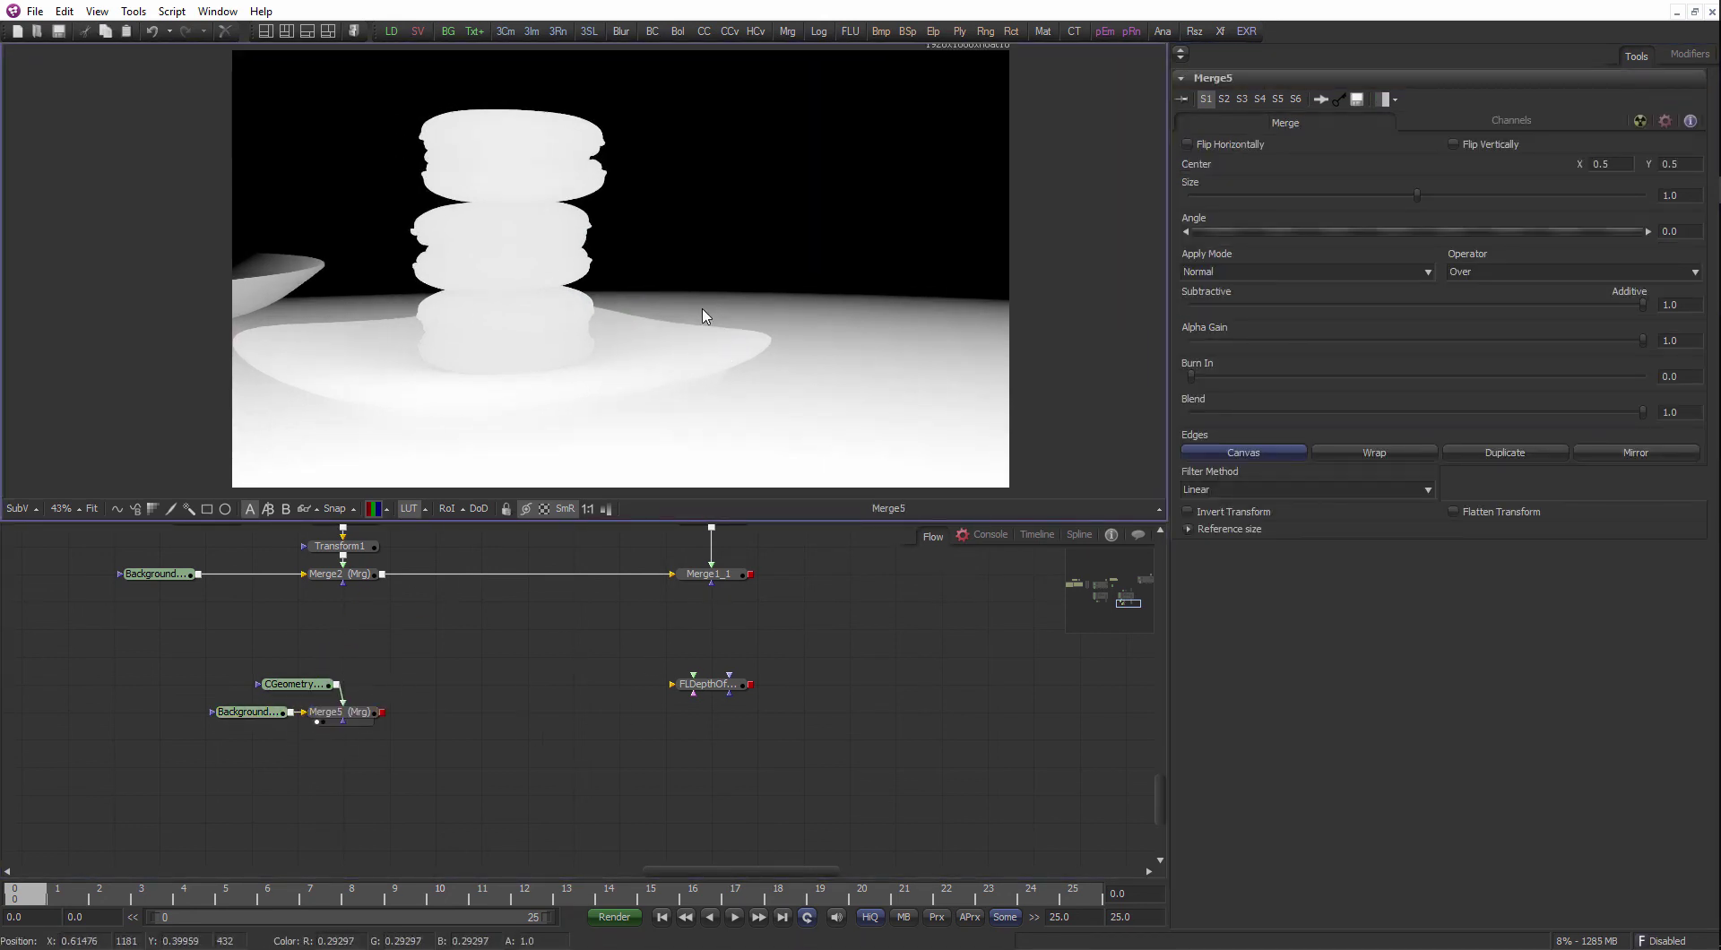
{"action": "scroll", "coordinate": [706, 315], "scroll_direction": "up", "scroll_amount": 1}
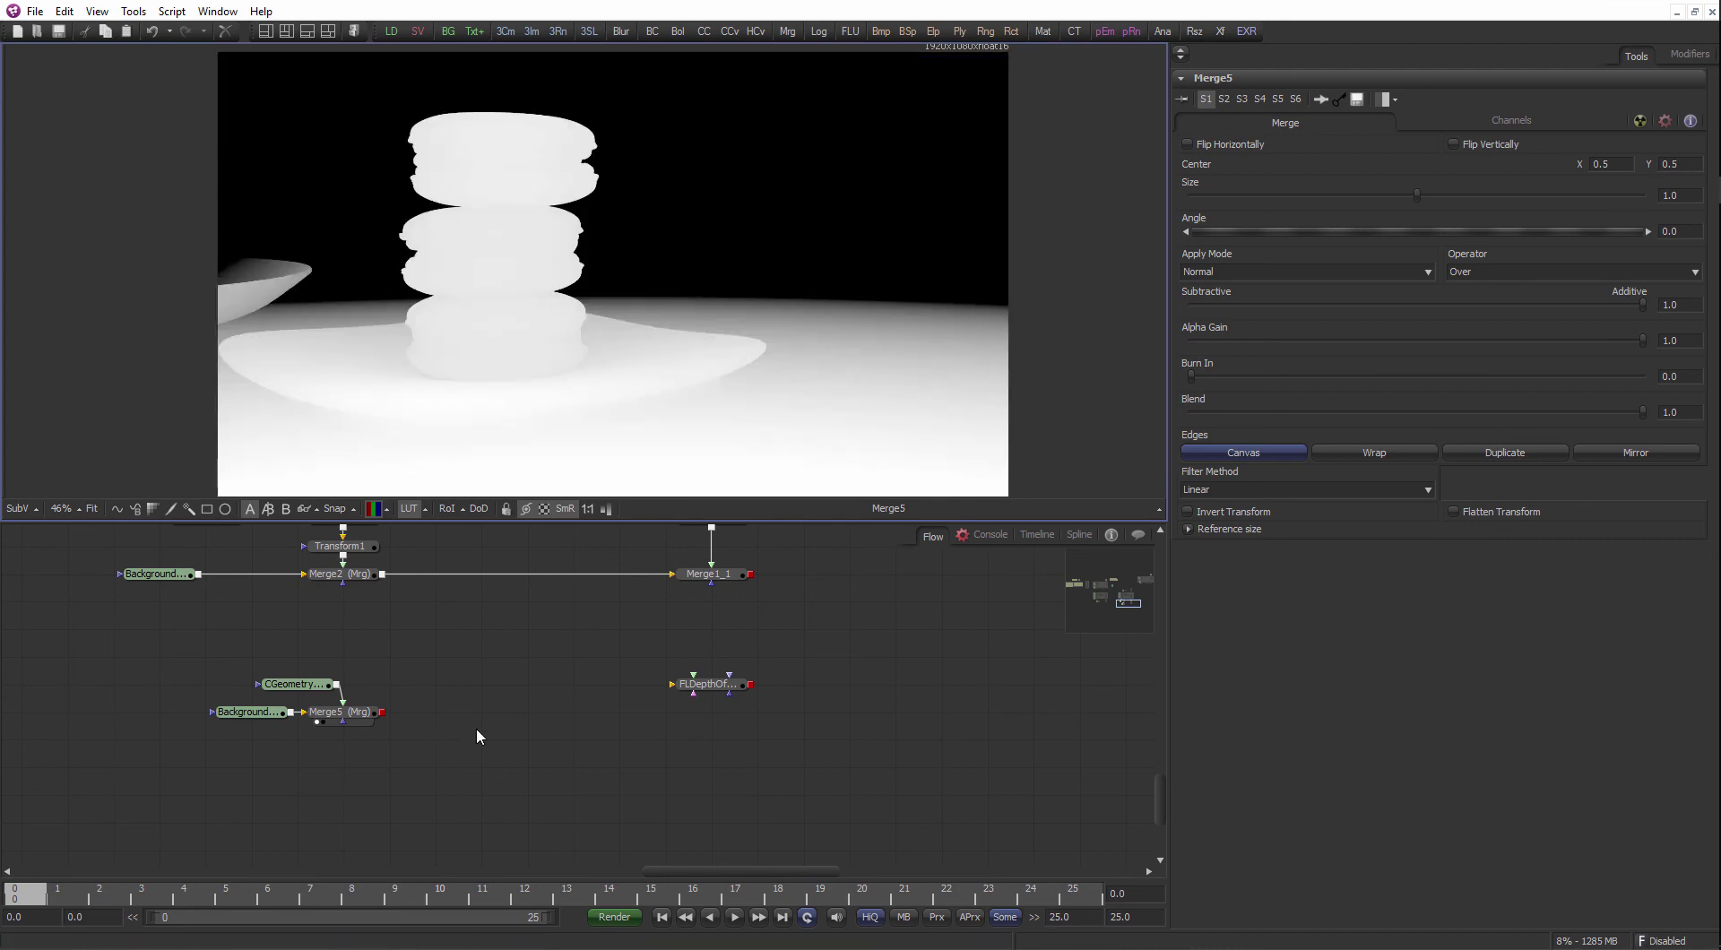
- Connect Merge1_1 to FLDepthOfField1 as its image input, align the node with Merge5 and display it
{"action": "left_click", "coordinate": [341, 712]}
{"action": "left_click_drag", "start_coordinate": [752, 574], "coordinate": [842, 255]}
{"action": "left_click", "coordinate": [791, 603]}
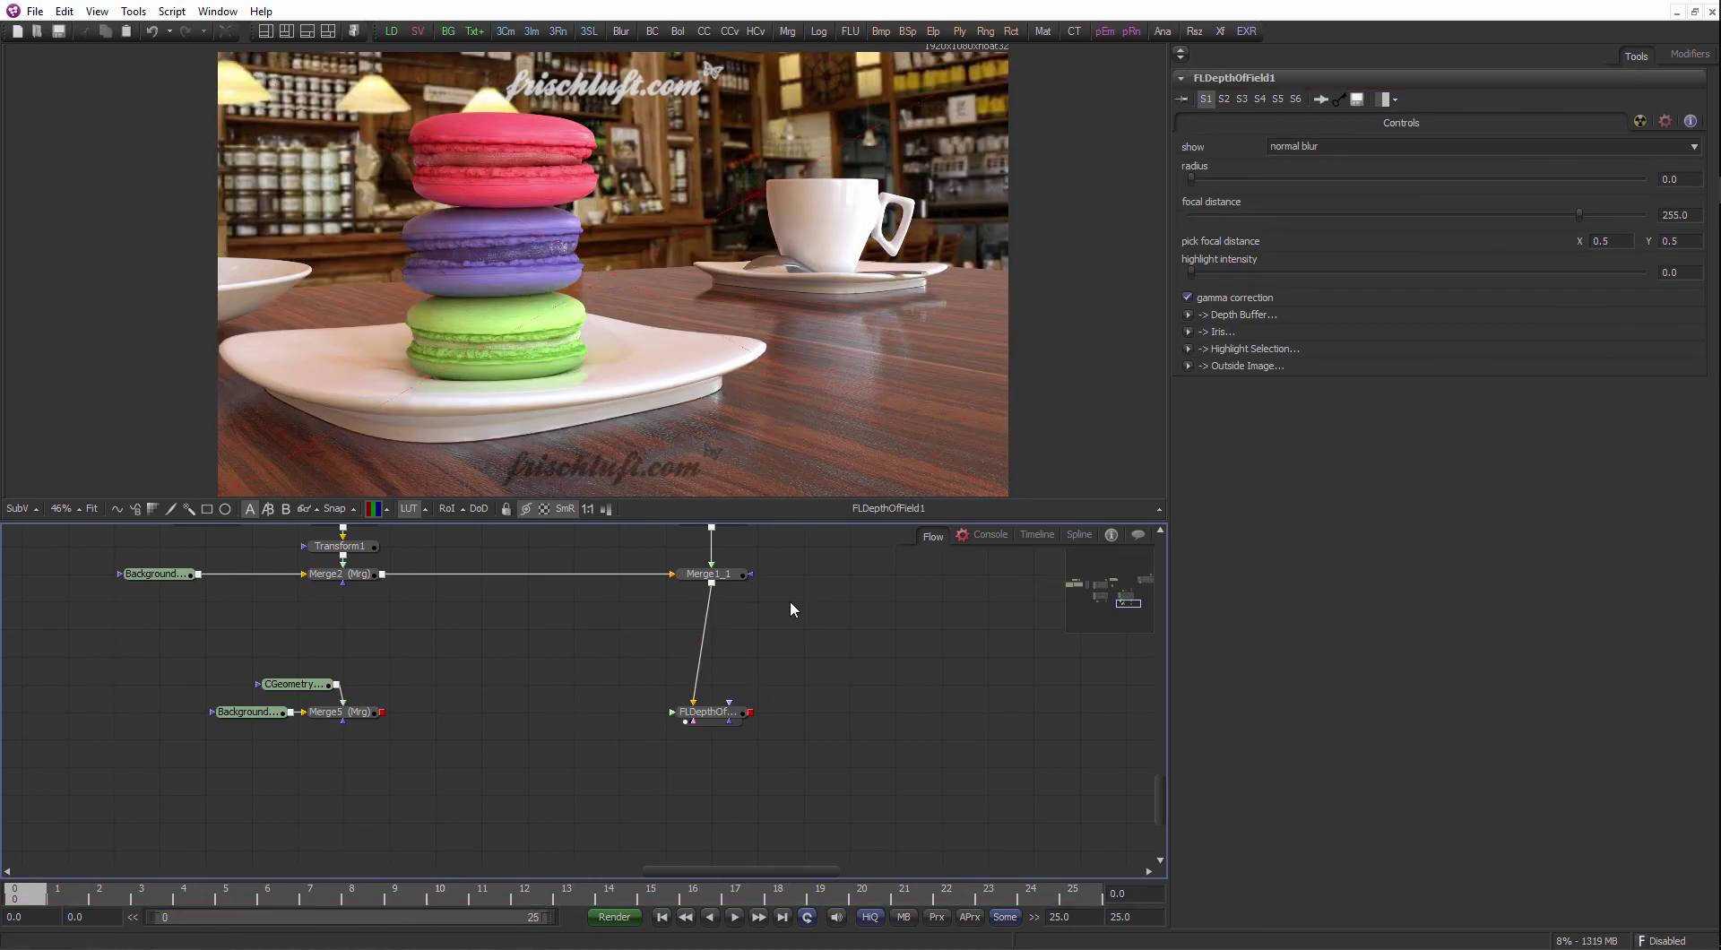
- Check the Merge5 depth image, connect it to FLDepthOfField1's depth input and display the depth-of-field output
{"action": "left_click", "coordinate": [378, 712]}
{"action": "key", "text": "1"}
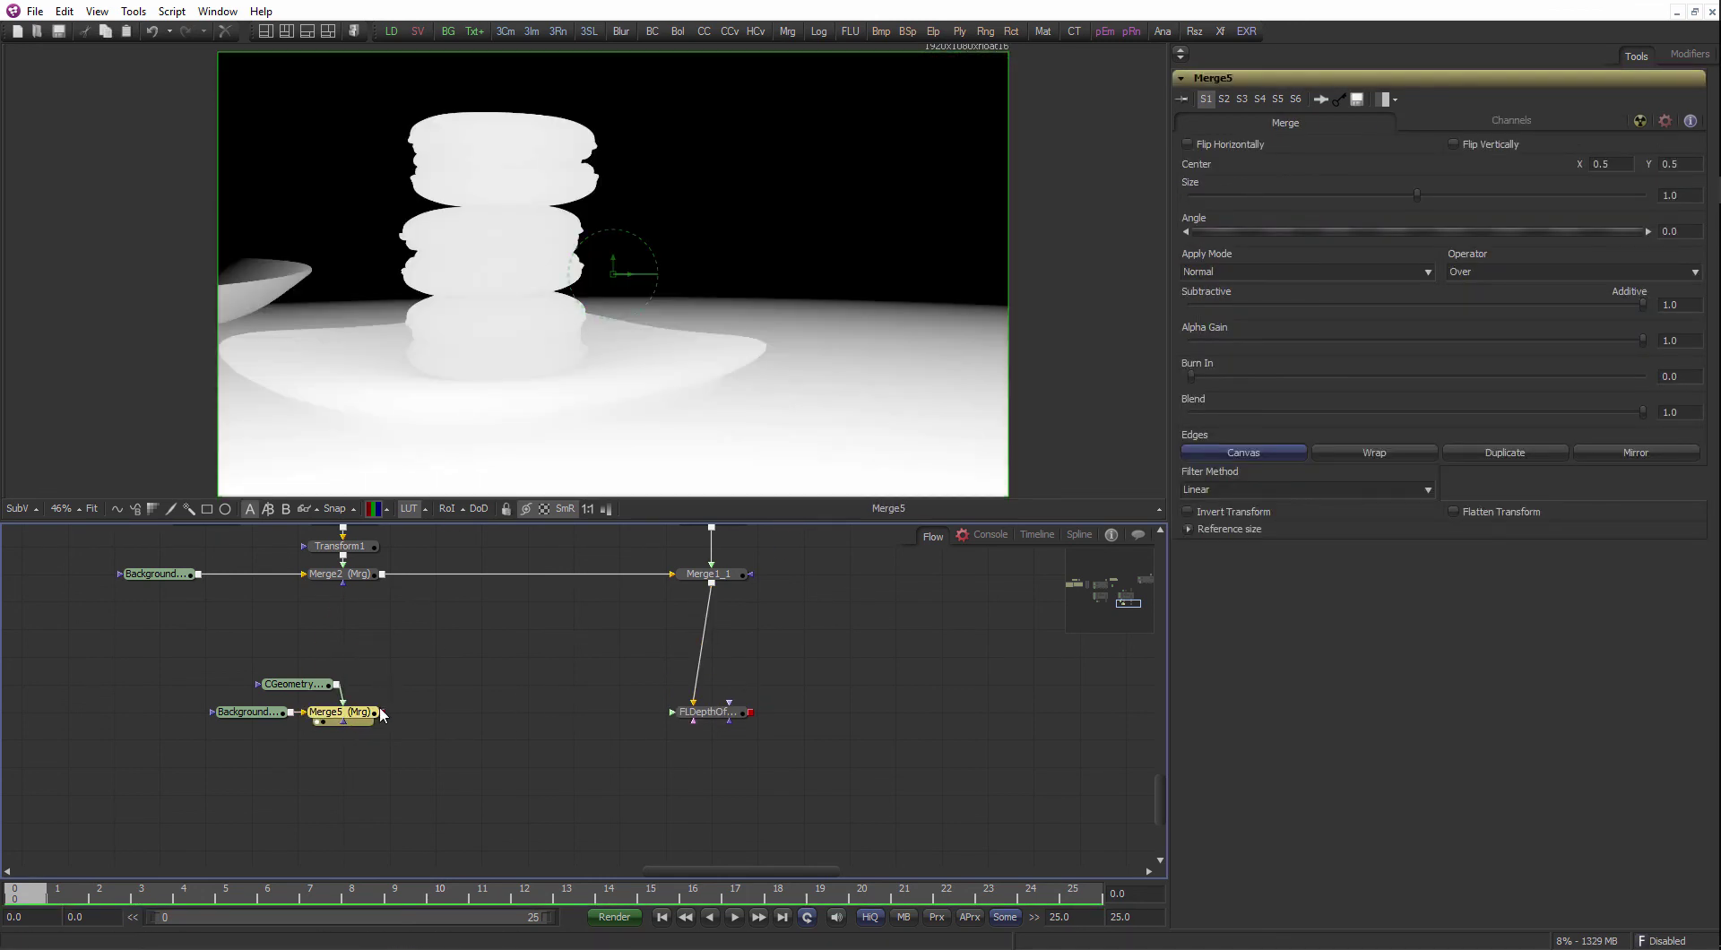
{"action": "left_click_drag", "start_coordinate": [383, 713], "coordinate": [625, 282]}
{"action": "left_click", "coordinate": [737, 737]}
{"action": "scroll", "coordinate": [619, 320], "scroll_direction": "up", "scroll_amount": 3}
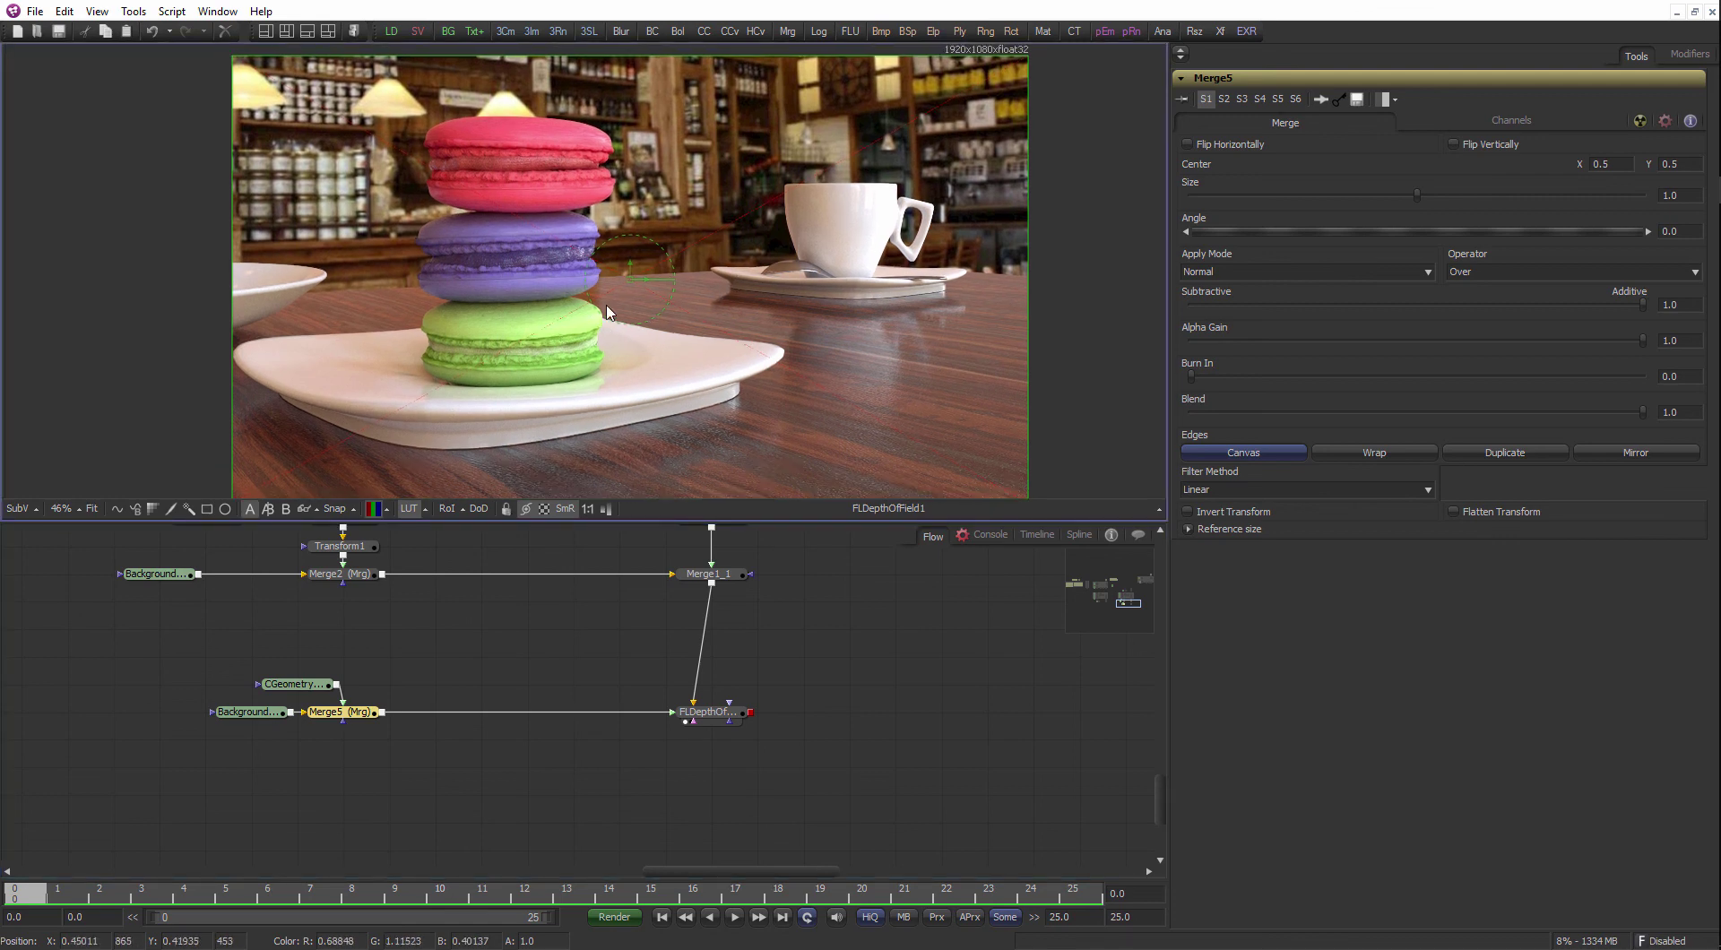
{"action": "scroll", "coordinate": [625, 327], "scroll_direction": "down", "scroll_amount": 3}
- Pick FLDepthOfField1's focal distance on the middle purple macaron and enlarge the viewer with the image fitted
{"action": "left_click", "coordinate": [717, 712]}
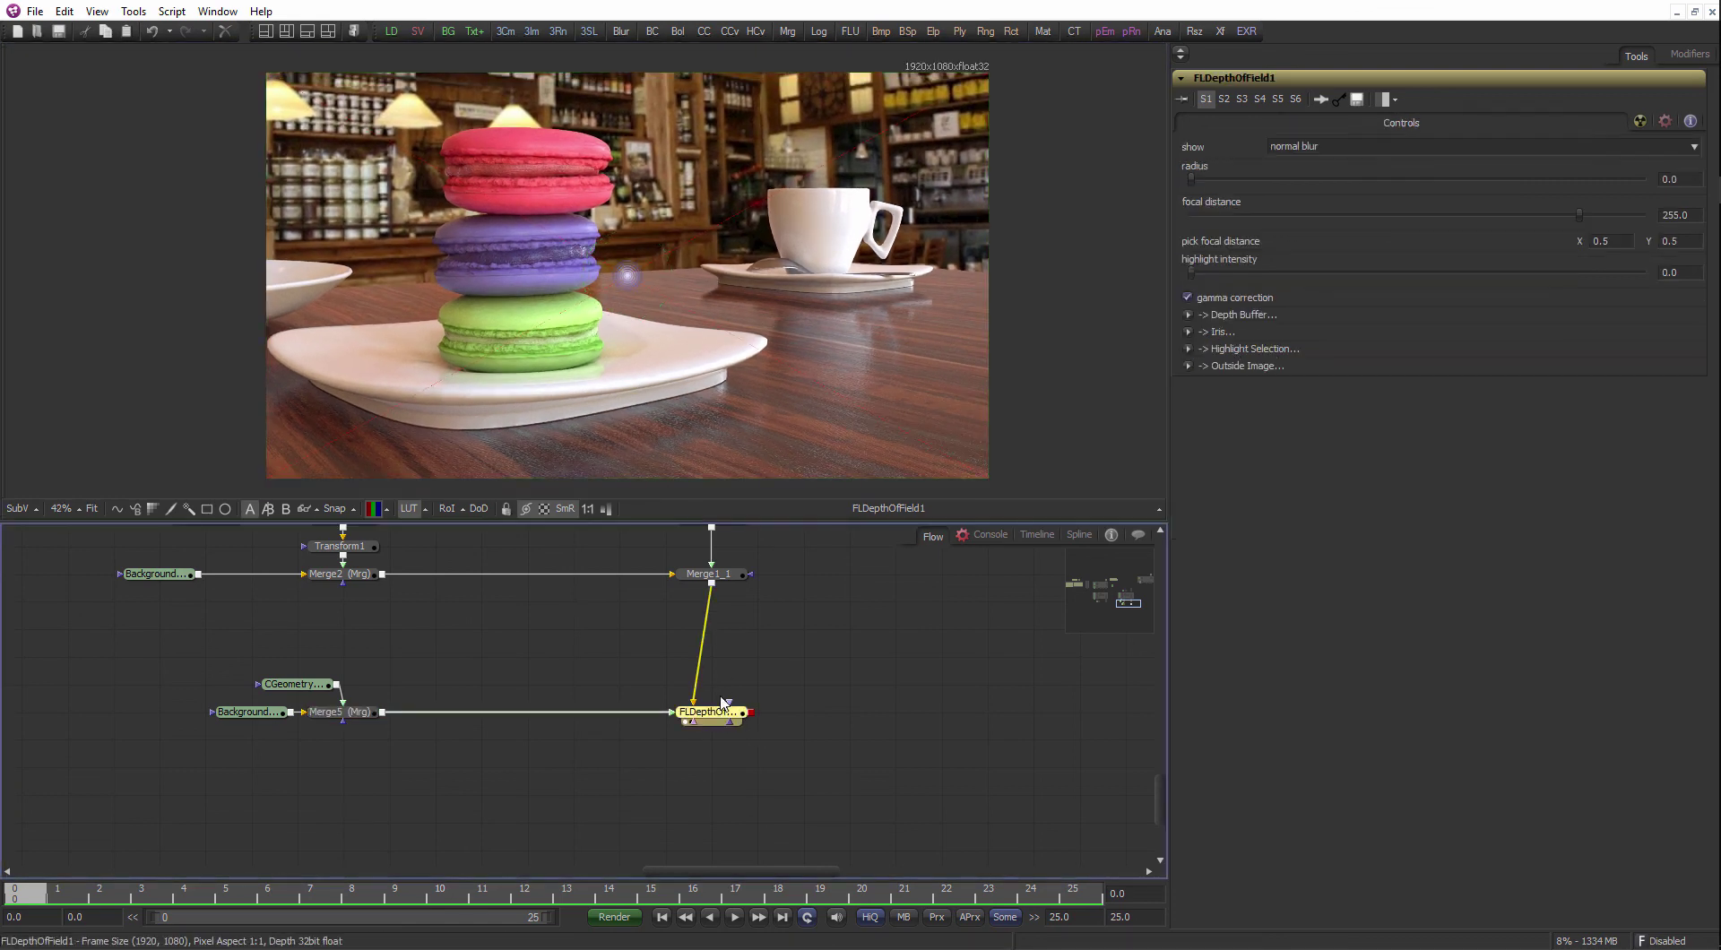
{"action": "left_click_drag", "start_coordinate": [619, 278], "coordinate": [529, 264]}
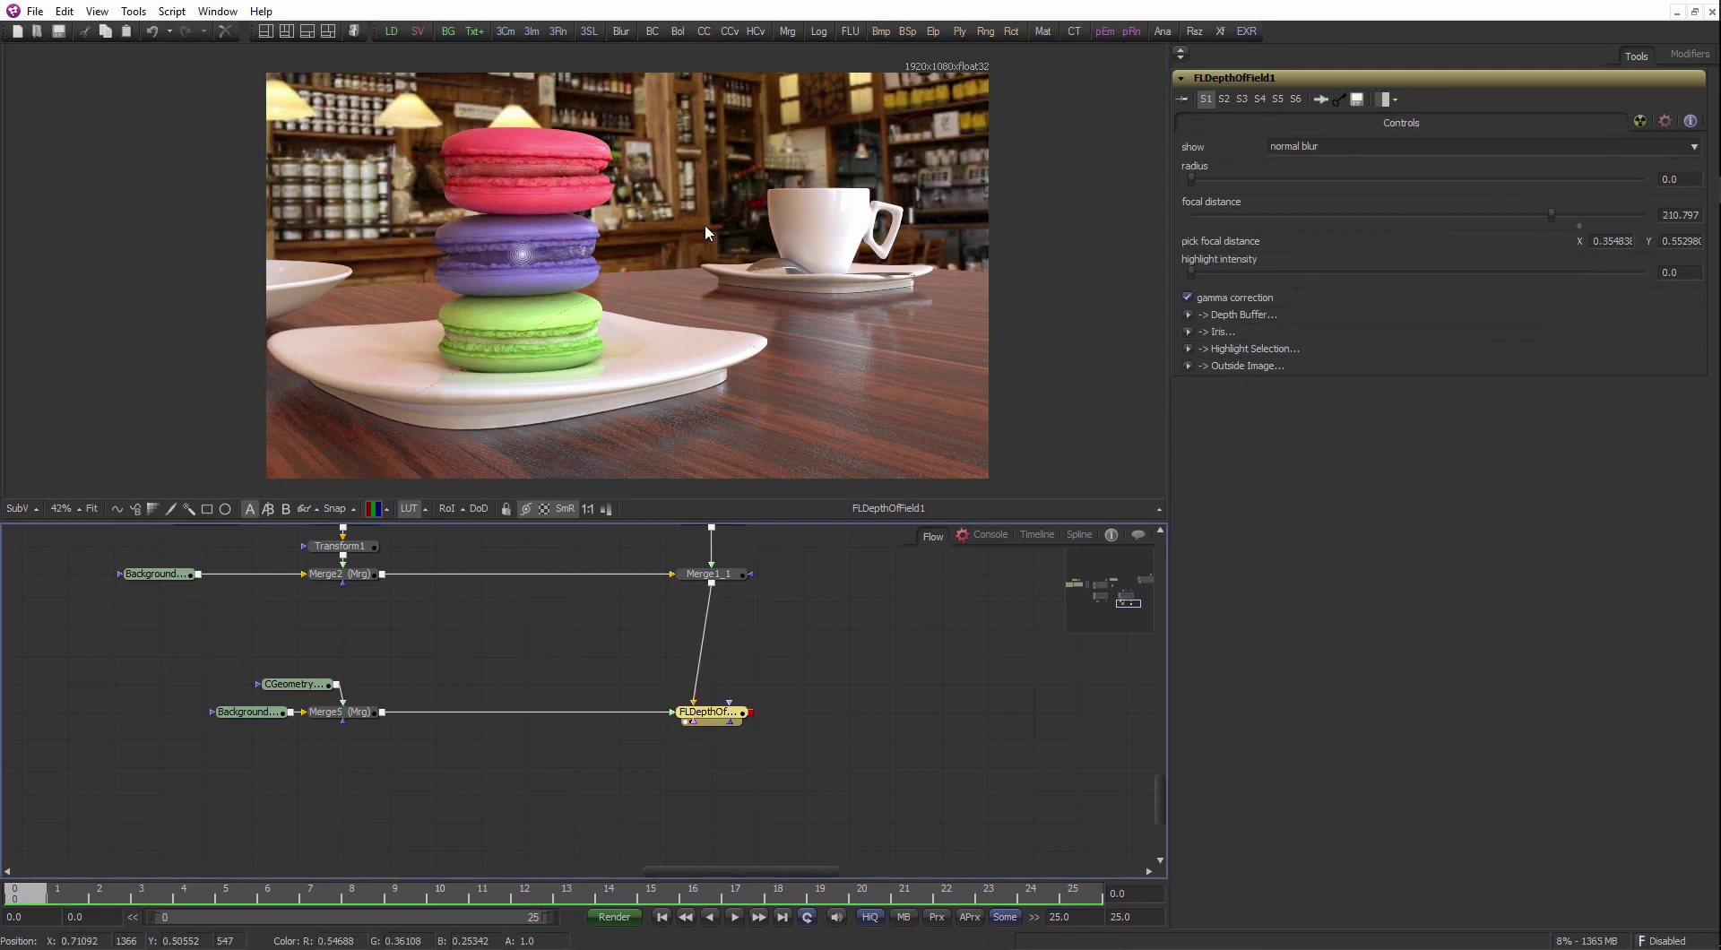
{"action": "left_click", "coordinate": [664, 526]}
{"action": "left_click_drag", "start_coordinate": [664, 521], "coordinate": [655, 640]}
{"action": "scroll", "coordinate": [749, 449], "scroll_direction": "up", "scroll_amount": 1}
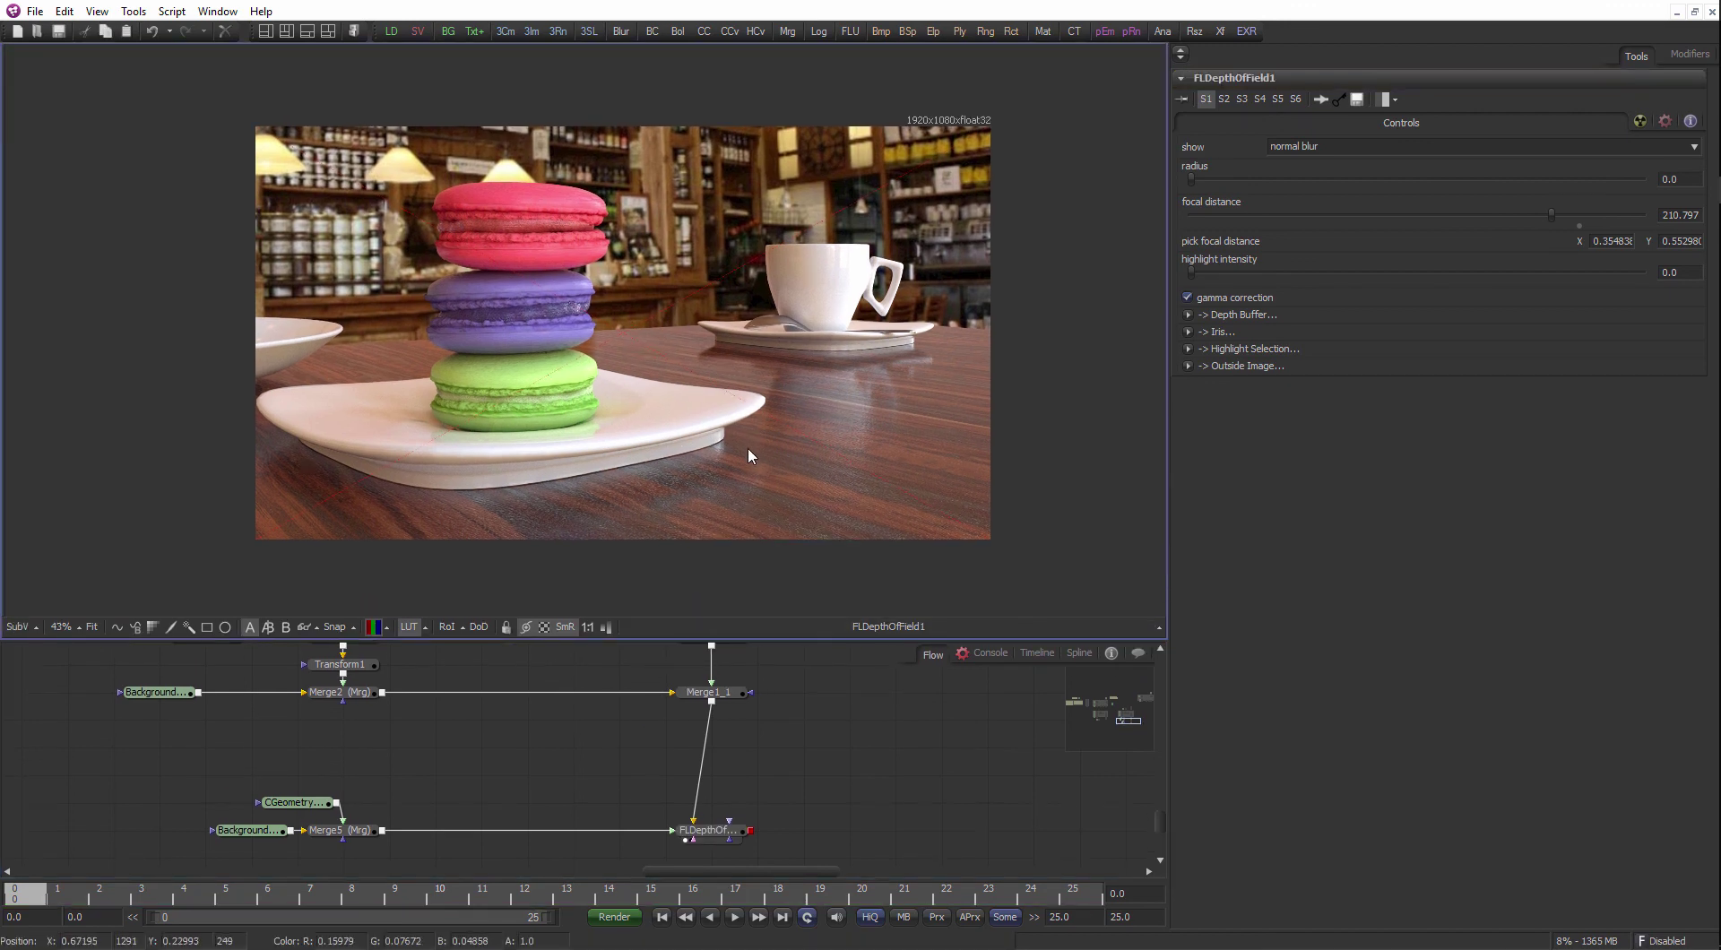
{"action": "key", "text": "ctrl+f"}
{"action": "left_click_drag", "start_coordinate": [829, 854], "coordinate": [624, 761]}
{"action": "scroll", "coordinate": [615, 746], "scroll_direction": "up", "scroll_amount": 1}
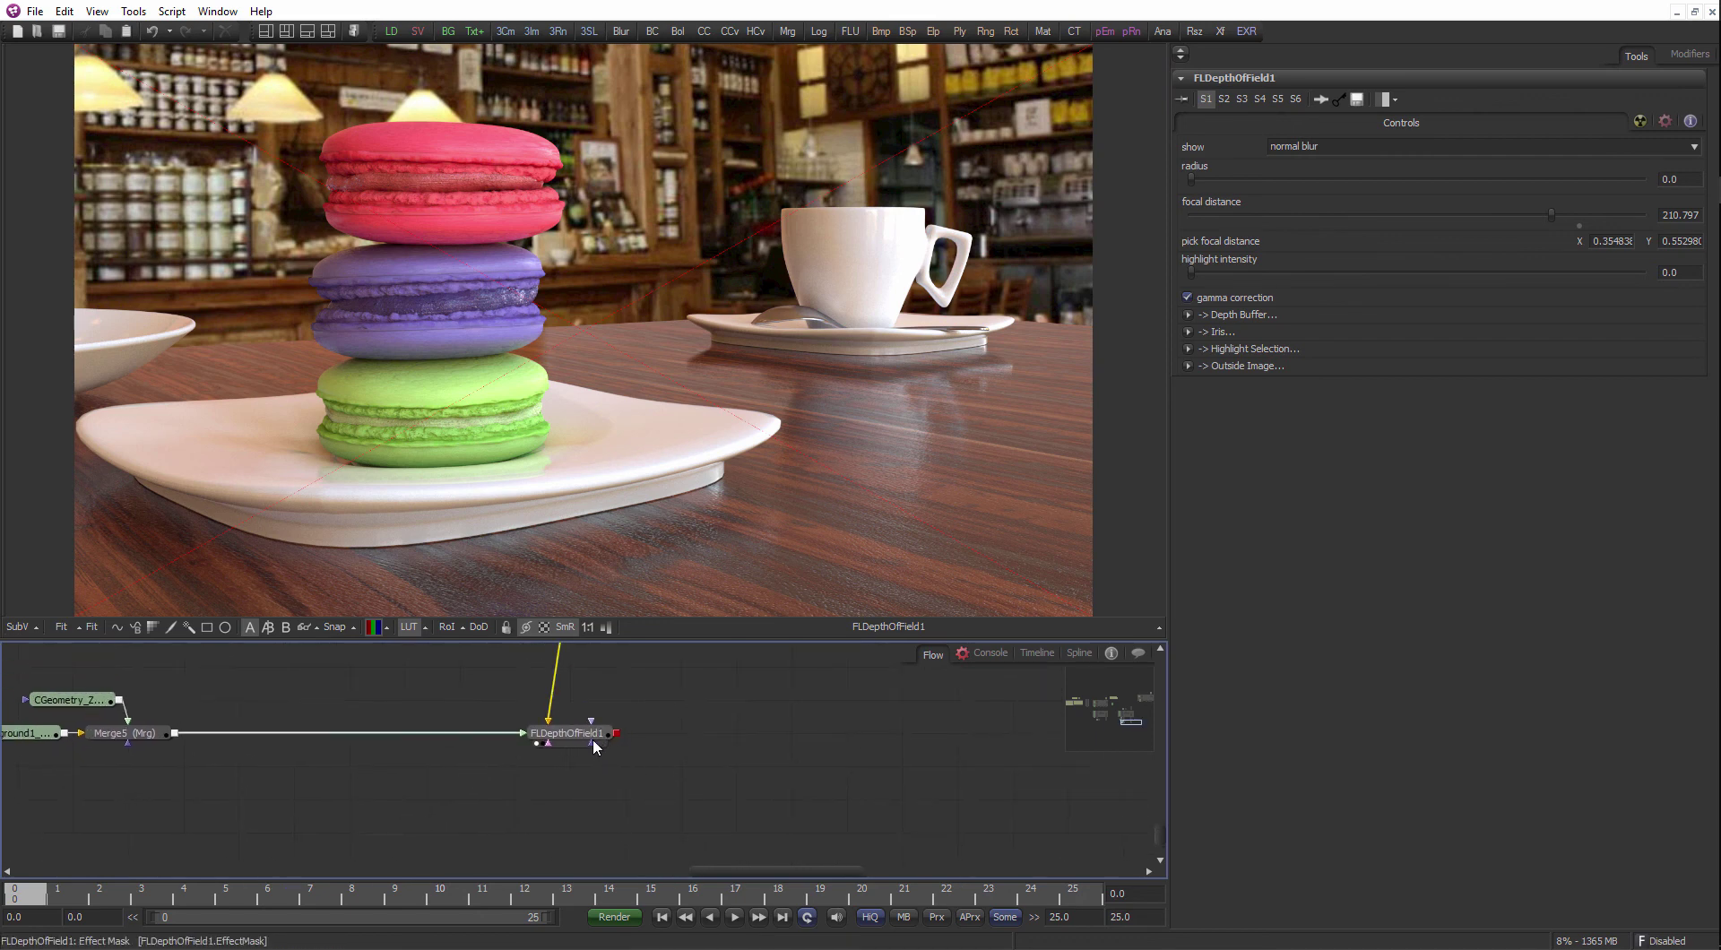
- Try blur radius values of 0.2 and 0.5 on FLDepthOfField1
{"action": "left_click", "coordinate": [1687, 182]}
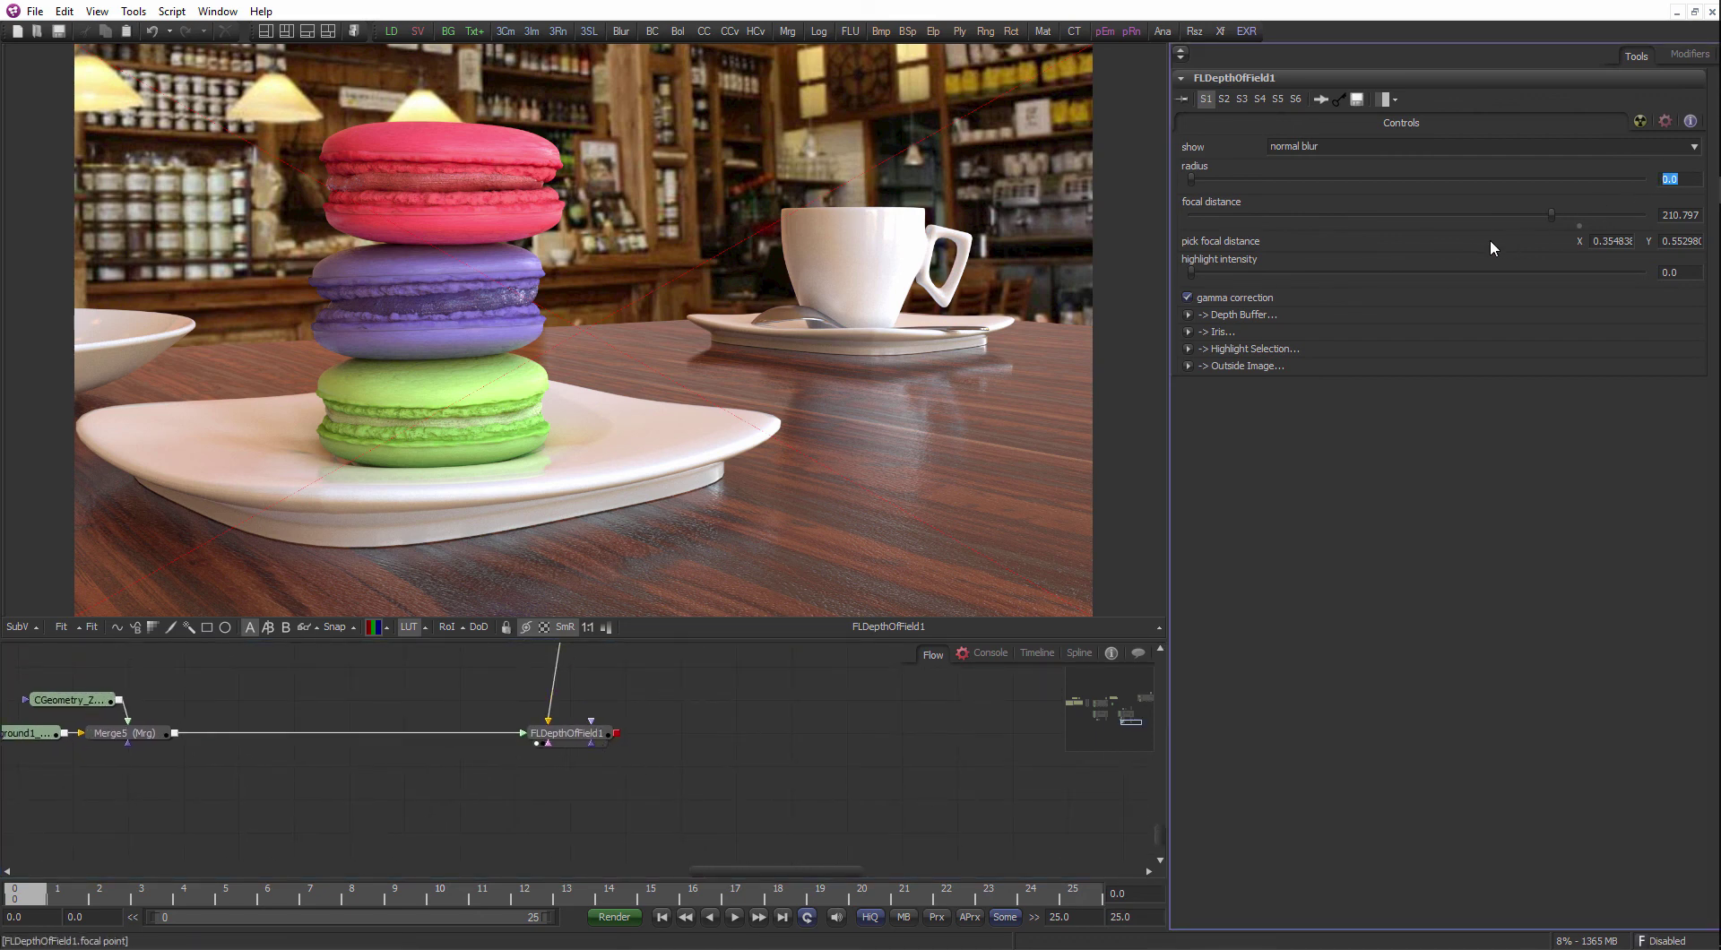
{"action": "left_click", "coordinate": [561, 733]}
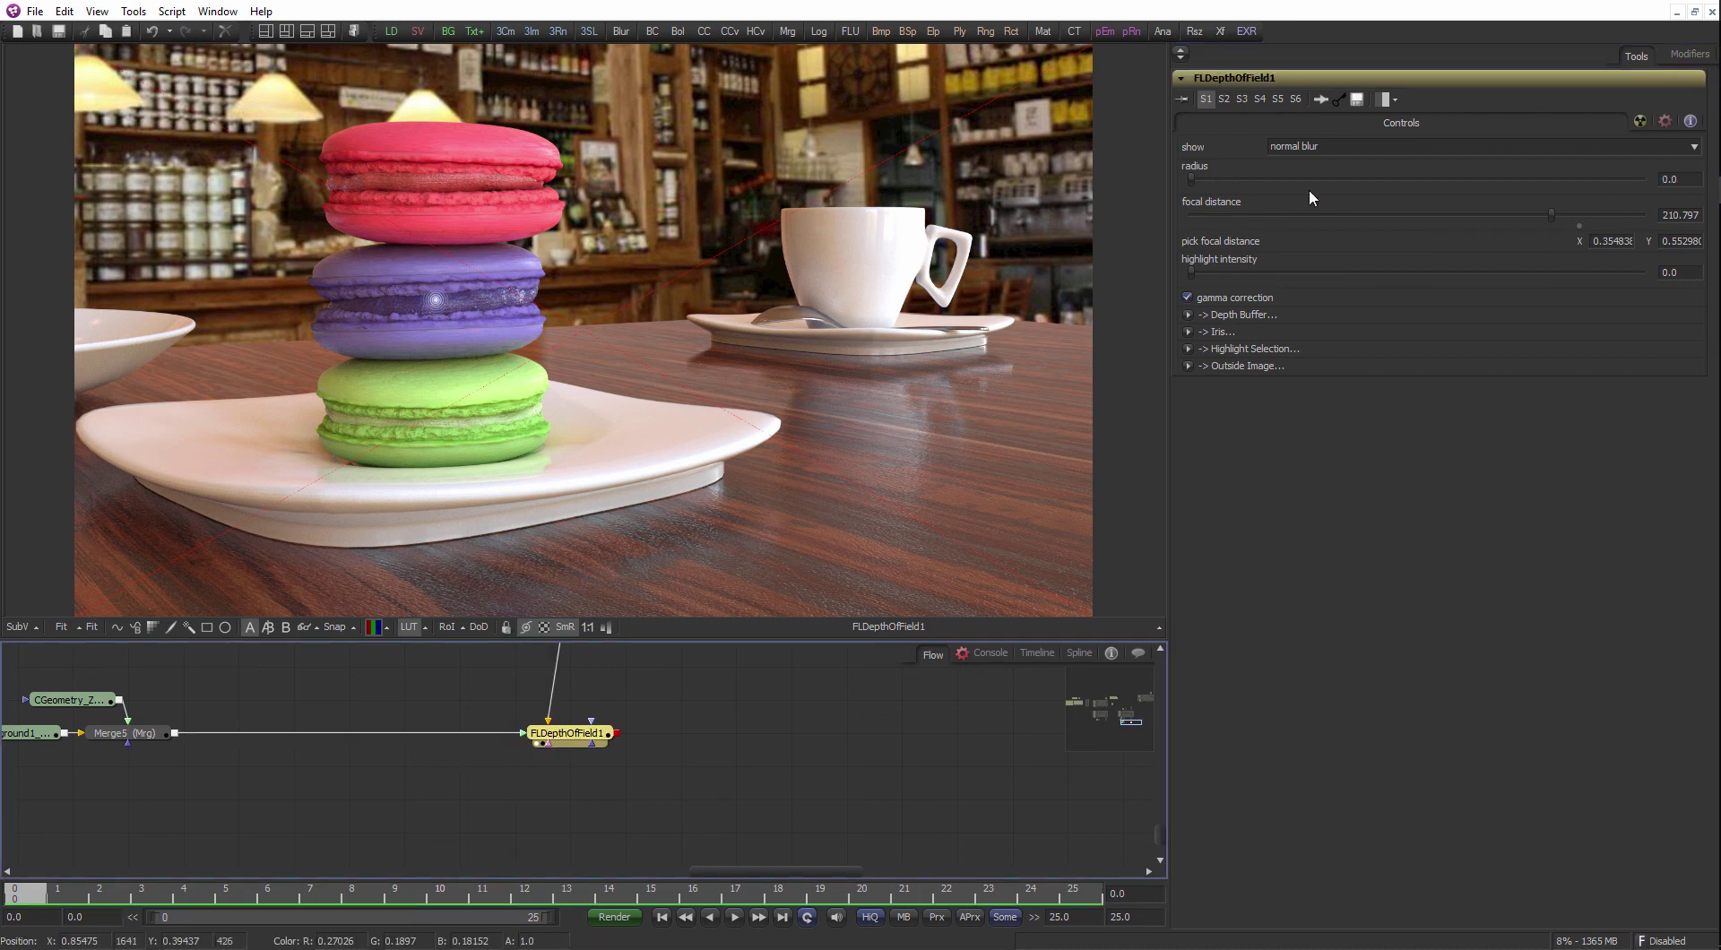
{"action": "left_click", "coordinate": [1675, 180]}
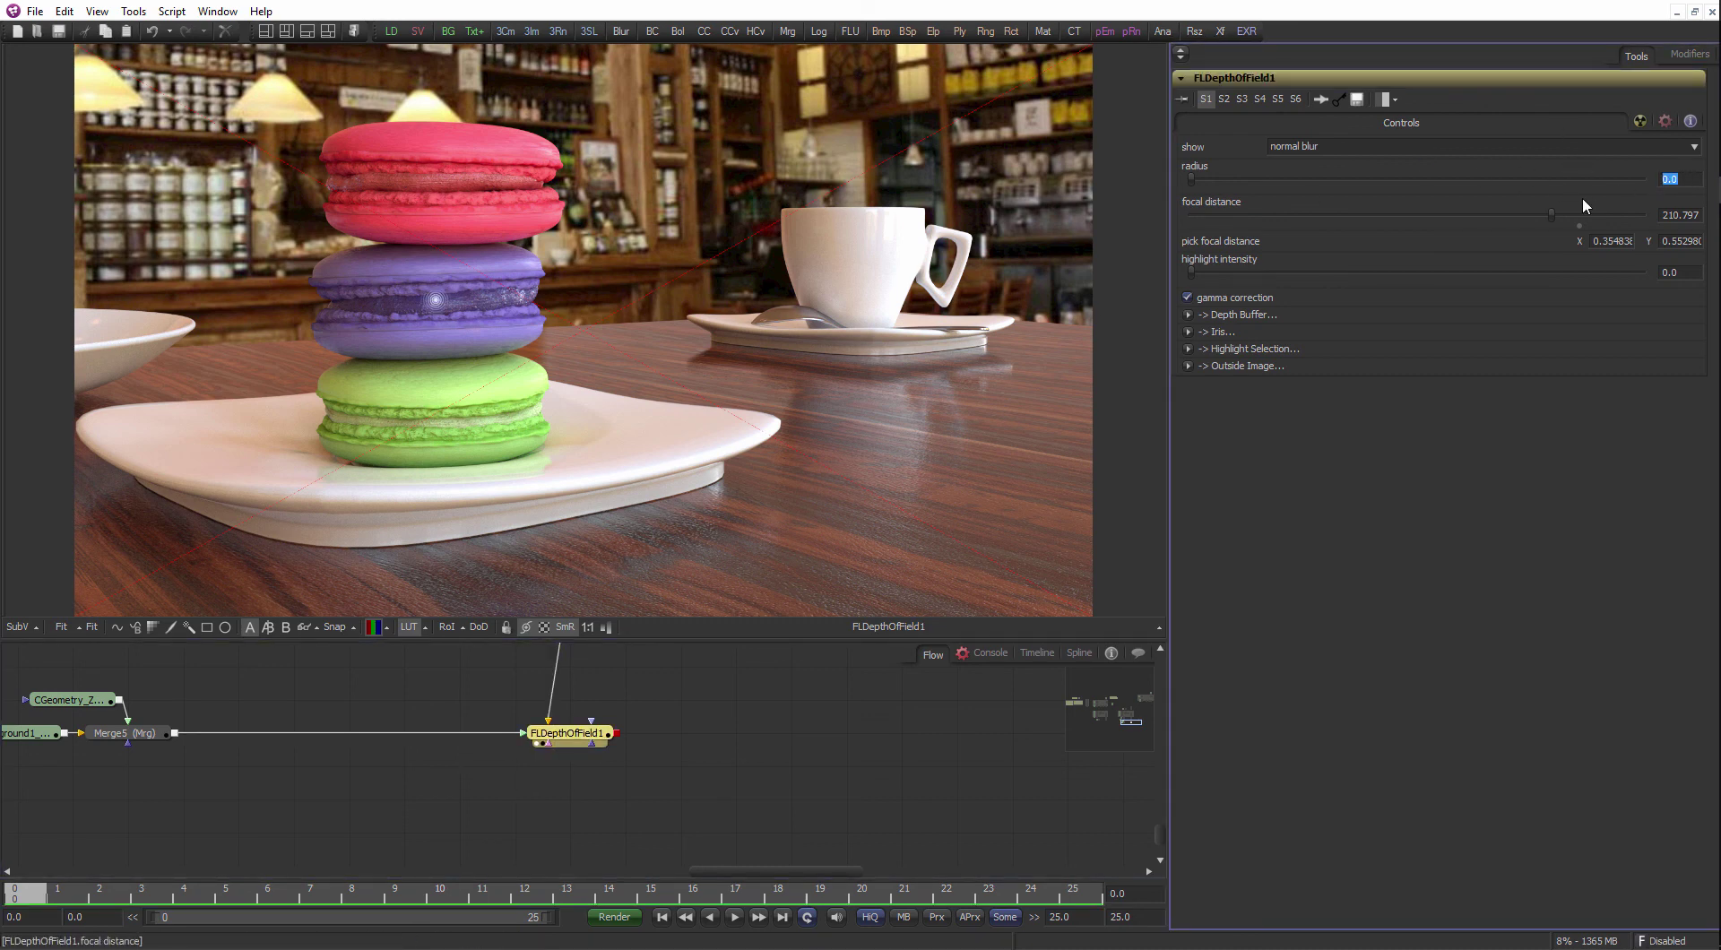
{"action": "type", "text": "0.2"}
{"action": "key", "text": "Tab"}
{"action": "left_click", "coordinate": [1684, 180]}
{"action": "type", "text": "0.5"}
{"action": "key", "text": "Tab"}
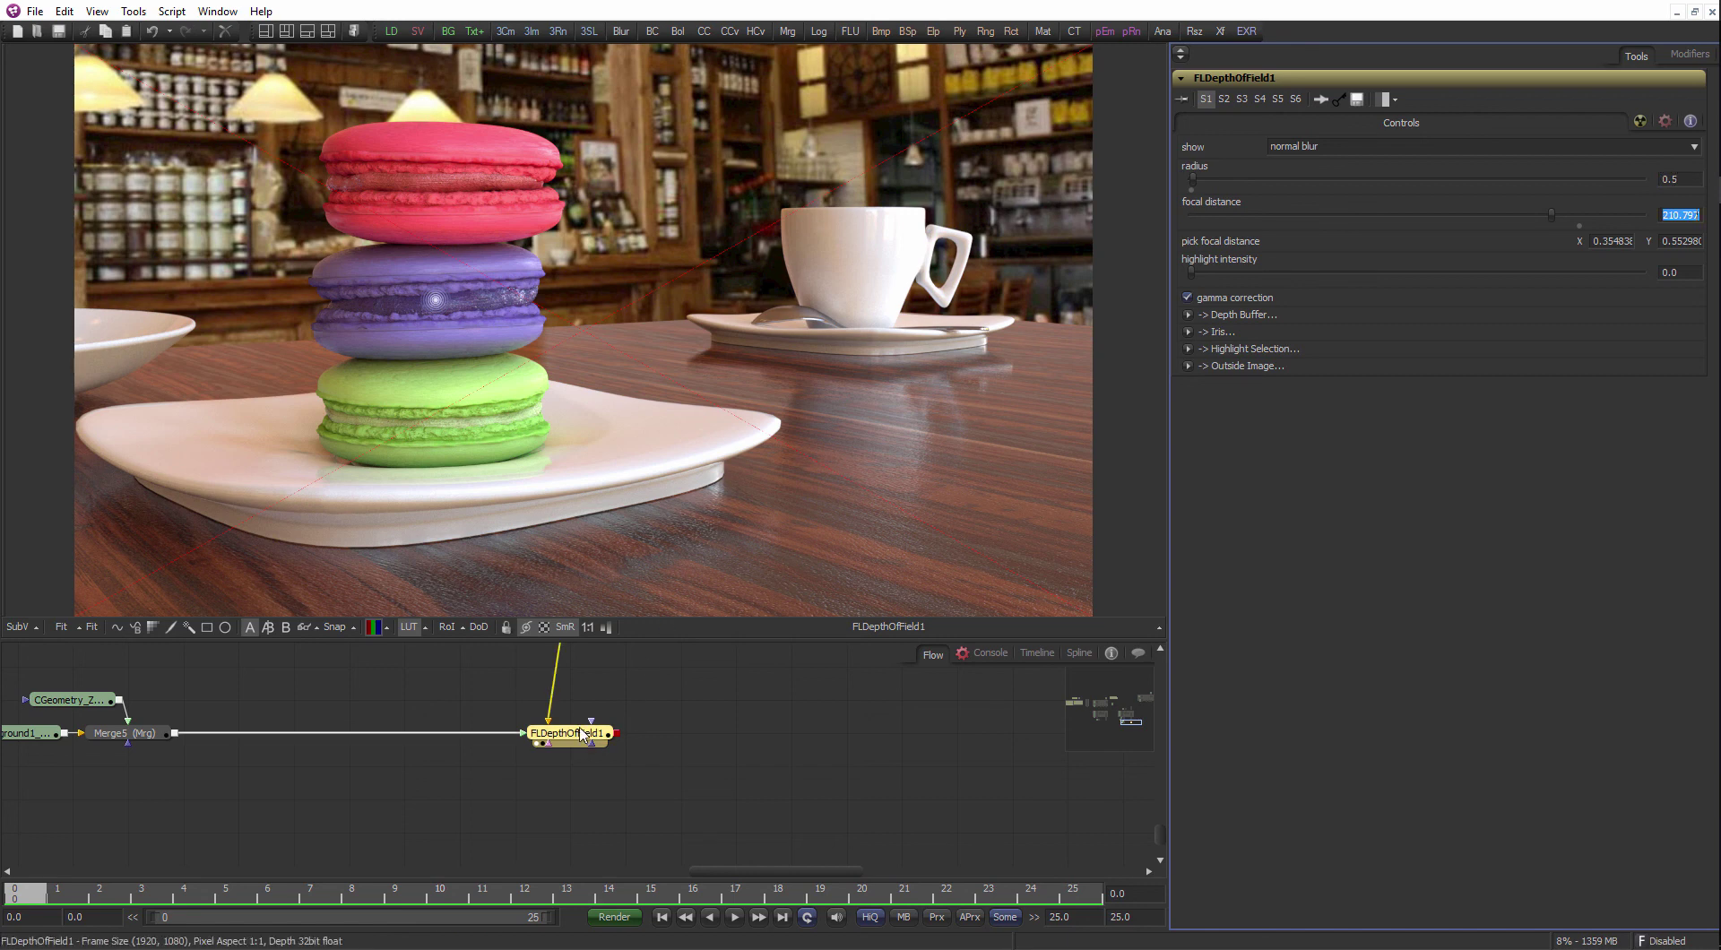
- Increase FLDepthOfField1's blur radius to about 15, and settle on a radius of 40
{"action": "left_click", "coordinate": [582, 735]}
{"action": "left_click_drag", "start_coordinate": [1193, 181], "coordinate": [1259, 183]}
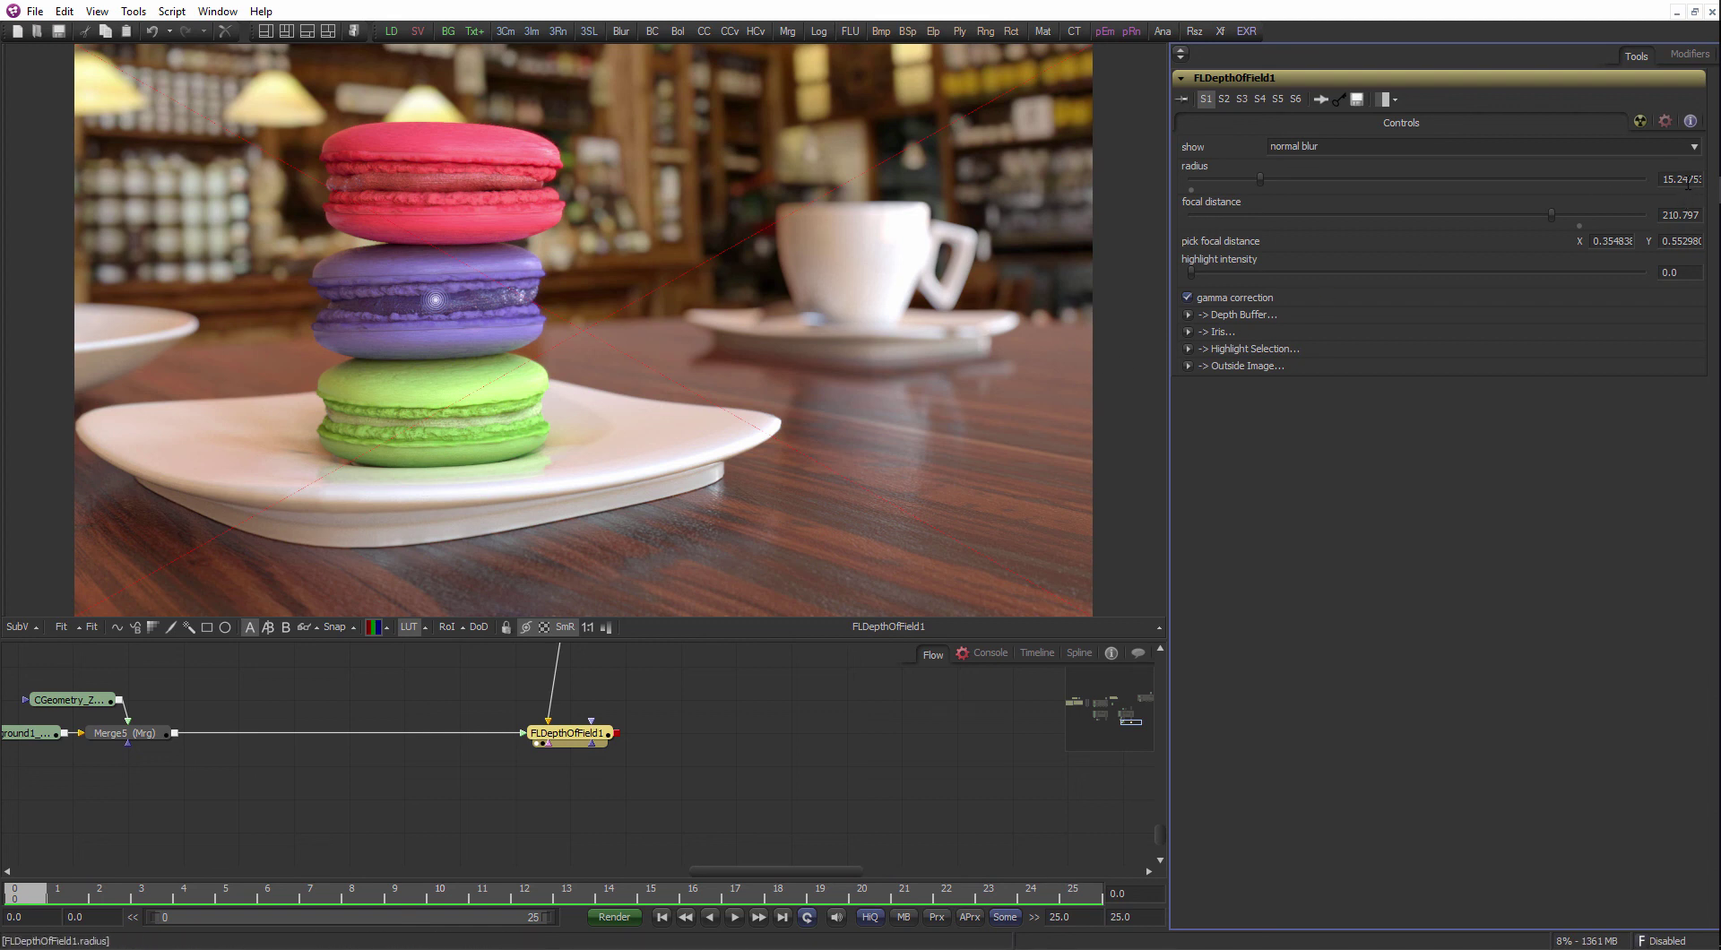
{"action": "mouse_move", "coordinate": [1693, 189]}
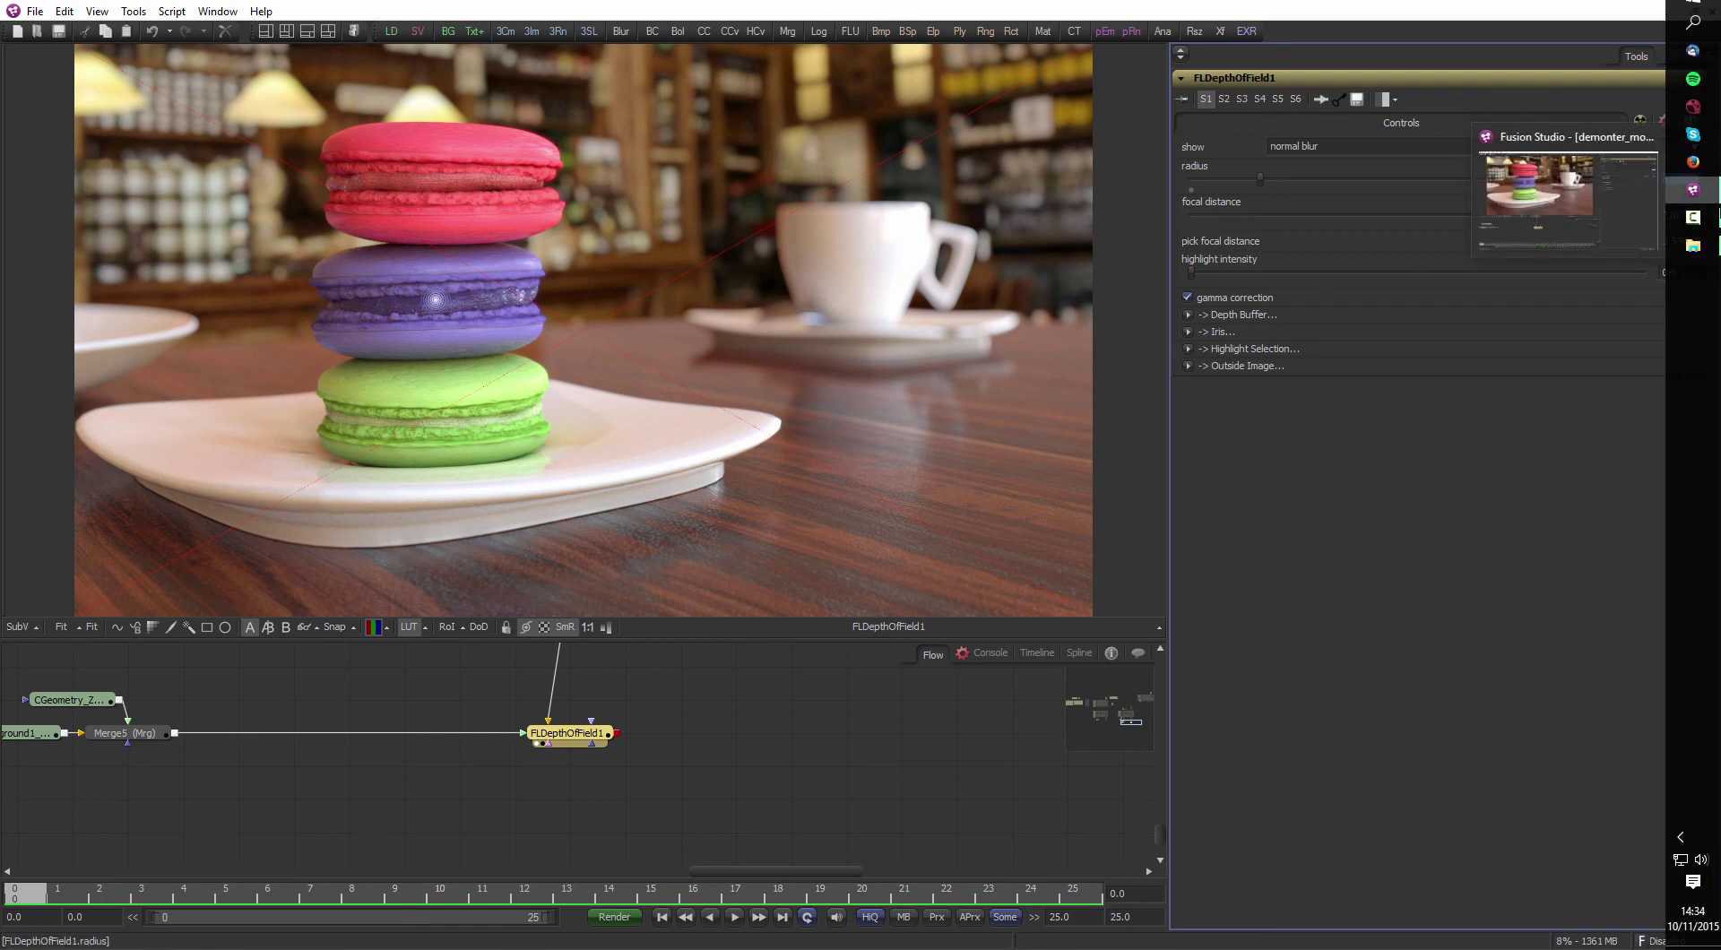
{"action": "type", "text": "40"}
{"action": "key", "text": "Tab"}
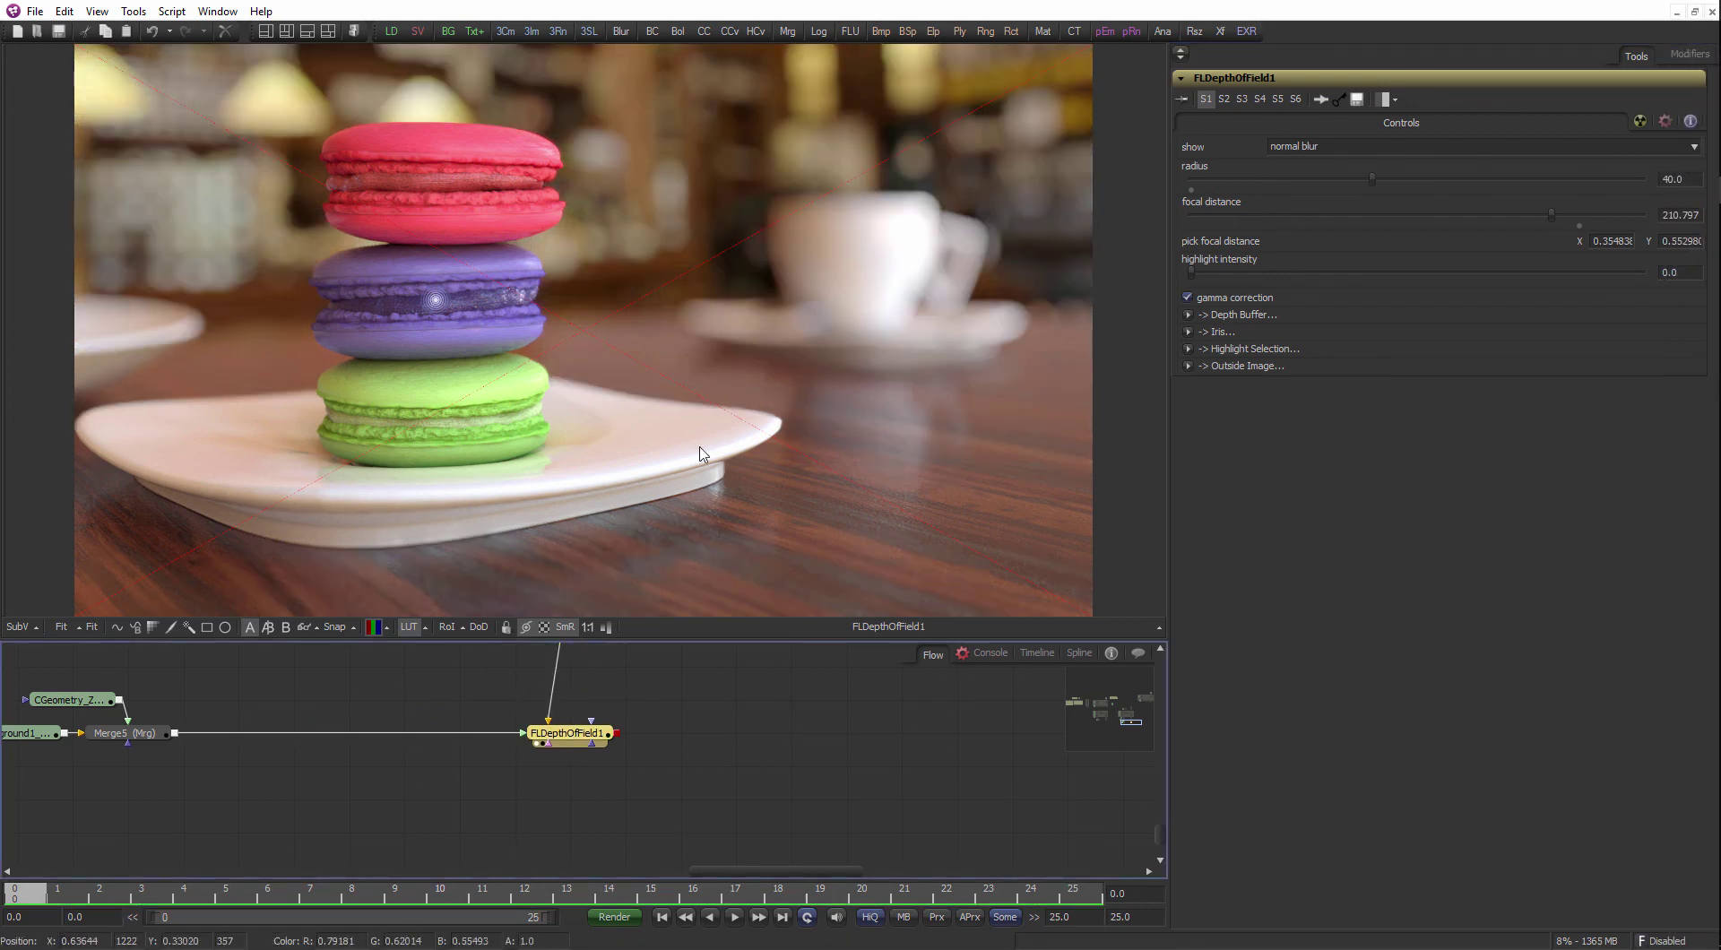
{"action": "left_click", "coordinate": [756, 739]}
{"action": "scroll", "coordinate": [735, 470], "scroll_direction": "down", "scroll_amount": 1}
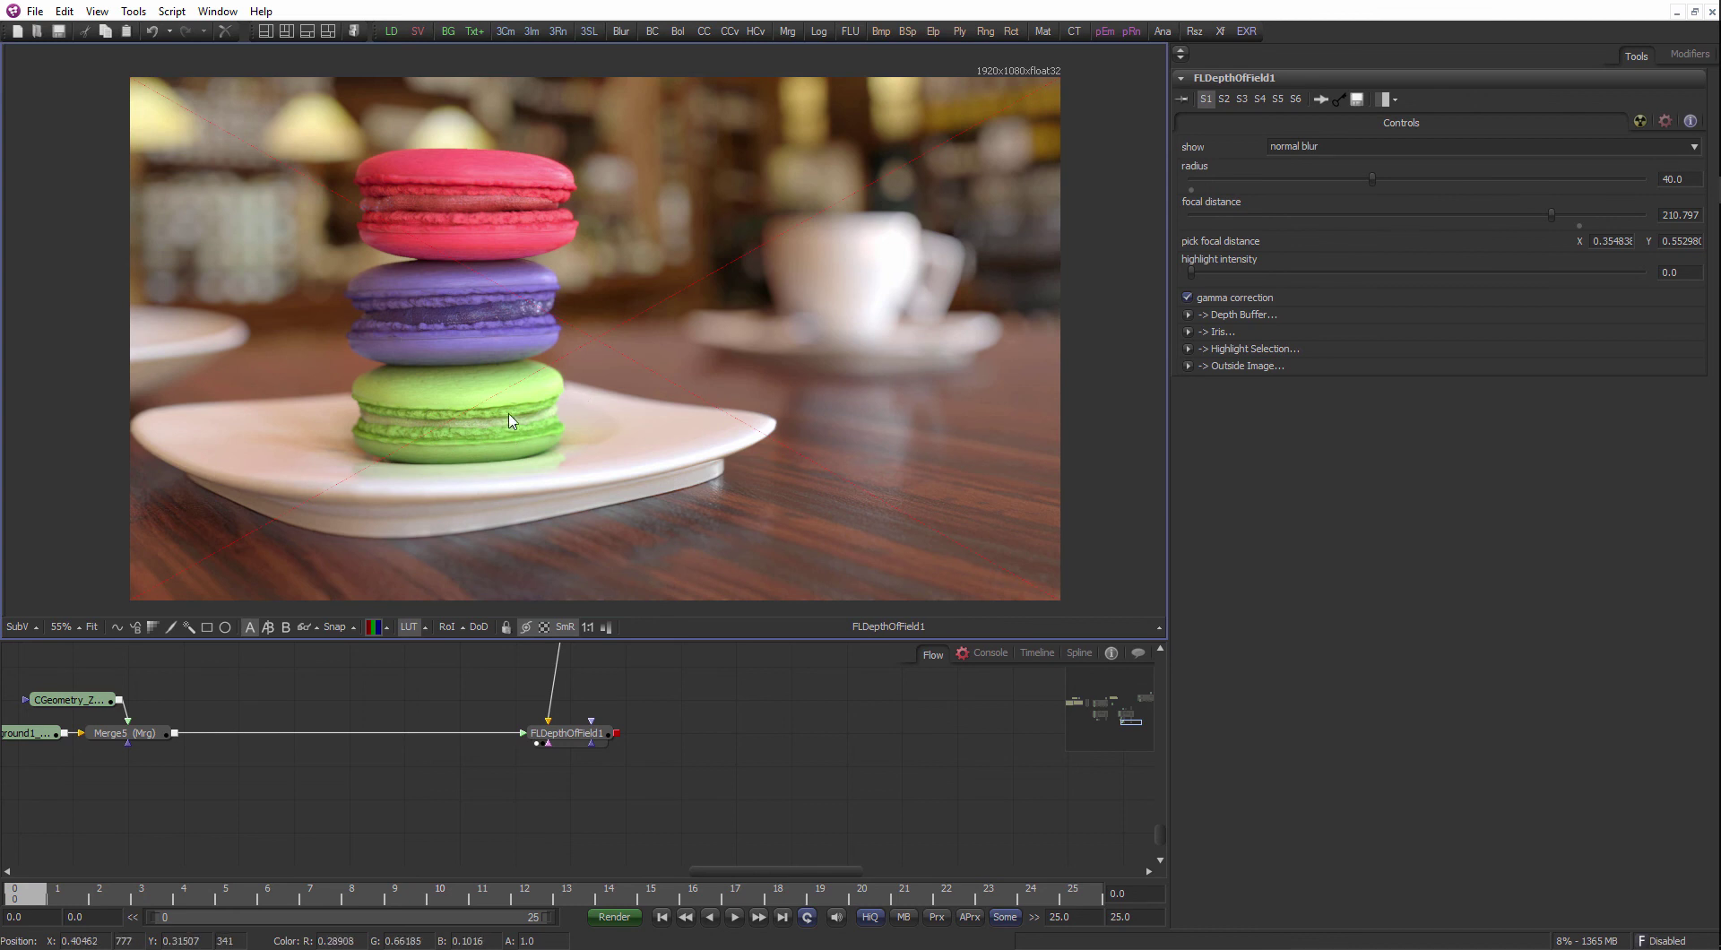
- Try moving FLDepthOfField1's focal pick point across the middle purple macaron, up to its upper edge near the cup side
{"action": "left_click", "coordinate": [659, 741]}
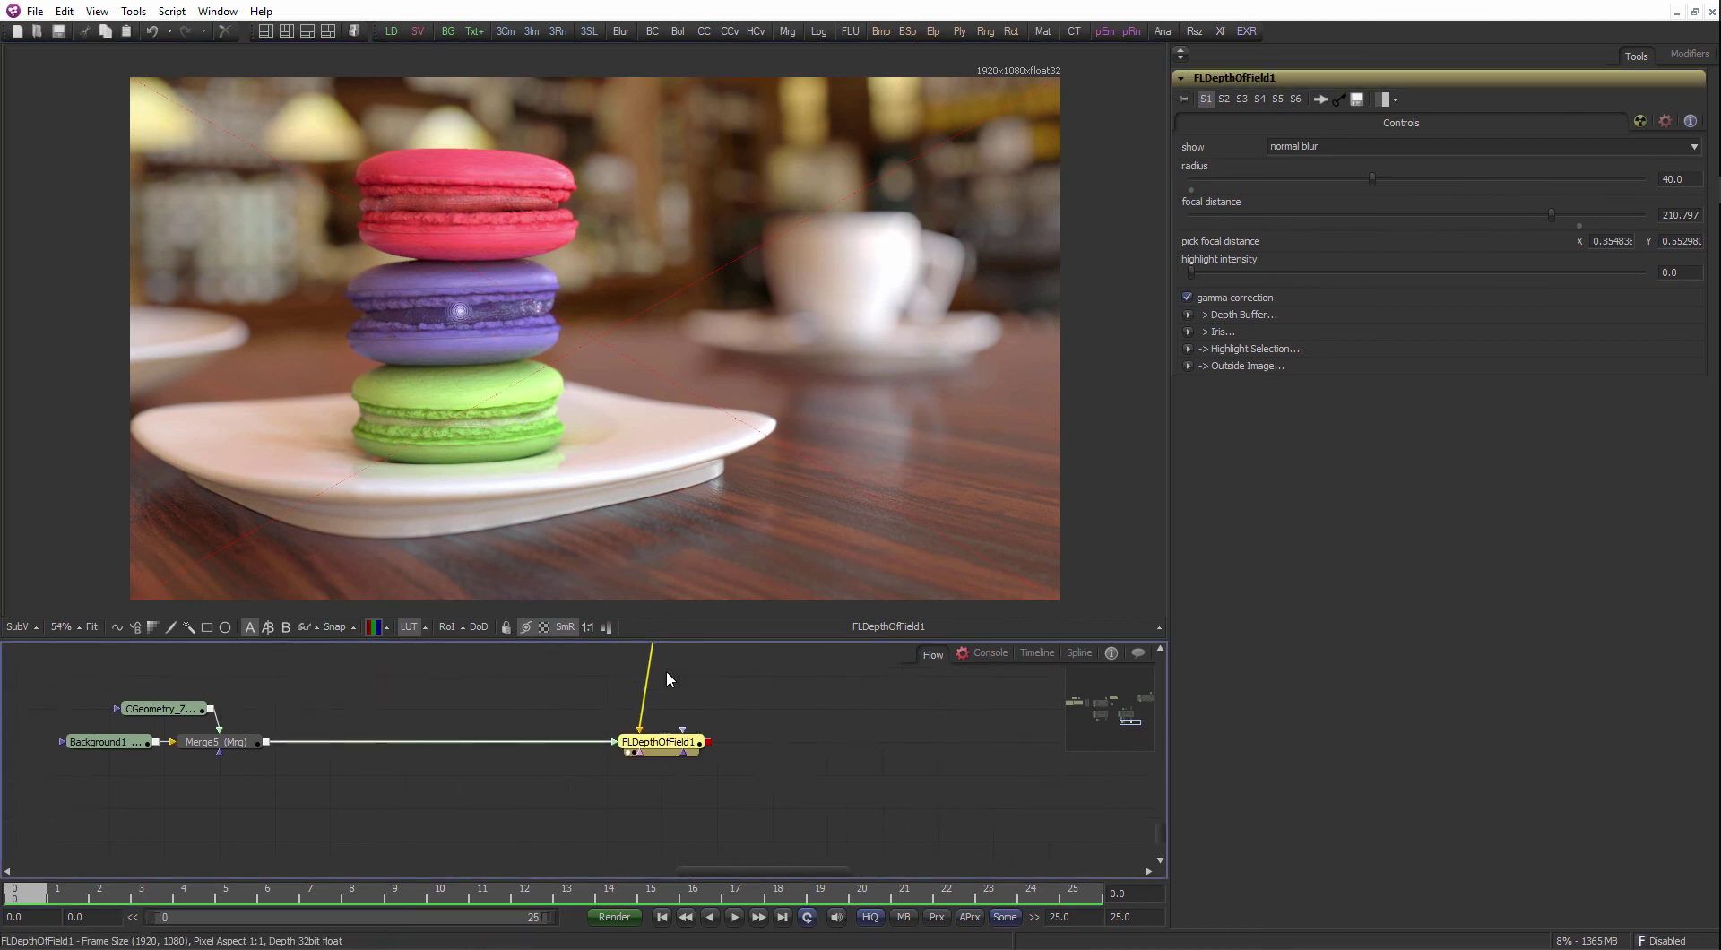
{"action": "left_click_drag", "start_coordinate": [463, 315], "coordinate": [449, 308]}
{"action": "scroll", "coordinate": [448, 309], "scroll_direction": "up", "scroll_amount": 2}
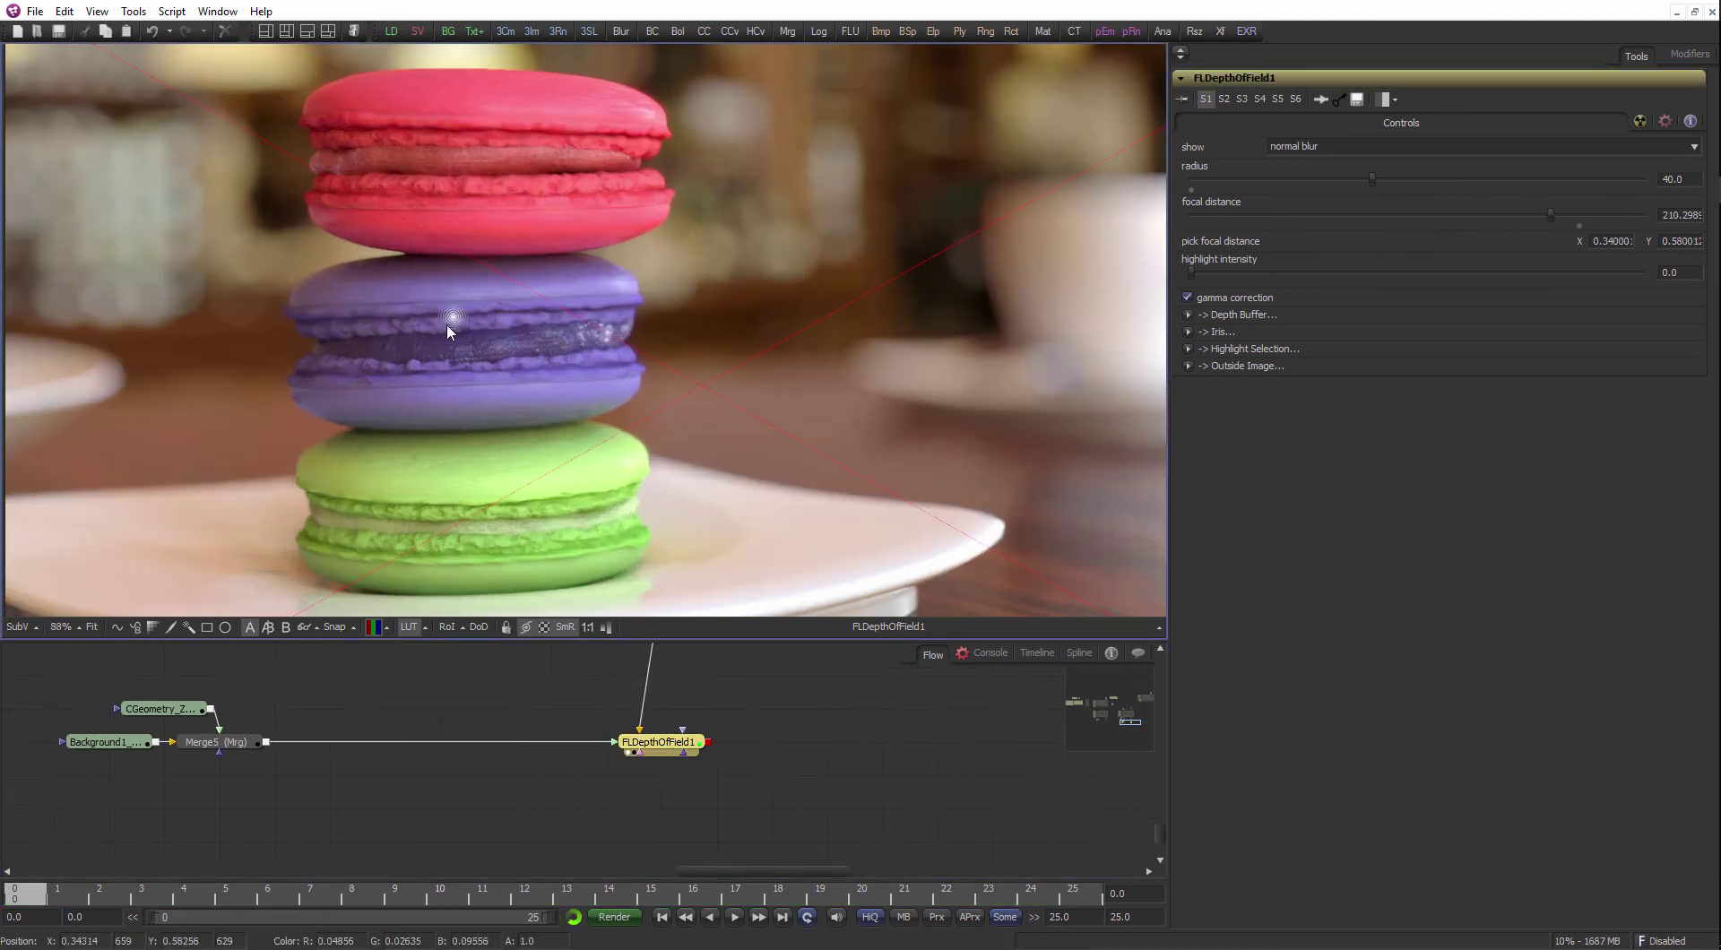
{"action": "scroll", "coordinate": [447, 324], "scroll_direction": "up", "scroll_amount": 1}
{"action": "left_click_drag", "start_coordinate": [428, 297], "coordinate": [683, 284]}
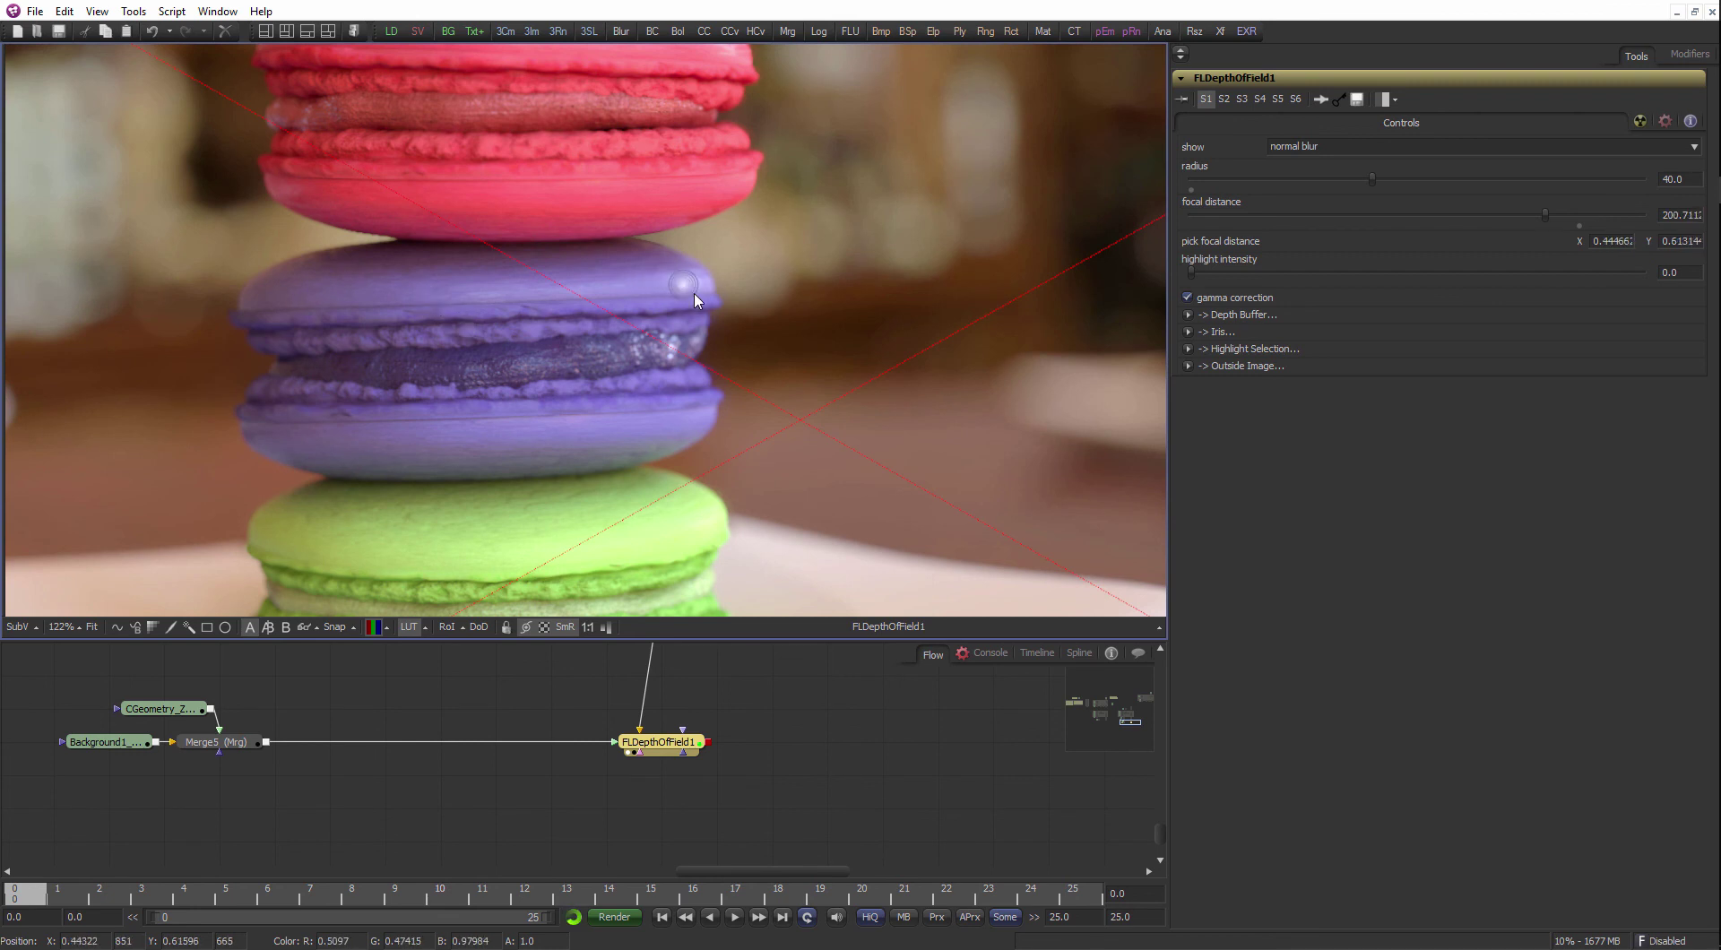
{"action": "scroll", "coordinate": [701, 321], "scroll_direction": "down", "scroll_amount": 1}
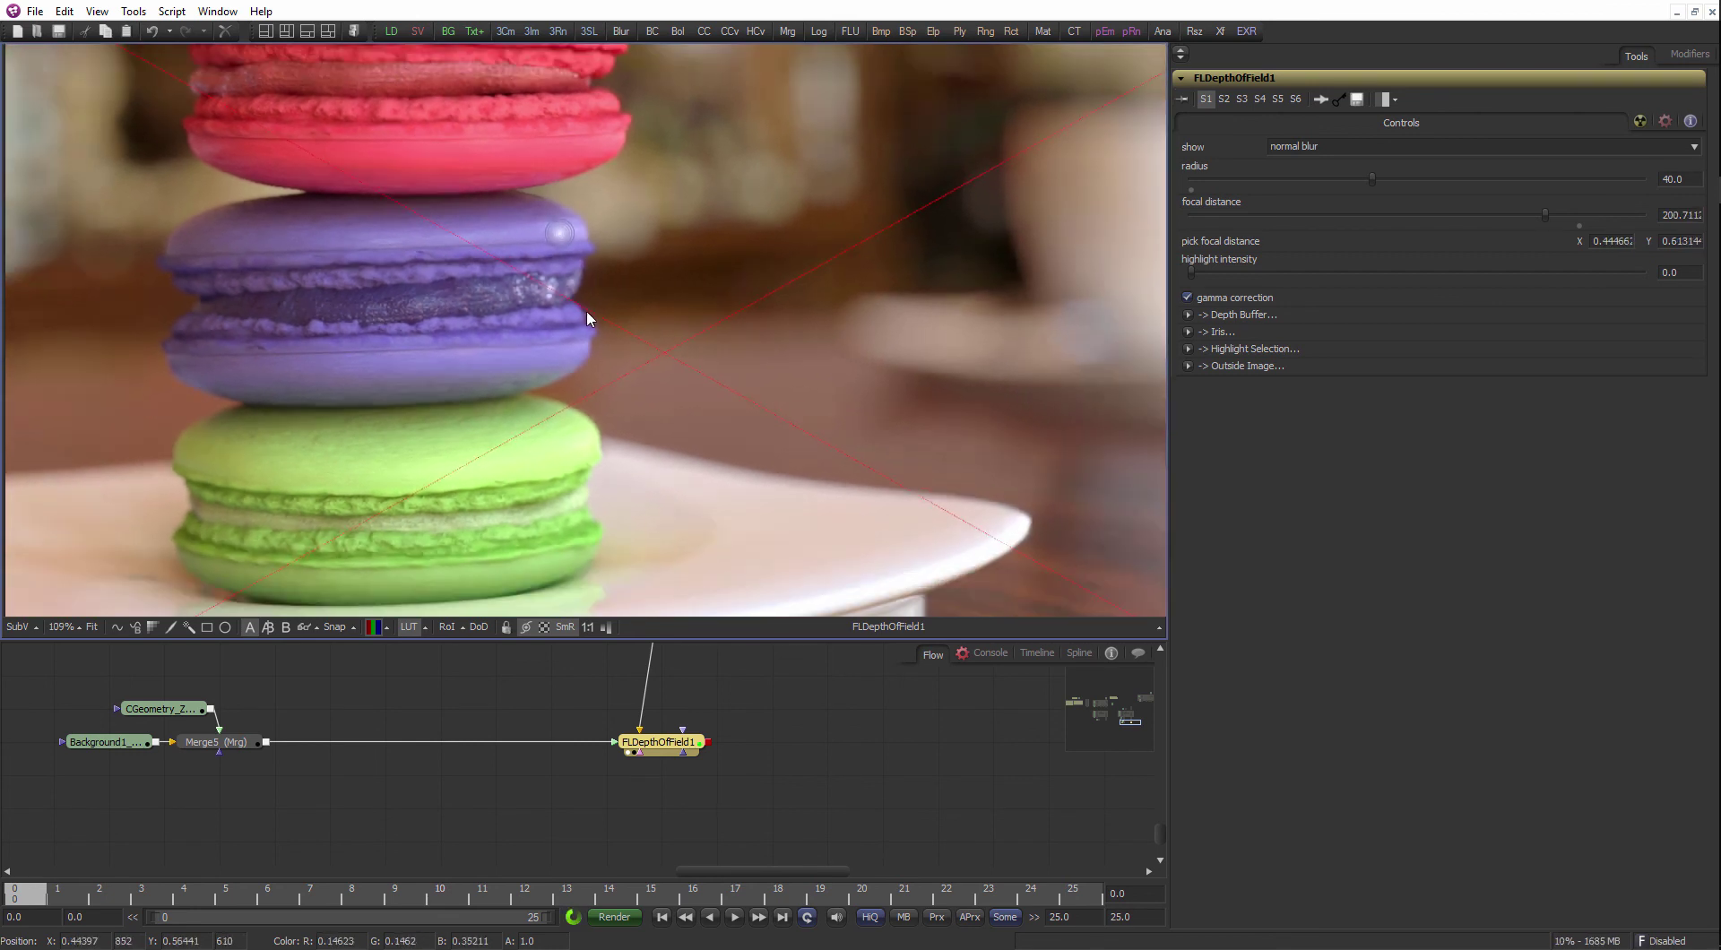
- Test the focal pick point on the plate, and settle it on the green macaron
{"action": "left_click_drag", "start_coordinate": [563, 243], "coordinate": [657, 477]}
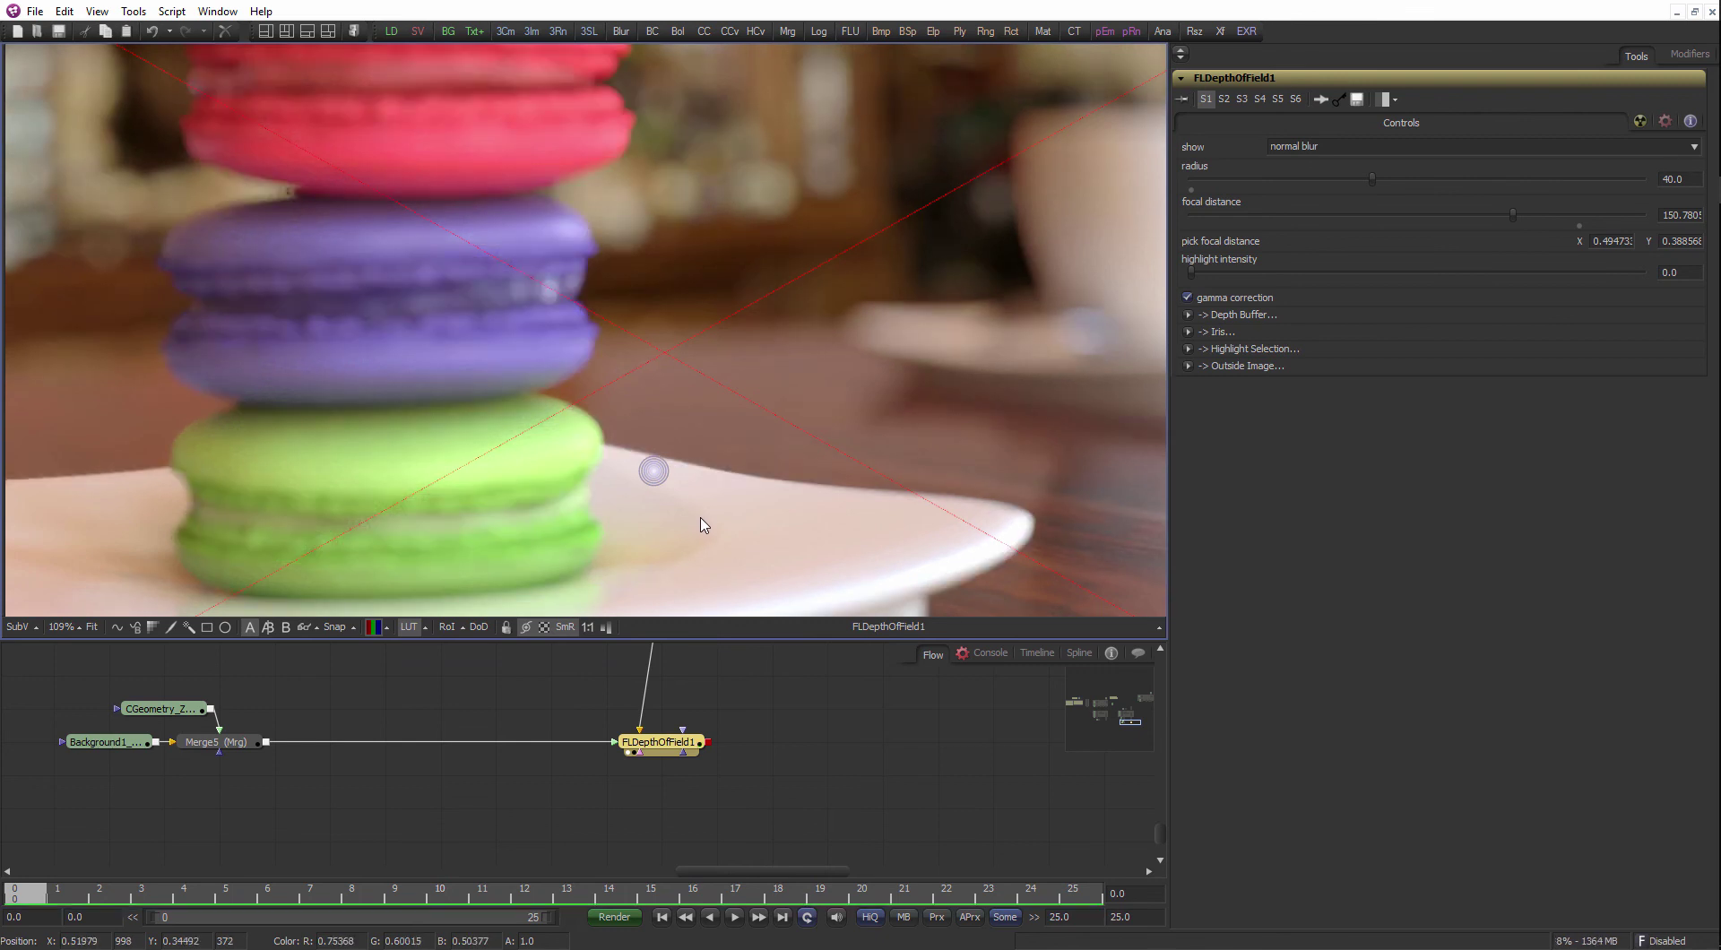
{"action": "scroll", "coordinate": [687, 352], "scroll_direction": "down", "scroll_amount": 5}
{"action": "scroll", "coordinate": [692, 393], "scroll_direction": "up", "scroll_amount": 3}
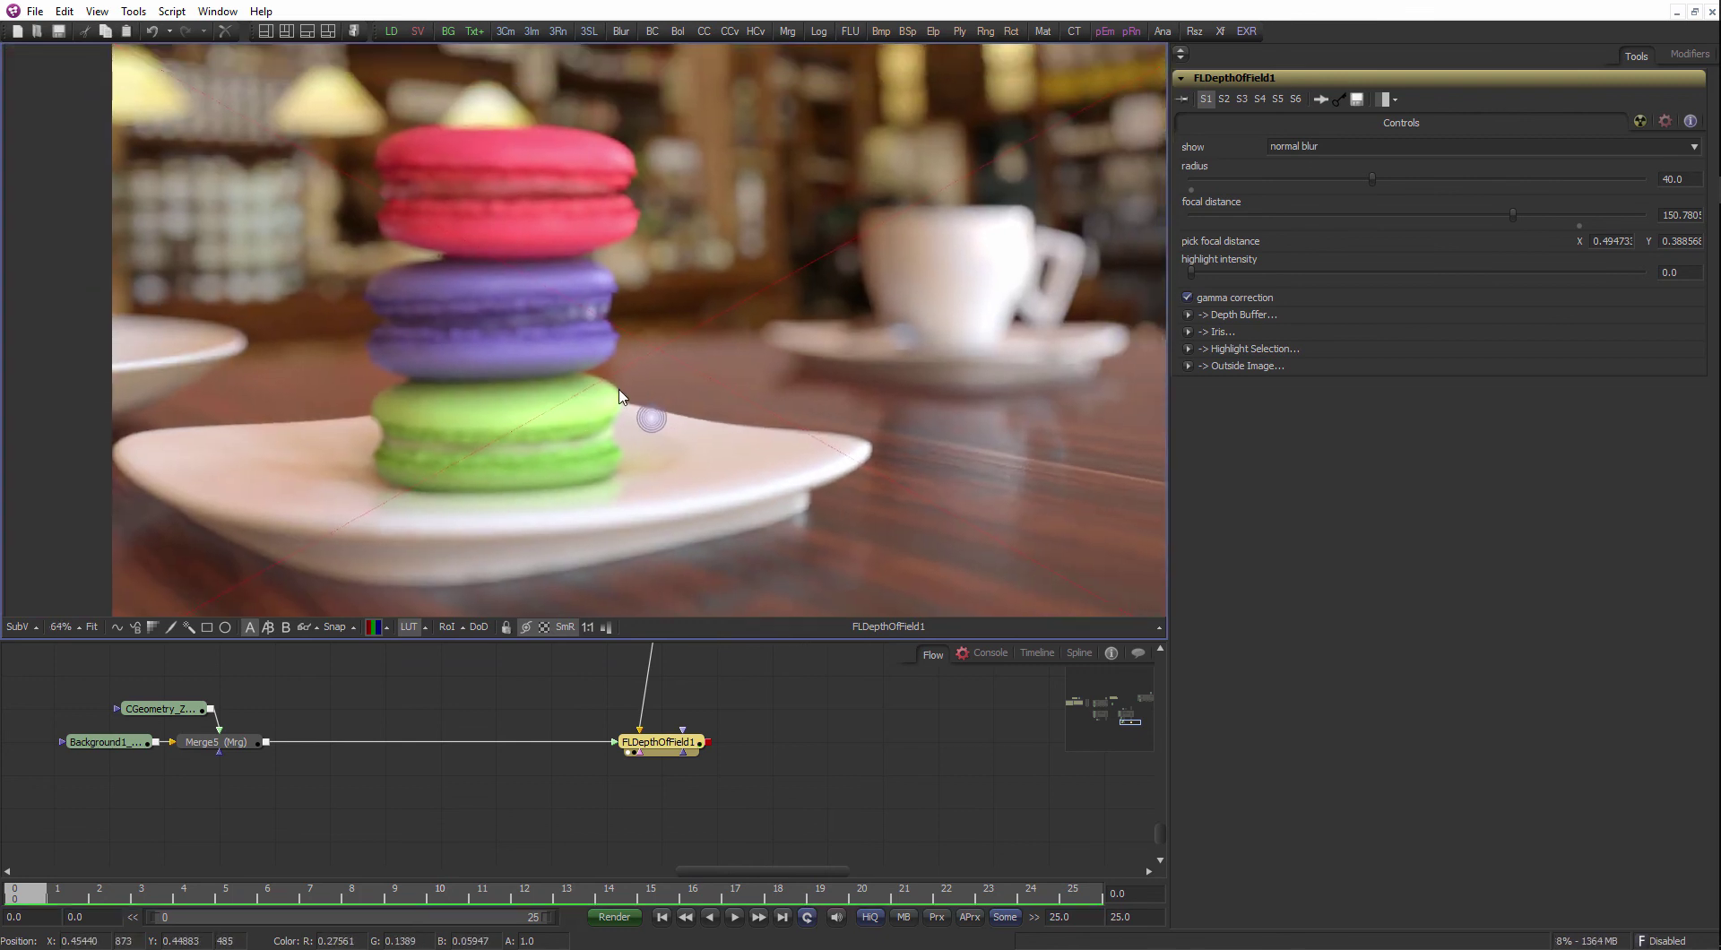
{"action": "left_click_drag", "start_coordinate": [688, 448], "coordinate": [411, 436]}
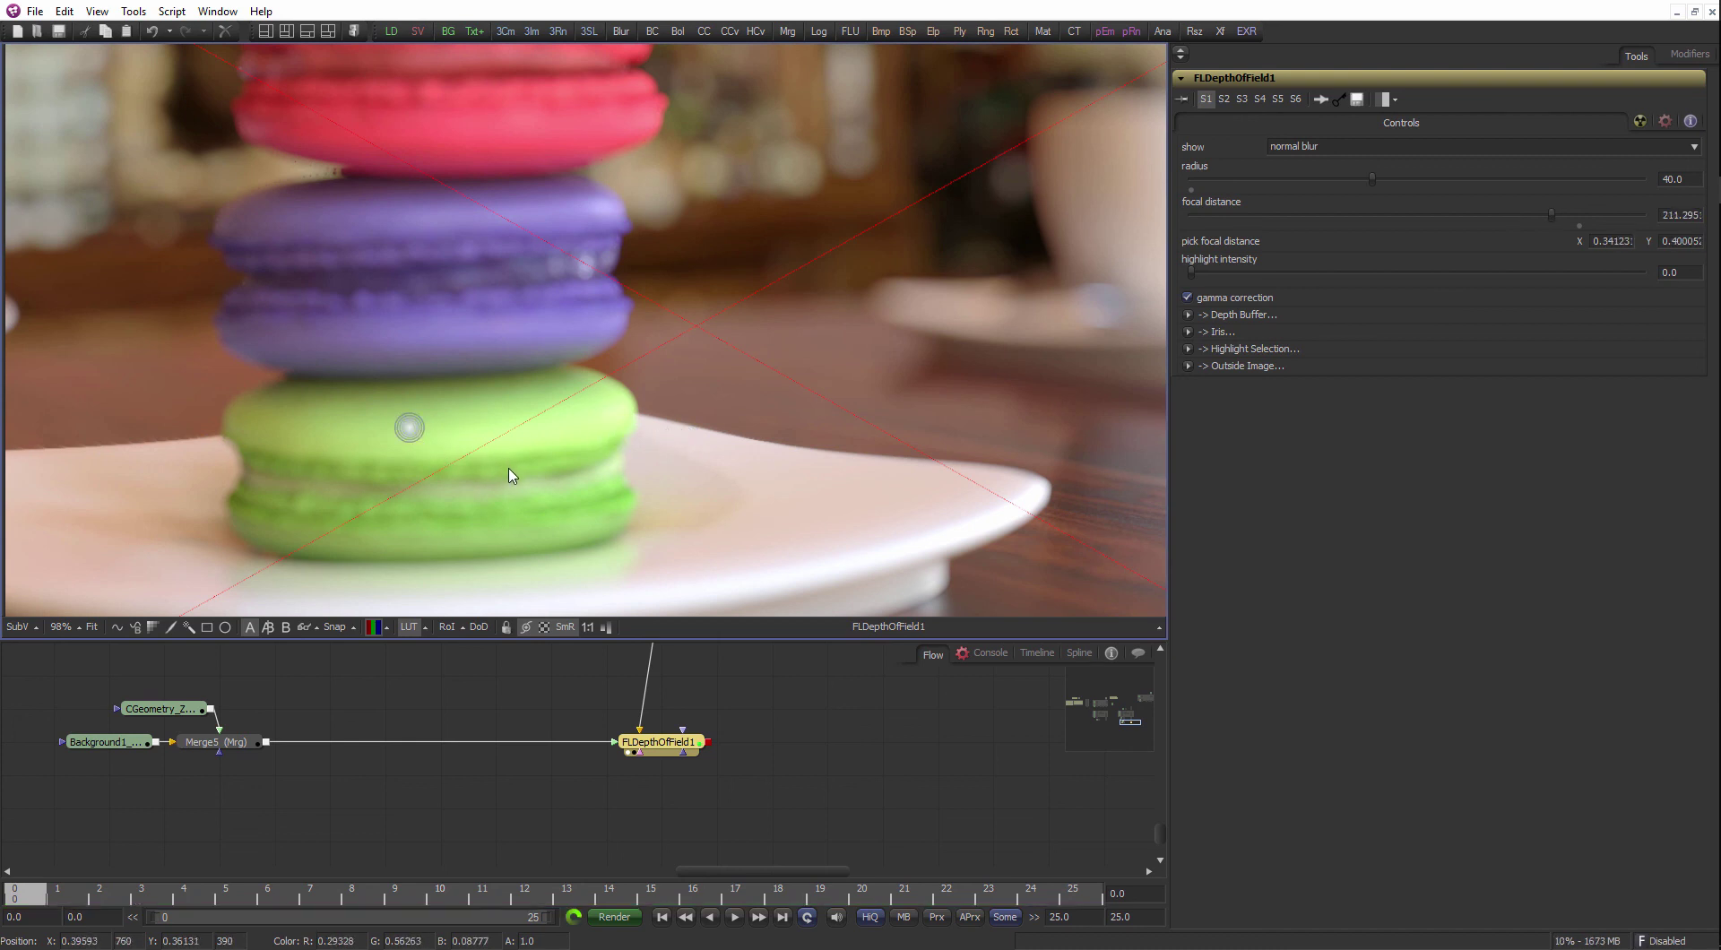
{"action": "scroll", "coordinate": [512, 476], "scroll_direction": "down", "scroll_amount": 3}
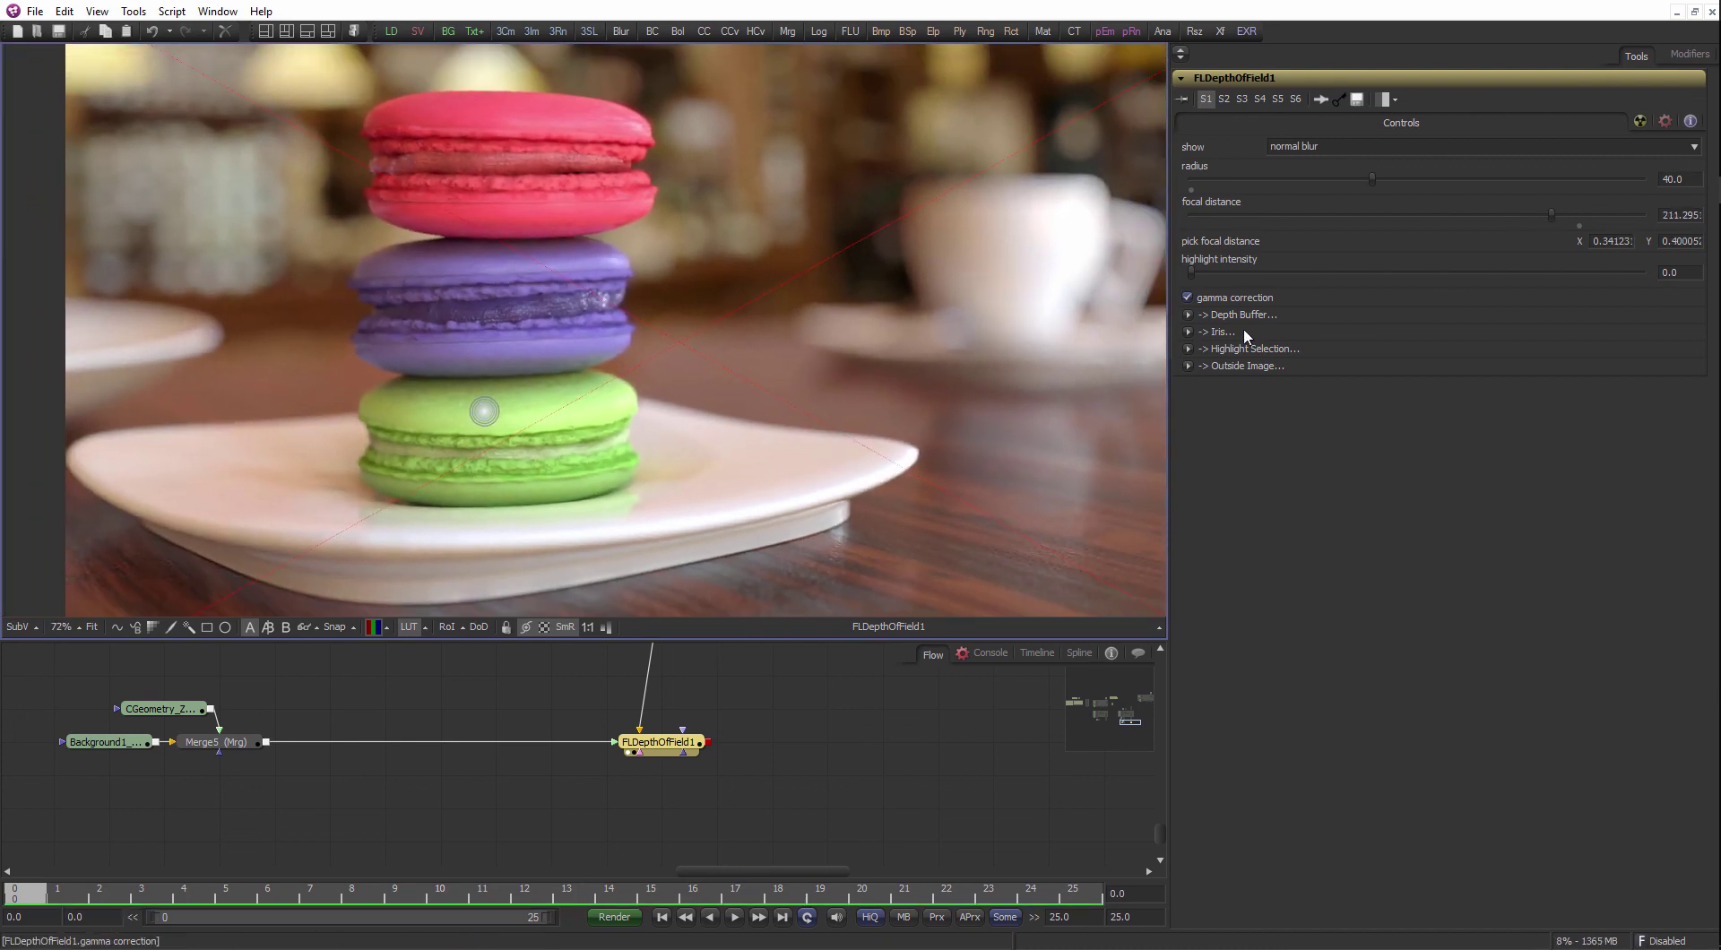
- Expand the depth buffer settings of FLDepthOfField1 and show the info density view
{"action": "left_click", "coordinate": [1188, 315]}
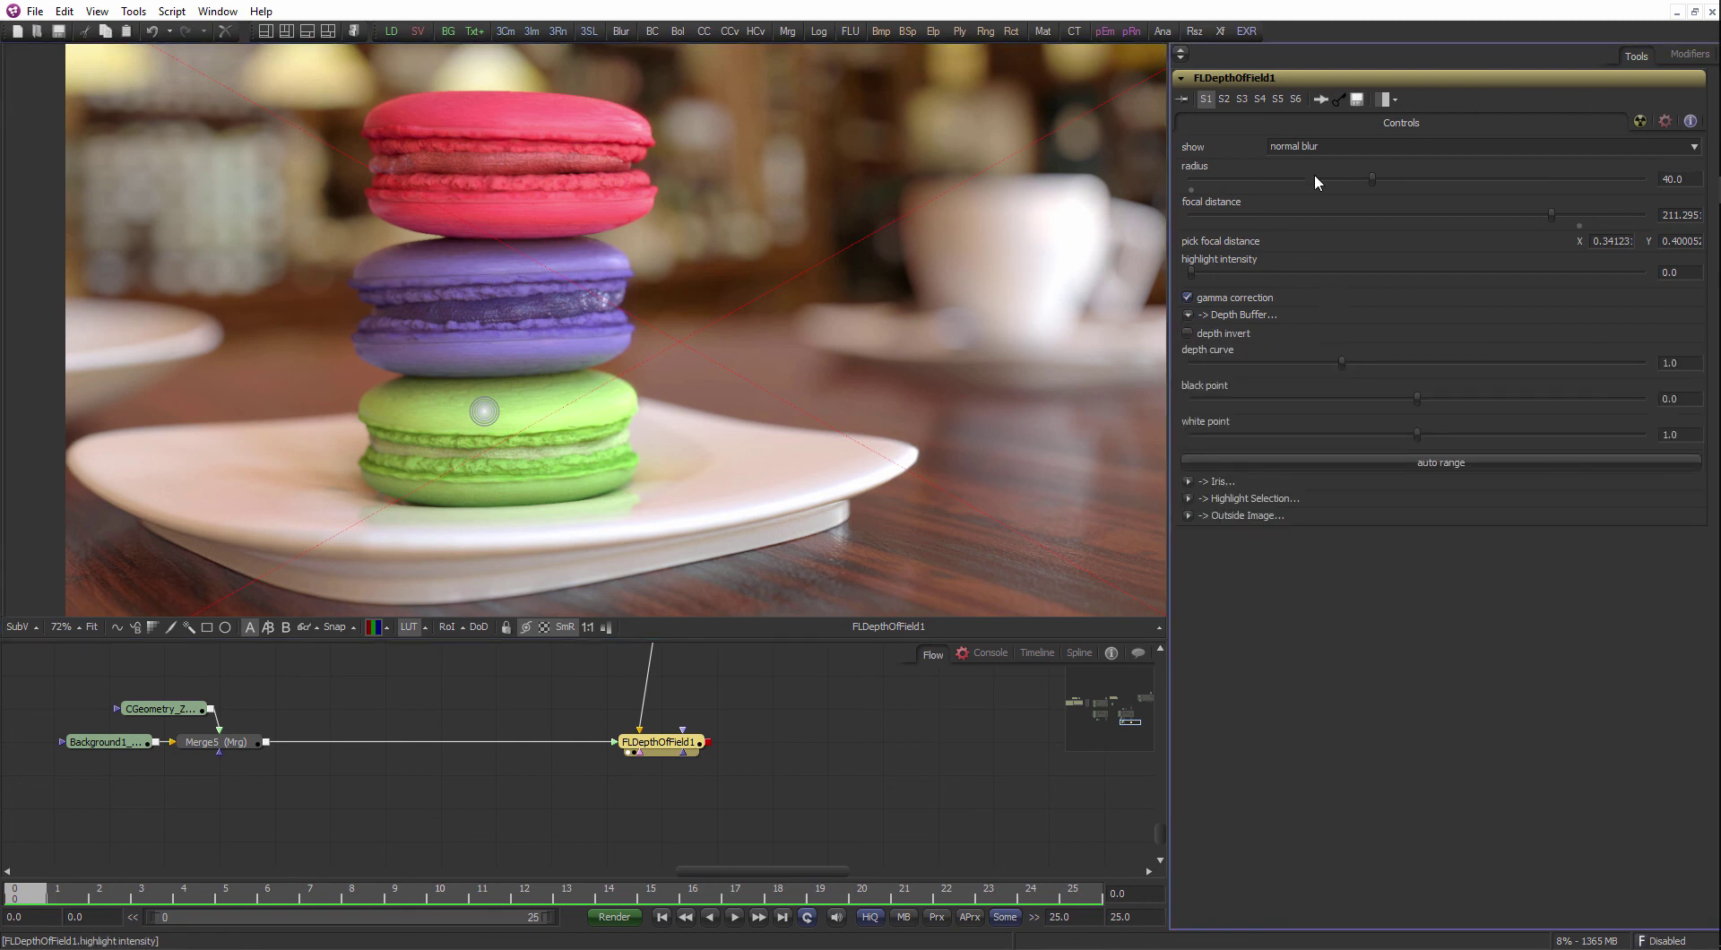
{"action": "left_click", "coordinate": [1307, 145]}
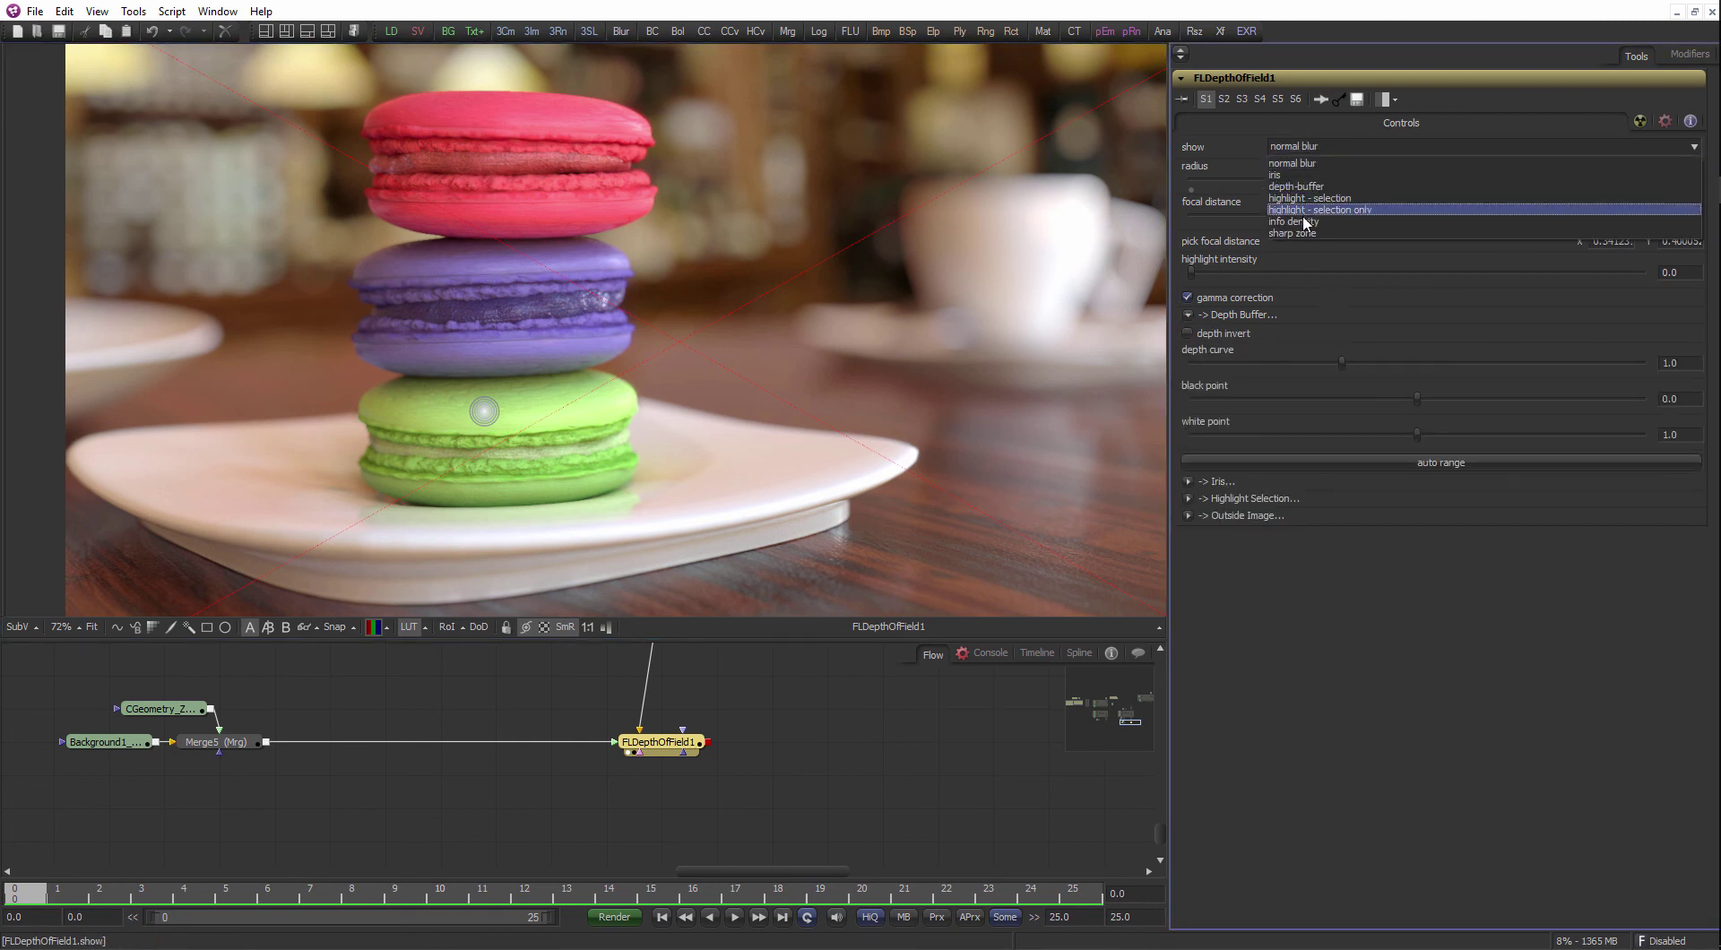
{"action": "left_click", "coordinate": [1306, 222]}
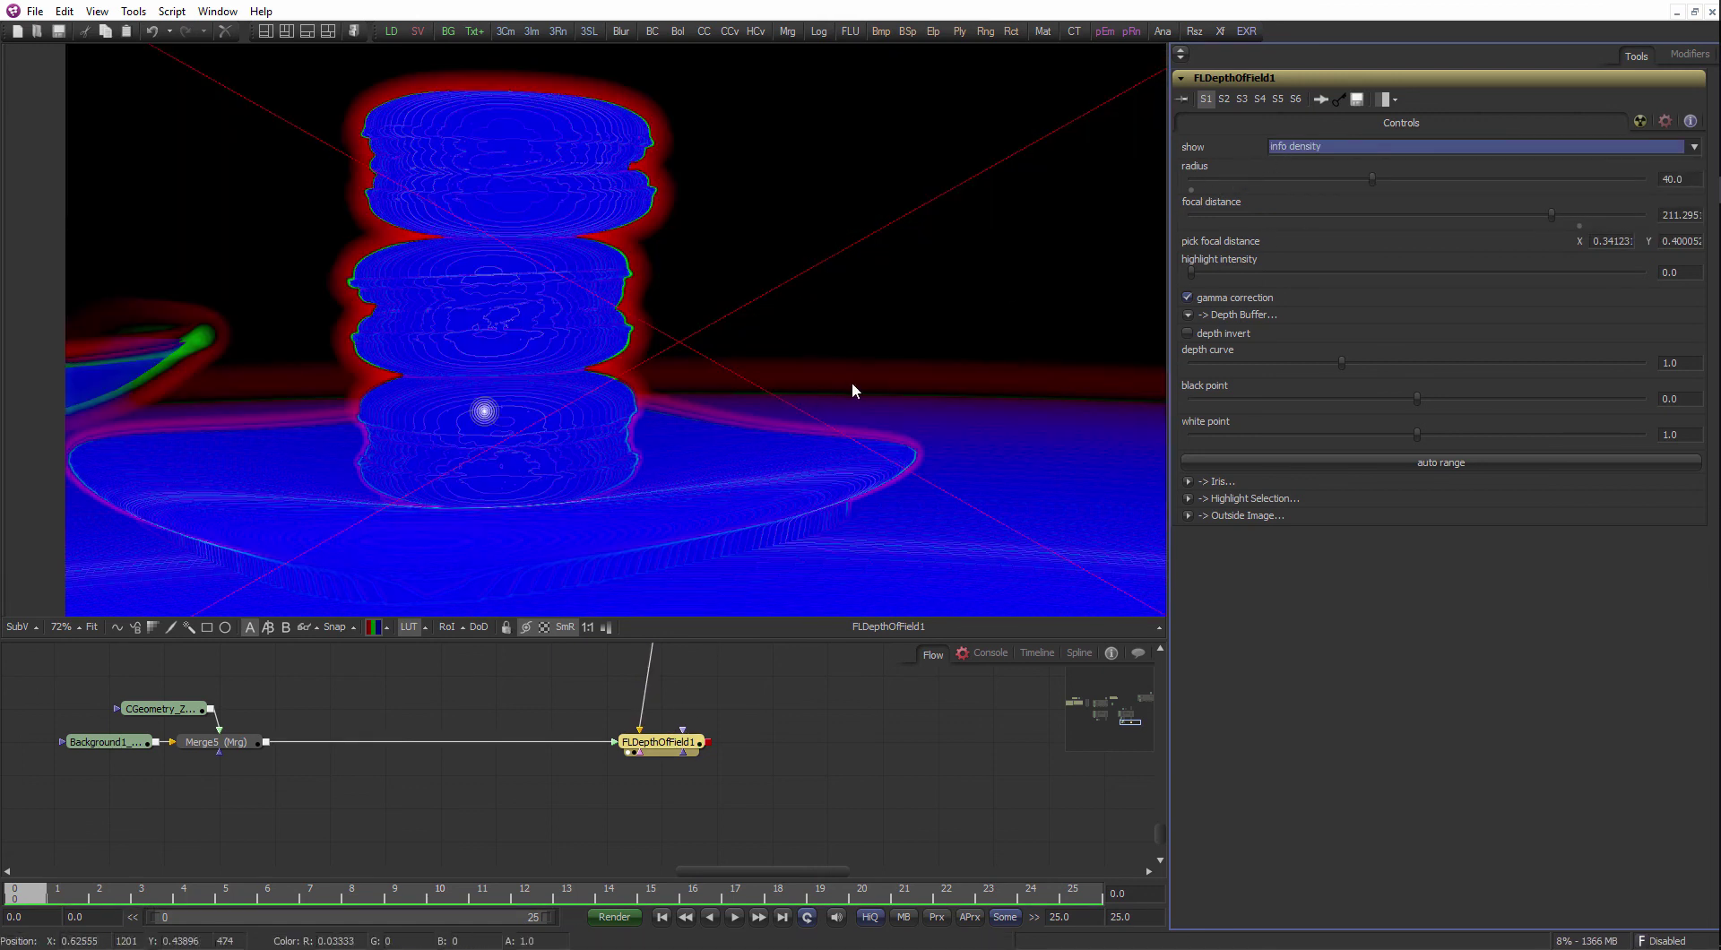
- Show FLDepthOfField1's depth-buffer view and examine the depth gradient over the whole image
{"action": "left_click", "coordinate": [1306, 145]}
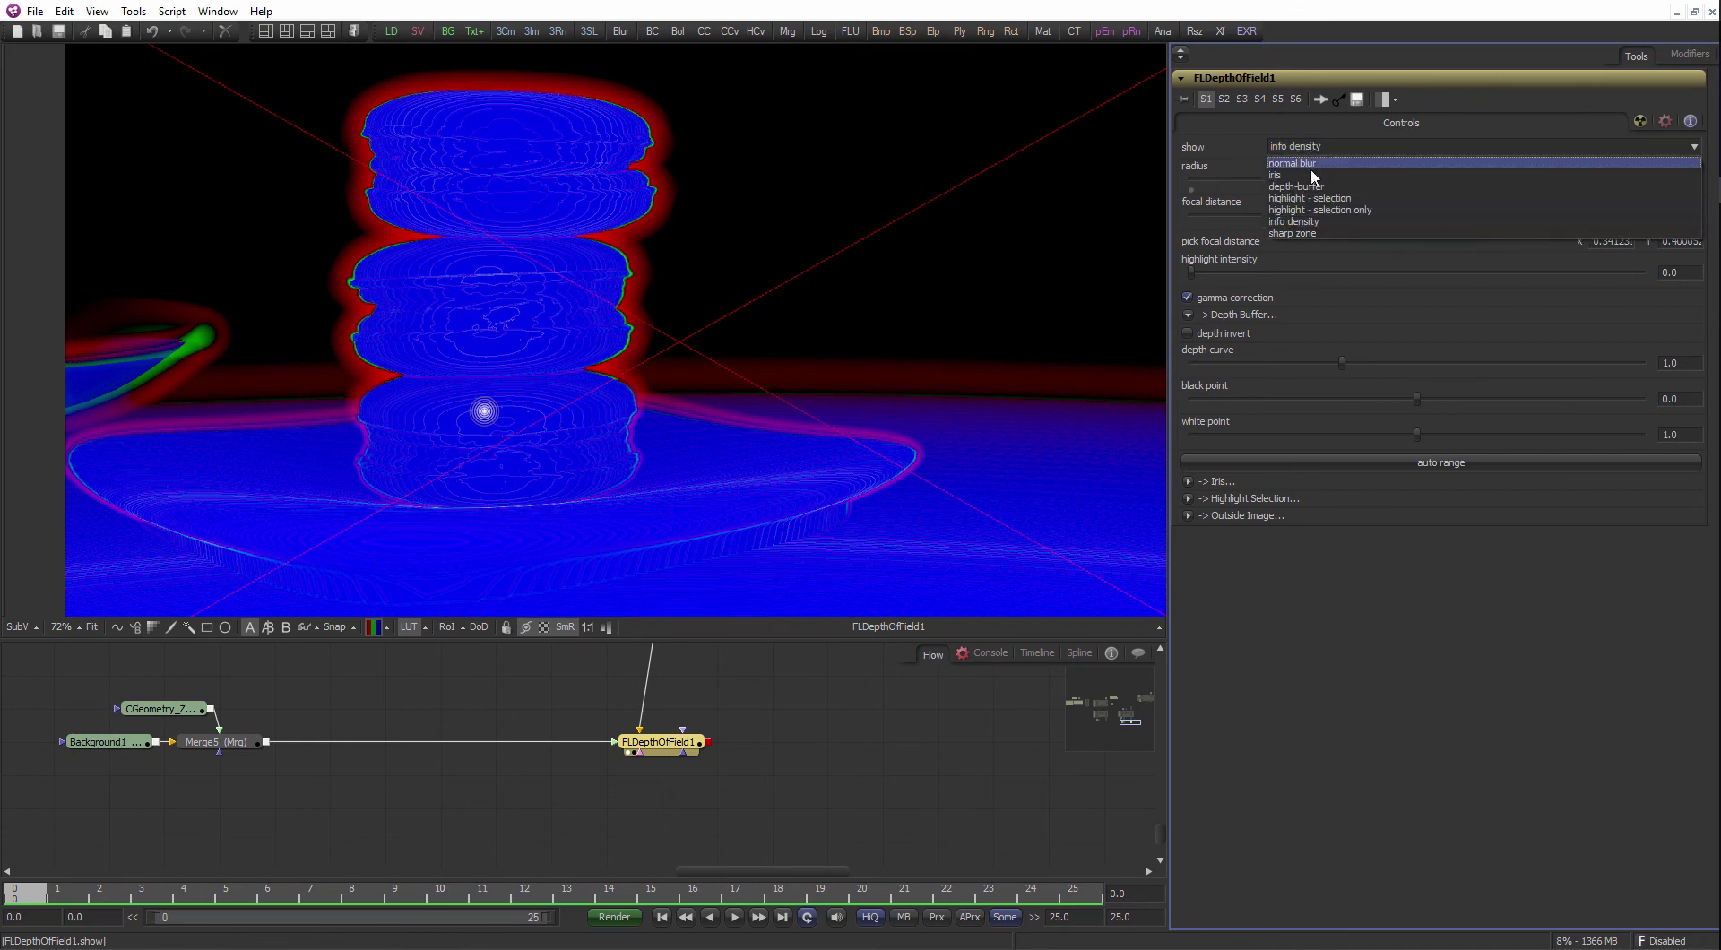
{"action": "left_click", "coordinate": [1314, 187]}
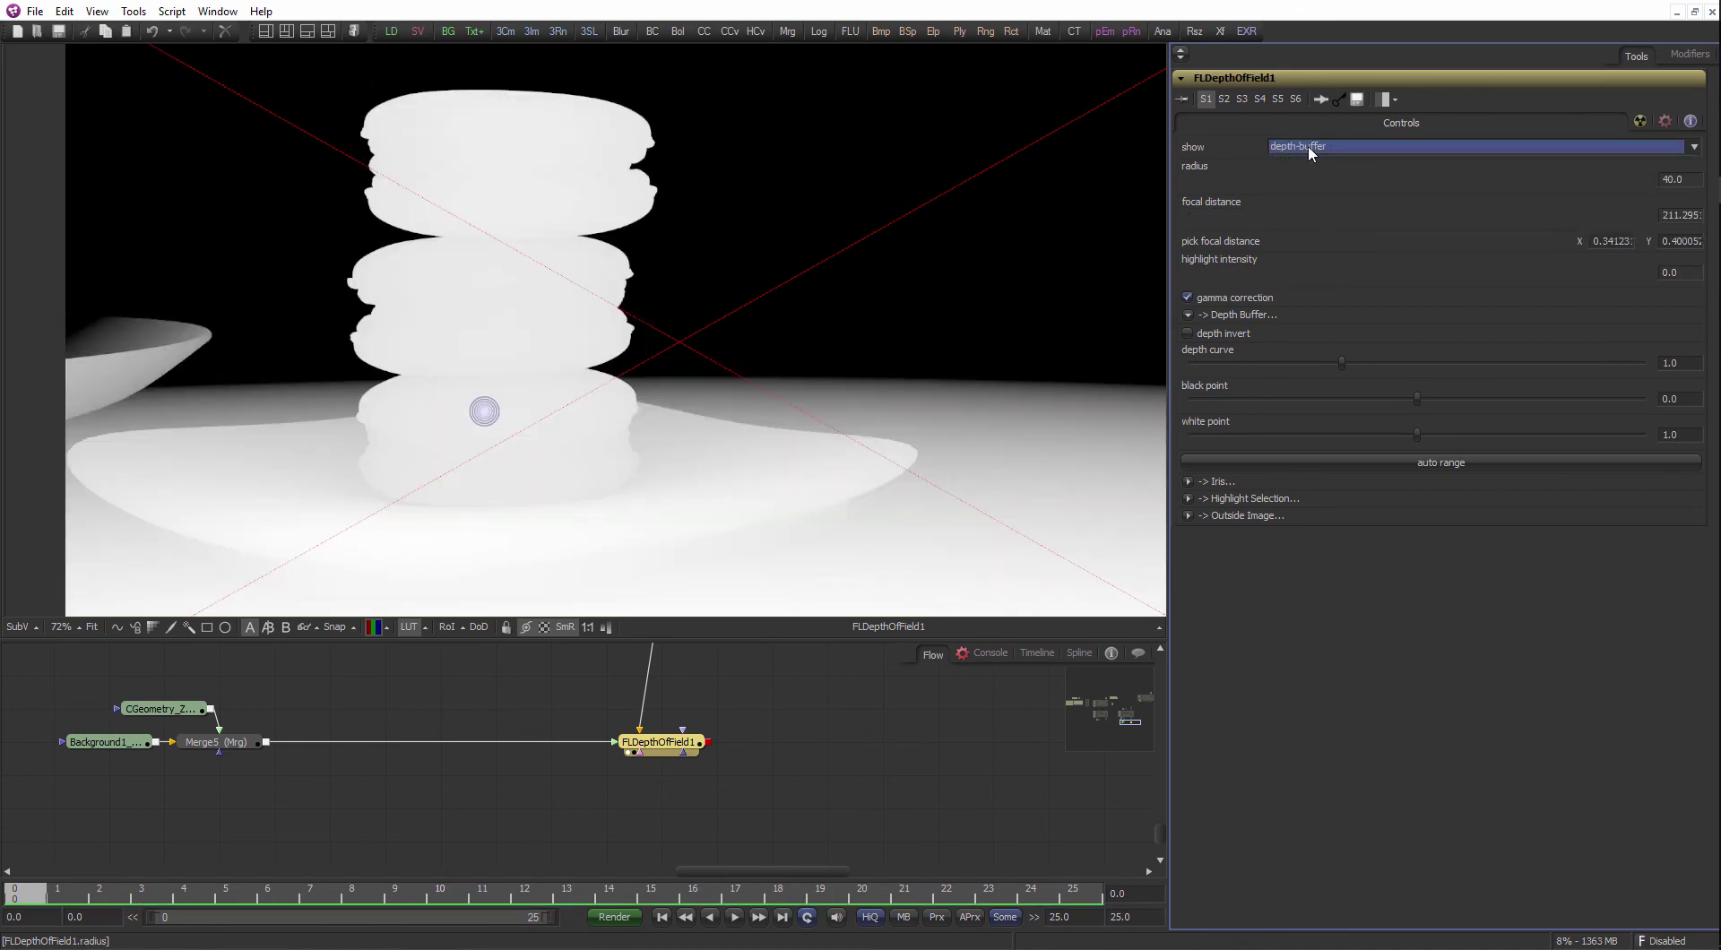
{"action": "left_click", "coordinate": [1309, 144]}
{"action": "left_click", "coordinate": [953, 416]}
{"action": "scroll", "coordinate": [778, 476], "scroll_direction": "down", "scroll_amount": 3}
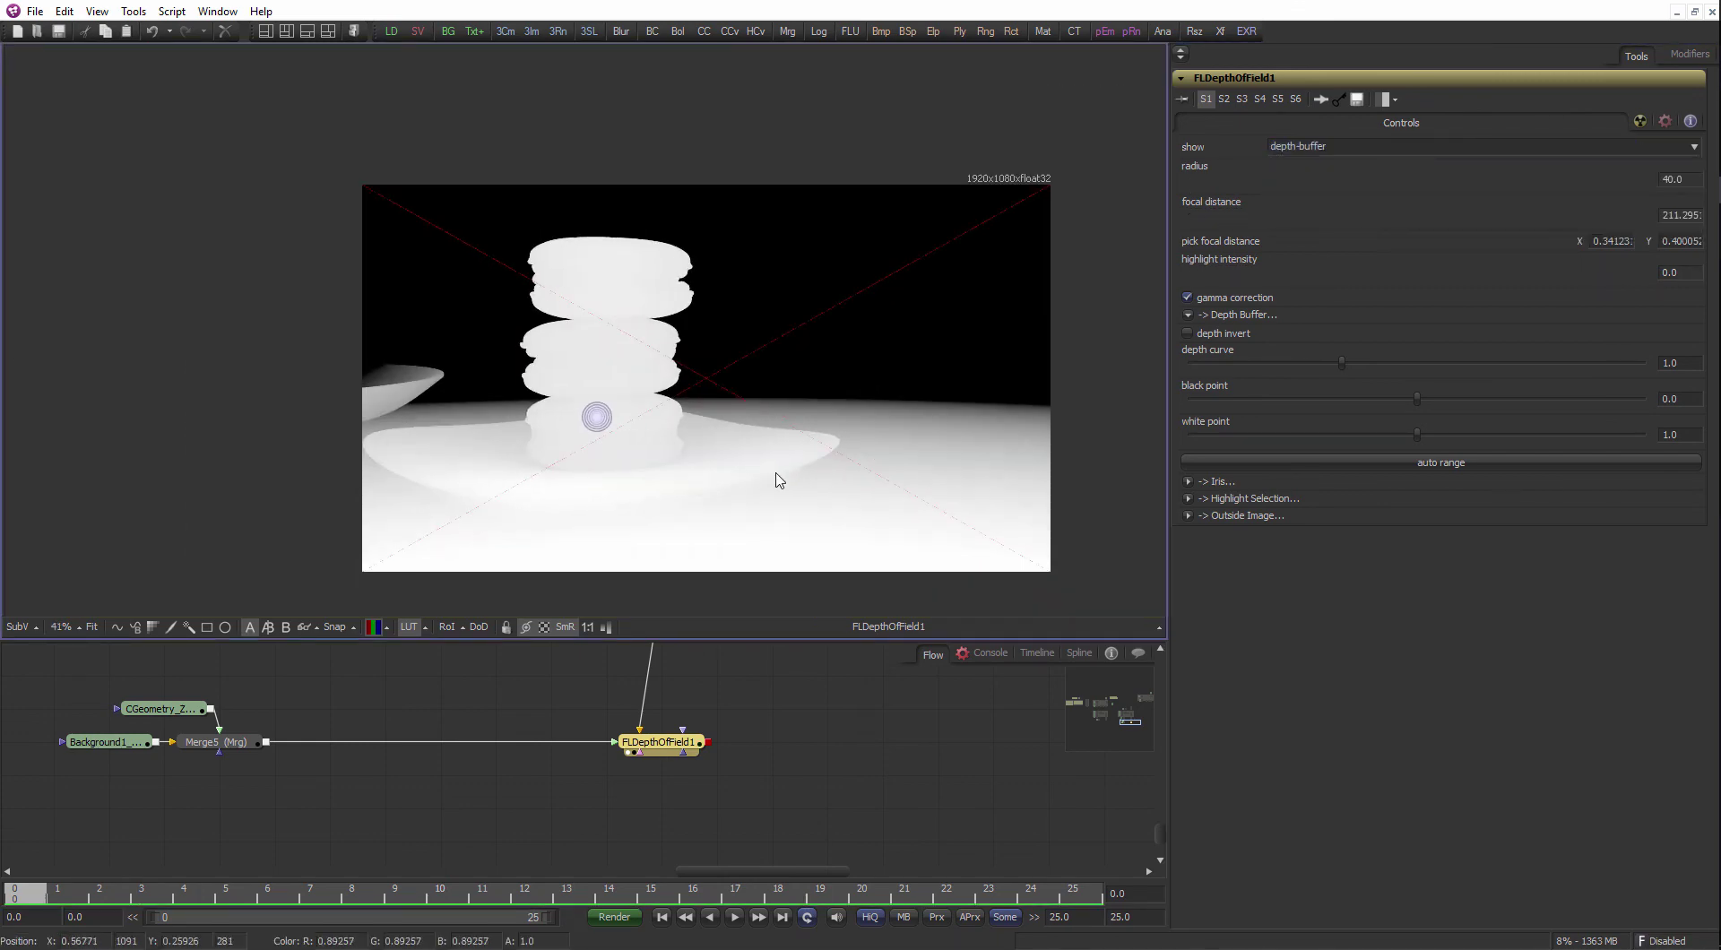
{"action": "scroll", "coordinate": [827, 437], "scroll_direction": "up", "scroll_amount": 1}
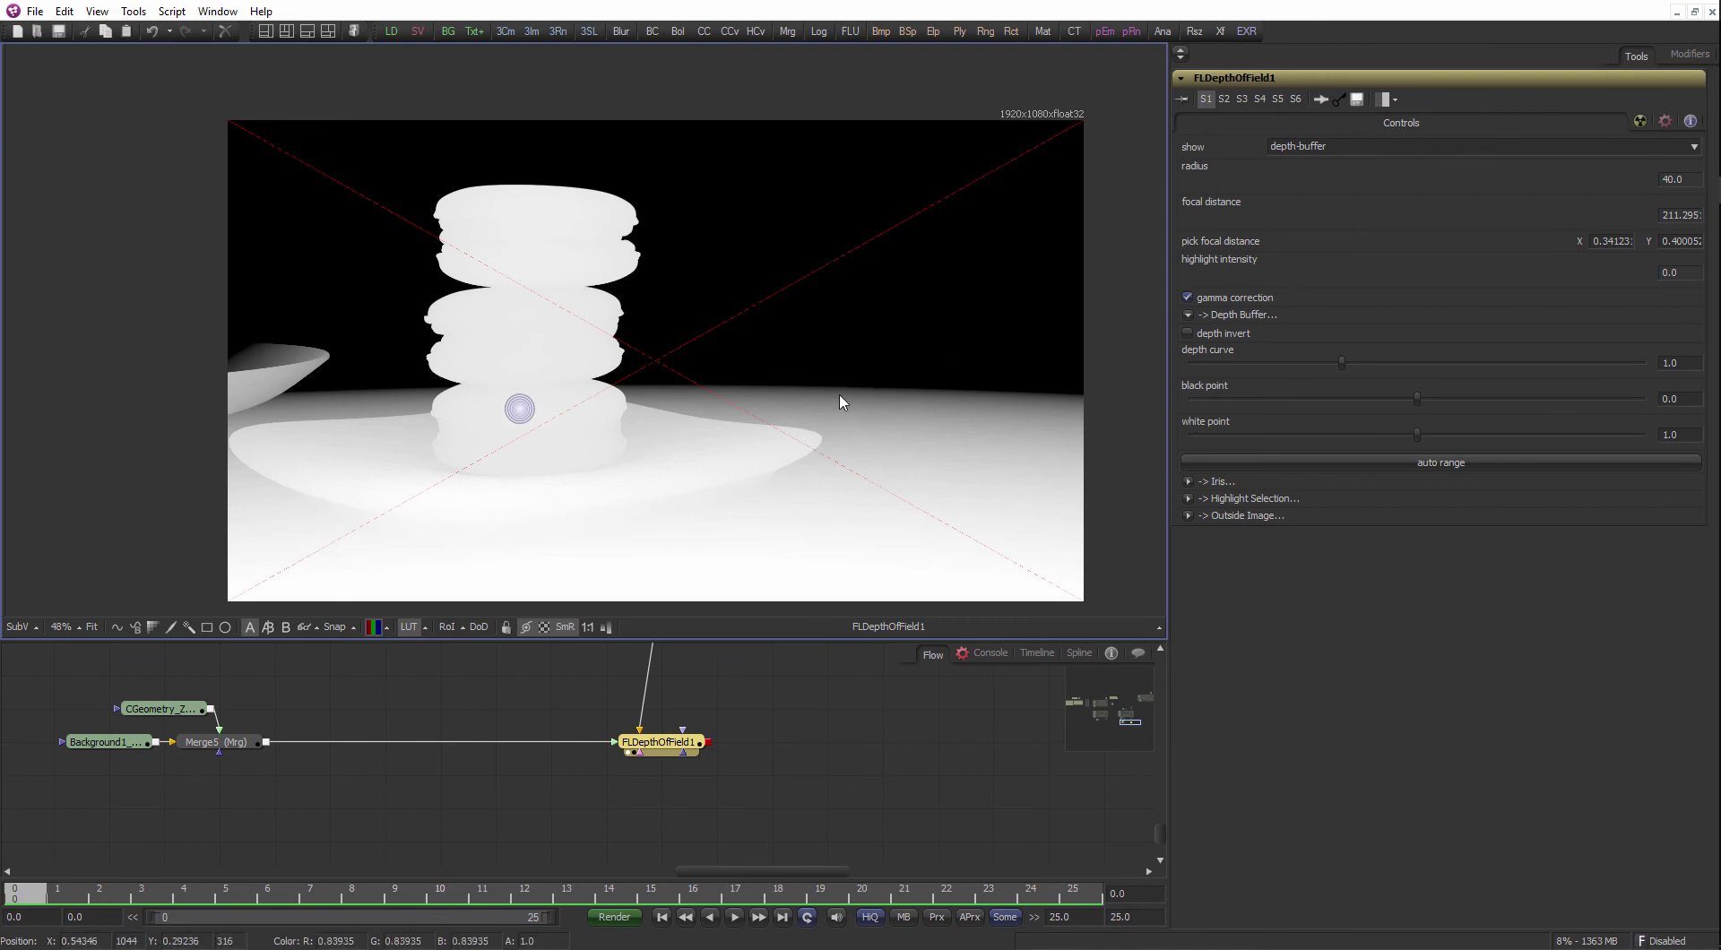
- Switch FLDepthOfField1's output view through highlight - selection to sharp zone, and lower the depth curve to about 0.69
{"action": "left_click", "coordinate": [1293, 147]}
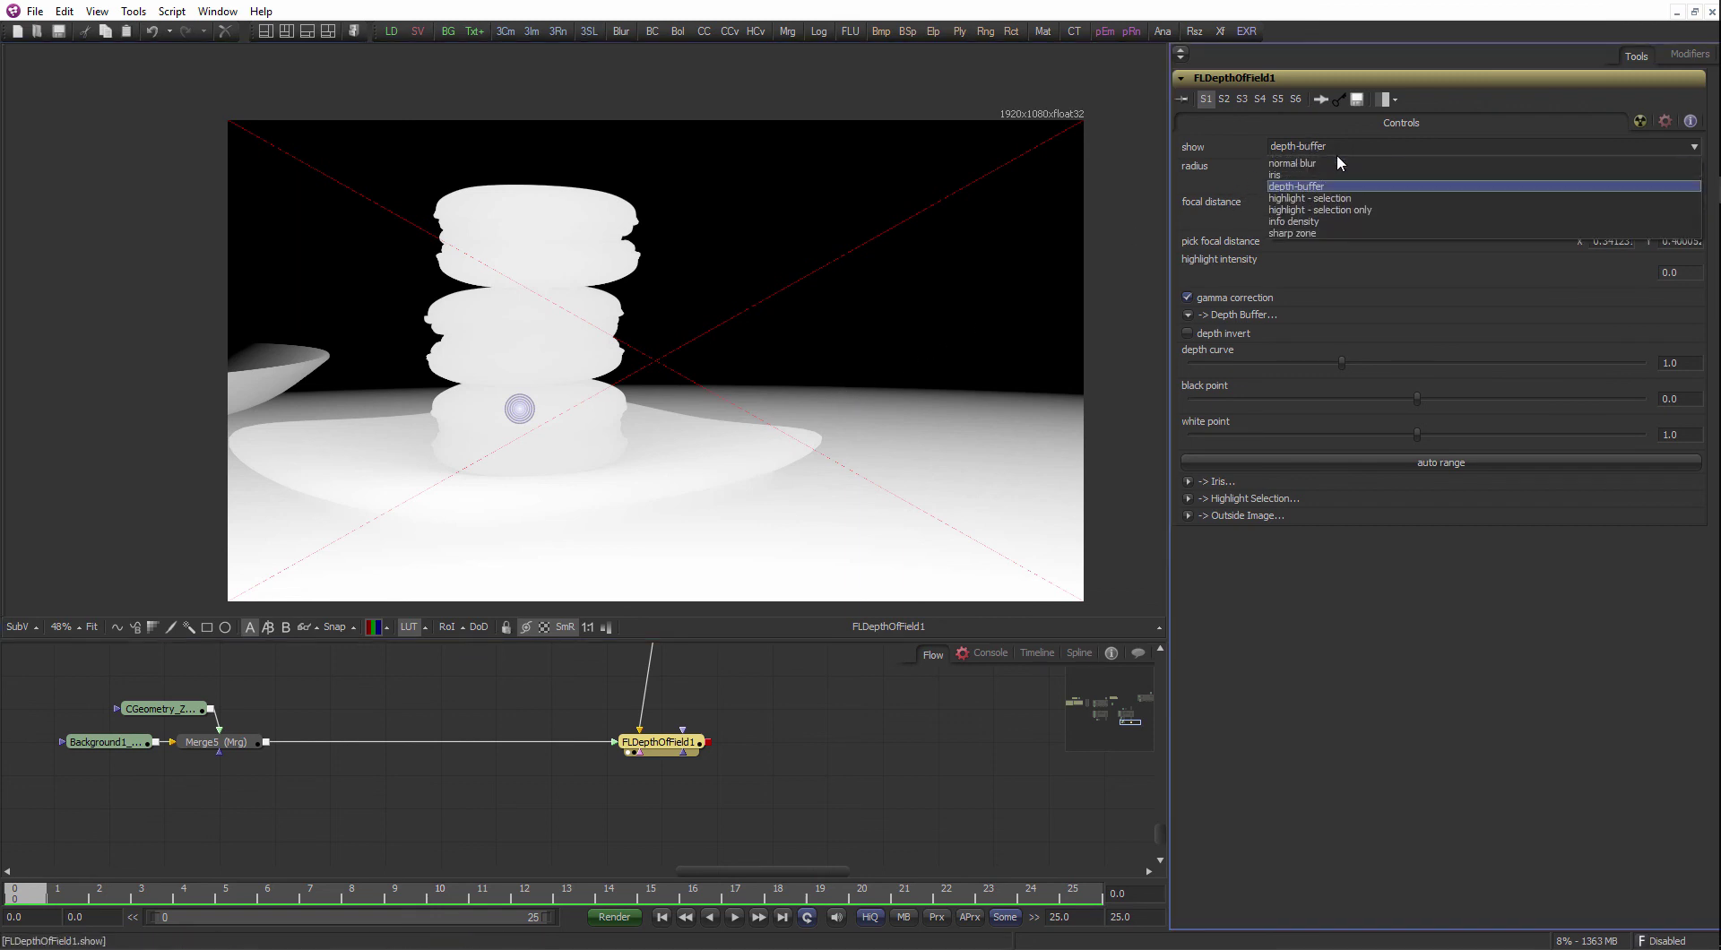
{"action": "left_click", "coordinate": [1331, 190]}
{"action": "left_click", "coordinate": [1319, 147]}
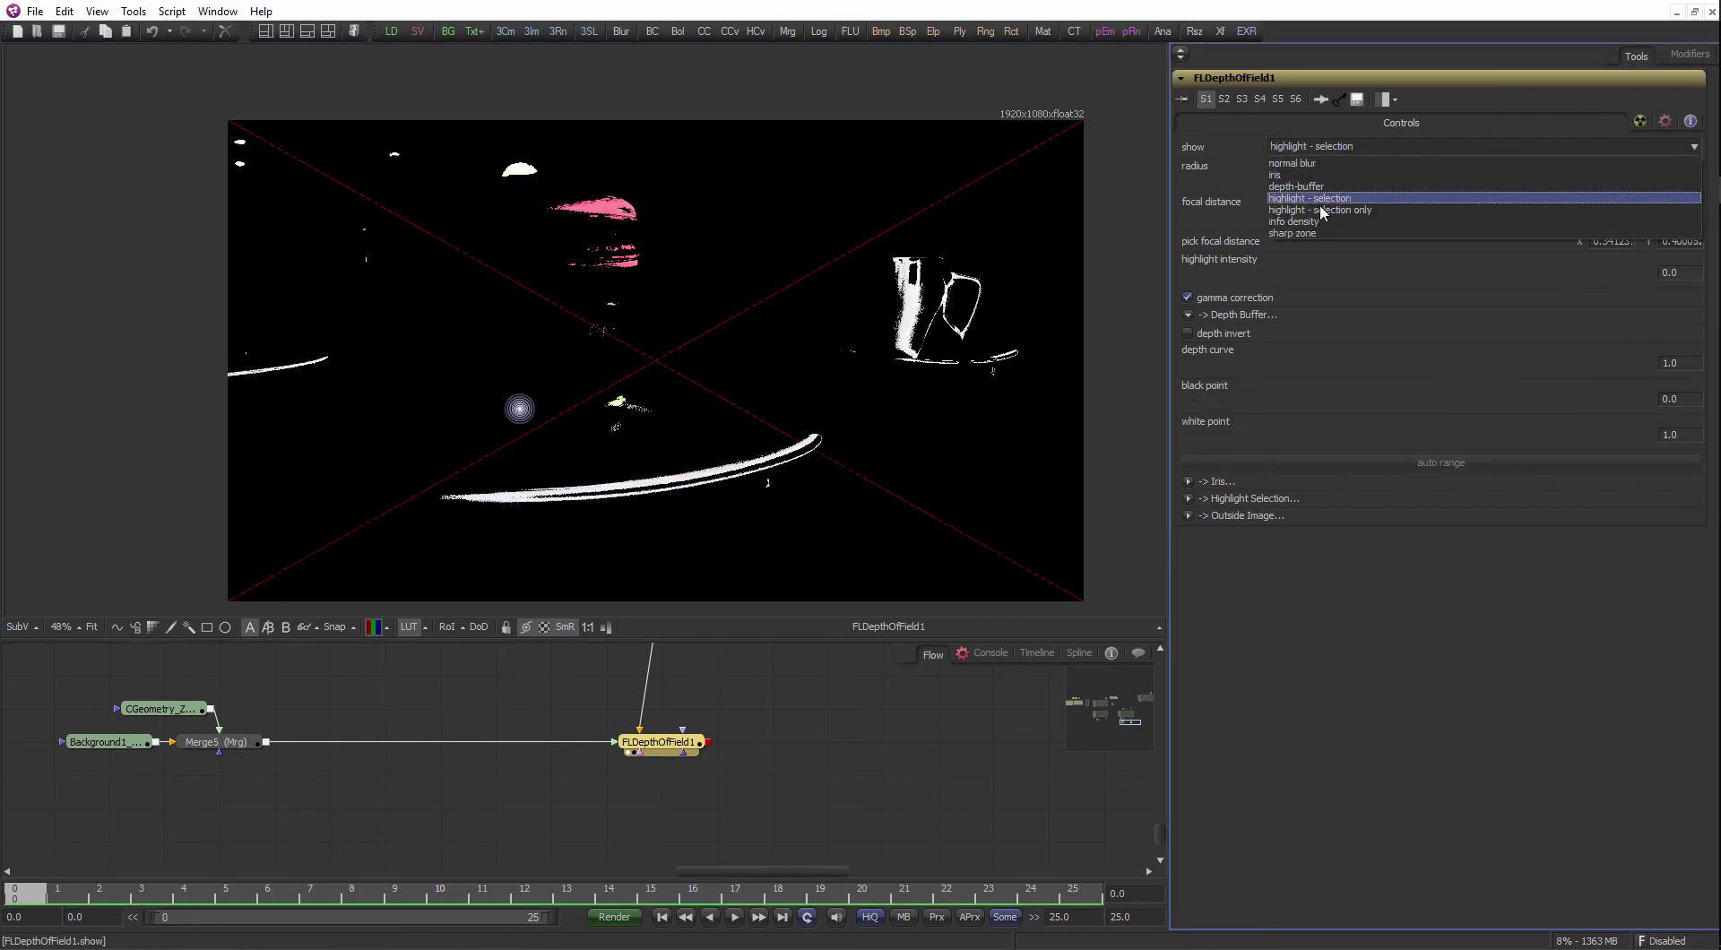
{"action": "left_click", "coordinate": [1320, 233]}
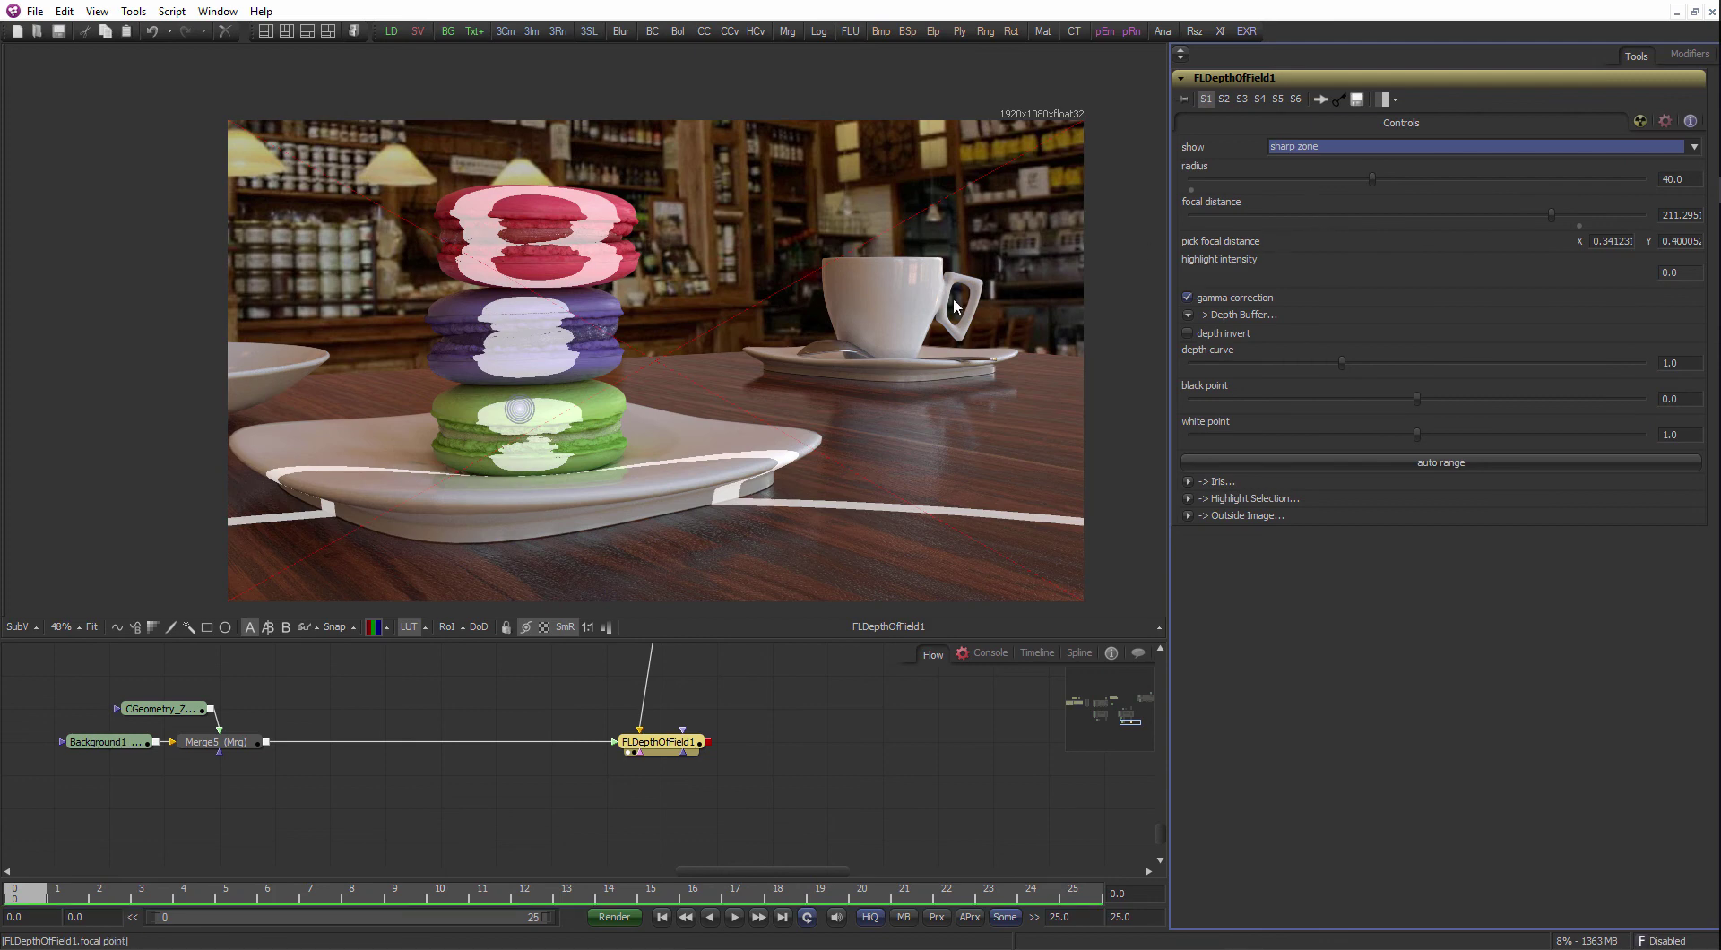
{"action": "scroll", "coordinate": [661, 384], "scroll_direction": "up", "scroll_amount": 1}
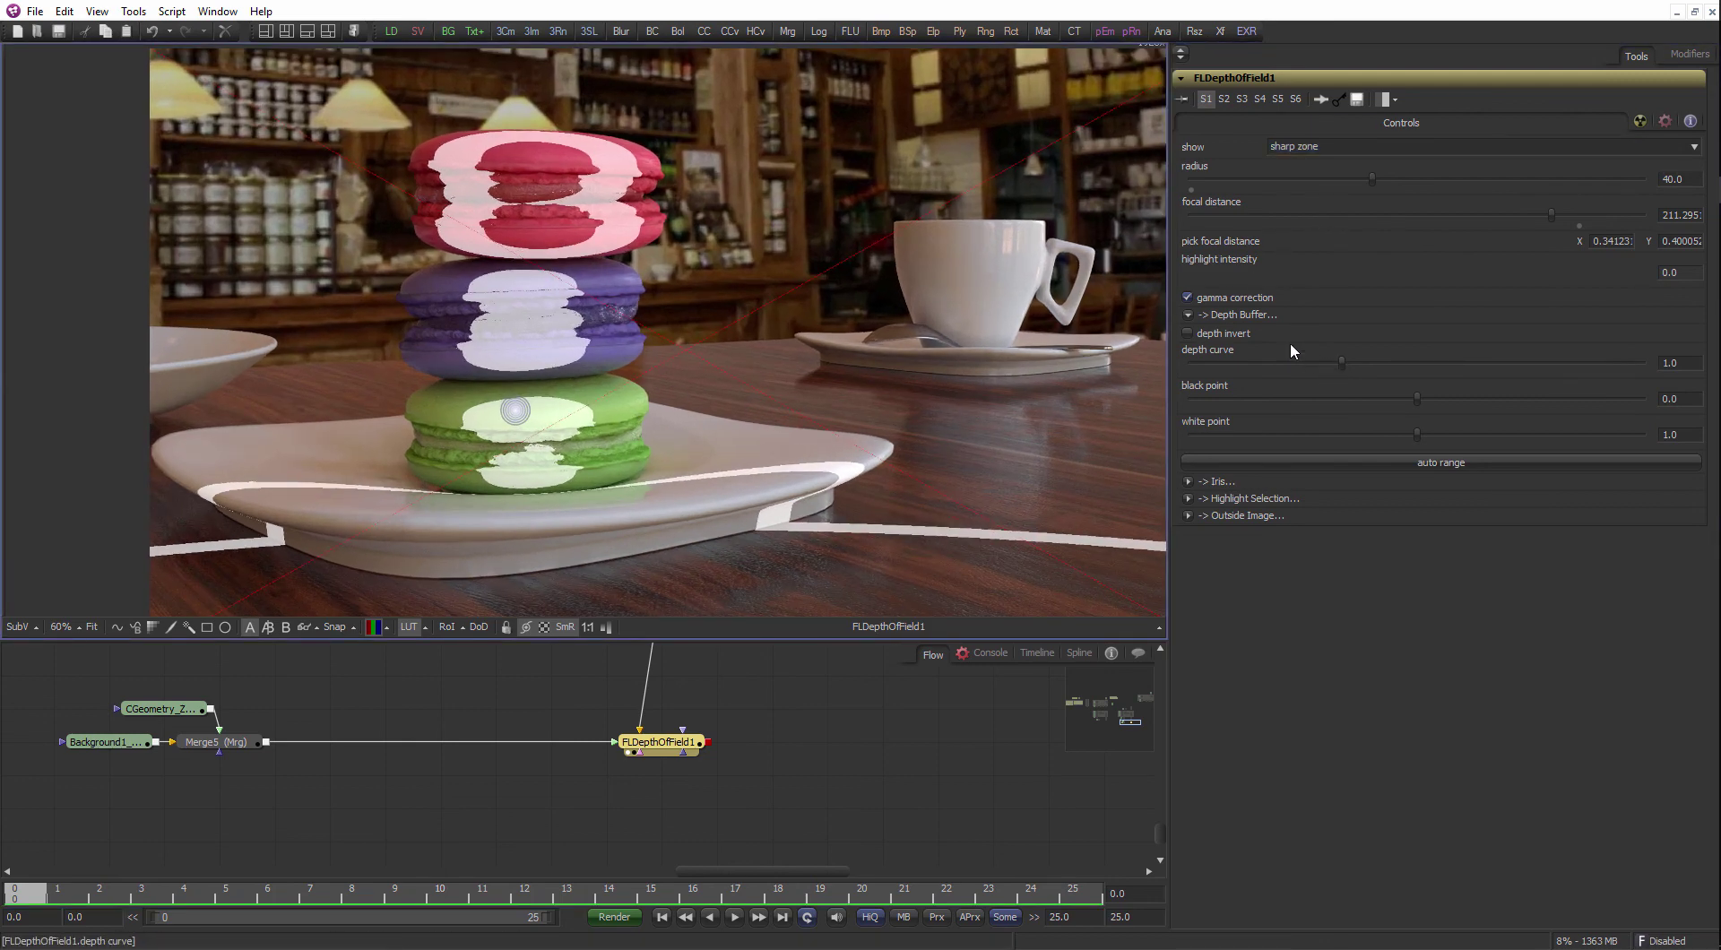
{"action": "left_click_drag", "start_coordinate": [1342, 362], "coordinate": [1293, 364]}
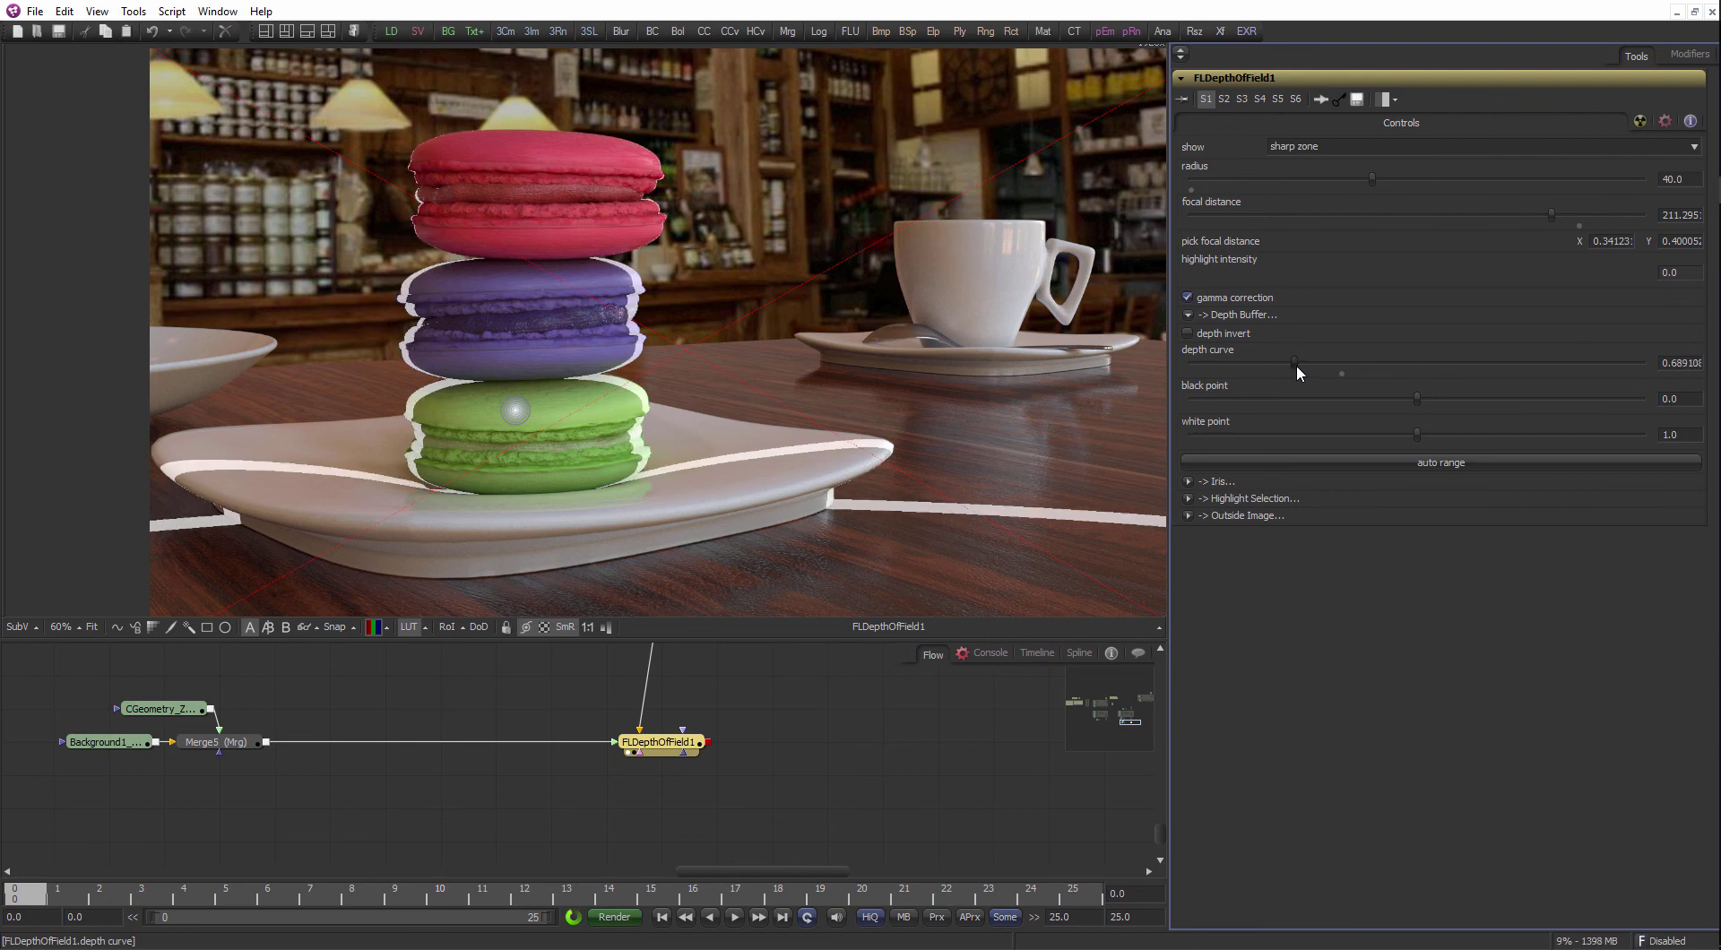
- Test raising the depth buffer's black and white points, and reset them to 0.0 and 1.0
{"action": "mouse_move", "coordinate": [1417, 398]}
{"action": "left_mouse_down"}
{"action": "mouse_move", "coordinate": [1400, 398]}
{"action": "mouse_move", "coordinate": [1443, 397]}
{"action": "left_mouse_up"}
{"action": "double_click", "coordinate": [1440, 397]}
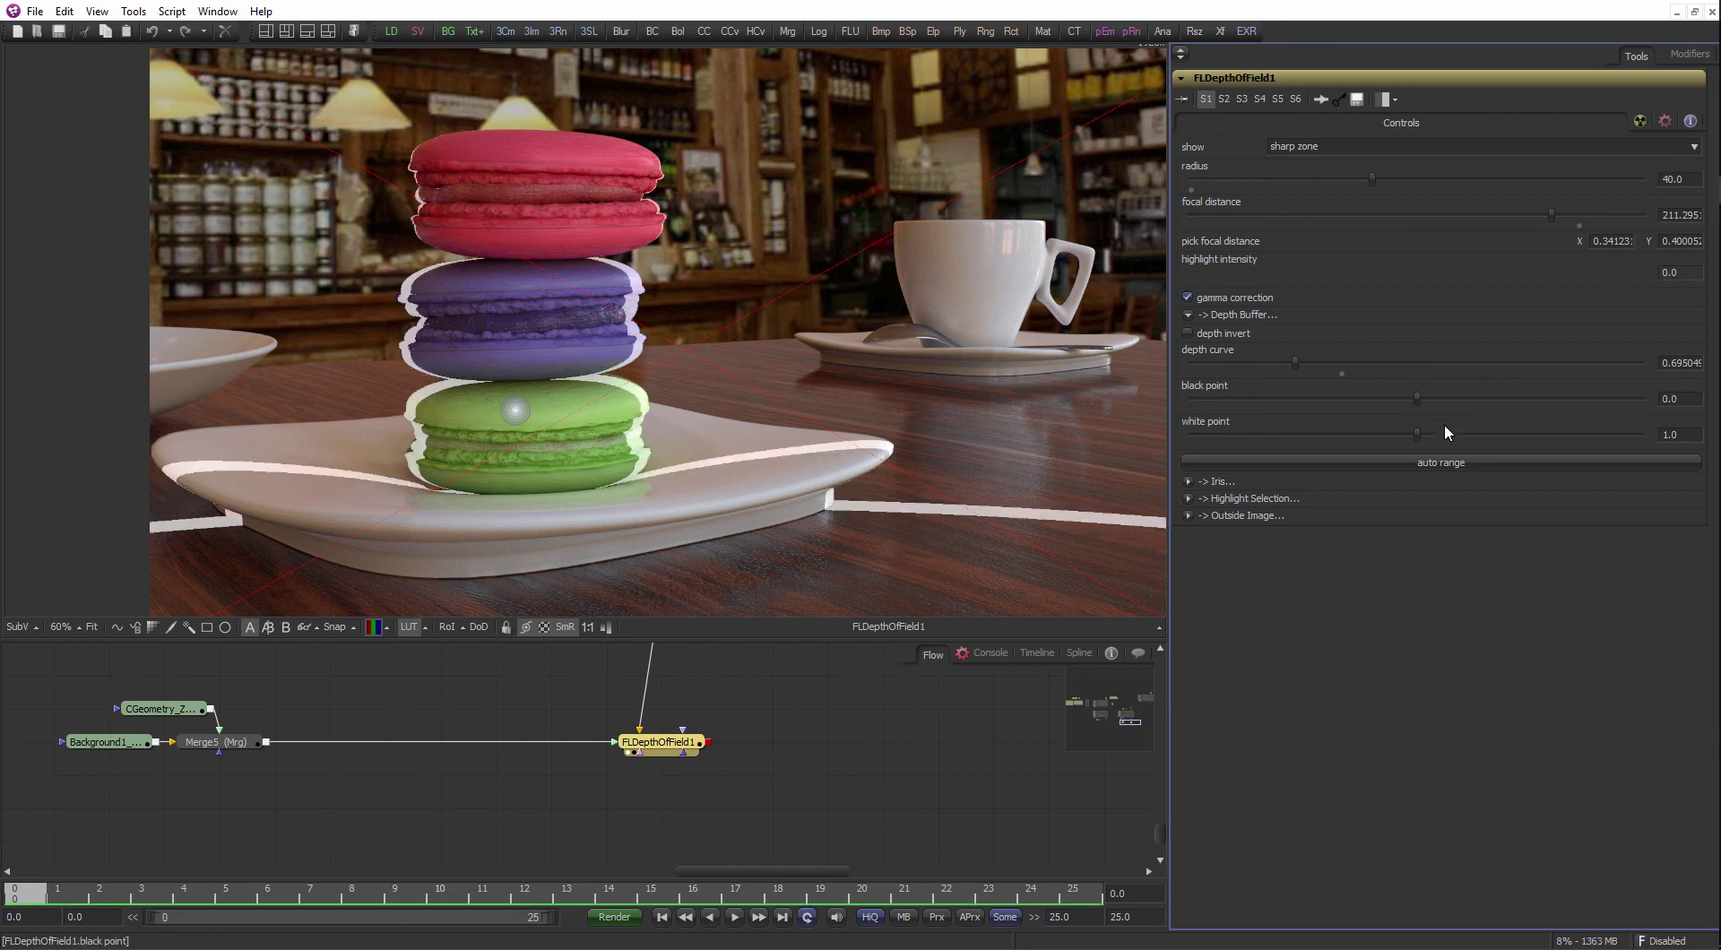
{"action": "left_click_drag", "start_coordinate": [1418, 436], "coordinate": [1422, 438]}
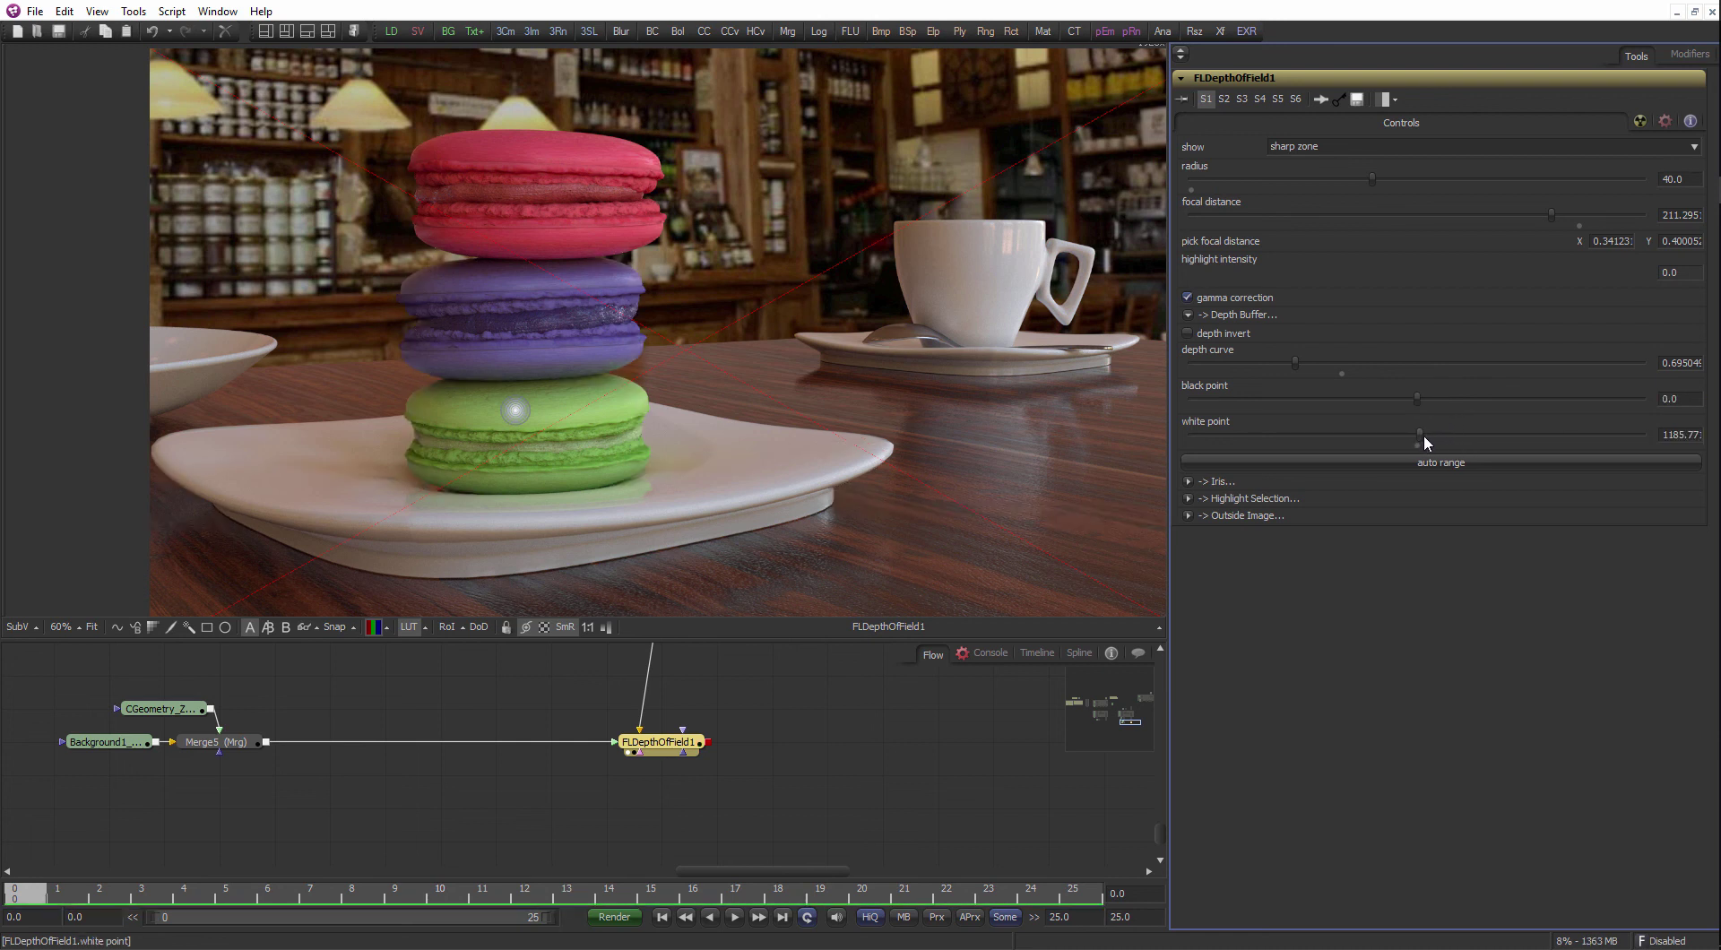
{"action": "double_click", "coordinate": [1423, 434]}
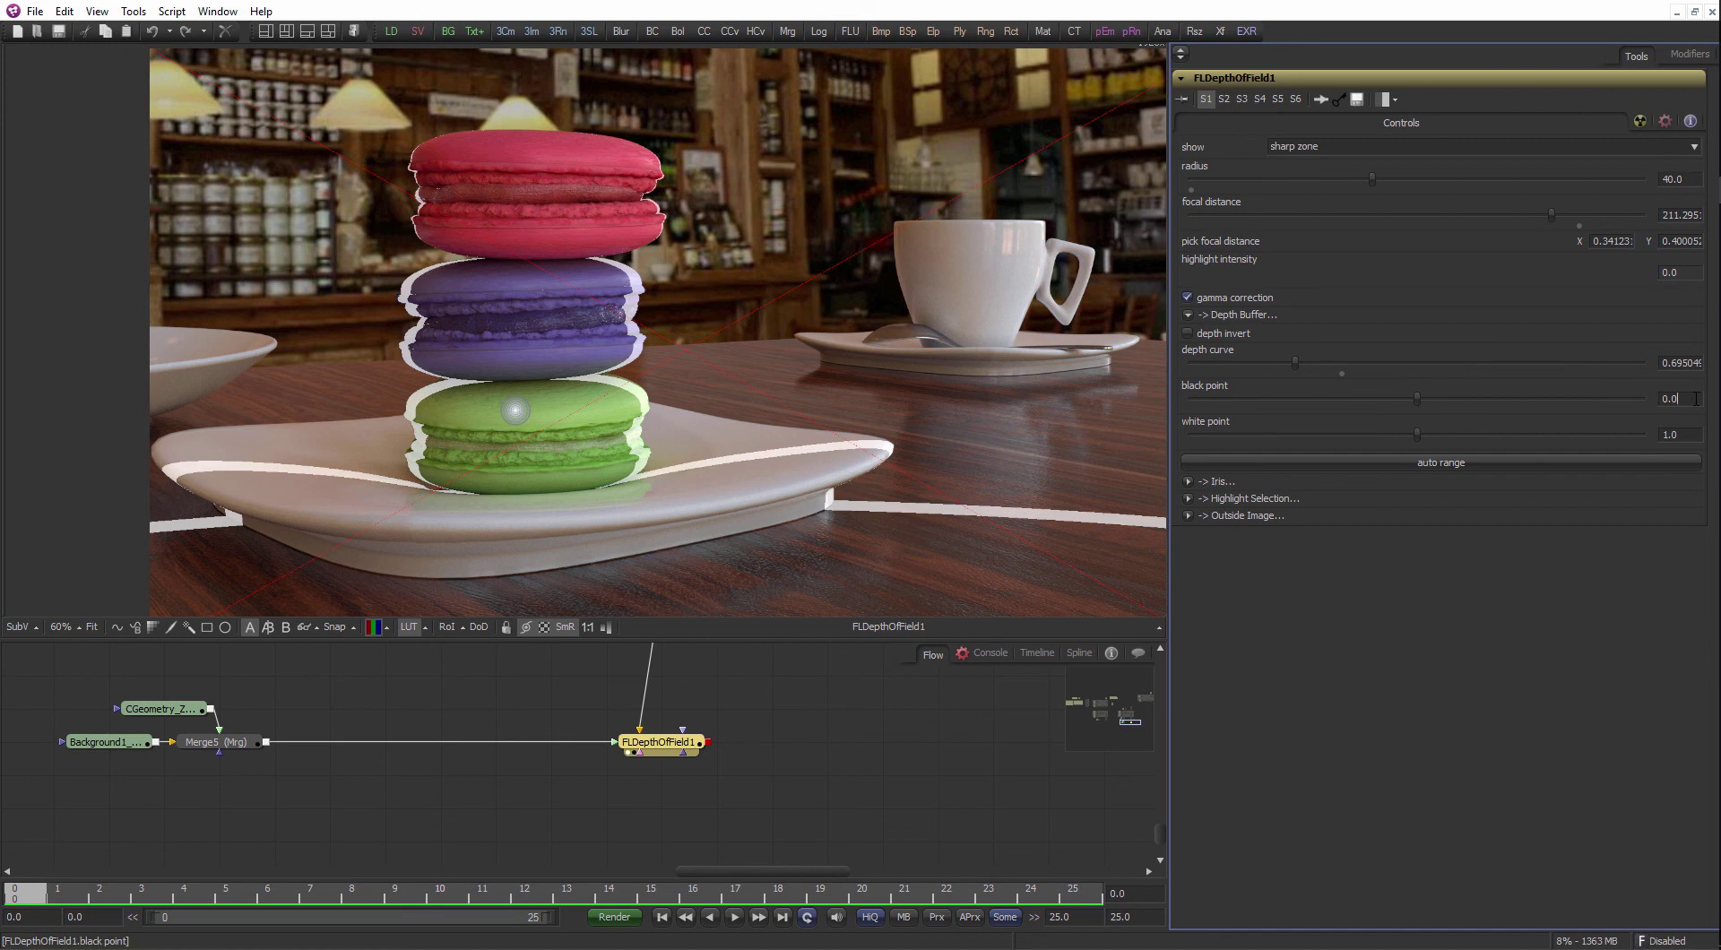
{"action": "key", "text": "Tab"}
{"action": "left_click", "coordinate": [1676, 399]}
{"action": "key", "text": "Tab"}
- Test FLDepthOfField1's sharp zone with focal distances of about 209 and 168 and depth curves of about 0.72, 1.89 and 0.0
{"action": "mouse_move", "coordinate": [1297, 362]}
{"action": "left_mouse_down"}
{"action": "mouse_move", "coordinate": [1342, 375]}
{"action": "mouse_move", "coordinate": [1302, 373]}
{"action": "left_mouse_up"}
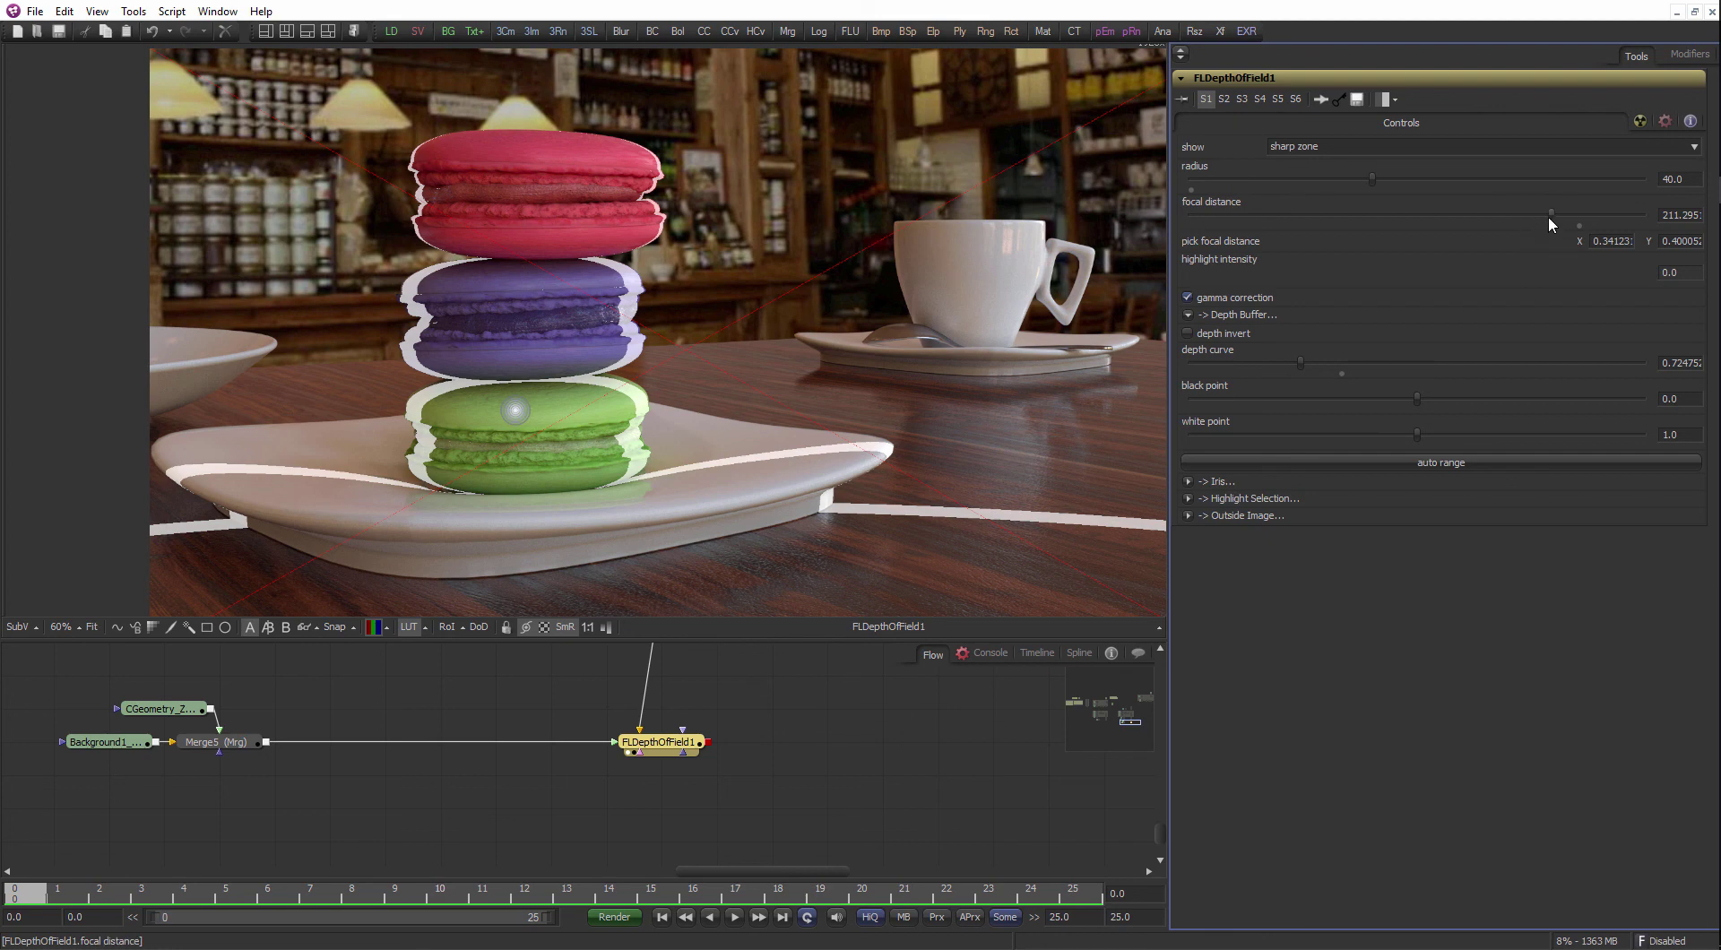
{"action": "mouse_move", "coordinate": [1549, 215]}
{"action": "left_mouse_down"}
{"action": "mouse_move", "coordinate": [1578, 229]}
{"action": "mouse_move", "coordinate": [1549, 231]}
{"action": "left_mouse_up"}
{"action": "left_click_drag", "start_coordinate": [1302, 362], "coordinate": [1475, 363]}
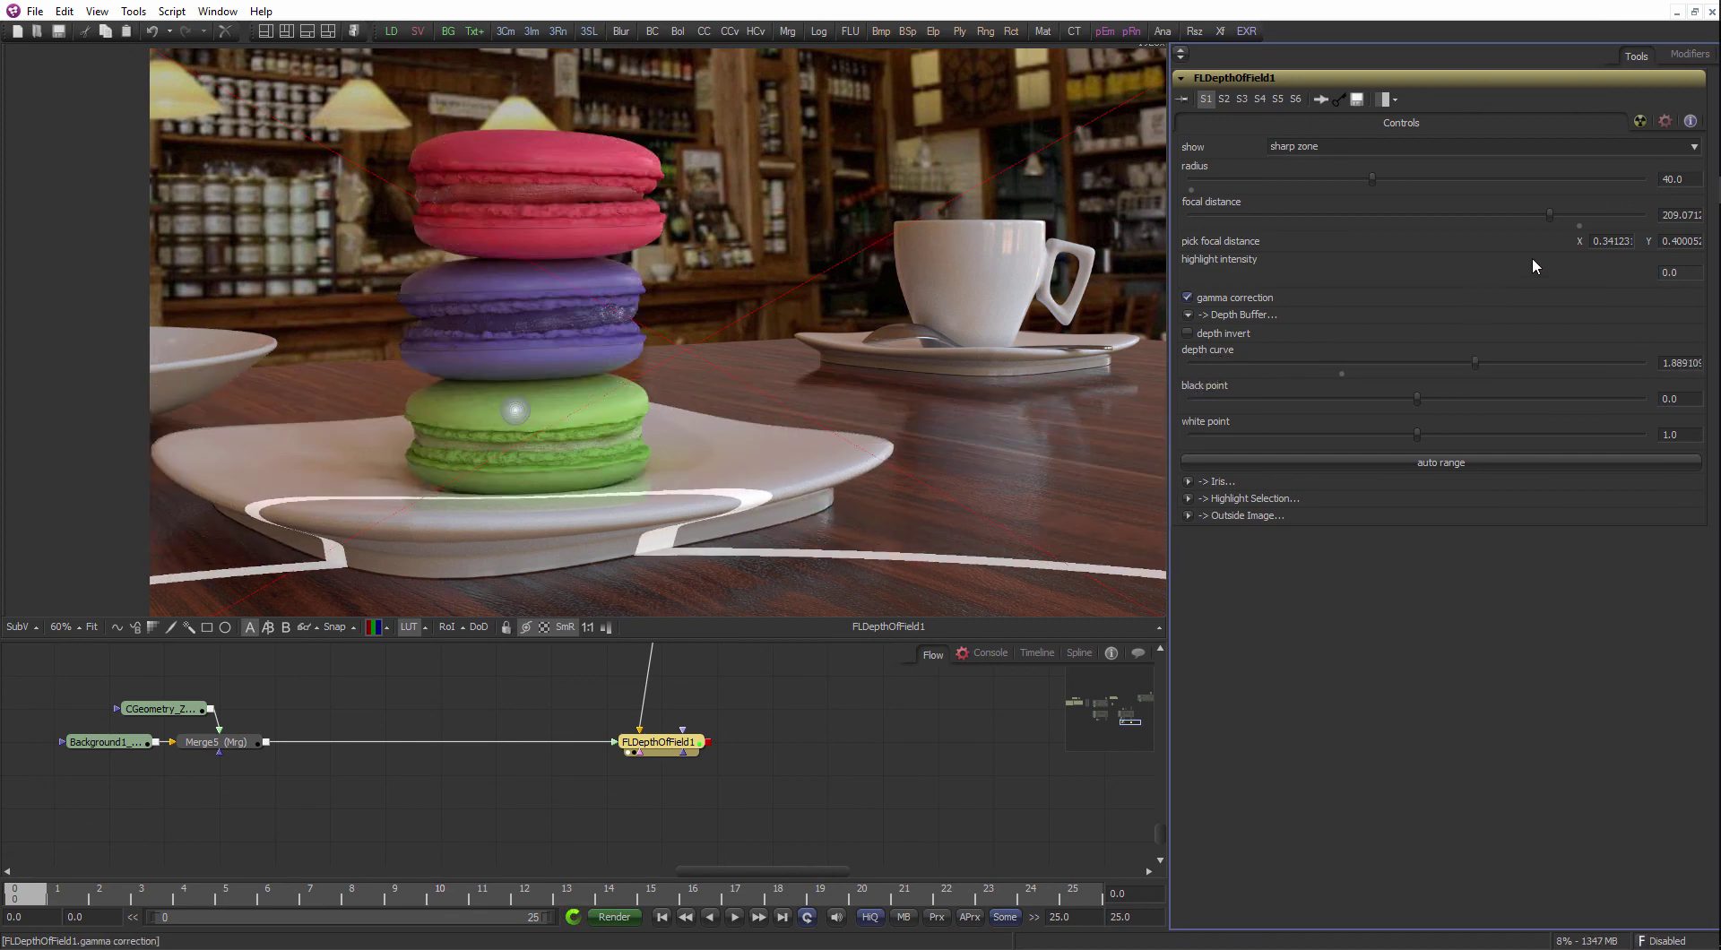
{"action": "mouse_move", "coordinate": [1540, 215]}
{"action": "left_mouse_down"}
{"action": "mouse_move", "coordinate": [1461, 224]}
{"action": "mouse_move", "coordinate": [1523, 234]}
{"action": "left_mouse_up"}
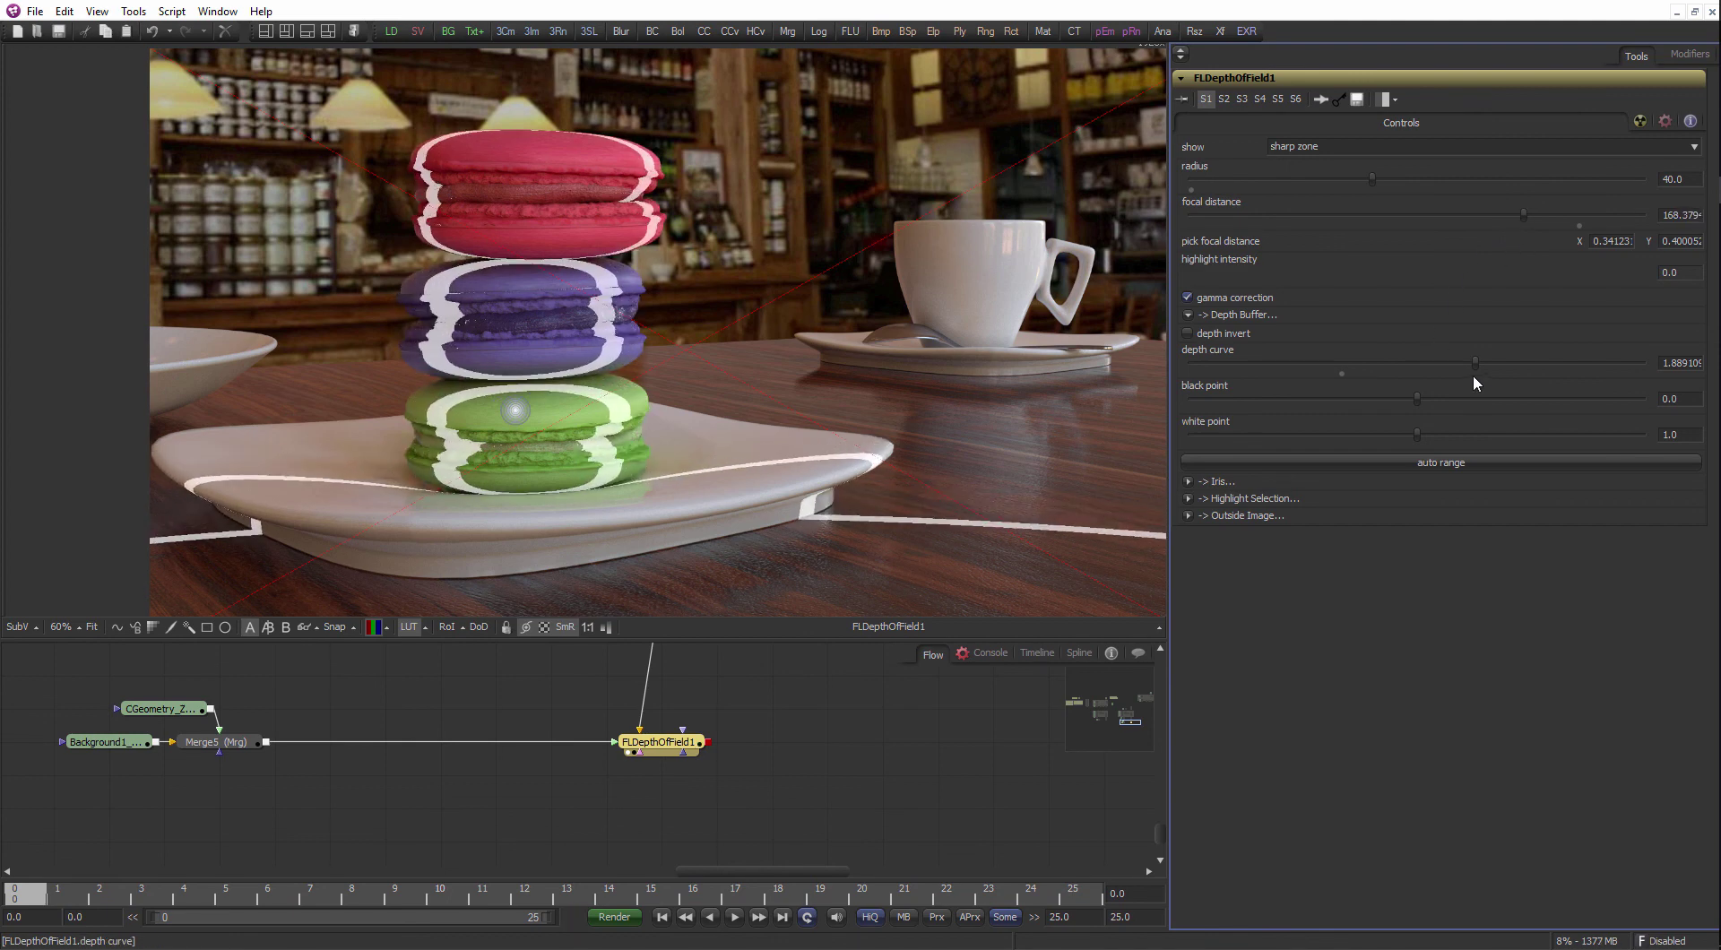
{"action": "left_click_drag", "start_coordinate": [1472, 374], "coordinate": [1208, 364]}
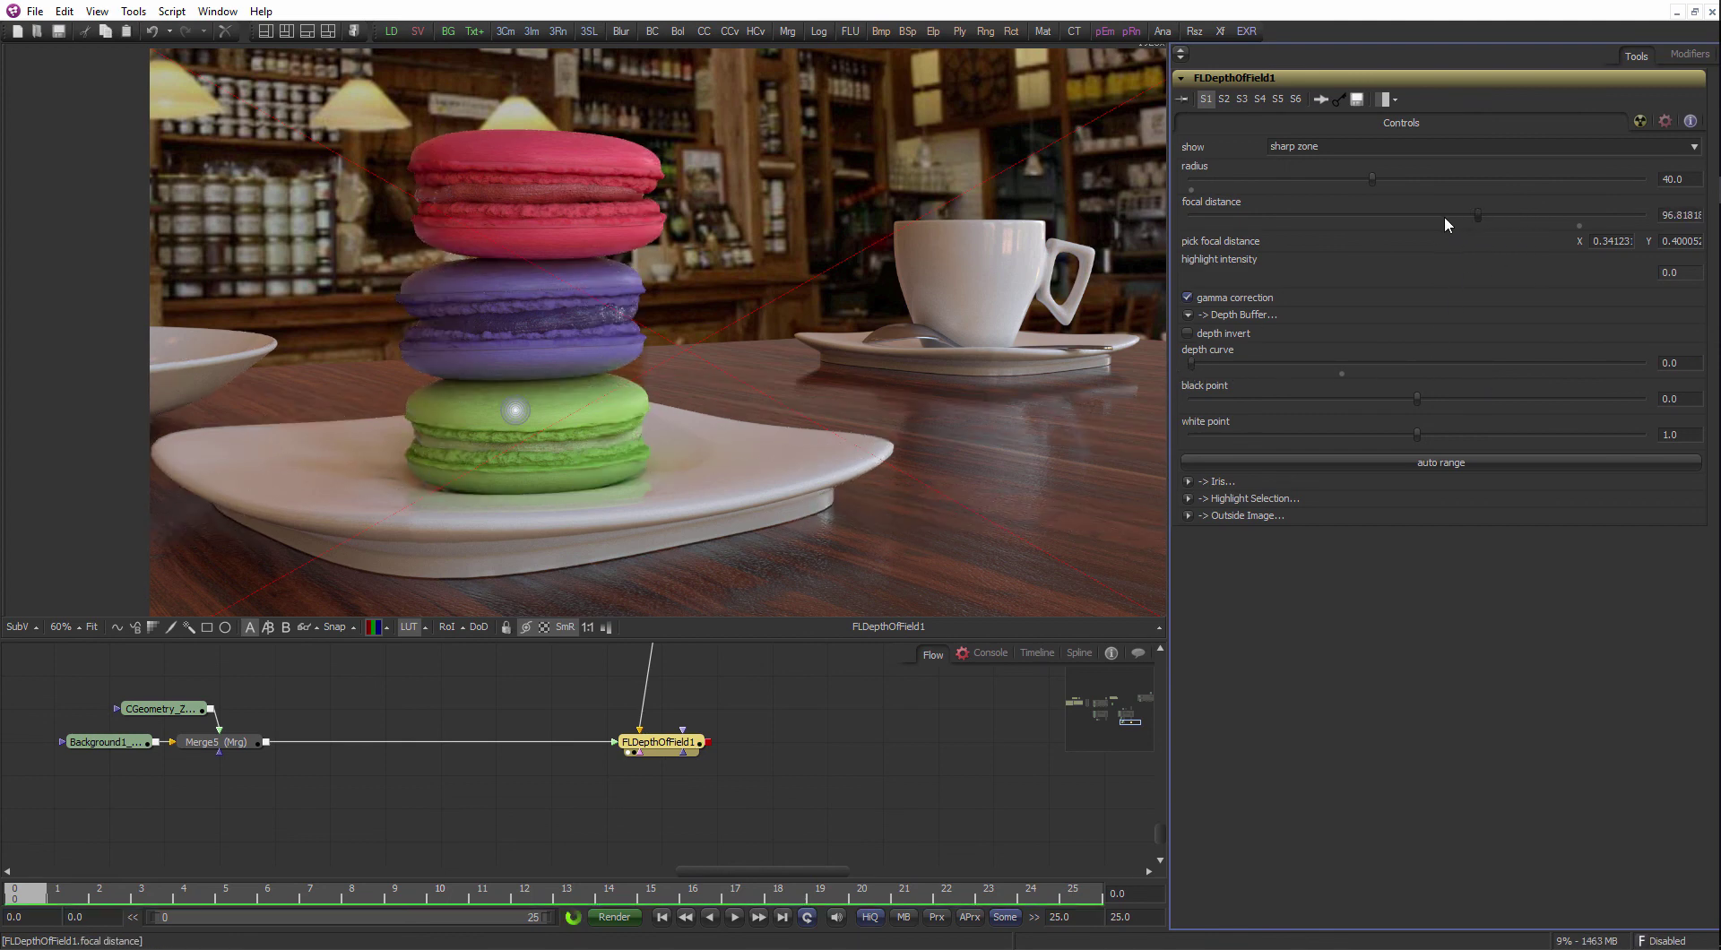
- Set FLDepthOfField1's focal distance to about 227.3 and its depth curve to about 0.5 to cover the macarons with the sharp zone
{"action": "left_click_drag", "start_coordinate": [1445, 217], "coordinate": [1332, 228]}
{"action": "left_click_drag", "start_coordinate": [1226, 217], "coordinate": [1562, 219]}
{"action": "left_click_drag", "start_coordinate": [1195, 364], "coordinate": [1270, 367]}
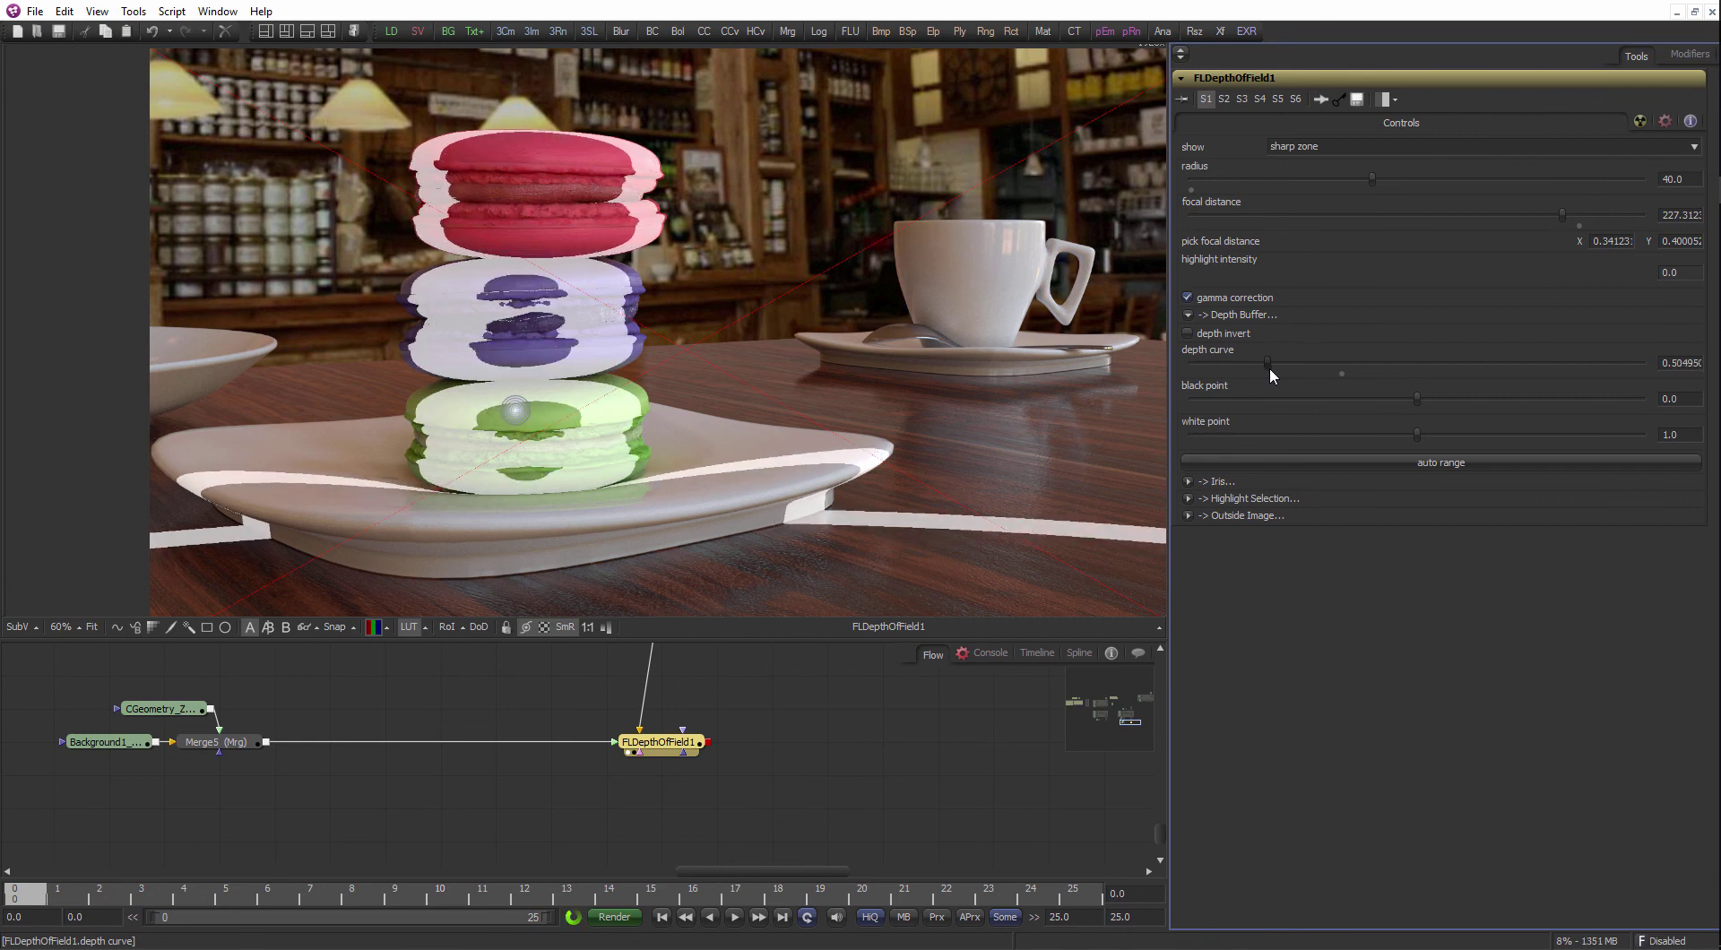
- Expand FLDepthOfField1's highlight selection settings and auto-range the depth buffer's black and white points
{"action": "left_click", "coordinate": [1188, 481]}
{"action": "left_click", "coordinate": [1188, 481]}
{"action": "left_click", "coordinate": [1188, 499]}
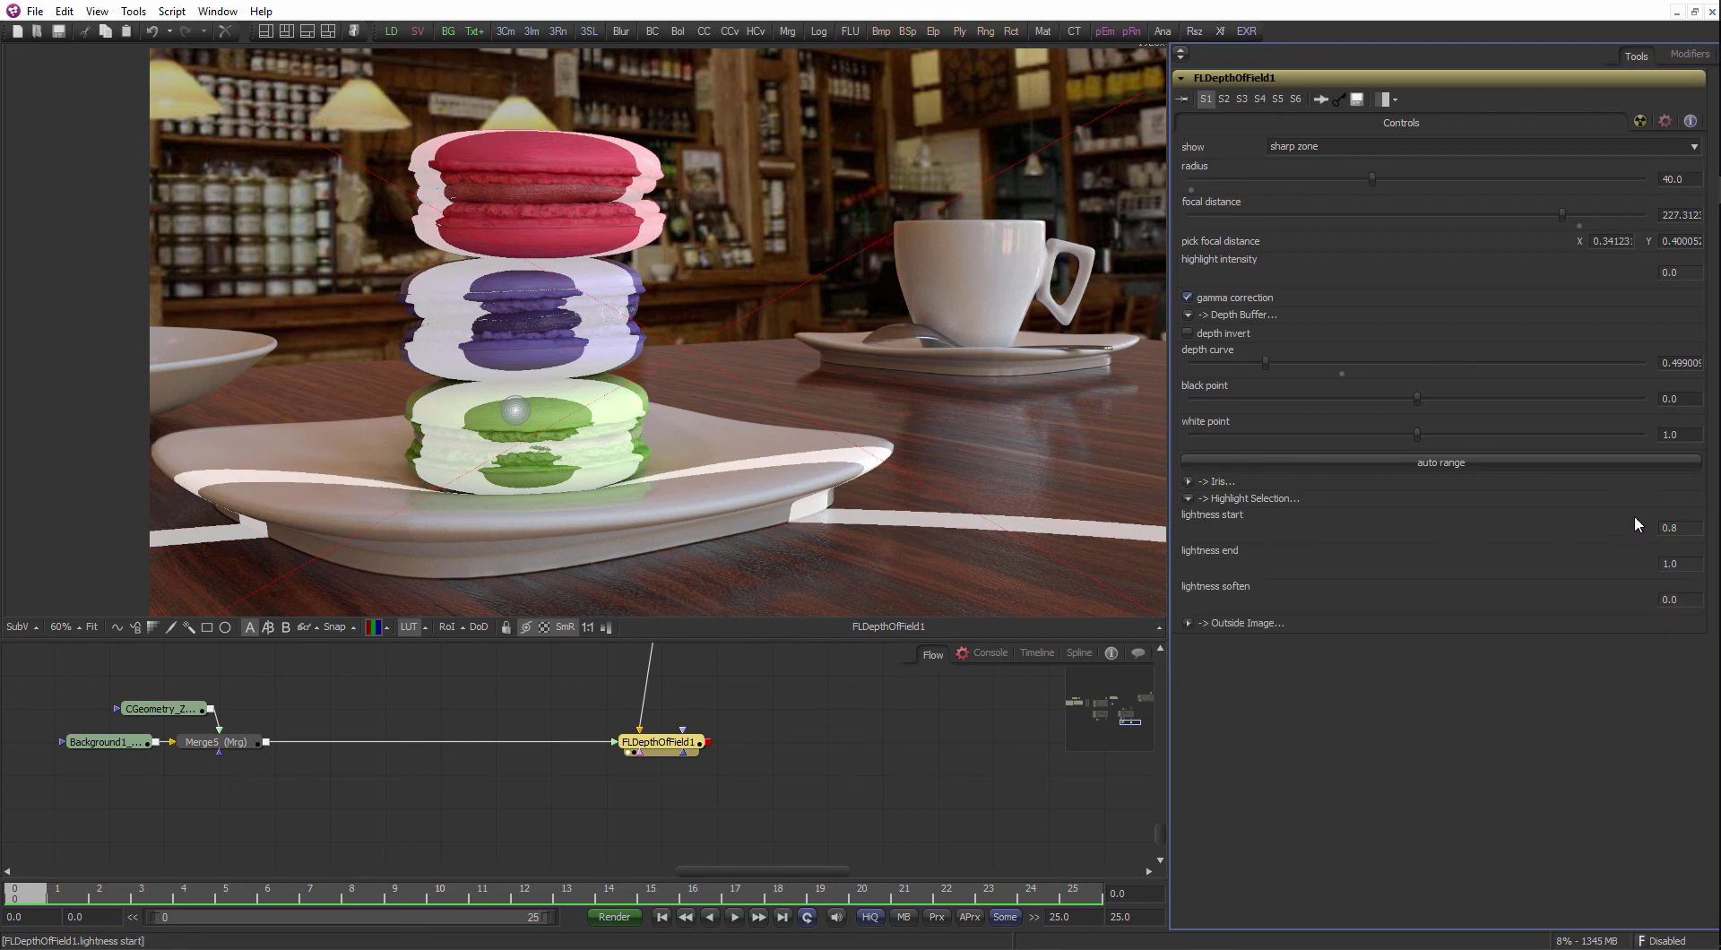
{"action": "left_click", "coordinate": [1671, 528]}
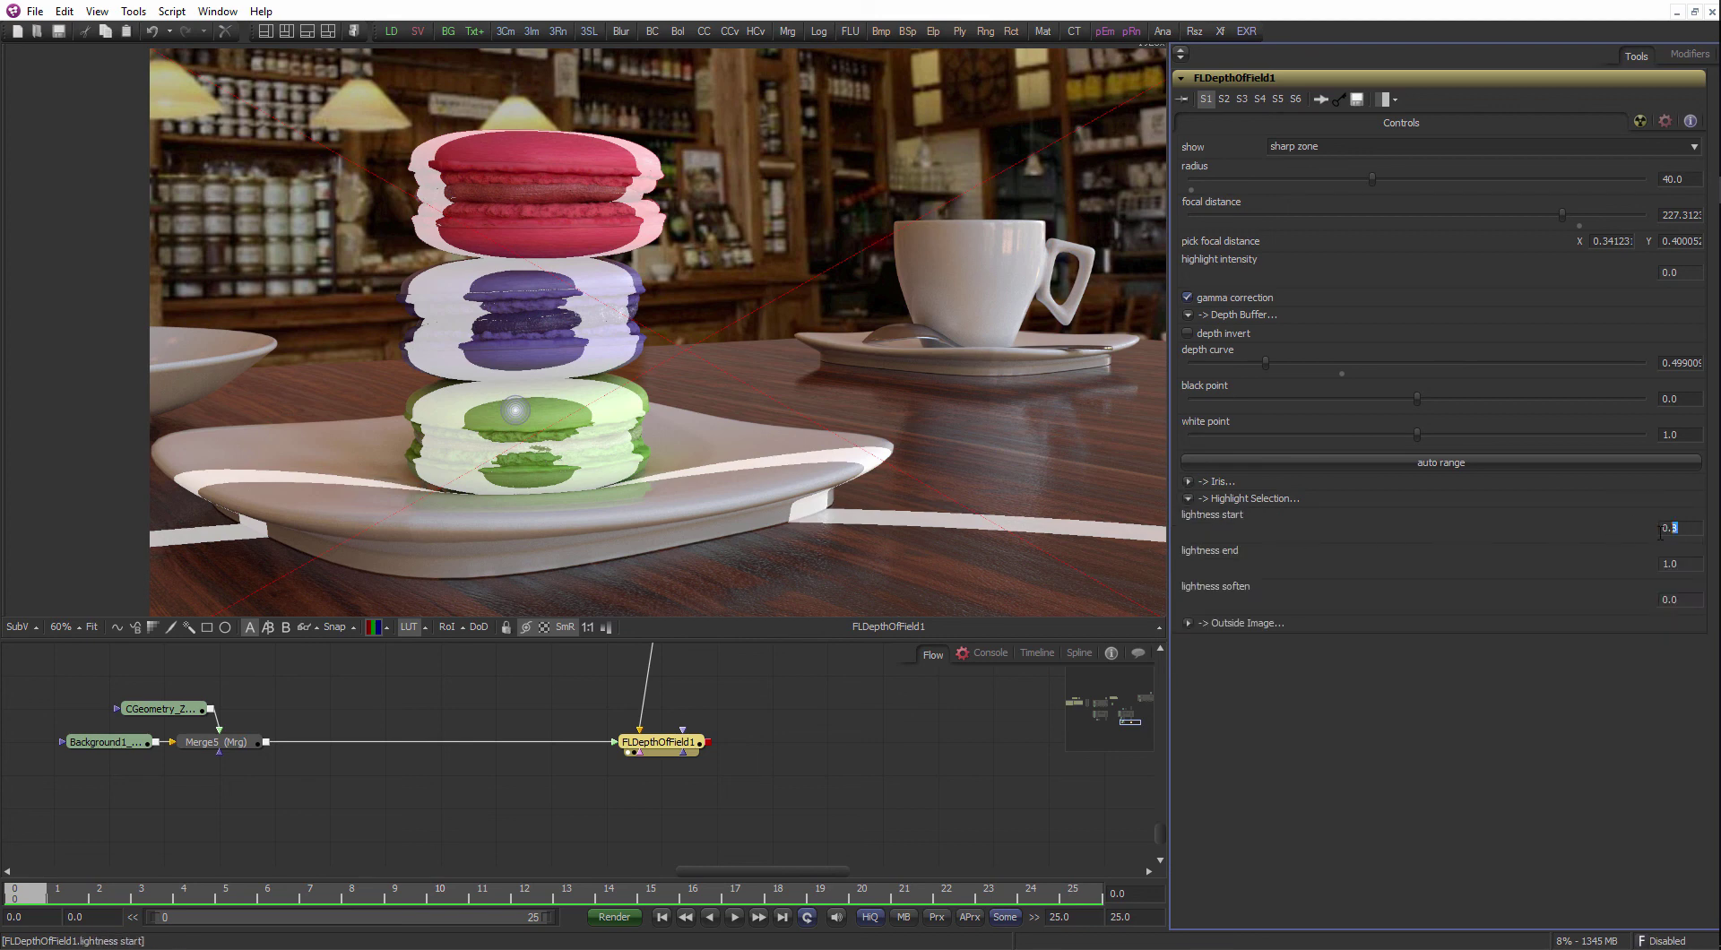
{"action": "left_click", "coordinate": [1474, 460]}
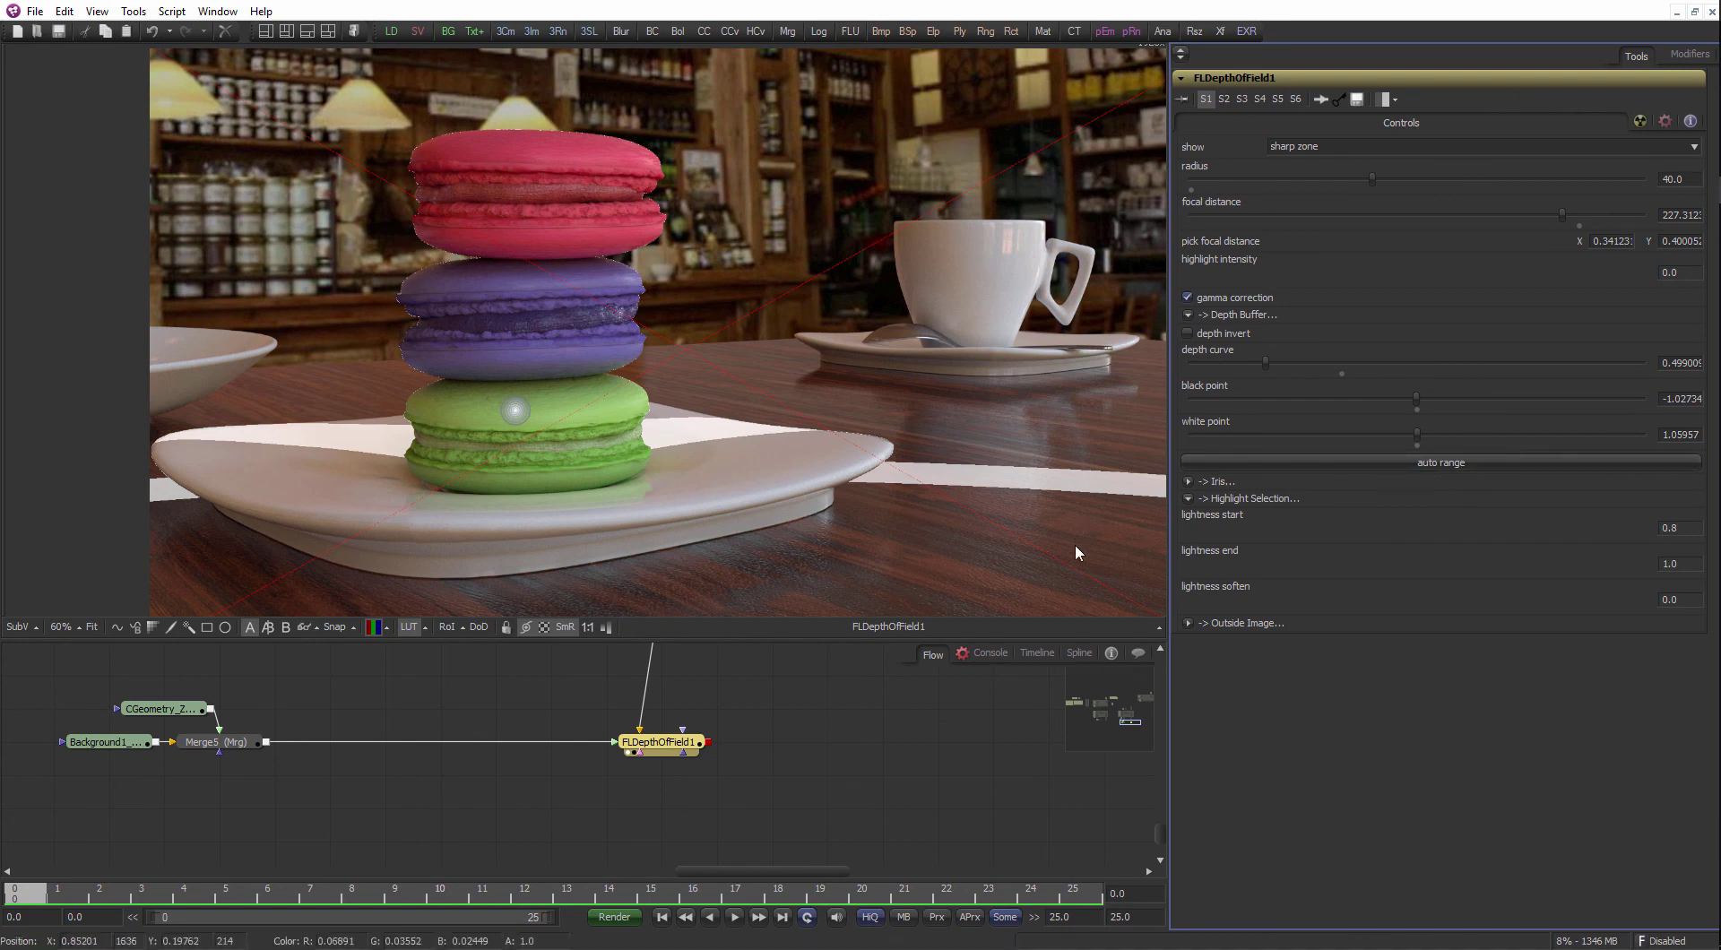
- Check Merge5's depth image in the viewer, show FLDepthOfField1 again and raise its depth curve to about 0.86
{"action": "left_click_drag", "start_coordinate": [252, 745], "coordinate": [507, 331]}
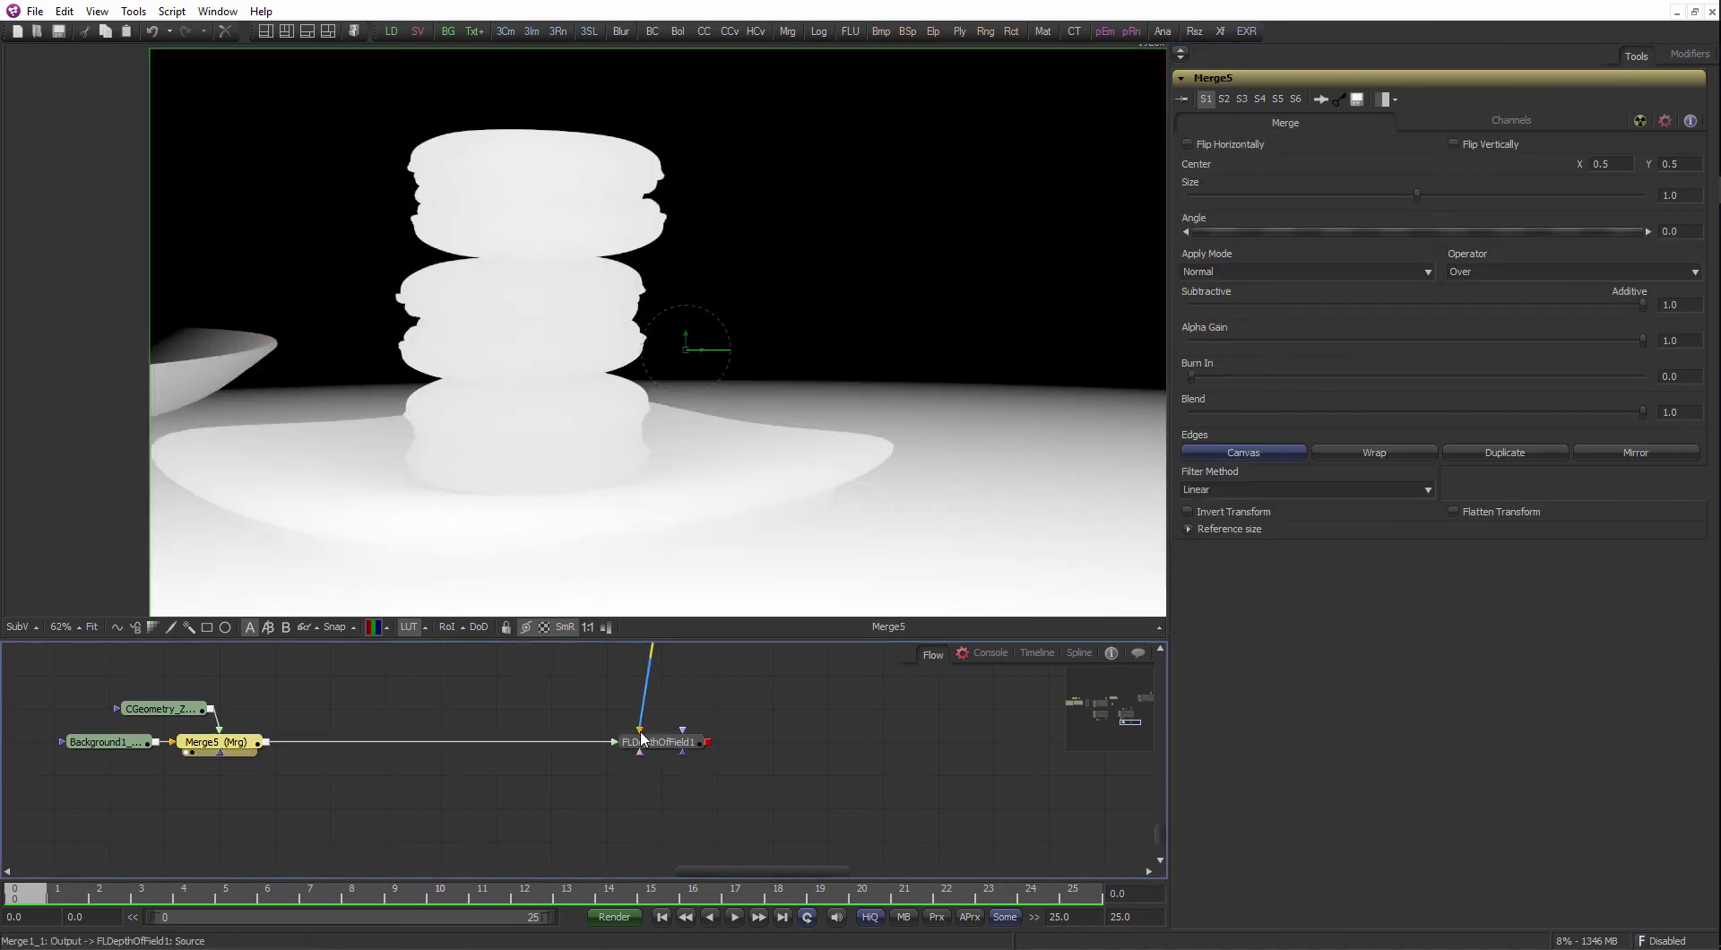
{"action": "left_click_drag", "start_coordinate": [671, 743], "coordinate": [692, 546]}
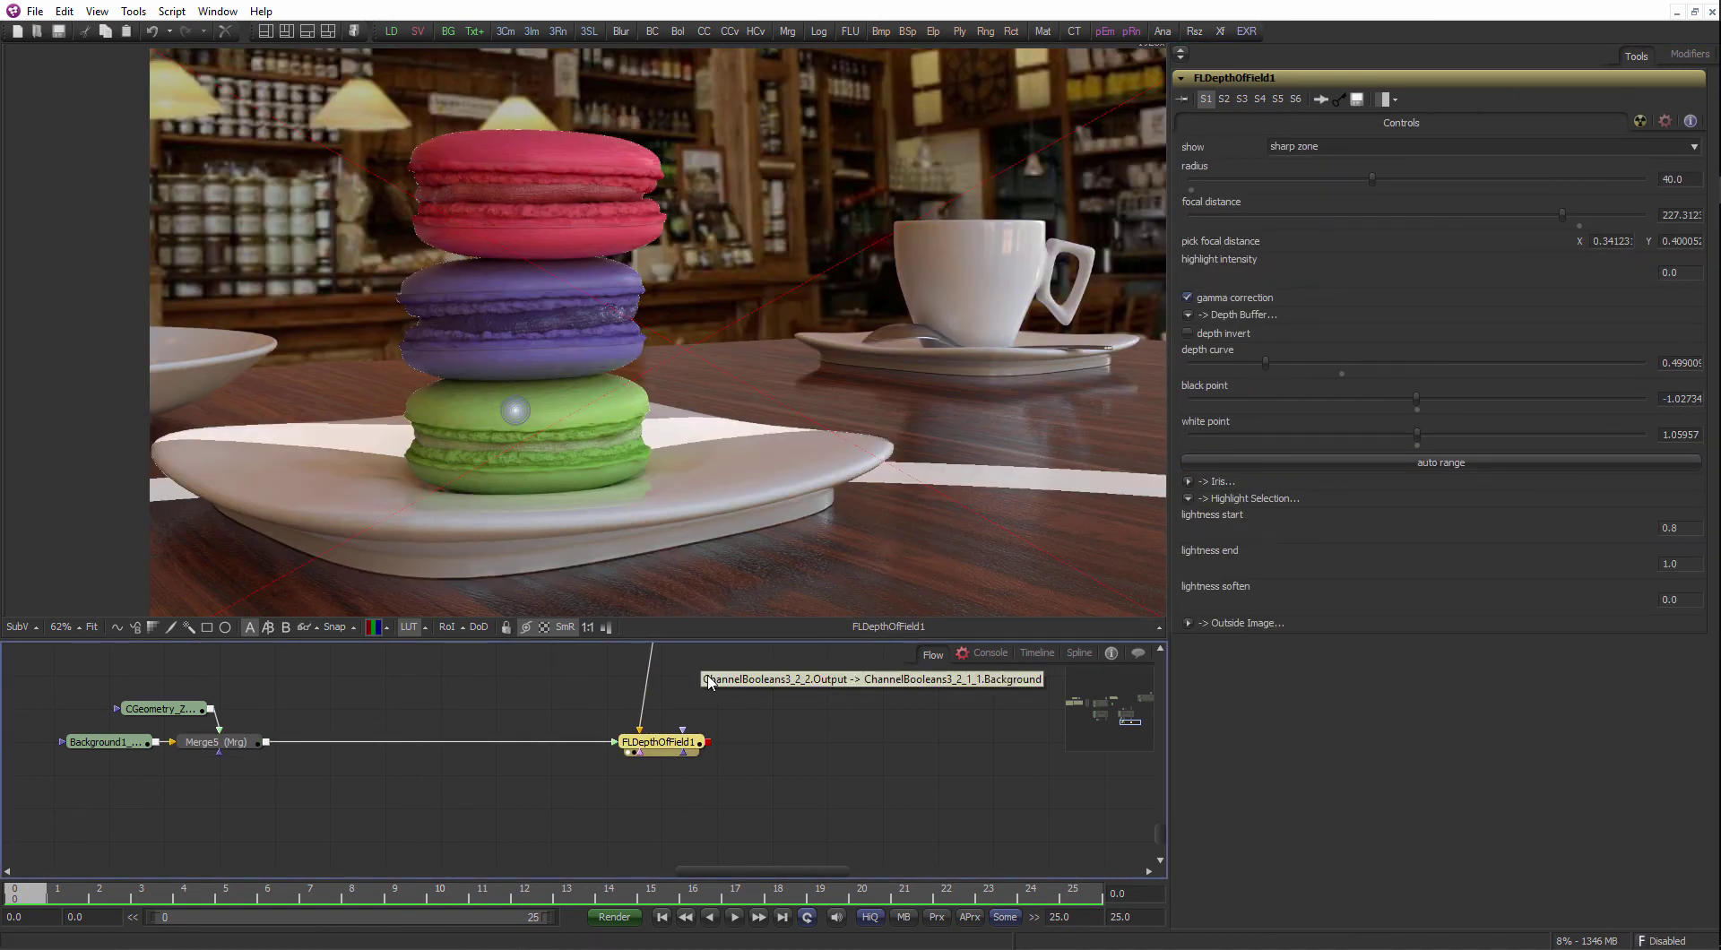
{"action": "left_click_drag", "start_coordinate": [1277, 362], "coordinate": [1325, 362]}
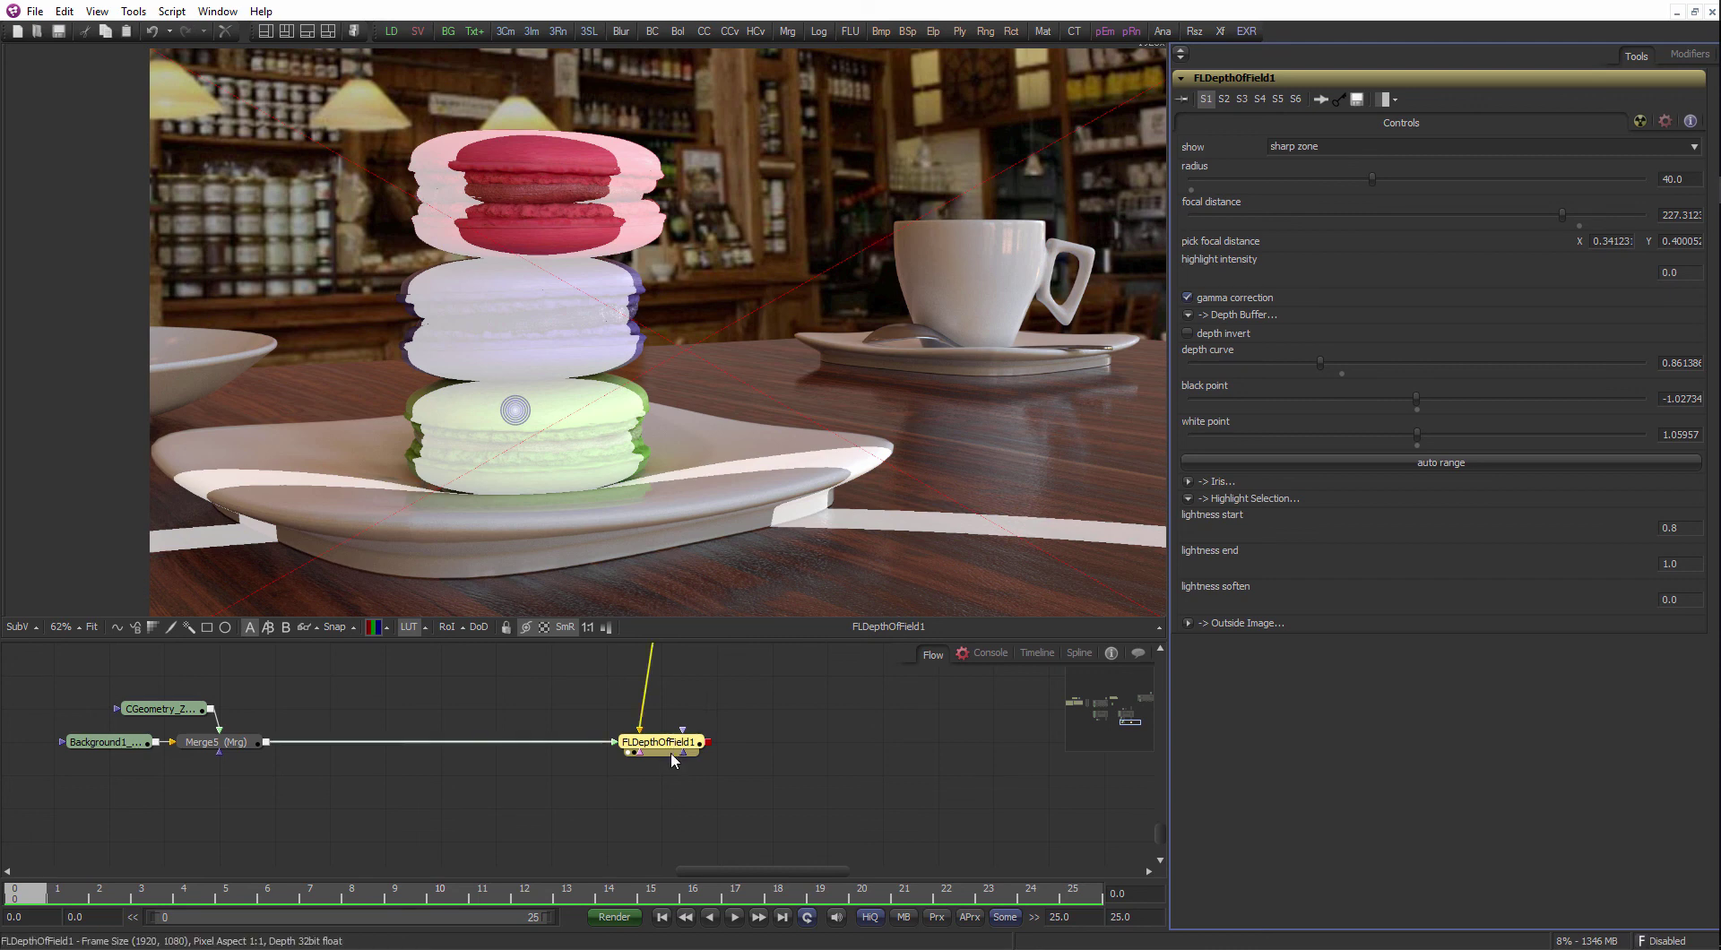
- Switch FLDepthOfField1's output view to normal blur and fit the whole image in the viewer
{"action": "left_click_drag", "start_coordinate": [789, 708], "coordinate": [737, 701]}
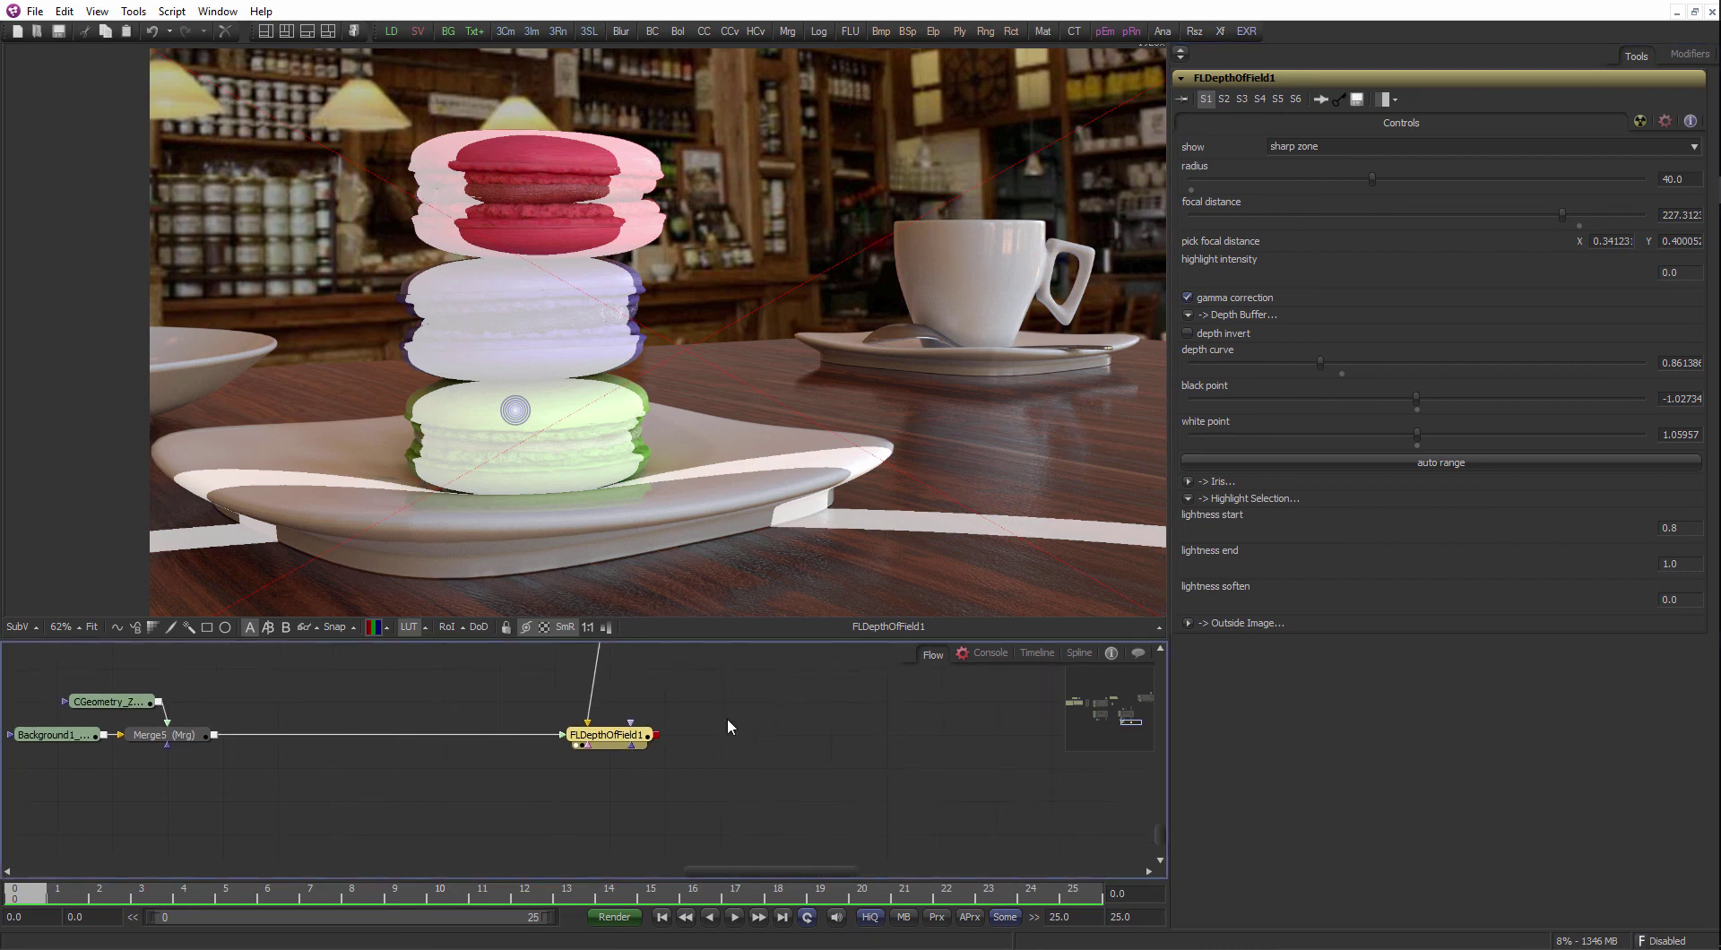
{"action": "left_click", "coordinate": [1323, 146]}
{"action": "left_click", "coordinate": [1314, 164]}
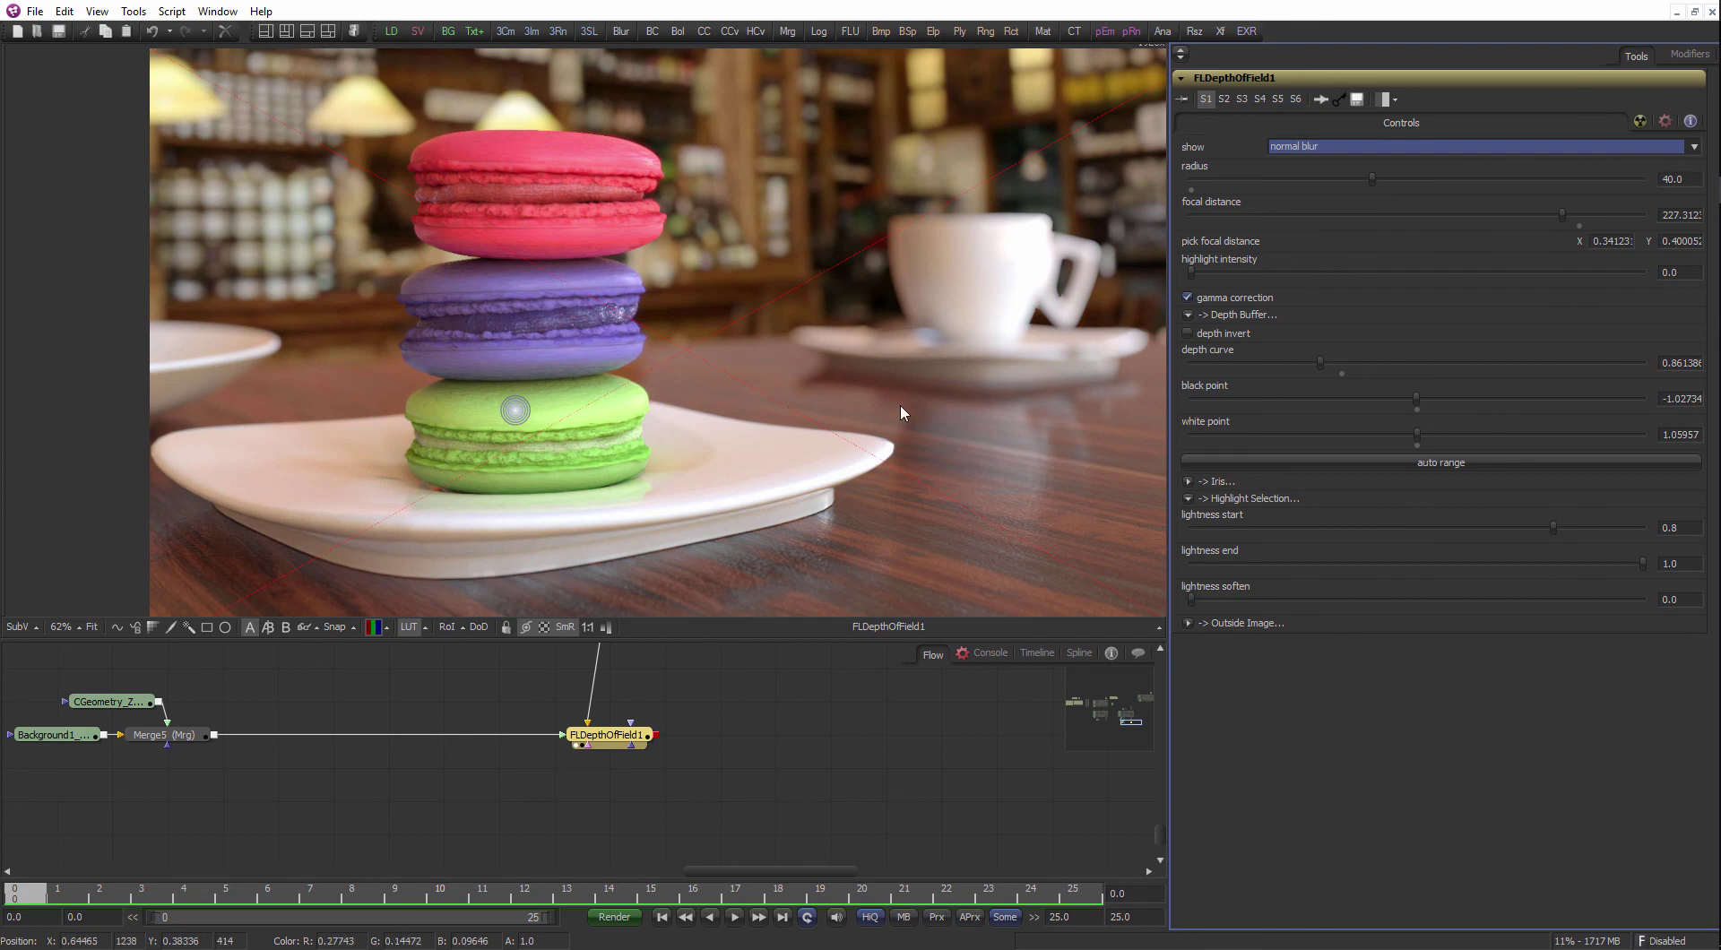
{"action": "left_click_drag", "start_coordinate": [640, 205], "coordinate": [511, 176]}
{"action": "scroll", "coordinate": [608, 326], "scroll_direction": "down", "scroll_amount": 2}
{"action": "key", "text": "ctrl+f"}
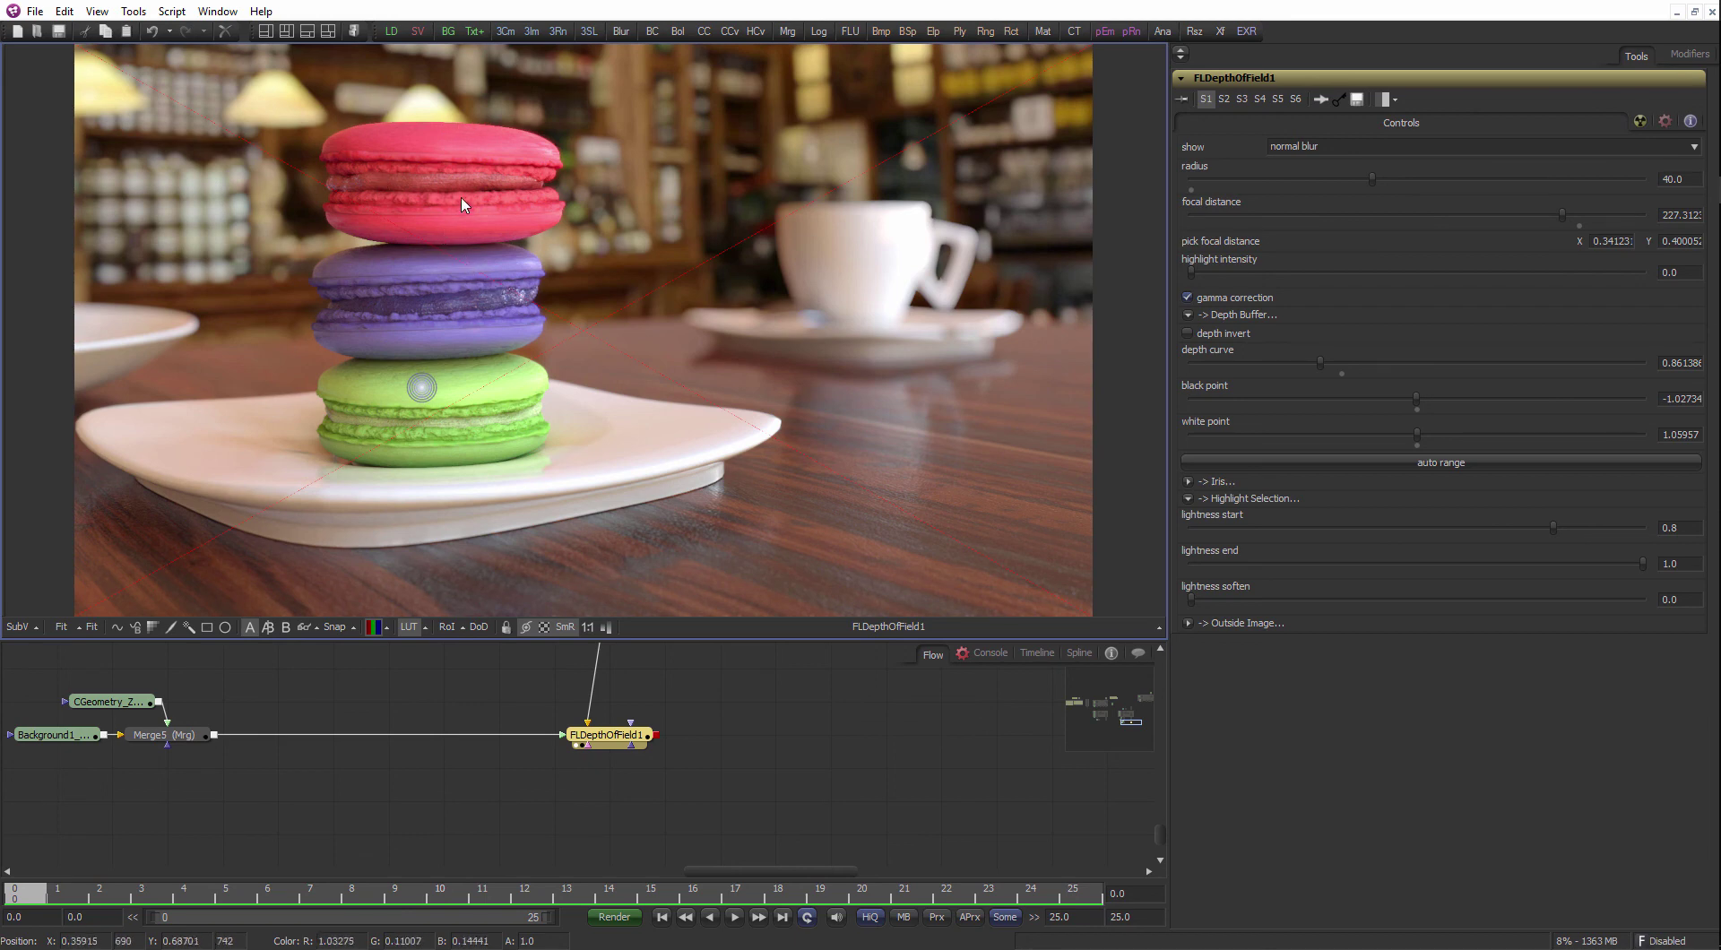
- Examine the blurred render at 100% and closer, checking the macaron edges against the café background, then the whole image
{"action": "scroll", "coordinate": [475, 226], "scroll_direction": "up", "scroll_amount": 3}
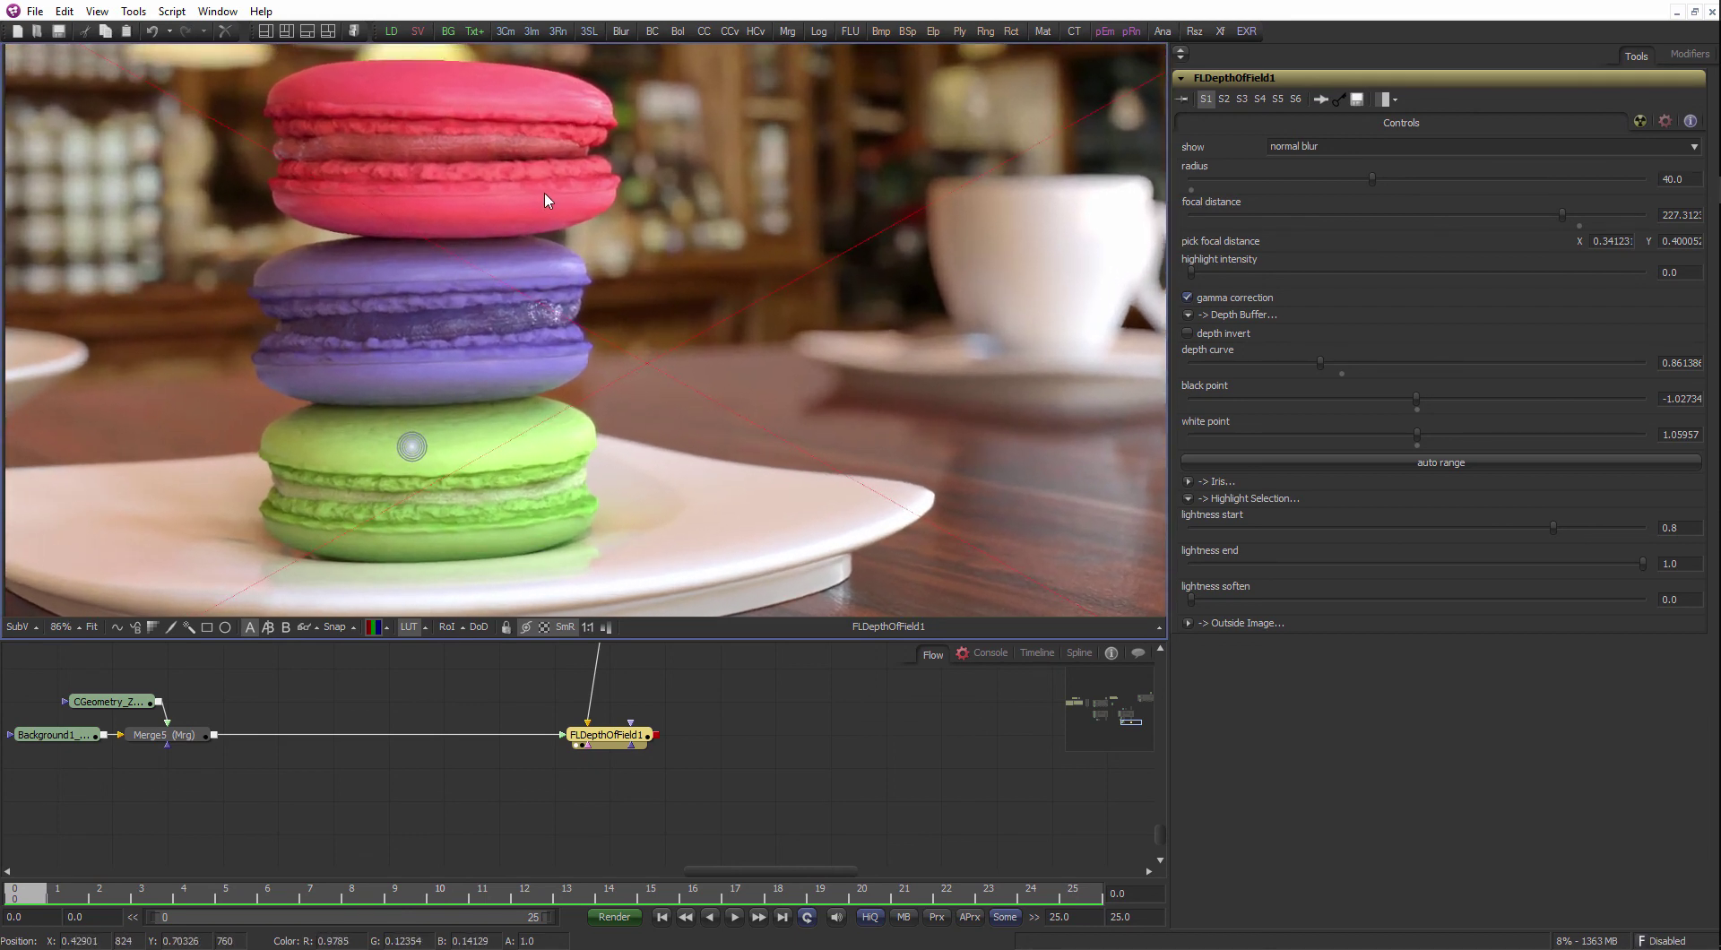
{"action": "scroll", "coordinate": [548, 201], "scroll_direction": "up", "scroll_amount": 1}
{"action": "left_click_drag", "start_coordinate": [538, 200], "coordinate": [542, 265]}
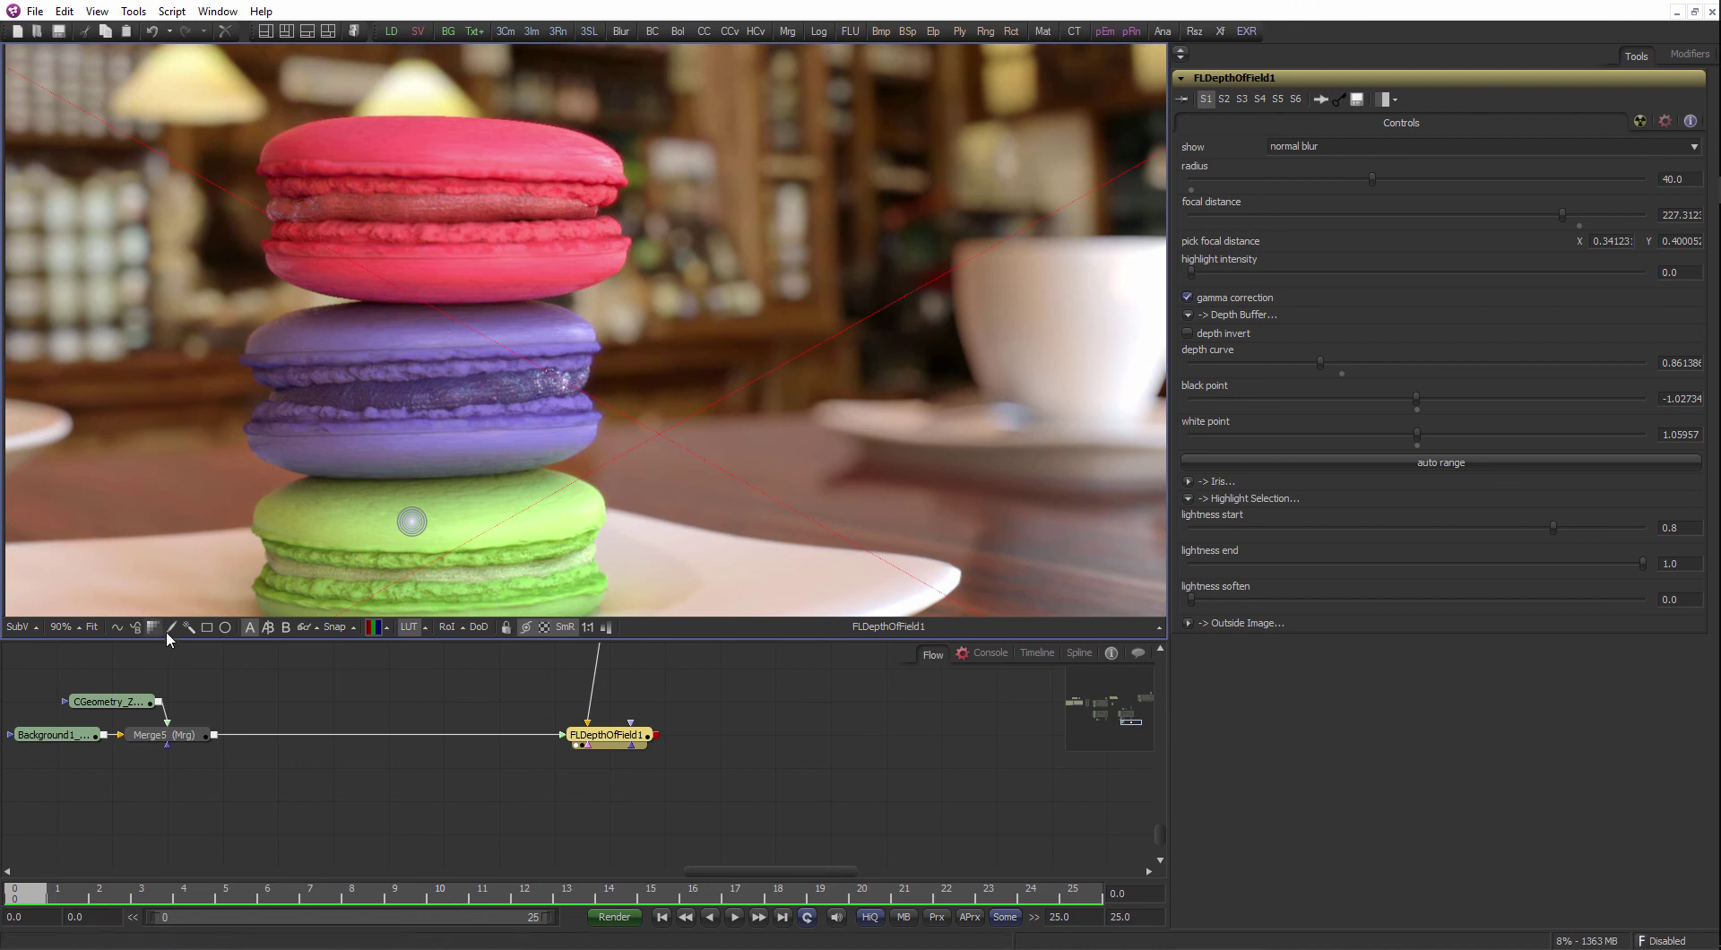
{"action": "left_click", "coordinate": [82, 627]}
{"action": "left_click", "coordinate": [93, 545]}
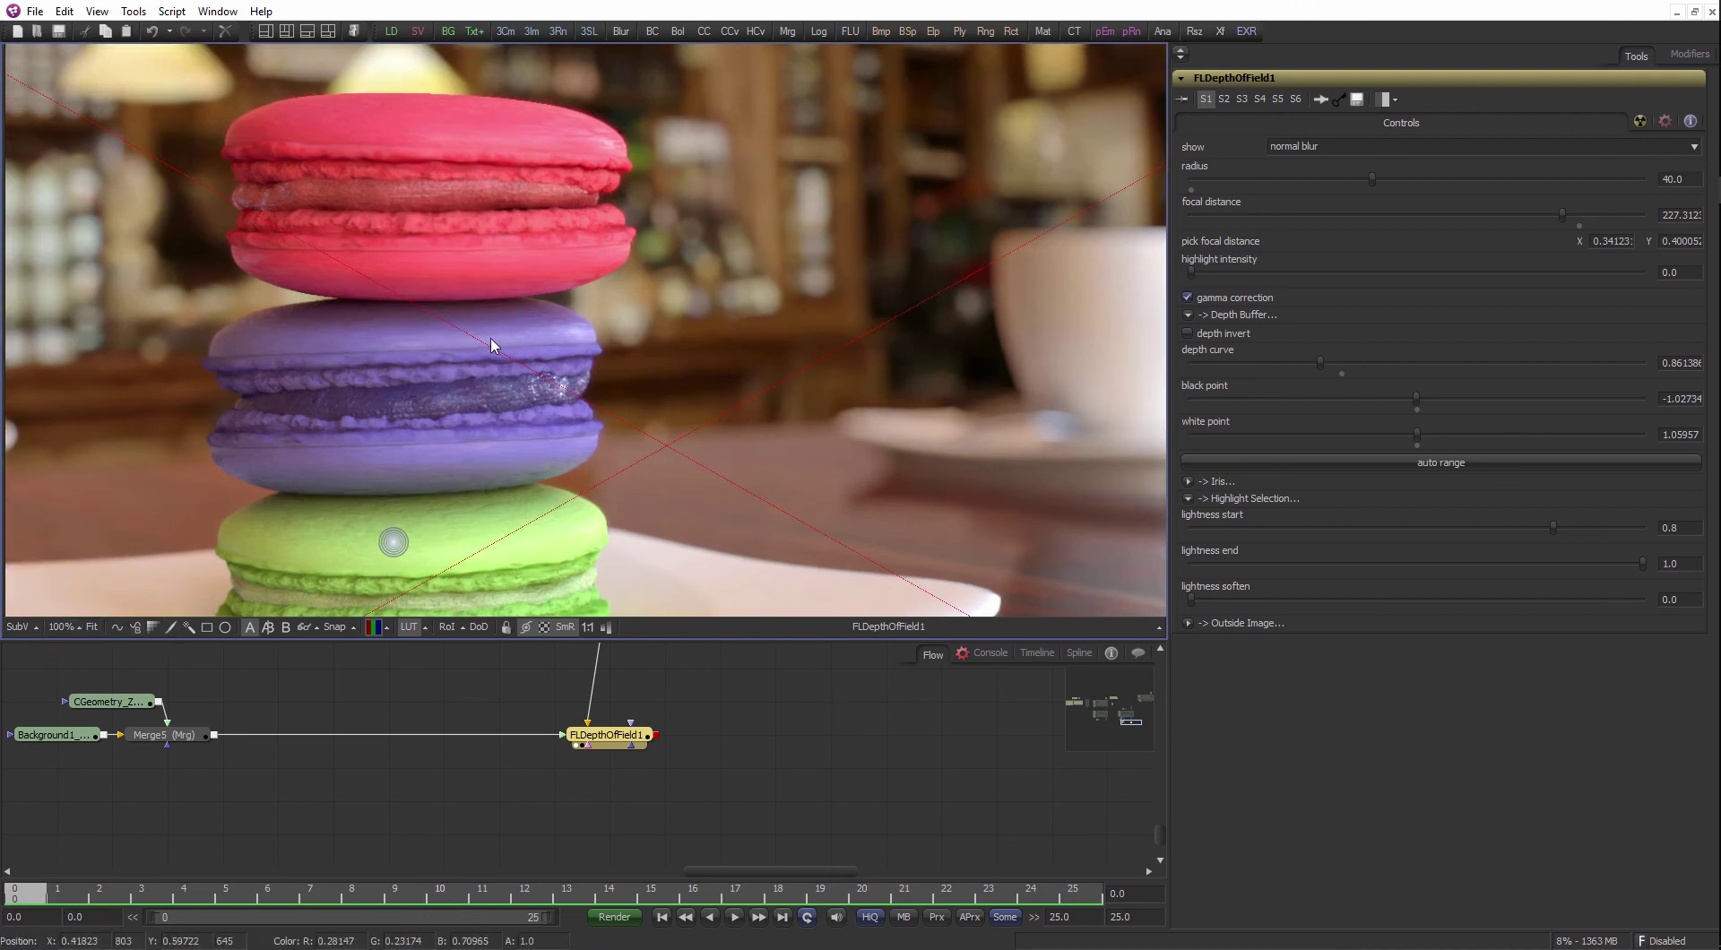
{"action": "scroll", "coordinate": [605, 538], "scroll_direction": "up", "scroll_amount": 5}
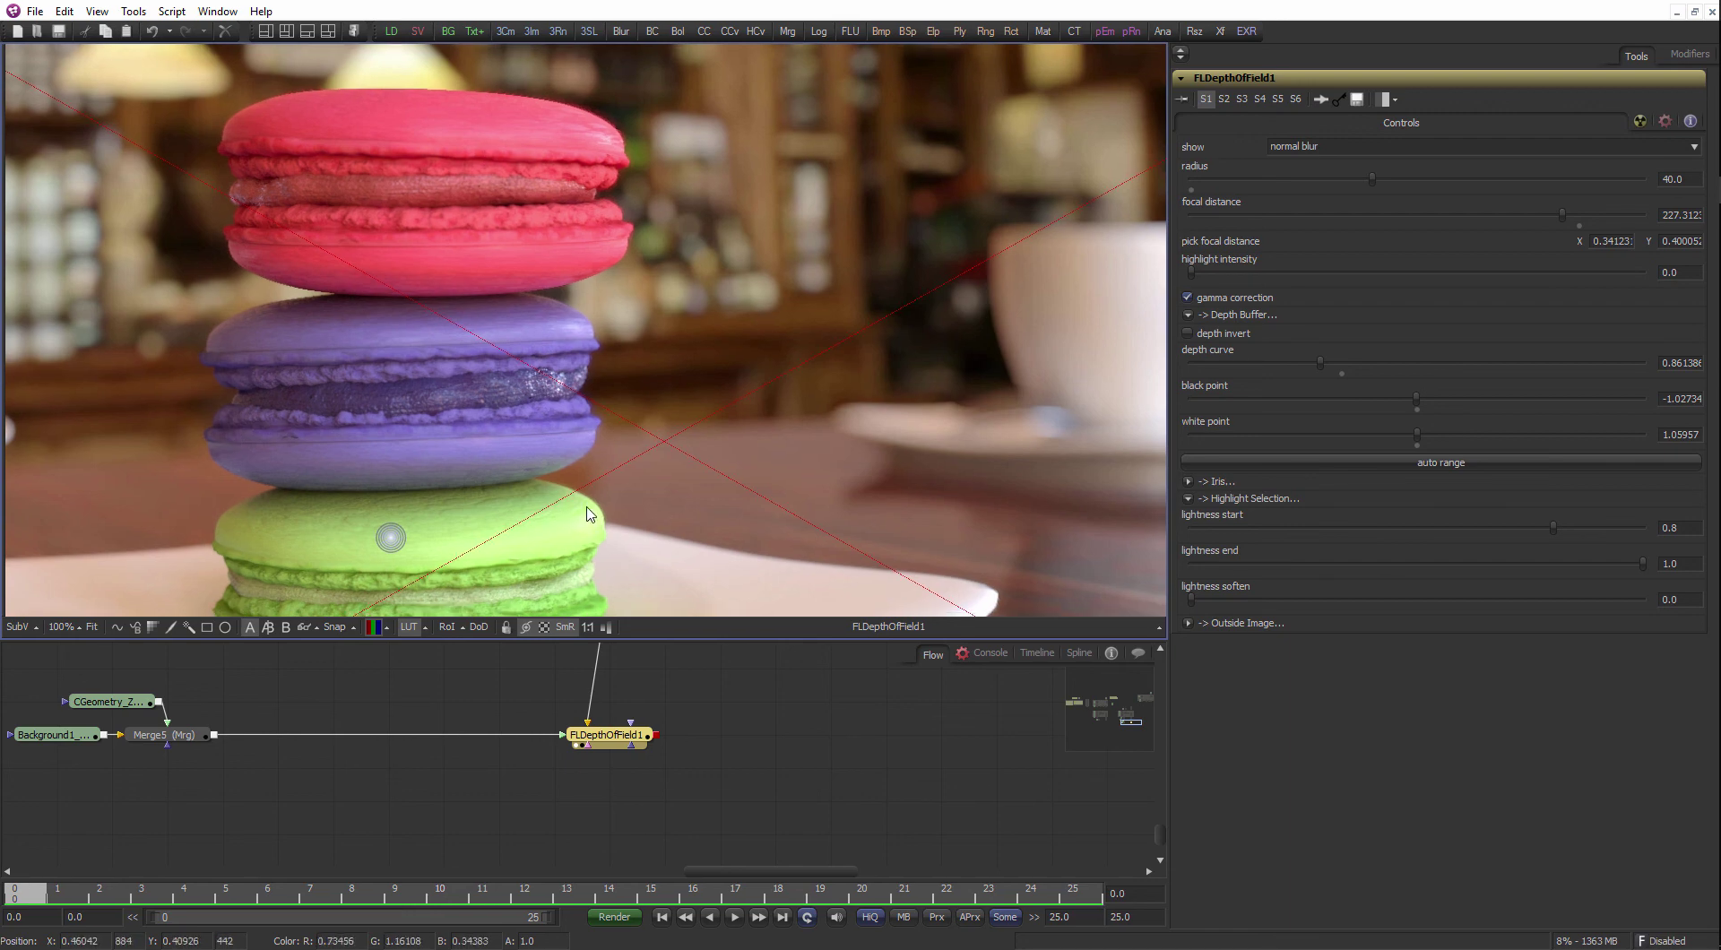
{"action": "left_click_drag", "start_coordinate": [462, 355], "coordinate": [499, 594]}
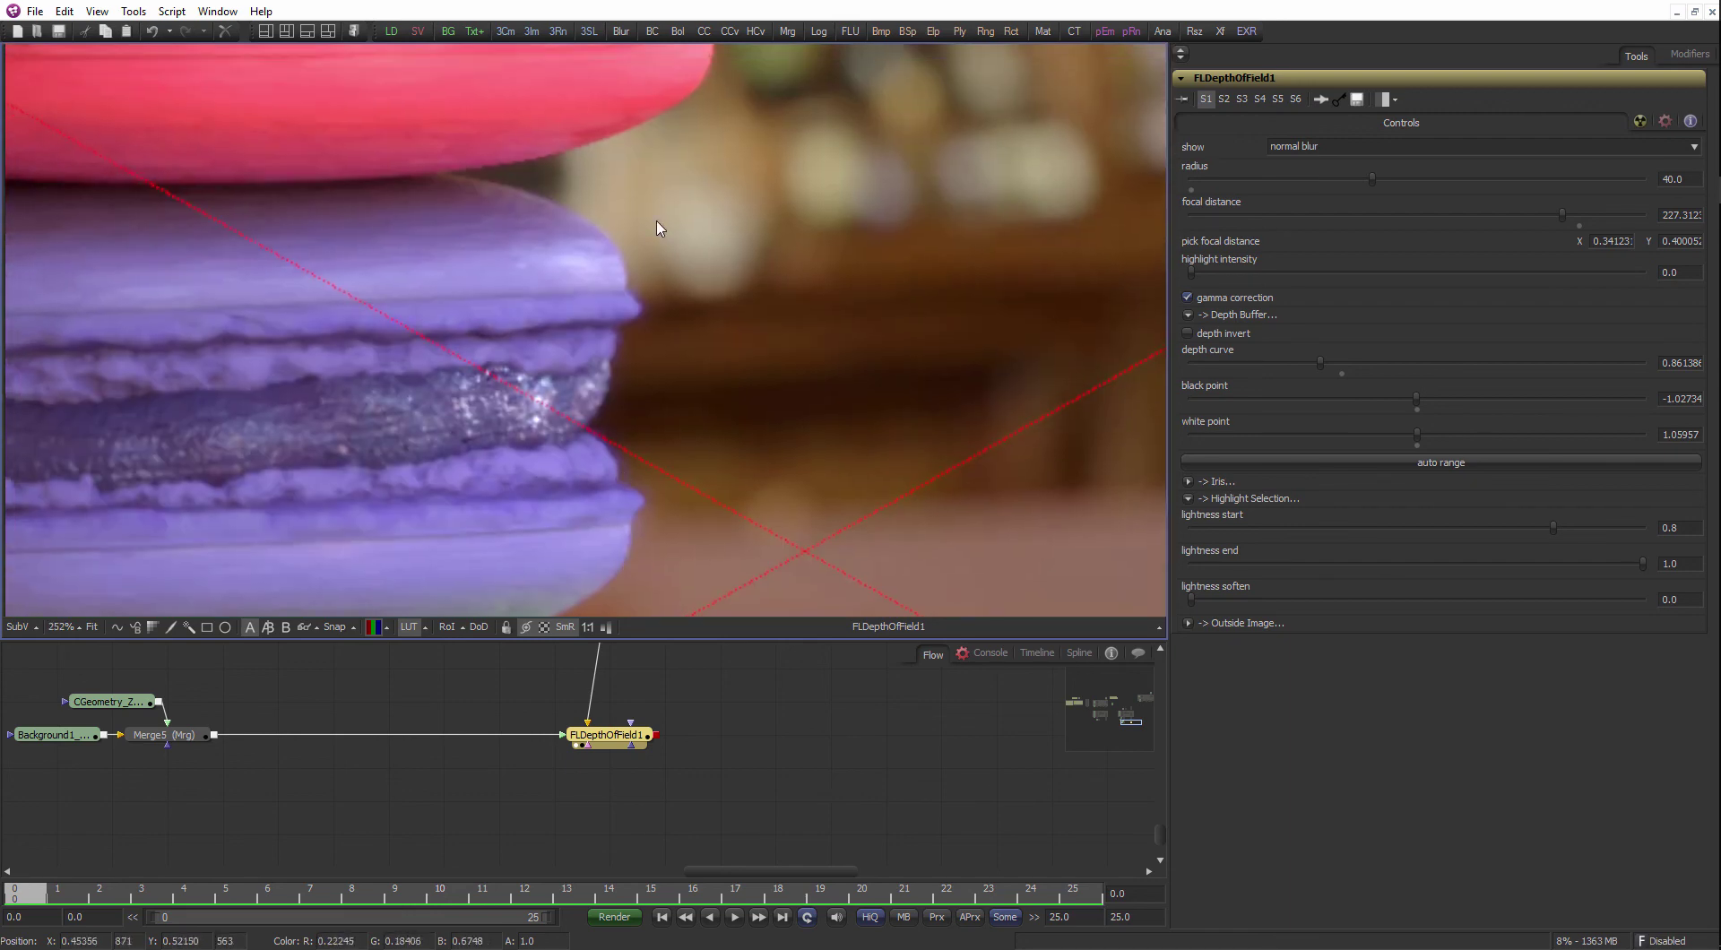
{"action": "left_click_drag", "start_coordinate": [655, 223], "coordinate": [680, 502]}
{"action": "scroll", "coordinate": [666, 328], "scroll_direction": "up", "scroll_amount": 5}
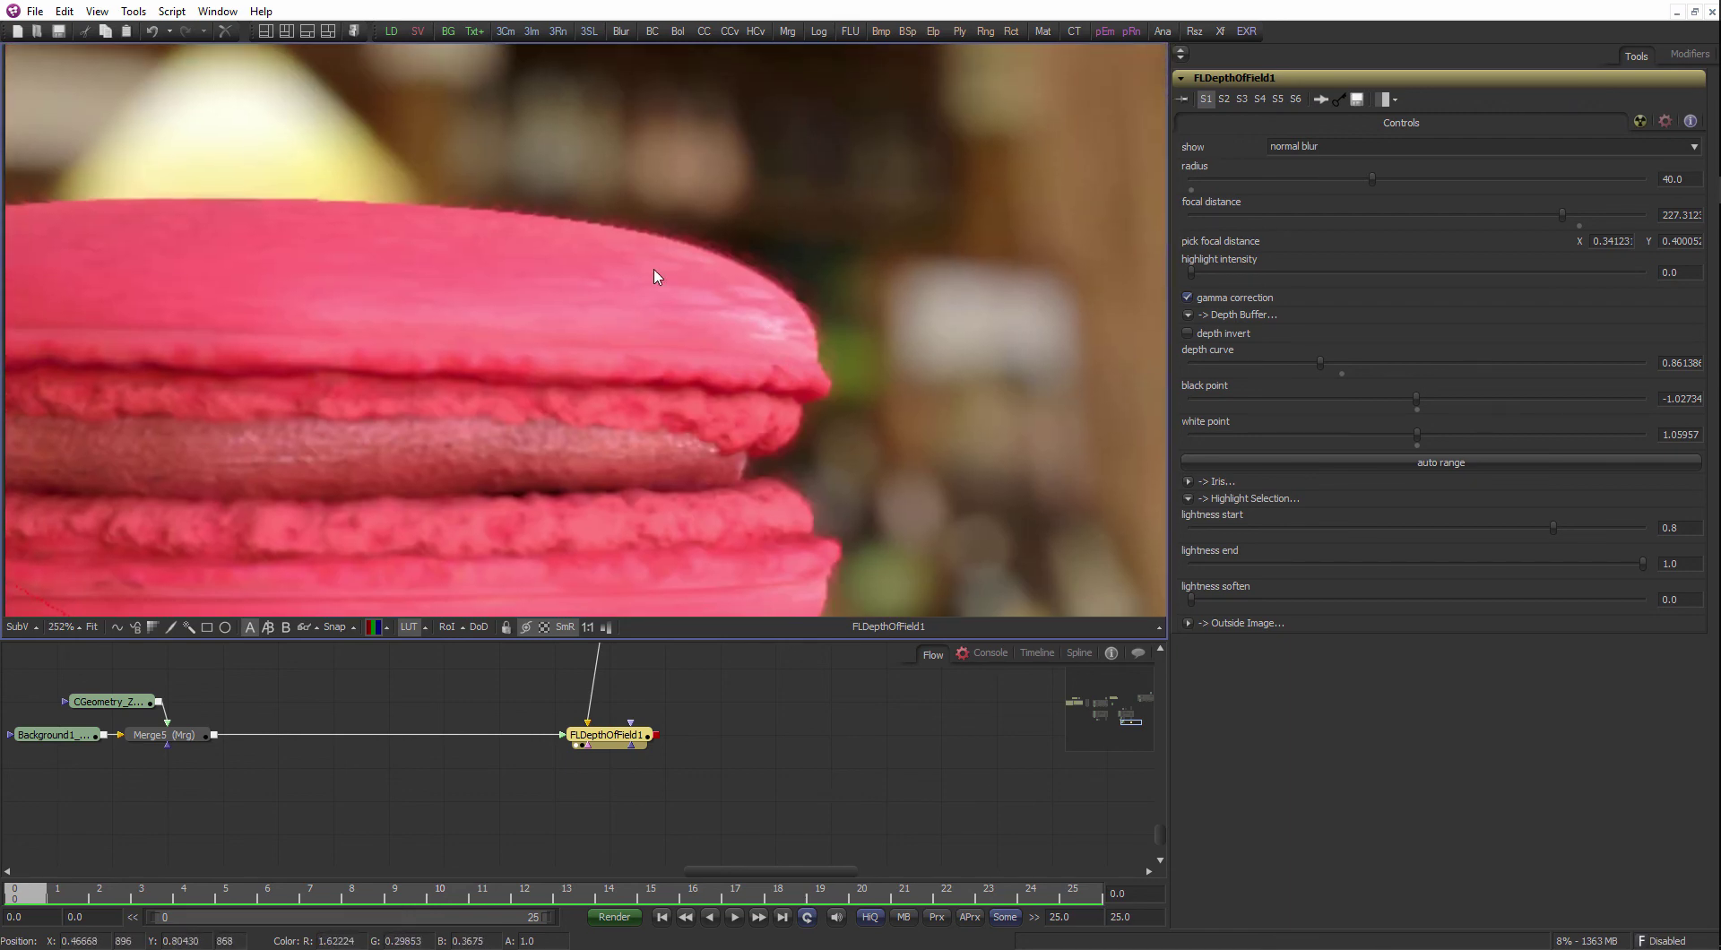
{"action": "scroll", "coordinate": [794, 323], "scroll_direction": "down", "scroll_amount": 6}
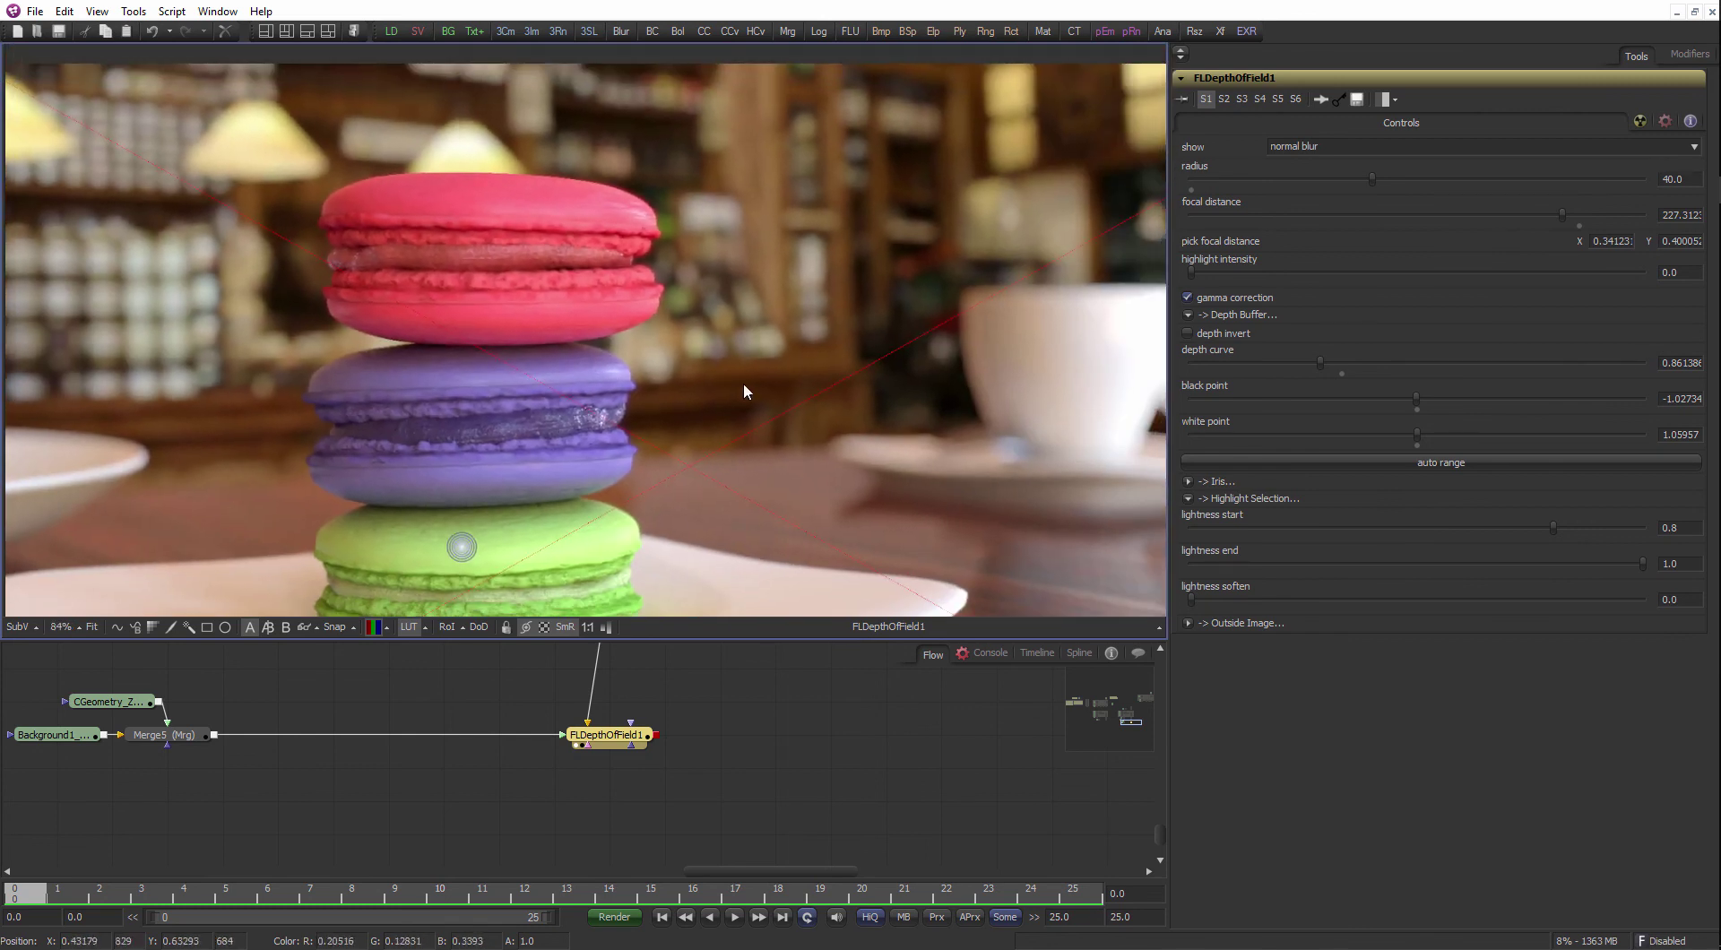
{"action": "scroll", "coordinate": [764, 393], "scroll_direction": "down", "scroll_amount": 3}
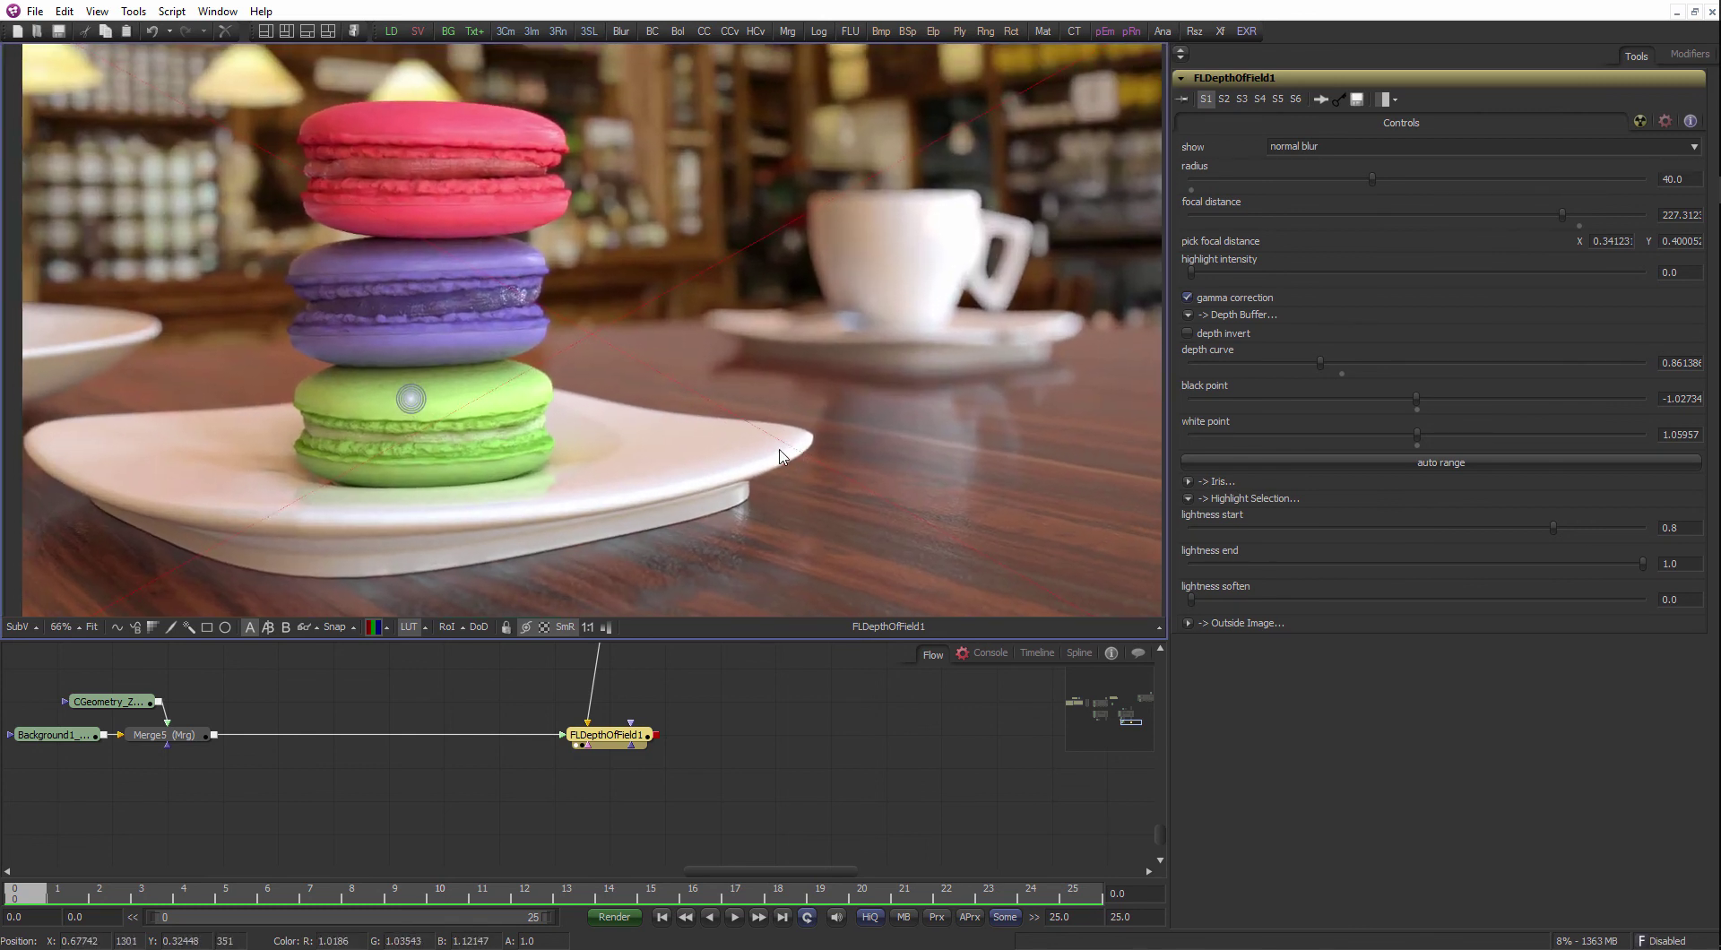
{"action": "scroll", "coordinate": [767, 479], "scroll_direction": "down", "scroll_amount": 2}
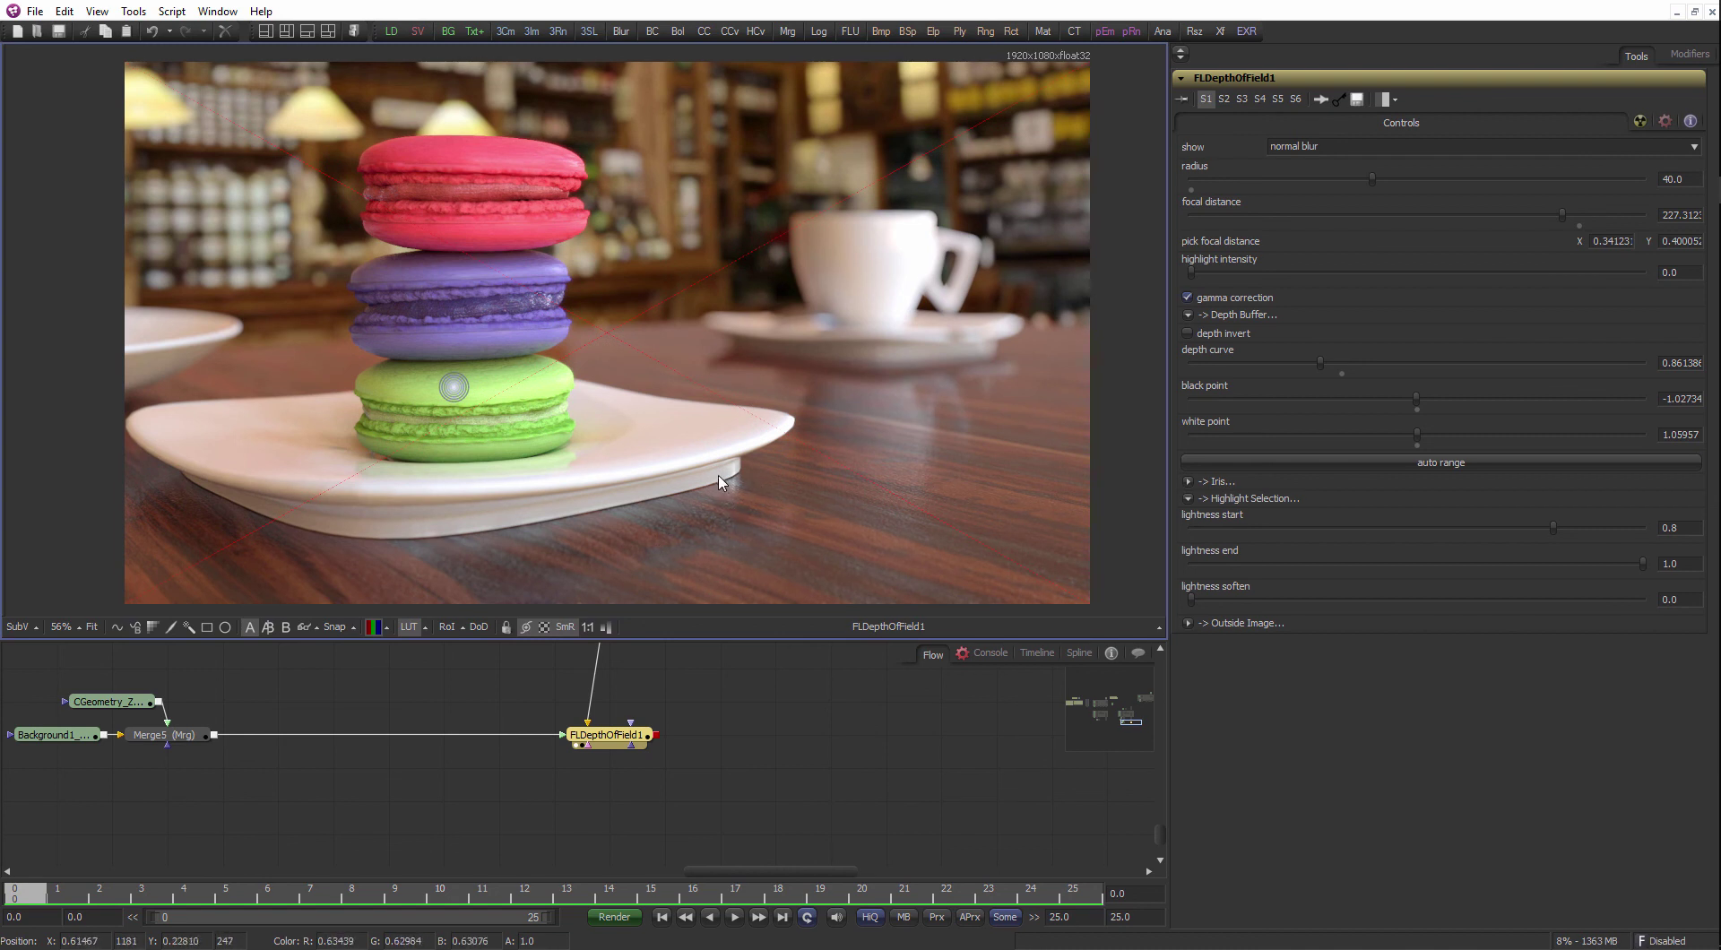
- Enlarge the node flow area and look over the node tree from FLDepthOfField1 to the render-pass decomposition groups
{"action": "left_click_drag", "start_coordinate": [744, 753], "coordinate": [646, 824]}
{"action": "left_click_drag", "start_coordinate": [457, 739], "coordinate": [659, 811]}
{"action": "scroll", "coordinate": [663, 807], "scroll_direction": "down", "scroll_amount": 1}
{"action": "scroll", "coordinate": [822, 750], "scroll_direction": "up", "scroll_amount": 1}
{"action": "left_click_drag", "start_coordinate": [767, 659], "coordinate": [788, 740]}
{"action": "left_click_drag", "start_coordinate": [734, 639], "coordinate": [744, 446]}
{"action": "left_click_drag", "start_coordinate": [727, 579], "coordinate": [678, 693]}
{"action": "scroll", "coordinate": [753, 632], "scroll_direction": "up", "scroll_amount": 1}
{"action": "left_click_drag", "start_coordinate": [1002, 609], "coordinate": [692, 606]}
{"action": "left_click_drag", "start_coordinate": [850, 618], "coordinate": [932, 568]}
{"action": "left_click_drag", "start_coordinate": [564, 594], "coordinate": [923, 628]}
{"action": "scroll", "coordinate": [911, 622], "scroll_direction": "up", "scroll_amount": 1}
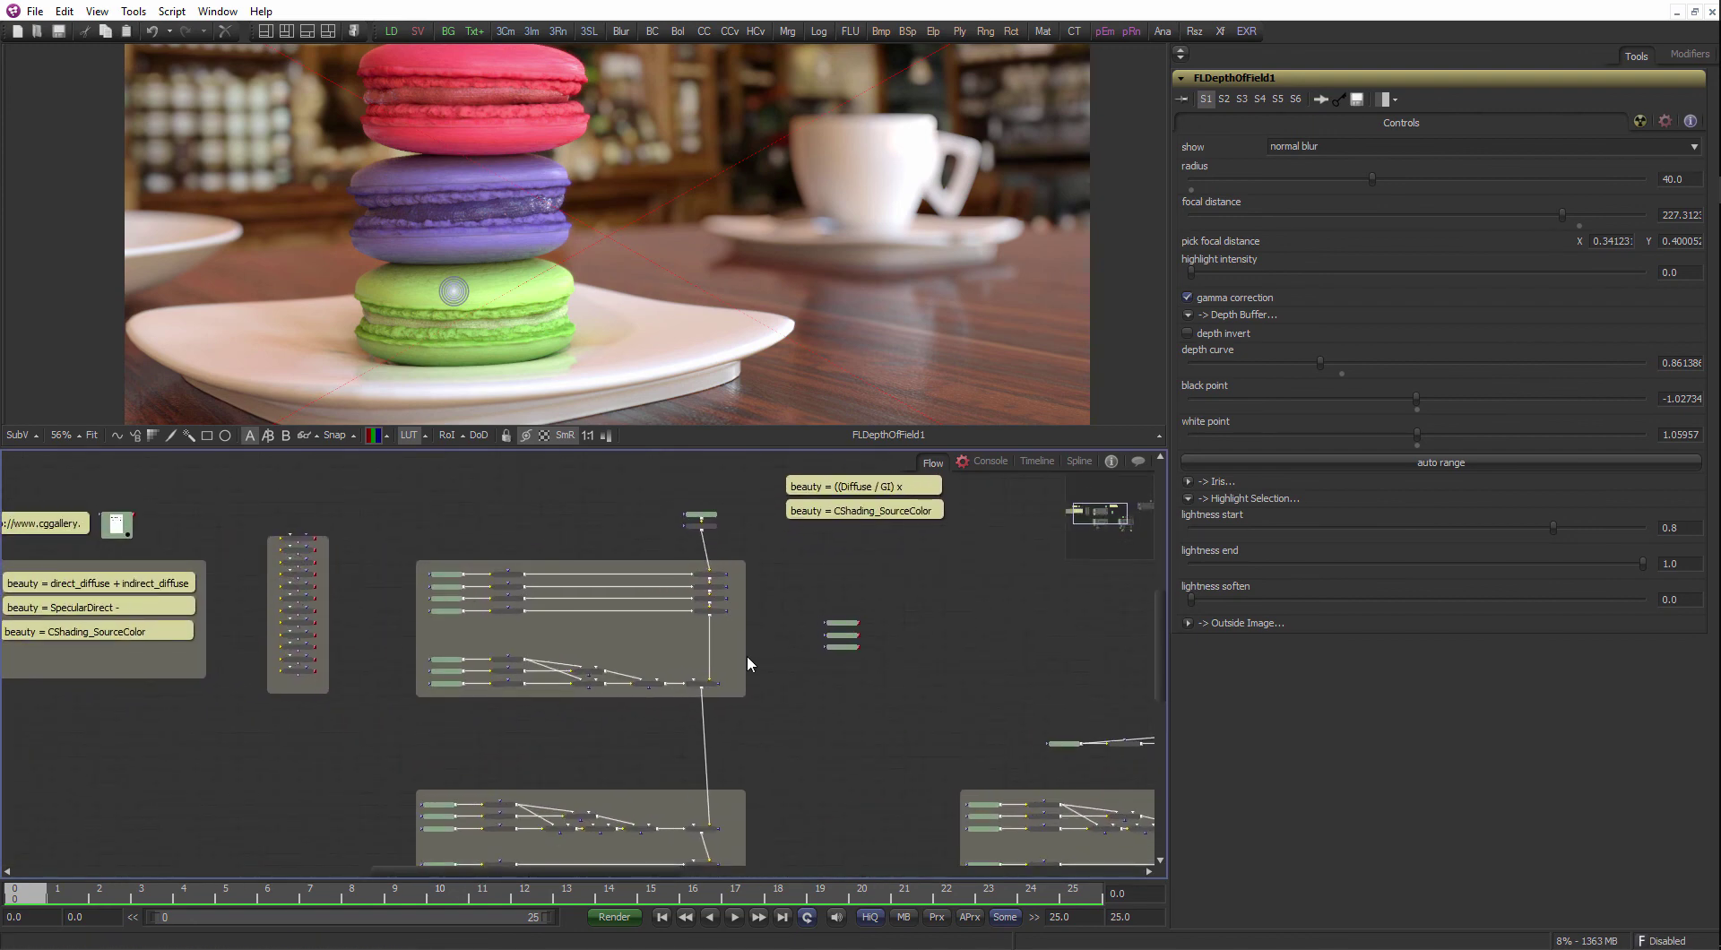
- Review the FORMULES group's VRAY, ARNOLD, PRMAN and CORONA beauty formulas and the neighbouring blend-mode and V-Ray decomposition groups
{"action": "left_click_drag", "start_coordinate": [375, 620], "coordinate": [439, 652]}
{"action": "scroll", "coordinate": [439, 652], "scroll_direction": "up", "scroll_amount": 2}
{"action": "left_click_drag", "start_coordinate": [239, 619], "coordinate": [715, 593]}
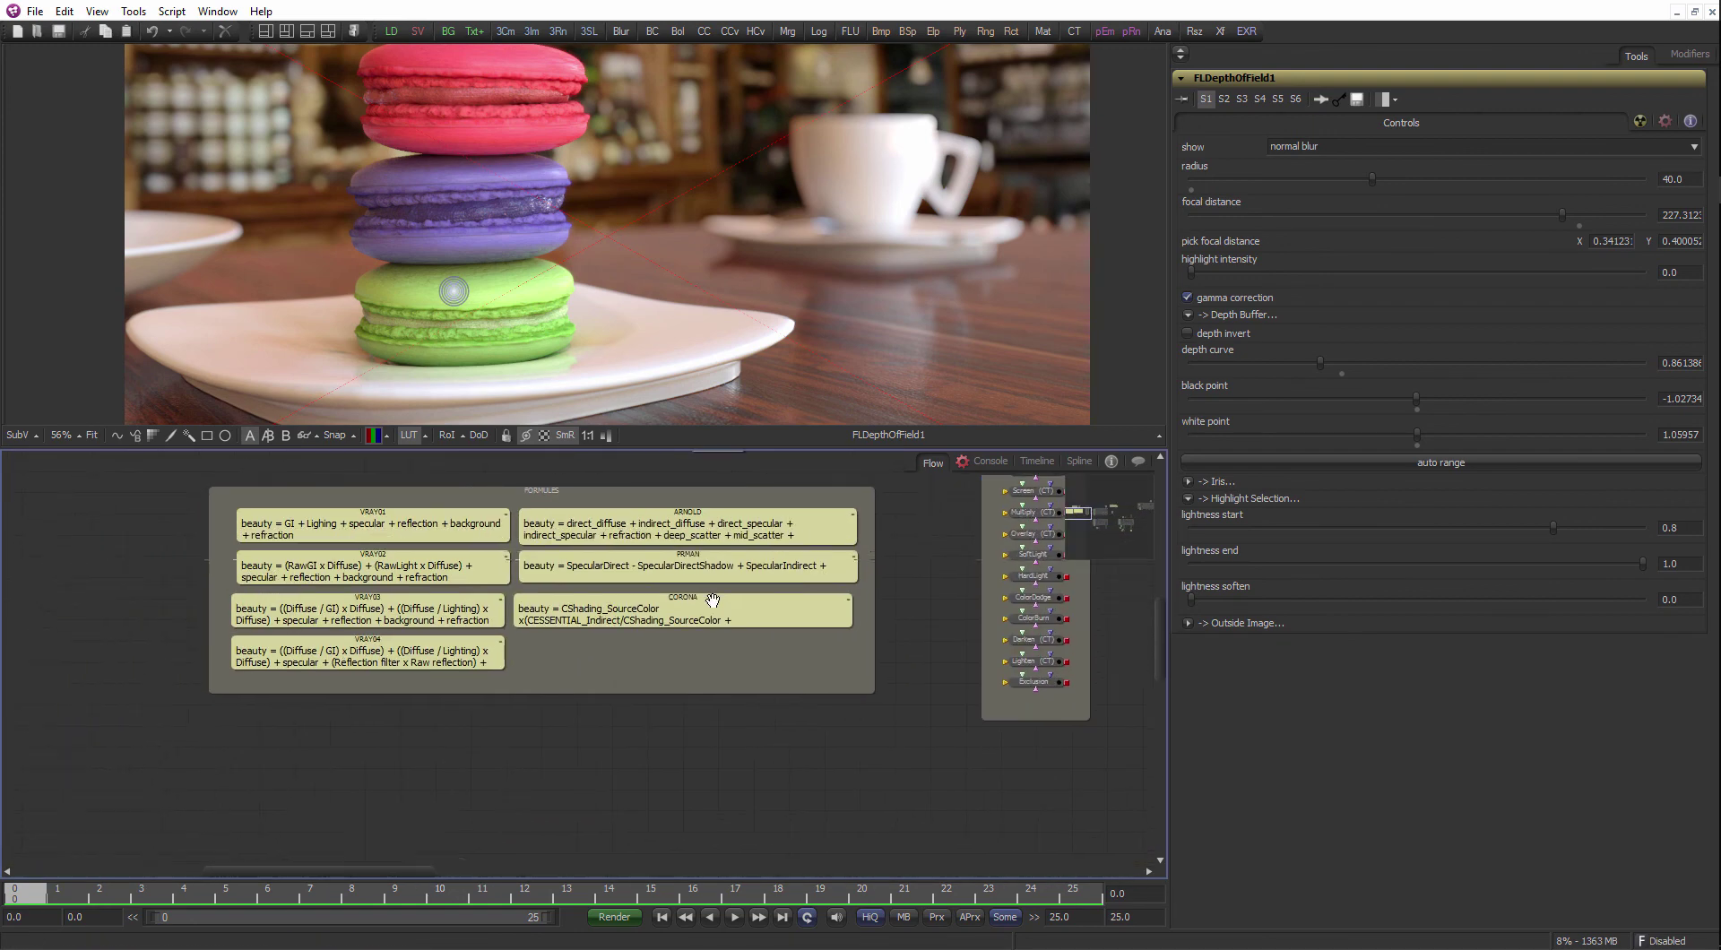
{"action": "scroll", "coordinate": [583, 631], "scroll_direction": "up", "scroll_amount": 1}
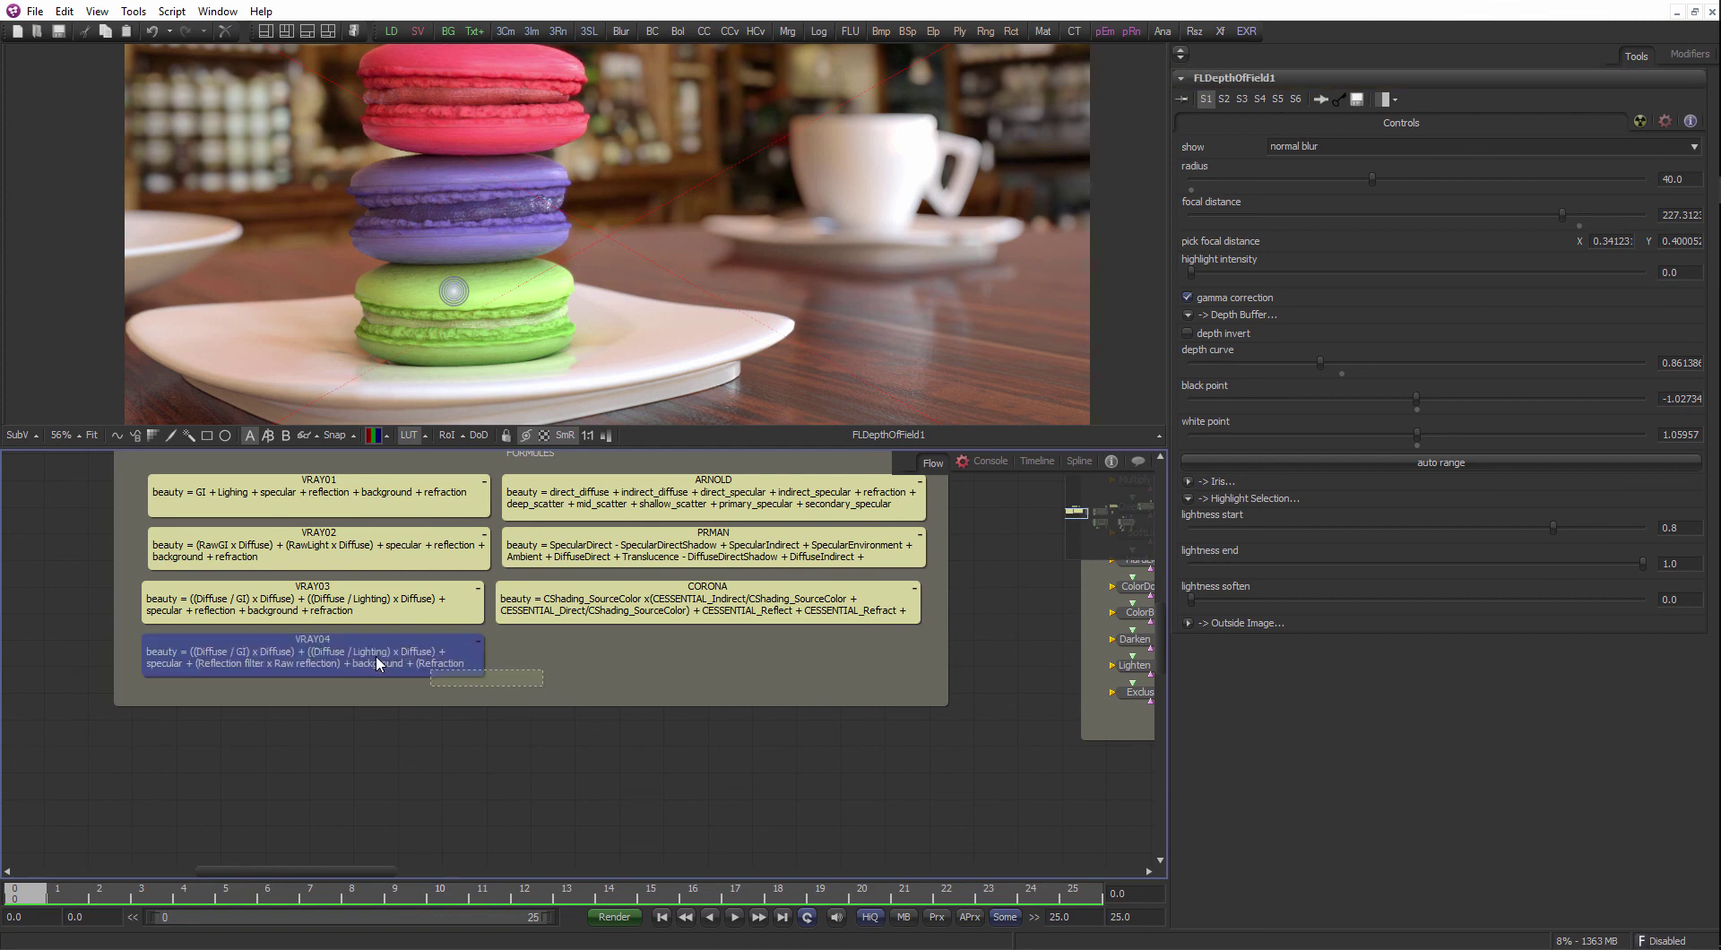
{"action": "left_click_drag", "start_coordinate": [744, 630], "coordinate": [588, 763]}
{"action": "scroll", "coordinate": [587, 763], "scroll_direction": "down", "scroll_amount": 2}
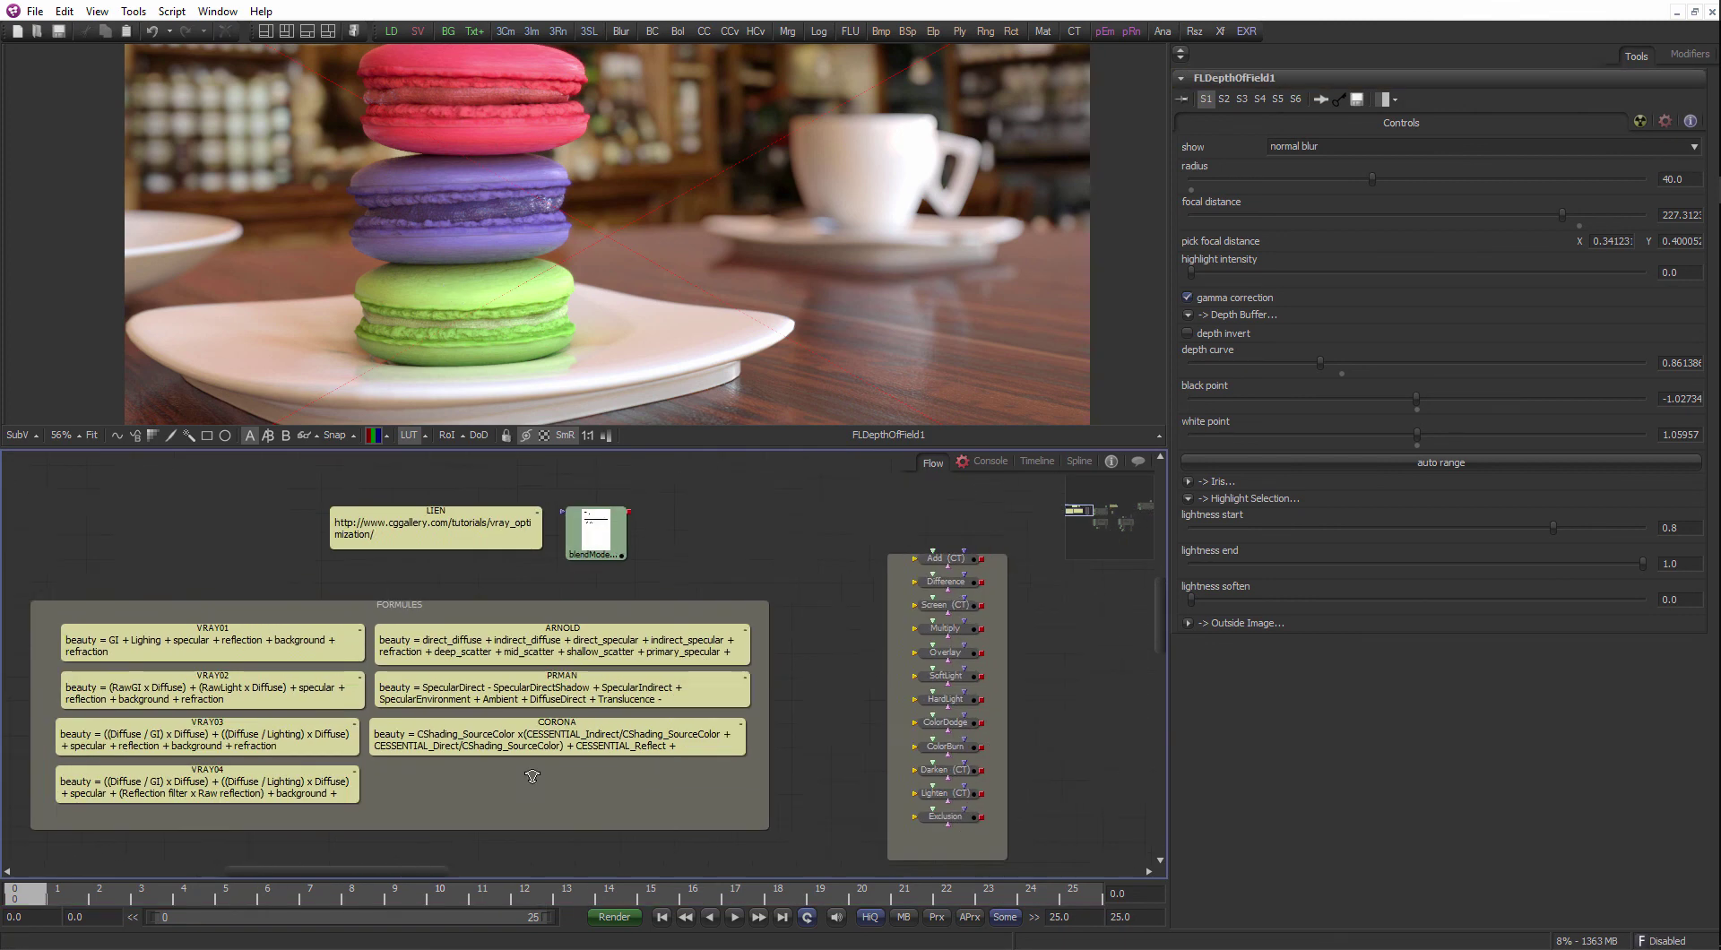
{"action": "left_click_drag", "start_coordinate": [875, 558], "coordinate": [441, 560]}
{"action": "scroll", "coordinate": [818, 520], "scroll_direction": "down", "scroll_amount": 1}
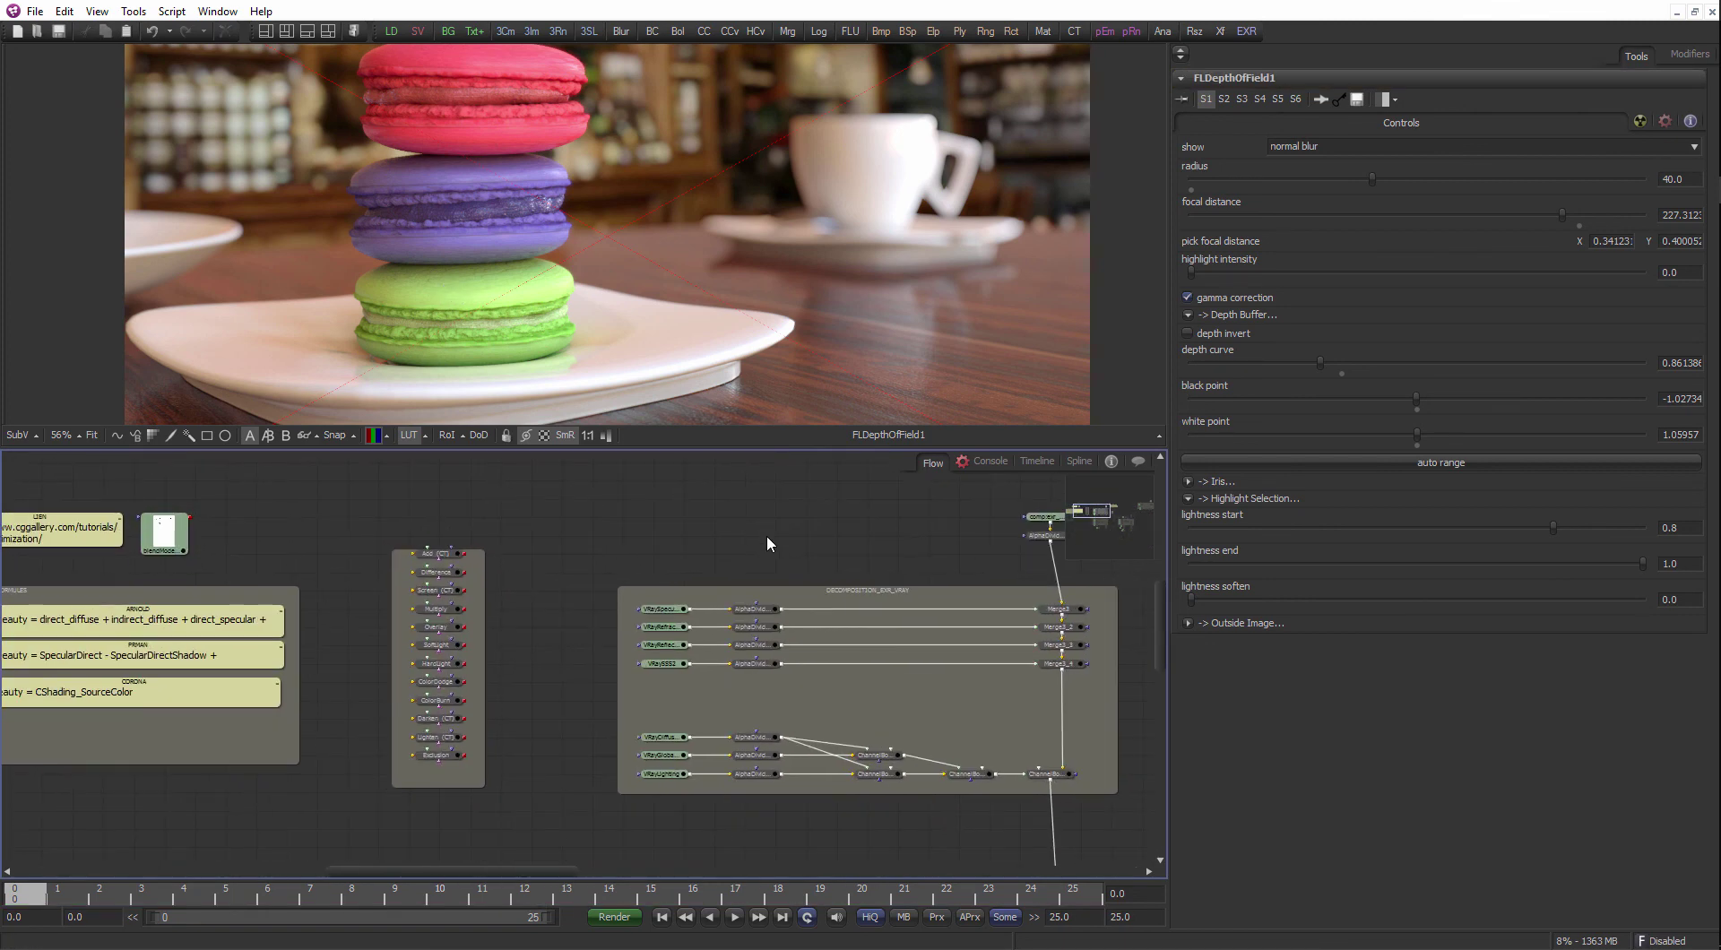